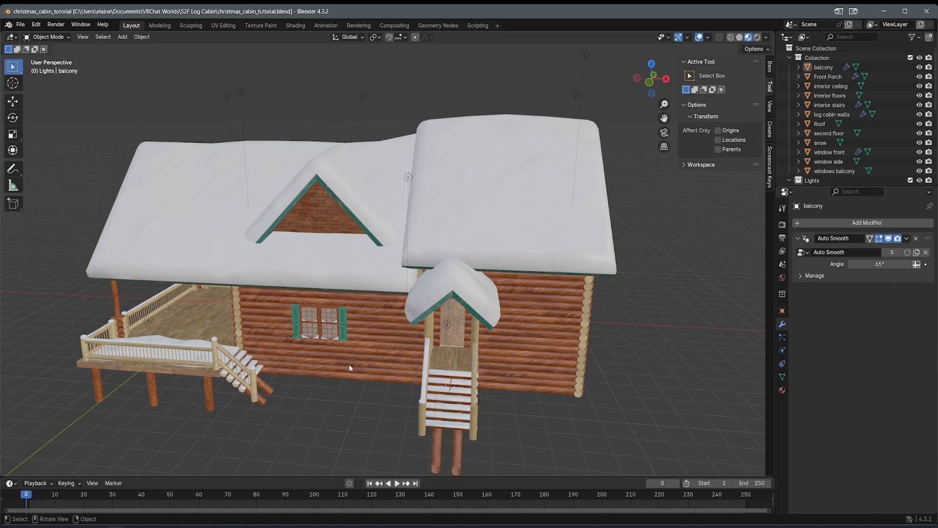
Step: Save the log cabin model file, christmas_cabin_tutorial.blend
middle_drag(350, 367, 387, 370)
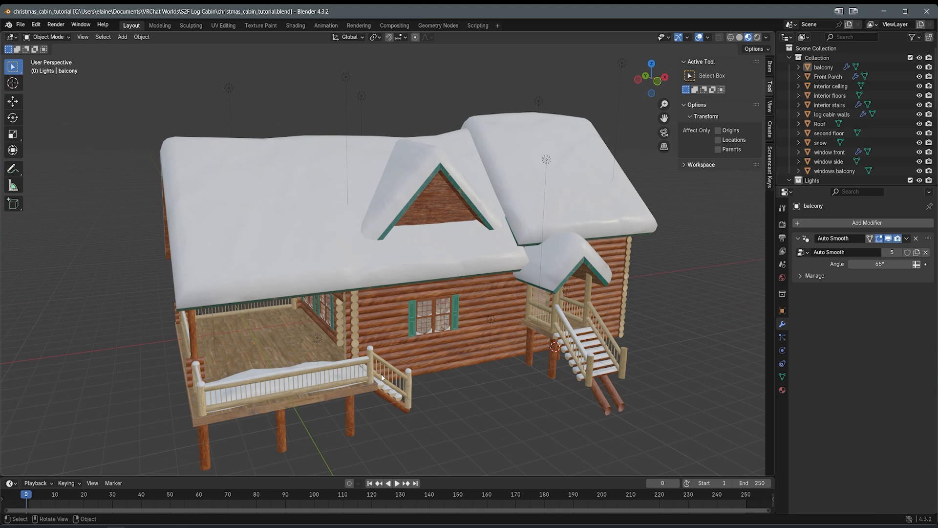
middle_drag(389, 370, 369, 344)
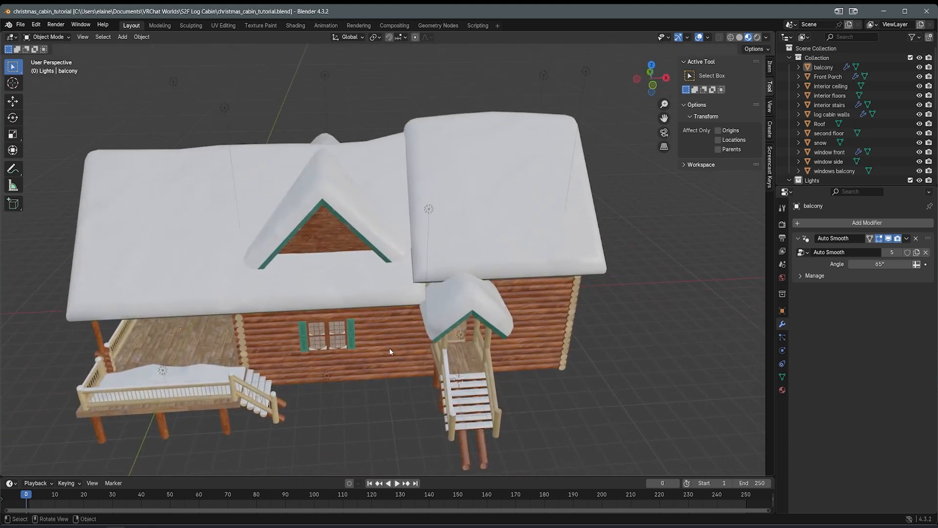
middle_drag(364, 355, 418, 327)
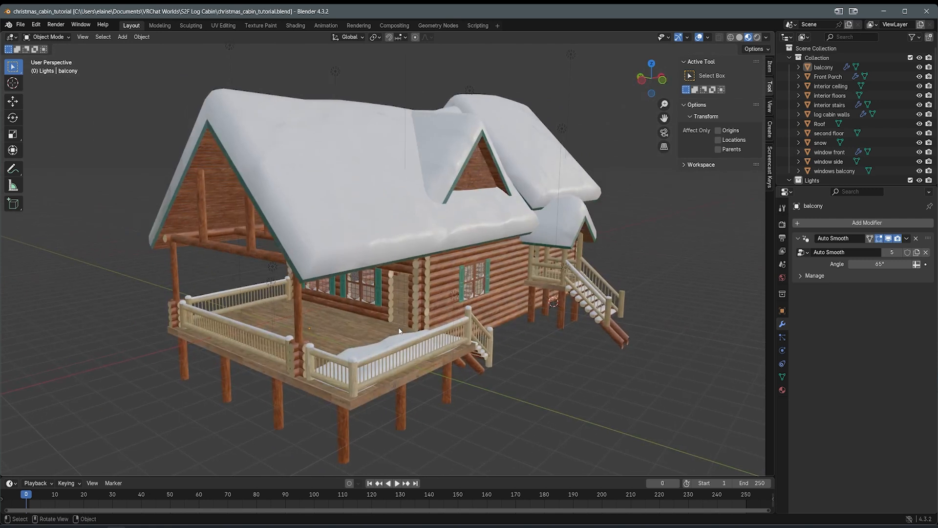
middle_drag(391, 327, 363, 338)
scroll(296, 361, down, 4)
key(ctrl+s)
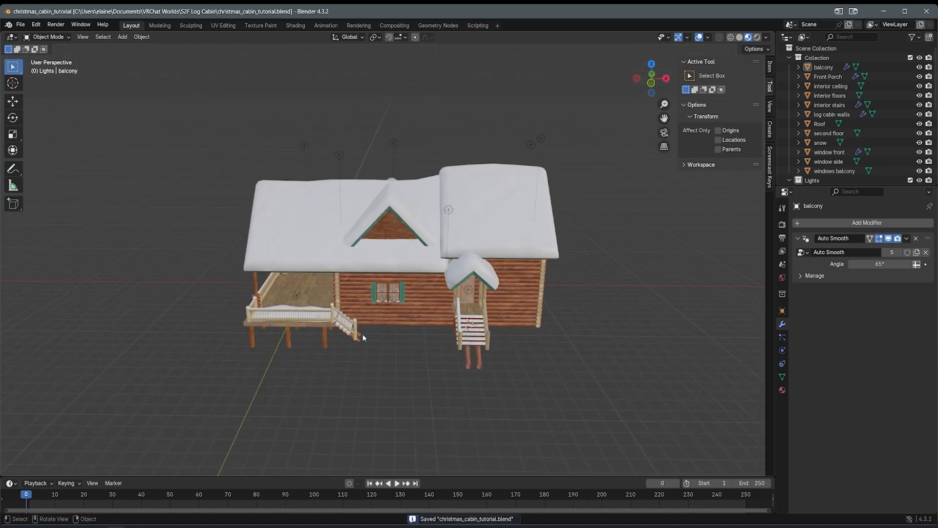
middle_drag(363, 337, 501, 320)
scroll(501, 321, up, 2)
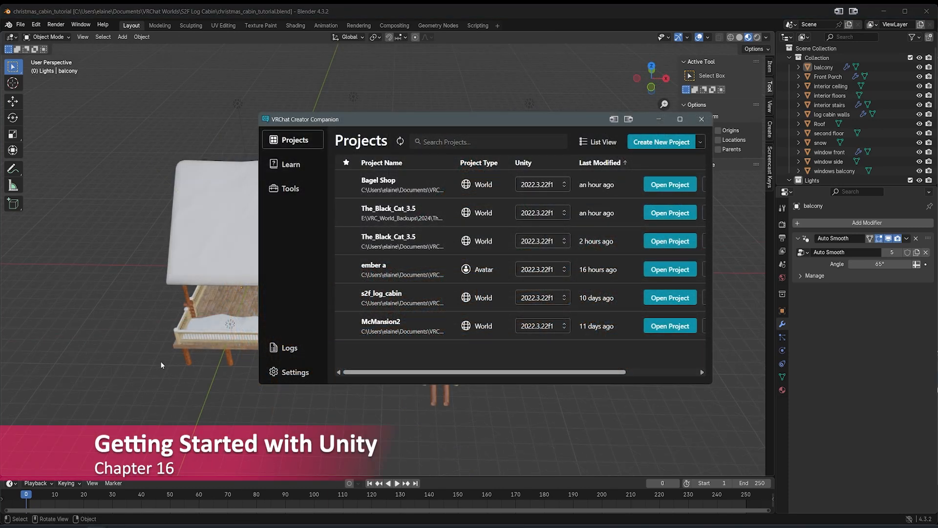
Step: Switch to VRChat Creator Companion and create a Unity 2022 World project named Christmas Cabin Tutorial in the S2F Log Cabin\unity folder
drag(344, 122, 257, 146)
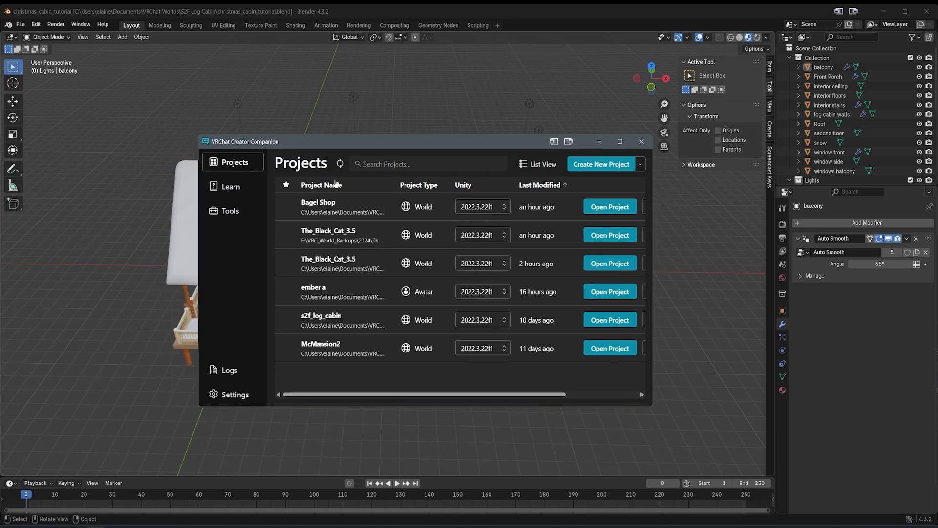
drag(282, 144, 263, 118)
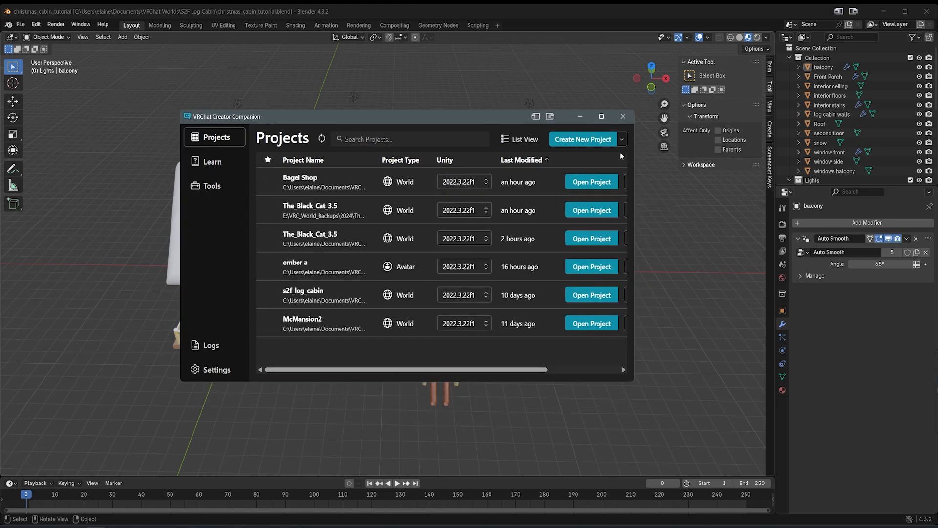
click(587, 143)
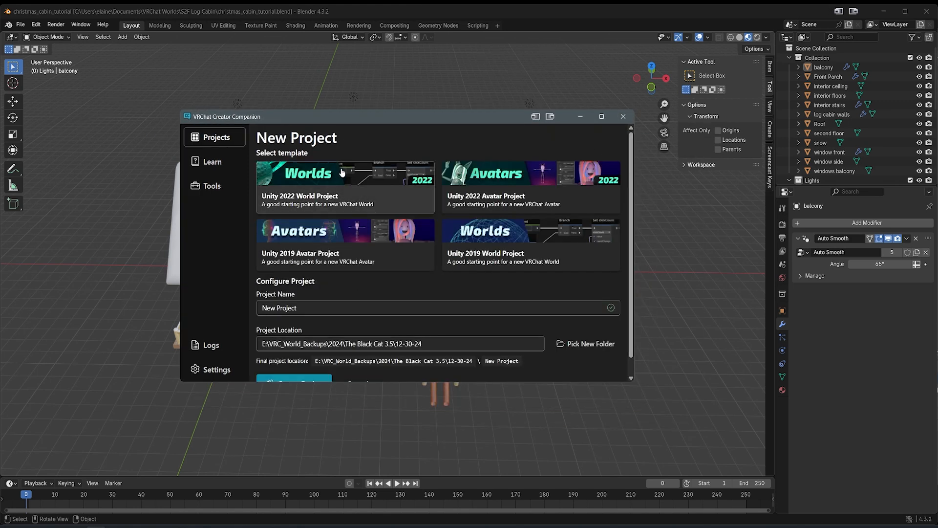
scroll(302, 271, down, 1)
click(312, 289)
key(ctrl+a)
text(Chri)
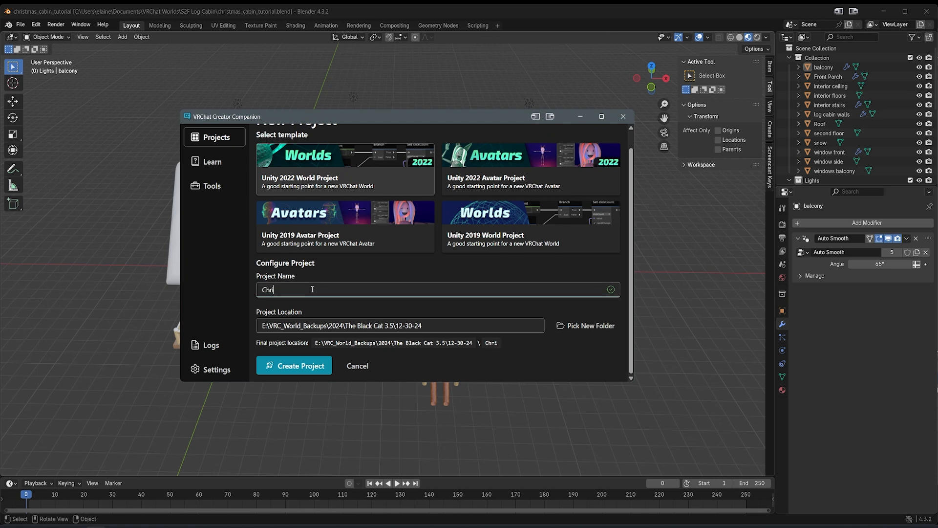
text(stmas Cabin Tutorial)
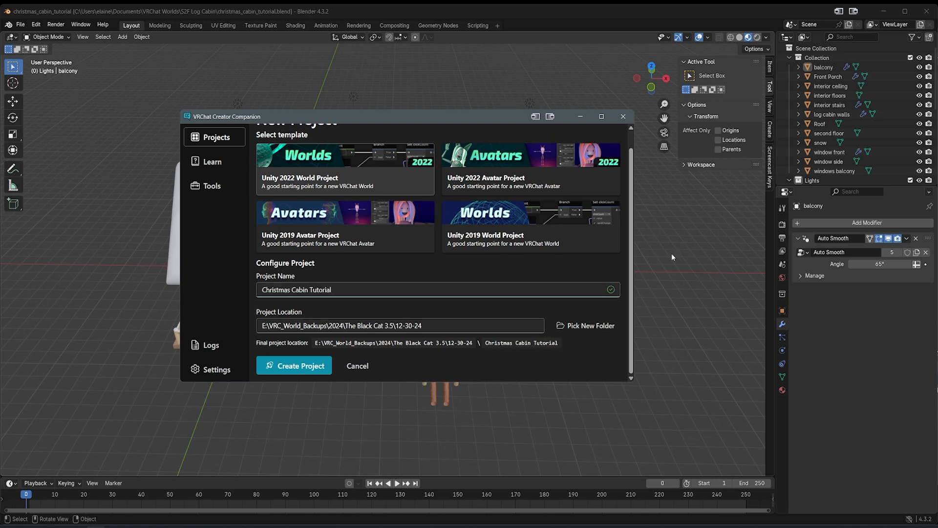
click(586, 325)
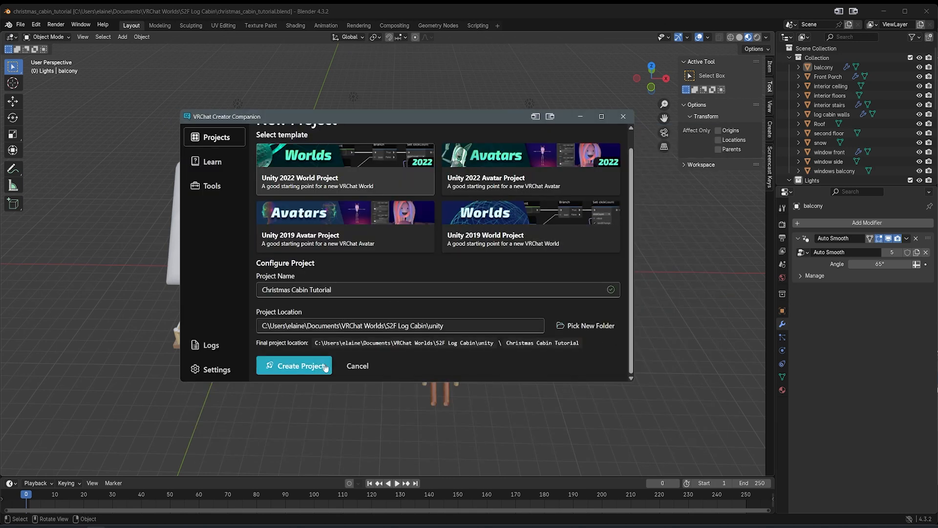
click(299, 367)
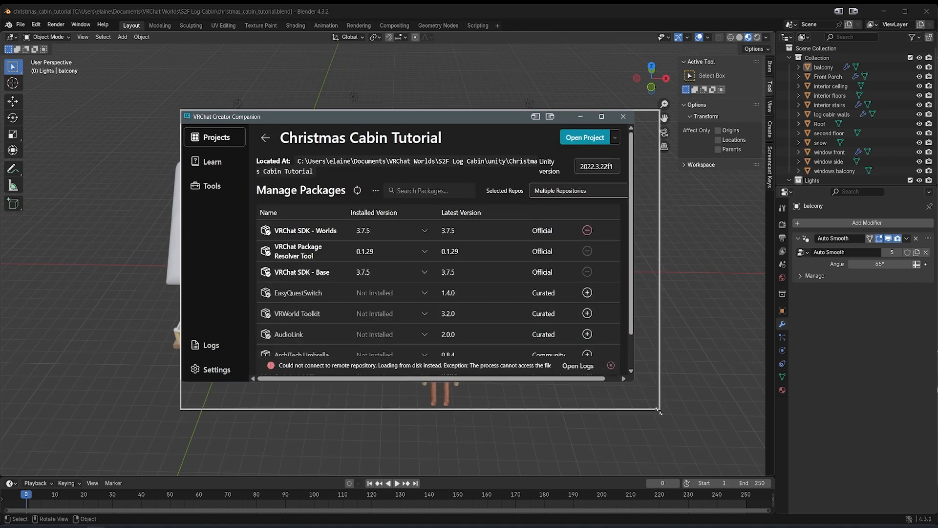
Step: Enlarge the project manager window and open the Christmas Cabin Tutorial project in Unity
drag(630, 385, 670, 427)
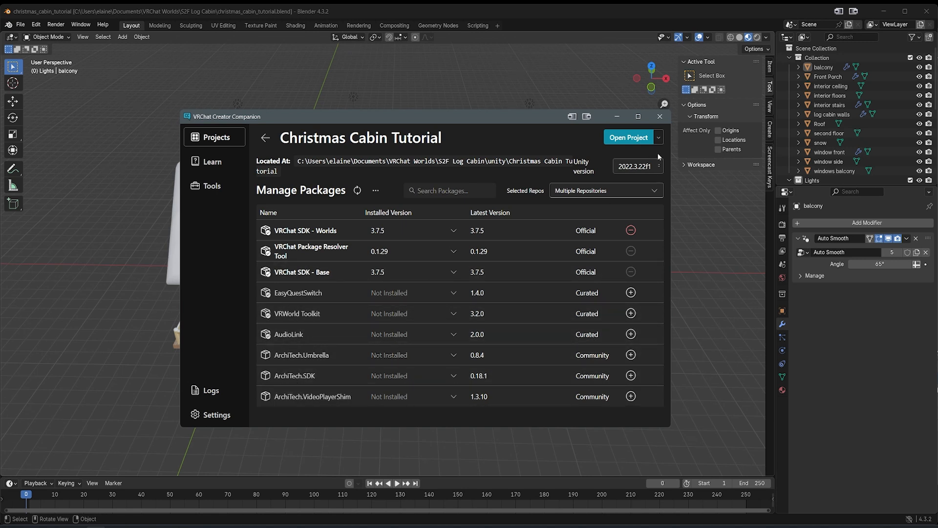
click(621, 138)
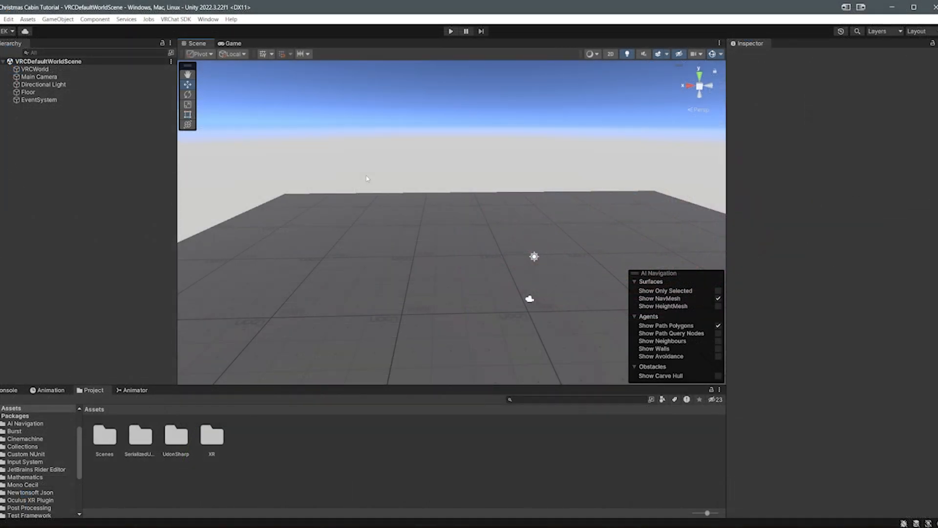
Step: Save the new Unity project with its default world scene
right_drag(439, 160, 418, 180)
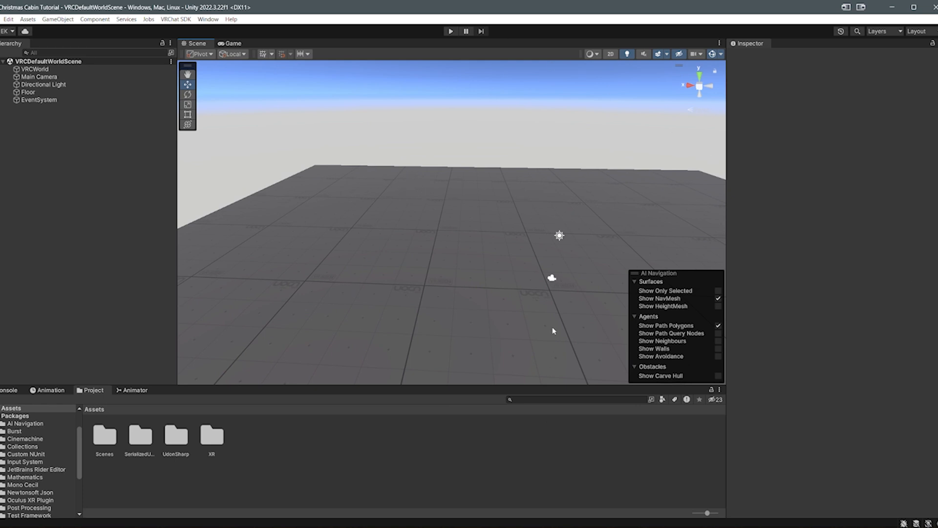
right_drag(578, 237, 451, 293)
right_drag(535, 298, 502, 328)
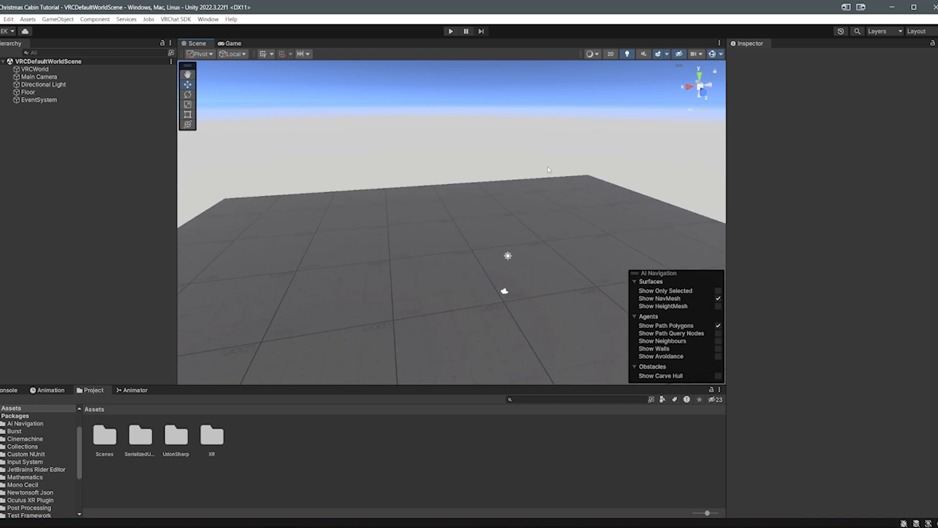
click(1, 19)
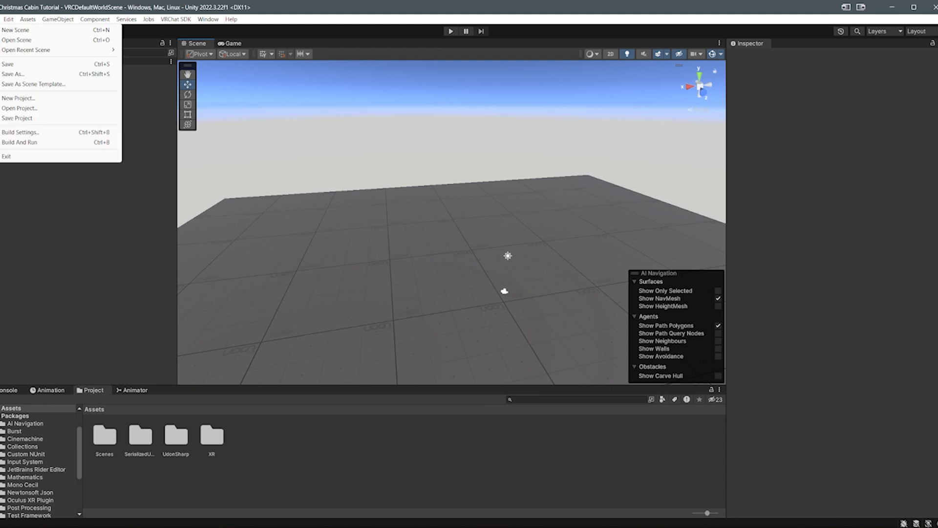
mouse_move(210, 21)
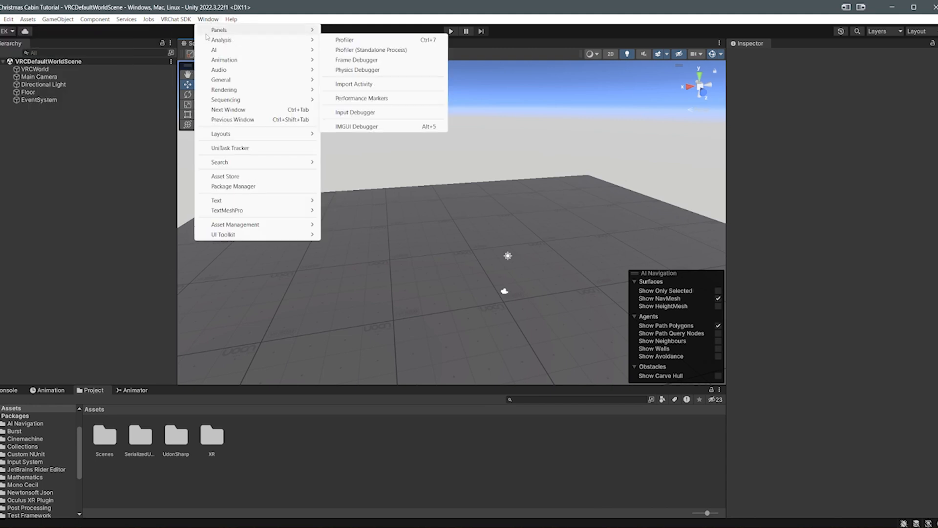
click(1, 19)
click(1, 20)
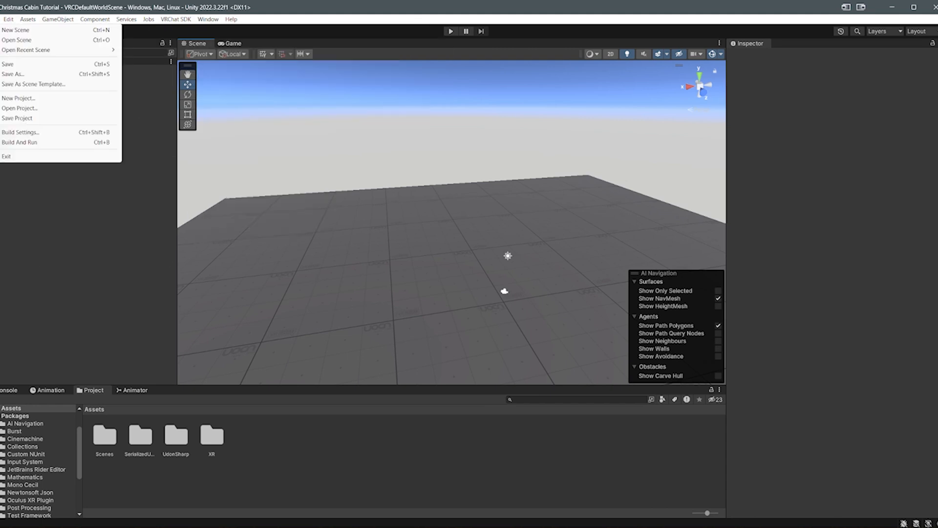
click(17, 118)
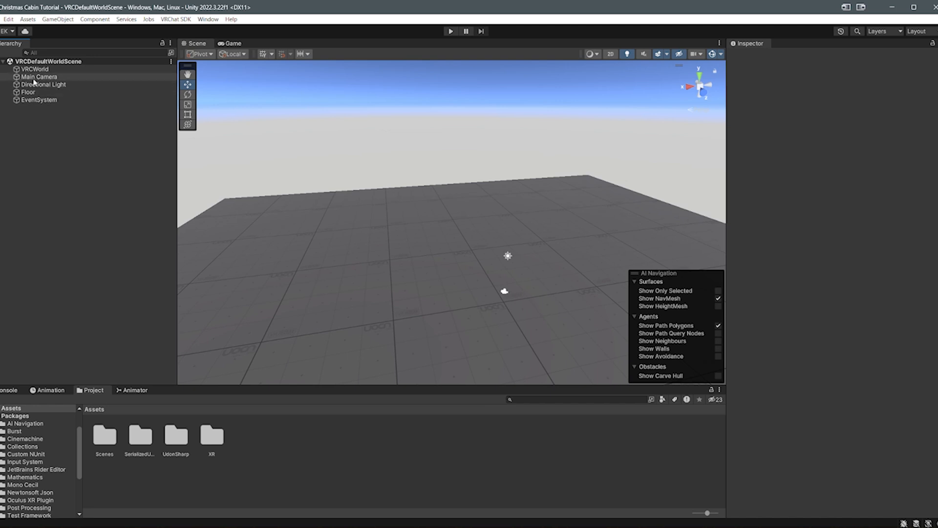
Step: Select the VRCWorld object and examine its settings and placement in the scene
right_drag(435, 228, 360, 256)
middle_drag(360, 256, 338, 236)
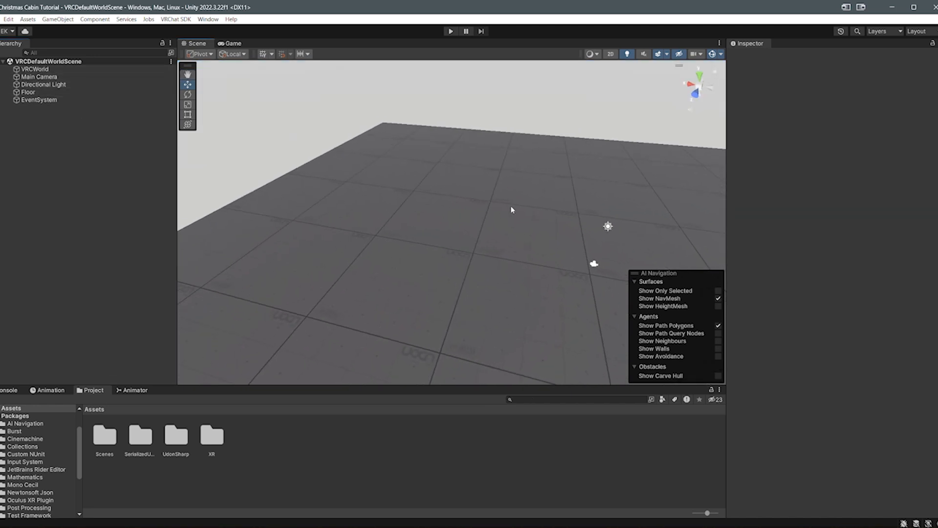
middle_drag(511, 206, 432, 216)
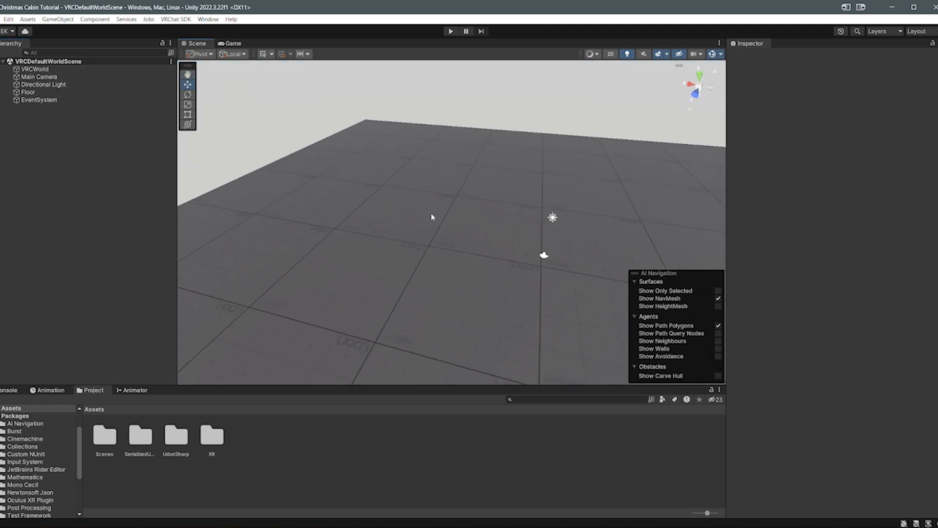
click(65, 70)
right_drag(350, 132, 475, 177)
right_drag(305, 189, 351, 188)
middle_drag(401, 203, 384, 229)
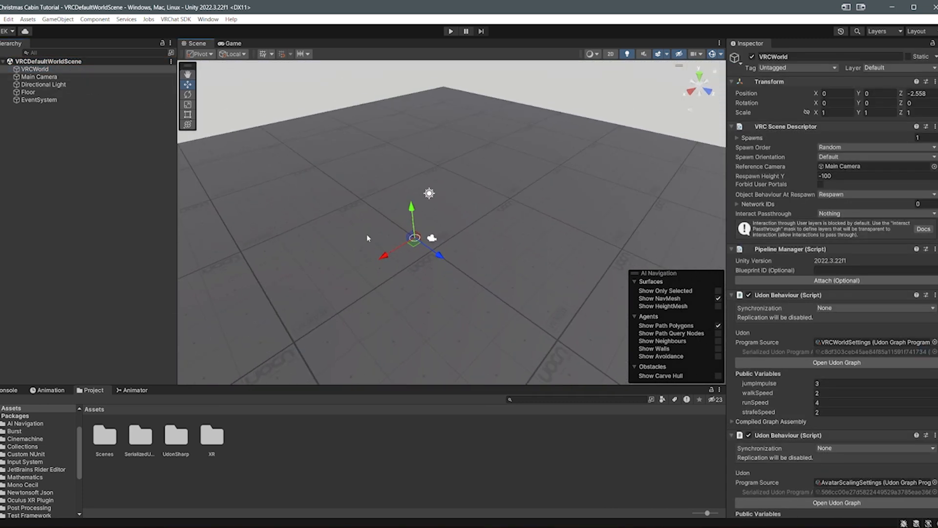
Step: Examine the Main Camera and its placement, undoing a trial move of it
click(39, 77)
right_drag(358, 213, 313, 224)
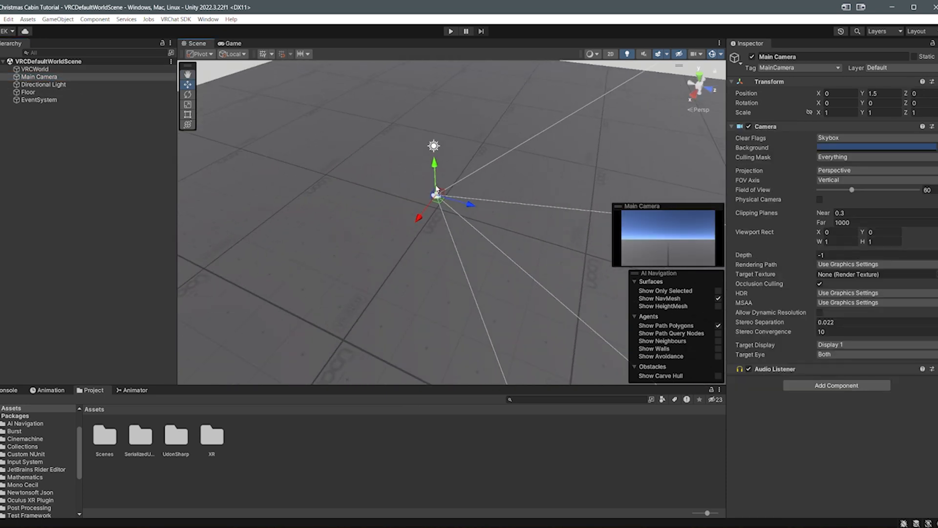
right_drag(443, 240, 443, 224)
drag(444, 227, 441, 198)
key(ctrl+z)
Step: Examine the Directional Light and the Floor object, undoing a trial move of the floor
click(44, 85)
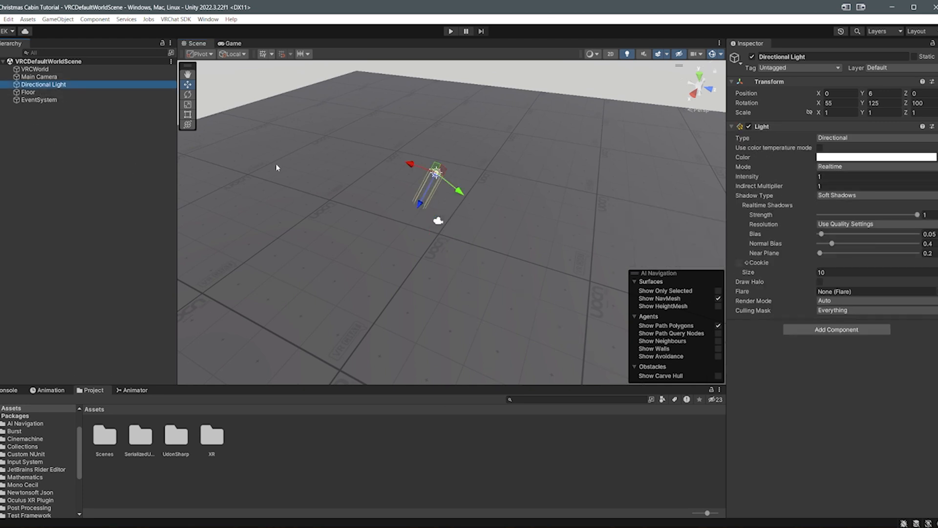
right_drag(386, 200, 213, 148)
click(56, 92)
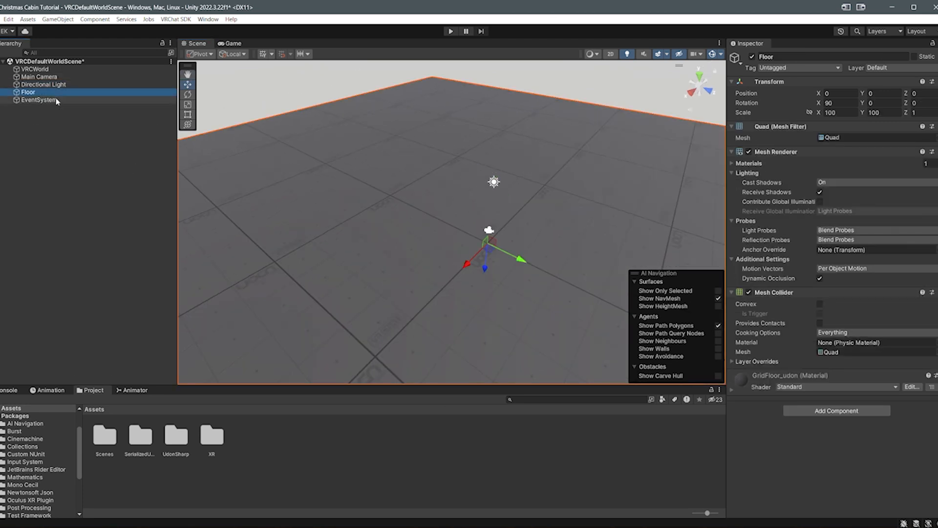
scroll(489, 240, down, 1)
mouse_move(490, 246)
mouse_down()
mouse_move(500, 232)
mouse_move(486, 252)
mouse_move(485, 243)
mouse_up()
key(ctrl+z)
click(36, 93)
key(ctrl+z)
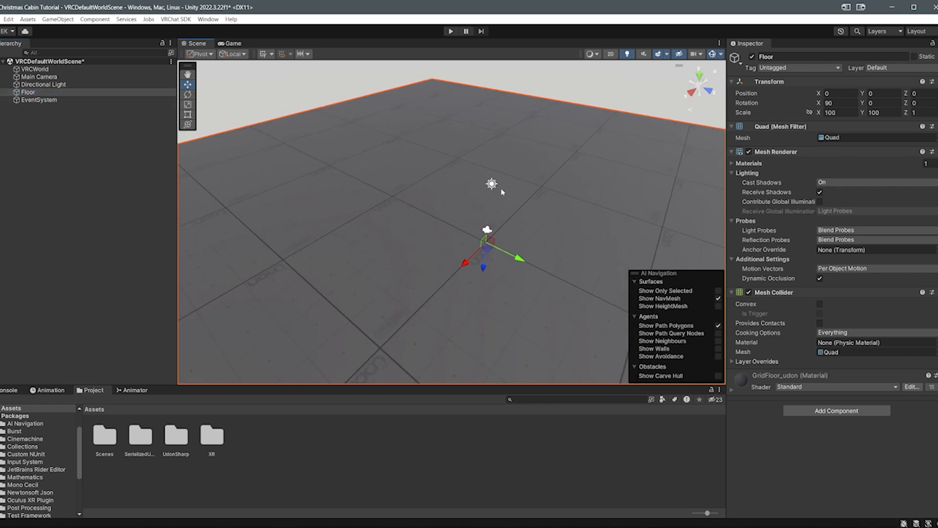
Step: Select the Directional Light in the scene and compare the Game view with the Scene view
click(491, 185)
right_drag(491, 186, 400, 176)
key(w)
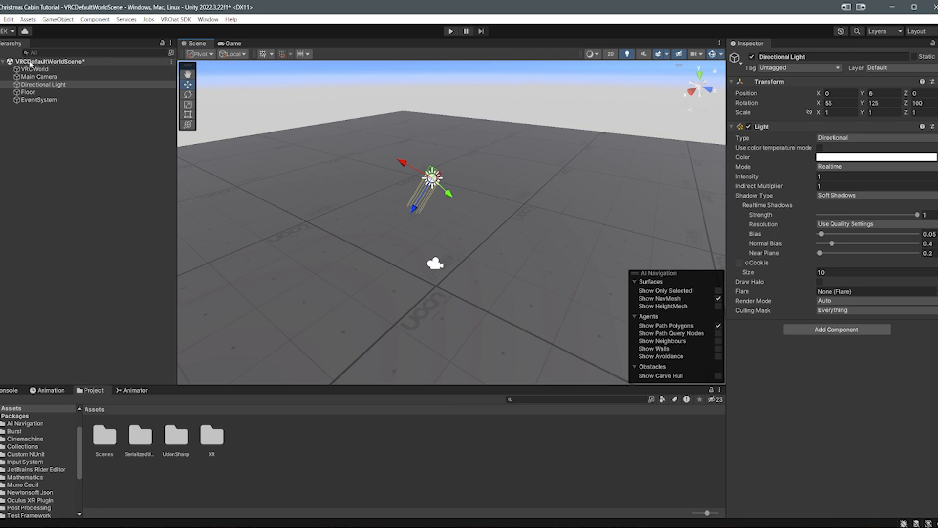
scroll(183, 134, down, 3)
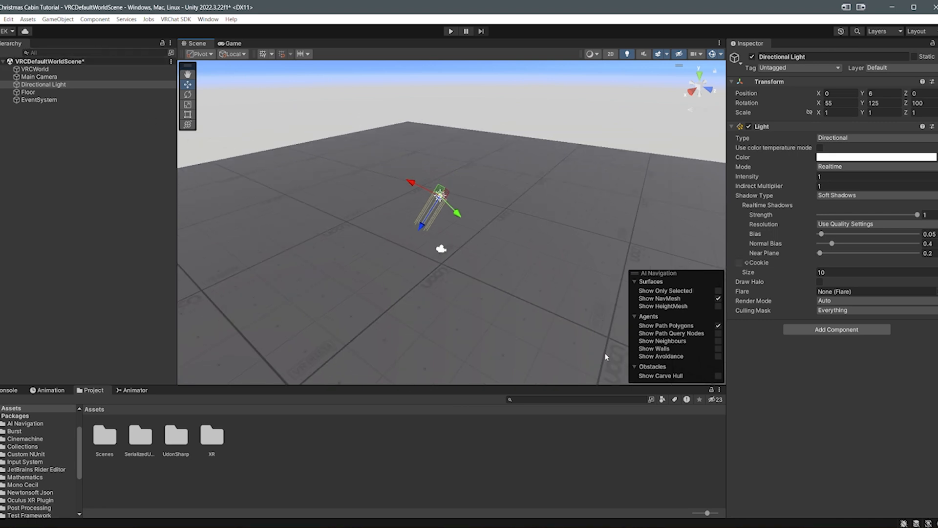
click(229, 43)
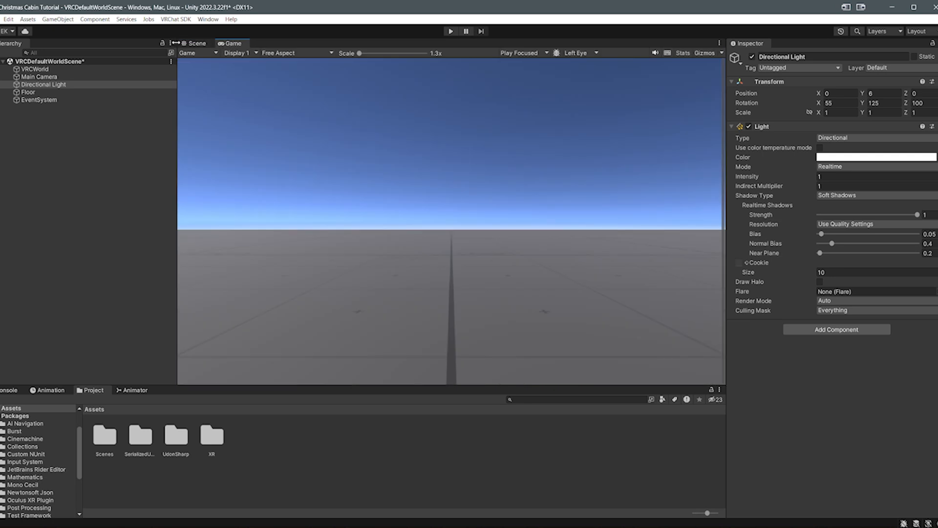
click(198, 43)
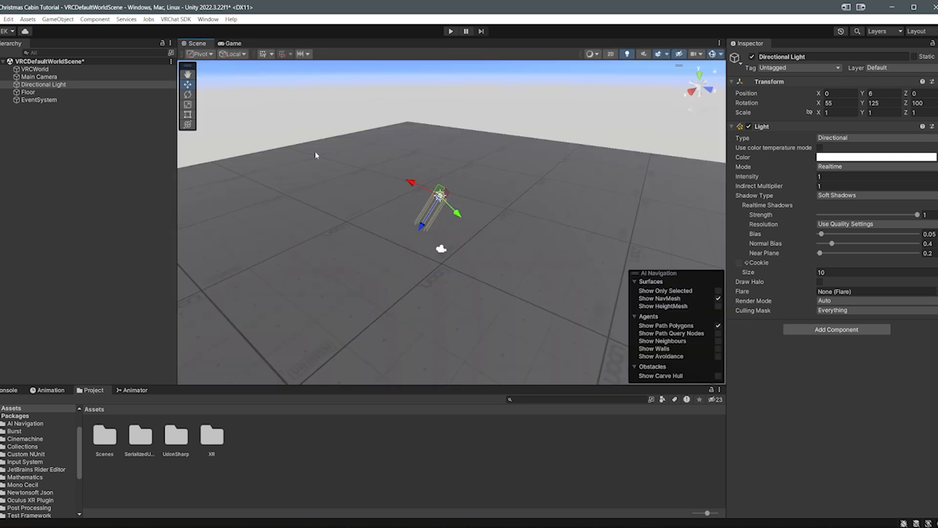
click(246, 44)
click(192, 45)
scroll(403, 126, down, 3)
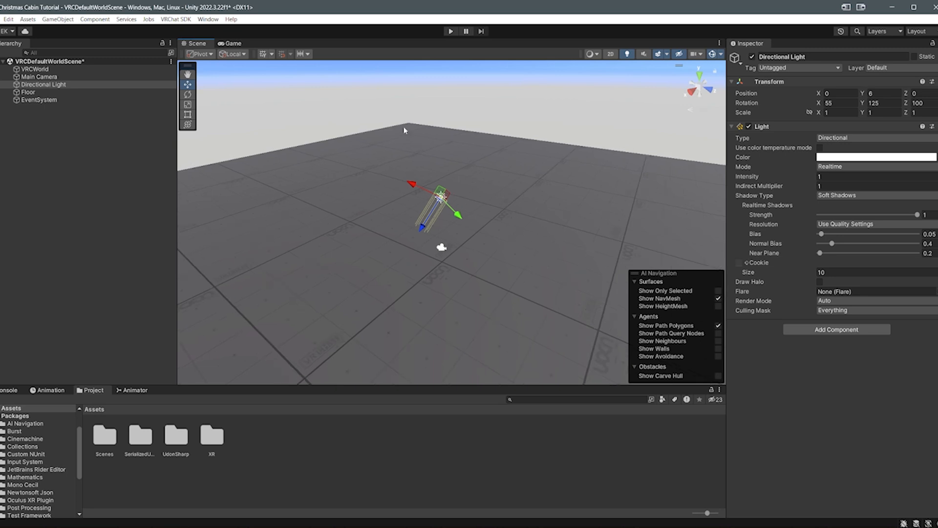
Step: Review the Scene view's gizmo options, including 3D icons, and leave gizmos switched on
middle_drag(410, 125, 390, 161)
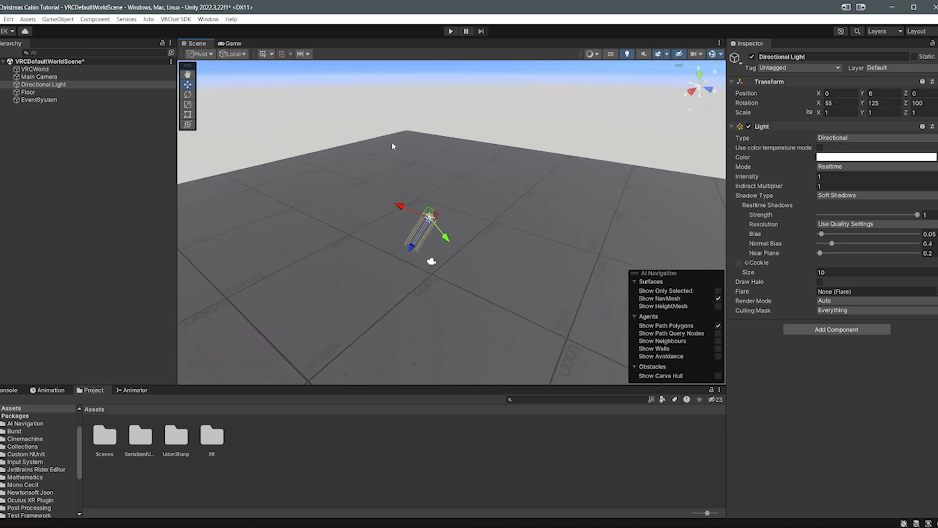
click(721, 54)
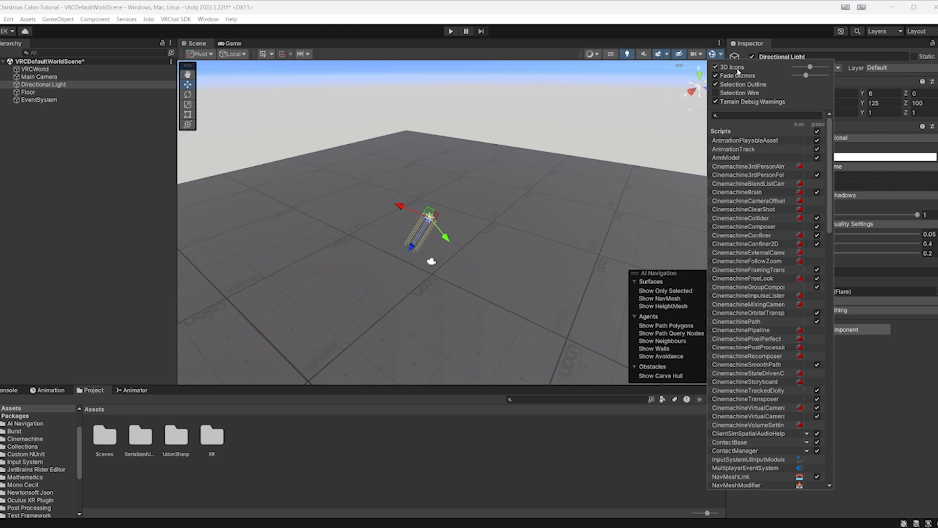
click(713, 55)
click(713, 55)
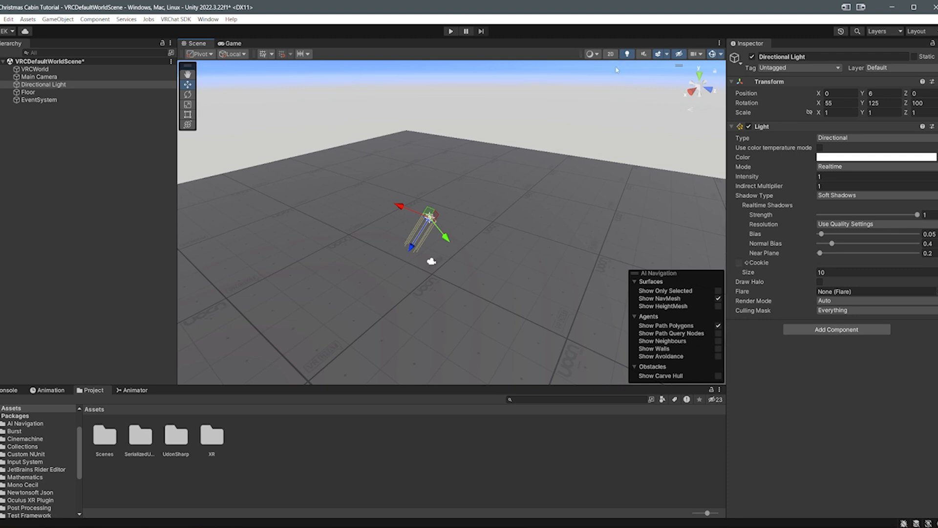
Step: Select the Floor object in the scene and inspect it from several viewing angles
alt+drag(594, 95, 557, 152)
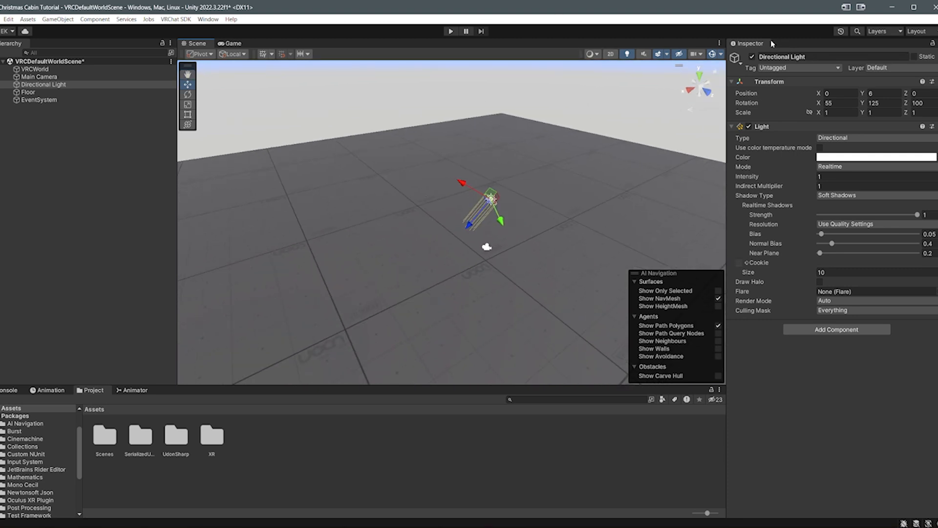
right_drag(575, 156, 735, 141)
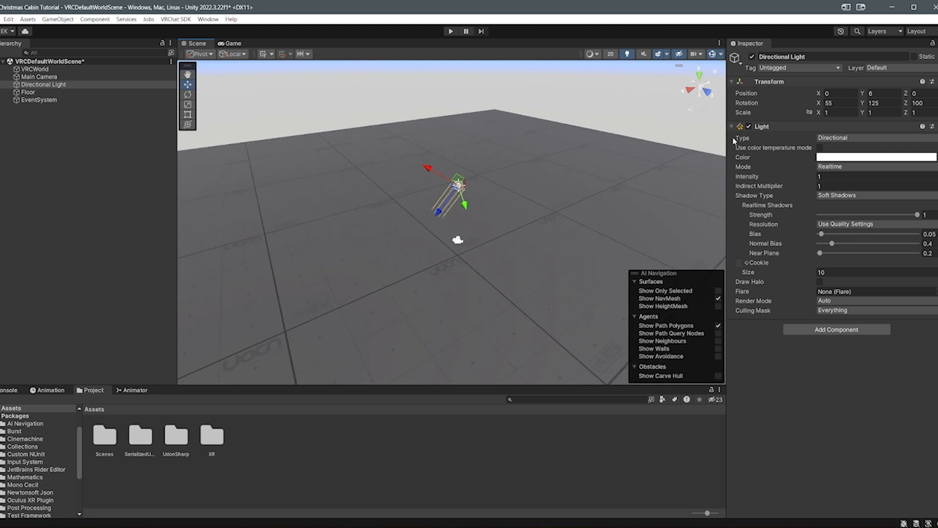
middle_drag(521, 186, 404, 166)
click(517, 158)
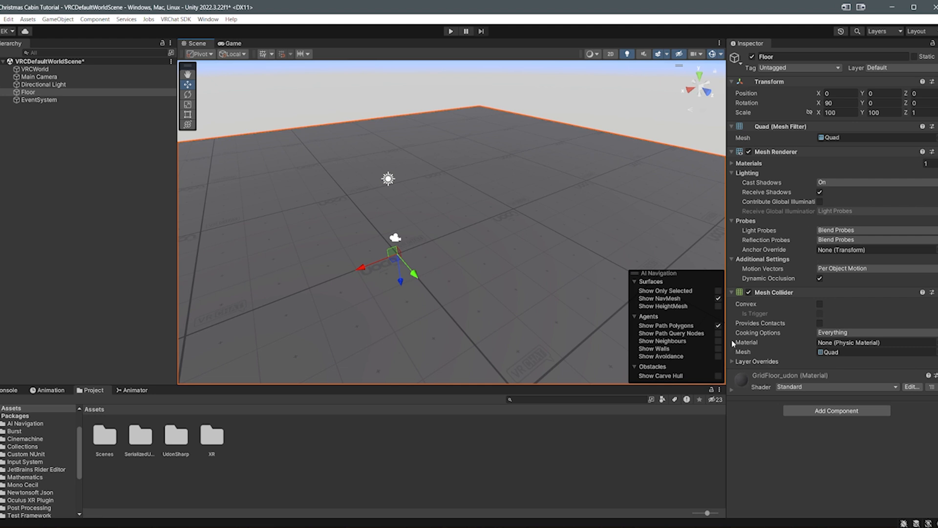
right_drag(482, 263, 445, 257)
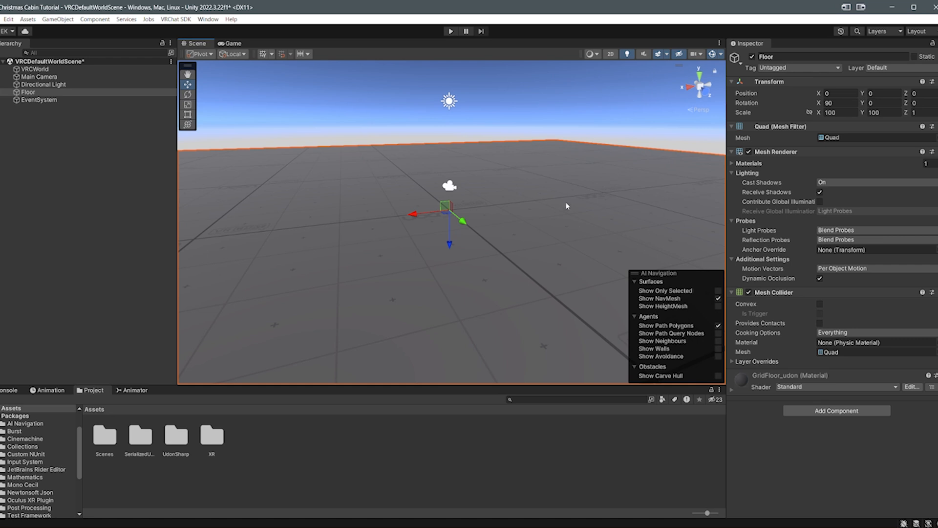
right_drag(567, 205, 626, 212)
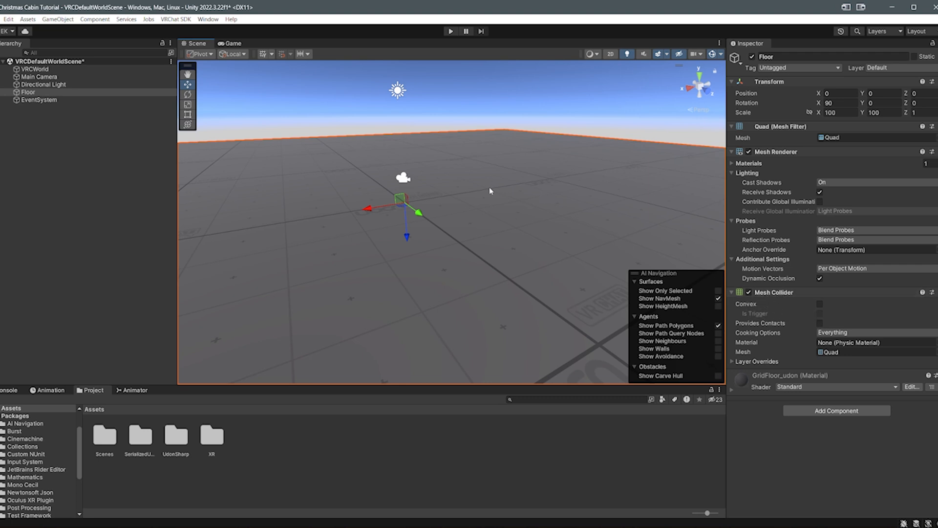
middle_drag(489, 189, 490, 222)
right_drag(543, 258, 515, 205)
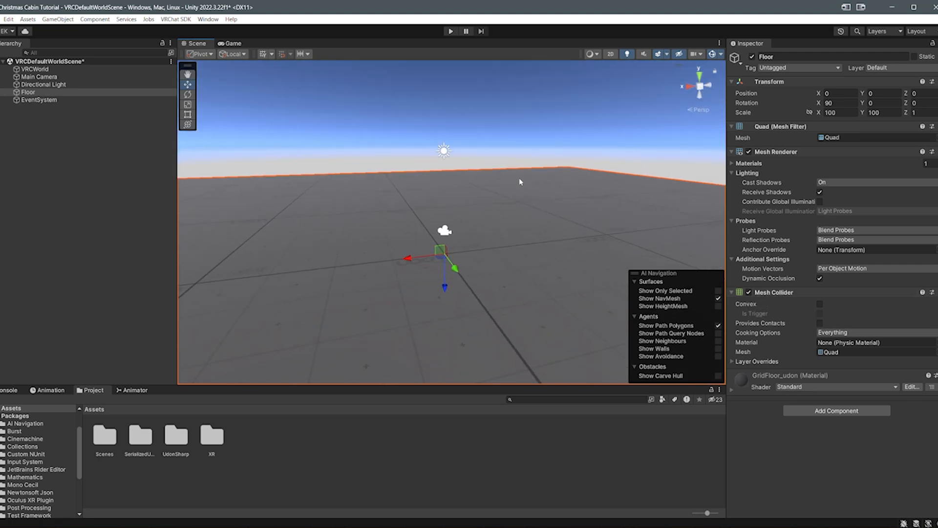
Step: Expand the Floor's GridFloor_udon material in the Inspector and review its shader settings
click(755, 382)
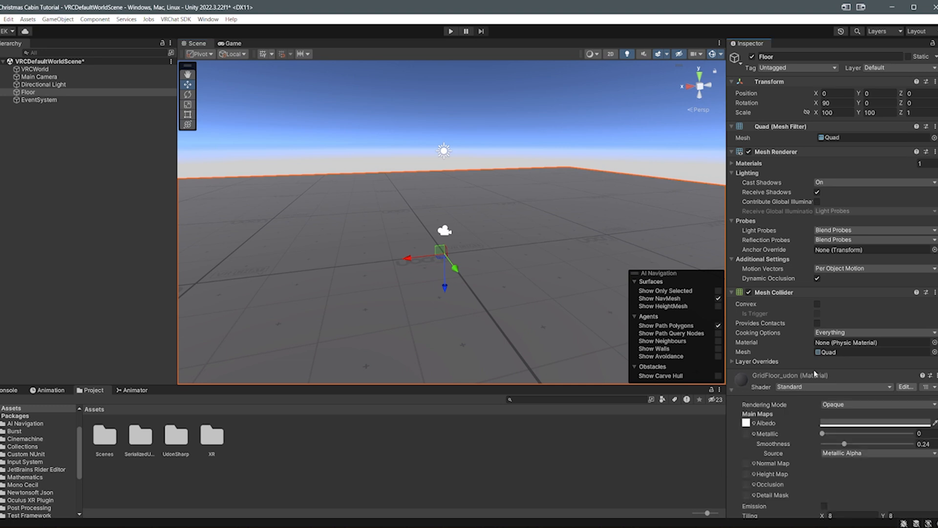
click(745, 383)
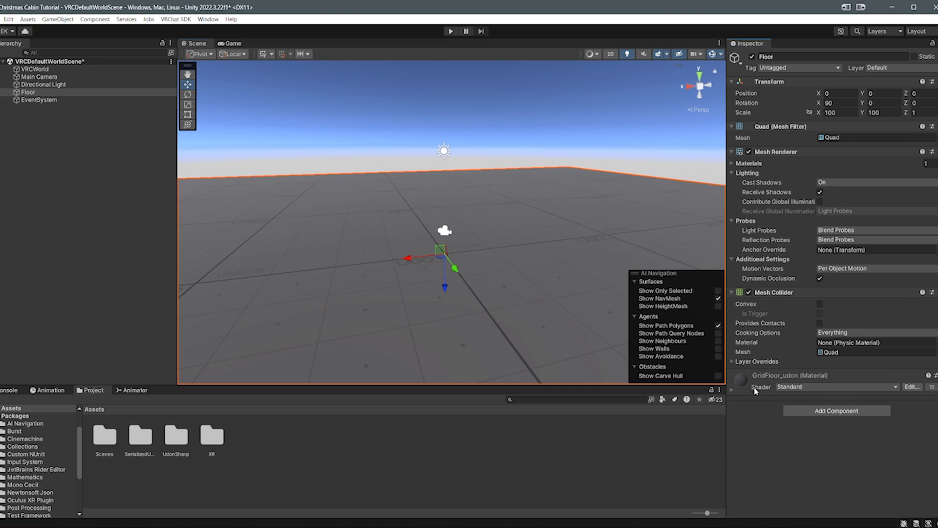
click(752, 396)
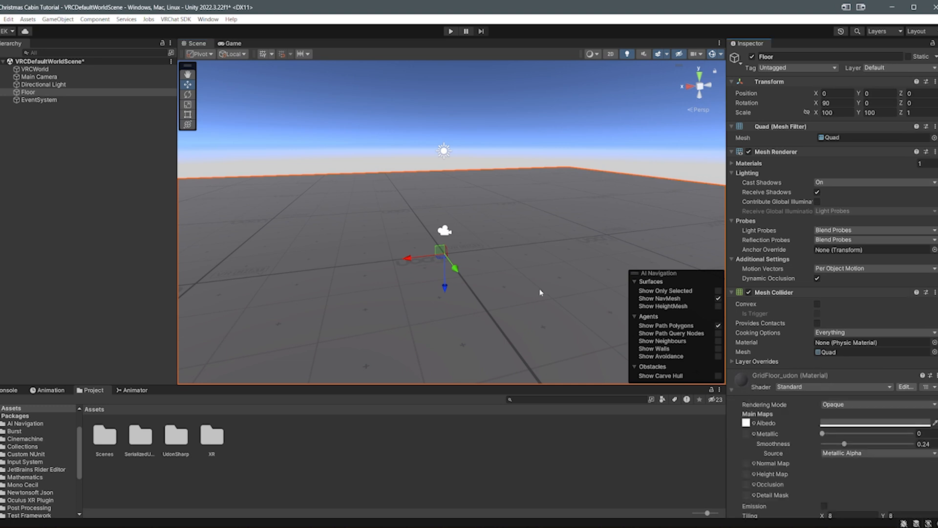
alt+drag(494, 250, 461, 340)
middle_drag(337, 230, 379, 256)
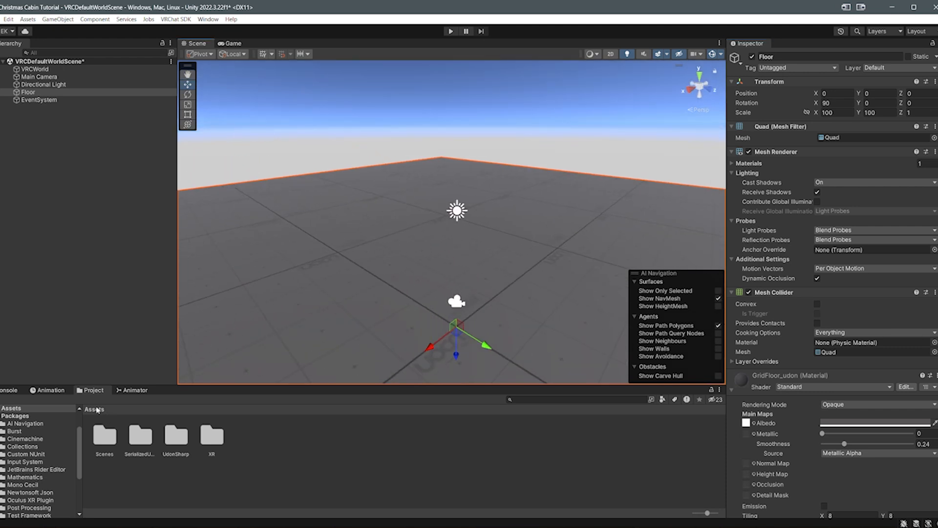
Step: Examine the project's Packages and Assets folders, check the Console, and return to the Assets folder
click(1, 415)
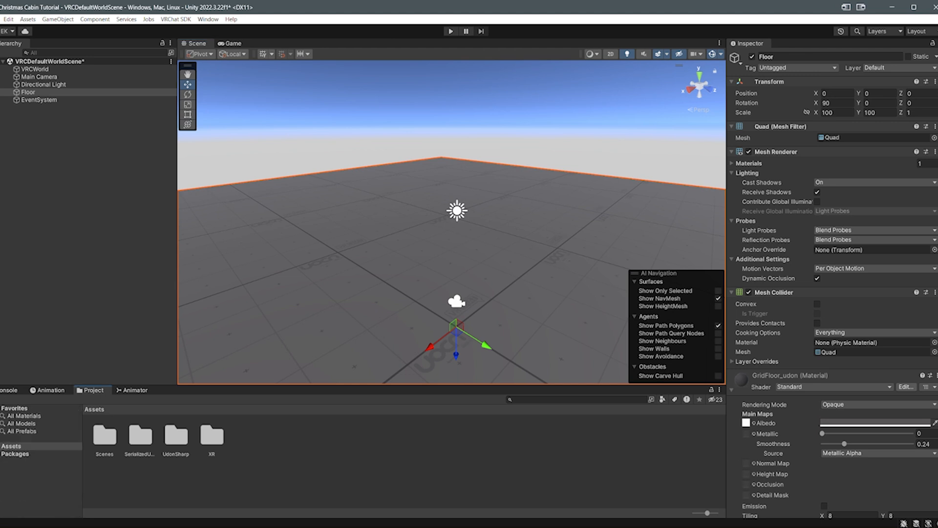
click(2, 453)
click(2, 447)
click(22, 454)
click(1, 454)
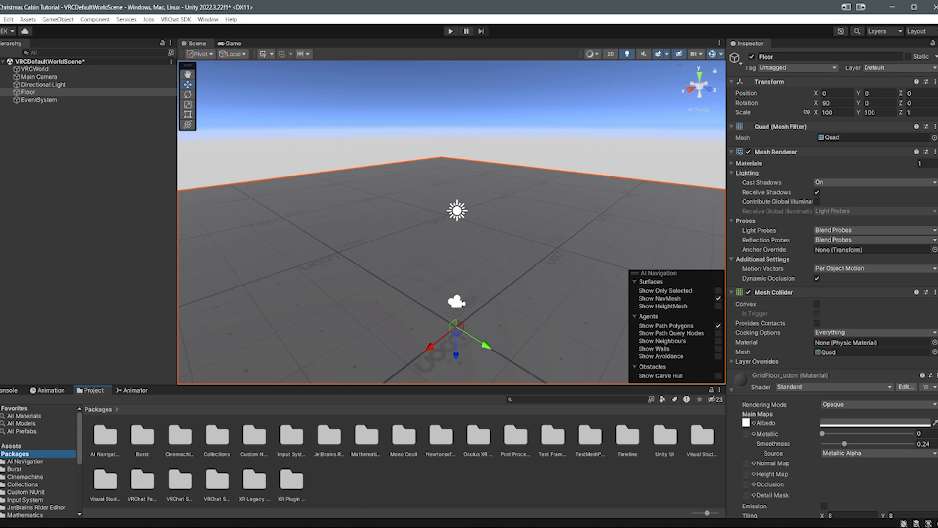
click(1, 454)
click(3, 446)
click(1, 446)
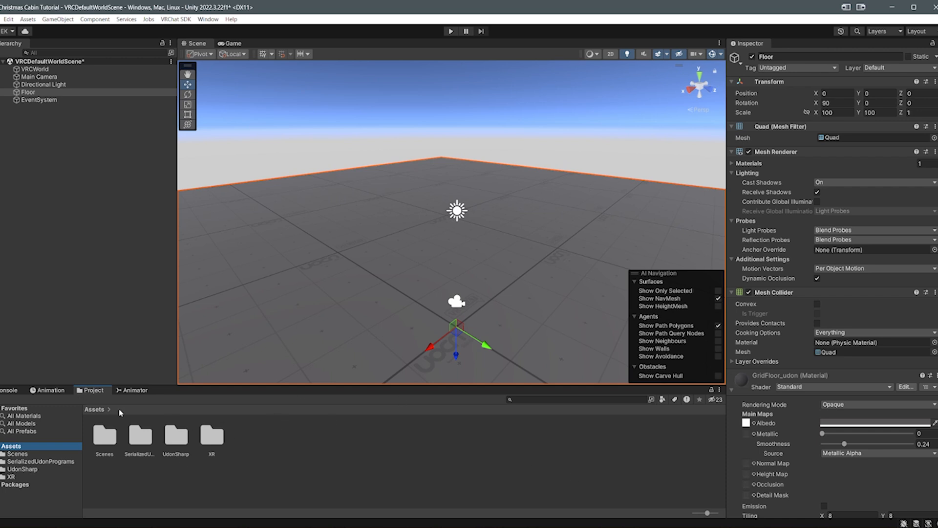
click(8, 390)
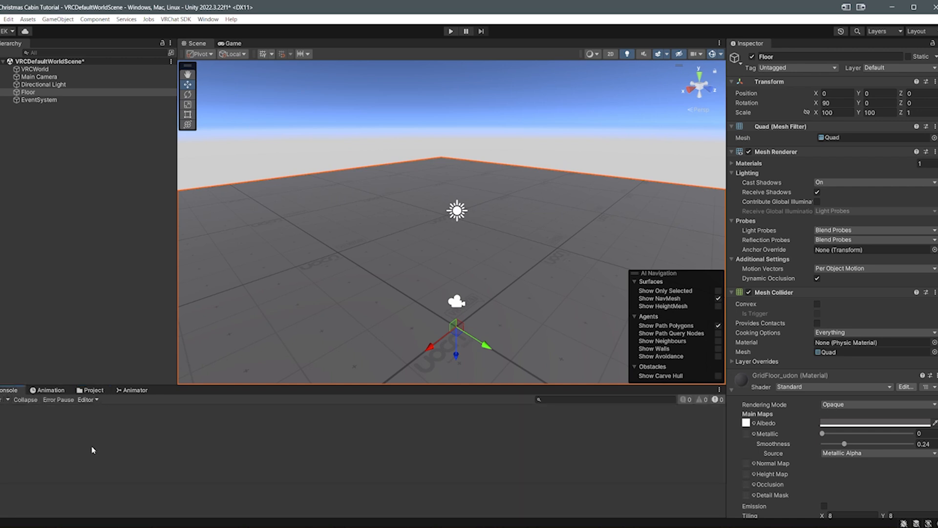
click(90, 390)
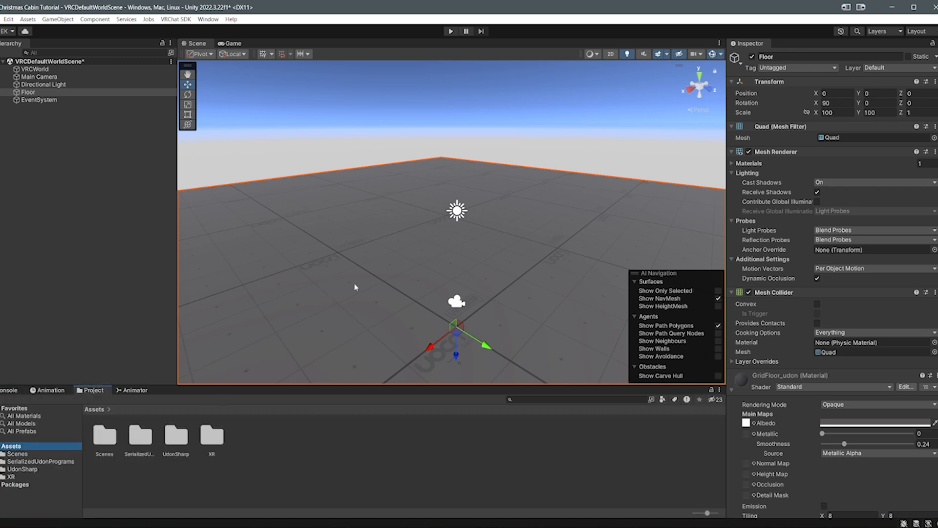
Step: Look around the Scene view and practise zooming in and out over the floor
right_drag(403, 272, 507, 258)
right_drag(442, 239, 518, 224)
scroll(704, 190, up, 4)
scroll(254, 215, up, 2)
scroll(335, 241, up, 1)
scroll(335, 241, down, 3)
key(a)
scroll(532, 207, up, 1)
scroll(416, 218, up, 1)
scroll(515, 224, down, 2)
scroll(511, 231, up, 2)
scroll(499, 231, down, 3)
scroll(490, 226, up, 2)
scroll(486, 235, up, 1)
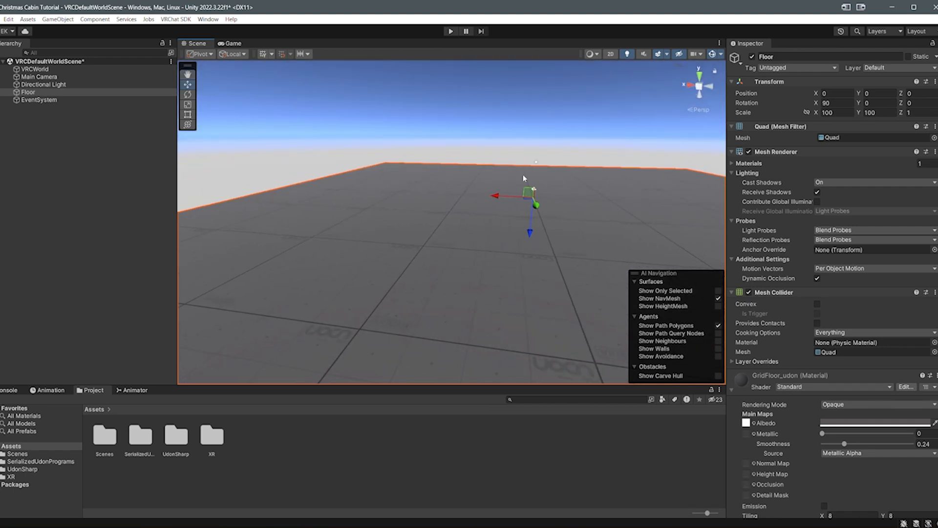
Step: Practise panning and rotating the Scene view to see the floor from different sides
middle_drag(522, 178, 492, 248)
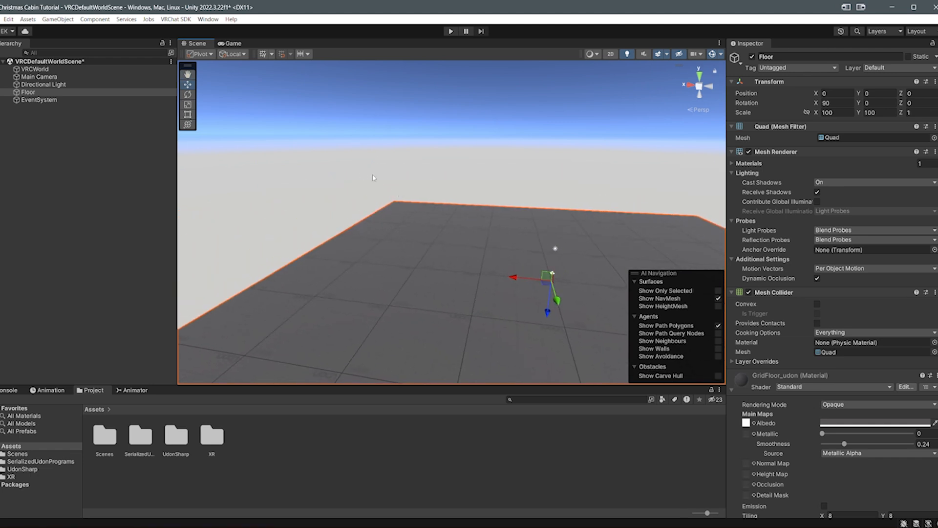
middle_drag(487, 206, 386, 179)
right_drag(518, 174, 342, 210)
middle_drag(503, 196, 442, 197)
right_drag(442, 197, 525, 201)
middle_drag(341, 213, 509, 184)
right_drag(509, 184, 611, 188)
middle_drag(386, 199, 464, 202)
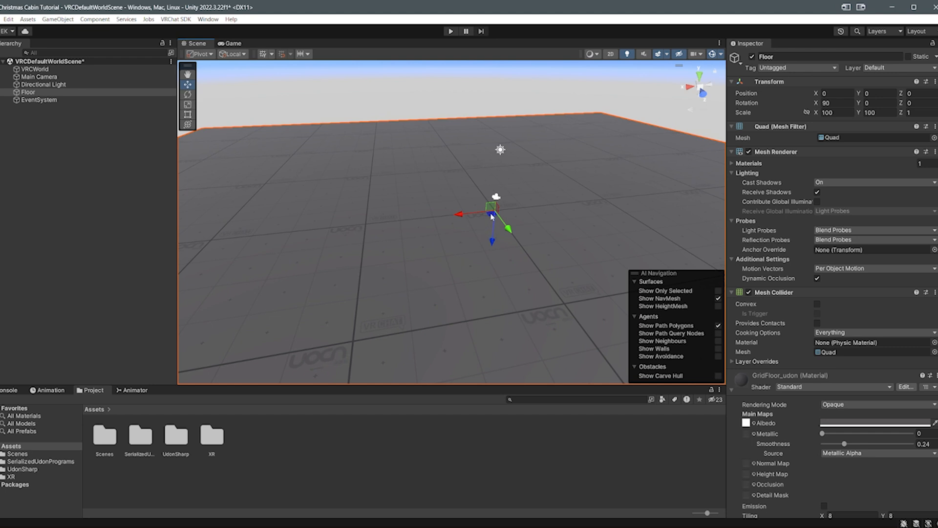
Step: Move the Floor to about X 0.67, Z -0.07 and the Directional Light to about X 4.34, Y 7.39, Z 2.73
drag(492, 218, 401, 174)
click(500, 150)
drag(501, 150, 452, 142)
right_drag(452, 143, 426, 132)
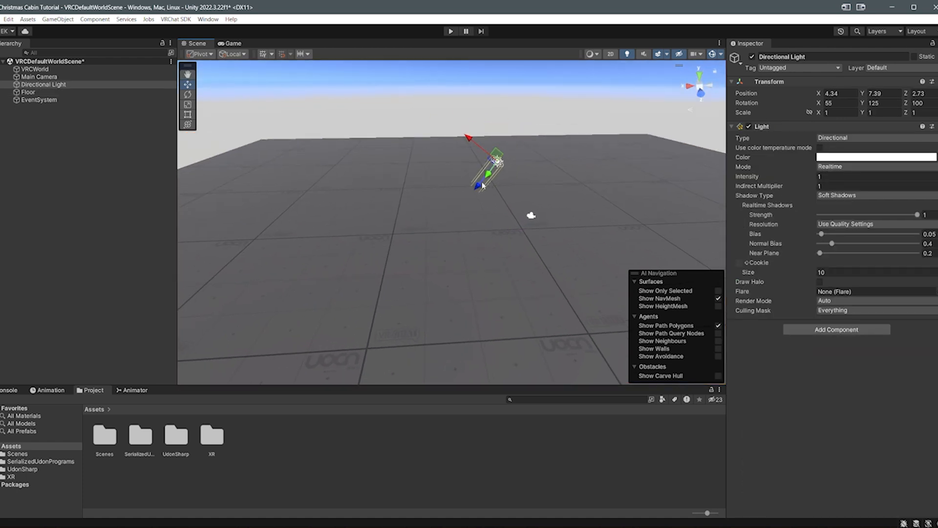
middle_drag(425, 132, 347, 146)
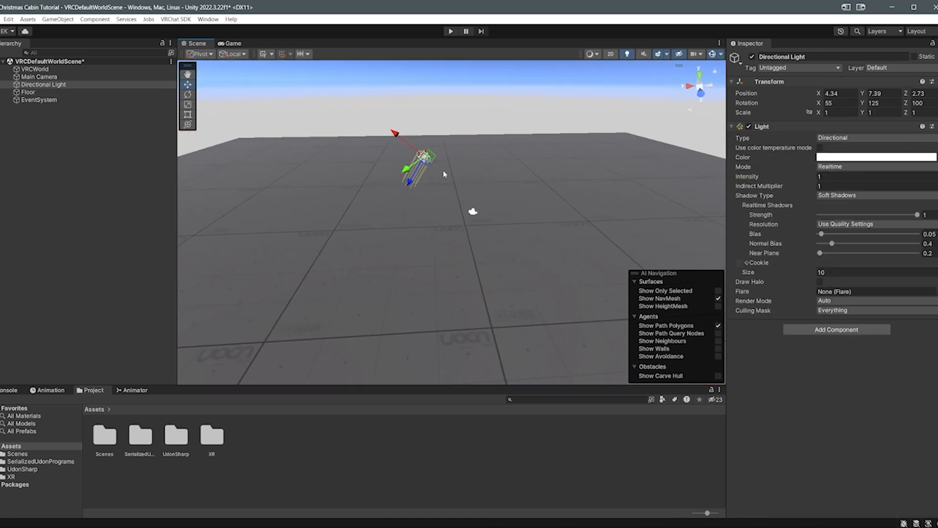
Step: Select the Floor, try rotating it with the Rotate tool, and undo the rotation
click(398, 246)
right_drag(518, 212, 509, 247)
middle_drag(509, 247, 485, 242)
right_drag(450, 225, 487, 218)
middle_drag(468, 201, 503, 237)
key(e)
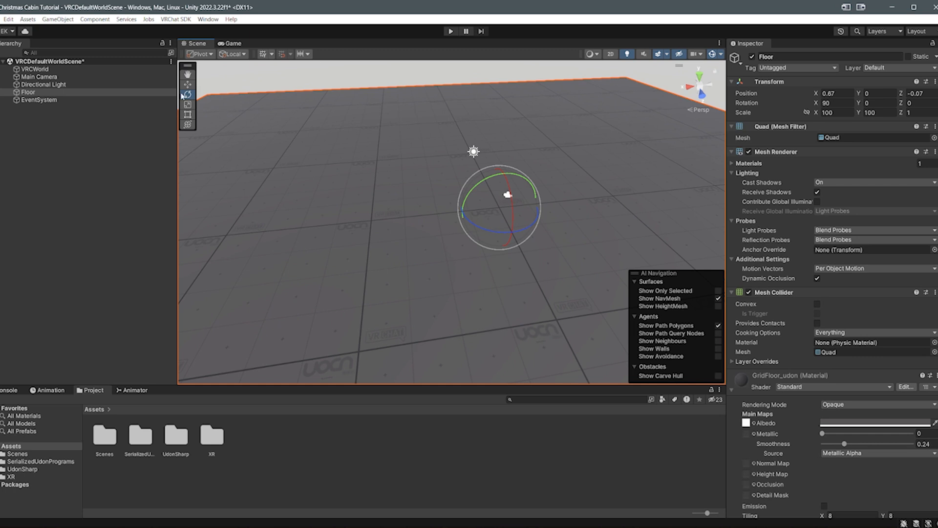
drag(478, 229, 552, 216)
key(ctrl+z)
key(ctrl+z)
right_drag(494, 233, 504, 222)
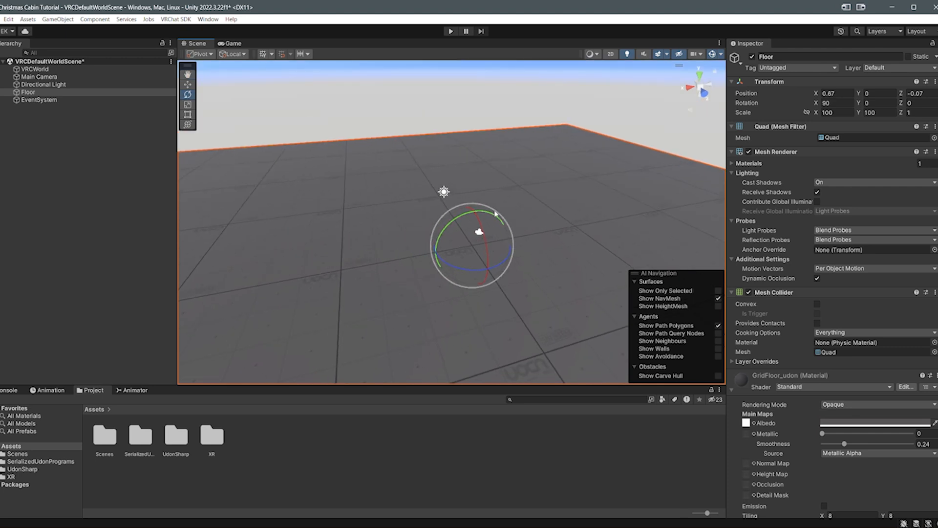
Step: Try scaling the Floor uniformly with the Scale tool, restore its size, and return to the Move tool
key(r)
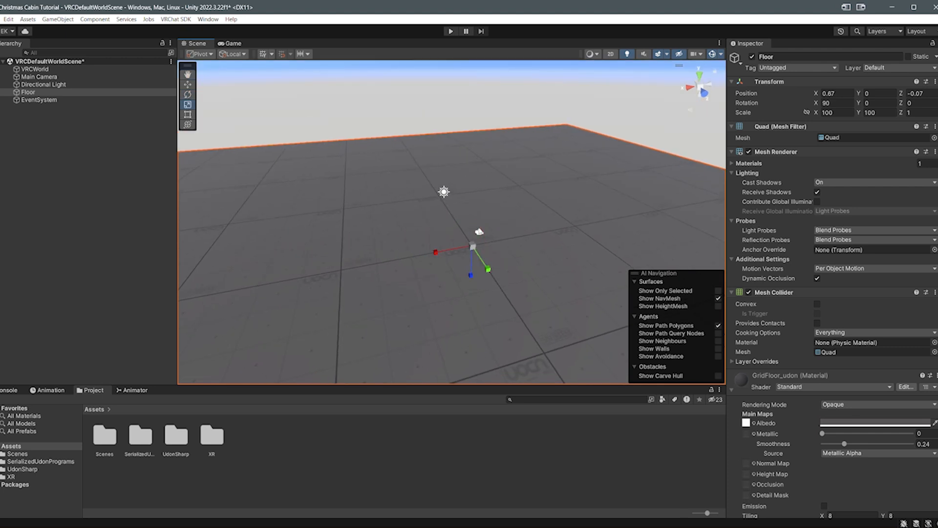
click(187, 104)
drag(473, 247, 486, 264)
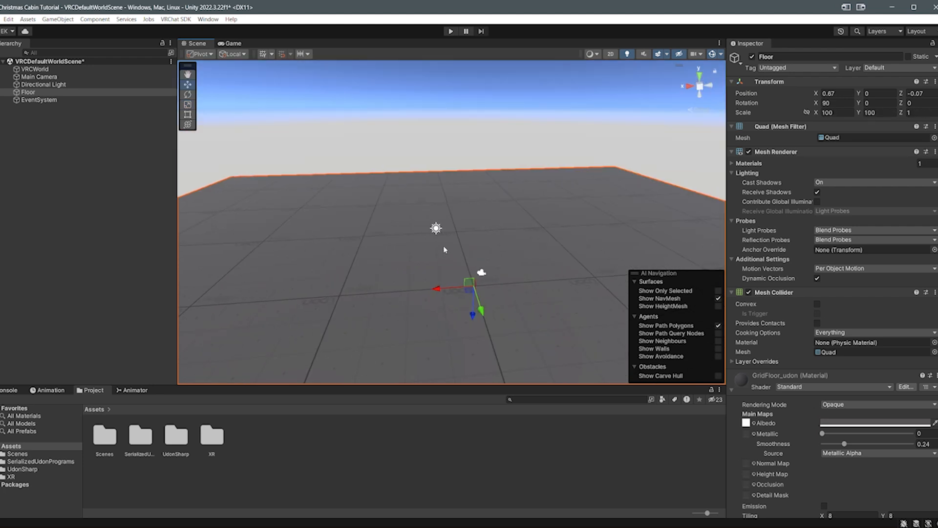
middle_drag(484, 247, 392, 246)
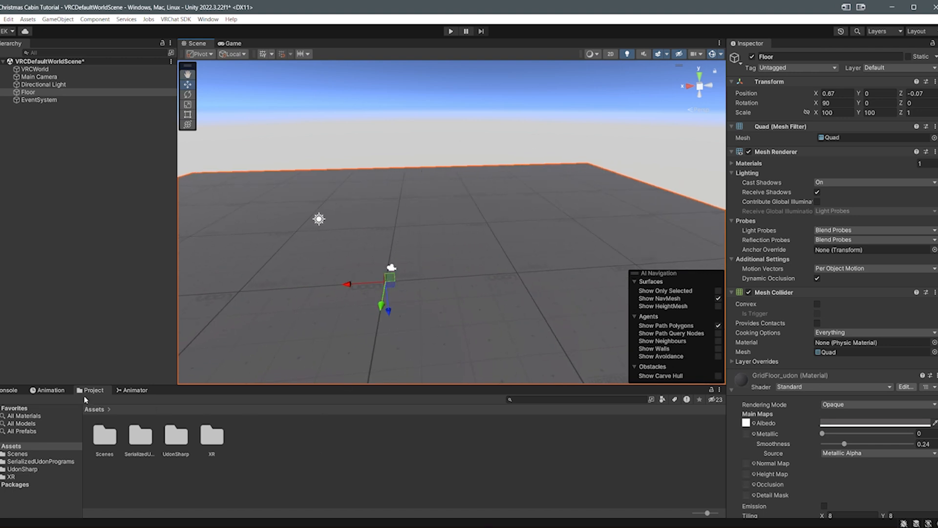
Step: Create a folder named "Christmas Cabin Tutorial" in the project's Assets folder
right_click(270, 450)
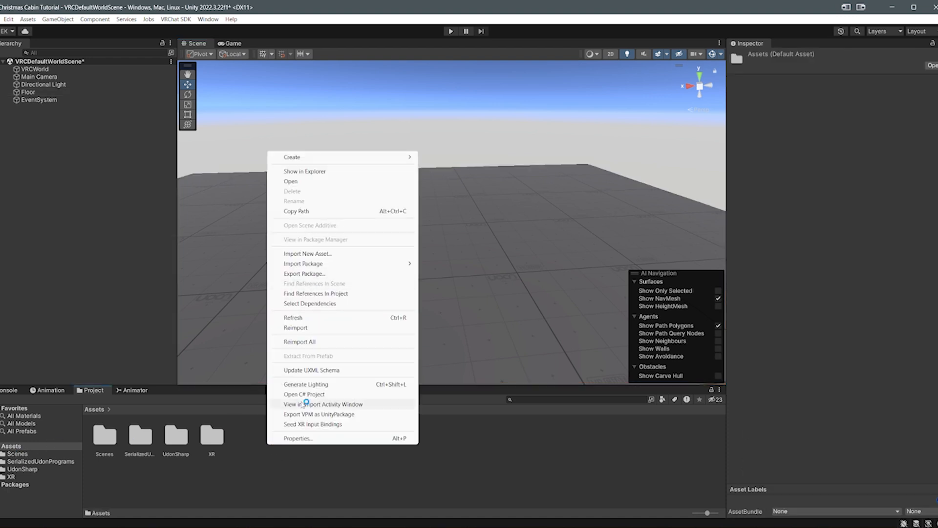
mouse_move(341, 157)
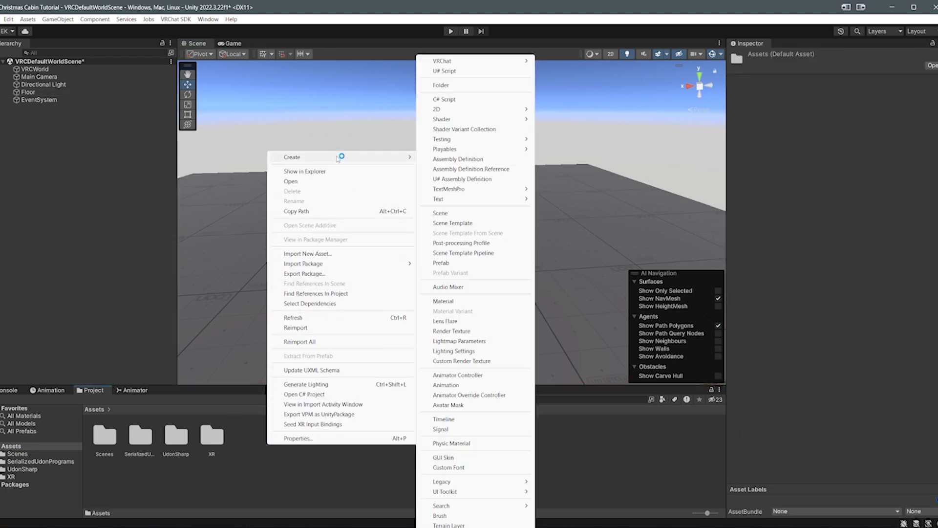
click(467, 85)
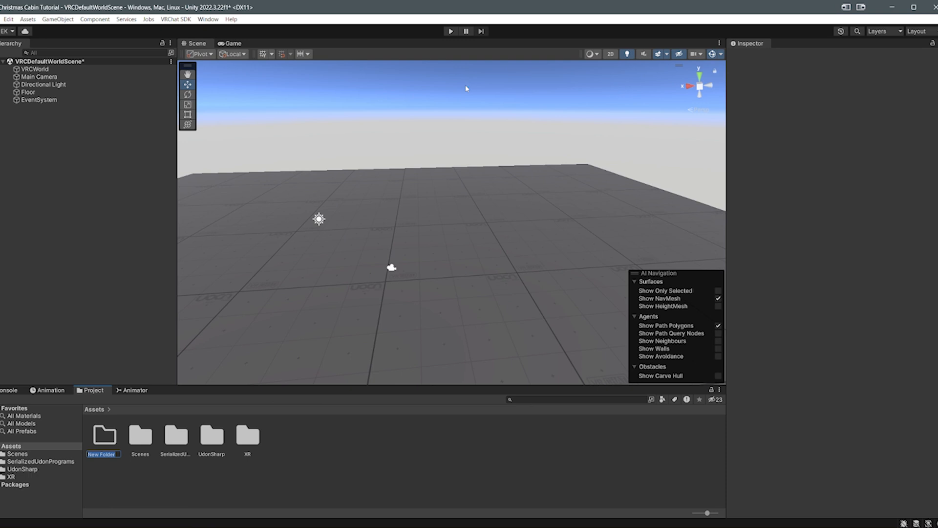
text(Christmas Cabin)
text( Tutorial)
text(l)
key(Return)
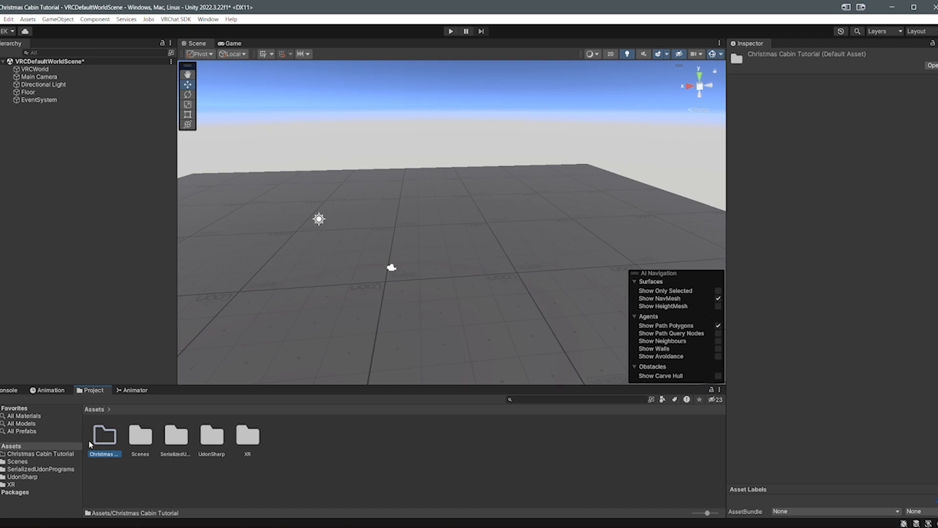
right_click(120, 486)
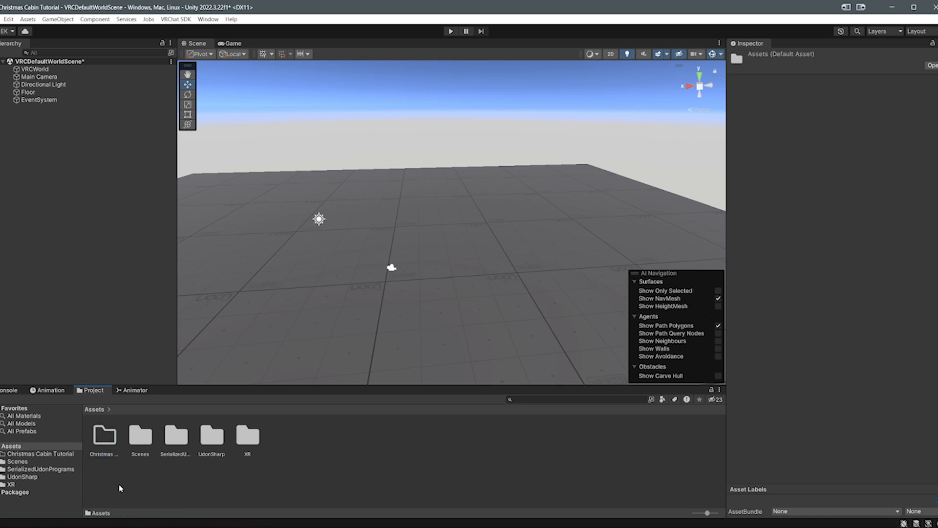
mouse_move(208, 197)
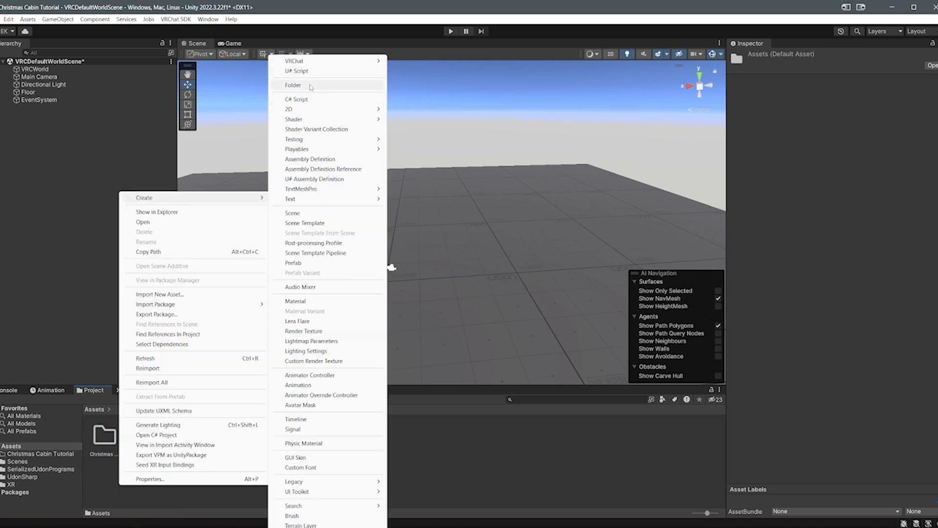
click(485, 467)
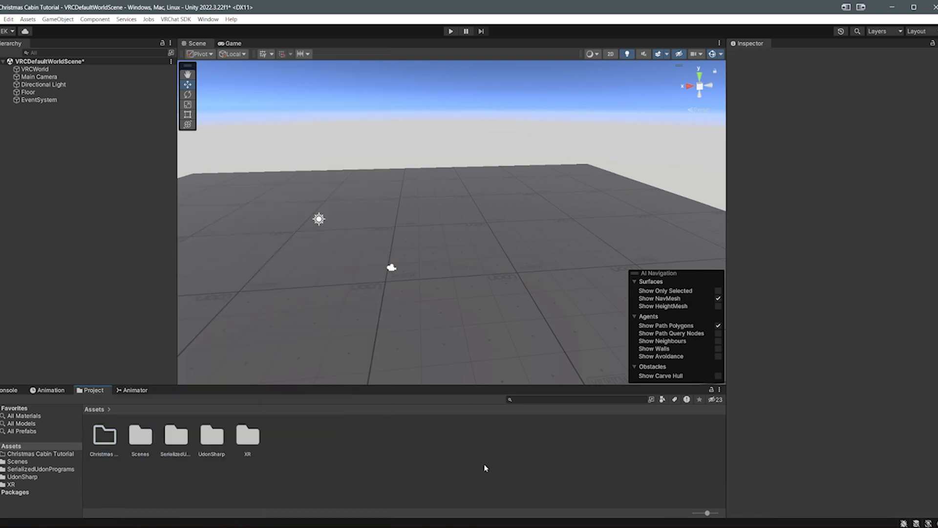
Step: Create a folder named "fbx" inside the Christmas Cabin Tutorial folder
double_click(105, 437)
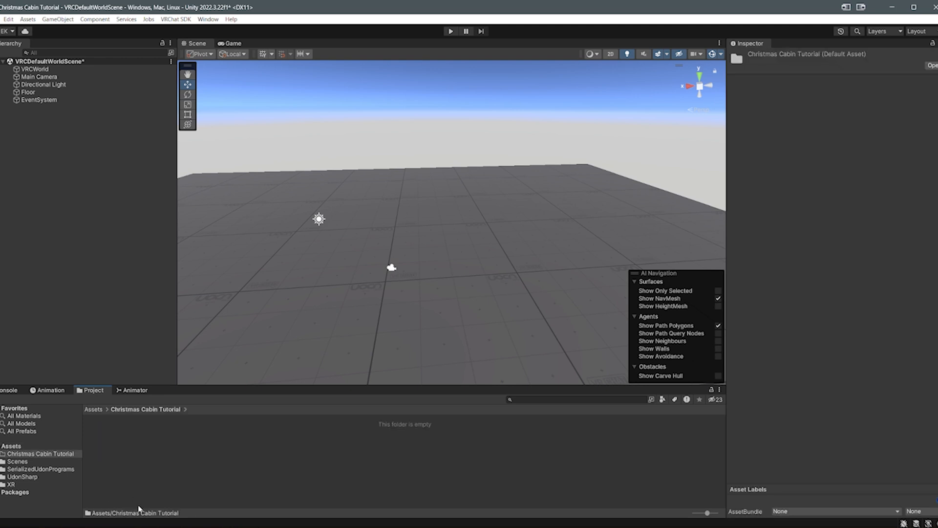
right_click(139, 454)
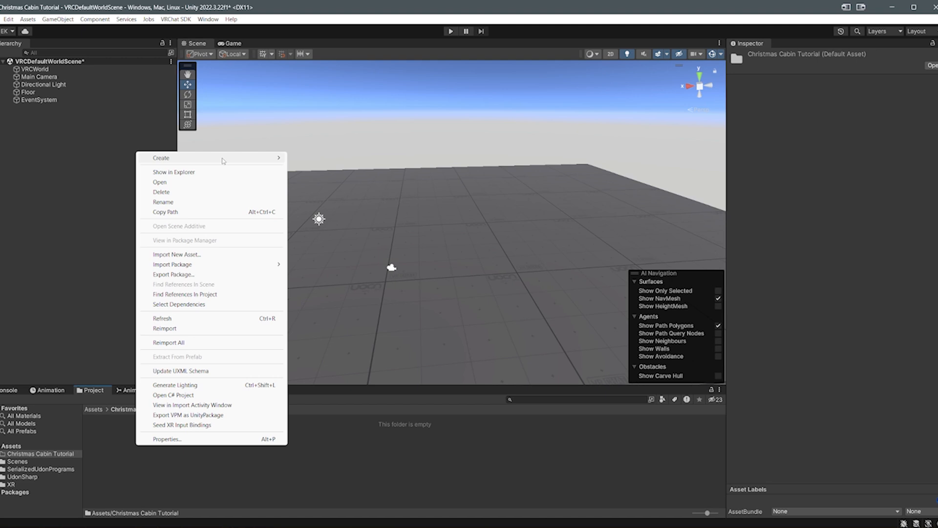
mouse_move(222, 160)
click(307, 86)
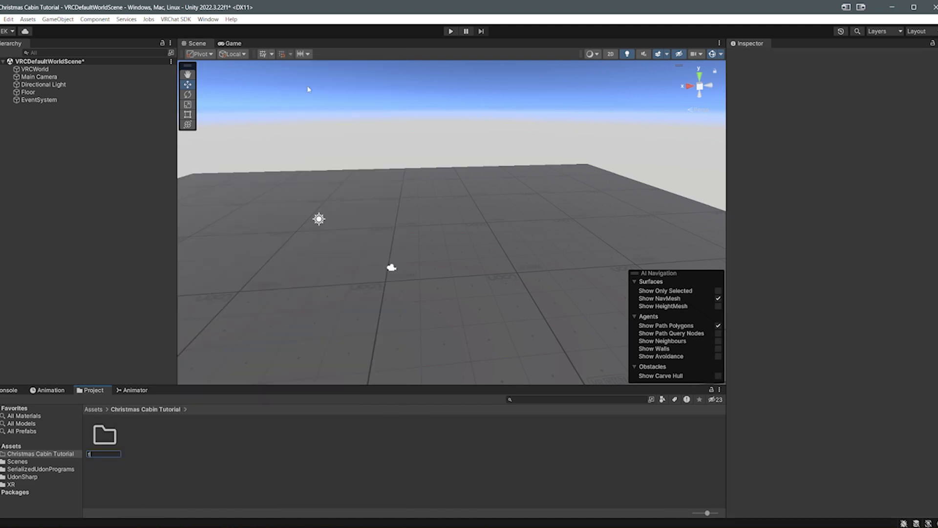
key(Return)
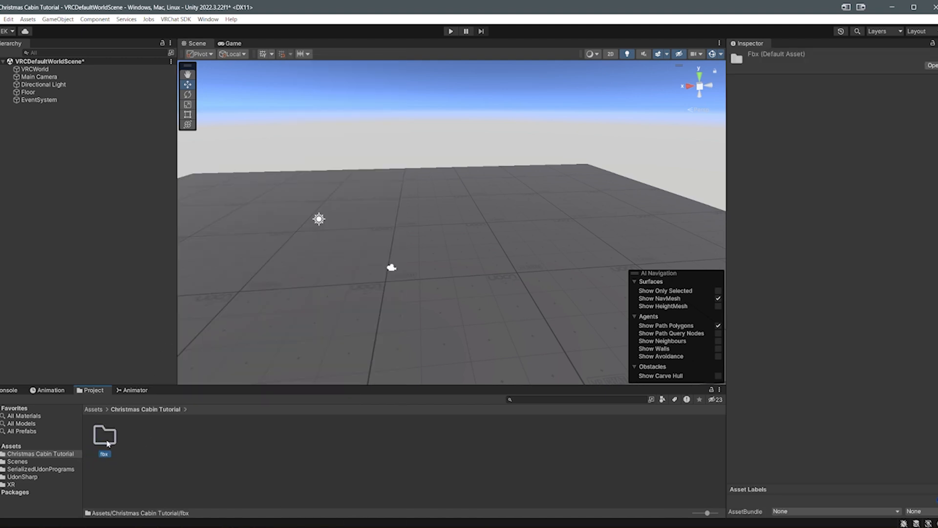
Step: Duplicate the fbx folder and rename the copy "textures"
key(ctrl+d)
click(138, 453)
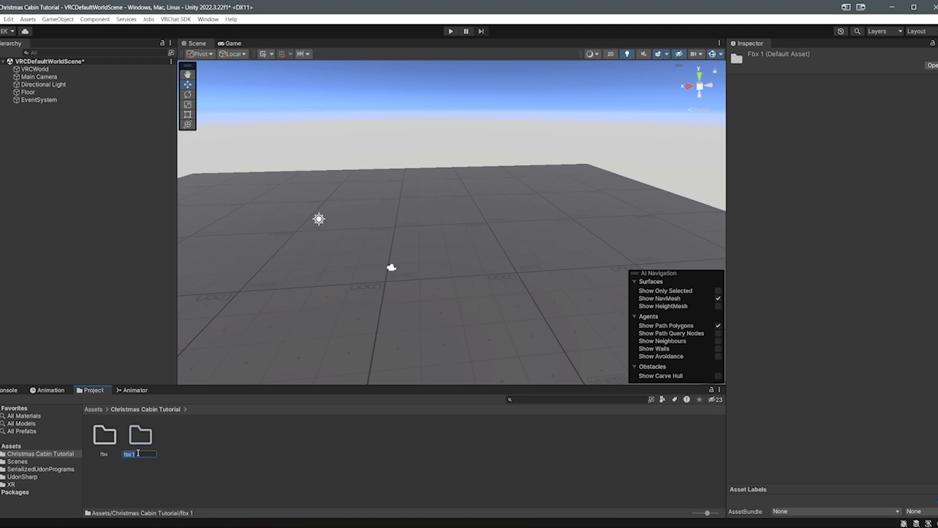
text(textures)
key(Return)
Step: Create a folder named "scene" alongside the fbx and textures folders
right_click(178, 451)
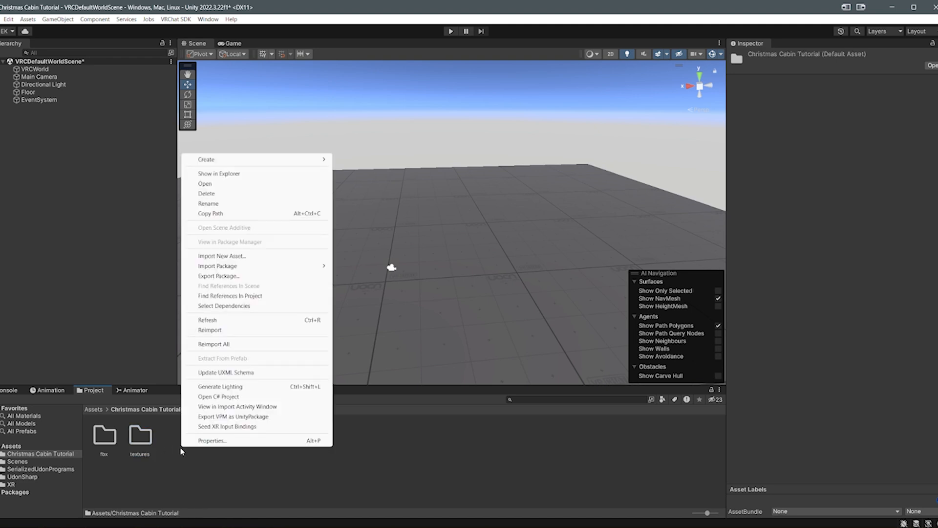
mouse_move(273, 162)
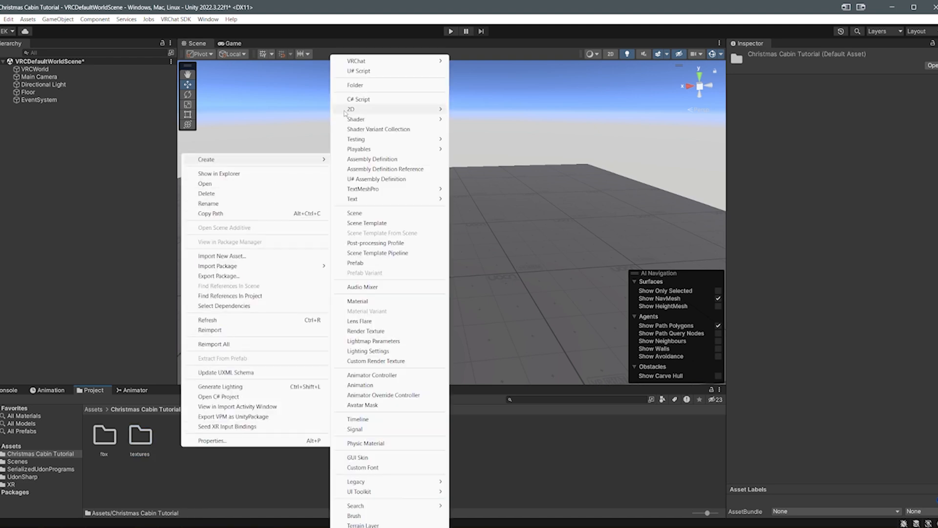
click(362, 60)
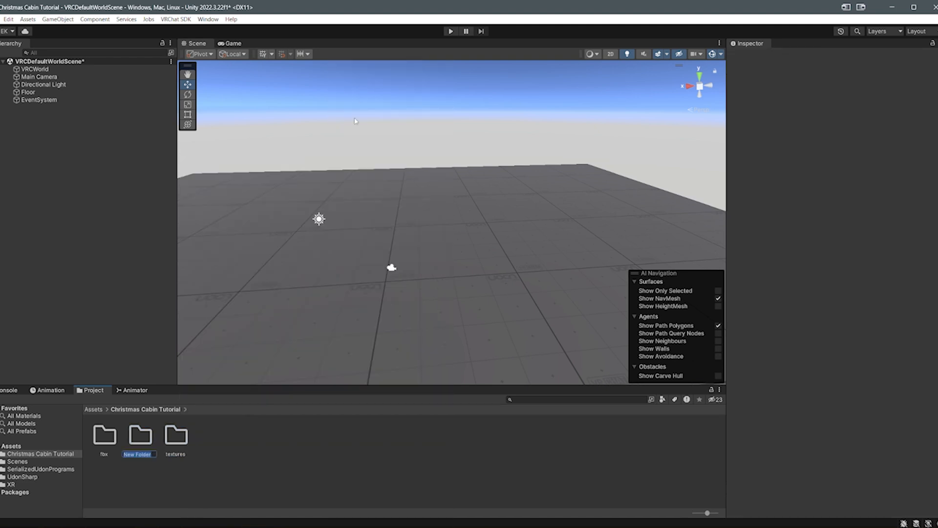
text(acenen)
key(Return)
right_drag(248, 215, 379, 224)
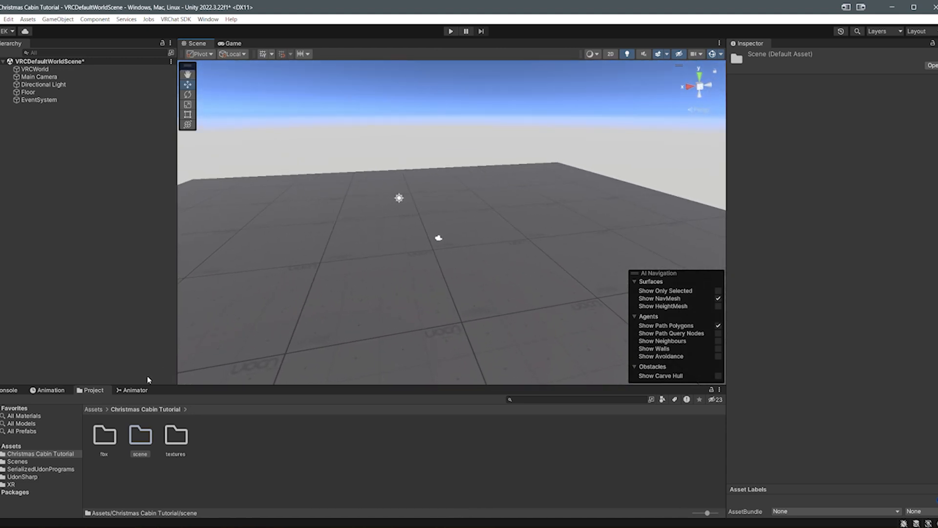
Step: Create a new scene asset named "christmas cabin tutorial" inside the scene folder
double_click(141, 449)
right_click(154, 448)
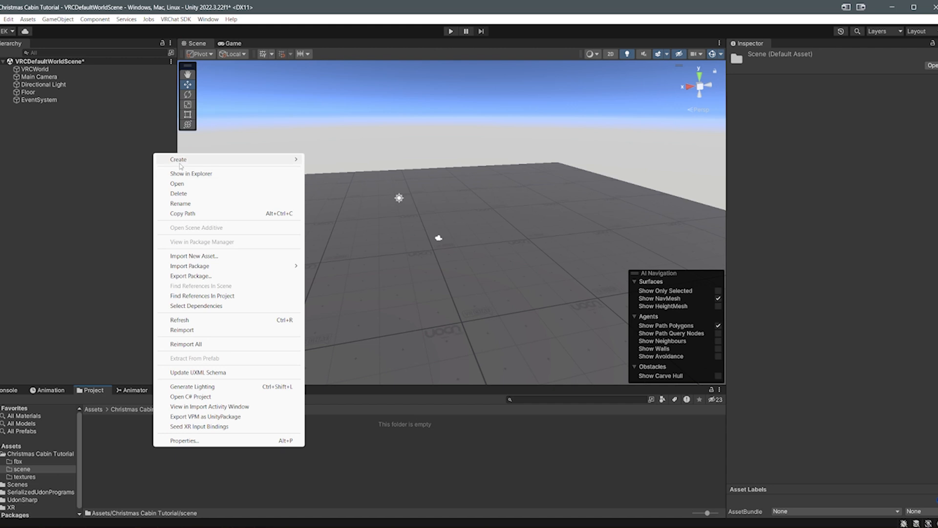
mouse_move(180, 166)
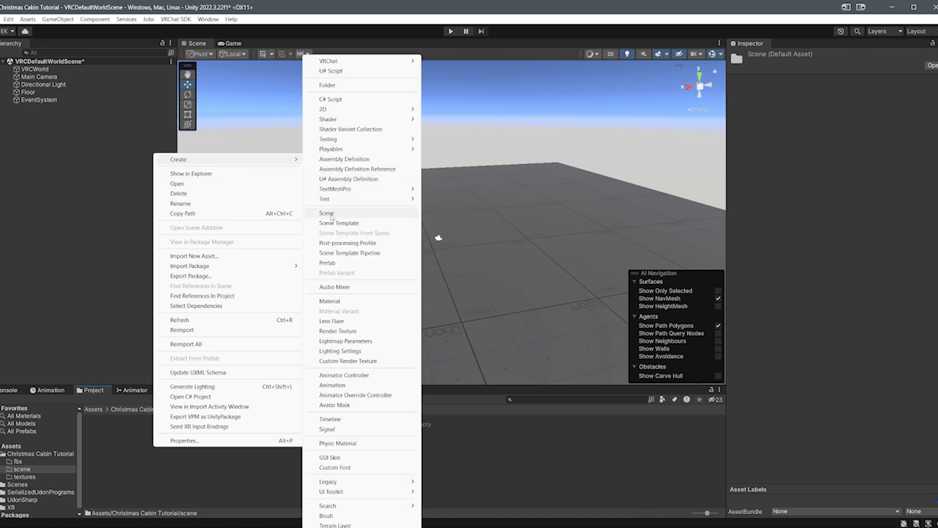
click(326, 214)
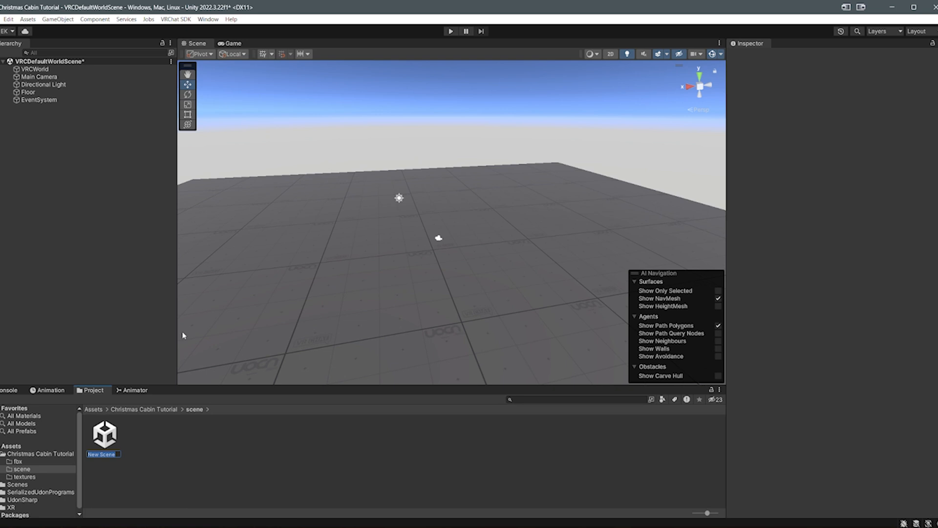
text(c)
text(hristmas)
text( cabin tutorial)
key(Return)
Step: Open the christmas cabin tutorial scene in place of the default world scene
right_drag(182, 335, 440, 203)
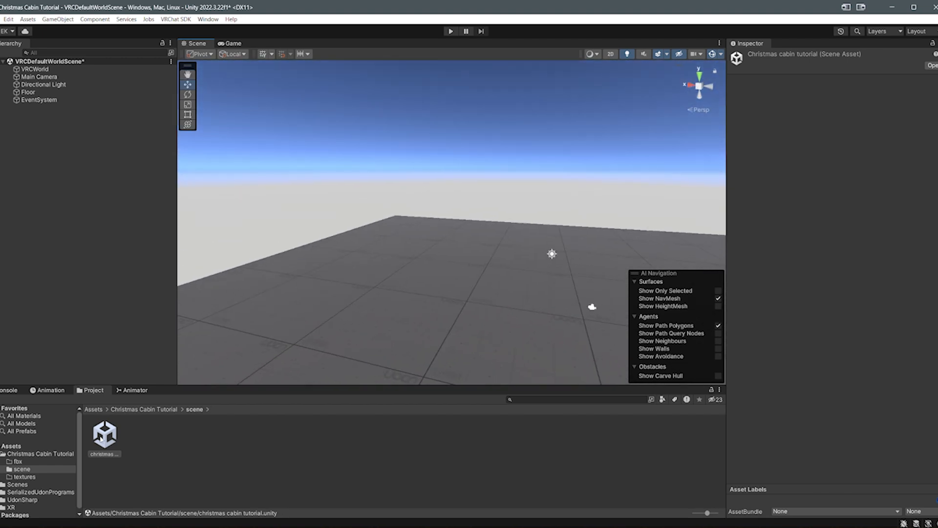
double_click(104, 435)
click(455, 291)
right_drag(287, 333, 356, 297)
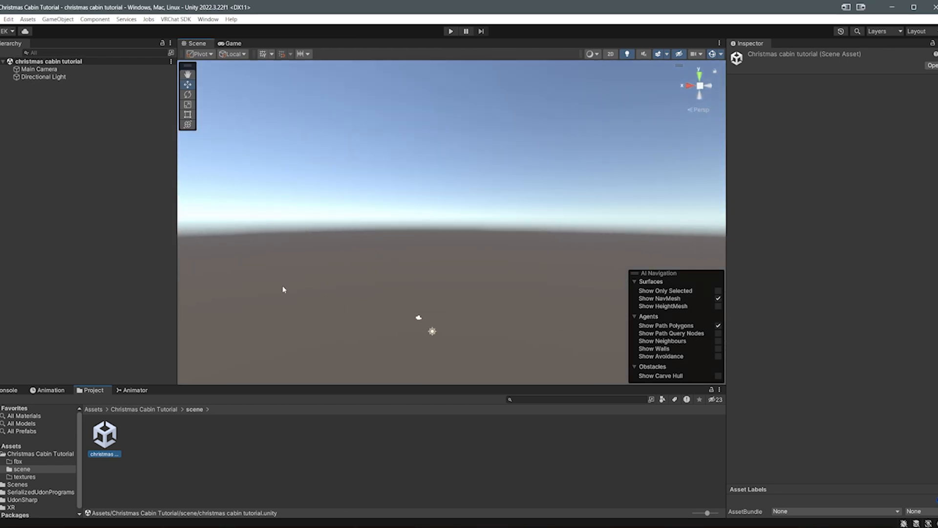
right_drag(252, 291, 380, 307)
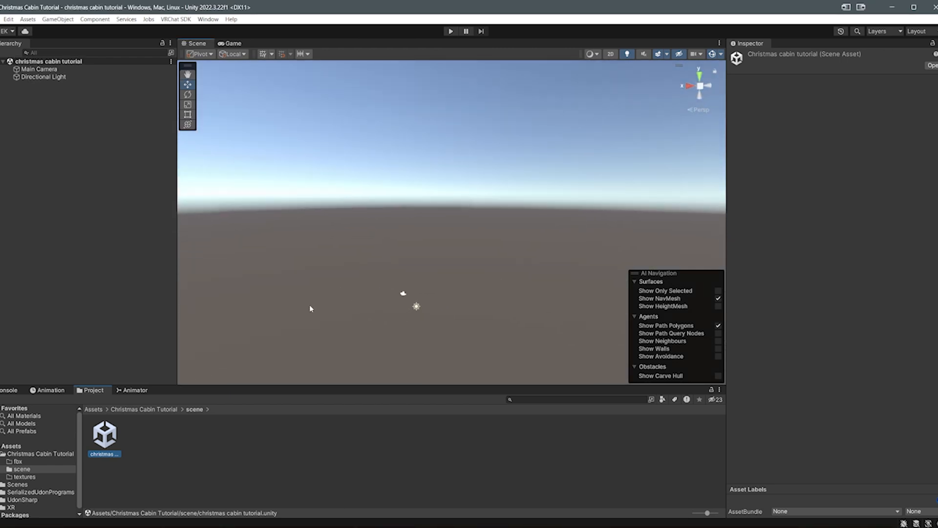
Step: Inspect the new scene's Directional Light and Main Camera, framing the camera in the Scene view
click(44, 76)
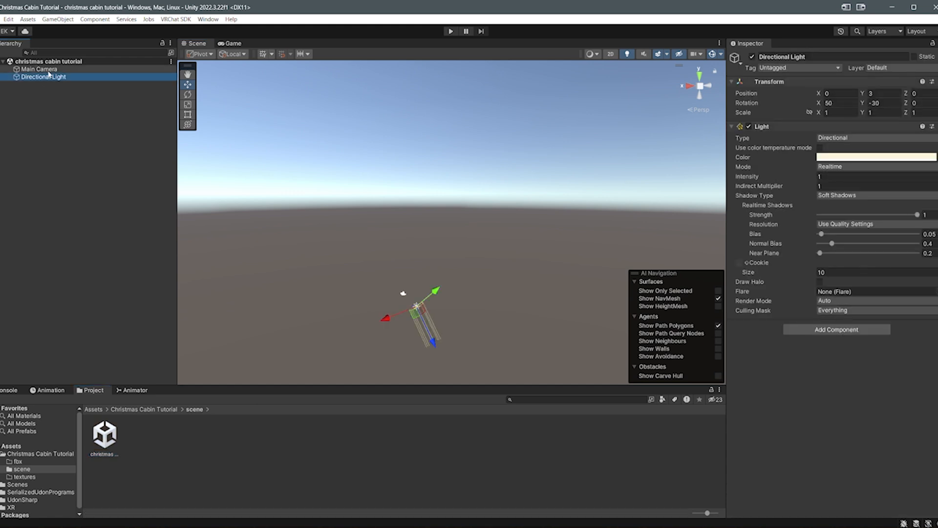
click(49, 70)
key(f)
Step: Browse the Christmas Cabin Tutorial subfolders and open the empty fbx folder as the import location
click(101, 410)
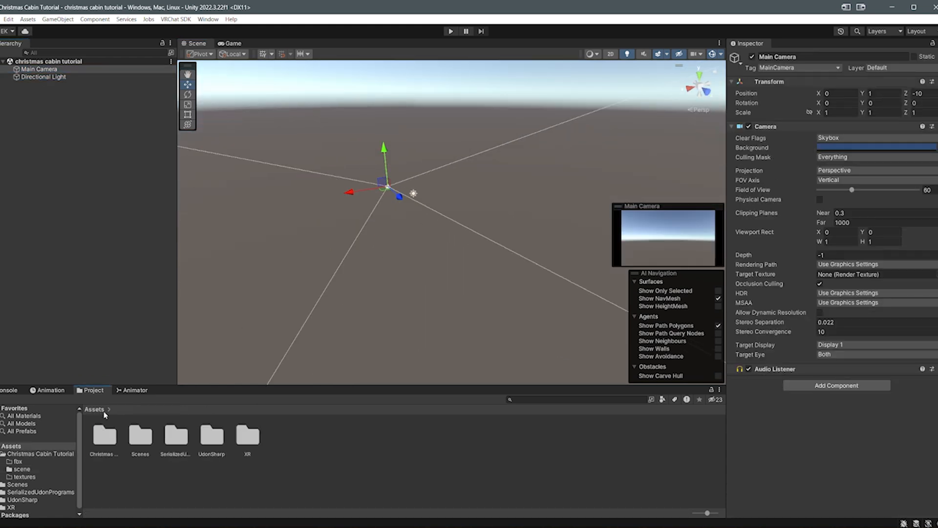
double_click(101, 443)
double_click(140, 437)
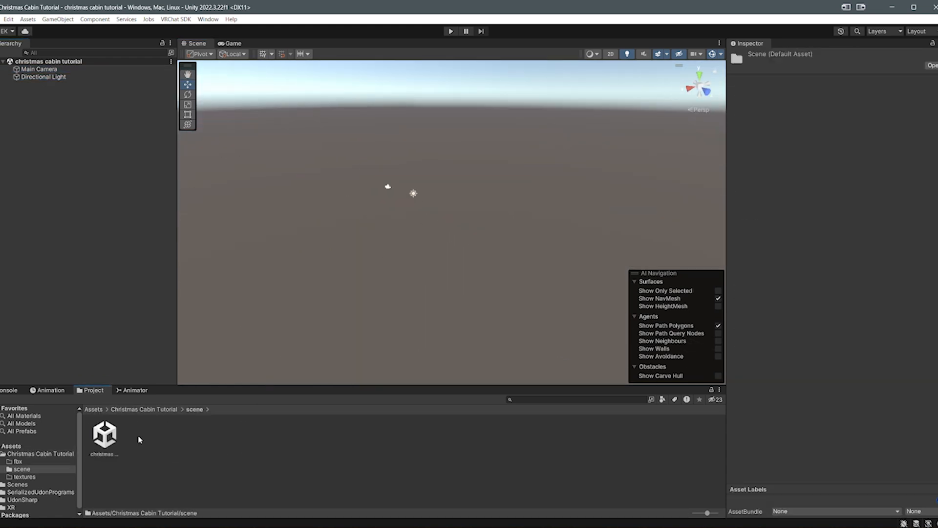
click(111, 410)
double_click(106, 439)
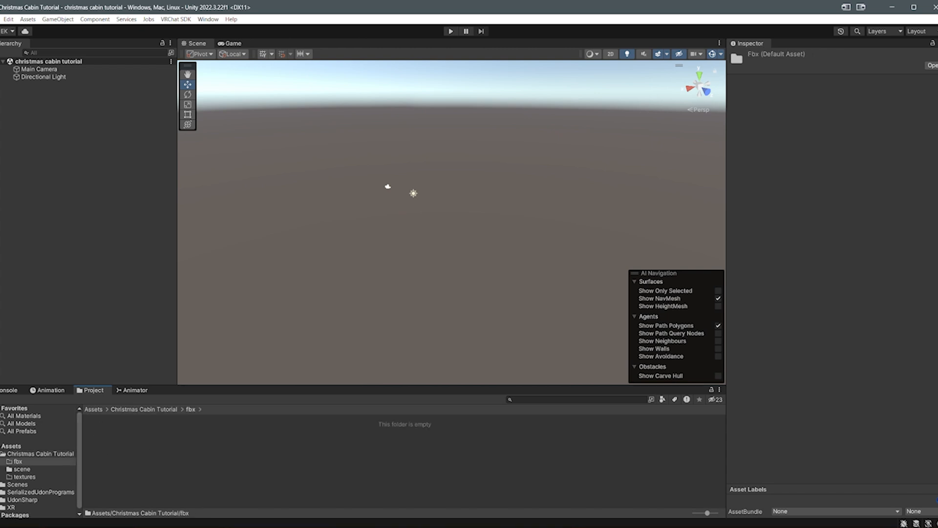
Step: Switch to Blender, examine the log cabin model's balcony and front porch up close, and return to Unity
mouse_move(27, 526)
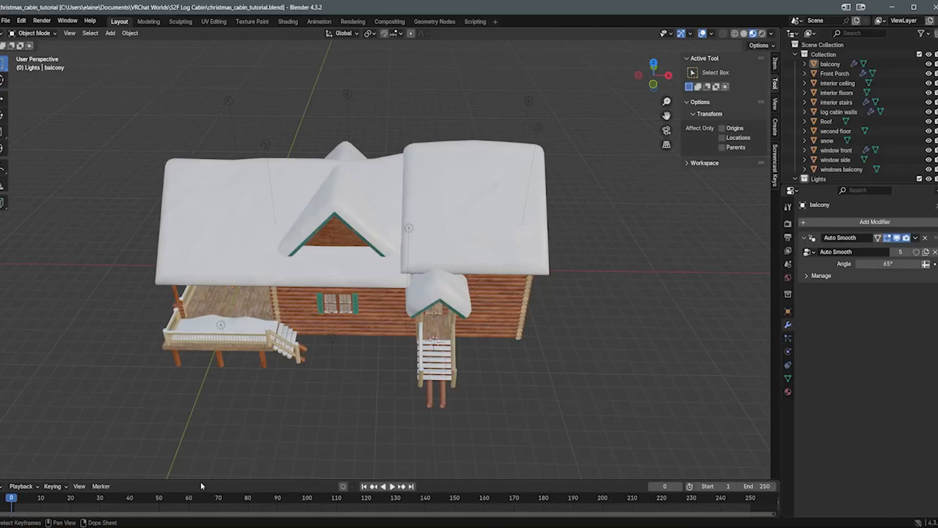
middle_drag(377, 293, 385, 339)
scroll(370, 379, up, 3)
scroll(370, 380, up, 5)
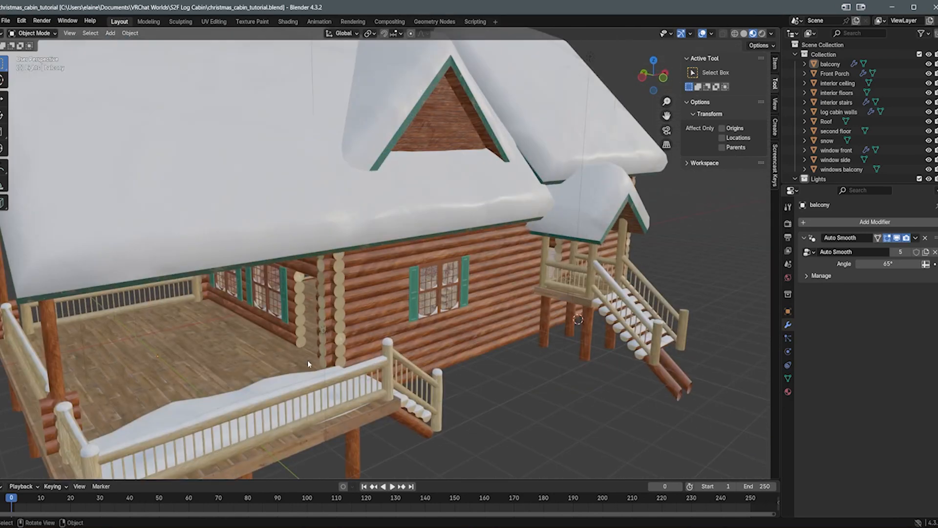
middle_drag(294, 366, 272, 337)
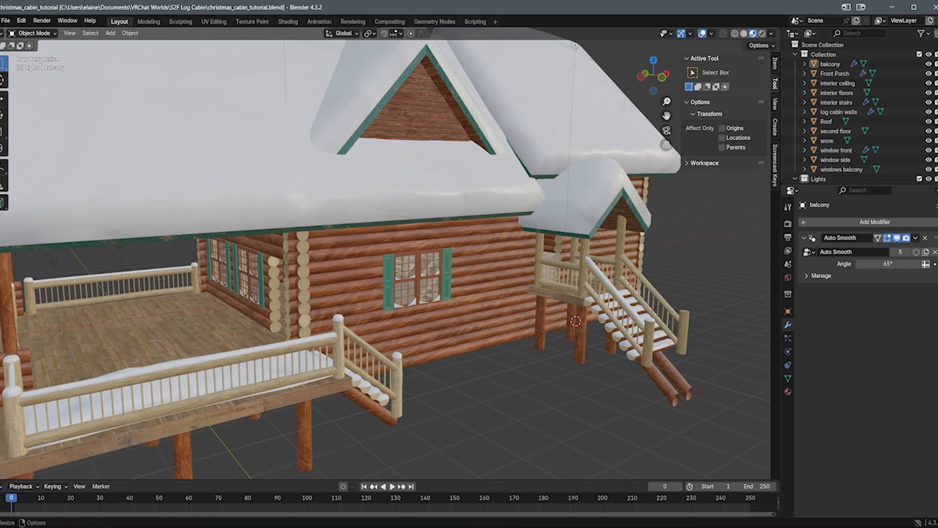
key(alt+Tab)
Step: Switch to File Explorer and import the Christmas_cabin_tutorial FBX file into the project's fbx folder
mouse_move(28, 526)
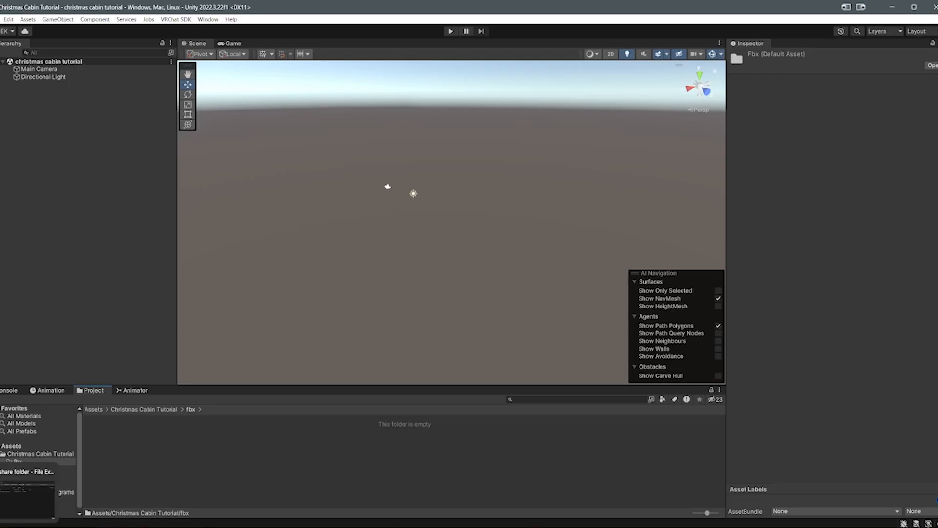
click(27, 494)
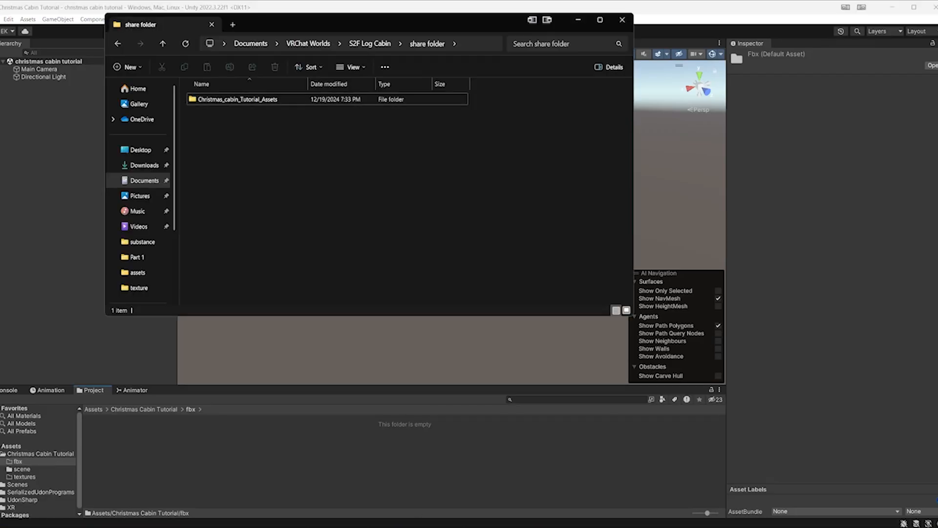
click(370, 43)
double_click(212, 99)
drag(222, 101, 289, 113)
drag(581, 313, 226, 450)
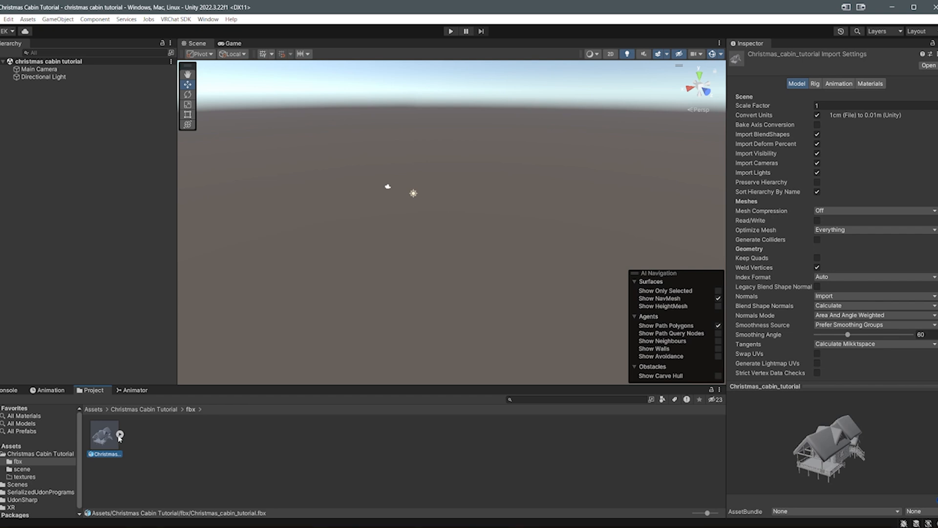
Step: Add the imported Christmas_cabin_tutorial model to the scene's object hierarchy
click(118, 434)
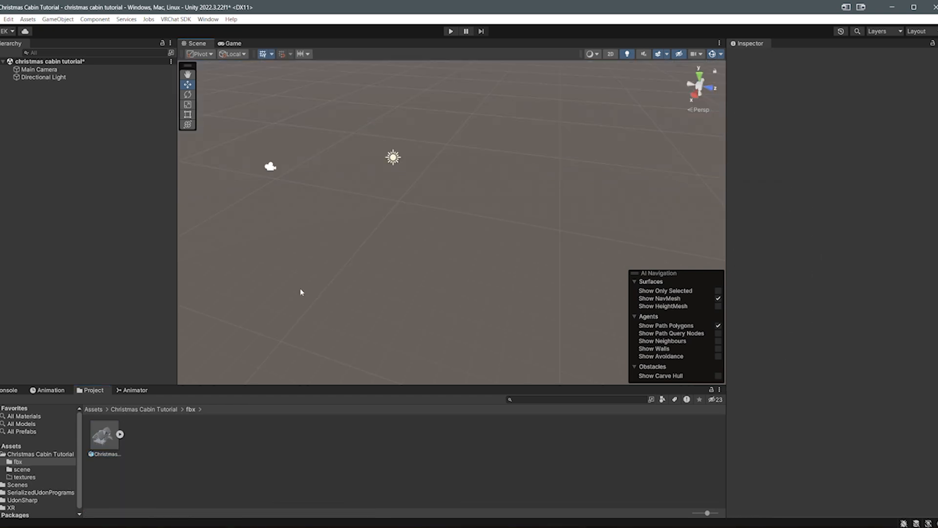
drag(100, 447, 67, 227)
alt+drag(445, 273, 445, 313)
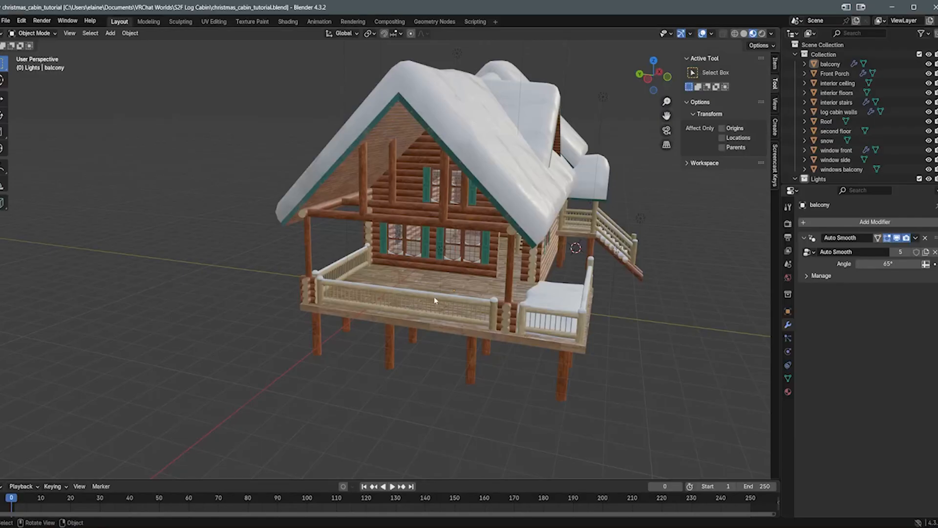
Step: View the textured cabin in Blender and compare it with the imported cabin in Unity from the balcony side
middle_drag(435, 301, 426, 278)
scroll(426, 277, up, 6)
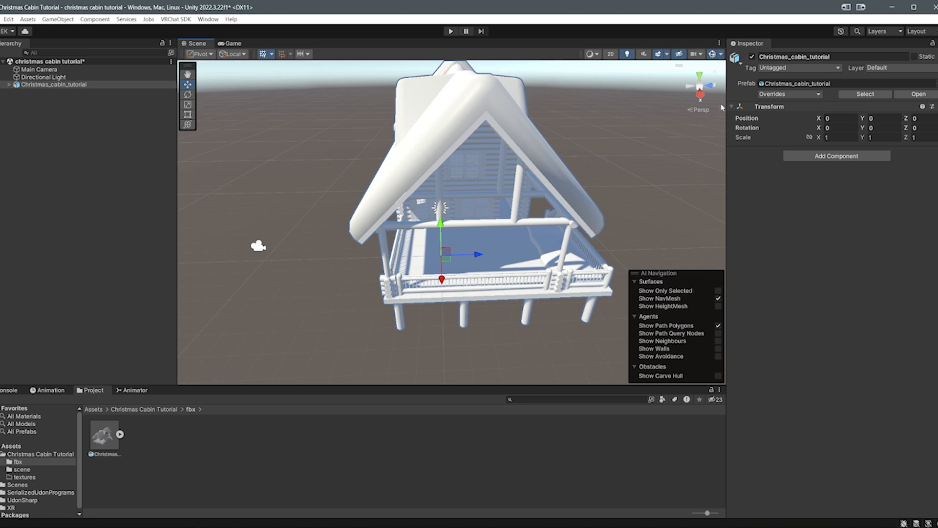
middle_drag(394, 259, 453, 209)
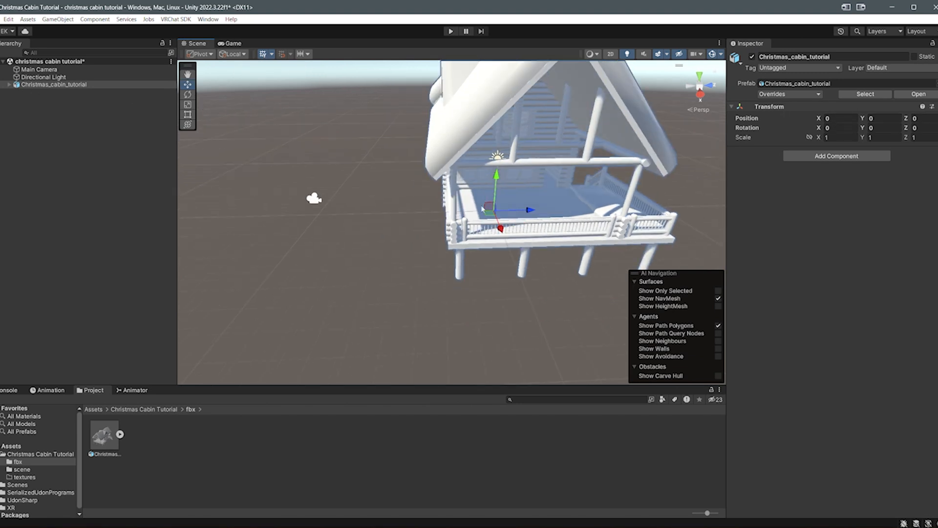
alt+drag(451, 209, 416, 221)
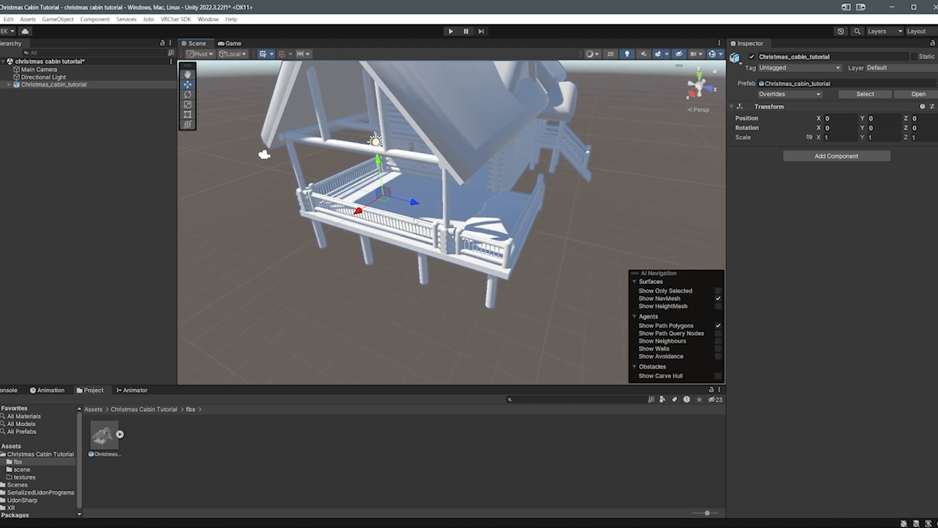
middle_drag(395, 225, 389, 229)
click(18, 213)
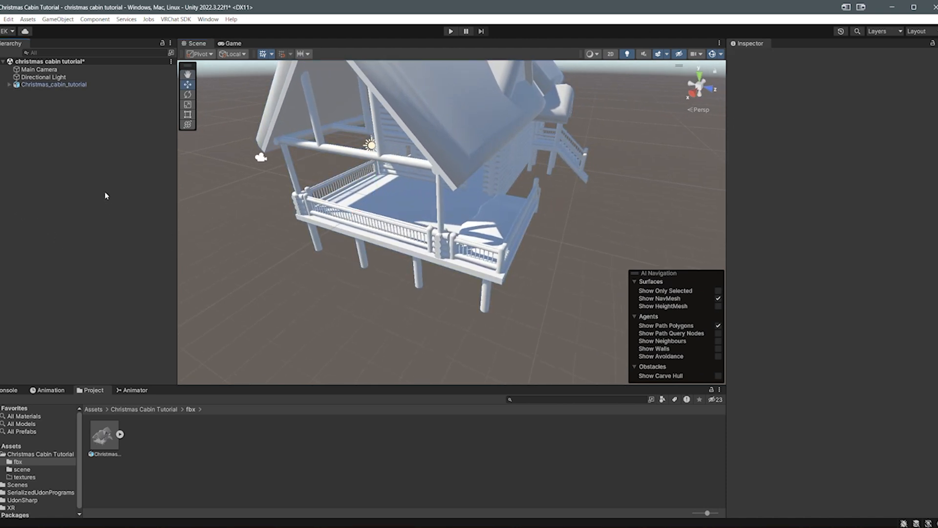
middle_drag(307, 223, 394, 263)
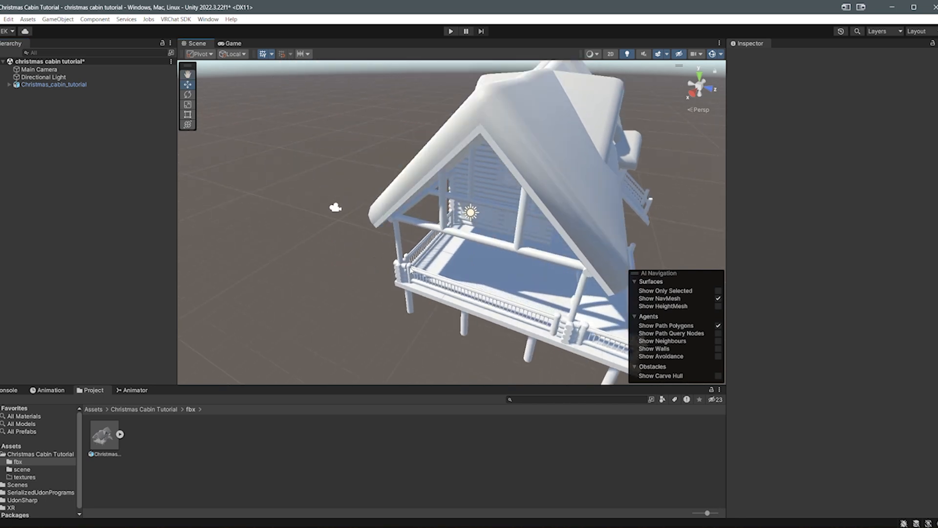
right_drag(411, 270, 484, 274)
middle_drag(409, 271, 450, 263)
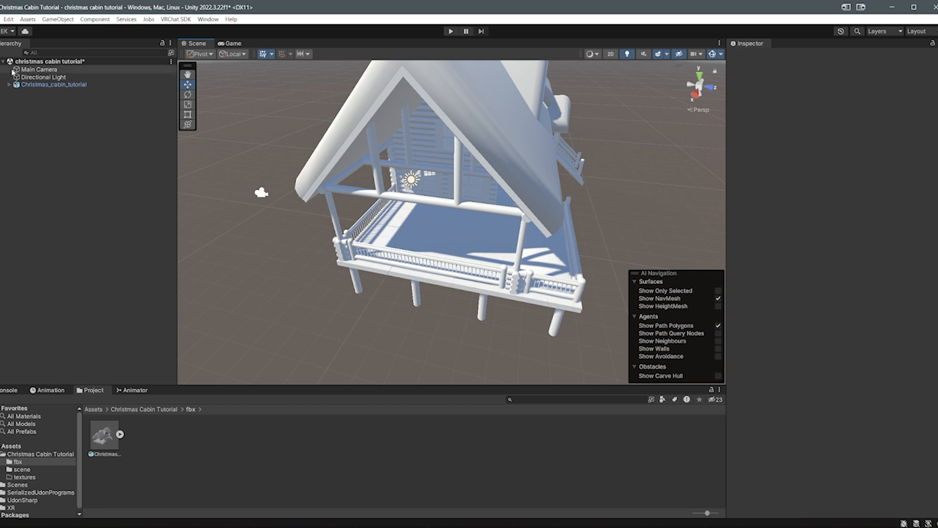
Step: Try resizing the cabin's balcony object with the Scale tool, undo the scaling, and return to the Move tool
click(9, 84)
click(36, 92)
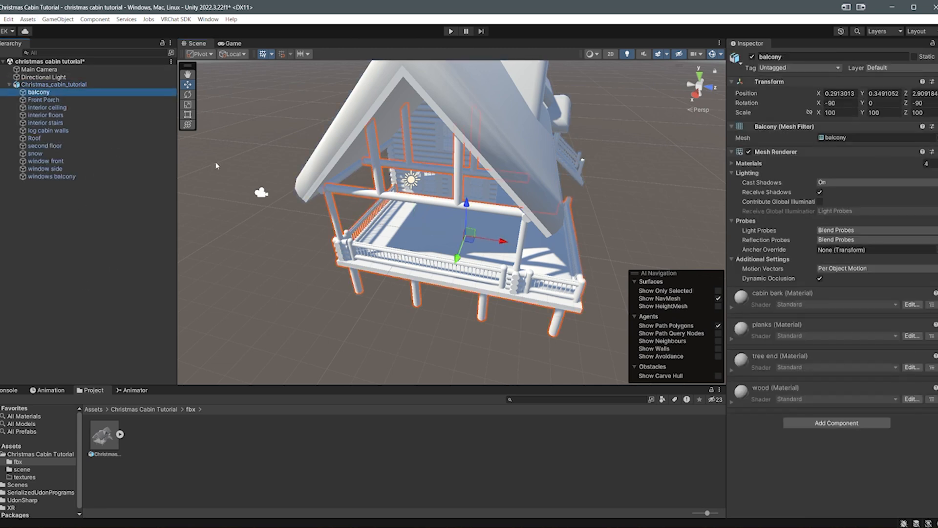
key(r)
drag(466, 238, 614, 210)
key(ctrl+z)
key(w)
Step: Select the whole Christmas_cabin_tutorial object and collapse its list of child parts
right_drag(489, 180, 489, 135)
click(30, 84)
click(9, 85)
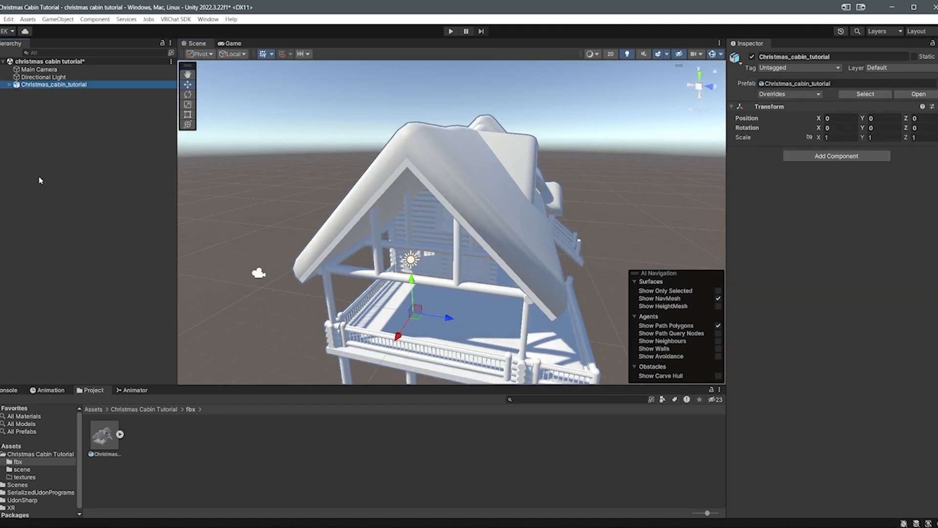
right_click(47, 156)
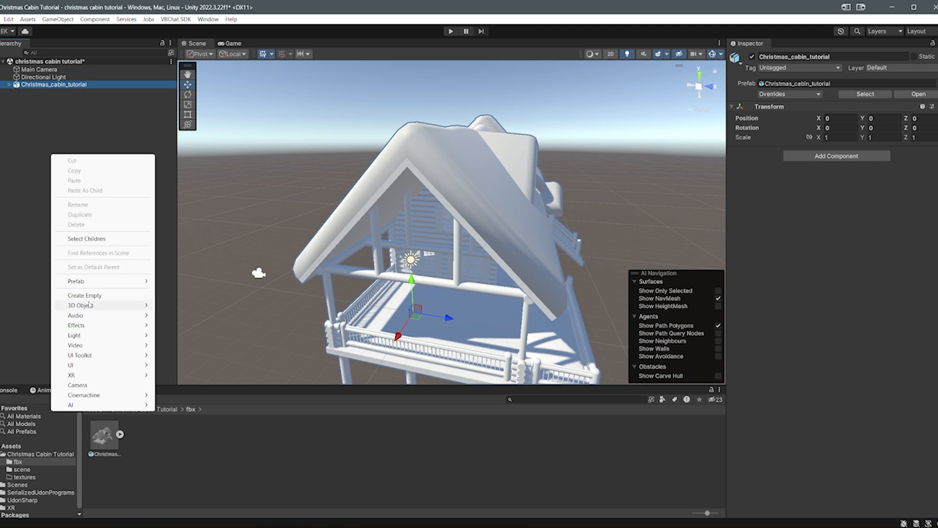
click(35, 144)
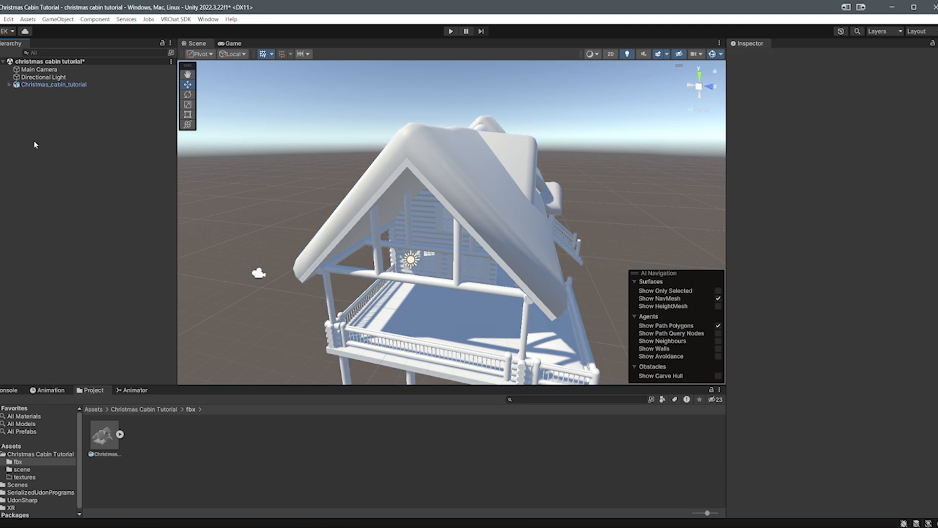
right_click(179, 443)
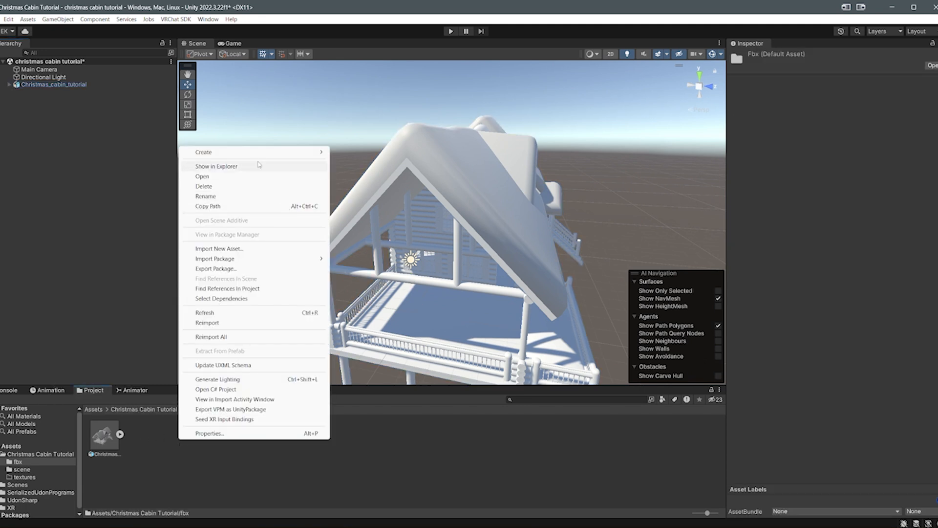
click(43, 196)
right_click(43, 197)
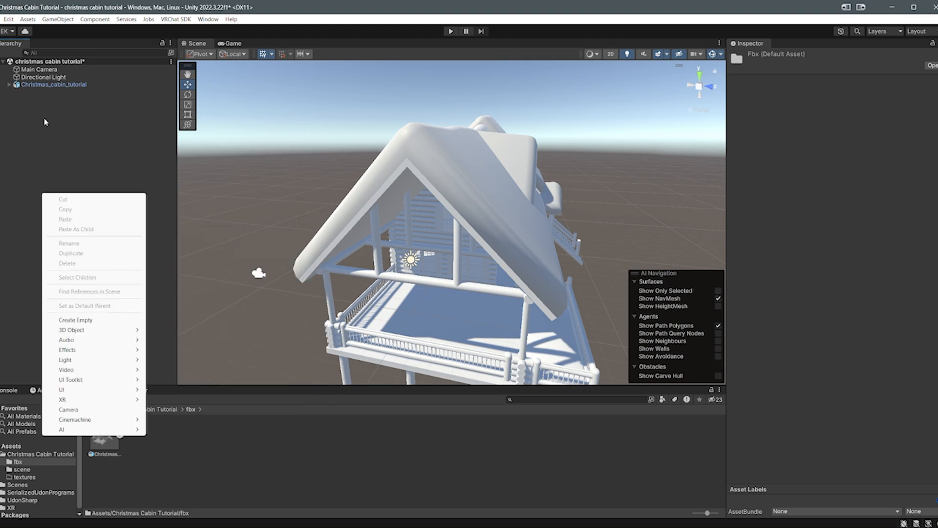
click(41, 149)
Step: Create an empty object named Cabin Base in the scene and nest the Christmas_cabin_tutorial model inside it
right_click(48, 139)
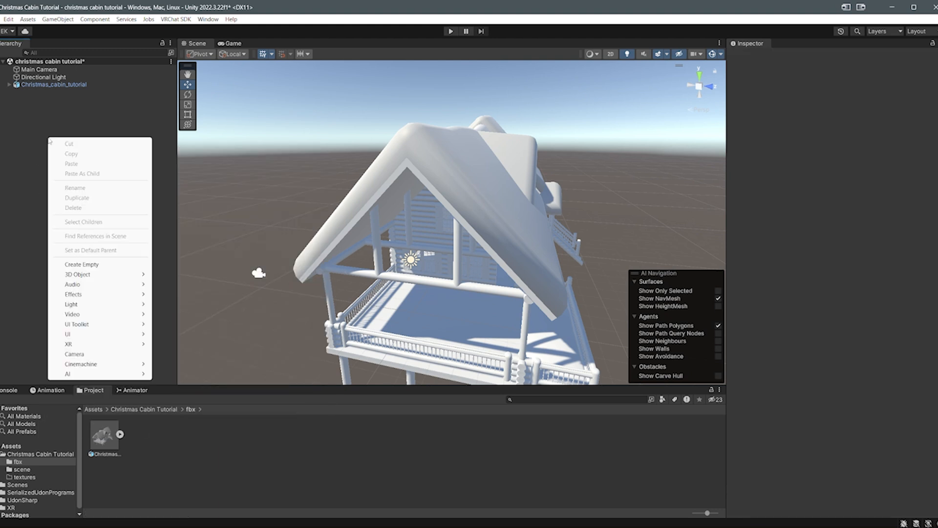
click(77, 266)
text(Cabin Base)
key(Return)
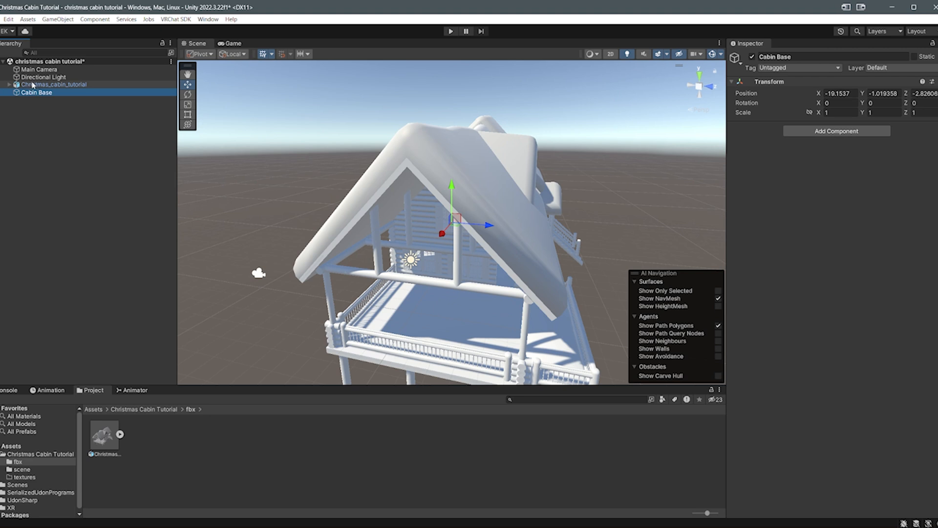
mouse_move(38, 89)
mouse_down()
mouse_move(73, 92)
mouse_move(47, 96)
mouse_up()
click(40, 105)
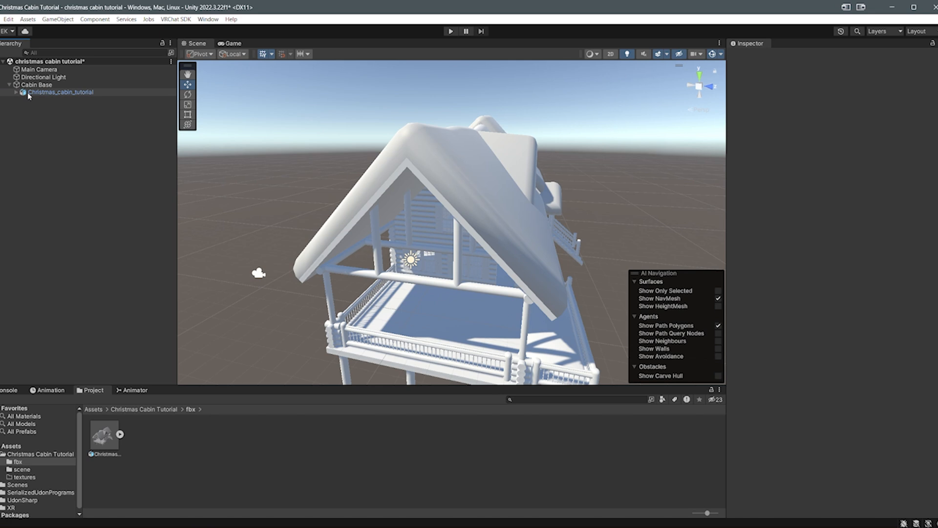
Step: Expand the child parts of Christmas_cabin_tutorial and review its prefab unpacking options
click(29, 94)
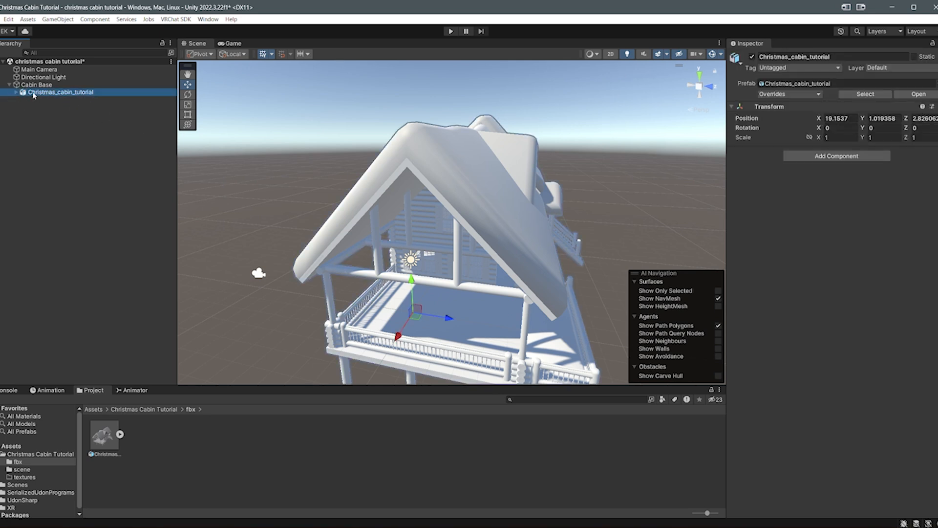
click(16, 93)
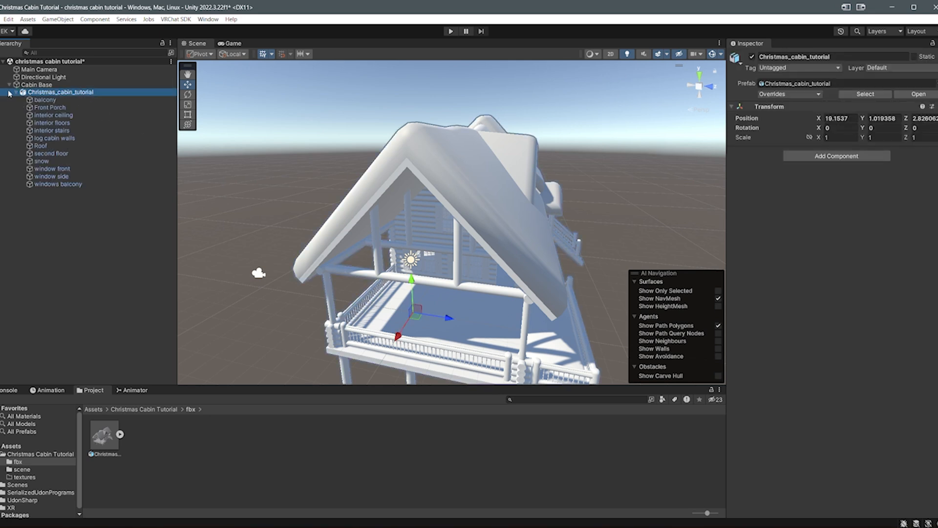
right_click(44, 93)
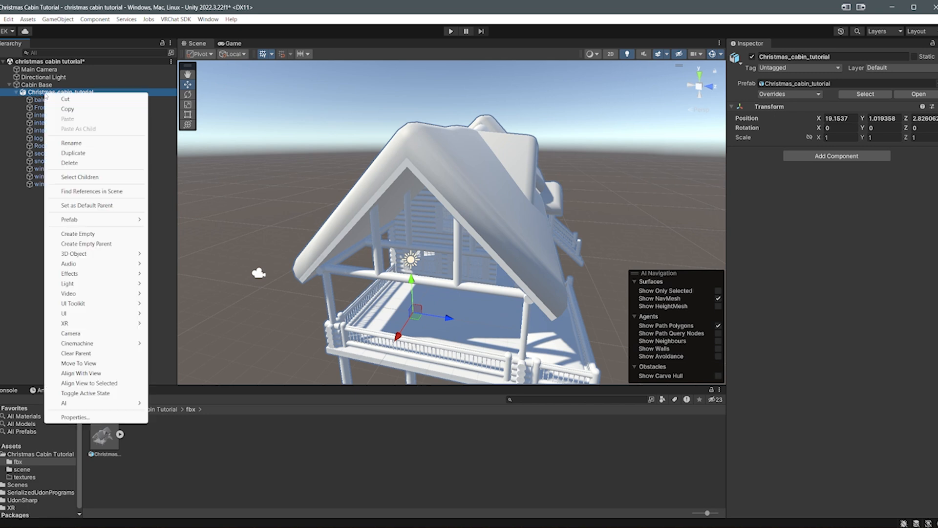
mouse_move(107, 221)
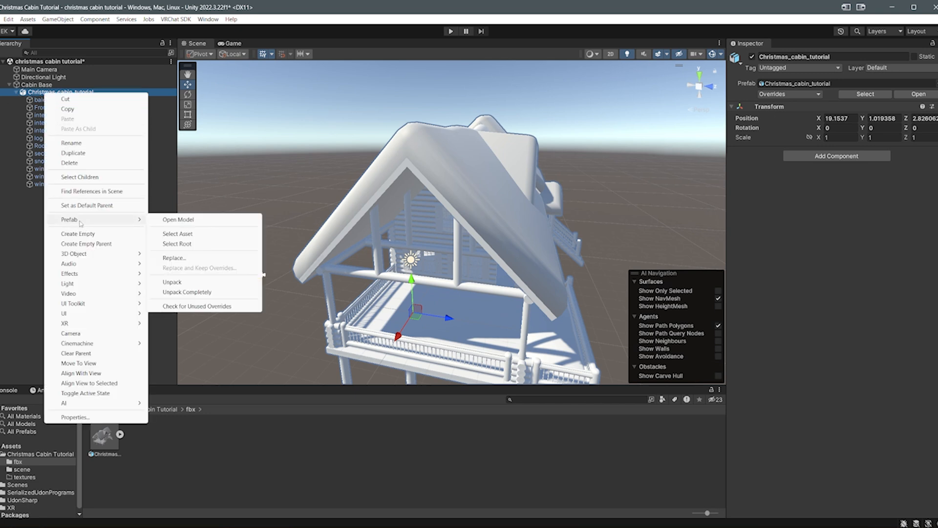
click(169, 281)
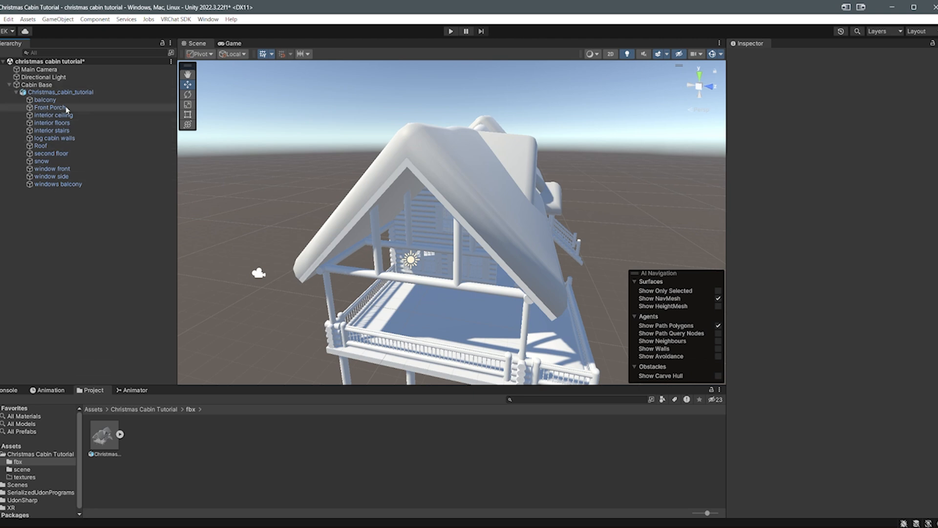
Step: View the source cabin model in Blender from above, pick its log cabin walls, and return to Unity
click(63, 93)
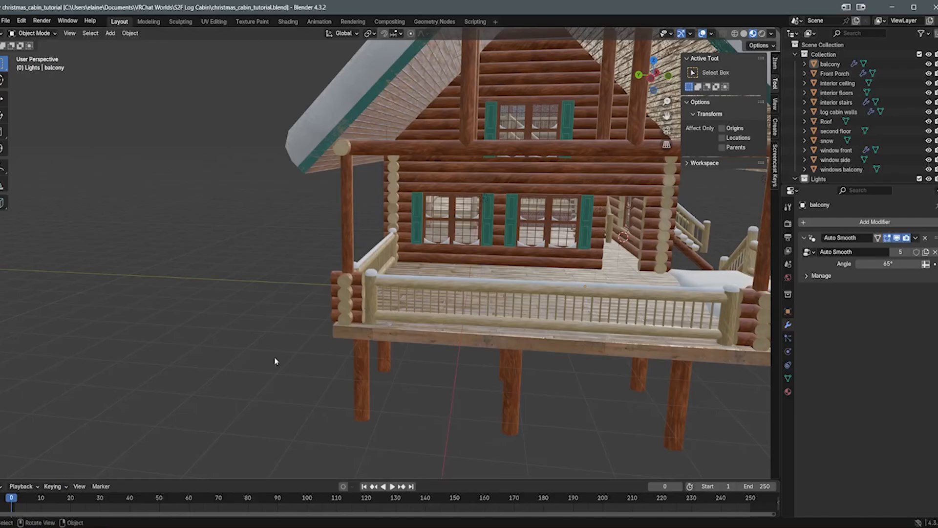
middle_drag(273, 293, 244, 327)
click(249, 322)
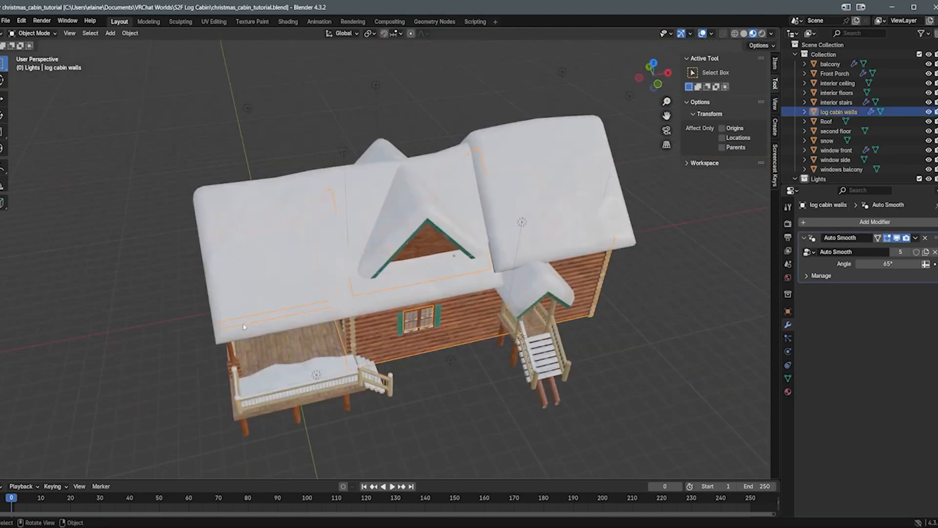
key(alt+Tab)
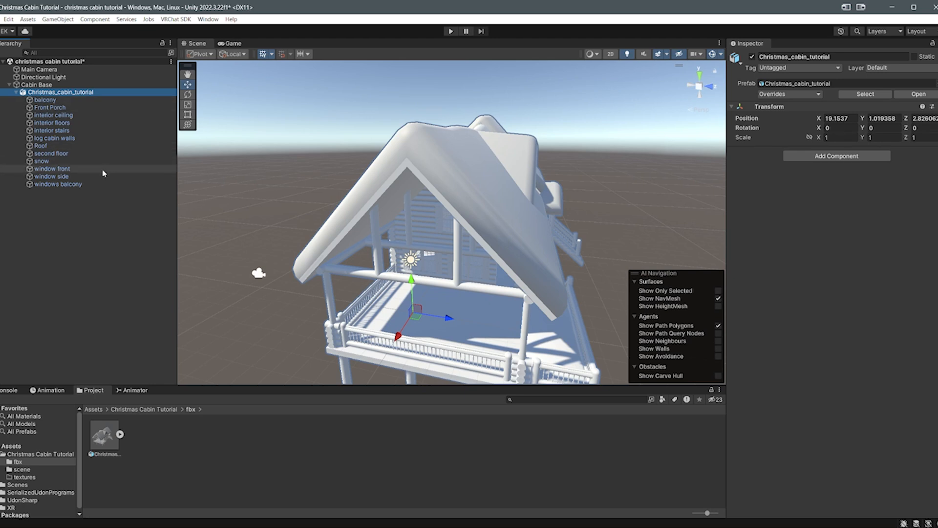
Step: Review the prefab options of Christmas_cabin_tutorial once more without unpacking it, then reselect the model
right_click(81, 93)
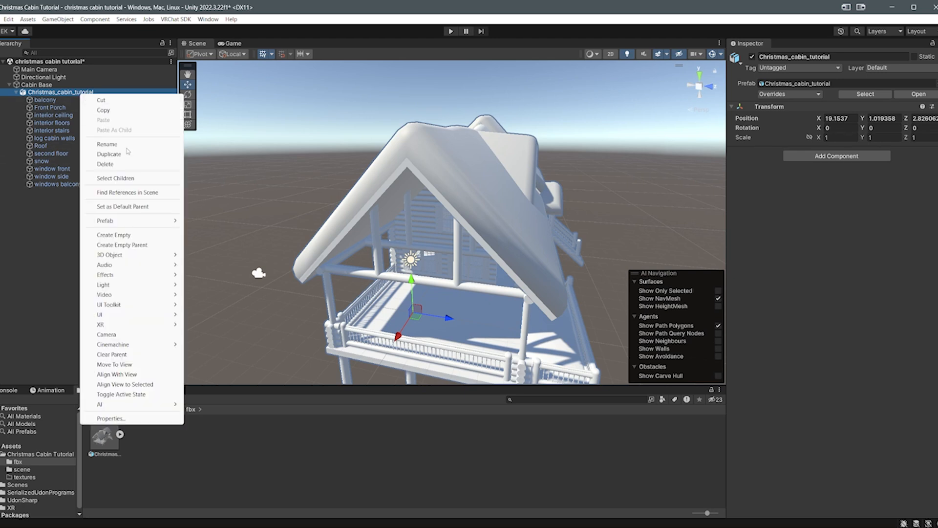
mouse_move(140, 225)
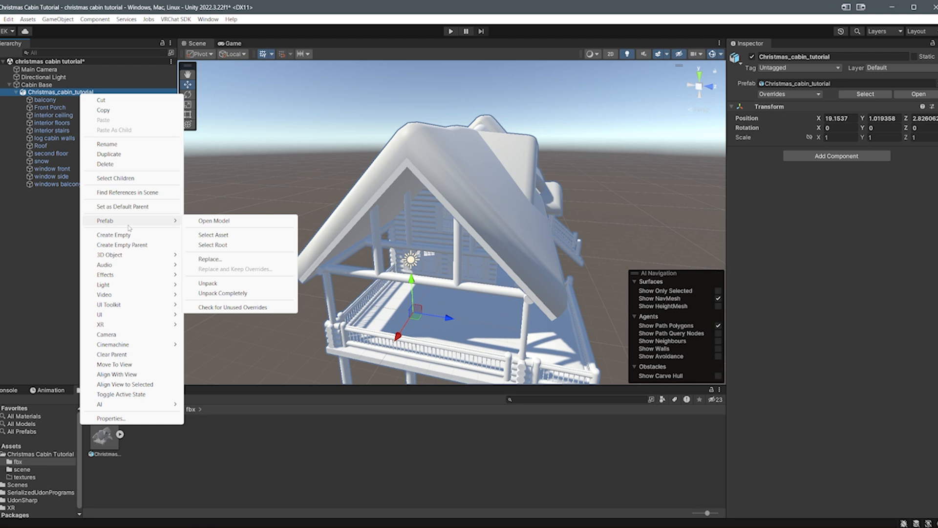
click(49, 287)
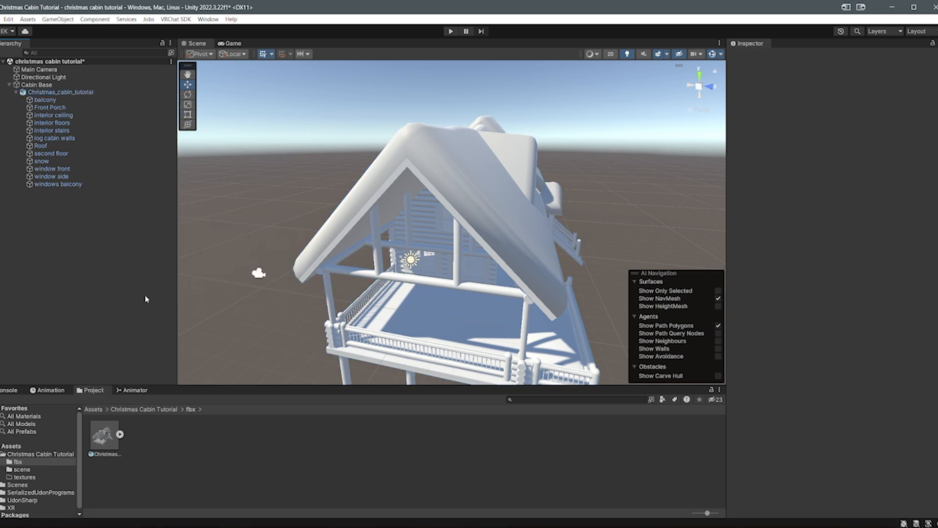
click(30, 93)
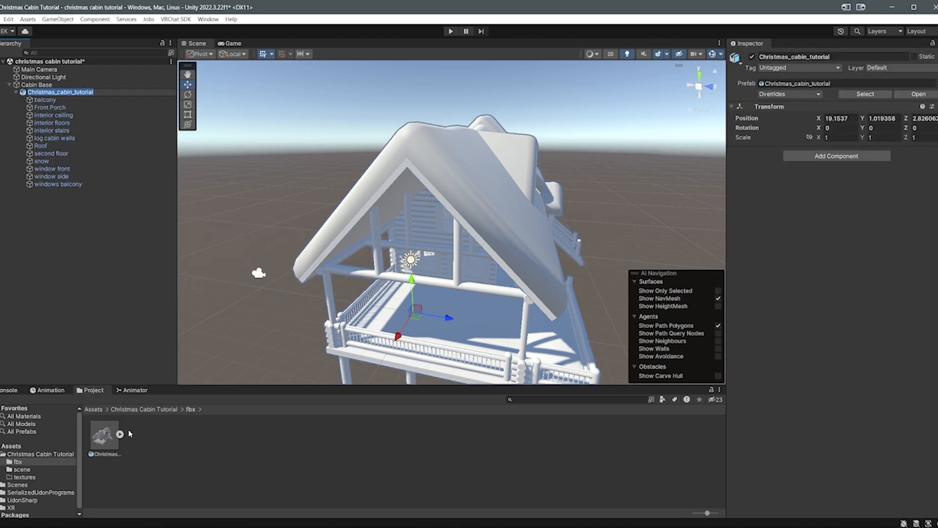
Step: Collapse the child list of Christmas_cabin_tutorial and select its parent object, Cabin Base
click(35, 86)
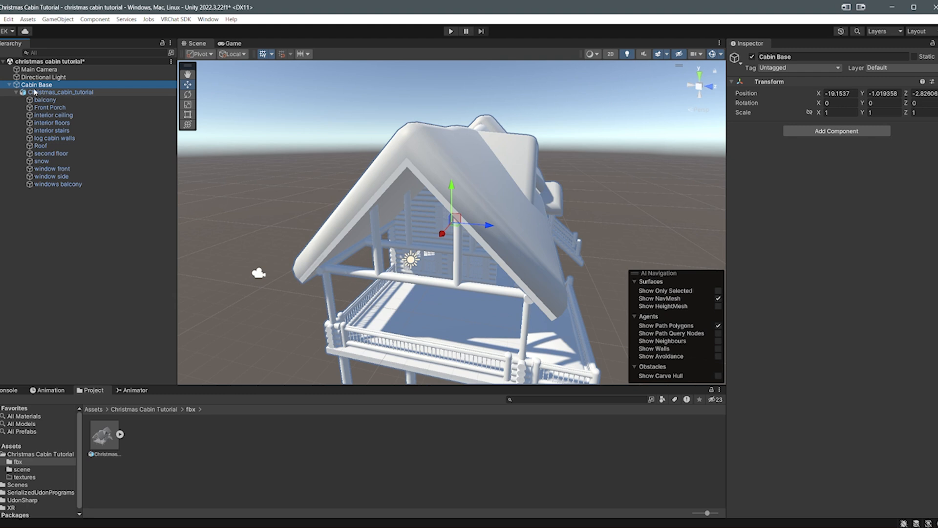
click(16, 92)
click(42, 92)
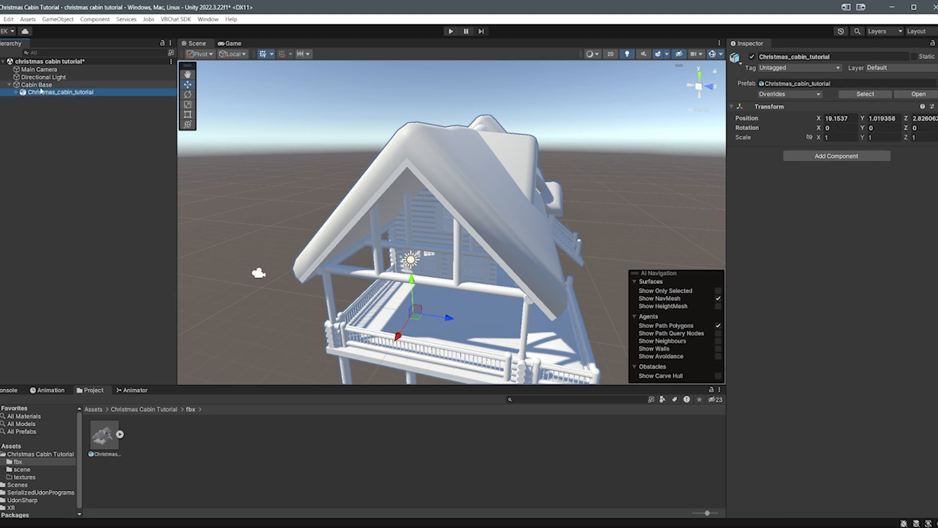
click(35, 85)
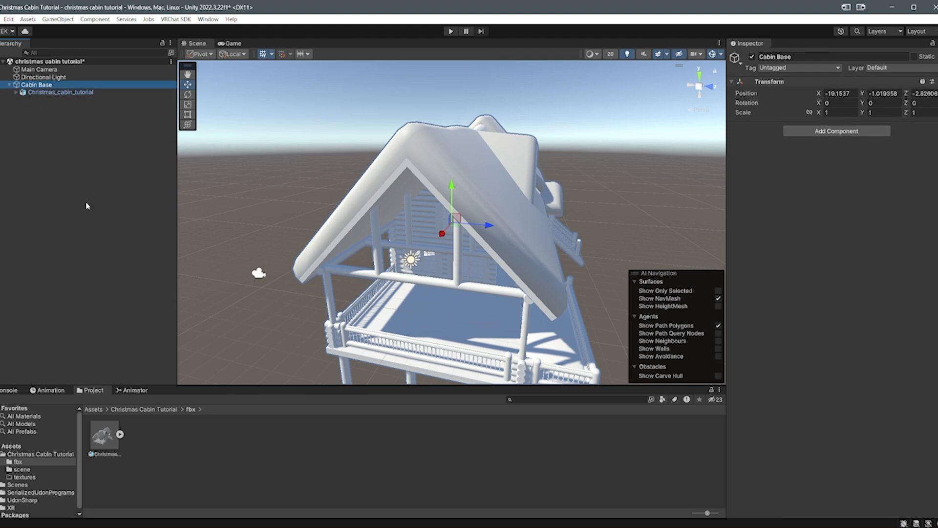
Step: Create a folder named Prefabs inside the Christmas Cabin Tutorial asset folder
click(142, 410)
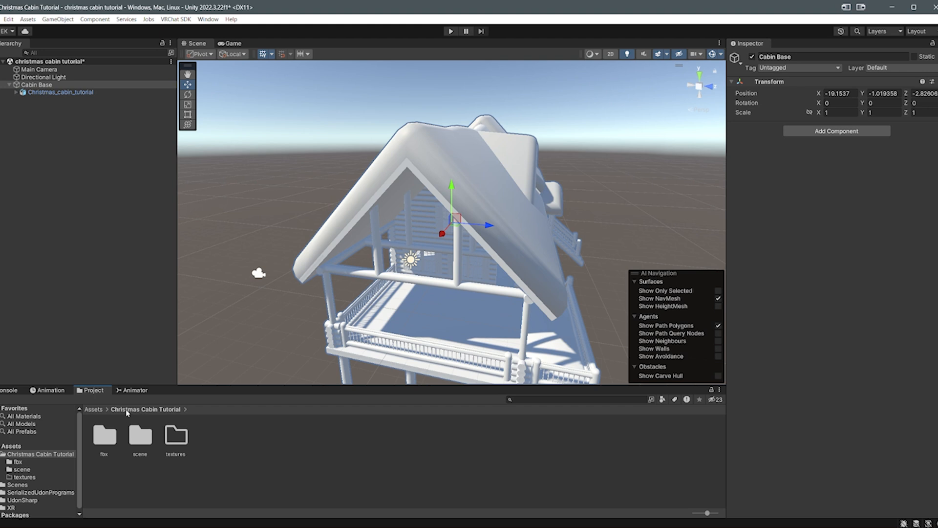
right_click(233, 444)
mouse_move(294, 153)
click(408, 85)
text(Prefabs)
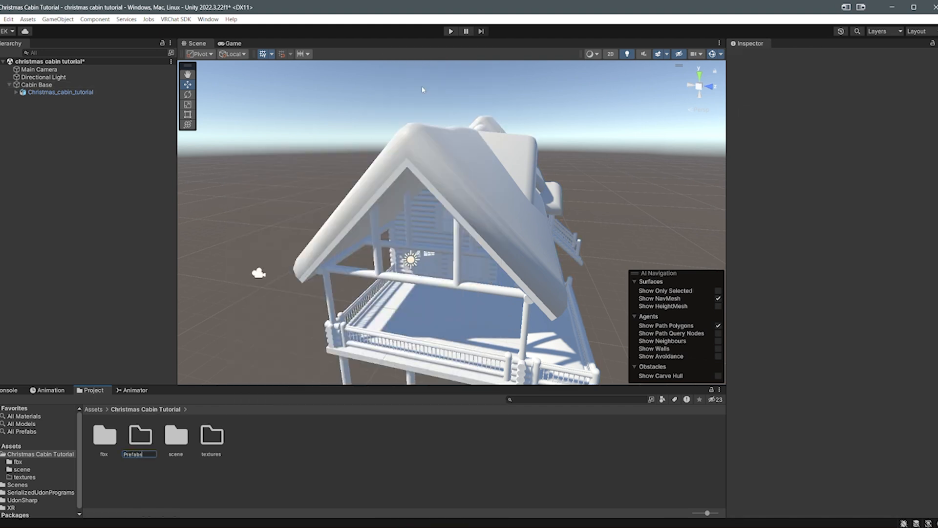
key(Return)
Step: Open the Prefabs folder and save the Cabin Base object into it as a prefab
key(Return)
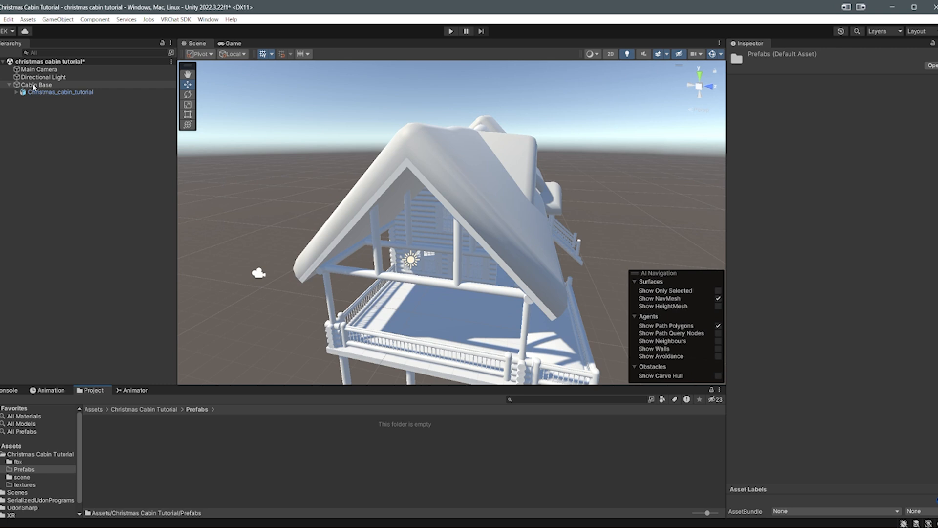
click(32, 87)
drag(30, 88, 181, 464)
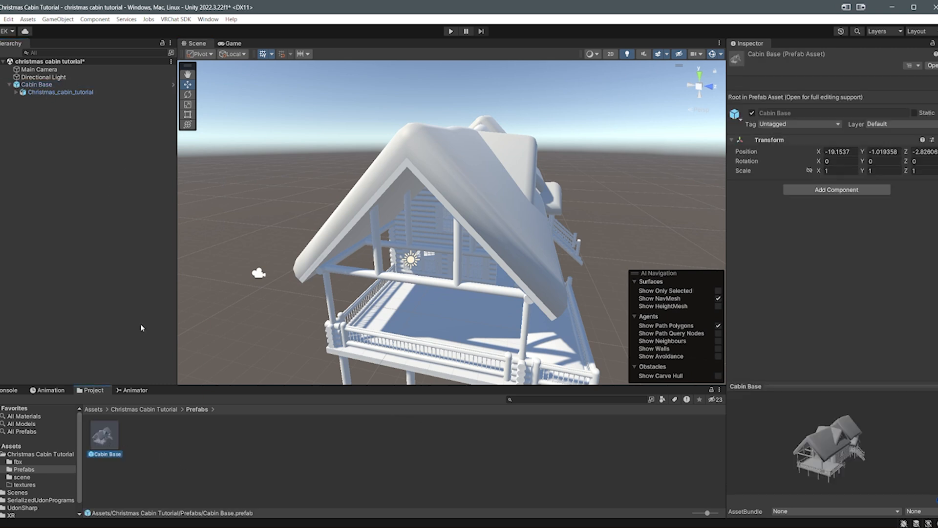
Step: Duplicate the Cabin Base cabin and move the copy along the Z axis to about 20.1, beside the original
right_drag(304, 230, 342, 244)
click(311, 231)
scroll(311, 231, down, 2)
key(s)
key(w)
scroll(278, 275, down, 2)
key(s)
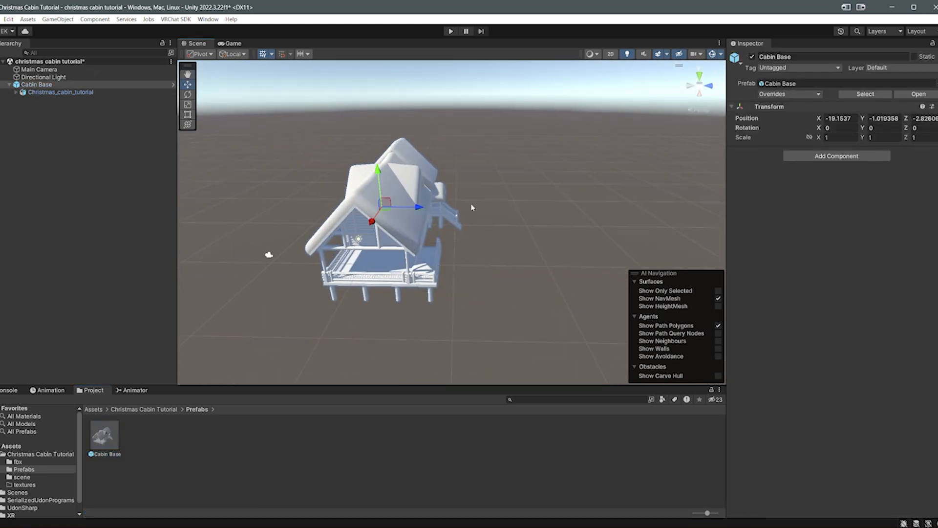
key(ctrl+d)
drag(426, 215, 559, 216)
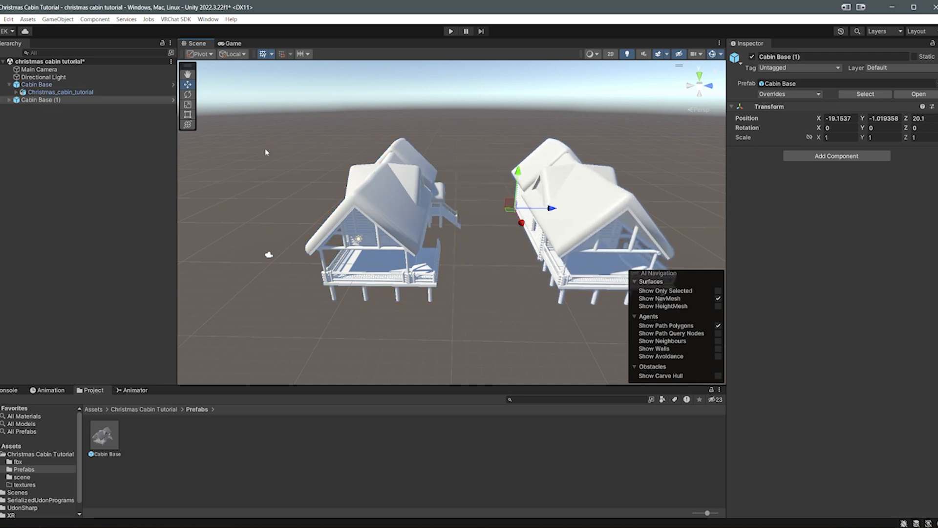
Step: Add a cube as a child of the duplicated cabin and place it on the ground in front of its balcony
click(11, 102)
right_click(35, 101)
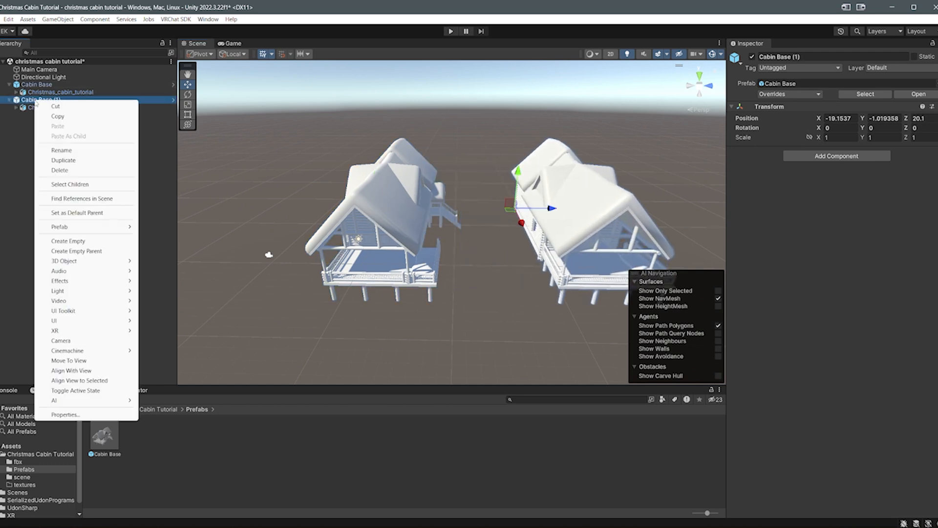
mouse_move(69, 261)
click(160, 261)
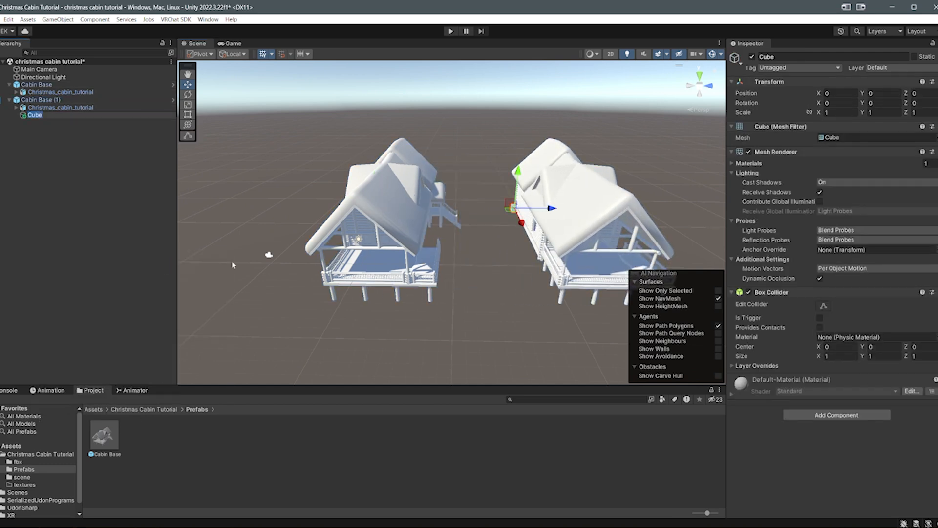
drag(509, 209, 571, 342)
right_drag(571, 342, 440, 280)
Step: Apply all overrides of the duplicated cabin to the Cabin Base prefab and compare the cubes at both cabins
click(66, 102)
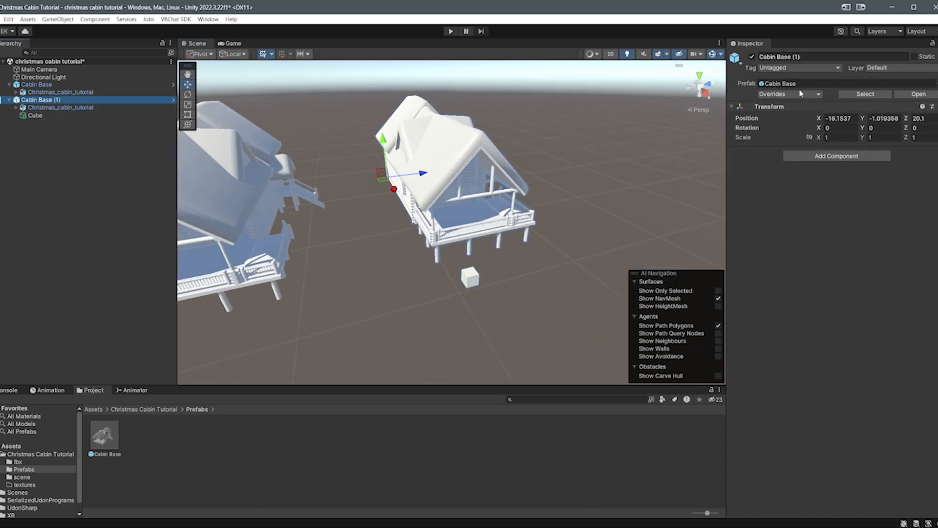
click(801, 92)
click(870, 152)
right_drag(508, 168, 372, 224)
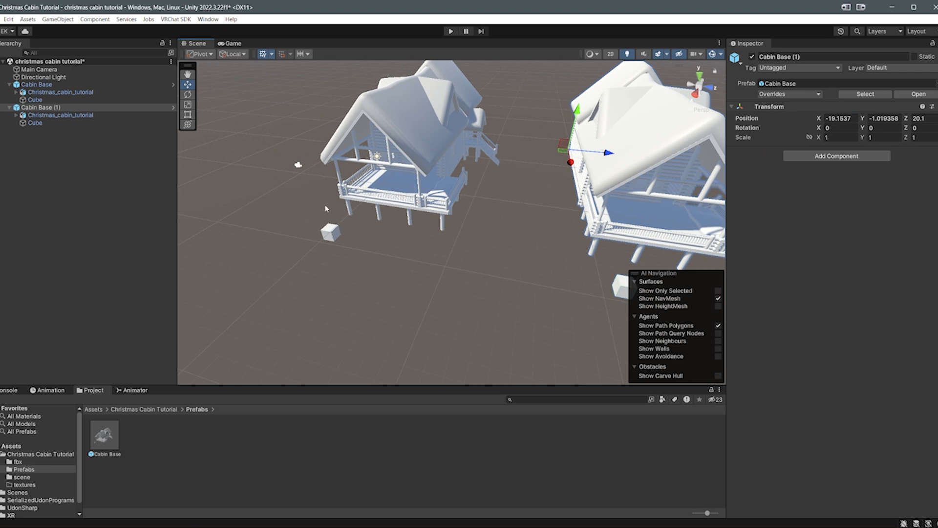
right_drag(336, 241, 391, 236)
scroll(392, 237, down, 3)
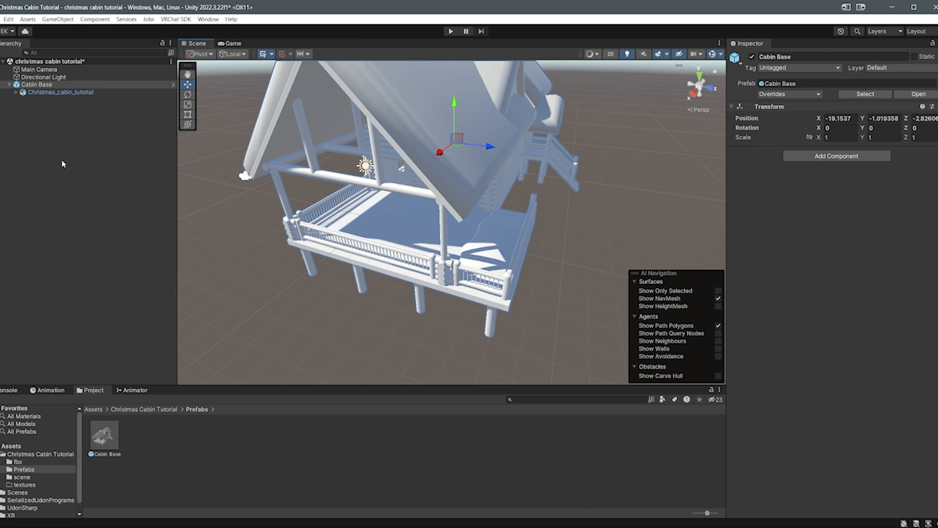
right_click(71, 166)
click(49, 136)
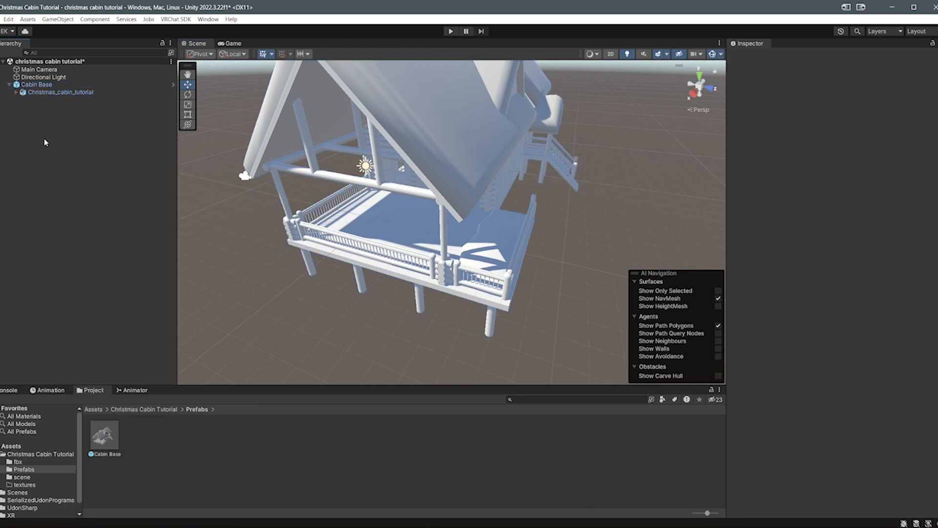
right_click(64, 165)
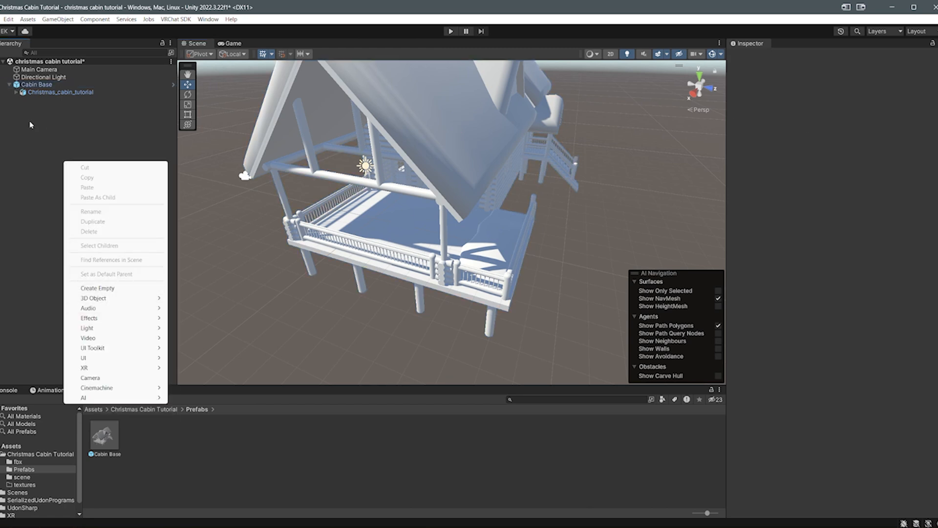
Step: Create an empty object named Prefabs at the scene root and nest the Cabin Base object inside it
click(61, 135)
right_click(38, 160)
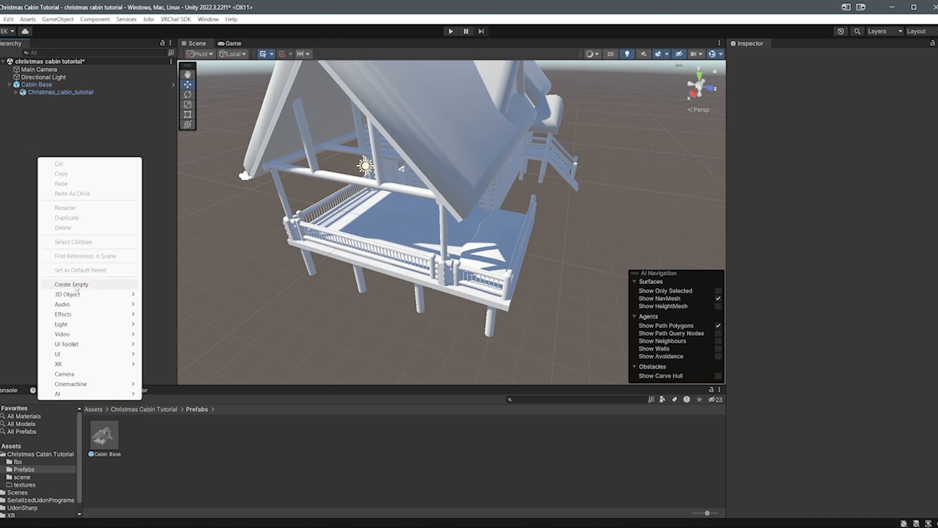
click(73, 284)
text(Prefabs)
key(Return)
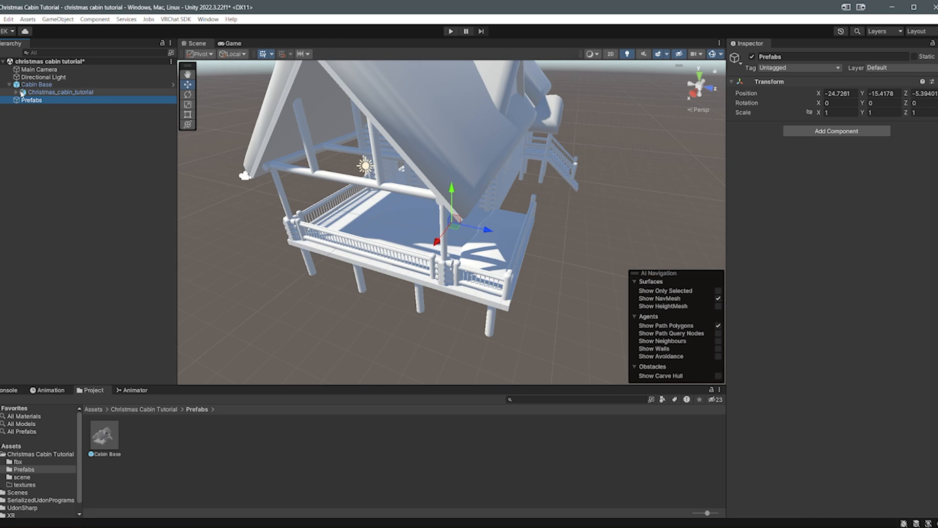
drag(25, 85, 44, 101)
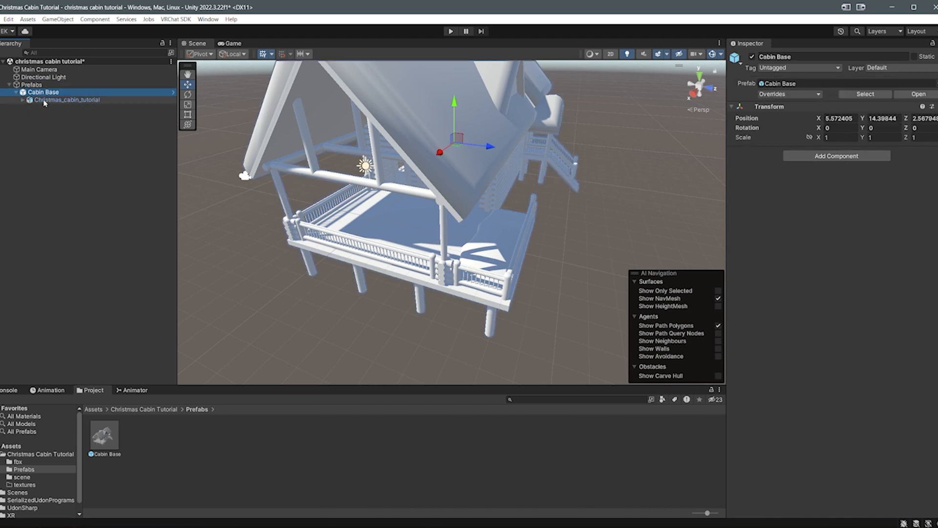
click(9, 85)
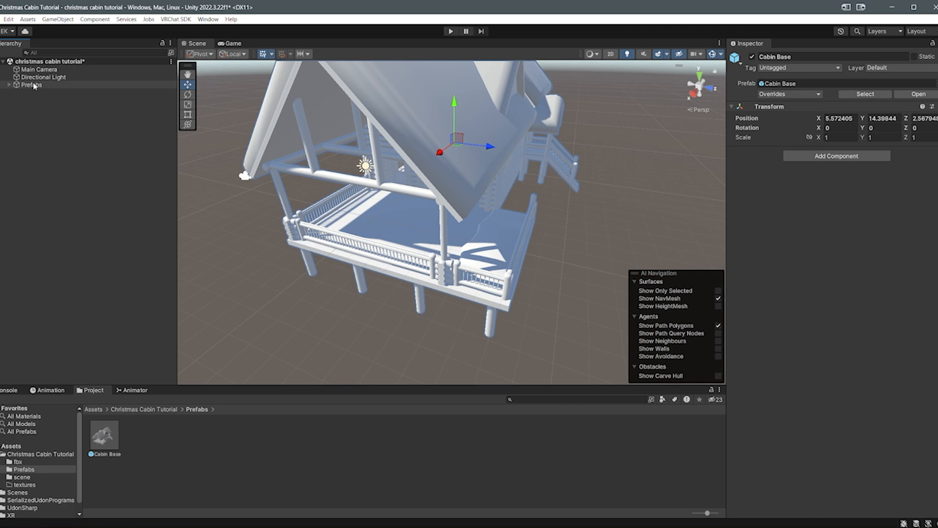
Step: Create an empty object named Lights at the scene root and nest the Directional Light inside it
right_click(48, 171)
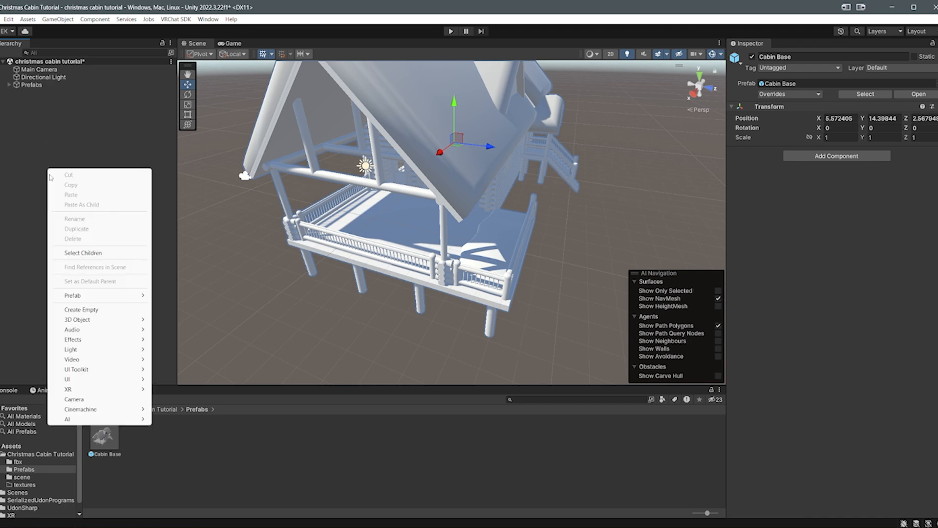
click(98, 307)
text(Lights)
key(Return)
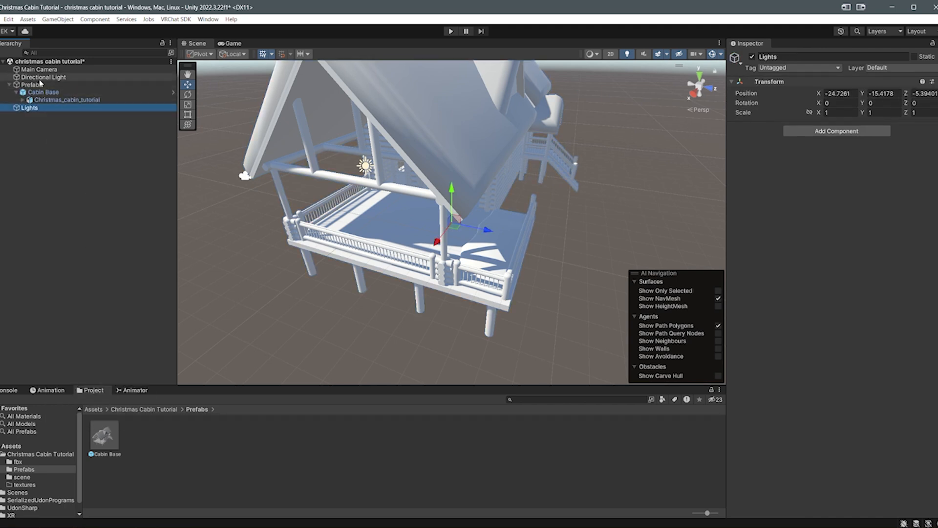
drag(49, 77, 28, 111)
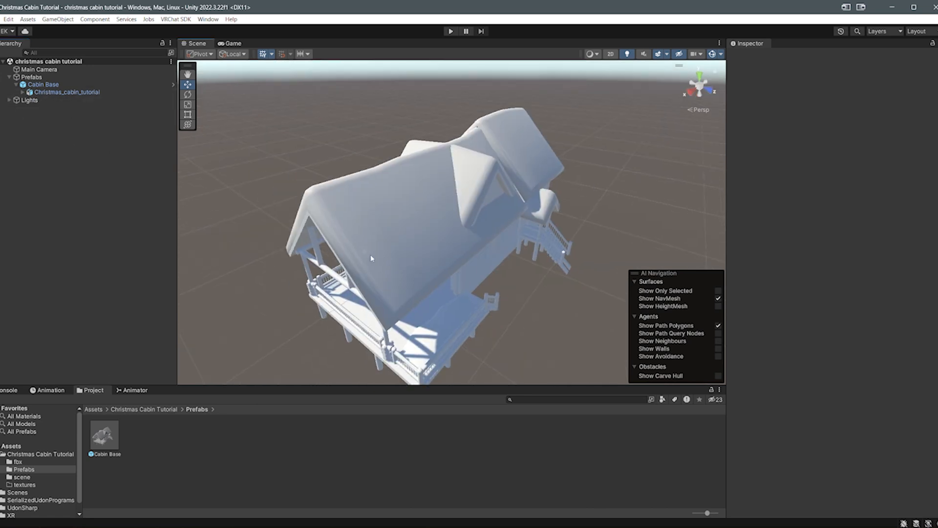
Step: Examine the cabin in the scene from several angles, covering the balcony, roof and entrance stairs
middle_drag(340, 240, 308, 209)
scroll(307, 210, up, 3)
scroll(306, 212, down, 3)
scroll(301, 227, up, 3)
alt+drag(356, 220, 385, 194)
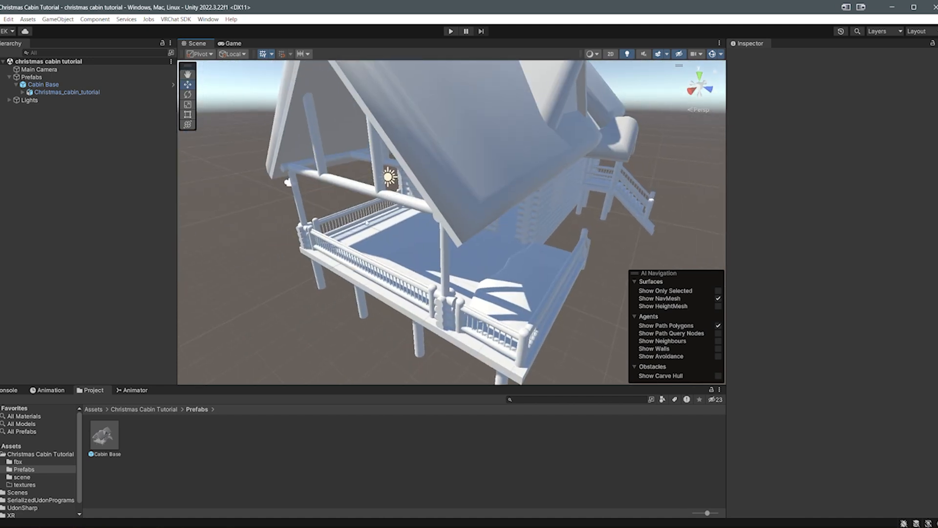
right_drag(370, 231, 435, 216)
scroll(377, 274, up, 3)
middle_drag(377, 274, 354, 289)
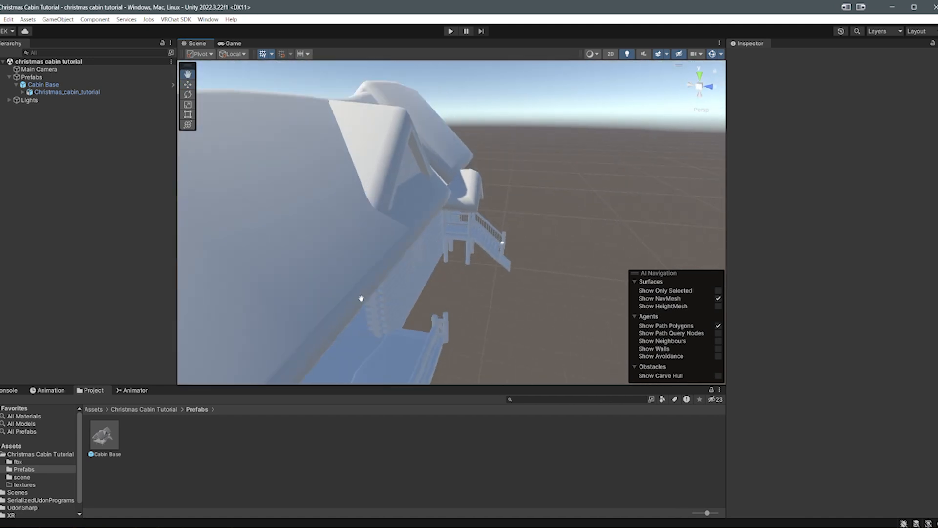
right_drag(547, 293, 420, 282)
scroll(420, 283, down, 3)
middle_drag(420, 282, 528, 120)
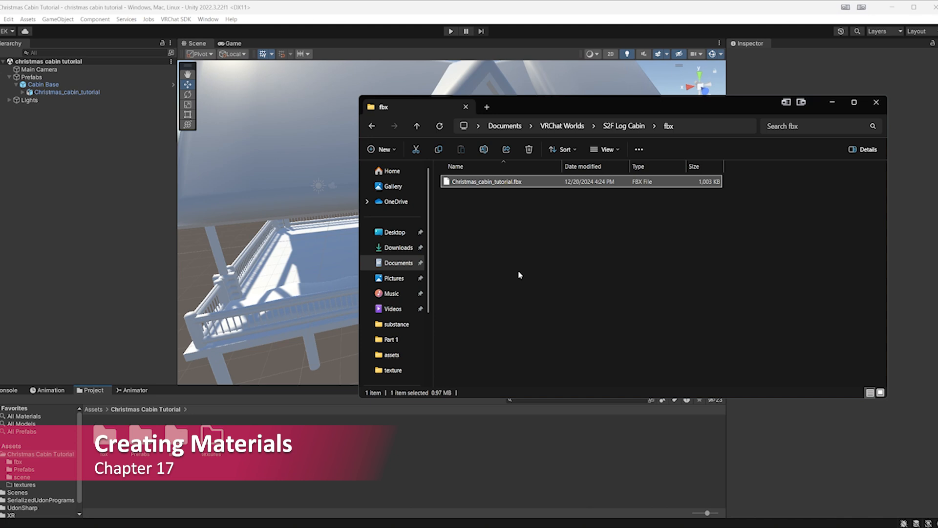
Step: In File Explorer, open the textures folder of Christmas_cabin_Tutorial_Assets, inside the S2F Log Cabin share folder
click(616, 126)
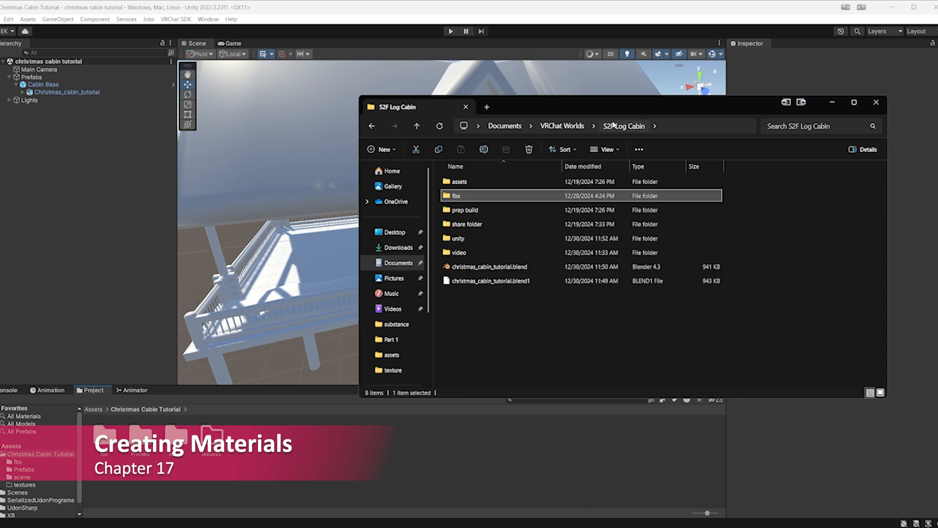
double_click(479, 224)
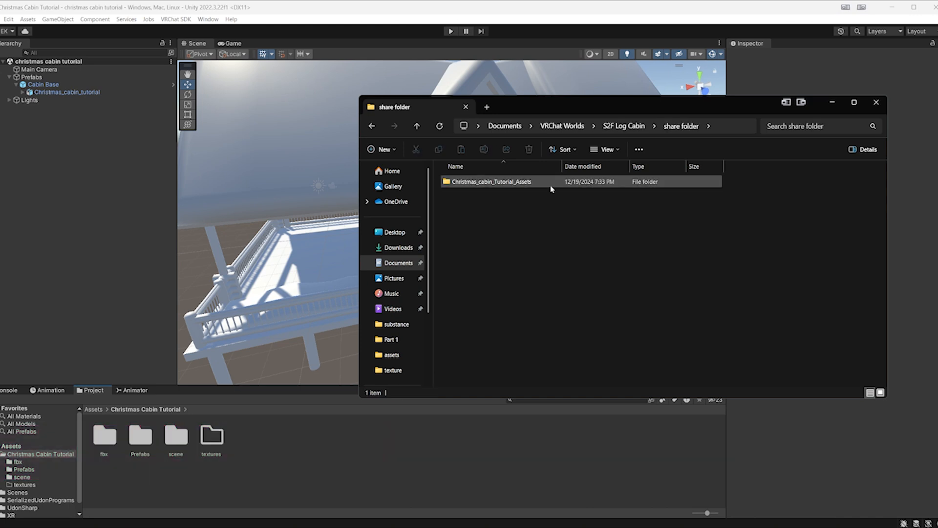
double_click(457, 188)
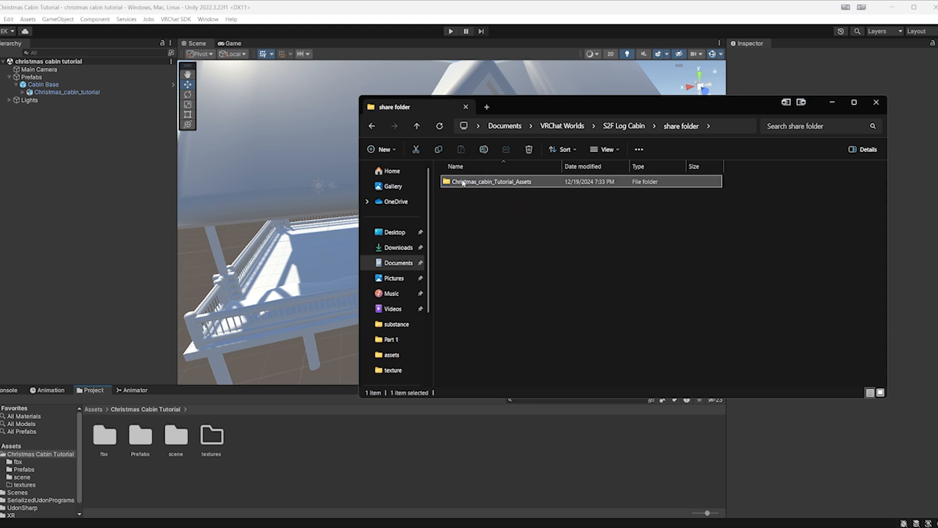
double_click(463, 238)
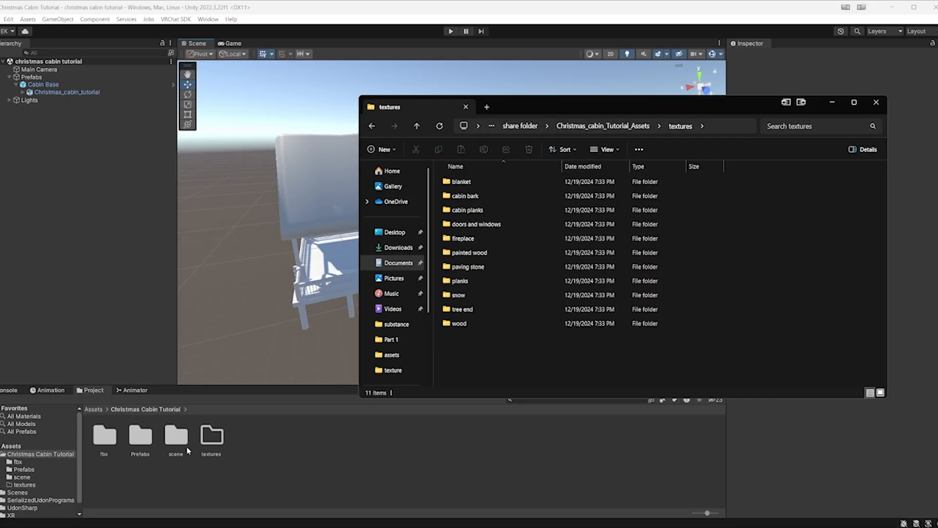
Step: Import all the texture folders, from blanket to wood, into the Unity project's textures folder
click(234, 454)
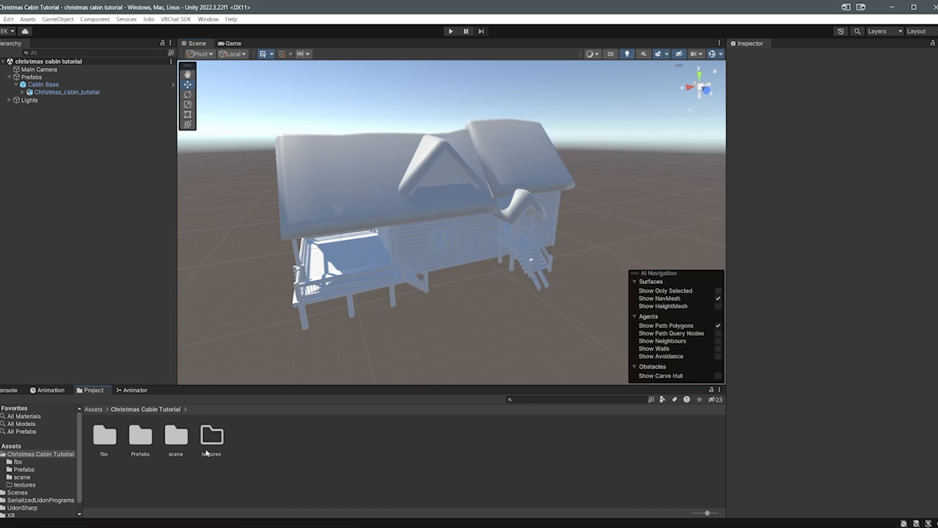
double_click(211, 436)
key(alt+Tab)
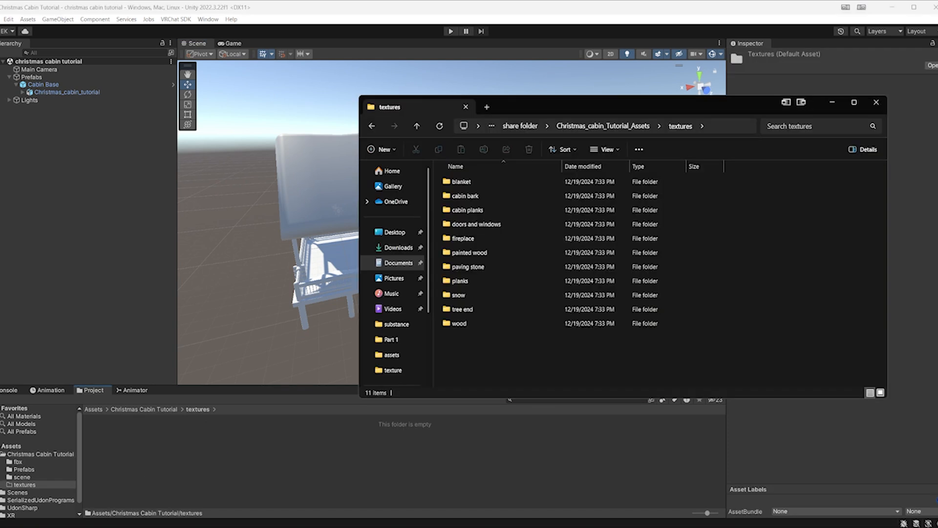
drag(468, 386, 268, 433)
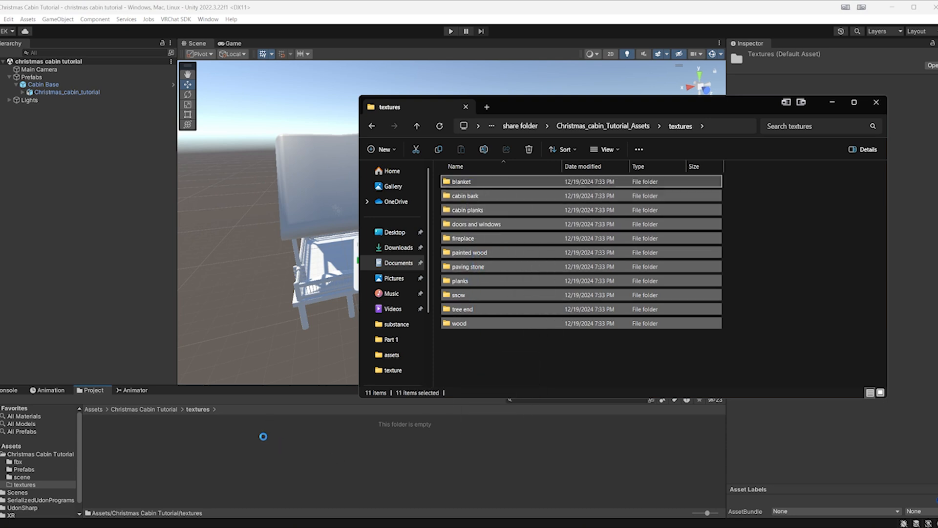
click(592, 444)
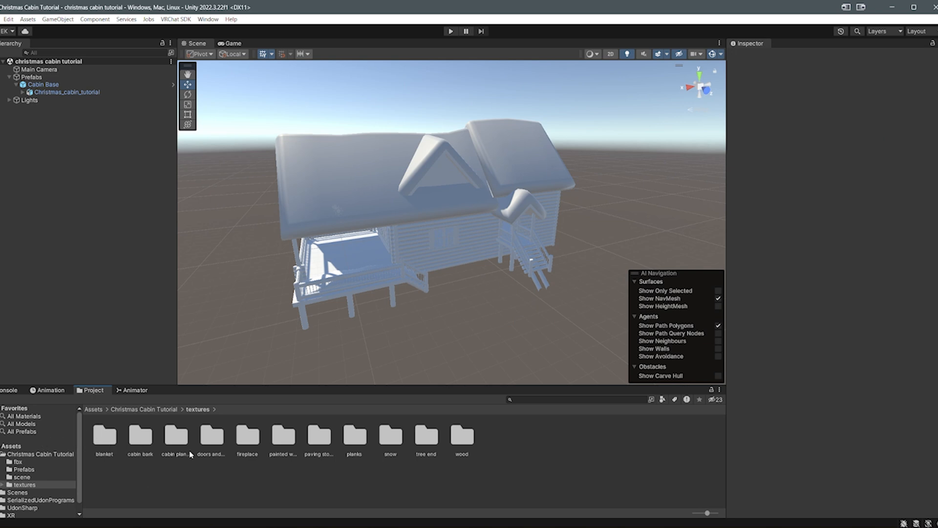
Step: Delete the blanket folder from the project's imported textures
key(w)
right_drag(449, 357, 347, 339)
key(w)
key(s)
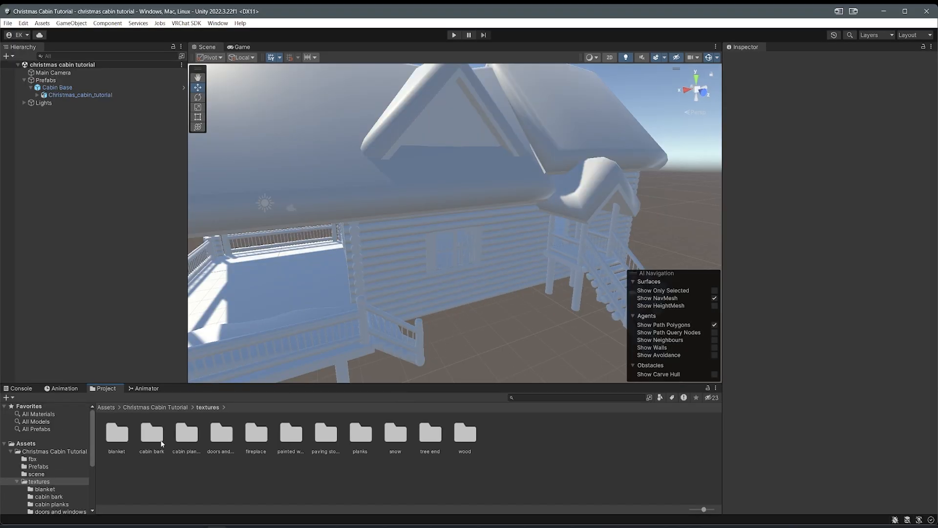
click(120, 432)
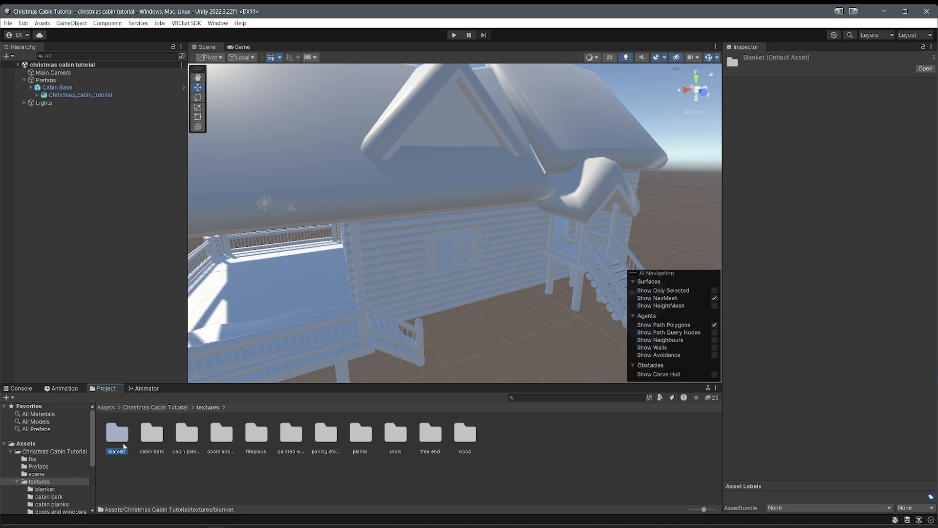
key(Delete)
key(Return)
Step: Look through the cabin bark and cabin planks texture folders and view the cabin's log walls and balcony
double_click(117, 433)
click(207, 407)
double_click(141, 437)
click(205, 408)
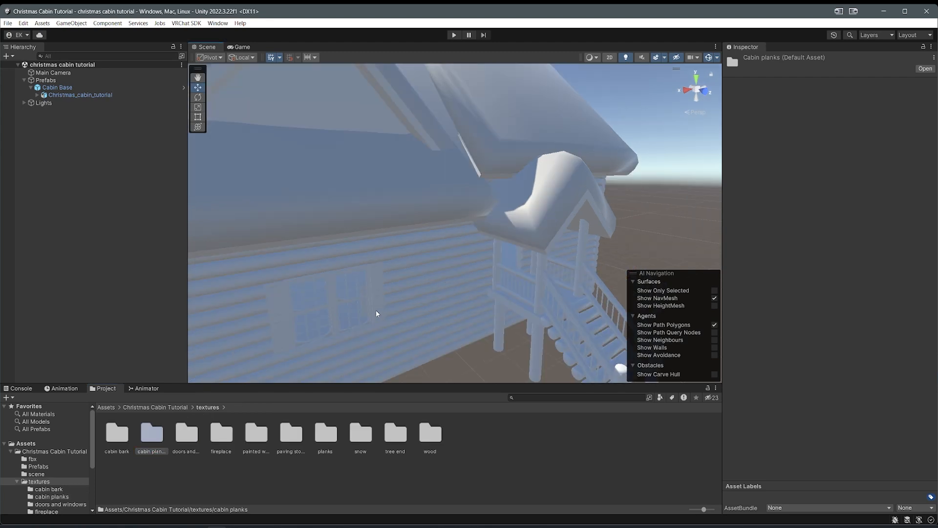
middle_drag(376, 310, 394, 304)
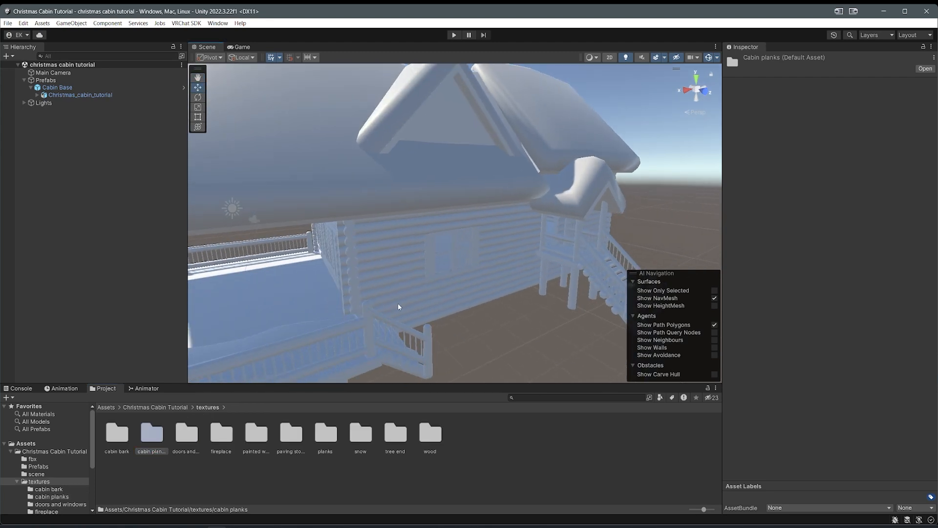
right_drag(361, 250, 384, 284)
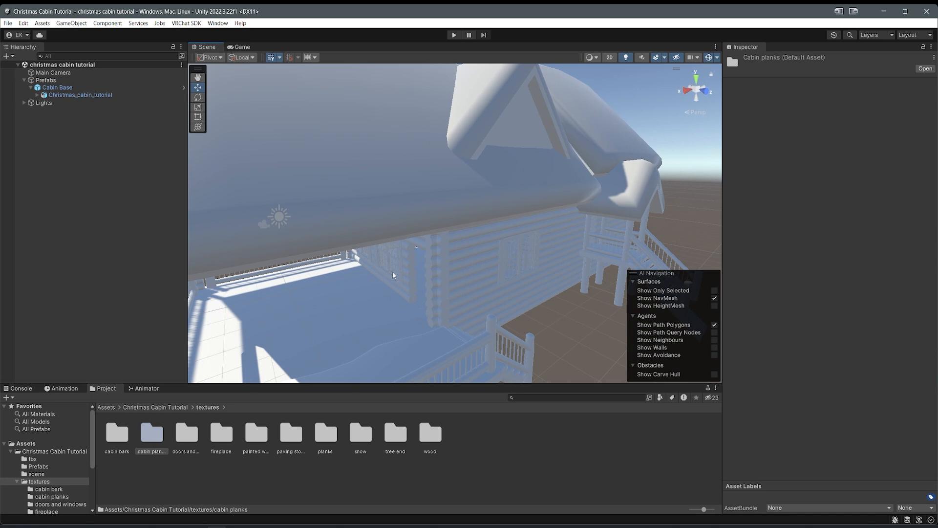
Step: Create a new material named cabin bark inside the cabin bark texture folder
double_click(114, 440)
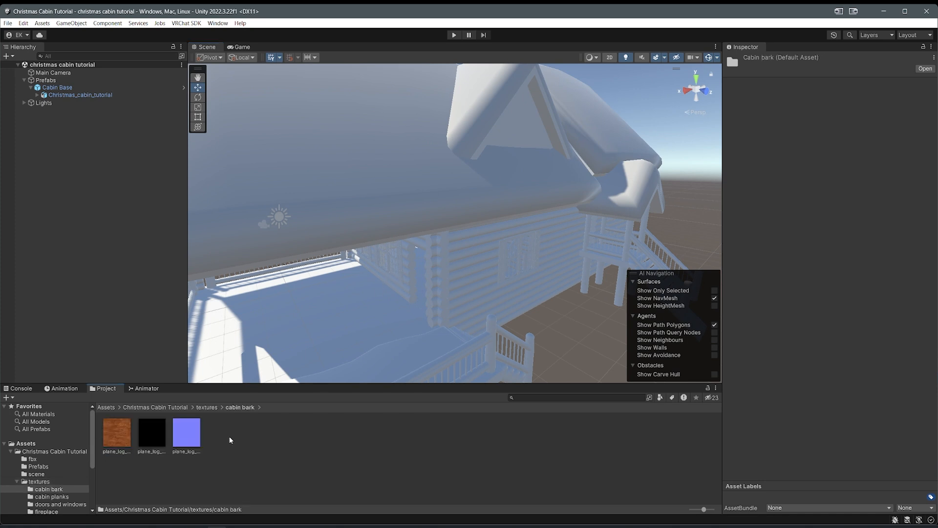
right_click(250, 443)
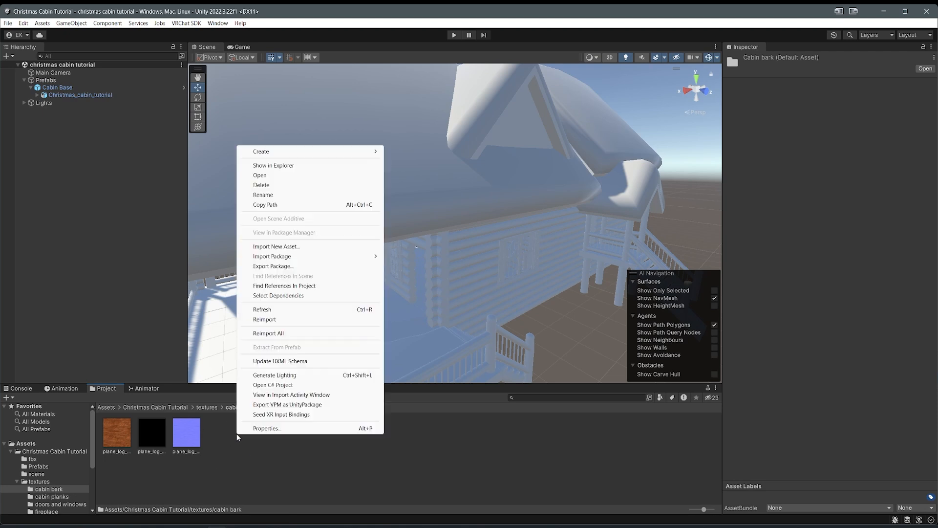
mouse_move(318, 152)
click(417, 301)
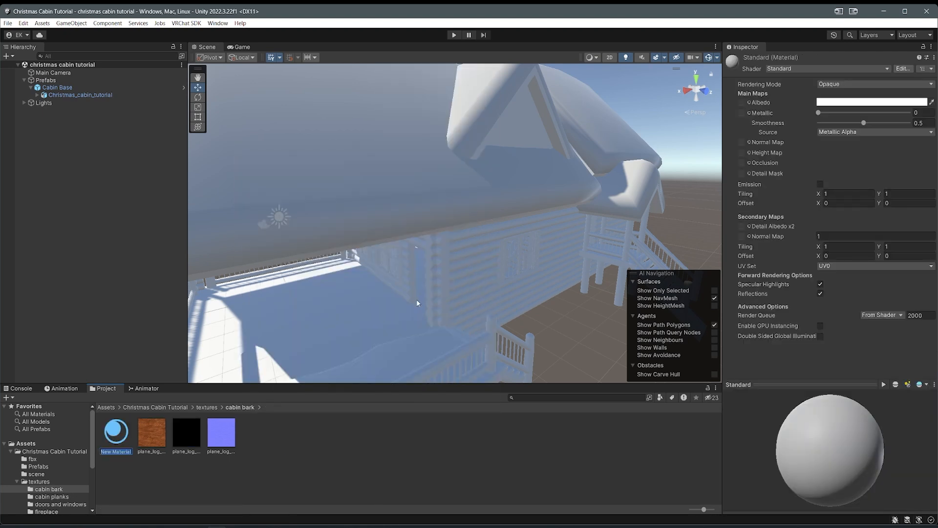
text(cabin bark)
key(Return)
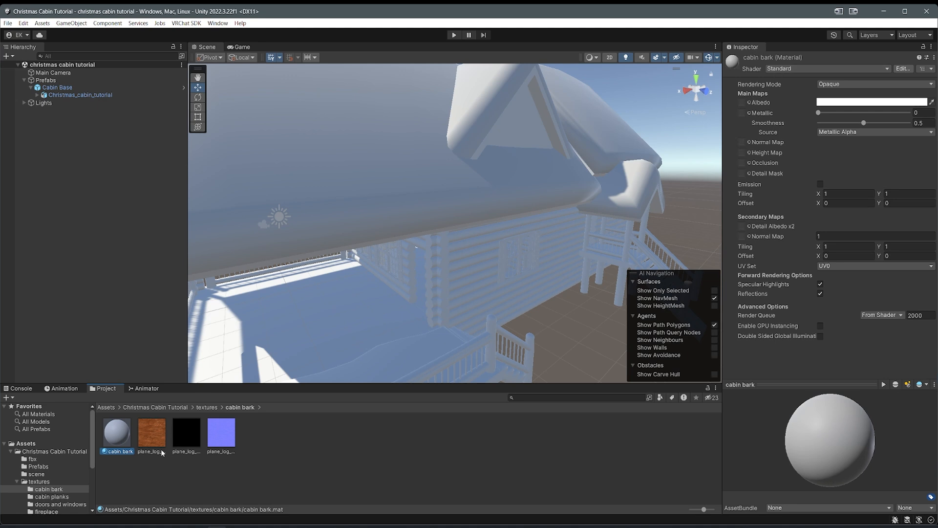
Step: Assign the brown wood, black and blue-violet plane_log textures as the cabin bark material's Albedo, Metallic and Normal Map respectively
drag(149, 442, 751, 105)
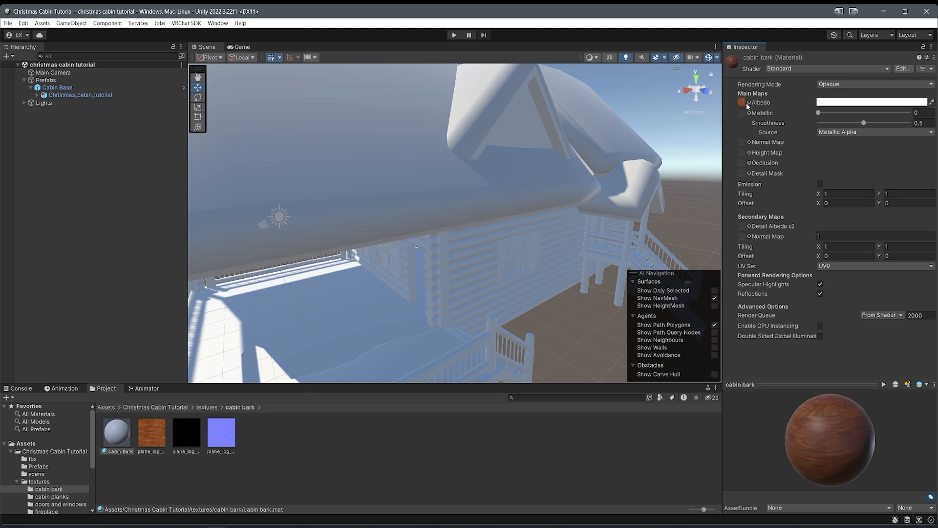
drag(191, 434, 743, 113)
drag(220, 432, 744, 148)
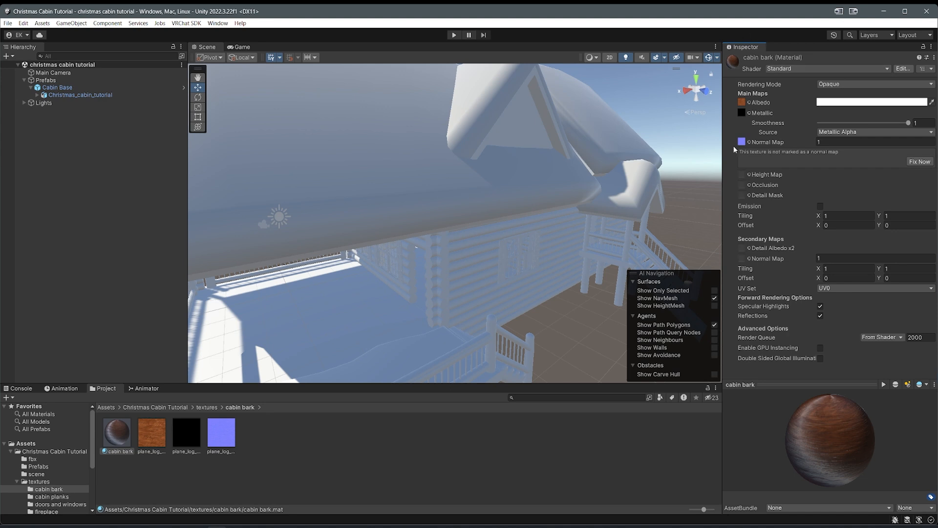
Step: Review the Texture Type options, including Normal map, in the import settings of plane_log_cabin_bark_Normal
click(227, 420)
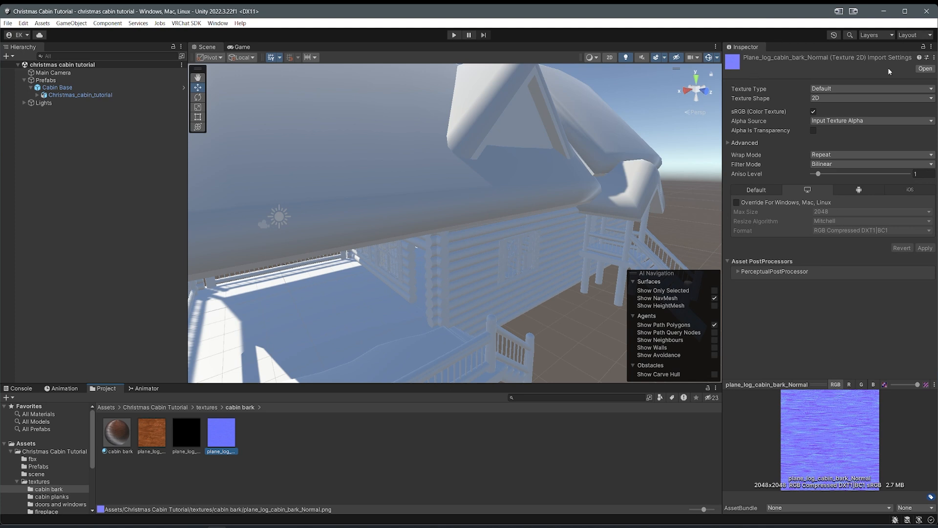
click(843, 89)
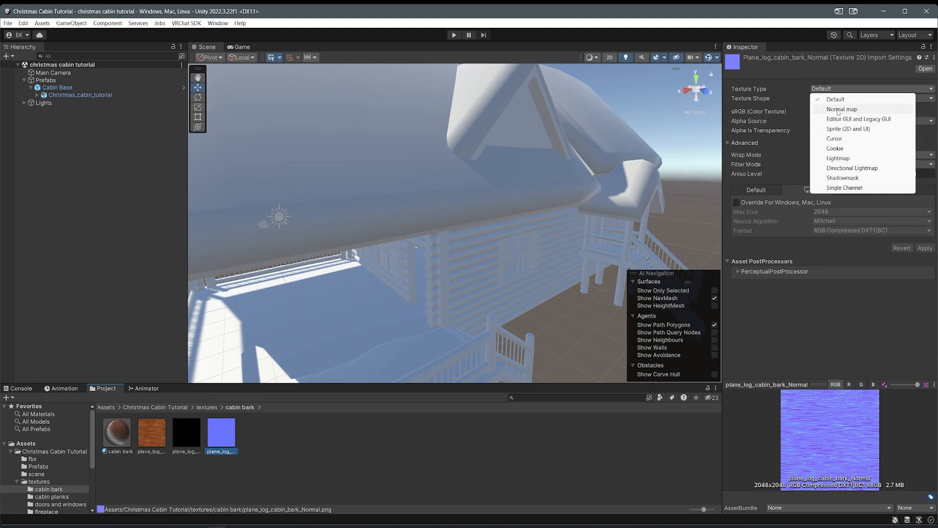
click(761, 113)
click(221, 434)
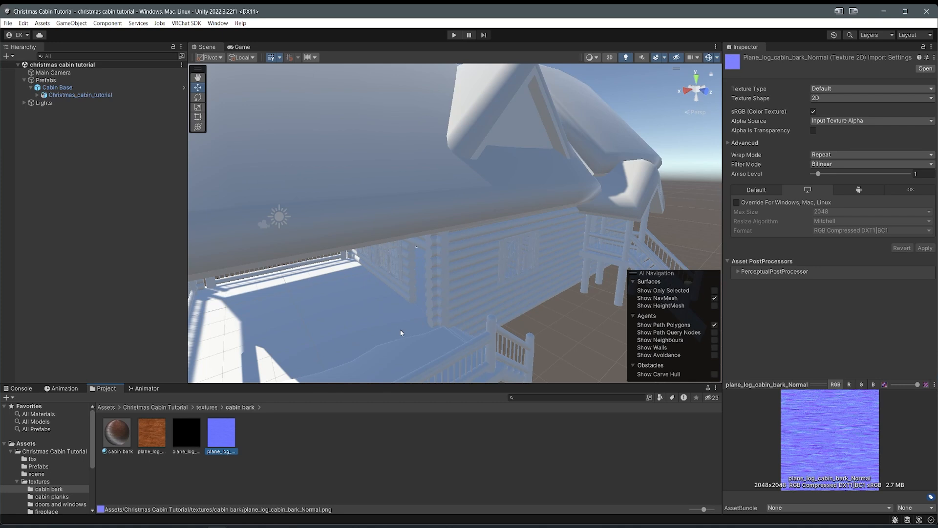
Step: Show the plane_log_cabin_bark_AlbedoTransparency import settings, then collapse and re-expand the texture preview
click(156, 441)
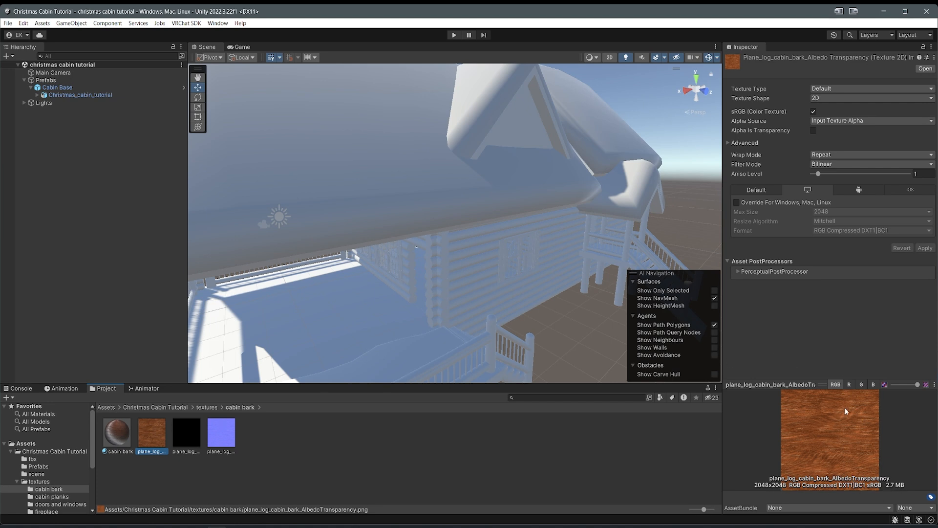
drag(821, 384, 815, 507)
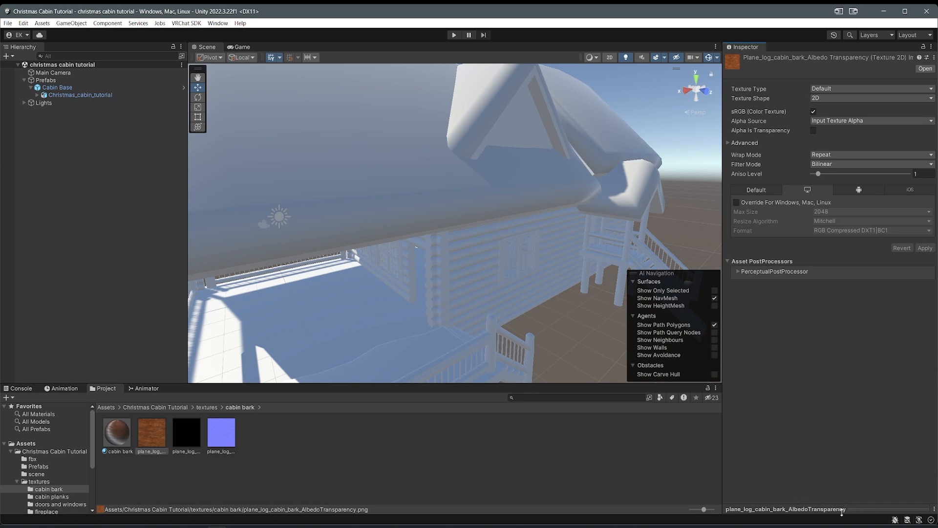
drag(831, 471, 824, 367)
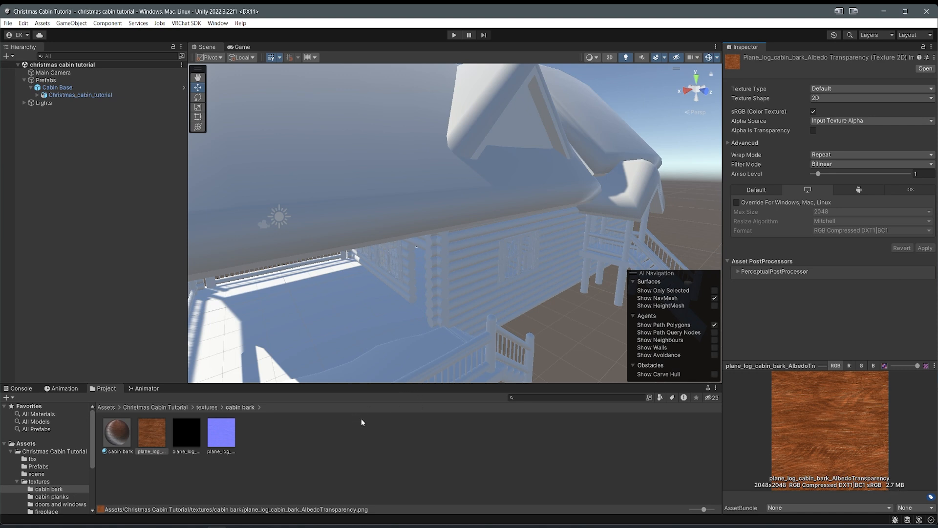
Step: Select all three plane_log cabin bark textures, set their Default Max Size to 2048 and enable Use Crunch Compression
click(185, 437)
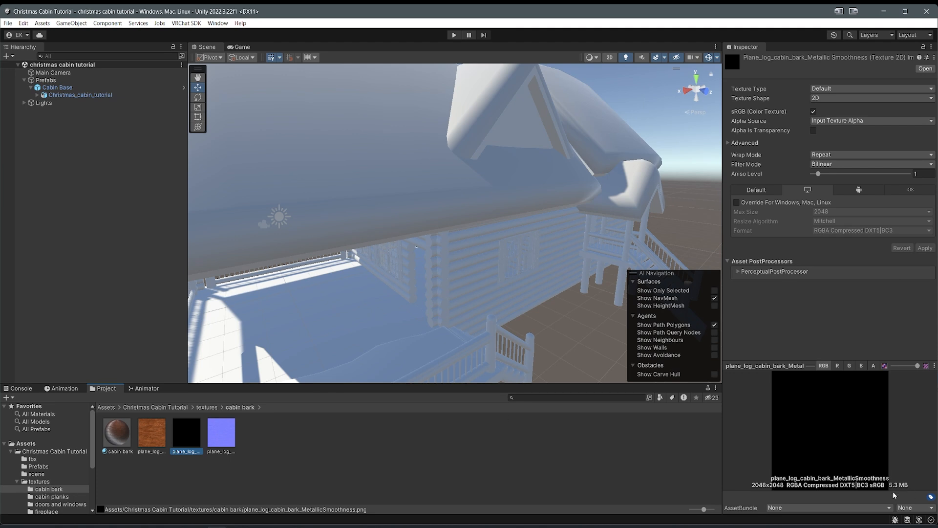
click(221, 433)
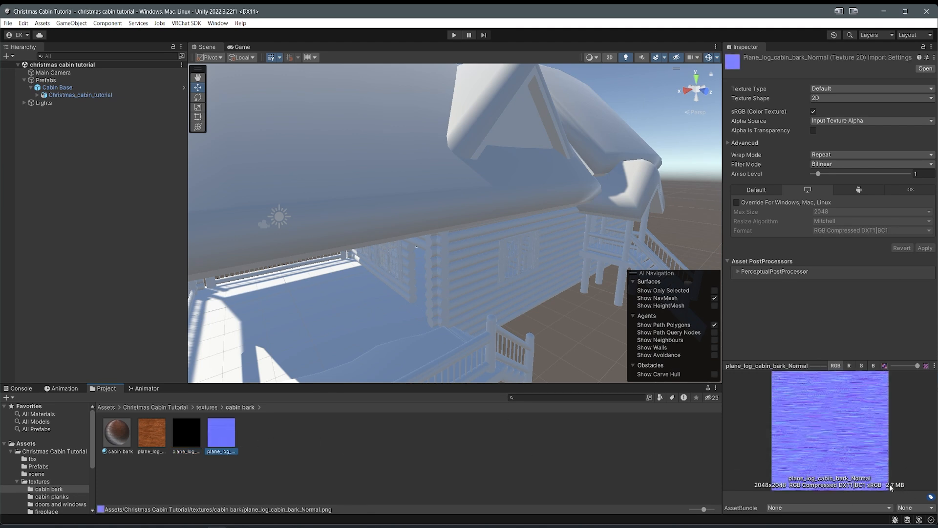
shift+click(156, 440)
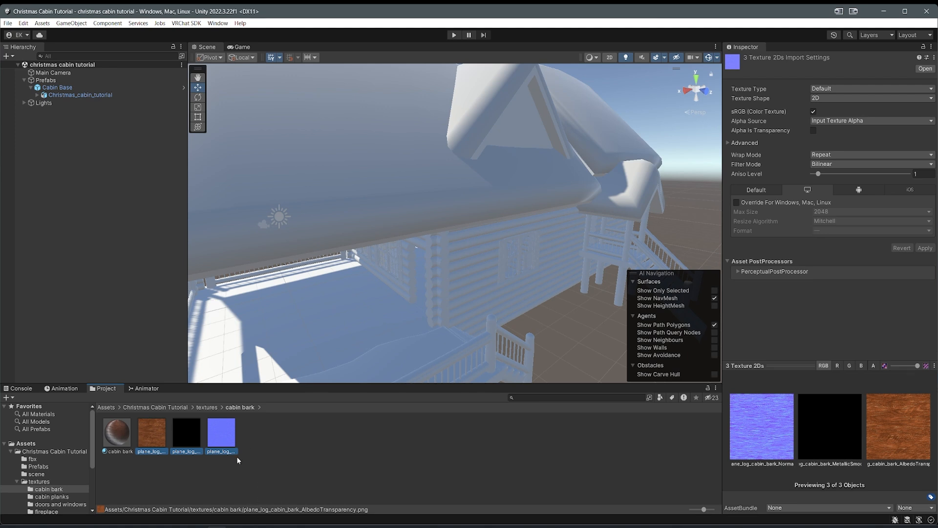
click(746, 190)
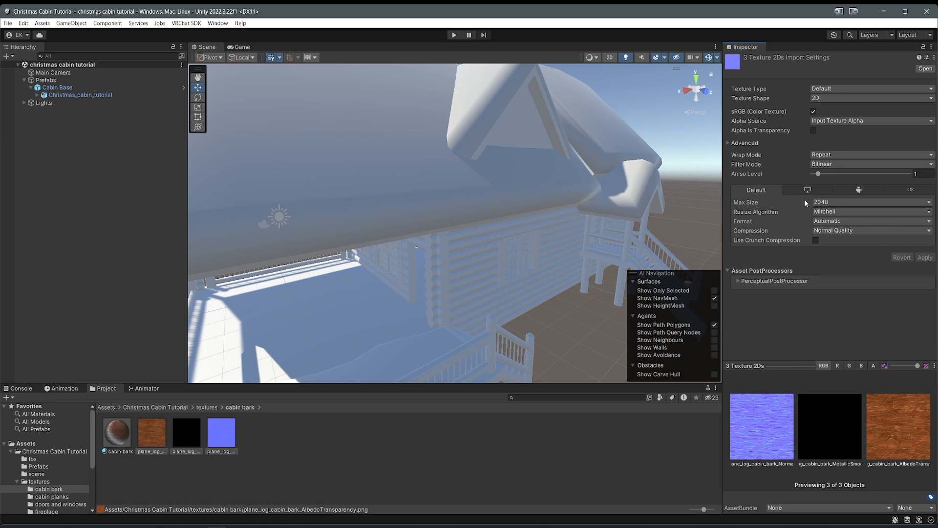
click(825, 201)
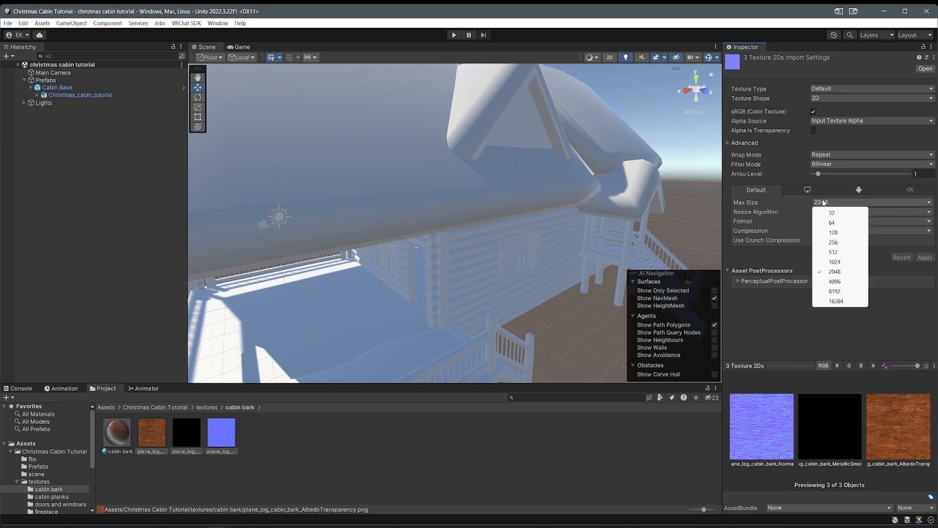
click(839, 271)
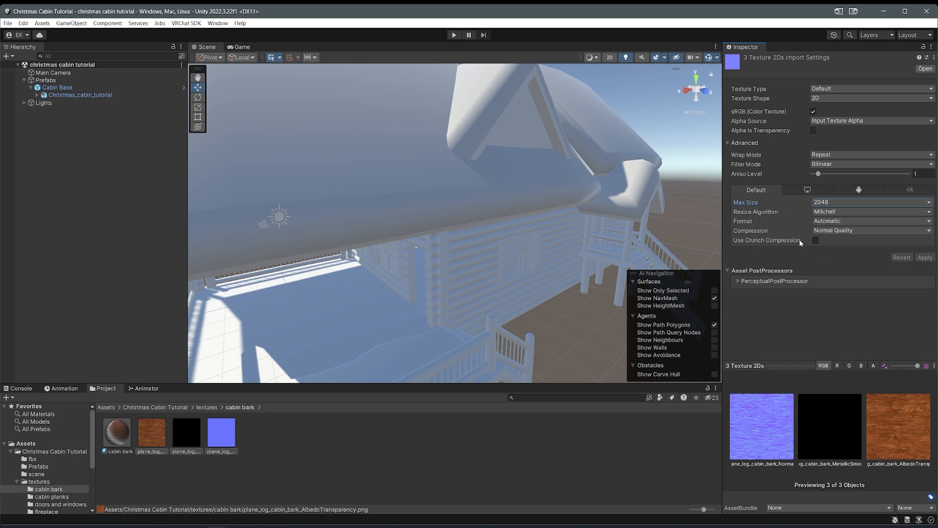
click(815, 240)
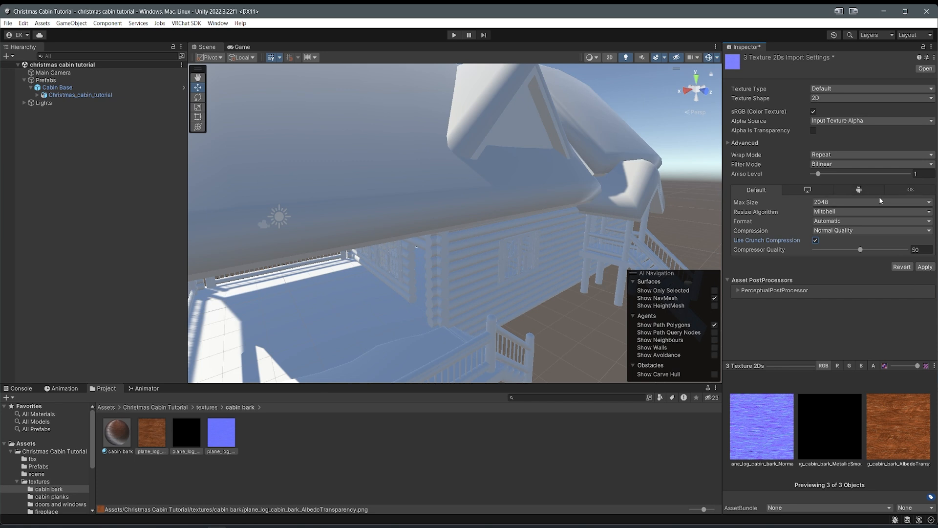
Step: Show the Android platform in the project's Build Settings
click(9, 23)
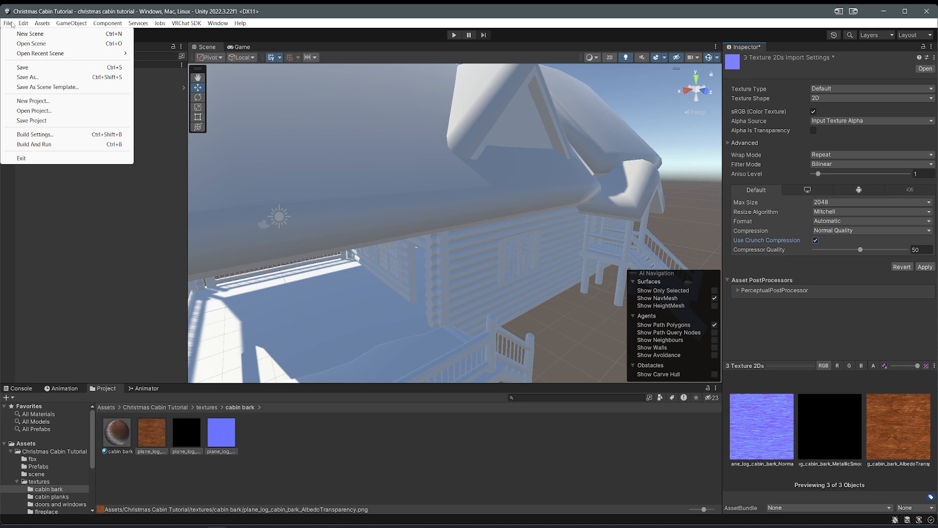
click(52, 135)
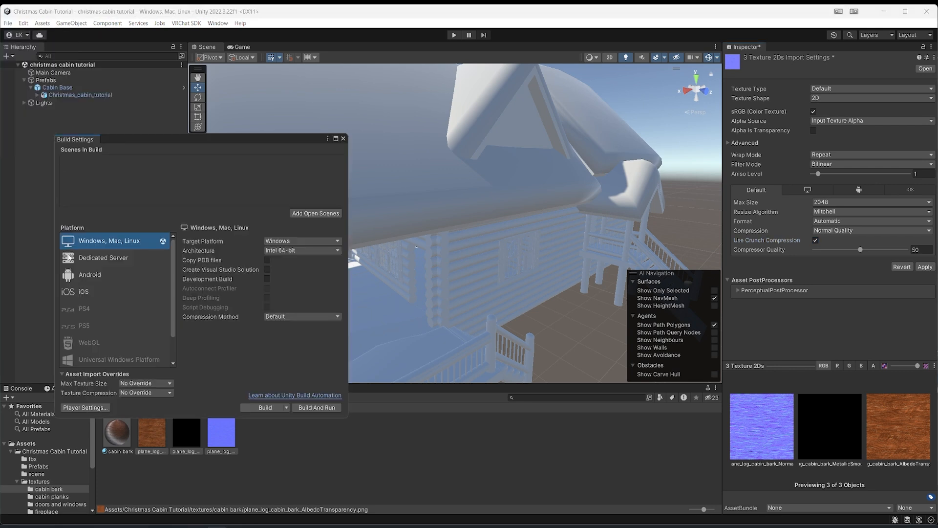
click(87, 277)
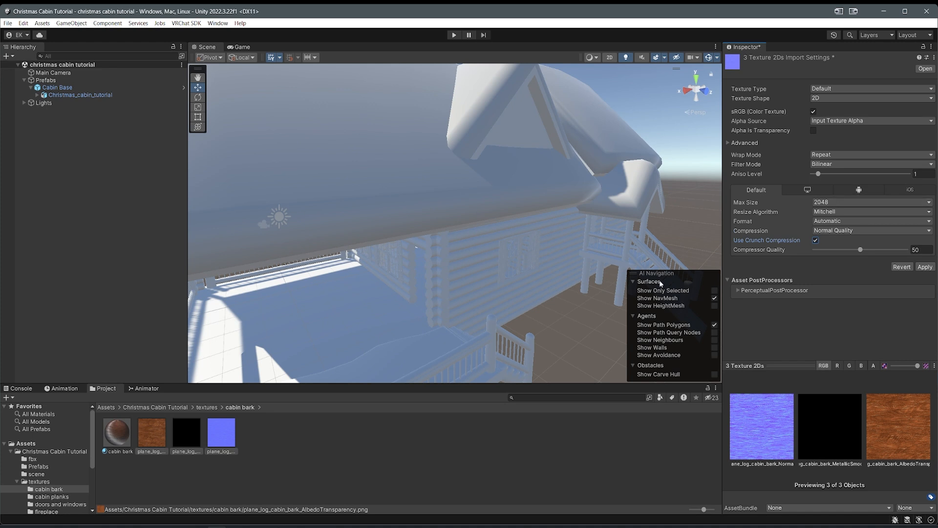
Step: Enable crunch compression on the three cabin bark textures and apply an Android override with Max Size 1024 and format RGB(A) Compressed ASTC 6x6 block
click(158, 448)
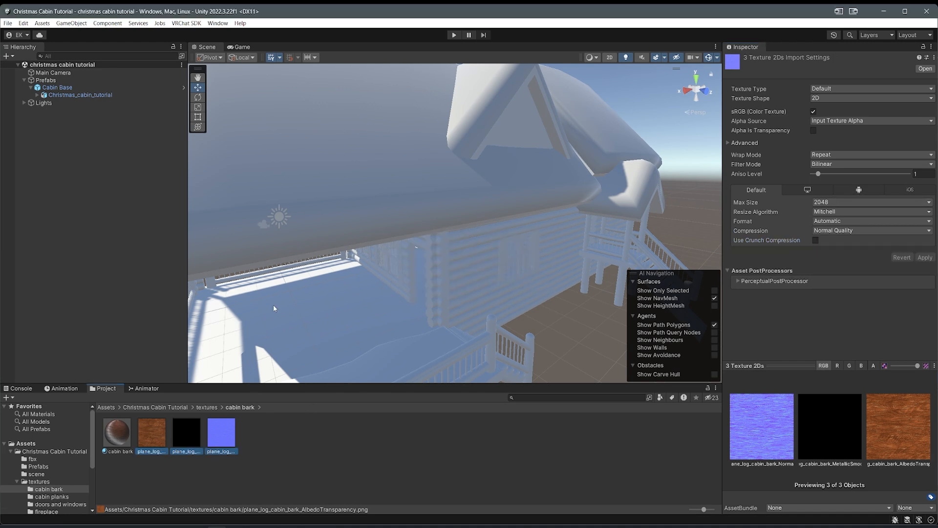
click(815, 240)
click(850, 188)
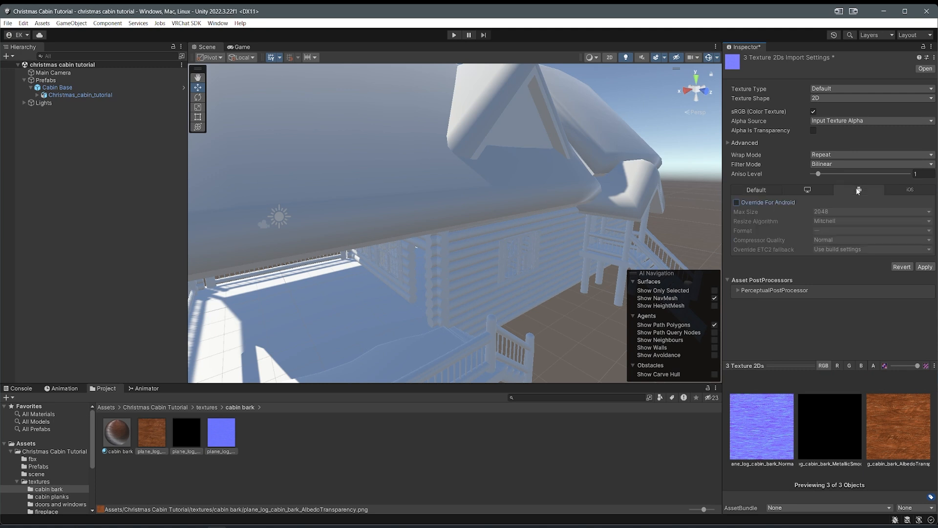
click(738, 204)
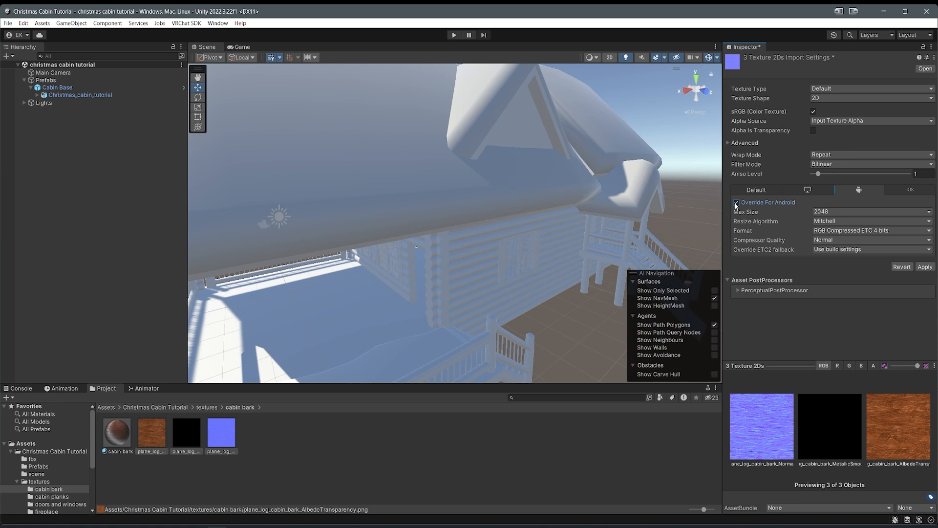
click(840, 212)
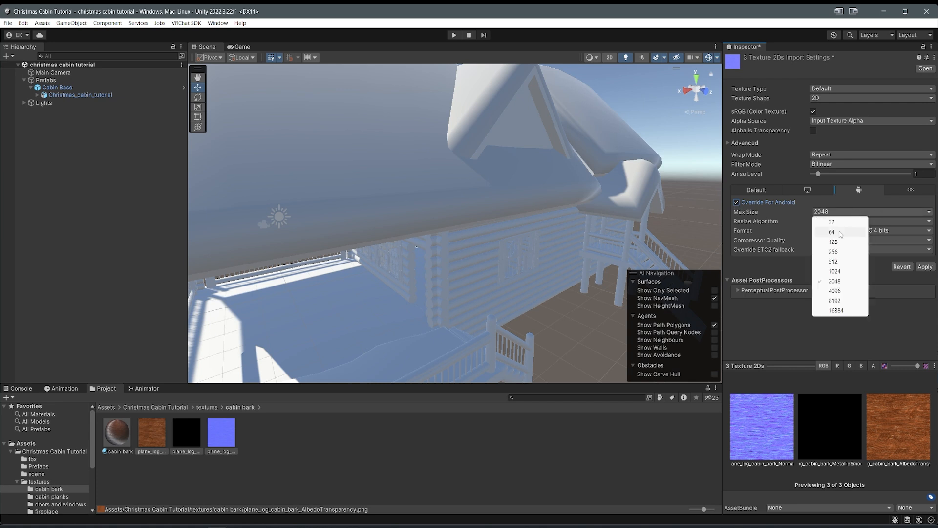
click(848, 272)
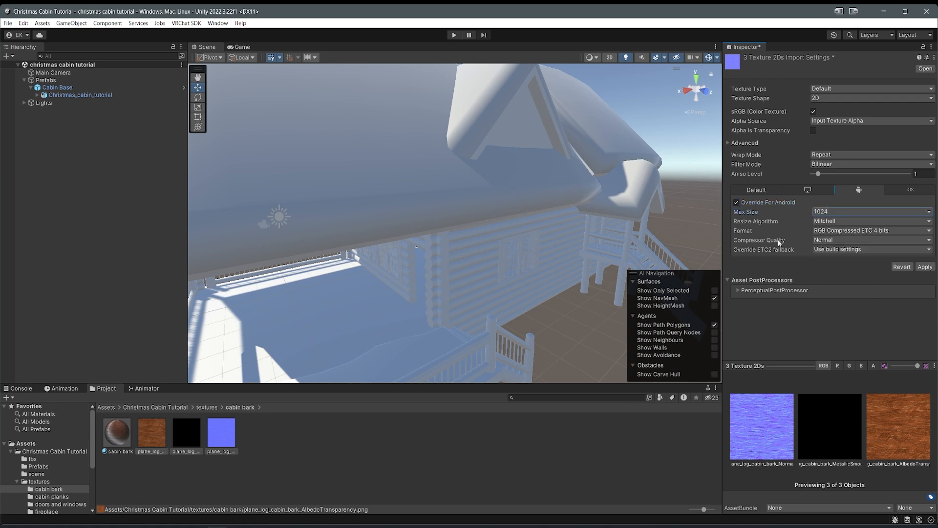
click(825, 232)
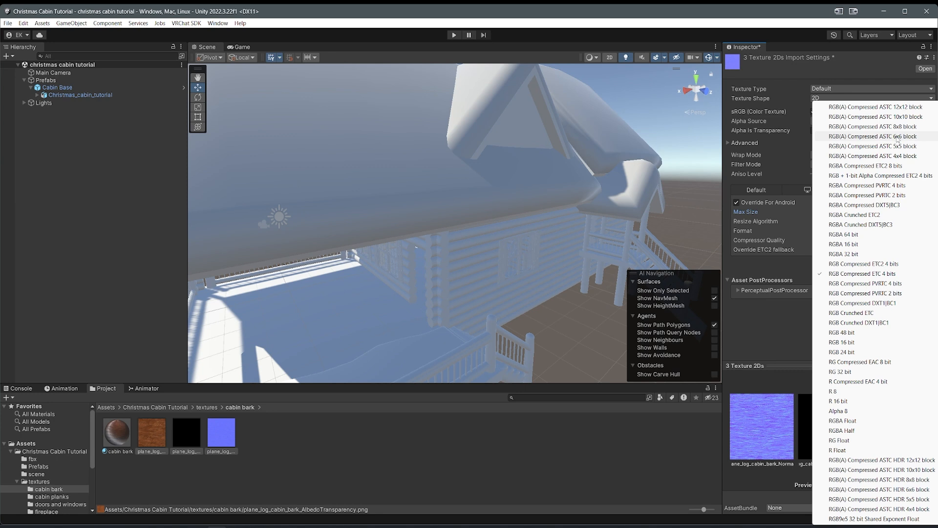
click(898, 138)
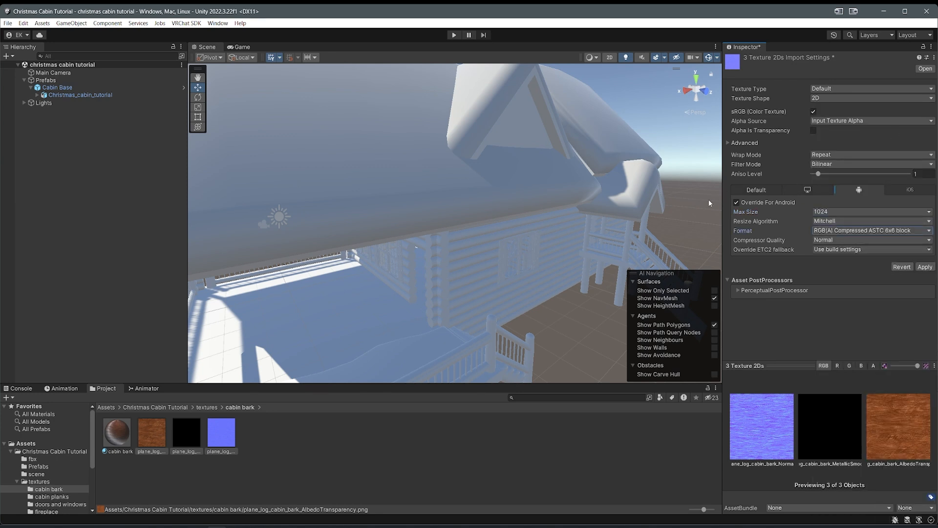
click(925, 267)
Step: Fix the cabin bark material's Normal Map so its texture is marked as a normal map
click(119, 430)
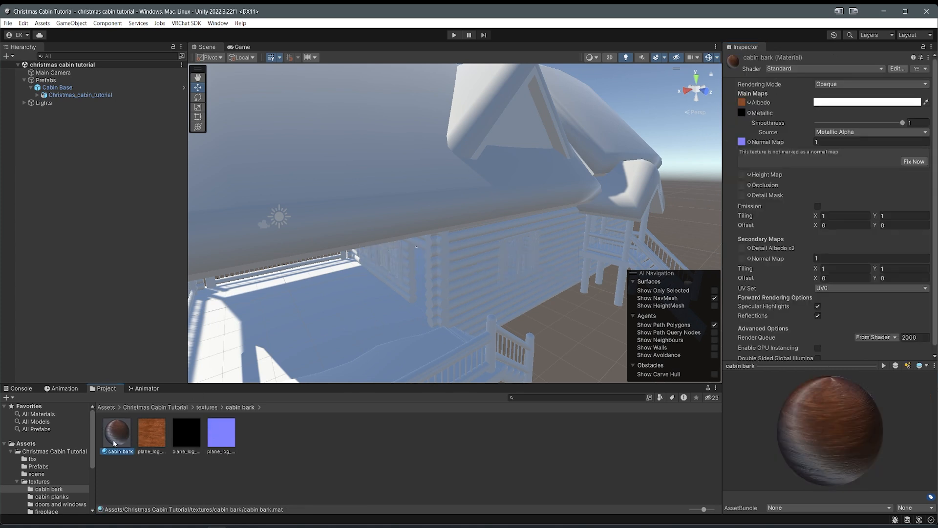
click(914, 161)
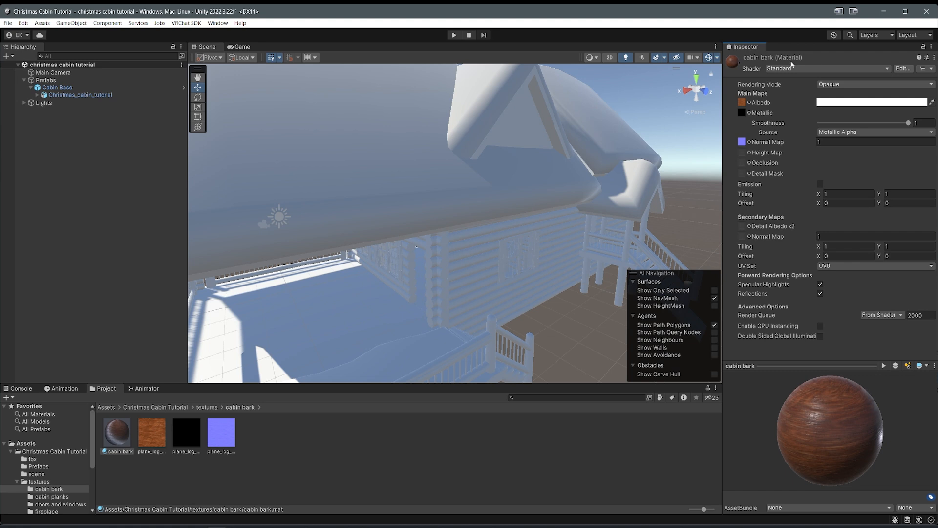
Step: Look through the shaders available for the cabin bark material, including the Unlit group
click(776, 70)
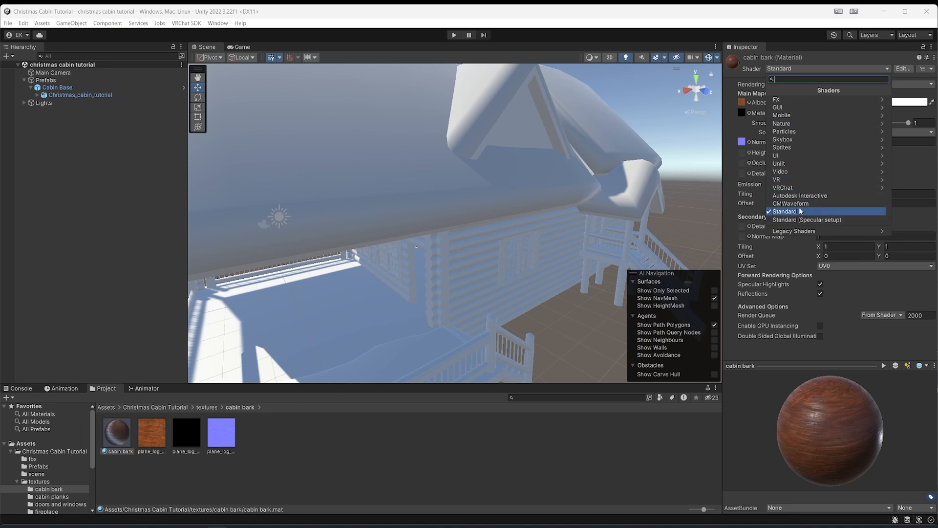
click(787, 164)
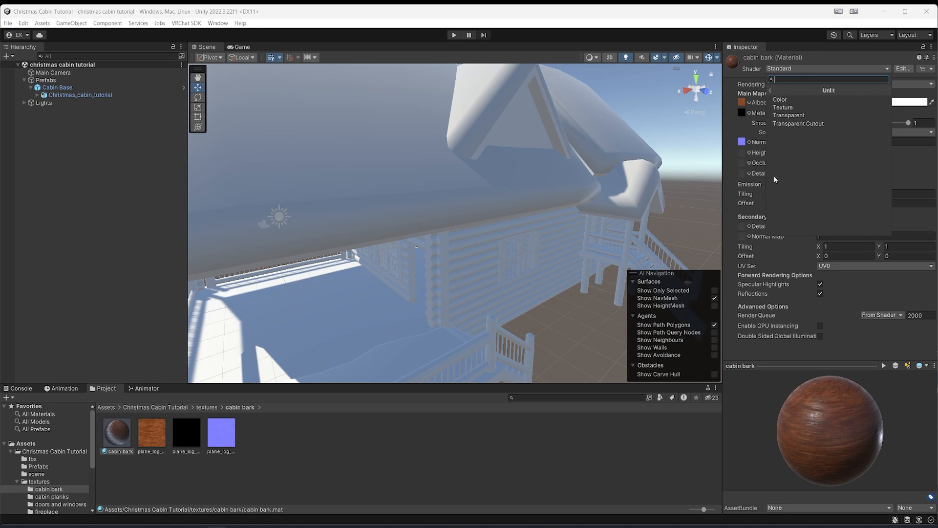
click(325, 487)
Step: Apply the cabin bark material to the cabin's log walls in the scene
right_drag(373, 286, 347, 311)
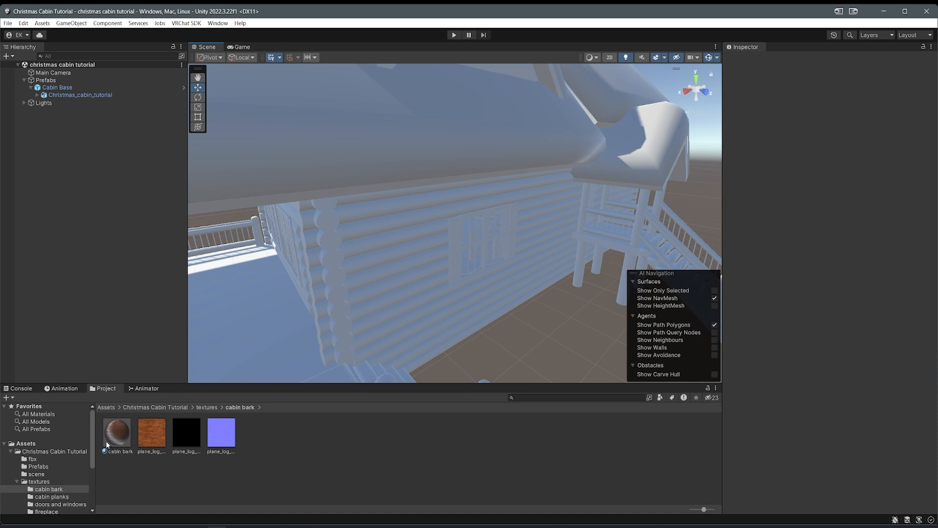
drag(108, 445, 156, 459)
drag(368, 429, 383, 318)
key(w)
right_drag(383, 310, 345, 303)
key(s)
drag(117, 442, 483, 309)
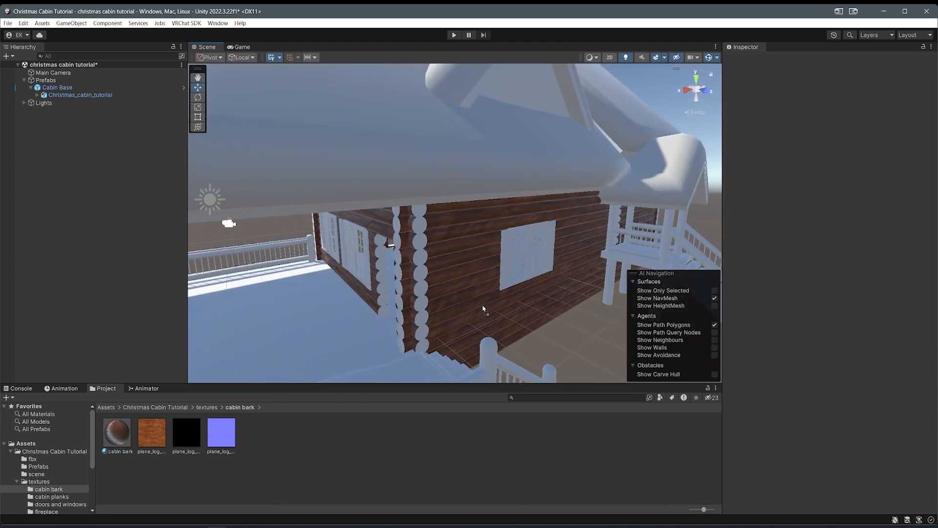
Step: Try the Unlit/Texture shader on the cabin bark material and examine the log walls from several sides
click(462, 306)
right_drag(462, 305, 367, 323)
key(d)
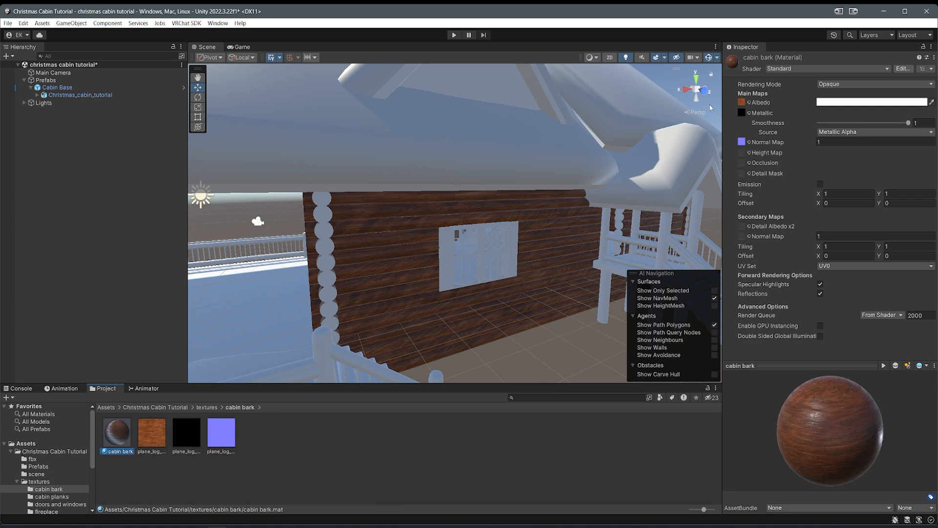
click(825, 69)
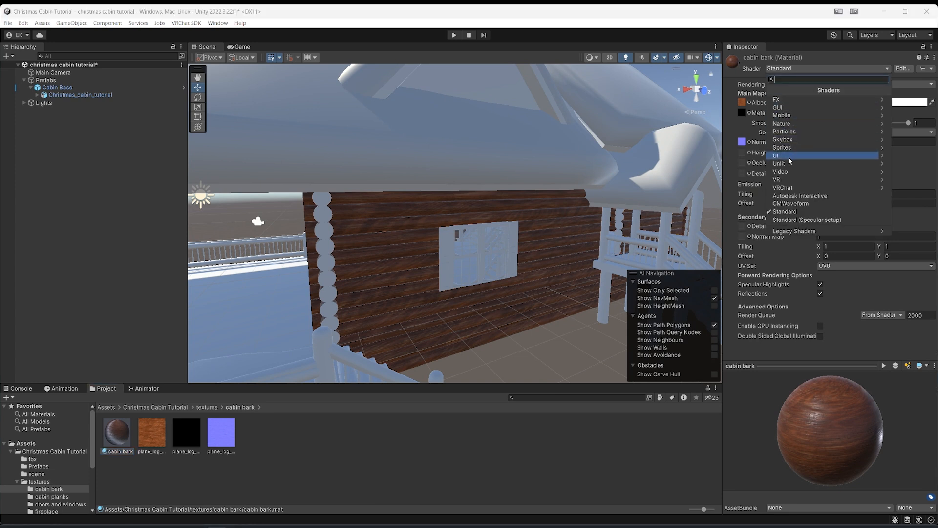
click(802, 163)
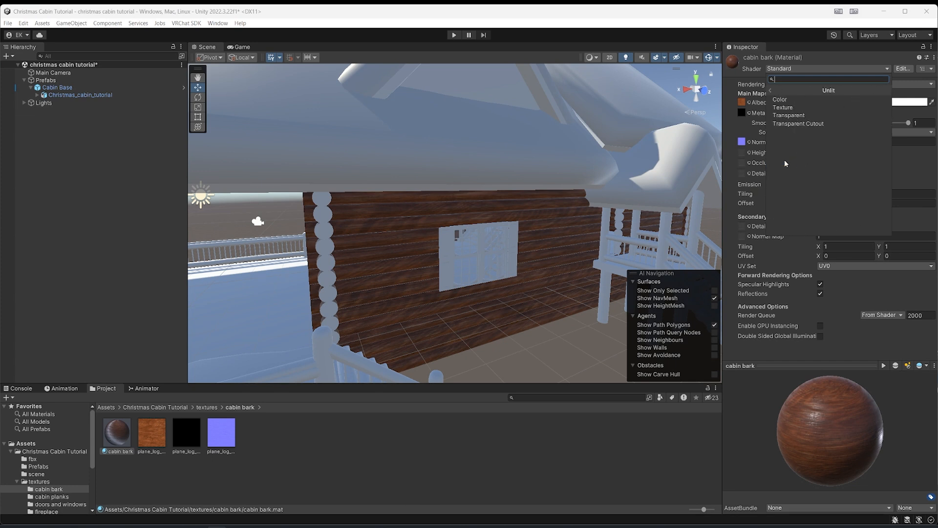
click(804, 107)
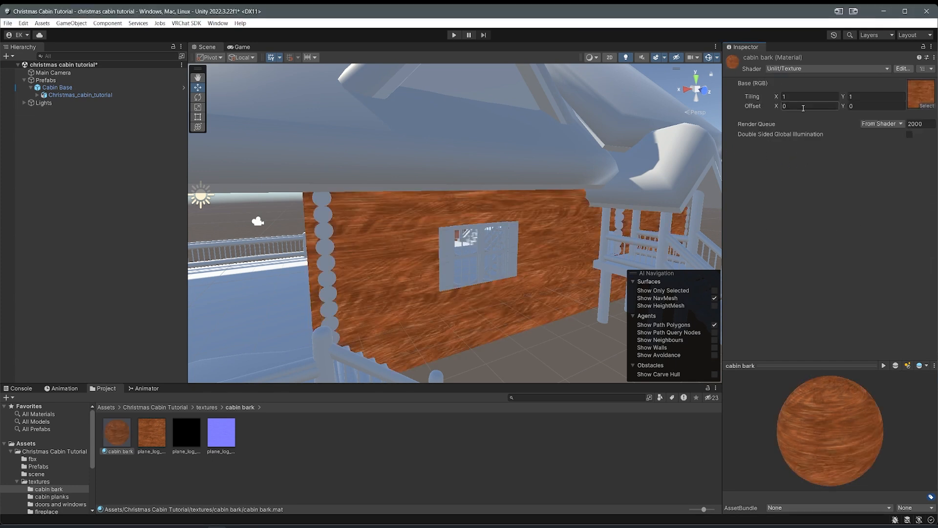
scroll(443, 260, up, 3)
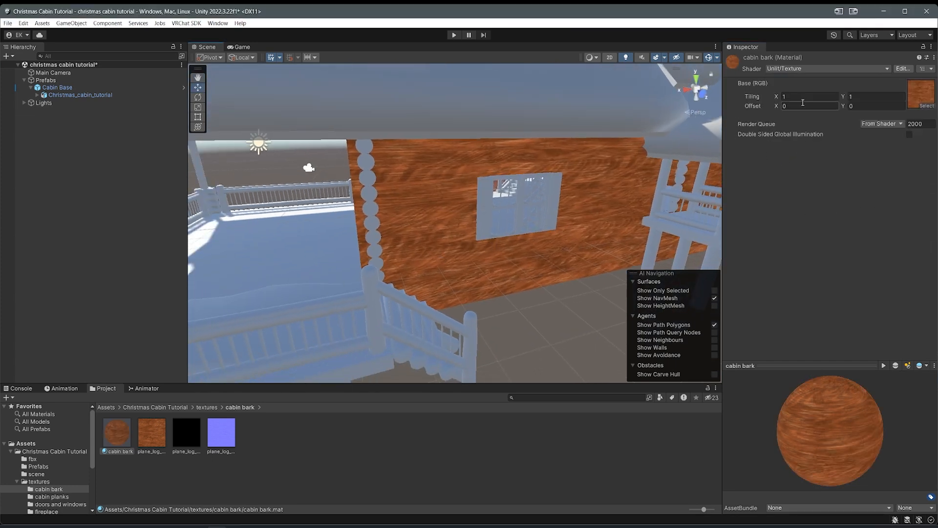
right_drag(386, 268, 486, 210)
key(w)
key(a)
key(a)
key(s)
middle_drag(486, 210, 401, 219)
Step: Try the VRChat/Mobile/Toon Lit shader on the cabin bark material and look at the cabin walls
click(827, 69)
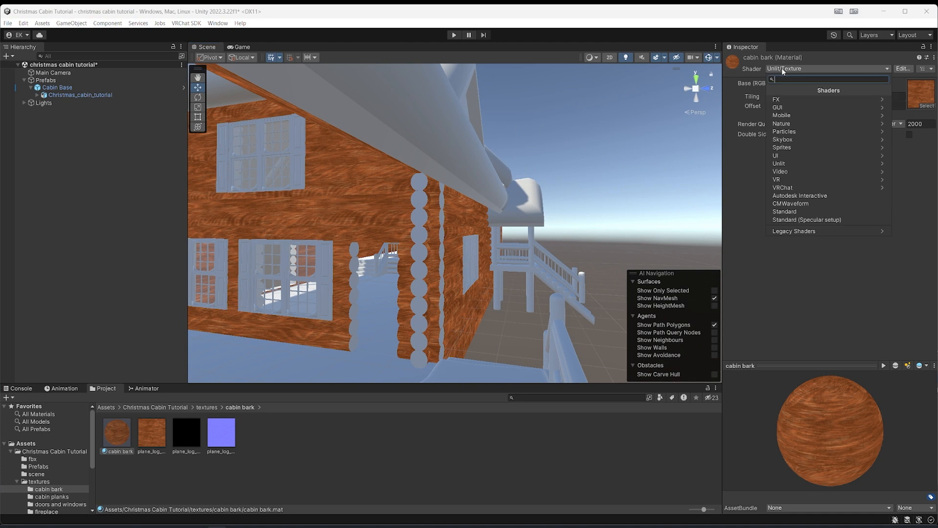
click(794, 187)
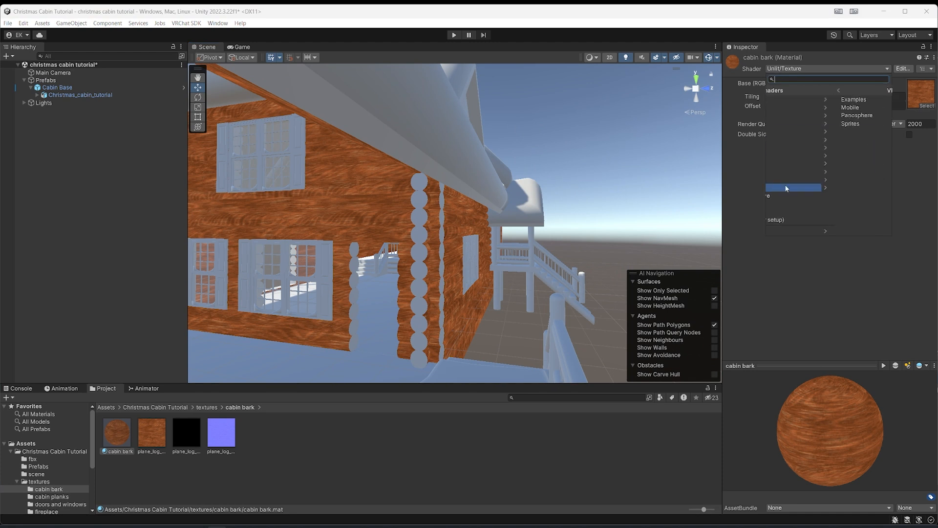
click(780, 108)
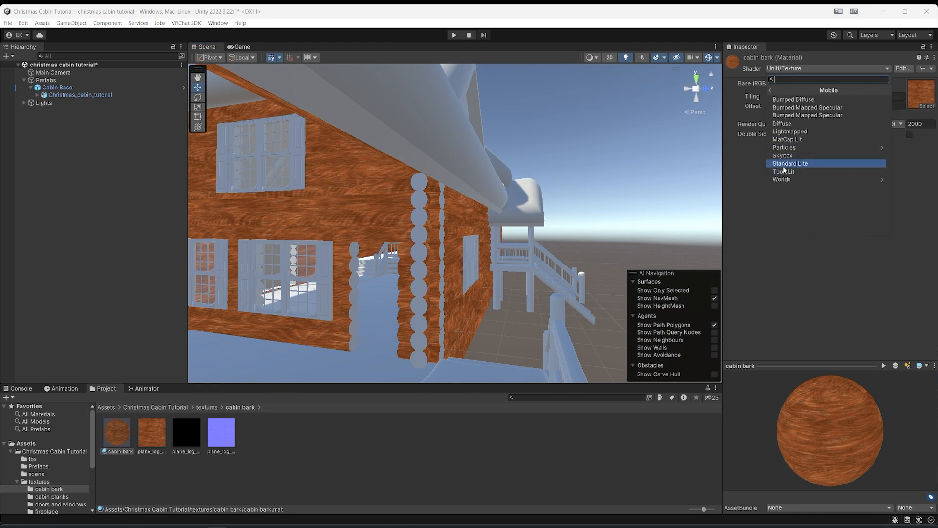
click(805, 172)
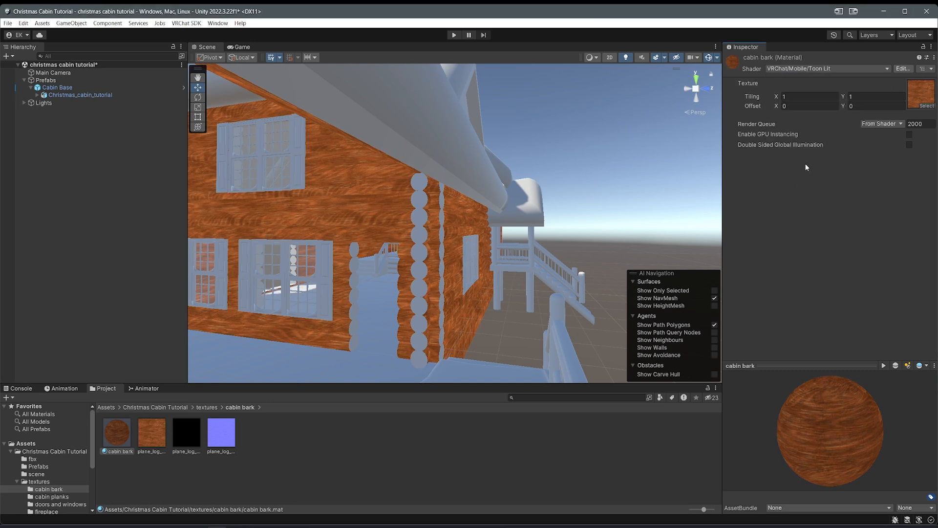
right_drag(494, 230, 445, 231)
Step: Switch the cabin bark material to the VRChat/Mobile/Standard Lite shader and check the cabin's log walls inside and outside
click(831, 69)
click(782, 185)
click(782, 107)
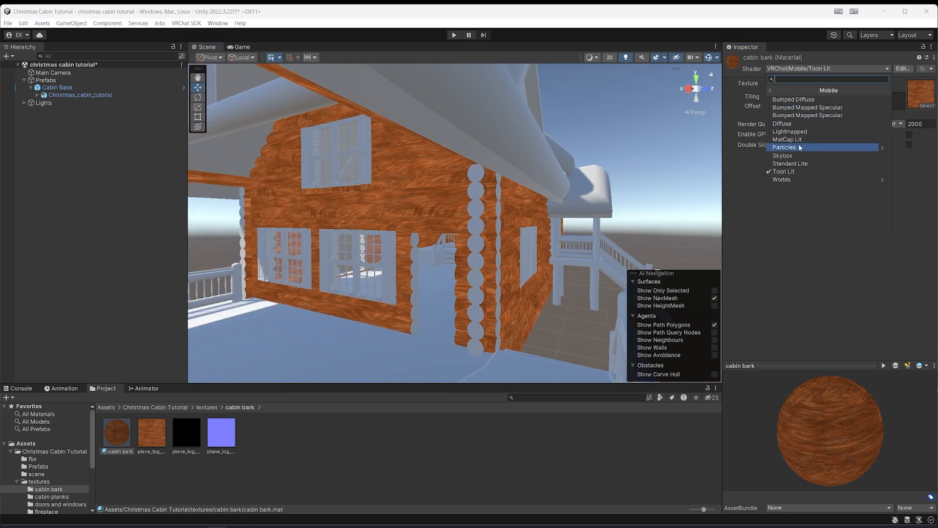
click(793, 163)
scroll(635, 176, up, 3)
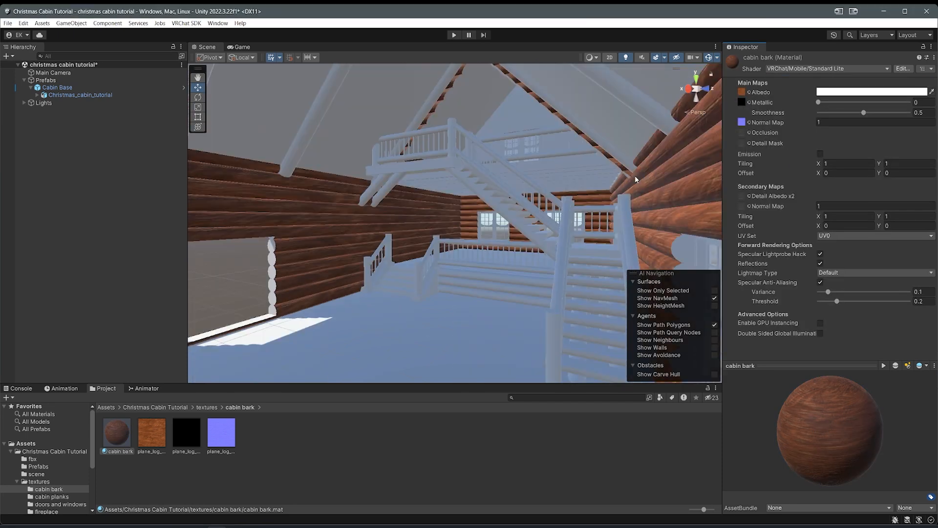
scroll(635, 178, down, 3)
right_drag(635, 175, 733, 126)
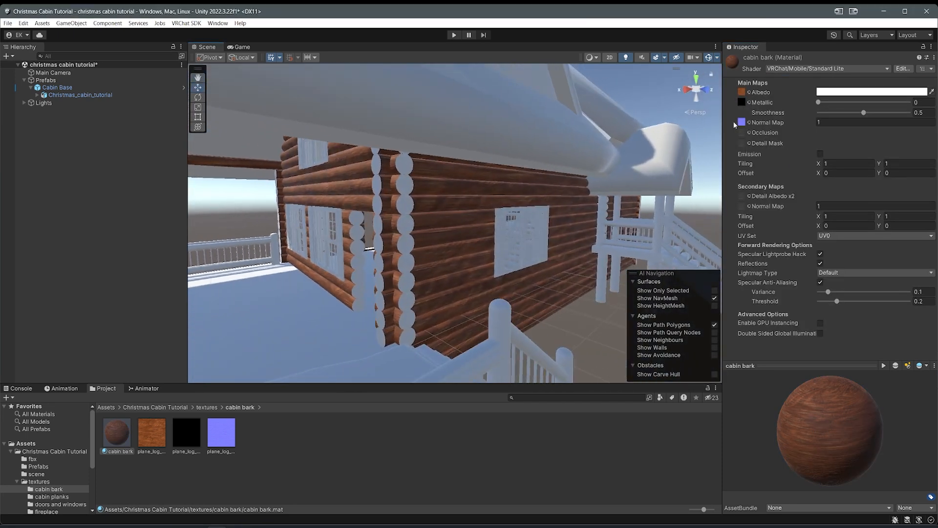
Step: Set the cabin bark material's metallic and smoothness to 1, and switch its shader to Standard
drag(837, 102, 930, 117)
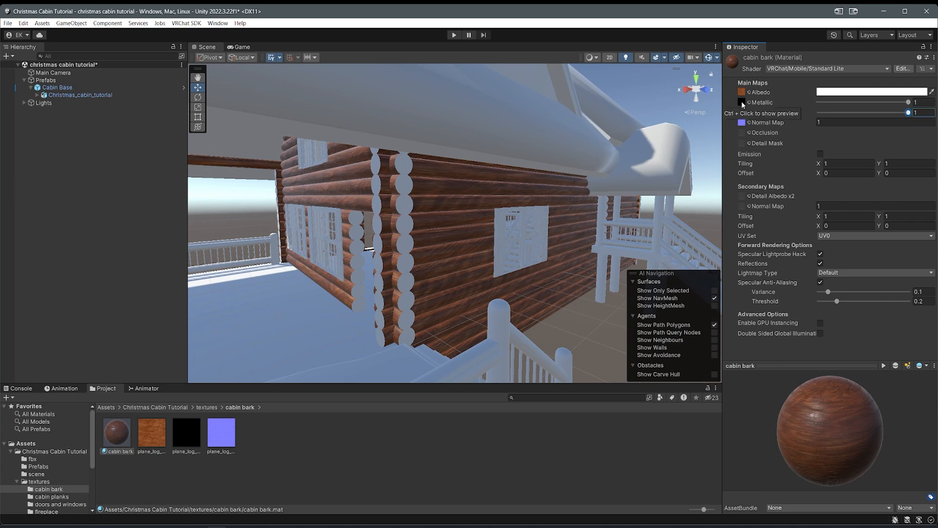
right_drag(518, 186, 605, 124)
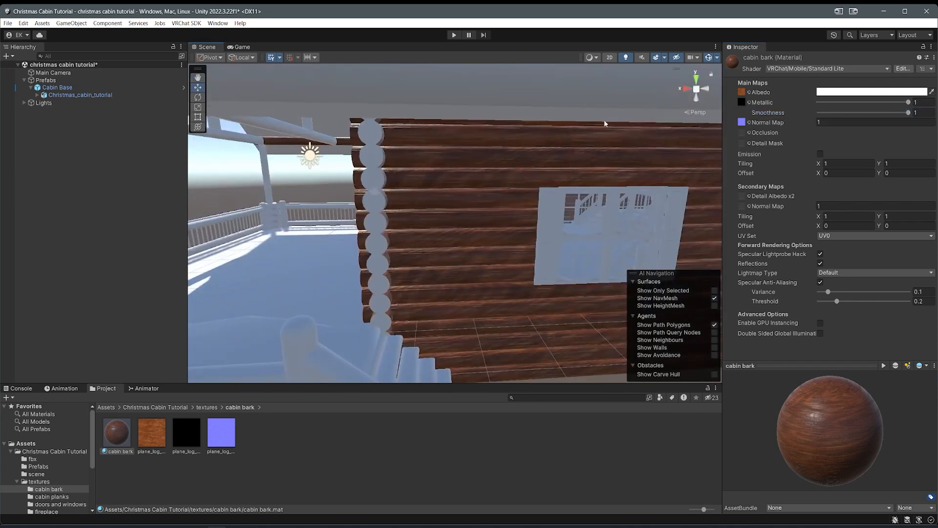
click(808, 69)
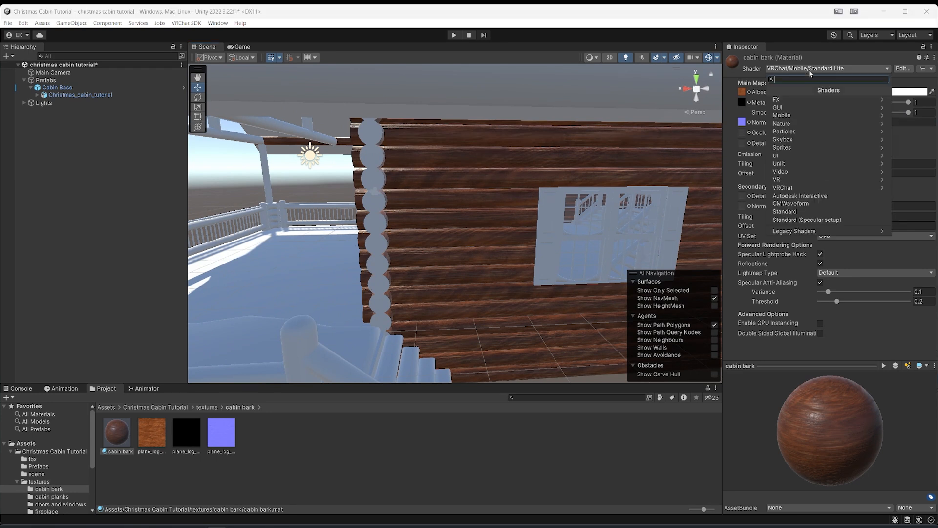
click(802, 211)
right_drag(479, 273, 384, 294)
Step: Open the cabin planks texture folder and inspect the log cabin walls' mesh in Blender
click(208, 407)
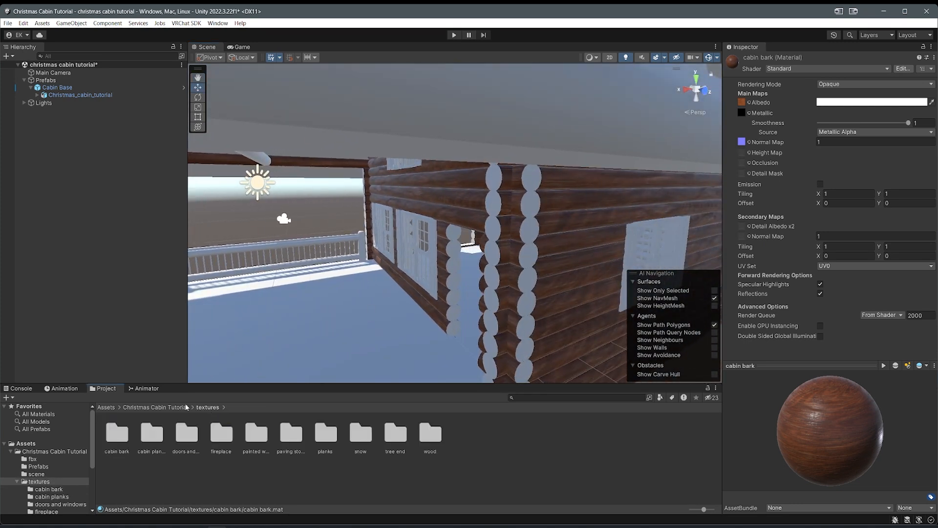
double_click(151, 435)
right_drag(469, 264, 446, 272)
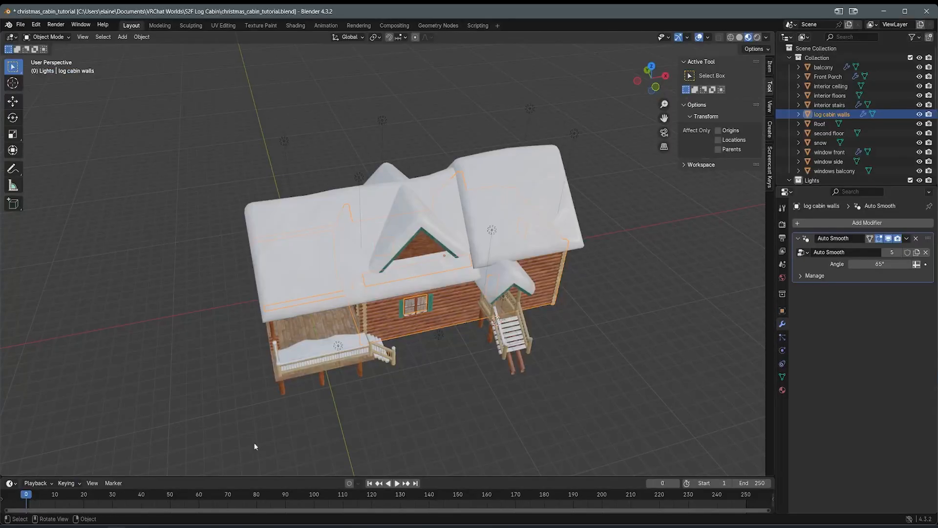
middle_drag(254, 447, 242, 426)
scroll(391, 128, up, 4)
click(391, 126)
key(Tab)
click(407, 133)
key(Tab)
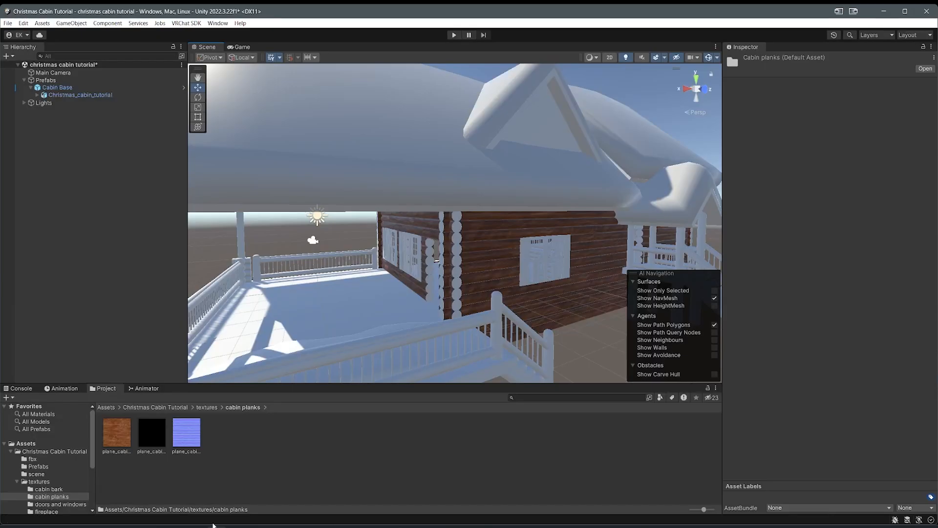
Step: Create a material named "cabin planks" in the cabin planks texture folder in Unity
right_click(238, 432)
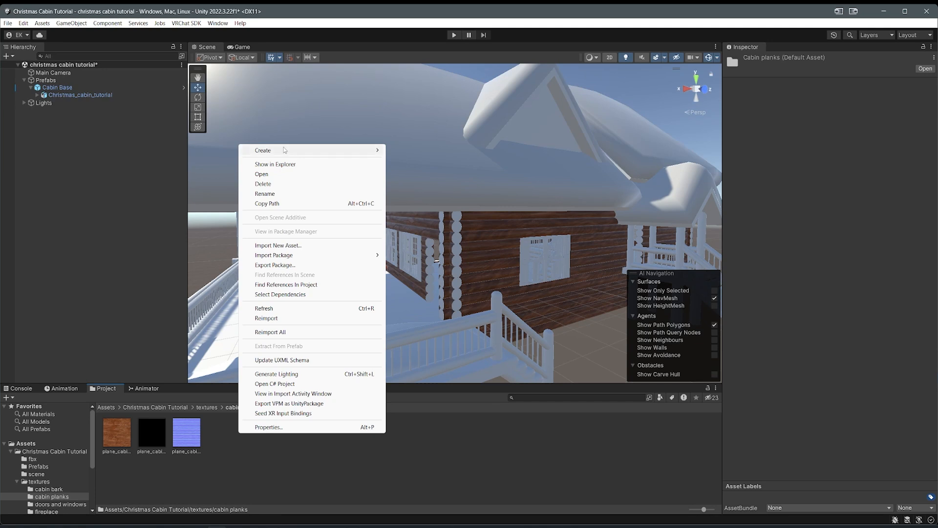
mouse_move(286, 150)
click(442, 300)
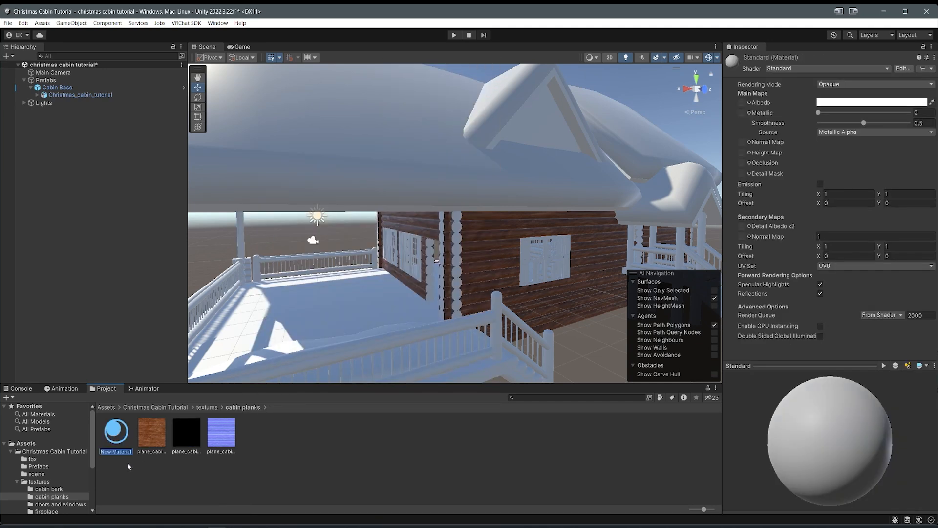
text(cabin planks)
key(Return)
Step: Assign the cabin planks albedo, metallic and normal textures to the matching maps of the cabin planks material
drag(158, 434, 117, 433)
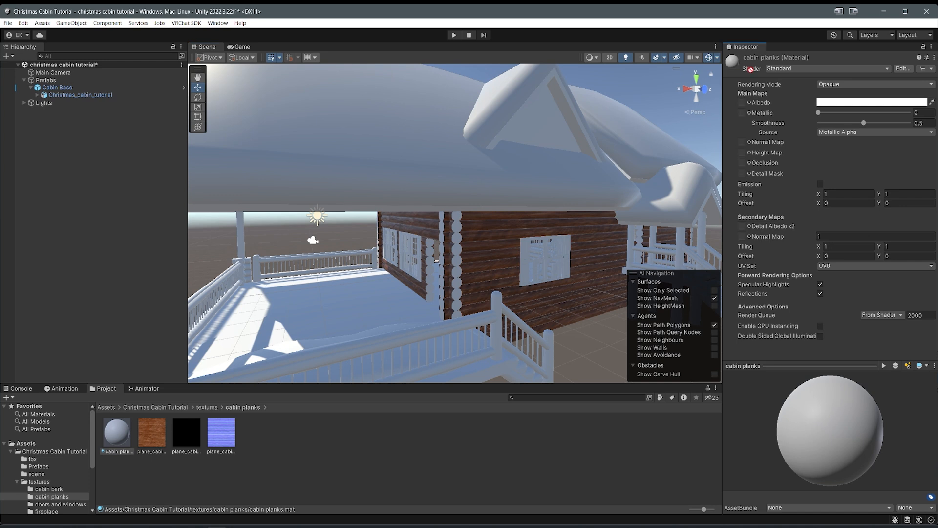
drag(187, 432, 742, 113)
drag(734, 172, 743, 143)
Step: Enable crunch compression in the default import settings of the three cabin planks textures
click(152, 433)
shift+click(211, 438)
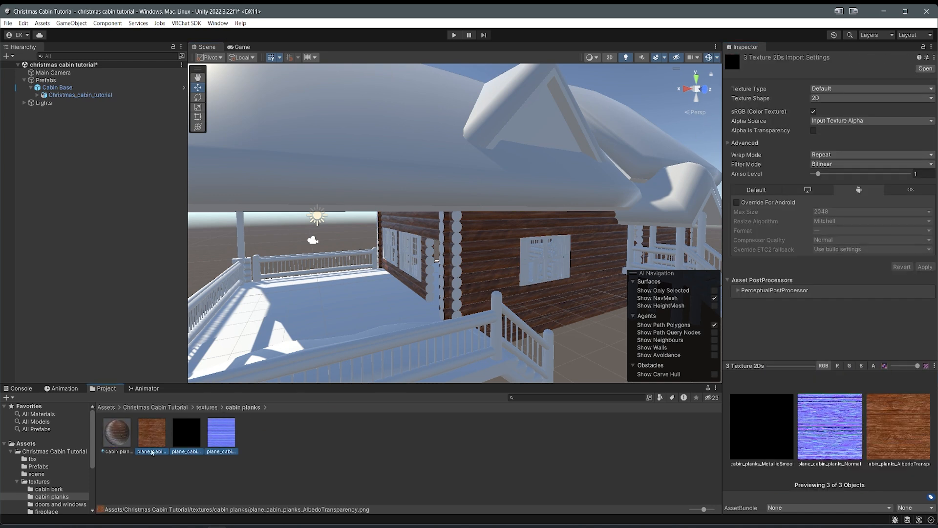
click(763, 190)
click(834, 201)
click(834, 201)
click(815, 240)
Step: Override the Android import settings of the three cabin planks textures with max size 1024 and RGB(A) Compressed ASTC 8x8 block format
click(866, 191)
click(779, 203)
click(831, 212)
click(833, 271)
click(847, 232)
click(873, 127)
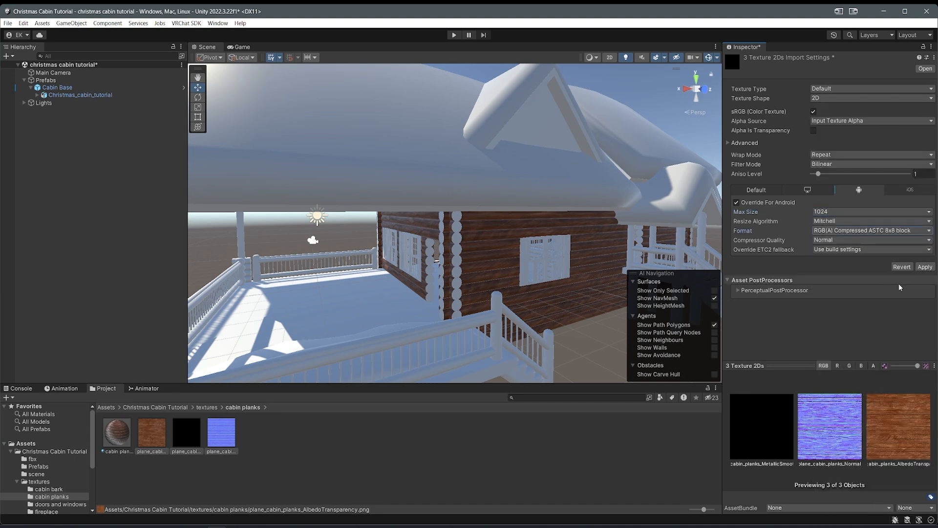
click(925, 267)
Step: Mark the cabin planks normal texture as a normal map and apply the cabin planks material to the front gable
click(117, 433)
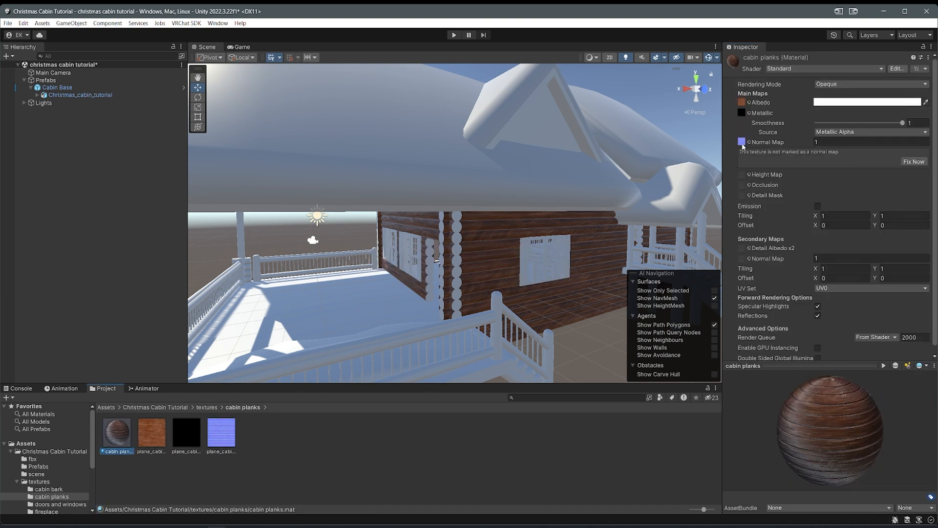
click(914, 162)
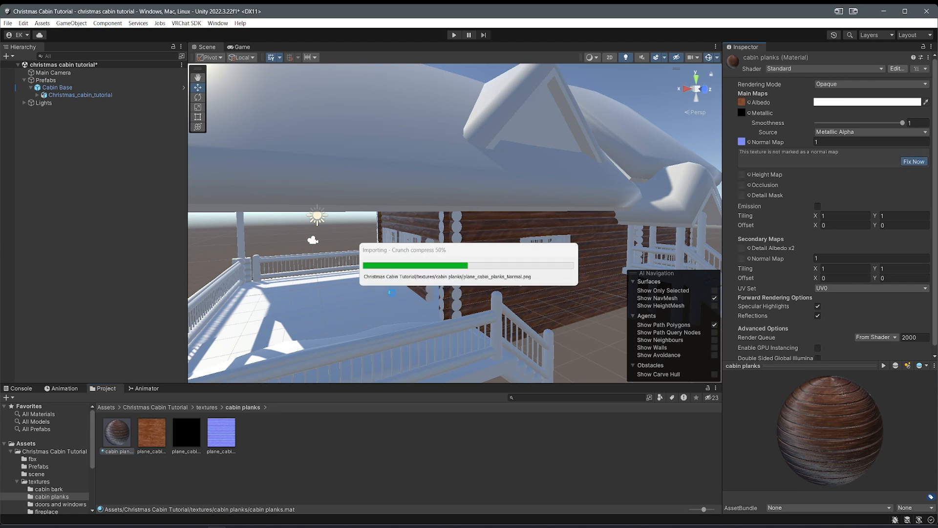
right_drag(314, 293, 480, 247)
drag(118, 431, 377, 210)
Step: Apply the cabin bark material to the support posts beneath the side entrance stairs and porch
right_drag(379, 211, 446, 301)
click(48, 489)
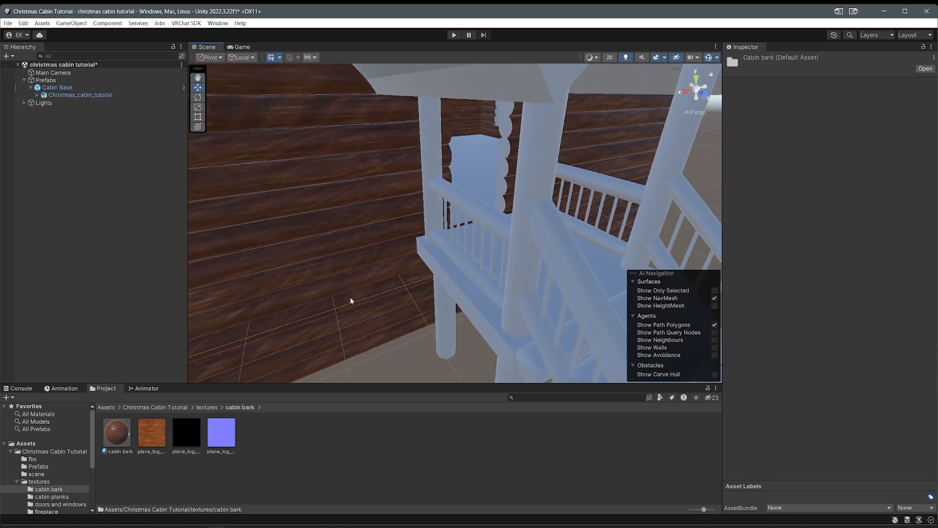
drag(116, 431, 446, 310)
right_drag(446, 310, 473, 154)
key(w)
right_drag(330, 311, 295, 331)
key(s)
drag(117, 432, 439, 304)
Step: Look over the log walls, gable and entrance supports from outside the cabin
scroll(438, 304, down, 4)
middle_drag(405, 230, 391, 262)
key(w)
right_drag(391, 262, 356, 226)
key(s)
key(d)
key(d)
key(a)
key(w)
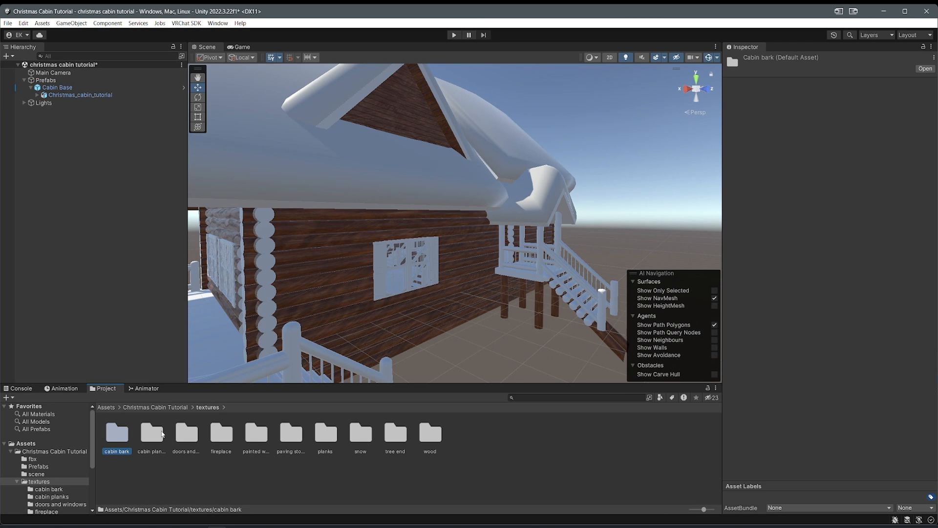
Step: Browse the doors and windows, fireplace, painted wood and paving stone texture folders, and preview the paving stone roughness texture
double_click(191, 429)
click(208, 407)
click(232, 432)
double_click(233, 433)
click(207, 408)
double_click(256, 432)
click(201, 408)
double_click(290, 431)
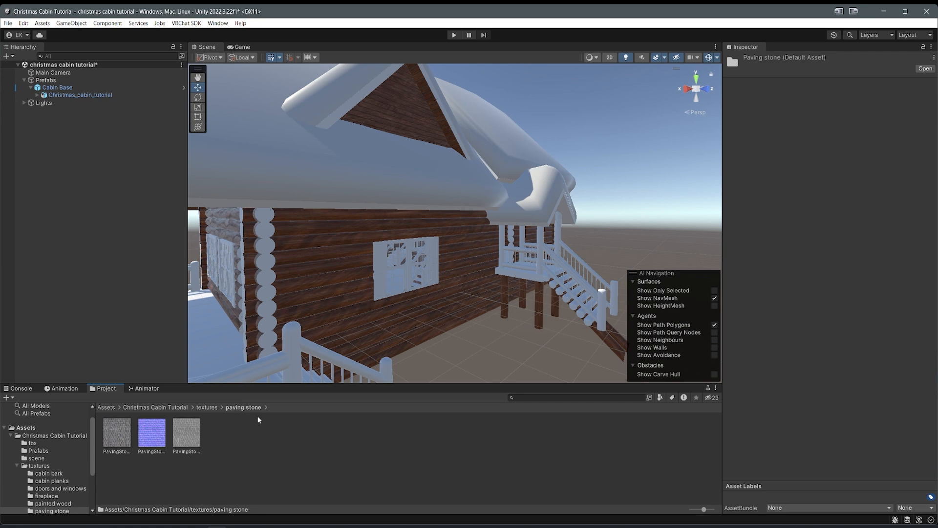
click(186, 432)
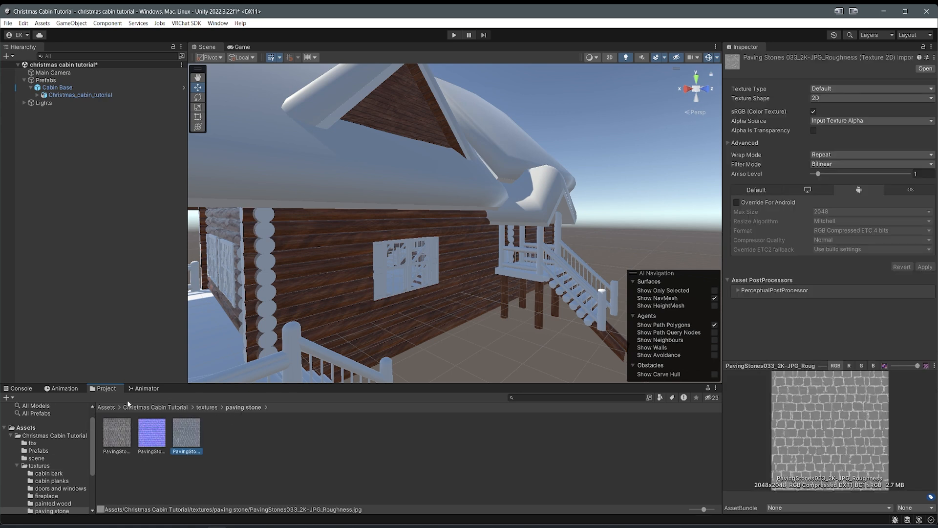
Step: Compare the textures in the cabin bark folder with those in the paving stone folder
click(109, 407)
double_click(116, 434)
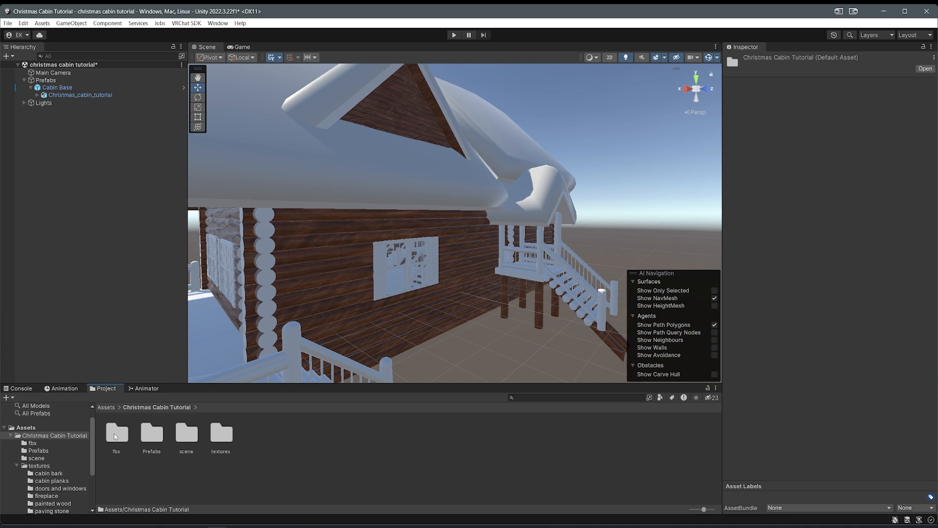
double_click(221, 433)
double_click(114, 438)
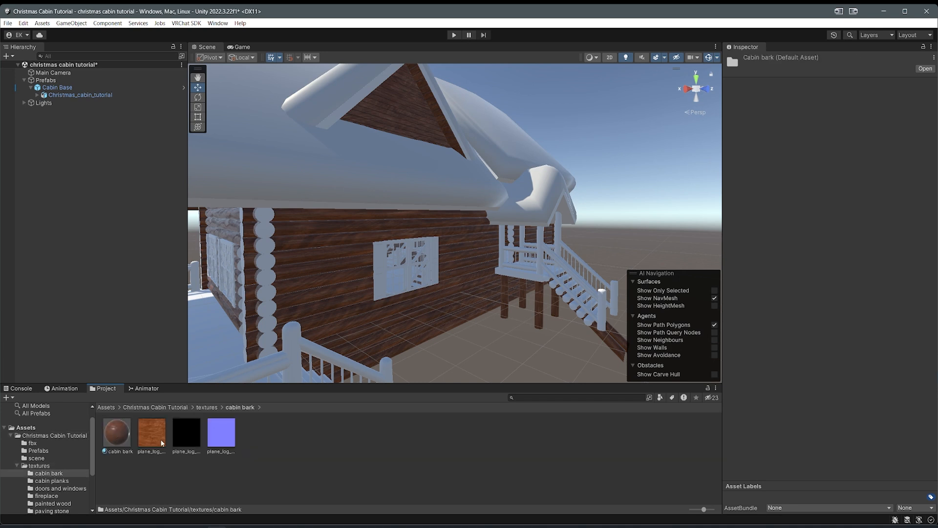
click(207, 409)
double_click(287, 433)
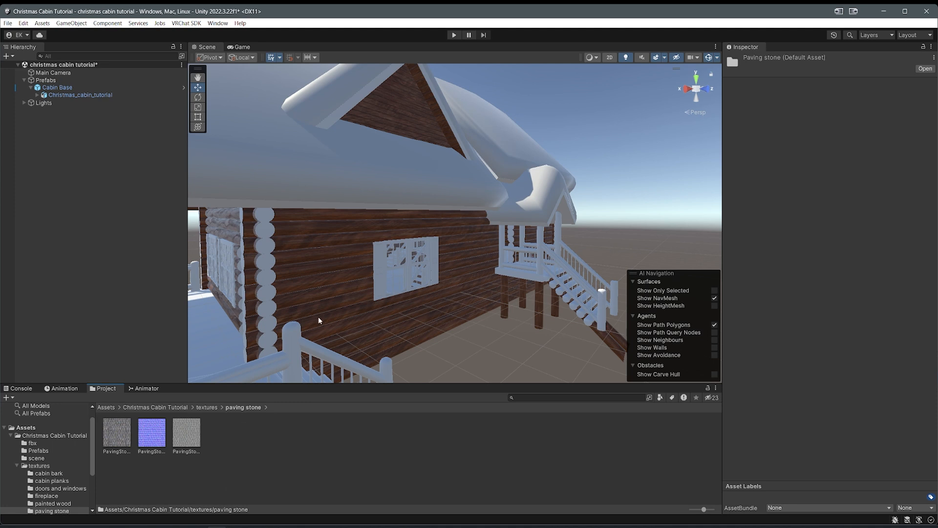
Step: Create a material named "tree end" in the tree end texture folder
right_drag(319, 318, 303, 325)
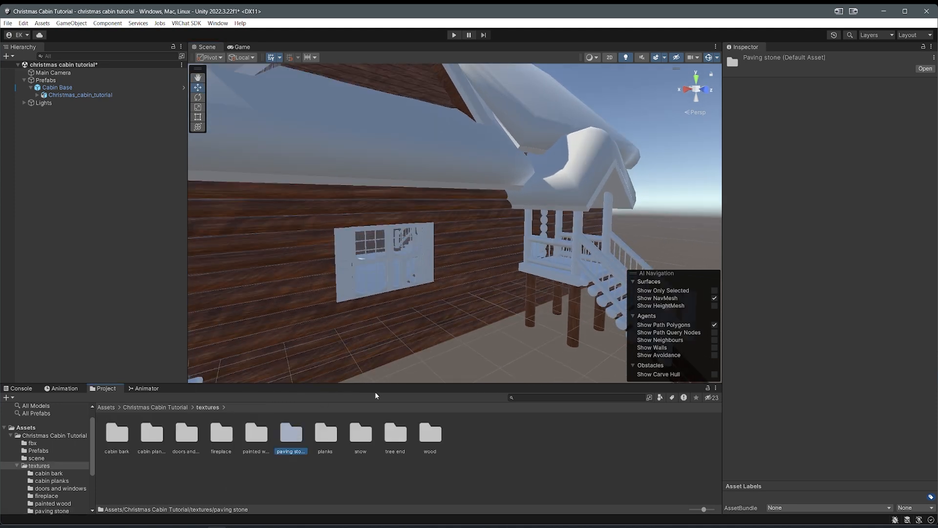
double_click(395, 434)
click(116, 432)
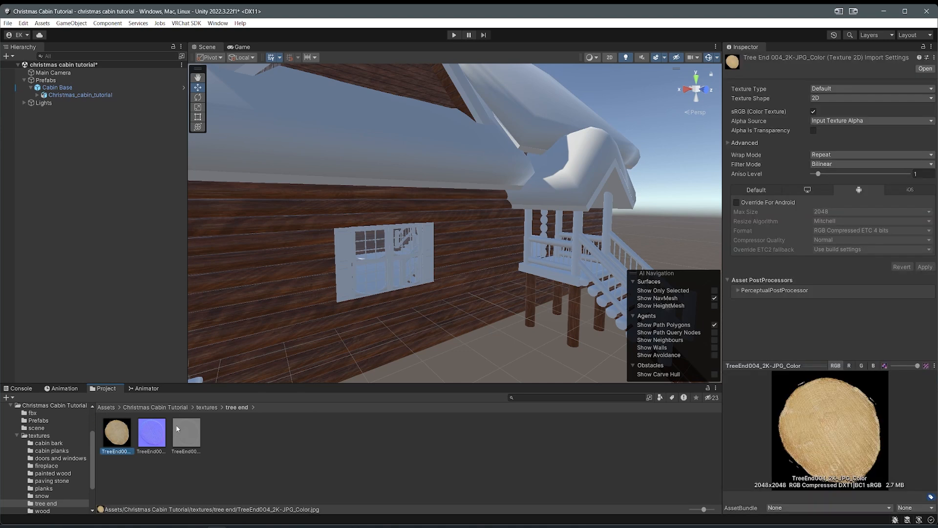
click(148, 462)
right_click(238, 450)
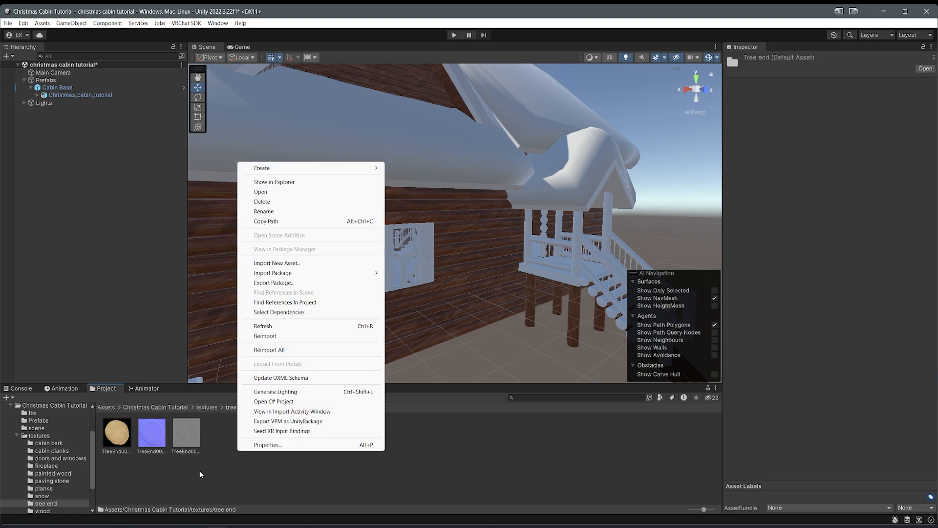
mouse_move(324, 172)
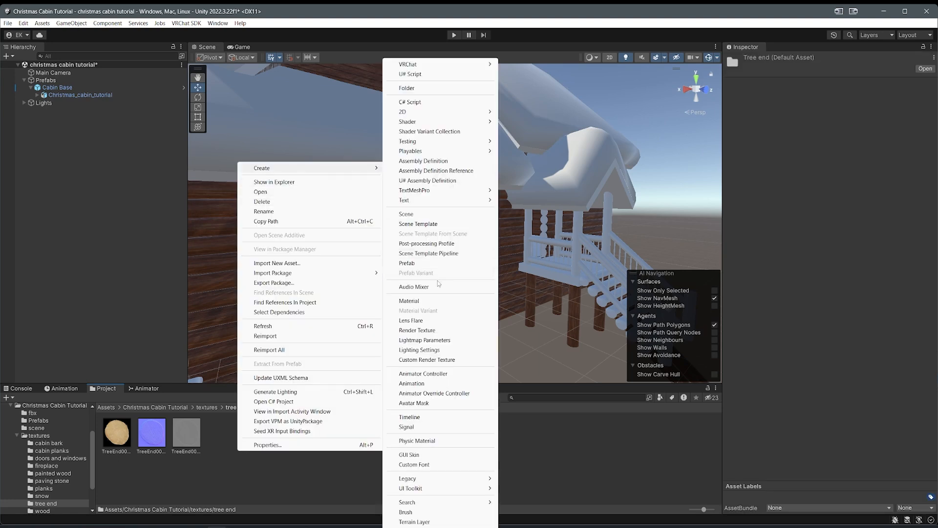
click(426, 301)
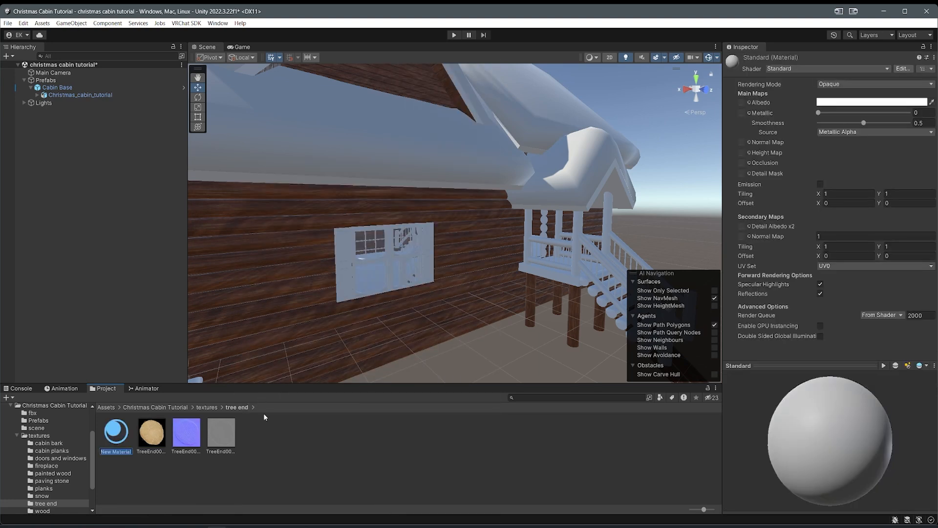
text(tree end)
key(Return)
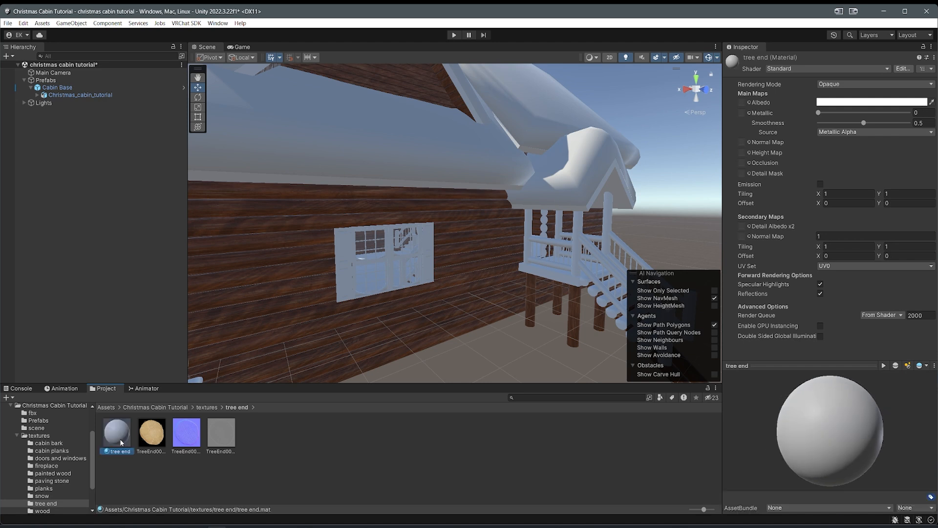
Step: Assign the tree end color texture as the tree end material's albedo and the normal texture as its normal map
drag(153, 443, 749, 105)
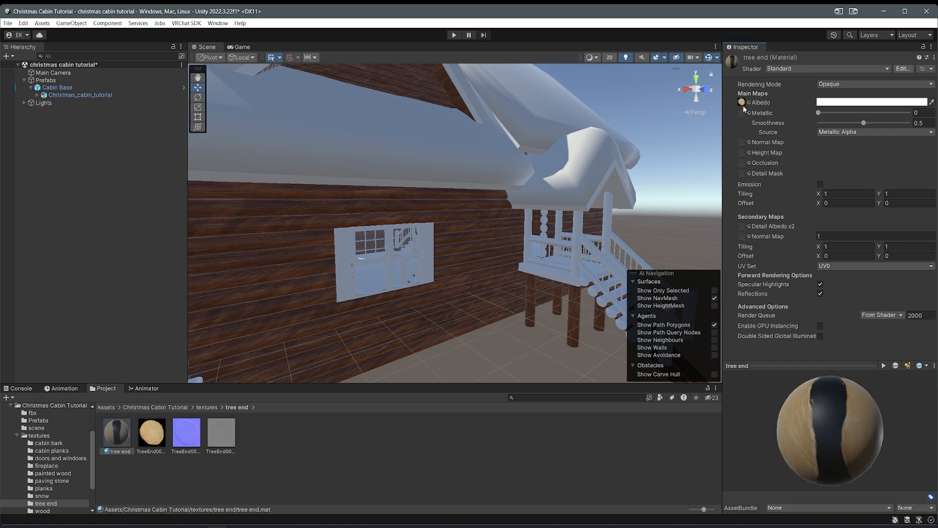
drag(187, 432, 743, 143)
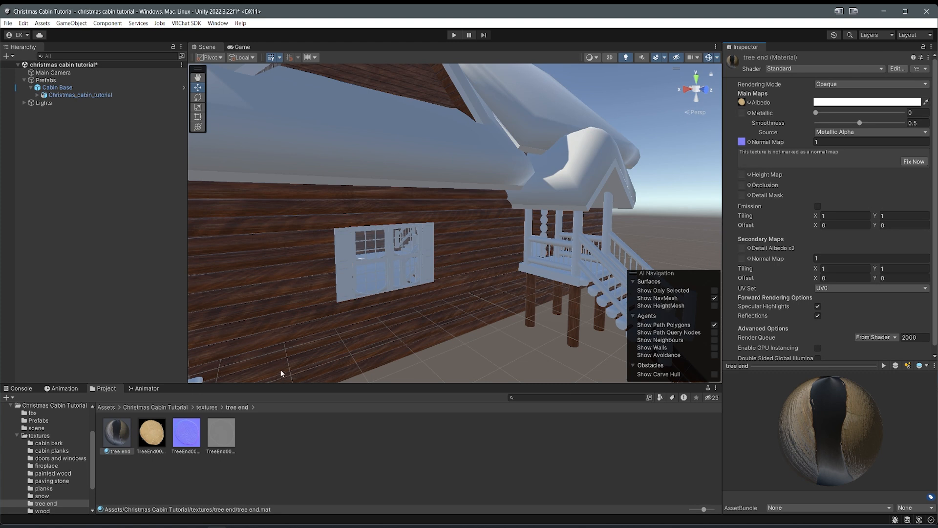
click(219, 444)
click(118, 436)
Step: Apply the tree end material to the round log ends at the cabin's corners
right_drag(277, 331, 426, 301)
key(w)
key(a)
click(149, 435)
click(119, 435)
Step: Try the tree end roughness texture as the tree end material's metallic map, check the log ends and undo the assignment
drag(221, 440, 742, 113)
right_drag(558, 150, 552, 148)
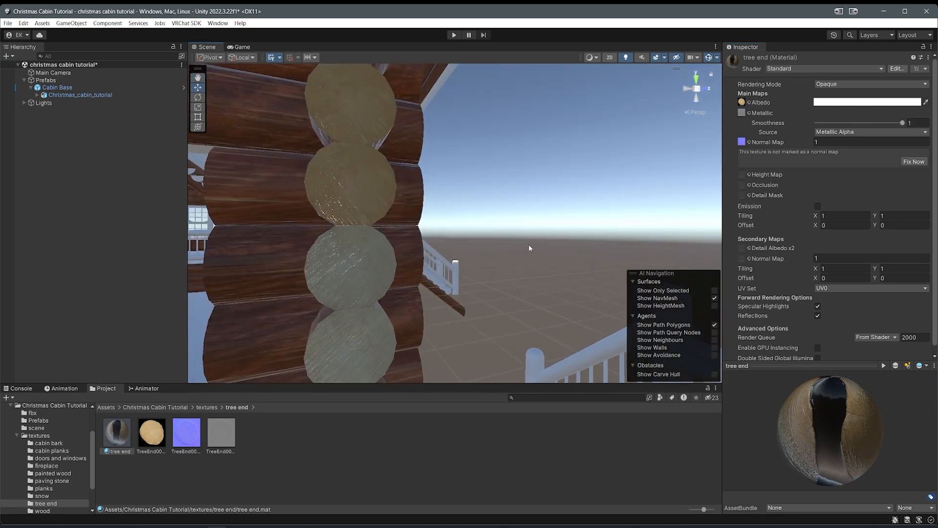
key(ctrl+z)
right_drag(440, 291, 391, 318)
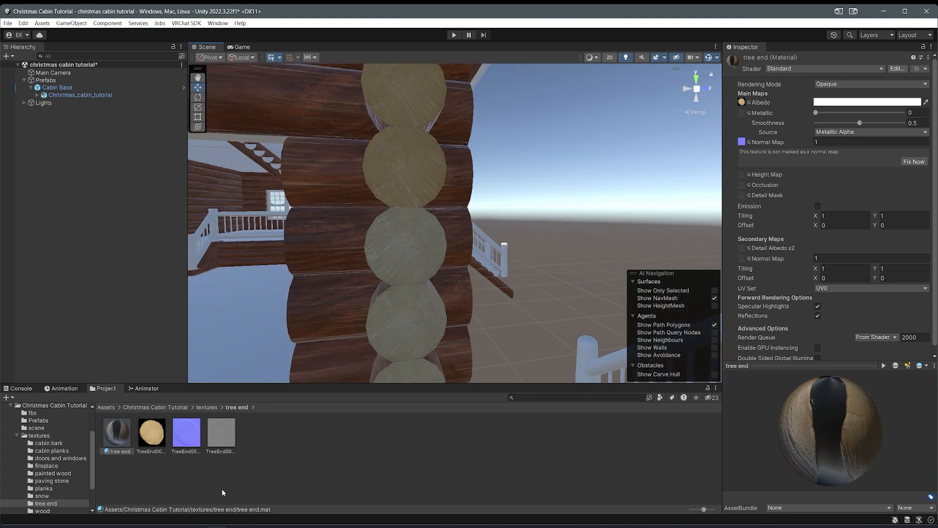
Step: Switch the tree end material to the Autodesk Interactive shader and assign the TreeEnd004 roughness texture to its roughness map
click(775, 69)
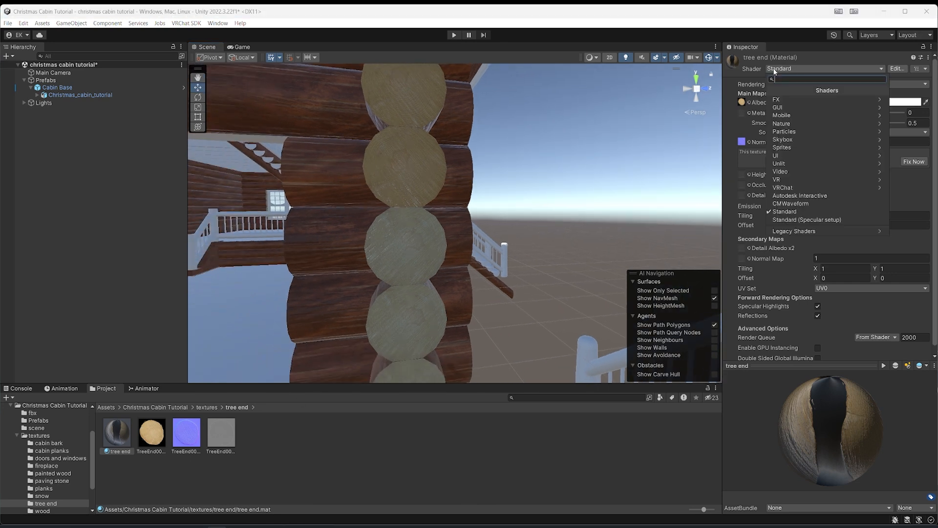
click(792, 196)
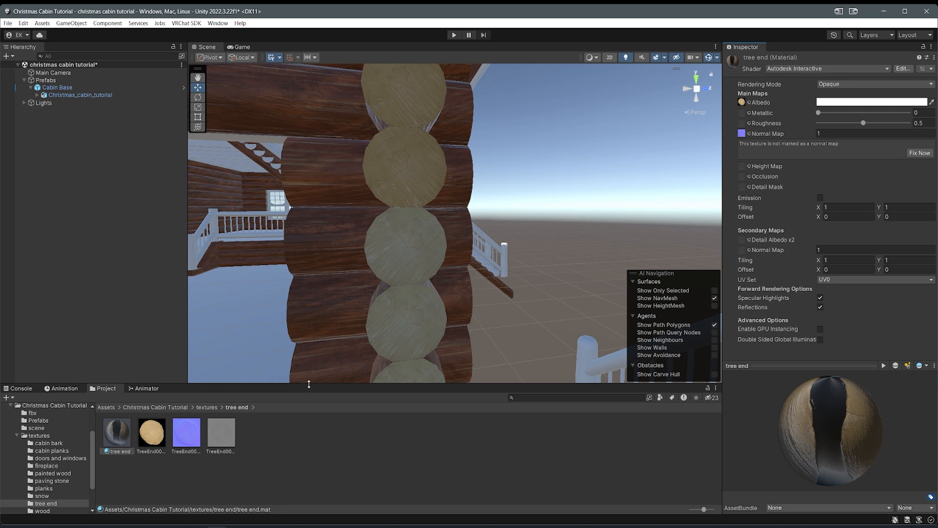
drag(221, 429, 743, 124)
right_drag(523, 191, 483, 196)
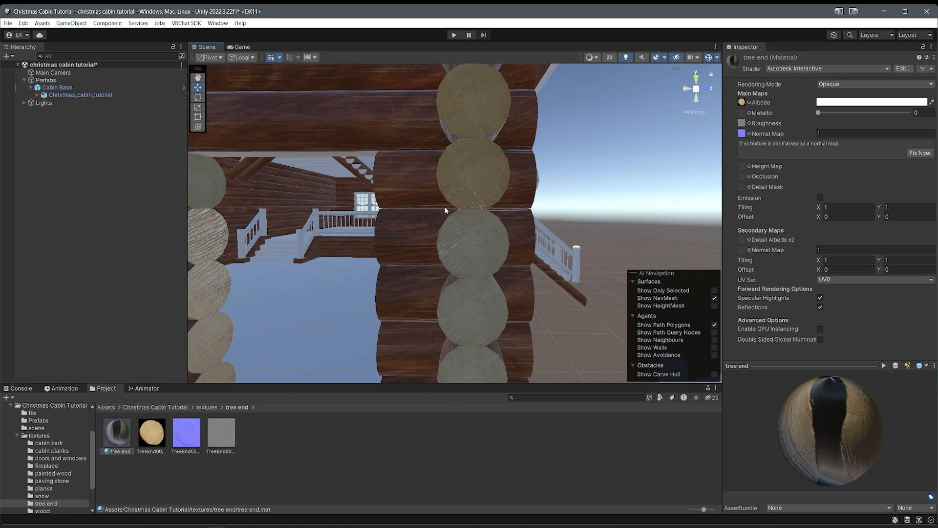
click(232, 448)
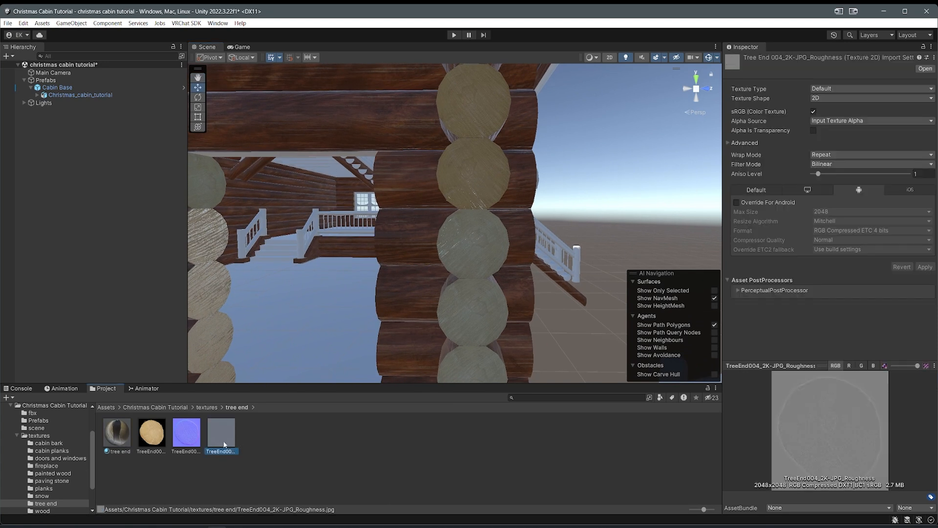
click(117, 433)
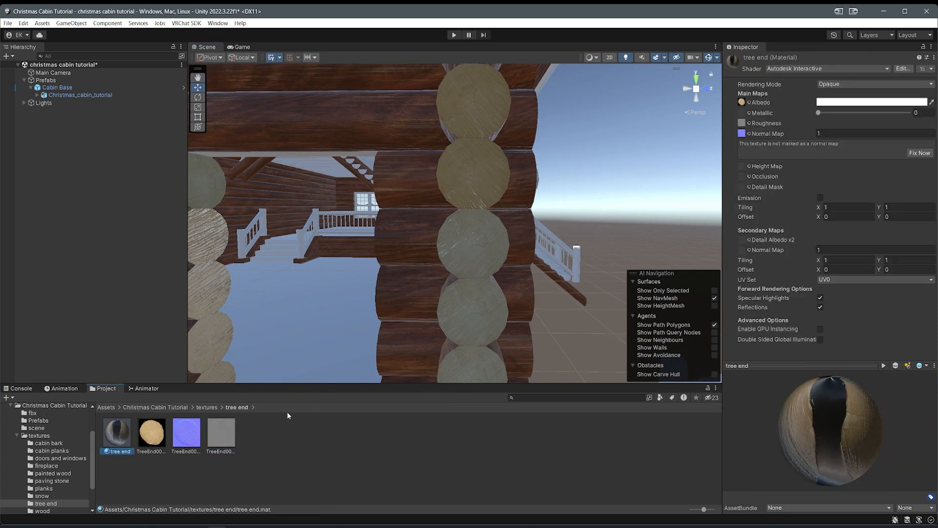
Step: Select the tree end color, normal and roughness textures together and enable crunch compression for them
click(153, 433)
click(223, 433)
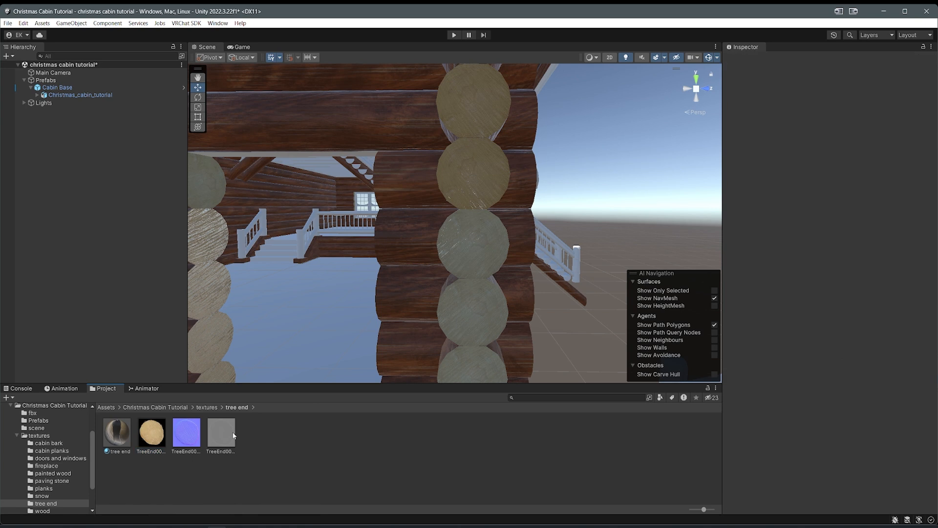
shift+click(157, 446)
click(754, 191)
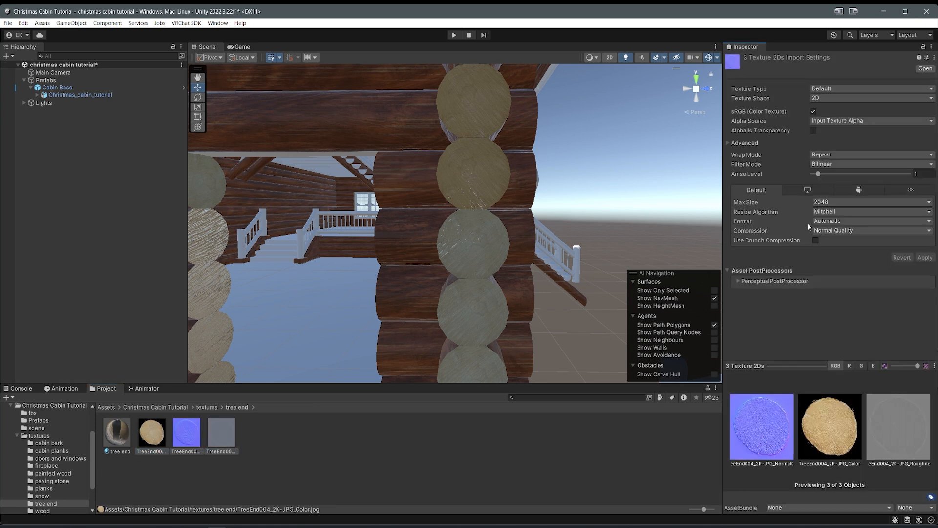
click(815, 240)
Step: Override the tree end textures for Android with max size 1024 and RGB(A) Compressed ASTC 8x8 block format, and apply the import settings
click(865, 189)
click(737, 202)
click(870, 211)
click(839, 272)
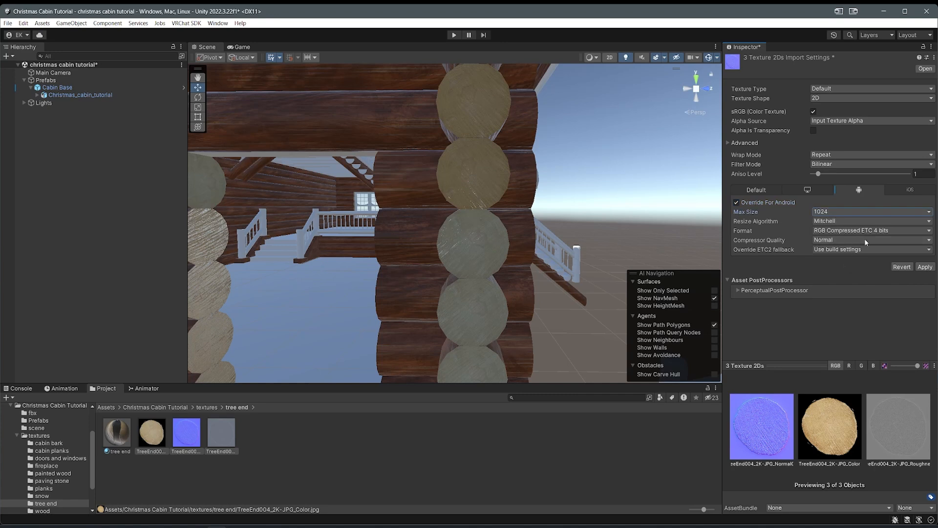
click(865, 230)
click(871, 136)
click(925, 266)
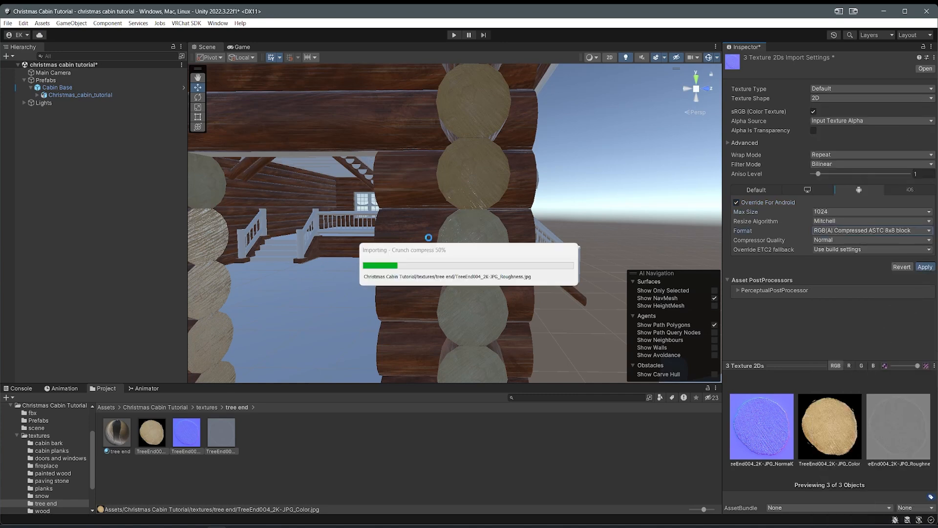
Step: Change the TreeEnd004 NormalGL texture's type to Normal map, apply it and check the log ends on the cabin
click(117, 432)
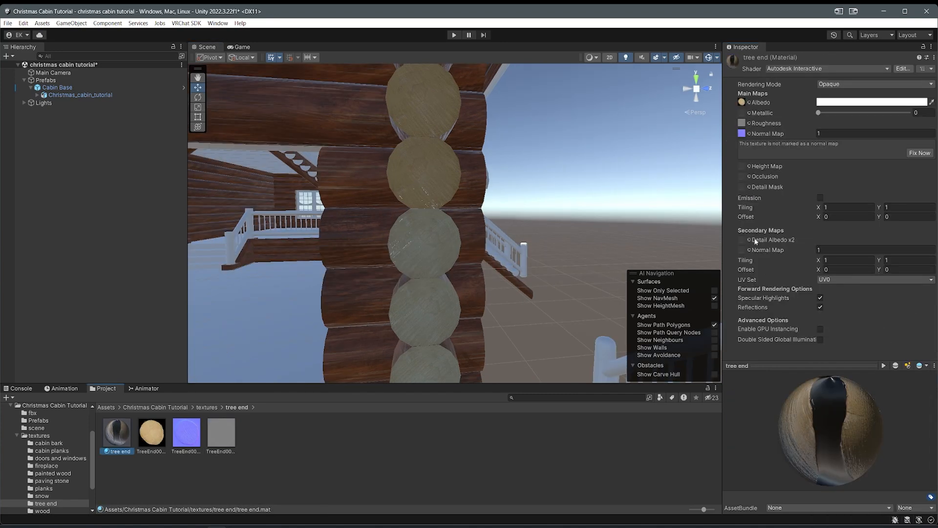
click(187, 432)
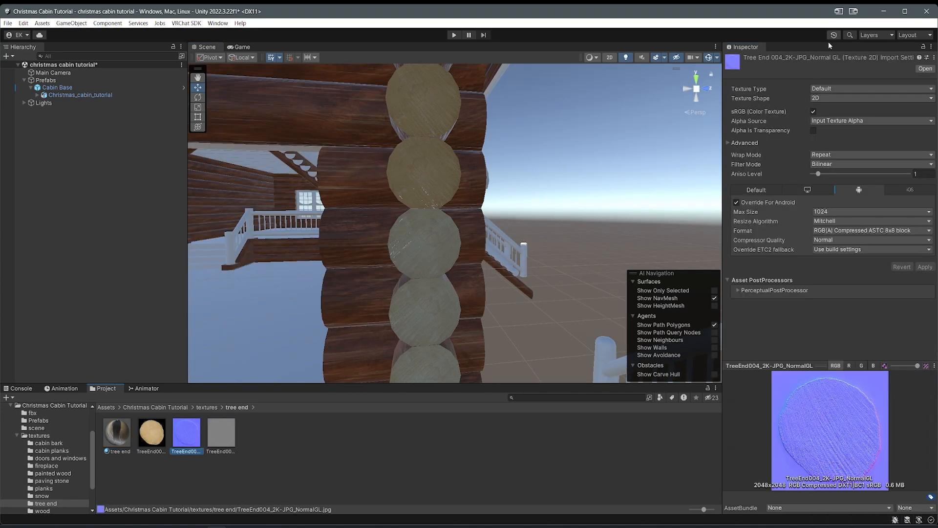
click(831, 89)
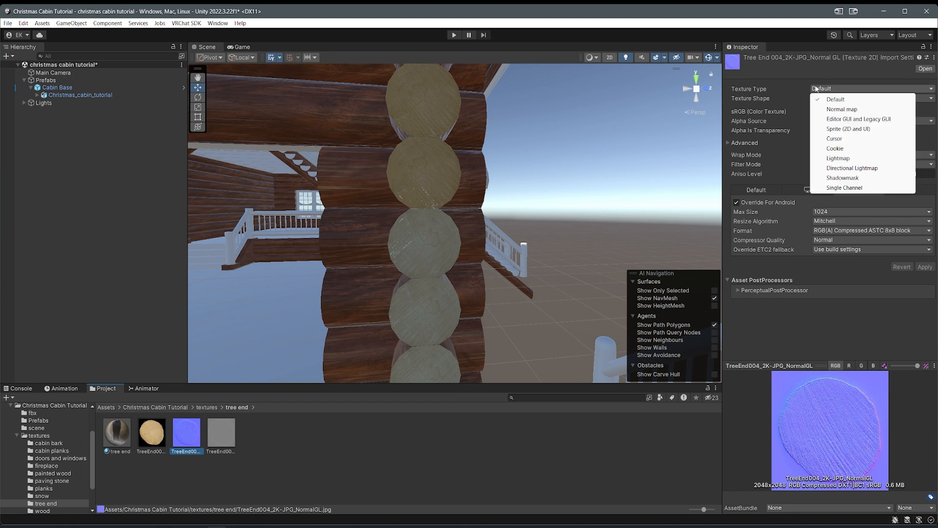
click(842, 109)
click(925, 257)
alt+drag(511, 195, 355, 217)
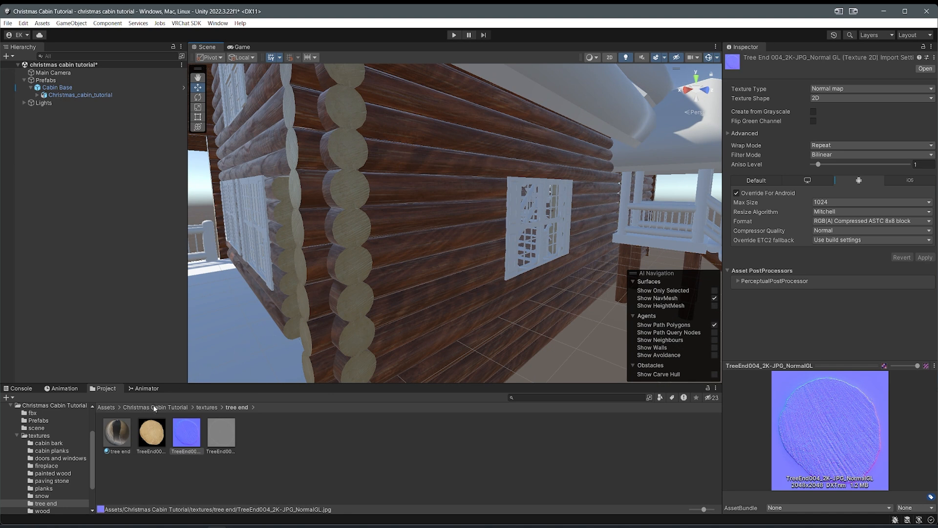
Step: Select all textures in the fireplace, painted wood, paving stone, planks, snow and wood folders at once
click(206, 407)
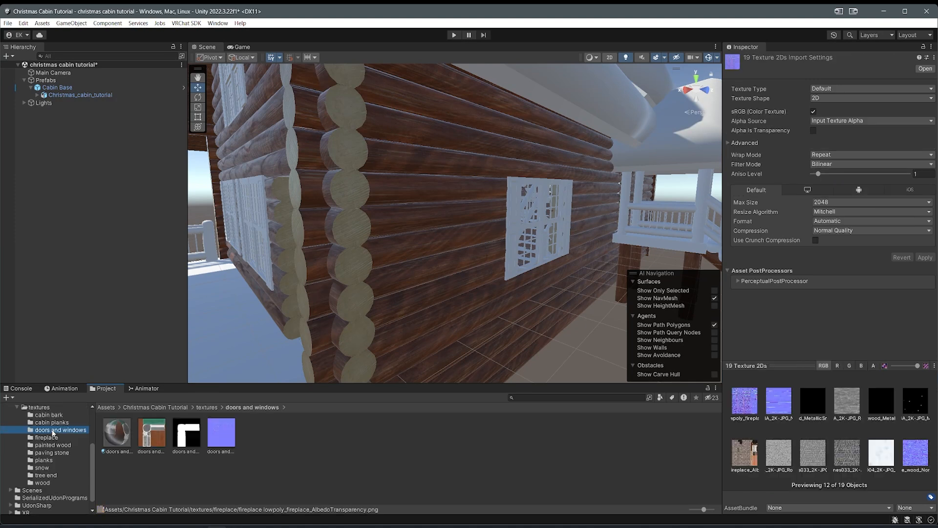
click(54, 438)
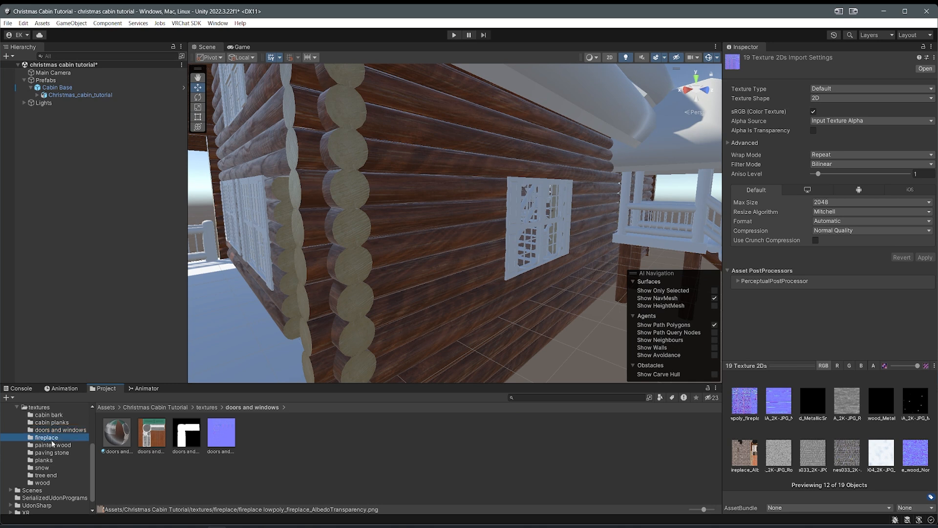
shift+click(43, 460)
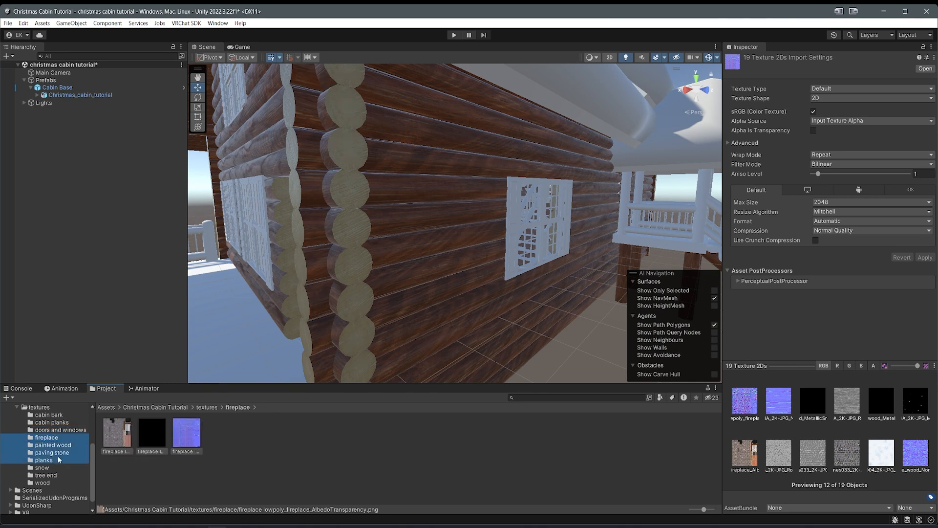
ctrl+click(42, 467)
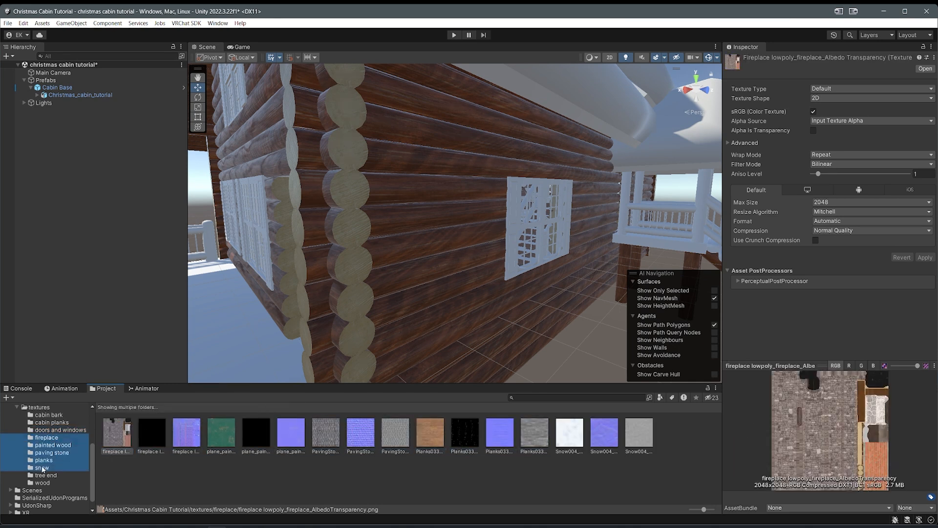
ctrl+click(43, 482)
click(118, 435)
shift+click(146, 483)
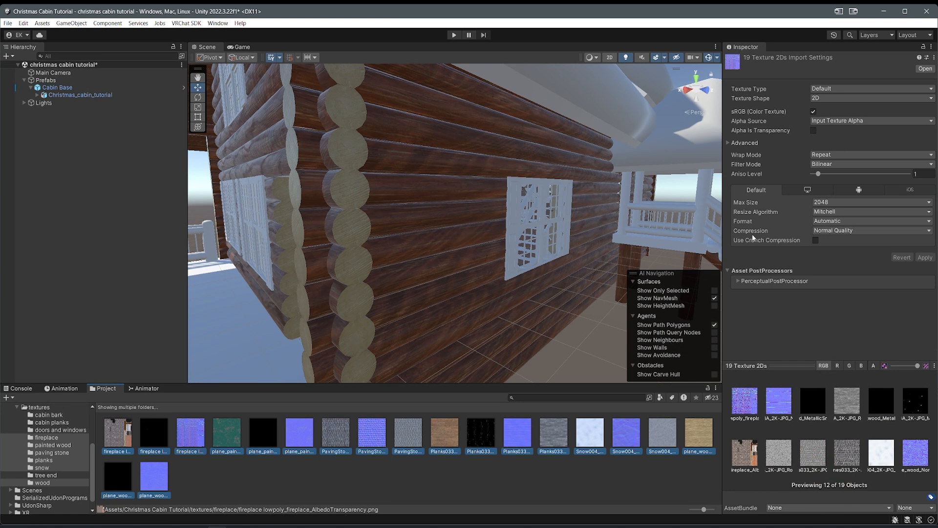
Step: Enable crunch compression for the selected textures and override Android with max size 1024 and RGB(A) Compressed ASTC 8x8 block format
click(816, 240)
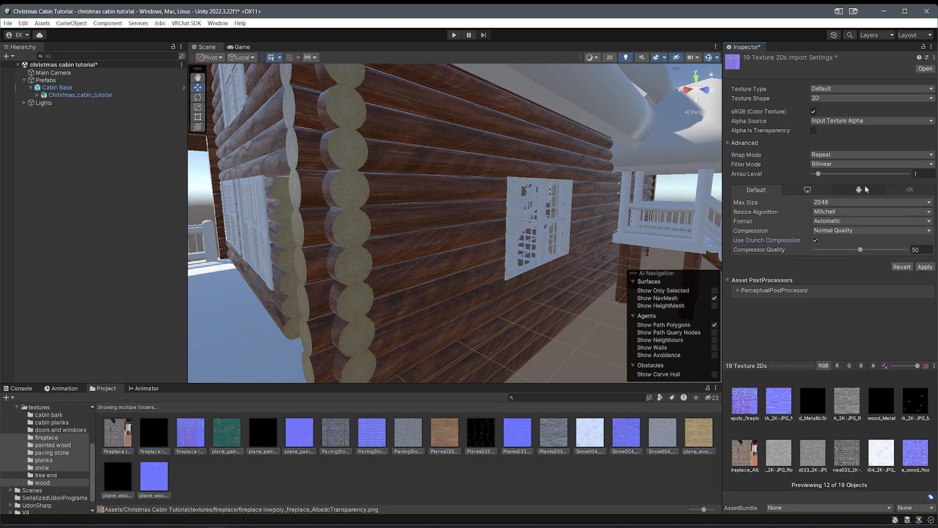
click(859, 190)
click(870, 230)
click(900, 127)
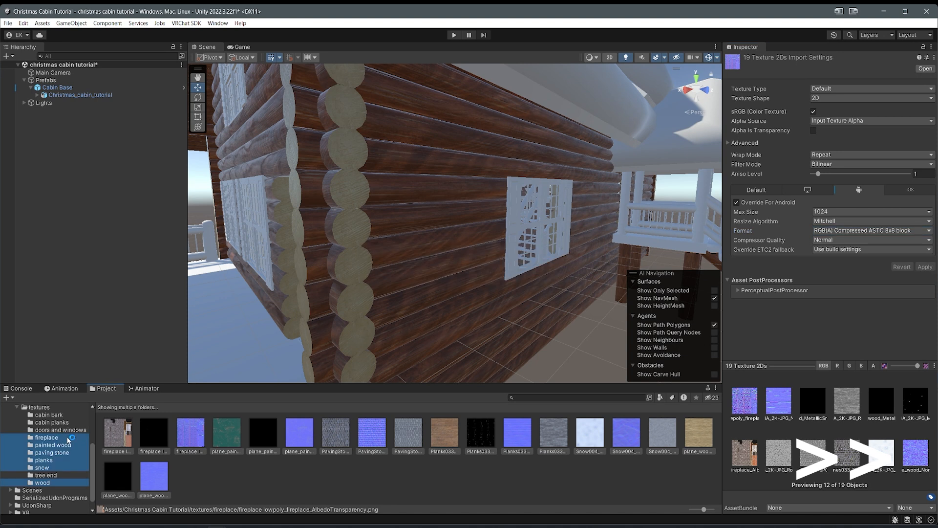
Step: Create a material named fireplace in the fireplace folder, assign the fireplace textures to it and fix its normal map import
click(47, 438)
text(fireplace)
drag(152, 433, 742, 102)
click(913, 162)
Step: Create a material named painted wood, assign its albedo, metallic and normal textures, and fix the normal map import
click(53, 444)
text(painted wood)
drag(151, 433, 741, 102)
click(913, 161)
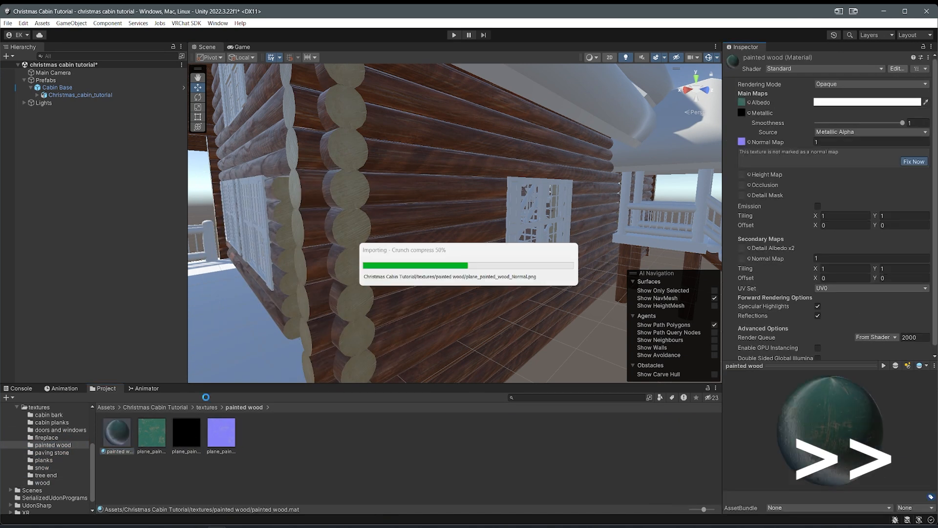
Step: Create a material named planks in the planks folder and assign the Planks033 color texture as its albedo
click(52, 452)
click(43, 460)
right_click(274, 440)
text(planks)
mouse_move(152, 433)
mouse_down()
mouse_move(336, 398)
mouse_move(742, 102)
mouse_up()
Step: Create a material named snow in the snow folder, assign the Snow004 normal texture as its normal map and fix the import
click(42, 467)
text(sn)
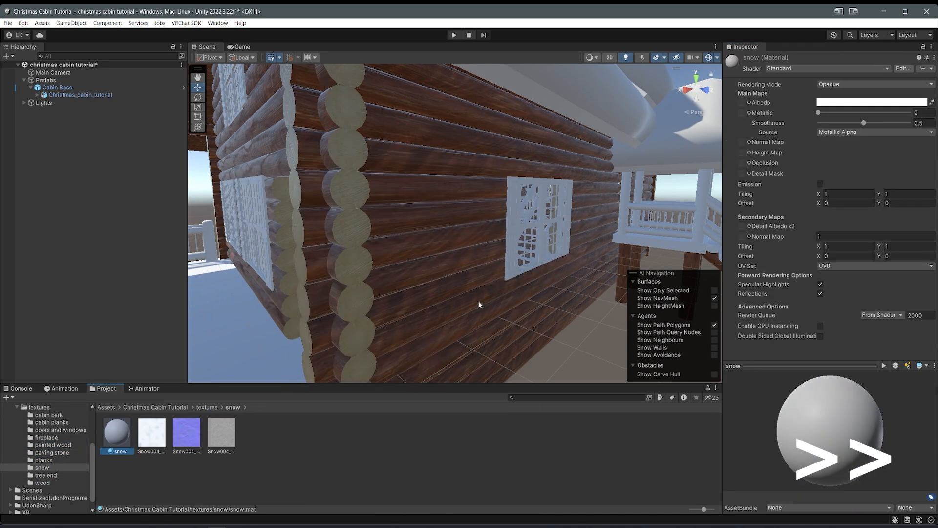
text(ow)
drag(151, 432, 742, 102)
drag(186, 433, 741, 141)
click(913, 161)
Step: Create a material named wood, assign its albedo, metallic and normal textures, fix the normal map import and save the scene
click(42, 483)
text(wood)
drag(116, 432, 742, 102)
drag(186, 433, 742, 113)
drag(186, 433, 742, 141)
click(914, 162)
key(ctrl+s)
Step: Review the doors and windows, paving stone and snow folders, inspecting the doors and windows material, the snow material and the snow color texture
click(290, 150)
click(60, 459)
click(117, 433)
click(39, 436)
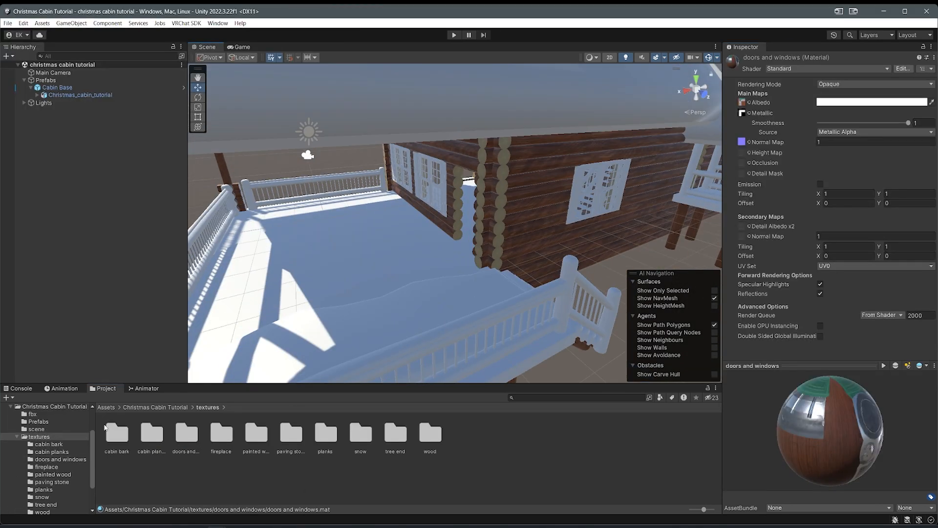
click(119, 435)
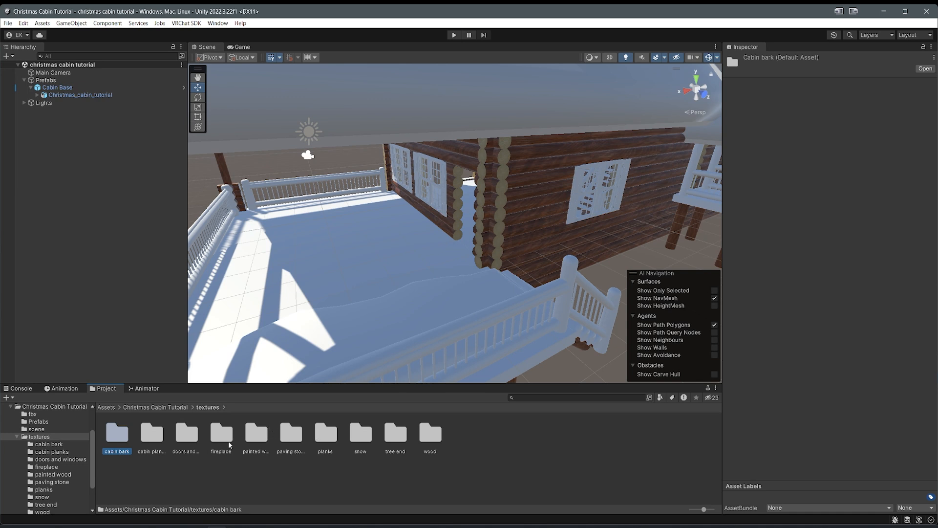
double_click(289, 434)
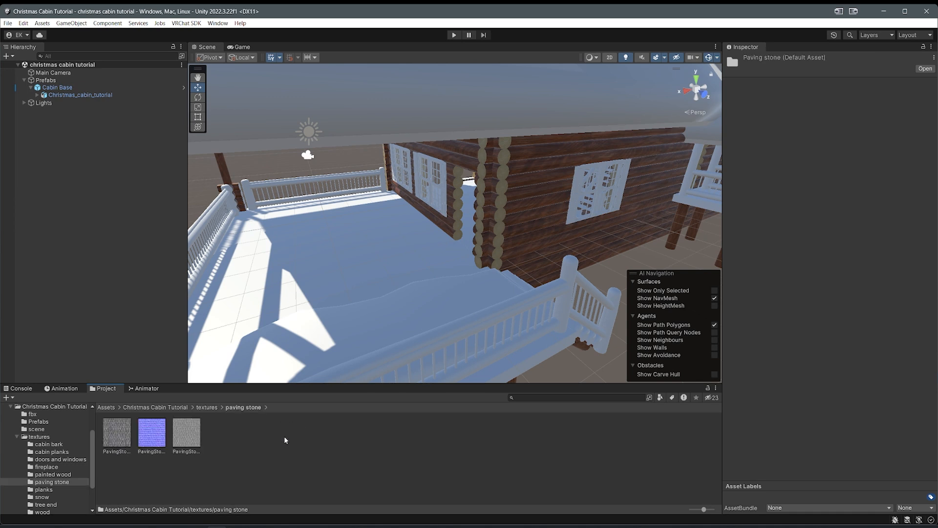
click(213, 408)
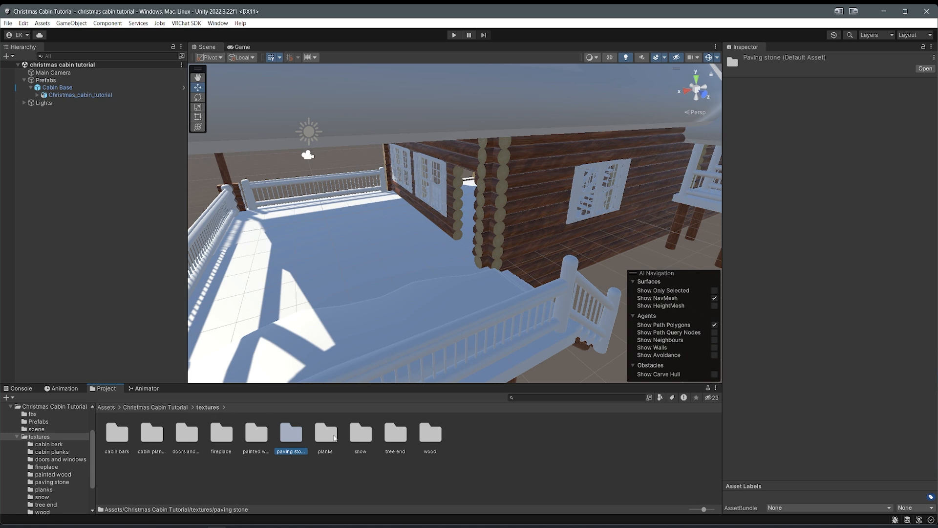
double_click(360, 435)
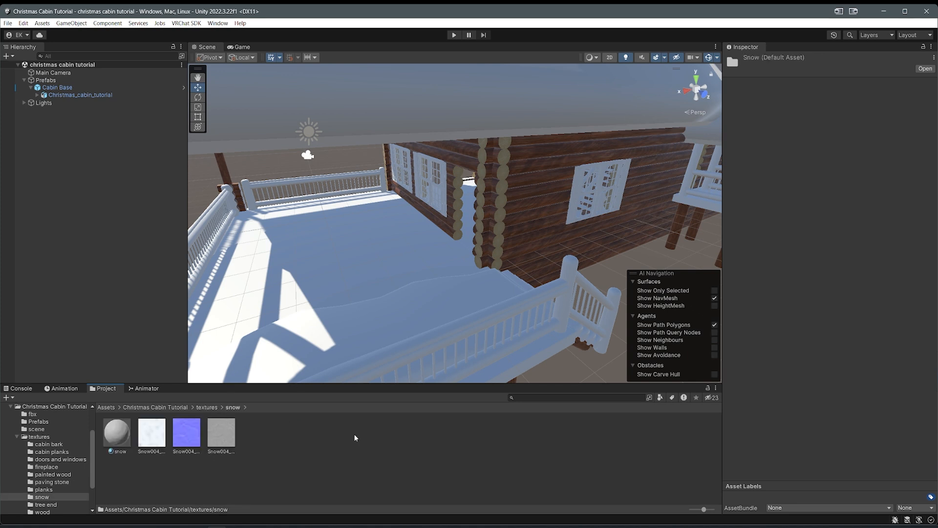
click(118, 440)
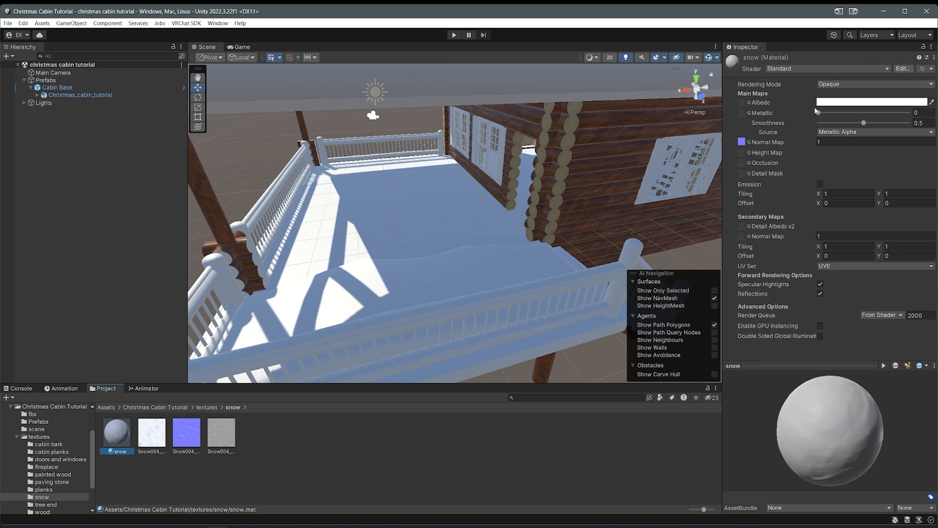
click(152, 435)
right_drag(423, 259, 470, 267)
mouse_move(227, 357)
right_down()
mouse_move(269, 342)
mouse_move(227, 344)
right_up()
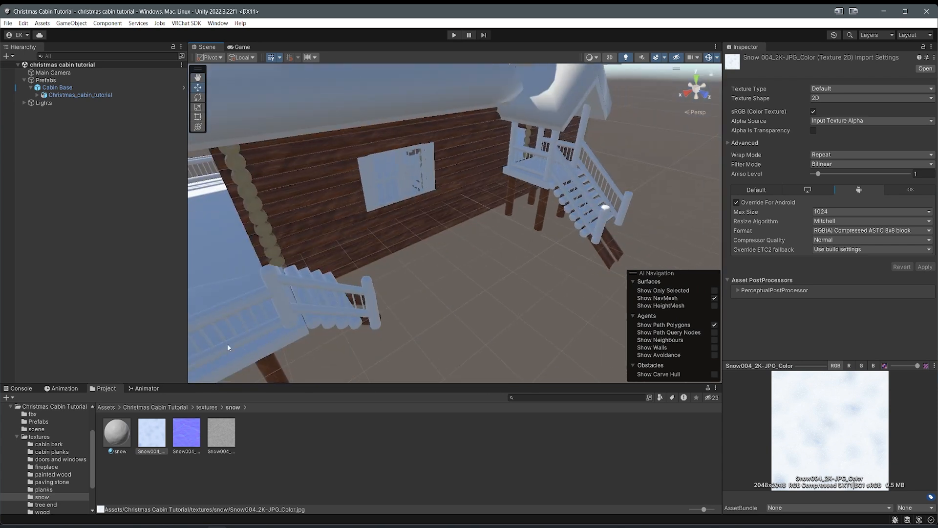
click(201, 408)
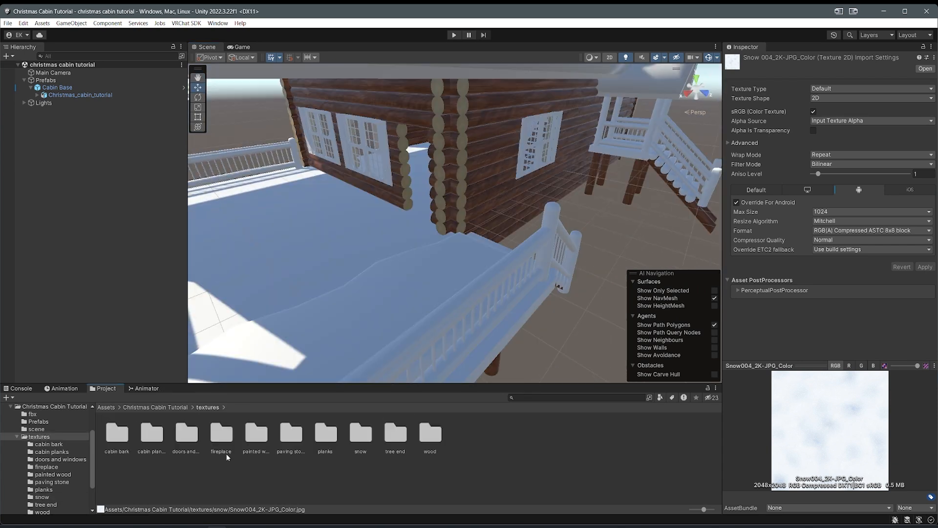
Step: List the contents of all texture folders from cabin bark through wood together
key(f)
key(w)
right_drag(433, 257, 421, 238)
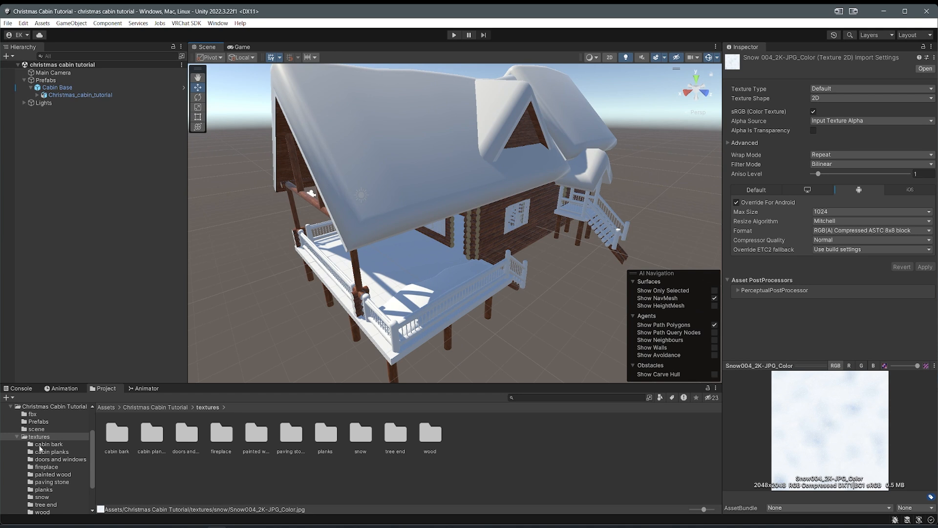
scroll(43, 439, down, 1)
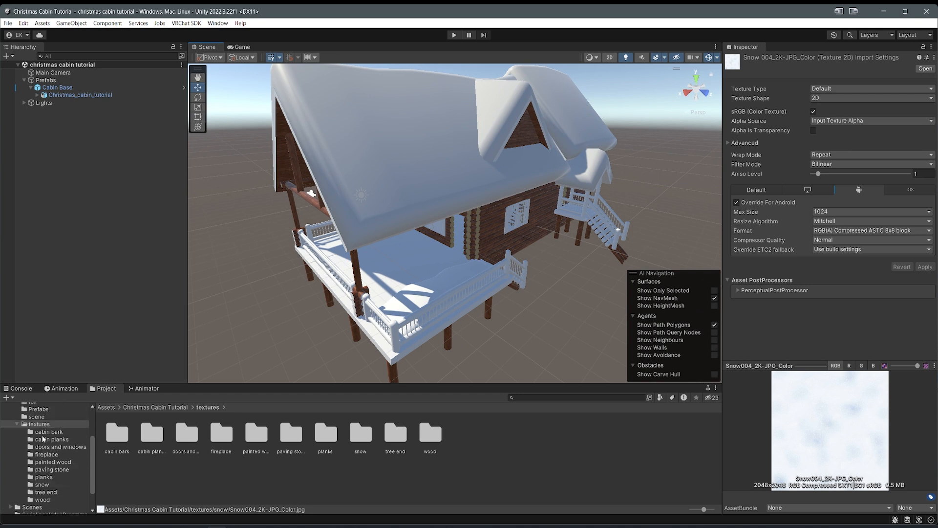
click(47, 432)
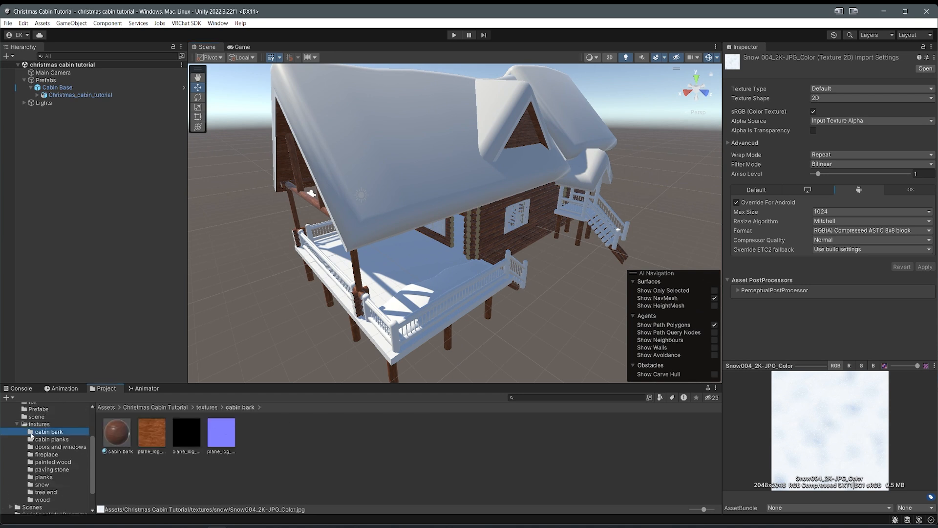
shift+click(40, 499)
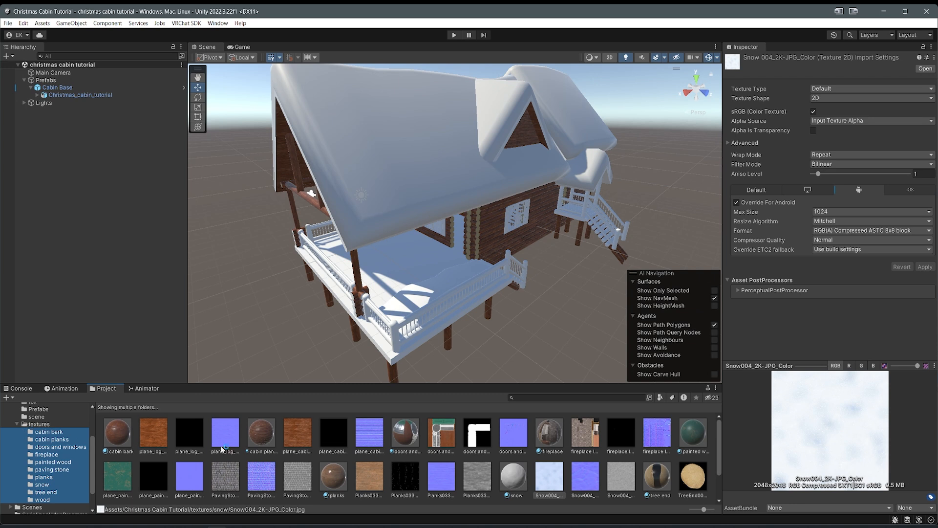
Step: Apply the planks material to the front porch floor and the cabin's main interior floor
scroll(385, 326, up, 10)
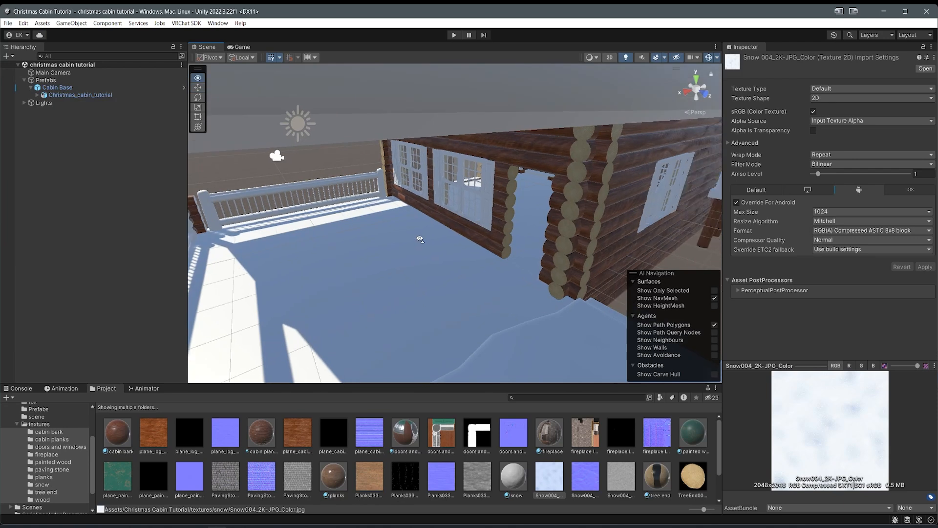
drag(333, 477, 408, 280)
right_drag(408, 279, 462, 257)
key(w)
drag(331, 469, 398, 293)
scroll(408, 184, down, 4)
middle_drag(409, 185, 421, 172)
scroll(419, 172, up, 4)
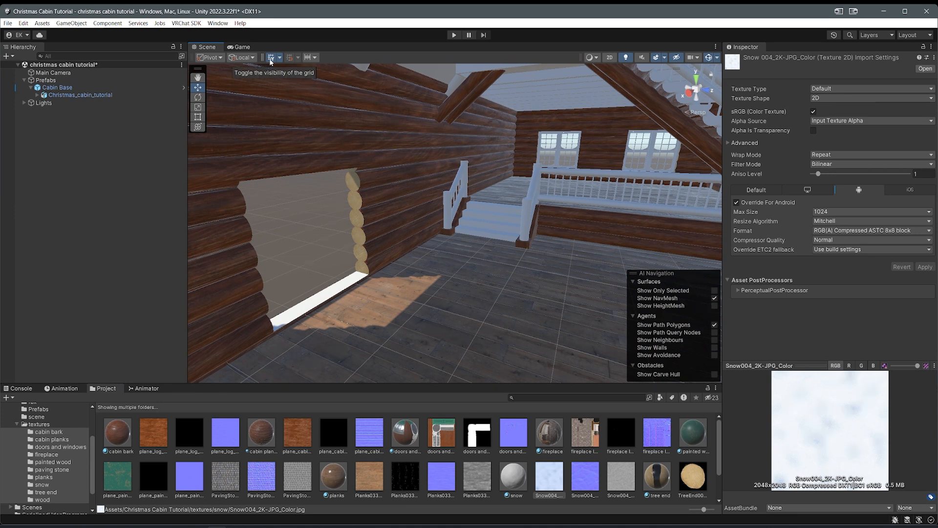
Step: Apply the planks material to the cabin's upstairs floor
right_drag(420, 205, 410, 292)
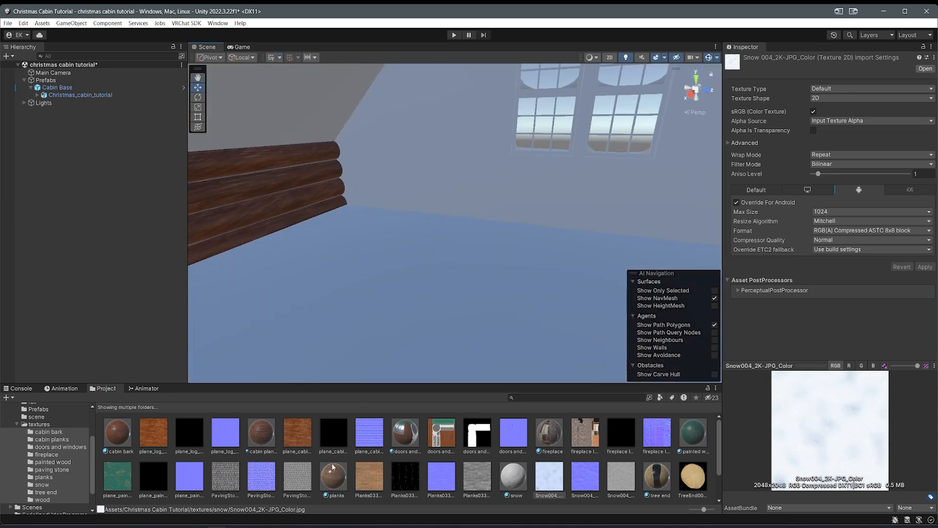
drag(333, 467, 376, 289)
right_drag(377, 289, 362, 309)
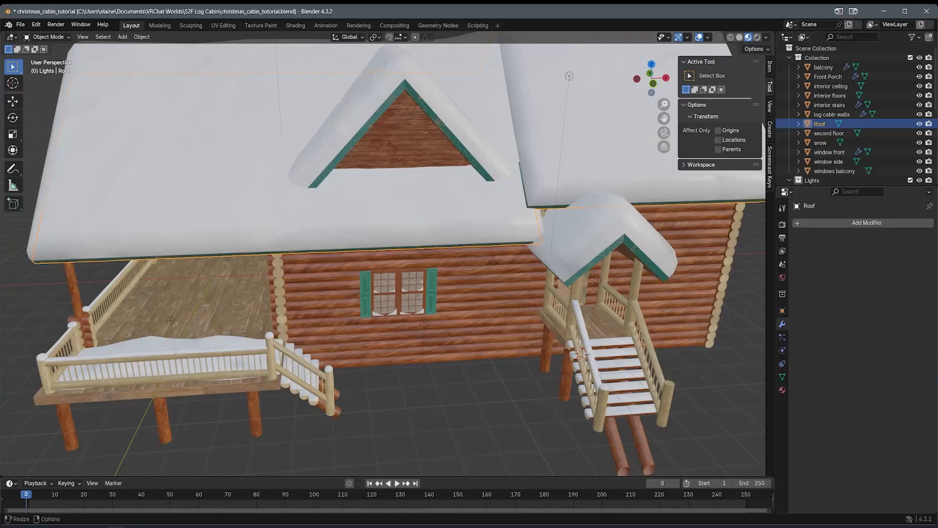
Step: Examine the reference cabin in Blender, comparing the materials on its roof, porch, railings and windows
scroll(401, 257, down, 5)
middle_drag(401, 257, 494, 334)
scroll(494, 334, up, 3)
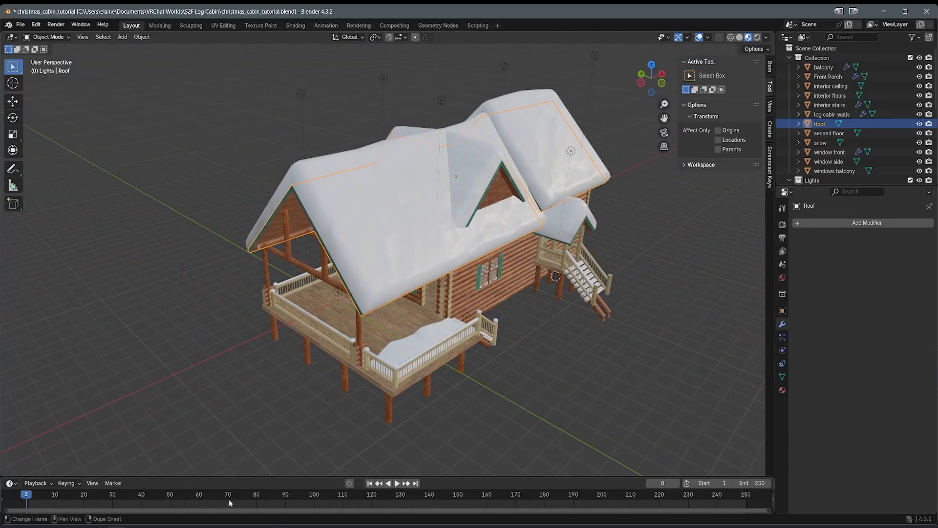
mouse_move(216, 526)
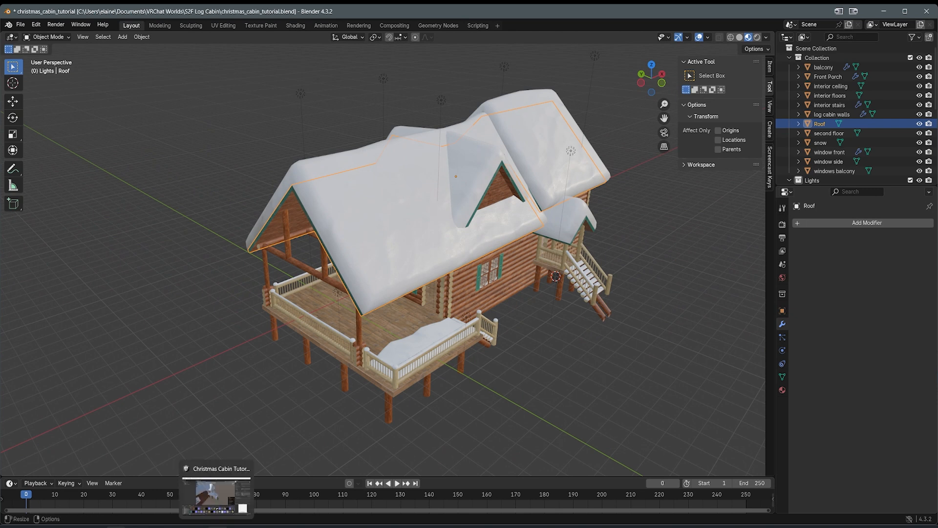
Step: Switch to Unity and apply the doors and windows material to the cabin's window frames and shutters
click(217, 493)
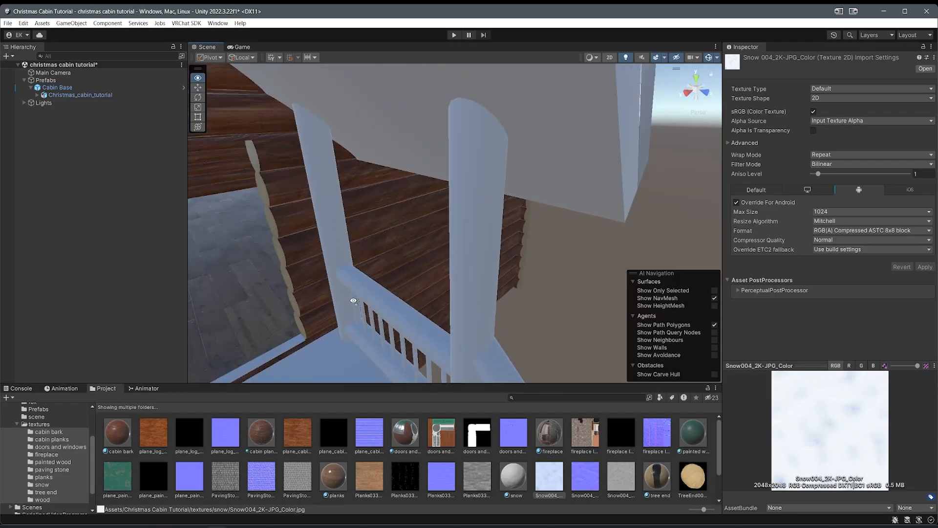
drag(323, 479, 356, 337)
scroll(390, 310, down, 5)
right_drag(390, 310, 205, 338)
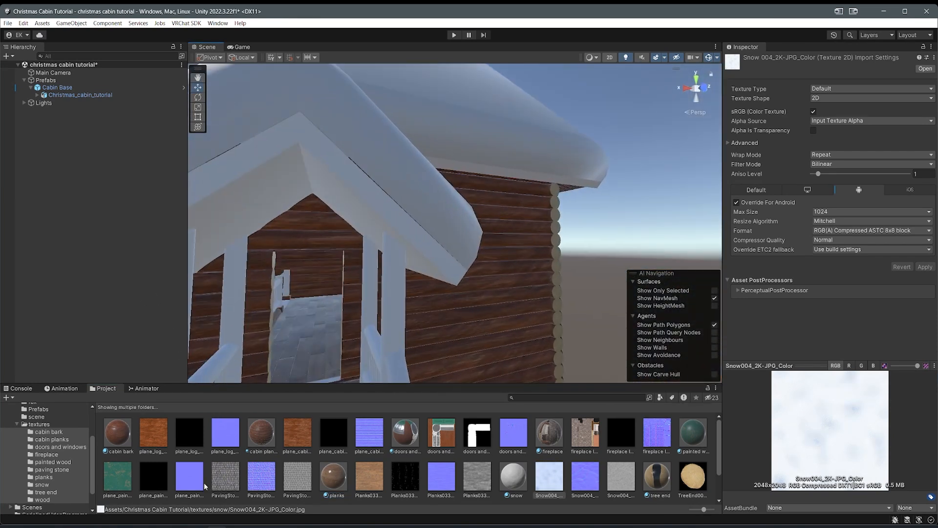
right_drag(349, 211, 459, 244)
drag(405, 432, 381, 250)
right_drag(381, 250, 210, 321)
drag(403, 433, 342, 229)
right_drag(342, 230, 314, 282)
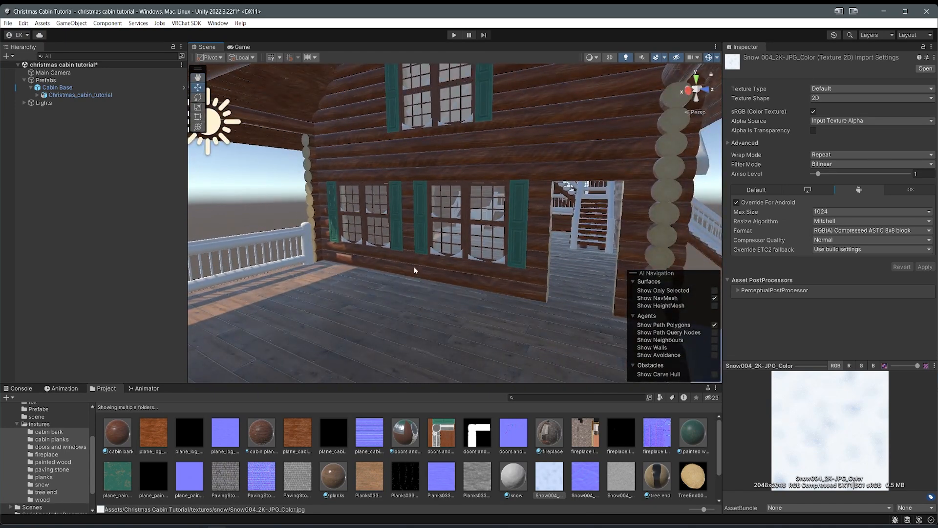
Step: Apply the wood material to the balcony railings and the front porch posts and railings
mouse_move(405, 247)
right_down()
mouse_move(406, 227)
mouse_move(415, 248)
right_up()
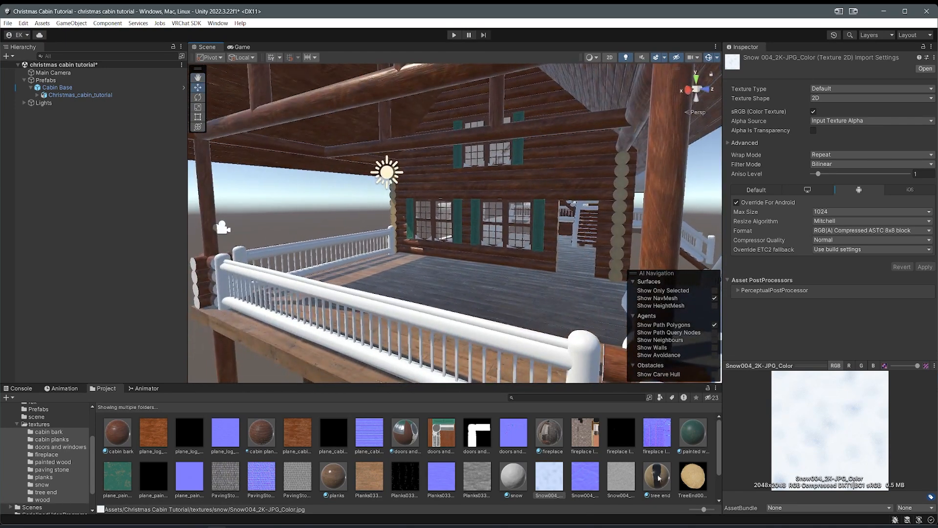
right_drag(604, 342, 597, 314)
drag(297, 476, 455, 351)
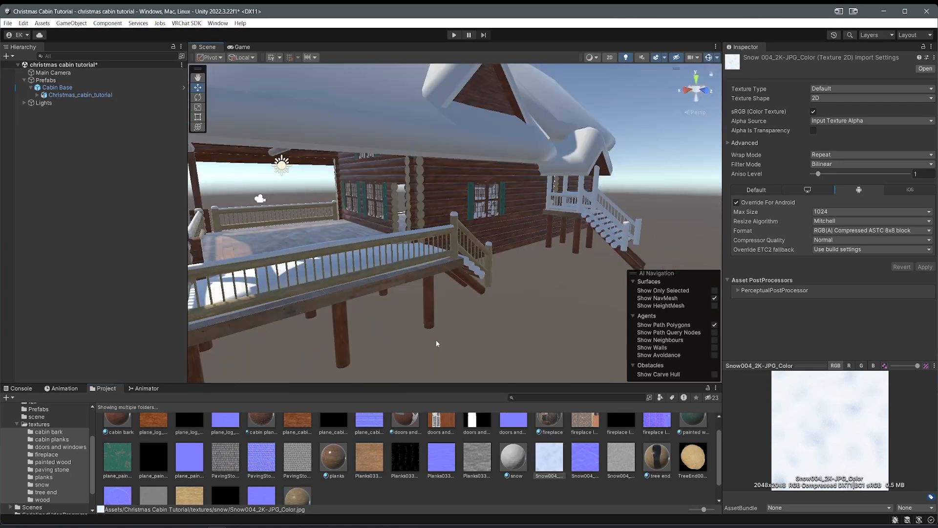
right_drag(436, 339, 486, 274)
drag(668, 442, 529, 318)
right_drag(529, 318, 337, 313)
Step: Apply the cabin bark material to the white beams across the cabin's ceiling
scroll(298, 496, down, 1)
right_drag(422, 299, 313, 205)
scroll(116, 447, up, 1)
drag(115, 442, 439, 193)
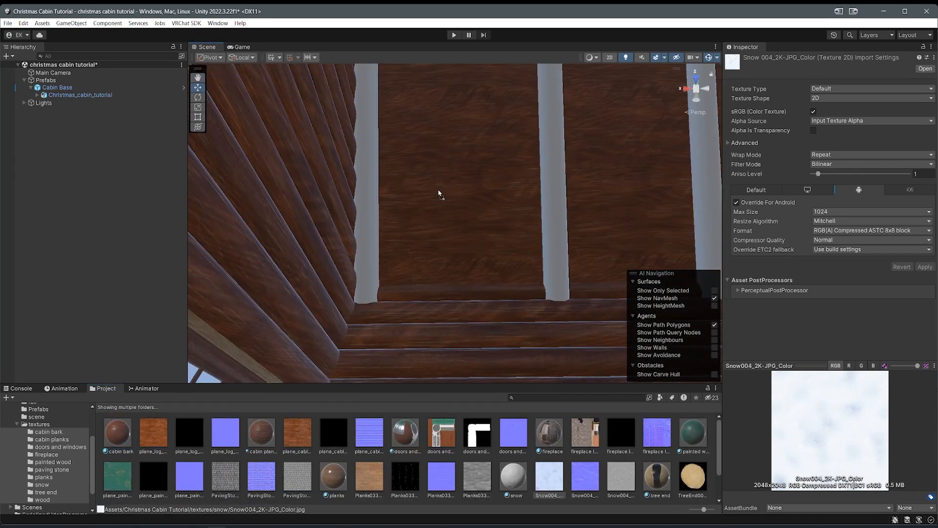
drag(567, 237, 557, 237)
Step: Apply the snow material to the cabin's snow surfaces and the painted wood material to the roof trim
right_drag(462, 236, 237, 261)
right_drag(177, 266, 83, 279)
drag(514, 477, 263, 331)
right_drag(352, 298, 430, 273)
drag(522, 473, 475, 189)
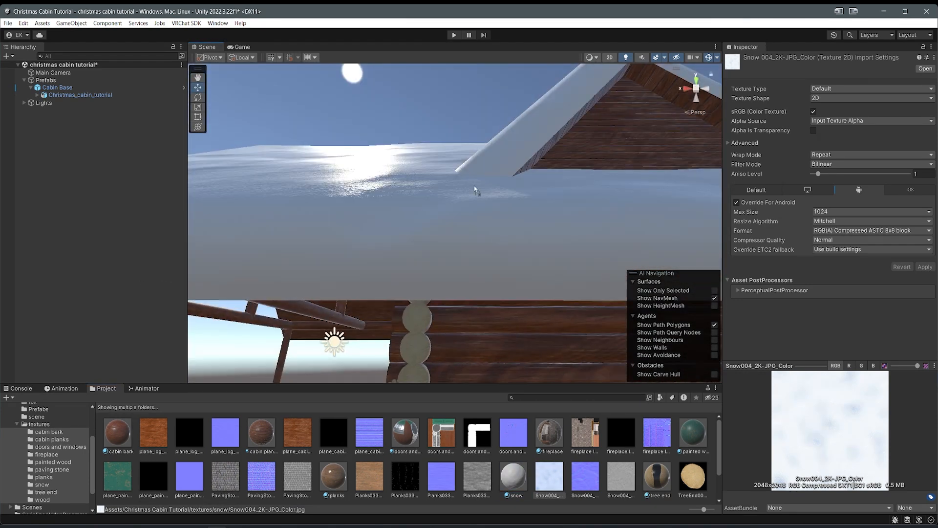
mouse_move(693, 433)
mouse_down()
mouse_move(563, 295)
mouse_move(523, 157)
mouse_up()
scroll(523, 157, down, 5)
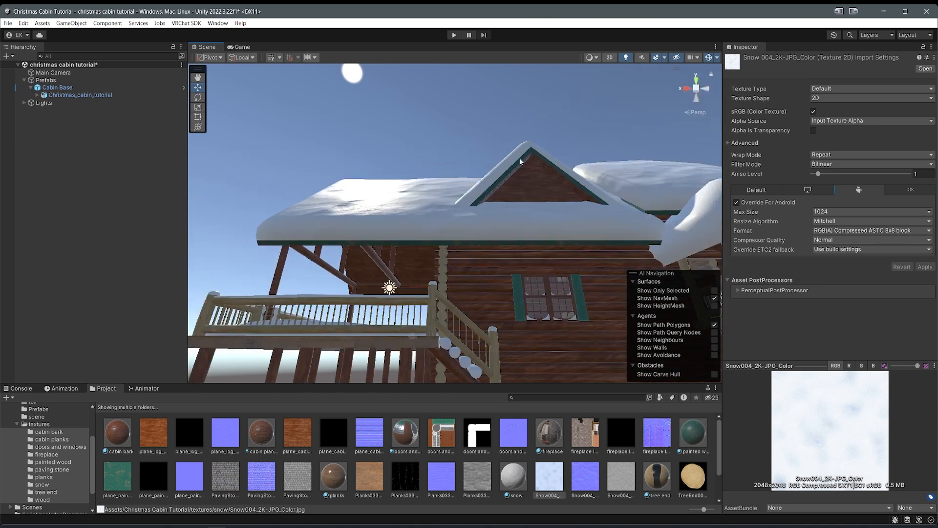
Step: Apply the tree end material to the white log ends at the balcony corner
right_drag(430, 250, 523, 254)
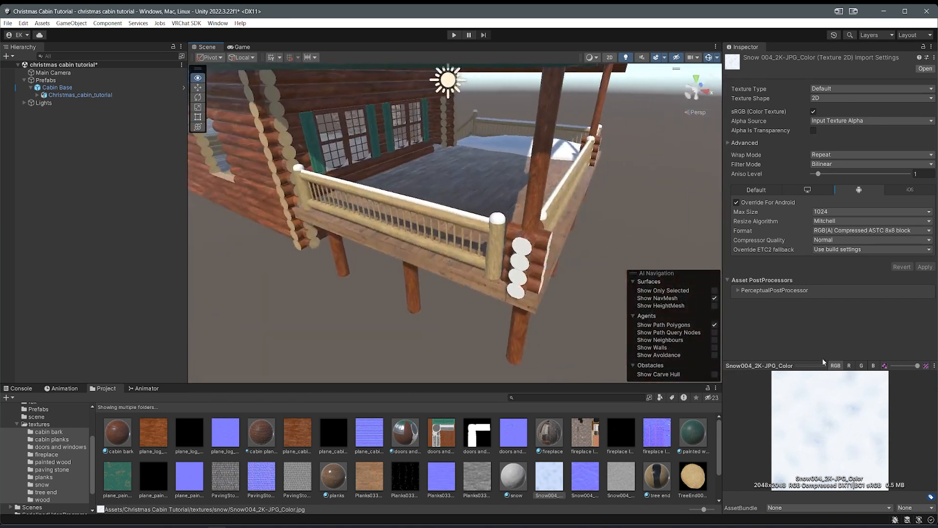
right_drag(523, 342, 492, 347)
drag(657, 478, 424, 286)
right_drag(402, 288, 689, 237)
Step: Apply the snow material from the snow textures folder to the snow corners of the front windows
click(66, 423)
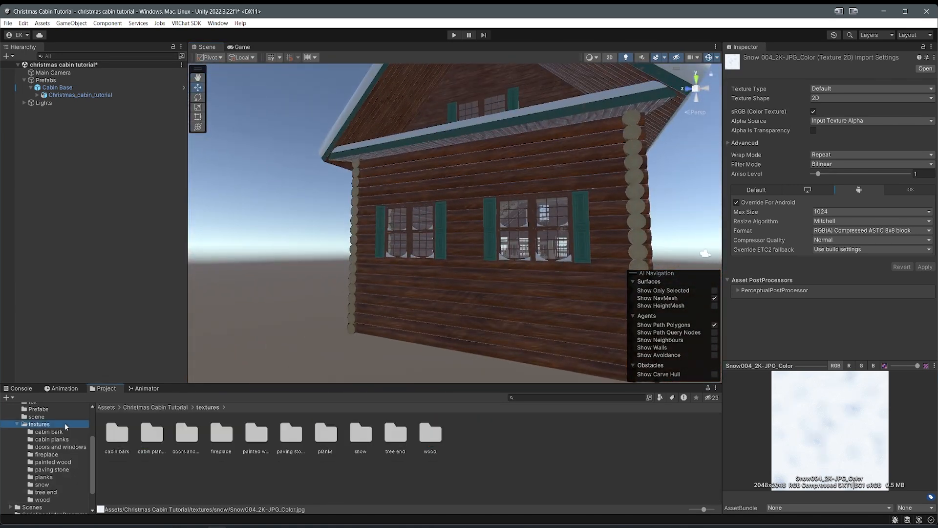
mouse_move(503, 317)
right_down()
mouse_move(578, 315)
mouse_move(497, 330)
right_up()
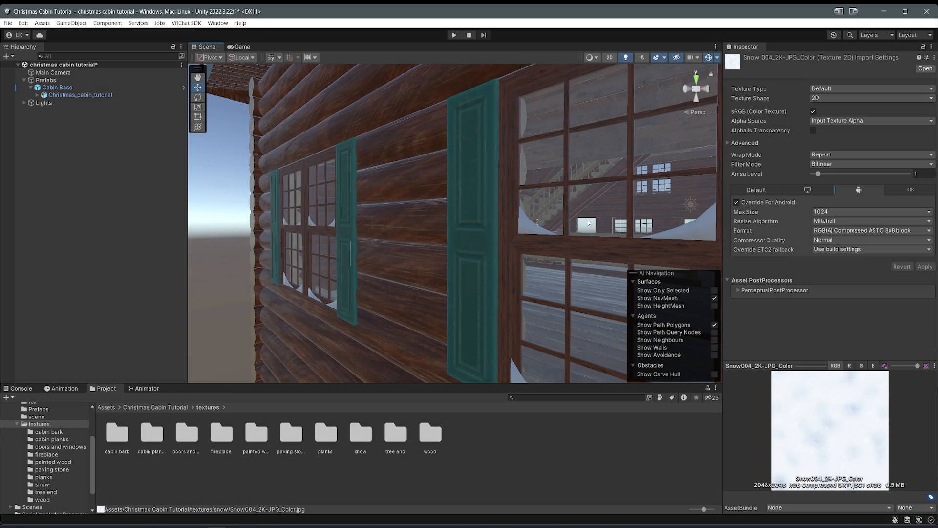
right_drag(554, 267, 475, 250)
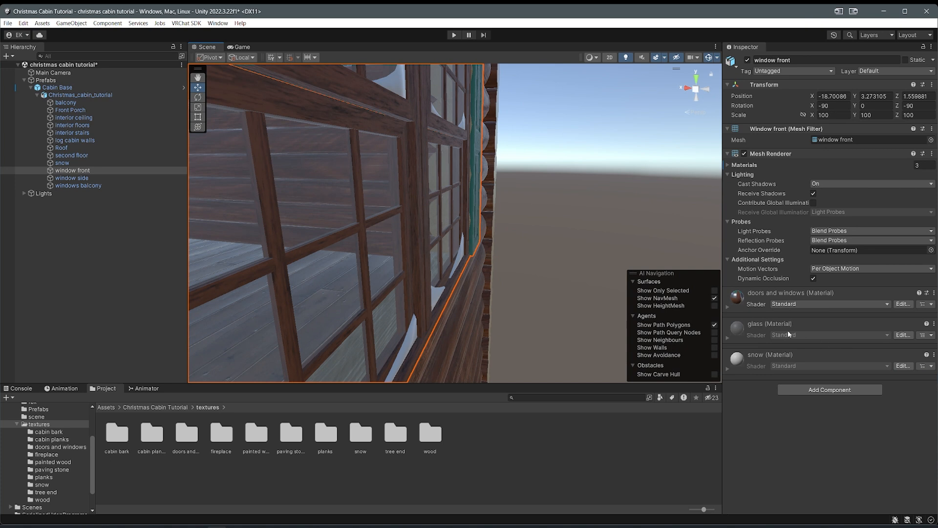
alt+drag(443, 252, 371, 303)
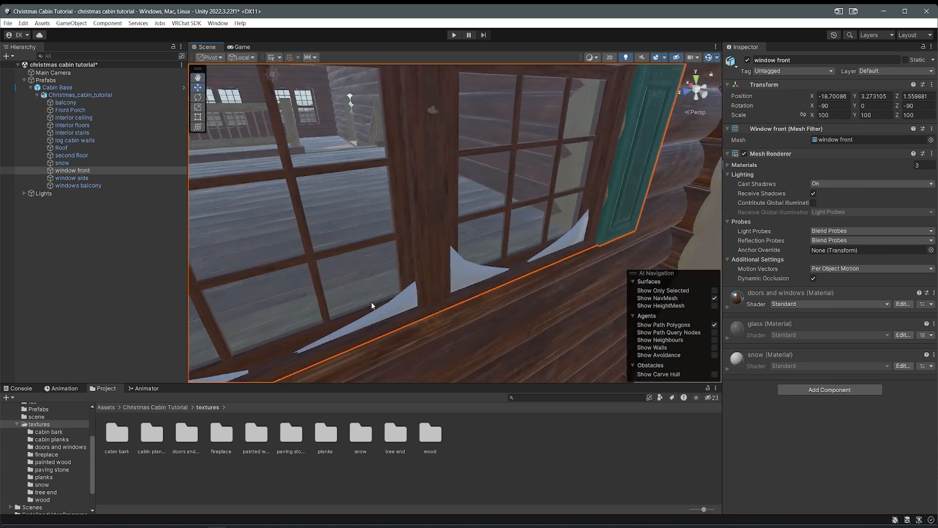
double_click(362, 438)
drag(173, 413, 413, 341)
click(413, 341)
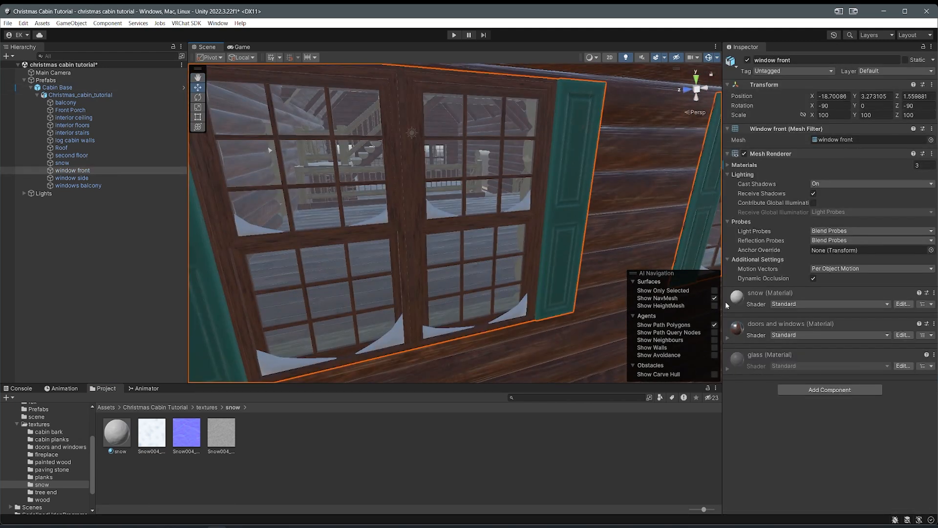
Step: Apply the snow material to the snow corners of the cabin's side window
alt+drag(303, 308, 697, 298)
middle_drag(276, 351, 388, 333)
click(364, 341)
click(364, 342)
right_drag(365, 341, 473, 319)
key(w)
drag(117, 433, 393, 265)
Step: Apply the snow material to the snow corners of the balcony windows
key(s)
right_drag(393, 266, 494, 249)
click(493, 249)
click(494, 249)
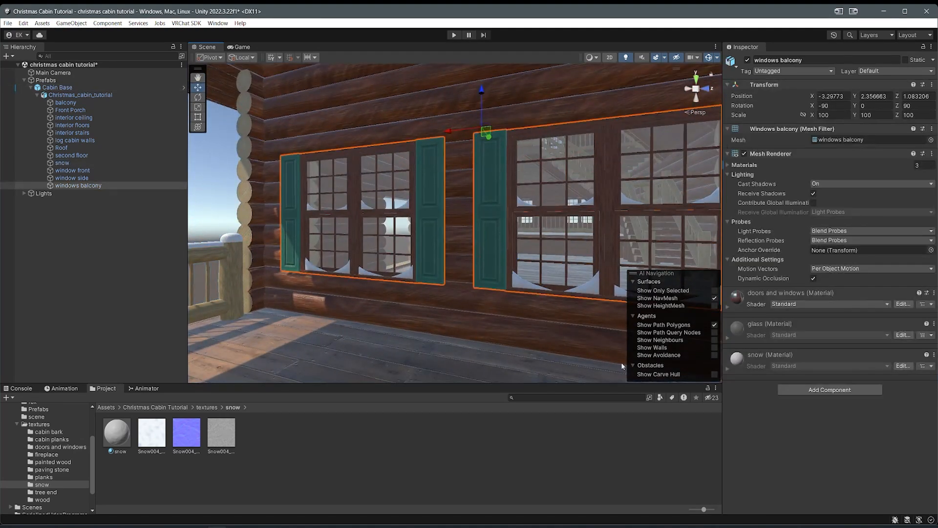
drag(129, 436, 522, 288)
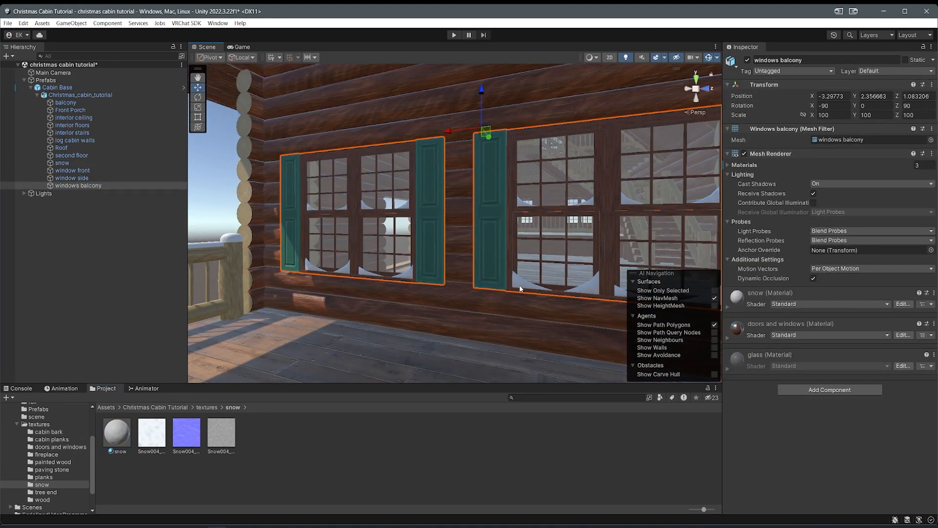
Step: Create a new material named glass in the textures folder
key(w)
right_drag(634, 341, 772, 319)
right_drag(465, 259, 459, 288)
key(w)
click(207, 408)
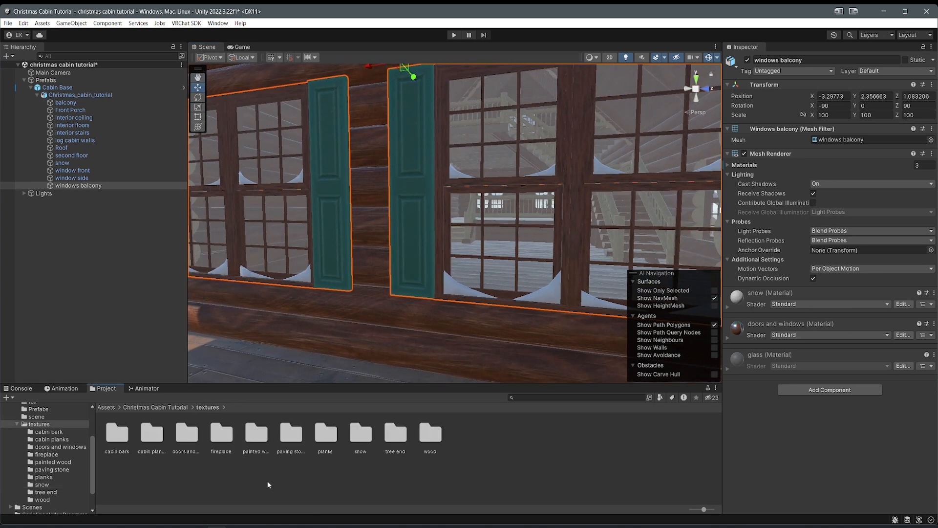
right_click(464, 434)
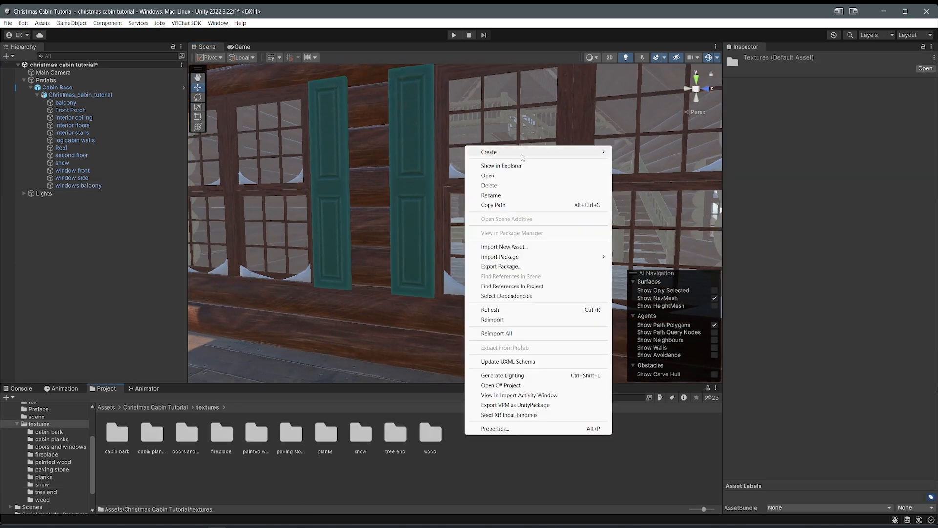
mouse_move(523, 152)
click(637, 301)
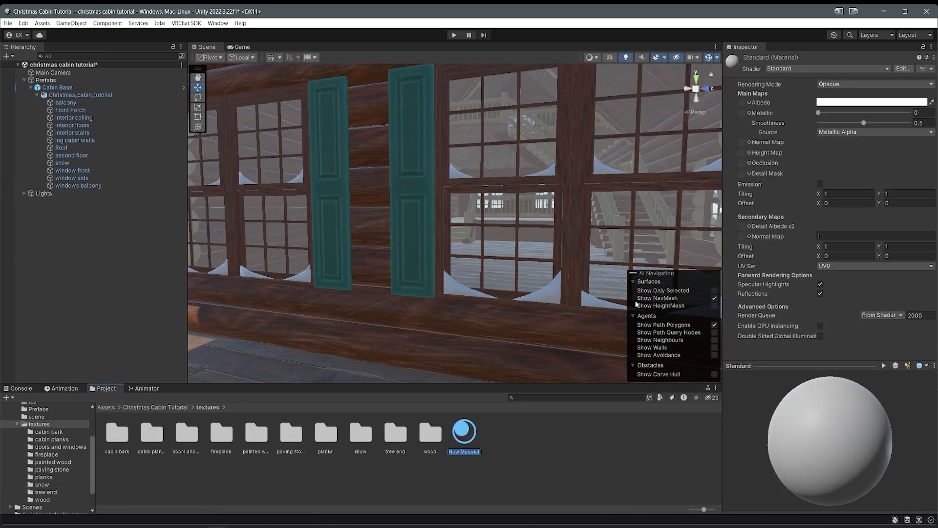
text(glass)
key(Return)
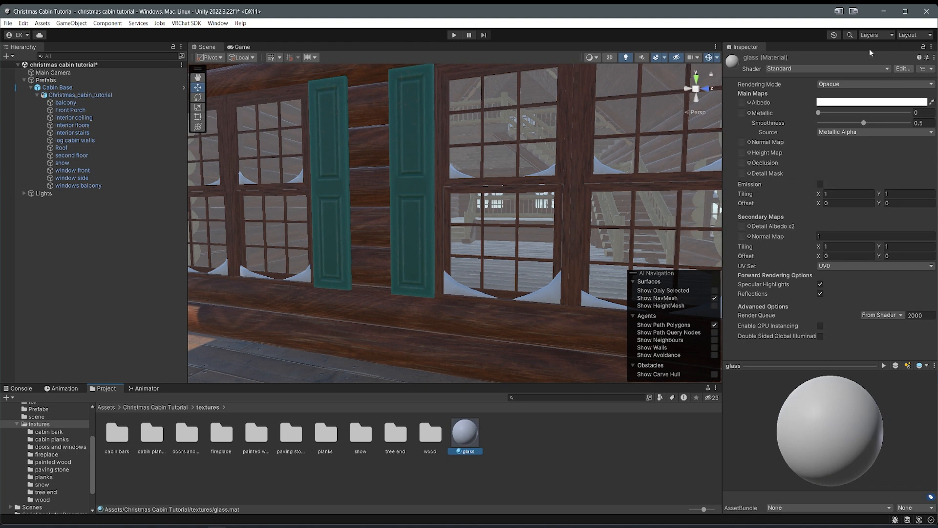
Step: Make the glass material Transparent with a dark 202020 low-alpha albedo, metallic 0.124 and smoothness 1
click(859, 86)
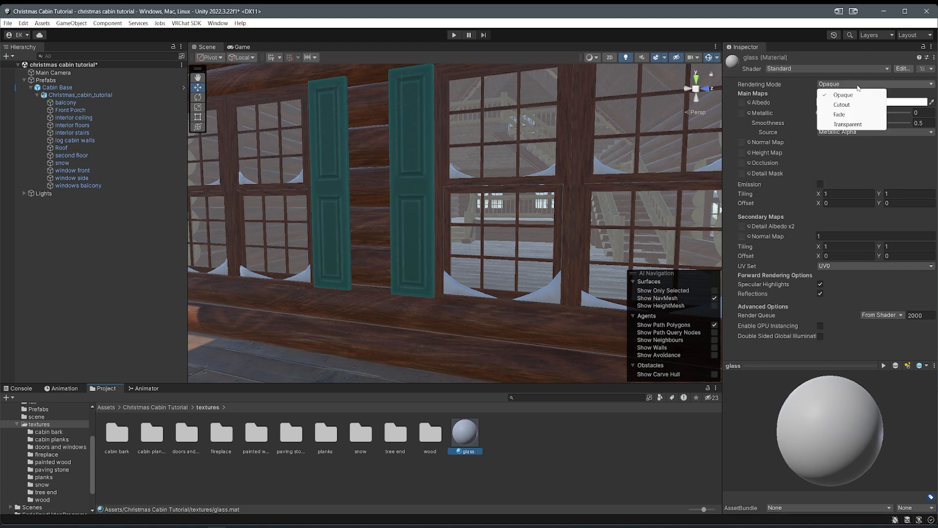
click(843, 124)
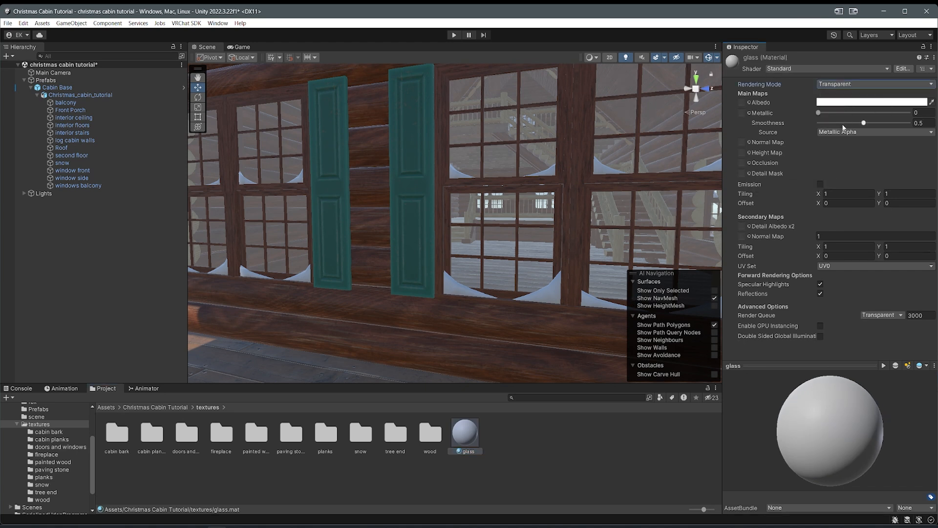
click(841, 100)
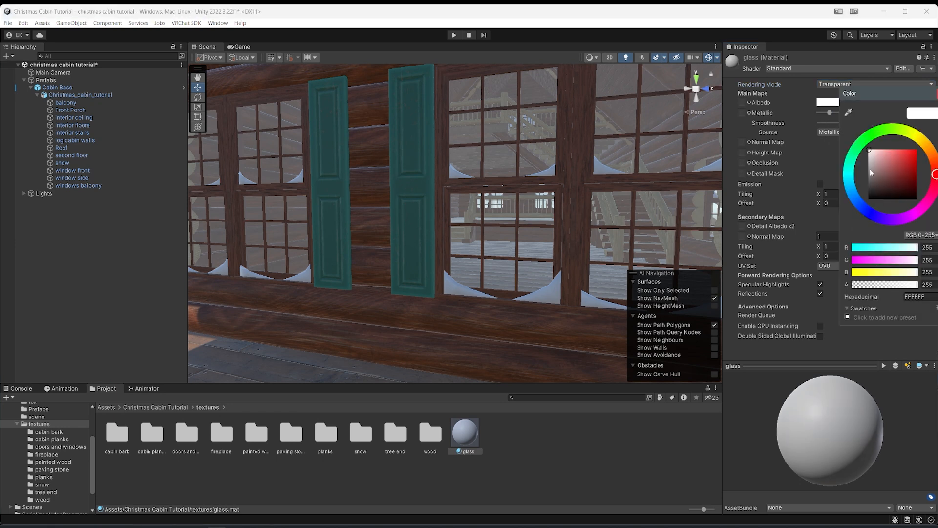
drag(871, 171, 856, 195)
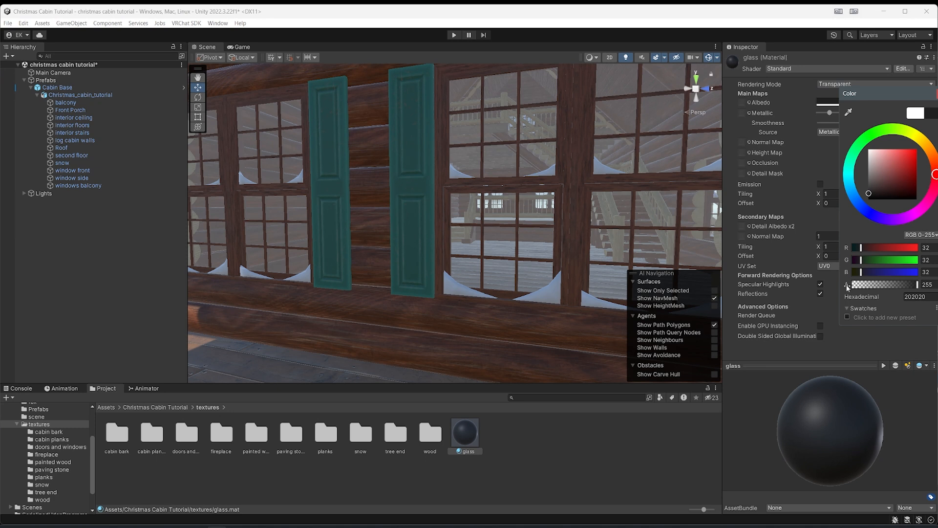
drag(898, 287, 863, 287)
click(768, 173)
drag(847, 123, 922, 127)
Step: Apply the glass material to the panes of the balcony windows
mouse_move(513, 182)
right_down()
mouse_move(501, 182)
mouse_move(501, 195)
right_up()
key(d)
key(w)
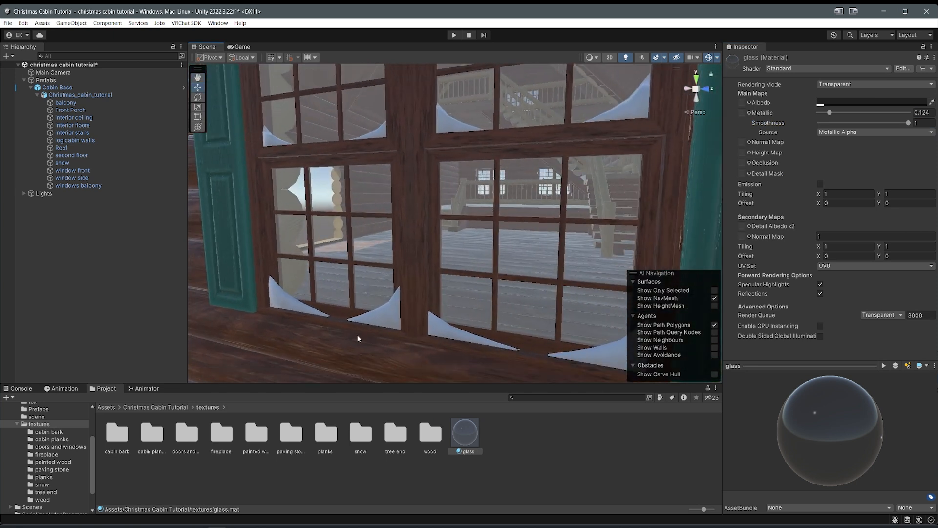
drag(461, 447, 465, 311)
click(466, 310)
Step: Apply the glass material to the panes of the front windows
right_drag(466, 311, 393, 341)
key(a)
drag(457, 429, 422, 414)
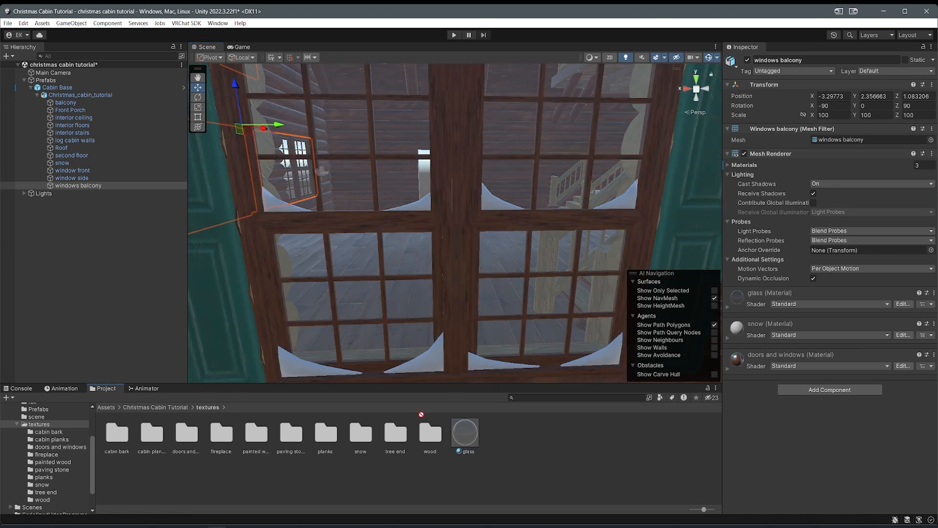
click(465, 336)
Step: Assign the glass material to Element 1 of the side window's mesh renderer
key(s)
right_drag(465, 335, 473, 275)
key(w)
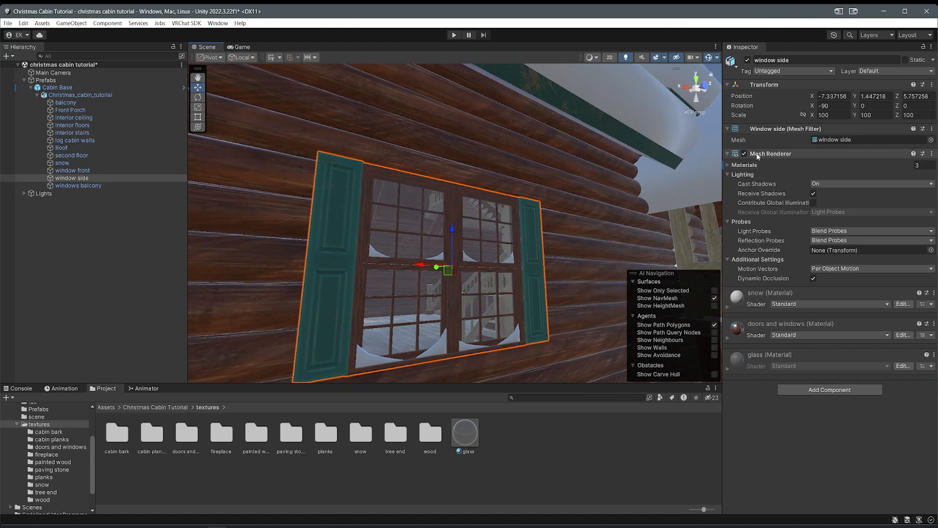
click(729, 166)
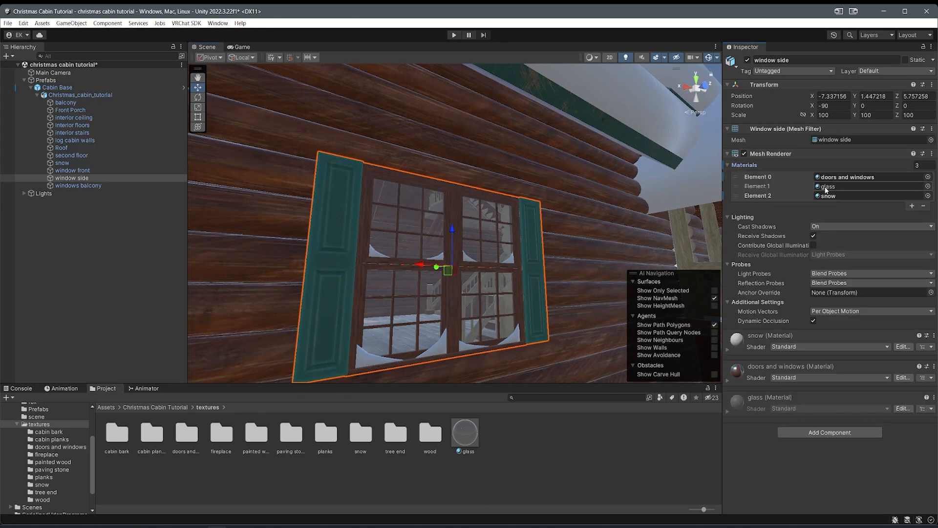
drag(465, 447, 831, 186)
Step: Deselect the side window and save the scene
right_drag(454, 264, 377, 172)
click(477, 162)
key(ctrl+s)
key(w)
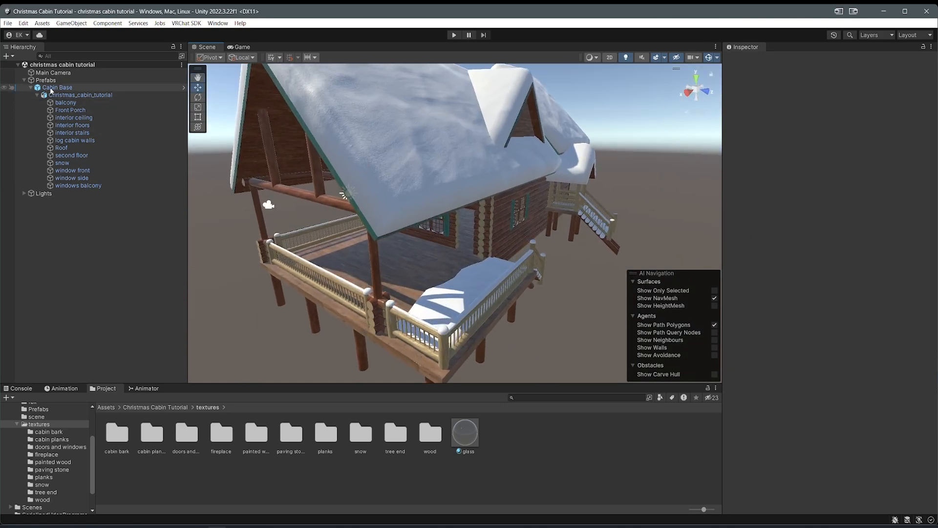
Step: Place a second Cabin Base prefab beside the textured cabin, compare their materials and delete the copy
click(51, 89)
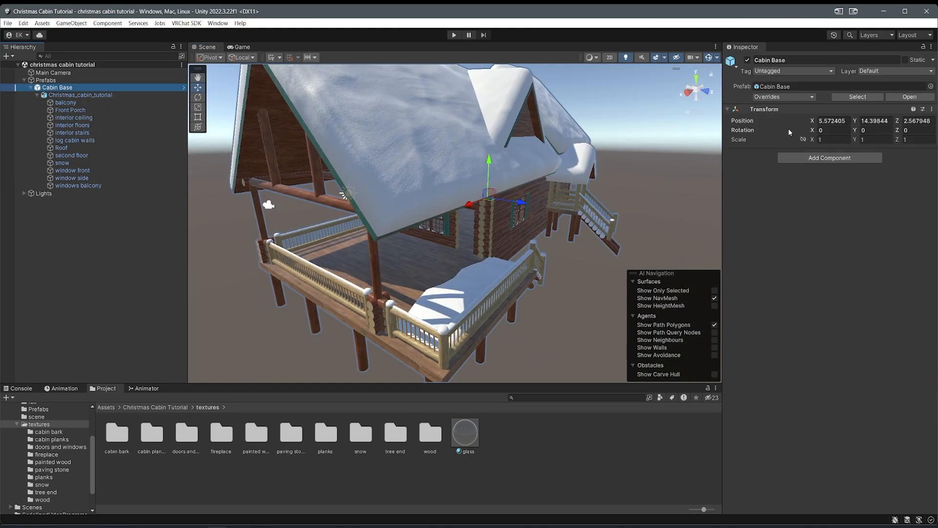
click(782, 97)
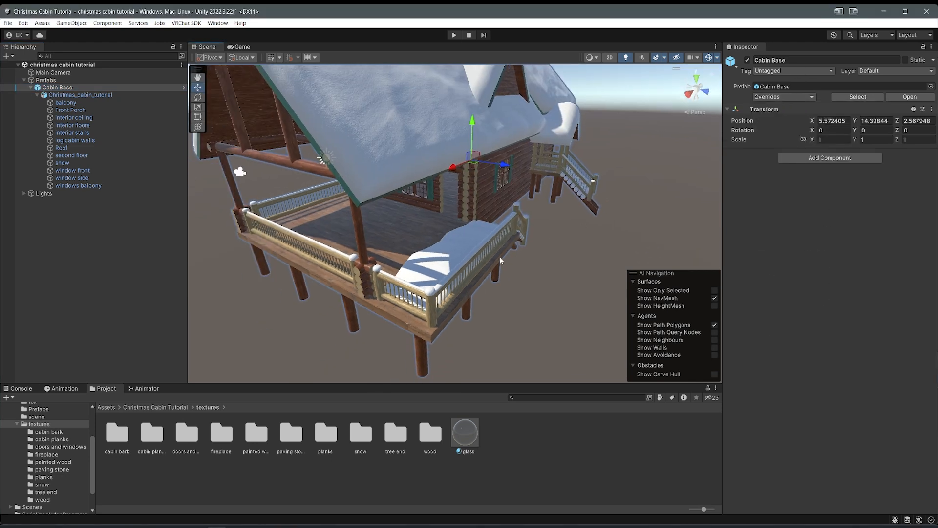
click(156, 408)
double_click(151, 433)
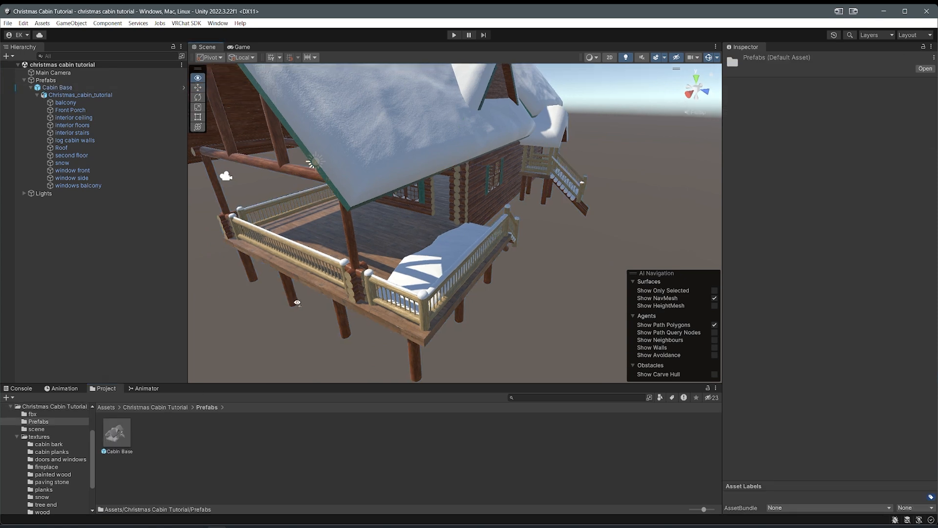
drag(125, 434, 561, 245)
scroll(468, 297, down, 5)
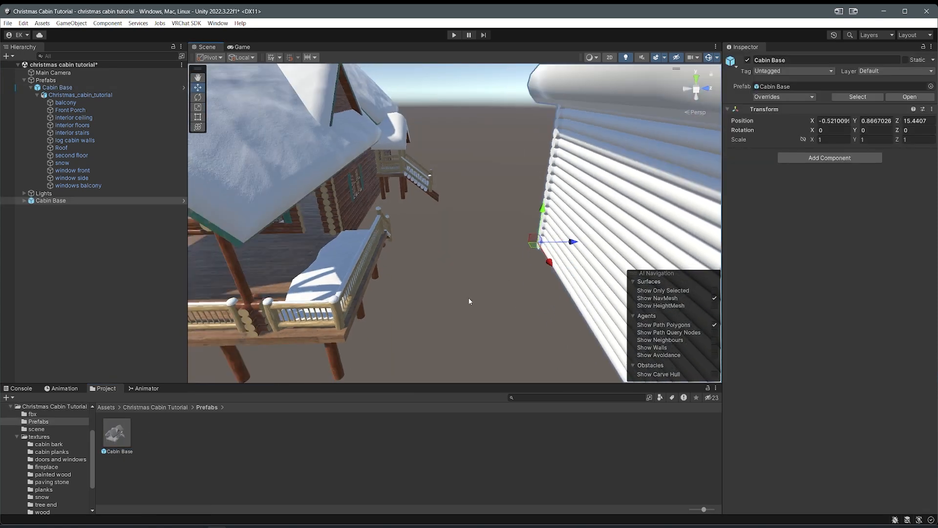
right_drag(639, 212, 625, 264)
scroll(625, 264, down, 4)
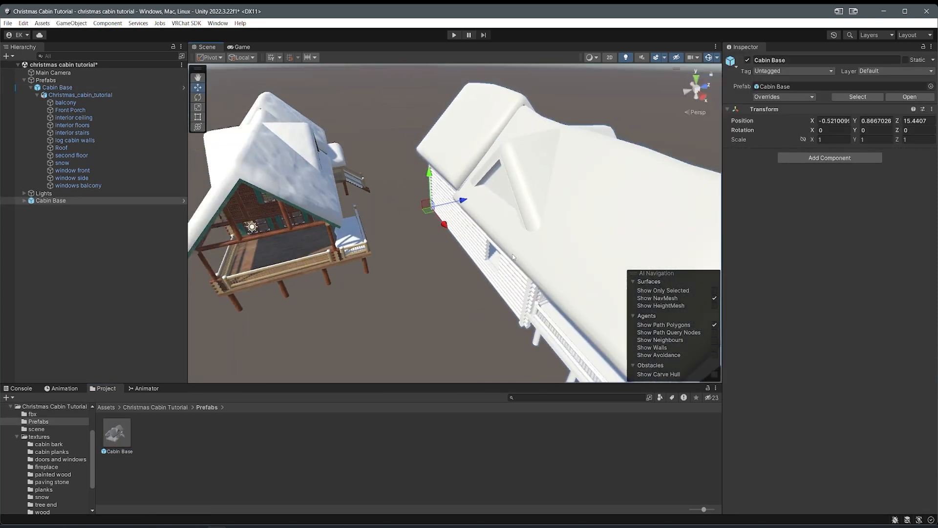
key(Delete)
Step: Apply all overrides of the textured Cabin Base instance to its prefab
click(64, 87)
scroll(371, 92, down, 1)
click(784, 97)
click(861, 360)
Step: Place a fresh Cabin Base prefab in the scene, inspect its materials up close and delete it
drag(116, 433, 461, 204)
scroll(461, 204, down, 6)
alt+drag(410, 259, 347, 247)
key(f)
alt+drag(440, 244, 299, 226)
right_drag(338, 310, 295, 289)
middle_drag(430, 259, 342, 222)
scroll(473, 224, up, 4)
right_drag(473, 224, 390, 212)
middle_drag(389, 211, 369, 203)
key(Delete)
Step: Save the scene with the single textured cabin
right_drag(369, 204, 488, 236)
key(ctrl+s)
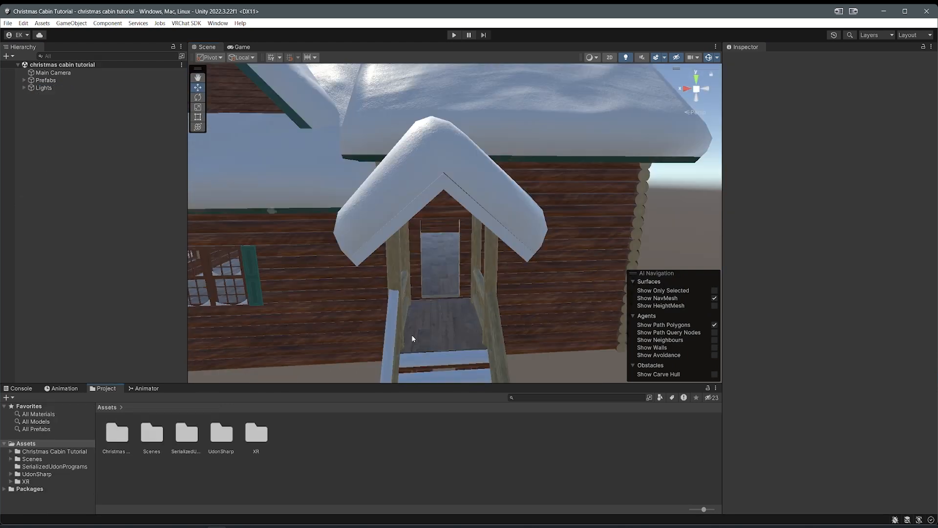
right_drag(456, 312, 459, 326)
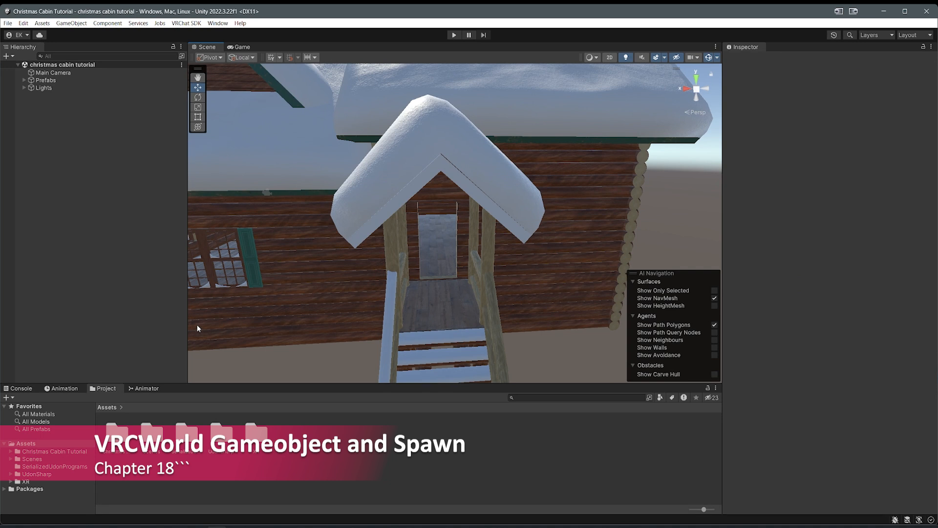
click(187, 24)
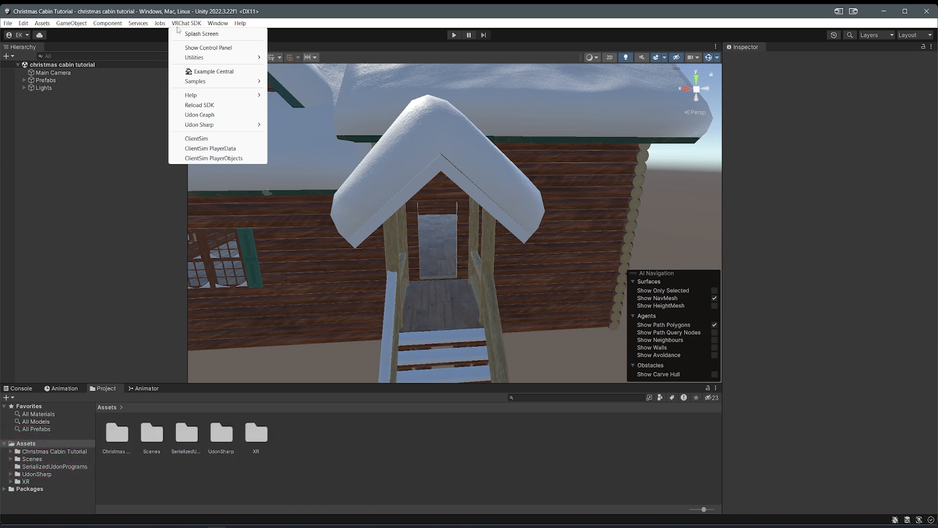
click(116, 184)
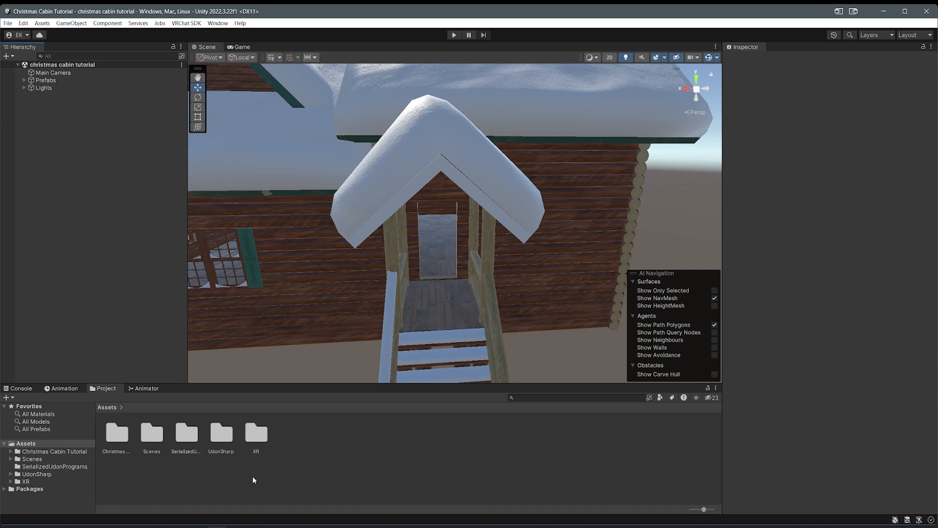
right_drag(352, 367, 291, 395)
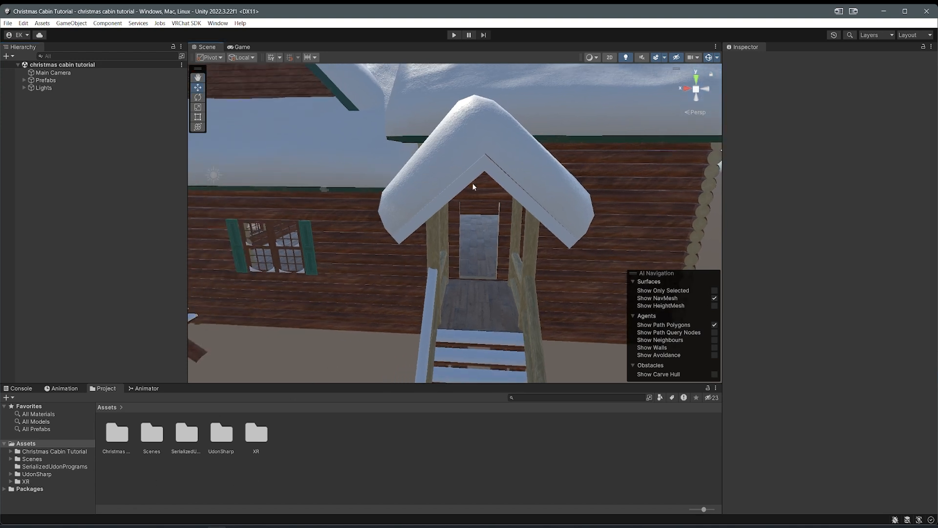
Step: Open the Christmas Cabin Tutorial folder in the project assets and collapse its textures folder
double_click(123, 432)
double_click(221, 435)
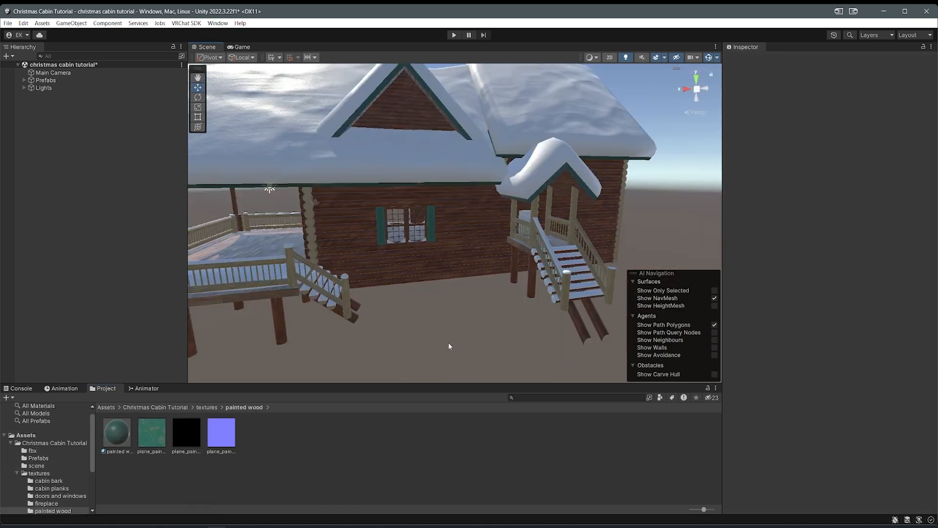
scroll(445, 342, up, 3)
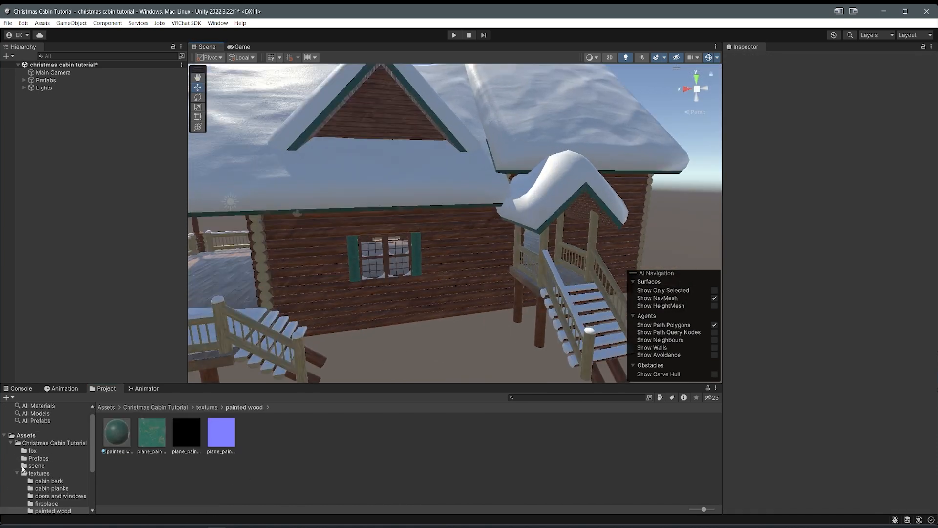
click(17, 473)
click(27, 443)
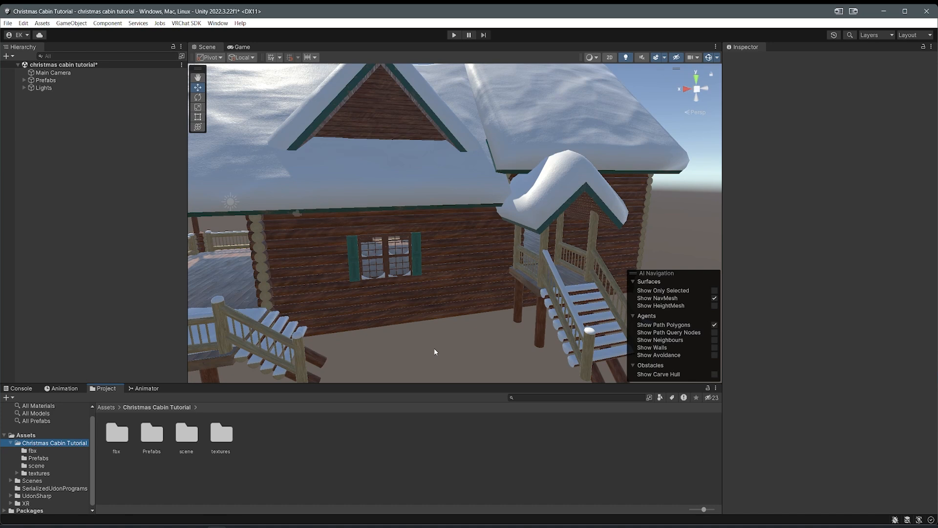
Step: Search the packages for "vrc world" and place the VRCWorld prefab in the scene at the cabin
click(563, 398)
text(vrc world)
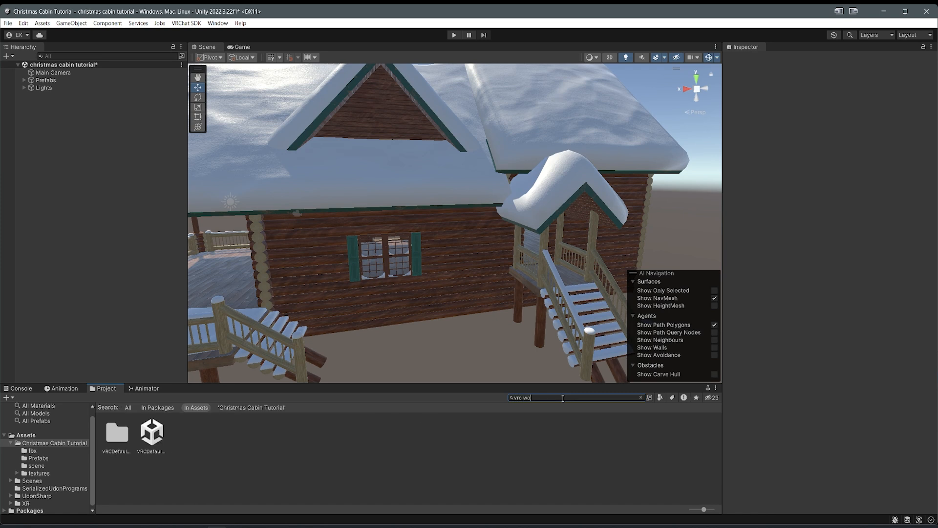
click(157, 408)
alt+drag(366, 348, 308, 337)
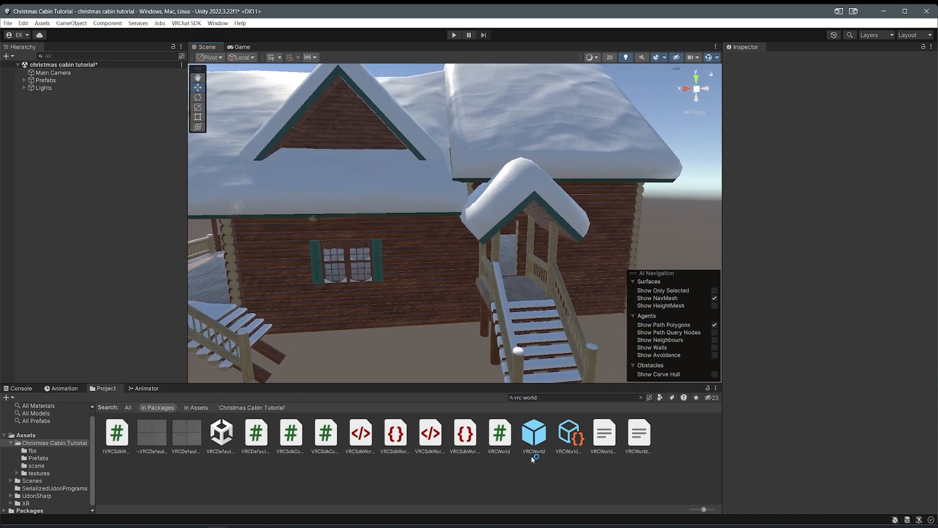
right_drag(494, 341, 476, 332)
key(w)
click(533, 441)
drag(532, 441, 418, 323)
Step: Move VRCWorld onto the cabin's interior floor at about X -15.42, Y 1.041, Z 1.561, and place it above Prefabs in the scene hierarchy
right_drag(419, 322, 468, 304)
mouse_move(462, 303)
mouse_down()
mouse_move(468, 313)
mouse_move(456, 313)
mouse_up()
right_drag(455, 314, 435, 318)
key(w)
drag(439, 307, 439, 132)
right_drag(419, 140, 626, 200)
key(s)
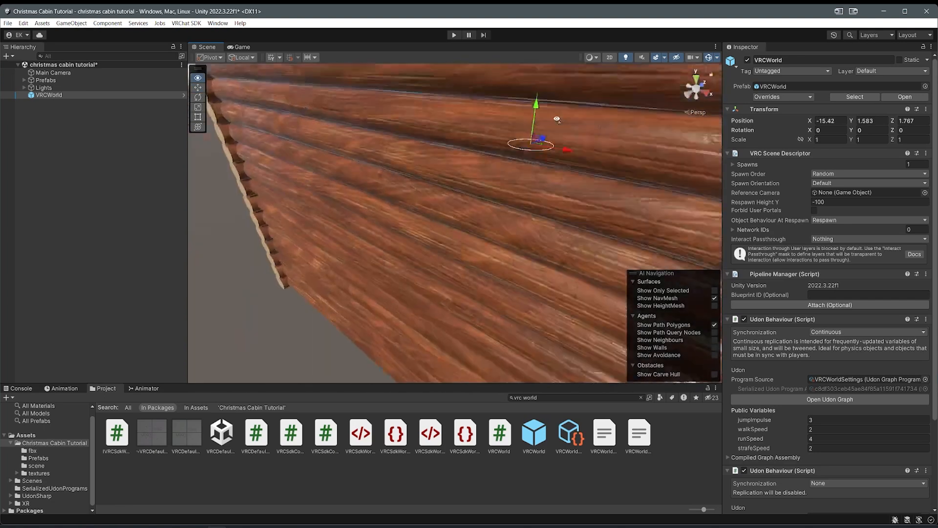
right_drag(556, 119, 495, 196)
key(w)
middle_drag(494, 196, 489, 197)
drag(457, 227, 443, 233)
drag(428, 198, 430, 255)
alt+drag(481, 301, 399, 286)
right_drag(400, 285, 342, 261)
drag(76, 96, 57, 77)
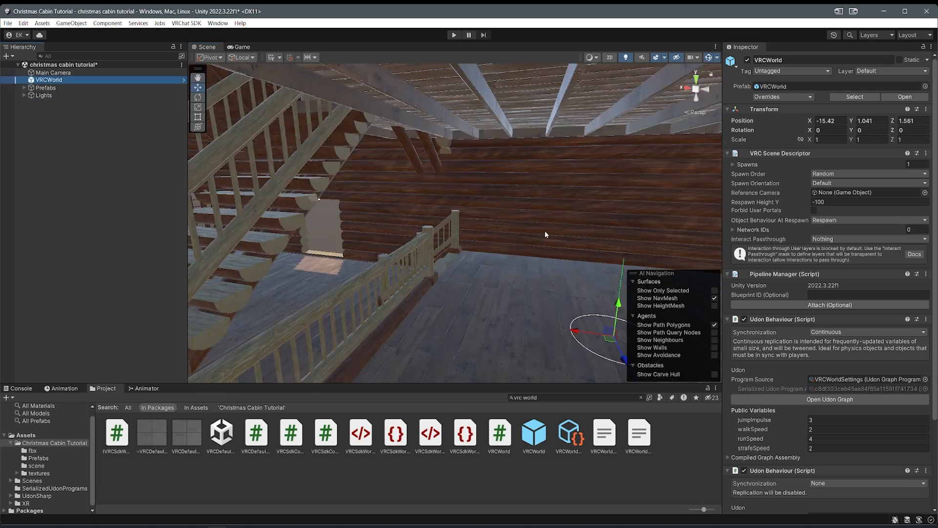
Step: Rotate the VRCWorld spawn point to 105 degrees around the Y axis
right_drag(547, 235, 549, 243)
scroll(549, 243, up, 5)
right_drag(484, 260, 515, 266)
scroll(517, 259, down, 5)
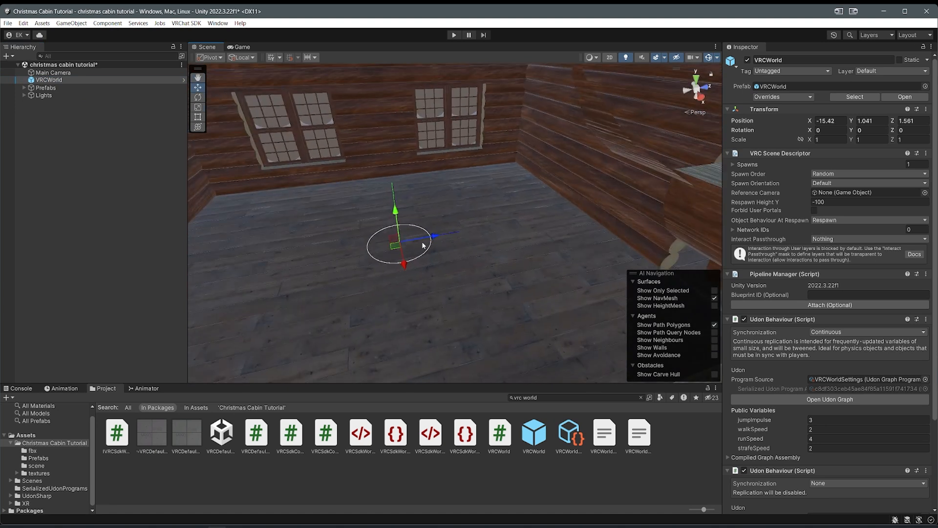
right_drag(392, 245, 425, 236)
key(e)
scroll(438, 245, up, 5)
scroll(400, 259, down, 8)
scroll(414, 252, up, 5)
drag(431, 247, 430, 247)
drag(394, 285, 339, 291)
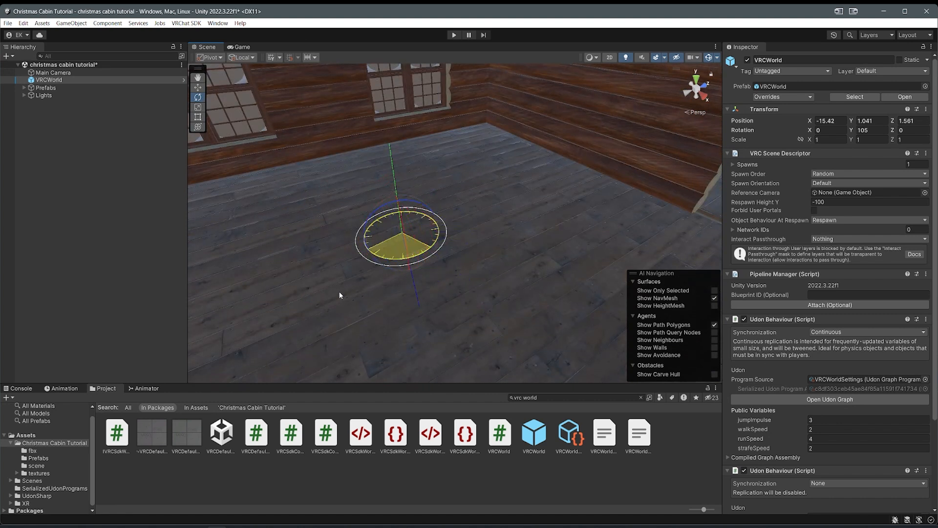
right_drag(397, 245, 477, 213)
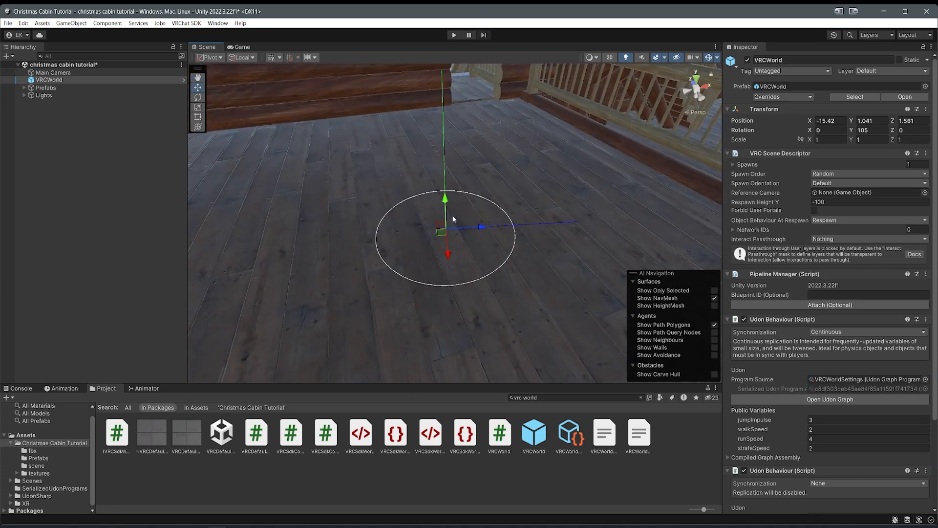
Step: Switch the transform handles to Global orientation, compare the axes from outside the cabin, and return them to Local
click(242, 58)
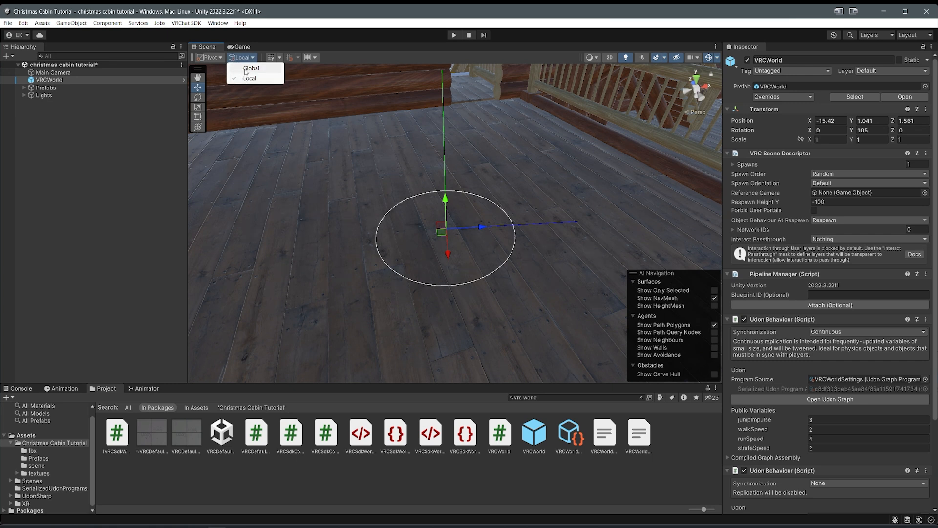
click(245, 69)
key(s)
right_drag(484, 164, 453, 252)
key(w)
key(s)
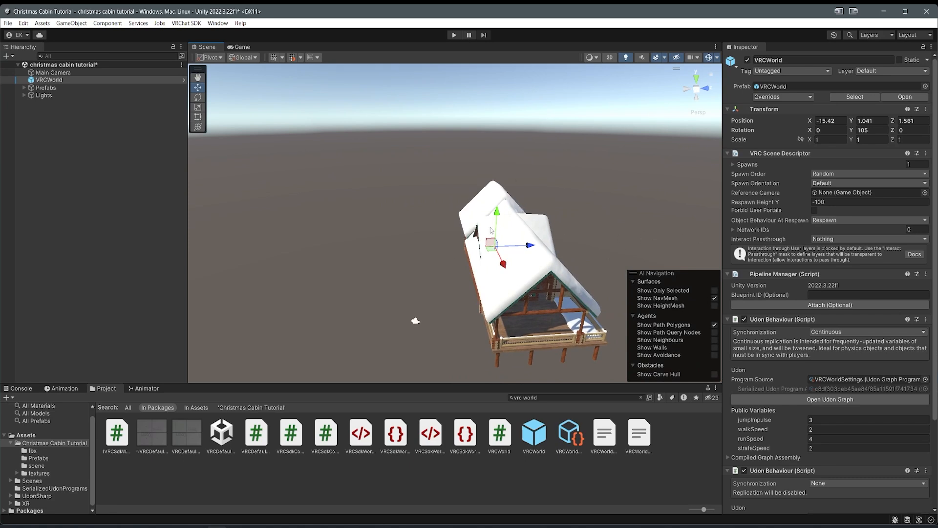
right_drag(476, 203, 509, 212)
key(w)
click(249, 57)
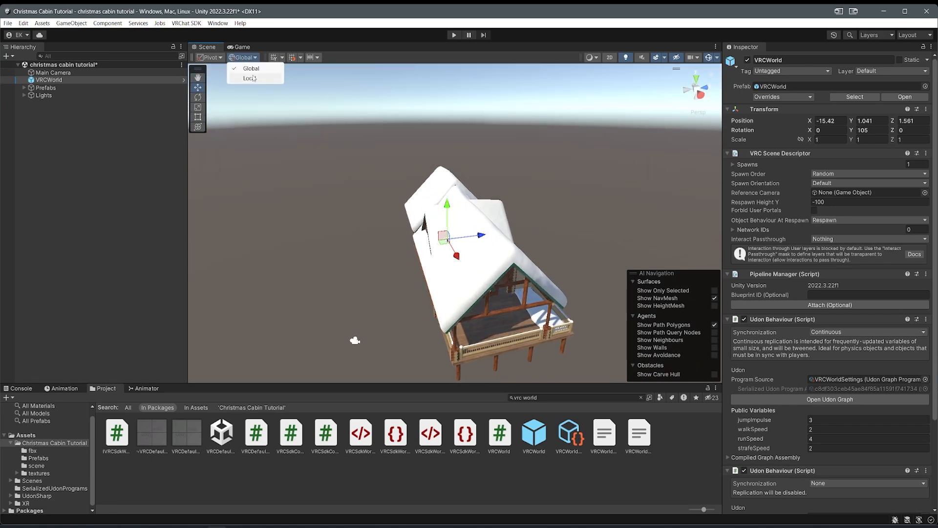
click(251, 80)
Step: Turn the VRCWorld spawn point to about 89.6 degrees around the Y axis
right_drag(447, 208, 464, 248)
key(w)
key(w)
key(s)
key(d)
key(e)
drag(464, 254, 484, 252)
Step: Move VRCWorld along the interior floor to about X -17.154, Z 1.548 and save the scene
key(w)
drag(473, 218, 357, 260)
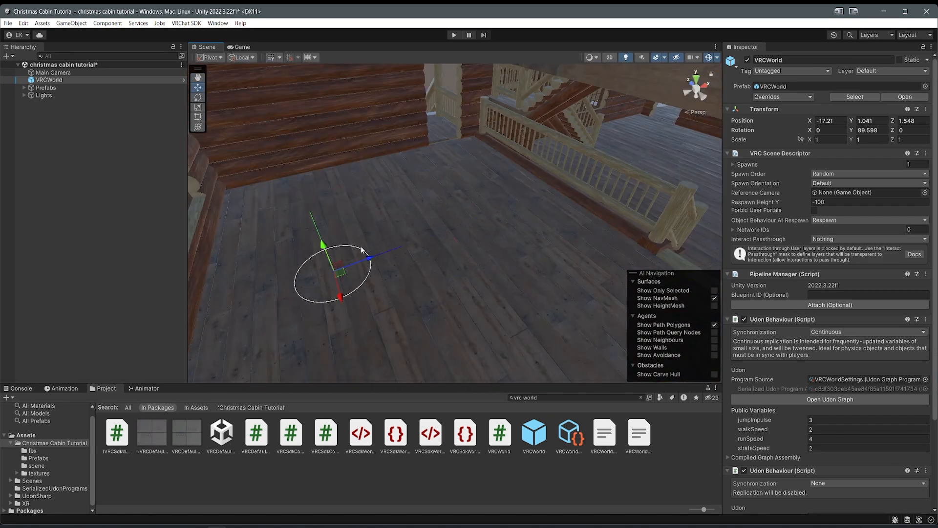
right_drag(357, 260, 388, 243)
right_drag(590, 131, 449, 220)
key(a)
key(w)
drag(448, 251, 453, 251)
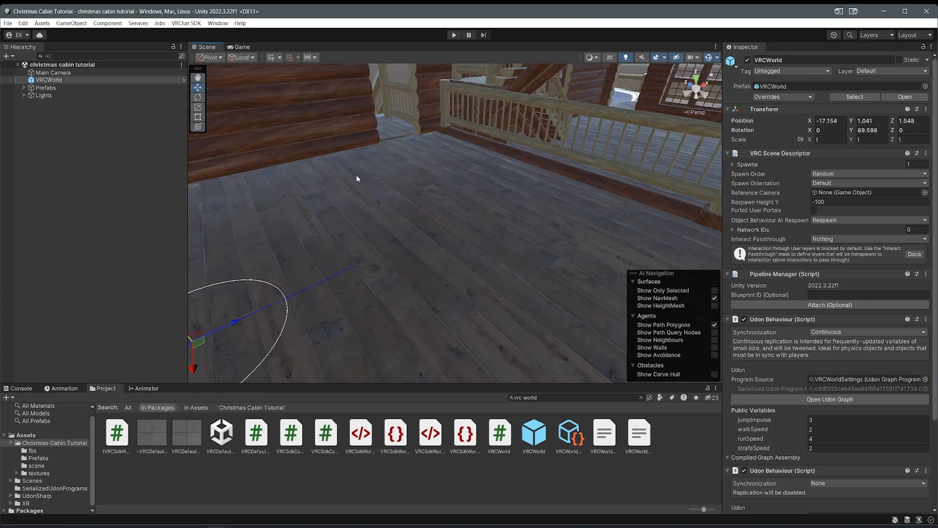
right_drag(415, 187, 338, 170)
Step: Review the ClientSim settings and close them
click(187, 23)
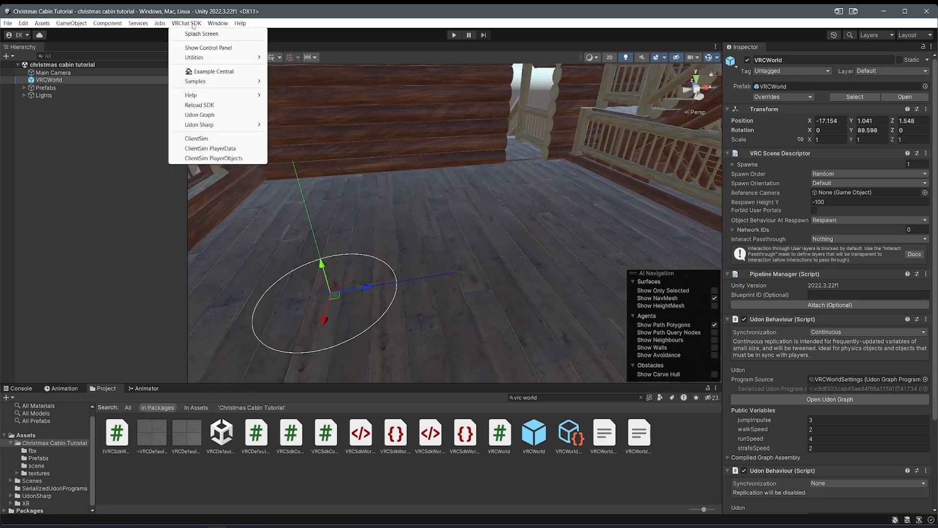
click(196, 139)
drag(266, 147, 507, 97)
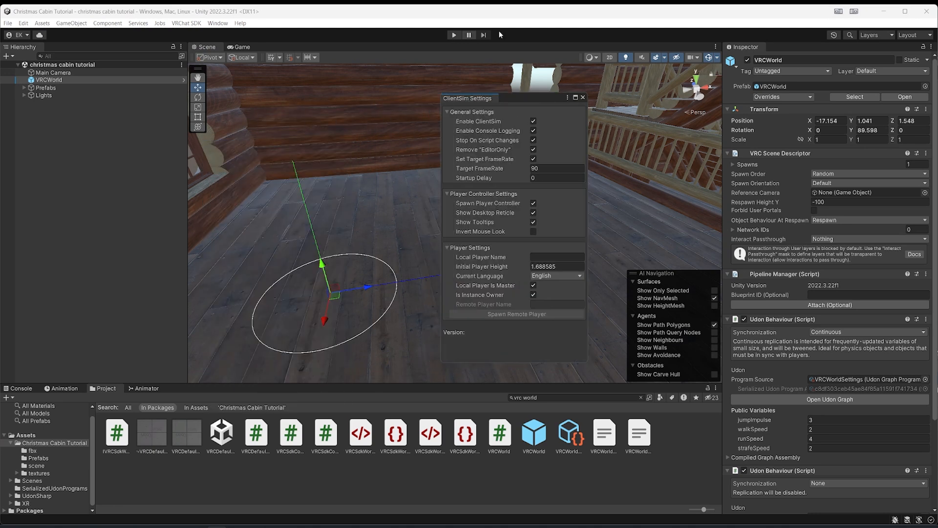
click(584, 98)
right_drag(535, 135, 460, 53)
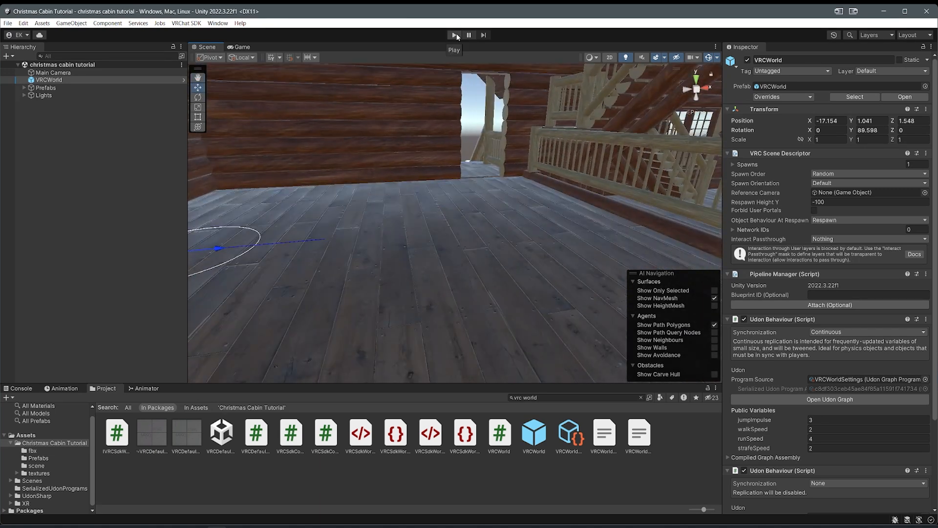
Step: Play-test the world in the VRChat Client Simulator, accepting its notice, and exit play mode
click(455, 35)
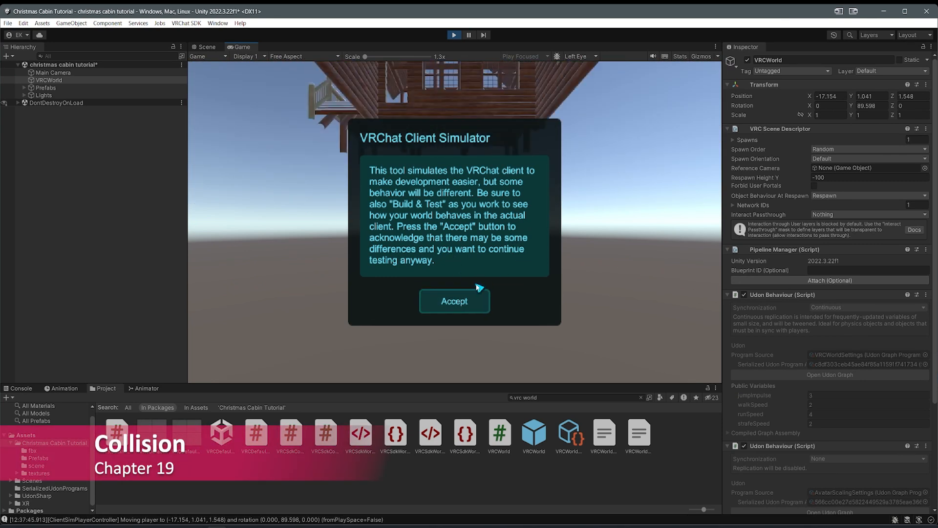
click(470, 303)
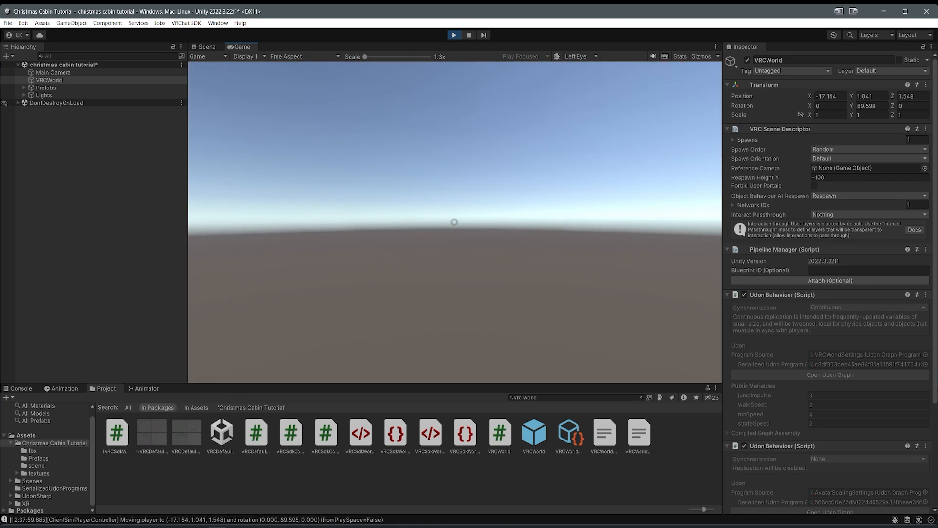
key(Escape)
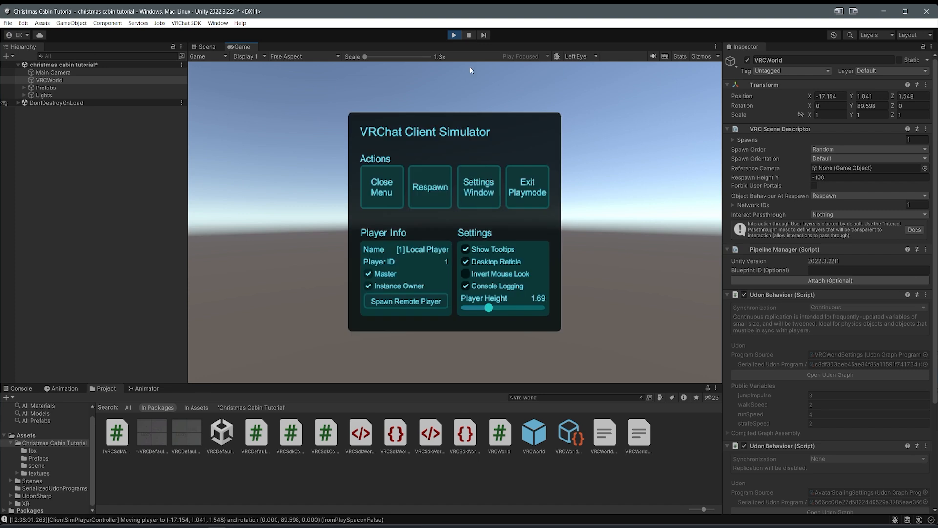
click(526, 193)
Step: Add a Mesh Collider component to the cabin's interior floors object
key(f)
alt+drag(526, 193, 428, 188)
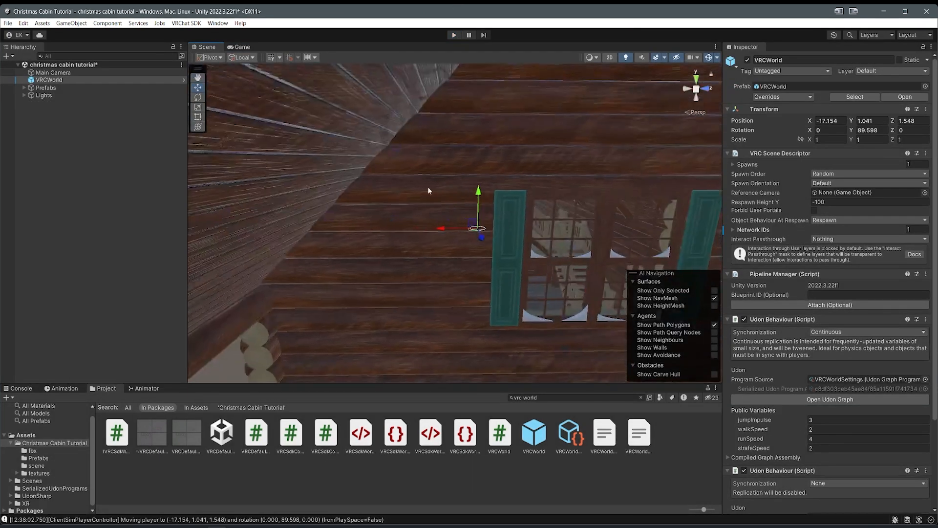
key(w)
right_drag(427, 188, 436, 233)
key(w)
click(436, 234)
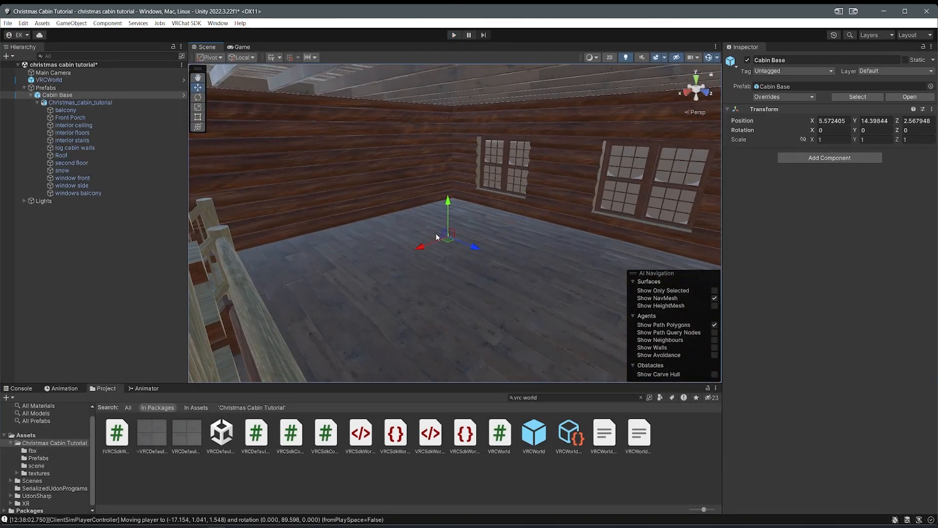
click(436, 233)
right_drag(496, 235, 280, 245)
scroll(383, 255, down, 3)
scroll(383, 255, up, 3)
right_drag(384, 255, 342, 236)
key(d)
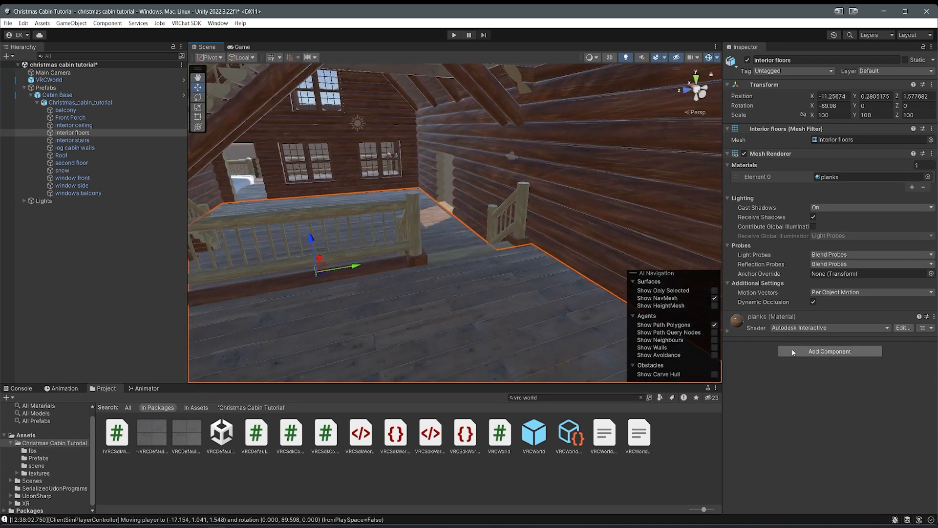
click(842, 352)
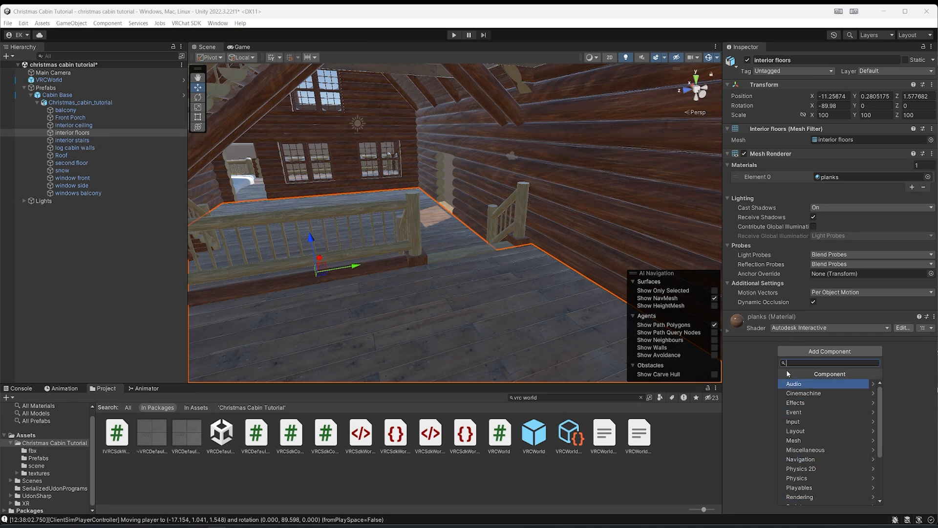
text(collider)
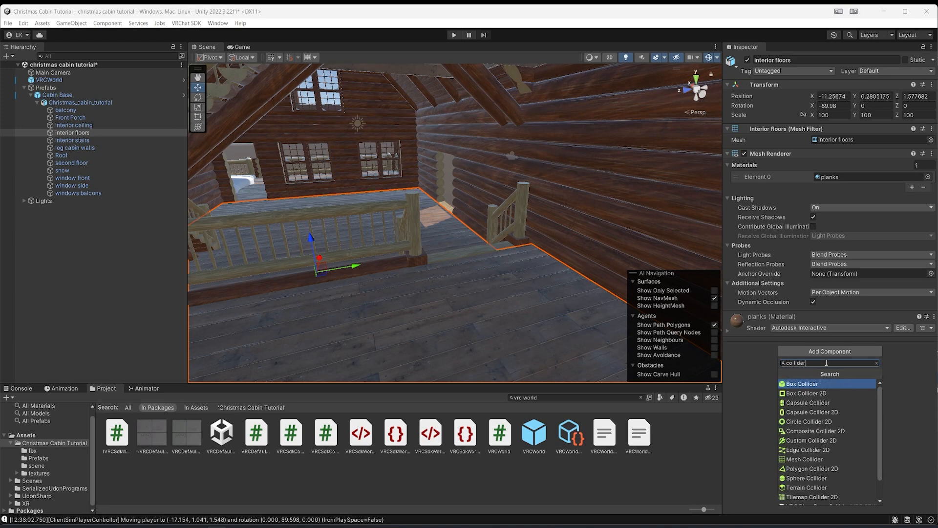
scroll(831, 484, down, 1)
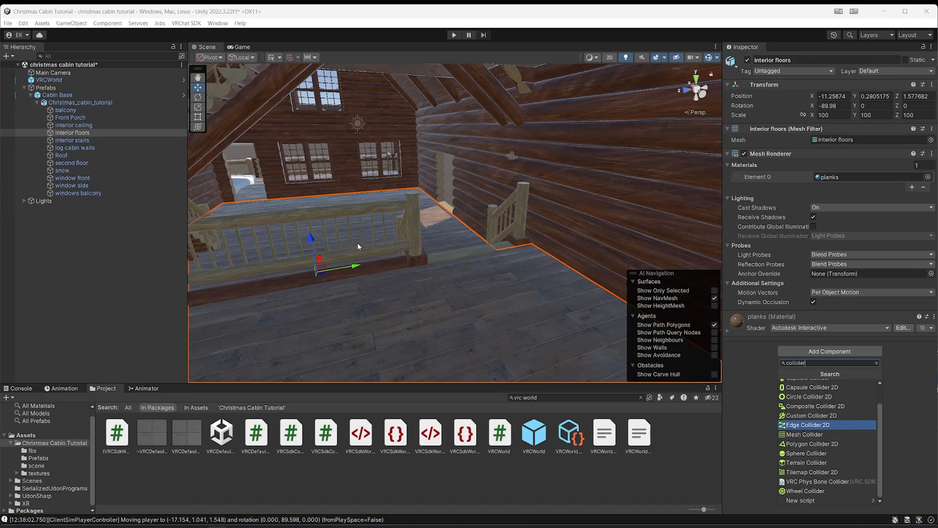
right_drag(368, 262, 513, 272)
right_drag(376, 300, 543, 229)
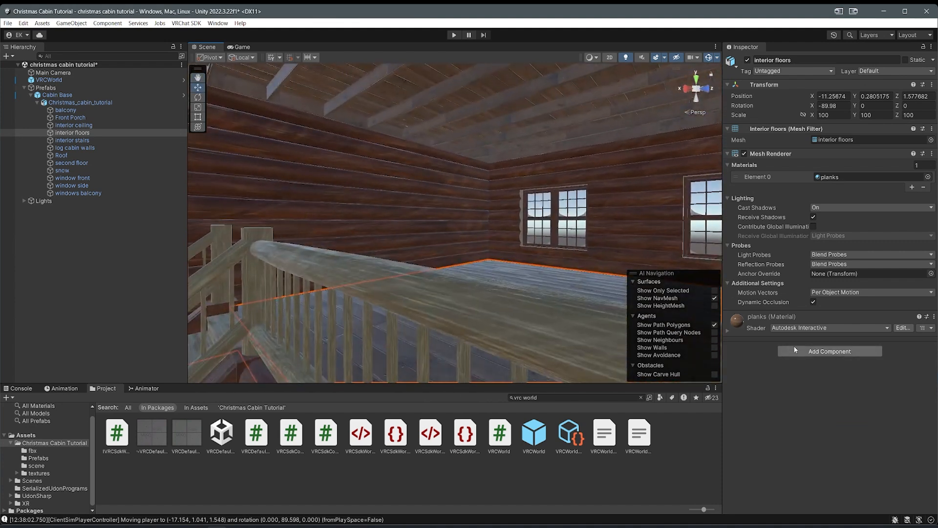
click(795, 350)
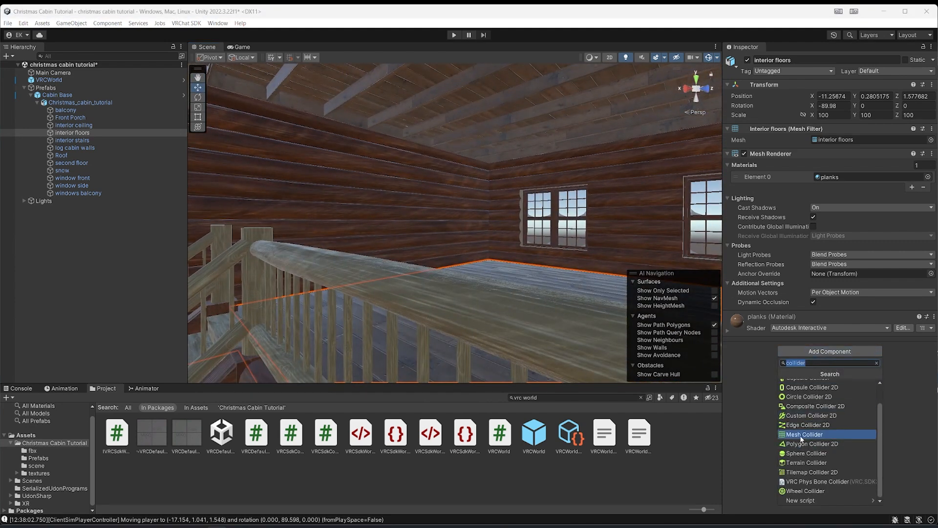
click(801, 436)
Step: Play-test the world by walking through the cabin's interior, balcony doorway and stairs, and exit play mode
right_drag(592, 310, 417, 196)
click(454, 35)
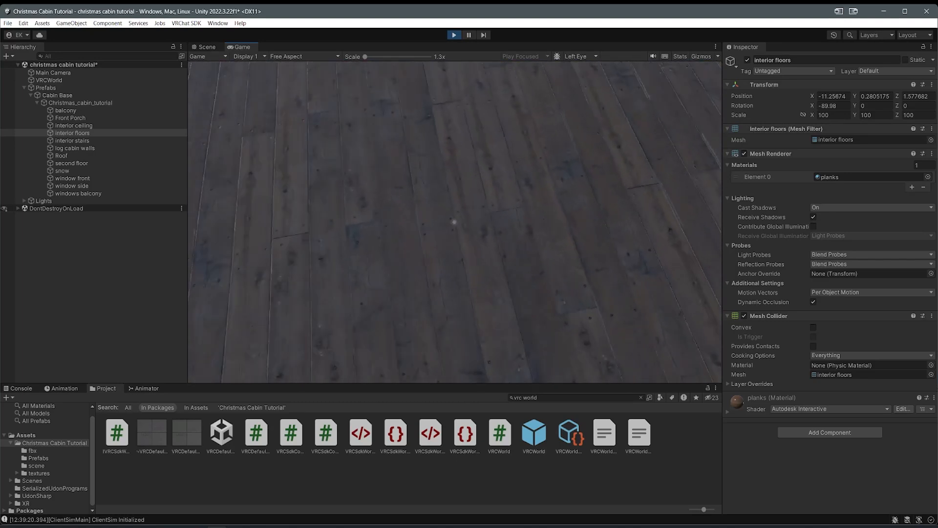
key(w)
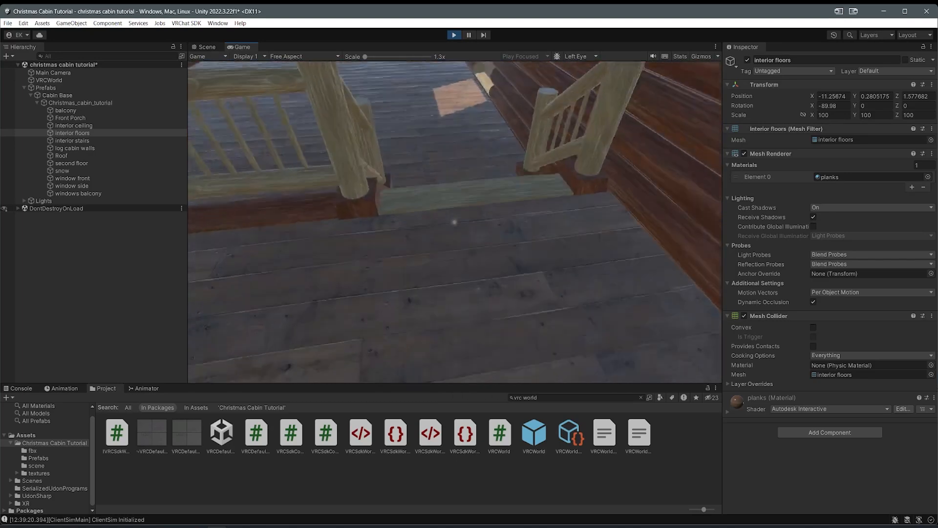
key(w)
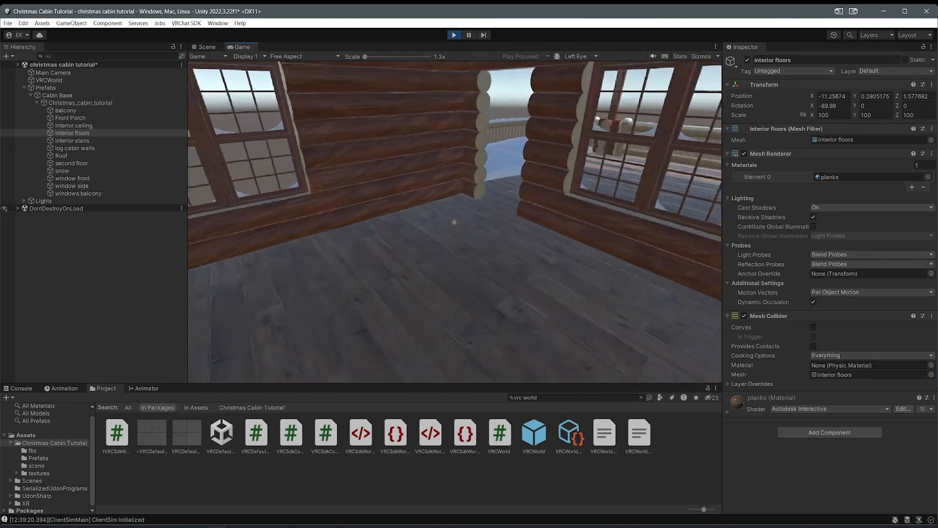
key(w)
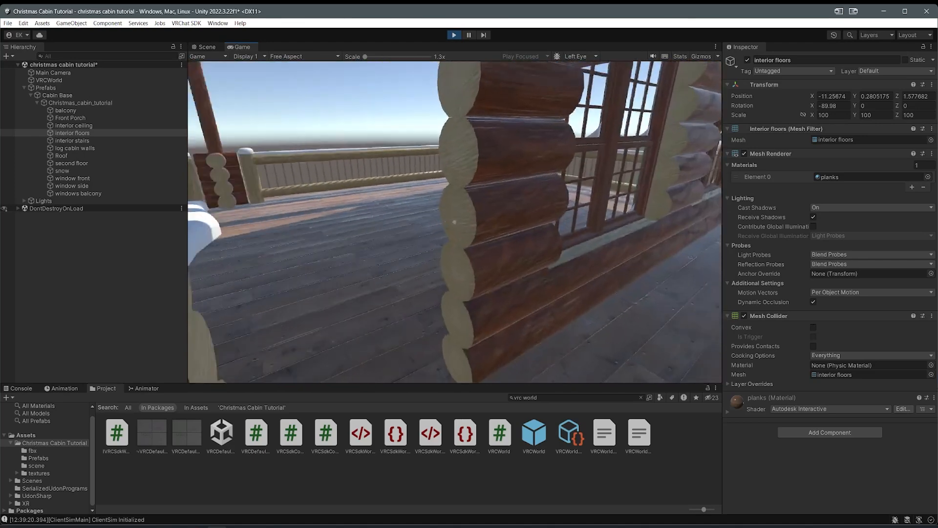
key(w)
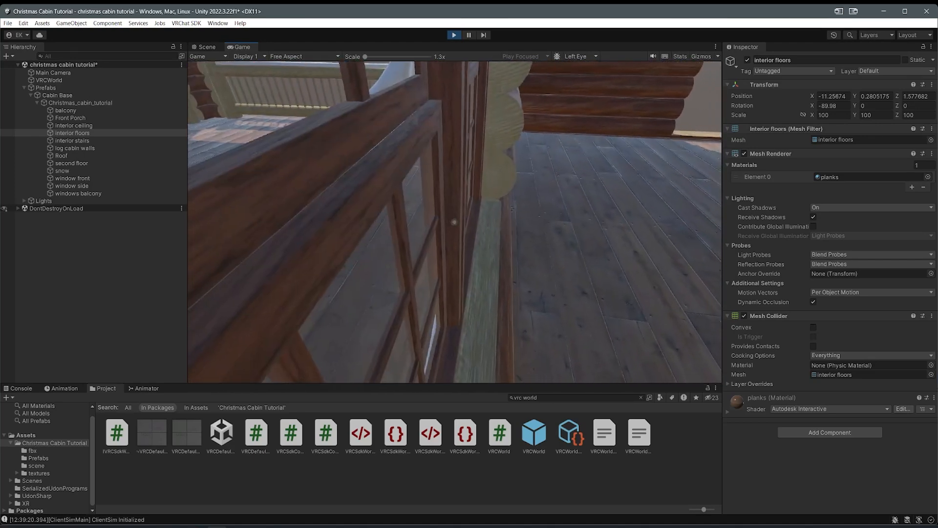
key(w)
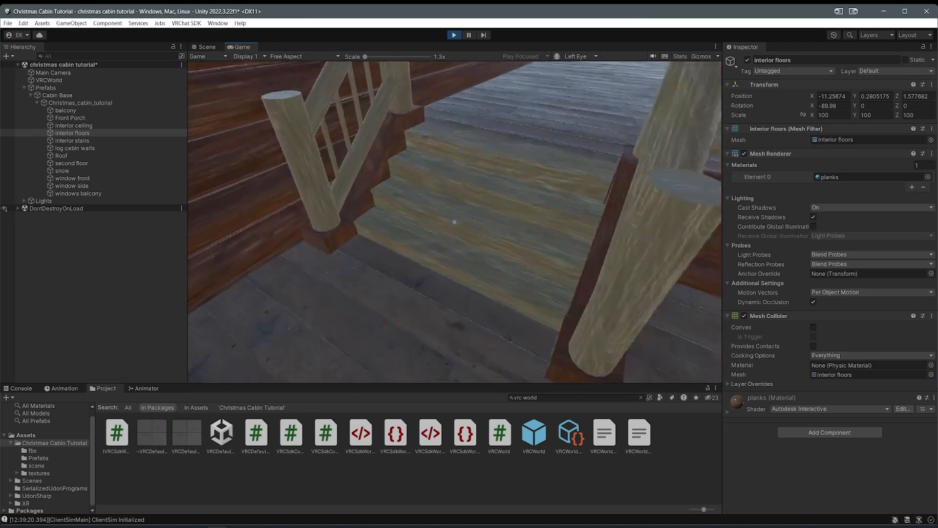
key(w)
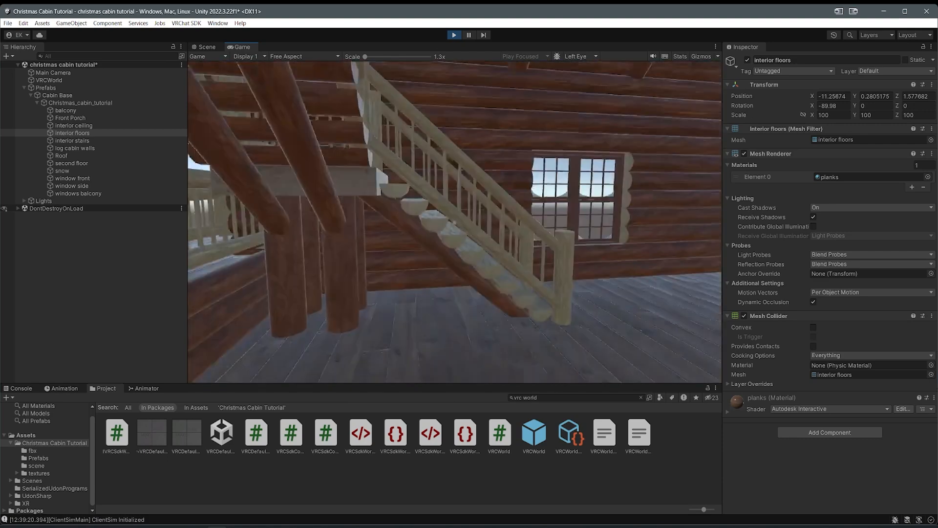
key(w)
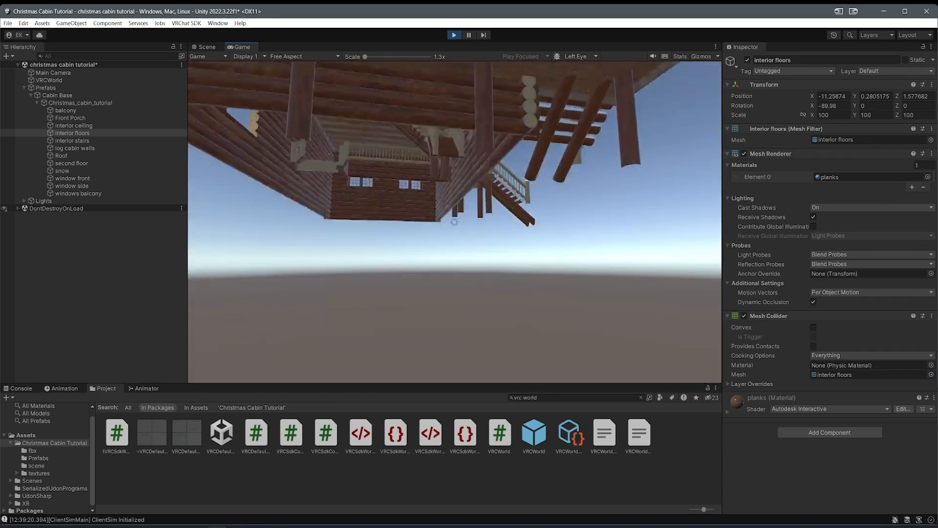
key(Escape)
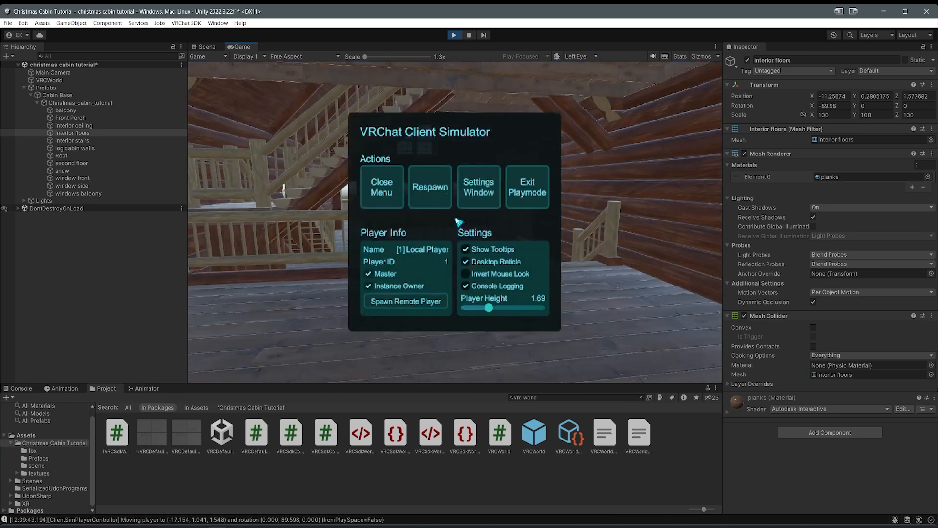
click(453, 36)
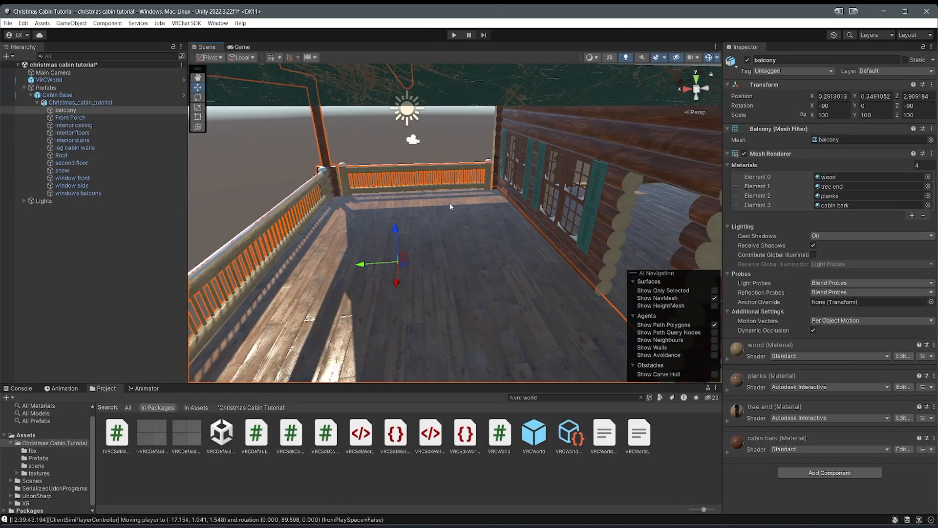
Step: Examine the balcony from outside and the interior floors, stairs and railings inside the cabin
scroll(453, 183, down, 5)
alt+drag(453, 183, 530, 149)
scroll(530, 149, up, 3)
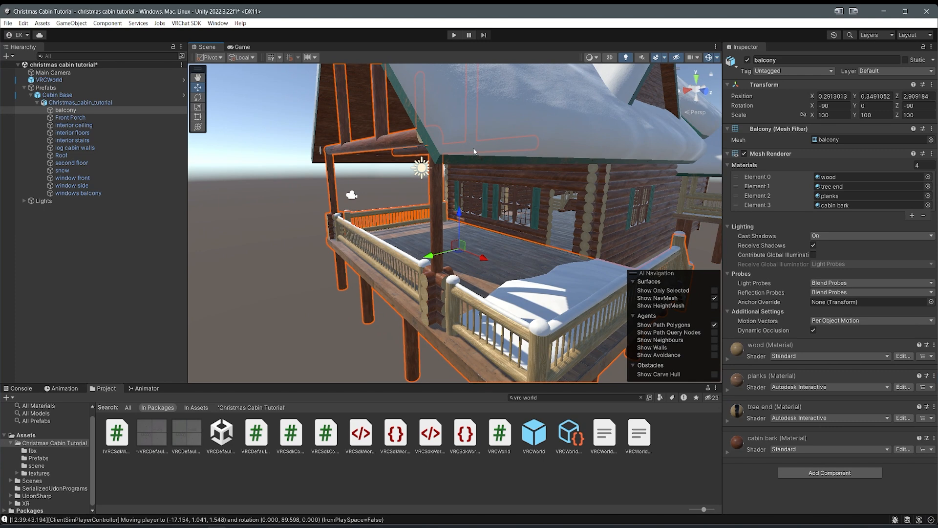
right_drag(523, 160, 345, 195)
click(582, 208)
middle_drag(344, 195, 336, 208)
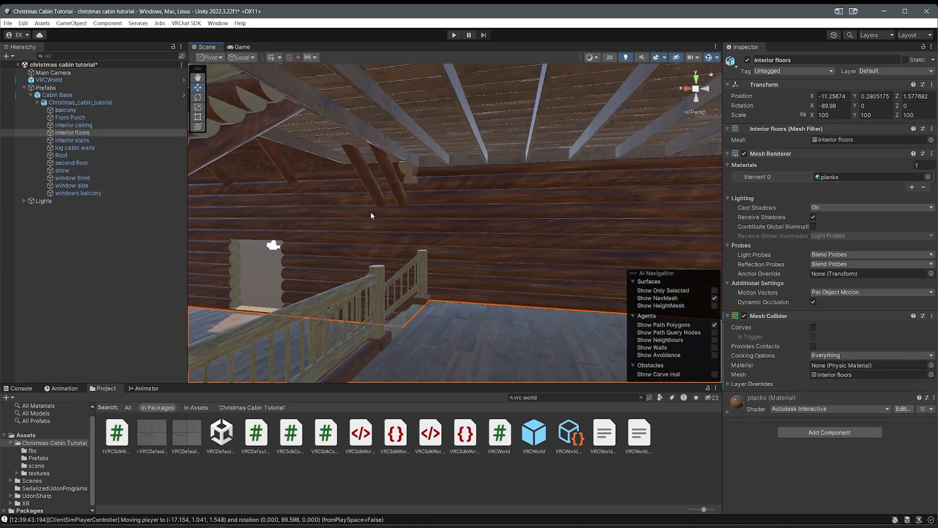
right_drag(383, 206, 343, 254)
mouse_move(374, 248)
middle_down()
mouse_move(358, 249)
mouse_move(370, 253)
middle_up()
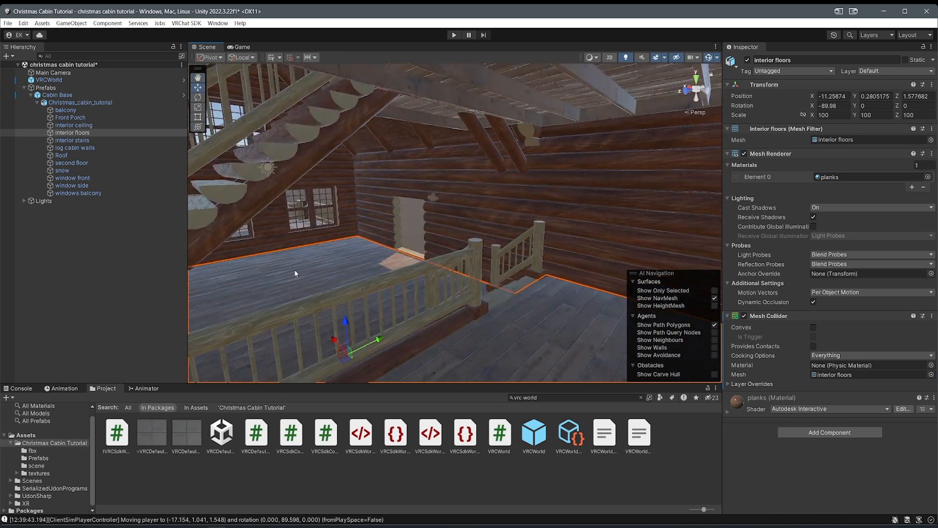
right_drag(439, 258, 518, 264)
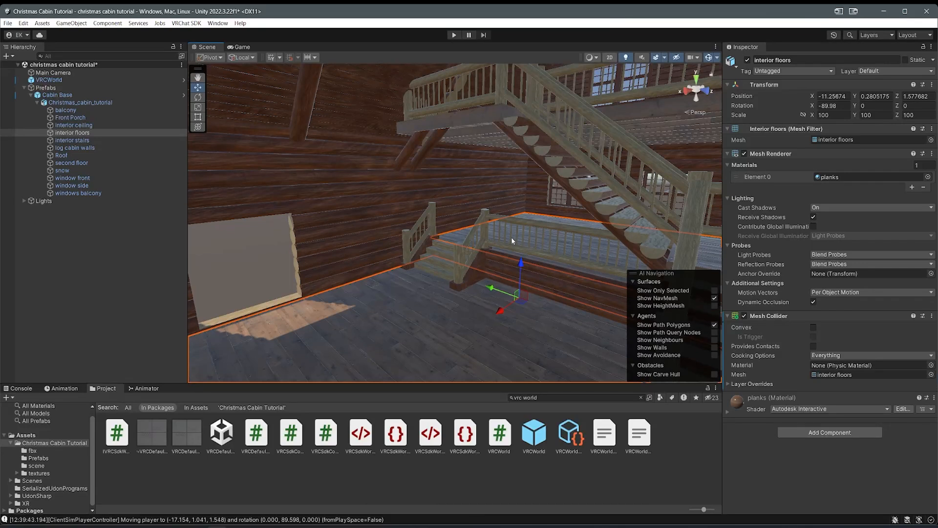
right_drag(509, 239, 446, 222)
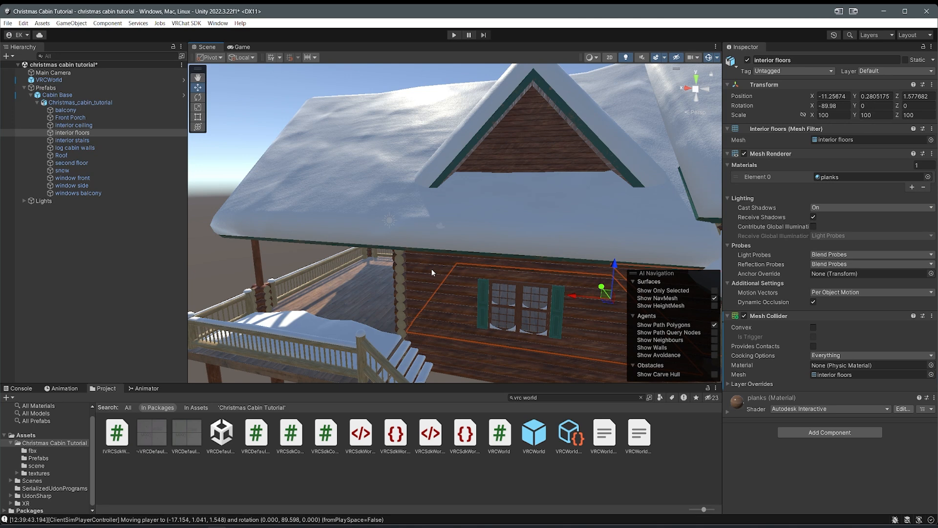
Step: Add a Box Collider component to the balcony object
right_drag(427, 243, 696, 304)
click(398, 262)
click(524, 238)
click(460, 275)
scroll(733, 299, down, 2)
right_drag(555, 283, 416, 252)
click(382, 252)
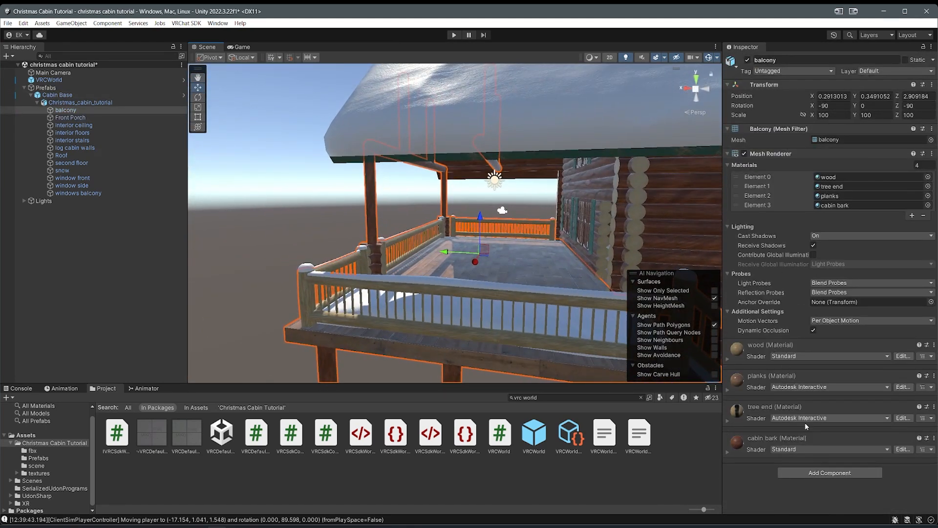
click(830, 473)
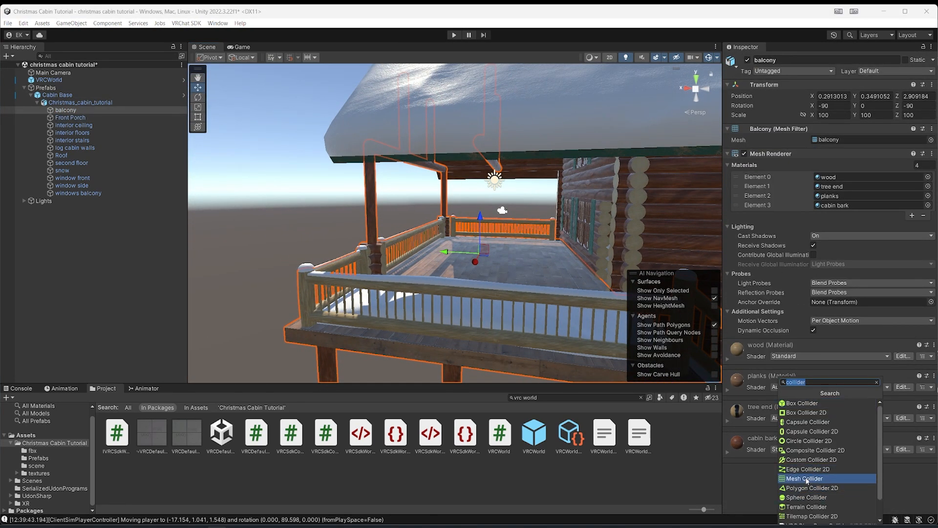
click(801, 404)
key(s)
right_drag(377, 270, 410, 317)
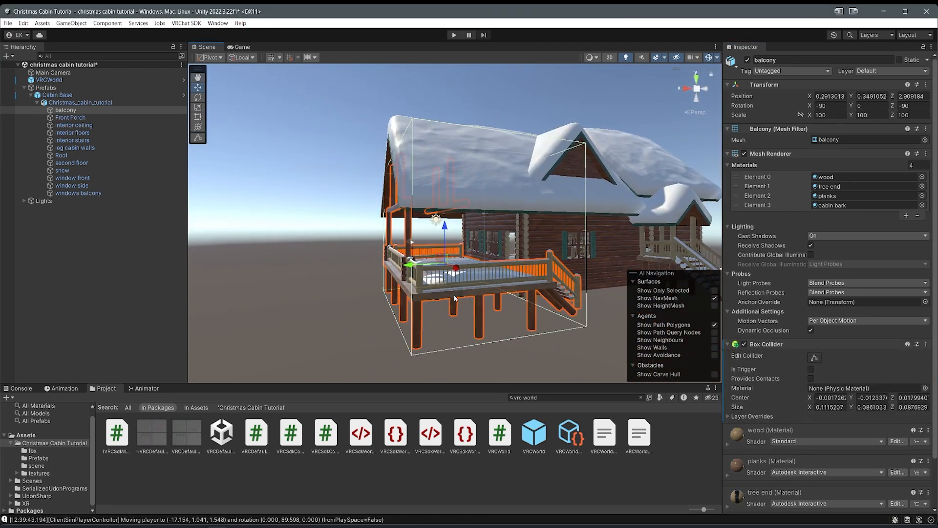
Step: Shrink the balcony's Box Collider in height and depth to a size of about 0.1115 × 0.0679 × 0.0225
click(815, 358)
key(d)
right_drag(536, 235, 494, 212)
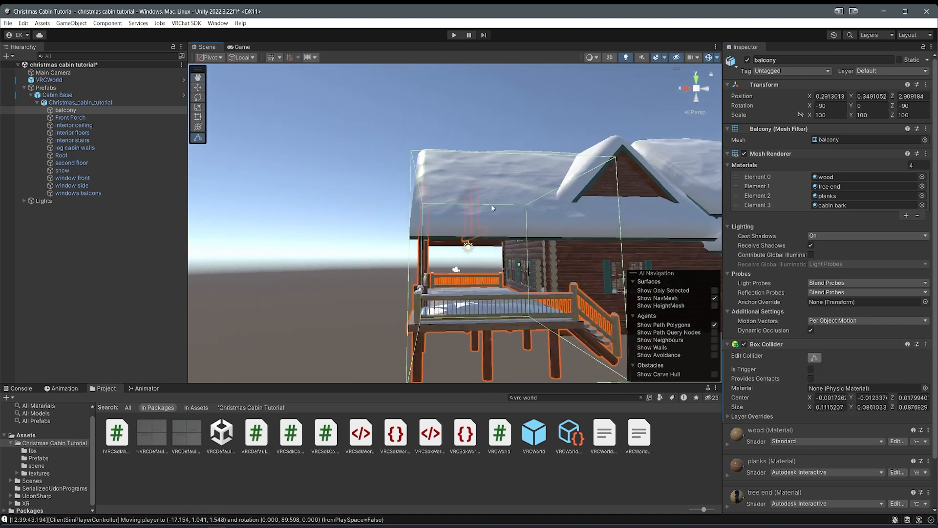
drag(487, 188, 475, 315)
right_drag(479, 320, 525, 306)
key(a)
key(d)
key(w)
key(w)
drag(493, 265, 407, 270)
Step: Add a second Box Collider to the balcony and shape it into a thin, low wall about 0.0056 × 0.0861 × 0.0365 along the railing
scroll(799, 426, down, 3)
click(797, 480)
click(794, 499)
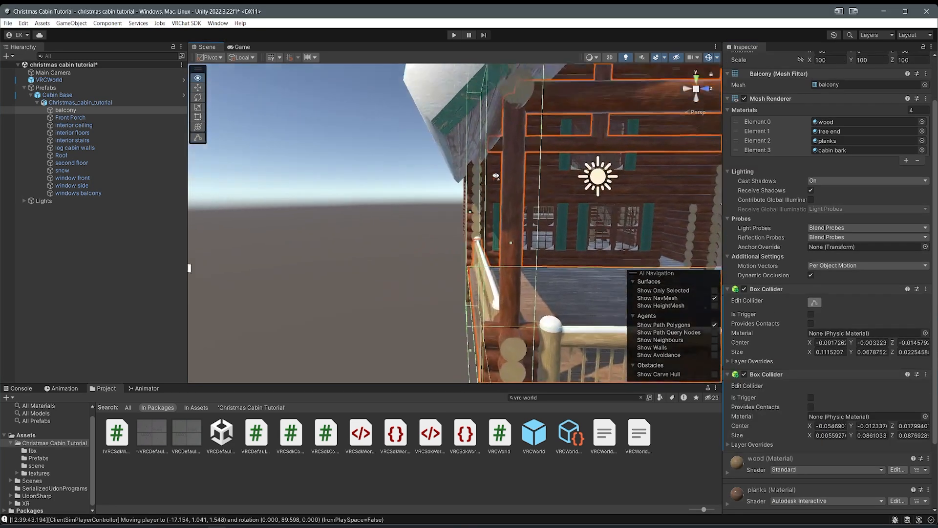
key(d)
right_drag(496, 176, 557, 174)
key(e)
key(a)
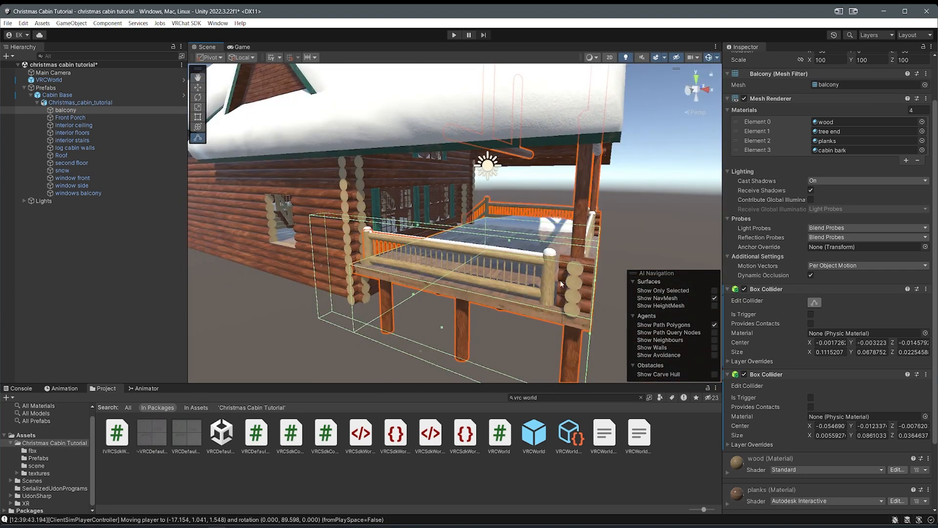
Step: Remove the Box Collider components from the balcony
right_click(764, 288)
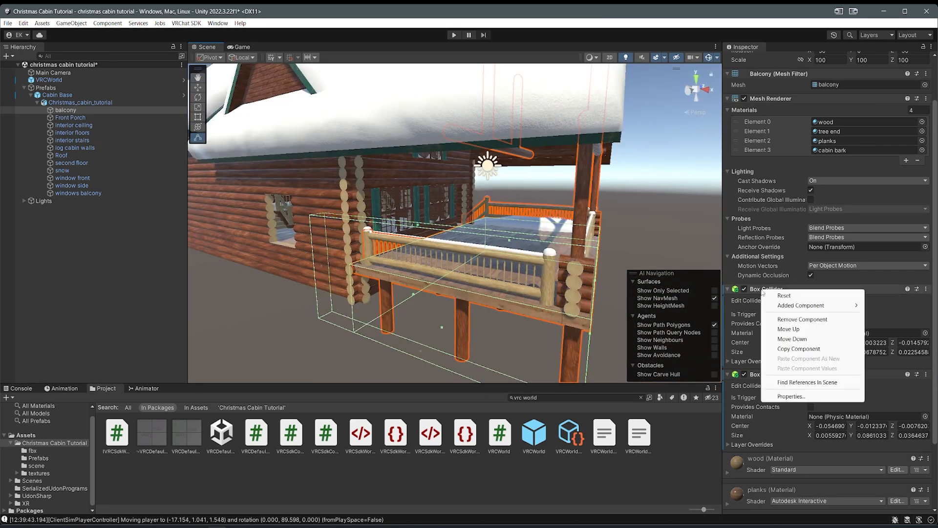
click(788, 329)
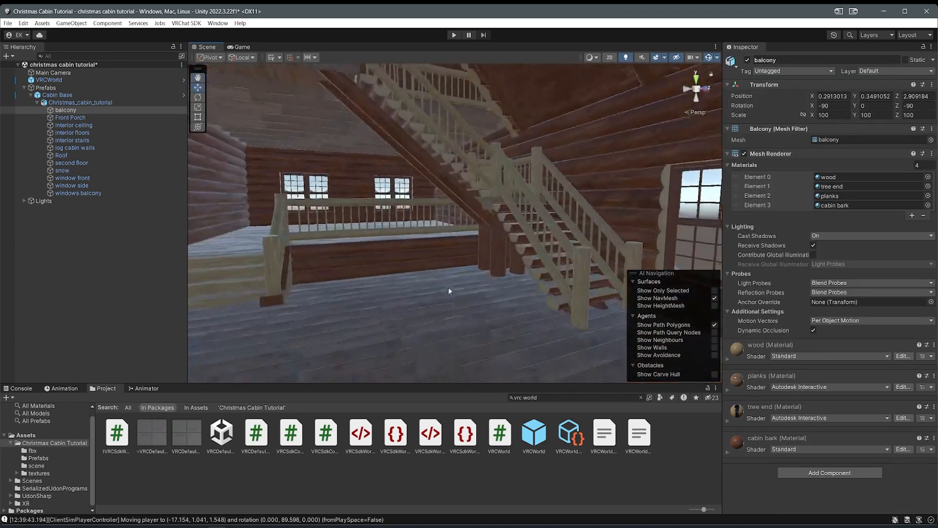
Step: Examine the cabin's exterior around the balcony, its railings and outside steps
click(451, 310)
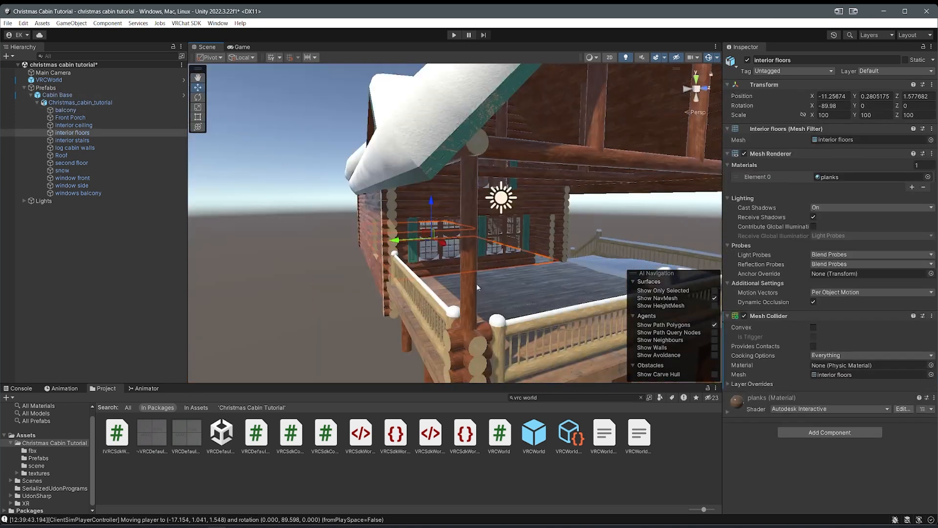
scroll(478, 287, down, 6)
click(593, 257)
alt+drag(599, 245, 569, 264)
right_drag(570, 263, 333, 238)
key(w)
key(d)
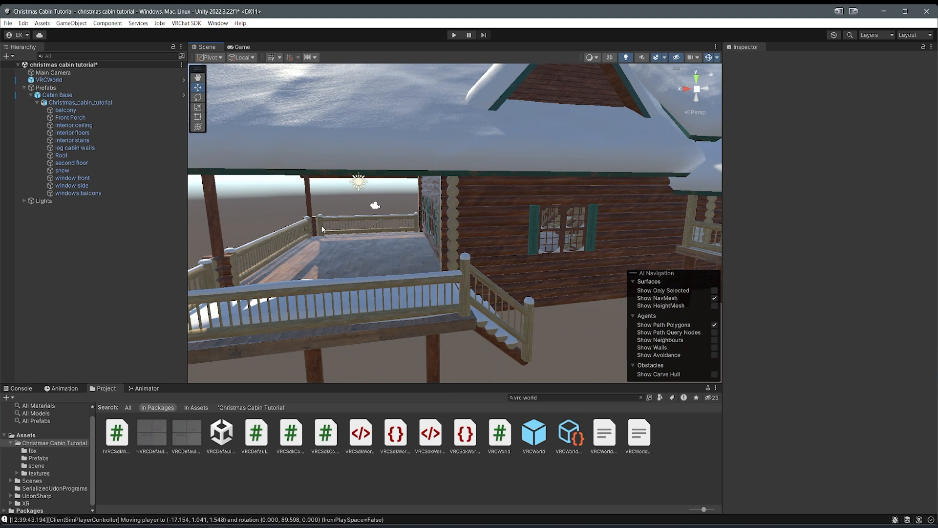
right_drag(405, 172, 561, 239)
key(e)
scroll(556, 177, up, 3)
scroll(562, 239, down, 5)
middle_drag(466, 207, 500, 199)
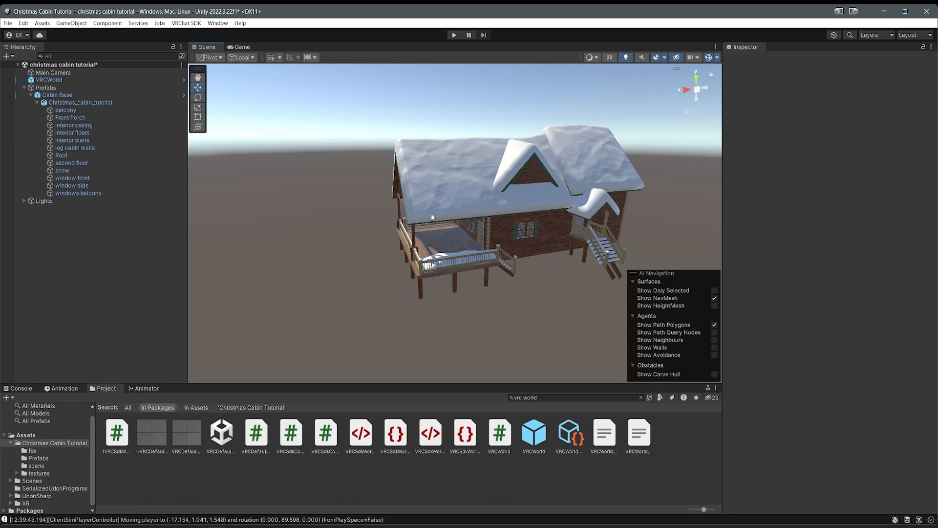
Step: Save the Christmas cabin tutorial scene
alt+drag(432, 217, 463, 248)
scroll(467, 254, up, 6)
right_drag(527, 167, 502, 177)
key(ctrl+s)
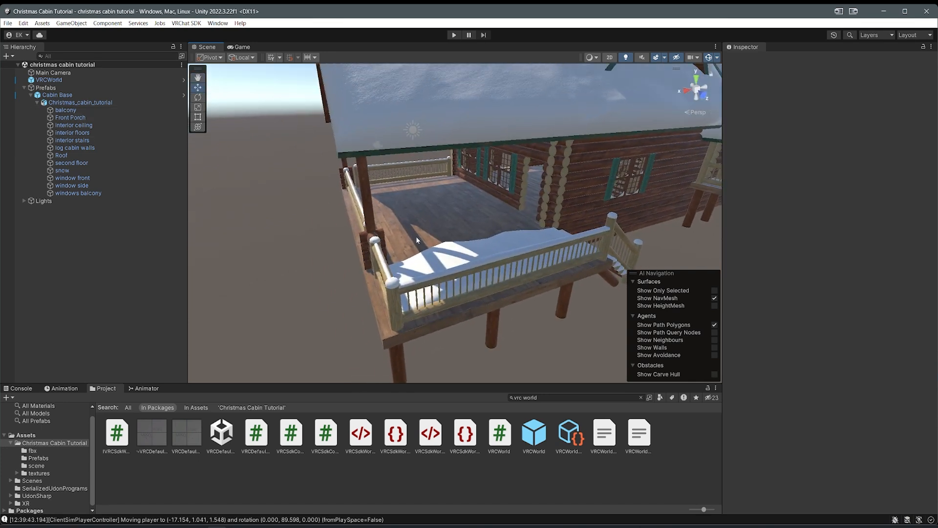
Step: Clear the "vrc world" asset search and browse the Christmas Cabin Tutorial assets
click(416, 237)
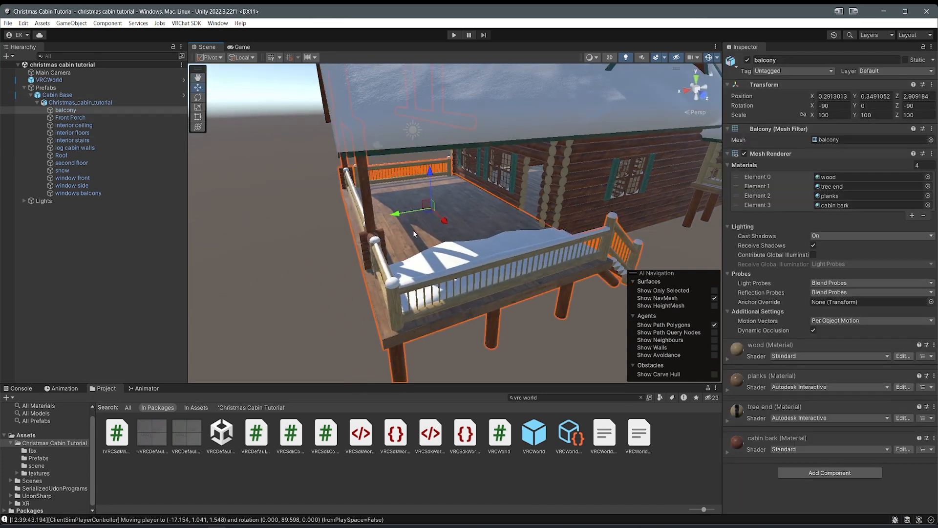
right_drag(537, 220, 462, 219)
click(455, 182)
click(641, 397)
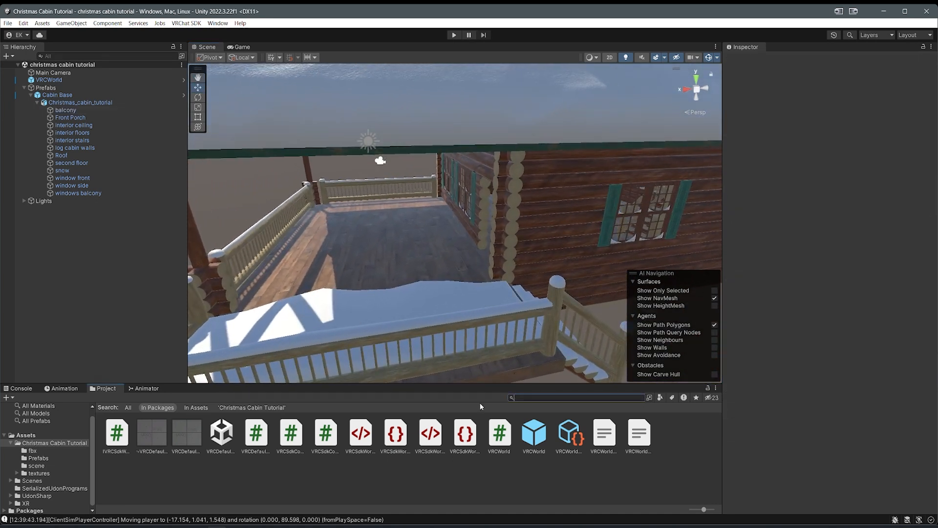
click(48, 448)
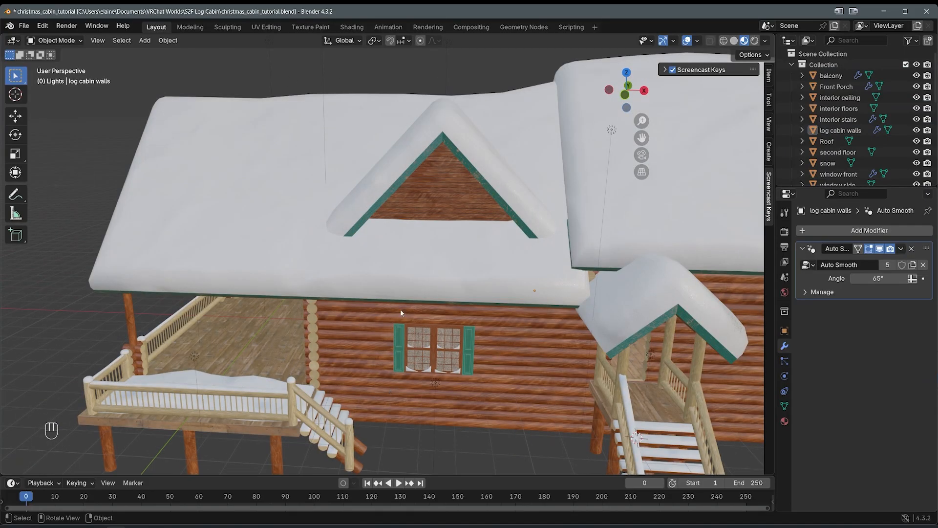
Step: Switch to Blender and save christmas_cabin_tutorial.blend
scroll(400, 313, down, 5)
scroll(374, 317, up, 7)
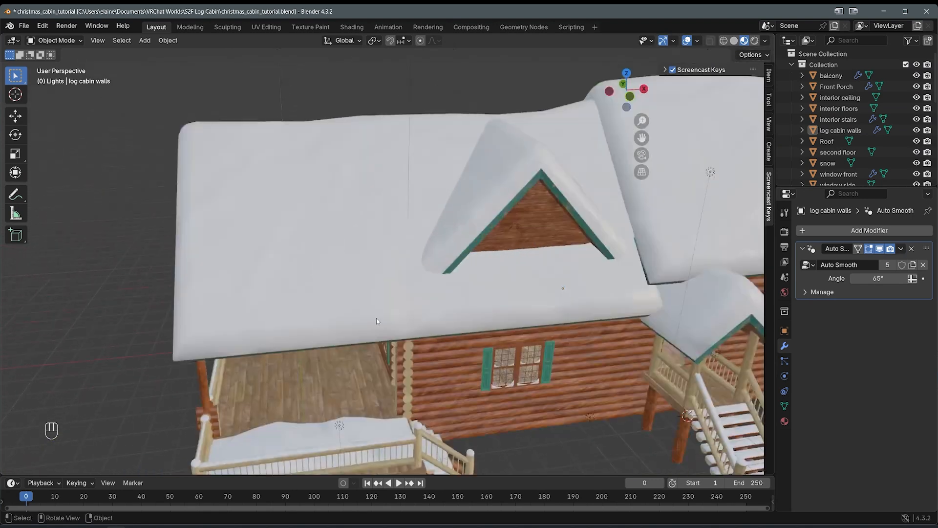
key(ctrl+s)
key(ctrl+s)
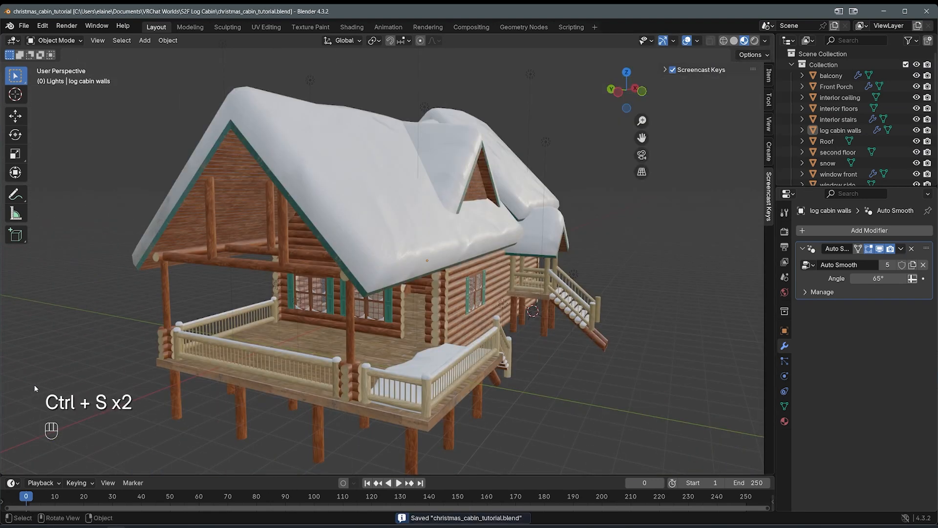
Step: Select the log cabin walls beside the side porch and save christmas_cabin_tutorial.blend
shift+middle_drag(261, 394, 224, 412)
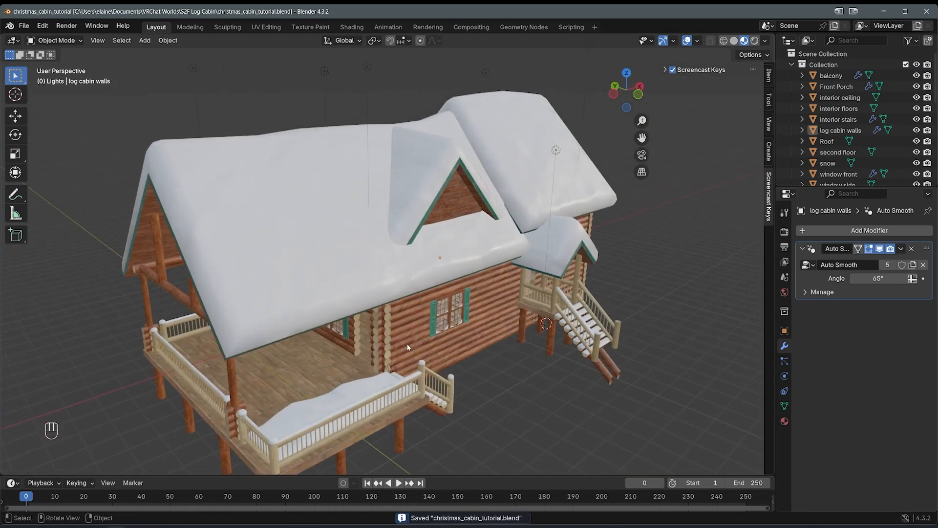
middle_drag(407, 344, 357, 345)
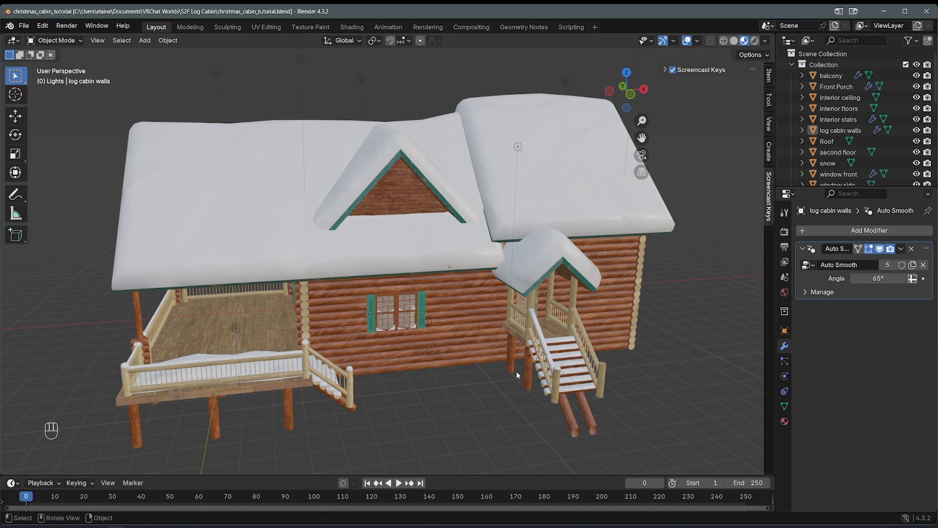
click(386, 348)
scroll(436, 351, up, 4)
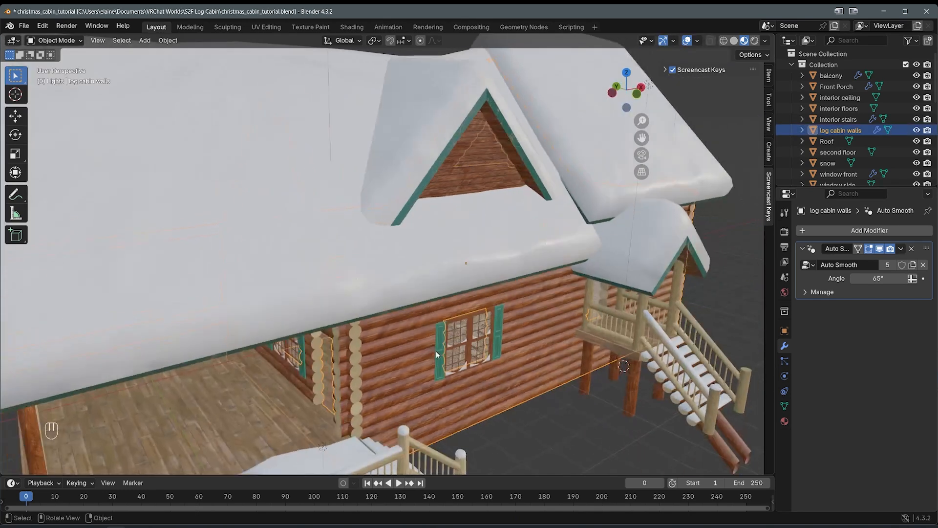
key(ctrl+s)
key(Tab)
key(Tab)
key(f)
key(g)
key(ctrl+z)
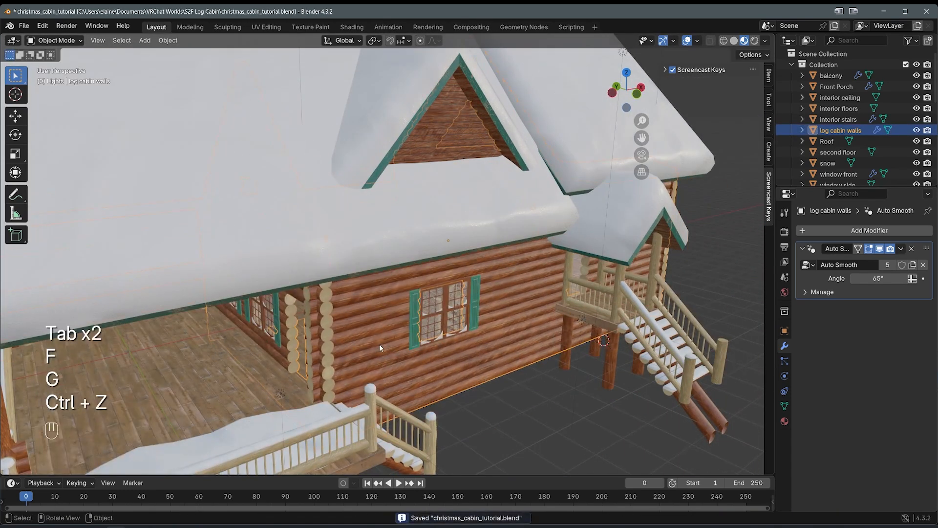
Step: Walk through the cabin interior, examining the floors, the raised level and its stairs and railings
shift+middle_drag(336, 338, 366, 335)
scroll(382, 326, up, 4)
key(shift+grave)
key(Tab)
key(w)
key(w)
key(w)
key(w)
key(w)
key(w)
key(w)
key(w)
key(a)
key(shift)
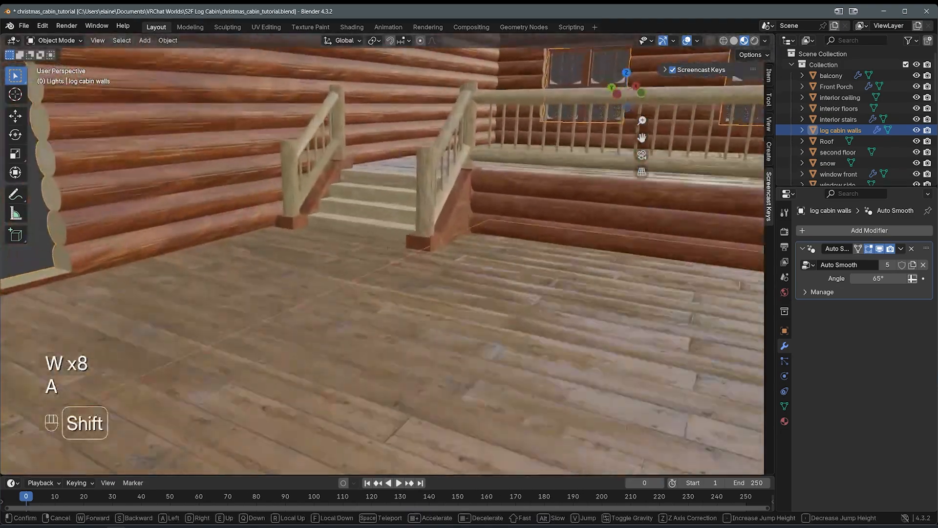
key(w)
key(w)
key(w)
key(w)
key(w)
key(w)
key(w)
key(w)
key(w)
right_click(365, 335)
Step: Place the 3D cursor on the small side porch's floor, add a cube there and enter Edit Mode
middle_drag(366, 335, 345, 379)
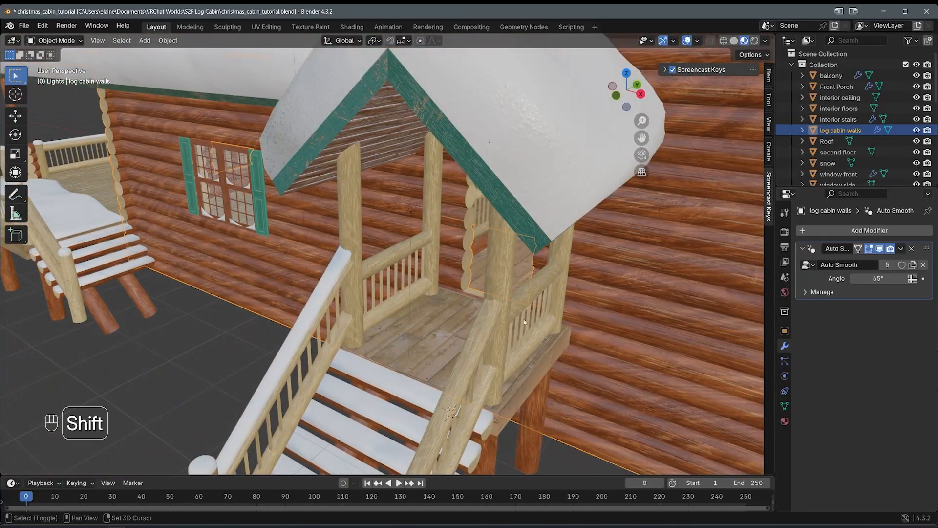
shift+right_click(438, 328)
shift+middle_drag(445, 345, 441, 328)
middle_drag(481, 294, 458, 270)
key(shift+a)
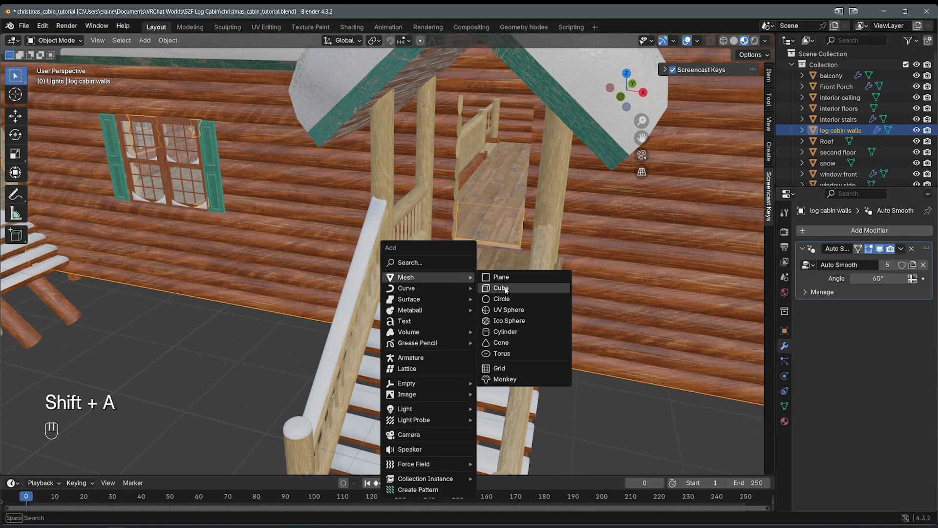
click(501, 289)
key(Tab)
middle_drag(501, 289, 562, 303)
key(s)
key(z)
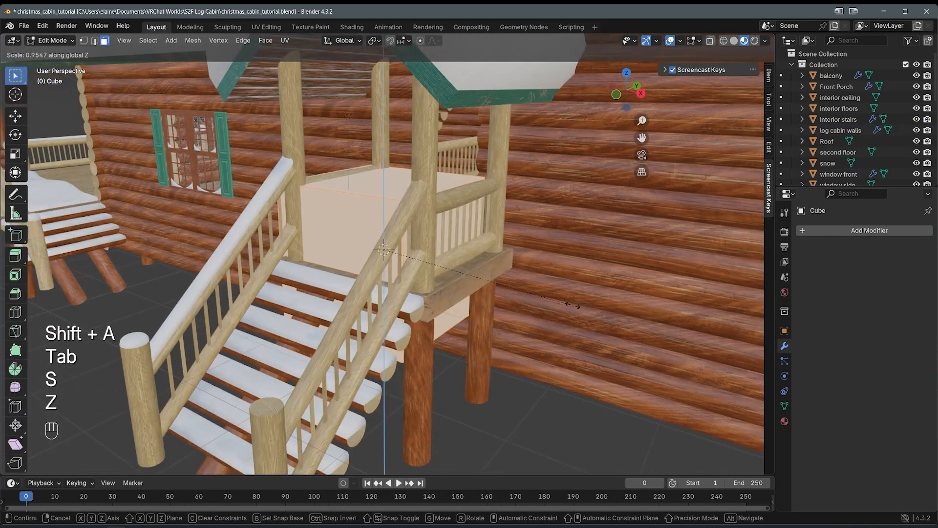
click(428, 267)
key(ctrl+z)
Step: Flatten the new cube along Z into a thin slab for the side porch floor
shift+middle_drag(429, 267, 442, 274)
middle_drag(442, 274, 391, 230)
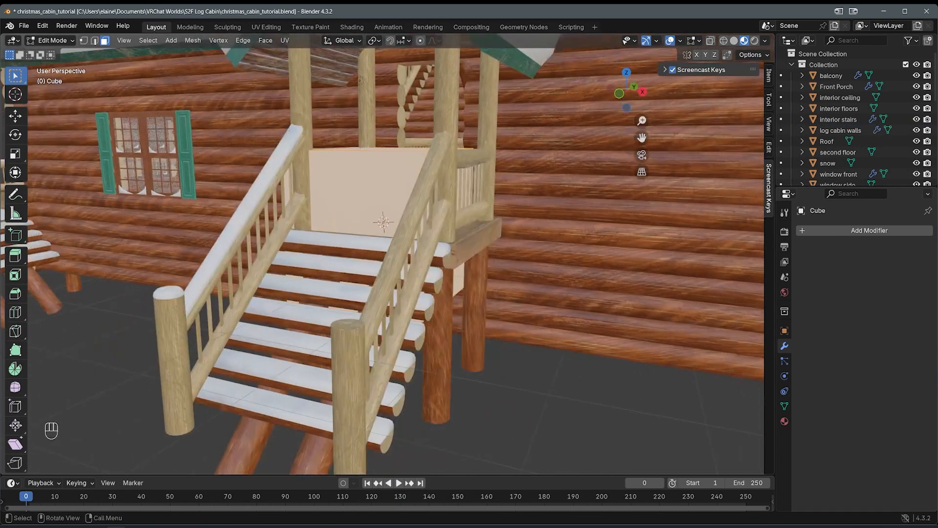
key(s)
key(z)
click(410, 241)
Step: Move the slab vertically to the side porch's floor height and shift it about 0.09 m along X
middle_drag(409, 241, 480, 271)
key(g)
key(z)
click(500, 260)
key(g)
key(y)
click(458, 270)
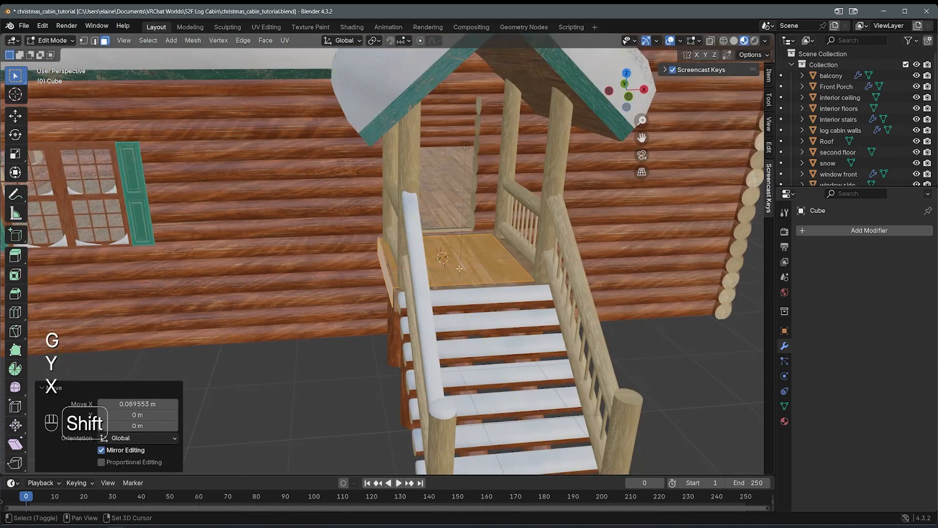
Step: Move the slab's side faces along X to the porch floor's edges, shifting the first one about 0.15 m
key(shift+z)
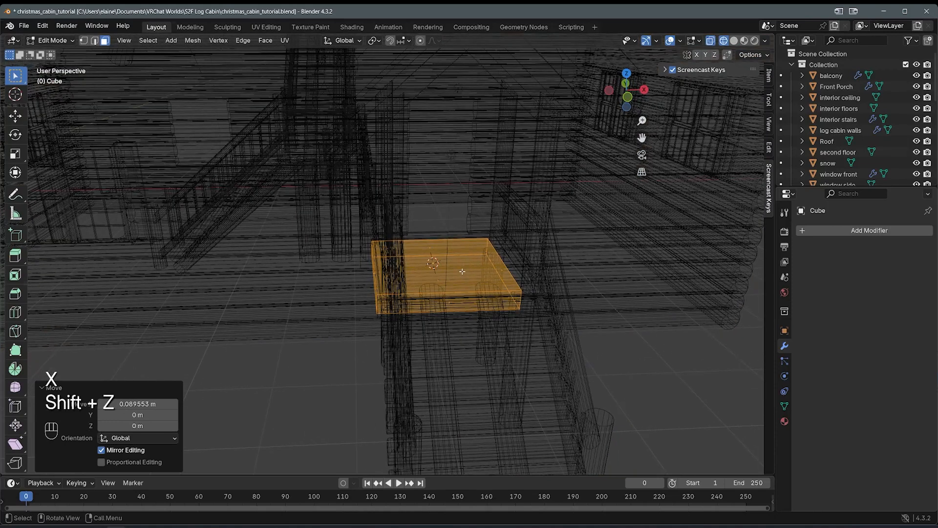
key(shift+z)
key(g)
key(y)
key(x)
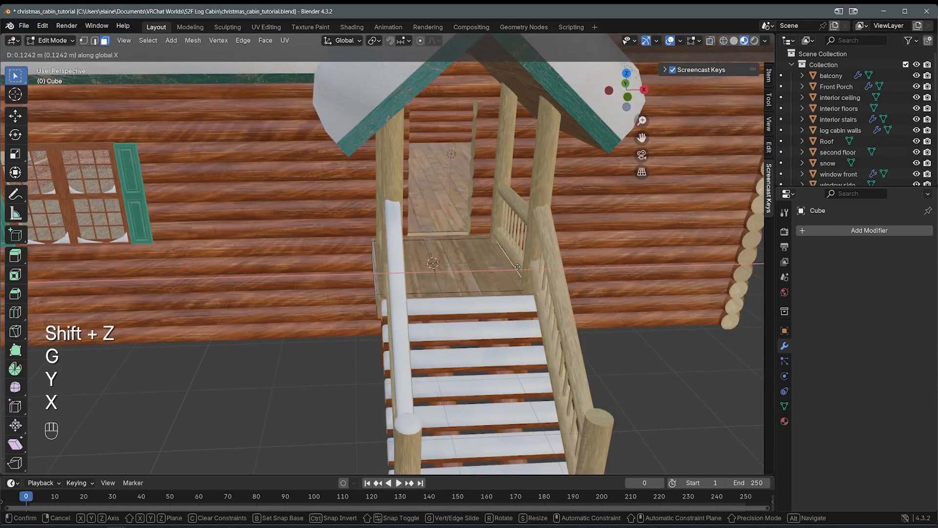
click(519, 267)
middle_drag(520, 267, 476, 260)
key(g)
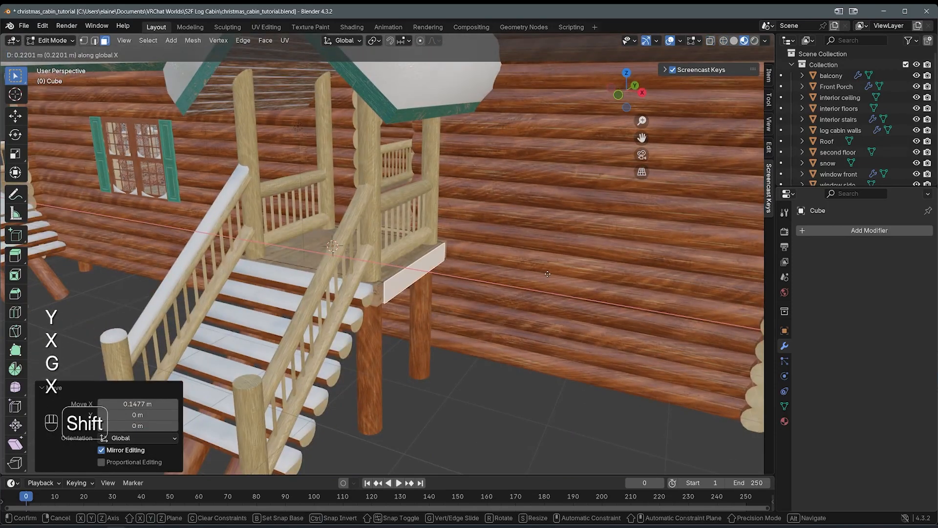
click(549, 273)
Step: Move the slab's wall-side face along Y to line up with the porch floor's edge at the cabin wall
key(shift+z)
key(shift+z)
key(shift+z)
click(393, 240)
key(shift+z)
shift+middle_drag(394, 239, 425, 264)
key(g)
key(y)
click(435, 264)
Step: Move the slab's stair-side face about -0.16 m along Y to match the porch's front edge
key(shift+z)
click(354, 316)
key(shift+z)
middle_drag(397, 299, 327, 293)
key(g)
key(y)
click(374, 310)
Step: Extrude the slab's stair-side face about 3.13 m outward and lower its end along Z into a ramp over the steps
shift+middle_drag(327, 293, 451, 235)
key(e)
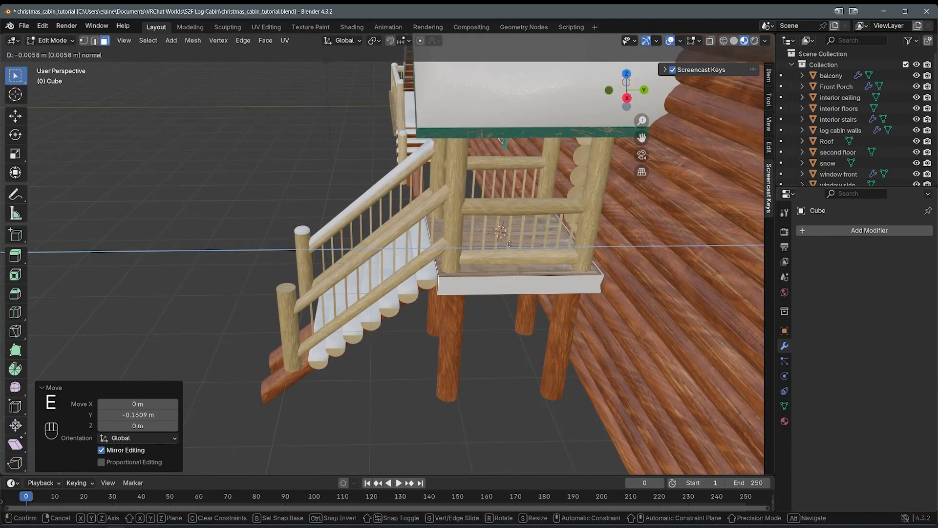
click(306, 284)
middle_drag(306, 284, 366, 259)
key(g)
key(z)
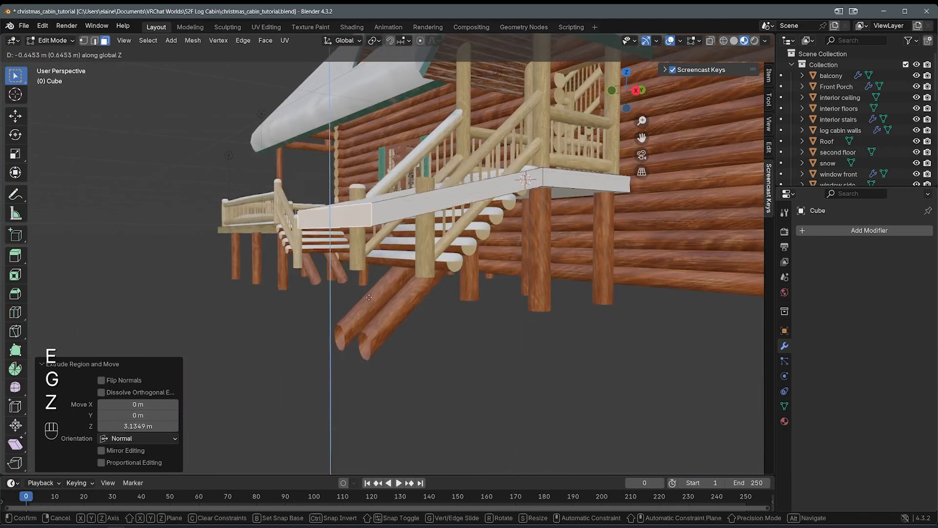
click(537, 418)
Step: Scale the entire porch and ramp collider along X to fit the porch and stair width
middle_drag(537, 416, 464, 251)
key(a)
key(s)
key(x)
click(504, 259)
Step: Select the collider's linked geometry and save christmas_cabin_tutorial.blend
key(super)
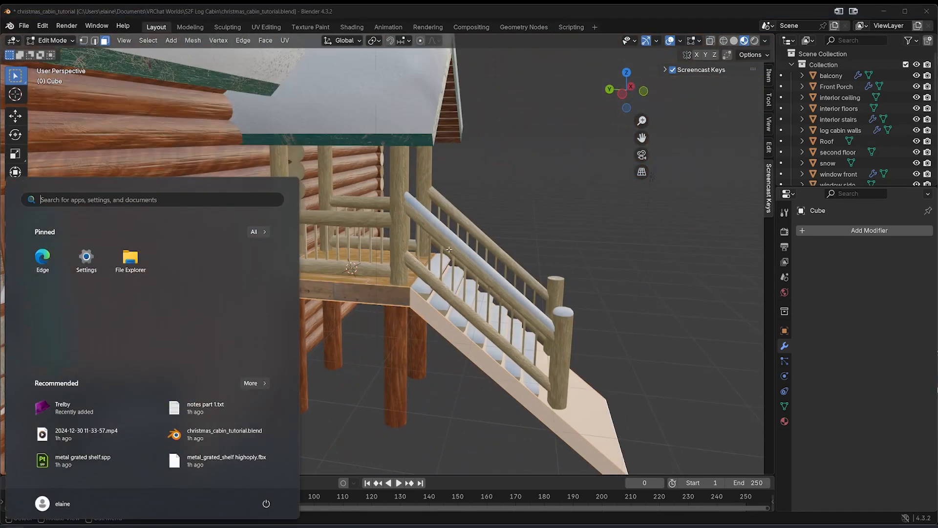
middle_drag(552, 264, 514, 265)
key(l)
shift+middle_drag(521, 397, 555, 313)
key(ctrl+s)
Step: Examine how the ramp collider fits over the side porch steps and between the railings
middle_drag(454, 253, 420, 269)
scroll(401, 227, up, 4)
middle_drag(401, 227, 643, 340)
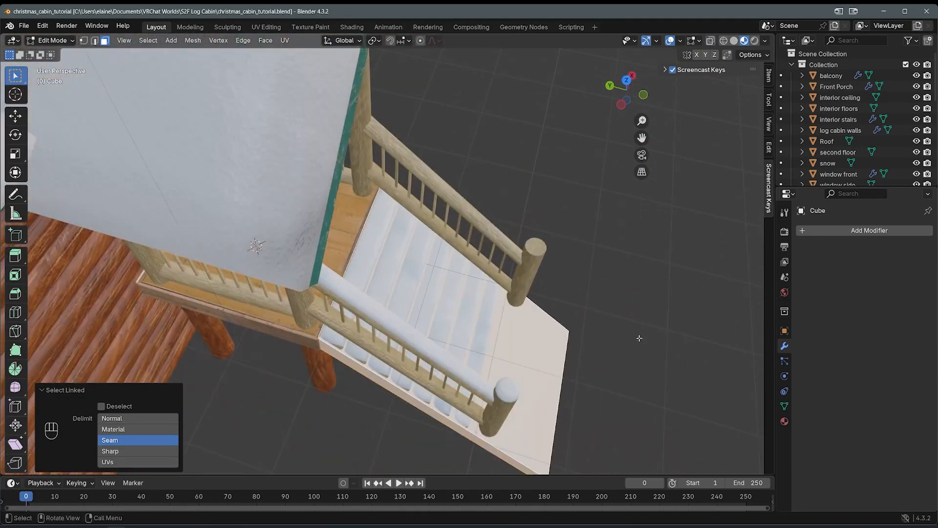
middle_drag(569, 337, 469, 251)
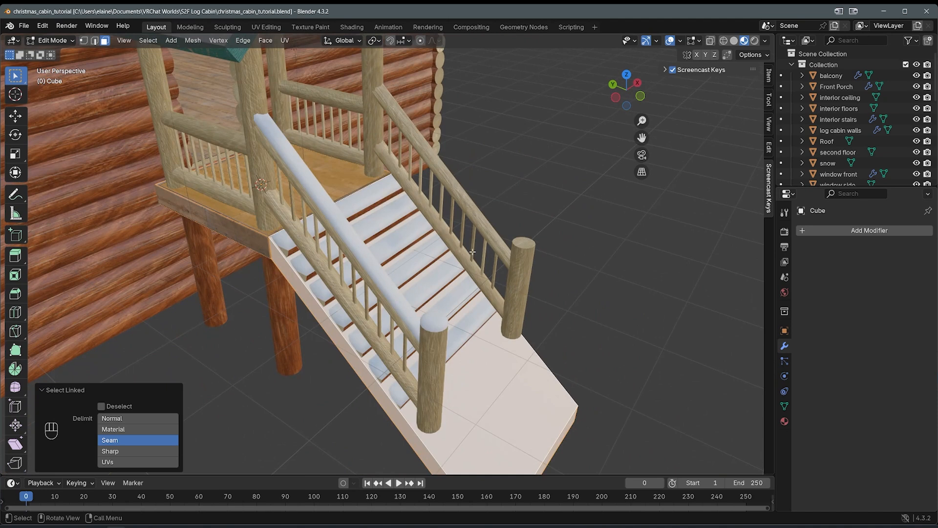
middle_drag(450, 245, 416, 256)
scroll(416, 256, up, 2)
shift+middle_drag(417, 256, 427, 299)
scroll(426, 299, down, 2)
key(Tab)
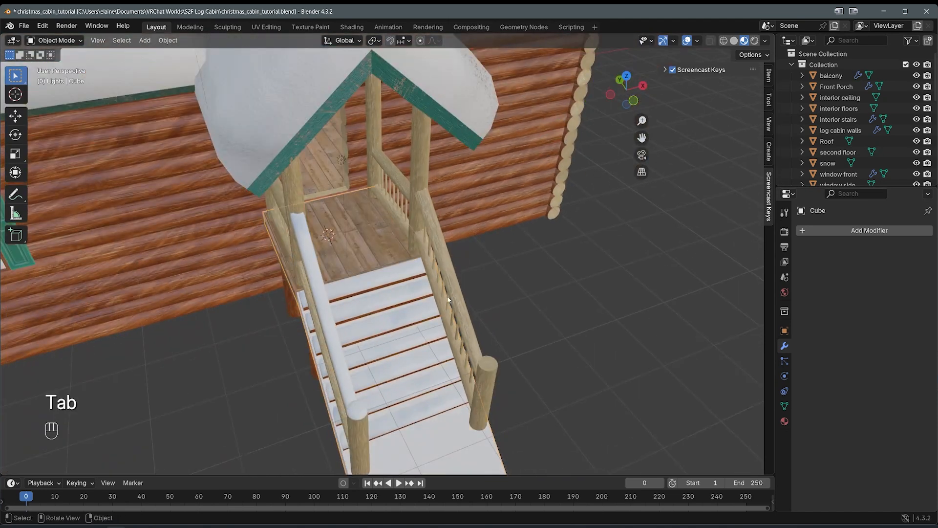
scroll(427, 299, down, 1)
key(g)
click(377, 211)
key(ctrl+z)
Step: Return to Edit Mode on the porch collider and start adding another mesh primitive at the porch floor
middle_drag(465, 293, 343, 179)
key(Tab)
scroll(414, 258, up, 3)
scroll(342, 179, down, 6)
scroll(374, 215, up, 5)
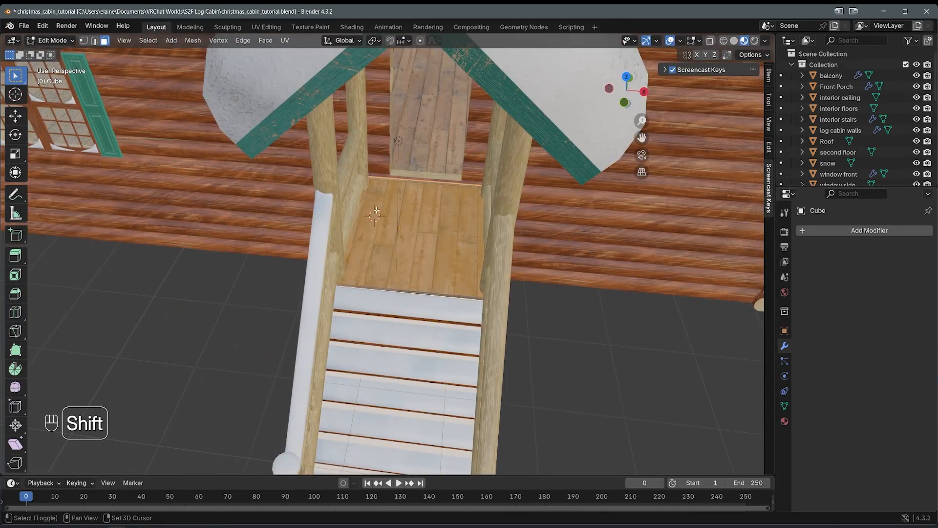
mouse_move(376, 211)
shift+middle_down()
mouse_move(414, 223)
mouse_move(392, 211)
shift+middle_up()
key(shift+a)
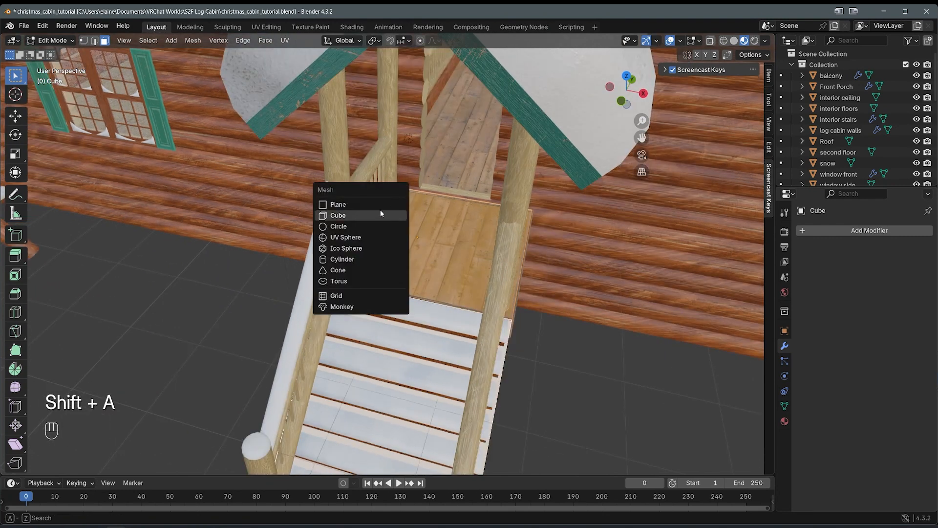
Step: Add a cube on the front porch, scale it to 0.307, thin it to 0.374 along X and place it at the railing
click(375, 214)
key(s)
click(455, 218)
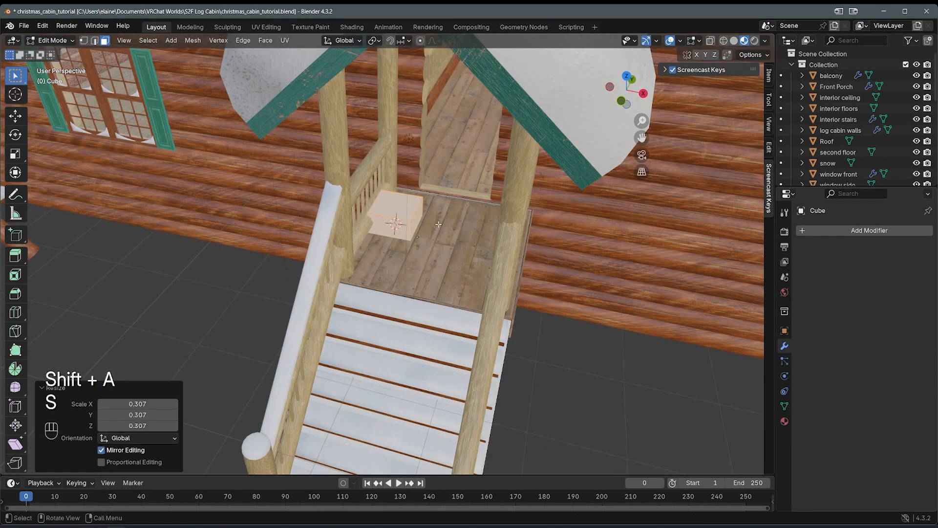
scroll(462, 218, up, 2)
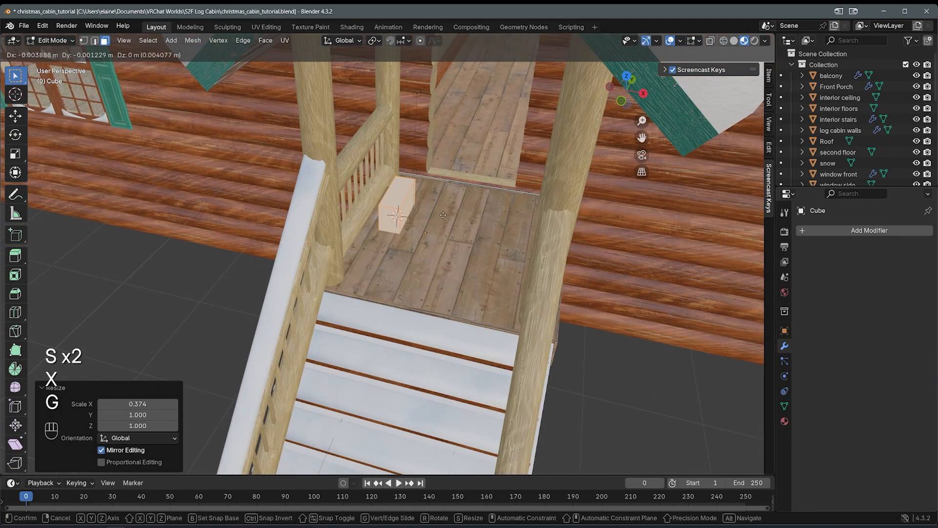
click(382, 152)
key(shift+z)
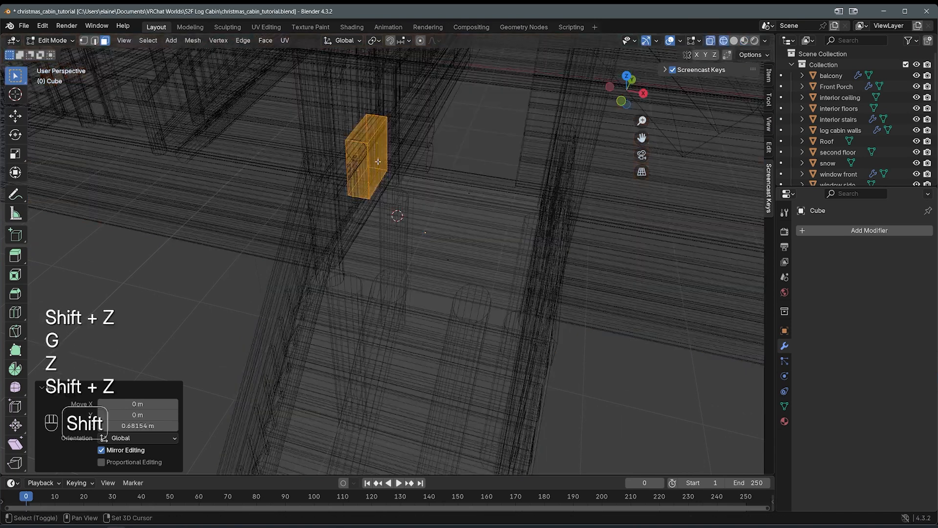
Step: Lower the box's bottom face by 0.11104 m to the porch floor and extend its rear face to the cabin wall
key(3)
click(368, 183)
key(shift+z)
key(g)
key(z)
key(shift+z)
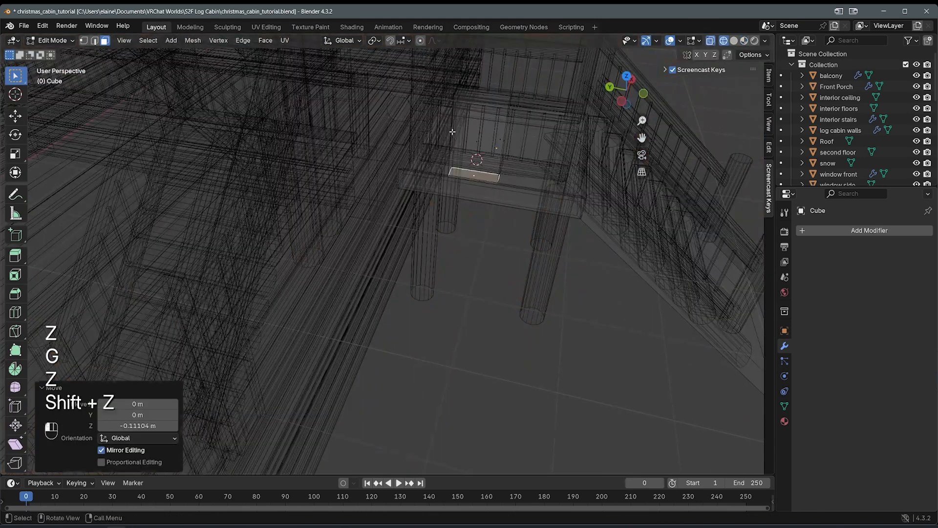
key(shift+z)
key(g)
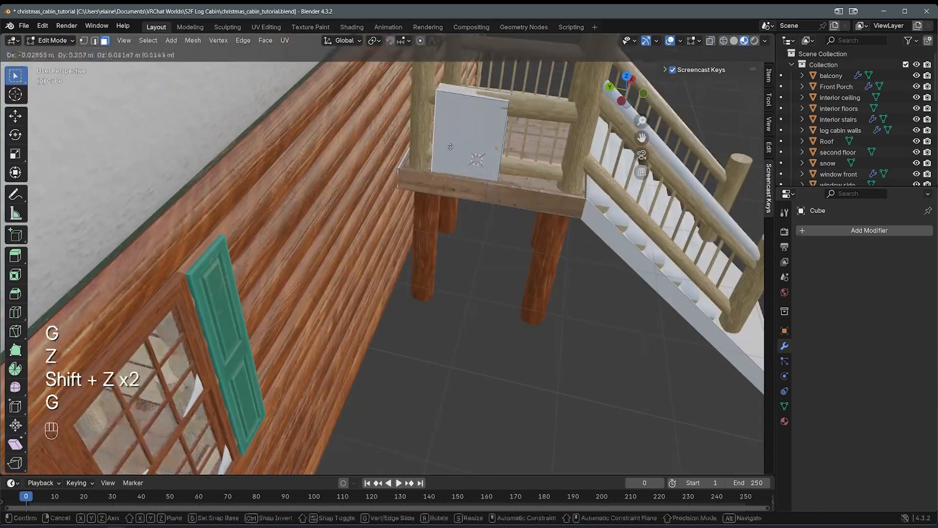
click(428, 146)
Step: Move the panel's stair-side face along Y by -1.0399 m to line up with the front porch post
key(shift+z)
shift+click(522, 154)
shift+click(531, 157)
key(shift+z)
key(shift+z)
key(shift+z)
shift+middle_drag(531, 157, 400, 206)
key(shift+z)
scroll(392, 208, up, 1)
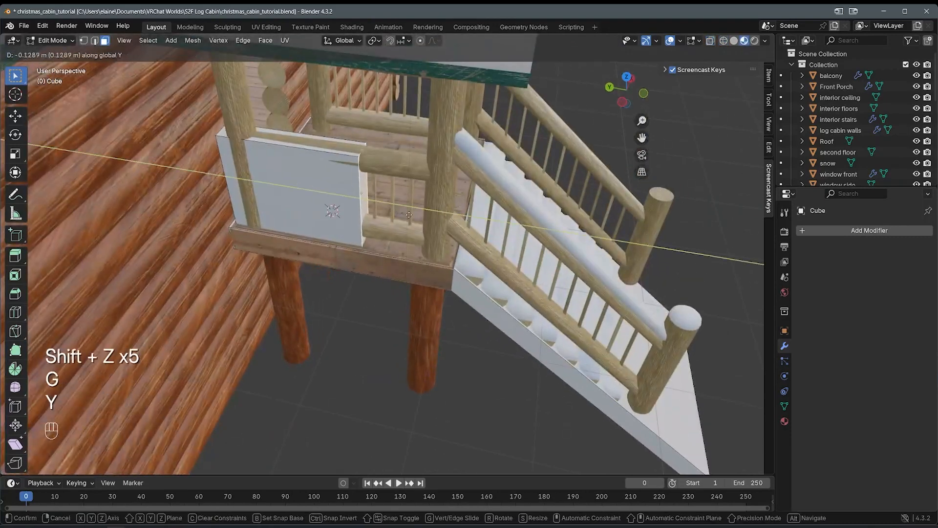
click(496, 233)
Step: Extrude the panel's stair-side face about 2.1 m along the stairs and lower it 1.7052 m to follow the handrail
shift+middle_drag(497, 234, 426, 192)
key(e)
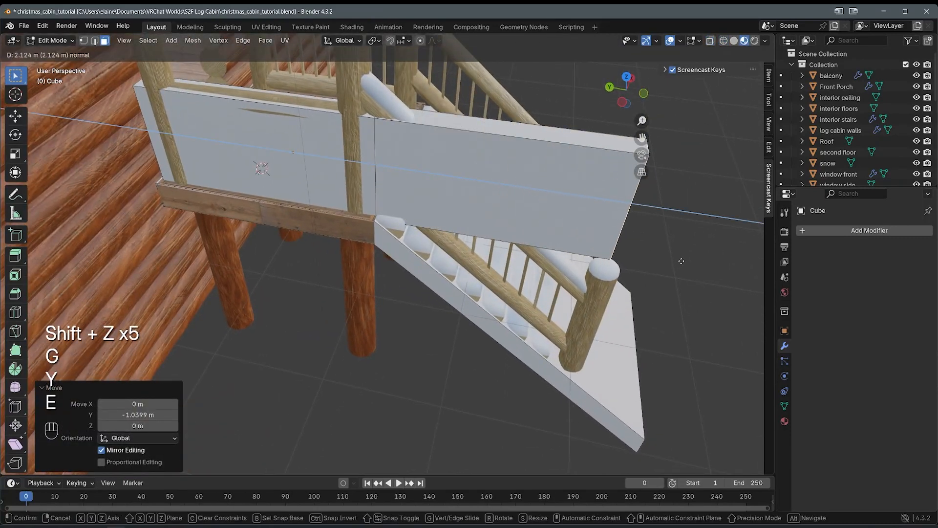
click(692, 268)
key(g)
key(z)
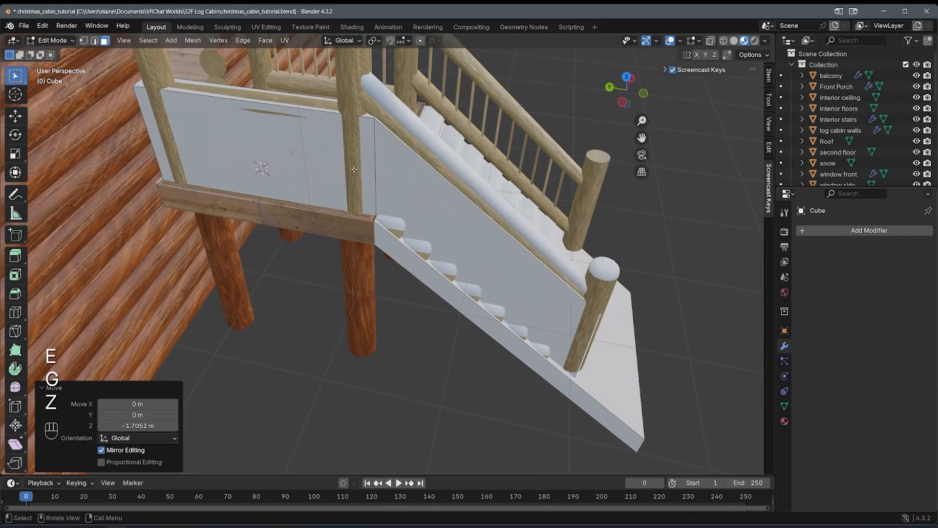
Step: Duplicate the whole railing panel along X to the opposite railing and shift the copy 0.080099 m to fit
key(shift+z)
key(z)
key(l)
mouse_move(377, 147)
middle_down()
mouse_move(396, 189)
mouse_move(342, 186)
middle_up()
key(shift+z)
key(shift+z)
click(733, 41)
mouse_move(464, 93)
shift+middle_down()
mouse_move(494, 113)
mouse_move(489, 142)
shift+middle_up()
scroll(409, 184, up, 3)
mouse_move(413, 182)
middle_down()
mouse_move(394, 187)
mouse_move(433, 172)
middle_up()
click(744, 41)
mouse_move(508, 171)
middle_down()
mouse_move(484, 188)
mouse_move(487, 132)
mouse_move(485, 149)
mouse_move(447, 158)
middle_up()
key(shift+d)
key(x)
click(555, 169)
middle_drag(555, 169, 409, 180)
key(g)
key(x)
click(523, 173)
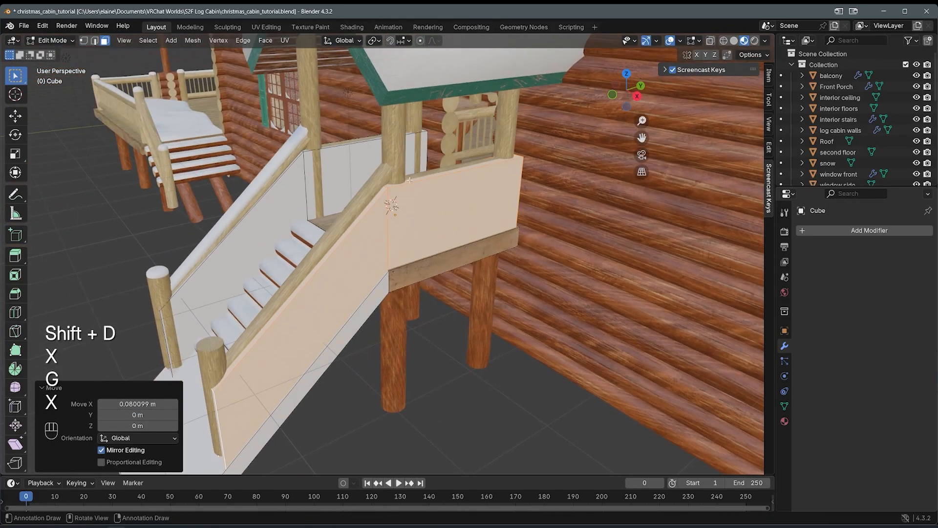
Step: Cut an edge loop into both railing panels beside the front porch posts
click(436, 198)
key(3)
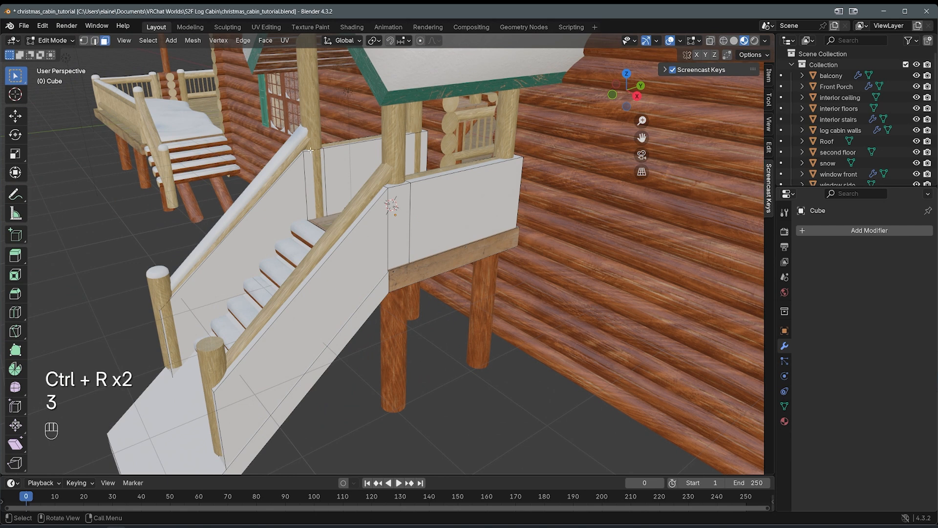
key(ctrl+z)
key(shift+z)
key(shift+z)
key(ctrl+z)
middle_drag(417, 188, 405, 147)
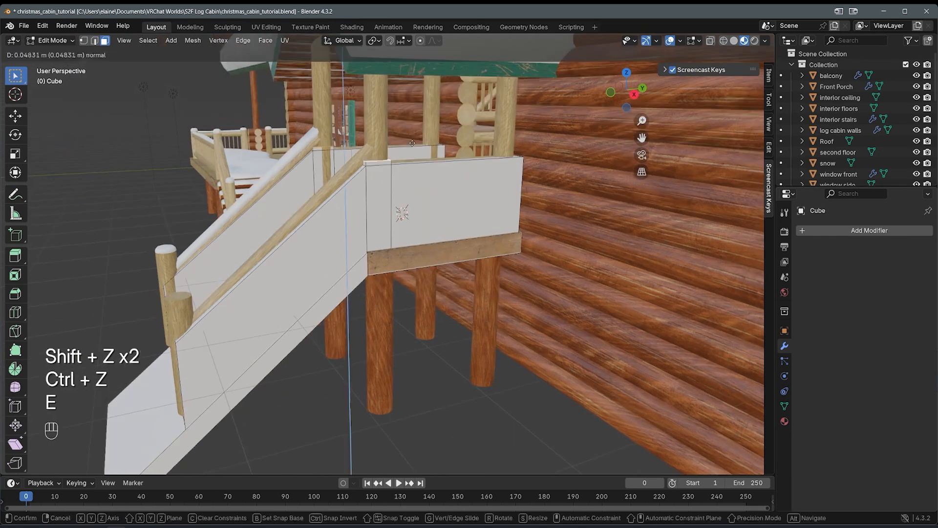
Step: Extrude the panels' narrow top faces at the front porch posts upward to the porch roof
key(e)
key(z)
key(z)
click(402, 69)
middle_drag(402, 69, 467, 74)
scroll(467, 75, down, 2)
key(g)
key(z)
click(467, 74)
key(Tab)
key(Tab)
Step: Add a loop cut on each railing panel beside the porch posts at the cabin wall
middle_drag(499, 113, 433, 166)
key(ctrl+r)
click(434, 166)
right_click(434, 167)
key(g)
key(g)
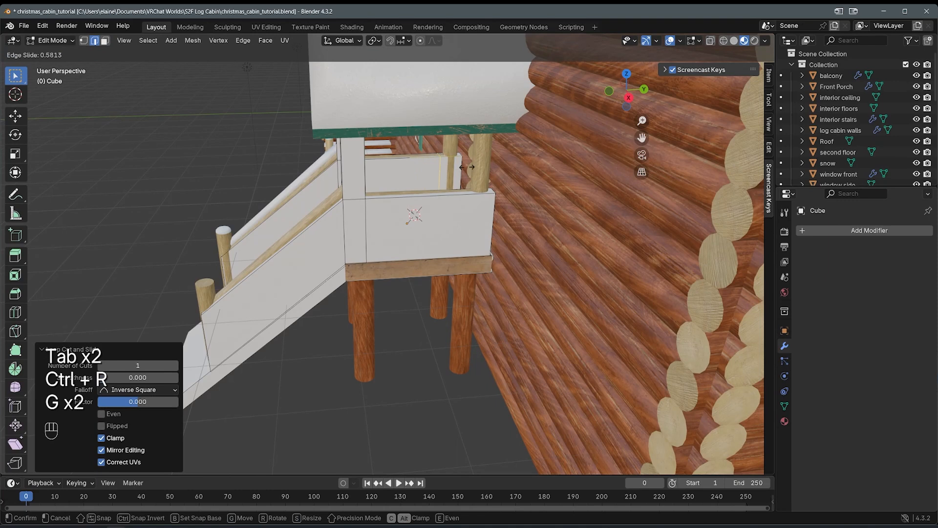
click(467, 167)
key(ctrl+r)
click(436, 208)
click(468, 208)
Step: Extrude the narrow top faces at the cabin-wall posts up to the porch roof and save the file
key(3)
click(477, 191)
key(e)
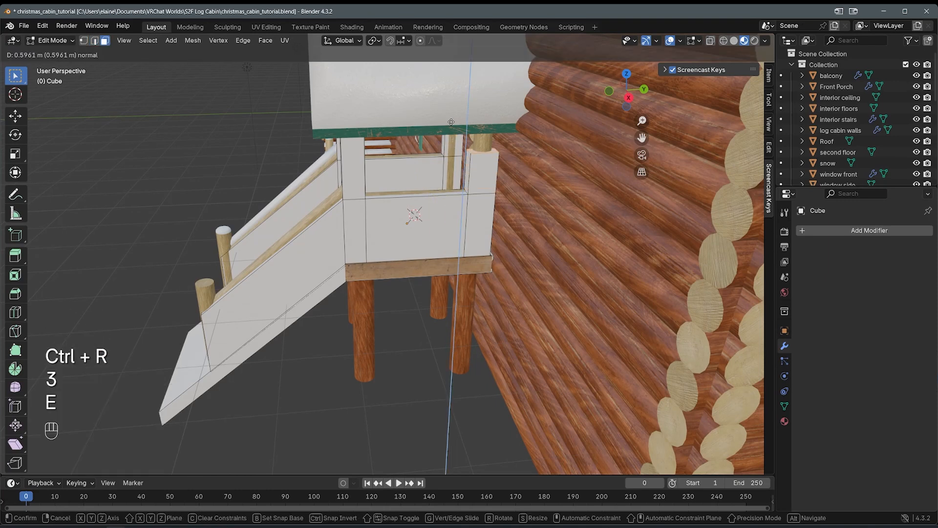
click(454, 84)
shift+middle_drag(452, 87, 440, 162)
middle_drag(440, 161, 400, 169)
key(g)
key(z)
click(493, 118)
key(Tab)
key(ctrl+s)
Step: Open the Roof mesh for editing in edge mode and select the linked roof section over the end gable
click(347, 177)
click(421, 164)
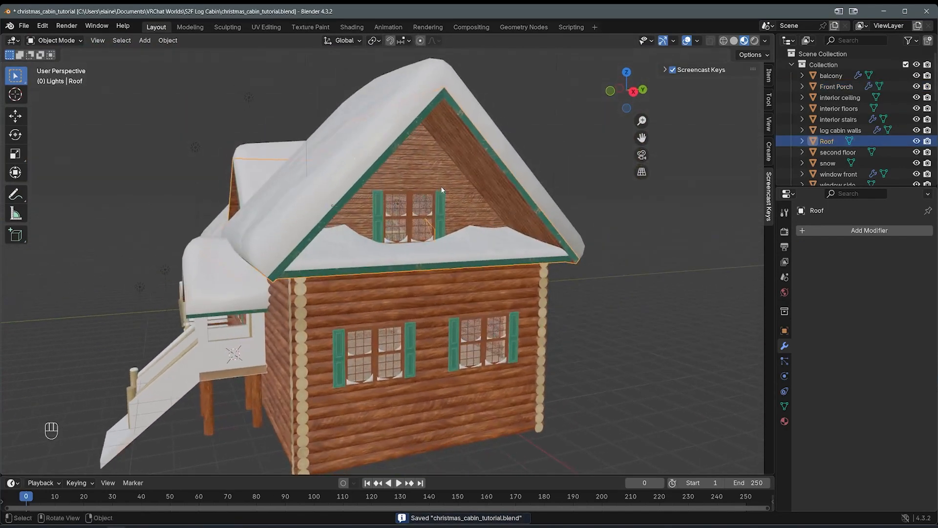
key(Tab)
key(2)
key(l)
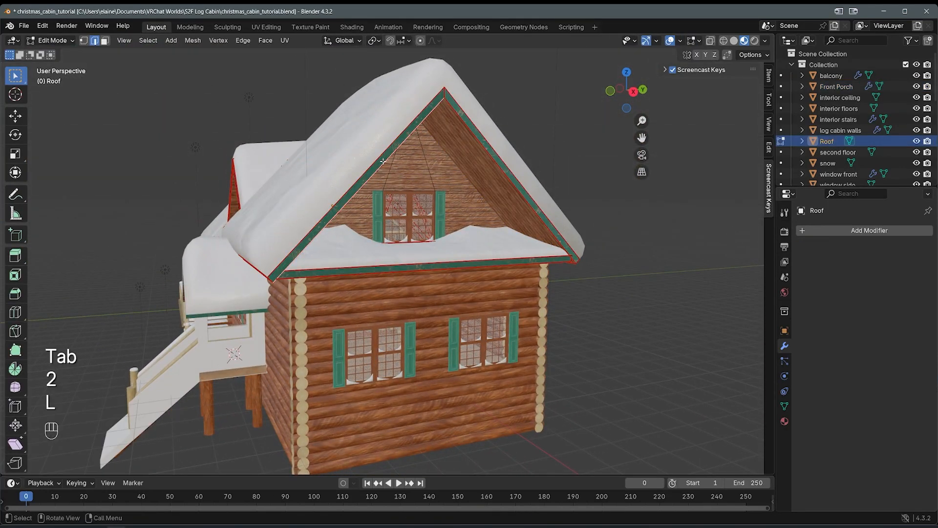
scroll(376, 153, up, 2)
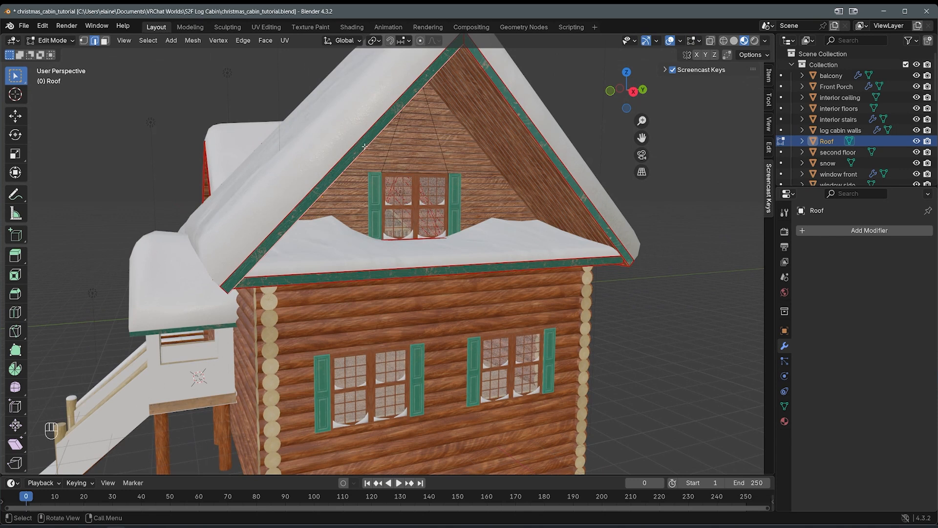
key(l)
mouse_move(493, 234)
middle_down()
mouse_move(485, 234)
mouse_move(492, 241)
middle_up()
scroll(491, 242, down, 2)
key(shift+z)
key(shift+z)
middle_drag(313, 249, 359, 235)
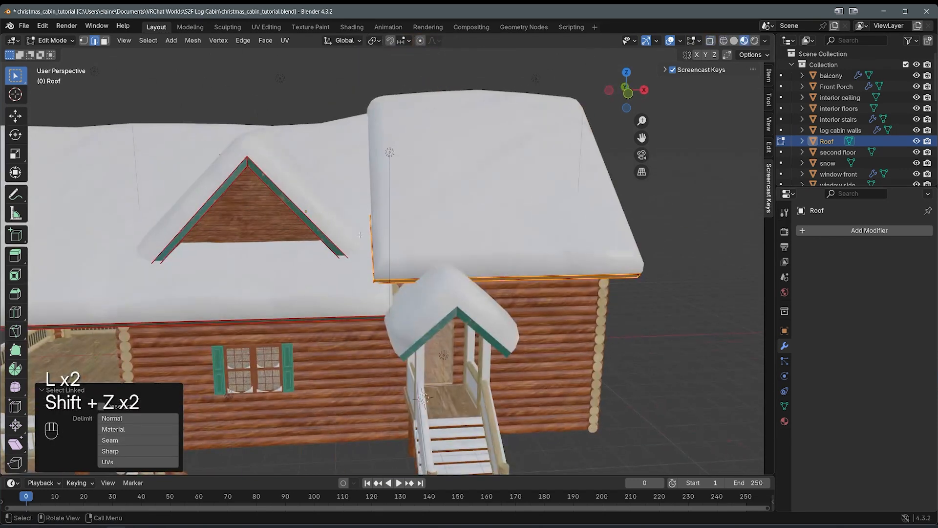
Step: Add the linked main roof and dormer roof sections to the selection
key(shift+z)
middle_drag(277, 210, 348, 215)
key(shift+z)
scroll(347, 215, down, 2)
key(l)
middle_drag(219, 256, 382, 221)
scroll(382, 204, up, 5)
scroll(381, 204, down, 5)
key(shift+z)
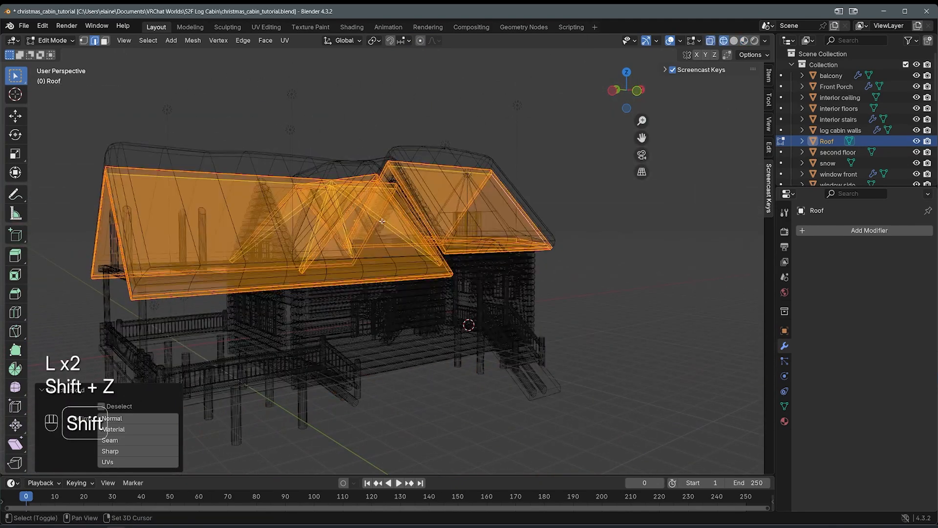
Step: Duplicate the selected roof sections in place and separate them into their own object
key(shift+z)
key(shift+d)
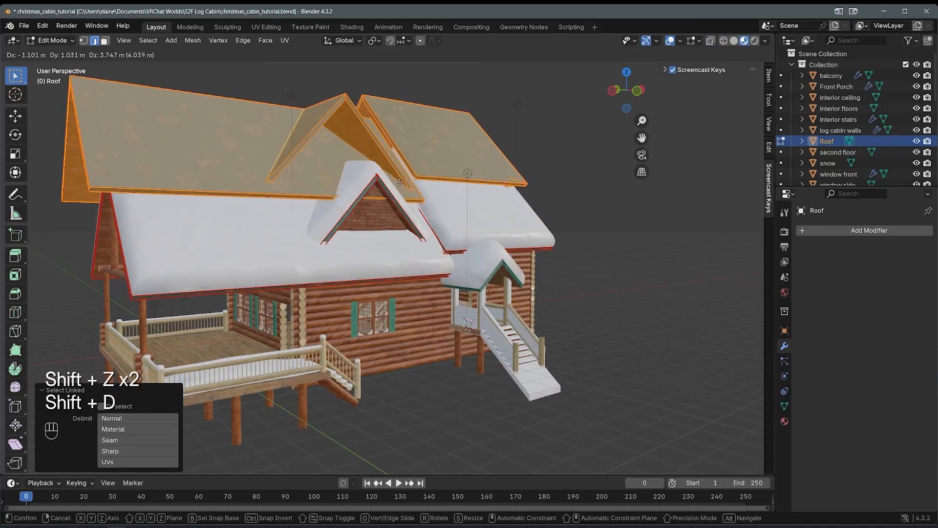
right_click(428, 153)
middle_drag(428, 153, 386, 173)
key(p)
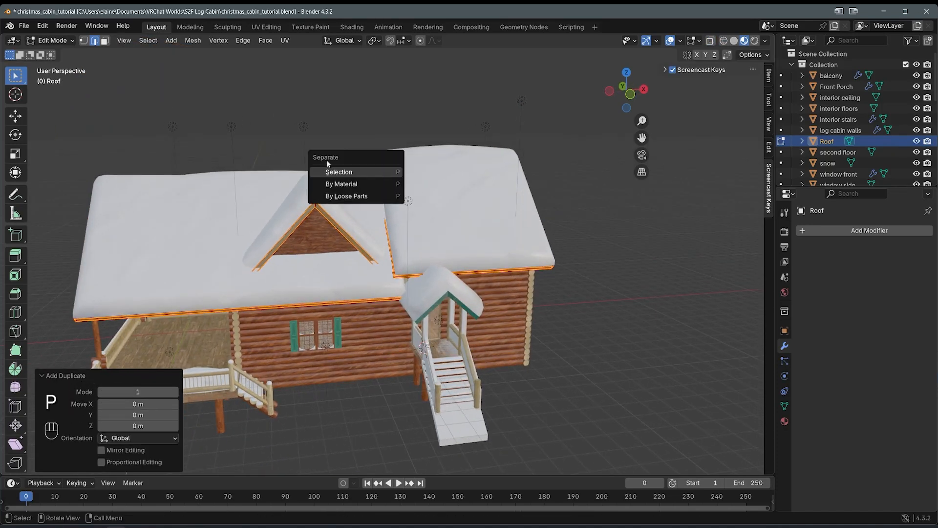
click(359, 175)
middle_drag(360, 175, 368, 213)
key(Tab)
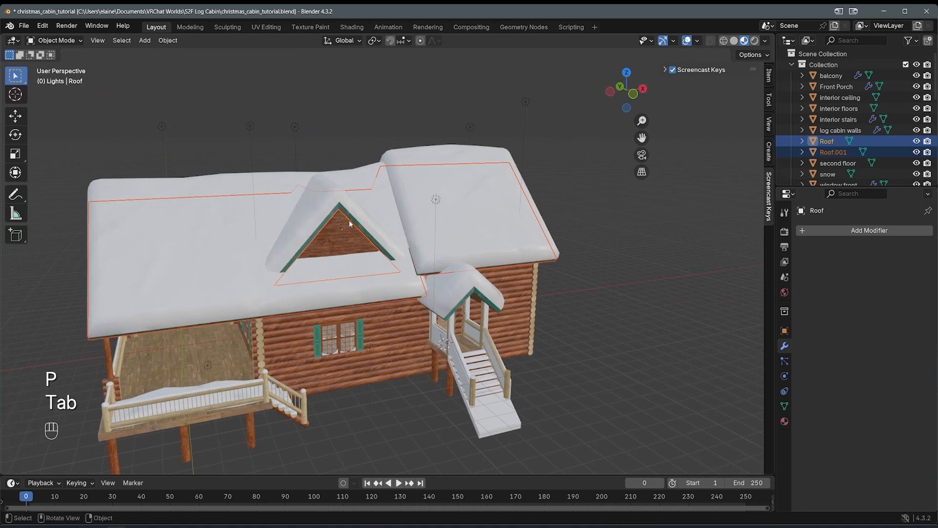
Step: Select the separated roof copy and remove all of its material slots
key(g)
click(512, 145)
key(ctrl+z)
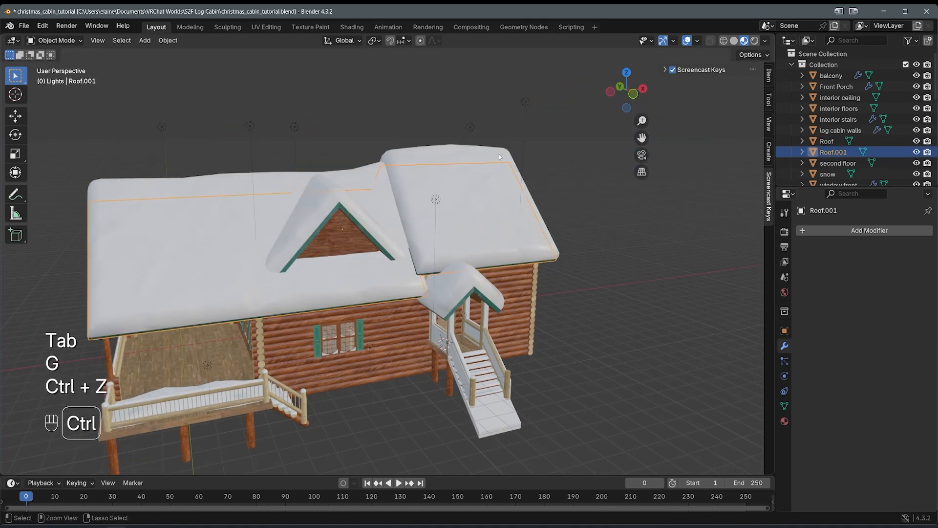
click(785, 420)
click(928, 242)
click(928, 242)
Step: Join the material-free roof copy into the Cube object that holds the porch railing panels
middle_drag(564, 323, 514, 319)
shift+middle_drag(514, 320, 544, 262)
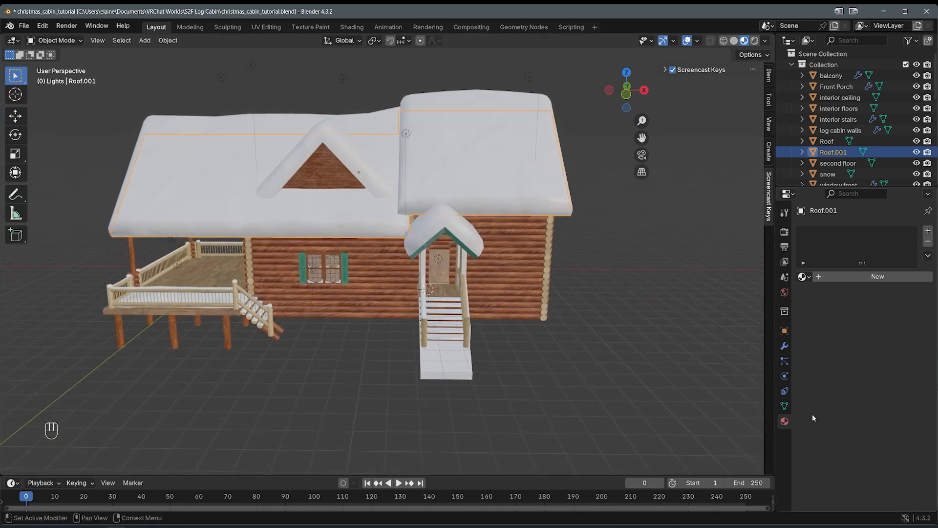
scroll(408, 407, up, 2)
shift+click(470, 454)
shift+middle_drag(470, 454, 440, 403)
key(Tab)
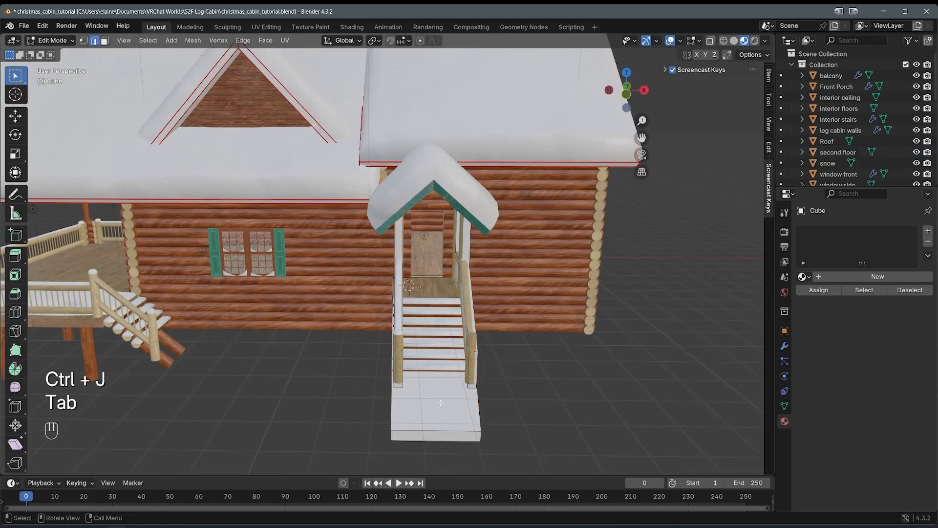
key(l)
key(shift+z)
middle_drag(452, 202, 371, 206)
shift+middle_drag(371, 205, 365, 199)
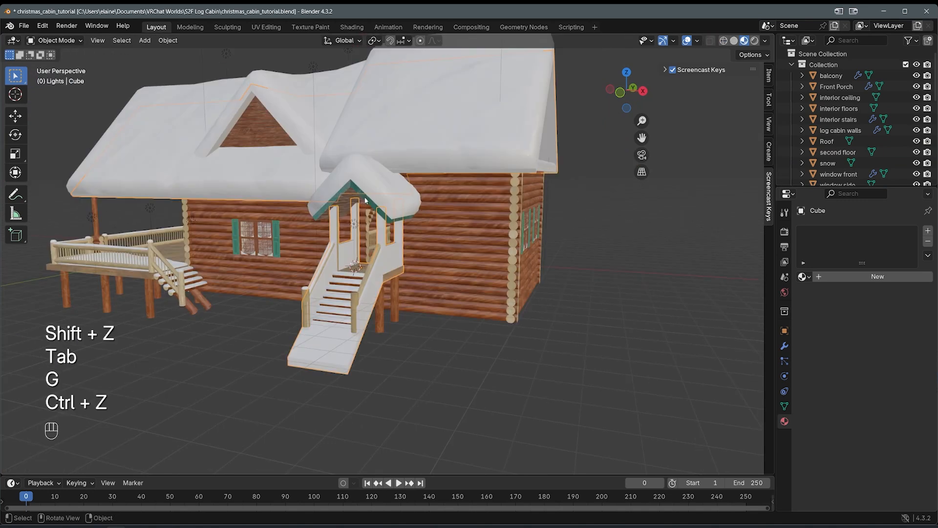
Step: Select the linked roof of the Front Porch mesh, duplicate it in place and separate it into its own object
click(362, 198)
key(Tab)
key(2)
key(l)
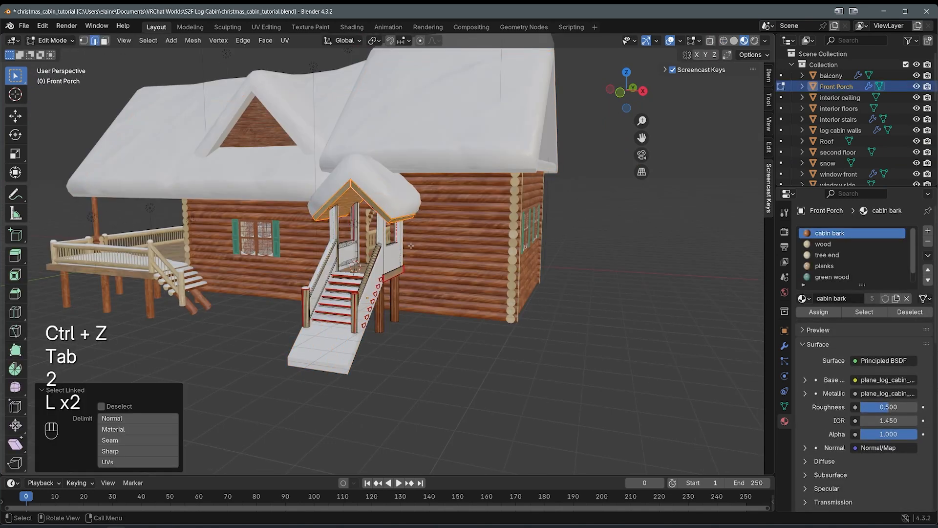
key(shift+d)
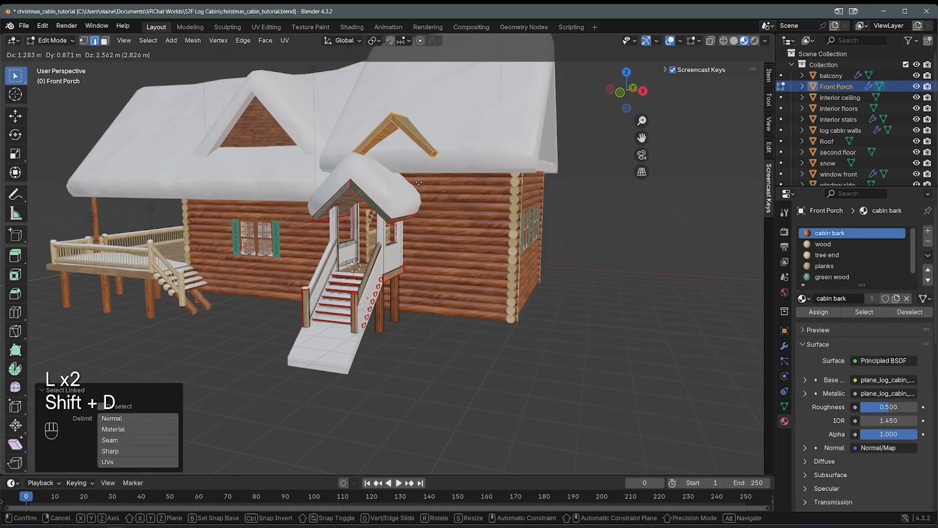
right_click(419, 181)
click(419, 181)
key(Tab)
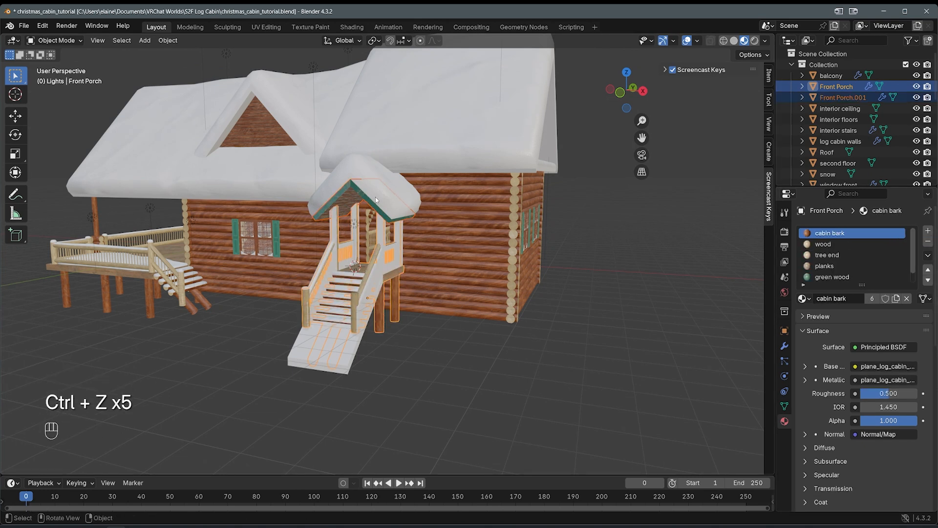
Step: Select the separated porch roof copy and remove all of its material slots
key(g)
key(ctrl+z)
key(shift+z)
key(shift+z)
key(g)
key(ctrl+z)
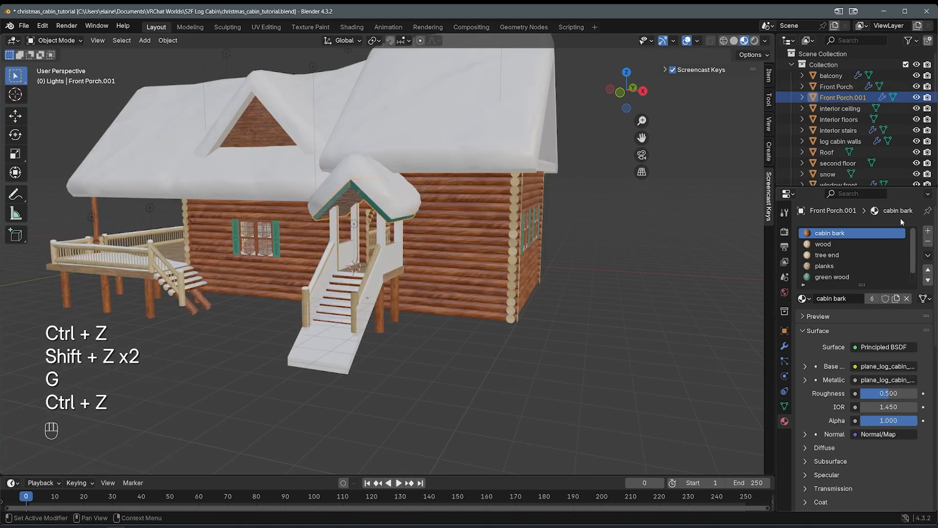
click(928, 242)
click(928, 242)
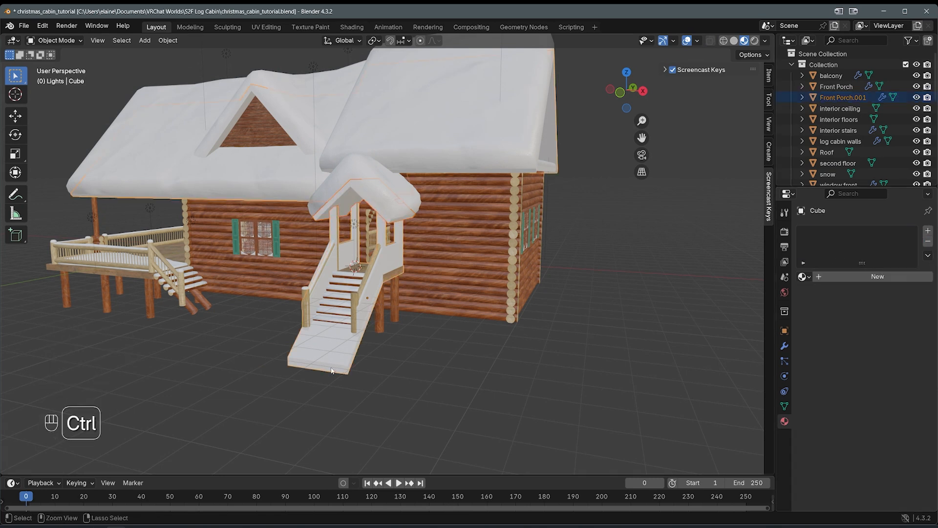
Step: Join the porch roof copy into the Cube object and select the linked main roof piece in its mesh
key(Tab)
key(l)
scroll(408, 279, up, 5)
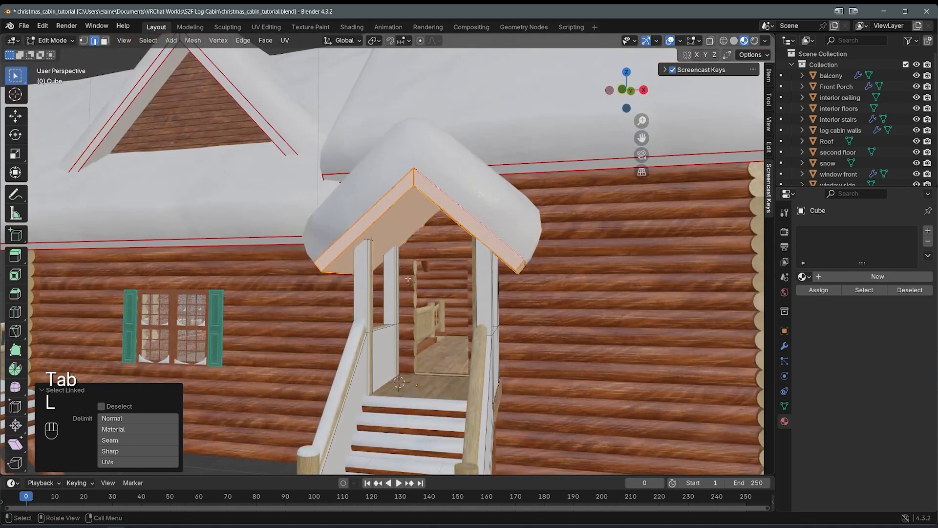
scroll(409, 279, down, 6)
middle_drag(408, 278, 395, 227)
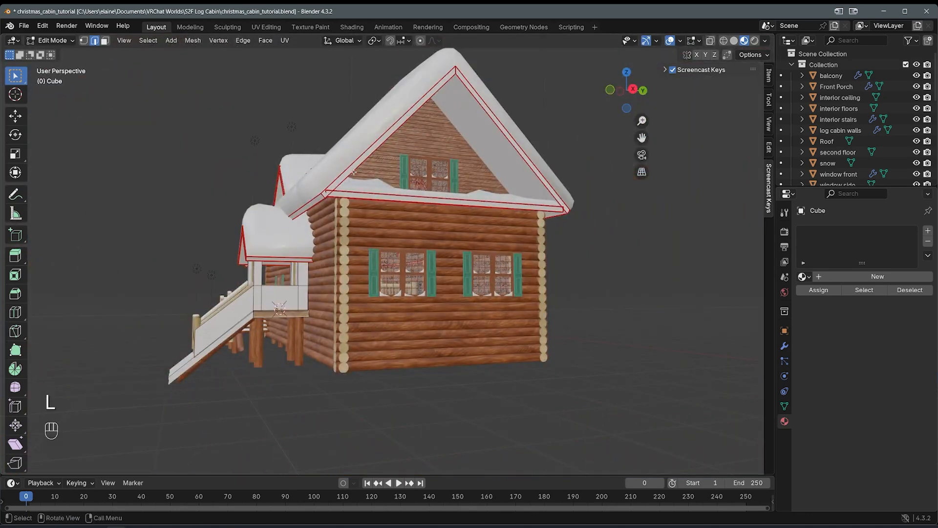
key(shift+z)
scroll(400, 275, up, 8)
key(shift+z)
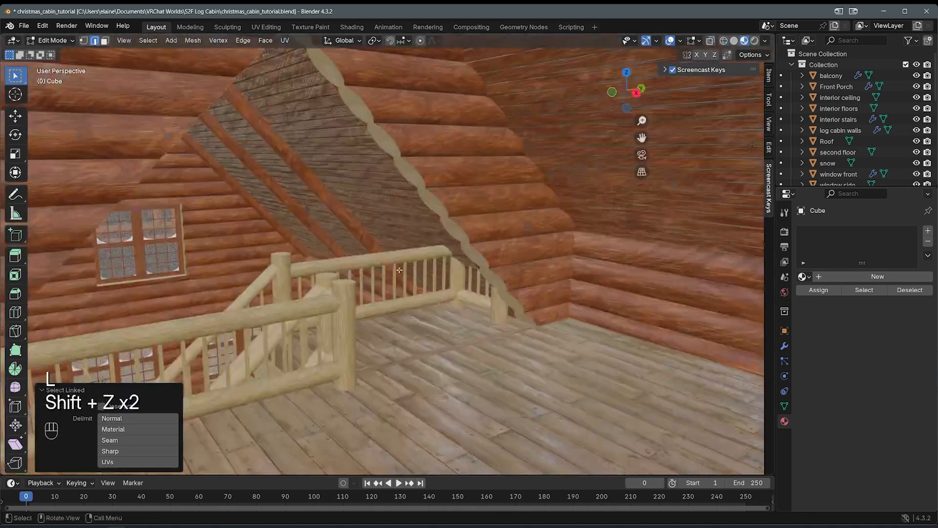
scroll(400, 274, down, 7)
key(shift+z)
middle_drag(399, 275, 340, 344)
key(shift+z)
scroll(345, 340, down, 1)
key(l)
key(shift+z)
scroll(342, 209, up, 2)
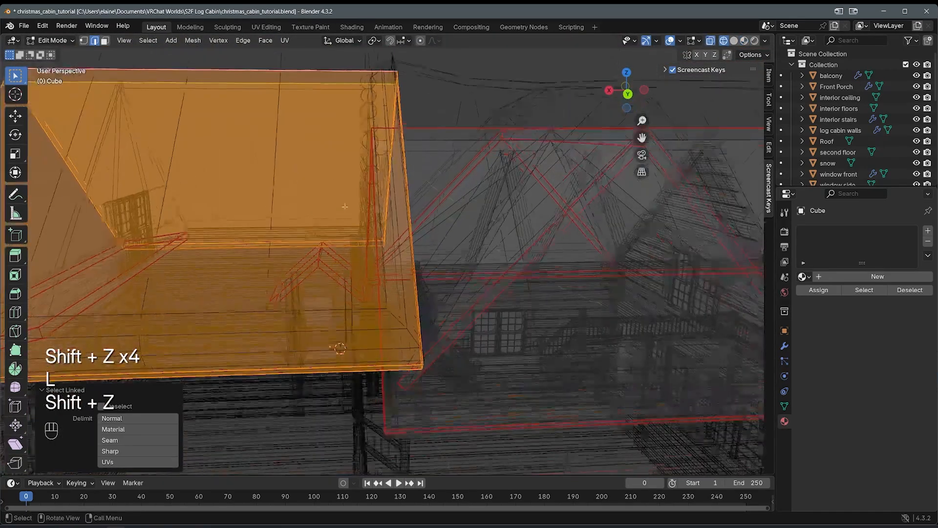
Step: Examine how the simplified roof pieces line up with the cabin's interior ceiling above the loft
key(shift+z)
middle_drag(342, 210, 423, 318)
scroll(423, 318, up, 8)
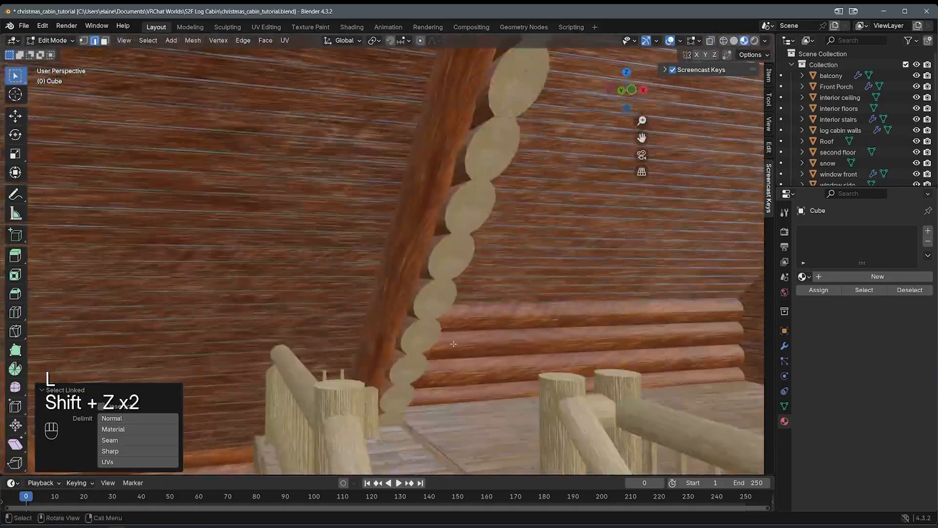
scroll(465, 338, down, 3)
middle_drag(465, 338, 608, 417)
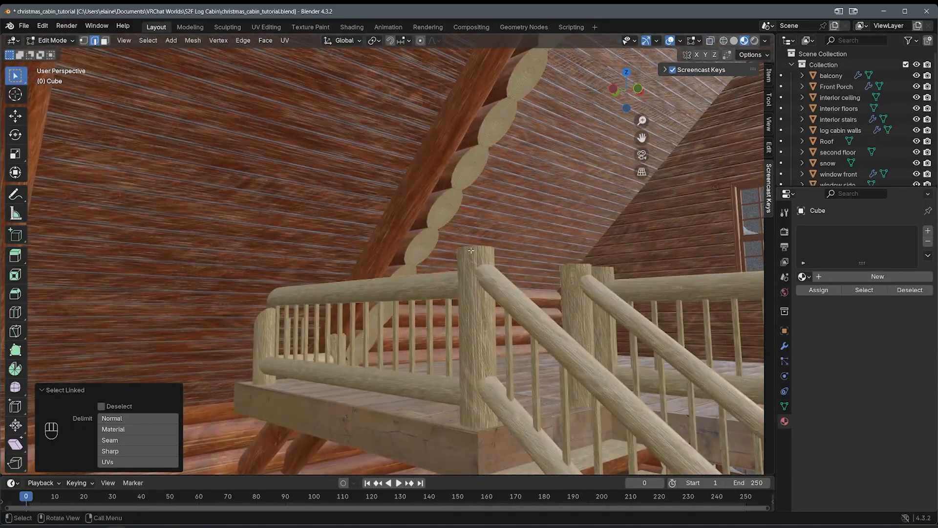
mouse_move(563, 252)
middle_down()
mouse_move(549, 259)
mouse_move(388, 243)
middle_up()
key(shift+z)
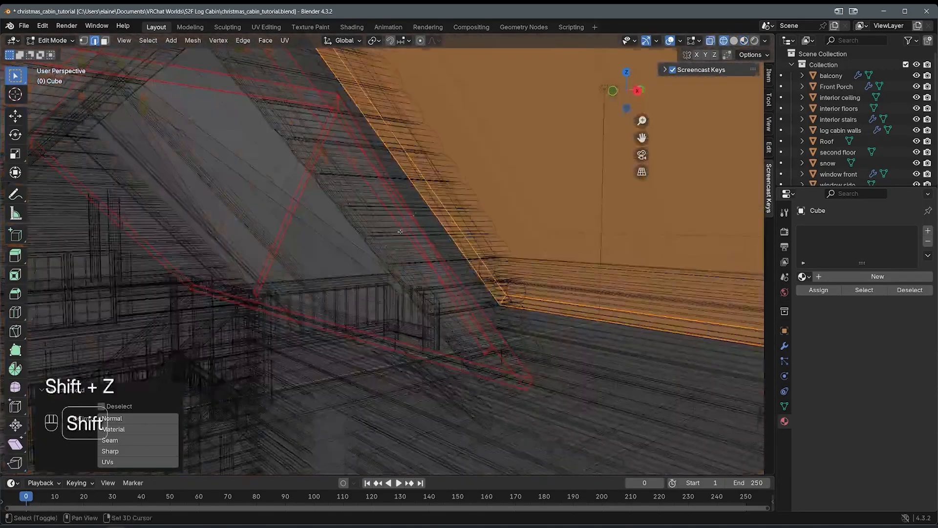
scroll(465, 200, down, 3)
scroll(464, 201, down, 4)
Step: Select the linked simplified roof of the cabin's taller section and raise it about 0.13 m along Z
middle_drag(465, 201, 665, 132)
click(665, 132)
key(l)
scroll(600, 220, down, 4)
mouse_move(599, 220)
middle_down()
mouse_move(548, 207)
mouse_move(660, 208)
middle_up()
key(shift+z)
key(shift+z)
click(431, 215)
key(l)
key(shift+z)
key(g)
key(z)
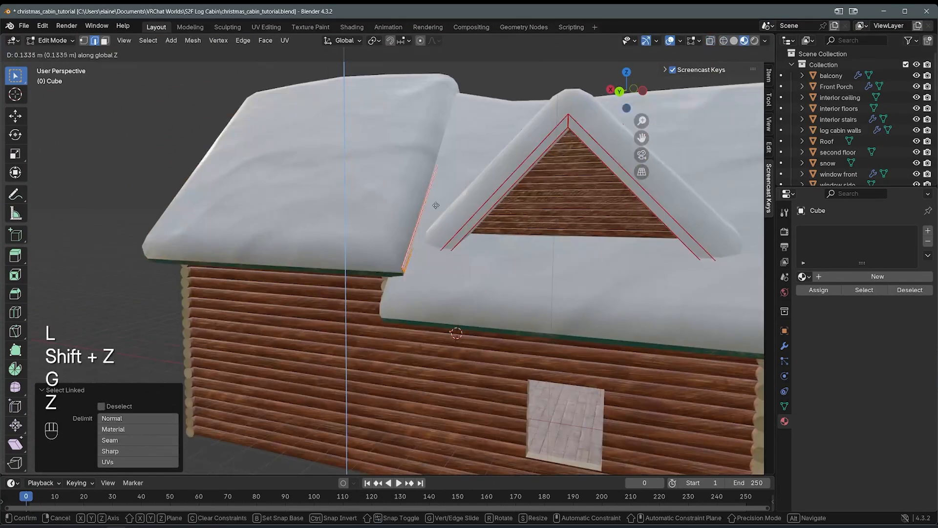
click(436, 205)
Step: Save the cabin file and examine the interior ceiling's mesh in wireframe
key(Tab)
key(shift+z)
scroll(562, 213, down, 3)
key(ctrl+s)
key(shift+z)
middle_drag(562, 213, 499, 217)
key(ctrl+s)
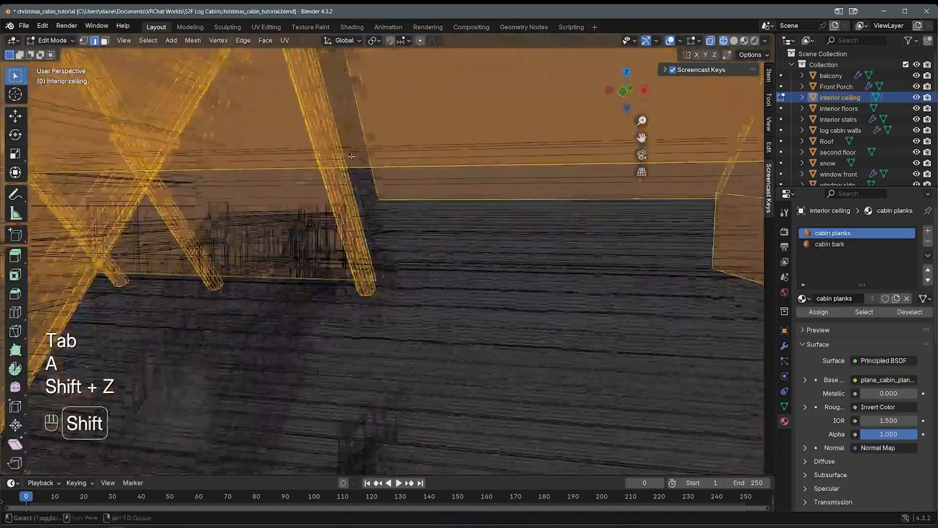
key(shift+z)
middle_drag(391, 264, 500, 156)
key(ctrl+s)
shift+middle_drag(481, 241, 430, 171)
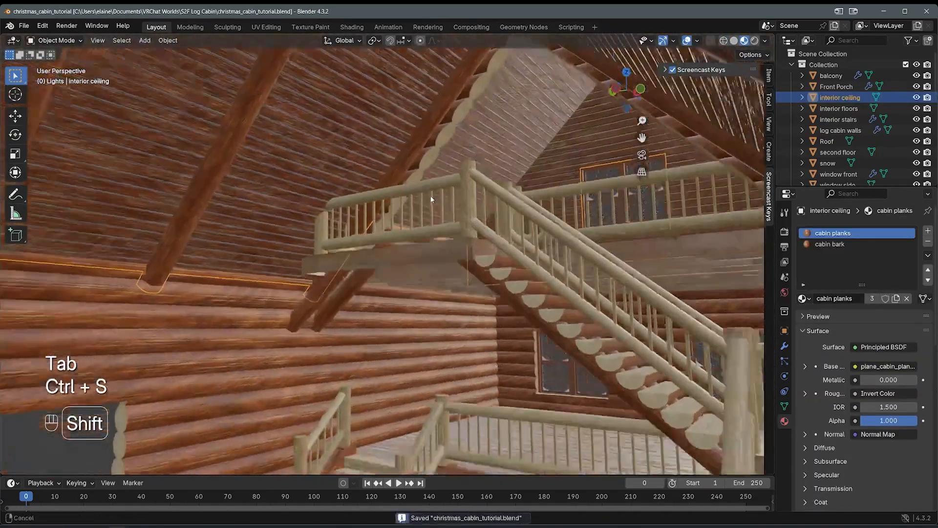
Step: Place the 3D cursor on the large porch's deck and add a cube there within the Cube mesh
middle_drag(313, 181, 474, 204)
scroll(474, 204, down, 5)
click(566, 358)
key(Tab)
shift+middle_drag(565, 359, 513, 289)
scroll(394, 277, up, 4)
shift+middle_drag(294, 244, 465, 264)
shift+middle_drag(464, 264, 535, 245)
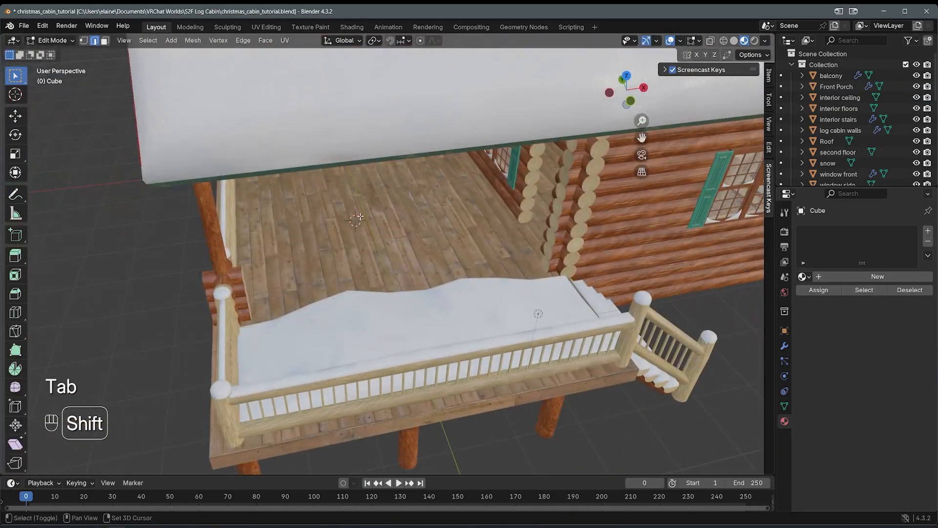
scroll(360, 216, up, 5)
shift+middle_drag(396, 226, 338, 239)
scroll(274, 264, down, 4)
key(shift+a)
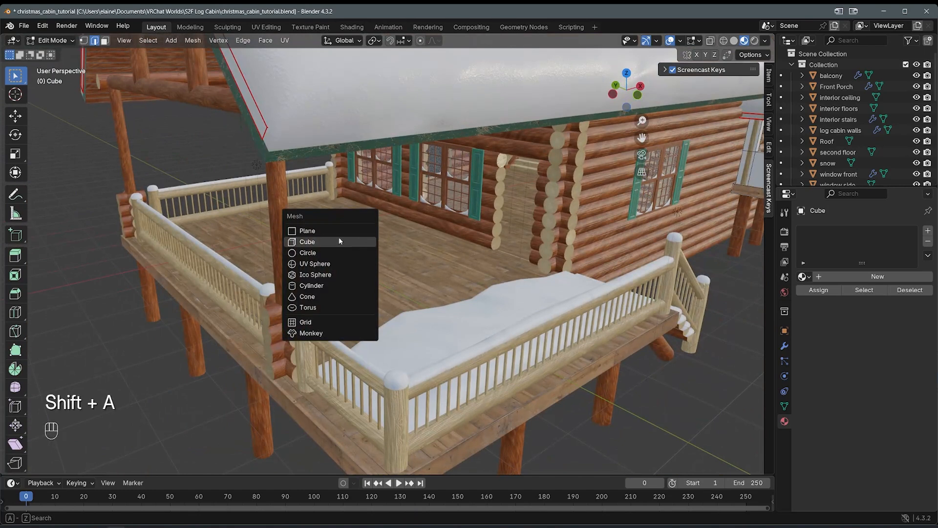
click(339, 240)
middle_drag(448, 269, 440, 265)
Step: Flatten the new cube along Z into a thin slab and lower it to the porch deck's level
key(s)
key(z)
click(342, 256)
middle_drag(342, 256, 388, 279)
key(s)
key(z)
click(332, 267)
key(g)
key(z)
click(342, 275)
key(g)
key(z)
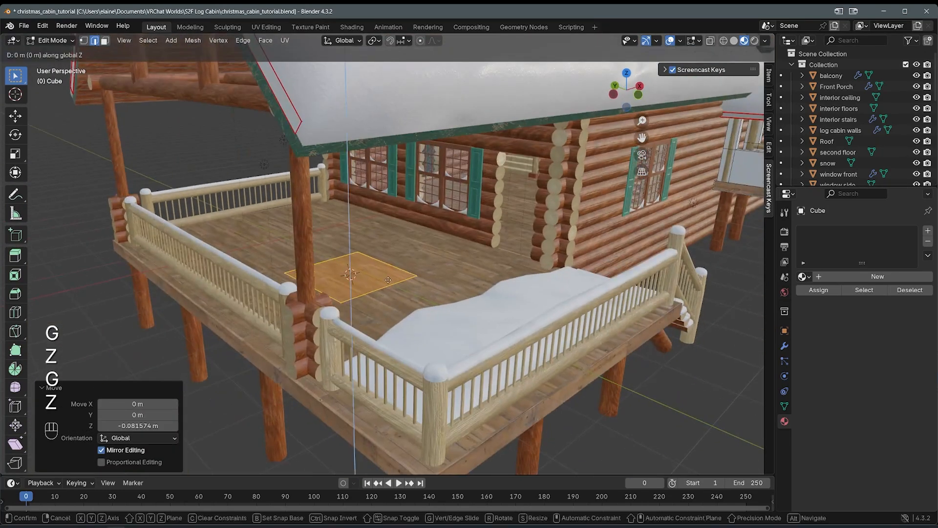
click(387, 280)
scroll(387, 280, down, 6)
key(a)
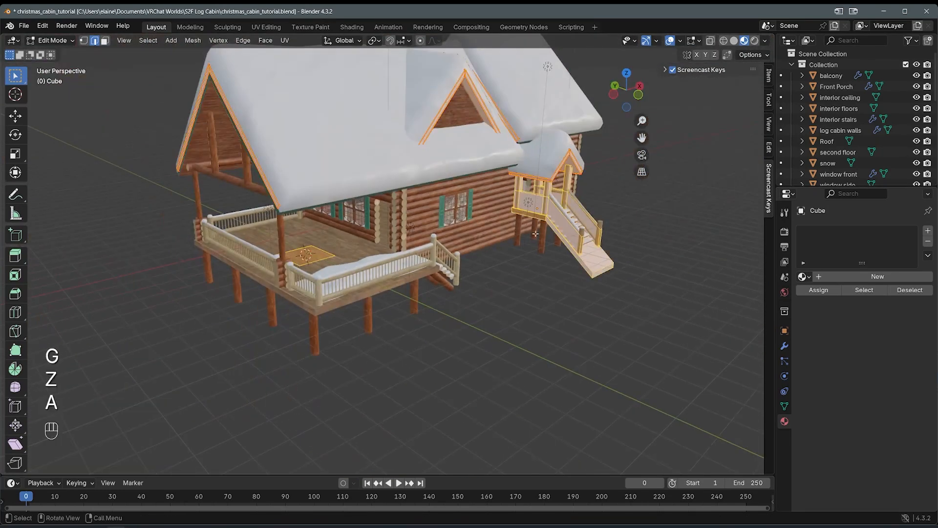
middle_drag(570, 157, 618, 168)
scroll(618, 169, up, 2)
key(g)
key(shift+z)
click(368, 198)
key(ctrl+z)
Step: Select the deck slab's side face and move it outward along Y to the snowy side of the porch
key(shift+z)
key(l)
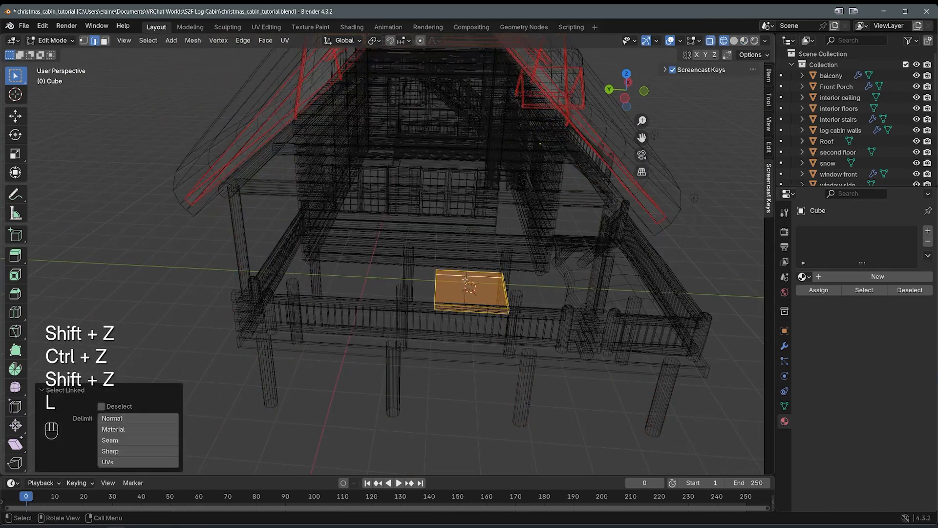
key(shift+z)
key(g)
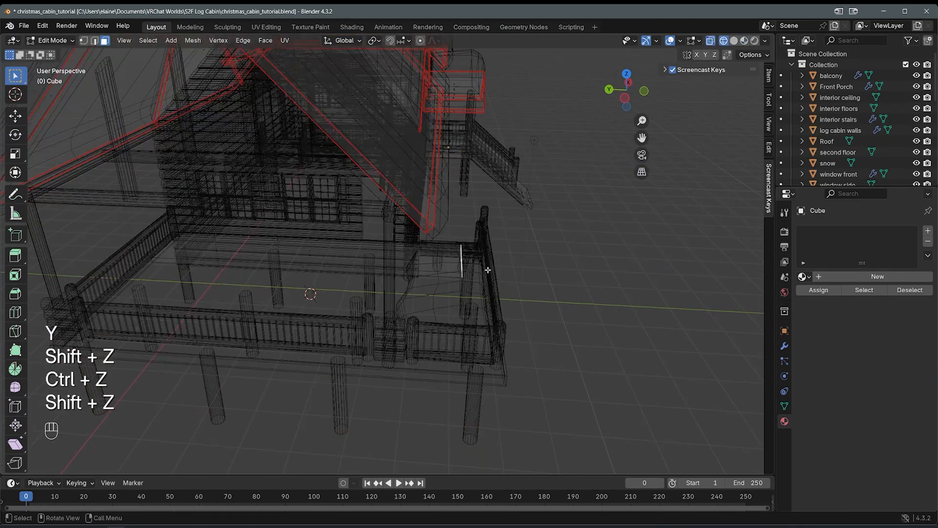
key(g)
key(y)
click(485, 275)
Step: Stretch the slab toward the porch's open end by moving its end face about 4.85 m in negative X
shift+click(350, 270)
shift+middle_drag(350, 268, 291, 259)
key(shift+z)
key(g)
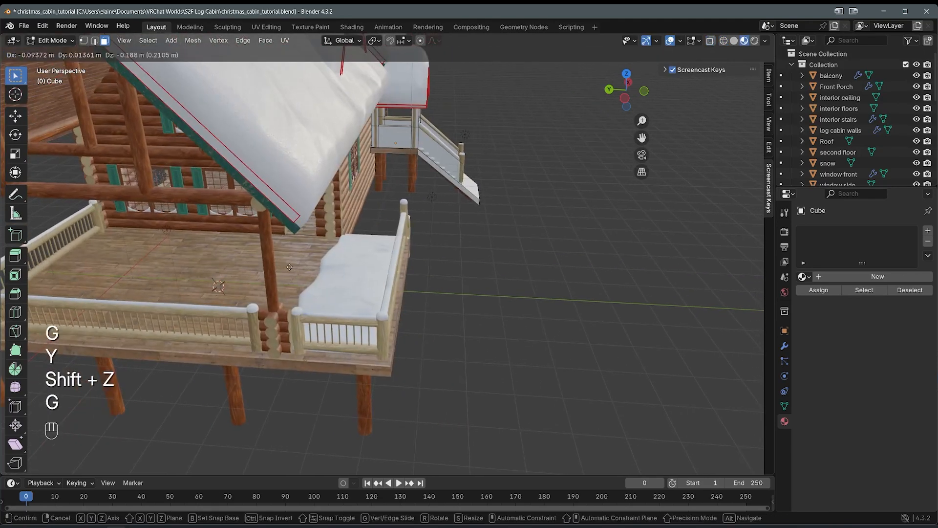
click(255, 379)
Step: Add one lengthwise loop cut to the deck slab, slid by a factor of -0.610 to match the side stairs' width
shift+middle_drag(256, 379, 434, 391)
middle_drag(434, 343, 342, 313)
key(shift+z)
key(shift+z)
middle_drag(489, 274, 402, 267)
scroll(401, 267, up, 3)
key(ctrl+r)
click(402, 267)
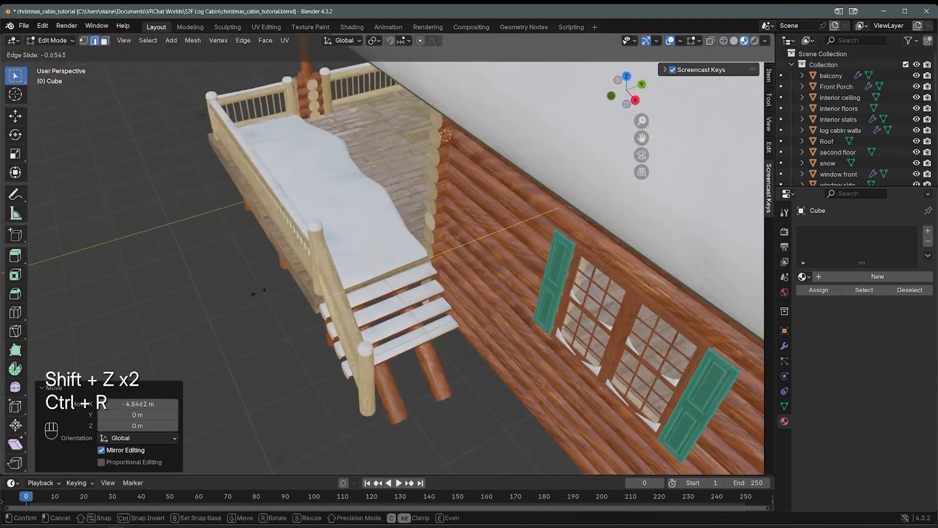
click(275, 292)
key(shift+z)
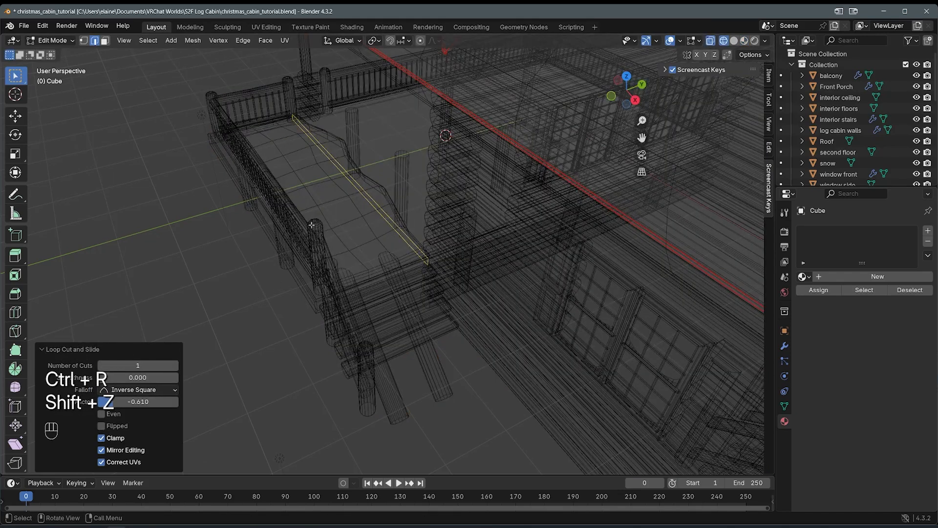
Step: Extrude the slab's end face at the side stairs about 2.04 m and lower it about 1.79 m along Z as a ramp
key(3)
key(shift+z)
mouse_move(388, 269)
shift+middle_down()
mouse_move(303, 232)
mouse_move(386, 235)
shift+middle_up()
key(e)
click(498, 271)
key(g)
key(z)
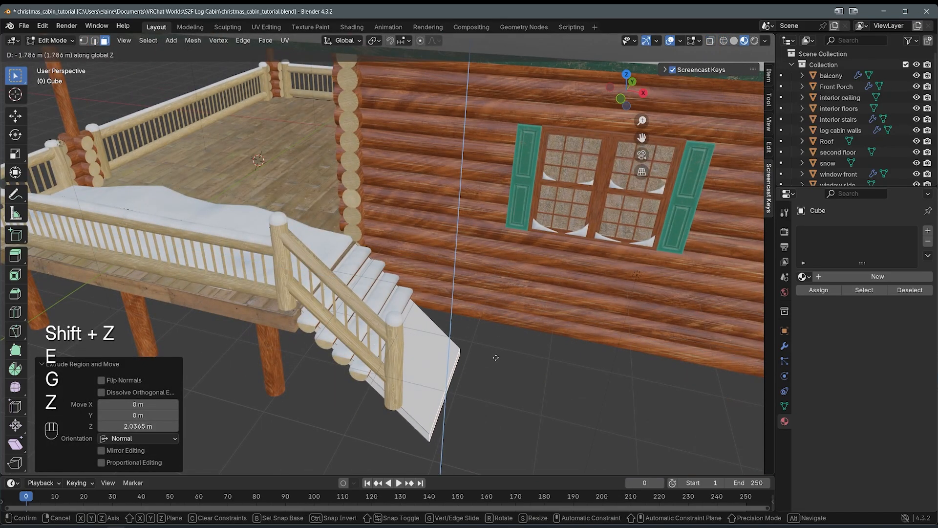
click(496, 358)
Step: Leave mesh editing and save the cabin file with the finished stair ramp
key(Tab)
key(ctrl+s)
middle_drag(495, 357, 460, 337)
key(Tab)
key(Tab)
scroll(466, 308, down, 3)
key(ctrl+s)
Step: Add a 2 m cube beside the long railing of the snowy porch side and thin it along Y
shift+middle_drag(298, 215, 350, 226)
key(Tab)
scroll(351, 226, up, 4)
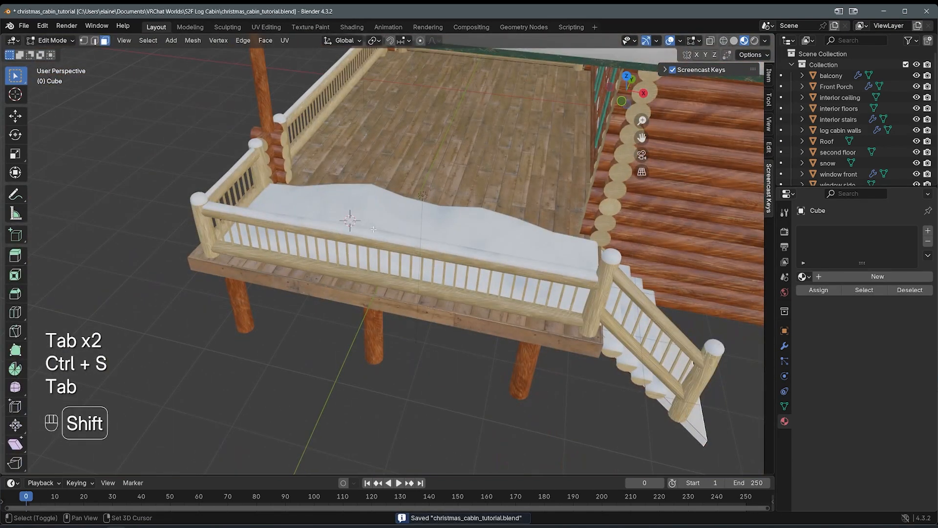
key(shift+a)
click(291, 230)
middle_drag(291, 230, 532, 264)
key(s)
key(x)
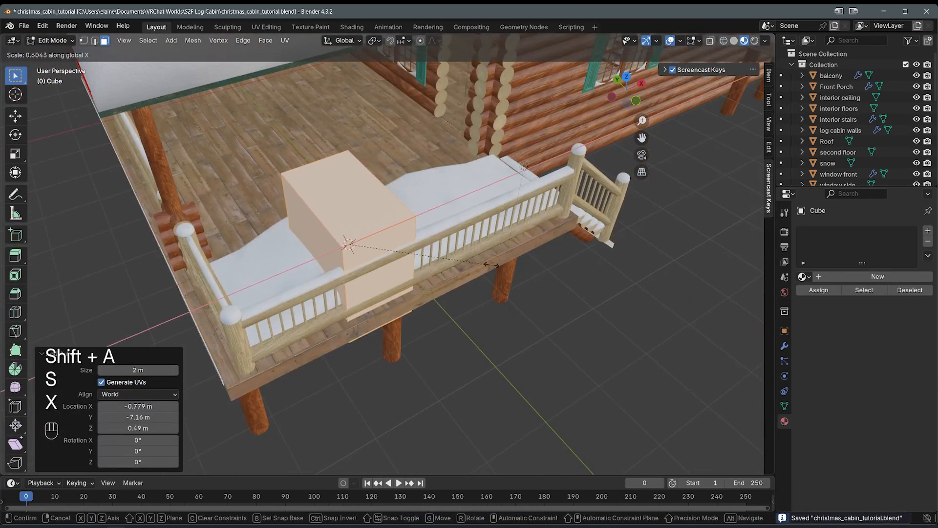
key(y)
click(436, 247)
Step: Scale the railing panel by 1.214 along Z and 0.725 along Y, and align it with the railing at the deck corner
middle_drag(436, 247, 429, 210)
key(s)
key(z)
click(429, 209)
key(g)
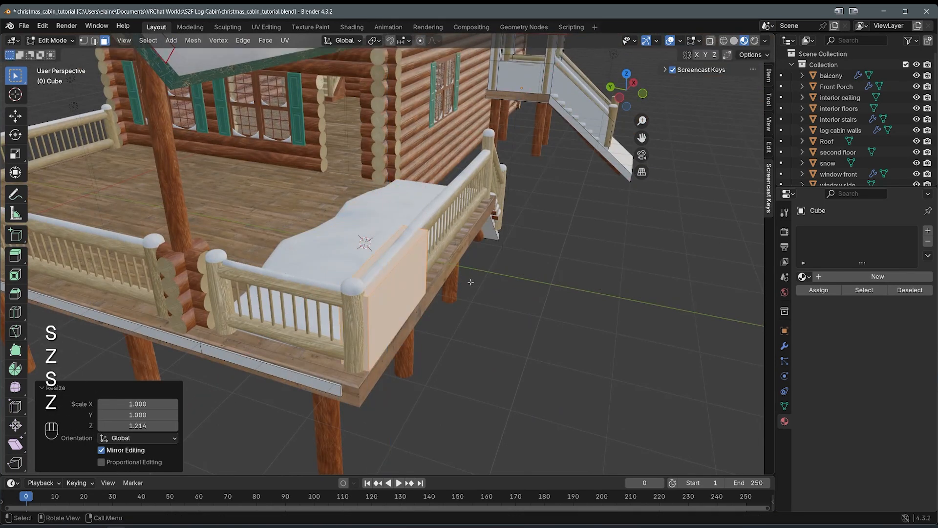
key(s)
key(x)
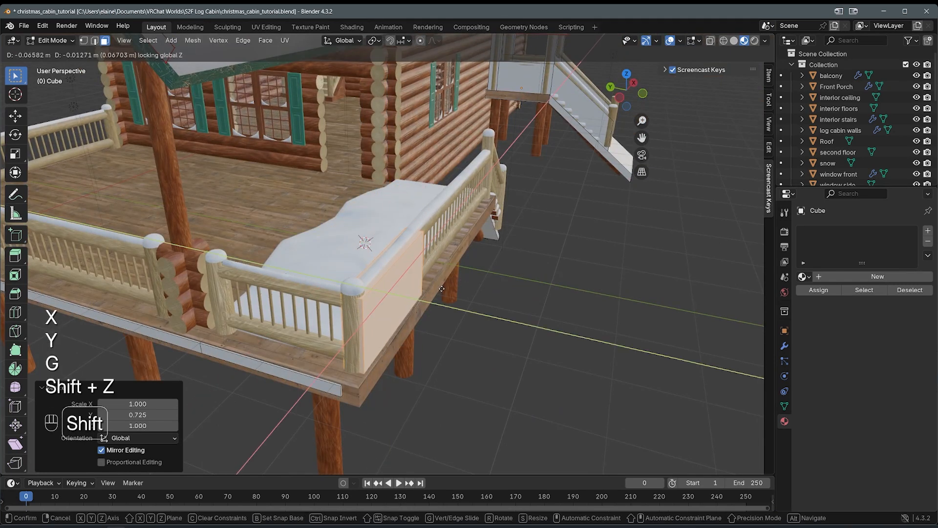
click(437, 288)
key(shift+z)
click(412, 268)
Step: Move the panel's end face about 4.38 m along X to span the long railing up to the stair post
middle_drag(412, 268, 318, 269)
key(shift+z)
key(g)
key(x)
click(566, 266)
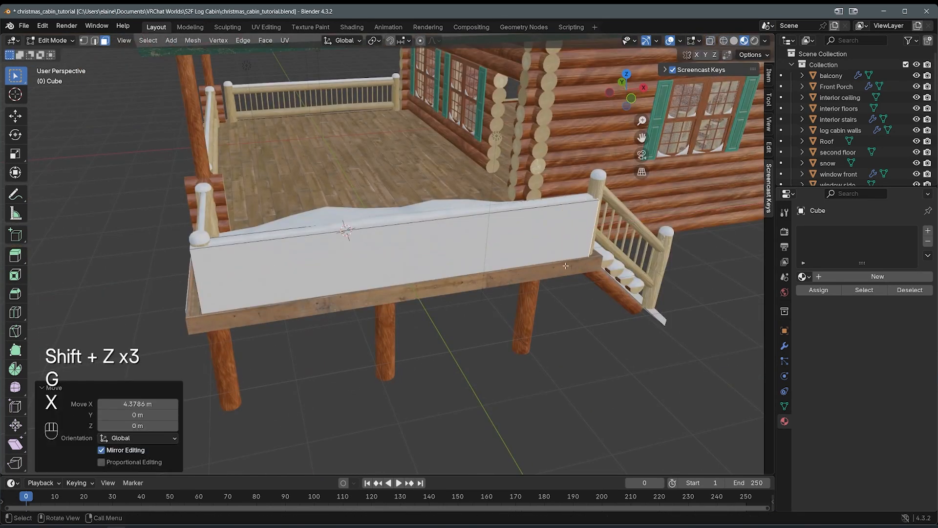
Step: Loop-cut the long panel near the deck corner and extrude the resulting inner face about 1.91 m along the short railing
middle_drag(566, 266, 452, 250)
mouse_move(384, 313)
middle_down()
mouse_move(288, 274)
mouse_move(406, 324)
middle_up()
key(ctrl+r)
click(288, 272)
click(113, 272)
key(shift+z)
key(3)
key(shift+z)
key(e)
click(269, 323)
Step: Duplicate the short railing panel's end face about 0.92 m along Y, past the log post, and extrude it along the front porch railing
scroll(269, 323, down, 3)
middle_drag(345, 283, 513, 287)
scroll(513, 287, up, 1)
key(shift+d)
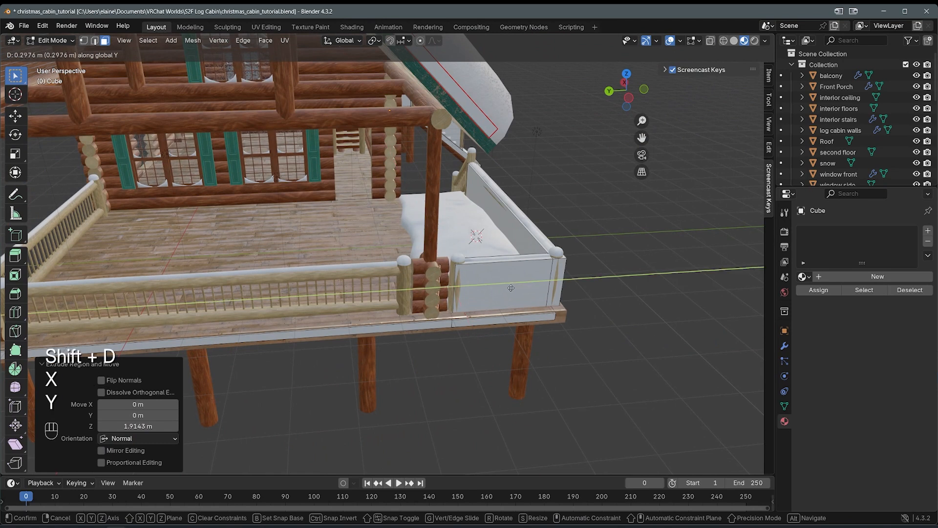
click(506, 287)
scroll(507, 287, down, 2)
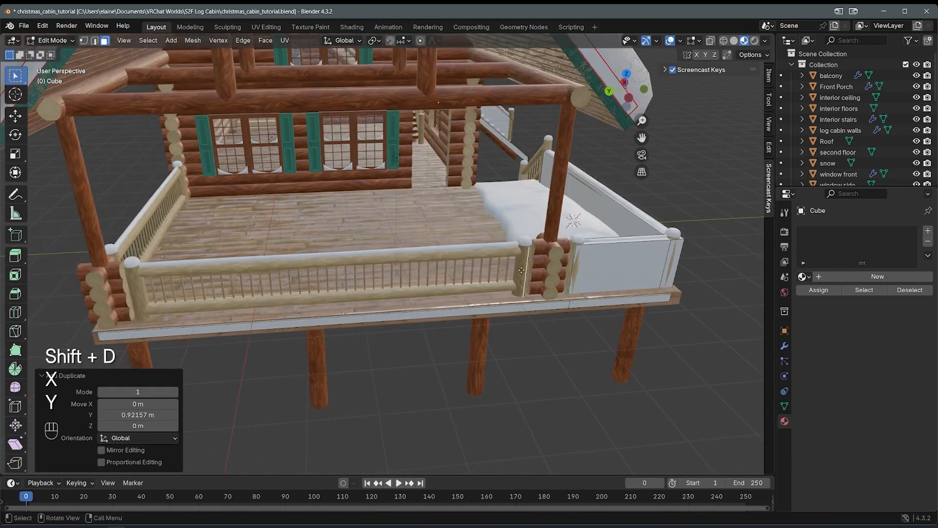
key(e)
click(129, 316)
Step: Duplicate the front railing panel about 3.63 m along X and 3.83 m along Y, and rotate the copy parallel to the far side railing
key(l)
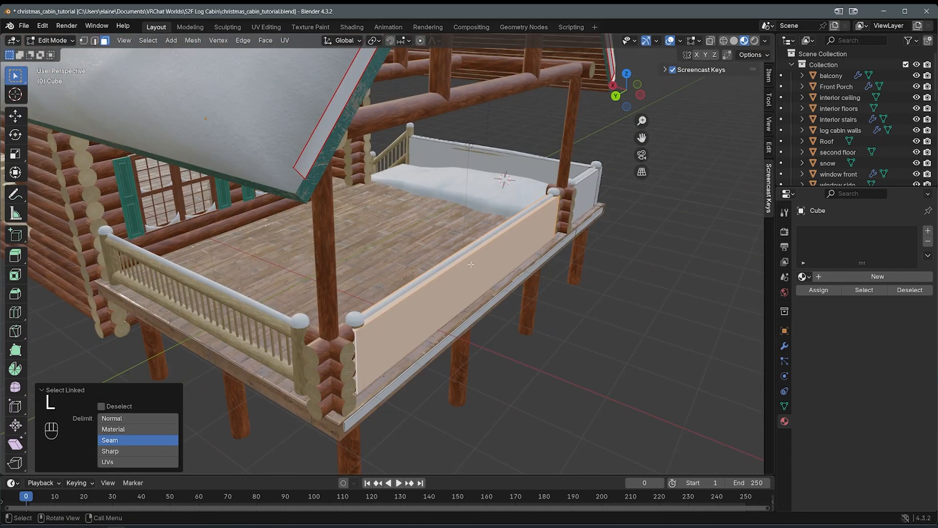
middle_drag(471, 264, 623, 312)
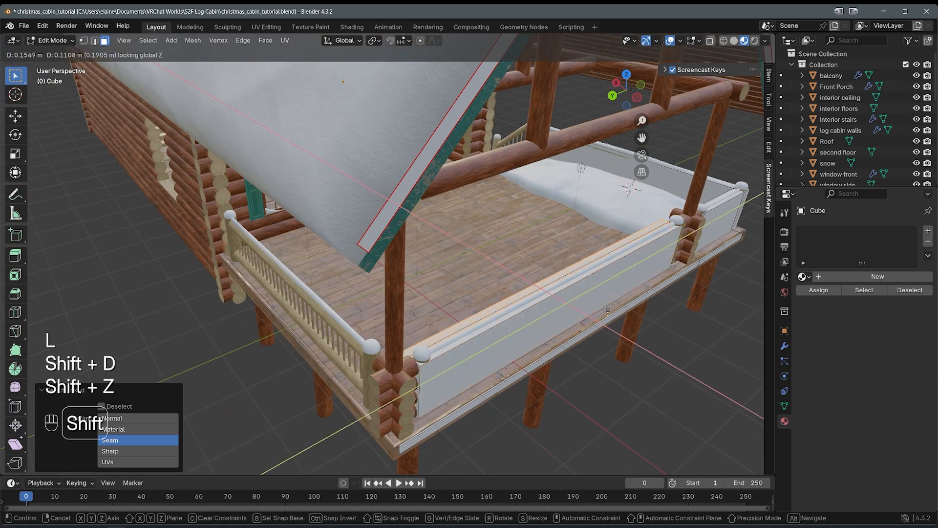
click(279, 367)
key(KP_7)
key(shift+z)
key(r)
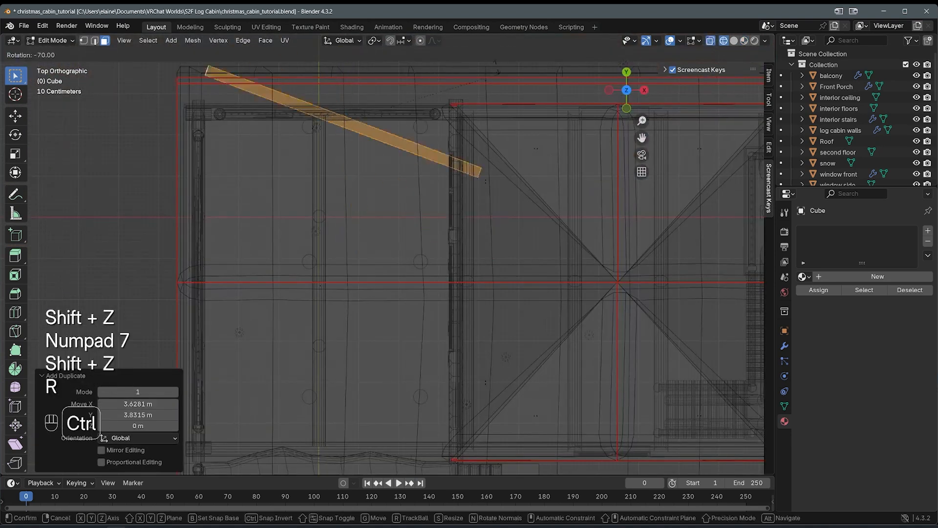
click(423, 63)
Step: Position the rotated panel over the far side railing and scale it along X to the railing's length
mouse_move(422, 63)
shift+middle_down()
mouse_move(442, 163)
mouse_move(468, 181)
mouse_move(479, 166)
mouse_move(547, 146)
mouse_move(620, 173)
mouse_move(503, 218)
mouse_move(255, 236)
mouse_move(380, 213)
mouse_move(403, 241)
mouse_move(450, 228)
mouse_move(424, 246)
shift+middle_up()
key(s)
key(x)
click(456, 186)
Step: Examine the simplified mesh around the porch in shaded and wireframe view to check how the railing panels fit
key(shift+z)
key(Tab)
key(Tab)
scroll(489, 214, down, 4)
key(a)
key(shift+z)
key(shift+z)
key(Tab)
scroll(380, 213, up, 5)
scroll(424, 246, down, 2)
key(Tab)
Step: Add a 2 m cube at the front porch log post, narrow it in X and Y, and raise its top face to the roof beam
shift+middle_drag(412, 343, 386, 242)
scroll(391, 203, up, 1)
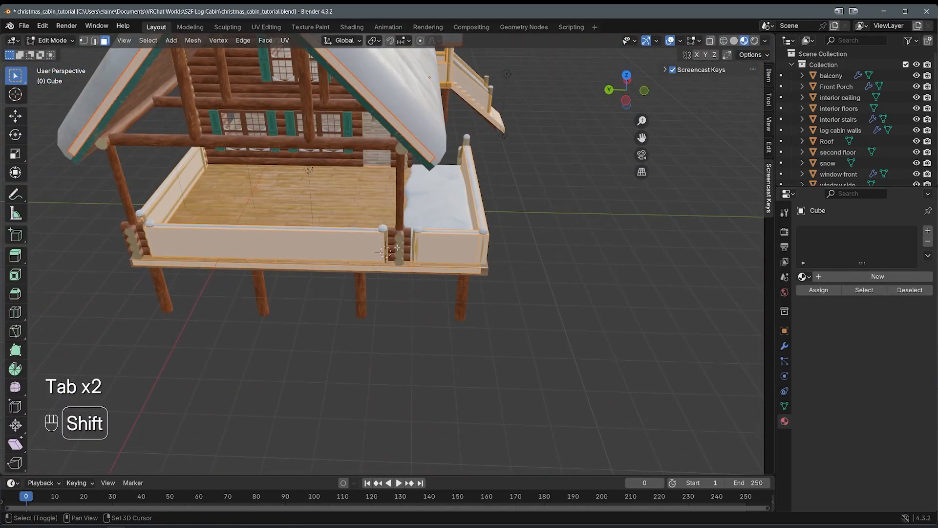
key(shift+a)
click(379, 248)
key(s)
key(shift+z)
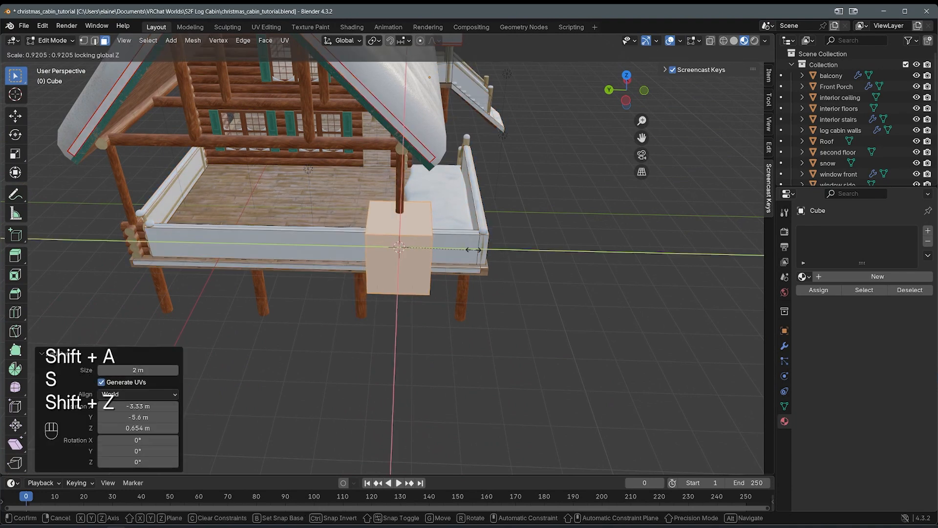
key(s)
key(3)
key(g)
key(z)
click(412, 137)
Step: Duplicate the simplified post about 8.1 m along Y onto the opposite front corner post of the porch
key(l)
key(l)
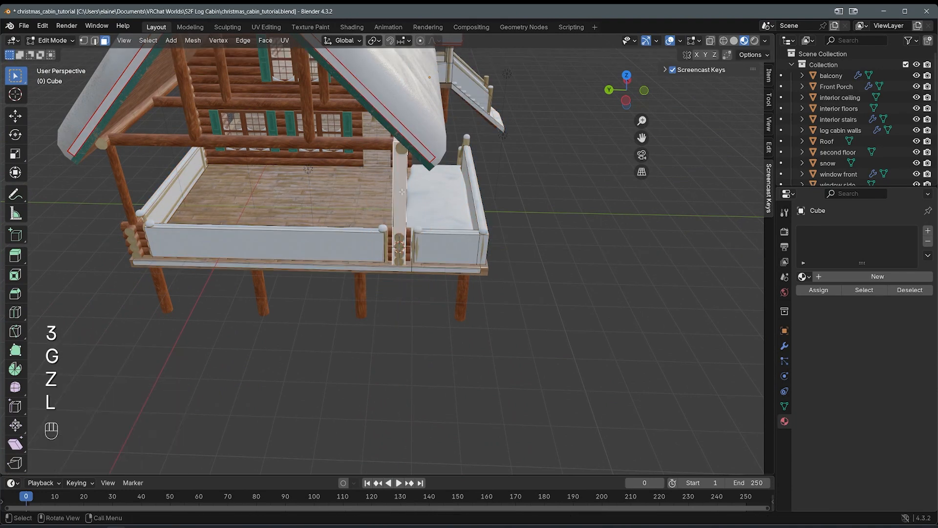
key(shift+d)
key(x)
click(153, 226)
Step: Loop-cut the copied post just below its top and extrude the inner upper face across to the other post as a beam
shift+middle_drag(154, 226, 274, 247)
key(ctrl+r)
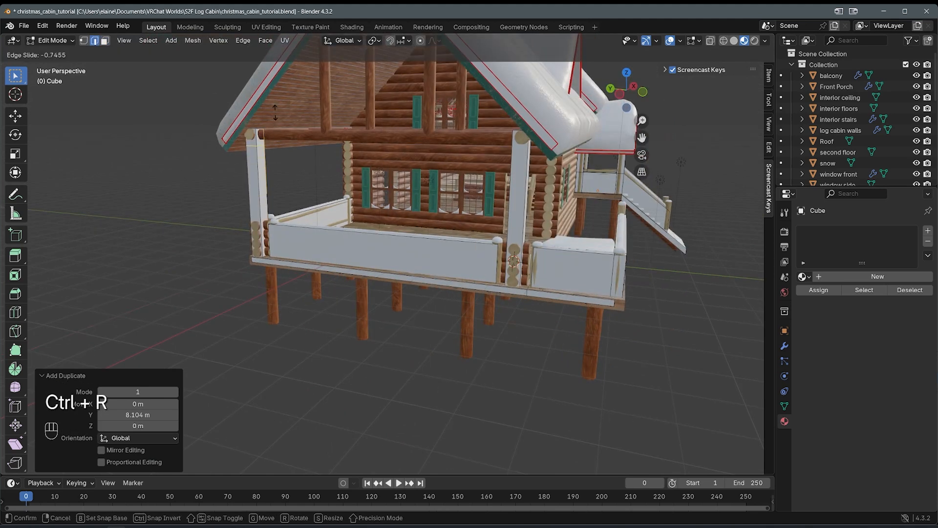
click(273, 114)
middle_drag(257, 133, 372, 146)
key(e)
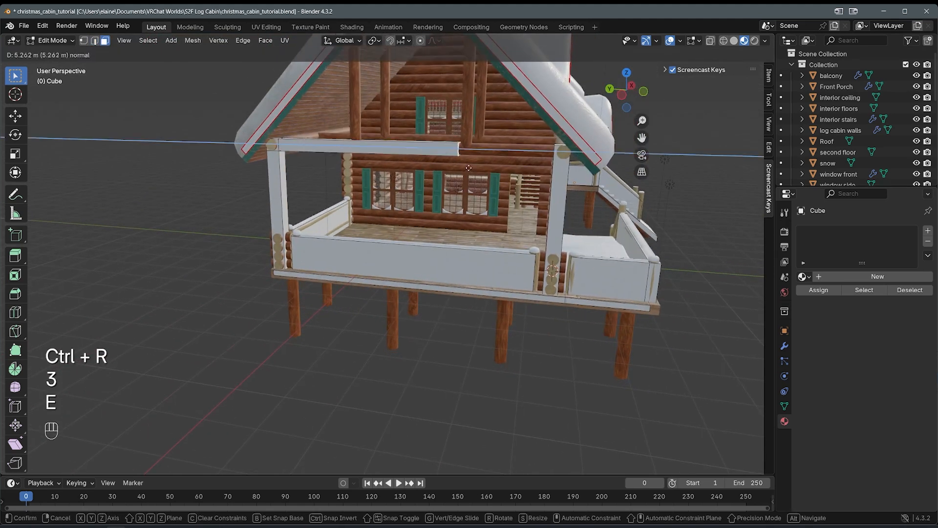
click(559, 178)
Step: Duplicate the simplified front beam and move the copy along X toward the inner porch beam
key(l)
middle_drag(559, 178, 524, 172)
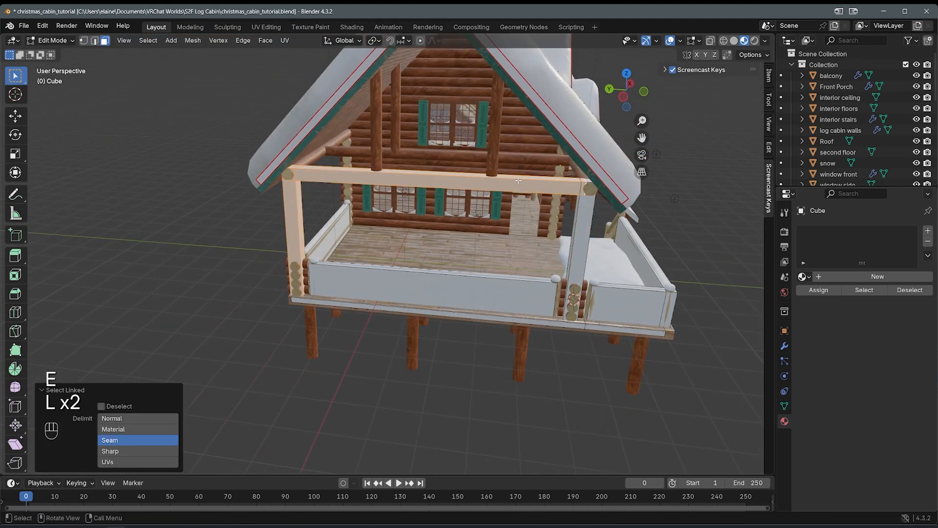
scroll(518, 181, up, 5)
key(shift+z)
key(shift+z)
shift+middle_drag(469, 218, 411, 270)
key(shift+d)
key(u)
key(y)
key(x)
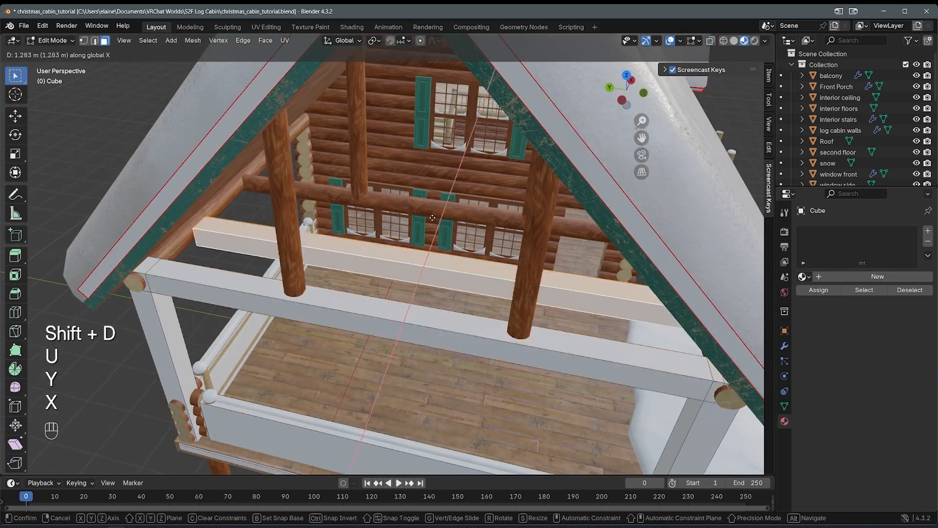
click(455, 160)
Step: Fill the copied beam's open end and adjust the end along Y to fit the inner porch beam
key(shift+z)
key(2)
key(f)
key(shift+z)
key(shift+z)
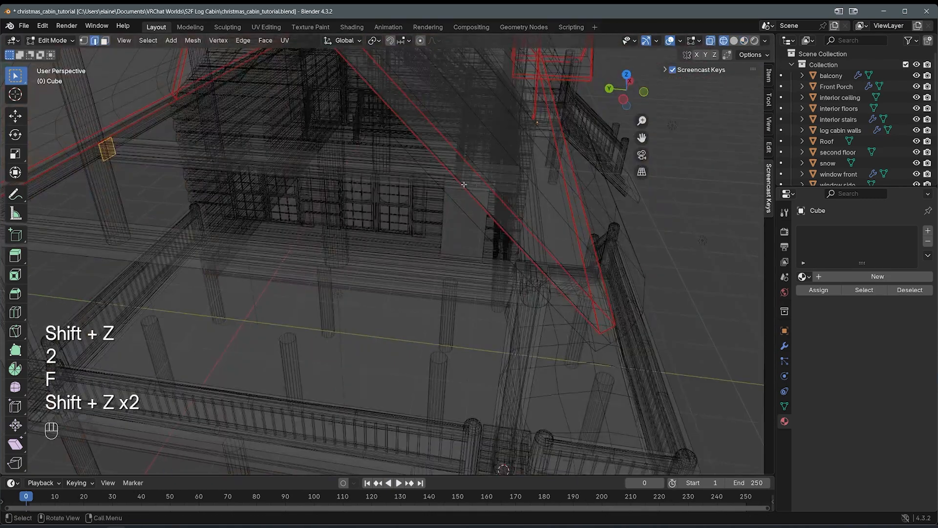
key(shift+z)
key(g)
key(y)
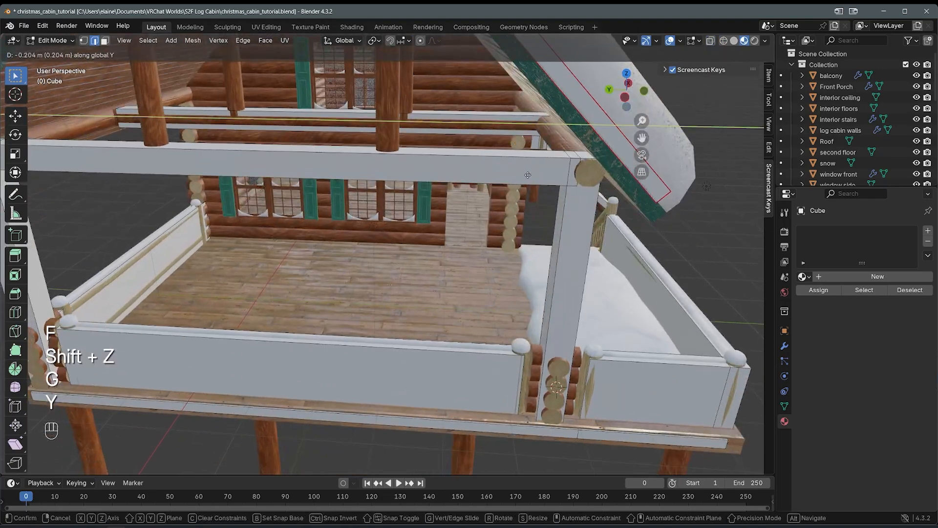
Step: Leave mesh editing and save the christmas_cabin_tutorial.blend file
key(Tab)
key(ctrl+s)
middle_drag(328, 203, 341, 234)
scroll(286, 204, up, 3)
key(ctrl+s)
scroll(341, 233, down, 8)
Step: Examine the whole simplified mesh over the cabin in shaded and wireframe view for areas still uncovered
key(Tab)
key(a)
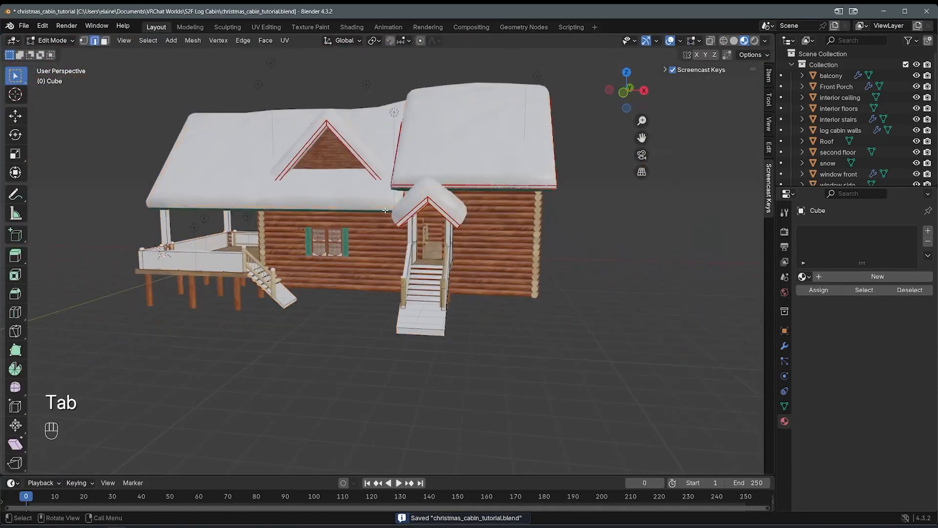
key(shift+z)
key(shift+z)
key(shift+z)
key(shift+z)
scroll(413, 249, up, 5)
Step: Add a 2 m cube on the second floor, flatten it along Z into a slab, and place it level with the floor near the wall
middle_drag(412, 250, 498, 310)
scroll(494, 244, up, 4)
scroll(425, 196, up, 3)
scroll(414, 198, down, 2)
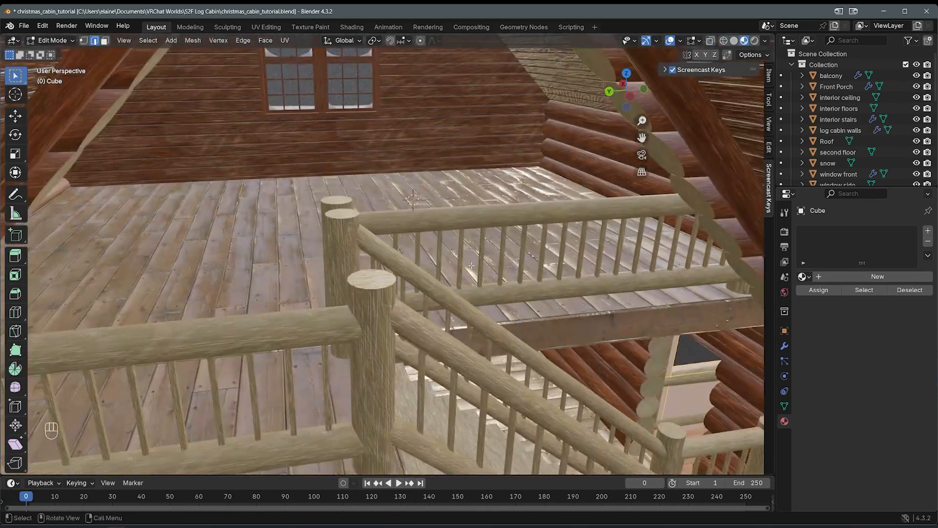
shift+right_click(412, 205)
click(398, 203)
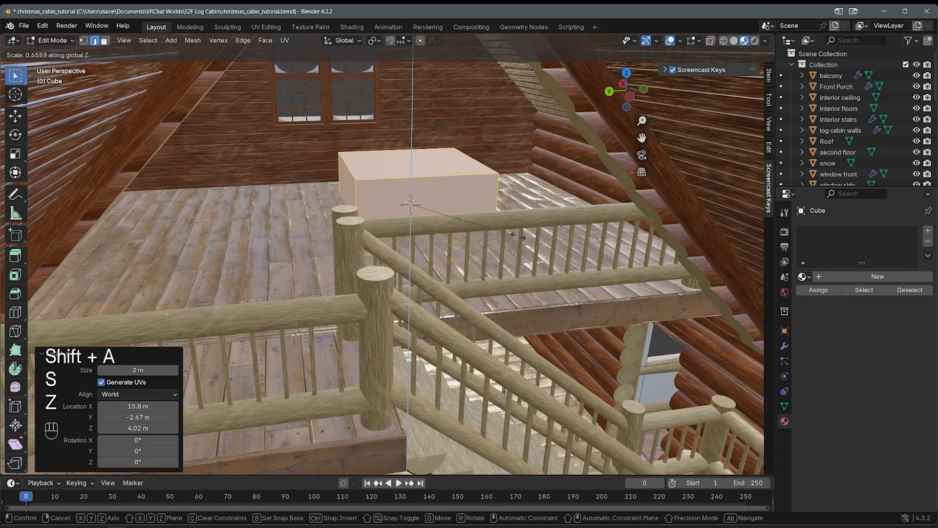
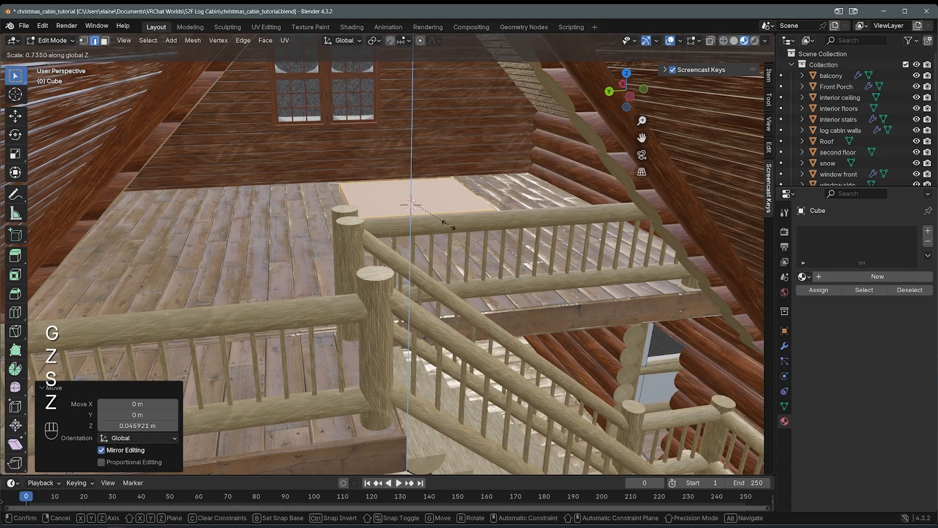
key(KP_Decimal)
key(g)
key(z)
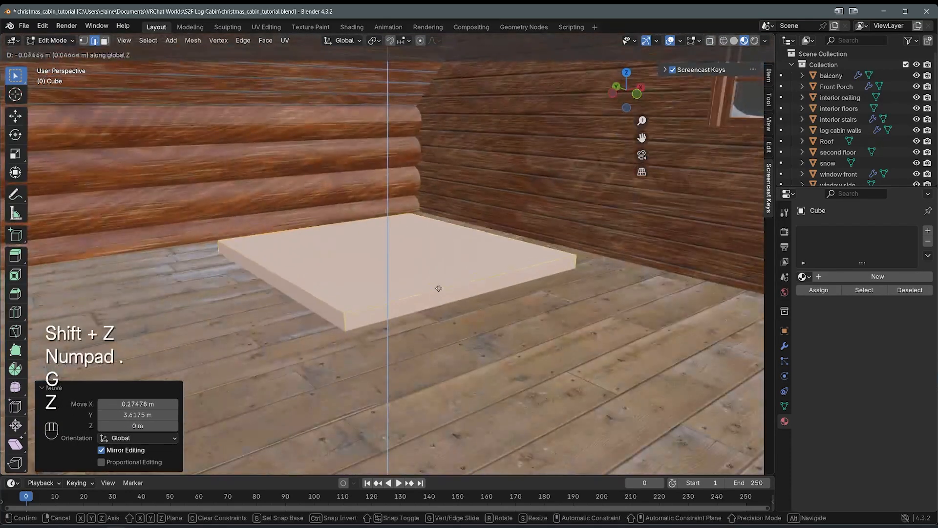
click(437, 302)
Step: Move the floor slab's side faces outward to reach the surrounding walls of the second floor
click(443, 294)
key(3)
key(shift+z)
key(shift+z)
middle_drag(443, 294, 234, 261)
key(g)
click(601, 276)
mouse_move(600, 276)
shift+middle_down()
mouse_move(360, 279)
mouse_move(422, 268)
mouse_move(332, 244)
mouse_move(279, 208)
mouse_move(350, 244)
shift+middle_up()
key(g)
key(y)
Step: Move the floor slab's end face along X by about -1.78 m and -1.67 m to extend it toward the staircase
key(shift+z)
key(shift+z)
scroll(350, 244, up, 3)
key(g)
click(590, 316)
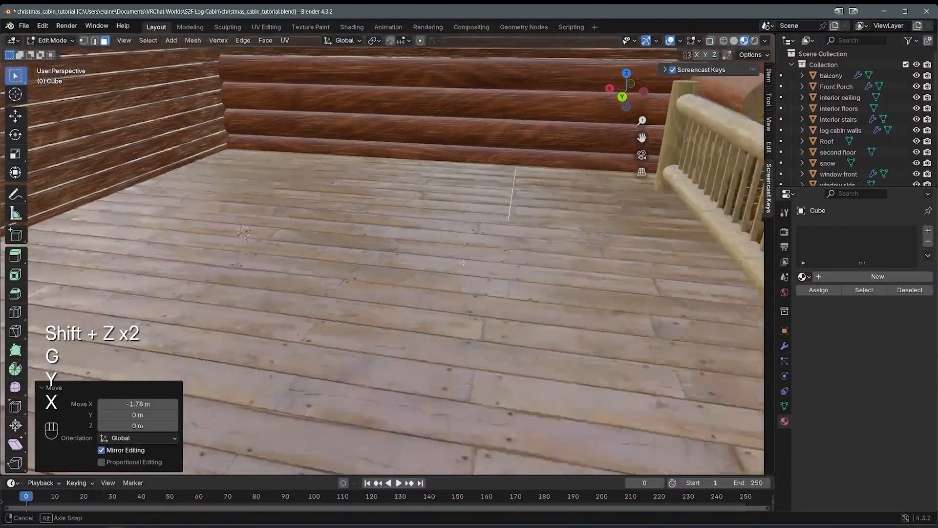
middle_drag(589, 315, 308, 249)
click(567, 260)
middle_drag(567, 260, 497, 264)
Step: Loop-cut the second-floor slab and shift the cut along Y to line up with the newel post at the stair opening
key(ctrl+r)
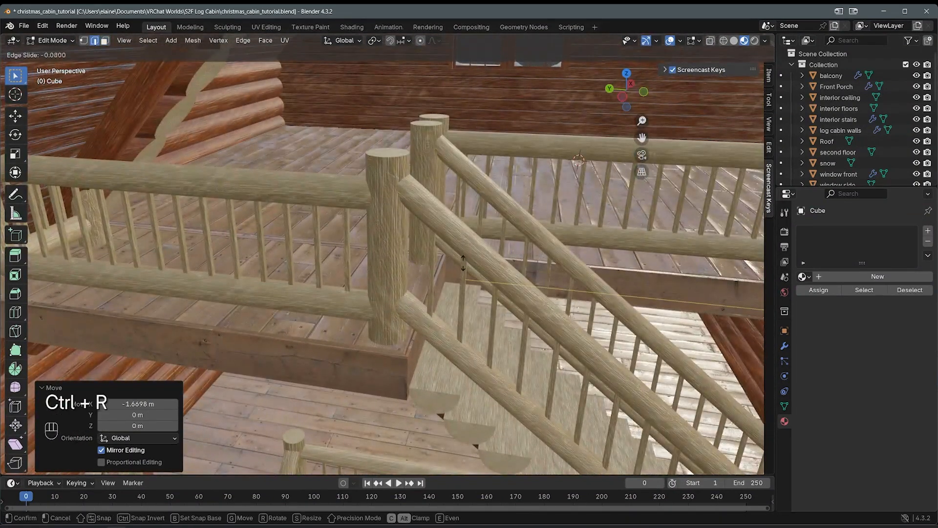
key(shift+z)
key(g)
key(y)
click(529, 261)
Step: Extrude the slab's face beside the stair opening about 1.11 m to the balcony edge and align its side along Y
key(shift+z)
shift+middle_drag(529, 262, 626, 259)
key(3)
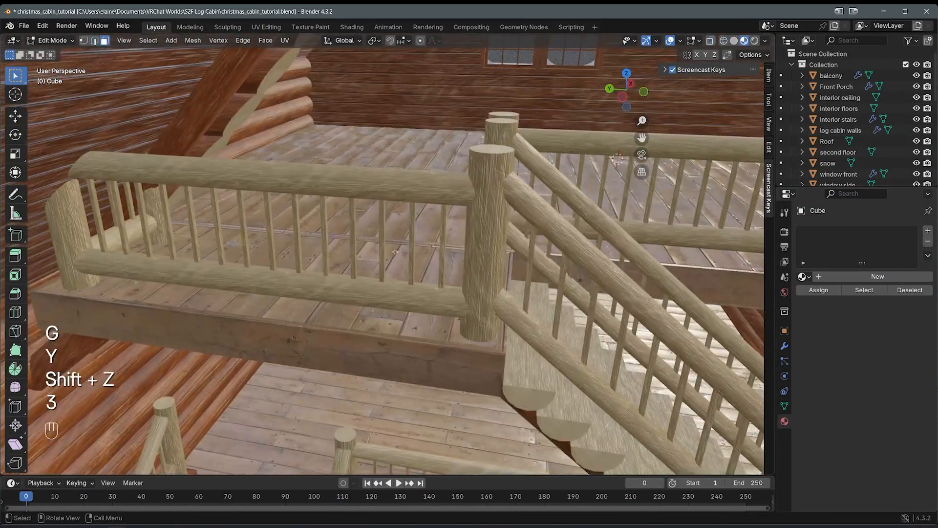
scroll(378, 251, down, 2)
key(shift+z)
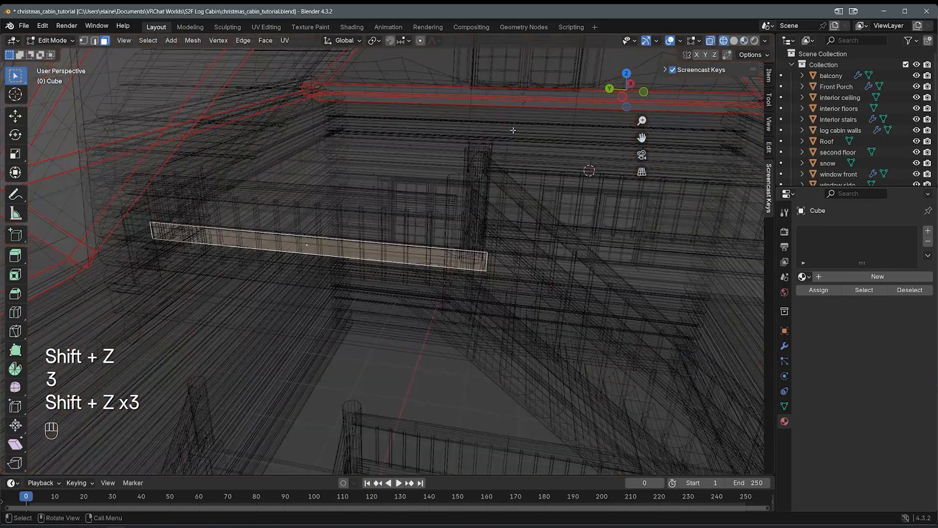
middle_drag(513, 131, 422, 202)
click(351, 265)
key(shift+z)
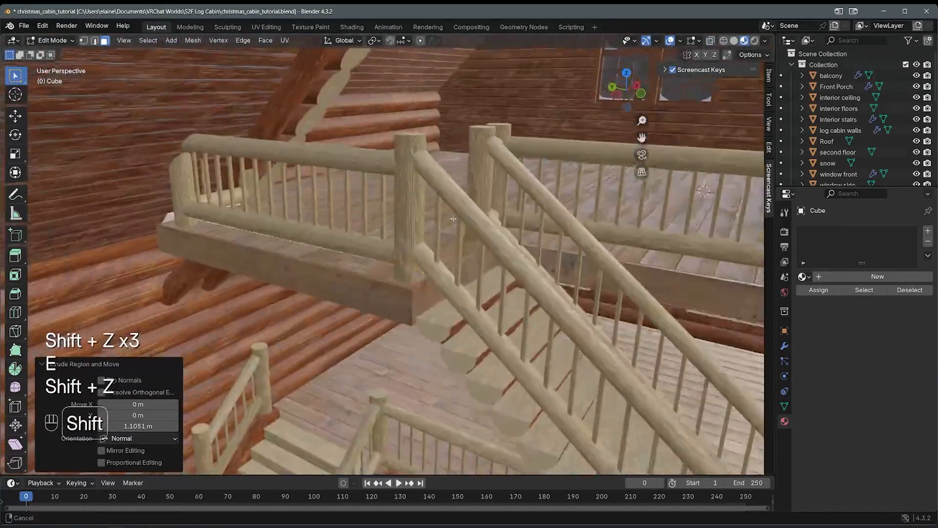
key(g)
key(y)
click(428, 237)
Step: Extrude the slab's face at the stair top about 2.45 m and lower its end along Z to follow the upper flight
middle_drag(427, 237, 474, 230)
key(shift+z)
click(310, 201)
key(shift+z)
middle_drag(310, 201, 297, 217)
key(e)
click(519, 259)
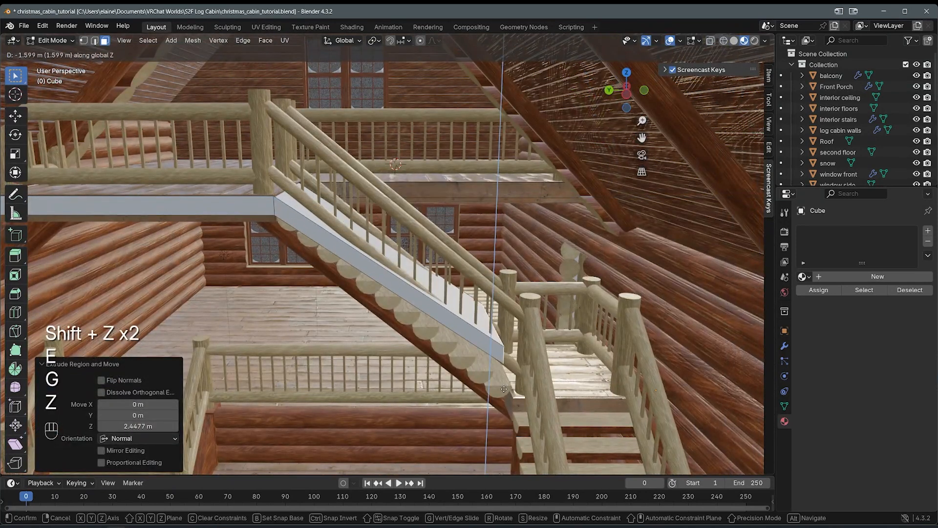
click(504, 436)
Step: Fine-tune the ramp's lower end along Z and Y, and extrude it about 1.38 m across the stair landing
shift+middle_drag(476, 376, 410, 338)
key(g)
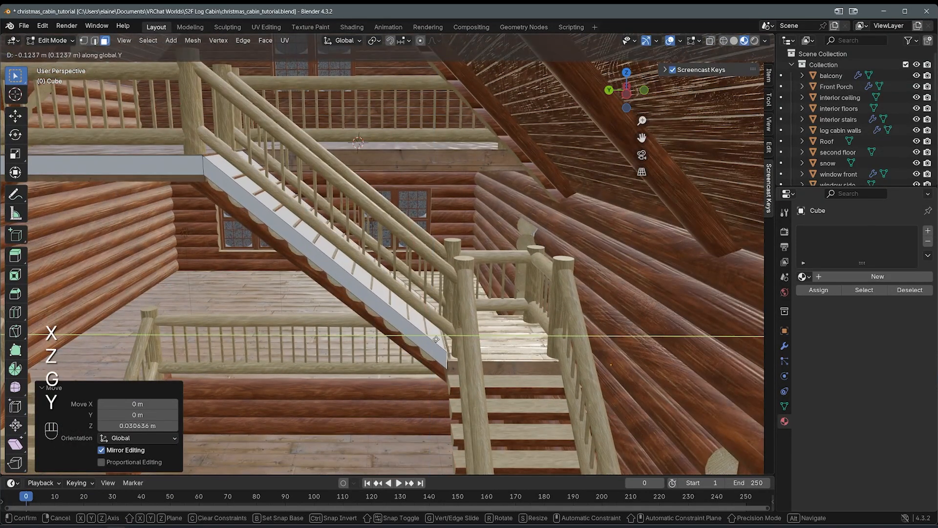
click(440, 349)
key(e)
click(533, 356)
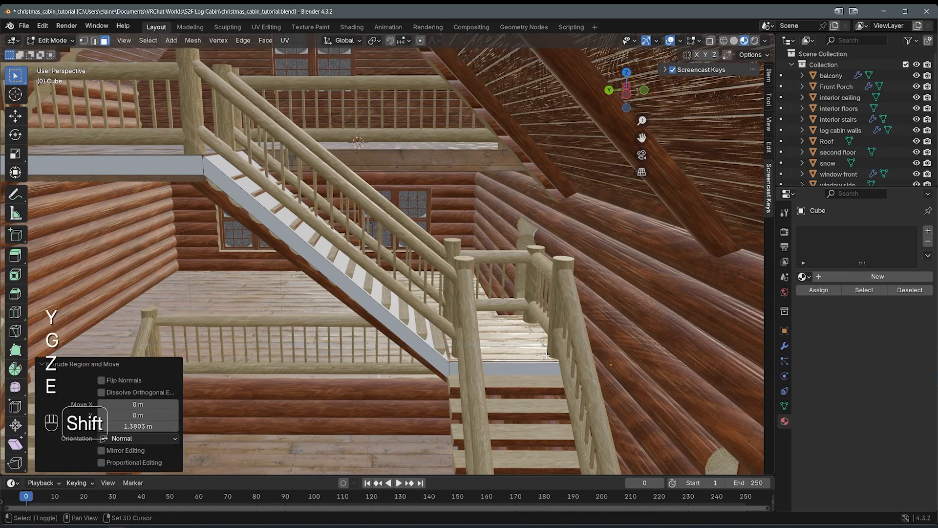
Step: Extrude the ramp's face at the landing about 1.85 m and lower its end about 1.75 m along Z to follow the lower flight
shift+middle_drag(533, 355, 453, 326)
key(shift+z)
key(shift+z)
middle_drag(346, 293, 372, 256)
key(e)
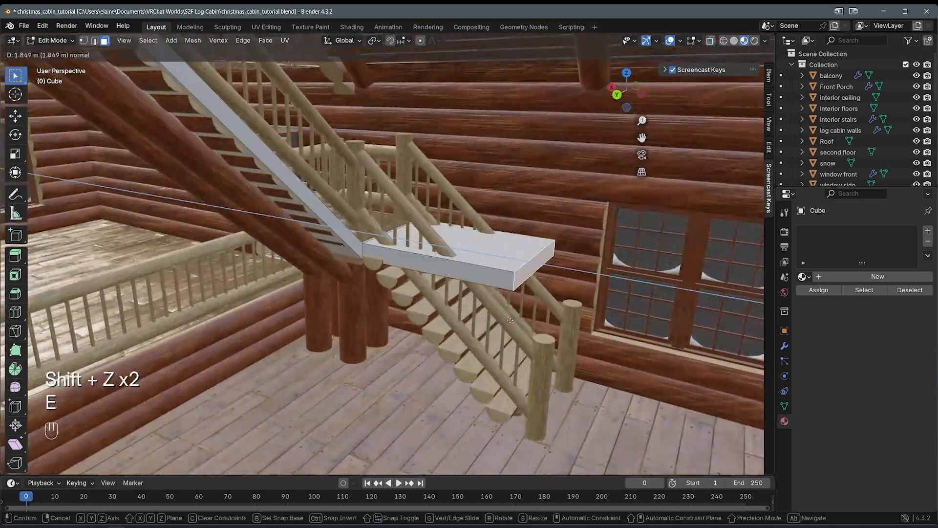
click(519, 334)
key(g)
key(z)
click(526, 471)
Step: Fine-tune the lower ramp's end along Y and Z to meet the bottom of the stairs, and save the file
key(g)
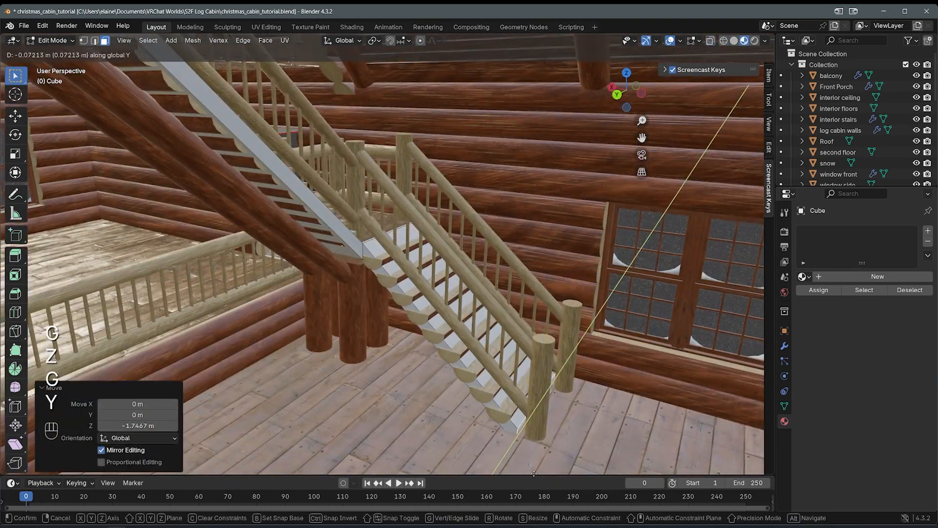
click(548, 35)
key(g)
key(z)
click(543, 59)
key(Tab)
key(Tab)
key(ctrl+s)
middle_drag(508, 78, 456, 81)
Step: Select the whole simplified mesh, display it in wireframe, and turn on the Statistics overlay
key(Tab)
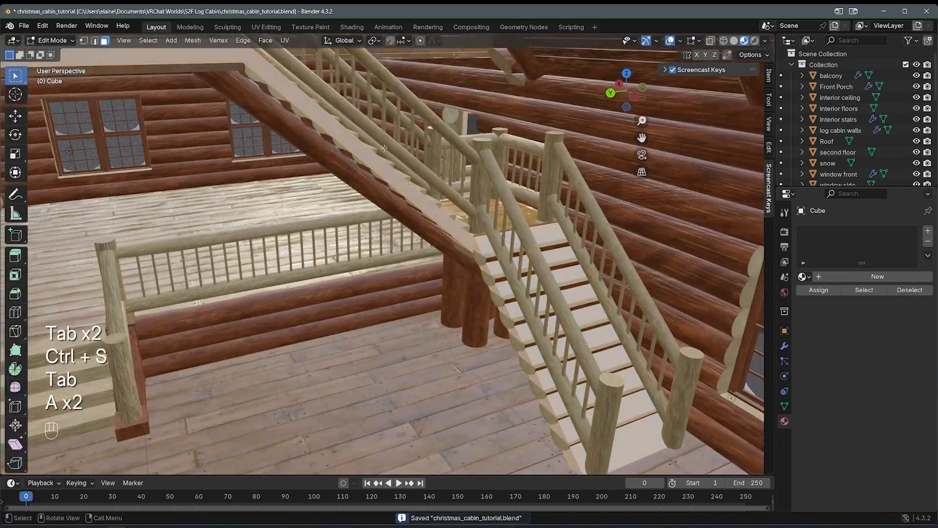
key(Tab)
key(a)
scroll(486, 124, down, 10)
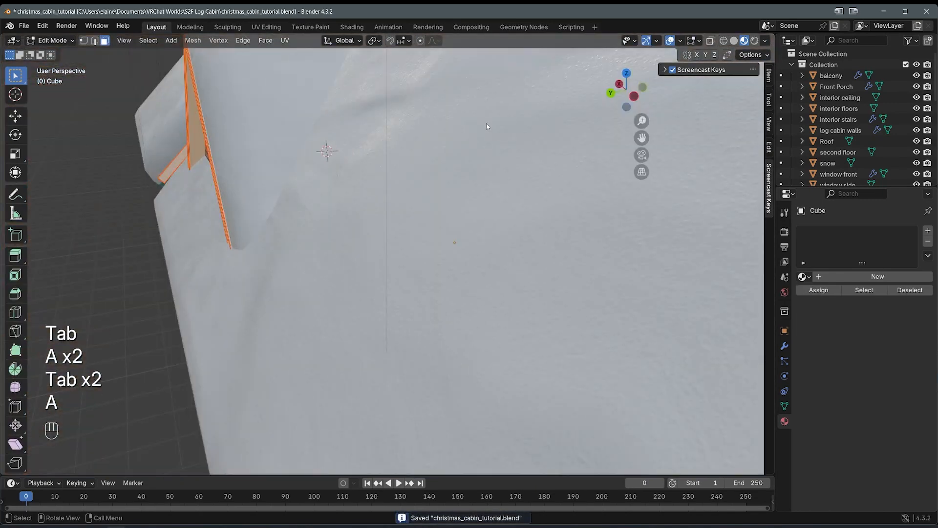
key(shift+z)
middle_drag(473, 102, 377, 73)
scroll(459, 62, up, 5)
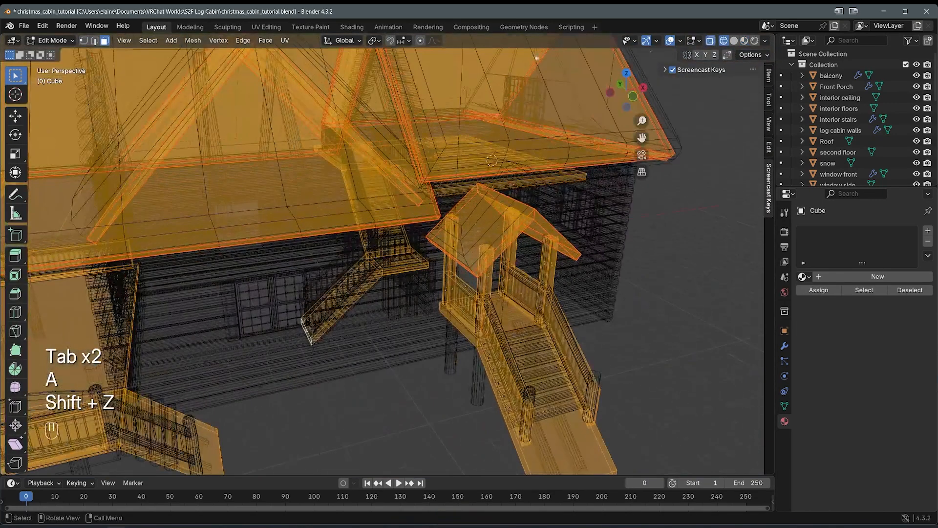
click(681, 42)
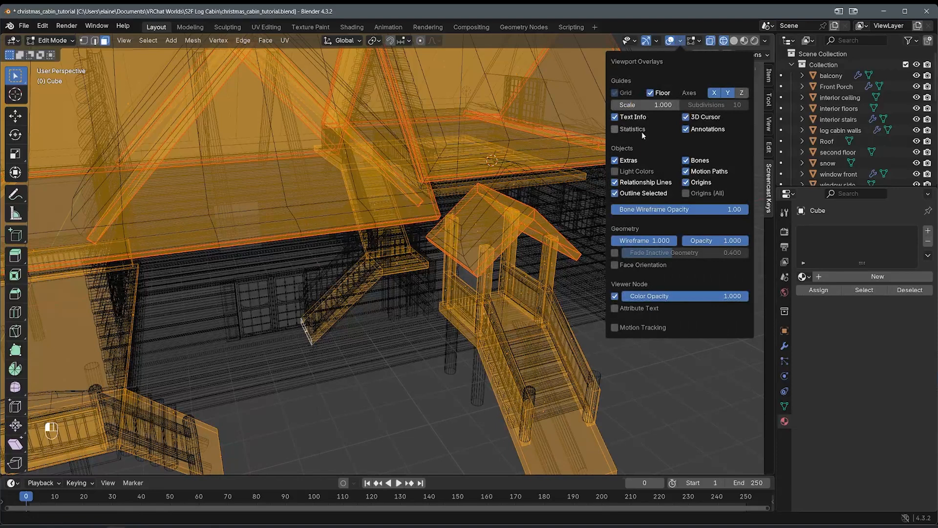
scroll(242, 240, up, 1)
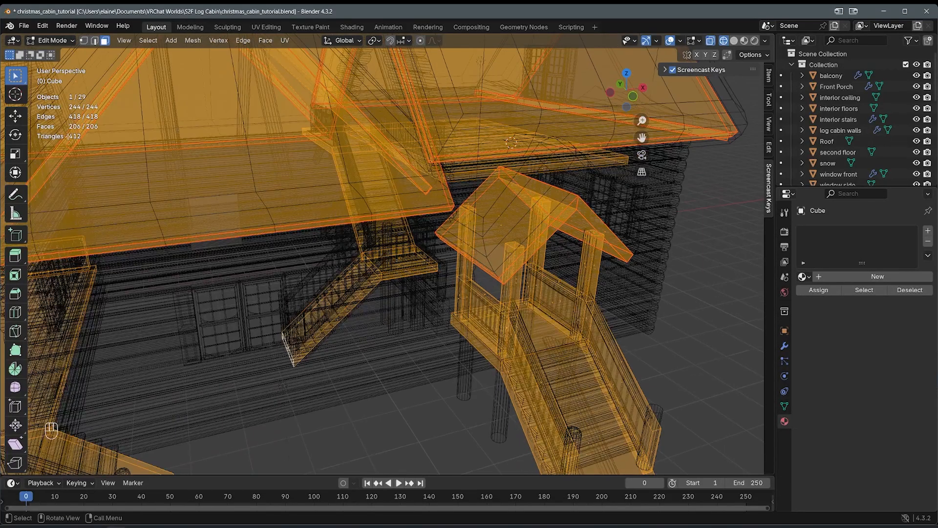
Step: Return to Object Mode with textured shading and save the file
scroll(243, 240, down, 4)
middle_drag(477, 215, 553, 231)
key(Tab)
key(shift+z)
mouse_move(430, 218)
middle_down()
mouse_move(392, 216)
mouse_move(440, 188)
middle_up()
key(ctrl+s)
scroll(440, 189, up, 5)
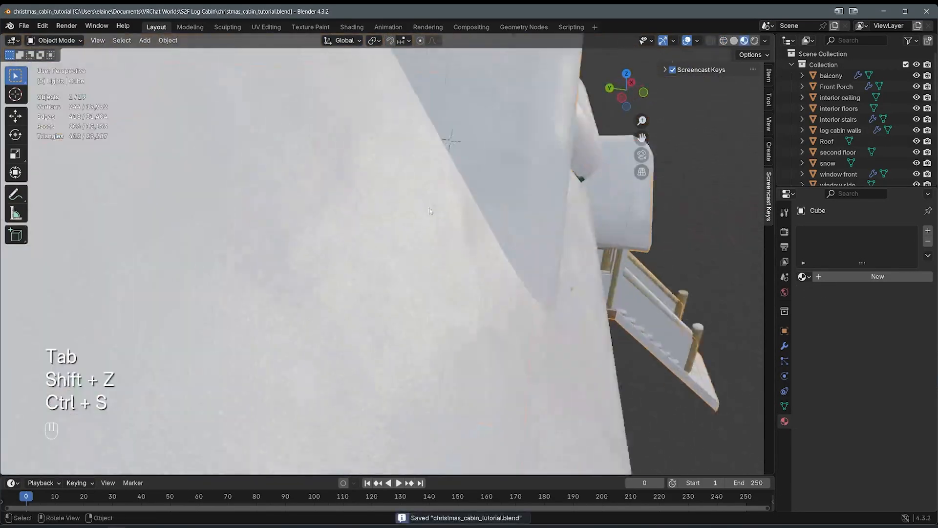
Step: Add a cube to the simplified mesh near the second-floor railing at the head of the stairs
key(shift+grave)
key(Tab)
key(a)
key(a)
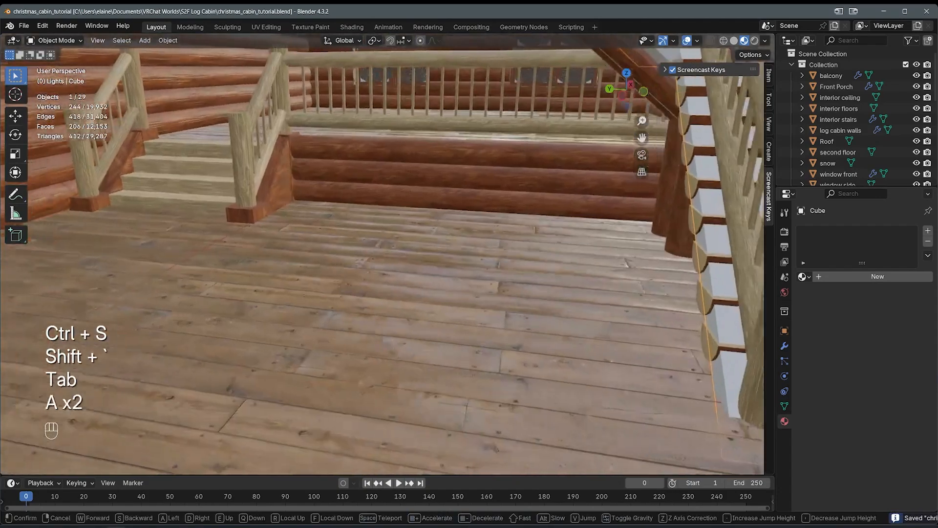
key(w)
key(w)
key(w)
key(w)
key(shift)
key(s)
key(s)
key(s)
key(shift)
key(Tab)
middle_drag(447, 214, 472, 244)
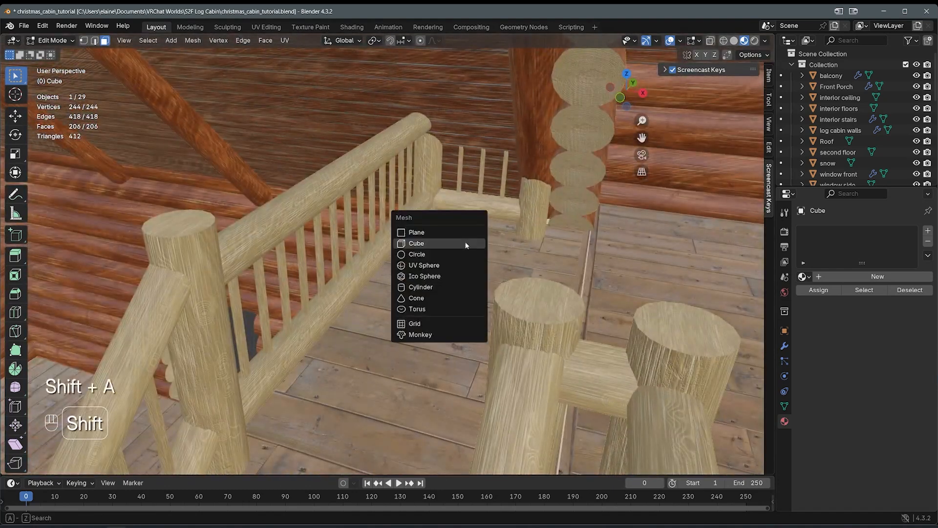
click(465, 245)
Step: Scale the cube down, thin it along X, and position it on the railing that leads to the stair-top newel post
key(s)
key(x)
click(553, 398)
key(s)
click(504, 306)
key(g)
key(shift+z)
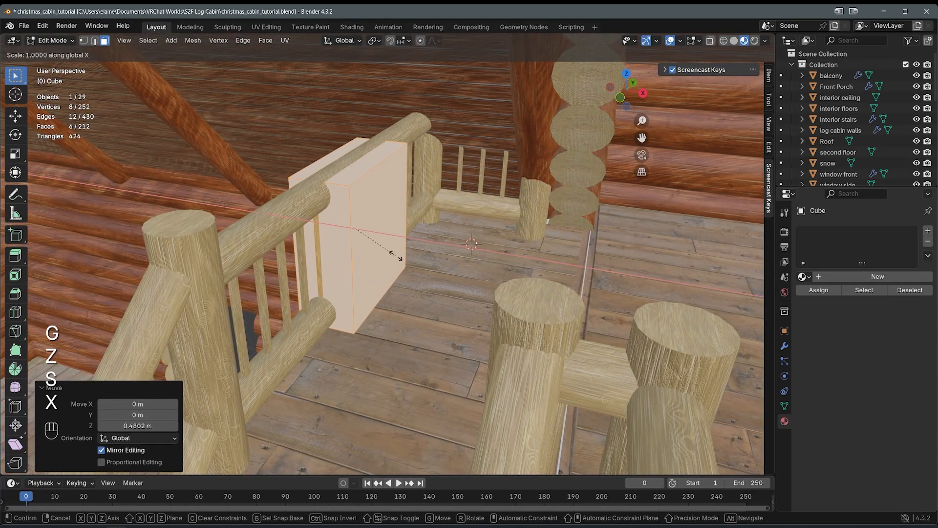
click(436, 205)
Step: Extrude the panel's end along Y past the newel post and lower it along Z to follow the upper flight's railing
key(shift+z)
key(shift+z)
key(3)
click(383, 202)
middle_drag(384, 202, 484, 195)
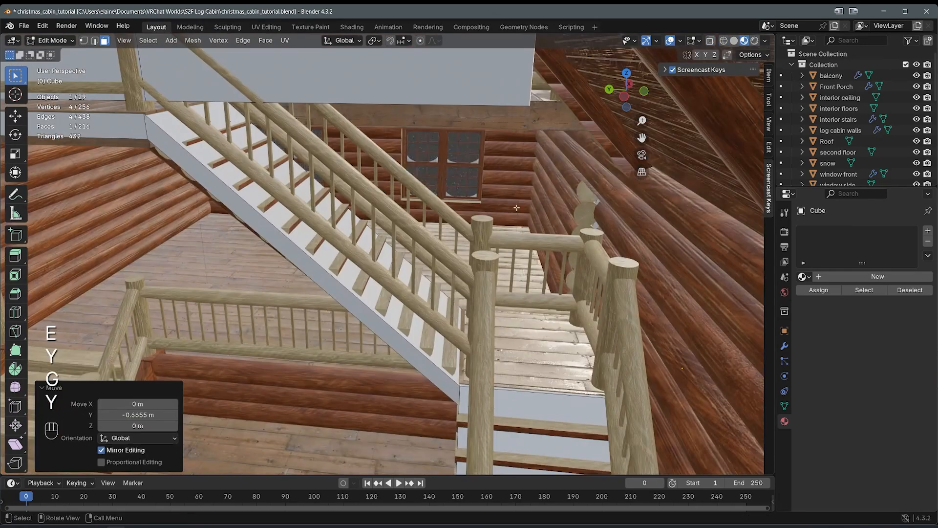
key(g)
key(z)
key(g)
key(y)
key(x)
key(y)
click(286, 200)
middle_drag(286, 199, 460, 224)
Step: Try to duplicate the railing panel along X for the opposite stair railing
key(3)
key(shift+d)
key(x)
click(312, 205)
middle_drag(313, 205, 364, 182)
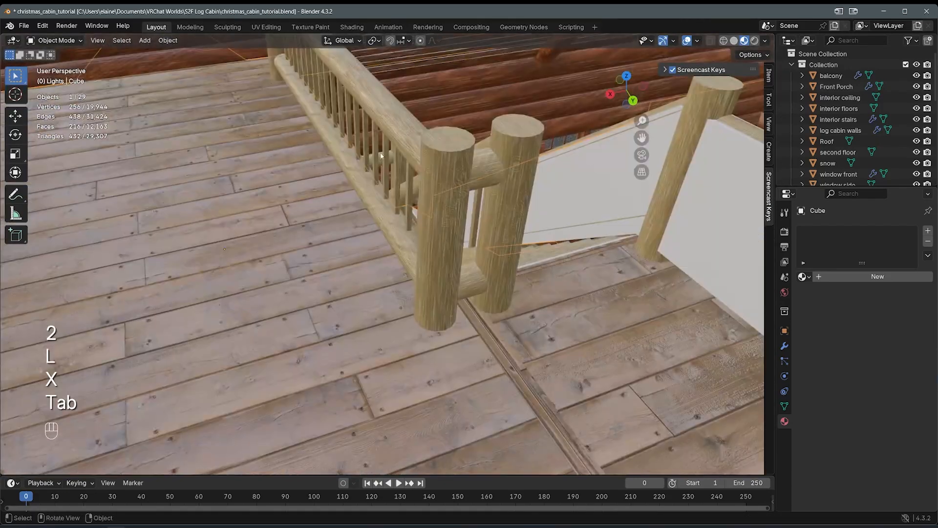
Step: Add a cube beside the long railing along the stair opening, scale it to 0.464, and thin it along X
middle_drag(167, 235, 208, 243)
key(Tab)
key(shift+a)
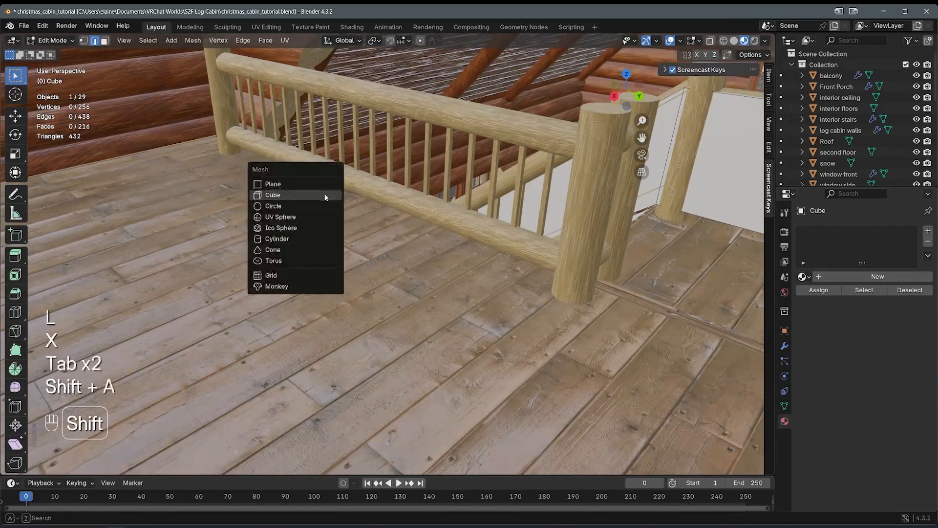
click(295, 200)
shift+middle_drag(513, 80, 549, 152)
key(s)
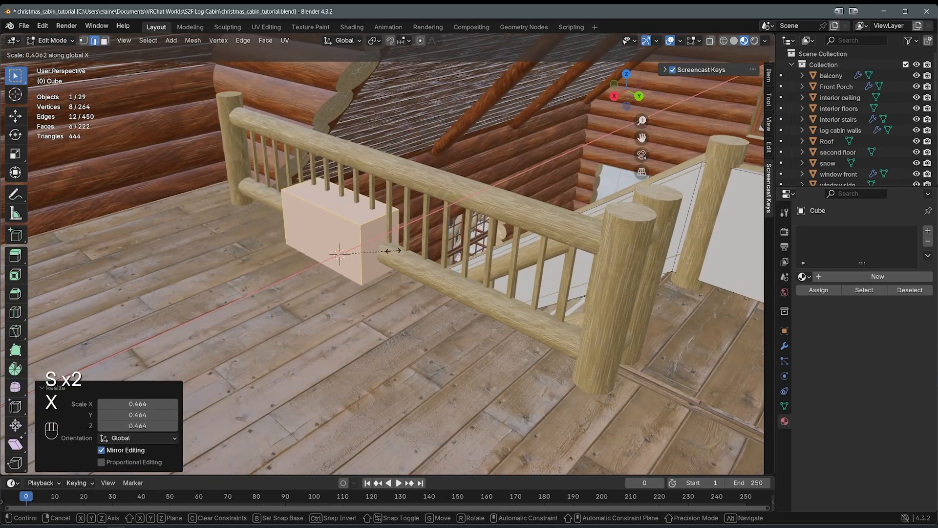
middle_drag(370, 252, 381, 230)
Step: Position the thin box on the long railing along Z and X, and extend it along Y over the railing's length
key(g)
key(z)
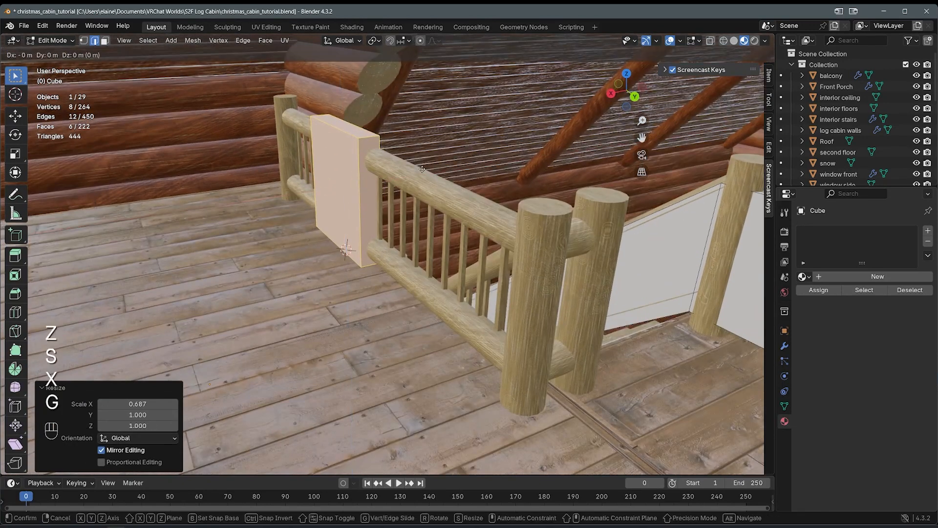
middle_drag(454, 180, 410, 176)
key(g)
key(x)
key(y)
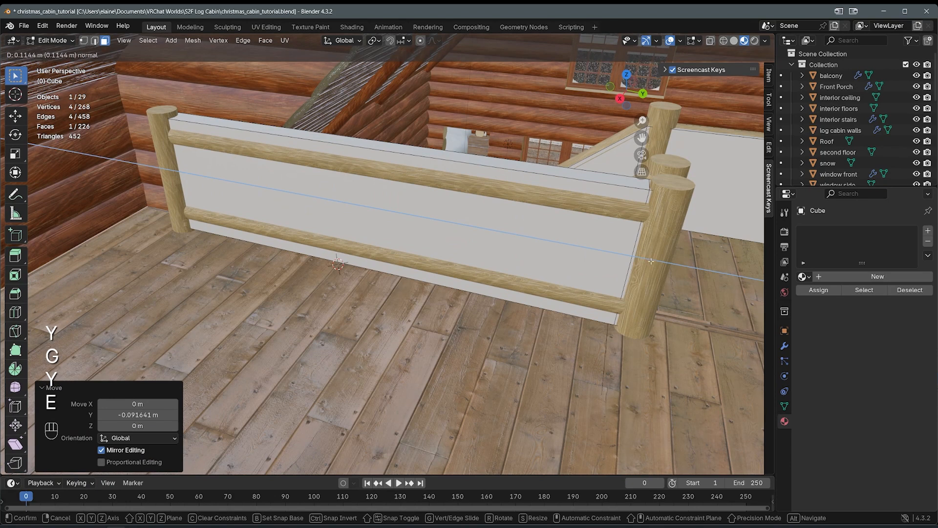
Step: Extrude the long railing panel's end 0.1144 m at the newel post and align it along X
click(651, 261)
key(shift+z)
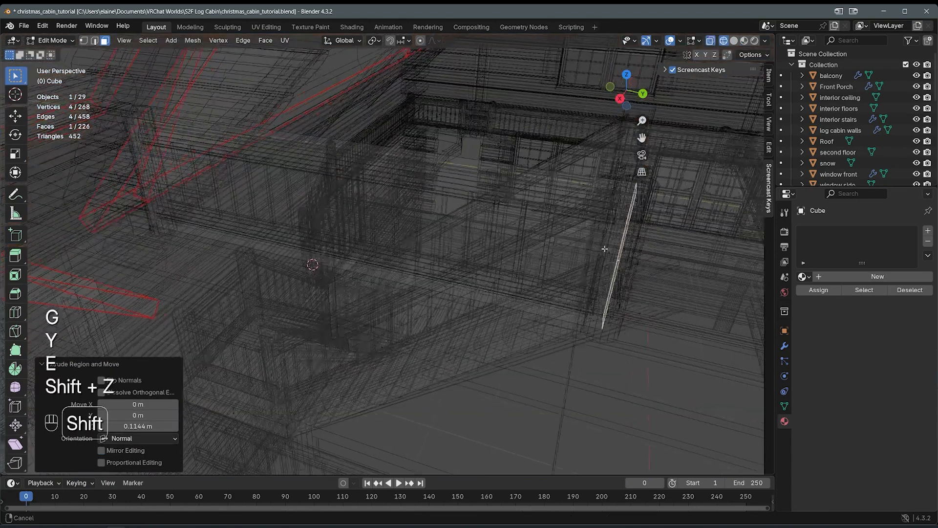
key(g)
key(x)
click(566, 241)
key(shift+z)
scroll(566, 241, up, 1)
Step: Extrude the panel's side face 0.1853 m and again about 0.18 m to enclose the second newel post
middle_drag(566, 241, 195, 247)
key(e)
click(220, 248)
key(e)
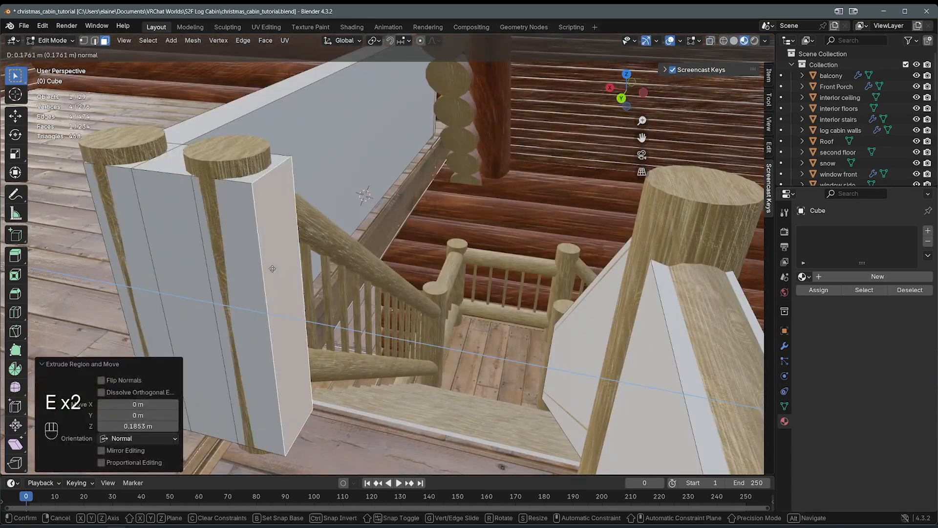
click(272, 268)
Step: Shift the newel-post panel's end face about 0.046 m and its neighbouring edge loop about 0.067 m along X
key(shift+z)
key(shift+z)
middle_drag(293, 274, 362, 276)
key(g)
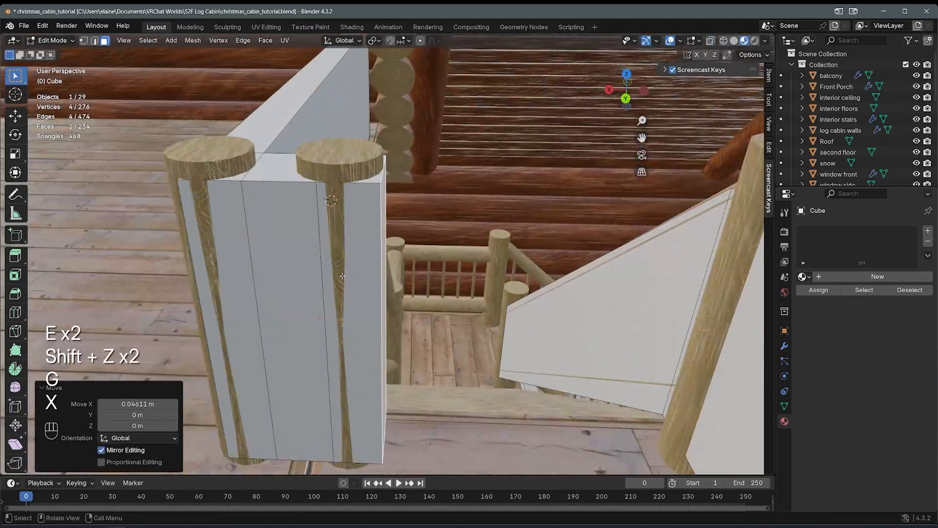
click(306, 262)
key(shift+z)
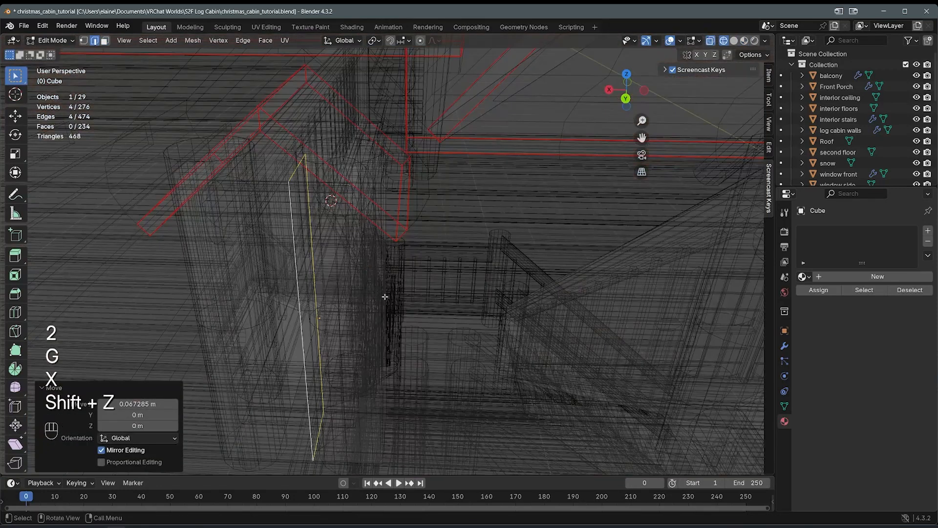
key(3)
key(shift+z)
middle_drag(381, 296, 312, 303)
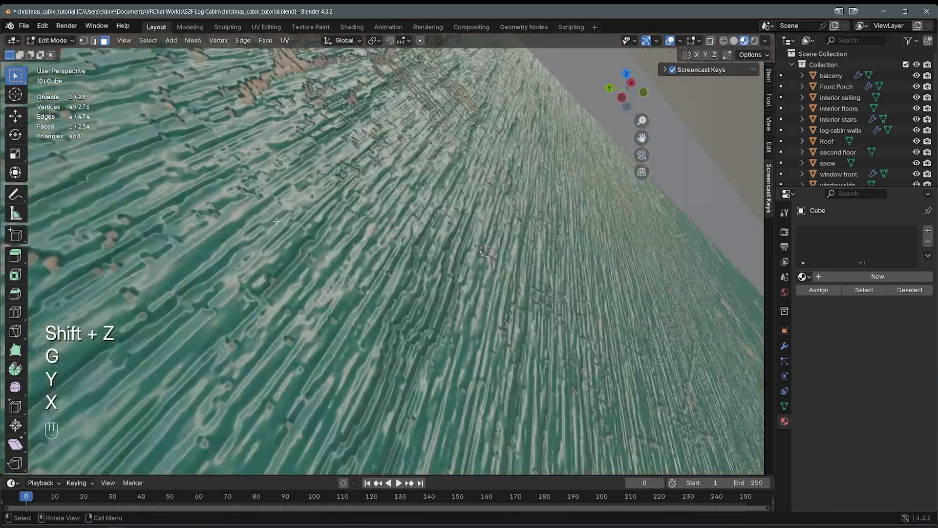
Step: Extrude the panel from the stair-top post along the upper flight and lower its end along Z to follow the far railing
middle_drag(313, 195, 235, 146)
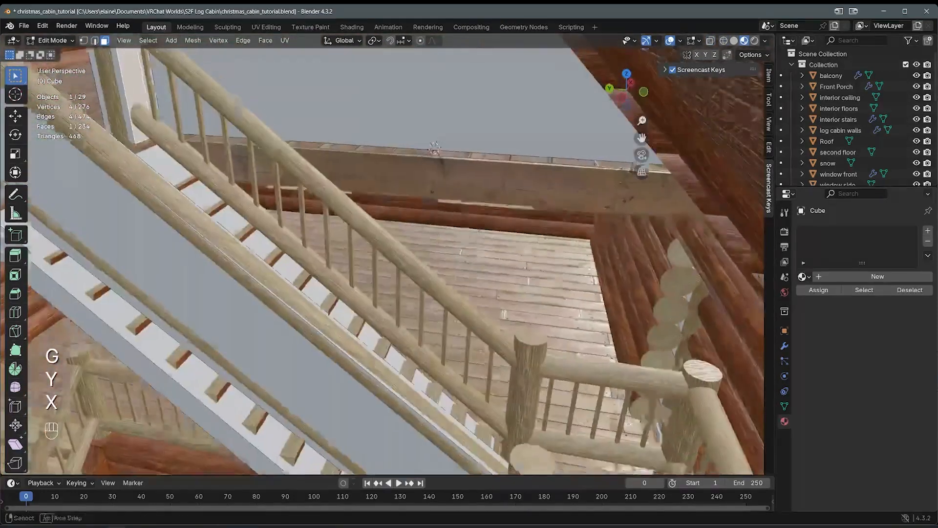
scroll(235, 146, down, 3)
key(e)
click(540, 197)
key(g)
key(z)
click(537, 341)
shift+middle_drag(538, 341, 439, 237)
key(g)
key(z)
shift+middle_drag(445, 287, 378, 261)
Step: Extrude the panel about 1.07 m along the landing railing and continue it around the corner, with a 0.1937 m section at the next post
key(e)
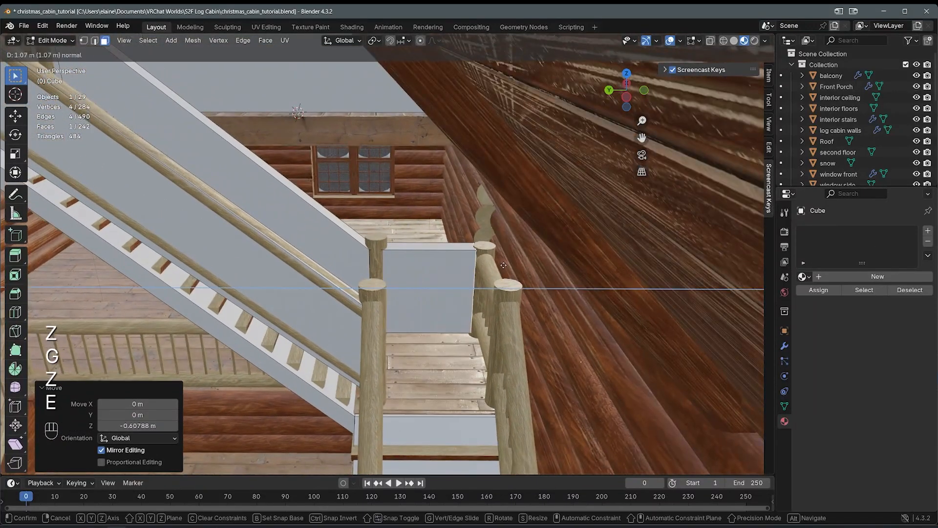
middle_drag(482, 264, 393, 212)
key(e)
click(465, 248)
key(e)
click(391, 211)
Step: Extrude the panel's end along the lower flight's wall-side railing and lower it about 1.5 m along Z
key(e)
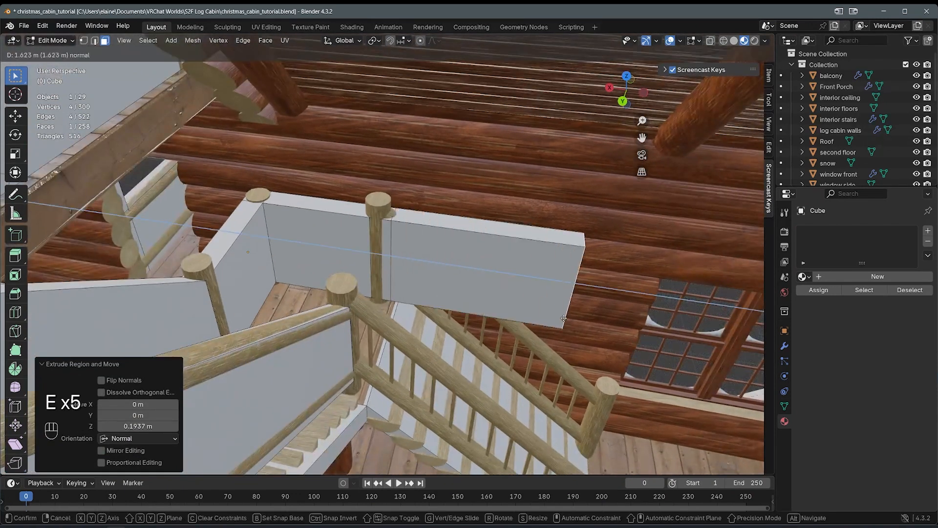
click(629, 341)
shift+middle_drag(586, 326, 483, 220)
key(g)
key(z)
click(492, 349)
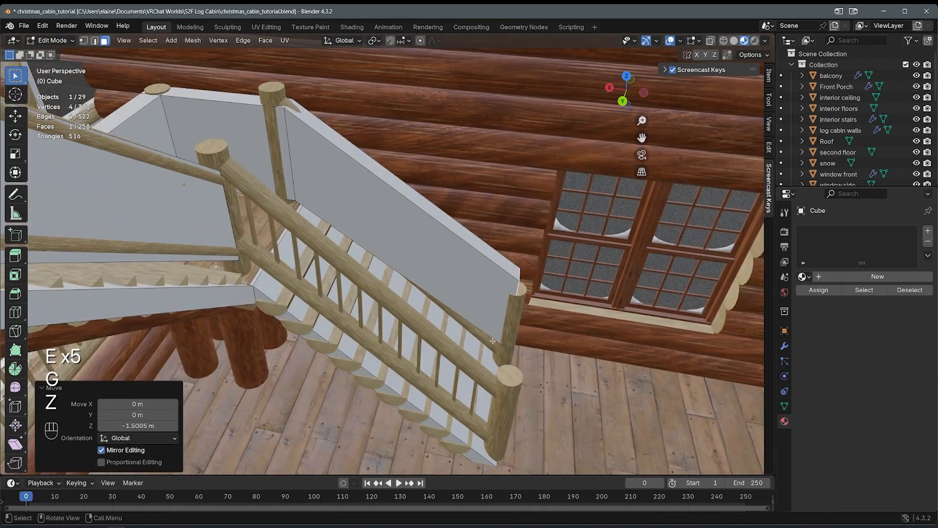
Step: Fine-tune the wall-side panel's lower end along Z and shift it about -0.059 m along X to fit the bottom newel post
key(g)
key(z)
click(507, 345)
key(g)
key(y)
key(x)
click(467, 307)
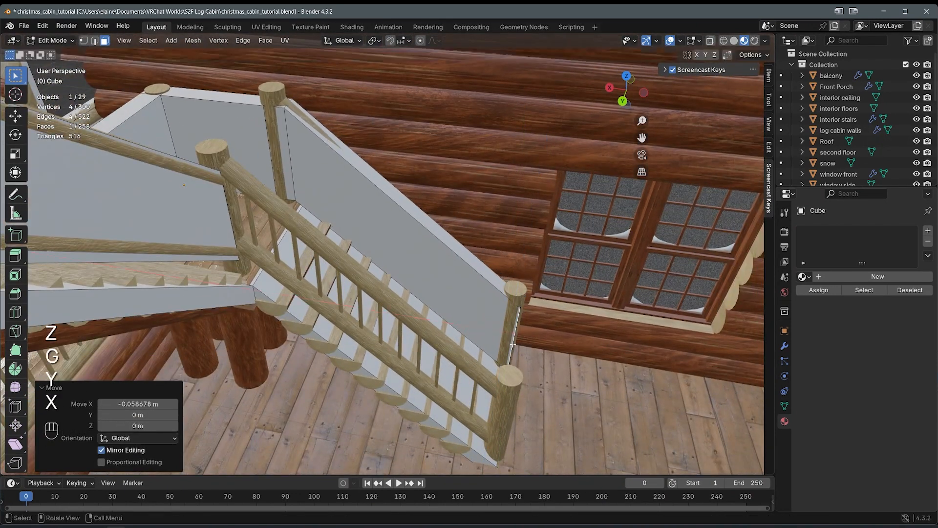
Step: Adjust the height of the wall-side panel's end along Z to match the bottom of the railing
key(g)
key(z)
click(462, 320)
middle_drag(461, 321, 424, 296)
key(g)
key(z)
click(422, 284)
Step: Extrude the lower end of the upper flight's near railing panel 0.14213 m at the landing's newel post
shift+middle_drag(350, 198, 318, 197)
key(shift+z)
key(shift+z)
key(e)
click(342, 200)
key(shift+z)
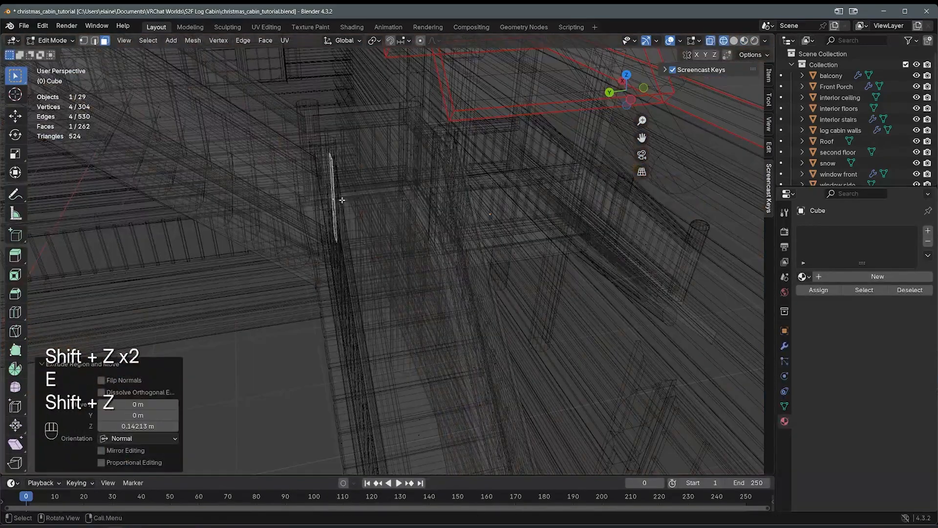
click(347, 198)
key(shift+z)
key(2)
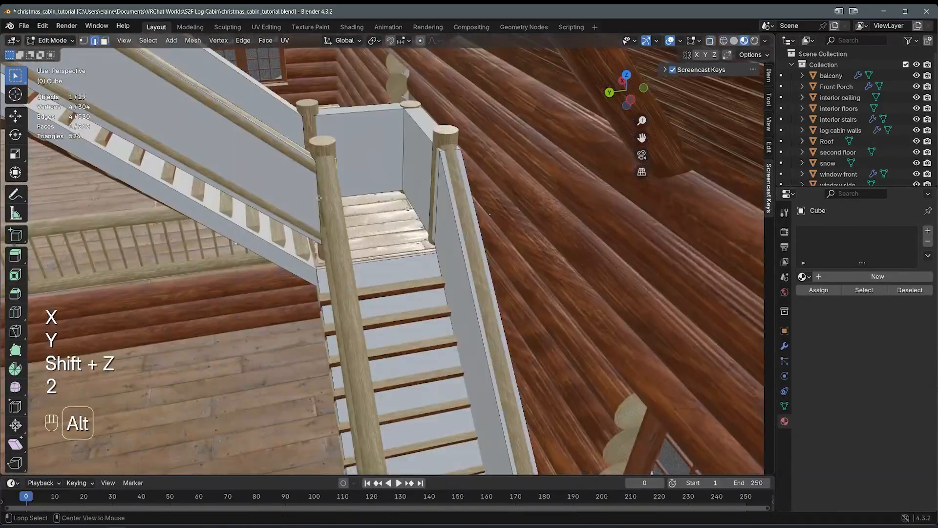
Step: Shift the edge loop at the upper flight panel's landing end along Y to fit the newel post
alt+click(317, 198)
key(g)
key(x)
key(y)
click(310, 198)
Step: Extrude the panel's end face along the lower flight's open-side railing and lower it about 1.6 m along Z
key(3)
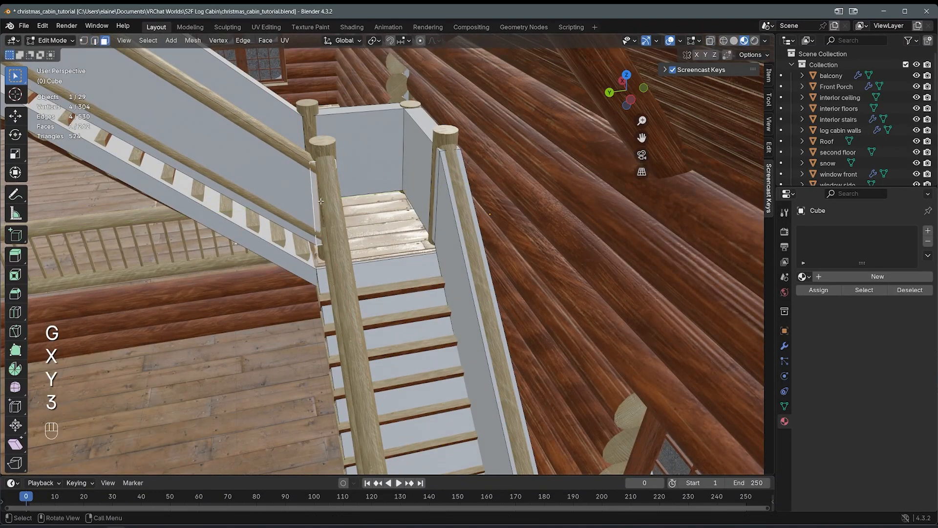
middle_drag(313, 200, 371, 229)
key(e)
click(579, 329)
key(g)
key(z)
click(589, 22)
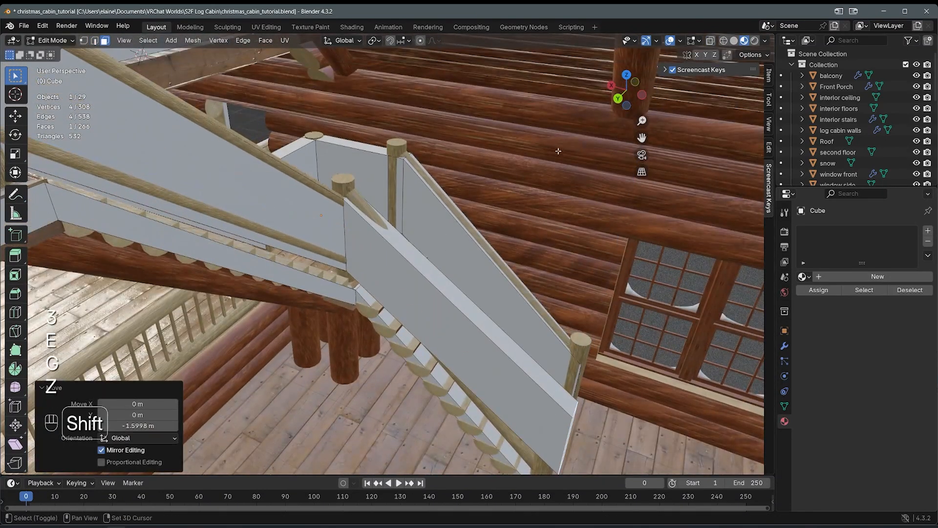
Step: Lower the open-side panel's end a further 0.37333 m and 0.056744 m along Z to fit the bottom newel post
shift+middle_drag(558, 151, 579, 44)
key(g)
key(z)
click(579, 73)
middle_drag(507, 46, 473, 40)
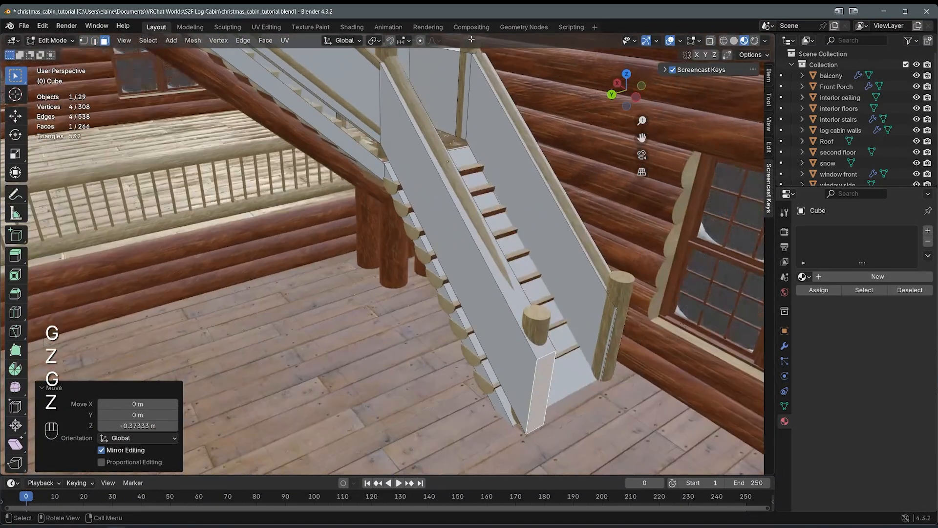
middle_drag(473, 40, 440, 42)
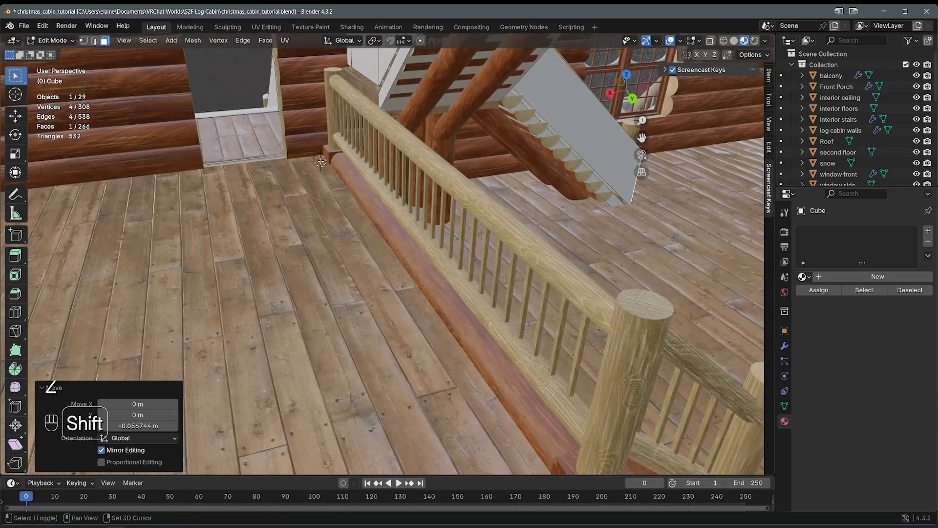
Step: Add a cube at the wall end of the floor-edge railing, scale it to 0.64, and position it horizontally on the railing
key(shift+a)
click(318, 159)
key(s)
key(x)
click(416, 155)
key(g)
key(shift+z)
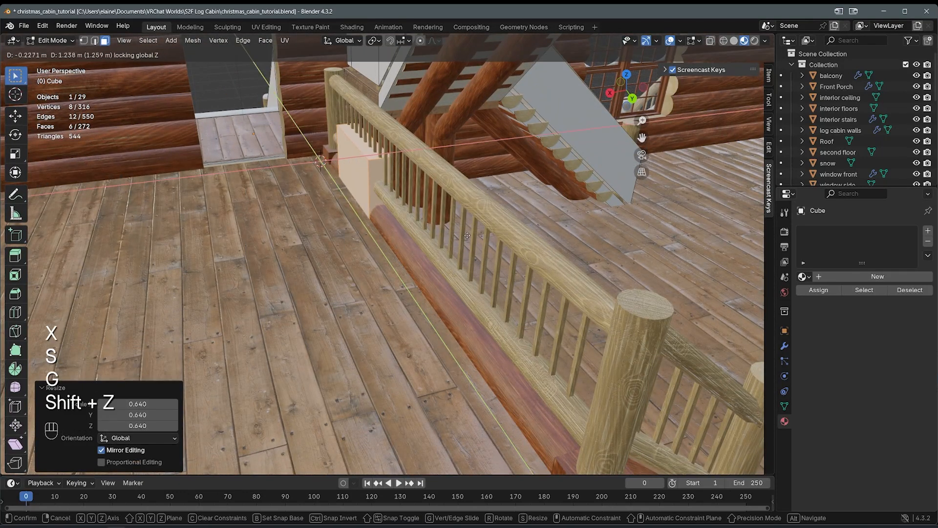
click(455, 181)
Step: Move the railing box vertically and adjust one of its faces along Z to match the railing's height
key(g)
key(z)
key(shift+z)
middle_drag(400, 174, 326, 166)
key(3)
click(465, 245)
key(shift+z)
key(g)
key(z)
click(450, 254)
key(shift+z)
key(shift+z)
Step: Move the railing box's wall-side end face along Y to cover the post at the wall
key(Tab)
click(417, 292)
scroll(417, 292, down, 2)
scroll(417, 293, up, 2)
mouse_move(485, 201)
shift+middle_down()
mouse_move(467, 185)
mouse_move(438, 228)
mouse_move(503, 218)
mouse_move(325, 206)
mouse_move(443, 196)
shift+middle_up()
click(438, 229)
key(Tab)
key(shift+z)
key(3)
key(shift+z)
shift+middle_drag(383, 247, 373, 216)
key(g)
key(x)
key(y)
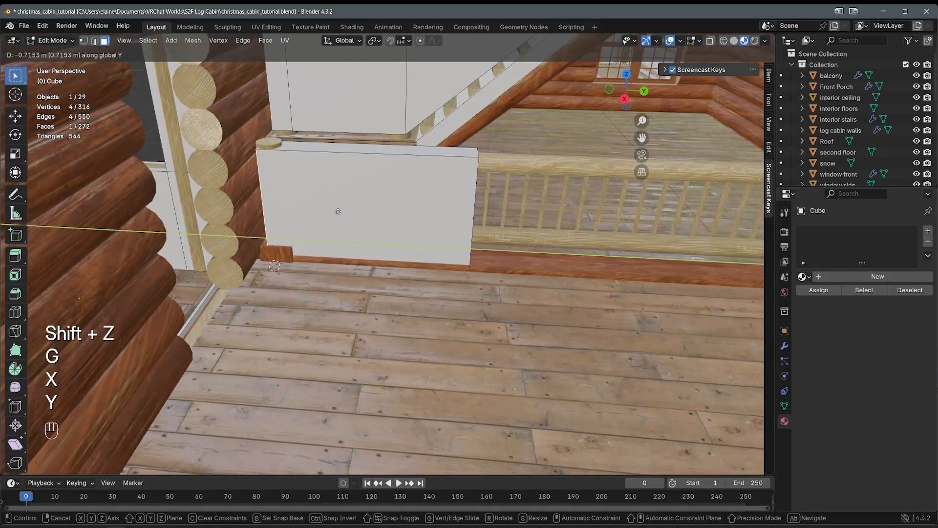
click(374, 221)
key(g)
key(y)
click(377, 226)
Step: Move the railing box's opposite end face 3.3562 m along Y to the post at the short stairs' opening
key(shift+z)
click(486, 235)
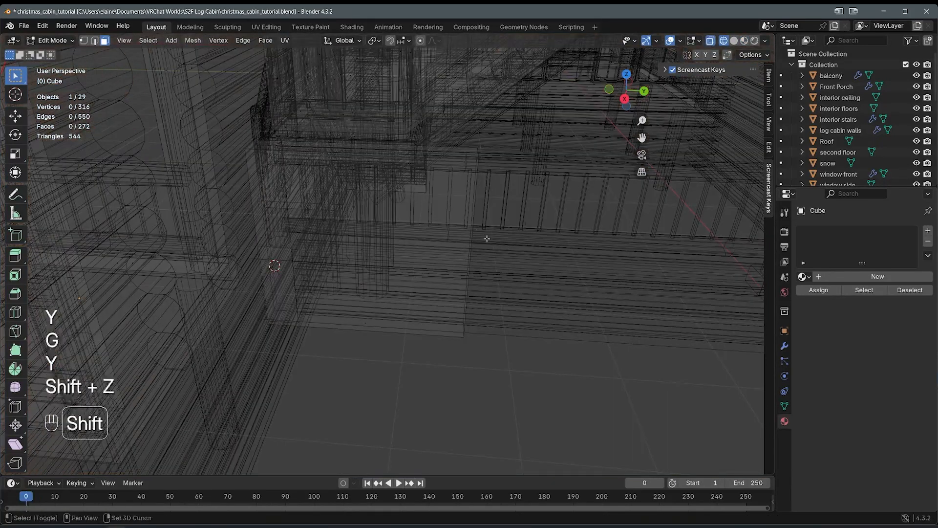
scroll(471, 234, down, 5)
key(shift+z)
shift+middle_drag(471, 234, 324, 217)
scroll(323, 216, up, 2)
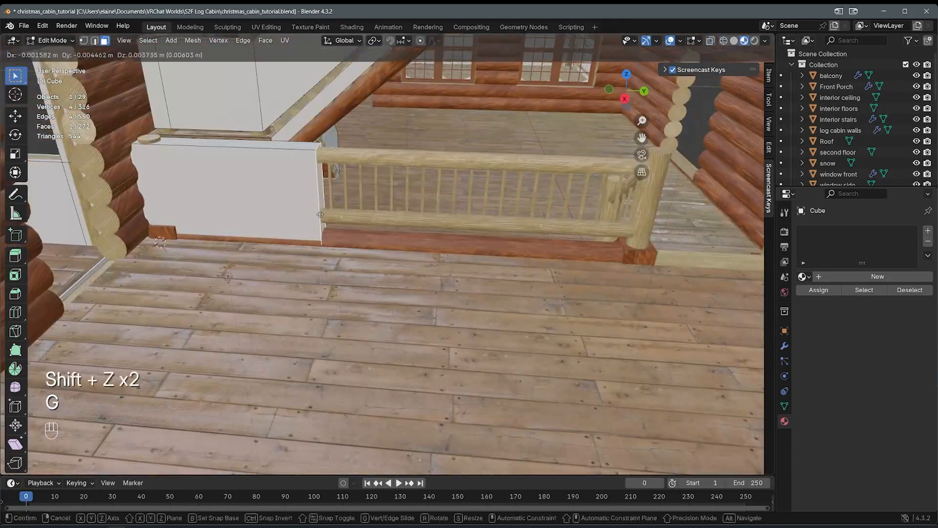
key(g)
key(y)
click(617, 275)
Step: Extrude the railing box's end face 0.33577 m to enclose the post beside the short stairs
shift+middle_drag(617, 275, 465, 257)
key(e)
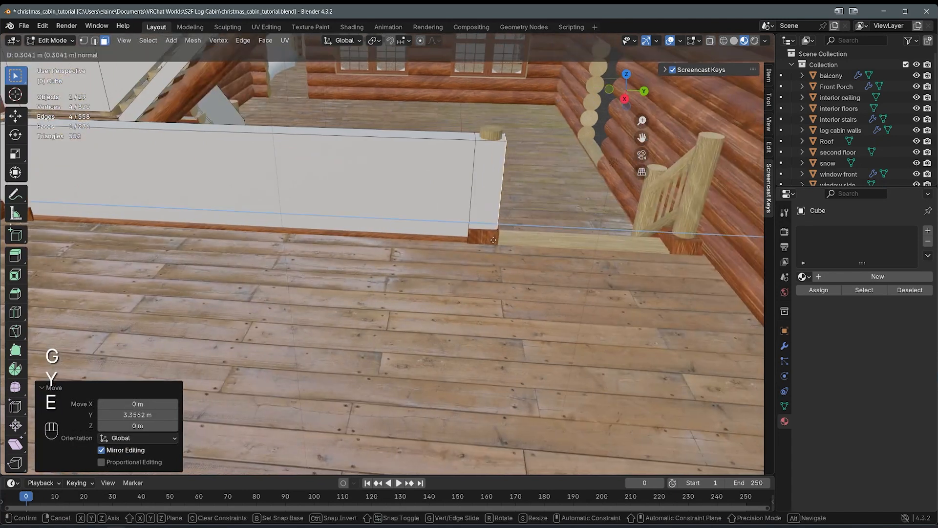
click(501, 229)
Step: Duplicate the end face across the stair opening and extrude it into a box around the opposite post
shift+middle_drag(501, 225, 413, 186)
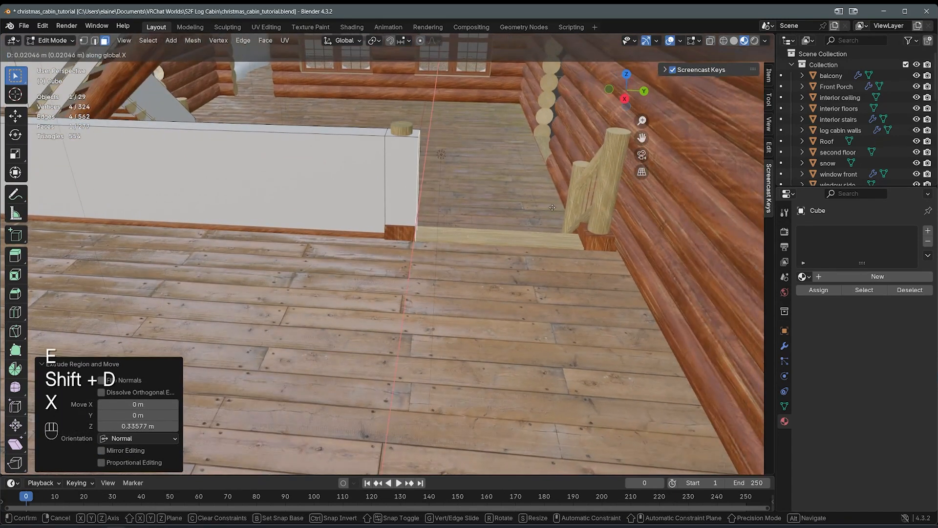
click(567, 210)
key(e)
click(525, 201)
Step: Extrude the stair-side faces of both top post boxes -1.1807 m along X over the short stairs' railings
shift+middle_drag(525, 201, 606, 221)
click(337, 172)
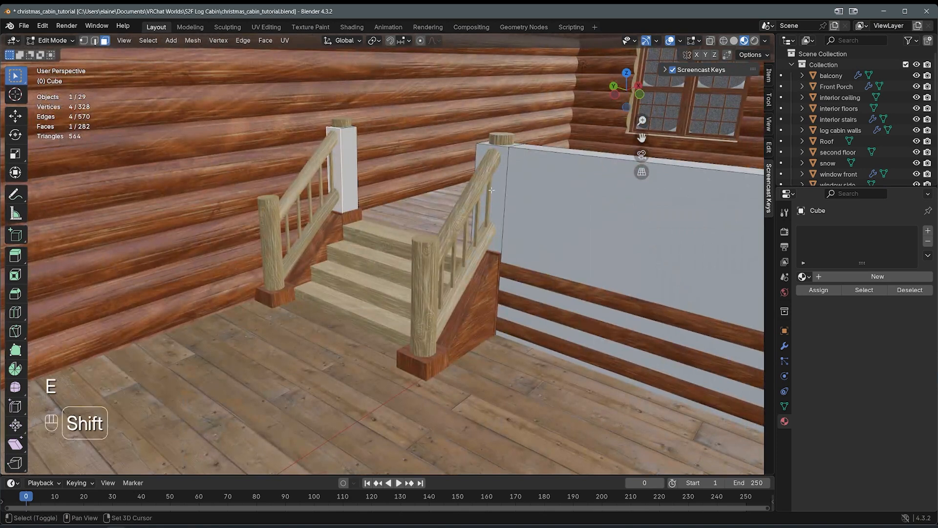
shift+click(489, 195)
middle_drag(486, 193, 459, 190)
key(e)
key(x)
click(371, 195)
Step: Lower both extruded railing ends about 1 m along Z to follow the short stairs, including a 0.10718 m upward correction
key(g)
key(z)
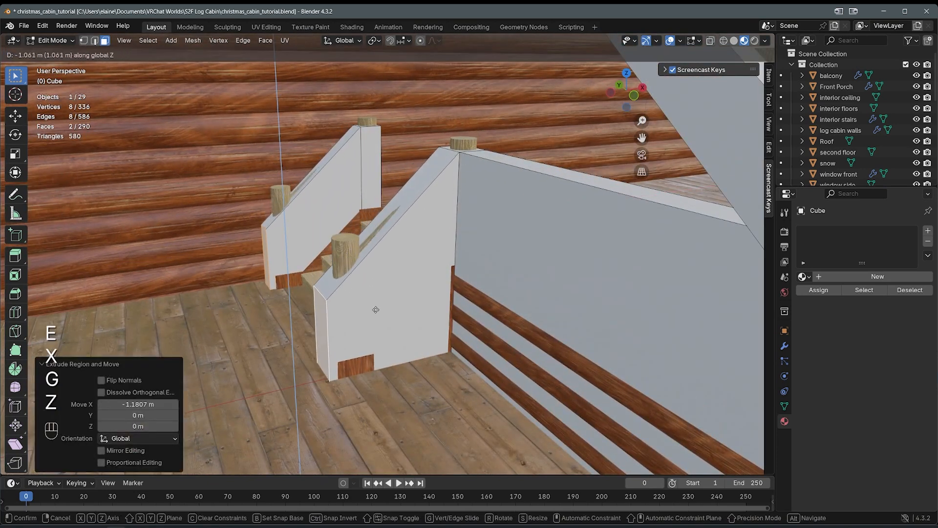
click(388, 321)
middle_drag(388, 321, 435, 342)
key(g)
key(z)
click(417, 281)
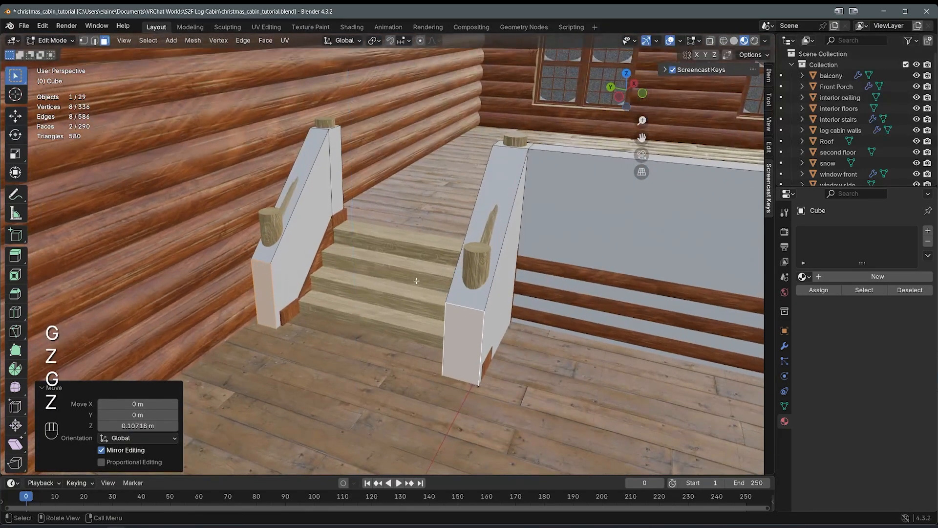
Step: Add a cube on the short stairs, scale it to 0.358, and lower it 0.31408 m along Z
middle_drag(416, 280, 429, 255)
key(shift+a)
click(421, 254)
key(s)
click(440, 267)
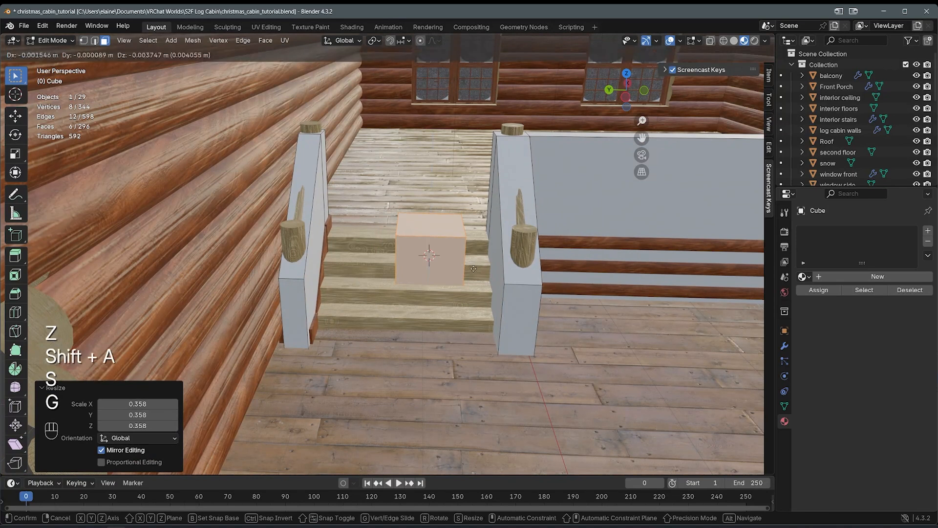
key(g)
key(z)
click(469, 279)
Step: Rotate the cube in front view to the short stairs' slope and move it -0.4793 m along X and -0.33881 m along Z
key(KP_3)
key(shift+z)
key(KP_1)
key(r)
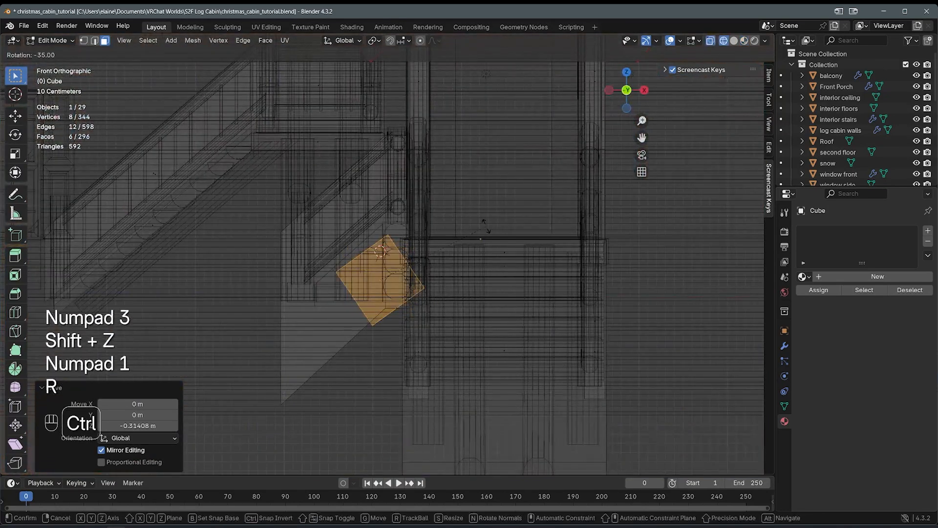
ctrl+click(481, 220)
key(r)
ctrl+click(478, 216)
key(g)
click(382, 275)
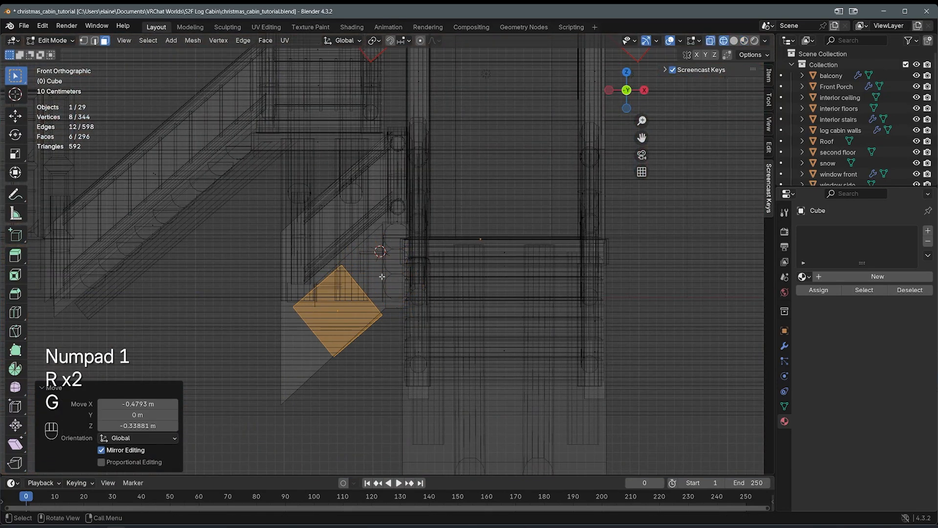
Step: Select the sloped box's upper edge and lower it 0.14025 m along Z
click(358, 294)
click(416, 245)
key(1)
middle_drag(415, 245, 495, 236)
key(shift+z)
key(g)
key(z)
click(493, 259)
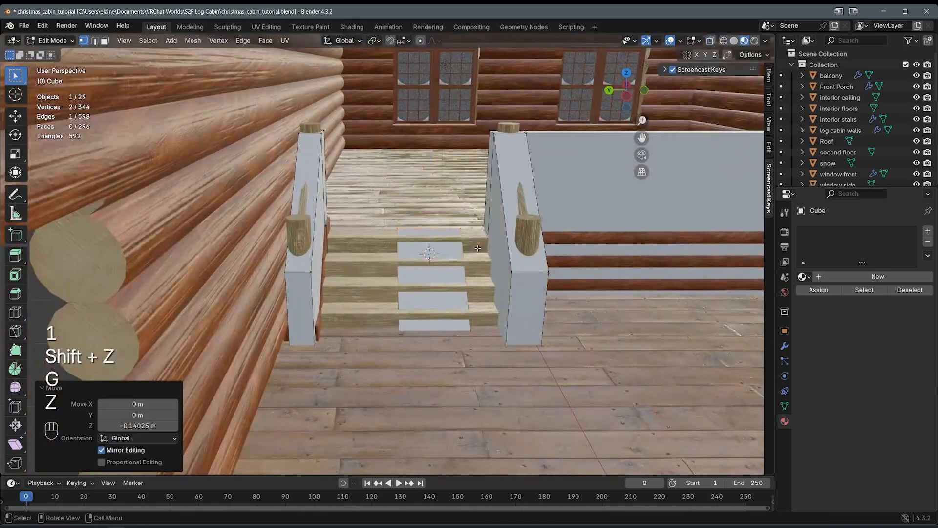
Step: Widen the whole sloped box along Y and center it between the two stair railings, finishing with a Y scale of 1.235
key(2)
key(l)
key(s)
key(x)
key(y)
click(496, 277)
key(g)
key(y)
click(484, 283)
key(s)
key(x)
key(y)
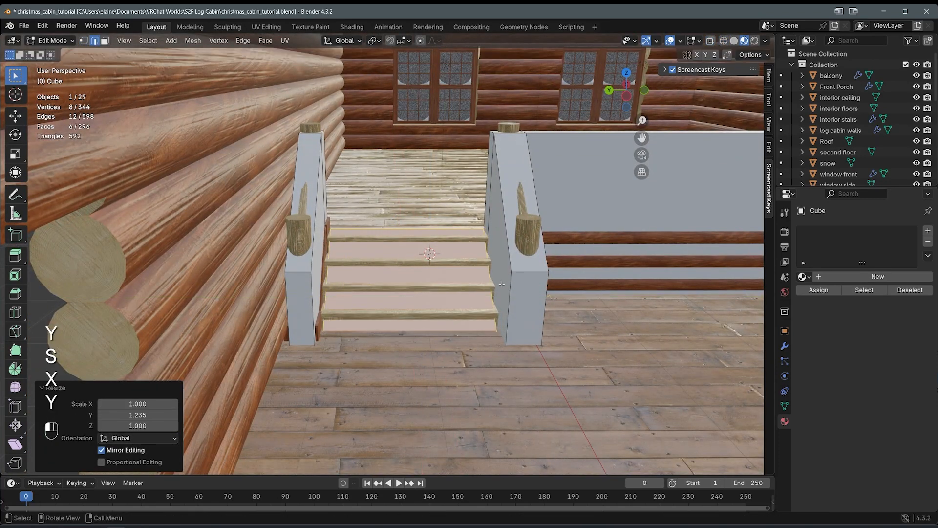
Step: Reposition an edge of the short stairs' ramp box against the steps and save the file
key(Tab)
middle_drag(511, 288, 280, 210)
scroll(280, 211, up, 4)
key(Tab)
click(434, 231)
mouse_move(434, 231)
middle_down()
mouse_move(454, 206)
mouse_move(406, 230)
mouse_move(457, 193)
mouse_move(473, 200)
middle_up()
key(g)
click(468, 188)
key(shift+z)
key(shift+z)
key(Tab)
scroll(398, 240, up, 3)
key(ctrl+s)
Step: Adjust the ramp box's height along Z and shift it -0.22039 m along X and -0.01562 m along Y to fit the steps
key(Tab)
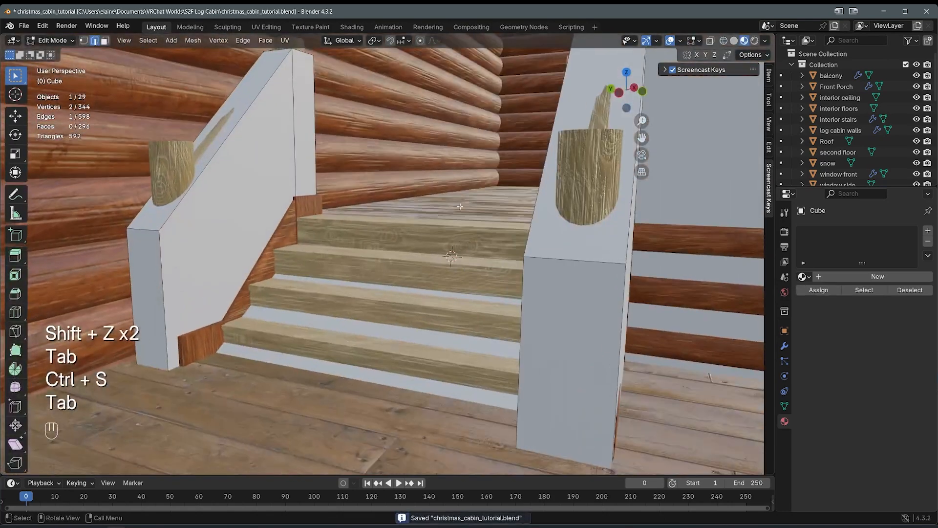
key(shift+z)
key(shift+z)
middle_drag(355, 292, 435, 286)
key(g)
key(z)
click(455, 244)
key(g)
key(shift+z)
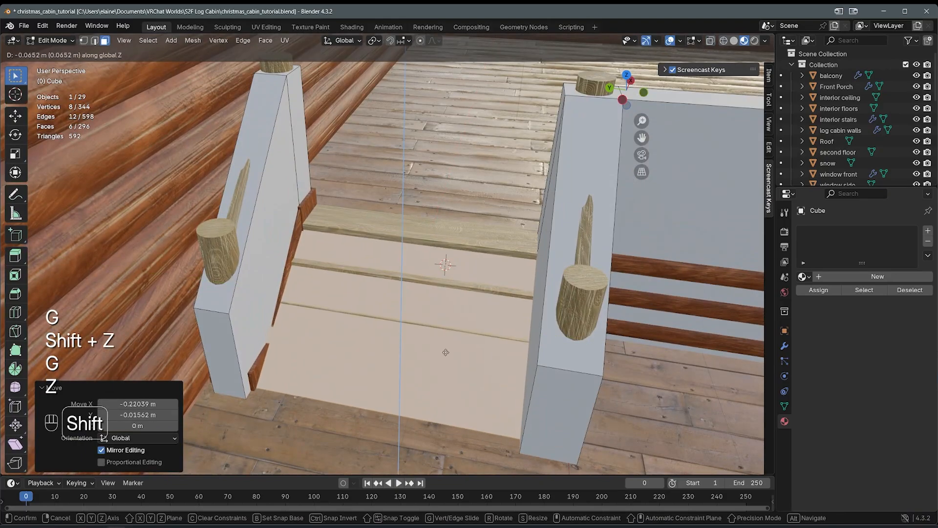
click(446, 353)
Step: Leave mesh editing and save the file
key(Tab)
middle_drag(446, 353, 324, 263)
key(ctrl+s)
middle_drag(586, 396, 333, 269)
key(shift+grave)
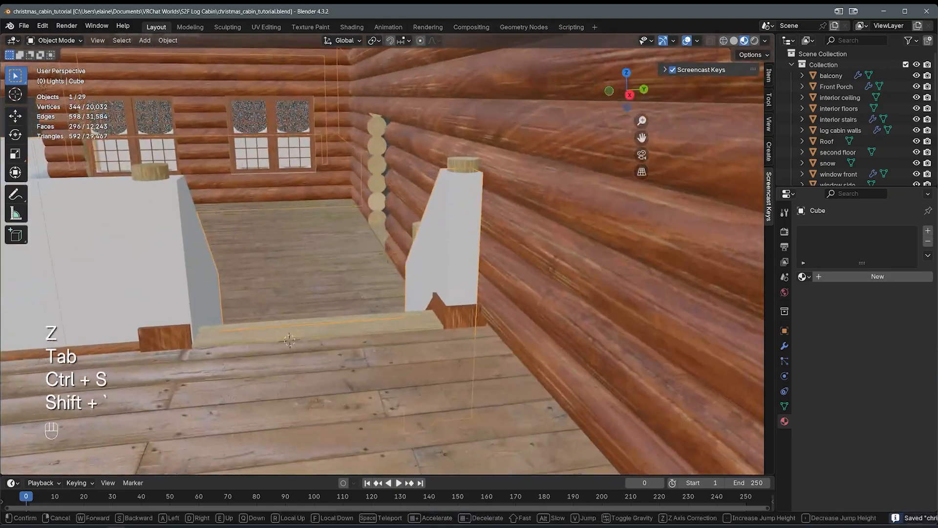
Step: Walk through the cabin interior to check the stair ramps, floor and log walls against the simplified mesh
key(Tab)
key(w)
key(w)
key(w)
key(w)
key(w)
key(w)
key(w)
key(w)
key(w)
key(w)
key(d)
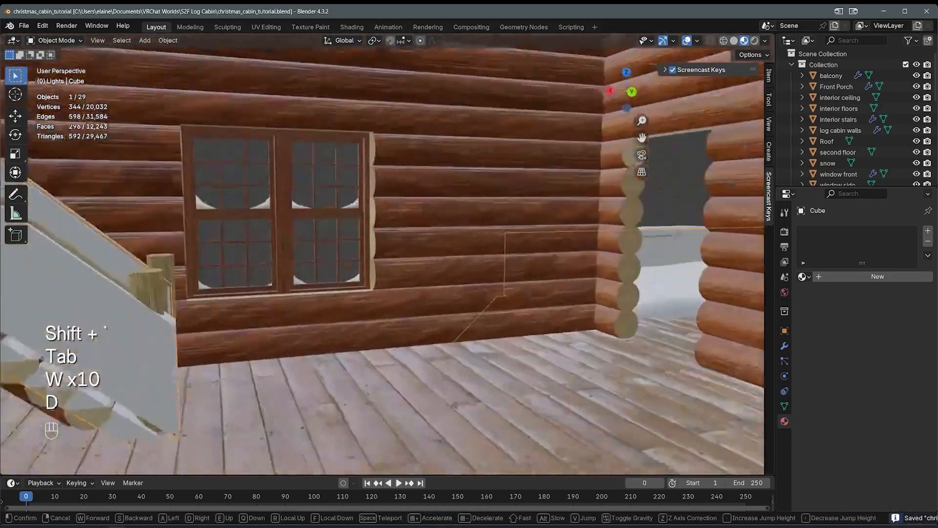
key(a)
key(a)
key(s)
key(w)
key(a)
click(284, 195)
click(284, 195)
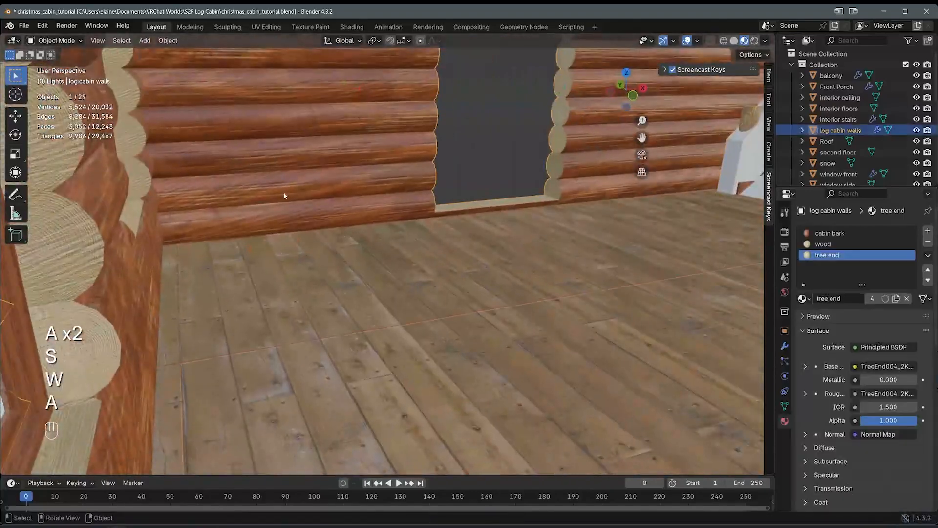
Step: Examine the upper floor, sloped ceiling and gable wall for surfaces without a simplified shape, saving the file along the way
middle_drag(284, 195, 395, 197)
scroll(394, 197, down, 4)
shift+middle_drag(507, 198, 343, 324)
scroll(368, 175, up, 4)
shift+middle_drag(368, 176, 310, 239)
click(297, 128)
key(ctrl+s)
scroll(409, 249, up, 3)
middle_drag(410, 248, 329, 267)
scroll(402, 247, up, 1)
middle_drag(402, 247, 235, 242)
middle_drag(235, 242, 270, 260)
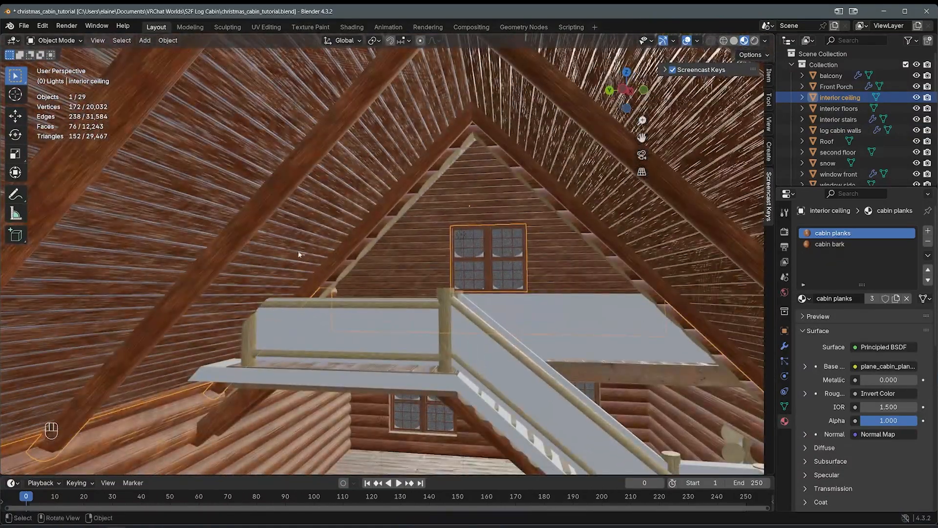
scroll(277, 267, up, 4)
middle_drag(256, 223, 393, 355)
scroll(332, 264, up, 2)
Step: Add a cube to the simplified mesh at the upper-floor gable wall and flatten it along X into a thin panel
click(320, 377)
key(shift+z)
key(shift+z)
scroll(393, 355, down, 8)
click(424, 296)
key(Tab)
scroll(270, 391, up, 8)
shift+middle_drag(405, 264, 459, 323)
key(shift+a)
click(429, 324)
key(s)
key(x)
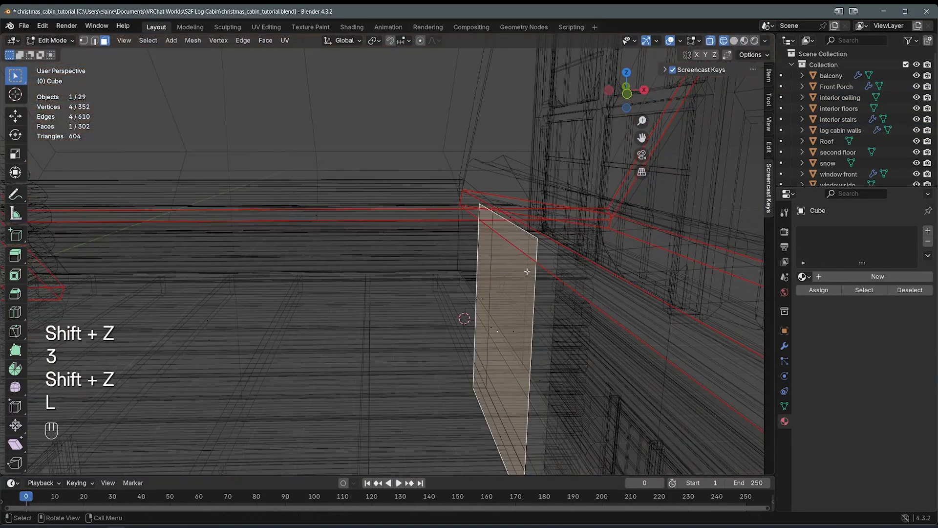
Step: Extend one side face of the thin gable-wall panel along negative Y to the adjoining log wall
key(shift+z)
click(516, 353)
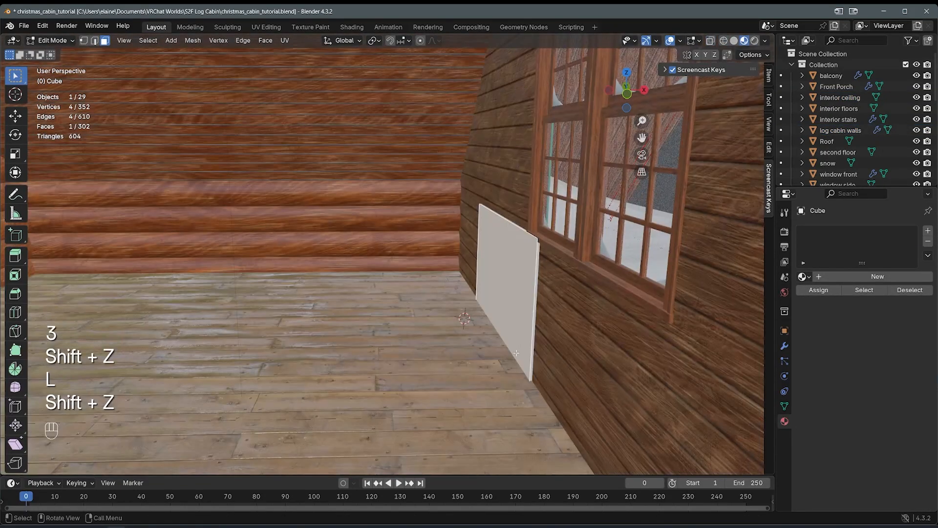
click(539, 261)
middle_drag(539, 262, 585, 274)
scroll(363, 224, down, 1)
middle_drag(362, 225, 445, 226)
key(g)
key(x)
key(y)
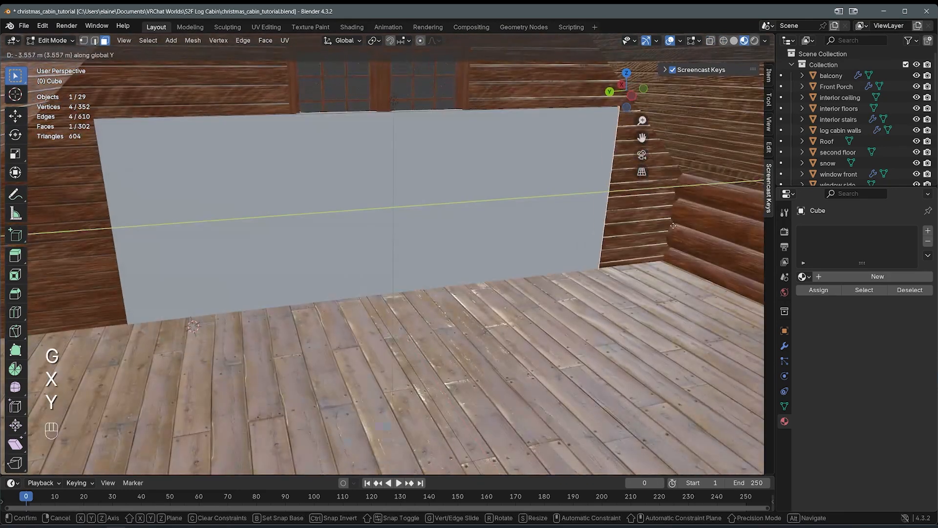
click(738, 209)
Step: Move the panel's opposite side face about 1.27 m along Y to the other log wall
key(shift+z)
key(shift+z)
shift+middle_drag(171, 212, 352, 200)
key(g)
key(x)
key(y)
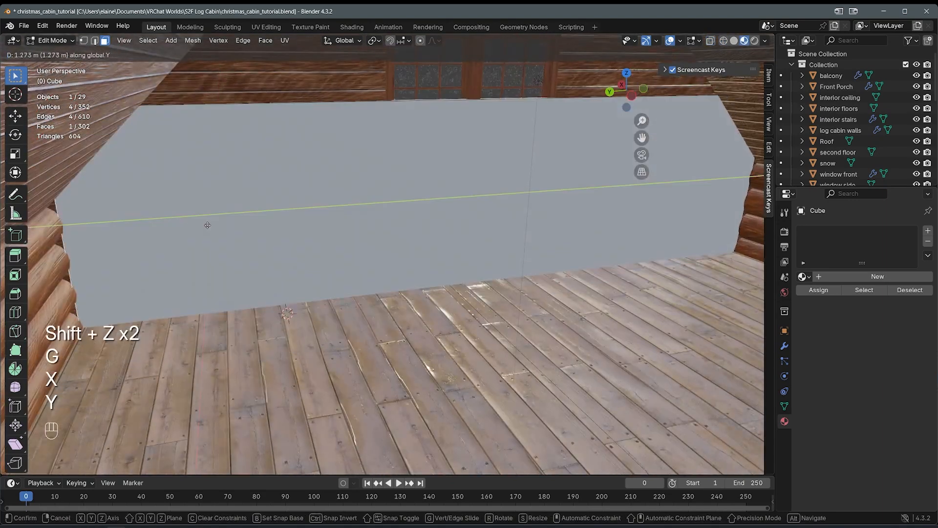
click(209, 226)
Step: Adjust the panel's top face along Z to the roof's eave level, finishing with a -2.5987 m move
shift+middle_drag(210, 225, 196, 347)
key(shift+z)
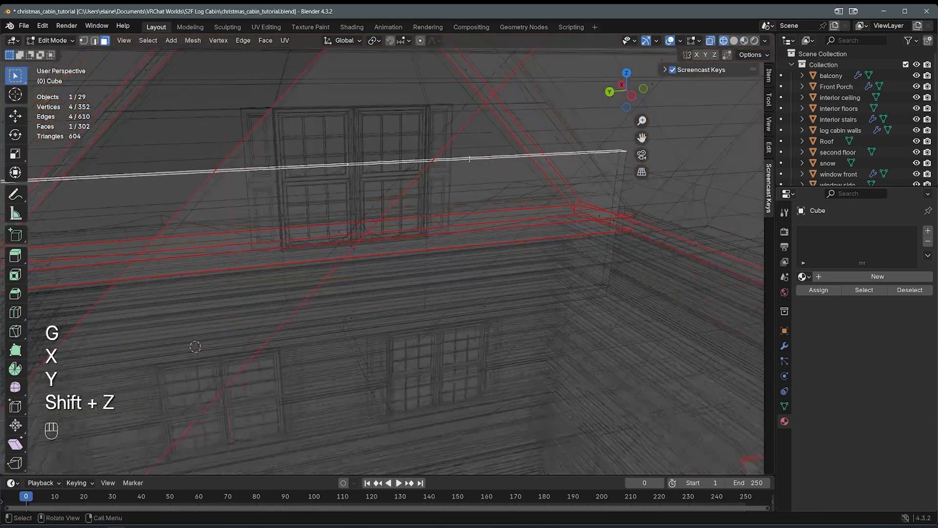
middle_drag(468, 159, 433, 160)
scroll(432, 159, down, 2)
key(g)
key(z)
click(405, 102)
middle_drag(405, 191, 405, 175)
key(g)
key(z)
click(405, 319)
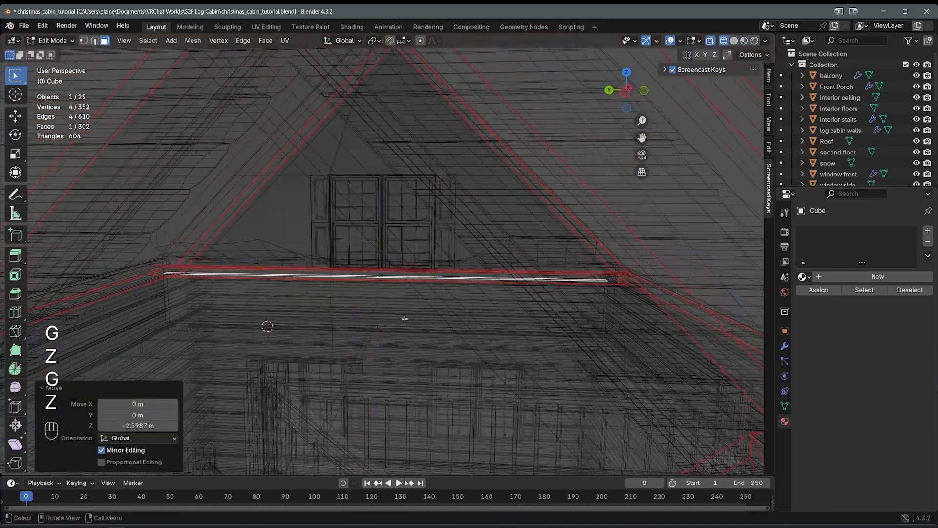
Step: Fine-tune the height of the panel's top face and extrude it upward 1.8778 m
key(shift+z)
scroll(405, 319, up, 1)
middle_drag(404, 319, 411, 308)
key(g)
key(z)
click(411, 337)
key(e)
key(z)
click(415, 129)
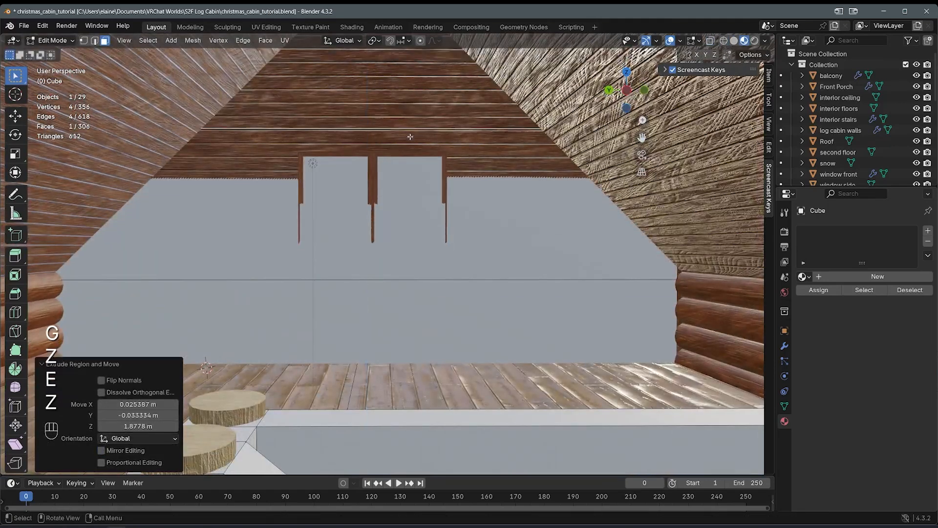
Step: Raise the extruded top face along Z to the roof ridge, finishing with a 0.40371 m move
shift+middle_drag(415, 129, 413, 235)
scroll(412, 235, down, 1)
key(g)
key(z)
click(413, 143)
key(shift+z)
shift+middle_drag(434, 172, 427, 220)
key(g)
key(z)
click(577, 174)
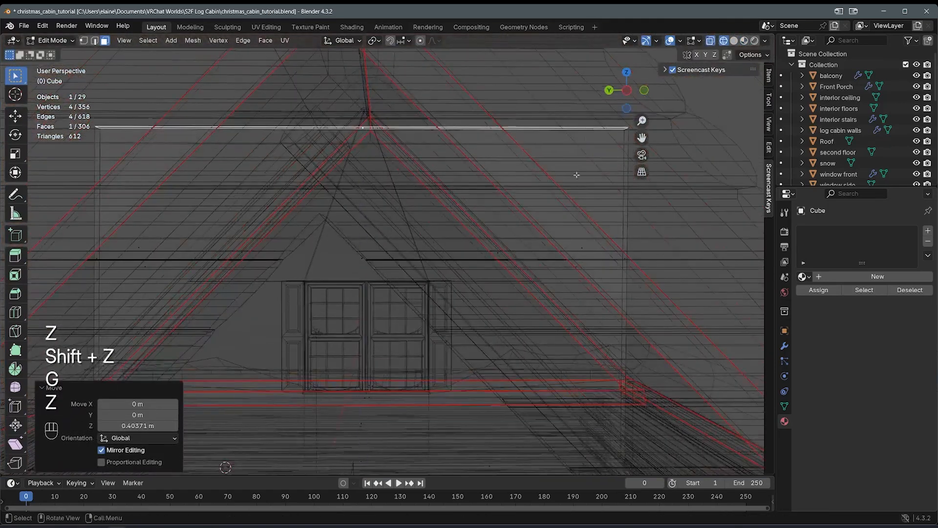
Step: Scale the top face to 0.104 along Y to form the gable peak, leave mesh editing and save the file
key(s)
key(x)
click(386, 131)
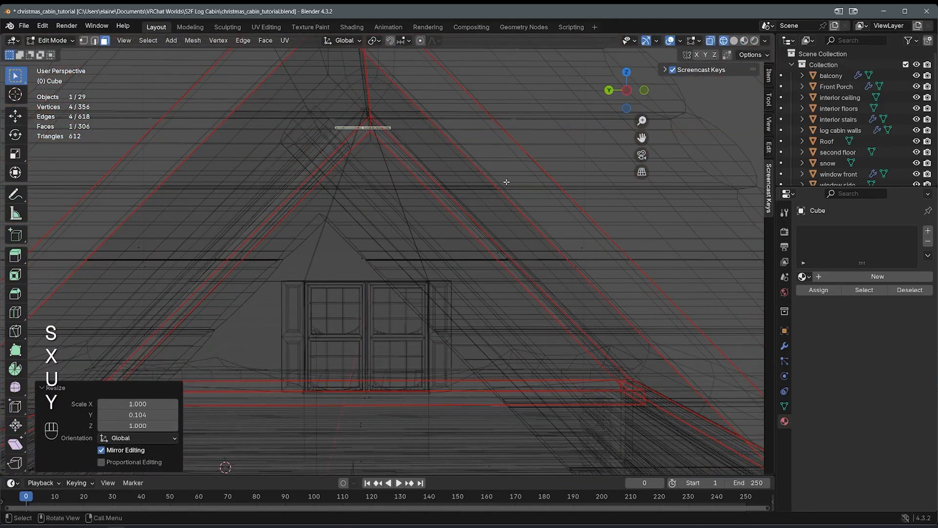
key(shift+z)
key(s)
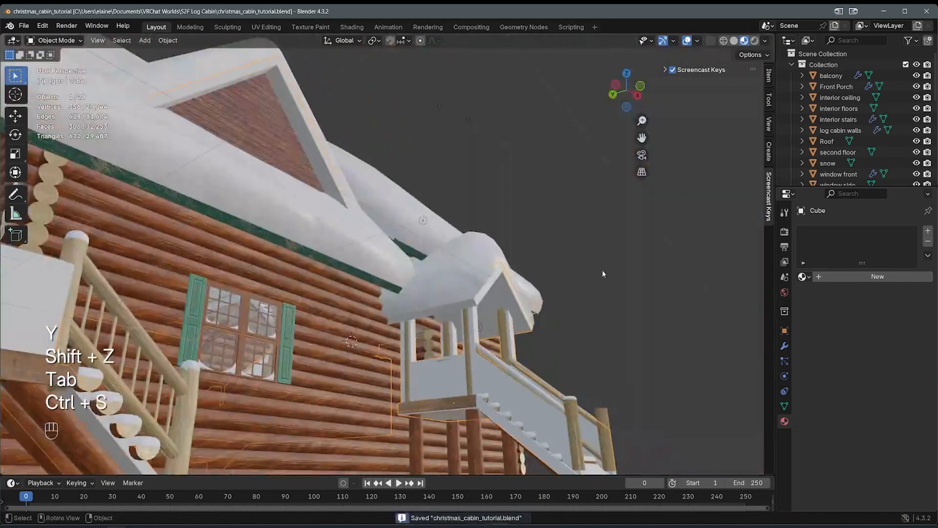
Step: Move the simplified Cube object from Lights into Collection, rename it collider and save the file
scroll(466, 339, down, 4)
middle_drag(602, 270, 345, 268)
scroll(465, 243, up, 3)
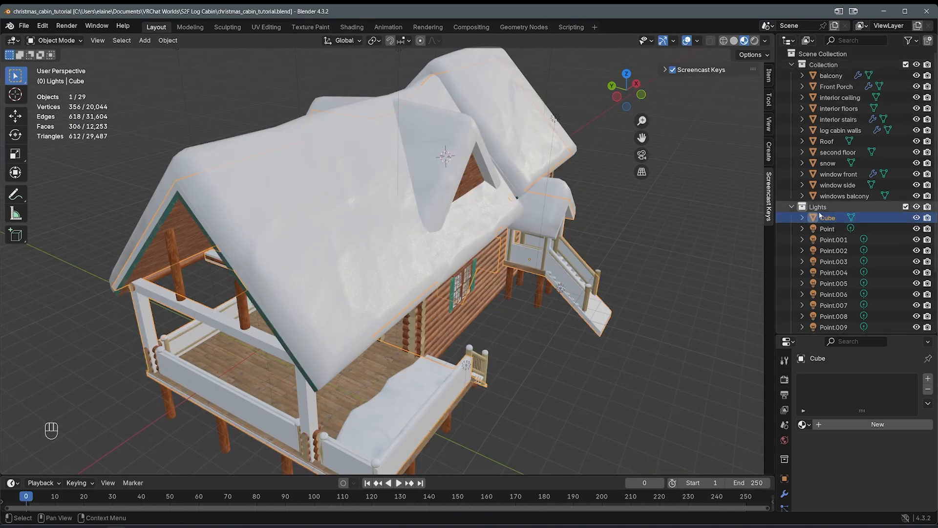
middle_drag(517, 261, 572, 311)
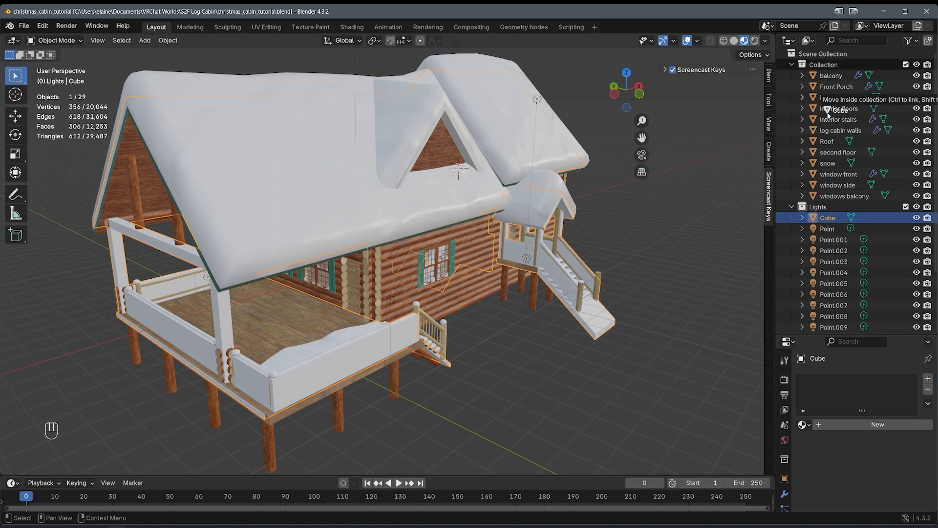
drag(828, 113, 855, 75)
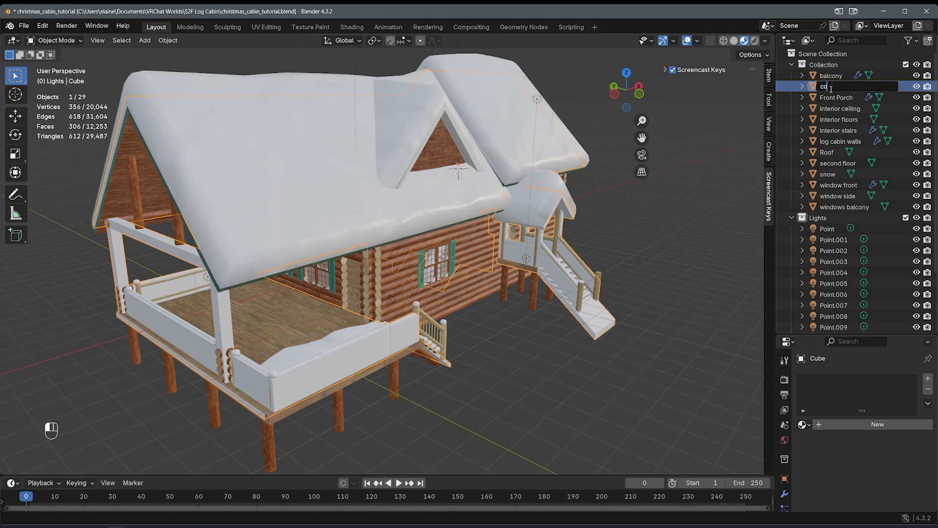
middle_drag(708, 154, 556, 211)
key(ctrl+s)
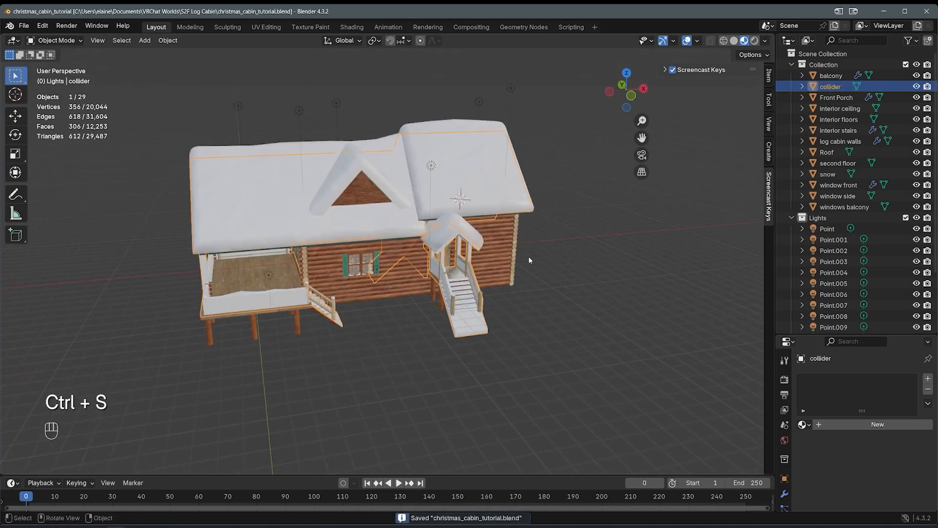
Step: Select all mesh objects in Collection, from balcony through windows balcony, and save the file
middle_drag(503, 246, 526, 229)
scroll(526, 228, up, 1)
middle_drag(650, 185, 687, 186)
middle_drag(481, 207, 508, 229)
scroll(557, 256, down, 4)
click(829, 76)
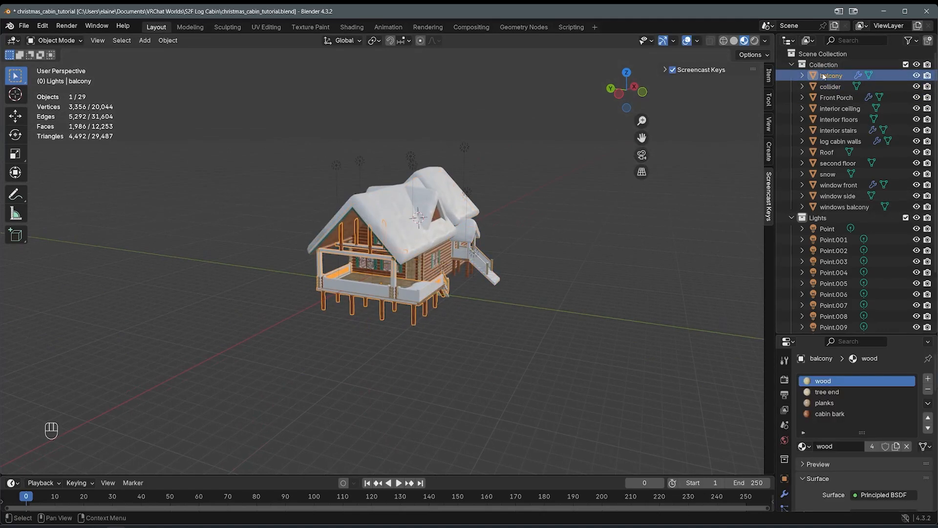
shift+click(842, 208)
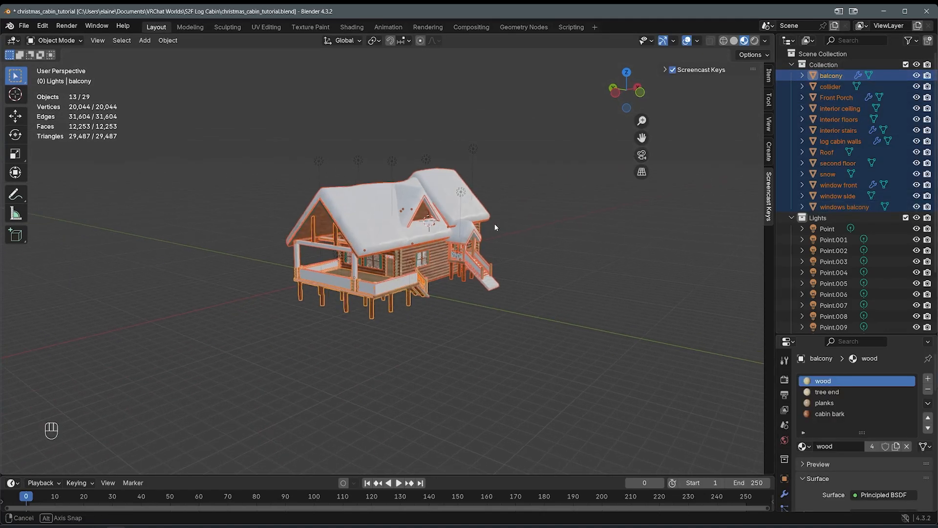
key(ctrl+s)
Step: Start an FBX export of the cabin limited to the selected objects
scroll(494, 224, up, 5)
click(24, 26)
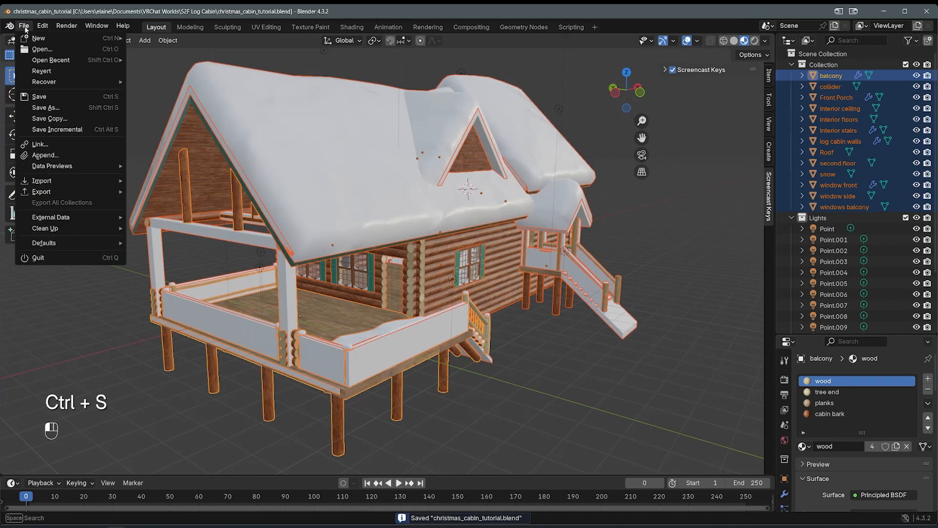
mouse_move(59, 195)
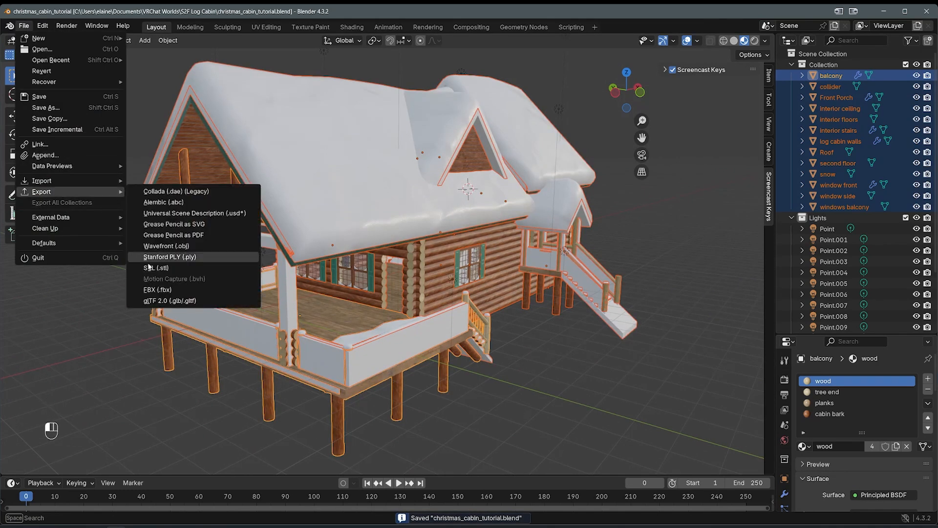
click(156, 289)
click(689, 210)
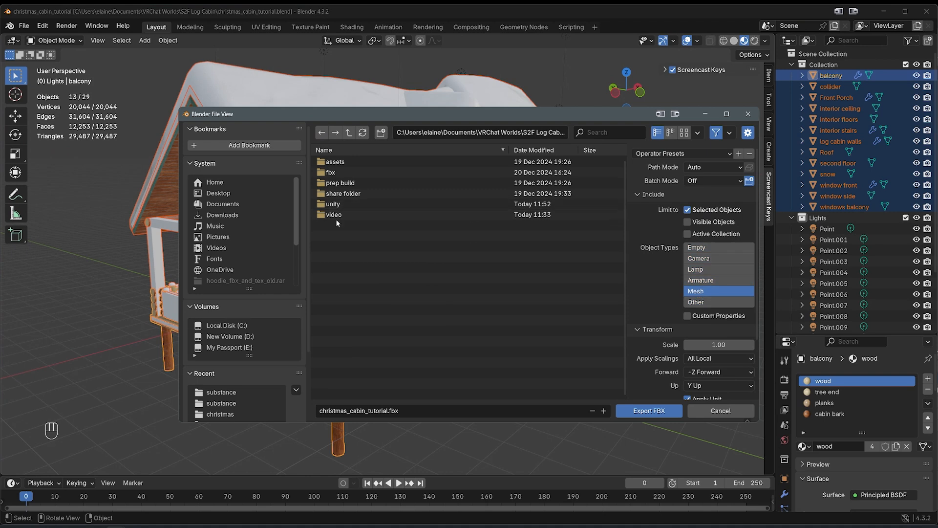
Step: Set the export target to Christmas_cabin_tutorial.fbx in the Unity project's Christmas Cabin Tutorial fbx folder
double_click(333, 204)
double_click(333, 162)
double_click(333, 162)
double_click(332, 162)
double_click(328, 163)
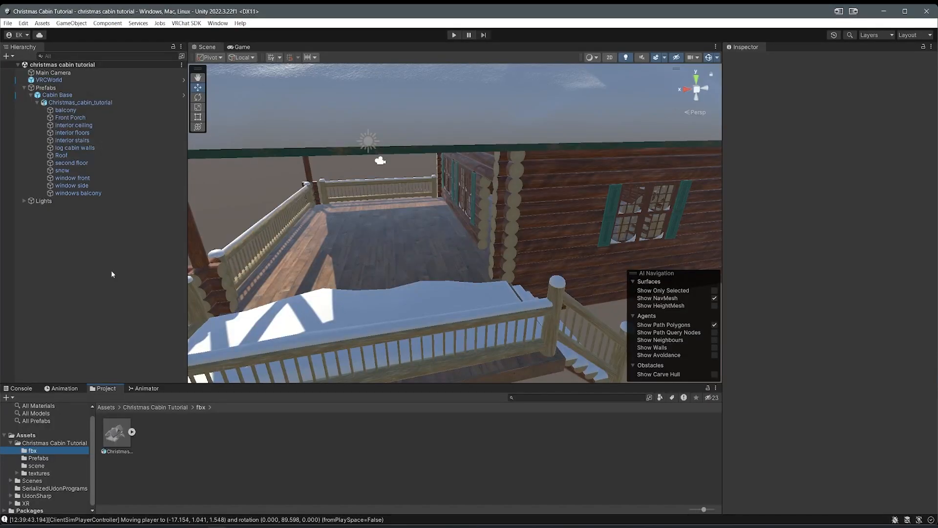
Step: Switch to Unity and frame the Christmas_cabin_tutorial model in the scene
right_drag(314, 242, 352, 232)
click(379, 251)
click(42, 104)
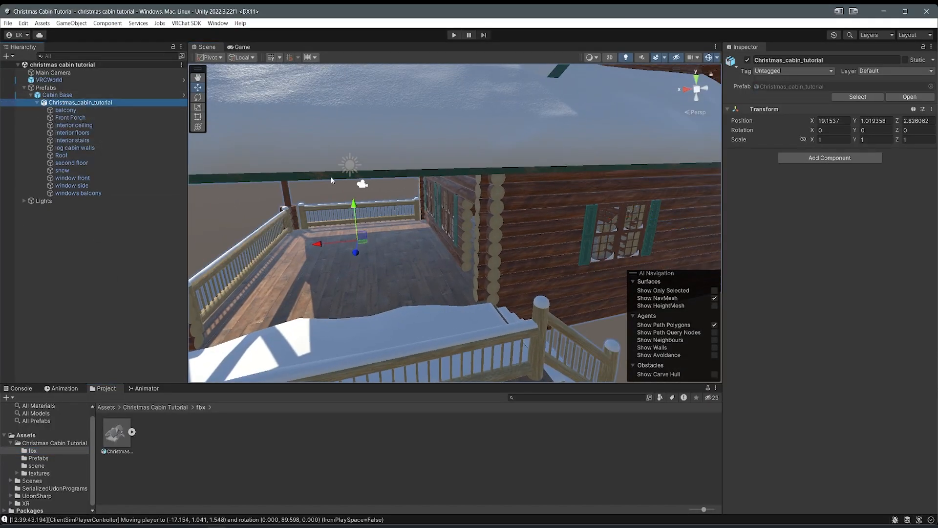
key(f)
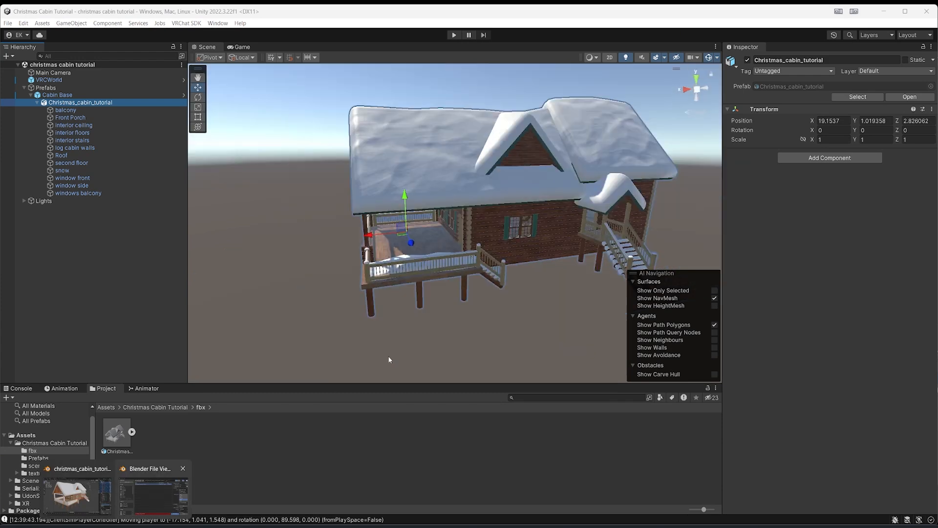
Step: Switch back to Blender, export over the existing Christmas_cabin_tutorial.fbx and save the file
mouse_move(128, 517)
click(136, 500)
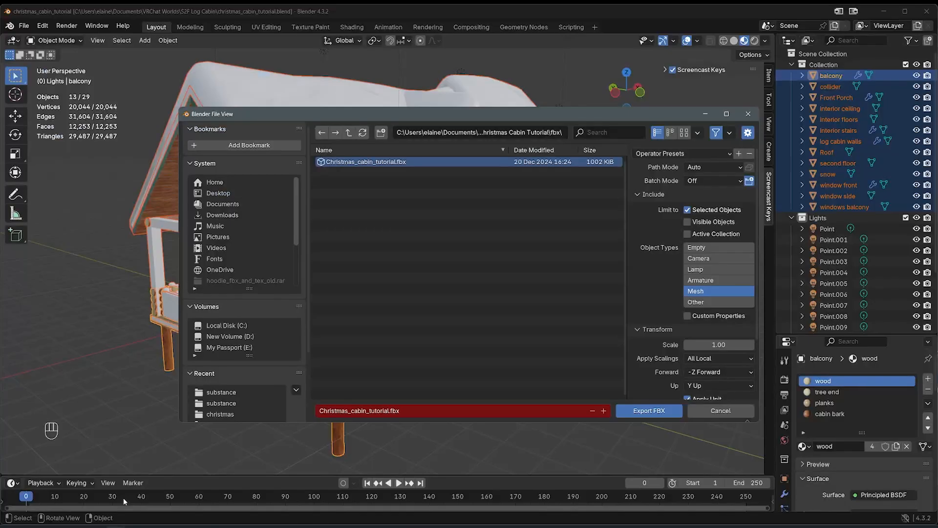
click(649, 410)
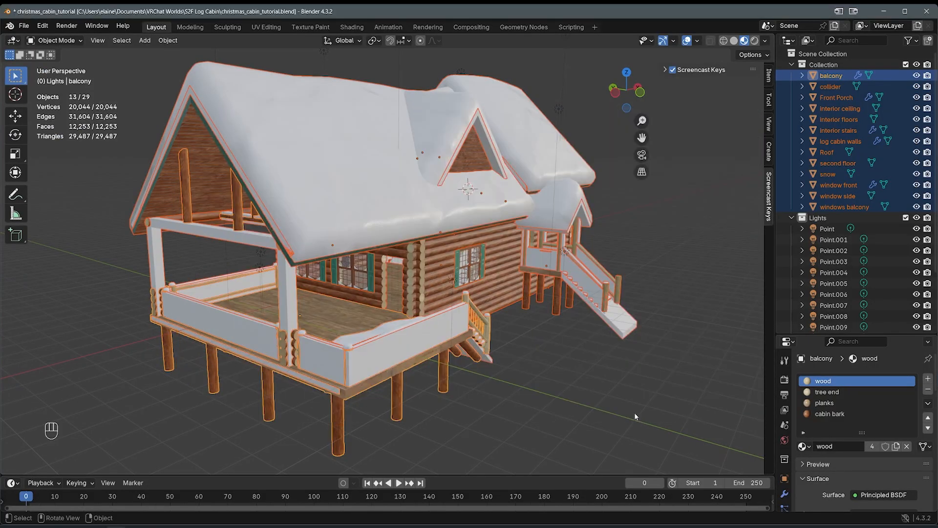
scroll(591, 394, up, 3)
key(ctrl+s)
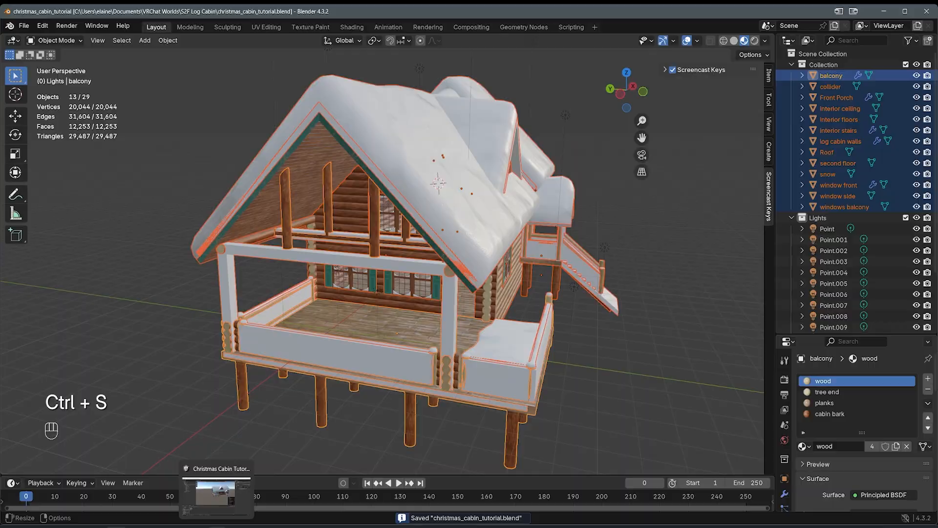
Step: Switch to Unity, view the updated cabin from the balcony side and select its collider object
click(216, 493)
key(a)
right_drag(418, 310, 498, 315)
key(w)
right_drag(479, 303, 443, 275)
click(515, 269)
key(s)
key(w)
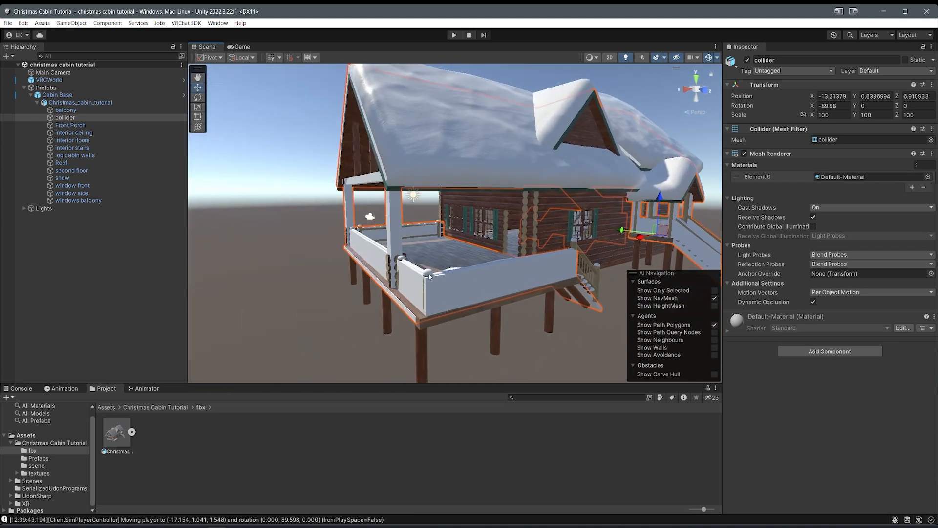
Step: Add a Mesh Collider component to the collider object and disable its Mesh Renderer
click(797, 350)
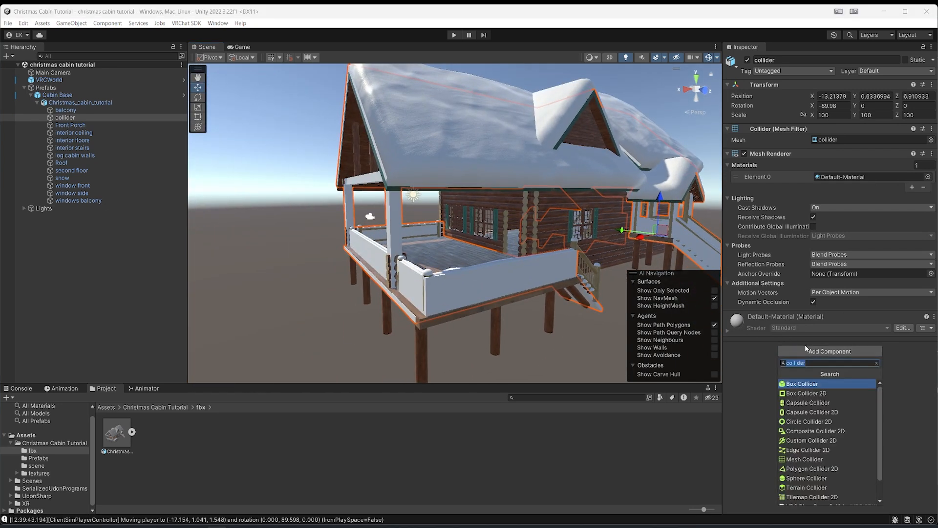
click(804, 459)
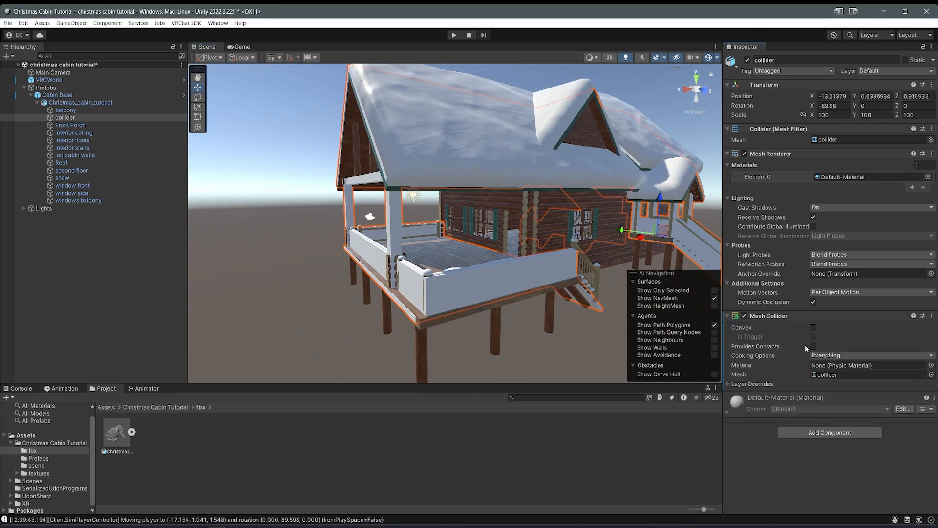
right_drag(391, 159, 452, 160)
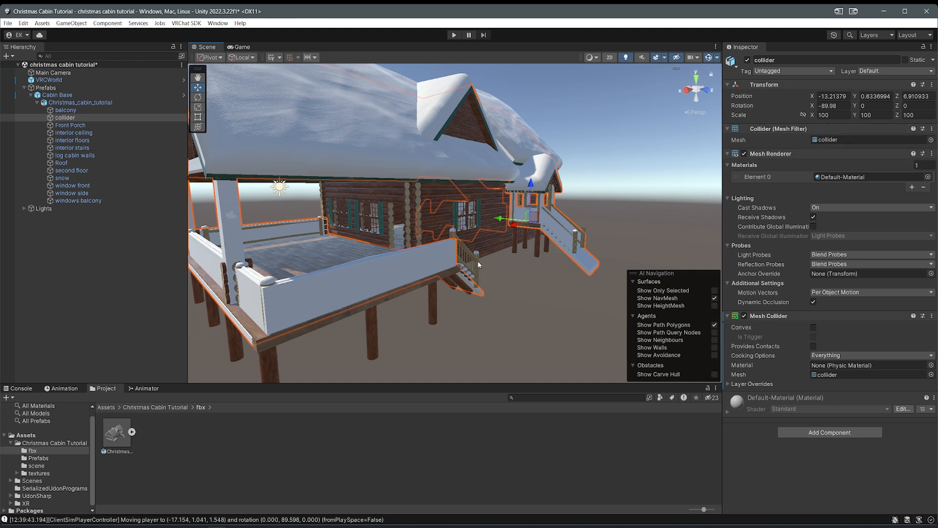
click(745, 154)
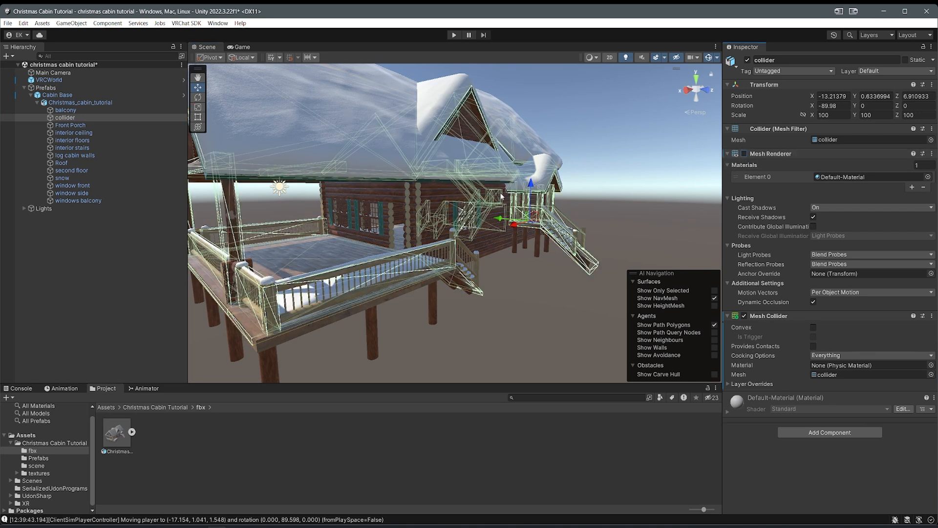
Step: Inspect the collider outlines around the cabin's roof, balcony and stairs and collapse the Mesh Renderer settings
middle_drag(458, 226, 423, 268)
right_drag(423, 268, 382, 259)
middle_drag(381, 260, 401, 226)
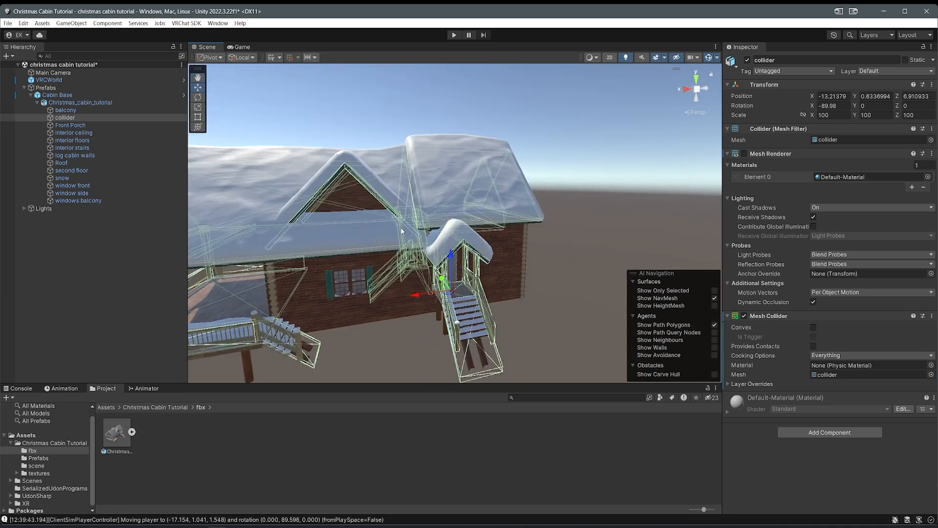
click(735, 154)
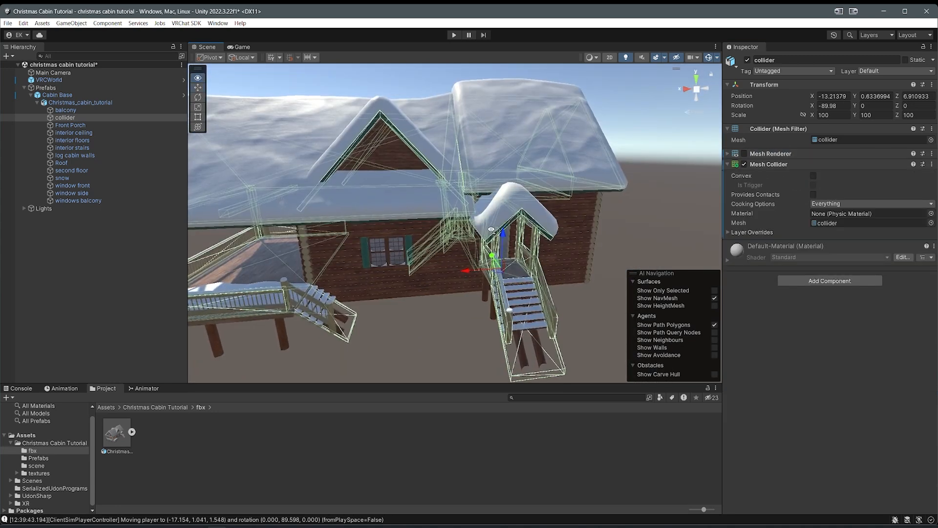
Step: Select the log cabin walls object, add a Mesh Collider component to it and save the scene
right_drag(492, 229, 469, 236)
middle_drag(469, 235, 411, 235)
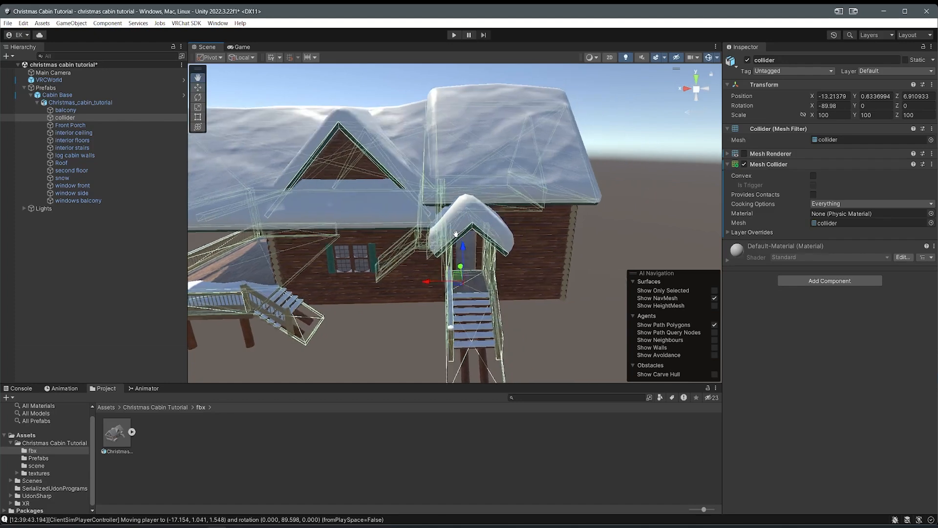
scroll(474, 233, up, 6)
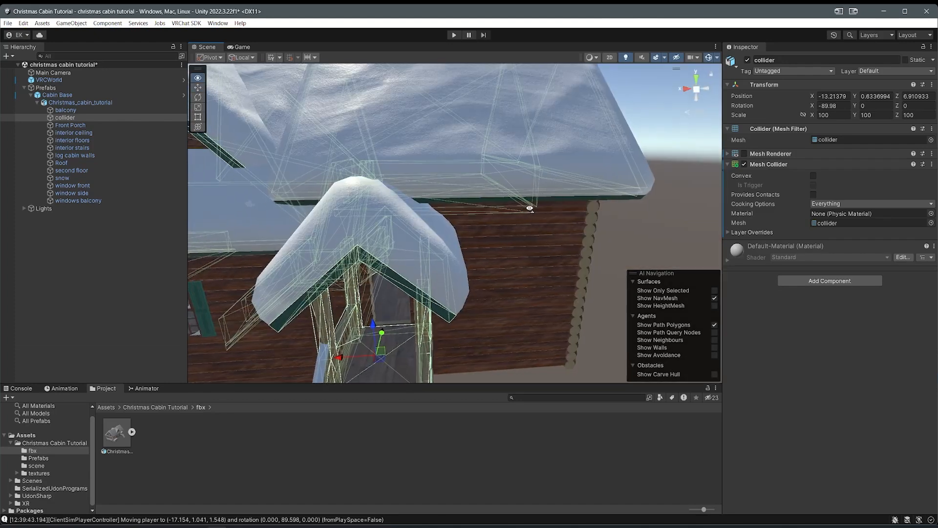
right_drag(518, 201, 553, 201)
click(485, 206)
click(824, 262)
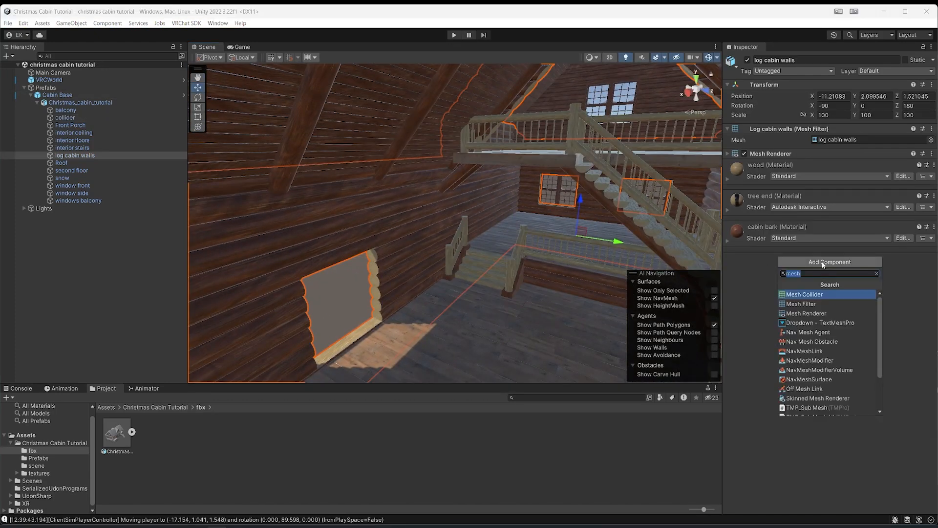
key(Return)
right_drag(515, 135, 548, 148)
scroll(486, 174, up, 3)
key(ctrl+s)
Step: Run the scene in play mode and walk from the front porch through the interior to the second floor to test collisions
middle_drag(500, 144, 528, 197)
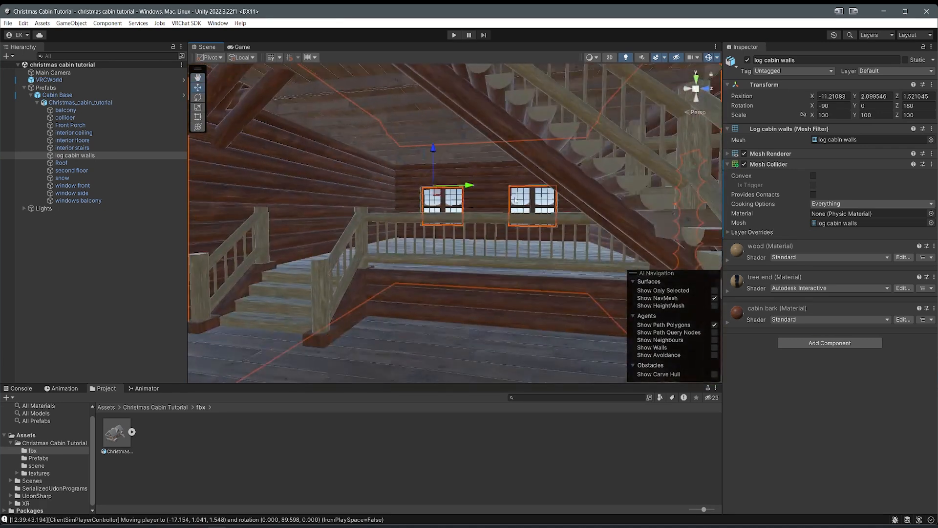
scroll(469, 117, up, 3)
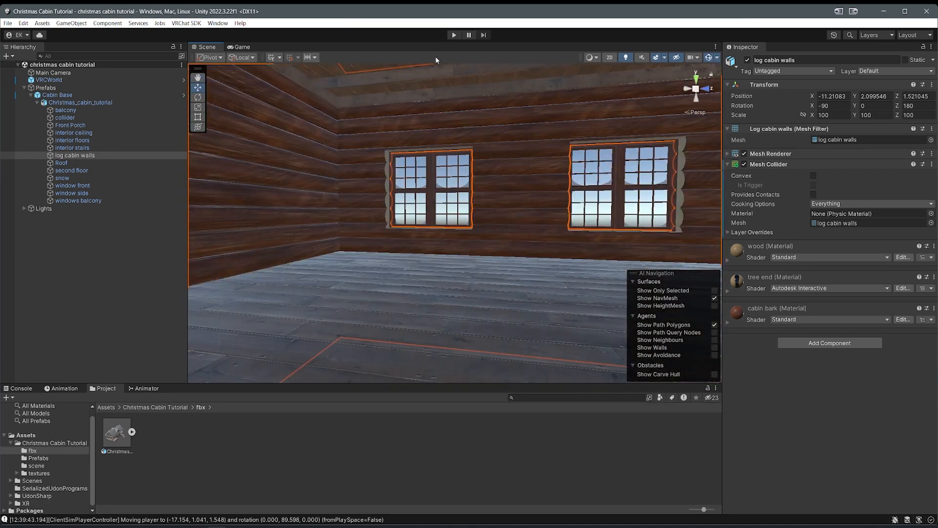
click(453, 35)
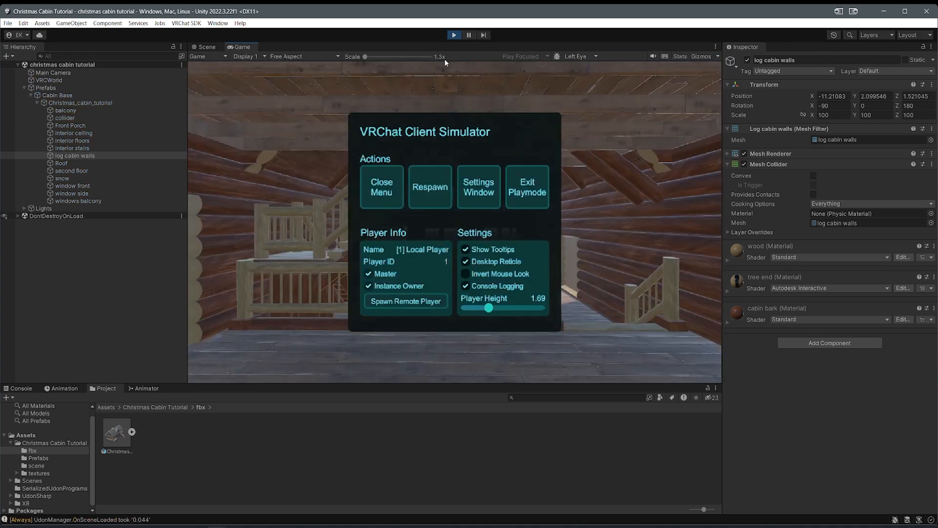
key(w)
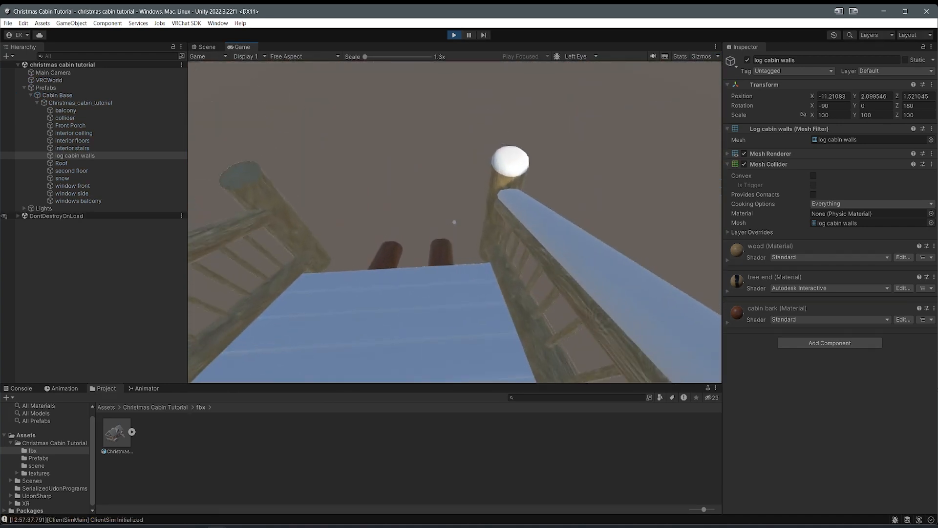
key(w)
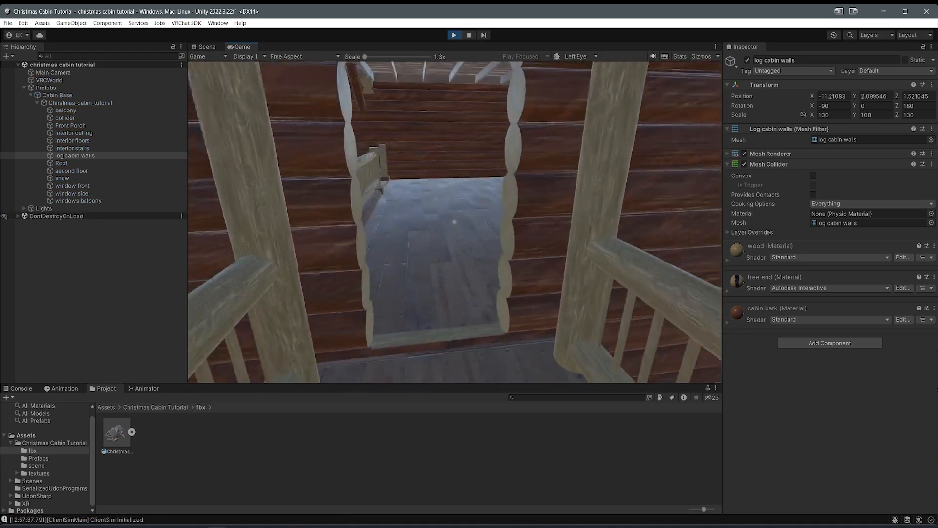
key(w)
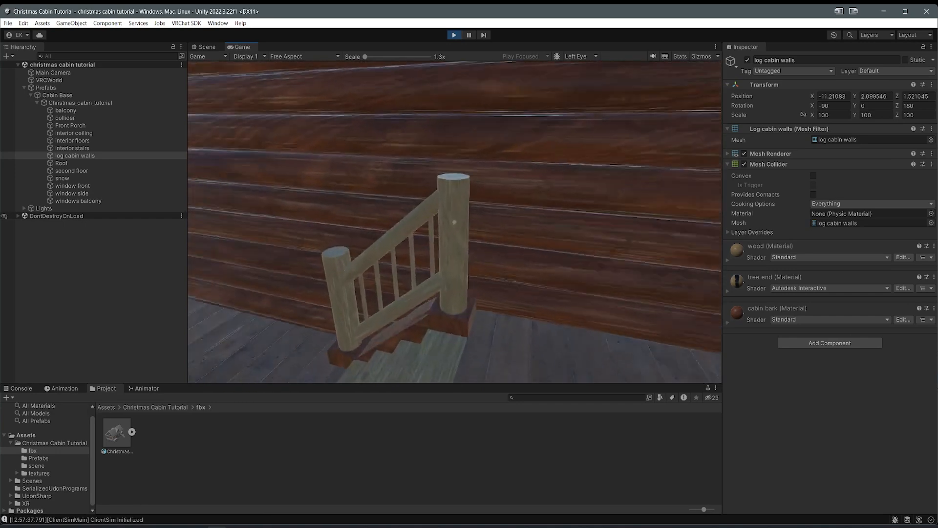
key(w)
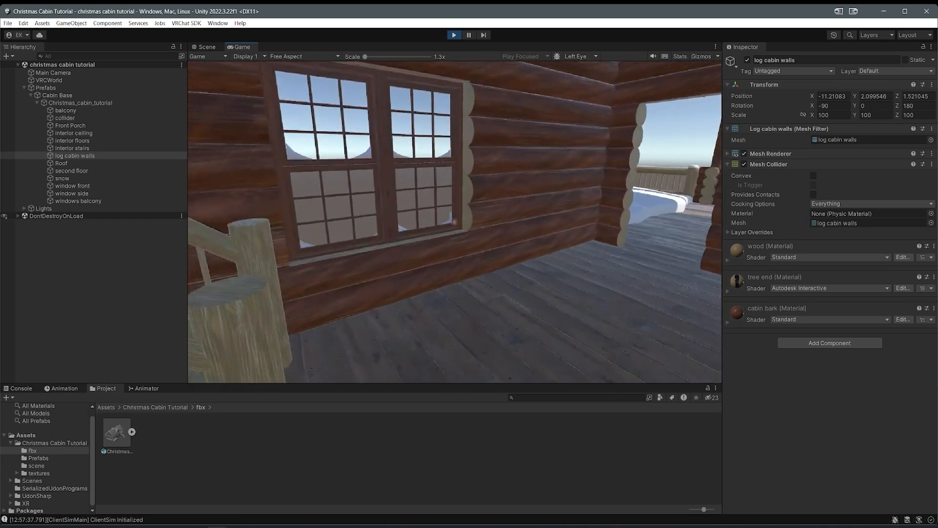
key(w)
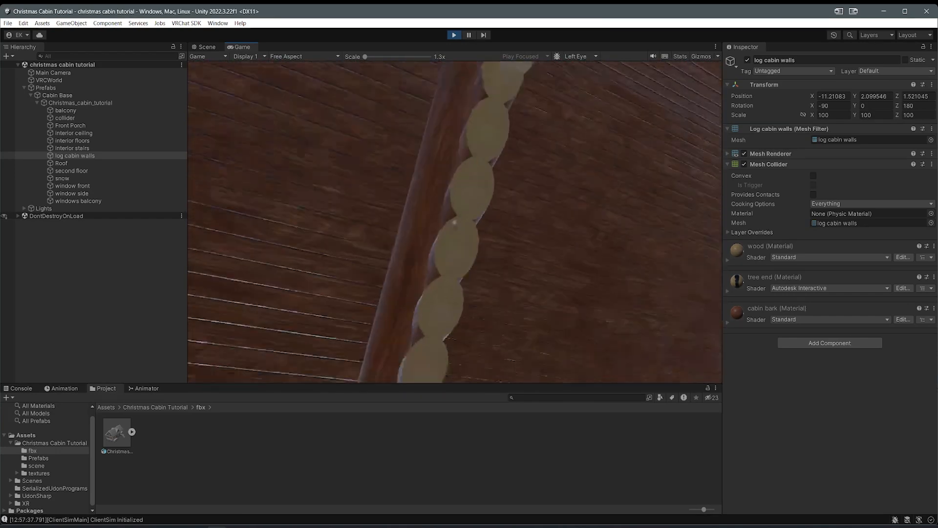
key(w)
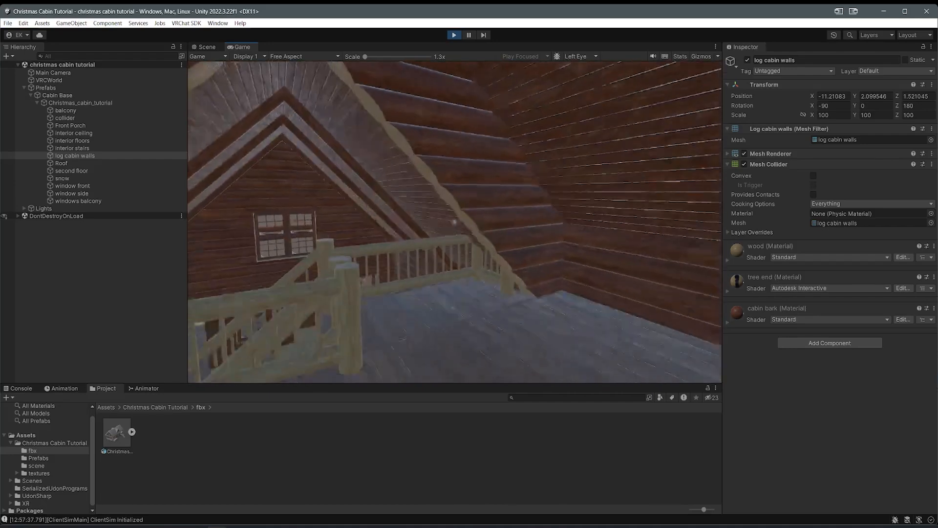
Step: Walk along the snowy balcony and back through the main room to test collisions, and exit play mode
key(w)
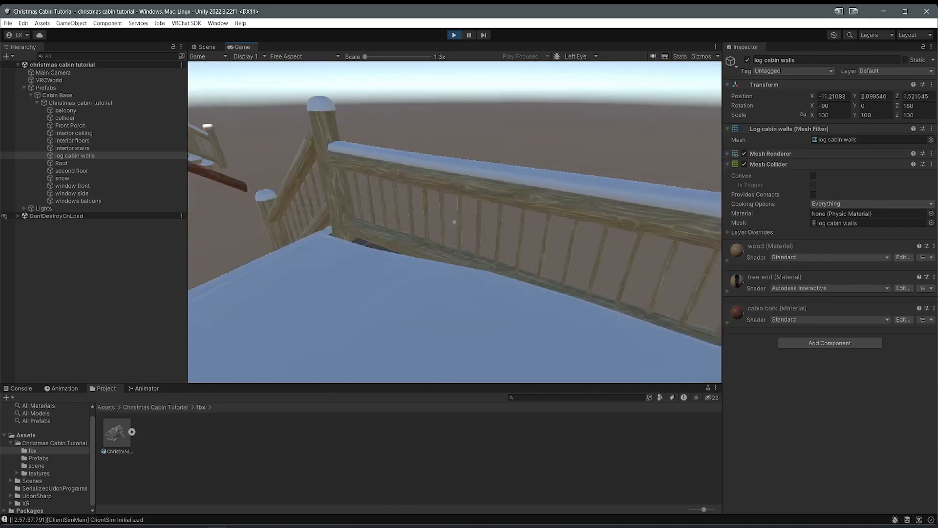
key(w)
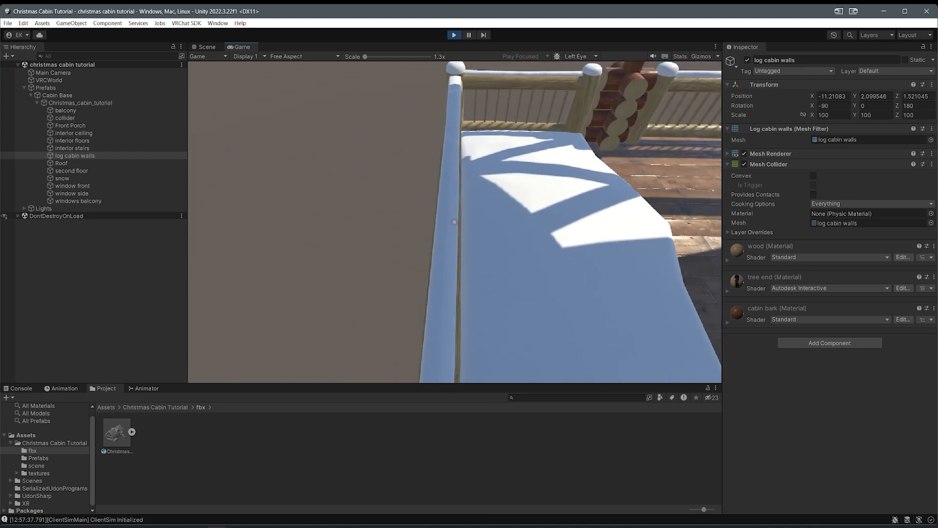
key(w)
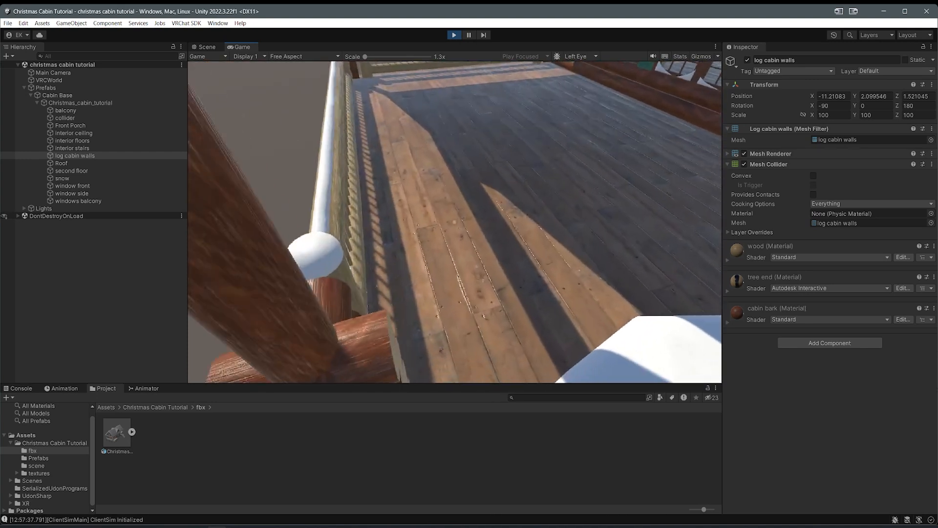
key(w)
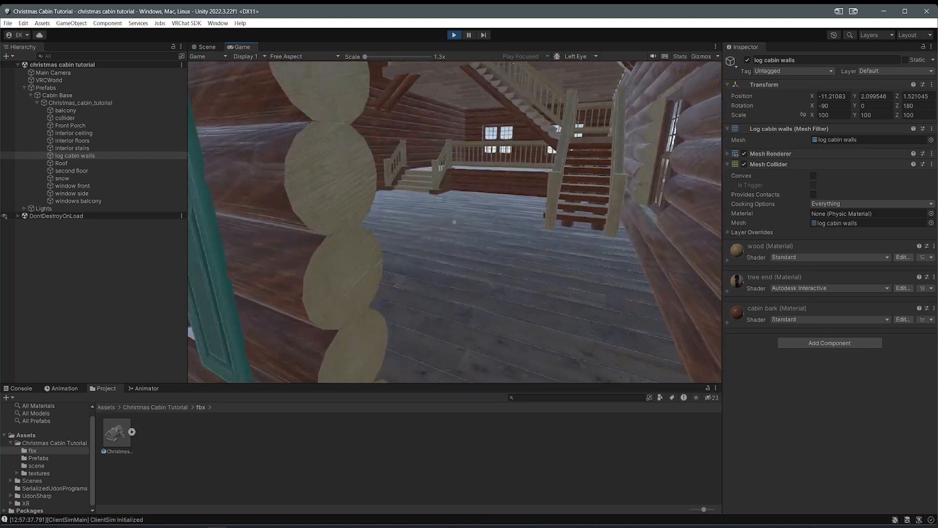
key(w)
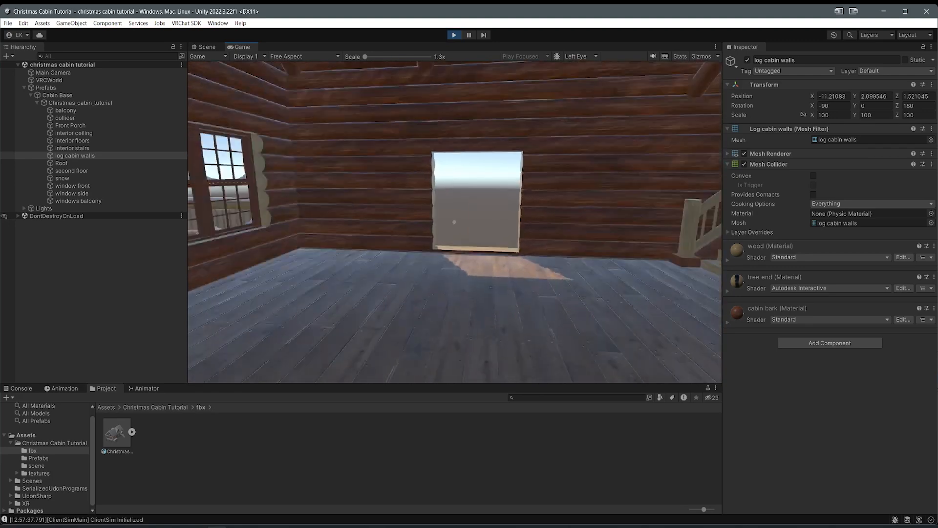
key(w)
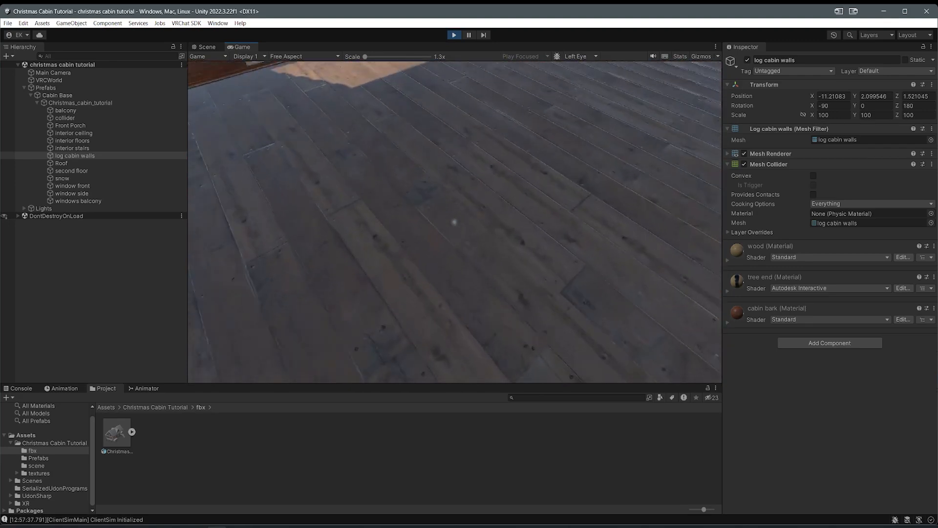
key(w)
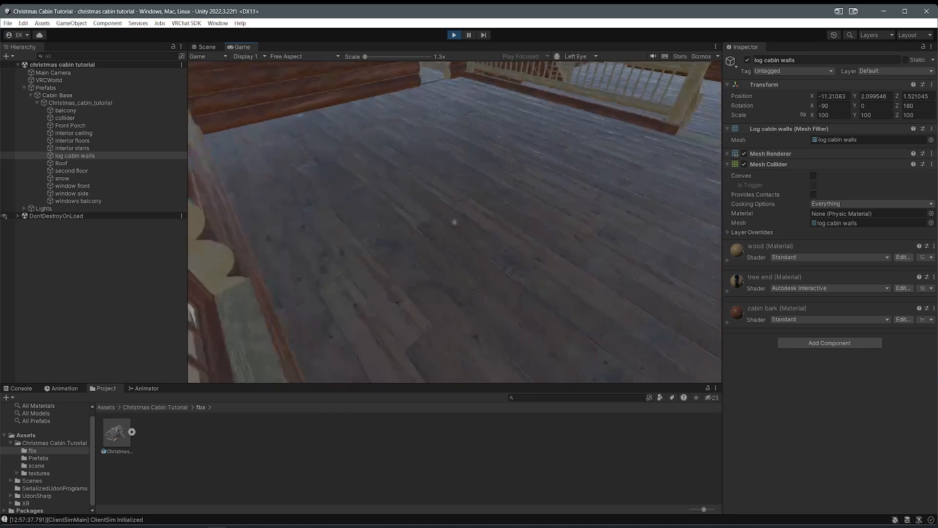
key(Escape)
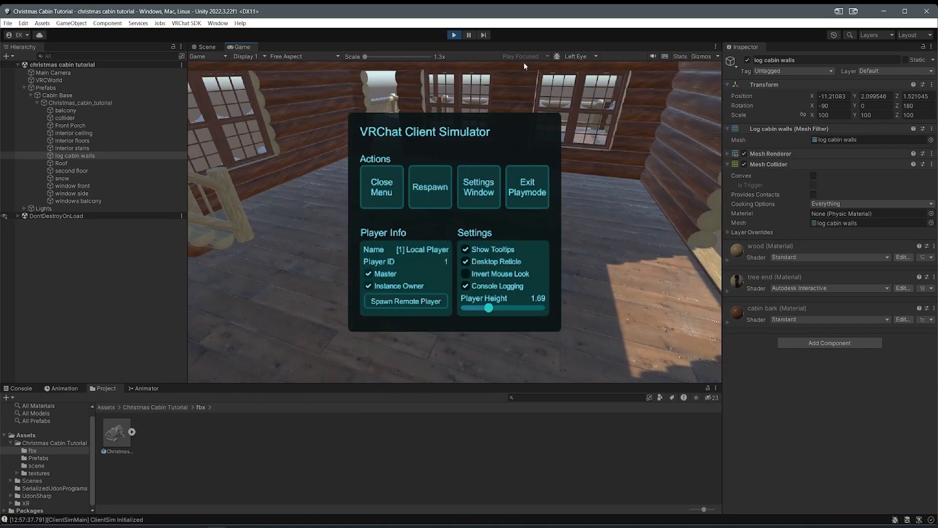
click(454, 34)
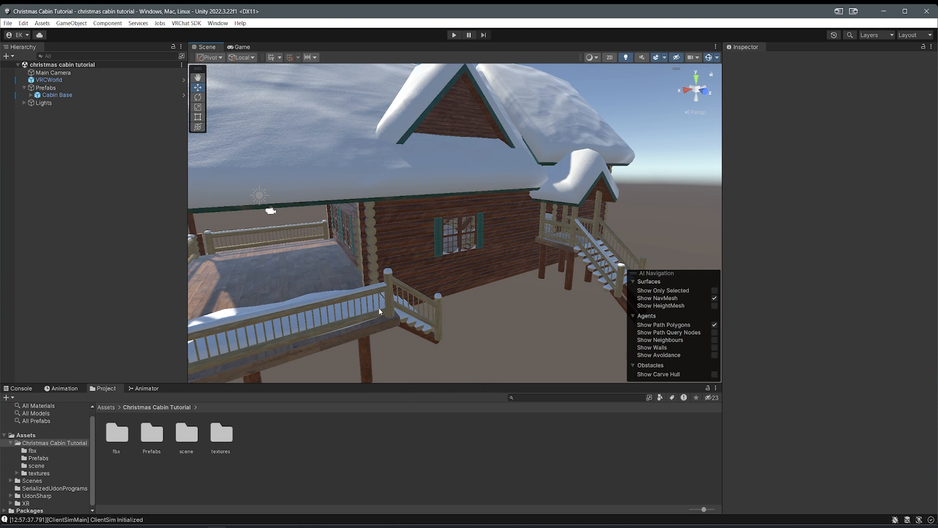
Step: Switch to File Explorer and open the unity package folder inside Christmas_cabin_Tutorial_Assets
alt+drag(390, 270, 415, 260)
right_drag(415, 259, 433, 277)
key(w)
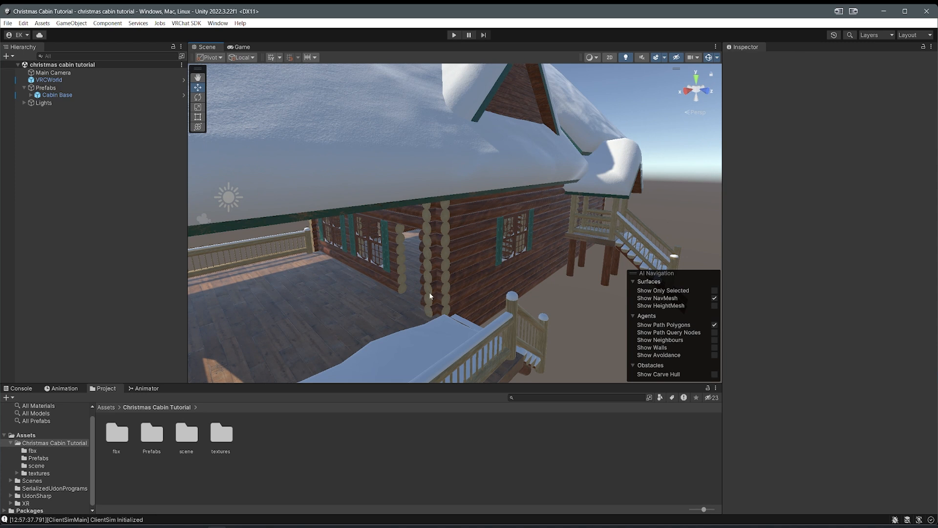
key(alt+Tab)
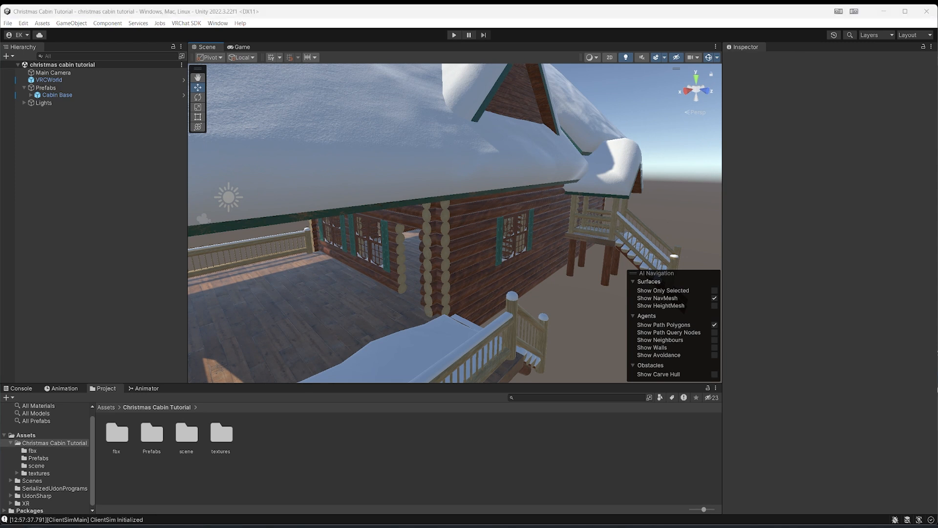
click(545, 346)
click(647, 130)
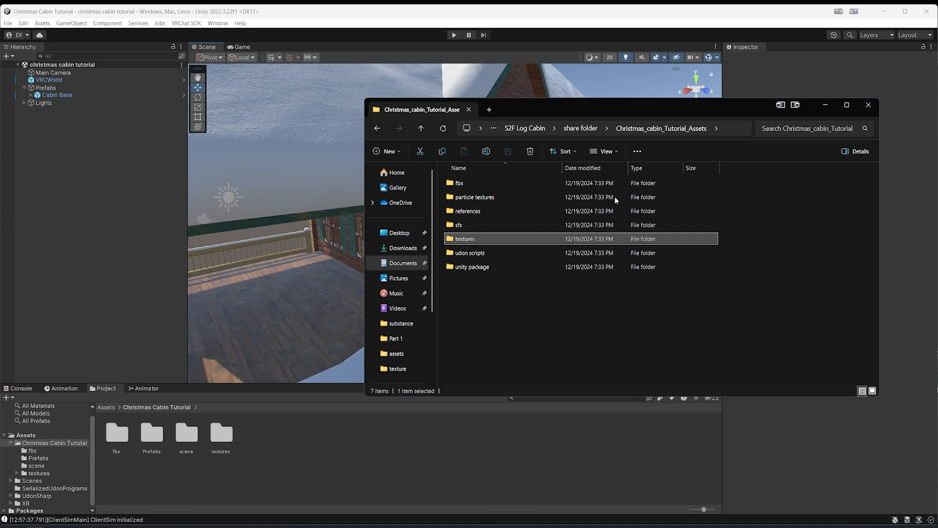
double_click(466, 268)
Step: Bring Assets_Tutorial_Christmas_Cabin_SGB.unitypackage into the Unity project's assets and move the file window clear of the import dialog
drag(562, 109, 721, 95)
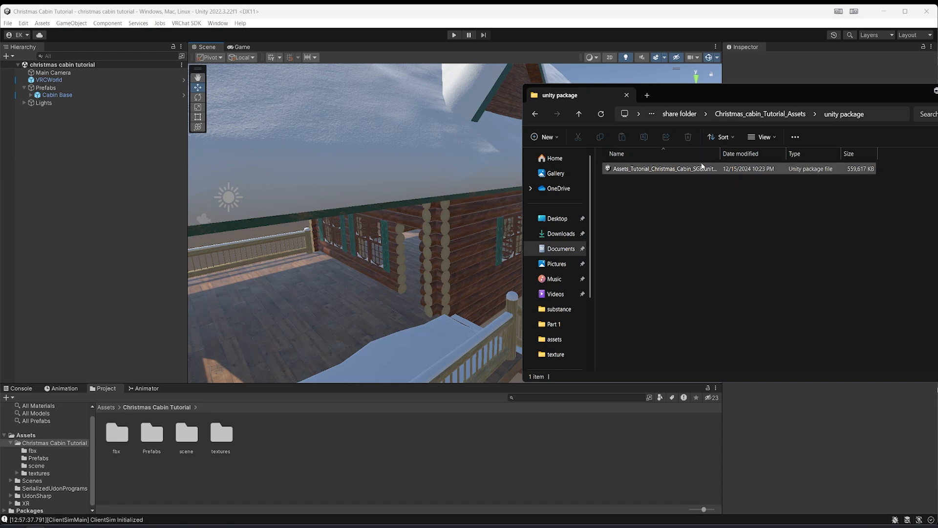
drag(720, 155, 780, 160)
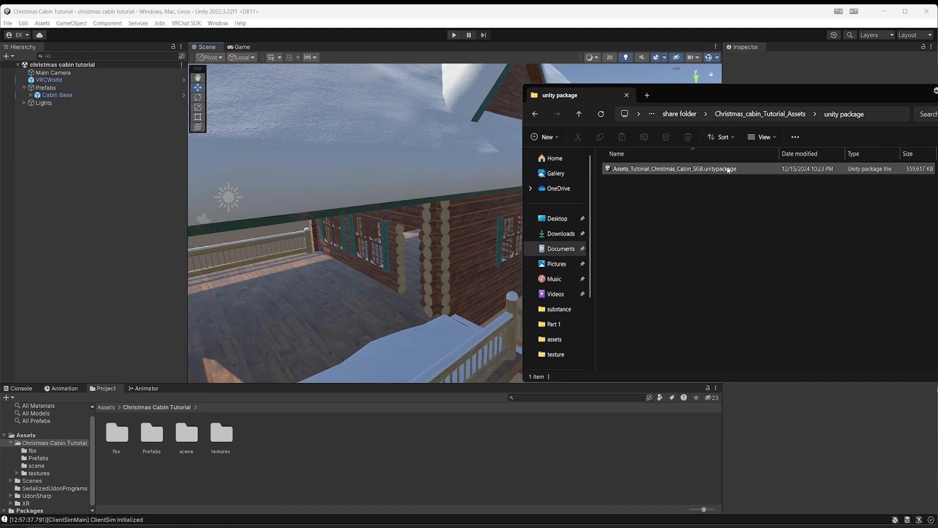
click(626, 169)
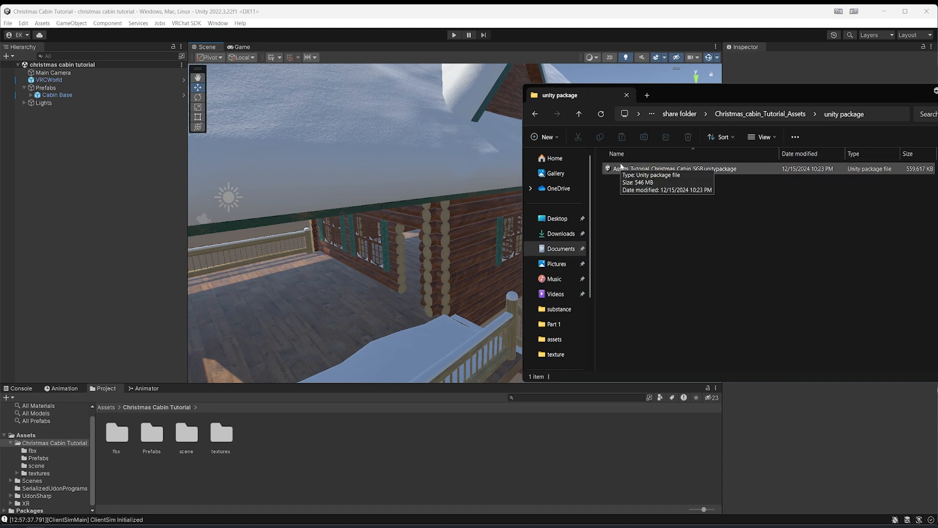
drag(622, 172, 355, 446)
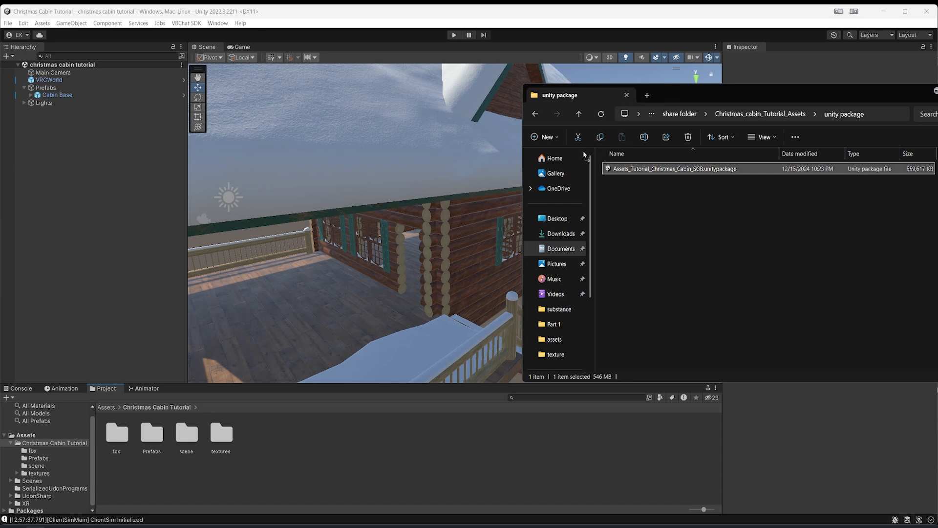
drag(680, 95, 937, 113)
drag(423, 221, 413, 84)
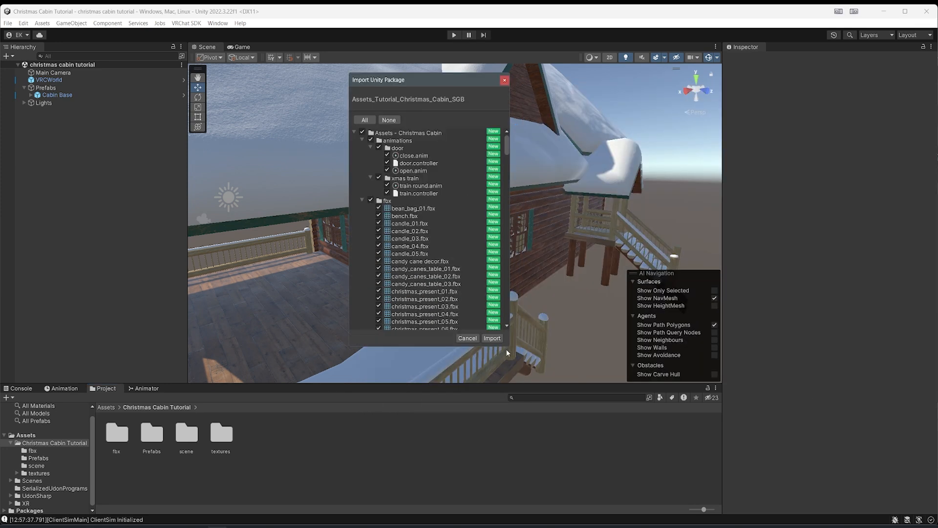
Step: Enlarge the package import window and collapse its animations, fbx, particles and prefabs folders to review the contents
drag(510, 348, 639, 392)
click(362, 200)
click(362, 200)
click(362, 201)
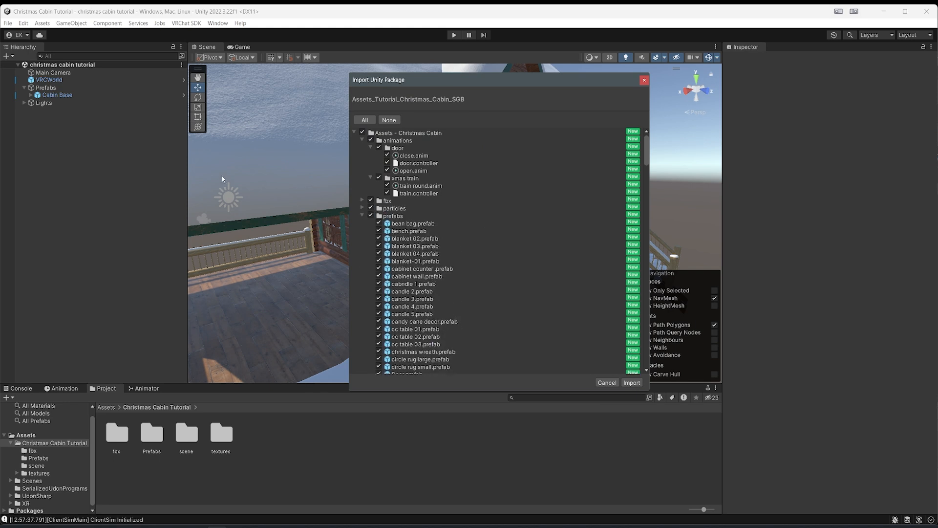
drag(486, 80, 725, 122)
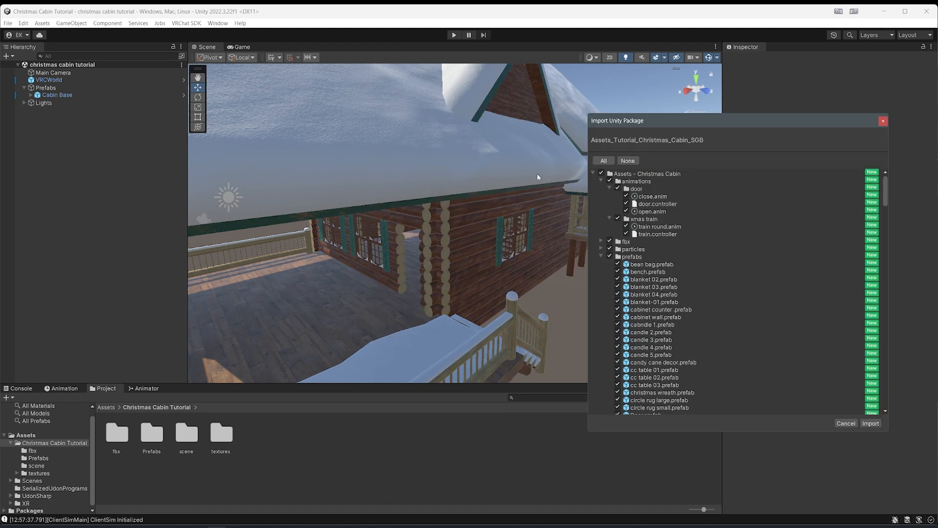
click(602, 181)
click(601, 204)
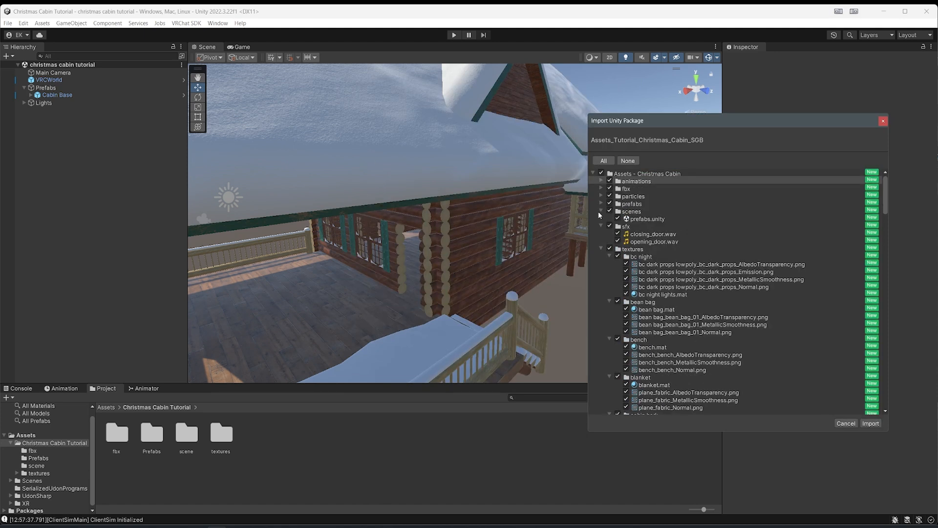
Step: Collapse the package's scenes, sfx and udon scripts folders and expand the textures folder to examine its materials and images
click(601, 219)
click(601, 219)
click(601, 227)
drag(654, 128, 413, 130)
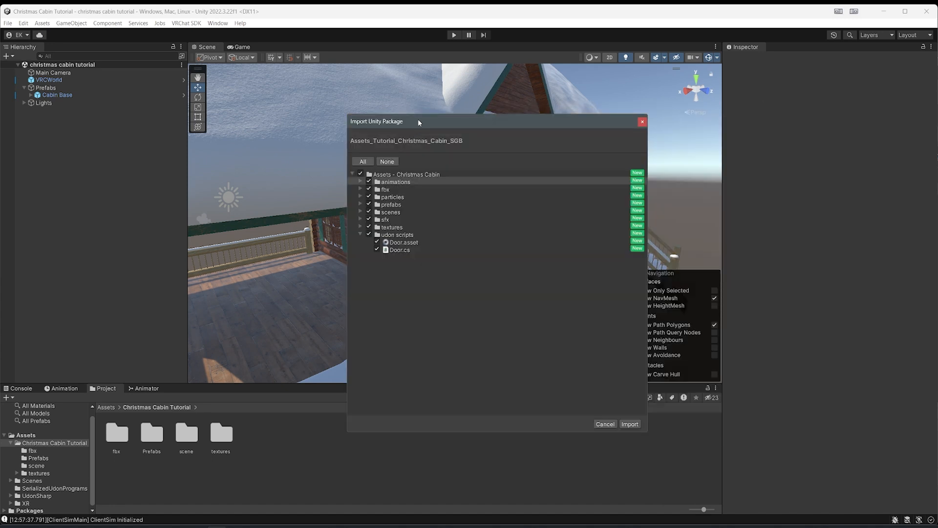
click(356, 233)
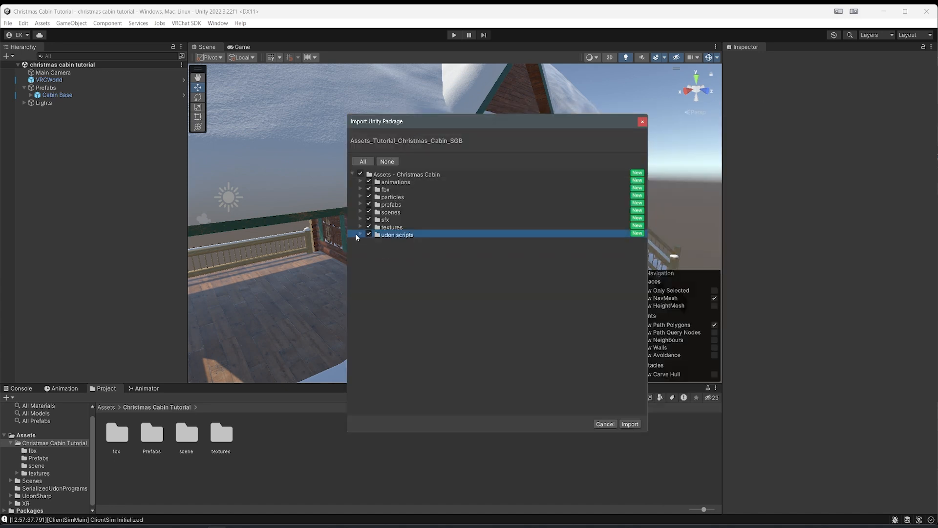
click(361, 226)
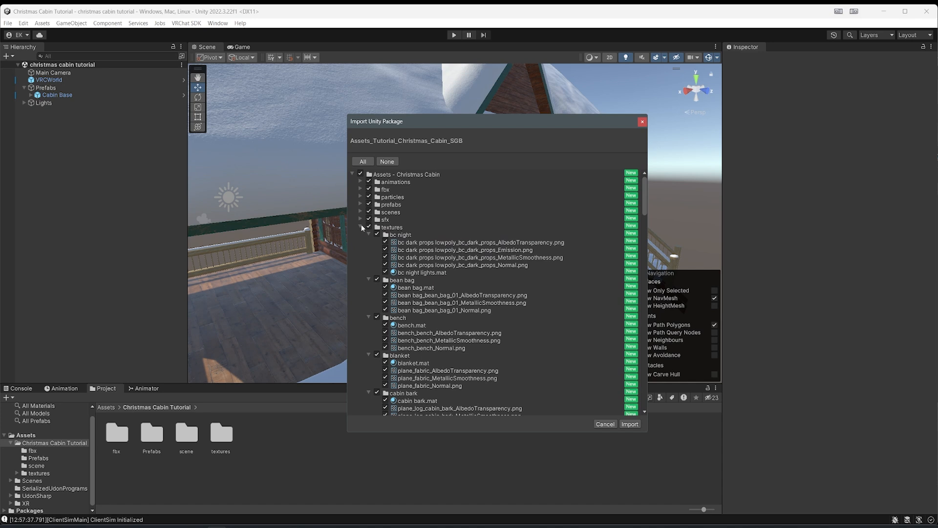
Step: Examine the contents of the package's prefabs and fbx folders in the import list and collapse both folders
click(361, 226)
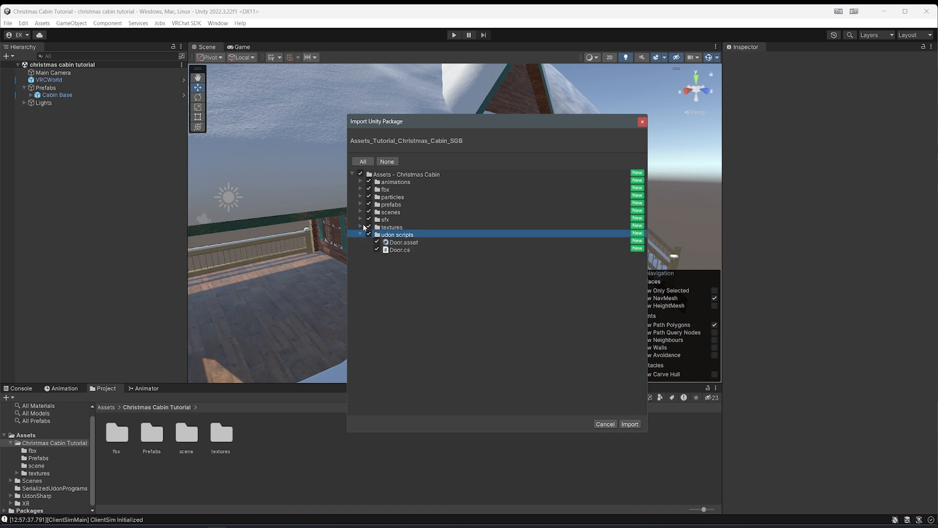
click(360, 205)
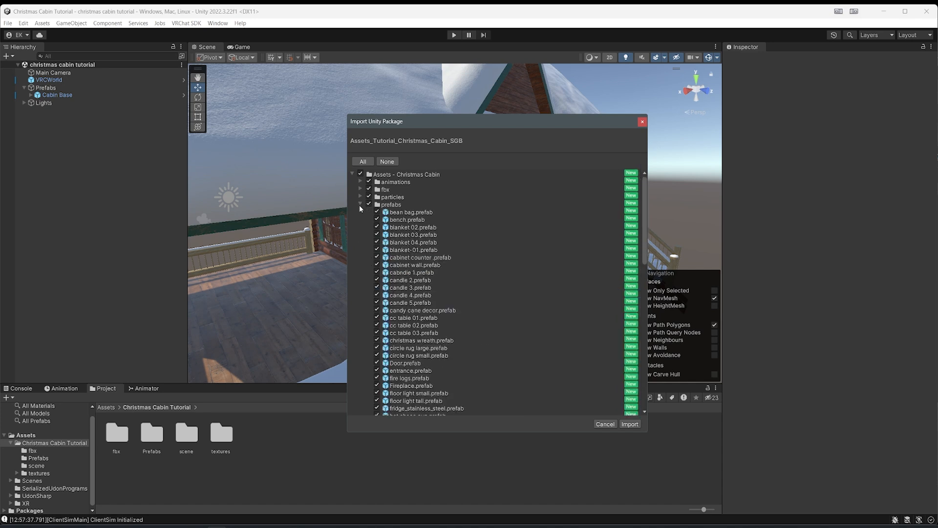
click(448, 230)
scroll(453, 264, down, 10)
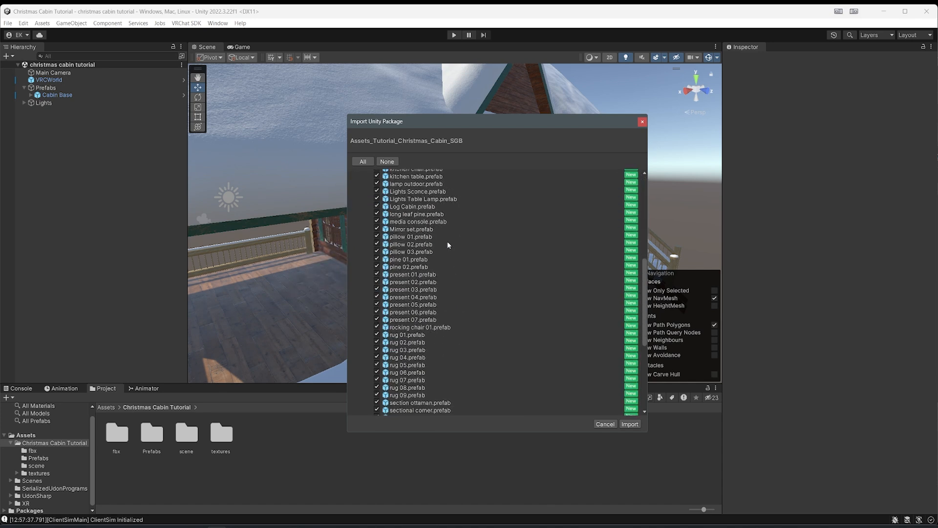
scroll(435, 293, up, 10)
click(360, 205)
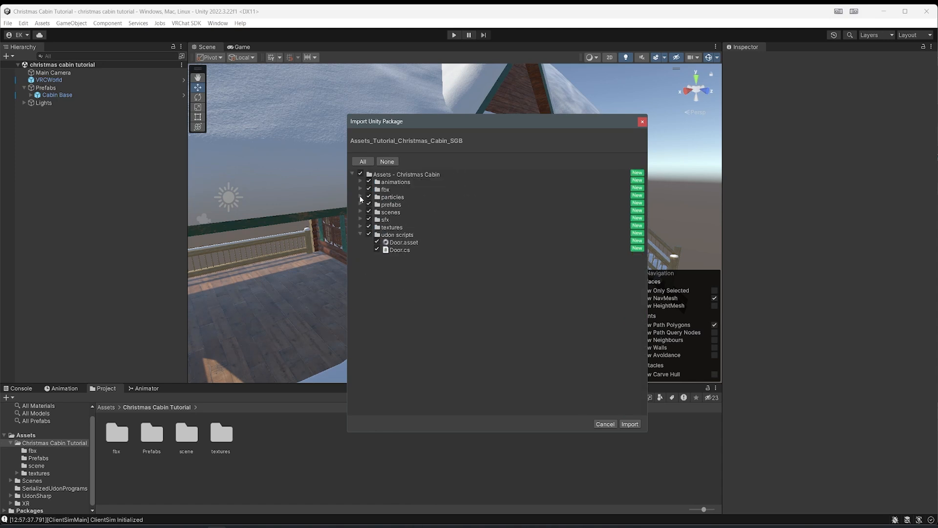
click(358, 189)
click(362, 189)
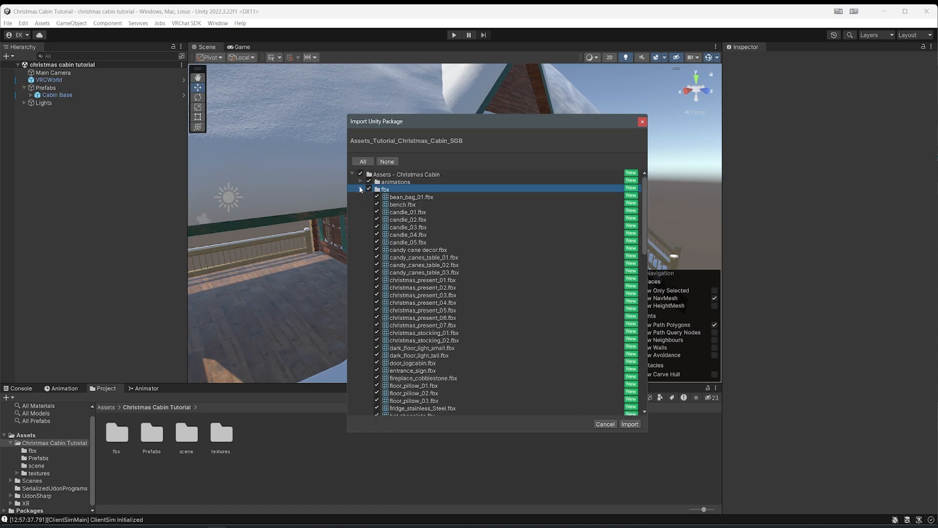
click(362, 190)
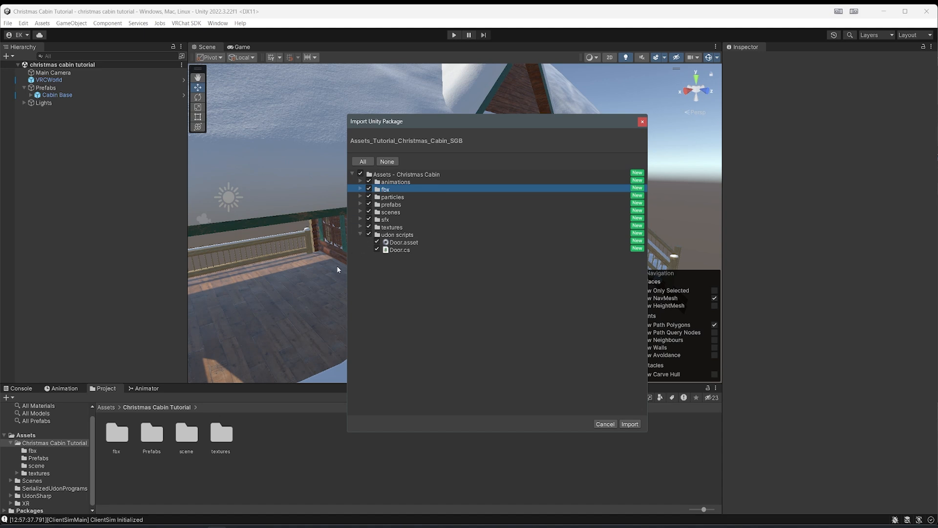
Step: Collapse the udon scripts folder, recheck the prefabs and import the whole Assets - Christmas Cabin package with every item ticked
click(405, 237)
click(403, 241)
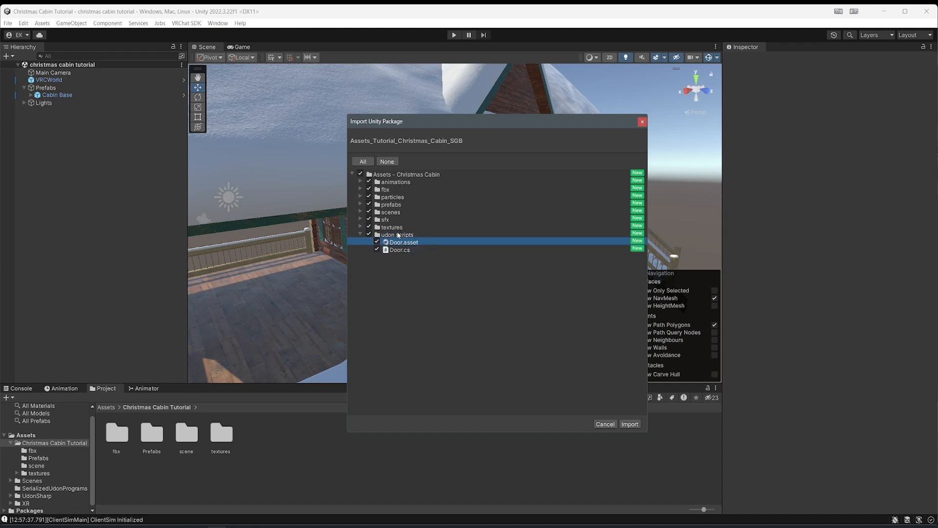
click(361, 234)
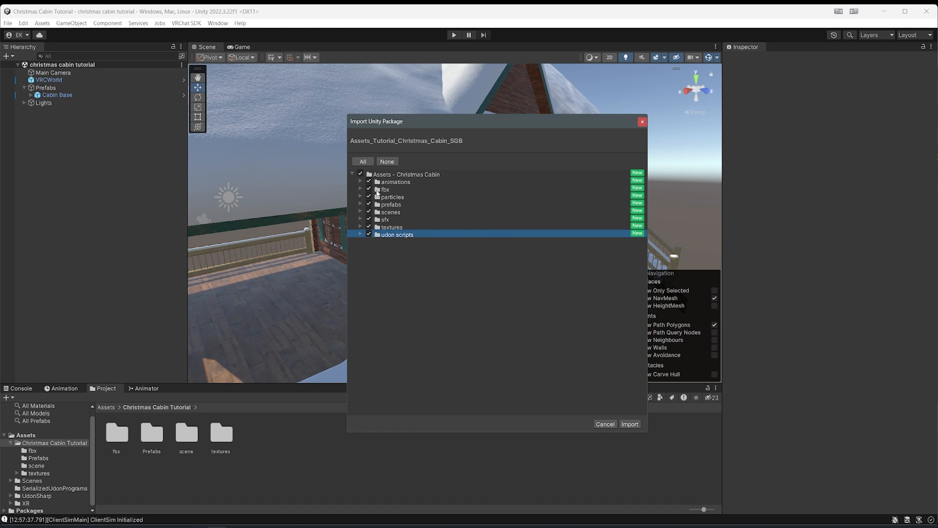
click(362, 205)
click(360, 204)
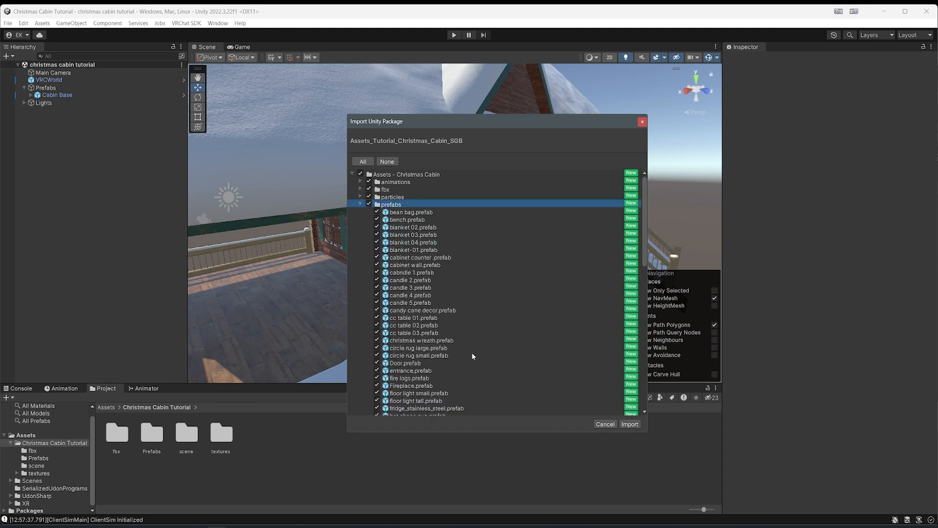
click(361, 204)
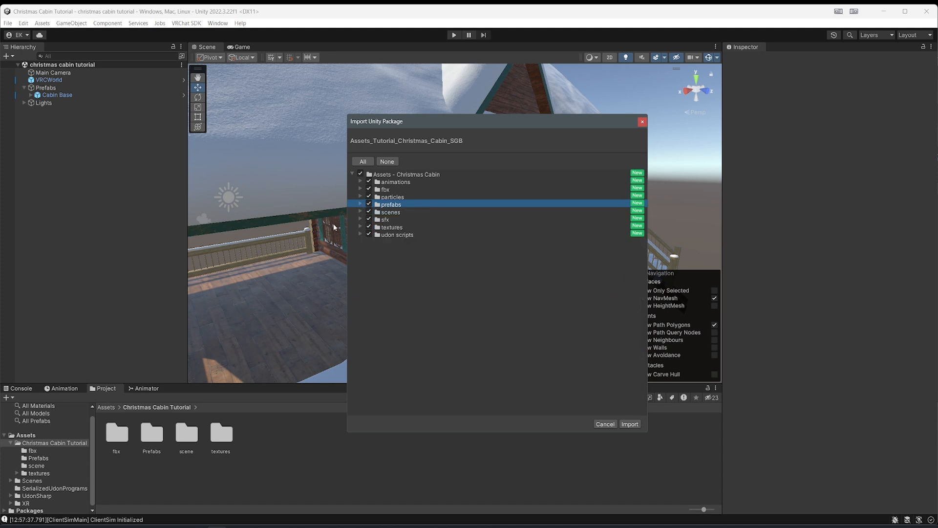
click(633, 424)
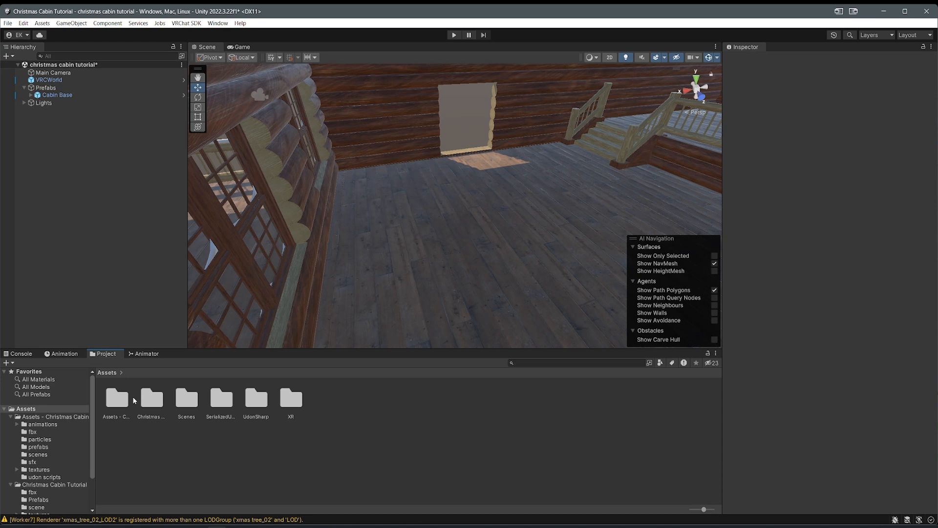
Step: Open the prefabs folder inside the imported Assets - Christmas Cabin folder and turn the scene view towards the cabin interior
click(118, 414)
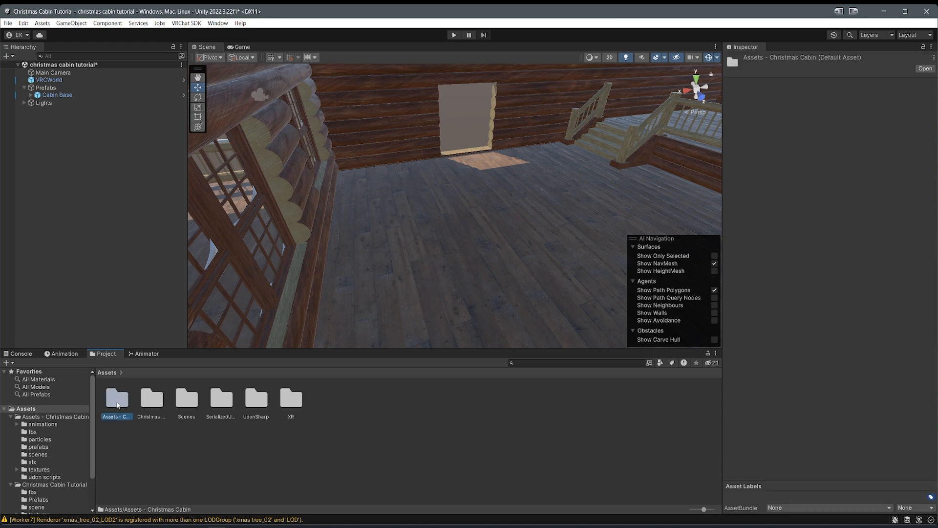
key(Right)
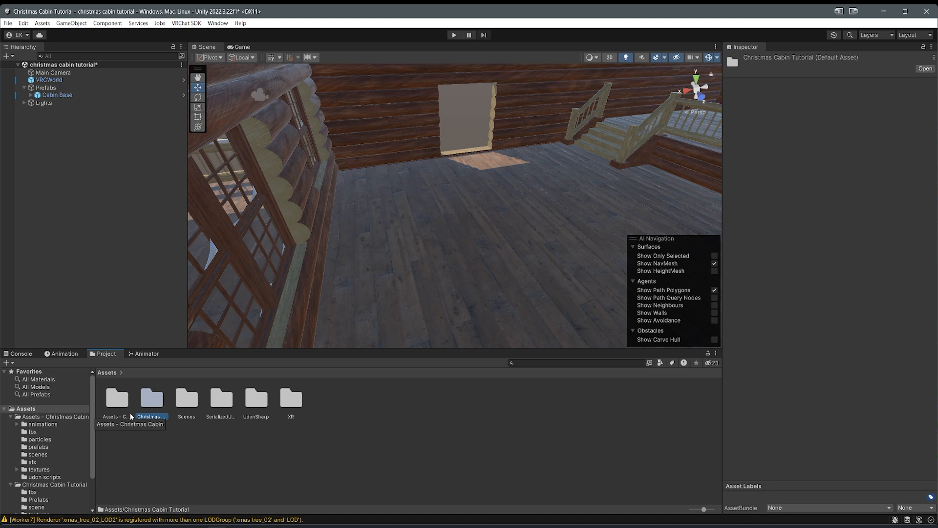
double_click(128, 407)
right_drag(310, 222, 356, 210)
scroll(348, 215, up, 3)
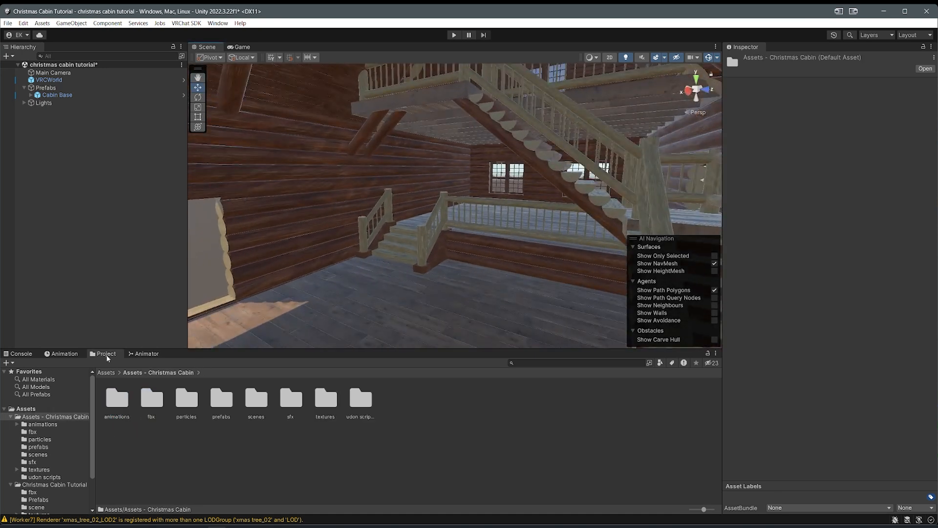
double_click(152, 399)
click(168, 374)
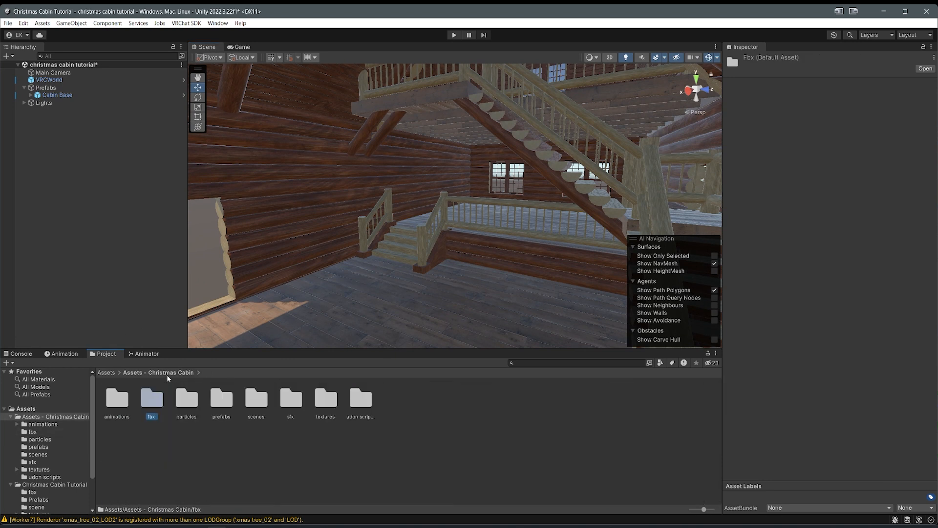
double_click(231, 399)
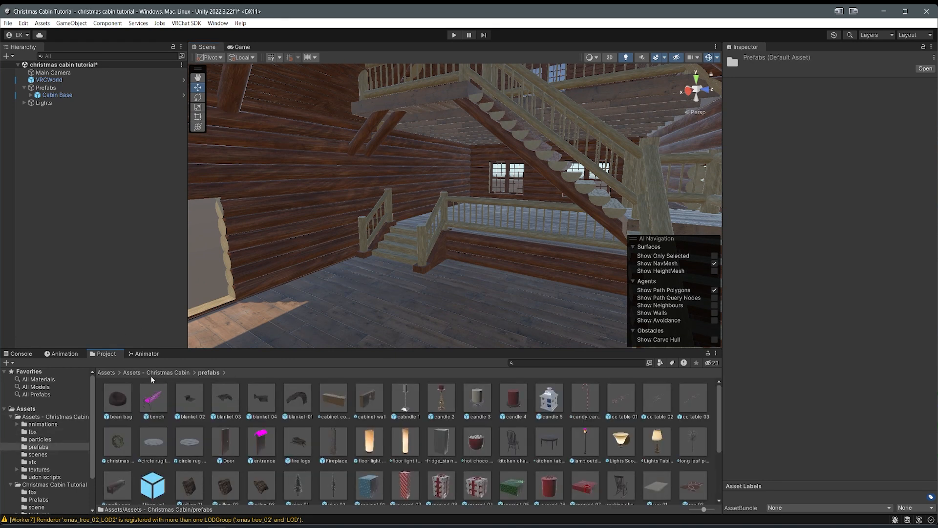
Step: Place the bench prefab on the cabin's main floor near the staircase
drag(441, 390, 373, 313)
drag(406, 402, 458, 299)
right_drag(509, 297, 485, 311)
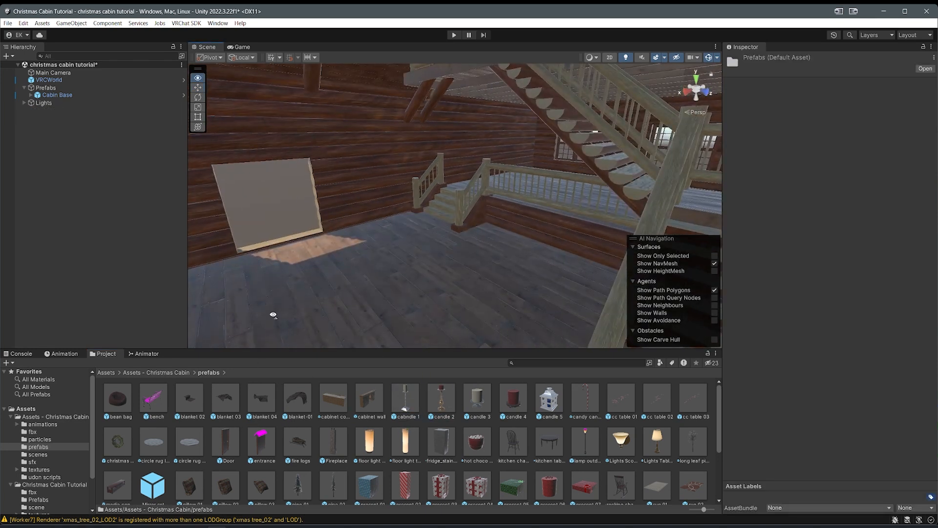
right_drag(274, 315, 364, 333)
drag(153, 399, 459, 294)
right_drag(430, 297, 401, 296)
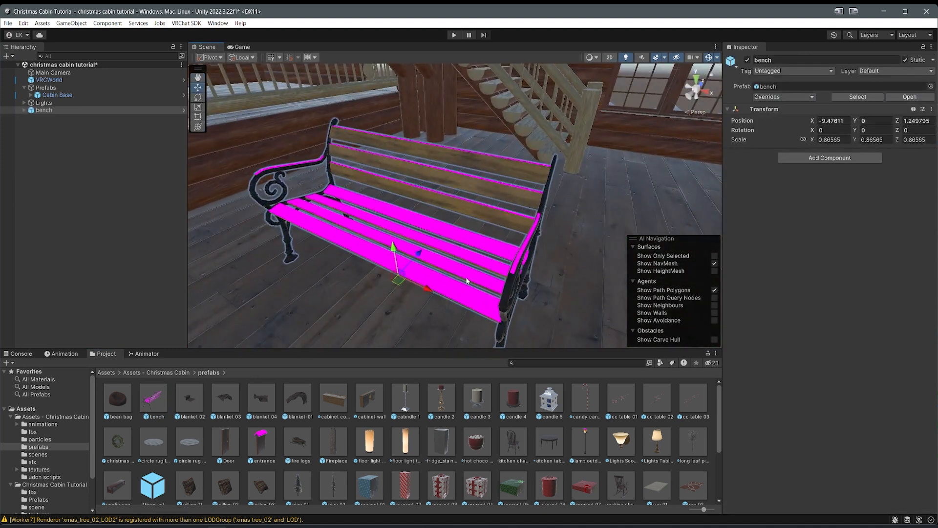
Step: Set the bench's snow material to the Standard shader and remove the bench from the scene
click(498, 315)
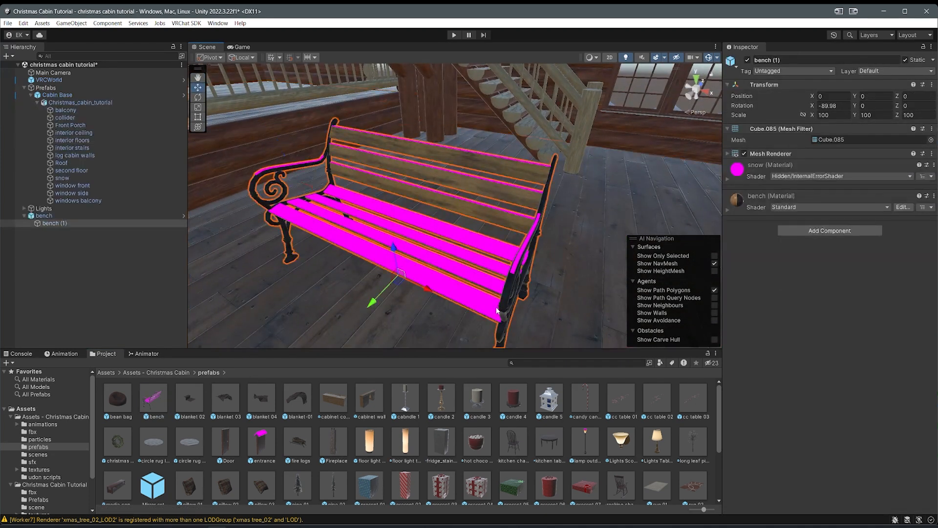
click(793, 176)
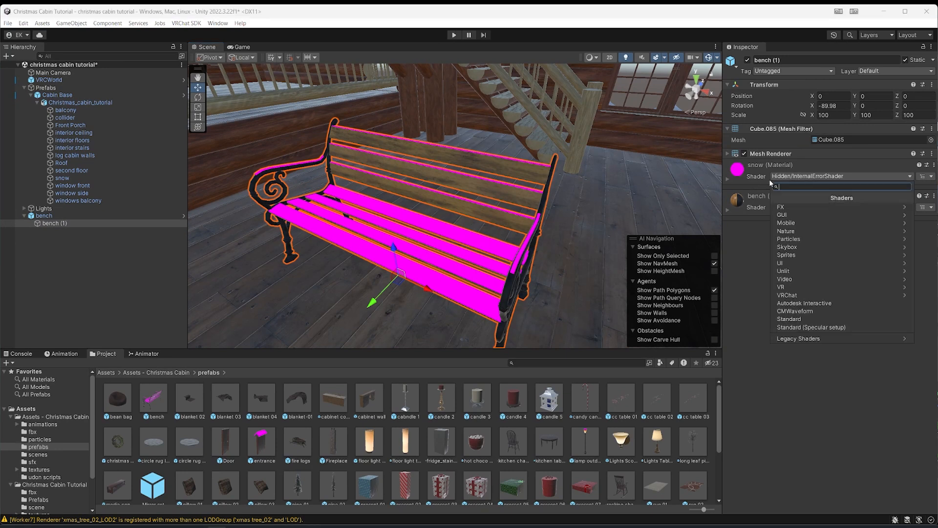
click(788, 319)
right_drag(525, 225, 535, 272)
scroll(547, 221, down, 5)
right_drag(588, 235, 434, 239)
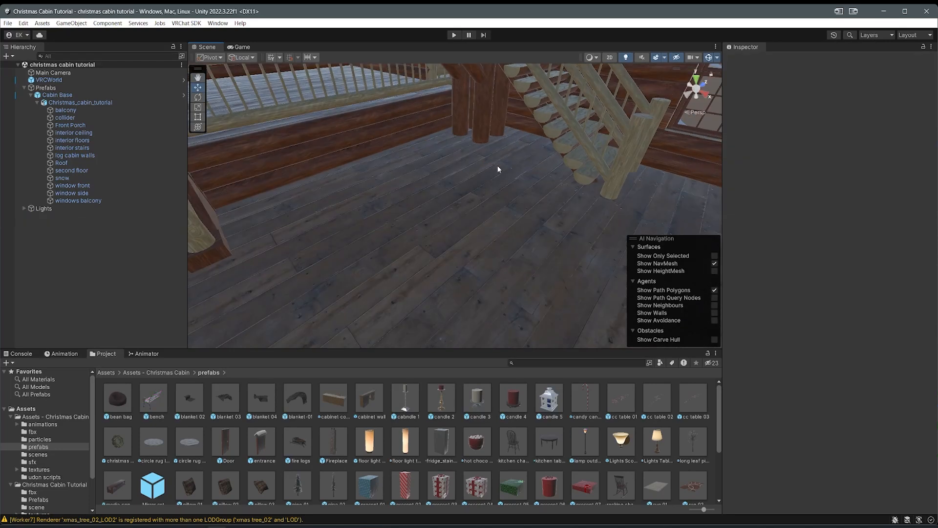
Step: Place the Fireplace prefab beside the log wall on the main floor and rotate it 90 degrees about Y
right_drag(498, 169, 422, 124)
scroll(467, 162, down, 3)
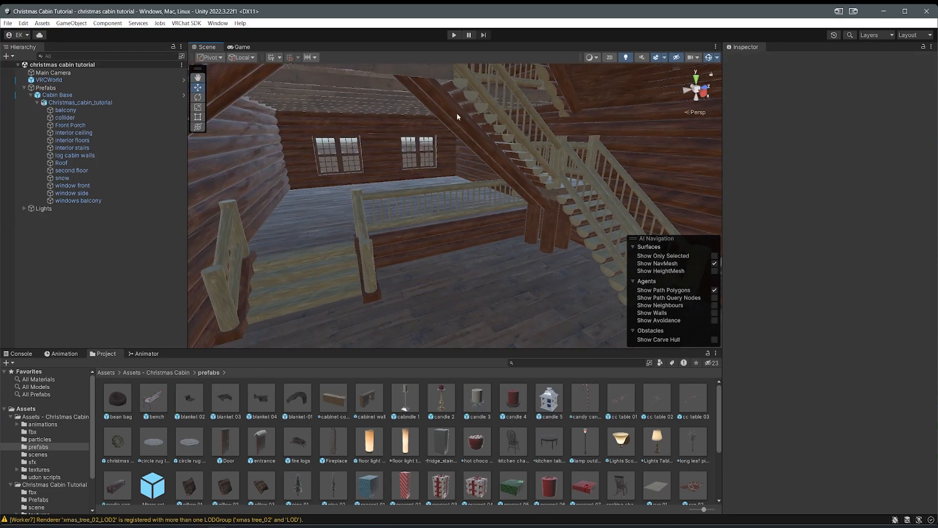
right_drag(451, 164, 320, 206)
drag(334, 443, 468, 246)
key(e)
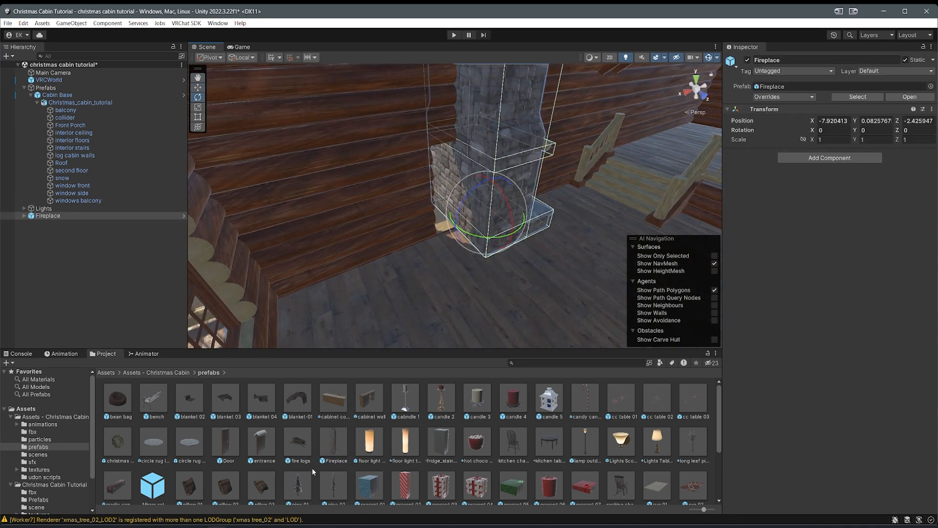
ctrl+drag(462, 235, 378, 257)
key(w)
scroll(471, 215, up, 2)
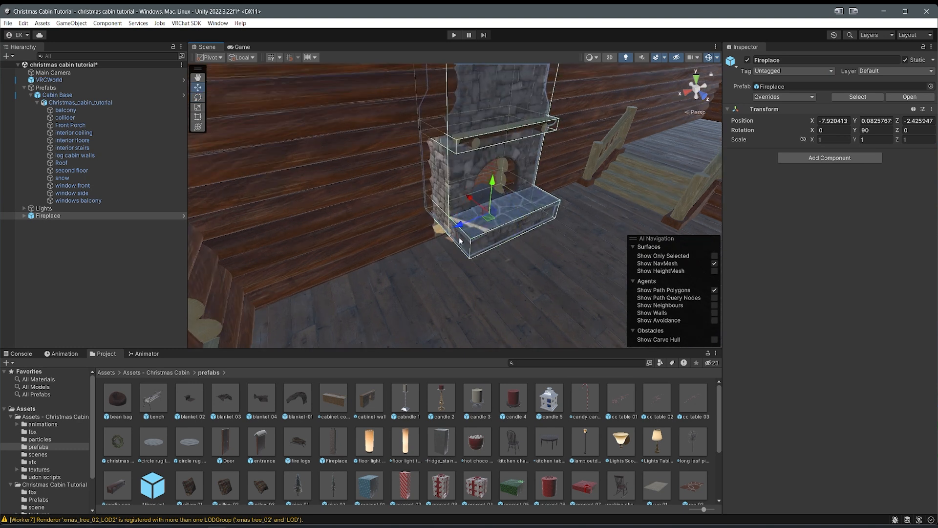
Step: Shift the fireplace along the wall to about X -7.59 and Z -2.47 so it lines up with the wall opening
alt+drag(442, 209, 517, 200)
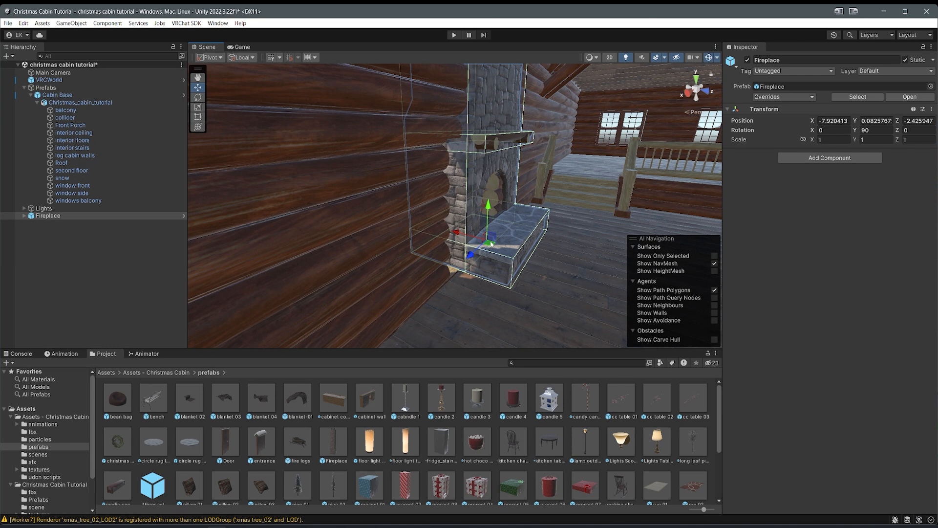
alt+drag(492, 245, 550, 247)
scroll(586, 459, down, 4)
scroll(590, 468, up, 1)
scroll(328, 449, down, 1)
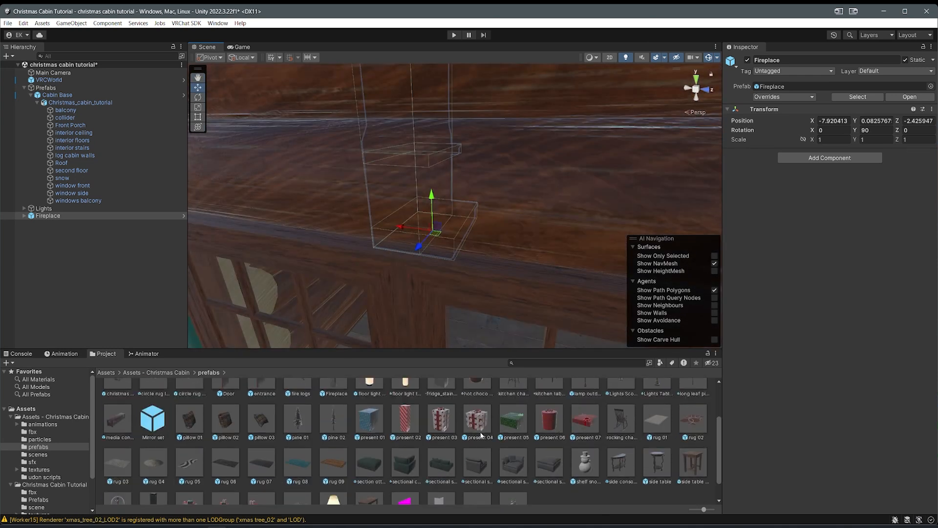
scroll(482, 430, up, 3)
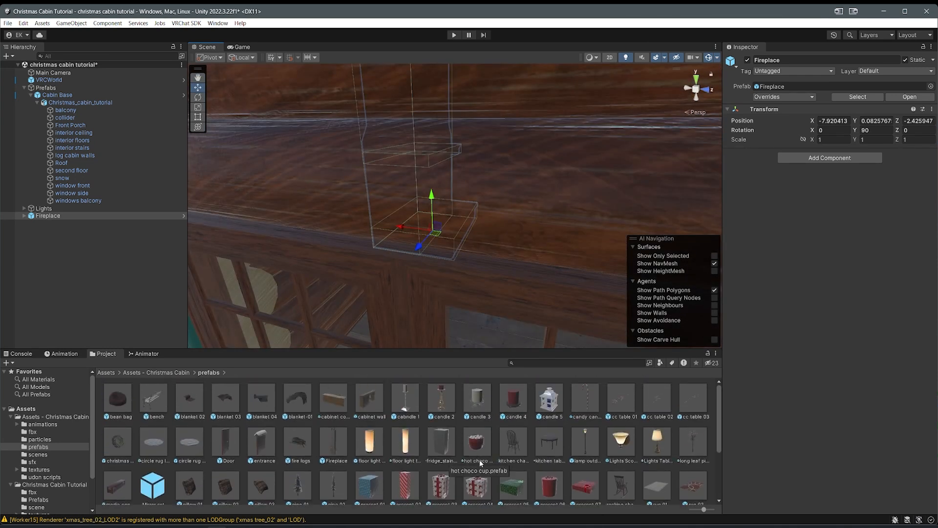
key(f)
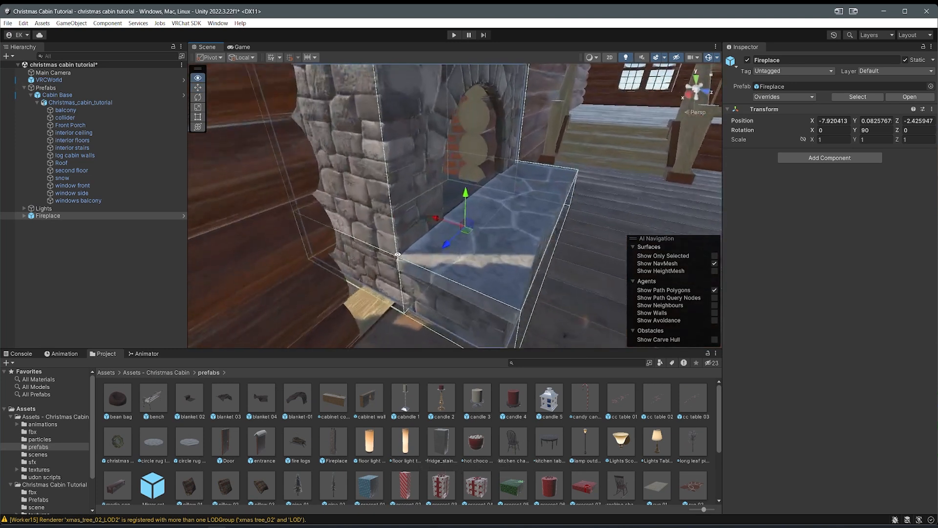
drag(468, 235, 445, 253)
right_drag(468, 243, 372, 224)
key(s)
drag(359, 235, 364, 235)
key(s)
right_drag(364, 235, 445, 250)
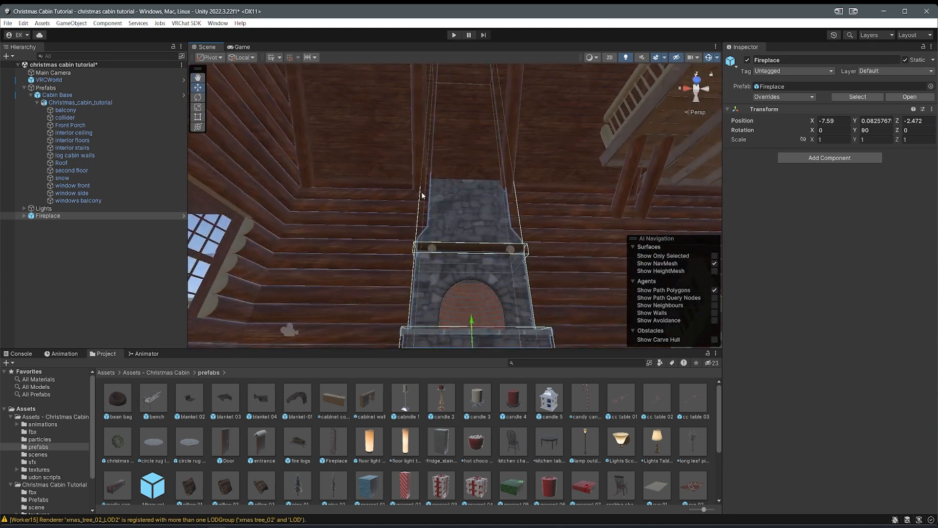
Step: Reselect the fireplace and adjust it to about X -7.45 and Y -0.21, seating its hearth lower into the floor
click(417, 129)
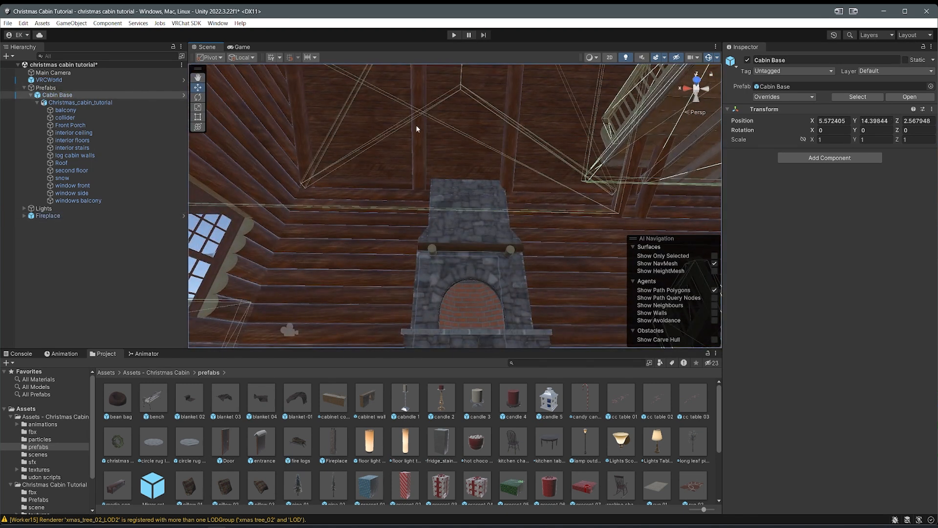
click(472, 247)
right_drag(463, 281, 462, 296)
drag(442, 344, 432, 345)
right_drag(434, 264, 509, 335)
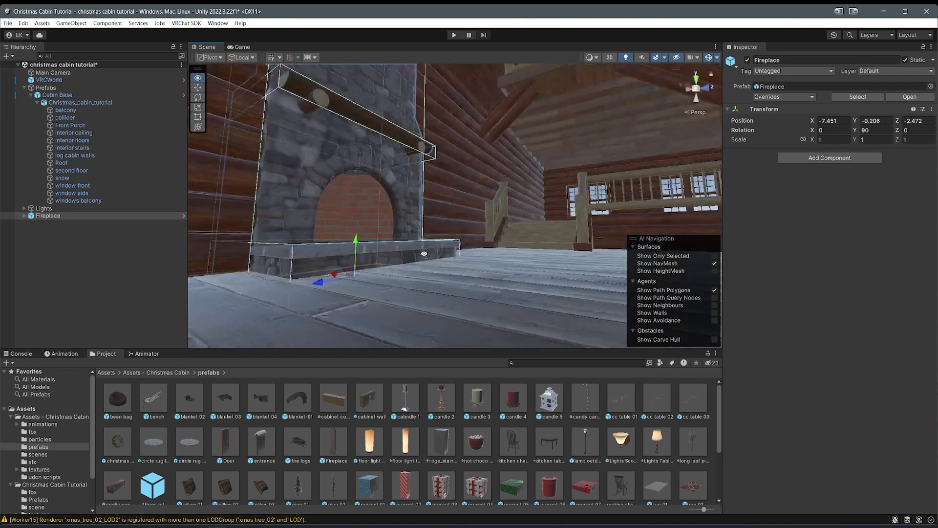
Step: Examine the fireplace's fit from several sides and survey the cabin interior towards the stairs and raised floor
right_drag(423, 253, 402, 249)
drag(403, 250, 403, 242)
key(d)
right_drag(403, 243, 479, 226)
key(w)
key(a)
click(479, 226)
middle_drag(480, 227, 527, 232)
right_drag(527, 232, 374, 193)
key(s)
key(w)
key(e)
click(391, 174)
key(w)
key(w)
drag(360, 184, 358, 179)
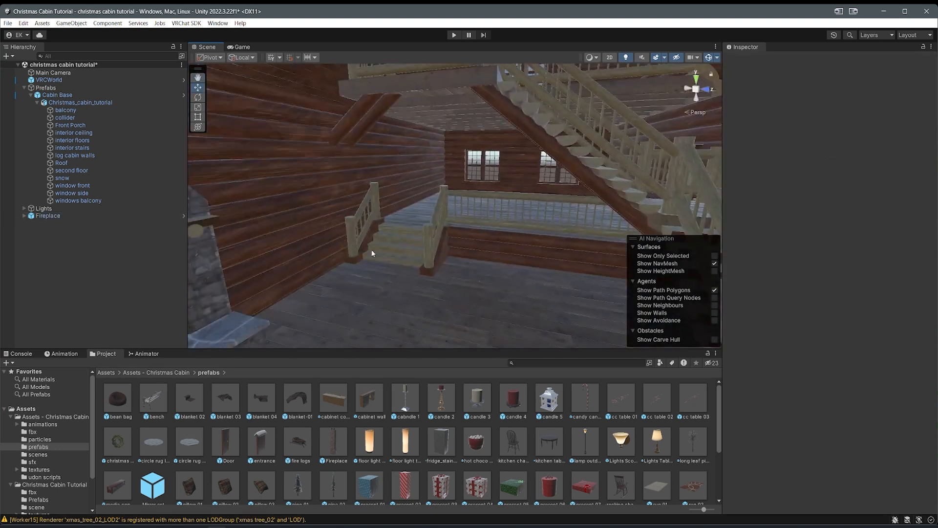
right_drag(372, 251, 323, 264)
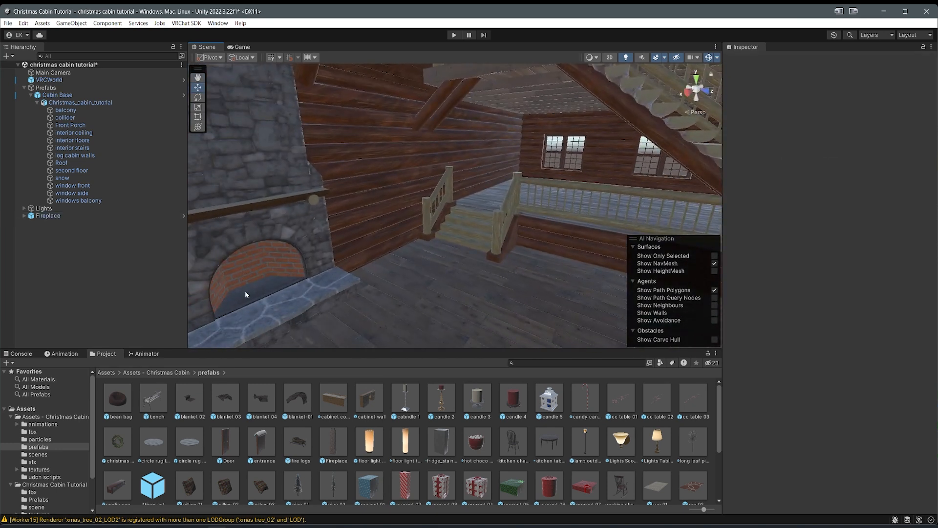
Step: Place the cabinet counter prefab against the log wall at about X -17.76 and Z -2.06, rotated -90 degrees about Y
right_drag(245, 343, 426, 301)
click(426, 301)
key(e)
drag(427, 309, 444, 317)
key(ctrl+z)
key(w)
right_drag(443, 317, 462, 329)
scroll(441, 259, down, 3)
drag(458, 243, 429, 257)
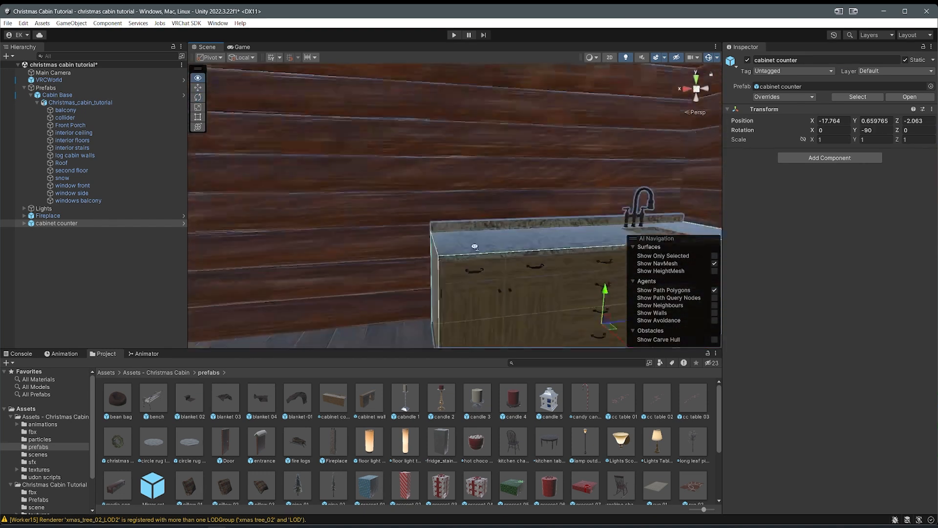
Step: Place the cabinet wall prefab above the counter at about X -18.05, Y 2.52 and Z -2.39
right_drag(474, 245, 390, 363)
drag(370, 397, 421, 181)
right_drag(396, 172, 395, 171)
key(w)
drag(425, 196, 554, 195)
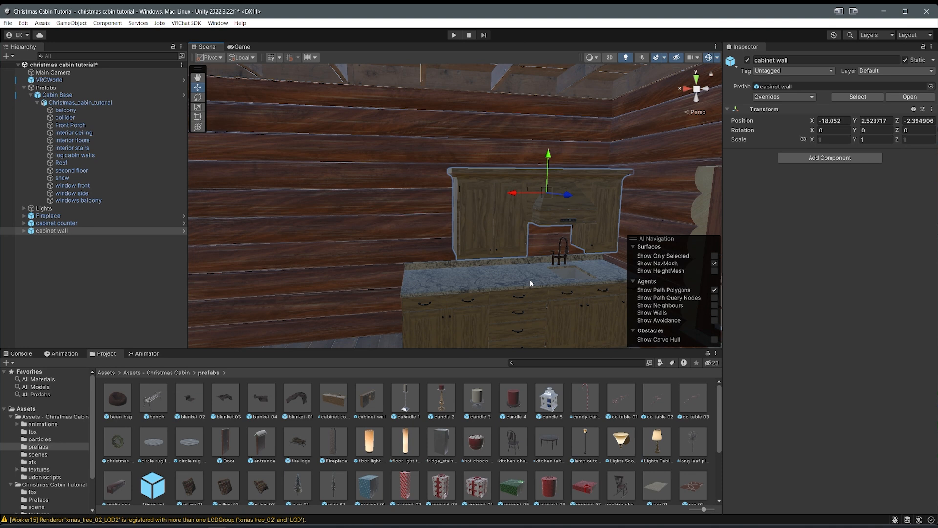
Step: Select the cabinet counter and cabinet wall together and mirror both with a Z scale of -1
ctrl+click(530, 280)
key(f)
click(846, 139)
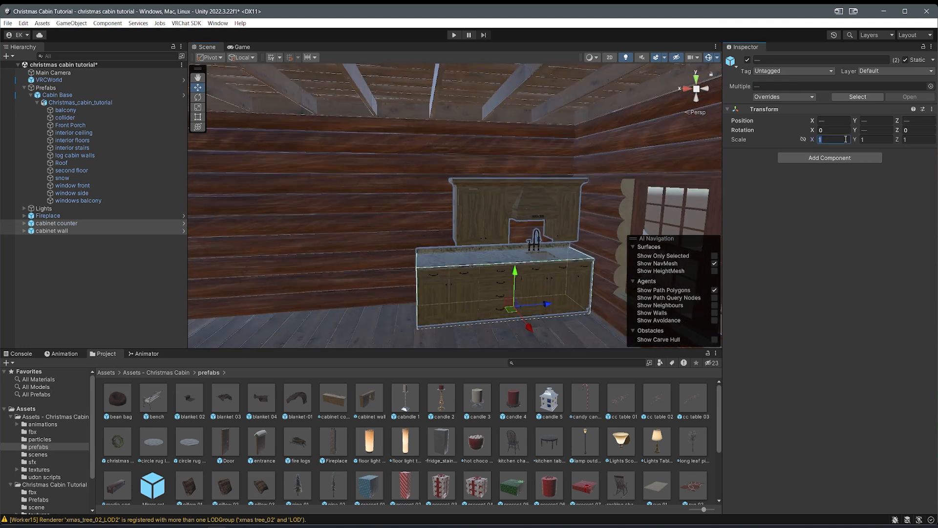
text(-)
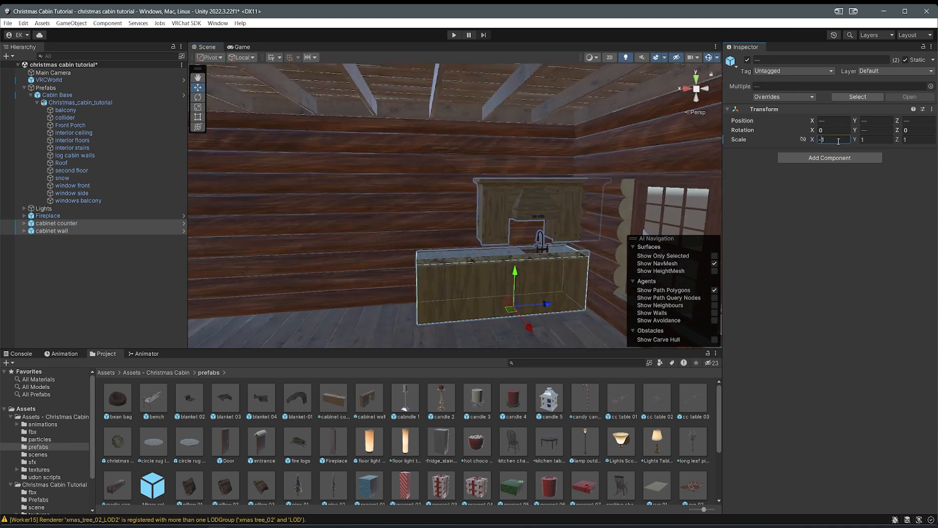
key(BackSpace)
click(863, 141)
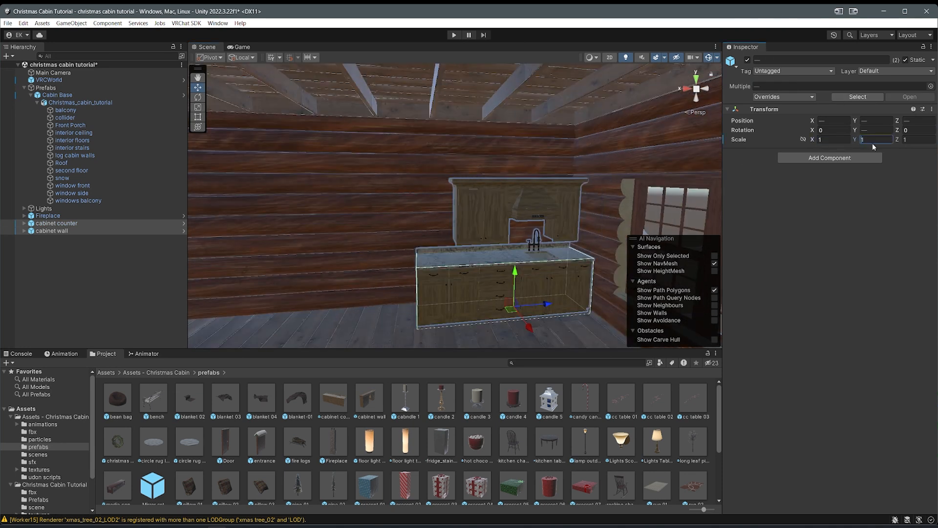
text(-)
key(BackSpace)
key(BackSpace)
click(908, 140)
text(-)
right_drag(495, 204, 491, 210)
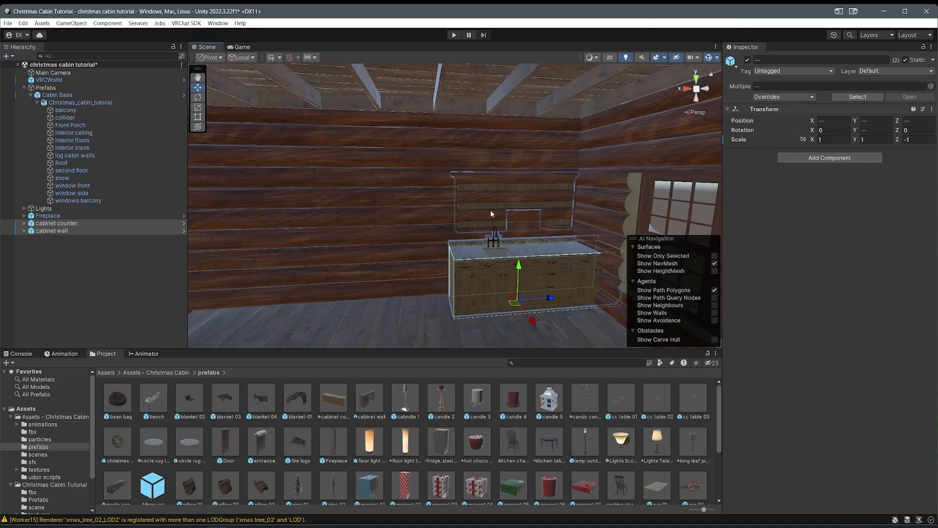
Step: Shift the mirrored counter to about X -17.28 along the log wall and turn the wall cabinet to -180 degrees about Y
drag(554, 300, 524, 300)
right_drag(513, 294, 436, 197)
click(436, 197)
drag(526, 177, 720, 206)
key(e)
key(w)
right_drag(489, 162, 561, 173)
scroll(561, 173, up, 2)
Step: Raise and align the wall cabinet above the counter at about X -16.90, Y 2.84 and Z -2.35
click(487, 269)
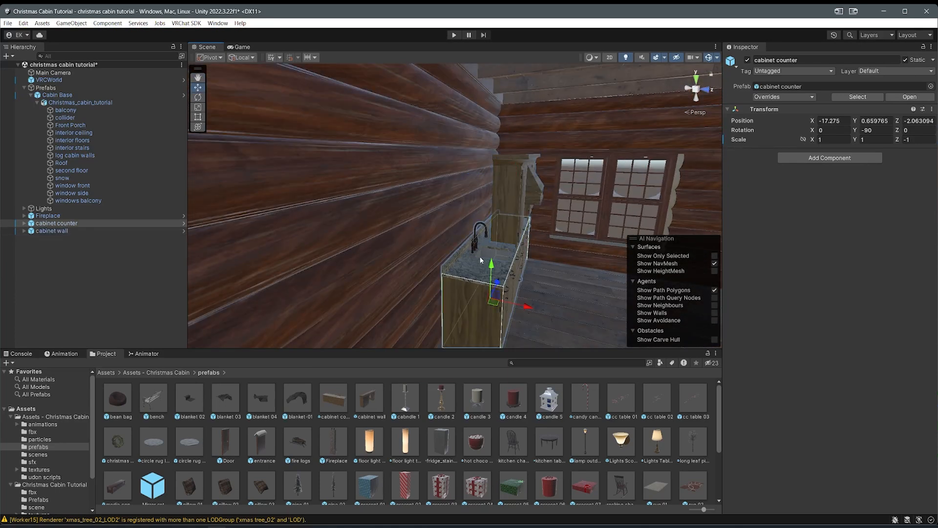
click(506, 214)
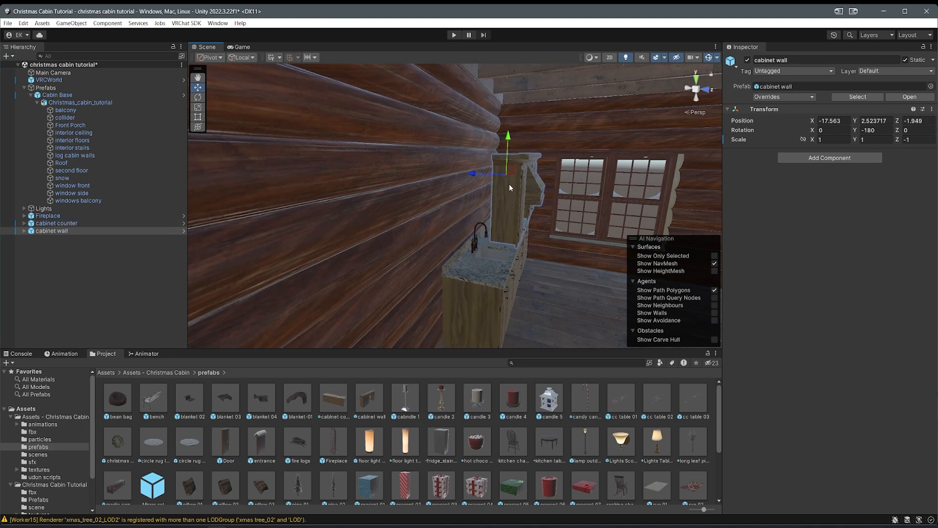
key(e)
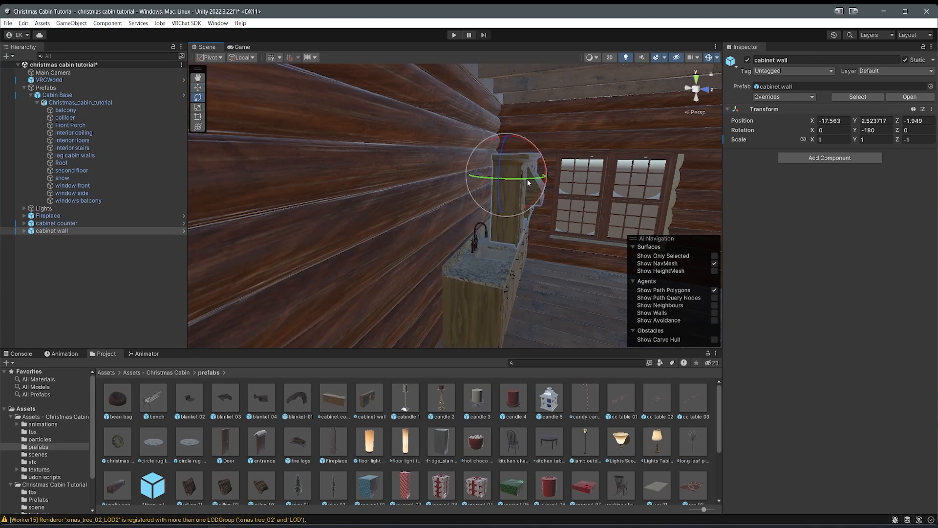
drag(530, 180, 385, 189)
key(w)
drag(437, 148, 438, 119)
alt+drag(389, 176, 446, 206)
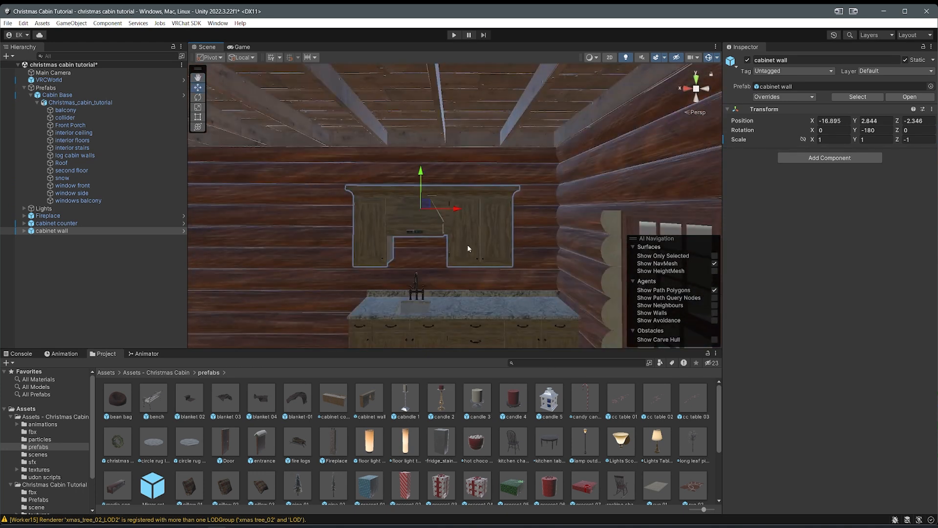
alt+drag(501, 276, 346, 301)
key(w)
Step: Place the Xmas Tree02 prefab in the corner between the window and fireplace, rotated to about 92 degrees about Y
right_drag(438, 306, 313, 247)
scroll(197, 464, down, 3)
scroll(197, 464, up, 1)
scroll(197, 464, up, 2)
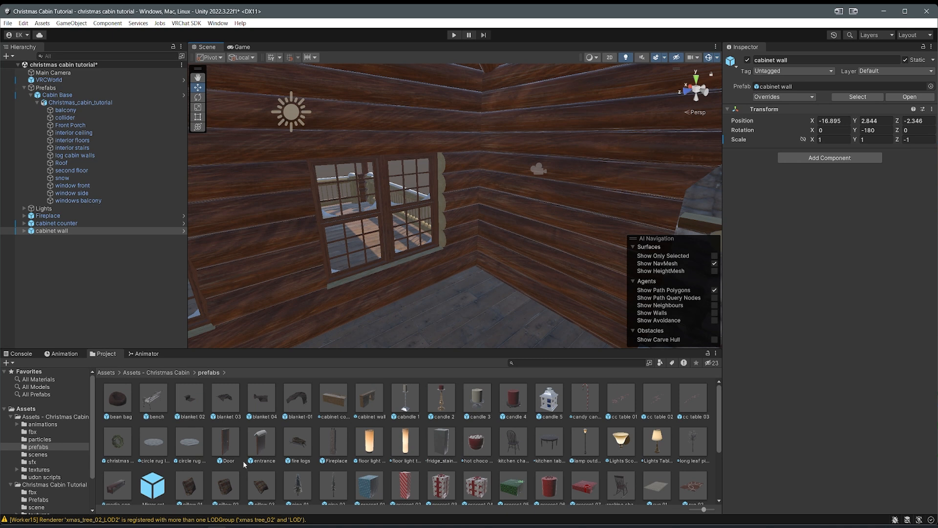
scroll(244, 464, down, 3)
scroll(255, 459, down, 1)
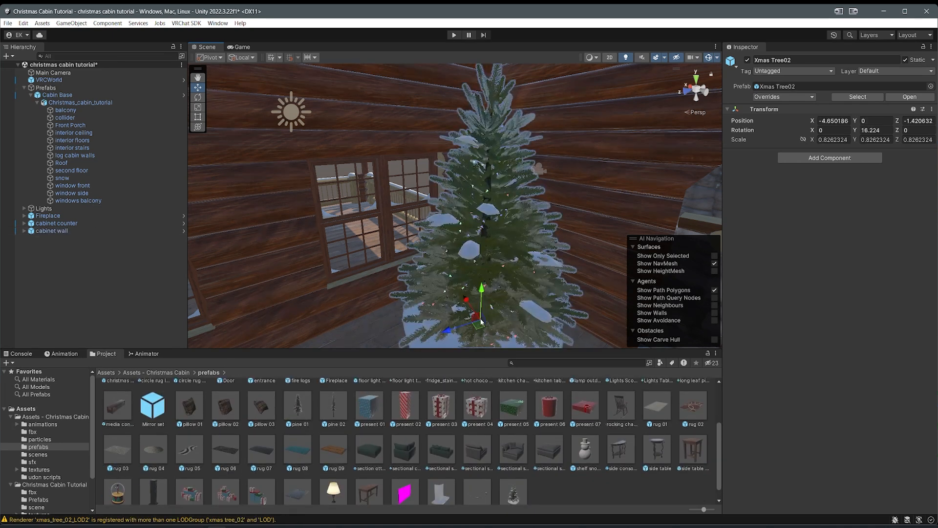
right_drag(484, 295, 549, 289)
key(e)
drag(550, 296, 416, 316)
scroll(466, 452, down, 1)
middle_drag(459, 345, 421, 338)
Step: Place the xmas train prefab around the tree's base at about X -5.02 and Z -1.22, scaled to about 0.94
drag(477, 481, 520, 285)
key(w)
scroll(527, 294, down, 3)
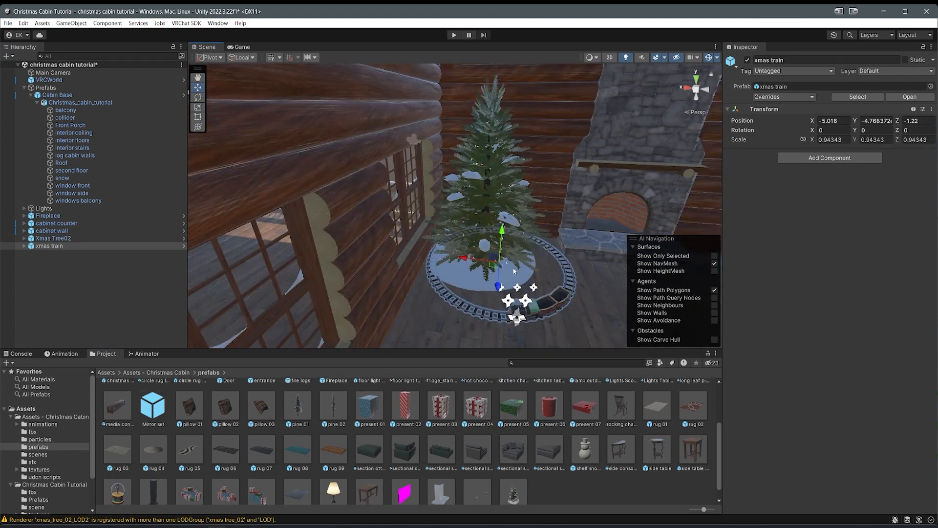
Step: Scale the Christmas tree uniformly to about 0.97
click(515, 272)
key(r)
drag(481, 256, 512, 267)
key(w)
Step: Place the sectional corner and sectional seat prefabs on the living-room floor, turning the seat to 180 degrees about Y
right_drag(497, 277, 623, 308)
right_drag(391, 254, 538, 313)
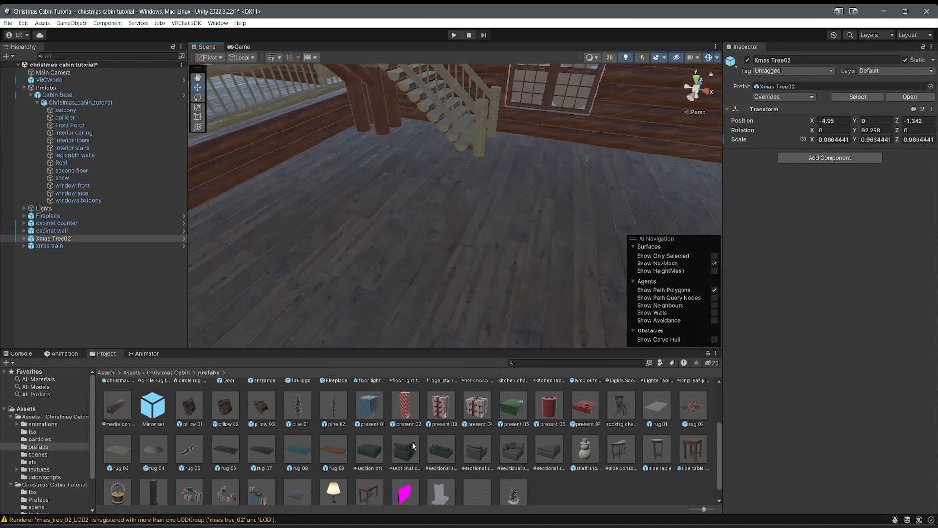
drag(411, 446, 488, 293)
drag(370, 216, 155, 306)
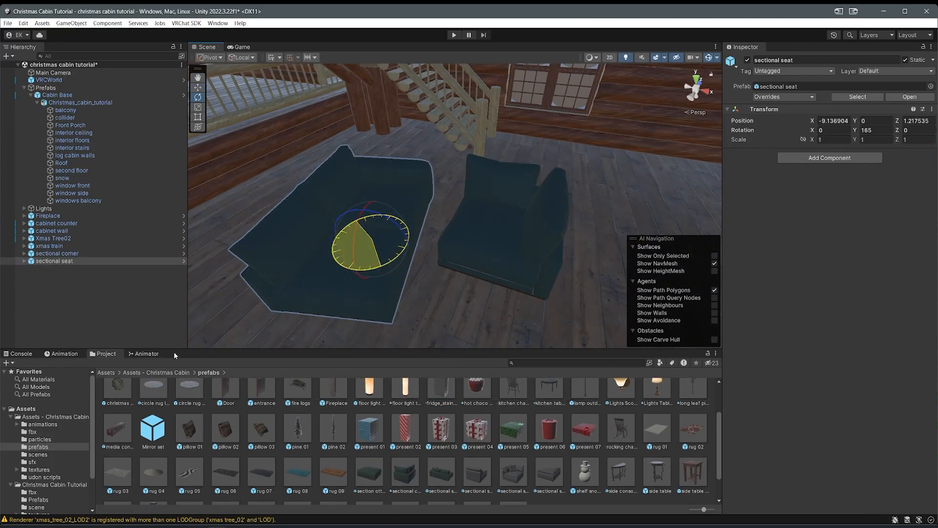
key(w)
right_drag(371, 280, 346, 260)
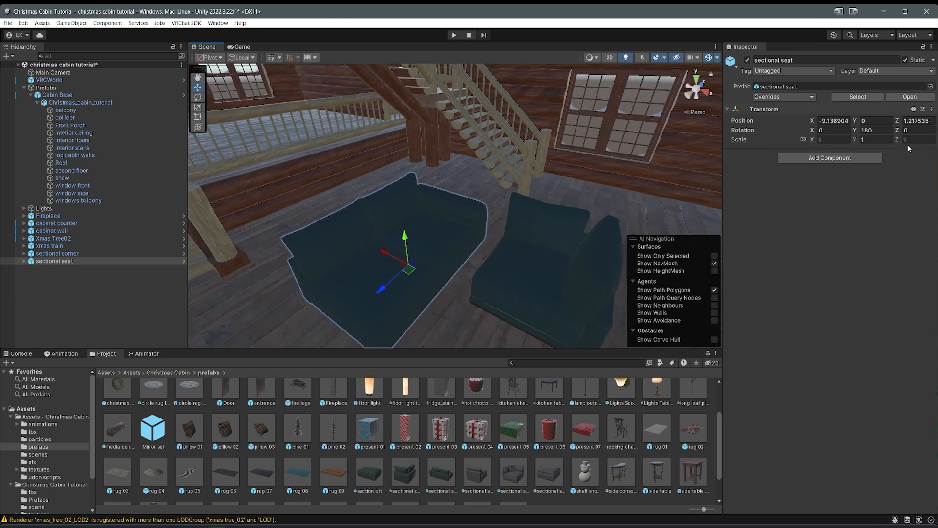
Step: Mirror the sectional seat with a Z scale of -1, rotate it to 270 degrees about Y and join it to the corner piece
text(-1)
right_drag(555, 242, 516, 259)
click(516, 259)
click(468, 219)
key(e)
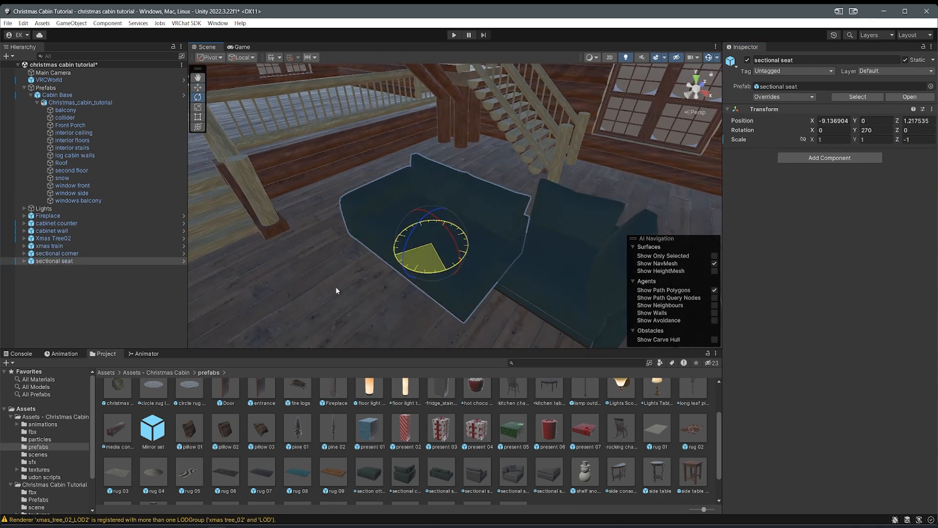
drag(480, 292, 477, 289)
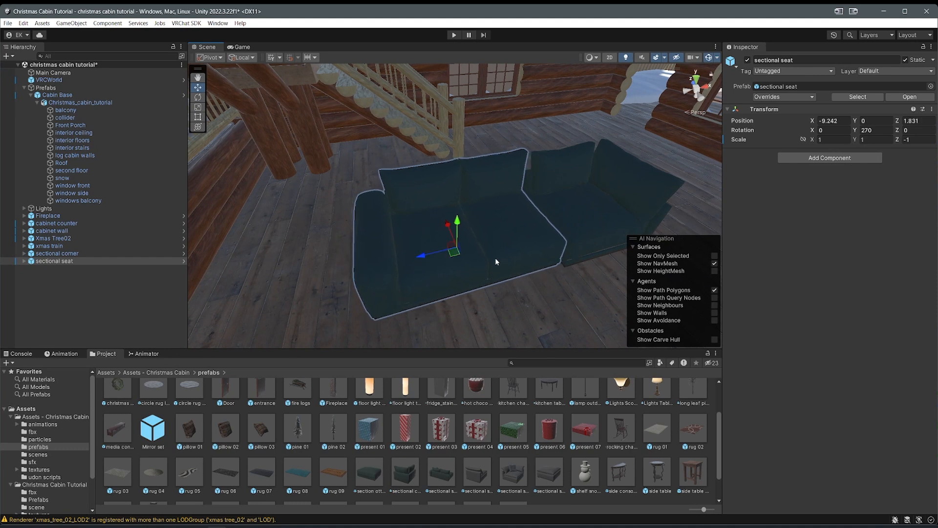
right_drag(495, 262, 317, 151)
click(458, 249)
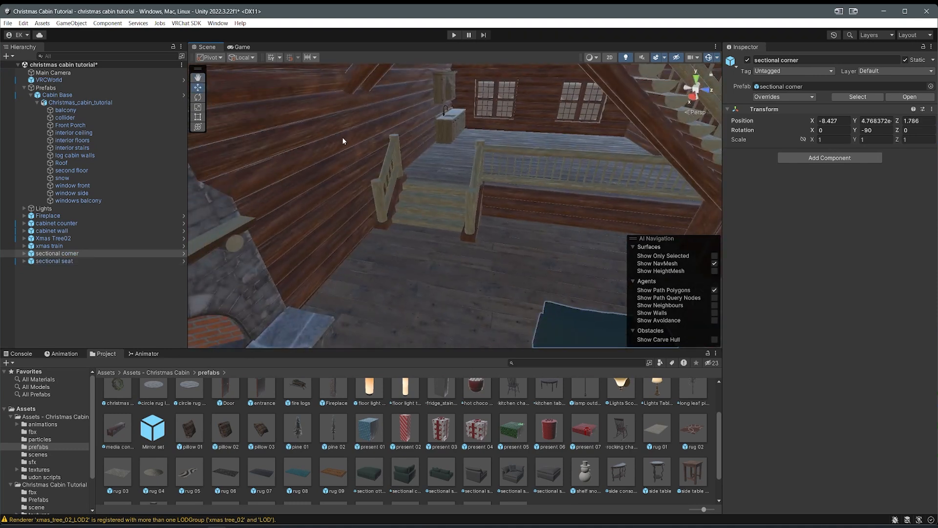
Step: Browse the remaining prefabs and survey the cabin interior, raised kitchen floor and front porch
scroll(244, 272, down, 2)
scroll(260, 413, down, 2)
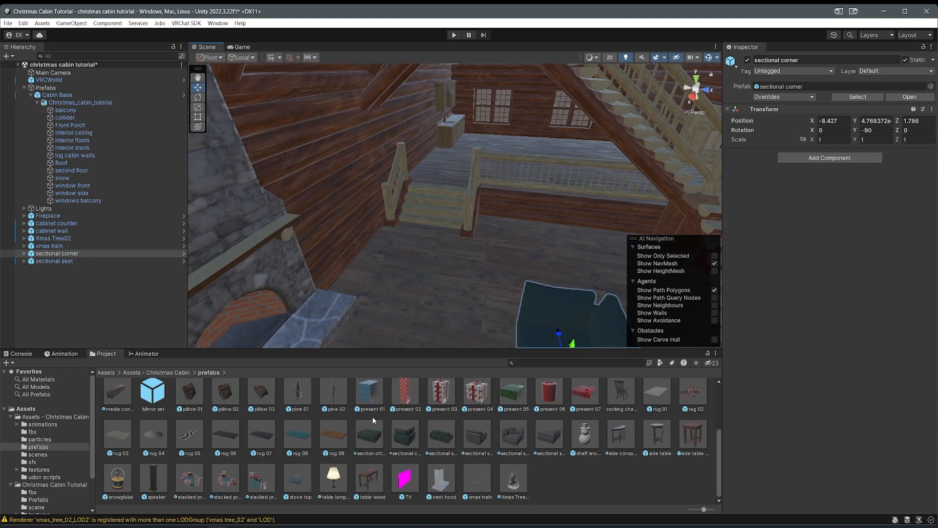
scroll(394, 336, up, 3)
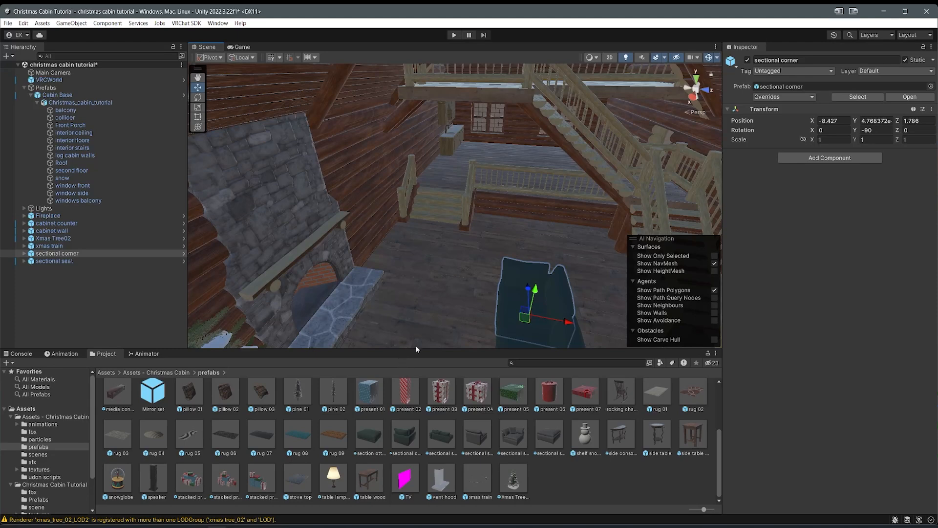
scroll(494, 330, up, 2)
right_drag(493, 329, 442, 239)
scroll(442, 239, up, 3)
middle_drag(441, 242, 461, 222)
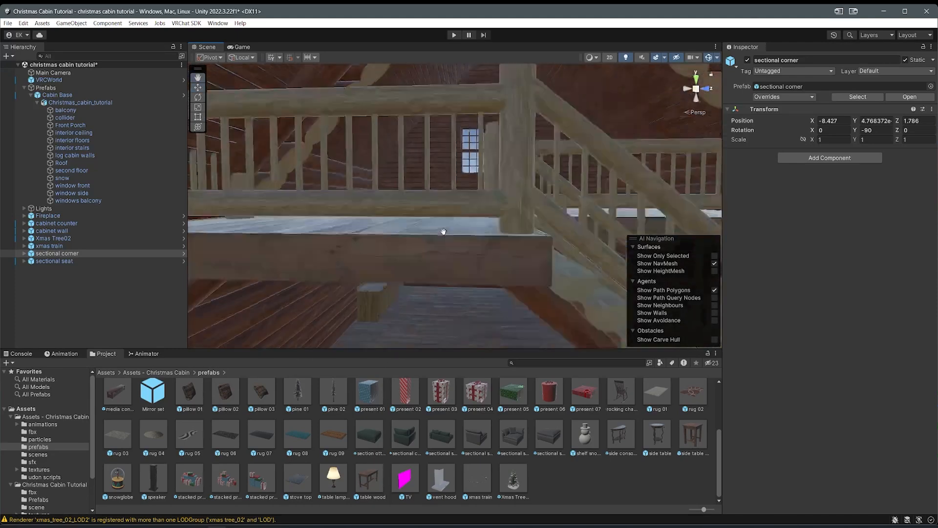
scroll(457, 219, up, 3)
right_drag(453, 215, 571, 276)
key(w)
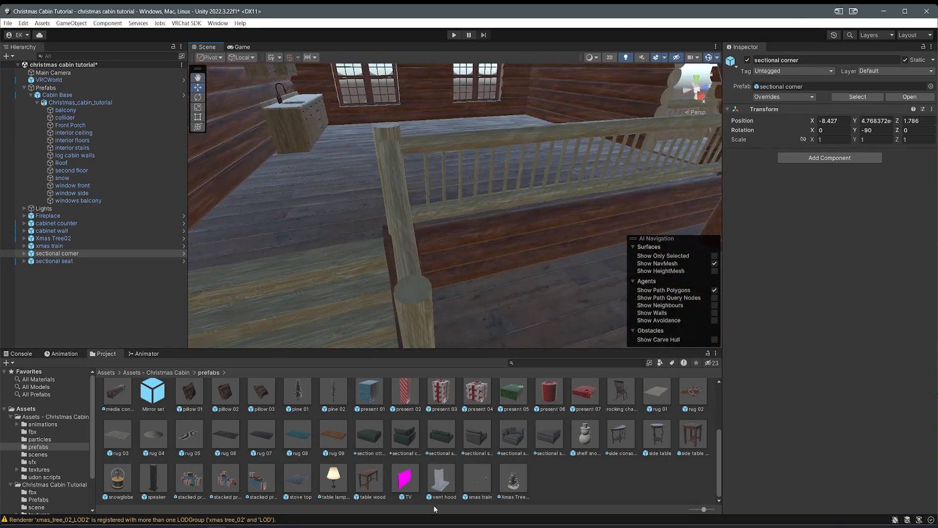
key(s)
right_drag(454, 318, 463, 294)
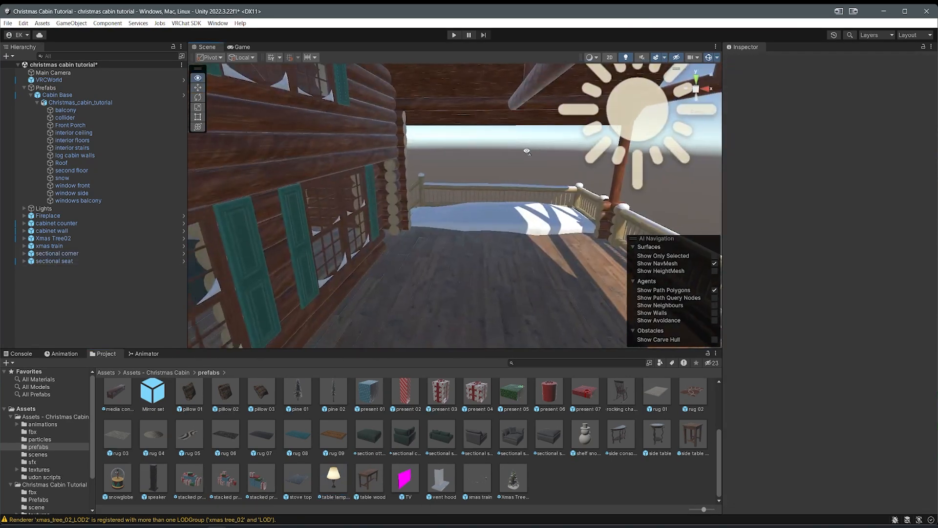
right_drag(527, 152, 387, 156)
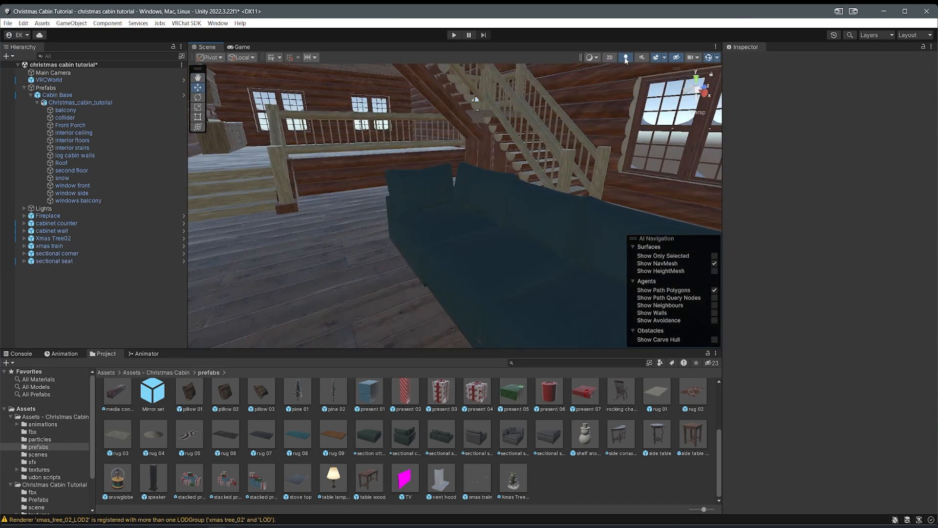
Step: Inspect the cabin interior with scene lighting switched off, and switch the lighting back on
click(625, 57)
alt+drag(617, 78, 550, 221)
scroll(555, 221, down, 3)
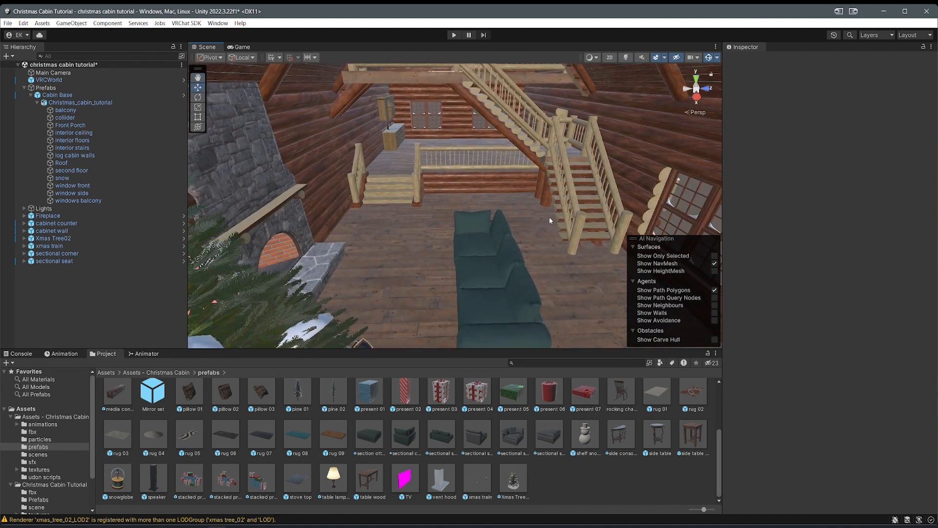
click(626, 58)
Step: Try rotating the Directional Light outside the cabin, and undo the rotations
alt+drag(542, 264, 438, 208)
scroll(438, 207, down, 5)
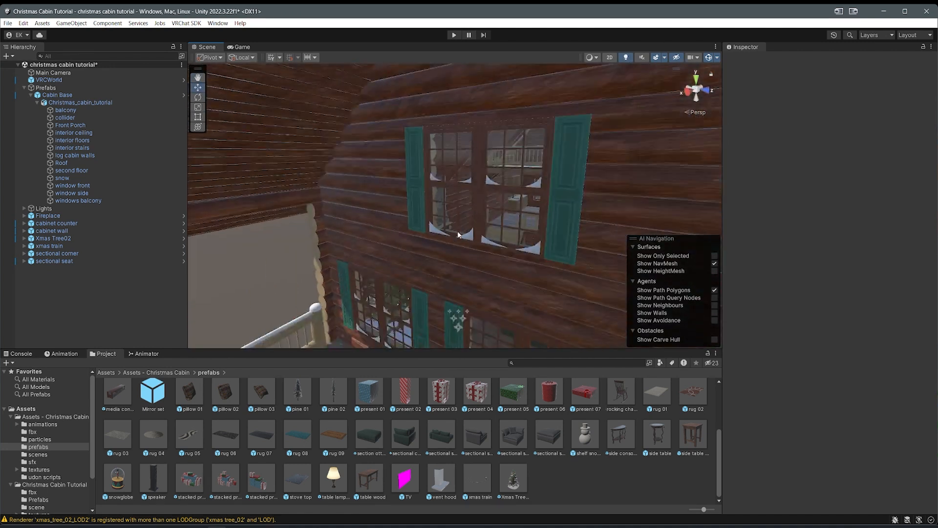
scroll(457, 239, down, 8)
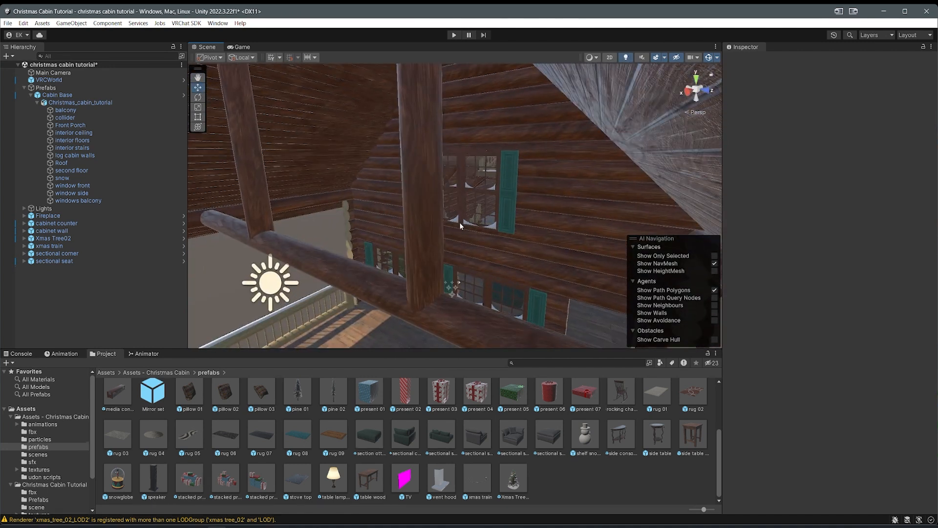
click(275, 287)
right_drag(396, 234, 351, 260)
key(e)
drag(373, 277, 479, 219)
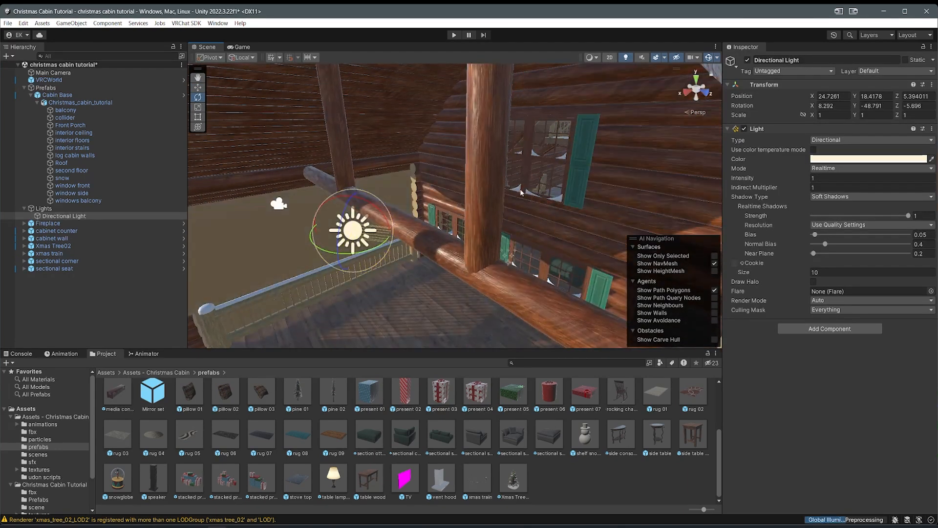
key(ctrl+z)
click(626, 58)
right_drag(440, 174, 399, 213)
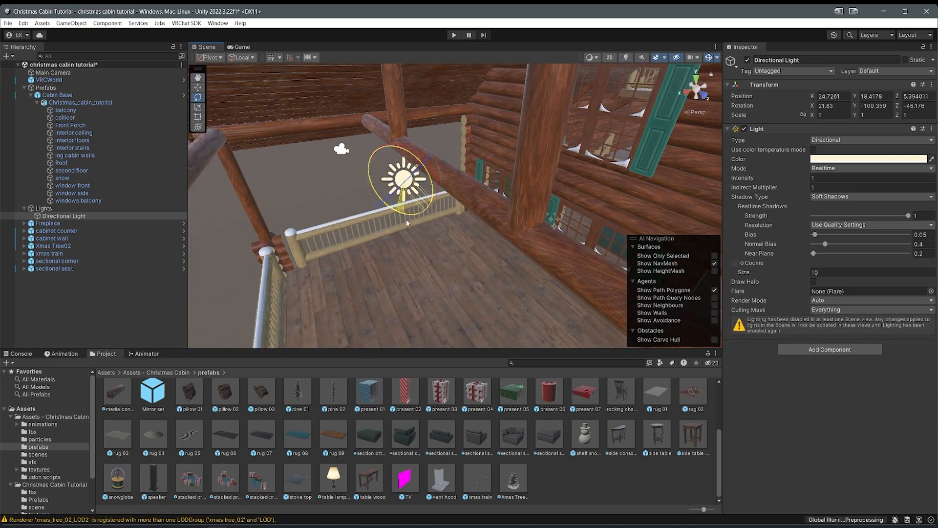
key(ctrl+z)
Step: Compare the cabin with scene lighting on and off, leaving the Scene view lighting switched off
right_drag(433, 225, 583, 124)
key(w)
click(624, 58)
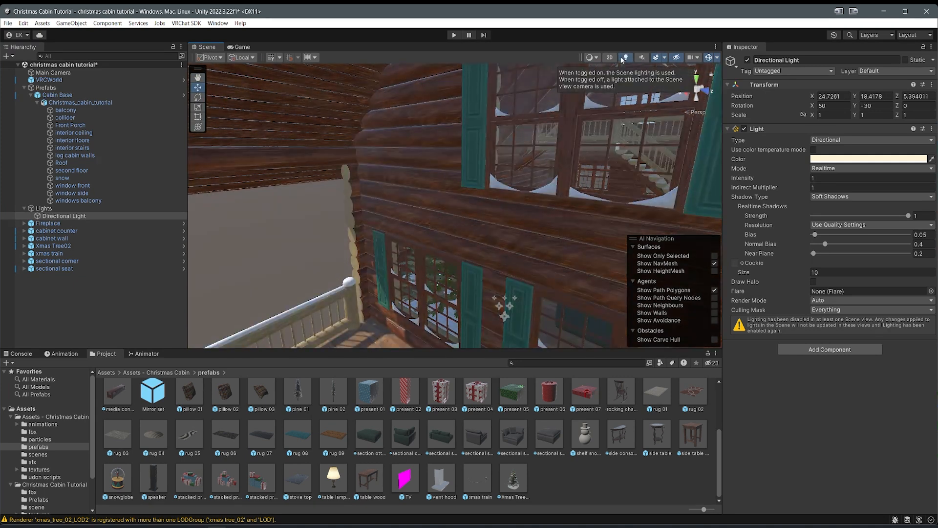
click(624, 59)
click(624, 59)
click(624, 59)
Step: Return to the green sofa inside the cabin, place the TV prefab on the floor near it, and adjust the TV's position
right_drag(582, 105, 474, 262)
key(w)
click(426, 248)
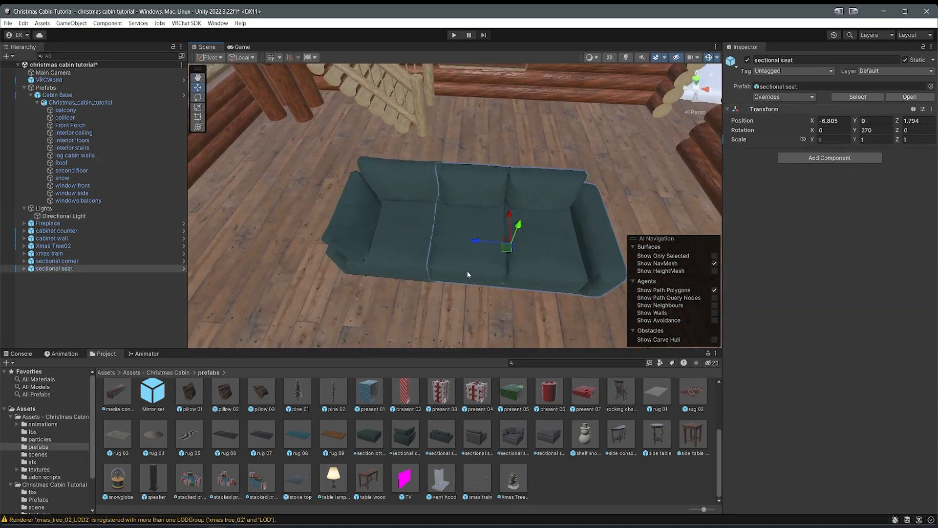
right_drag(462, 232, 484, 242)
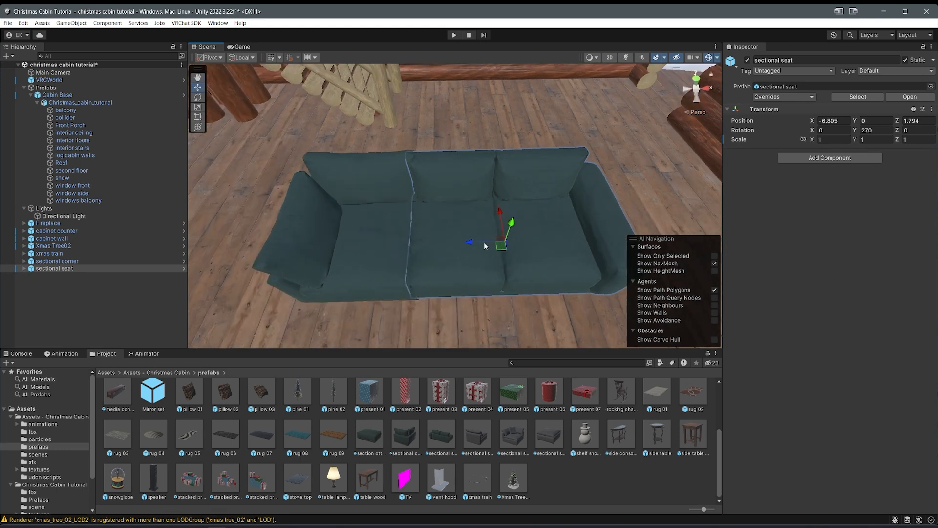
right_drag(429, 342, 373, 314)
drag(405, 478, 312, 252)
right_drag(312, 253, 365, 230)
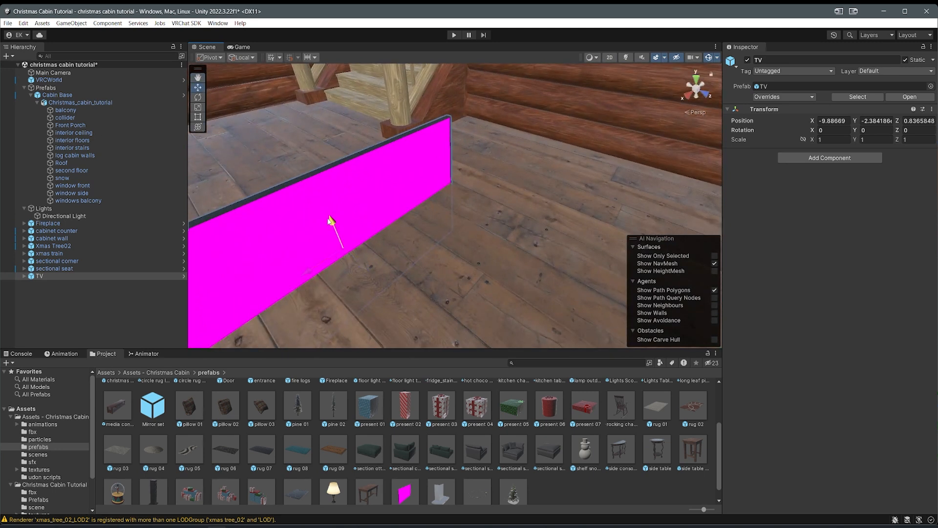
drag(290, 125, 286, 109)
Step: Select the sectional sofa pieces together, nudge them into position, and duplicate a section
scroll(383, 198, down, 4)
right_drag(384, 198, 425, 257)
click(425, 256)
shift+click(496, 238)
right_drag(496, 239, 635, 264)
drag(440, 244, 442, 245)
click(415, 229)
key(ctrl+d)
Step: Adjust the view of the seating area and add the sectional ottoman prefab near the sofa
right_drag(549, 234, 174, 211)
click(559, 224)
shift+click(58, 277)
middle_drag(489, 196, 506, 179)
right_drag(507, 179, 441, 270)
drag(370, 449, 467, 236)
key(e)
key(w)
right_drag(400, 258, 440, 219)
Step: Extend the seating with middle, right and square sectional sofa pieces, duplicating and repositioning a section
drag(477, 449, 386, 303)
drag(513, 449, 459, 264)
drag(415, 249, 393, 248)
key(ctrl+d)
key(e)
drag(322, 275, 244, 292)
drag(550, 476, 499, 226)
Step: Place the side table wood prefab beside the seating and add a Lights Table Lamp
drag(693, 477, 538, 245)
drag(538, 245, 526, 254)
drag(657, 394, 552, 169)
Step: Place the side console and add table lamp 01 to it
scroll(537, 435, down, 2)
right_drag(617, 230, 470, 206)
drag(621, 435, 461, 184)
drag(333, 475, 498, 205)
Step: Add the floor light tall and floor light small prefabs to the living area
scroll(415, 435, up, 3)
right_drag(362, 274, 444, 243)
drag(405, 443, 474, 227)
drag(369, 442, 442, 243)
Step: Place the media console and add a speaker beside it
scroll(405, 435, down, 3)
drag(117, 410, 409, 220)
key(e)
drag(153, 487, 479, 230)
Step: Place the TV at the media console, adjust its scale, and reposition the neighbouring piece
drag(405, 487, 370, 167)
key(r)
drag(376, 199, 391, 196)
right_drag(391, 195, 312, 235)
click(297, 244)
key(w)
drag(574, 217, 581, 206)
Step: Lay rug 02 and rug 03 on the living area floor, and delete the unwanted rug
right_drag(489, 225, 635, 234)
drag(693, 398, 489, 220)
drag(117, 445, 439, 234)
scroll(406, 435, up, 2)
right_drag(520, 155, 630, 205)
click(439, 248)
right_drag(438, 249, 440, 220)
key(Delete)
Step: Lay the circle rug large and circle rug small prefabs on the cabin floor
scroll(154, 435, up, 1)
drag(154, 423, 463, 167)
drag(189, 423, 455, 293)
right_drag(455, 293, 440, 234)
Step: Add another middle and right sectional sofa section, and duplicate the sections for a second seating group
scroll(477, 435, down, 1)
drag(477, 484, 489, 220)
drag(513, 484, 542, 225)
key(ctrl+d)
key(ctrl+d)
right_drag(489, 205, 415, 215)
Step: Add another sectional sofa square piece and adjust the selected piece's scale
drag(550, 484, 391, 257)
click(314, 269)
key(r)
drag(315, 268, 352, 254)
key(w)
Step: Place another floor light tall prefab in the furnished area
click(587, 210)
right_drag(538, 196, 415, 205)
scroll(396, 391, up, 1)
drag(405, 442, 472, 258)
right_drag(472, 257, 537, 220)
Step: Place the stainless steel fridge in the cabin and rotate it into orientation
drag(441, 441, 424, 254)
key(e)
drag(427, 261, 317, 259)
right_drag(416, 220, 537, 220)
Step: Add the table wood prefab and move it into position
scroll(381, 440, down, 3)
drag(369, 484, 506, 264)
drag(508, 289, 597, 277)
Step: Add a bean bag, duplicate it, and place another floor light small nearby
scroll(381, 440, up, 3)
drag(117, 398, 342, 273)
key(ctrl+d)
drag(369, 442, 391, 230)
Step: Set up the dining area with the kitchen table and a kitchen chair, duplicating the chair around the table
drag(549, 441, 509, 205)
drag(514, 442, 401, 249)
key(e)
key(ctrl+d)
right_drag(342, 262, 513, 281)
Step: Place a second side console and add another Lights Table Lamp
scroll(432, 423, down, 2)
drag(620, 478, 416, 278)
scroll(432, 430, up, 3)
drag(657, 433, 444, 174)
Step: Lay rug 07, rug 09 and a second rug 07 on the cabin floor
scroll(432, 430, down, 6)
drag(262, 434, 416, 274)
right_drag(416, 220, 538, 220)
drag(333, 448, 479, 243)
drag(261, 448, 409, 220)
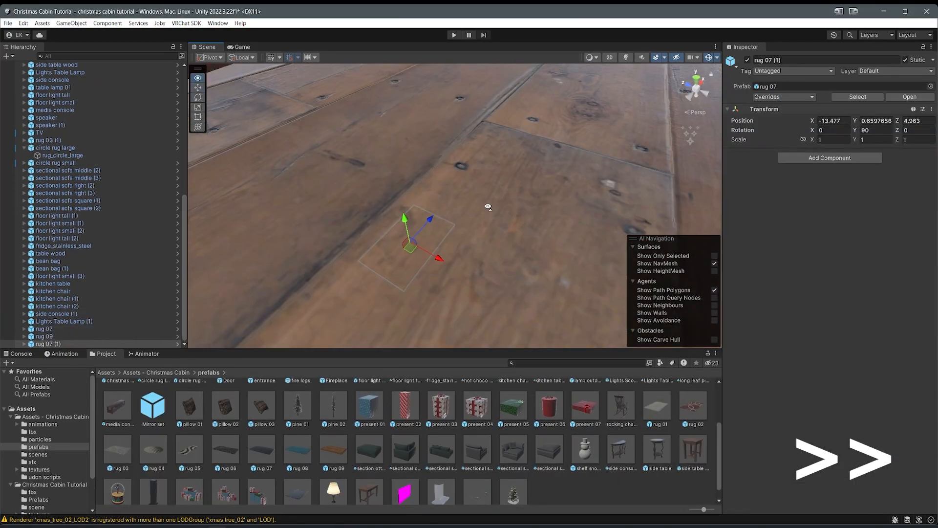
Step: Add the snowglobe and shelf snowman decorations to the cabin
right_drag(486, 207, 429, 245)
drag(118, 492, 264, 261)
drag(585, 441, 380, 333)
right_drag(415, 298, 192, 285)
Step: Add another table lamp 01 and place rocking chair 01, adjusting the chair's position
drag(334, 486, 342, 234)
right_drag(343, 235, 428, 337)
drag(620, 400, 460, 294)
right_drag(428, 293, 538, 274)
drag(459, 293, 482, 279)
right_drag(481, 278, 570, 272)
Step: Place the fire logs in the fireplace and fine-tune their position
scroll(432, 430, up, 3)
drag(298, 445, 410, 222)
right_drag(410, 222, 435, 230)
drag(435, 230, 433, 237)
right_drag(433, 234, 562, 239)
Step: Add a Lights Sconce to the cabin interior
drag(622, 445, 440, 237)
right_drag(440, 237, 576, 244)
scroll(433, 435, down, 3)
click(578, 363)
scroll(342, 435, up, 3)
scroll(335, 461, down, 3)
right_drag(342, 245, 538, 274)
Step: Add pillow 01, pillow 03 and another pillow 01 around the green sectional sofa
key(e)
drag(190, 425, 480, 282)
key(w)
right_drag(480, 283, 425, 264)
drag(262, 440, 336, 373)
right_drag(495, 277, 406, 274)
drag(190, 440, 407, 277)
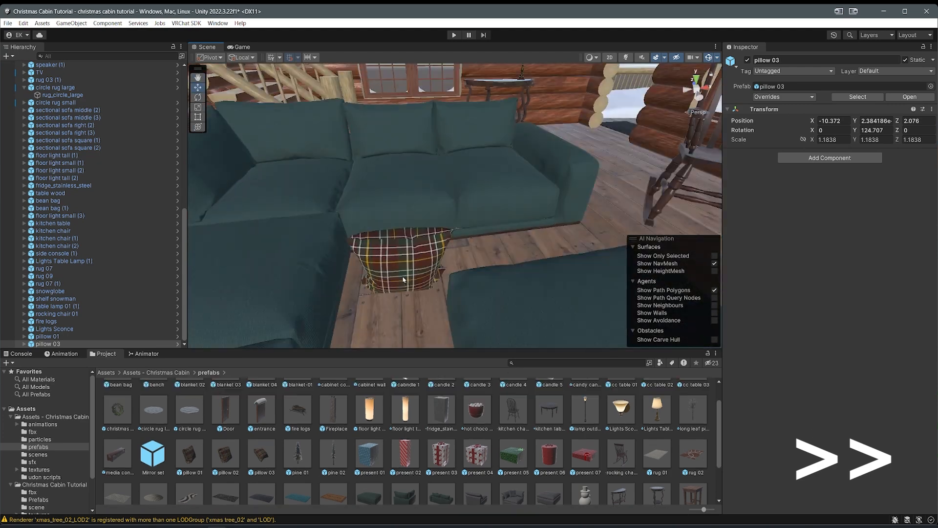
Step: Add pillow 02 to the sofa, rotate it, duplicate it, and move the copy into place
key(w)
drag(226, 450, 430, 235)
key(e)
drag(430, 260, 459, 237)
key(ctrl+d)
key(w)
drag(435, 212, 423, 215)
Step: Place another rocking chair 01, duplicate it, and move the copy beside it
right_drag(423, 215, 440, 245)
scroll(448, 391, up, 1)
drag(621, 477, 342, 272)
key(ctrl+d)
drag(429, 273, 464, 264)
Step: Place the side table prefab and add another Lights Table Lamp to the scene
scroll(488, 439, down, 4)
drag(657, 450, 387, 255)
right_drag(421, 306, 342, 244)
scroll(489, 439, up, 4)
drag(657, 441, 342, 284)
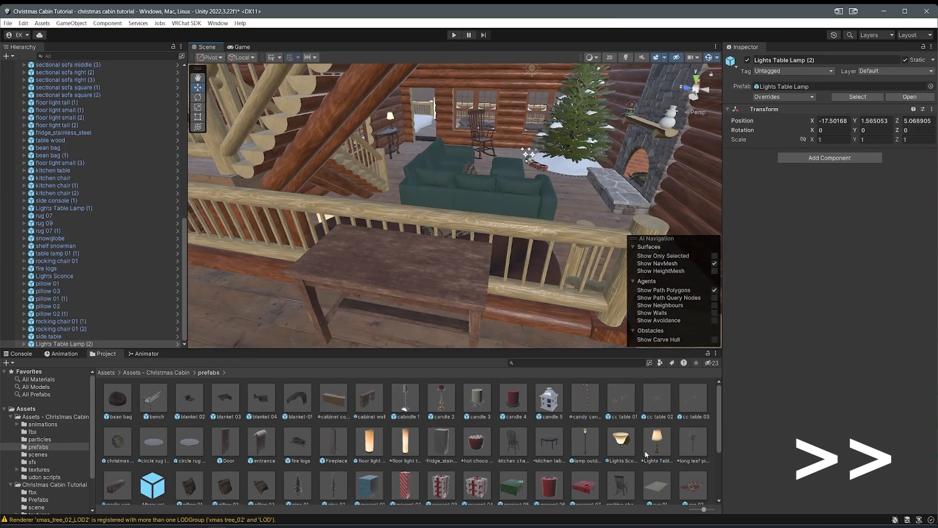
Step: Add another floor light small and a group of candles using the candle 2, cabndle 1 and candle 3 prefabs
drag(369, 441, 342, 274)
drag(342, 349, 342, 330)
right_drag(342, 273, 248, 279)
right_drag(393, 286, 719, 211)
scroll(550, 430, down, 3)
click(549, 394)
scroll(549, 430, up, 3)
Step: Place the stacked presents 02 prefab, rotate it, and add another shelf snowman nearby
drag(225, 486, 367, 234)
key(e)
right_drag(317, 251, 441, 222)
scroll(585, 430, up, 1)
drag(585, 470, 446, 205)
right_drag(442, 223, 489, 215)
Step: Add two present 07 prefabs and one present 05 beside the stacked presents, and adjust their placement
drag(585, 429, 513, 205)
drag(585, 429, 488, 215)
drag(514, 429, 547, 215)
click(489, 212)
drag(508, 229, 518, 227)
right_drag(519, 227, 479, 324)
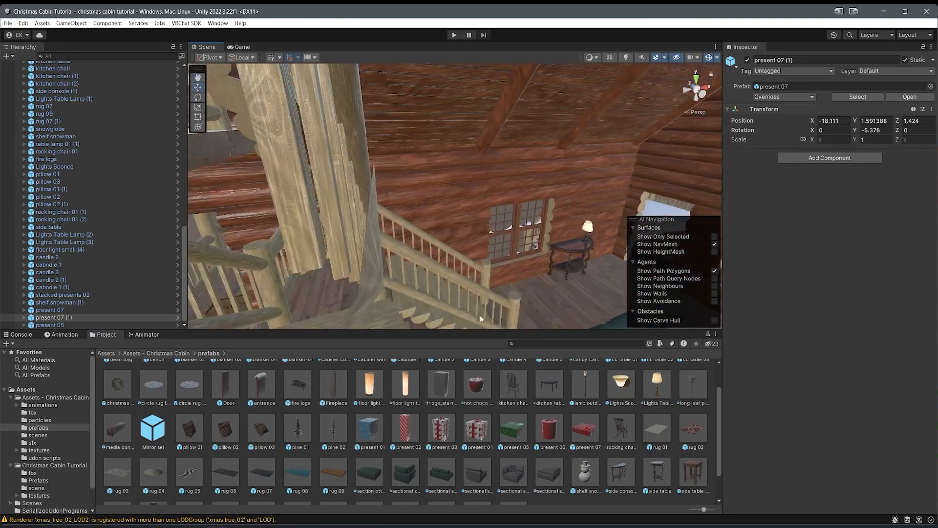
Step: Review the furnished living area, the fireplace with its fire logs, and the open entrance beside the rocking chairs
right_drag(495, 289, 320, 266)
right_drag(505, 241, 496, 301)
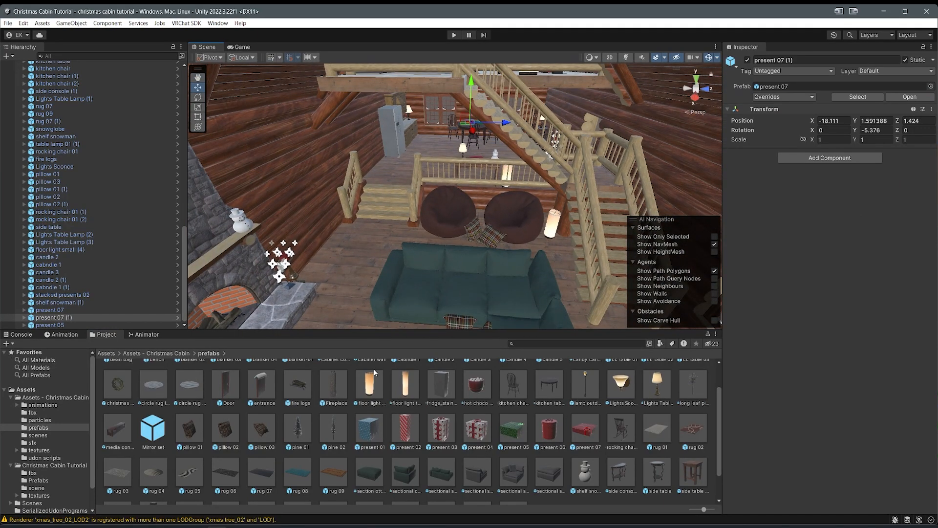
mouse_move(476, 291)
right_down()
mouse_move(557, 264)
mouse_move(511, 246)
mouse_move(491, 251)
mouse_move(547, 240)
right_up()
key(w)
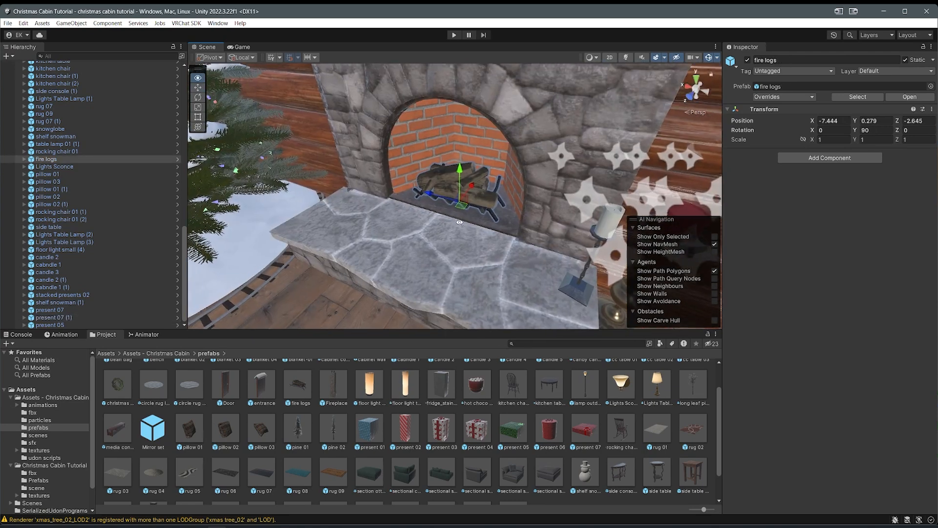
right_drag(548, 221, 554, 217)
key(s)
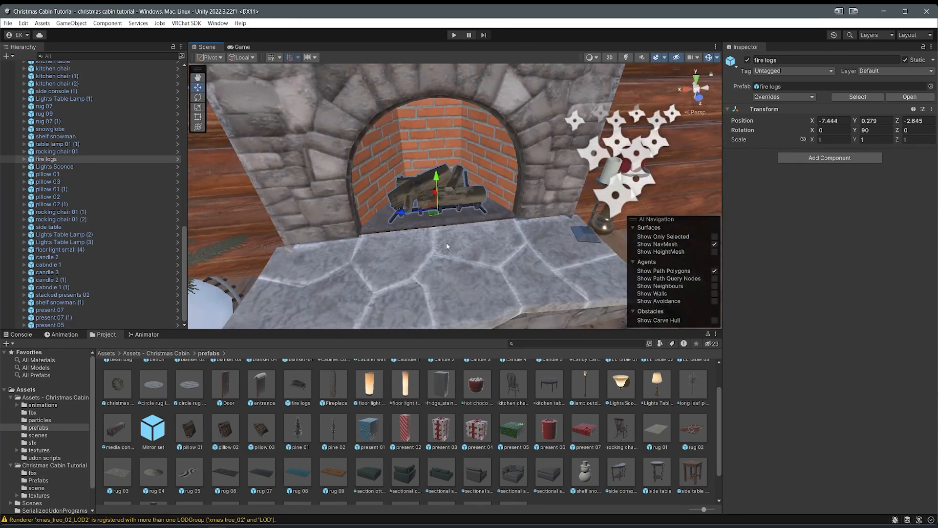
right_drag(414, 234, 928, 98)
key(w)
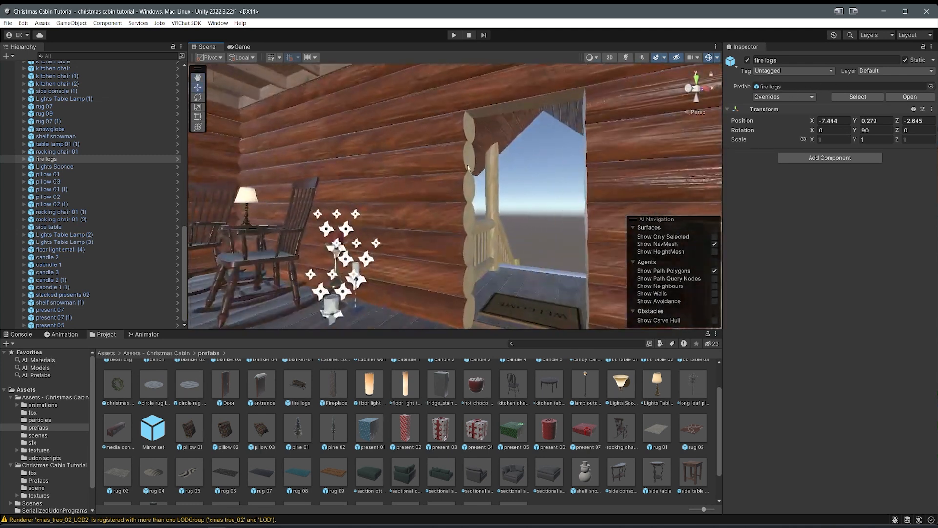
Step: Place the Door prefab at the open entrance near the rocking chairs
scroll(615, 459, down, 2)
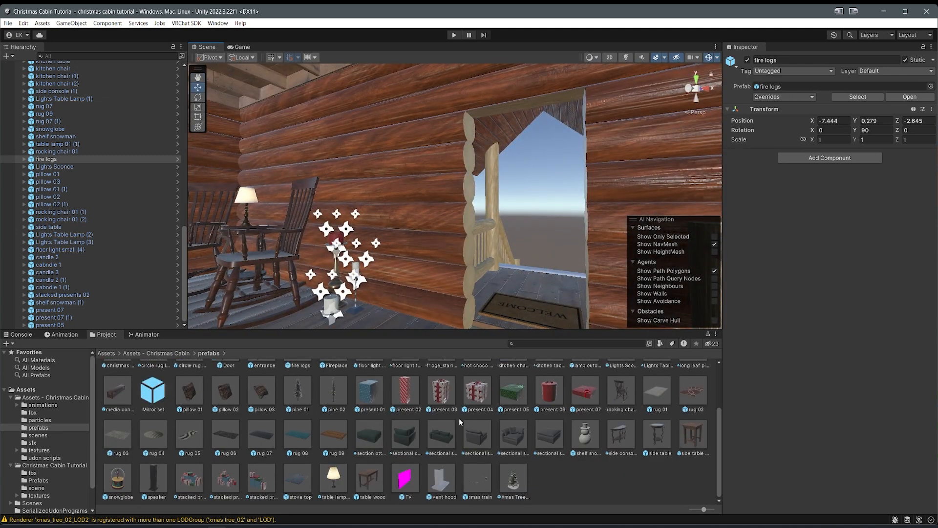
scroll(459, 418, up, 1)
scroll(320, 455, up, 1)
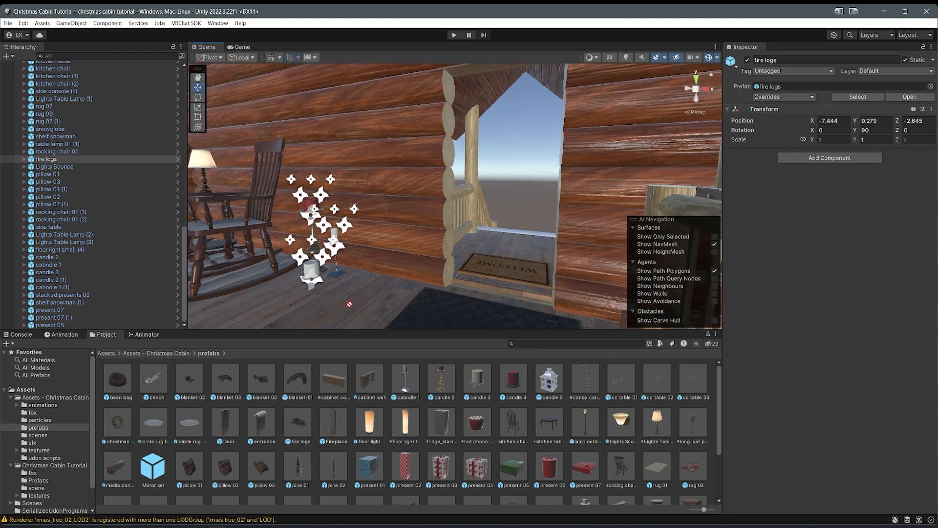
drag(397, 324, 395, 324)
right_drag(395, 323, 277, 293)
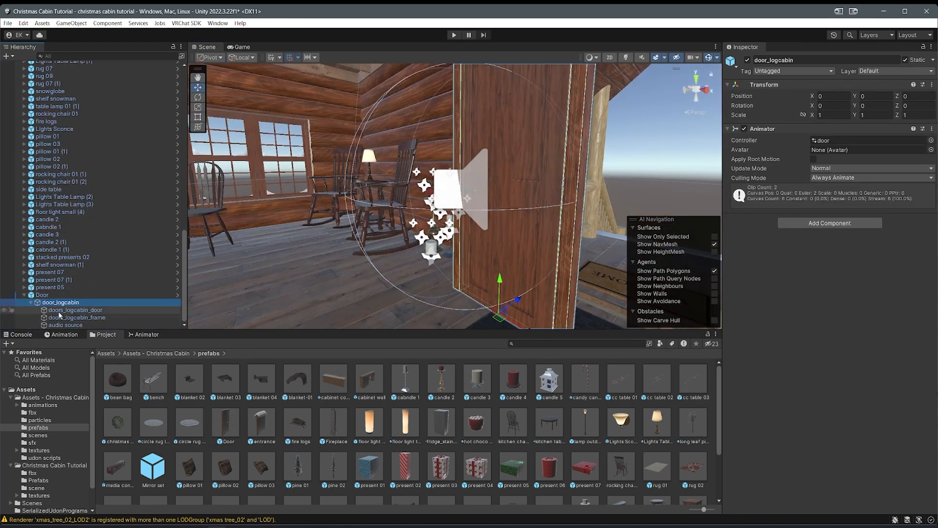
Step: Examine the door's child objects and the Door script settings on doors_logcabin_door
click(58, 318)
click(67, 303)
click(68, 309)
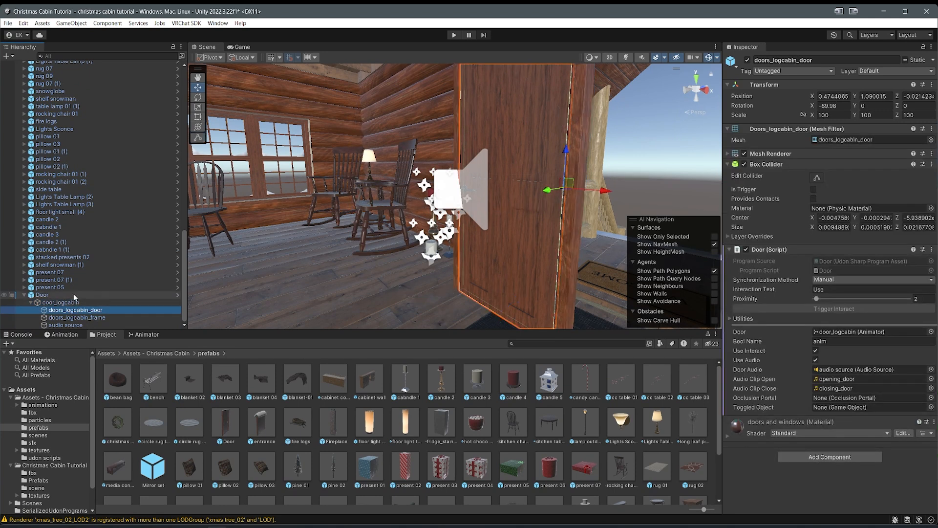
right_drag(342, 268, 383, 286)
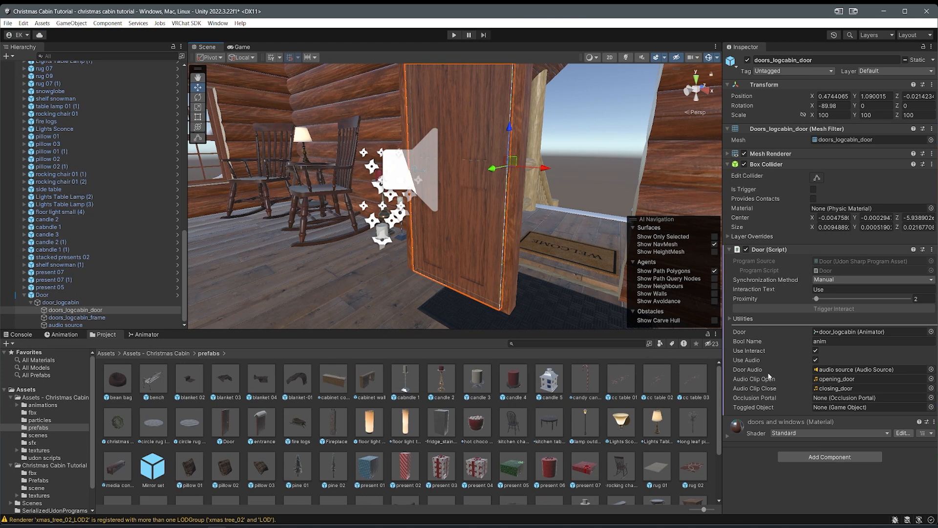
right_drag(384, 298, 313, 289)
Step: Align the whole Door prefab inside the entrance opening, at X -13.482 and Z 5.629
click(53, 289)
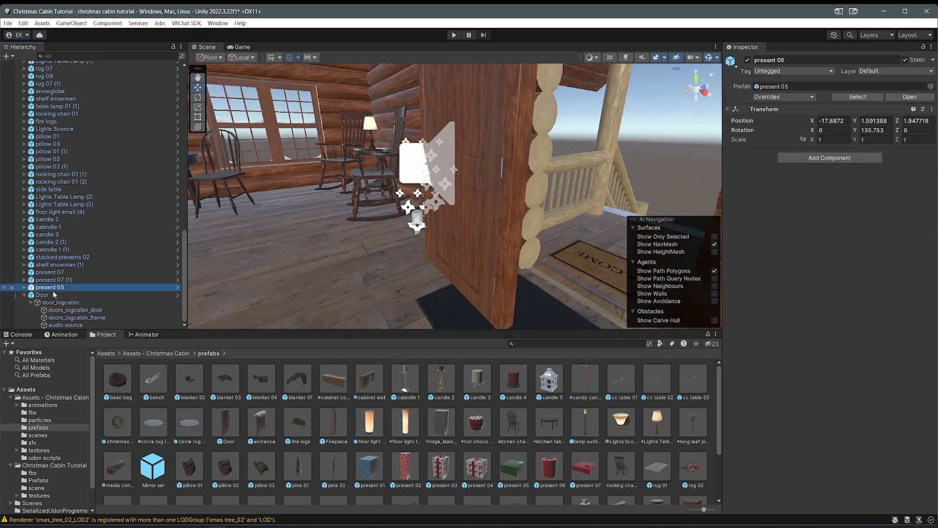
alt+drag(371, 235, 452, 242)
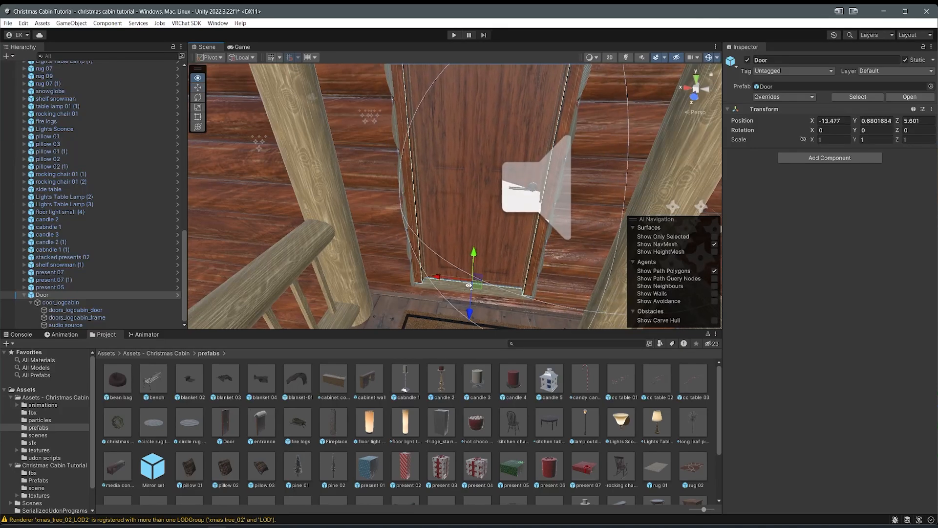
right_drag(469, 285, 488, 267)
key(w)
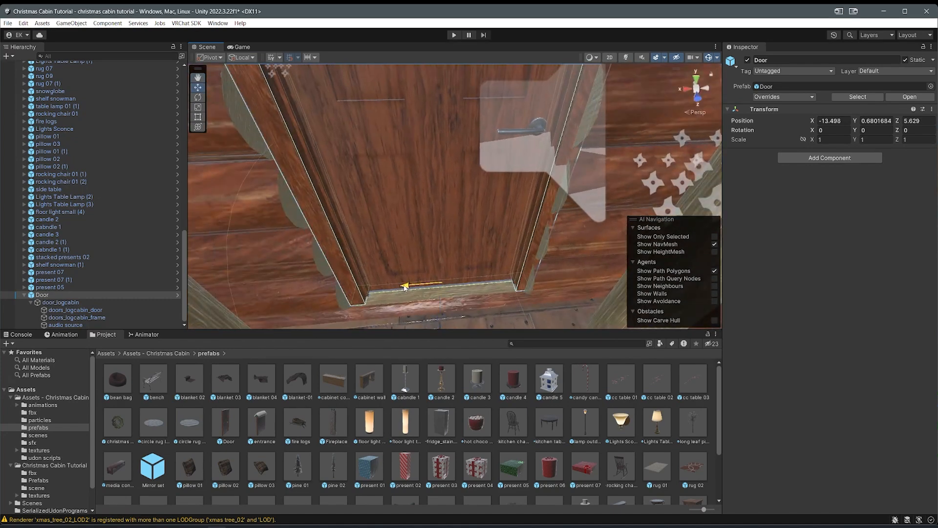
drag(401, 287, 400, 288)
Step: Place a second Door prefab at the deck doorway beside the grey sofa, rotated 90° about Y
right_drag(400, 288, 577, 164)
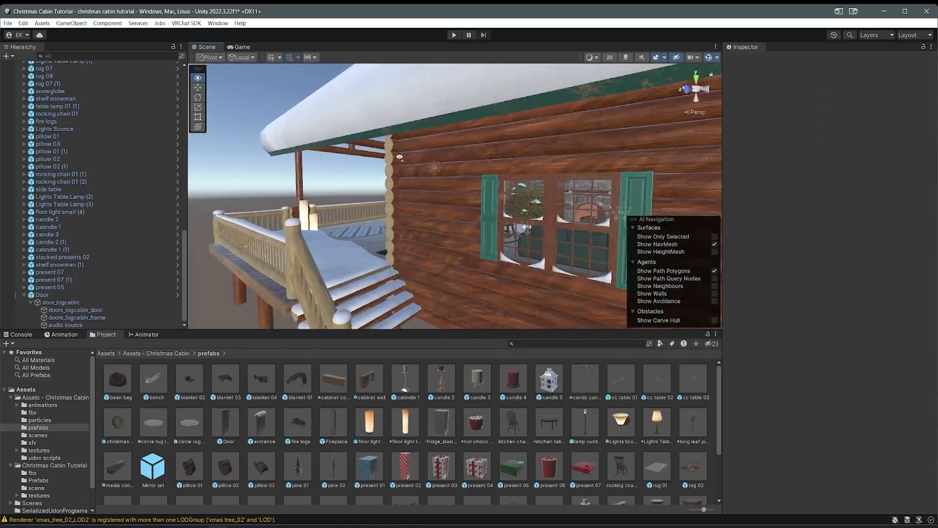
drag(225, 422, 380, 245)
key(e)
drag(415, 306, 419, 313)
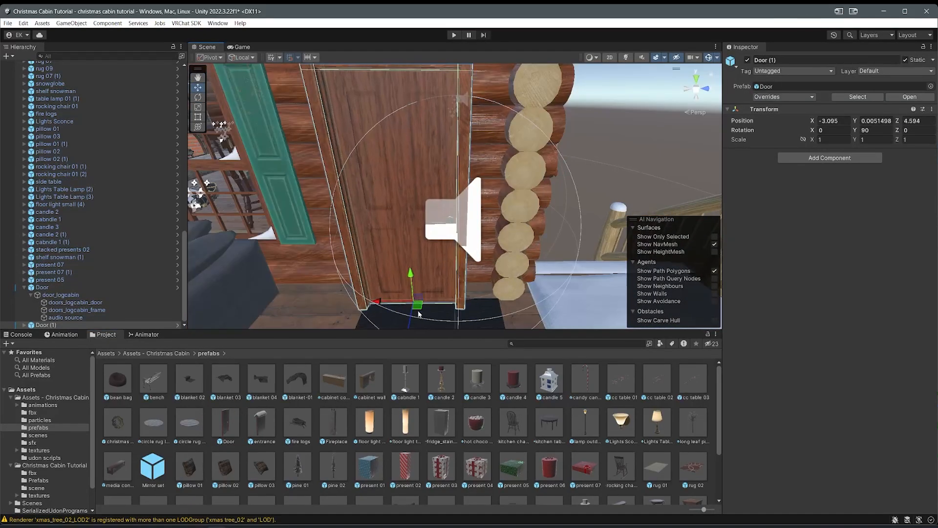
right_drag(419, 313, 425, 218)
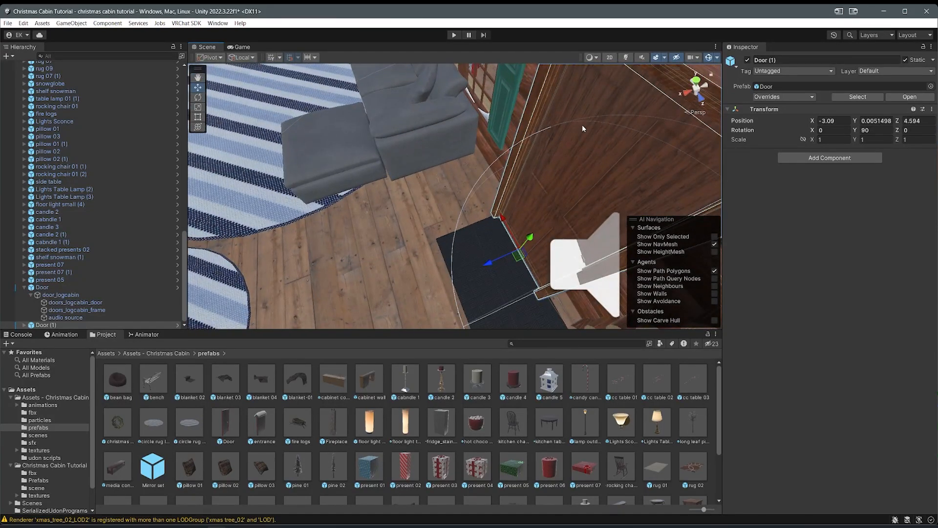
Step: Mirror the second door by setting its Z scale to -1 and rotate it to -90° about Y
right_drag(526, 177, 610, 191)
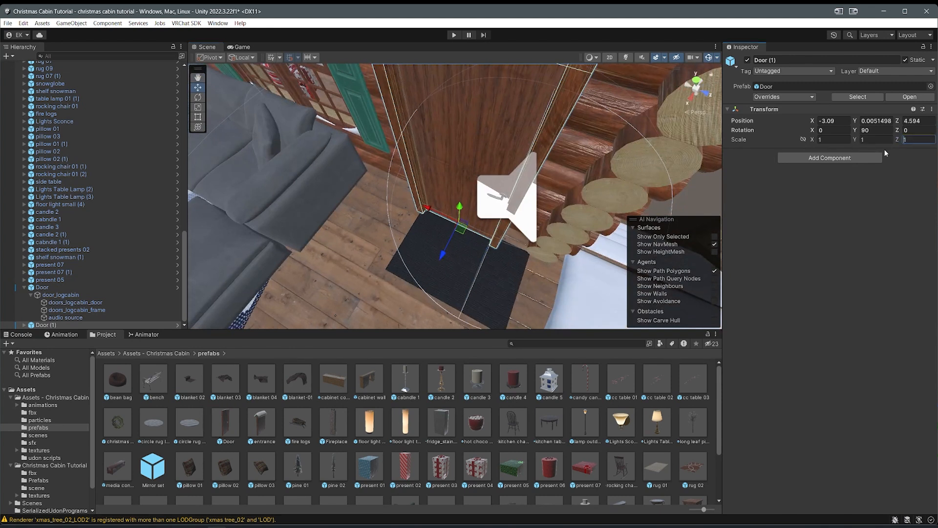
text(-)
right_drag(411, 198, 457, 200)
key(e)
drag(457, 242, 665, 253)
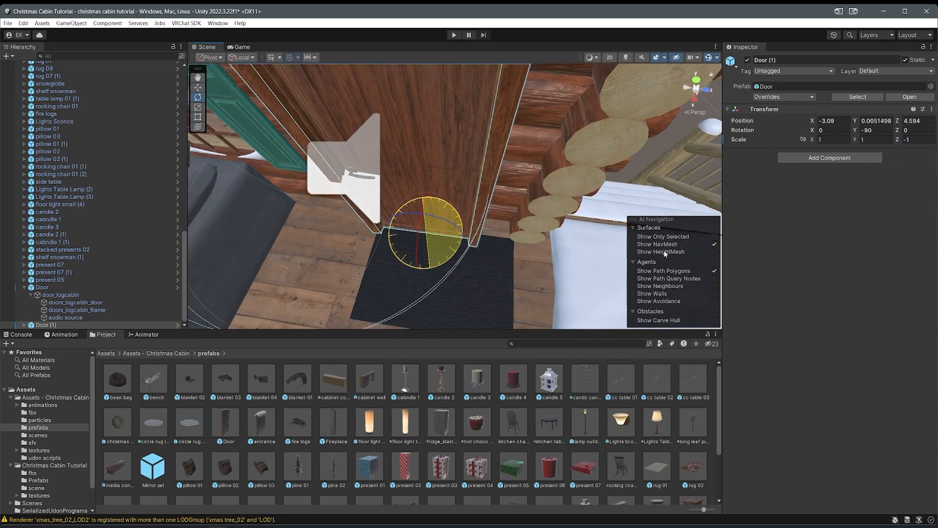
key(w)
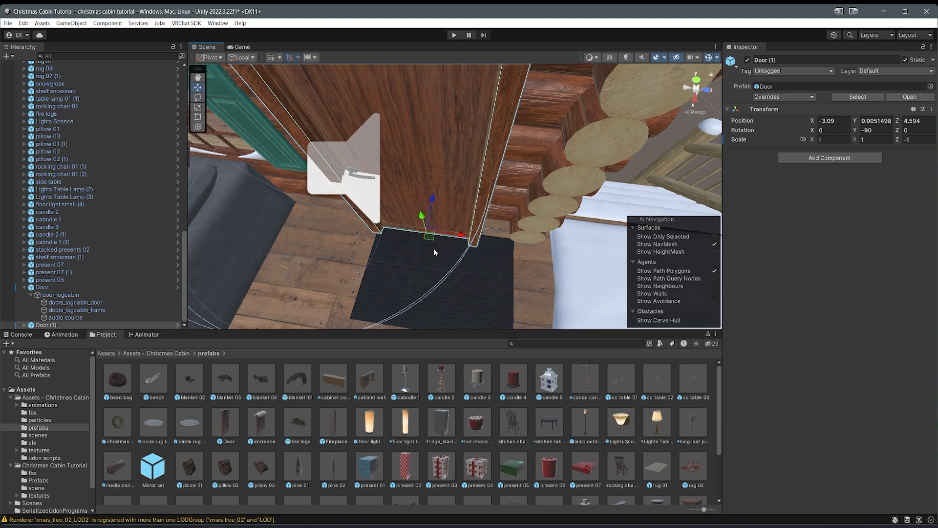
Step: Move the mirrored door into the deck doorway at X -3.442 and Z 4.55, undoing unwanted adjustments
drag(431, 241, 435, 212)
right_drag(435, 212, 479, 191)
click(492, 175)
key(ctrl+z)
drag(504, 175, 575, 253)
scroll(576, 253, up, 1)
click(431, 250)
key(ctrl+z)
drag(423, 245, 427, 245)
right_drag(427, 245, 374, 226)
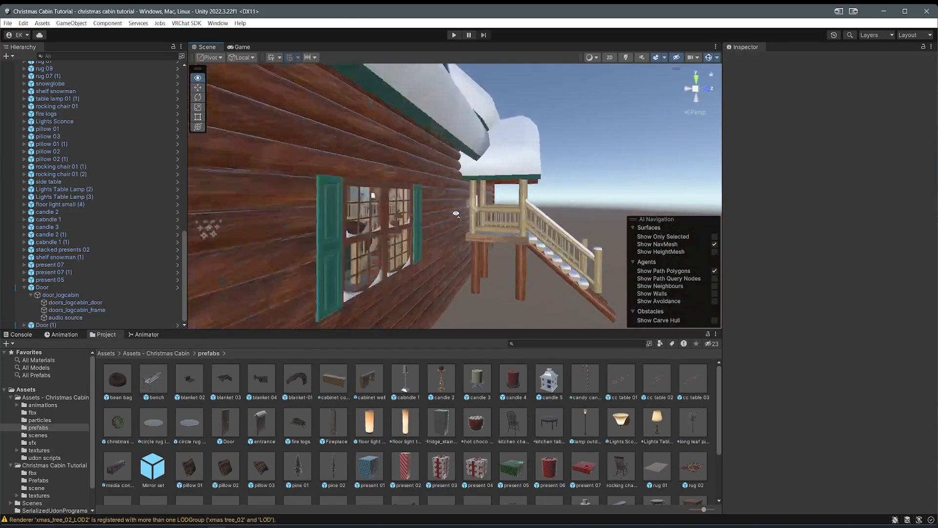
Step: Place the christmas wreath prefab on the outside of the first door and rotate it to 90° about Y
right_drag(207, 226, 419, 171)
click(418, 172)
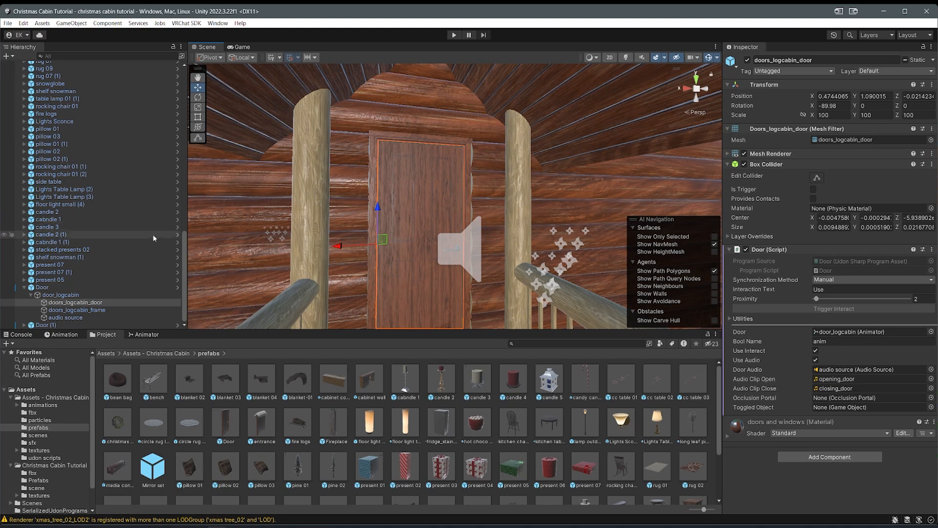
key(f)
drag(125, 418, 484, 162)
key(e)
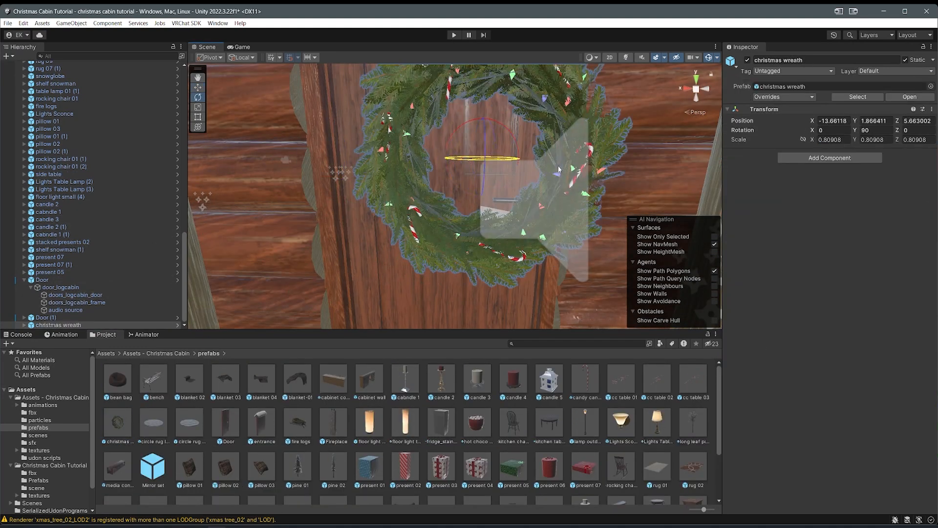
Step: Move the wreath against the door face at Z 5.592 and scale it down to about 0.69
scroll(484, 234, down, 5)
key(w)
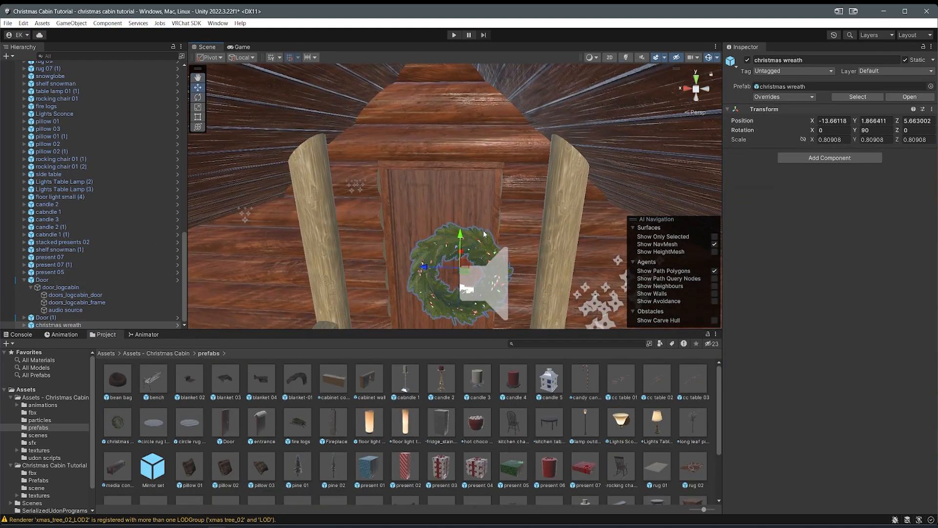
scroll(484, 234, up, 3)
alt+drag(484, 233, 562, 259)
drag(432, 246, 392, 222)
key(r)
key(w)
right_drag(430, 259, 354, 184)
Step: Center the wreath on the upper door at X -13.483, Y 2.225 and scale it down to about 0.57
scroll(429, 207, down, 5)
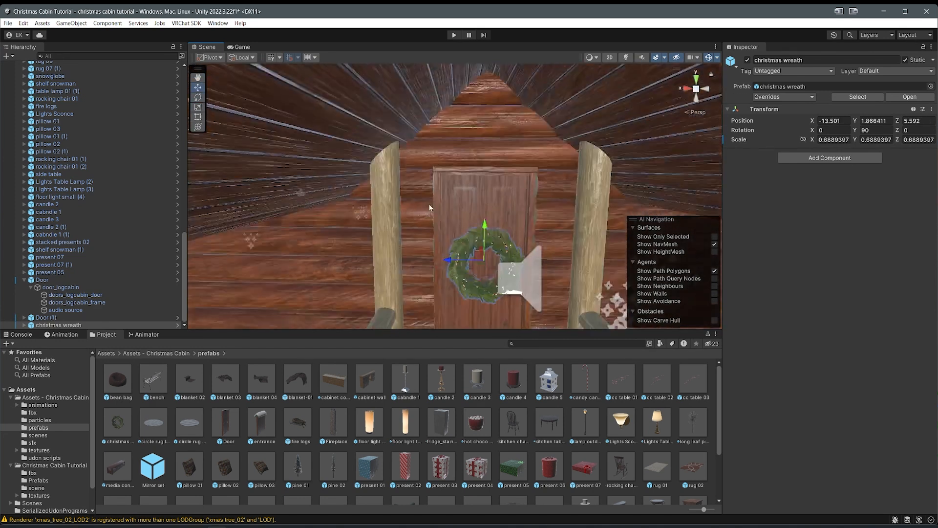
scroll(430, 207, down, 3)
drag(407, 137, 379, 133)
key(w)
right_drag(379, 133, 499, 297)
Step: Make the christmas wreath a child of the first door's doors_logcabin_door object
click(423, 268)
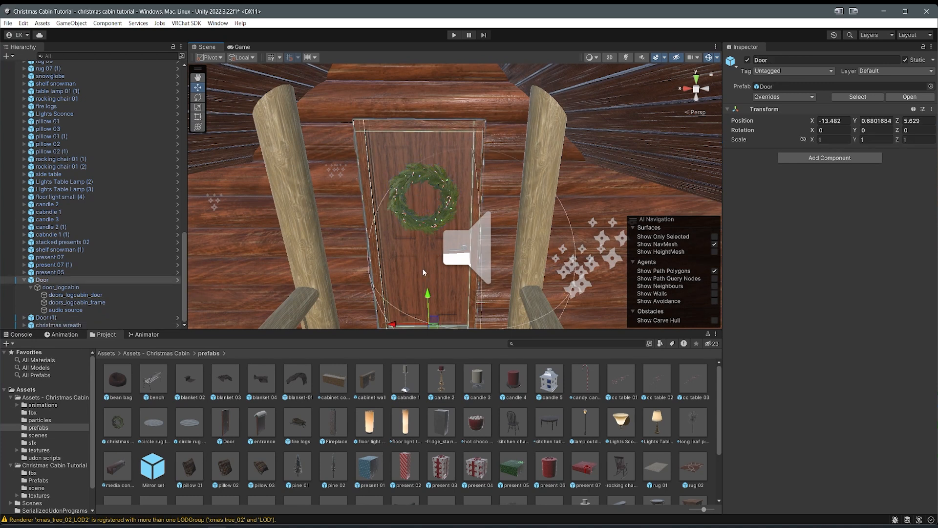
click(394, 240)
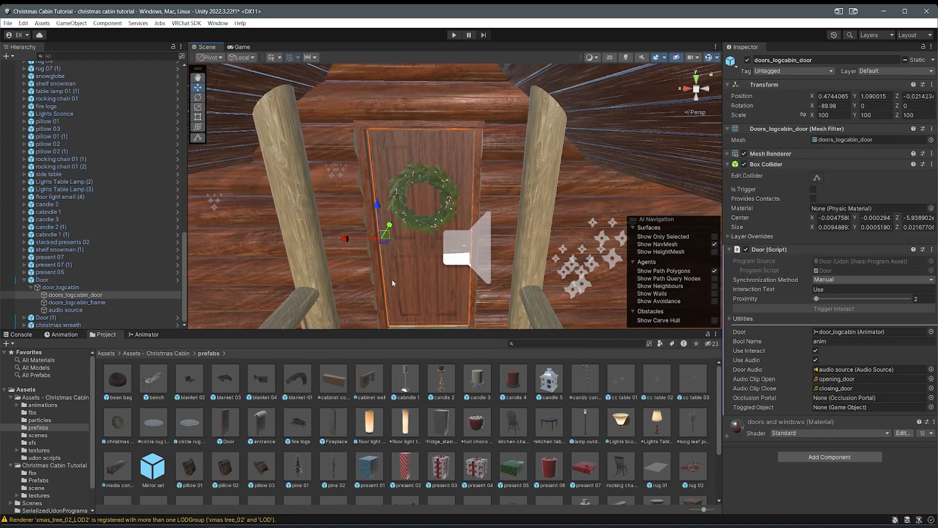
click(68, 325)
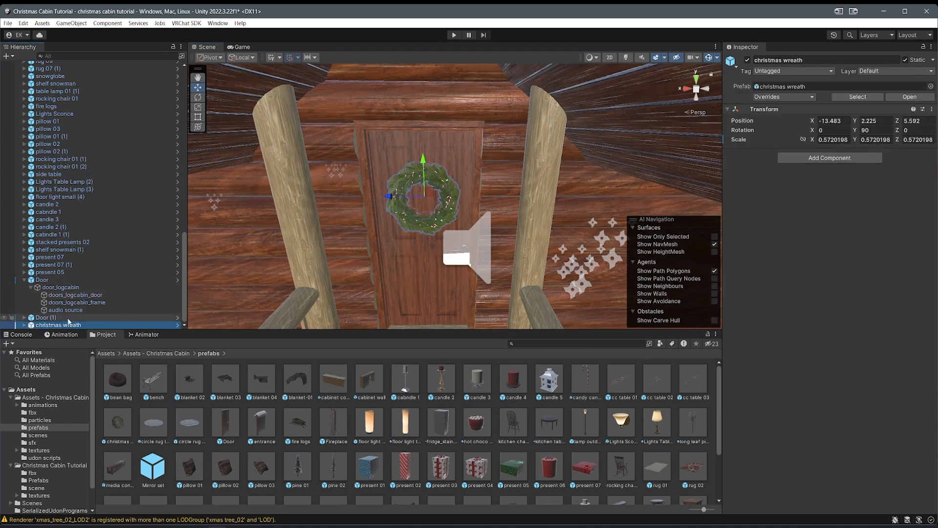
click(84, 295)
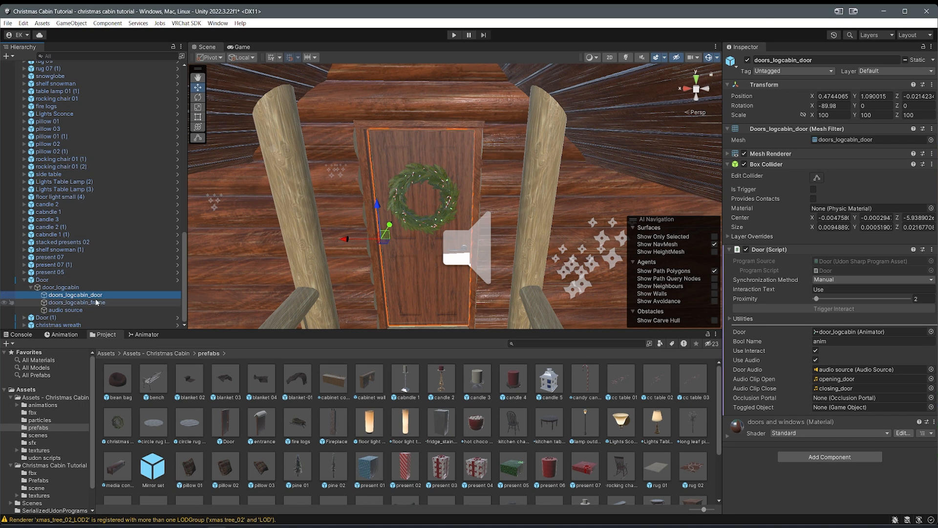
click(57, 326)
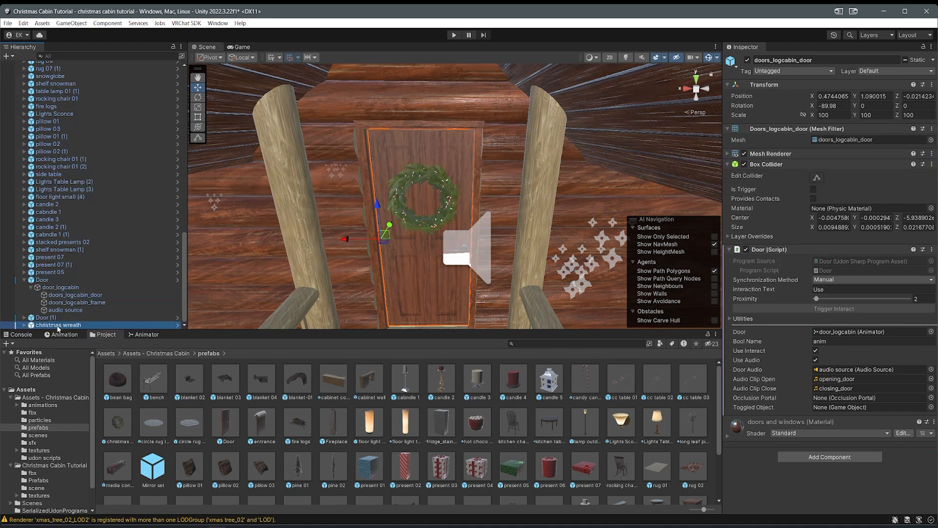
drag(91, 309, 88, 296)
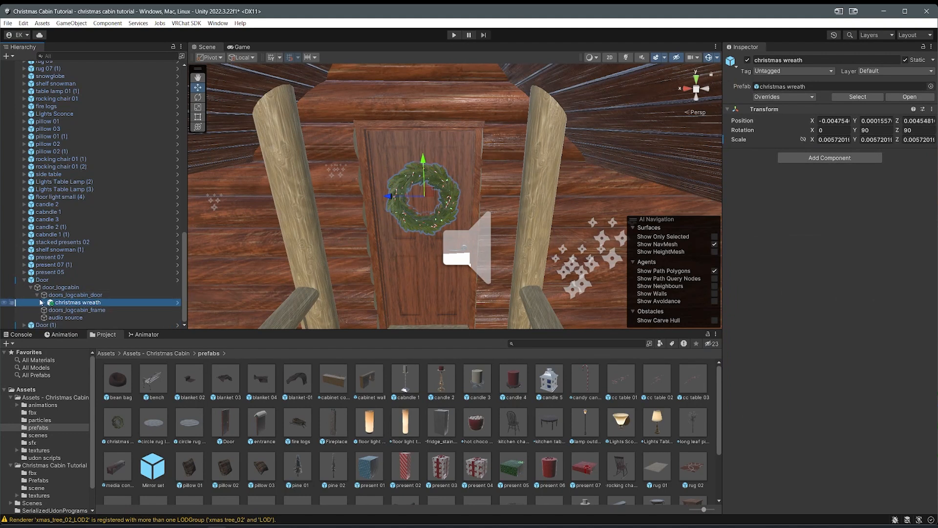
Step: Try rotating doors_logcabin_door to check that the wreath moves with it
click(54, 295)
key(e)
mouse_move(395, 256)
mouse_down()
mouse_move(450, 243)
mouse_move(413, 259)
mouse_up()
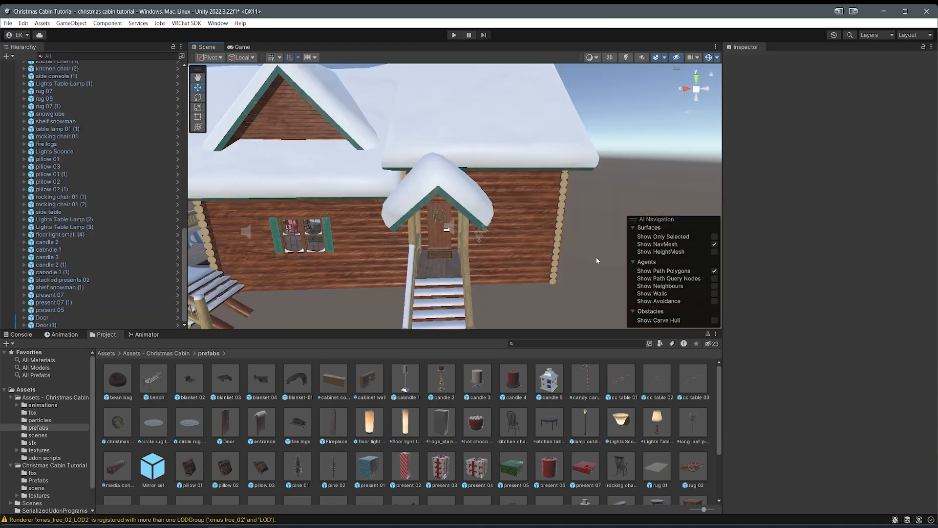
alt+drag(596, 257, 419, 280)
right_drag(418, 280, 486, 259)
key(w)
key(a)
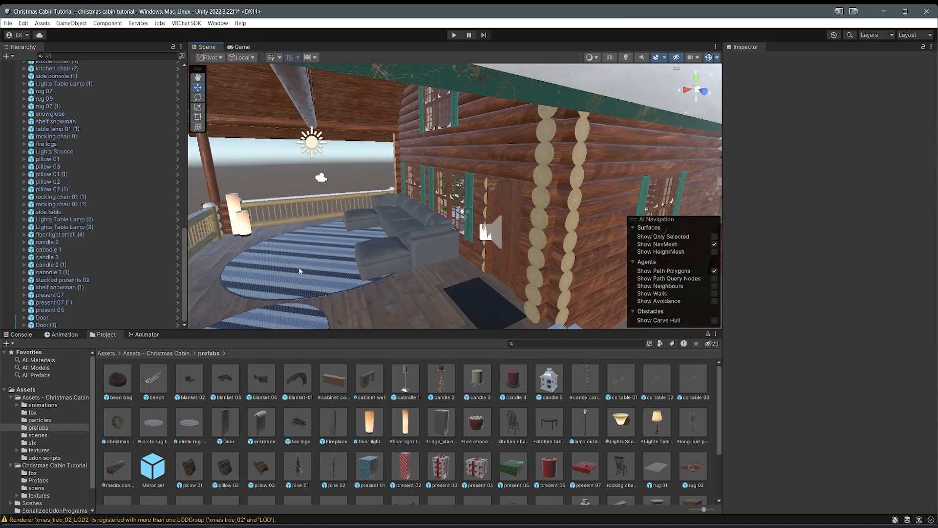
Step: Move all loose prefab objects from Fireplace through Door (1) under the Prefabs parent object
click(44, 325)
scroll(47, 274, up, 10)
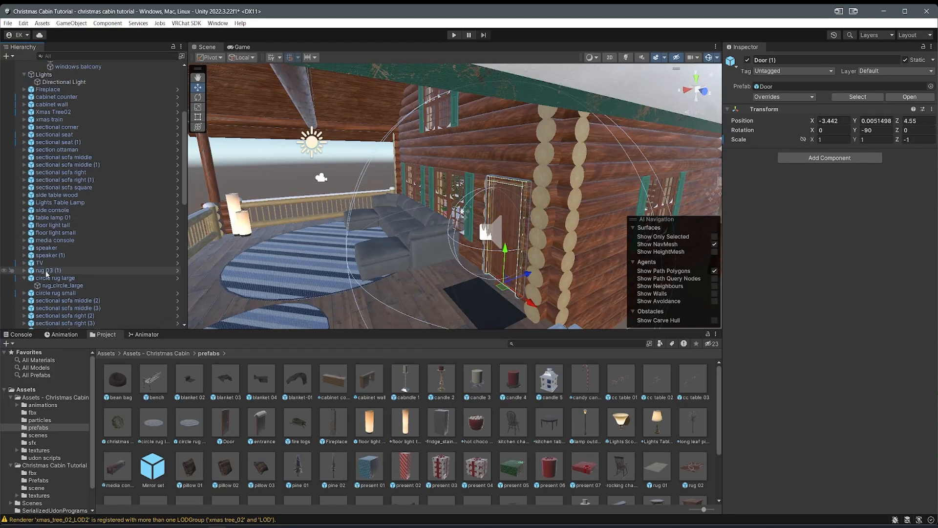
click(47, 278)
scroll(39, 272, up, 6)
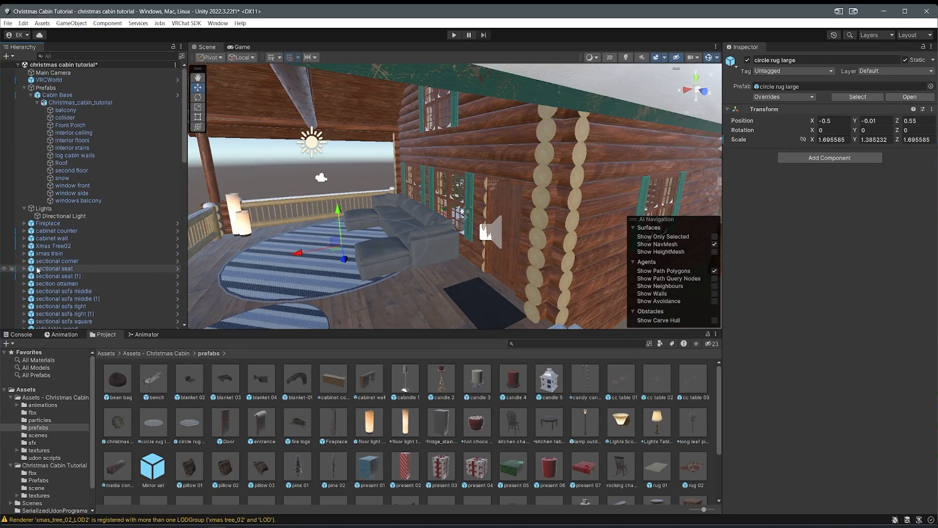
scroll(42, 243, down, 15)
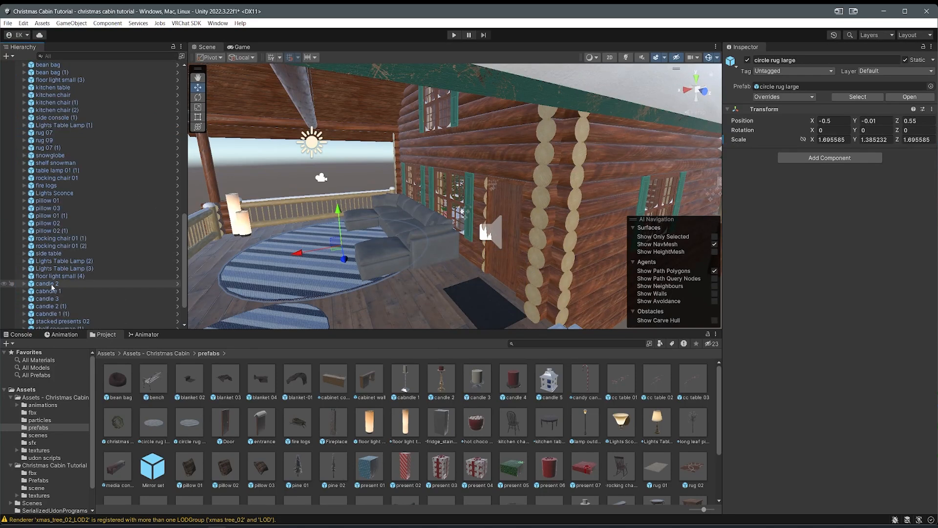
click(46, 325)
scroll(59, 274, up, 3)
scroll(61, 262, up, 8)
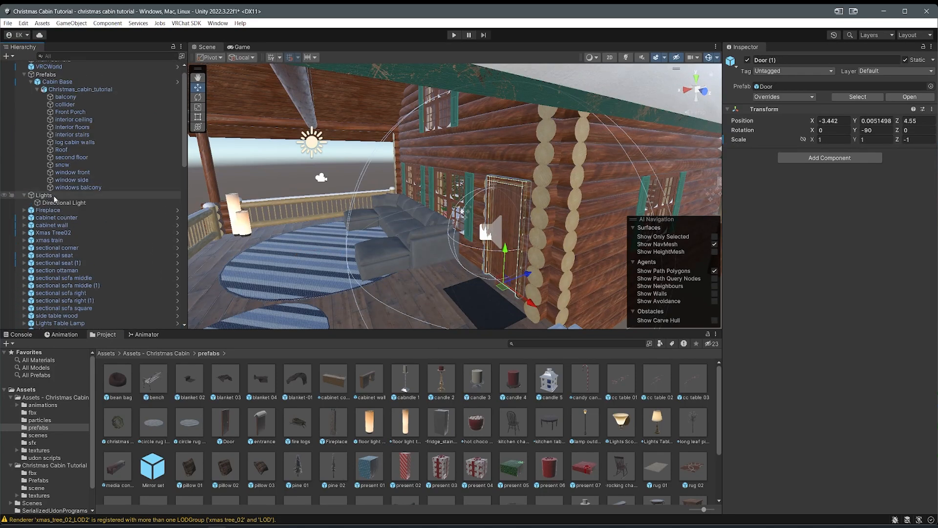
shift+click(54, 212)
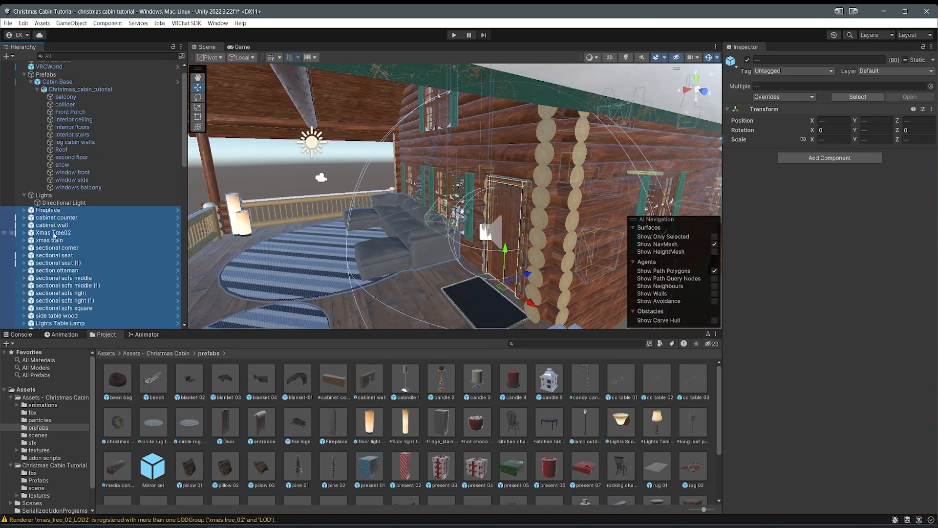
drag(38, 76, 39, 75)
click(31, 82)
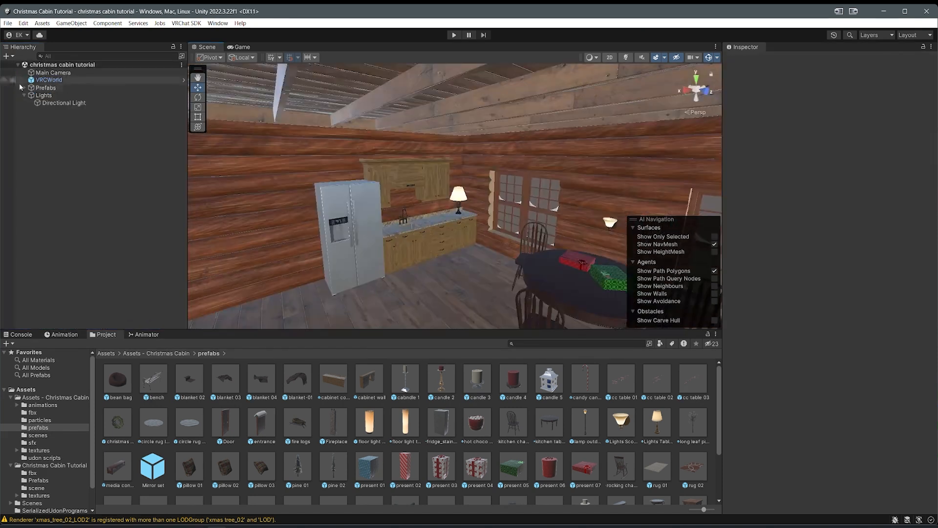
Step: Check the objects grouped under the Prefabs parent and leave it collapsed
click(22, 88)
click(23, 88)
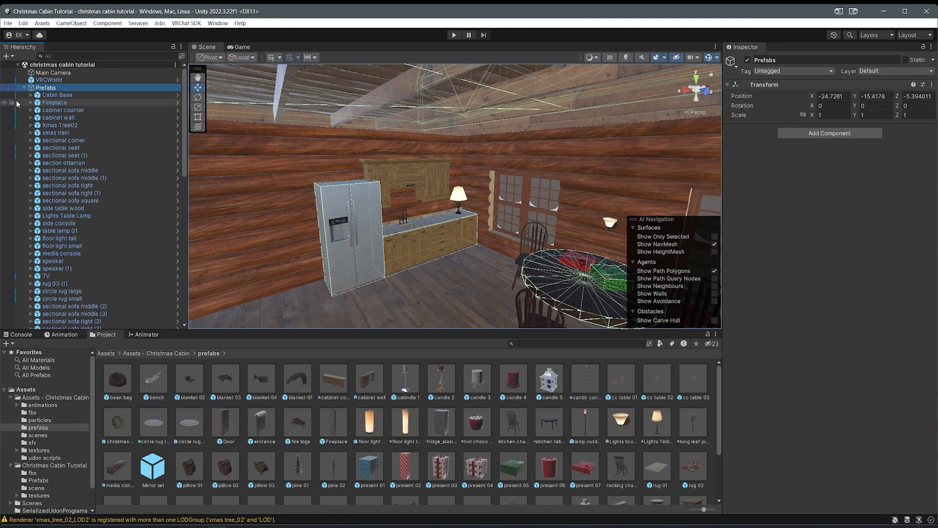
click(24, 87)
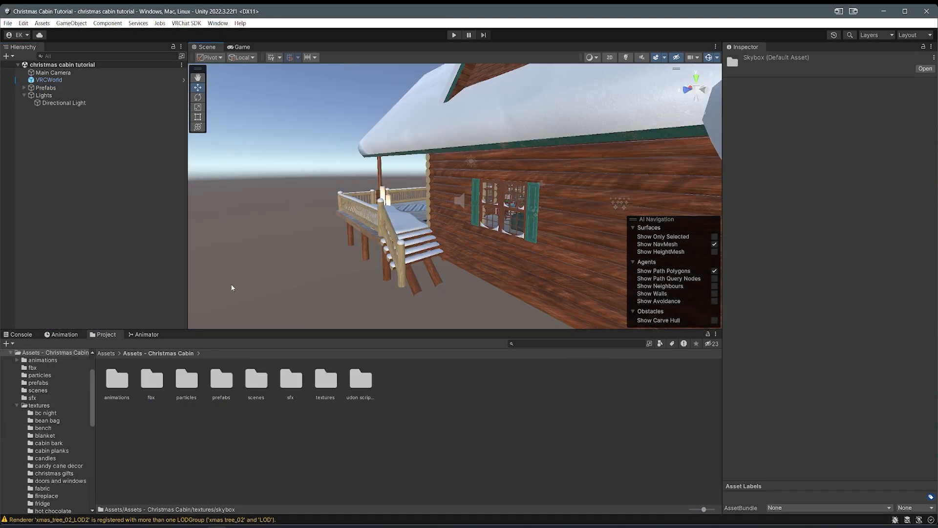
Step: Examine the cabin's exterior and the default sky from the front entrance side
right_drag(337, 240, 459, 217)
scroll(459, 219, down, 6)
middle_drag(419, 220, 381, 254)
right_drag(428, 254, 364, 237)
middle_drag(364, 237, 245, 198)
right_drag(244, 198, 372, 227)
middle_drag(372, 228, 371, 266)
scroll(450, 222, up, 6)
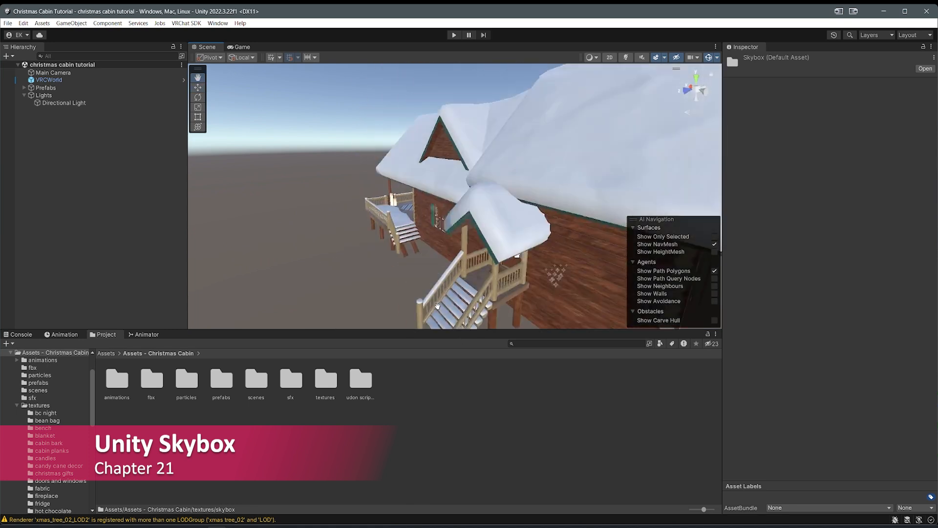
middle_drag(438, 298, 439, 309)
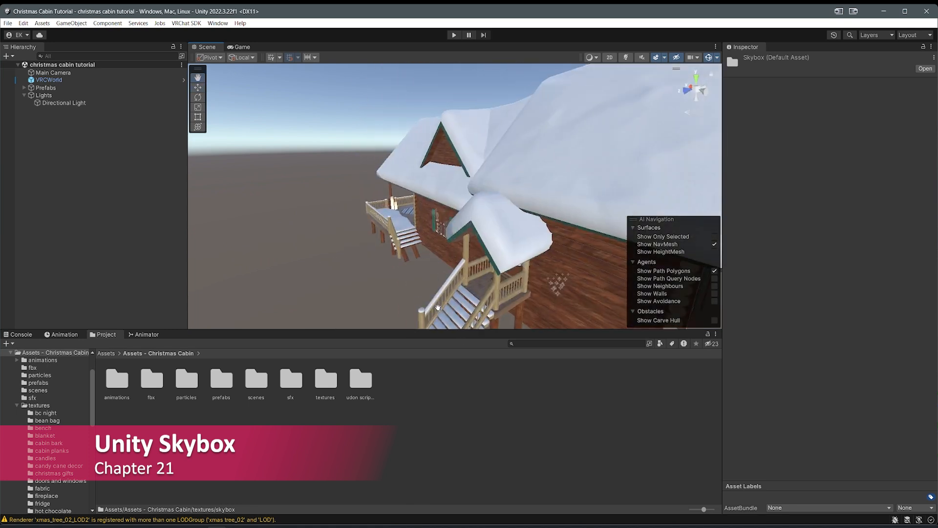
scroll(425, 247, down, 2)
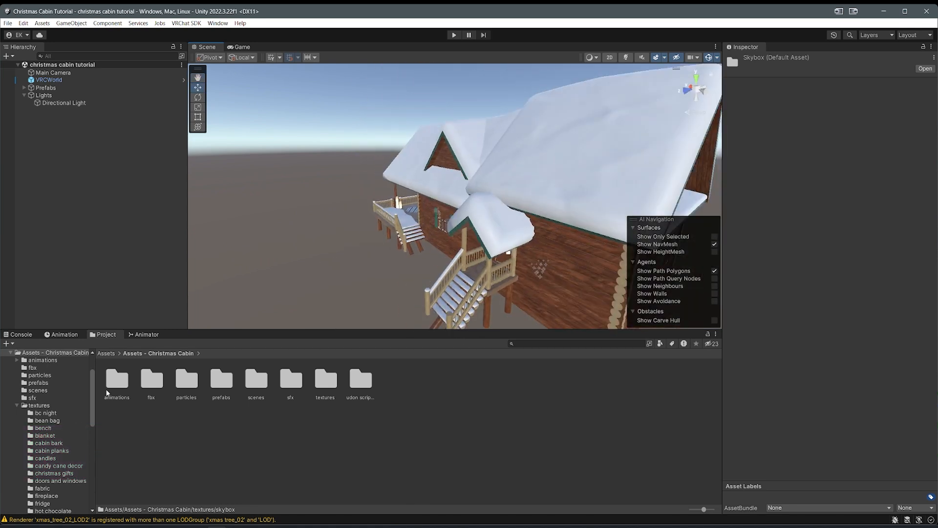
Step: Open the textures/skybox folder and review the skybox material and the available shaders
double_click(336, 389)
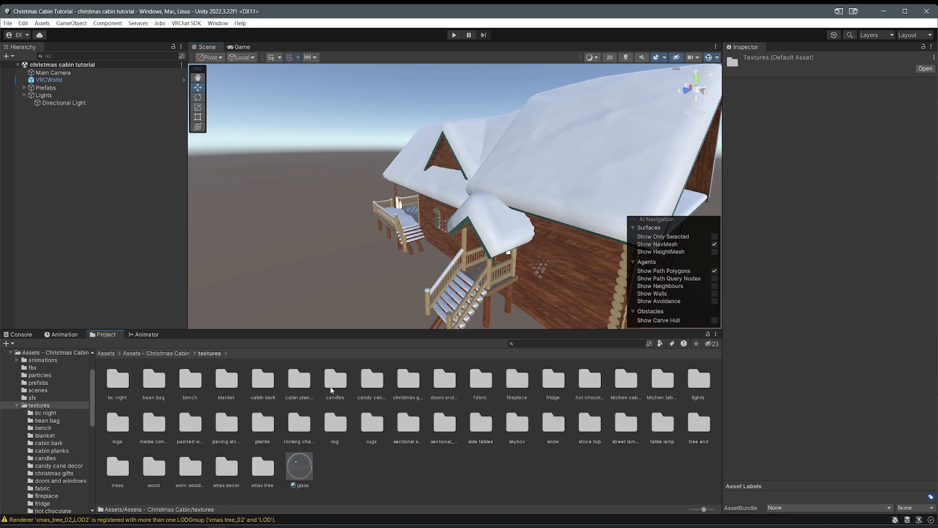
double_click(517, 429)
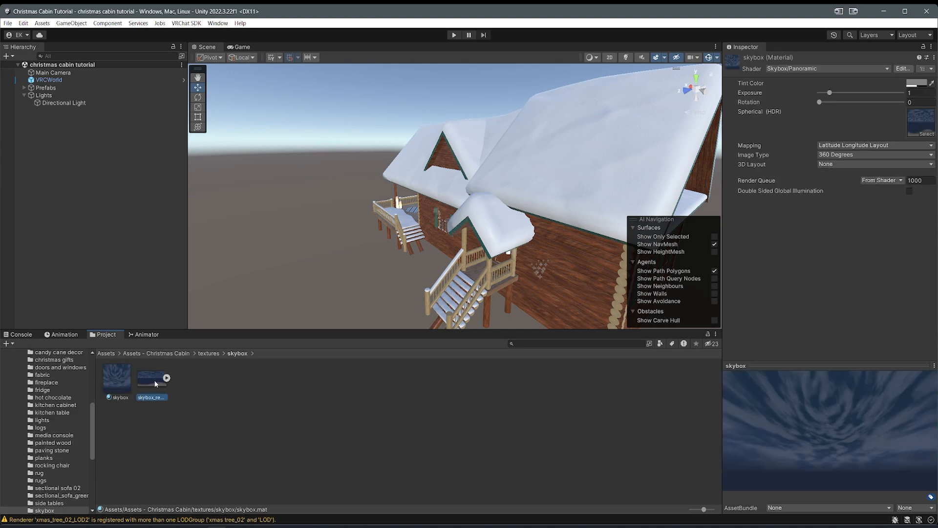
click(173, 381)
click(115, 380)
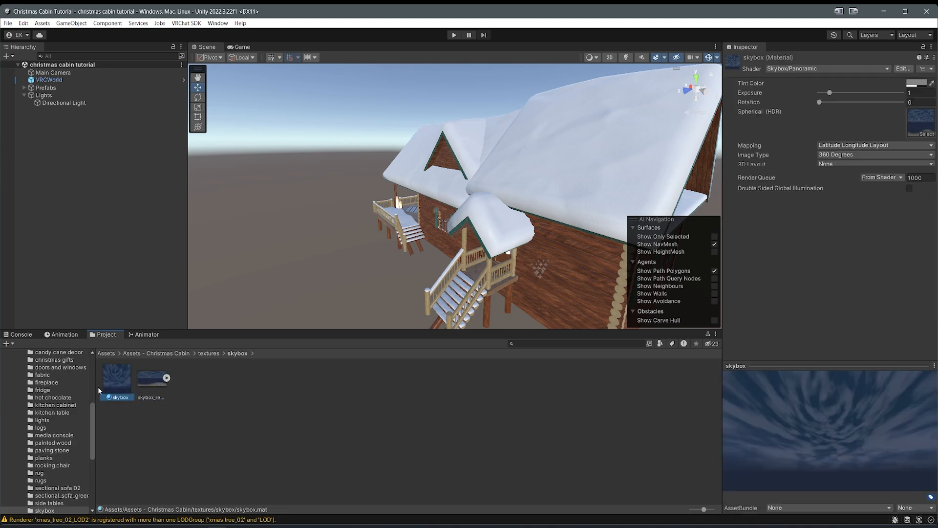
click(830, 67)
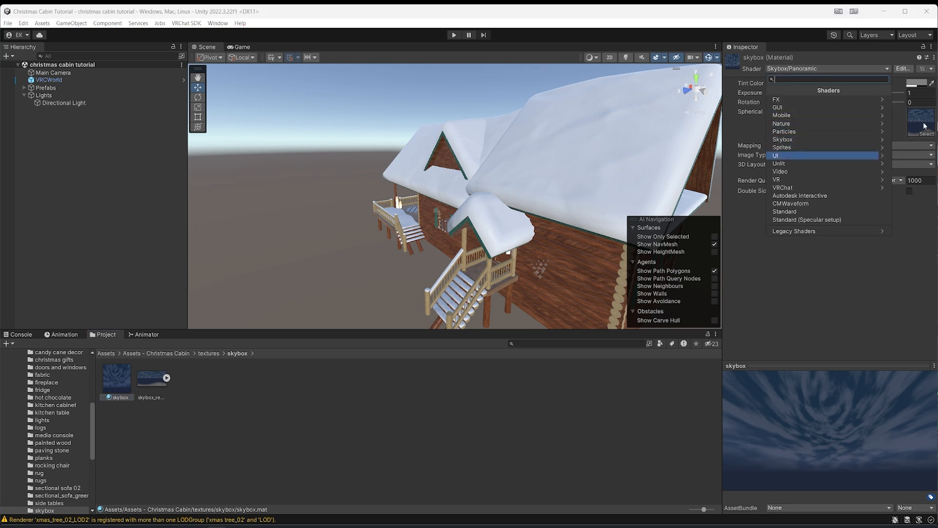
click(156, 385)
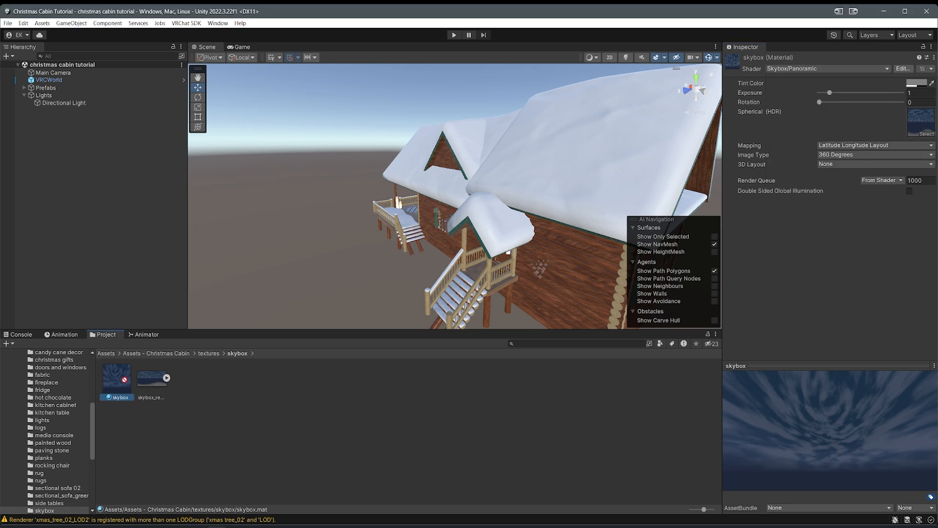
Step: Apply the skybox material to the scene's sky
drag(126, 376, 279, 184)
drag(332, 119, 333, 121)
right_drag(302, 187, 363, 185)
scroll(465, 79, down, 2)
key(s)
Step: Examine the new skybox and its effect on the lighting inside the cabin, through the windows and around the outdoor deck
right_drag(559, 263, 367, 253)
key(d)
key(w)
key(w)
middle_drag(368, 238, 348, 224)
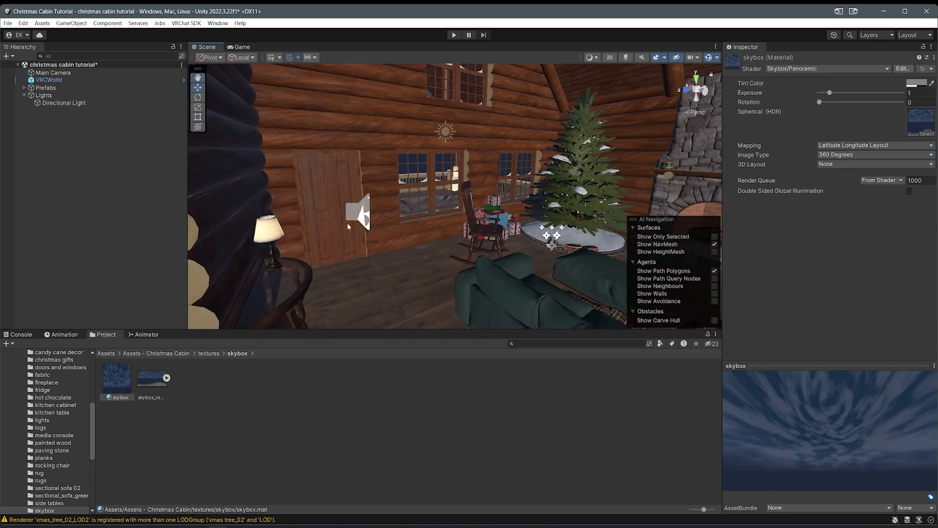
right_drag(411, 225, 362, 209)
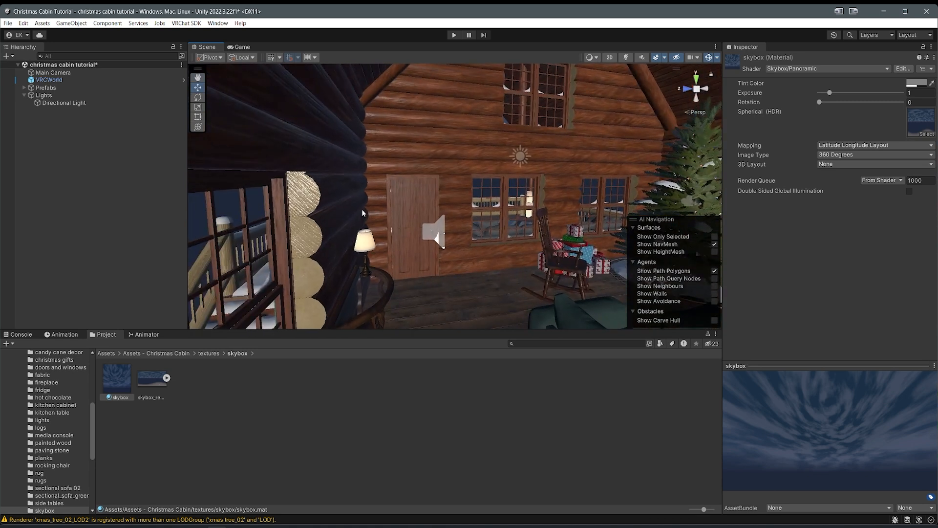
middle_drag(362, 209, 387, 209)
right_drag(388, 209, 538, 207)
key(w)
key(s)
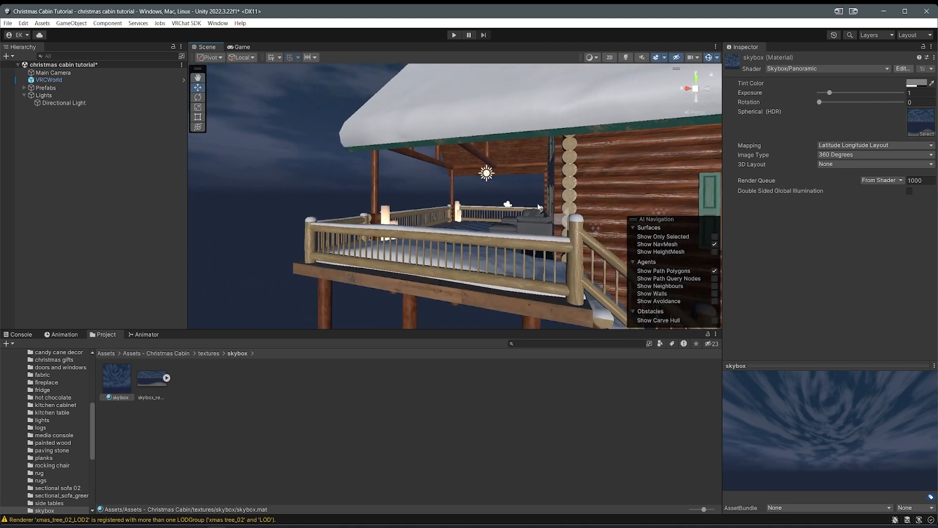
right_drag(479, 205, 446, 197)
key(w)
key(d)
scroll(398, 227, up, 3)
key(a)
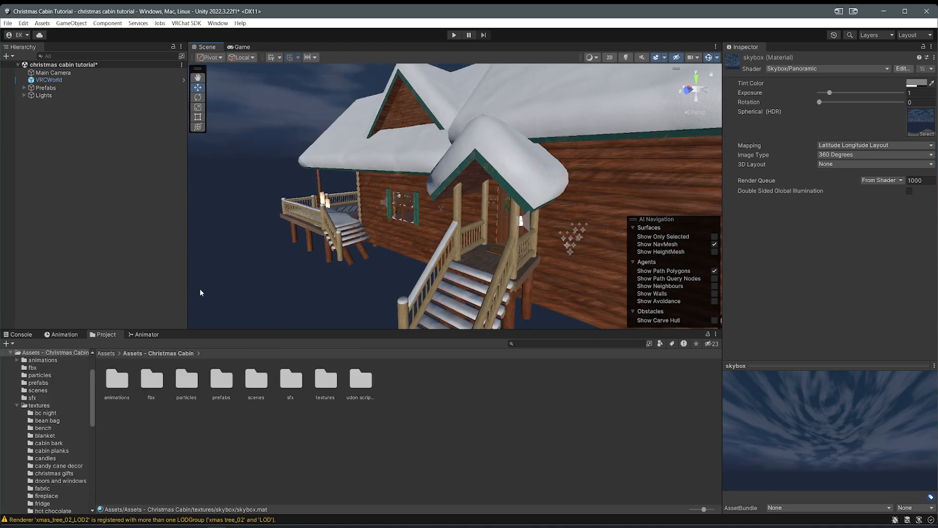
Step: Add a Terrain 3D object to the scene
right_drag(359, 254, 382, 240)
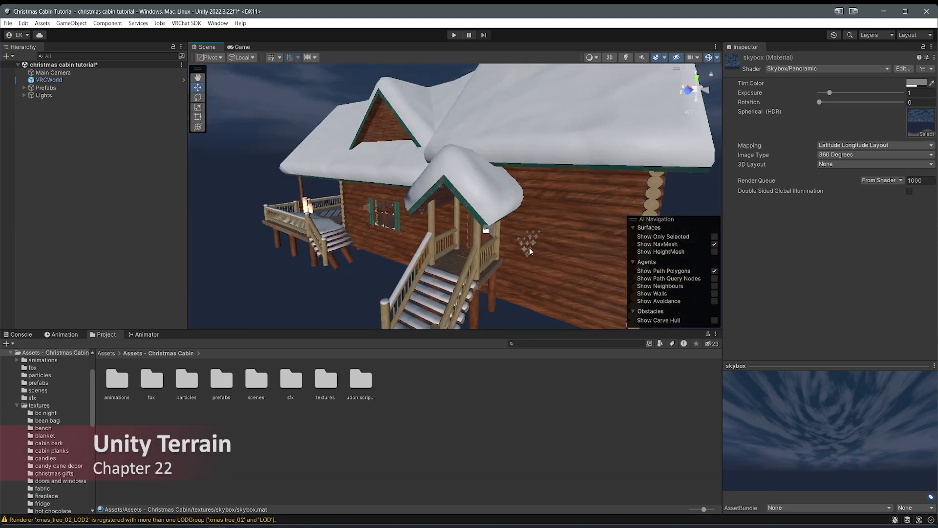
right_click(82, 155)
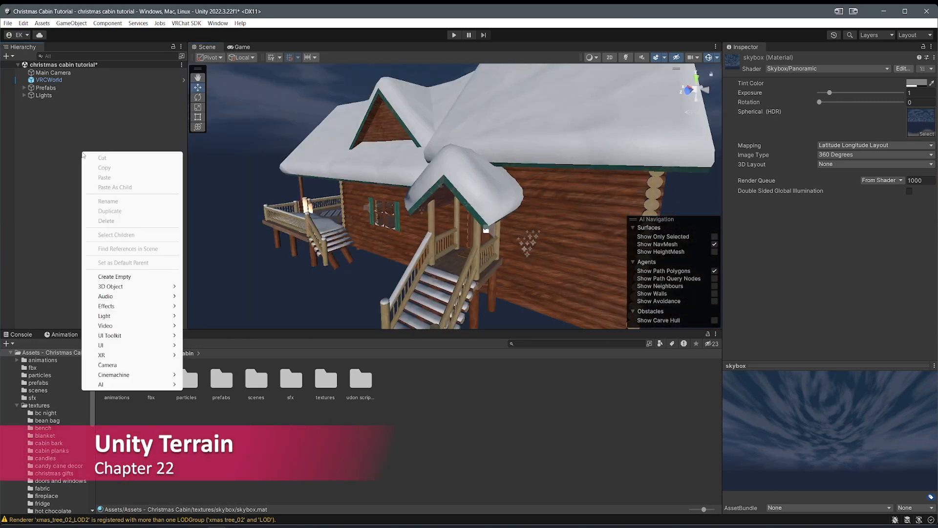
mouse_move(115, 286)
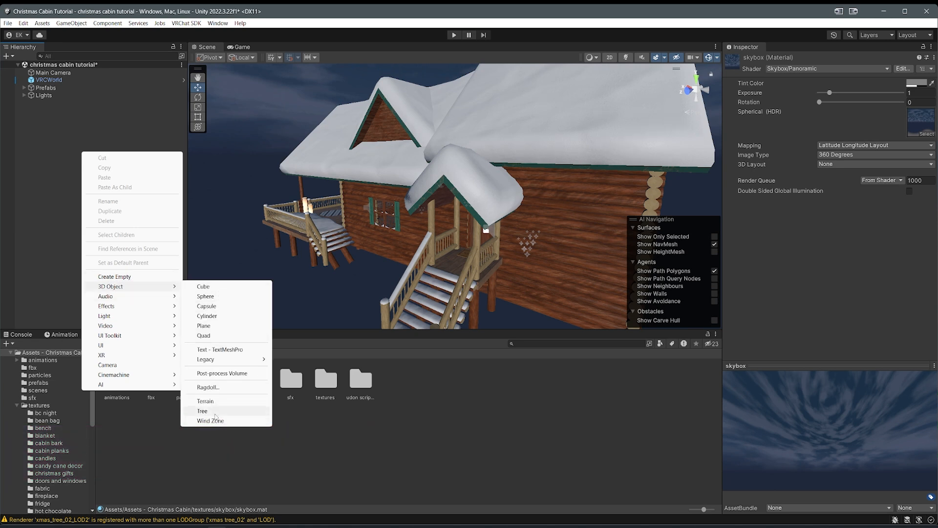
click(212, 405)
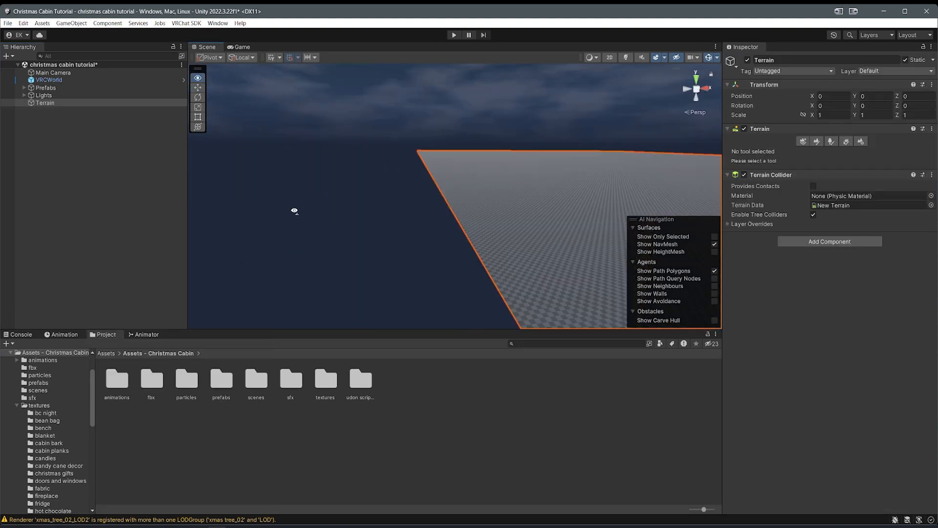
right_drag(295, 210, 486, 243)
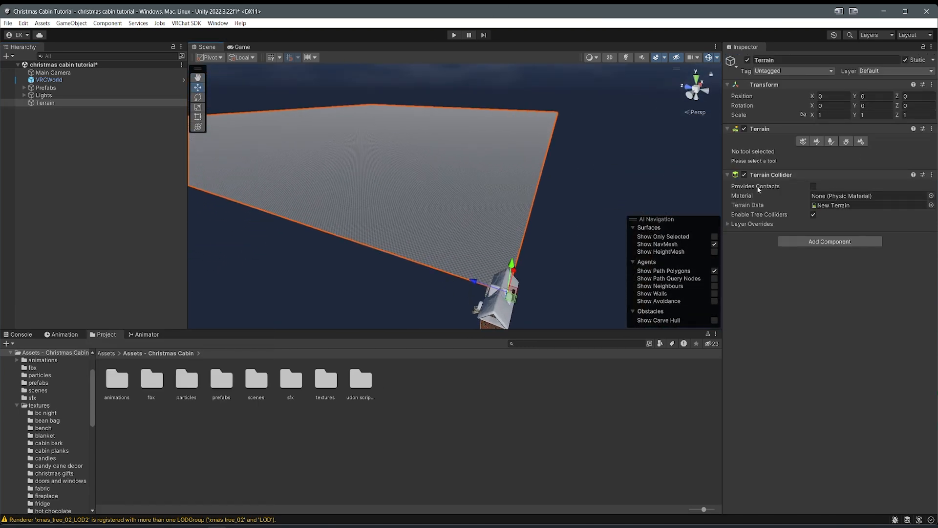
Step: Set the terrain's width and length to 250 each in its Mesh Resolution settings
click(860, 142)
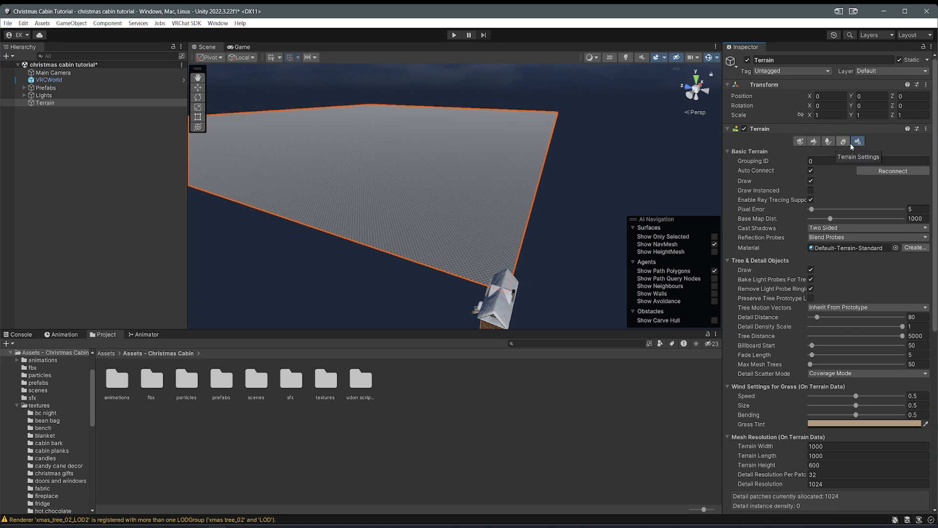
scroll(771, 429, down, 2)
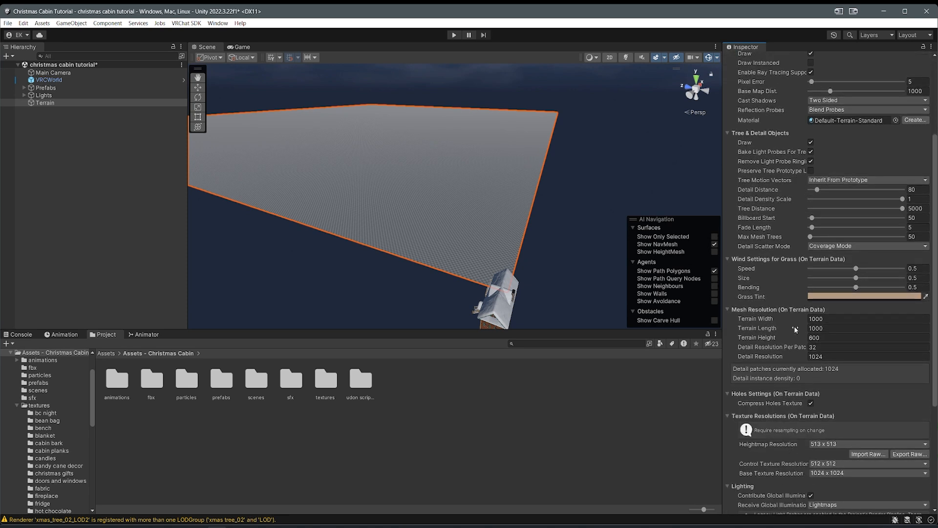
scroll(748, 318, up, 5)
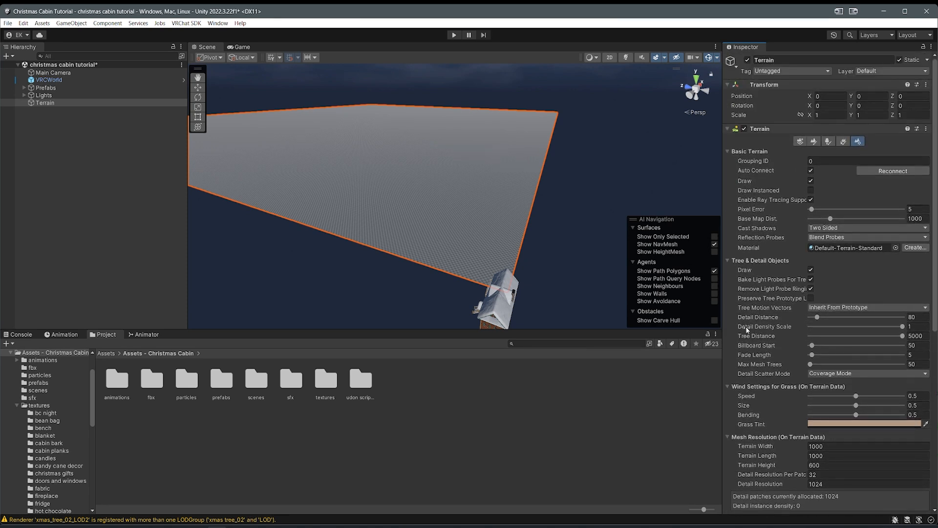
scroll(748, 330, down, 3)
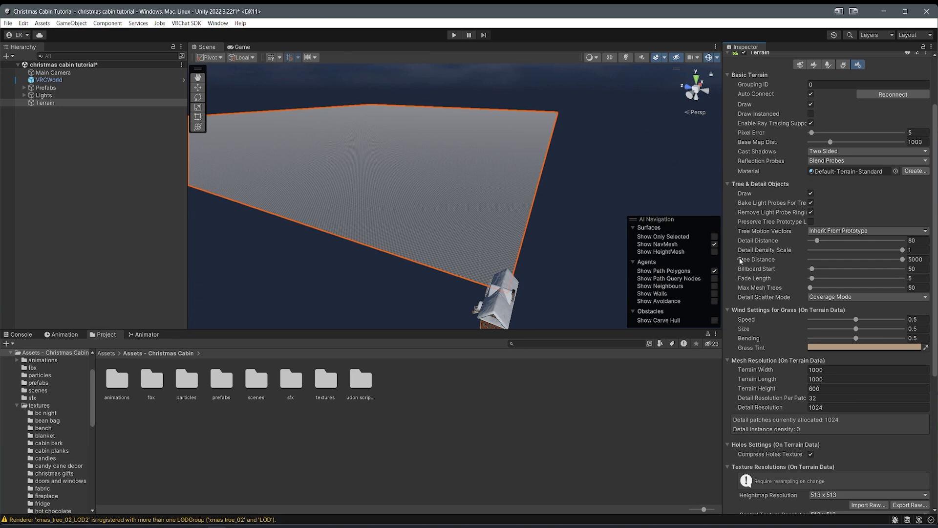
click(817, 370)
text(250)
click(829, 379)
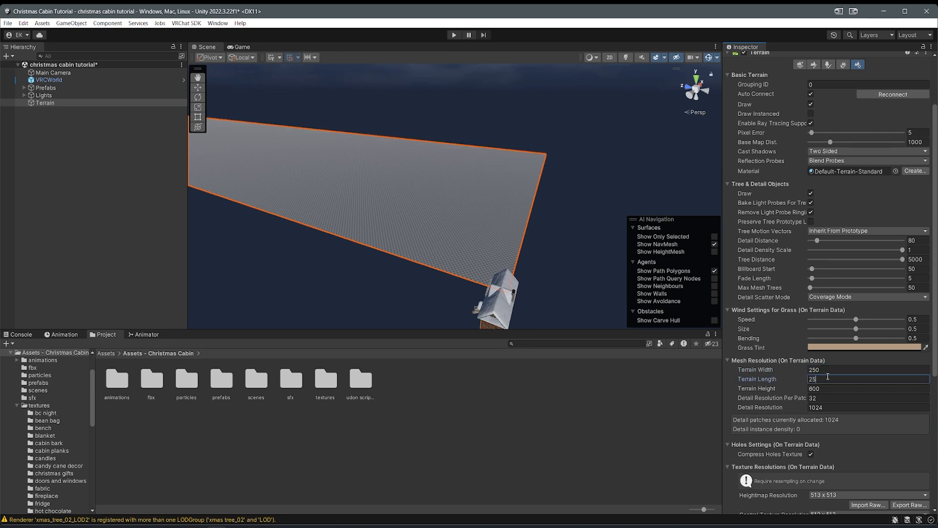
text(250)
key(Return)
Step: Switch the terrain's transform handle from Pivot to Center and frame the terrain together with the cabin
key(w)
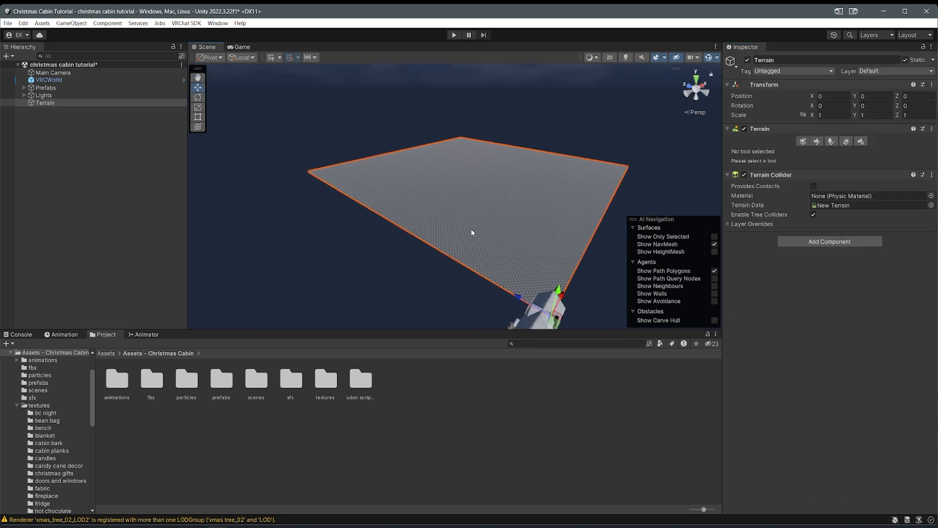
right_drag(496, 221, 492, 247)
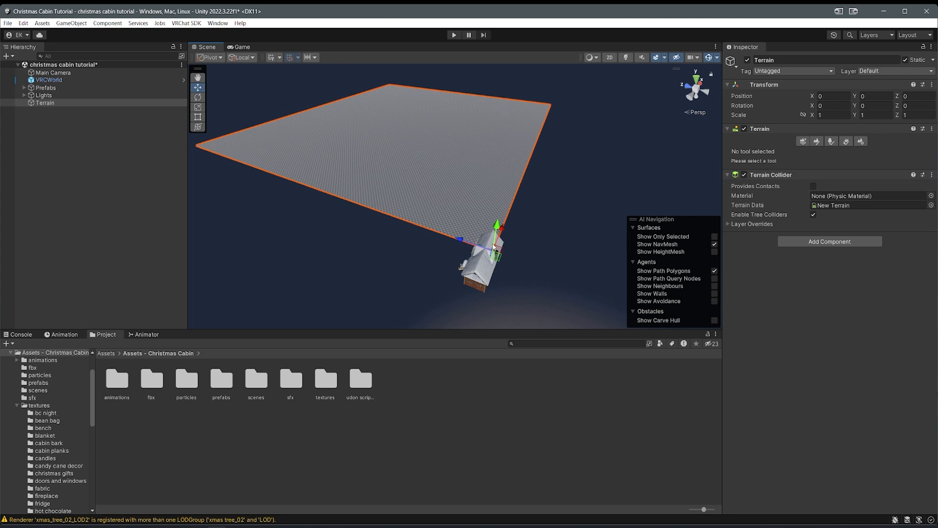
middle_drag(493, 247, 454, 218)
scroll(454, 218, up, 6)
right_drag(454, 219, 409, 187)
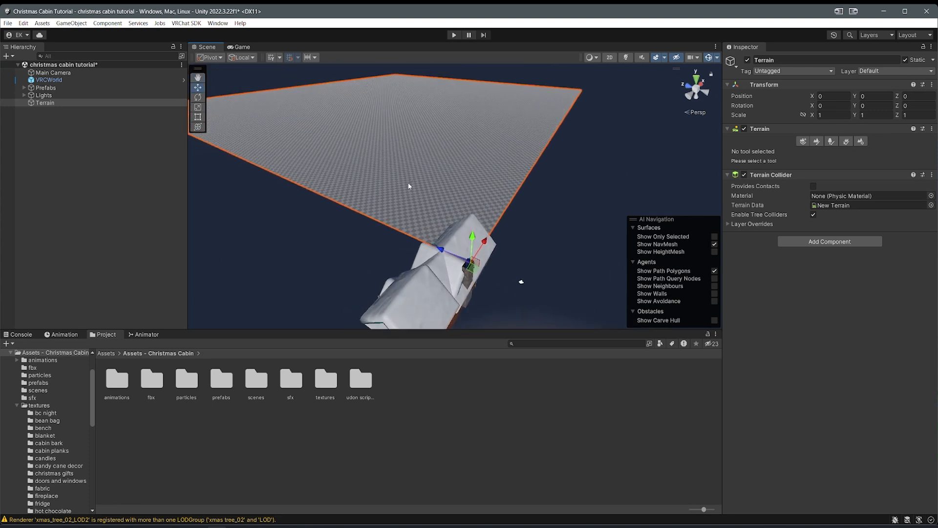
scroll(409, 186, down, 3)
click(204, 58)
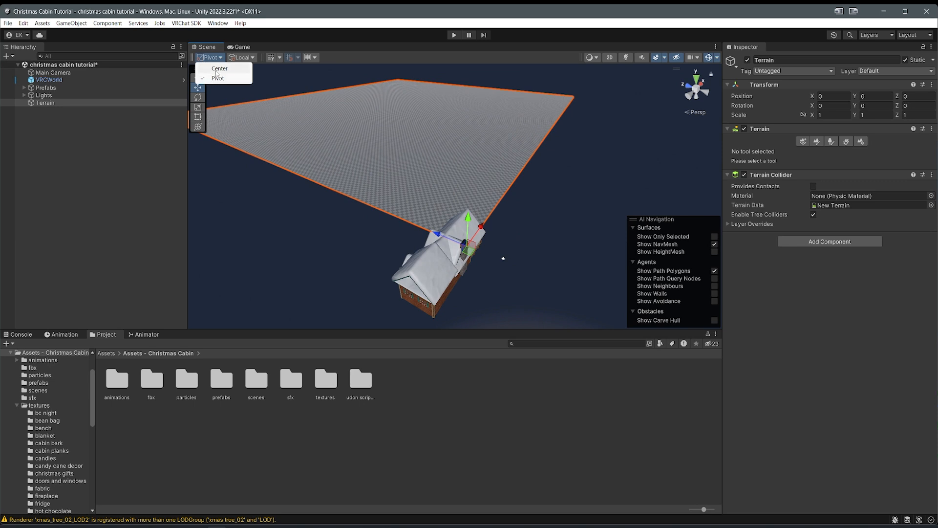
click(219, 68)
scroll(471, 147, up, 2)
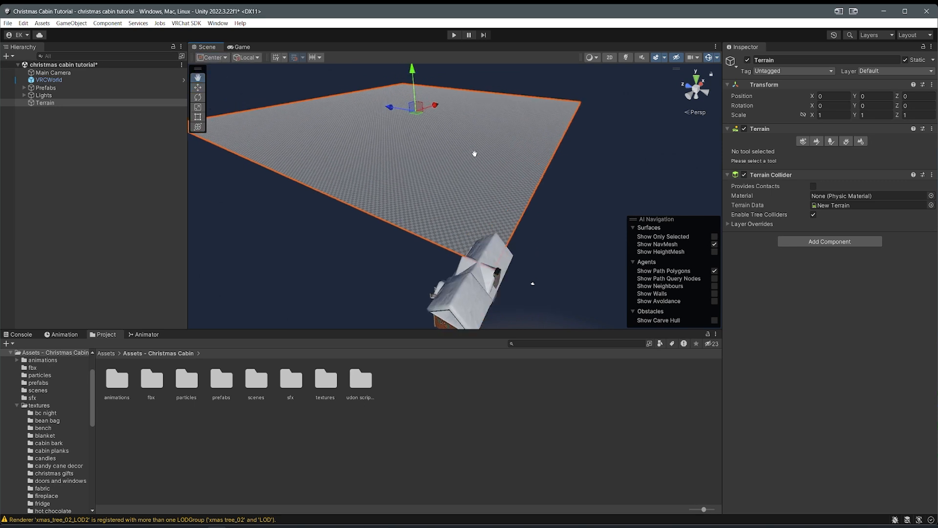
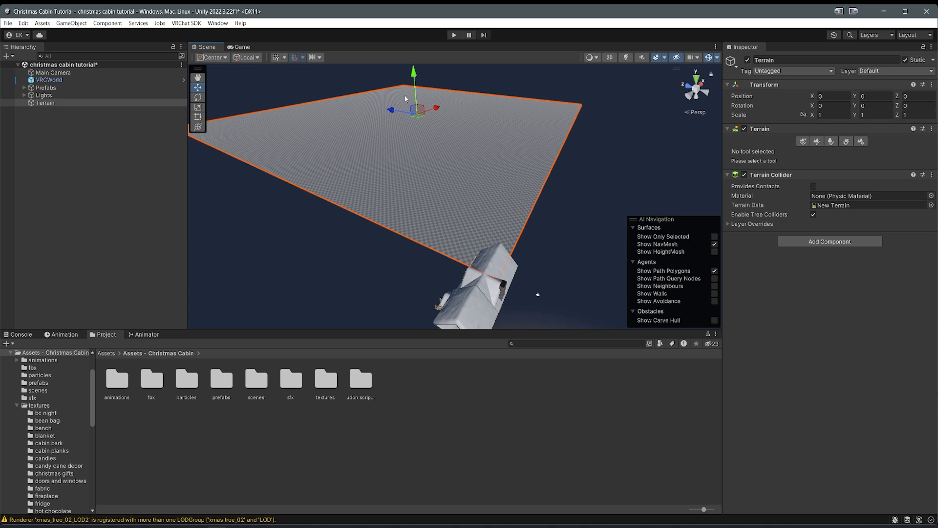
Step: Move the terrain to about X -133.9, Y -1.06, Z -122.1 so the cabin stands near its middle
drag(410, 126, 431, 257)
right_drag(430, 257, 488, 300)
drag(370, 210, 423, 233)
right_drag(423, 233, 587, 228)
key(w)
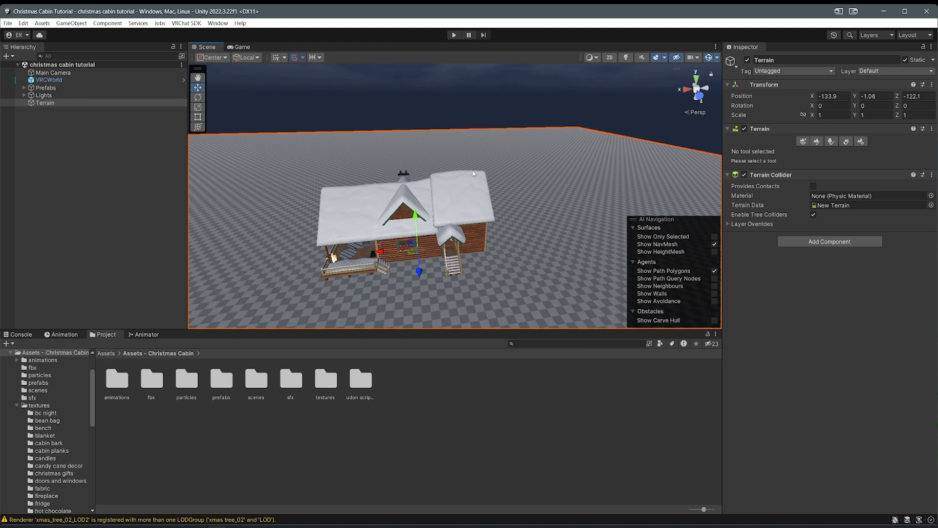
Step: Activate terrain painting and set its mode to Raise or Lower Terrain
click(817, 140)
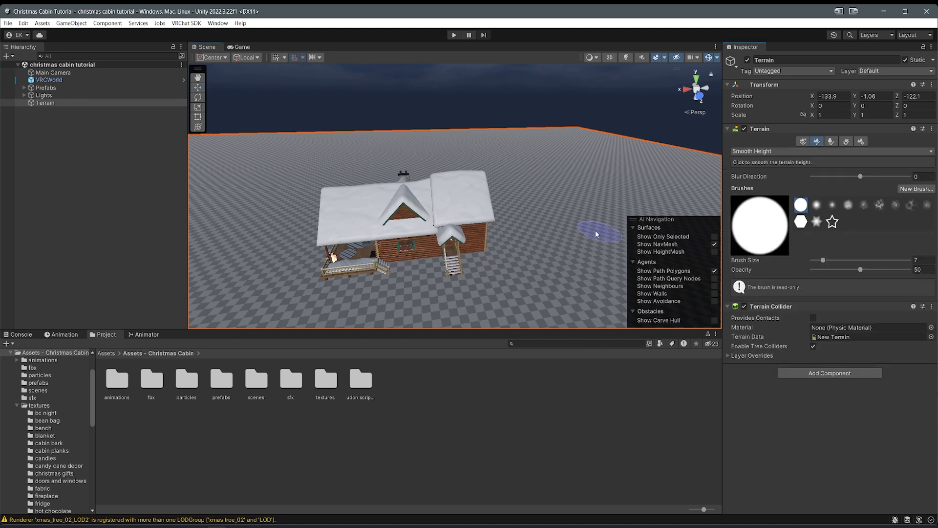
mouse_move(512, 247)
alt+mouse_down()
mouse_move(423, 246)
mouse_move(460, 259)
mouse_move(491, 250)
alt+mouse_up()
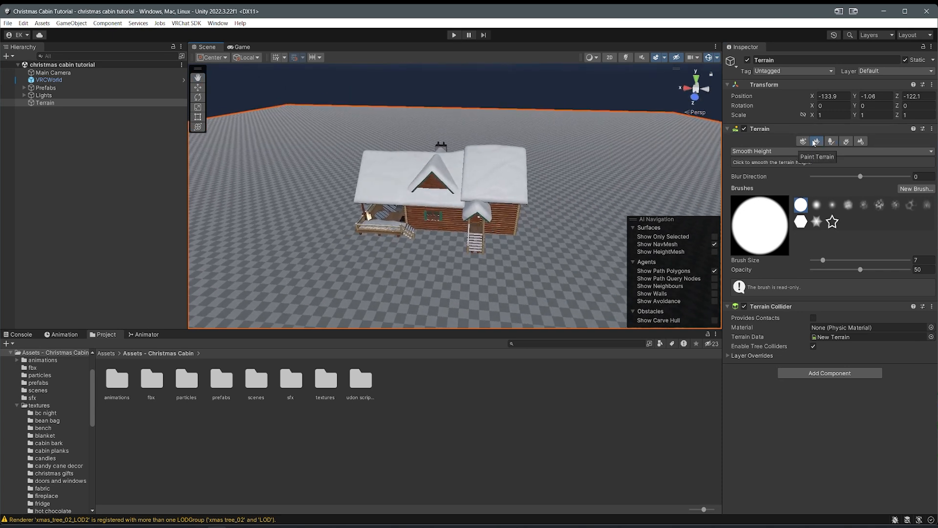
click(765, 155)
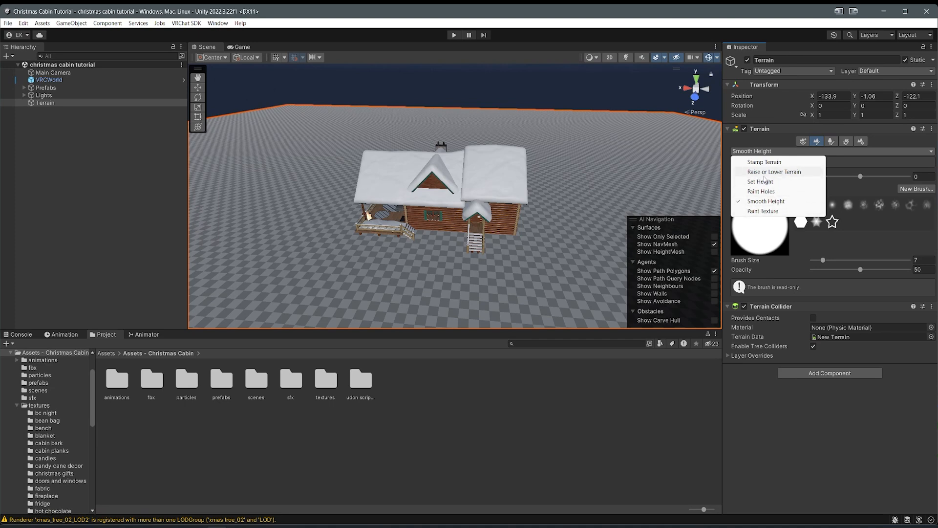
click(778, 173)
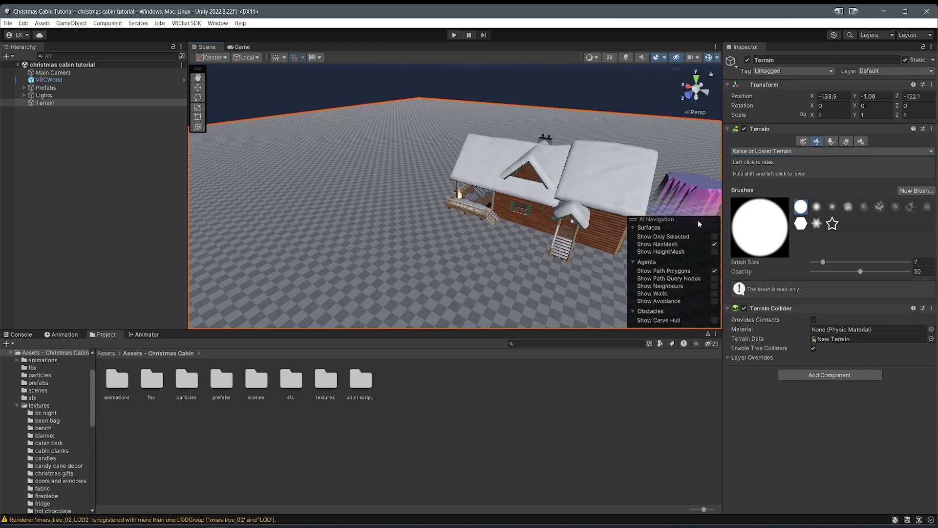
Step: Choose the soft round brush with size 15 and opacity 4.2, make a test raise beside the cabin and undo it
click(833, 206)
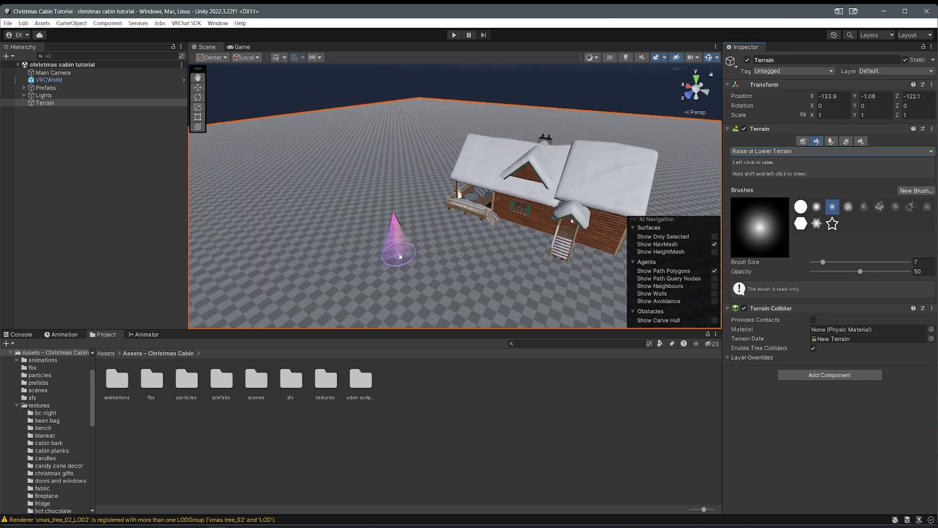
drag(823, 262, 838, 262)
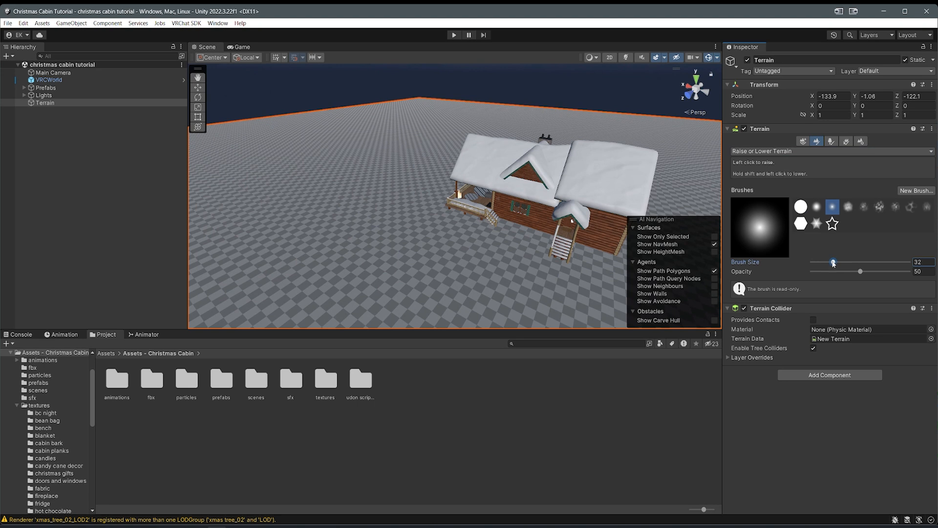
click(802, 207)
click(817, 206)
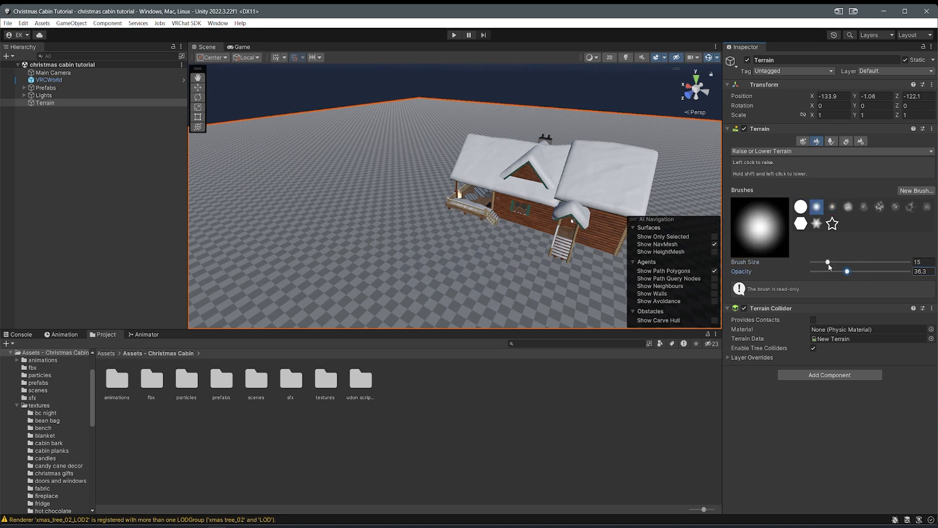
mouse_move(347, 241)
mouse_down()
mouse_move(344, 228)
mouse_move(374, 243)
mouse_up()
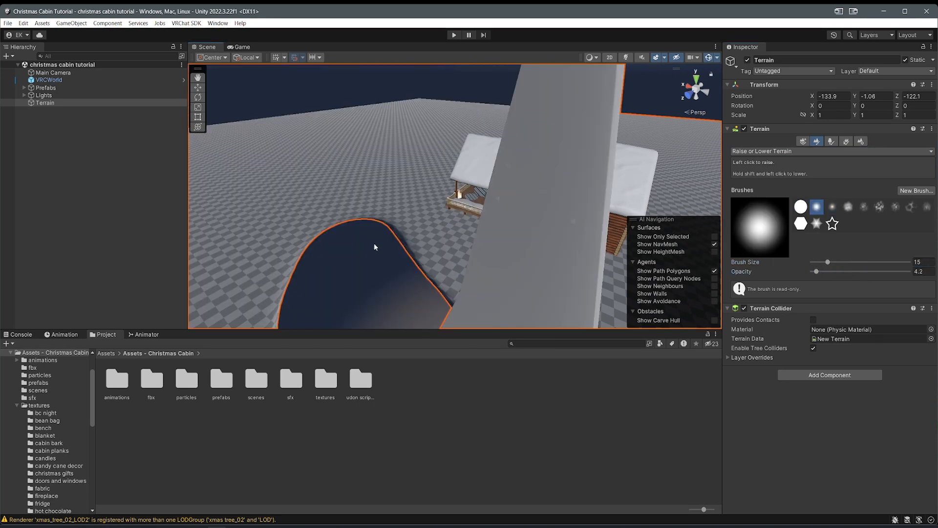
key(ctrl+z)
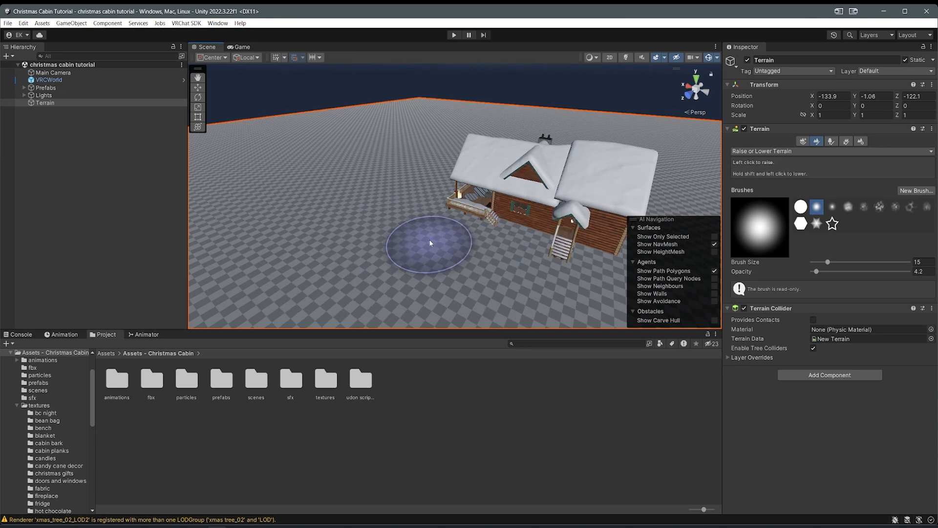
Step: Set the brush opacity to 27.9 and raise several tall hills on the open ground beside the cabin
drag(816, 272, 866, 271)
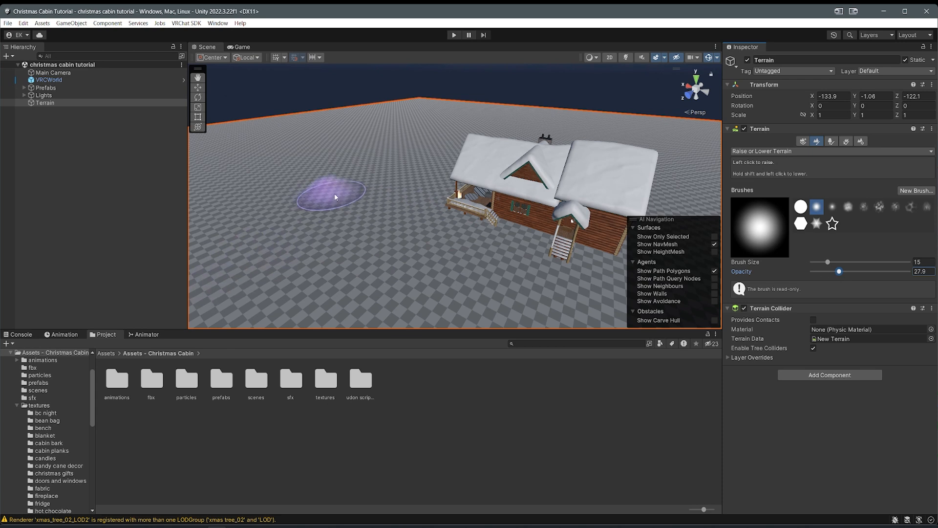
right_drag(335, 192, 285, 188)
right_drag(353, 205, 429, 203)
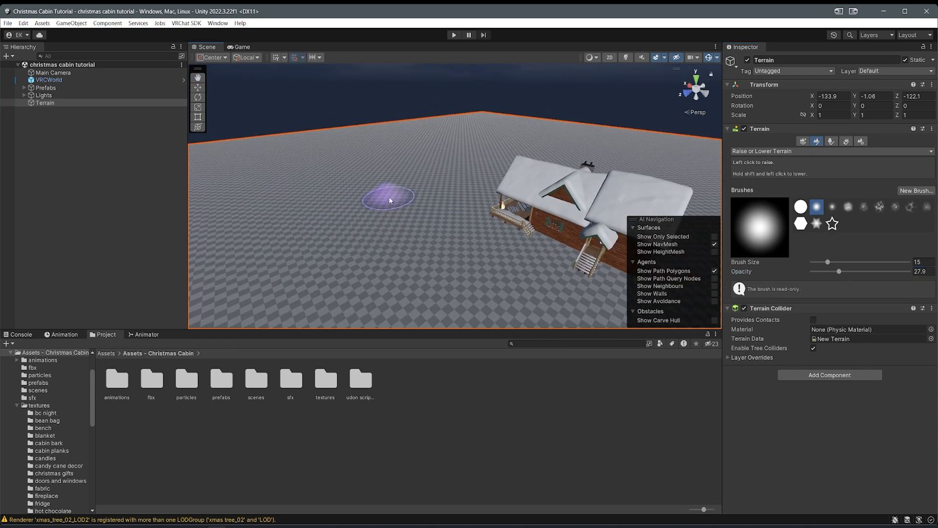
mouse_move(382, 192)
mouse_down()
mouse_move(371, 201)
mouse_move(452, 215)
mouse_up()
scroll(521, 269, down, 3)
drag(282, 258, 250, 207)
click(310, 164)
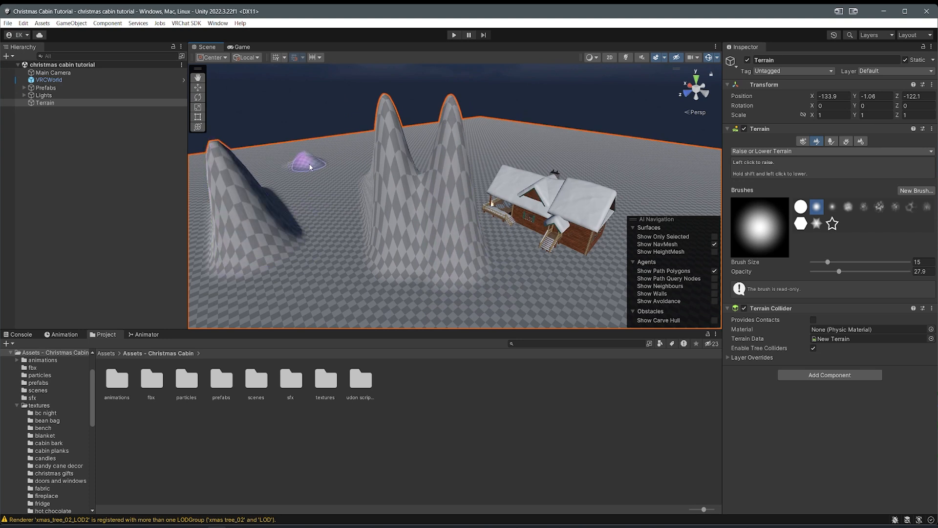
Step: Raise additional small mounds and two steep peaks on the ground behind the first hills
middle_drag(310, 163, 329, 191)
click(354, 203)
alt+drag(395, 166, 426, 222)
scroll(425, 222, up, 3)
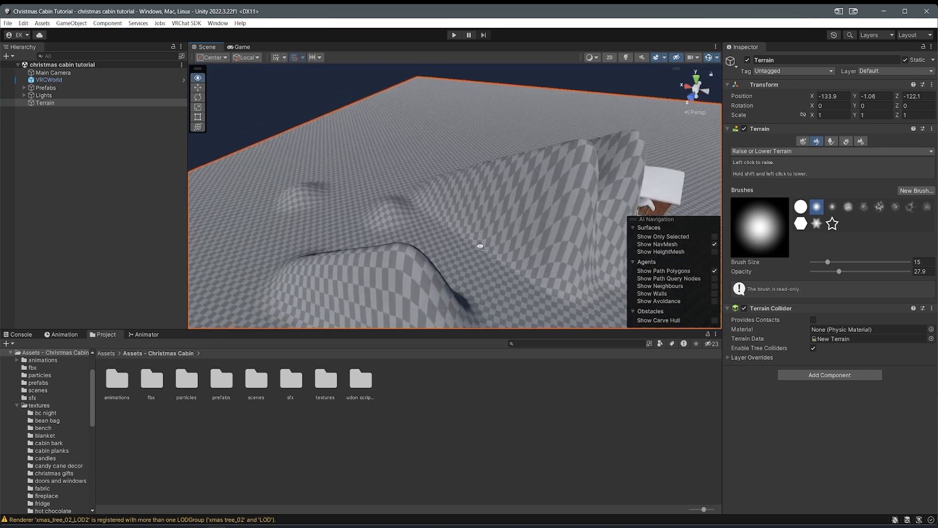
scroll(459, 216, down, 1)
mouse_move(429, 167)
mouse_down()
mouse_move(427, 139)
mouse_move(474, 127)
mouse_up()
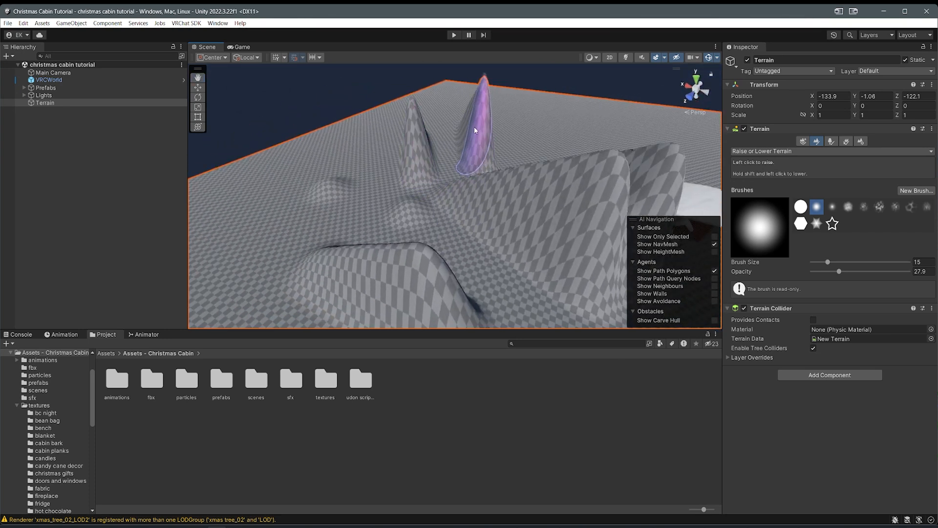
Step: Raise a mound beyond the cabin's end, then rework the nearby mound, ridges and distant peaks by lowering them
scroll(474, 127, down, 3)
middle_drag(474, 127, 348, 164)
mouse_move(349, 165)
alt+mouse_down()
mouse_move(284, 157)
mouse_move(329, 151)
mouse_move(180, 173)
mouse_move(377, 196)
alt+mouse_up()
click(516, 193)
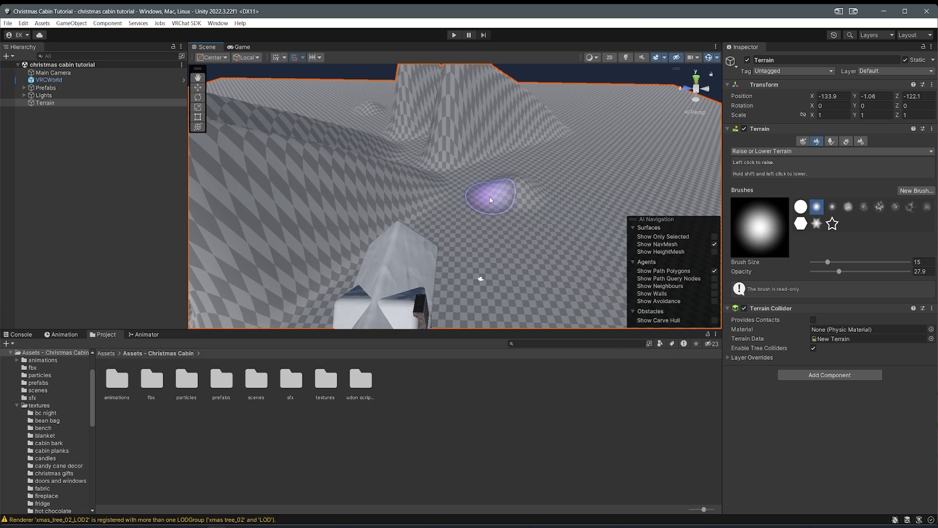
mouse_move(464, 190)
mouse_down()
mouse_move(346, 181)
mouse_move(365, 132)
mouse_move(474, 132)
mouse_move(392, 157)
mouse_up()
mouse_move(305, 163)
mouse_down()
mouse_move(274, 172)
mouse_move(262, 191)
mouse_up()
drag(504, 136, 512, 123)
click(545, 125)
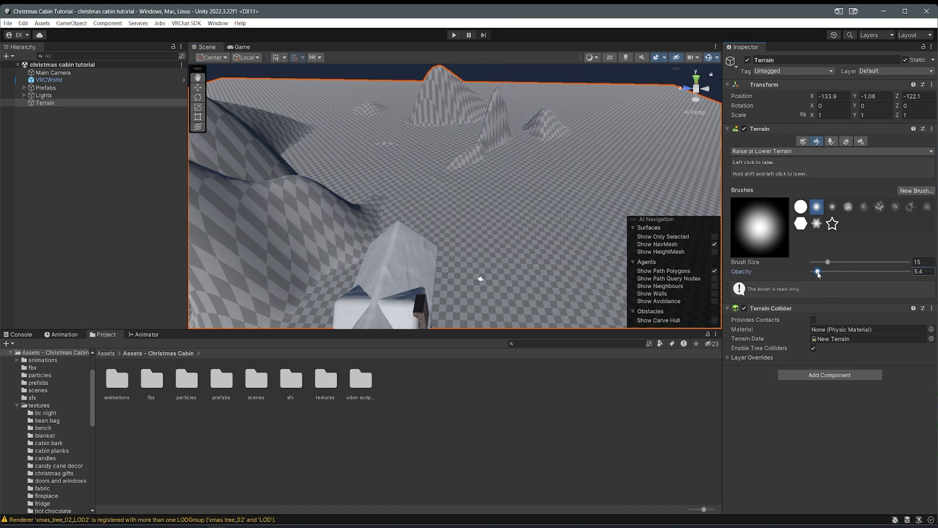
Step: Set the brush opacity to 5.4 and lower the hills around the cabin back towards flat ground
mouse_move(293, 206)
mouse_down()
mouse_move(268, 228)
mouse_move(248, 223)
mouse_move(233, 177)
mouse_up()
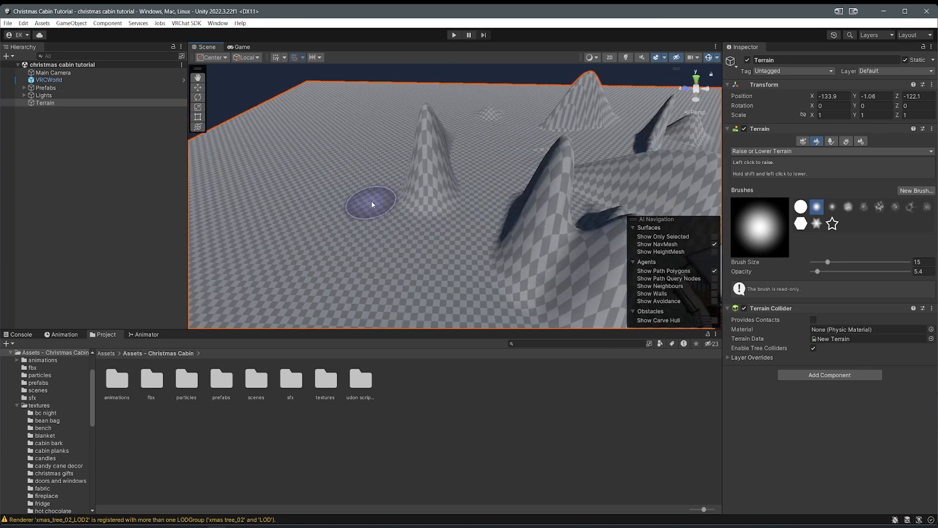
mouse_move(431, 195)
mouse_down()
mouse_move(444, 192)
mouse_move(435, 181)
mouse_up()
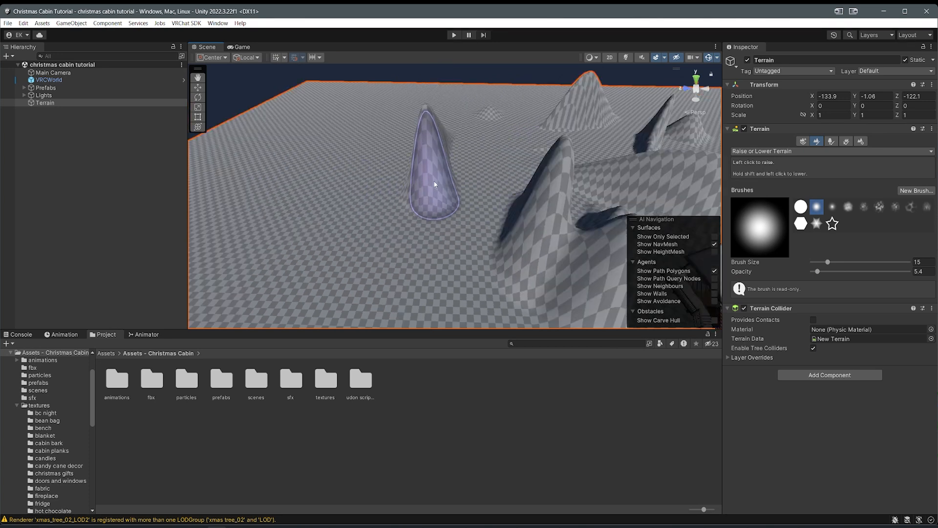
mouse_move(410, 175)
shift+mouse_down()
mouse_move(399, 176)
mouse_move(411, 225)
mouse_move(534, 226)
mouse_move(451, 209)
shift+mouse_up()
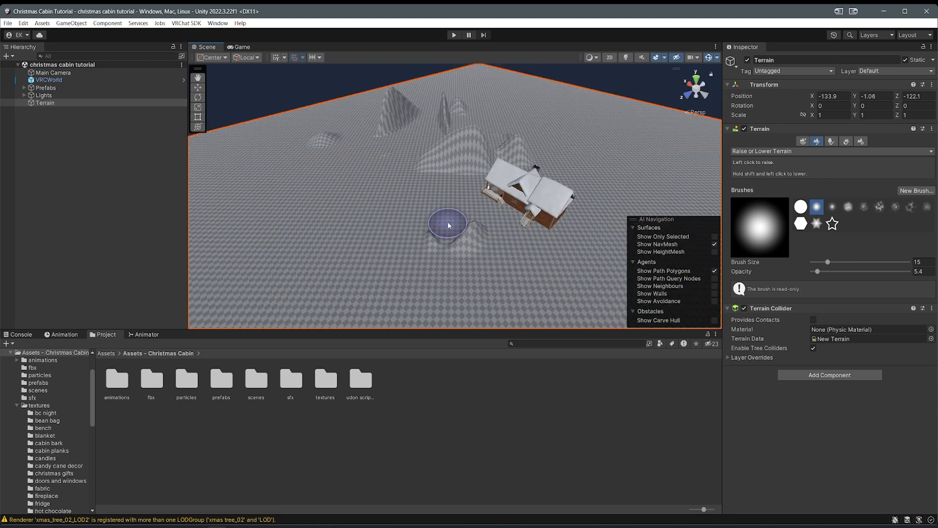
mouse_move(449, 225)
shift+mouse_down()
mouse_move(421, 230)
mouse_move(484, 149)
mouse_move(490, 165)
mouse_move(520, 162)
mouse_move(479, 137)
mouse_move(435, 170)
mouse_move(449, 164)
mouse_move(360, 167)
mouse_move(462, 117)
mouse_move(394, 110)
shift+mouse_up()
scroll(330, 122, down, 2)
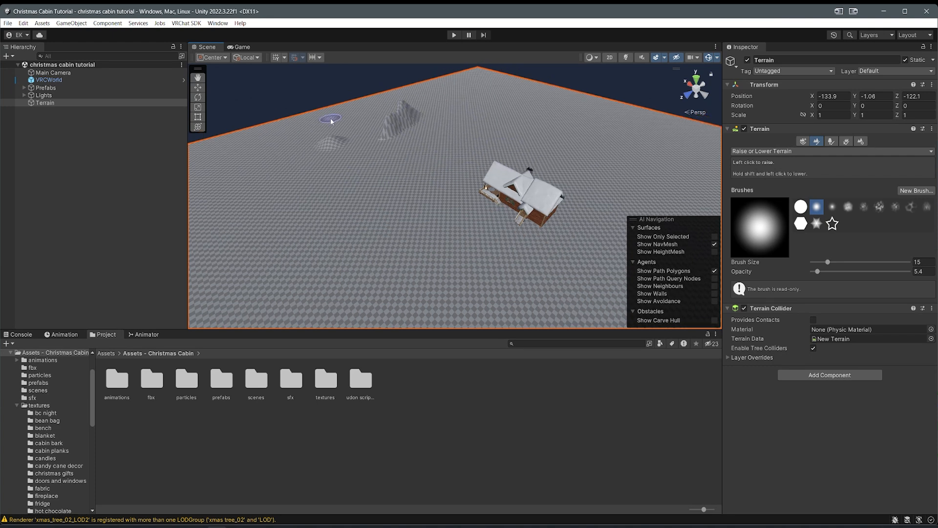
Step: Raise one very tall, narrow spike from the flat ground beside the cabin
drag(414, 174, 414, 174)
scroll(440, 177, up, 3)
drag(492, 195, 491, 183)
scroll(490, 183, down, 3)
middle_drag(490, 183, 426, 197)
scroll(407, 177, up, 3)
middle_drag(304, 159, 318, 166)
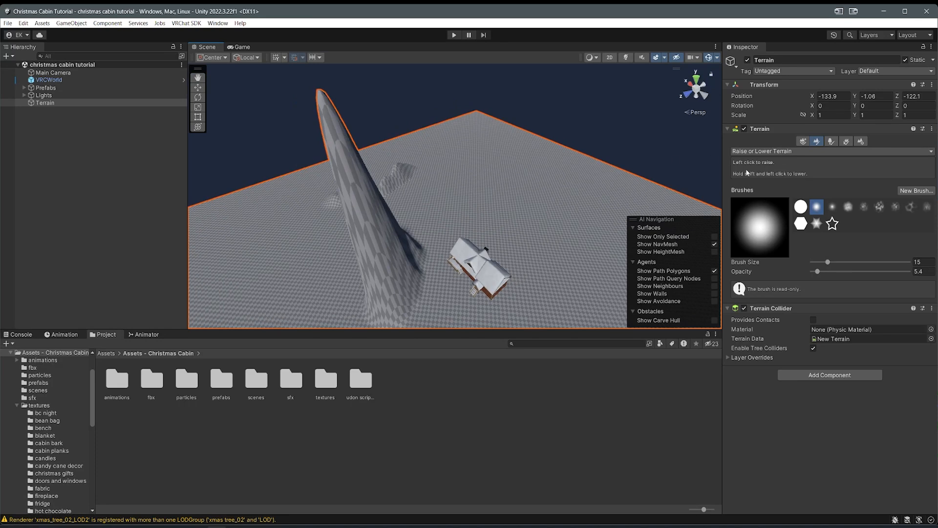
Step: Switch to Set Height, sample a target height of about 67.1 near the spike's tip, and level the tip to it
click(759, 151)
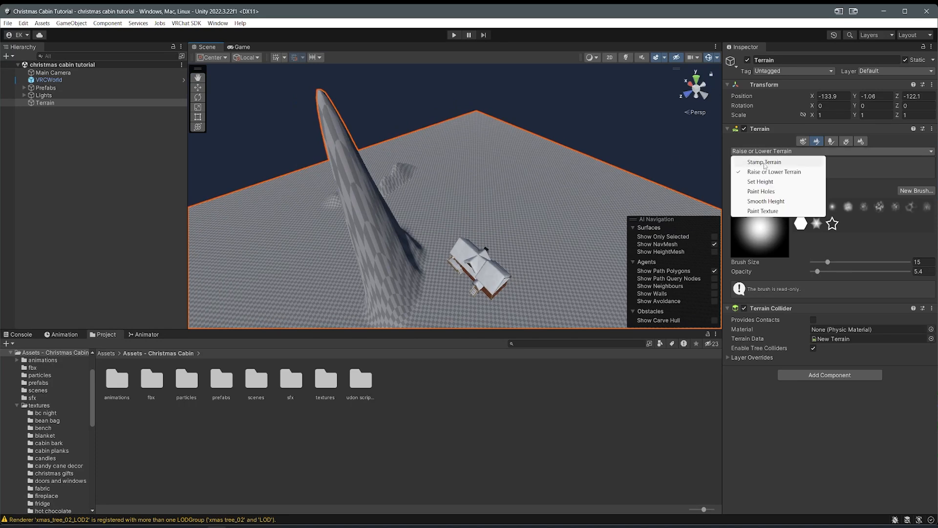
click(762, 183)
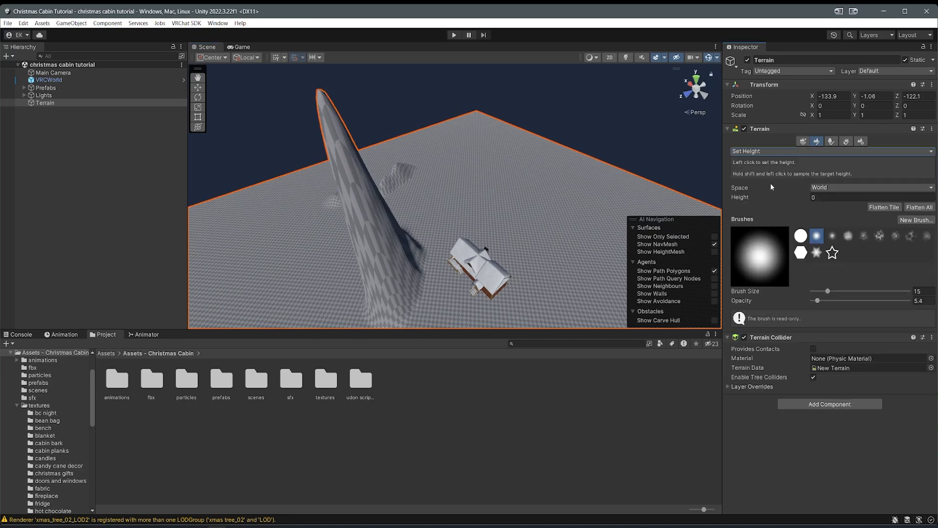
shift+click(323, 106)
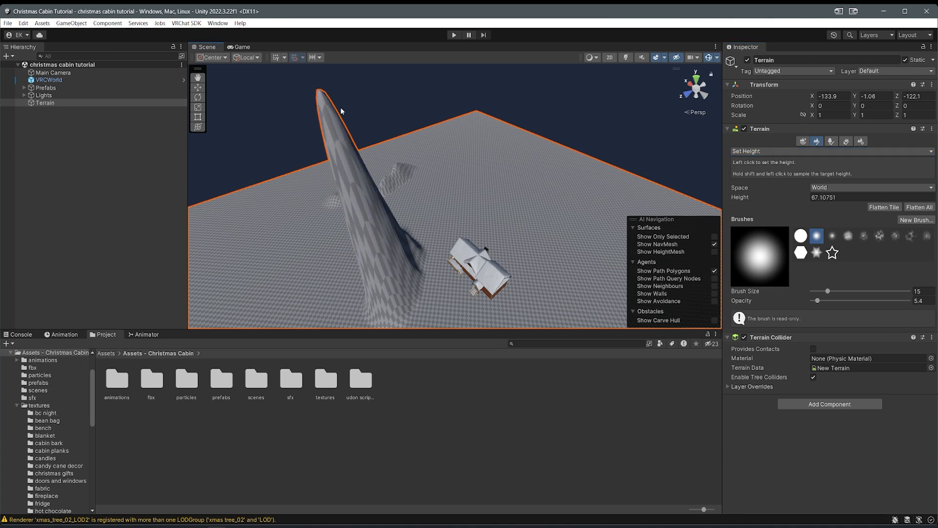
mouse_move(327, 118)
mouse_down()
mouse_move(338, 122)
mouse_move(330, 122)
mouse_up()
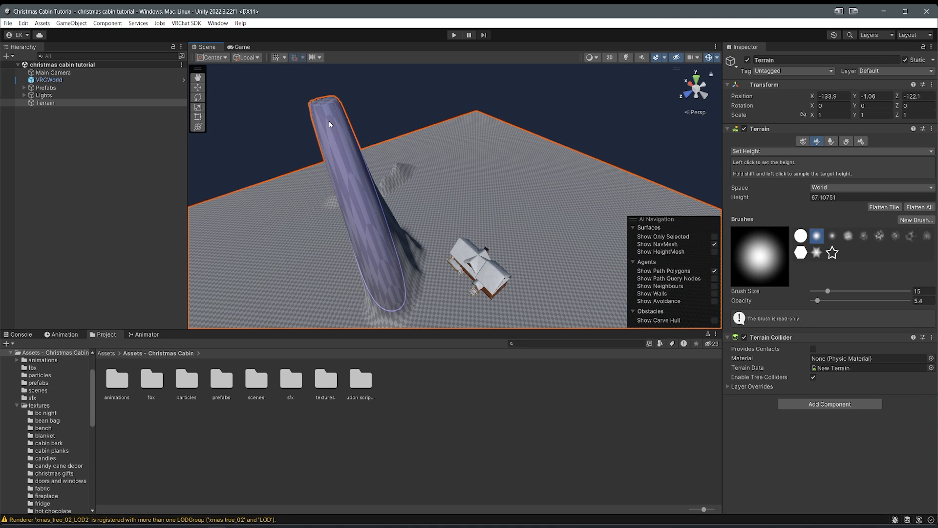
Step: Paint flat-topped columns around the cabin at the sampled height, increasing the brush opacity to 37
click(485, 193)
click(848, 301)
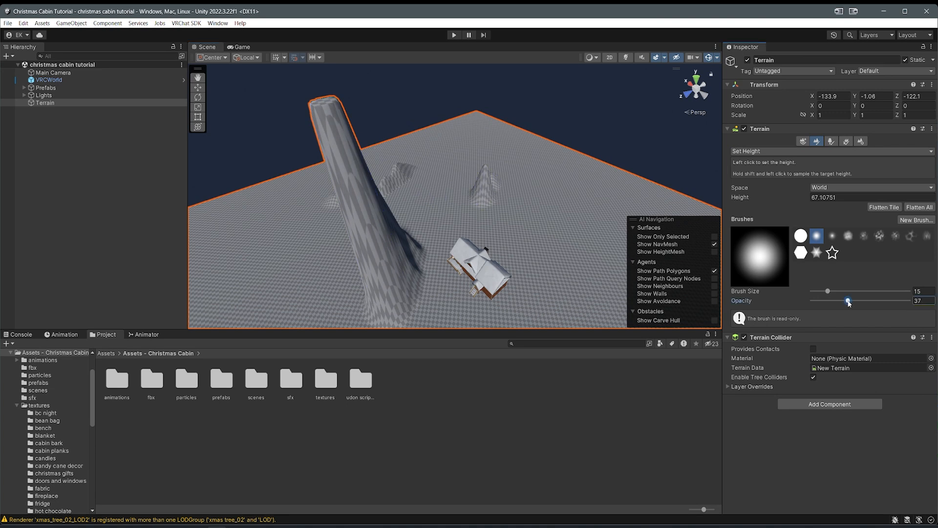
mouse_move(509, 210)
mouse_down()
mouse_move(474, 202)
mouse_move(502, 171)
mouse_move(585, 179)
mouse_move(564, 179)
mouse_move(561, 136)
mouse_move(652, 168)
mouse_up()
middle_drag(652, 168, 563, 167)
right_drag(563, 167, 538, 222)
scroll(538, 222, down, 2)
drag(493, 237, 537, 219)
key(f)
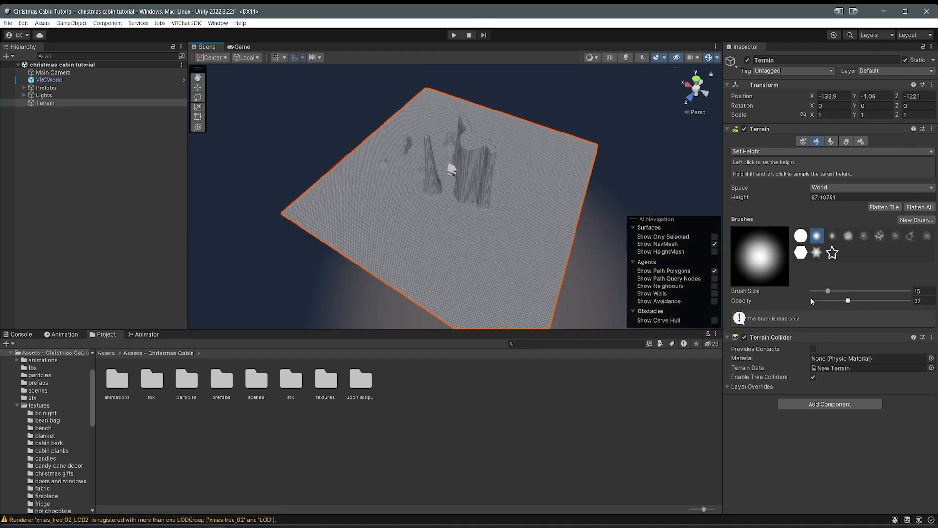
Step: Enlarge the brush to size 318 with opacity 78.2 and paint the whole terrain level at the sampled height
drag(871, 306, 879, 302)
click(850, 291)
mouse_move(477, 221)
mouse_down()
mouse_move(450, 115)
mouse_move(335, 154)
mouse_move(511, 230)
mouse_move(459, 209)
mouse_move(501, 153)
mouse_move(485, 198)
mouse_up()
mouse_move(485, 198)
alt+mouse_down()
mouse_move(518, 224)
mouse_move(469, 186)
mouse_move(472, 167)
alt+mouse_up()
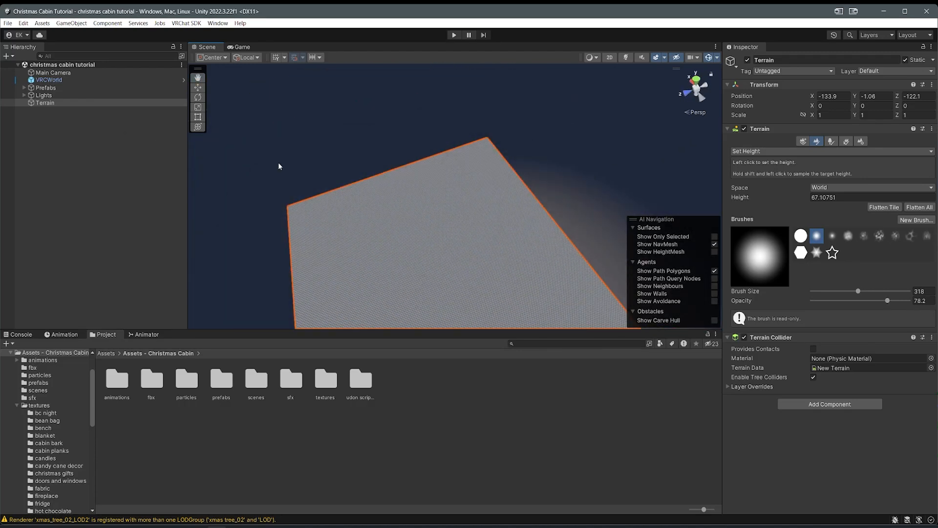
Step: Lower the terrain to a Y position of -69 so its levelled surface sits beneath the cabin
alt+drag(489, 228, 484, 206)
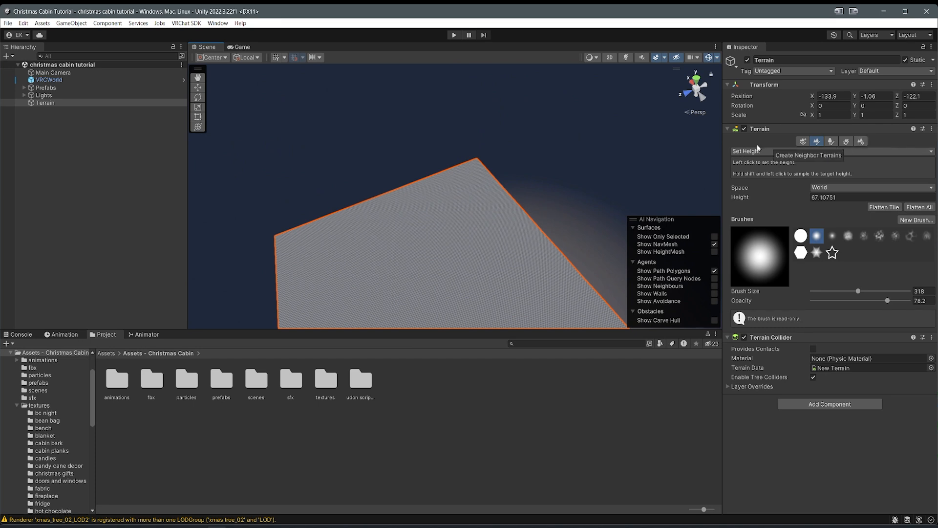
key(w)
alt+drag(427, 196, 468, 101)
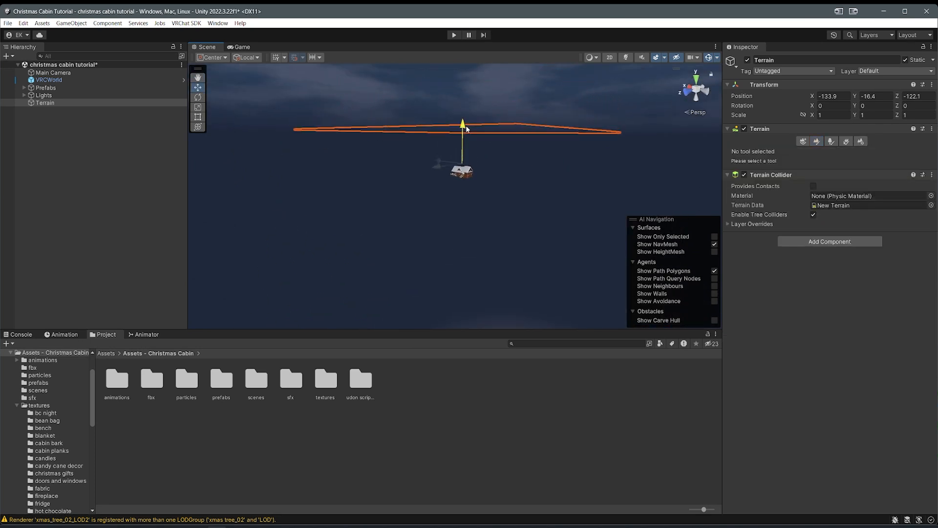
scroll(472, 178, up, 10)
alt+drag(472, 178, 494, 191)
drag(473, 289, 485, 269)
right_drag(485, 268, 401, 298)
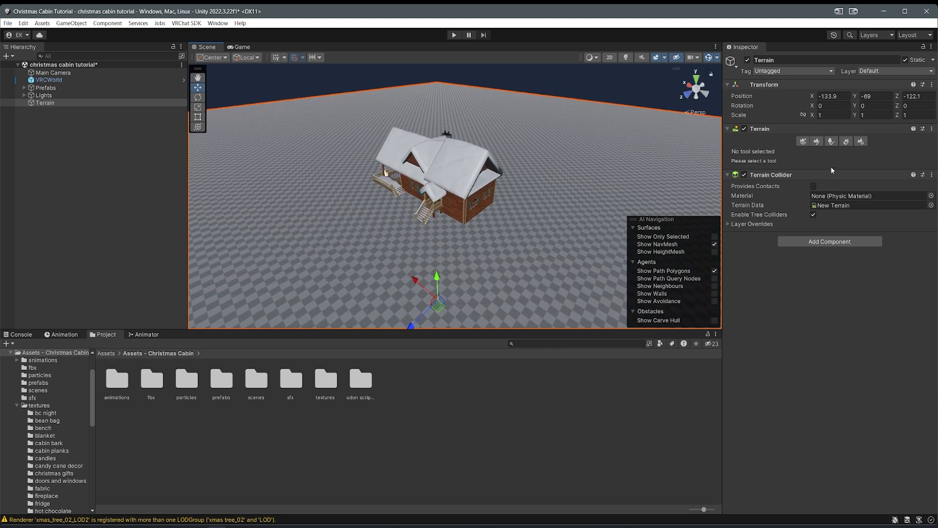
Step: Switch the terrain tool to Raise or Lower Terrain with a brush size of 5 and opacity 0.2
click(817, 142)
click(768, 171)
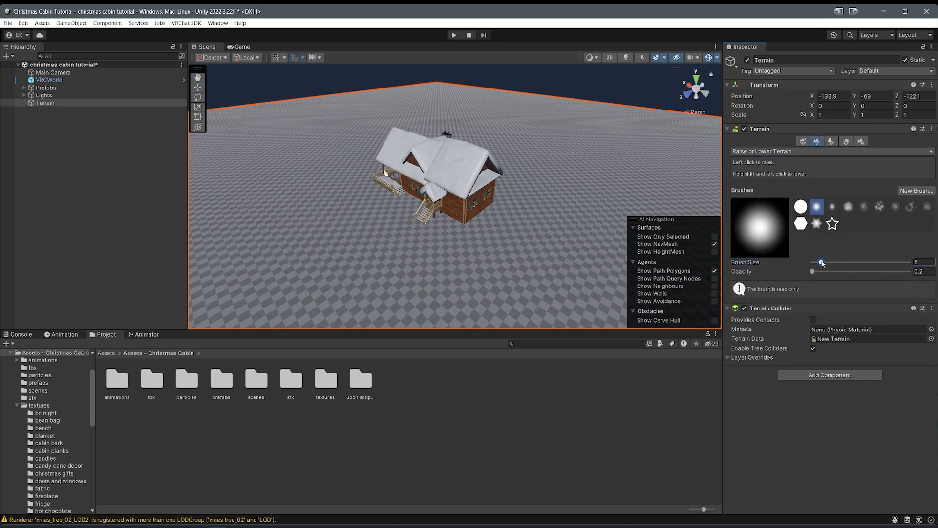
scroll(437, 202, up, 10)
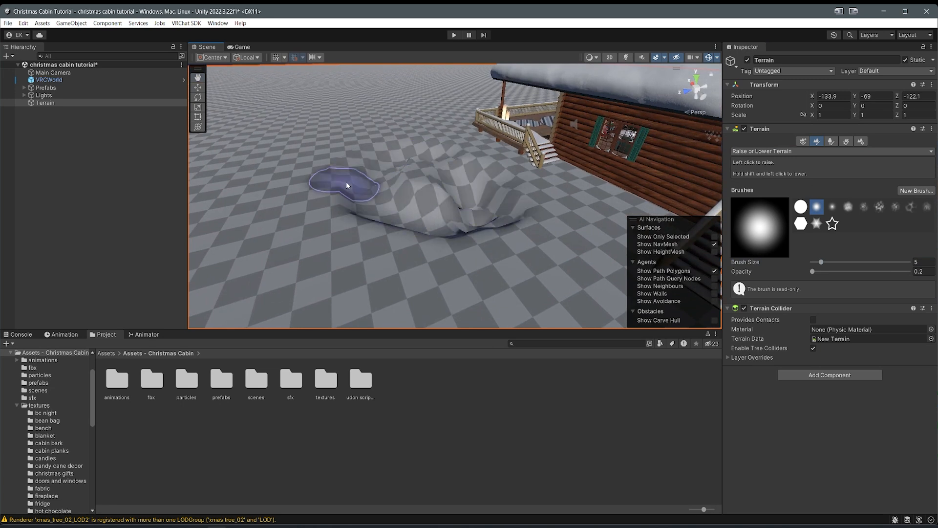
Step: Try raising test mounds on the open ground in front of the cabin and undo them
key(ctrl+z)
drag(476, 180, 479, 164)
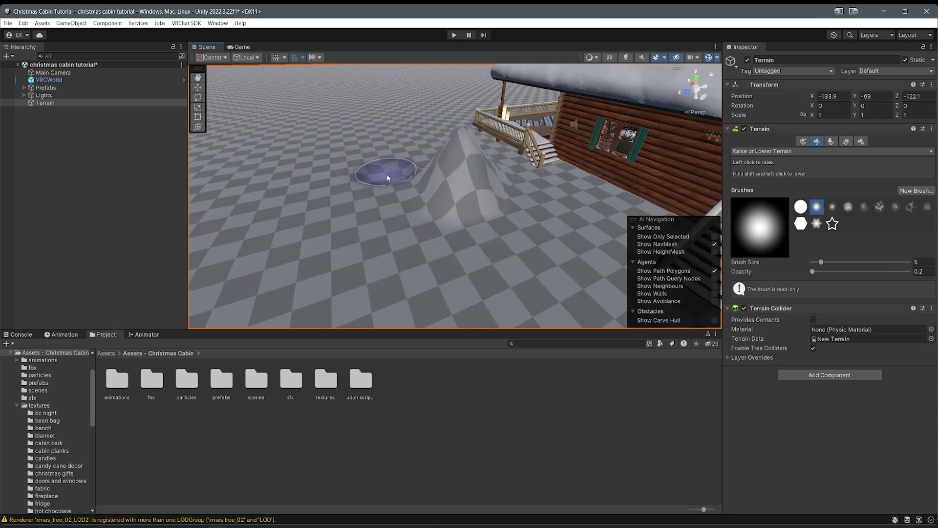
mouse_move(470, 264)
mouse_down()
mouse_move(502, 215)
mouse_move(461, 154)
mouse_up()
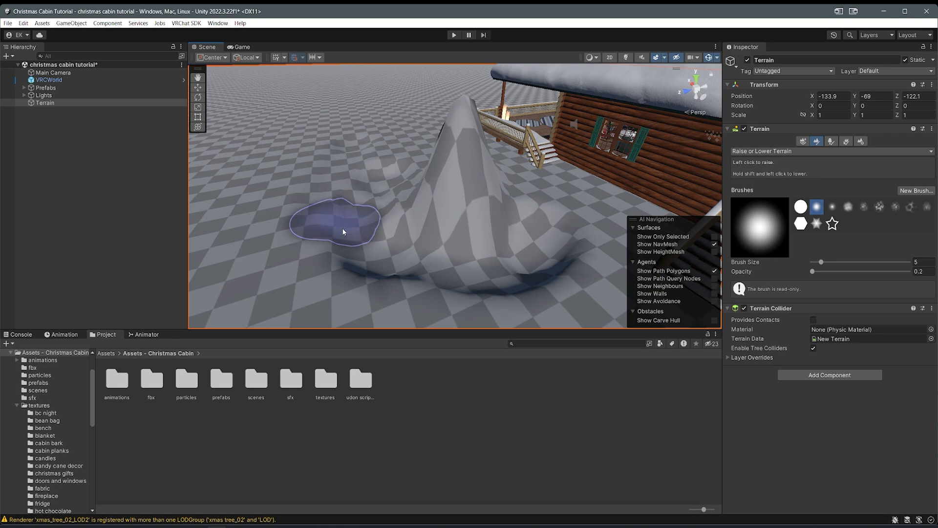
key(ctrl+z)
Step: Enlarge the terrain brush to size 21, keeping the opacity at 0.2
right_drag(395, 191, 420, 143)
middle_drag(420, 144, 395, 148)
right_drag(395, 147, 352, 182)
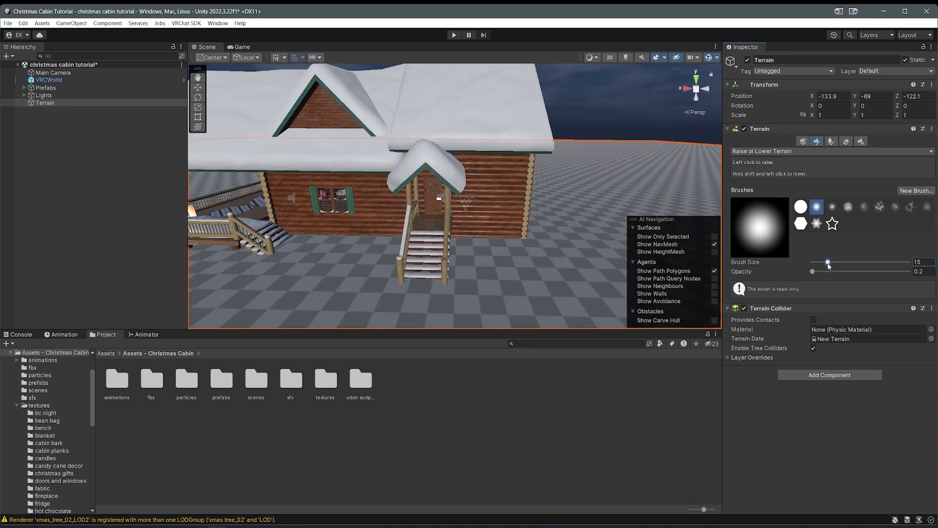
scroll(485, 225, down, 10)
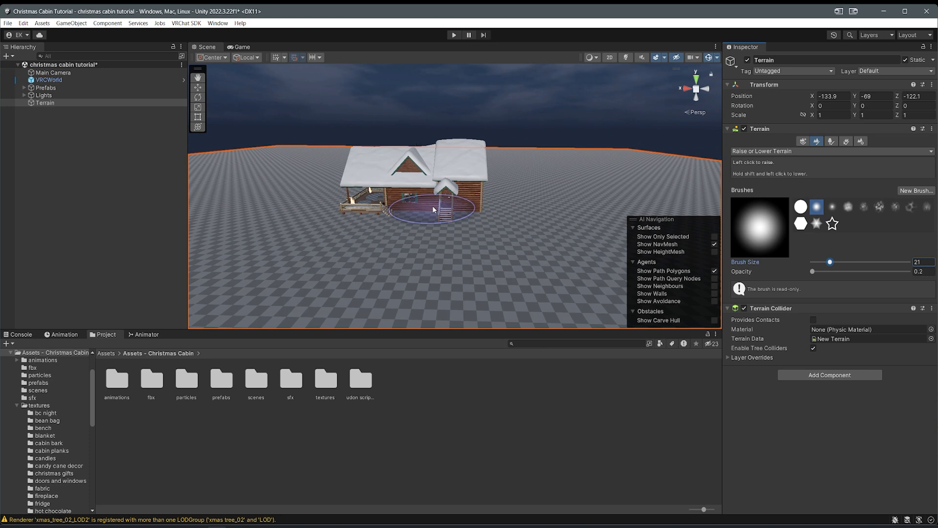
scroll(456, 205, down, 4)
Step: Examine the cabin from afar and close up, checking where its walls, stairs and corners meet the ground
right_drag(456, 205, 395, 210)
middle_drag(395, 210, 391, 184)
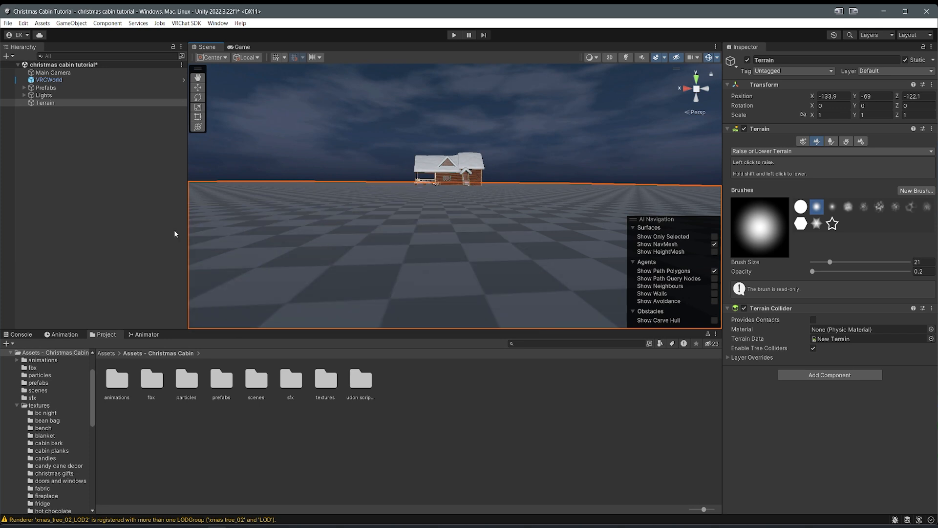
scroll(438, 182, up, 6)
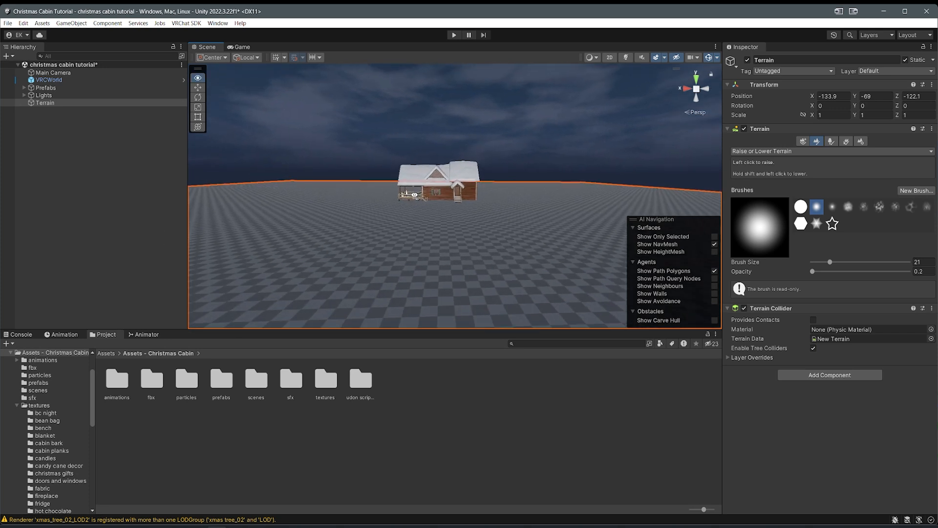
key(w)
mouse_move(417, 195)
right_down()
mouse_move(427, 228)
mouse_move(456, 232)
right_up()
key(d)
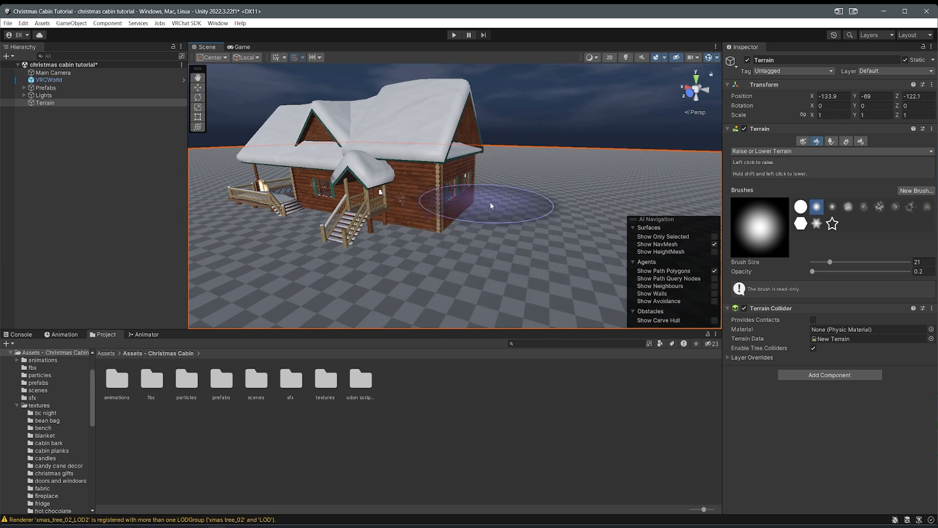
right_drag(451, 212, 441, 217)
scroll(441, 217, up, 2)
right_drag(339, 188, 306, 215)
key(a)
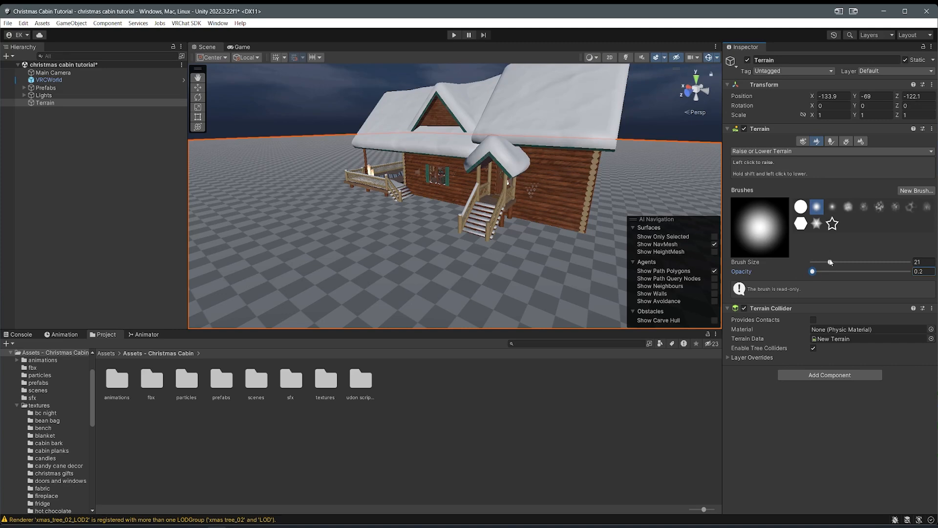
right_drag(588, 233, 601, 224)
key(w)
middle_drag(541, 206, 510, 208)
right_drag(510, 207, 409, 221)
key(s)
key(d)
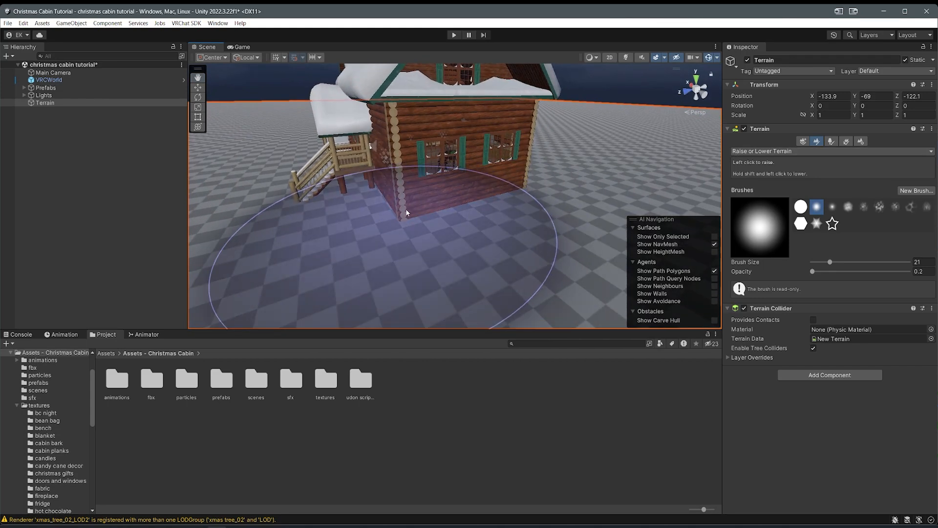
Step: Raise the ground gently from the cabin's windowed side wall across the front entrance stairs
mouse_move(483, 190)
mouse_down()
mouse_move(548, 179)
mouse_move(235, 183)
mouse_up()
mouse_move(515, 179)
alt+mouse_down()
mouse_move(544, 204)
mouse_move(478, 210)
mouse_move(553, 201)
alt+mouse_up()
key(w)
mouse_move(553, 201)
right_down()
mouse_move(585, 177)
mouse_move(515, 211)
mouse_move(593, 212)
mouse_move(479, 212)
mouse_move(543, 227)
right_up()
key(s)
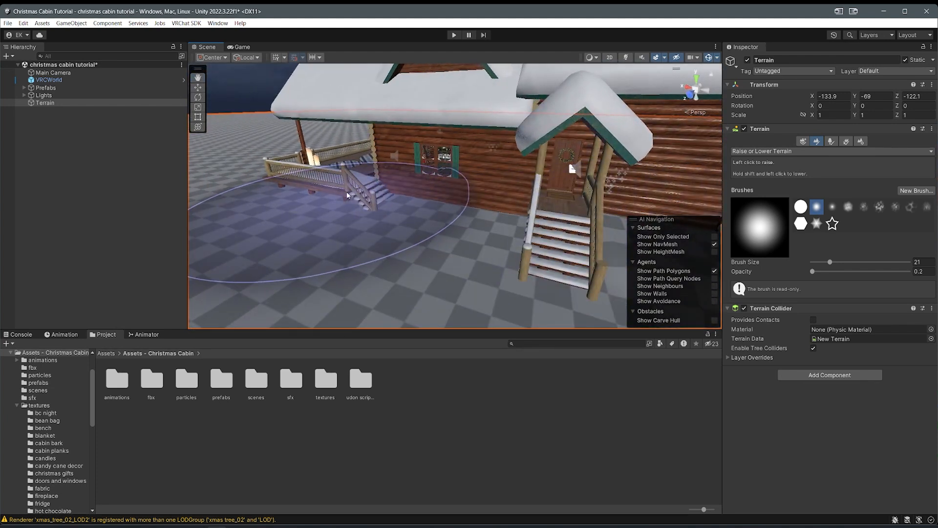
Step: Lower the ground around the side porch and its steps to expose the deck's support posts
shift+click(319, 197)
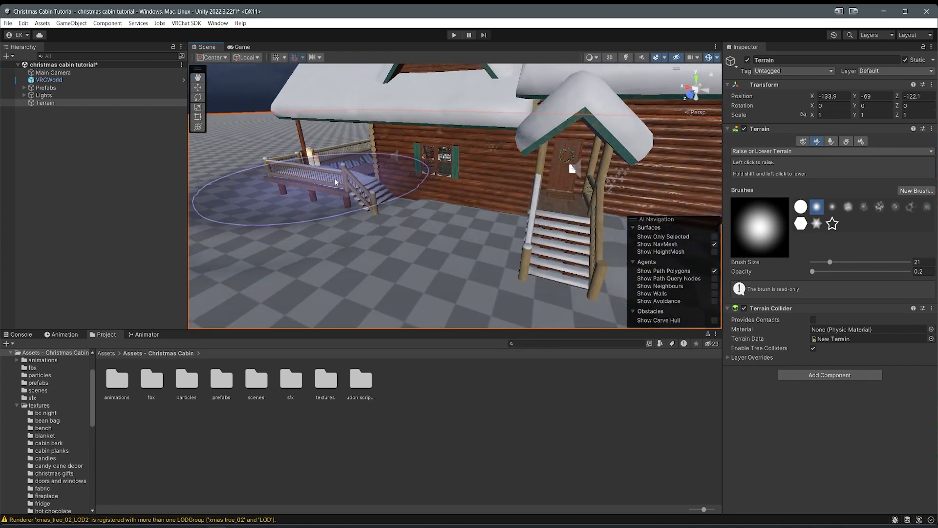
shift+drag(394, 187, 429, 174)
mouse_move(430, 174)
right_down()
mouse_move(562, 186)
mouse_move(442, 186)
mouse_move(410, 203)
mouse_move(434, 200)
mouse_move(396, 201)
right_up()
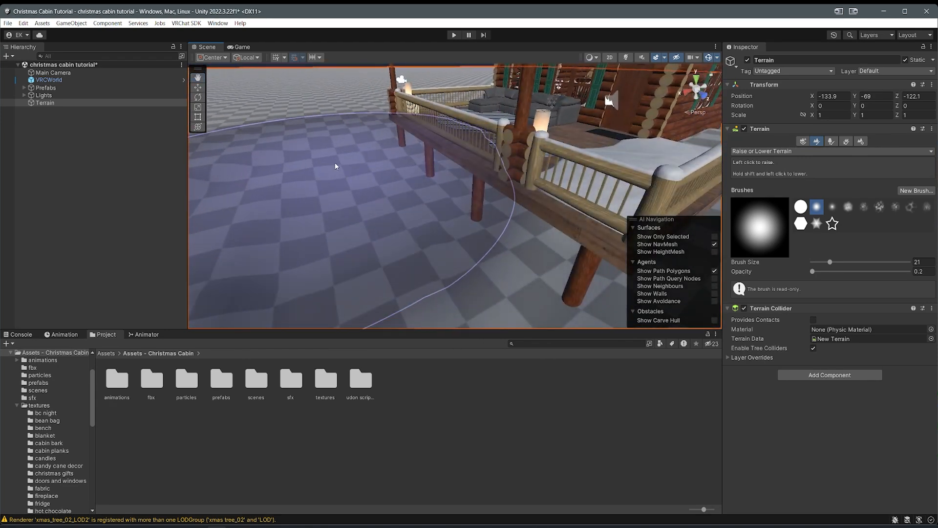
Step: Reduce the brush to size 12 and raise uneven snow mounds behind the cabin near the chimney
right_drag(329, 144, 414, 126)
mouse_move(497, 119)
right_down()
mouse_move(603, 103)
mouse_move(492, 198)
right_up()
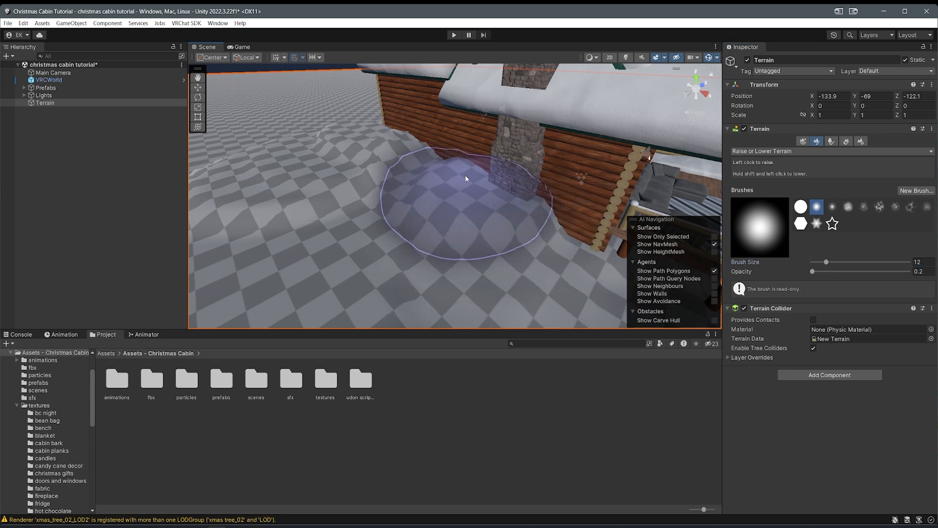
mouse_move(379, 149)
right_down()
mouse_move(562, 209)
mouse_move(473, 179)
right_up()
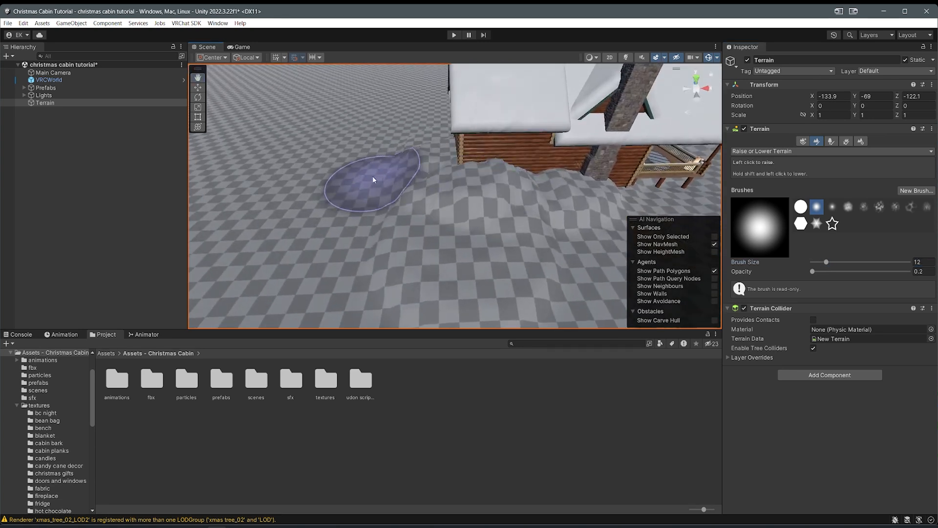
mouse_move(356, 223)
mouse_down()
mouse_move(362, 257)
mouse_move(405, 281)
mouse_up()
mouse_move(408, 282)
right_down()
mouse_move(423, 268)
mouse_move(427, 280)
right_up()
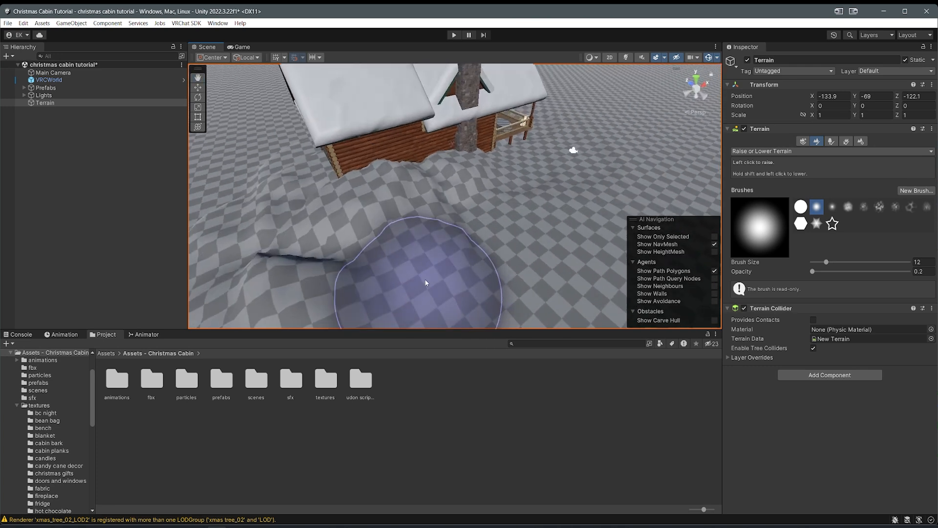
scroll(440, 279, down, 2)
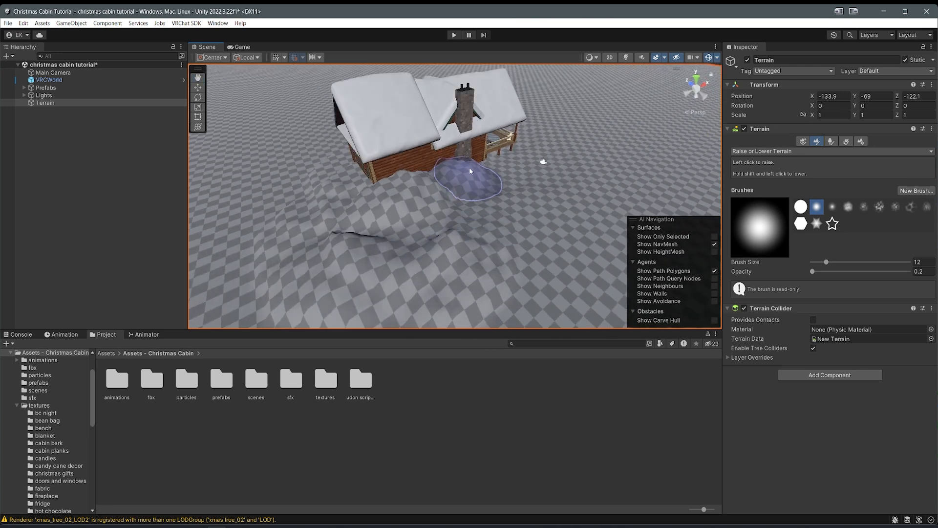
Step: Extend the raised mounds around the cabin's windowed side wall toward the front
mouse_move(483, 180)
right_down()
mouse_move(477, 171)
mouse_move(557, 174)
mouse_move(379, 166)
mouse_move(739, 172)
right_up()
scroll(442, 193, up, 4)
scroll(530, 165, down, 3)
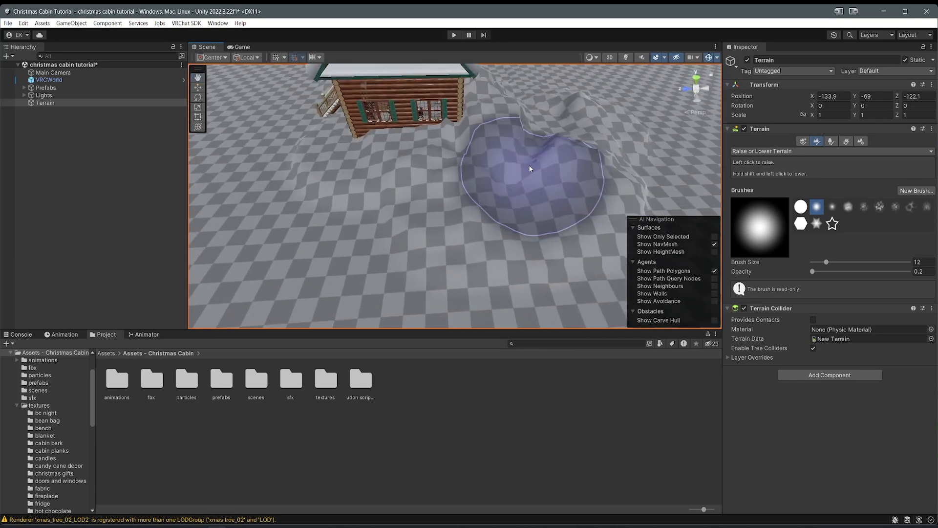
mouse_move(385, 174)
right_down()
mouse_move(573, 158)
mouse_move(629, 172)
right_up()
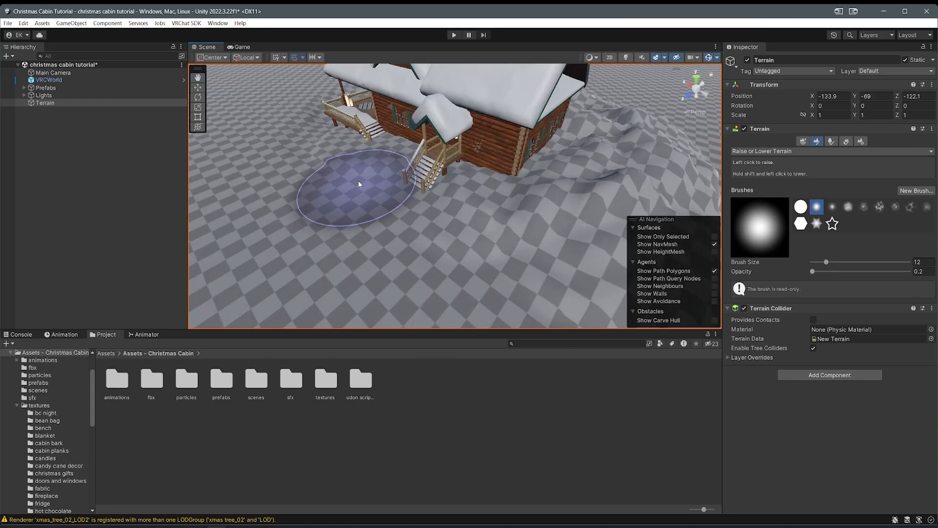
Step: Raise low, uneven mounds on the open ground around the outer side of the porch deck
scroll(392, 154, up, 8)
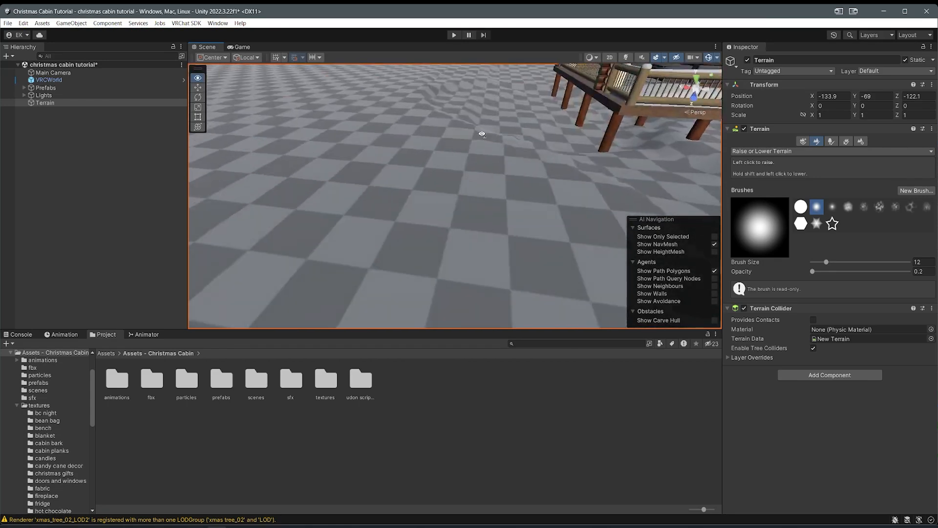
drag(461, 137, 401, 101)
right_drag(490, 107, 450, 100)
mouse_move(429, 190)
mouse_down()
mouse_move(522, 195)
mouse_move(407, 207)
mouse_move(344, 159)
mouse_up()
mouse_move(347, 138)
right_down()
mouse_move(427, 161)
mouse_move(505, 134)
mouse_move(474, 138)
mouse_move(540, 126)
mouse_move(598, 155)
mouse_move(362, 153)
right_up()
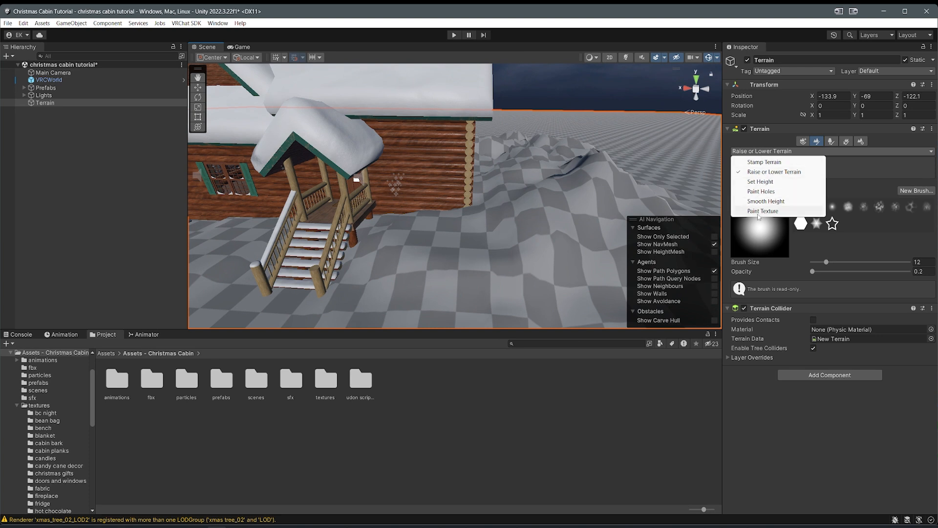
Step: Switch to Smooth Height and smooth the mounds beside the cabin, increasing the brush opacity to 50 and up to 100
click(754, 203)
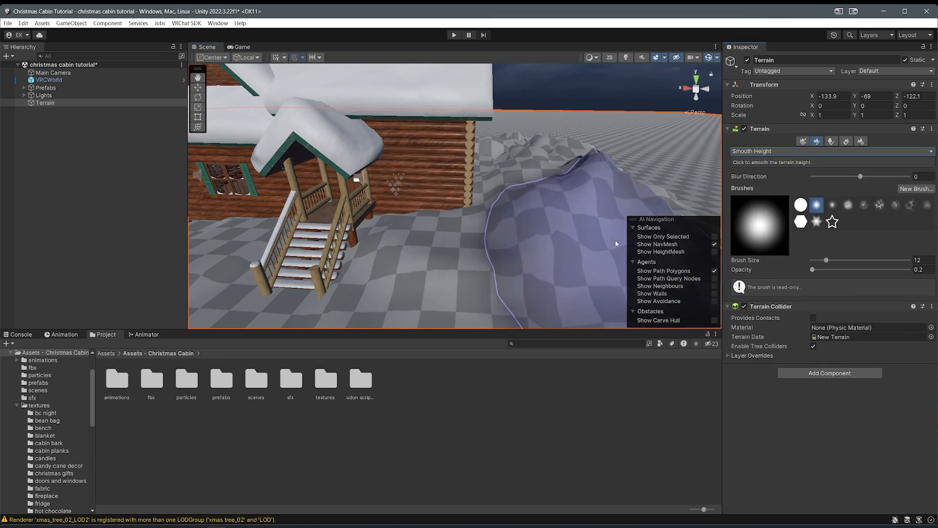
drag(863, 276, 861, 270)
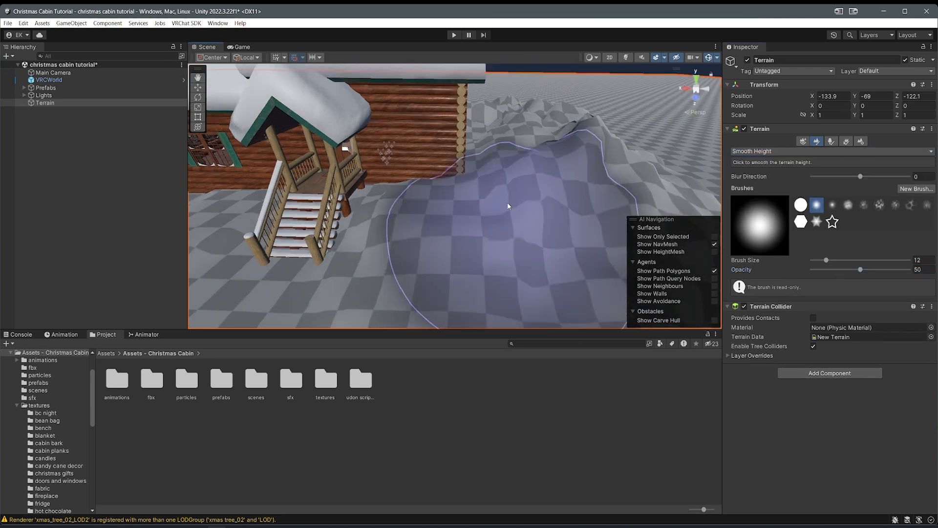
mouse_move(512, 199)
mouse_down()
mouse_move(471, 204)
mouse_move(336, 266)
mouse_move(450, 132)
mouse_move(628, 170)
mouse_up()
scroll(501, 180, down, 5)
mouse_move(493, 205)
right_down()
mouse_move(432, 199)
mouse_move(397, 210)
right_up()
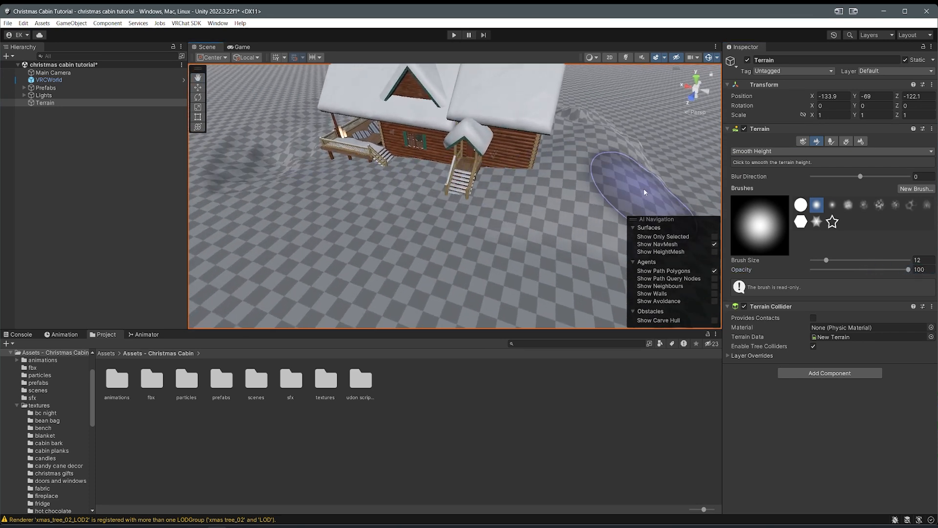
Step: Set the terrain's Detail Resolution to 512 in the terrain settings
right_drag(616, 135, 392, 147)
click(860, 143)
scroll(828, 189, down, 1)
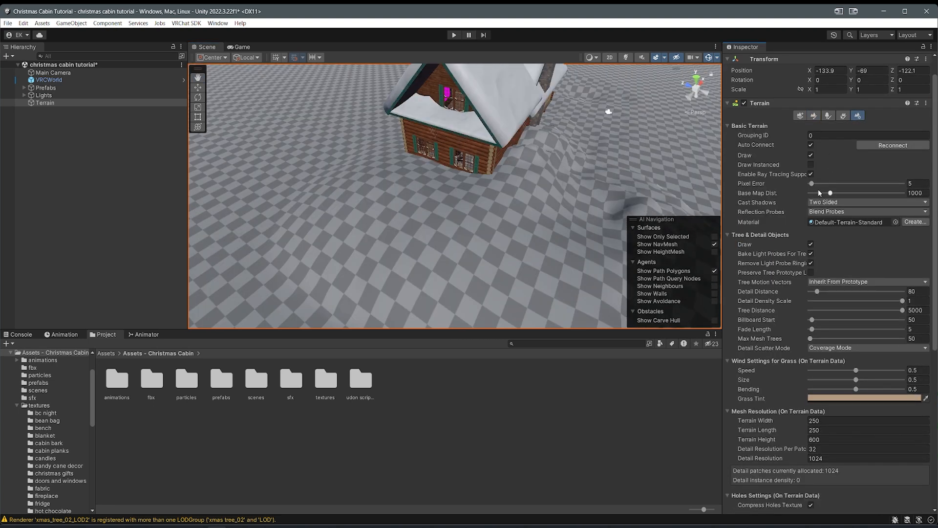
scroll(815, 193, down, 4)
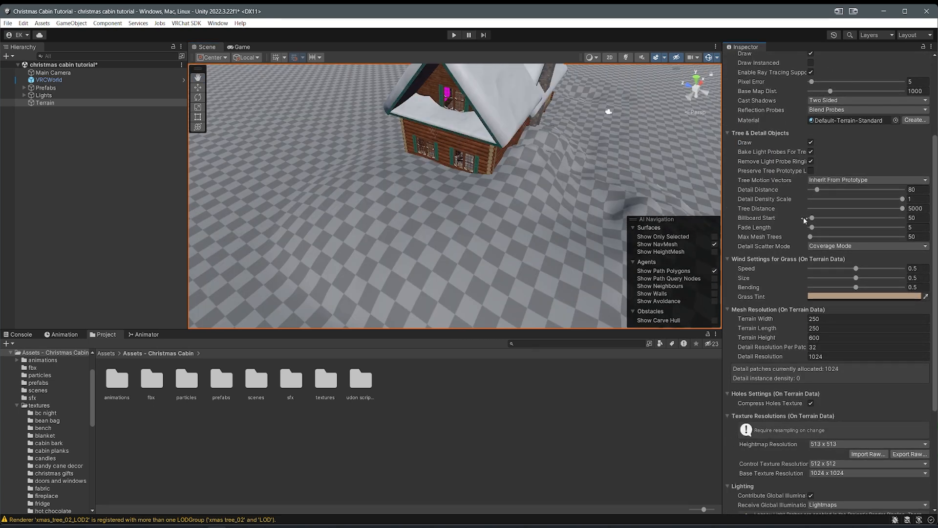
scroll(804, 221, down, 1)
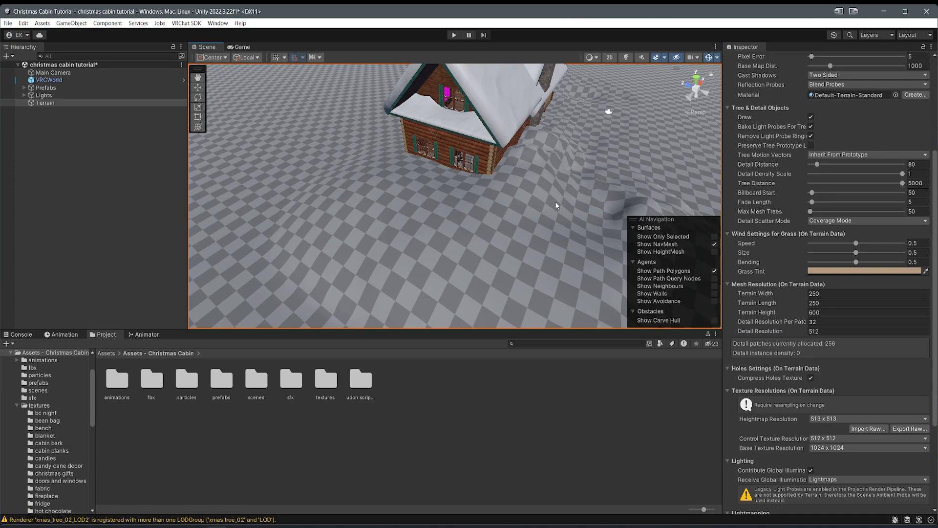
scroll(837, 120, up, 6)
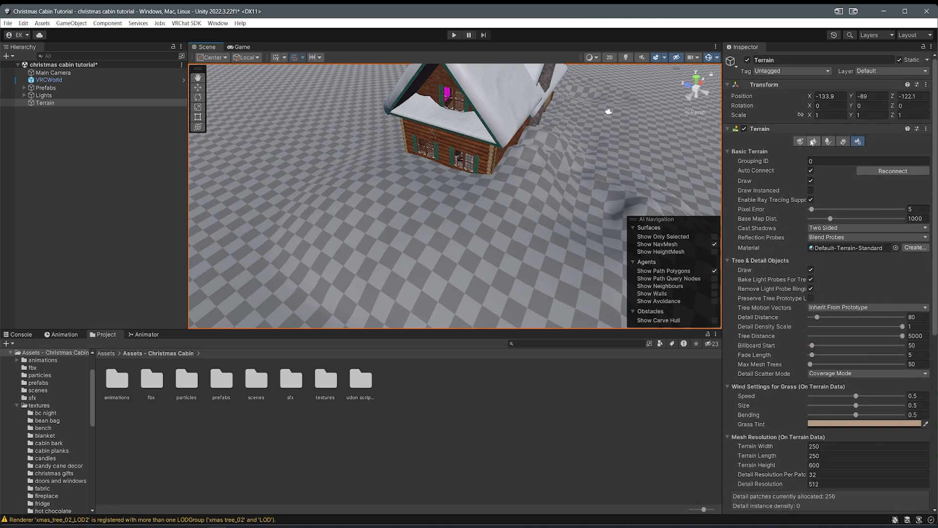
Step: Smooth the uneven terrain around the cabin with the Smooth Height brush at size 12 and opacity 100
click(813, 141)
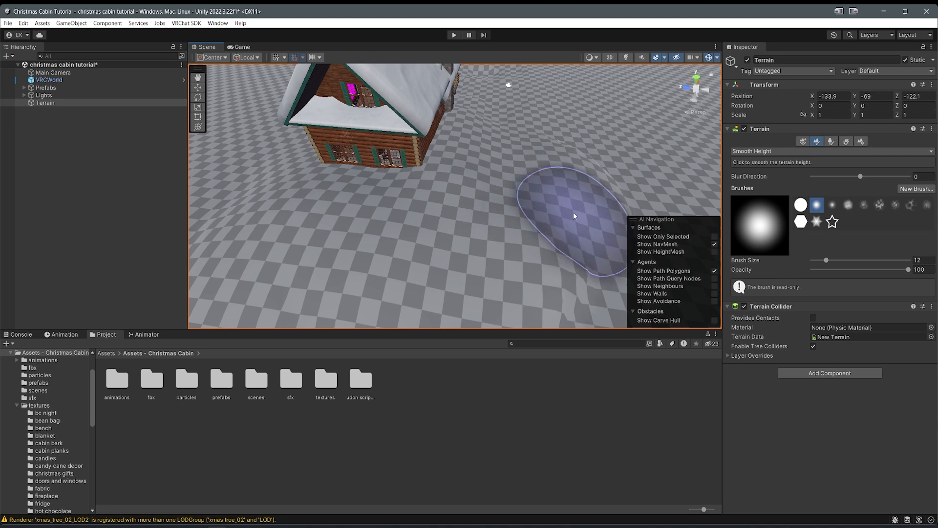
right_drag(293, 256, 538, 219)
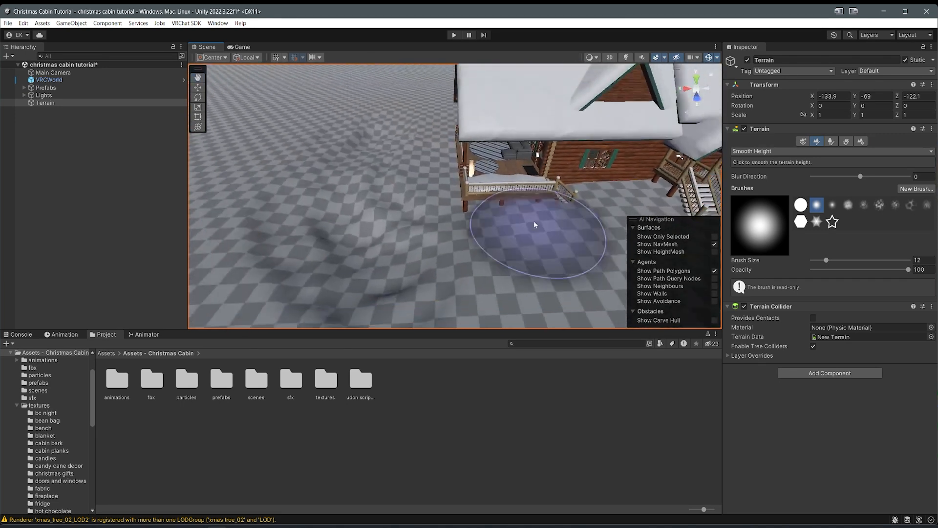
mouse_move(488, 180)
right_down()
mouse_move(591, 199)
mouse_move(498, 184)
mouse_move(508, 193)
mouse_move(346, 189)
mouse_move(258, 202)
mouse_move(438, 179)
mouse_move(459, 158)
mouse_move(530, 178)
mouse_move(524, 119)
mouse_move(537, 129)
mouse_move(571, 121)
mouse_move(593, 148)
mouse_move(654, 176)
mouse_move(441, 131)
right_up()
scroll(591, 199, down, 1)
key(w)
right_drag(467, 210, 474, 204)
key(w)
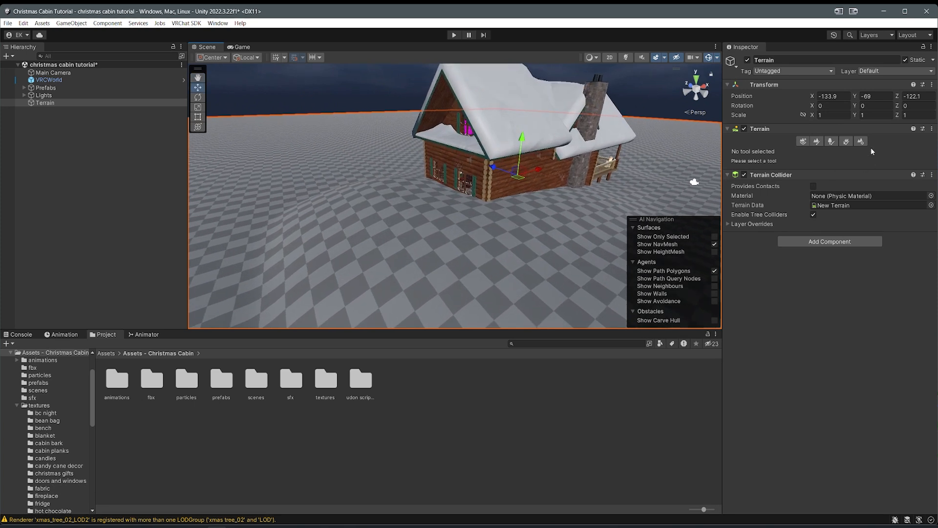
Step: Lower the terrain along the cabin's windowed end wall and corner with Raise or Lower Terrain at opacity 0.2
click(818, 141)
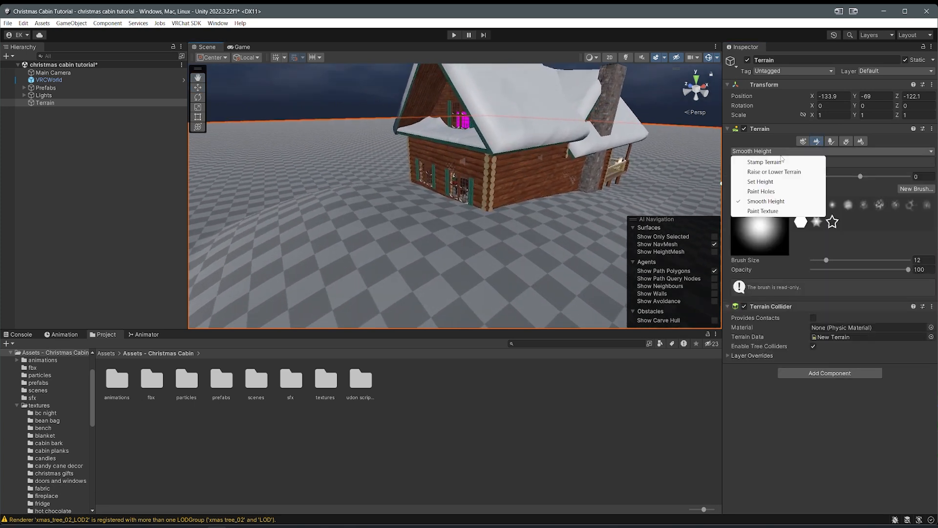
key(w)
mouse_move(509, 169)
right_down()
mouse_move(494, 181)
mouse_move(519, 190)
right_up()
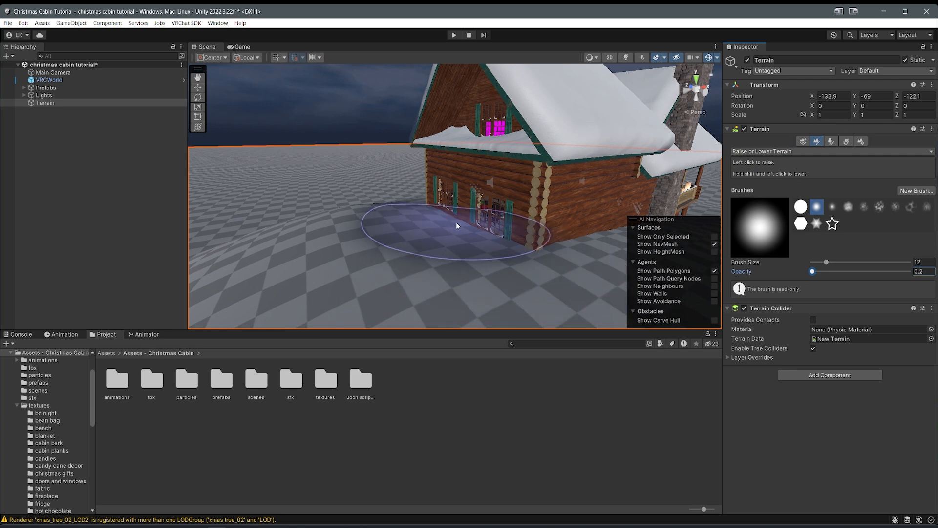
drag(432, 213, 490, 243)
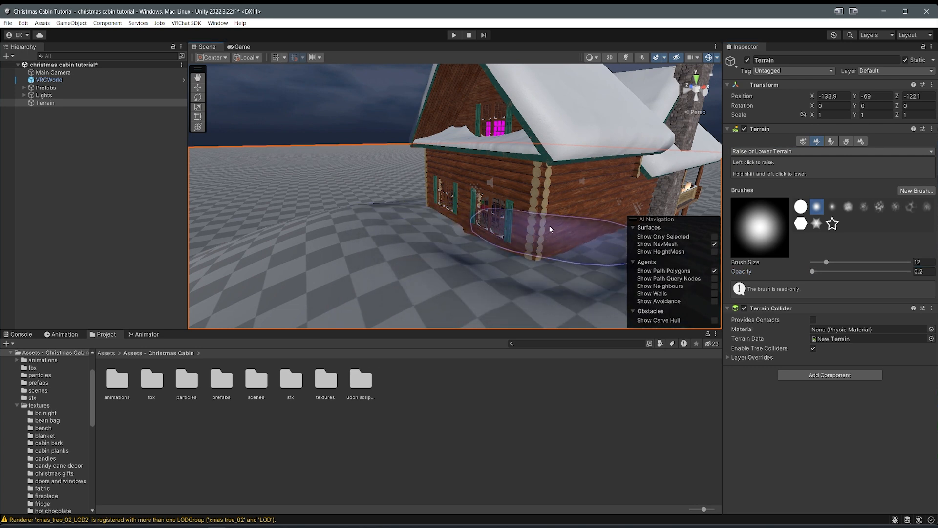
Step: Smooth the lowered ground around the cabin's corner with Smooth Height at opacity 100
right_drag(551, 229, 635, 177)
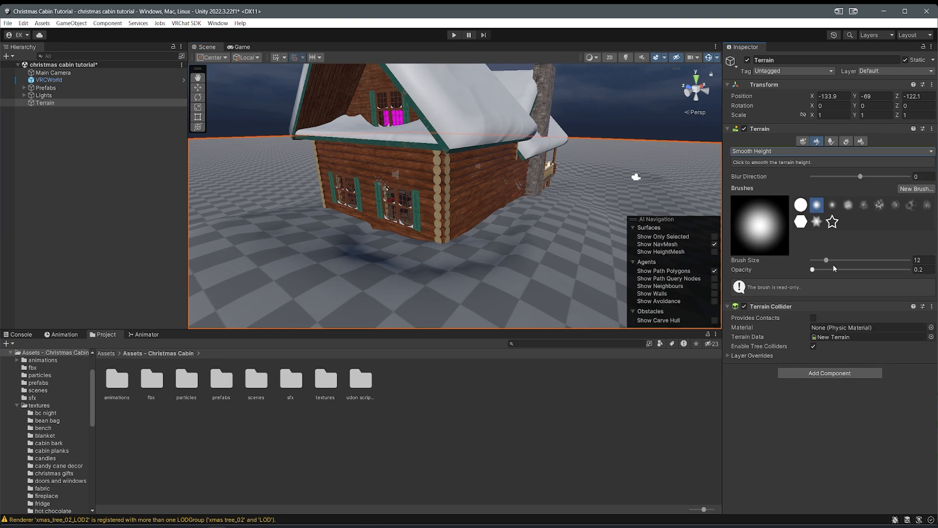
mouse_move(439, 255)
mouse_down()
mouse_move(368, 247)
mouse_move(400, 205)
mouse_move(533, 215)
mouse_move(521, 219)
mouse_up()
mouse_move(508, 223)
right_down()
mouse_move(425, 220)
mouse_move(570, 197)
mouse_move(509, 200)
mouse_move(520, 203)
mouse_move(436, 232)
mouse_move(506, 187)
mouse_move(331, 185)
mouse_move(420, 181)
mouse_move(389, 138)
mouse_move(621, 132)
right_up()
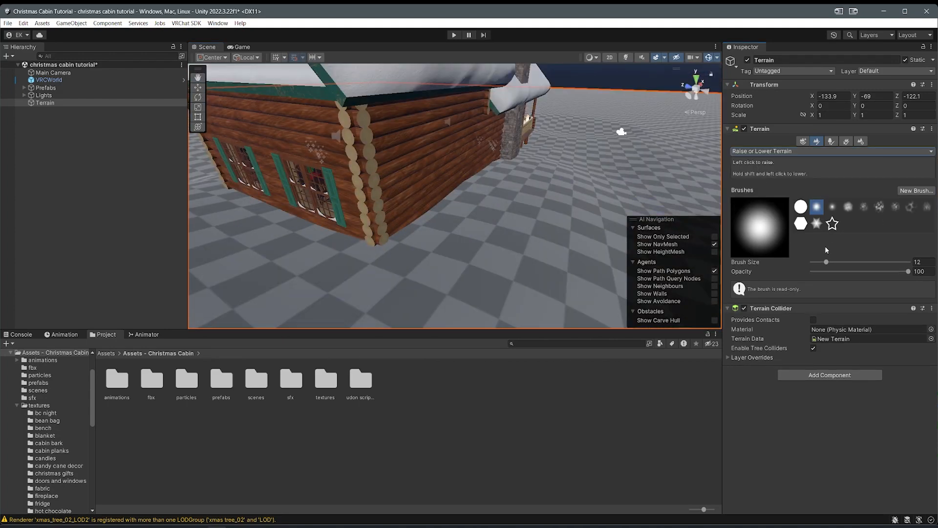
Step: Rework the ground height below the end-wall windows with Raise or Lower Terrain at opacity 0.2, then switch to Smooth Height at opacity 100
drag(847, 272, 813, 272)
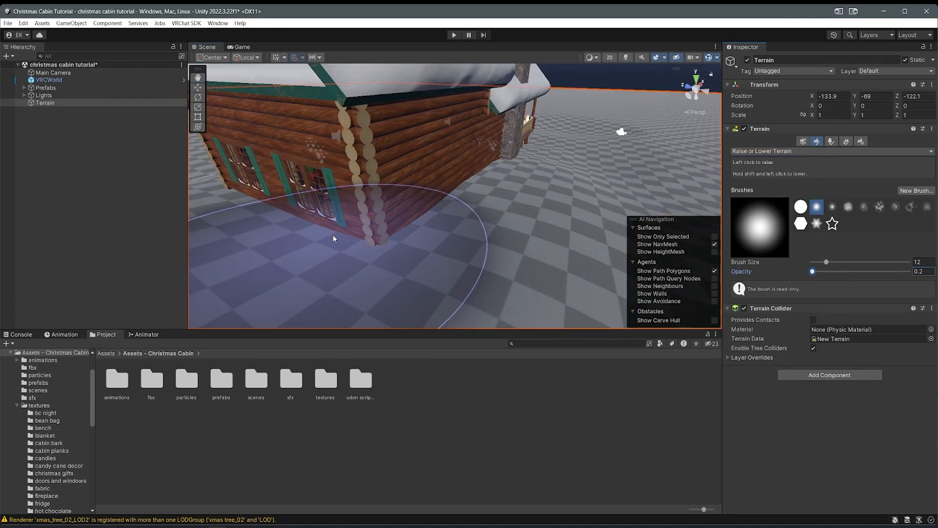
right_drag(489, 178, 397, 178)
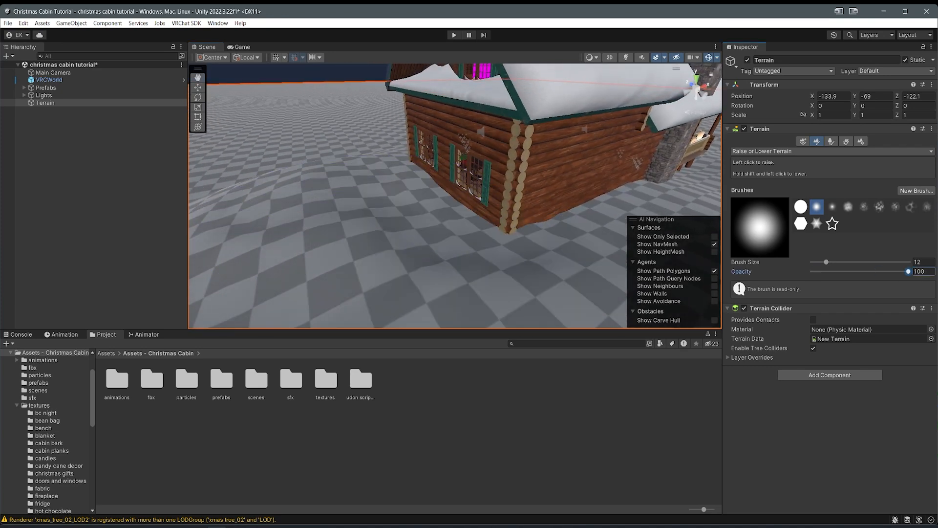
click(764, 201)
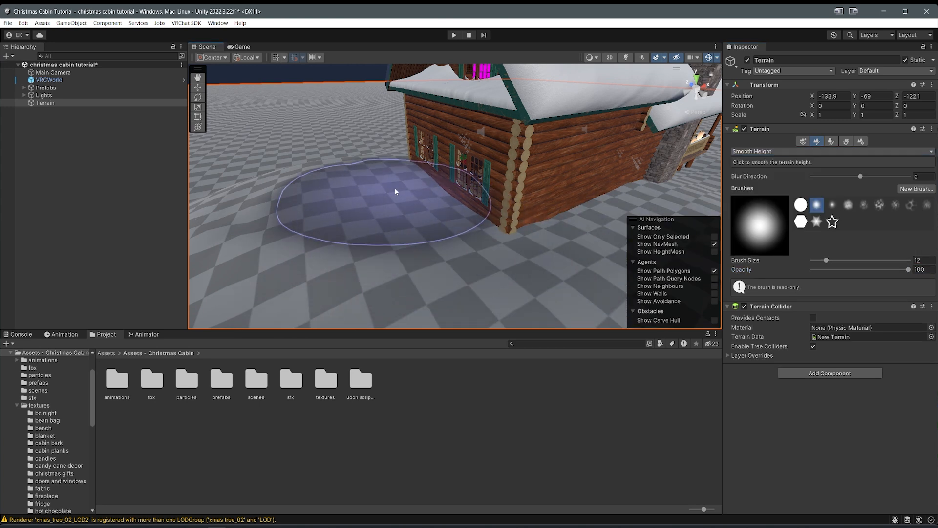
Step: Raise the terrain around the base of the stone chimney with Raise or Lower Terrain at brush size 2 and opacity 0.2
right_drag(622, 195, 435, 163)
middle_drag(435, 163, 446, 157)
right_drag(381, 210, 577, 230)
right_drag(550, 149, 523, 174)
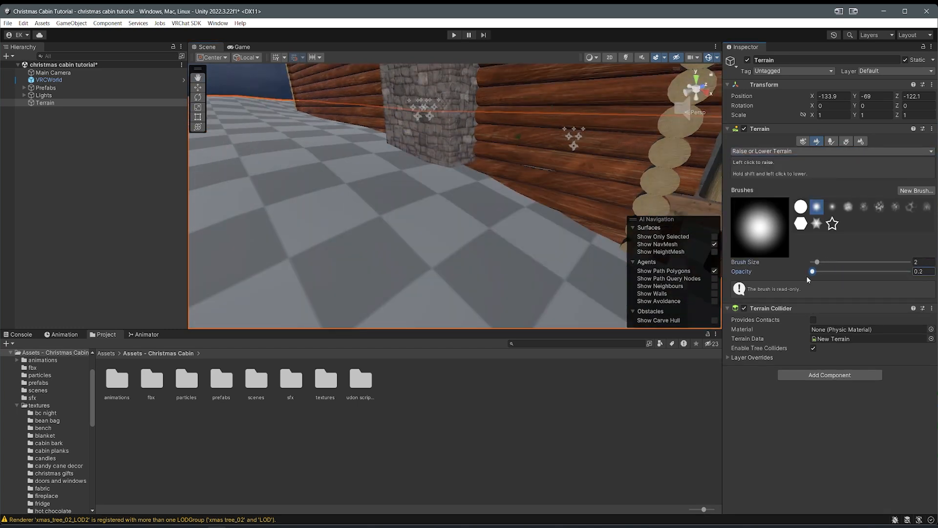
mouse_move(547, 199)
right_down()
mouse_move(474, 195)
mouse_move(414, 173)
mouse_move(462, 188)
mouse_move(459, 161)
mouse_move(599, 128)
mouse_move(573, 162)
mouse_move(603, 180)
mouse_move(483, 220)
right_up()
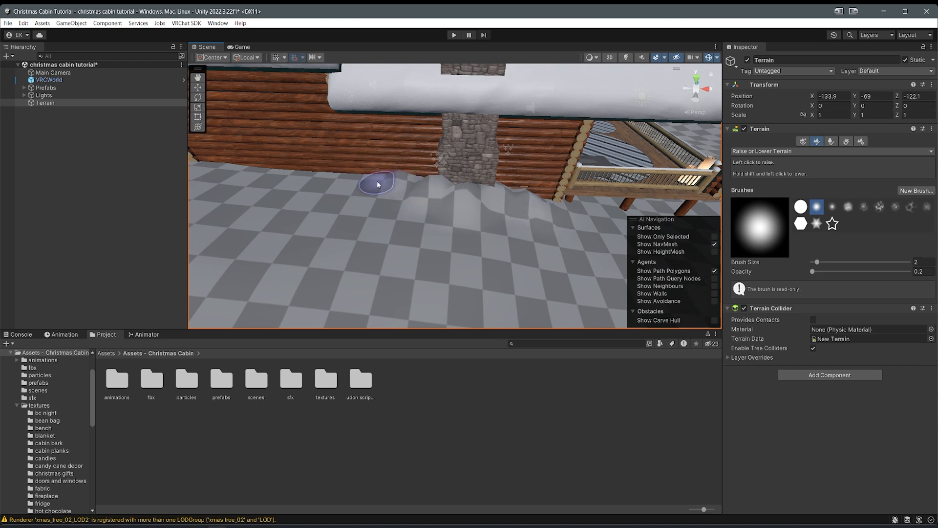
Step: Smooth the raised mounds around the chimney base with Smooth Height at opacity 60.3
right_drag(412, 184, 700, 189)
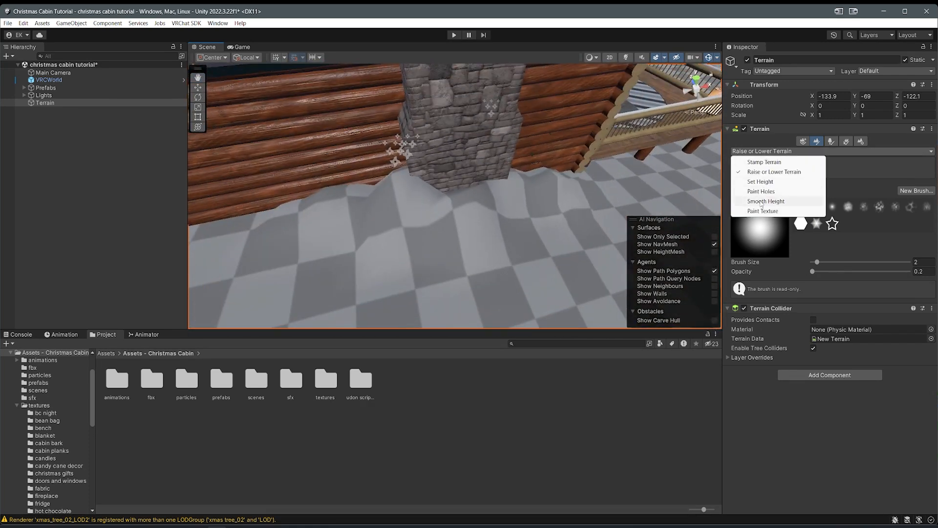
right_drag(565, 243, 484, 227)
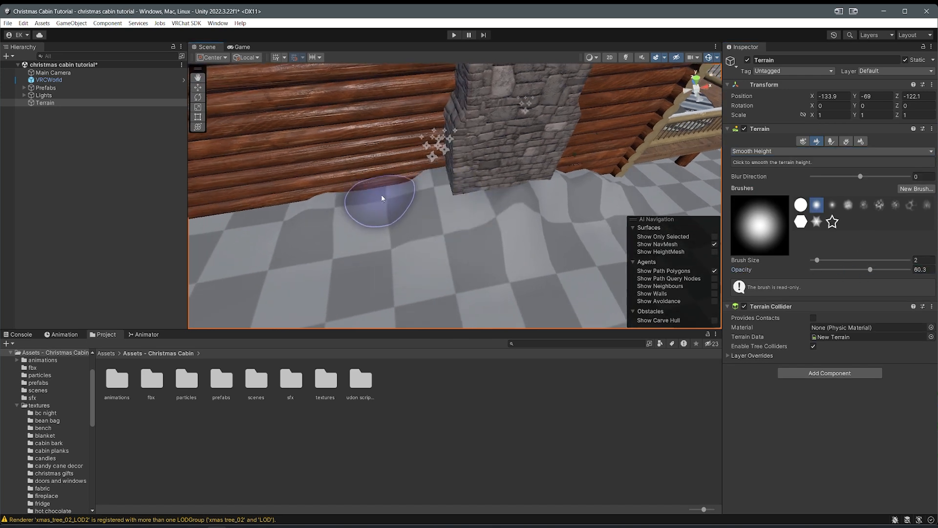
right_drag(567, 215, 608, 159)
Step: Cut away the terrain poking through the living-room floor between the fireplace and the steps with Paint Holes
right_drag(654, 183, 449, 124)
right_drag(490, 171, 395, 182)
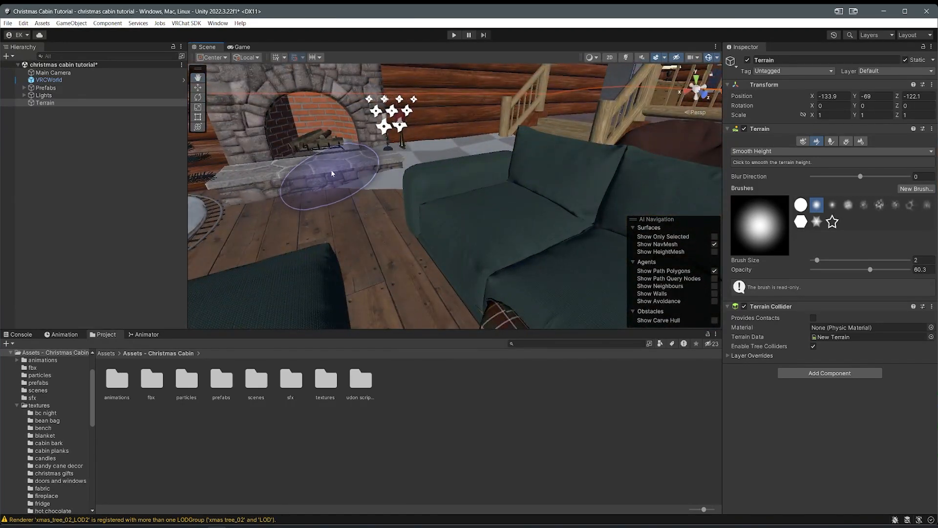
right_drag(330, 165, 542, 128)
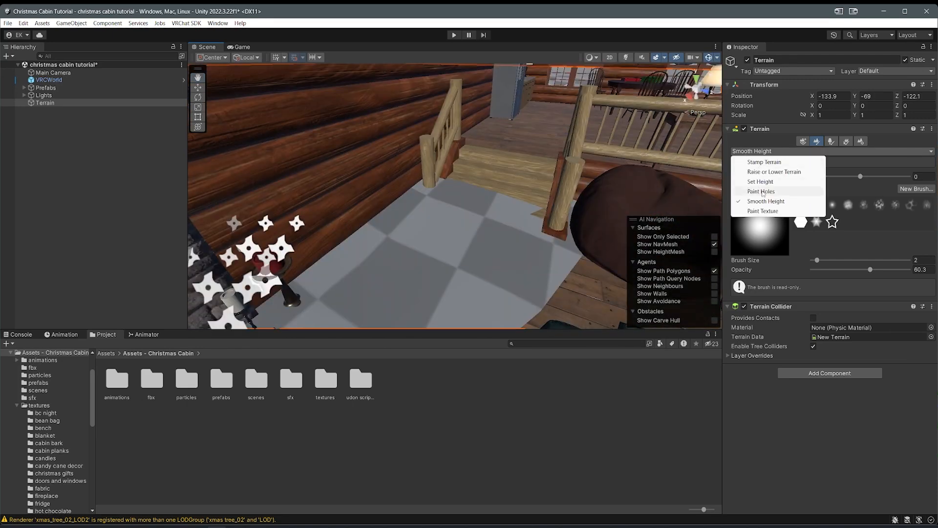
click(486, 236)
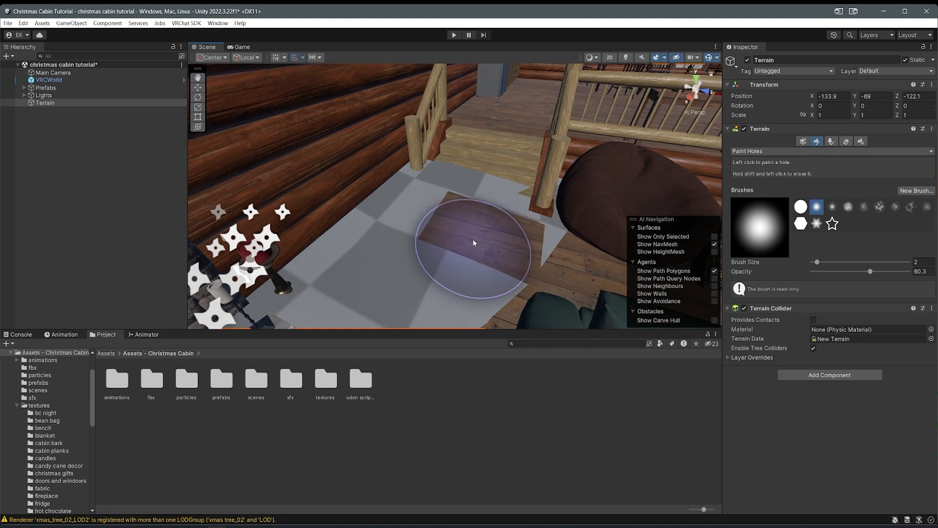
drag(478, 237, 462, 239)
mouse_move(533, 243)
mouse_down()
mouse_move(477, 279)
mouse_move(401, 278)
mouse_up()
key(s)
mouse_move(401, 278)
right_down()
mouse_move(408, 293)
mouse_move(398, 256)
right_up()
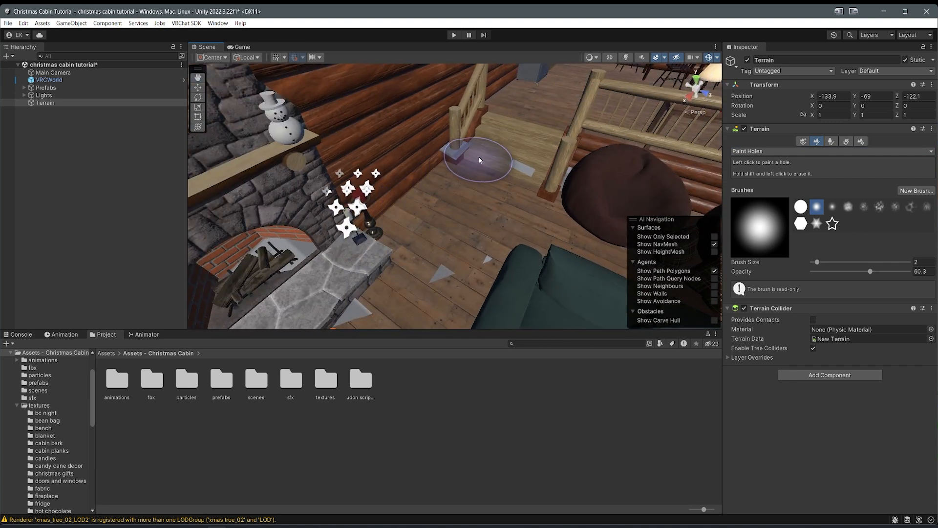
Step: Paint holes in the remaining terrain around the hearth and inside the fireplace, checking from both sides of the wall
key(w)
right_drag(519, 171, 470, 174)
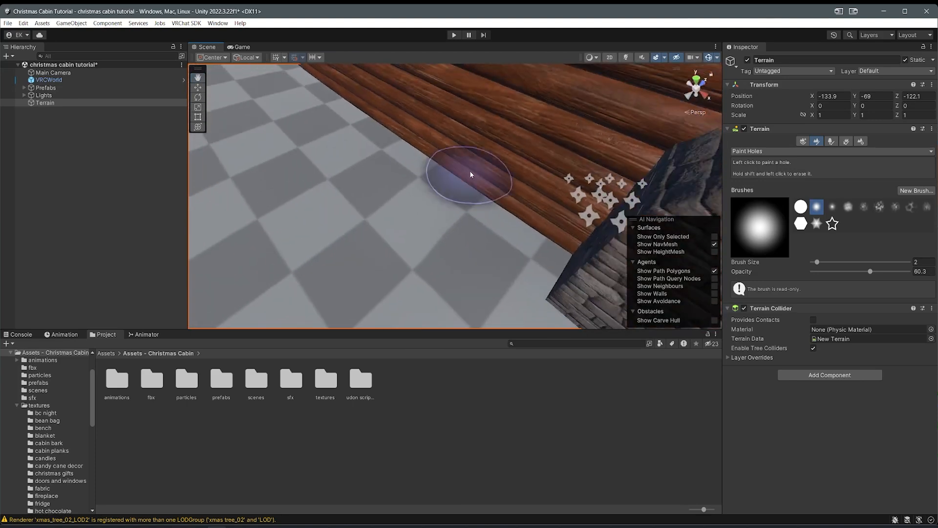
right_drag(521, 207, 316, 165)
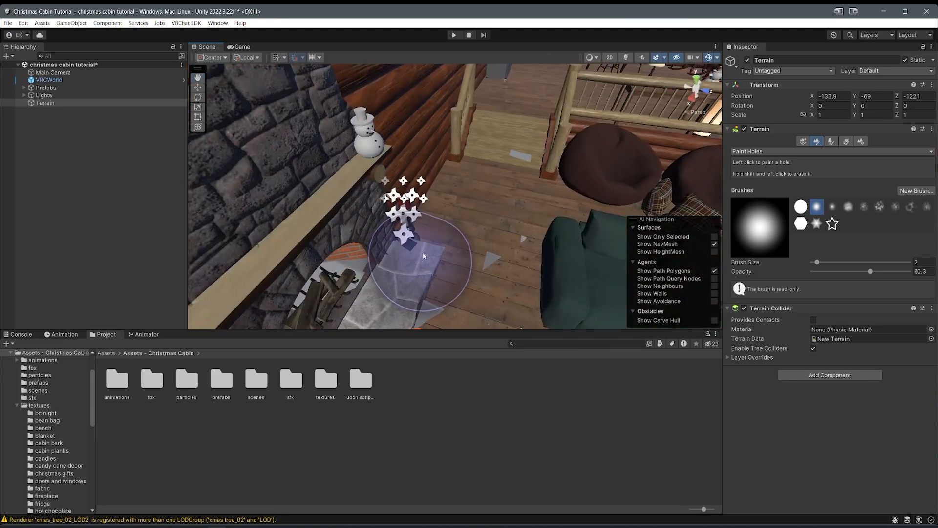
mouse_move(416, 290)
right_down()
mouse_move(357, 272)
mouse_move(332, 245)
mouse_move(410, 241)
right_up()
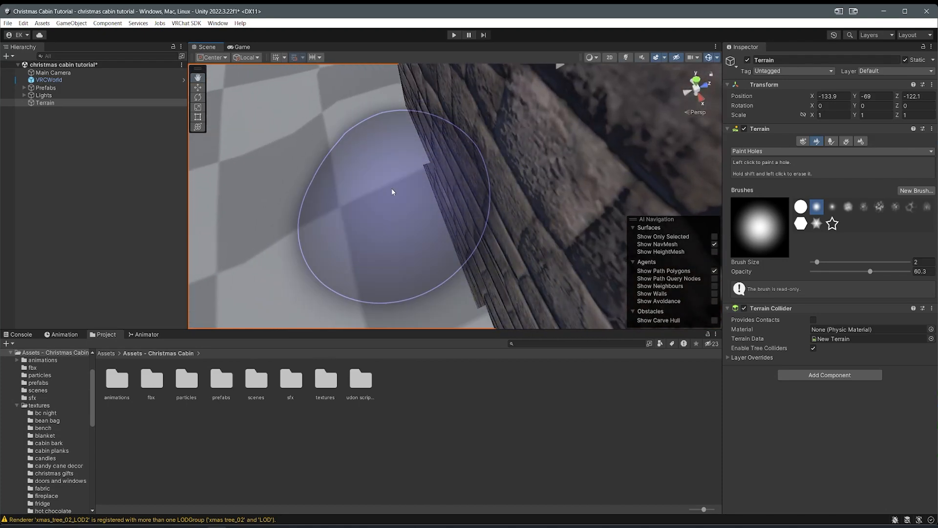
mouse_move(415, 216)
right_down()
mouse_move(397, 217)
mouse_move(470, 211)
right_up()
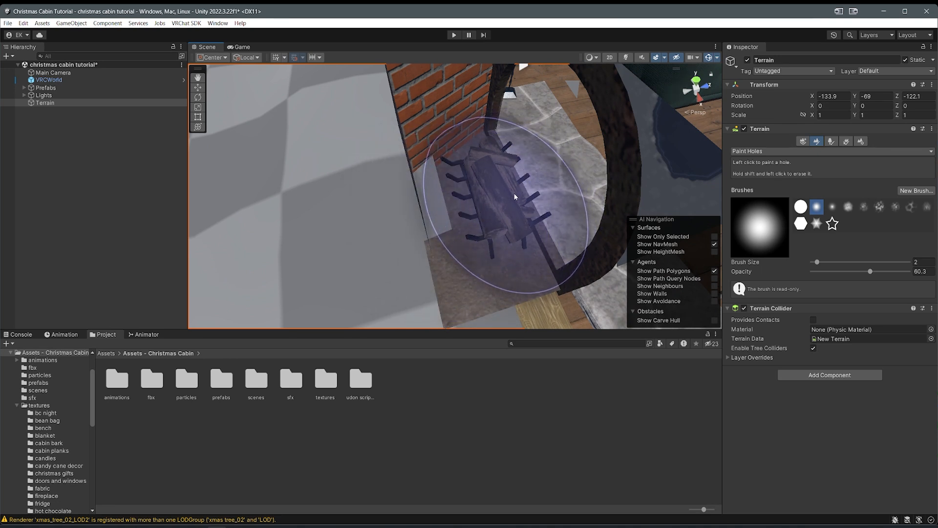
Step: Erase part of the painted hole between the hearth and the steps to restore the terrain there
mouse_move(483, 195)
right_down()
mouse_move(331, 199)
mouse_move(357, 182)
mouse_move(405, 241)
mouse_move(398, 203)
mouse_move(345, 211)
mouse_move(420, 213)
right_up()
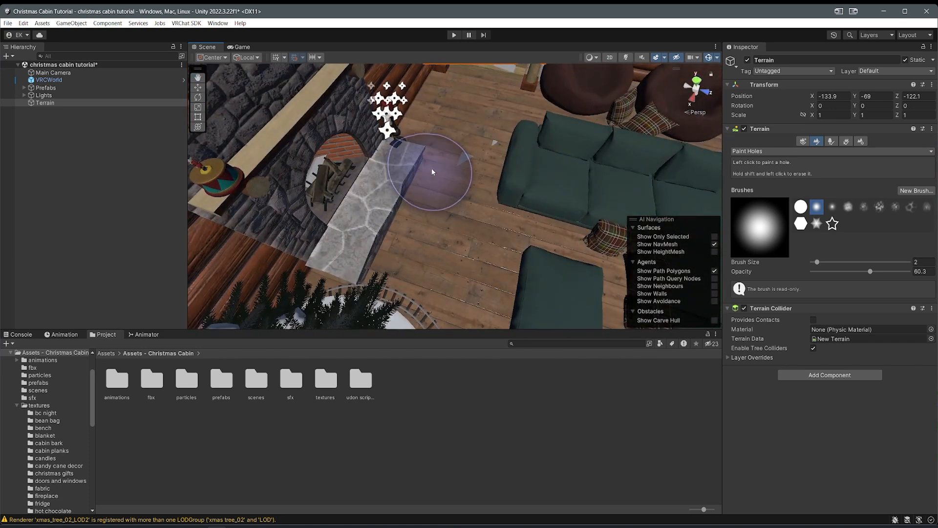
right_drag(479, 147, 509, 138)
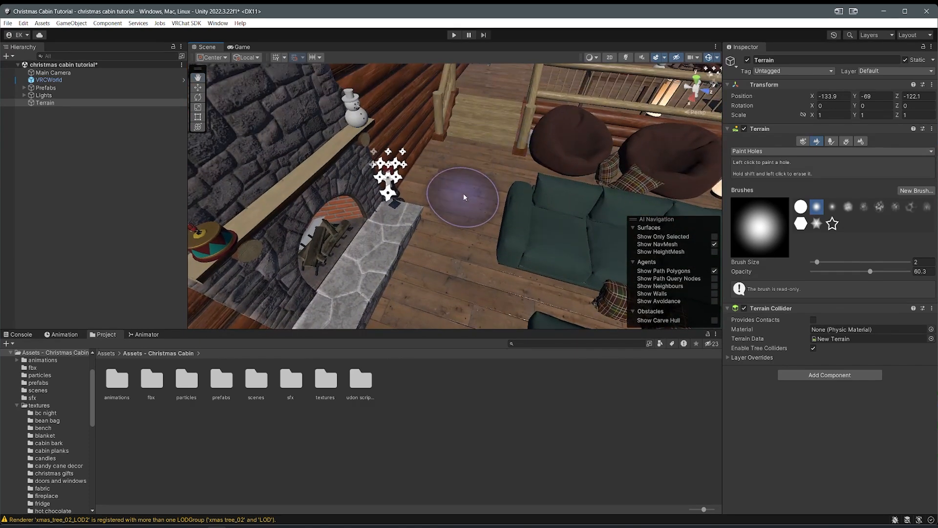
drag(467, 155, 455, 189)
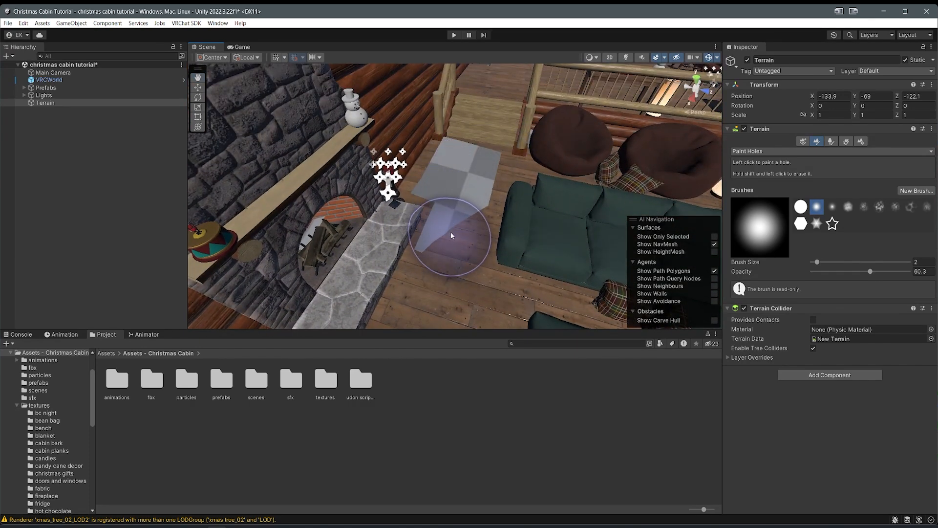
Step: Switch to Set Height with brush size 1 and opacity 8, and sample the ground beside the chimney as the target height
mouse_move(469, 221)
right_down()
mouse_move(501, 188)
mouse_move(533, 231)
right_up()
key(w)
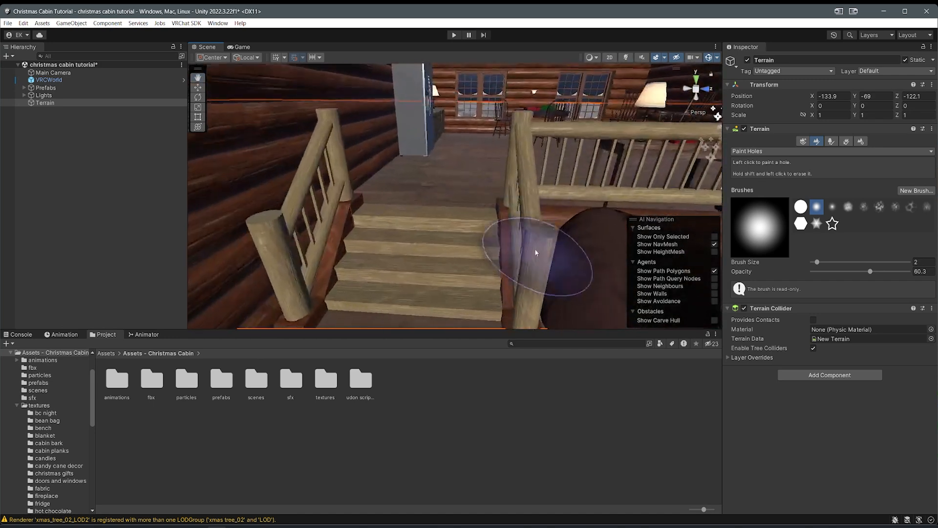
key(w)
right_drag(467, 210, 650, 190)
key(s)
key(w)
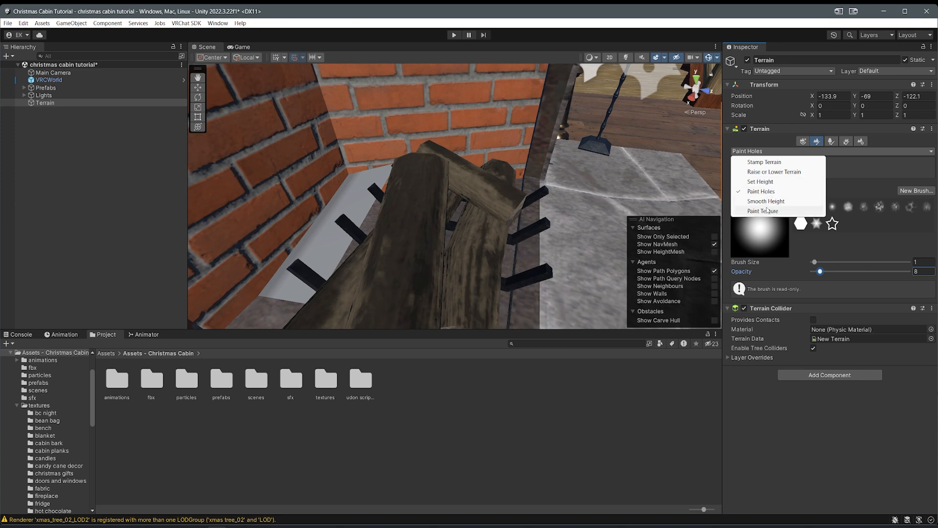
click(760, 184)
mouse_move(288, 188)
right_down()
mouse_move(308, 230)
mouse_move(442, 252)
mouse_move(456, 219)
right_up()
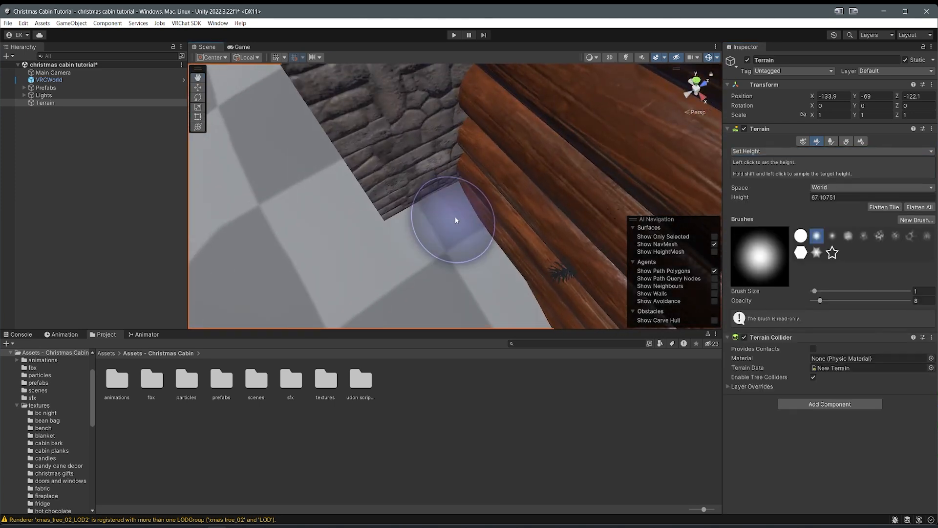
shift+click(479, 243)
Step: Level the terrain against the outside of the chimney to the sampled height and inspect the ground around it
mouse_move(479, 237)
right_down()
mouse_move(285, 141)
mouse_move(359, 213)
mouse_move(344, 213)
mouse_move(444, 222)
mouse_move(517, 213)
mouse_move(494, 205)
mouse_move(542, 208)
mouse_move(385, 200)
right_up()
scroll(386, 202, down, 3)
middle_drag(406, 220, 448, 227)
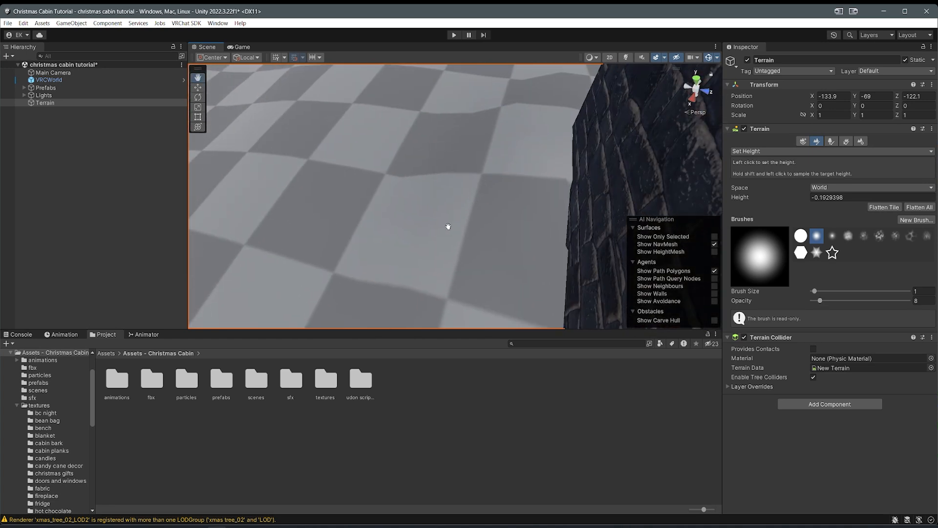
scroll(484, 237, up, 2)
right_drag(479, 237, 536, 272)
key(s)
right_drag(530, 222, 665, 215)
right_drag(515, 201, 466, 184)
mouse_move(411, 168)
right_down()
mouse_move(398, 143)
mouse_move(497, 176)
mouse_move(701, 184)
right_up()
key(s)
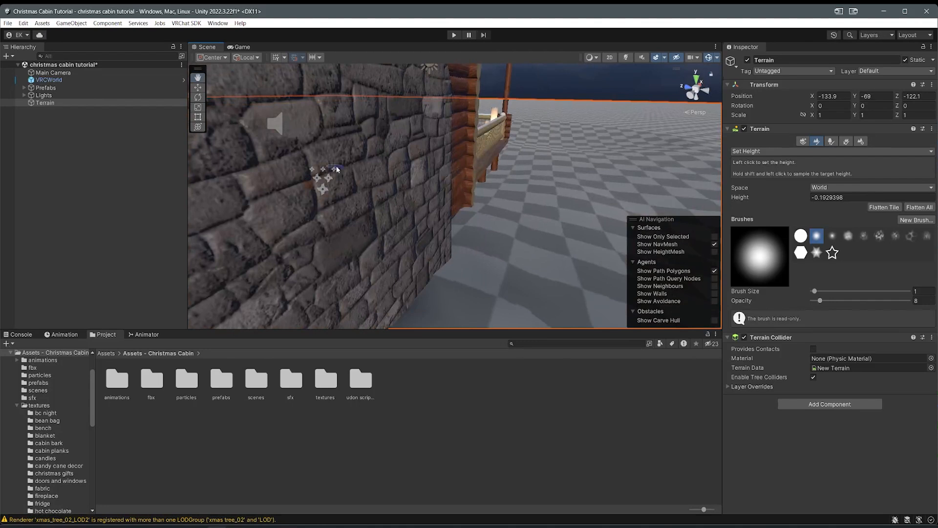
Step: Enlarge the Set Height brush to size 58 for levelling the open ground beyond the deck
right_drag(336, 169, 405, 193)
key(s)
key(s)
mouse_move(533, 215)
right_down()
mouse_move(501, 224)
mouse_move(538, 200)
right_up()
key(w)
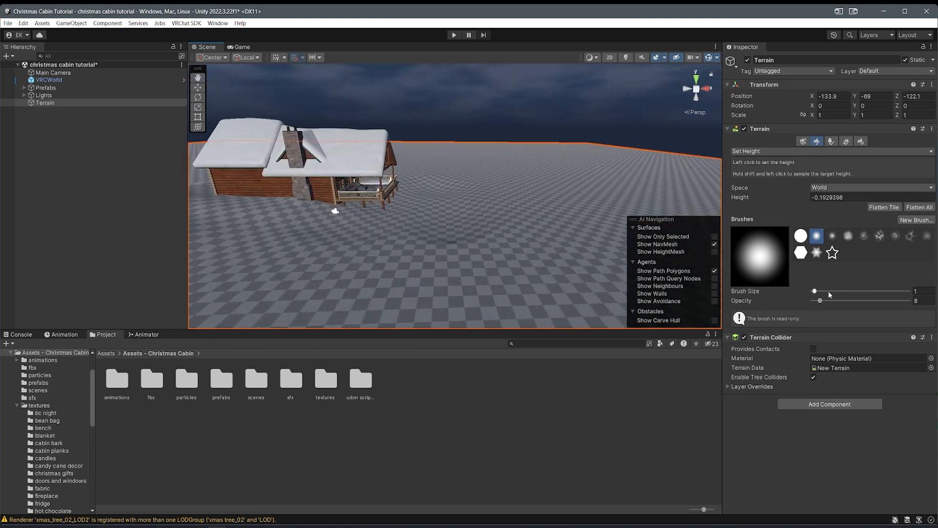
drag(823, 292, 839, 292)
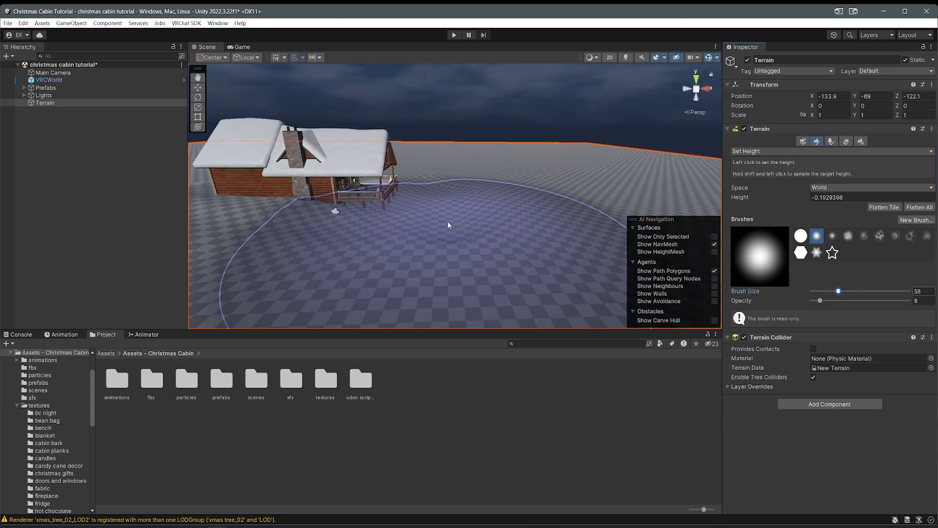
Step: Sample a target height of about -1.72 beyond the deck and level a wide area of the surrounding ground to it
mouse_move(445, 227)
right_down()
mouse_move(414, 214)
mouse_move(442, 213)
mouse_move(491, 260)
right_up()
key(w)
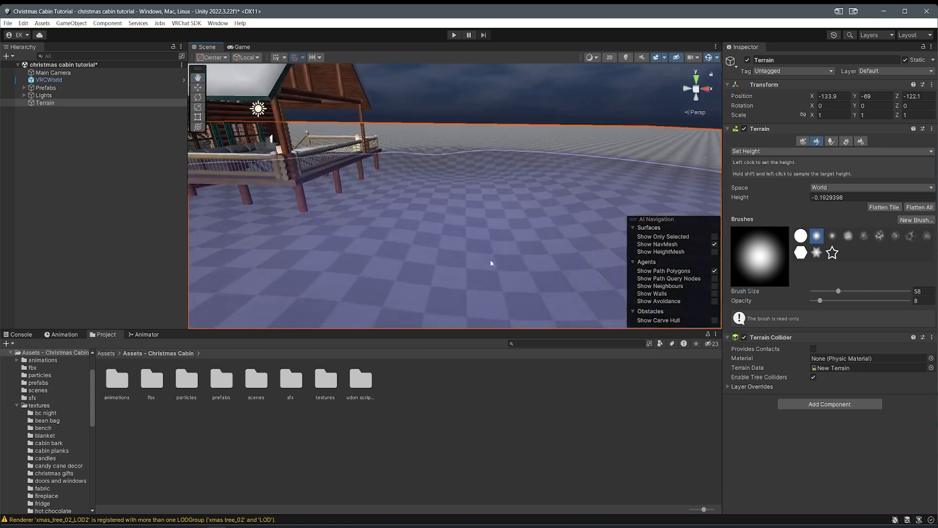
right_drag(623, 224, 517, 281)
shift+click(519, 282)
scroll(503, 283, down, 6)
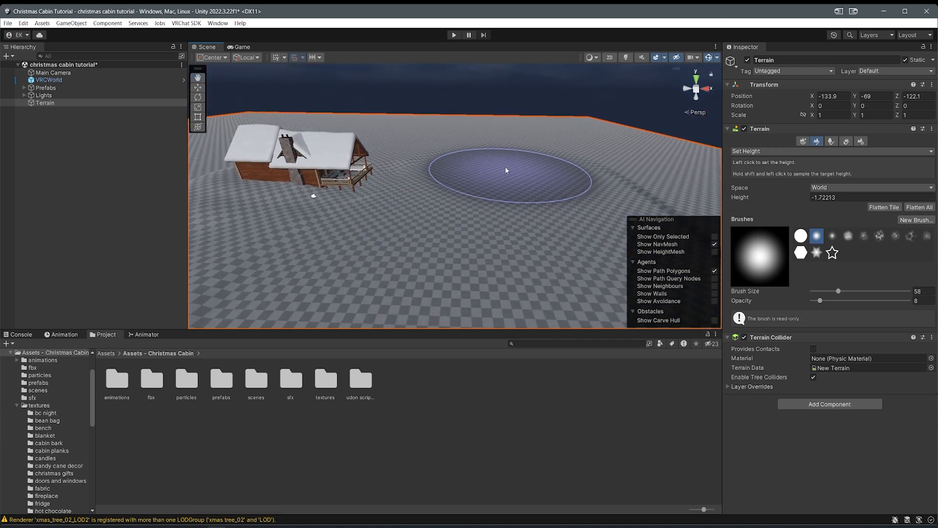
right_drag(472, 139, 422, 204)
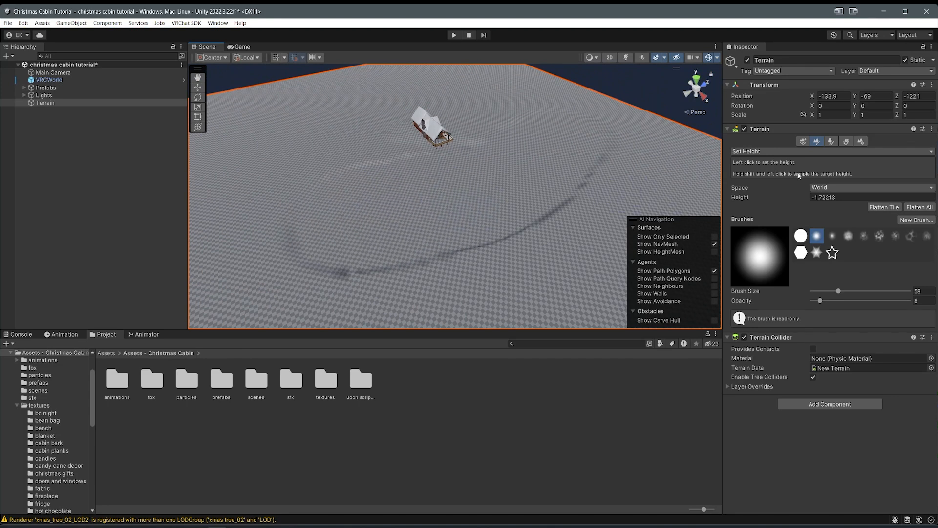
Step: Switch the terrain tool to Raise or Lower Terrain with brush size 43 and opacity 0.2
click(770, 172)
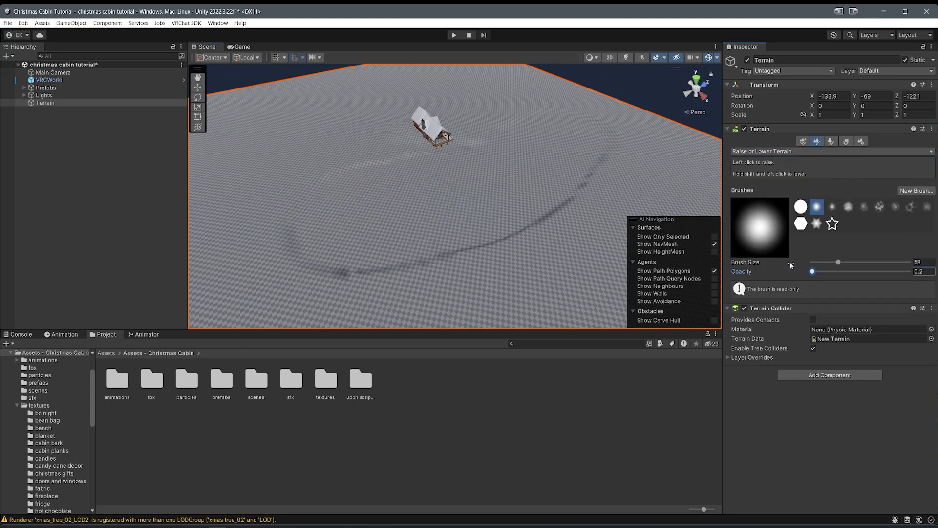
mouse_move(468, 202)
right_down()
mouse_move(499, 214)
mouse_move(496, 201)
right_up()
key(w)
click(43, 95)
click(40, 103)
click(817, 141)
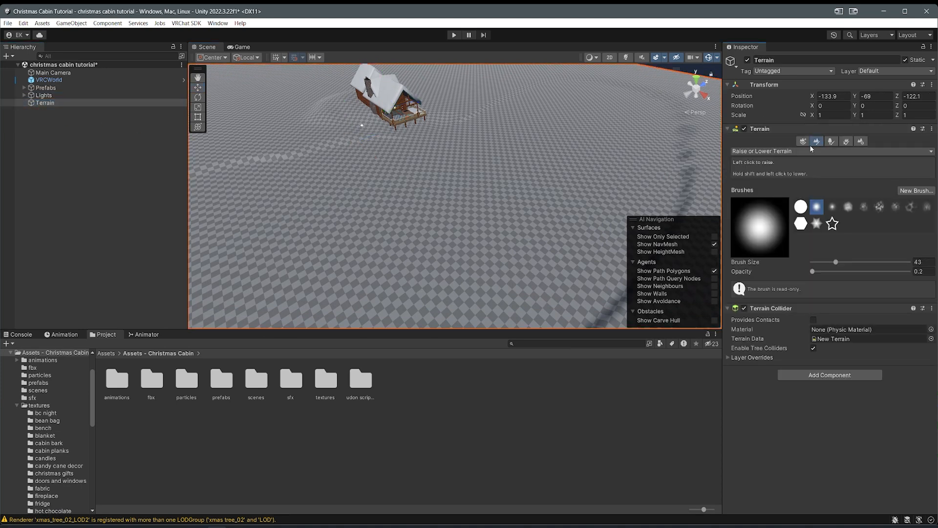
Step: Sculpt uneven dips and rises into the open ground beyond the deck
right_drag(509, 157, 513, 163)
mouse_move(538, 216)
mouse_down()
mouse_move(550, 169)
mouse_move(588, 161)
mouse_move(485, 214)
mouse_move(347, 248)
mouse_move(524, 204)
mouse_move(577, 154)
mouse_up()
mouse_move(599, 149)
right_down()
mouse_move(503, 172)
mouse_move(641, 126)
mouse_move(797, 154)
right_up()
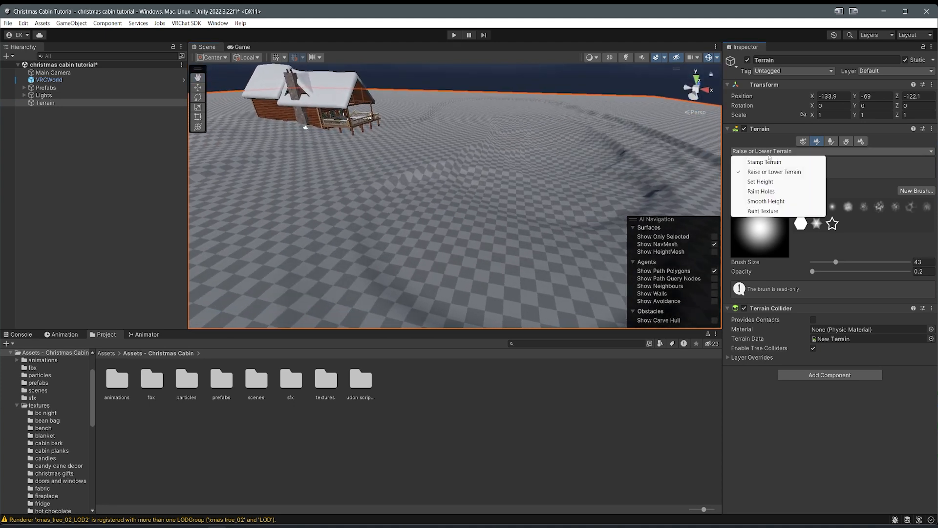
Step: Use Set Height at opacity 41.6 to sample about -5.27 in the dip beyond the deck and flatten the area around it
click(760, 182)
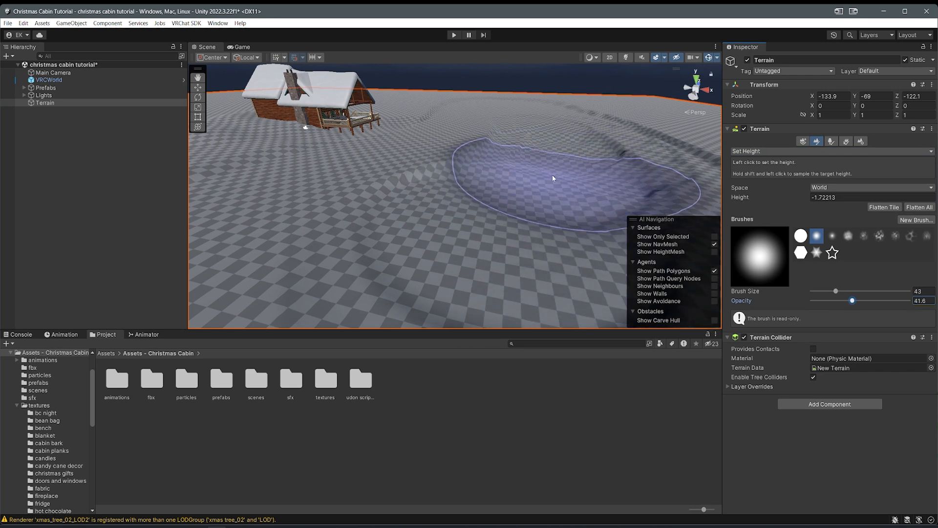
shift+click(571, 175)
scroll(569, 180, down, 2)
mouse_move(568, 180)
mouse_down()
mouse_move(524, 205)
mouse_move(555, 183)
mouse_up()
alt+drag(556, 134, 536, 181)
scroll(536, 179, down, 4)
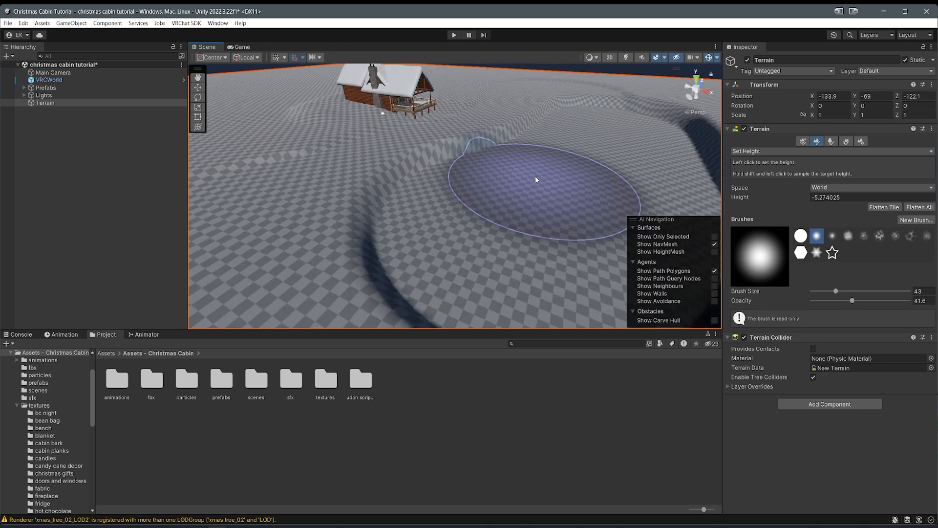
Step: Level a wide terrace on the lowered ground beyond the deck to a sampled height of about -3.31
drag(505, 230, 576, 144)
mouse_move(577, 164)
right_down()
mouse_move(543, 171)
mouse_move(533, 147)
right_up()
mouse_move(565, 165)
mouse_down()
mouse_move(530, 193)
mouse_move(626, 118)
mouse_up()
scroll(555, 170, down, 3)
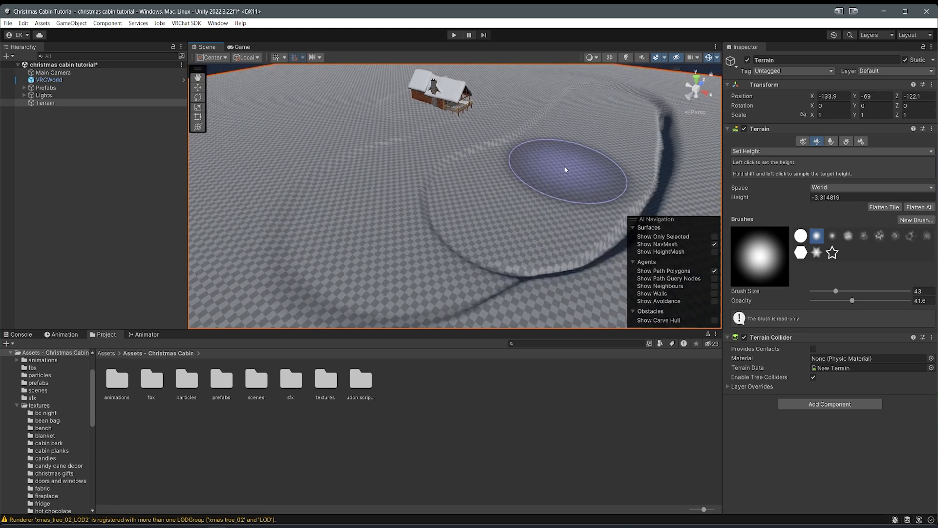
scroll(582, 244, down, 2)
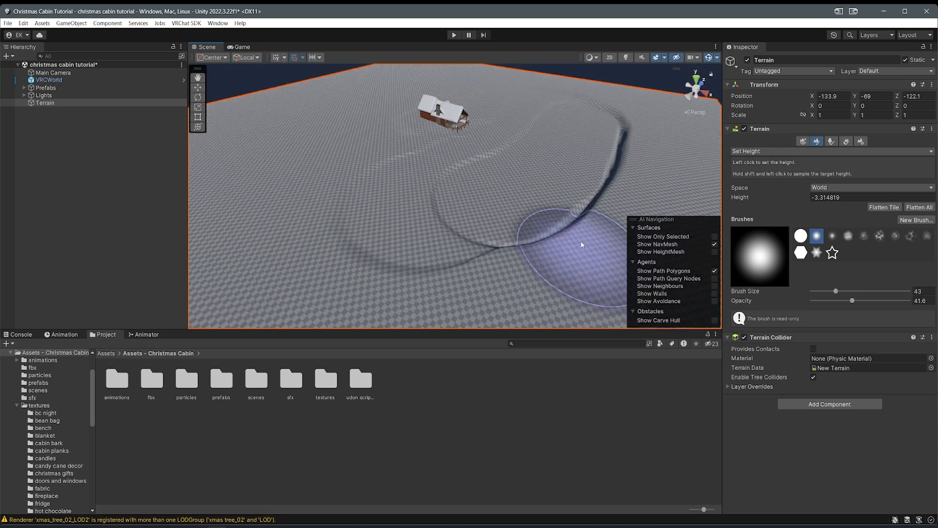
Step: Sample a lower target height of about -5.16 and extend the sunken area outward across the terrace edge
shift+click(583, 213)
scroll(581, 212, down, 1)
mouse_move(580, 212)
mouse_down()
mouse_move(546, 246)
mouse_move(604, 163)
mouse_up()
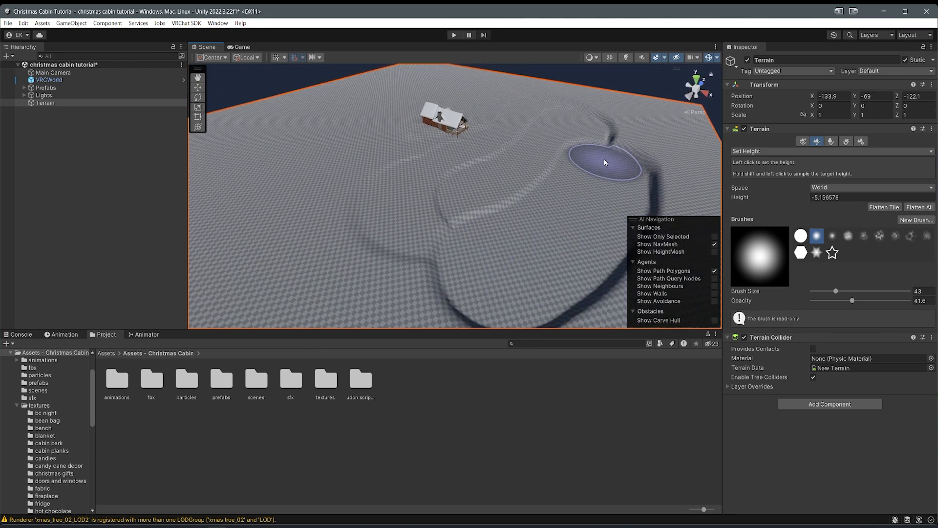
Step: Switch to Smooth Height with brush size 122 and opacity 100, and soften the terrace edges beyond the deck
key(w)
mouse_move(620, 130)
right_down()
mouse_move(549, 181)
mouse_move(670, 121)
mouse_move(551, 134)
mouse_move(420, 201)
mouse_move(457, 195)
right_up()
key(s)
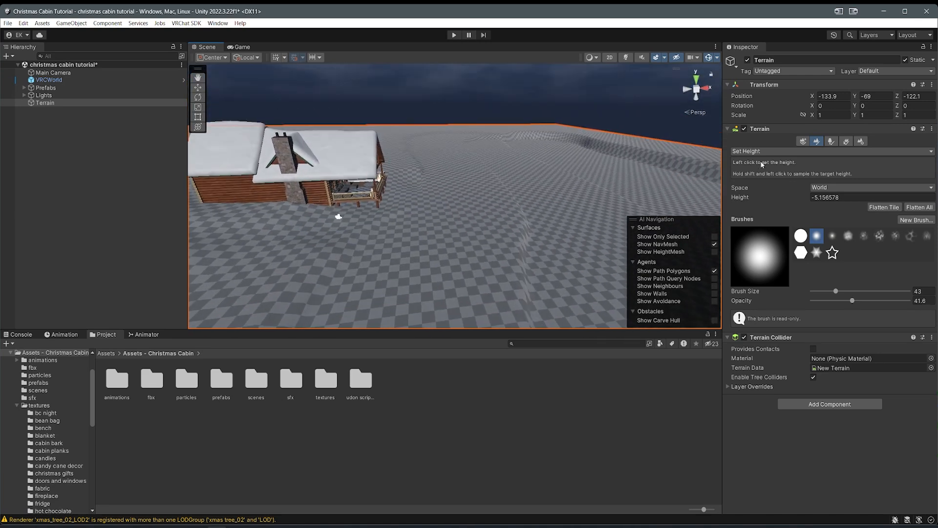
click(766, 201)
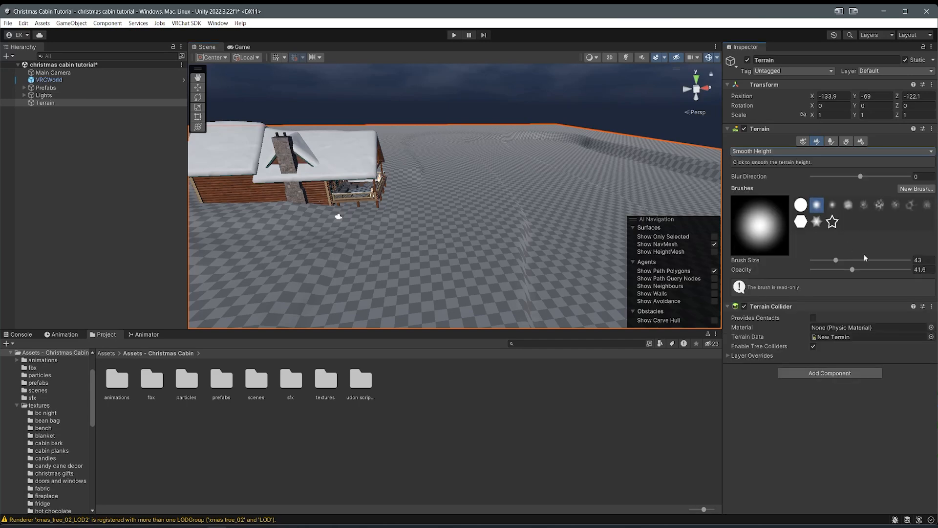
scroll(512, 195, down, 4)
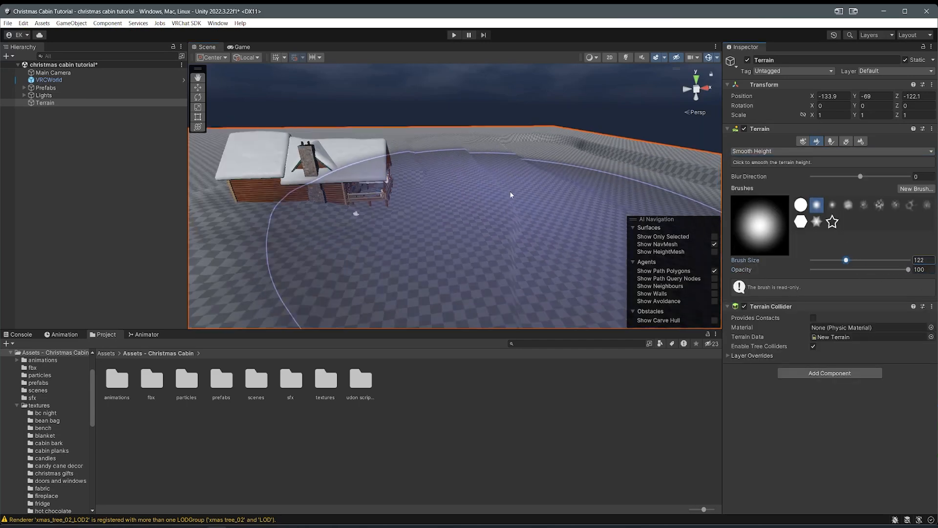
drag(555, 199, 552, 180)
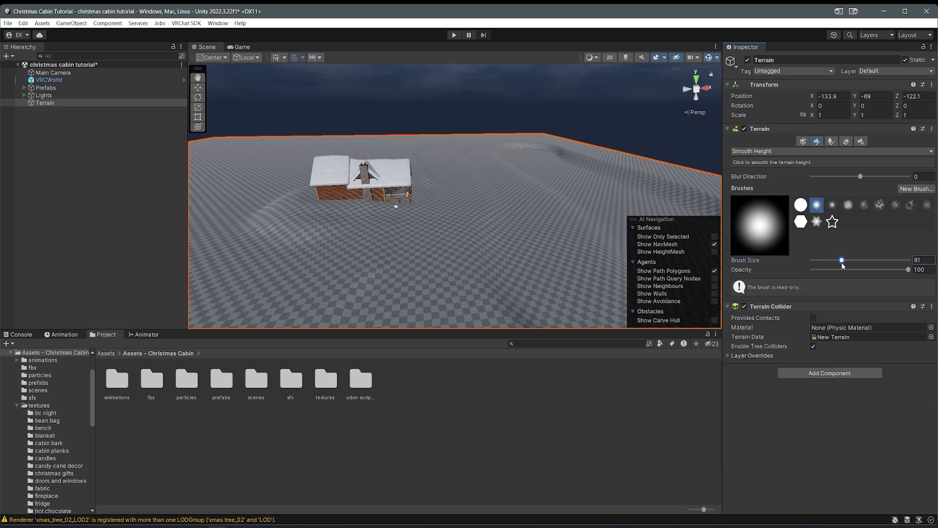
Step: Smooth the remaining ridges and slopes around the cabin with brush size 81, checking the ground from several sides
alt+drag(643, 187, 546, 151)
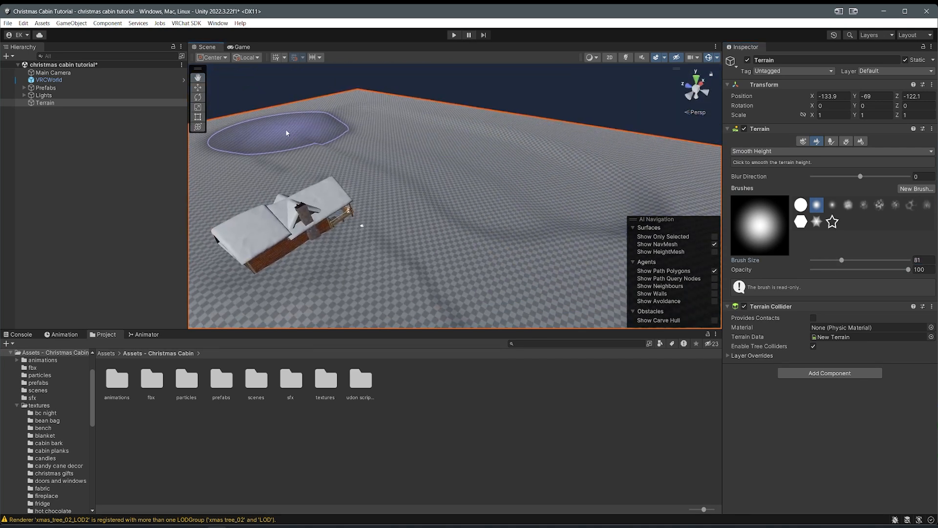
mouse_move(495, 129)
right_down()
mouse_move(435, 120)
mouse_move(280, 140)
mouse_move(275, 155)
mouse_move(574, 91)
mouse_move(548, 83)
mouse_move(494, 138)
mouse_move(496, 154)
mouse_move(471, 160)
mouse_move(464, 180)
right_up()
key(w)
key(e)
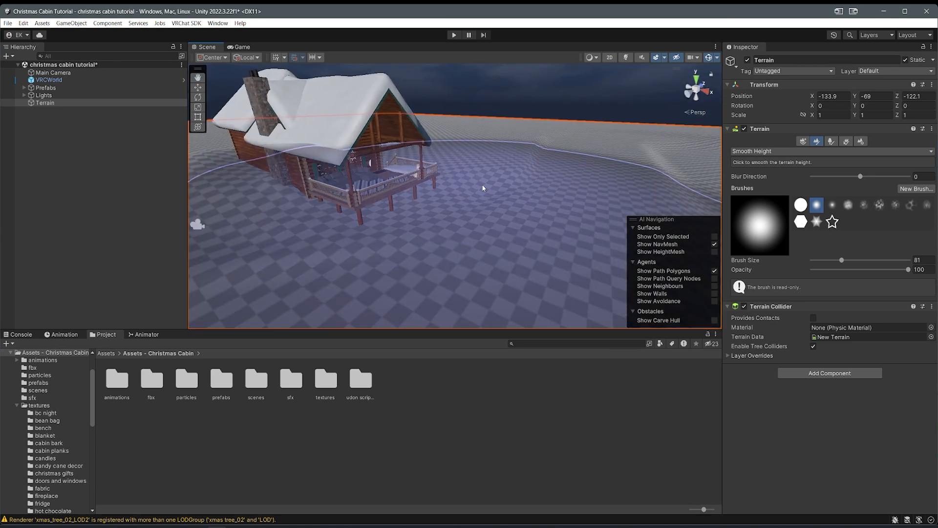
scroll(506, 169, down, 6)
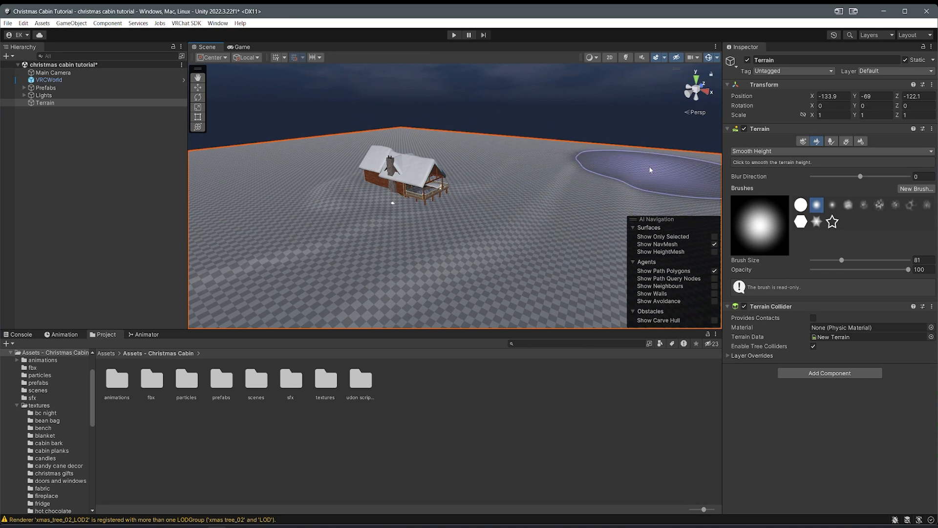
right_drag(522, 184, 575, 203)
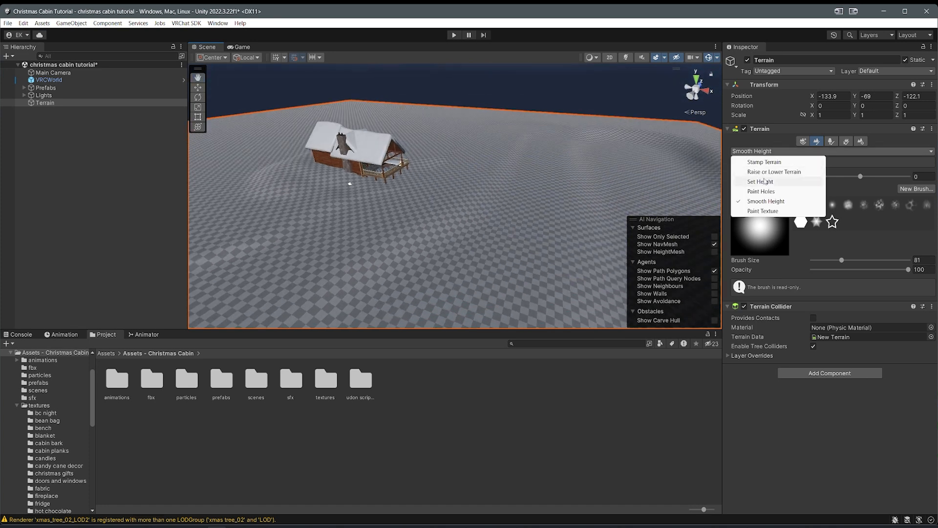
Step: Switch to Set Height with brush size 19 and sample the lowered ground beyond the deck as the target height
click(765, 181)
mouse_move(402, 198)
right_down()
mouse_move(421, 212)
mouse_move(465, 195)
mouse_move(385, 198)
mouse_move(416, 210)
right_up()
key(w)
shift+click(478, 195)
key(s)
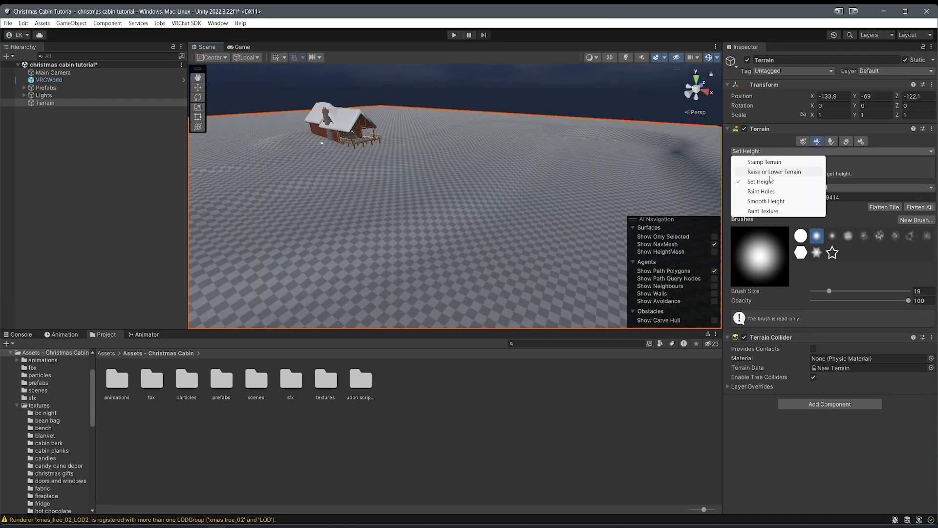
scroll(545, 222, down, 3)
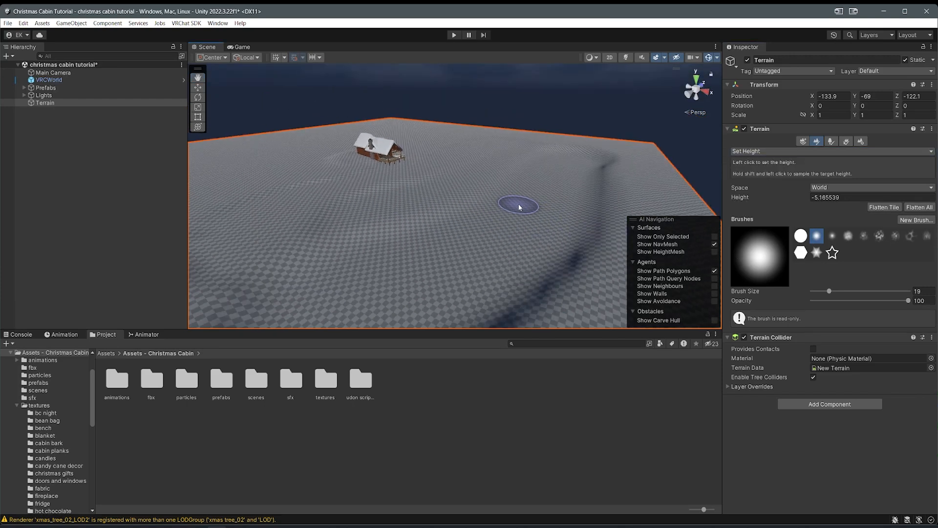
scroll(538, 194, up, 3)
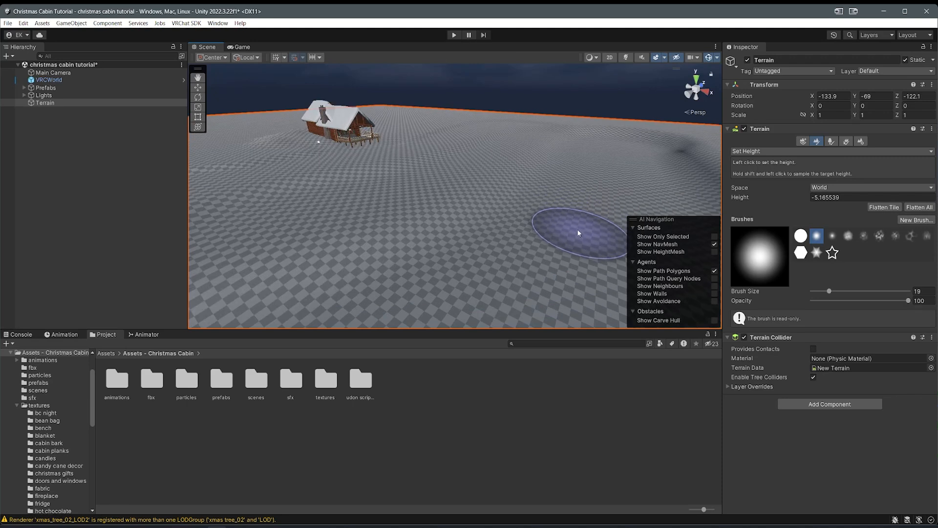
Step: Use Raise or Lower Terrain with brush size 67 and opacity 0.2 to sculpt hills and hollows beyond the deck
click(766, 173)
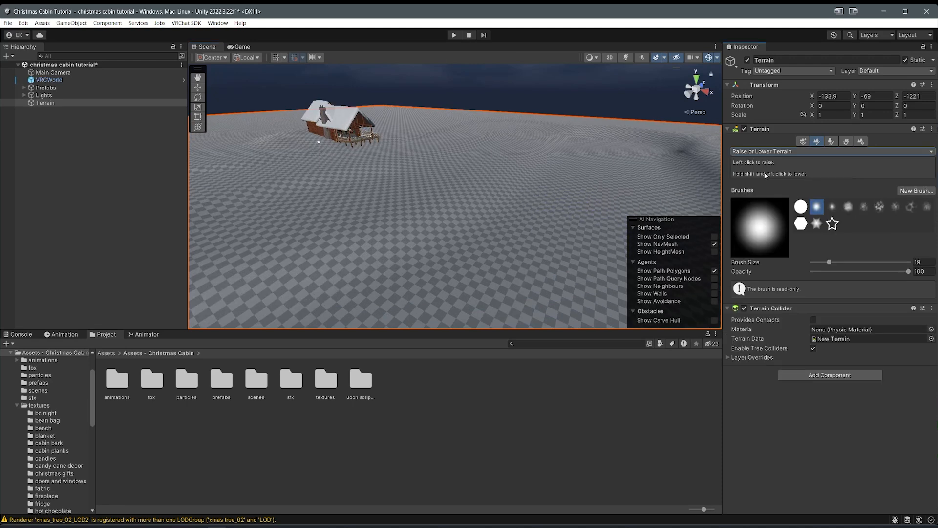
alt+drag(476, 221, 552, 234)
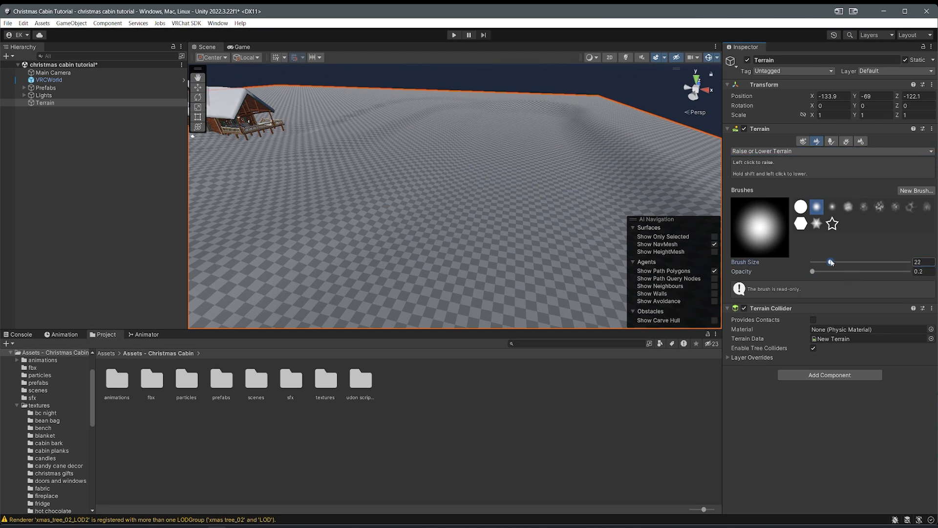
drag(829, 262, 840, 262)
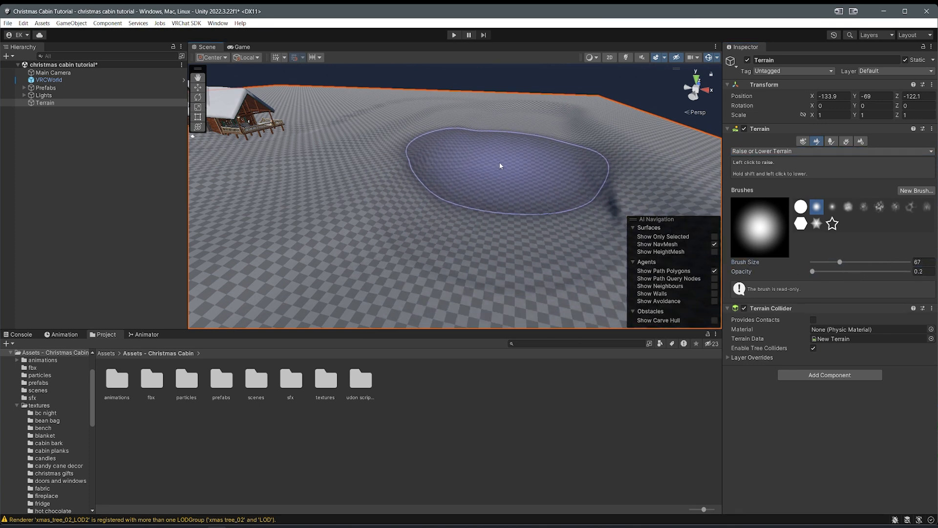
right_drag(504, 163, 499, 126)
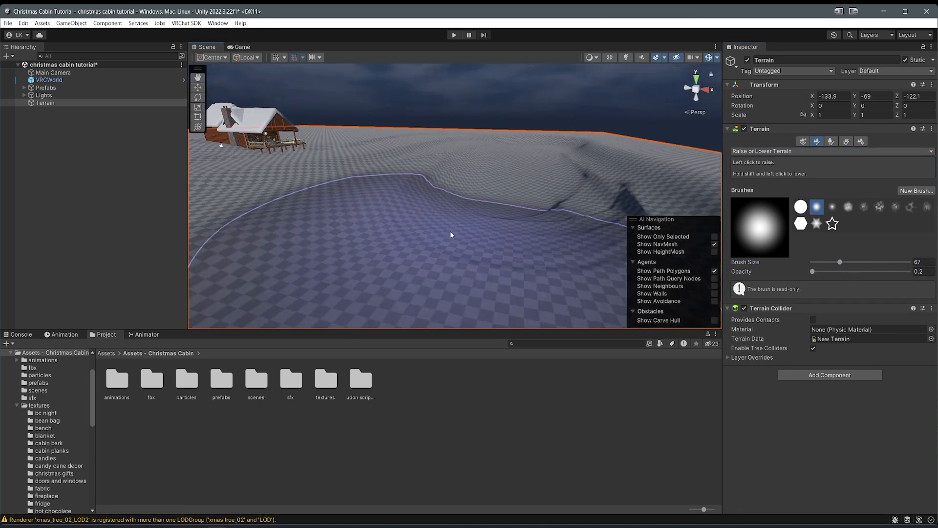
mouse_move(479, 169)
right_down()
mouse_move(465, 149)
mouse_move(492, 174)
mouse_move(482, 180)
mouse_move(489, 140)
mouse_move(508, 132)
mouse_move(495, 122)
mouse_move(342, 145)
right_up()
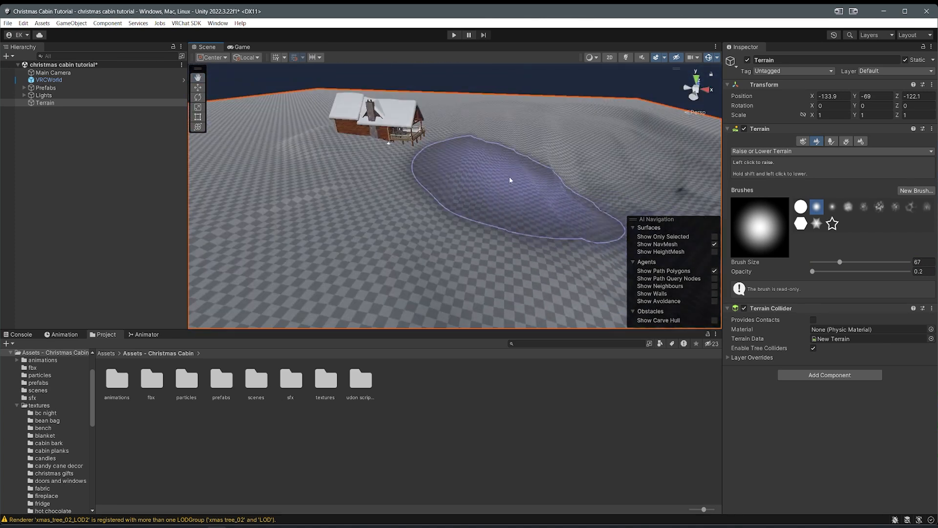
Step: Continue sculpting gentle height variations across the open ground on the other sides of the cabin
mouse_move(509, 178)
right_down()
mouse_move(526, 164)
mouse_move(577, 159)
mouse_move(522, 153)
right_up()
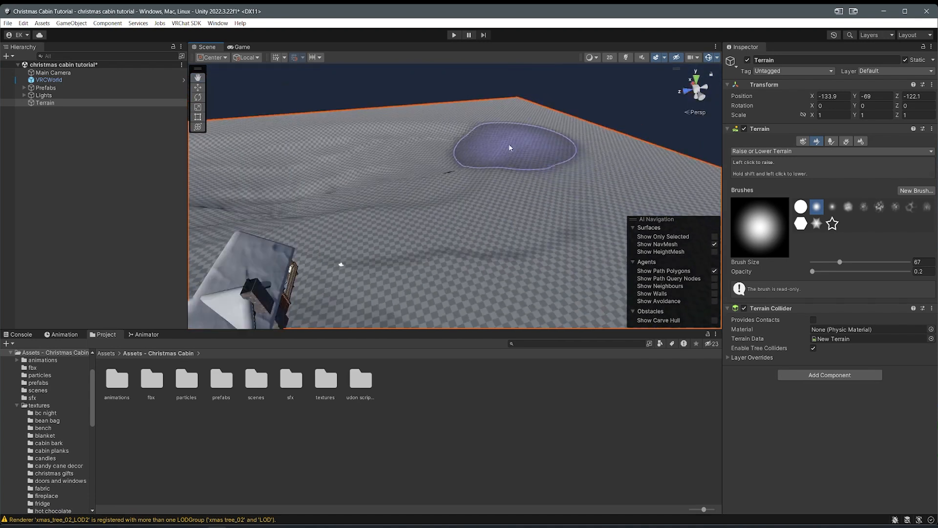
mouse_move(588, 154)
right_down()
mouse_move(163, 139)
mouse_move(423, 167)
right_up()
mouse_move(535, 167)
right_down()
mouse_move(449, 185)
mouse_move(607, 189)
mouse_move(359, 204)
right_up()
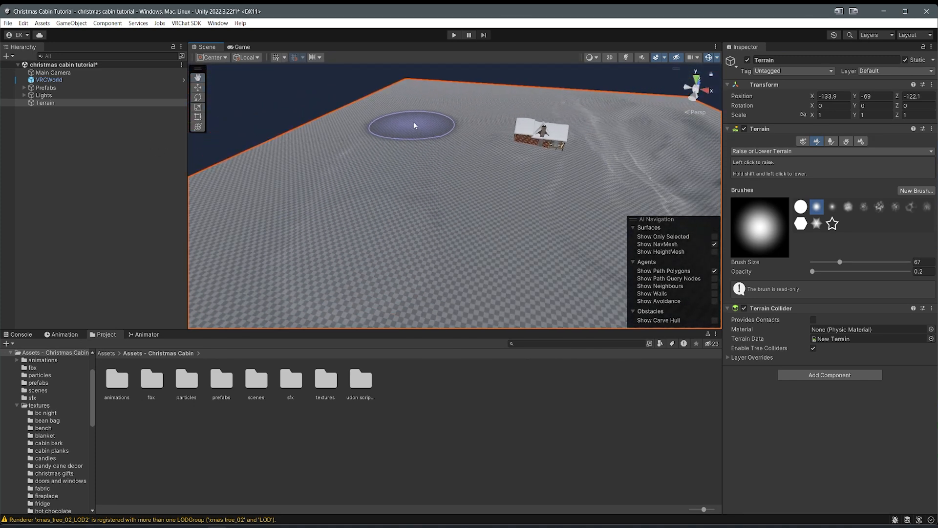
scroll(367, 173, down, 3)
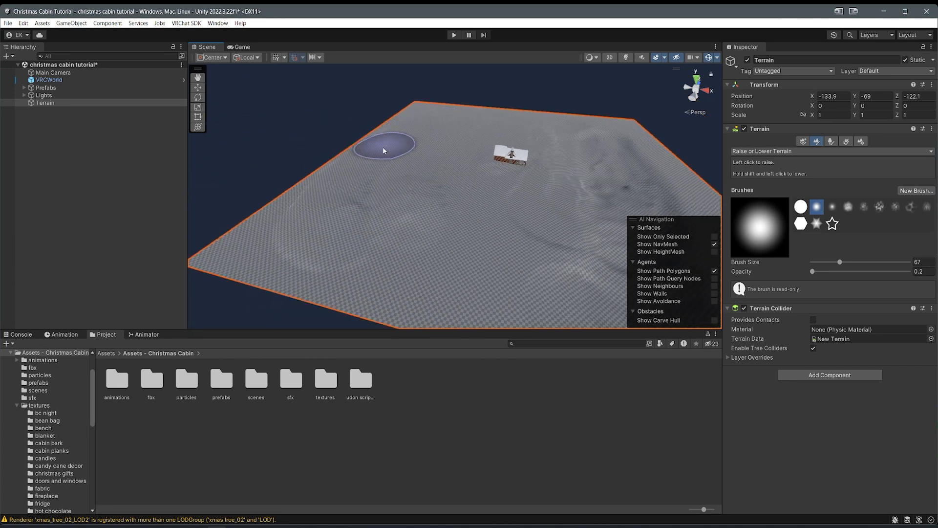
Step: Set the brush size to 100 and sculpt broad mounds in the terrain behind the cabin
mouse_move(443, 169)
right_down()
mouse_move(450, 157)
mouse_move(466, 159)
right_up()
drag(841, 262, 838, 262)
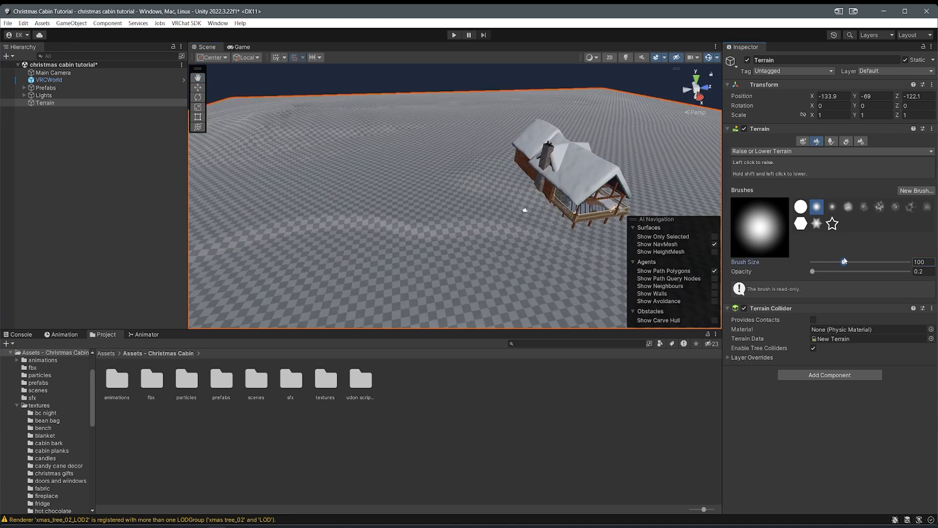
scroll(469, 204, down, 2)
mouse_move(469, 203)
right_down()
mouse_move(415, 227)
mouse_move(380, 226)
right_up()
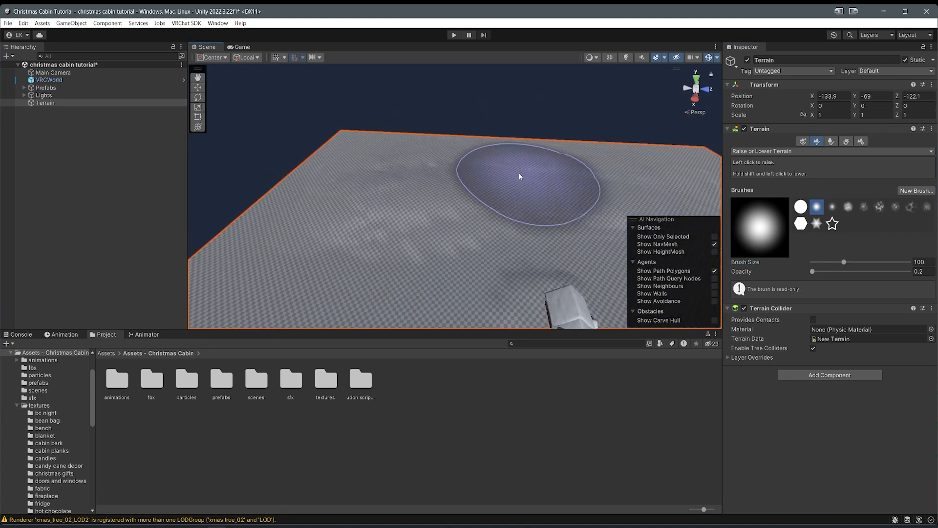
right_drag(522, 174, 545, 162)
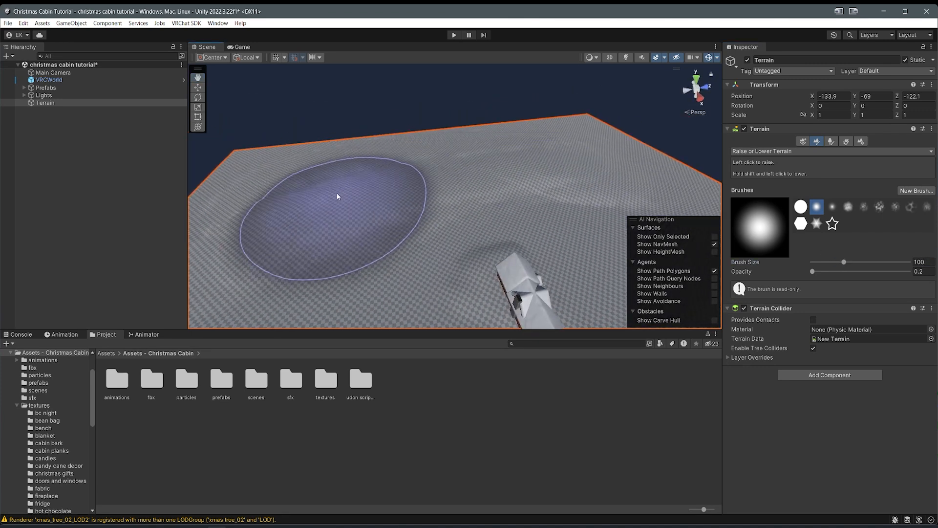
Step: Set the brush size to 38 and sculpt smaller height variations in the ground beyond the cabin's deck
mouse_move(608, 167)
right_down()
mouse_move(486, 249)
mouse_move(339, 52)
mouse_move(320, 56)
mouse_move(345, 43)
mouse_move(445, 131)
mouse_move(570, 184)
mouse_move(631, 128)
mouse_move(381, 213)
right_up()
key(w)
key(w)
key(s)
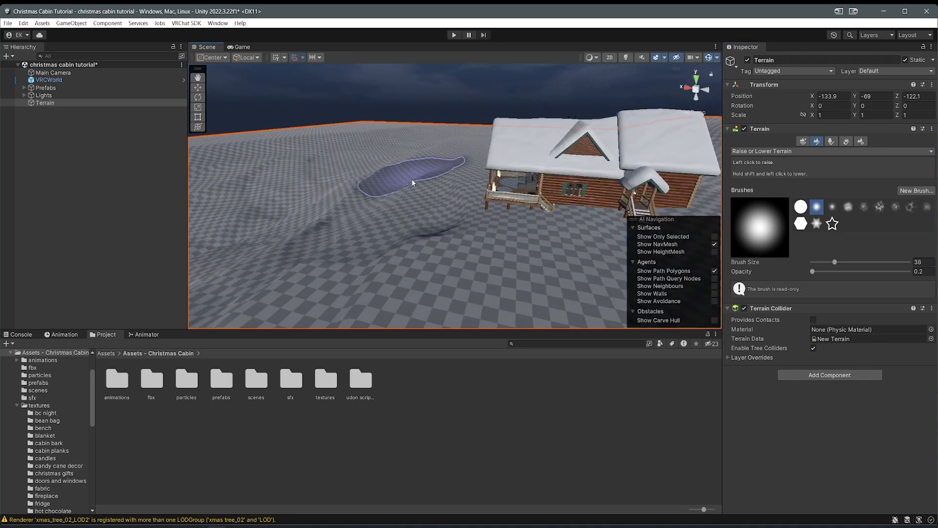
middle_drag(385, 210, 424, 215)
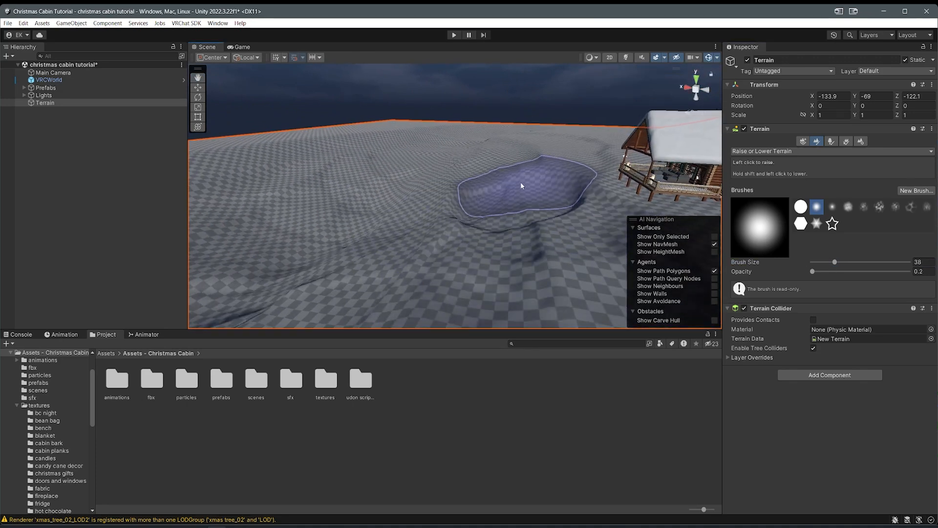
mouse_move(513, 196)
right_down()
mouse_move(542, 226)
mouse_move(537, 218)
mouse_move(562, 230)
right_up()
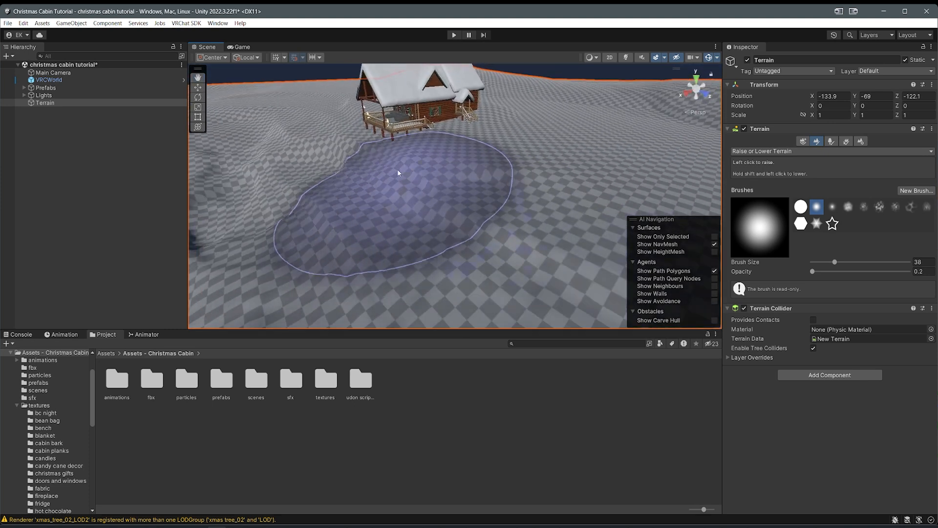
scroll(418, 149, up, 3)
scroll(426, 158, down, 3)
right_drag(418, 151, 482, 176)
right_drag(426, 196, 308, 183)
Step: Smooth the uneven ground around the deck using Smooth Height with brush size 38 and opacity 100
click(758, 152)
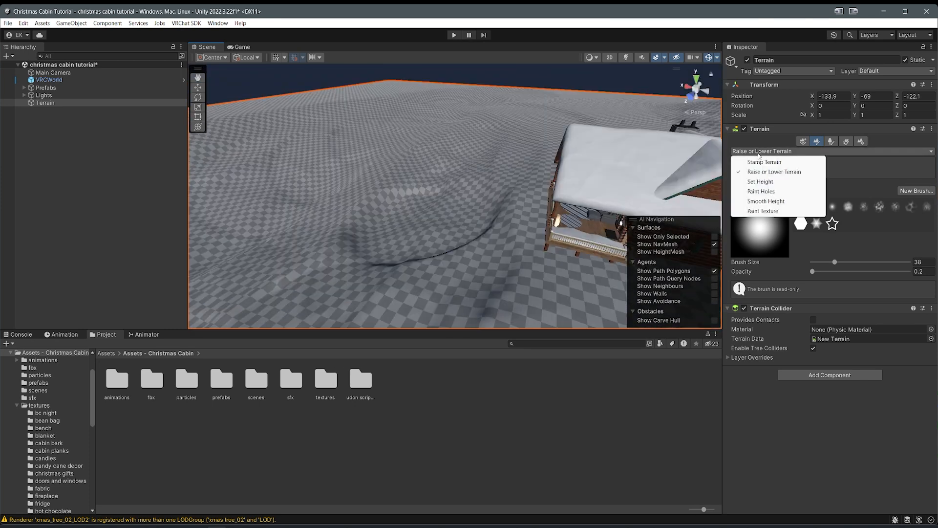
click(766, 201)
scroll(406, 258, down, 3)
mouse_move(406, 258)
mouse_down()
mouse_move(431, 206)
mouse_move(423, 245)
mouse_move(402, 272)
mouse_up()
mouse_move(402, 272)
right_down()
mouse_move(411, 282)
mouse_move(521, 272)
right_up()
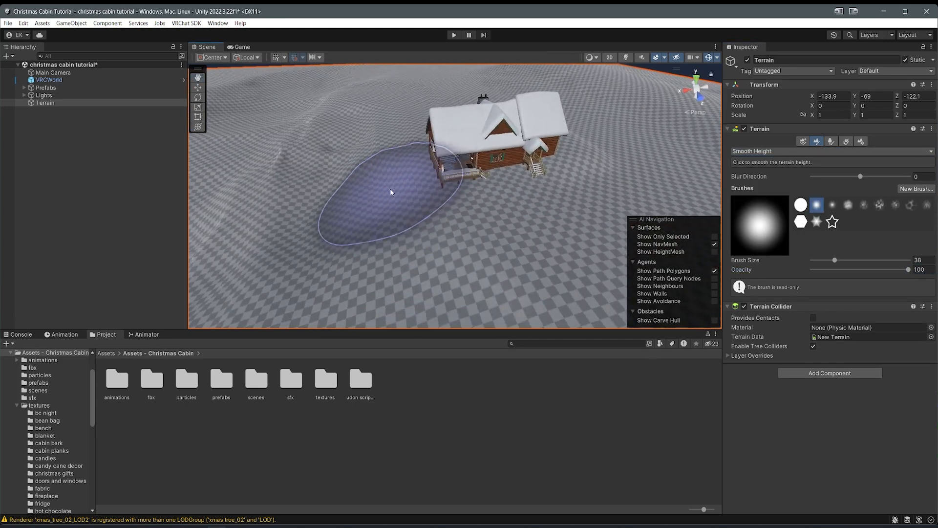
drag(365, 179, 368, 245)
key(a)
mouse_move(369, 245)
right_down()
mouse_move(361, 233)
mouse_move(381, 248)
right_up()
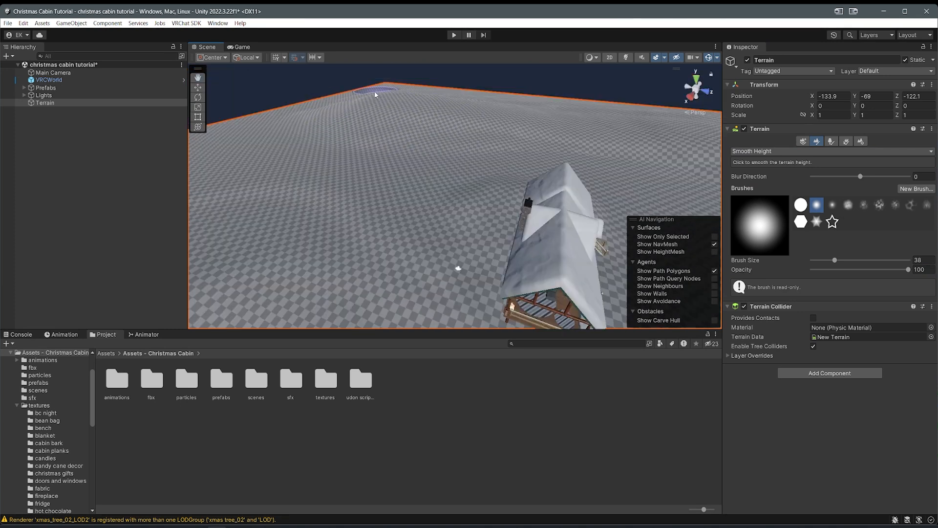
Step: Smooth the broad mounds farther from the cabin, increasing the Smooth Height brush size to 49
mouse_move(375, 91)
right_down()
mouse_move(389, 132)
mouse_move(381, 164)
right_up()
mouse_move(461, 131)
right_down()
mouse_move(252, 153)
mouse_move(406, 120)
right_up()
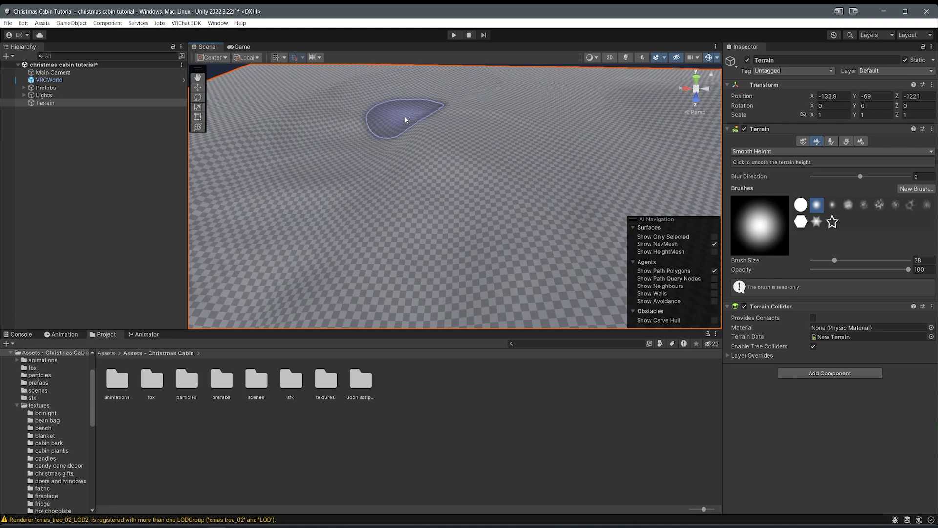
right_drag(436, 92, 394, 112)
mouse_move(365, 181)
right_down()
mouse_move(344, 130)
mouse_move(308, 126)
right_up()
right_drag(537, 128, 400, 143)
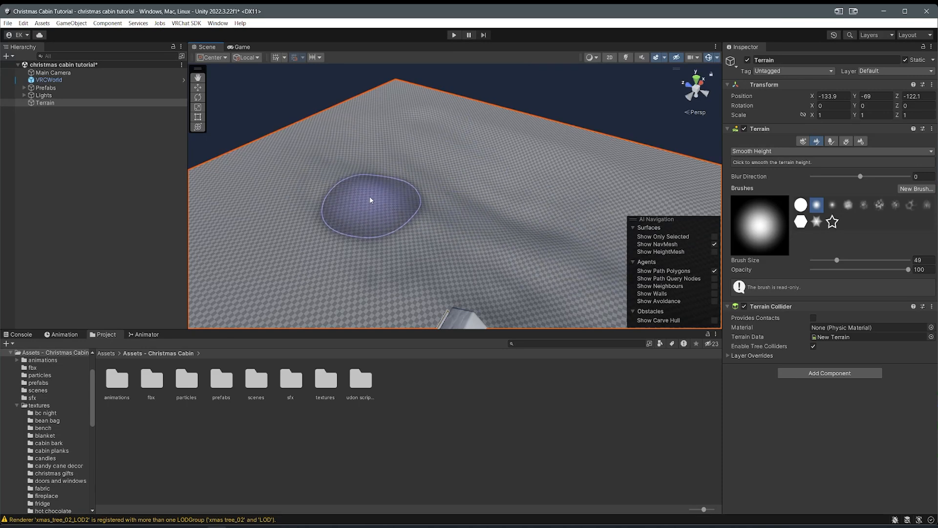
mouse_move(445, 195)
right_down()
mouse_move(578, 201)
mouse_move(582, 182)
mouse_move(293, 230)
mouse_move(646, 139)
mouse_move(831, 145)
right_up()
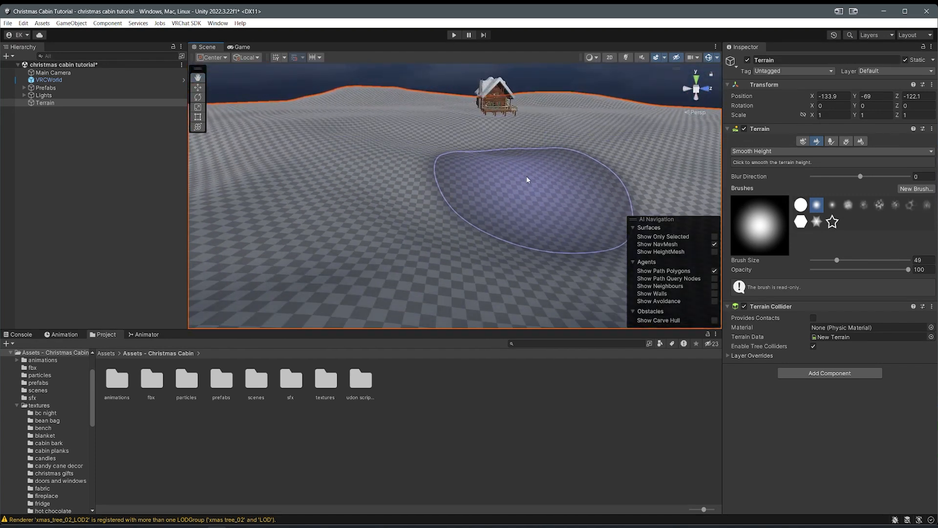
middle_drag(528, 179, 511, 197)
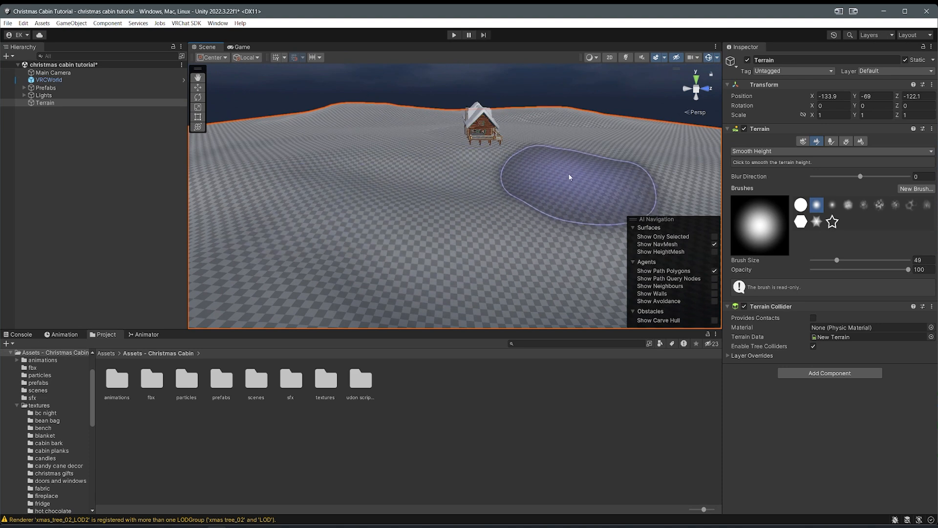
scroll(554, 165, up, 3)
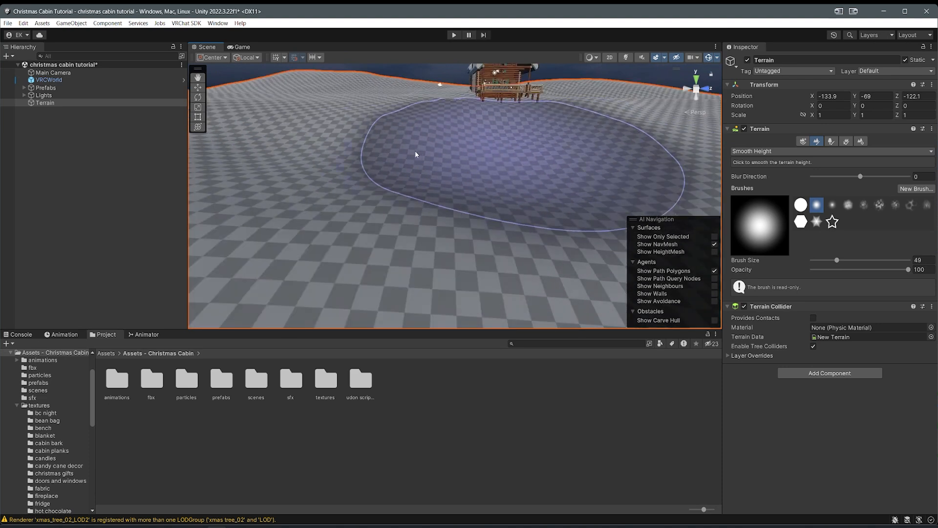
mouse_move(411, 158)
right_down()
mouse_move(424, 170)
mouse_move(329, 184)
mouse_move(385, 166)
right_up()
key(s)
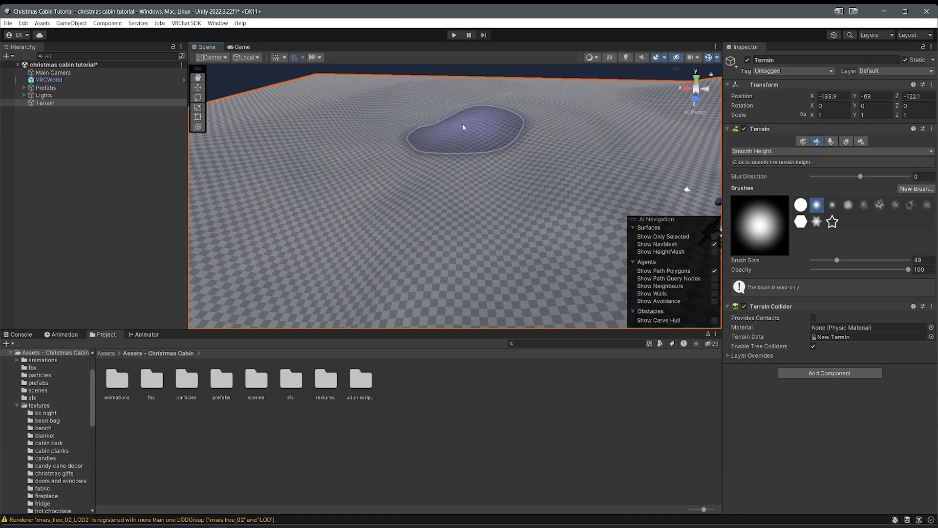
Step: Continue smoothing the remaining slopes past the chimney side and toward the terrain edge with brush size 49
mouse_move(348, 119)
right_down()
mouse_move(784, 154)
mouse_move(758, 148)
right_up()
key(a)
mouse_move(601, 177)
right_down()
mouse_move(722, 110)
mouse_move(704, 122)
right_up()
key(w)
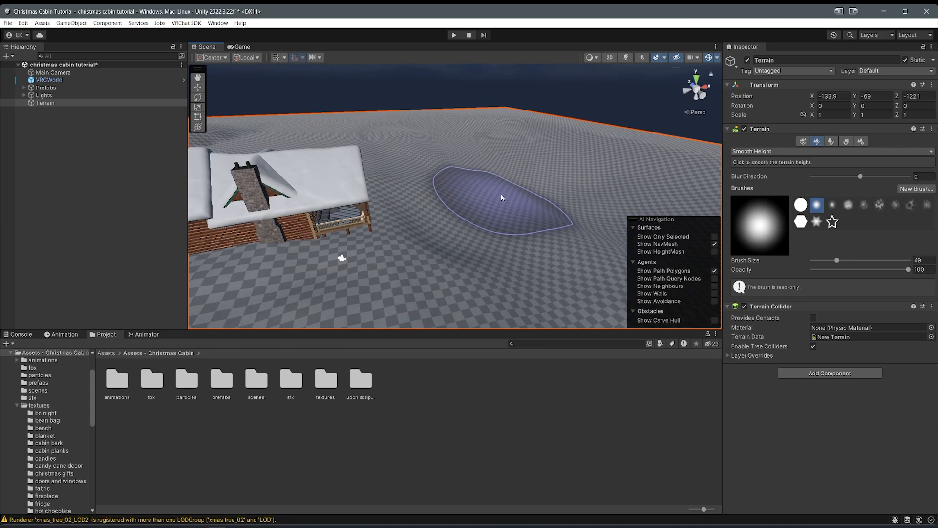
right_drag(432, 150, 377, 144)
key(w)
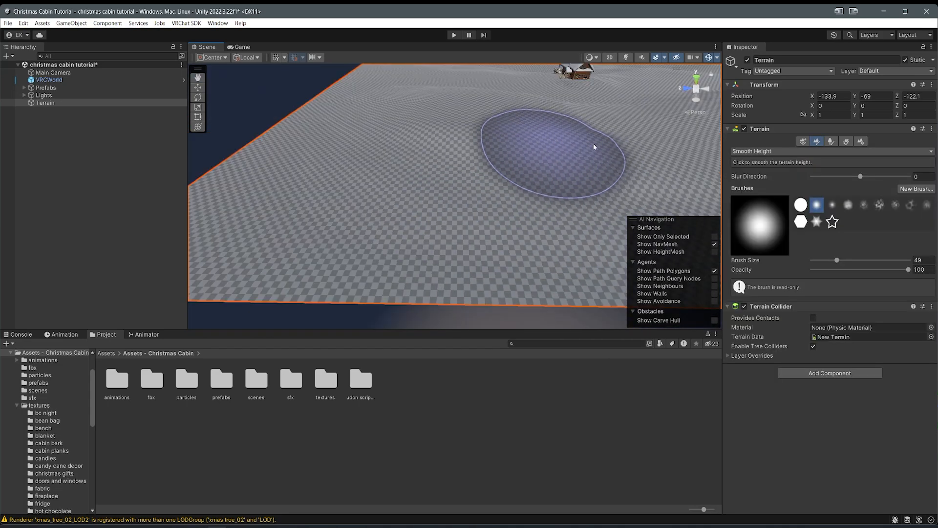
right_drag(502, 142, 727, 142)
Step: Use Raise or Lower Terrain with brush size 20 and opacity 0.2 to sculpt small bumps in the ground beside the cabin
right_drag(503, 166, 538, 174)
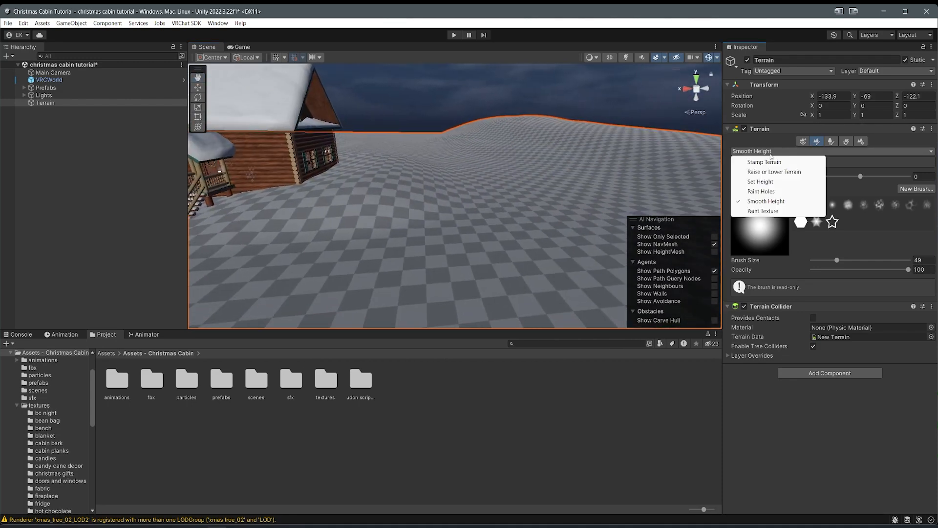
click(758, 172)
click(813, 271)
right_drag(493, 181, 523, 179)
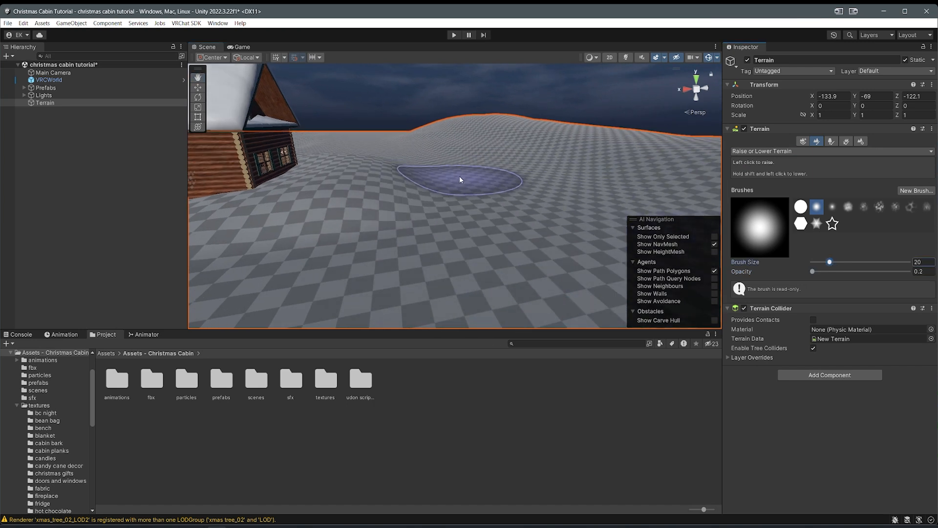
mouse_move(575, 164)
mouse_down()
mouse_move(489, 190)
mouse_move(559, 187)
mouse_move(642, 165)
mouse_up()
right_drag(671, 163, 450, 188)
middle_drag(450, 188, 401, 208)
click(400, 209)
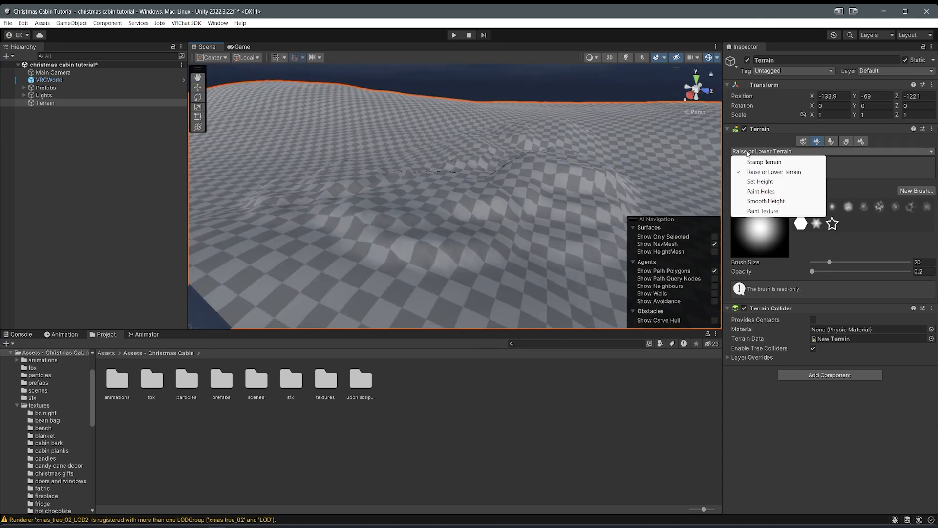
click(775, 190)
mouse_move(424, 207)
mouse_down()
mouse_move(381, 186)
mouse_move(545, 195)
mouse_up()
mouse_move(544, 195)
right_down()
mouse_move(413, 228)
mouse_move(430, 223)
right_up()
key(ctrl+z)
key(ctrl+z)
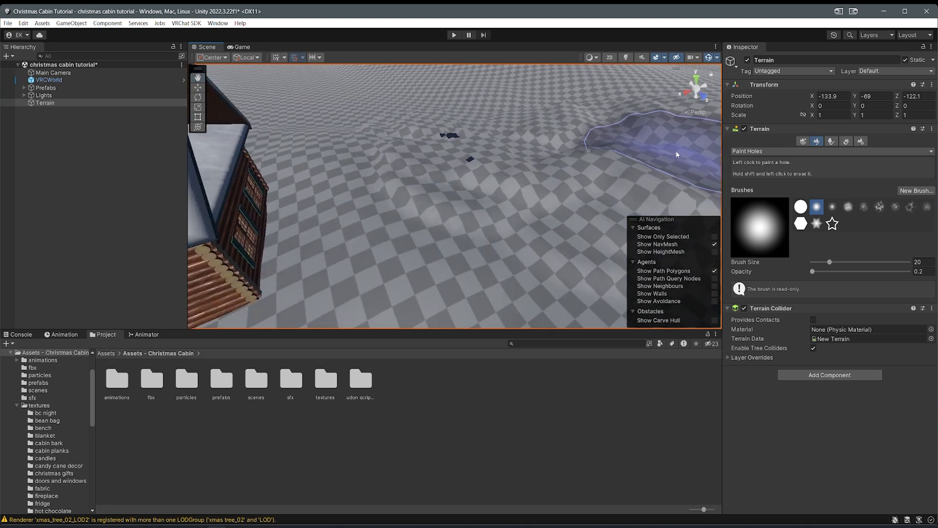
Step: Sample a Set Height target of 0.7019119 beside the cabin, and sculpt more bumps there using Raise or Lower Terrain at brush size 20
click(760, 181)
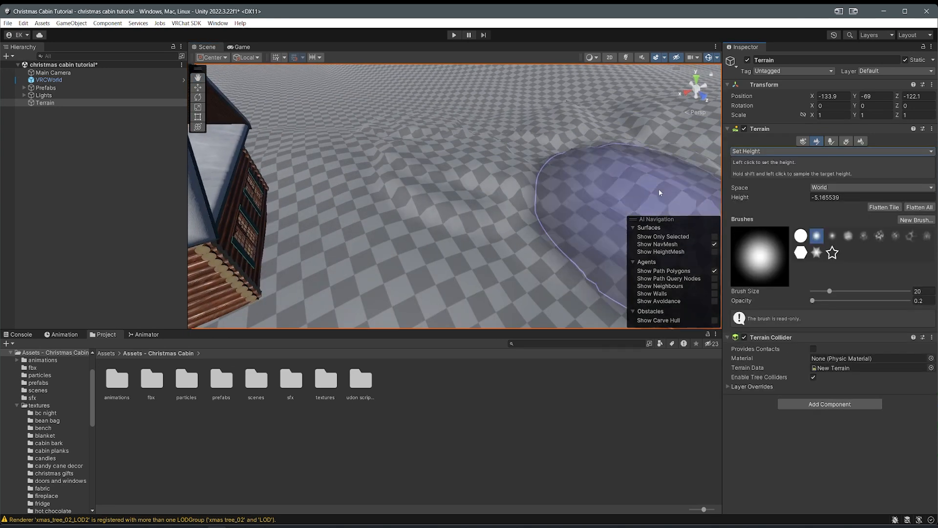
right_drag(487, 196, 395, 178)
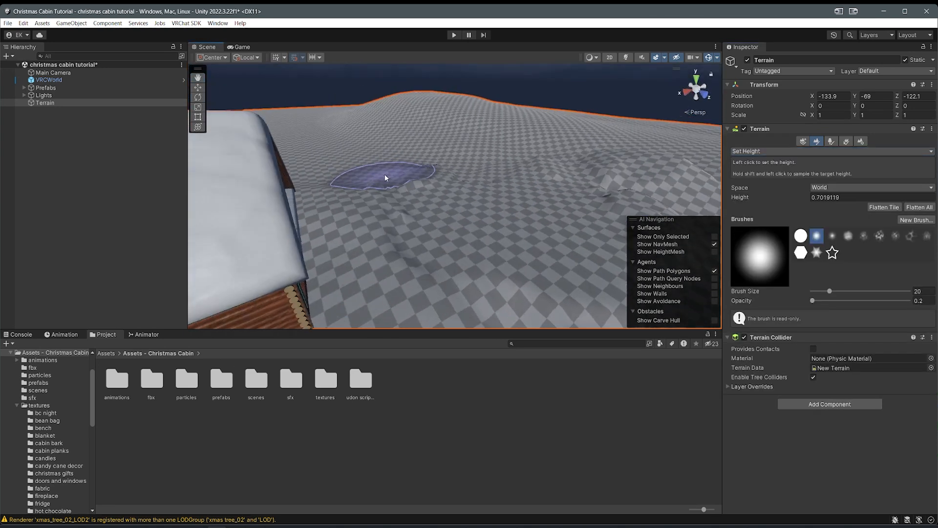
click(761, 172)
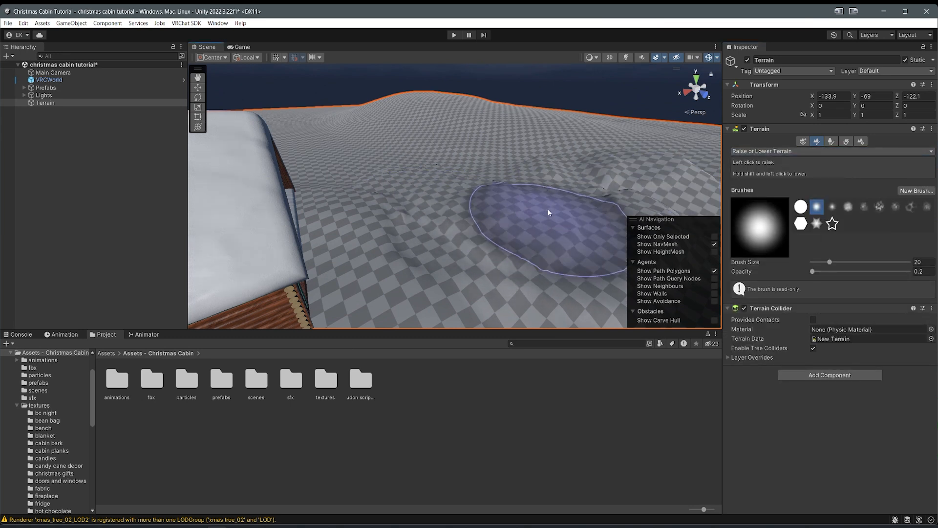
right_drag(558, 173, 669, 179)
mouse_move(384, 196)
middle_down()
mouse_move(464, 190)
mouse_move(424, 191)
middle_up()
mouse_move(399, 213)
mouse_down()
mouse_move(360, 220)
mouse_move(306, 163)
mouse_up()
Step: Smooth the new bumps beside the cabin using Smooth Height with brush size 20 and opacity 100
mouse_move(515, 150)
middle_down()
mouse_move(534, 146)
mouse_move(412, 148)
middle_up()
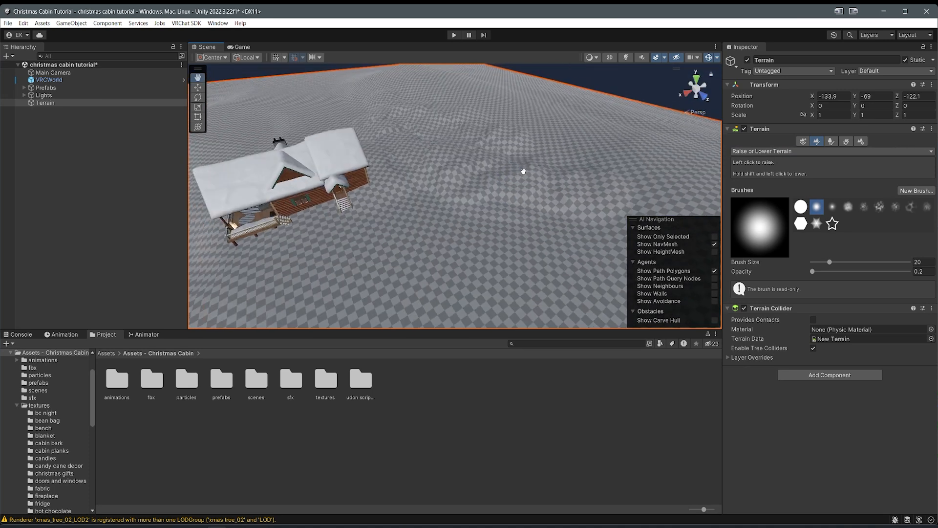
scroll(524, 170, up, 2)
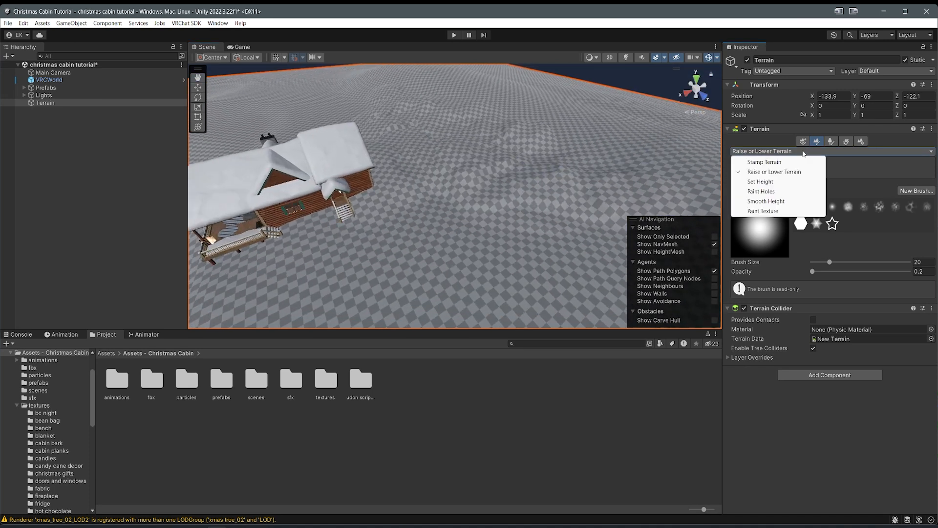
click(766, 201)
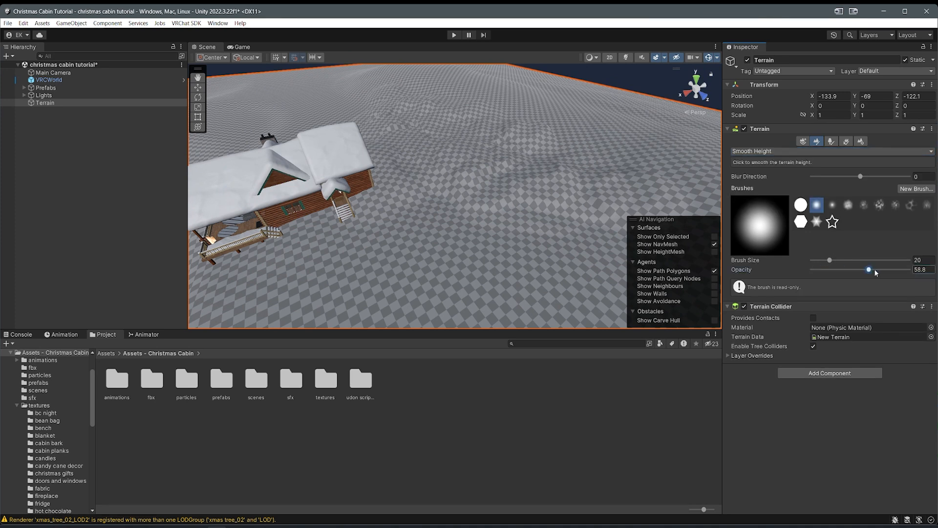
drag(502, 172, 571, 188)
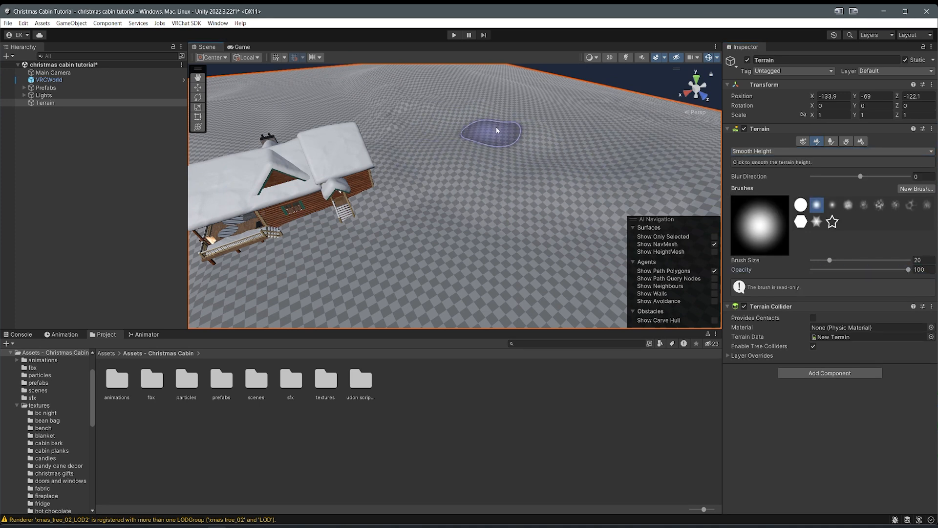
mouse_move(498, 134)
right_down()
mouse_move(501, 159)
mouse_move(471, 253)
right_up()
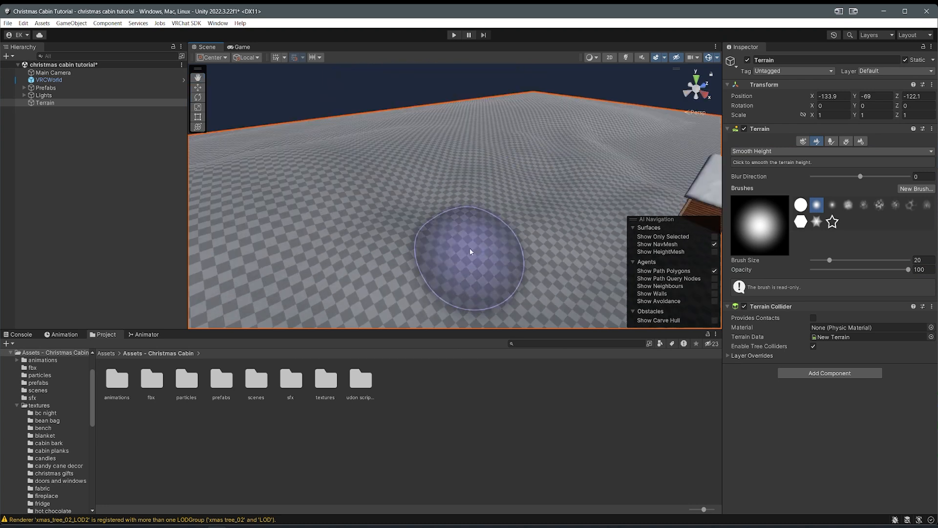
right_drag(595, 157, 613, 155)
key(w)
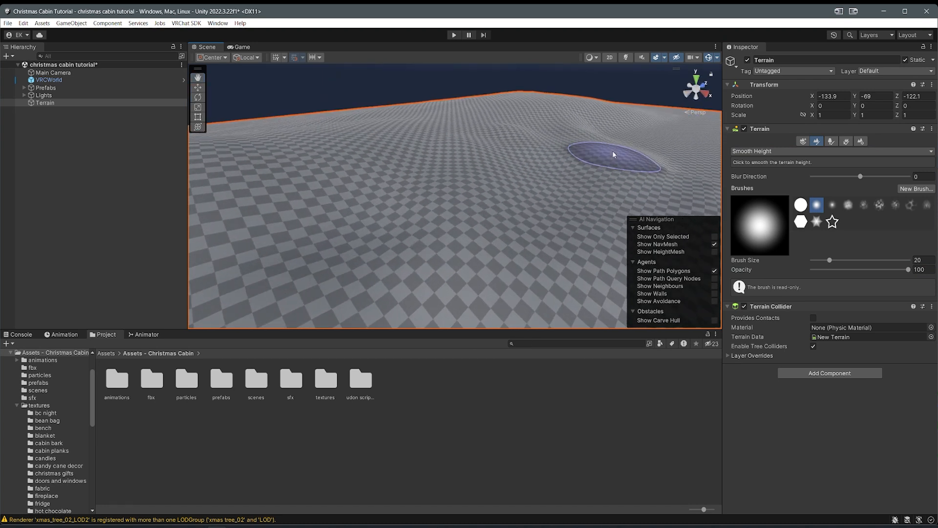
key(s)
right_drag(611, 142, 578, 141)
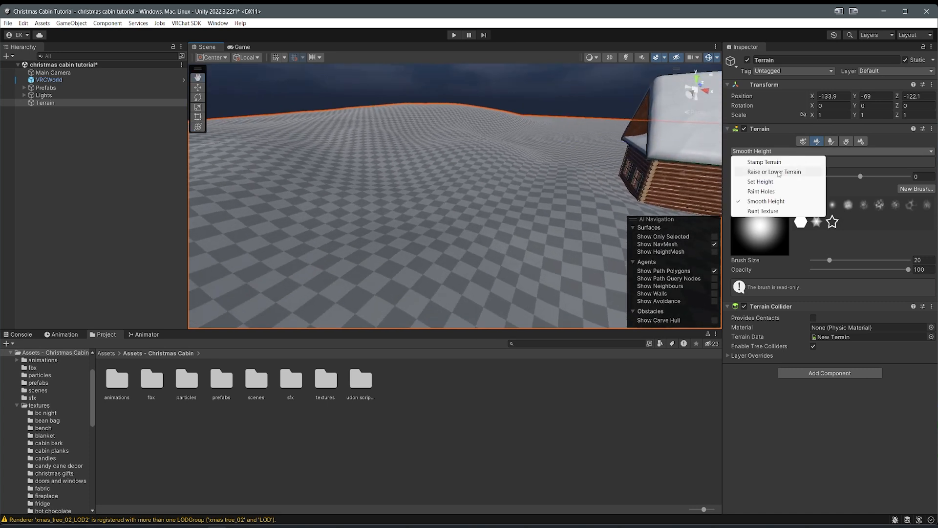
Step: Paint raised ground beside the cabin using Set Height at opacity 100, sampling 1.676201 from the nearby slope as the new target height
click(760, 181)
right_drag(534, 180, 532, 198)
key(e)
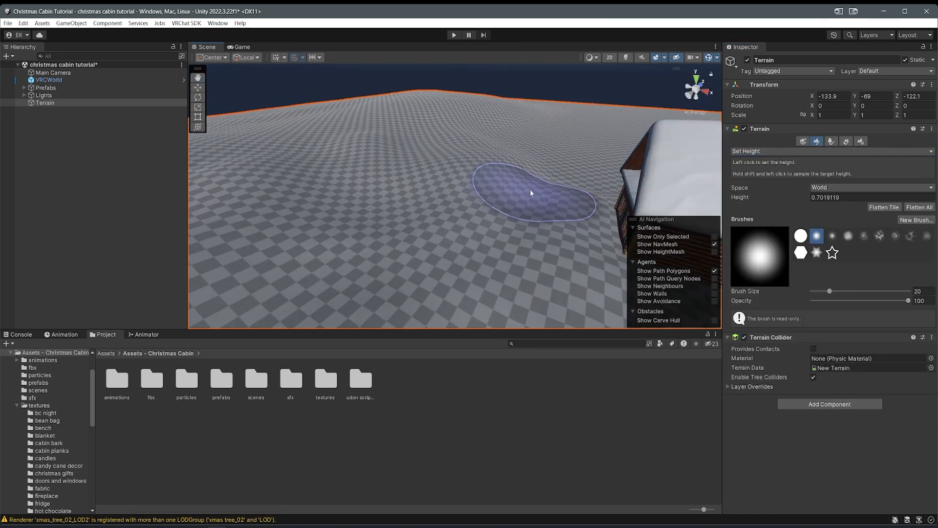
right_drag(536, 193, 476, 229)
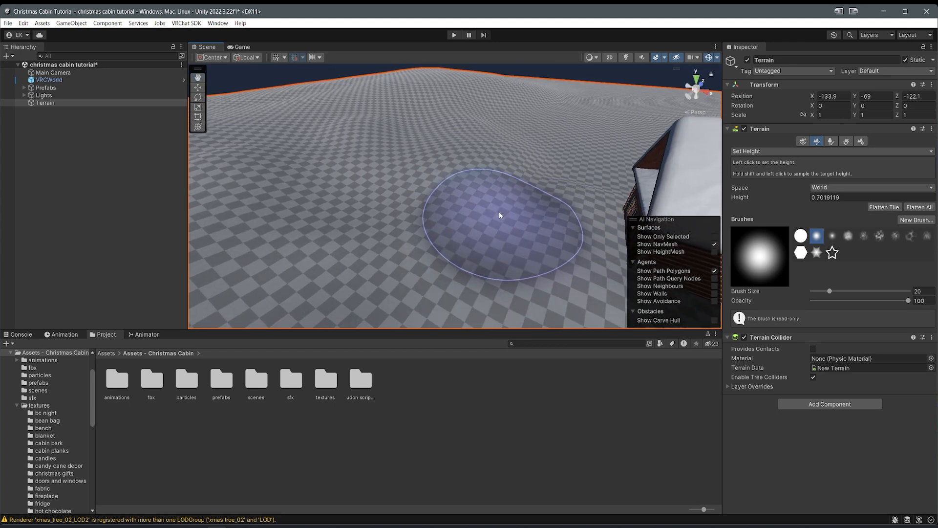
mouse_move(513, 222)
mouse_down()
mouse_move(502, 193)
mouse_move(465, 233)
mouse_up()
right_drag(499, 216, 498, 202)
shift+click(434, 172)
drag(438, 173, 382, 217)
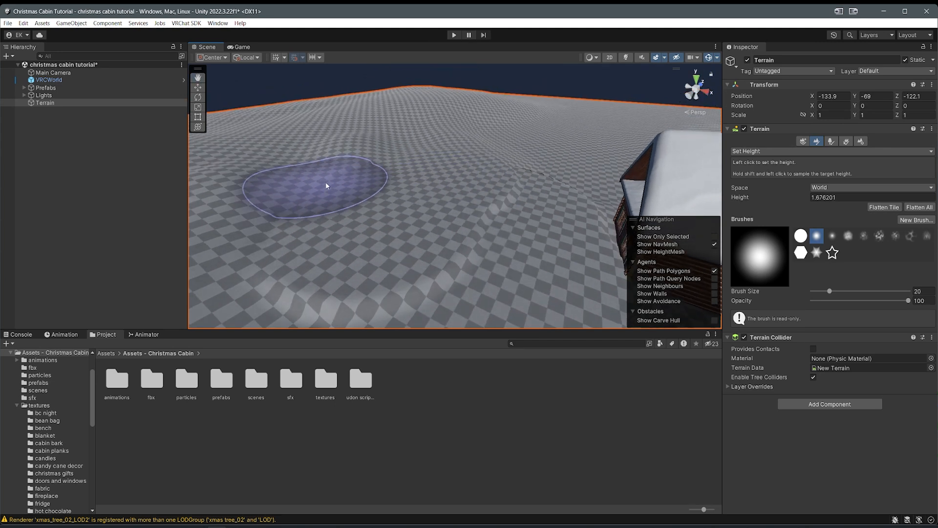
Step: Sample 2.278496 as the Set Height target and paint a higher terrace across the slope farther from the cabin
scroll(399, 178, down, 5)
shift+click(488, 207)
mouse_move(488, 210)
mouse_down()
mouse_move(480, 215)
mouse_move(492, 198)
mouse_move(453, 228)
mouse_move(406, 195)
mouse_up()
right_drag(407, 195, 377, 179)
mouse_move(345, 187)
mouse_down()
mouse_move(296, 206)
mouse_move(444, 146)
mouse_move(473, 155)
mouse_move(262, 186)
mouse_up()
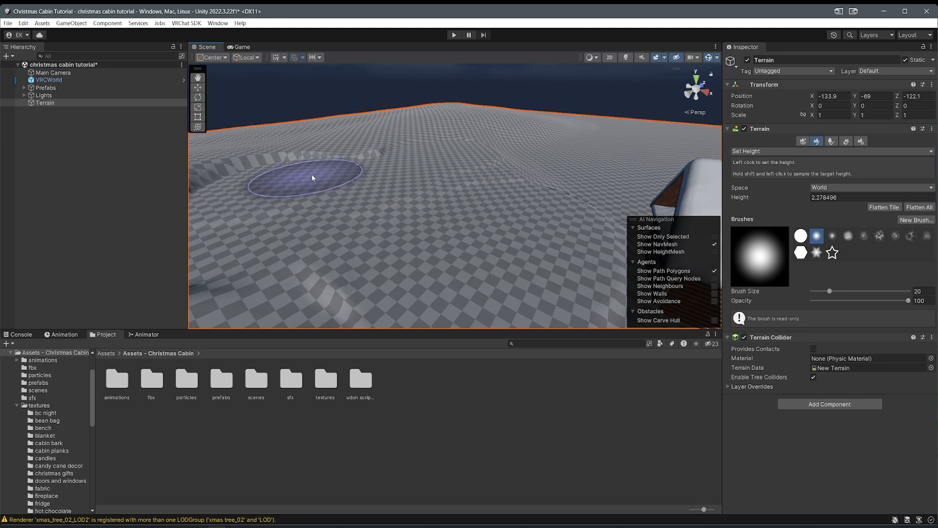
Step: Smooth the painted terrace edges on the slope beside the cabin using Smooth Height with brush size 20 and opacity 100
right_drag(420, 152, 213, 163)
scroll(340, 167, down, 3)
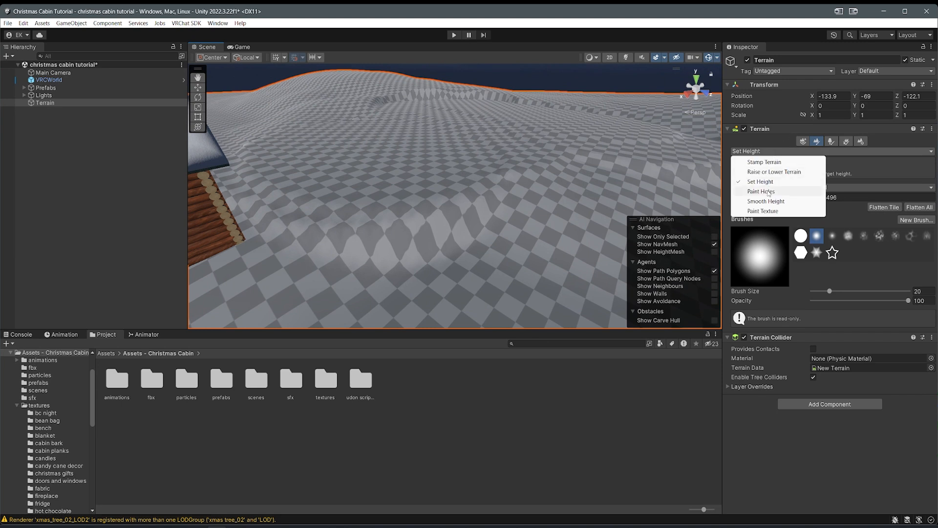
click(764, 201)
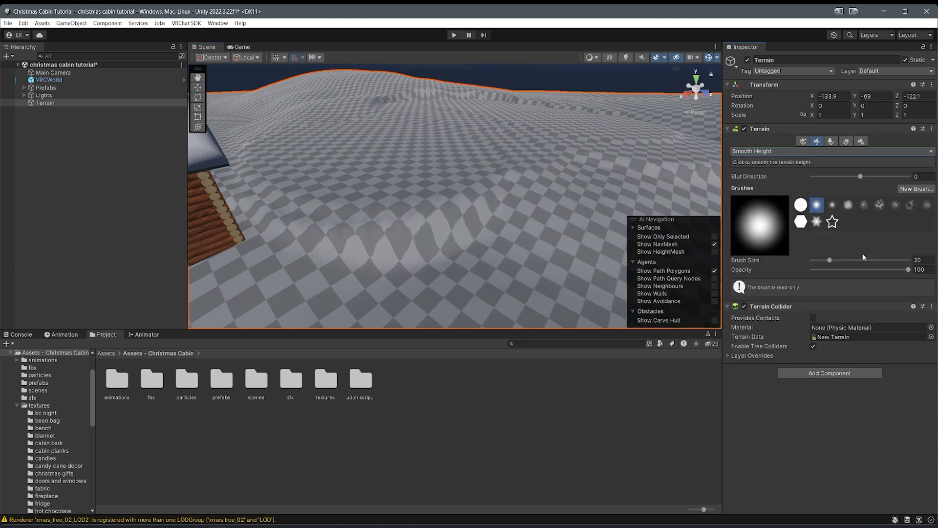
mouse_move(482, 226)
mouse_down()
mouse_move(426, 213)
mouse_move(635, 159)
mouse_up()
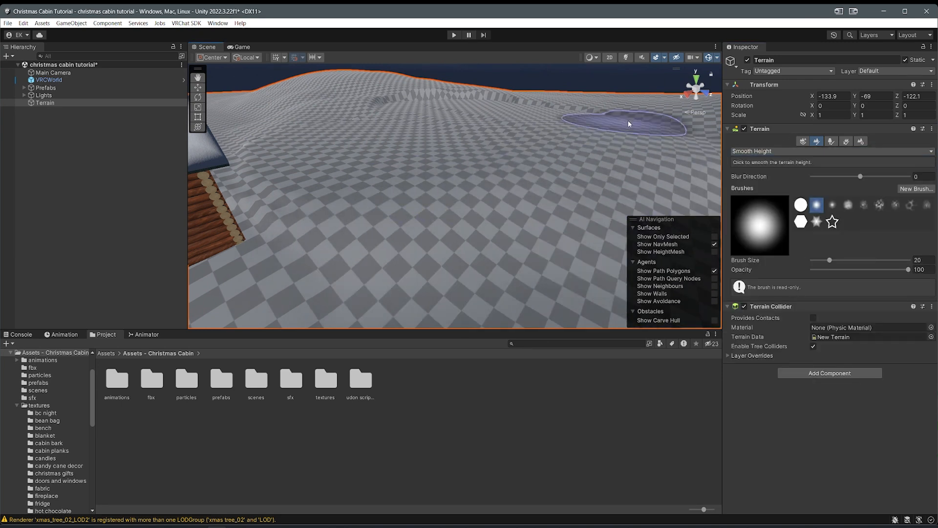
drag(358, 187, 301, 147)
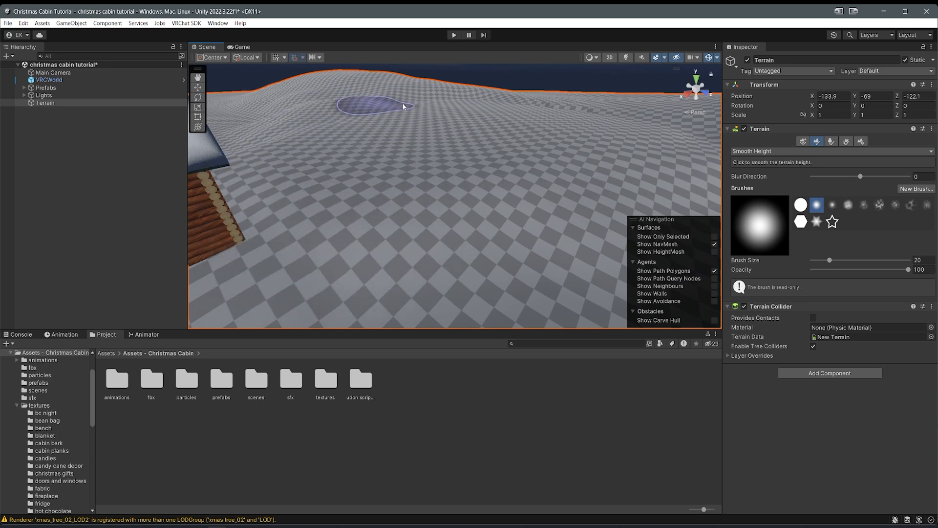
Step: Raise a mound on the flat ground beside the cabin using Raise or Lower Terrain with brush size 30 and opacity 0.2
mouse_move(443, 113)
right_down()
mouse_move(457, 130)
mouse_move(413, 126)
mouse_move(507, 117)
mouse_move(442, 119)
mouse_move(333, 107)
mouse_move(337, 100)
mouse_move(357, 110)
mouse_move(371, 142)
right_up()
scroll(566, 159, down, 3)
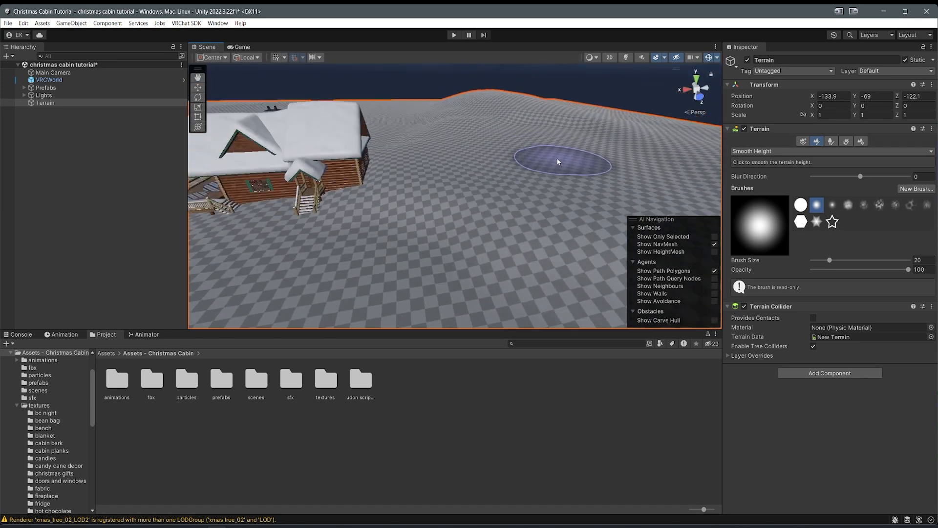
scroll(571, 124, up, 2)
middle_drag(571, 124, 612, 178)
scroll(548, 160, up, 2)
key(w)
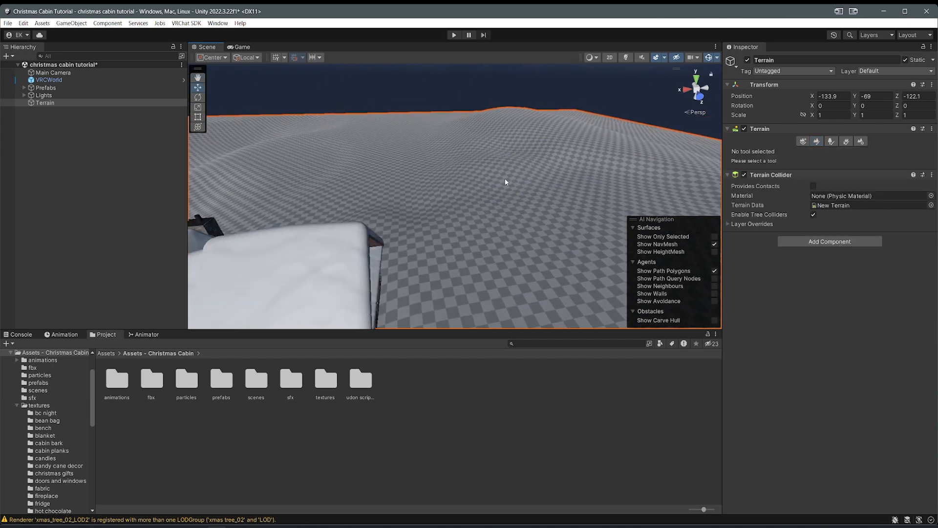
click(813, 143)
mouse_move(461, 204)
right_down()
mouse_move(391, 217)
mouse_move(336, 193)
mouse_move(436, 178)
mouse_move(564, 201)
mouse_move(488, 199)
mouse_move(601, 195)
right_up()
click(792, 151)
click(787, 171)
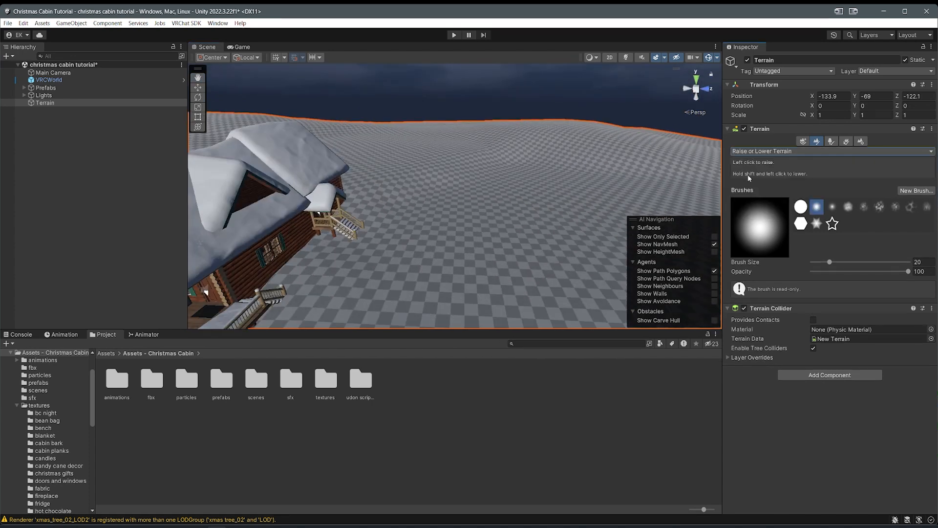
middle_drag(460, 147, 474, 220)
click(833, 263)
mouse_move(452, 190)
mouse_down()
mouse_move(463, 192)
mouse_move(447, 196)
mouse_move(480, 174)
mouse_move(432, 164)
mouse_up()
Step: Extend the mound beside the cabin and raise a second hill beyond it, increasing the brush size to 43
mouse_move(457, 208)
right_down()
mouse_move(440, 237)
mouse_move(545, 250)
mouse_move(424, 257)
right_up()
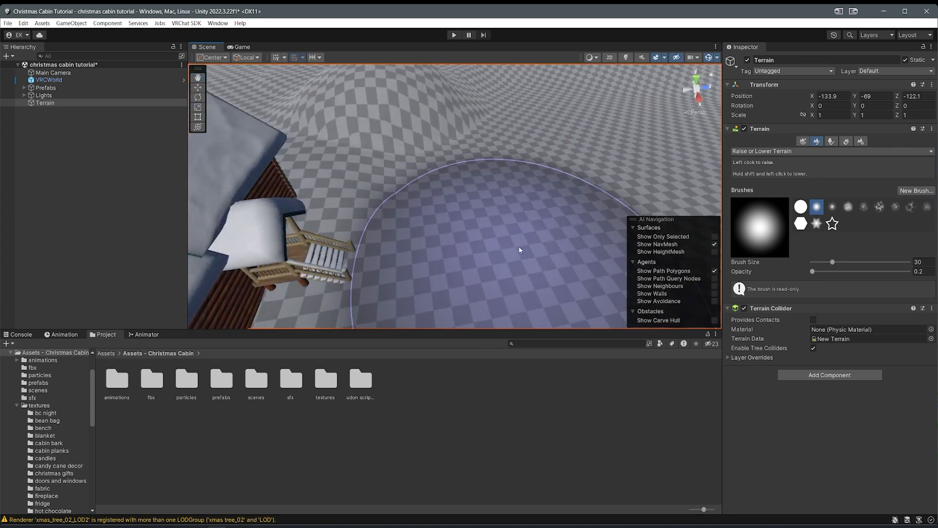
mouse_move(504, 97)
right_down()
mouse_move(429, 77)
mouse_move(472, 162)
mouse_move(421, 156)
right_up()
mouse_move(322, 135)
mouse_down()
mouse_move(237, 134)
mouse_move(346, 147)
mouse_move(318, 130)
mouse_move(374, 137)
mouse_up()
right_drag(373, 138, 446, 155)
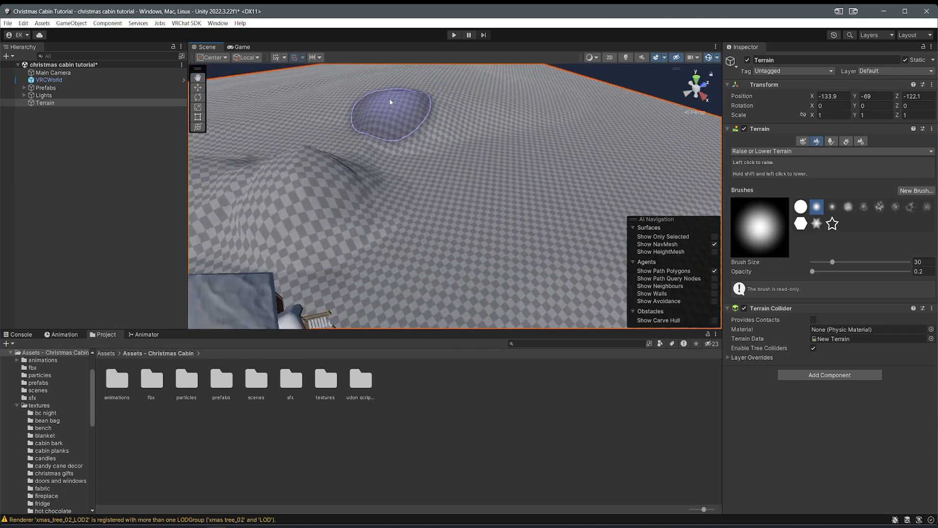
drag(391, 102, 488, 118)
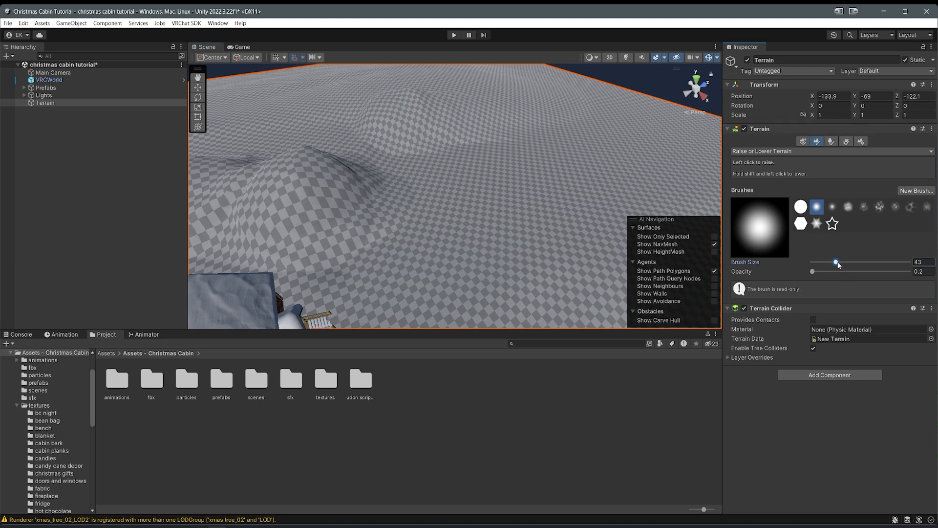
scroll(526, 176, down, 3)
middle_drag(526, 176, 564, 242)
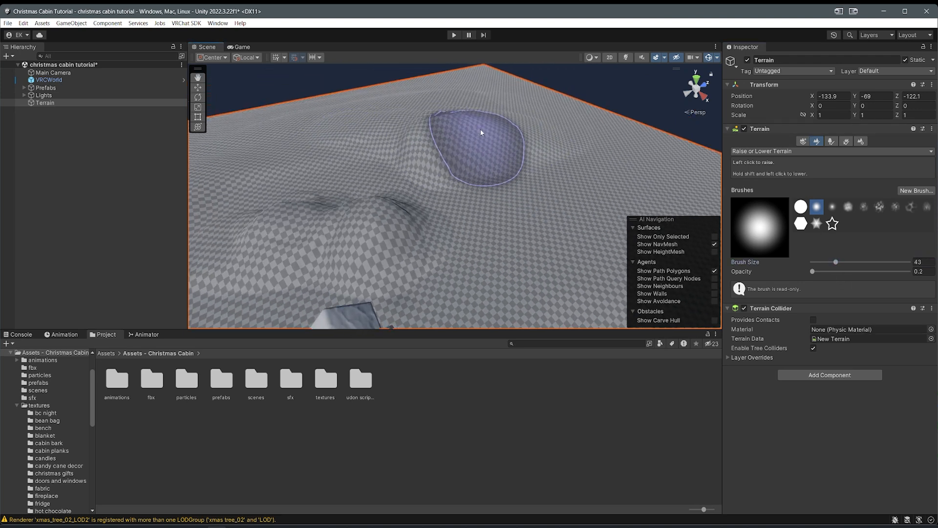
Step: Raise broader hills around and beyond the two mounds using brush size 81 at opacity 0.2
drag(838, 262, 843, 262)
alt+drag(561, 159, 570, 163)
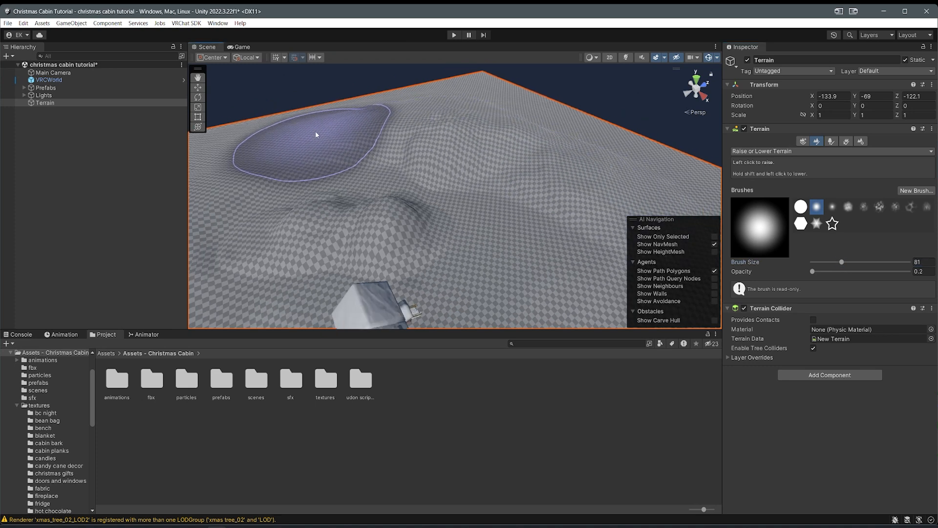
mouse_move(436, 100)
mouse_down()
mouse_move(586, 151)
mouse_move(583, 186)
mouse_up()
key(w)
mouse_move(583, 186)
right_down()
mouse_move(511, 256)
mouse_move(298, 188)
mouse_move(369, 155)
mouse_move(381, 115)
mouse_move(508, 101)
mouse_move(510, 89)
mouse_move(553, 82)
mouse_move(546, 137)
mouse_move(509, 166)
mouse_move(650, 236)
mouse_move(425, 142)
right_up()
key(w)
key(e)
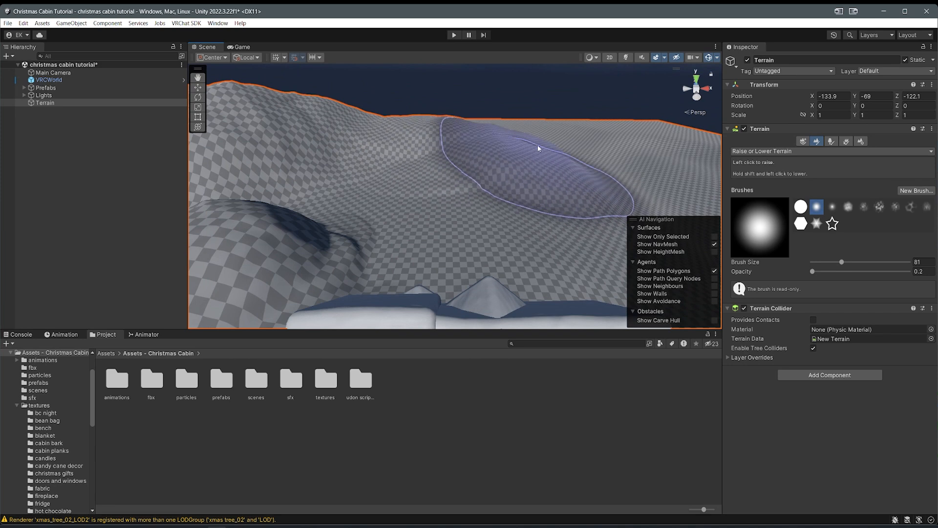
Step: Continue the high hills around the cabin toward the outer edges of the terrain, keeping brush size 81
middle_drag(342, 111, 491, 151)
right_drag(353, 130, 417, 144)
scroll(417, 145, down, 1)
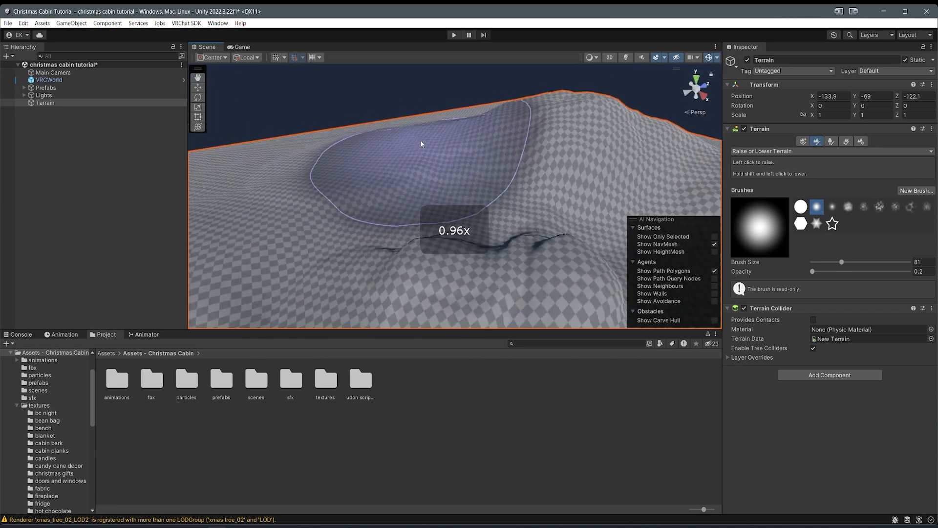
mouse_move(329, 153)
alt+mouse_down()
mouse_move(457, 139)
mouse_move(338, 120)
mouse_move(459, 131)
mouse_move(365, 119)
mouse_move(409, 116)
alt+mouse_up()
right_drag(409, 117, 450, 137)
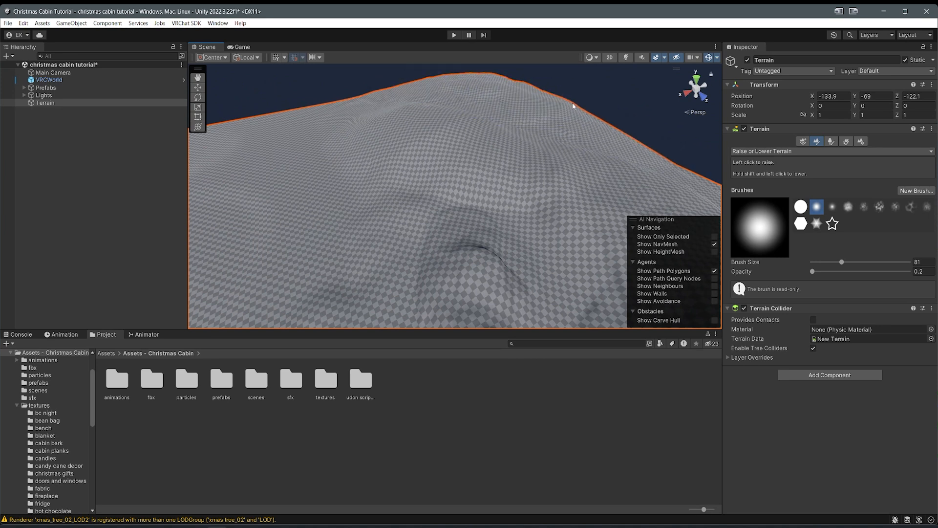
right_drag(489, 129, 597, 127)
right_drag(440, 129, 557, 86)
right_drag(617, 120, 597, 153)
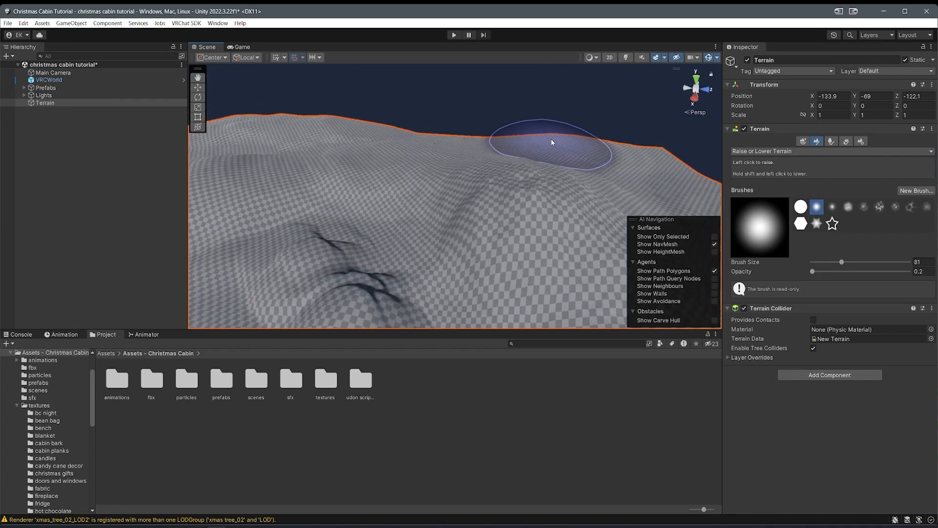
right_drag(588, 142, 335, 145)
drag(406, 139, 358, 144)
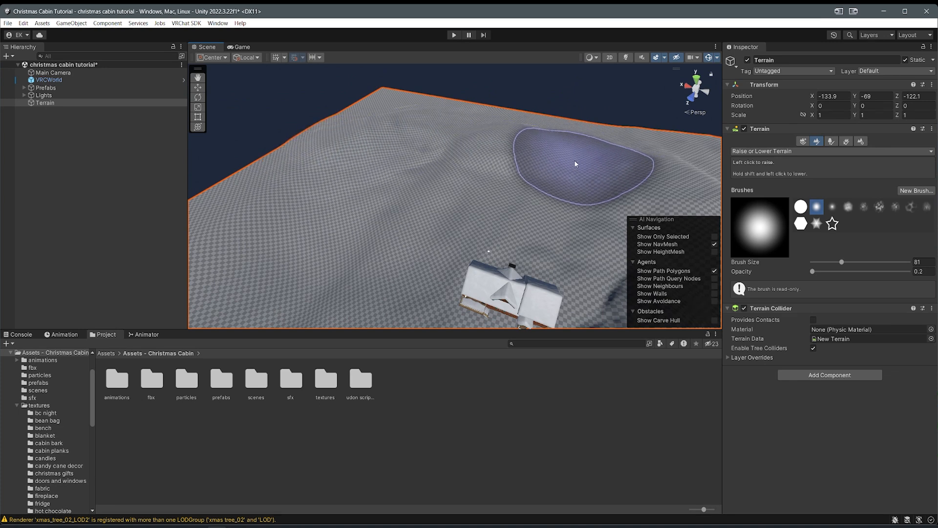
Step: Increase the brush size to 173 and raise a large hill mass toward the terrain's outer corner
scroll(601, 176, up, 2)
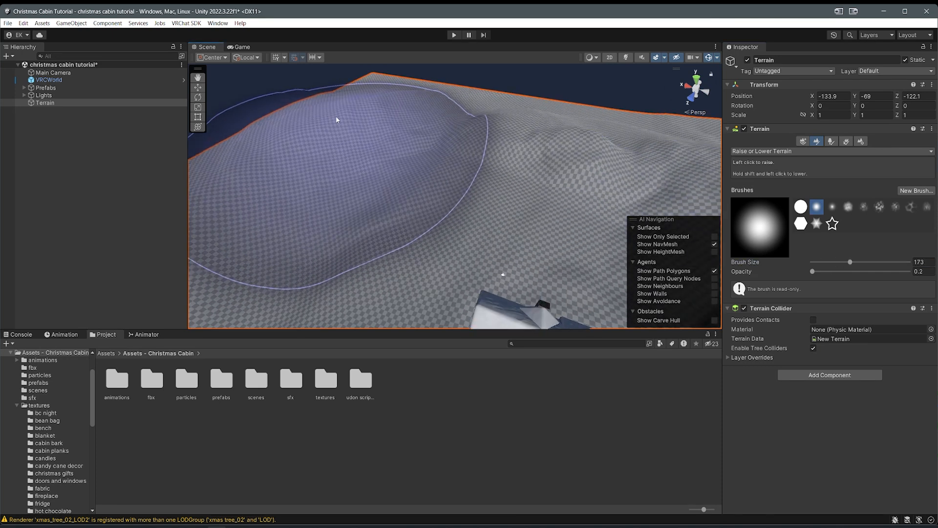
mouse_move(375, 116)
alt+mouse_down()
mouse_move(491, 137)
mouse_move(436, 226)
mouse_move(316, 87)
mouse_move(402, 95)
alt+mouse_up()
mouse_move(423, 146)
alt+mouse_down()
mouse_move(472, 134)
mouse_move(530, 147)
mouse_move(536, 118)
mouse_move(530, 140)
mouse_move(473, 151)
mouse_move(489, 172)
alt+mouse_up()
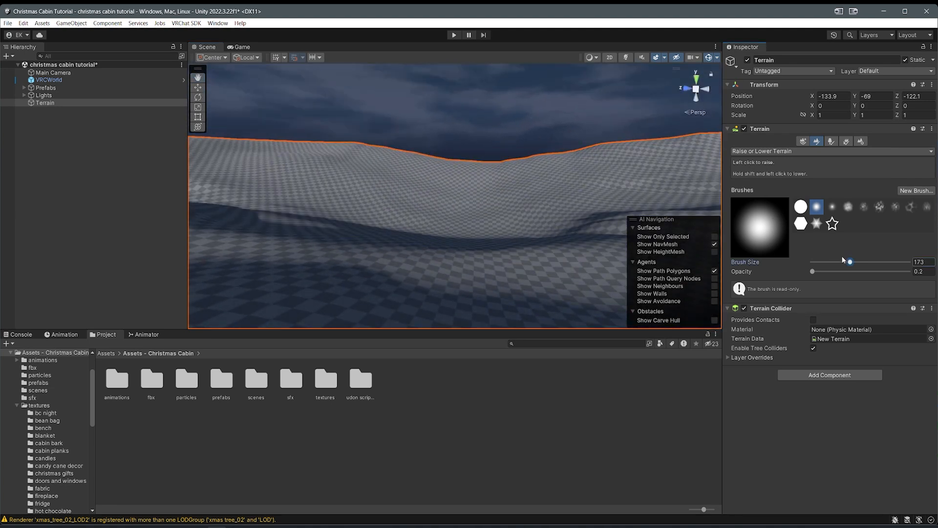
Step: Set the brush size to 35 and add smaller peaks along the distant ridges on either side of the dip
drag(834, 265, 833, 265)
mouse_move(503, 125)
alt+mouse_down()
mouse_move(492, 126)
mouse_move(482, 177)
mouse_move(497, 177)
mouse_move(445, 201)
alt+mouse_up()
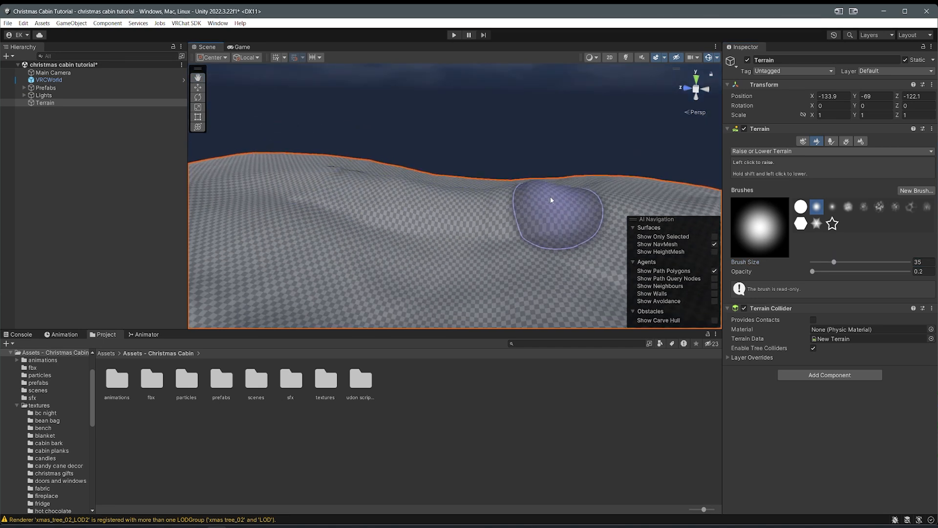
drag(578, 196, 542, 182)
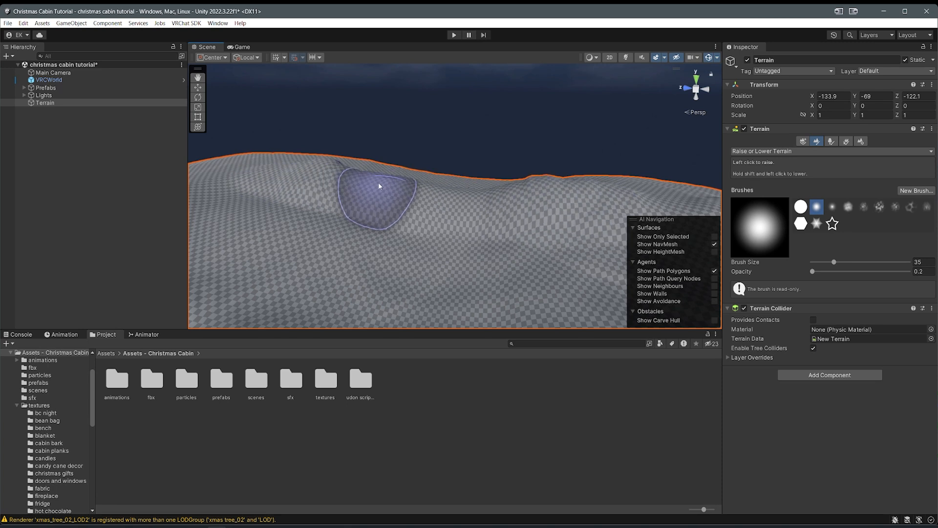
alt+drag(385, 179, 638, 123)
Step: Raise more slopes among the hills beside the cabin, reducing the brush size to 29
mouse_move(638, 123)
right_down()
mouse_move(533, 124)
mouse_move(421, 94)
mouse_move(404, 102)
mouse_move(414, 123)
mouse_move(292, 123)
mouse_move(412, 147)
mouse_move(362, 184)
mouse_move(360, 168)
mouse_move(371, 172)
right_up()
key(w)
key(e)
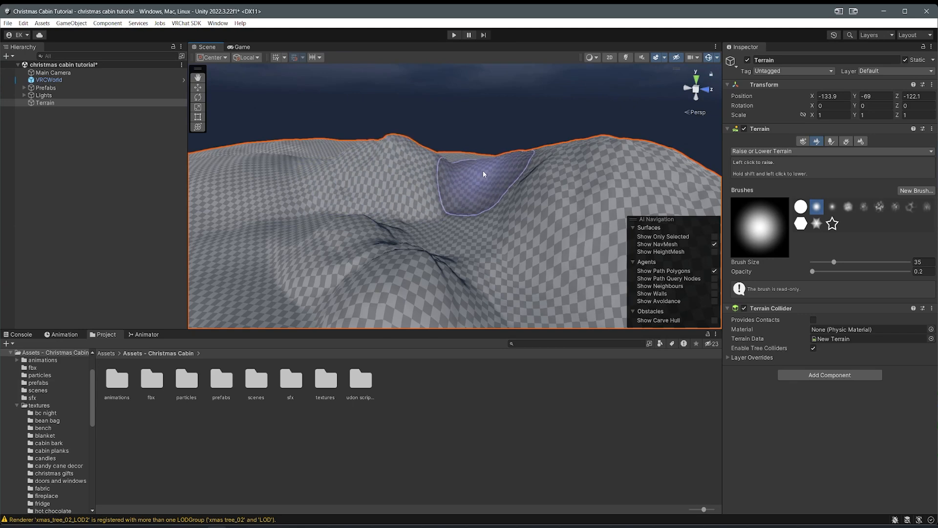
scroll(563, 183, down, 3)
drag(838, 263, 840, 263)
right_drag(542, 188, 562, 200)
mouse_move(562, 176)
mouse_down()
mouse_move(567, 159)
mouse_move(530, 149)
mouse_move(579, 153)
mouse_move(346, 207)
mouse_move(637, 153)
mouse_up()
Step: Smooth the sharp creases in the hills near the cabin using Smooth Height with brush size 29 and opacity 100
click(763, 151)
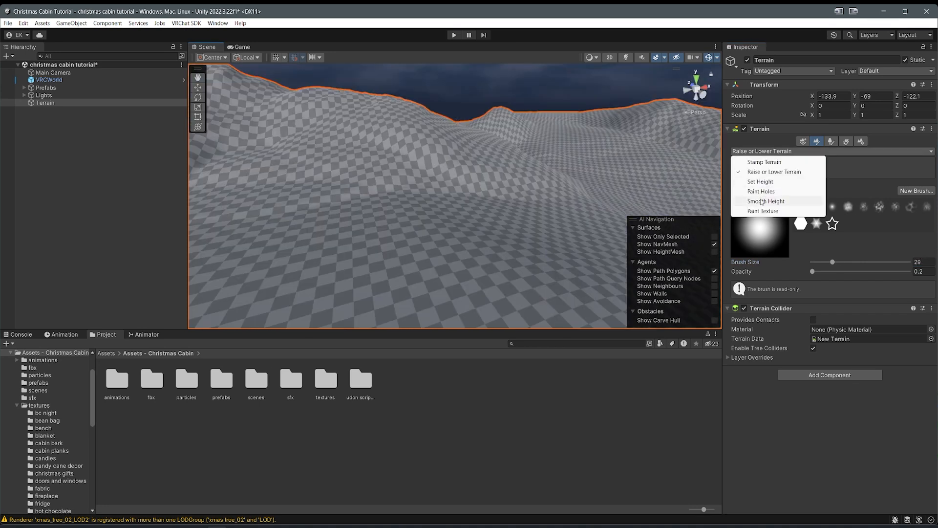
click(762, 201)
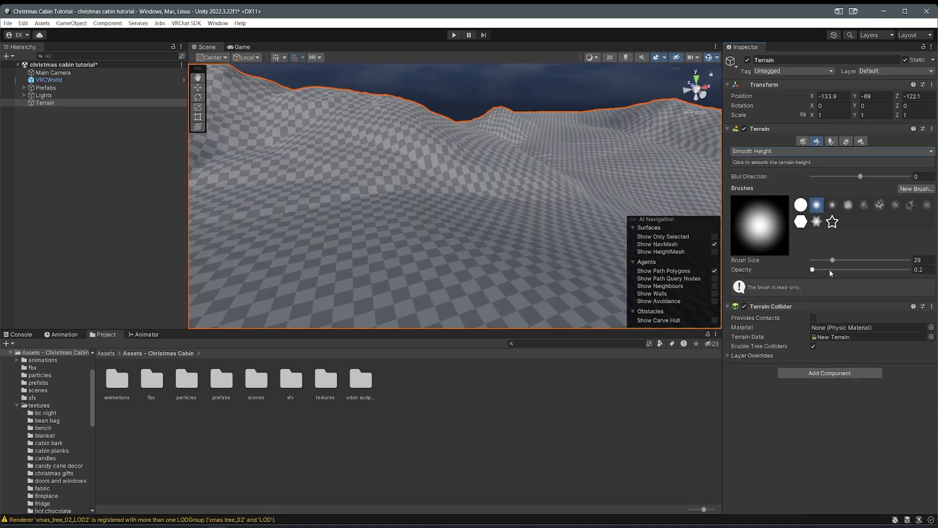
mouse_move(504, 190)
right_down()
mouse_move(327, 208)
mouse_move(467, 188)
mouse_move(469, 209)
right_up()
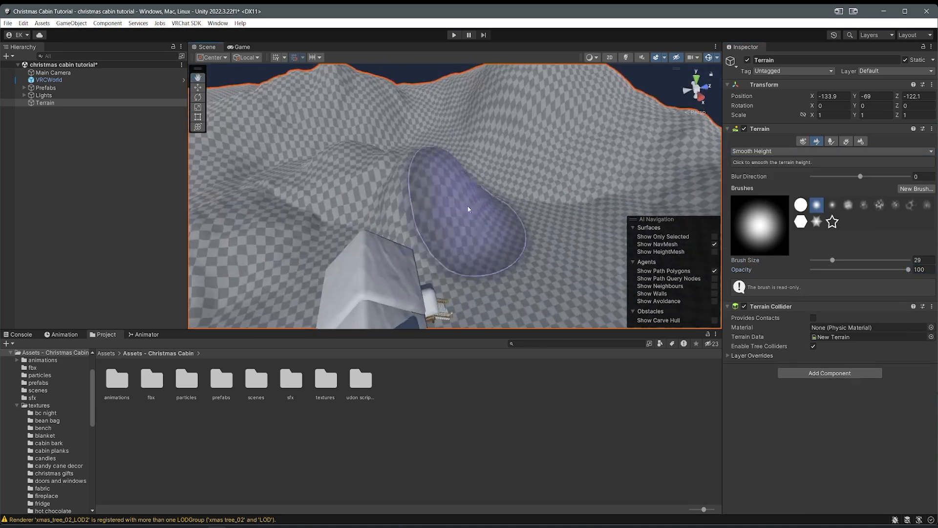
drag(383, 173, 268, 132)
right_drag(268, 133, 278, 163)
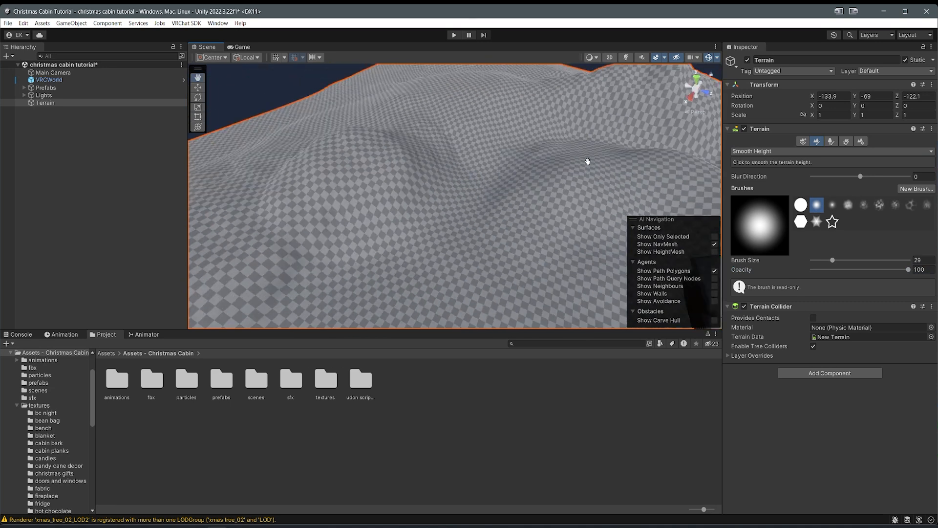
middle_drag(588, 161, 536, 150)
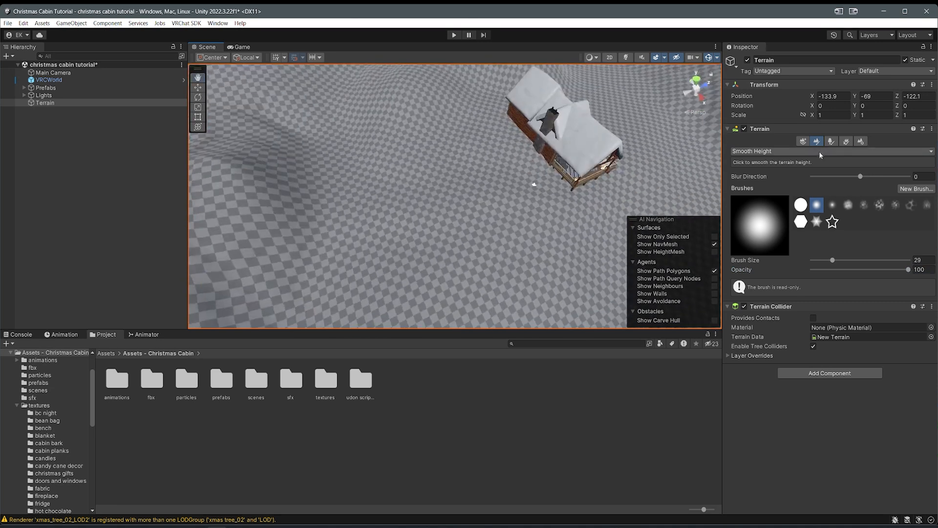
Step: Switch to Raise or Lower Terrain with brush size 4 and opacity 0.2 for the ground beside the cabin's chimney wall
click(820, 151)
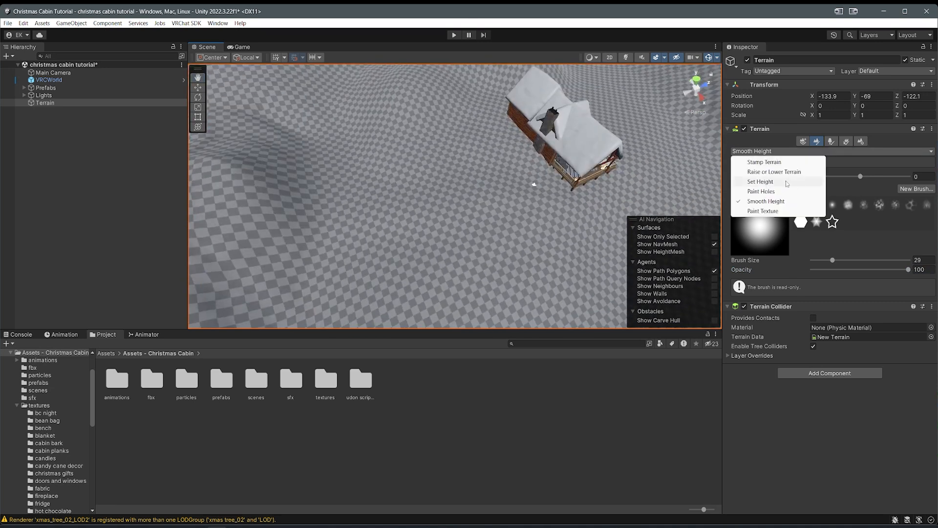
click(791, 172)
right_drag(525, 122, 547, 29)
key(w)
click(520, 408)
right_drag(493, 244, 481, 286)
click(475, 275)
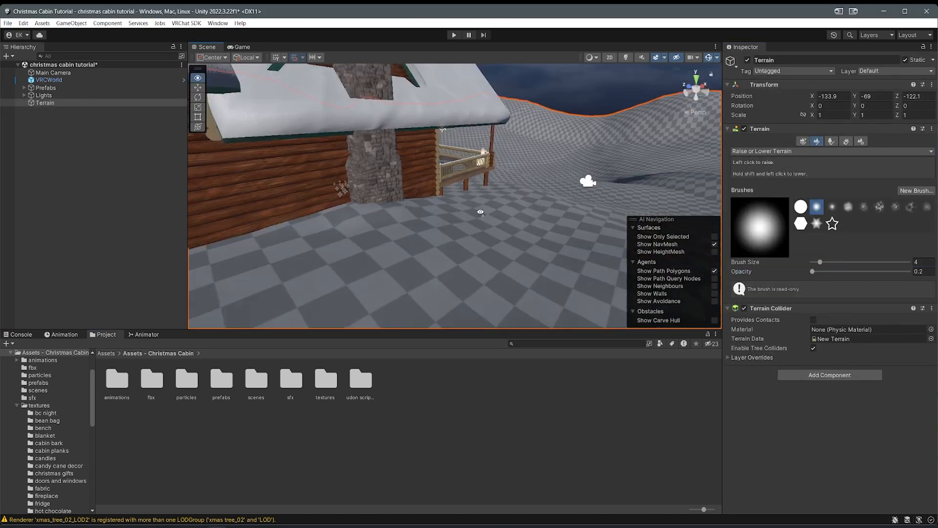
Step: Try raising the ground beside the chimney wall with brush size 4, and undo the stroke
scroll(518, 226, down, 3)
middle_drag(478, 210, 549, 234)
scroll(569, 232, down, 3)
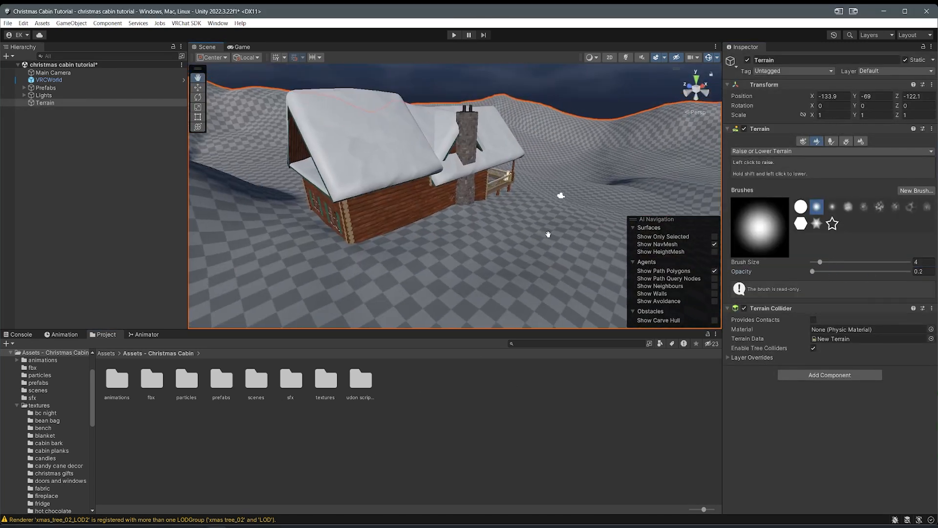
scroll(548, 234, up, 5)
mouse_move(537, 255)
mouse_down()
mouse_move(489, 279)
mouse_move(555, 230)
mouse_up()
key(ctrl+z)
Step: Raise a snowdrift-like mound against the cabin's chimney wall using brush size 9 and opacity 0.2
drag(820, 262, 828, 262)
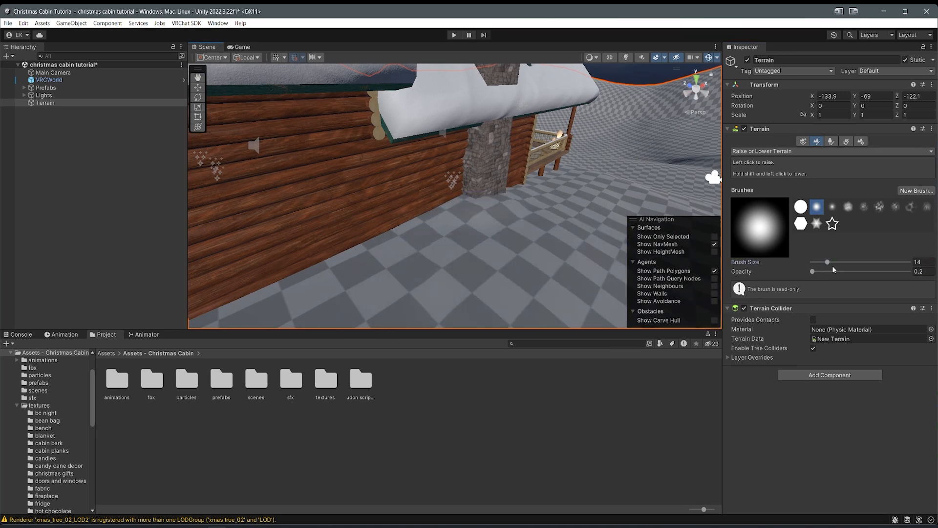
scroll(494, 245, down, 4)
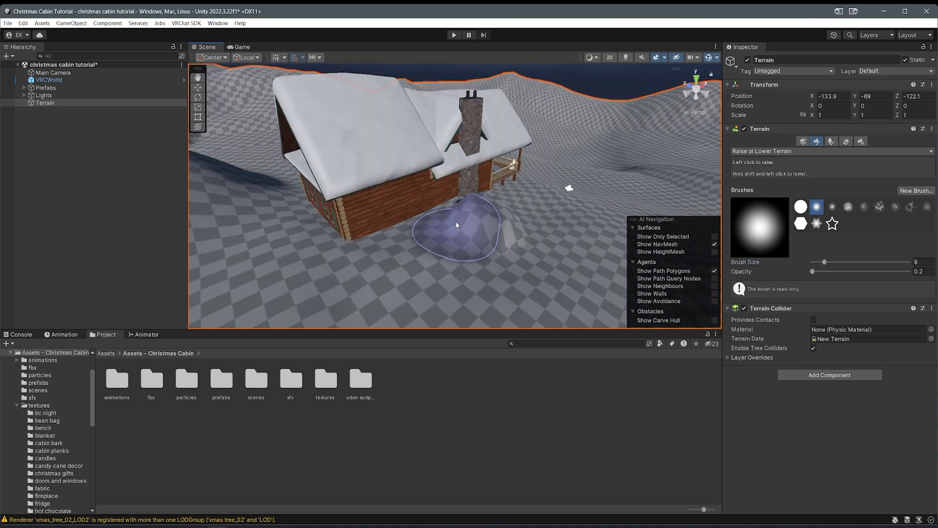
scroll(451, 206, up, 4)
mouse_move(537, 205)
alt+mouse_down()
mouse_move(453, 201)
mouse_move(566, 207)
mouse_move(548, 207)
alt+mouse_up()
drag(471, 205, 499, 201)
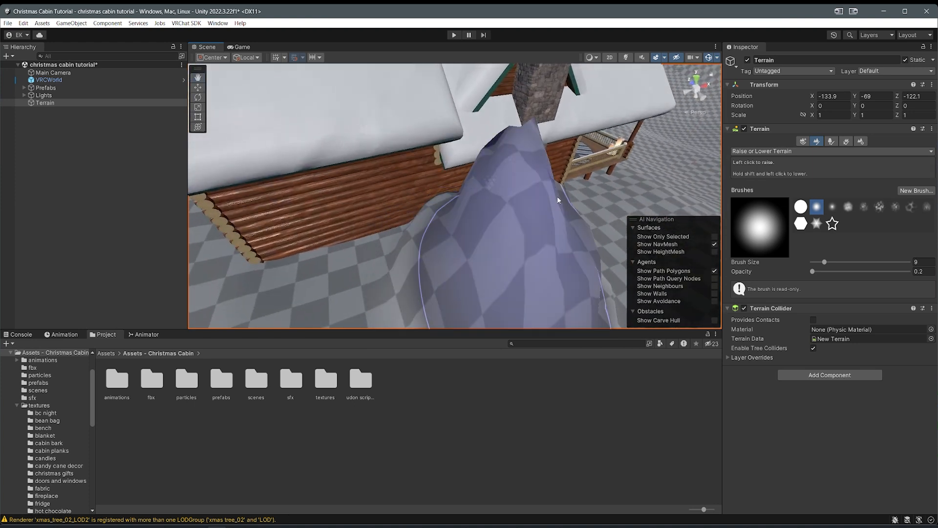
Step: Smooth the steep mound beside the chimney wall using Smooth Height with brush size 9 and opacity 100
click(784, 152)
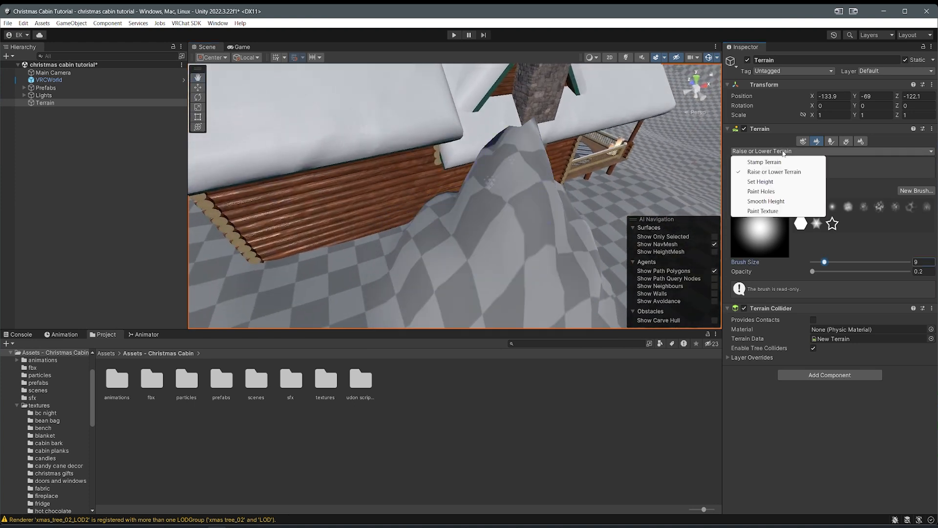
click(766, 201)
mouse_move(556, 213)
mouse_down()
mouse_move(505, 215)
mouse_move(550, 229)
mouse_up()
mouse_move(458, 226)
right_down()
mouse_move(448, 237)
mouse_move(568, 239)
mouse_move(566, 193)
mouse_move(489, 166)
mouse_move(482, 189)
right_up()
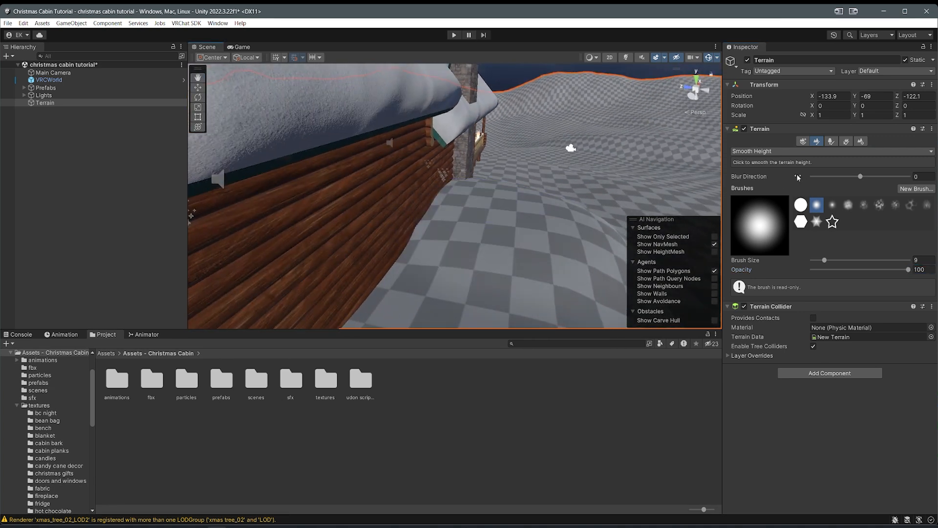
Step: Raise the ground along the cabin's log wall near the chimney using Raise or Lower Terrain with brush size 9 and opacity 0.2
click(766, 152)
click(774, 172)
scroll(512, 232, down, 5)
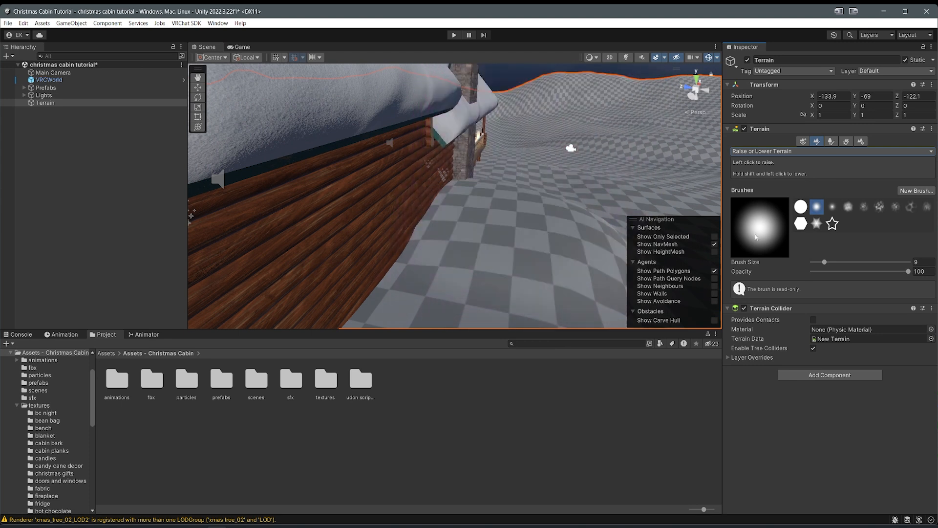
right_drag(553, 134, 450, 177)
mouse_move(450, 176)
mouse_down()
mouse_move(480, 168)
mouse_move(442, 147)
mouse_up()
right_drag(442, 147, 545, 182)
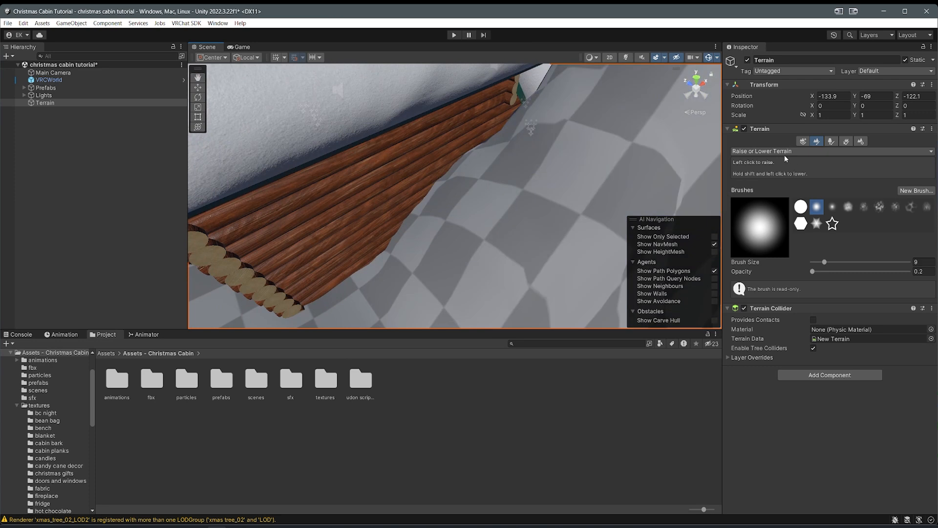
Step: Smooth the raised ground along the log wall using Smooth Height with brush size 9 and opacity 100
click(784, 152)
click(774, 205)
scroll(481, 160, down, 5)
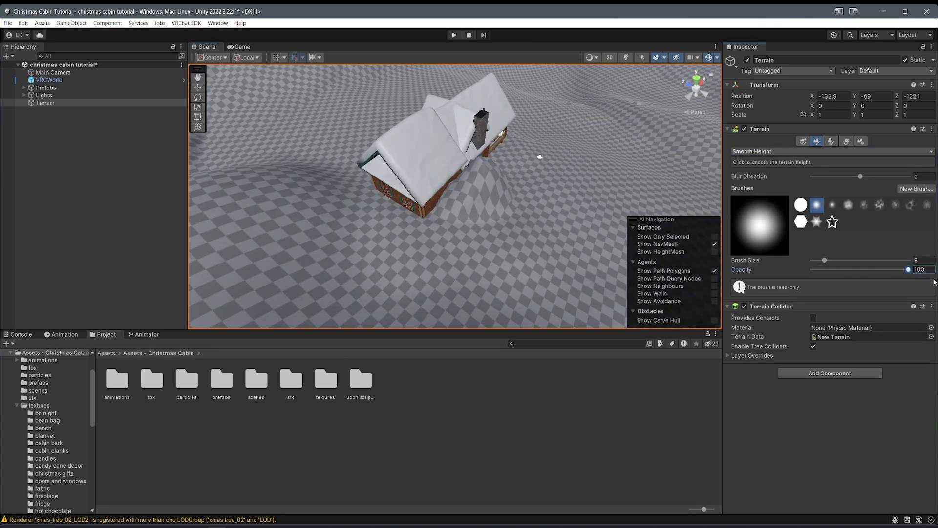
scroll(495, 176, up, 6)
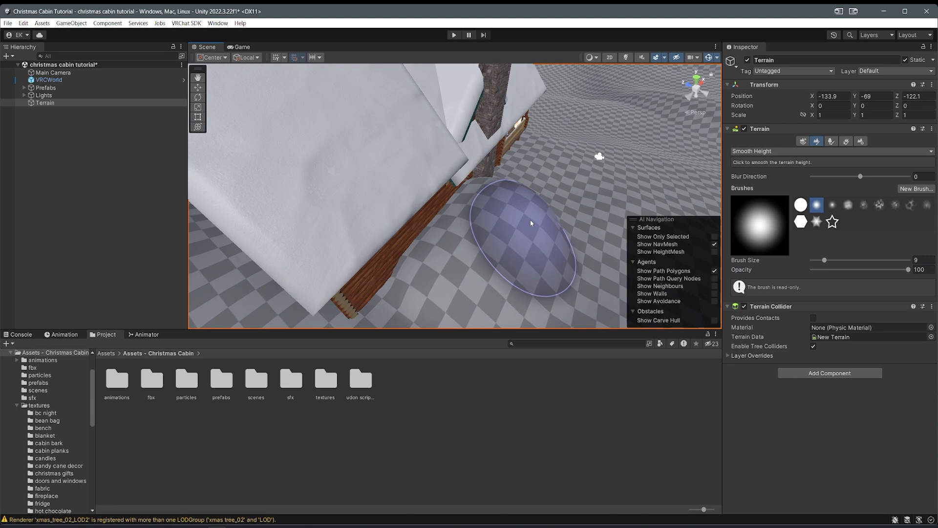
mouse_move(484, 272)
right_down()
mouse_move(496, 246)
mouse_move(390, 242)
mouse_move(406, 238)
right_up()
key(w)
key(w)
mouse_move(507, 218)
right_down()
mouse_move(501, 172)
mouse_move(573, 156)
mouse_move(634, 212)
right_up()
key(s)
Step: Raise the mound between the log wall and the chimney further using Raise or Lower Terrain with brush size 9
click(784, 152)
click(777, 172)
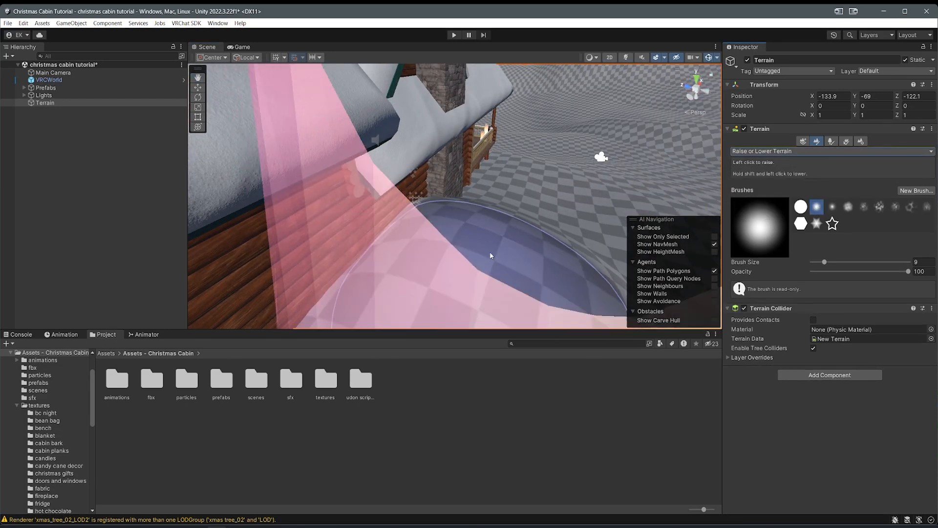
mouse_move(470, 245)
mouse_down()
mouse_move(465, 227)
mouse_move(494, 216)
mouse_up()
Step: Smooth the newly raised mound by the chimney using Smooth Height with brush size 9 and opacity 100
click(777, 151)
click(767, 201)
drag(847, 269, 911, 270)
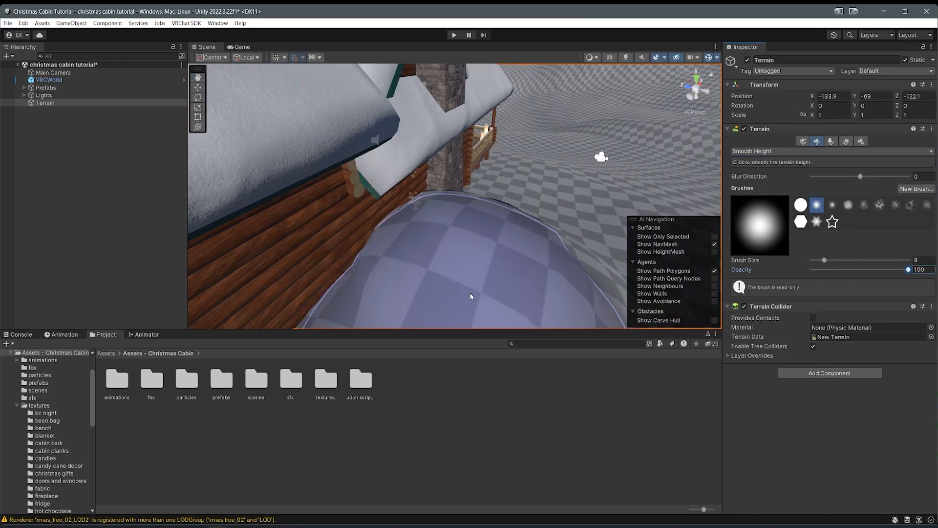
drag(473, 300, 457, 257)
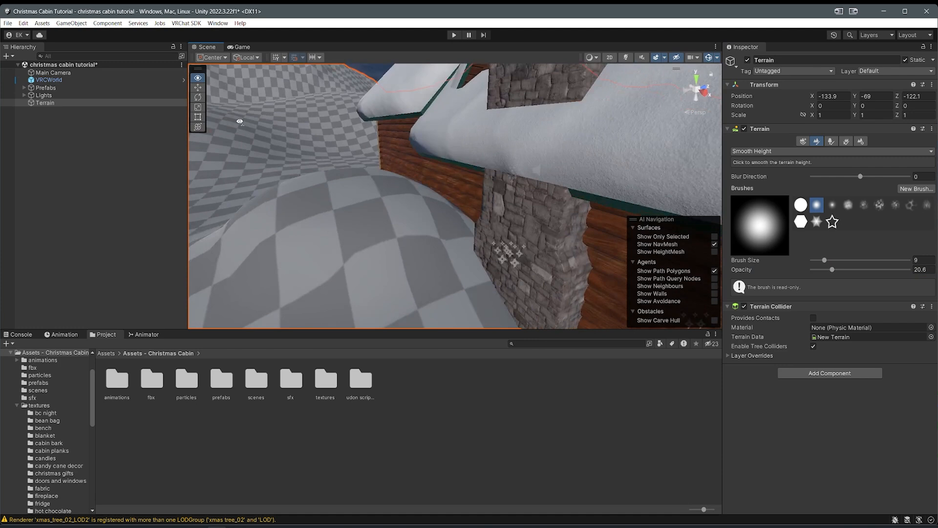
Step: Cut away the terrain poking through the cabin porch by the railing using Paint Holes with brush size 1
key(w)
right_drag(503, 251, 404, 163)
middle_drag(404, 163, 419, 176)
key(w)
right_drag(419, 176, 577, 195)
click(772, 151)
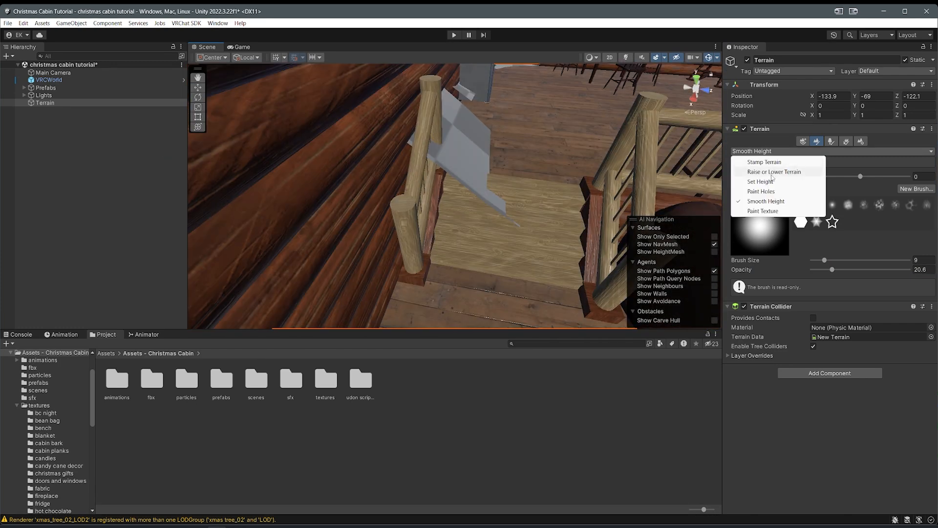
click(760, 185)
click(764, 154)
click(758, 162)
click(762, 152)
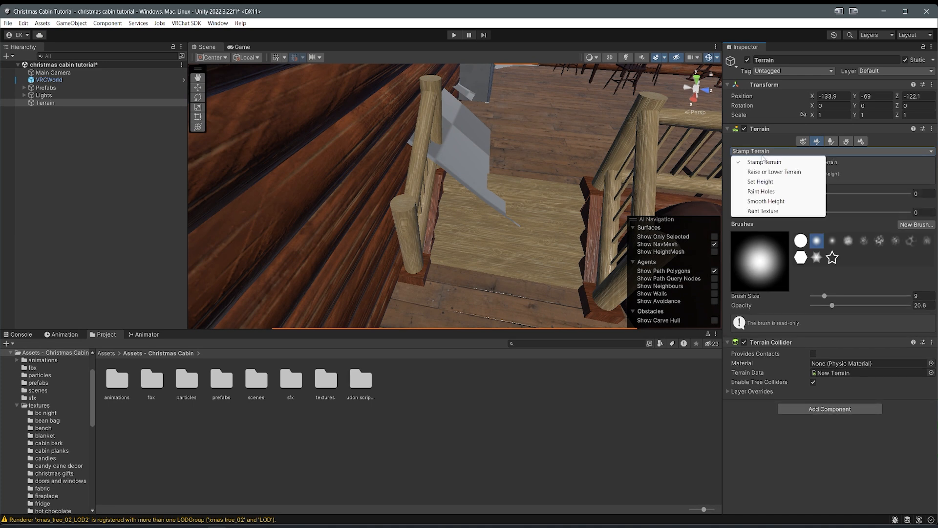
click(761, 192)
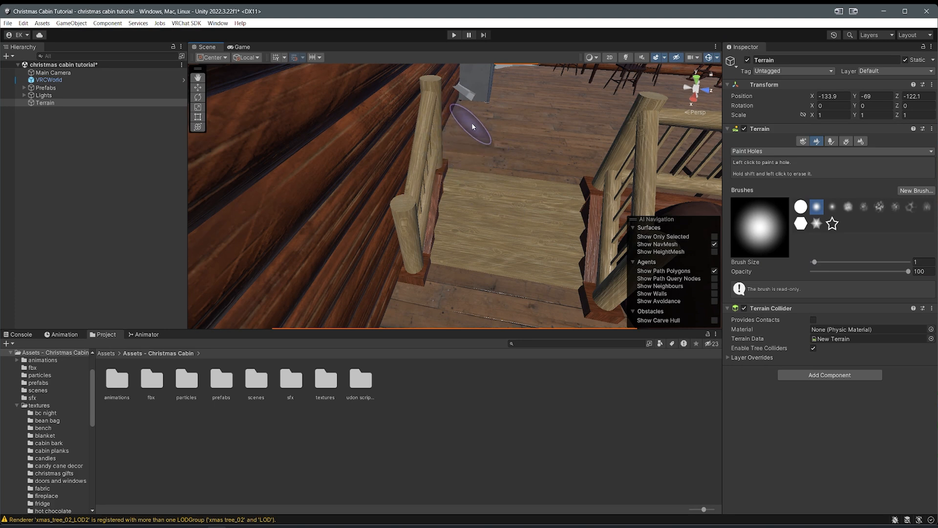
mouse_move(484, 104)
right_down()
mouse_move(492, 148)
mouse_move(526, 157)
mouse_move(538, 146)
mouse_move(249, 205)
mouse_move(509, 189)
mouse_move(541, 216)
mouse_move(384, 164)
mouse_move(388, 207)
right_up()
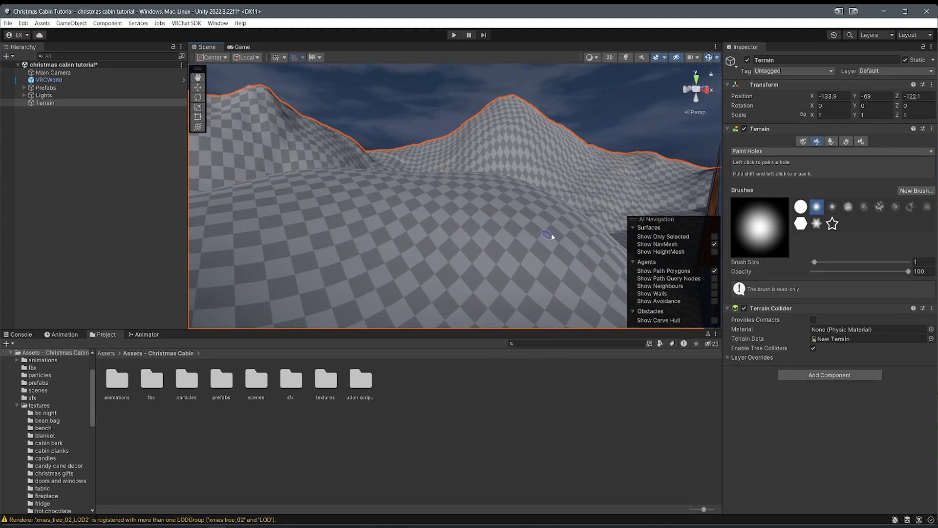
Step: Smooth the hills surrounding the cabin using Smooth Height with brush size 53 and opacity 100
click(736, 152)
click(755, 203)
mouse_move(488, 166)
right_down()
mouse_move(486, 201)
mouse_move(562, 250)
right_up()
click(838, 260)
scroll(436, 104, up, 1)
mouse_move(533, 130)
right_down()
mouse_move(409, 103)
mouse_move(477, 159)
mouse_move(218, 207)
right_up()
mouse_move(218, 207)
mouse_down()
mouse_move(293, 133)
mouse_move(532, 110)
mouse_move(577, 123)
mouse_up()
mouse_move(578, 124)
right_down()
mouse_move(386, 249)
mouse_move(547, 166)
right_up()
mouse_move(430, 120)
right_down()
mouse_move(251, 149)
mouse_move(636, 185)
mouse_move(328, 141)
mouse_move(528, 176)
mouse_move(428, 222)
mouse_move(373, 189)
mouse_move(541, 159)
mouse_move(680, 182)
mouse_move(486, 136)
mouse_move(394, 236)
mouse_move(534, 205)
right_up()
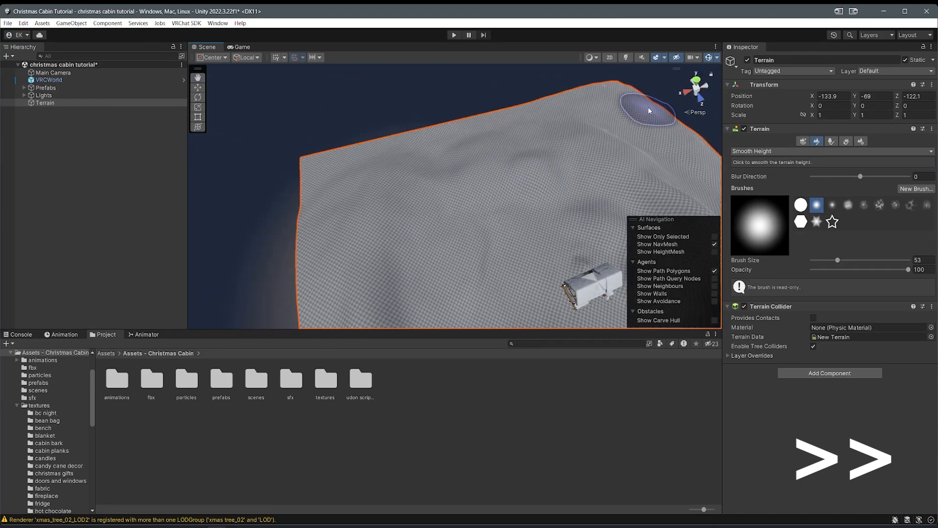
Step: Select the terrain near the cabin's front steps and view its terrain settings
mouse_move(562, 139)
right_down()
mouse_move(493, 113)
mouse_move(585, 69)
mouse_move(429, 173)
mouse_move(509, 217)
mouse_move(482, 189)
mouse_move(385, 171)
mouse_move(528, 117)
mouse_move(582, 226)
mouse_move(510, 238)
mouse_move(482, 228)
mouse_move(442, 234)
mouse_move(433, 302)
mouse_move(656, 209)
mouse_move(415, 260)
right_up()
key(shift+d)
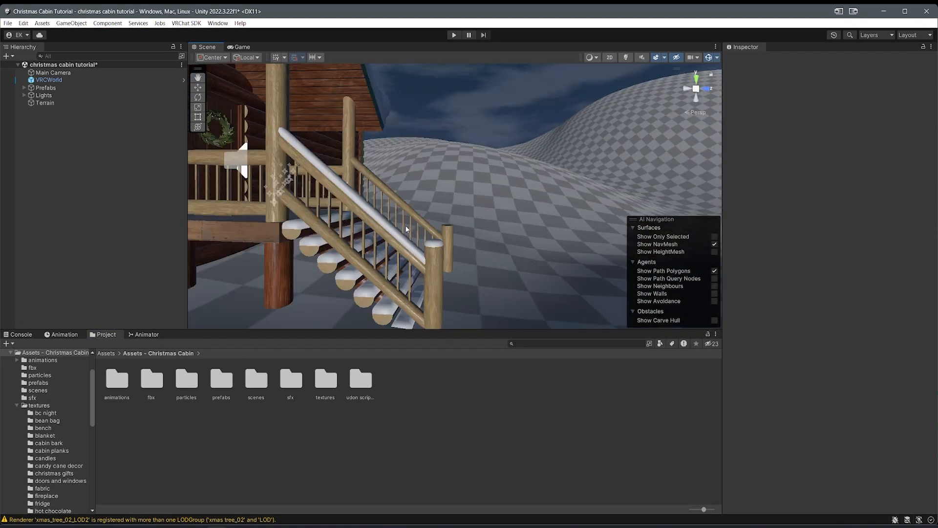
mouse_move(368, 218)
right_down()
mouse_move(470, 218)
mouse_move(371, 245)
mouse_move(283, 243)
mouse_move(418, 251)
mouse_move(444, 228)
right_up()
click(438, 235)
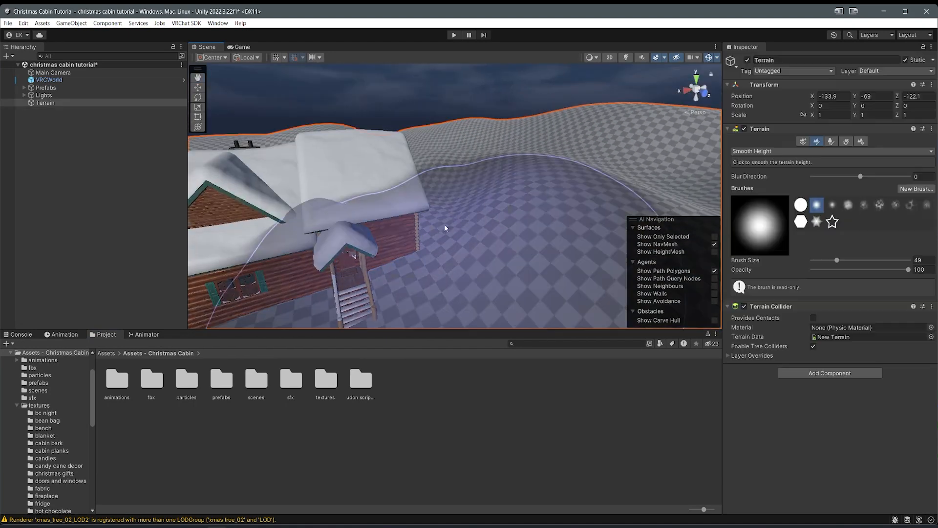
click(861, 141)
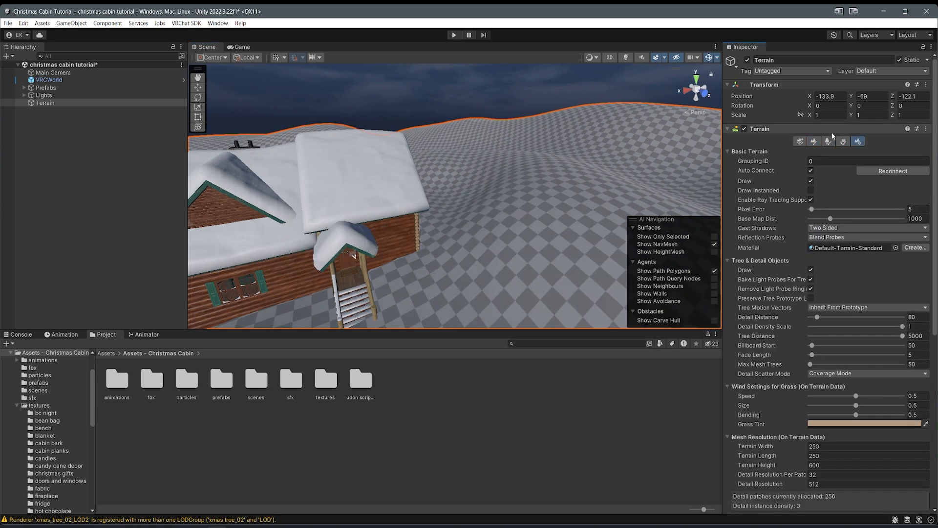
right_drag(621, 137, 426, 118)
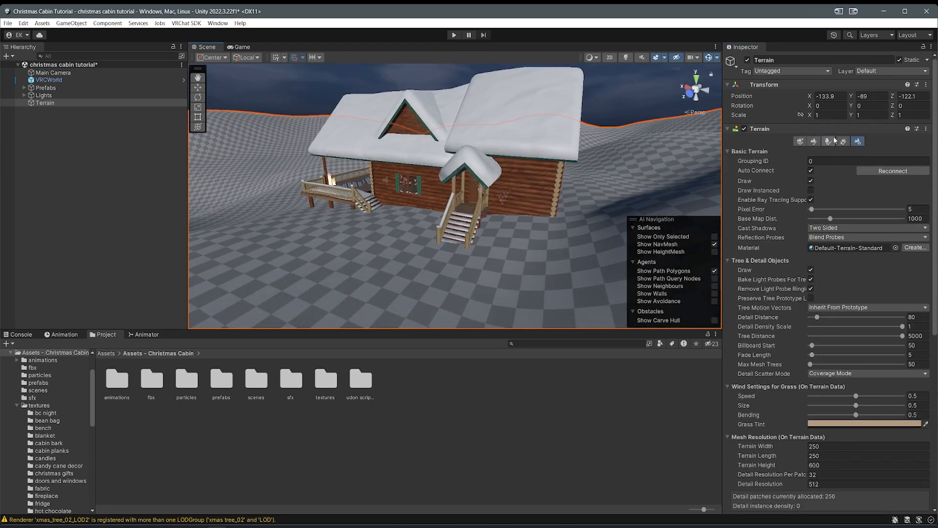
Step: Switch the terrain tool to Paint Texture and open the terrain layer editing options
click(812, 142)
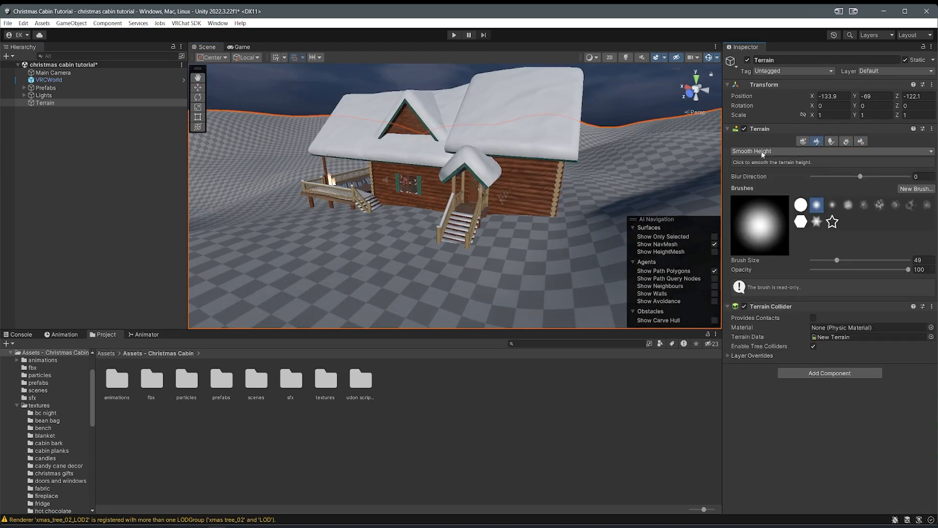
click(811, 152)
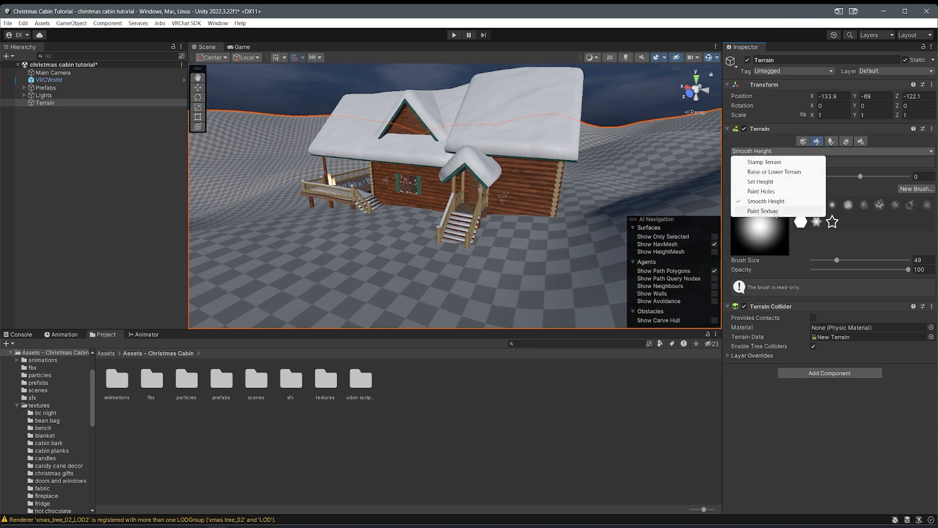
click(775, 211)
scroll(496, 163, up, 5)
right_drag(496, 163, 865, 200)
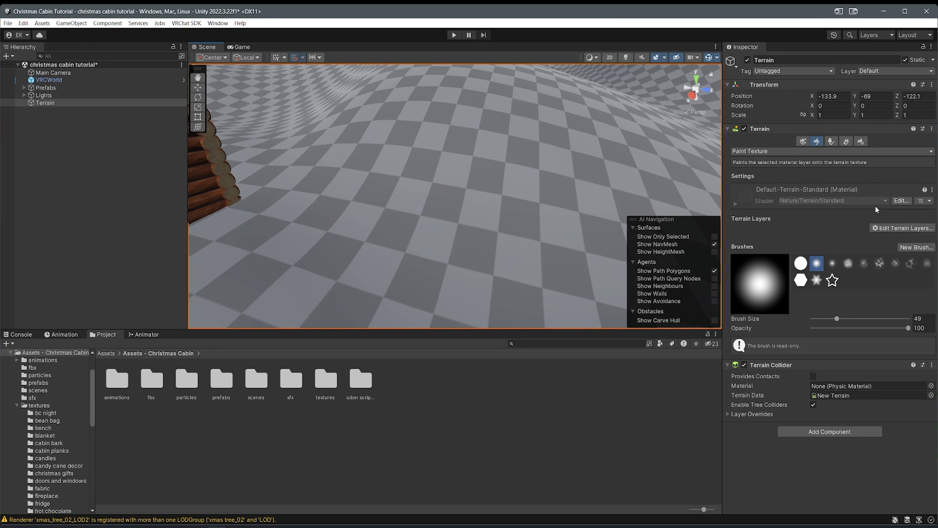
click(886, 229)
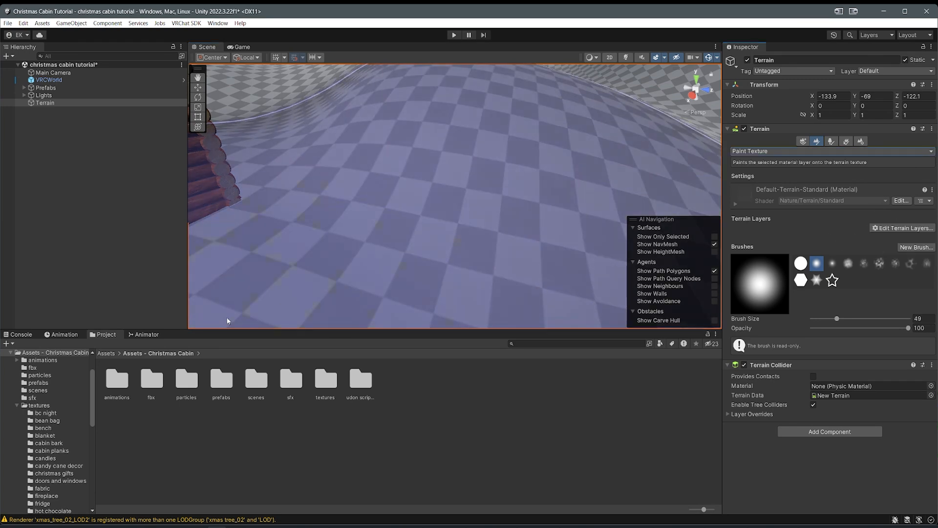
Step: Open the snow folder inside the Christmas Cabin Tutorial textures folder of the project assets
click(106, 354)
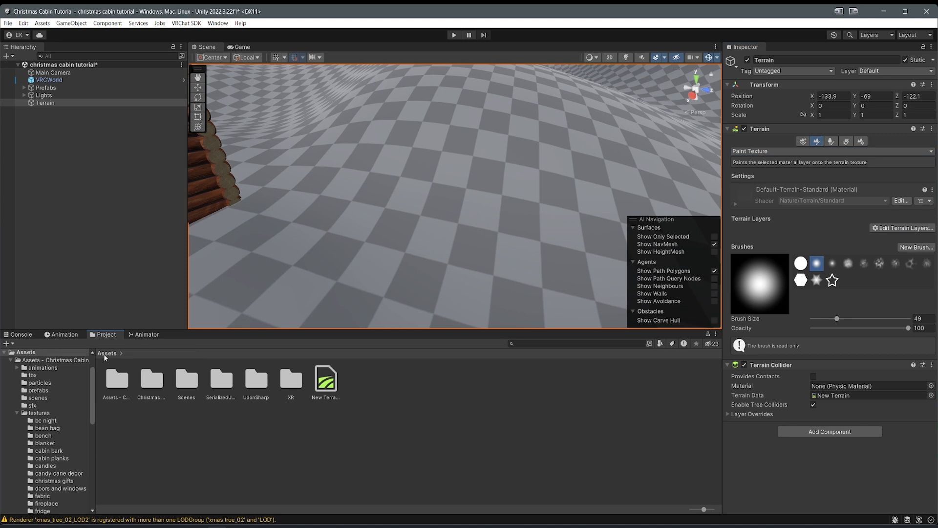
double_click(152, 384)
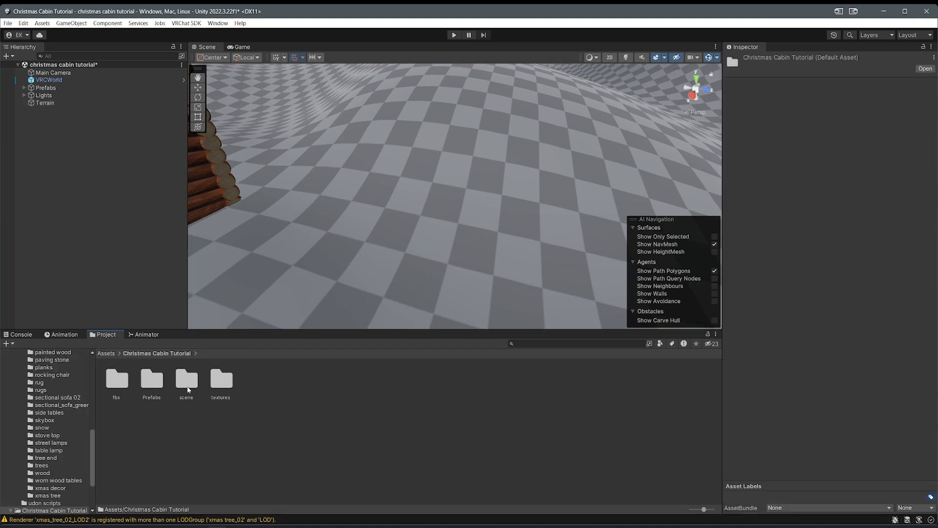
double_click(215, 383)
double_click(360, 382)
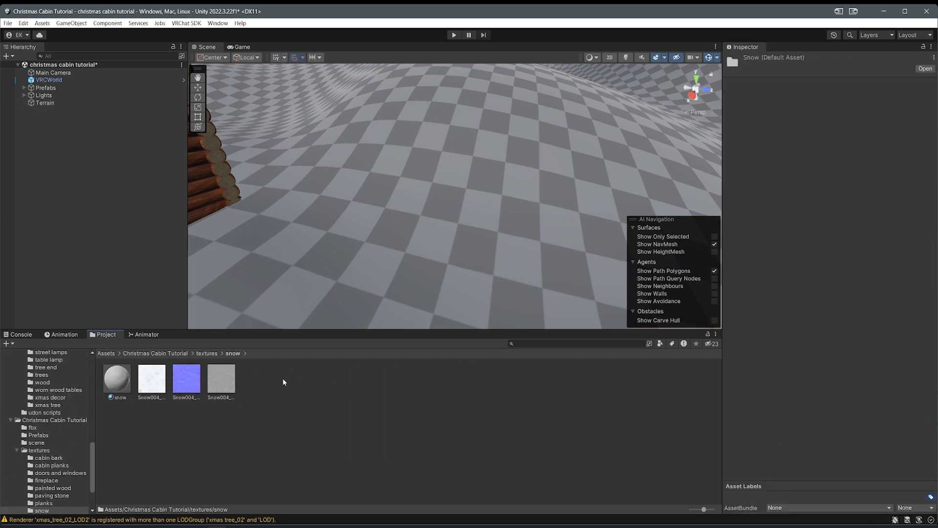
Step: Switch to File Explorer, find the snow texture folder under Documents > VRChat Worlds, and import the white texture into the project's snow folder
key(super+e)
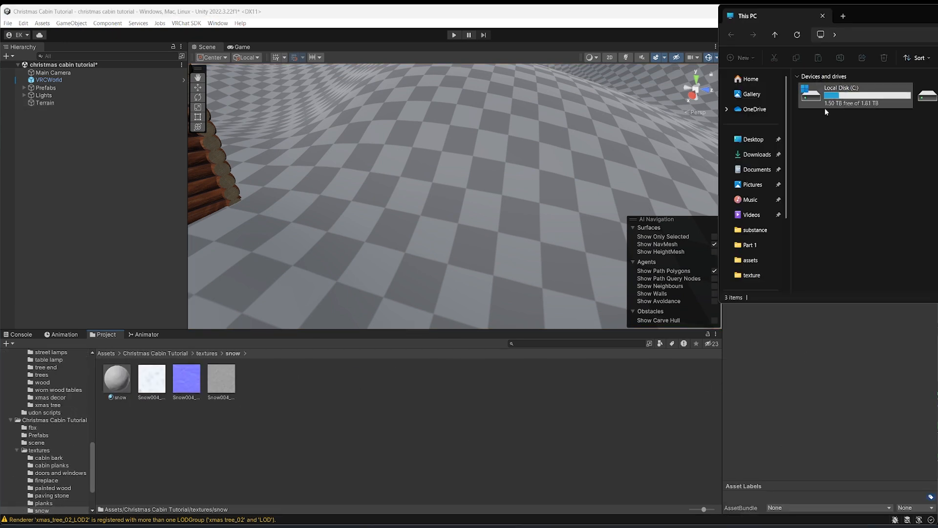
click(765, 168)
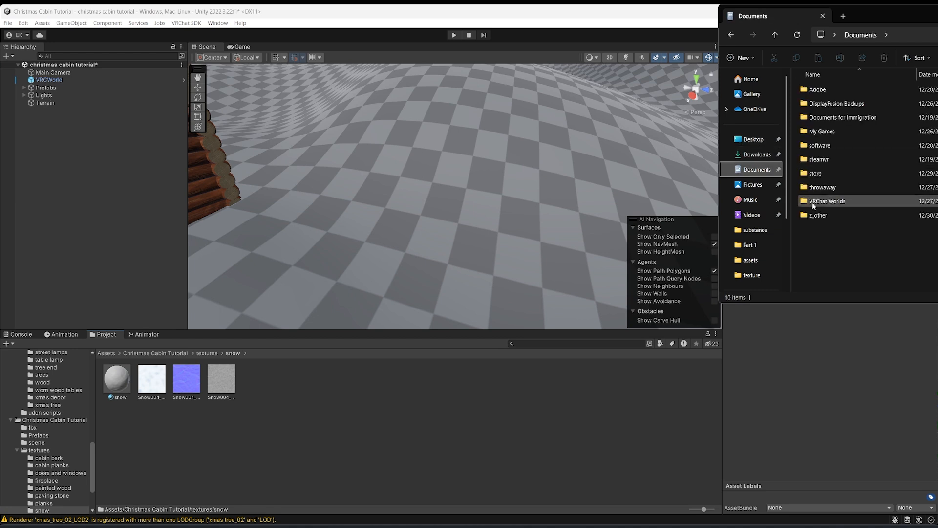
double_click(812, 204)
double_click(821, 190)
double_click(824, 146)
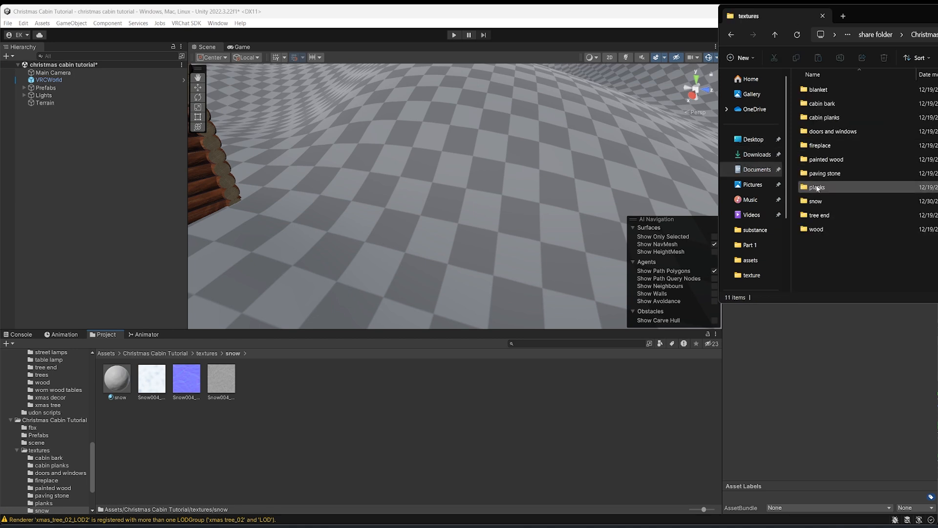
double_click(816, 201)
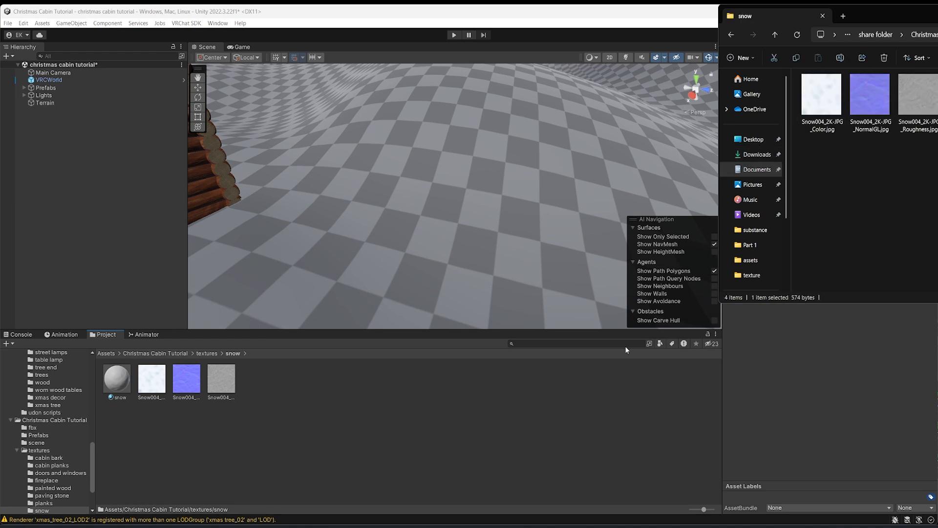
click(420, 414)
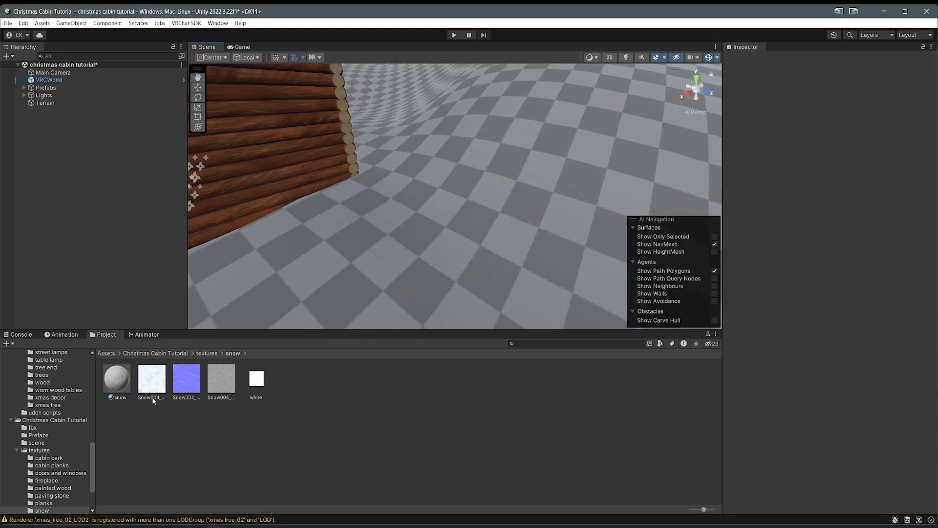
Step: Select the Snow004_2K-JPG_Color texture and view its import settings
click(155, 379)
key(s)
right_drag(339, 227, 410, 250)
right_drag(355, 267, 351, 254)
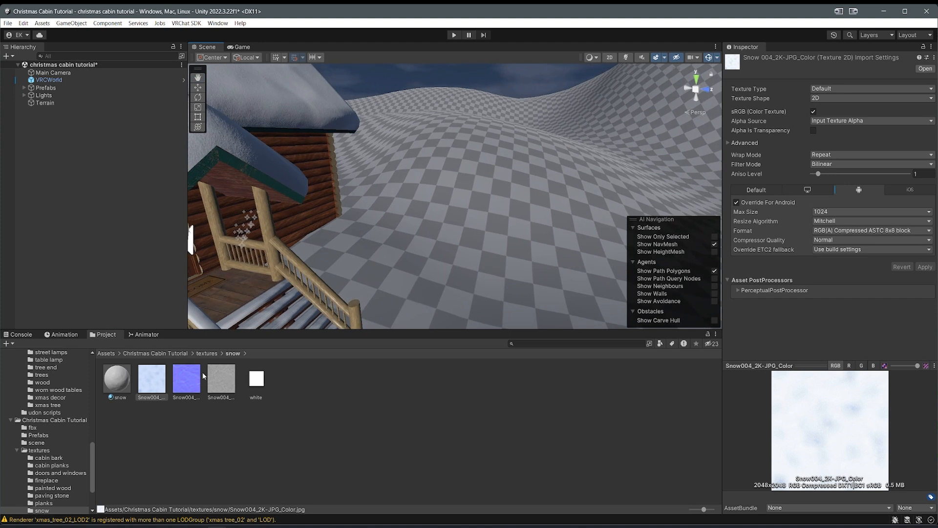
Step: Create a terrain layer for Paint Texture from the white texture in the Christmas Cabin Tutorial snow folder
click(453, 274)
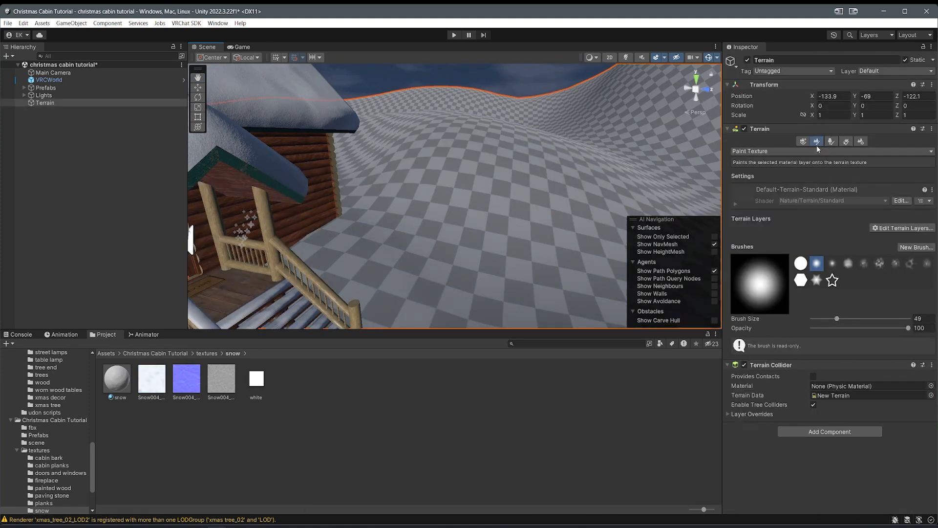
click(767, 153)
click(759, 212)
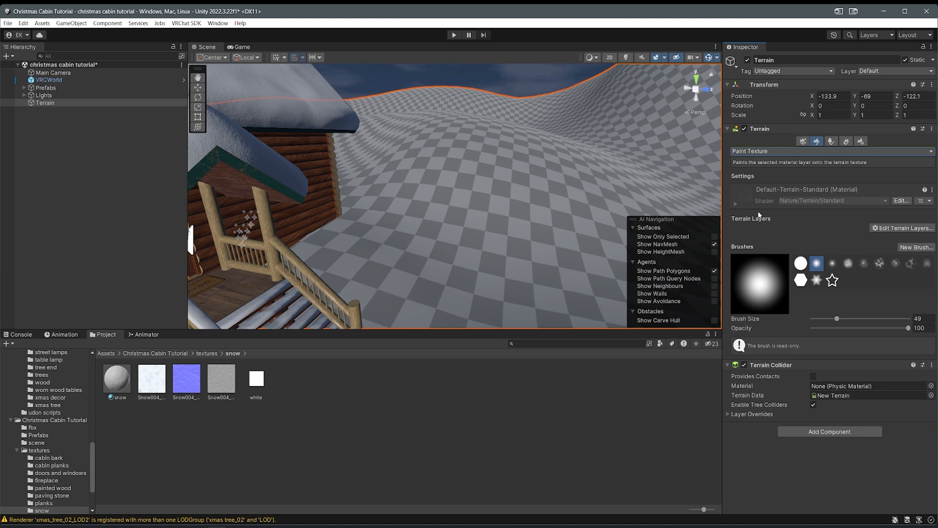
click(899, 230)
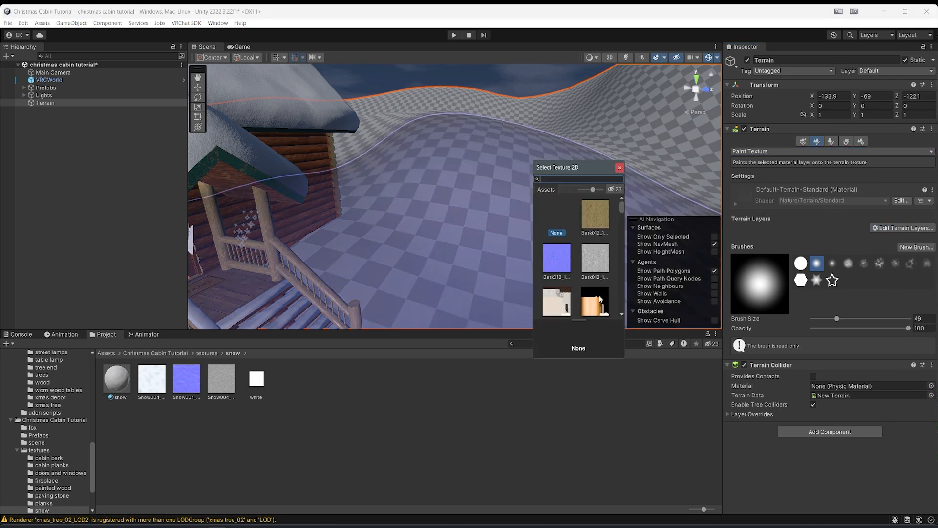
text(white)
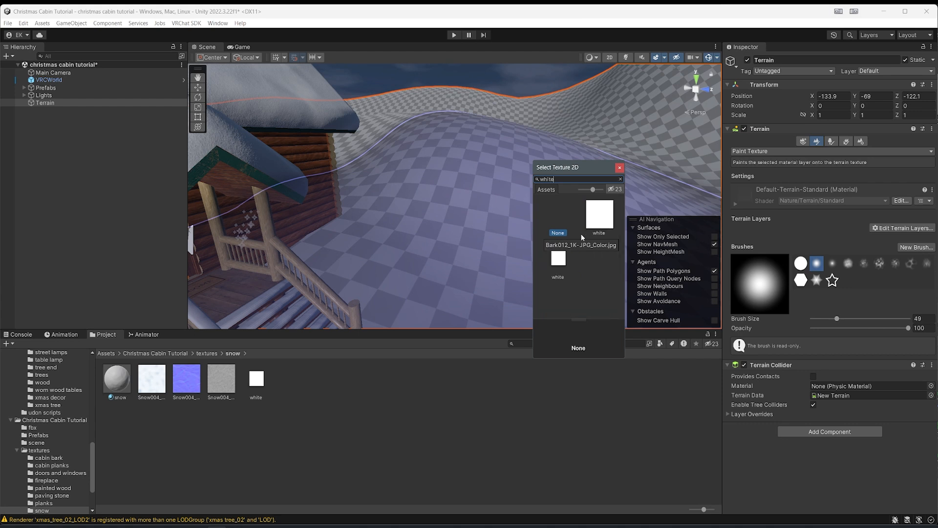
click(560, 268)
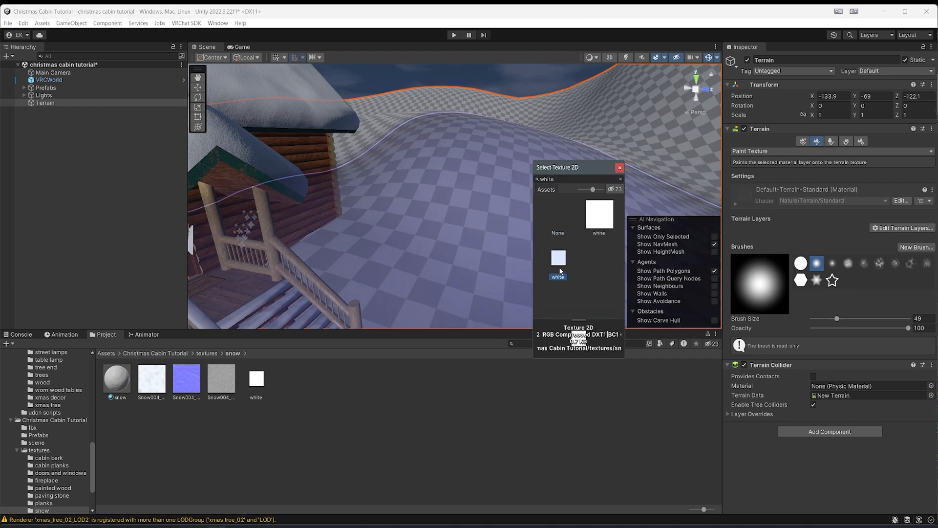
double_click(553, 265)
right_drag(504, 248, 417, 236)
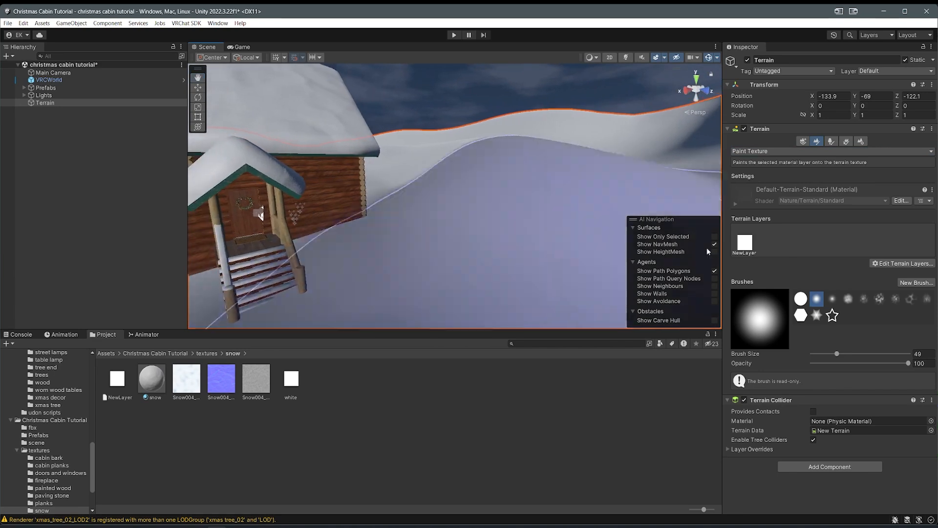
Step: Assign the blue Snow004 texture as the normal map of the terrain's white snow layer
click(745, 242)
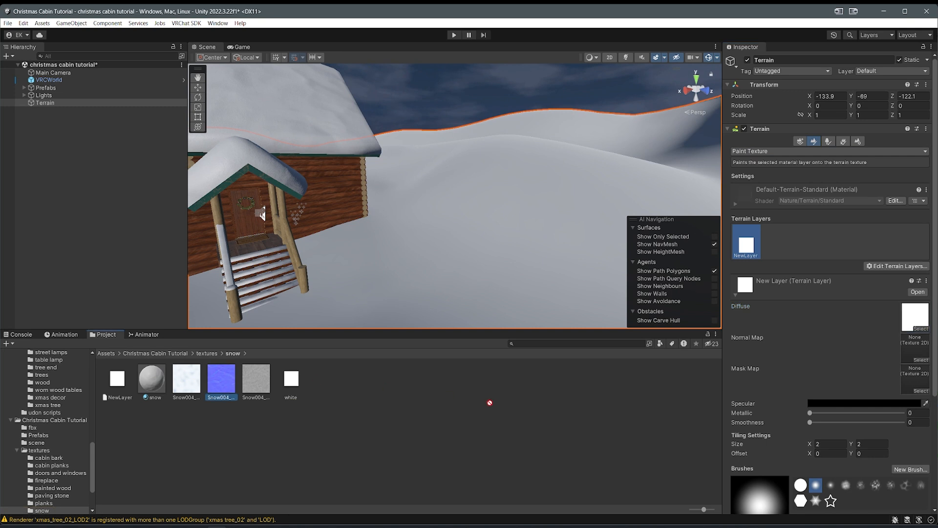
drag(896, 347, 912, 346)
right_drag(479, 245, 341, 228)
scroll(852, 419, down, 1)
right_drag(463, 270, 755, 285)
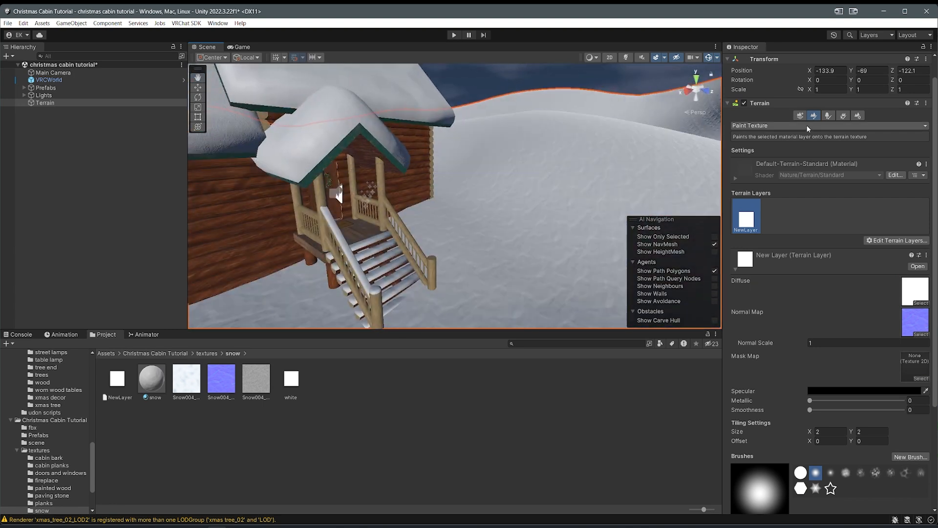
Step: Set the snow terrain layer's tiling size to 5 in both X and Y
scroll(831, 357, down, 4)
drag(824, 429, 817, 429)
right_drag(534, 274, 608, 278)
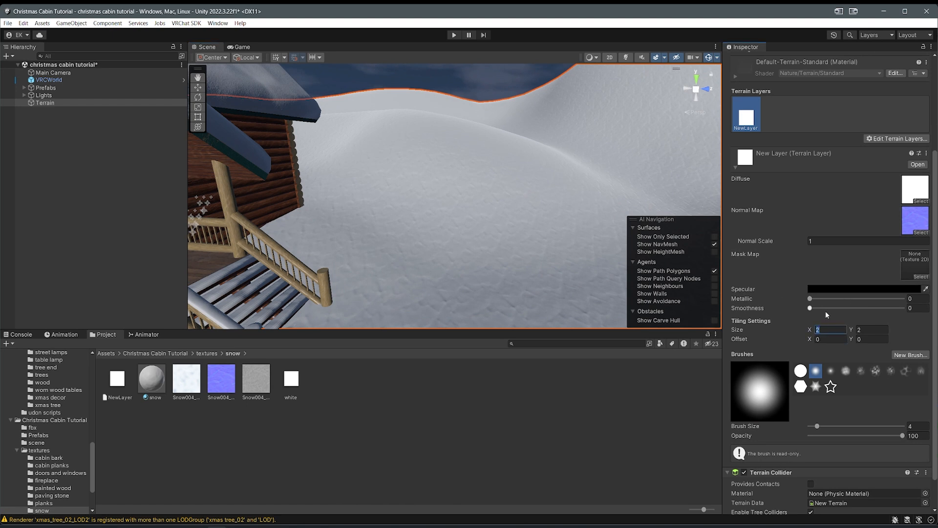
text(5)
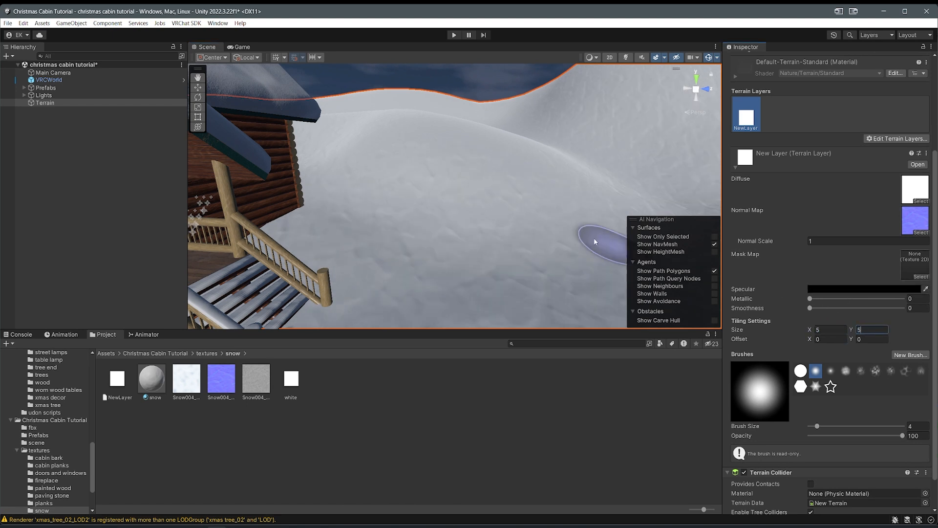
Step: Set the snow terrain layer's normal scale to 0.5
scroll(530, 165, down, 5)
alt+drag(521, 164, 872, 243)
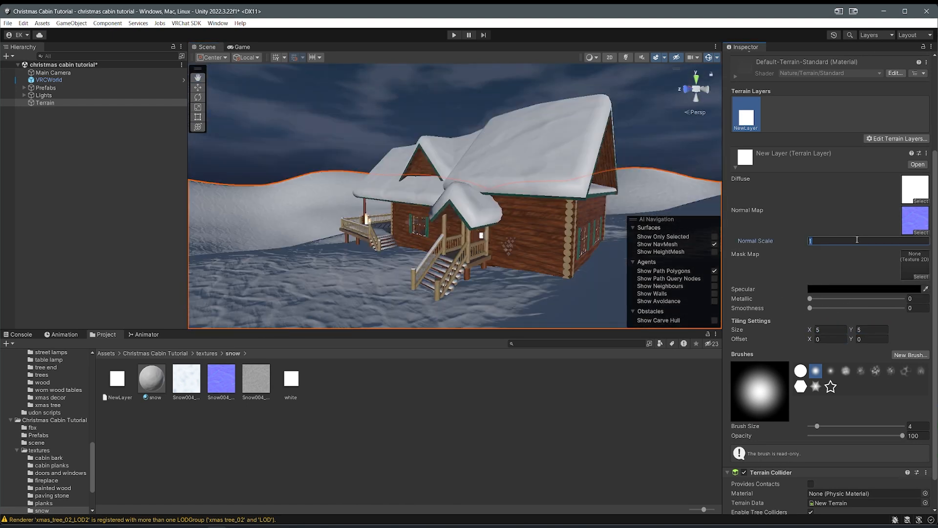
click(859, 240)
text(.5)
key(Return)
scroll(467, 198, up, 5)
middle_drag(381, 235, 489, 189)
scroll(467, 198, down, 3)
scroll(501, 184, up, 3)
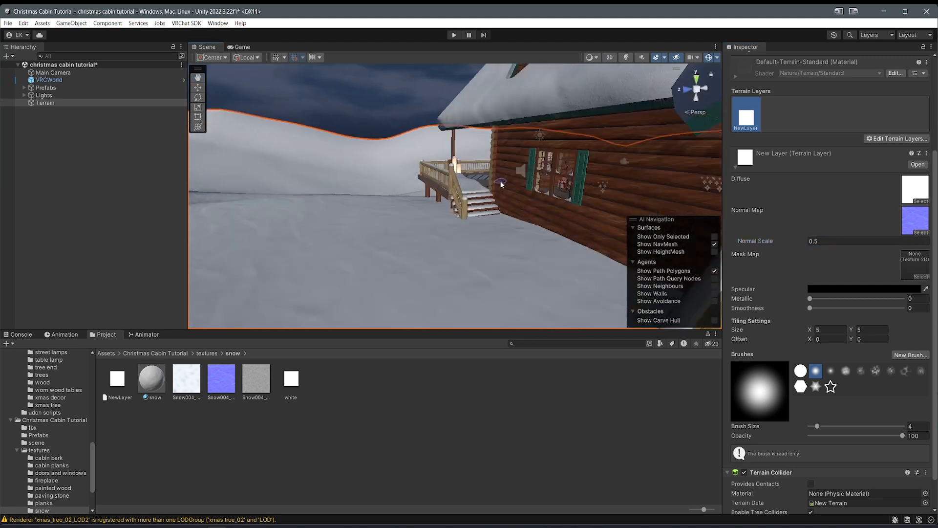
Step: Examine the textured snow ground around the cabin, from the deck to the entrance stairs
alt+drag(500, 185, 462, 168)
scroll(461, 169, down, 3)
middle_drag(462, 169, 450, 160)
right_drag(450, 160, 341, 211)
key(w)
scroll(341, 212, down, 5)
middle_drag(342, 212, 380, 212)
right_drag(381, 213, 662, 207)
right_drag(264, 193, 527, 190)
right_drag(611, 184, 479, 168)
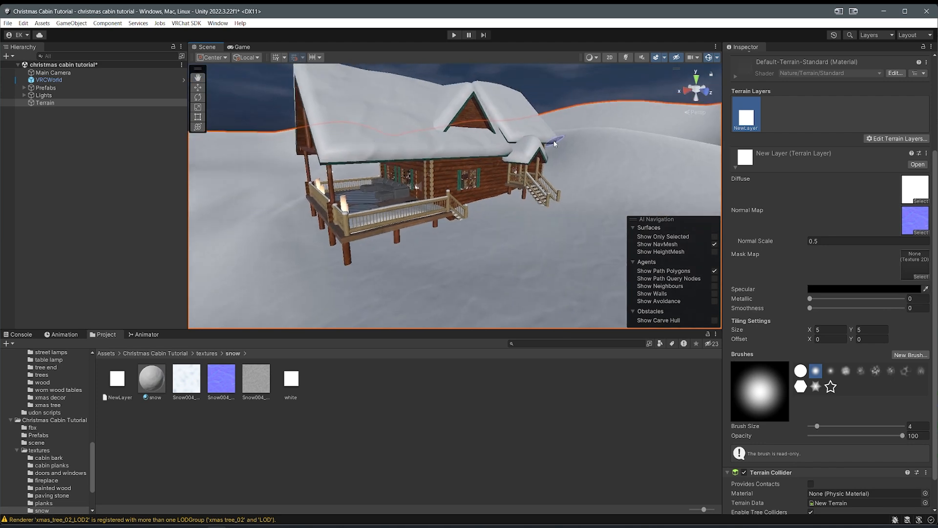
right_drag(558, 144, 535, 161)
scroll(523, 163, up, 3)
scroll(511, 176, up, 1)
middle_drag(508, 192, 516, 199)
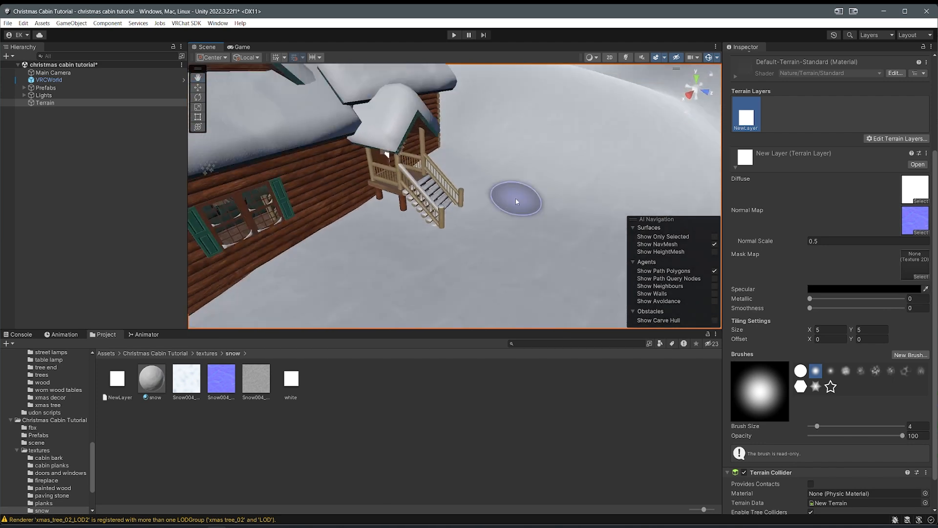
mouse_move(421, 208)
right_down()
mouse_move(553, 230)
mouse_move(501, 223)
right_up()
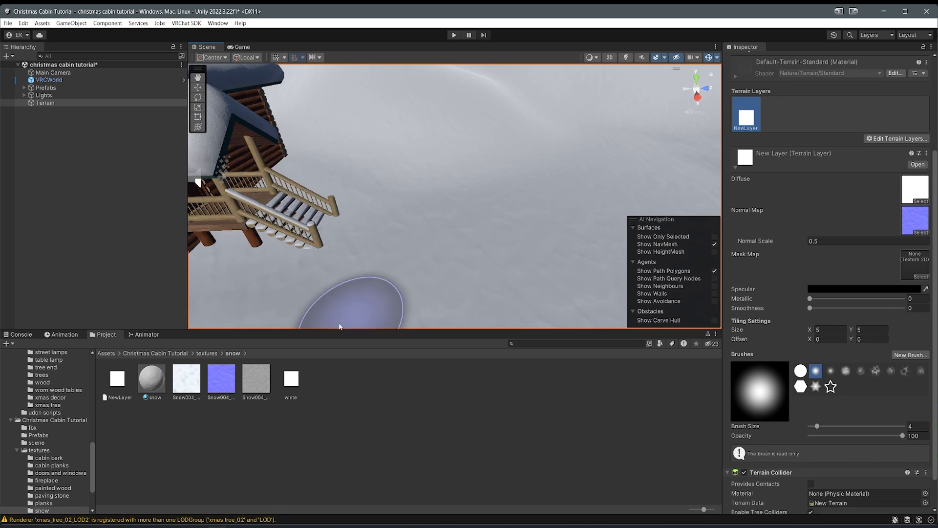
Step: Open the paving stone folder inside the Christmas Cabin Tutorial textures and reselect the terrain
click(209, 353)
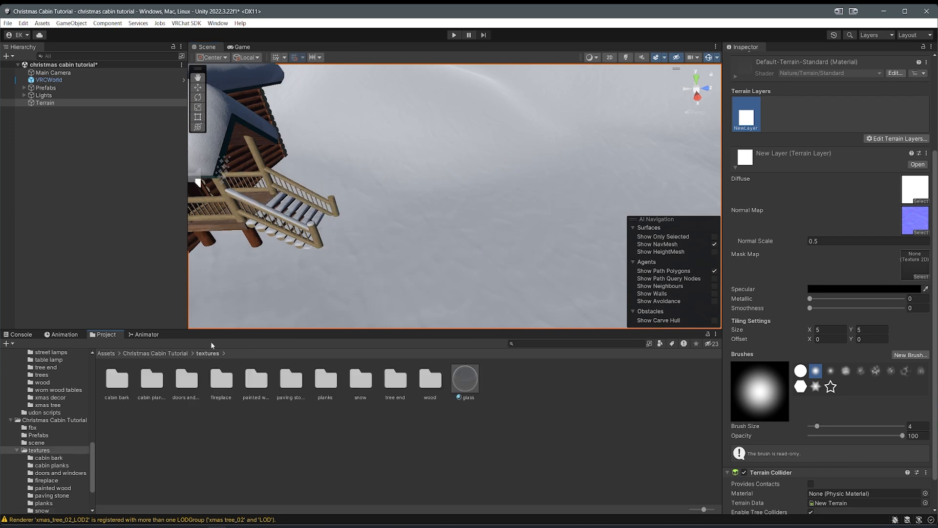
double_click(293, 391)
right_drag(457, 247, 414, 253)
click(414, 253)
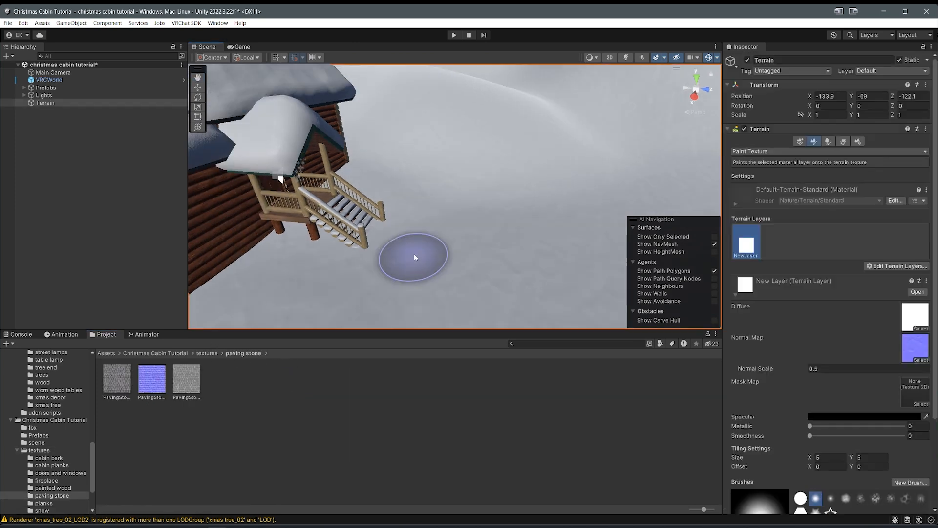
Step: Try adding the existing Stone terrain layer, found by searching for stone, and remove it from the terrain again
click(887, 266)
click(894, 277)
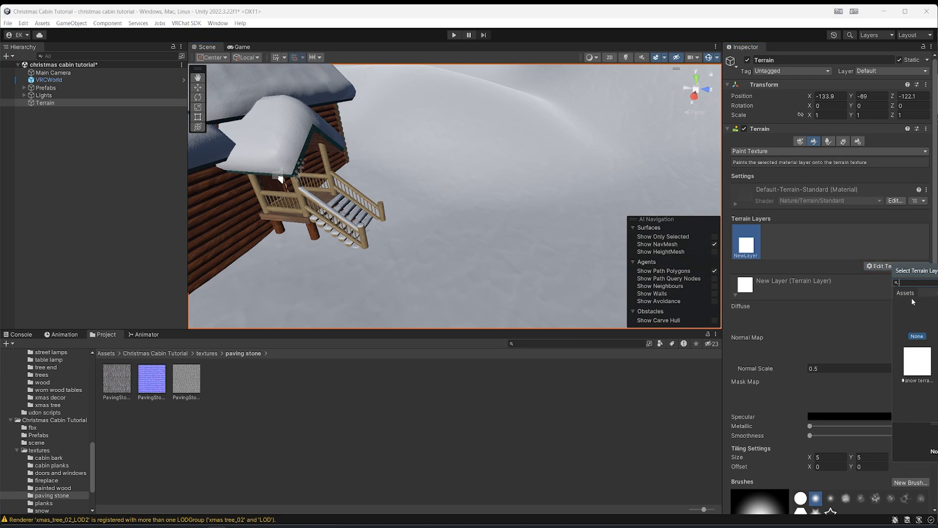
text(paving sg)
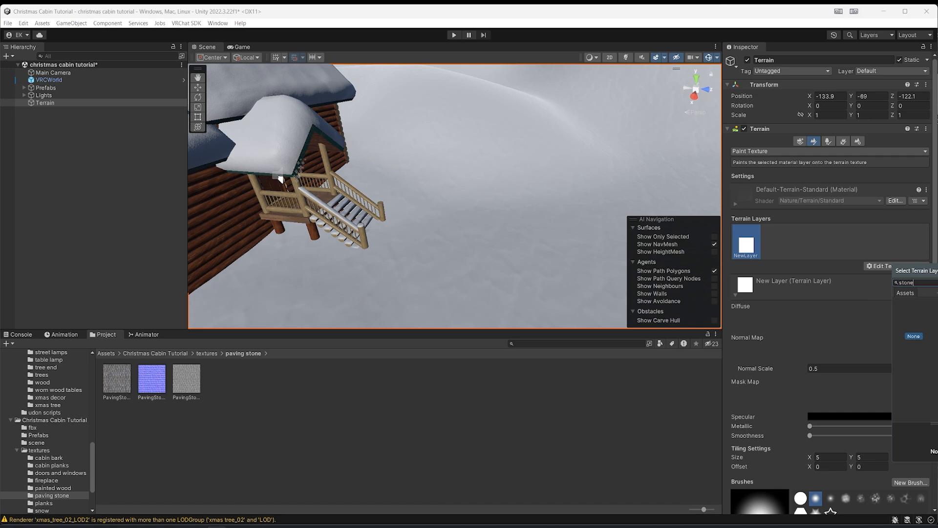
key(Return)
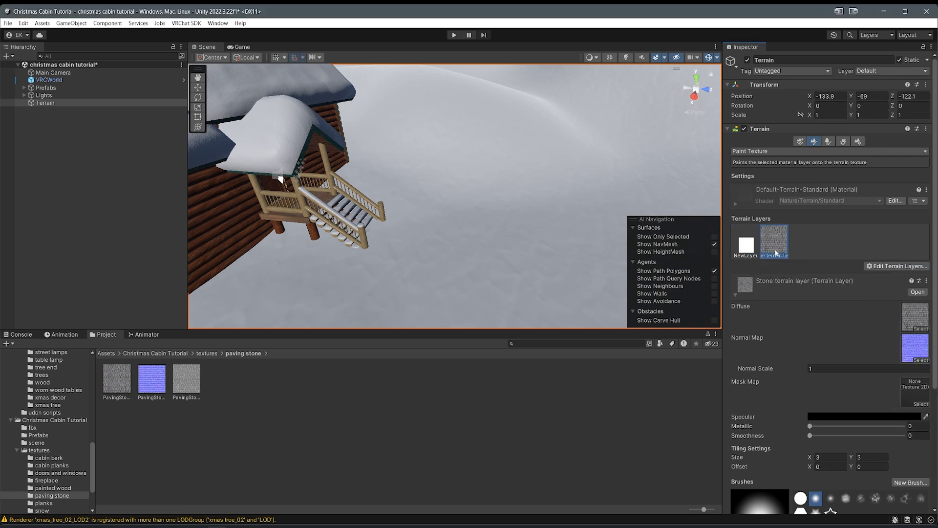
click(875, 266)
click(890, 297)
click(886, 268)
click(892, 269)
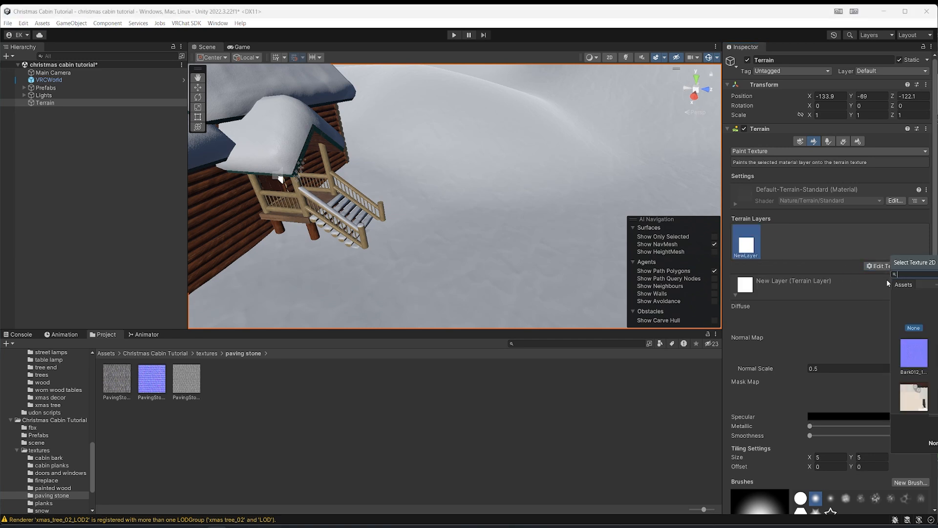
text(ppav)
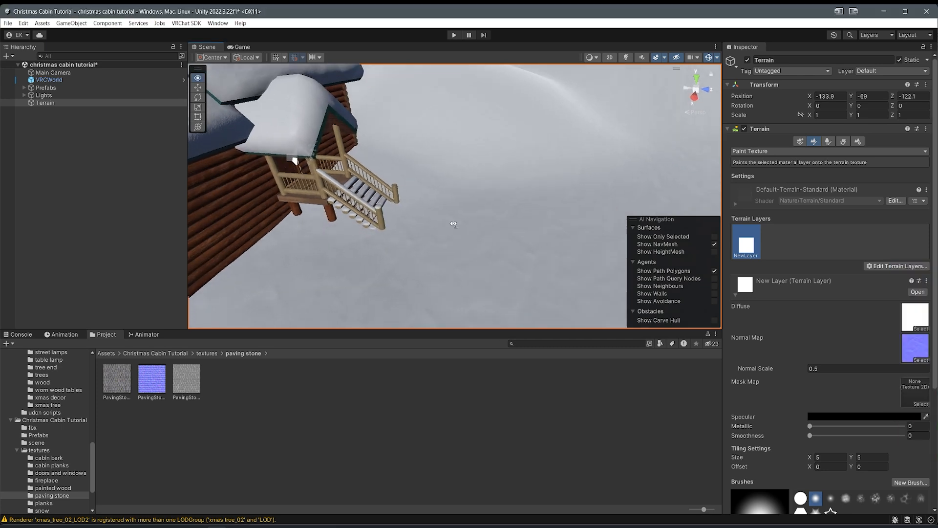
right_drag(373, 216, 391, 201)
mouse_move(543, 166)
right_down()
mouse_move(491, 188)
mouse_move(446, 193)
right_up()
middle_drag(361, 176, 303, 292)
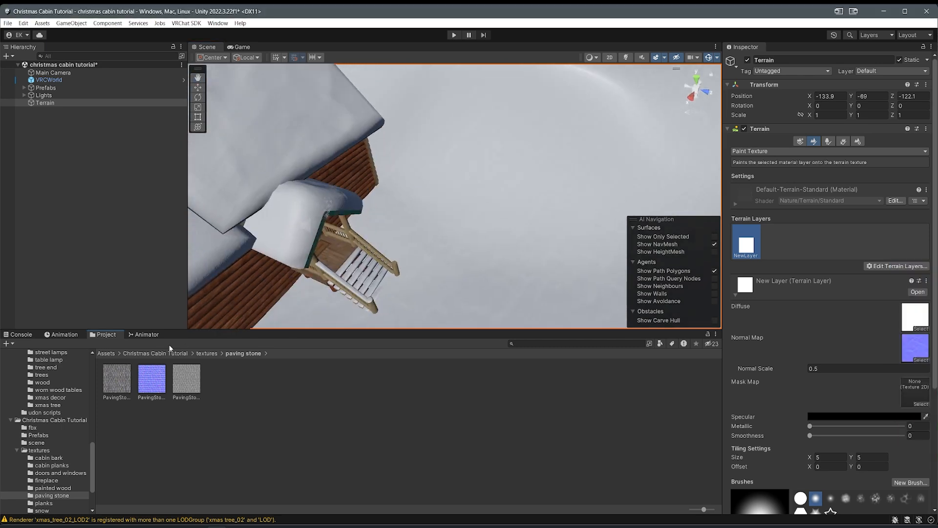
Step: Return to the paving stone folder through the Christmas Cabin Tutorial textures folder and select the terrain again
click(178, 353)
double_click(227, 380)
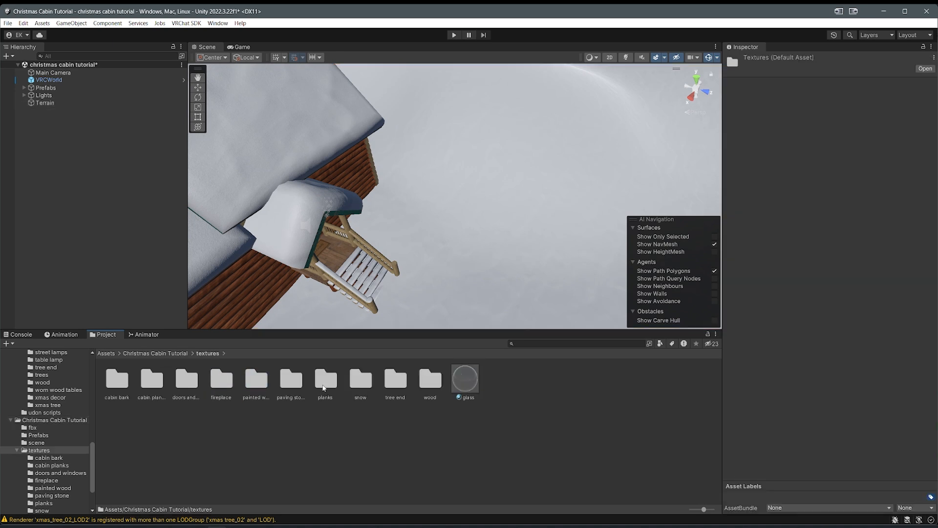
double_click(284, 386)
alt+drag(358, 277, 415, 243)
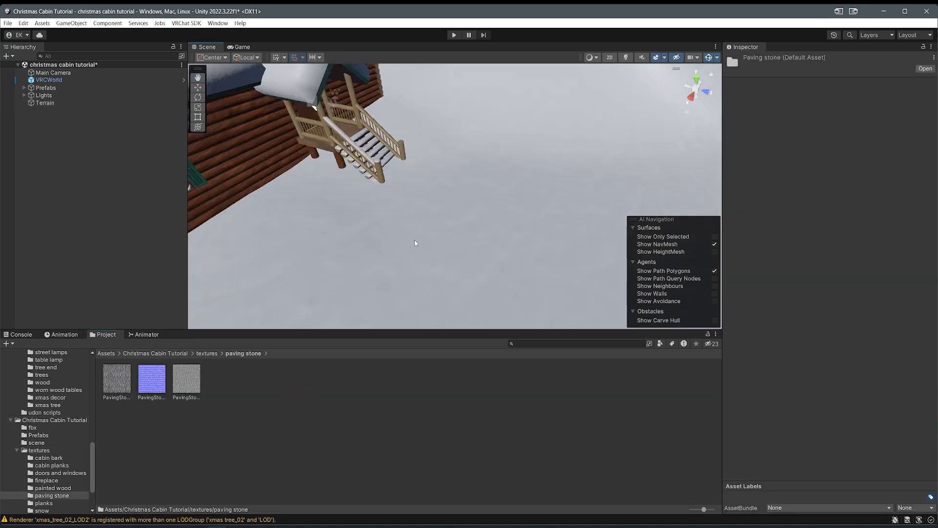
click(348, 254)
middle_drag(386, 245, 395, 247)
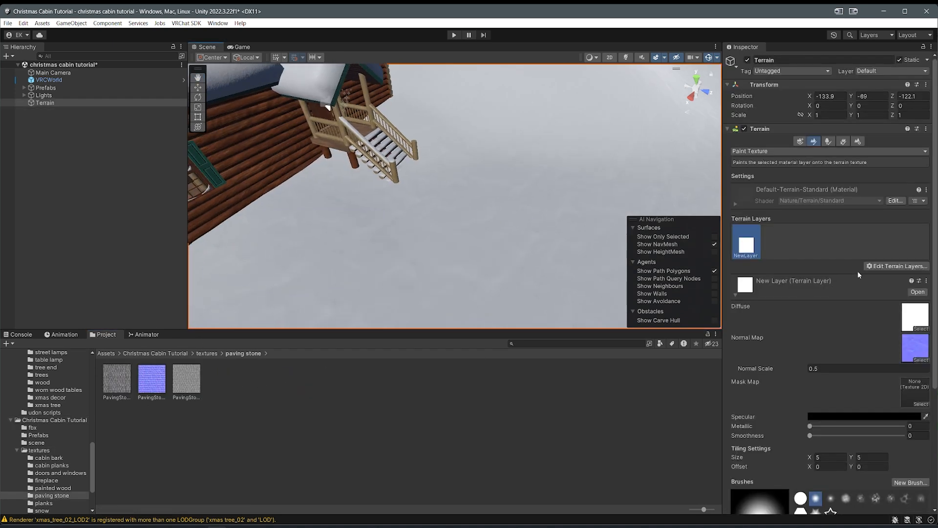
Step: Create a second terrain layer from the paving stone color texture, searching the textures for "paving stone"
click(879, 267)
click(890, 268)
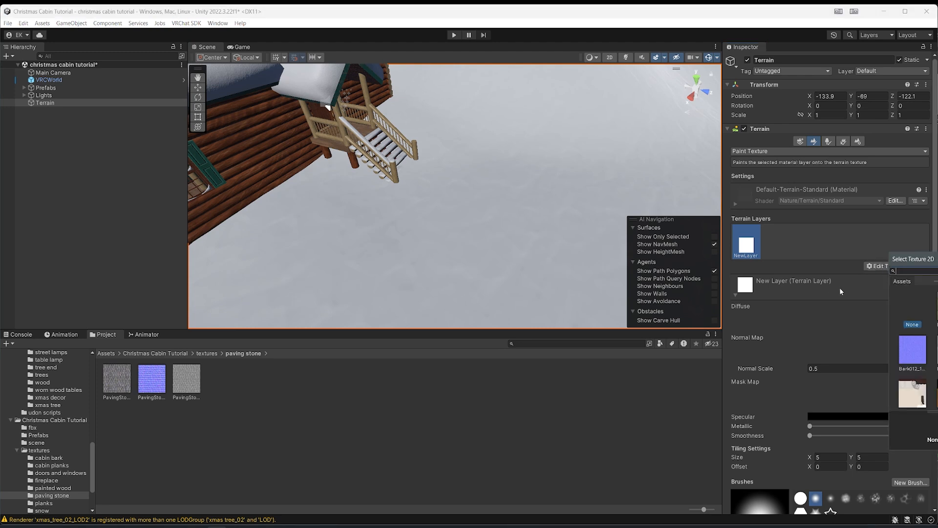
text(paving stone)
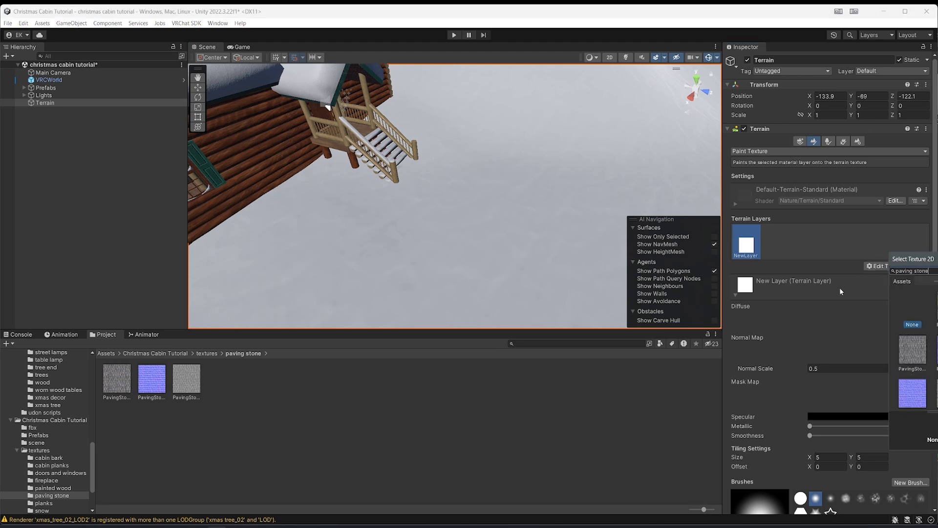
click(937, 308)
drag(935, 264, 920, 262)
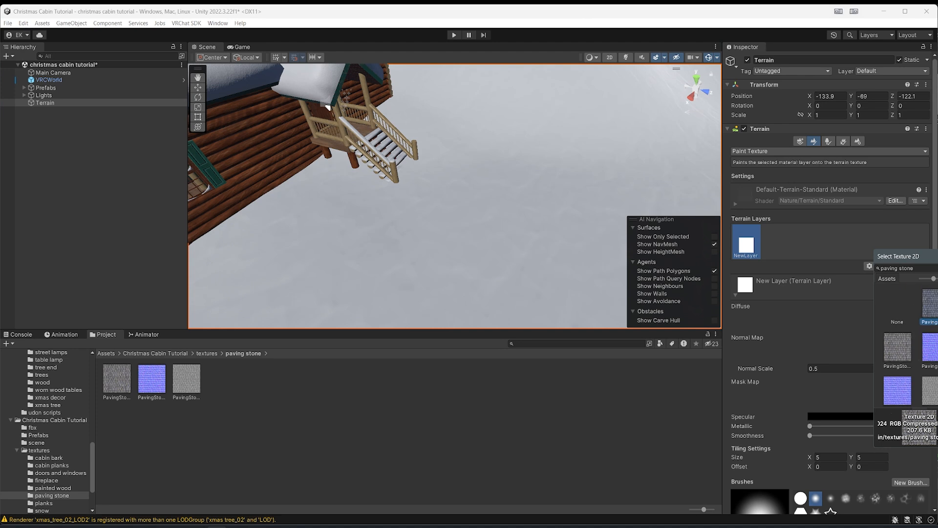
click(746, 244)
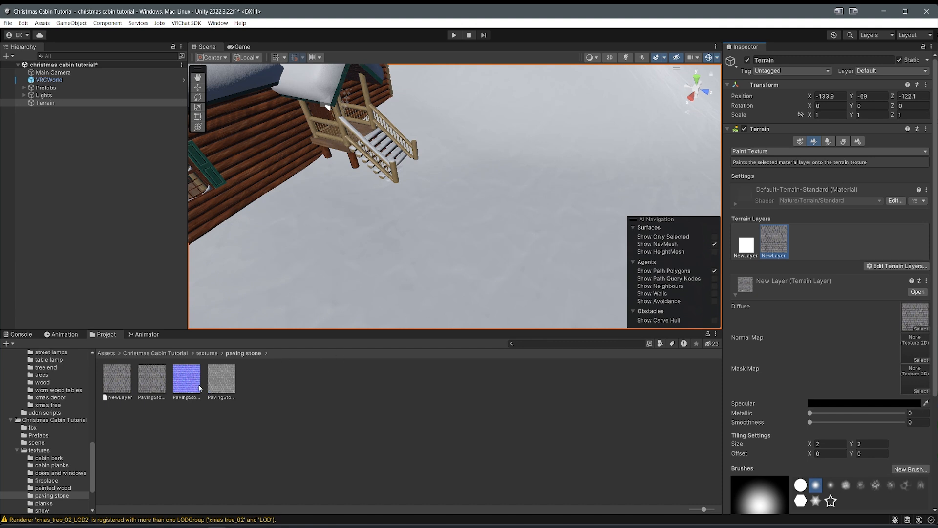
Step: Assign the blue PavingStones033 texture as the normal map of the new paving stone terrain layer
click(222, 390)
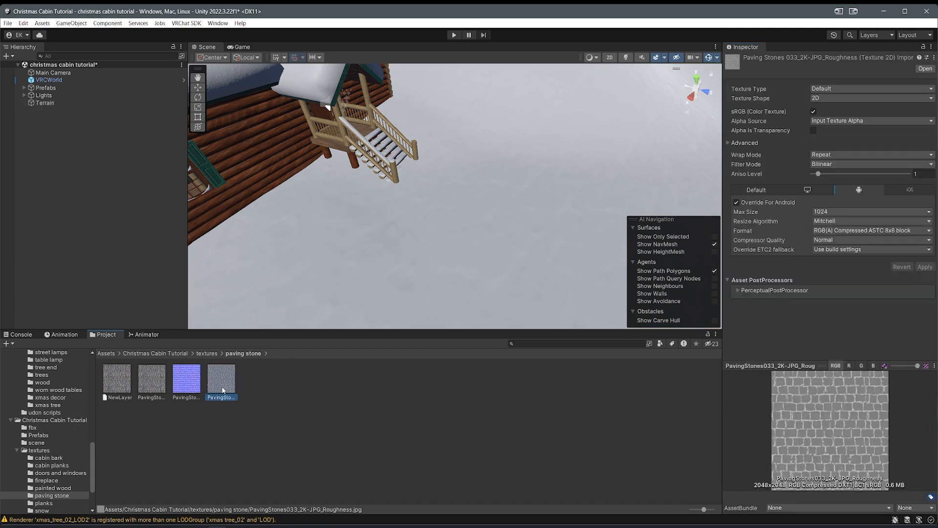
click(116, 380)
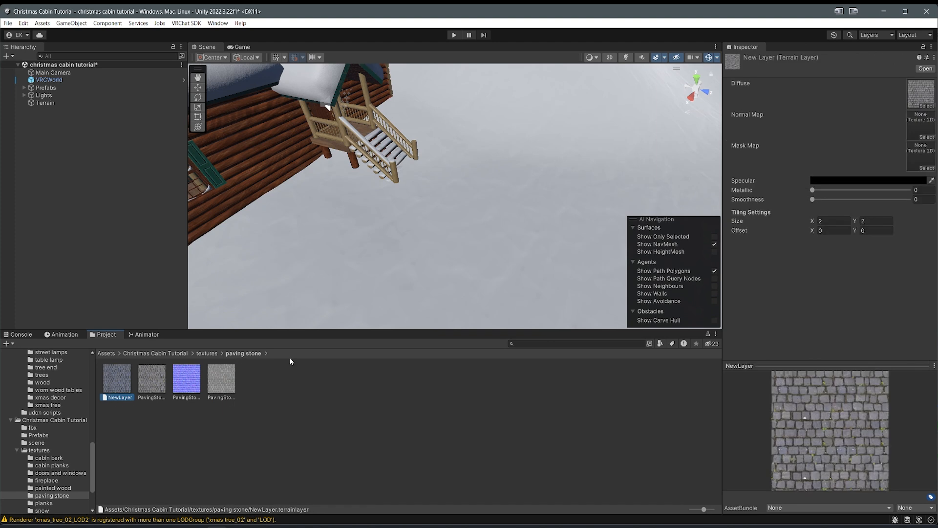
click(324, 230)
scroll(764, 213, down, 3)
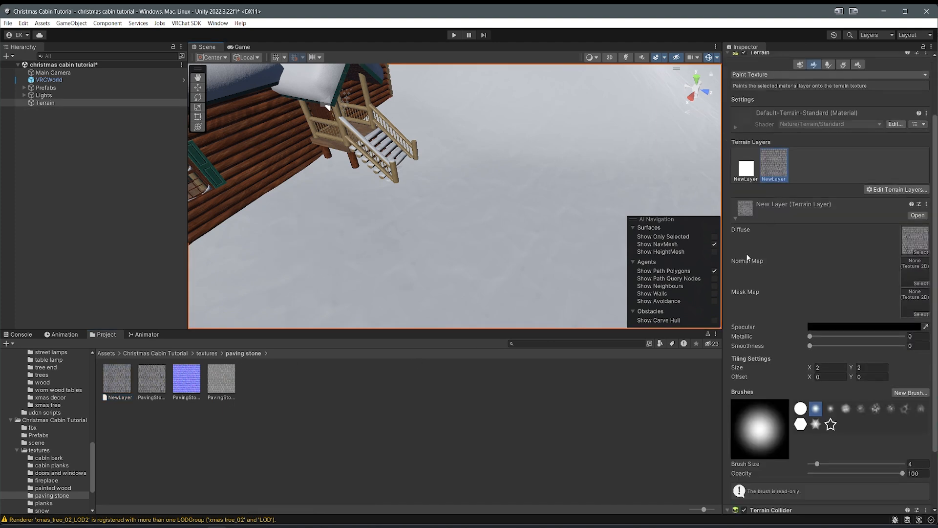
drag(913, 285, 914, 286)
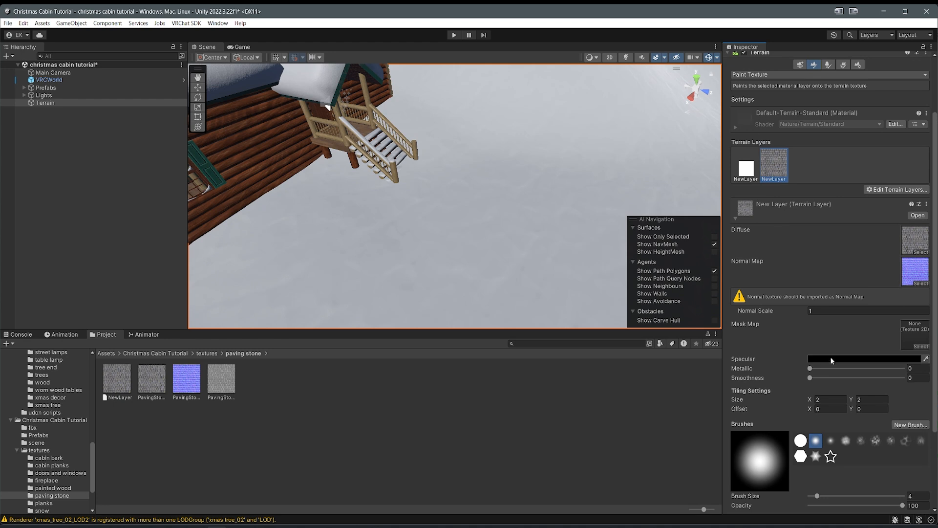
drag(810, 378, 833, 378)
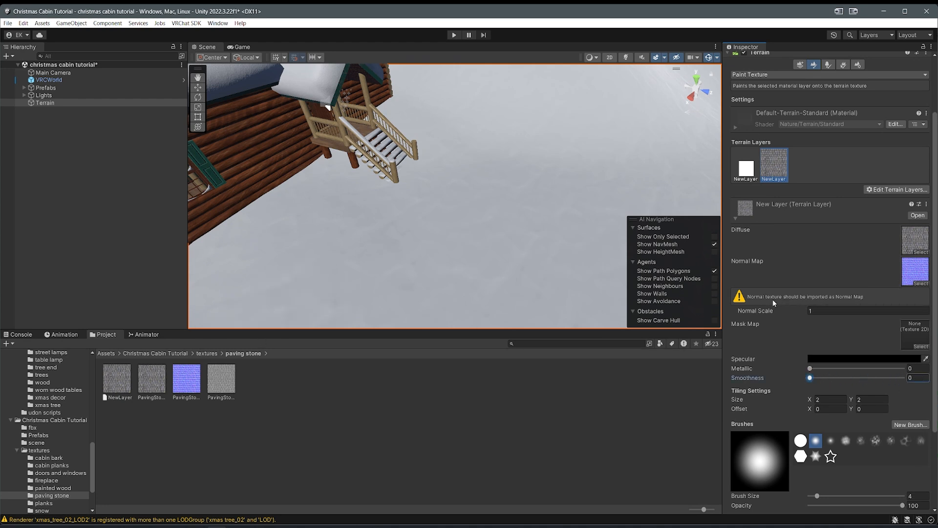
Step: Change the PavingStones033_2K-JPG_NormalGL texture type to Normal map, apply it, and return to the terrain's paving stone layer
click(197, 385)
click(832, 89)
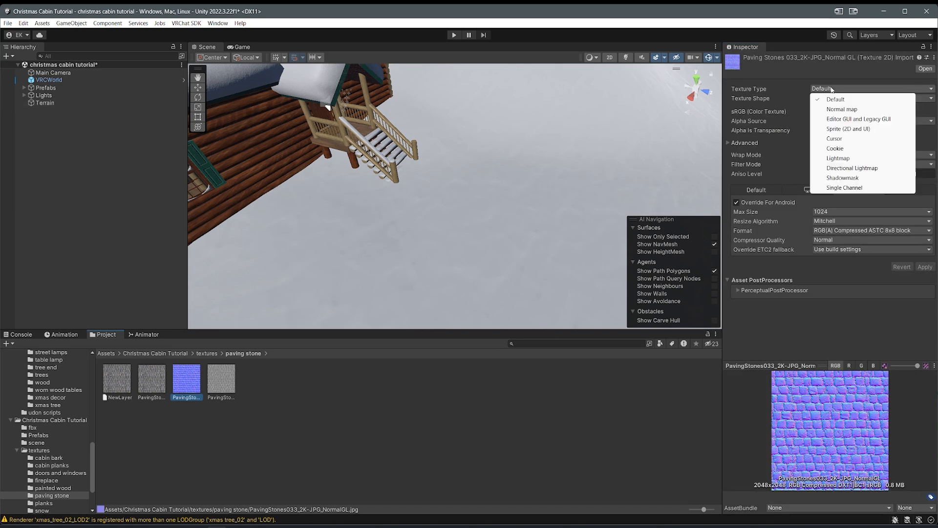
click(838, 109)
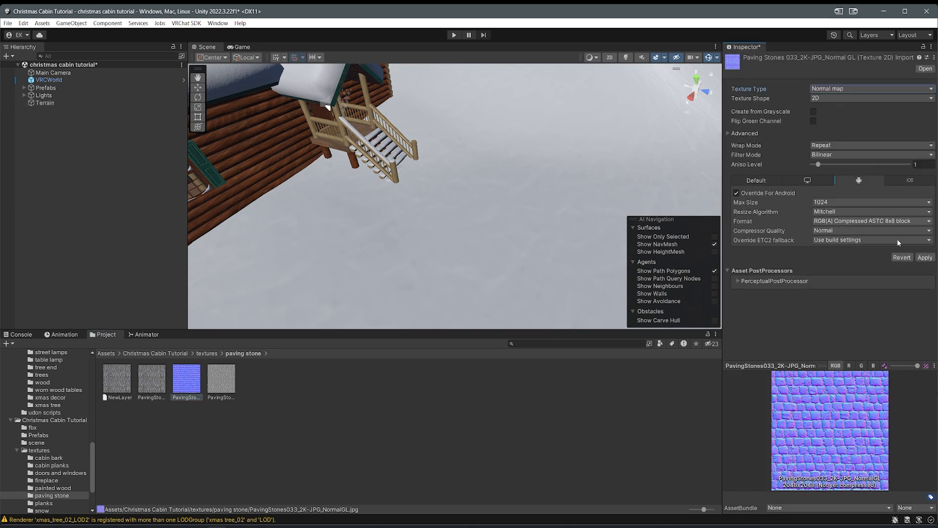
click(923, 258)
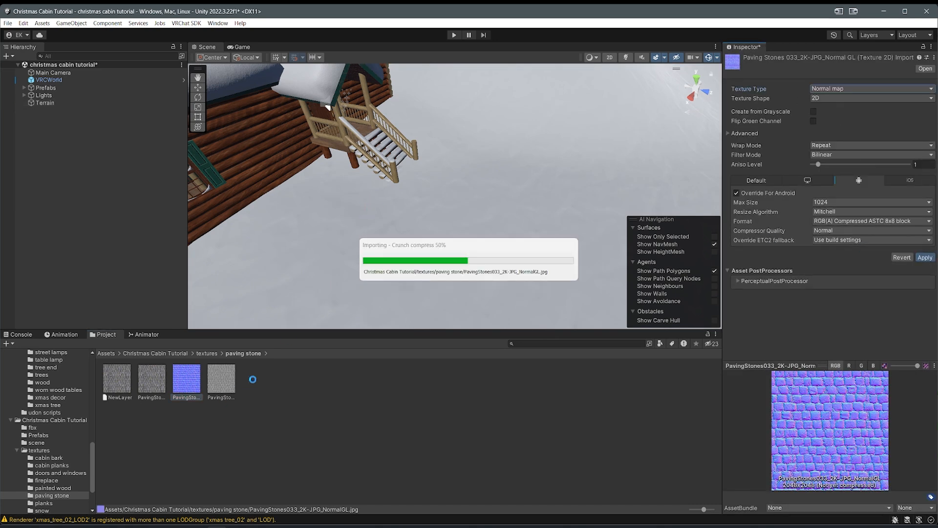
click(268, 227)
scroll(778, 224, down, 6)
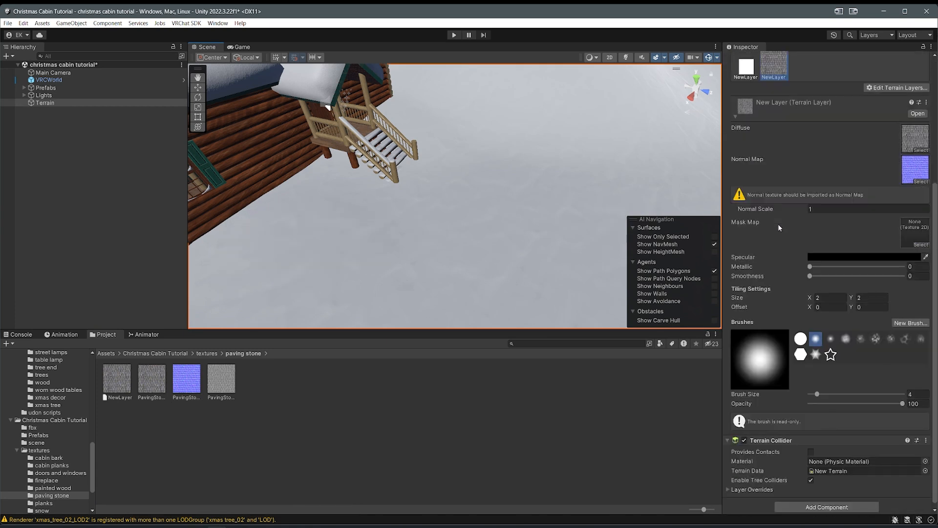
click(800, 219)
click(909, 170)
Step: Try painting a paving stone stroke at 4.8 opacity on the snow near the entrance stairs, and undo it
right_drag(588, 210, 542, 195)
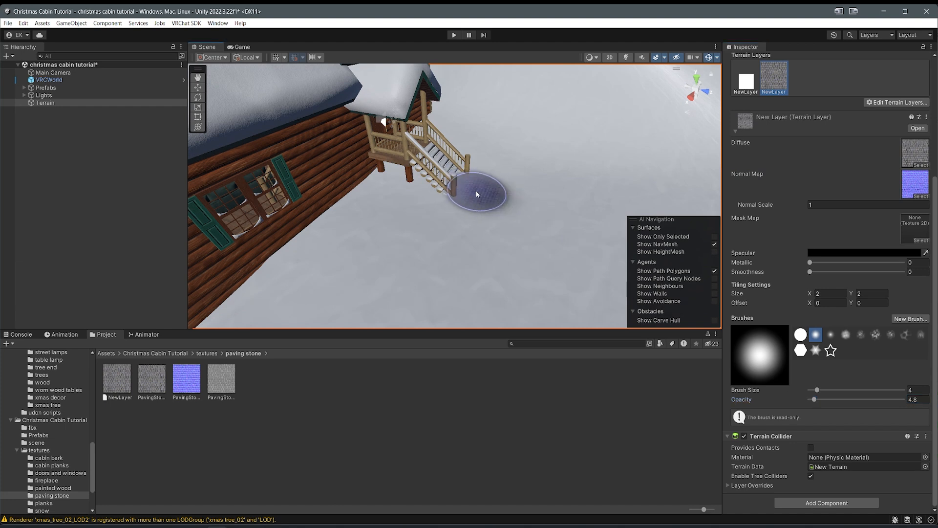
key(w)
mouse_move(587, 237)
right_down()
mouse_move(491, 163)
mouse_move(681, 283)
right_up()
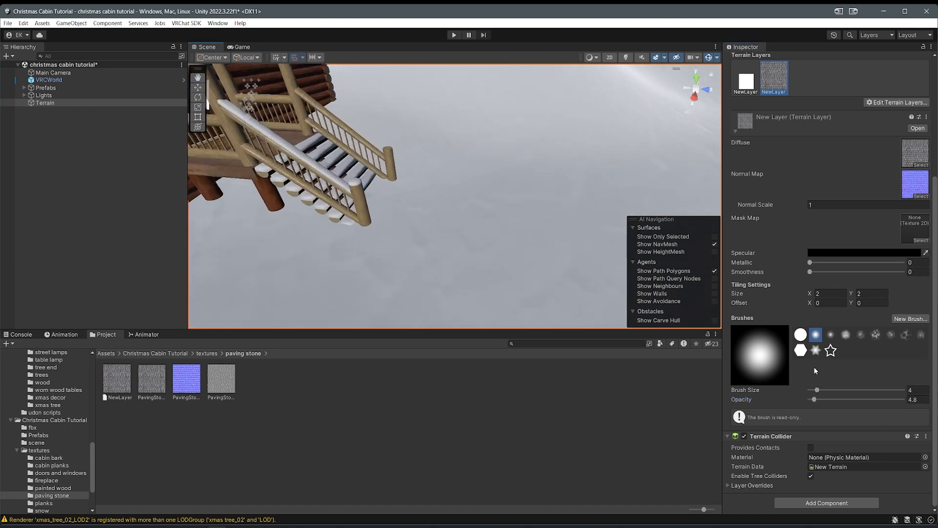
mouse_move(509, 250)
mouse_down()
mouse_move(563, 213)
mouse_move(486, 219)
mouse_move(562, 200)
mouse_up()
mouse_move(562, 199)
right_down()
mouse_move(614, 205)
mouse_move(573, 215)
right_up()
key(s)
key(ctrl+z)
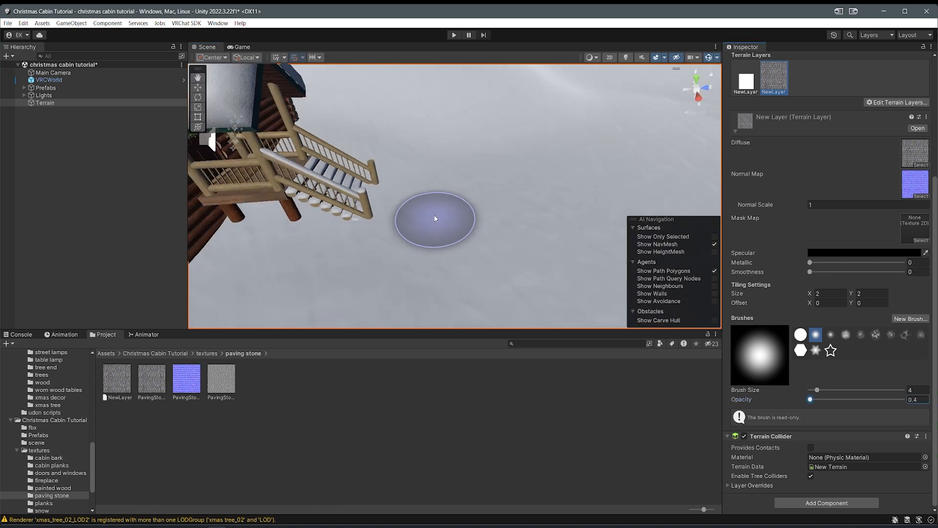
Step: Paint a paving stone path at 0.4 opacity from the porch's side stairs past the entrance stairs
right_drag(429, 199, 417, 192)
mouse_move(359, 191)
mouse_down()
mouse_move(415, 204)
mouse_move(598, 199)
mouse_up()
mouse_move(599, 199)
right_down()
mouse_move(518, 201)
mouse_move(447, 185)
right_up()
mouse_move(447, 185)
mouse_down()
mouse_move(500, 198)
mouse_move(477, 191)
mouse_move(541, 256)
mouse_move(540, 243)
mouse_move(570, 286)
mouse_up()
right_drag(569, 286, 591, 253)
mouse_move(420, 162)
mouse_down()
mouse_move(354, 153)
mouse_move(443, 171)
mouse_move(423, 157)
mouse_move(540, 220)
mouse_move(445, 163)
mouse_move(587, 265)
mouse_up()
right_drag(464, 202, 492, 197)
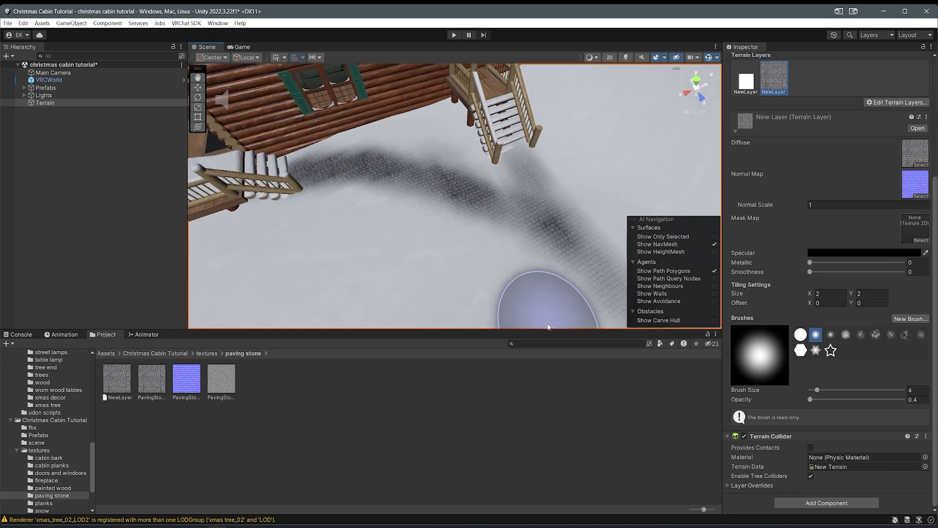
Step: Maximize the Scene view and extend the path faintly in a curve away from the entrance stairs
key(shift+space)
mouse_move(600, 322)
mouse_down()
mouse_move(556, 210)
mouse_move(702, 360)
mouse_move(596, 342)
mouse_move(645, 361)
mouse_up()
right_drag(645, 361, 522, 294)
scroll(521, 293, down, 10)
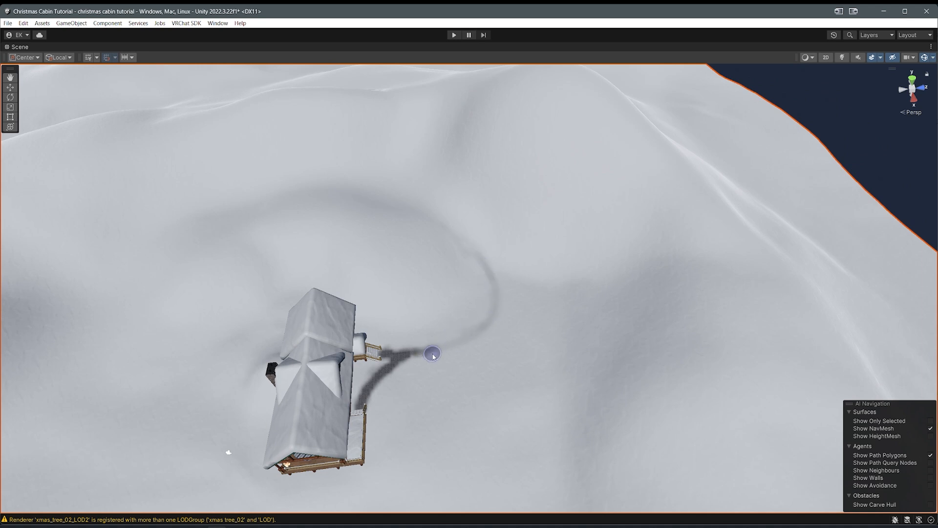
Step: Paint solid paving stone over the faint path from the entrance stairs up to its bend
right_drag(442, 349, 412, 373)
scroll(412, 374, up, 5)
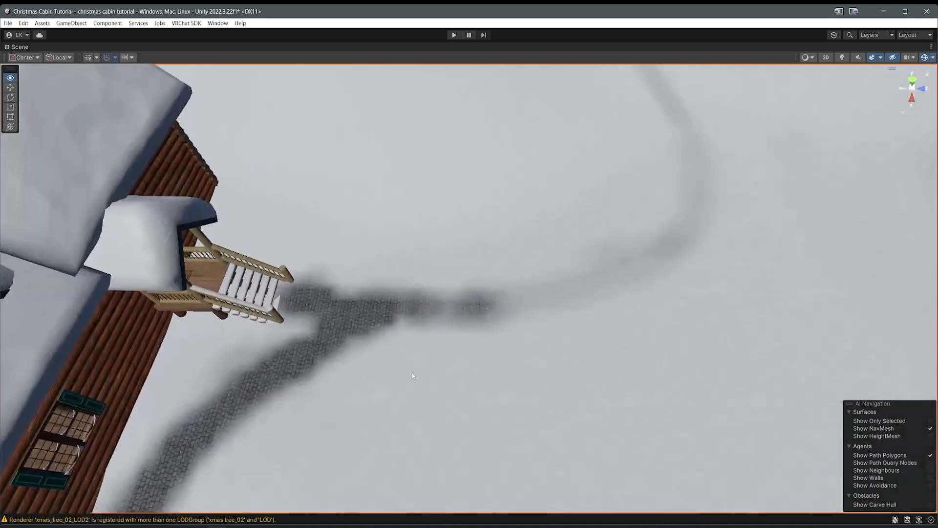
click(437, 320)
mouse_move(437, 319)
mouse_down()
mouse_move(272, 361)
mouse_move(377, 324)
mouse_move(570, 298)
mouse_move(503, 314)
mouse_move(733, 243)
mouse_up()
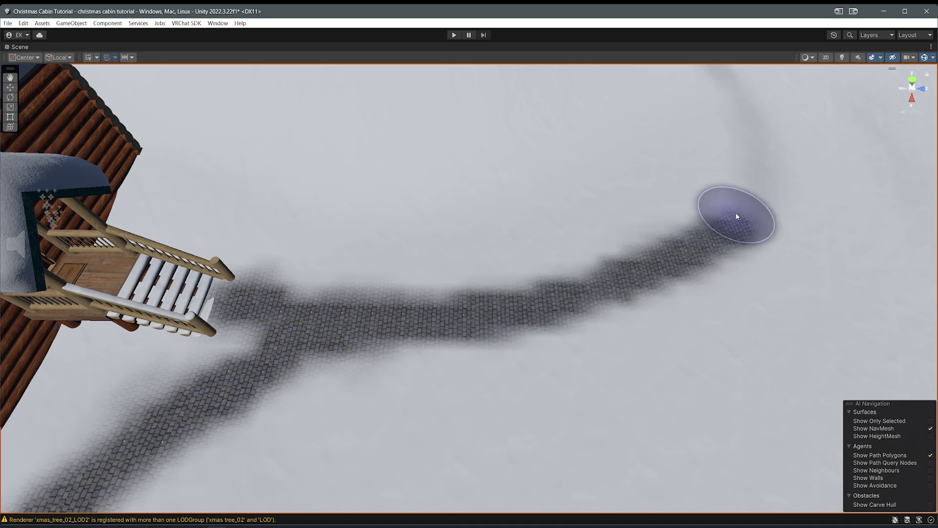
middle_drag(732, 222, 667, 259)
mouse_move(683, 214)
right_down()
mouse_move(574, 271)
mouse_move(442, 274)
right_up()
mouse_move(442, 274)
mouse_down()
mouse_move(484, 281)
mouse_move(613, 267)
mouse_move(697, 210)
mouse_move(745, 138)
mouse_up()
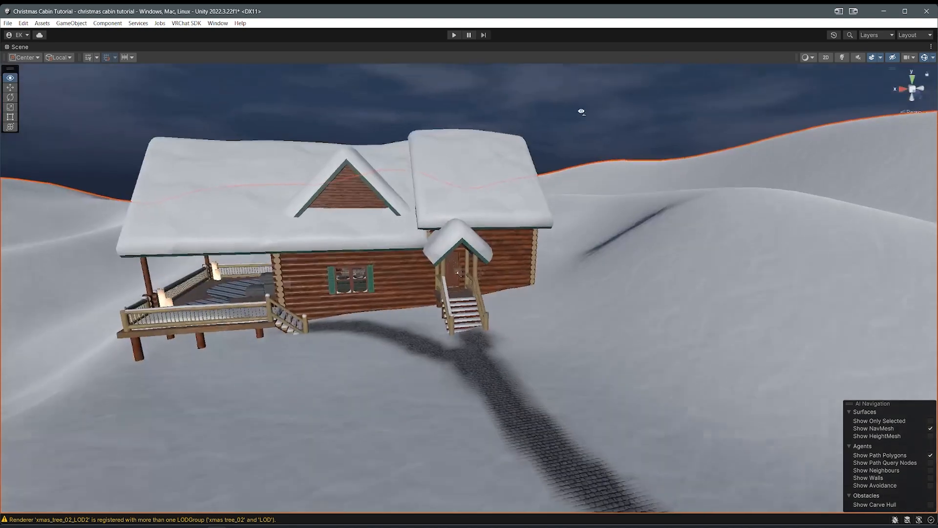
Step: Continue the solid paving stone path beyond the bend along the faint curve up the snowy slope
scroll(503, 175, up, 5)
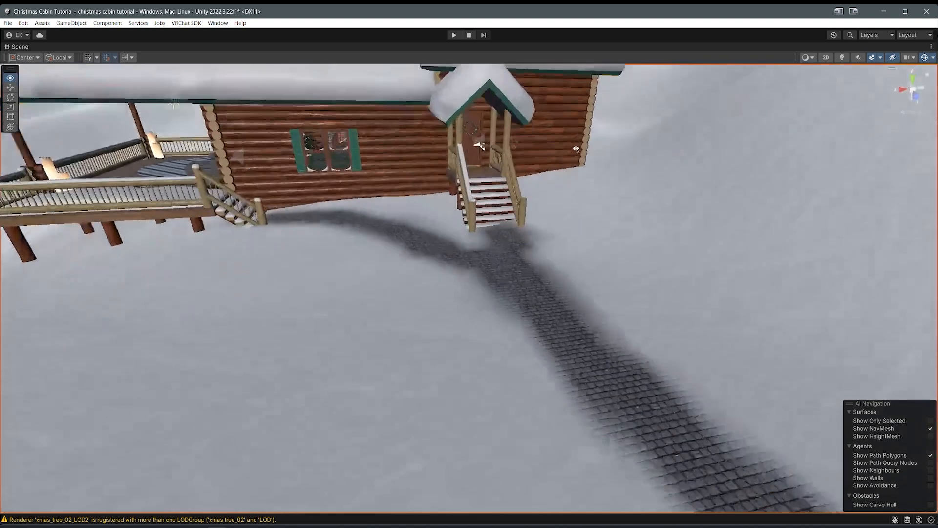
scroll(504, 175, down, 3)
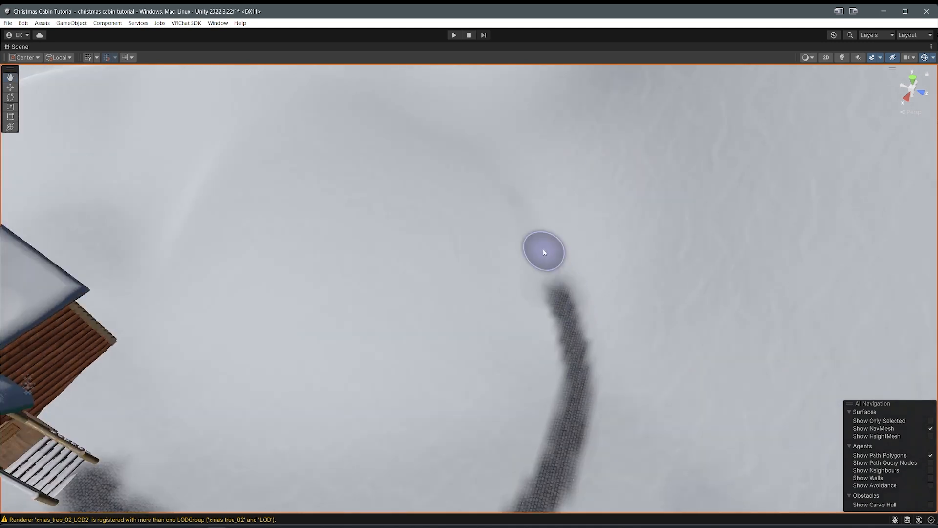
mouse_move(541, 250)
mouse_down()
mouse_move(503, 201)
mouse_move(530, 224)
mouse_move(507, 172)
mouse_move(480, 169)
mouse_move(515, 200)
mouse_move(551, 271)
mouse_move(493, 178)
mouse_up()
mouse_move(493, 178)
right_down()
mouse_move(605, 180)
mouse_move(643, 145)
mouse_move(613, 140)
mouse_move(570, 90)
mouse_move(490, 211)
mouse_move(439, 208)
right_up()
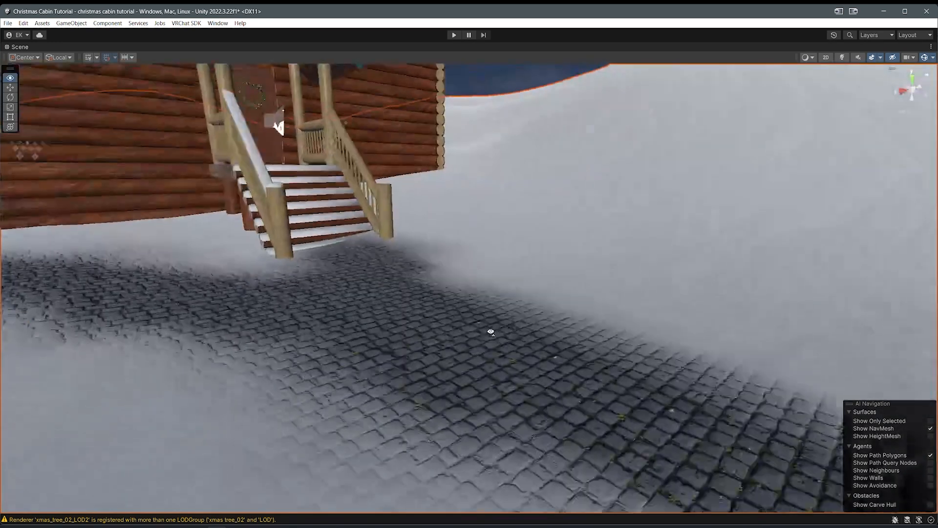
Step: Examine the paving stone path around the entrance stairs up close, switching between the maximized and the normal Scene view
right_drag(491, 331, 491, 322)
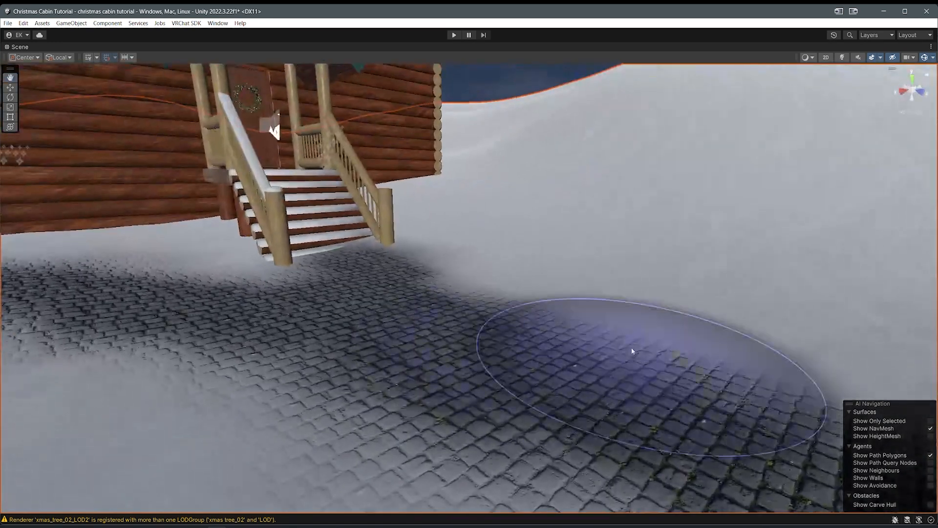
key(shift+space)
scroll(411, 215, up, 3)
key(shift+space)
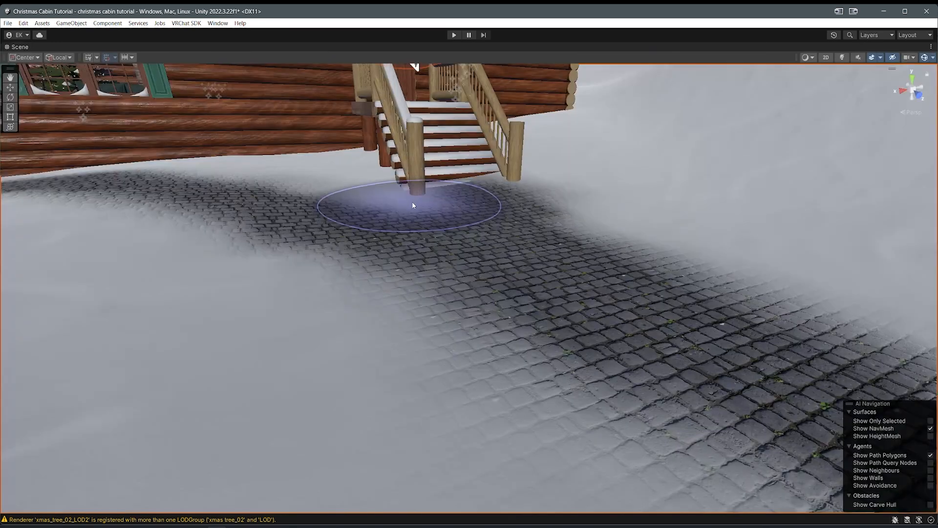
key(shift+space)
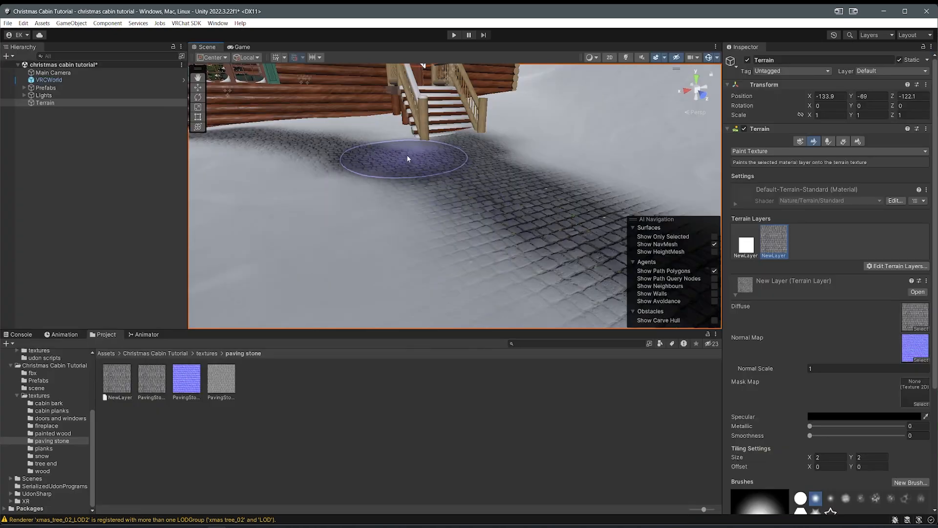
key(shift+space)
key(shift+space)
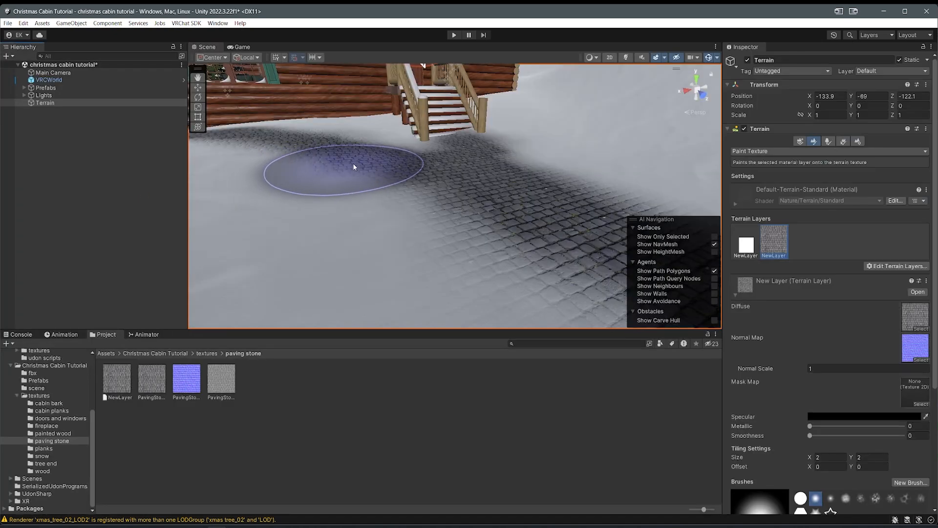
key(shift+space)
key(shift+space)
key(shift+space)
mouse_move(461, 220)
right_down()
mouse_move(474, 230)
mouse_move(584, 240)
mouse_move(398, 237)
right_up()
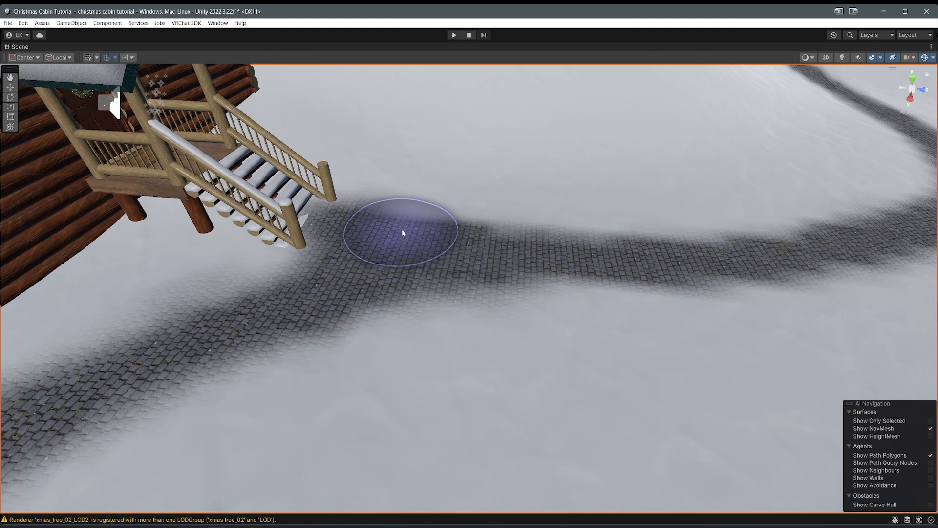
Step: Restore the normal layout, switch to the snow terrain layer and go along the paving stone path to clean up its edges
key(shift+space)
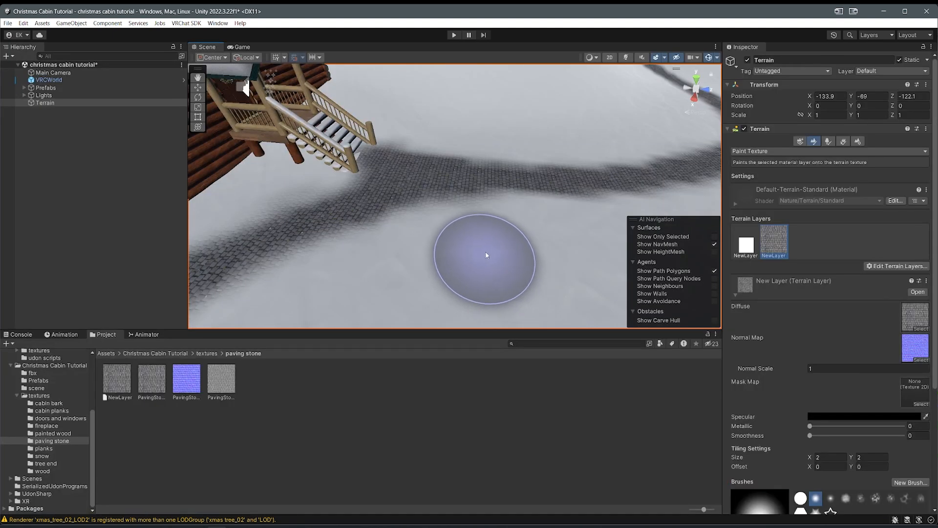
click(748, 244)
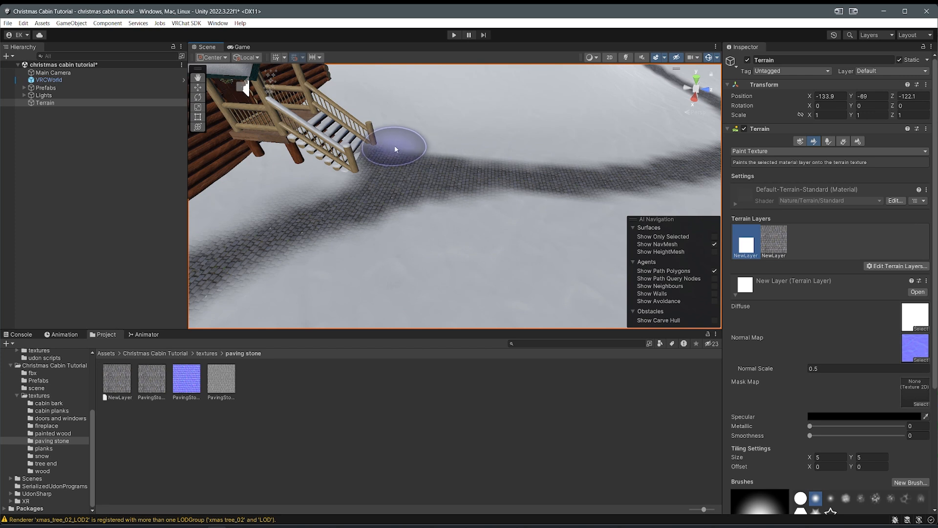
mouse_move(274, 241)
right_down()
mouse_move(418, 240)
mouse_move(445, 273)
right_up()
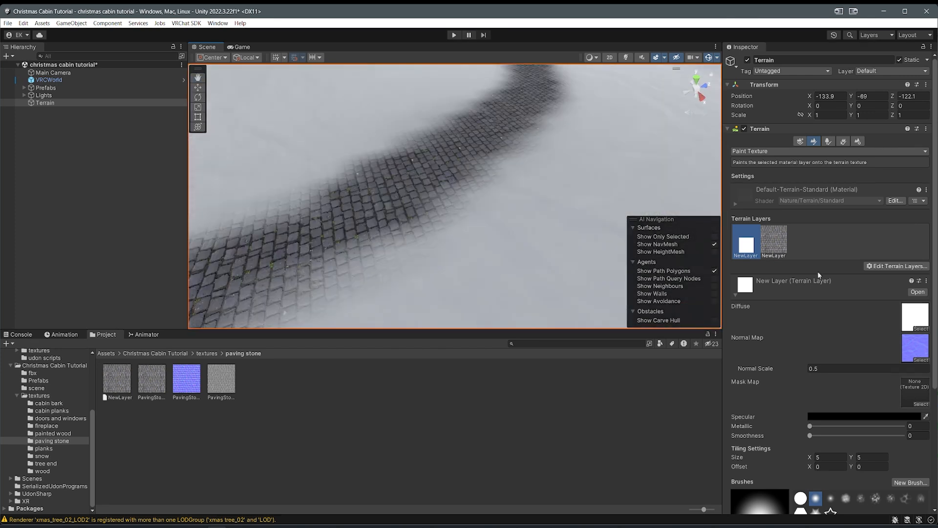
right_drag(294, 151, 406, 244)
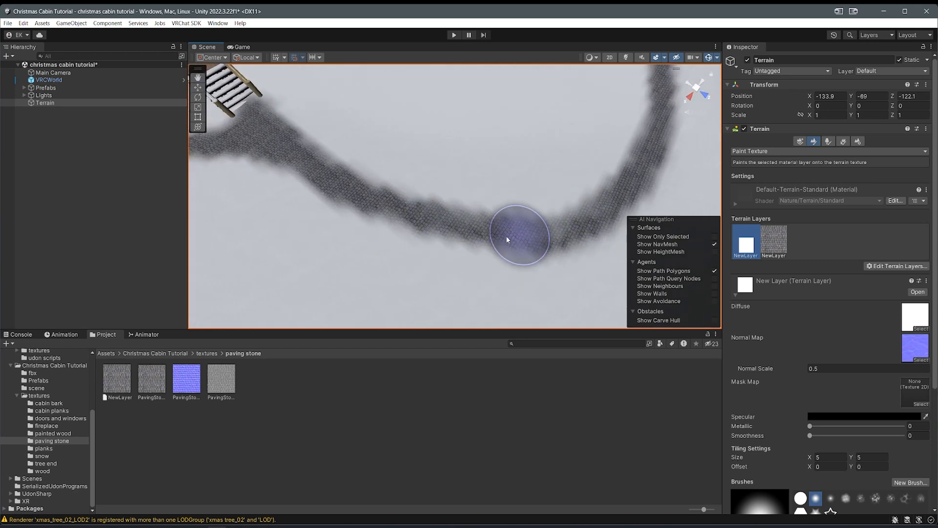
right_drag(452, 184, 513, 137)
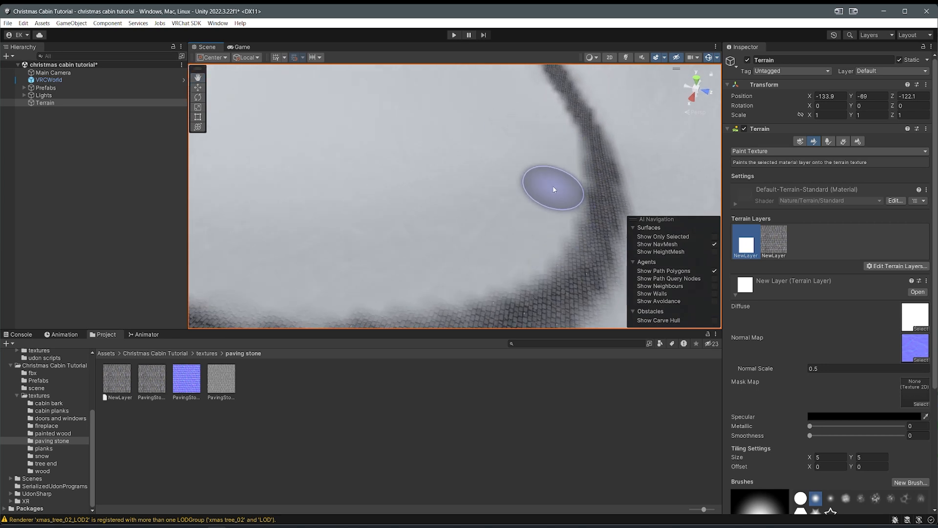
mouse_move(493, 241)
right_down()
mouse_move(378, 200)
mouse_move(380, 160)
right_up()
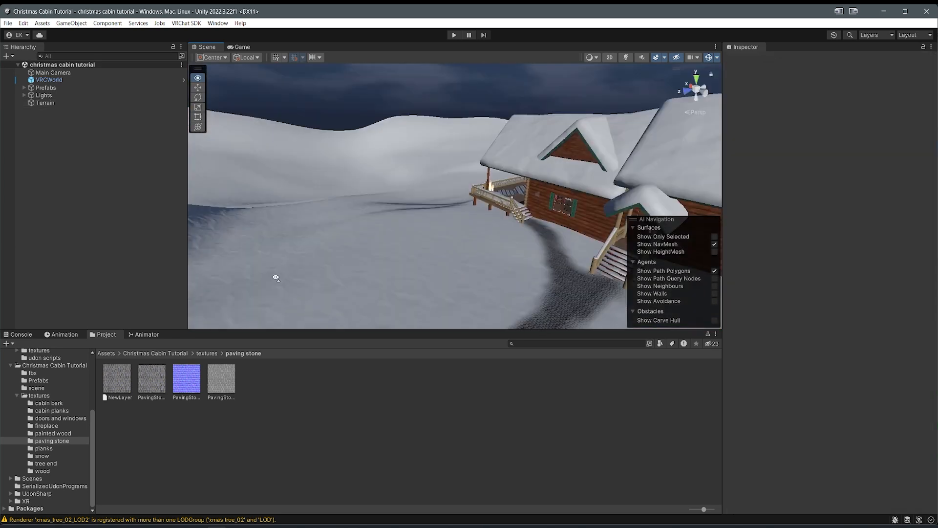
Step: Select the terrain again and switch its editing mode to Paint Trees
right_drag(272, 275, 278, 251)
middle_drag(280, 249, 329, 227)
click(315, 278)
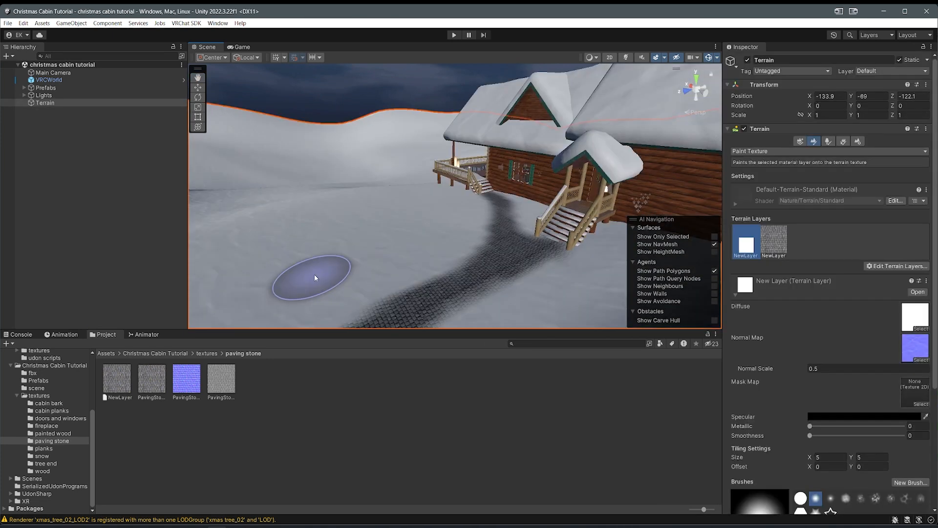
click(828, 142)
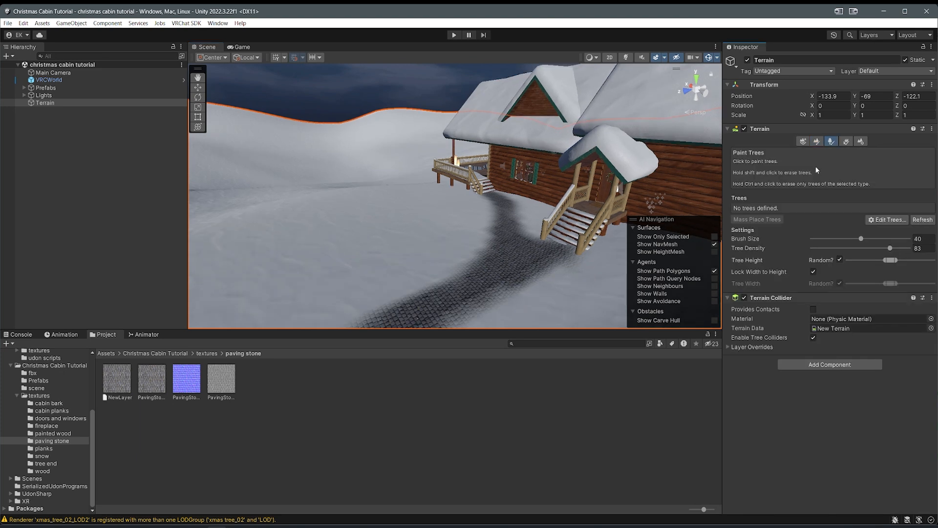
mouse_move(505, 285)
right_down()
mouse_move(461, 278)
mouse_move(477, 264)
right_up()
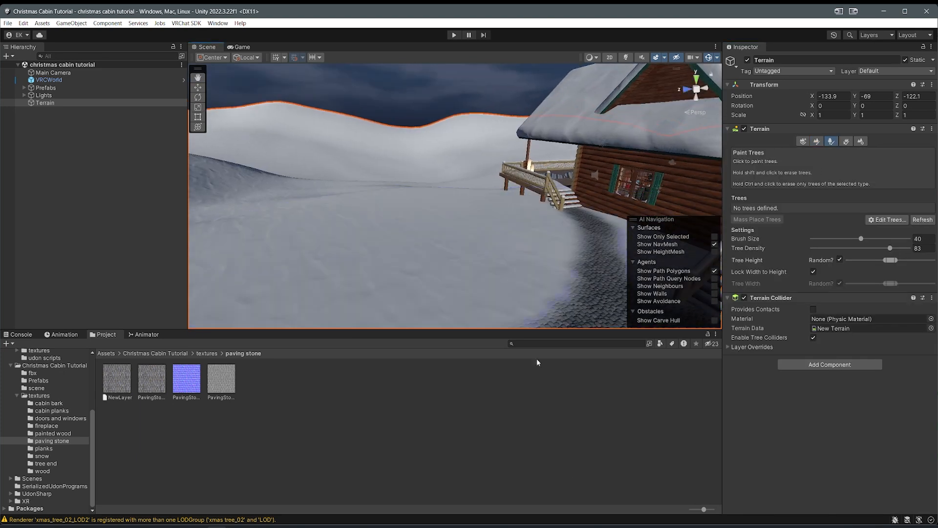
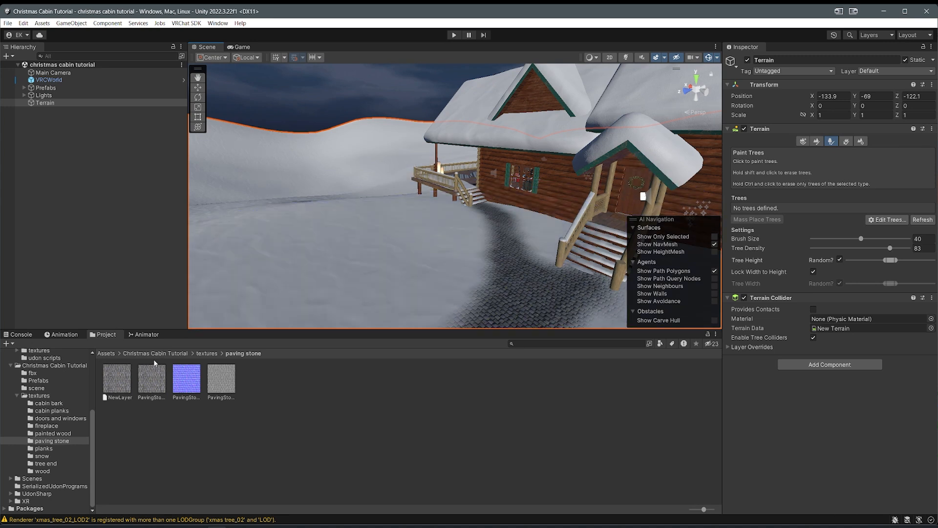
Step: Open the prefabs folder inside Assets - Christmas Cabin
click(108, 354)
double_click(122, 385)
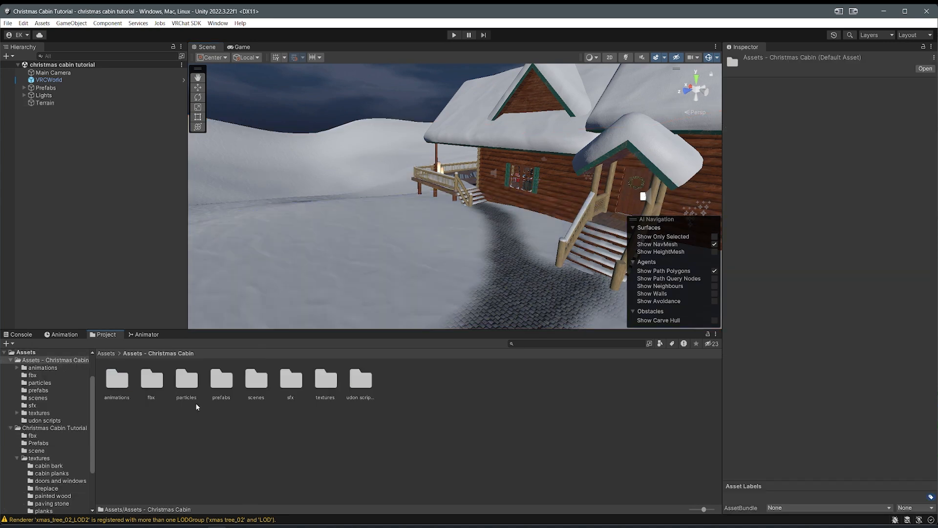
double_click(217, 385)
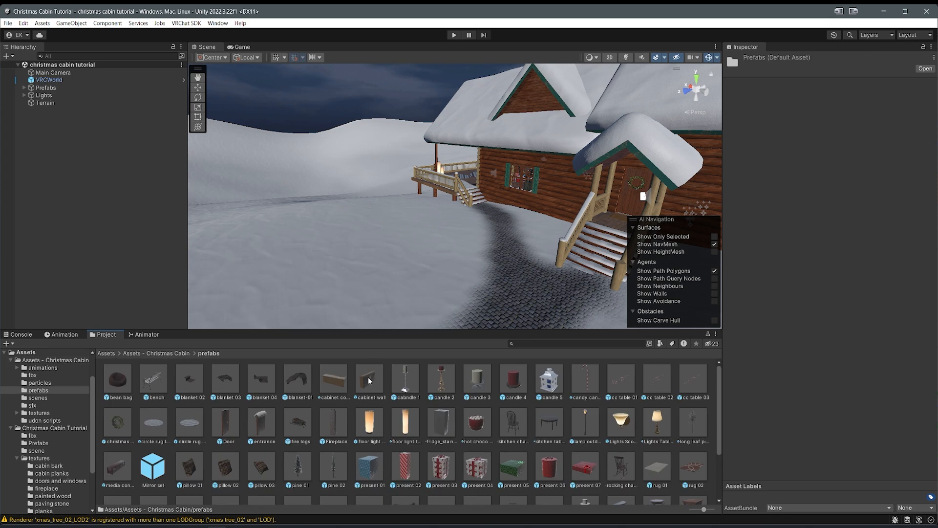
Step: Place the pine 01 prefab on the snow beside the cabin and lower it toward the ground
click(298, 468)
right_drag(322, 217, 430, 220)
drag(297, 473, 565, 231)
scroll(557, 234, up, 3)
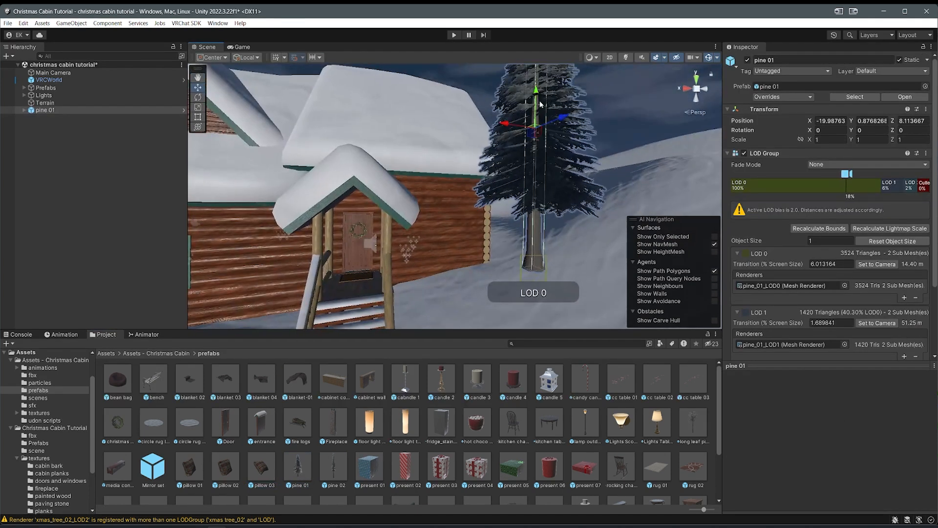
click(539, 104)
click(538, 107)
drag(537, 101, 536, 138)
right_drag(536, 137, 546, 268)
Step: Try placing another pine 01 and a pine 02 prefab in front of the cabin, deleting each one again
scroll(543, 249, down, 3)
drag(526, 180, 356, 256)
scroll(536, 190, down, 1)
drag(297, 464, 309, 269)
key(Delete)
right_drag(499, 205, 660, 245)
key(w)
key(s)
drag(334, 467, 487, 262)
key(s)
right_drag(487, 262, 348, 270)
key(Delete)
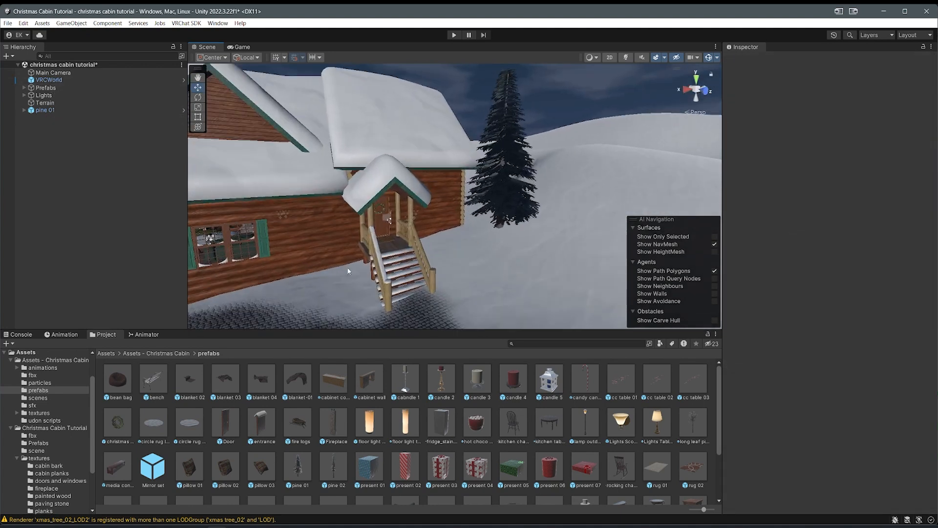
Step: Select the terrain, return to Paint Trees and add the pine 01 prefab as a terrain tree
click(471, 285)
right_drag(457, 294, 376, 305)
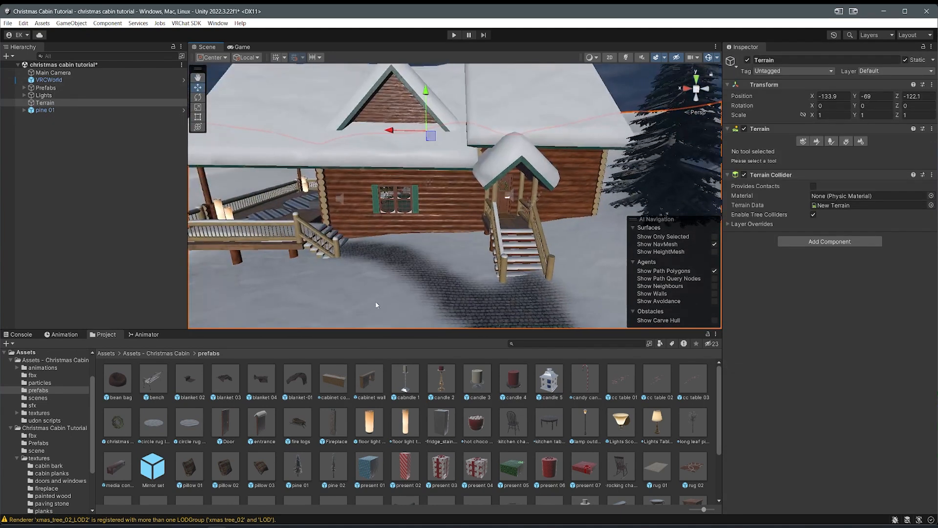
click(832, 142)
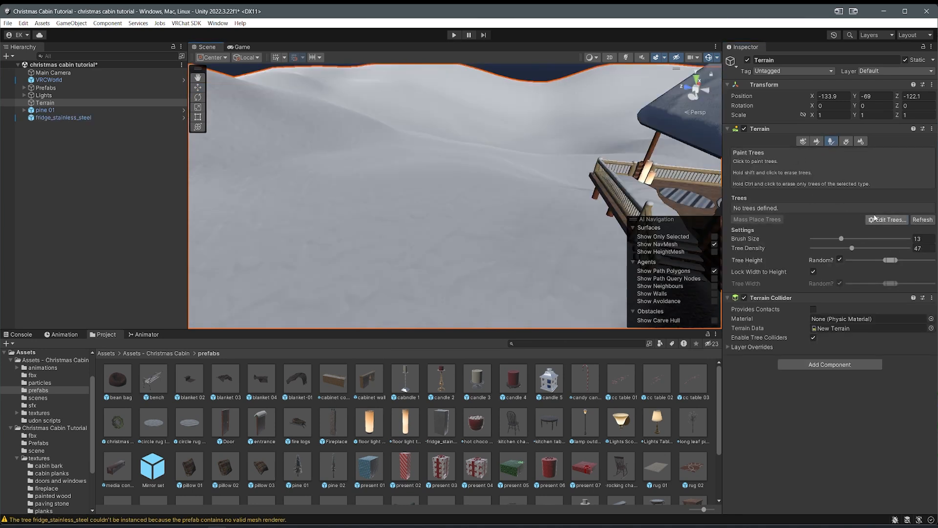
click(869, 221)
click(867, 223)
drag(326, 114, 309, 92)
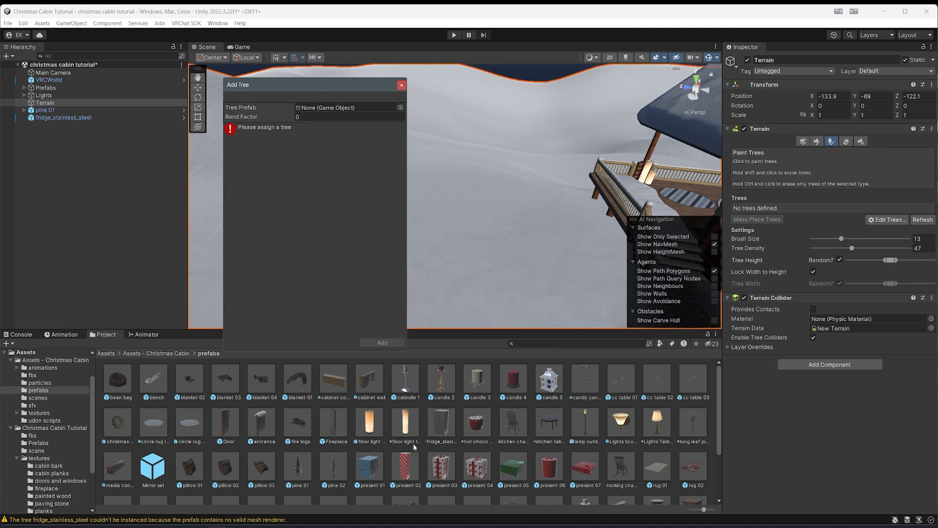
drag(296, 468, 342, 107)
click(388, 341)
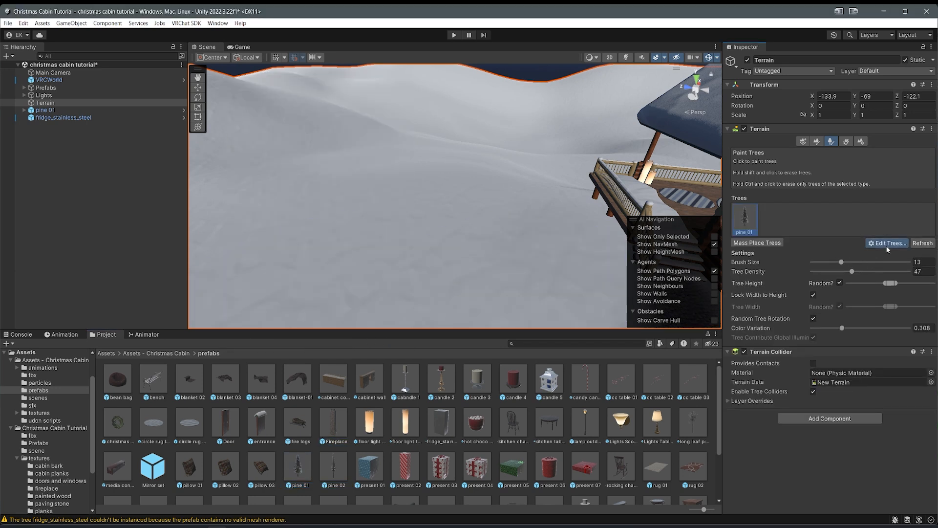
Step: Add the pine 02 prefab as a second terrain tree
click(886, 246)
click(895, 250)
drag(333, 470, 340, 108)
click(383, 344)
Step: Try painting pine 02 trees on the snow beyond the stone path, and erase them again
mouse_move(374, 230)
right_down()
mouse_move(402, 220)
mouse_move(494, 239)
right_up()
click(326, 216)
key(s)
mouse_move(320, 214)
right_down()
mouse_move(293, 184)
mouse_move(356, 127)
mouse_move(329, 199)
mouse_move(342, 214)
right_up()
click(342, 214)
mouse_move(343, 214)
mouse_down()
mouse_move(317, 186)
mouse_move(332, 191)
mouse_move(264, 190)
mouse_move(226, 231)
mouse_move(259, 199)
mouse_up()
shift+drag(440, 226, 409, 195)
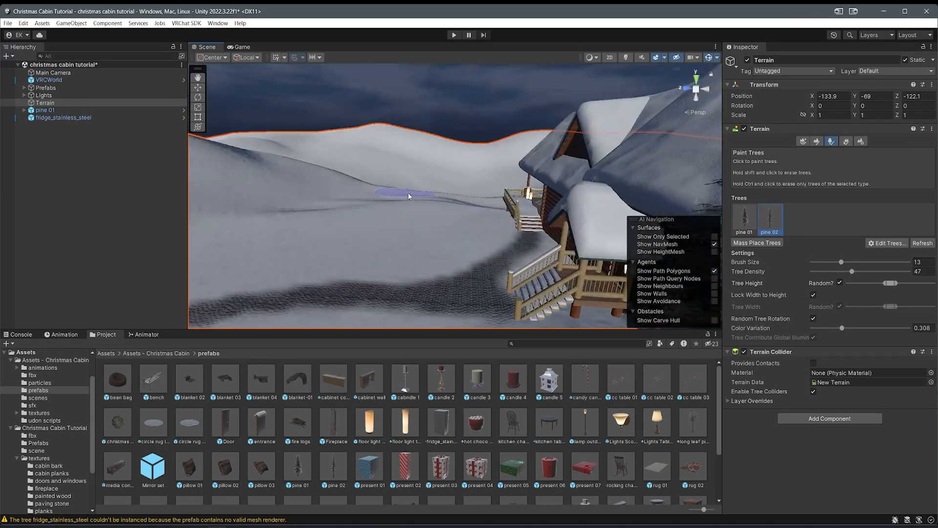
Step: Switch to pine 01 with brush size 2, tree density 61 and a taller random height range, undoing the test trees
right_drag(368, 217, 254, 210)
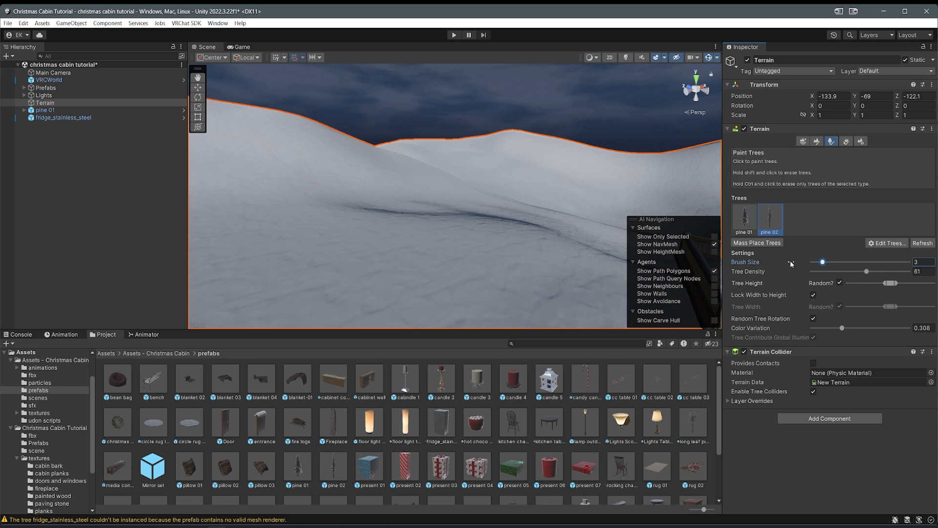
click(745, 218)
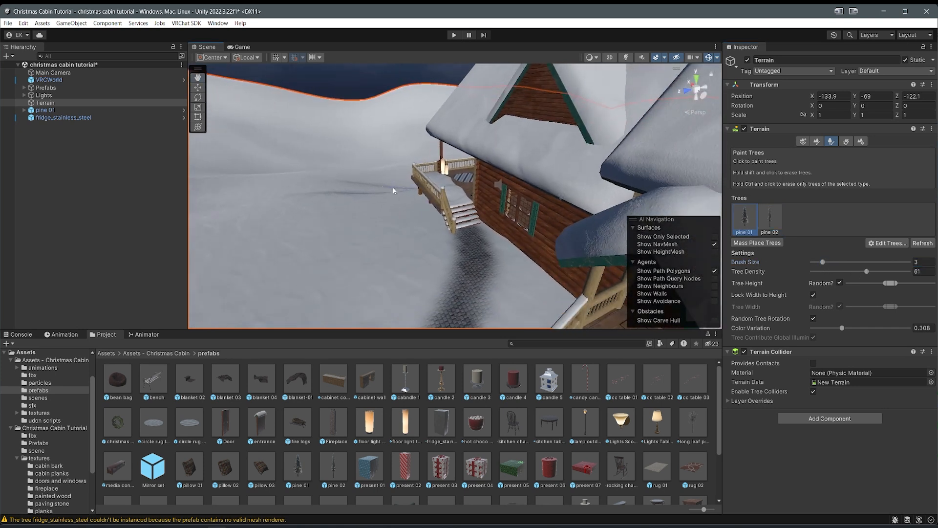
mouse_move(434, 208)
right_down()
mouse_move(516, 201)
mouse_move(464, 220)
mouse_move(440, 215)
mouse_move(648, 220)
mouse_move(601, 185)
mouse_move(626, 191)
right_up()
click(471, 211)
drag(893, 286, 924, 285)
click(528, 198)
click(534, 226)
right_drag(534, 226, 621, 196)
key(ctrl+z)
key(ctrl+z)
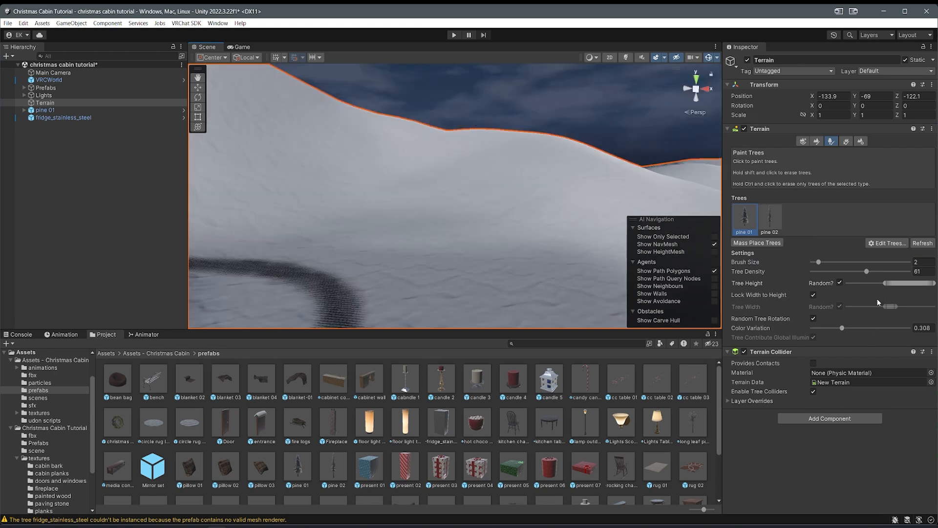
Step: Paint tall pine 01 trees on the snow beside the stone path
right_drag(443, 247, 574, 252)
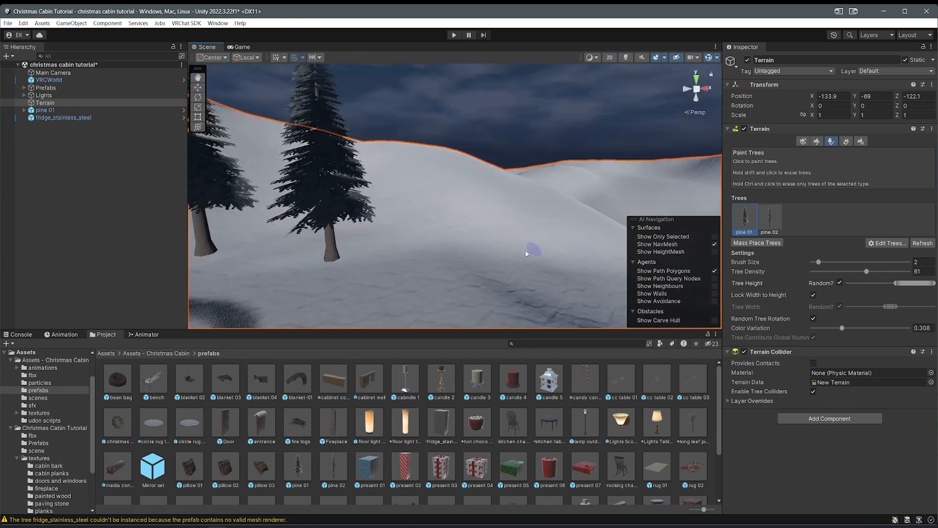
right_drag(453, 295, 462, 330)
mouse_move(447, 220)
right_down()
mouse_move(410, 255)
mouse_move(463, 258)
mouse_move(323, 236)
mouse_move(394, 270)
mouse_move(390, 228)
right_up()
right_drag(448, 186, 460, 239)
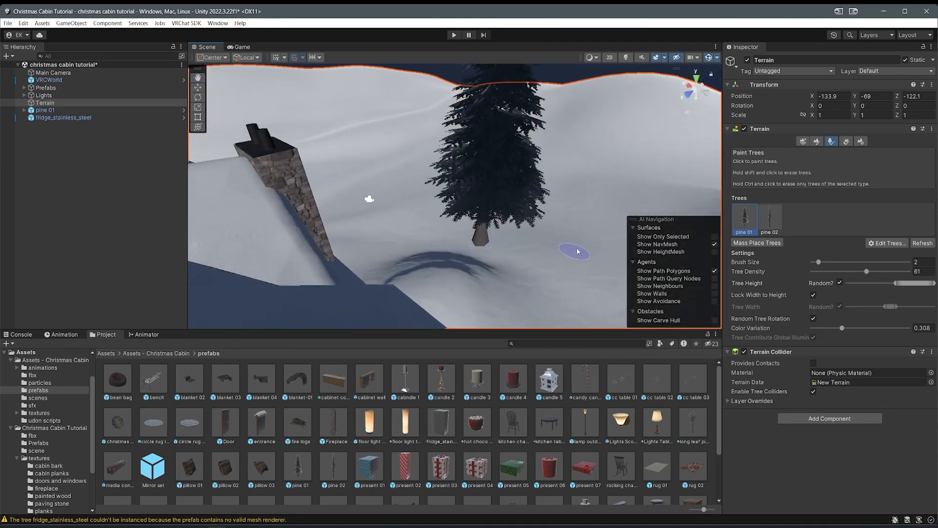
Step: Paint pine 01 trees behind the cabin's chimney side and up onto the snowy slopes
mouse_move(556, 228)
right_down()
mouse_move(553, 308)
mouse_move(467, 300)
mouse_move(561, 251)
mouse_move(327, 362)
mouse_move(262, 272)
mouse_move(367, 251)
mouse_move(617, 239)
right_up()
click(467, 299)
right_drag(677, 271, 522, 211)
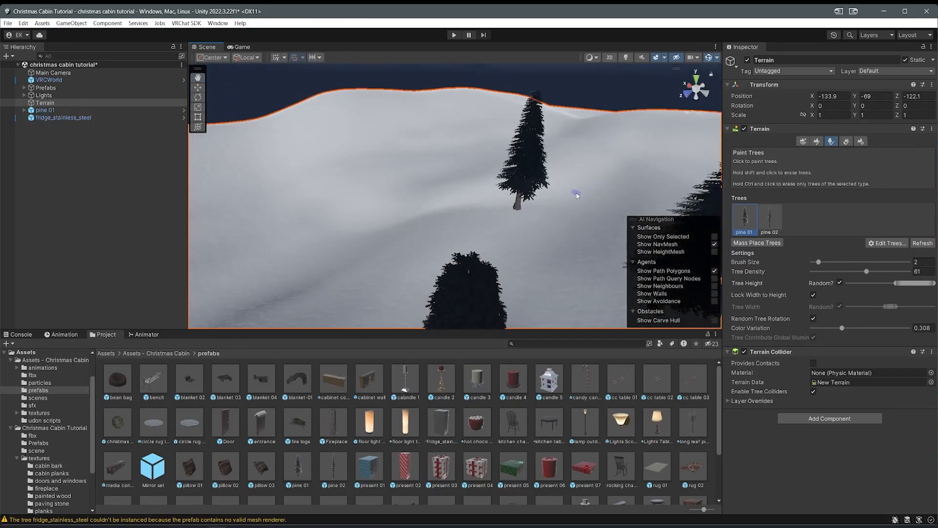
middle_drag(576, 195, 421, 252)
right_drag(487, 233, 515, 217)
click(515, 216)
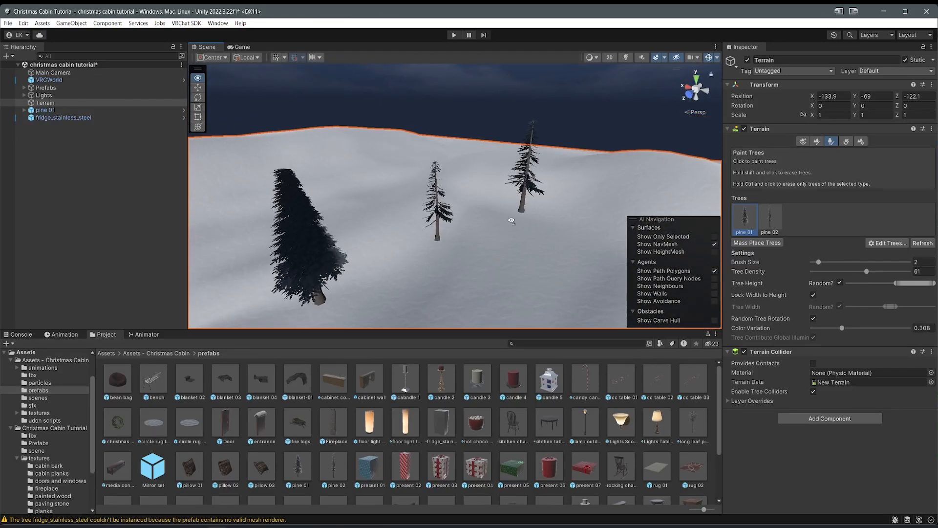
right_drag(513, 221, 246, 170)
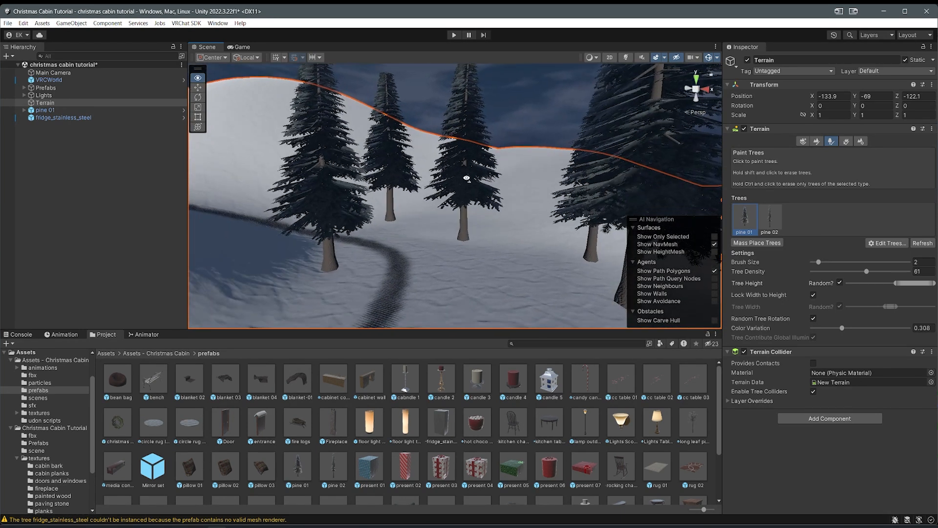
Step: Paint further pine 01 trees over the surrounding hills and on the snow around the cabin's deck
key(w)
right_drag(466, 177, 547, 212)
middle_drag(547, 213, 432, 255)
mouse_move(432, 256)
right_down()
mouse_move(518, 272)
mouse_move(498, 261)
mouse_move(493, 230)
mouse_move(607, 257)
mouse_move(549, 244)
mouse_move(522, 183)
mouse_move(373, 222)
mouse_move(444, 185)
mouse_move(498, 230)
right_up()
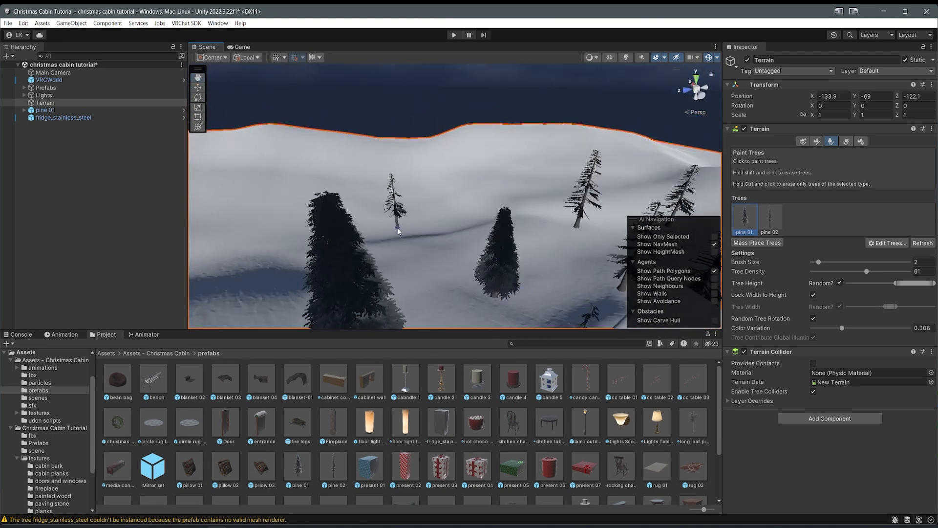
key(w)
key(s)
click(498, 231)
right_drag(439, 198, 422, 275)
right_drag(578, 207, 367, 230)
right_drag(438, 228, 242, 245)
click(424, 231)
right_drag(512, 128, 380, 220)
key(w)
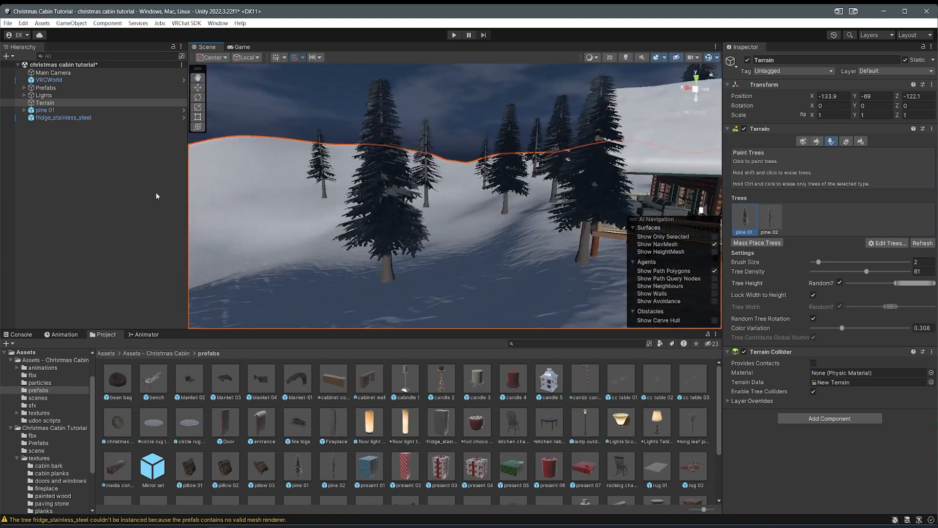
Step: In the pine 01 prefab, set the LOD 0 transition to 4 and the LOD 1 transition to 1, and return to the scene
click(184, 111)
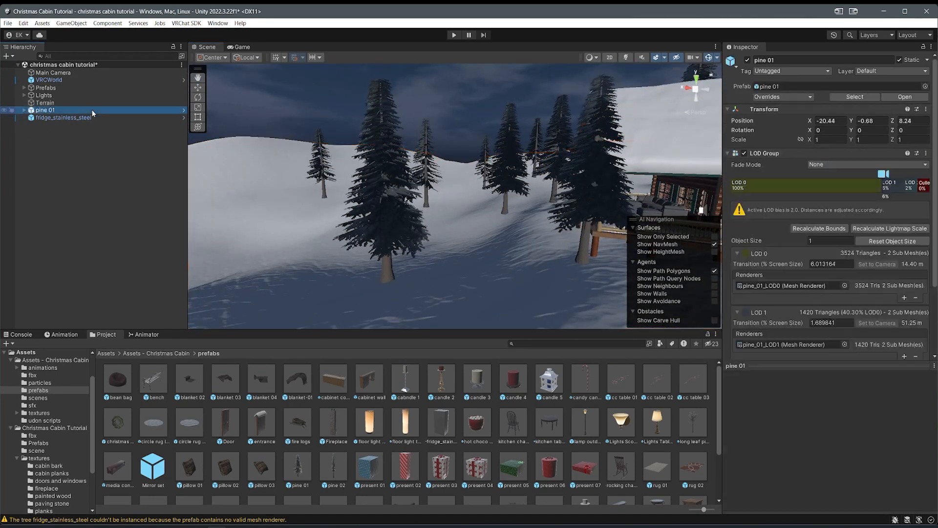
click(185, 113)
click(62, 84)
click(61, 99)
click(62, 84)
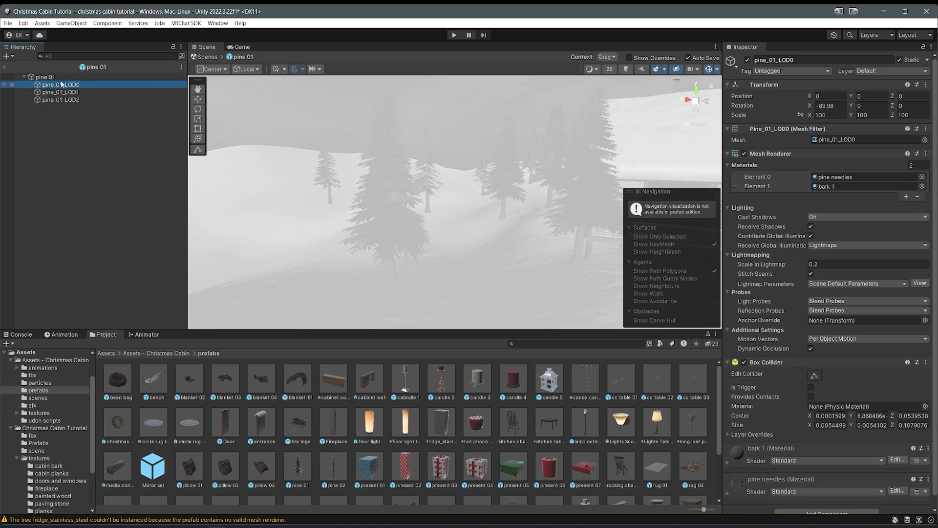
click(61, 78)
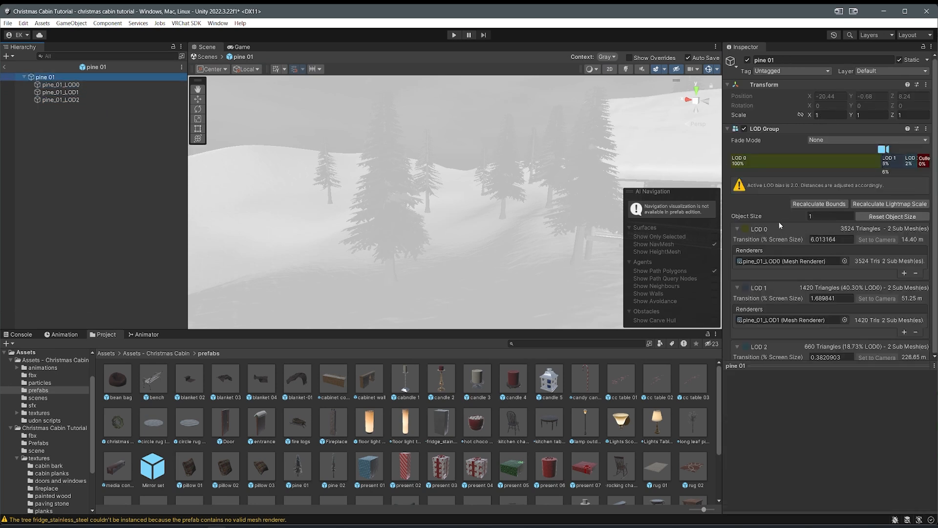
click(834, 356)
click(836, 299)
text(1)
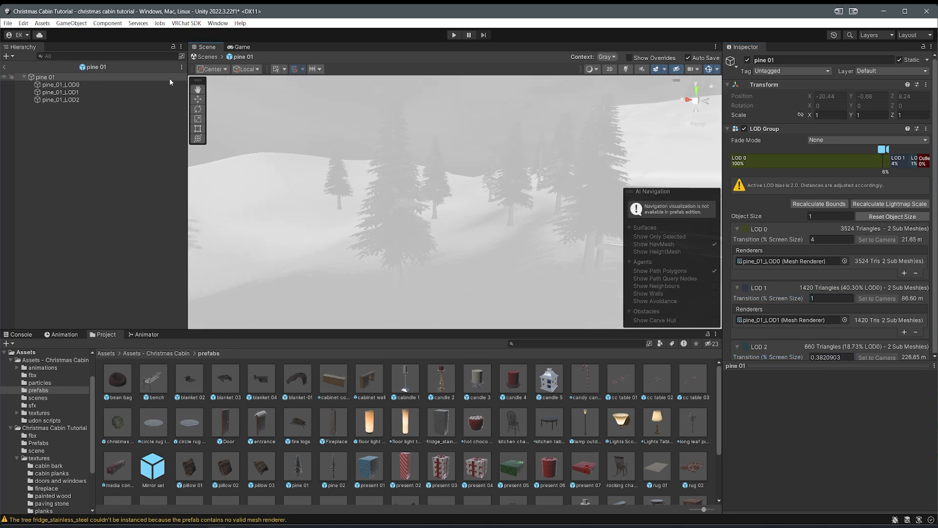
click(4, 67)
Step: With the terrain selected again, fill the outer hills around the cabin with more pine 01 trees
mouse_move(383, 159)
right_down()
mouse_move(372, 164)
mouse_move(401, 168)
mouse_move(391, 171)
right_up()
key(w)
click(427, 235)
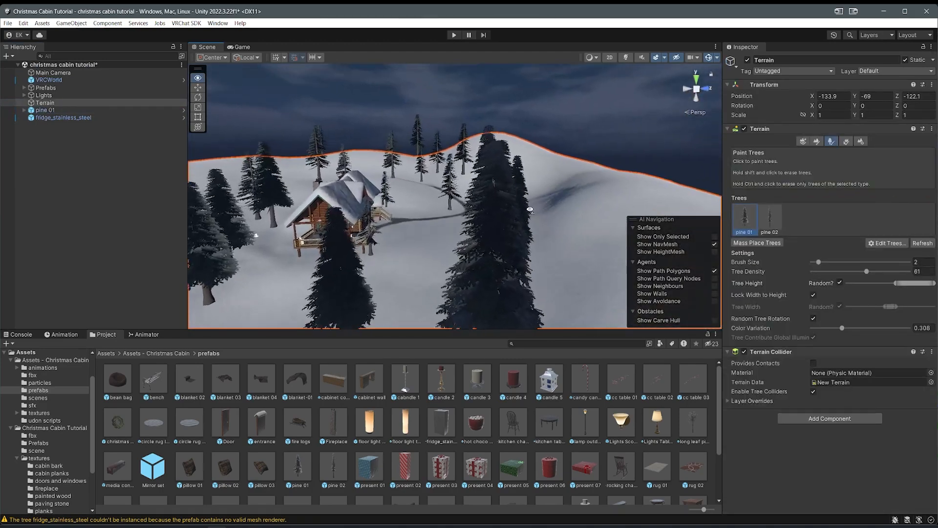
mouse_move(531, 209)
right_down()
mouse_move(484, 269)
mouse_move(509, 288)
mouse_move(597, 293)
mouse_move(698, 279)
mouse_move(704, 289)
right_up()
key(w)
key(e)
key(w)
click(504, 230)
right_drag(483, 232, 410, 277)
right_drag(461, 220, 533, 193)
right_drag(559, 158, 450, 203)
key(w)
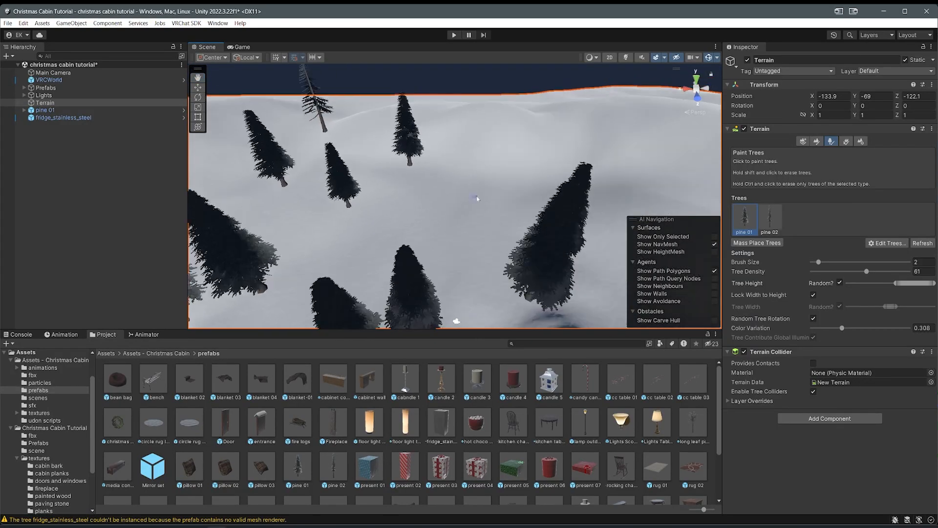
key(s)
right_drag(609, 141, 636, 105)
Step: Select the pine 02 tree and paint it among the pines on the hills behind the cabin
click(764, 213)
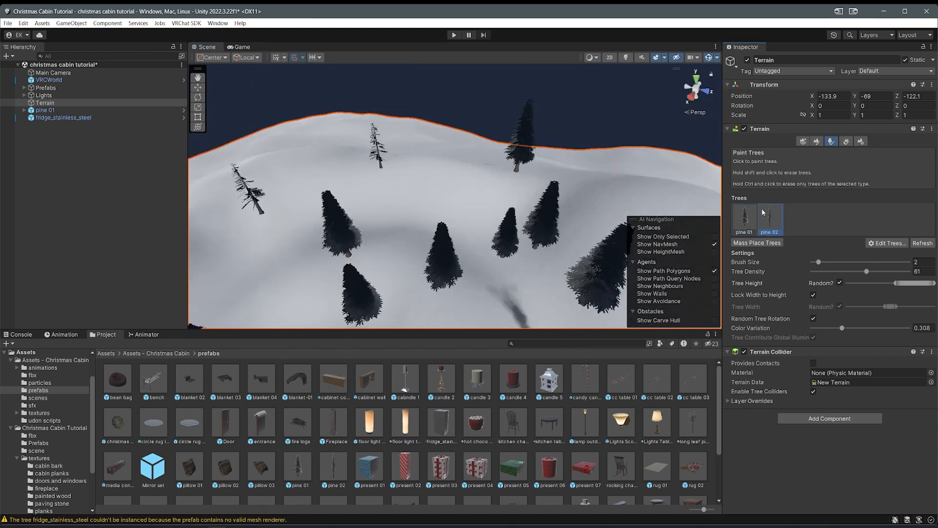
right_drag(572, 211, 528, 247)
click(515, 242)
mouse_move(425, 140)
right_down()
mouse_move(376, 220)
mouse_move(534, 30)
mouse_move(532, 19)
right_up()
key(w)
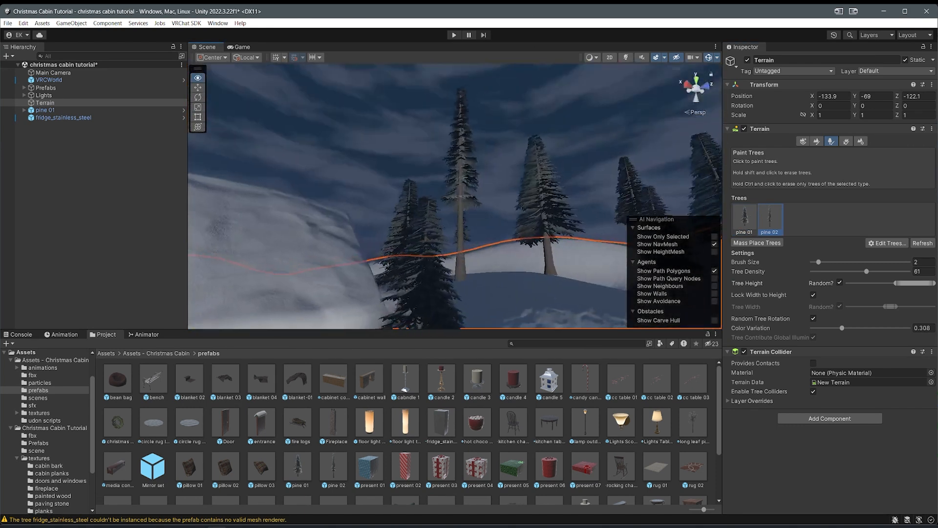
Step: Lower the upper limit of the random tree height and paint more pine 02 trees across the hills
drag(934, 283, 918, 283)
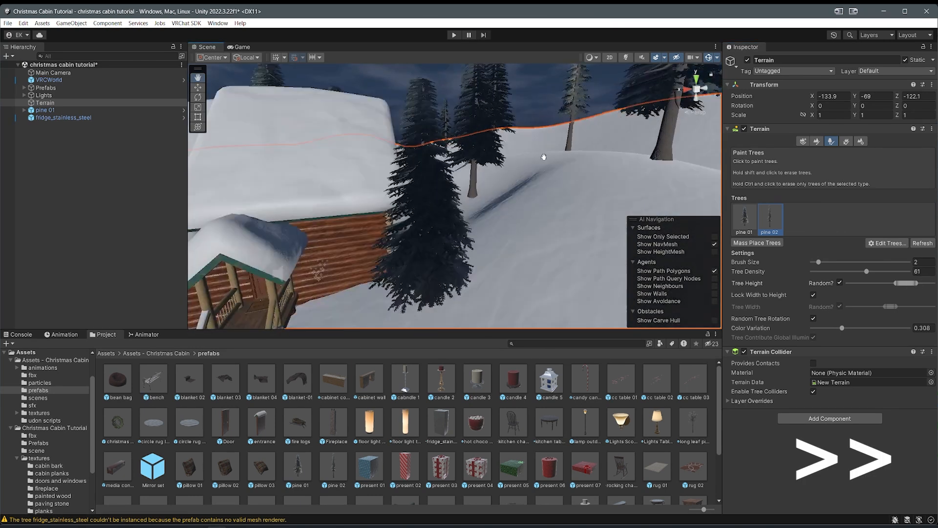
right_drag(459, 231, 455, 190)
click(455, 189)
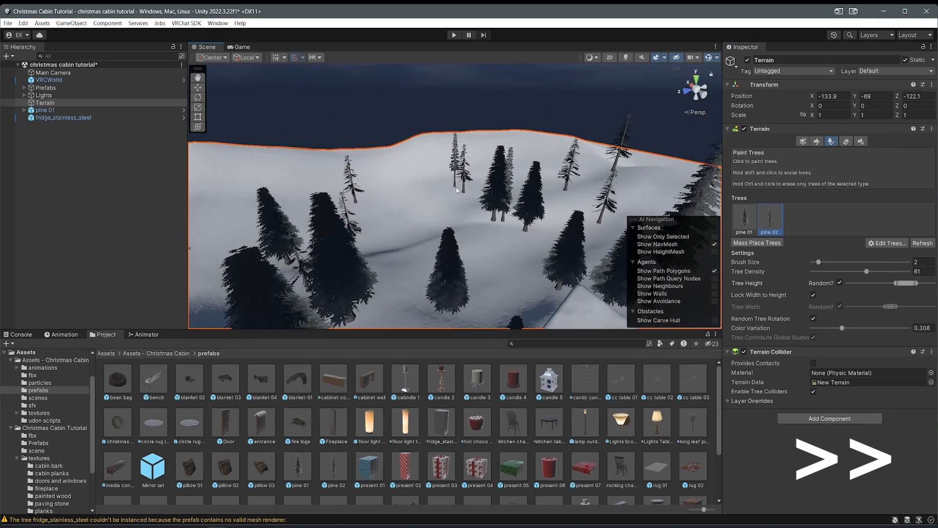
right_drag(411, 262, 342, 245)
middle_drag(481, 186, 386, 259)
right_drag(477, 246, 465, 271)
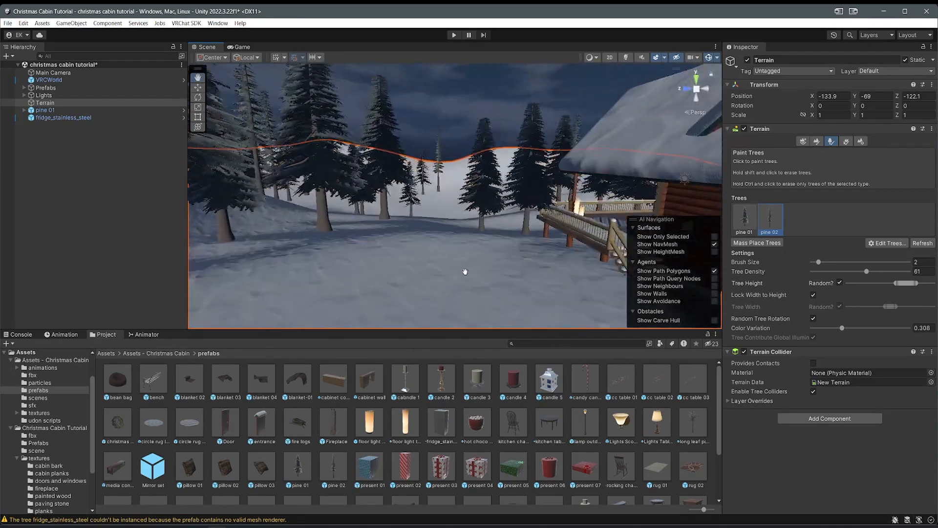
middle_drag(465, 272, 459, 287)
mouse_move(459, 287)
right_down()
mouse_move(394, 272)
mouse_move(438, 268)
mouse_move(301, 261)
mouse_move(465, 310)
right_up()
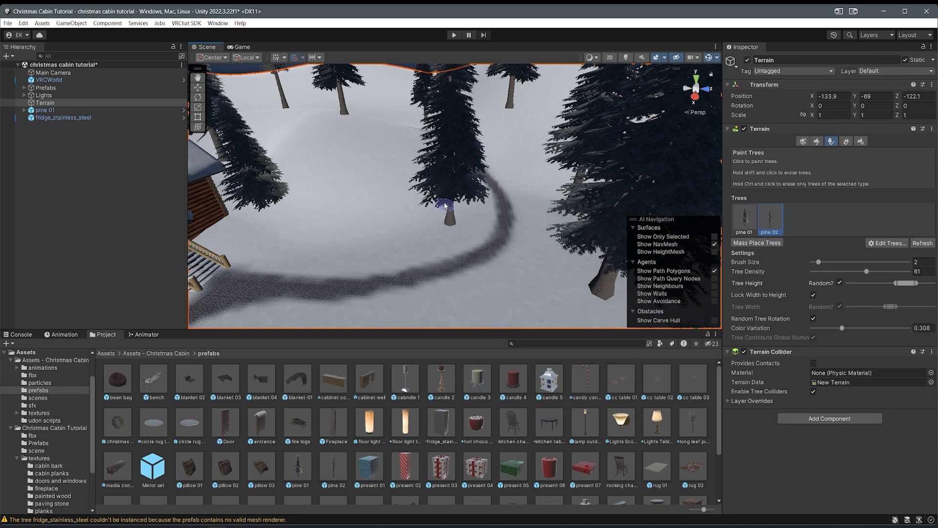
Step: Switch back to pine 01 and paint a tree beside the stone path near the cabin's side porch
right_drag(445, 206, 332, 206)
click(745, 220)
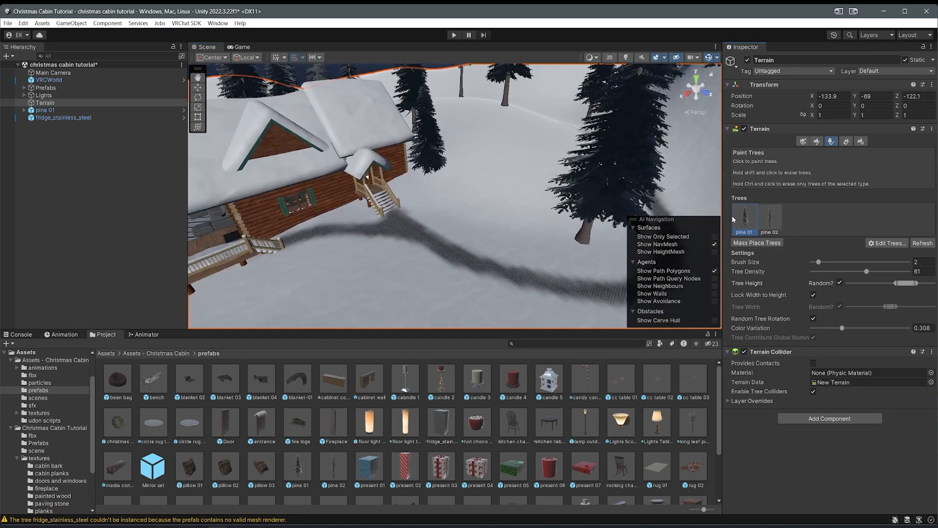
click(878, 244)
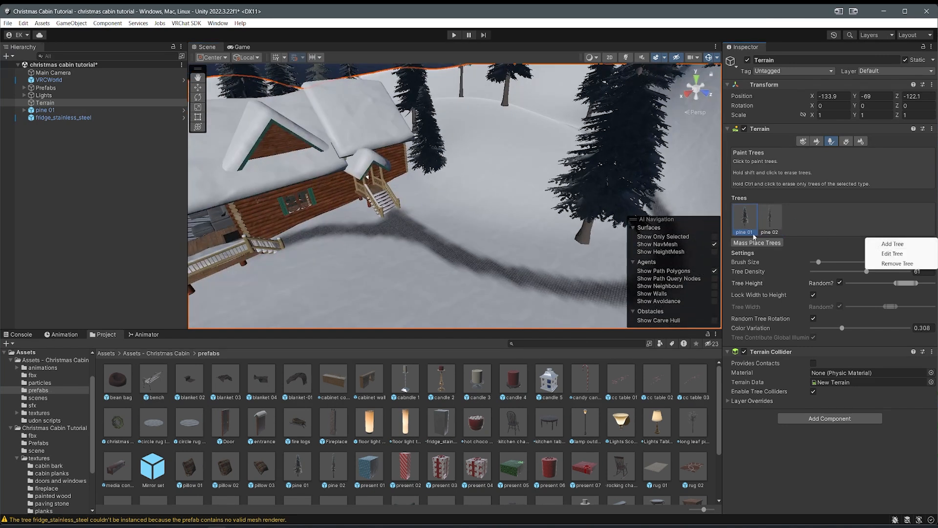
right_drag(524, 164, 534, 174)
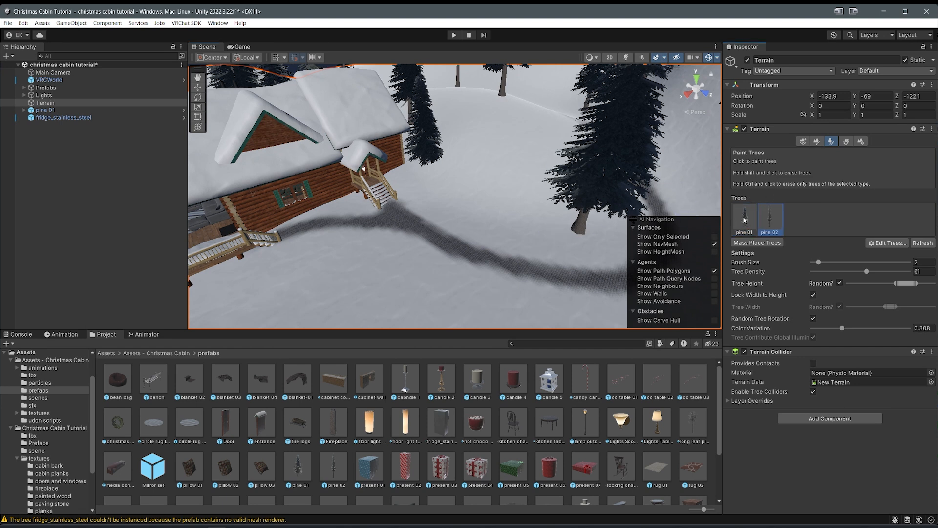
click(534, 227)
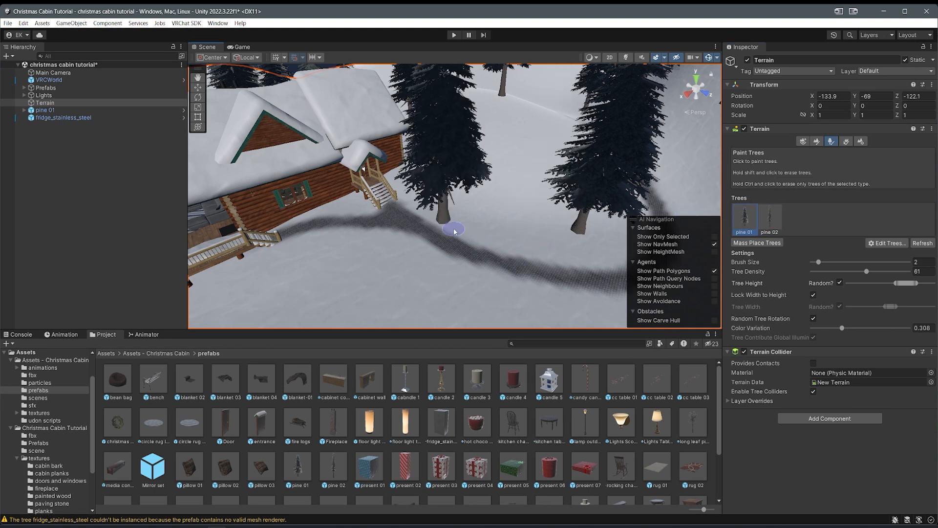
Step: Remove the stray fridge_stainless_steel object and move the pine 01 object into the Prefabs group
double_click(40, 111)
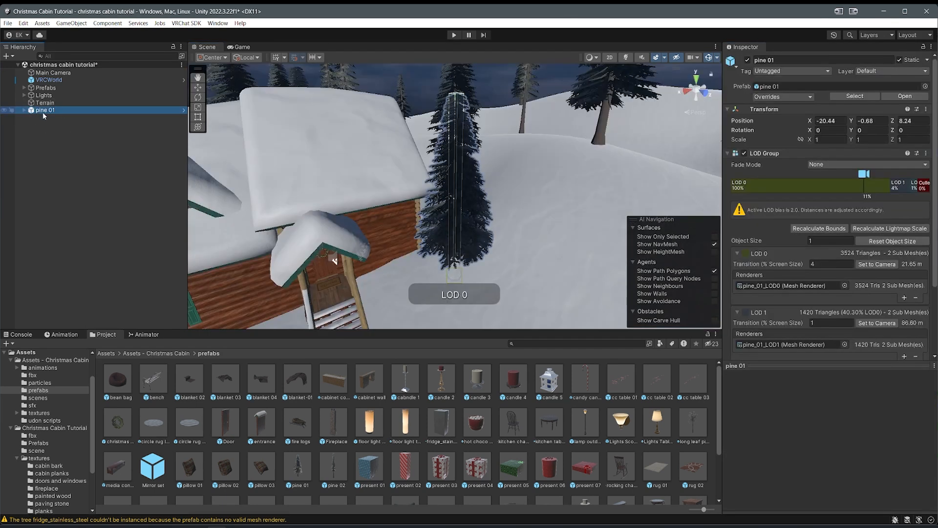
drag(48, 112, 41, 88)
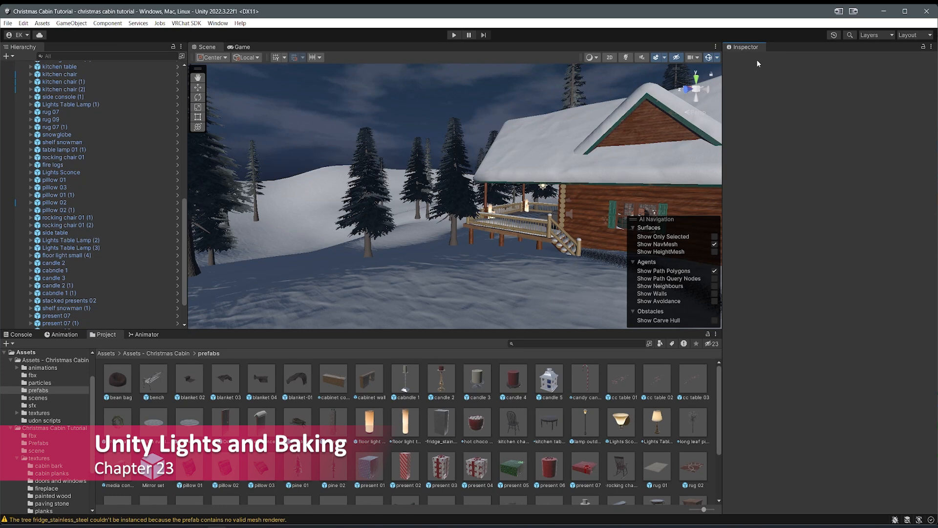
Step: Turn on scene lighting, collapse the Prefabs group and select the Directional Light inside the Lights group
click(626, 59)
right_drag(626, 98, 287, 190)
scroll(74, 137, up, 10)
scroll(73, 136, up, 3)
click(24, 87)
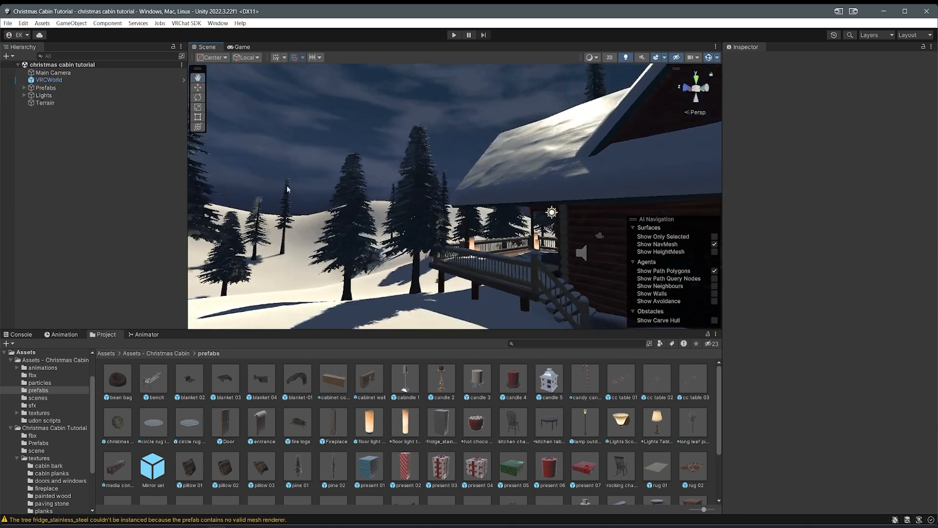
click(28, 97)
click(24, 95)
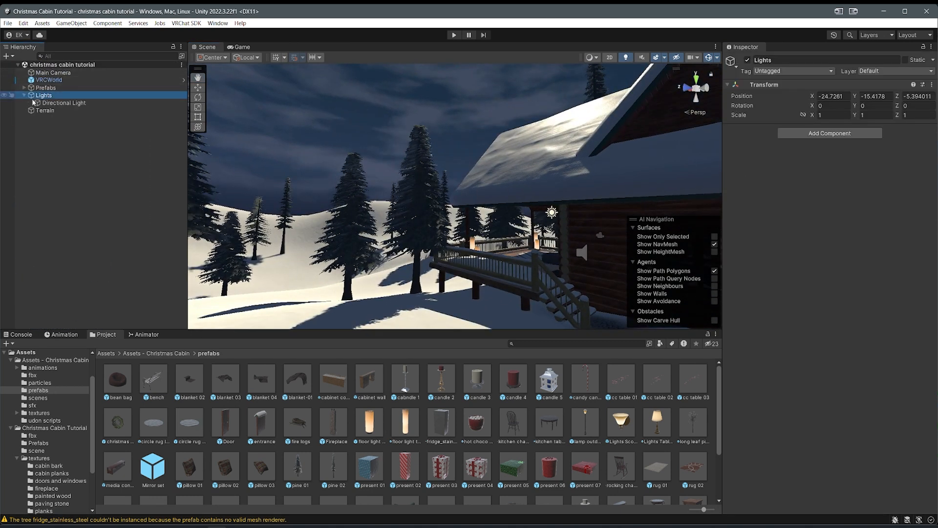
click(57, 102)
Step: Examine how the Directional Light and its shadows fall on the snow, trees, deck and cabin from several sides
right_drag(391, 206, 372, 278)
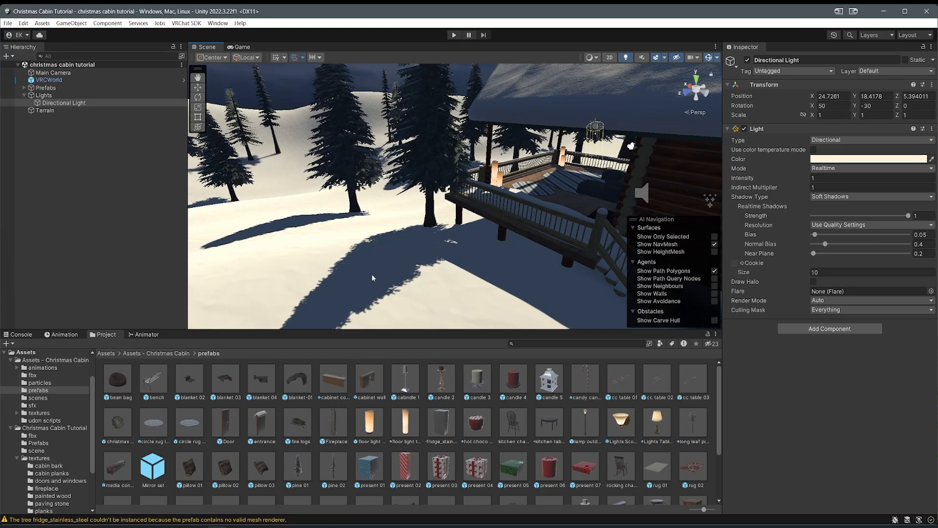
middle_drag(376, 270, 238, 267)
right_drag(238, 266, 263, 195)
right_drag(352, 216, 472, 241)
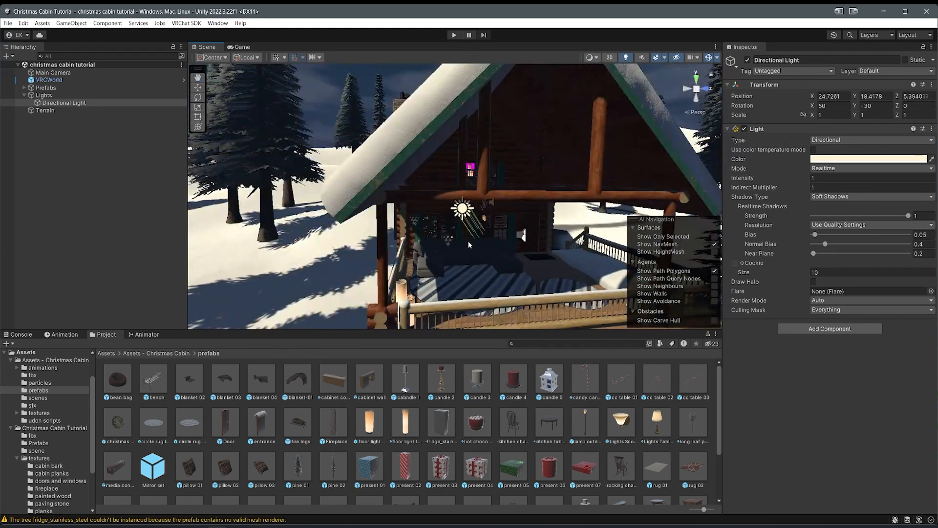
middle_drag(472, 240, 362, 251)
right_drag(543, 254, 443, 265)
scroll(454, 256, up, 1)
key(w)
right_drag(478, 230, 527, 261)
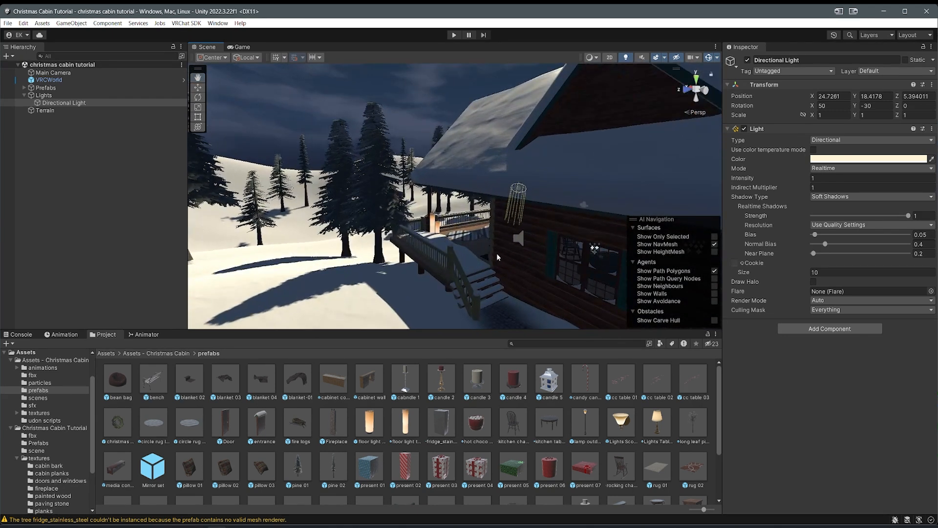
alt+drag(416, 223, 553, 248)
middle_drag(366, 243, 464, 245)
mouse_move(454, 260)
right_down()
mouse_move(468, 253)
mouse_move(426, 247)
mouse_move(495, 218)
mouse_move(369, 241)
mouse_move(313, 239)
mouse_move(342, 257)
mouse_move(454, 244)
mouse_move(445, 256)
right_up()
middle_drag(405, 235, 435, 251)
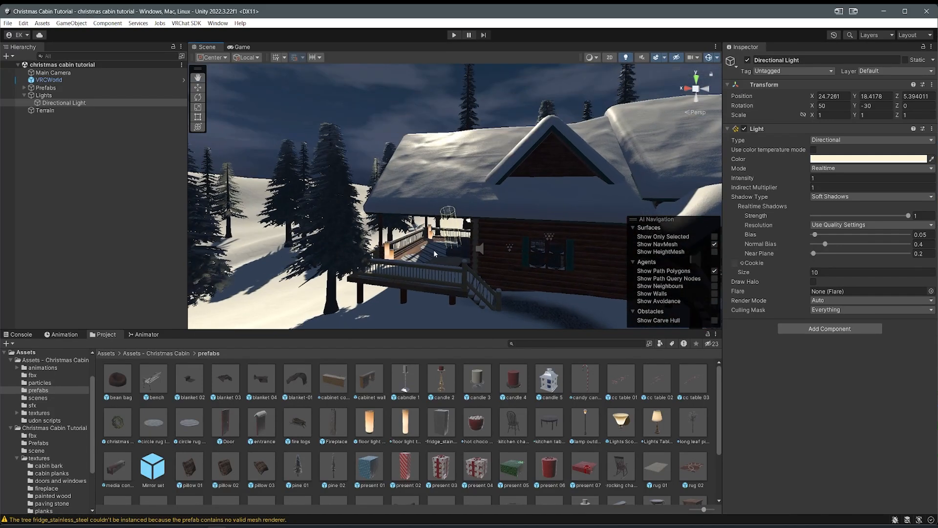
click(121, 103)
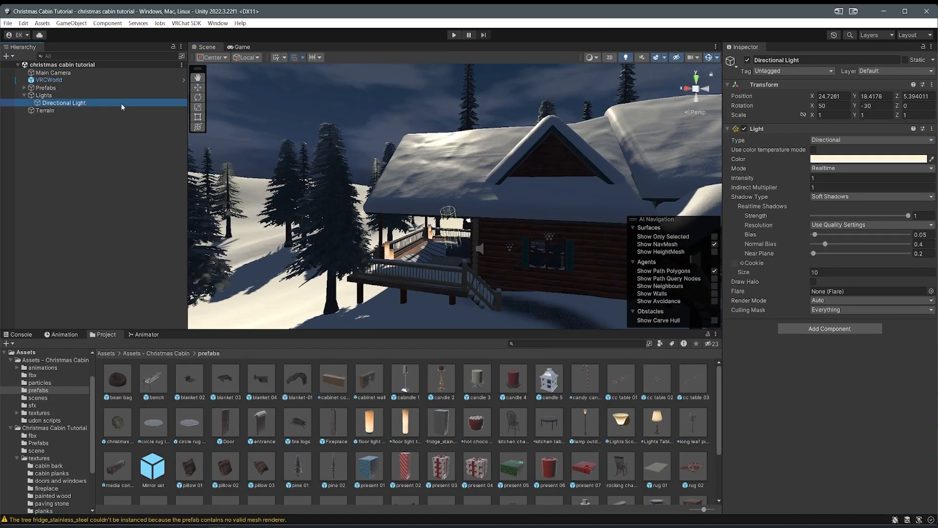
Step: Raise the Directional Light above the cabin roof to about X 28.6, Y 27.6, Z -1.3
right_drag(313, 166, 303, 204)
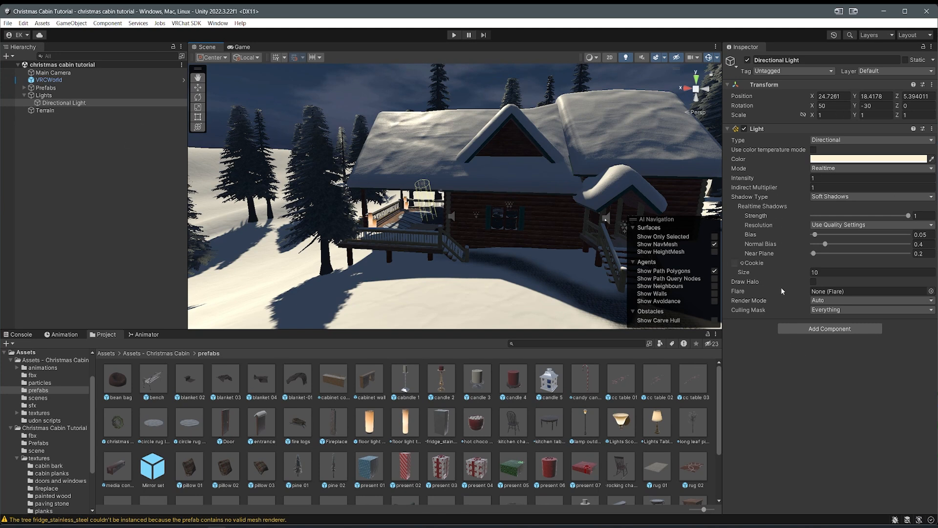
key(f)
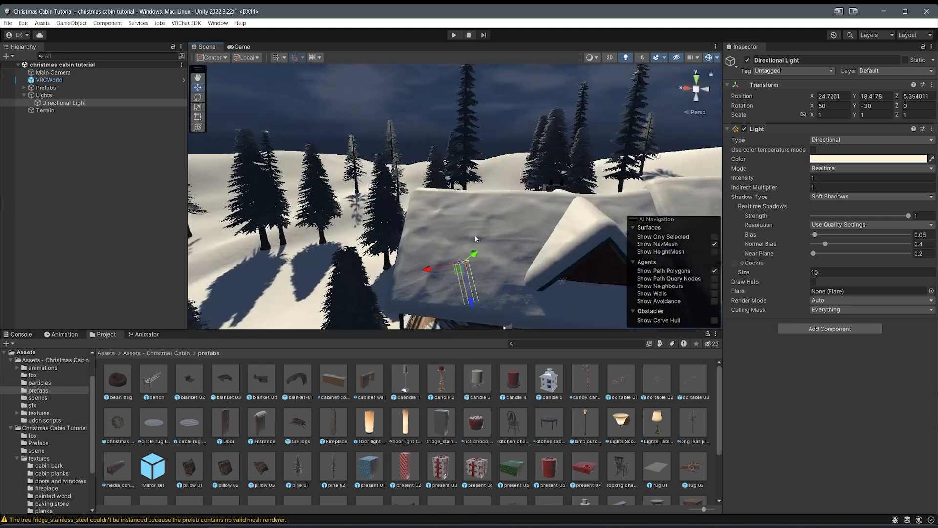
drag(480, 308, 439, 178)
right_drag(439, 178, 518, 181)
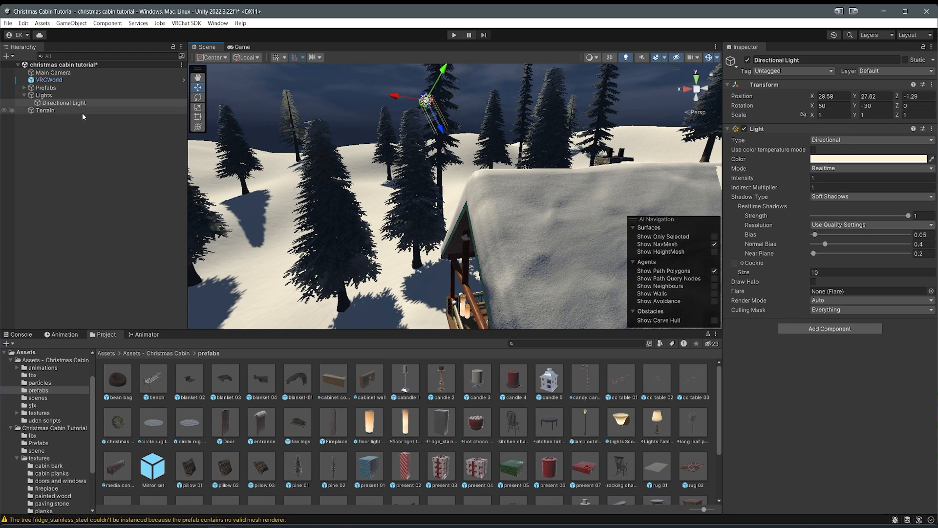
right_click(42, 96)
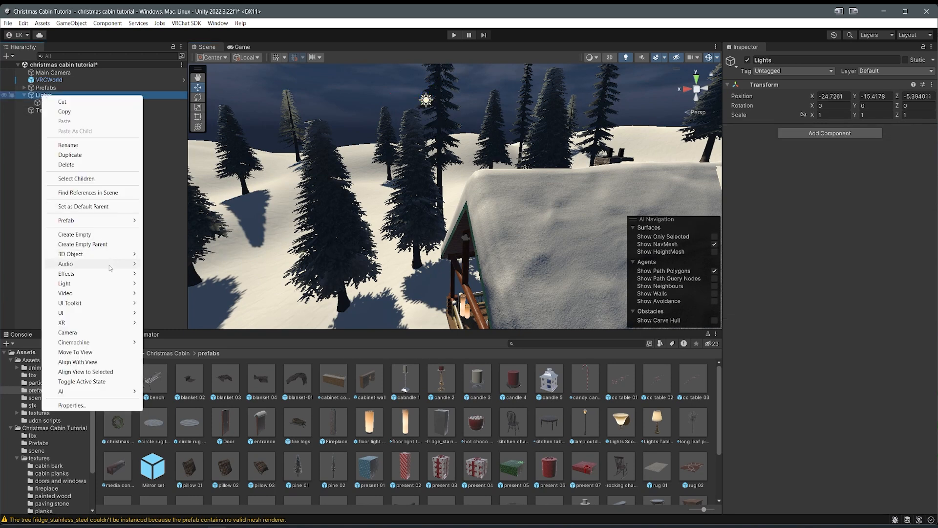
mouse_move(77, 314)
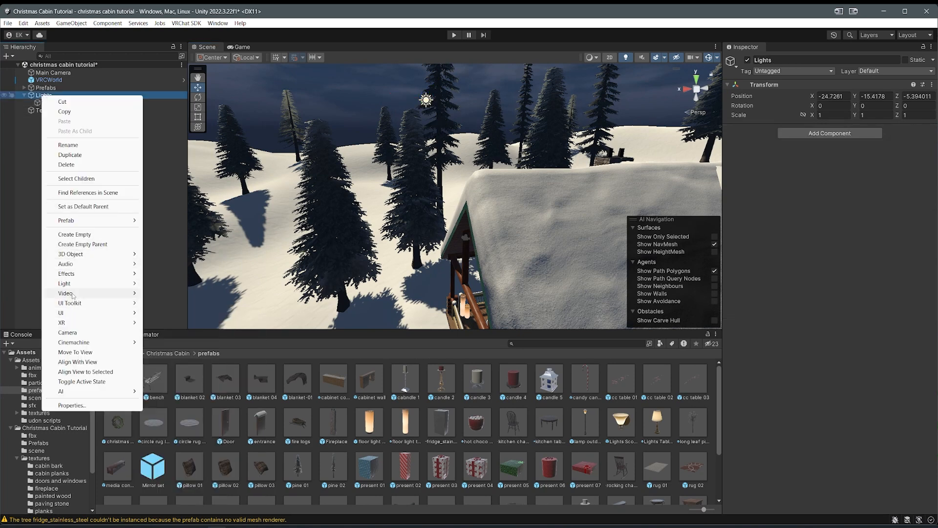
mouse_move(78, 283)
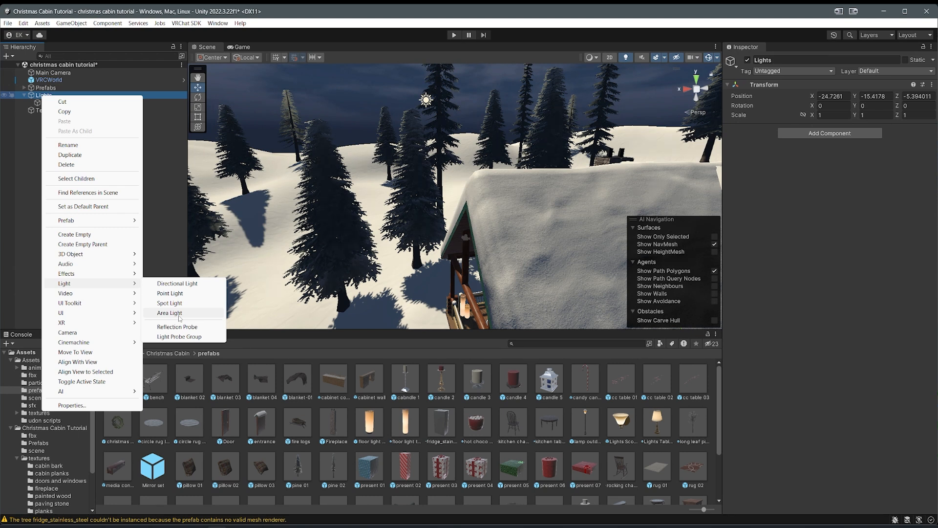
click(177, 284)
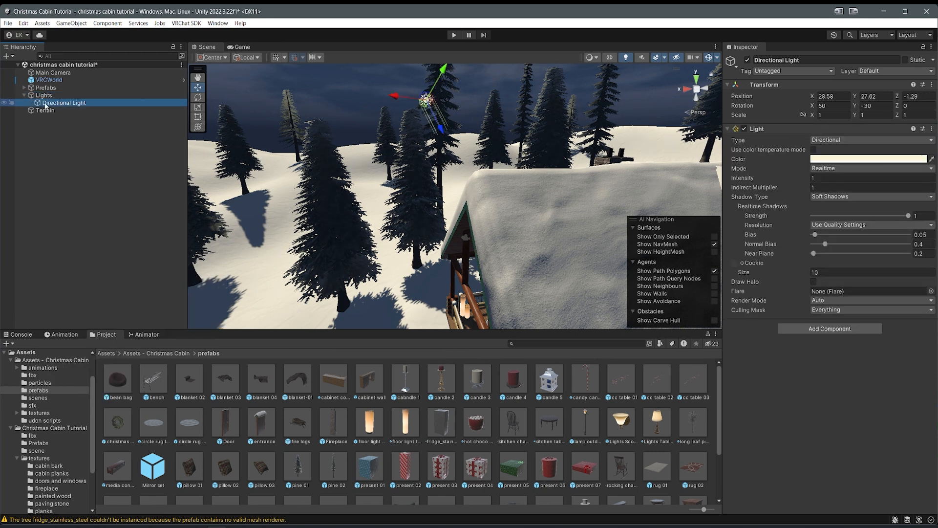
click(826, 139)
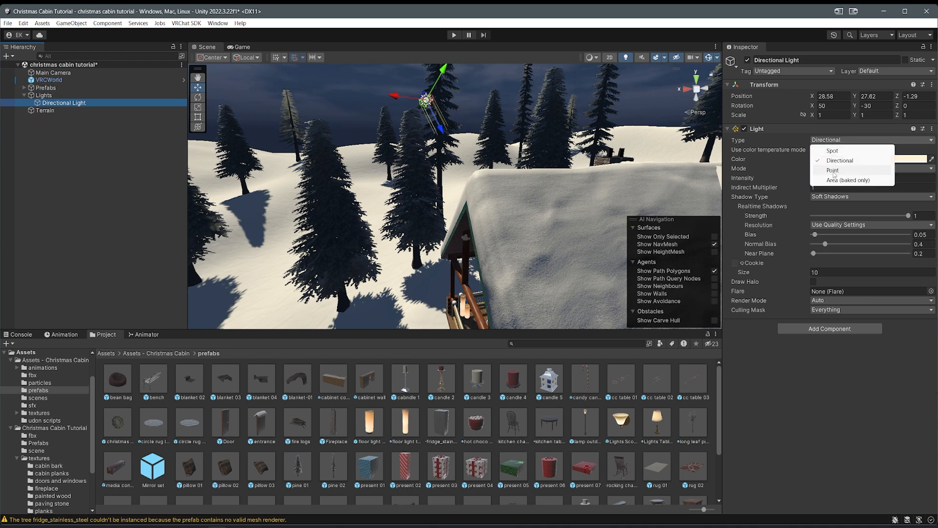
click(760, 169)
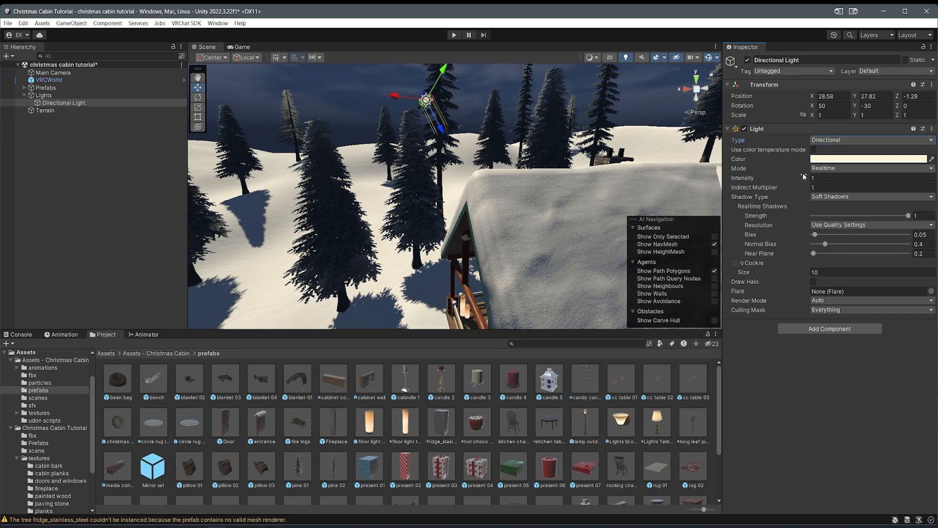
Step: Change the Directional Light's color to a pale, cool bluish white
click(821, 160)
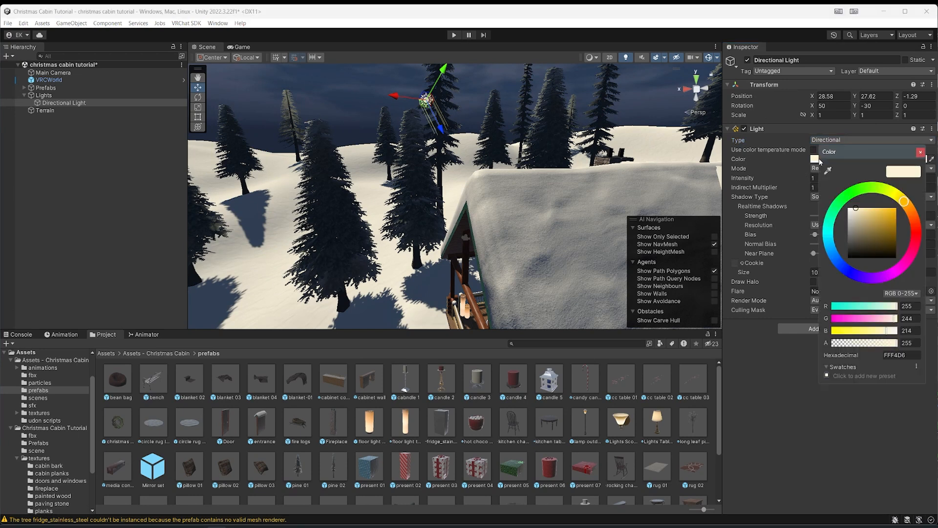
drag(837, 259, 835, 256)
click(851, 213)
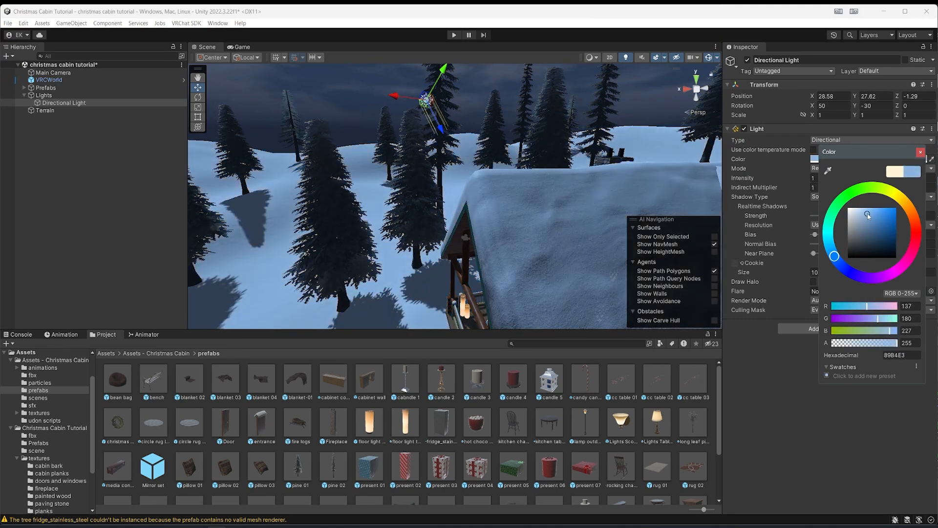
right_drag(568, 184, 537, 176)
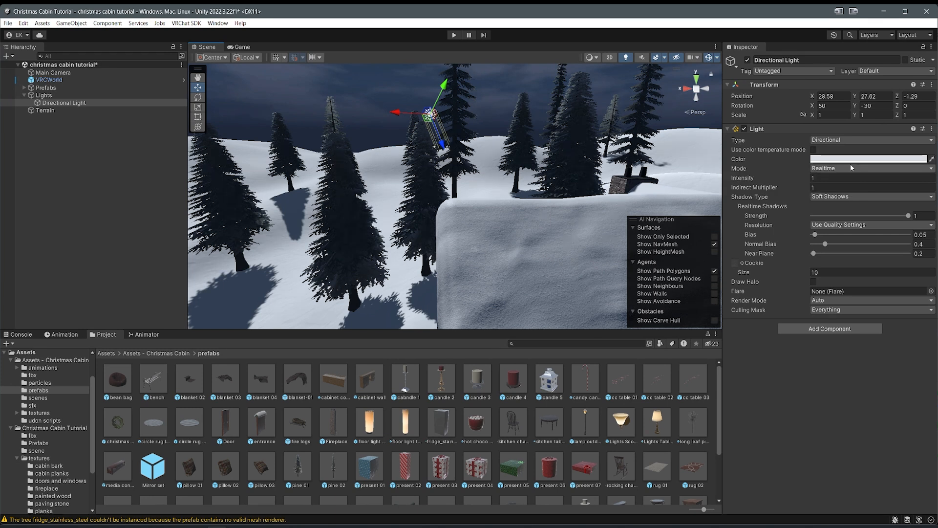
Step: Set the Directional Light's mode to Baked
click(825, 169)
click(843, 199)
right_drag(382, 142, 515, 136)
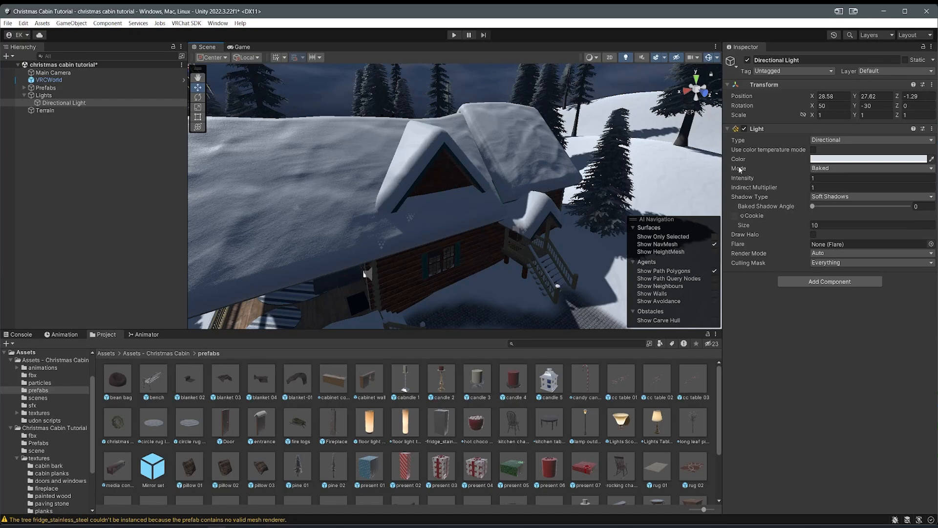
alt+drag(597, 162, 601, 159)
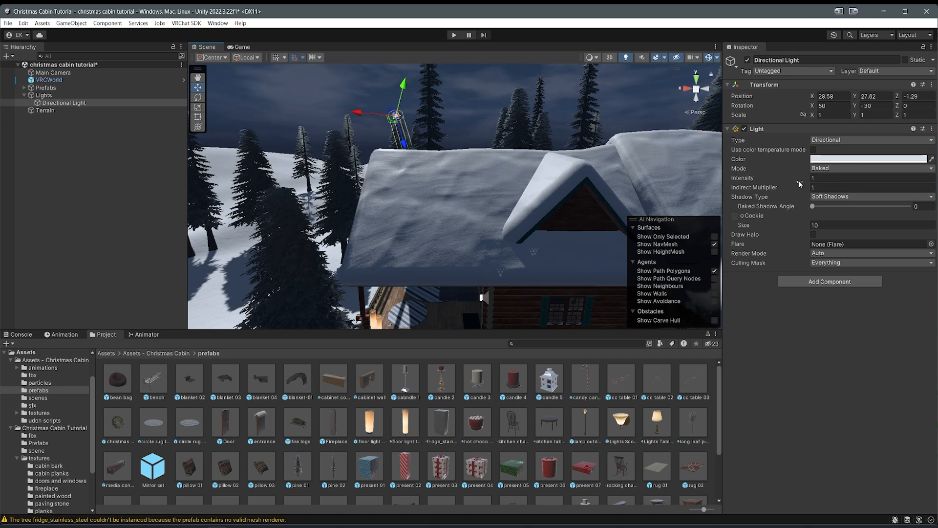
Step: Try a different intensity on the Directional Light and undo the change
drag(786, 180, 807, 183)
key(ctrl+z)
right_drag(379, 142, 308, 139)
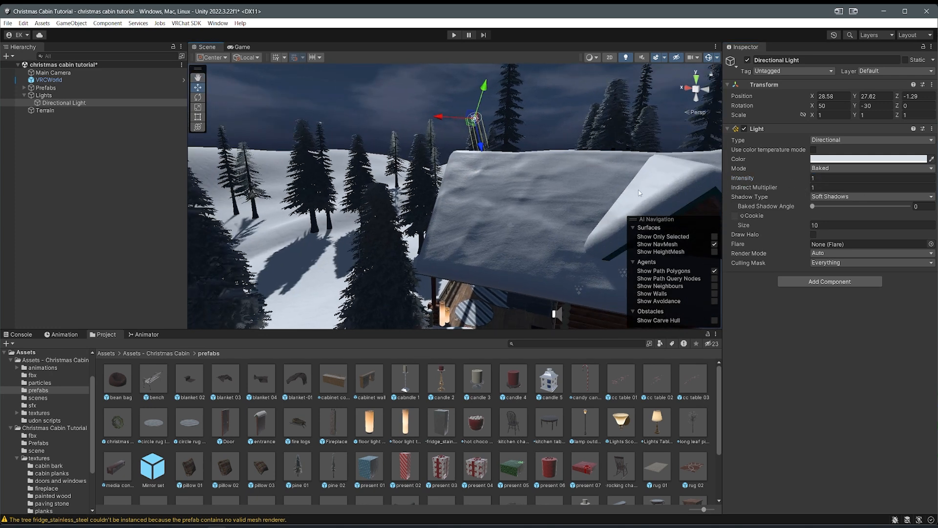
right_drag(690, 194, 769, 198)
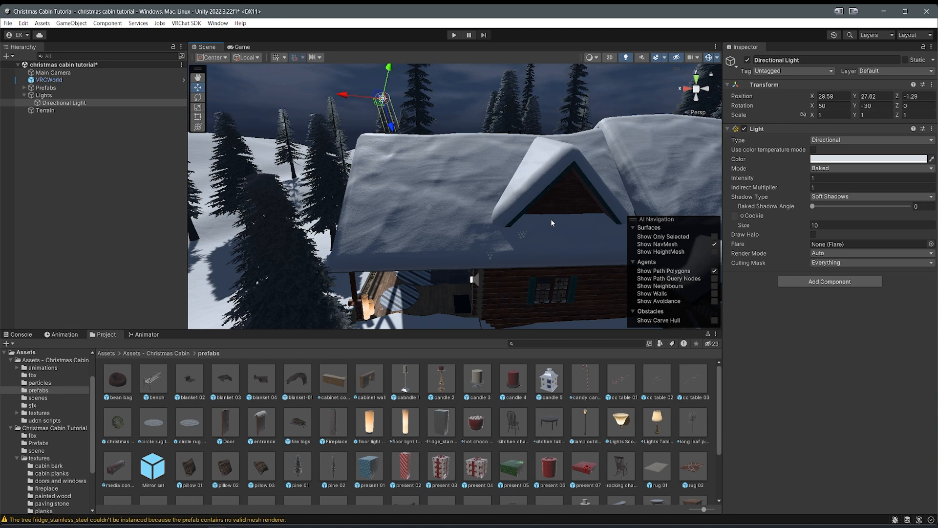
Step: Choose Soft Shadows as the Directional Light's shadow type
click(824, 197)
click(830, 228)
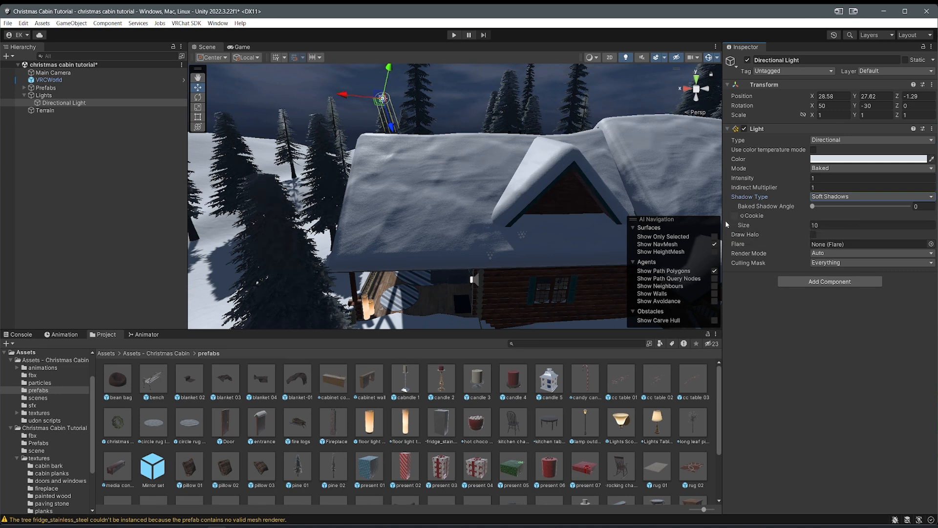
right_drag(596, 238, 580, 254)
drag(805, 229, 796, 229)
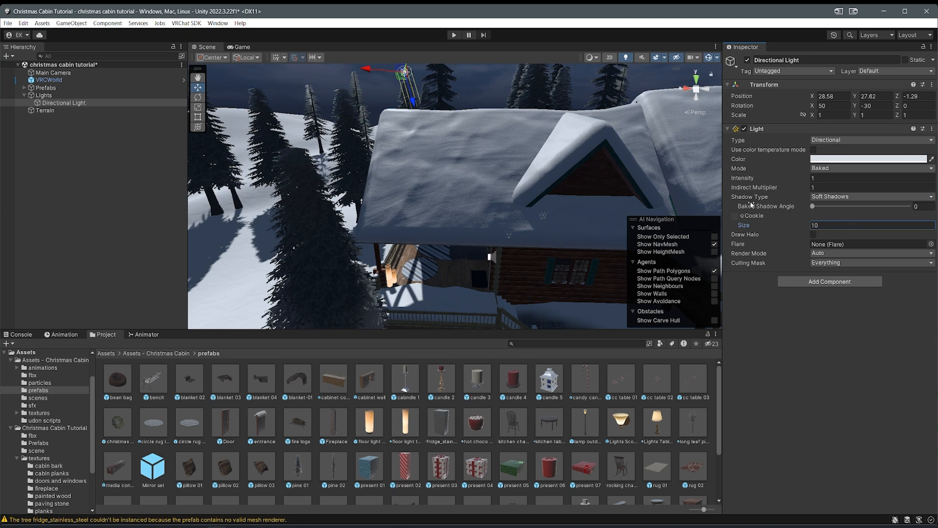
right_drag(582, 160, 473, 141)
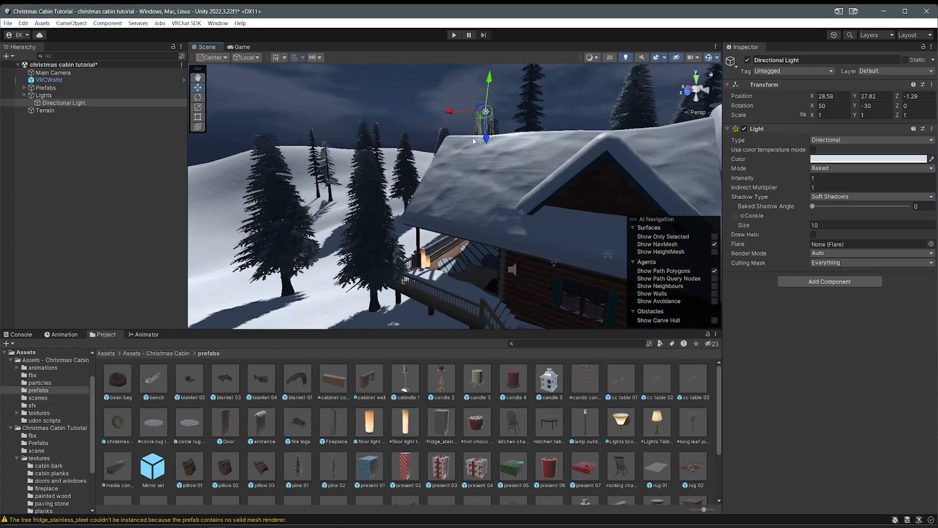
Step: Try an intensity of 0.2 on the Directional Light and settle on 0.1
click(824, 179)
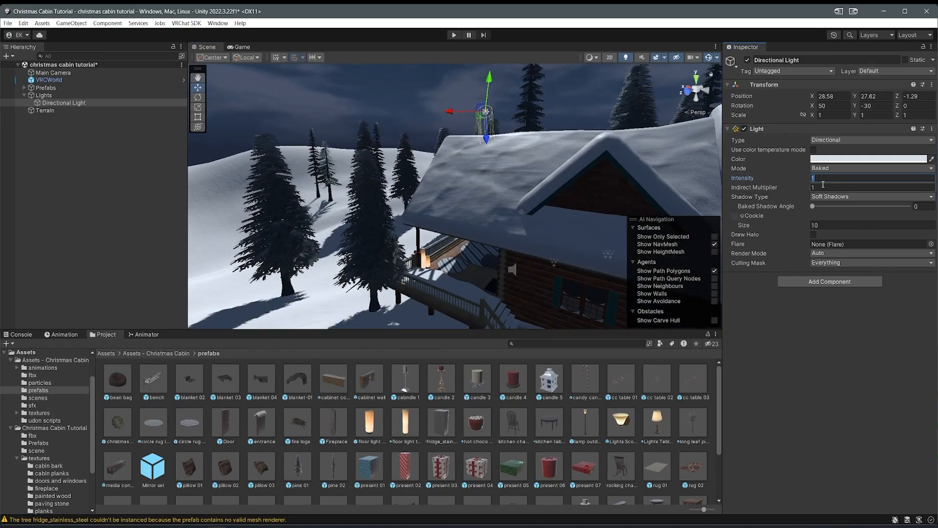
text(.2)
right_drag(645, 184, 514, 146)
click(829, 178)
text(.1)
right_drag(563, 163, 608, 195)
scroll(543, 117, down, 1)
right_drag(436, 158, 515, 218)
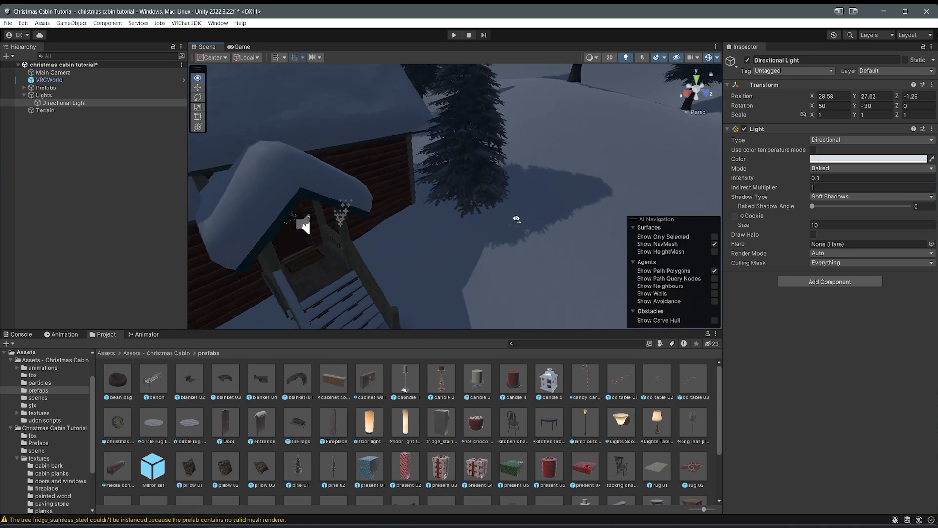
Step: Add a spot light to the Lights group and move it into the cabin's living room, at about X 14, Y 16.5, Z 5.1
right_click(40, 95)
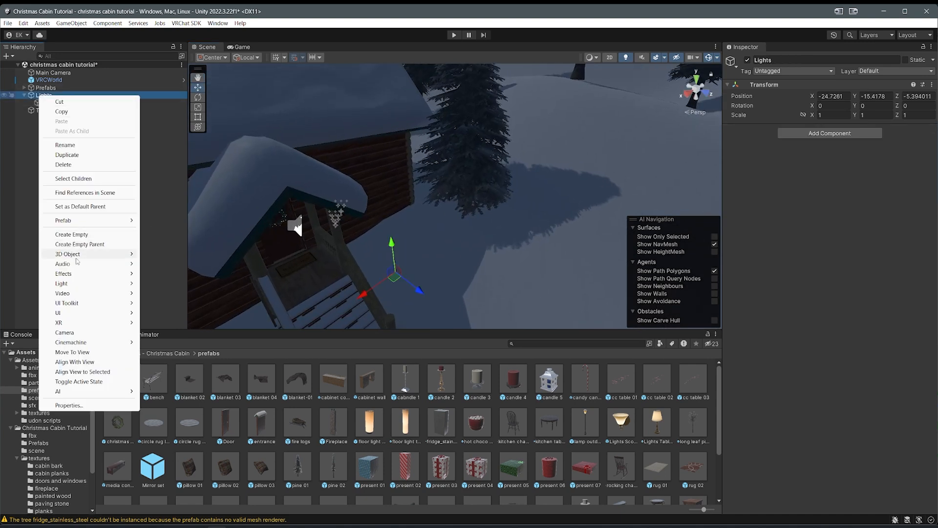
mouse_move(76, 286)
click(185, 302)
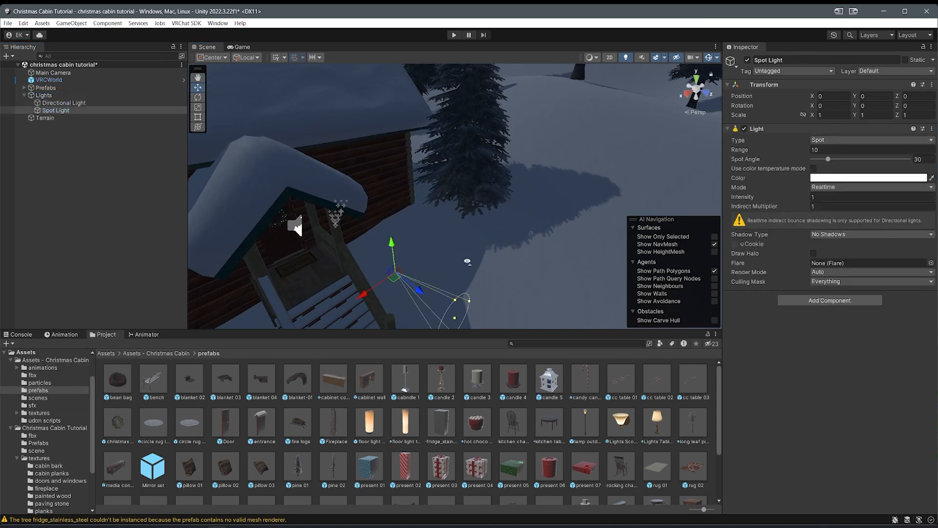
key(f)
alt+drag(436, 218, 335, 215)
scroll(335, 215, up, 4)
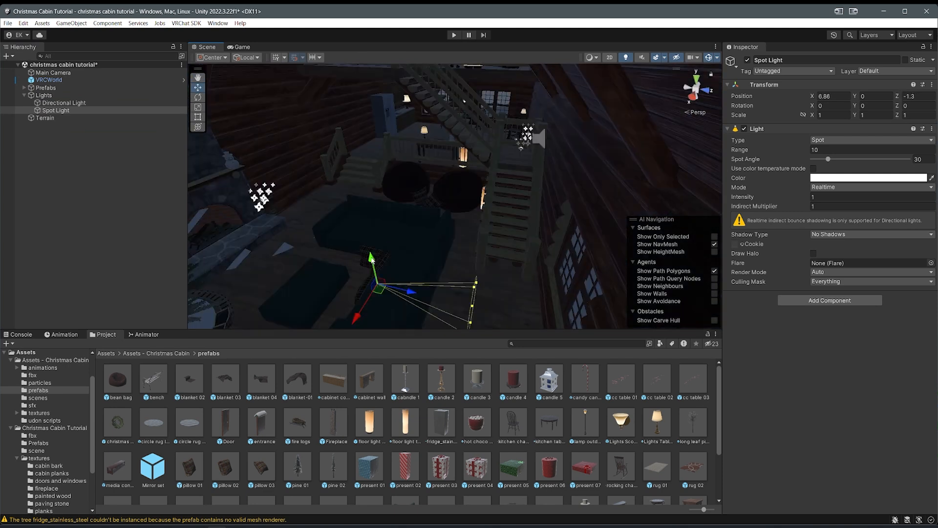
drag(372, 258, 322, 116)
drag(357, 154, 385, 246)
drag(370, 195, 358, 136)
right_drag(358, 136, 829, 169)
Step: Set the Terrain to Paint Holes with brush size about 0.49 and opacity 100 for the snow poking through the floor by the fireplace
click(385, 224)
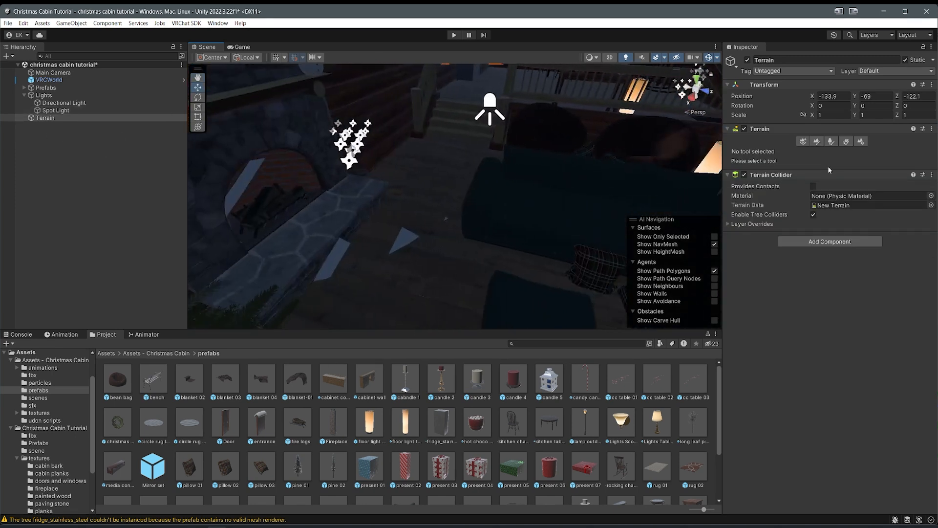
click(818, 142)
click(796, 151)
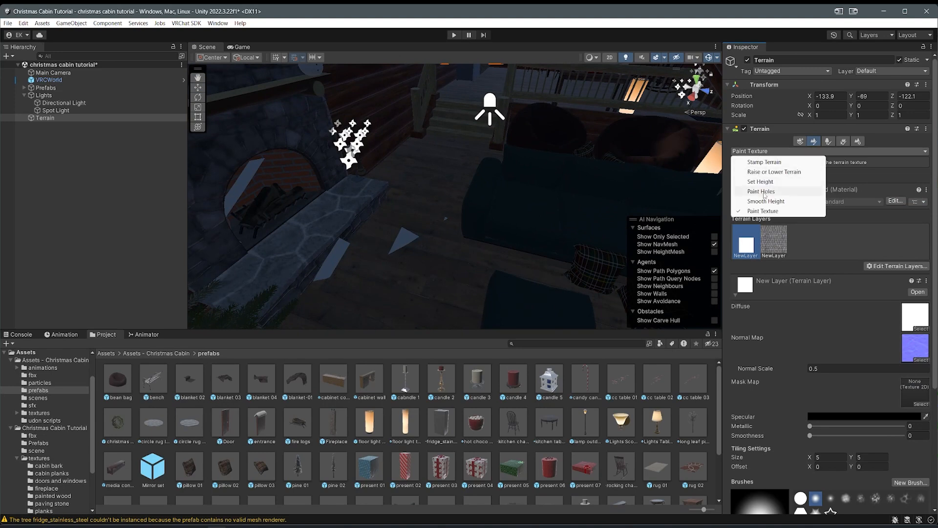
click(765, 192)
drag(820, 262, 817, 262)
mouse_move(430, 220)
right_down()
mouse_move(340, 237)
mouse_move(420, 222)
right_up()
drag(813, 272, 909, 272)
mouse_move(530, 213)
right_down()
mouse_move(453, 218)
mouse_move(515, 220)
mouse_move(499, 220)
right_up()
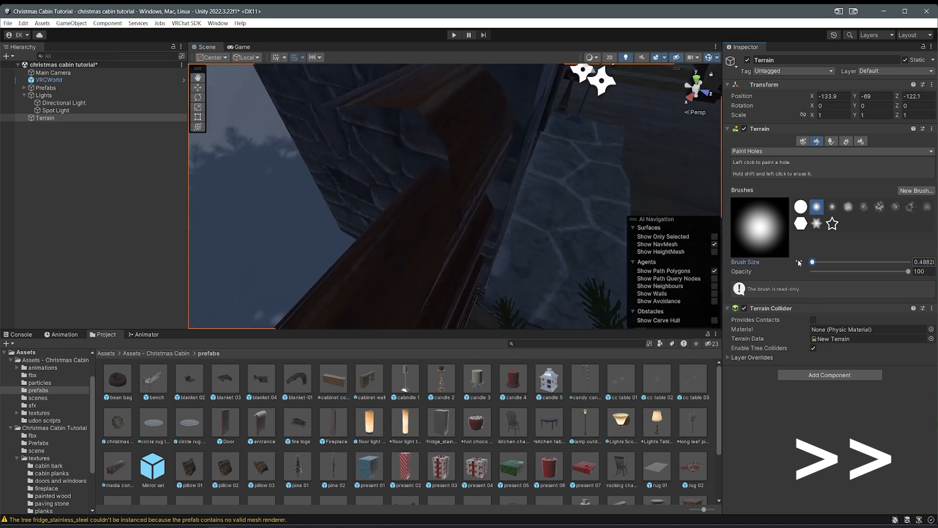
drag(817, 262, 811, 262)
right_drag(538, 220, 430, 243)
Step: Use the Set Height terrain tool to fix the snow poking through the living room floor near the fireplace
click(765, 151)
click(765, 182)
mouse_move(399, 201)
right_down()
mouse_move(536, 226)
mouse_move(549, 142)
mouse_move(499, 209)
right_up()
key(w)
click(817, 141)
shift+click(371, 272)
right_drag(371, 272, 545, 388)
Step: Rotate the spot light 90 degrees about X so that it points straight down at the living room floor
key(w)
double_click(73, 109)
key(e)
drag(426, 177, 515, 221)
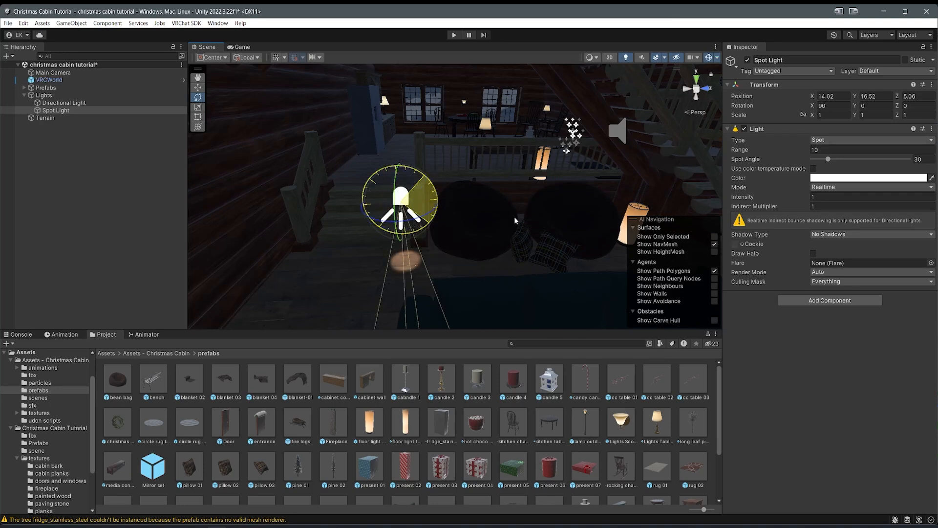
alt+drag(677, 158, 631, 171)
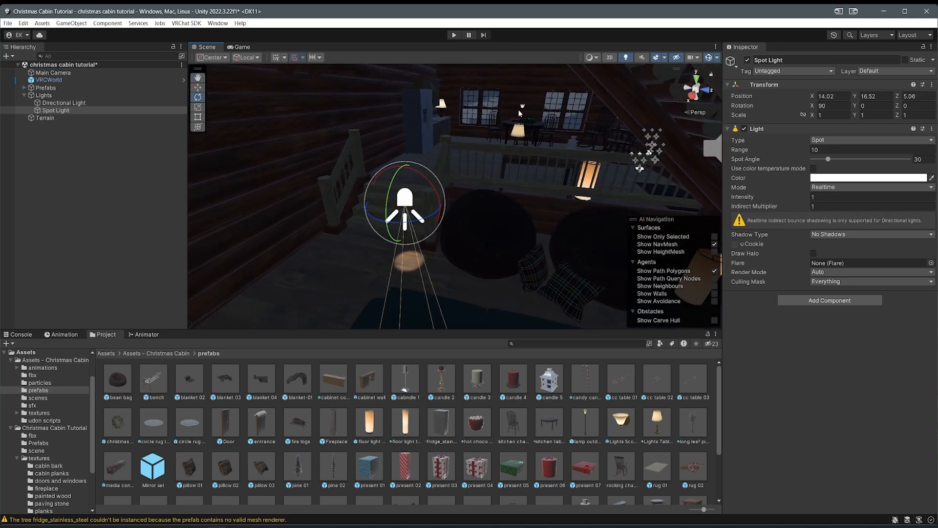
Step: Try the spot light at height 18.738 with range 18, spot angle 153.1 and intensity 4.6, and delete it
click(808, 150)
key(w)
drag(408, 230, 394, 54)
drag(806, 149, 829, 202)
drag(828, 159, 903, 160)
right_drag(538, 207, 304, 256)
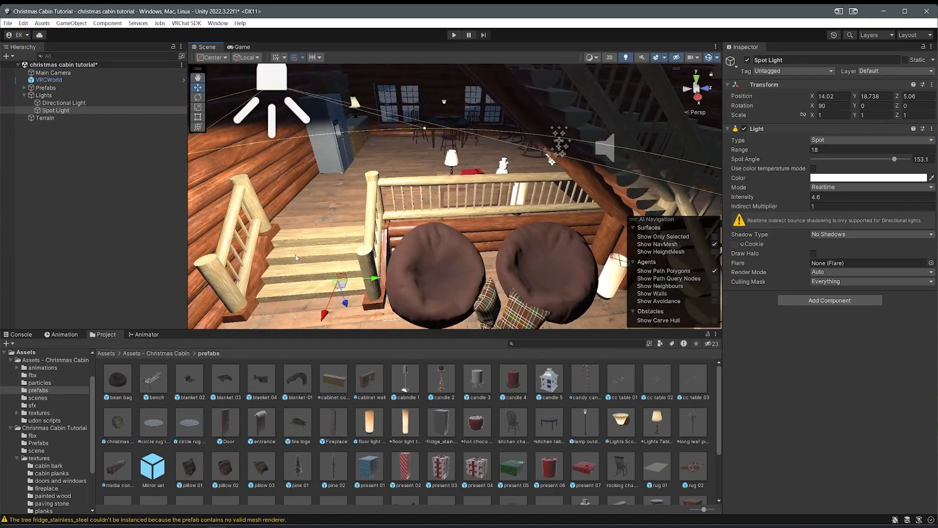
key(Delete)
Step: Add a point light to the Lights group and move it up toward the living room
right_click(45, 96)
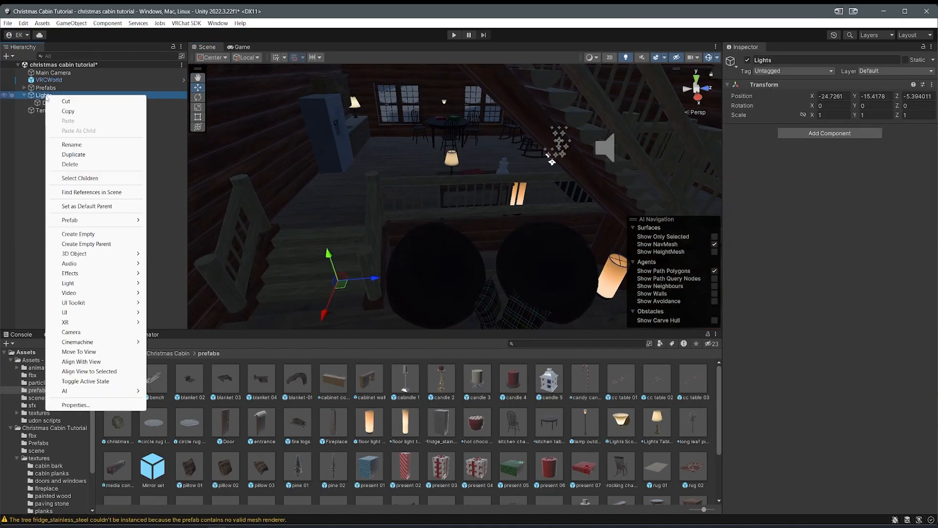
mouse_move(73, 284)
click(193, 295)
right_drag(401, 238, 376, 253)
drag(376, 253, 413, 262)
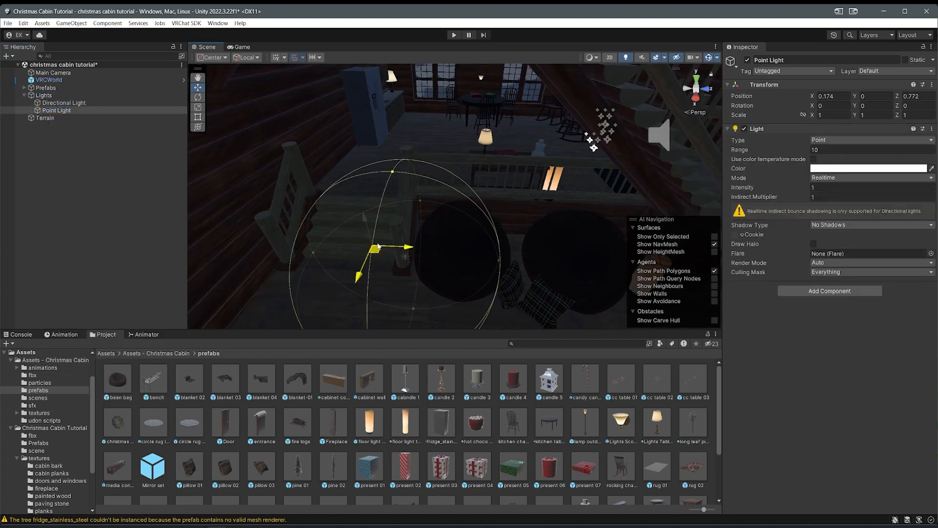
drag(347, 170, 314, 74)
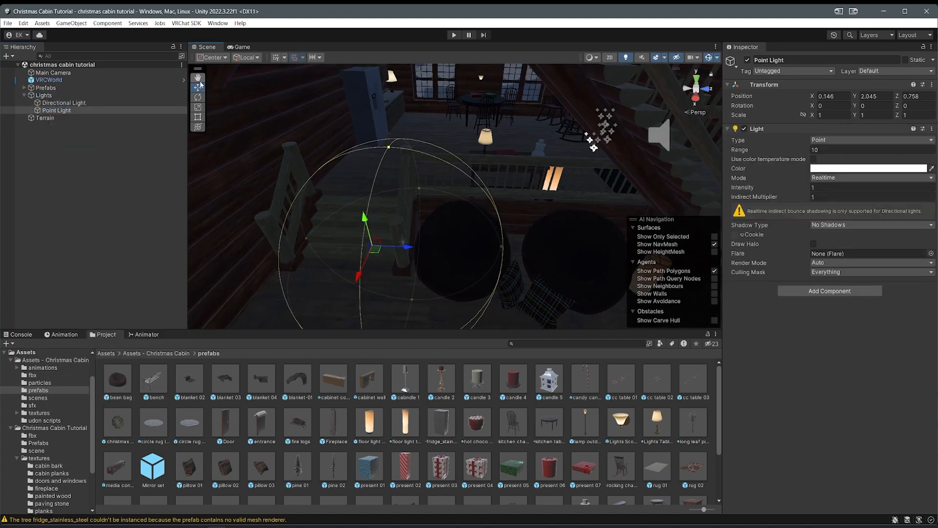
drag(366, 222, 362, 205)
right_drag(361, 204, 313, 220)
drag(352, 211, 224, 194)
Step: Move the point light above the living room floor between the fireplace and the sofa, at about X 15, Y 16.7, Z 4.9
double_click(73, 103)
double_click(69, 111)
middle_drag(578, 189, 484, 201)
scroll(503, 180, up, 2)
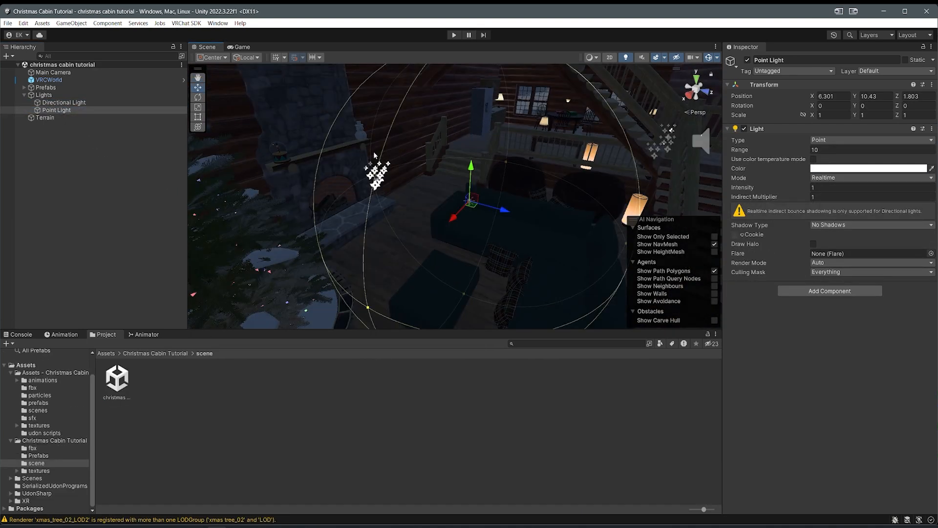
middle_drag(401, 161, 410, 185)
scroll(409, 186, down, 3)
drag(445, 224, 440, 246)
drag(439, 212, 439, 149)
drag(439, 186, 446, 263)
drag(446, 229, 444, 208)
right_drag(423, 210, 463, 213)
right_drag(518, 231, 436, 259)
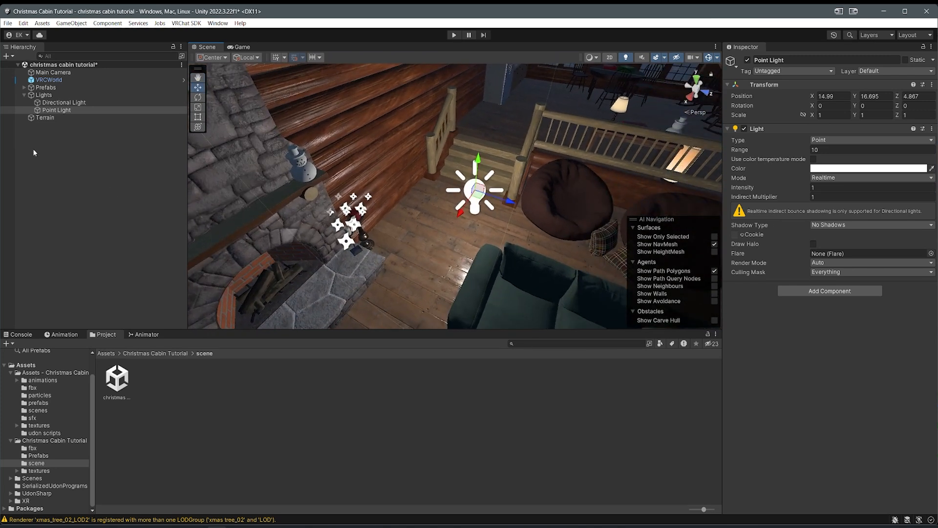
Step: Set the point light's range to about 6.94 and switch its mode to Baked
click(815, 142)
click(779, 153)
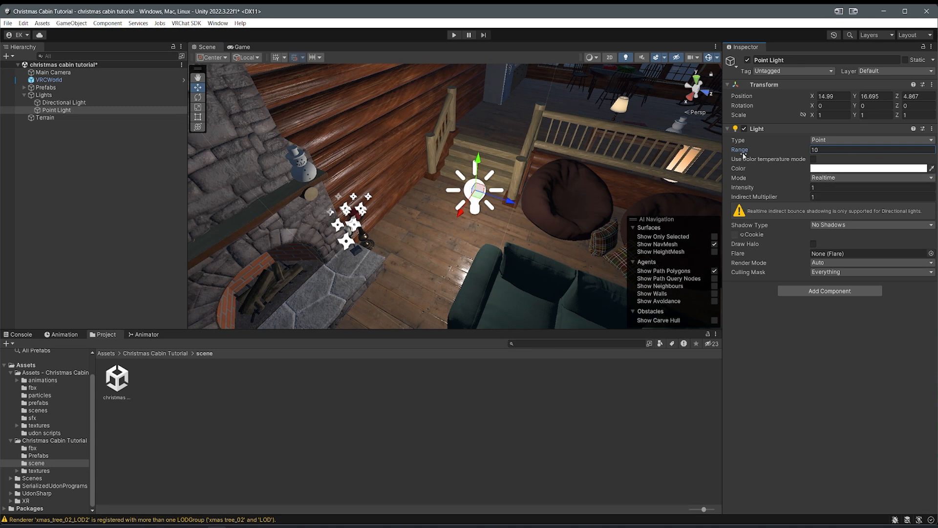
drag(803, 155, 786, 156)
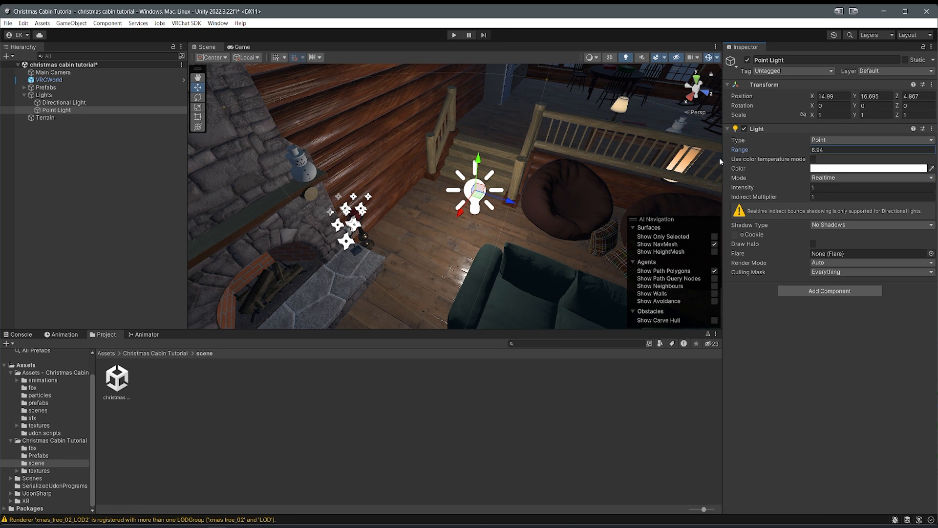
click(821, 180)
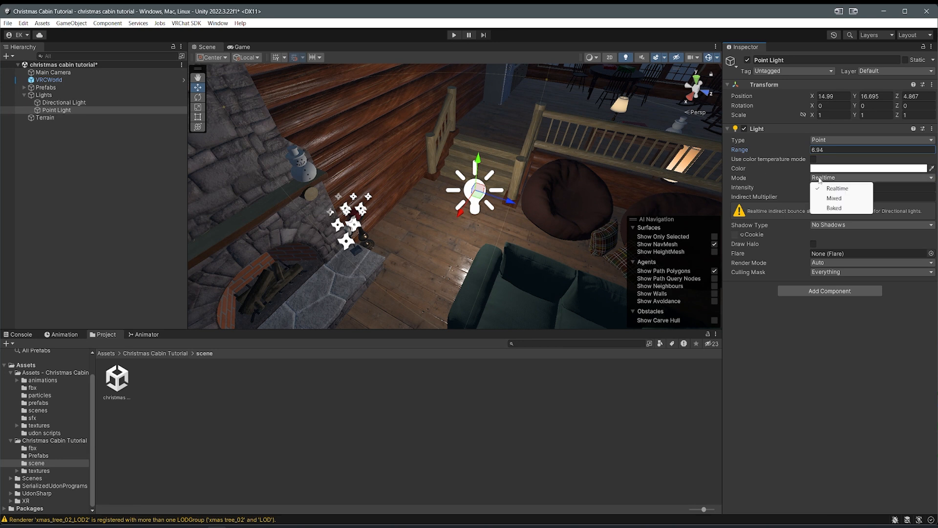
click(833, 208)
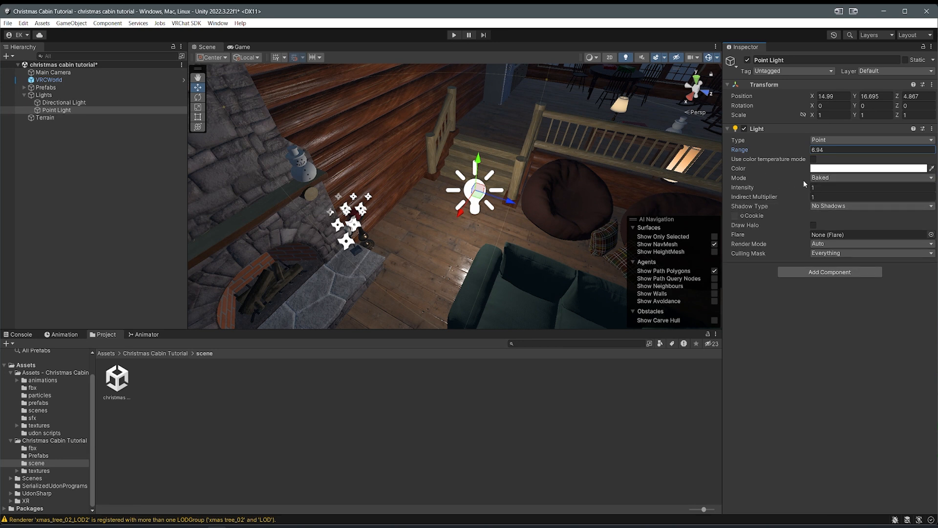
Step: Give the point light a warm yellow-orange color of about FFD58D
click(828, 168)
click(912, 208)
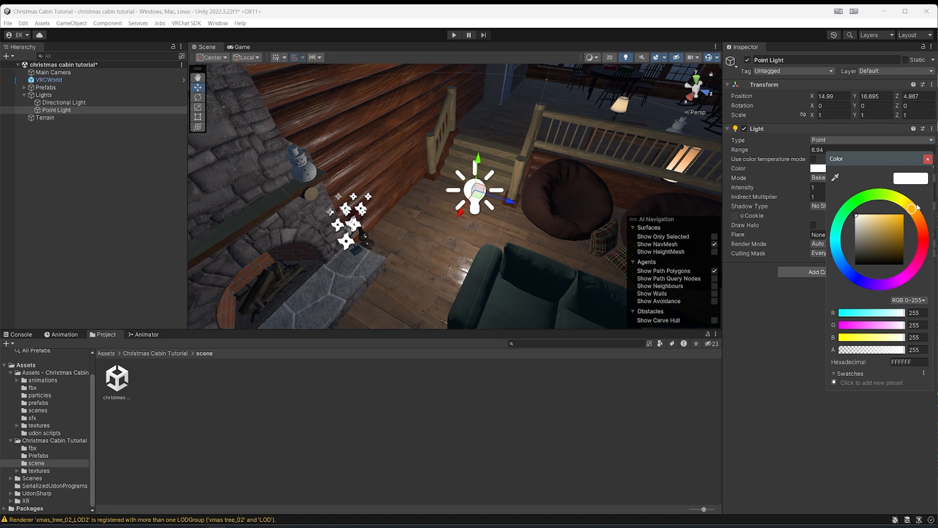
drag(876, 223, 921, 203)
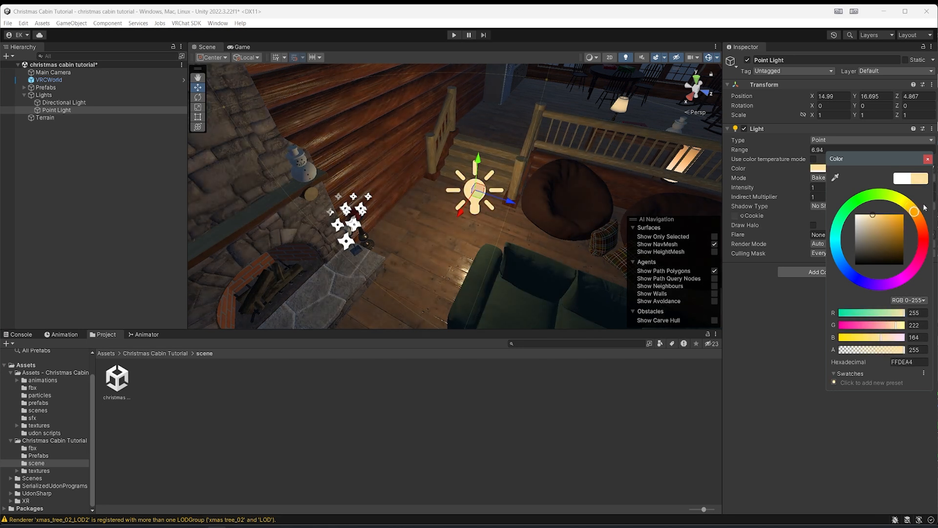
drag(874, 224, 877, 212)
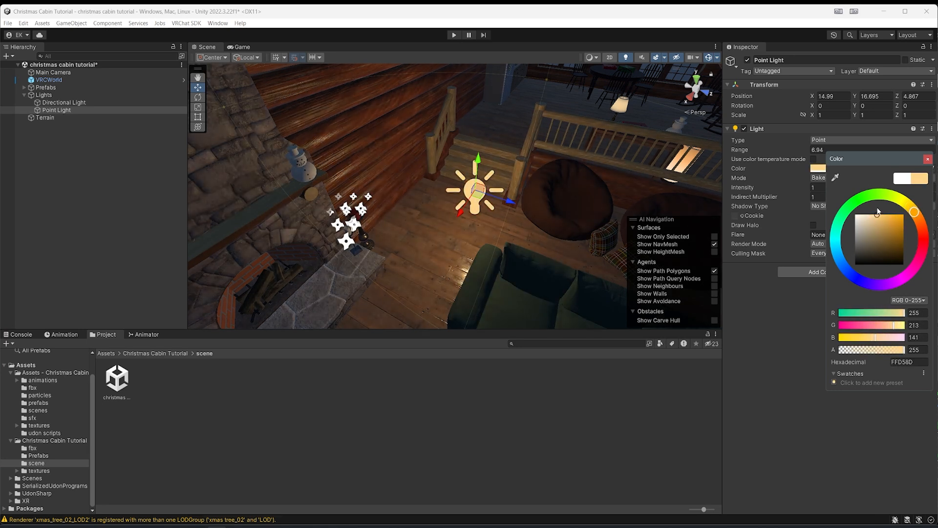
Step: Move the point light from the living room to the lamp on the kitchen counter, at about X 6, Y 17.5, Z 3.1
right_drag(458, 208, 486, 188)
drag(436, 229, 527, 146)
key(w)
right_drag(531, 140, 373, 186)
drag(432, 204, 477, 180)
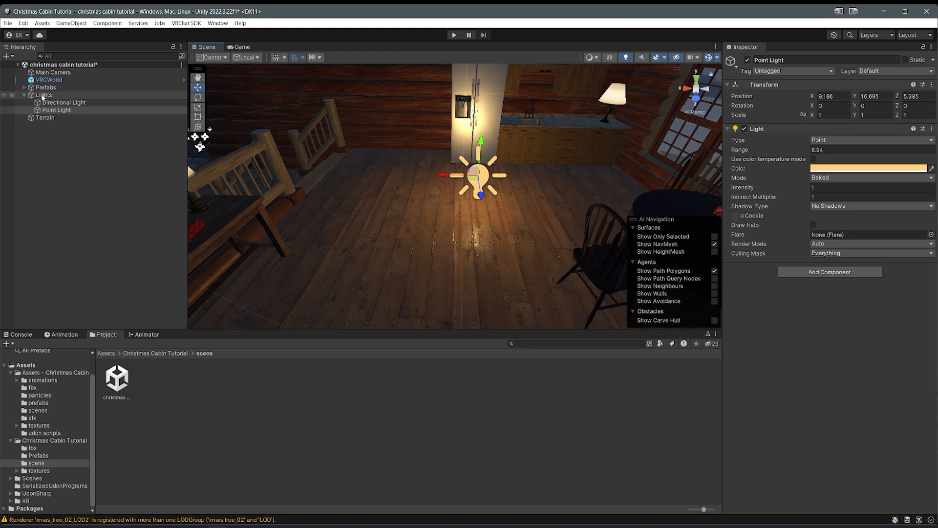
middle_drag(397, 135, 339, 184)
drag(431, 225, 557, 162)
right_drag(557, 161, 572, 226)
key(w)
scroll(573, 225, down, 1)
drag(497, 213, 500, 208)
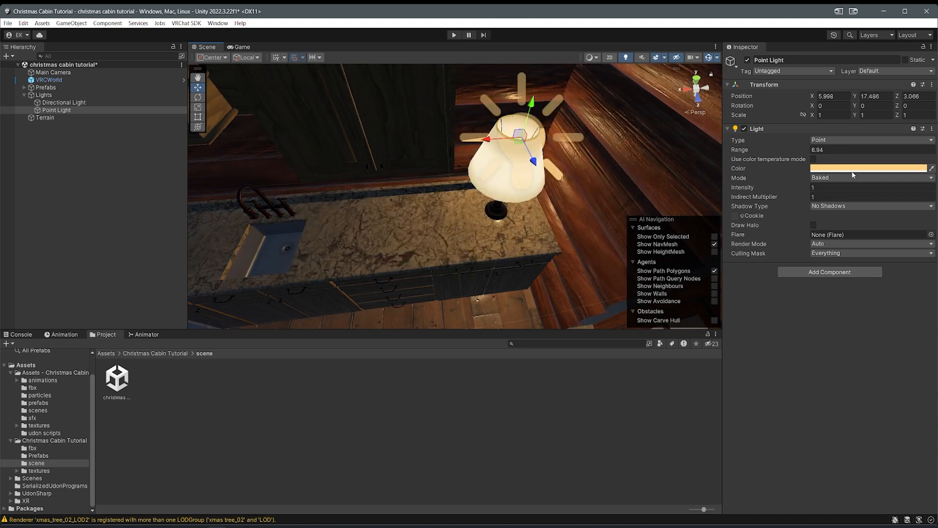
Step: Shrink the 3D scene icons slightly and center the point light inside the kitchen lampshade, at about X 6.17, Y 17.64, Z 3.31
click(717, 58)
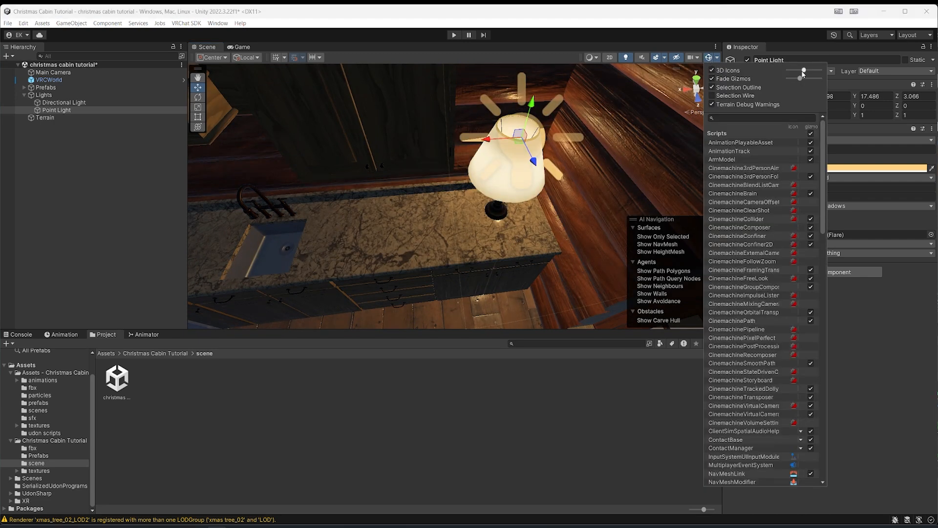
right_drag(577, 106, 610, 152)
drag(441, 177, 492, 192)
click(437, 182)
right_drag(492, 192, 467, 252)
drag(458, 252, 443, 257)
right_drag(443, 257, 417, 220)
drag(416, 219, 413, 208)
right_drag(414, 208, 387, 114)
drag(387, 117, 388, 109)
scroll(415, 127, down, 2)
right_drag(388, 108, 529, 178)
key(s)
key(s)
scroll(464, 106, down, 2)
key(w)
scroll(462, 105, down, 2)
key(w)
key(s)
key(a)
key(s)
drag(380, 115, 380, 112)
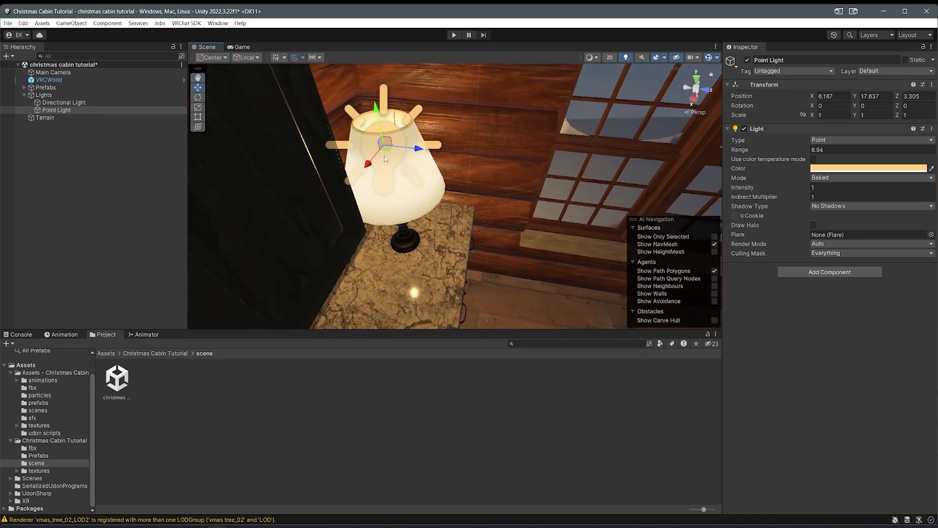
Step: Duplicate the kitchen light and place the copy at the wall lamp by the dining table, at about X 5.92, Y 17.83, Z 7
key(ctrl+d)
drag(386, 148, 587, 196)
right_drag(440, 161, 576, 148)
drag(357, 181, 437, 88)
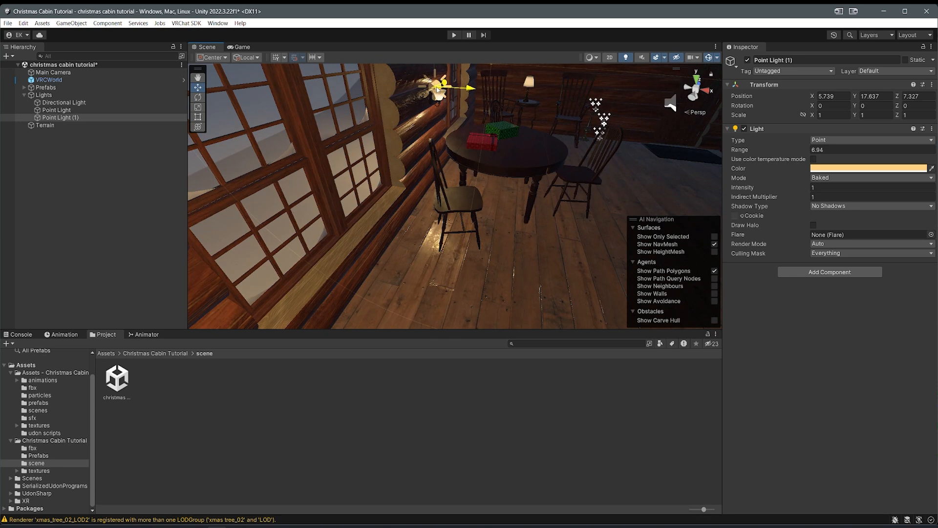
right_drag(498, 112, 287, 224)
key(f)
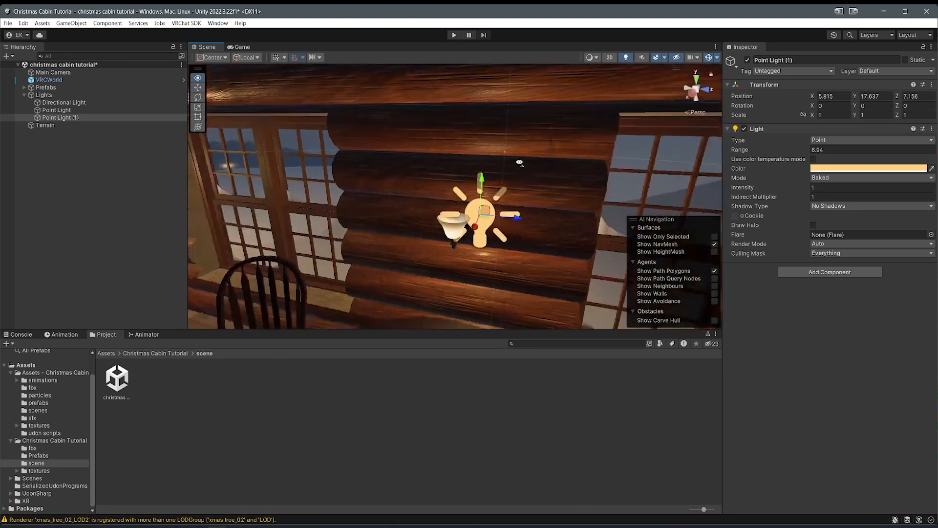
drag(477, 198, 453, 142)
right_drag(455, 140, 321, 252)
right_drag(413, 205, 392, 203)
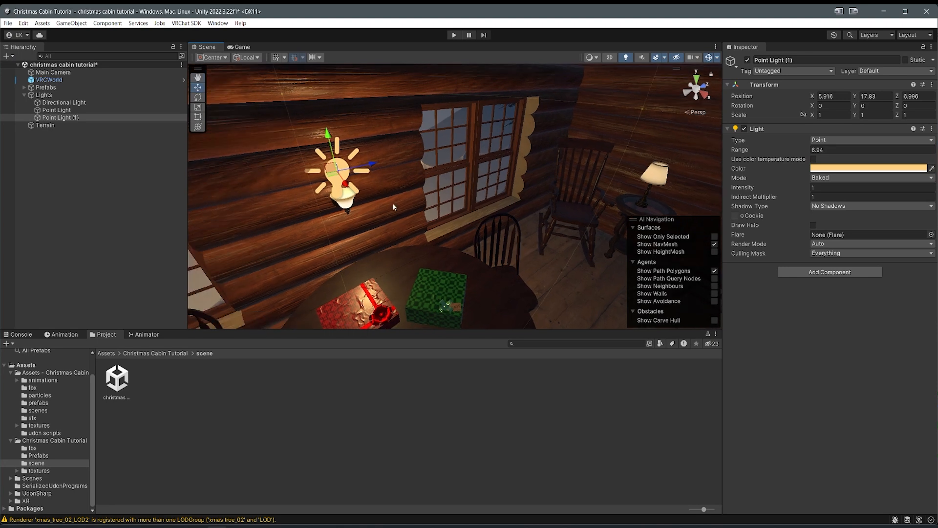
Step: Duplicate the wall lamp light and move the copy to the table lamp between the rocking chairs
key(ctrl+d)
drag(370, 169, 675, 148)
key(w)
right_drag(674, 146, 719, 134)
drag(423, 126, 418, 233)
right_drag(418, 233, 625, 317)
drag(314, 218, 319, 237)
right_drag(319, 238, 469, 176)
Step: Reduce the 3D icon size further and adjust the light inside the rocking-chair table lamp to a height of about 17.5
click(717, 57)
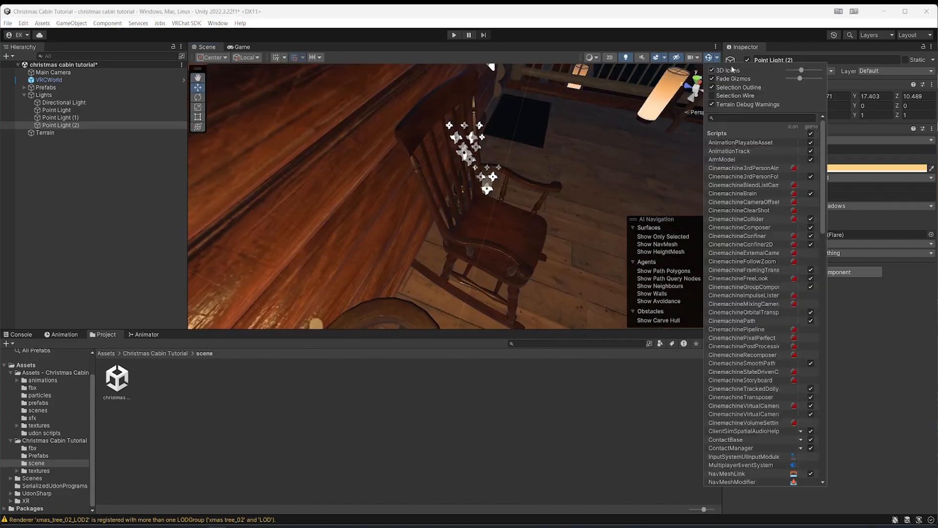
right_drag(568, 122, 337, 215)
key(w)
drag(398, 153, 390, 124)
right_drag(390, 125, 485, 89)
Step: Duplicate the light and place the copy at the floor lantern beside the snowman table, at about X 11.87, Y 16.46, Z 8.35
key(ctrl+d)
drag(400, 282, 562, 180)
right_drag(563, 181, 458, 119)
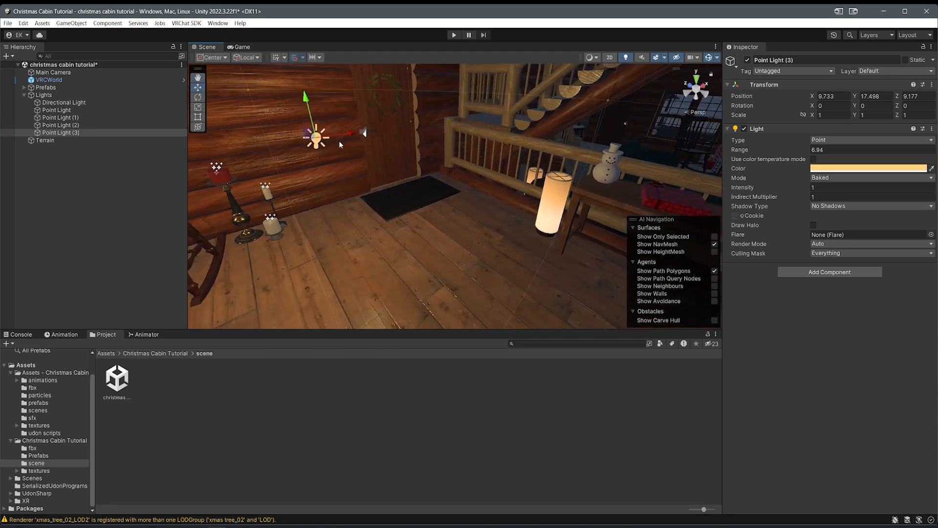
right_drag(361, 259, 342, 228)
drag(343, 195, 584, 166)
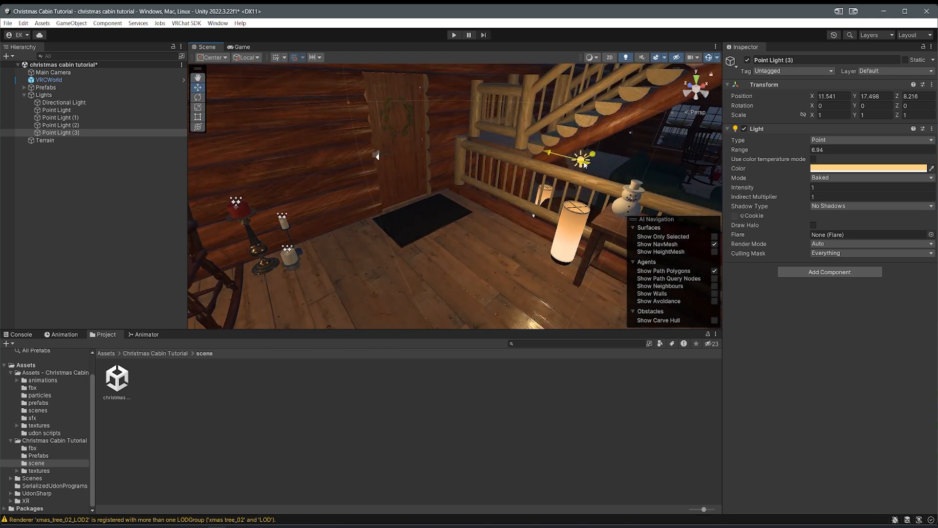
drag(592, 121, 578, 175)
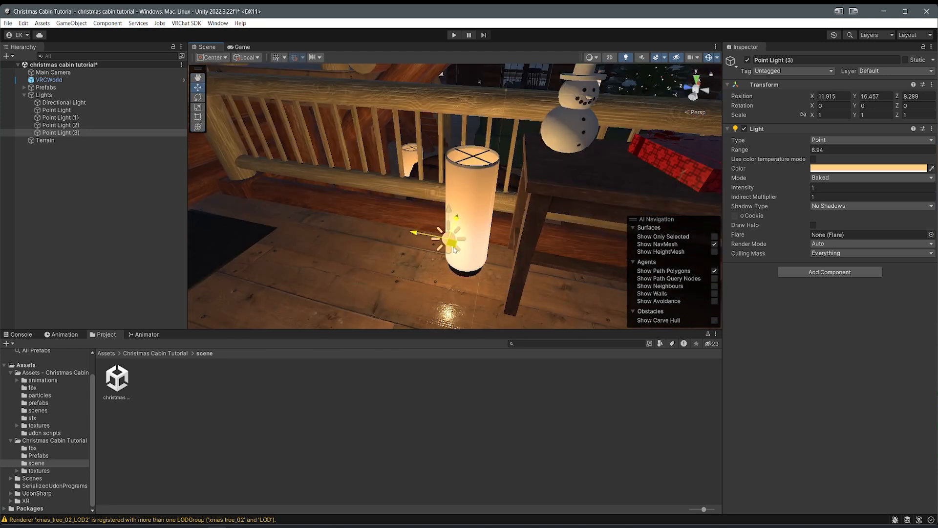
drag(453, 248, 456, 248)
right_drag(456, 248, 567, 237)
drag(481, 241, 482, 241)
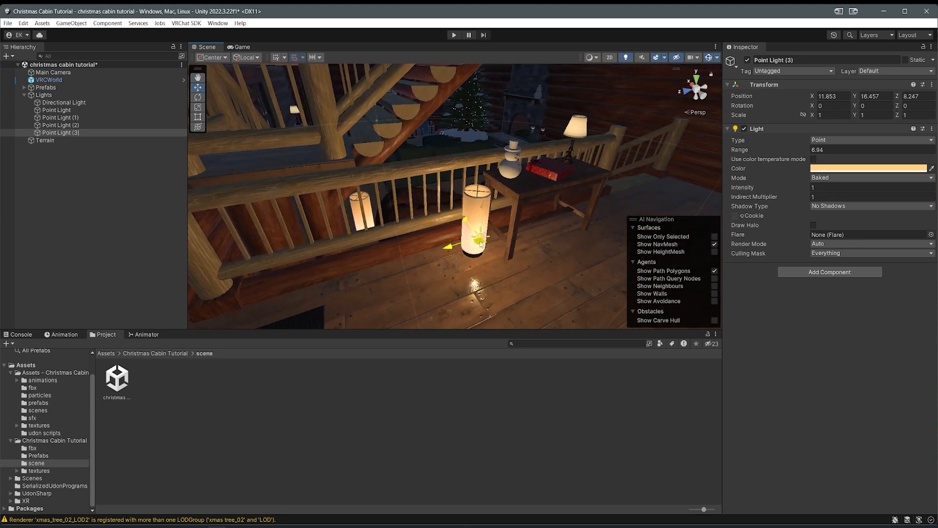
right_drag(426, 222, 768, 180)
key(f)
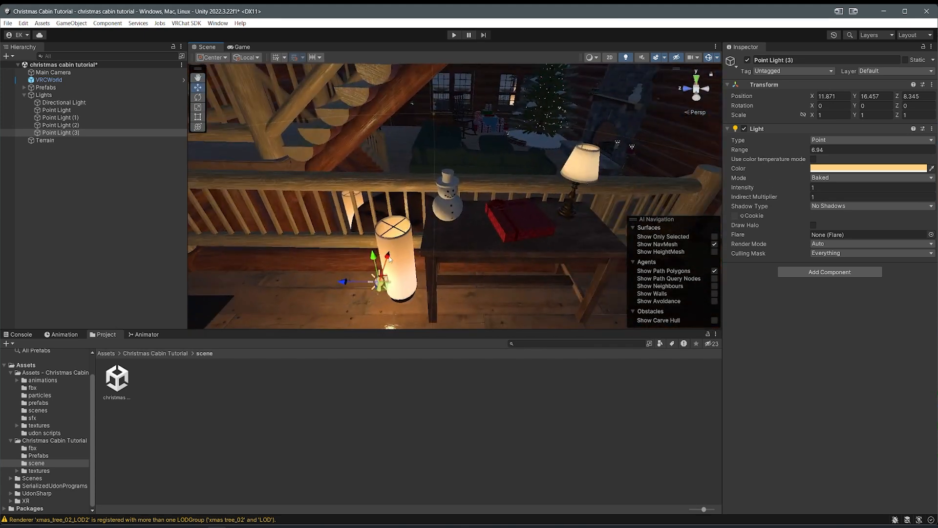
Step: Duplicate the lantern light and move the copy up to the lamp on the snowman table
key(ctrl+d)
drag(390, 293, 599, 125)
middle_drag(427, 262, 400, 286)
Step: Duplicate the floor lantern's light and place the copy at the lower lantern behind the railing, at about X 14, Y 15.71, Z 9.16
click(353, 305)
mouse_move(357, 311)
mouse_down()
mouse_move(329, 303)
mouse_move(366, 312)
mouse_up()
alt+drag(365, 312, 132, 254)
middle_drag(313, 215, 252, 210)
key(ctrl+d)
drag(304, 231, 506, 193)
right_drag(505, 191, 435, 195)
drag(432, 178, 435, 247)
mouse_move(435, 276)
mouse_down()
mouse_move(417, 259)
mouse_move(423, 276)
mouse_up()
right_drag(423, 277, 685, 298)
key(w)
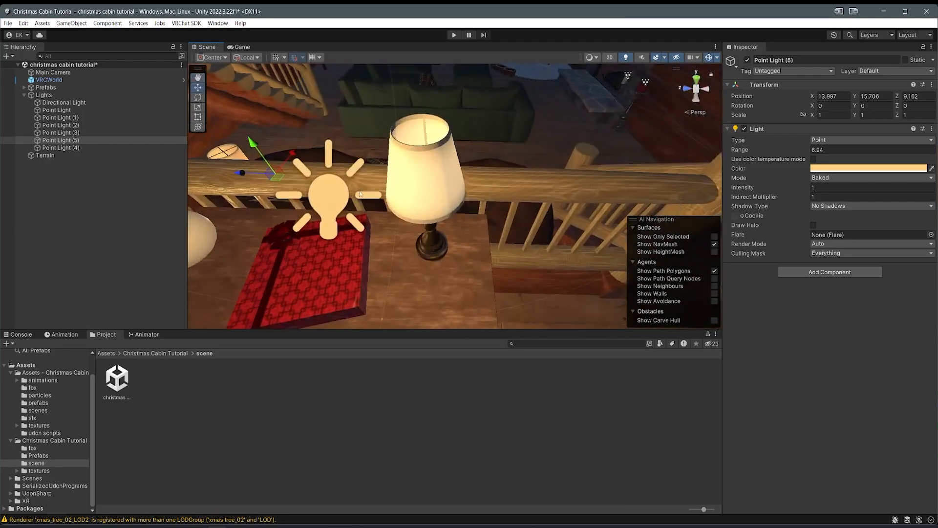
Step: Move the light above the red gift into the shade of the lamp on the snowman table
click(324, 198)
drag(326, 200, 421, 121)
right_drag(425, 123, 559, 154)
Step: Duplicate the floor lantern's light and move the copy to the candles by the rocking chair, at about X 9.34, Y 16.46, Z 10.18
right_drag(571, 229, 611, 249)
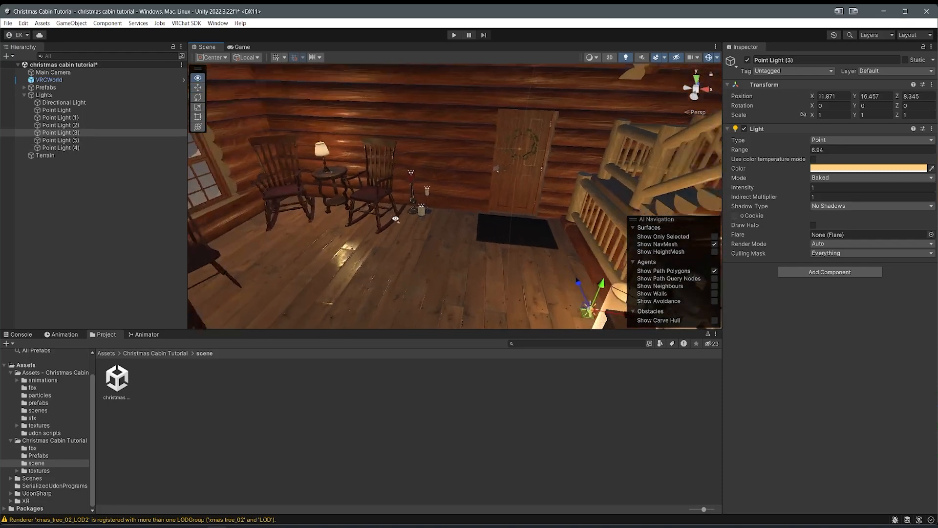
key(ctrl+d)
drag(542, 279, 358, 205)
right_drag(469, 186, 375, 182)
key(w)
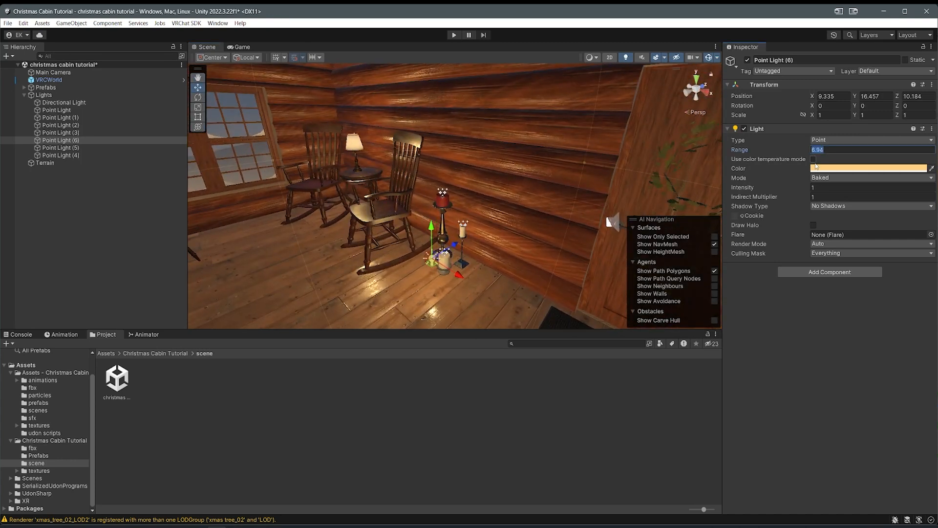
Step: Set the candle light's range to 0.5 and its intensity to 2
text(1)
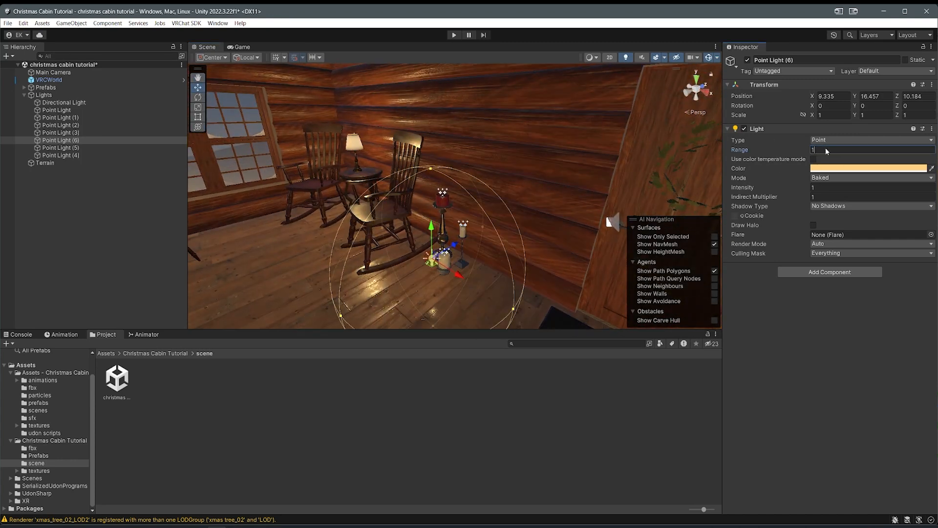
key(BackSpace)
text(.5)
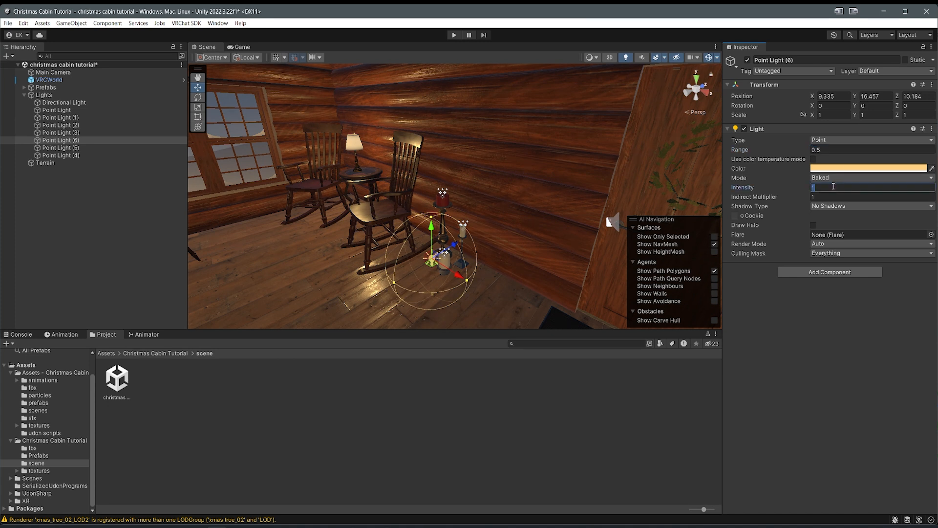
right_drag(582, 182, 509, 171)
key(f)
click(840, 168)
Step: Position the small light at one candle by the rocking chair and duplicate it twice for the neighboring candles
right_drag(603, 229, 543, 226)
key(w)
drag(456, 259, 566, 189)
middle_drag(566, 189, 441, 225)
key(ctrl+d)
drag(303, 307, 638, 264)
key(ctrl+d)
drag(515, 189, 405, 131)
Step: Duplicate a candle light and place the copy at the red candle beside the fireplace, at about X 15.96, Y 16.41, Z 3.2
scroll(405, 131, down, 5)
right_drag(405, 131, 534, 131)
key(w)
key(s)
key(ctrl+d)
drag(346, 234, 372, 219)
right_drag(372, 219, 415, 208)
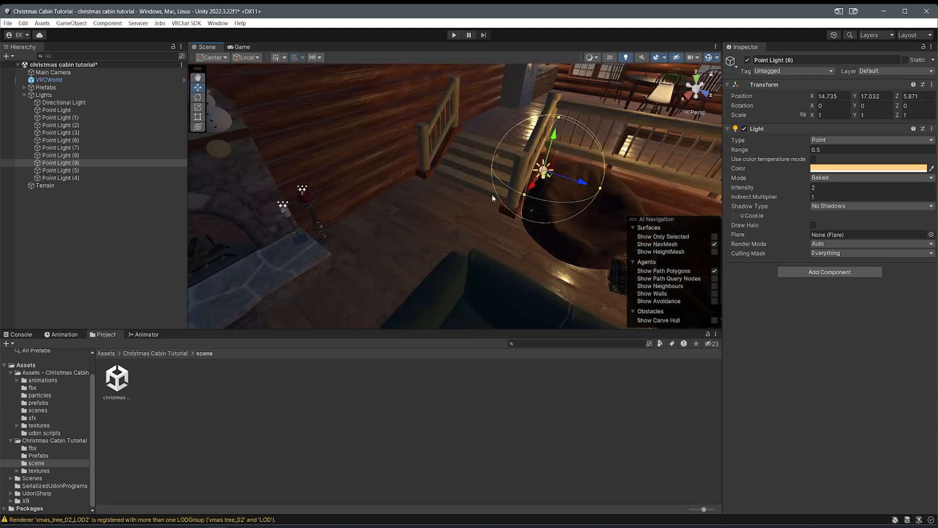
drag(545, 179, 308, 196)
key(w)
right_drag(308, 196, 339, 229)
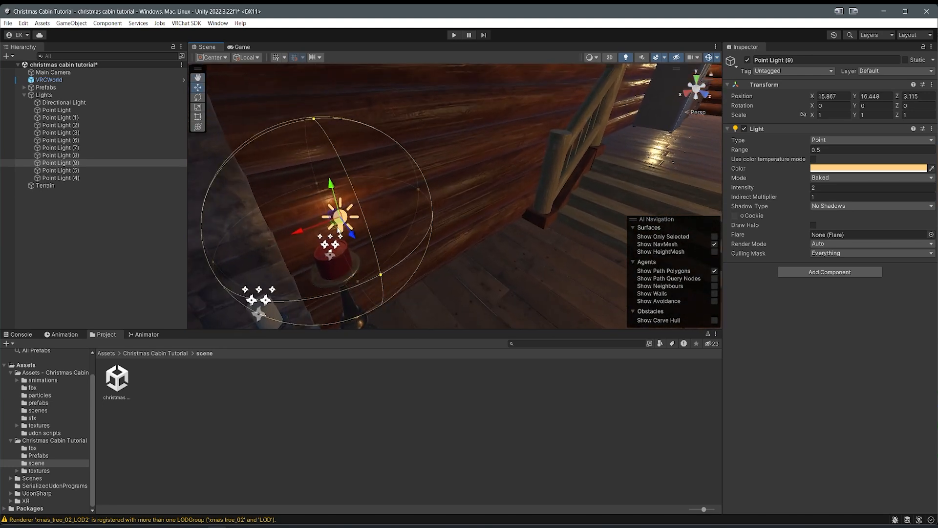
drag(340, 226, 336, 204)
drag(301, 72, 324, 242)
Step: Duplicate the red candle's light and place the copy at the shorter candle next to it, at about X 16.3, Z 3.2
right_drag(440, 201, 385, 206)
key(ctrl+d)
drag(386, 206, 332, 220)
drag(354, 181, 364, 224)
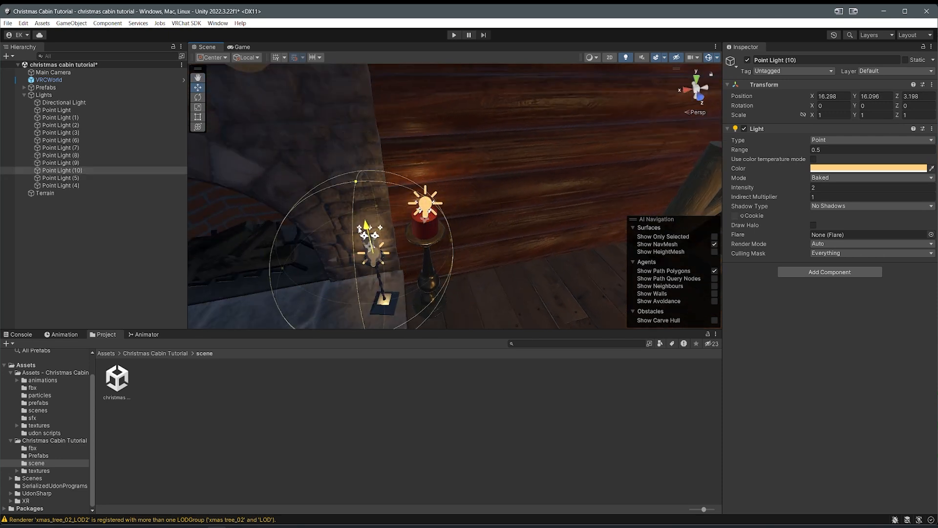
drag(364, 224, 361, 210)
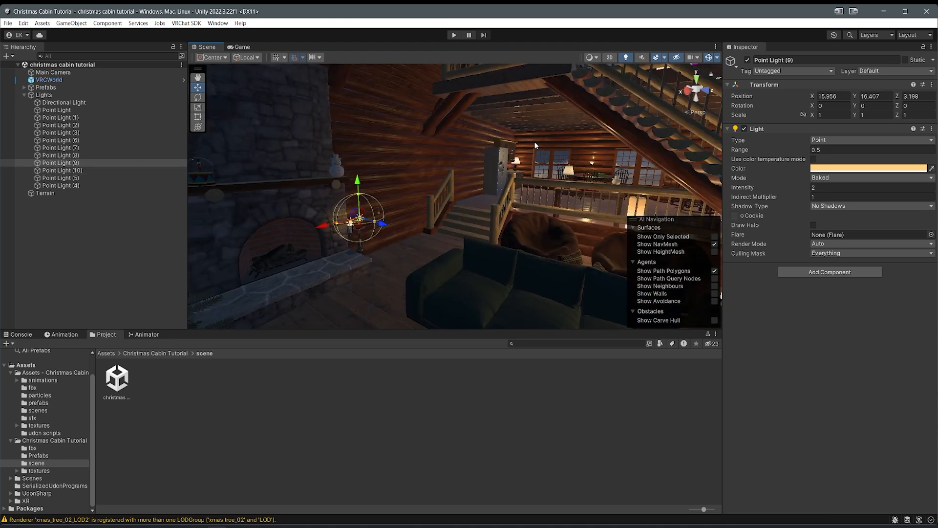
Step: Set the Pixel Light Count of the VRC High quality level to 99 in the project settings and close them
middle_drag(478, 167, 473, 176)
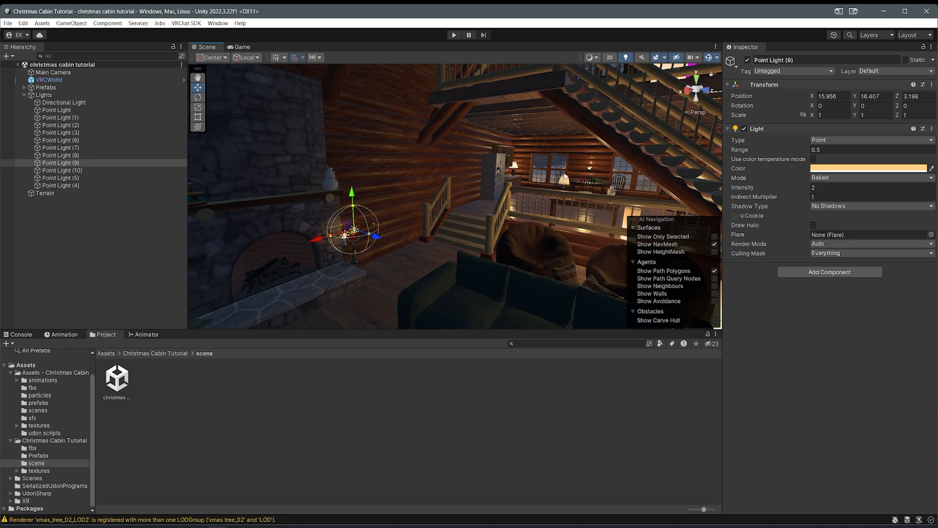
right_drag(560, 173, 568, 198)
scroll(474, 190, down, 3)
key(w)
click(24, 23)
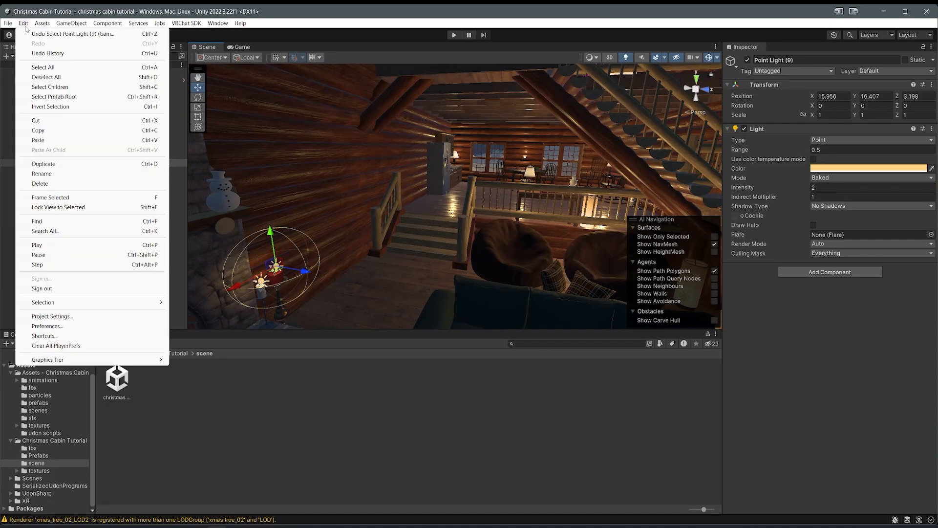
click(51, 316)
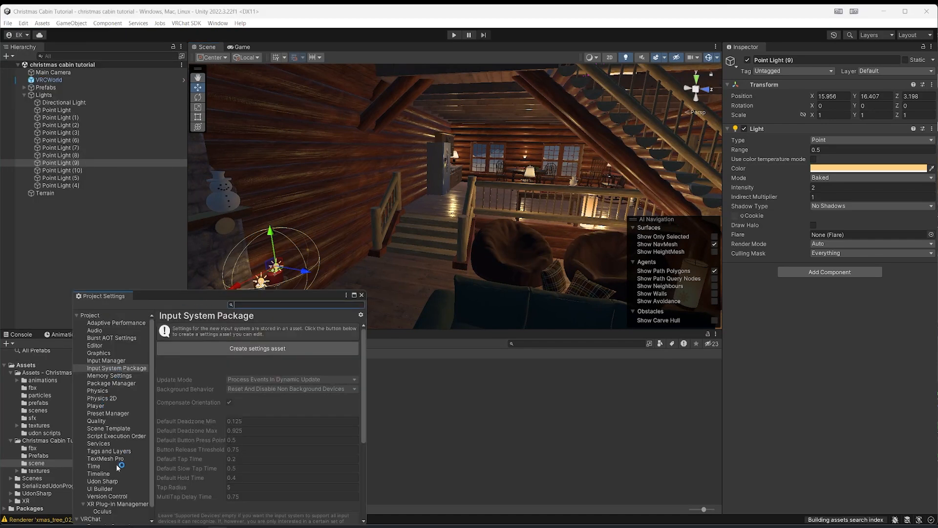
click(96, 421)
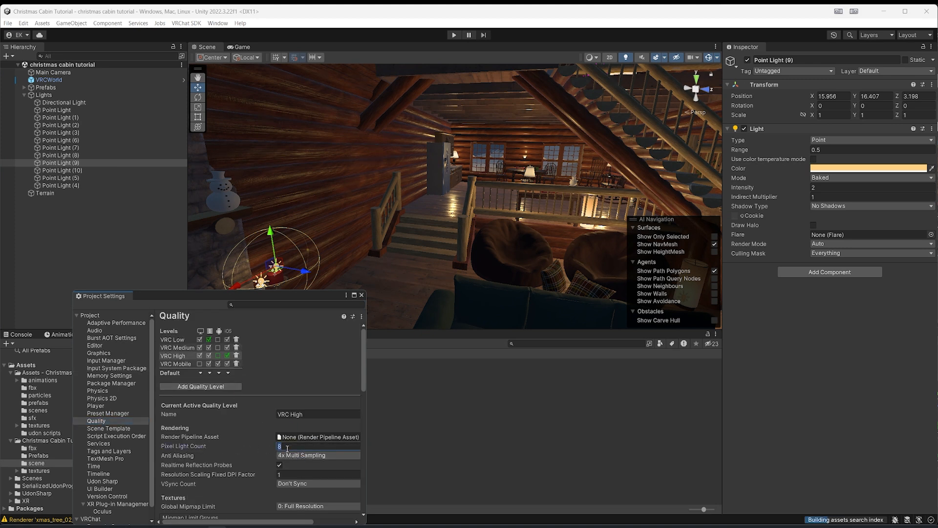
text(99)
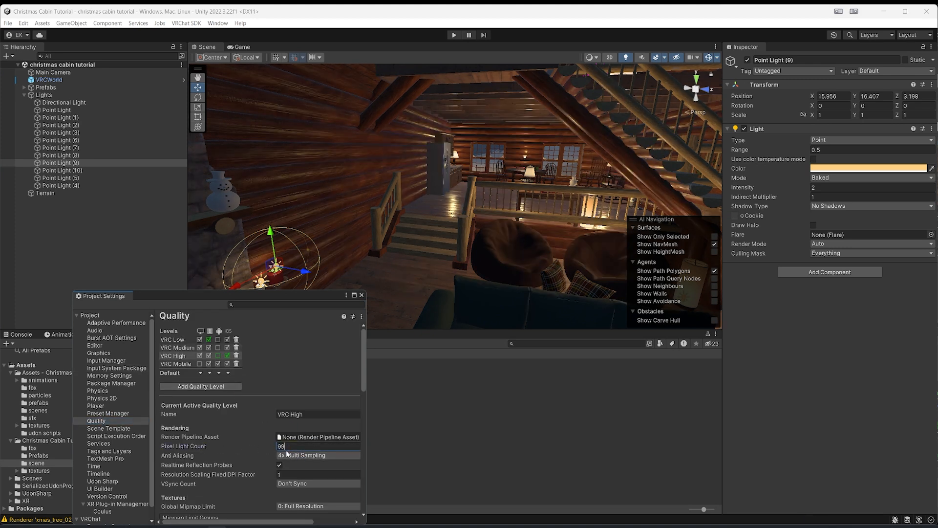
click(362, 296)
right_drag(453, 200, 325, 207)
middle_drag(326, 208, 199, 249)
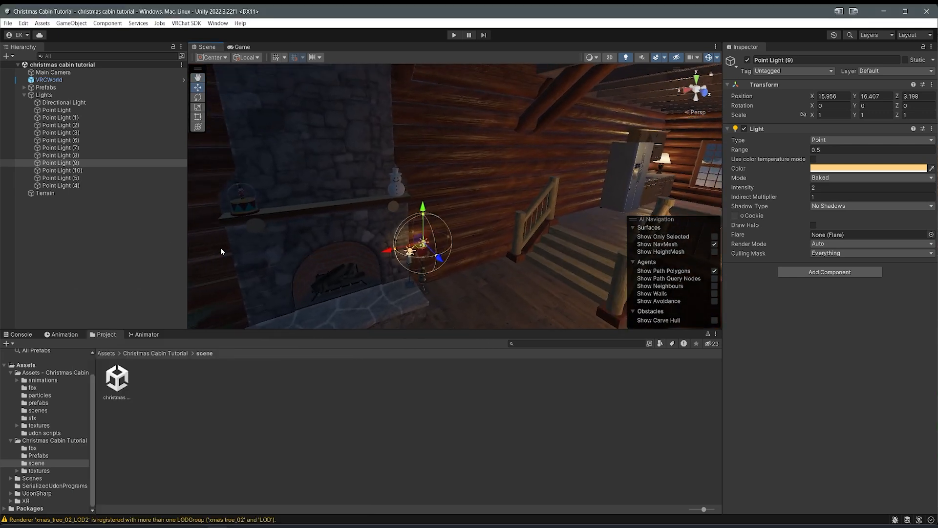
Step: Turn on shadows for all the point lights at once and save the scene
right_drag(246, 242, 344, 228)
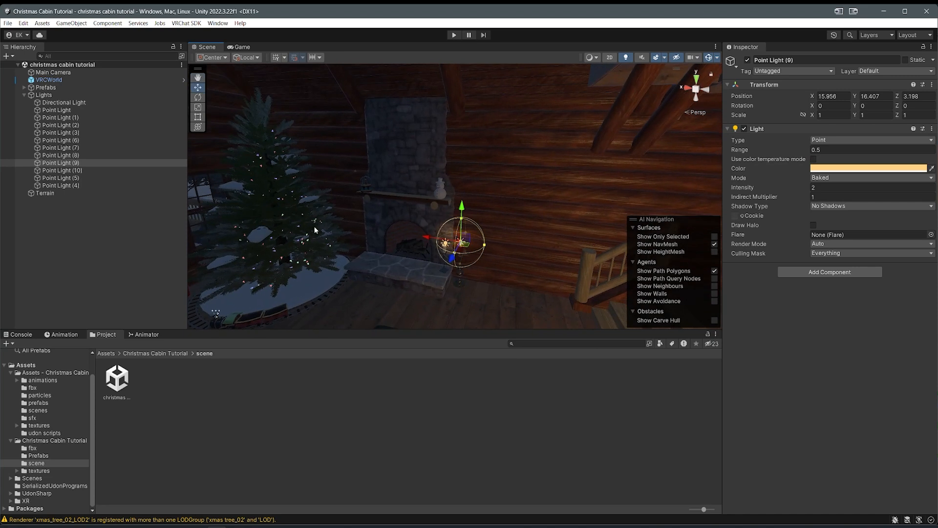
right_drag(552, 226, 684, 226)
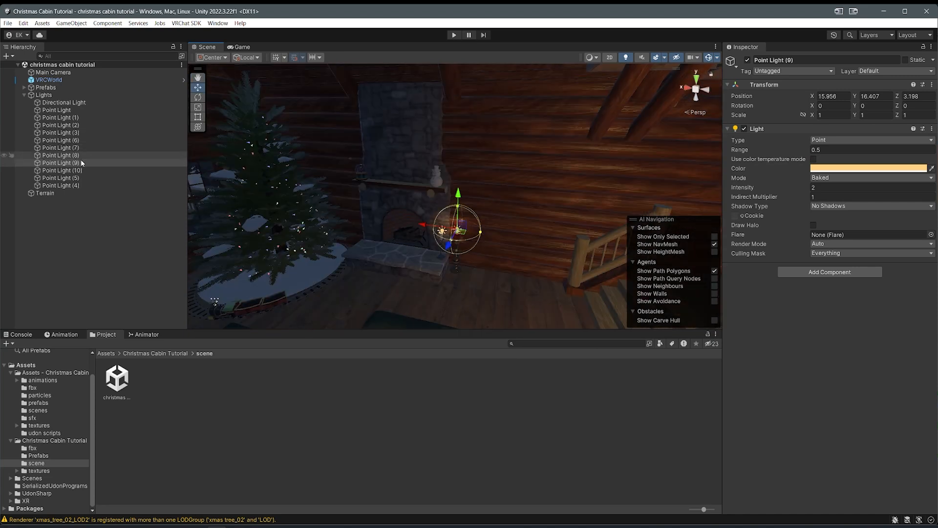
click(70, 185)
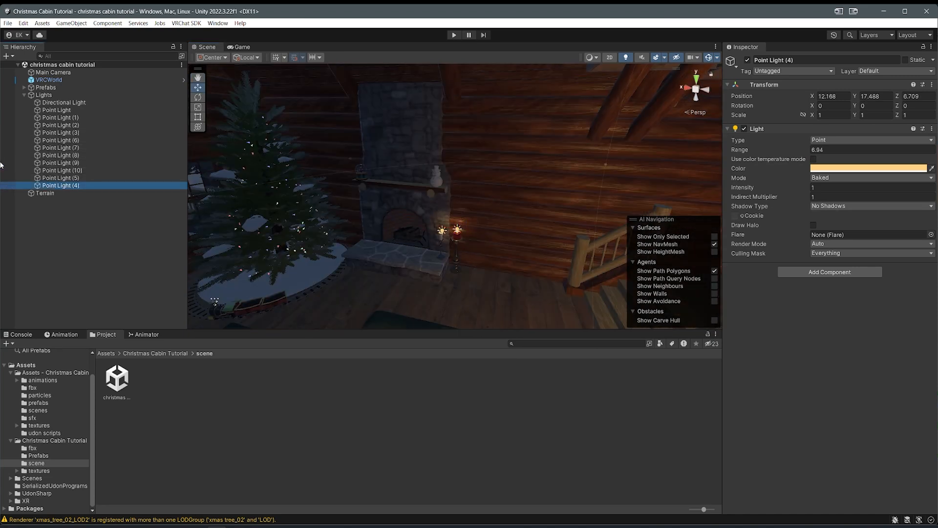
shift+click(96, 110)
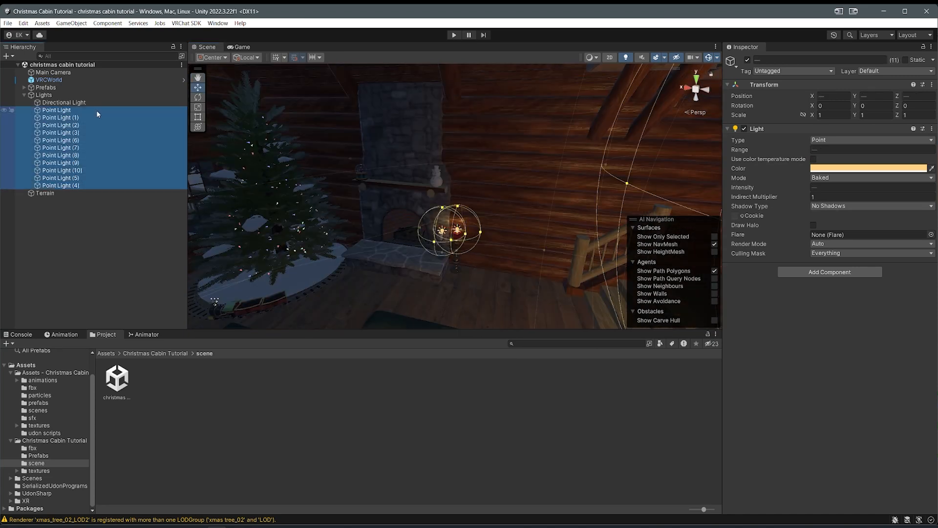
click(835, 206)
click(835, 238)
right_drag(405, 230, 553, 247)
click(437, 366)
right_drag(438, 312, 371, 147)
key(w)
key(ctrl+s)
Step: Open the Lighting window and dock it alongside the Inspector
click(225, 24)
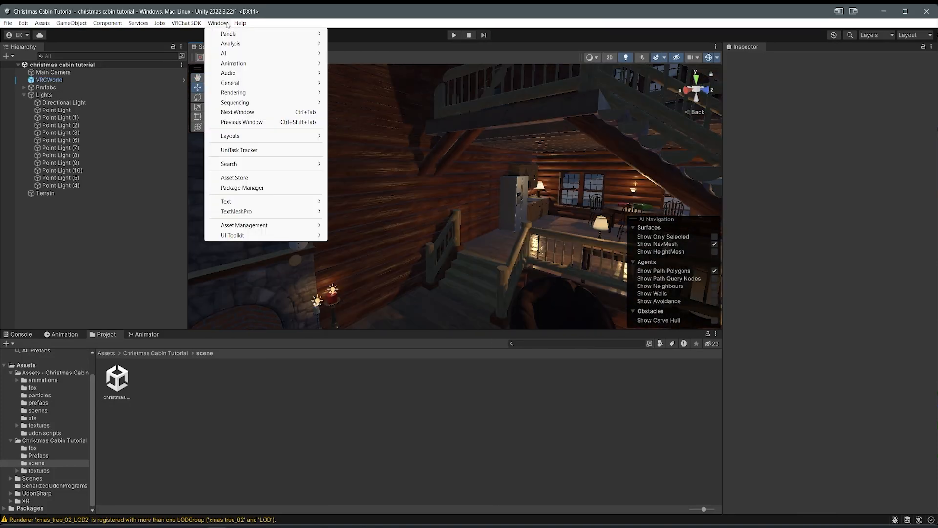
click(227, 24)
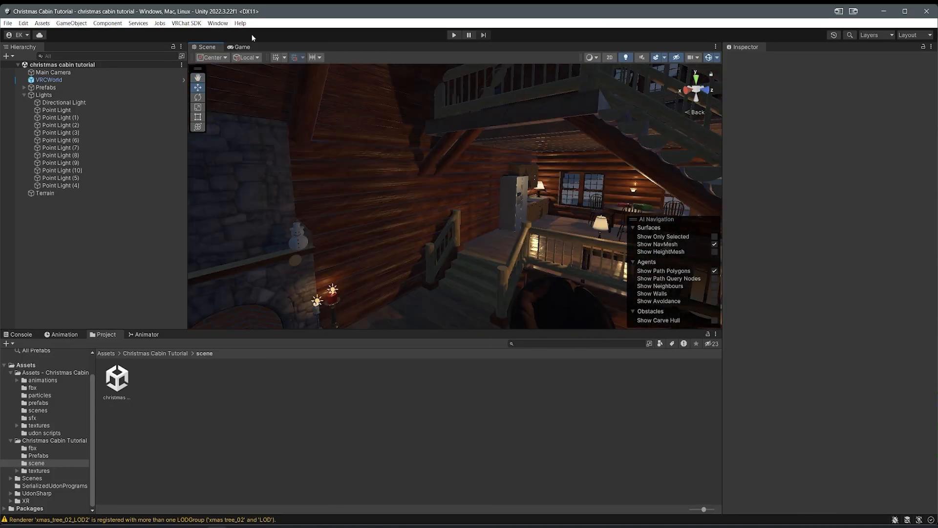
right_drag(352, 151, 303, 98)
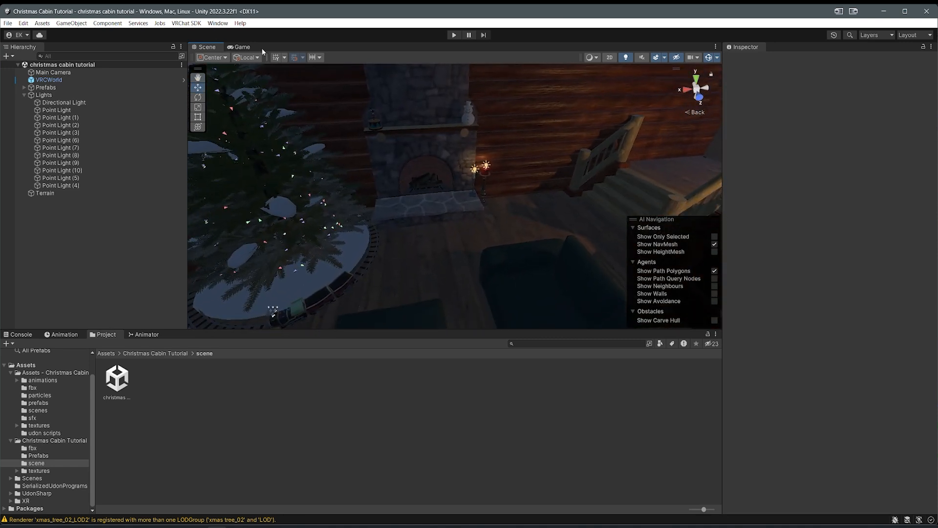
click(218, 23)
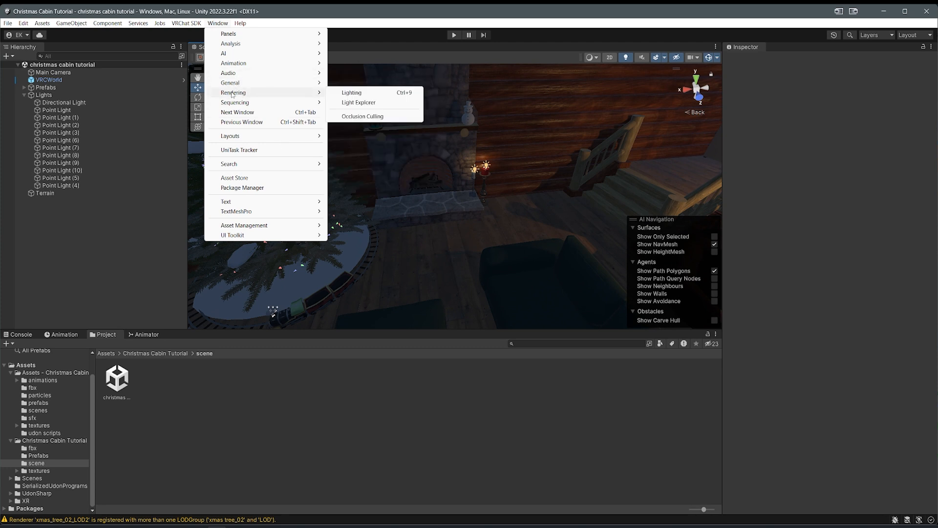
click(337, 93)
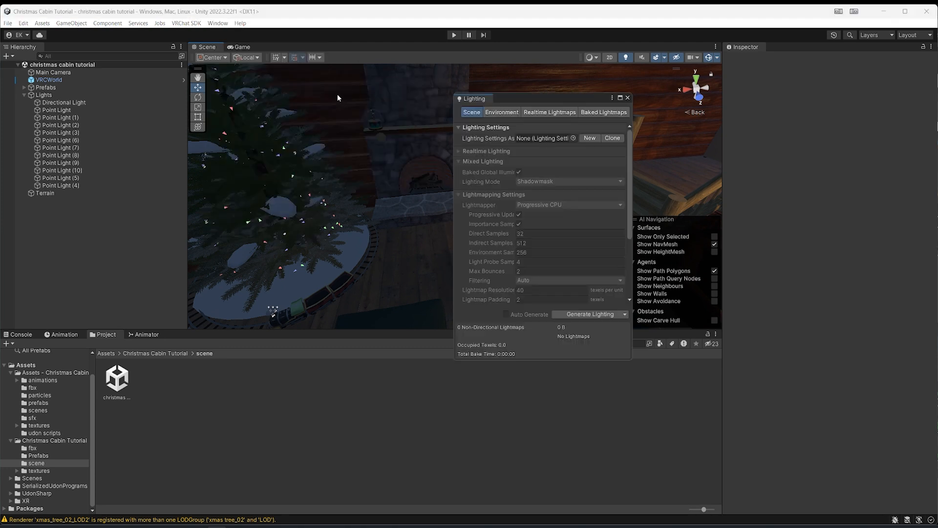
drag(731, 49, 732, 50)
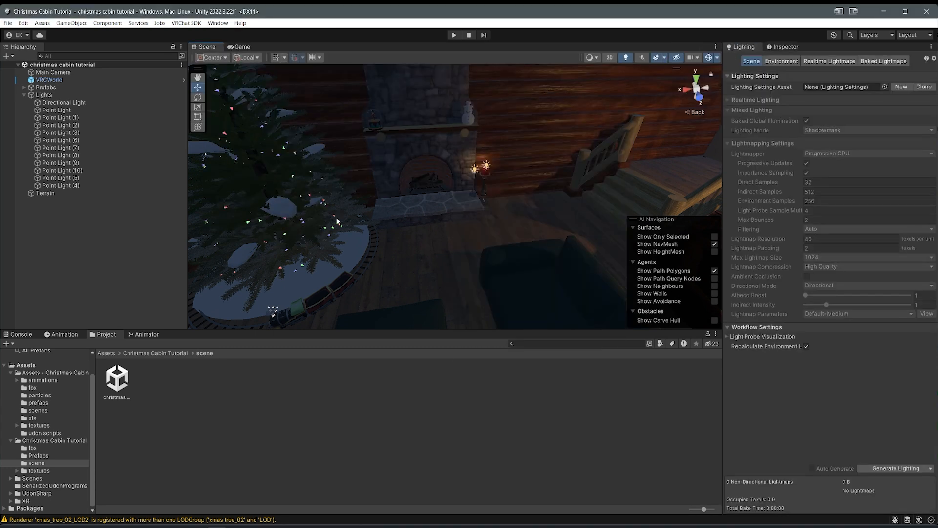
Step: Create a new lighting settings asset in the Christmas Cabin Tutorial scene folder, keeping its default name
click(141, 354)
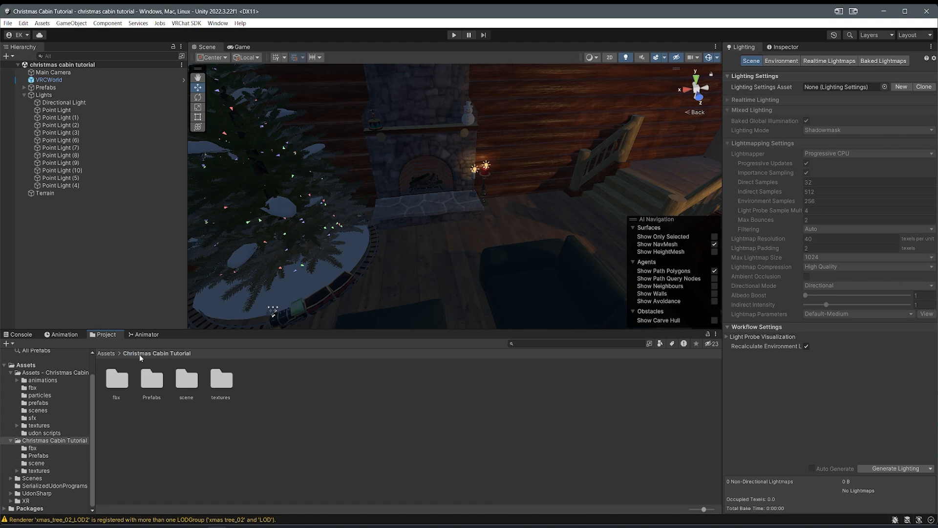
click(106, 353)
double_click(151, 381)
double_click(188, 380)
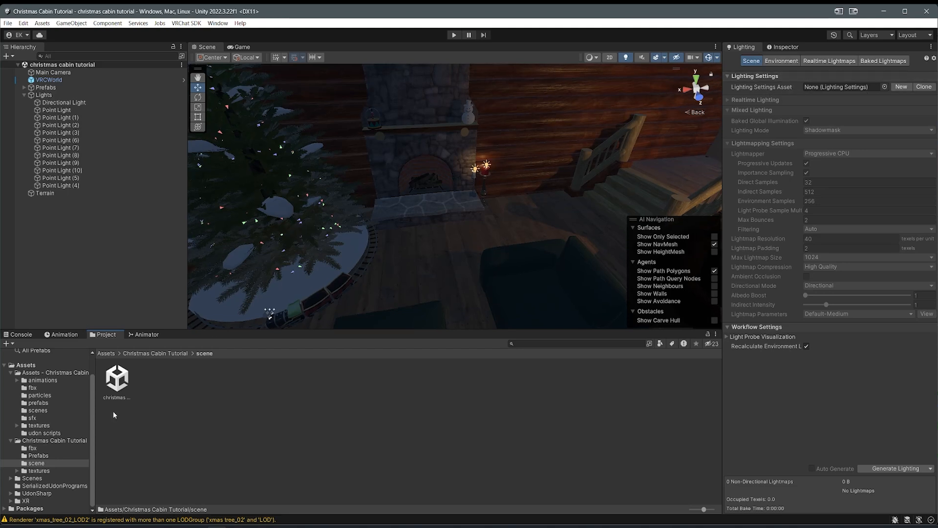
click(902, 87)
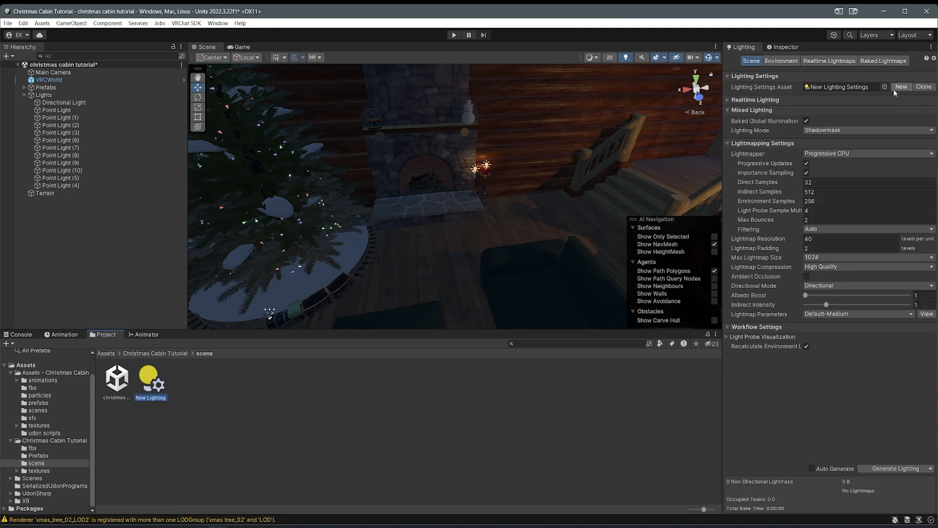
click(177, 403)
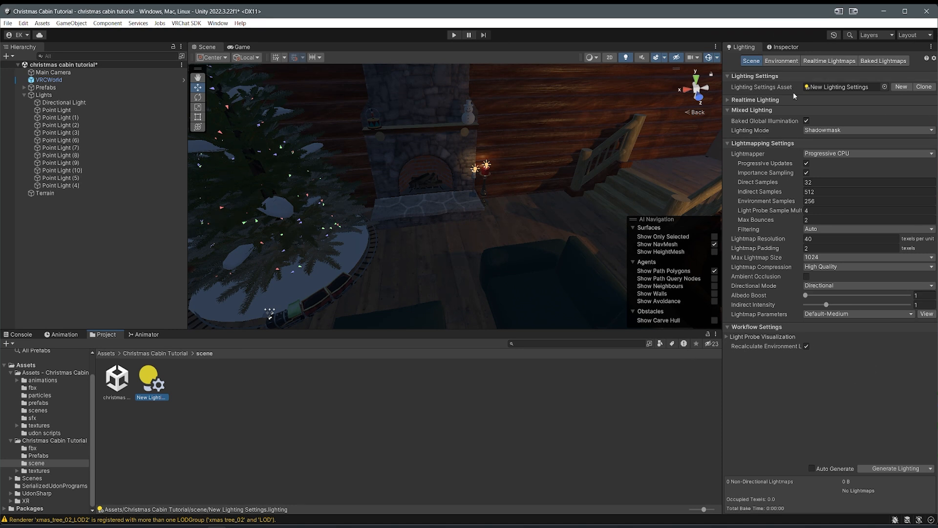
Step: Set the lightmapper to Progressive GPU (Preview), the lightmap resolution to 20 texels per unit and the max lightmap size to 4096
click(821, 154)
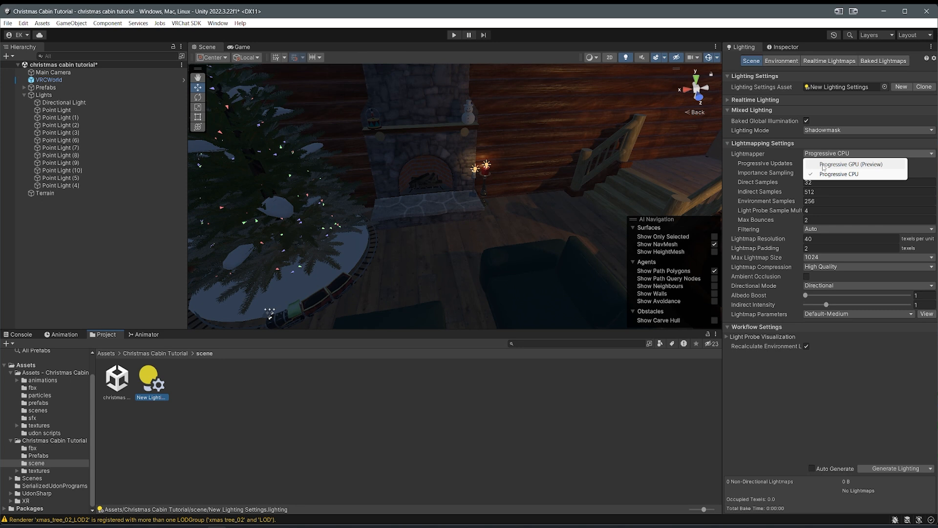
click(824, 166)
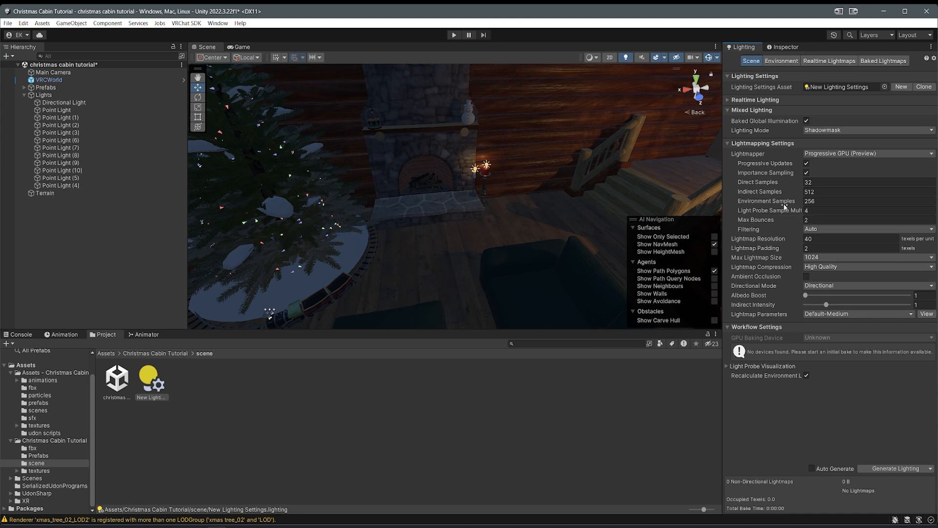
click(809, 238)
text(20)
click(816, 257)
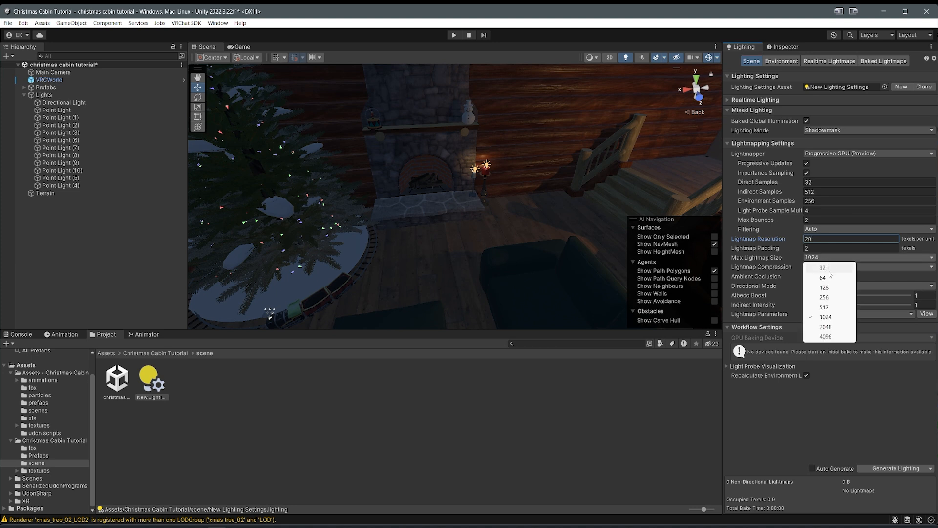
click(826, 337)
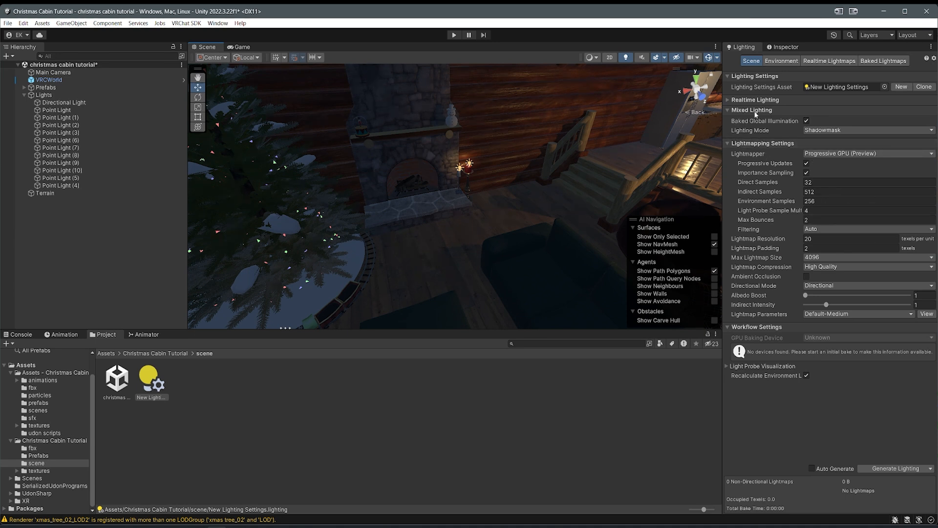
Step: Change the environment lighting source to Gradient and check the cabin interior around the tree and fireplace
click(771, 63)
right_drag(655, 152, 603, 84)
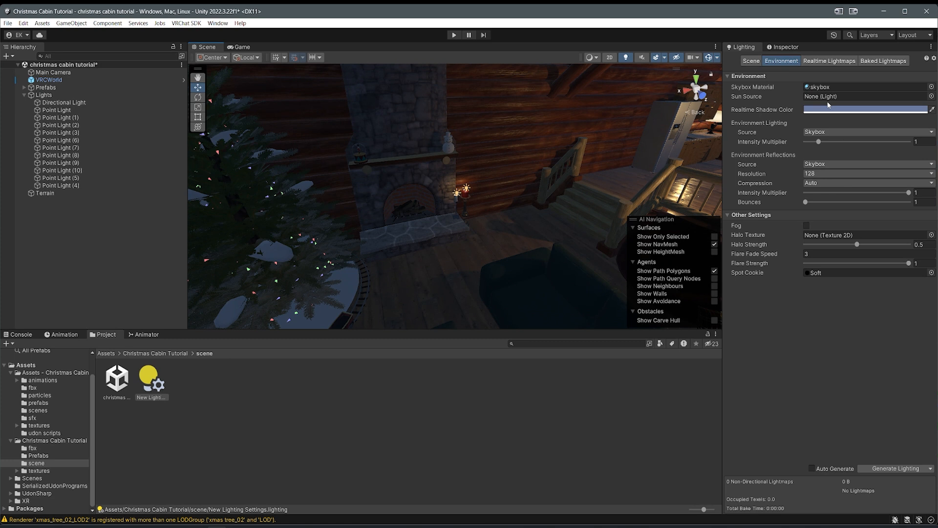
click(837, 128)
click(834, 150)
alt+drag(567, 112, 545, 123)
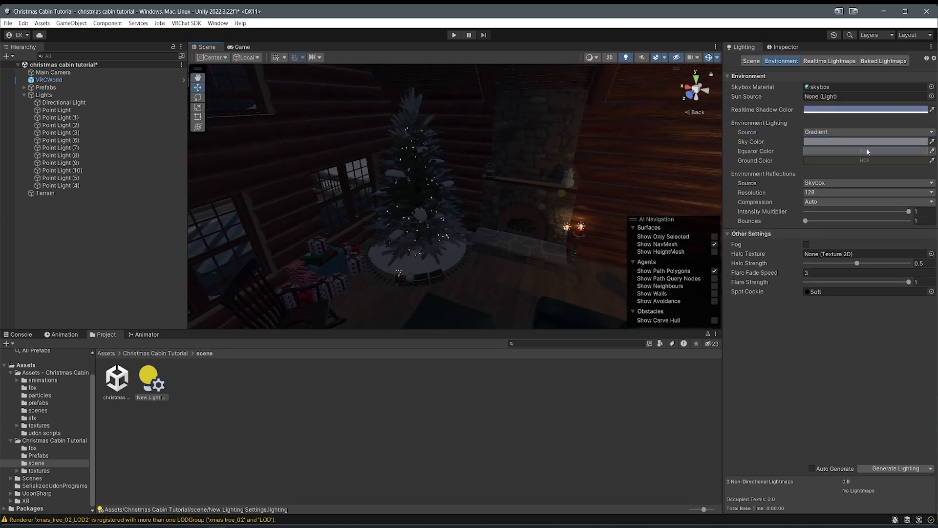
scroll(587, 189, up, 3)
right_drag(586, 189, 610, 223)
scroll(471, 226, up, 3)
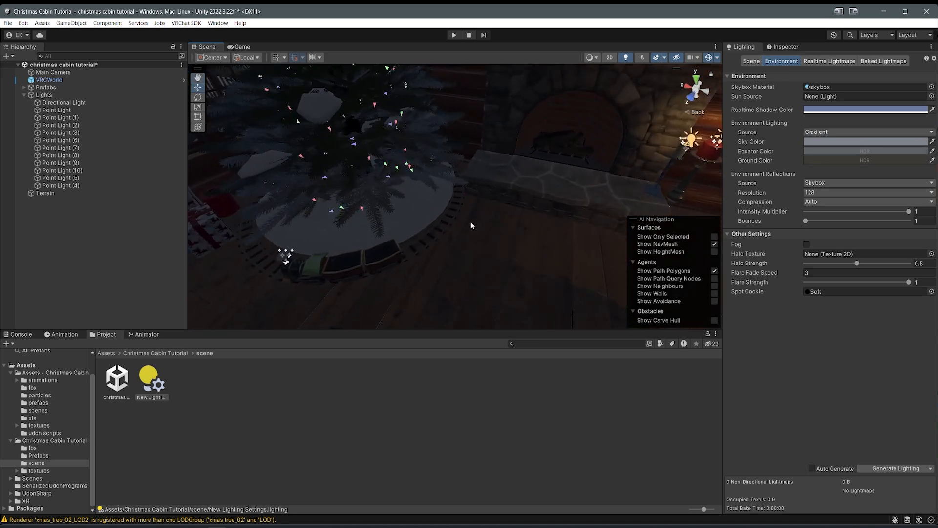
right_drag(545, 206, 417, 182)
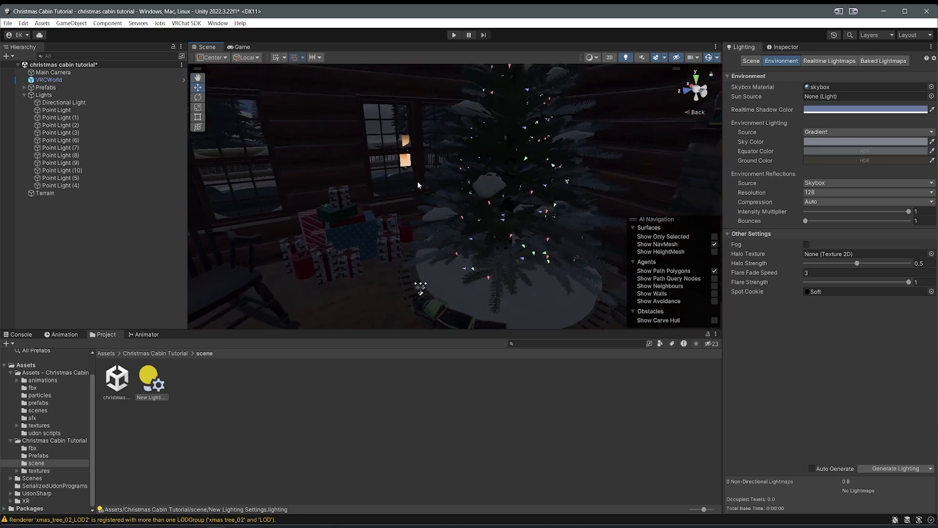
middle_drag(416, 182, 660, 223)
right_drag(526, 191, 782, 144)
Step: Adjust the environment gradient's ground and equator colors to very dark tones
click(841, 160)
click(856, 254)
drag(854, 255, 855, 255)
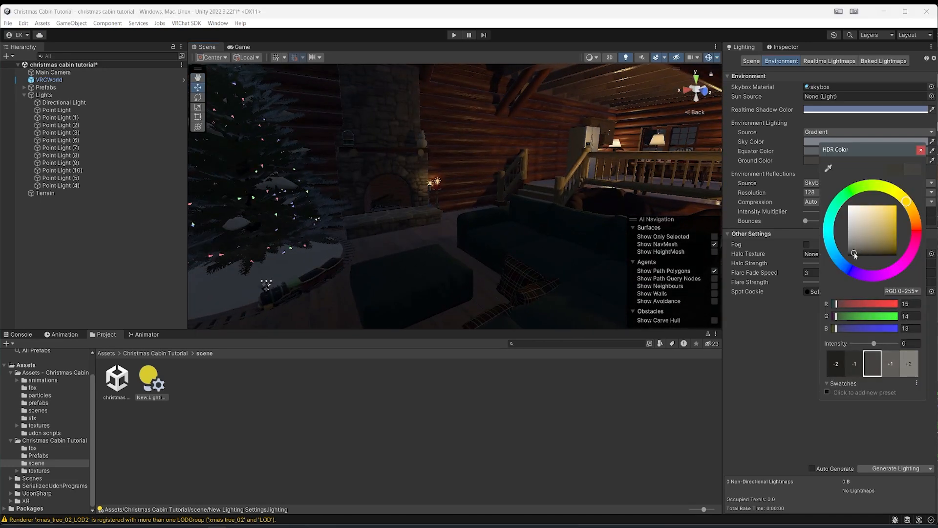
click(845, 265)
click(812, 150)
drag(857, 246, 856, 247)
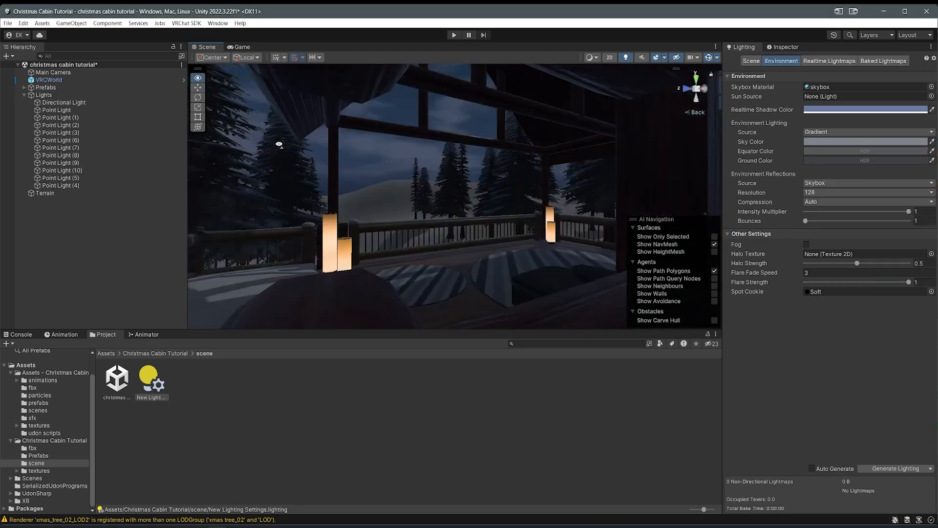
Step: Check the darker ambient light in the cabin and enable fog in the environment settings
key(w)
right_drag(280, 143, 391, 153)
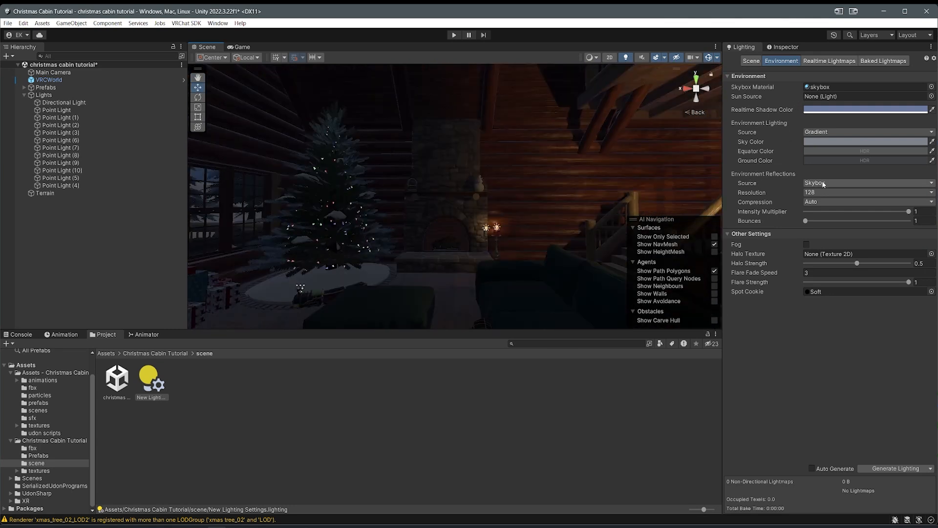
right_drag(592, 188, 622, 214)
key(w)
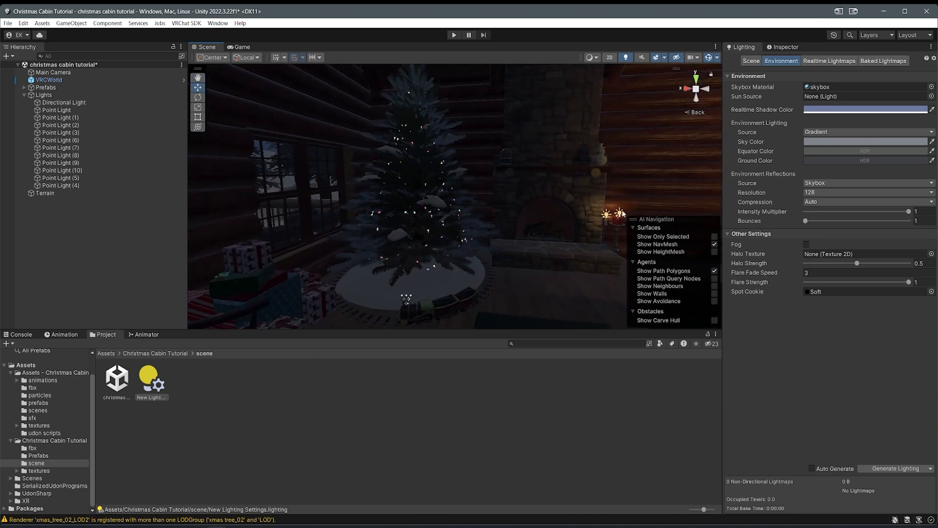
middle_drag(602, 200, 368, 228)
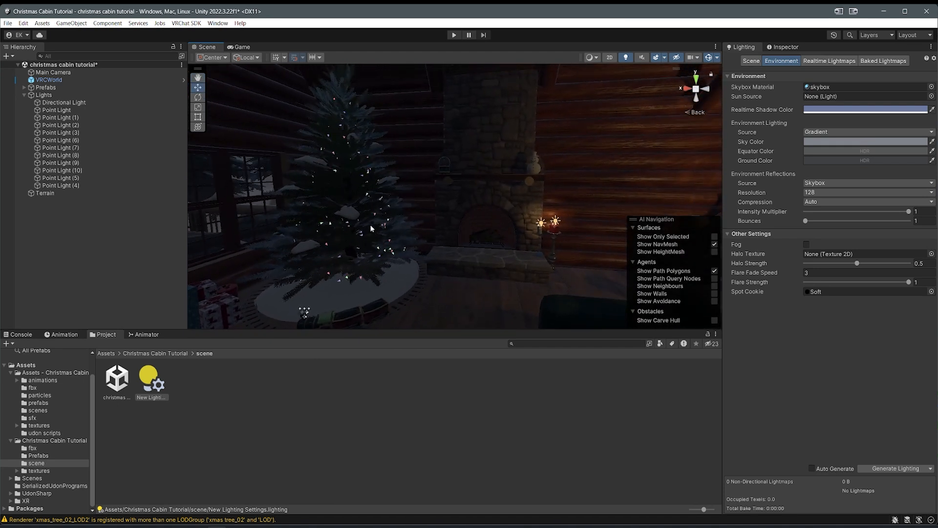
right_drag(606, 252, 420, 204)
key(w)
click(807, 244)
Step: Try a fog density of 0.1 among the outdoor trees and reset it to 0.01
key(w)
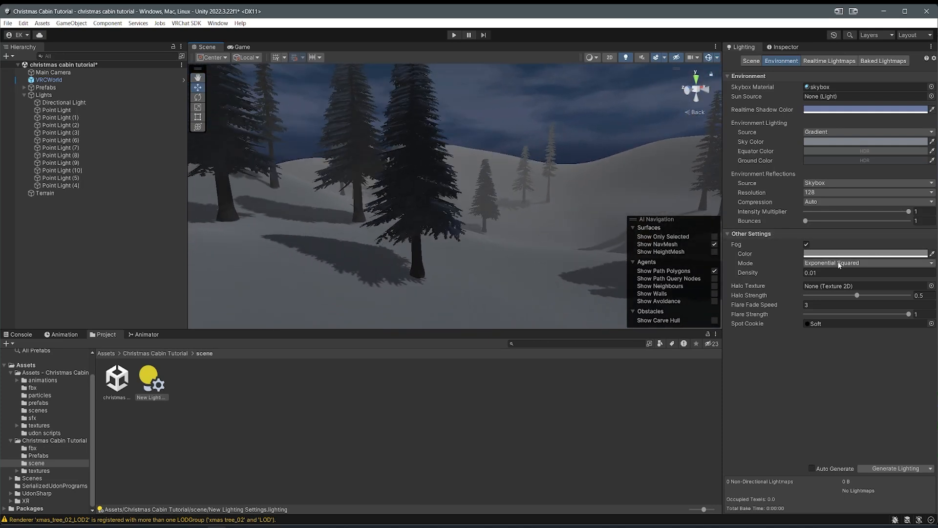
drag(802, 271, 804, 270)
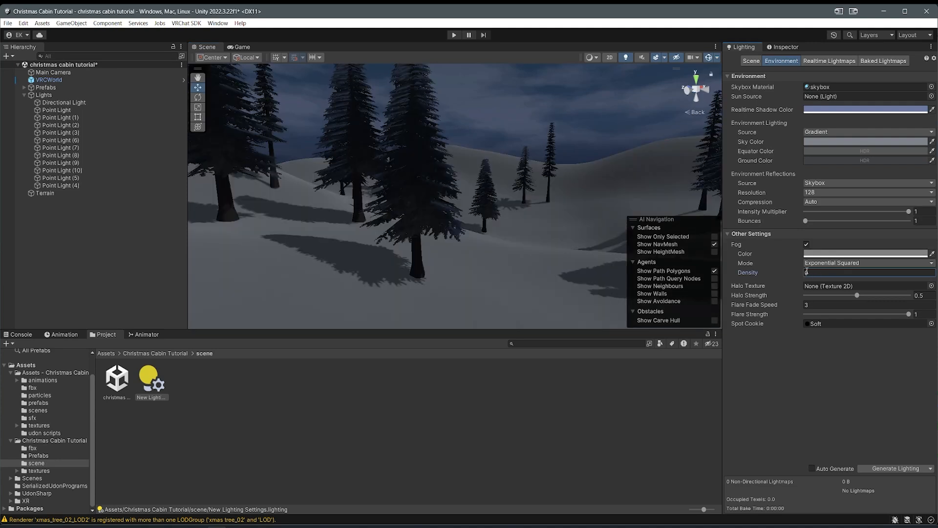
text(.1)
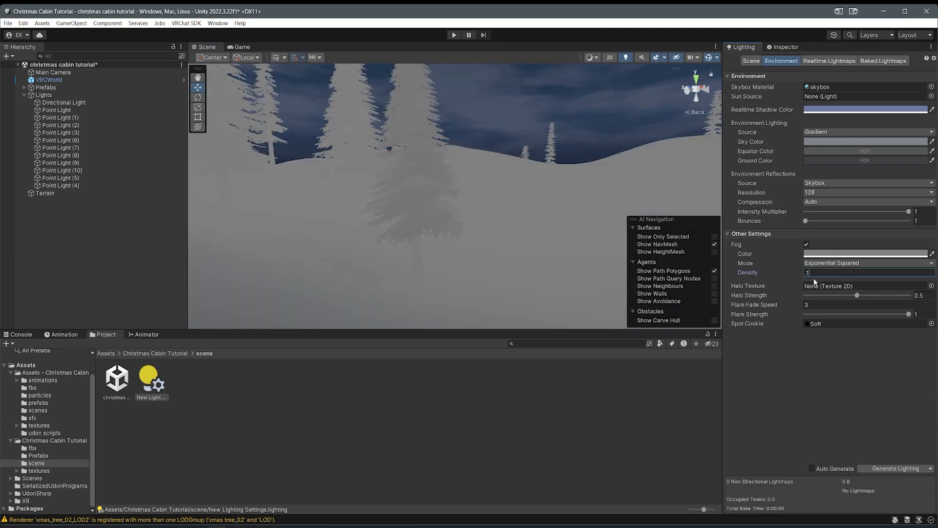
key(Return)
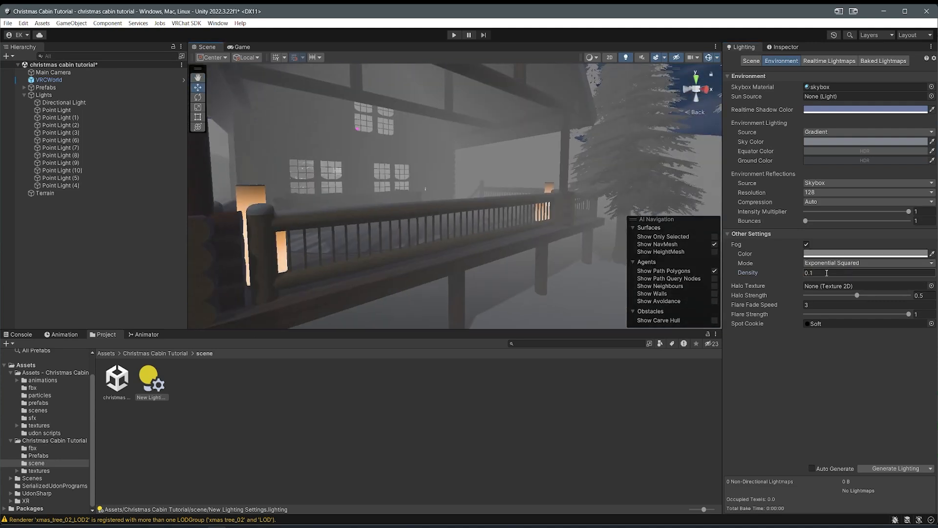
text(01)
right_drag(594, 189, 604, 187)
Step: Set the fog density to 0.02
click(825, 271)
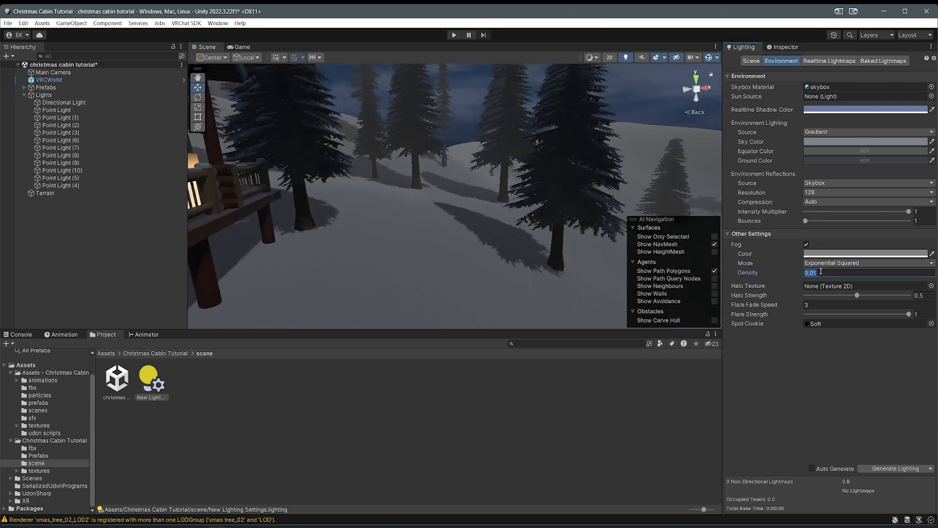
key(BackSpace)
text(2)
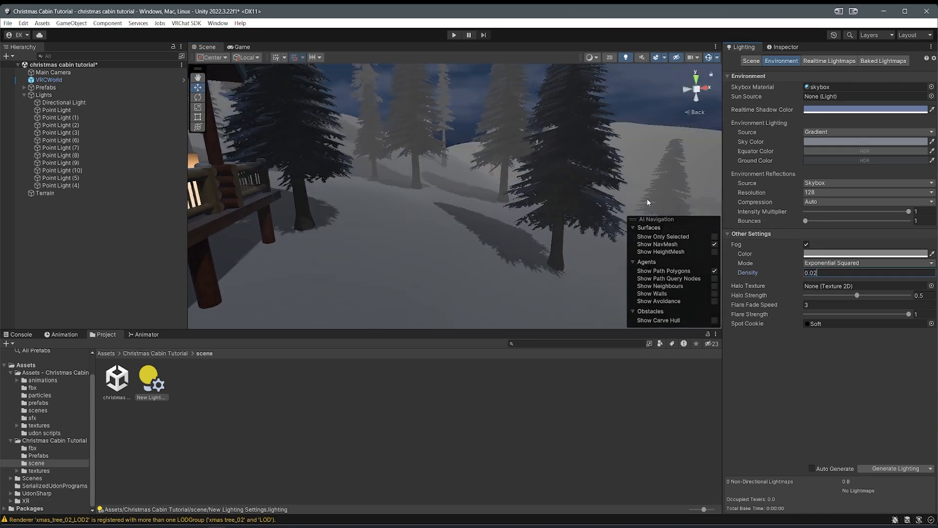
Step: Set the fog color to a dark blue sampled from the night sky in the scene
right_drag(647, 201, 662, 176)
middle_drag(662, 176, 640, 134)
right_drag(640, 134, 628, 91)
key(w)
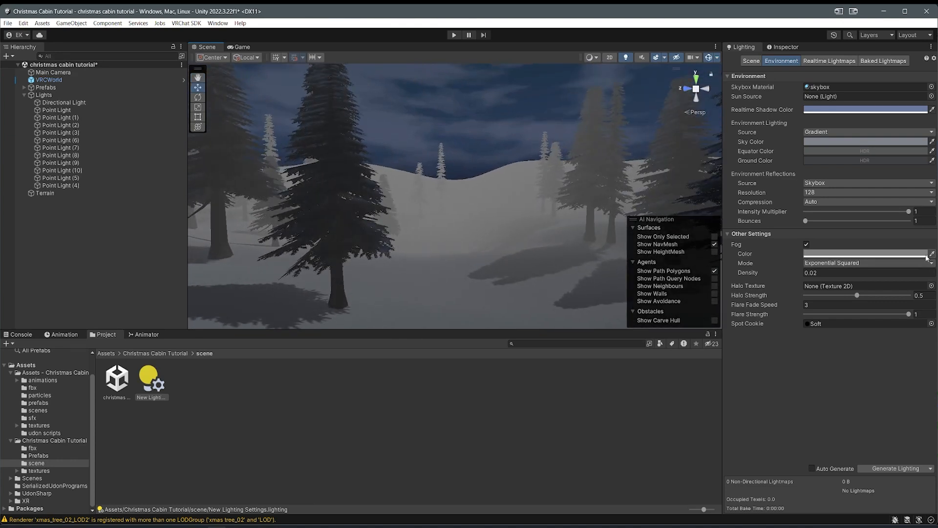
click(932, 254)
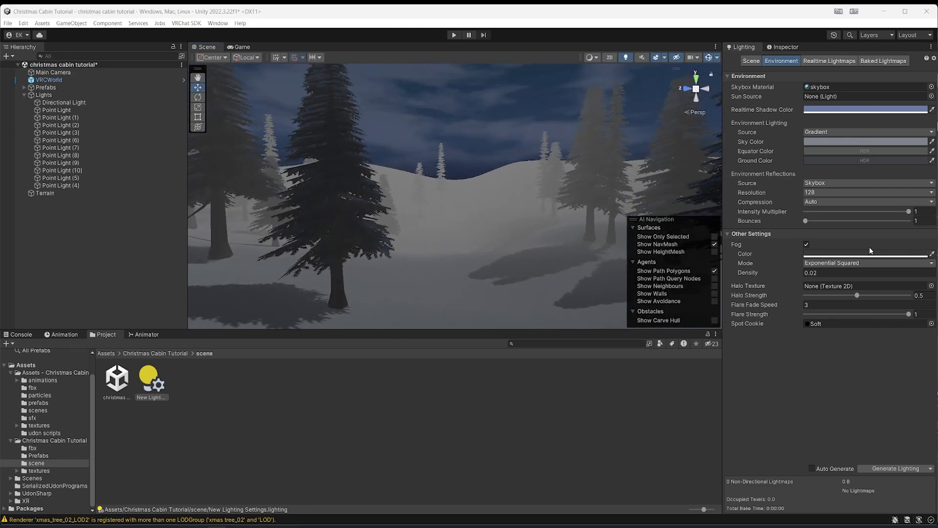
click(460, 178)
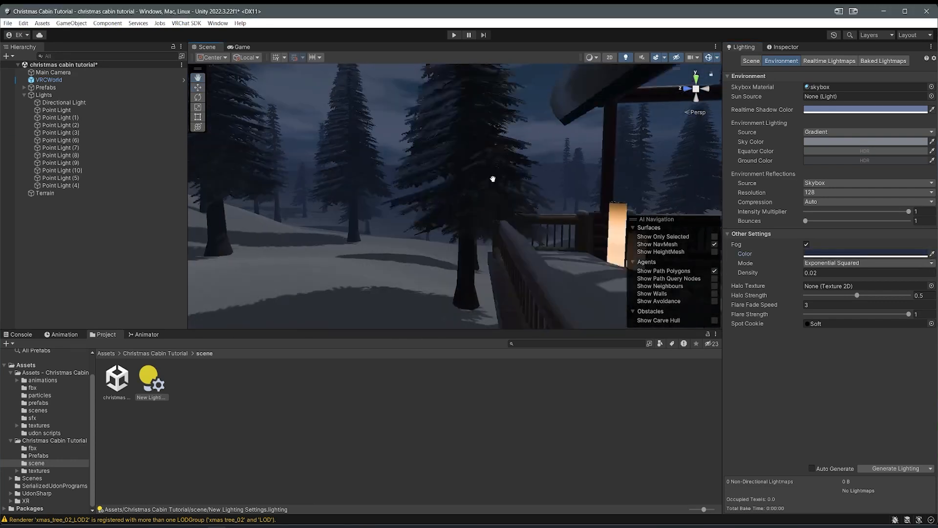
Step: Set the fog density to 0.015 and check the fog around the cabin porch
right_drag(499, 189, 754, 262)
click(811, 273)
text(.015)
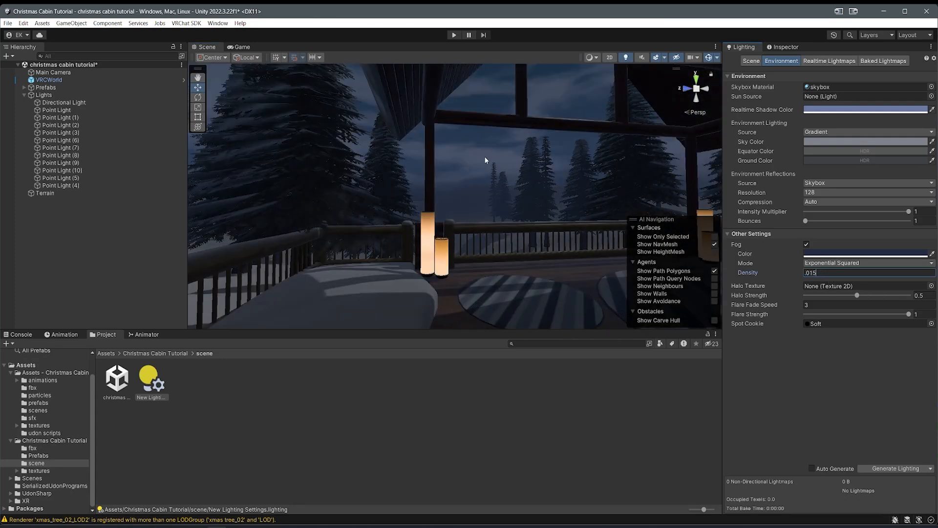
right_drag(486, 160, 577, 135)
Step: Bring up the Lighting window's scene settings and save the scene
click(756, 61)
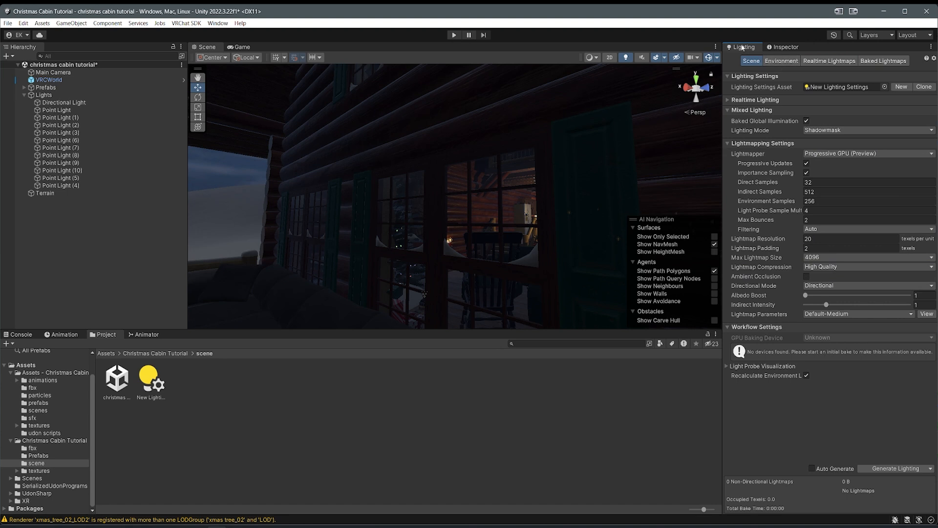
right_drag(528, 157, 562, 188)
click(218, 23)
mouse_move(241, 94)
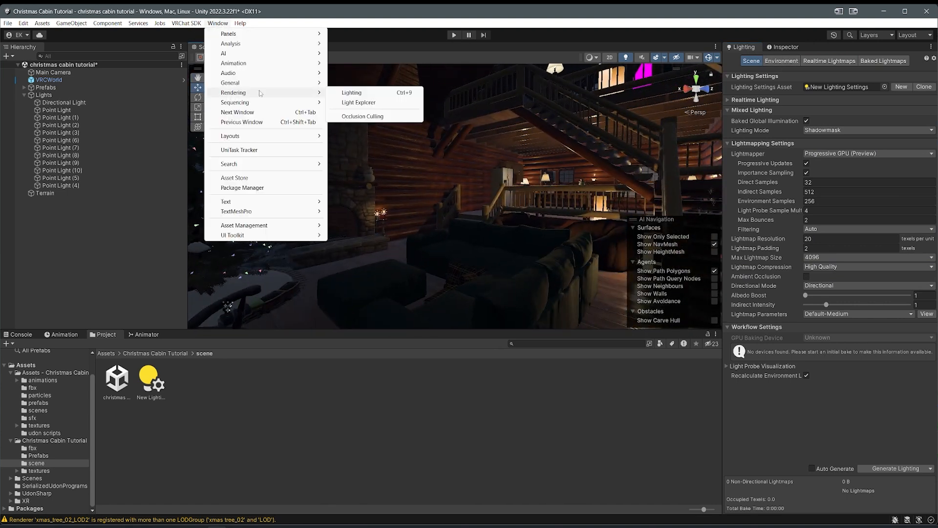
click(354, 94)
key(ctrl+s)
Step: Duplicate a candle point light, move the copy into the fireplace opening, and set its range to 10
right_drag(353, 96, 477, 200)
click(489, 199)
right_drag(377, 180, 486, 194)
key(ctrl+d)
drag(510, 189, 346, 165)
click(784, 47)
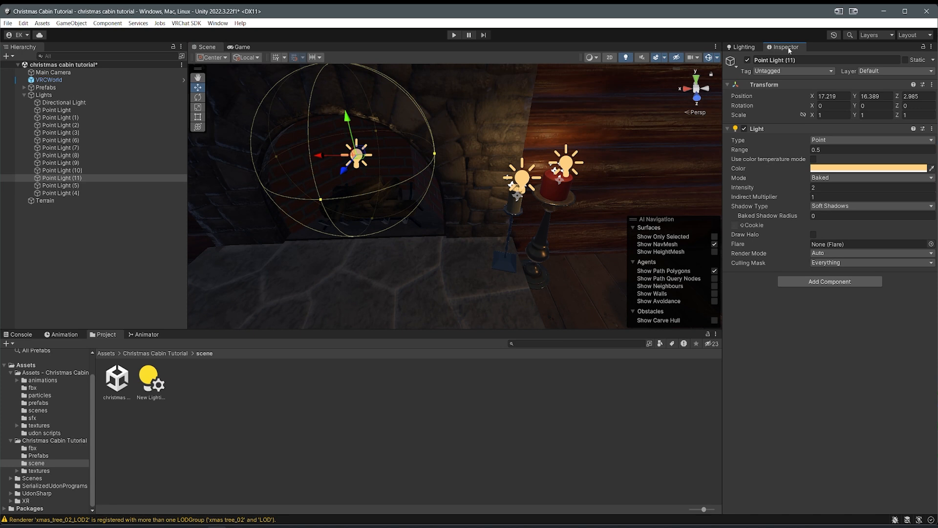
text(10)
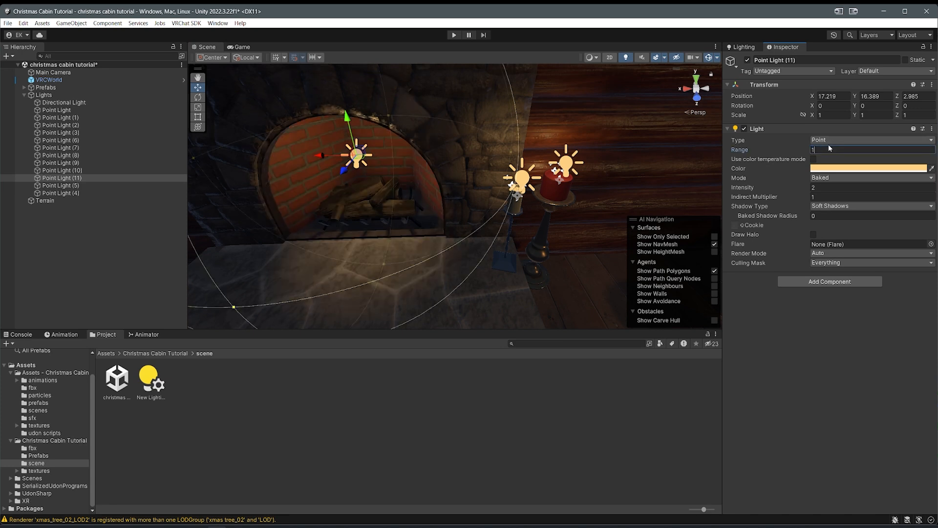
right_drag(684, 142, 483, 133)
scroll(483, 133, down, 5)
scroll(481, 132, up, 3)
Step: Change the fireplace light's color to a saturated orange and lower it over the logs
click(852, 169)
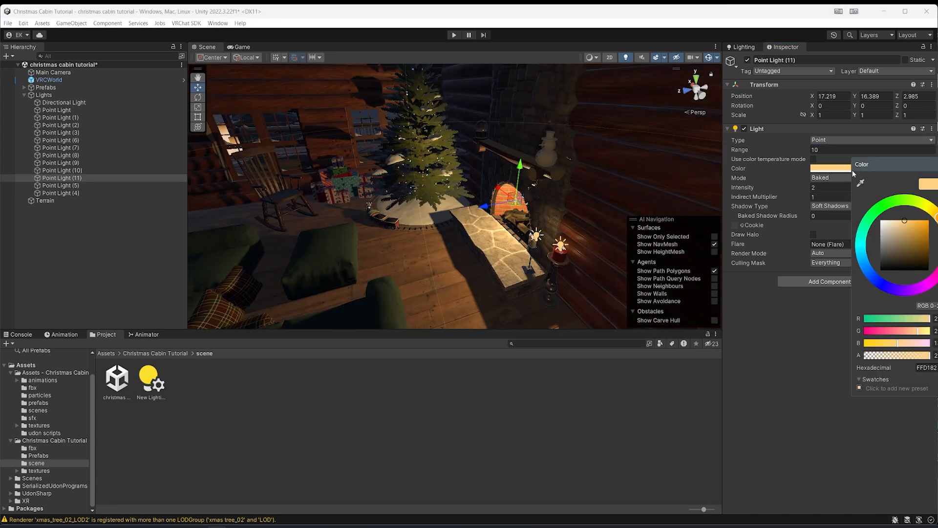
drag(906, 221, 931, 219)
drag(520, 172, 518, 186)
mouse_move(535, 180)
right_down()
mouse_move(563, 181)
mouse_move(547, 180)
right_up()
key(w)
click(518, 238)
click(536, 220)
drag(518, 239, 533, 230)
Step: Reduce the fireplace light's range to 8 and its intensity to 1, and save the scene
click(843, 150)
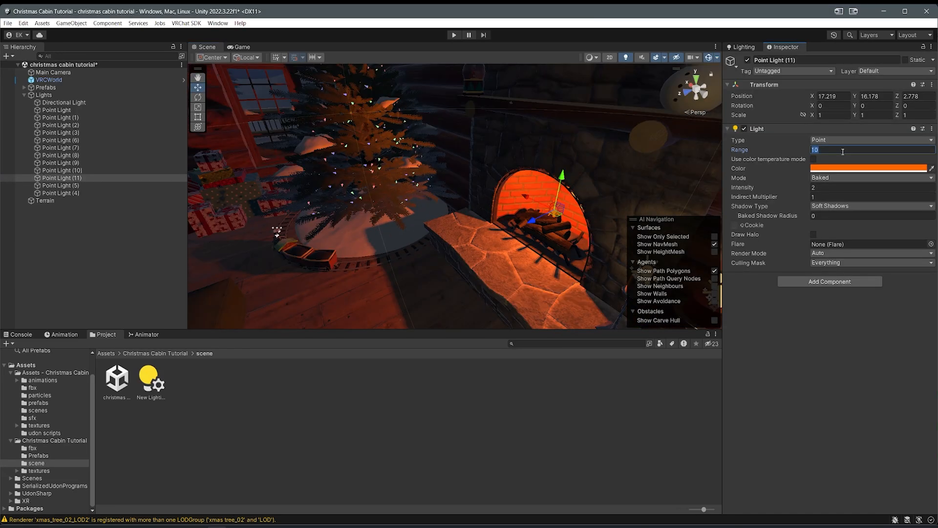
text(8)
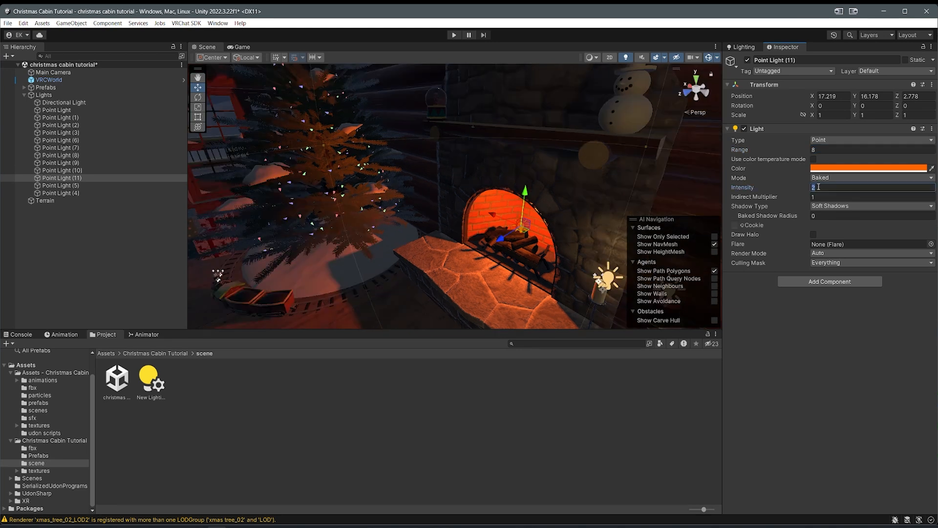
click(818, 187)
text(11)
key(BackSpace)
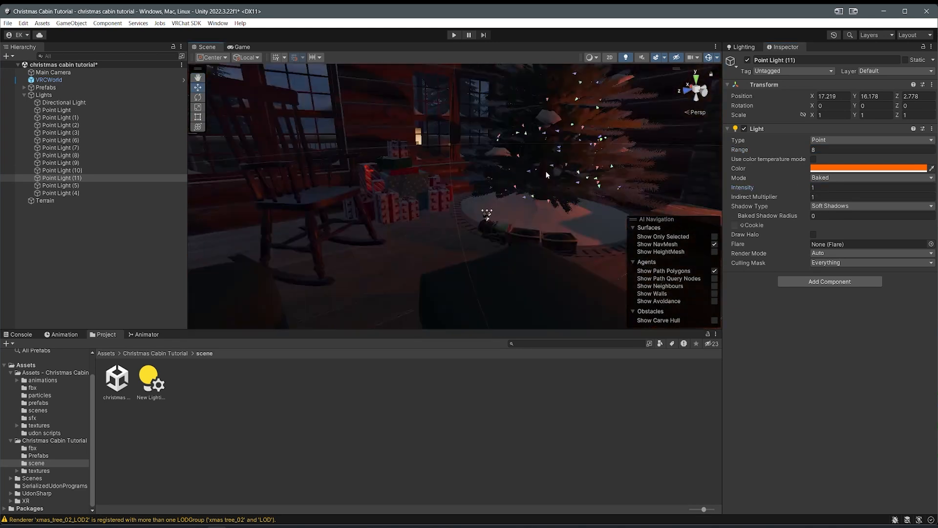
right_drag(546, 171, 556, 201)
mouse_move(496, 183)
right_down()
mouse_move(488, 170)
mouse_move(499, 178)
mouse_move(472, 179)
mouse_move(515, 185)
right_up()
key(ctrl+s)
right_drag(553, 211, 607, 208)
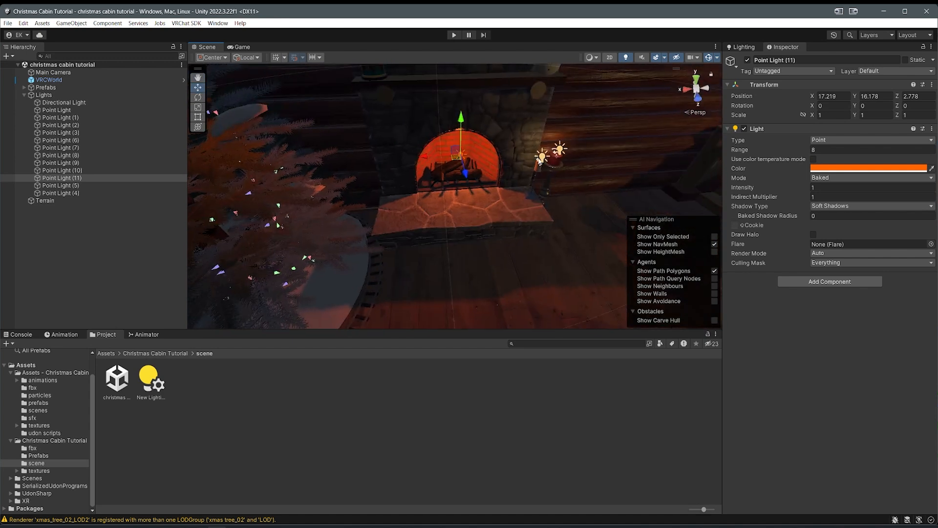
Step: Duplicate a candle light beside the fireplace, move the copy onto the Christmas tree, and color it pure red
click(541, 159)
right_drag(541, 159, 493, 161)
key(ctrl+d)
drag(615, 178, 347, 204)
click(881, 170)
click(937, 243)
drag(930, 219, 937, 219)
right_drag(458, 143, 428, 166)
mouse_move(427, 170)
mouse_down()
mouse_move(440, 164)
mouse_move(432, 163)
mouse_up()
middle_drag(432, 164, 583, 196)
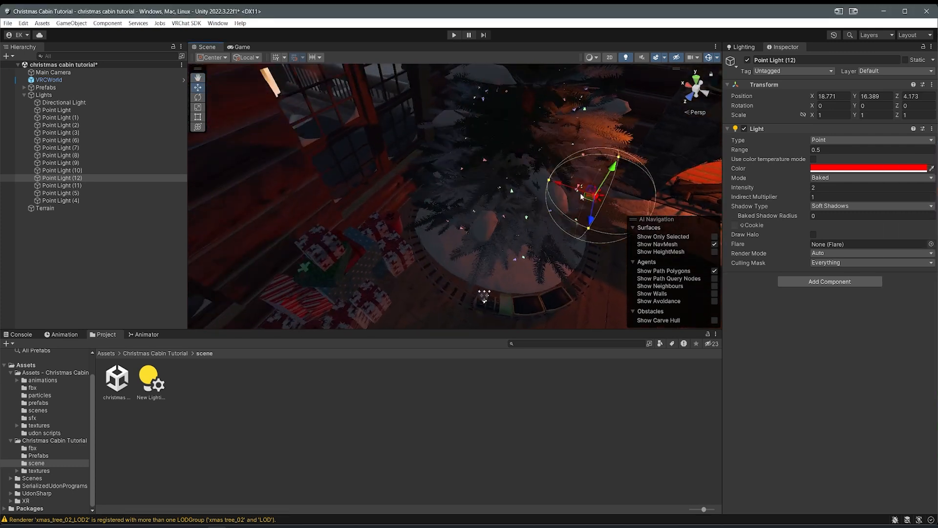
Step: Set the red tree light's intensity to 1 and its range to 1
right_drag(582, 195, 632, 203)
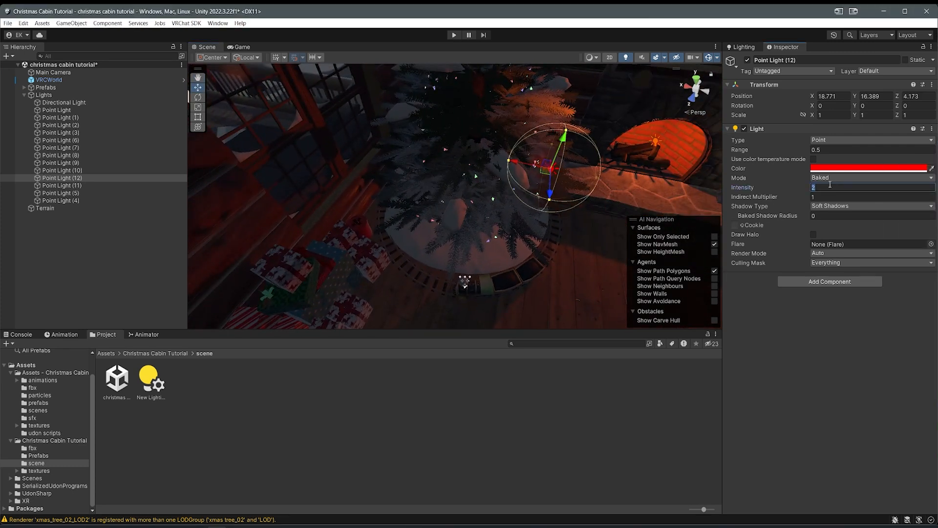
right_drag(714, 179, 648, 206)
middle_drag(648, 205, 507, 184)
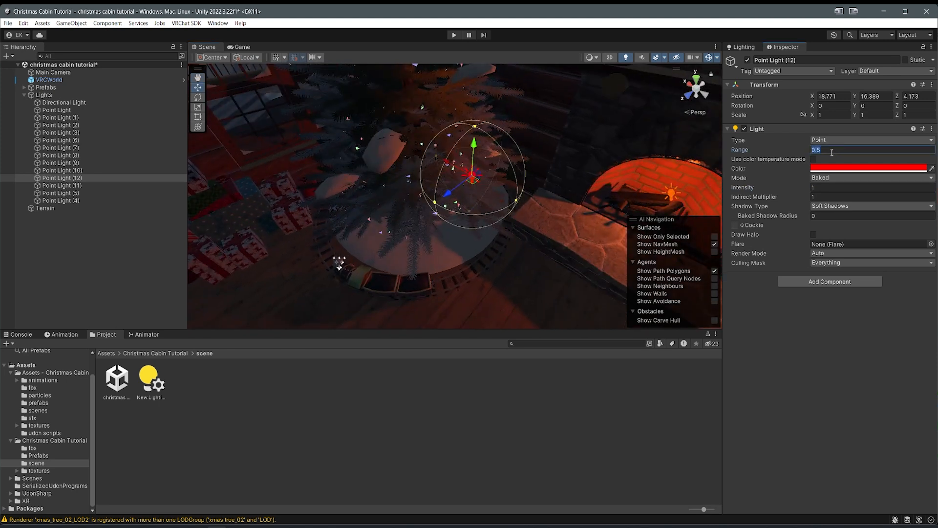
text(1)
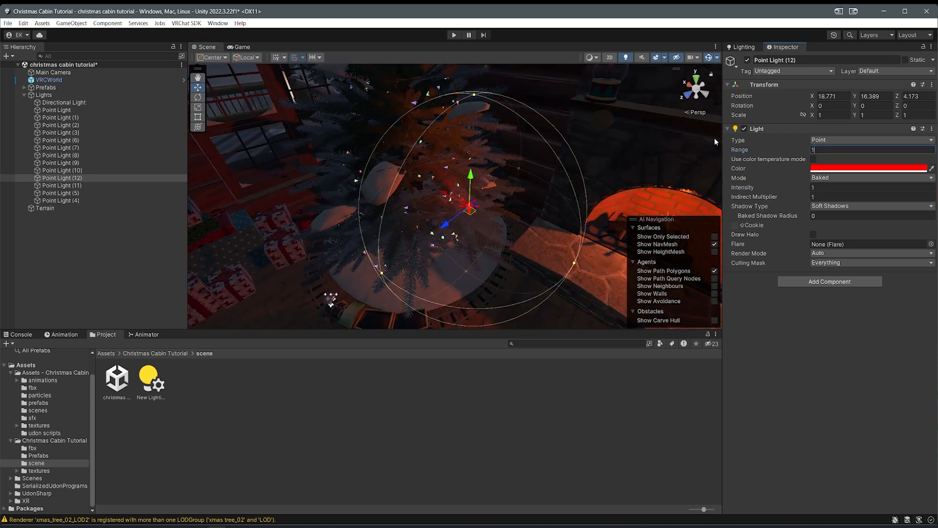
Step: Duplicate the red light and spread the copies around the Christmas tree at different heights
right_drag(569, 155, 561, 171)
middle_drag(481, 194, 542, 203)
key(ctrl+d)
drag(542, 202, 421, 183)
right_drag(421, 183, 551, 198)
key(a)
drag(551, 198, 492, 197)
Step: Add another light copy high on the tree, color it green, and place a duplicate of it lower down the branches
key(ctrl+d)
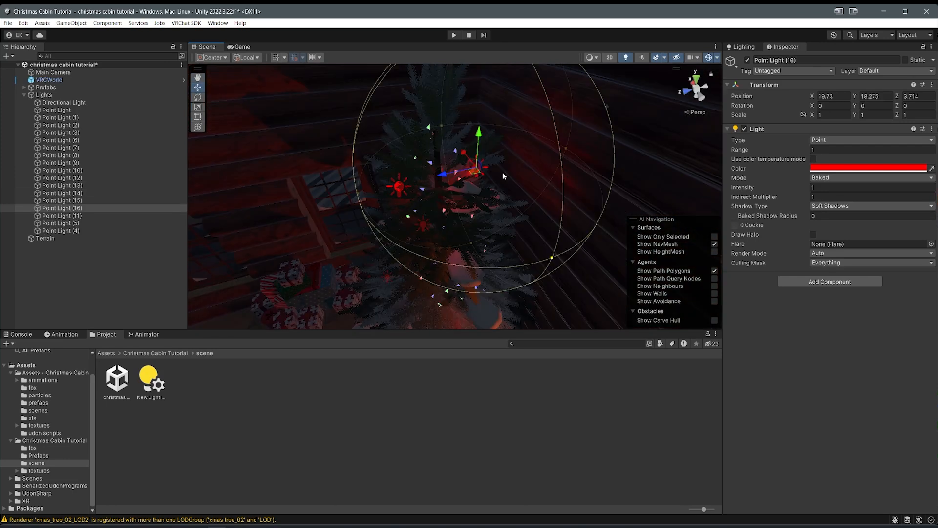
click(841, 169)
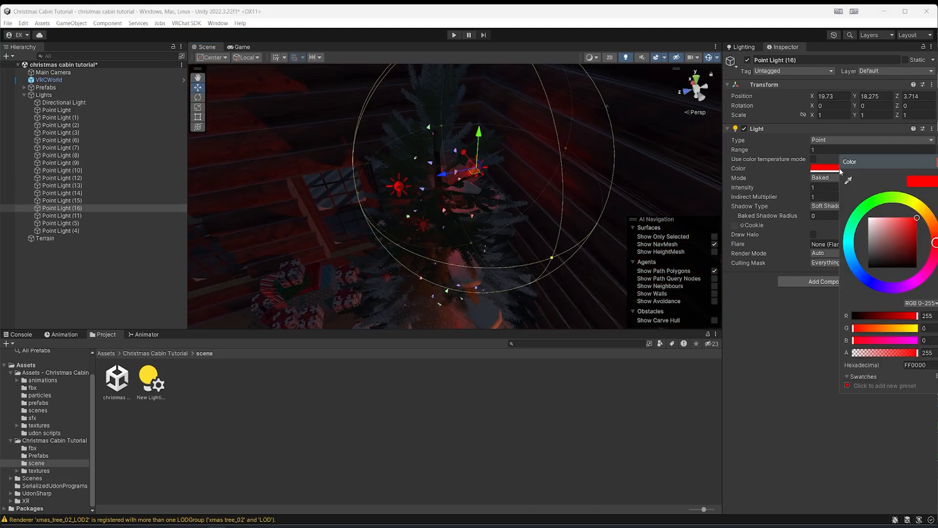
click(873, 202)
right_drag(547, 161, 472, 145)
middle_drag(472, 145, 526, 72)
key(ctrl+d)
drag(526, 72, 515, 194)
middle_drag(514, 194, 494, 211)
click(495, 212)
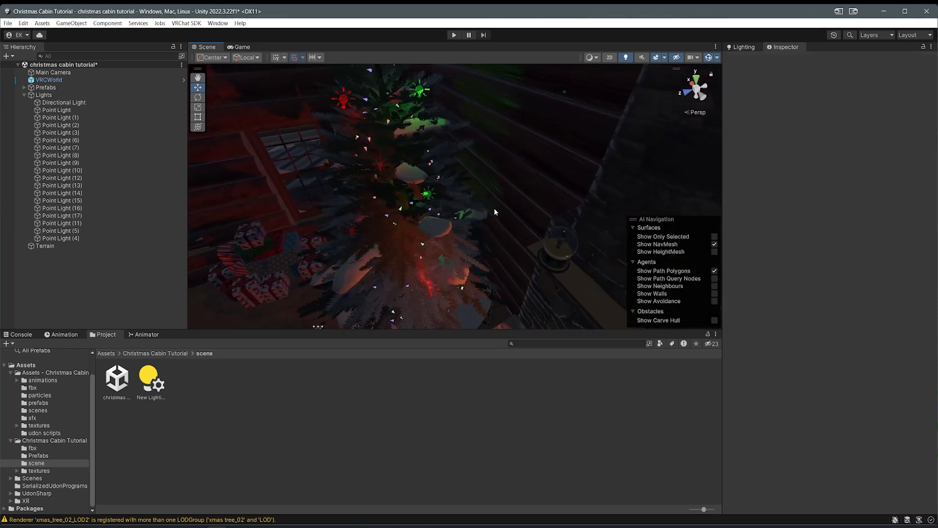
Step: Duplicate the green point light on the Christmas tree and place the copy among the lower branches
click(428, 194)
drag(406, 205, 327, 240)
right_drag(552, 264, 477, 218)
key(ctrl+d)
drag(477, 216, 410, 231)
right_drag(409, 230, 456, 125)
drag(437, 168, 420, 265)
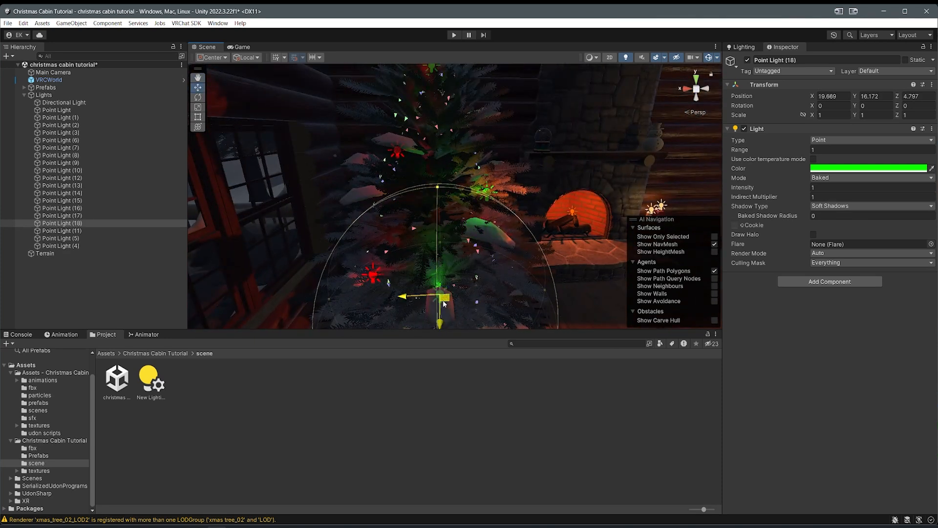
drag(444, 303, 413, 313)
Step: Duplicate the new green point light, raise the copy along the tree, and set its colour to blue (0300FF)
right_drag(414, 313, 442, 266)
key(ctrl+d)
drag(468, 292, 469, 202)
click(846, 169)
click(881, 279)
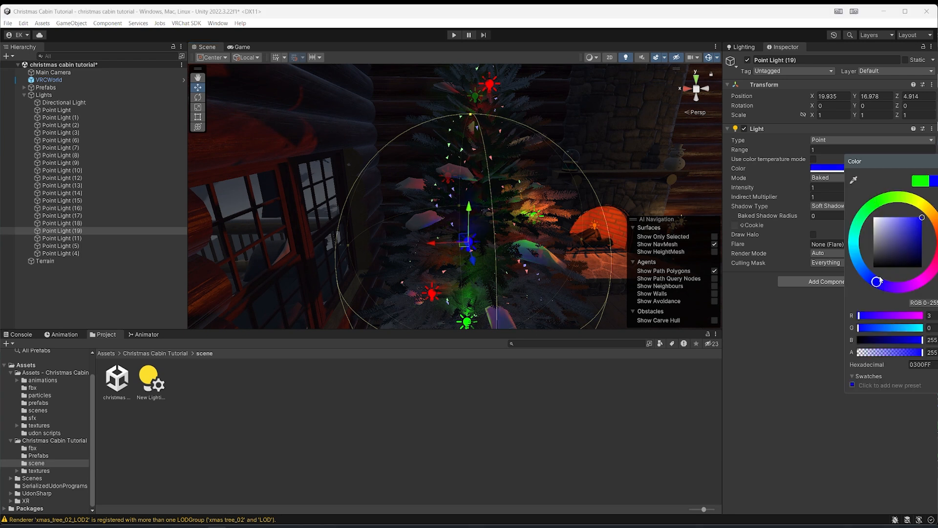
Step: Duplicate the blue point light twice and spread the copies around the tree at different heights
middle_drag(505, 231, 522, 200)
key(ctrl+d)
drag(483, 215, 442, 204)
middle_drag(442, 204, 511, 291)
drag(511, 291, 494, 278)
middle_drag(520, 283, 498, 264)
key(ctrl+d)
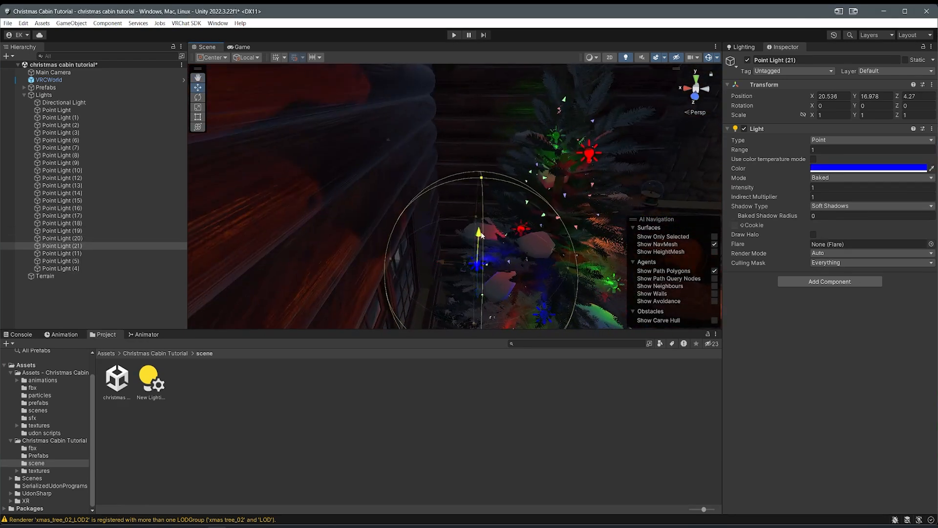
drag(479, 235, 481, 172)
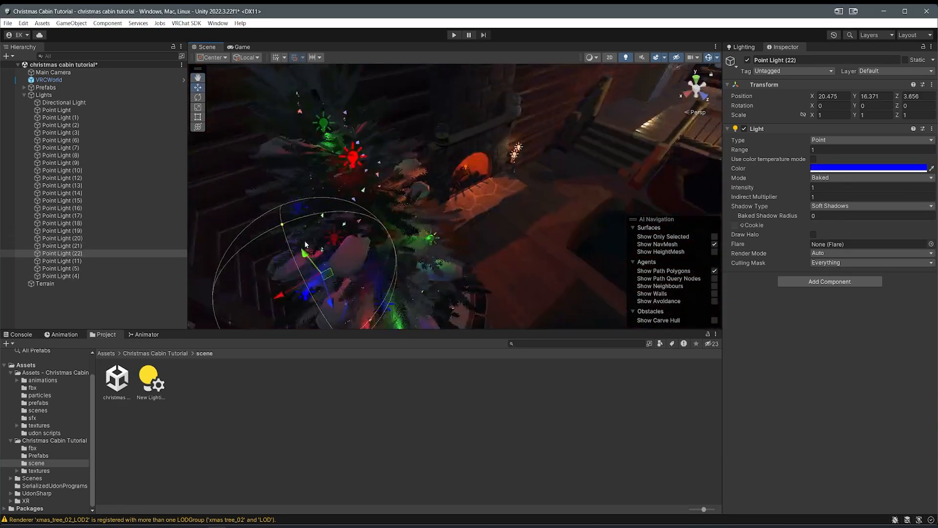
Step: Duplicate a coloured point light in the middle of the tree and move the copy lower down
right_drag(305, 245, 415, 147)
click(326, 204)
key(ctrl+d)
drag(416, 138, 423, 234)
mouse_move(424, 234)
right_down()
mouse_move(391, 225)
mouse_move(328, 264)
mouse_move(301, 256)
mouse_move(413, 226)
right_up()
Step: Duplicate a coloured point light near the treetop and lower the copy onto a bare part of the tree
click(466, 96)
right_drag(465, 99, 555, 98)
key(ctrl+d)
drag(459, 100, 461, 212)
right_drag(461, 211, 415, 235)
drag(414, 240, 442, 242)
right_drag(442, 243, 426, 260)
Step: Duplicate one more coloured point light and position the copy on another side of the tree
click(458, 233)
click(458, 235)
key(ctrl+d)
drag(447, 240, 382, 259)
right_drag(381, 259, 578, 224)
drag(489, 218, 473, 153)
key(shift+d)
Step: Duplicate the blue point light on the window side of the tree and move the copy to another branch
right_drag(479, 180, 426, 220)
key(w)
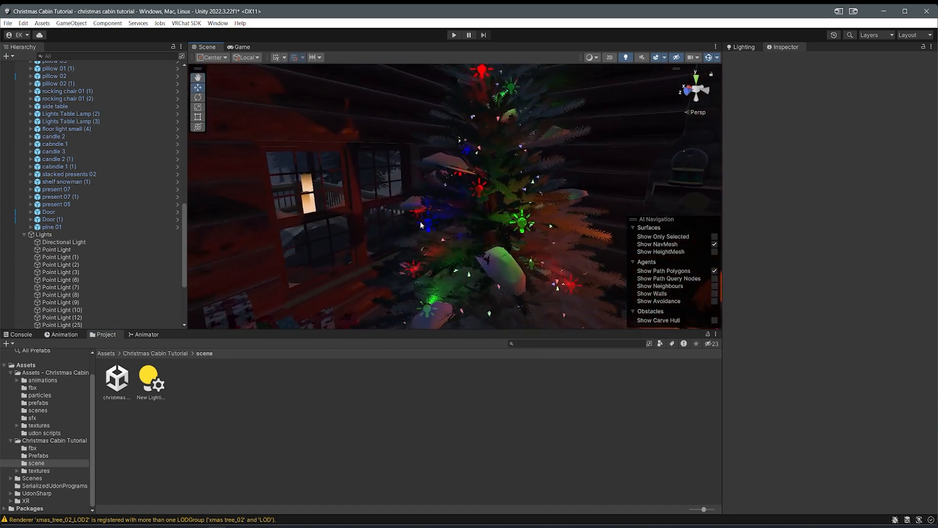
click(428, 220)
mouse_move(436, 228)
middle_down()
mouse_move(435, 238)
mouse_move(435, 221)
middle_up()
key(ctrl+d)
drag(424, 226, 481, 250)
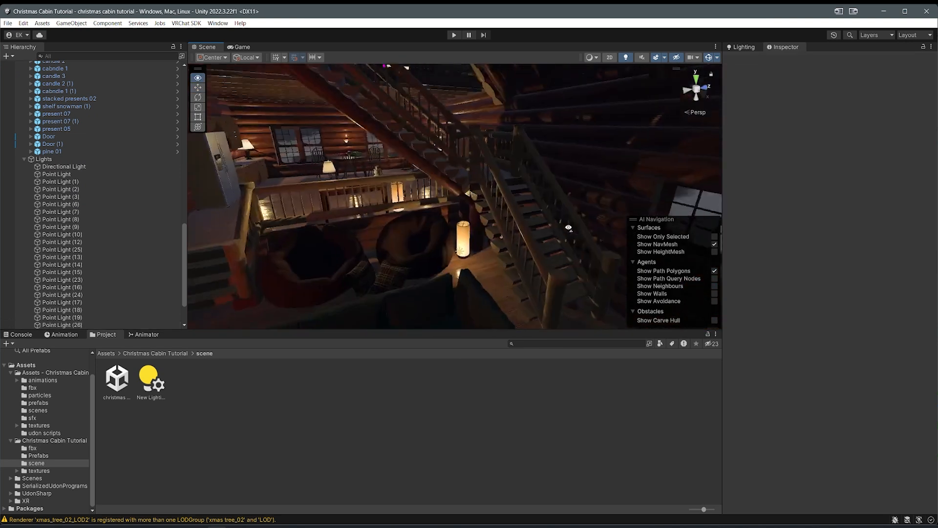
Step: Duplicate the warm point light at an interior lamp and position the copy in the table lamp beside the window
right_drag(455, 230, 300, 143)
click(334, 103)
key(ctrl+d)
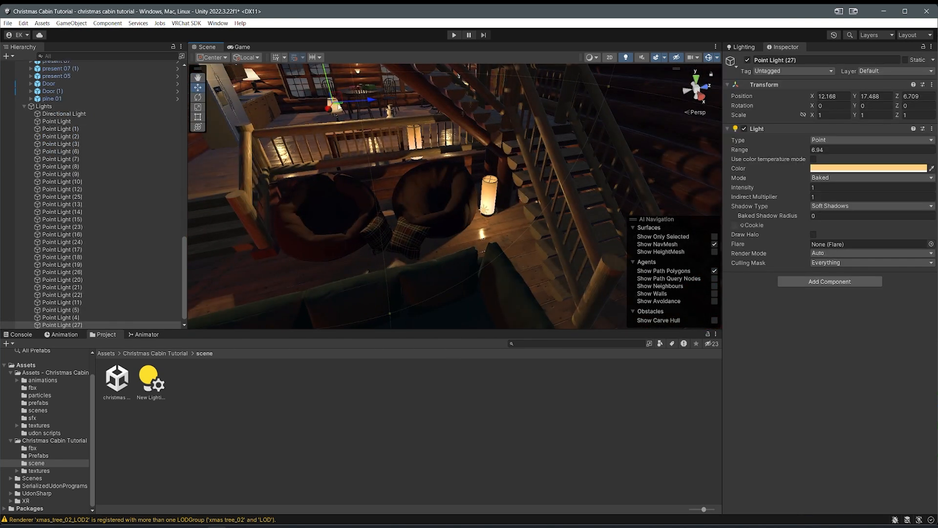
drag(337, 101, 603, 222)
right_drag(603, 222, 434, 138)
scroll(435, 138, down, 2)
drag(424, 184, 677, 188)
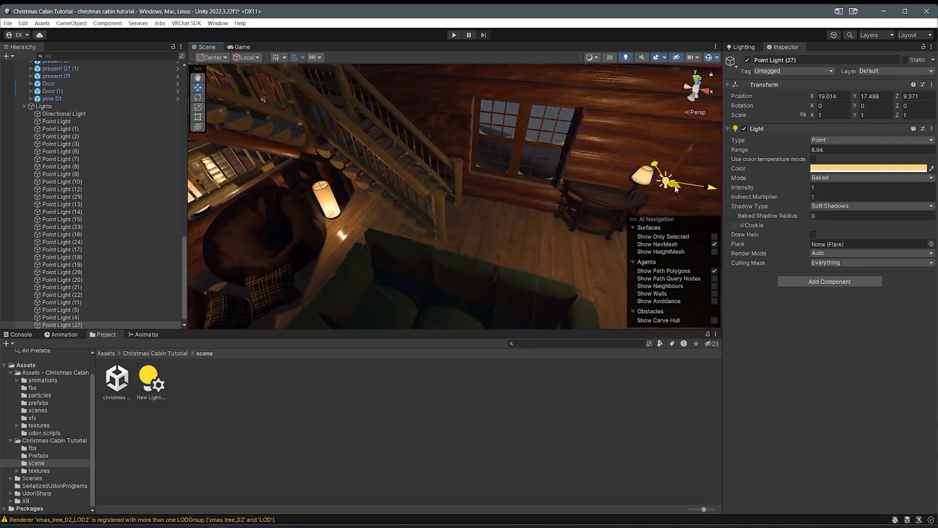
right_drag(651, 181, 387, 167)
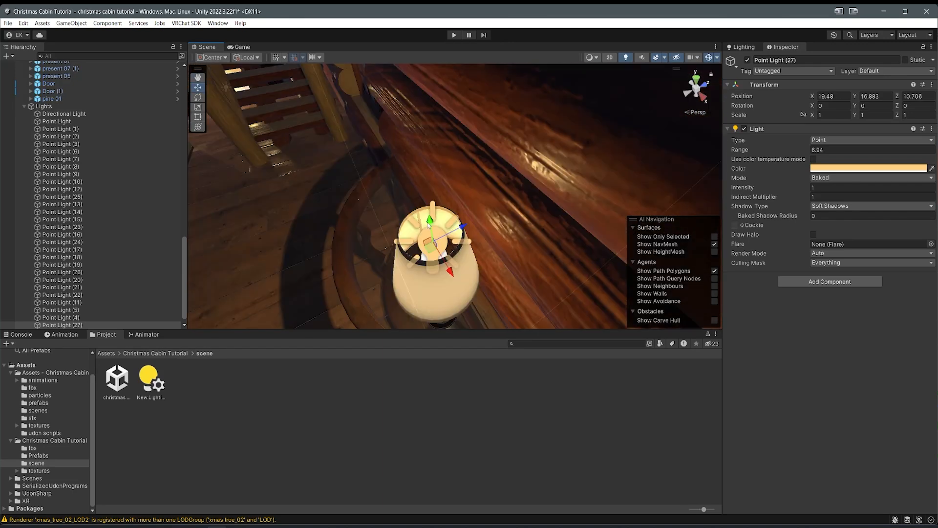
Step: Duplicate the warm point light several times and distribute the copies around the cabin
right_drag(372, 223, 586, 200)
key(ctrl+d)
right_drag(364, 188, 447, 173)
scroll(455, 230, down, 2)
key(ctrl+d)
drag(447, 173, 575, 169)
key(ctrl+d)
right_drag(574, 169, 493, 162)
drag(493, 162, 540, 172)
right_drag(541, 172, 484, 181)
drag(484, 181, 445, 192)
Step: Add the lamp outdoor prefab to the scene and position it beside the cabin's entrance stairs
right_drag(444, 191, 229, 274)
click(624, 98)
click(38, 402)
right_drag(381, 225, 416, 247)
right_drag(460, 303, 605, 430)
drag(586, 425, 488, 213)
right_drag(488, 212, 488, 182)
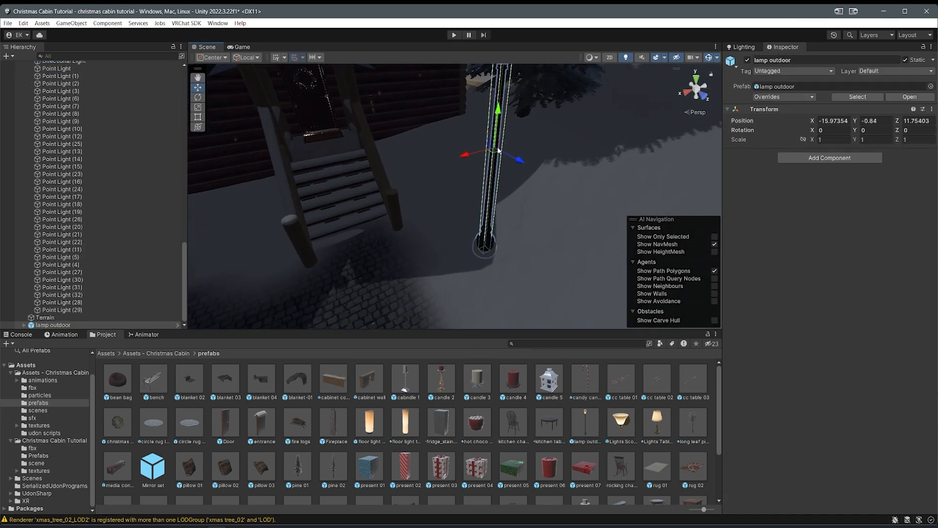
drag(494, 153, 440, 140)
Step: Duplicate the outdoor lamp and place the copy beside the cobblestone path
right_drag(441, 140, 579, 187)
key(ctrl+d)
drag(551, 214, 594, 234)
right_drag(594, 235, 188, 73)
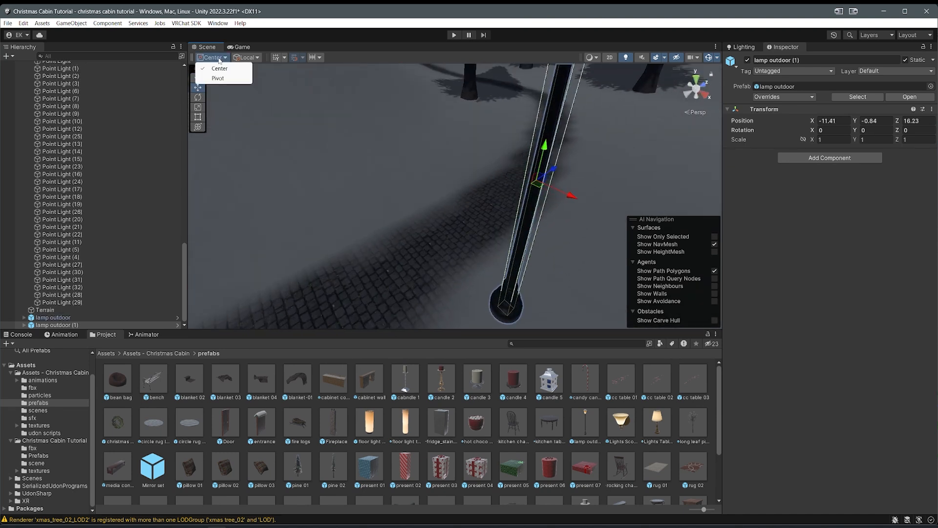
Step: Switch the handle position to Pivot, lower the second outdoor lamp to Y -0.925, and adjust its spot beside the path
click(216, 78)
middle_drag(316, 198, 310, 148)
drag(394, 89, 394, 98)
middle_drag(394, 98, 405, 152)
scroll(456, 252, down, 3)
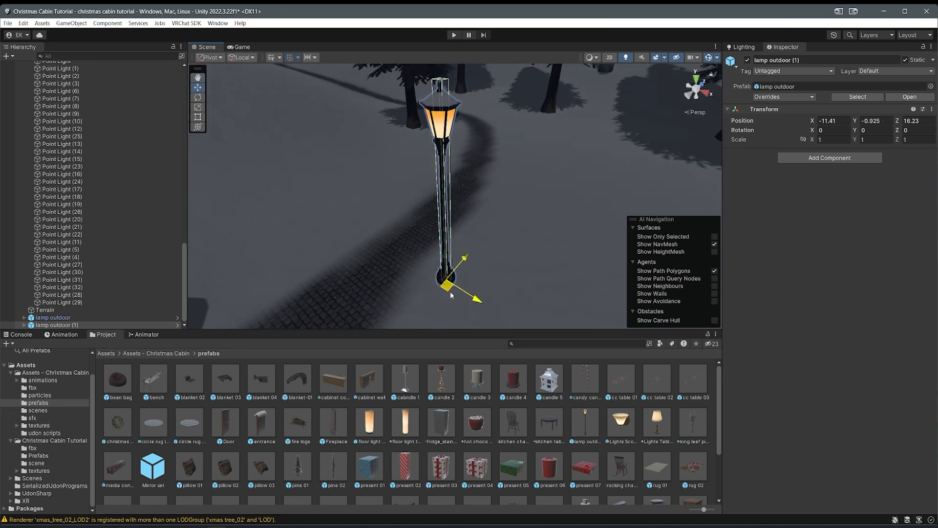
drag(451, 294, 482, 299)
Step: Duplicate the outdoor lamp again and place the copy farther along the path
right_drag(440, 144, 415, 98)
key(w)
key(ctrl+d)
drag(385, 215, 522, 195)
right_drag(522, 195, 537, 221)
key(w)
key(w)
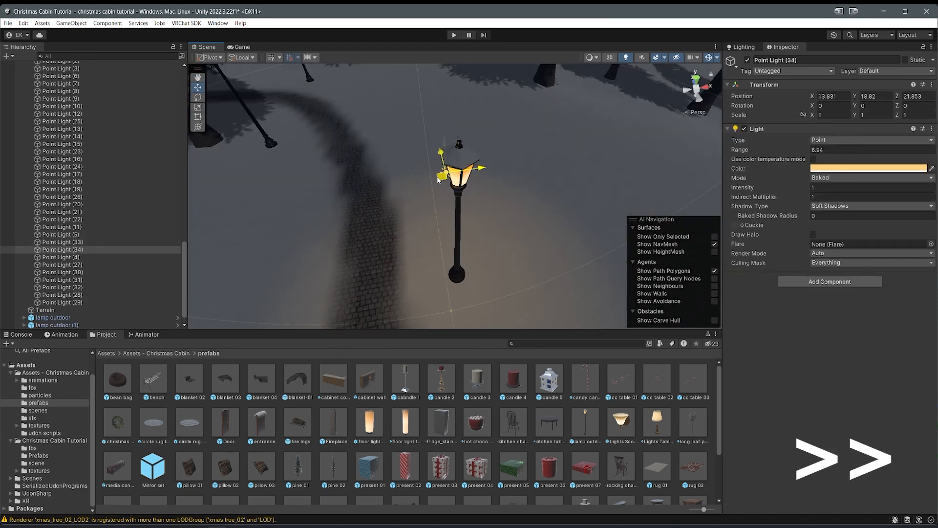
Step: Duplicate the warm point light and place the copies at the outdoor lamps along the path
key(ctrl+d)
right_drag(438, 179, 492, 177)
drag(442, 176, 494, 175)
key(ctrl+d)
click(513, 423)
right_drag(514, 220, 557, 258)
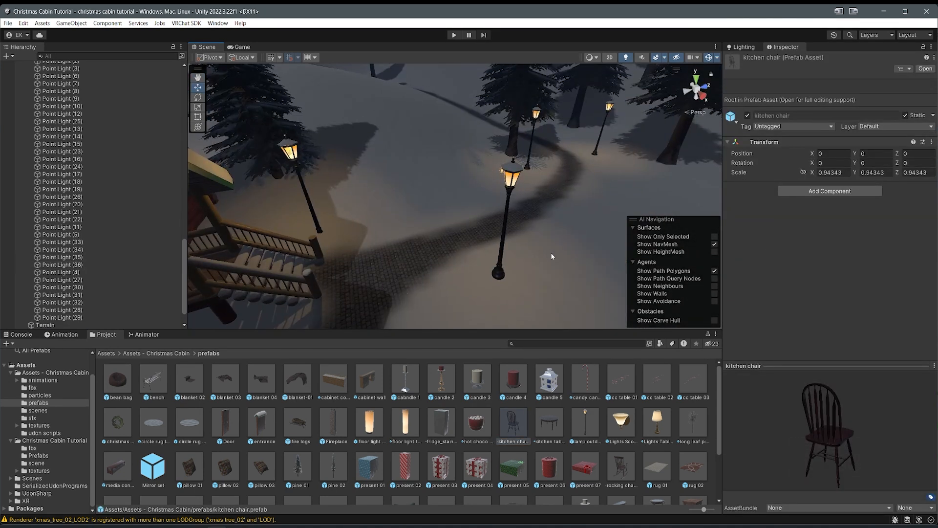
Step: Select the Lights group and examine the lighting outside the cabin and in the living room
scroll(142, 197, up, 5)
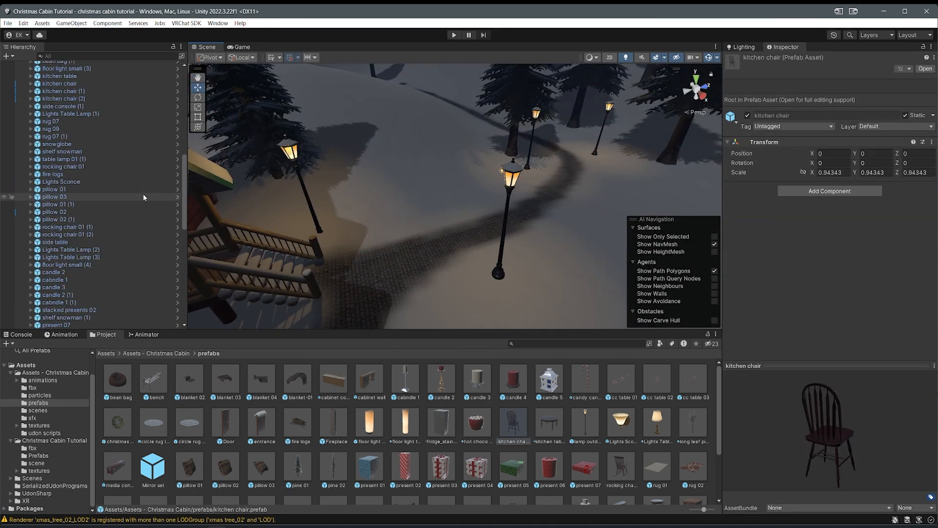
click(44, 116)
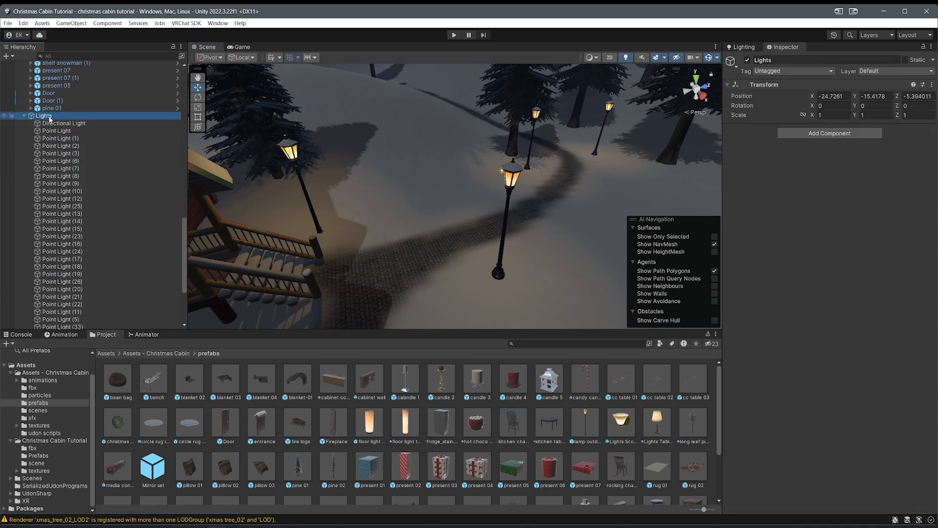
right_click(50, 119)
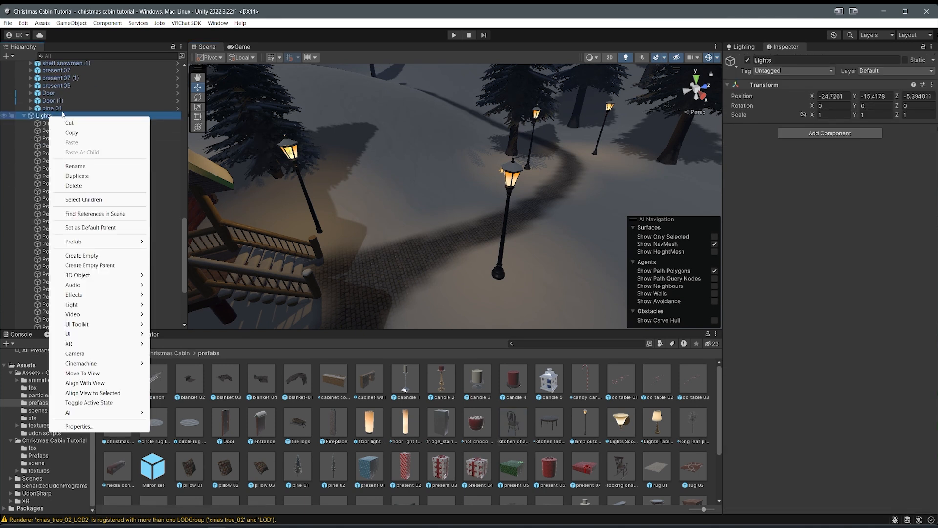
click(41, 116)
key(f)
middle_drag(288, 190, 363, 183)
scroll(421, 198, up, 3)
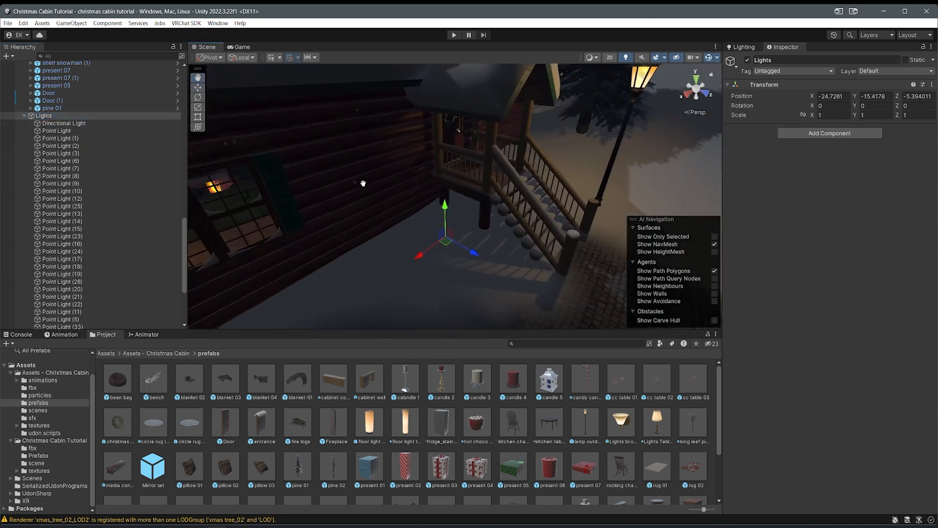
scroll(405, 206, up, 6)
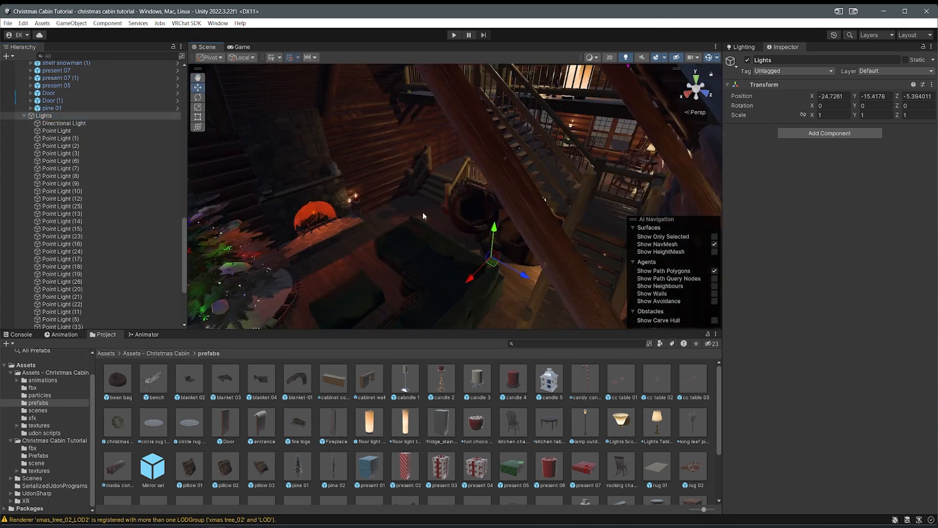
scroll(424, 213, down, 6)
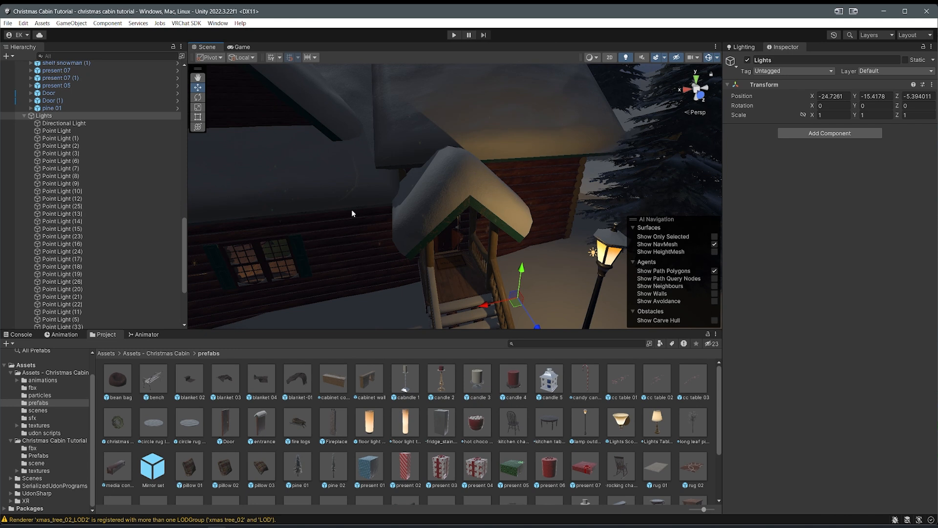
mouse_move(466, 234)
right_down()
mouse_move(555, 259)
mouse_move(360, 222)
mouse_move(469, 237)
right_up()
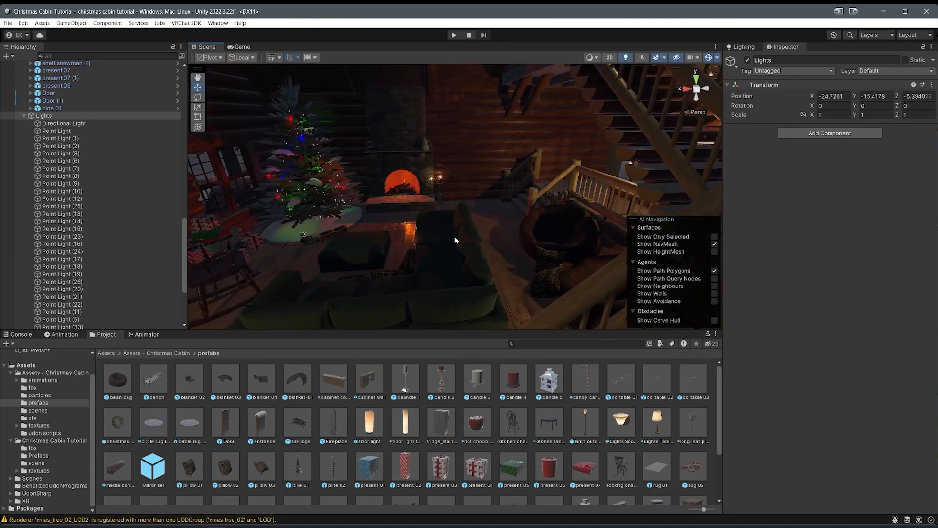
scroll(456, 266, up, 3)
scroll(458, 237, down, 4)
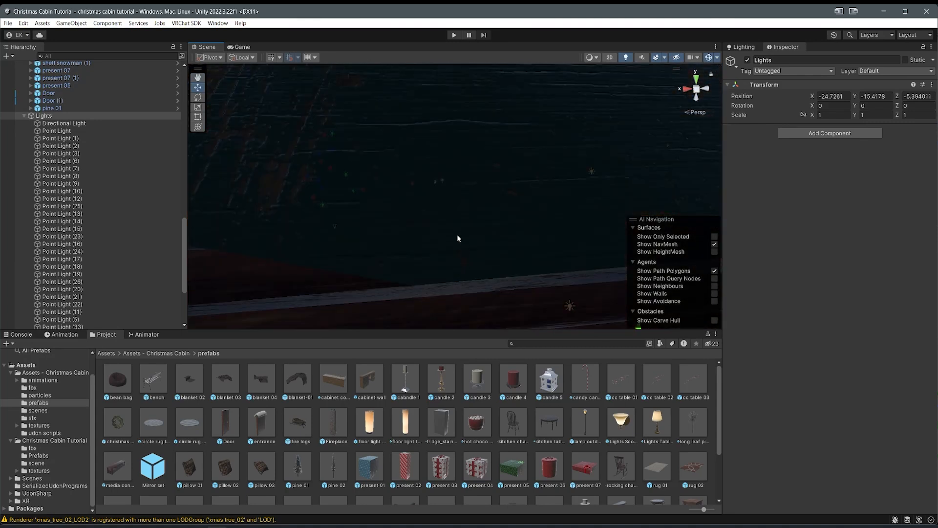
scroll(458, 238, up, 4)
Step: Select the sectional seat by the fireplace and examine the static and lightmapping settings of its sectional_sofa_double_seater mesh
click(456, 236)
right_drag(303, 304, 440, 269)
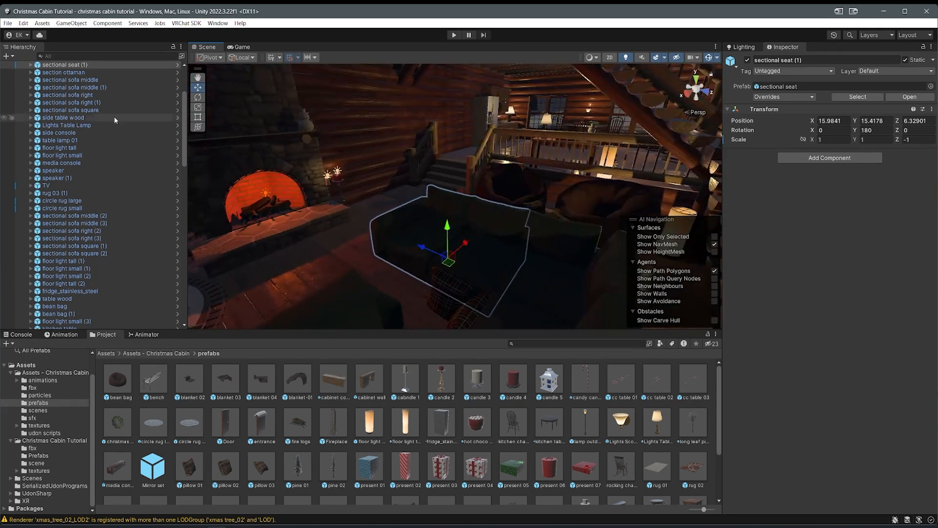
click(29, 66)
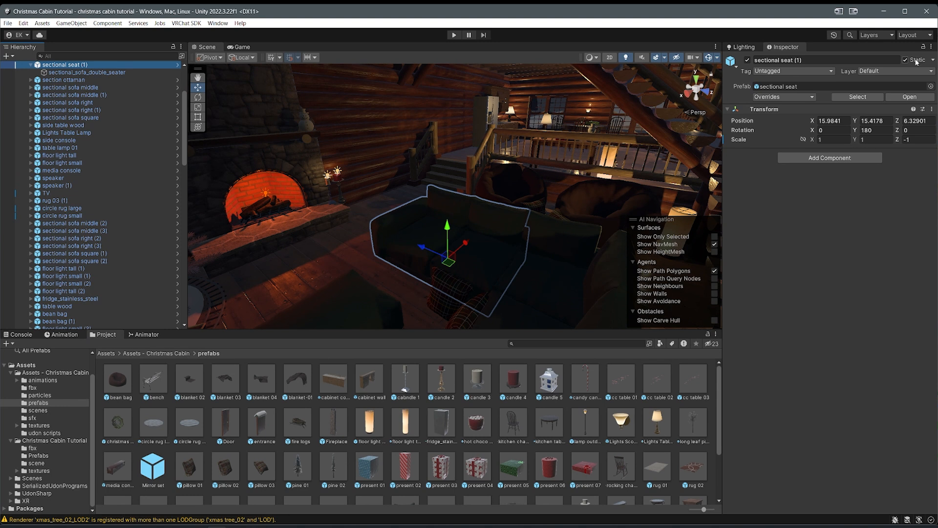
click(85, 72)
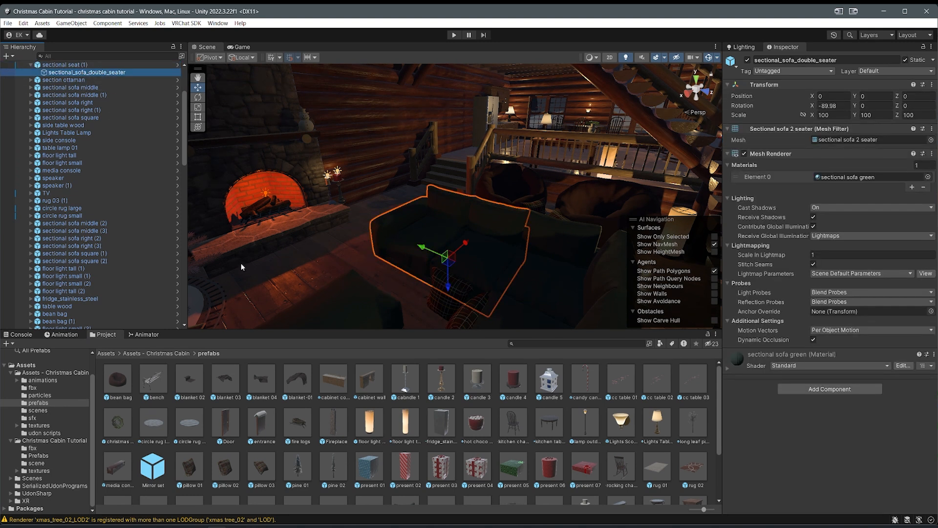
Step: Select the cabin building in the scene to examine the model
click(405, 378)
scroll(396, 264, down, 2)
click(386, 239)
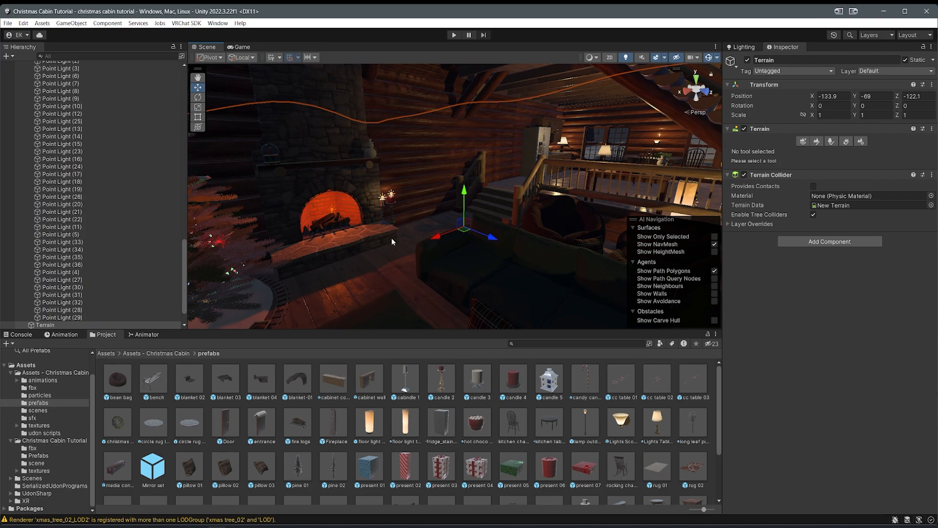
scroll(426, 181, down, 3)
click(428, 161)
scroll(426, 166, down, 3)
Step: Switch to Blender and open the log cabin walls for UV editing
middle_drag(425, 174, 395, 225)
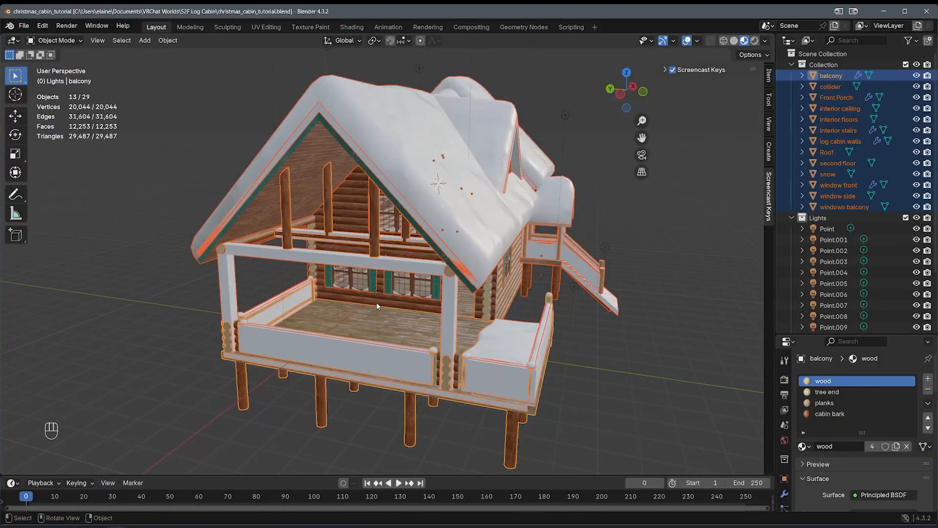
middle_drag(376, 303, 480, 311)
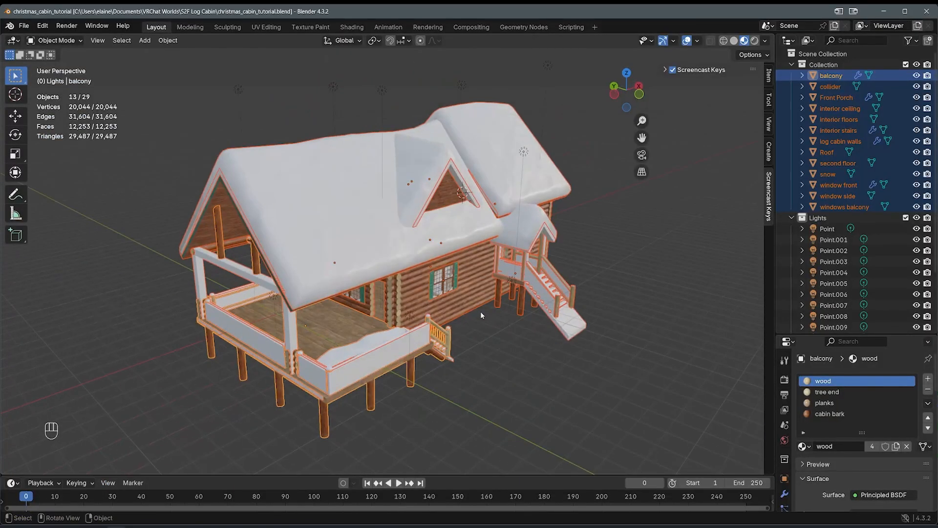
click(480, 312)
click(277, 23)
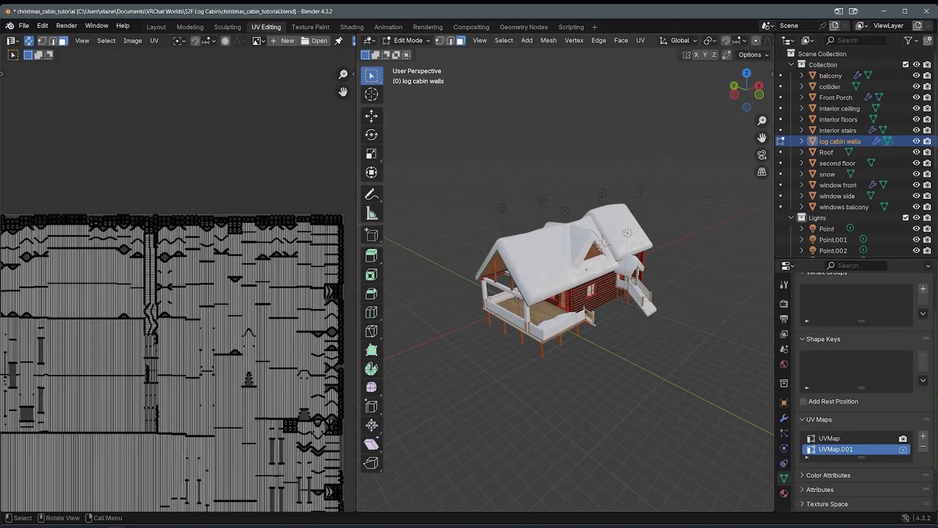
Step: Examine the UVMap.001 layout of the log cabin walls with all faces selected, and return to Object Mode
key(Tab)
scroll(517, 268, up, 4)
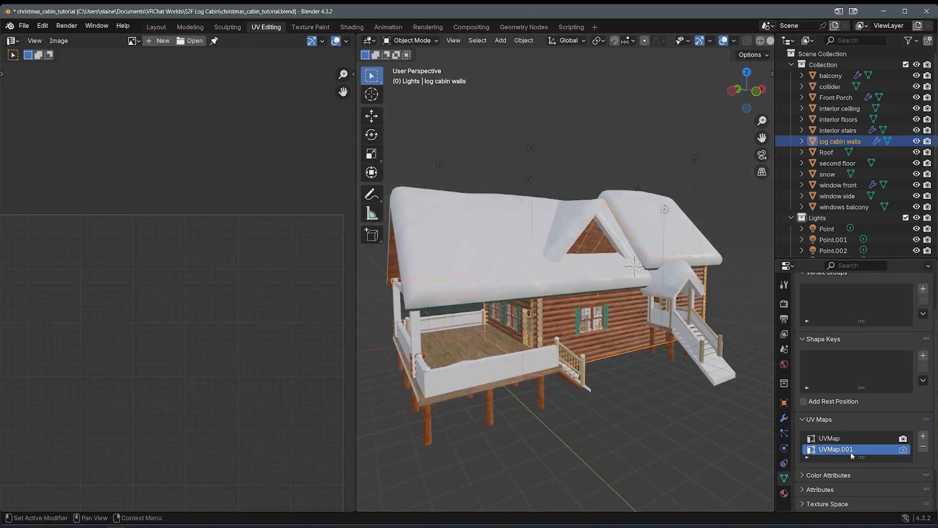
key(Tab)
scroll(606, 371, up, 3)
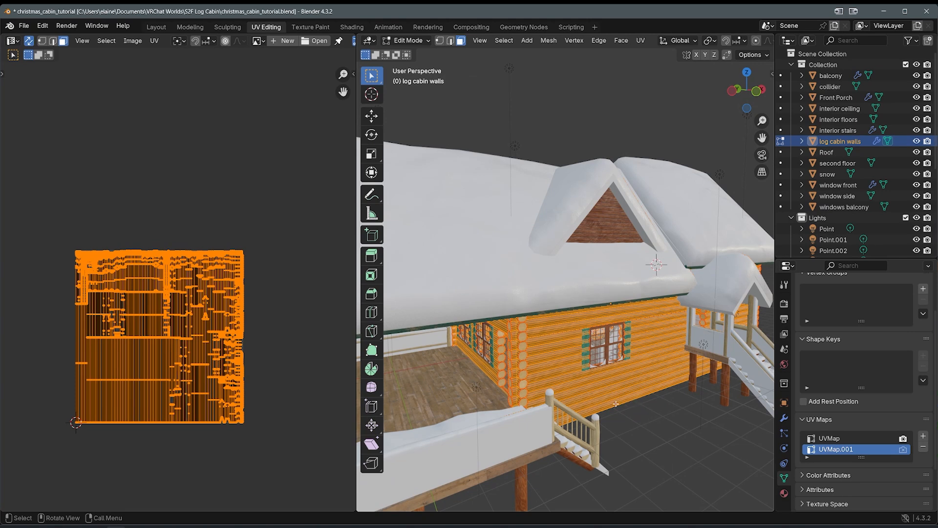
scroll(616, 402, up, 2)
key(Tab)
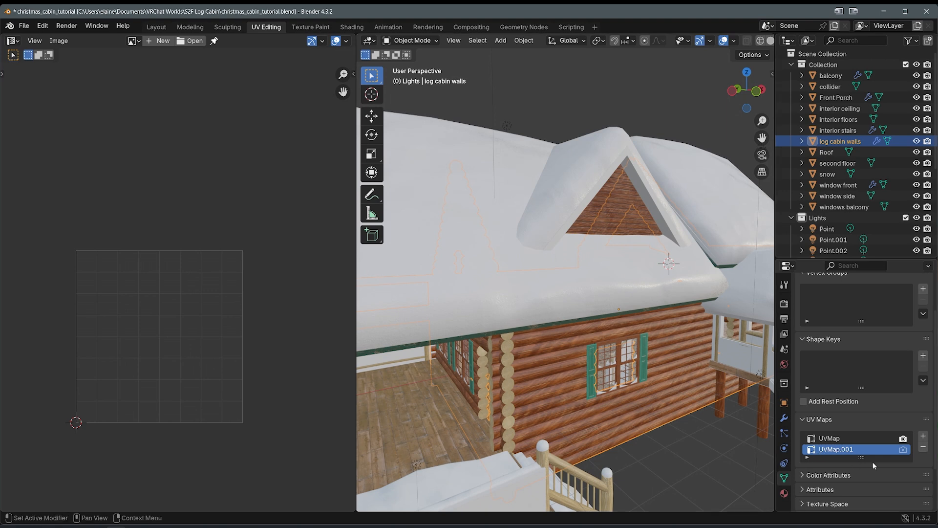
Step: Switch back to Unity and select Cabin Base within the Prefabs group to examine the cabin
click(883, 11)
right_drag(482, 210, 410, 199)
scroll(448, 216, up, 6)
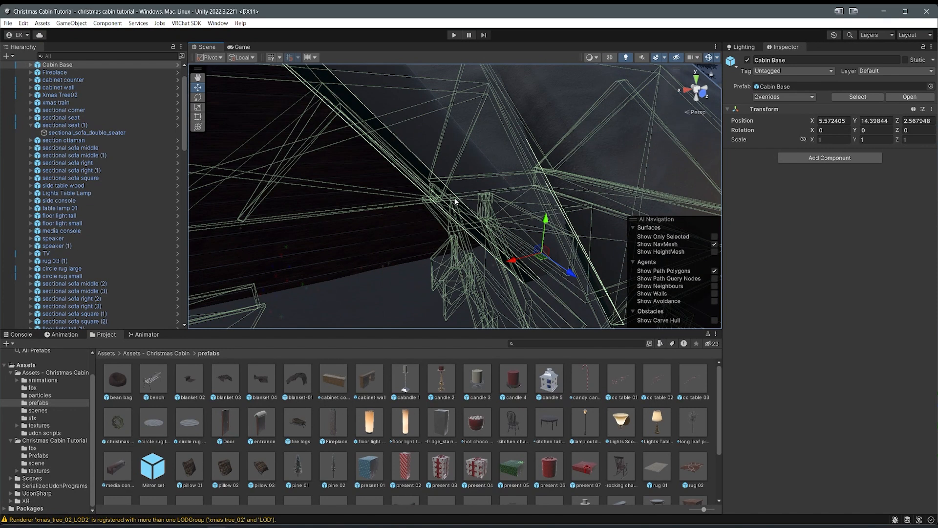
scroll(454, 198, down, 5)
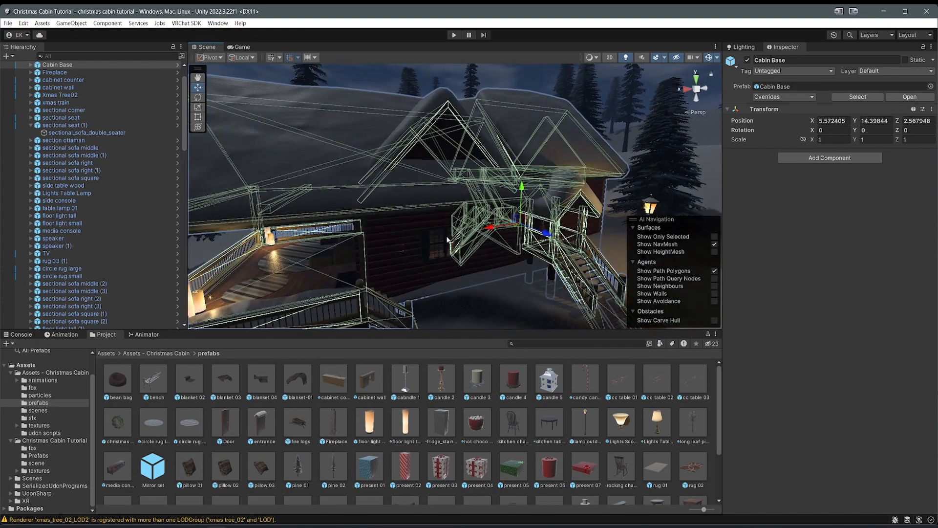
scroll(136, 163, up, 2)
click(46, 88)
click(51, 95)
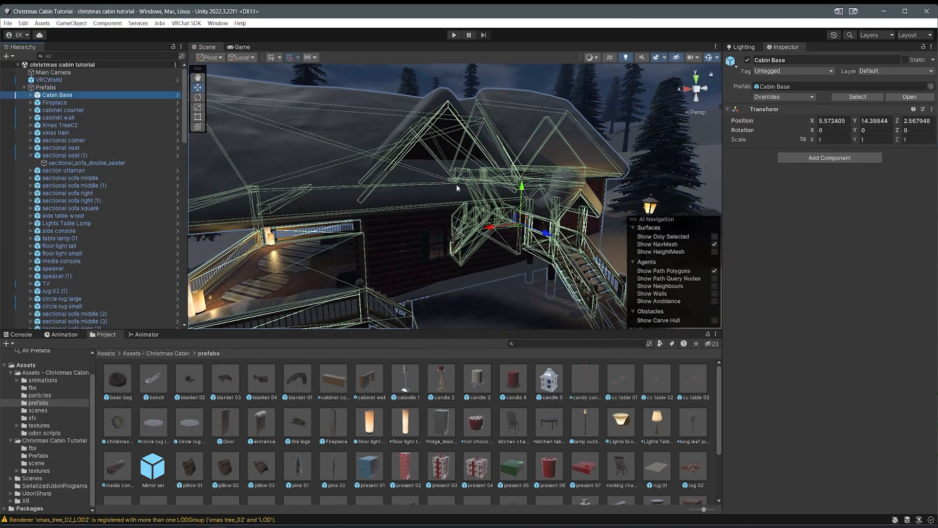
Step: Expand Cabin Base and Christmas_cabin_tutorial to examine the static settings of meshes such as the balcony and interior floors
right_drag(457, 186, 413, 214)
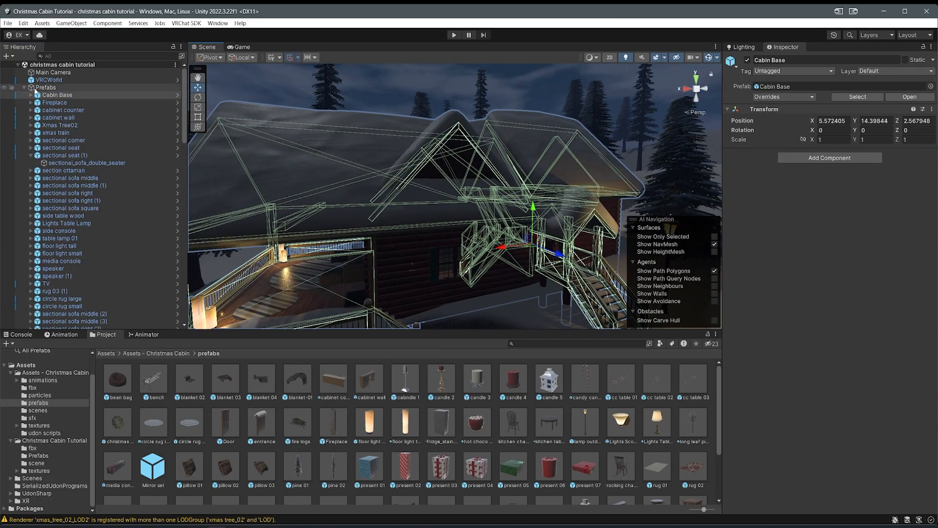
click(31, 95)
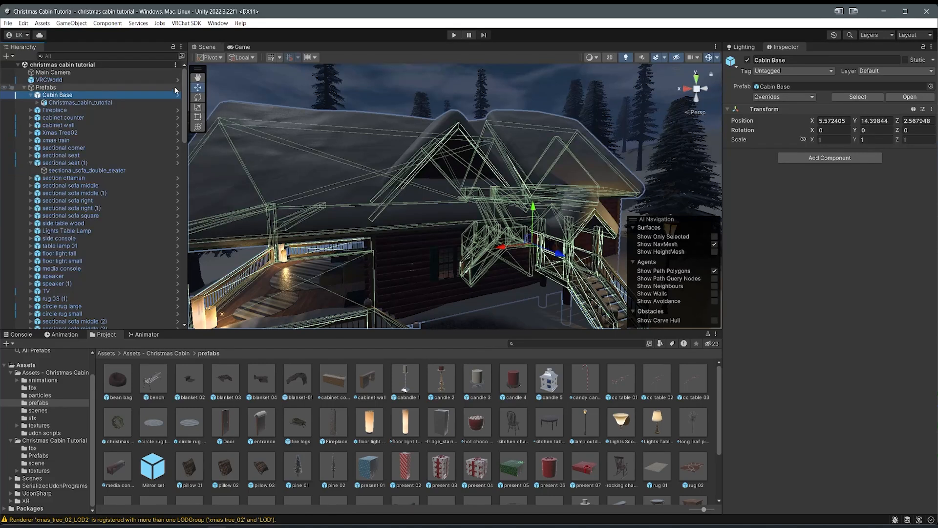
click(45, 103)
click(37, 103)
click(69, 110)
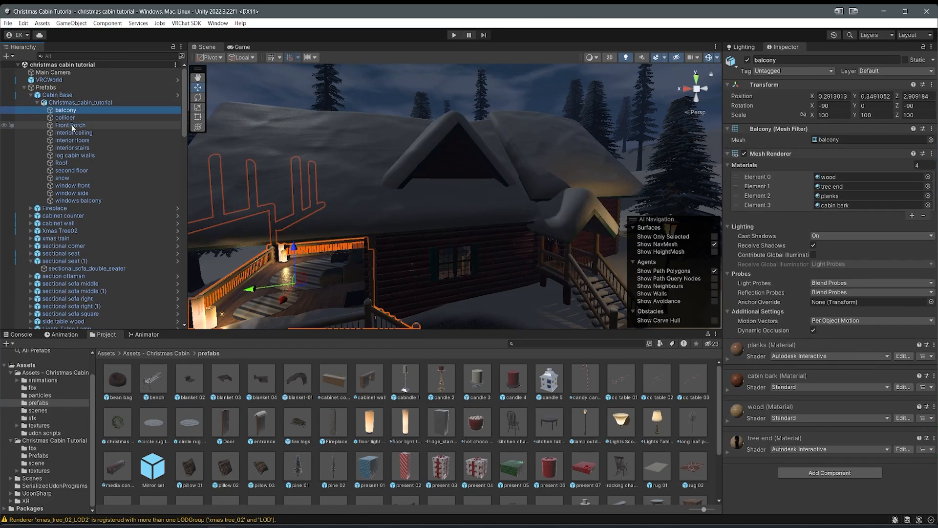
click(71, 126)
click(73, 132)
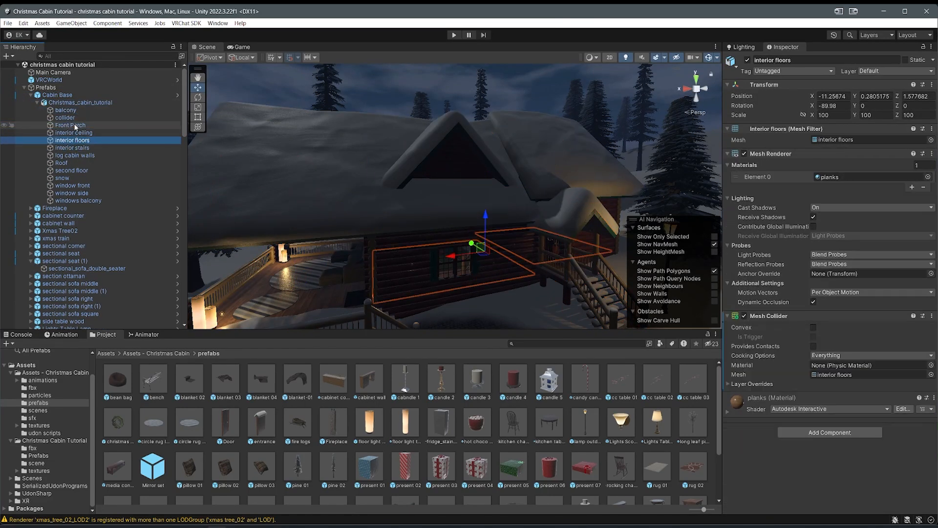
click(64, 118)
Step: Mark Cabin Base and all its child objects as static
click(57, 94)
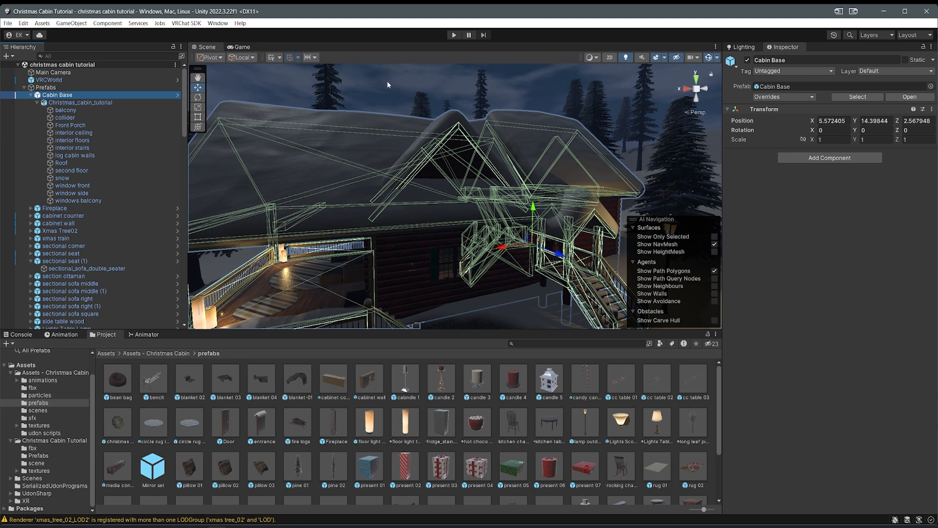
click(906, 60)
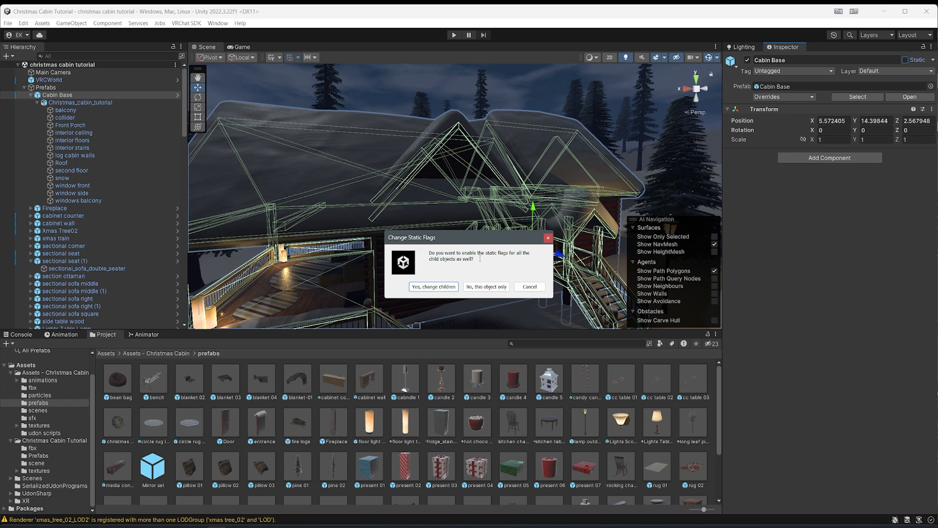
click(441, 288)
Step: Check the static flag and lightmapping settings on the cabin's child meshes, including the balcony
click(78, 102)
click(68, 119)
click(70, 140)
click(68, 117)
click(68, 112)
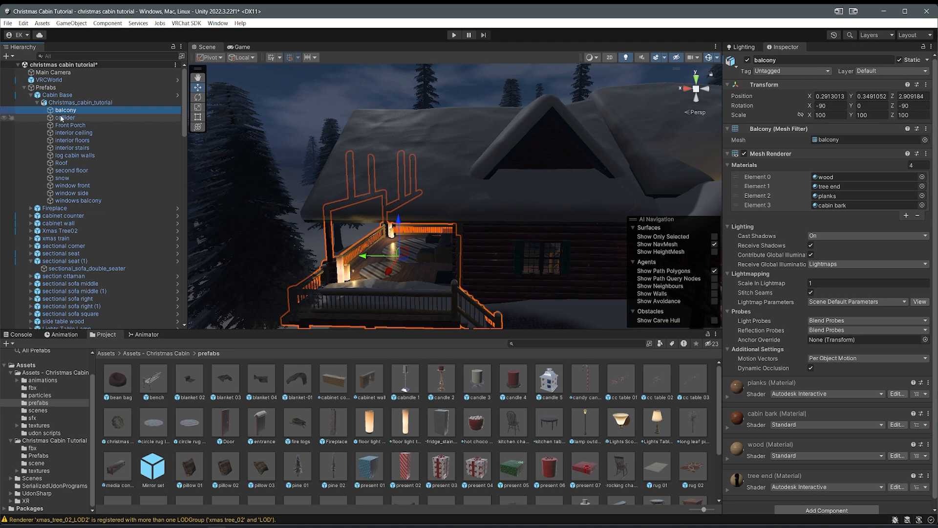
Step: Check the static flag of the collider mesh and the Front Porch's lightmapping settings, collapsing the Front Porch's materials list
click(61, 118)
click(35, 125)
click(65, 118)
click(908, 60)
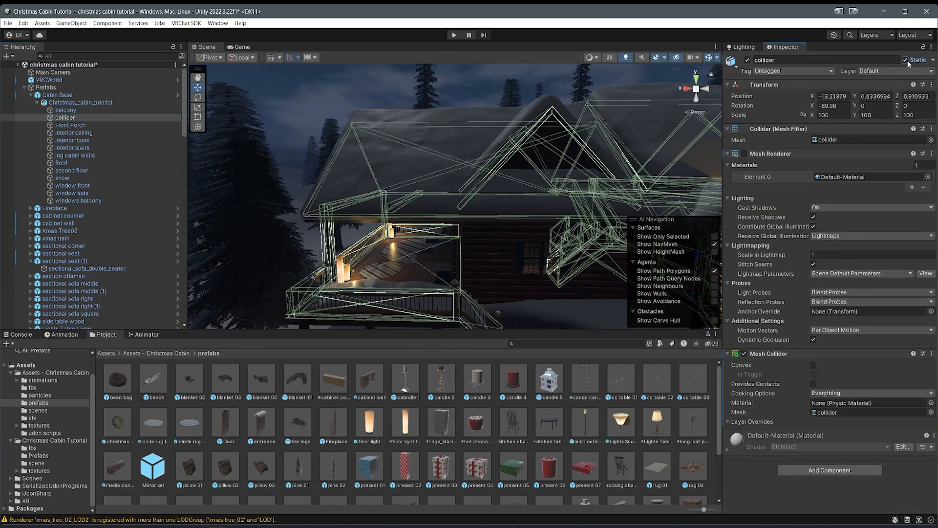
click(118, 126)
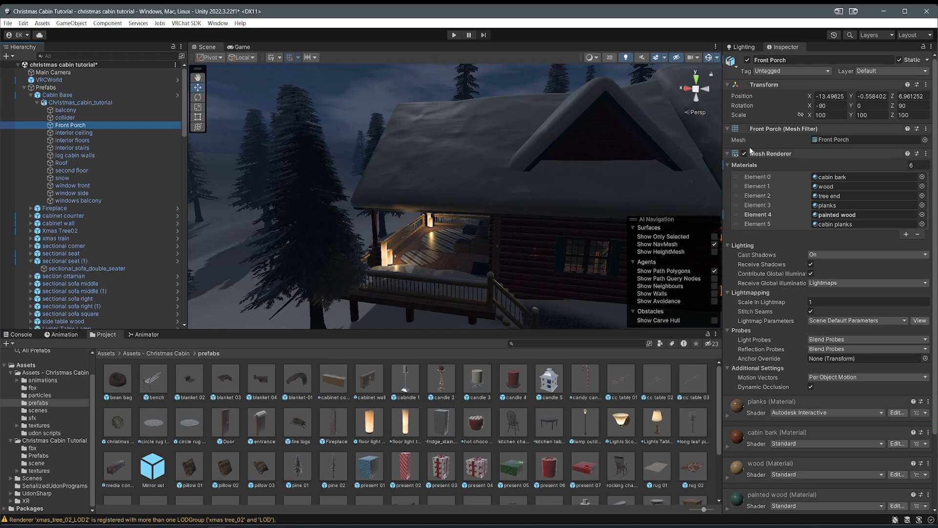
click(736, 166)
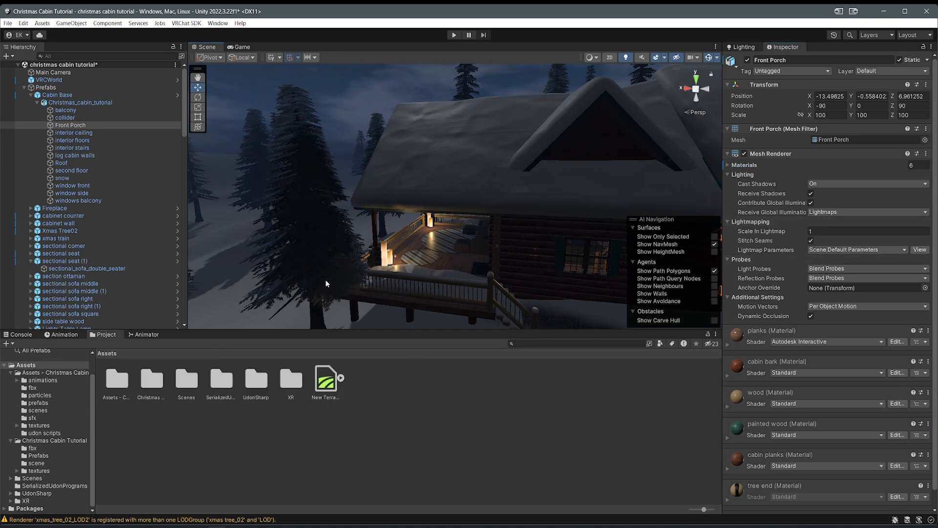
Step: Examine the terrain's static flag and the import settings of the pine_01_LOD0 model in the Assets - Christmas Cabin fbx folder
click(326, 280)
alt+drag(325, 280, 370, 269)
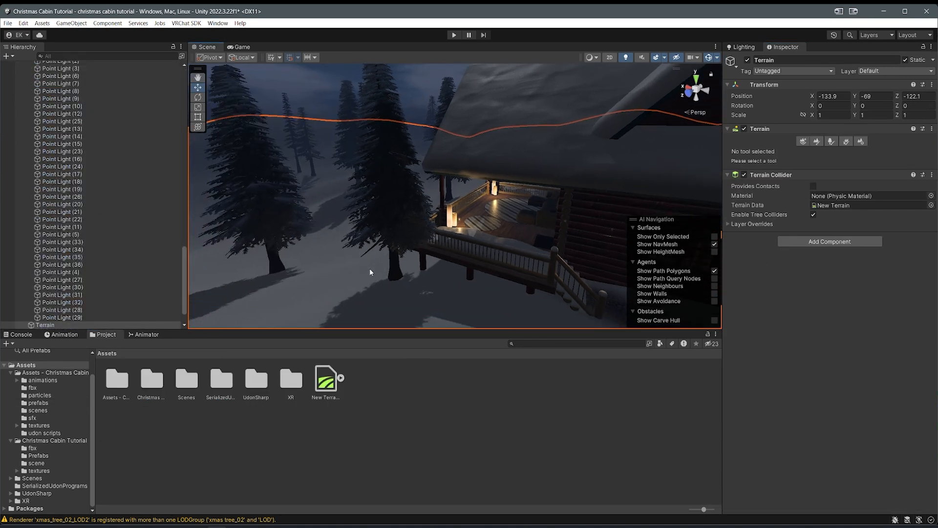
double_click(117, 379)
click(229, 387)
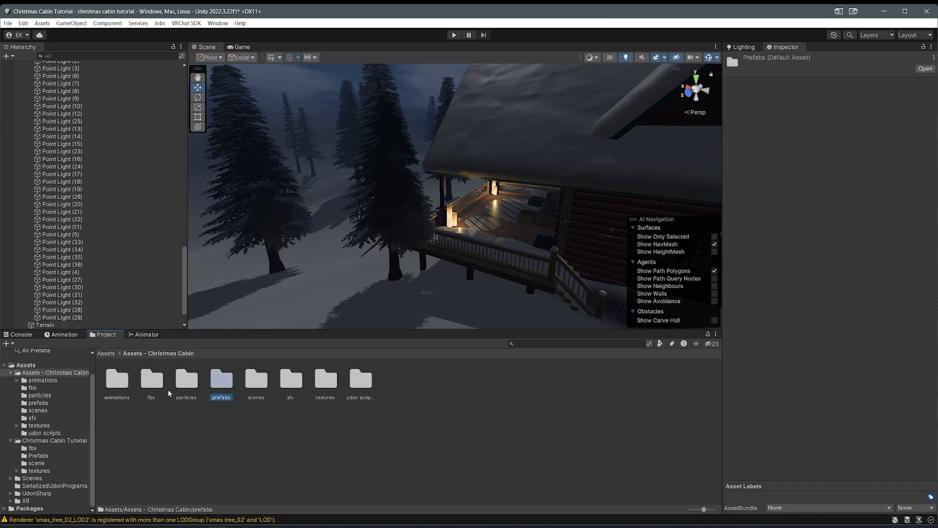
double_click(155, 384)
scroll(400, 415, down, 2)
click(443, 410)
click(172, 353)
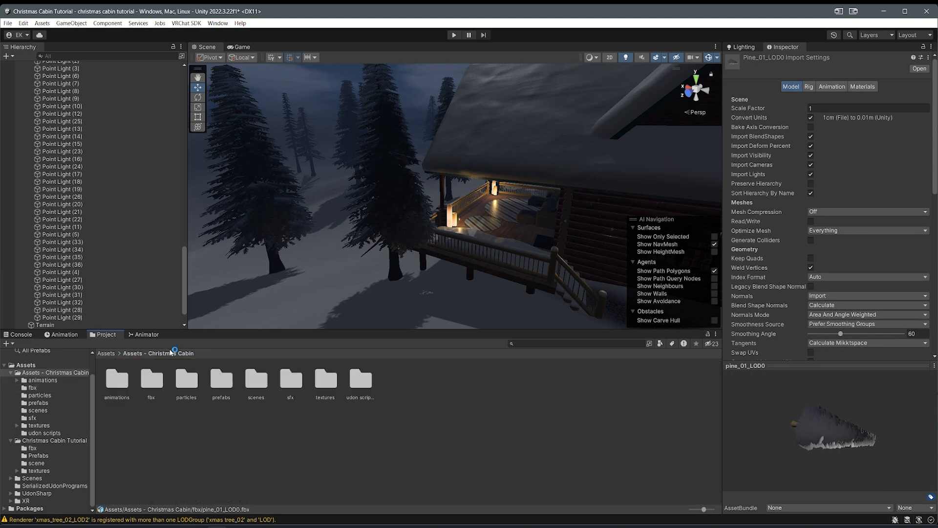
Step: Open the pine 01 prefab, examine the Scale In Lightmap of its LOD meshes, and return to the scene
double_click(215, 376)
scroll(223, 378, down, 1)
click(298, 440)
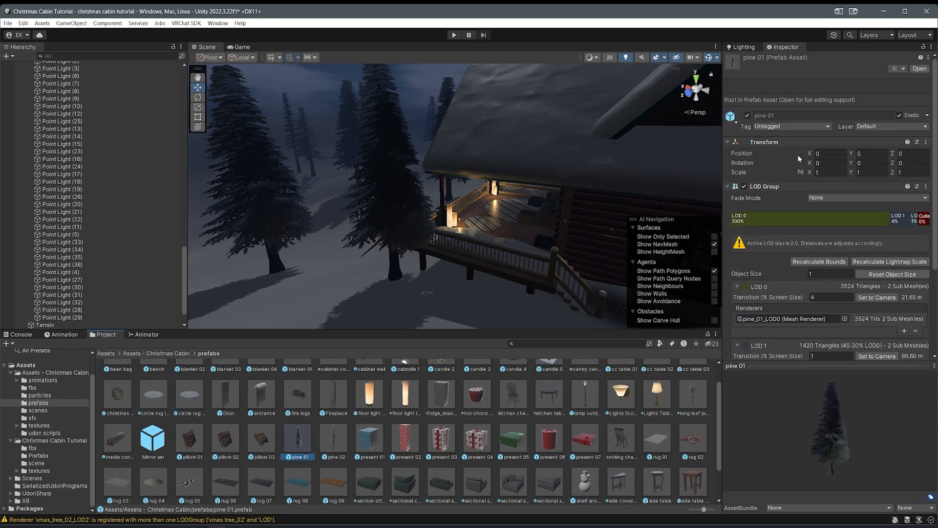
click(919, 69)
click(564, 195)
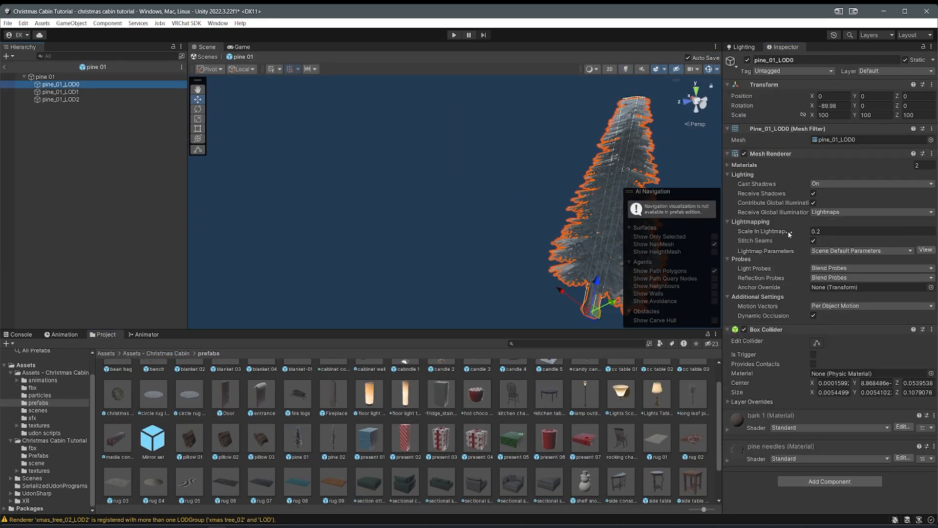
key(f)
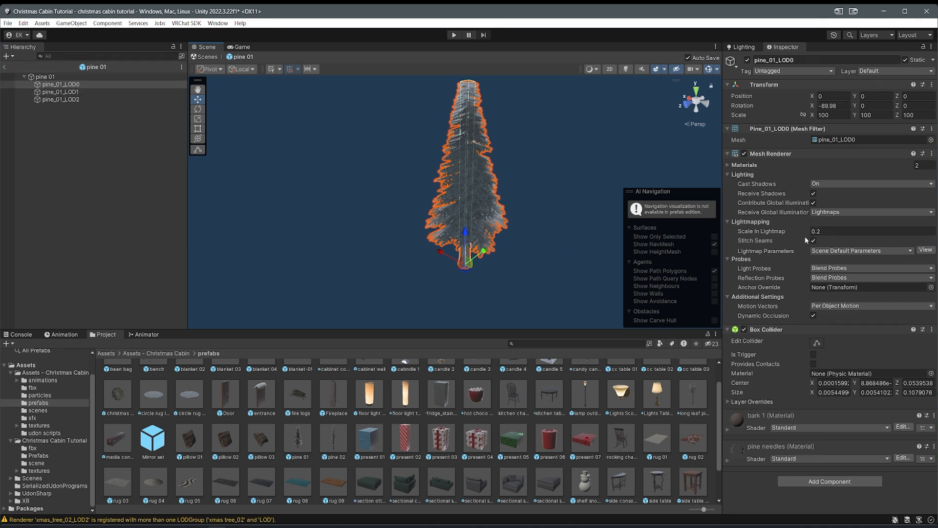
click(153, 93)
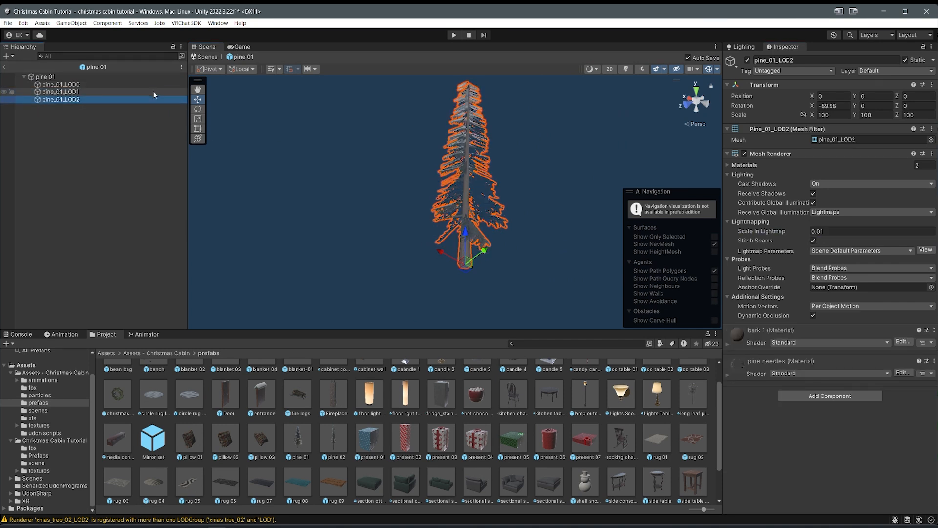
click(5, 67)
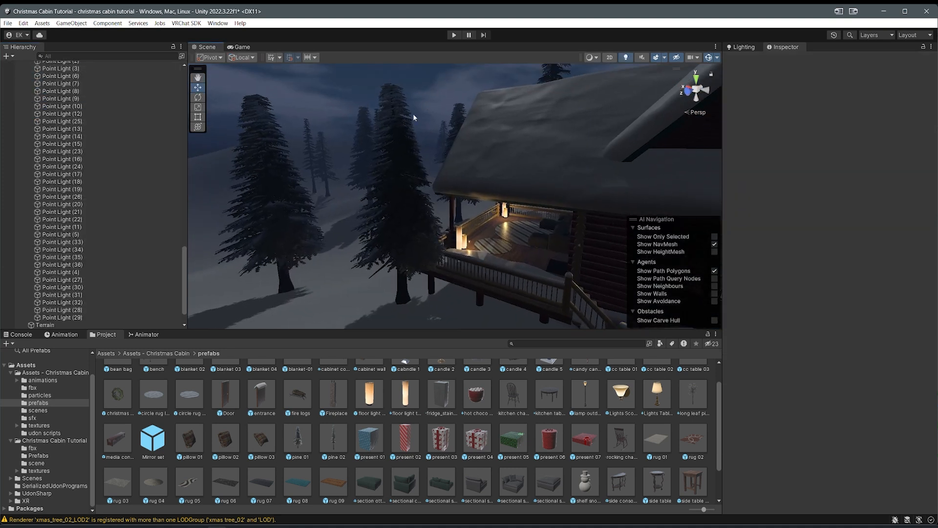
Step: Examine the trees around the cabin and the lightmapping settings of its snow and Front Porch meshes
right_drag(419, 113, 315, 132)
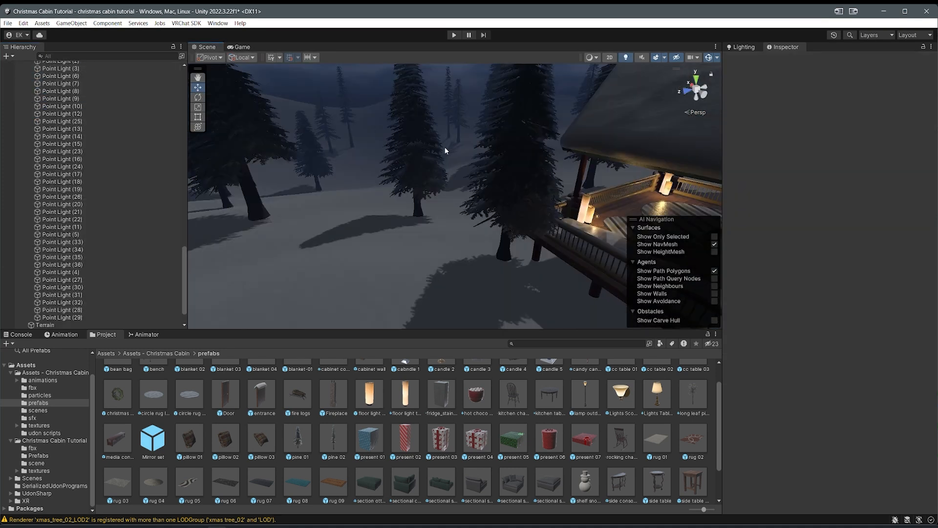
right_drag(456, 146, 407, 85)
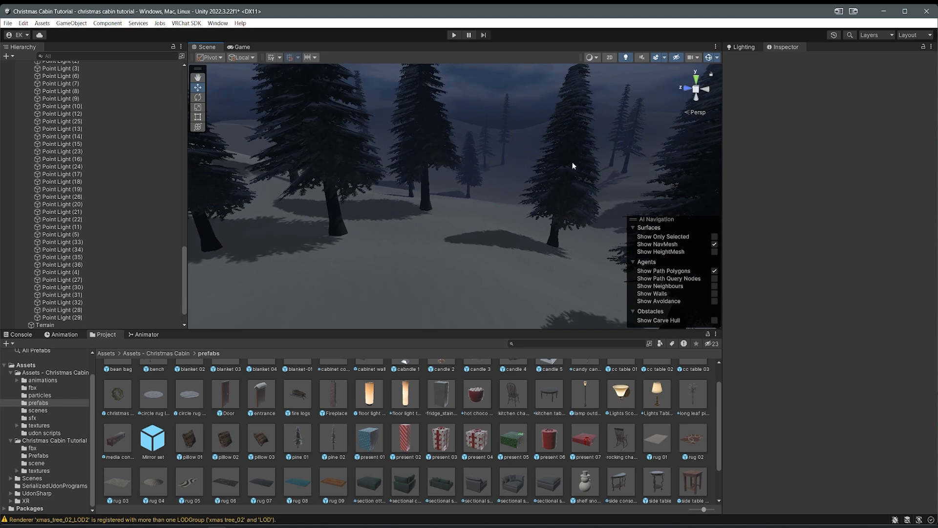
right_drag(434, 149, 398, 162)
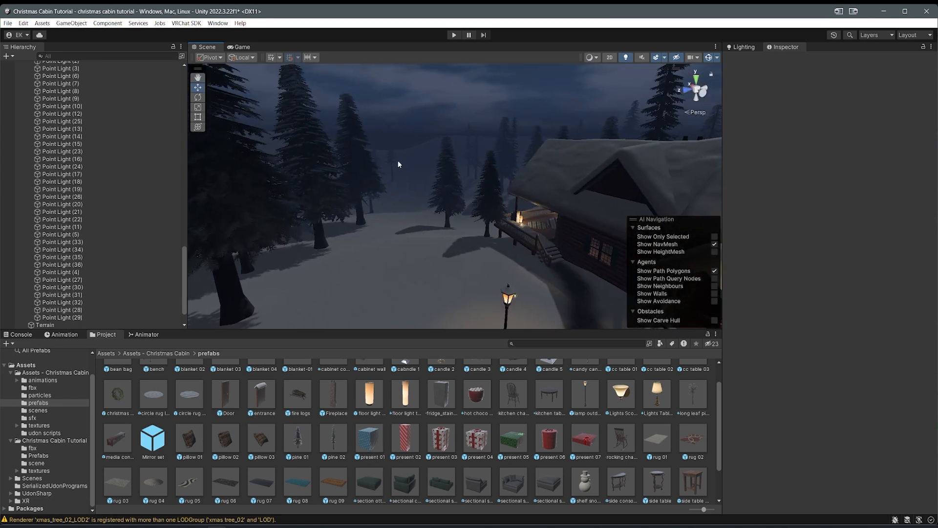
right_drag(398, 162, 433, 171)
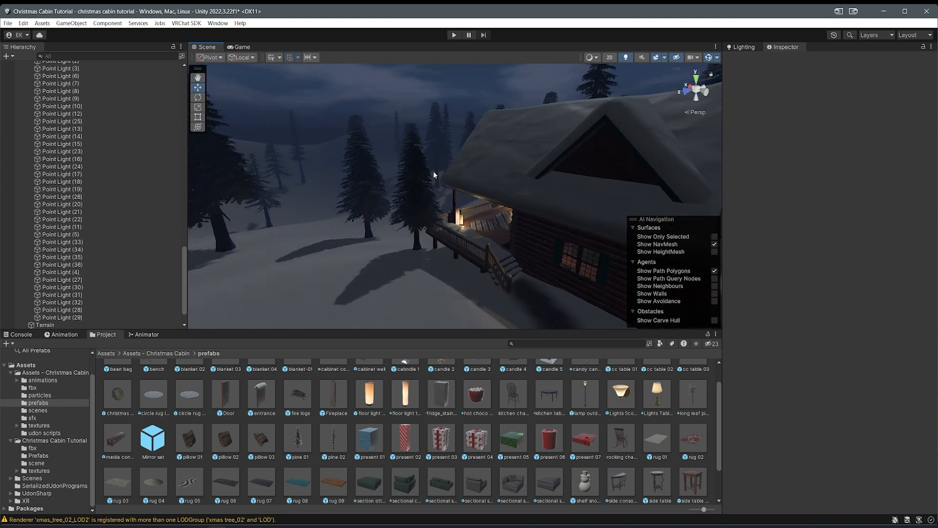
click(502, 195)
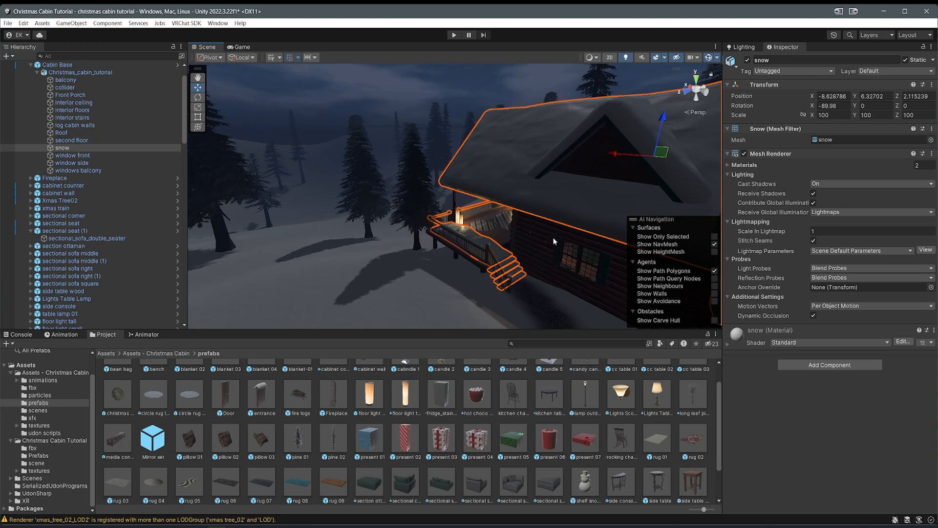
right_drag(555, 241, 439, 221)
right_drag(449, 187, 587, 198)
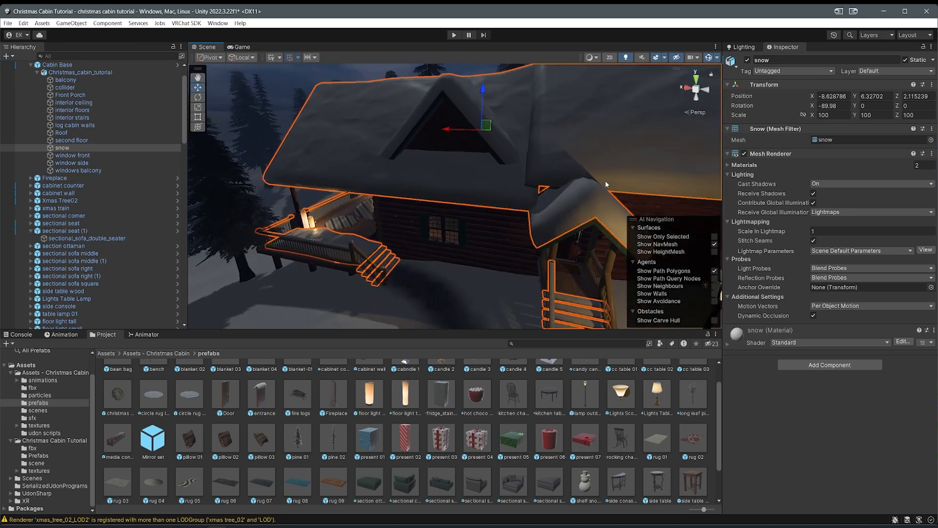
scroll(537, 254, up, 2)
click(538, 261)
click(538, 260)
right_drag(508, 244, 503, 218)
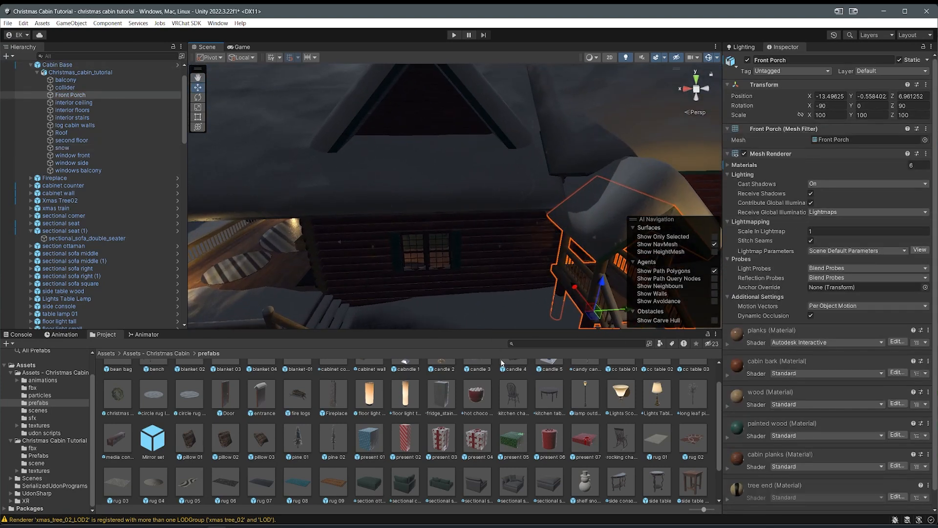
Step: Check the kitchen chair prefab's static setting and open the list of static flags for the balcony
click(507, 389)
right_drag(491, 228, 506, 245)
key(w)
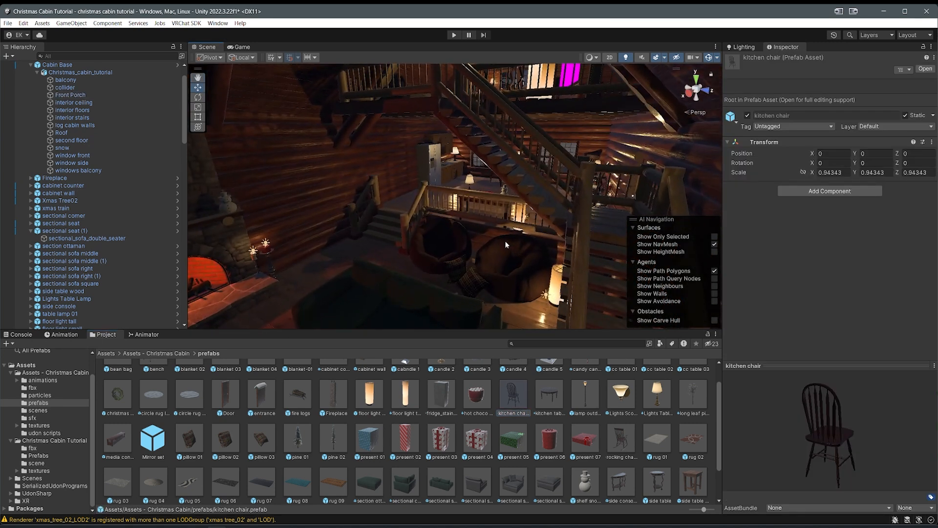
click(231, 113)
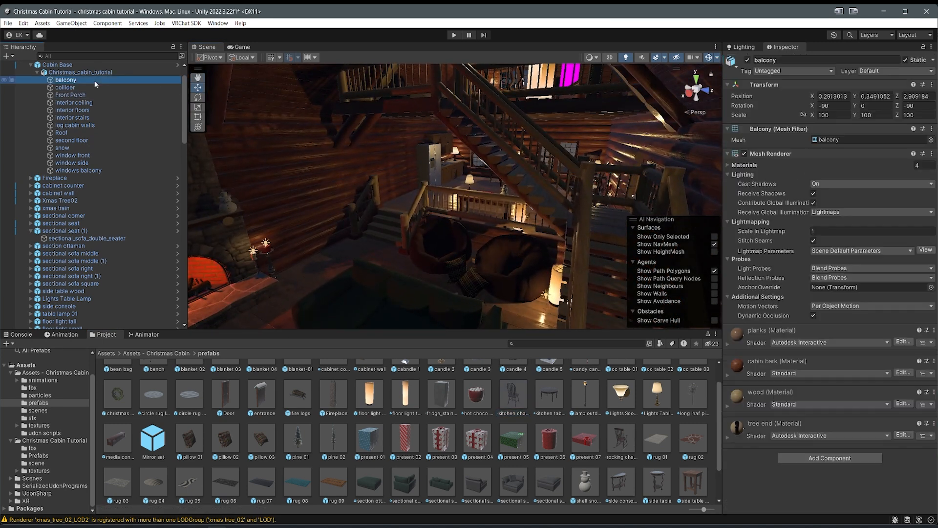
click(934, 60)
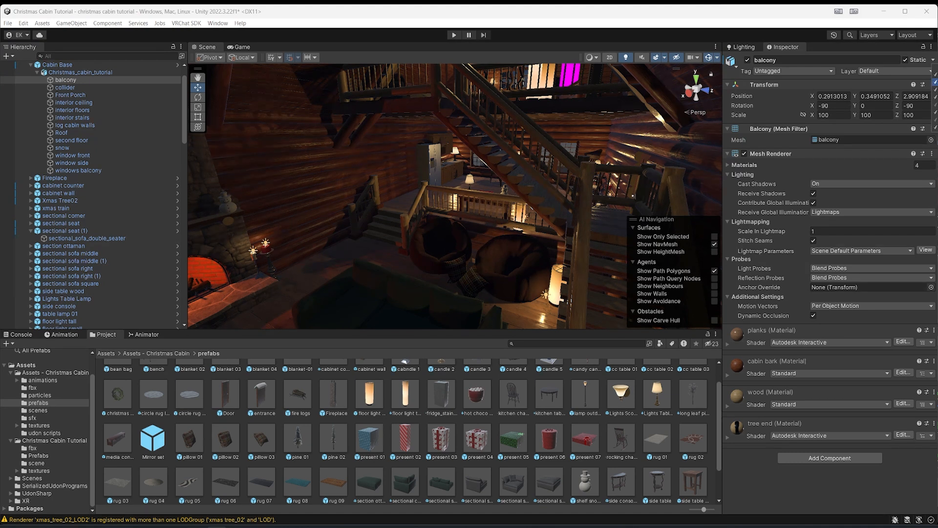
Step: Select Cabin Base from outside the cabin, clear the selection, and collapse the Prefabs group
alt+drag(626, 146, 422, 152)
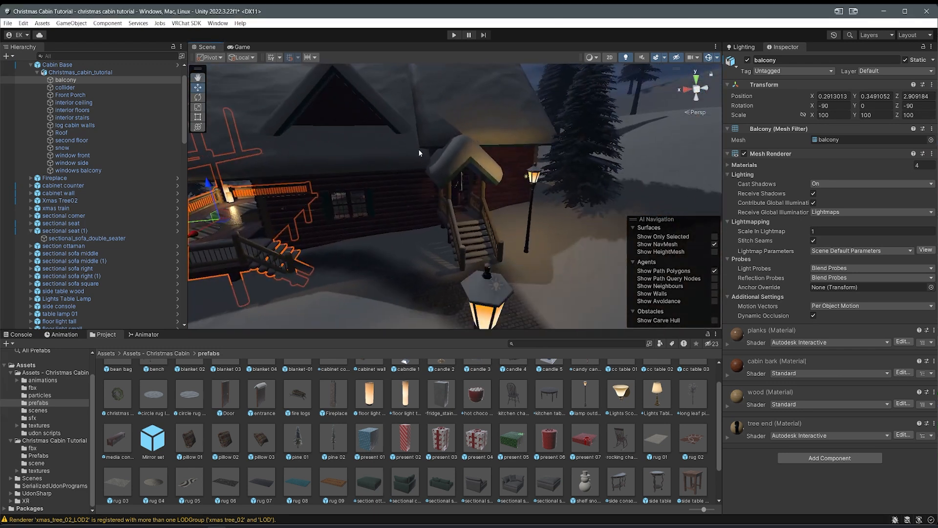
right_drag(418, 154, 417, 109)
click(442, 160)
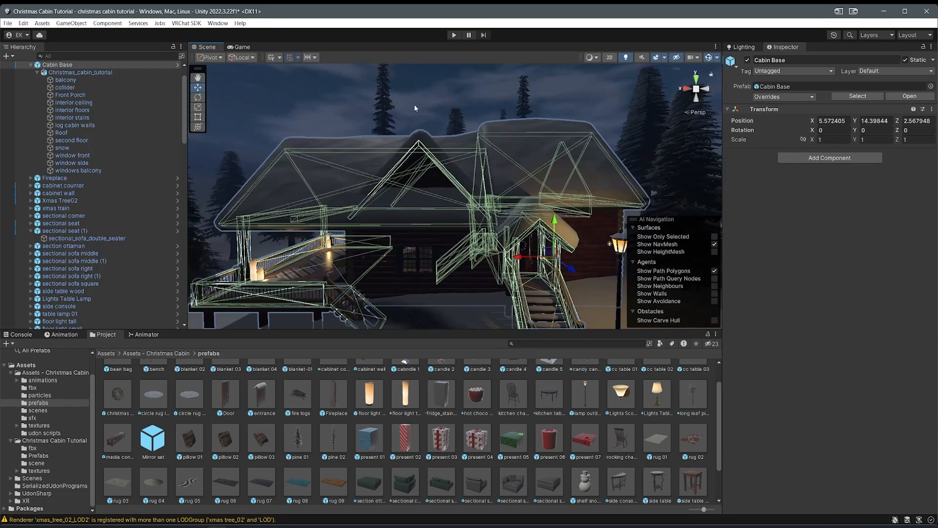
click(417, 109)
scroll(23, 87, up, 2)
click(24, 87)
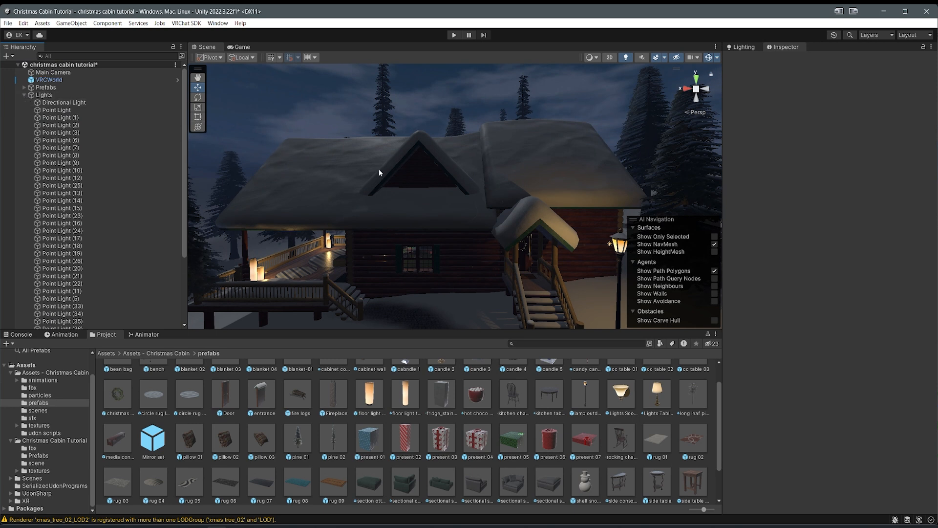
Step: Add a Reflection Probe as a child of the Lights group
alt+drag(374, 171, 442, 217)
key(w)
right_drag(443, 216, 566, 211)
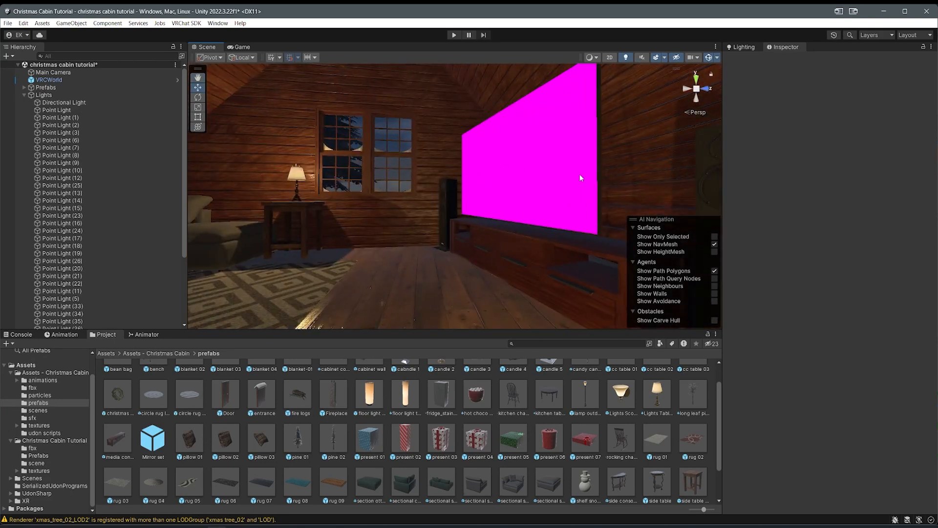
right_drag(580, 174, 485, 209)
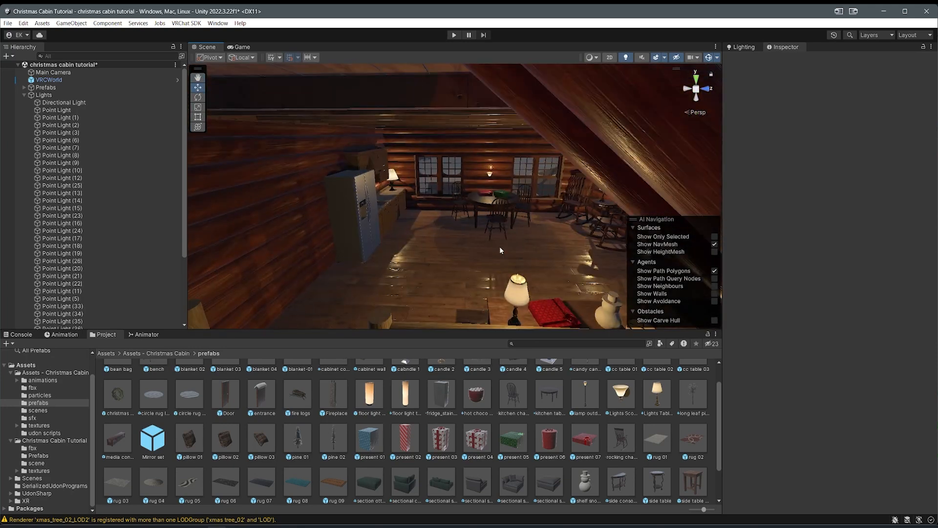
right_click(49, 96)
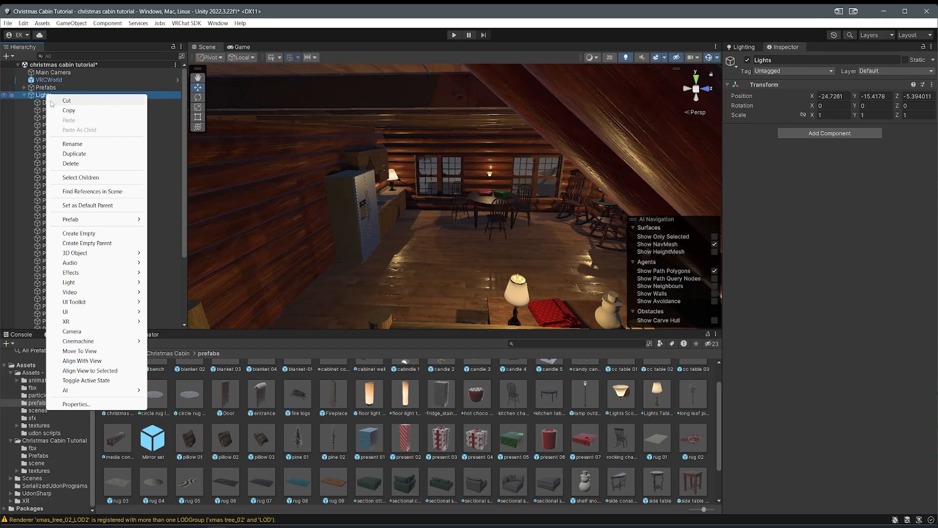
mouse_move(103, 284)
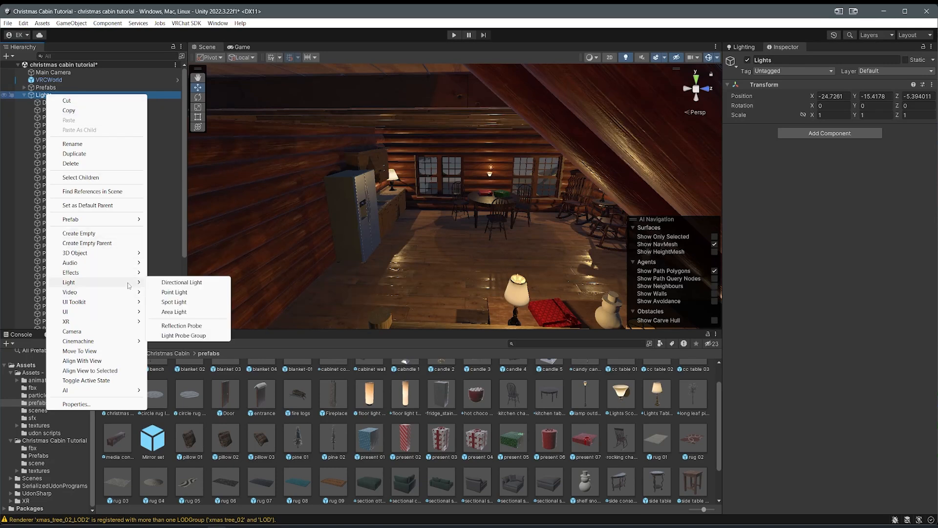
click(181, 326)
Step: Move the reflection probe roughly to the cabin's position, at about X 10.25, Y 17.67, Z 4.71
key(f)
drag(431, 235, 430, 173)
key(w)
right_drag(439, 192, 431, 206)
drag(430, 206, 535, 249)
drag(529, 210, 535, 64)
key(e)
right_drag(514, 92, 366, 215)
key(w)
drag(522, 169, 341, 178)
right_drag(341, 178, 463, 188)
key(w)
key(s)
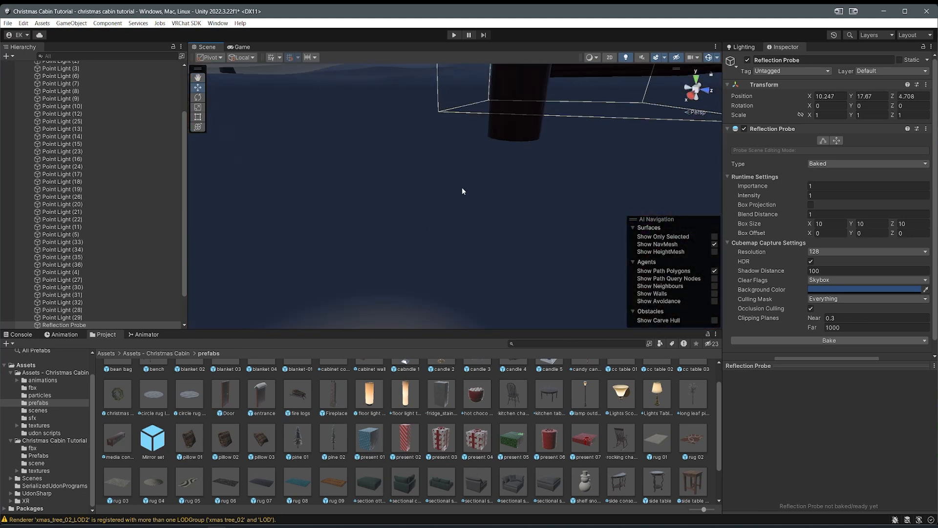
Step: Position the reflection probe inside the kitchen and dining area at about X 8.92, Y 17.36, Z 7.11
key(f)
key(w)
mouse_move(346, 212)
right_down()
mouse_move(358, 225)
mouse_move(366, 207)
mouse_move(354, 210)
right_up()
drag(353, 209, 492, 162)
right_drag(501, 151, 274, 128)
key(d)
key(d)
drag(567, 219, 481, 166)
drag(483, 134, 483, 149)
mouse_move(486, 187)
mouse_down()
mouse_move(424, 180)
mouse_move(498, 189)
mouse_up()
right_drag(432, 201, 509, 182)
key(a)
drag(499, 182, 600, 197)
right_drag(592, 194, 542, 269)
key(s)
key(w)
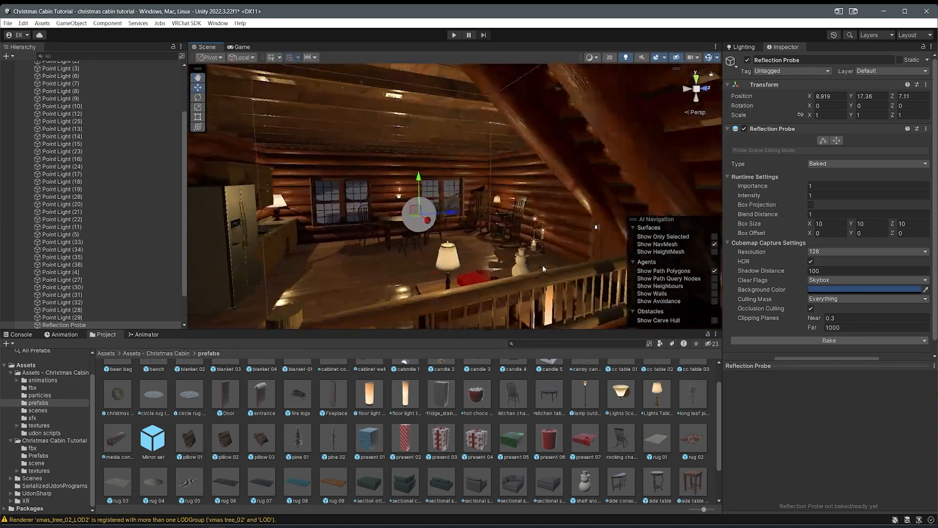
Step: Fit the probe's box bounds to the kitchen's walls, floor and ceiling, about 6.8 by 3.4 by 8.8
right_drag(565, 192, 547, 199)
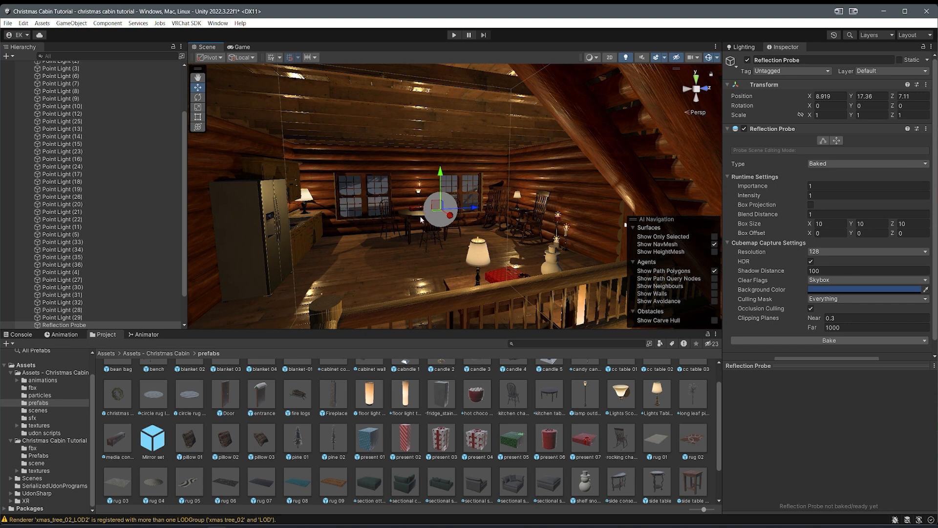
right_drag(407, 225, 410, 231)
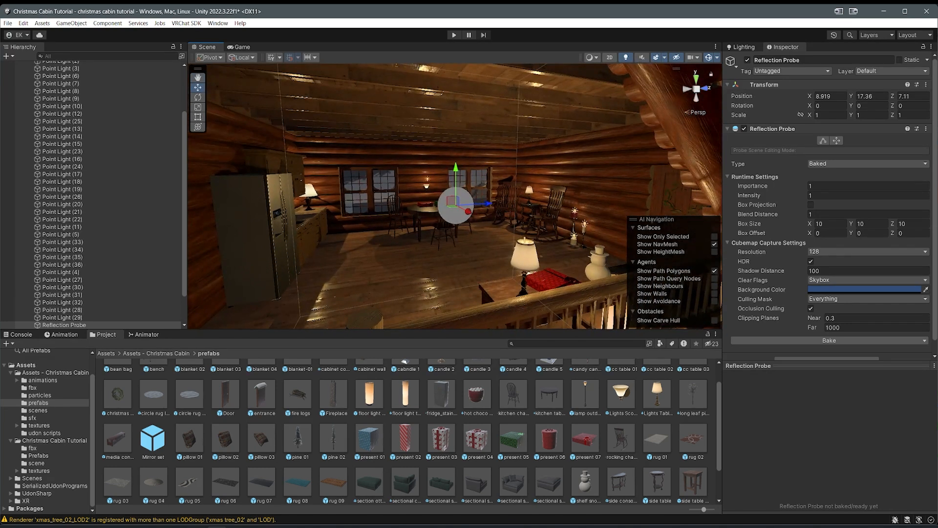
click(822, 142)
right_drag(342, 205, 389, 198)
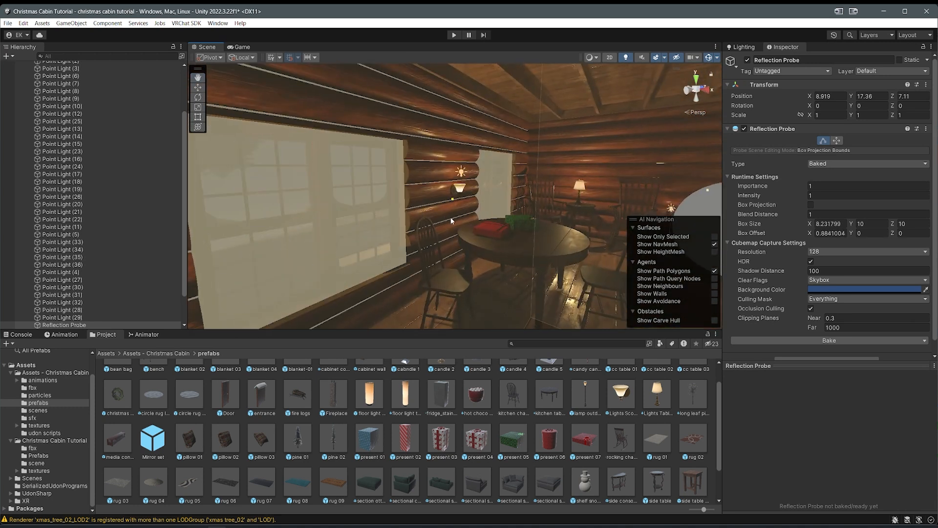
right_drag(451, 217, 454, 127)
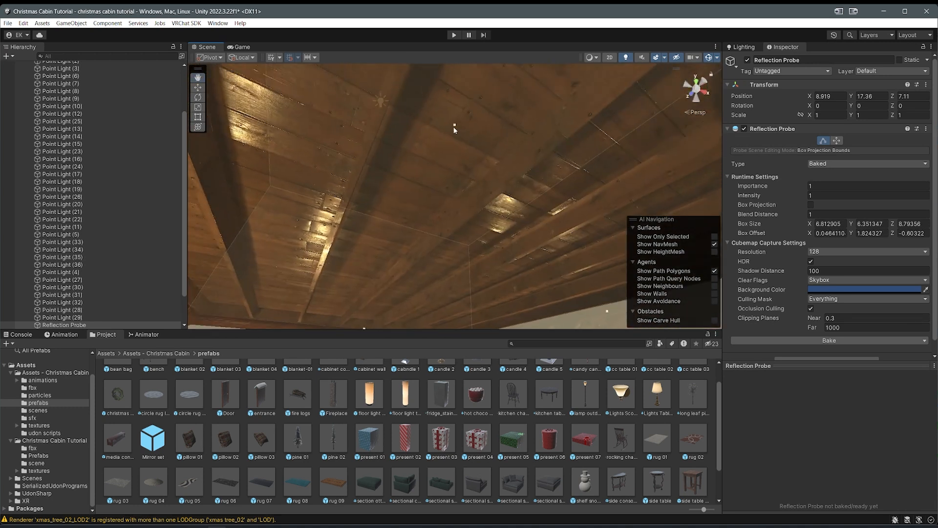
right_drag(439, 260, 388, 218)
Step: Duplicate the kitchen reflection probe and move the copy over the living room sofas at X 17.31
key(ctrl+d)
drag(376, 203, 589, 247)
right_drag(589, 246, 499, 207)
drag(500, 207, 627, 195)
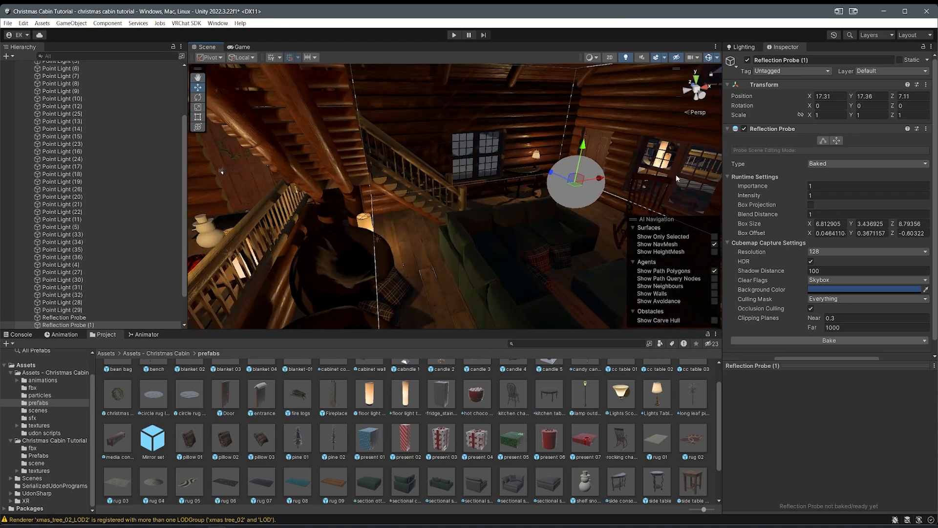
Step: Fit the living room probe's box bounds to the room, about 8.9 by 5.2 by 8
click(822, 140)
right_drag(450, 191, 401, 171)
drag(371, 195, 313, 195)
right_drag(313, 195, 433, 177)
drag(433, 177, 442, 31)
right_drag(441, 146, 442, 79)
drag(457, 147, 459, 73)
right_drag(458, 74, 567, 146)
drag(567, 146, 541, 144)
right_drag(541, 145, 427, 28)
drag(450, 129, 453, 168)
right_drag(453, 168, 593, 200)
Step: Duplicate the kitchen reflection probe for the upper floor at Y 20.67 and adjust its box height to about 3.46
click(558, 205)
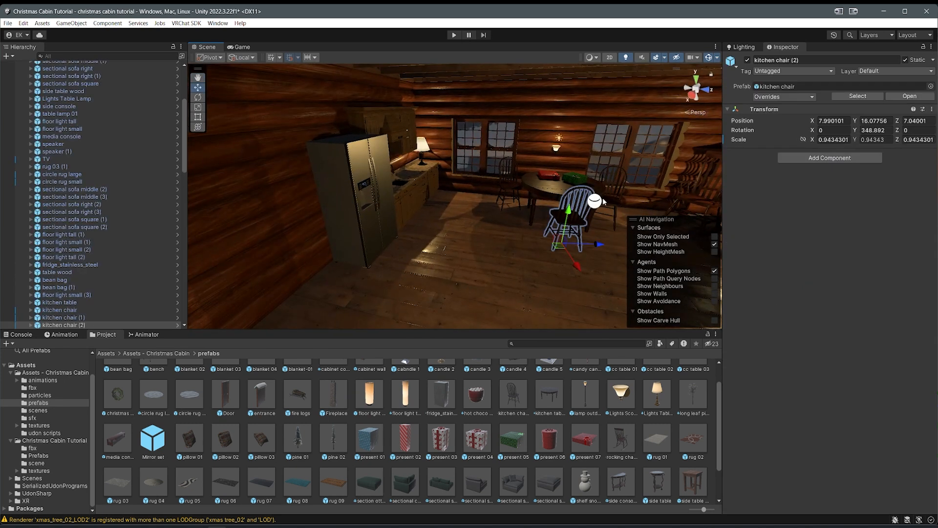
click(595, 201)
key(ctrl+d)
drag(603, 170, 616, 85)
scroll(560, 139, down, 4)
middle_drag(560, 139, 504, 205)
drag(521, 150, 526, 78)
click(824, 141)
right_drag(440, 206, 457, 213)
scroll(458, 213, down, 6)
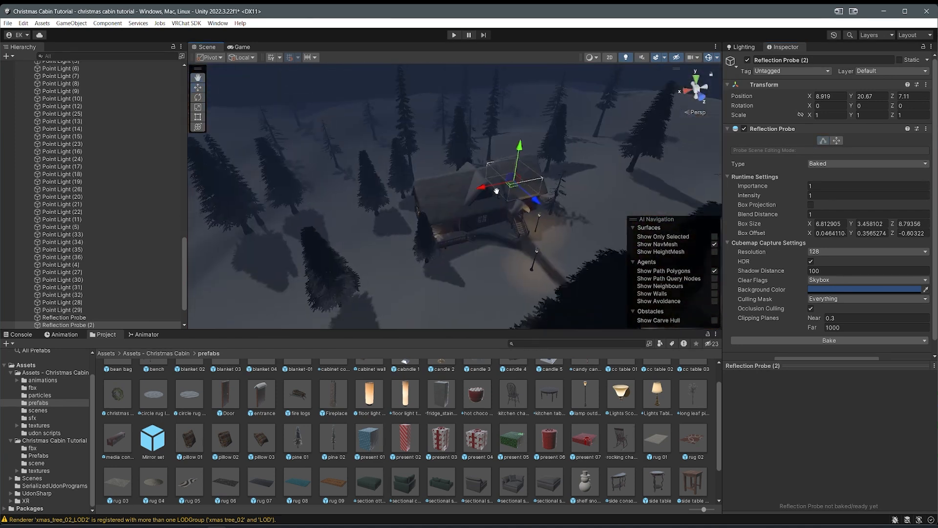
Step: Place a copy of the reflection probe above the cabin roof and enlarge its box to about 40.4 by 13.4
middle_drag(506, 193, 478, 169)
drag(435, 138, 424, 77)
click(824, 141)
drag(436, 145, 313, 149)
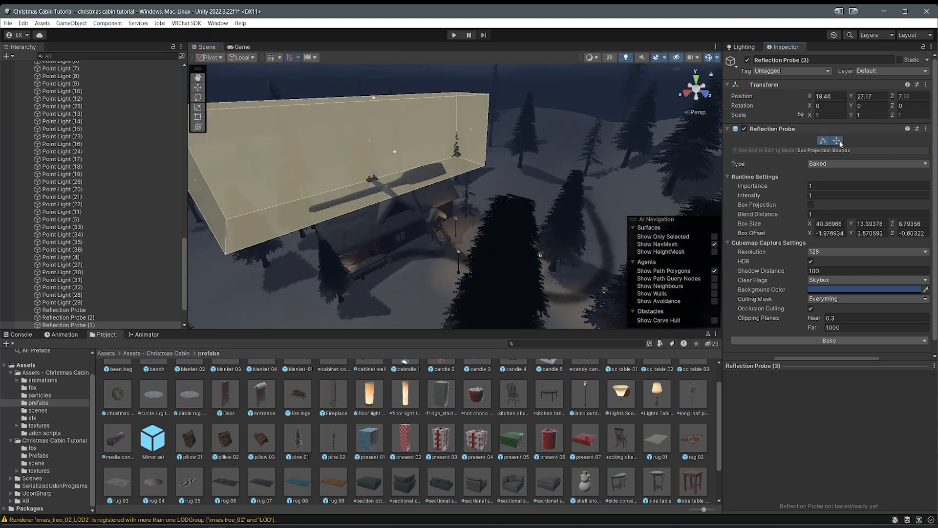
Step: Raise the roof probe's origin to about Y 31.85 and extend its box depth to about 44.7
click(839, 141)
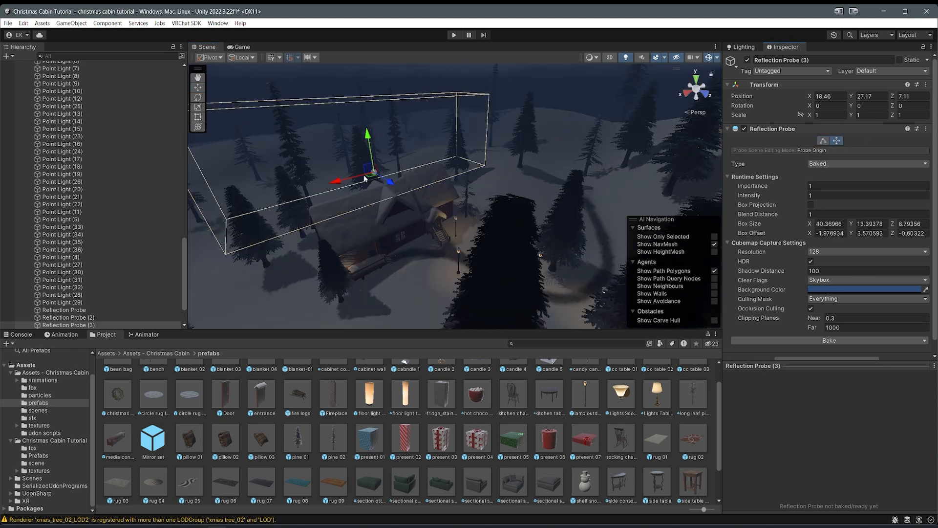
click(823, 141)
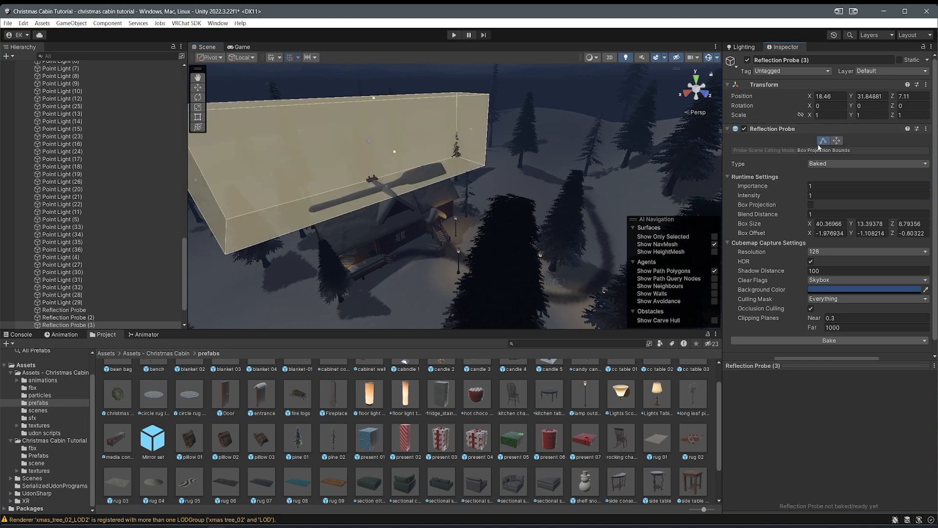
right_drag(393, 151, 473, 171)
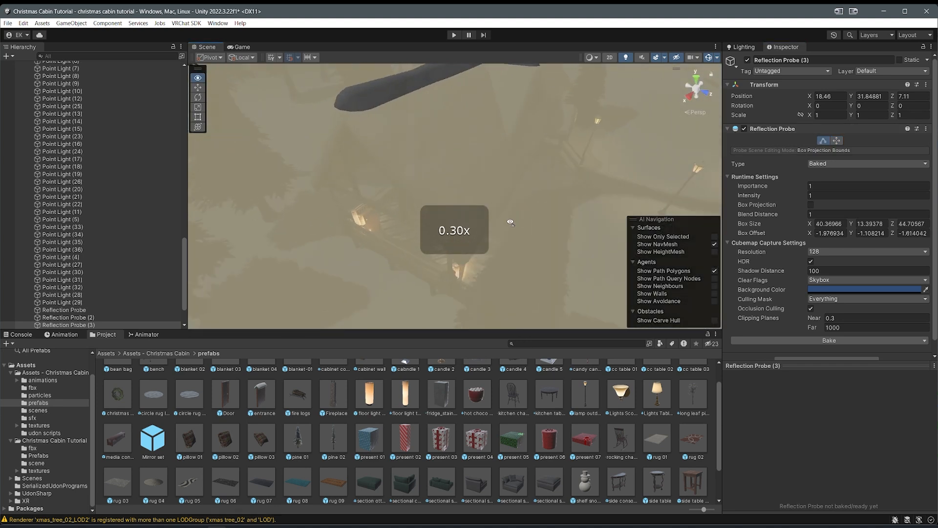
right_drag(473, 171, 496, 157)
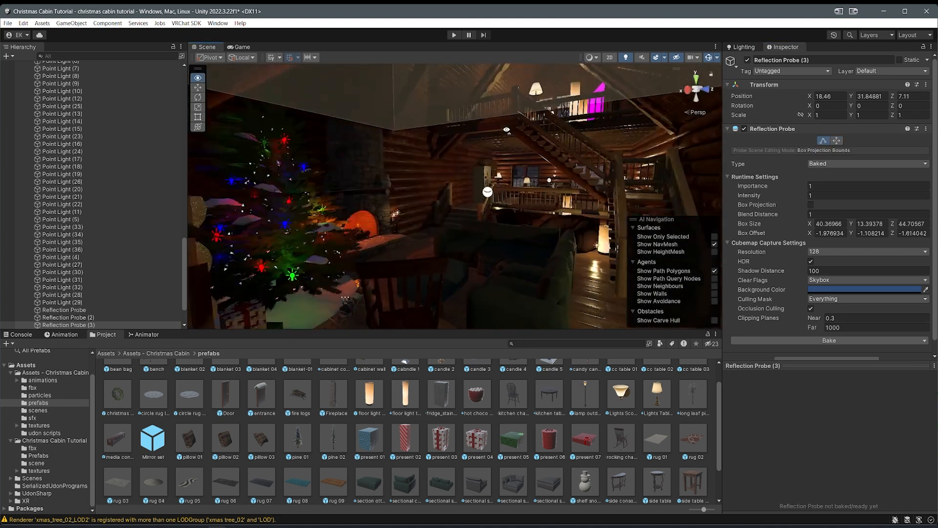
Step: Duplicate the living room reflection probe and move the copy onto the covered porch at X 24.86
mouse_move(486, 193)
right_down()
mouse_move(478, 176)
mouse_move(480, 188)
right_up()
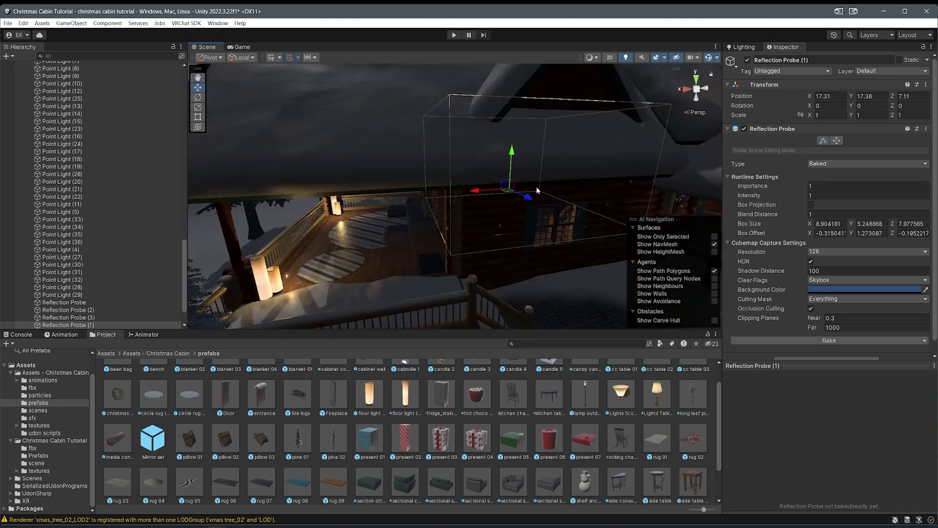
key(ctrl+d)
drag(515, 190, 284, 227)
right_drag(284, 228, 343, 206)
Step: Fit the porch probe's box bounds to the covered porch, about 7.3 by 5.7 by 8, and clear the selection
click(823, 140)
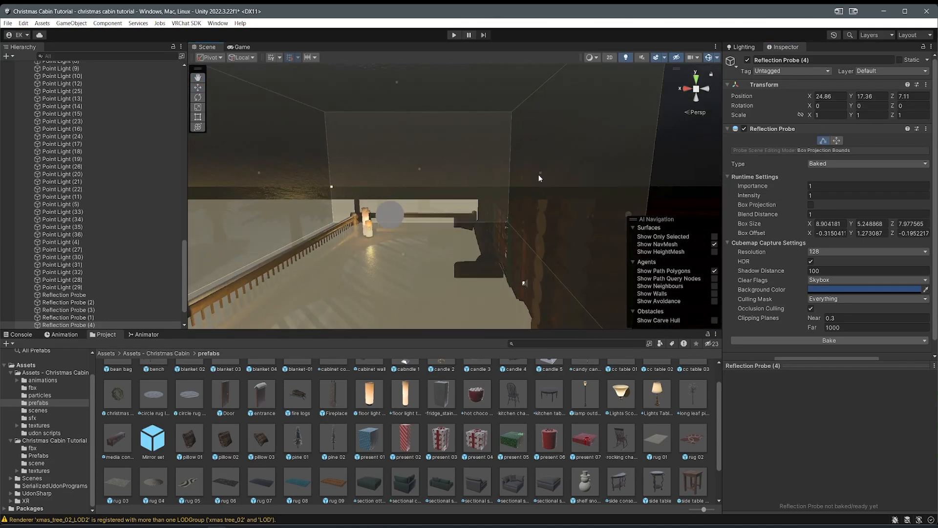
drag(540, 173, 494, 184)
right_drag(495, 183, 436, 171)
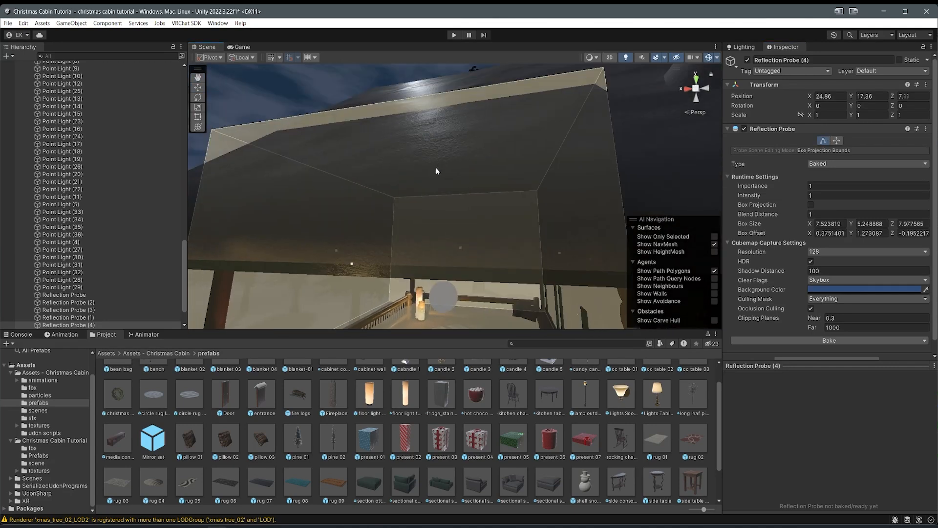
drag(436, 171, 434, 189)
right_drag(434, 188, 374, 260)
drag(407, 187, 411, 191)
right_drag(410, 191, 553, 171)
click(560, 80)
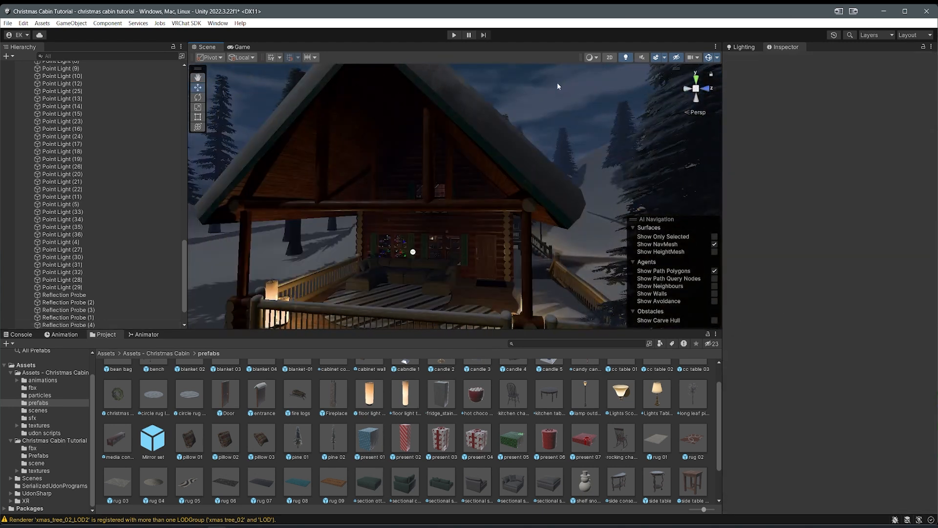
Step: Delete the oversized Reflection Probe (3) above the cabin roof
scroll(499, 132, down, 3)
right_drag(555, 86, 391, 210)
scroll(90, 282, down, 2)
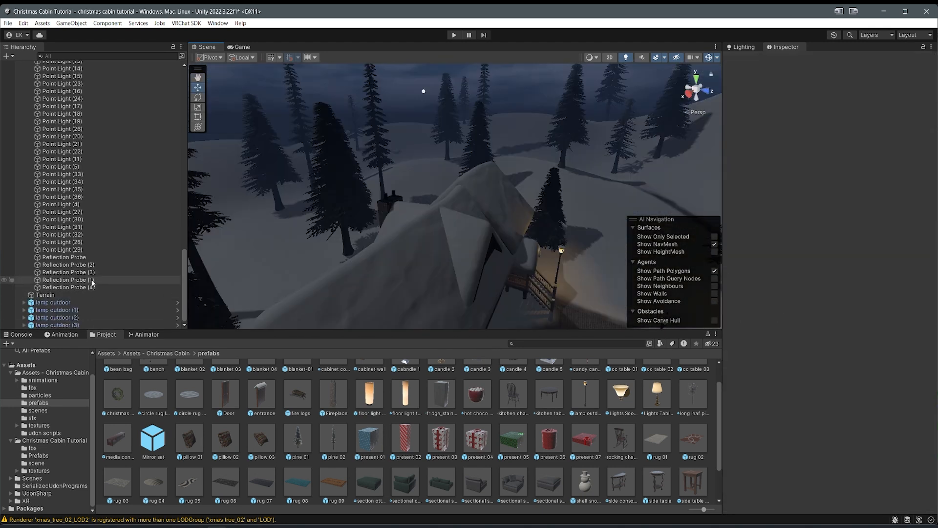
click(90, 287)
click(91, 282)
click(95, 273)
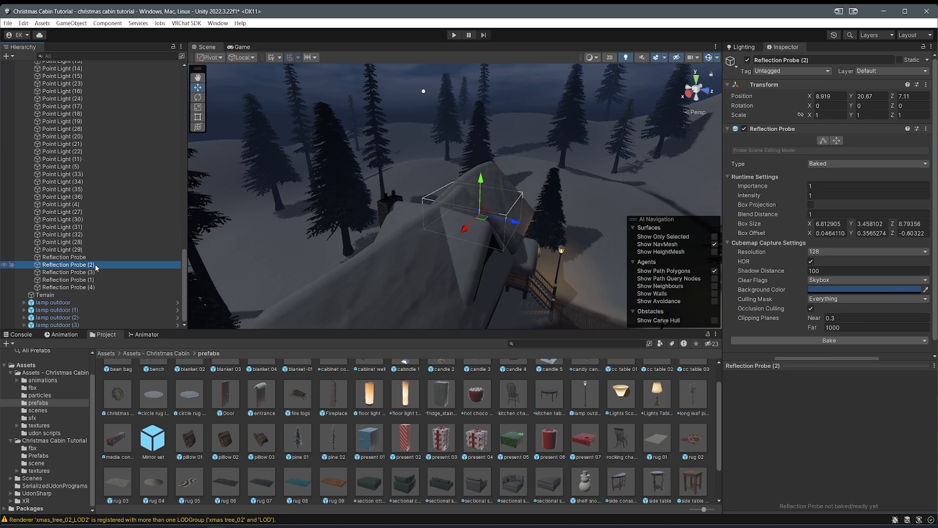
key(Delete)
Step: Duplicate the porch reflection probe and place the copy by the front path at X 9.48, Y 17.04, Z 20.37
right_drag(342, 274, 424, 243)
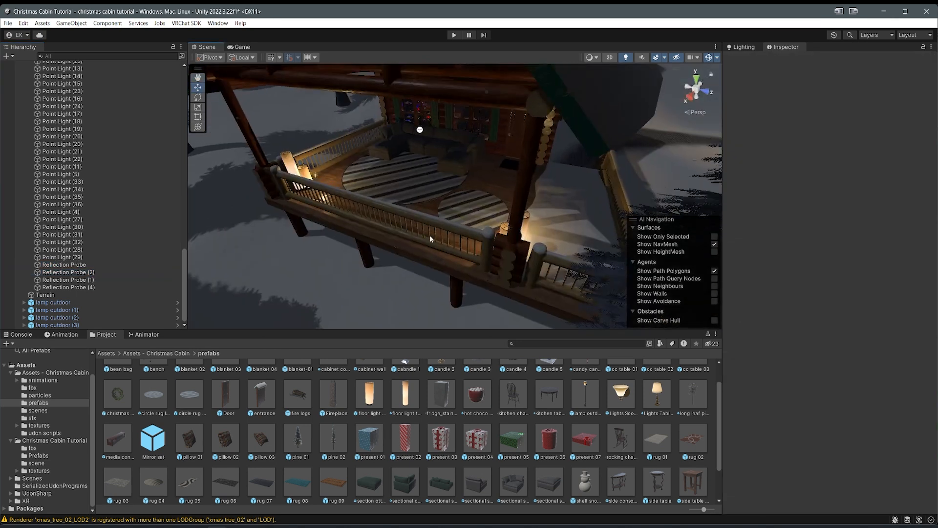
click(420, 129)
key(f)
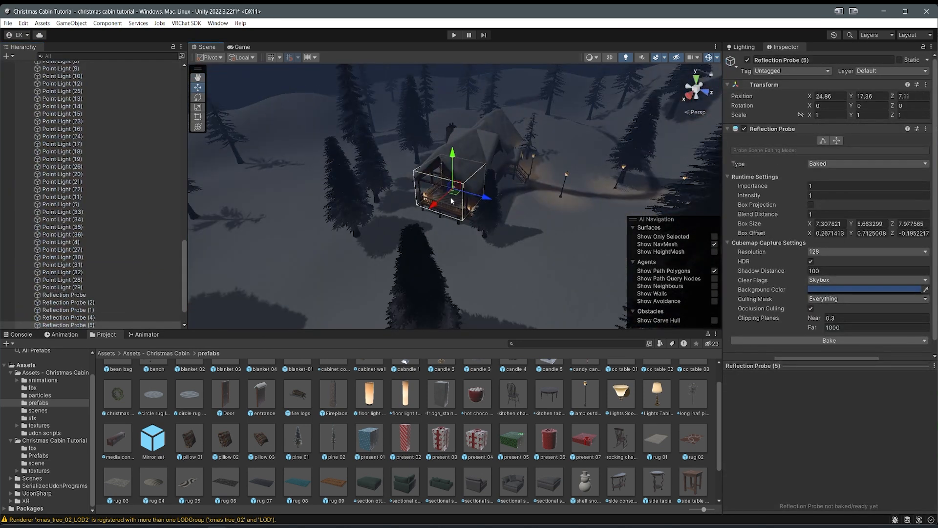
drag(557, 186, 572, 168)
right_drag(620, 172, 535, 157)
Step: Enlarge the front path probe's box bounds to about 21 by 5.7 by 33.8 to cover the outdoor area
click(823, 140)
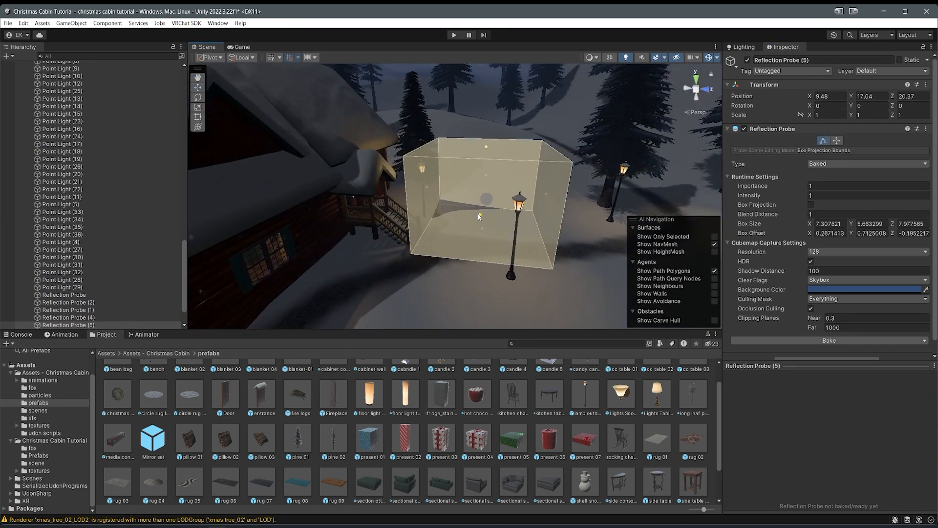
drag(479, 215, 493, 226)
drag(487, 178, 562, 195)
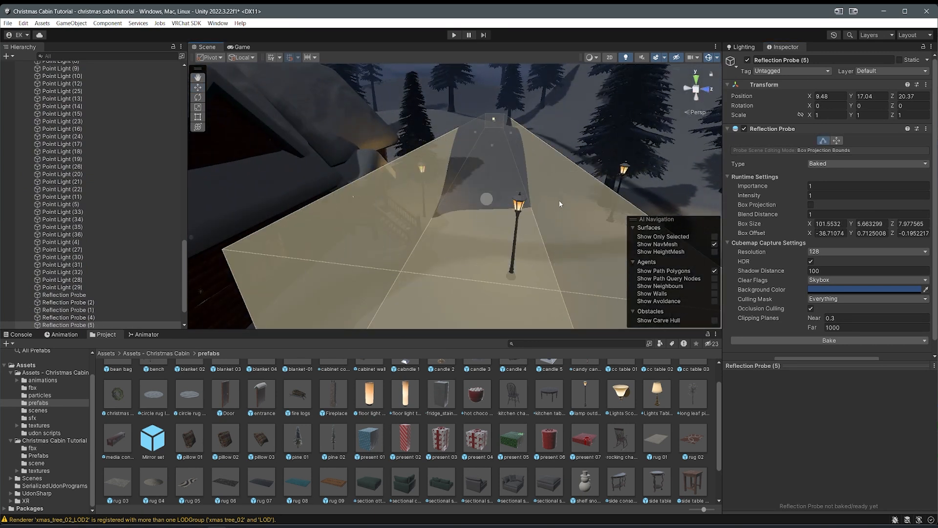
click(556, 204)
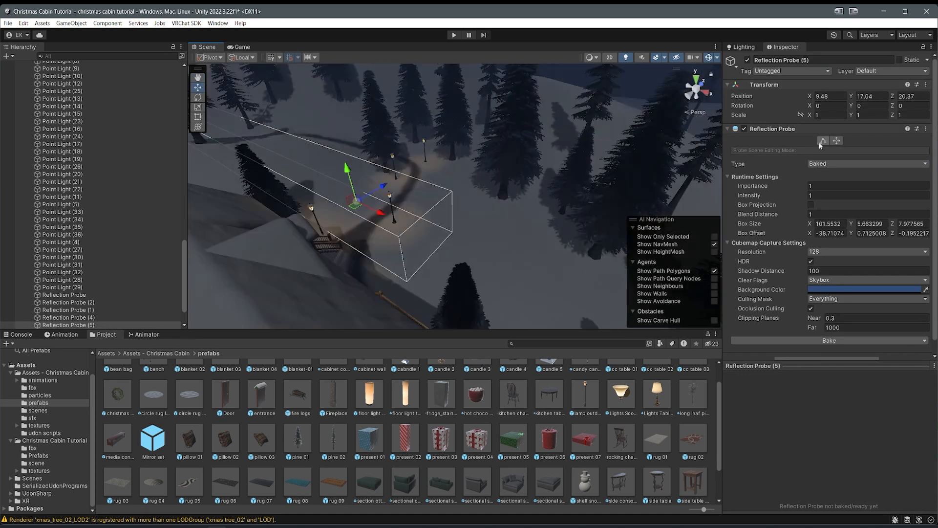
click(824, 141)
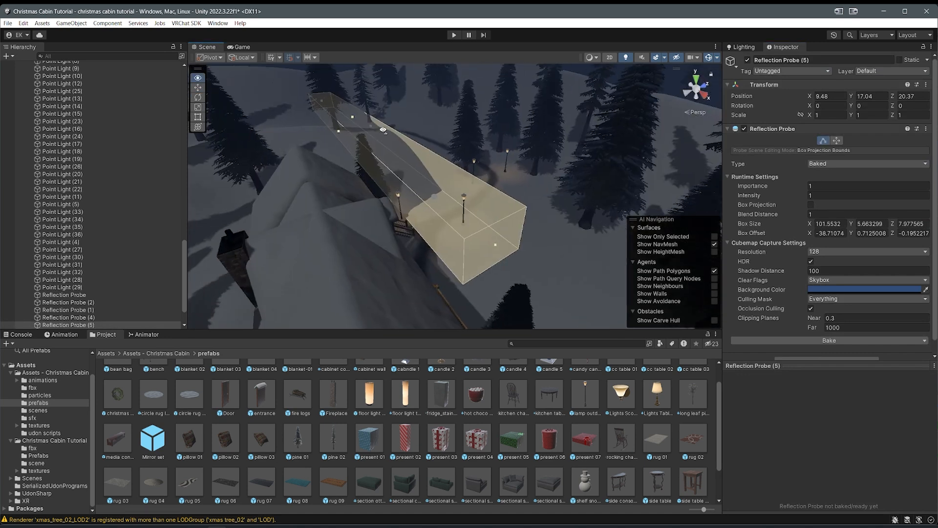
alt+drag(326, 102, 570, 168)
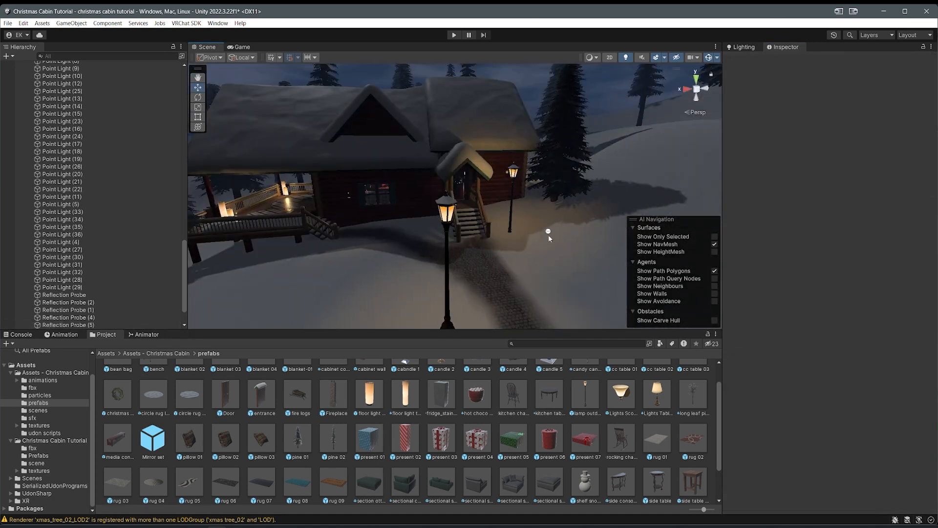
click(547, 234)
click(548, 231)
Step: Add a Light Probe Group as a child of the Lights group
right_drag(549, 232, 389, 210)
key(w)
scroll(146, 259, up, 8)
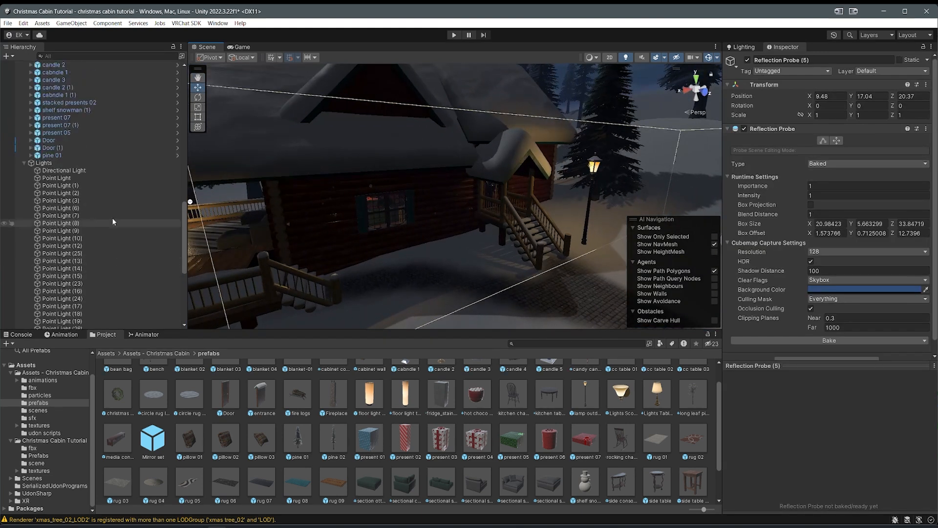
right_click(55, 248)
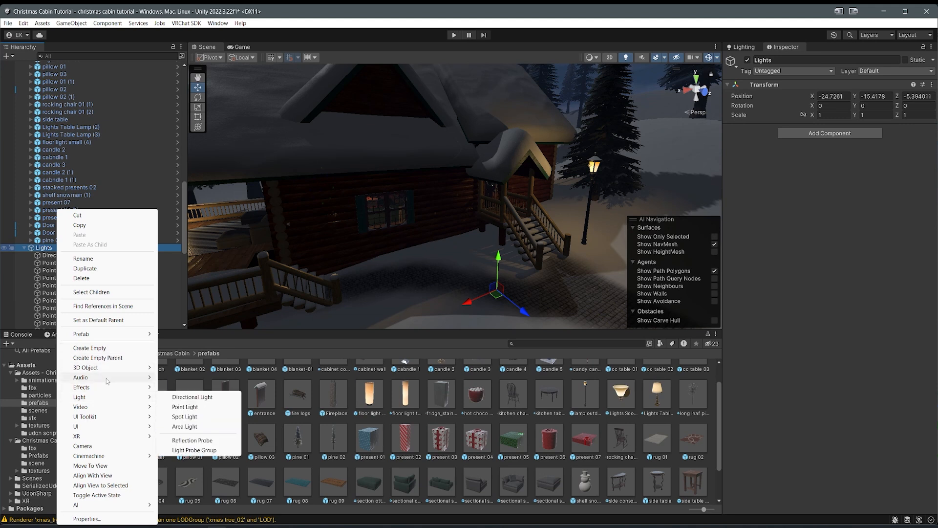
mouse_move(87, 405)
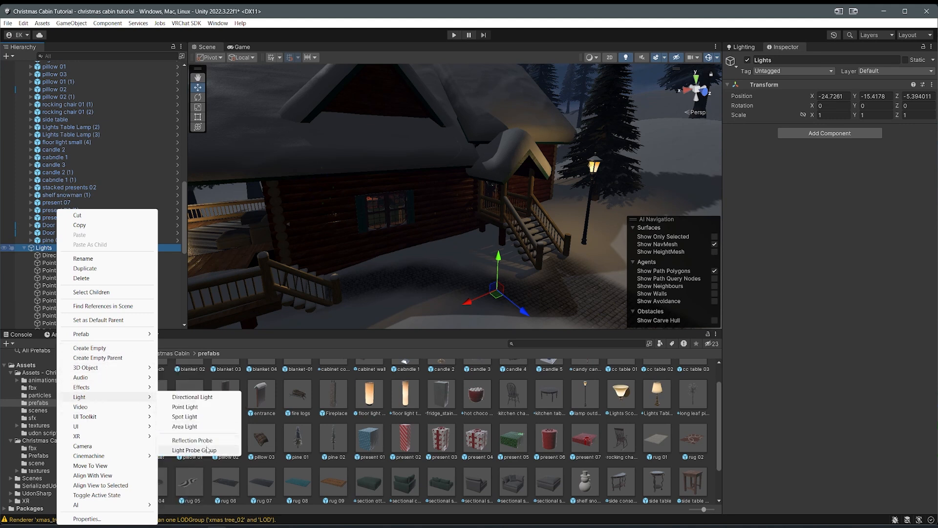
click(207, 450)
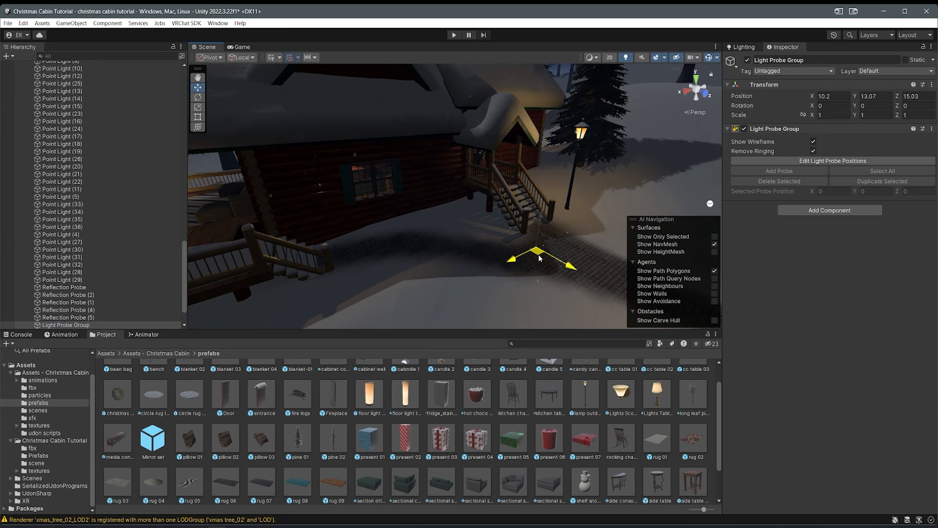
Step: Move the Light Probe Group inside the cabin near the front door, to X 11.09, Y 17.19, Z 9.72
drag(469, 193, 465, 189)
right_drag(466, 190, 583, 194)
key(w)
key(a)
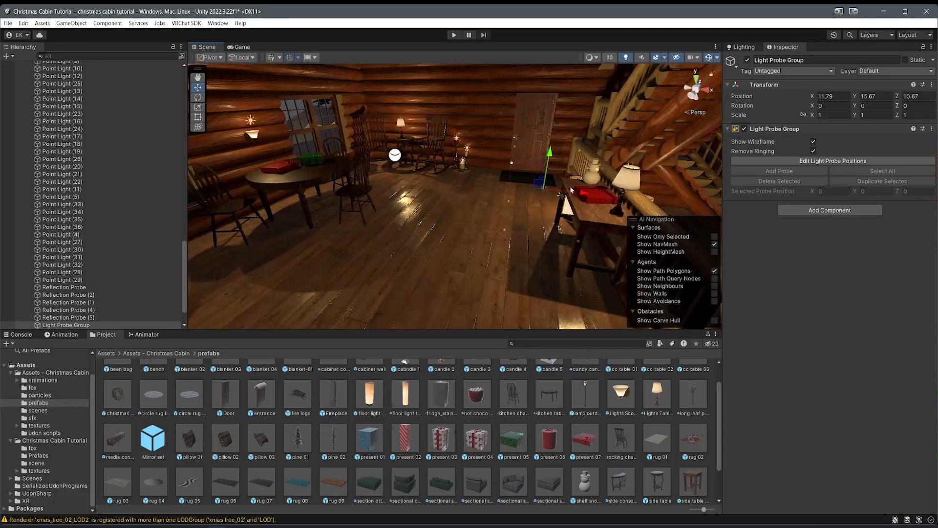
drag(530, 109, 530, 112)
right_drag(522, 111, 490, 202)
key(w)
Step: Start editing the probe positions and raise the lower probe beside the doormat to about Y -0.67, just above the floor
click(807, 163)
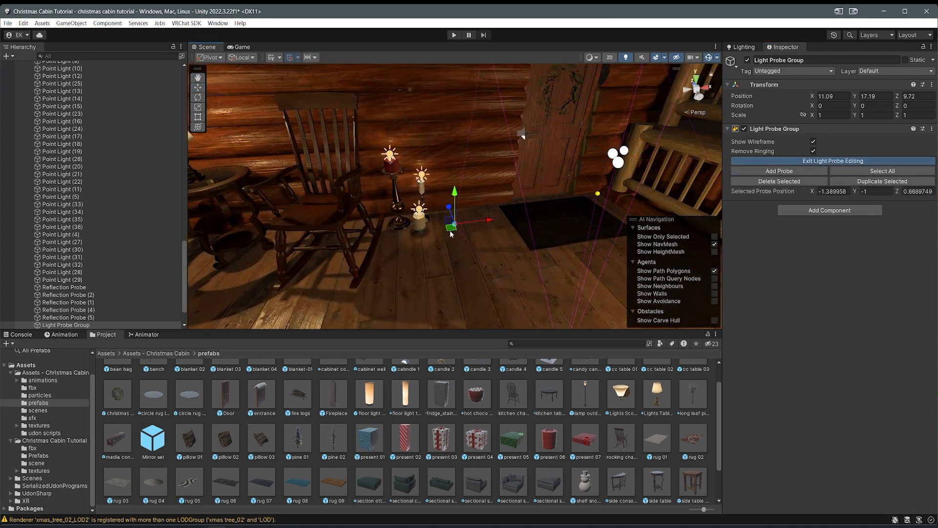
right_drag(439, 207, 451, 234)
right_drag(455, 186, 475, 187)
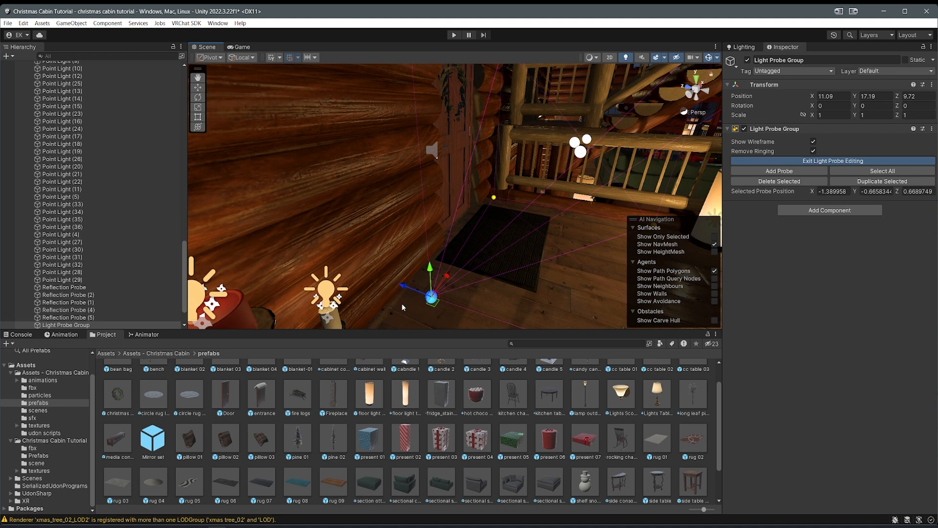
Step: Try placing light probes around the side table lamp between the rocking chairs
click(501, 136)
right_drag(484, 232, 537, 157)
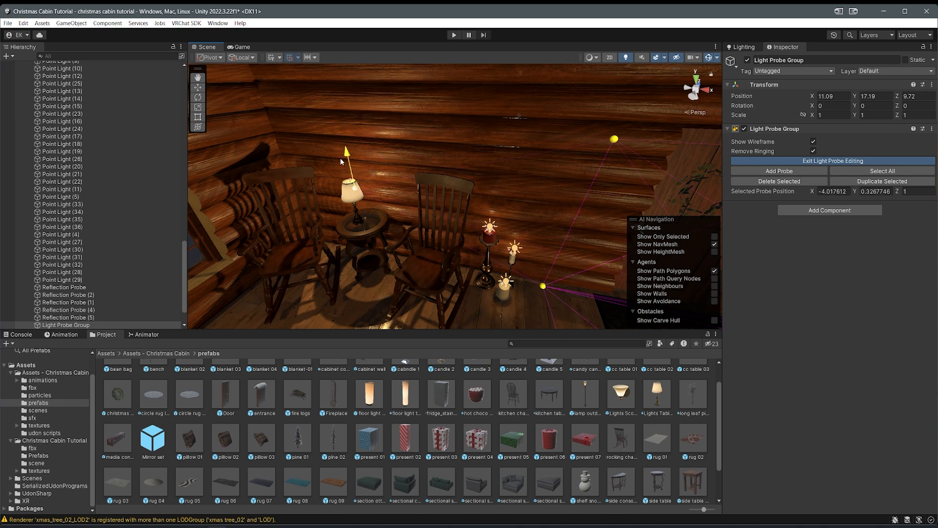
drag(345, 218, 347, 214)
right_drag(347, 214, 375, 219)
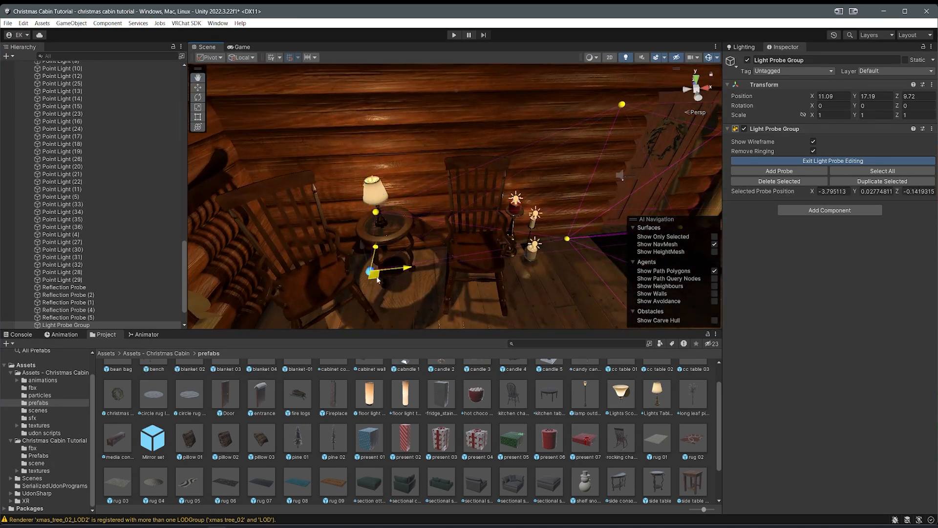
drag(574, 228, 578, 226)
right_drag(470, 201, 270, 225)
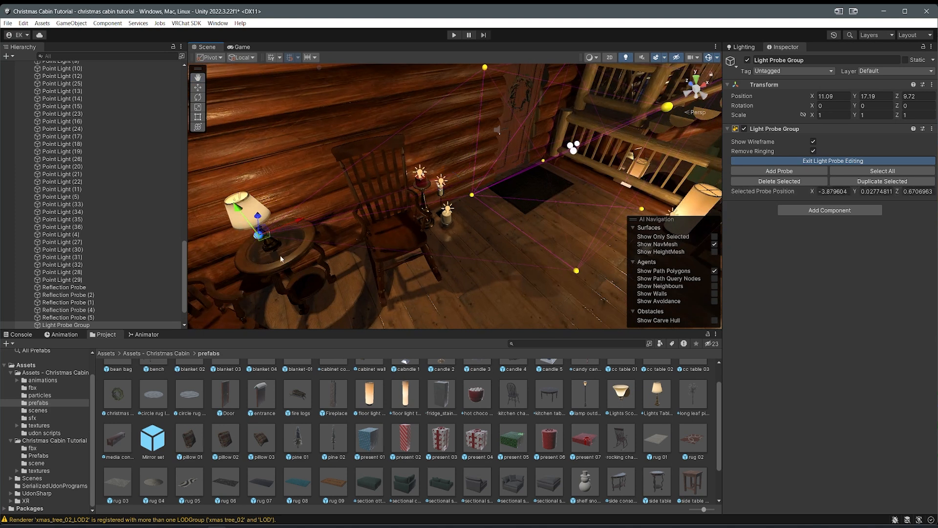
Step: Arrange the probes by the door in three height layers, with the middle one at about Y -0.05 and the top at about Y 1.28
click(280, 255)
right_drag(366, 203, 403, 142)
drag(401, 144, 615, 196)
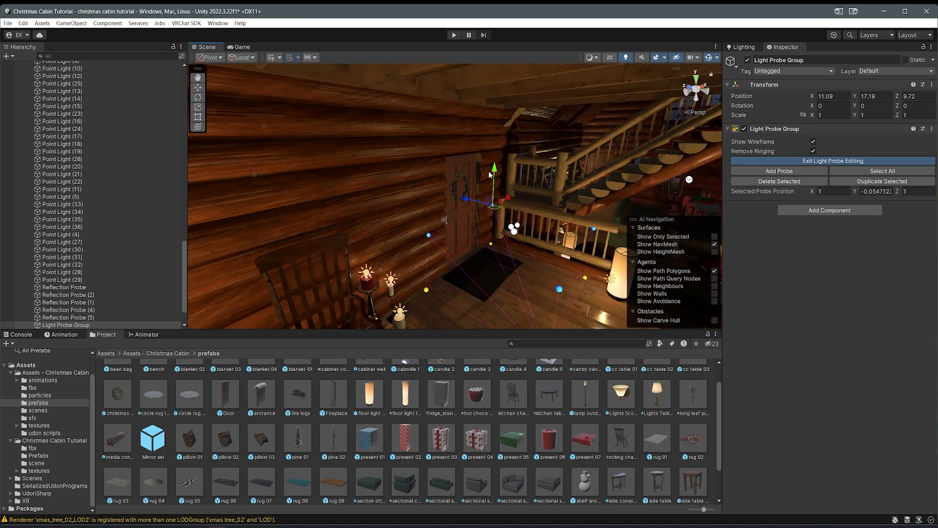
right_drag(440, 206, 545, 198)
Step: Duplicate the layered block of probes and move the copy across the room toward the fridge, to about Z -5.15
drag(403, 105, 475, 364)
click(841, 174)
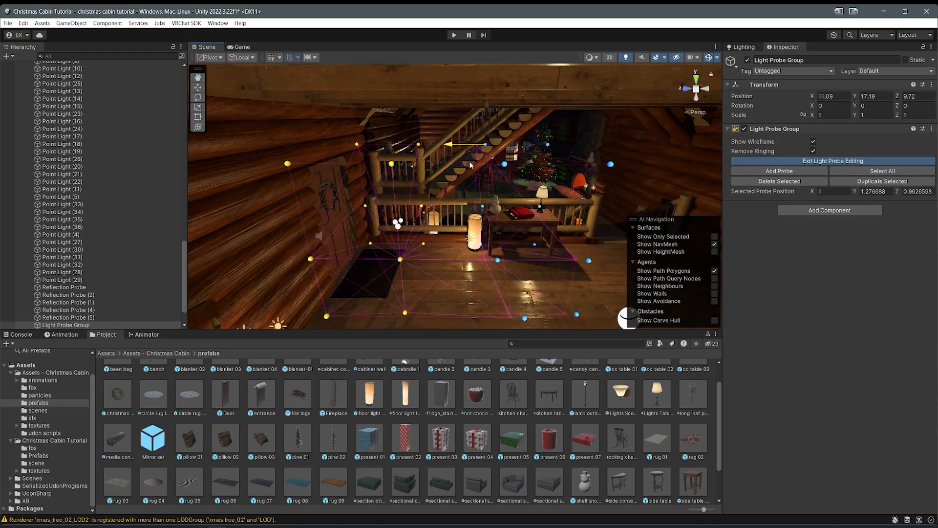
right_drag(434, 166, 320, 126)
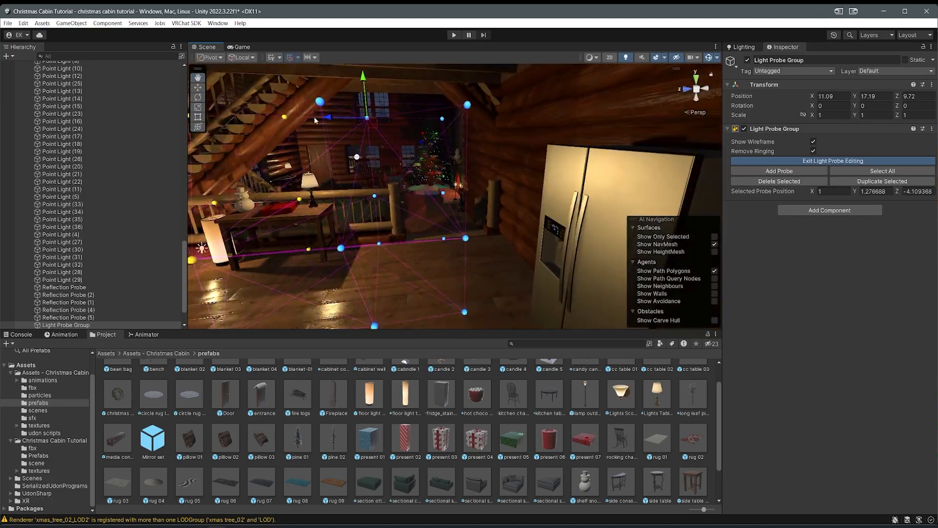
drag(329, 123, 395, 125)
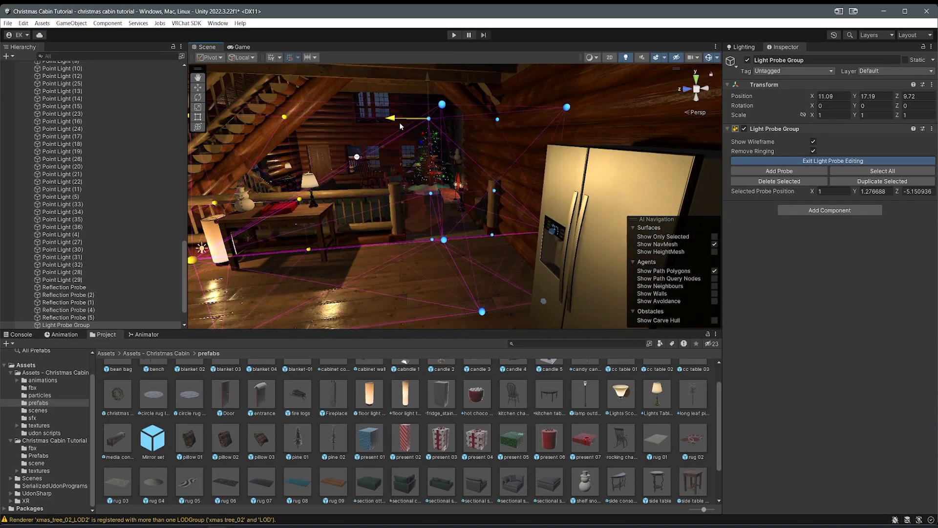
Step: Duplicate a probe column across the dining area, placing copies at about X -4.48, Z -0.89 and X -4.48, Z -5.04
right_drag(459, 138, 425, 115)
drag(424, 114, 520, 267)
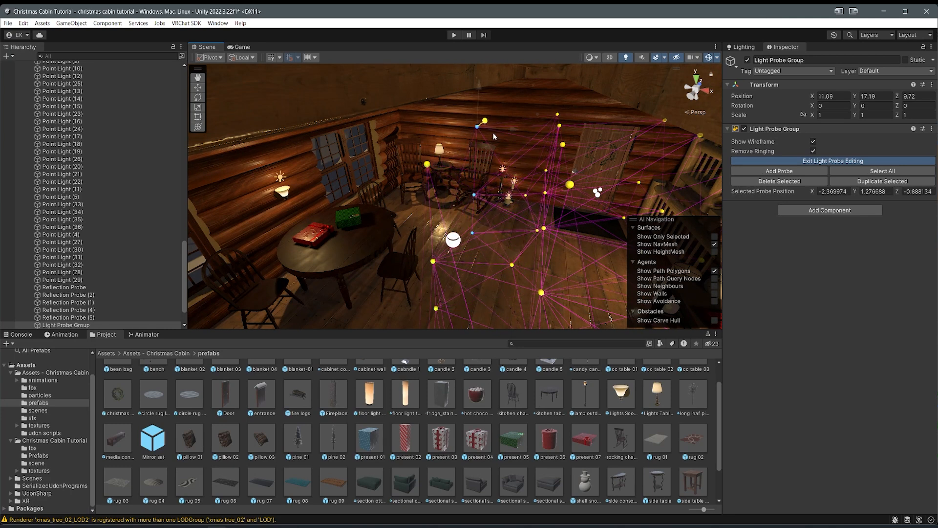
drag(412, 139, 401, 140)
right_drag(616, 91, 540, 127)
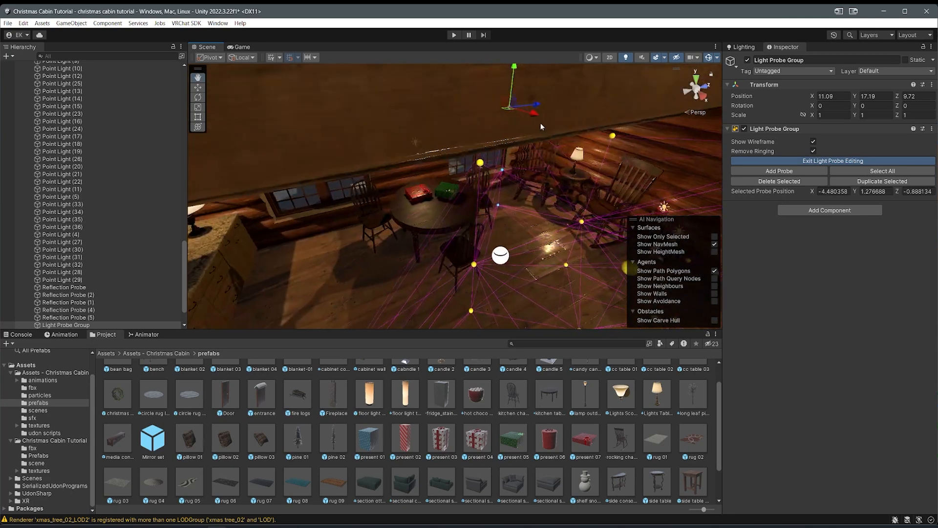
drag(336, 170, 279, 170)
right_drag(278, 171, 184, 159)
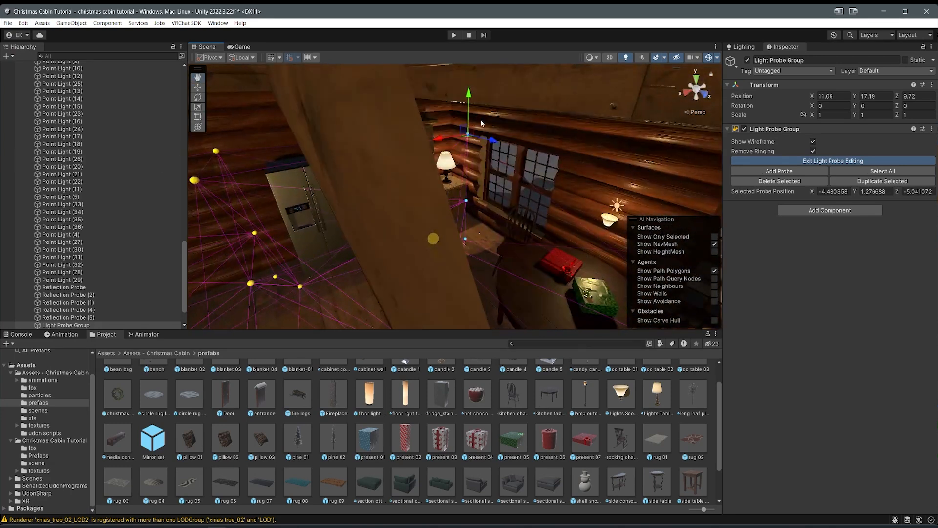
Step: Continue spreading duplicated light probes through the remaining areas of the cabin
drag(346, 165, 314, 169)
right_drag(314, 169, 392, 208)
click(696, 78)
scroll(393, 209, down, 2)
middle_drag(488, 181, 487, 188)
drag(486, 188, 620, 195)
right_drag(620, 195, 477, 191)
drag(477, 191, 462, 188)
right_drag(462, 191, 278, 180)
click(464, 157)
click(549, 109)
right_drag(519, 174, 163, 185)
scroll(147, 201, down, 1)
Step: Generate the scene's baked lighting with the Progressive GPU lightmapper
click(96, 228)
scroll(96, 220, up, 6)
right_drag(381, 171, 586, 196)
click(742, 47)
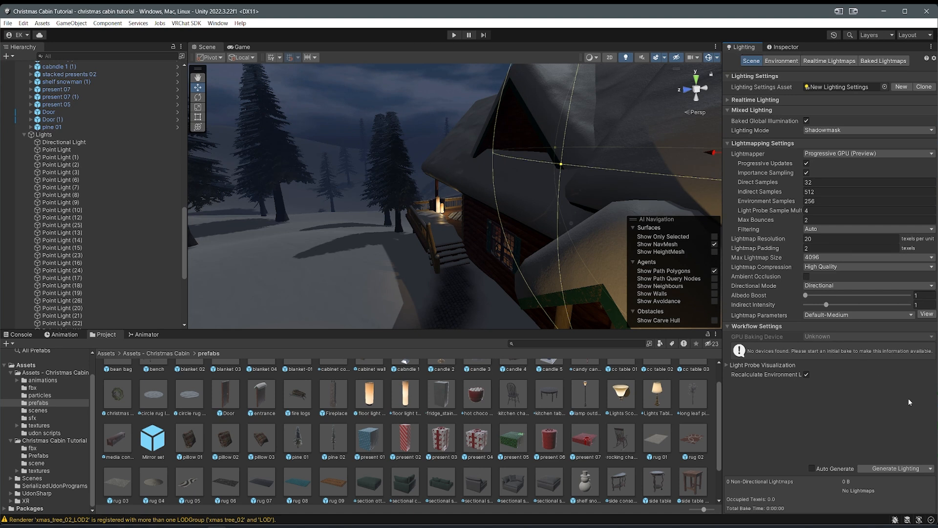
click(899, 469)
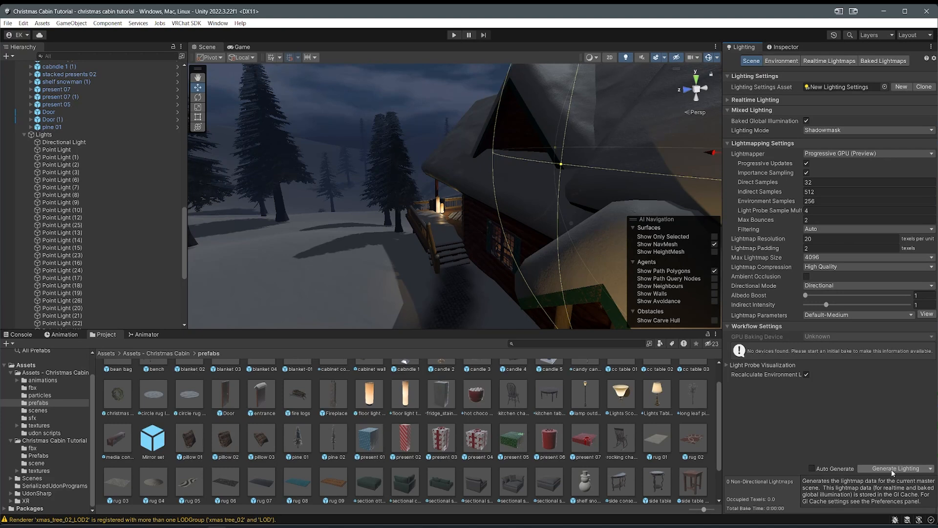
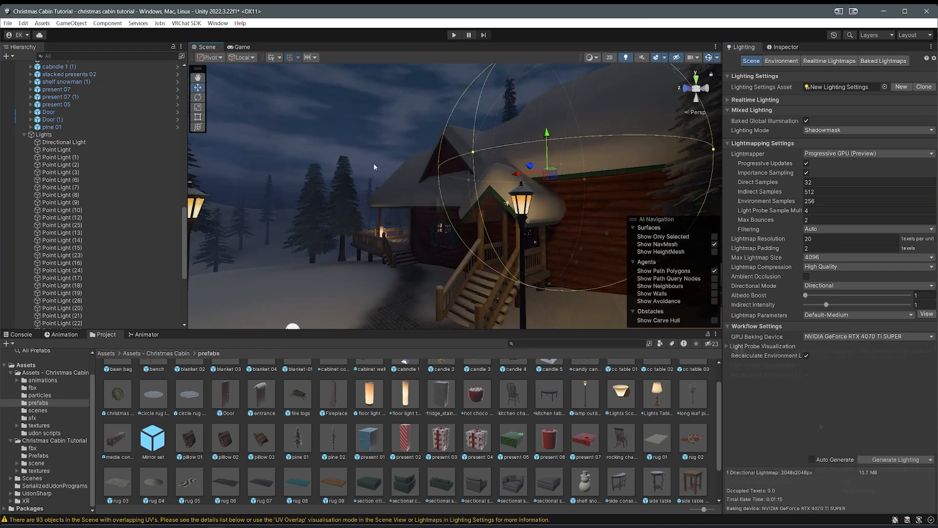
Step: Check the settings of the directional light and step through the point lights in the Lights group
right_drag(378, 154, 450, 182)
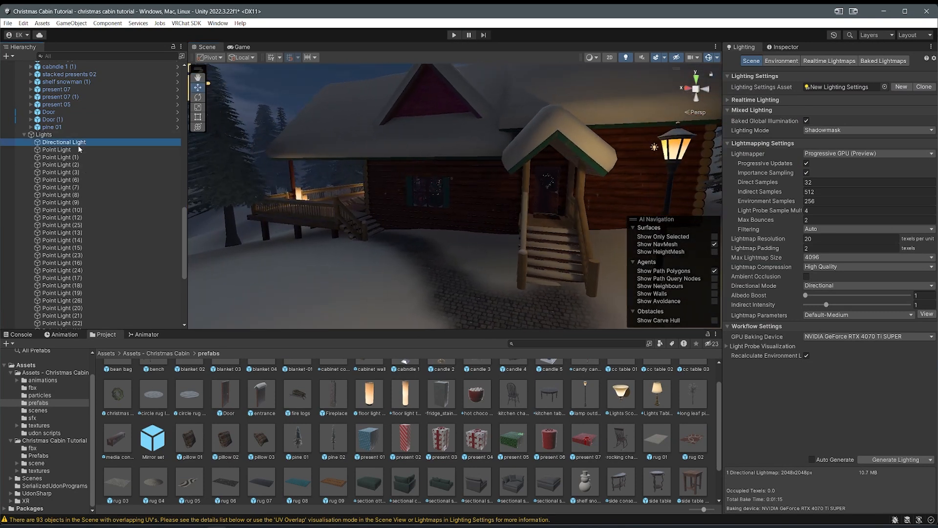
click(777, 47)
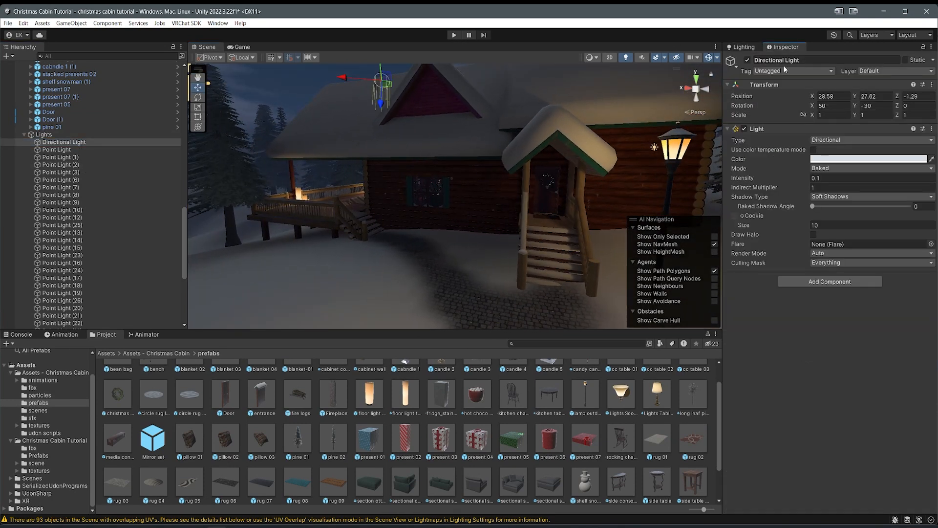
click(113, 149)
key(Down)
key(Down)
key(Down)
key(Down)
key(Down)
key(Down)
key(Down)
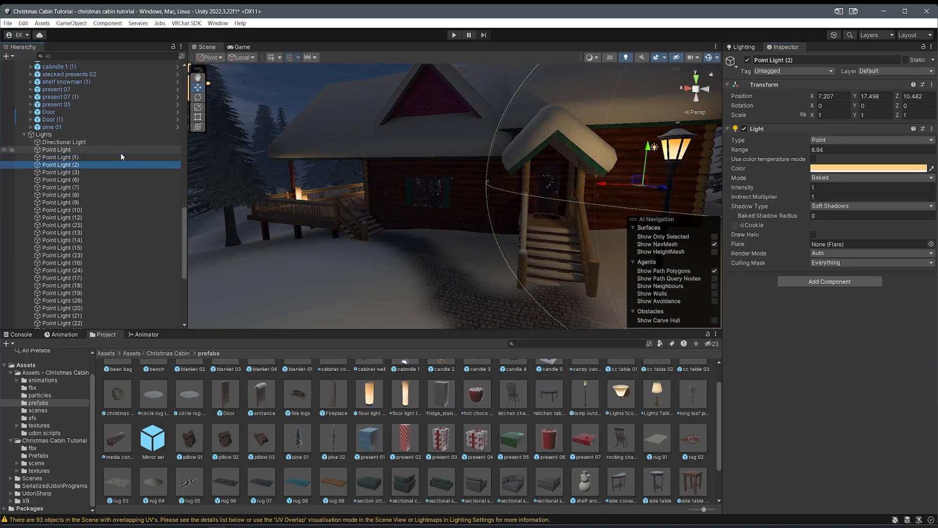
key(Down)
key(Down)
key(Down)
key(Down)
key(Down)
key(Down)
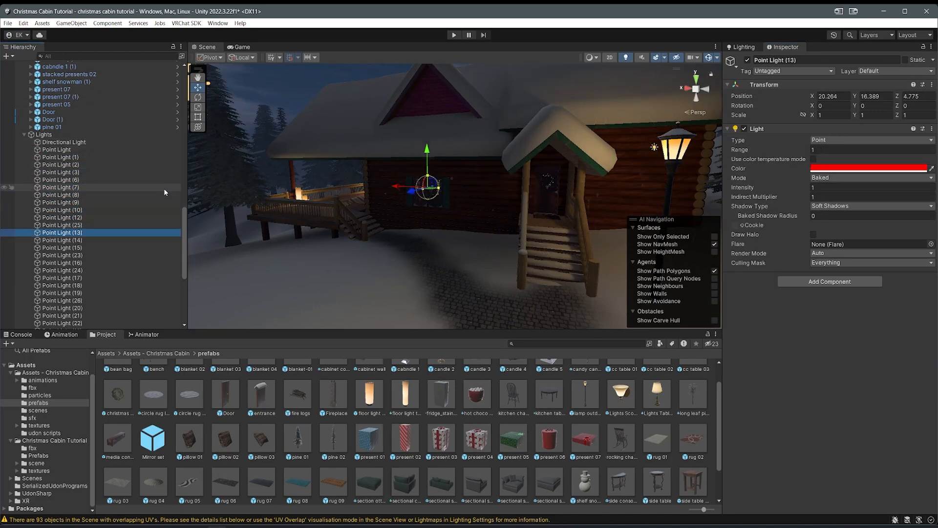
Step: Inspect the baked lighting and reflections in the upstairs room, dining area and living room
click(493, 413)
right_drag(438, 306, 319, 258)
key(w)
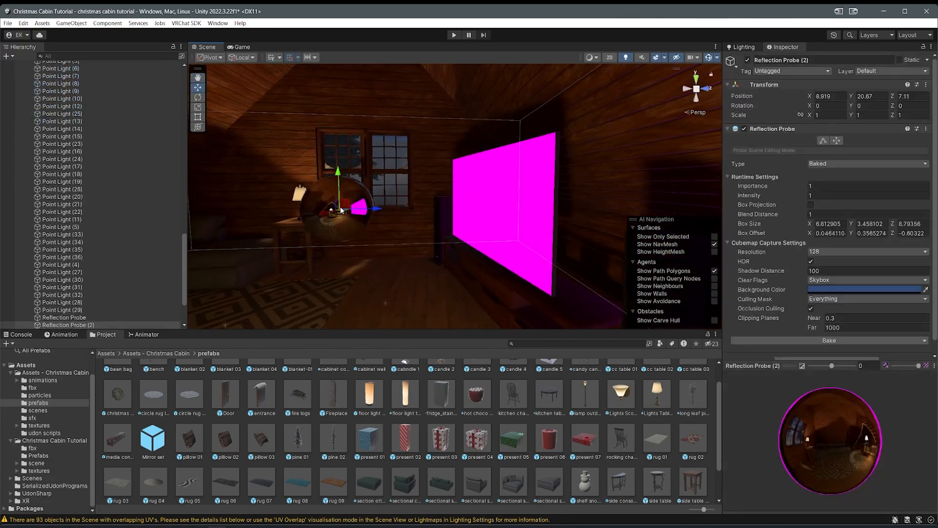
key(f)
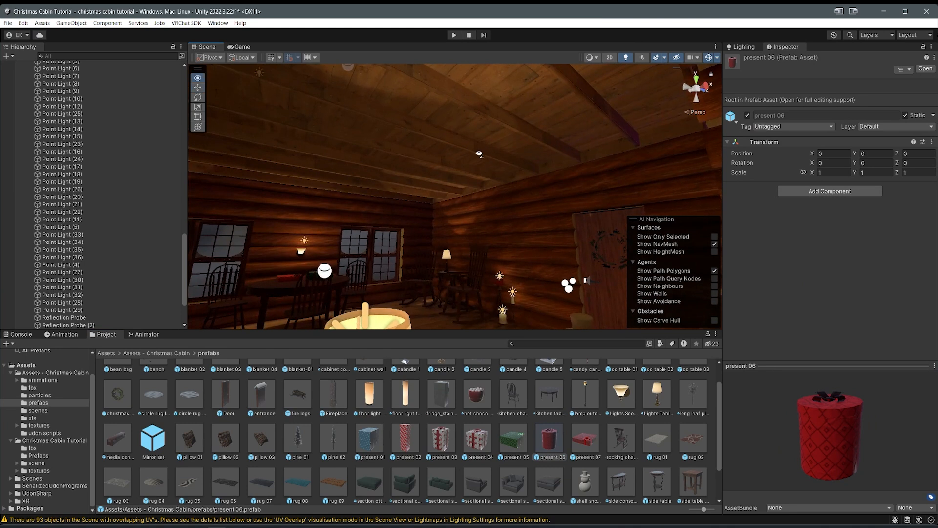
right_drag(479, 154, 611, 179)
middle_drag(611, 179, 604, 186)
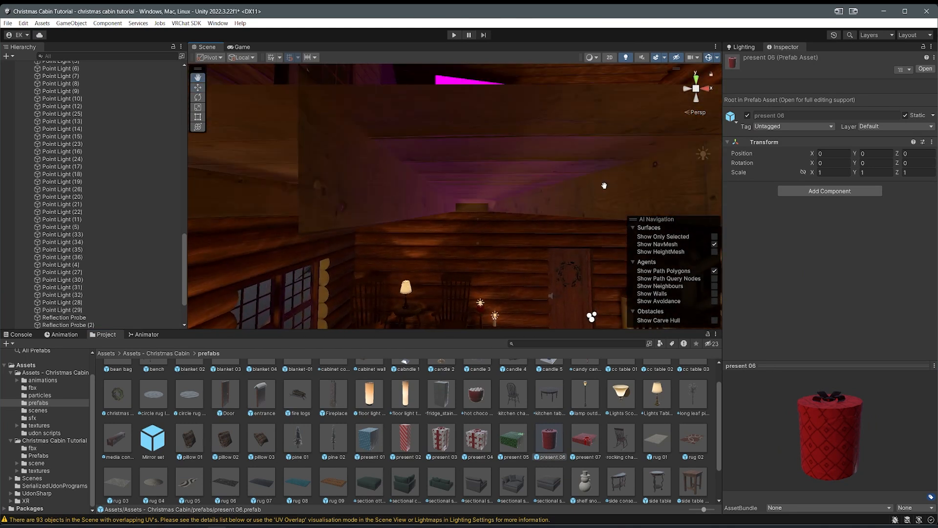
right_drag(600, 190, 167, 185)
right_drag(287, 183, 502, 295)
click(508, 308)
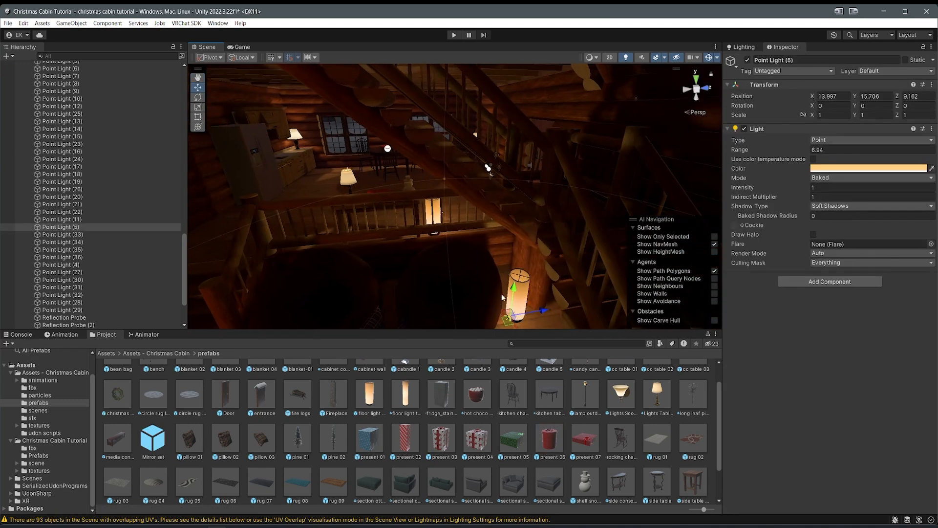
Step: Select all the colored point lights on the Christmas tree and set their range to 1.5
key(s)
right_drag(482, 218, 542, 230)
click(510, 204)
click(509, 204)
key(w)
key(s)
scroll(507, 213, down, 3)
shift+click(490, 236)
shift+click(478, 212)
key(w)
right_drag(477, 211, 470, 213)
shift+click(470, 211)
shift+click(499, 217)
shift+click(538, 186)
shift+click(515, 167)
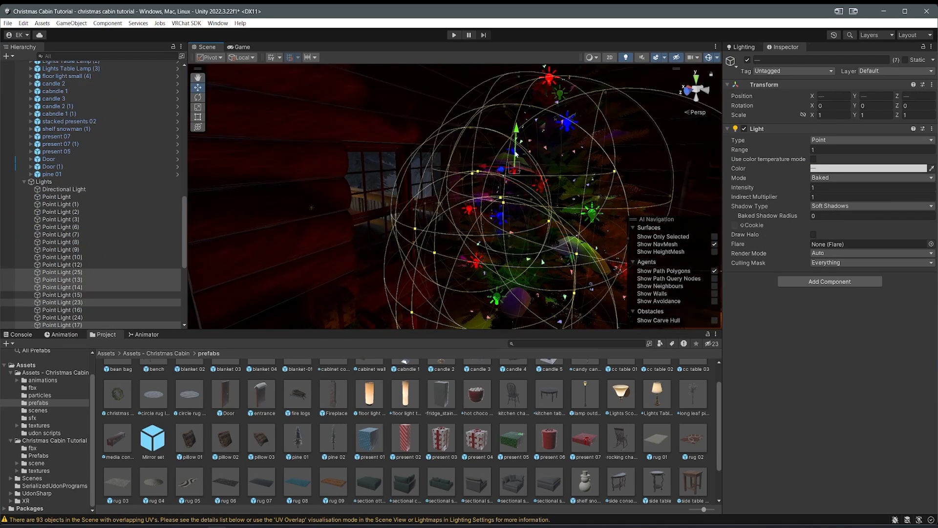
shift+click(560, 94)
shift+click(550, 78)
right_drag(533, 230, 501, 228)
shift+click(503, 220)
key(e)
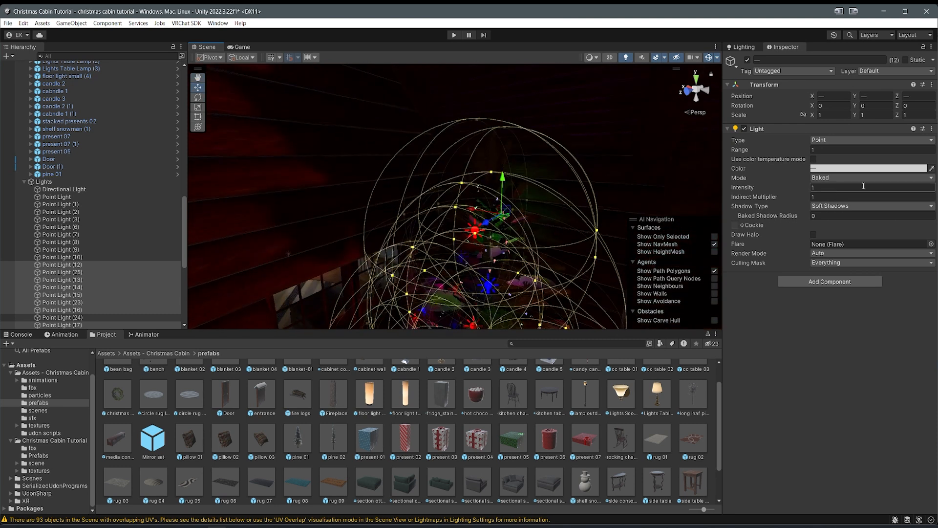
text(.5)
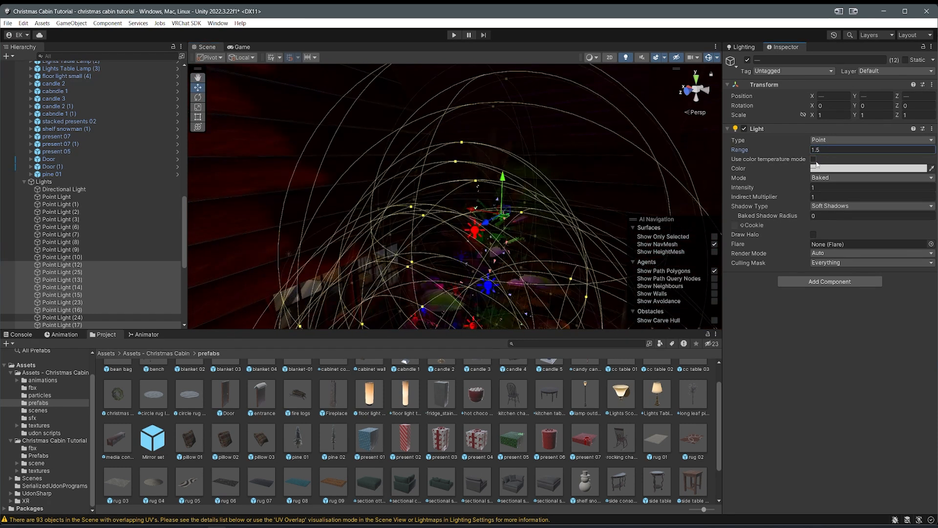
Step: Set the intensity of the orange fireplace point light to 1.2
scroll(432, 231, down, 3)
scroll(545, 382, up, 2)
click(550, 382)
right_drag(494, 220, 514, 251)
click(509, 211)
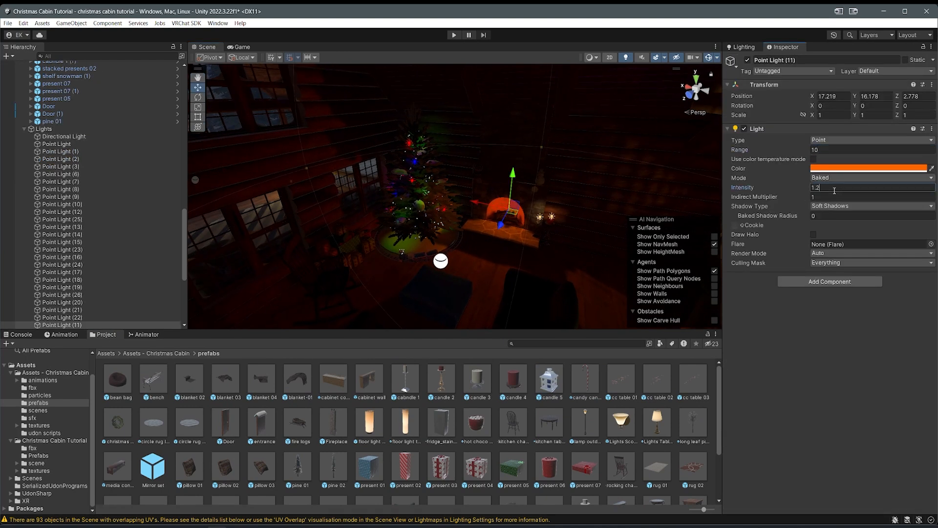
Step: Adjust the environment lighting gradient's ground, equator and sky colors, with the equator at about RGB 16, 17, 17
right_drag(537, 98, 445, 70)
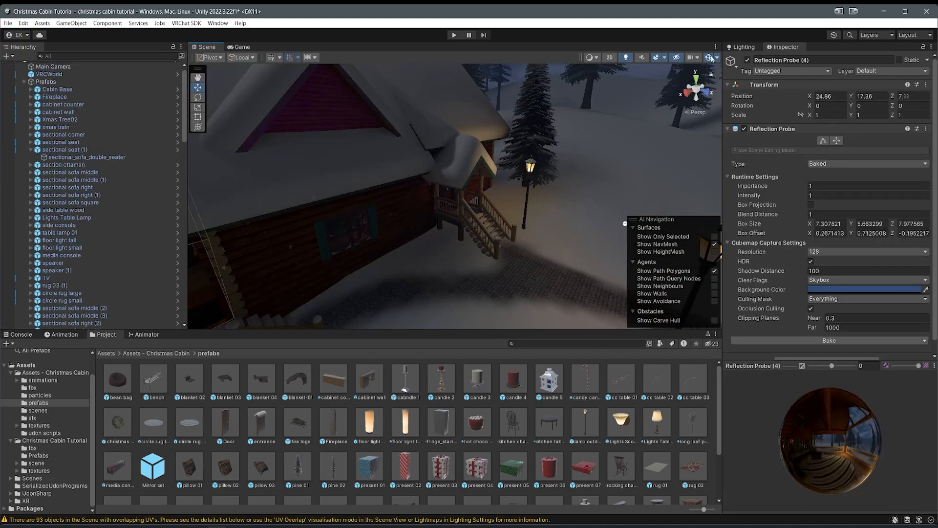
click(747, 48)
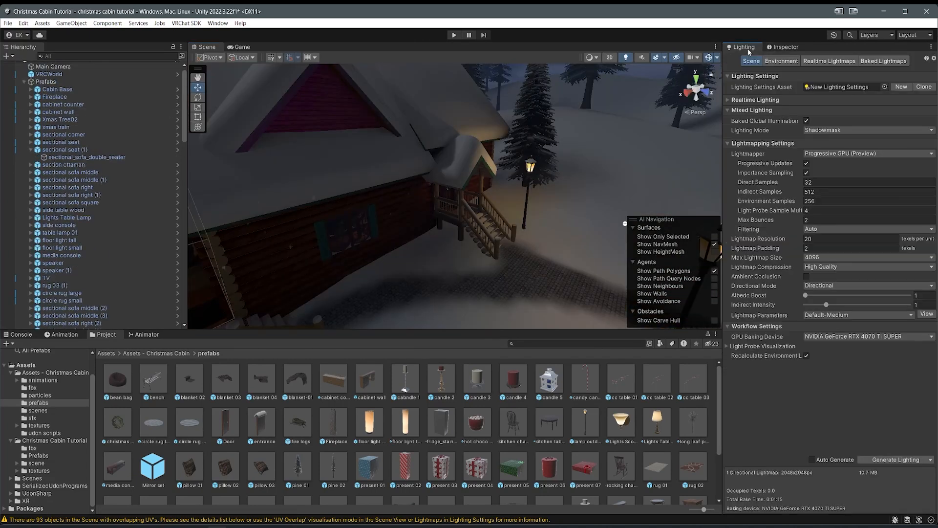
click(781, 61)
click(830, 160)
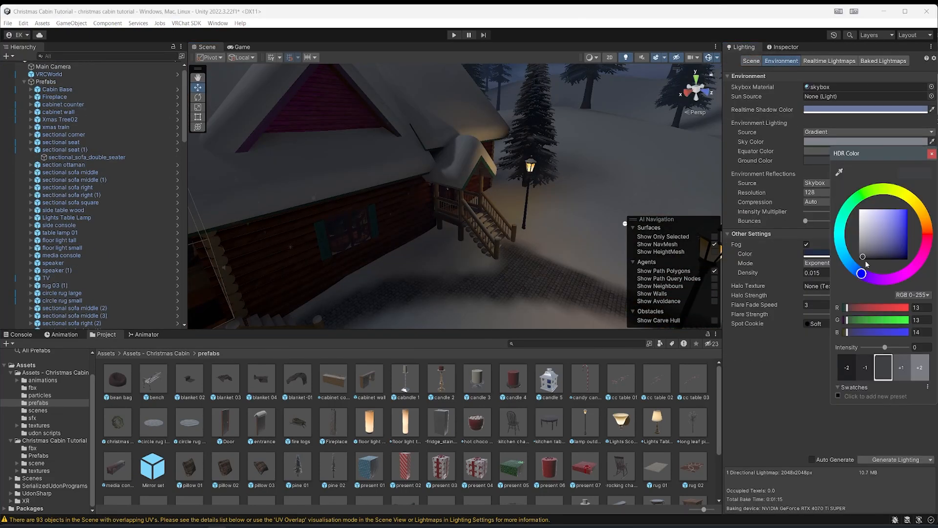
drag(863, 260, 863, 257)
click(822, 153)
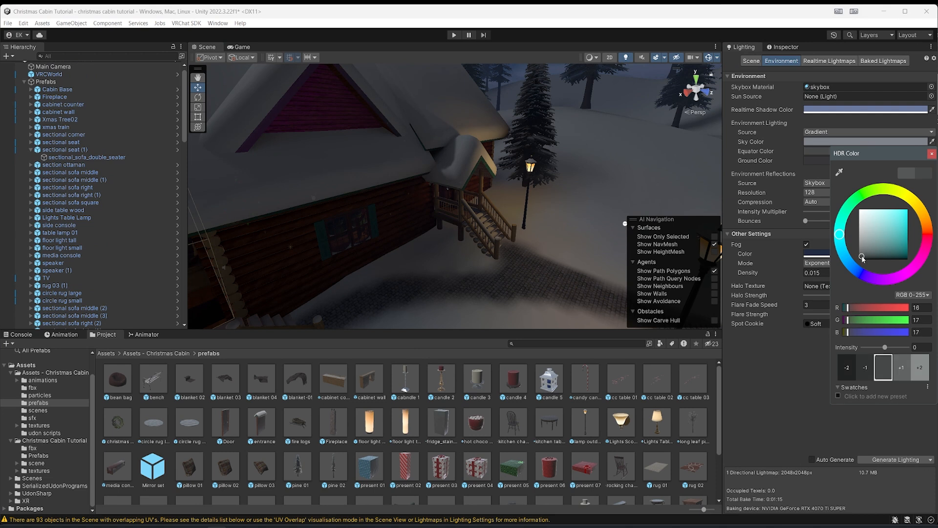
alt+drag(589, 144, 507, 142)
click(821, 142)
Step: Select the Directional Light under Lights and darken its color to a dimmer grey
alt+drag(577, 191, 518, 171)
middle_drag(518, 171, 492, 164)
alt+drag(492, 165, 345, 116)
scroll(123, 102, up, 1)
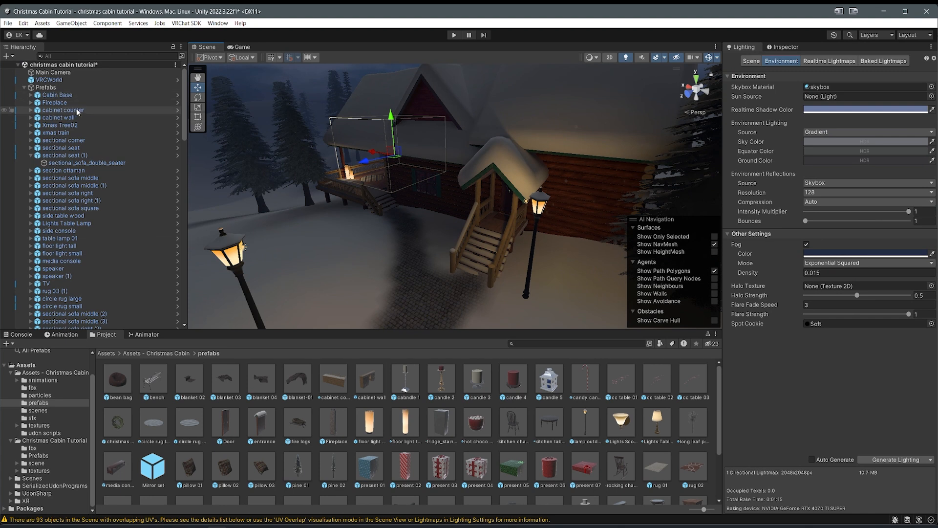
click(24, 87)
click(45, 104)
right_drag(516, 214, 468, 162)
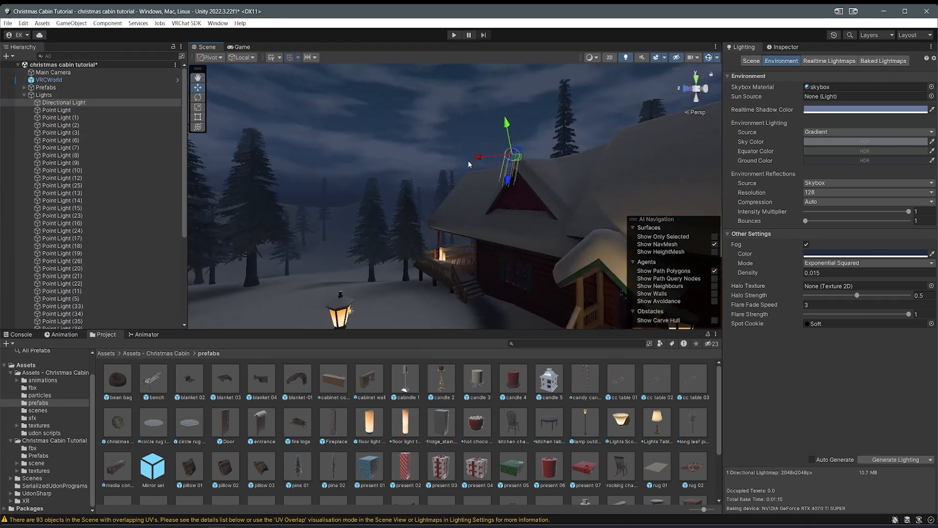
click(782, 47)
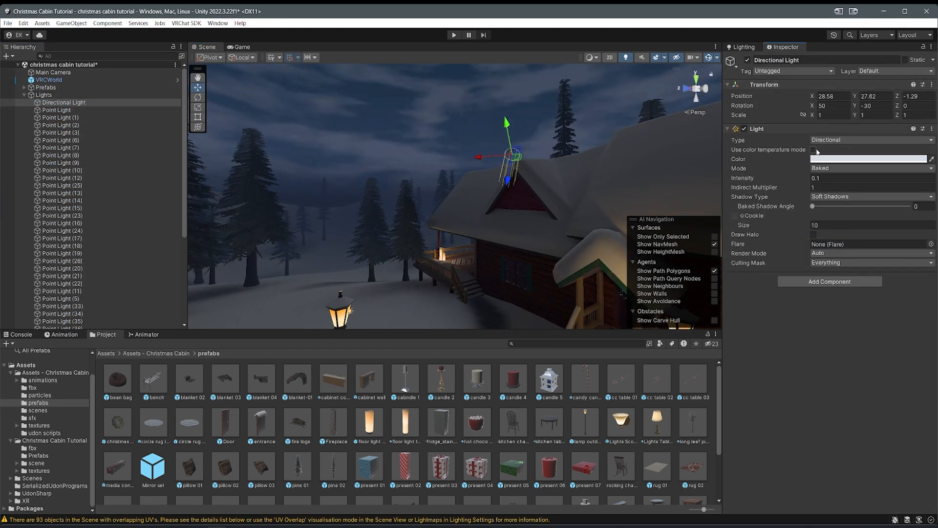
click(840, 159)
drag(859, 225, 858, 231)
Step: Examine the lighting around the cabin porch, the Christmas tree room and the lamp-lit path outside
right_drag(582, 149, 559, 150)
scroll(532, 131, up, 8)
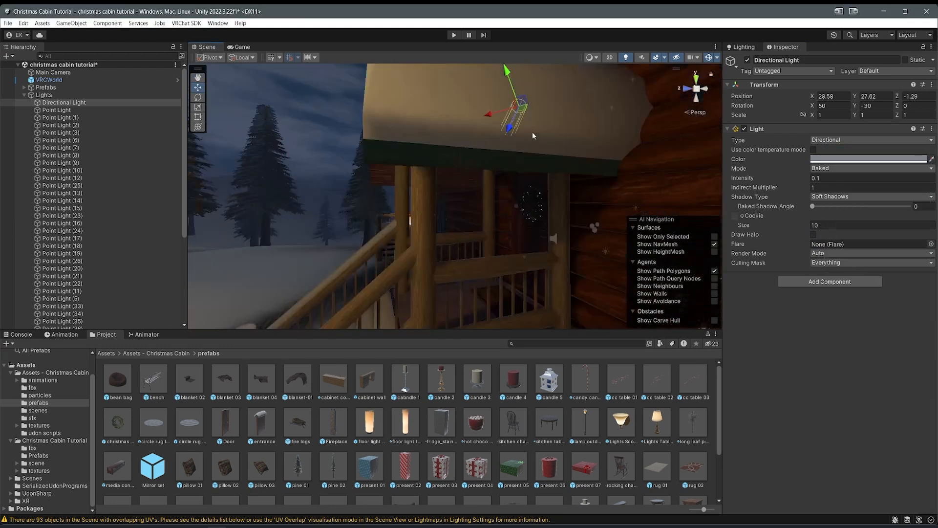
middle_drag(537, 128, 491, 130)
scroll(490, 131, up, 2)
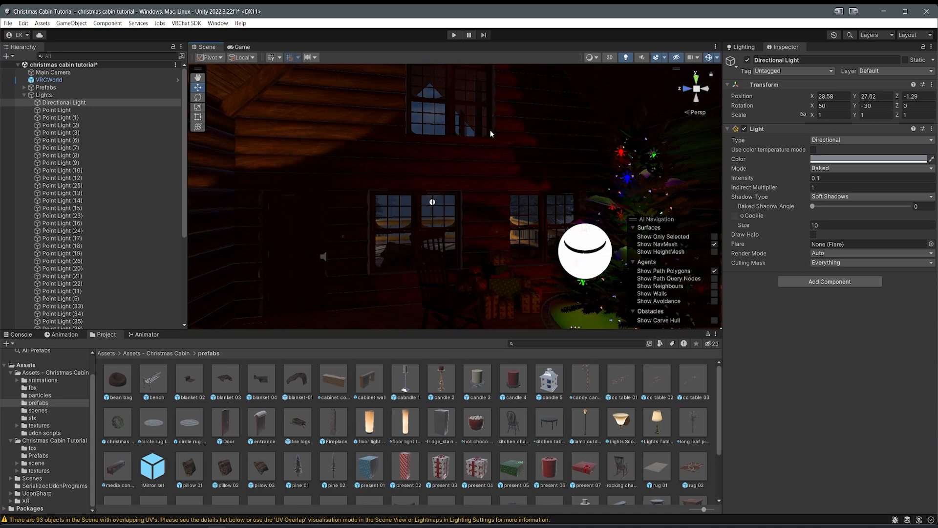
right_drag(503, 138, 555, 154)
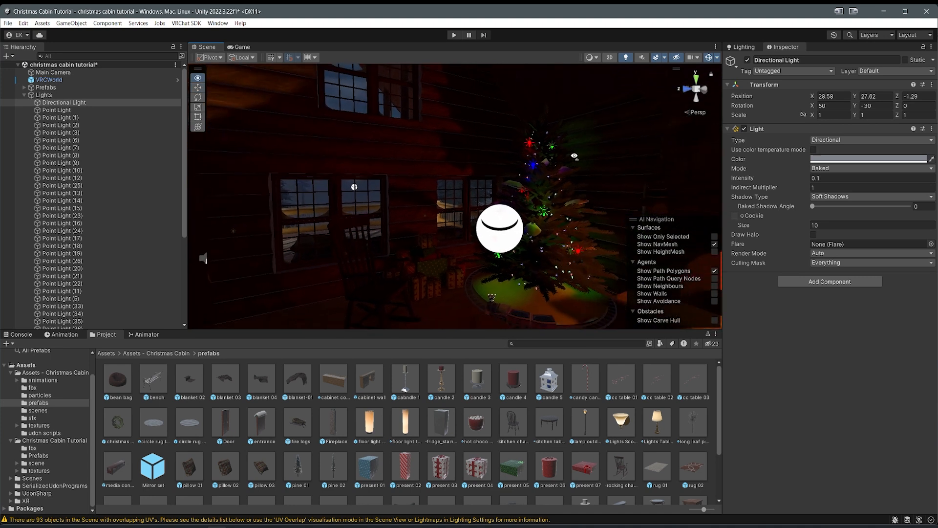
scroll(555, 154, up, 3)
right_drag(555, 193, 358, 182)
scroll(406, 186, up, 4)
scroll(447, 182, up, 3)
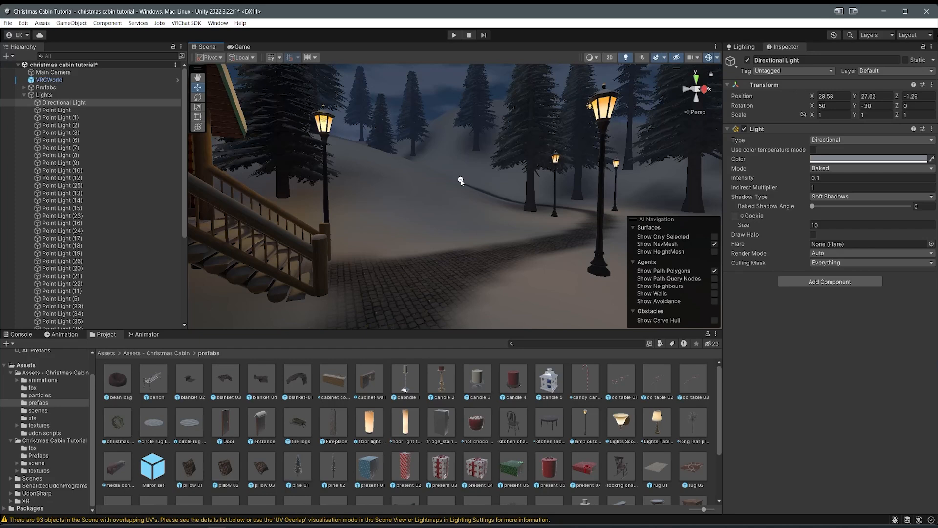
Step: Select the outdoor reflection probe near the front steps and examine its settings and coverage around the path
click(460, 181)
right_drag(495, 201, 483, 191)
scroll(483, 188, up, 3)
middle_drag(482, 190, 463, 209)
right_drag(463, 209, 342, 247)
scroll(442, 240, down, 3)
middle_drag(438, 233, 411, 162)
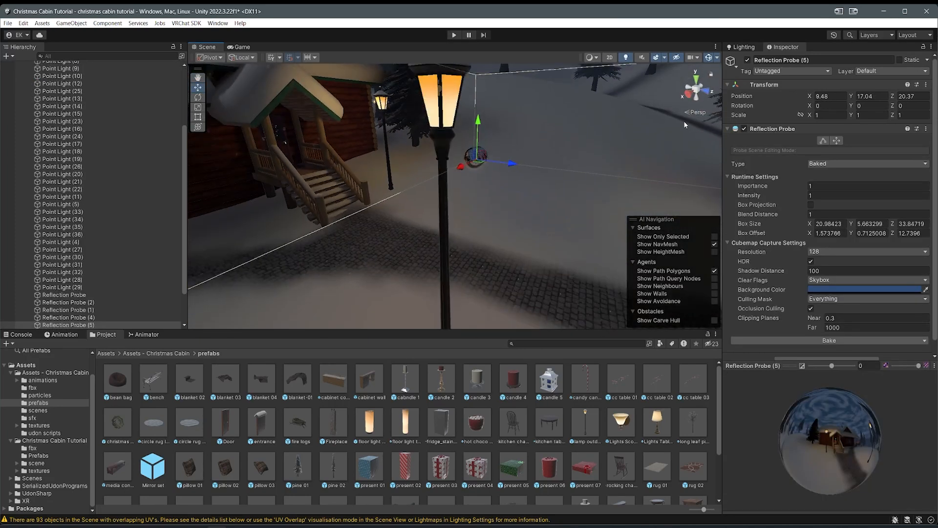
Step: Set the environment reflections source to Custom and assign the ReflectionProbe-4 cubemap
click(740, 47)
middle_drag(533, 120, 520, 170)
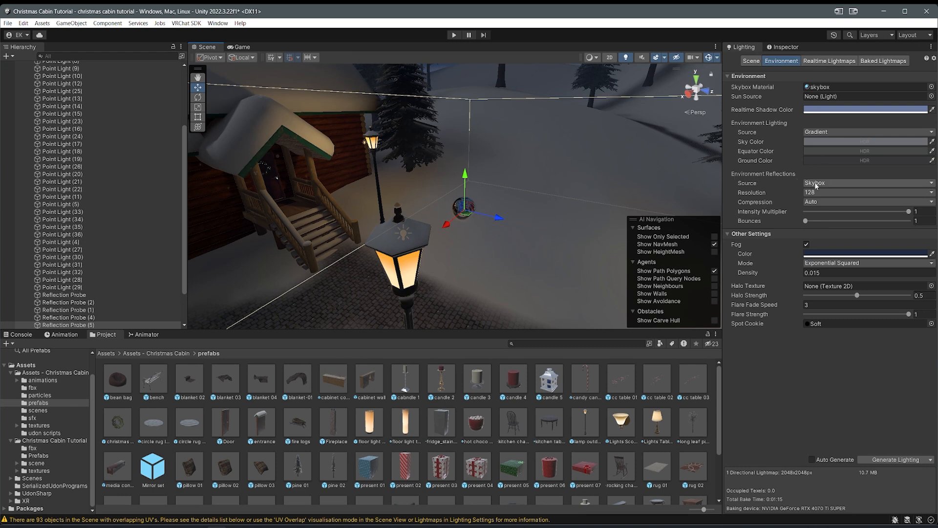
scroll(540, 199, down, 3)
right_drag(541, 199, 570, 153)
middle_drag(570, 153, 601, 148)
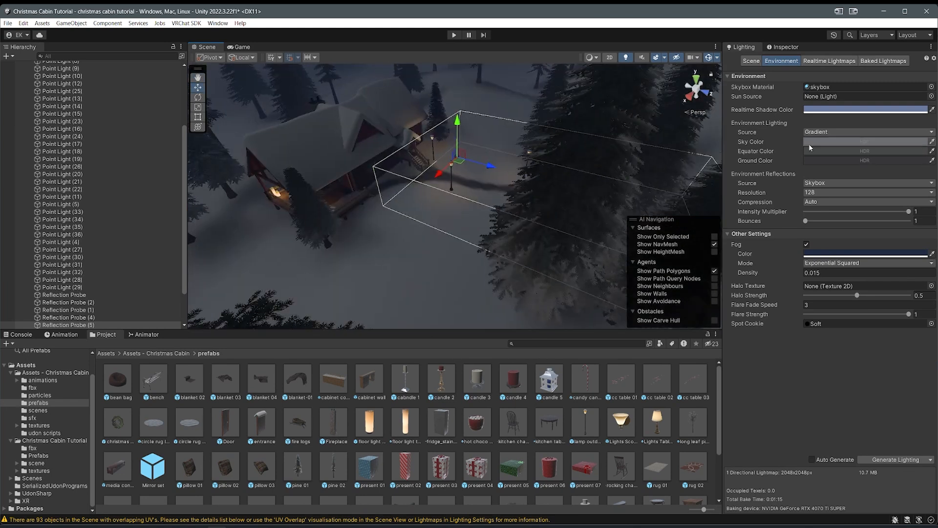
right_drag(587, 146, 480, 210)
key(w)
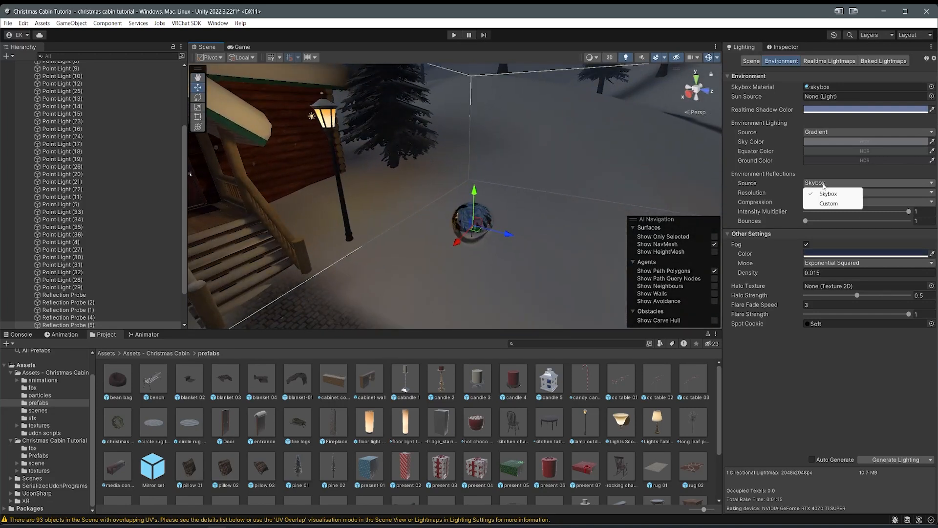
click(834, 203)
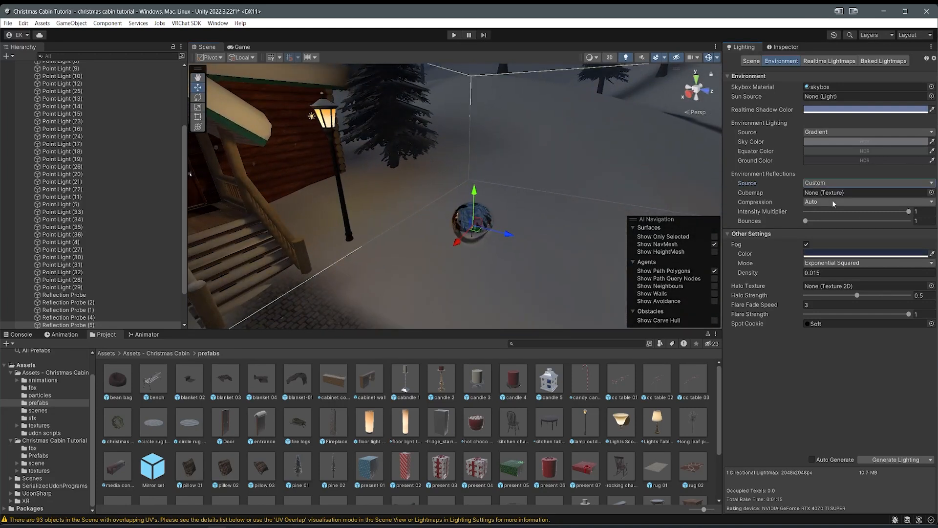
click(931, 194)
drag(937, 186, 762, 173)
drag(732, 226, 623, 226)
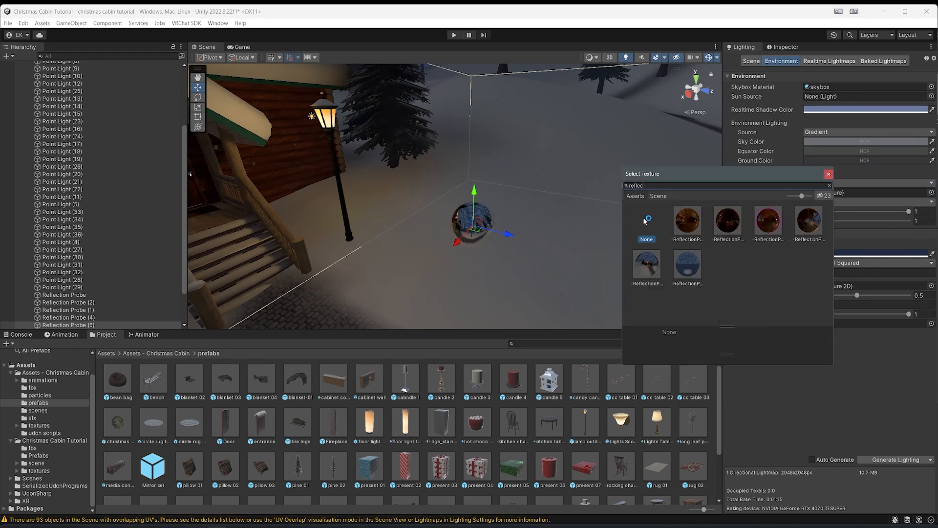
click(647, 269)
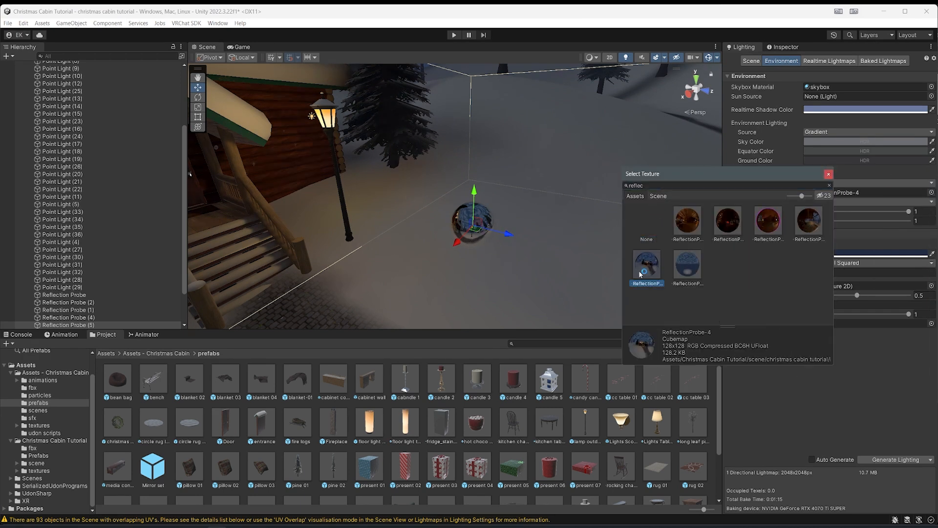
click(829, 174)
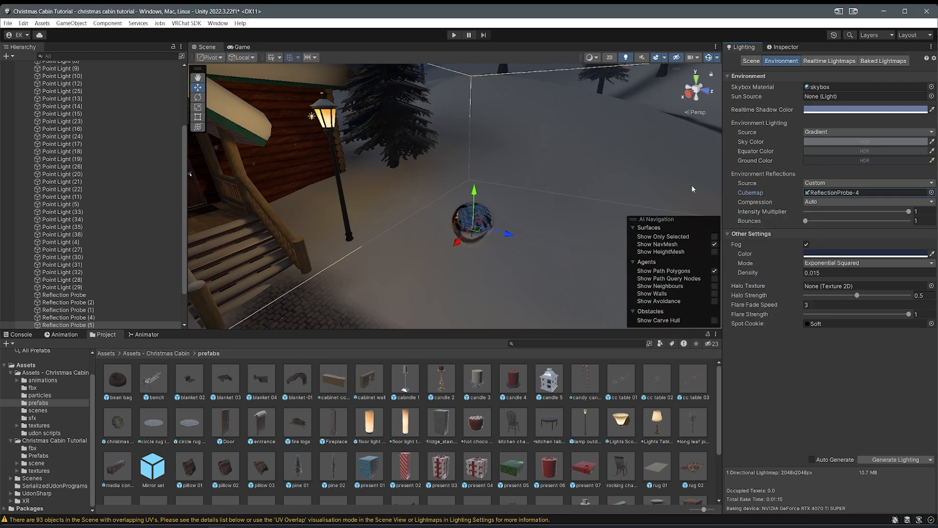
Step: Locate the assigned reflection cubemap in the project files, and return to the Christmas Cabin Tutorial folder
right_drag(601, 216, 449, 190)
key(s)
click(837, 194)
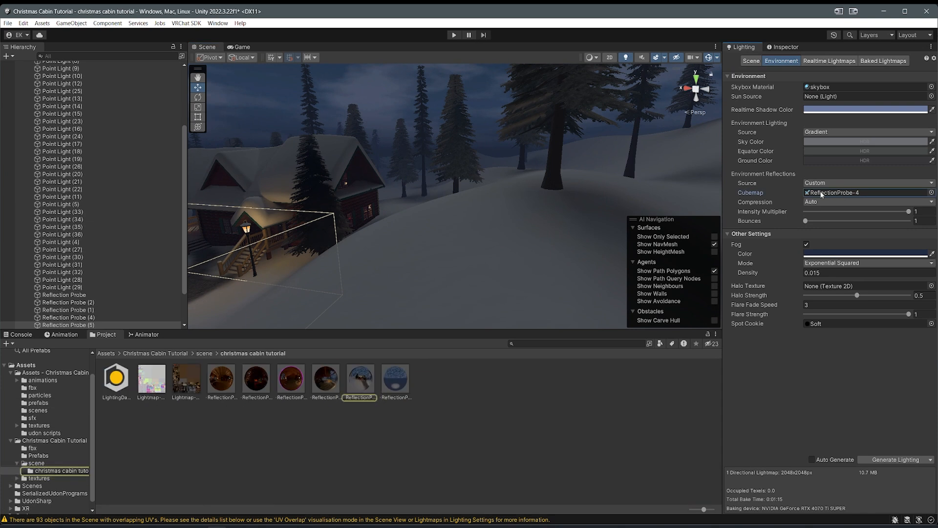
click(176, 353)
right_drag(391, 164, 357, 166)
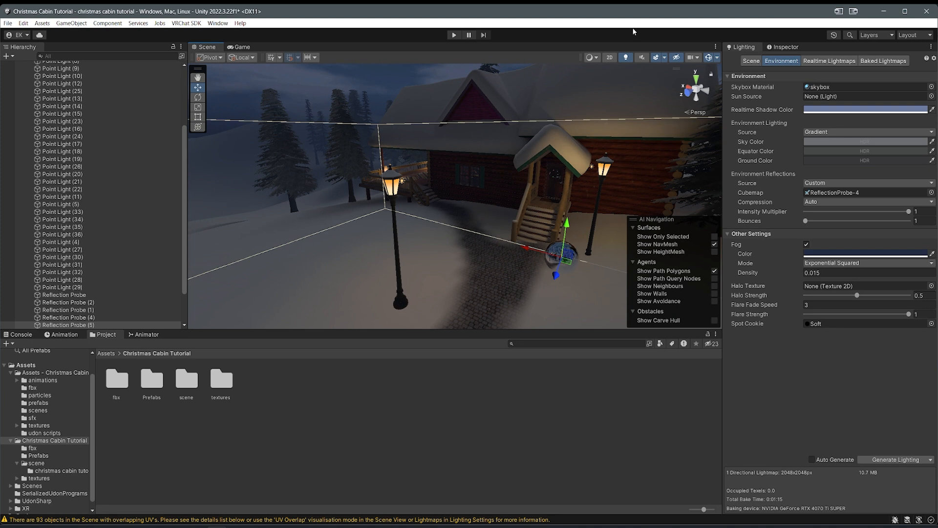
Step: Generate the scene lighting again with the current lightmapping settings and view the Christmas tree and fireplace
click(753, 60)
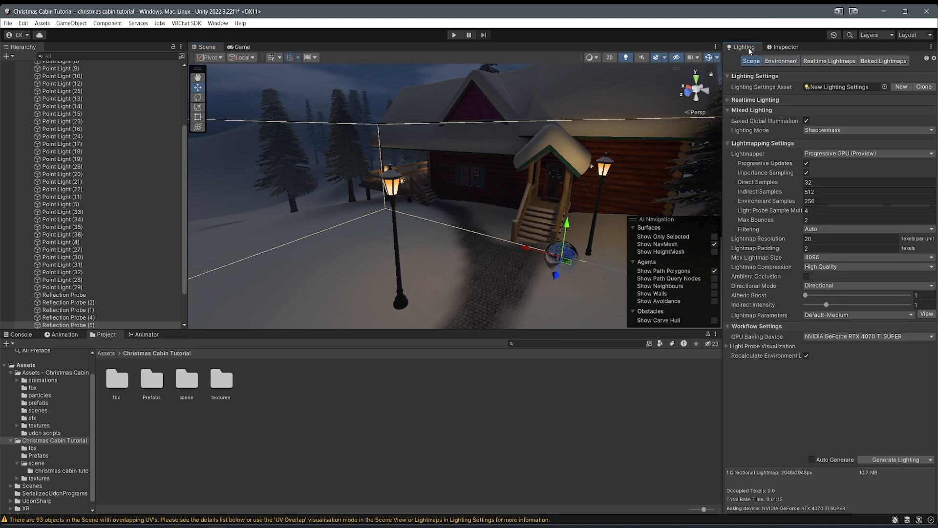
click(880, 459)
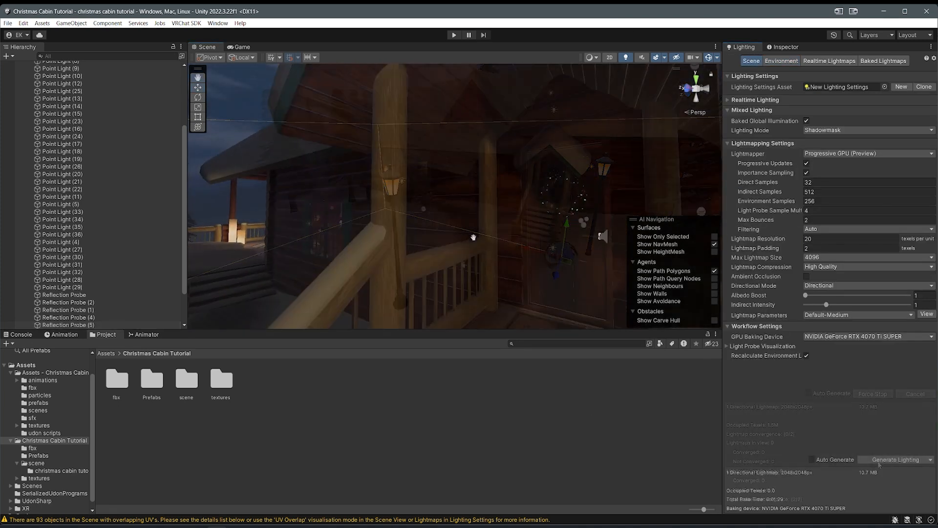
right_drag(473, 236, 640, 177)
scroll(508, 272, down, 3)
key(w)
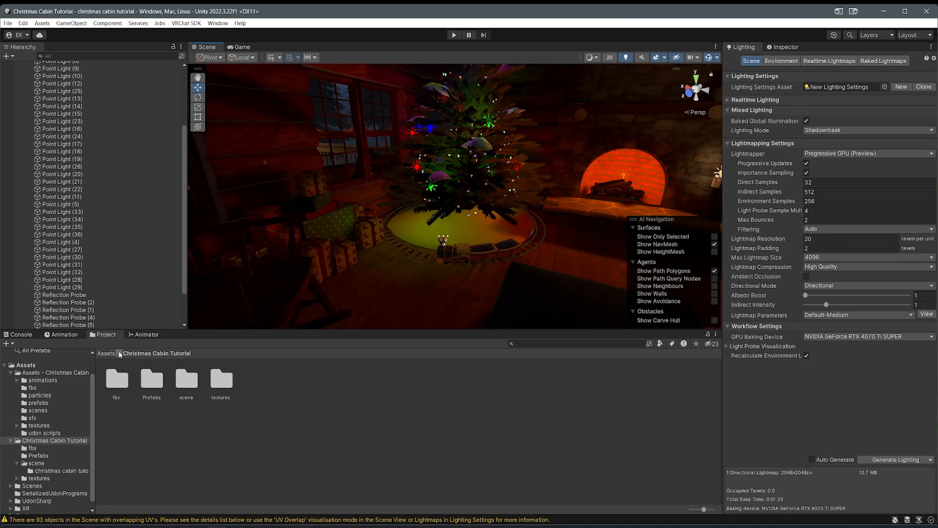
Step: Open the Christmas_cabin_tutorial model's import settings in the fbx folder and review the Generate Lightmap UVs option
double_click(121, 375)
click(113, 377)
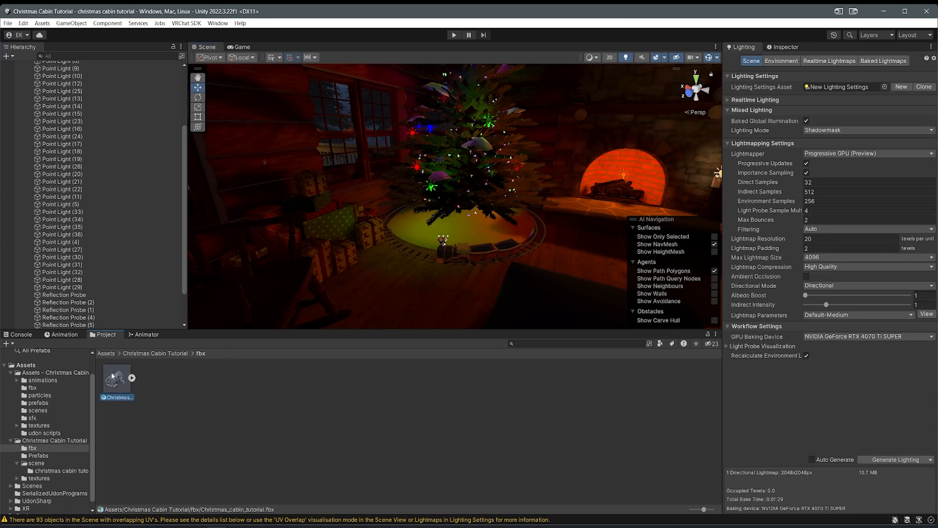
click(792, 47)
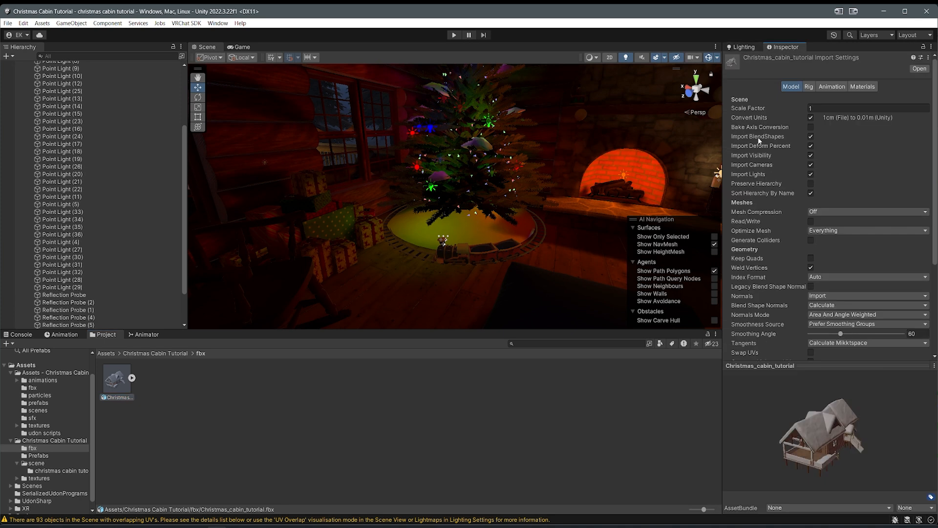
scroll(802, 186, down, 4)
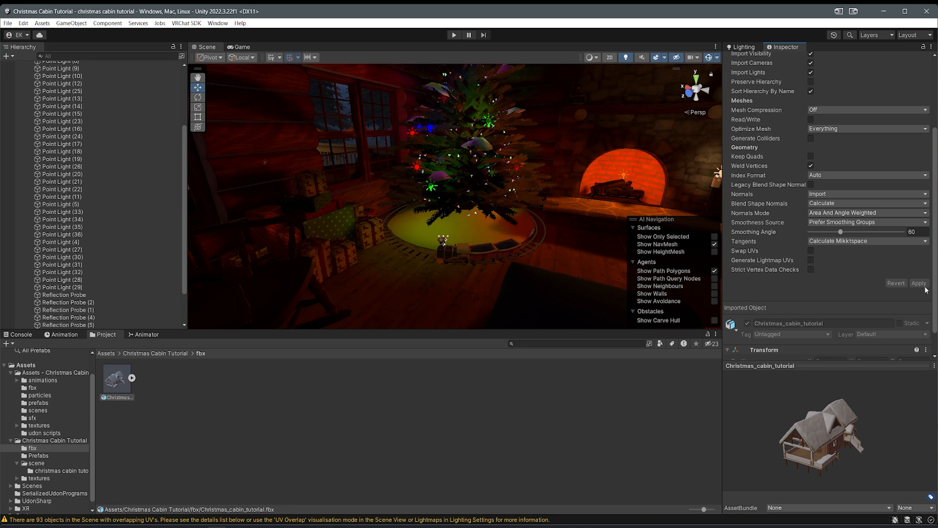
scroll(855, 189, up, 3)
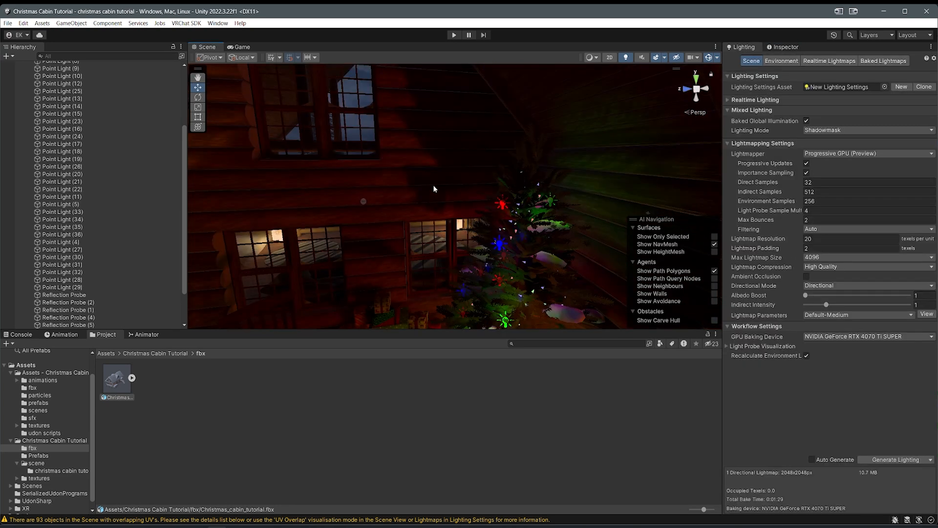
Step: Inspect the new bake on the log walls, around the Christmas tree and in the upstairs sofa area
right_drag(433, 189, 400, 196)
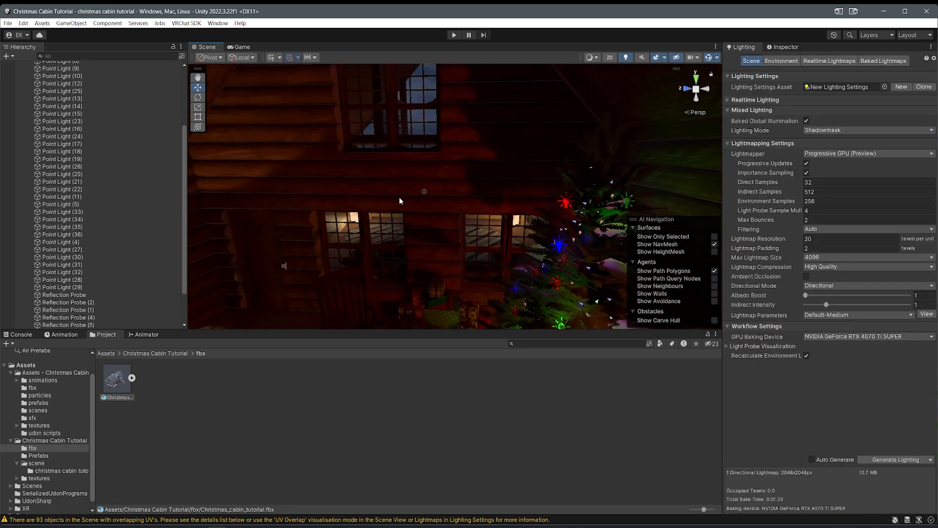
middle_drag(400, 197, 412, 220)
scroll(412, 220, up, 7)
right_drag(444, 245, 463, 270)
middle_drag(463, 271, 540, 186)
right_drag(426, 260, 625, 256)
scroll(593, 259, down, 2)
middle_drag(593, 259, 473, 293)
scroll(524, 259, up, 3)
scroll(527, 242, up, 3)
right_drag(473, 294, 373, 263)
middle_drag(449, 262, 348, 250)
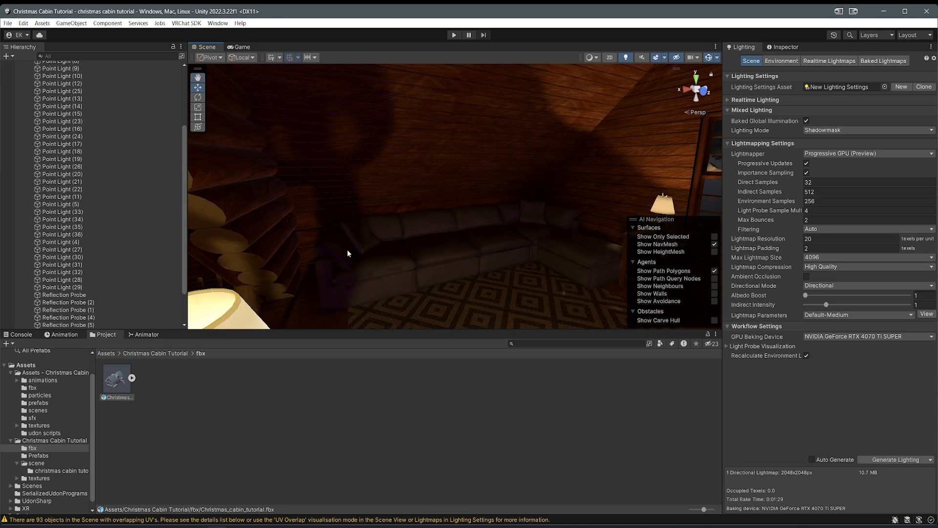
right_drag(509, 210, 367, 235)
middle_drag(367, 235, 527, 215)
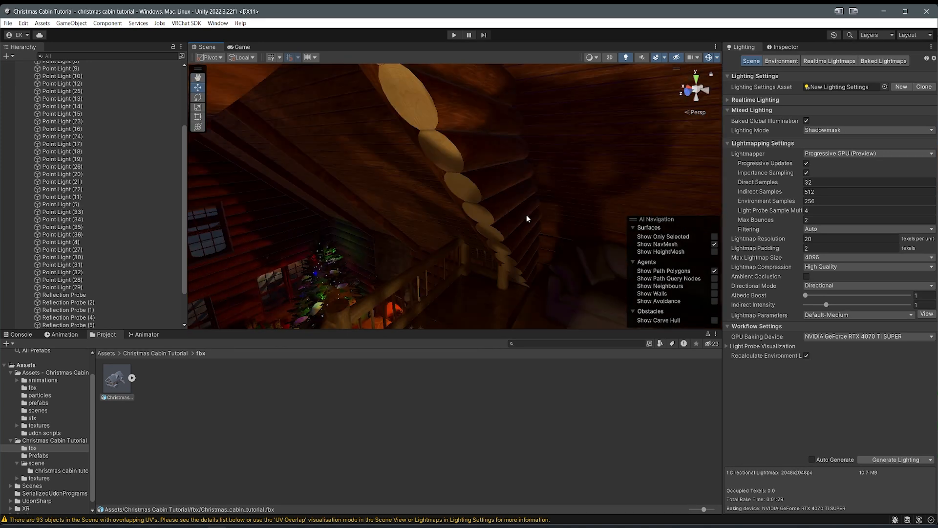
right_drag(527, 218, 483, 212)
scroll(424, 172, up, 2)
scroll(483, 212, down, 2)
middle_drag(483, 212, 353, 198)
right_drag(353, 199, 255, 275)
Step: Select the large circle rug on the deck and review its fabric material's Double Sided Global Illumination option
click(494, 224)
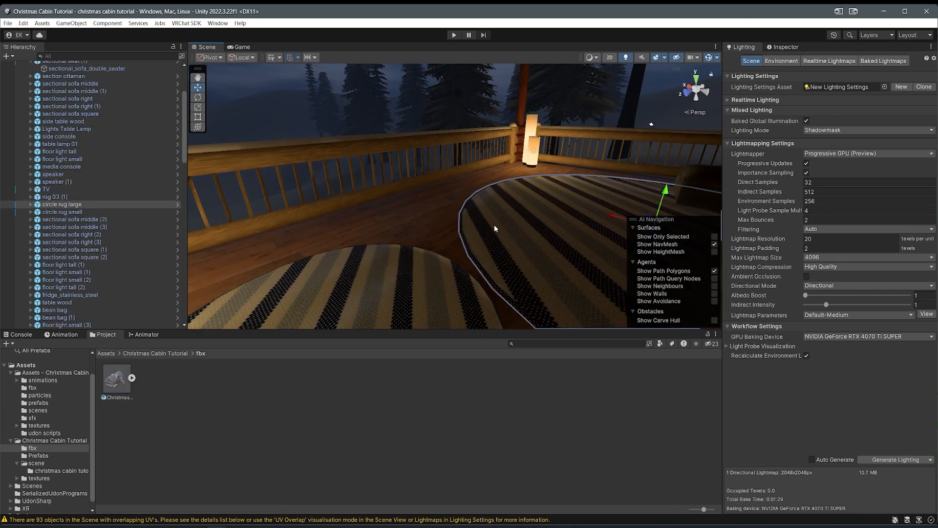
click(783, 46)
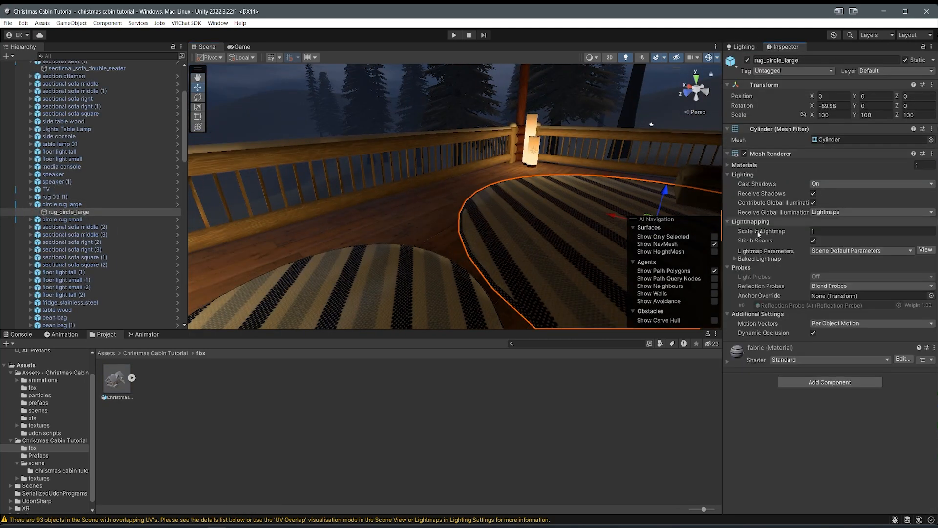
click(738, 360)
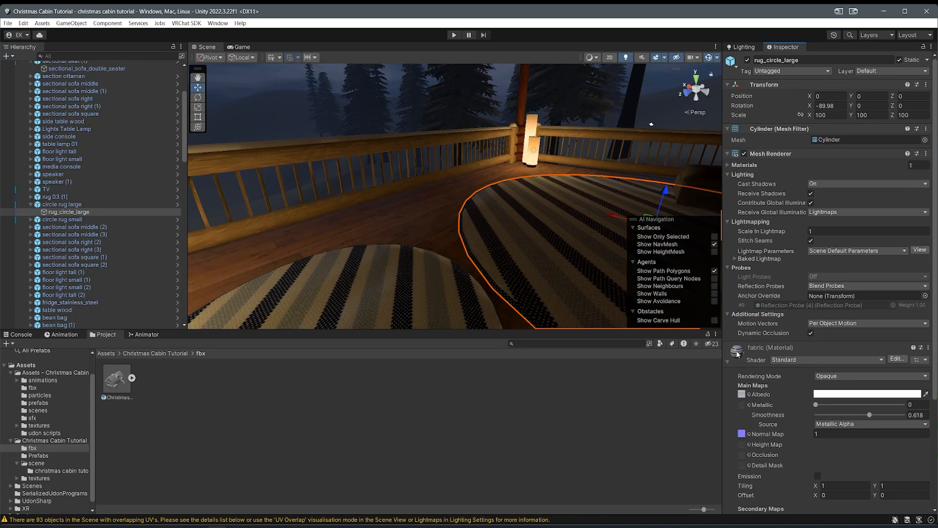
scroll(743, 352, down, 5)
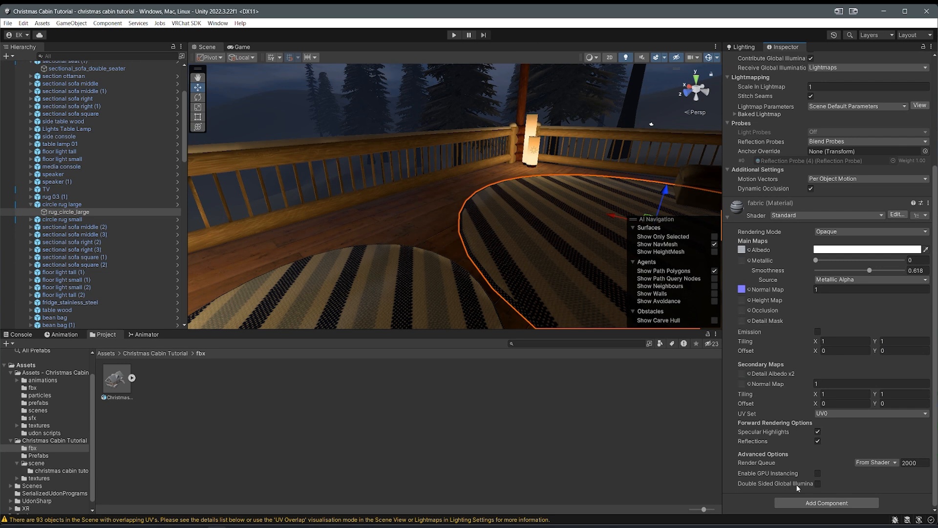
Step: Inspect the baked lighting from the deck around the cabin exterior to the front door, stairs and living room
middle_drag(442, 249, 492, 258)
right_drag(492, 257, 309, 245)
middle_drag(310, 245, 517, 300)
right_drag(517, 300, 411, 289)
right_drag(543, 283, 325, 257)
key(w)
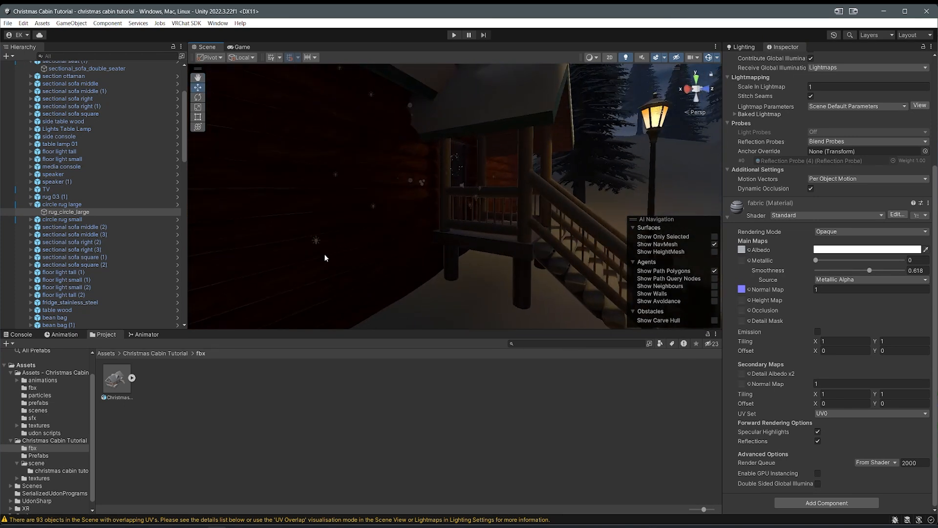
middle_drag(351, 236, 467, 225)
mouse_move(467, 225)
right_down()
mouse_move(432, 217)
mouse_move(453, 216)
right_up()
key(w)
middle_drag(453, 216, 456, 220)
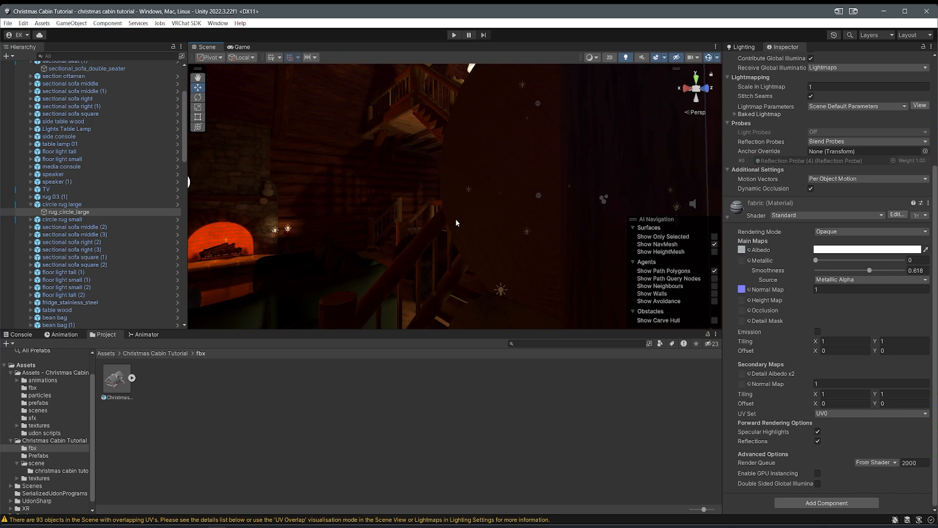
key(w)
right_drag(457, 223, 486, 311)
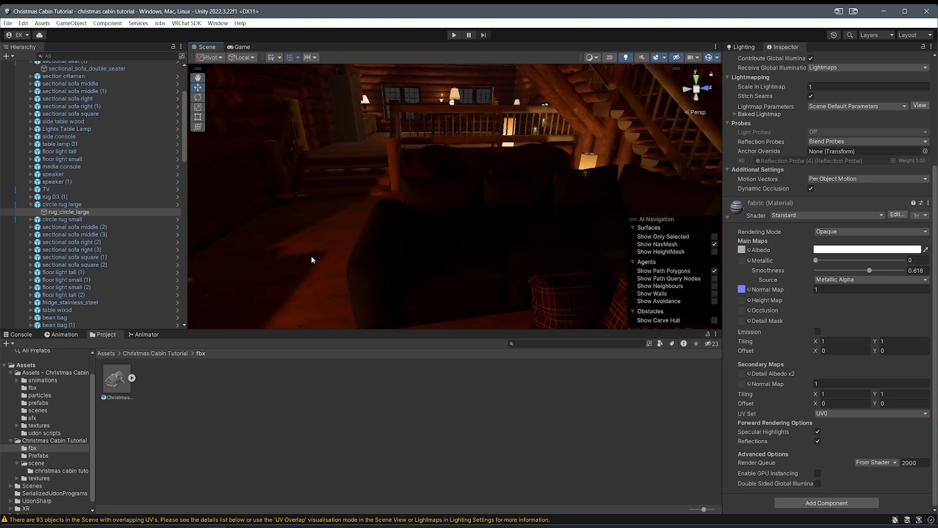
click(313, 259)
key(f)
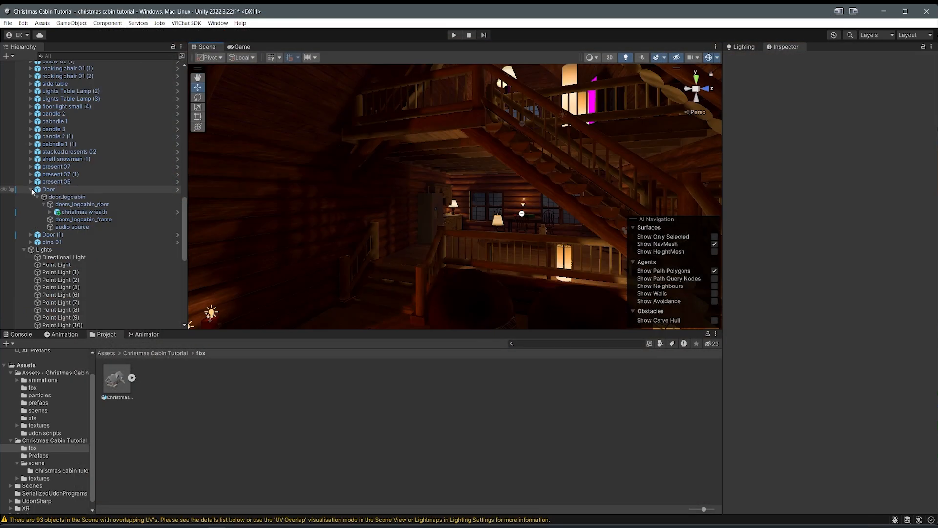
Step: Collapse the Door, Lights and Prefabs groups in the scene hierarchy
click(32, 189)
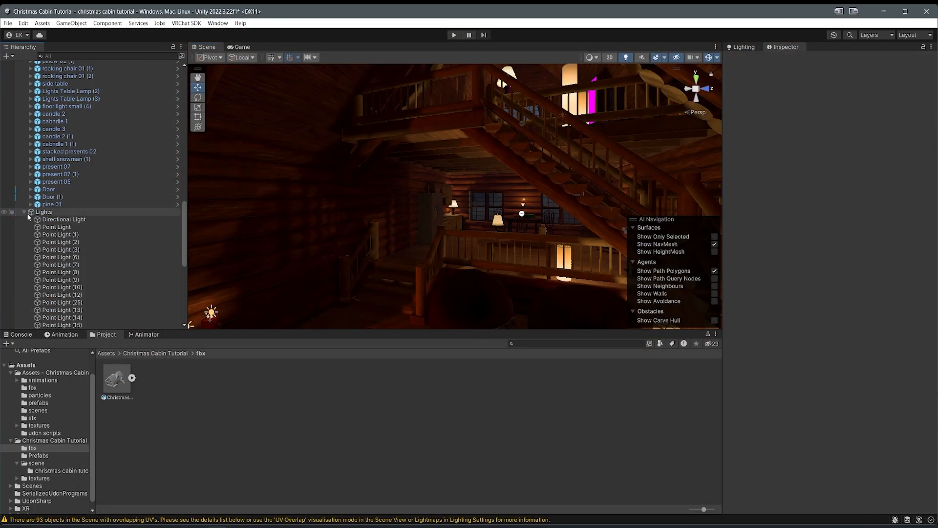
click(24, 212)
drag(181, 265, 163, 85)
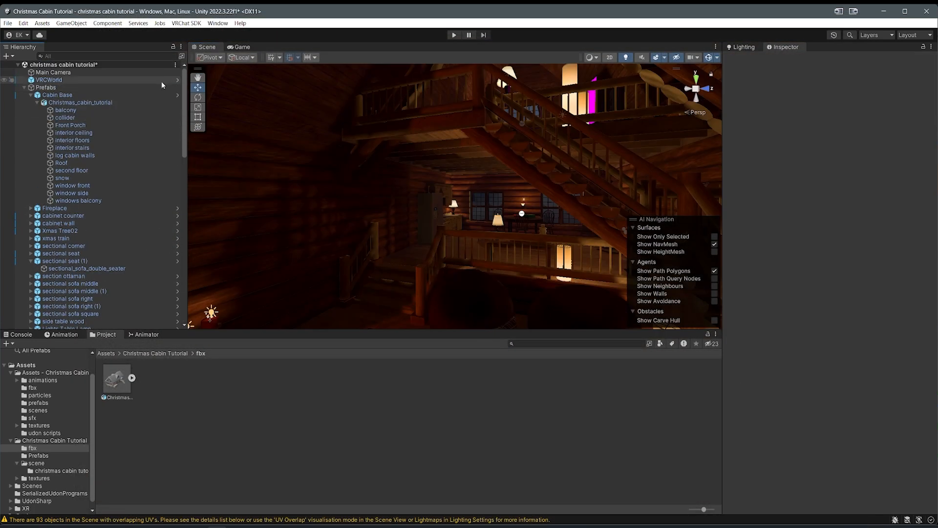
click(24, 87)
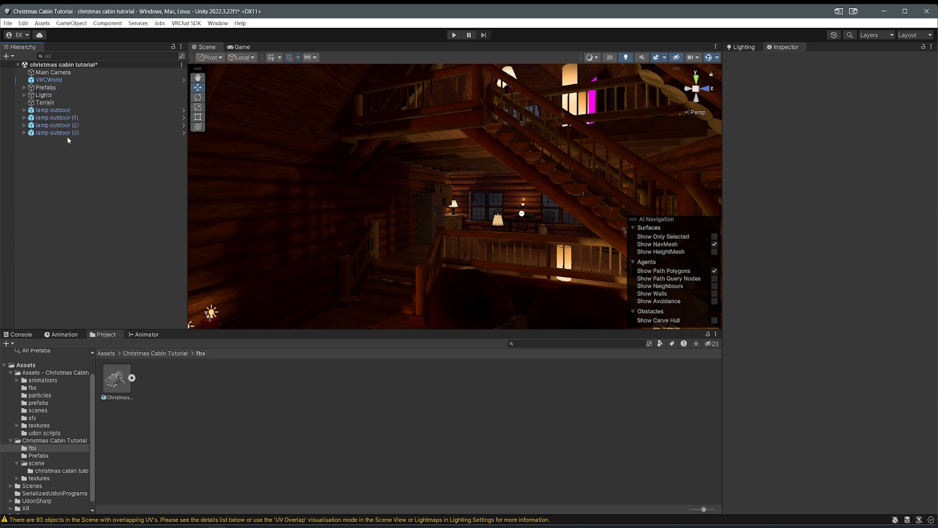
Step: Move the four outdoor lamps in the scene hierarchy into the Prefabs group
click(55, 125)
click(54, 118)
click(53, 111)
click(48, 140)
click(46, 134)
shift+click(45, 125)
drag(45, 126, 45, 87)
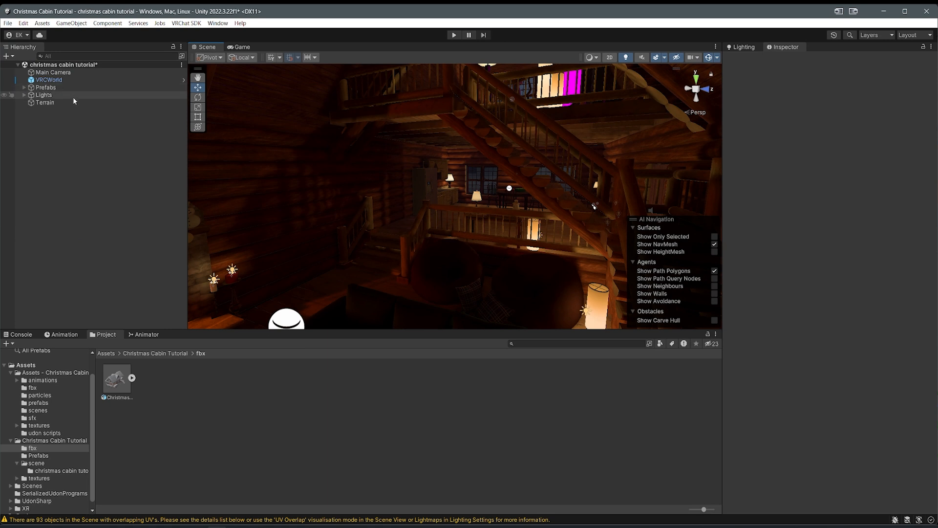
Step: Move the VRCWorld spawn object out of the cabin, past the front entrance stairs
click(49, 79)
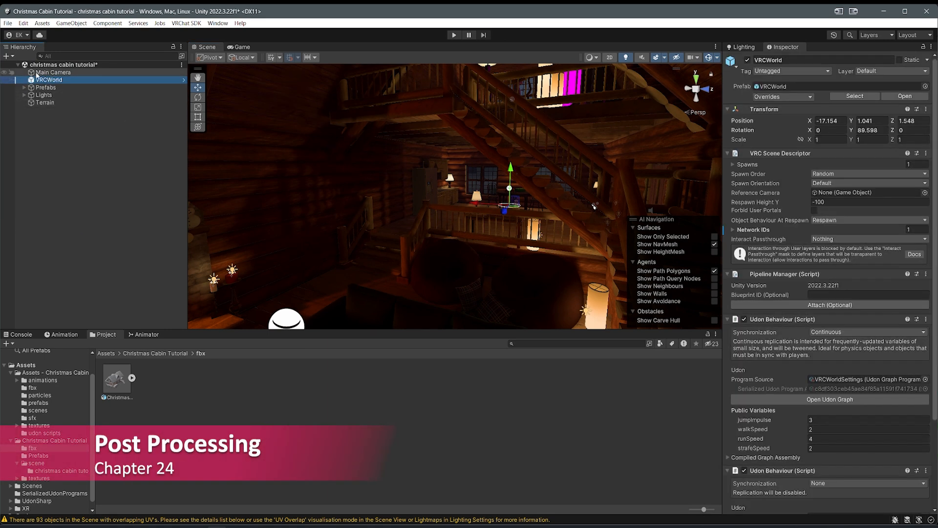
right_drag(620, 266, 274, 162)
drag(274, 162, 555, 140)
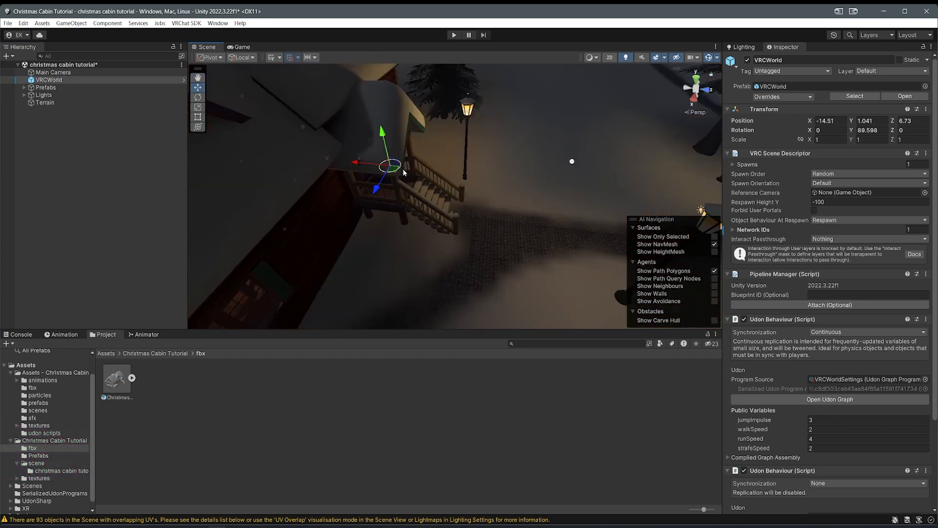
drag(404, 172, 547, 176)
Step: Rotate VRCWorld to about 179° on Y, place it on the path at about X -13.59, Y -0.23, Z 15.24, and save the scene
right_drag(547, 176, 527, 189)
key(e)
drag(513, 192, 379, 200)
key(w)
drag(509, 173, 572, 168)
right_drag(572, 168, 588, 106)
drag(589, 106, 588, 119)
right_drag(588, 120, 418, 134)
key(ctrl+s)
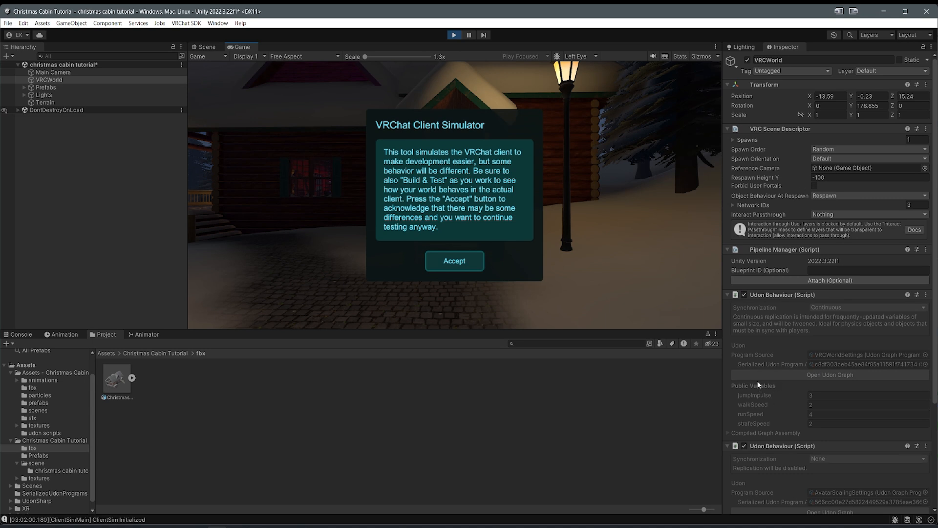
Step: Test the new spawn point in the VRChat Client Simulator by walking around outside the cabin, and exit play mode
scroll(772, 294, down, 4)
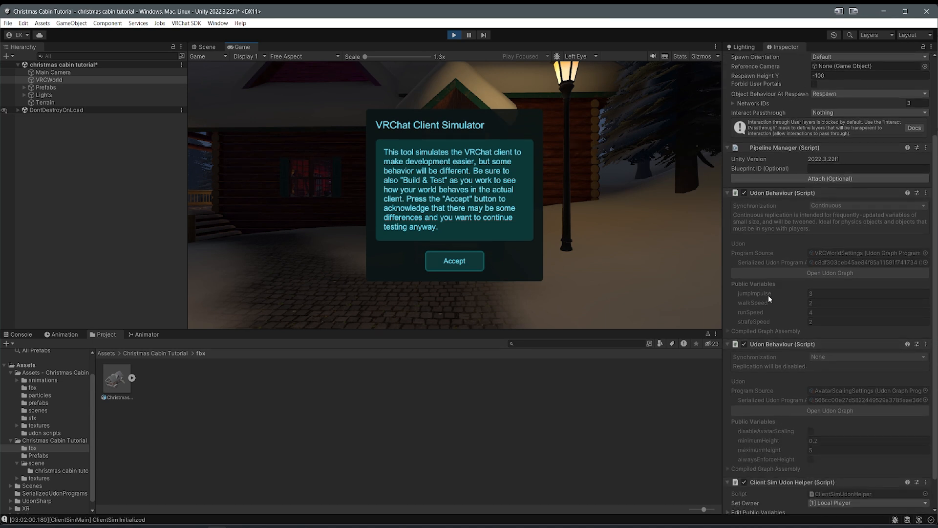
click(455, 260)
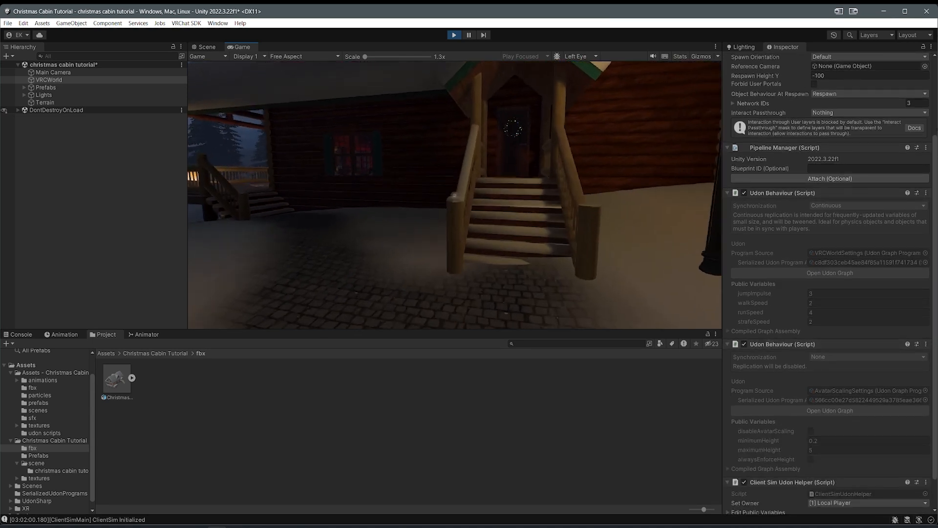
key(w)
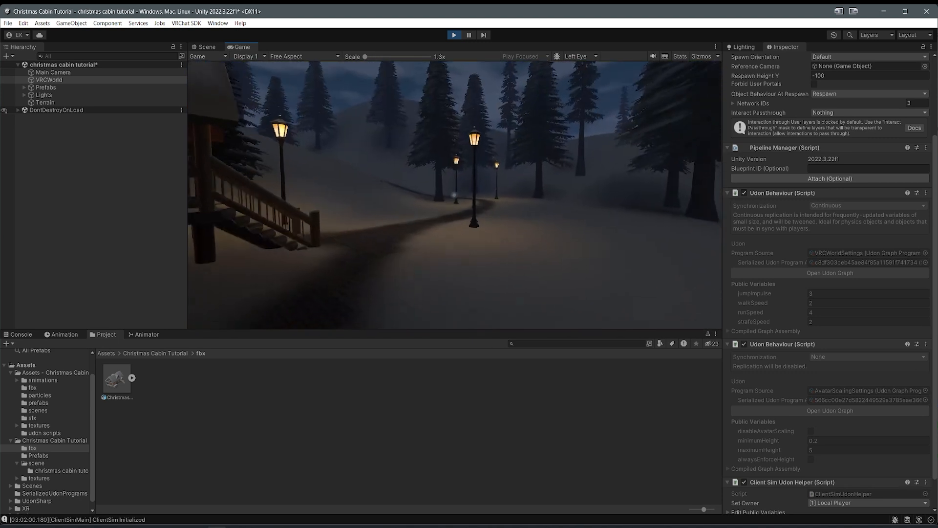
key(w)
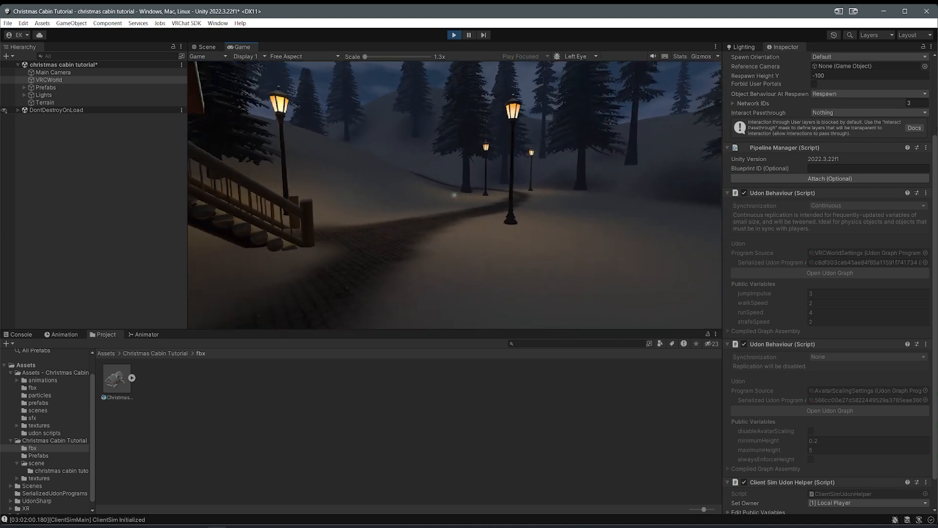
key(Escape)
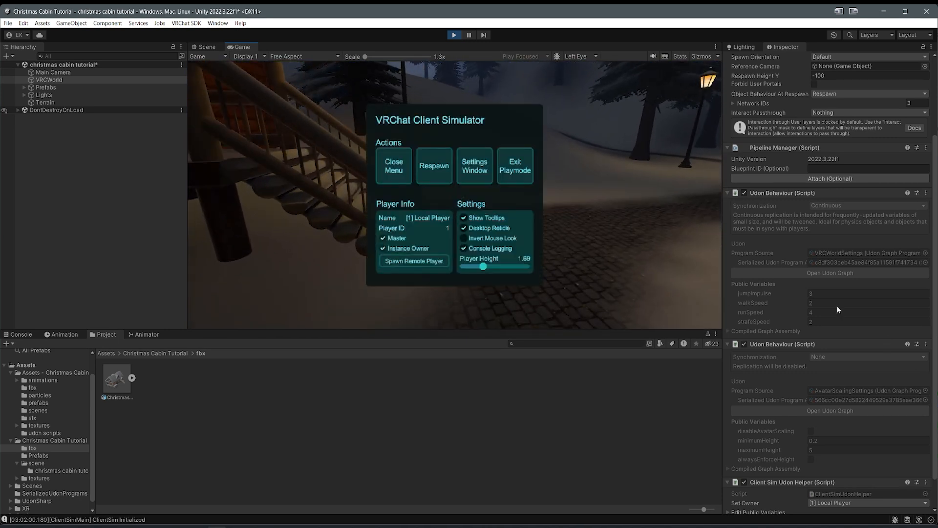
click(454, 35)
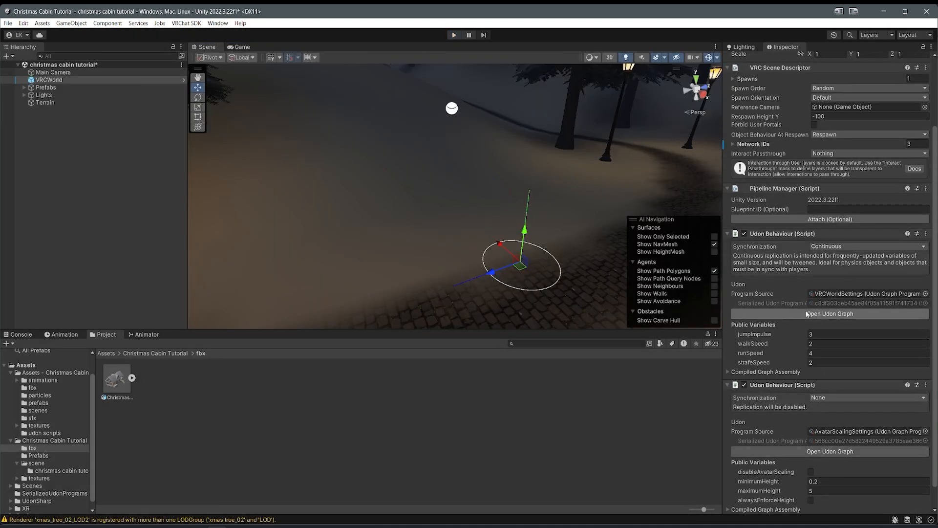
Step: Check VRCWorld's walkSpeed setting and assign Main Camera as its scene descriptor's Reference Camera
click(814, 319)
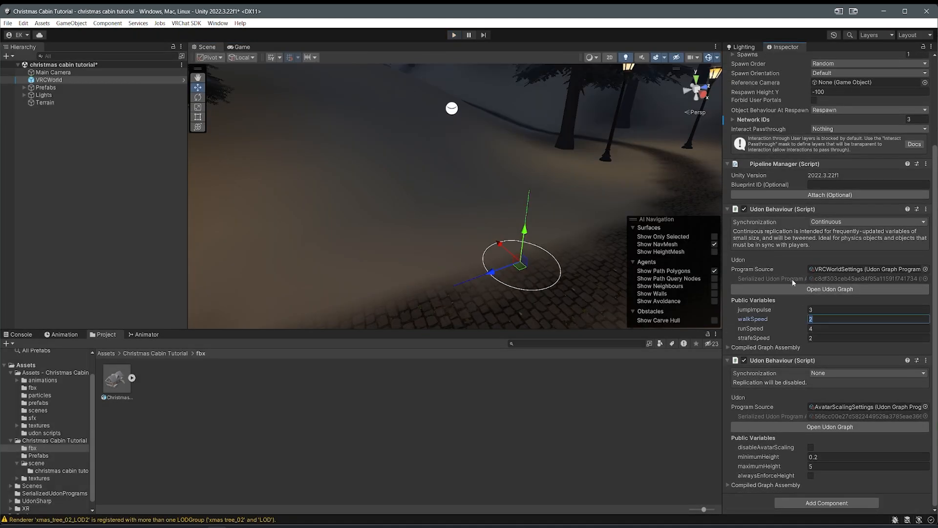
click(777, 319)
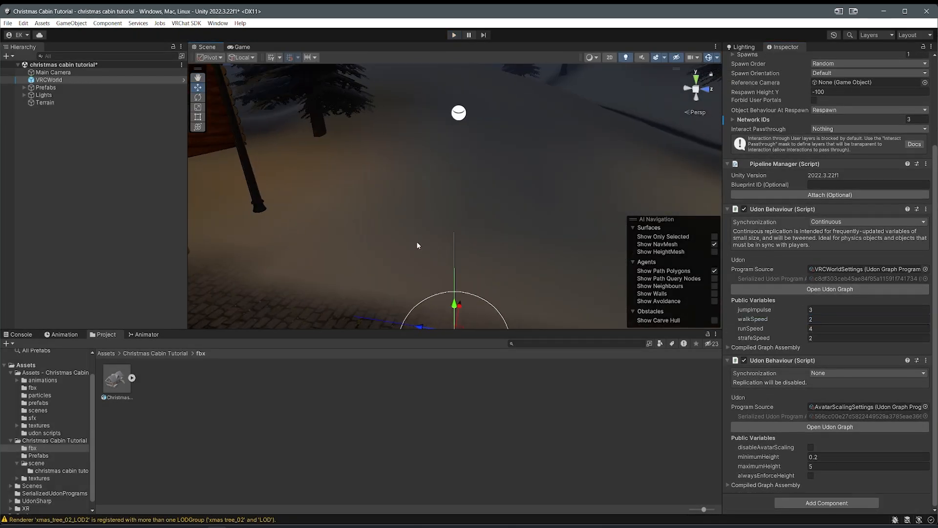
right_drag(418, 246, 470, 279)
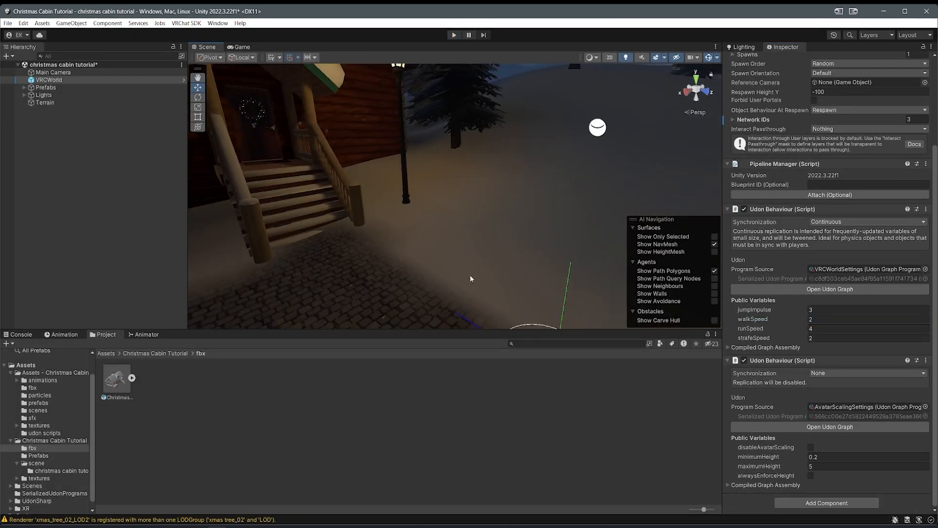
right_drag(609, 244, 579, 248)
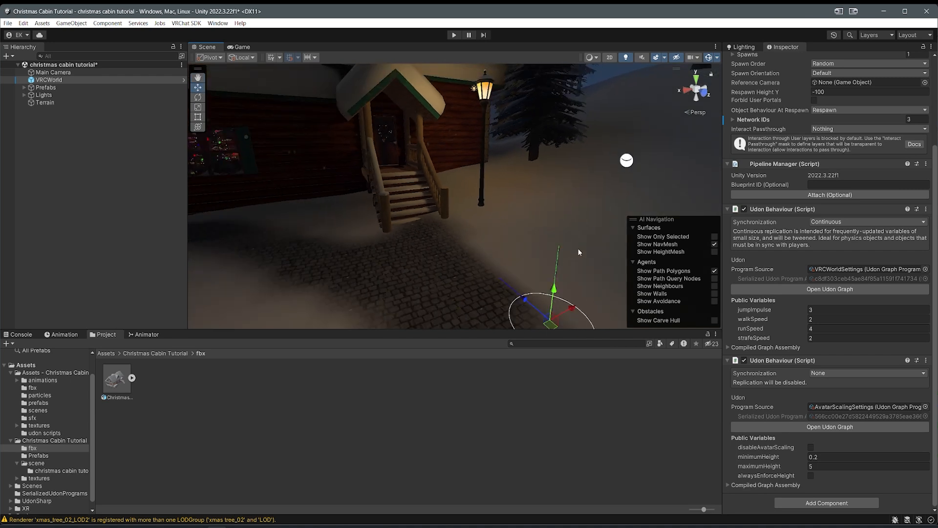
middle_drag(579, 249, 632, 247)
scroll(789, 362, up, 5)
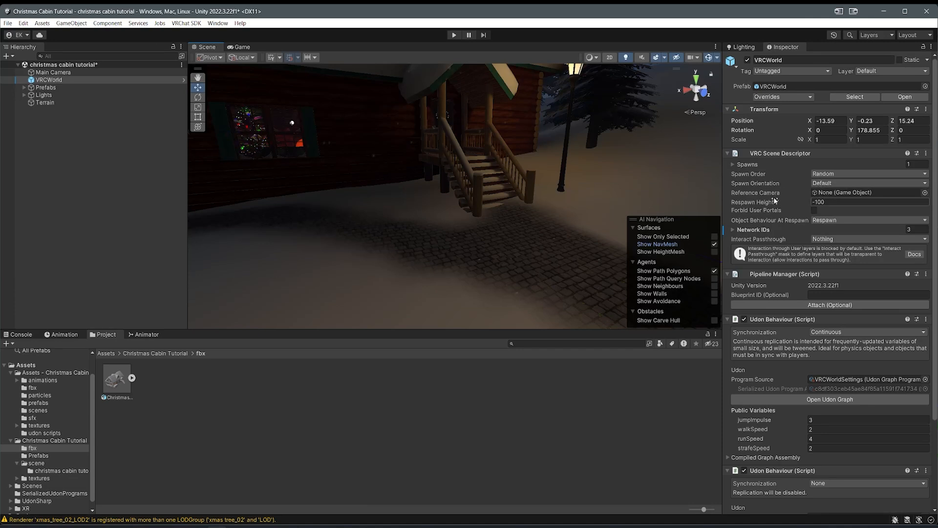
drag(38, 75, 811, 195)
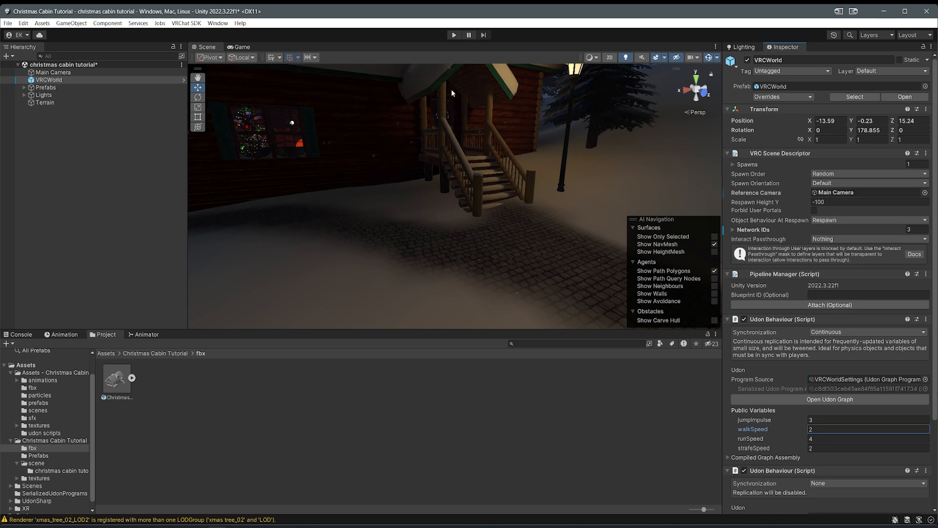
Step: Set the Main Camera's near clipping plane to 0.01 and save the scene
click(51, 74)
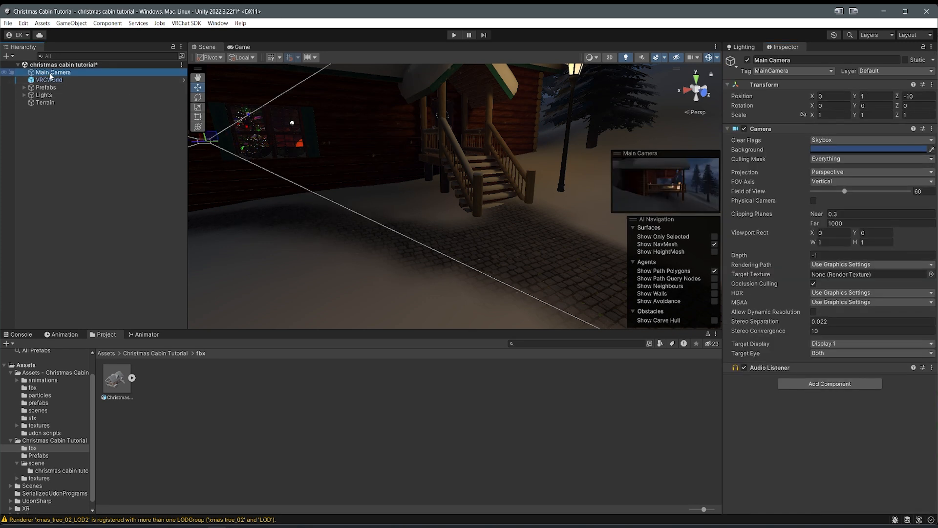
click(845, 213)
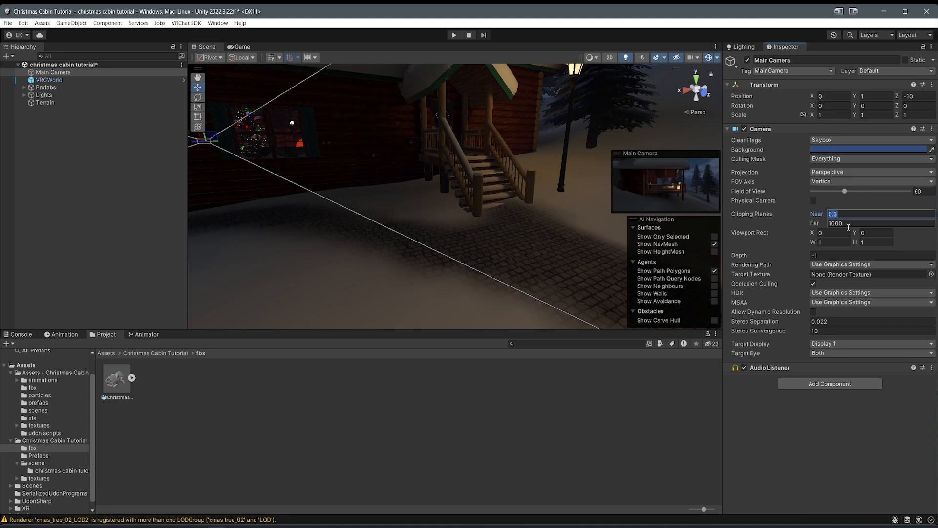
text(.01)
right_drag(518, 176, 386, 182)
key(ctrl+s)
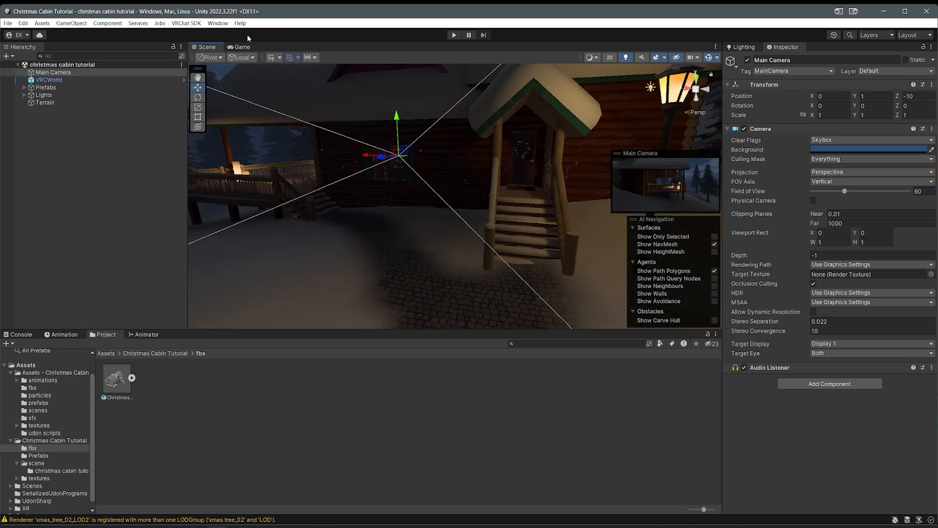
Step: Browse the Unity Registry packages in the Package Manager, and close it
click(217, 23)
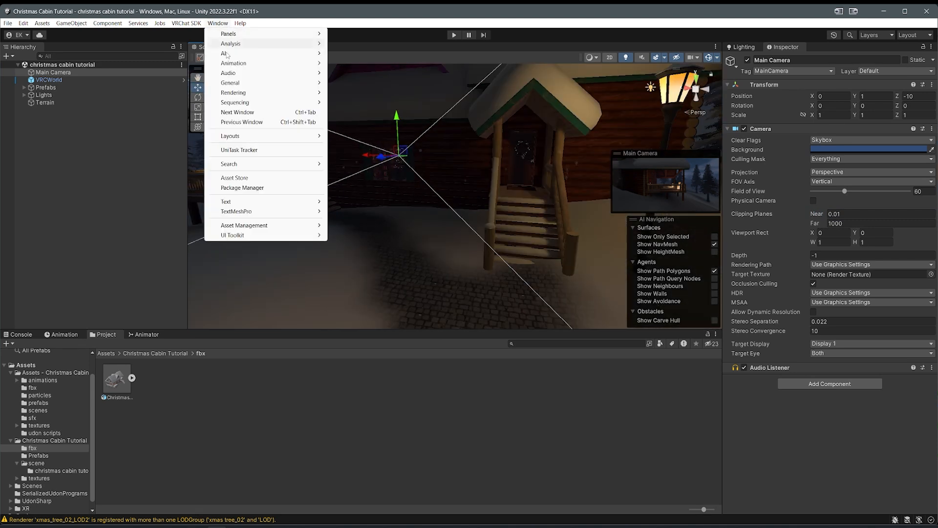
click(243, 188)
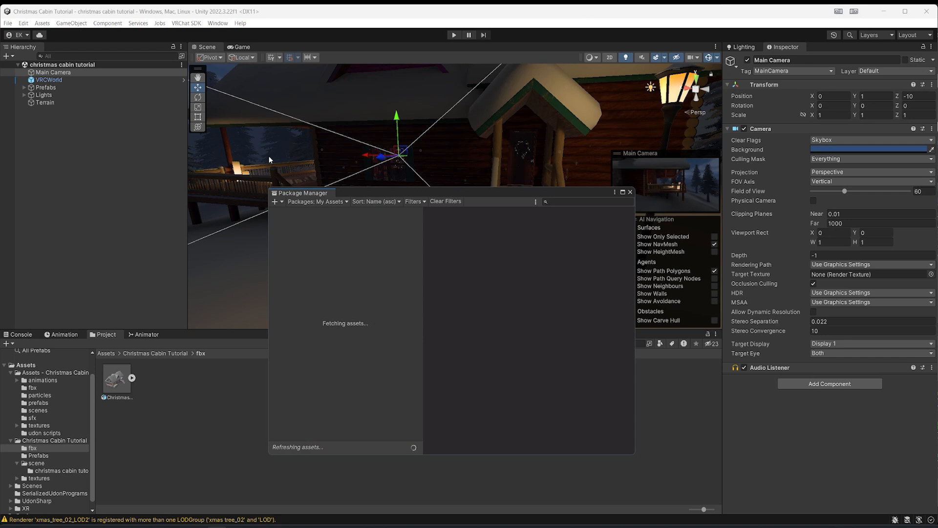
click(315, 201)
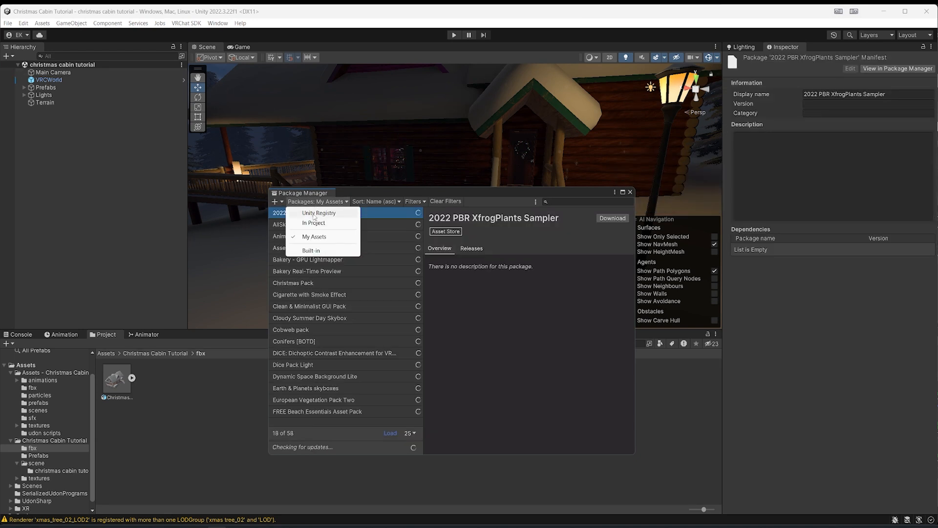
click(314, 214)
scroll(294, 251, down, 15)
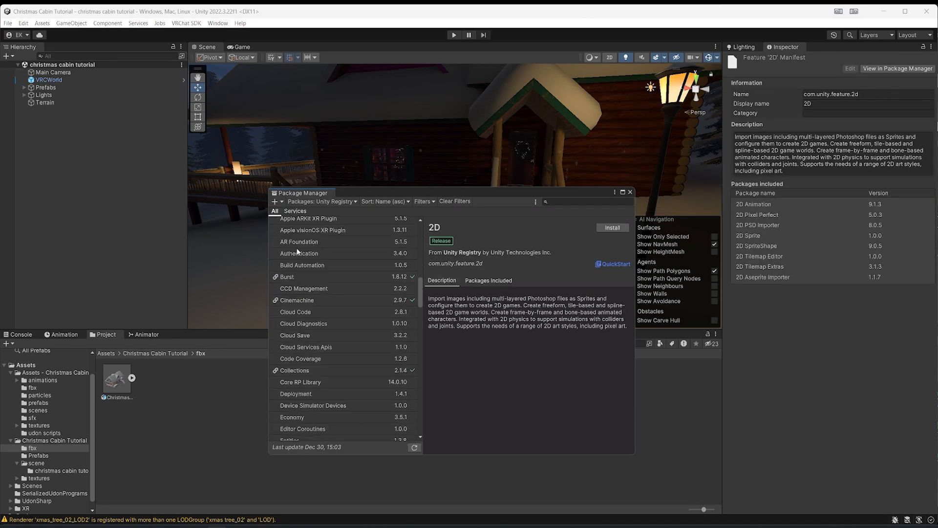
click(630, 192)
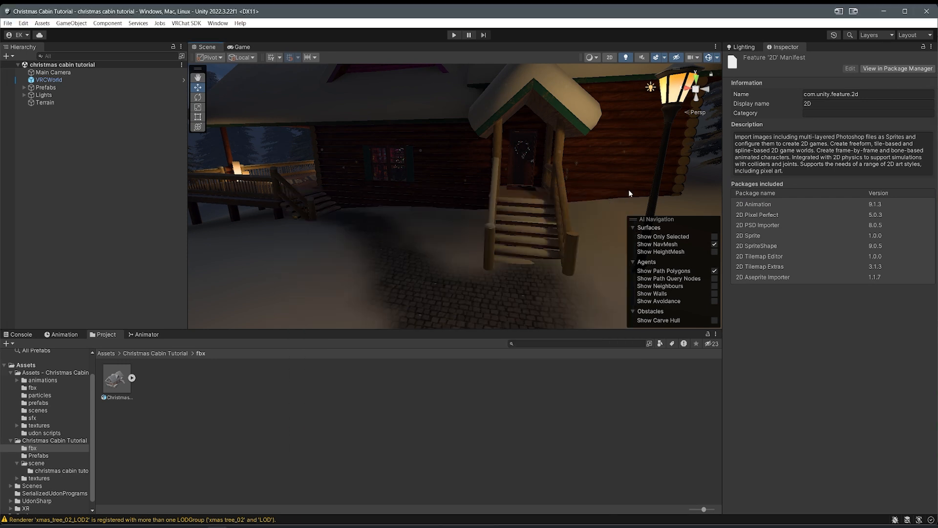
Step: Add a Post-process Layer component to the Main Camera
right_drag(626, 193, 596, 199)
middle_drag(597, 199, 593, 310)
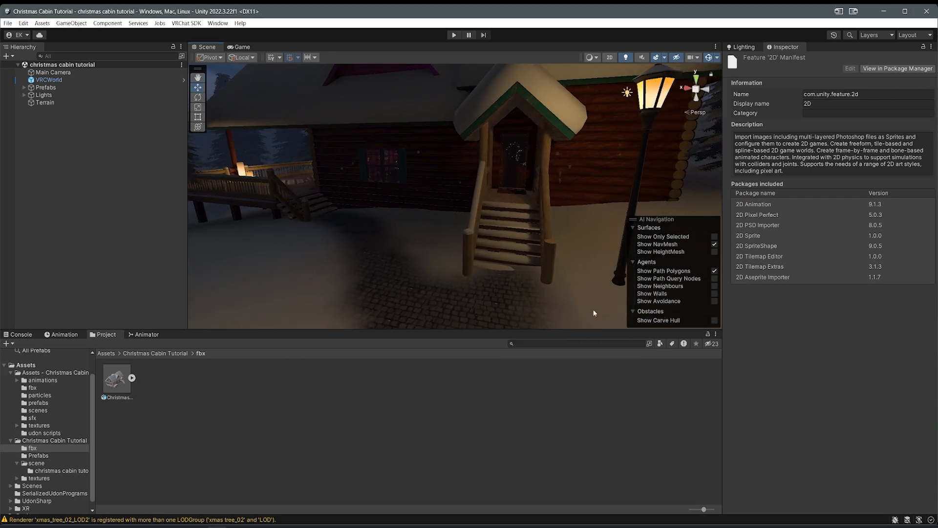
click(169, 116)
click(142, 73)
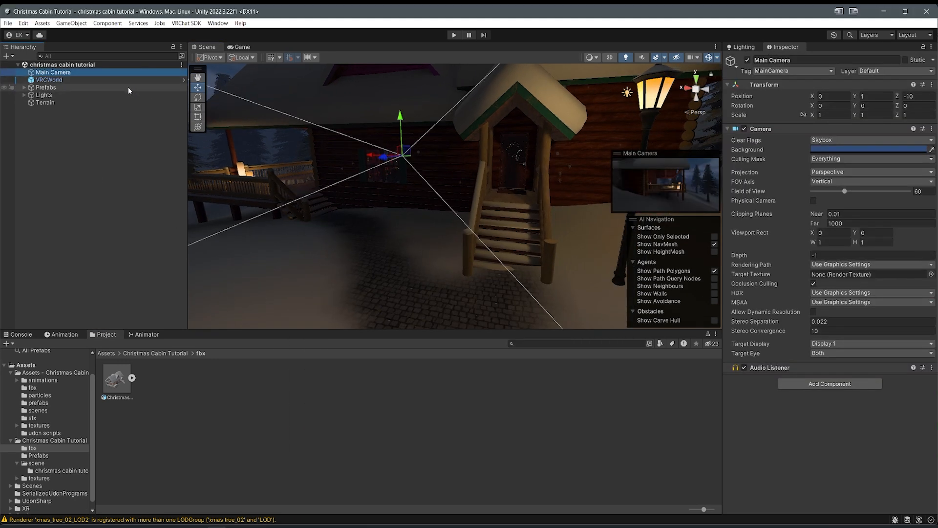
click(821, 384)
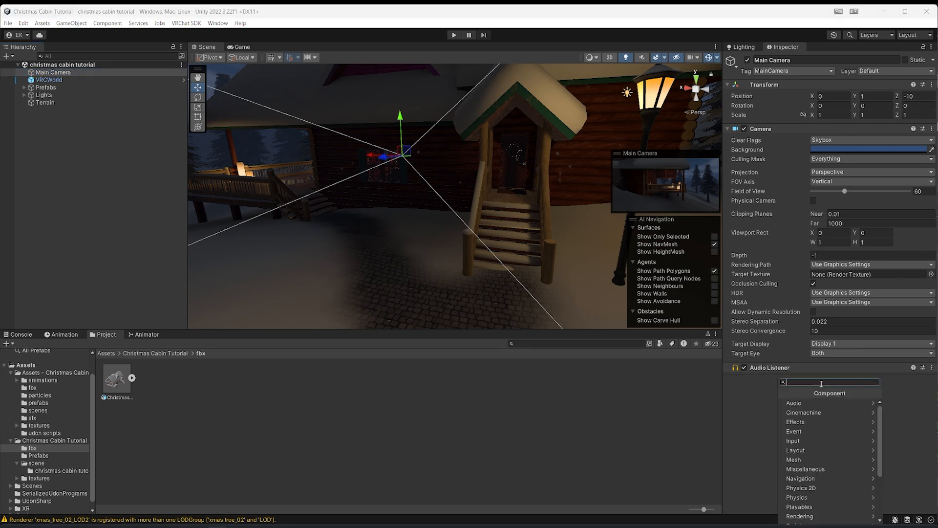
text(post pr)
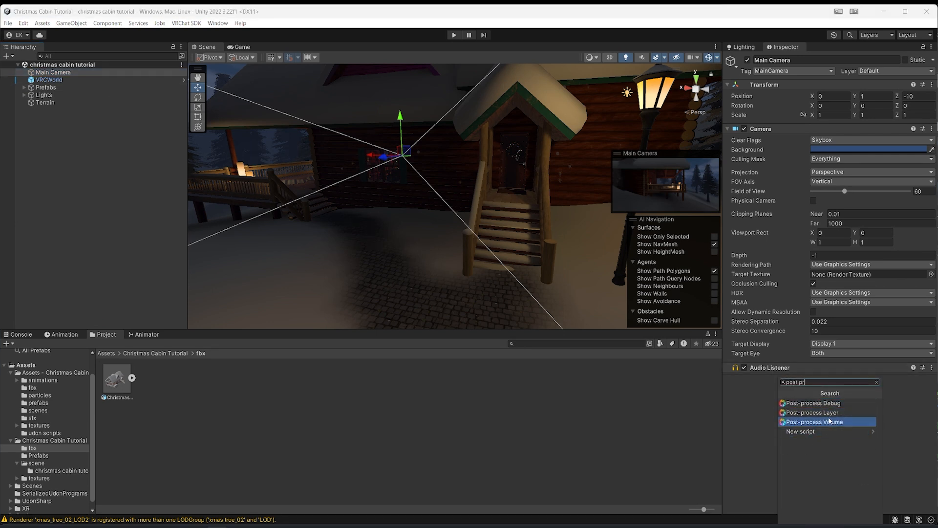
click(797, 413)
Step: Set the Post-process Layer's volume blending layer to Water and review the available layer options
scroll(772, 386, down, 3)
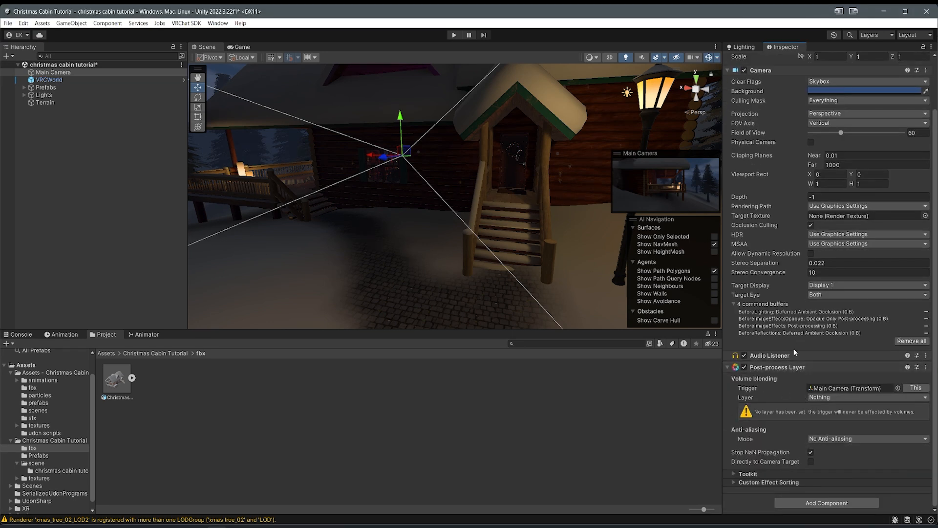
click(835, 397)
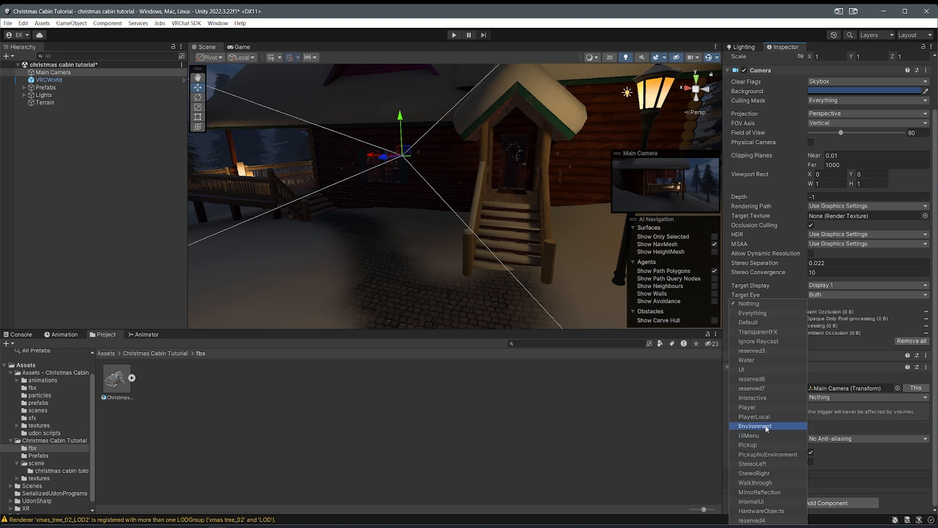
click(746, 360)
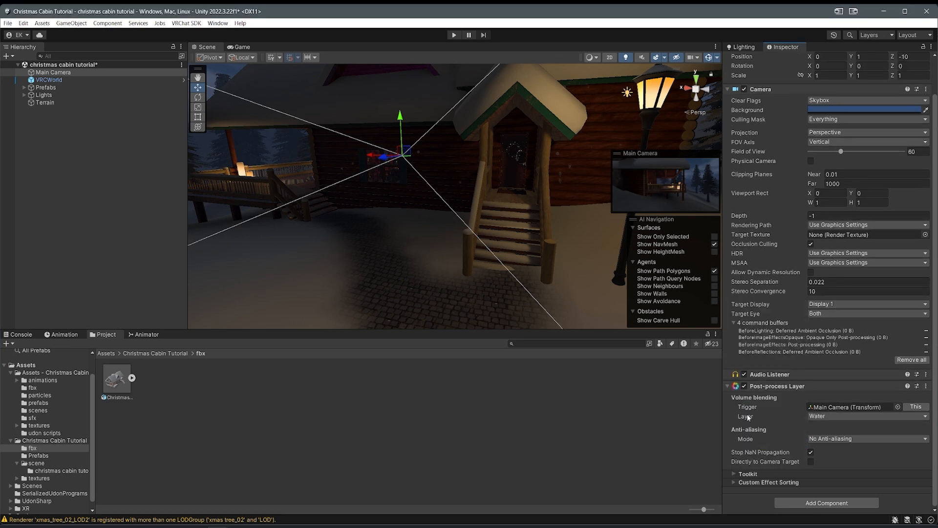
click(831, 416)
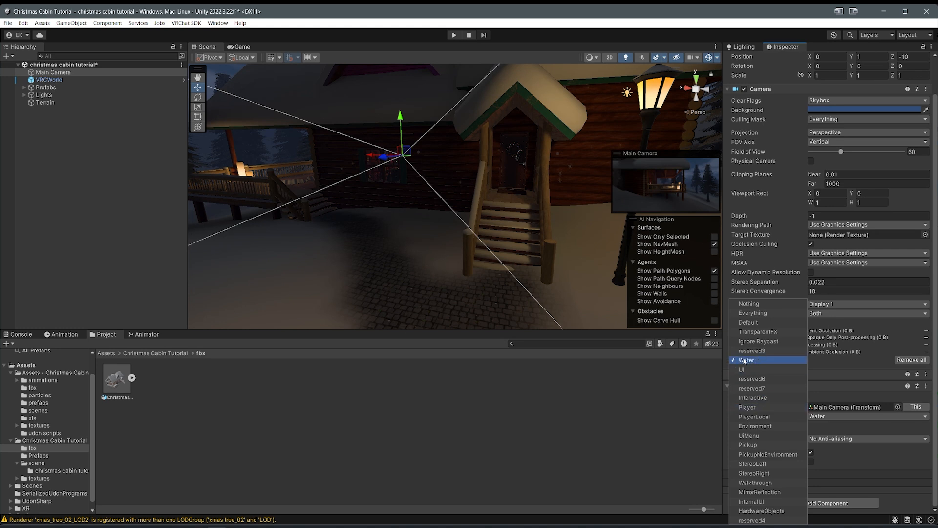
Step: Create an empty game object named Post Processing and add a Post-process Volume component to it
click(837, 386)
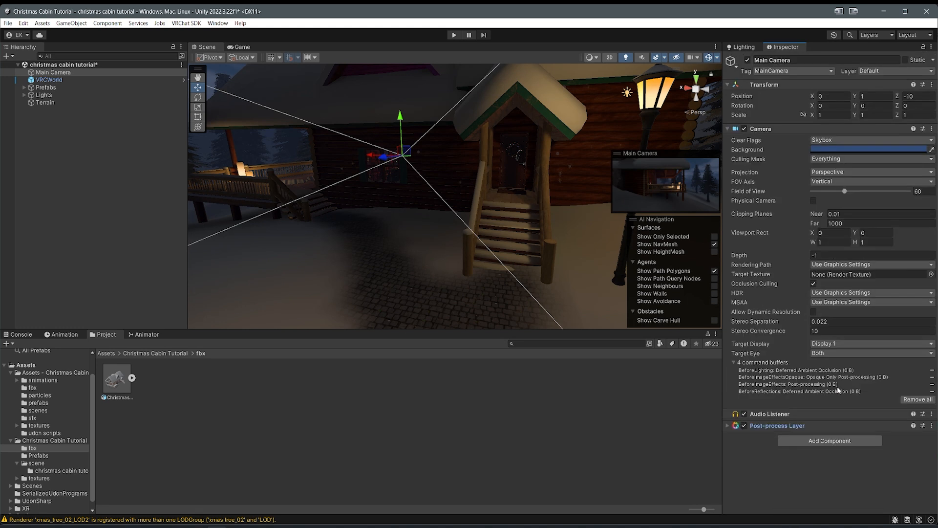
right_click(91, 187)
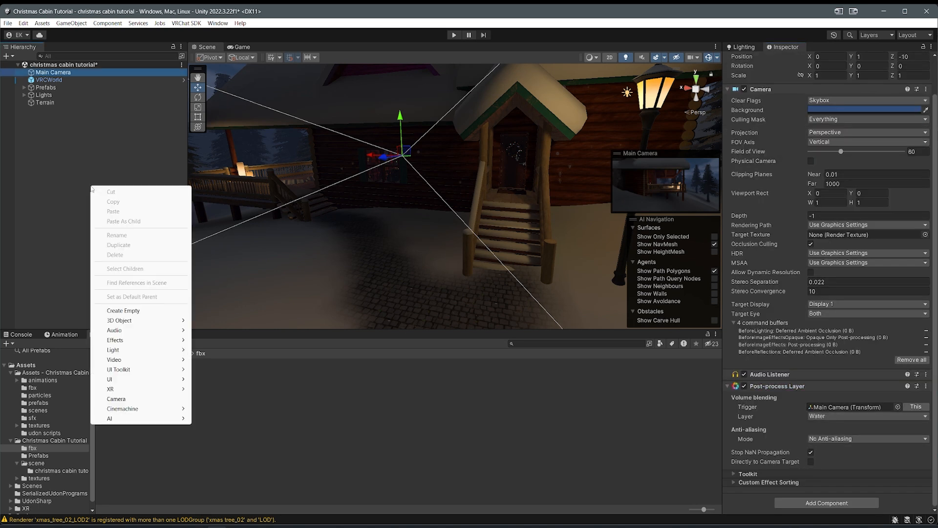
click(122, 312)
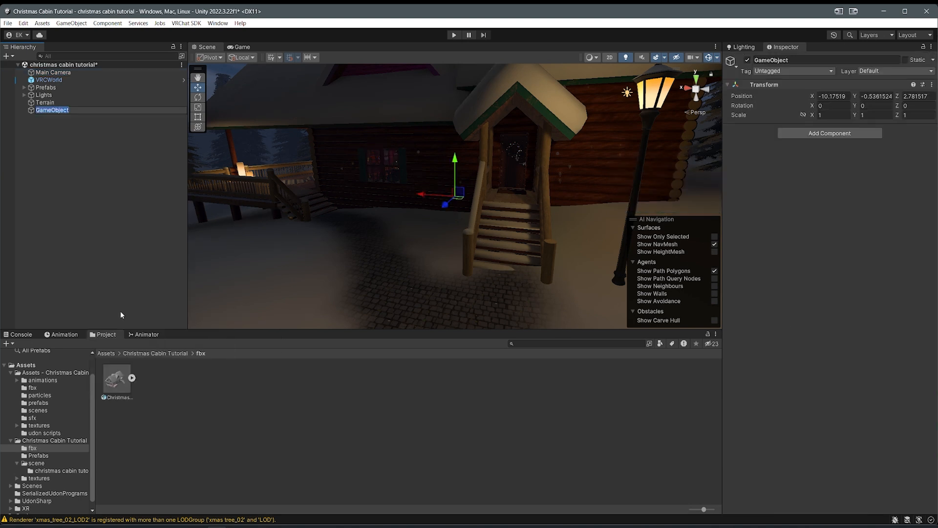
text(Post Processing)
key(Return)
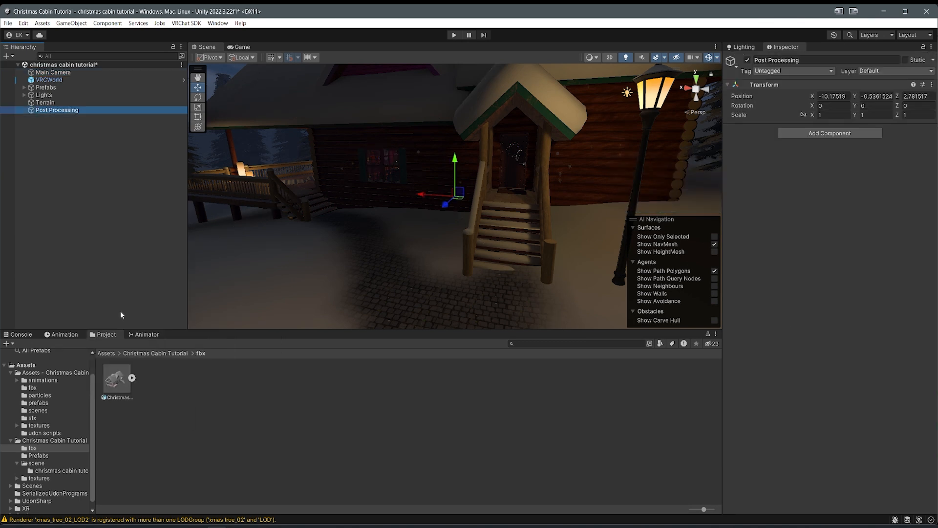
click(820, 132)
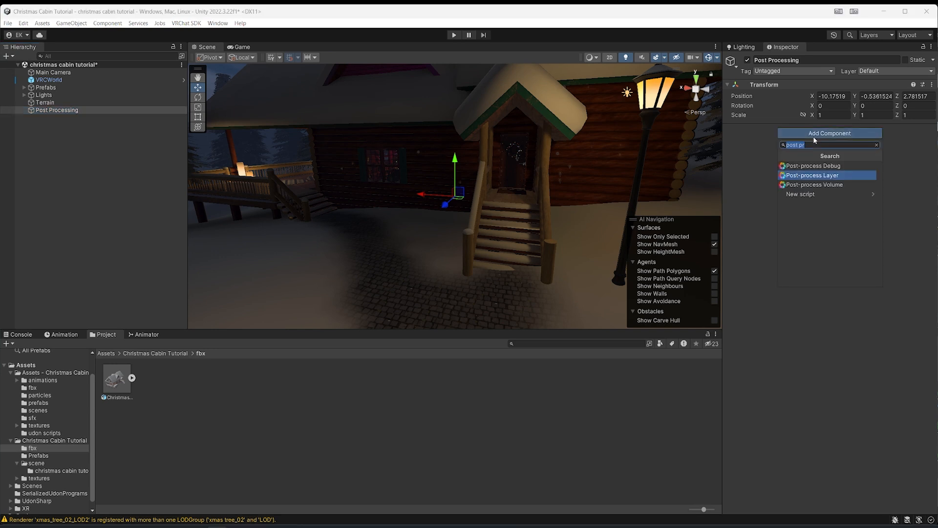
click(821, 184)
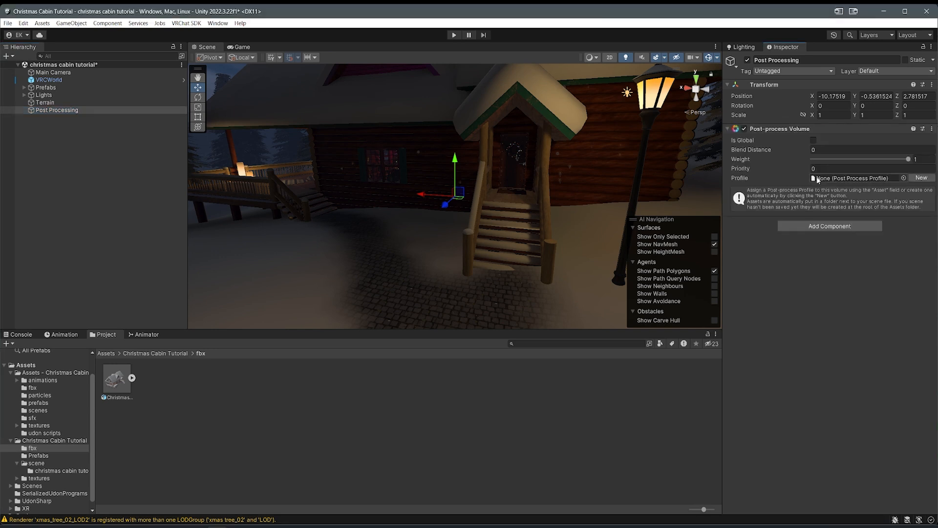
Step: Check the Main Camera's Post-process Layer setting and assign the Post Processing object to the matching Water layer
click(60, 74)
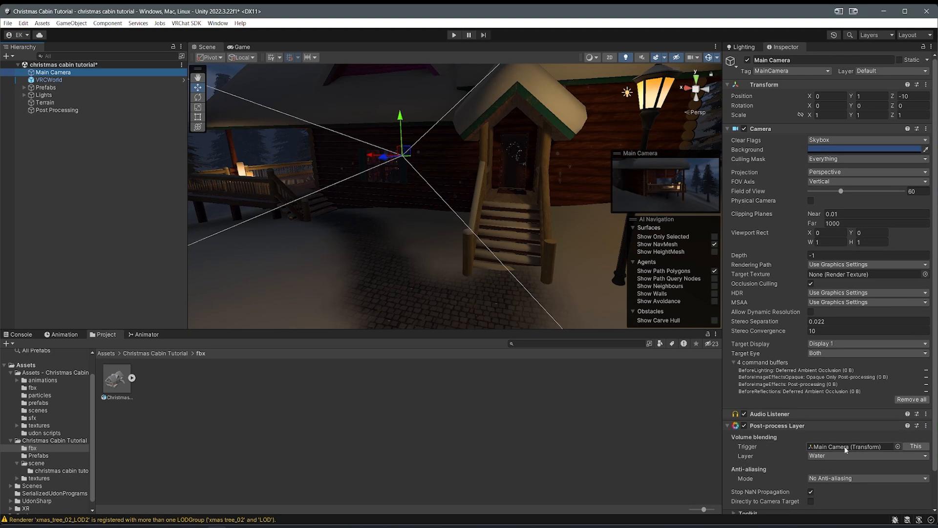
click(48, 112)
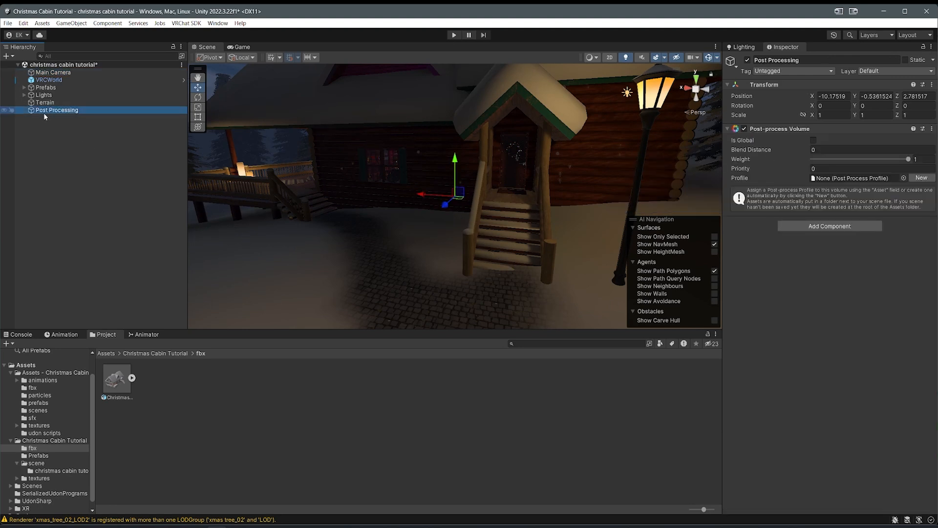
click(877, 72)
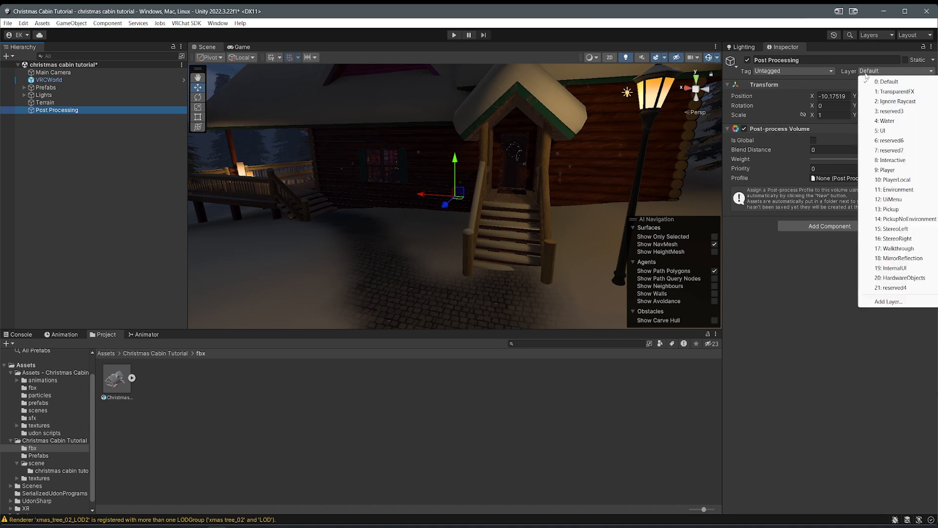
click(884, 121)
Step: Make the Post-process Volume global and create a new profile for it
right_drag(620, 138, 510, 145)
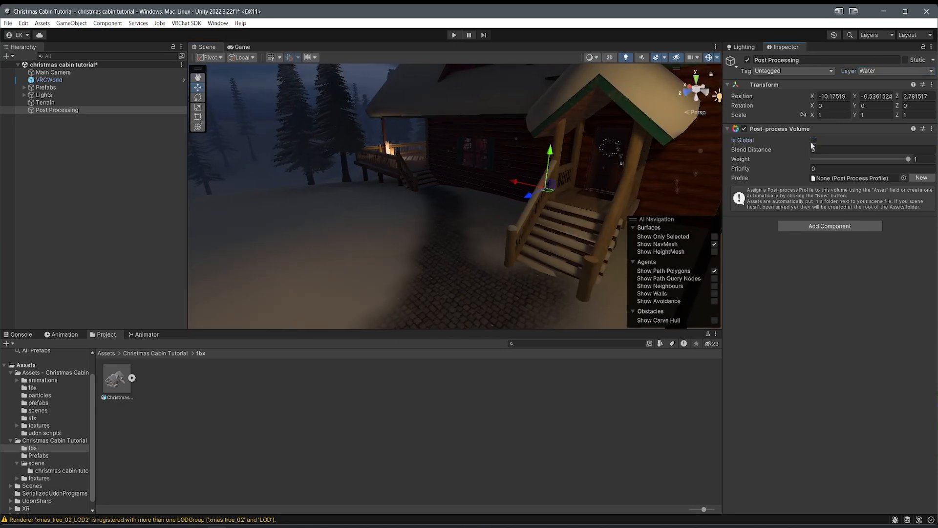
click(813, 141)
click(921, 168)
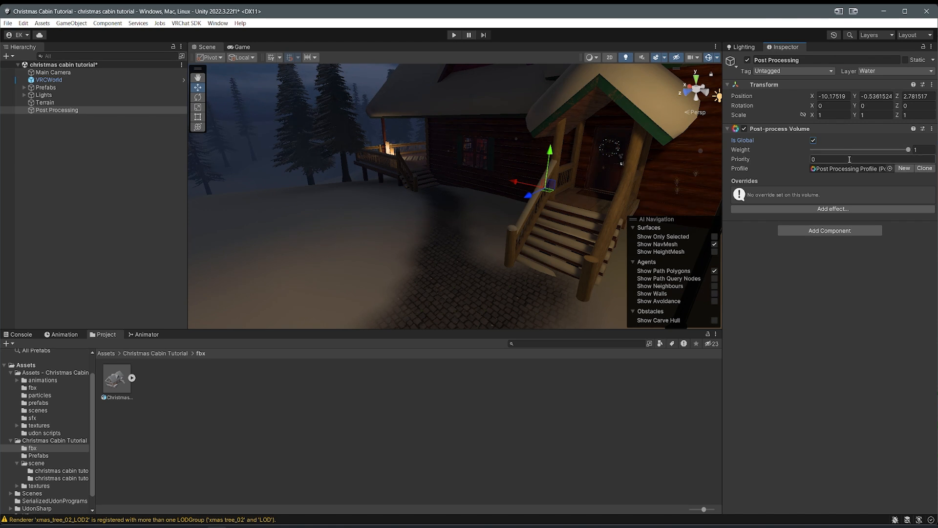
Step: Add the Bloom and Color Grading effects to the Post-process Volume
click(841, 210)
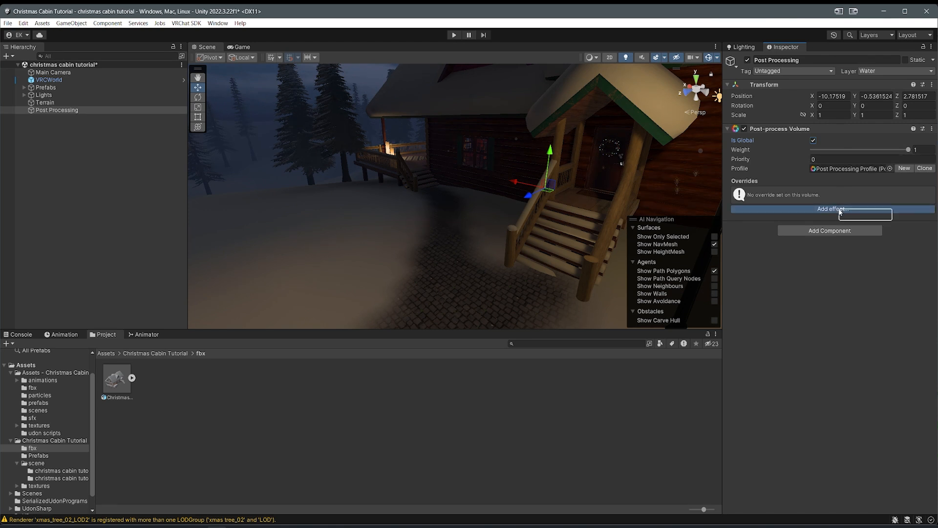
mouse_move(867, 215)
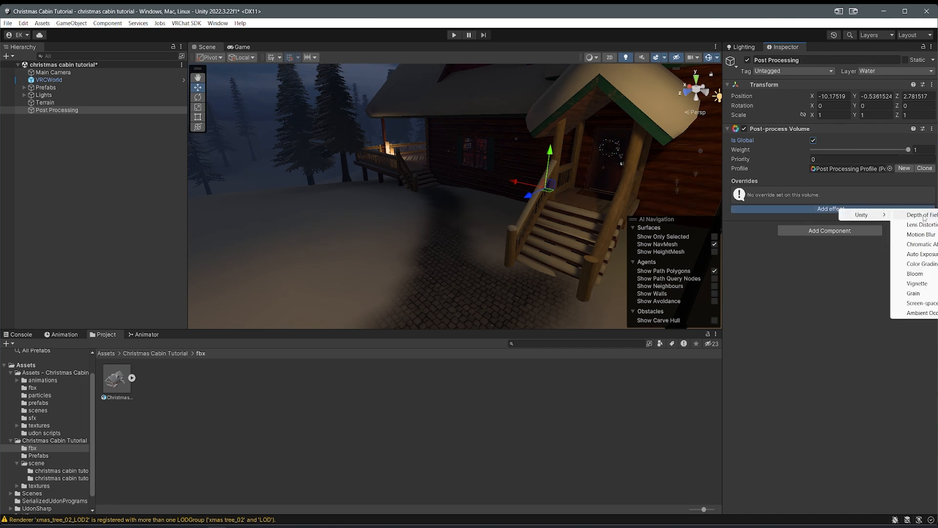
click(915, 274)
click(857, 203)
mouse_move(870, 210)
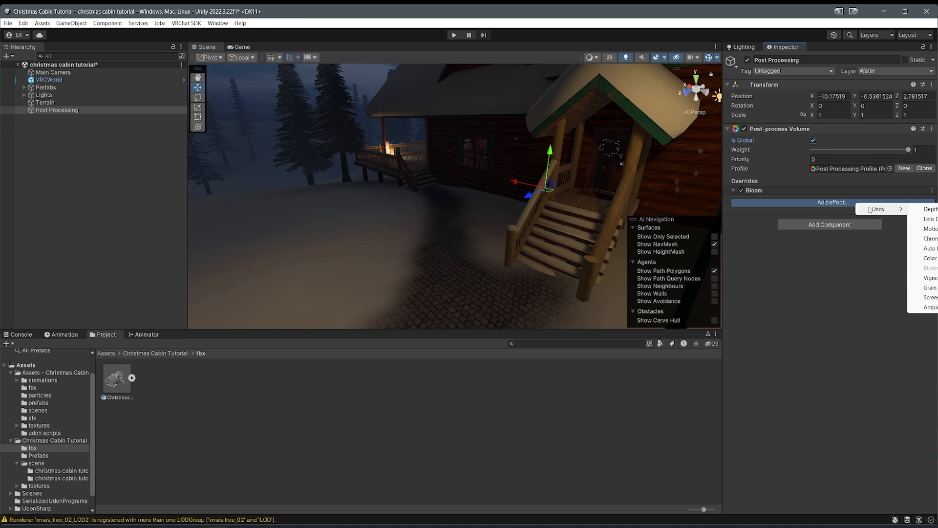
click(929, 258)
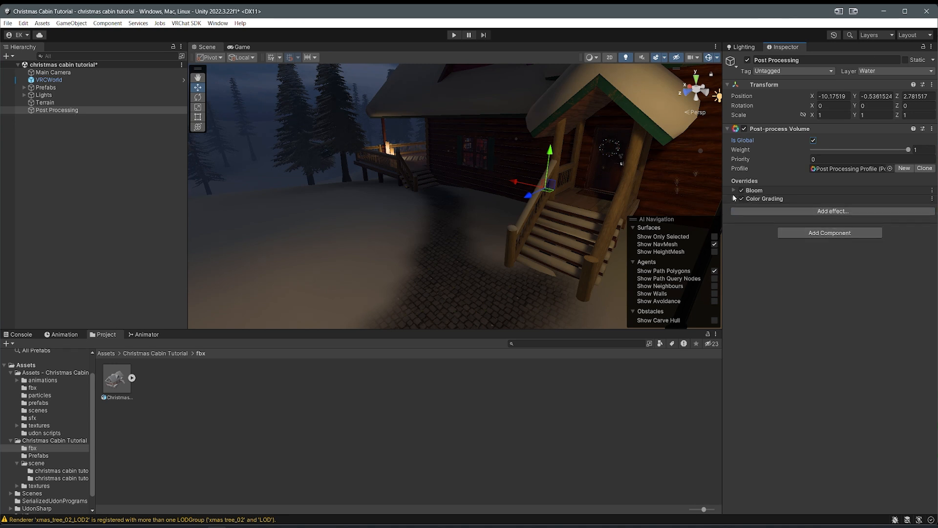
Step: Expand the Bloom effect and enable its overrides from Intensity through Fast Mode
click(739, 190)
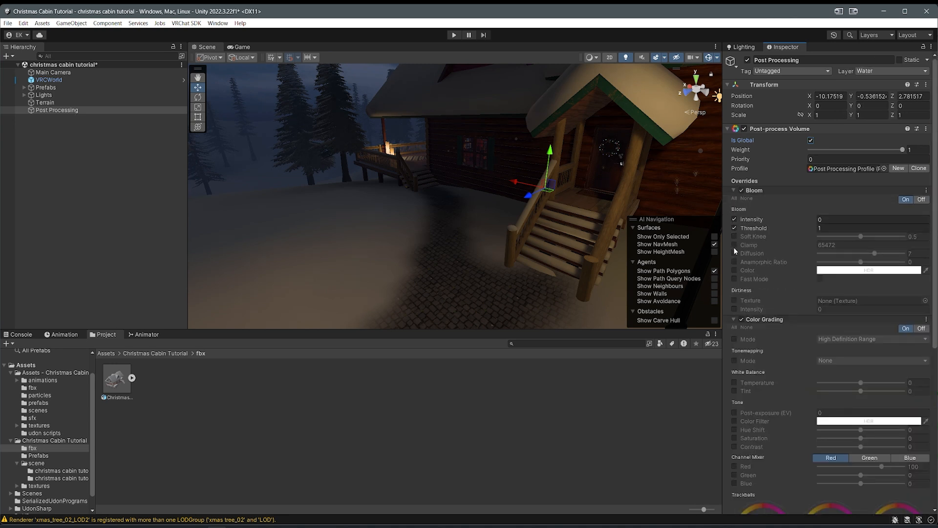
click(735, 278)
click(735, 236)
Step: Set the Bloom intensity to 1 while viewing the cabin interior
key(w)
right_drag(542, 161, 551, 142)
click(829, 220)
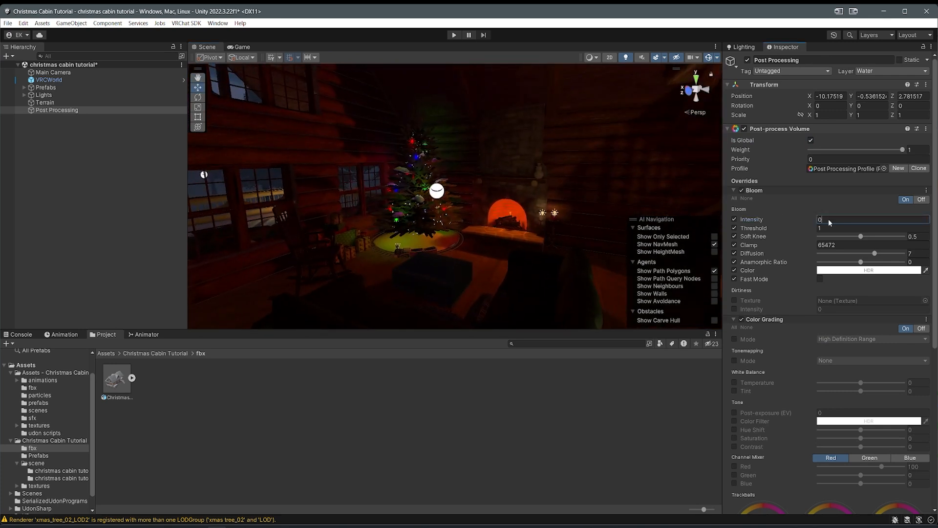
right_drag(544, 174, 630, 171)
right_drag(440, 157, 562, 162)
mouse_move(815, 222)
mouse_down()
mouse_move(879, 224)
mouse_move(608, 180)
mouse_move(860, 235)
mouse_move(785, 237)
mouse_move(821, 219)
mouse_up()
text(1)
Step: Try a Bloom intensity of 0.5 and undo the change
key(BackSpace)
text(0.5)
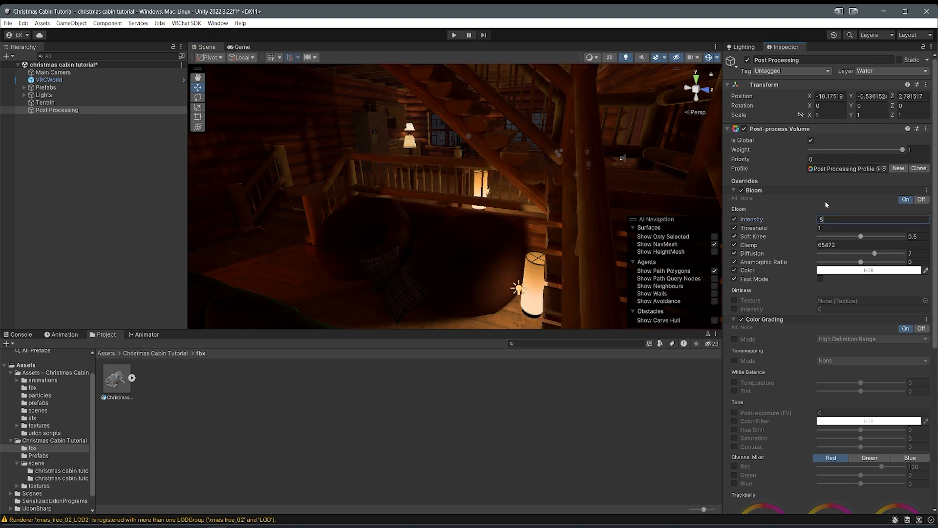
right_drag(620, 171, 566, 159)
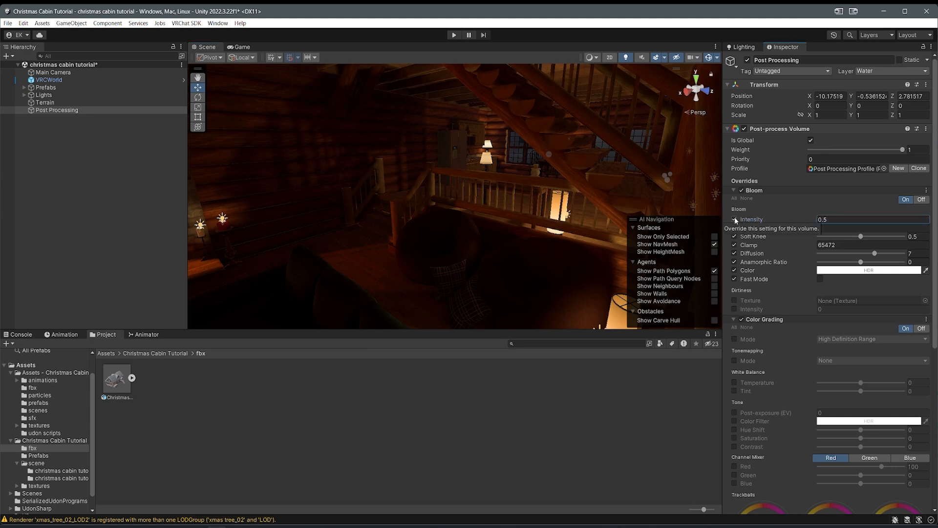
key(ctrl+z)
Step: Enable the Color Grading overrides for mode, tonemapping, white balance, post-exposure, color filter, hue shift and saturation
right_drag(523, 151, 421, 126)
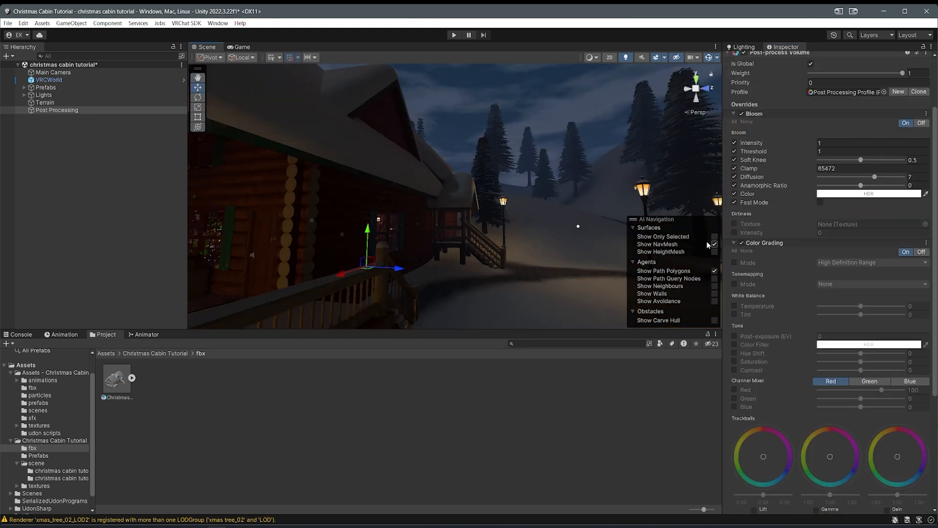
click(734, 263)
click(734, 284)
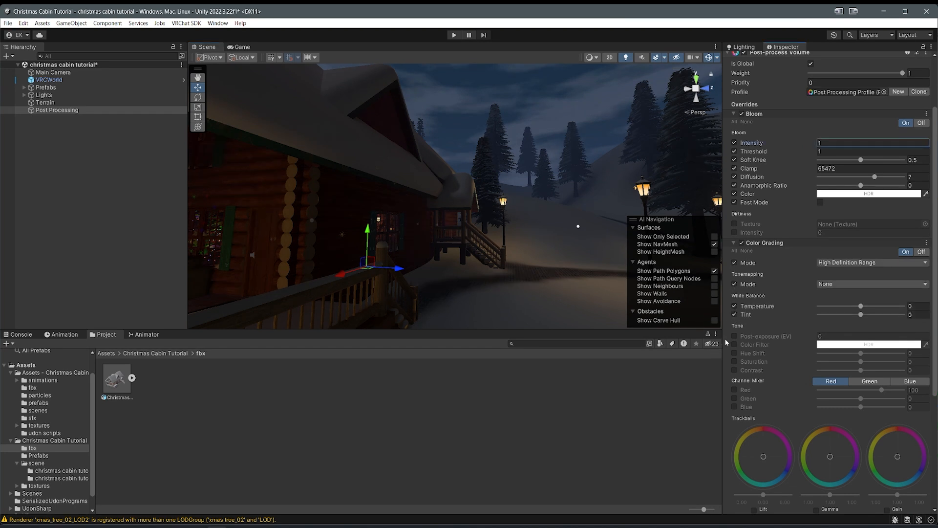
click(734, 362)
Step: Try the Neutral and ACES tonemapping modes in Color Grading and review the available color grading modes
click(856, 263)
click(850, 284)
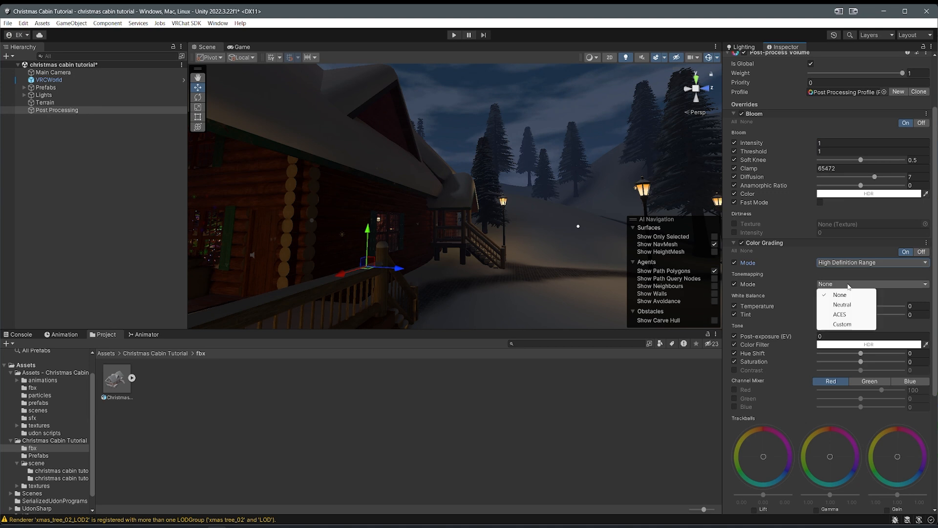
click(853, 306)
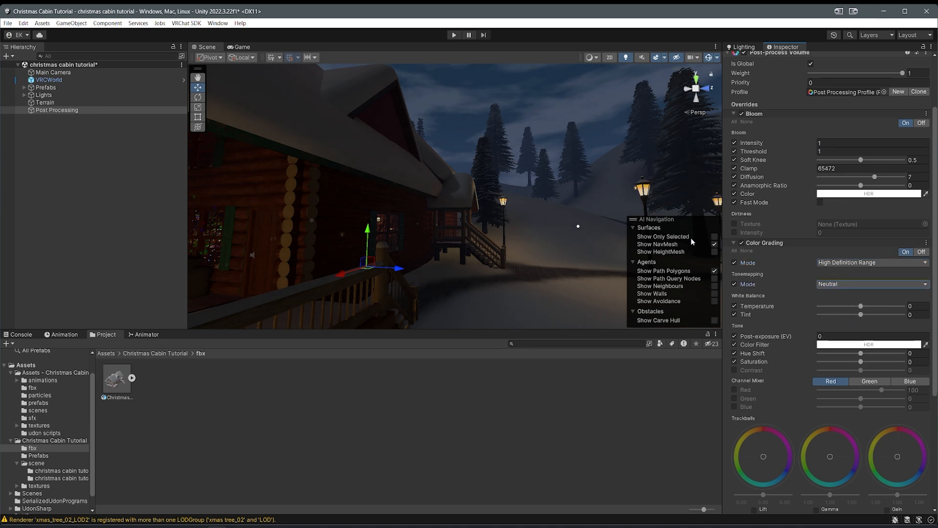
click(851, 284)
click(853, 315)
right_drag(445, 218, 453, 245)
scroll(861, 284, up, 1)
click(861, 286)
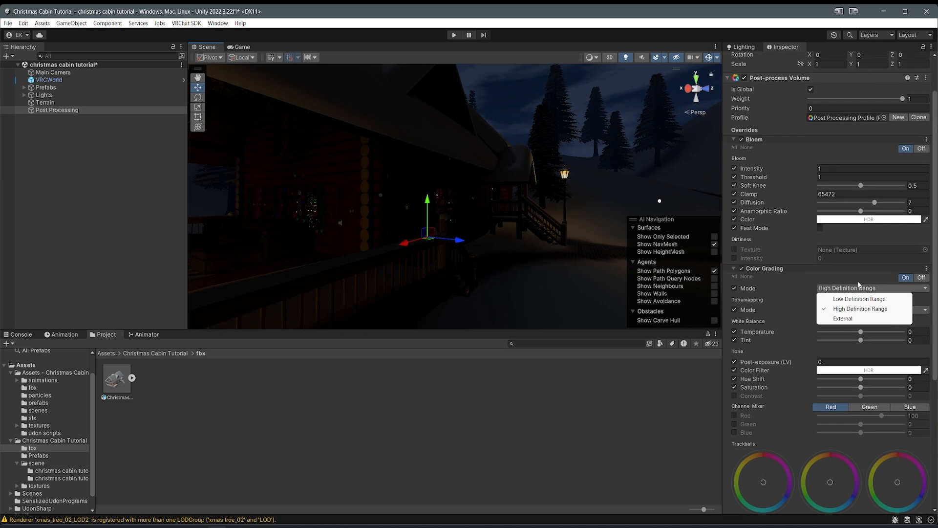
click(845, 269)
click(758, 321)
Step: Set tonemapping to Custom and override its curve with toe strength 0.284, toe length 0.166, shoulder strength 0.851 and gamma 0.92
click(837, 361)
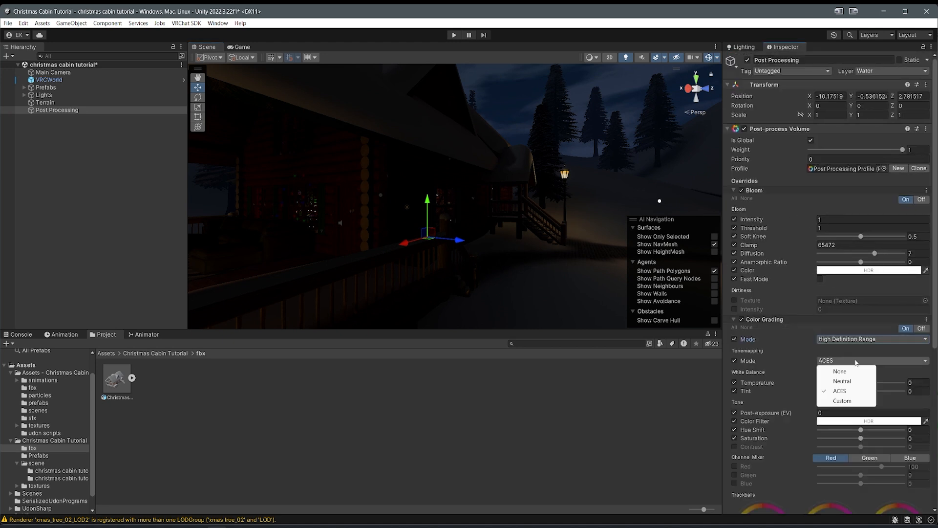
click(843, 401)
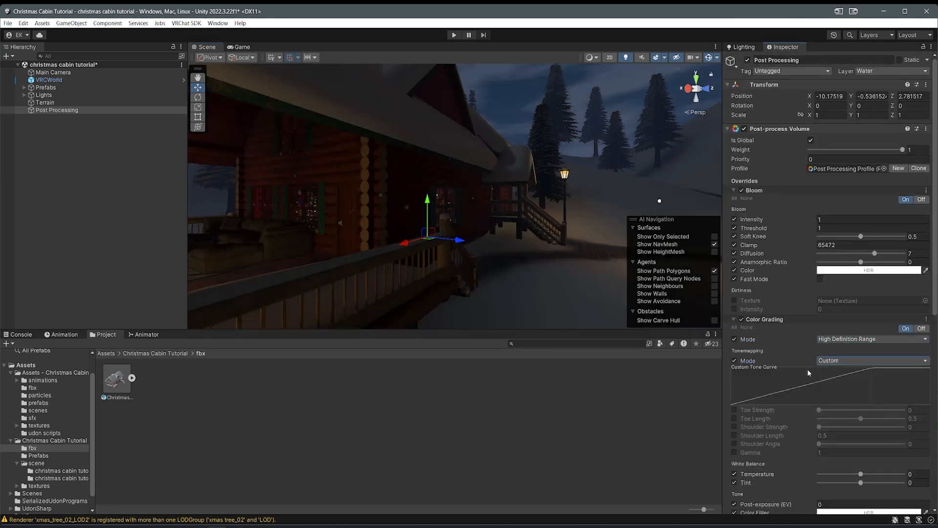
click(734, 427)
click(734, 436)
click(734, 444)
click(734, 452)
right_drag(513, 235, 488, 241)
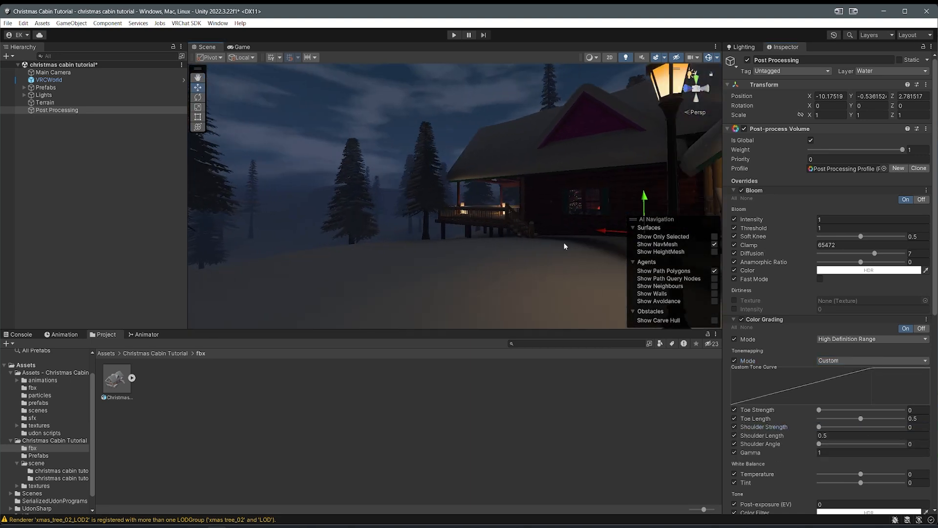
drag(861, 418, 885, 418)
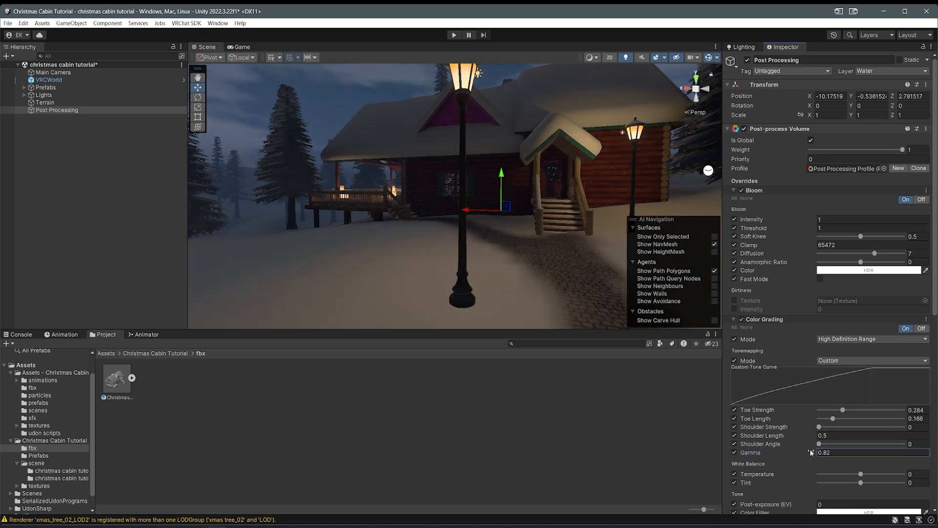
Step: Set the Color Grading saturation to 15 and enable contrast with a value of 2
scroll(739, 341, down, 8)
click(921, 353)
text(10)
text(15)
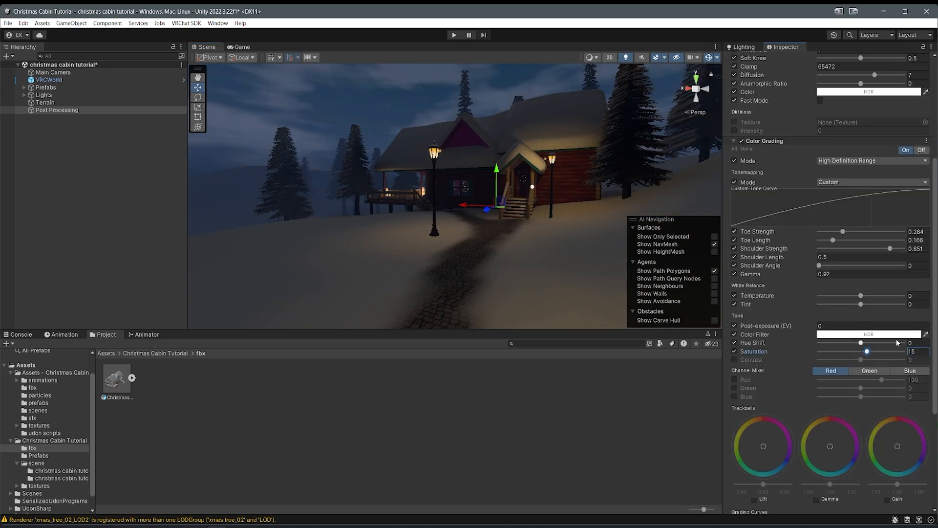
click(917, 358)
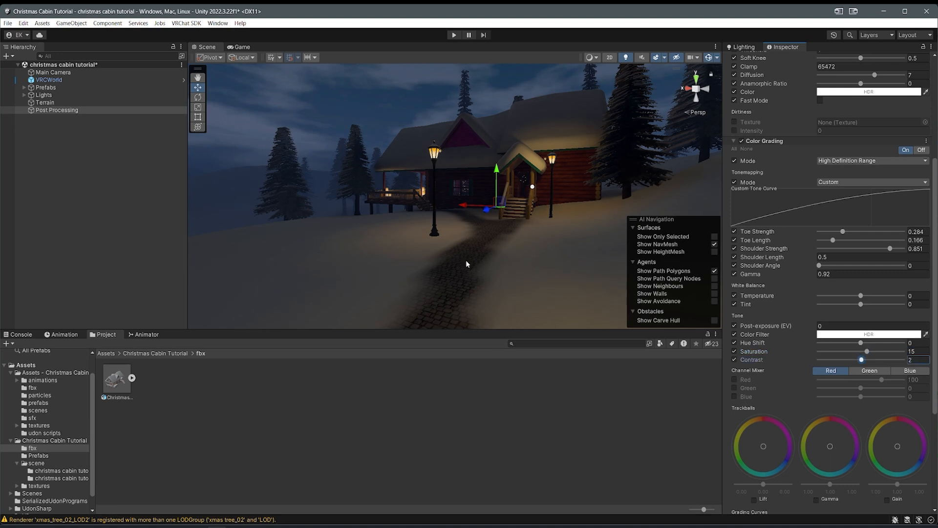
Step: Examine the cabin exterior and the paved path leading to the front entrance
right_drag(466, 264, 435, 268)
key(w)
key(w)
middle_drag(436, 269, 401, 266)
right_drag(401, 266, 440, 264)
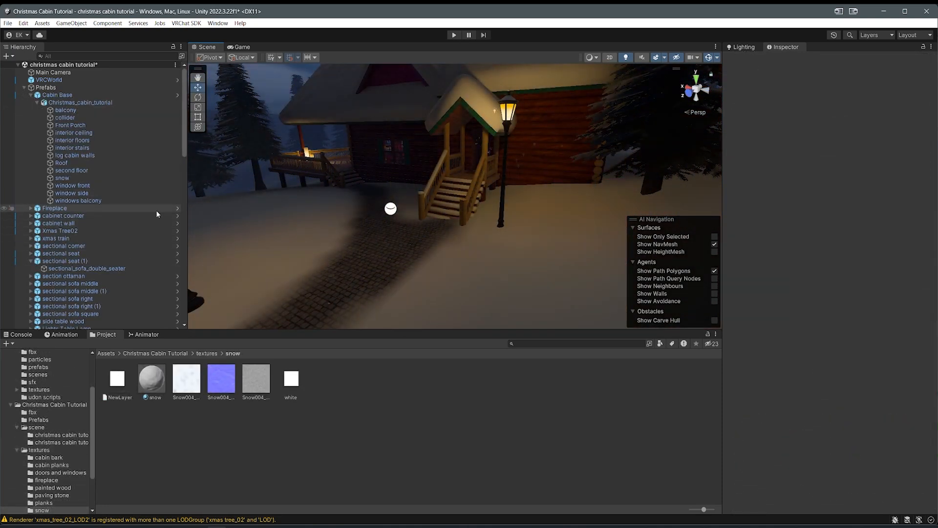
middle_drag(414, 213, 431, 230)
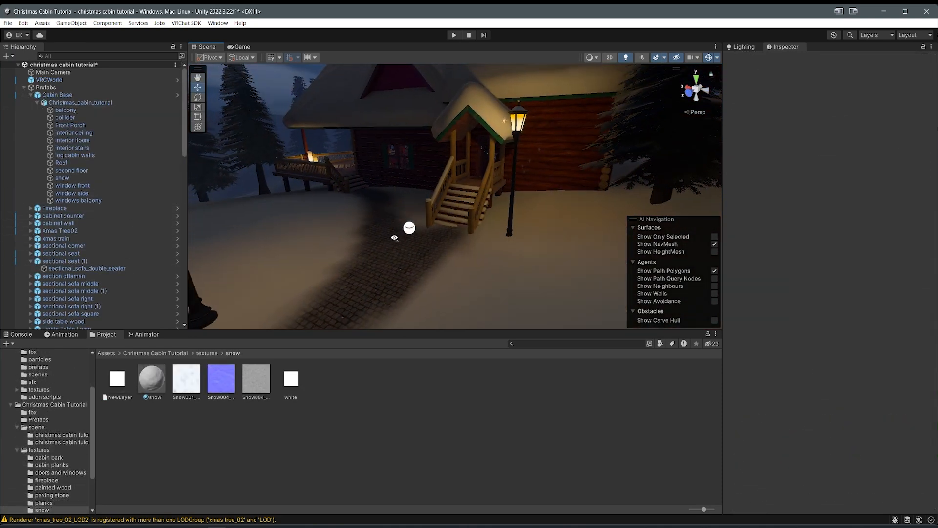
right_drag(395, 237, 423, 193)
Step: Touch up the ground at the foot of the porch stairs with the Raise or Lower Terrain tool
middle_drag(423, 194, 432, 192)
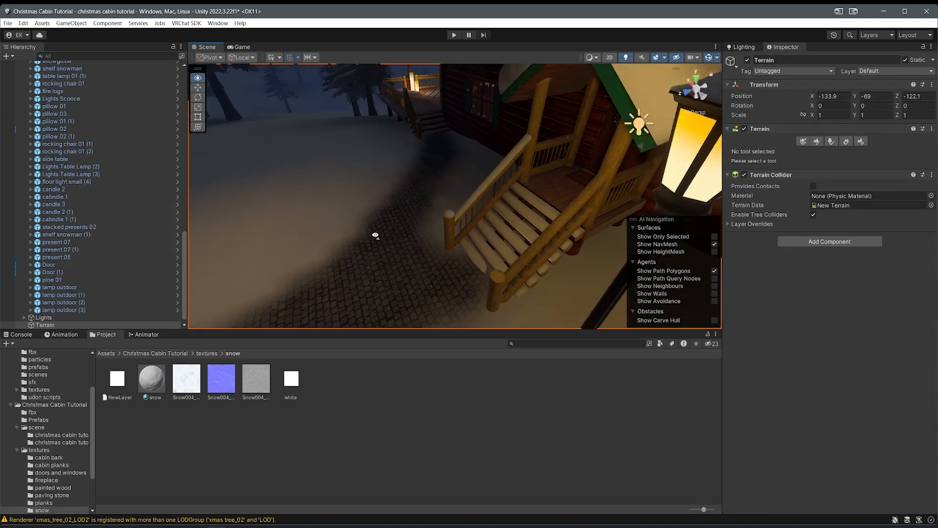
mouse_move(377, 236)
right_down()
mouse_move(439, 237)
mouse_move(496, 267)
right_up()
click(817, 141)
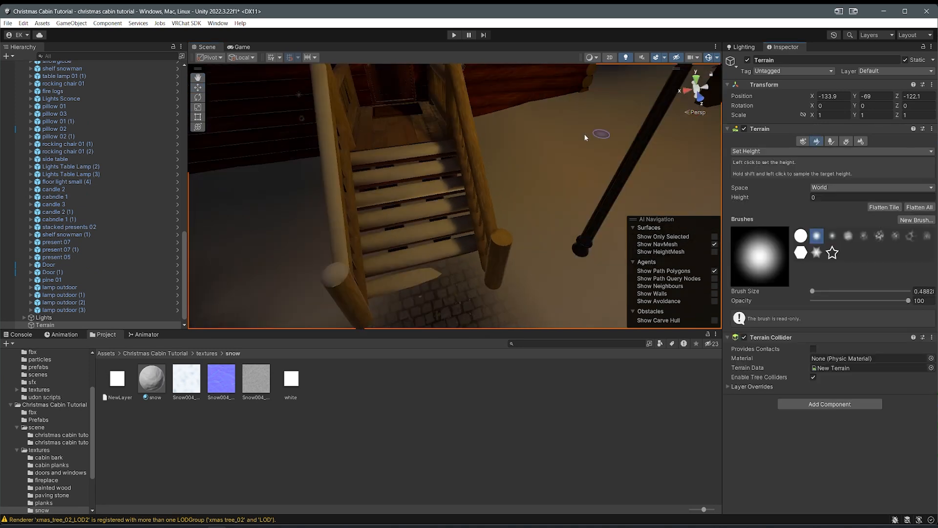
right_drag(520, 162, 512, 206)
scroll(512, 206, up, 5)
click(769, 151)
click(794, 172)
scroll(506, 129, down, 3)
scroll(506, 129, up, 1)
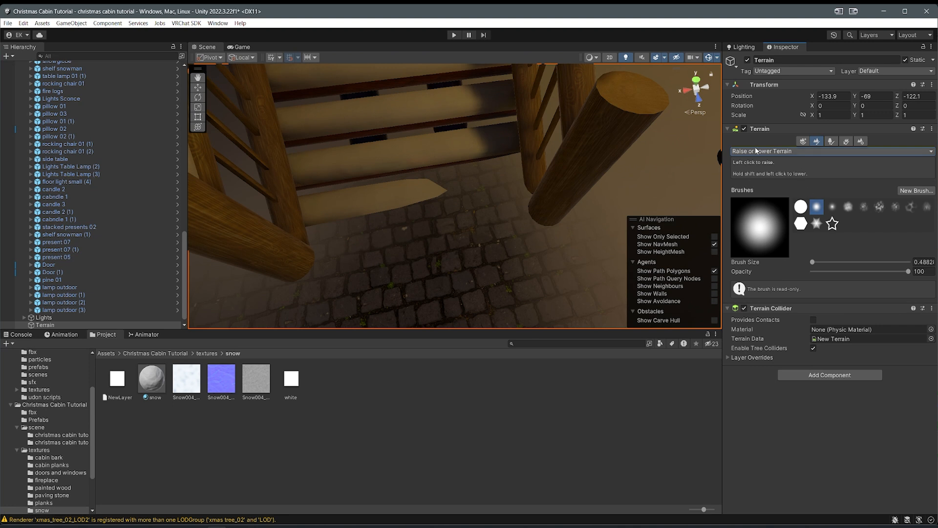
click(771, 151)
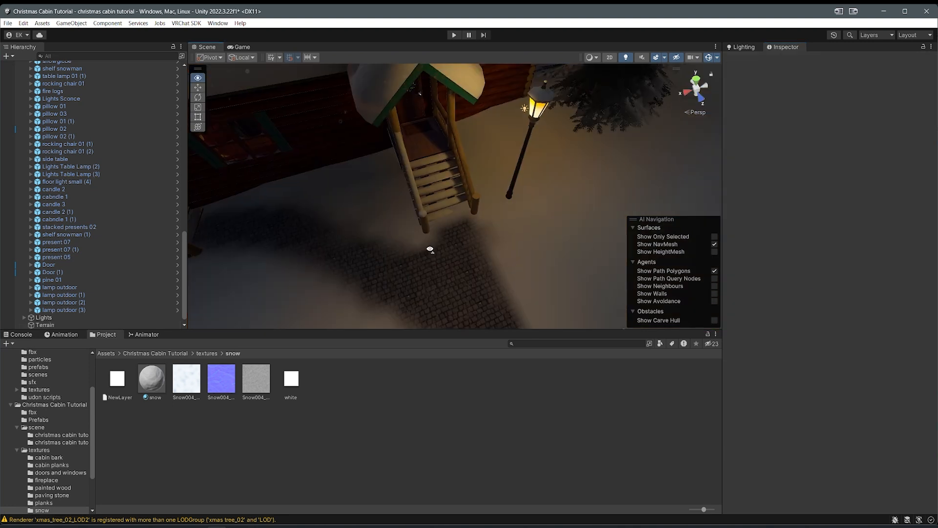
Step: Check the Post Processing volume, the VRCWorld reference camera and the Main Camera's Post-process Layer settings
right_drag(430, 247, 381, 185)
scroll(112, 115, up, 15)
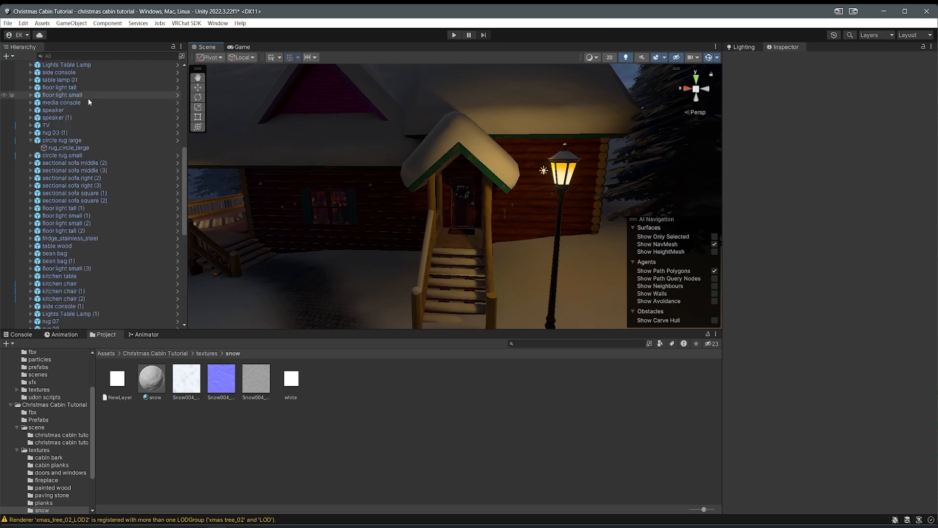
click(24, 87)
click(38, 110)
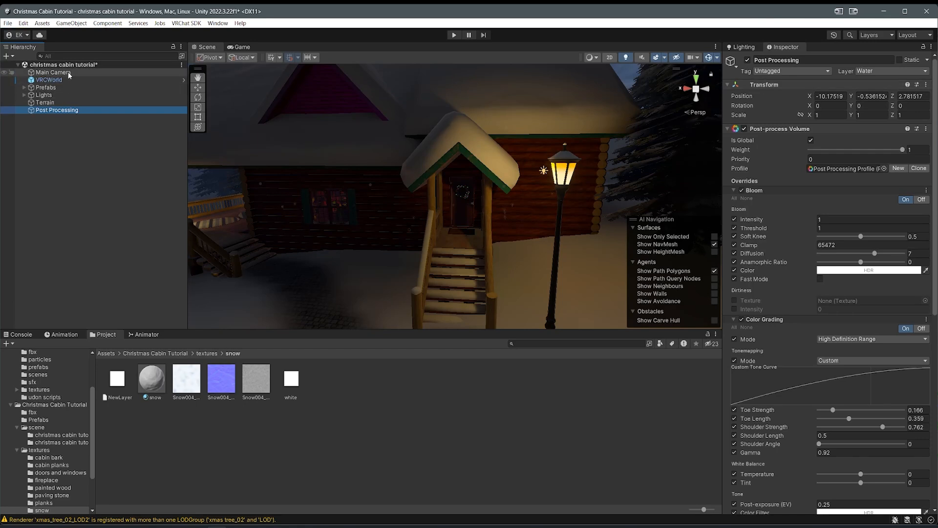
click(45, 80)
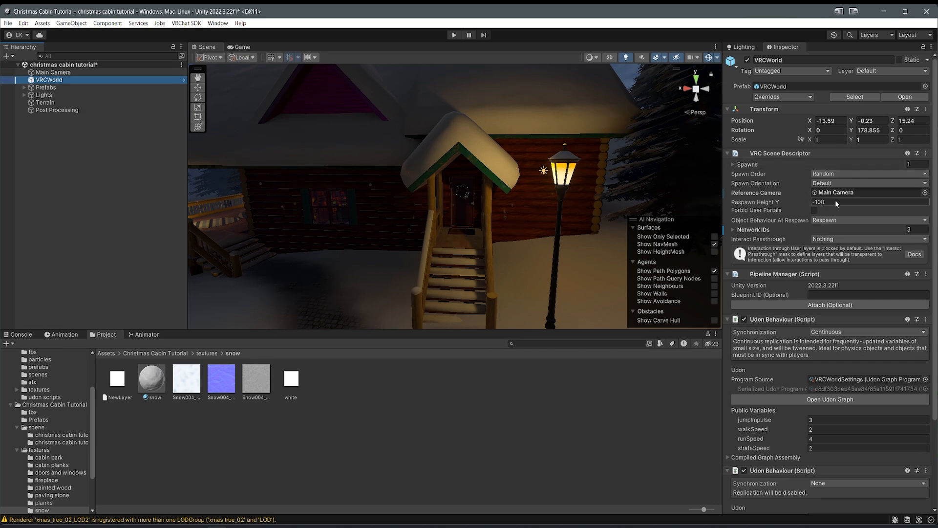
click(854, 195)
double_click(854, 196)
scroll(782, 352, down, 3)
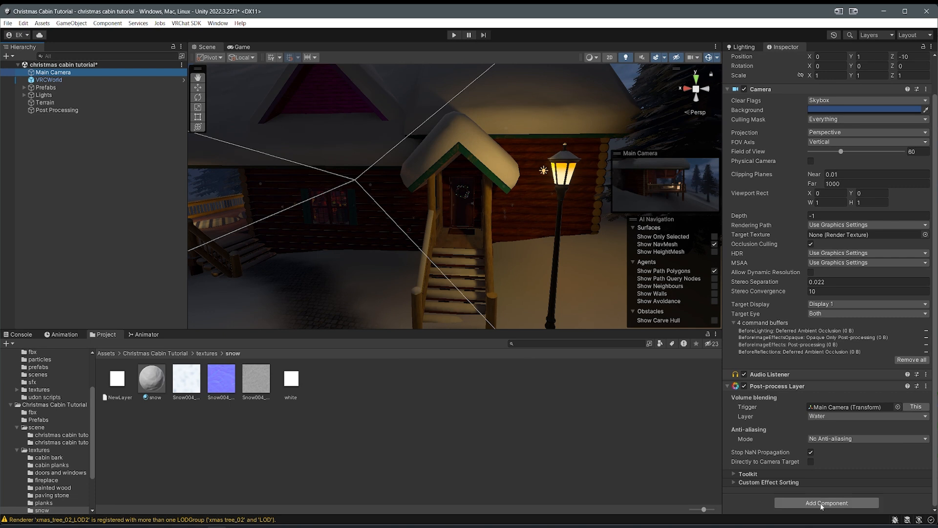
right_drag(410, 171, 372, 158)
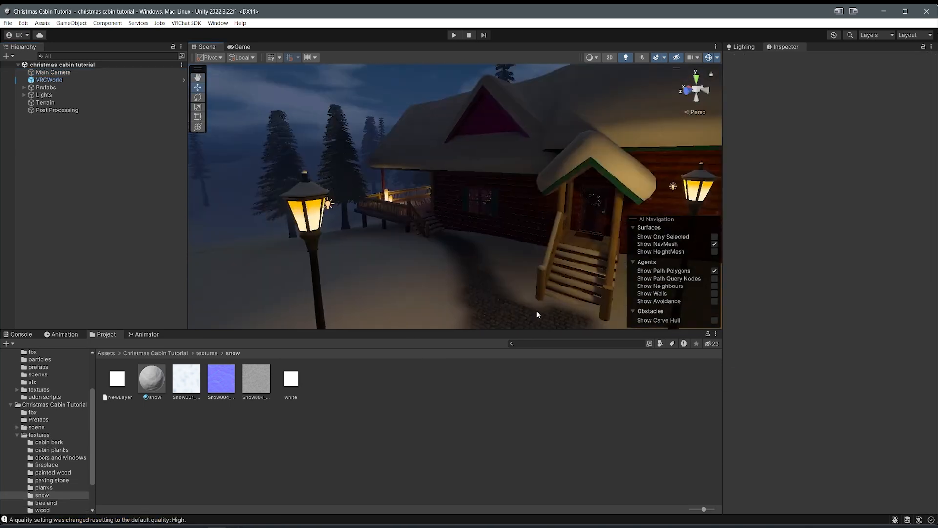
Step: Set the custom environment reflections cubemap to the baked ReflectionProbe-0 to correct the pink tint on the trees
right_drag(430, 230, 526, 286)
mouse_move(476, 272)
right_down()
mouse_move(429, 268)
mouse_move(442, 284)
mouse_move(406, 277)
mouse_move(503, 280)
mouse_move(471, 256)
right_up()
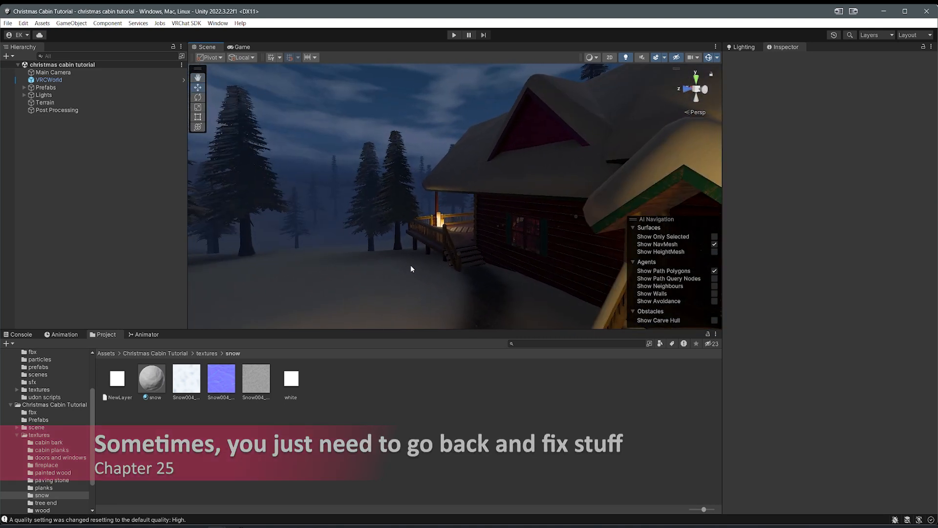
scroll(378, 251, up, 2)
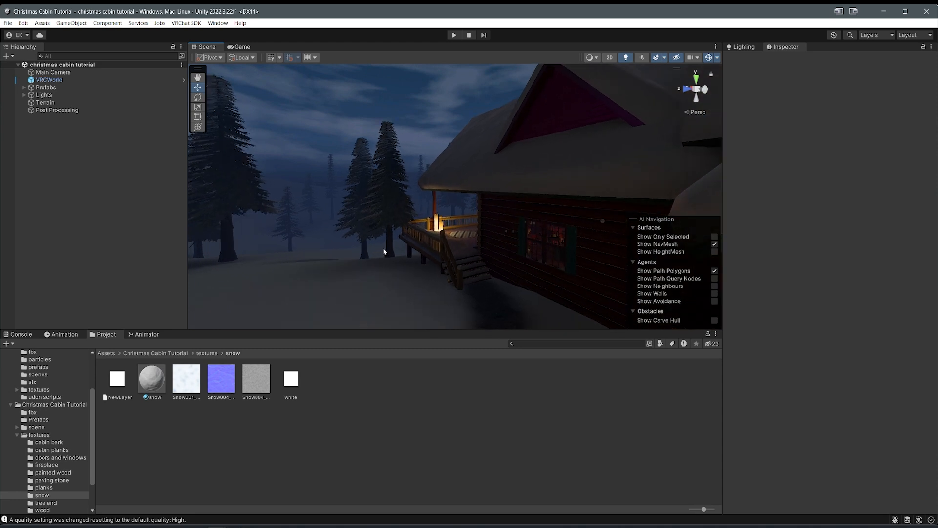
right_drag(383, 251, 503, 279)
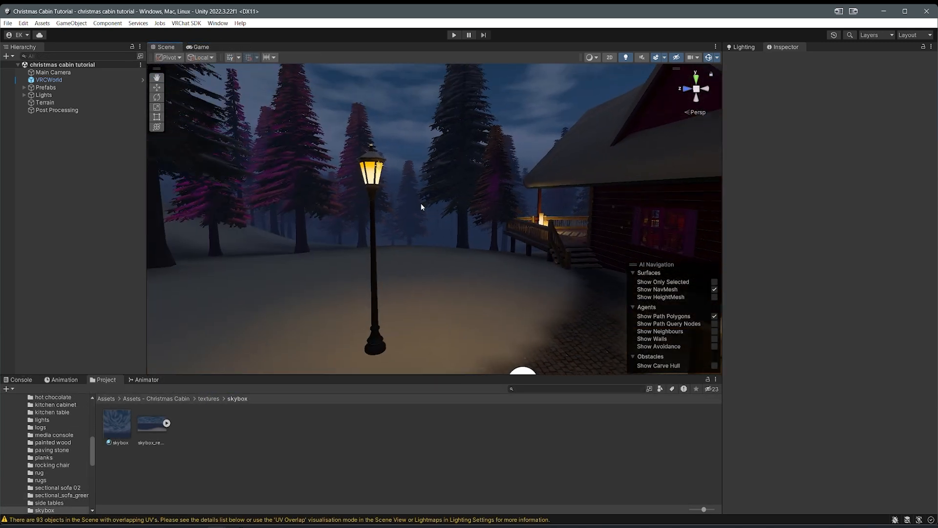
right_drag(419, 157, 521, 180)
click(743, 47)
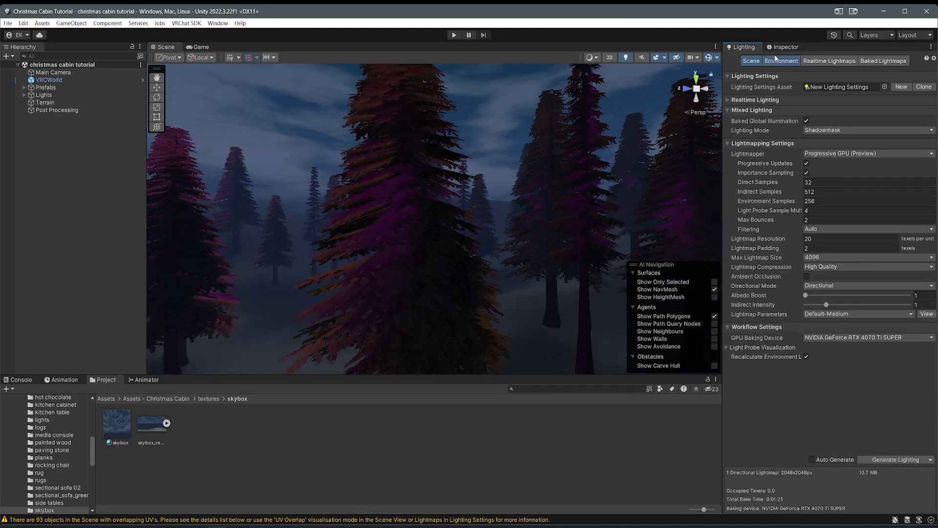
click(781, 61)
click(851, 192)
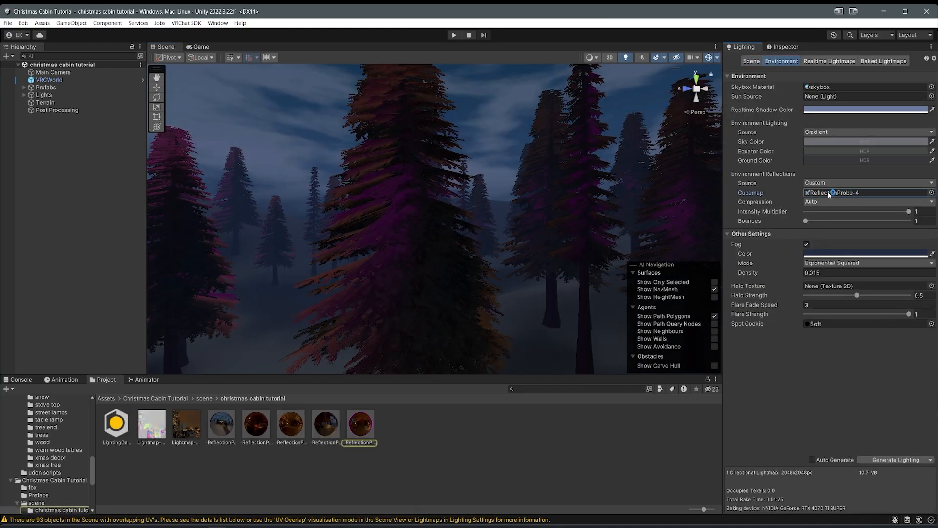
drag(222, 426, 851, 193)
right_drag(563, 234, 459, 243)
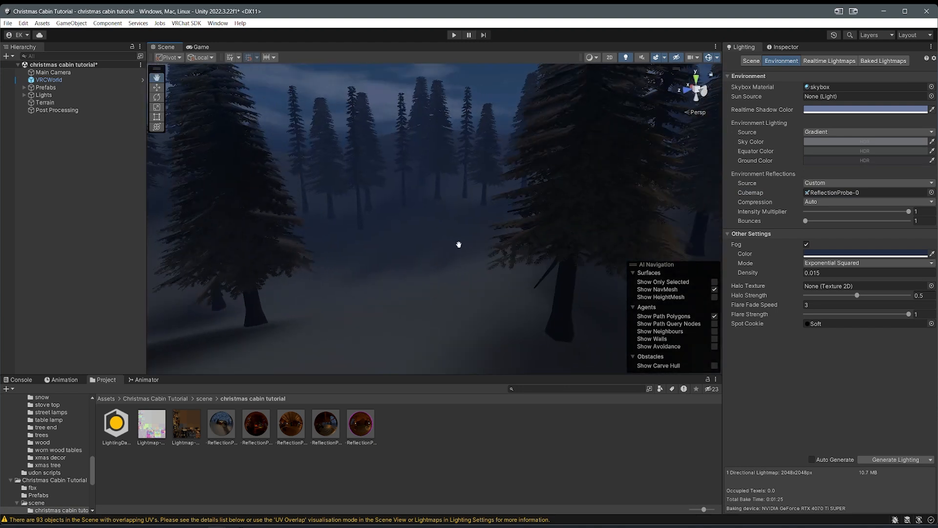
Step: Find the skybox material in the Assets - Christmas Cabin textures and darken its tint color
click(105, 399)
double_click(127, 438)
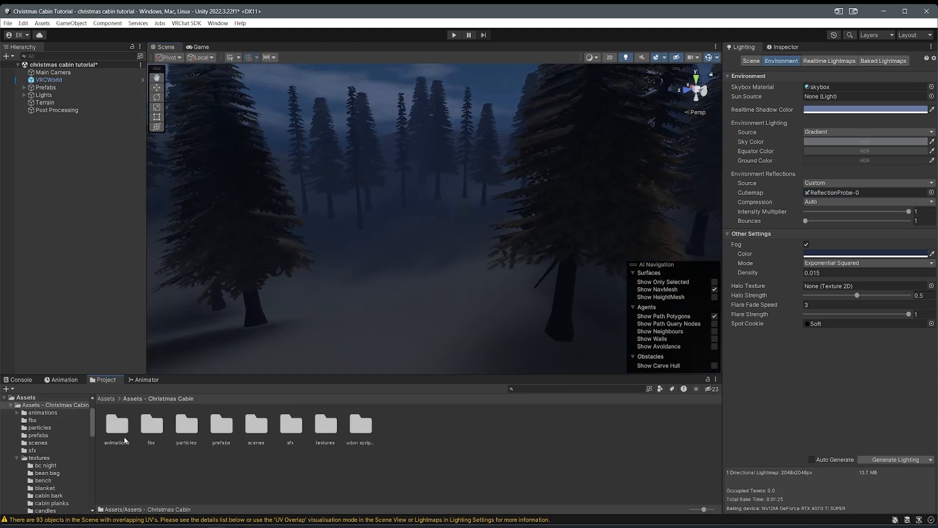
double_click(316, 428)
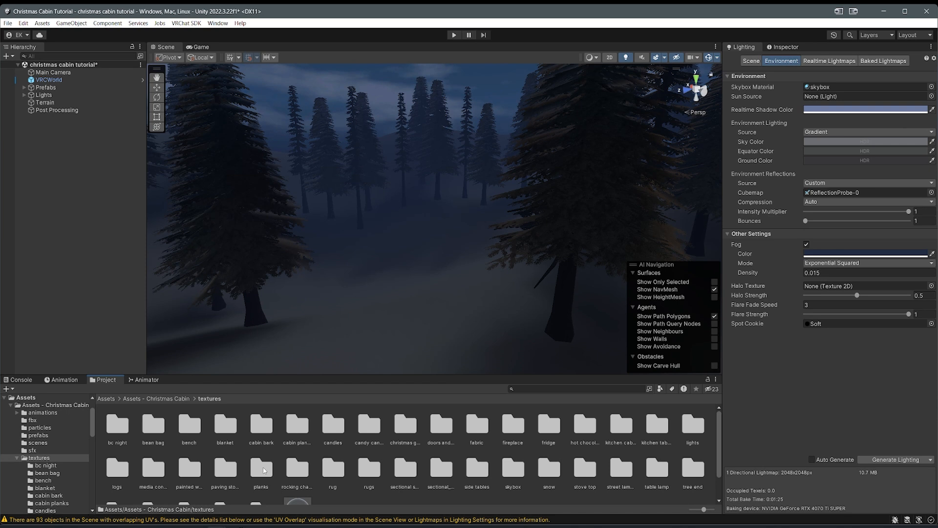
right_drag(335, 290, 373, 275)
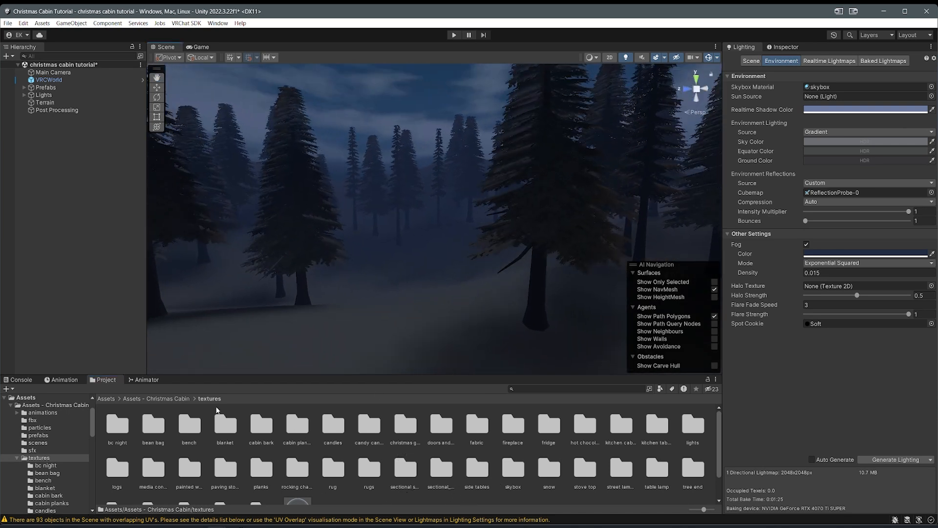
double_click(513, 470)
click(119, 425)
click(785, 47)
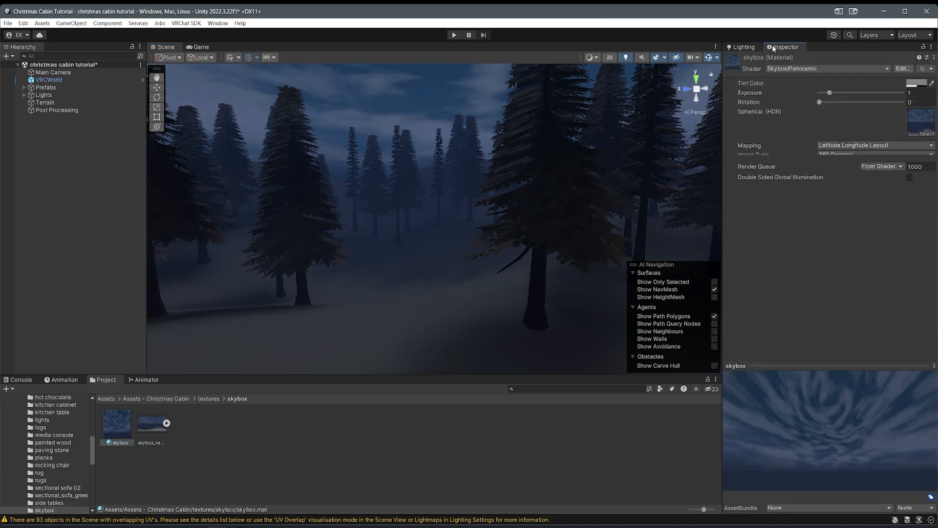
click(917, 83)
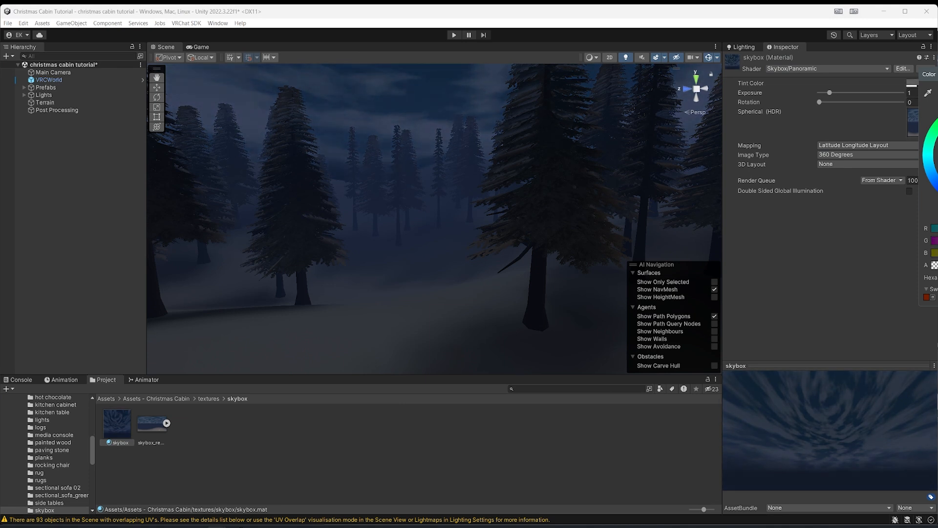
Step: Match the environment fog color to the darkened night background by sampling a color between the trees in the scene
click(743, 47)
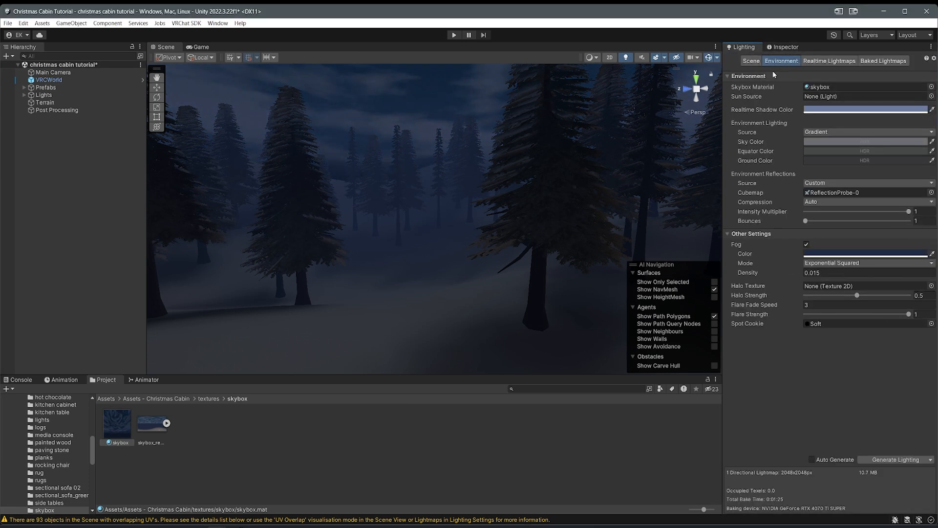
click(932, 253)
click(341, 174)
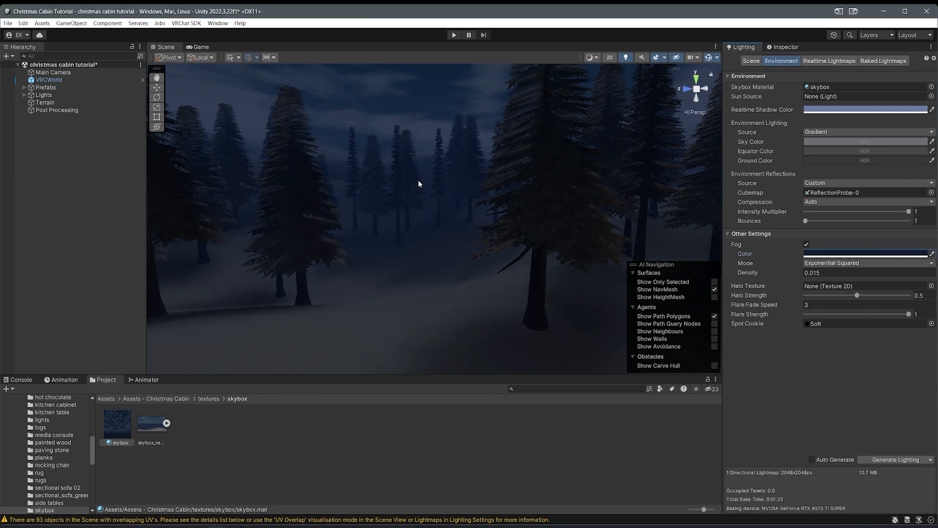
Step: Examine the fog and trees around the cabin yard, and the TV and speakers inside the cabin
scroll(412, 181, down, 6)
middle_drag(375, 144, 404, 180)
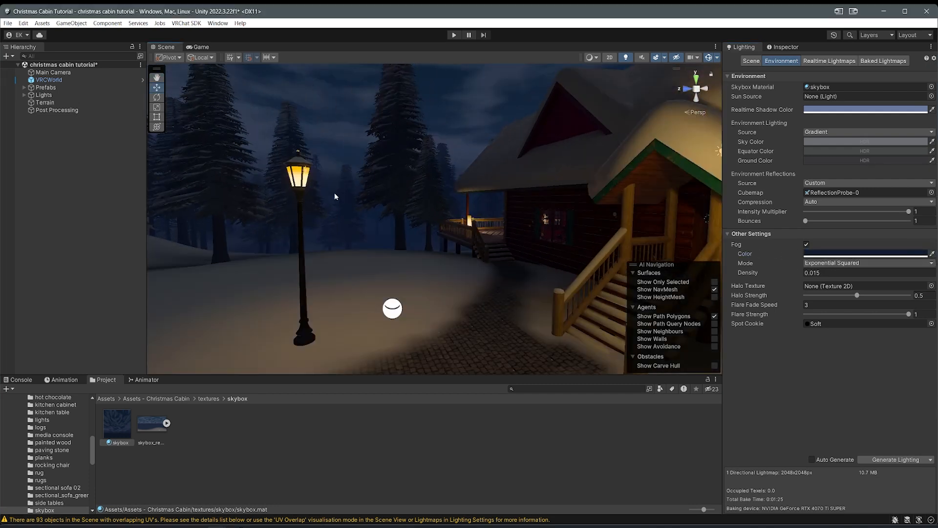
scroll(332, 187, up, 3)
right_drag(332, 184, 284, 202)
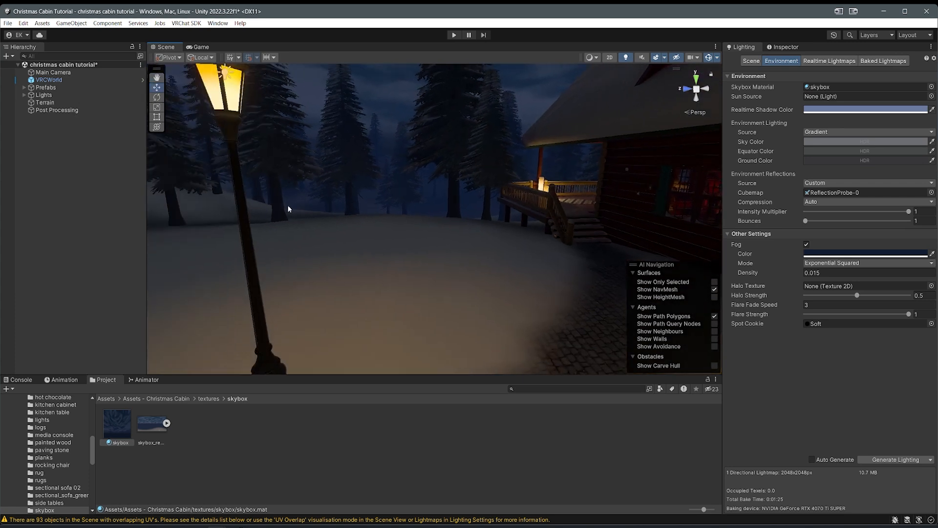
middle_drag(284, 202, 315, 226)
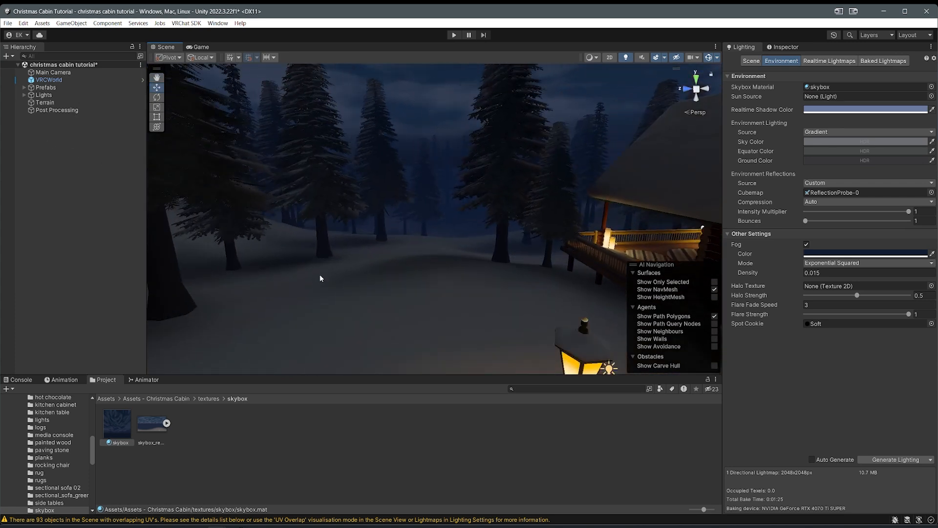
right_drag(405, 286, 608, 228)
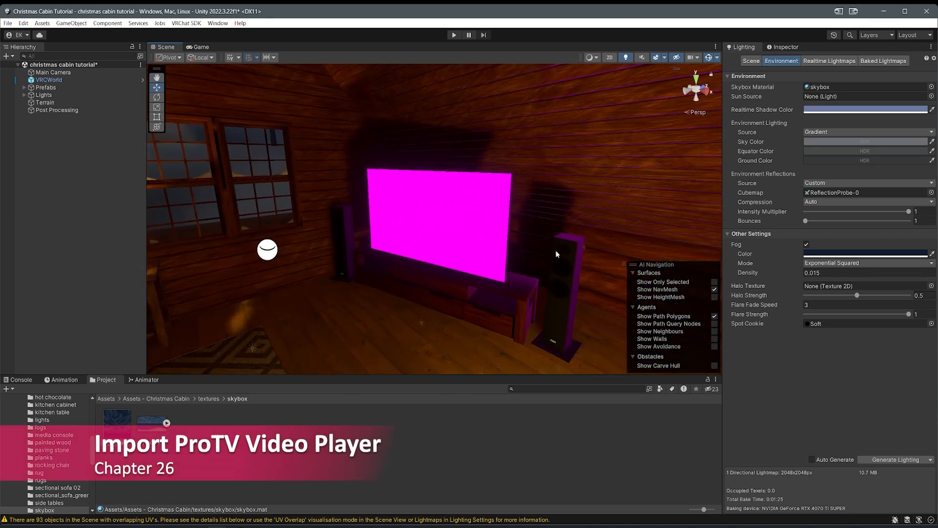
right_drag(518, 251, 472, 249)
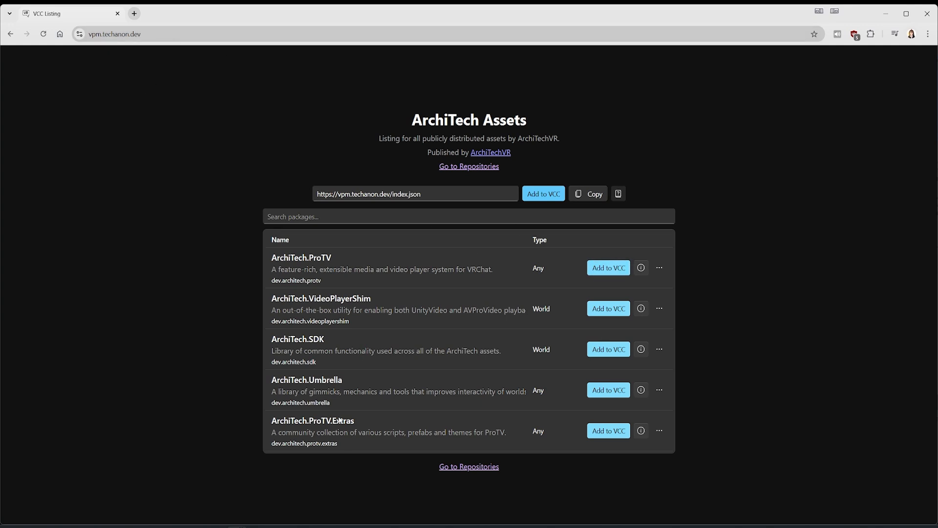
Step: Review the ProTV, VideoPlayerShim and SDK entries in the ArchiTech Assets package listing
triple_click(295, 266)
click(203, 264)
drag(372, 309, 275, 304)
drag(270, 337, 412, 361)
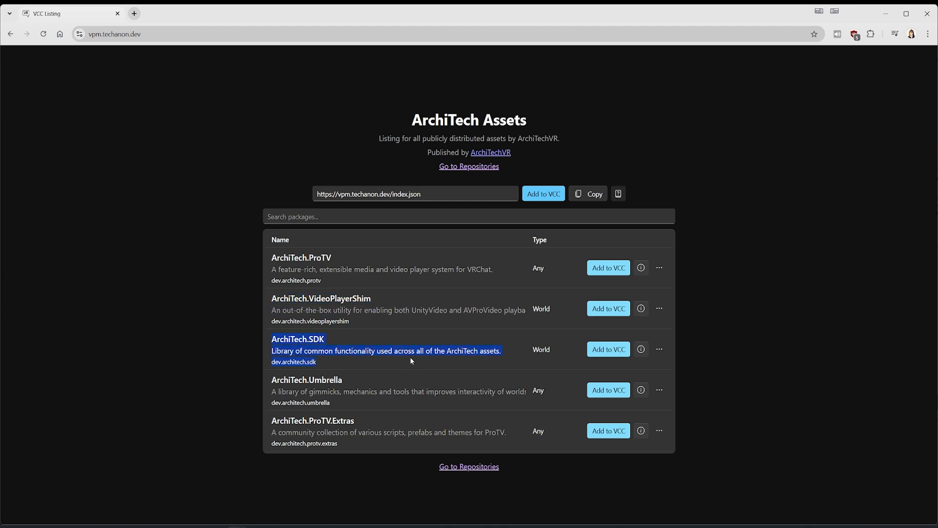
click(389, 92)
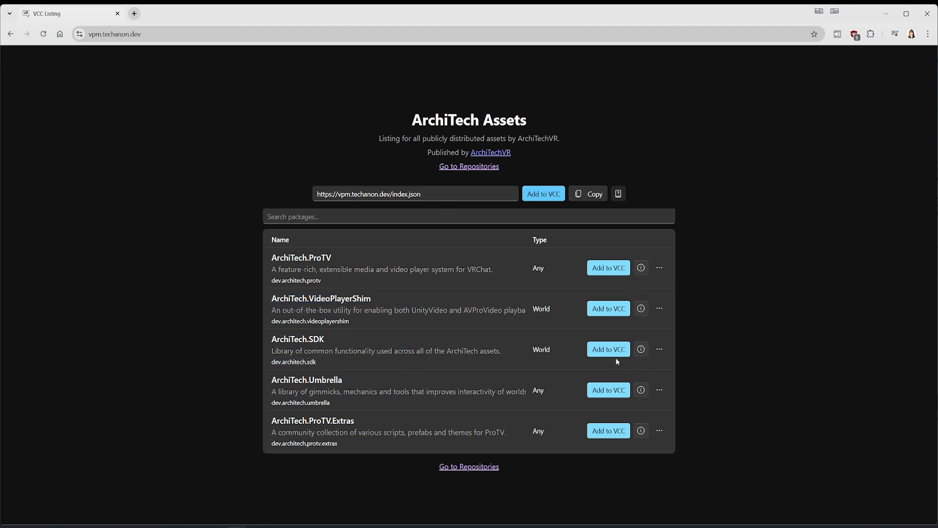
Step: Switch to VRChat Creator Companion and add version 0.8.4 of ArchiTech.Umbrella to the Christmas Cabin Tutorial project
click(102, 527)
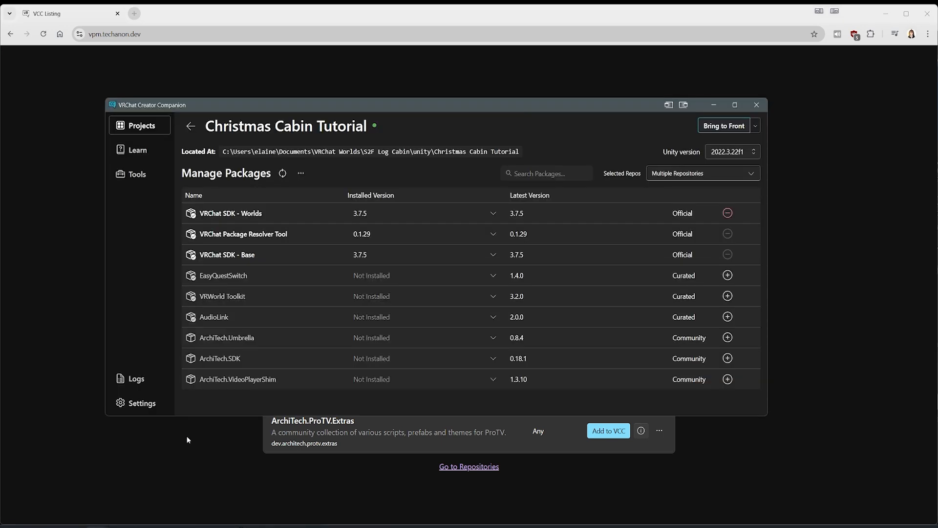
mouse_move(214, 355)
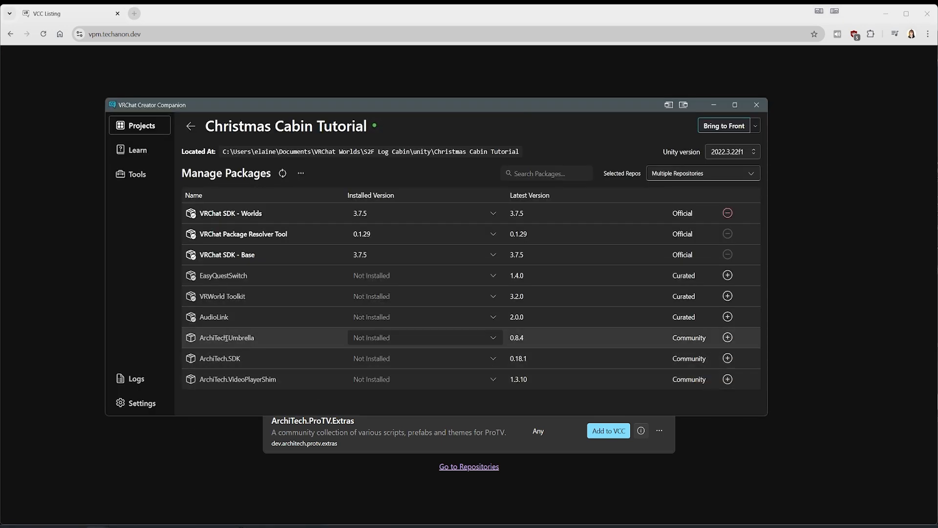
mouse_move(195, 338)
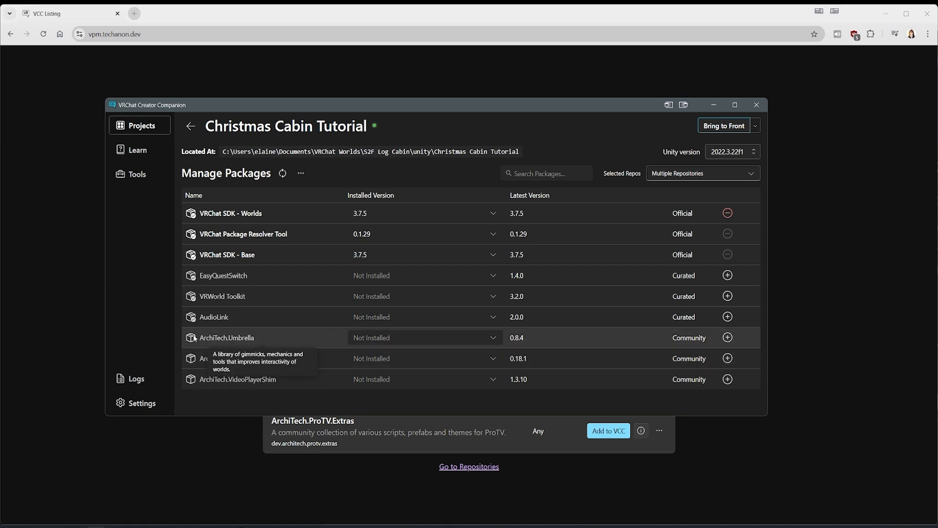
click(406, 341)
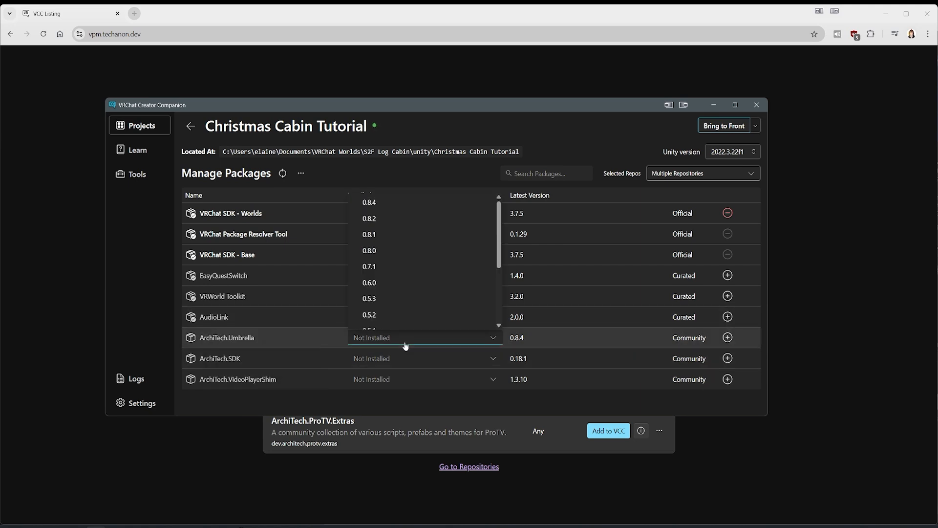
click(369, 202)
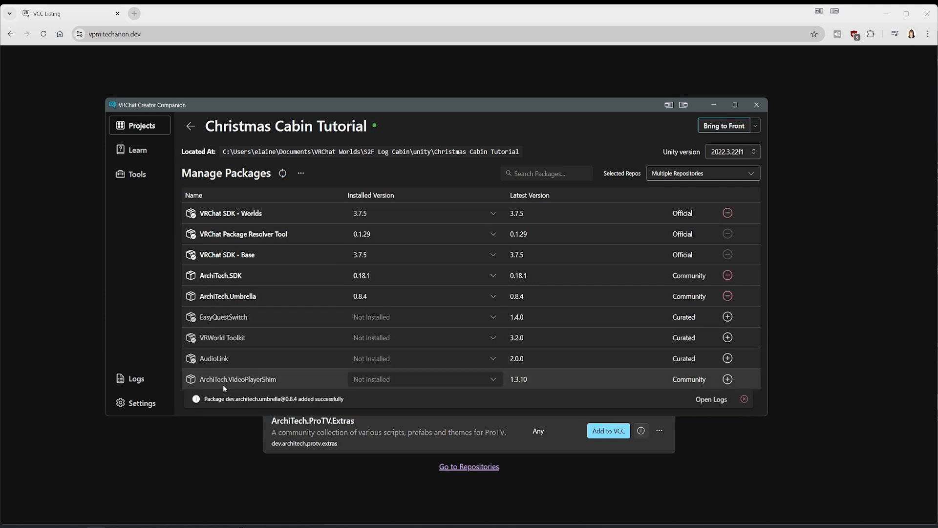
Step: Add version 1.3.10 of ArchiTech.VideoPlayerShim to the Christmas Cabin Tutorial project
click(389, 381)
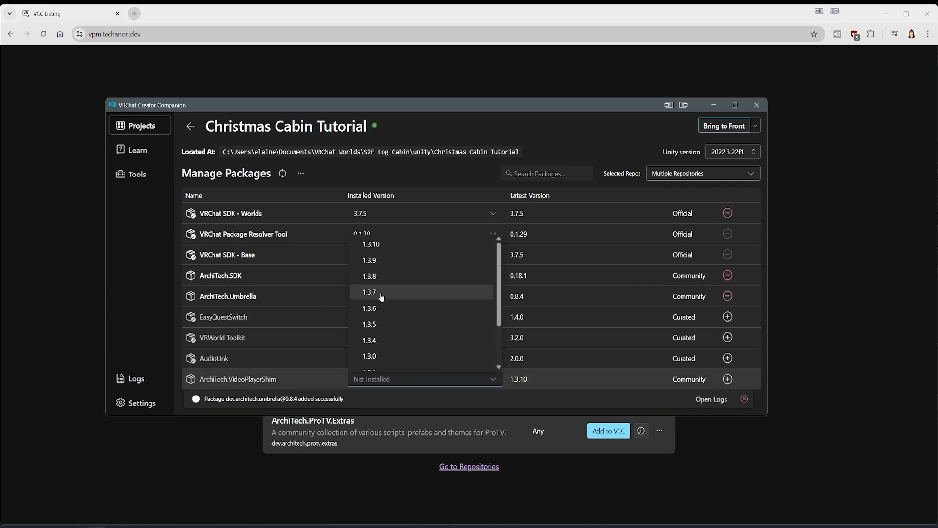
click(373, 244)
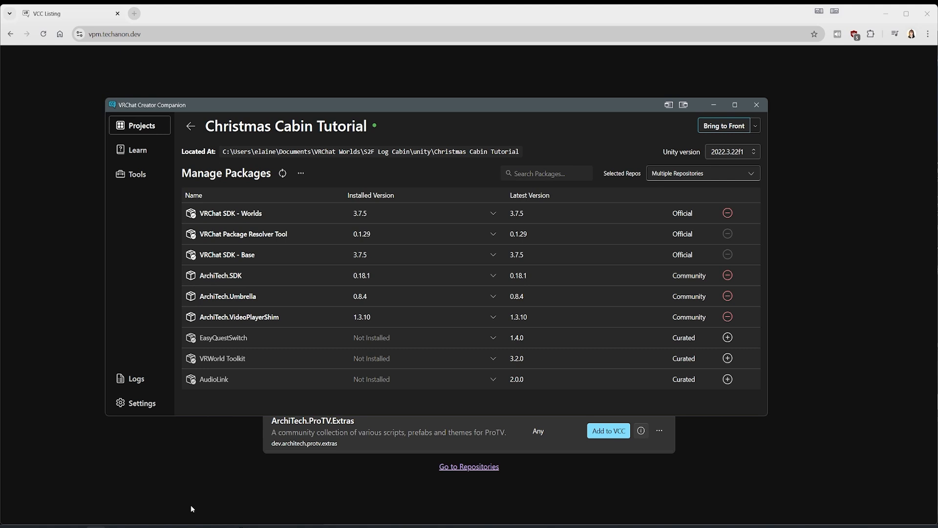
Step: Switch to Unity and check the imported ArchiTech package folders under Packages
click(178, 489)
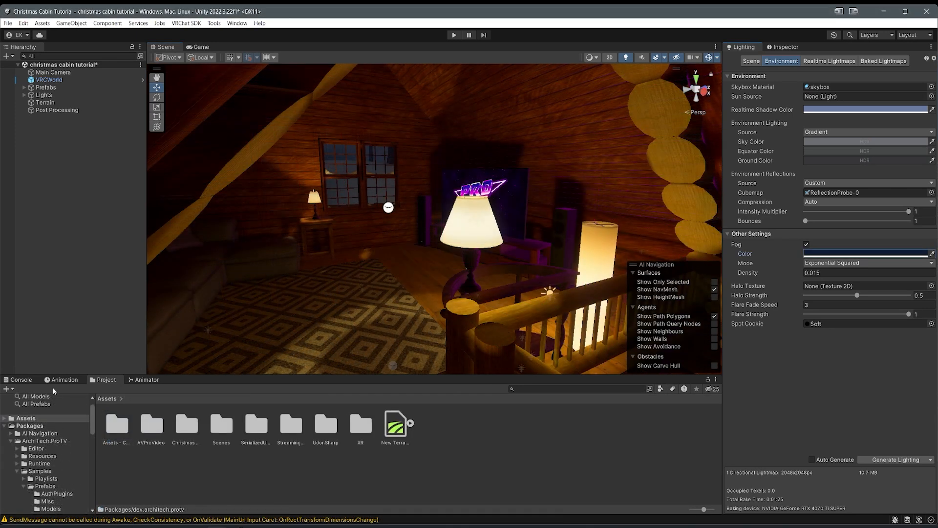
click(27, 427)
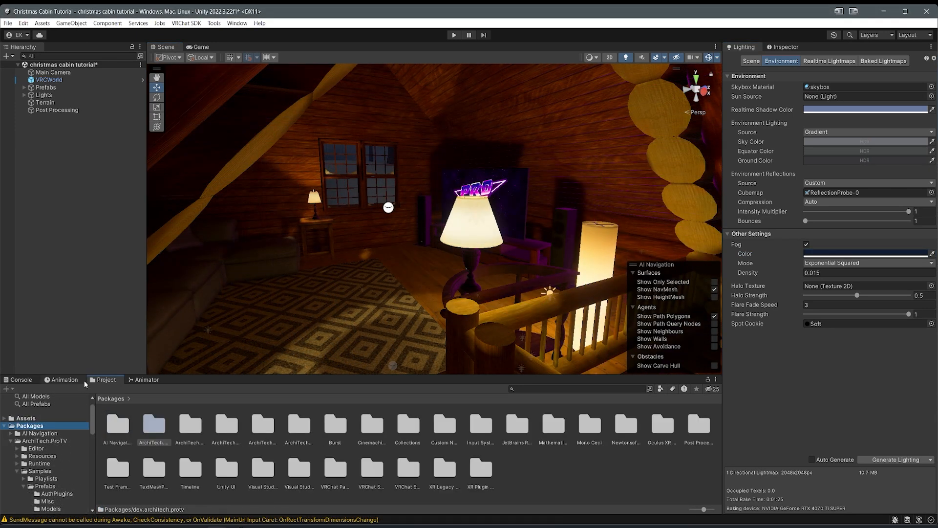
click(199, 438)
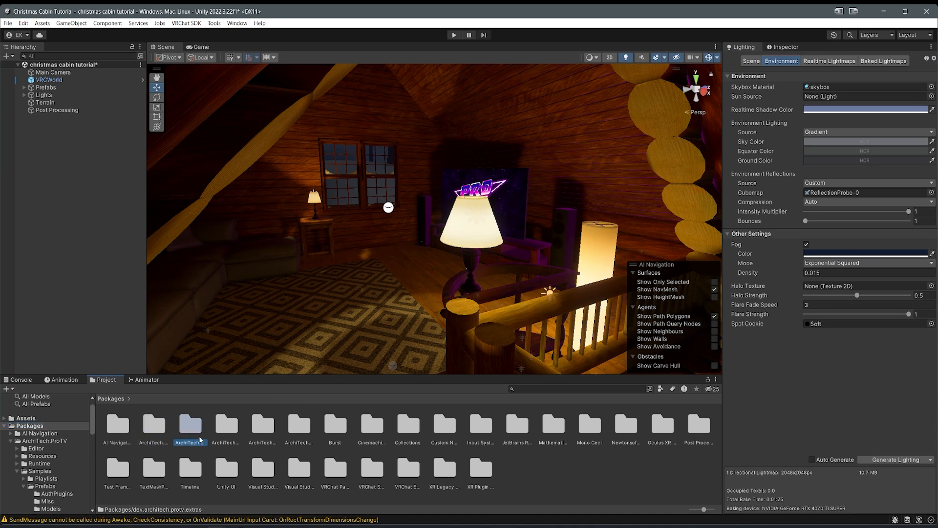
key(Right)
key(Right)
key(Right)
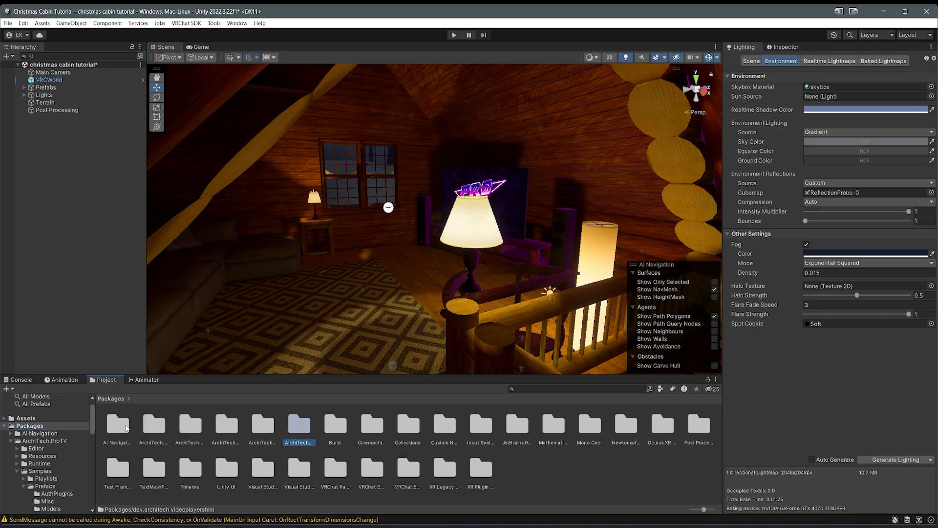
click(167, 433)
shift+click(306, 426)
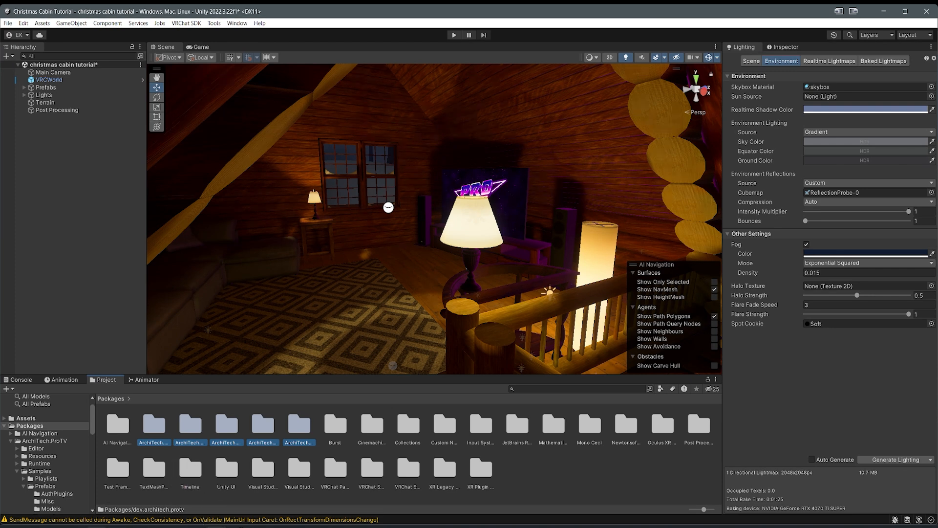
Step: Switch to VRChat Creator Companion and review the installed package repositories, pre-release setting and the project's repository selection
click(215, 526)
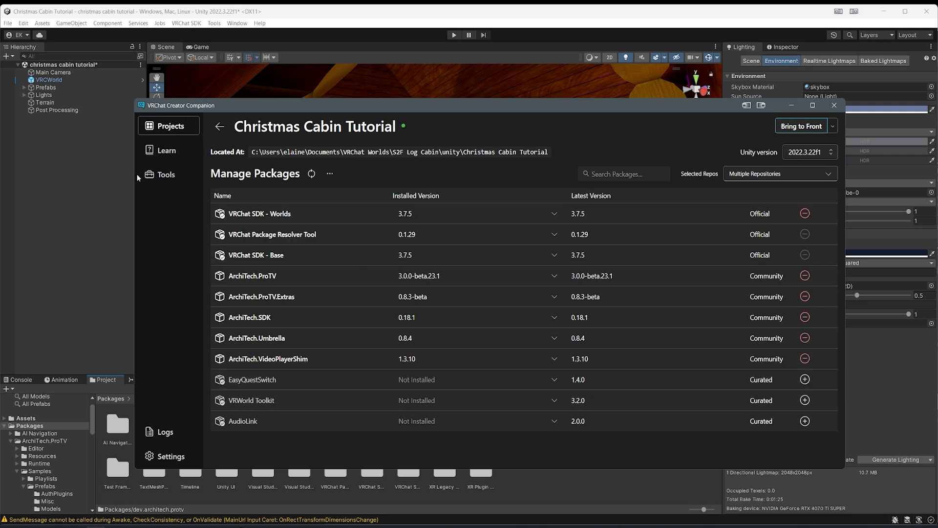
click(166, 456)
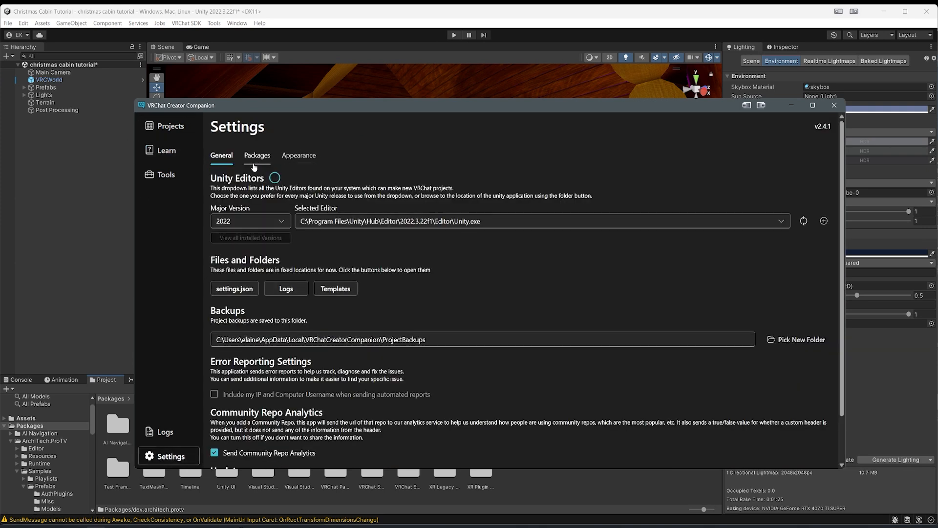
click(257, 143)
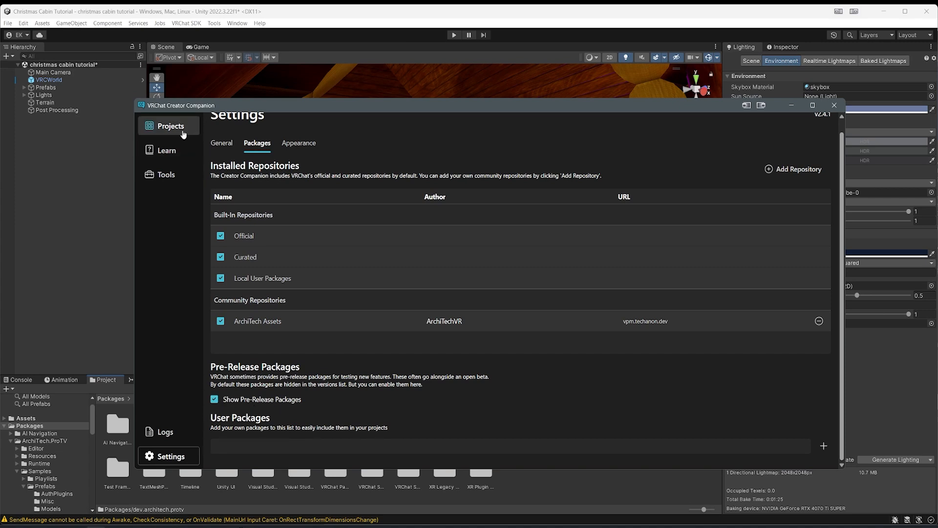
click(162, 127)
click(779, 172)
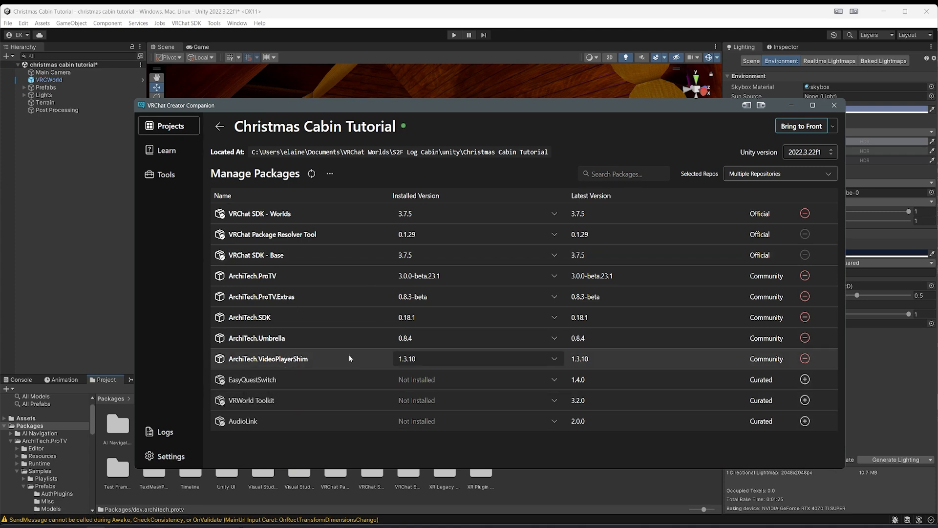
Step: Switch back to Unity and rebake Reflection Probe (2) beside the cabin's TV
click(116, 277)
click(154, 425)
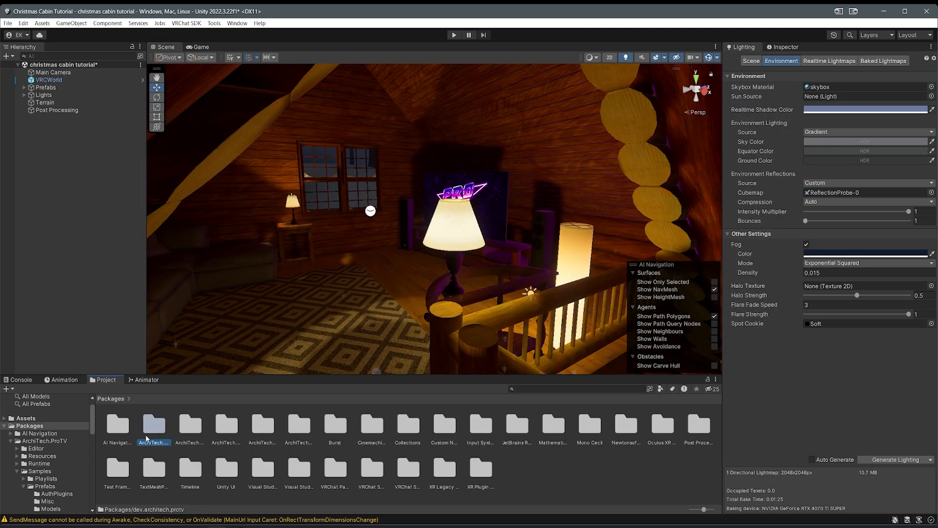
key(w)
right_drag(252, 328, 423, 257)
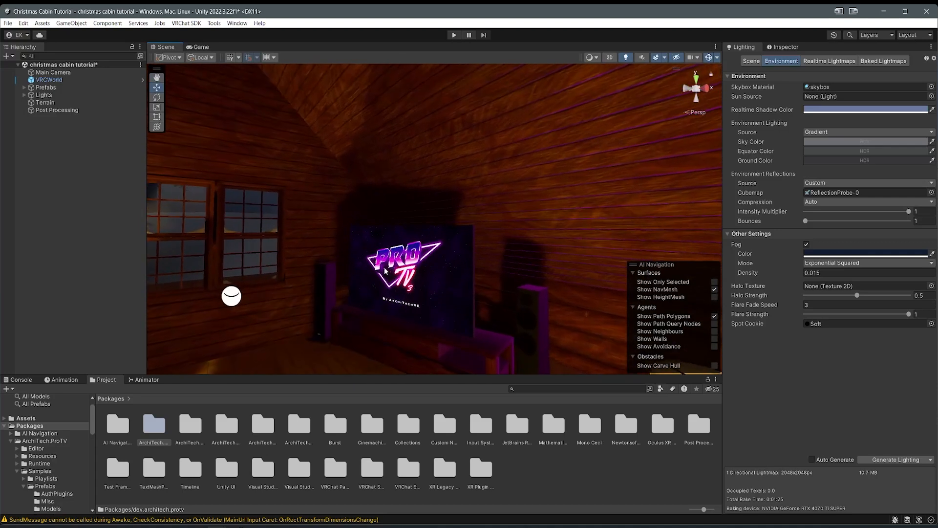
right_drag(359, 253, 318, 250)
right_drag(315, 304, 448, 207)
key(s)
right_drag(472, 250, 405, 238)
key(w)
click(405, 238)
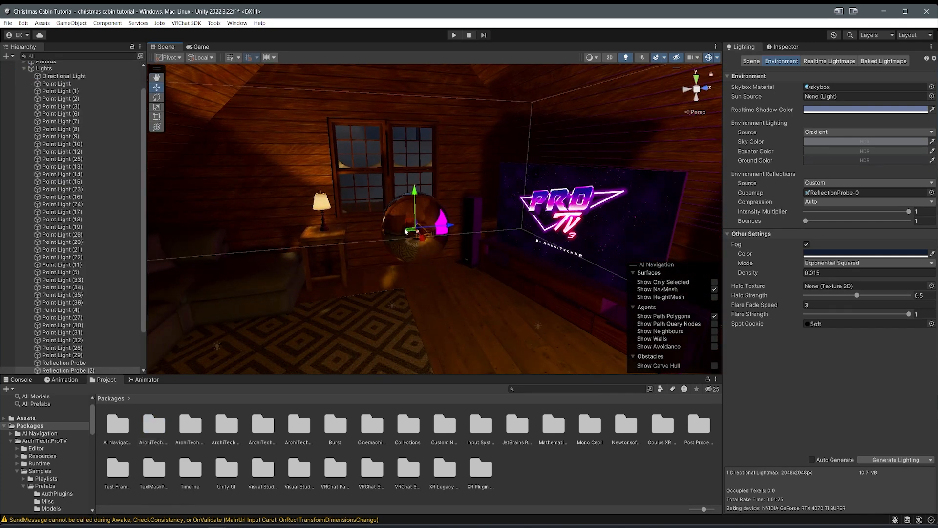
right_drag(428, 249, 412, 227)
click(768, 49)
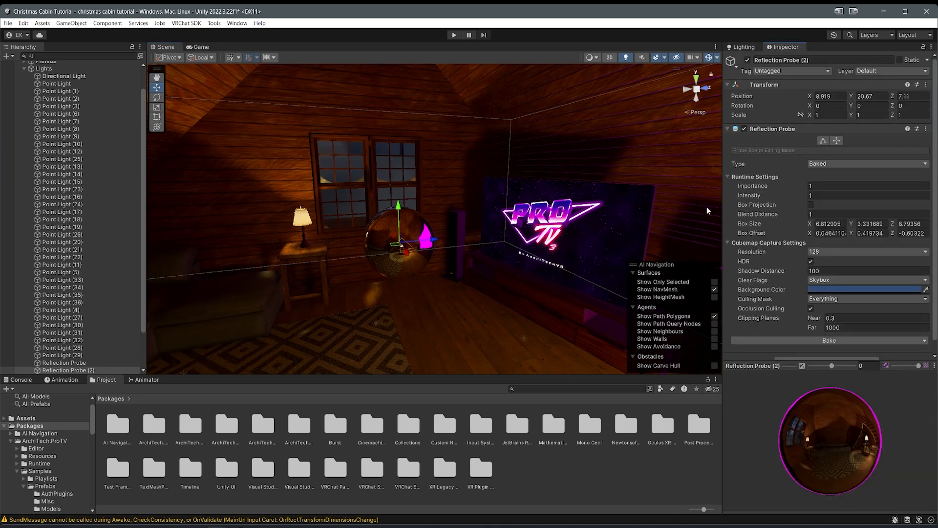
click(831, 342)
Step: Examine the ProTV screen and its reflection in the probe sphere around the TV corner of the cabin
right_drag(501, 285, 533, 284)
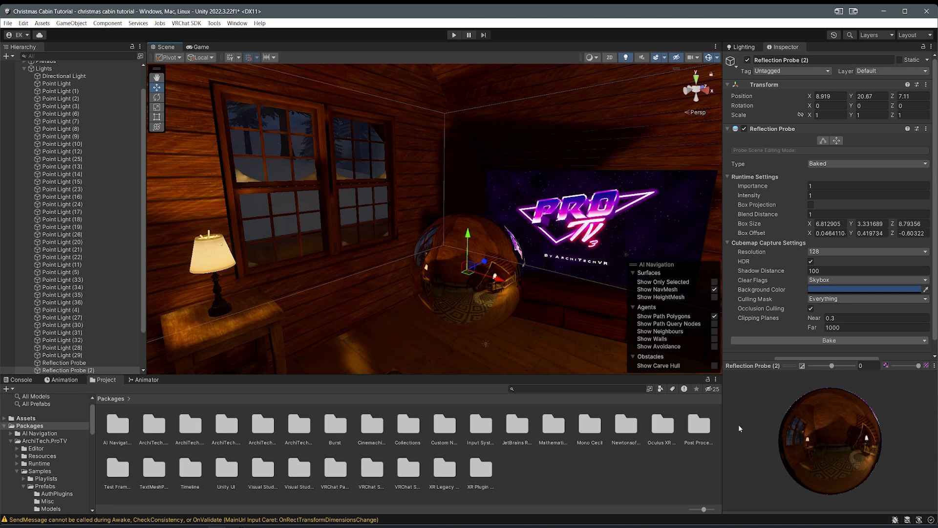
middle_drag(577, 256, 425, 241)
scroll(533, 250, up, 3)
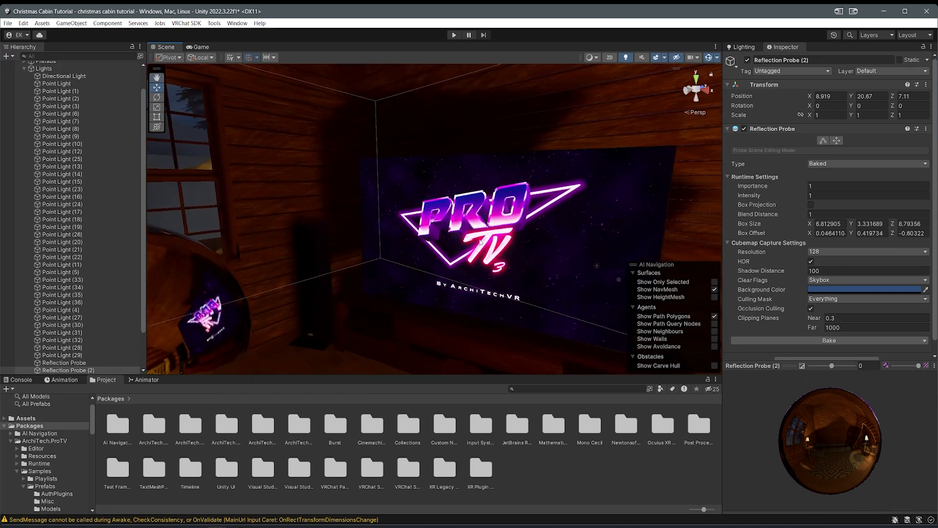
scroll(467, 238, down, 3)
alt+drag(530, 315, 465, 284)
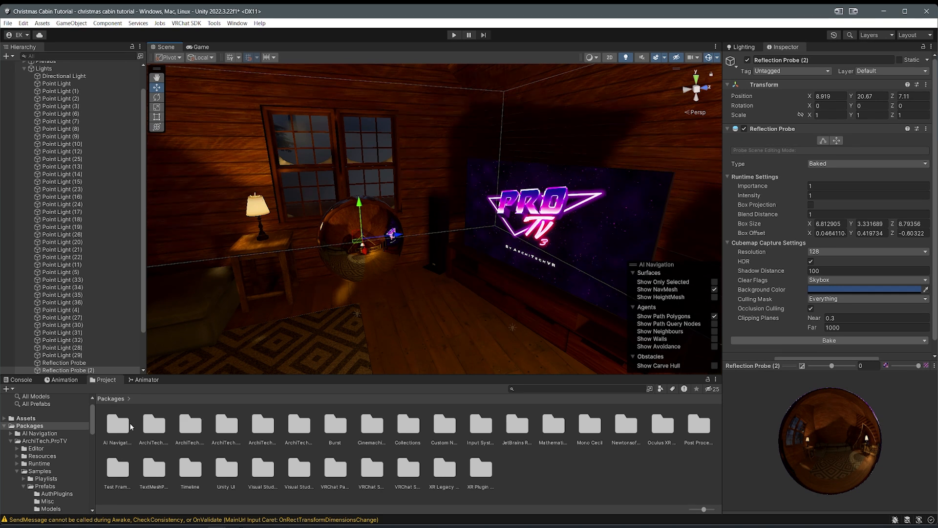
right_drag(362, 349, 274, 327)
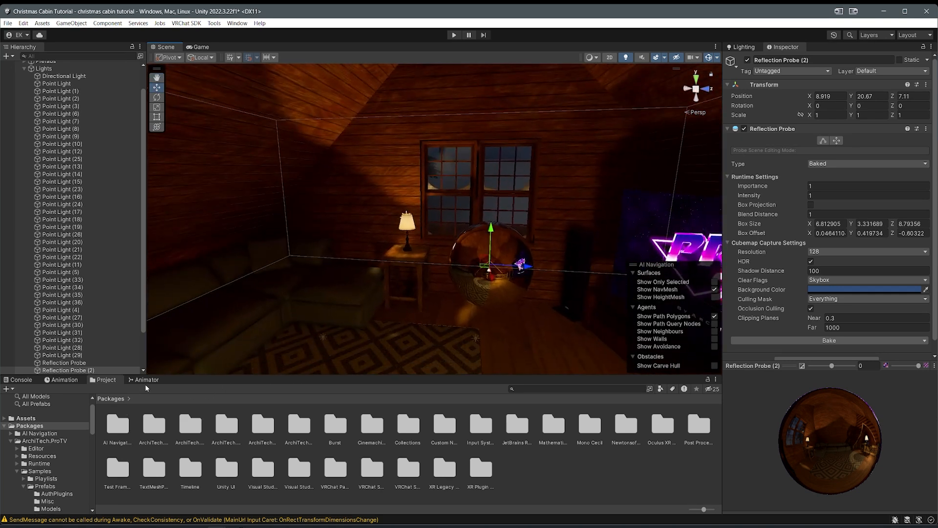
right_drag(199, 360, 423, 326)
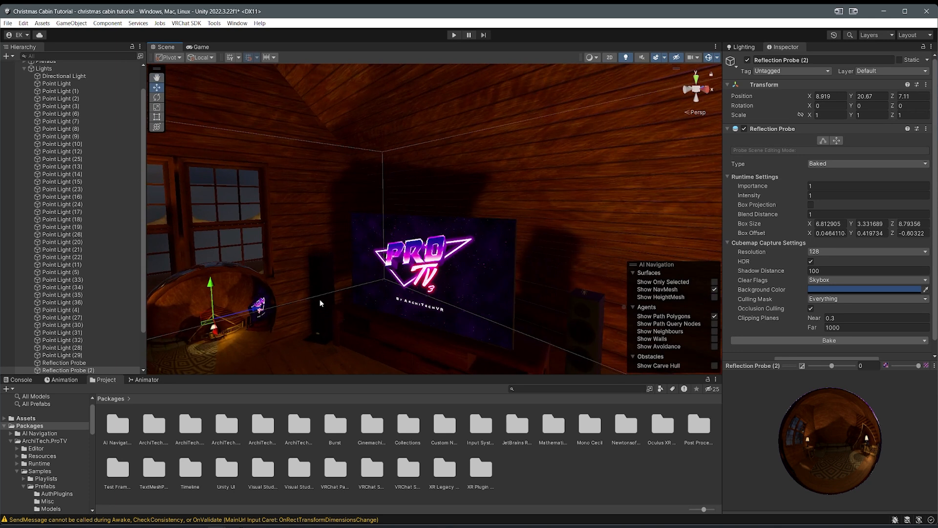
right_drag(273, 325, 232, 350)
mouse_move(368, 345)
right_down()
mouse_move(296, 347)
mouse_move(351, 342)
right_up()
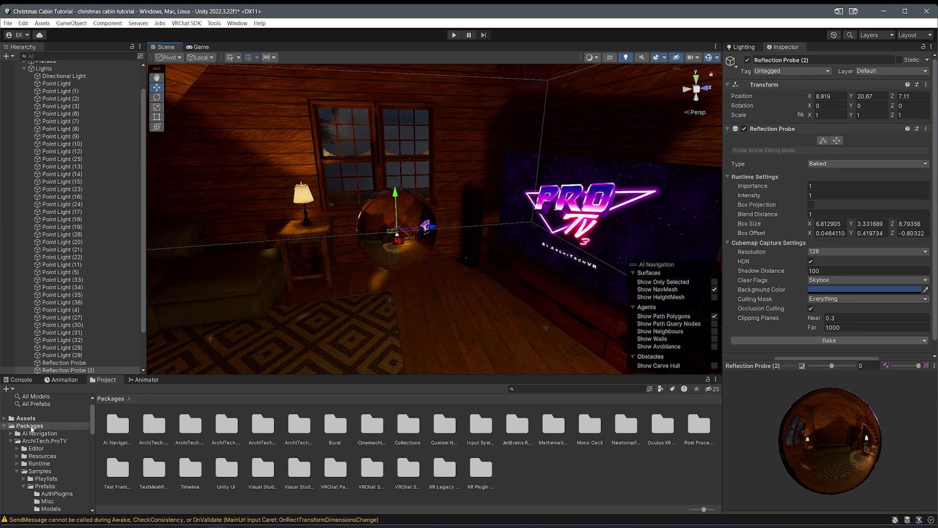
Step: Place the Home Theater prefab from the ArchiTech.ProTV Samples > Prefabs > TVs folder into the scene near the cabin's TV
click(155, 425)
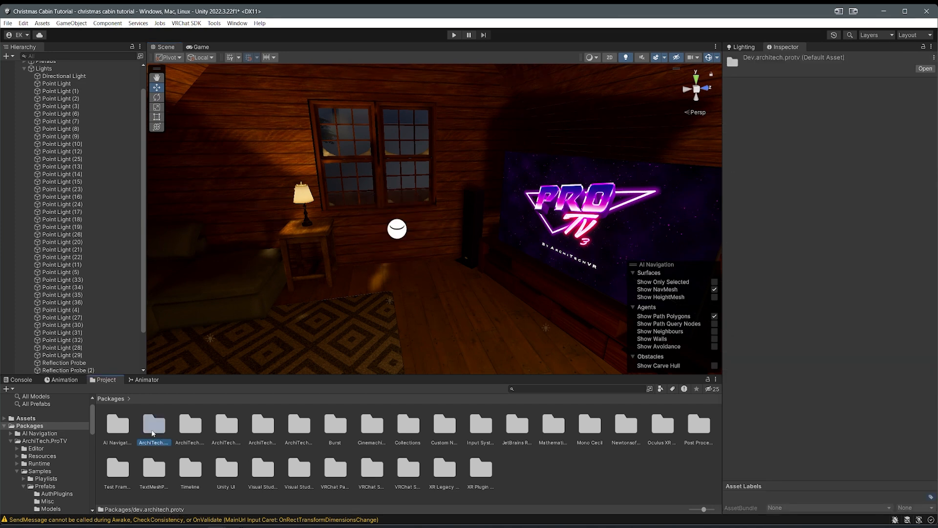
double_click(153, 430)
double_click(225, 429)
right_drag(198, 335, 277, 366)
double_click(149, 430)
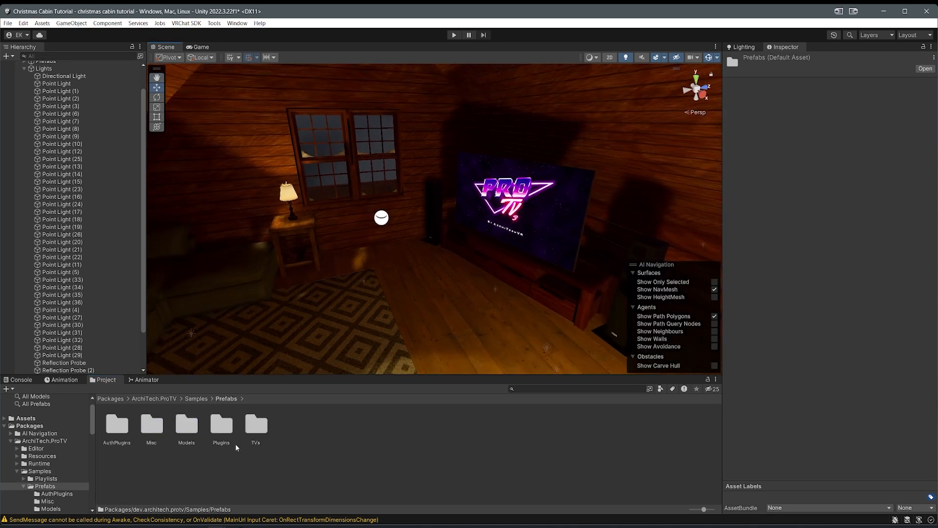
double_click(256, 425)
drag(116, 426, 341, 298)
right_drag(342, 298, 379, 288)
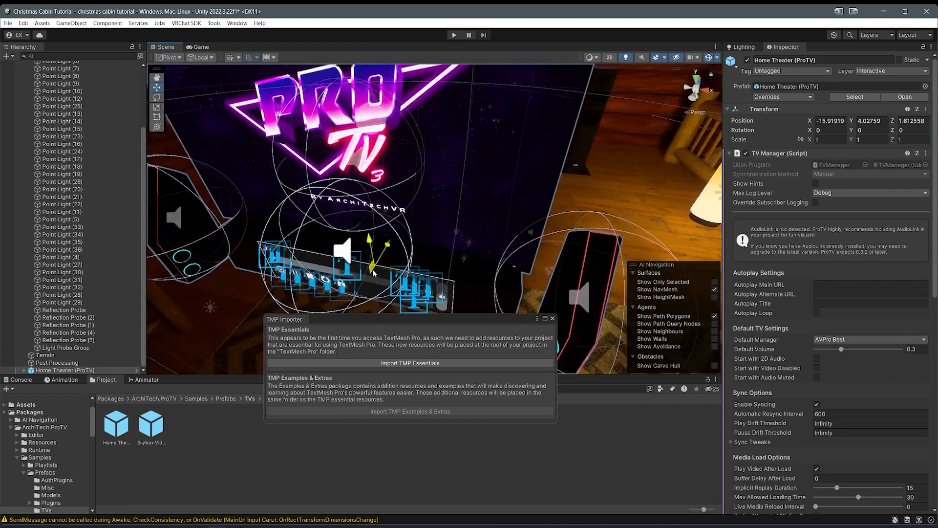
Step: Move the Home Theater (ProTV) object horizontally to about X -14.848, Z 2.561
drag(373, 273, 400, 252)
right_drag(401, 253, 408, 286)
middle_drag(409, 286, 342, 279)
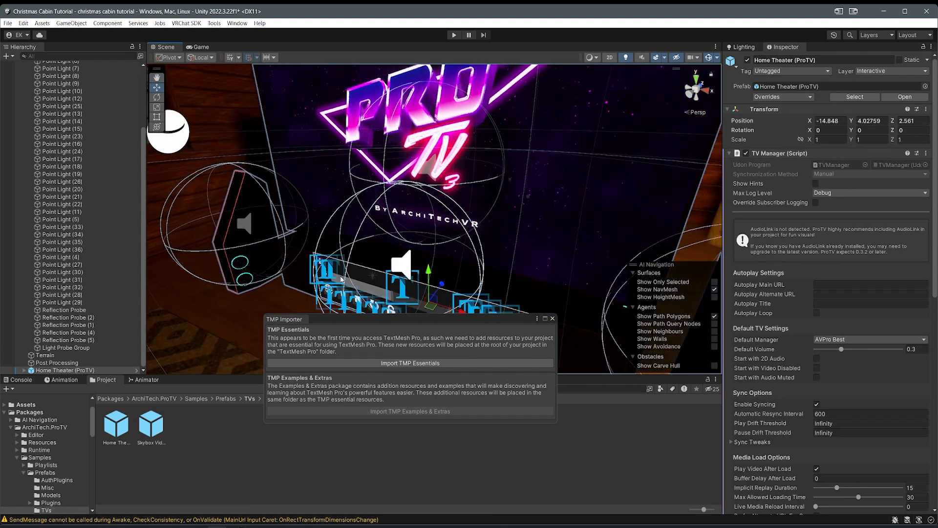
scroll(313, 302, down, 4)
Step: Move the TMP Importer window clear of the TV and import TMP Essentials
drag(324, 321, 422, 275)
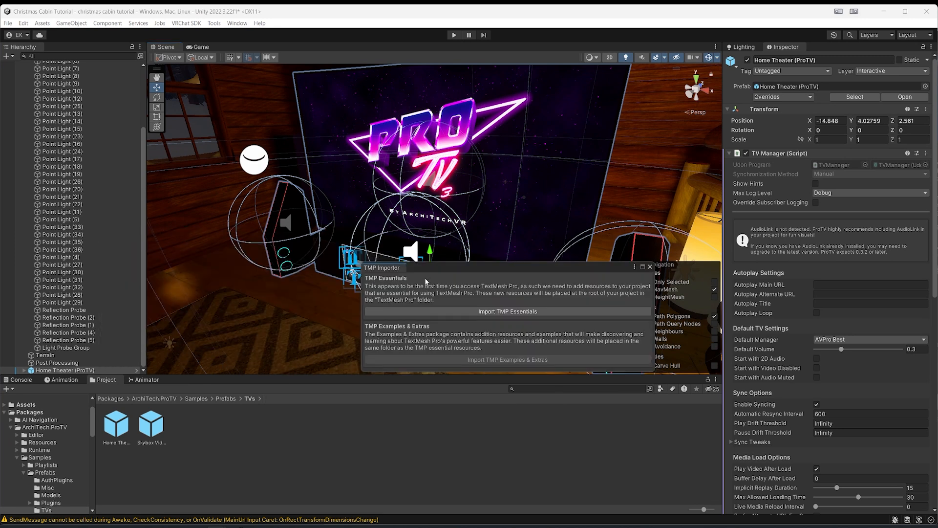
drag(460, 264, 546, 255)
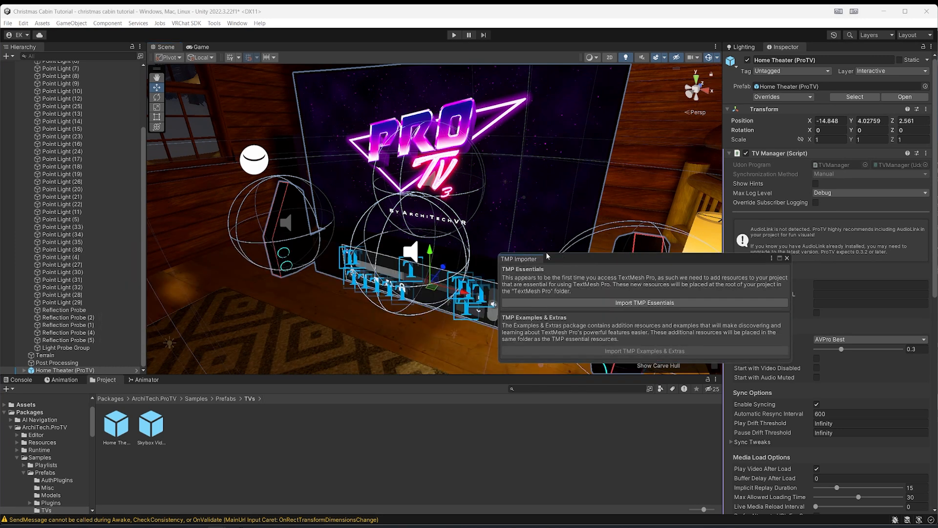
drag(533, 254, 511, 244)
right_drag(274, 247, 324, 263)
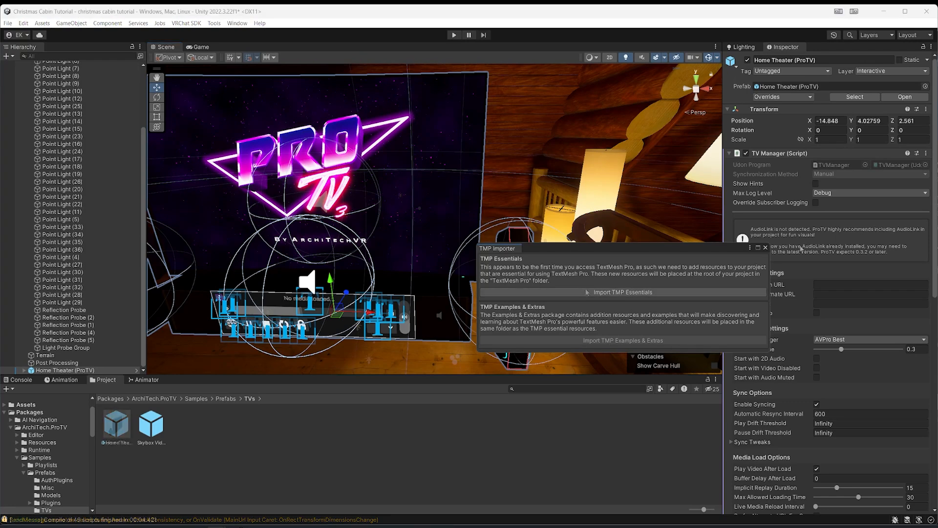
Step: Select the Tv Screen mesh inside the Home Theater prefab and inspect its renderer and material
right_drag(334, 296, 514, 294)
click(381, 297)
click(456, 276)
click(513, 294)
click(475, 299)
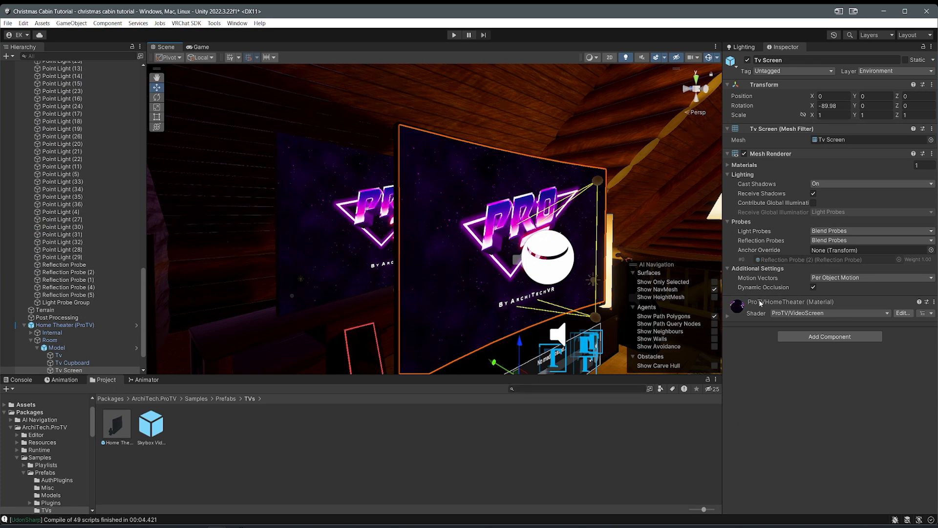
right_drag(484, 257, 540, 255)
click(415, 255)
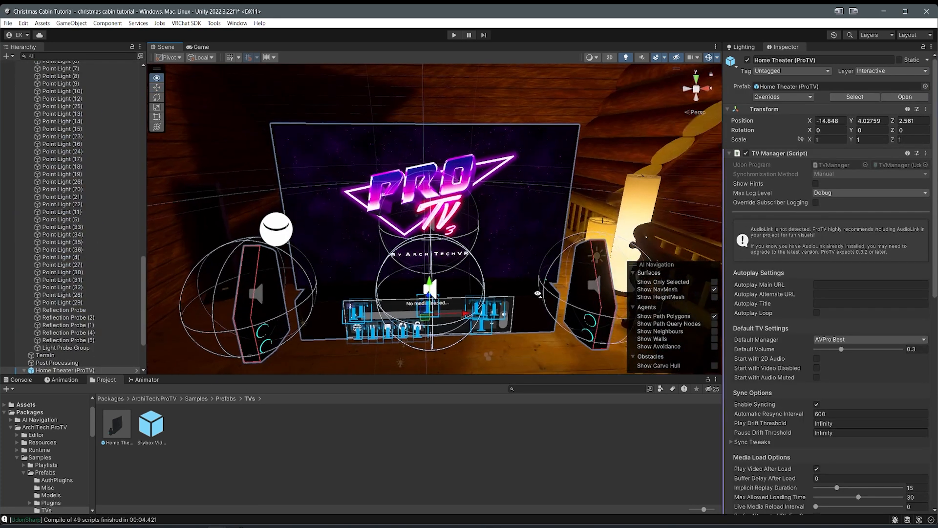
click(514, 267)
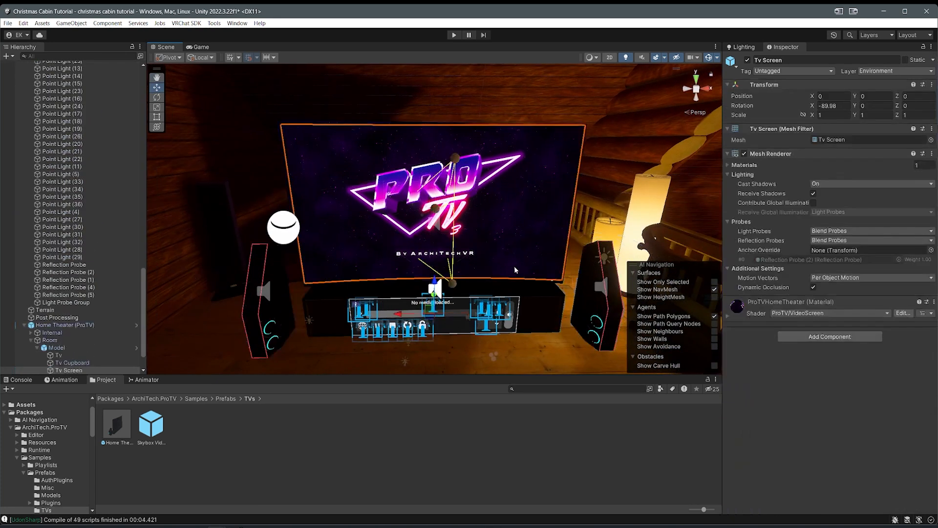
Step: Select the Model object under Room in Home Theater (ProTV) and frame it in the scene
right_drag(495, 262, 512, 256)
scroll(69, 348, down, 1)
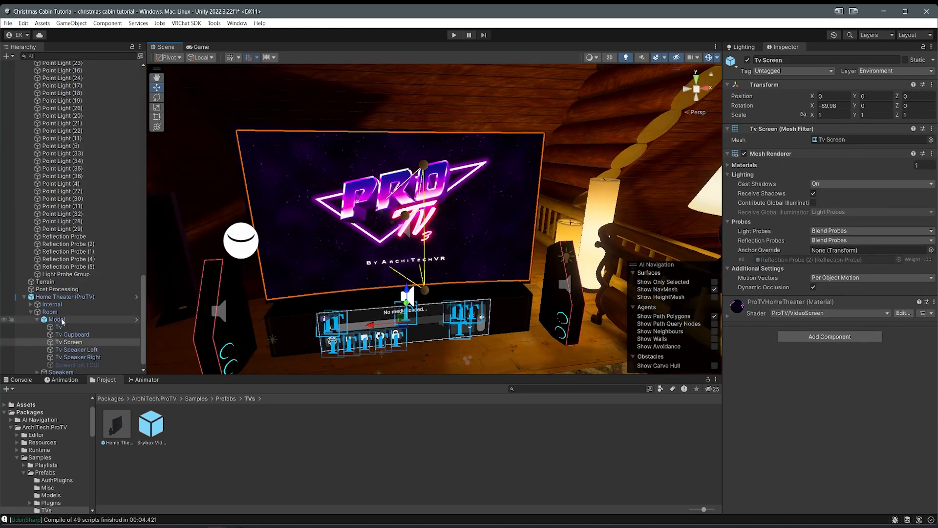
click(57, 319)
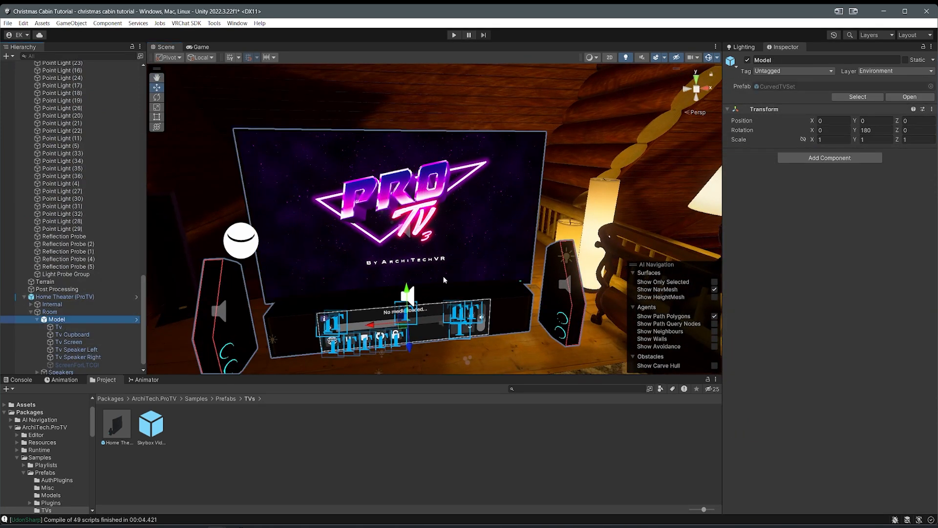
right_drag(377, 303, 336, 262)
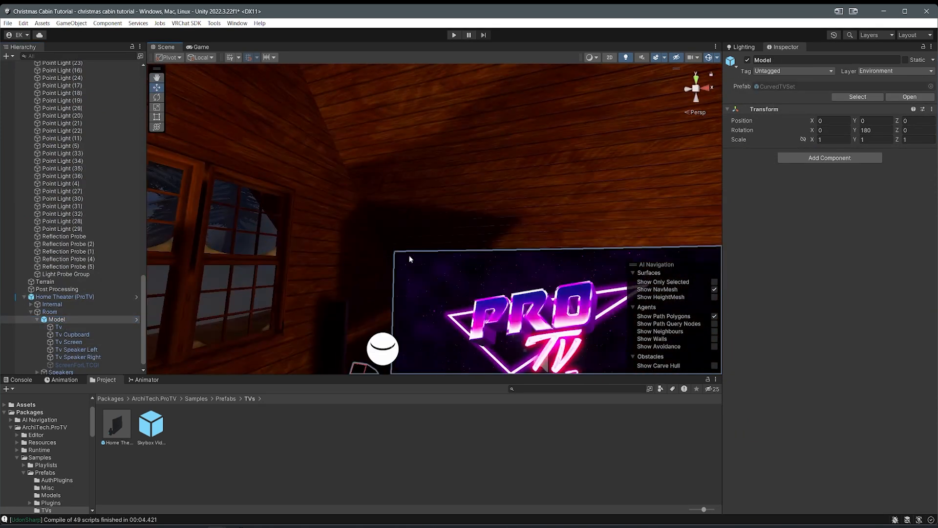
key(f)
scroll(18, 121, down, 1)
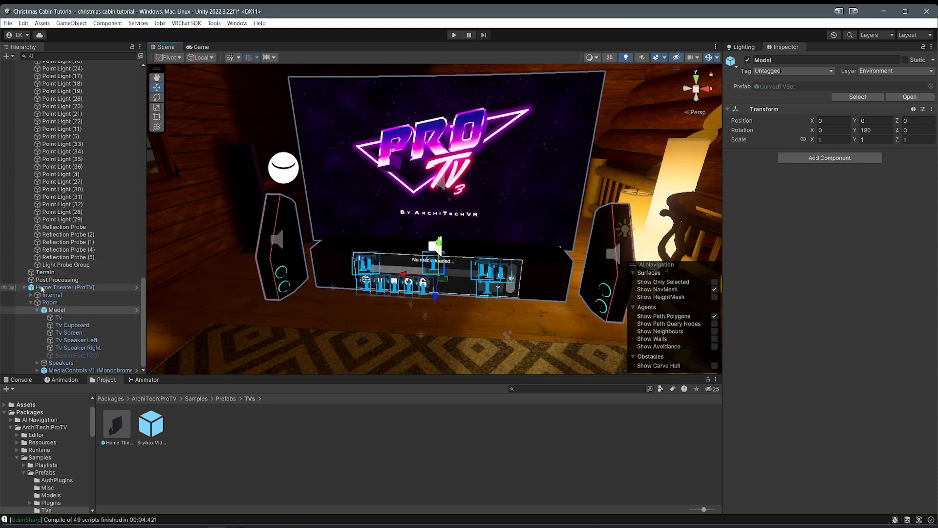
Step: Disable the Model object under Room in Home Theater (ProTV) to hide the prefab's own TV set
click(42, 288)
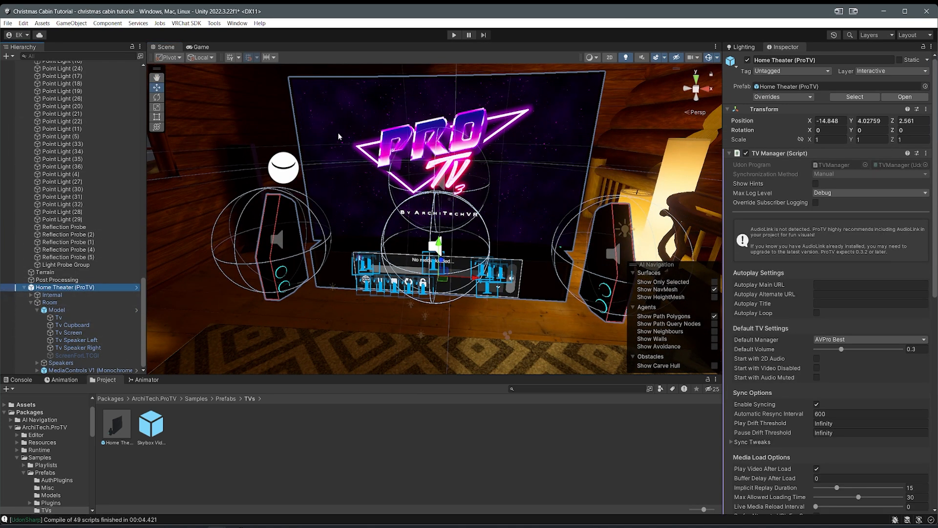
scroll(778, 149, down, 5)
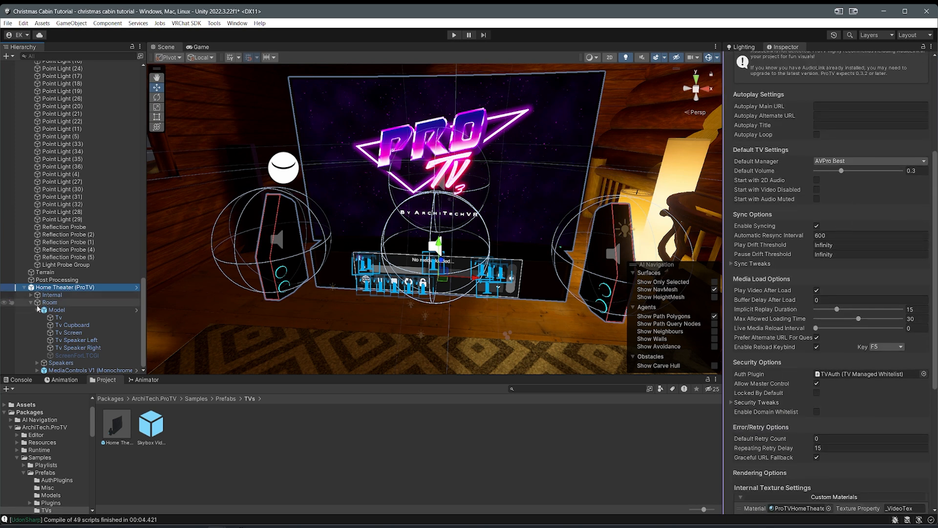
click(54, 311)
right_drag(458, 273, 447, 268)
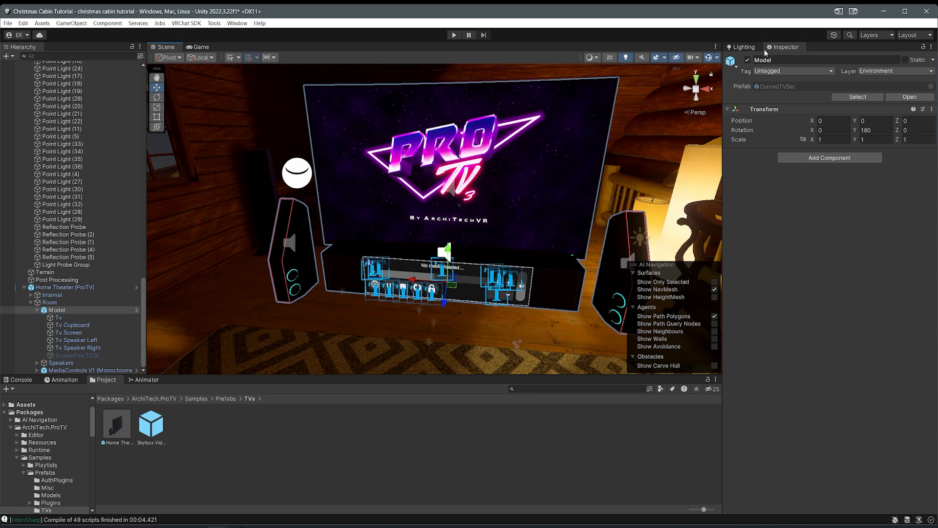
click(747, 60)
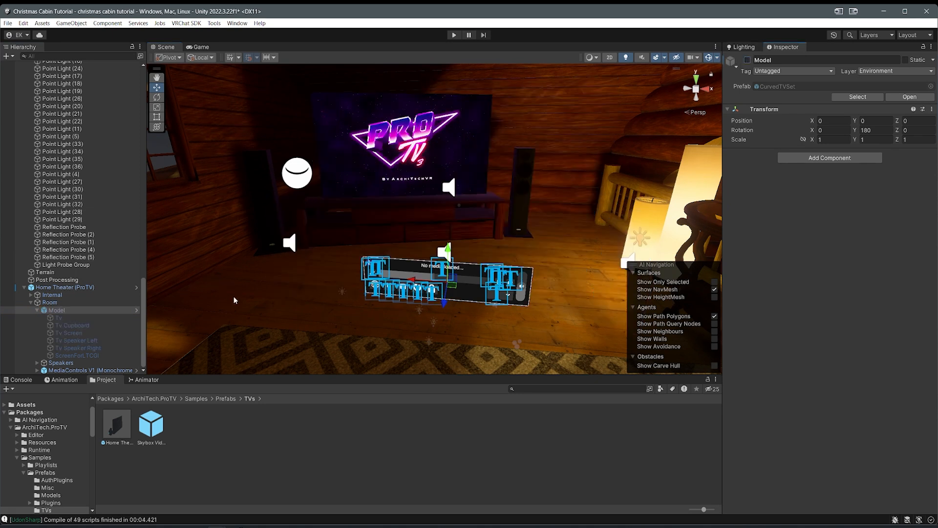
click(88, 370)
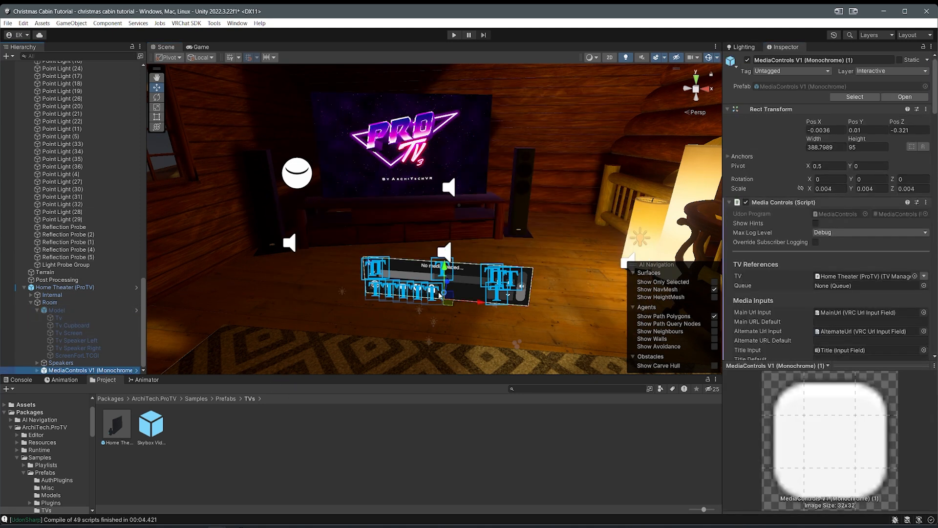
drag(450, 309, 417, 275)
key(ctrl+z)
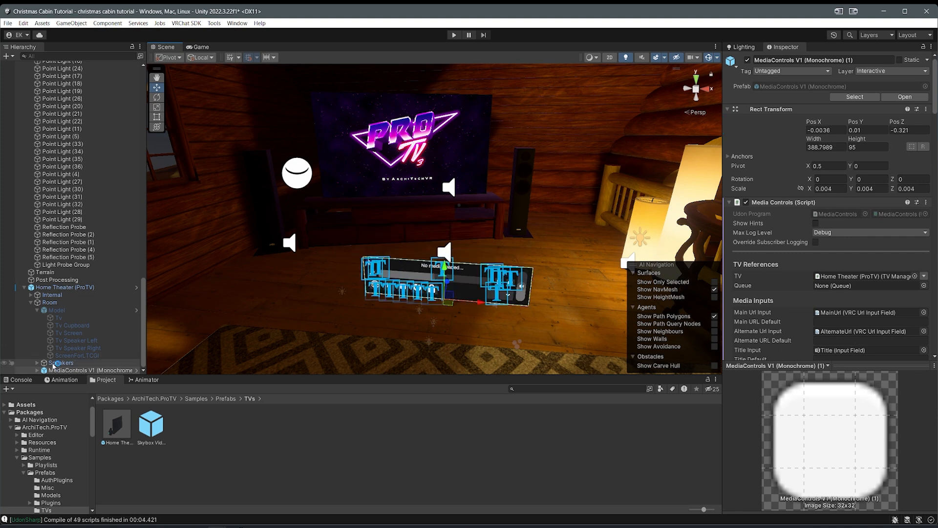
Step: Move the Speakers group in front of the cabin's TV to about -0.644, 0.667, 0.91 and rotate it about -19.057 degrees around Y
double_click(60, 363)
middle_drag(321, 300, 147, 338)
right_drag(342, 293, 185, 313)
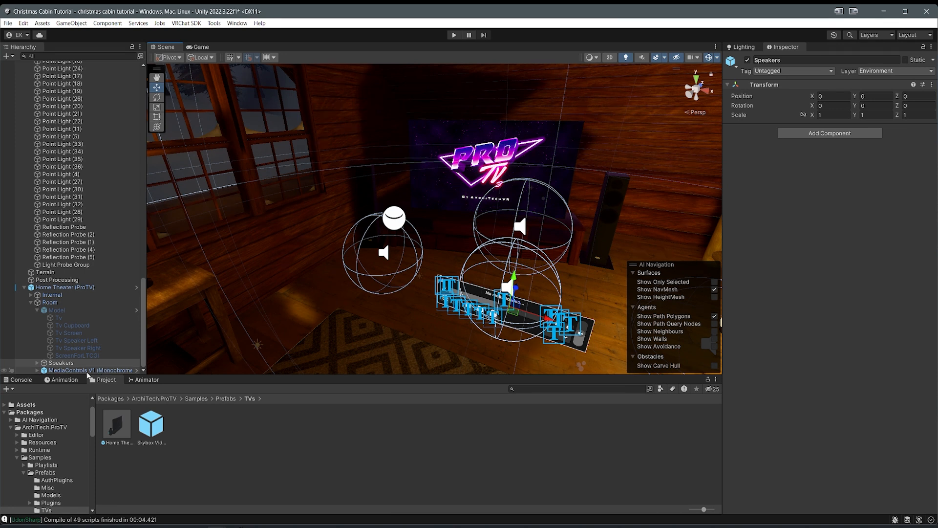
right_drag(412, 352, 357, 332)
drag(490, 293, 446, 243)
key(e)
key(w)
drag(448, 210, 450, 167)
right_drag(452, 177, 388, 231)
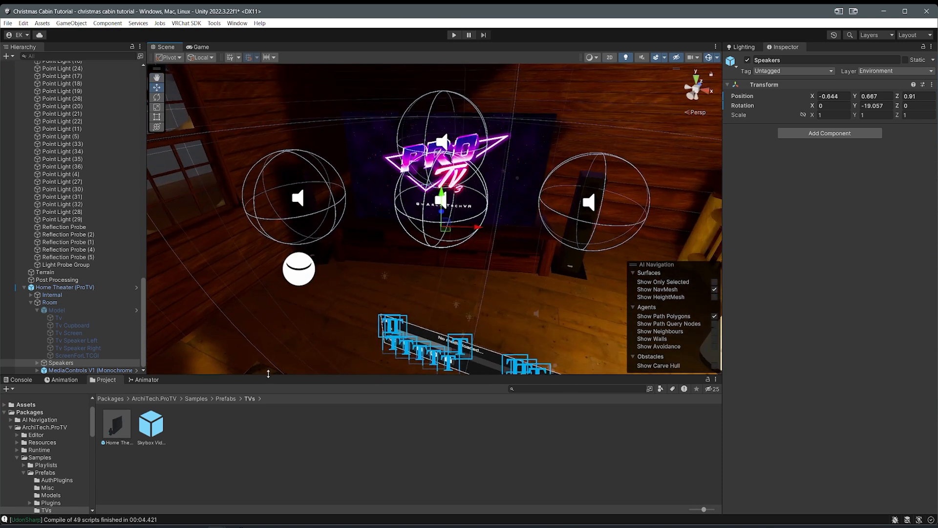
Step: Select all audio sources under Speakers, from AVProHQ Stereo to UnityVideo Stereo, and set their Max Distance to 25
click(37, 363)
scroll(72, 344, down, 1)
scroll(72, 344, down, 2)
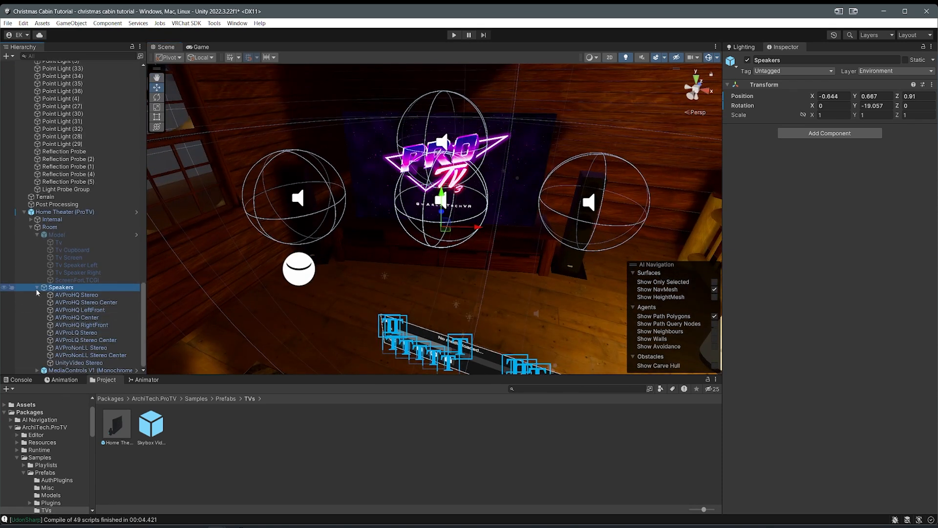
click(73, 295)
shift+click(72, 362)
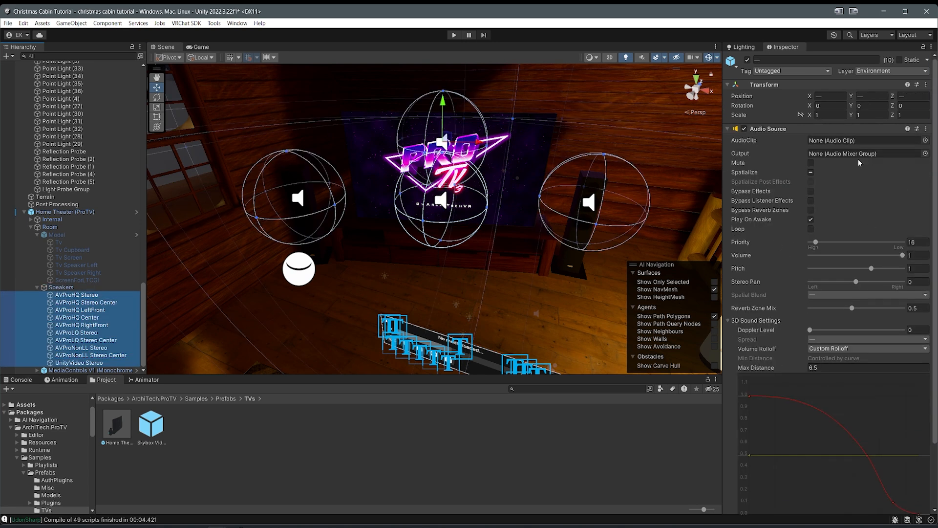
scroll(782, 279, down, 3)
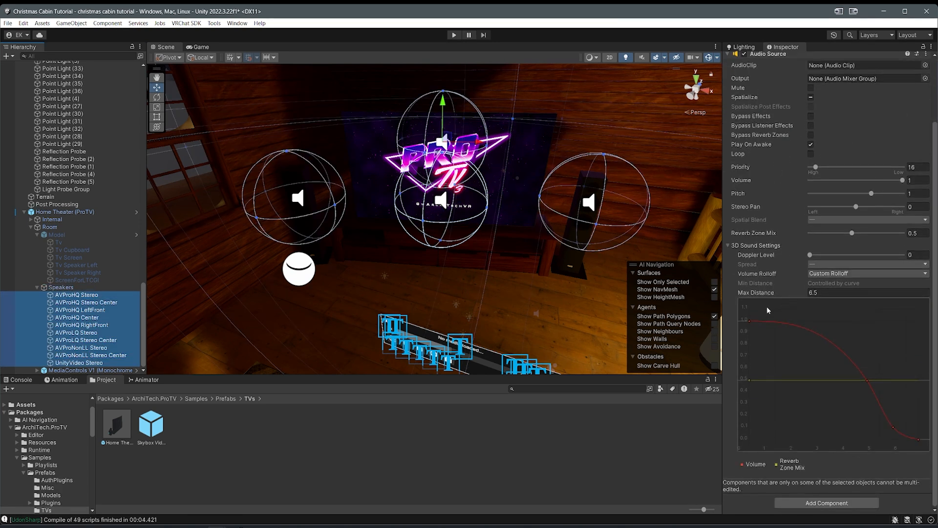
click(850, 293)
scroll(620, 279, up, 1)
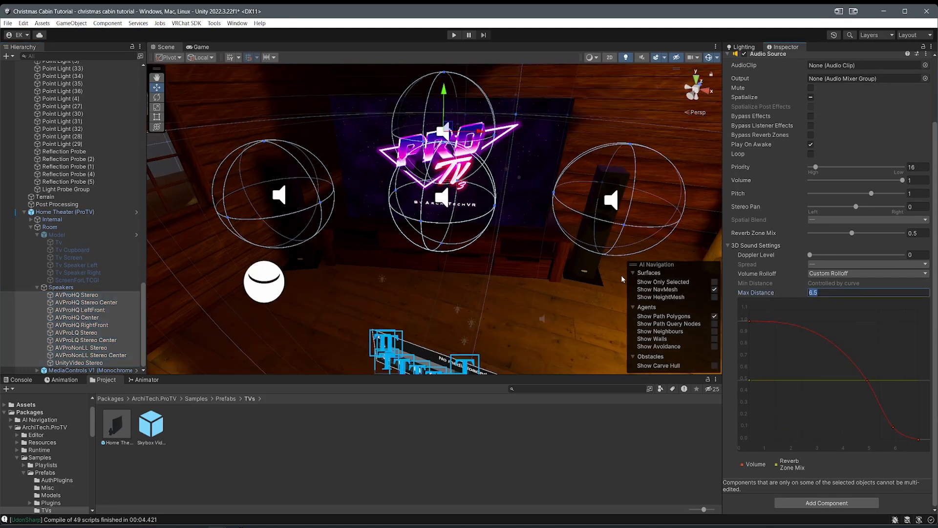
scroll(496, 274, down, 3)
right_drag(497, 274, 526, 289)
click(833, 291)
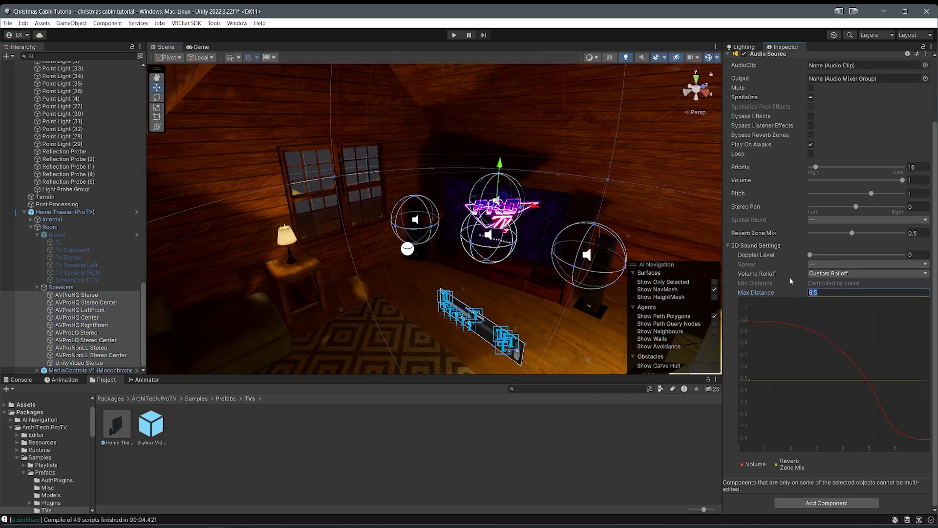
text(25)
key(Return)
scroll(509, 277, down, 10)
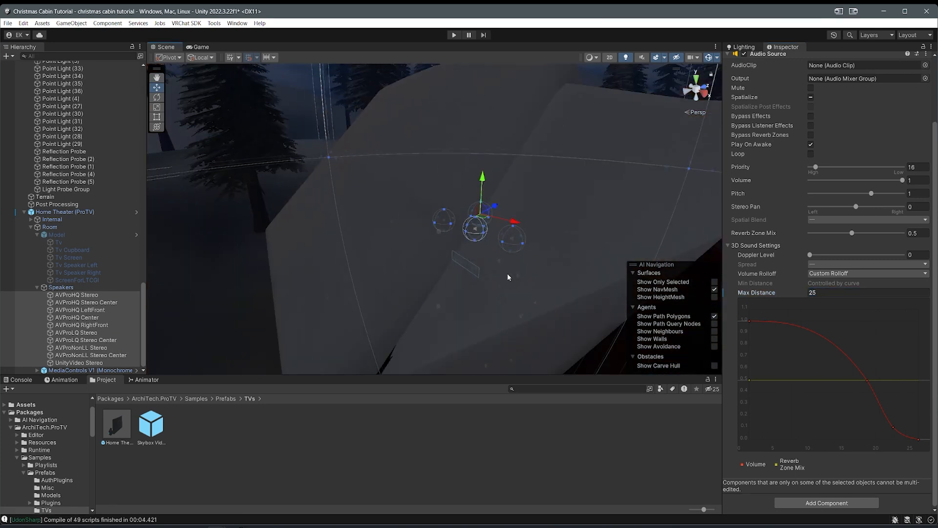
right_drag(489, 273, 588, 249)
scroll(588, 249, down, 2)
right_drag(531, 266, 504, 307)
Step: Move and rotate the MediaControls V1 (Monochrome) panel so it sits along the front of the cabin's TV stand, below the screen
double_click(117, 370)
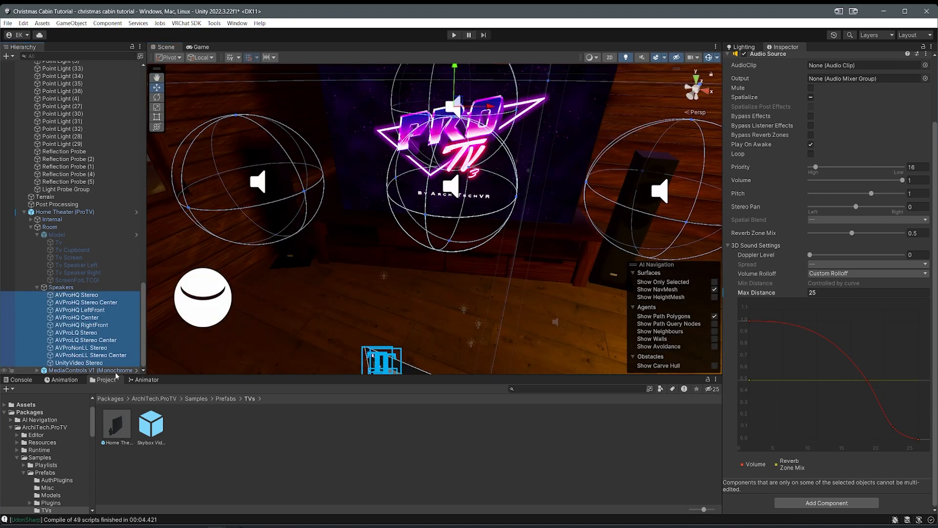
right_drag(379, 293, 453, 304)
drag(453, 289, 398, 220)
right_drag(423, 227, 367, 232)
key(e)
drag(359, 242, 380, 242)
key(w)
drag(368, 218, 390, 184)
right_drag(390, 184, 419, 206)
key(w)
key(e)
drag(432, 242, 433, 243)
right_drag(440, 288, 393, 272)
key(w)
drag(350, 299, 356, 241)
right_drag(414, 254, 327, 245)
key(e)
drag(324, 282, 316, 281)
key(w)
drag(346, 253, 301, 233)
right_drag(342, 237, 441, 273)
key(e)
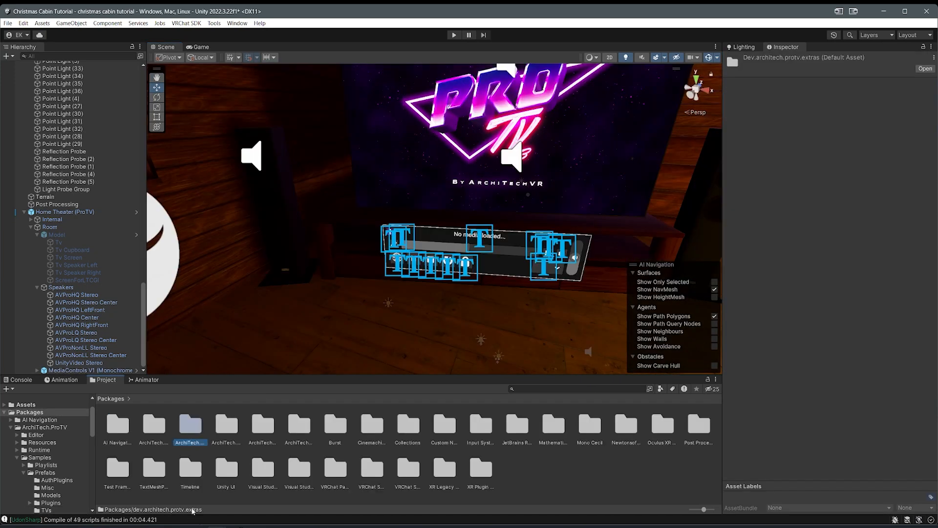
Step: Browse the sample prefab styles in the ArchiTech.ProTV.Extras package, including the Cyber Blue folder
double_click(187, 430)
double_click(223, 424)
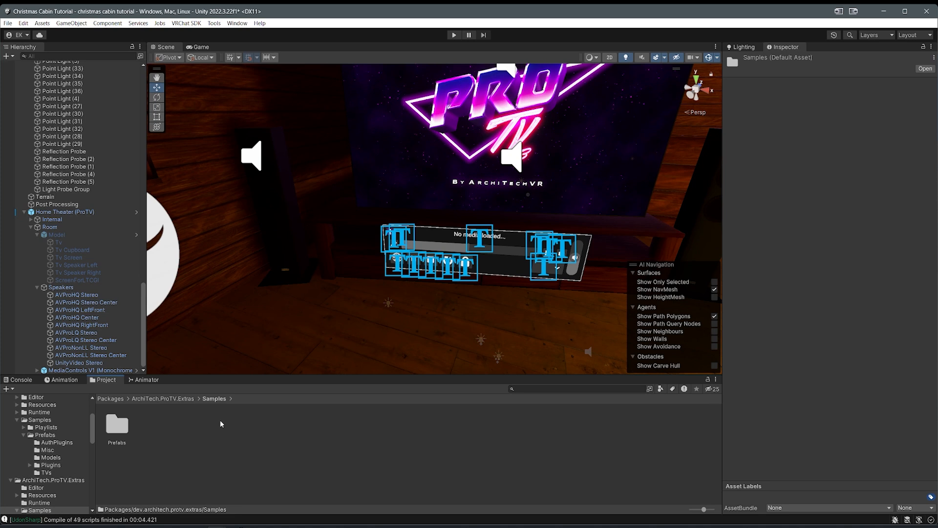
double_click(117, 423)
double_click(187, 423)
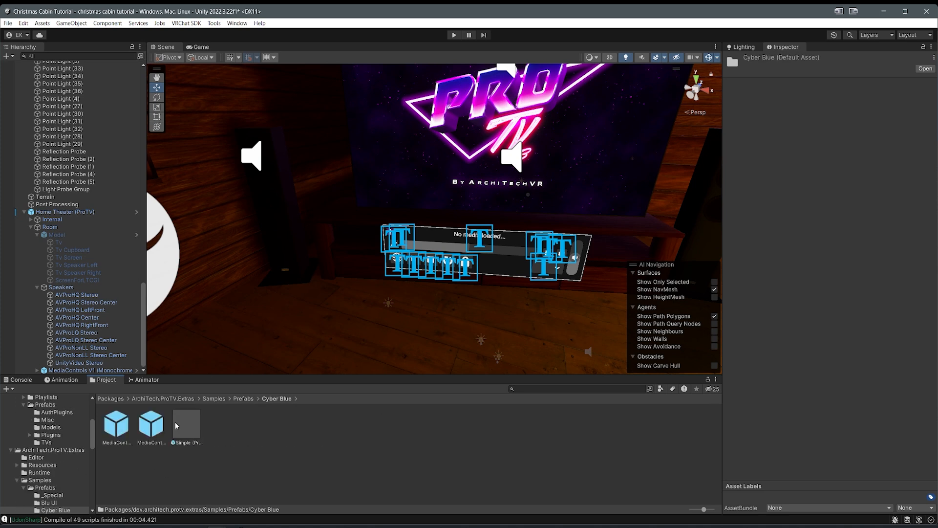
click(243, 399)
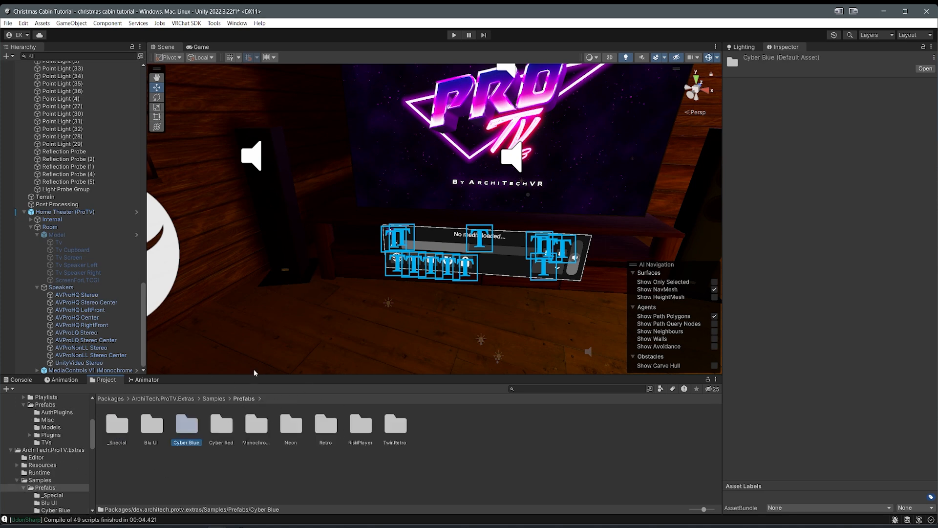
Step: Create an empty object at the scene's top level outside the cabin and name it Particles
scroll(355, 319, down, 5)
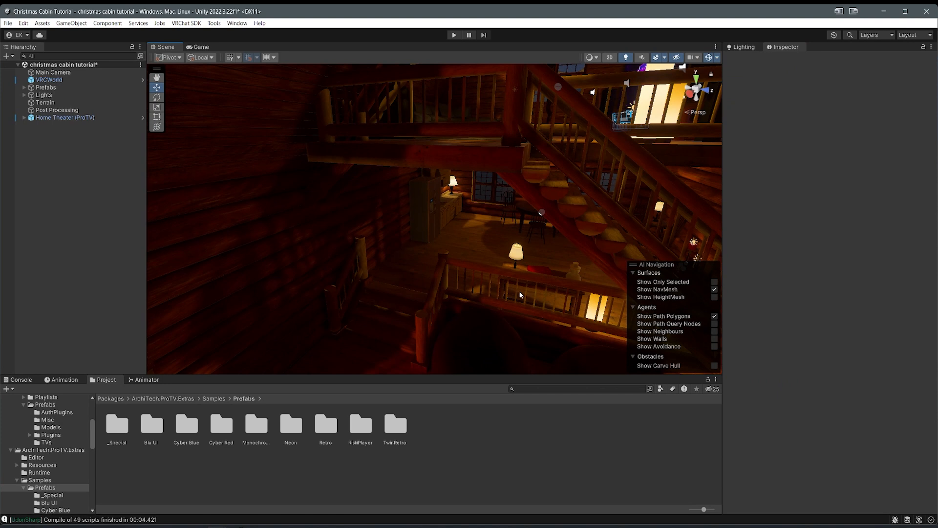
right_drag(542, 255, 509, 251)
key(a)
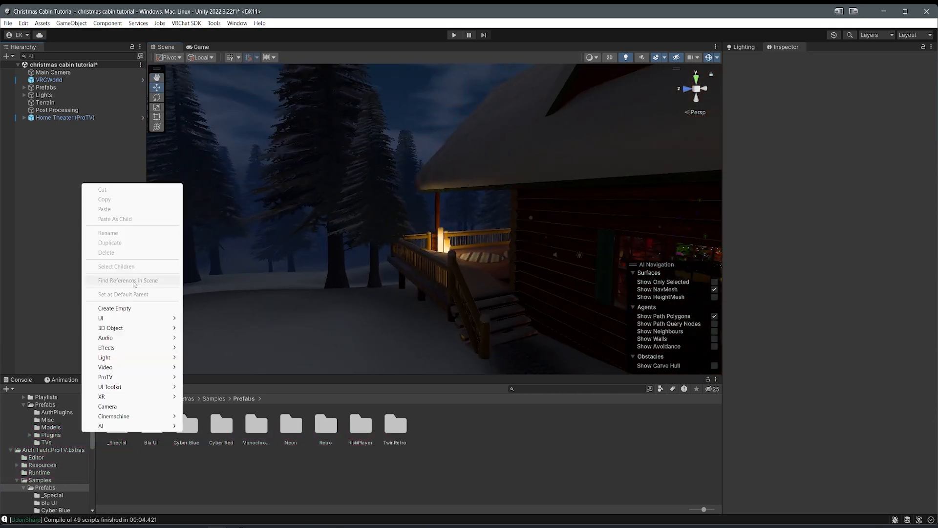
click(123, 308)
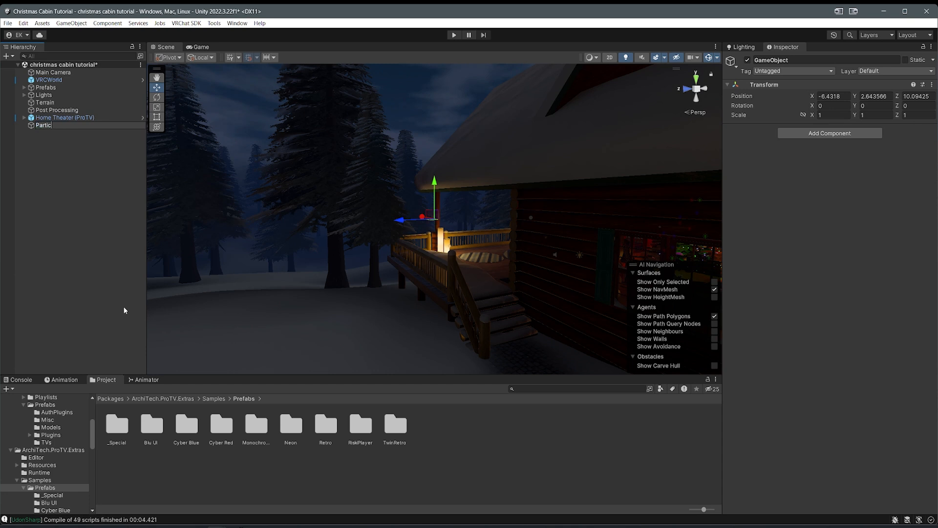
right_drag(253, 157, 341, 208)
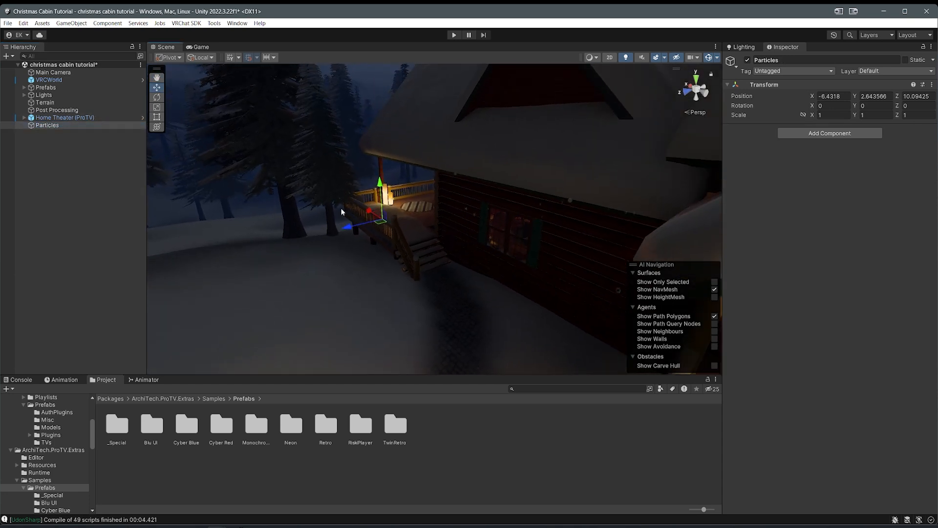
Step: Add a Particle System as a child of the Particles object
right_click(44, 126)
click(34, 131)
click(44, 128)
right_click(55, 127)
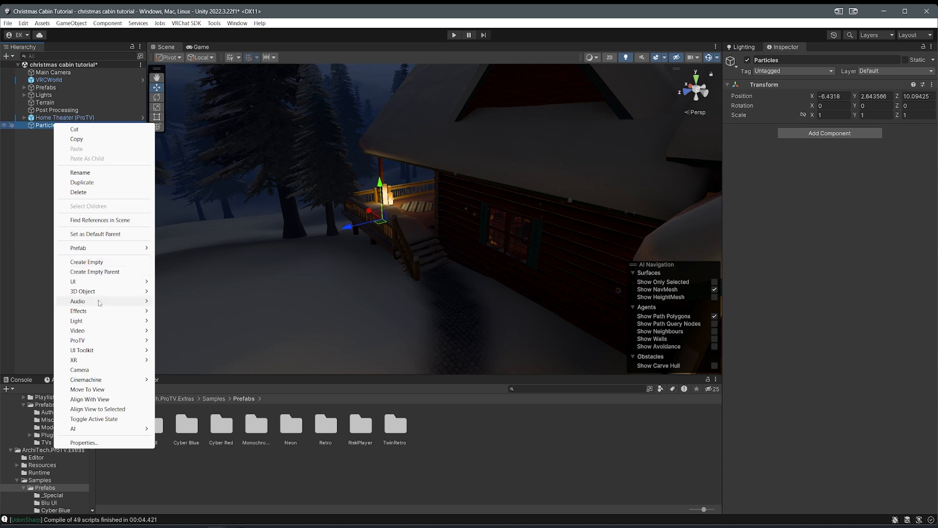
mouse_move(79, 315)
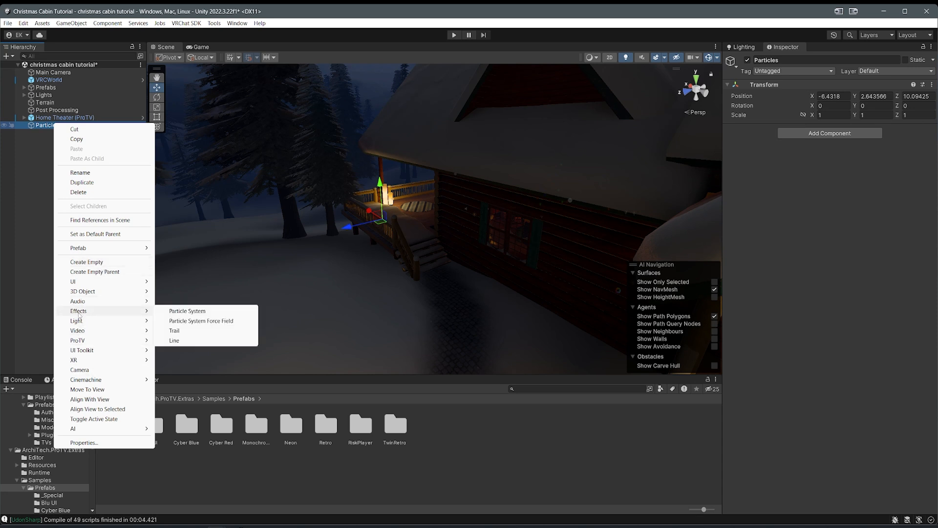
click(220, 313)
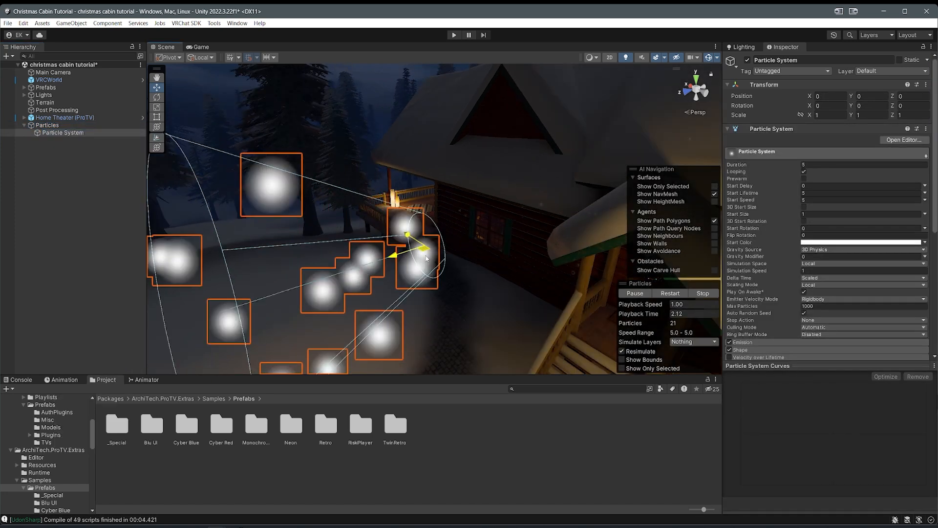
Step: Raise the particle system high above the cabin to about X -4.6, Y 20.03, Z 1.18
drag(410, 240, 442, 276)
right_drag(442, 276, 448, 318)
scroll(448, 317, down, 4)
drag(368, 261, 371, 112)
middle_drag(356, 176, 377, 293)
drag(400, 215, 397, 83)
middle_drag(419, 81, 407, 222)
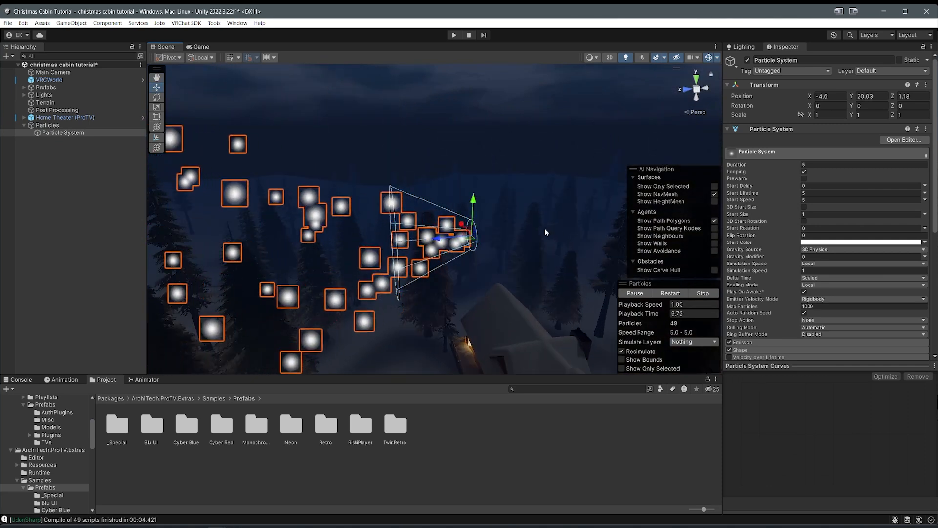
Step: Shift the particle system horizontally over the cabin to about X -1.16, Z -3.4
right_drag(513, 237, 492, 253)
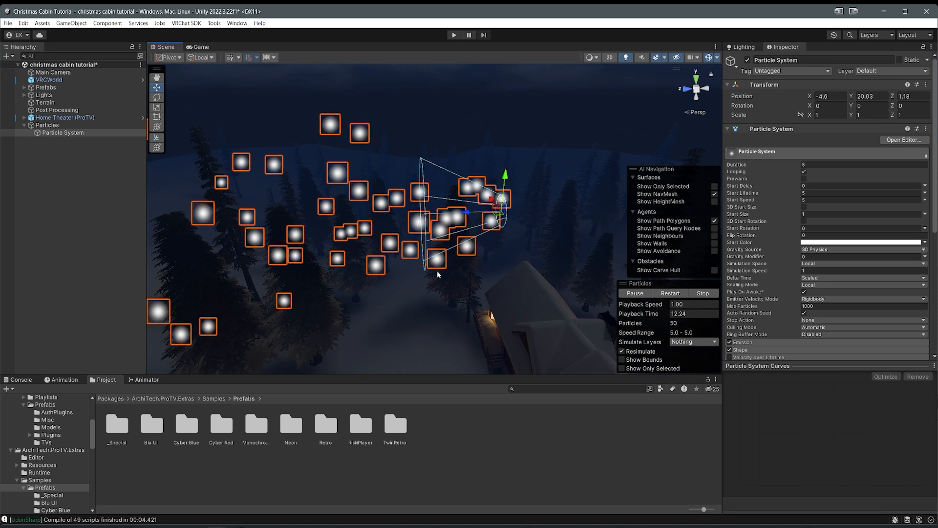
middle_drag(438, 269, 415, 279)
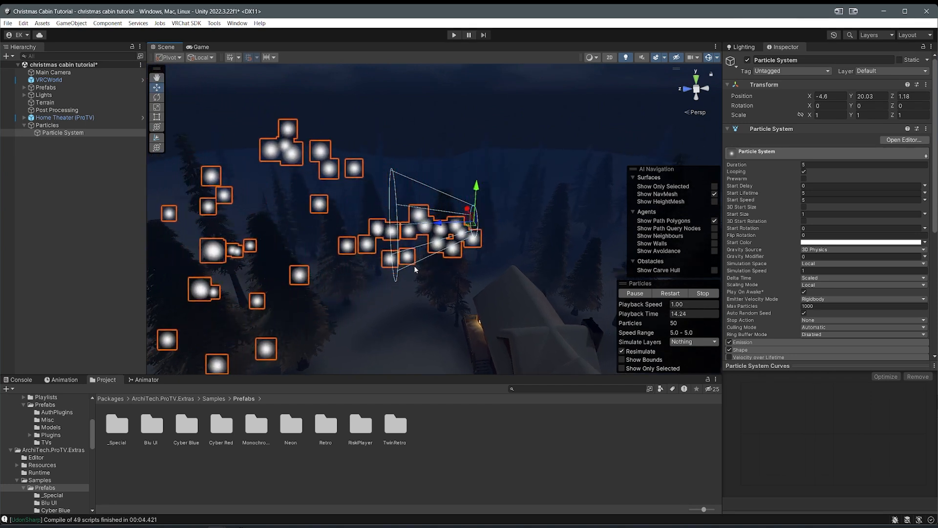
scroll(415, 269, up, 3)
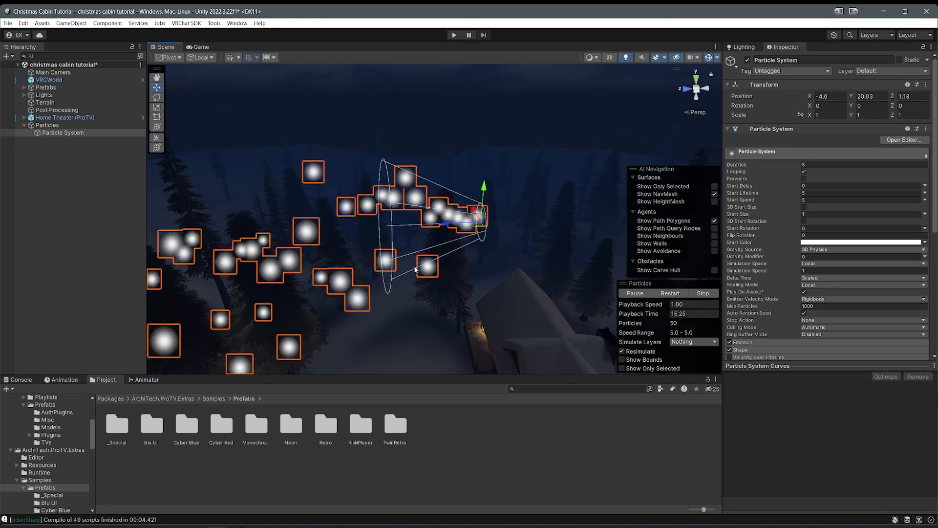
right_drag(415, 269, 465, 234)
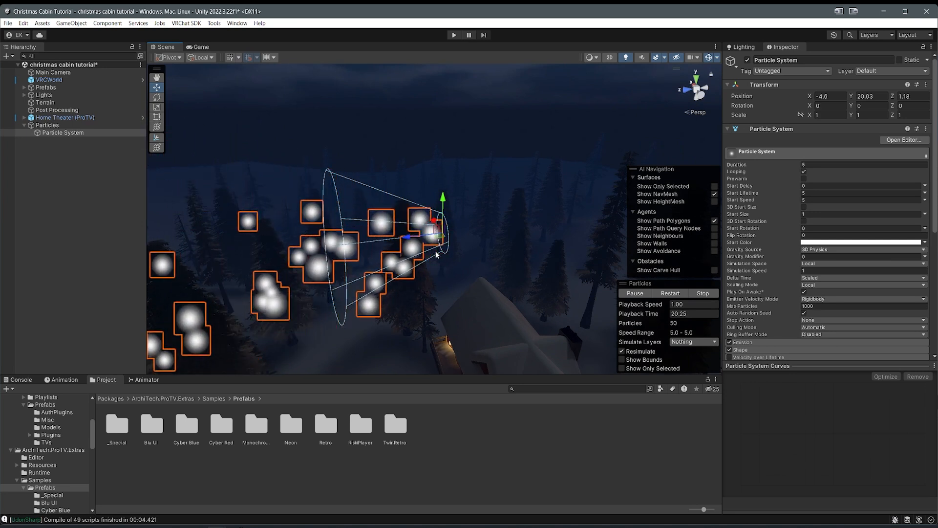
scroll(434, 259, up, 3)
scroll(429, 265, down, 2)
drag(423, 237, 522, 215)
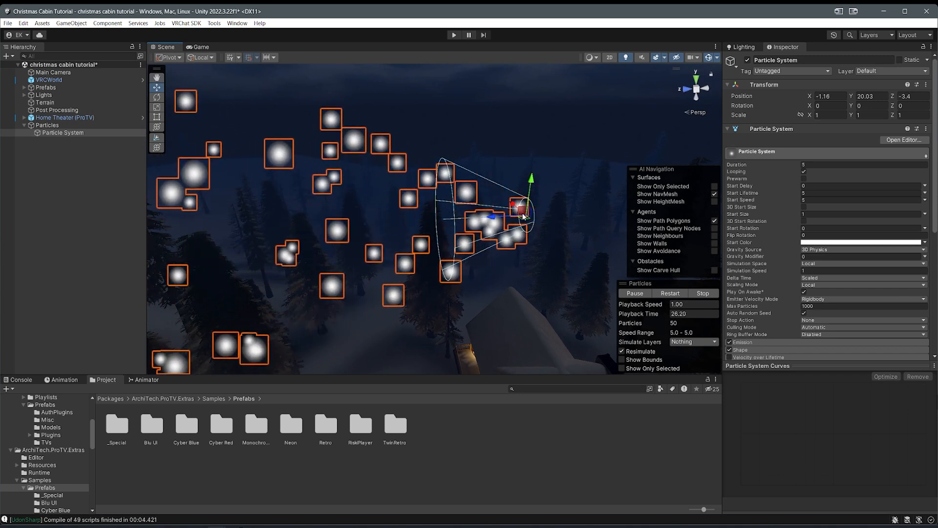
Step: Change the particle system's emitter shape to Box
scroll(743, 262, down, 3)
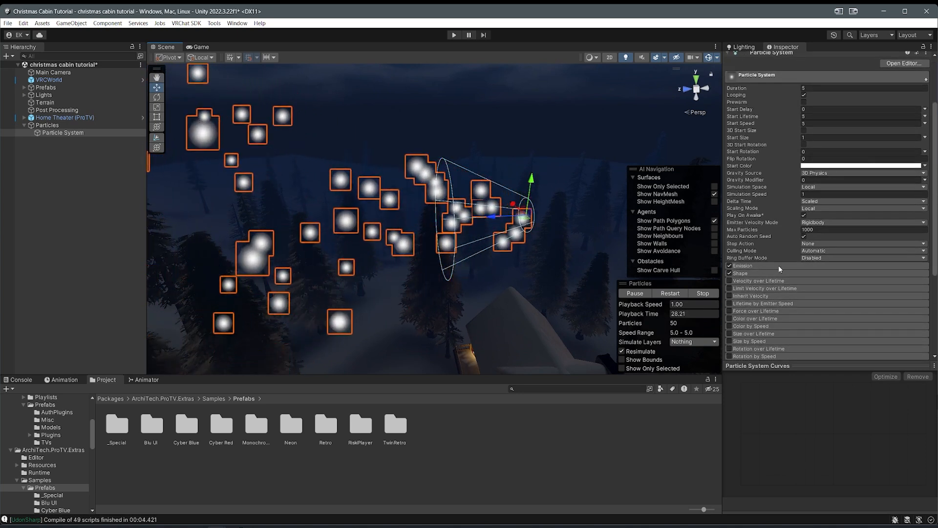
click(740, 274)
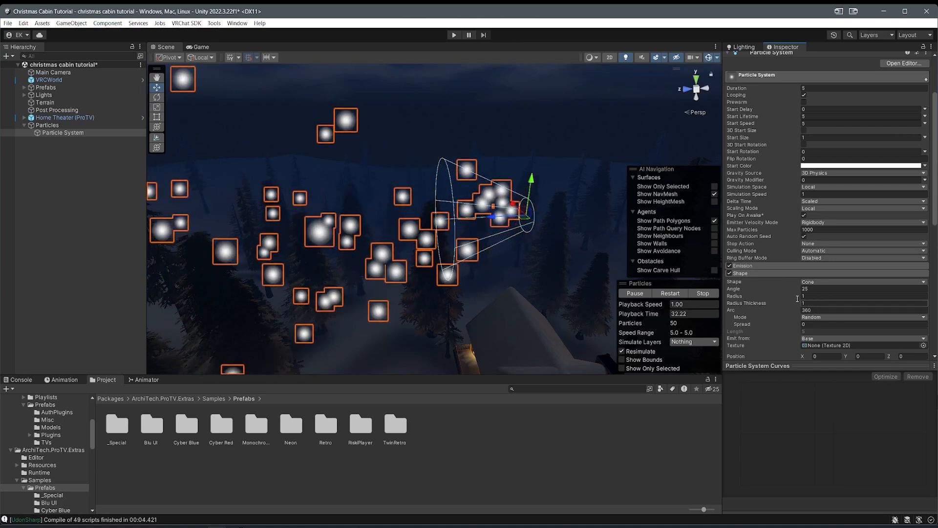
click(817, 282)
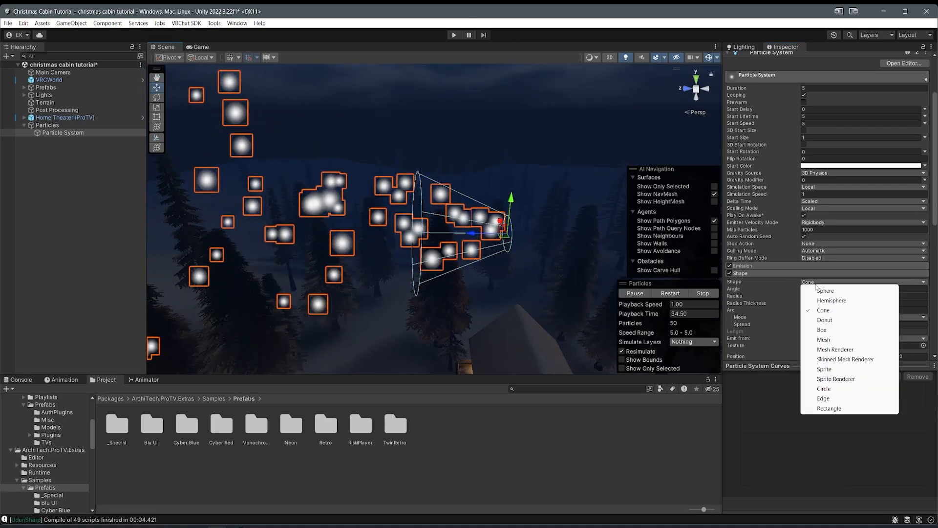
click(822, 330)
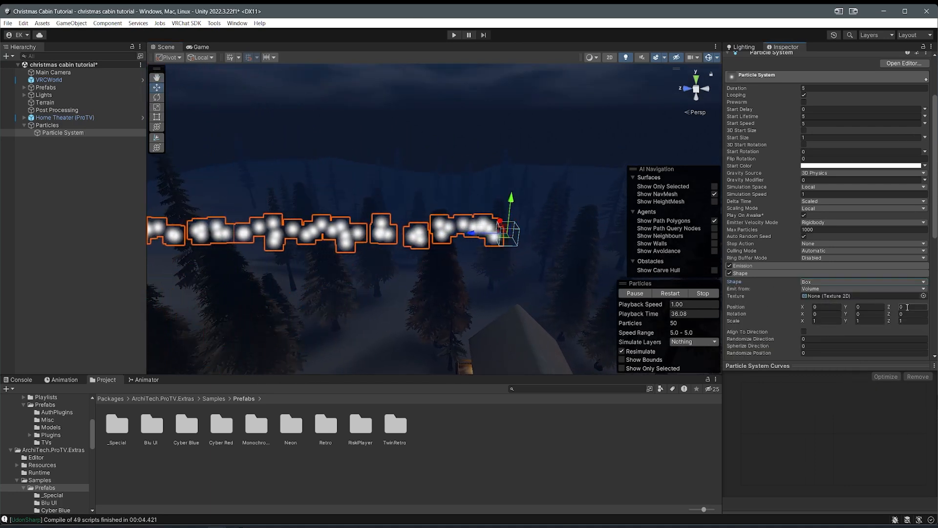
Step: Scale the box emitter to 100 on X and 100 on Z
scroll(907, 307, down, 2)
click(826, 295)
text(100)
click(868, 296)
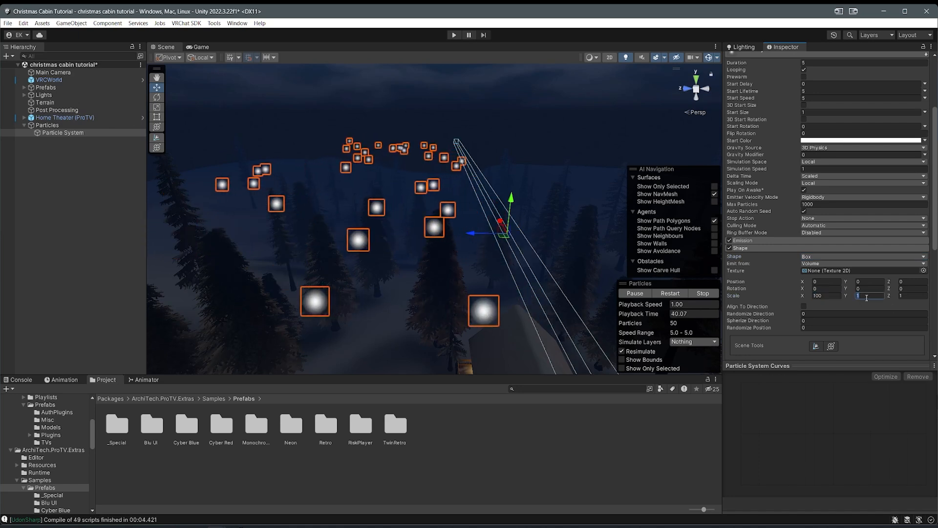
click(906, 297)
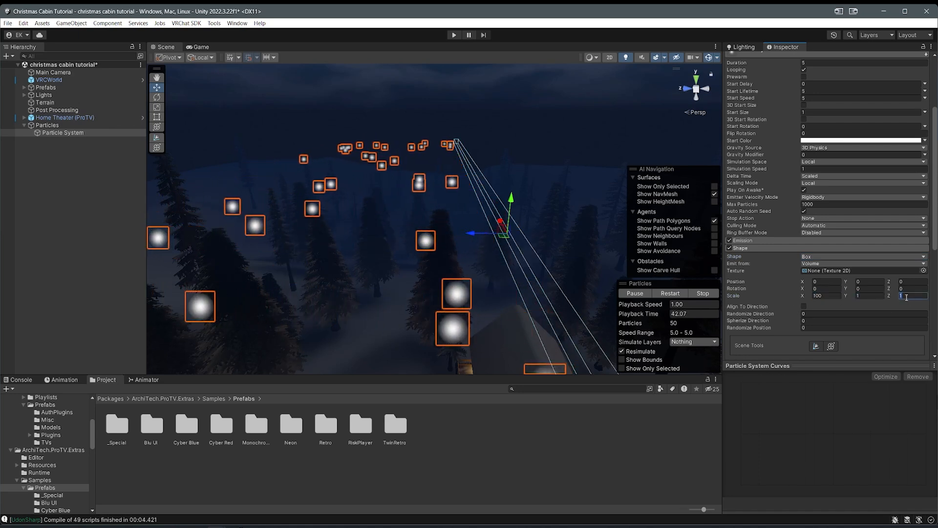
text(100)
key(Return)
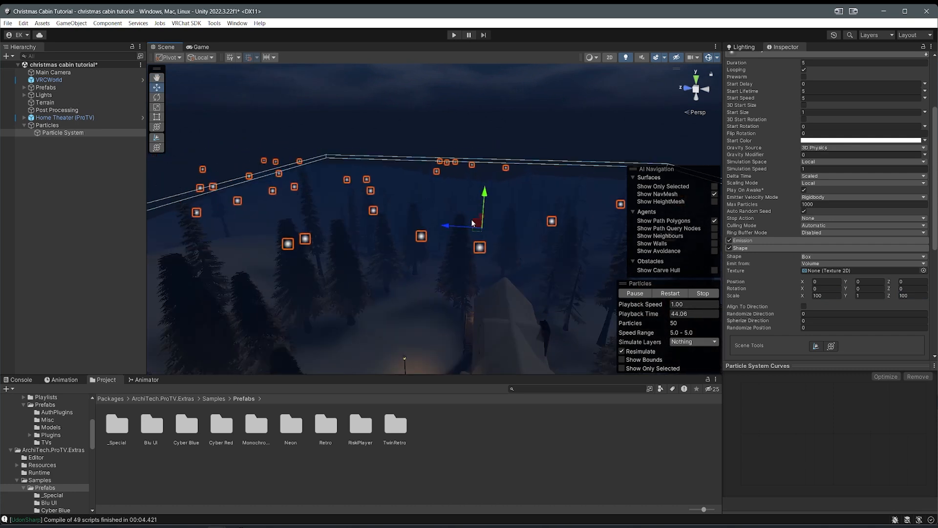
Step: Examine the enlarged box emitter and its particles from several angles around the cabin and trees
drag(474, 222, 503, 206)
scroll(464, 208, down, 3)
alt+drag(425, 208, 493, 215)
middle_drag(496, 240, 492, 198)
mouse_move(425, 136)
mouse_down()
mouse_move(427, 114)
mouse_move(425, 130)
mouse_move(440, 141)
mouse_up()
scroll(742, 191, up, 2)
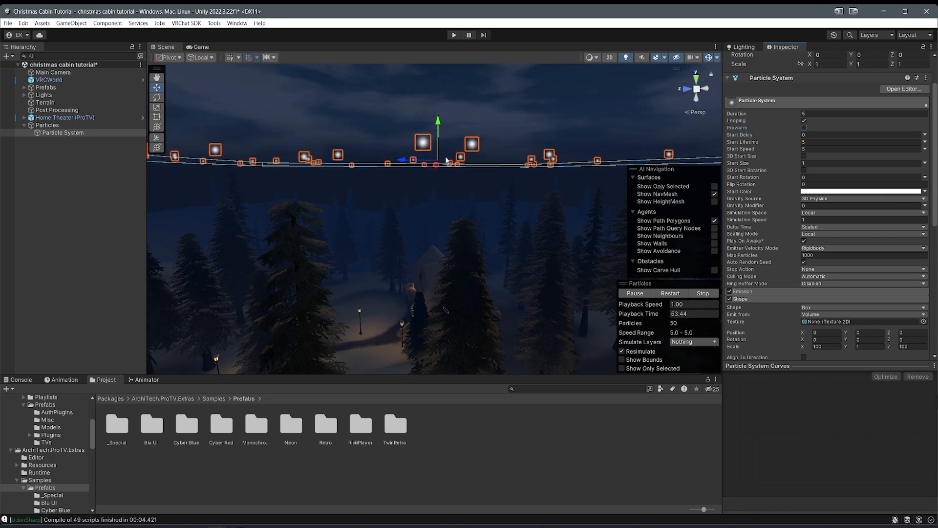
middle_drag(447, 169, 432, 190)
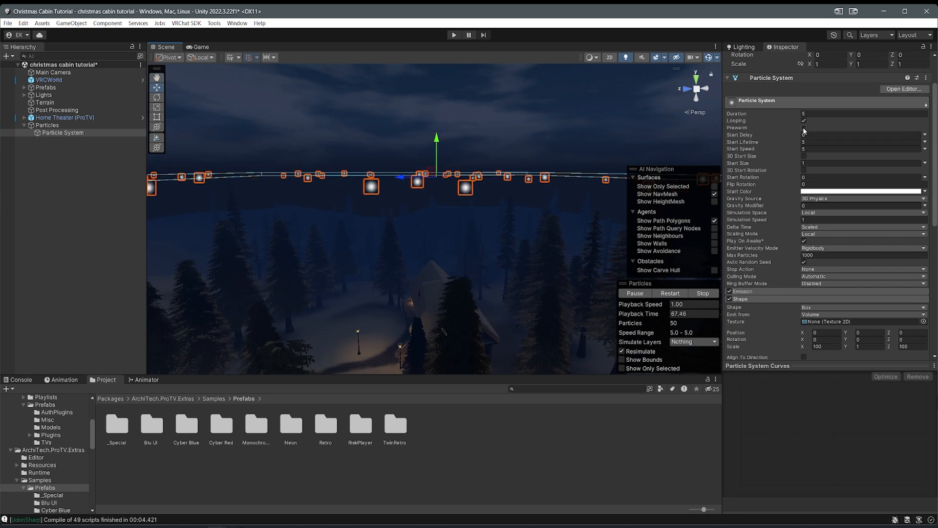
scroll(553, 191, up, 5)
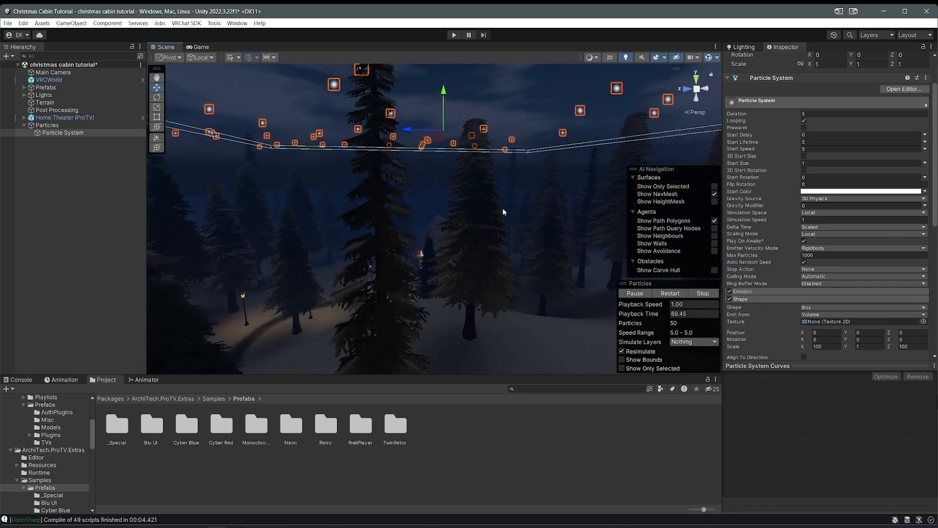
scroll(486, 157, up, 1)
middle_drag(419, 225, 462, 266)
Step: Enable Prewarm and set the particles' Start Lifetime to 16
click(804, 127)
click(821, 141)
text(16)
right_drag(508, 205, 677, 286)
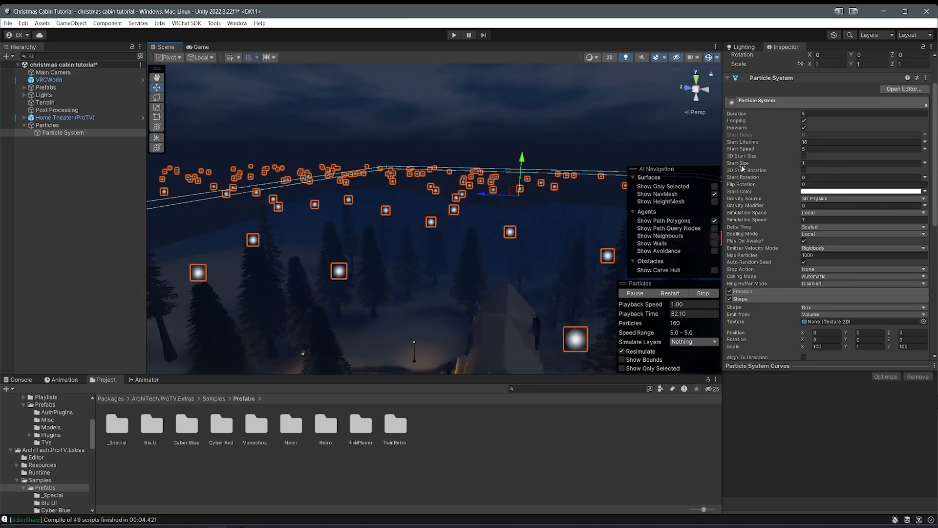
Step: Make the particles' Start Size random between two constants, 0.02 and 0.1
click(925, 164)
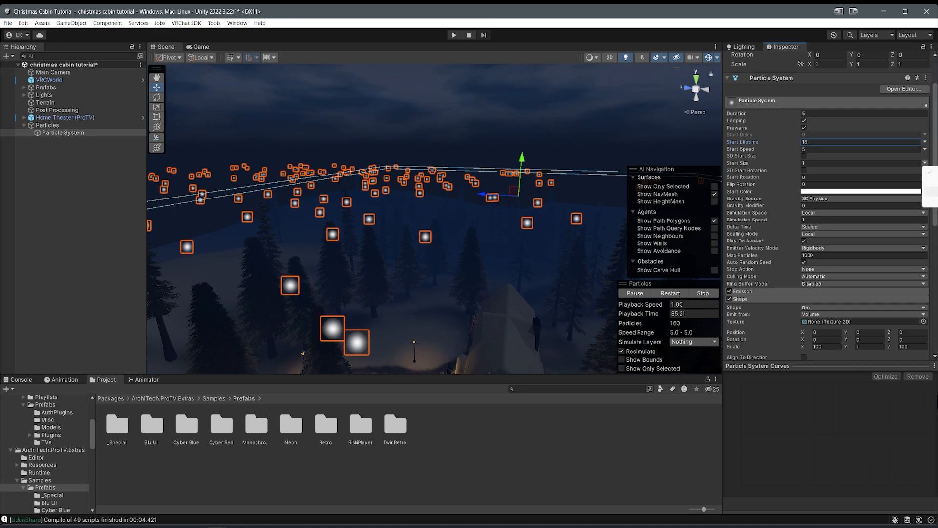
click(931, 191)
click(816, 163)
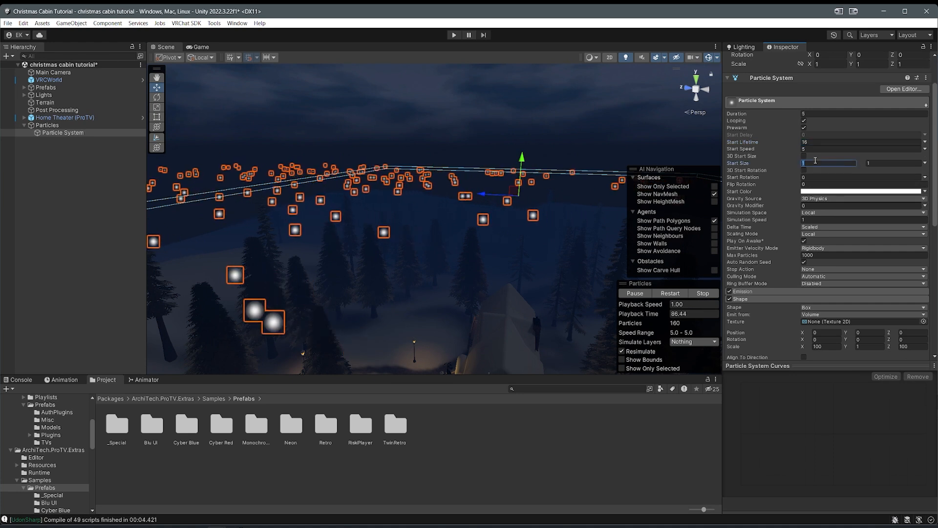
text(.02)
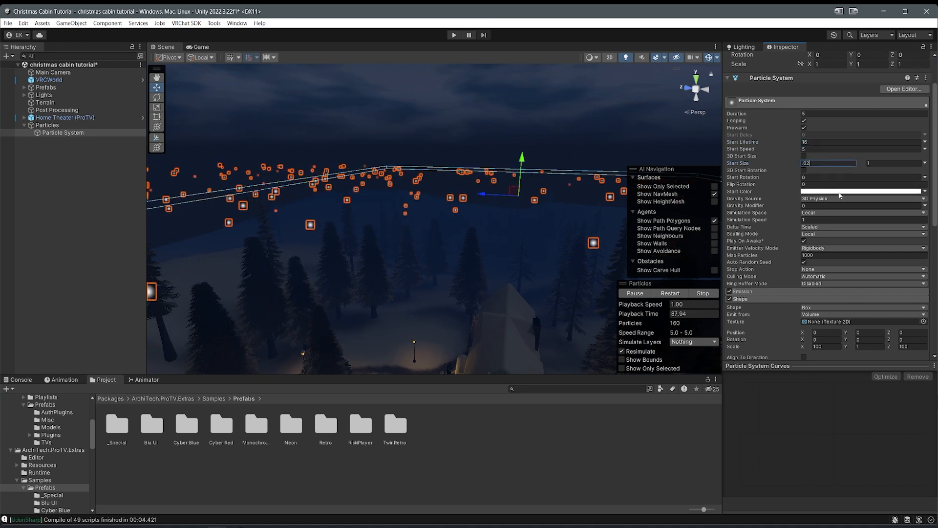
click(893, 163)
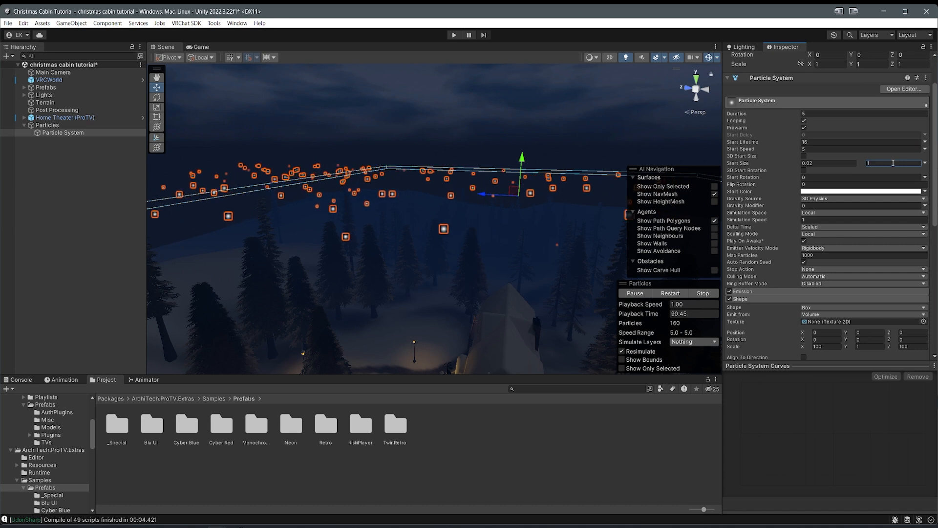
text(.1)
Step: Set the particle system's Max Particles to 2000
right_drag(510, 110, 589, 90)
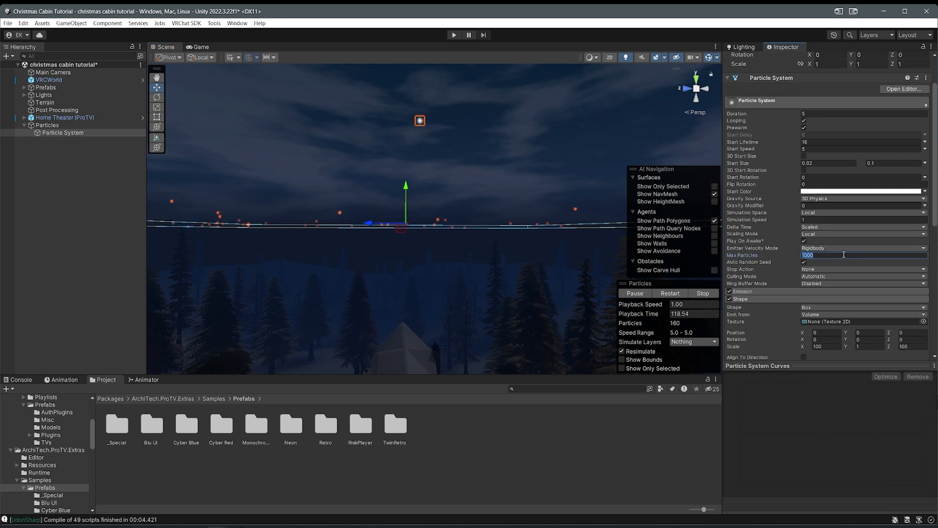
right_drag(566, 209, 490, 259)
right_drag(439, 202, 446, 244)
middle_drag(447, 244, 409, 285)
middle_drag(500, 291, 494, 225)
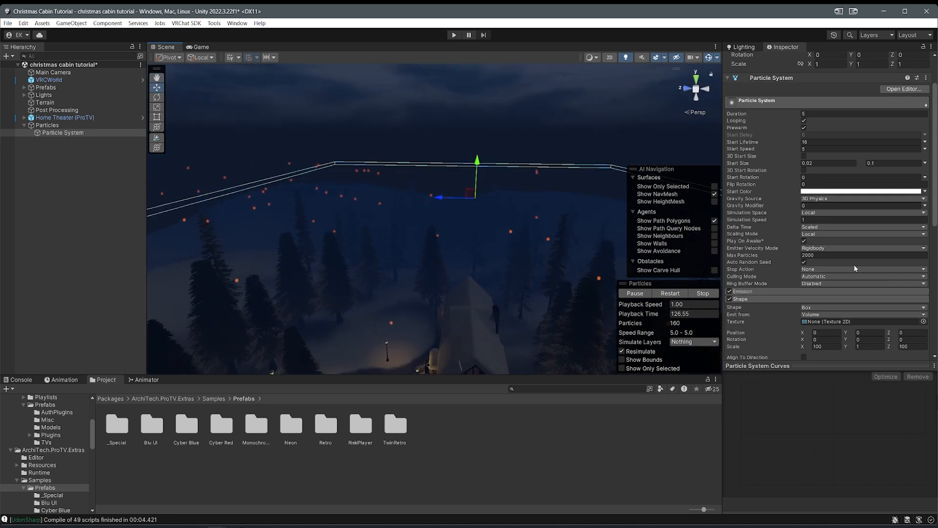
Step: Set the Emission module's Rate over Time to 200
scroll(749, 224, down, 3)
click(755, 239)
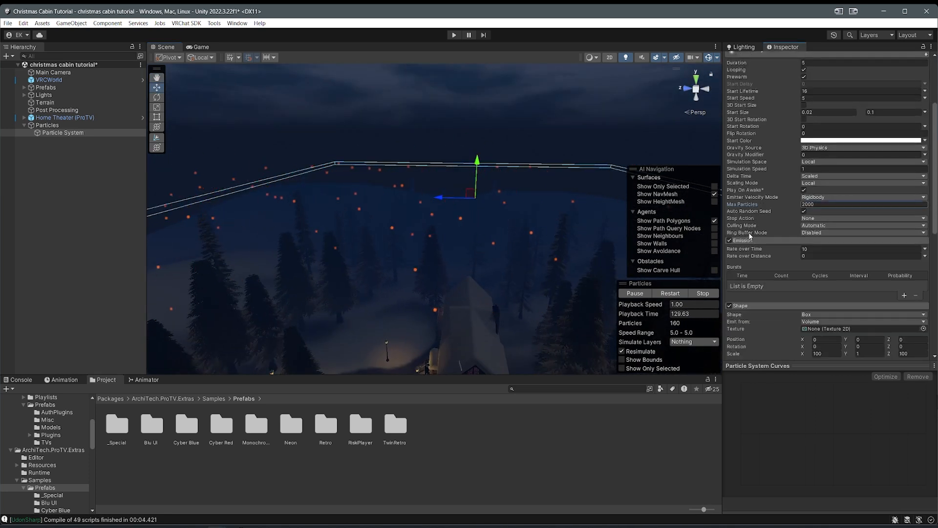
right_drag(545, 212, 499, 234)
scroll(499, 234, down, 2)
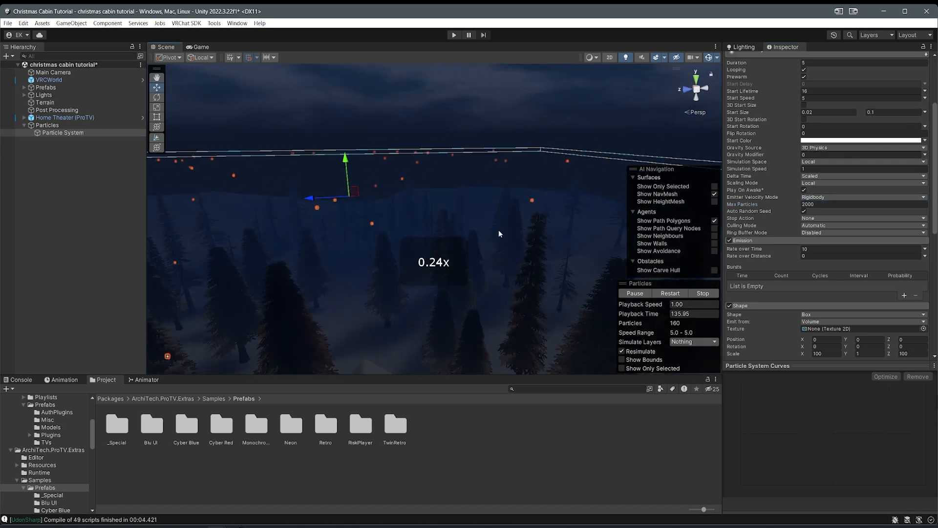
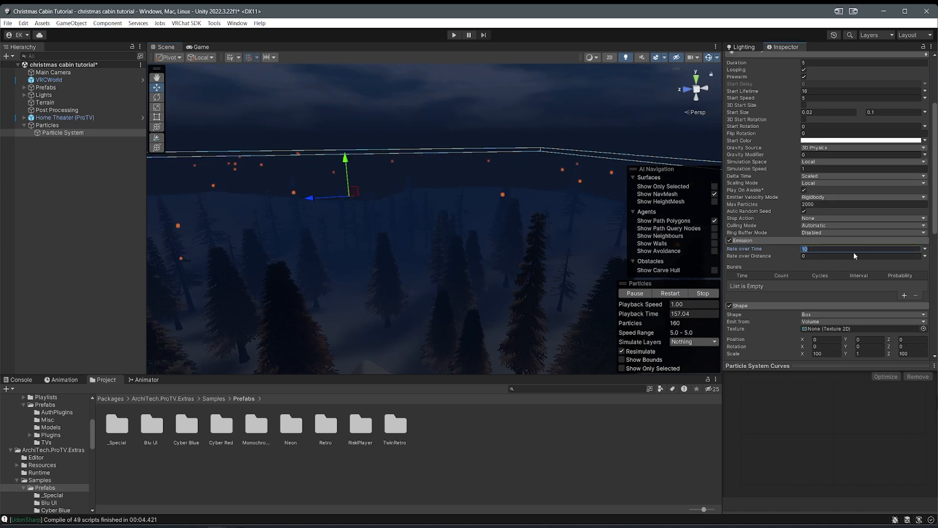
right_drag(528, 215, 470, 269)
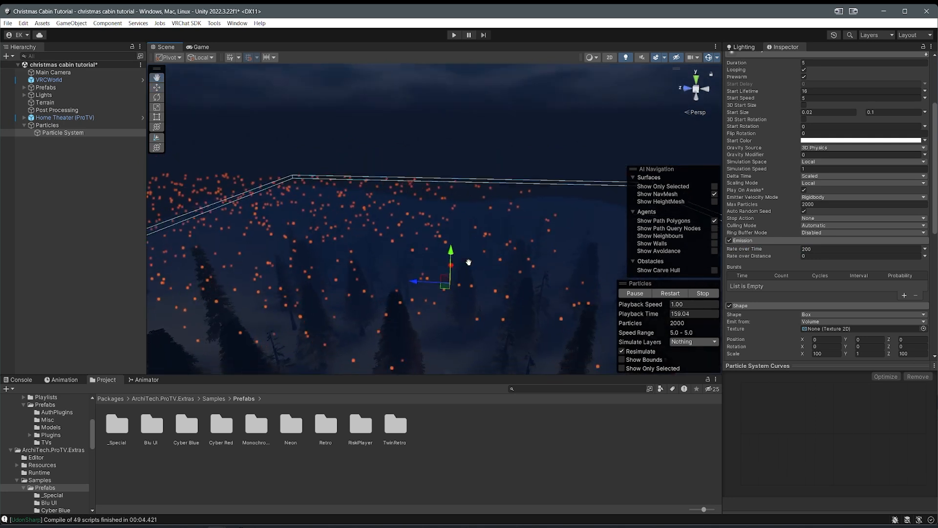
middle_drag(470, 269, 462, 236)
Step: Enable Velocity over Lifetime and set its linear velocity to X -1, Y -2, Z 1
scroll(778, 221, down, 5)
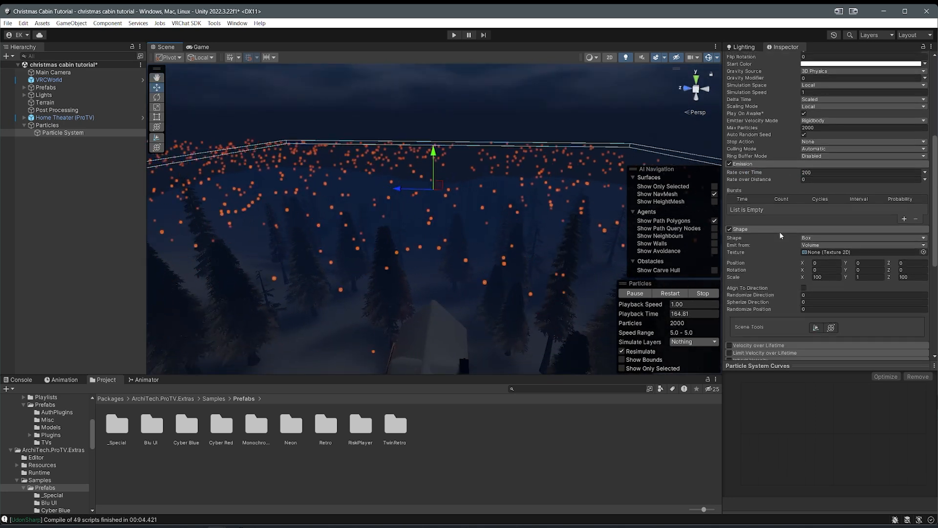
click(743, 269)
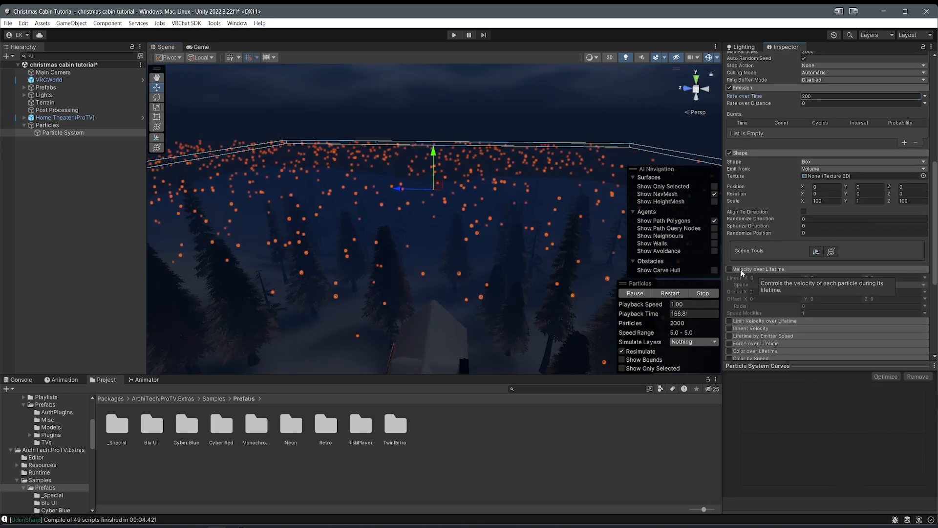
middle_drag(482, 188, 512, 211)
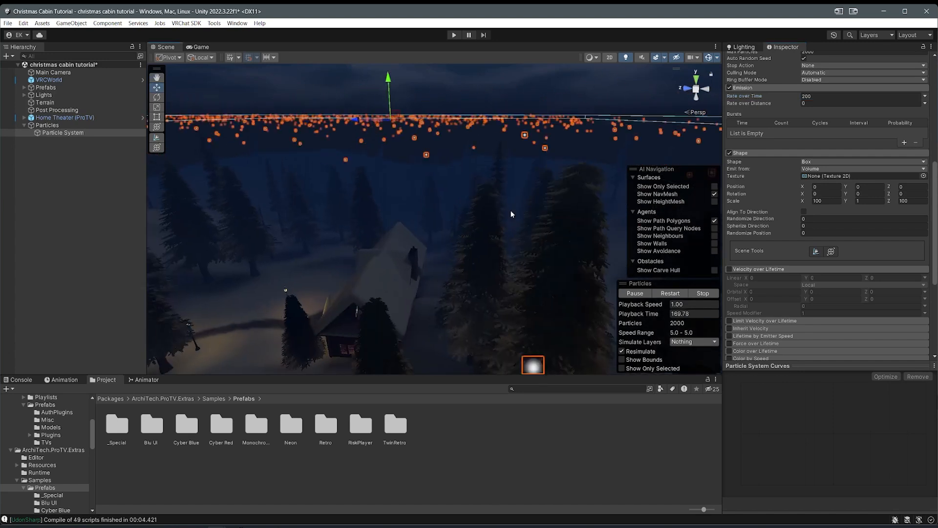
click(729, 269)
scroll(453, 175, down, 2)
middle_drag(453, 175, 476, 175)
click(764, 278)
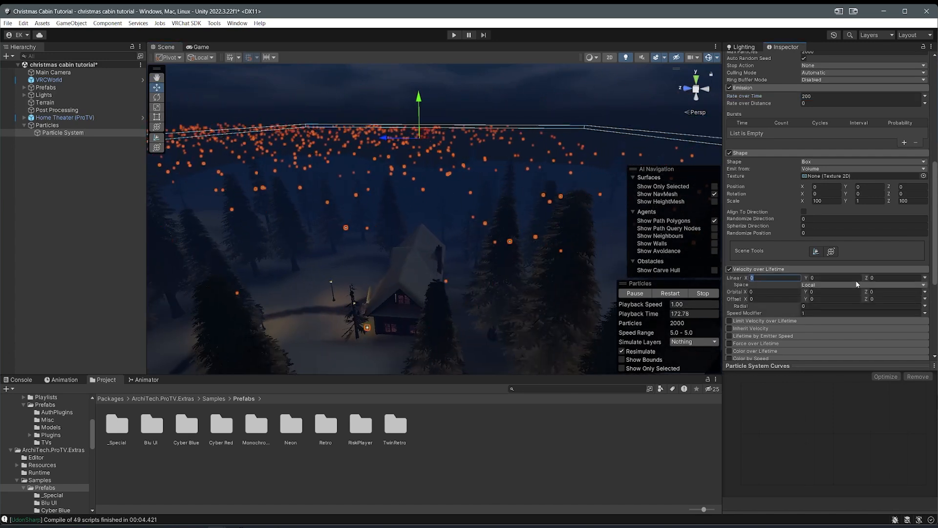
text(-1)
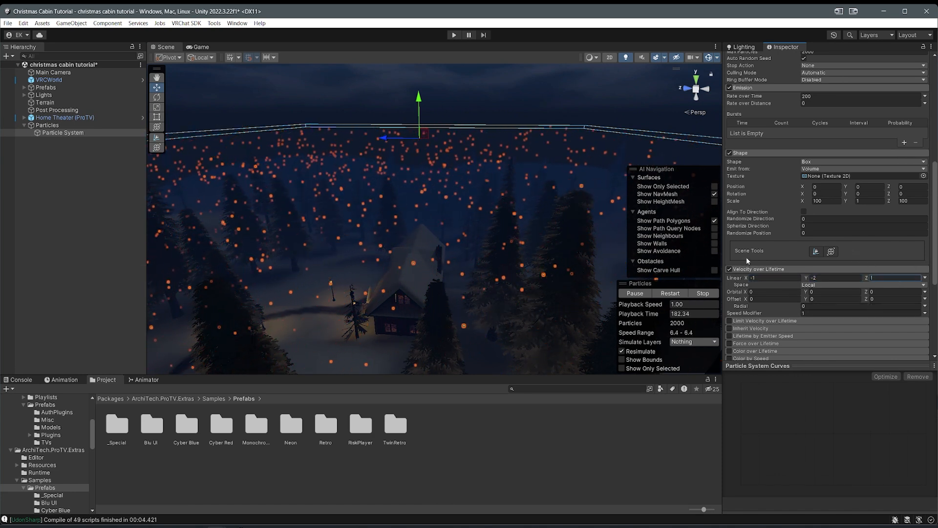
Step: Make the linear velocity random between two constants, with X -2 and Y -3 in the second set
click(762, 292)
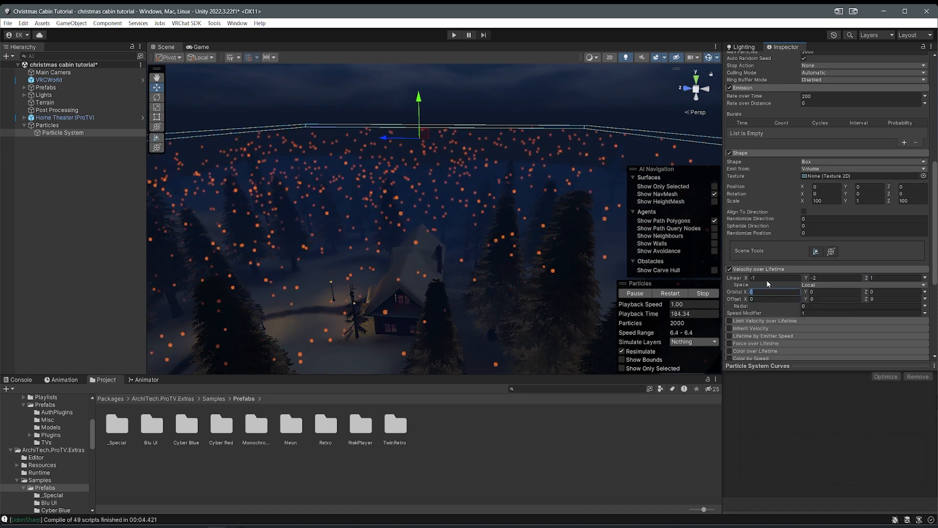
click(810, 285)
click(925, 277)
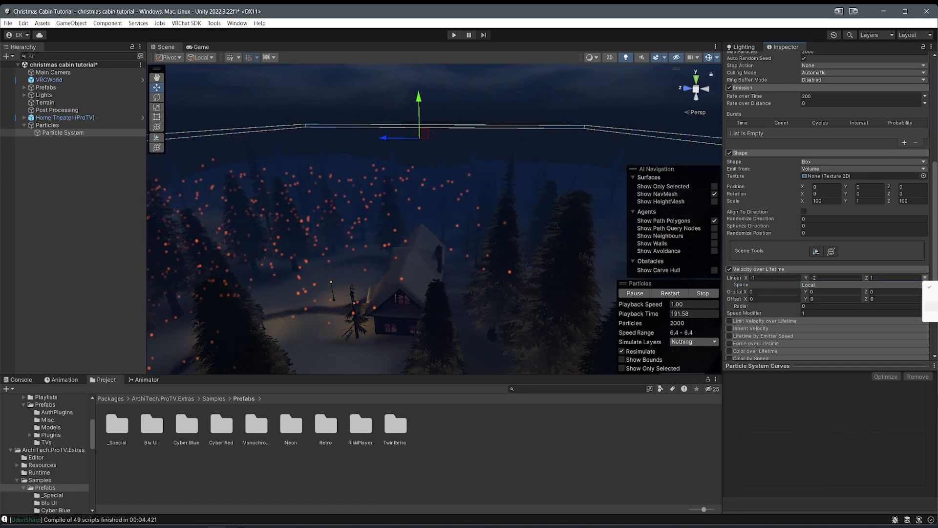
click(931, 306)
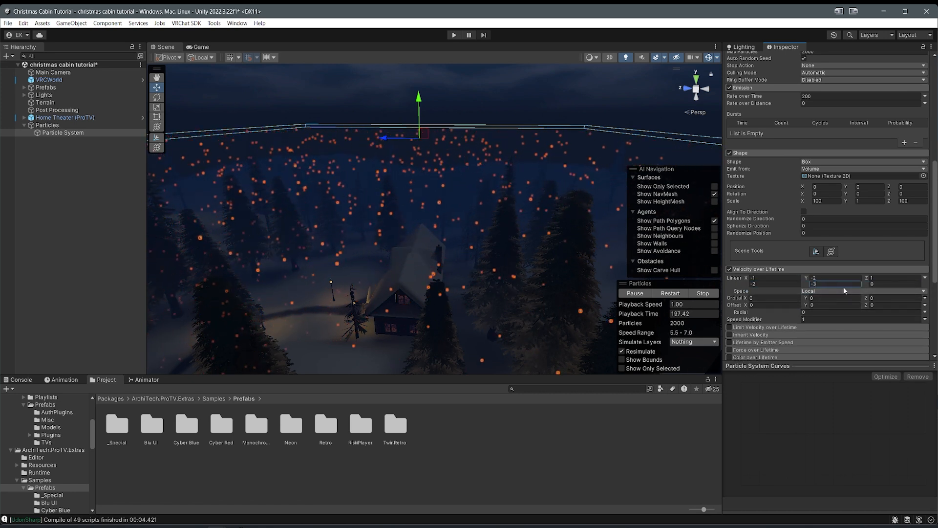
Step: Examine how the snow particles fall and spread around the cabin, trees and lamp posts
scroll(573, 234, up, 5)
right_drag(557, 206, 440, 209)
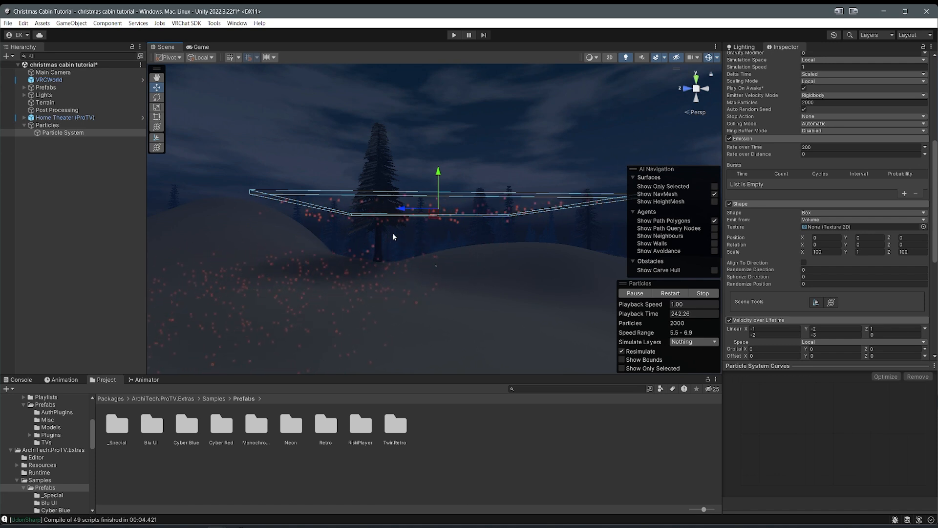
alt+drag(230, 327, 519, 189)
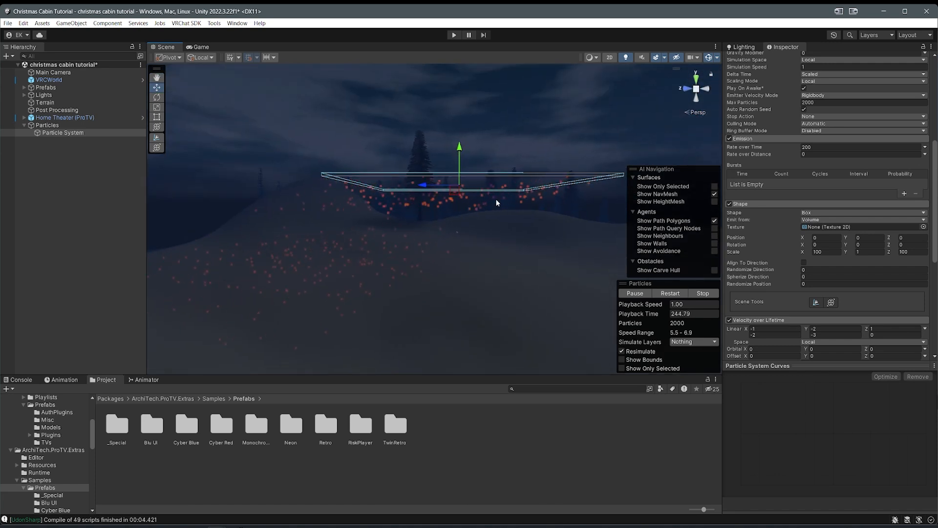
scroll(529, 188, up, 2)
scroll(486, 239, up, 2)
scroll(485, 240, up, 5)
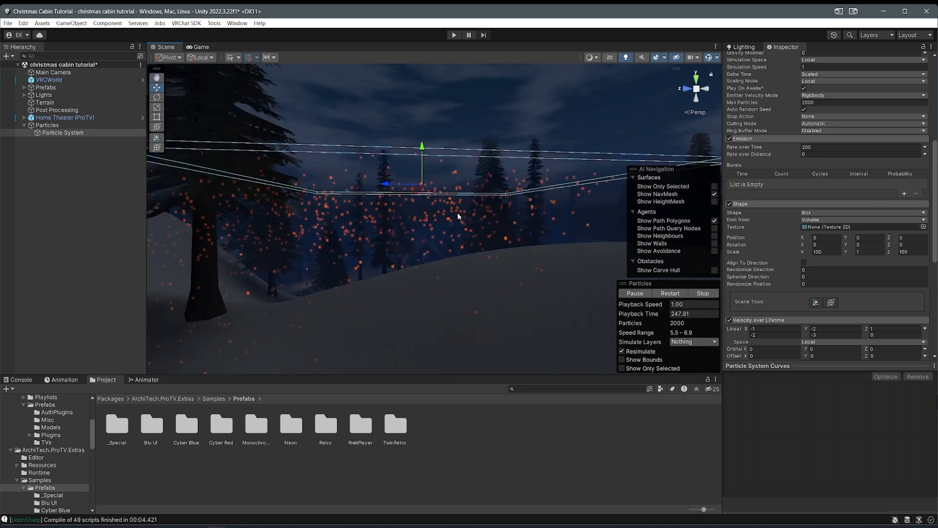
scroll(801, 122, up, 1)
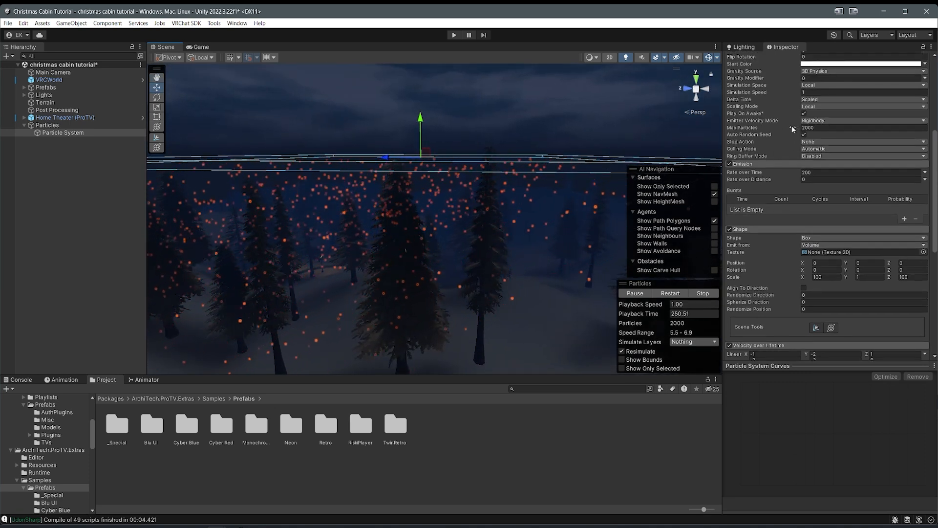
right_drag(523, 279, 432, 229)
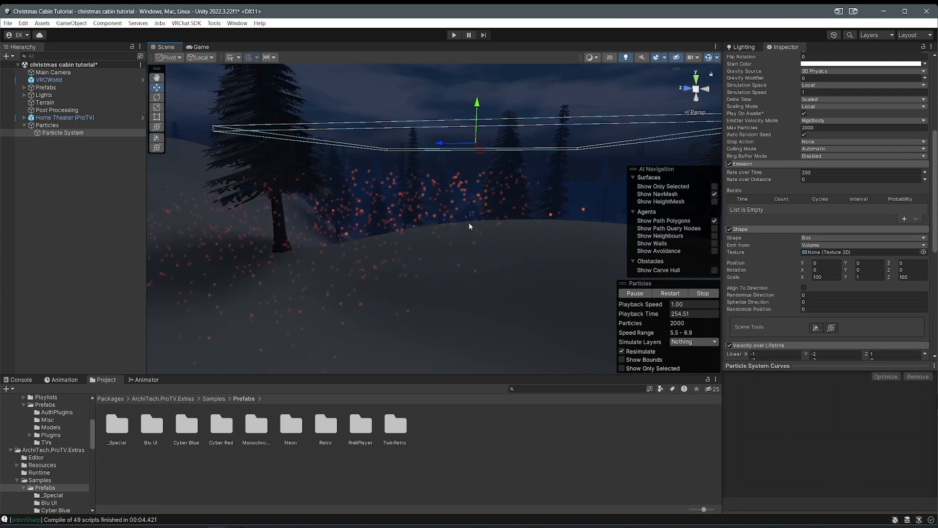
middle_drag(379, 218, 426, 194)
right_drag(425, 194, 421, 251)
scroll(796, 249, down, 3)
right_drag(537, 234, 461, 184)
mouse_move(470, 230)
right_down()
mouse_move(435, 230)
mouse_move(484, 233)
right_up()
scroll(750, 261, down, 5)
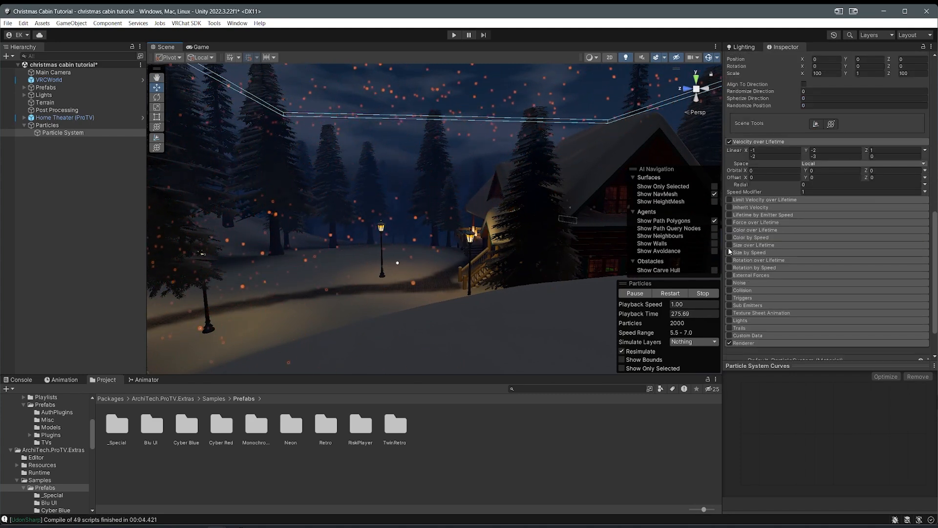
Step: Enable the Size over Lifetime and Color over Lifetime modules for the snow particles
click(730, 245)
click(761, 245)
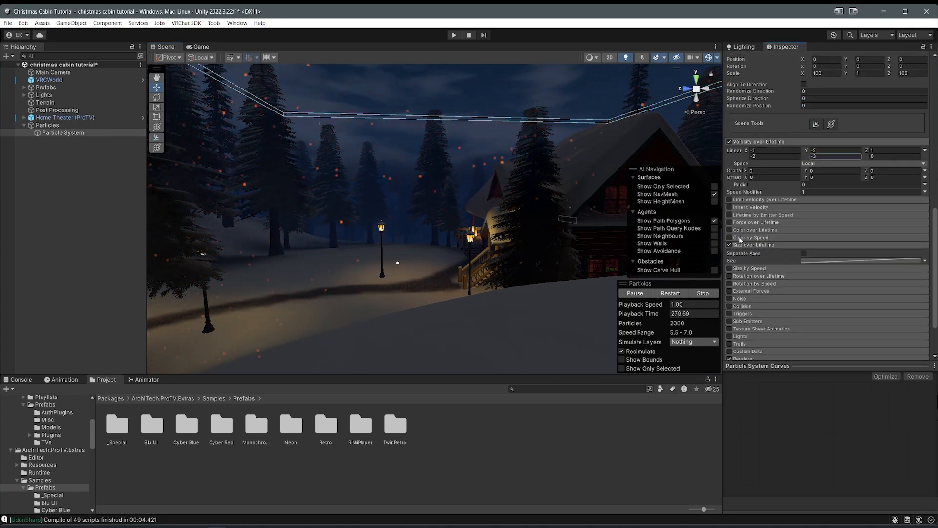
click(730, 230)
click(743, 230)
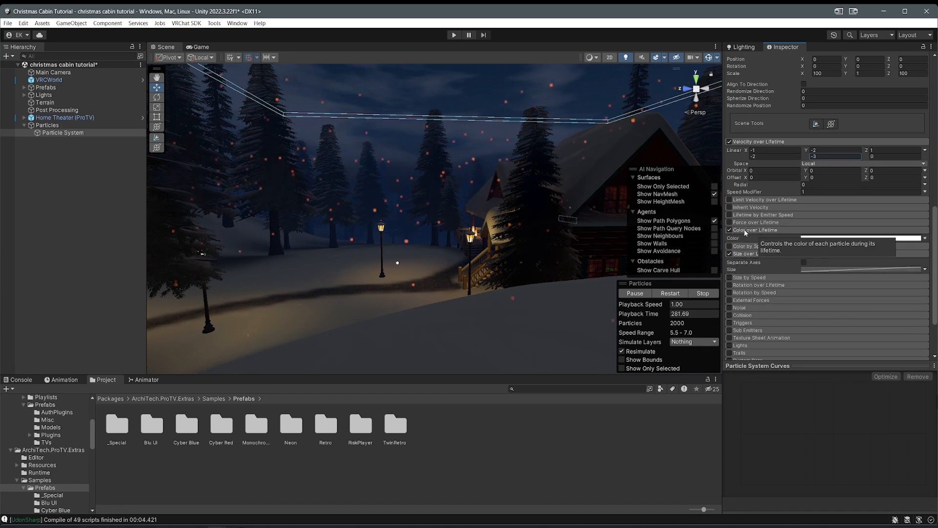
Step: Edit the Color over Lifetime gradient so alpha starts at 0, stays 255 through the middle keys and fades out at the end
click(842, 238)
click(849, 257)
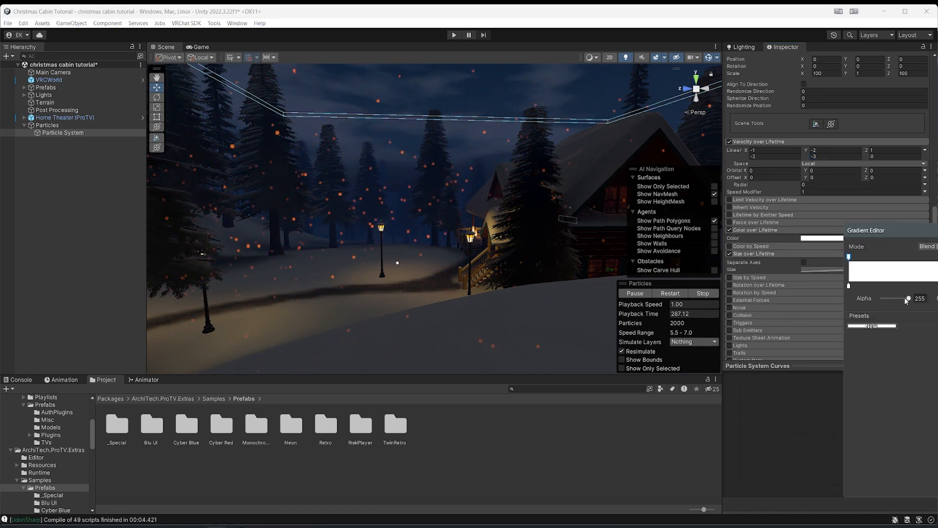
mouse_move(907, 300)
mouse_down()
mouse_move(859, 300)
mouse_move(909, 298)
mouse_up()
drag(867, 256, 877, 256)
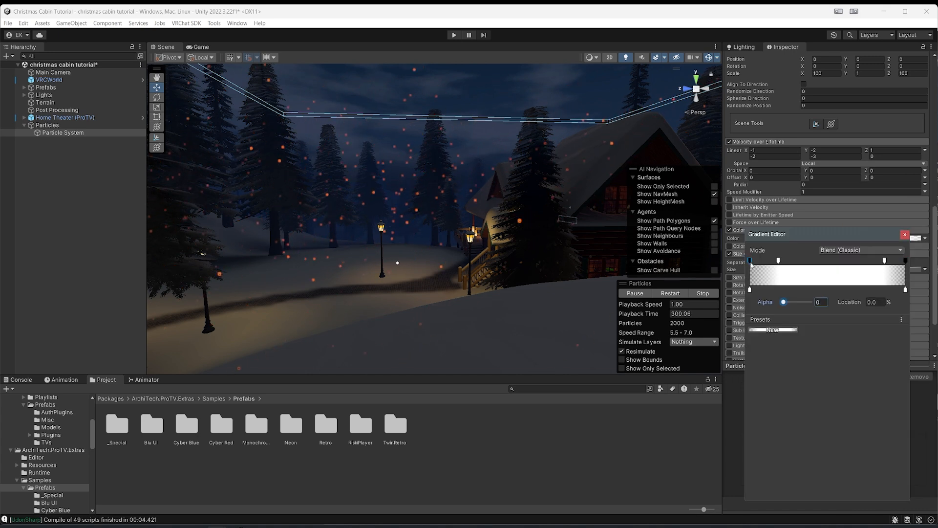
click(793, 302)
click(798, 262)
click(815, 262)
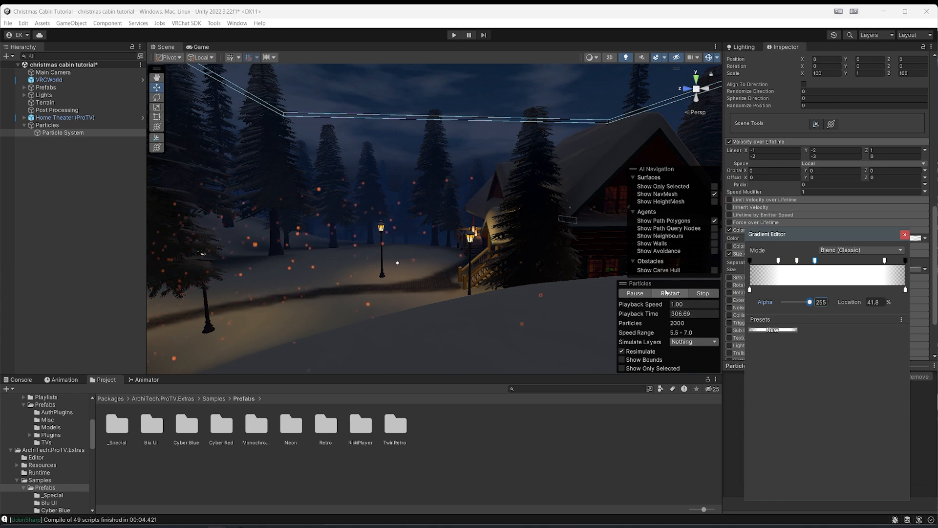
Step: Pause the particle simulation and add another alpha 255 key at 48.4% in the Color over Lifetime gradient
click(636, 293)
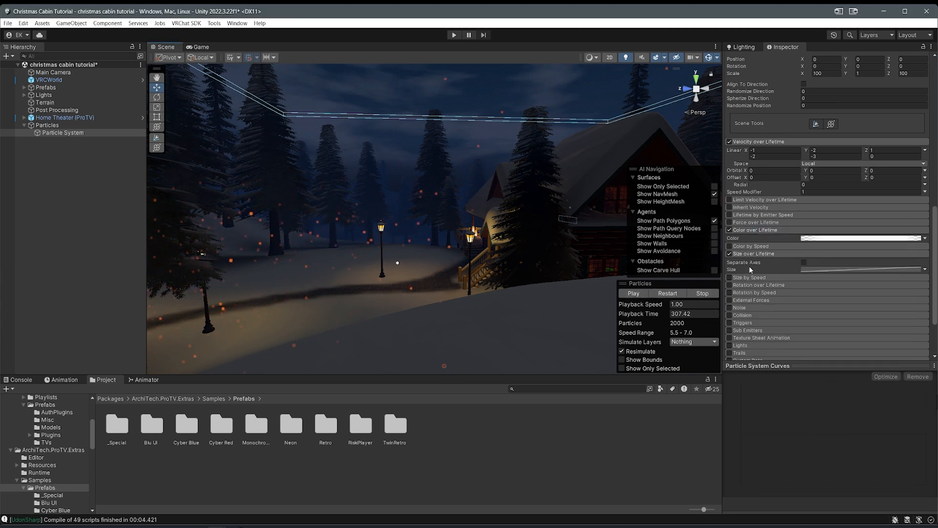
click(835, 240)
click(830, 261)
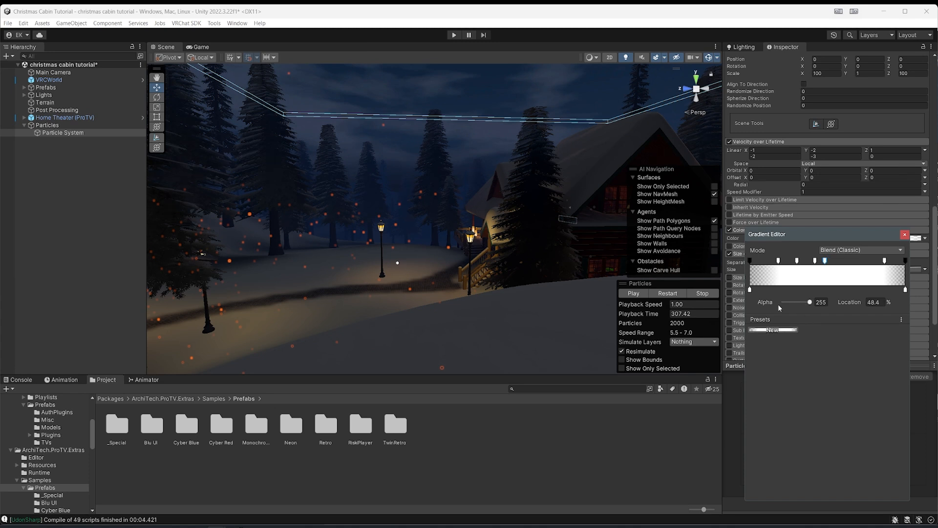
click(835, 289)
click(813, 301)
click(900, 290)
click(825, 261)
click(906, 262)
Step: Shape the Size over Lifetime curve into an arc rising from about 0.1 to about 0.95 and ending at about 0.55
middle_drag(563, 233, 560, 240)
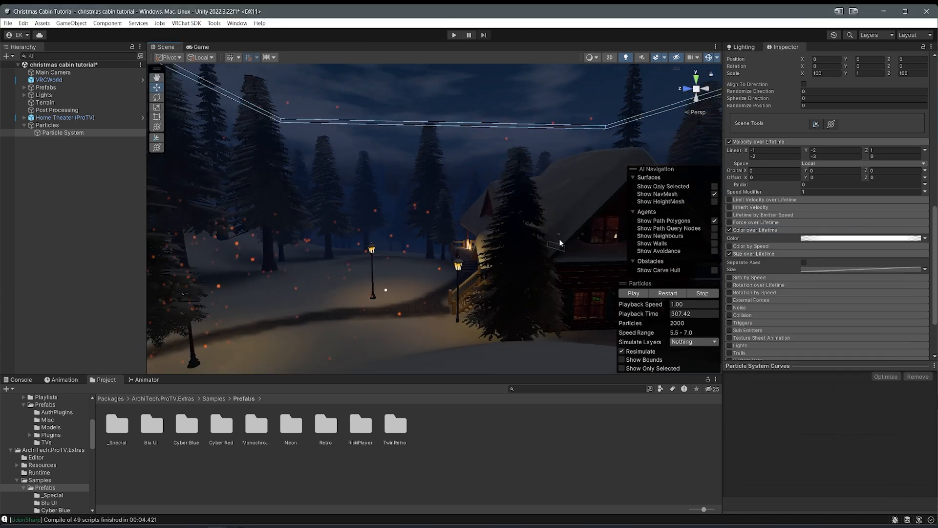
click(844, 268)
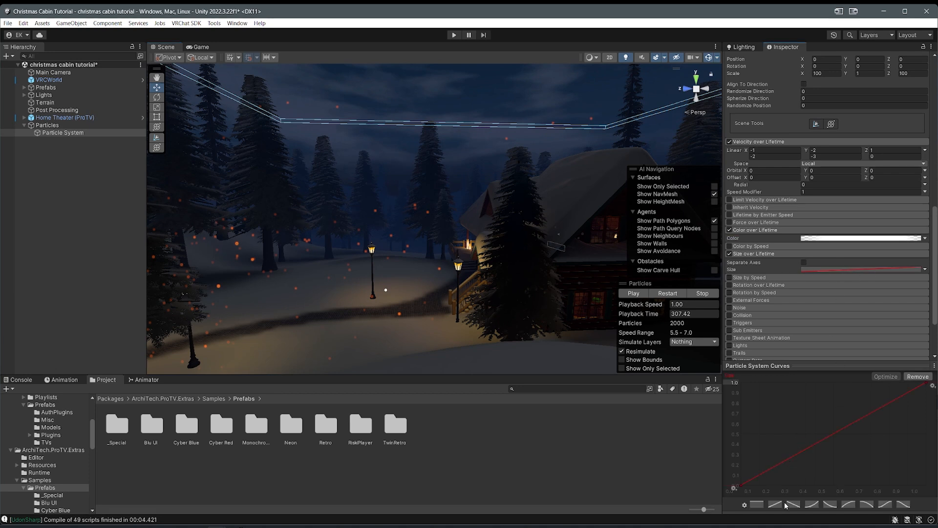
click(831, 505)
drag(927, 382, 927, 428)
drag(740, 488, 755, 416)
Step: Restart the particle simulation and enable the Noise module with a strength of 0.5
right_drag(462, 224, 456, 229)
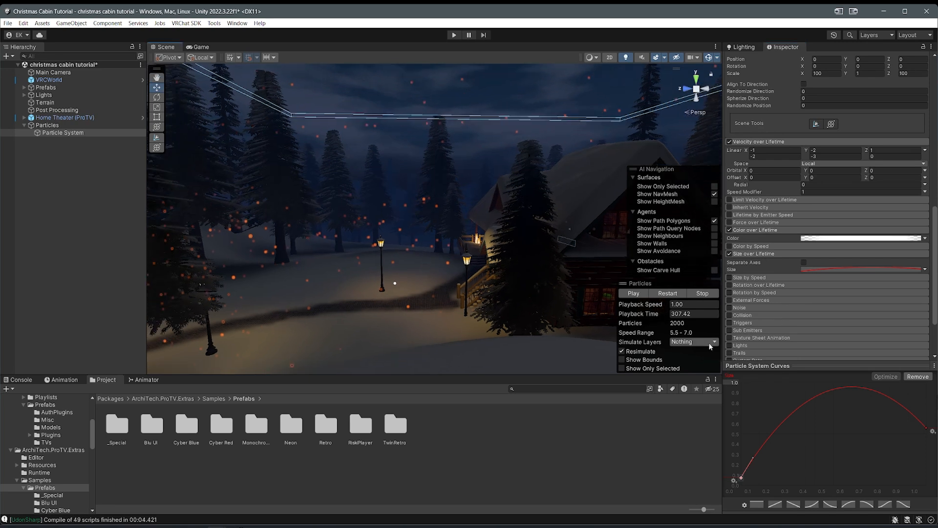
scroll(742, 296, down, 3)
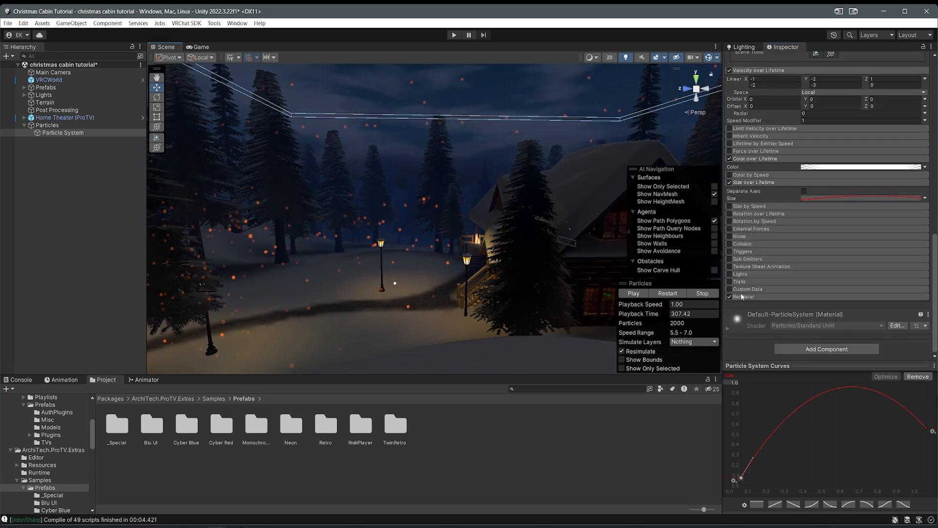
click(663, 295)
key(w)
right_drag(432, 207, 428, 281)
right_drag(372, 296, 318, 304)
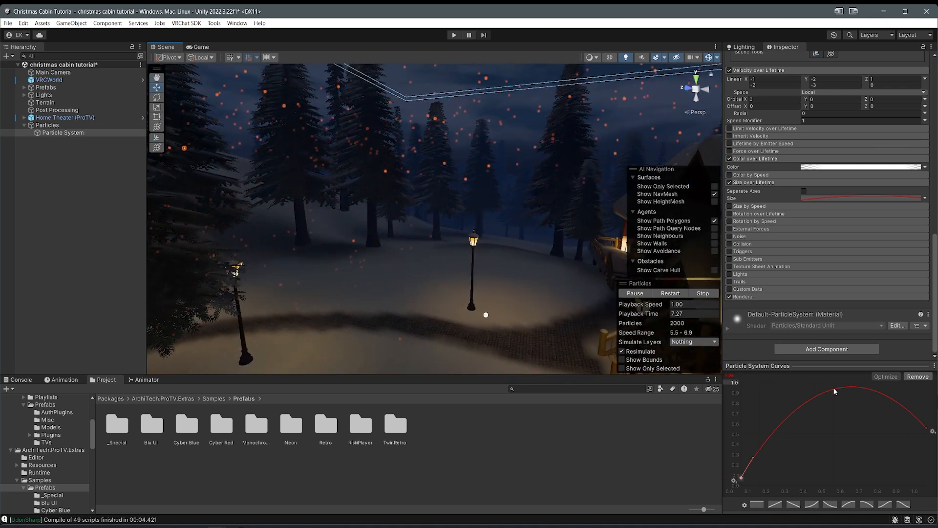
click(730, 237)
mouse_move(543, 254)
right_down()
mouse_move(555, 246)
mouse_move(538, 242)
mouse_move(556, 244)
mouse_move(535, 241)
right_up()
scroll(556, 244, up, 3)
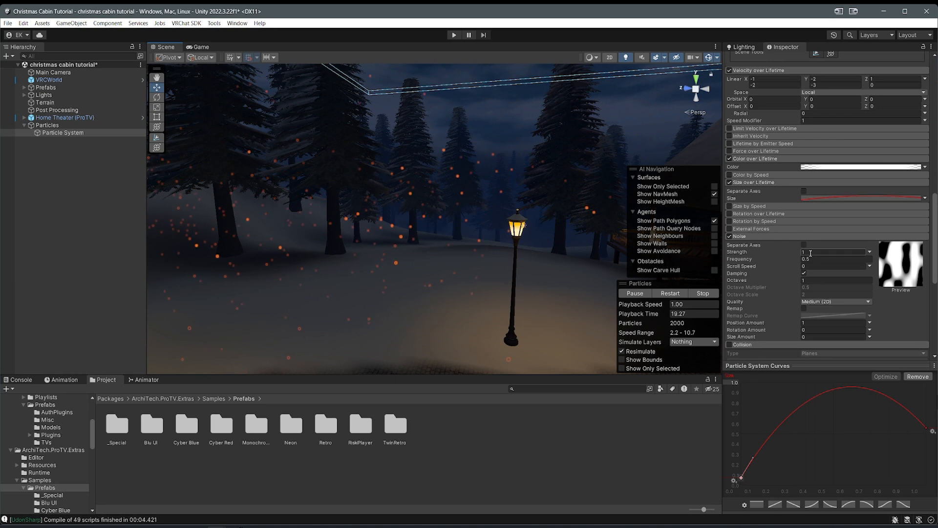
text(.5)
key(Return)
Step: Enable the Collision module with type World and set its Max Kill Speed to 0
right_drag(504, 187, 528, 176)
scroll(527, 176, down, 5)
scroll(529, 177, up, 3)
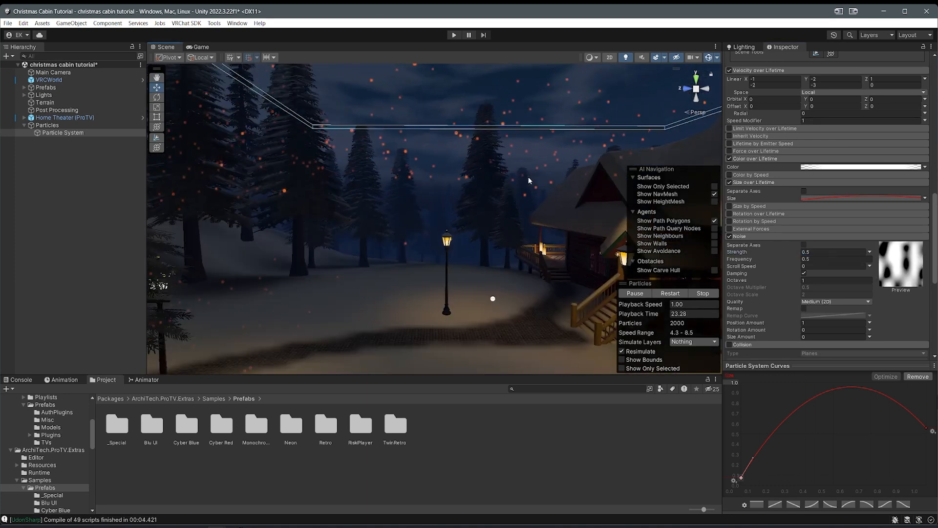
scroll(728, 192, down, 5)
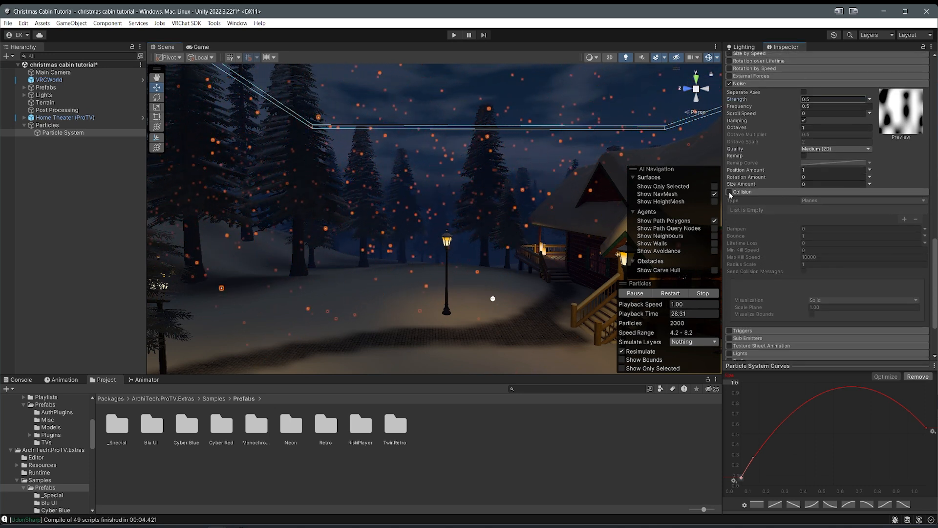
click(729, 192)
click(818, 201)
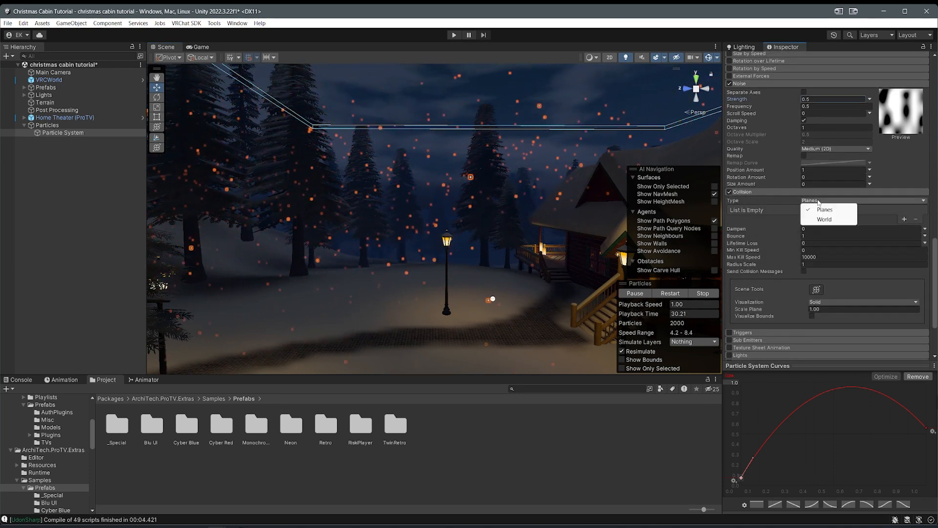
click(819, 218)
click(811, 243)
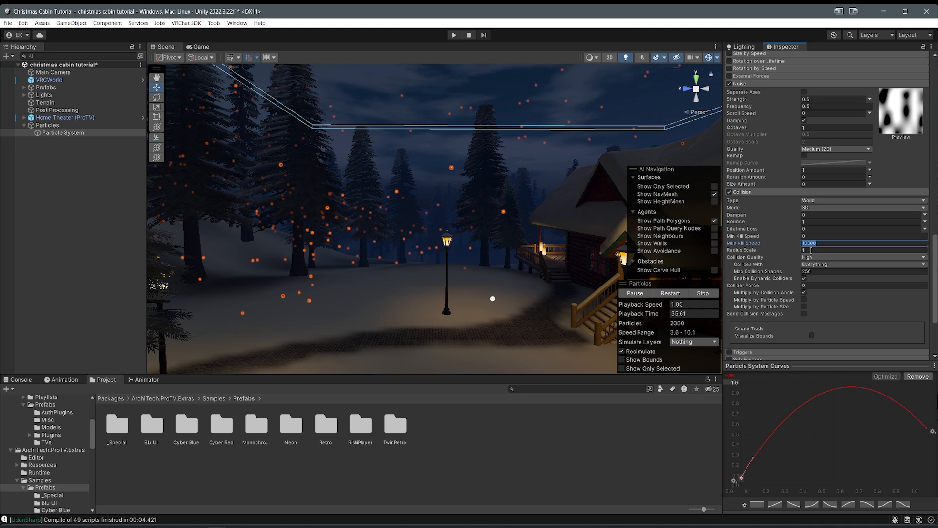
text(0)
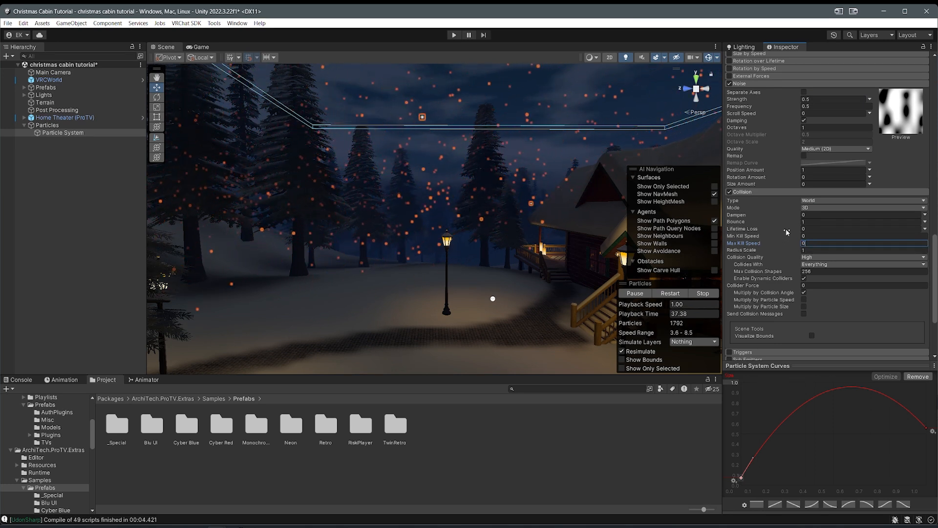
Step: Set the collision Bounce to 0 and Dampen to 1
click(813, 219)
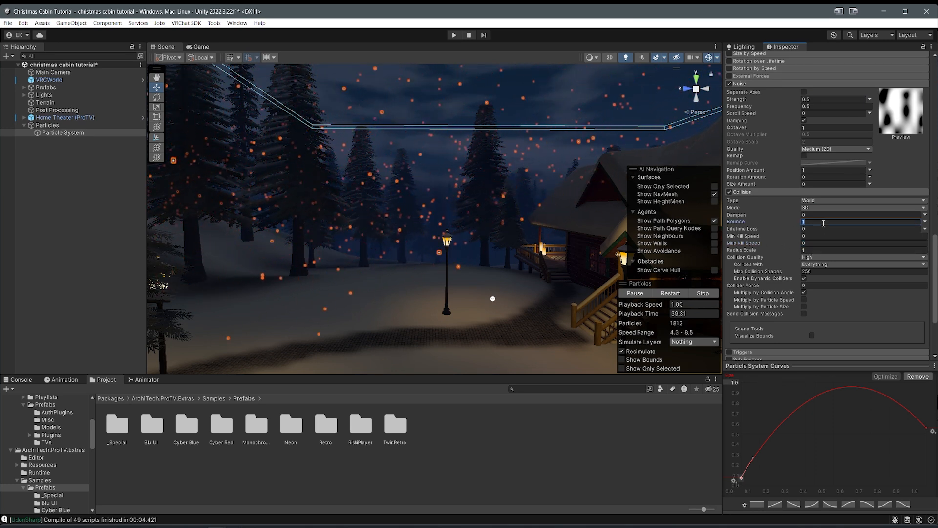
text(0)
click(811, 215)
text(1)
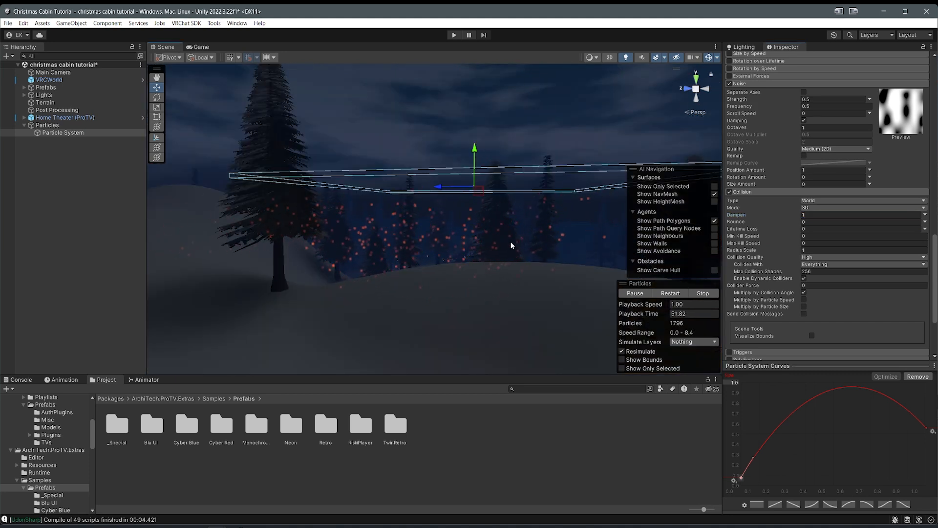
Step: Examine how the snow particles fall and land on the terrain around the trees and inside the emitter's area
right_drag(511, 242, 509, 205)
key(w)
key(f)
scroll(529, 245, up, 4)
key(w)
scroll(510, 233, down, 2)
scroll(504, 223, down, 6)
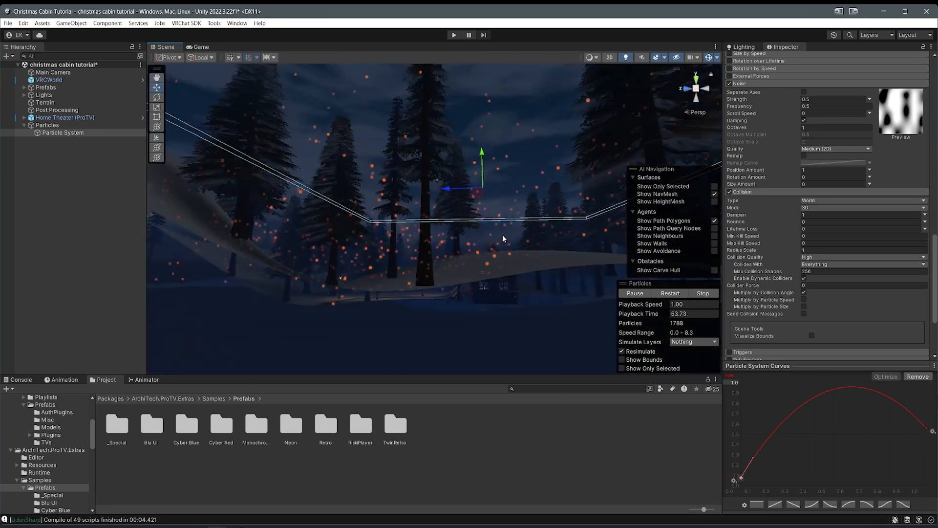
scroll(504, 249, down, 5)
middle_drag(454, 215, 462, 240)
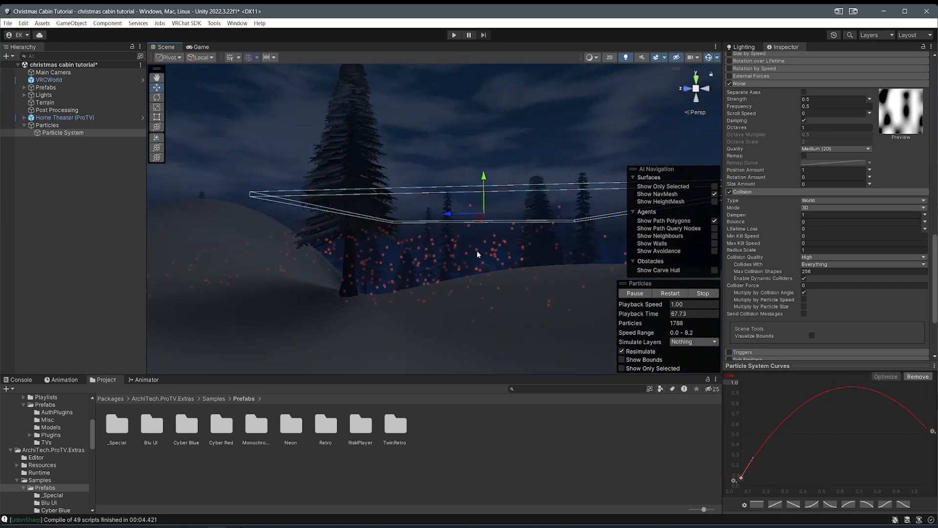
mouse_move(482, 247)
right_down()
mouse_move(479, 237)
mouse_move(487, 258)
mouse_move(481, 238)
right_up()
key(w)
scroll(770, 287, up, 2)
scroll(770, 286, down, 6)
right_drag(411, 226, 566, 244)
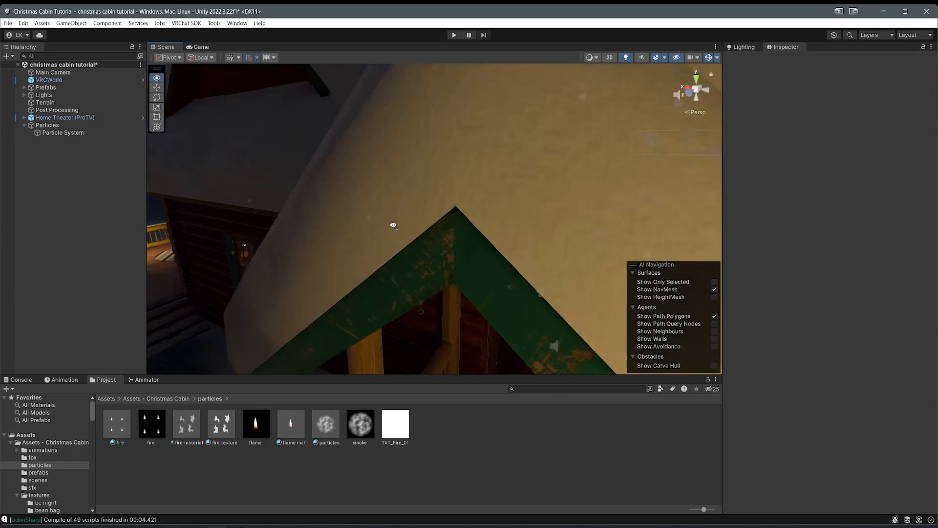
Step: Rename the Particle System object under Particles as snow
key(w)
right_drag(394, 225, 419, 226)
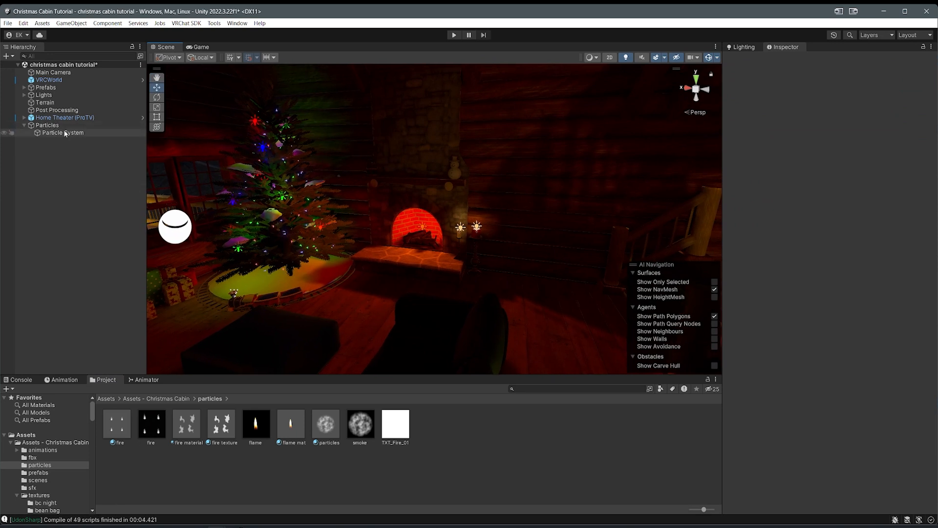
click(63, 132)
text(snow)
key(Return)
Step: Open the particles folder inside Assets - Christmas Cabin and bring up the cabin's fireplace
right_drag(189, 333, 179, 338)
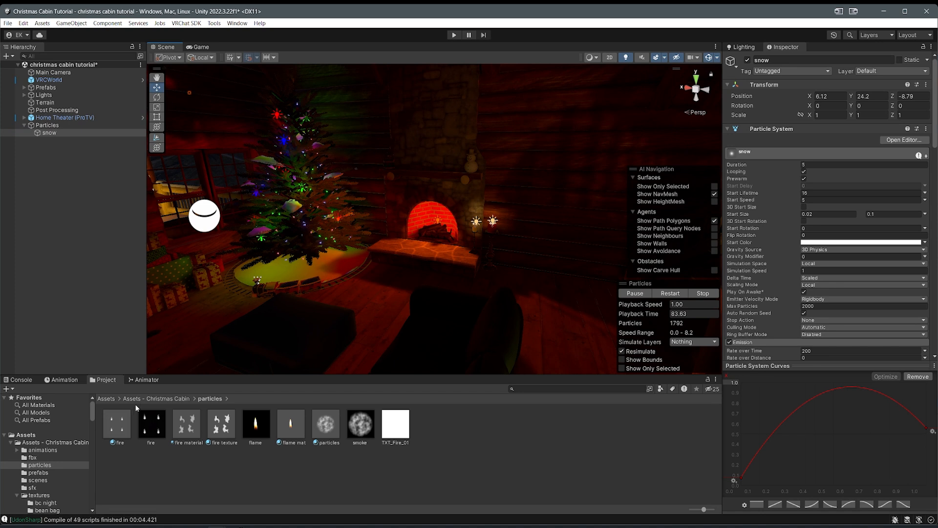
click(179, 401)
double_click(192, 428)
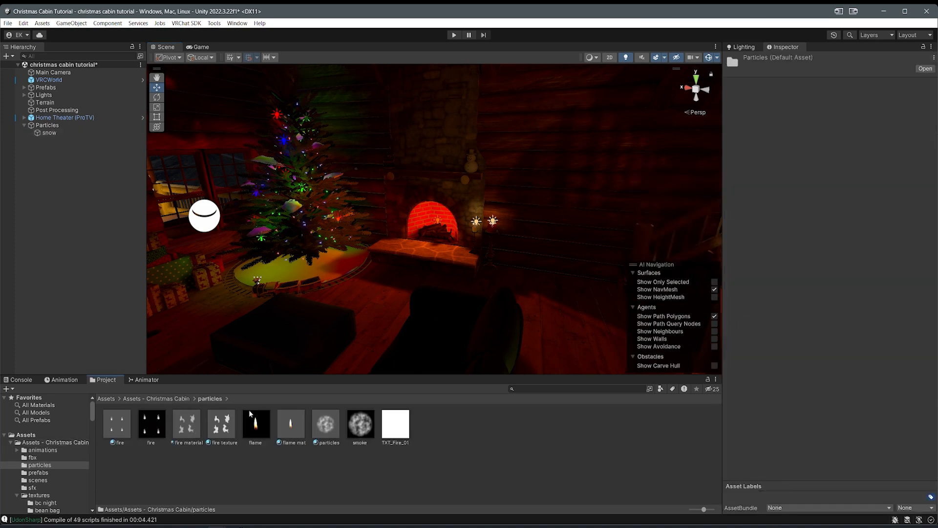
click(281, 465)
right_drag(320, 354, 302, 324)
scroll(278, 336, up, 5)
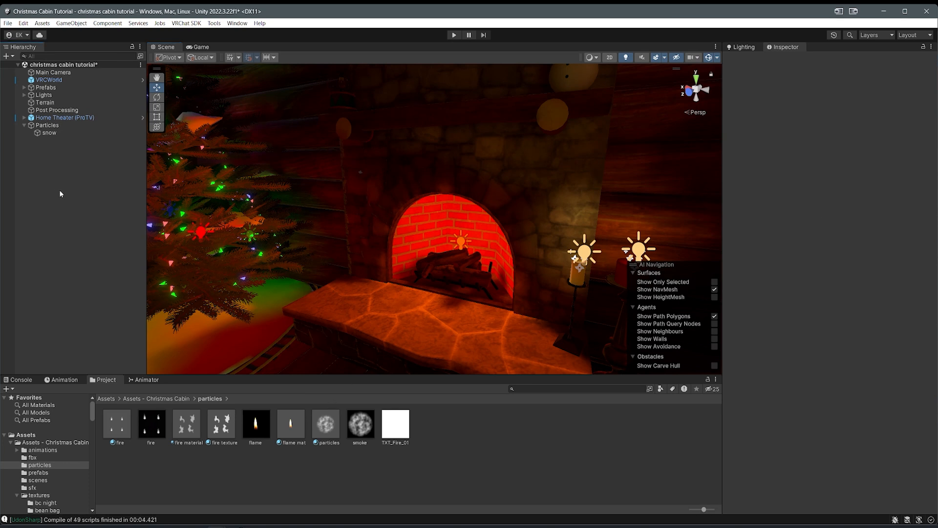
Step: Create a new Particle System as a child of the Particles object
right_click(46, 125)
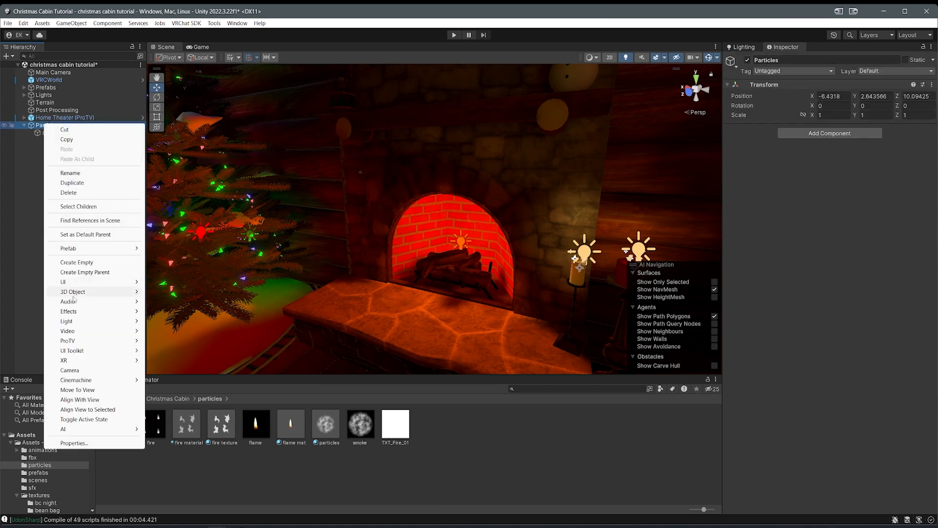
mouse_move(78, 316)
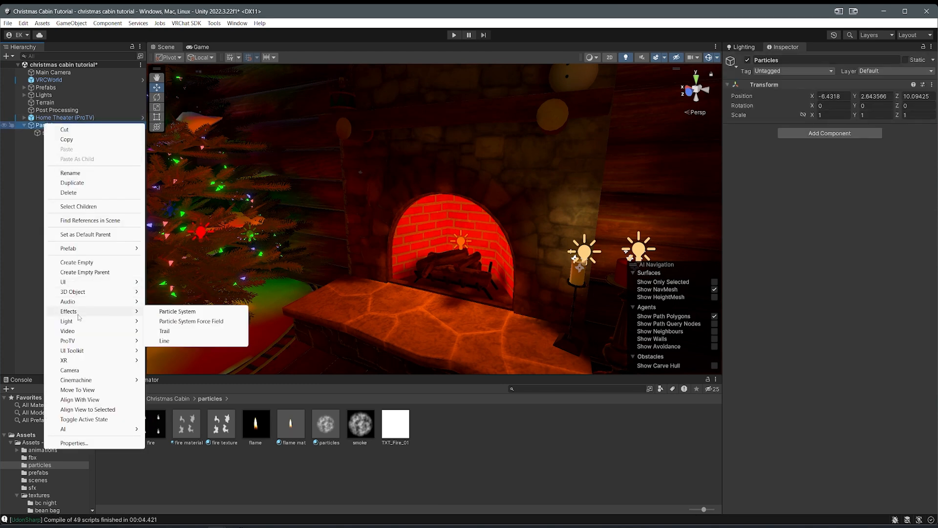
click(194, 313)
Step: Move the new particle system in front of the fireplace, to about X -1.1, Y -1.59, Z -11.89
alt+drag(196, 313, 573, 272)
right_drag(572, 272, 587, 326)
key(w)
right_drag(649, 310, 645, 264)
drag(533, 161, 288, 326)
right_drag(435, 328, 321, 160)
key(w)
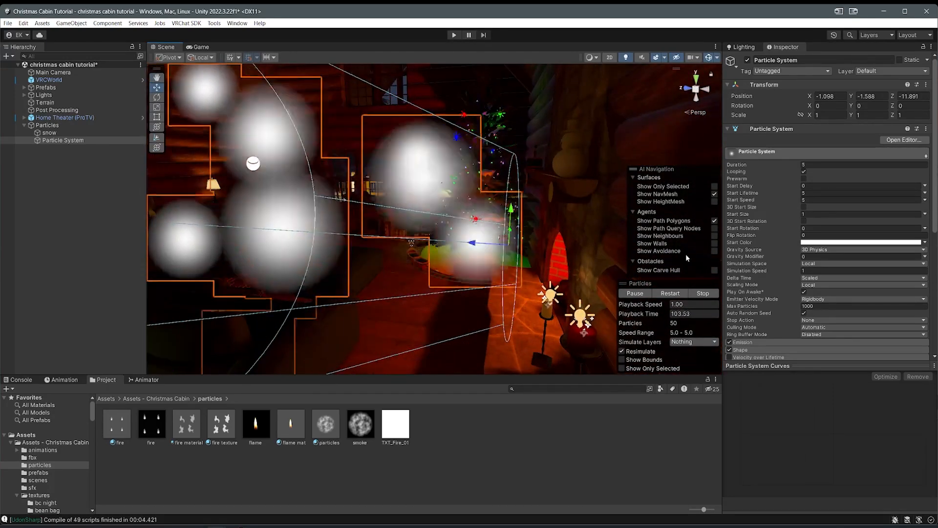
Step: Expand the particle system's Shape settings and rotate the emitter to -90 degrees on X so it emits upward
scroll(748, 300, down, 3)
click(748, 300)
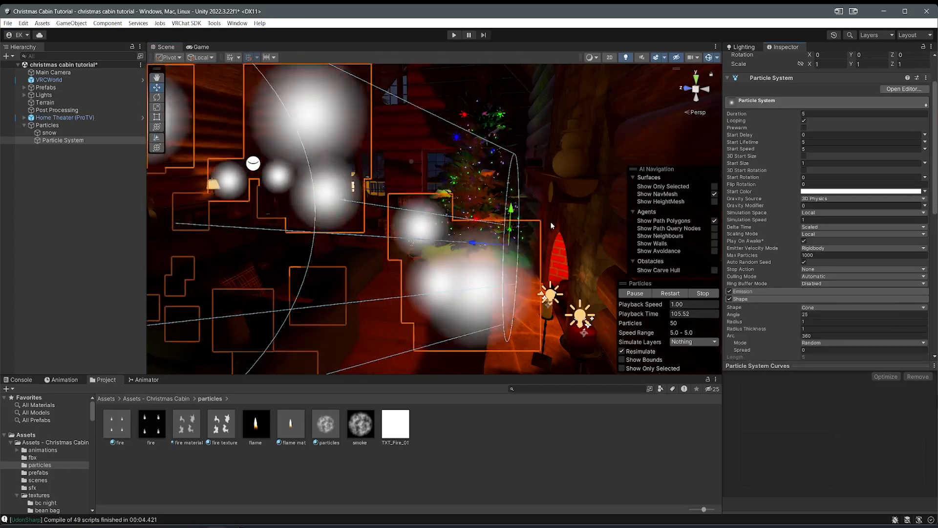
key(e)
right_drag(589, 248, 576, 247)
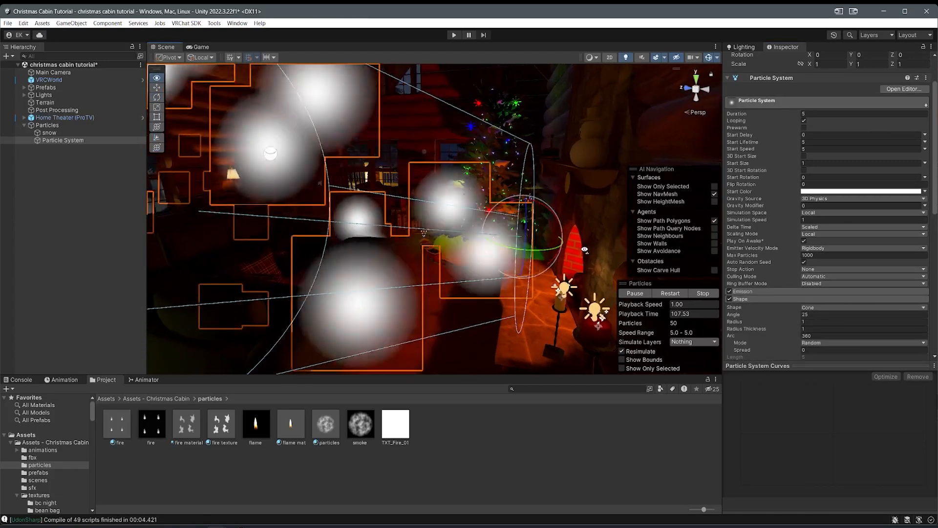
drag(543, 207, 615, 313)
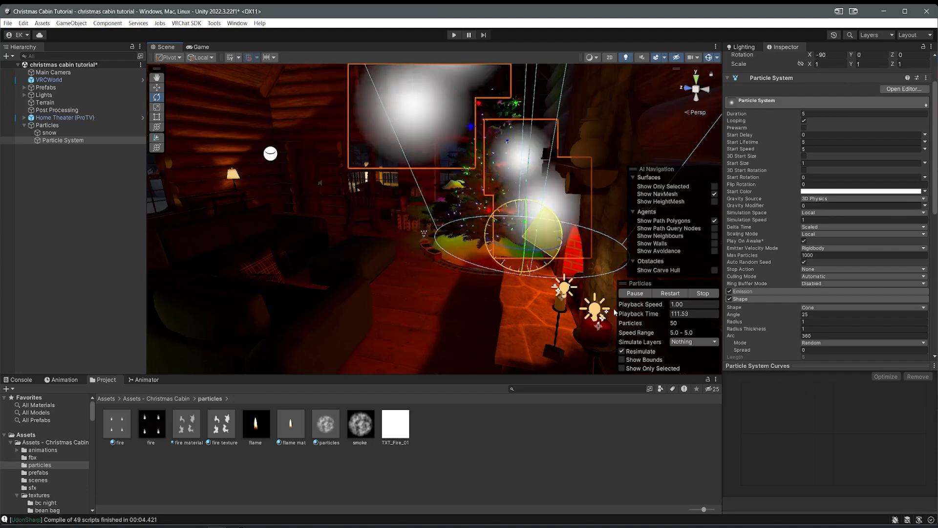
Step: Lower the particle system toward the hearth, to about Y -1.99
right_drag(553, 248, 619, 270)
key(w)
key(w)
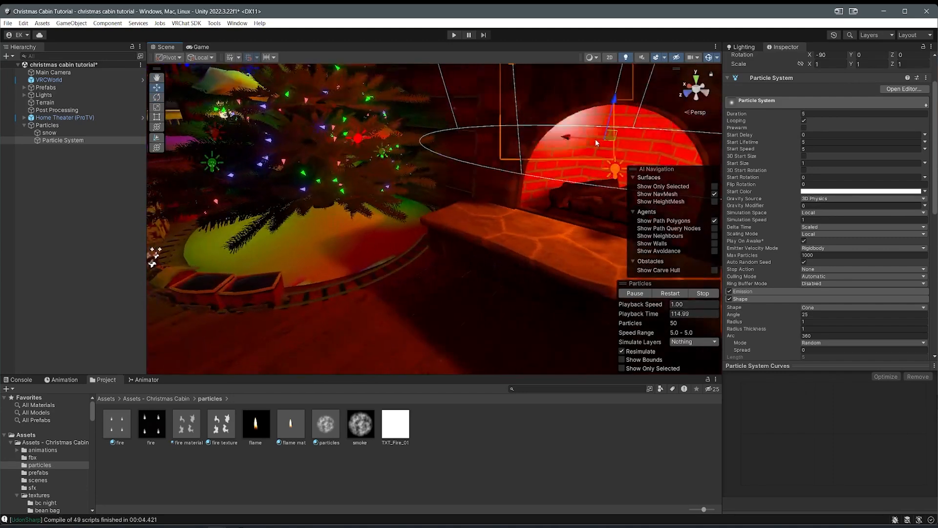
click(619, 101)
key(ctrl+z)
drag(615, 104, 589, 215)
middle_drag(589, 215, 550, 191)
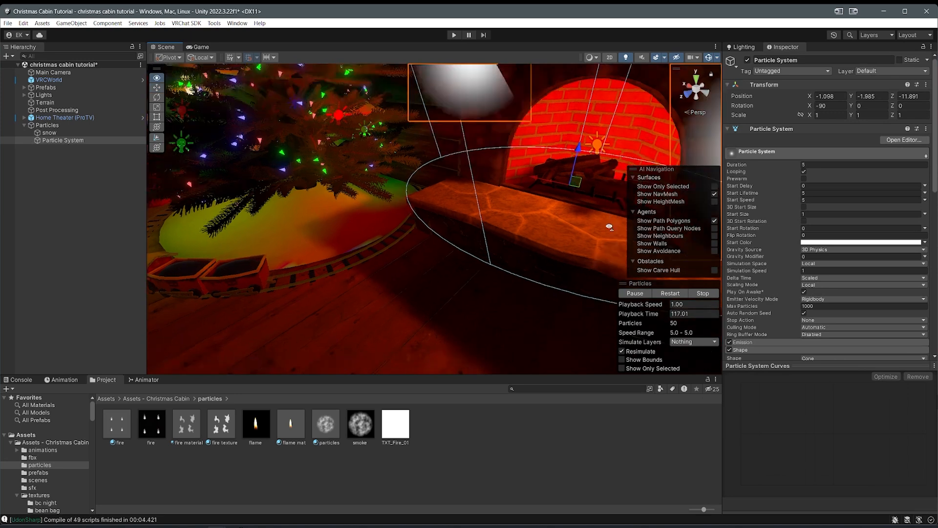
Step: Move the particle system back into the firebox over the logs, to about X -1.05, Y -2.09, Z -12.66
scroll(549, 211, down, 10)
scroll(549, 211, up, 8)
drag(477, 193, 502, 185)
key(w)
right_drag(501, 184, 629, 127)
click(512, 121)
key(ctrl+z)
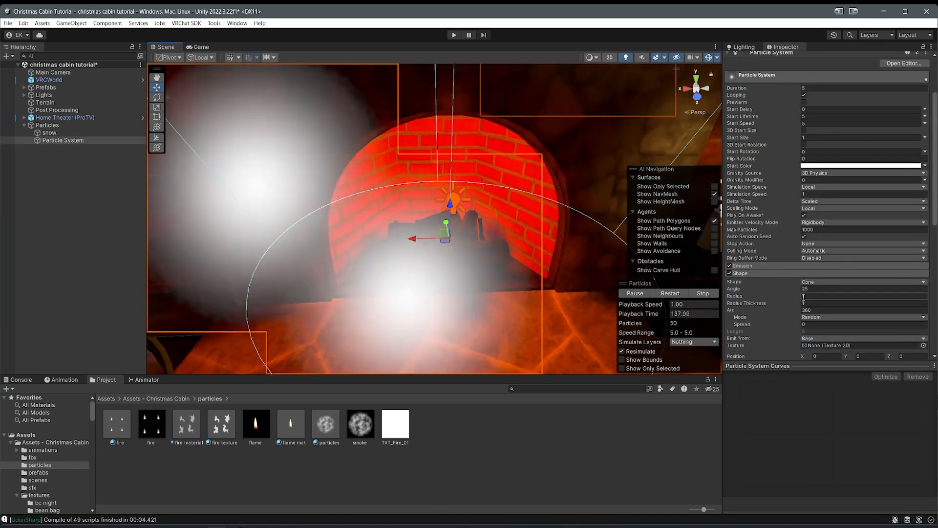
Step: Set the radius of the particle system's cone shape to 0.02
click(816, 296)
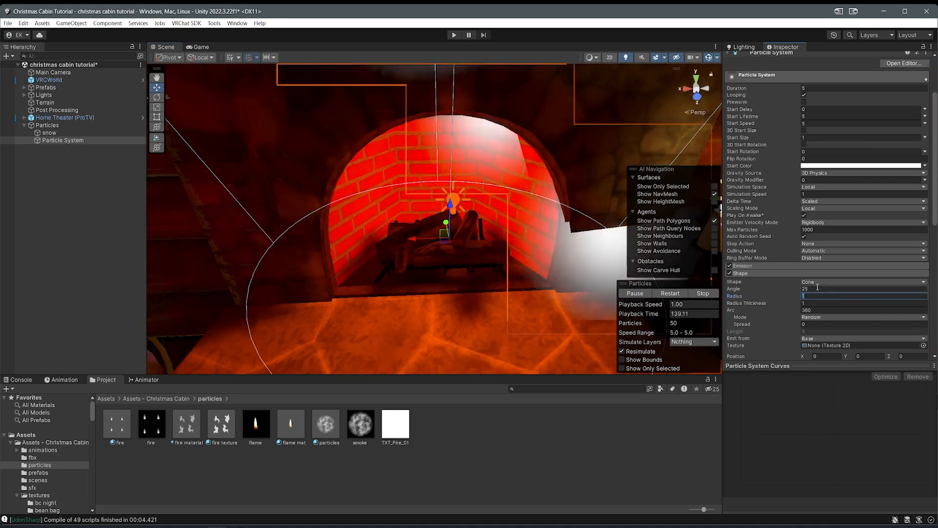
text(.01)
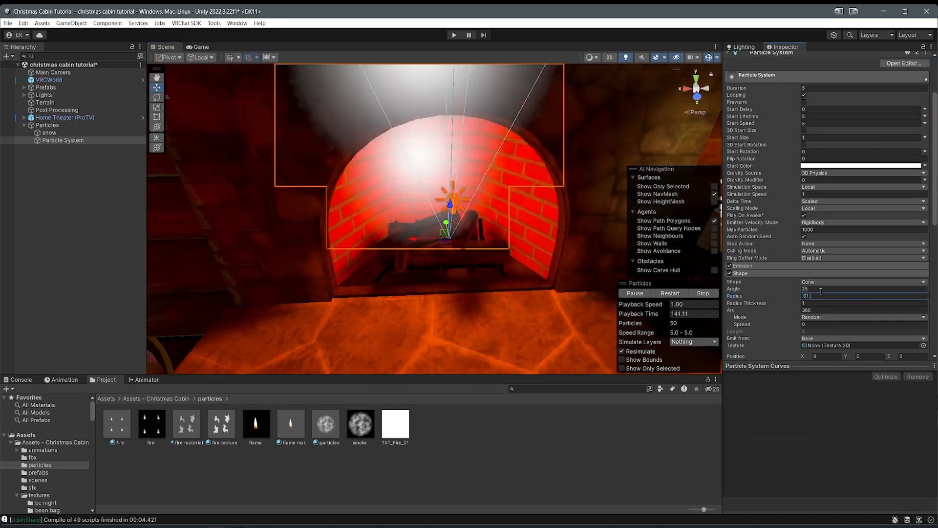
key(BackSpace)
text(2)
key(Return)
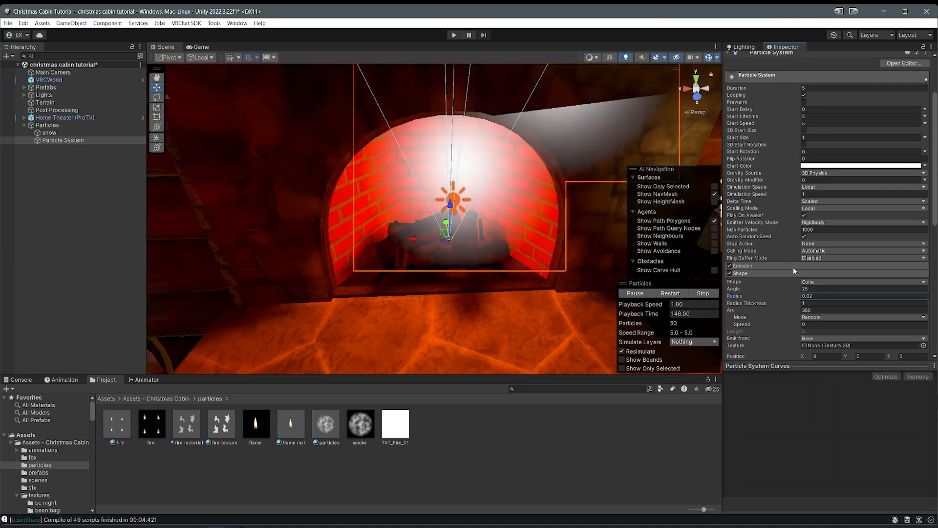
Step: Set the angle of the emitter's cone shape to 3
click(825, 289)
text(2)
key(BackSpace)
text(3)
alt+drag(592, 256, 519, 228)
right_drag(519, 227, 469, 225)
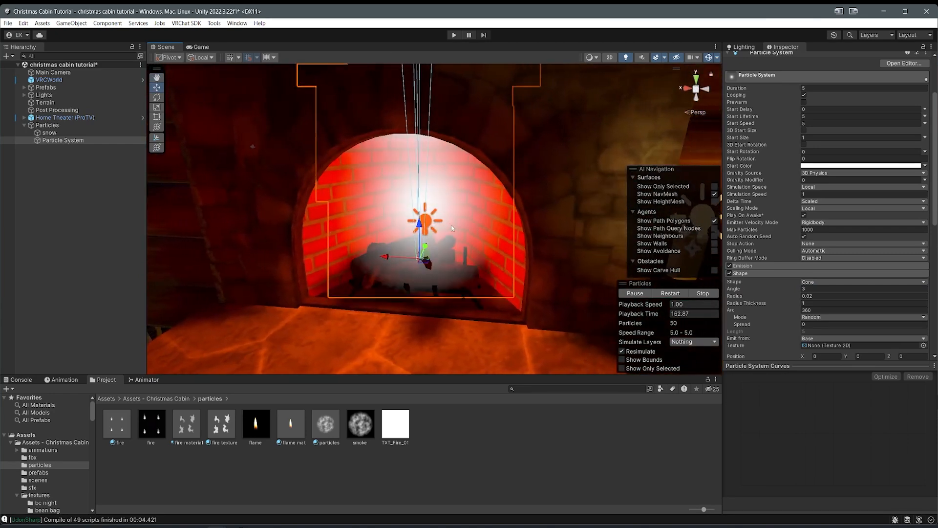
Step: Create a new material named fire 1 in the particles folder
click(186, 423)
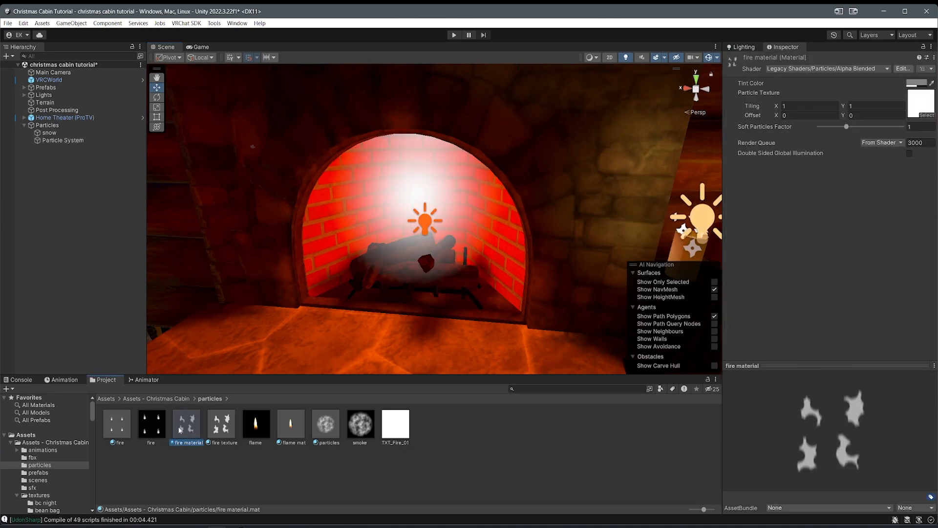
right_click(256, 478)
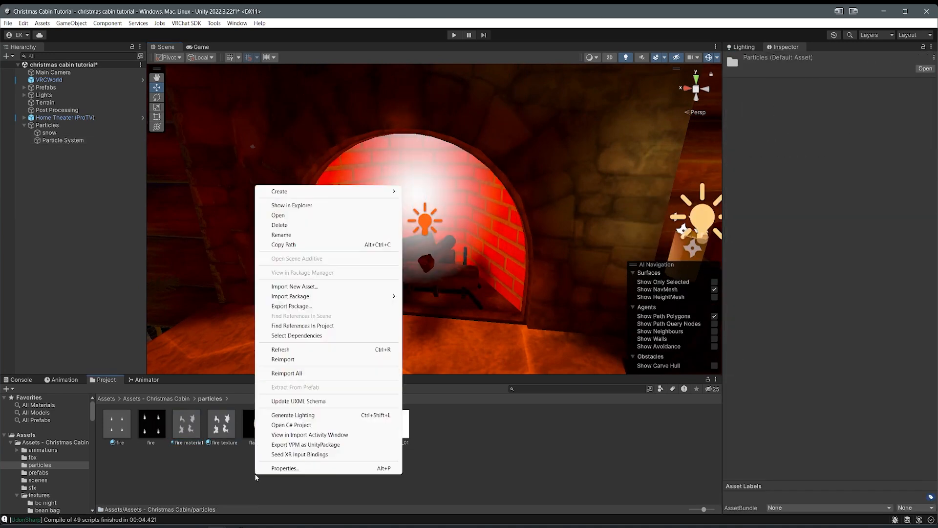
mouse_move(315, 197)
click(455, 301)
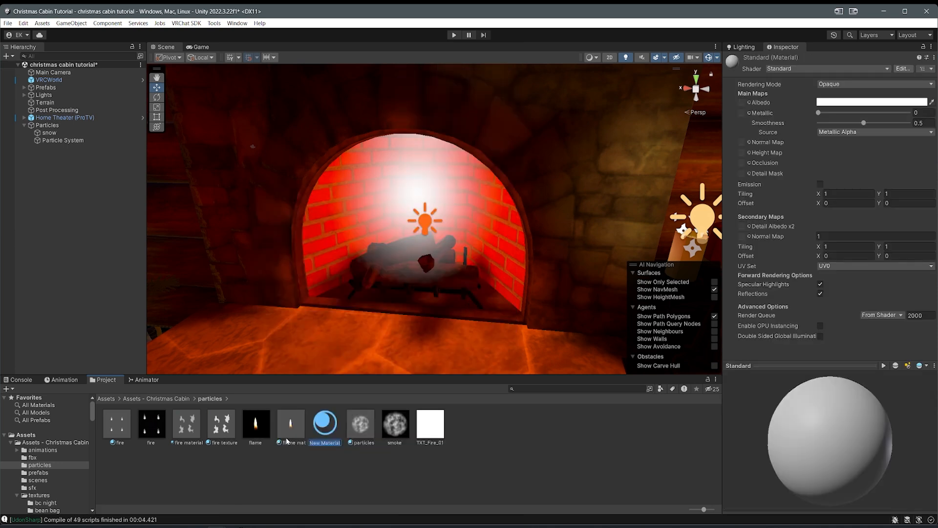
text(parire)
key(Return)
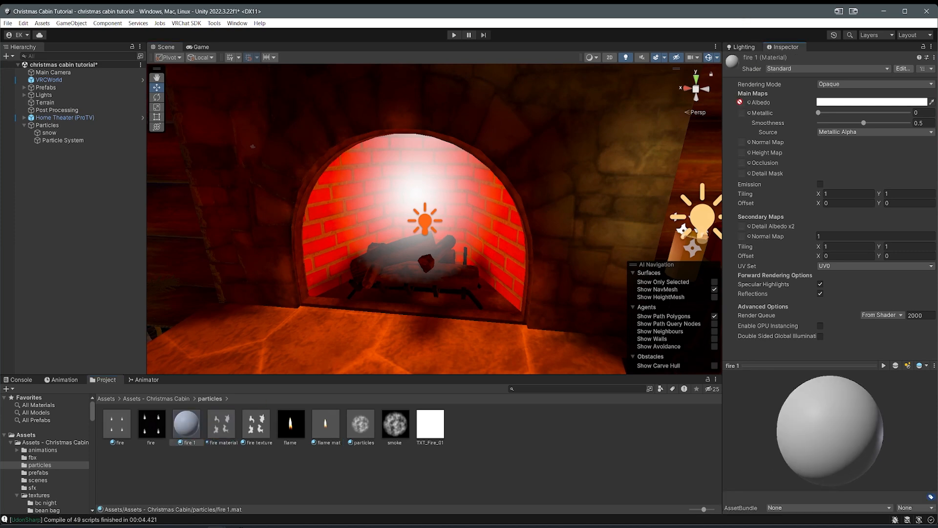
Step: Assign the TXT_Fire_01 texture to the albedo of the fire 1 material
drag(263, 423, 751, 91)
click(254, 440)
drag(430, 424, 426, 452)
Step: Change the fire 1 material's shader to VRChat/Mobile/Particles/Additive
click(787, 68)
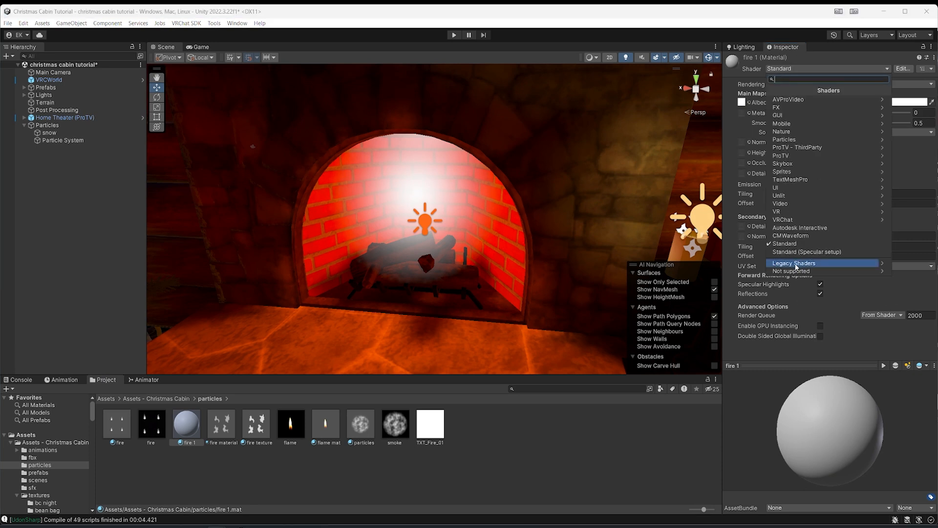
click(788, 220)
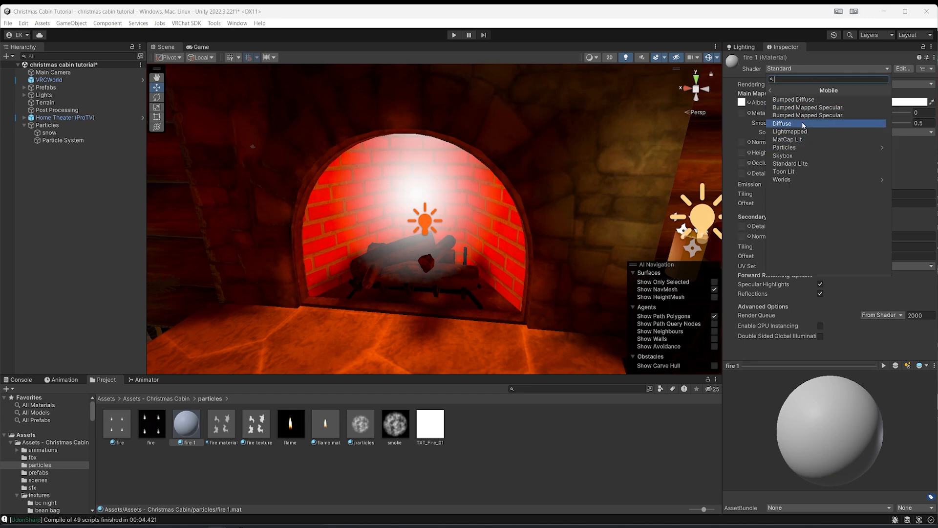
click(800, 148)
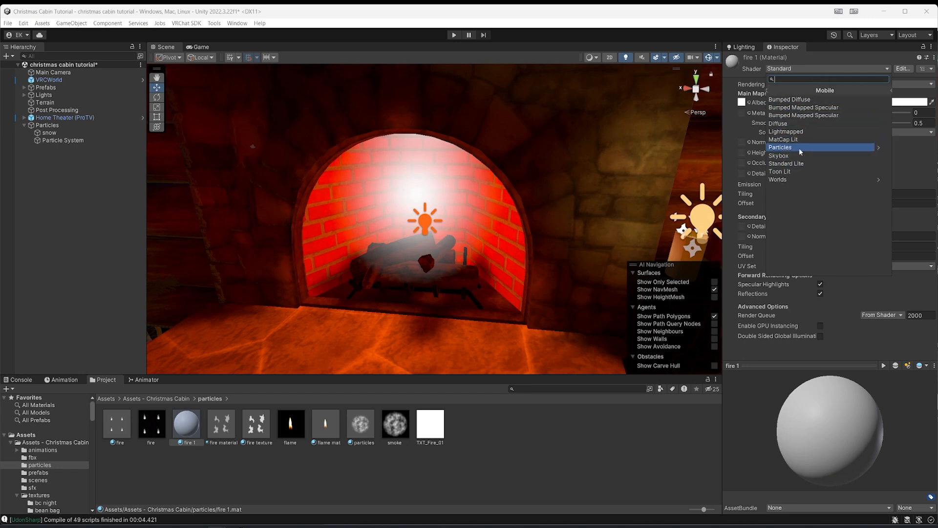
click(785, 100)
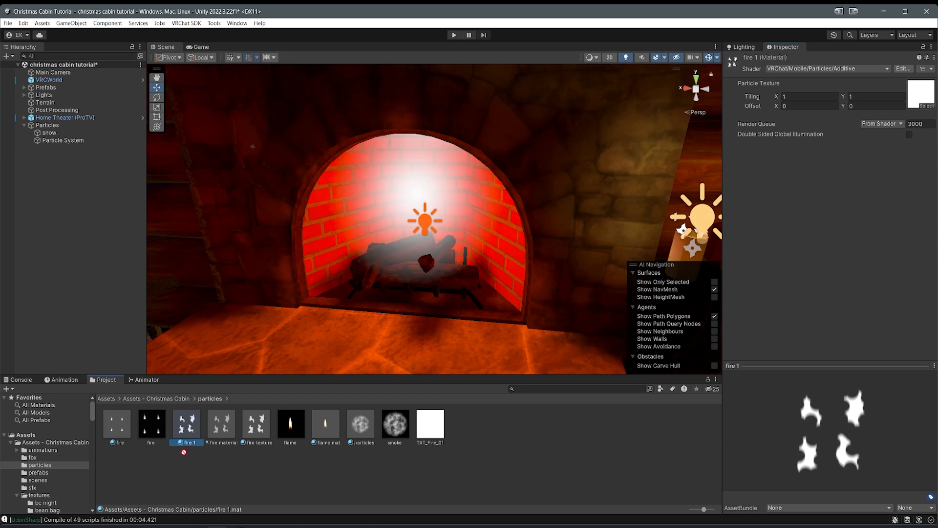
Step: Apply the fire 1 material to the particle system and rename the particle system fire
click(66, 141)
click(70, 140)
text(fire)
key(Return)
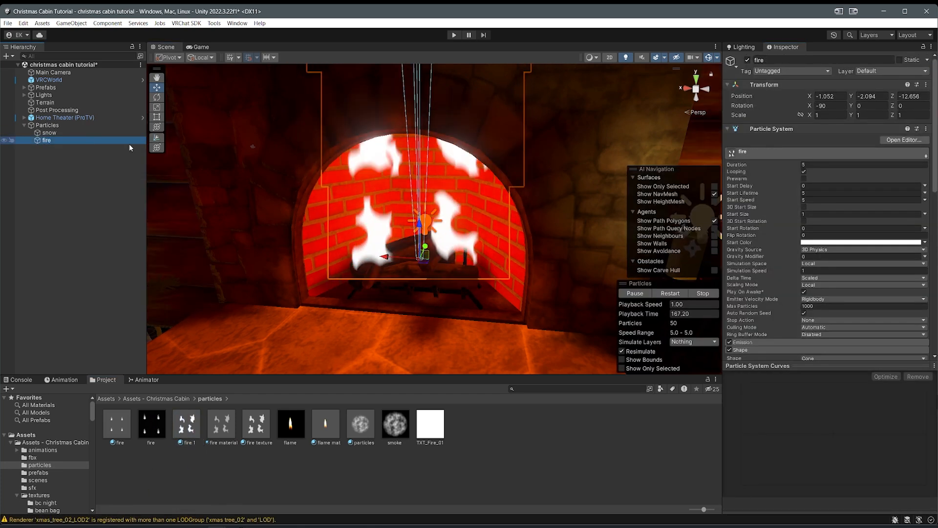
Step: Enable Texture Sheet Animation on the fire particle system in Grid mode with 2 by 2 tiles
scroll(817, 268, down, 5)
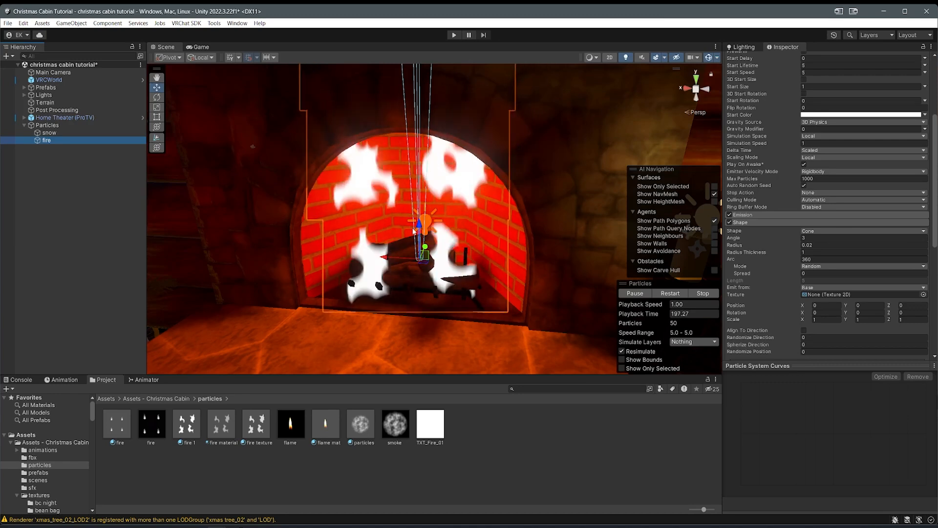
scroll(748, 259, down, 4)
scroll(748, 259, down, 5)
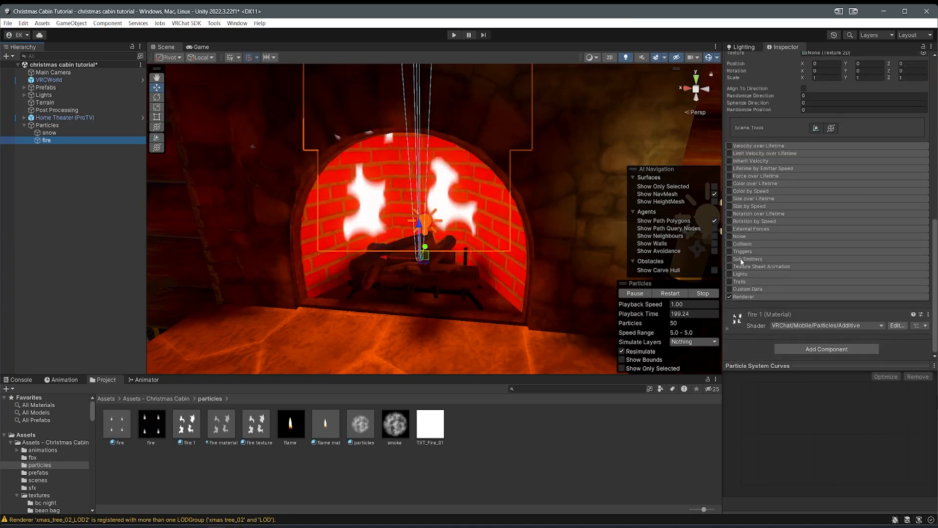
click(729, 266)
click(758, 267)
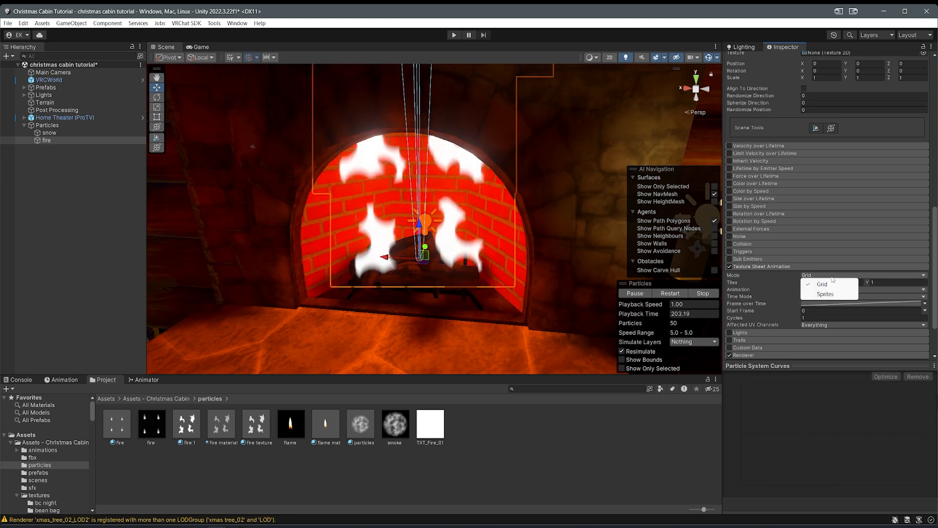
click(821, 284)
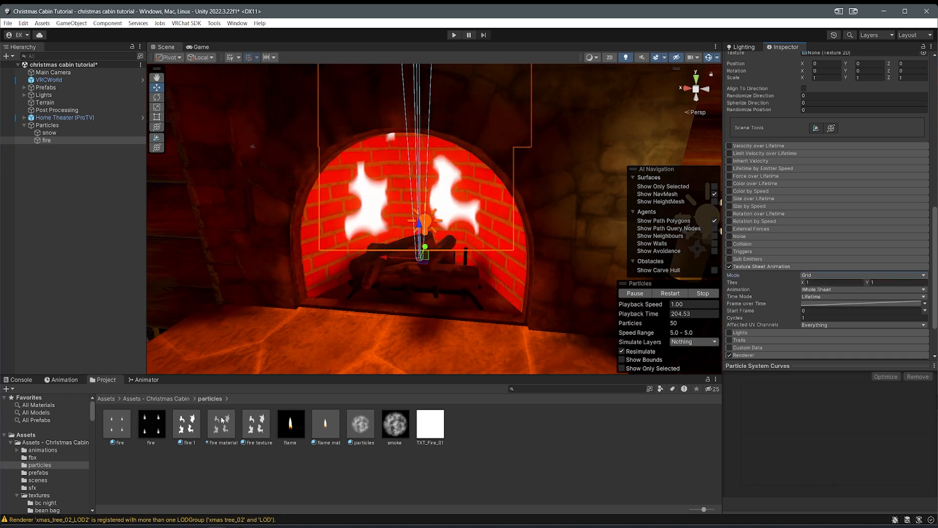
click(820, 283)
text(2)
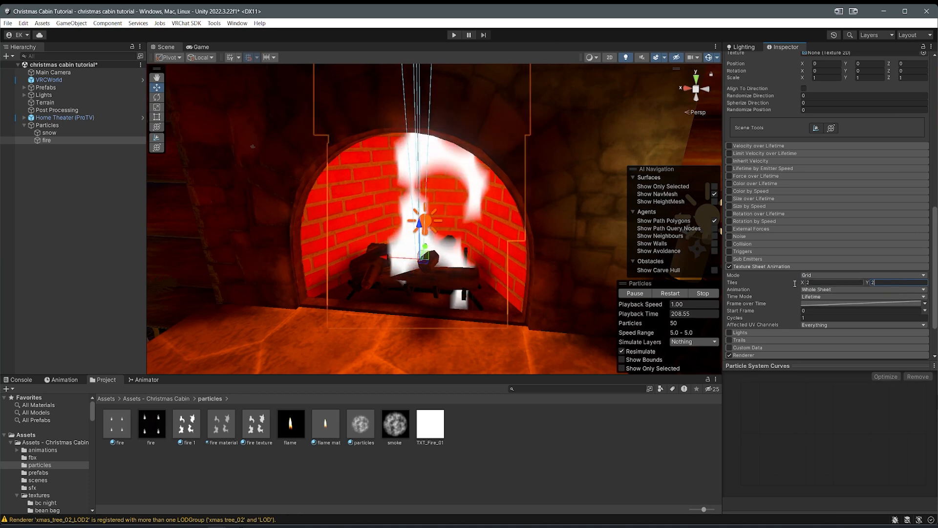
Step: Set the texture sheet's Frame over Time to a range between the constants 0 and 4
right_drag(430, 244, 424, 222)
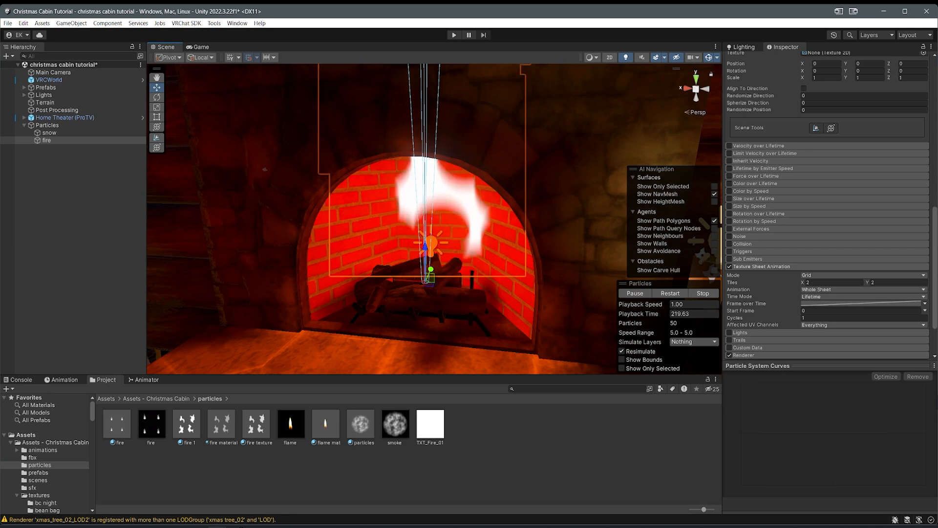
right_drag(424, 222, 491, 249)
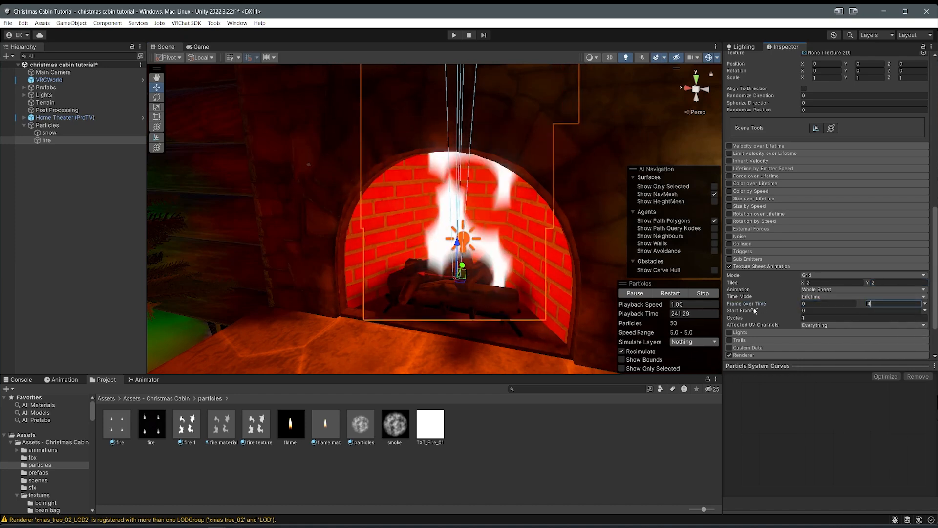
key(Return)
Step: Set the fire's start lifetime to 0.75 and its start speed to 0.6
scroll(802, 290, up, 4)
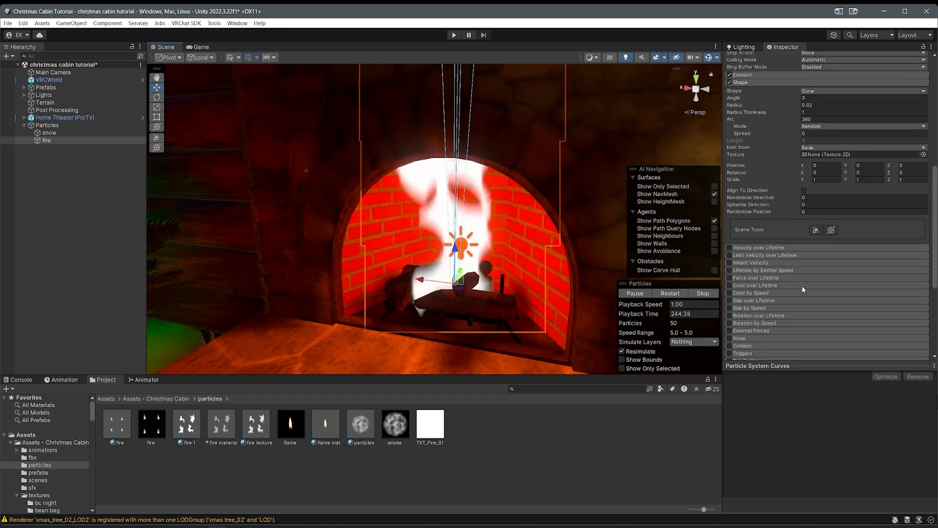
scroll(841, 208, up, 10)
scroll(804, 154, down, 2)
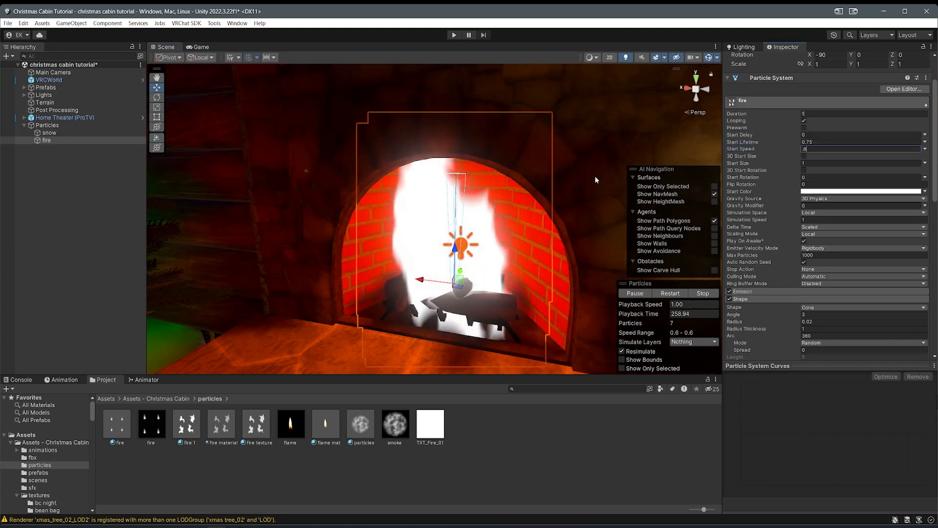
Step: Set the fire's start size to a range between 0.3 and 0.5
click(828, 163)
text(.3)
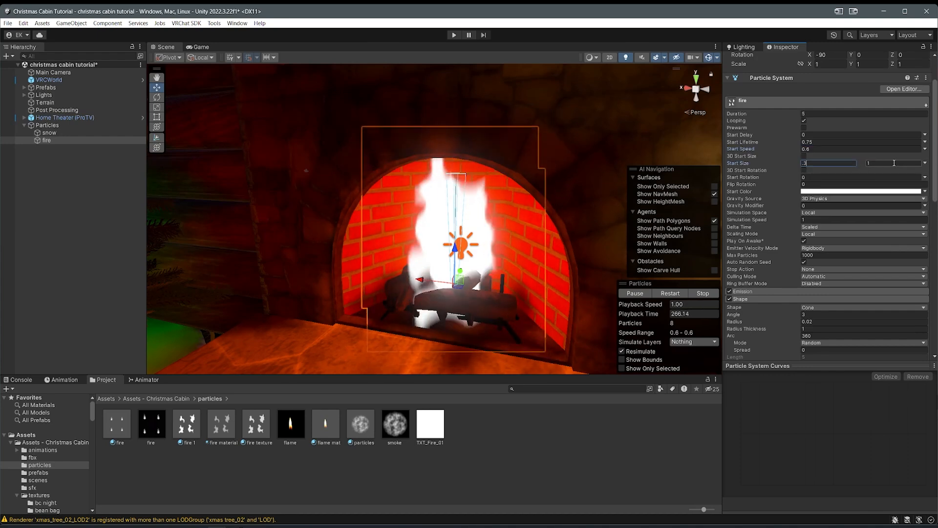
click(894, 163)
text(.5)
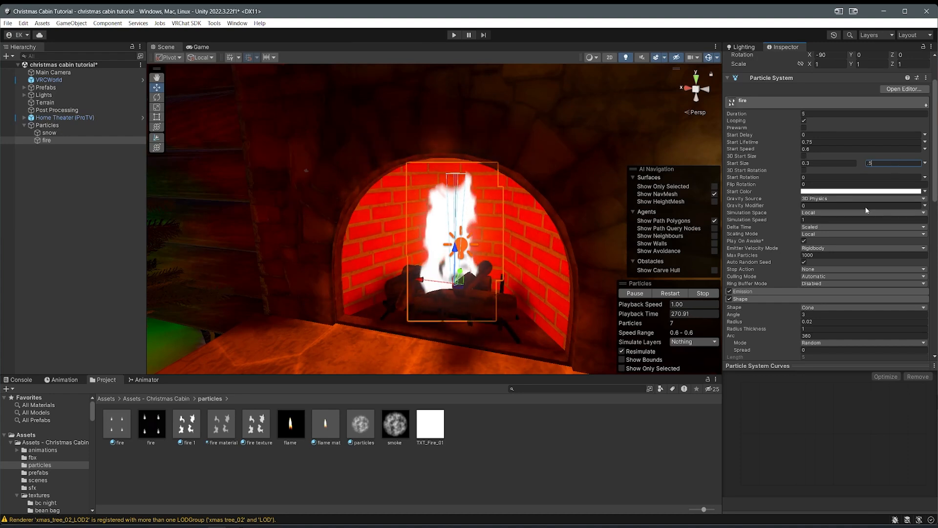
Step: Set the fire's start color to orange, FF9A06
click(812, 191)
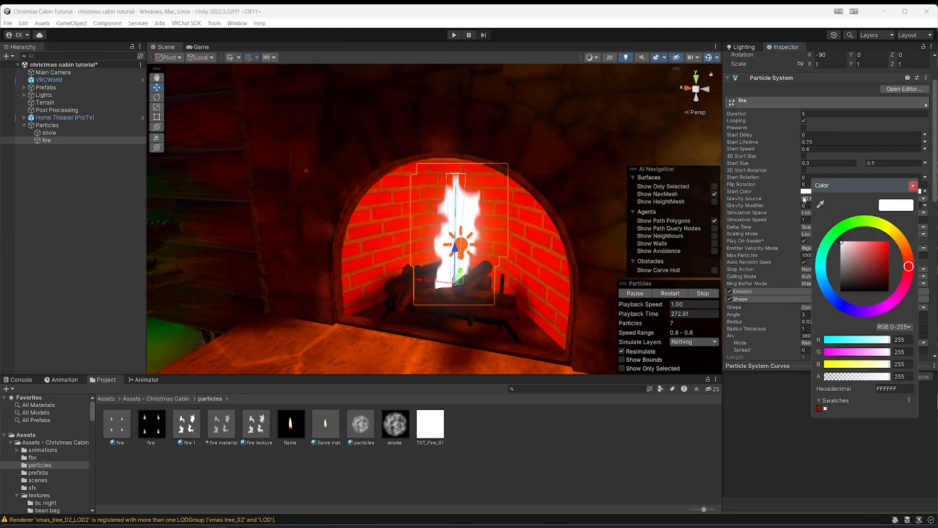
click(903, 238)
click(888, 242)
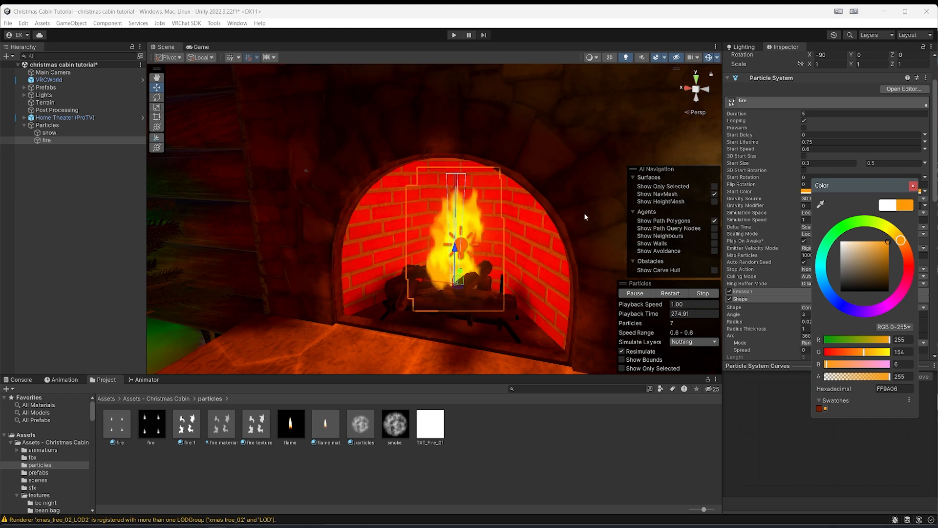
Step: Set the fire particle system's gravity modifier to -0.04
right_drag(607, 229, 601, 232)
click(925, 191)
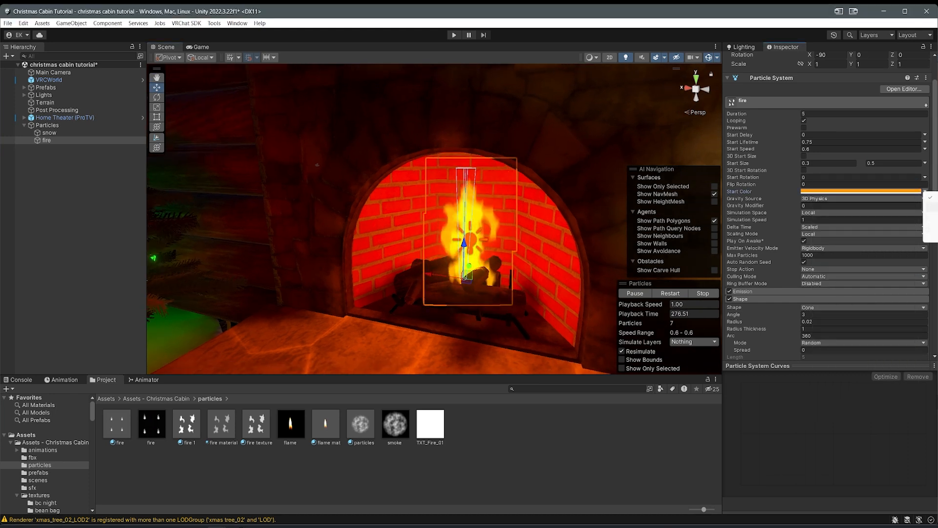
right_drag(545, 259, 518, 264)
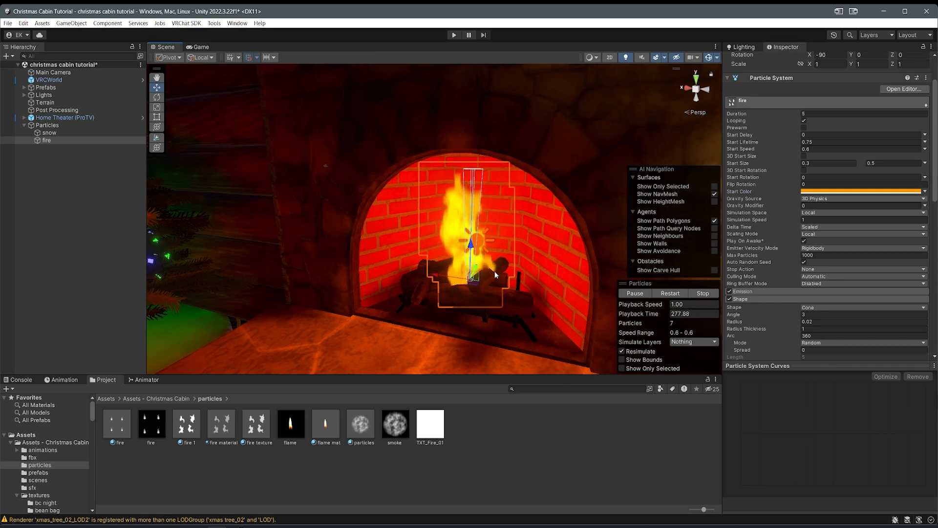
click(816, 206)
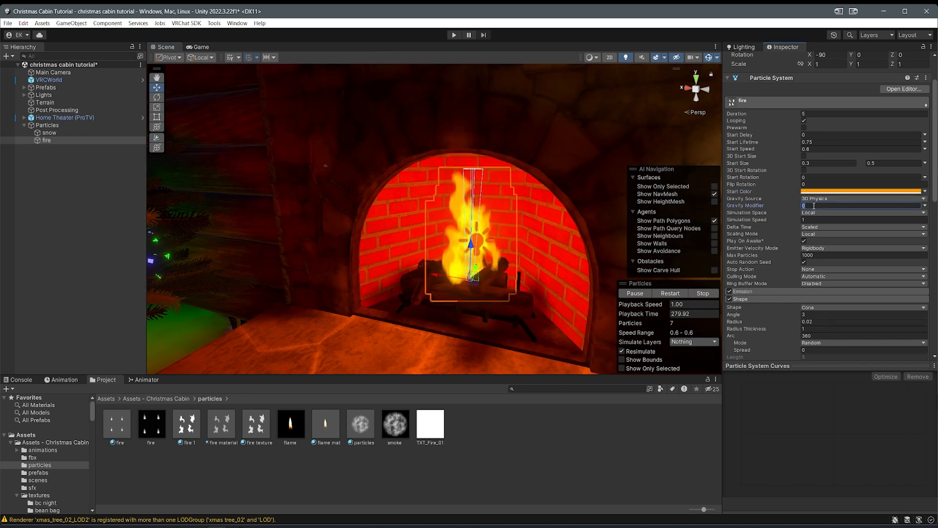
text(-0.04)
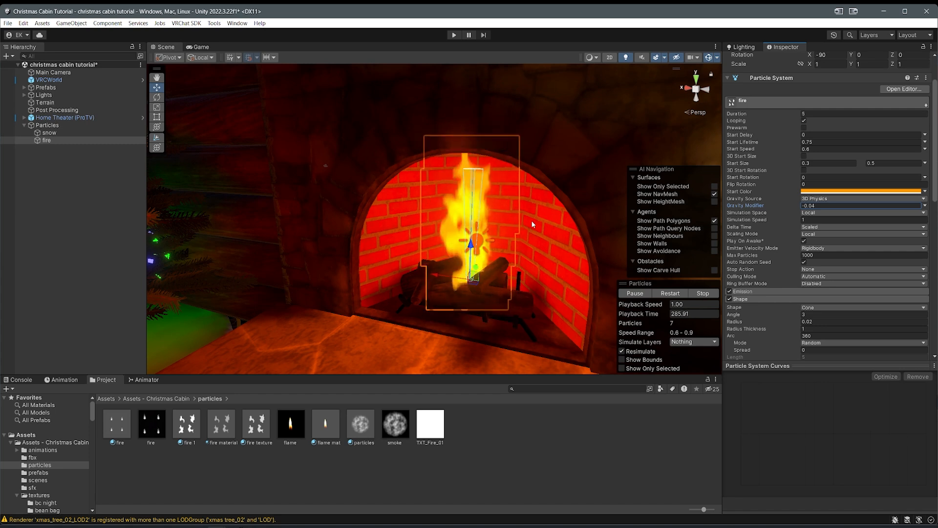
Step: Limit the fire to 100 max particles and expand its Emission settings
click(850, 255)
text(100)
click(755, 291)
click(816, 300)
scroll(782, 244, down, 5)
scroll(785, 213, up, 1)
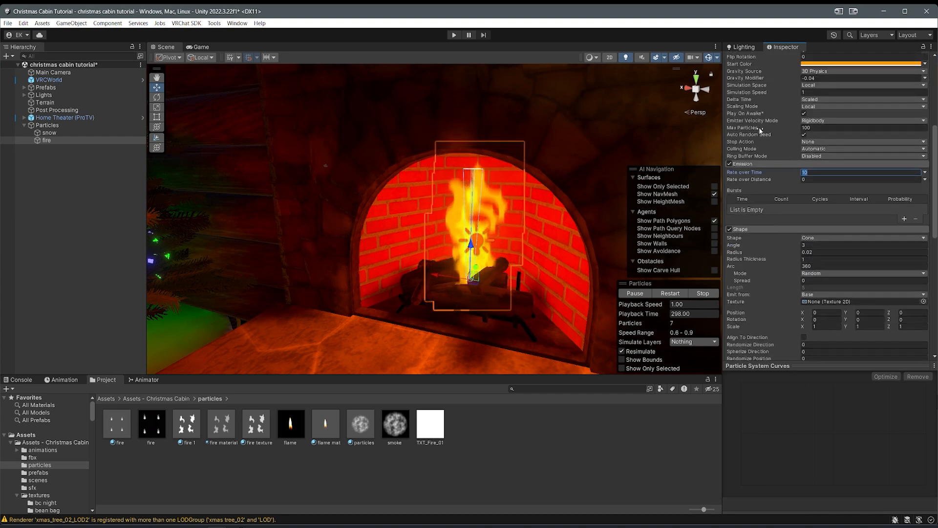
Step: Enable Color over Lifetime for the fire and make its gradient transparent at both ends and opaque in between
scroll(732, 256, down, 6)
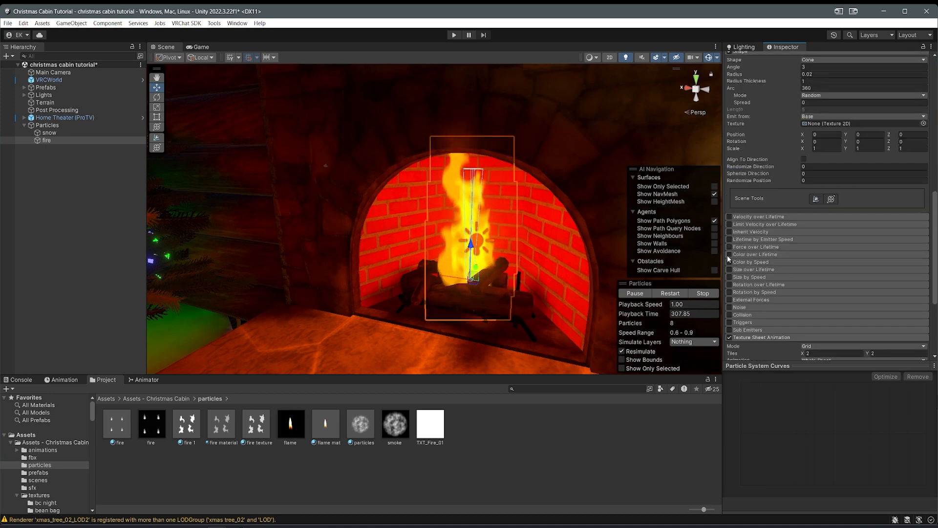
click(729, 254)
click(750, 256)
click(833, 264)
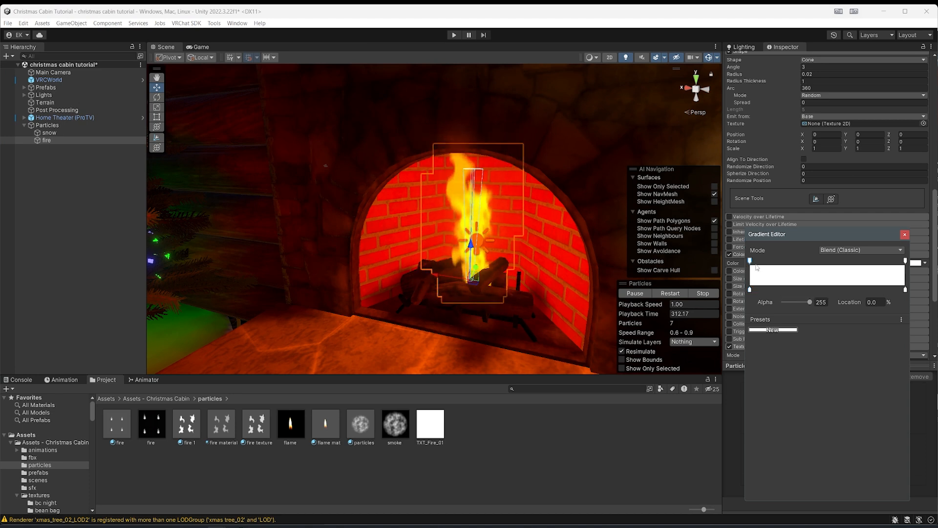
drag(799, 301, 766, 301)
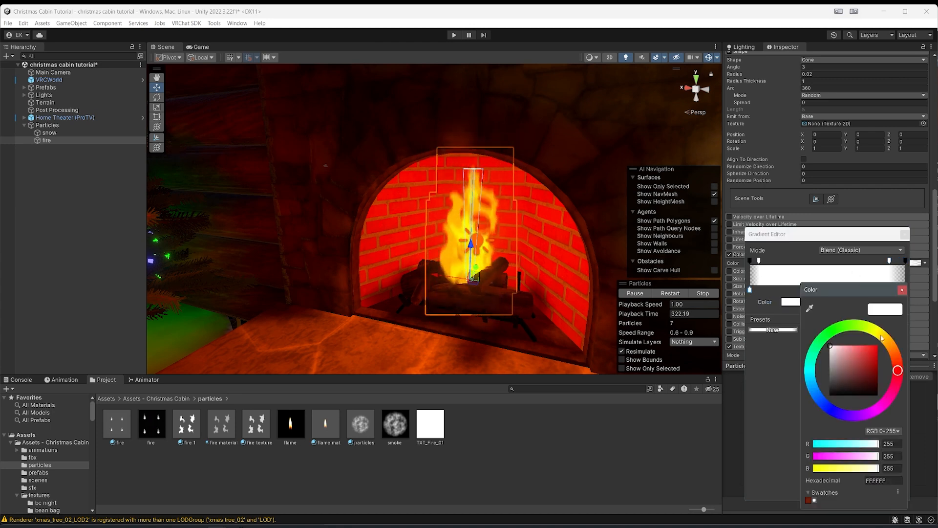
Step: Color the gradient's start amber, FFBE00, and add an orange color key at 20.4%
click(886, 338)
drag(872, 350, 894, 306)
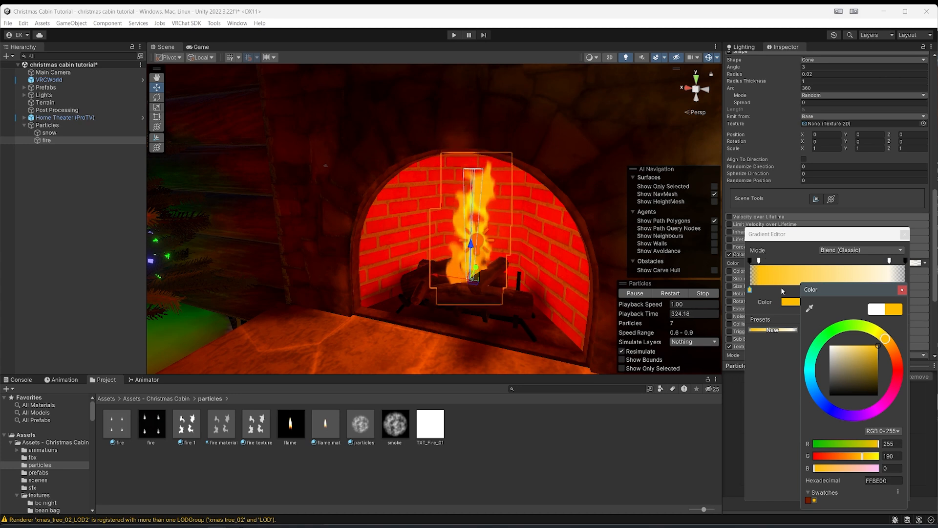
click(782, 291)
click(806, 302)
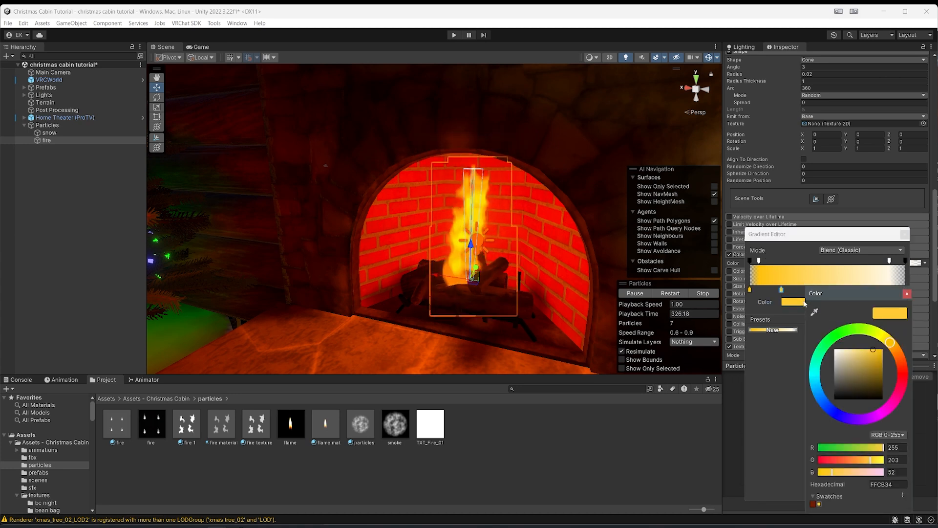
click(900, 357)
click(907, 294)
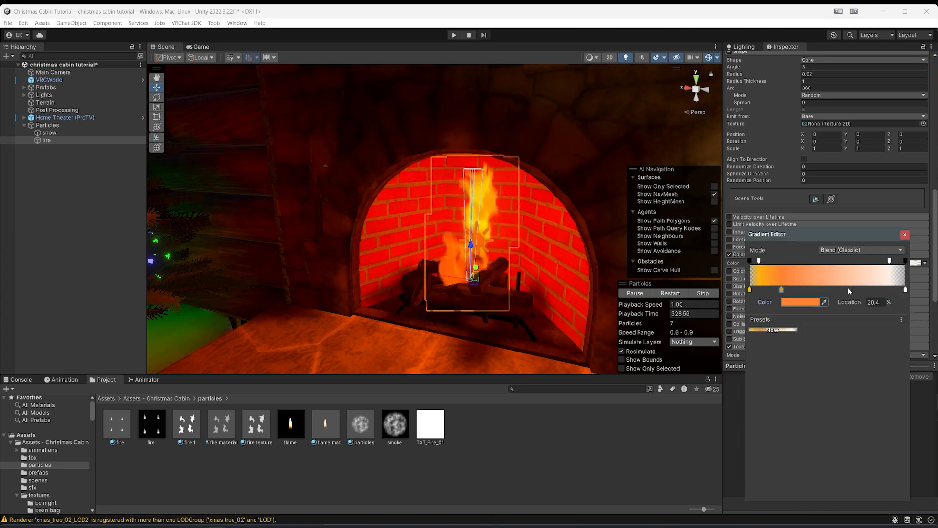
Step: Add a red color key past the gradient's middle and remove the white end key
click(801, 302)
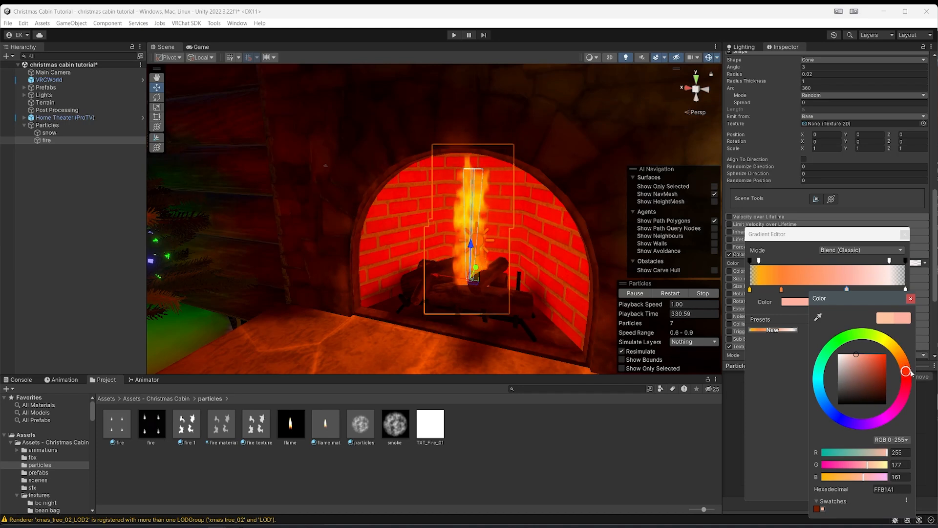
click(906, 289)
click(911, 298)
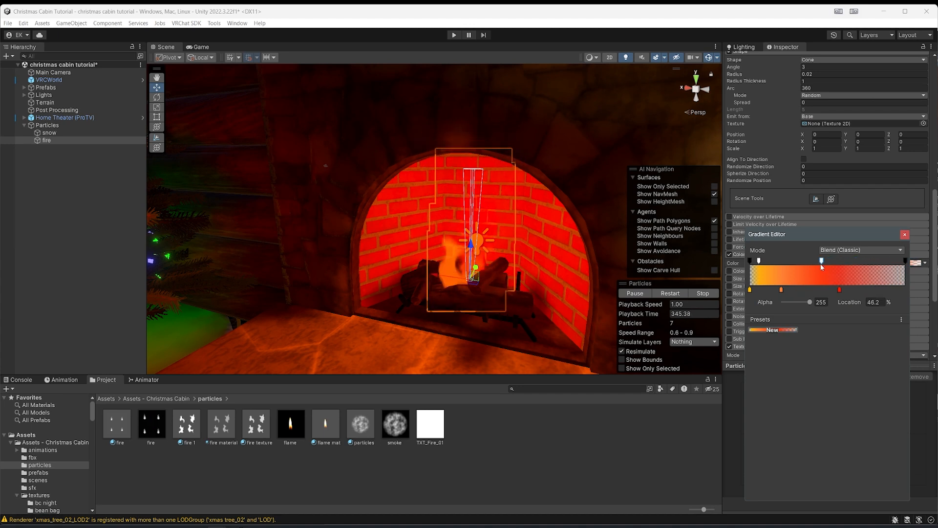
Step: Adjust the gradient's orange and red color keys and move the second opaque alpha key to 34.9%
drag(839, 290, 794, 291)
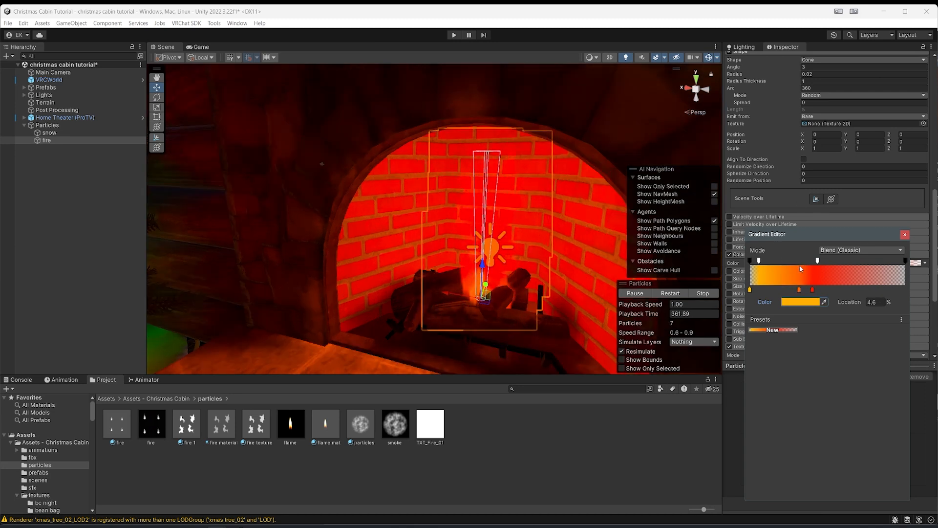
drag(817, 260, 805, 260)
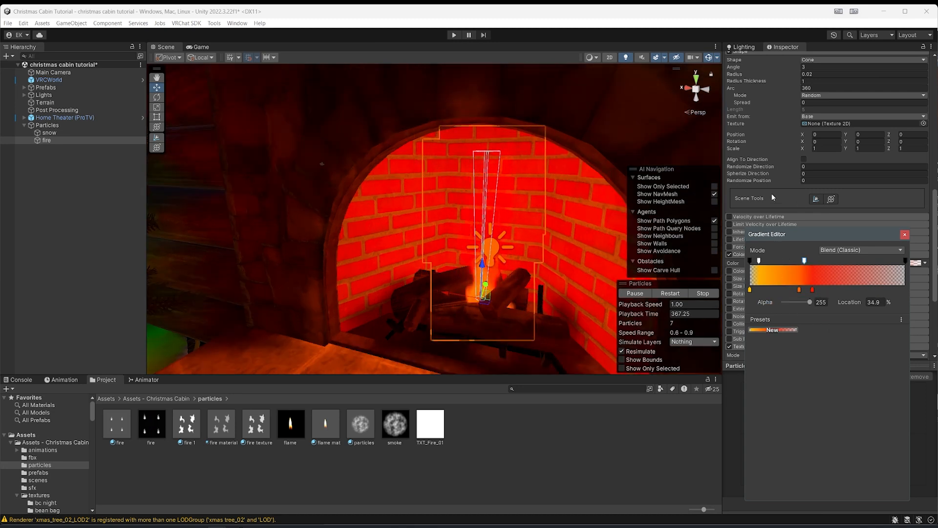
click(747, 208)
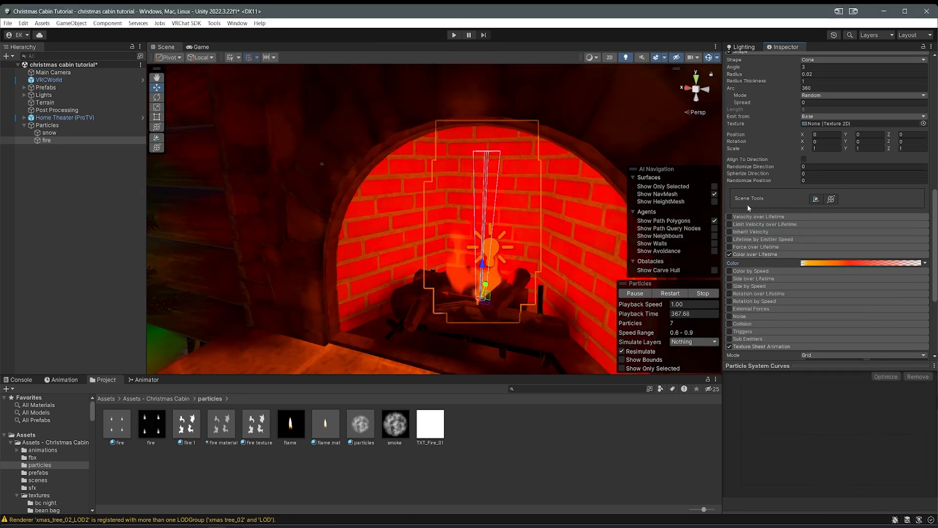
Step: Enable Size over Lifetime with an arched curve starting at about 0.6, peaking past mid-life and ending at about 0.4
click(729, 279)
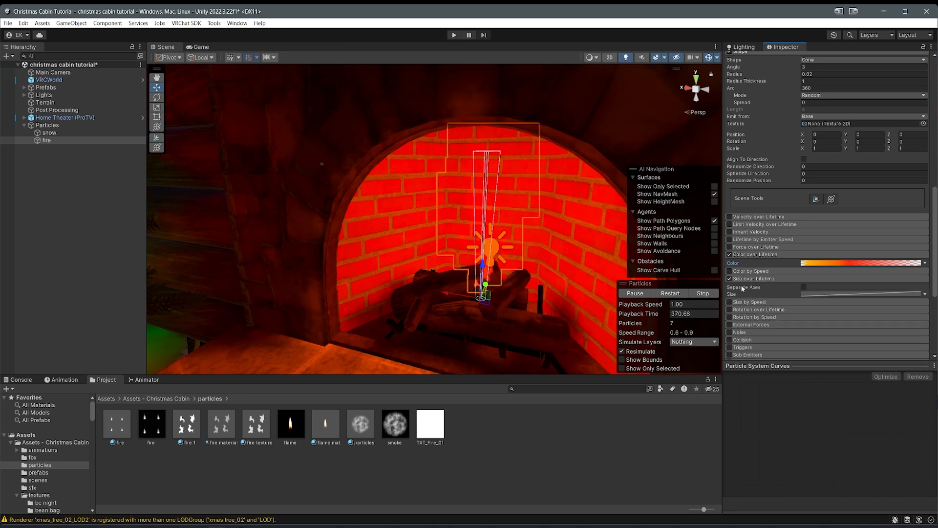
click(843, 293)
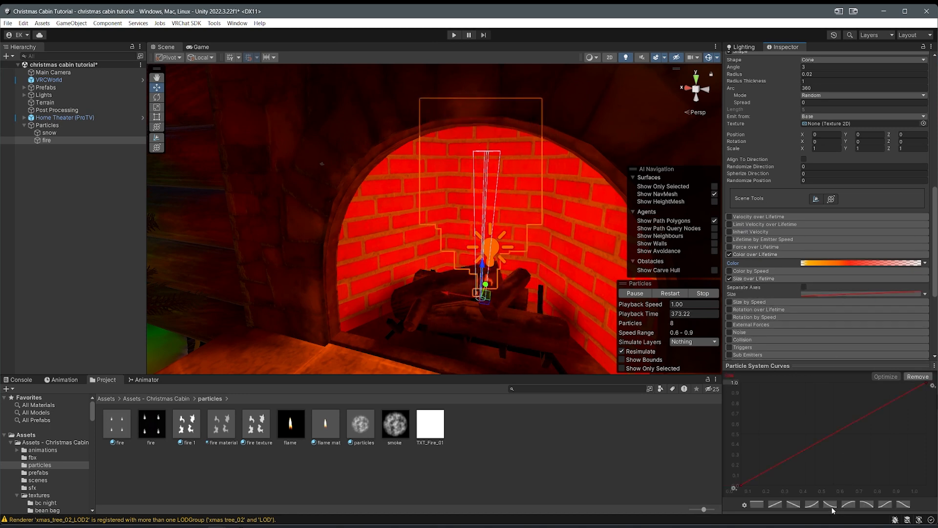
click(848, 504)
drag(743, 487, 742, 467)
drag(926, 383, 929, 449)
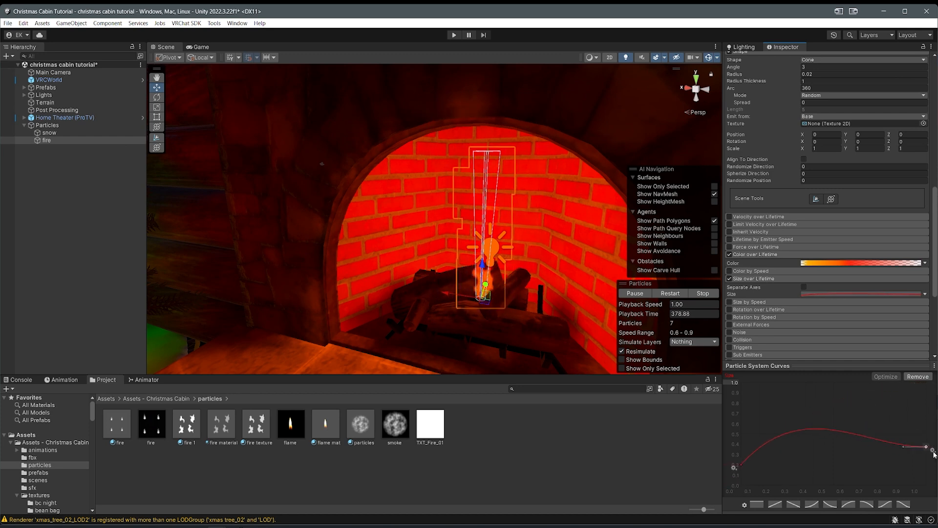
drag(742, 466, 741, 423)
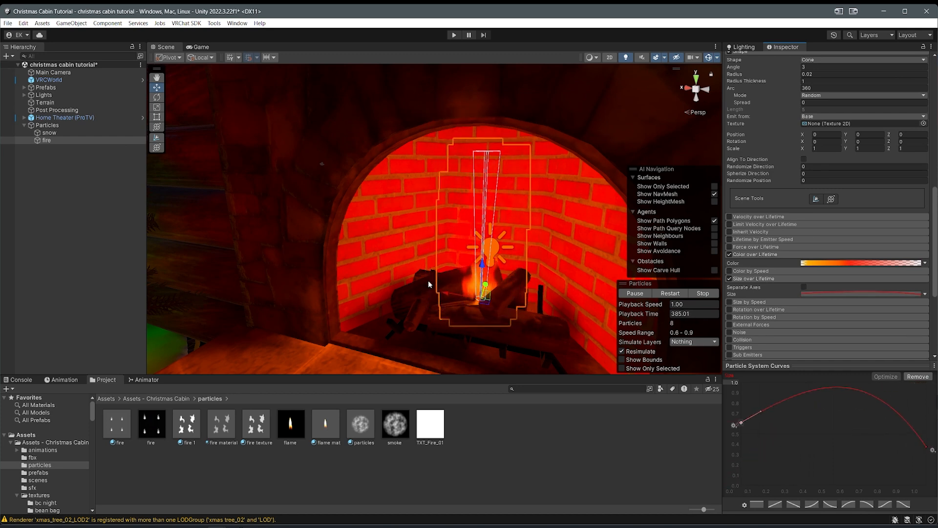
Step: Examine the fire and its color gradient, with scene lighting off and on, up close and from across the room
alt+drag(482, 160, 576, 153)
click(626, 57)
scroll(635, 69, up, 3)
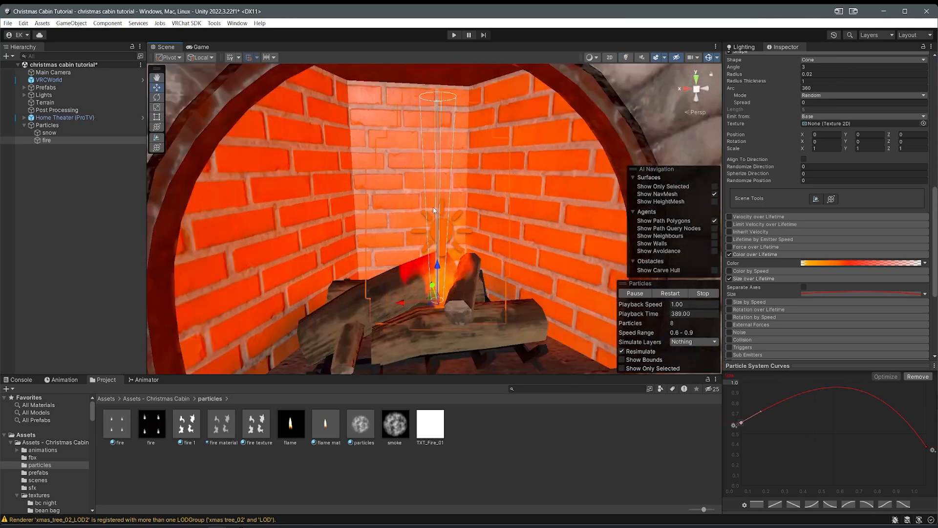
click(626, 57)
alt+drag(506, 133, 482, 174)
click(837, 263)
click(813, 289)
scroll(460, 236, down, 5)
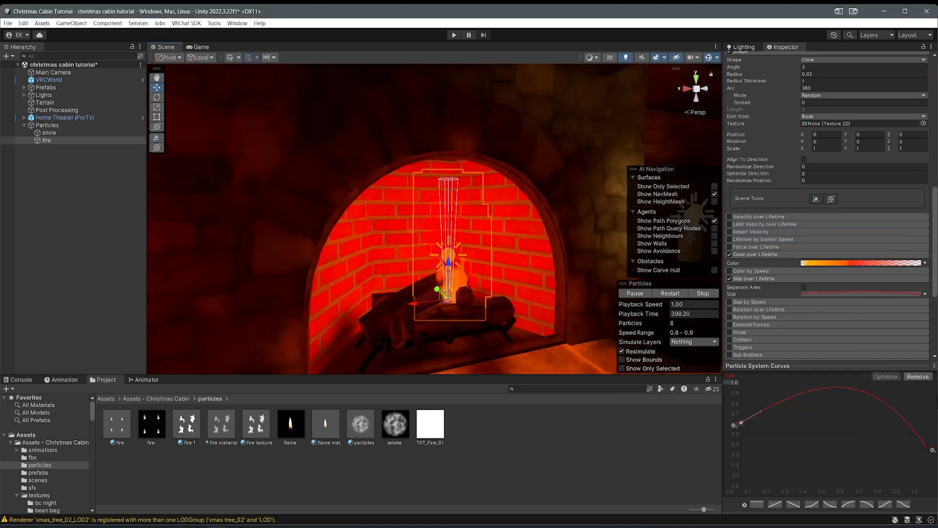
middle_drag(495, 313, 485, 322)
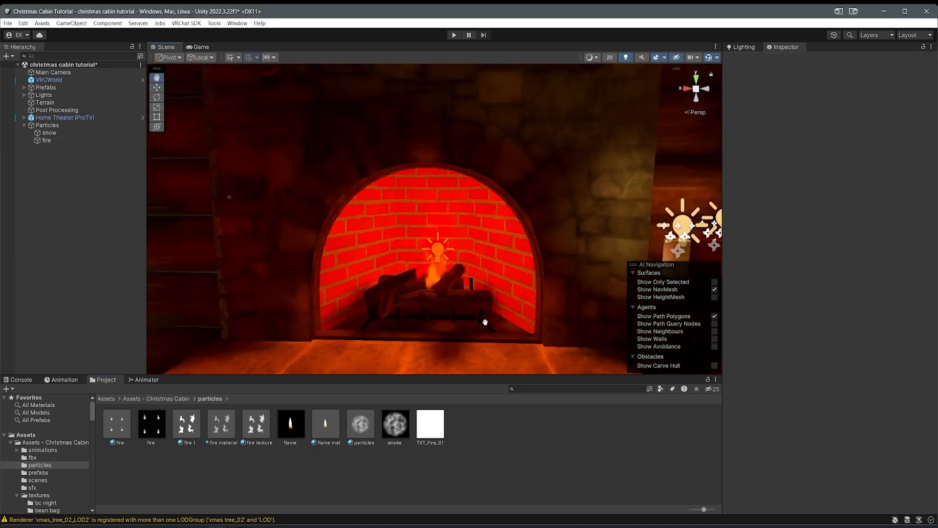
alt+drag(485, 322, 453, 312)
scroll(539, 296, down, 6)
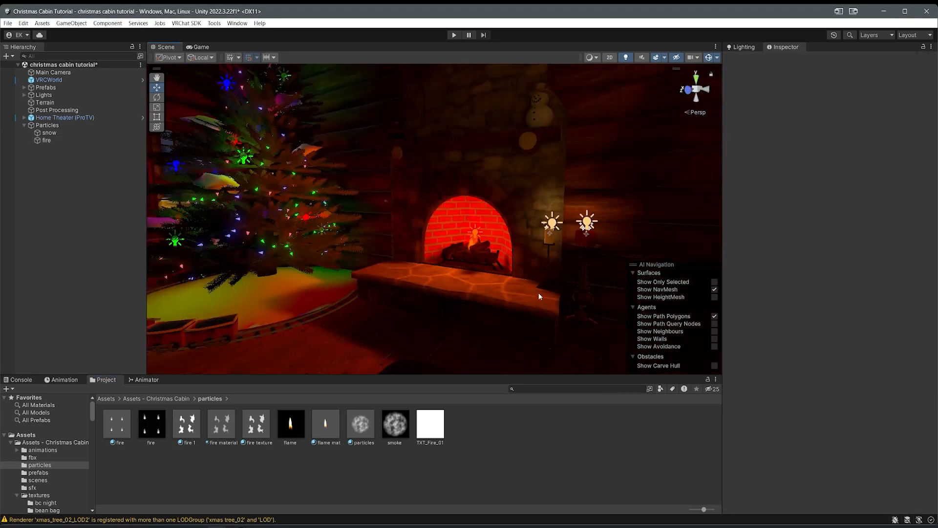
Step: Set the intensity of the point light inside the fireplace to 0.8
click(472, 239)
middle_drag(555, 256, 472, 255)
scroll(471, 256, up, 10)
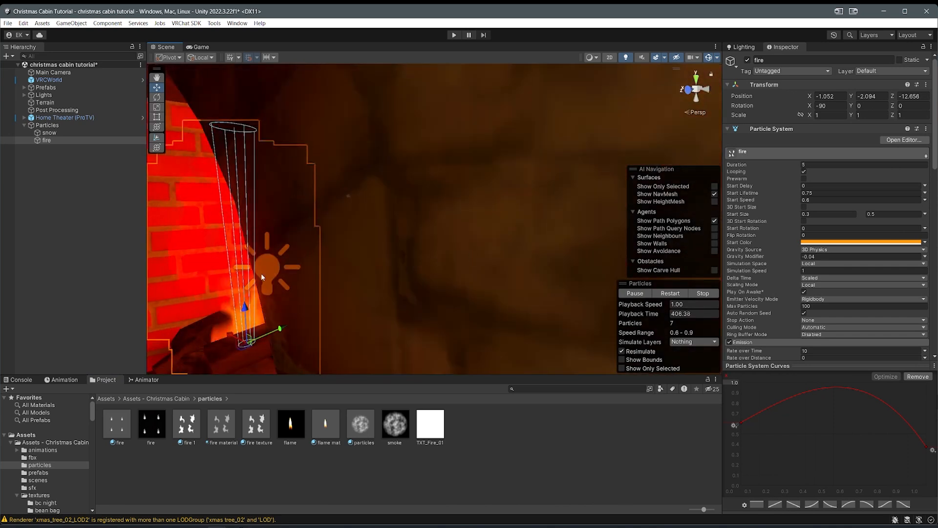
scroll(262, 269, down, 5)
click(356, 282)
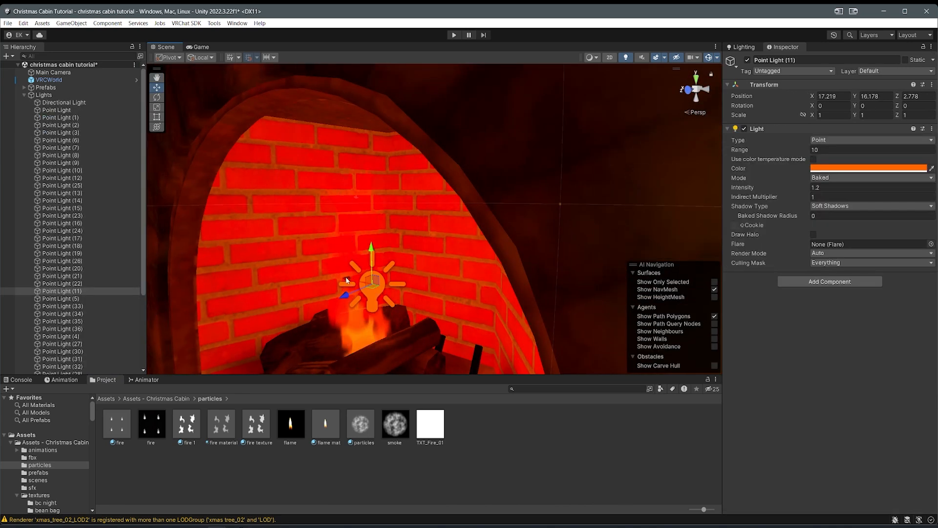
scroll(468, 285, down, 3)
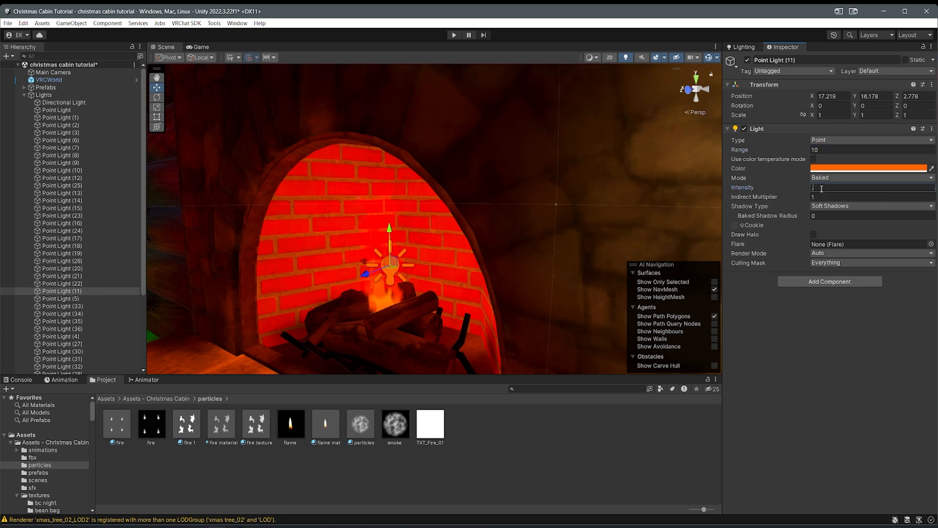
click(668, 196)
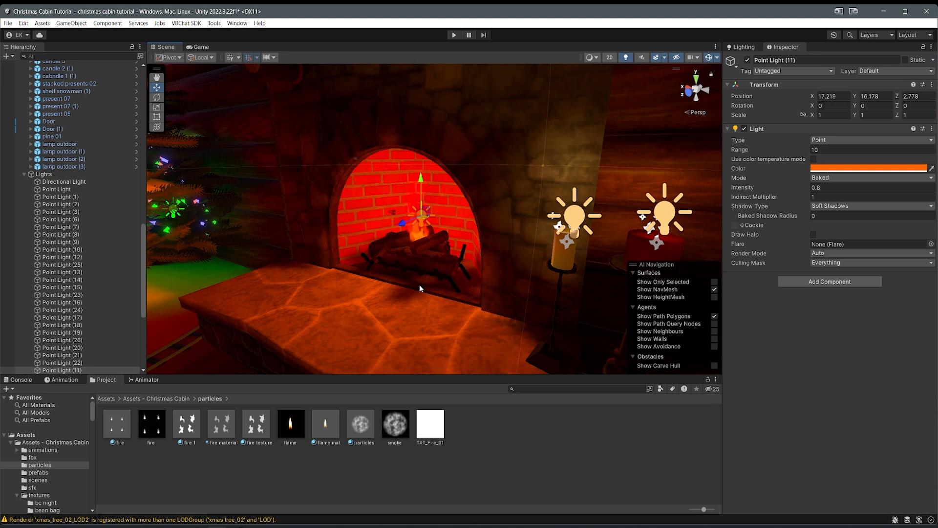
scroll(421, 286, down, 1)
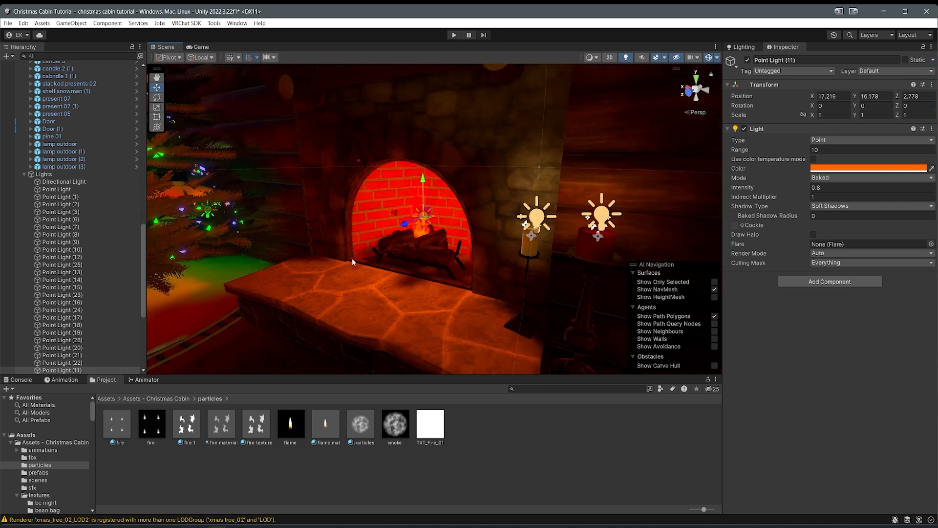
Step: Collapse the Lights and Prefabs groups in the hierarchy and select the fire particle system
click(26, 176)
scroll(27, 178, up, 5)
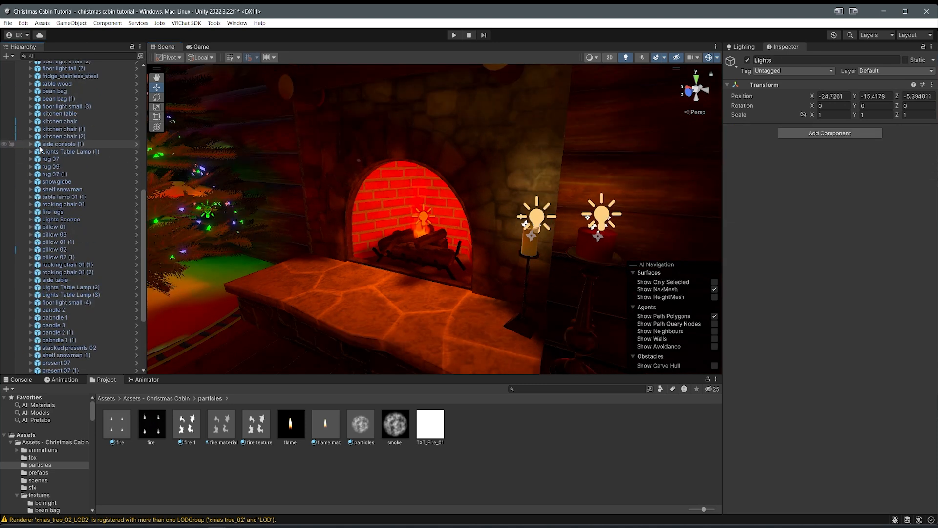
scroll(28, 180, up, 5)
click(29, 88)
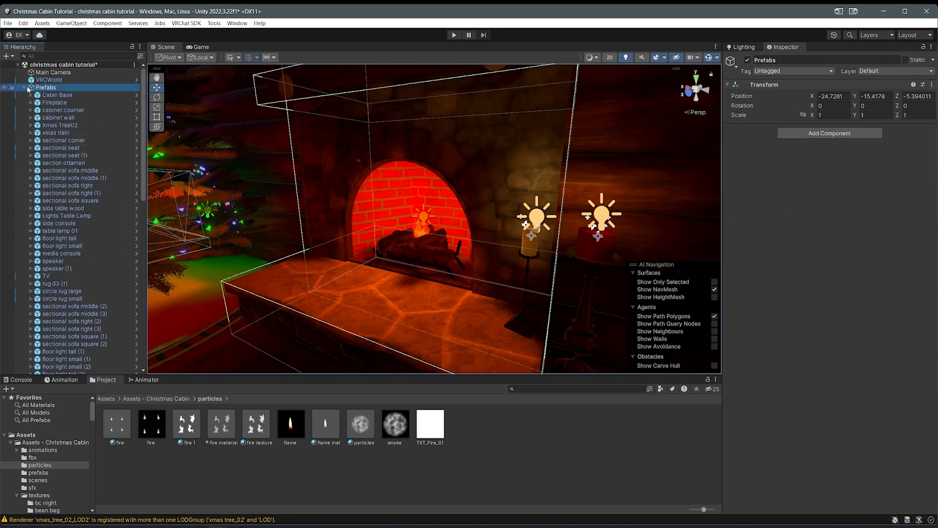
click(24, 87)
click(46, 140)
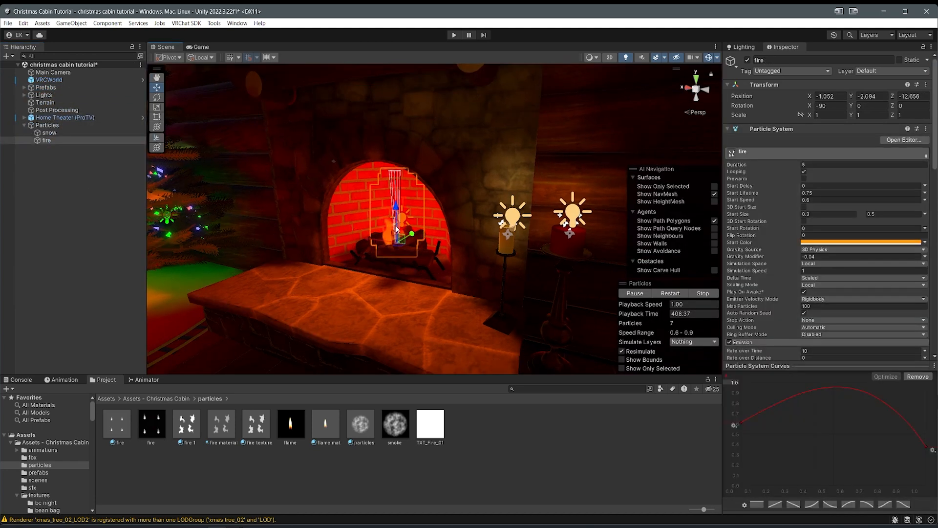
Step: Try moving the fire out in front of the fireplace along Z, and undo the move
right_drag(411, 313, 387, 286)
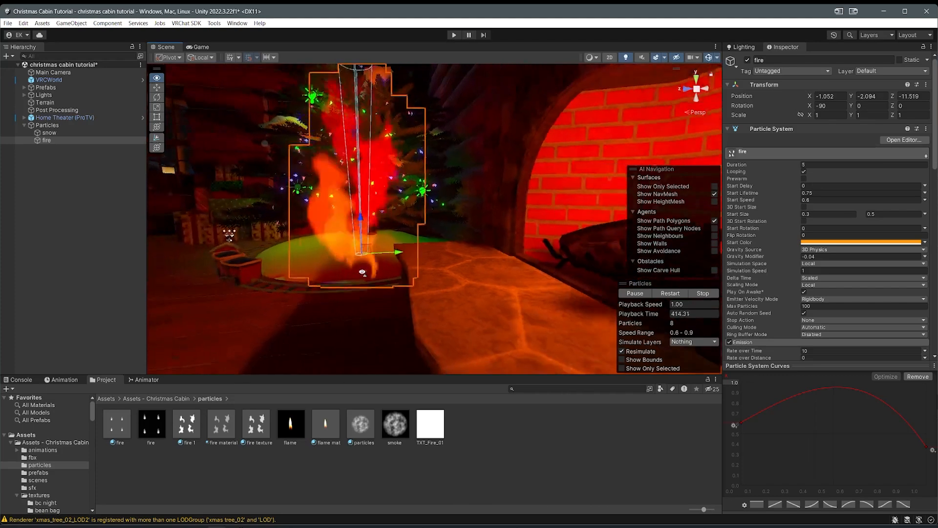
key(ctrl+z)
middle_drag(386, 286, 417, 309)
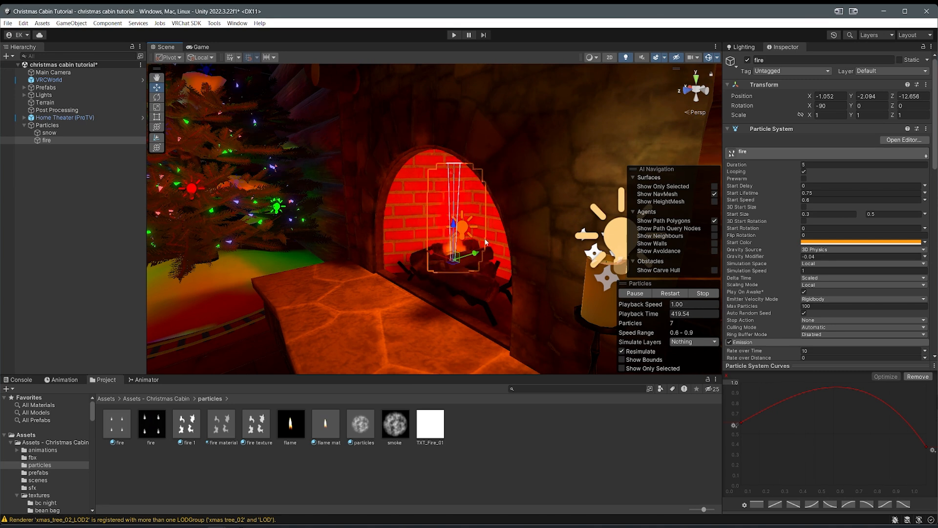
alt+drag(485, 242, 534, 275)
scroll(495, 222, down, 2)
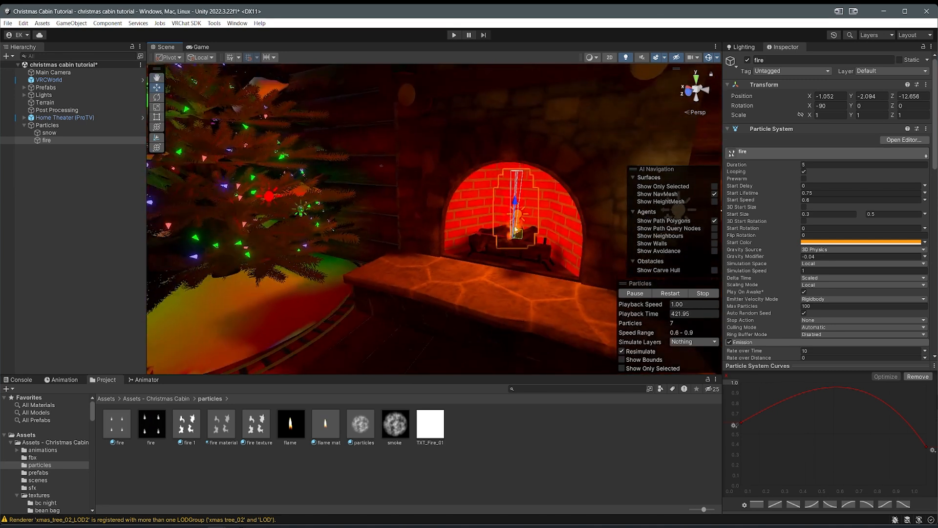
Step: Show the contents of the Assets - Christmas Cabin folder in the project browser
alt+drag(495, 221, 491, 283)
right_drag(491, 282, 513, 282)
click(167, 400)
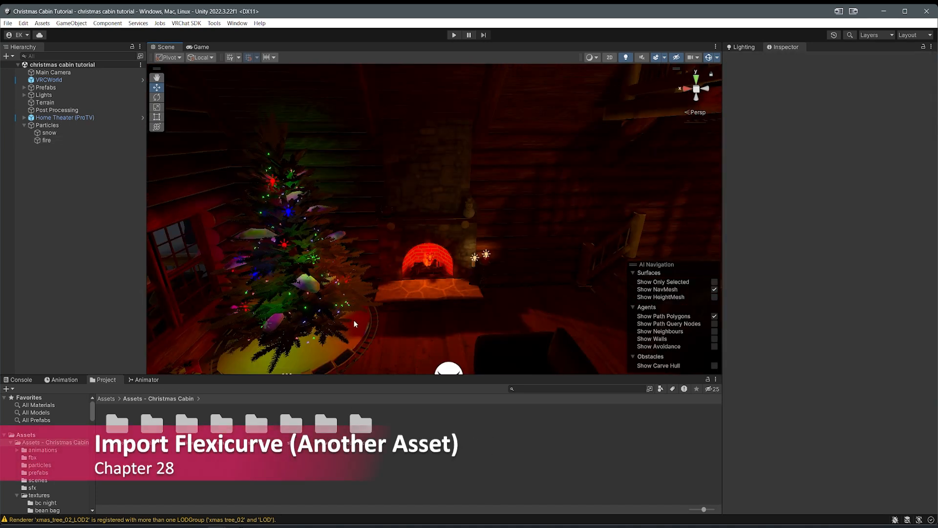
Step: Look around from the living room to the outside of the cabin, and examine the porch side of the exterior
alt+drag(354, 320, 286, 332)
key(w)
right_drag(286, 332, 391, 318)
drag(281, 376, 355, 424)
key(s)
right_drag(356, 298, 356, 295)
key(d)
middle_drag(293, 220, 473, 210)
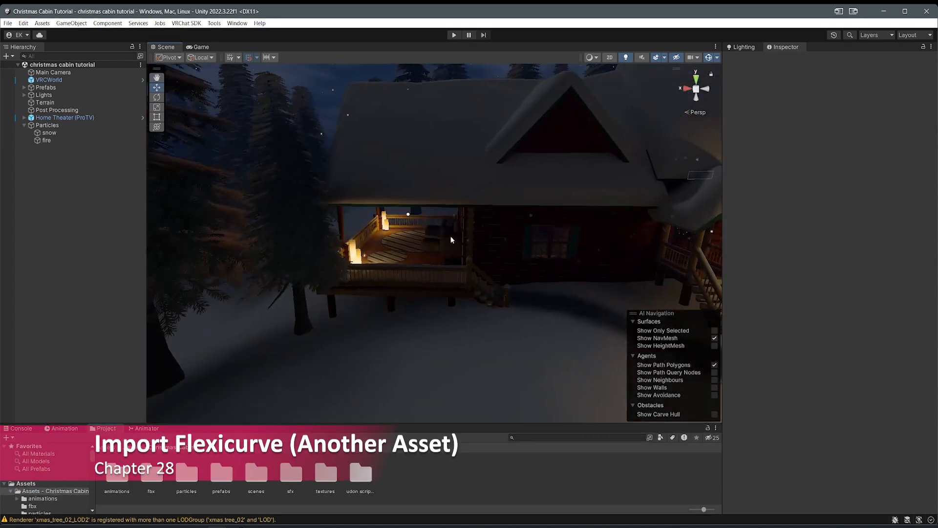
Step: Switch to the browser and read RED_SIM's Patreon post about the FlexiCurve fairy lights asset and its package downloads
mouse_move(237, 526)
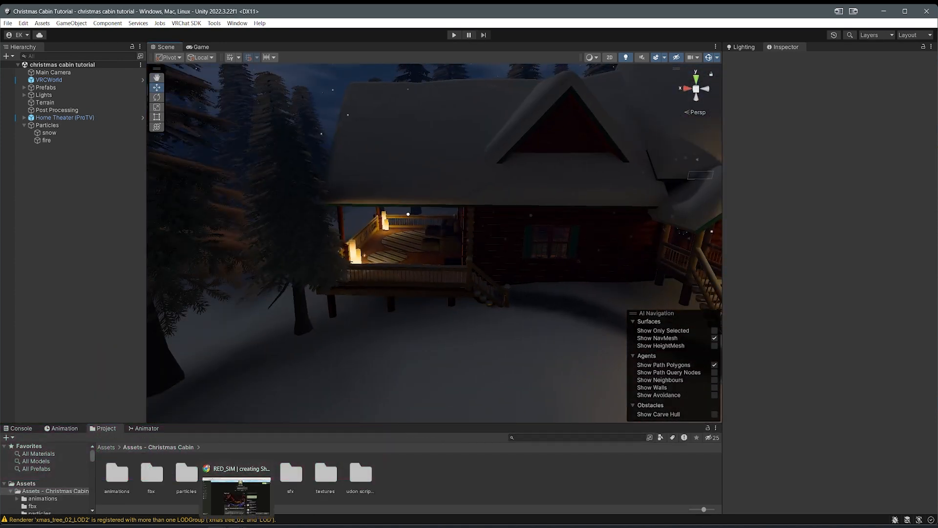
click(237, 494)
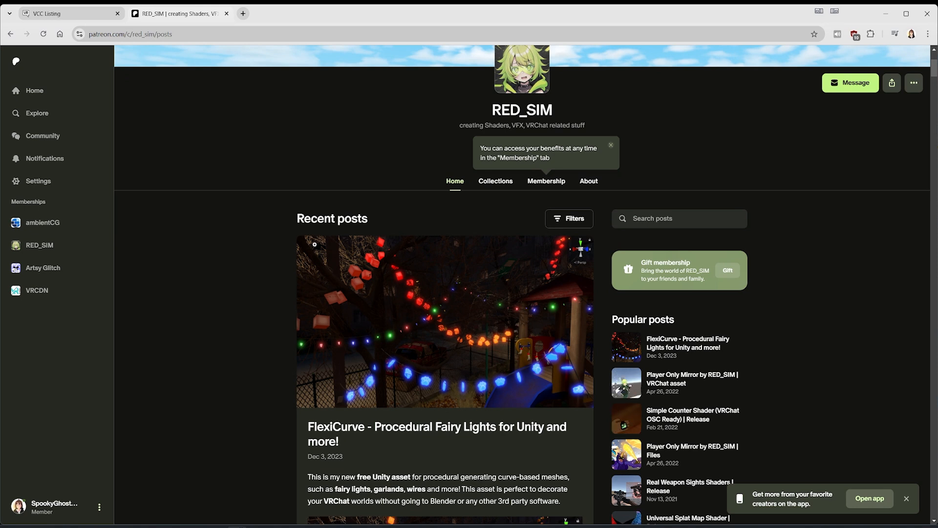
scroll(375, 255, down, 4)
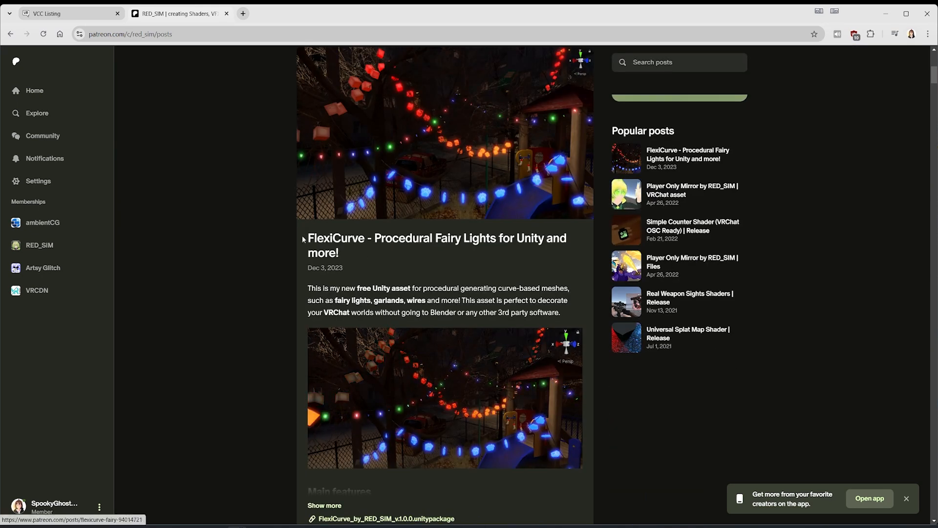
scroll(369, 258, down, 2)
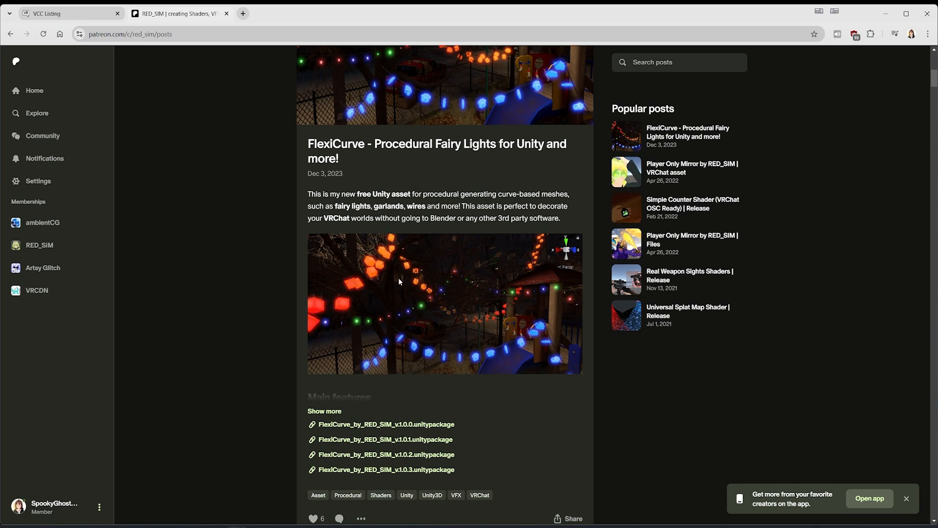
scroll(397, 288, down, 1)
scroll(585, 374, up, 7)
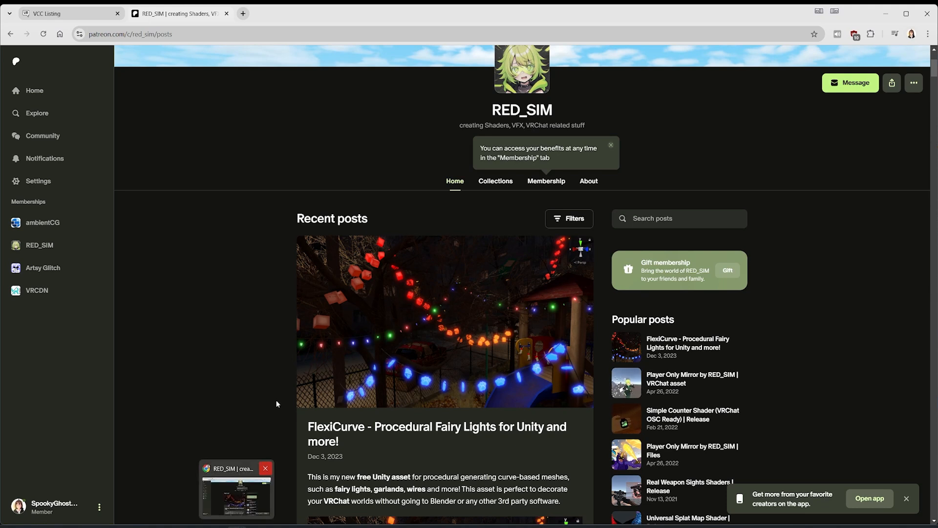
scroll(242, 379, down, 2)
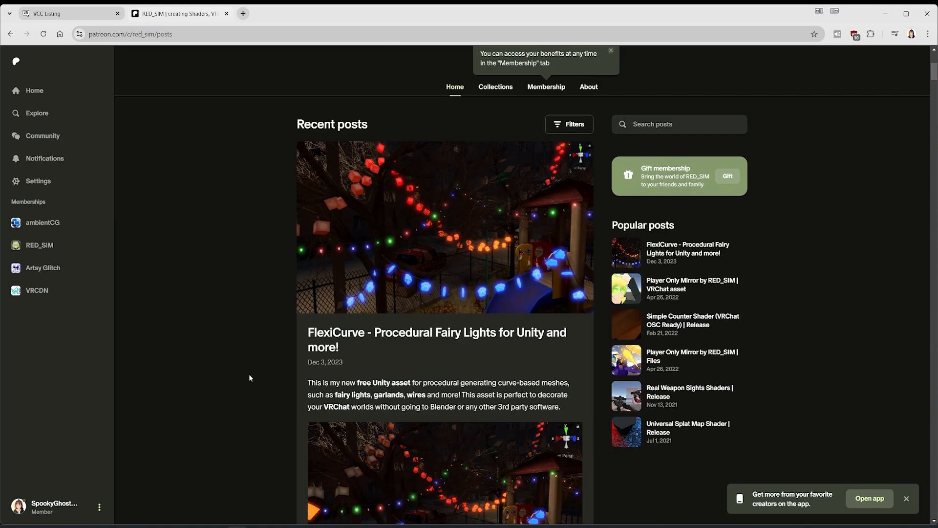
scroll(383, 404, down, 3)
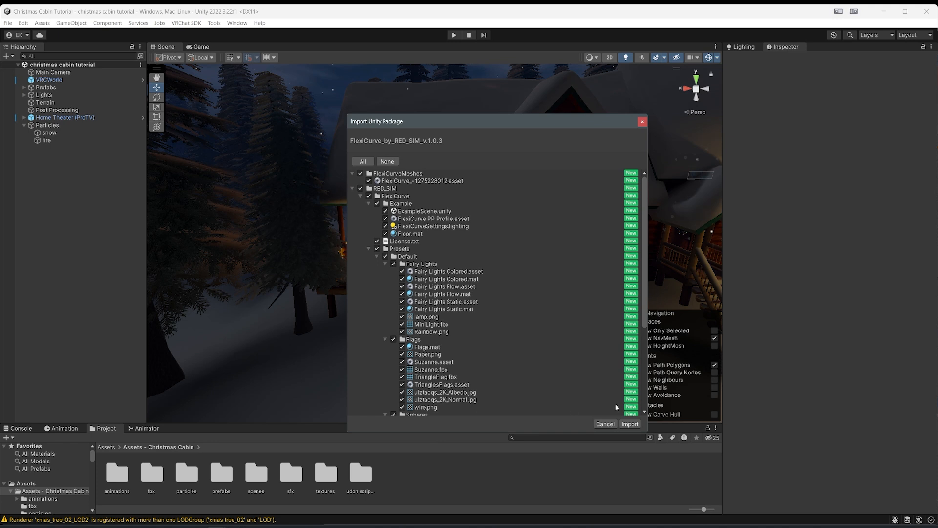
Step: Import all files of the FlexiCurve_by_RED_SIM_v.1.0.3 package and open its default Fairy Lights presets folder under RED_SIM
click(630, 424)
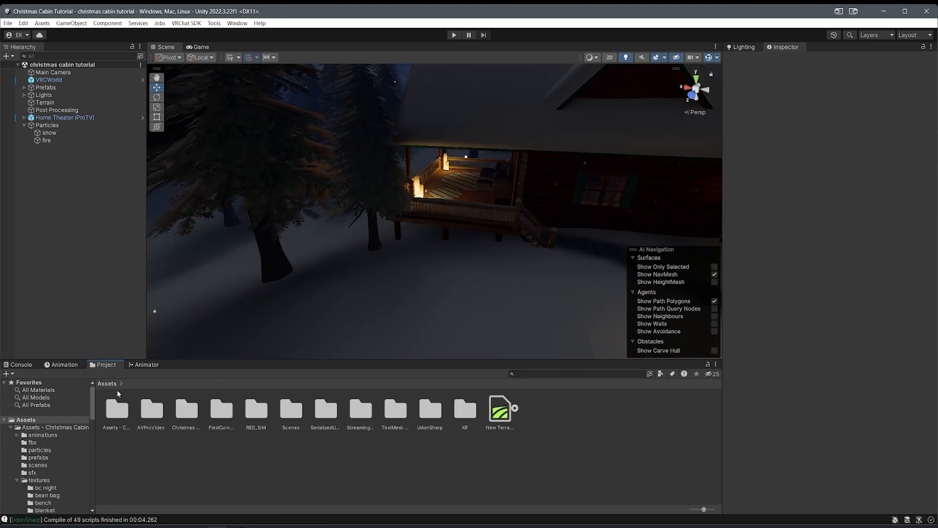
double_click(254, 420)
double_click(127, 411)
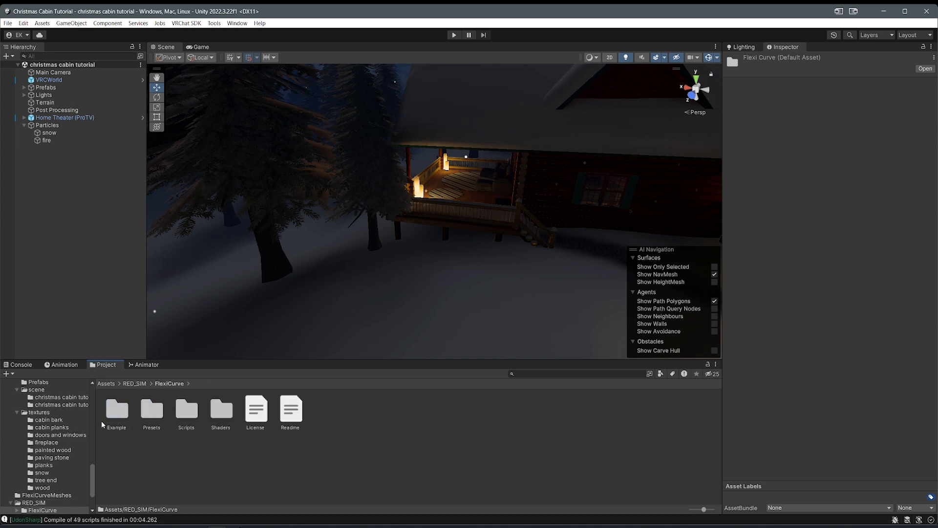
right_drag(243, 339, 387, 194)
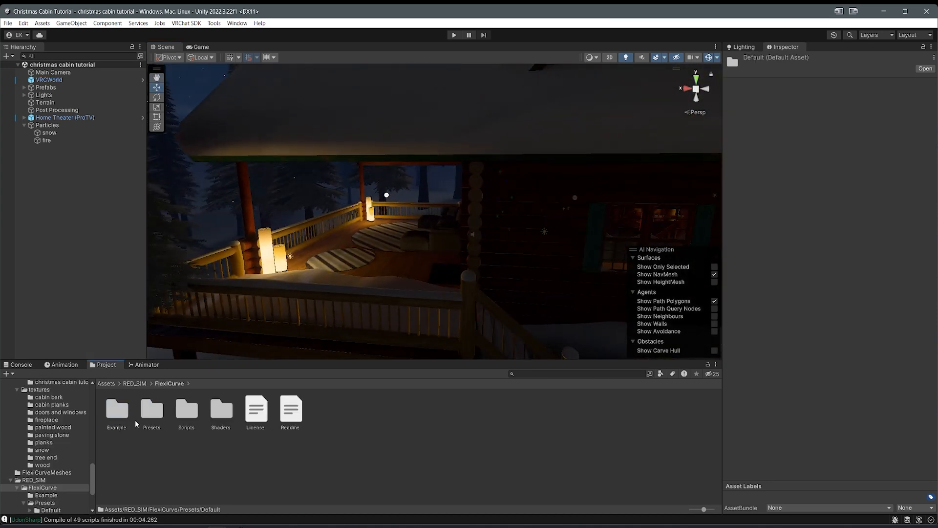
double_click(153, 415)
double_click(112, 419)
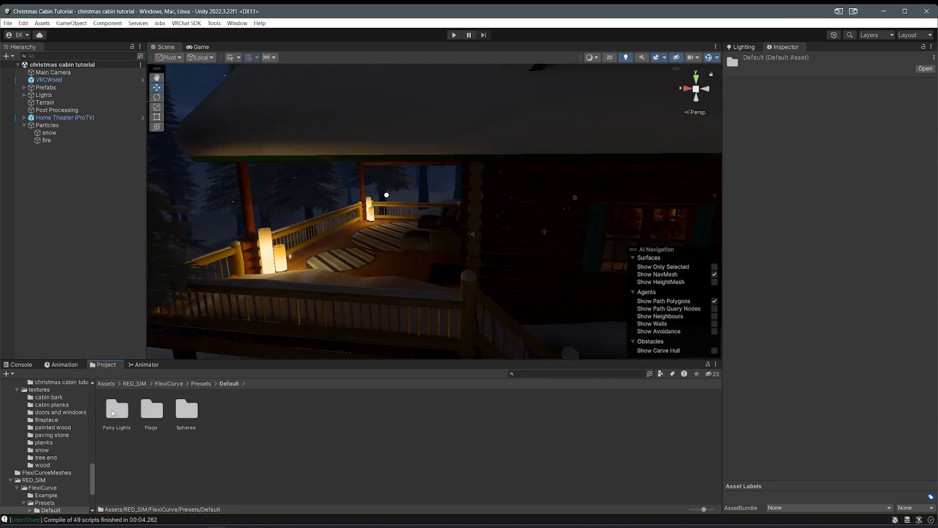
double_click(117, 410)
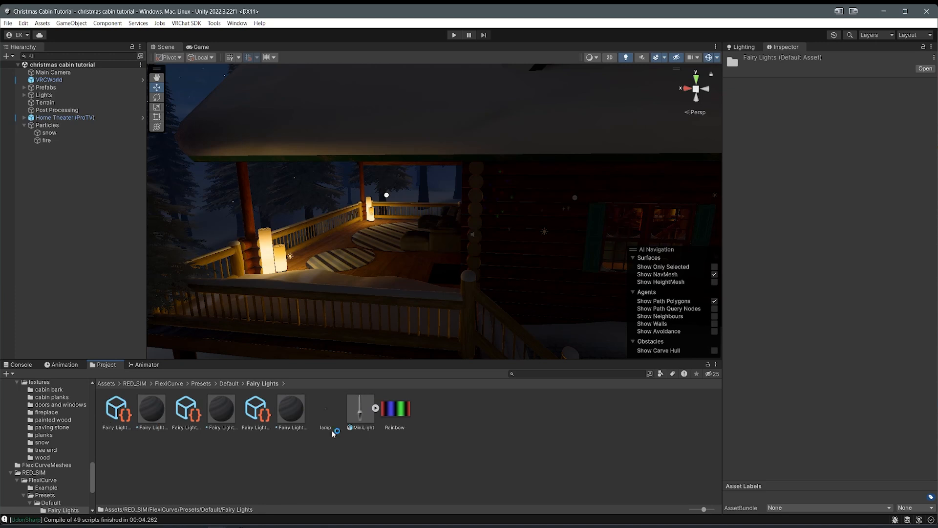
Step: Create an empty game object named Flexicurve at the root of the hierarchy, outside the cabin near the front steps
right_drag(379, 346, 361, 357)
drag(361, 361, 361, 362)
right_drag(369, 336, 327, 332)
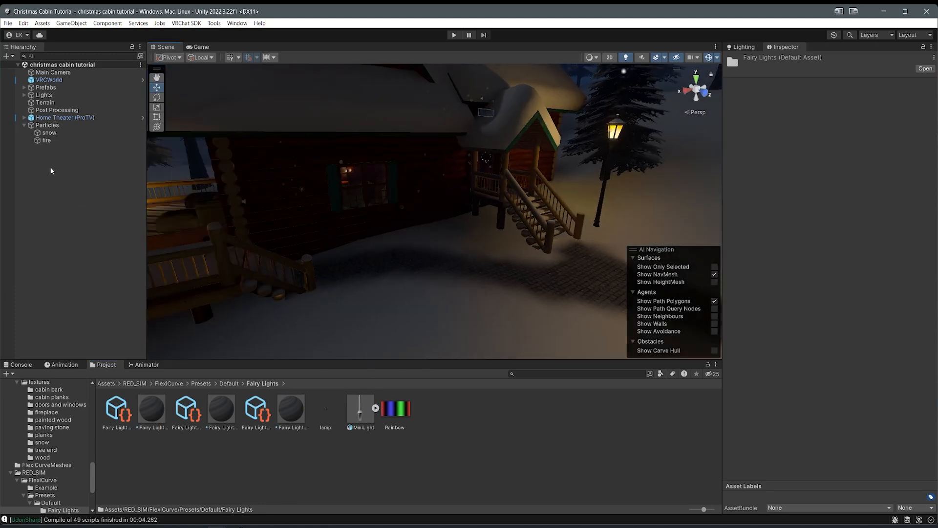
right_click(88, 227)
click(117, 348)
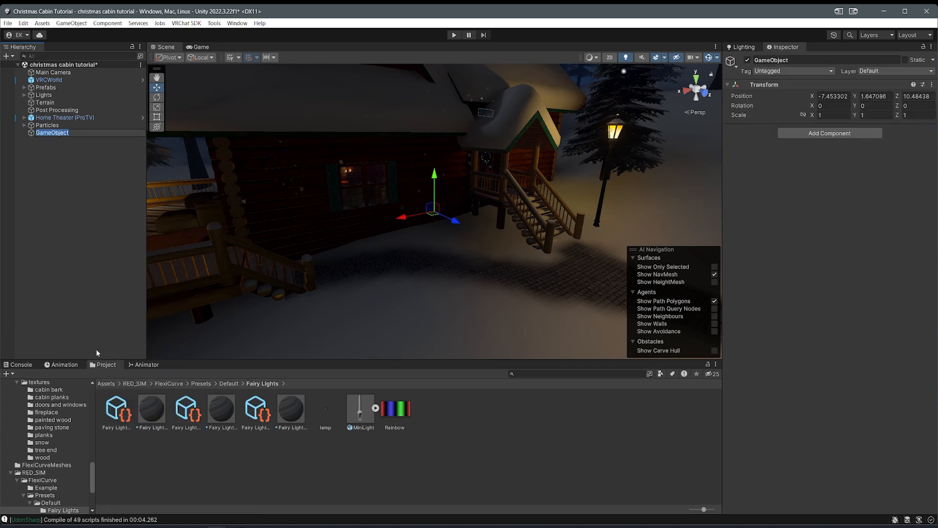
text(Flexicurve)
key(Return)
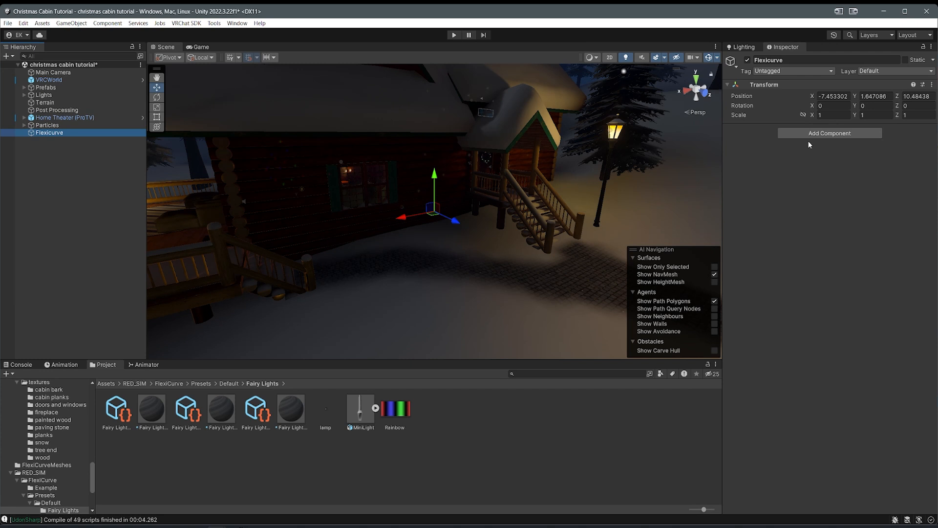
Step: Add the Flexi Curve component to the Flexicurve object
right_drag(466, 211, 364, 205)
middle_drag(364, 204, 296, 249)
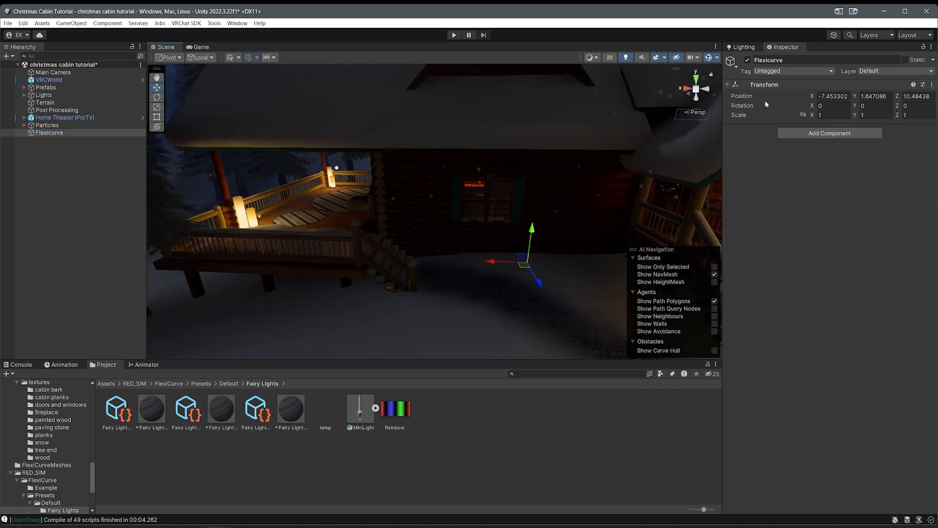
middle_drag(545, 174, 485, 211)
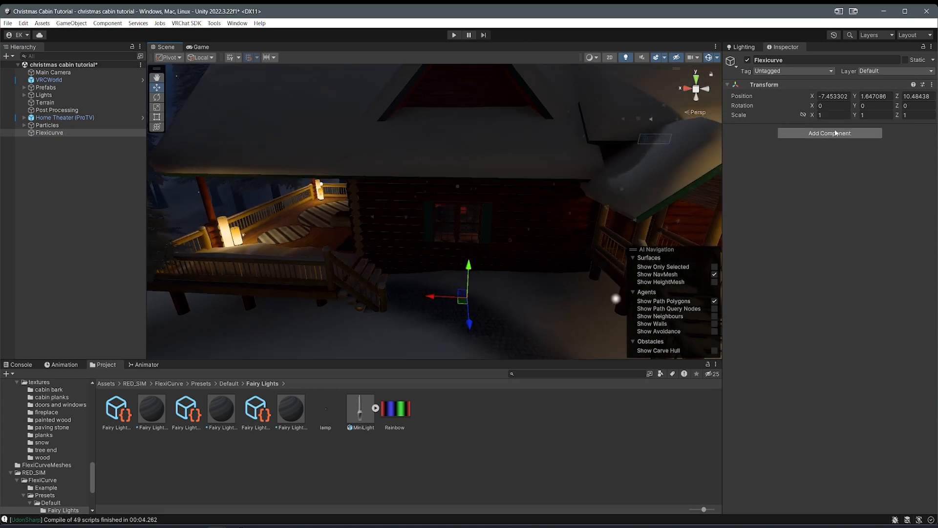
click(826, 134)
text(flexi)
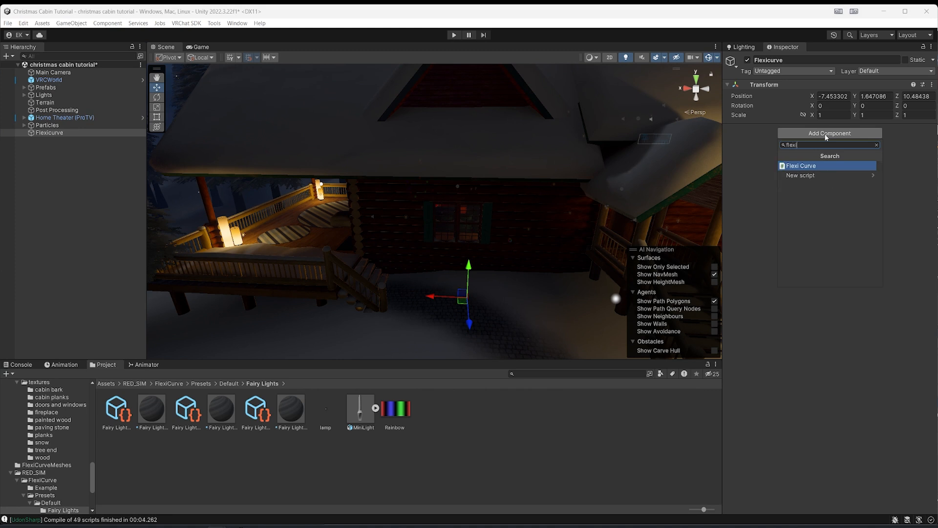
key(Return)
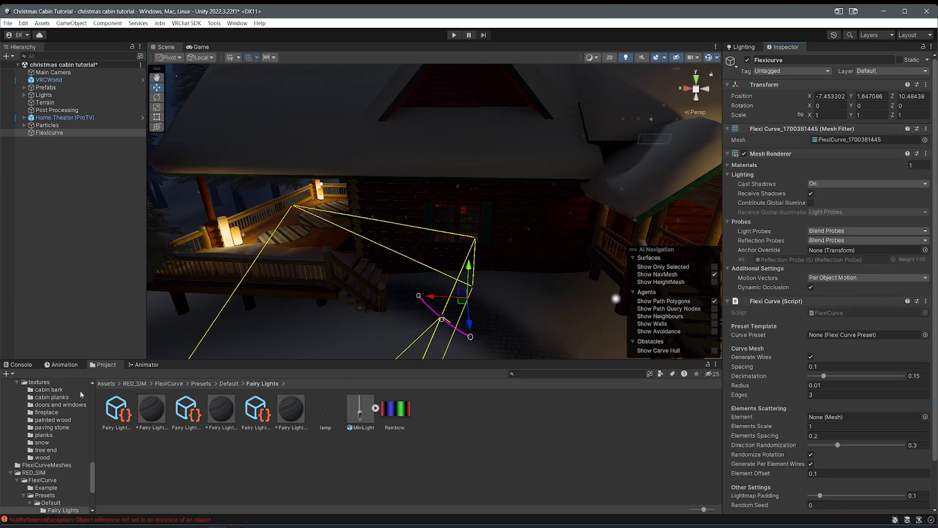
Step: Try the other fairy lights presets, including Fairy Lights Static, and assign Fairy Lights Colored as the curve preset of the Flexicurve object
right_drag(430, 280, 409, 292)
key(w)
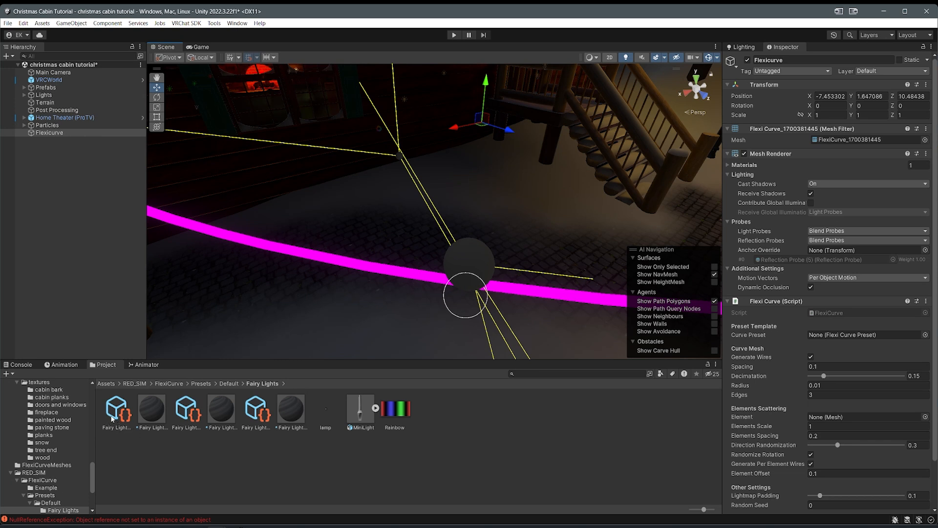
drag(838, 345, 447, 453)
drag(835, 325, 833, 335)
right_drag(387, 292, 407, 273)
drag(187, 410, 843, 340)
drag(258, 413, 837, 337)
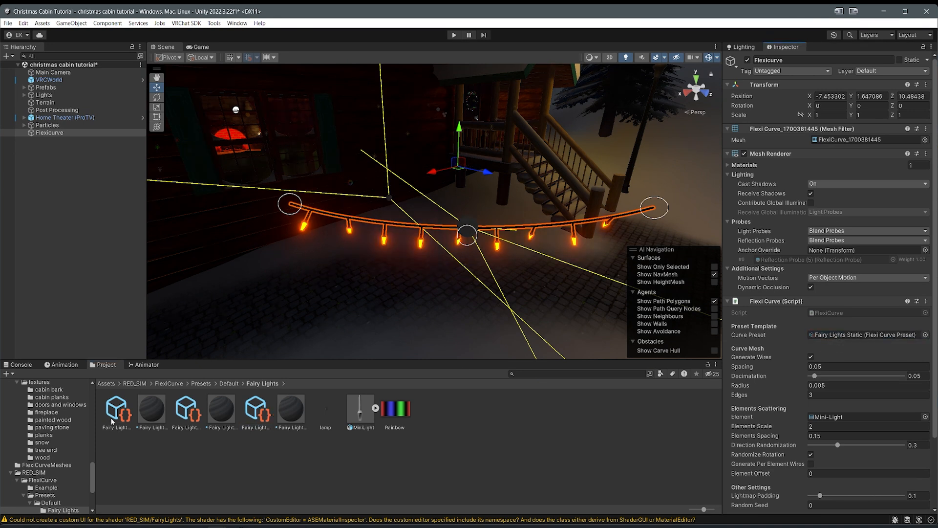
drag(115, 413, 841, 335)
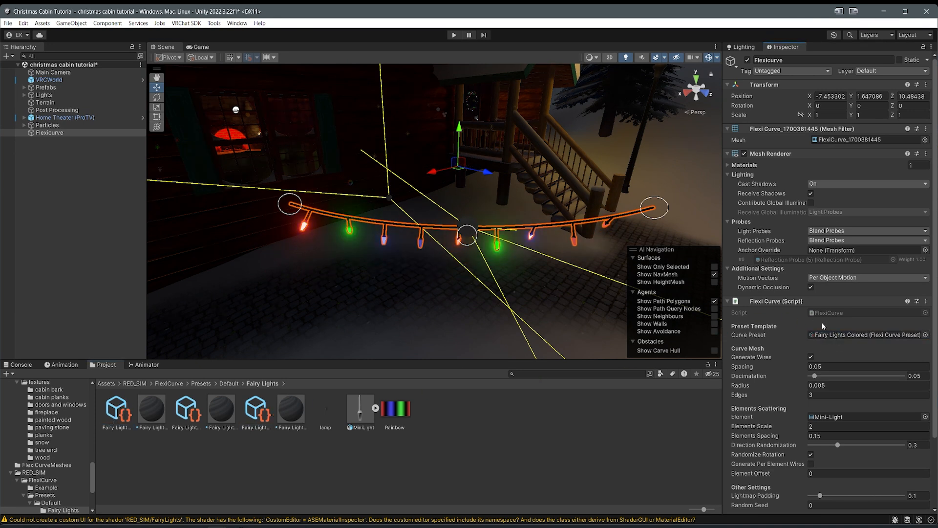
Step: Examine the colored light string in the scene along with its Flexi Curve and Fairy Lights Colored material settings
right_drag(494, 269, 538, 274)
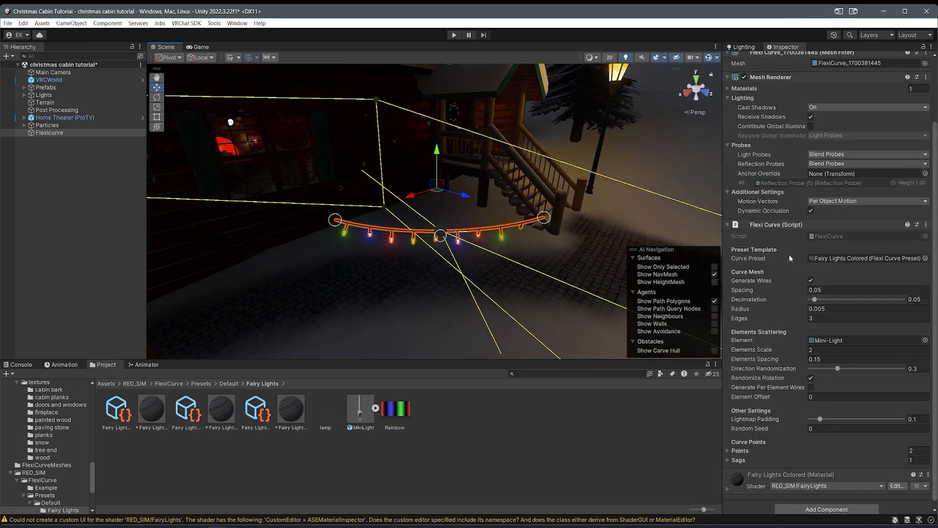
scroll(757, 446, down, 10)
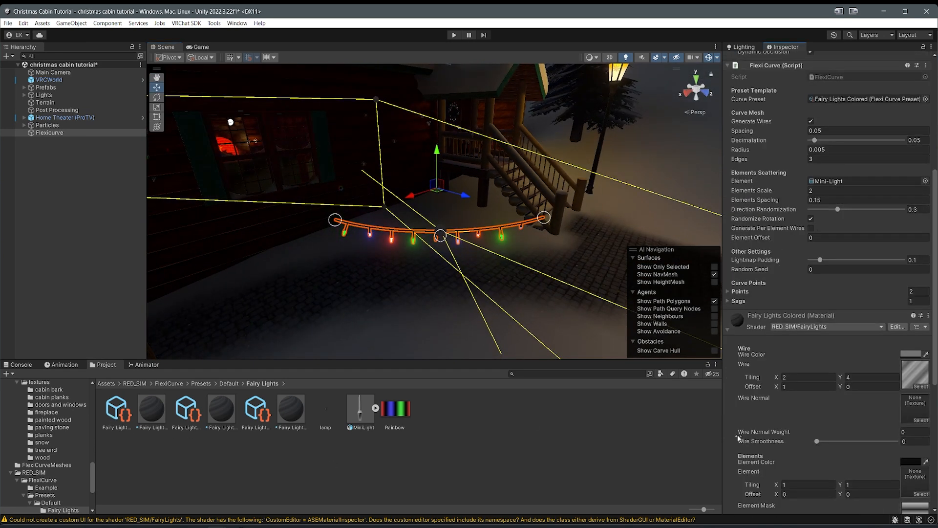
scroll(800, 401, down, 10)
scroll(351, 254, up, 2)
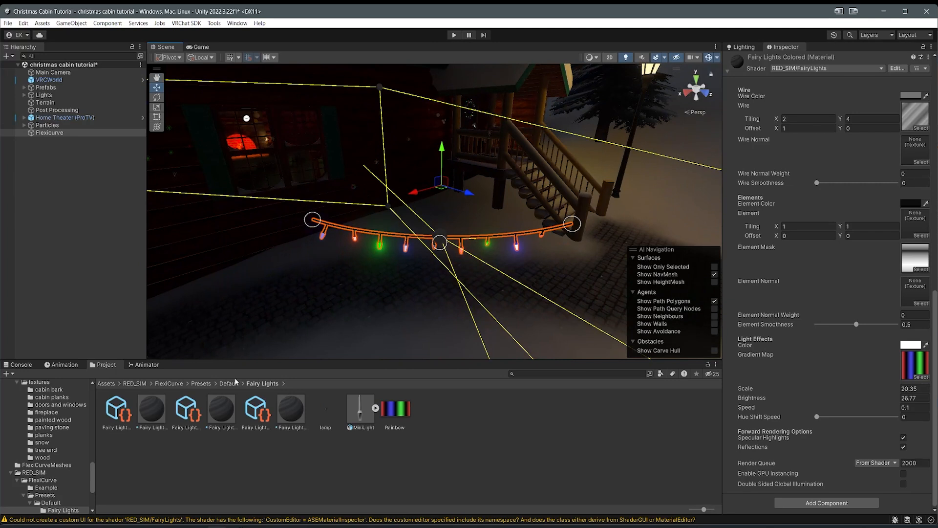
right_drag(528, 220, 562, 159)
key(w)
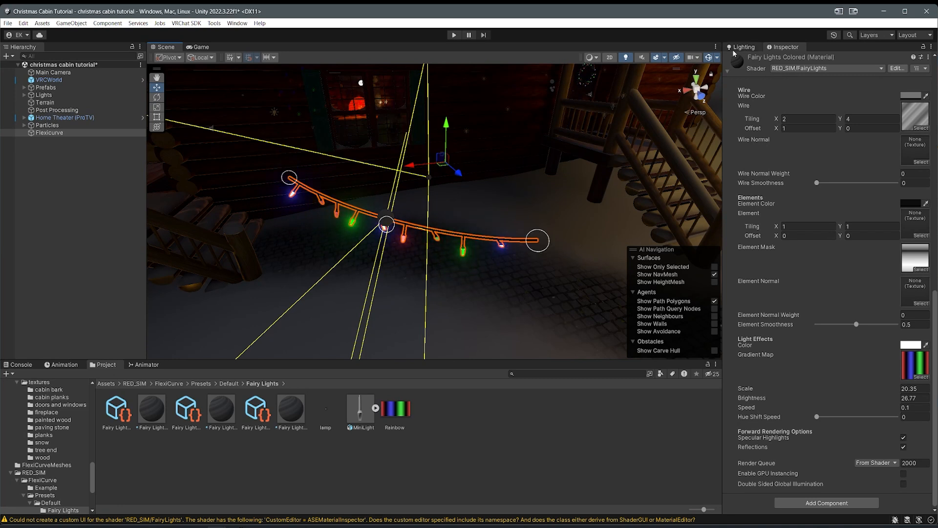
Step: Toggle the visibility of the scene gizmos and inspect the light string and the yellow lines around it from several angles
click(709, 58)
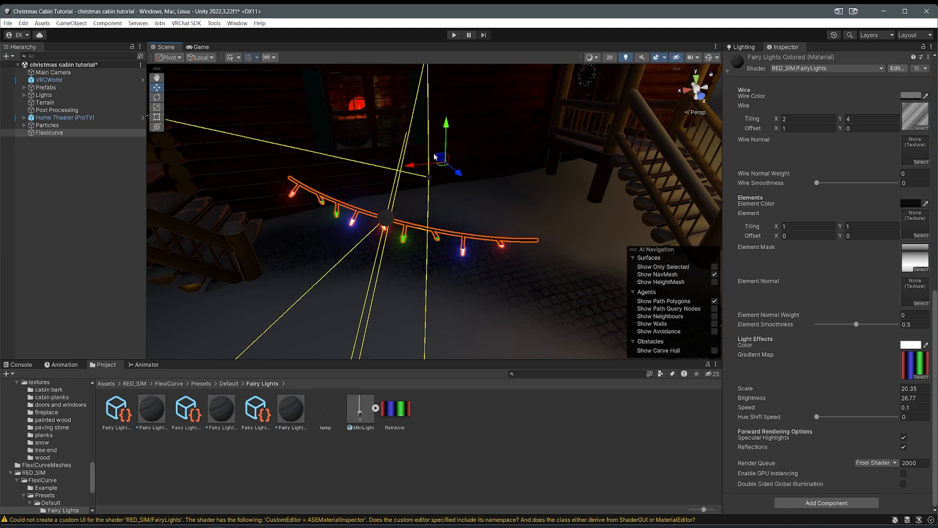
click(710, 59)
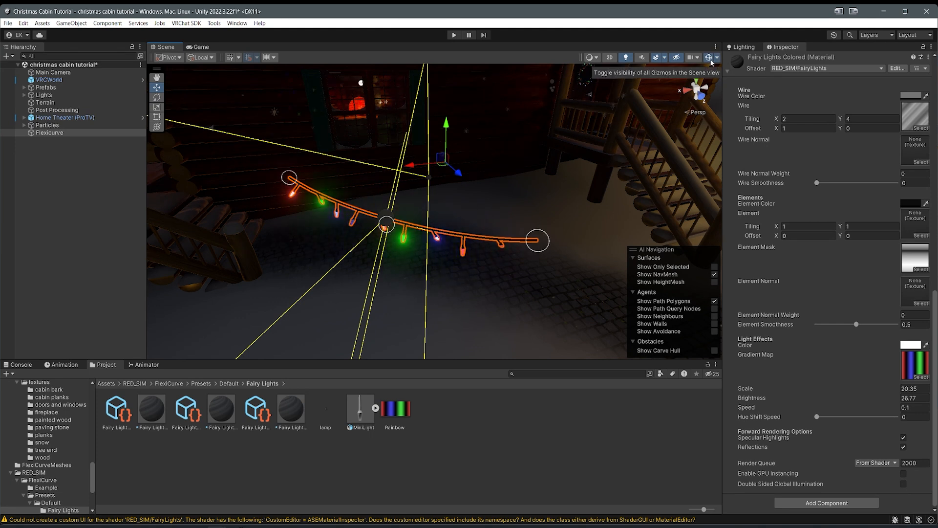
click(710, 58)
right_drag(454, 152, 388, 307)
drag(404, 297, 440, 122)
middle_drag(440, 123, 461, 191)
scroll(433, 278, down, 5)
mouse_move(515, 196)
right_down()
mouse_move(496, 237)
mouse_move(511, 199)
right_up()
right_drag(587, 278, 622, 27)
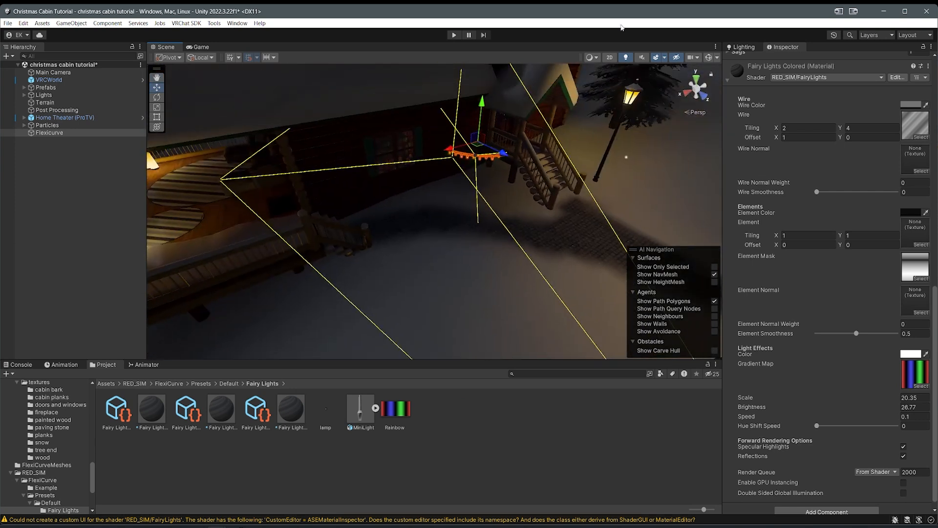
Step: Turn off the LightProbeGroup gizmo in the Scene view's gizmo settings
click(718, 60)
click(718, 59)
click(708, 57)
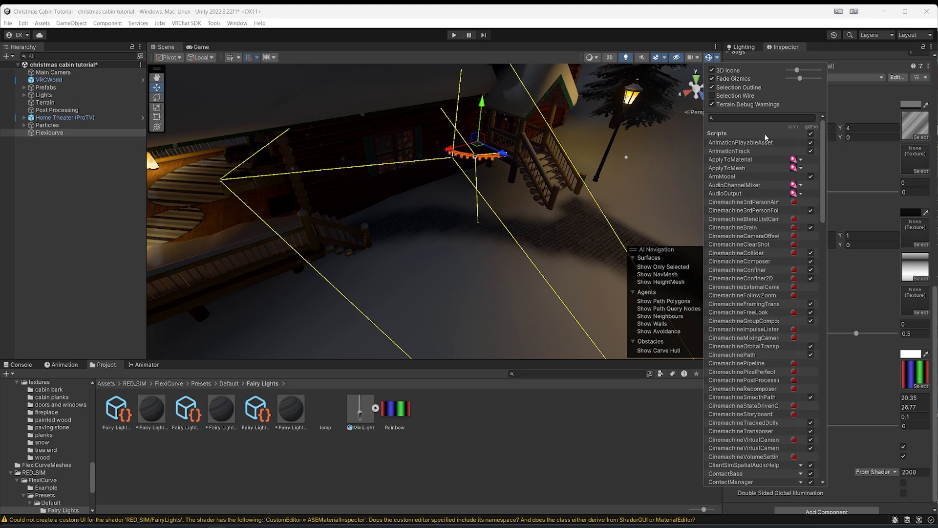
scroll(759, 246, down, 13)
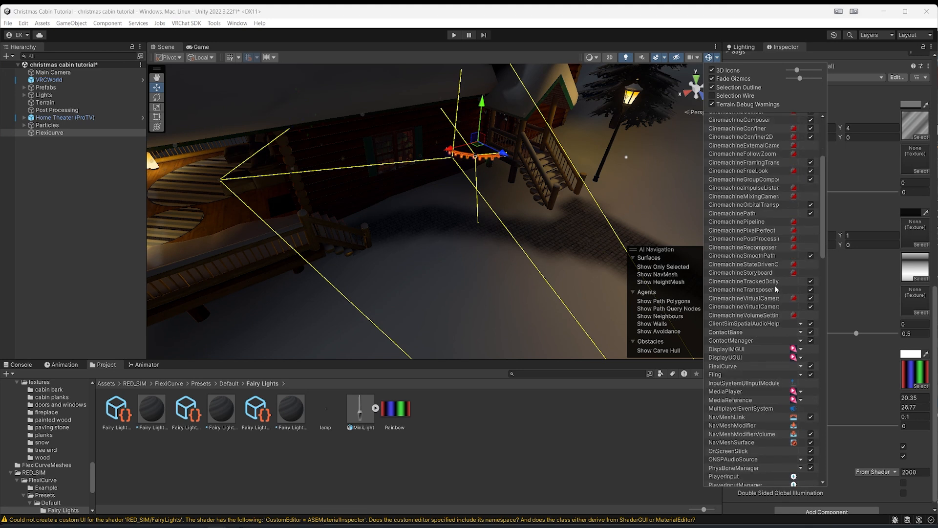
scroll(786, 302, down, 15)
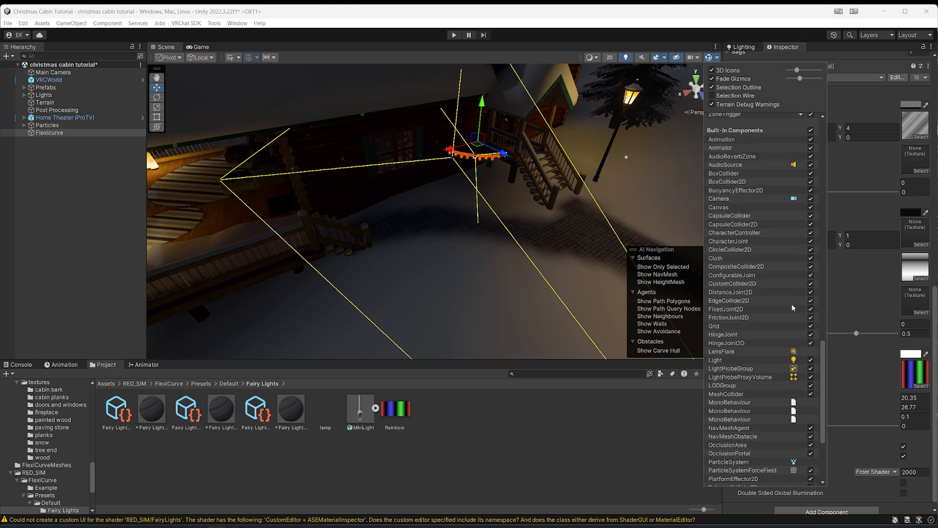
click(810, 256)
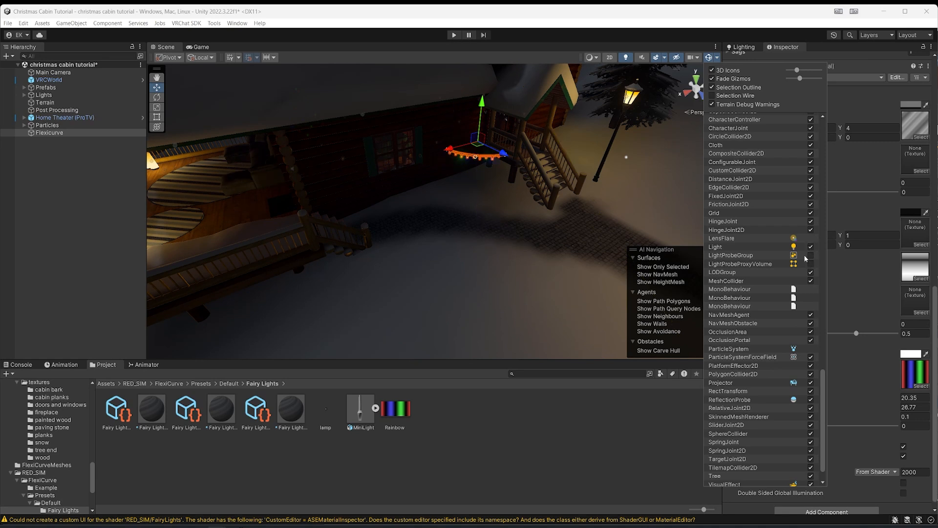
Step: Move the end points and sag handle of the Flexicurve light string to shorten it and deepen its sag
right_drag(495, 248, 467, 253)
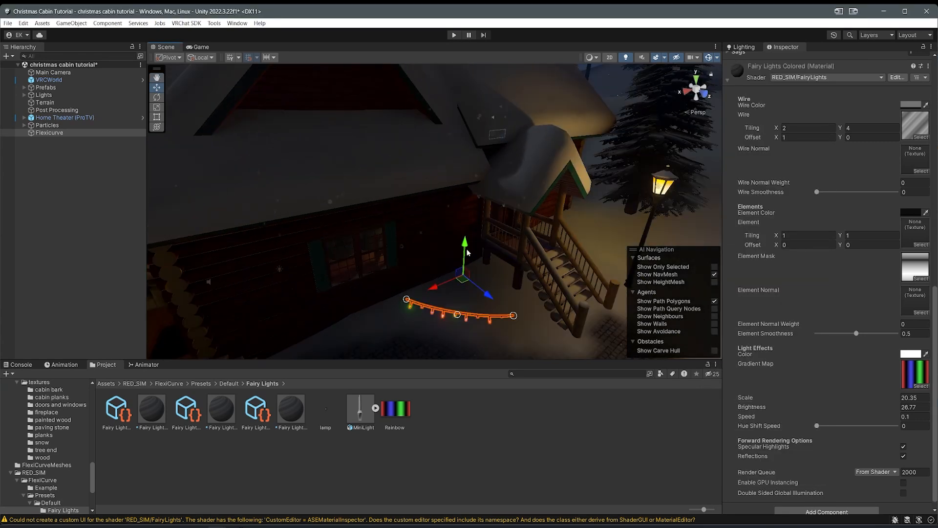
right_drag(445, 296, 410, 230)
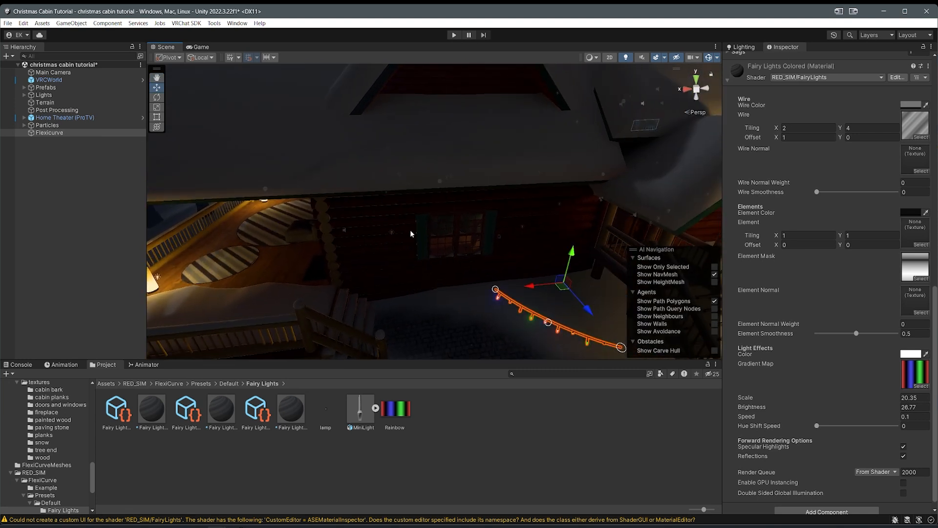
right_drag(410, 234, 418, 213)
click(537, 249)
right_drag(537, 253, 430, 249)
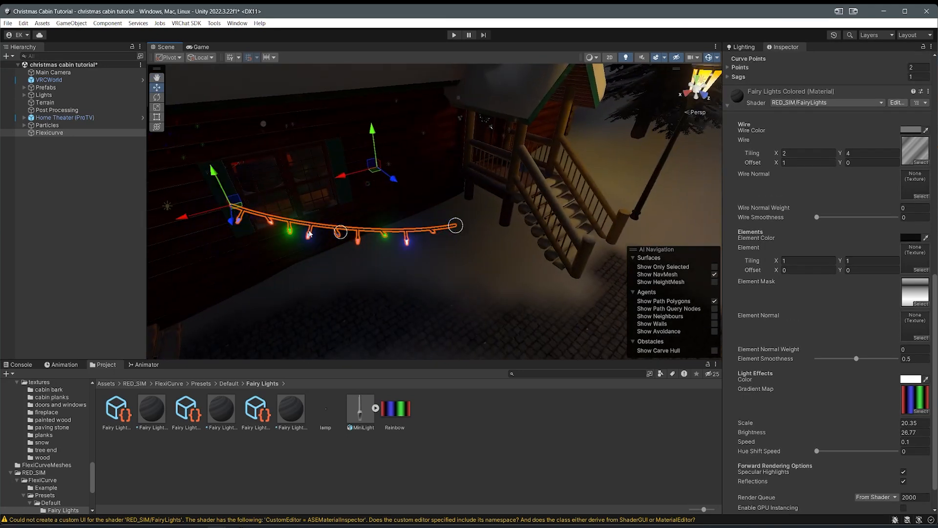
mouse_move(341, 232)
mouse_down()
mouse_move(342, 288)
mouse_move(361, 273)
mouse_move(355, 244)
mouse_up()
click(455, 225)
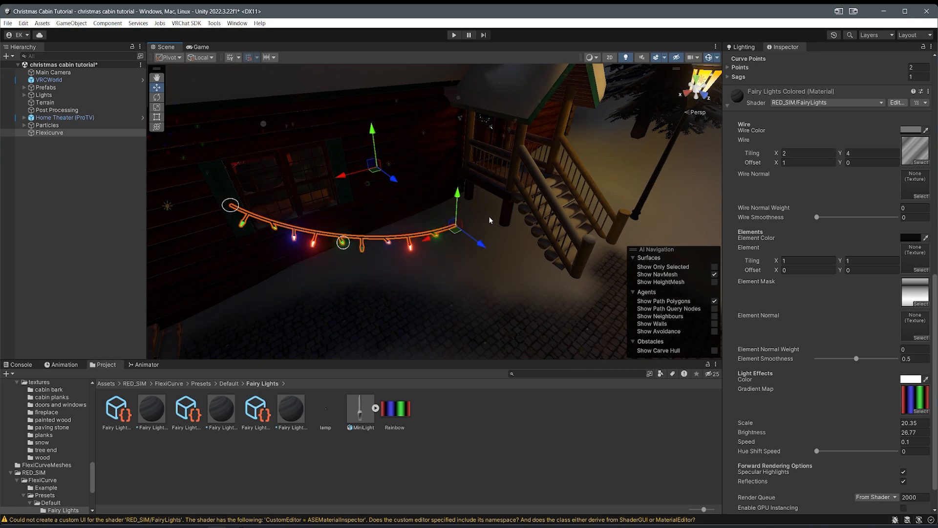
drag(459, 230, 437, 242)
drag(231, 206, 268, 224)
Step: Try extending the light string with a third curve point, move that point past the opposite end, and remove it
click(517, 295)
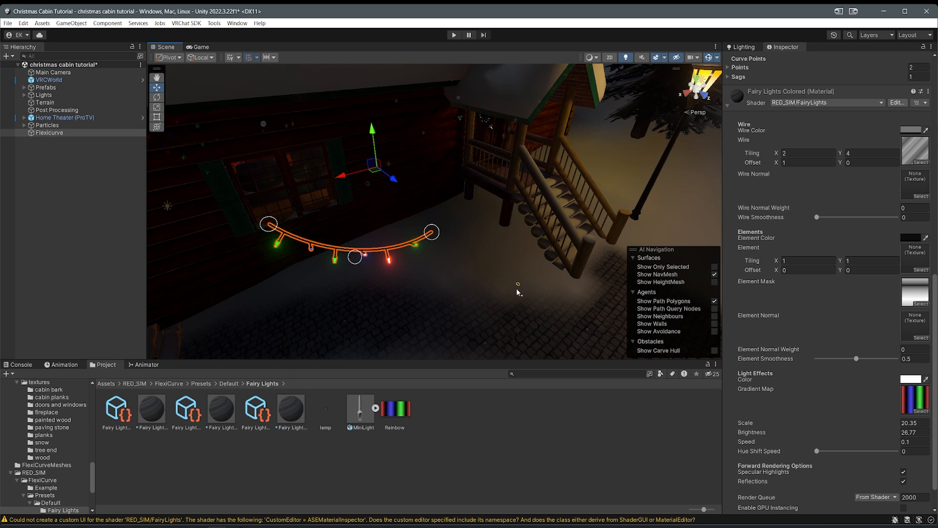
click(518, 289)
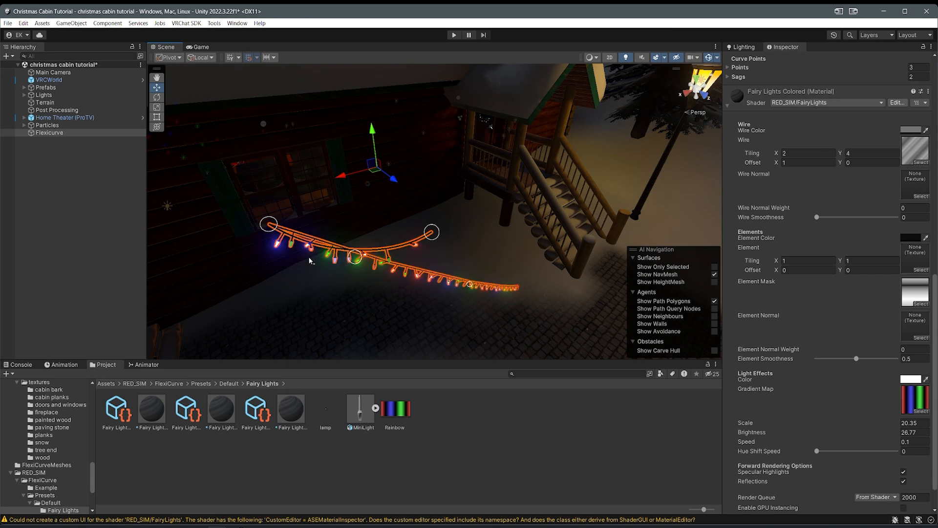
click(517, 289)
drag(515, 289, 200, 285)
click(269, 224)
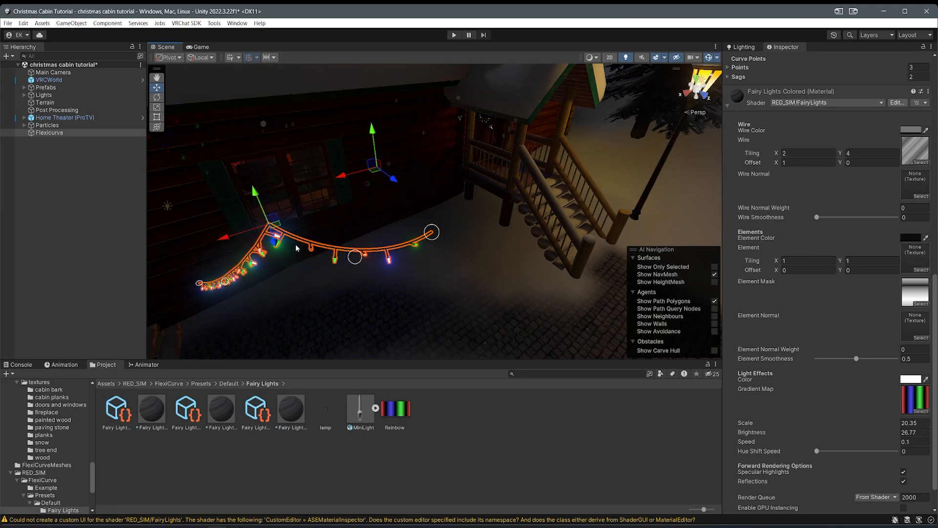
key(Delete)
Step: Move the Flexicurve object up beneath the roof eave, near the corner by the entrance porch
click(710, 58)
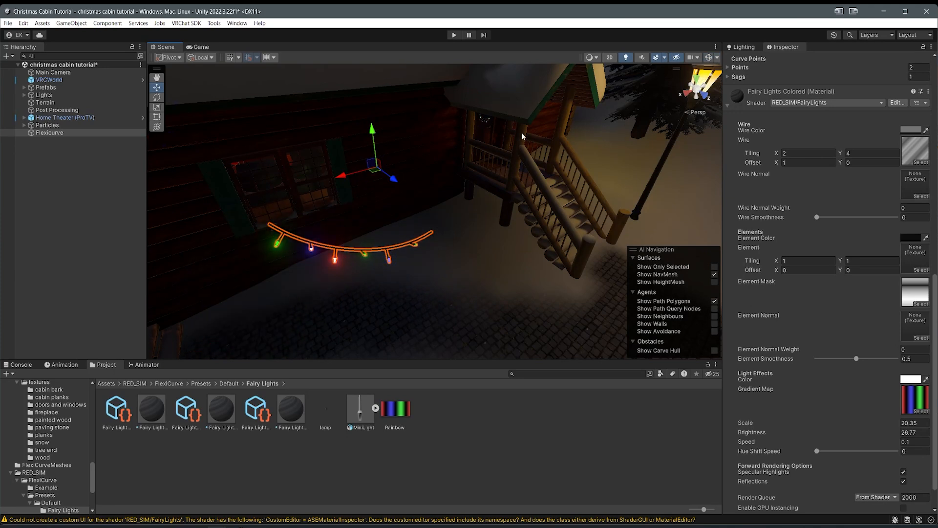
right_drag(523, 134, 467, 145)
scroll(467, 145, down, 5)
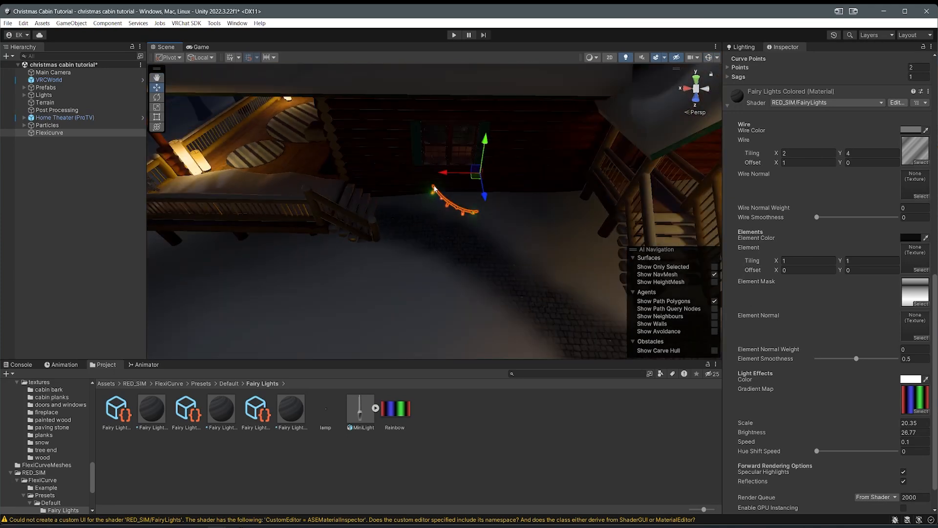
right_drag(433, 186, 474, 189)
middle_drag(473, 189, 437, 243)
drag(405, 284, 486, 186)
key(f)
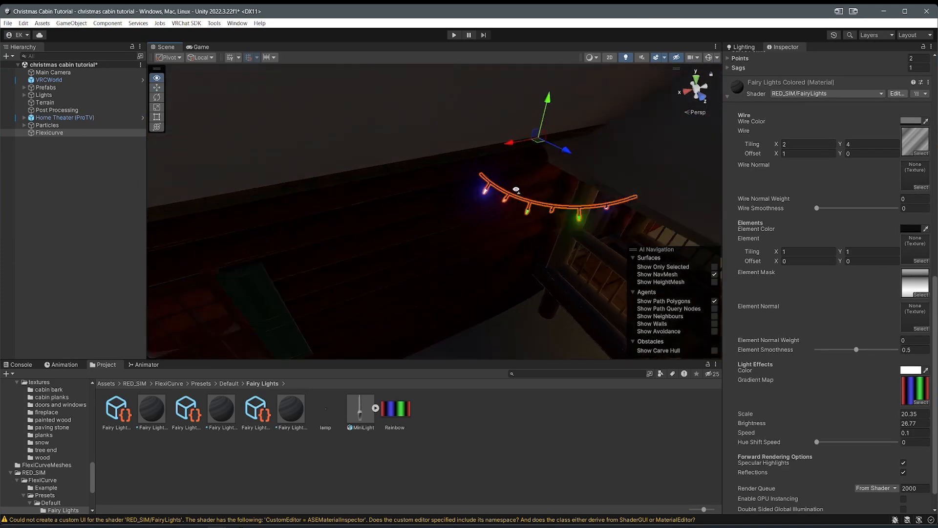
Step: Turn off the scene lighting, rotate the Flexicurve to -30 degrees on Y, and position it against the eave
click(626, 57)
right_drag(508, 162, 482, 207)
scroll(478, 185, down, 4)
key(e)
drag(447, 180, 485, 192)
key(w)
middle_drag(480, 169, 473, 254)
drag(452, 261, 409, 262)
right_drag(424, 266, 383, 235)
key(w)
drag(381, 213, 379, 181)
mouse_move(379, 180)
right_down()
mouse_move(411, 196)
mouse_move(342, 223)
mouse_move(385, 198)
right_up()
key(d)
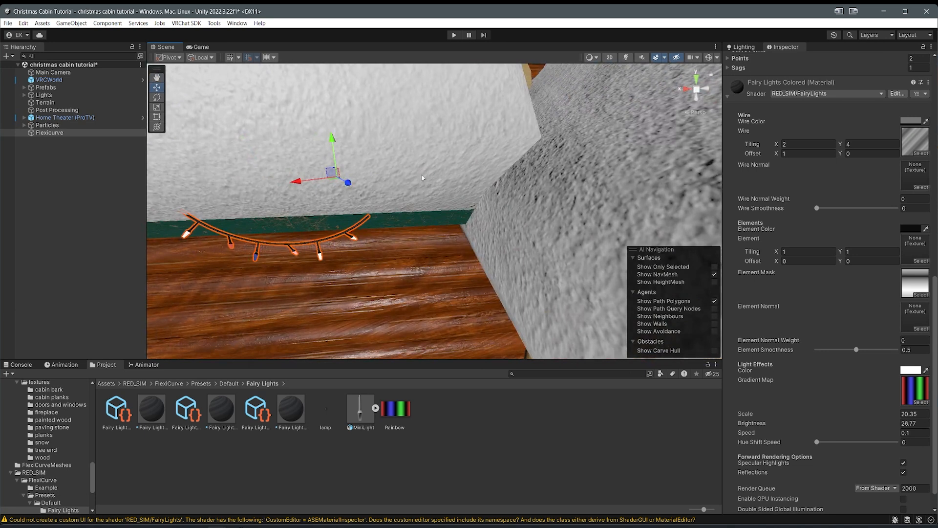
Step: Show the gizmos and move the curve's near end point to the corner where the eave meets the entrance porch roof
click(710, 59)
right_drag(459, 156, 434, 181)
key(e)
click(414, 272)
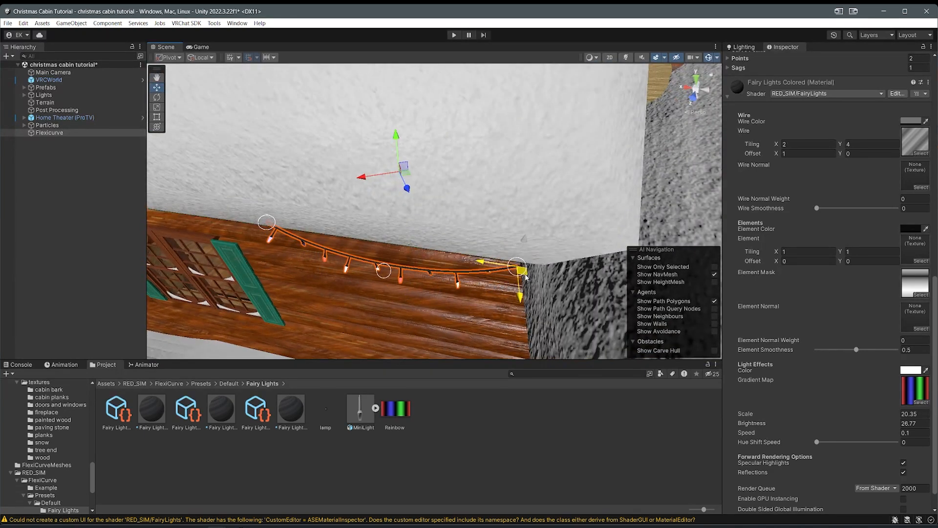
drag(529, 273, 530, 274)
right_drag(530, 274, 431, 243)
Step: Stretch the curve's other end point along the green eave trim to the covered deck's roof corner and flatten the sag
key(a)
click(525, 226)
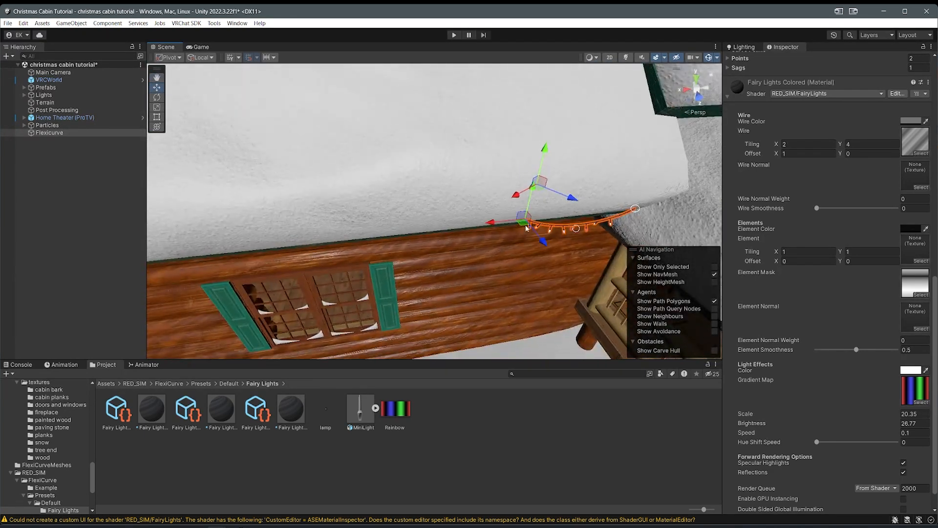
drag(322, 261, 323, 260)
key(s)
right_drag(611, 263, 564, 245)
scroll(531, 234, down, 3)
drag(464, 222, 367, 248)
key(w)
right_drag(366, 248, 553, 161)
key(s)
drag(555, 161, 470, 226)
right_drag(470, 236, 348, 209)
key(d)
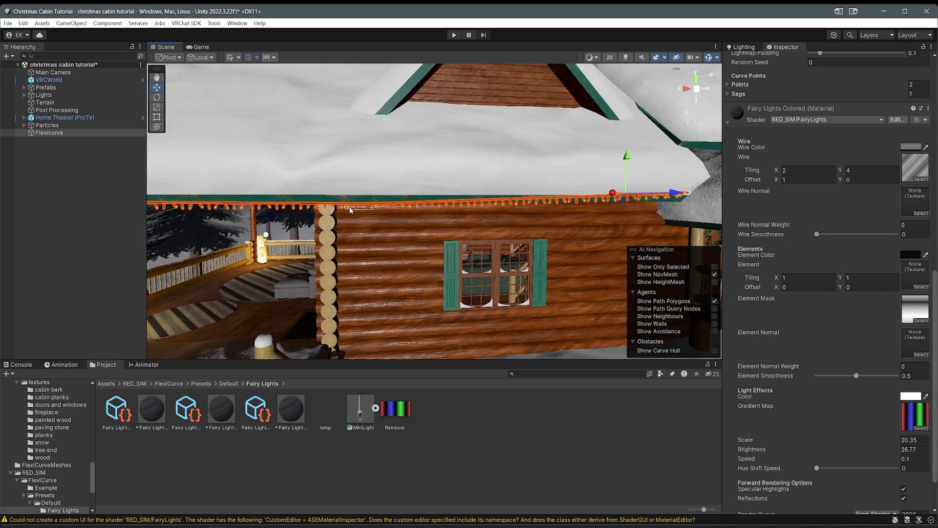
Step: Set the curve's Elements Scale to 2.51, Elements Spacing to 0.33 and Direction Randomization to 0.126
key(w)
key(d)
right_drag(356, 208, 356, 203)
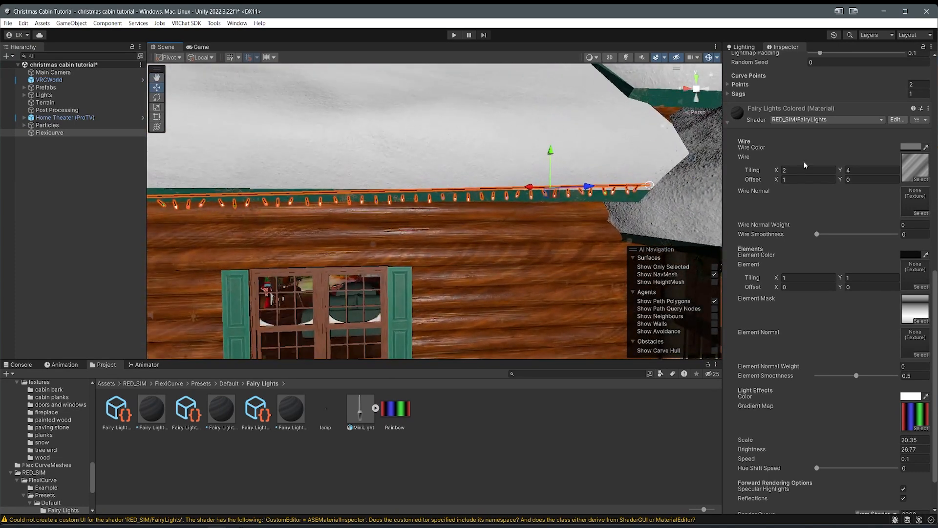
scroll(872, 215, down, 1)
scroll(831, 240, down, 1)
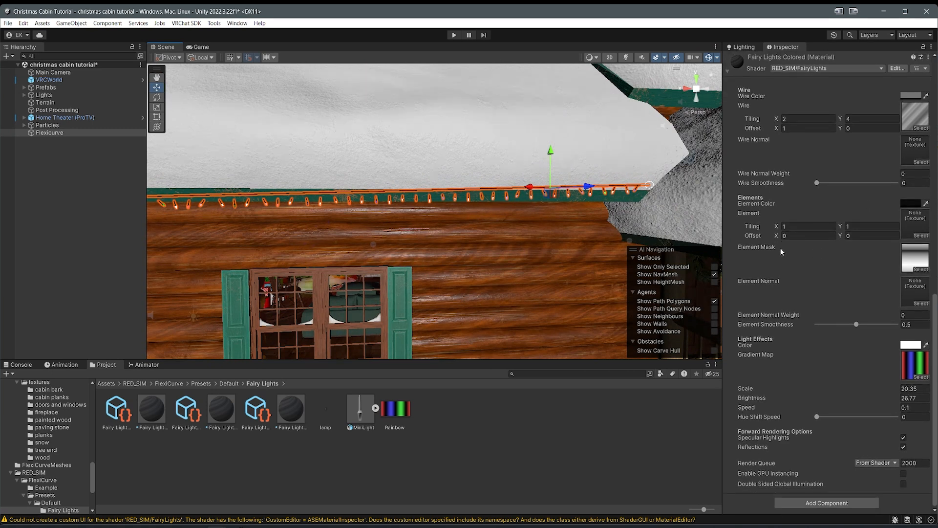
scroll(781, 248, up, 15)
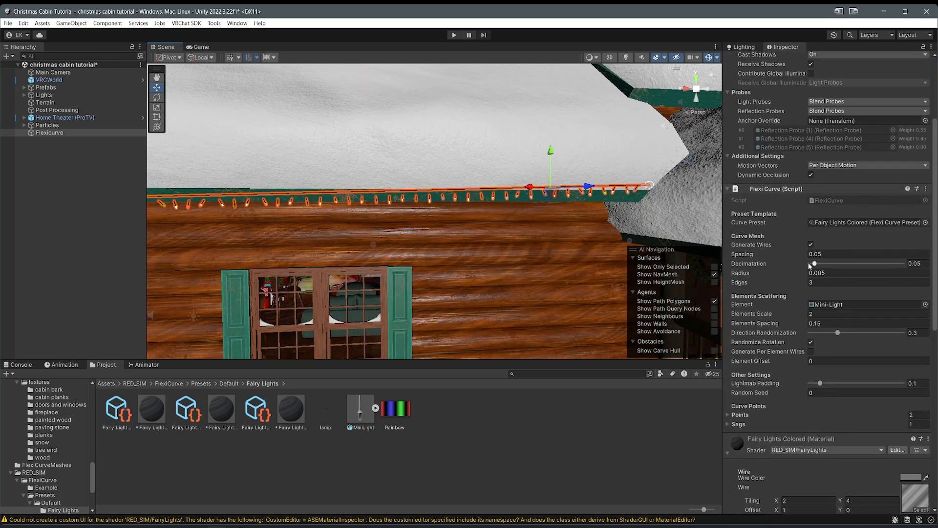
drag(804, 326, 822, 348)
click(810, 333)
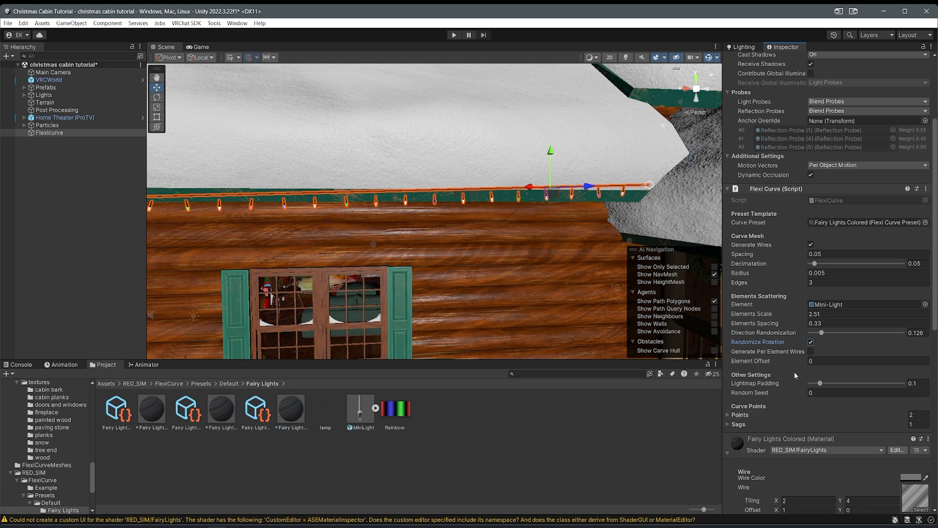
Step: Reduce the Flexi Curve's Decimatation to 0.015 so the wire meets the light elements
drag(733, 267, 735, 267)
right_drag(543, 246, 301, 199)
key(w)
key(s)
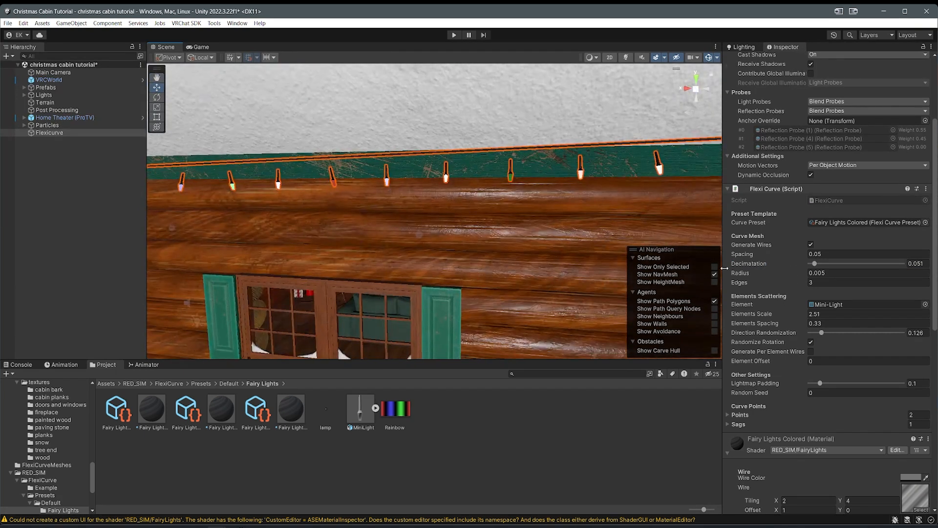
scroll(757, 240, down, 2)
mouse_move(815, 239)
mouse_down()
mouse_move(825, 241)
mouse_move(812, 247)
mouse_up()
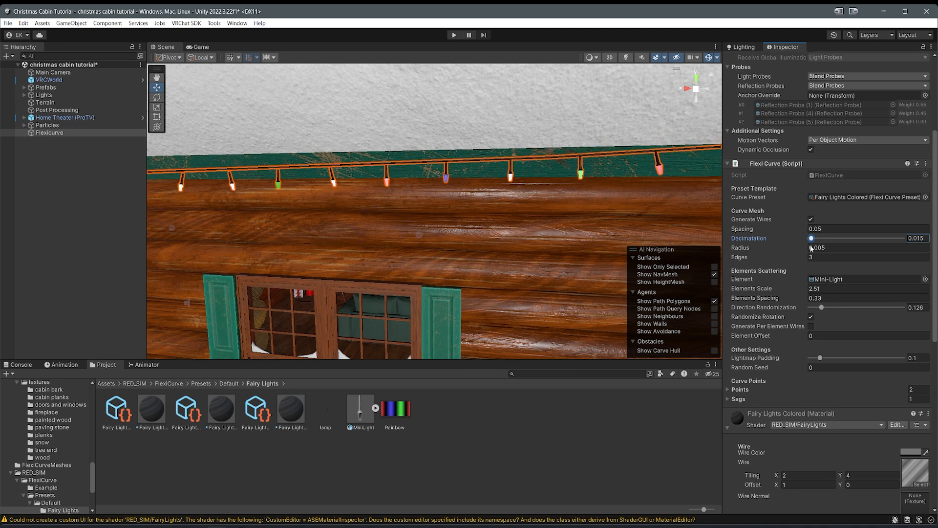
Step: Inspect the light string along the eave from several angles, then turn on the scene lighting and view it deselected
scroll(481, 235, down, 5)
scroll(408, 239, up, 5)
middle_drag(633, 225, 558, 235)
right_drag(557, 236, 597, 246)
scroll(597, 242, up, 1)
middle_drag(598, 242, 599, 241)
scroll(599, 241, down, 5)
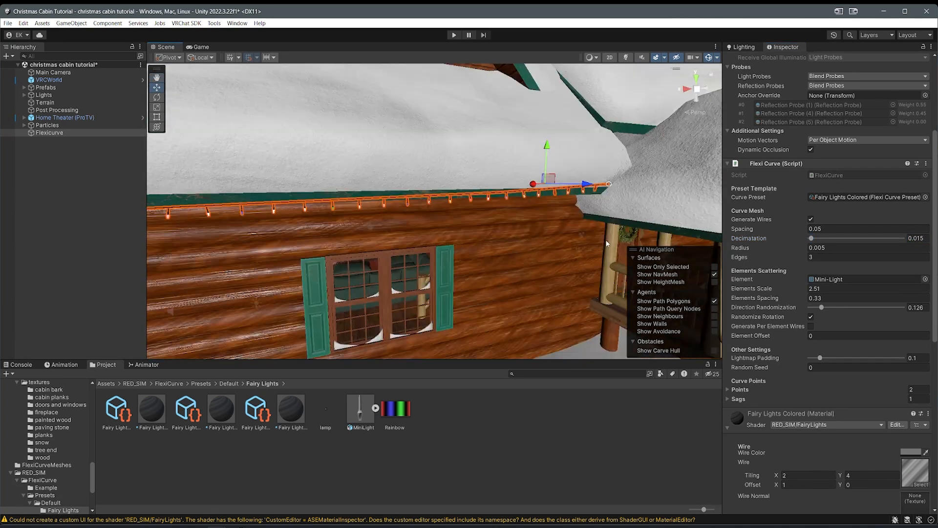
right_drag(620, 238, 588, 222)
scroll(588, 222, down, 4)
scroll(589, 222, up, 2)
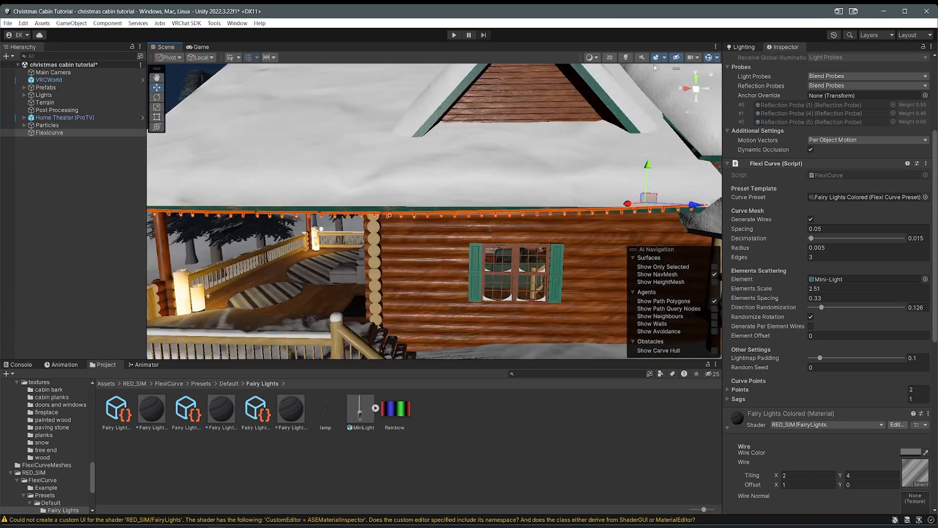
click(625, 58)
click(538, 329)
scroll(428, 204, down, 4)
right_drag(427, 204, 371, 155)
key(w)
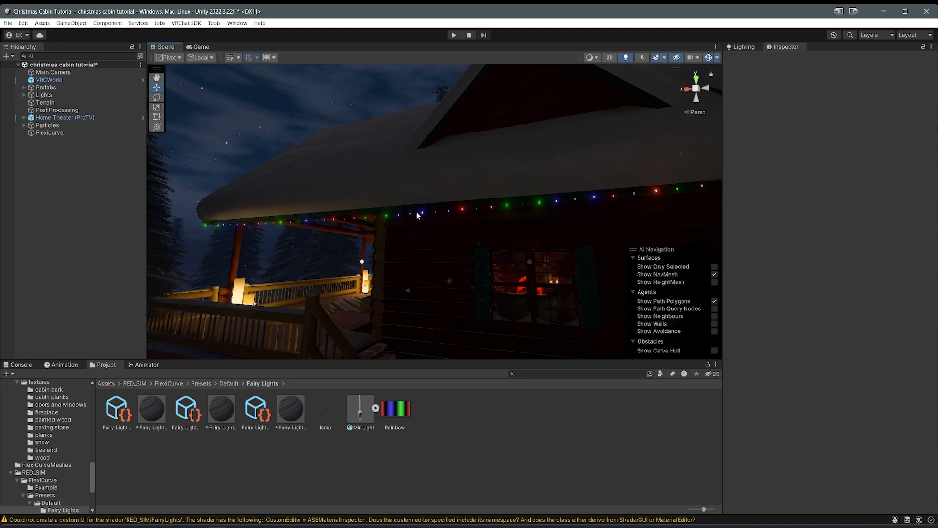
alt+drag(454, 212, 587, 216)
right_drag(586, 216, 407, 193)
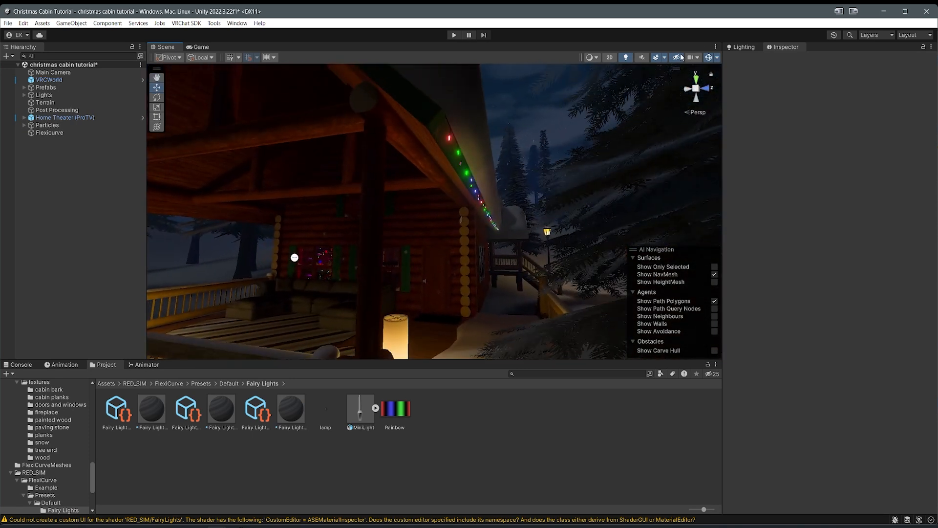
Step: Turn off the scene lighting, select the Flexicurve, and add a curve point beneath the peak of the deck's gable
click(626, 60)
right_drag(508, 122, 451, 167)
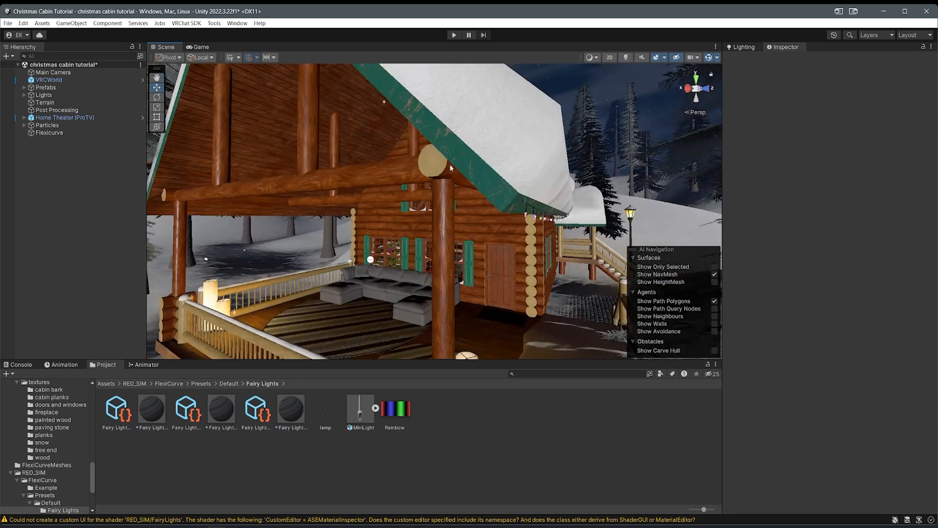
click(69, 133)
key(f)
right_drag(464, 266, 472, 239)
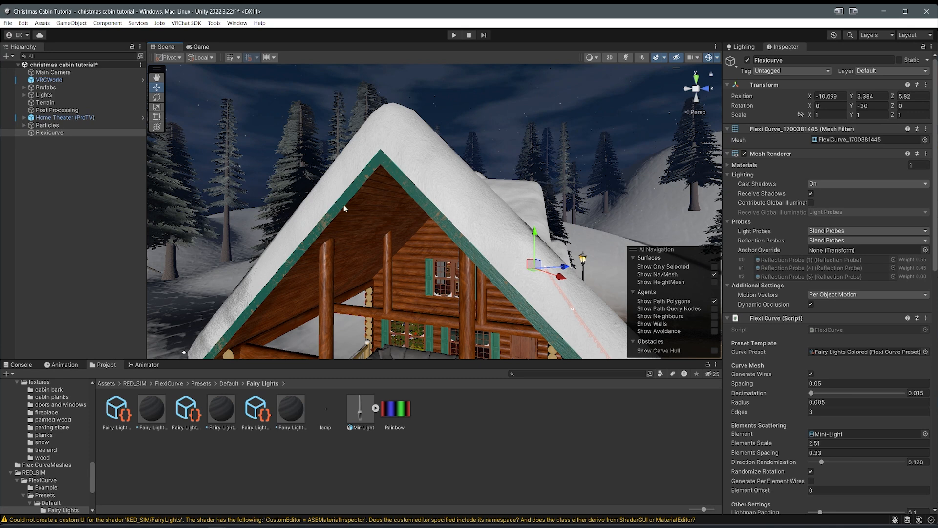
shift+click(384, 161)
right_drag(381, 147, 406, 102)
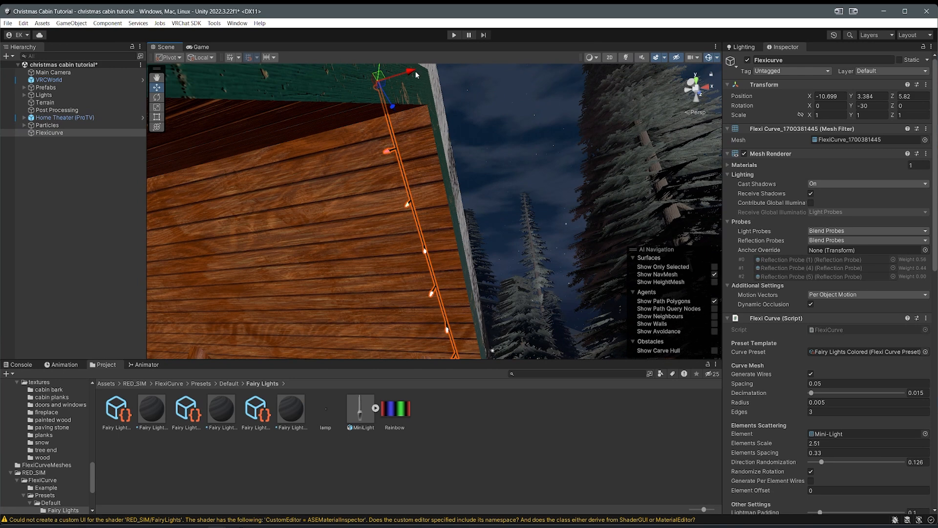
drag(411, 74, 468, 75)
Step: Add a curve point for the gable's opposite side and align it with the lower roof corner along the green trim
right_drag(468, 79, 430, 241)
shift+click(408, 242)
drag(384, 240, 508, 337)
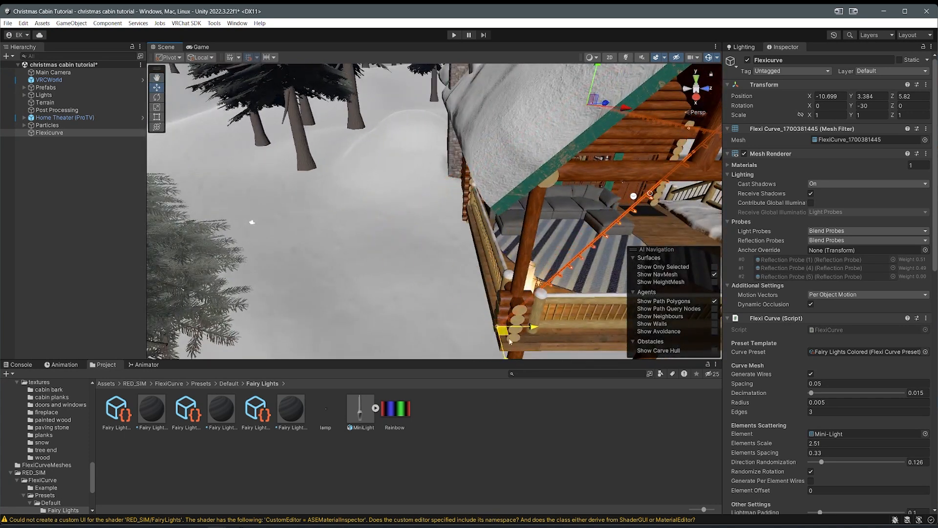
right_drag(477, 244, 495, 284)
drag(466, 262, 537, 137)
right_drag(537, 137, 562, 115)
drag(399, 127, 365, 163)
right_drag(367, 165, 467, 190)
mouse_move(468, 191)
mouse_down()
mouse_move(459, 190)
mouse_move(468, 192)
mouse_move(463, 178)
mouse_up()
drag(437, 145, 436, 165)
right_drag(436, 167, 435, 180)
Step: Extend the light string with another curve point at the rear end of the chimney-side eave
shift+click(421, 188)
right_drag(418, 145, 478, 181)
drag(423, 183, 478, 186)
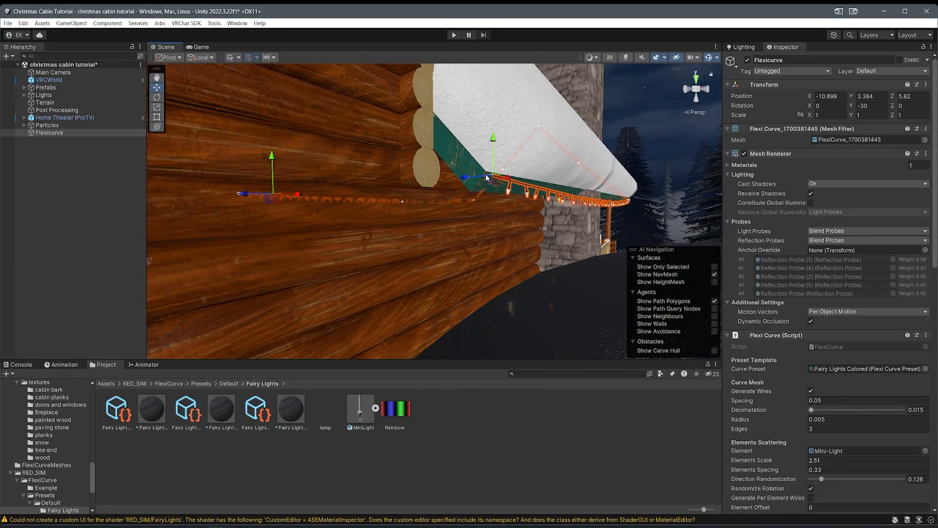
Step: Inspect the chimney-side lights with scene lighting on, and the selected Flexicurve with scene lighting off
click(626, 57)
click(625, 415)
right_drag(563, 244, 447, 175)
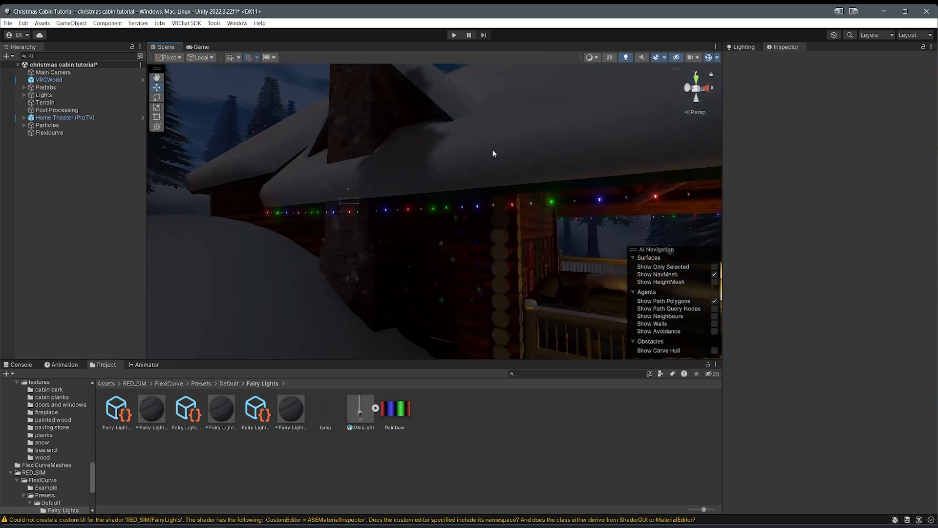
click(626, 57)
right_drag(582, 194, 635, 191)
click(68, 134)
right_drag(323, 177, 265, 177)
right_drag(328, 211, 419, 276)
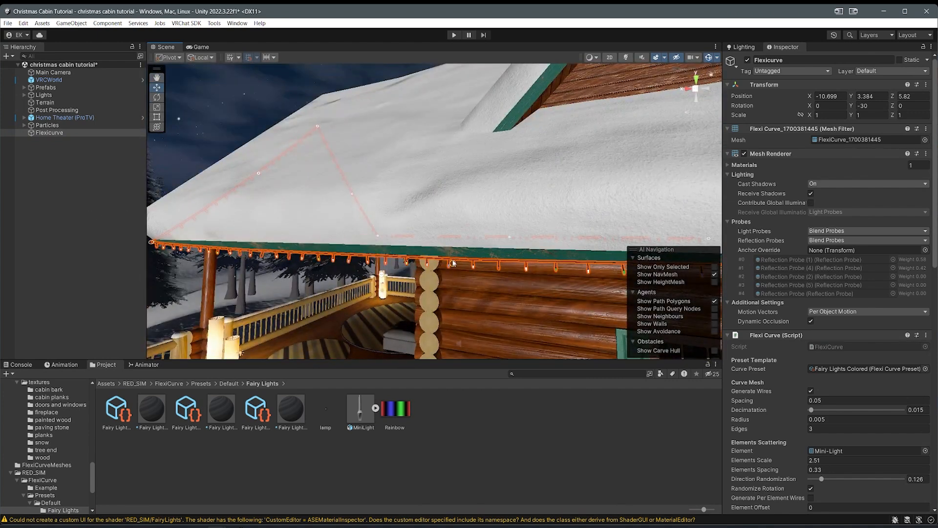
Step: View the gable and eave lights with scene lighting on, then look over the entrance porch side of the cabin
scroll(347, 75, down, 3)
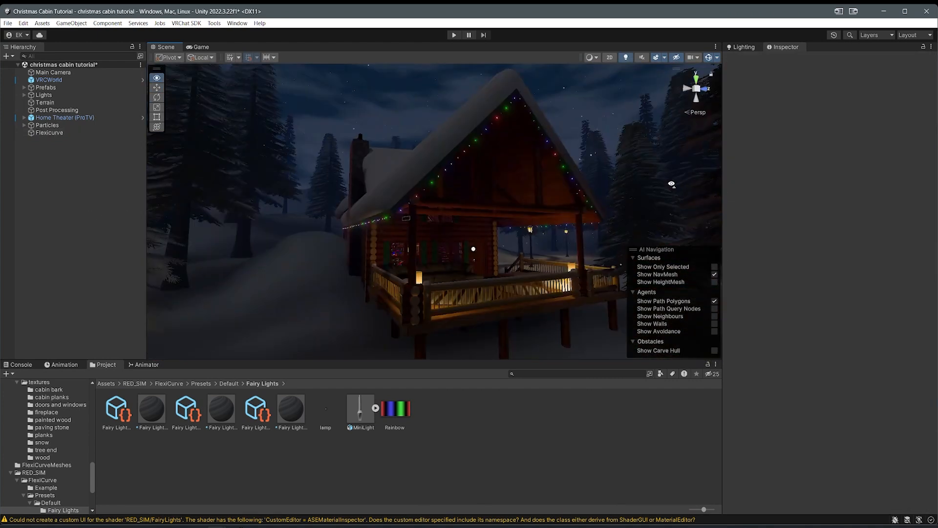
key(w)
right_drag(672, 184, 673, 184)
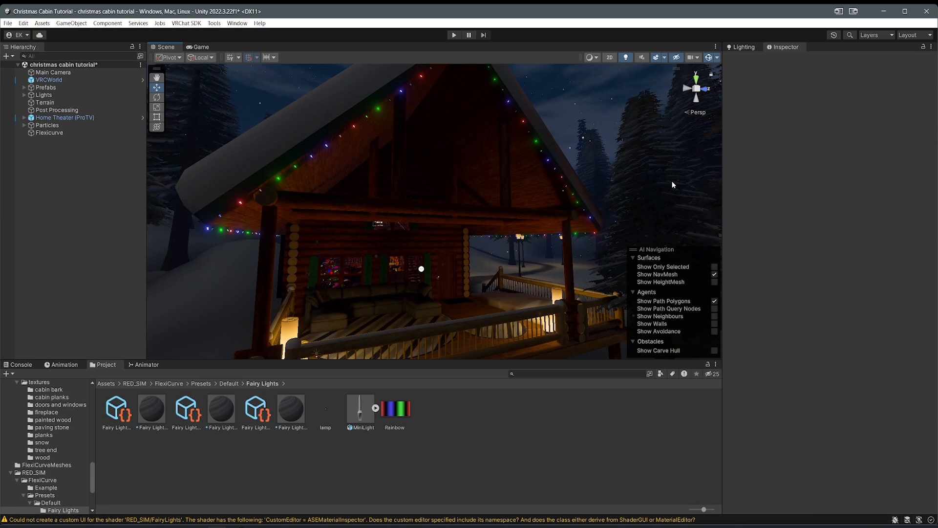
click(115, 135)
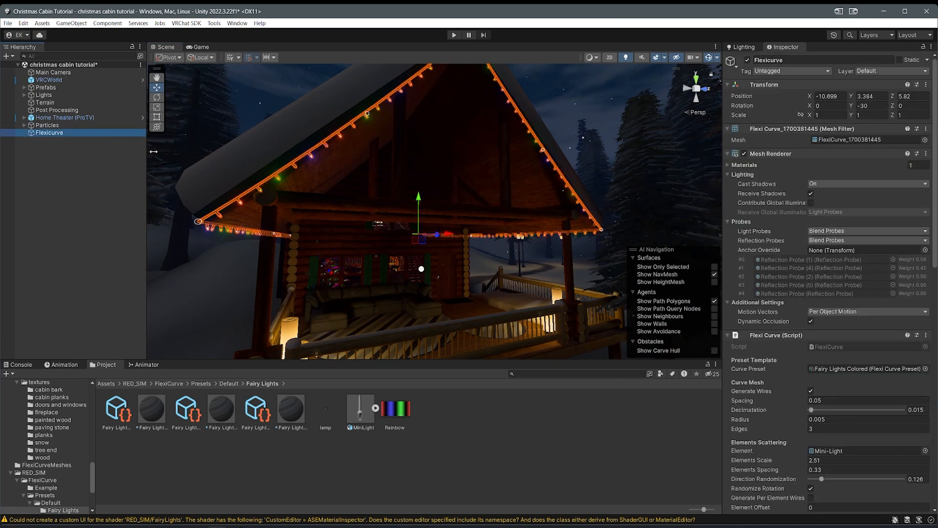
right_drag(394, 195, 240, 290)
right_click(74, 243)
right_drag(342, 298, 371, 234)
right_drag(502, 130, 277, 175)
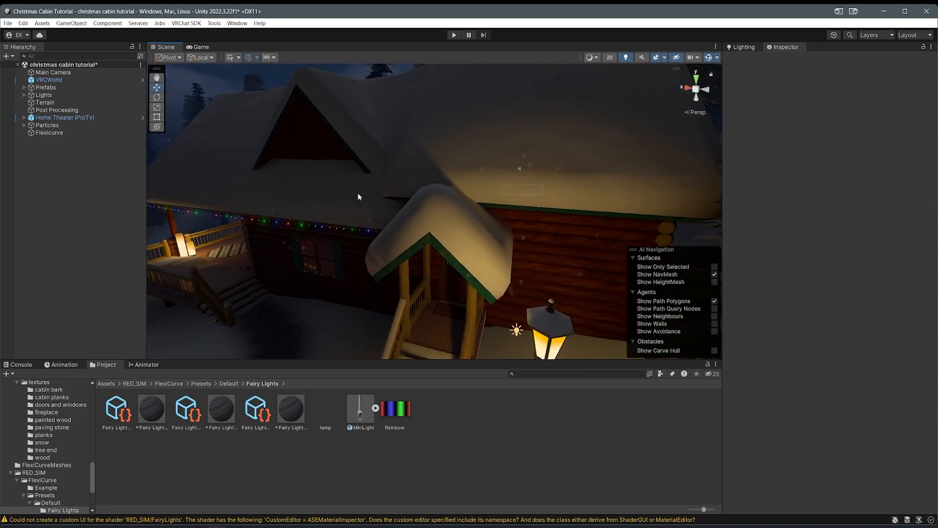
right_drag(478, 285, 352, 165)
key(w)
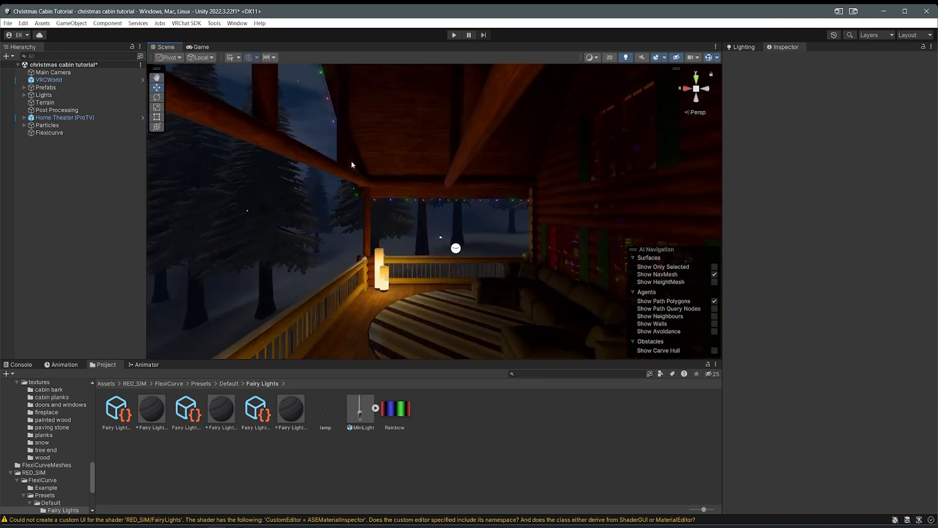
right_drag(404, 195, 407, 249)
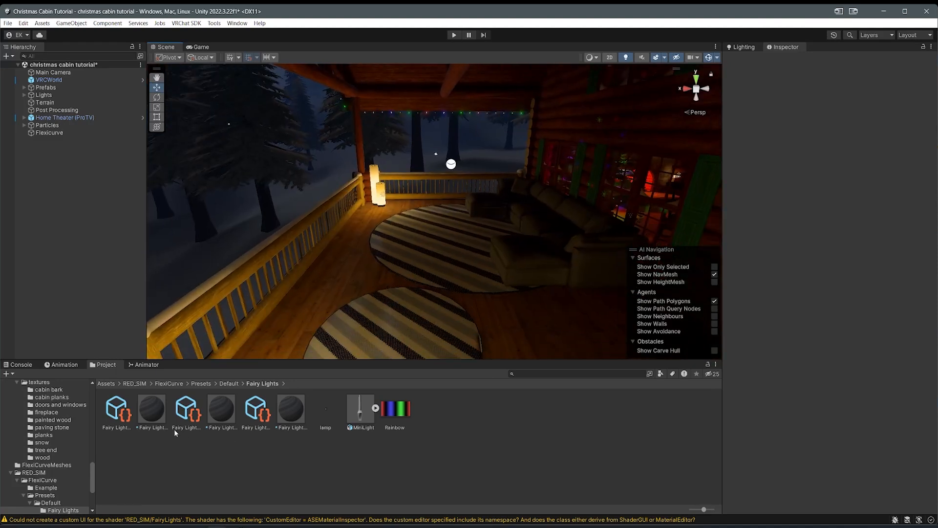
right_drag(281, 323, 455, 322)
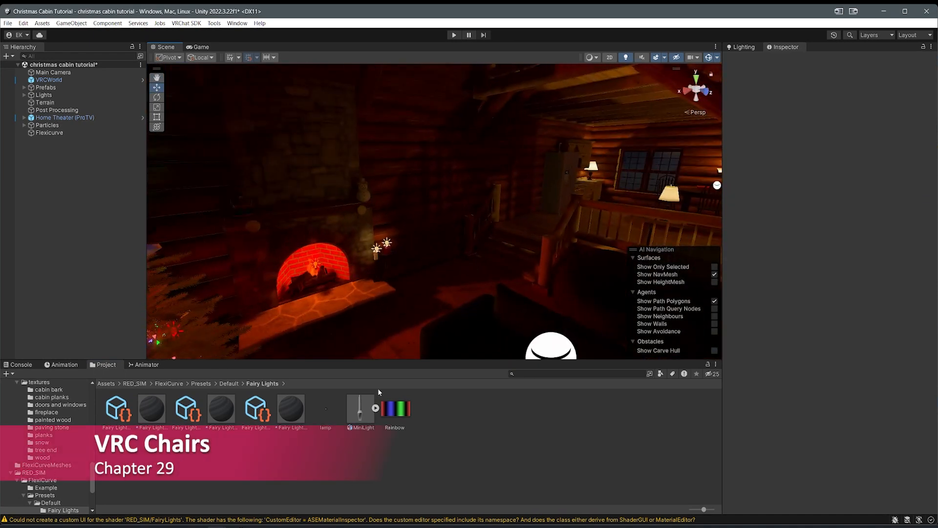
Step: Create an empty object at the root of the scene and name it Chairs
right_drag(390, 270, 352, 269)
right_click(47, 190)
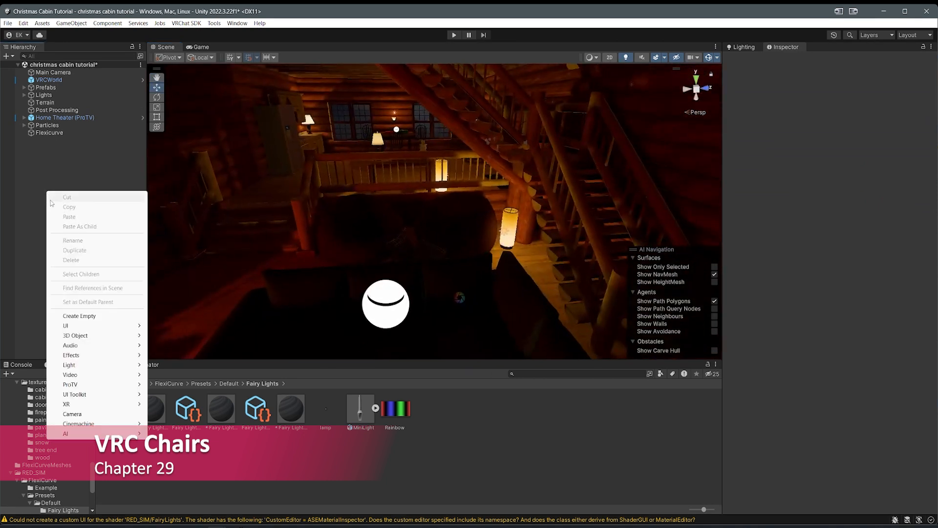
click(75, 316)
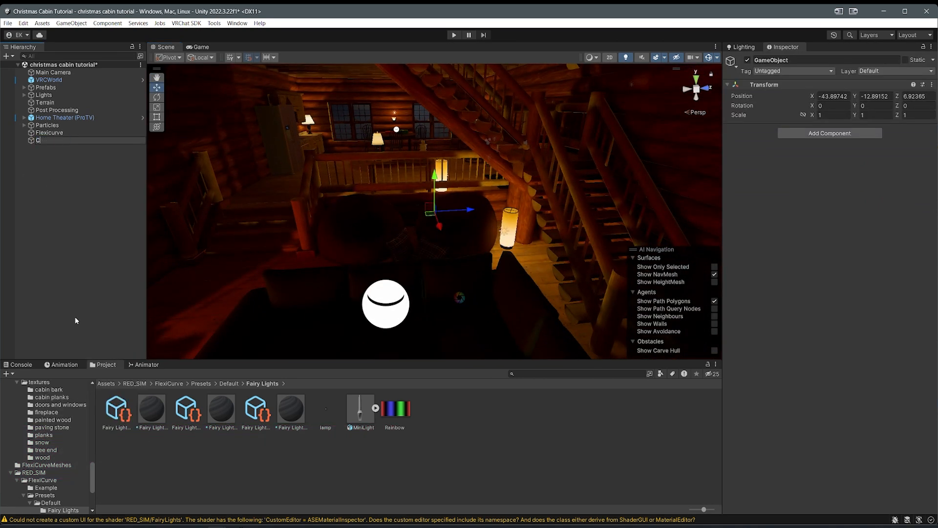
key(Return)
Step: Search the project for "chair" and limit the results to the installed packages
click(104, 383)
right_drag(322, 275, 339, 294)
right_drag(466, 259, 458, 282)
scroll(431, 293, up, 3)
middle_drag(431, 295, 431, 284)
right_drag(414, 311, 187, 317)
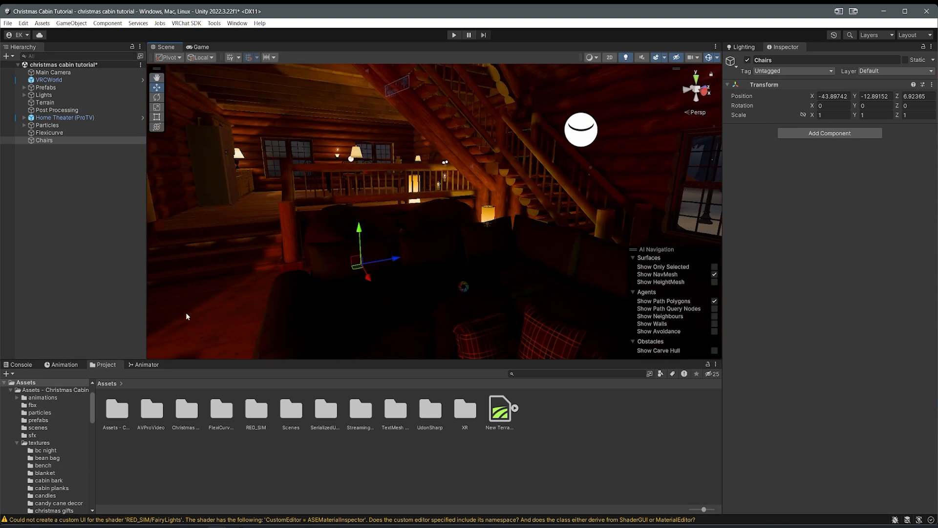
click(17, 443)
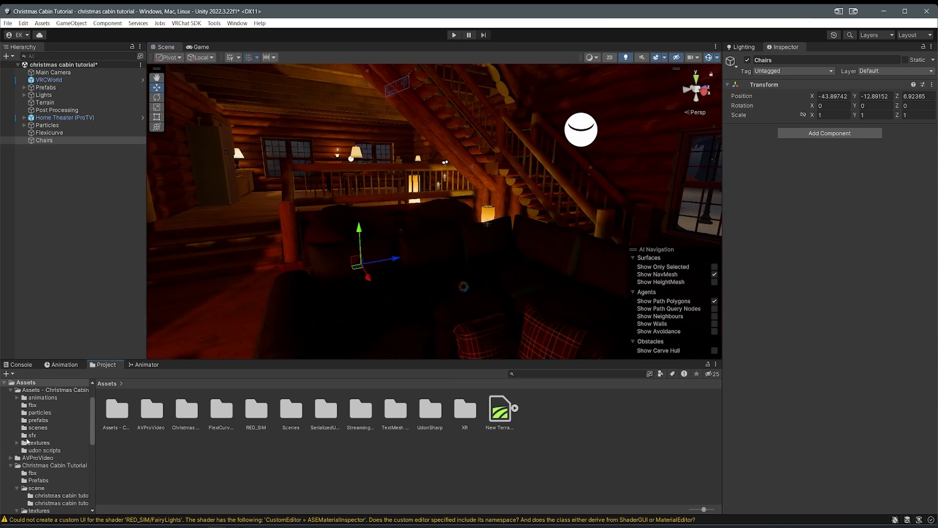
scroll(27, 441, up, 2)
click(522, 374)
text(ch)
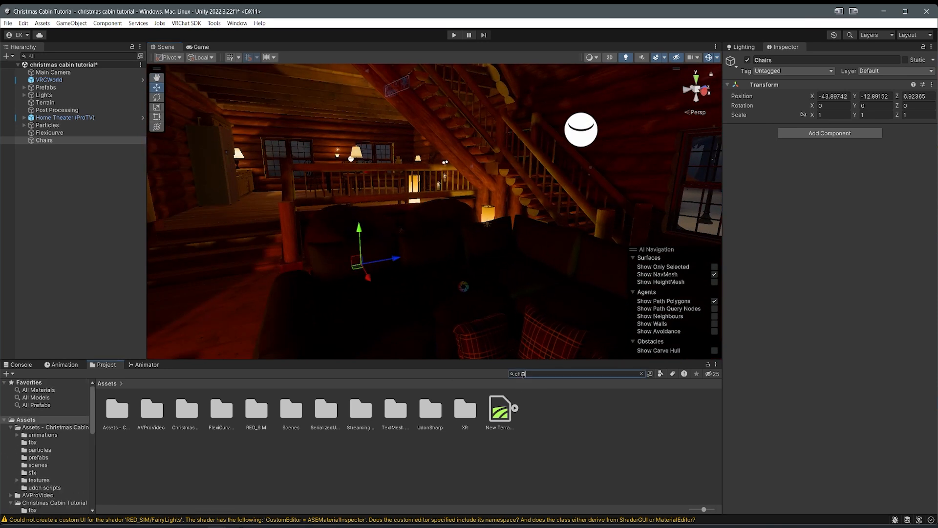
text(air)
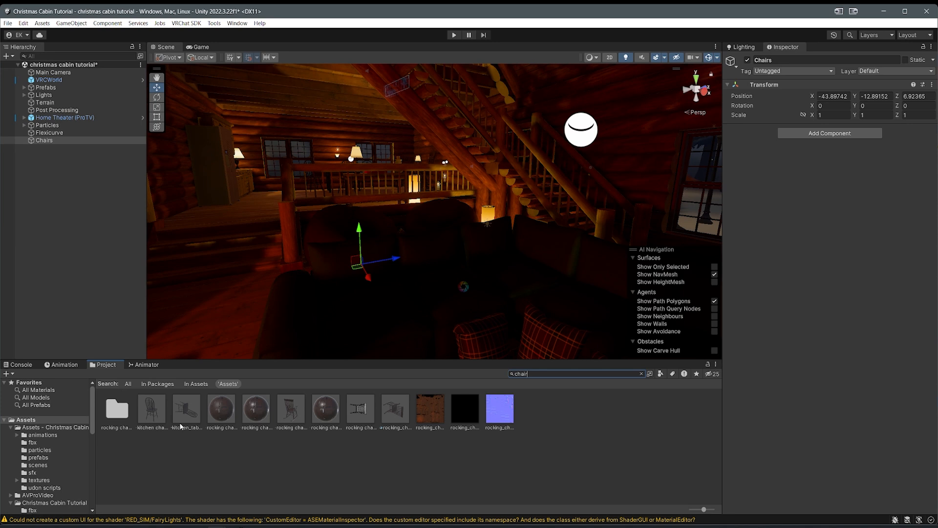
click(150, 385)
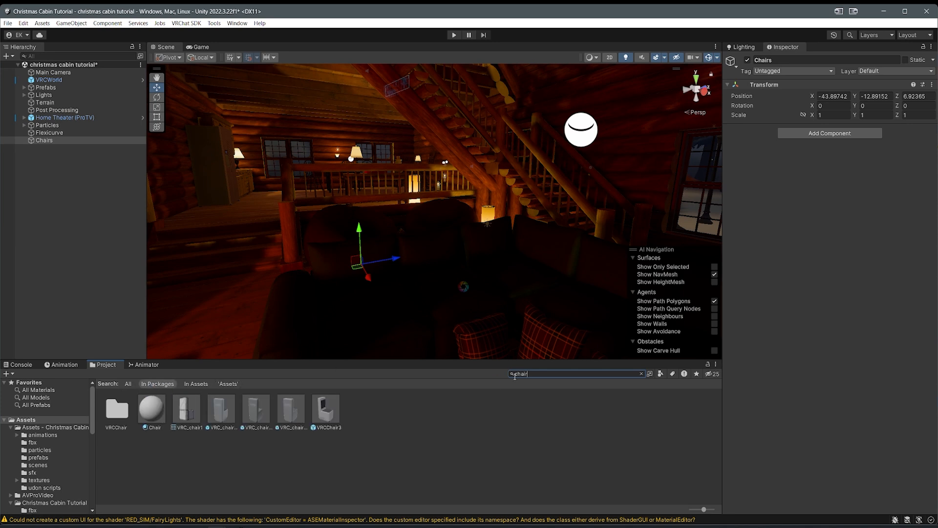
Step: Place the VRCChair3 prefab on the floor near the rocking chairs and examine its VRC_chair_udon child
click(318, 416)
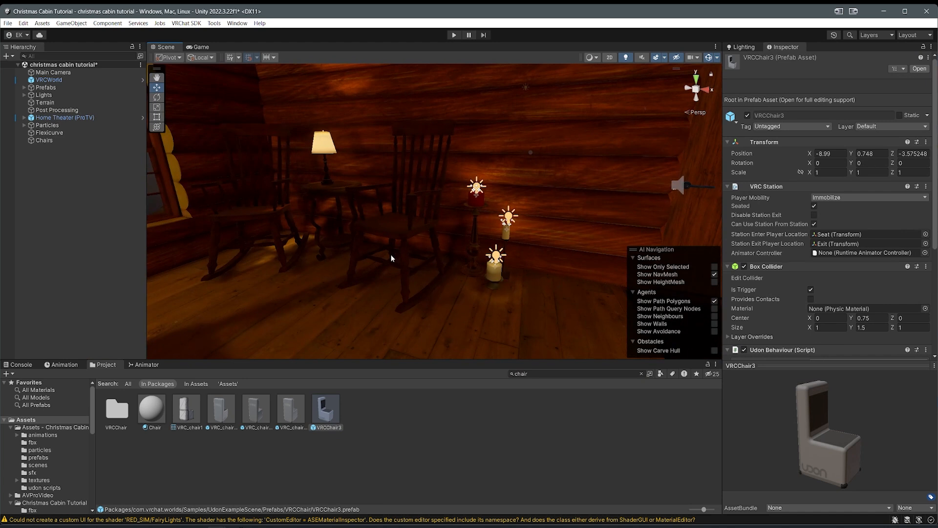
drag(373, 385, 264, 293)
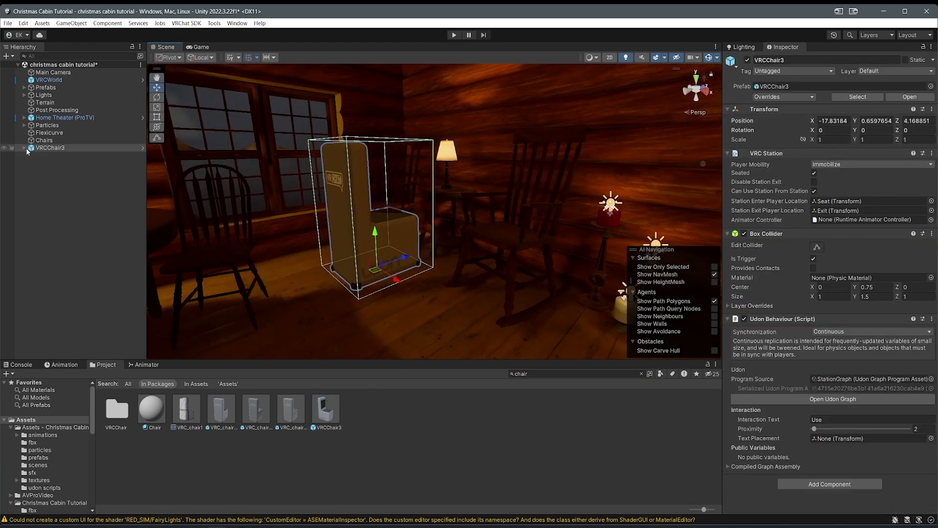
click(24, 148)
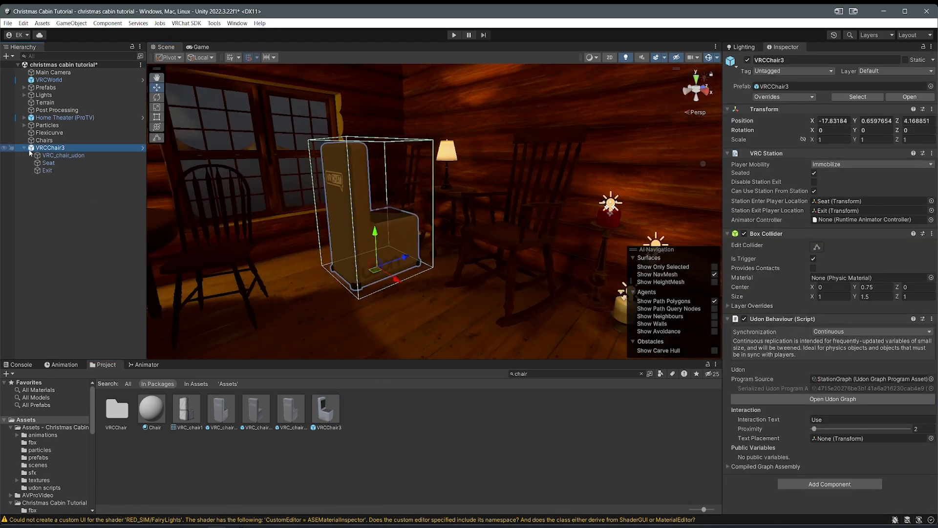
click(54, 156)
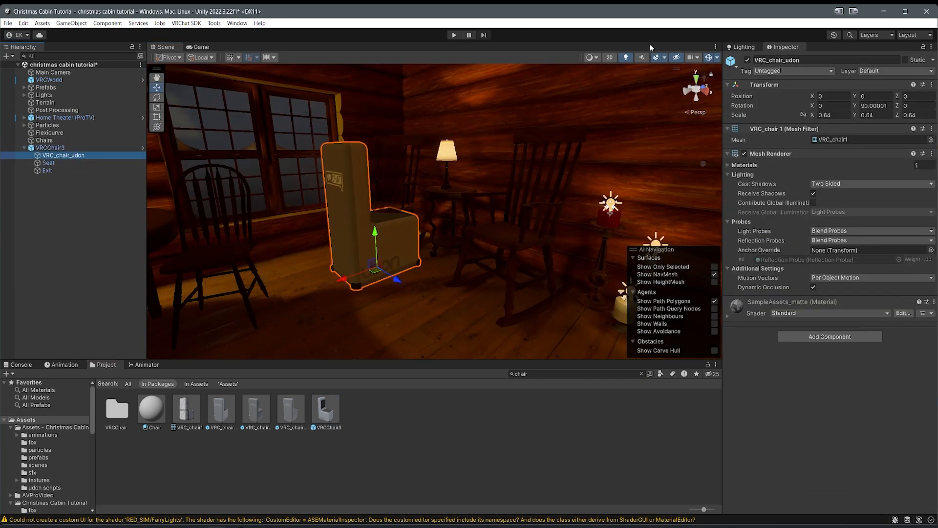
click(748, 46)
click(784, 47)
right_drag(494, 181, 425, 218)
Step: Rotate VRCChair3 to about 135° around Y and move it onto the rocking chair beside the window
click(51, 148)
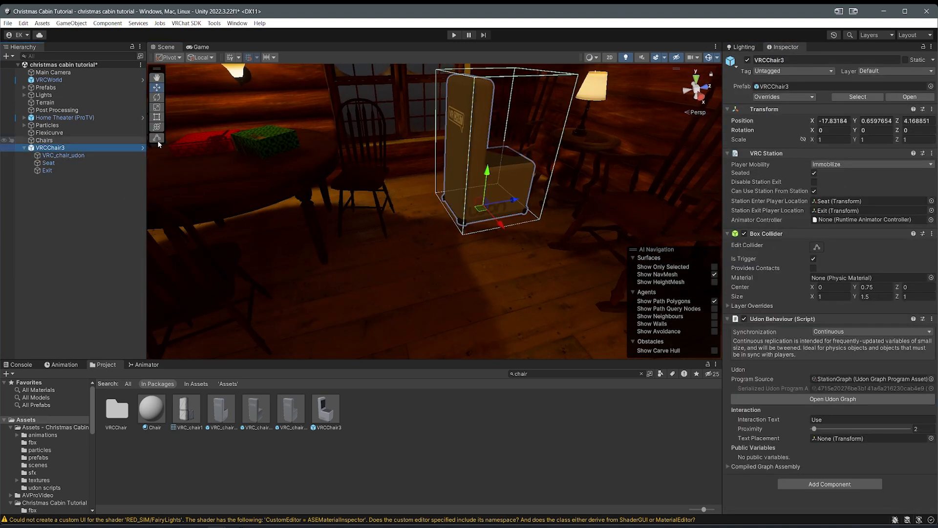
key(f)
key(e)
drag(295, 280, 242, 281)
key(w)
right_drag(242, 280, 645, 305)
right_drag(517, 288, 509, 284)
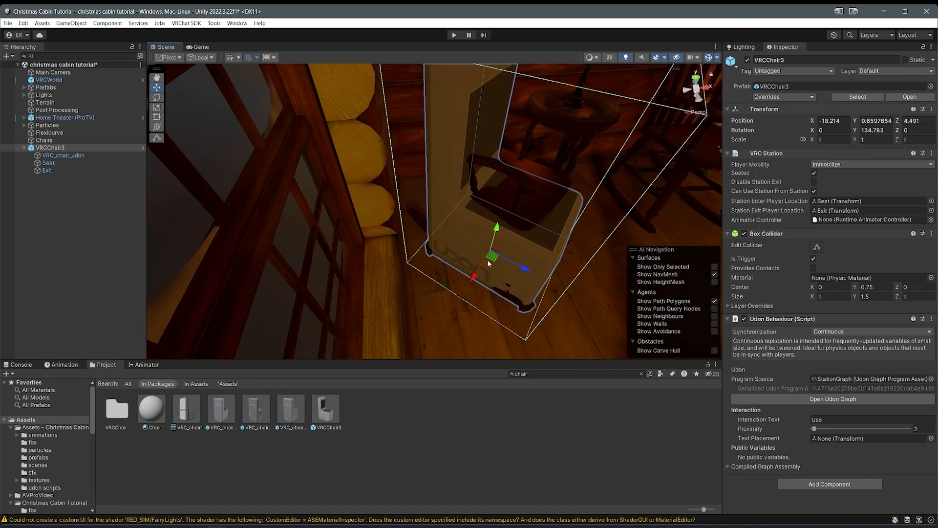
Step: Refine VRCChair3's Y rotation to about 142.7° and raise it to a height of about 0.698 to match the rocking chair's seat
key(e)
drag(501, 288, 476, 286)
key(w)
drag(496, 244, 494, 212)
right_drag(609, 234, 489, 215)
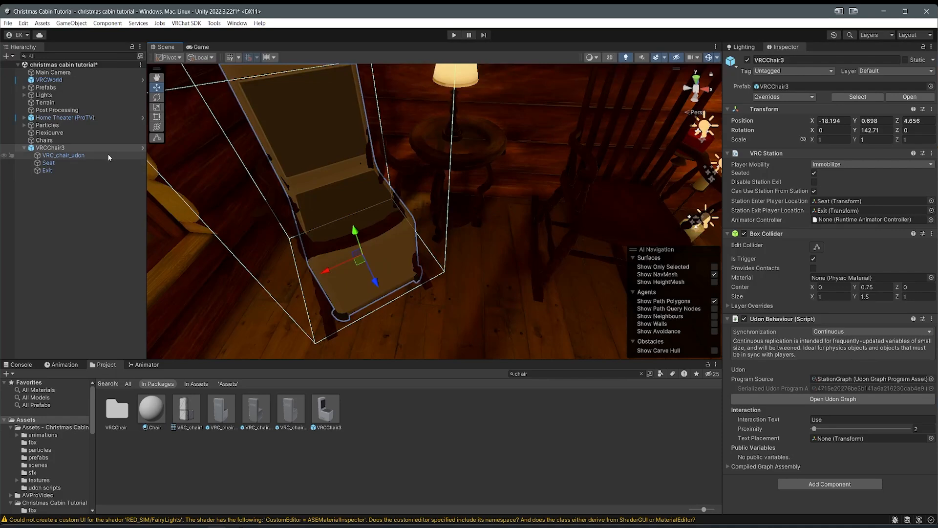
Step: Disable the Mesh Renderer on the VRC_chair_udon child so the placeholder chair is hidden, and save the scene
click(56, 155)
right_drag(268, 201, 475, 253)
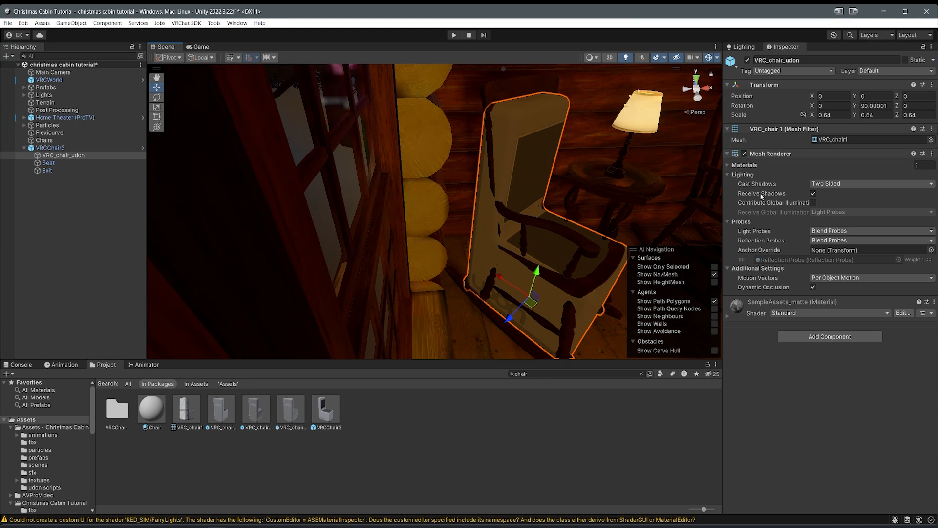
click(745, 154)
right_drag(532, 206, 539, 239)
key(ctrl+s)
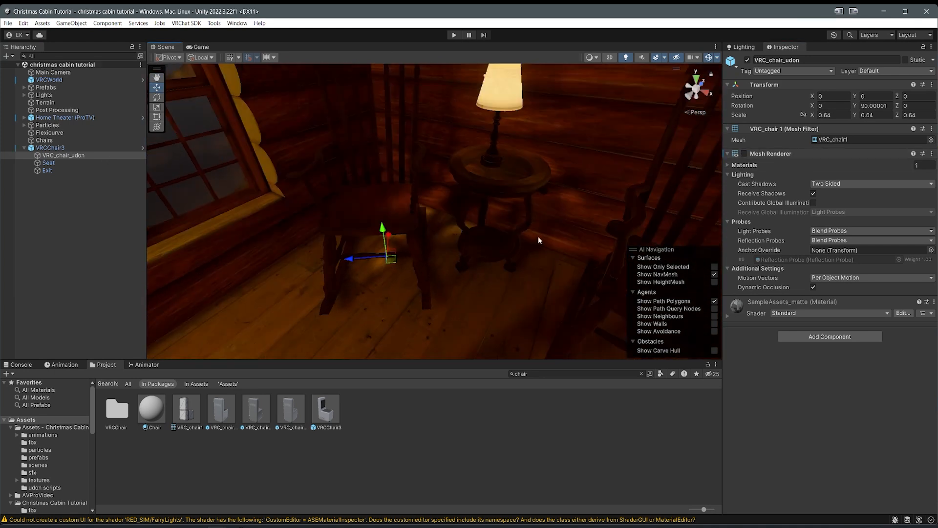
Step: Review the chair's Seat and Exit children and examine VRCChair3's box collider in edit mode around the rocking chair
mouse_move(362, 193)
right_down()
mouse_move(429, 207)
mouse_move(492, 168)
mouse_move(366, 189)
right_up()
click(45, 147)
click(48, 163)
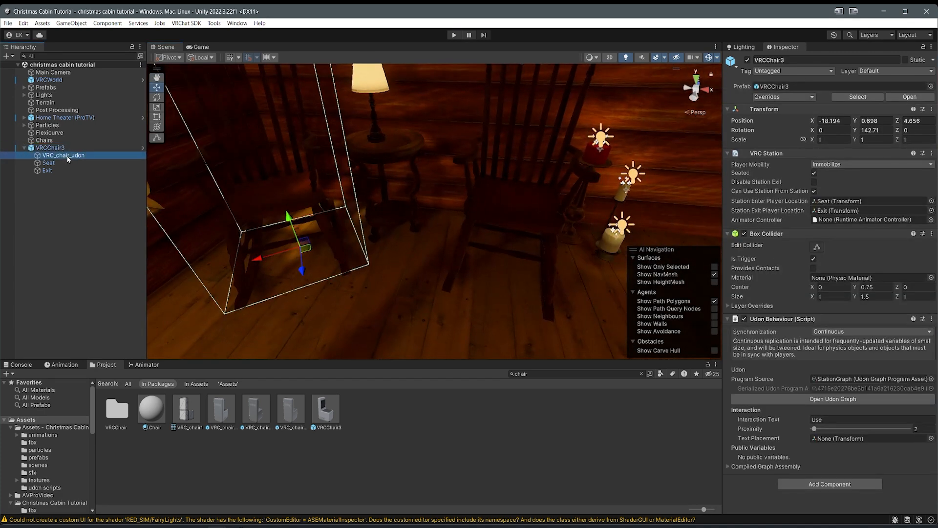
click(47, 170)
click(53, 148)
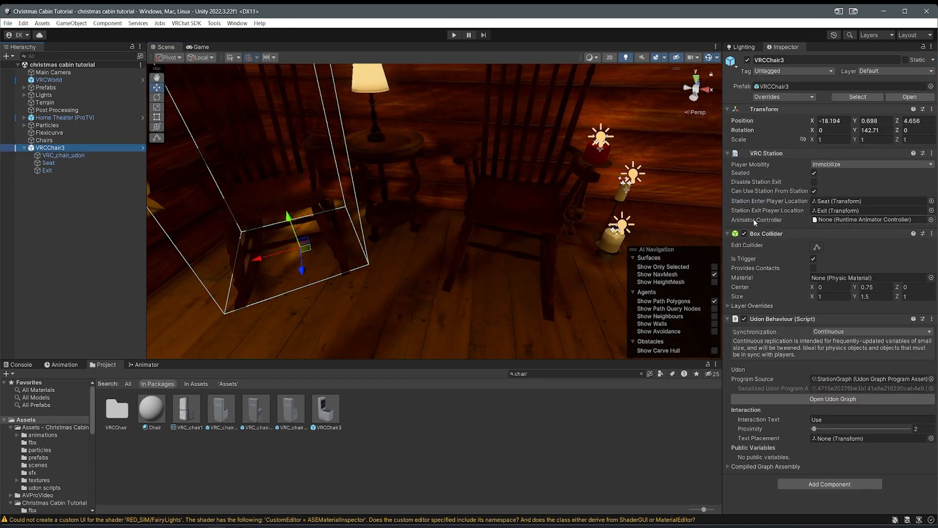
click(817, 248)
right_drag(381, 220, 344, 191)
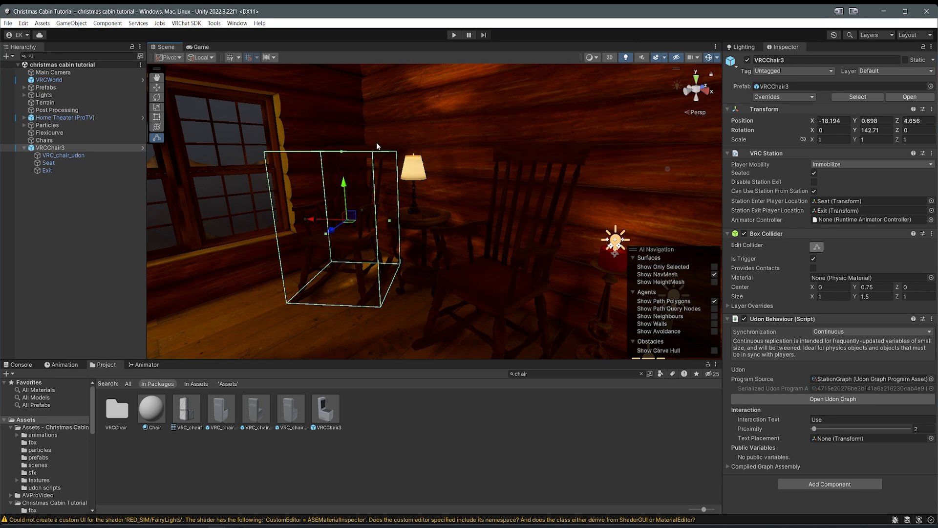
Step: Nest VRCChair3 under the Chairs object and deactivate Chairs
click(24, 150)
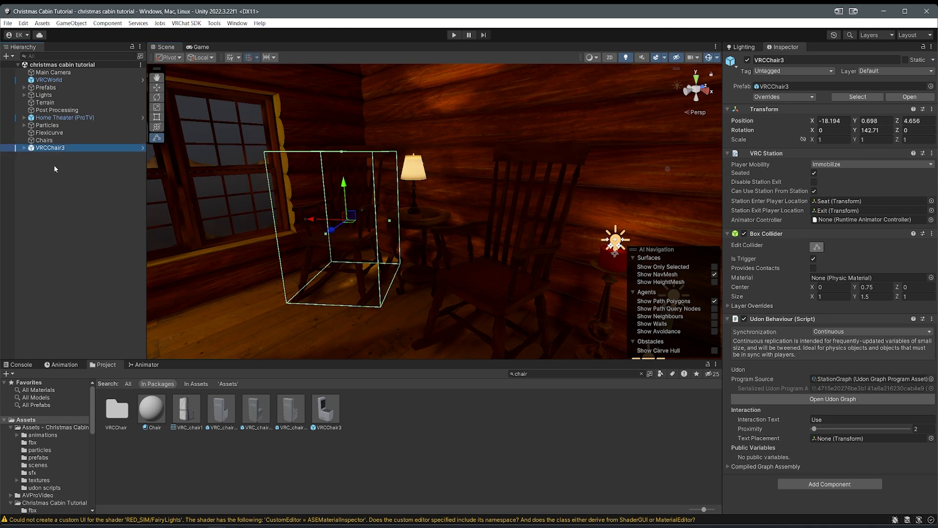
drag(47, 152, 43, 142)
right_drag(493, 136, 445, 165)
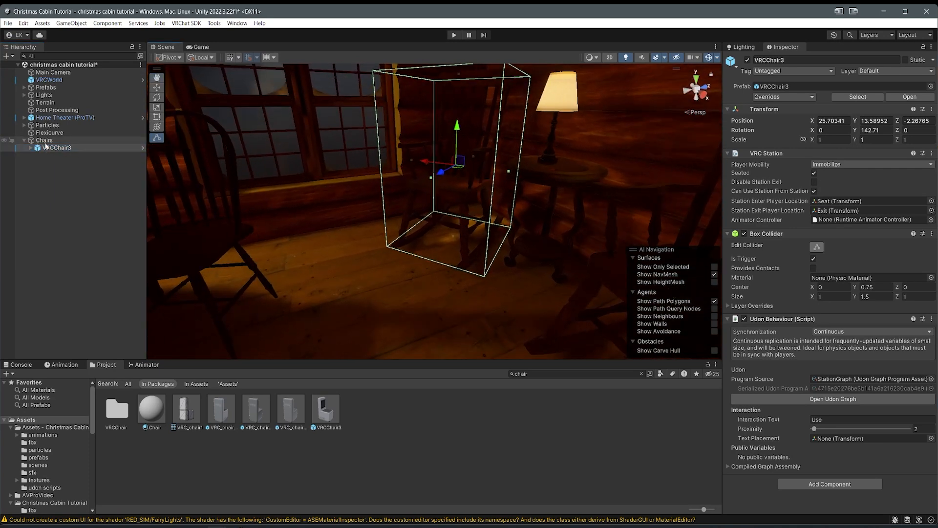
right_drag(308, 140, 418, 162)
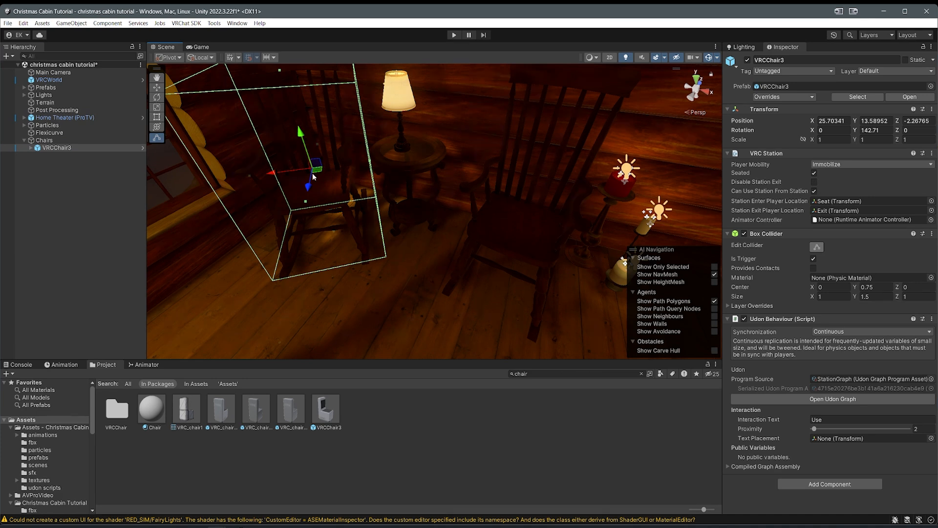
right_drag(285, 159, 136, 117)
key(f)
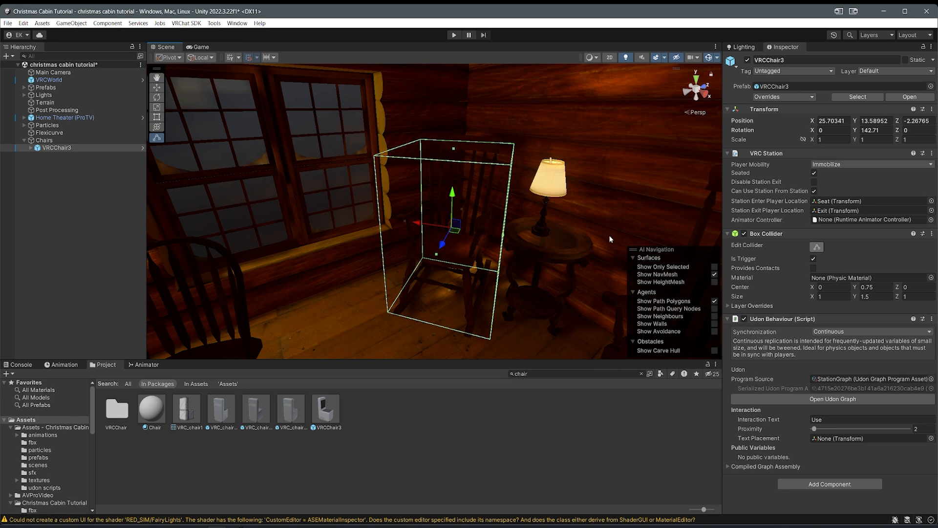
click(14, 142)
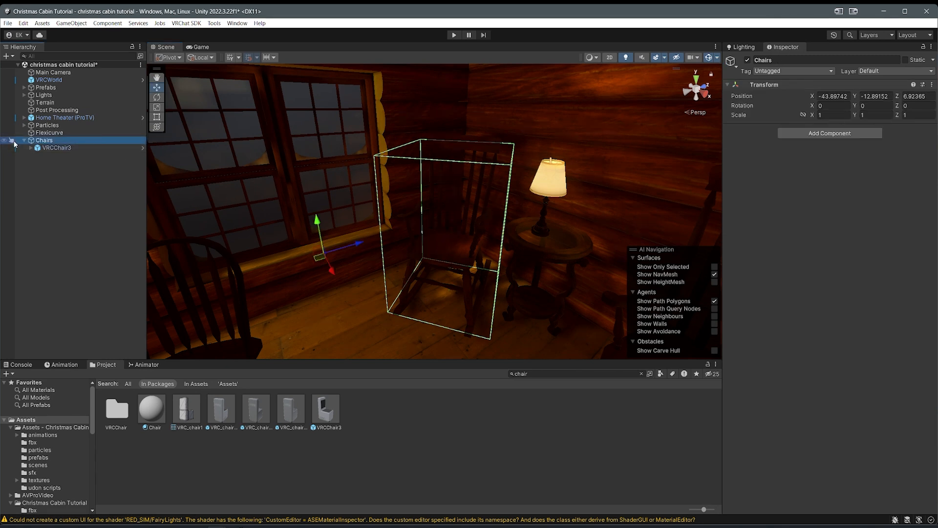
click(749, 60)
Step: Search the packages for "VRC mirr" and place the VRCMirror prefab on the porch by the railing, facing the cabin
right_drag(439, 217, 268, 297)
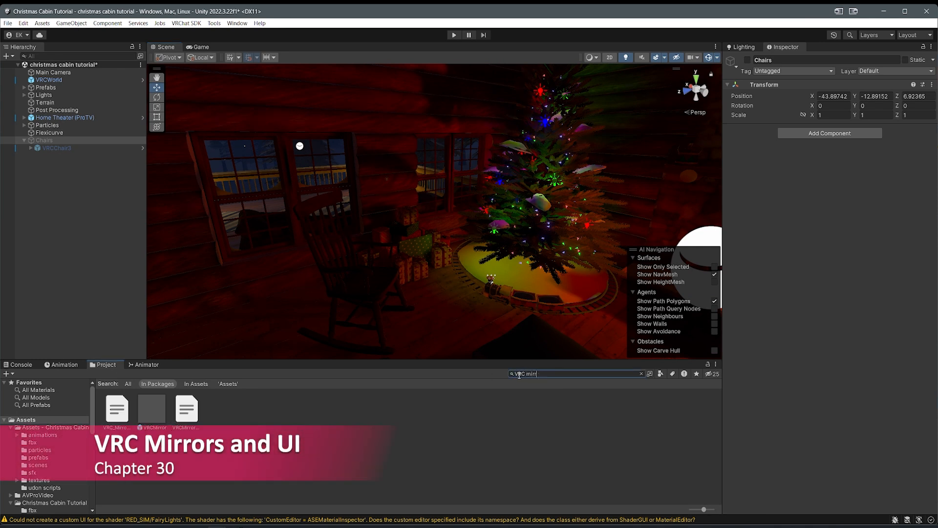
right_drag(378, 250, 315, 278)
key(w)
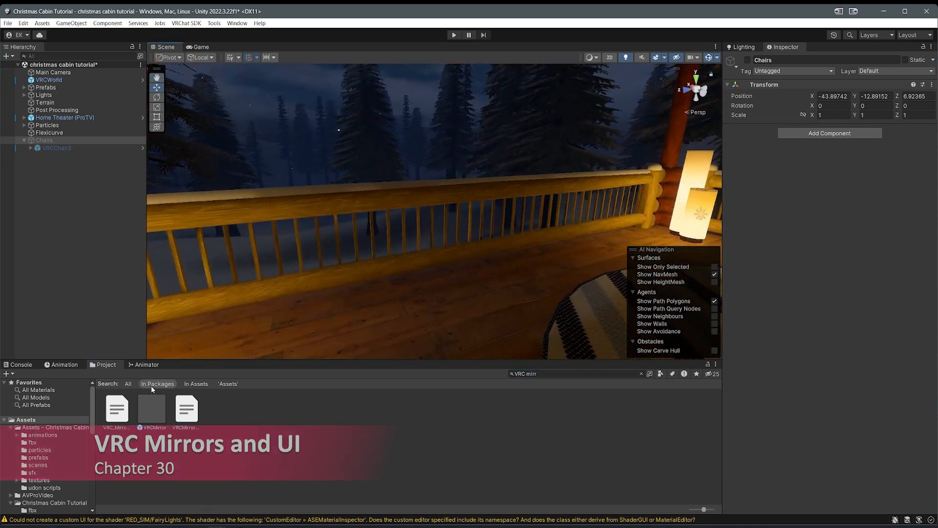
key(s)
right_drag(215, 293, 240, 306)
drag(267, 379, 336, 226)
key(e)
key(w)
right_drag(335, 226, 400, 148)
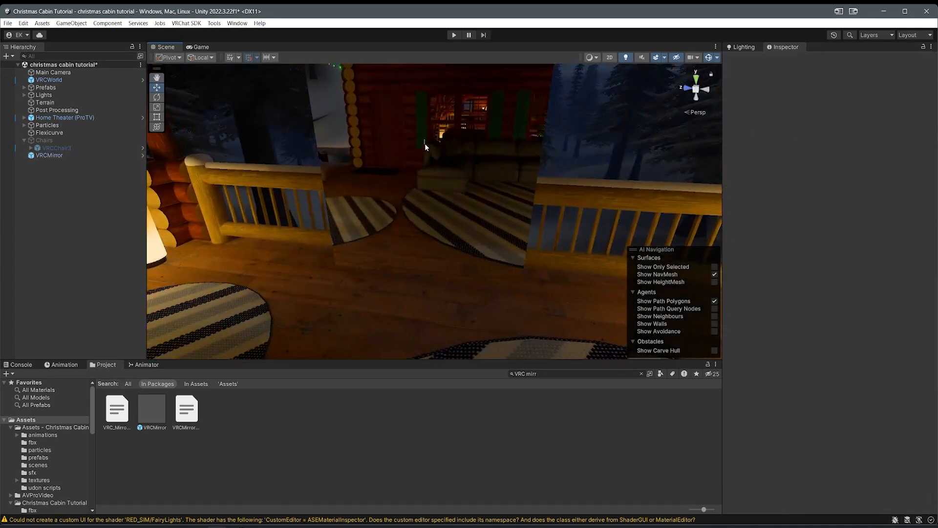
drag(425, 145, 425, 157)
Step: Switch to the browser to review the VRCPlayersOnlyMirror page on BOOTH, and import that package into the Unity project
mouse_move(233, 524)
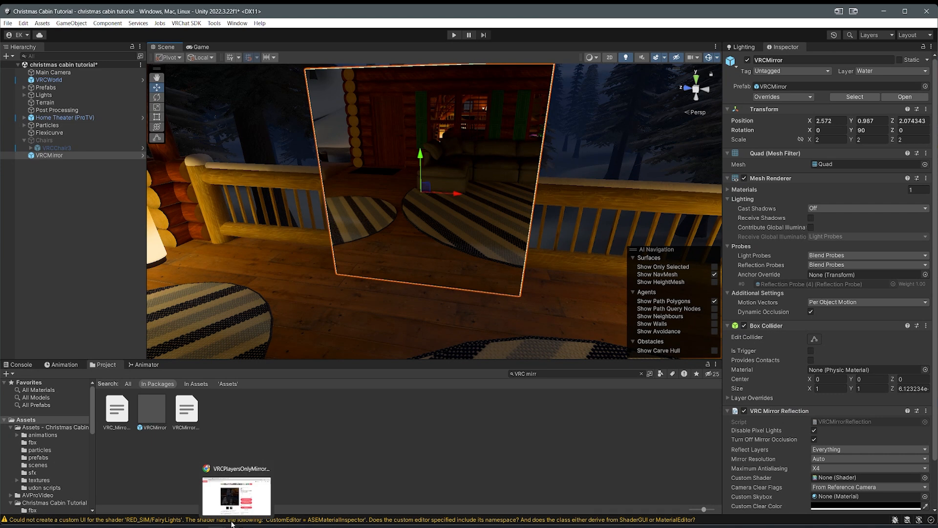
right_drag(336, 268, 380, 254)
scroll(379, 254, up, 2)
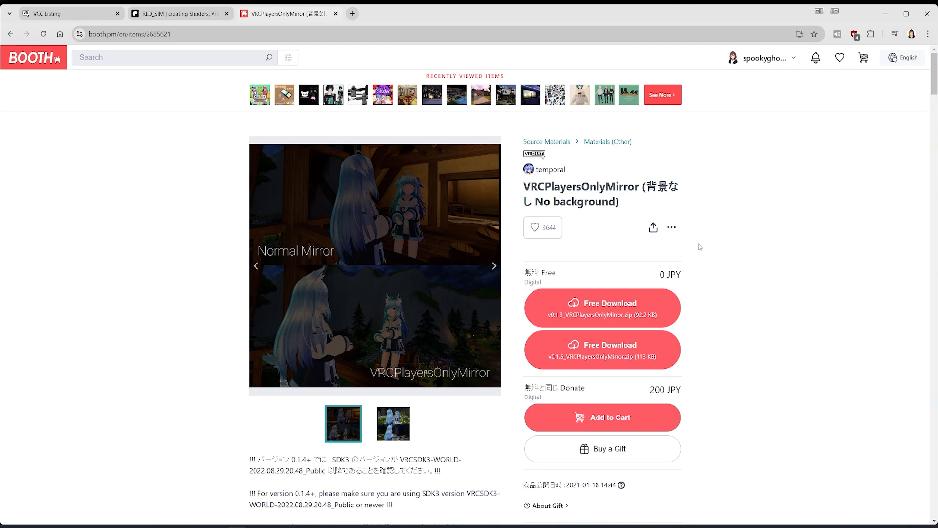
scroll(700, 247, down, 1)
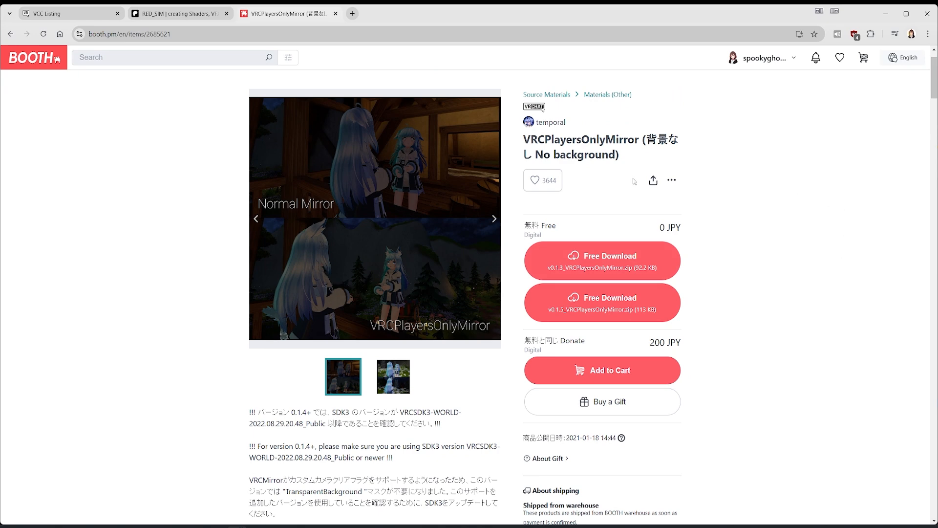
click(892, 10)
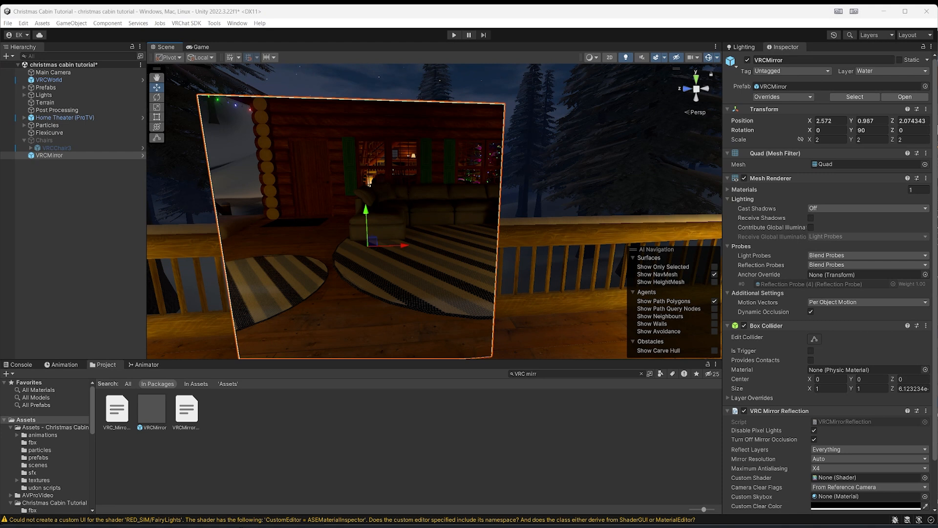
click(631, 423)
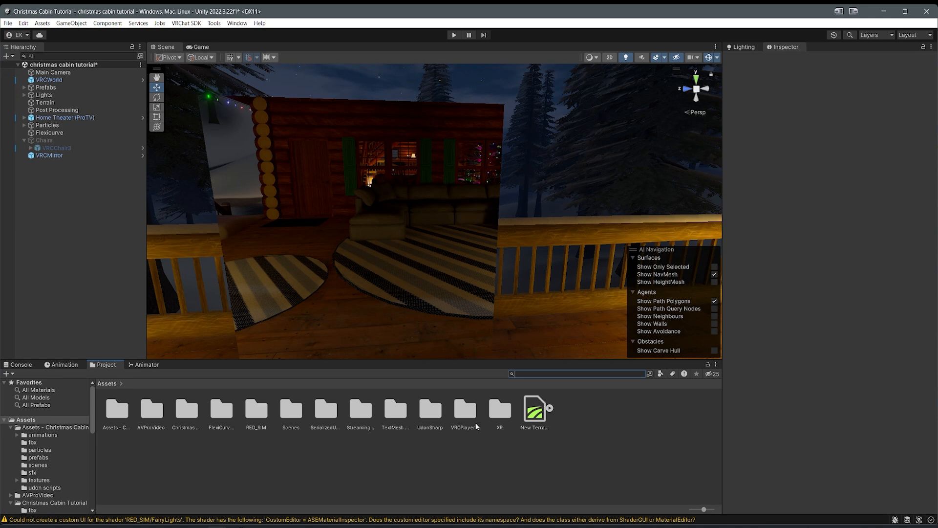
Step: Place the VRCPlayersOnlyMirror prefab on the porch floor and rotate it 90° about Y to align with the existing mirror
double_click(466, 419)
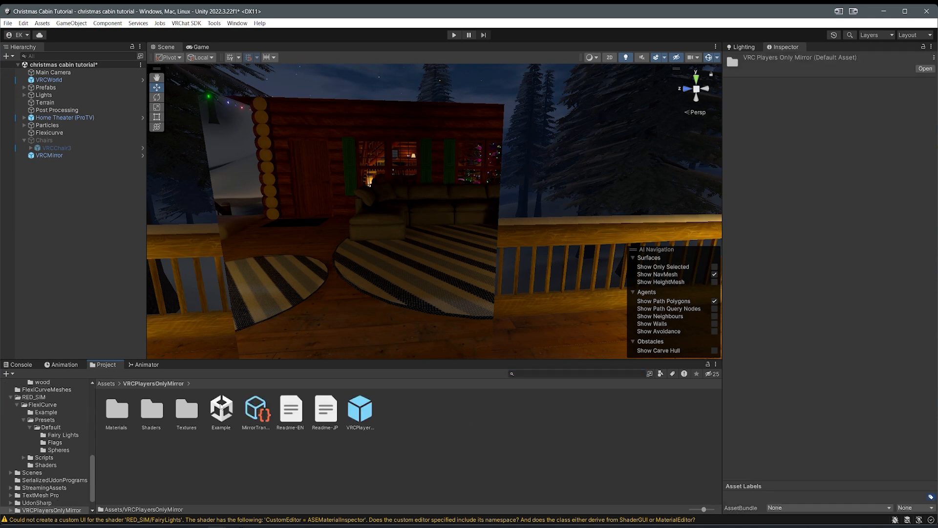
scroll(391, 342, down, 2)
drag(359, 411, 416, 319)
key(a)
mouse_move(417, 319)
right_down()
mouse_move(494, 323)
mouse_move(398, 193)
mouse_move(380, 199)
mouse_move(397, 211)
mouse_move(419, 305)
right_up()
key(e)
ctrl+drag(419, 305, 545, 284)
key(w)
right_drag(545, 284, 263, 200)
key(e)
ctrl+drag(476, 245, 403, 247)
right_drag(404, 247, 475, 209)
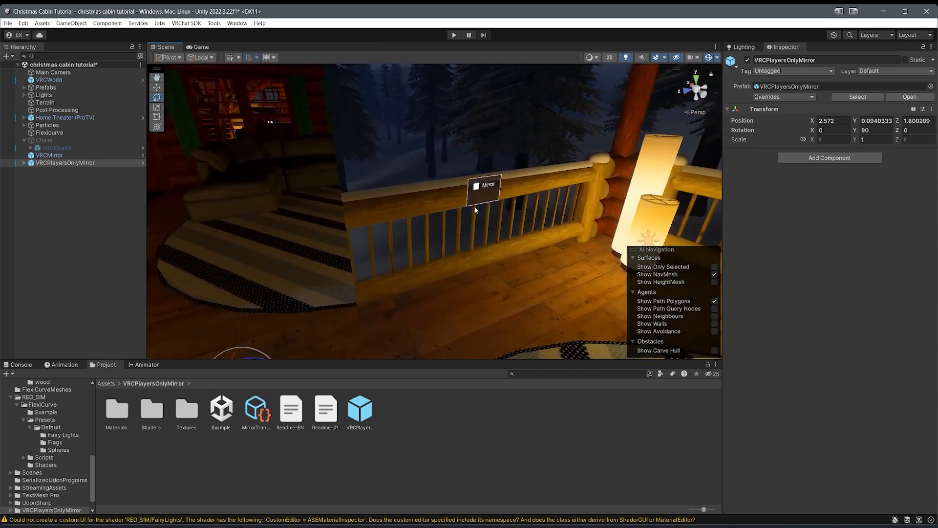
Step: Activate the Mirror child of VRCPlayersOnlyMirror and look over its Mirror and Menu children
click(24, 164)
click(49, 170)
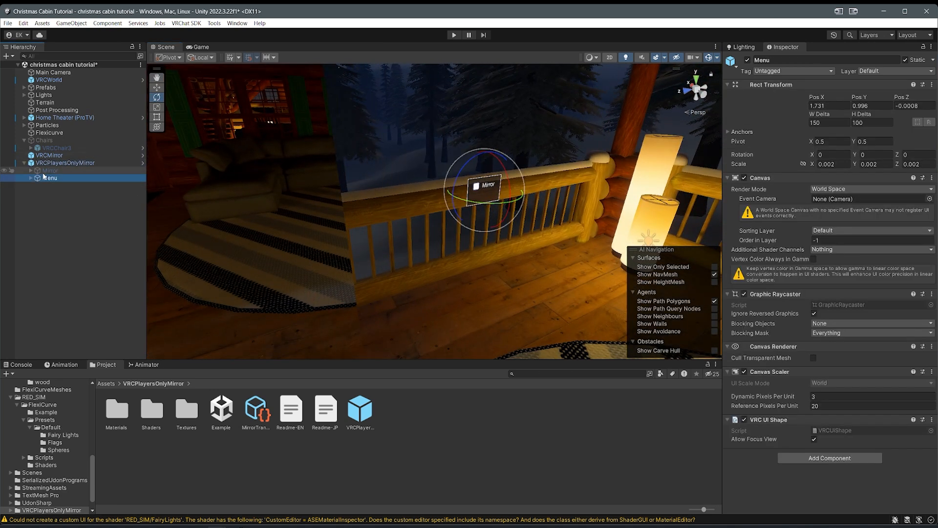
click(747, 59)
key(f)
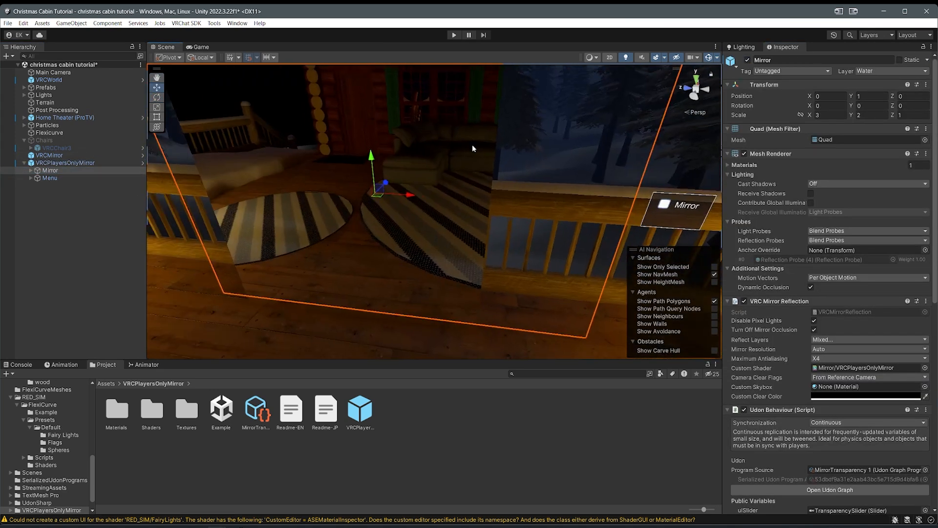
right_drag(407, 143, 459, 142)
click(88, 171)
click(81, 178)
Step: Unpack the VRCPlayersOnlyMirror prefab instance in the scene
right_click(56, 164)
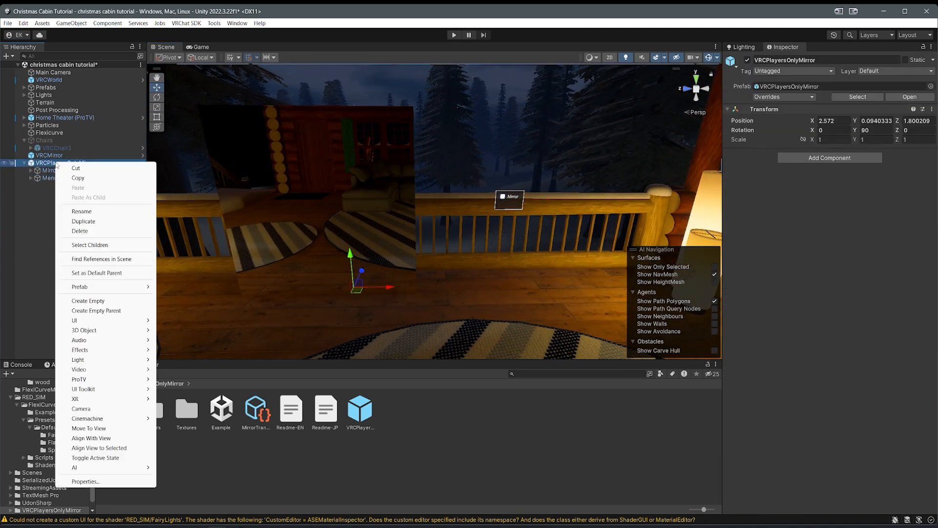
click(38, 169)
right_click(47, 164)
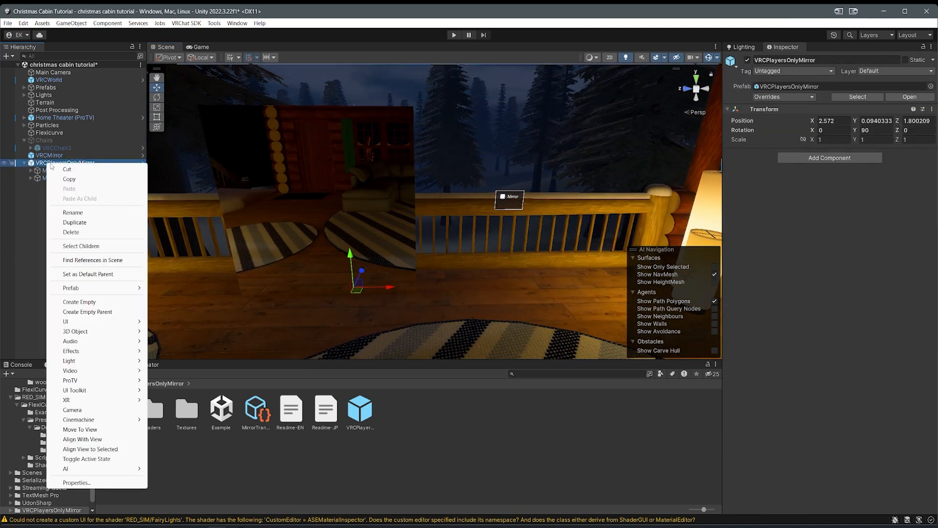
mouse_move(81, 289)
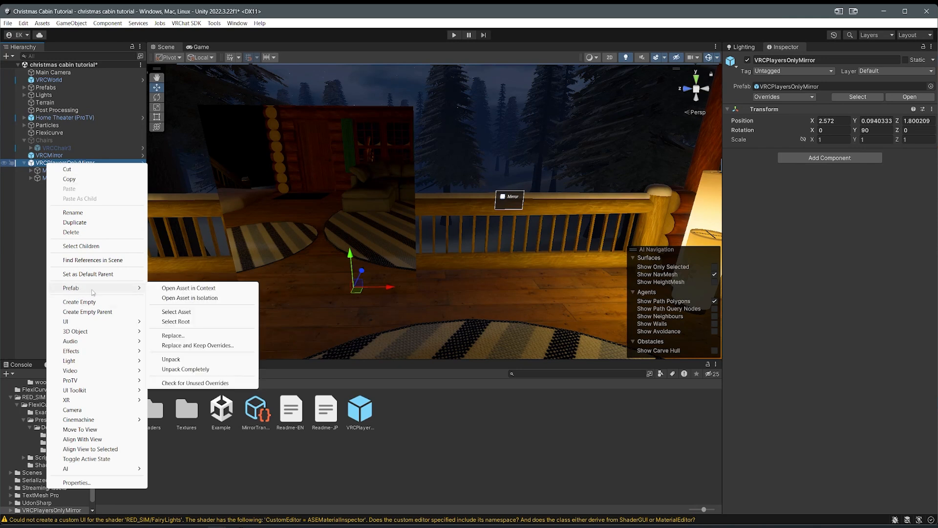
click(191, 358)
click(122, 304)
Step: Rename the Mirror child of VRCPlayersOnlyMirror as "LQ Mirror"
click(42, 166)
click(47, 171)
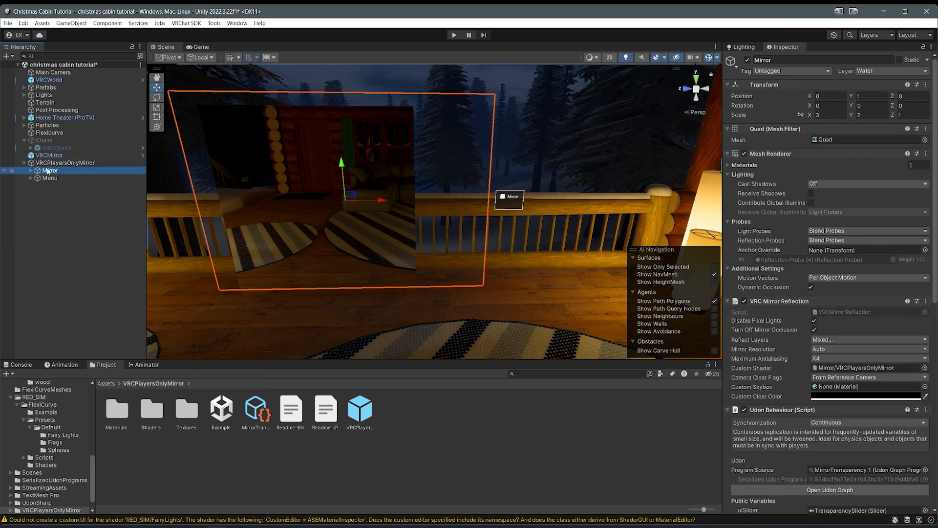
key(F2)
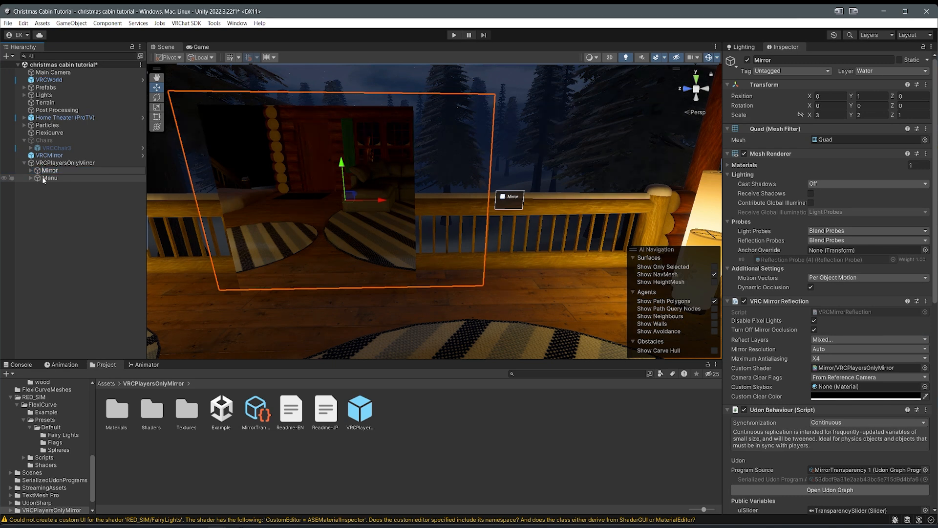
text(player only)
key(Return)
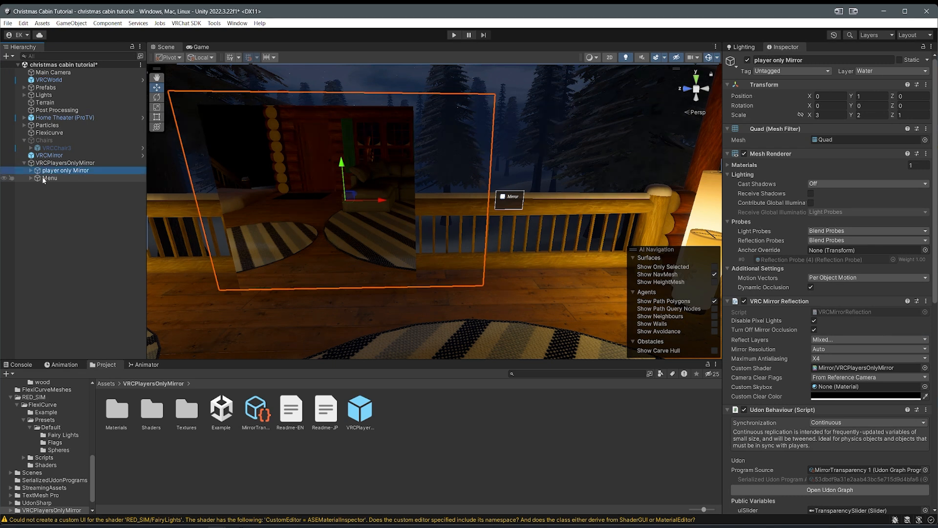
double_click(58, 170)
drag(59, 170, 31, 171)
text(LQ)
key(Return)
Step: Move LQ Mirror out to the scene root and delete the VRCPlayersOnlyMirror object with its Menu
drag(63, 173, 63, 160)
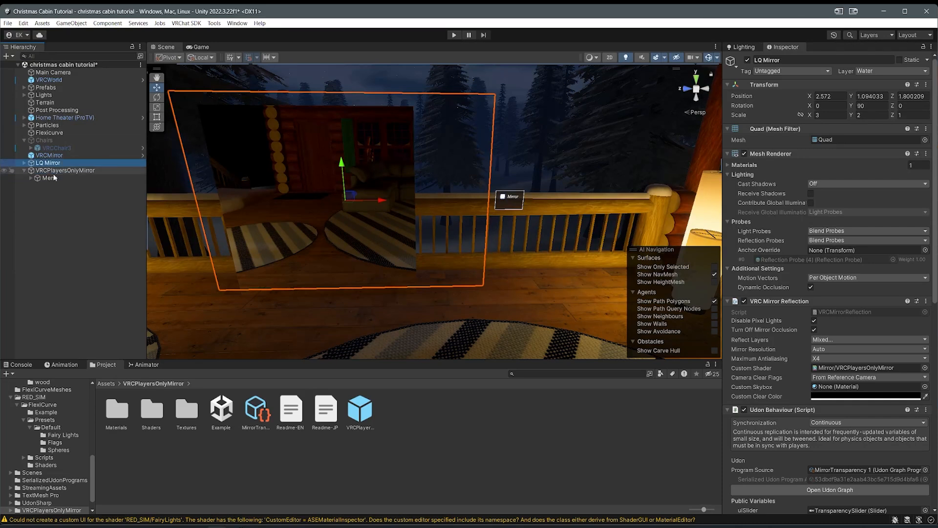
click(55, 172)
key(Delete)
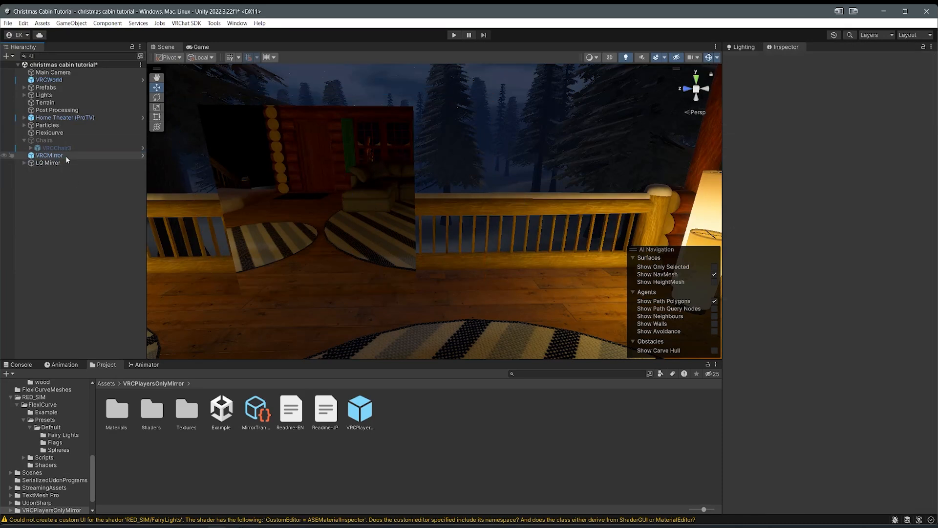
Step: Create an empty object named "Mirrors" and nest VRCMirror and LQ Mirror under it
click(60, 162)
right_click(40, 219)
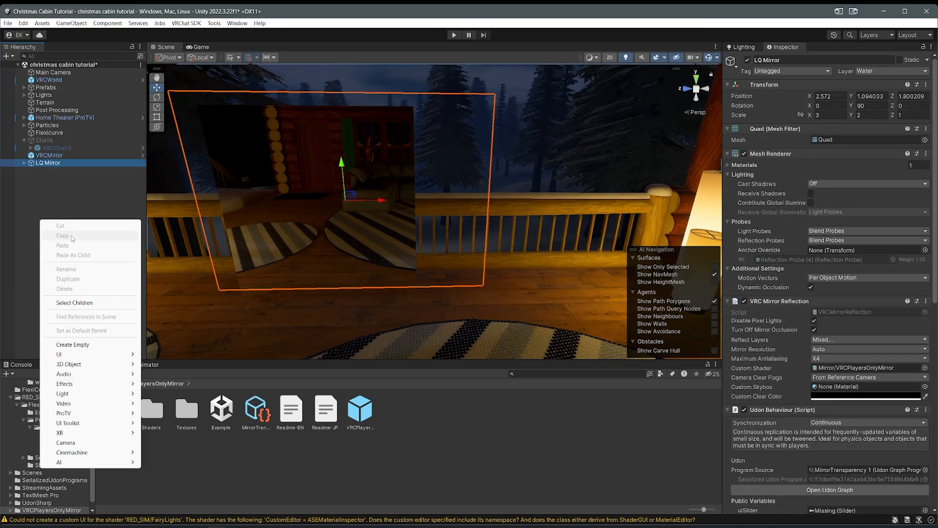
click(72, 345)
text(Mirrors)
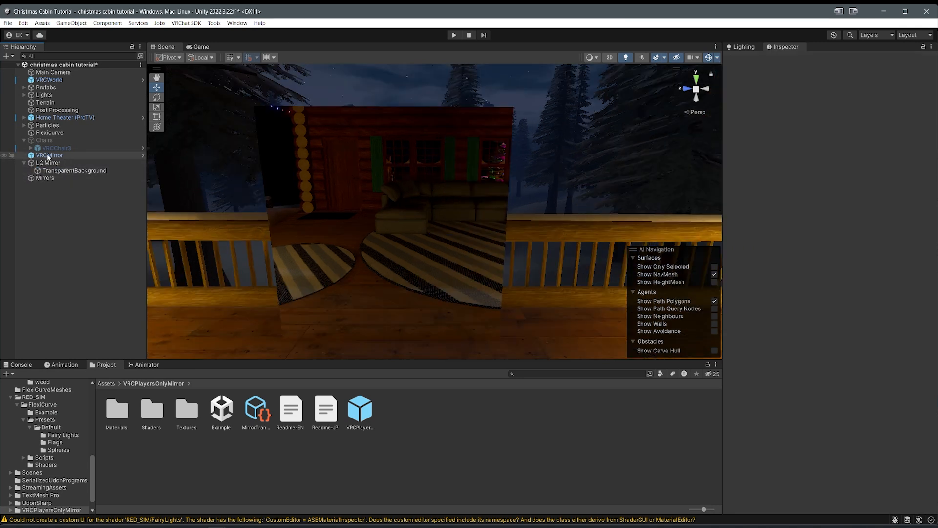
click(35, 179)
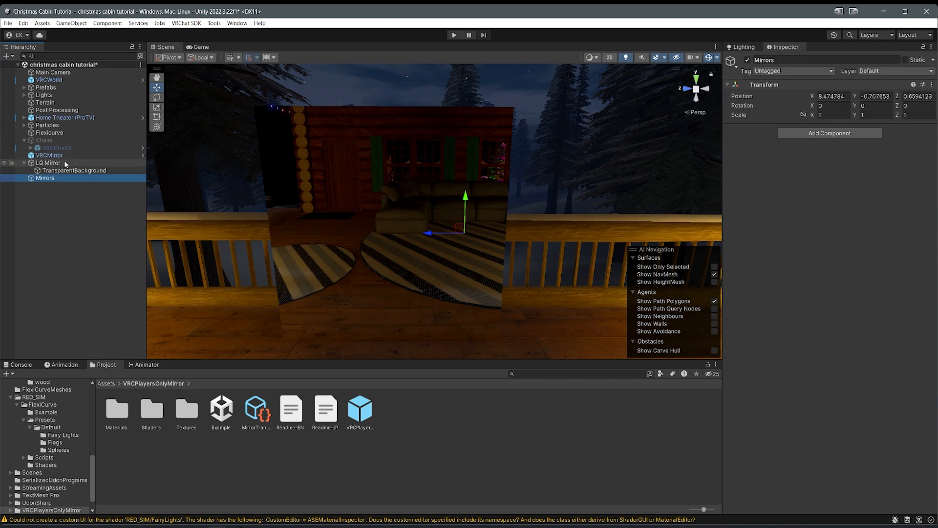
click(48, 163)
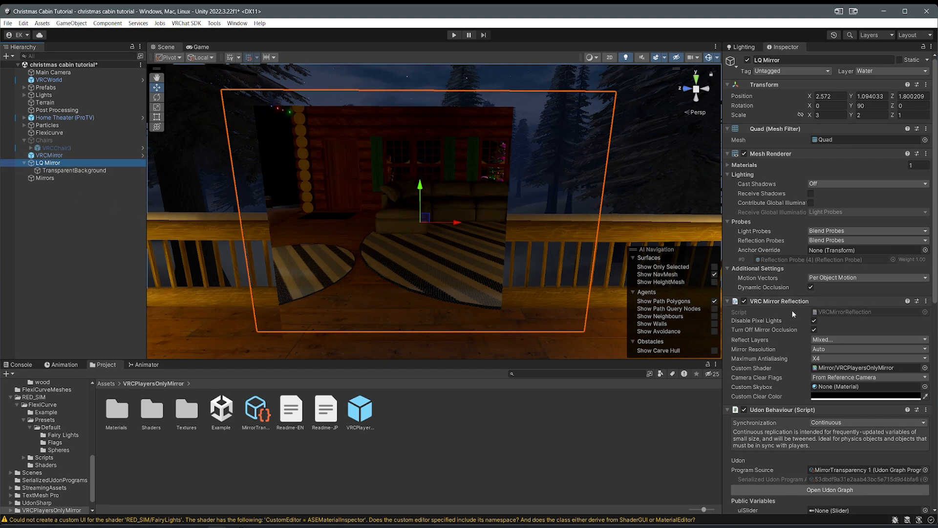
click(46, 156)
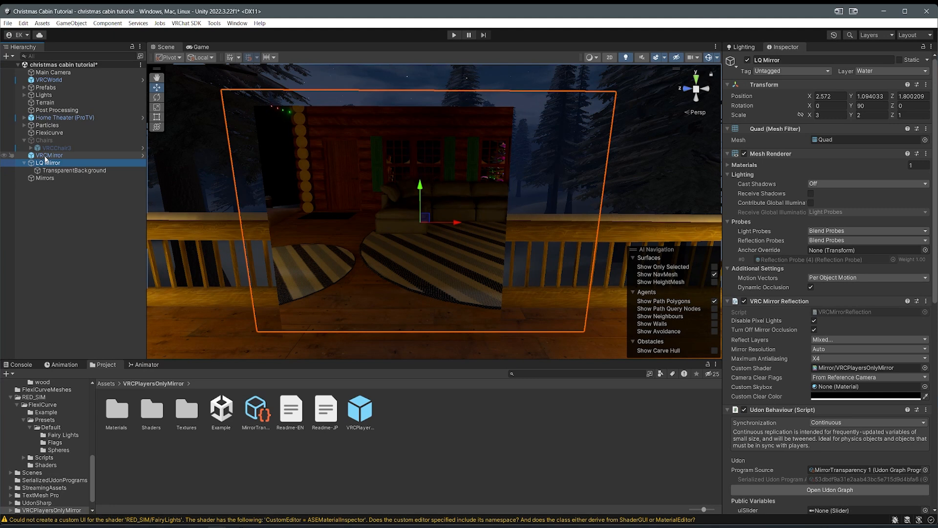
drag(46, 157, 49, 180)
click(43, 158)
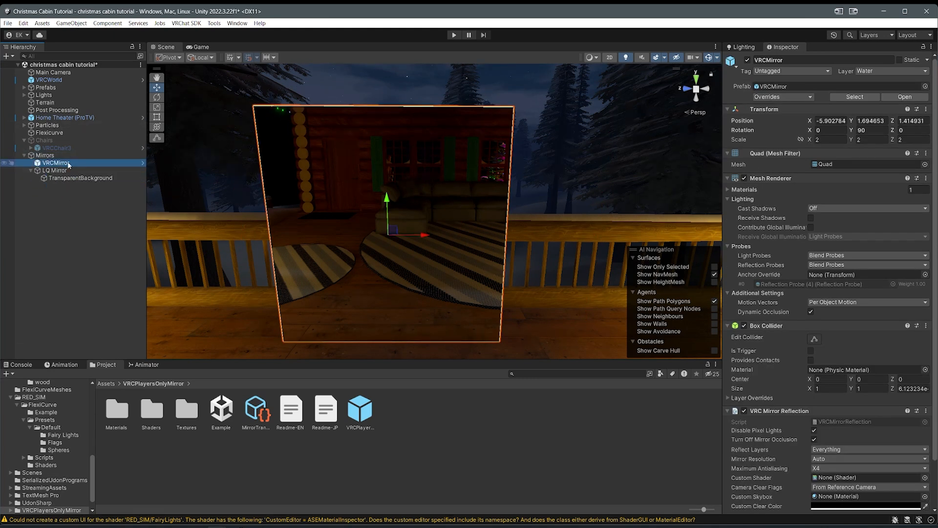
Step: Rename VRCMirror as "HQMirror"
right_click(52, 163)
click(51, 163)
click(42, 163)
click(47, 163)
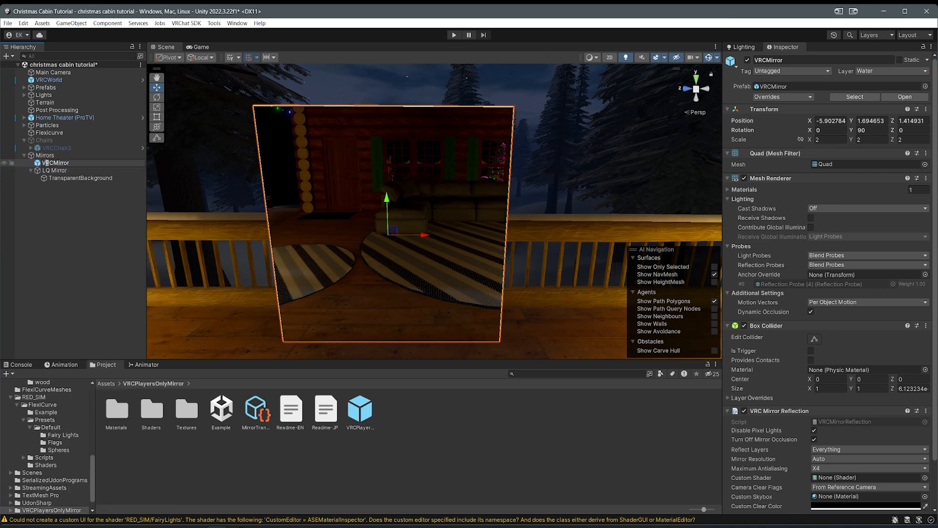
text(HQ)
key(Right)
key(BackSpace)
key(BackSpace)
key(BackSpace)
key(BackSpace)
key(Return)
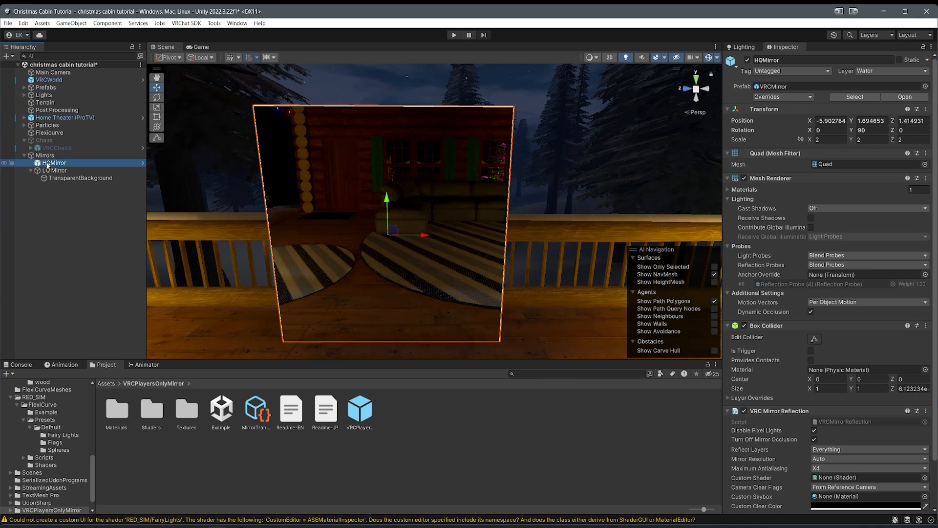
Step: Move LQ Mirror over HQMirror at about X -5.903, Z 1.45 and narrow its X scale to about 2.04
click(30, 170)
click(52, 170)
middle_drag(390, 233, 436, 252)
scroll(425, 250, down, 5)
key(r)
drag(462, 231, 435, 230)
key(w)
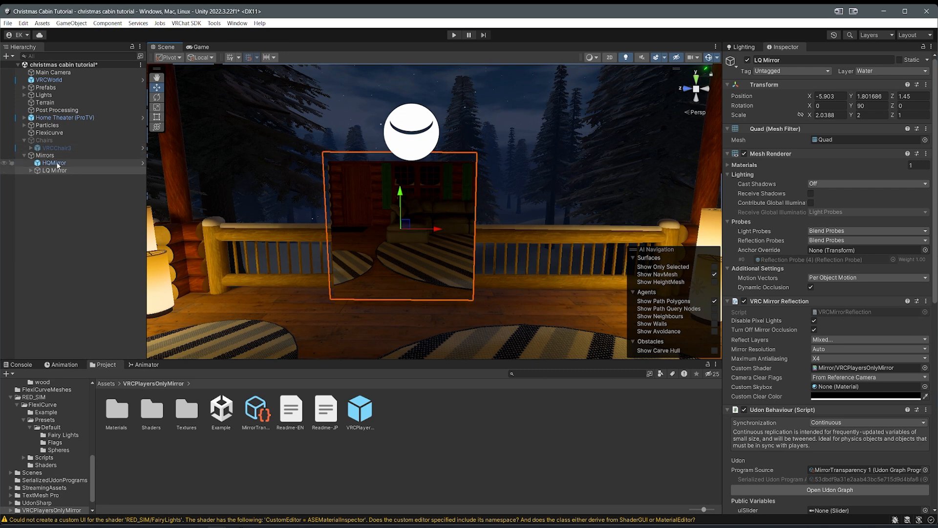
key(f)
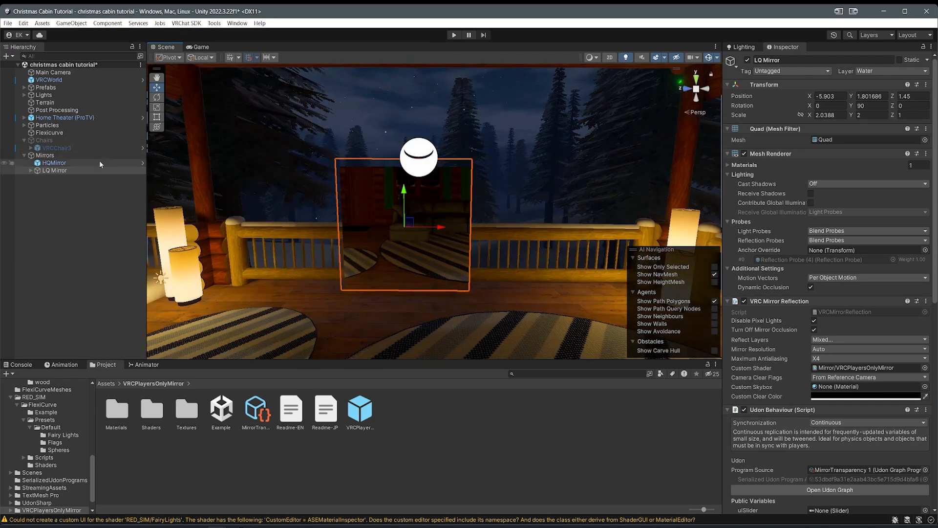
Step: Enlarge HQMirror to about 5.57 by 3.14 and position it along the porch railing at about -5.671, 2.352, 0.73
ctrl+click(54, 163)
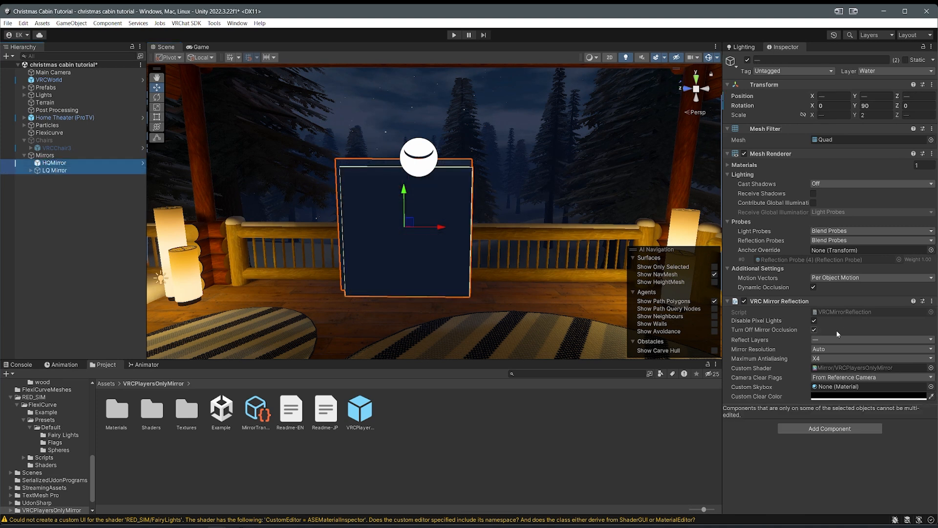
scroll(463, 237, up, 3)
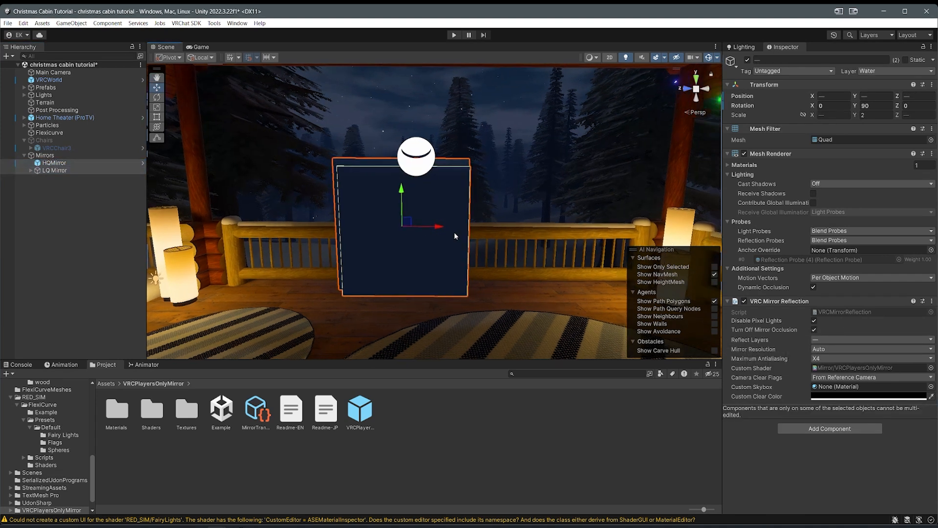
click(84, 168)
double_click(90, 163)
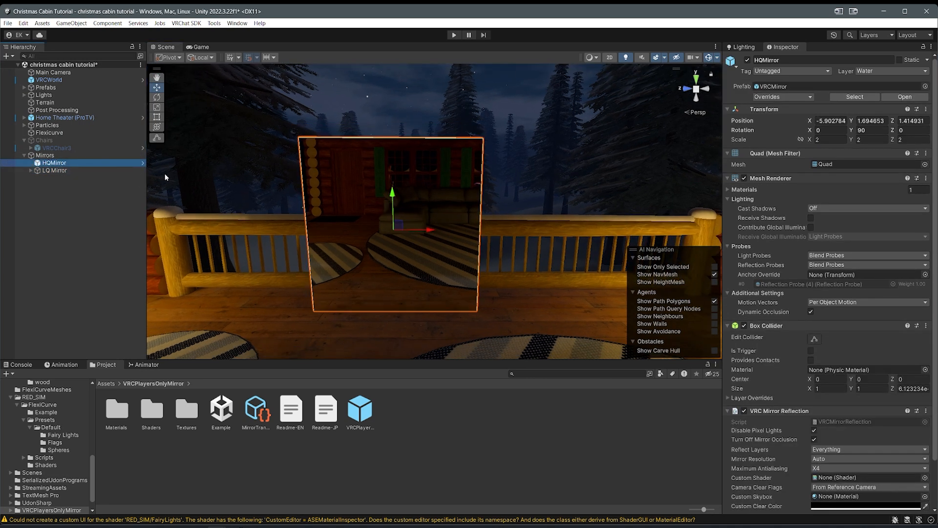
scroll(424, 227, down, 4)
right_drag(423, 227, 400, 254)
drag(411, 230, 467, 245)
right_drag(468, 246, 368, 262)
key(w)
drag(350, 272, 384, 196)
key(r)
key(w)
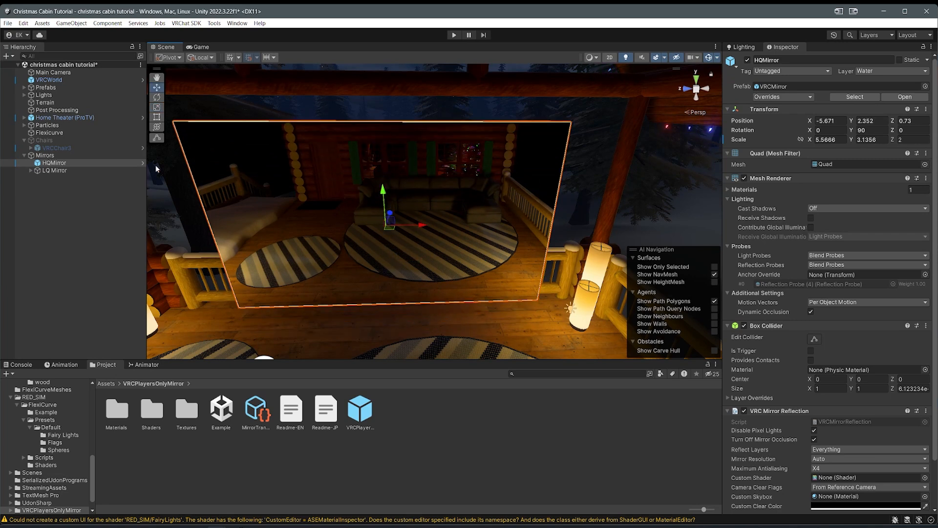
Step: Move and enlarge LQ Mirror along the porch railing to match HQMirror's placement and size
click(120, 171)
key(r)
key(w)
right_drag(341, 263, 591, 213)
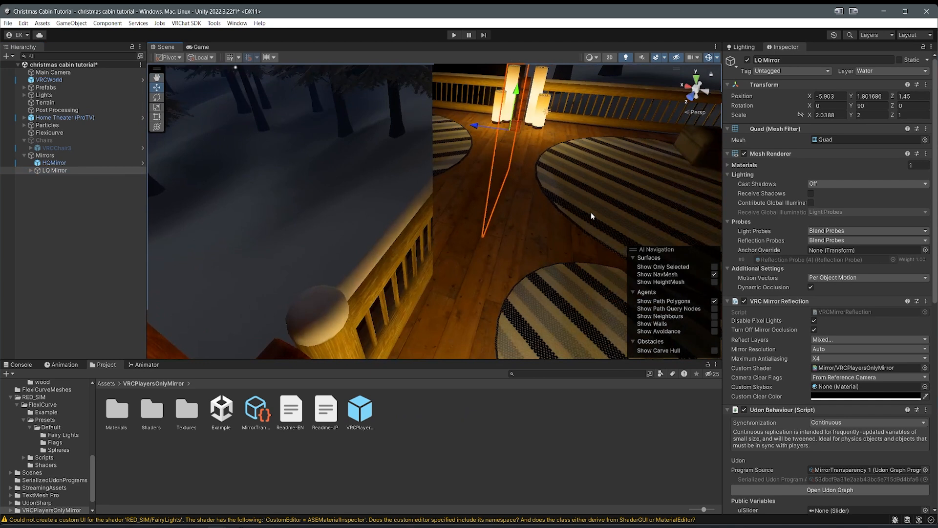
drag(503, 151, 486, 152)
right_drag(486, 151, 439, 235)
drag(443, 215, 484, 216)
drag(407, 180, 410, 156)
right_drag(410, 156, 420, 155)
key(s)
key(w)
drag(446, 265, 482, 267)
drag(446, 228, 446, 204)
key(r)
drag(480, 241, 492, 241)
key(w)
mouse_move(386, 298)
right_down()
mouse_move(370, 310)
mouse_move(427, 324)
mouse_move(377, 308)
right_up()
key(w)
click(43, 206)
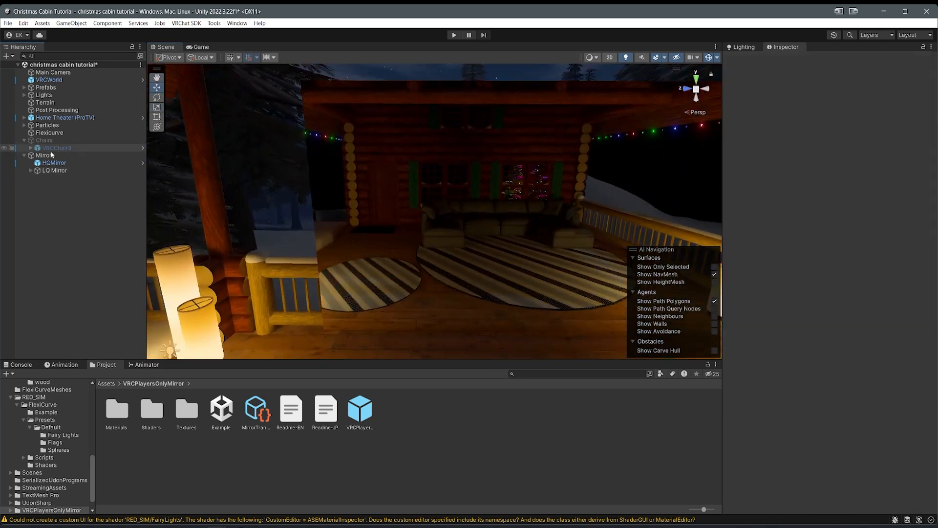
Step: Toggle HQMirror off and back on to compare the porch railing with and without its reflection
right_drag(324, 228, 381, 264)
key(w)
click(66, 164)
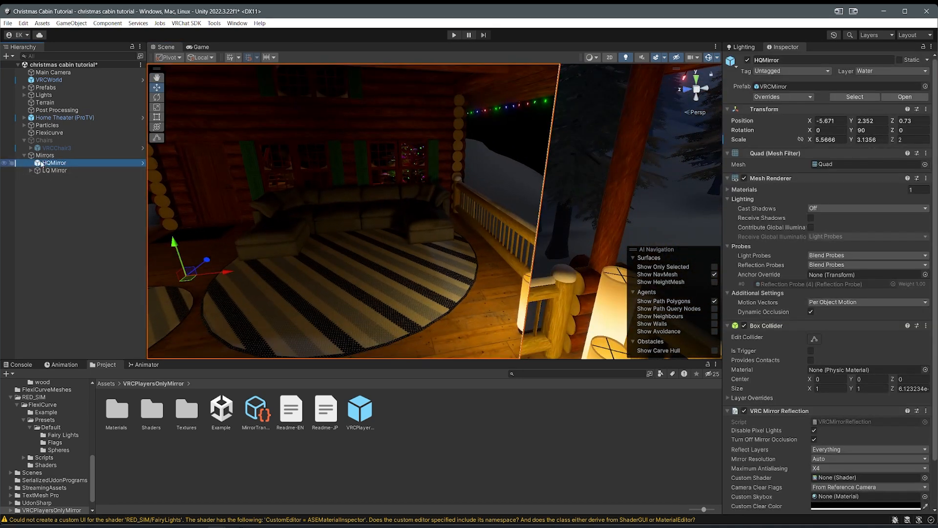
click(748, 60)
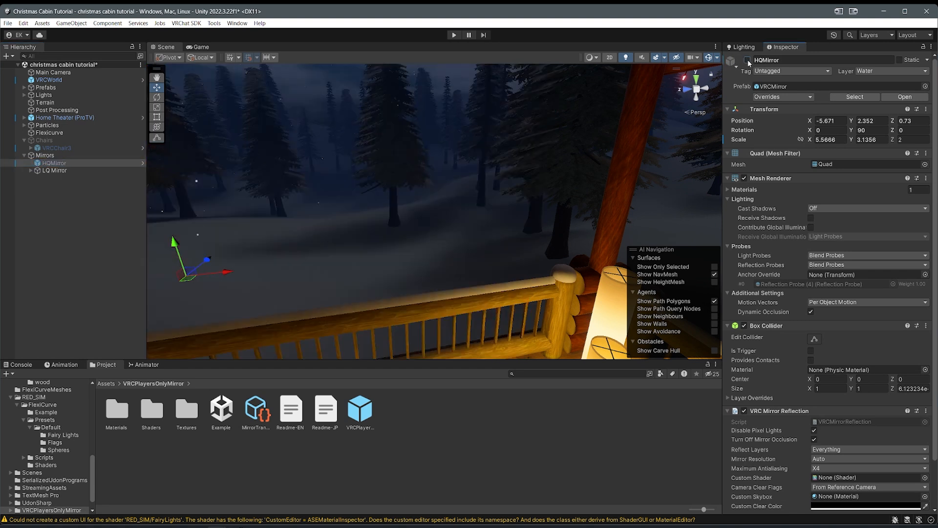
scroll(551, 166, down, 3)
right_drag(551, 166, 489, 184)
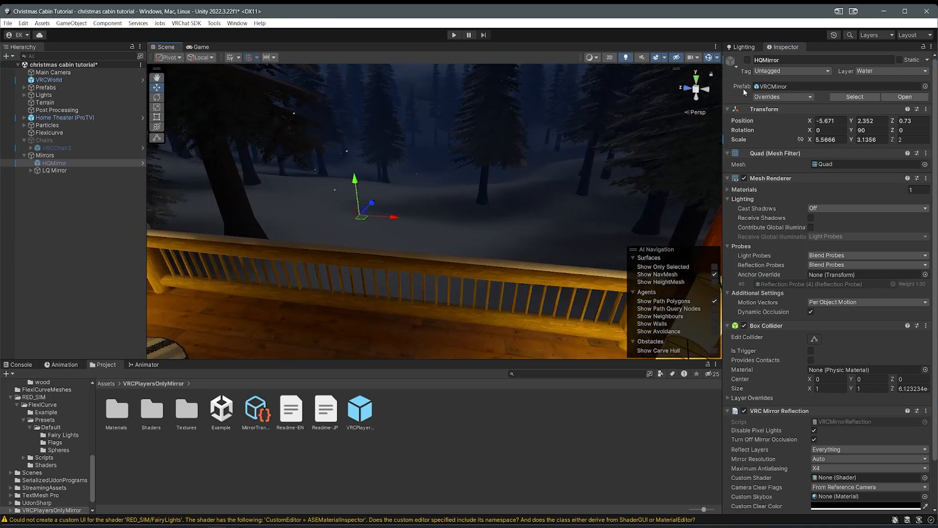
click(748, 60)
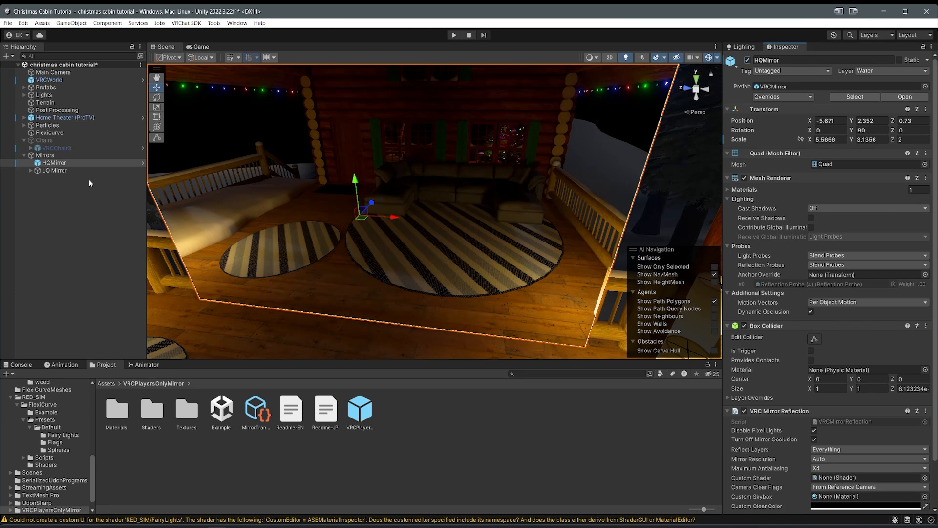
right_drag(265, 237, 211, 222)
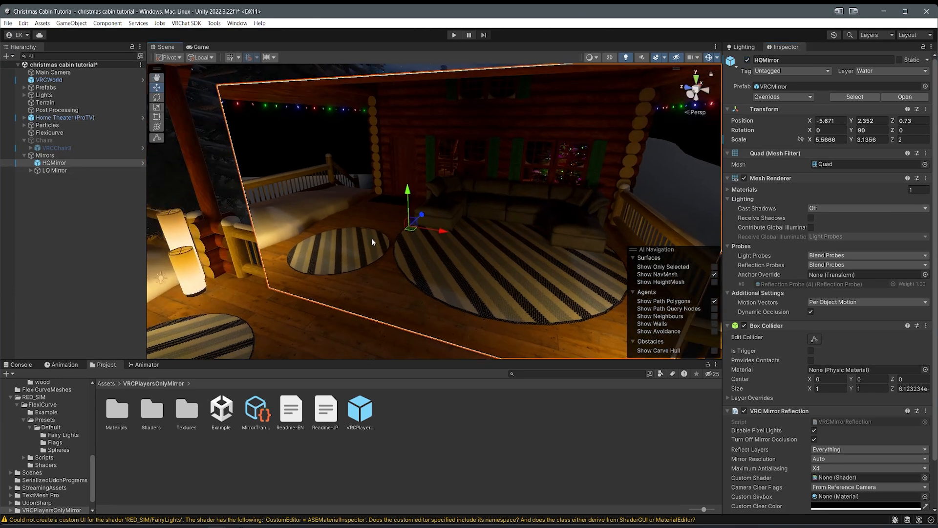
click(748, 60)
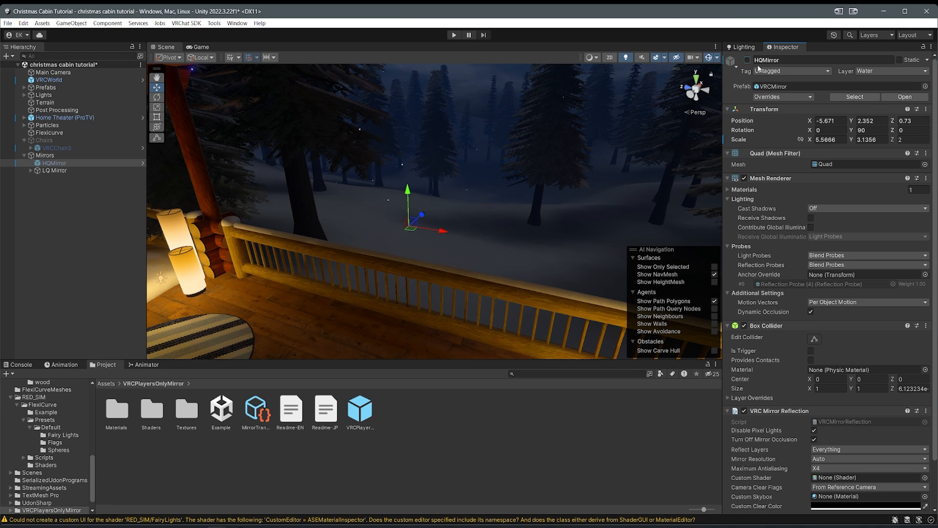
click(748, 60)
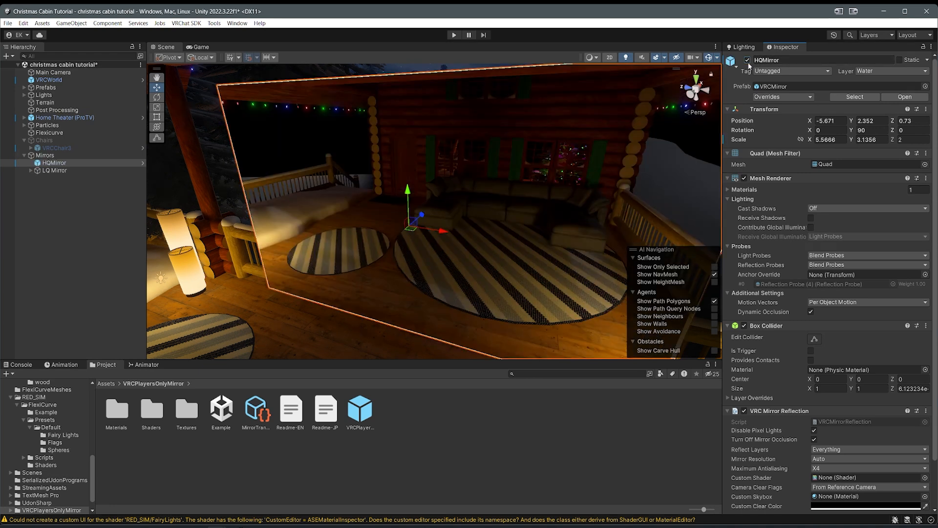
Step: Create an empty object at the scene root and name it UI Menu
right_drag(372, 205, 492, 226)
right_drag(406, 242, 97, 219)
key(f)
right_click(69, 216)
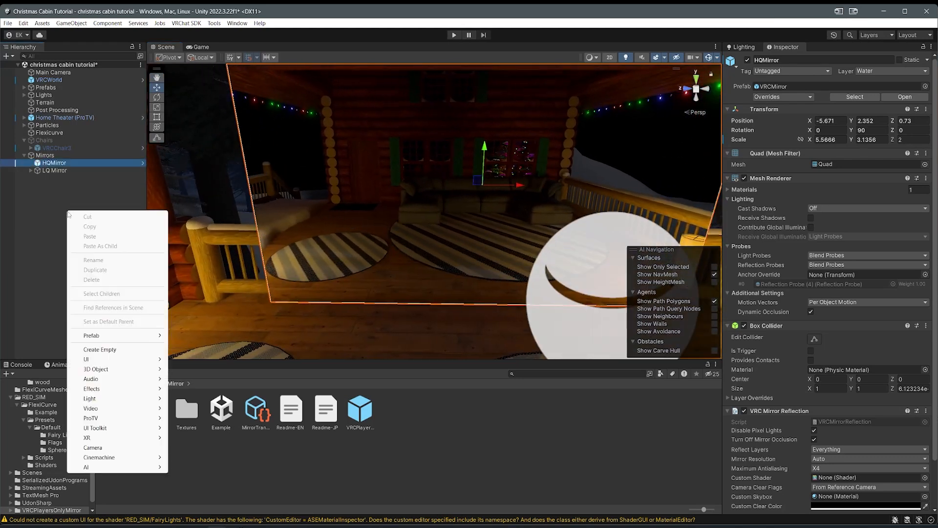
text(UI Menu)
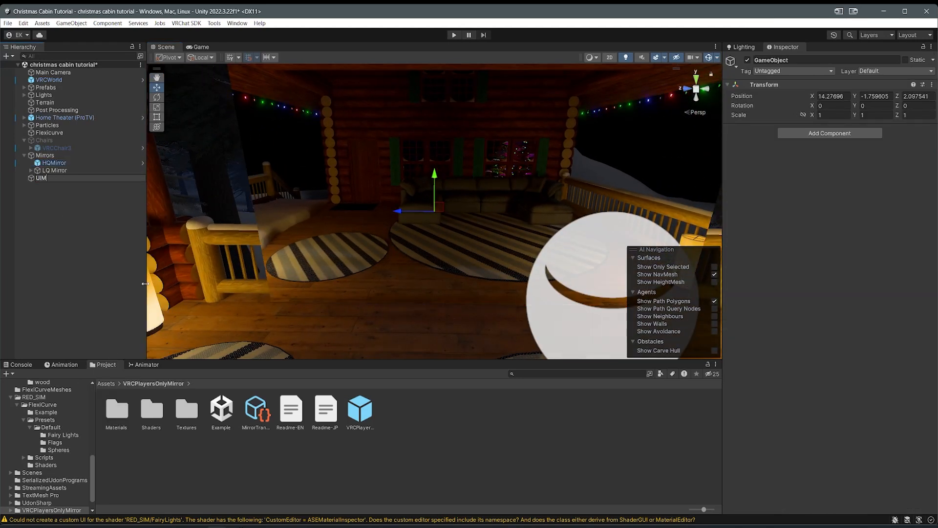
key(Return)
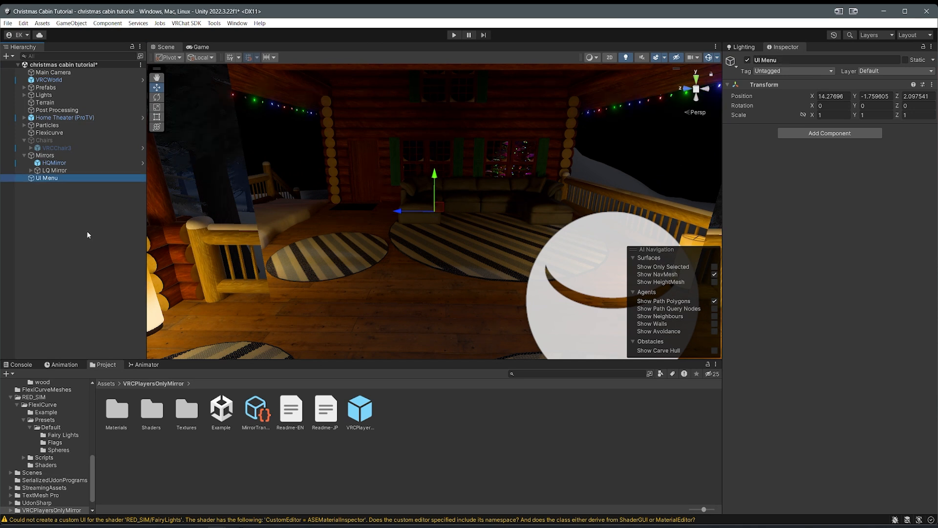
Step: Add a UI canvas as a child of UI Menu and rename it MirrorCanvas
right_click(44, 179)
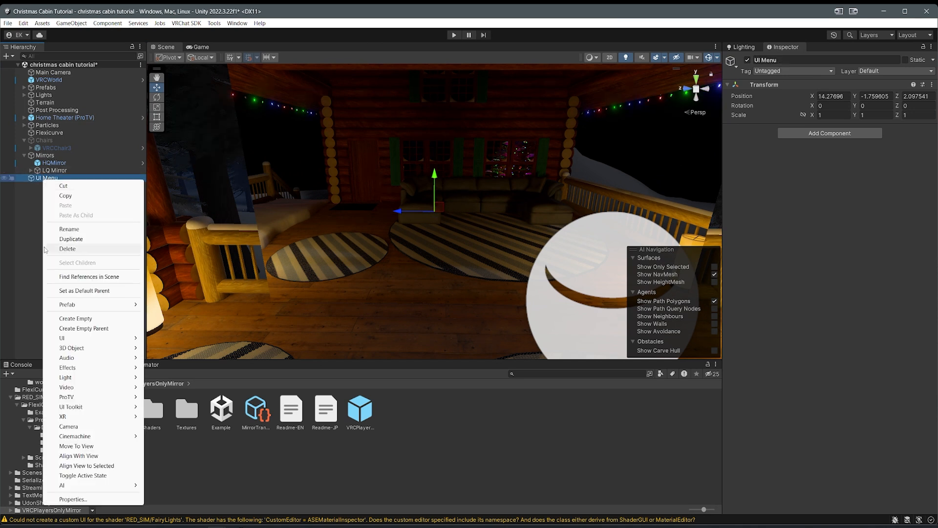
mouse_move(81, 341)
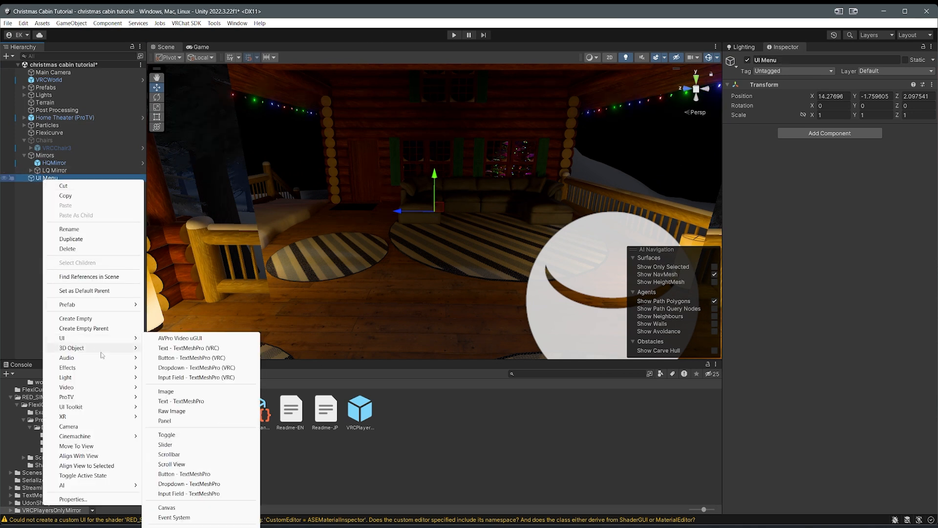
click(192, 508)
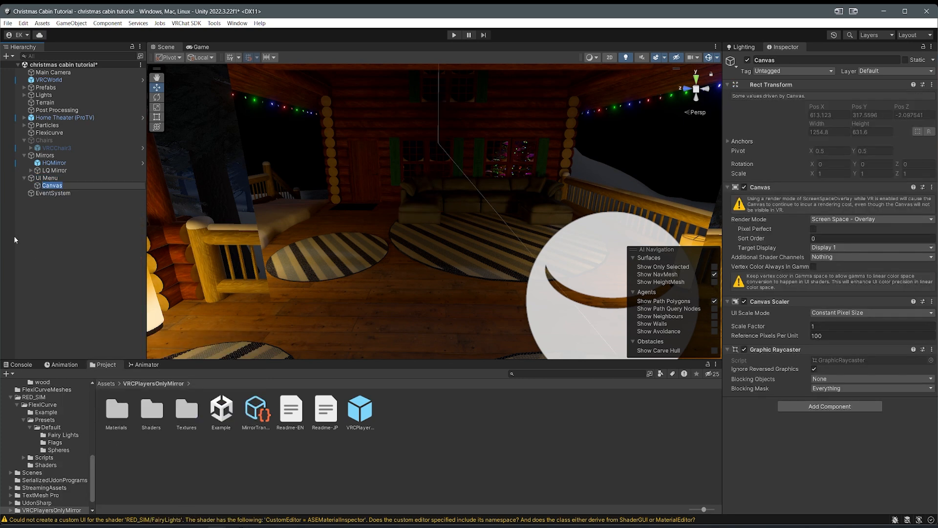
mouse_move(275, 213)
right_down()
mouse_move(313, 66)
mouse_move(555, 52)
mouse_move(318, 116)
mouse_move(301, 126)
mouse_move(311, 153)
mouse_move(279, 196)
right_up()
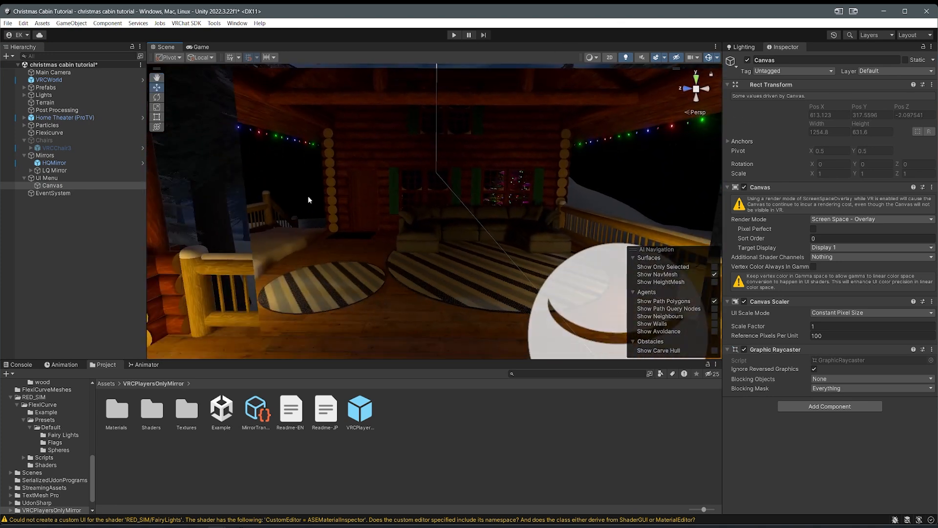
middle_drag(309, 195, 275, 216)
scroll(283, 206, up, 3)
click(67, 188)
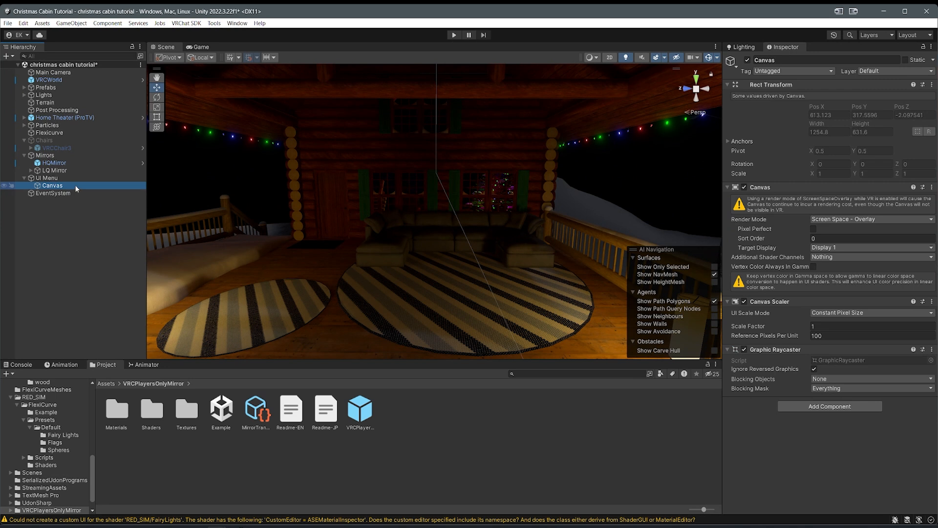
click(76, 189)
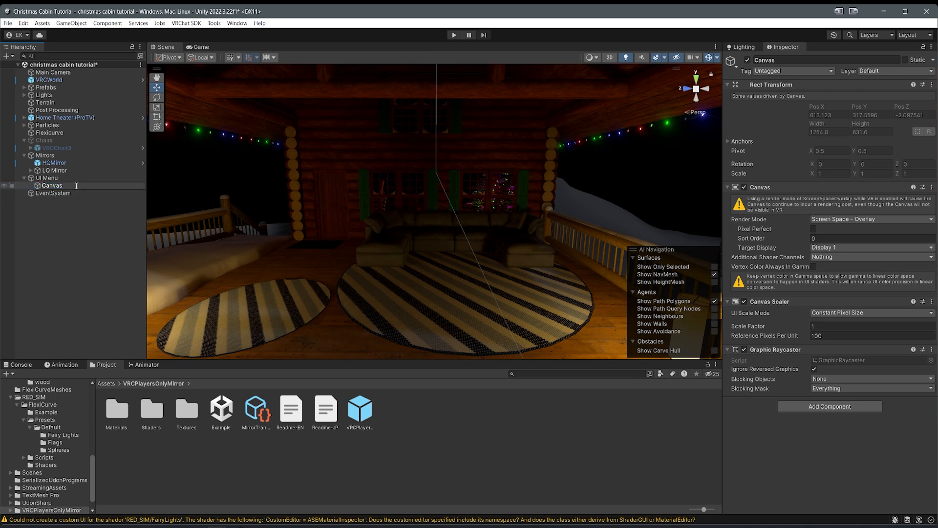
text(Mirror)
key(Return)
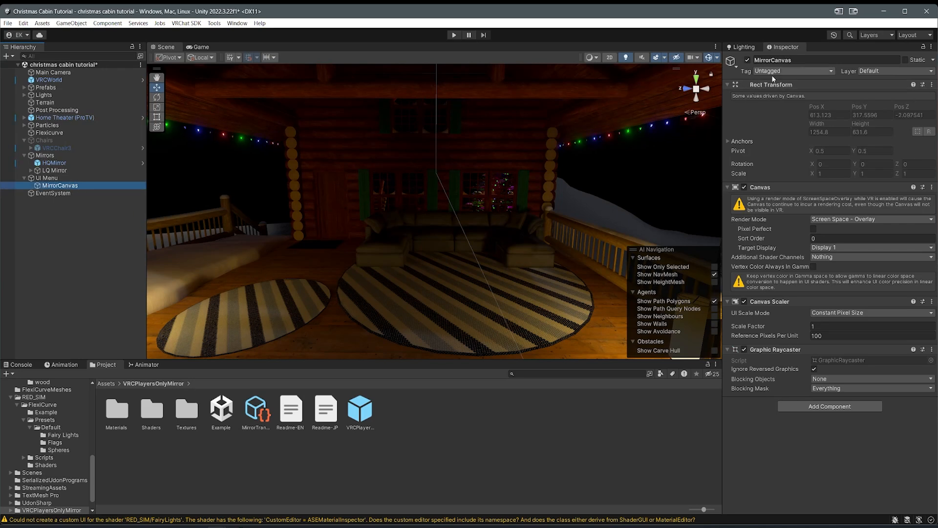
Step: Set MirrorCanvas's render mode to World Space and add the VRC UI Shape component
click(827, 219)
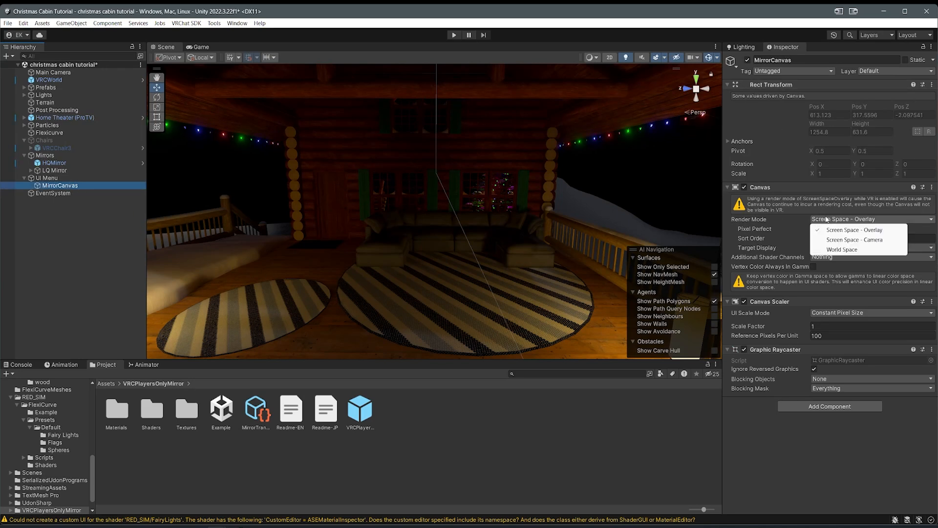
click(843, 249)
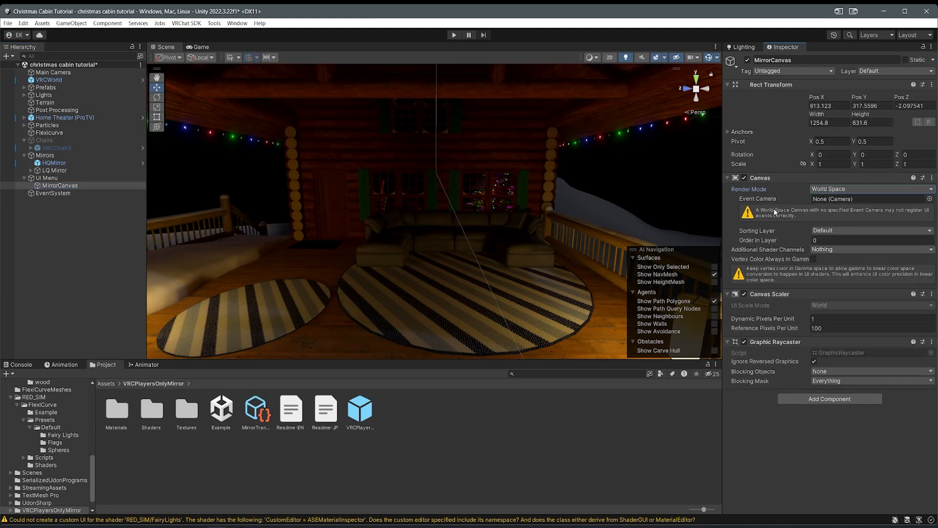
click(814, 399)
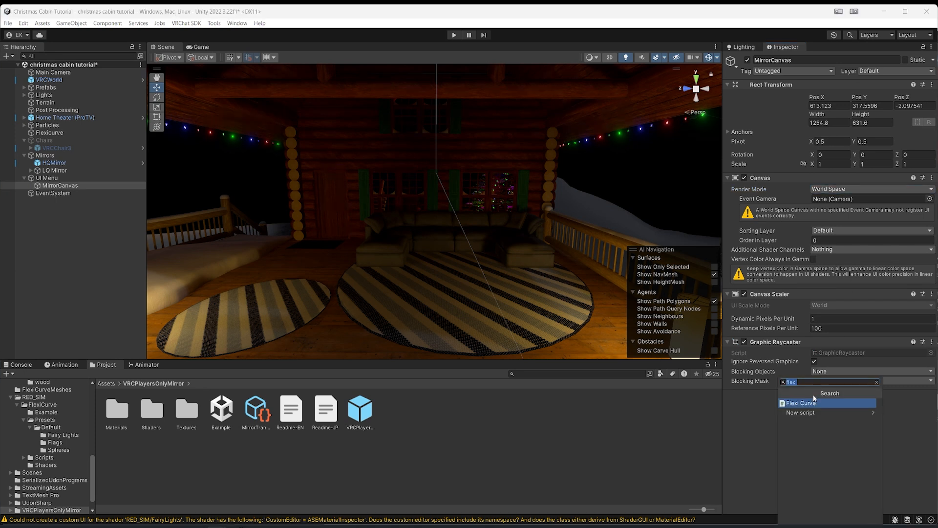
text(vrcui)
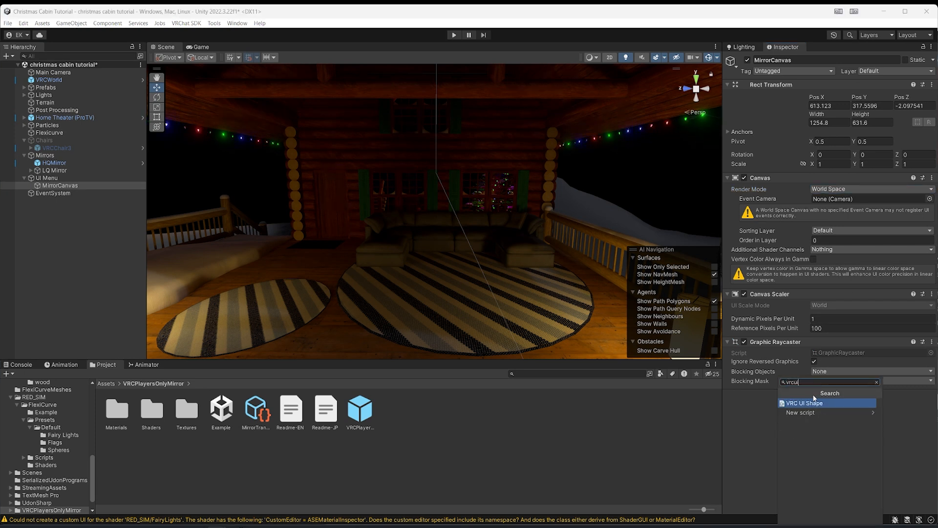
click(817, 404)
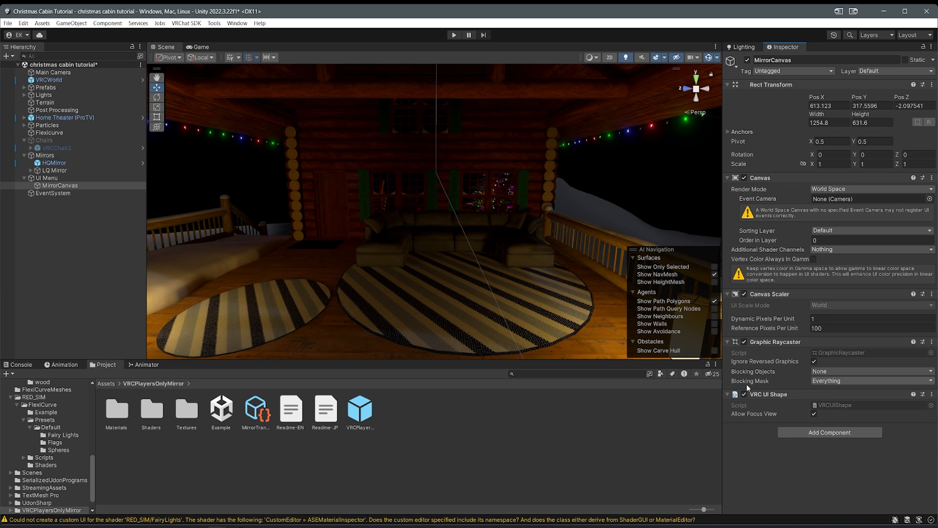
Step: Reset MirrorCanvas's position to 0, 0, 0 and set its width and height to 1000
click(838, 104)
text(0)
key(Tab)
text(0)
key(Tab)
text(0)
click(831, 123)
text(1000)
key(Tab)
text(1000)
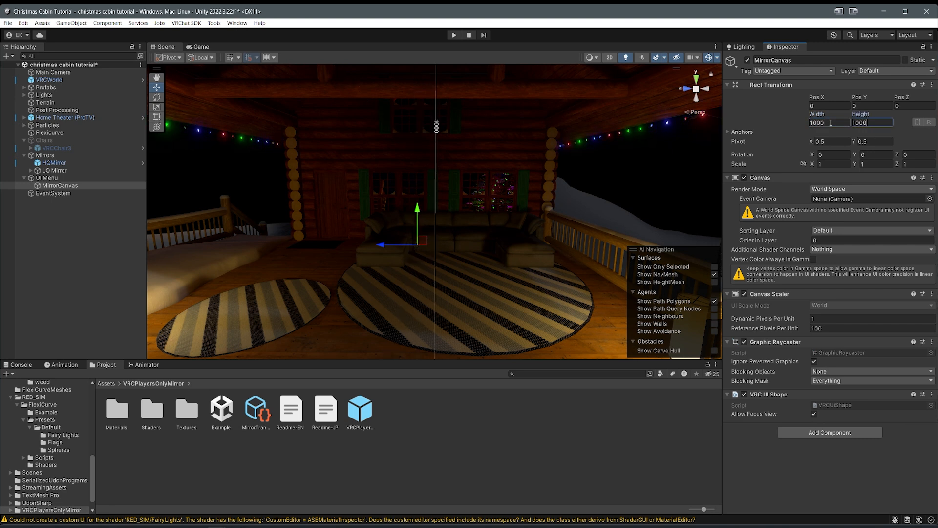
Step: Scale MirrorCanvas down to 0.001 on the X, Y and Z axes
click(837, 164)
text(0.001)
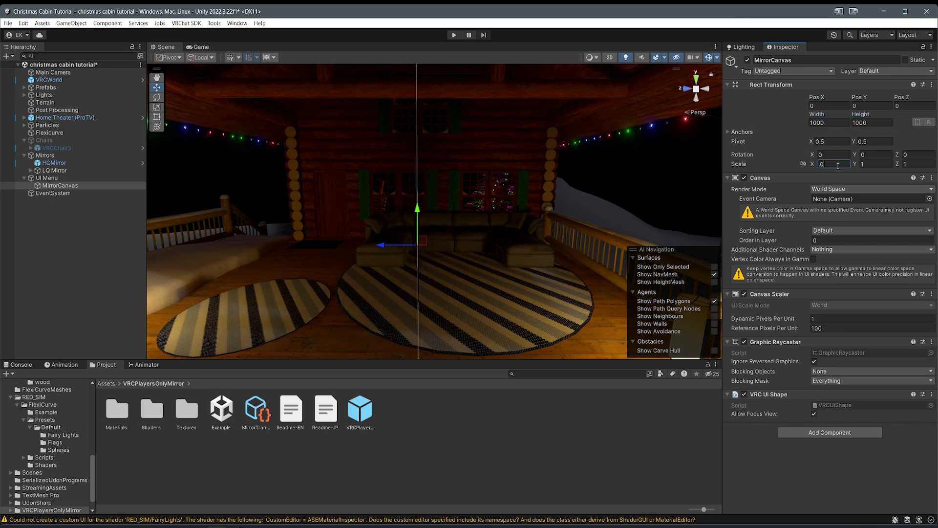
key(Tab)
text(0.001)
key(Tab)
text(.00)
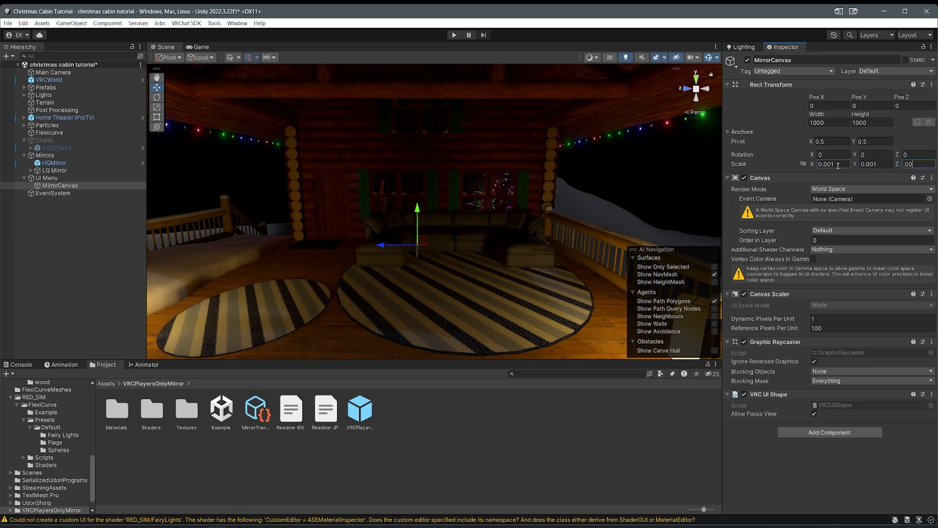
Step: Move MirrorCanvas beside the porch lanterns, at about -12.514, 2.707, 2.086
alt+drag(684, 119, 438, 182)
scroll(438, 181, down, 2)
drag(558, 202, 317, 322)
drag(326, 282, 293, 169)
key(ctrl+z)
right_drag(288, 169, 299, 173)
Step: Add a UI Toggle as a child of MirrorCanvas
right_click(61, 186)
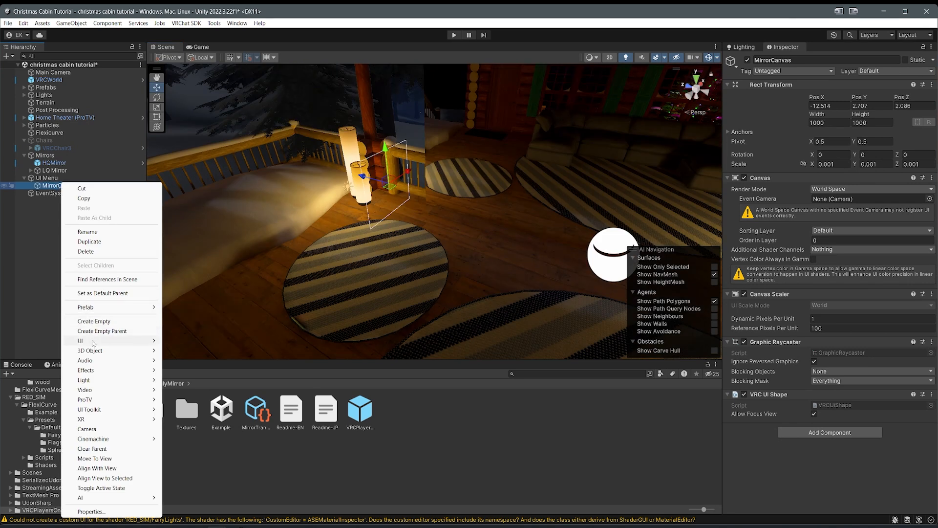
mouse_move(128, 341)
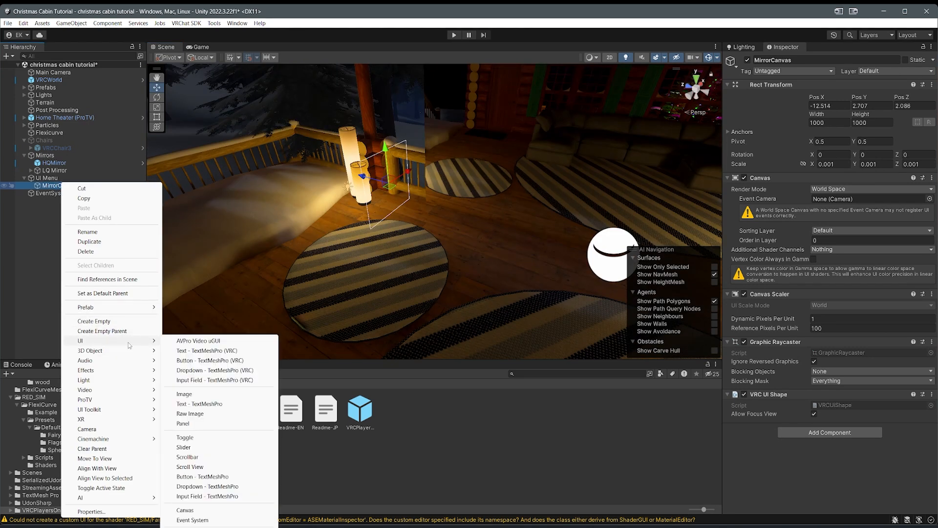
click(186, 439)
right_drag(367, 257, 223, 249)
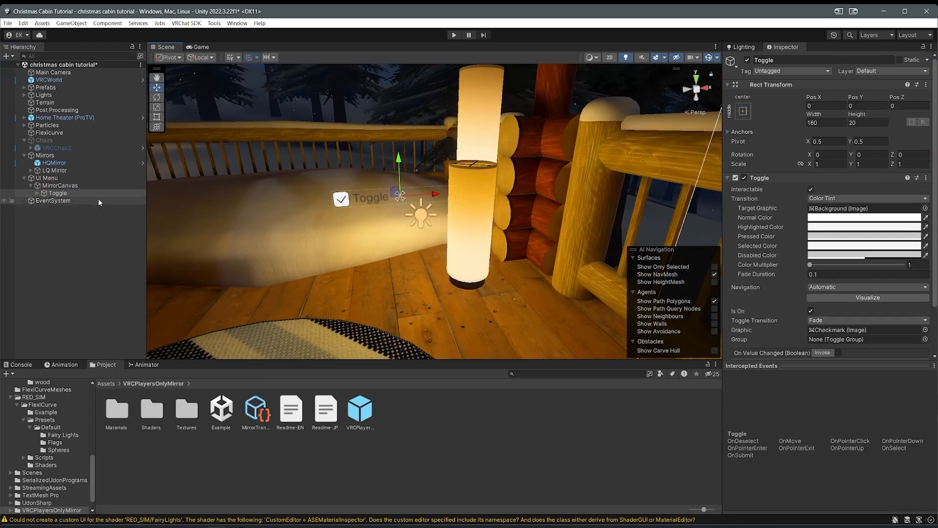
Step: Delete the default Label object inside the Toggle
click(38, 194)
click(60, 208)
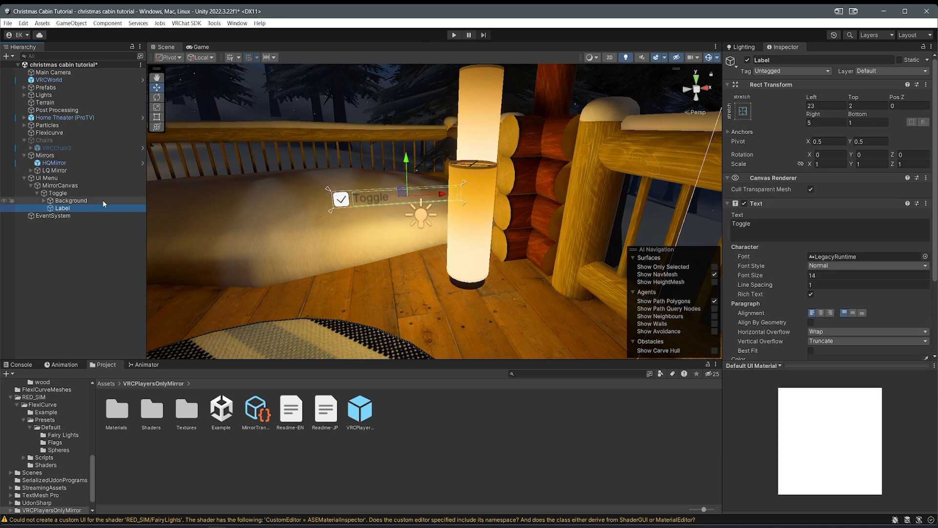
right_drag(344, 216, 323, 207)
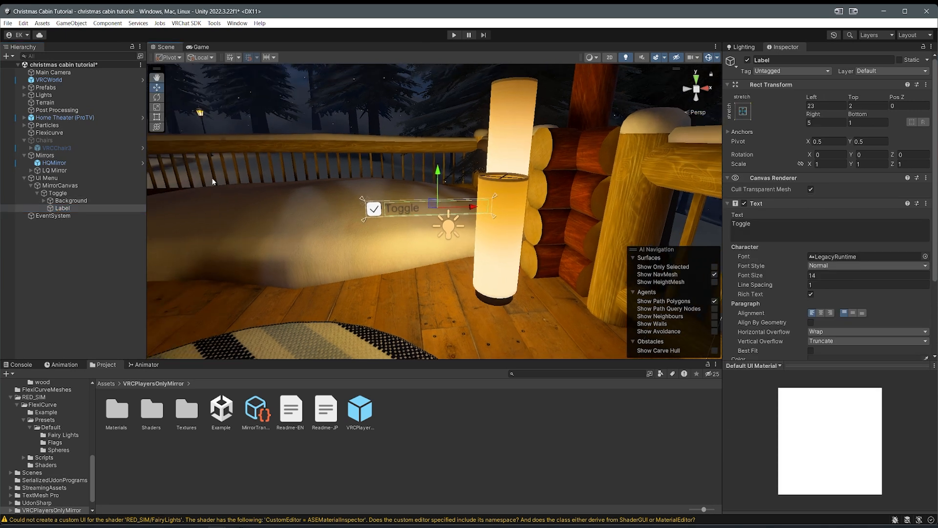
click(262, 233)
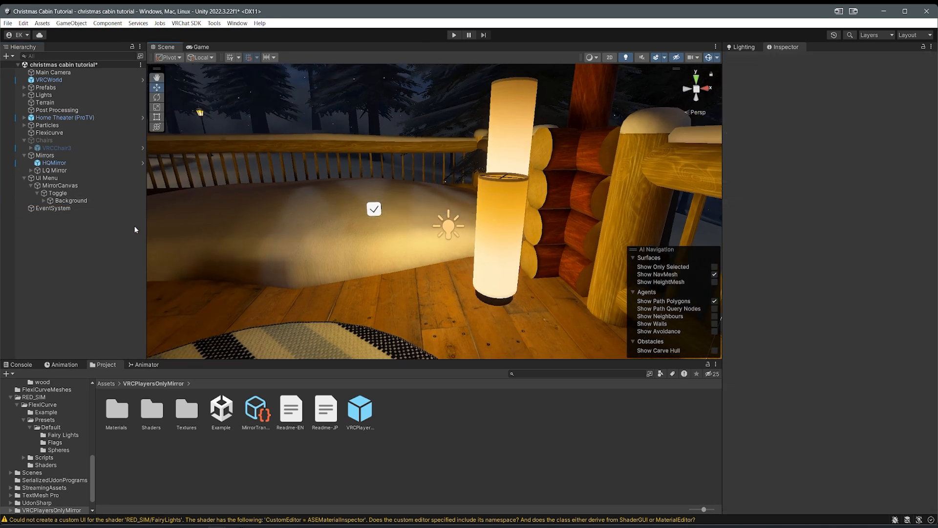
Step: Add a TextMeshPro (VRC) text under the Toggle with the wording HQ MIRROR
click(45, 194)
right_click(45, 194)
mouse_move(118, 347)
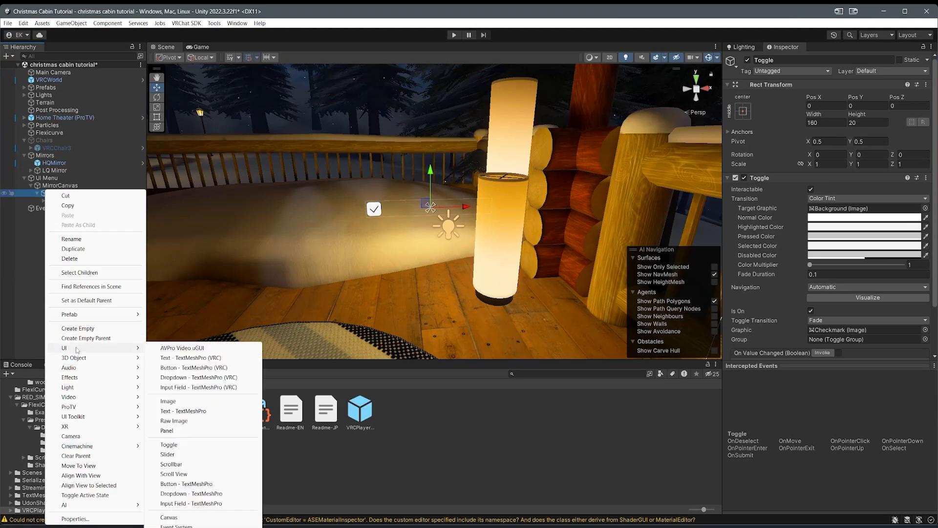
click(206, 360)
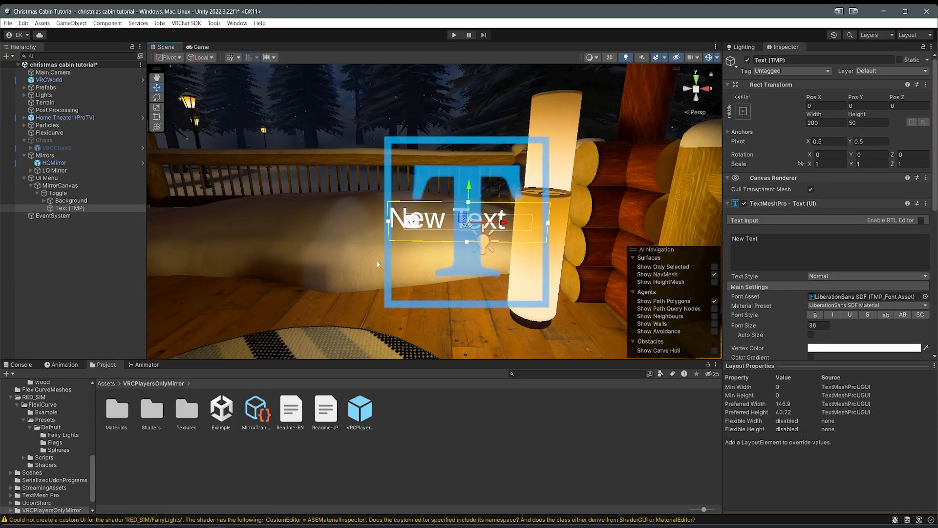
click(790, 242)
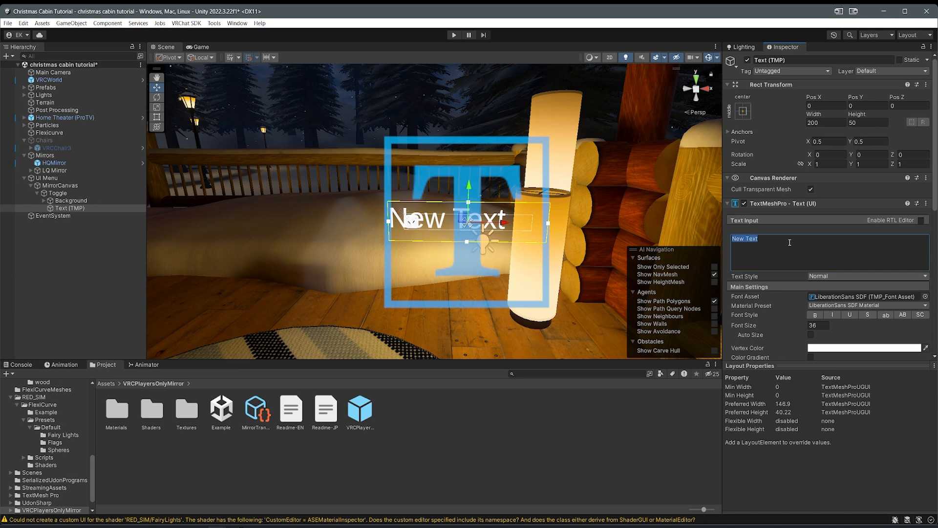
text(HQ MIRROR)
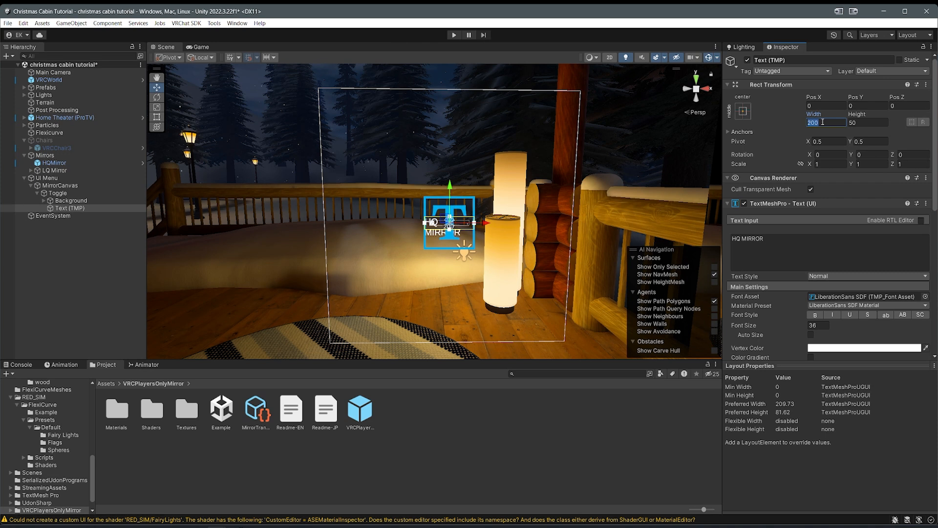
Step: Set the HQ MIRROR text box to a width of 500 and a height of 100
text(500)
key(Tab)
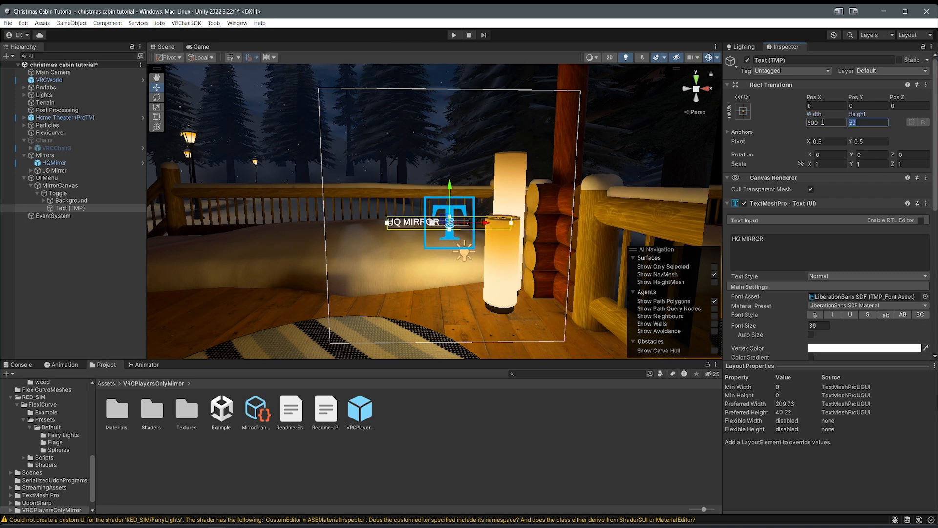
text(100)
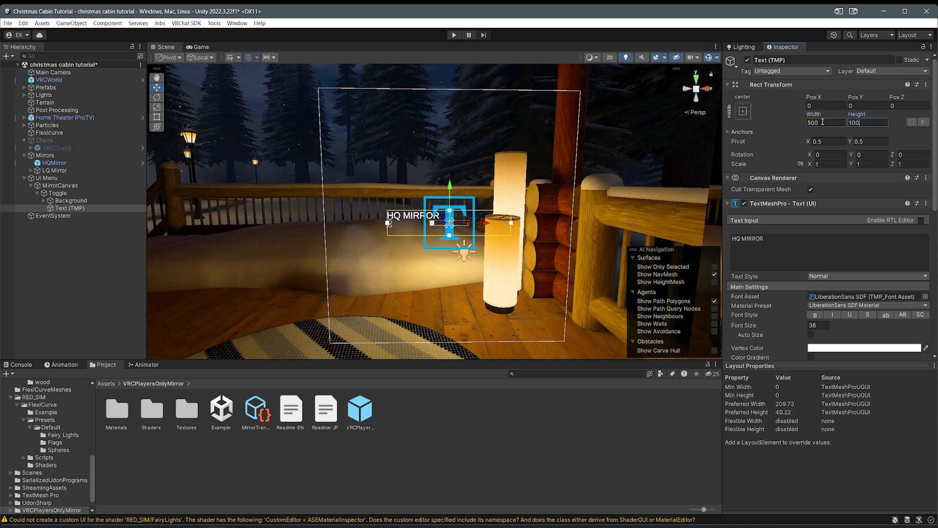
Step: Change the HQ MIRROR text's font to Roboto-Bold SDF and center it horizontally and vertically in its box
scroll(789, 266, down, 3)
click(814, 264)
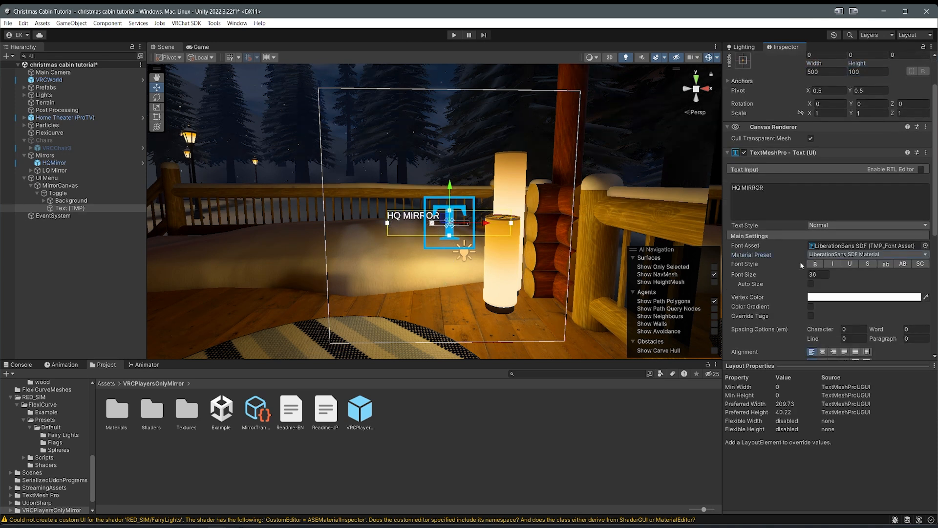
click(925, 245)
double_click(813, 250)
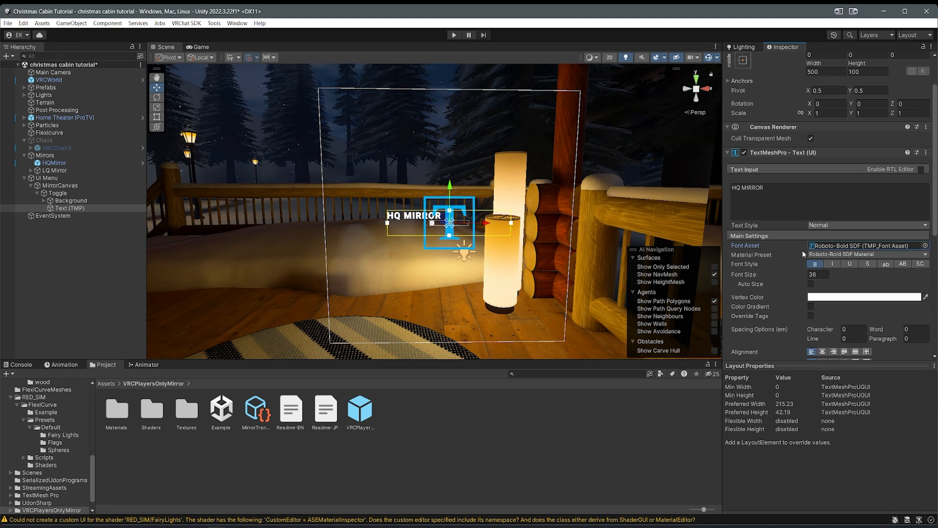
scroll(822, 287, down, 1)
click(823, 326)
click(823, 336)
mouse_move(406, 222)
right_down()
mouse_move(438, 236)
mouse_move(398, 223)
right_up()
key(w)
Step: Deactivate the HQ MIRROR text object and select the Checkmark image inside the Toggle's Background
click(62, 200)
right_drag(308, 228, 341, 235)
click(43, 201)
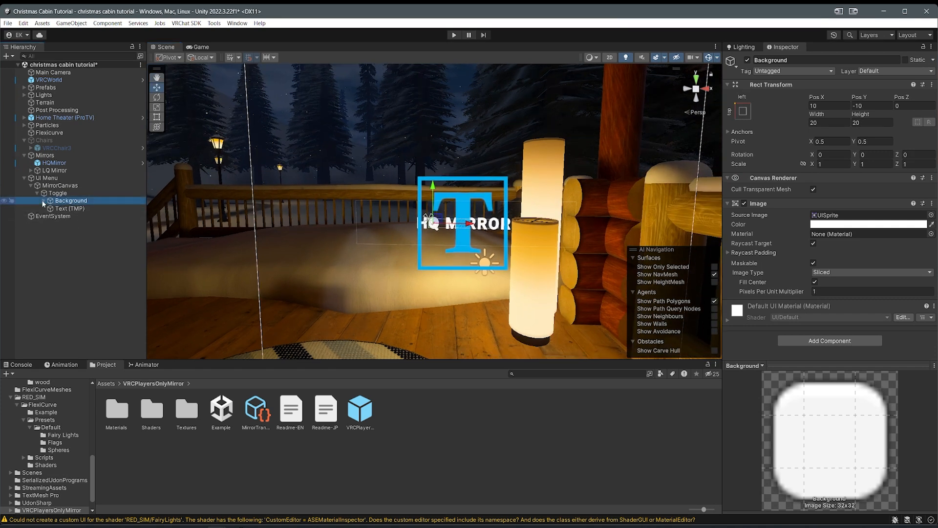
scroll(421, 247, up, 1)
scroll(421, 247, down, 1)
right_drag(421, 247, 428, 251)
key(w)
click(70, 216)
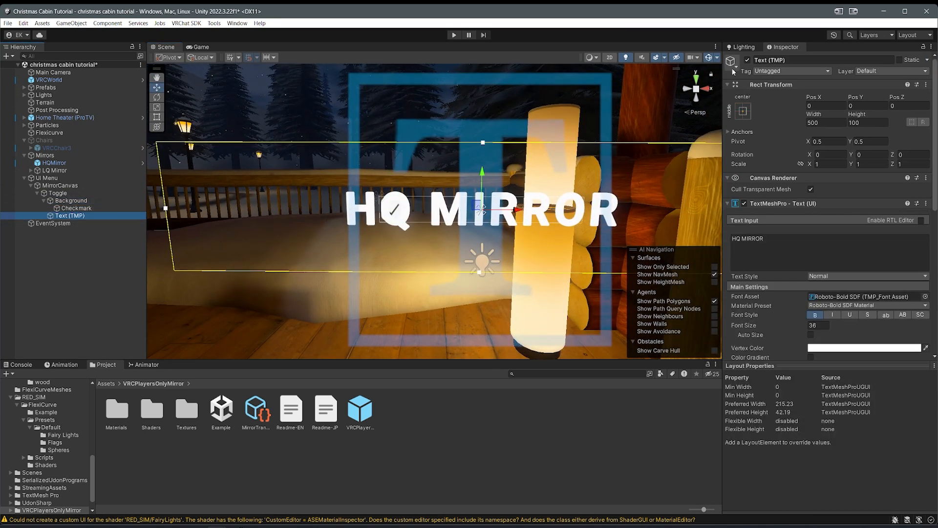
click(748, 60)
click(389, 218)
click(426, 212)
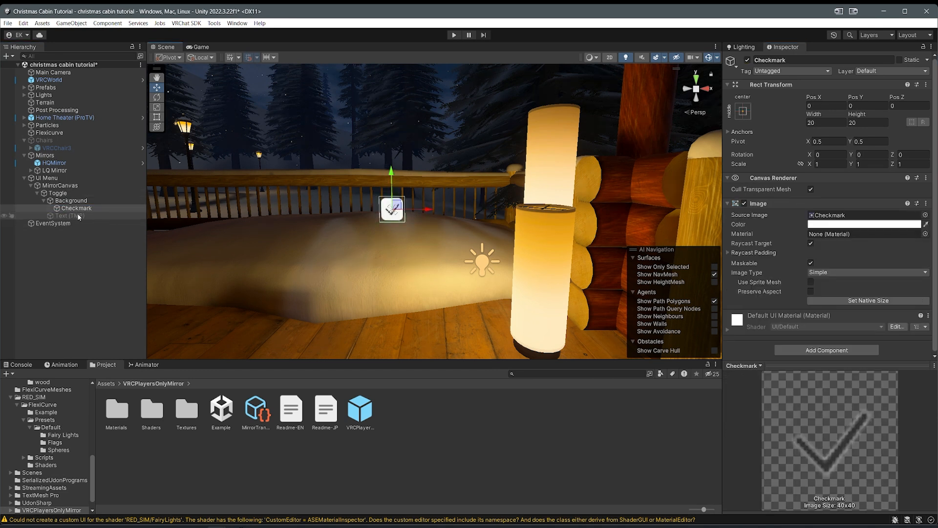
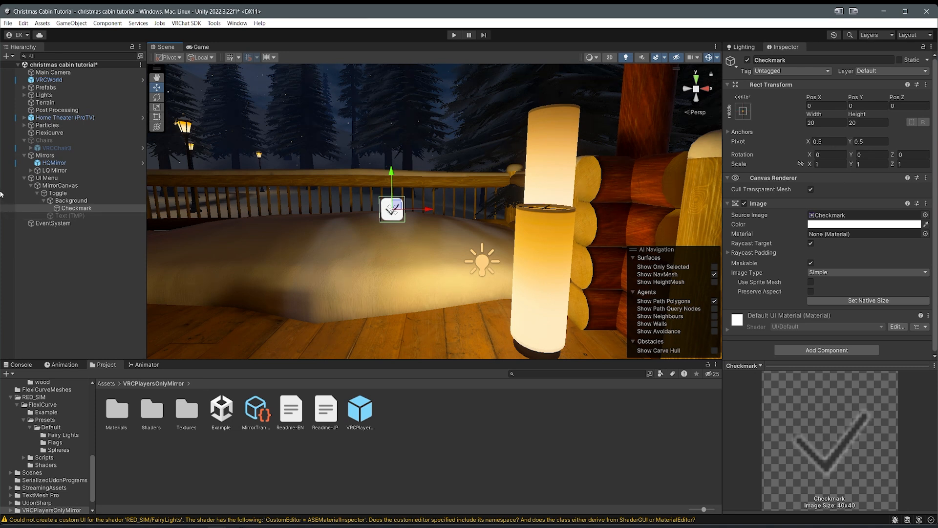
Step: Change the Source Image of the Toggle's Background to the UI Rounded Fill sprite
click(66, 200)
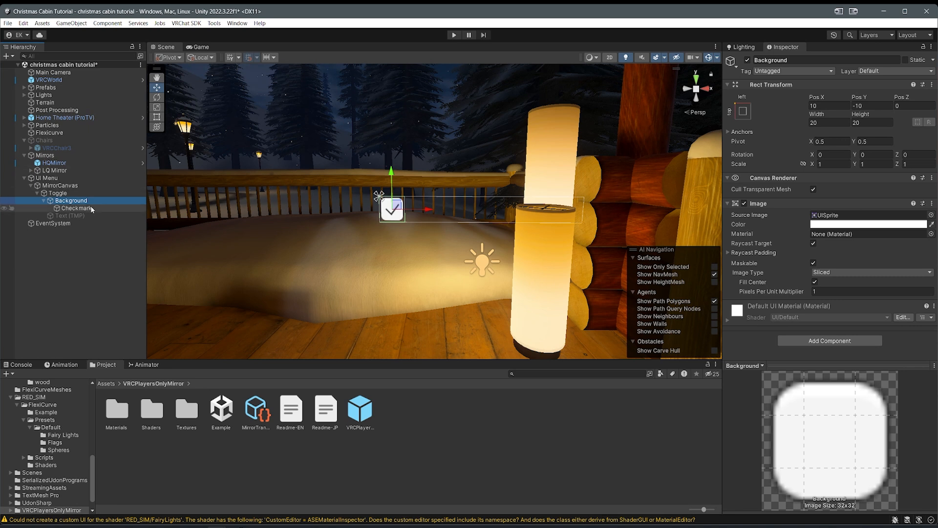
mouse_move(423, 210)
mouse_down()
mouse_move(456, 210)
mouse_move(426, 208)
mouse_up()
key(ctrl+z)
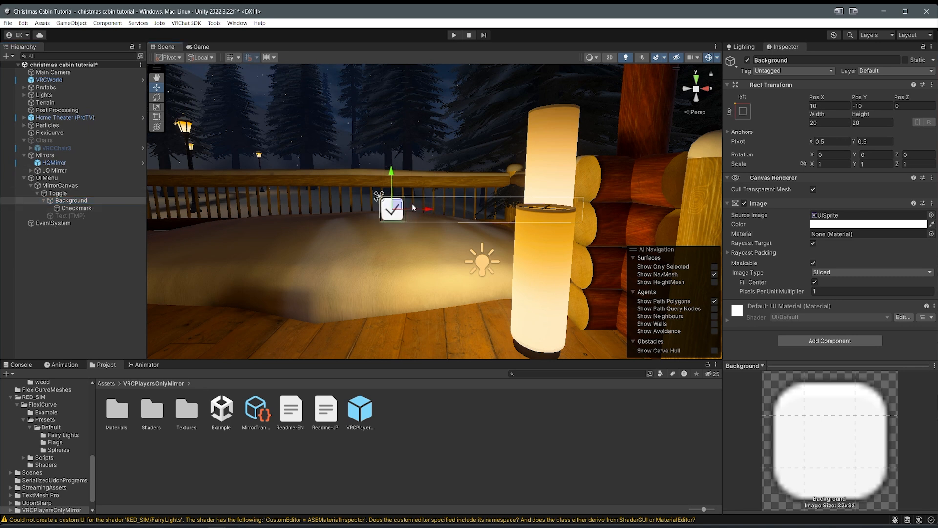
click(931, 215)
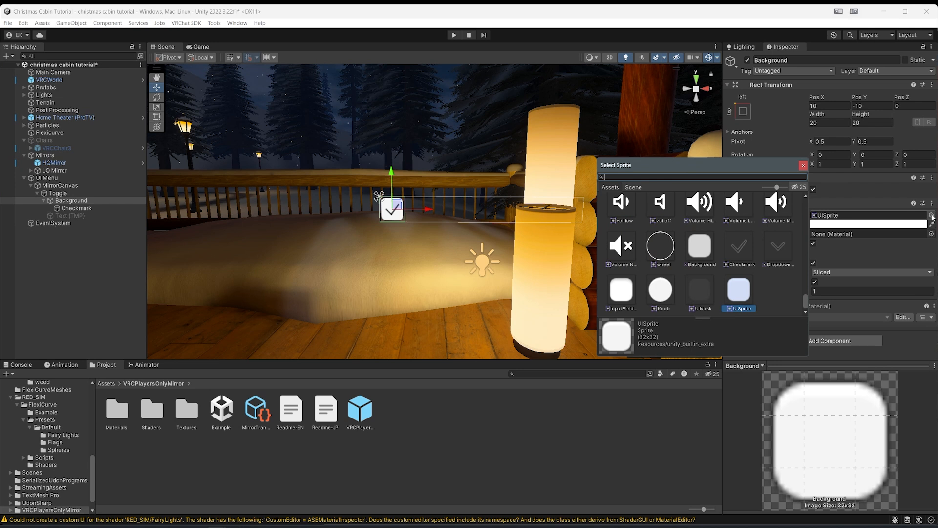
scroll(775, 282, up, 5)
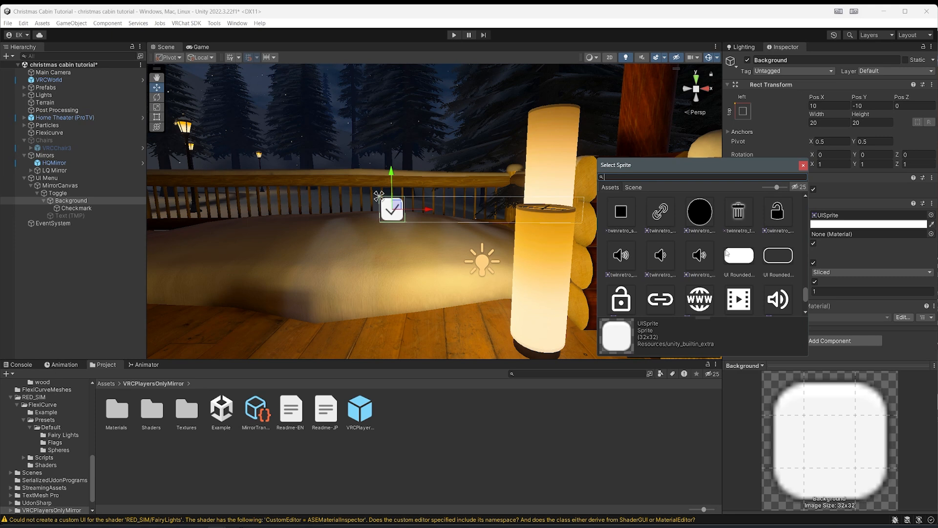
scroll(747, 281, up, 5)
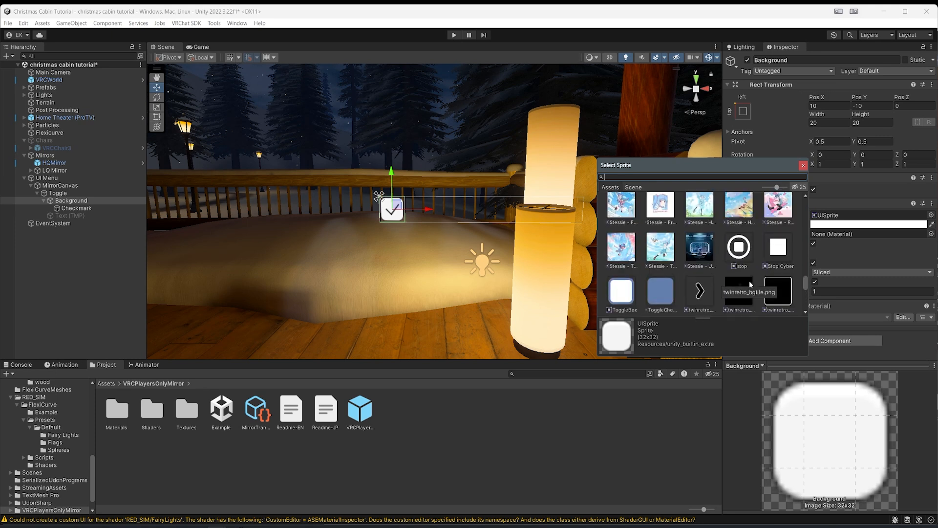
scroll(733, 283, down, 5)
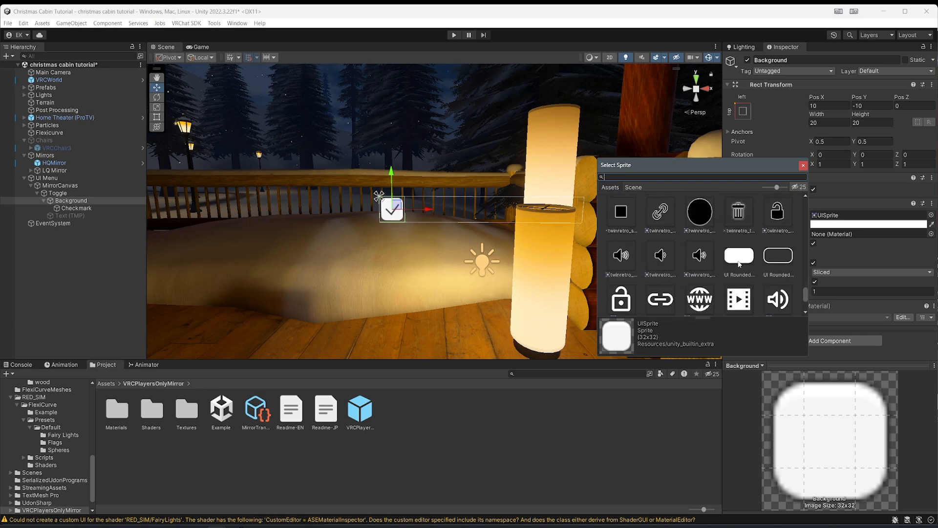
click(739, 263)
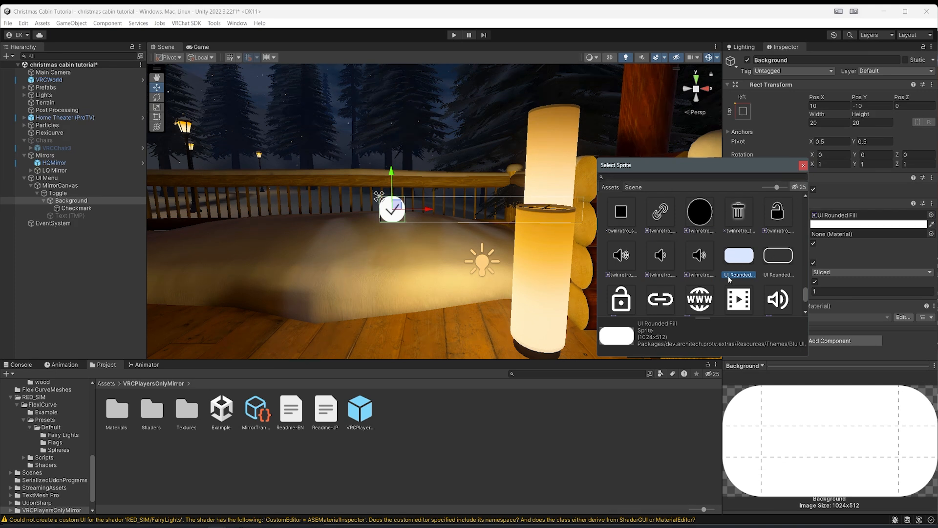
click(802, 166)
mouse_move(422, 239)
right_down()
mouse_move(386, 235)
mouse_move(418, 244)
right_up()
key(w)
key(s)
Step: Set the Toggle's Background image to a width of 500 and a height of 100, matching the text box
click(70, 216)
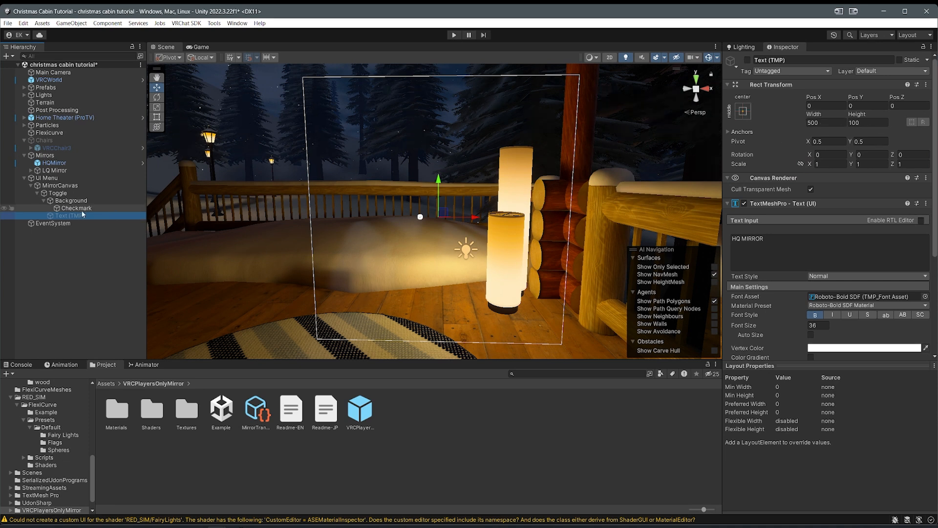
click(78, 202)
click(833, 125)
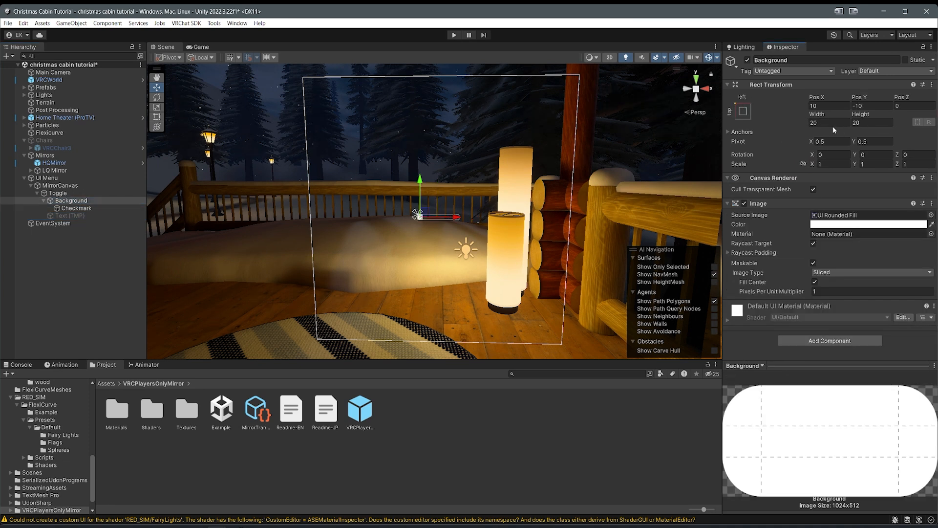
text(500)
key(Tab)
text(100)
key(w)
right_drag(494, 220, 474, 229)
key(s)
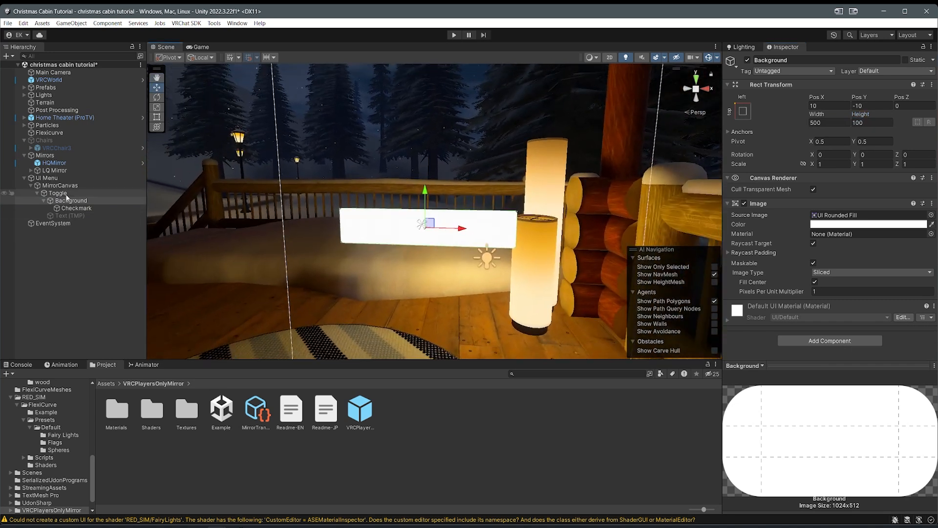
Step: Reactivate the HQ MIRROR text object and change its vertex color to black
click(69, 216)
click(748, 60)
right_drag(430, 226, 432, 226)
key(w)
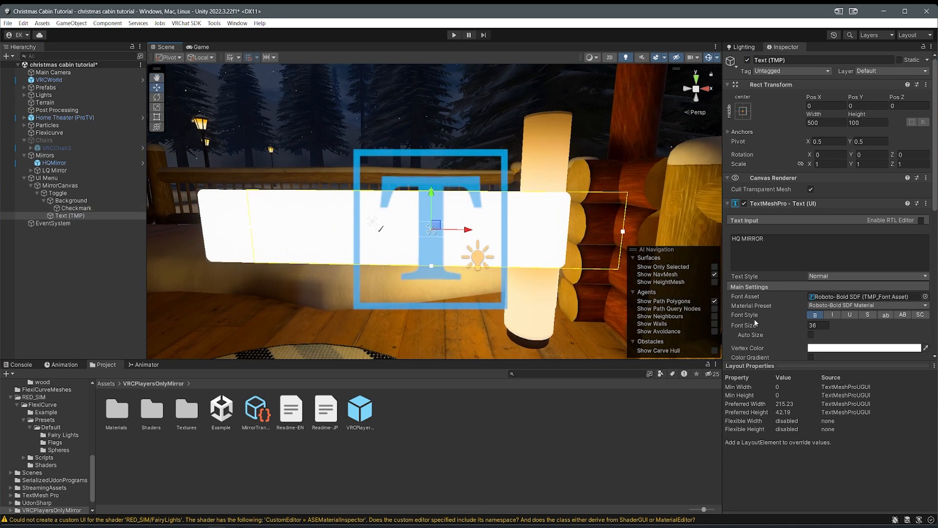
click(870, 348)
drag(902, 378, 865, 421)
right_drag(419, 306, 430, 308)
key(s)
Step: Anchor the Background image to the middle center of the Toggle and set its X and Y positions to 0
click(93, 200)
click(814, 105)
text(0)
key(Tab)
text(0)
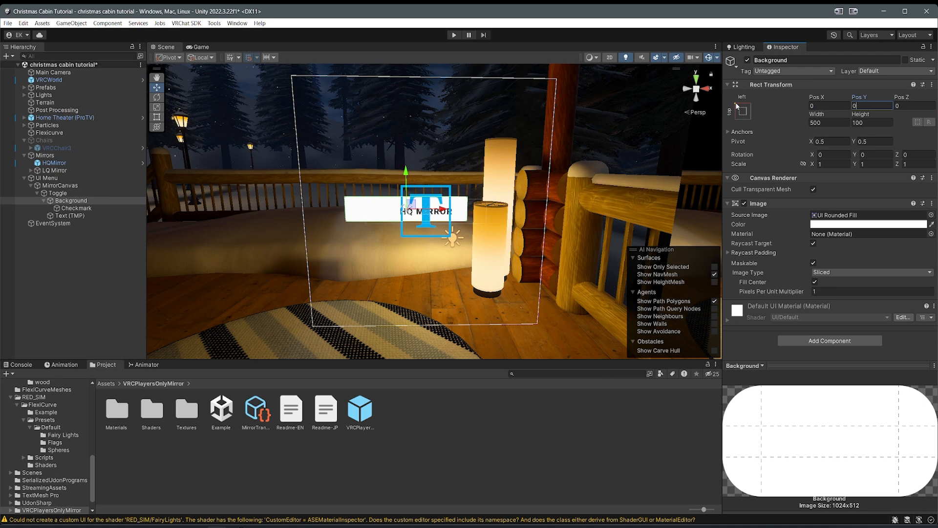
click(741, 110)
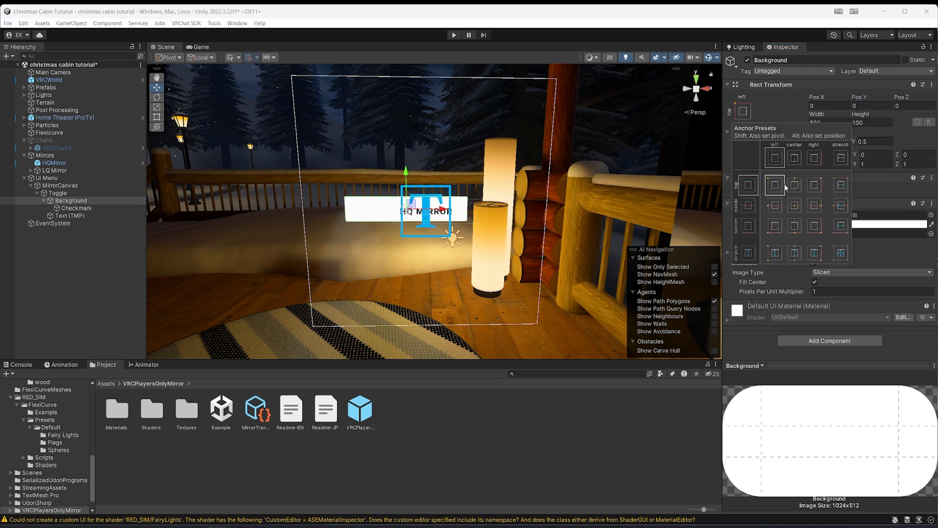
click(796, 208)
click(828, 105)
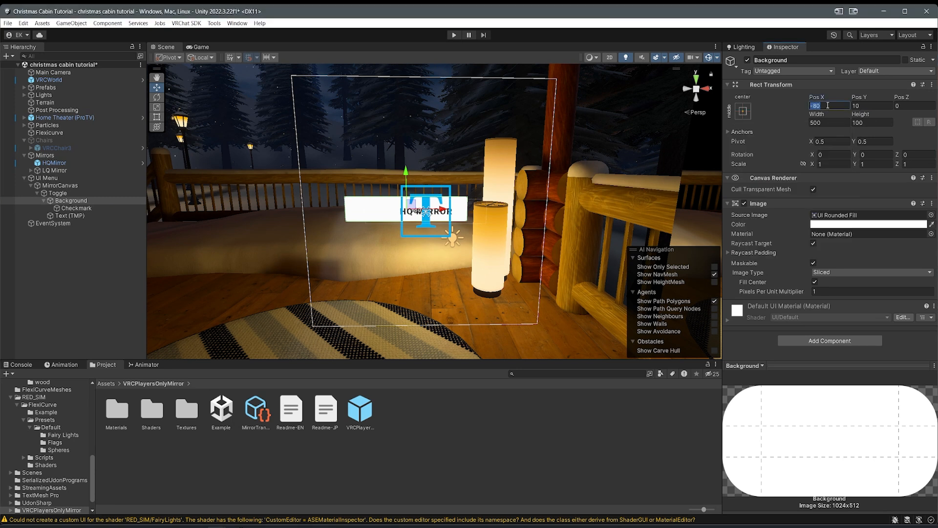
text(0)
key(Tab)
text(0)
right_drag(494, 206, 492, 206)
key(w)
key(s)
Step: Change the Checkmark's Source Image to the UI Rounded Outline Fill sprite
click(128, 208)
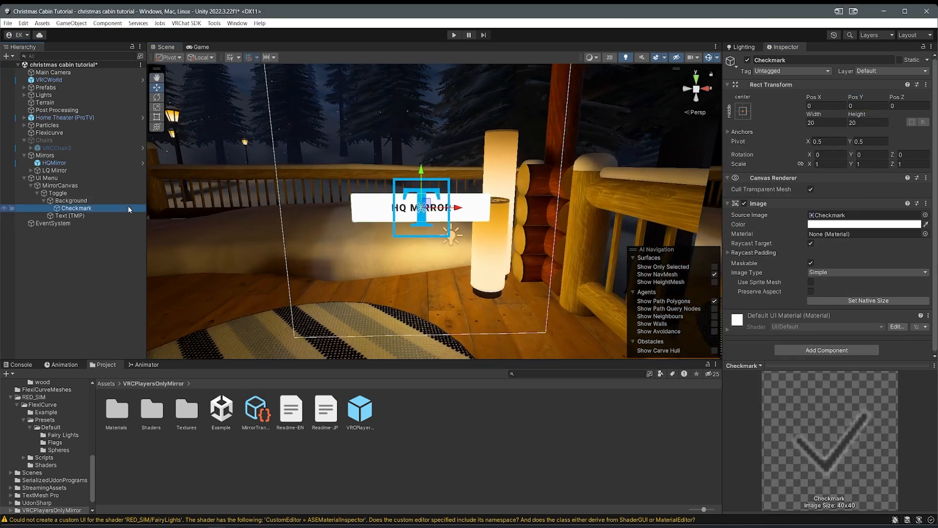
click(925, 234)
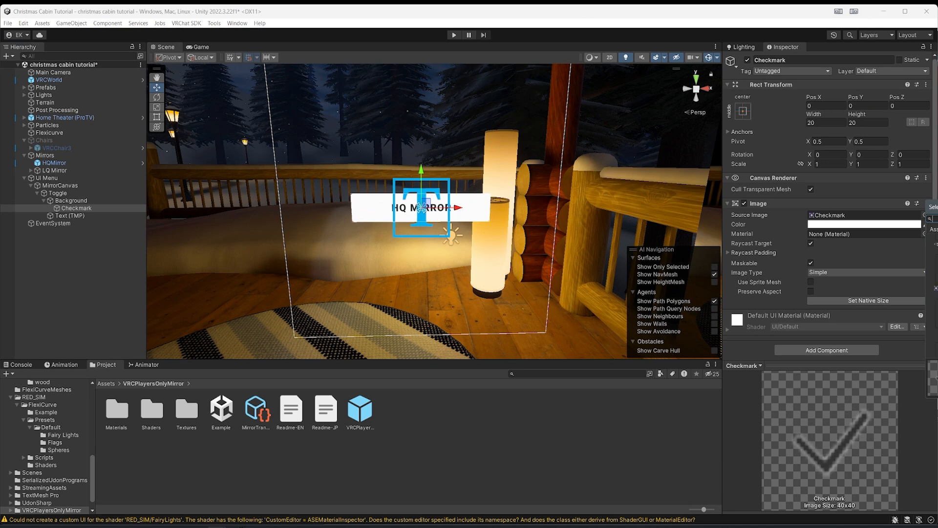
click(936, 288)
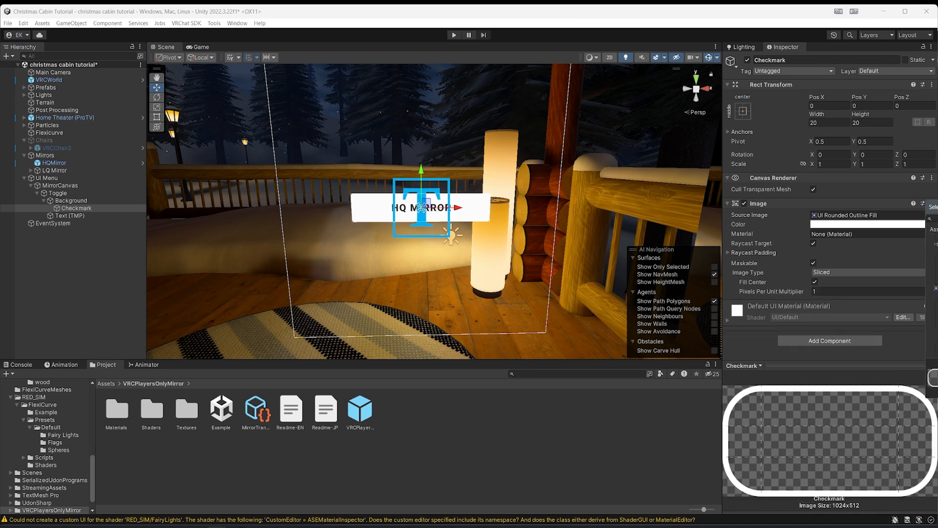
Step: Set the Checkmark image to a width of 500 and a height of 100 so it matches the Background
click(833, 122)
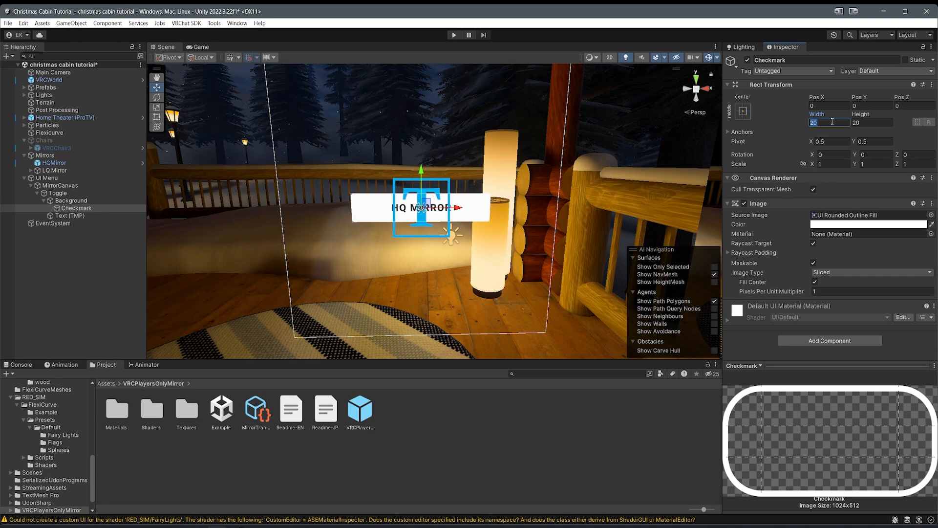
click(78, 201)
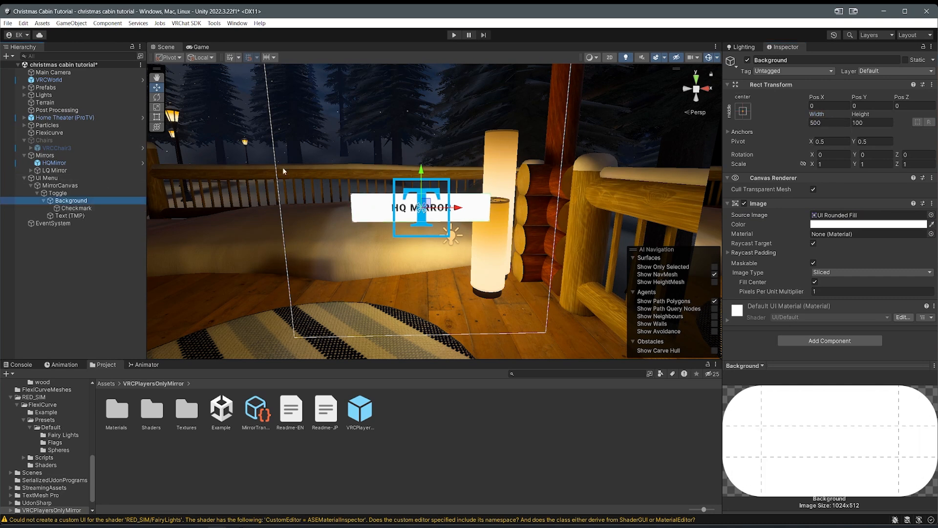
key(Down)
click(834, 123)
text(500)
key(Tab)
text(100)
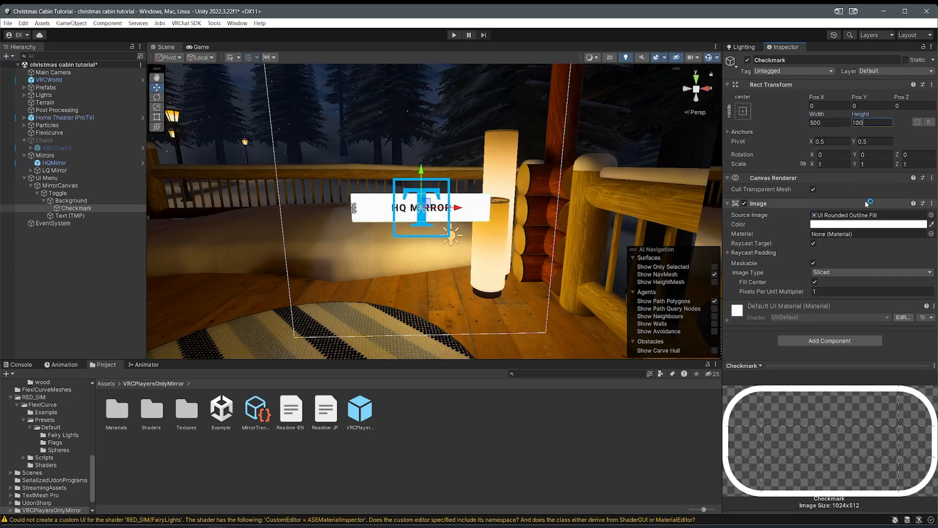
Step: Change the Checkmark outline's image color to black
click(868, 224)
drag(892, 307, 873, 325)
right_click(464, 279)
key(w)
right_drag(464, 278, 468, 278)
mouse_move(553, 206)
right_down()
mouse_move(572, 176)
mouse_move(555, 188)
right_up()
key(w)
Step: Set the Pixels Per Unit Multiplier to 0.5 on both the Checkmark and the Background images
click(812, 292)
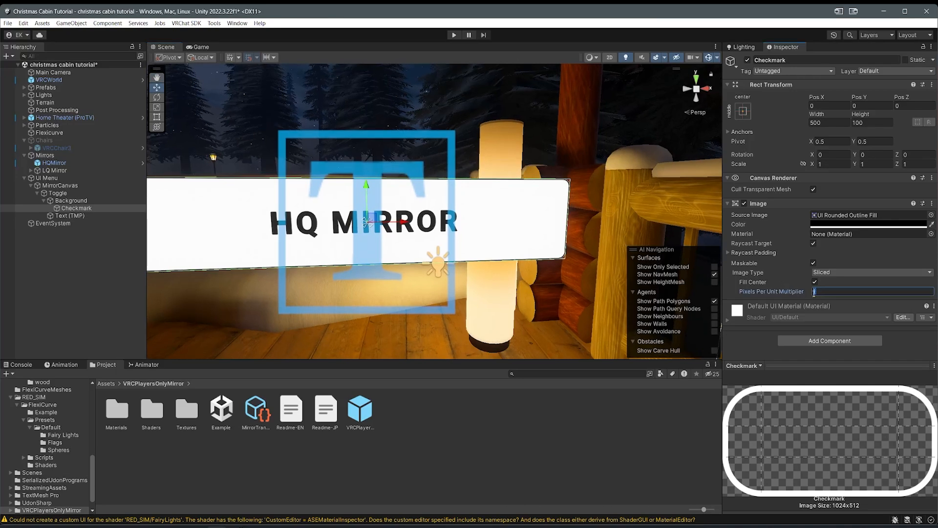
text(0.5)
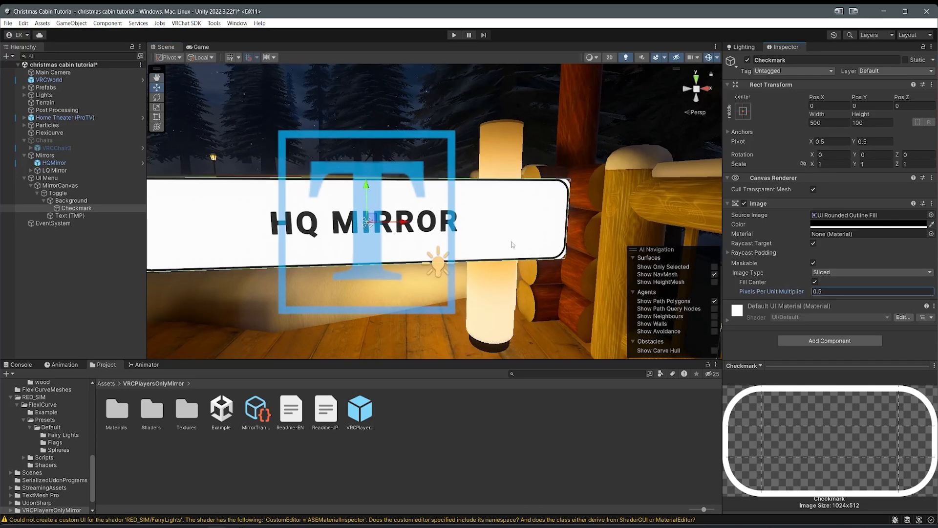
click(71, 200)
click(820, 292)
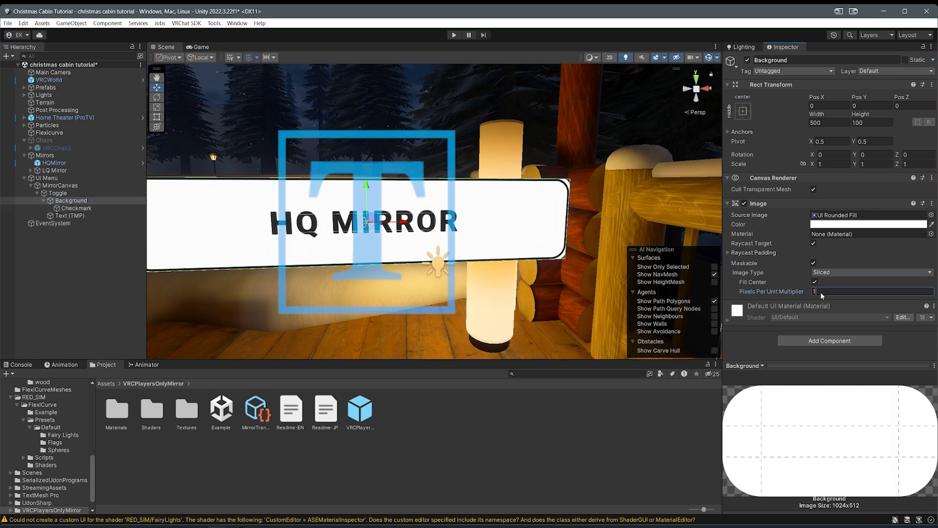
text(0.5)
scroll(561, 238, down, 5)
scroll(561, 238, up, 5)
click(75, 209)
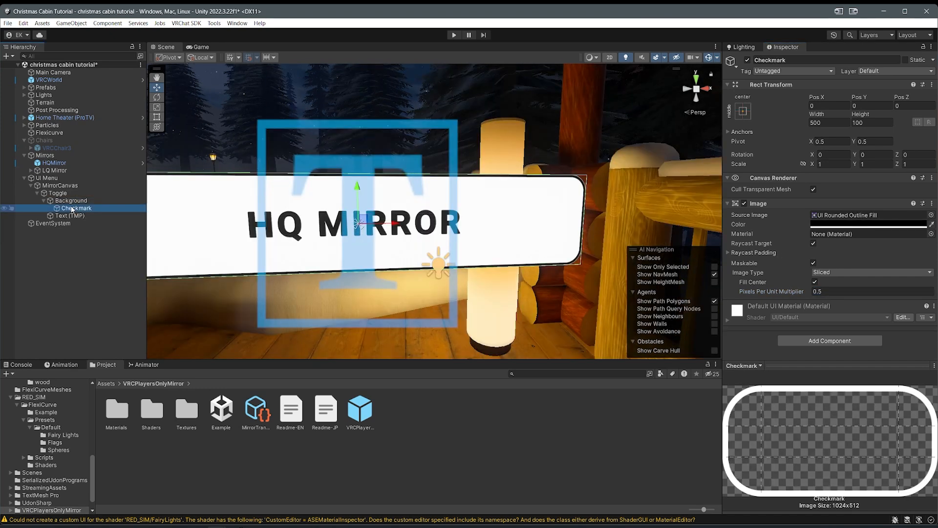
click(931, 215)
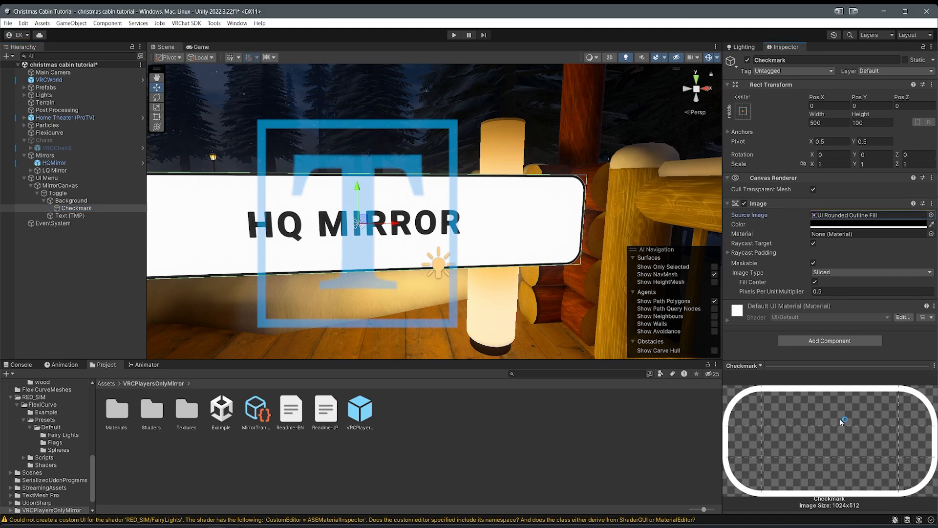
mouse_move(506, 262)
right_down()
mouse_move(468, 248)
mouse_move(507, 250)
right_up()
key(s)
key(w)
Step: Tint the Background image of the HQ MIRROR button light gray
click(58, 193)
click(71, 200)
click(869, 225)
drag(880, 296, 827, 288)
key(s)
right_drag(373, 208, 328, 192)
key(a)
key(w)
key(s)
key(d)
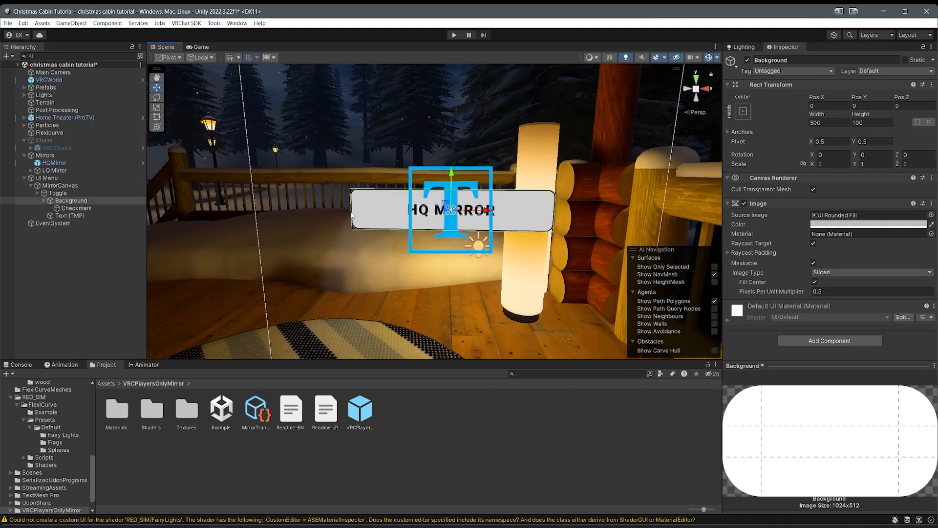
key(a)
scroll(320, 218, down, 1)
right_drag(320, 215, 318, 218)
Step: Collapse the Background's children in the object tree and rename the Toggle as HQ Toggle
click(43, 200)
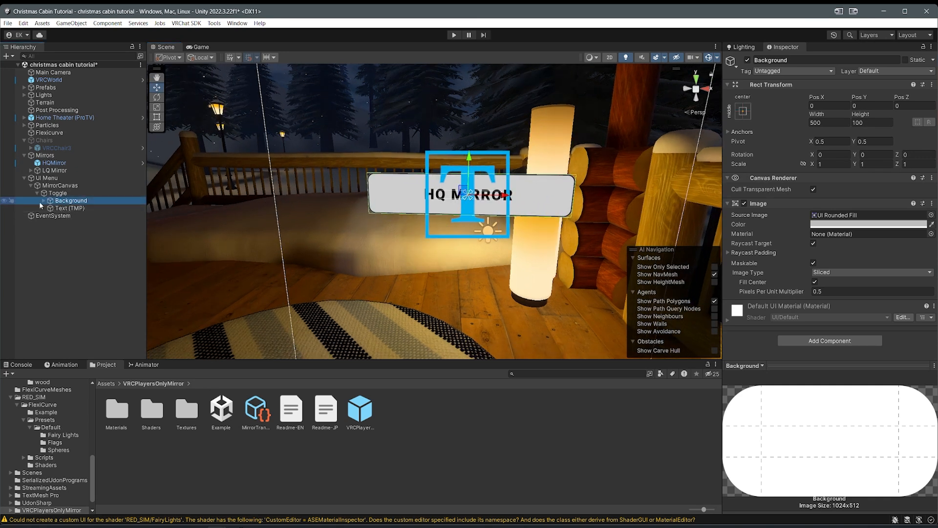
click(39, 194)
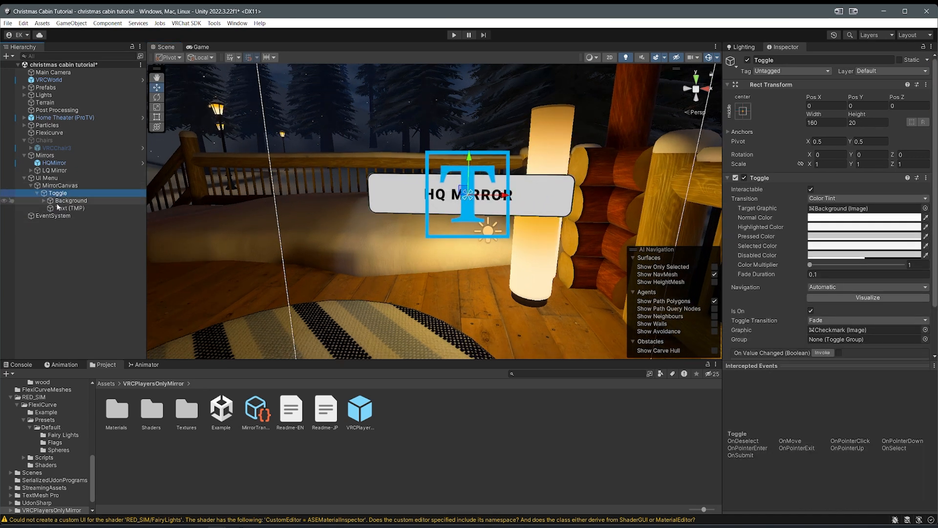
click(63, 197)
key(Home)
text(HQ)
key(Return)
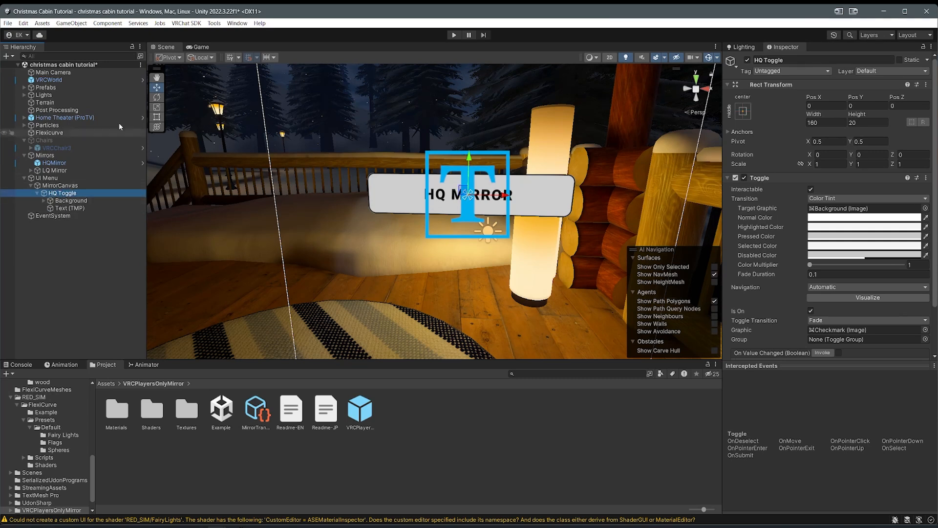
Step: Add an On Value Changed event to HQ Toggle and assign the HQMirror object as its target
scroll(801, 284, down, 3)
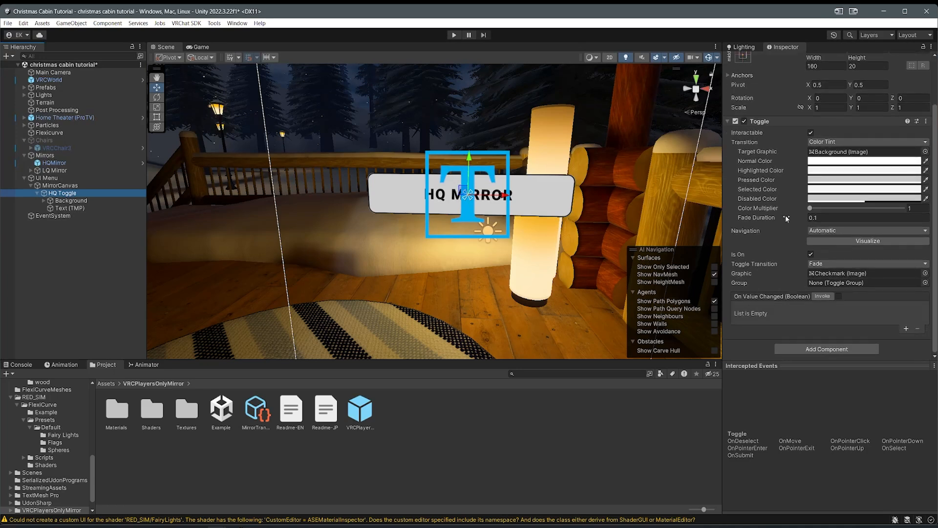
right_drag(516, 235, 570, 236)
key(s)
scroll(491, 234, up, 2)
key(f)
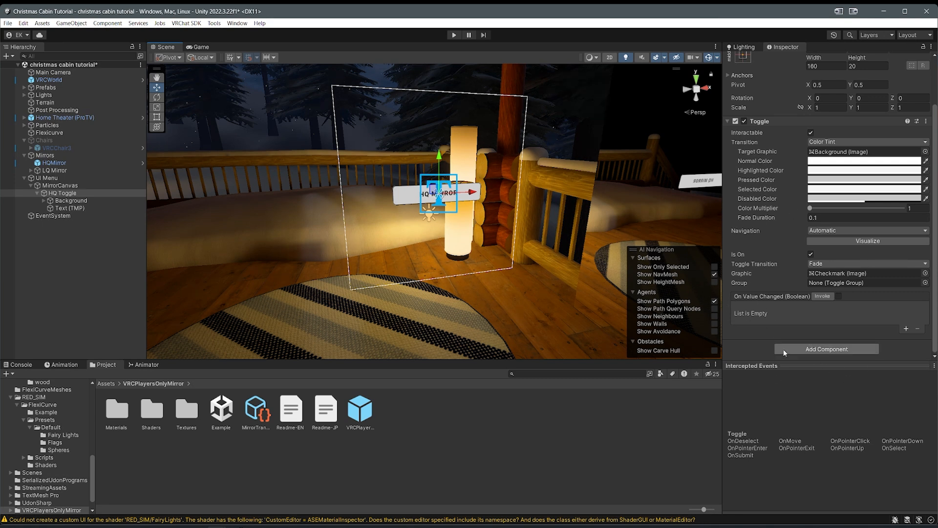
right_drag(430, 252, 375, 254)
key(w)
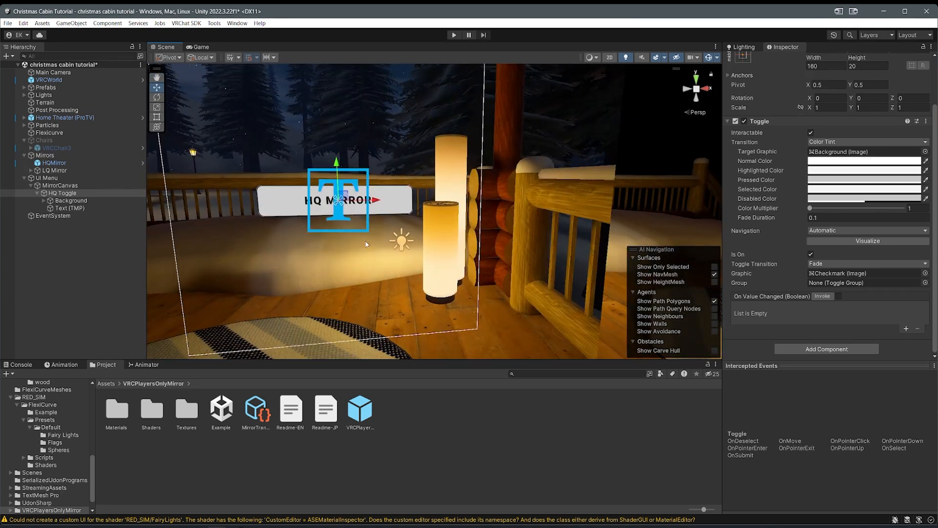
click(907, 330)
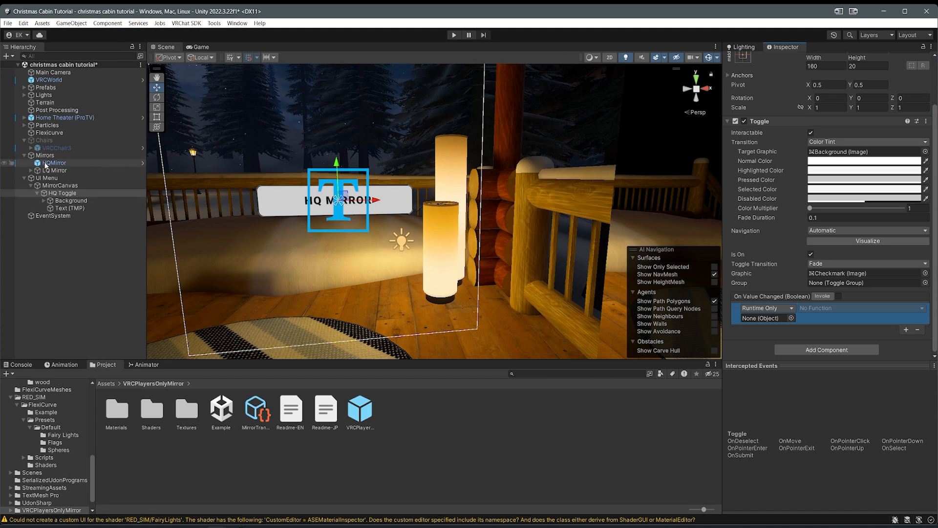
drag(53, 164, 752, 323)
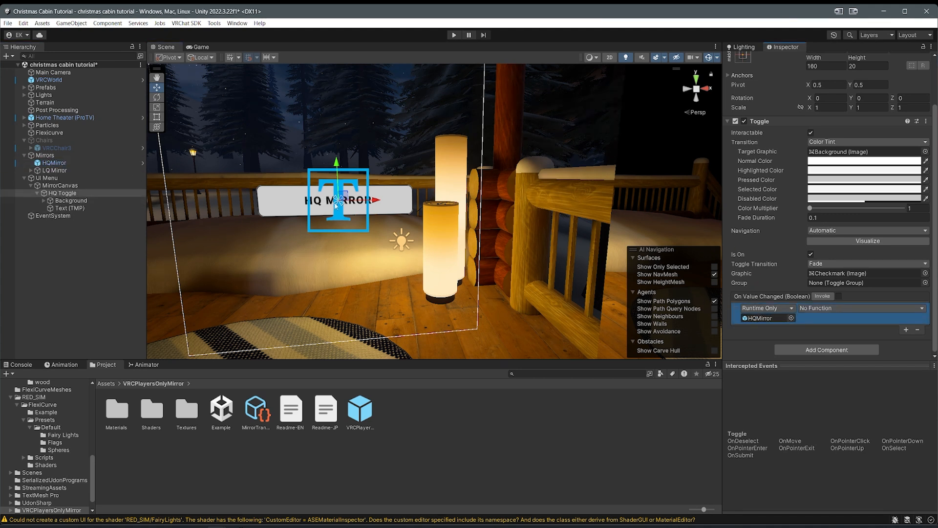
Step: Set the HQMirror event on HQ Toggle to call the dynamic bool GameObject SetActive function
click(814, 309)
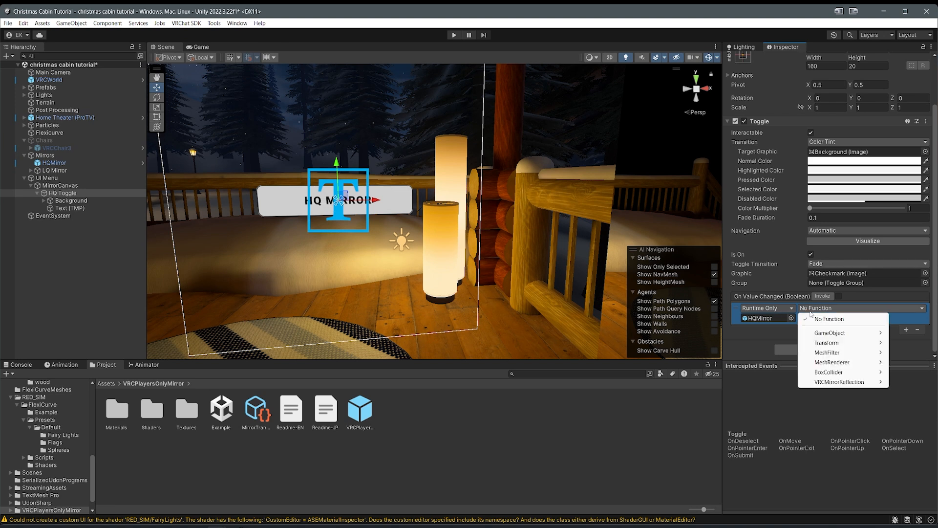
mouse_move(830, 335)
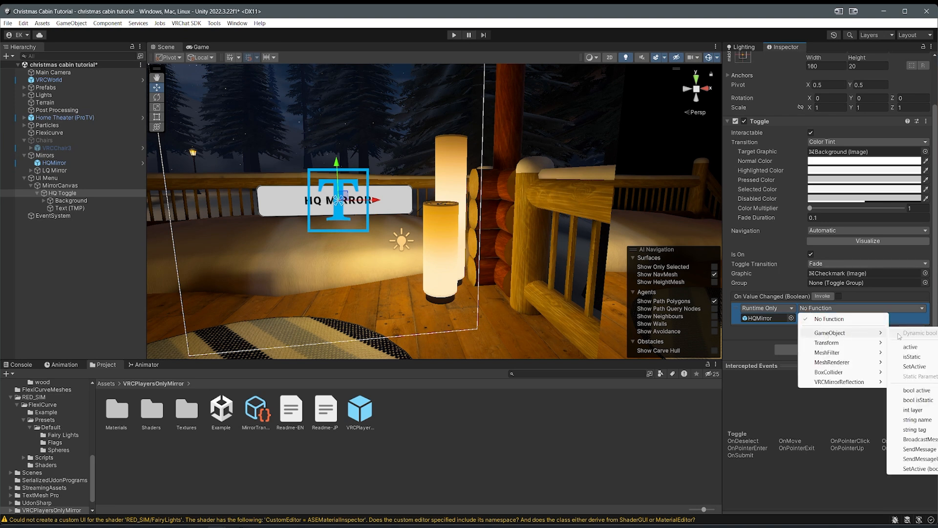
click(915, 366)
click(758, 319)
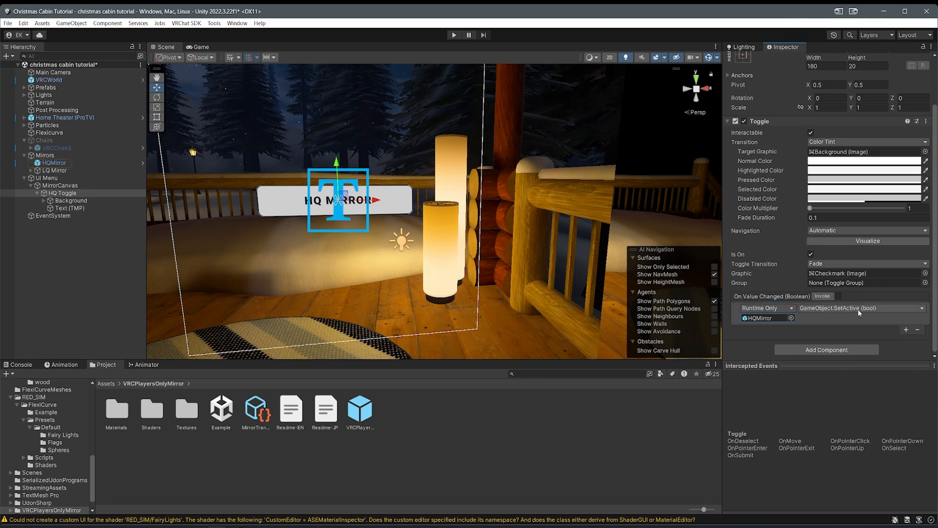
Step: Try the static SetActive (bool) function on the HQMirror event, and switch back to the dynamic SetActive
click(841, 309)
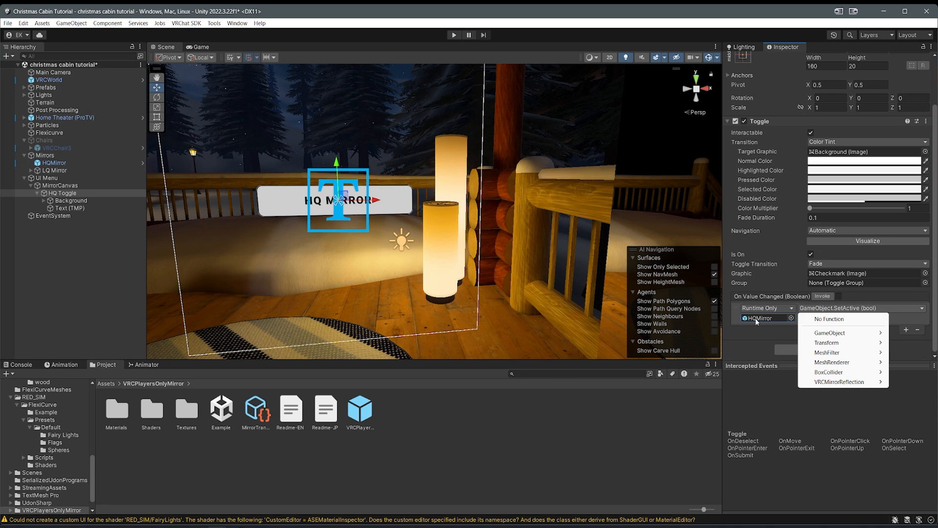
mouse_move(830, 333)
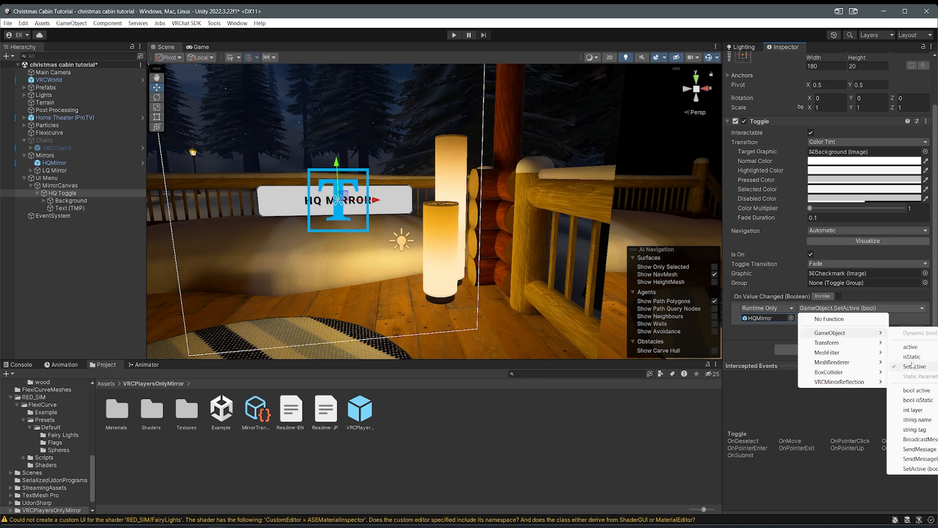
click(918, 469)
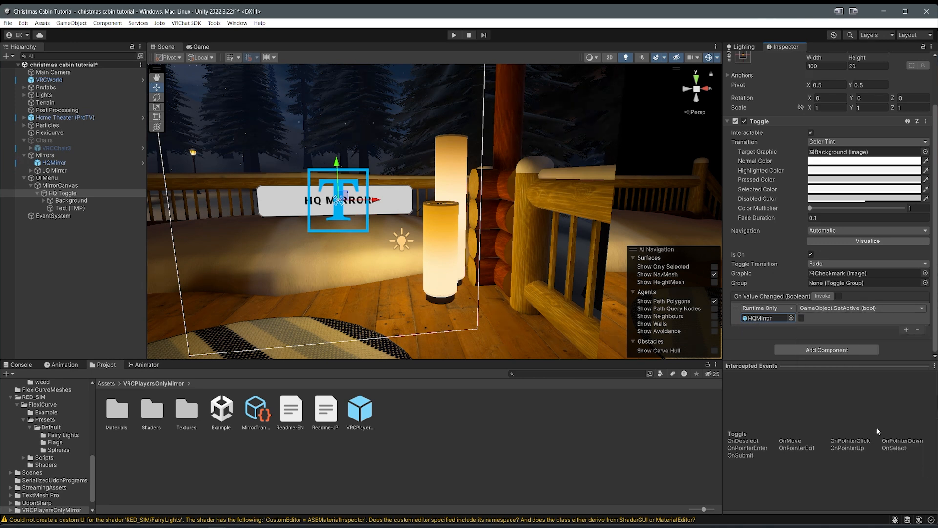
click(824, 310)
mouse_move(860, 332)
click(908, 365)
Step: Add a second On Value Changed event targeting LQ Mirror and set it to the static SetActive (bool), unchecked
click(907, 330)
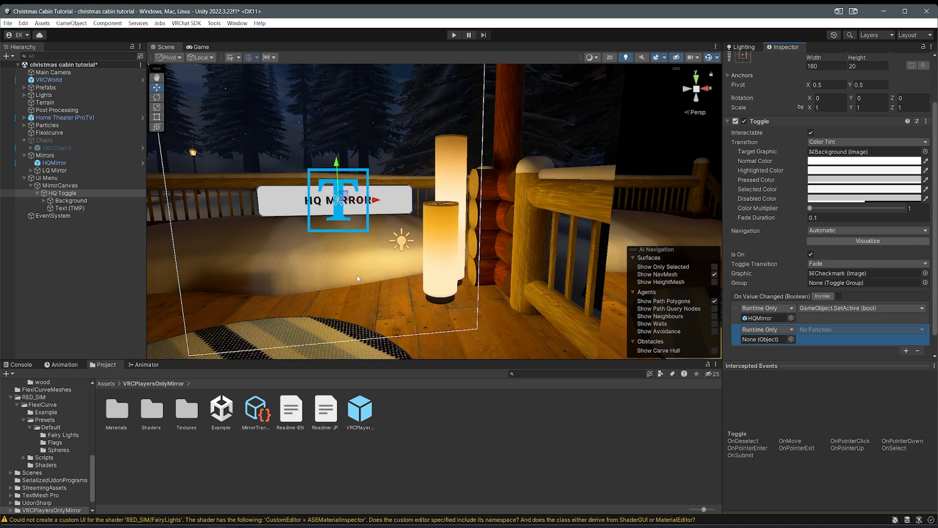
drag(55, 170, 768, 344)
click(811, 331)
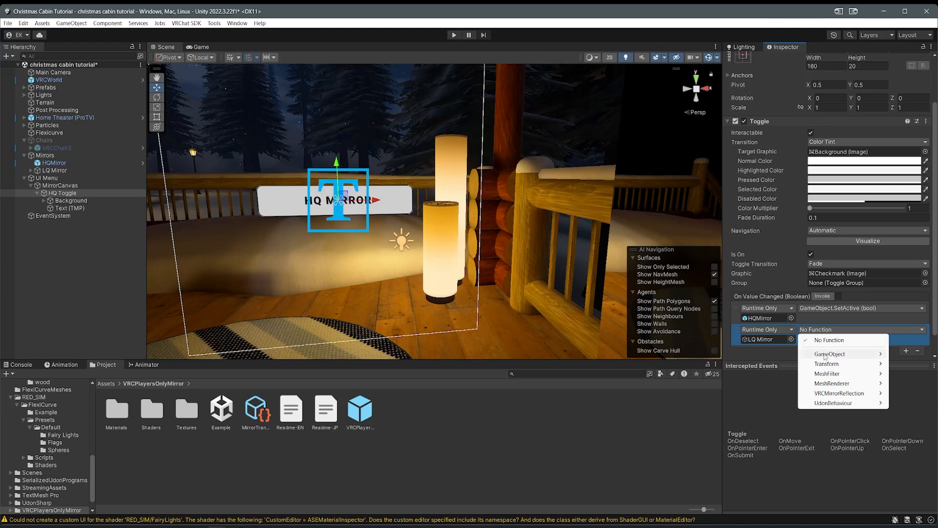
mouse_move(826, 354)
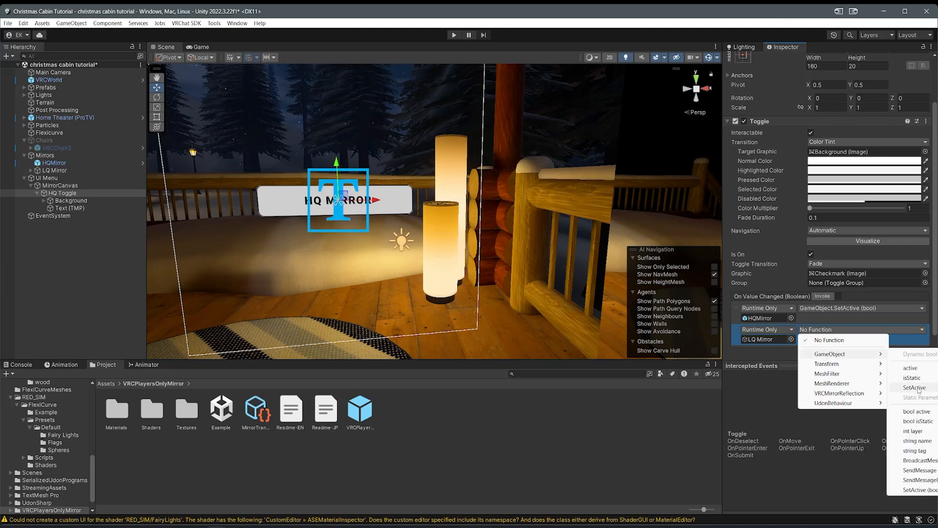
click(922, 490)
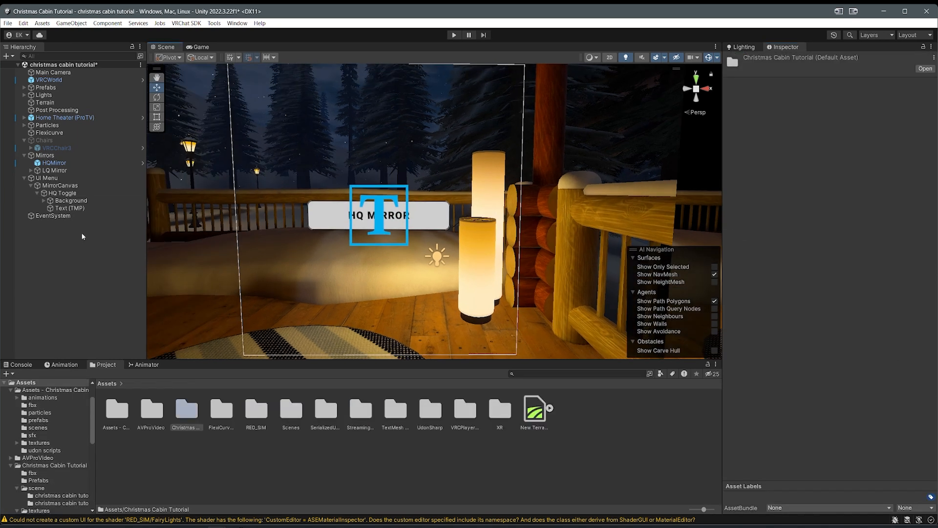
Step: Open the sfx folder in Assets - Christmas Cabin and import the click sound into it
click(69, 201)
click(65, 188)
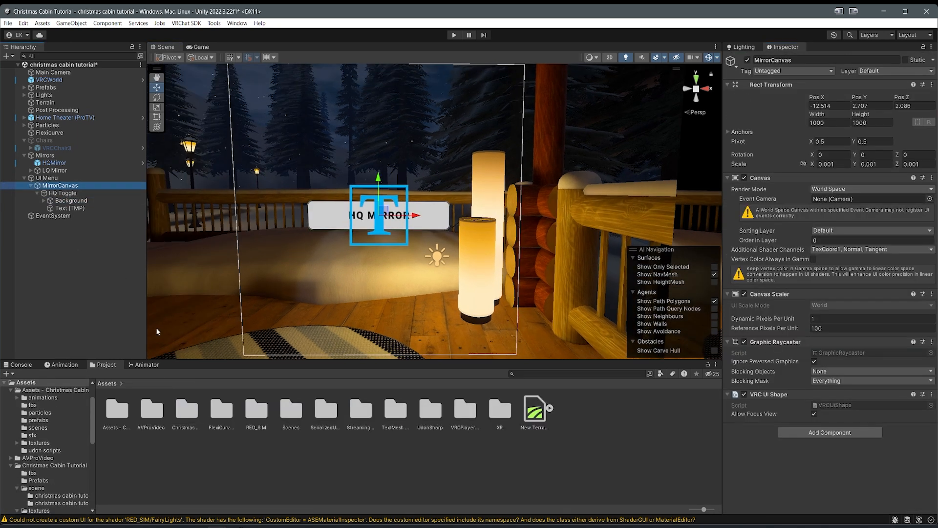
double_click(113, 412)
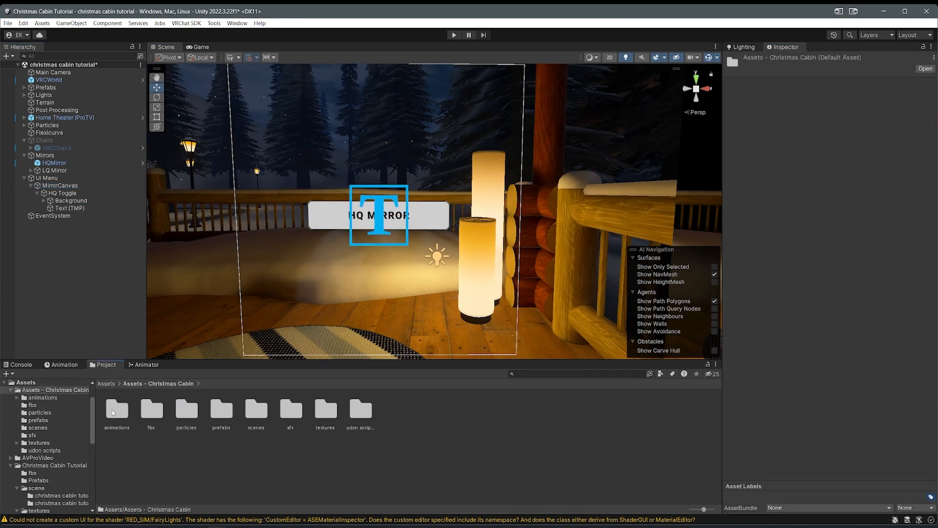
double_click(282, 408)
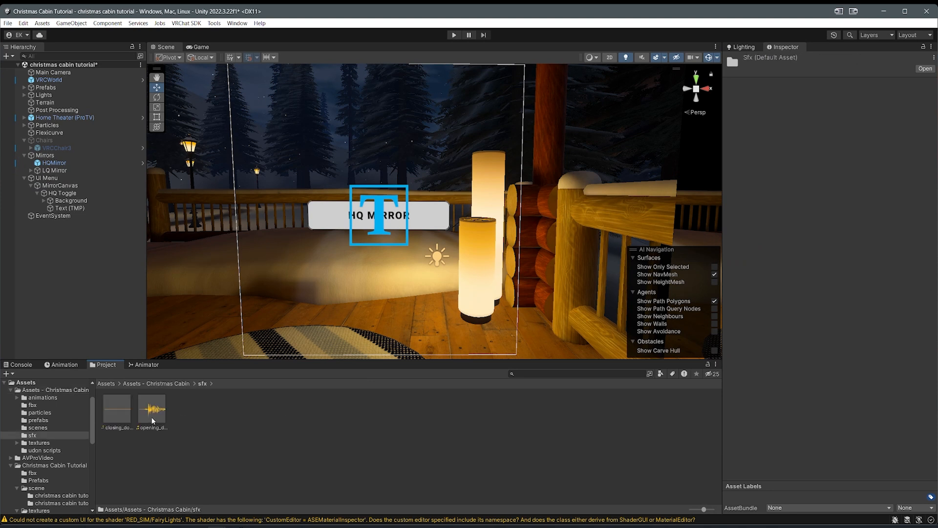
mouse_move(236, 526)
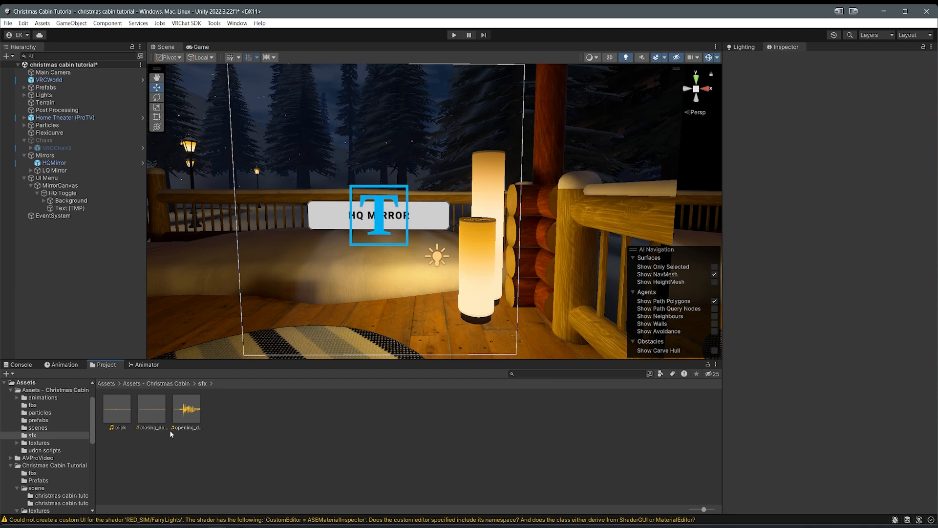
Step: Add a third, empty On Value Changed event to HQ Toggle
right_drag(447, 273, 437, 279)
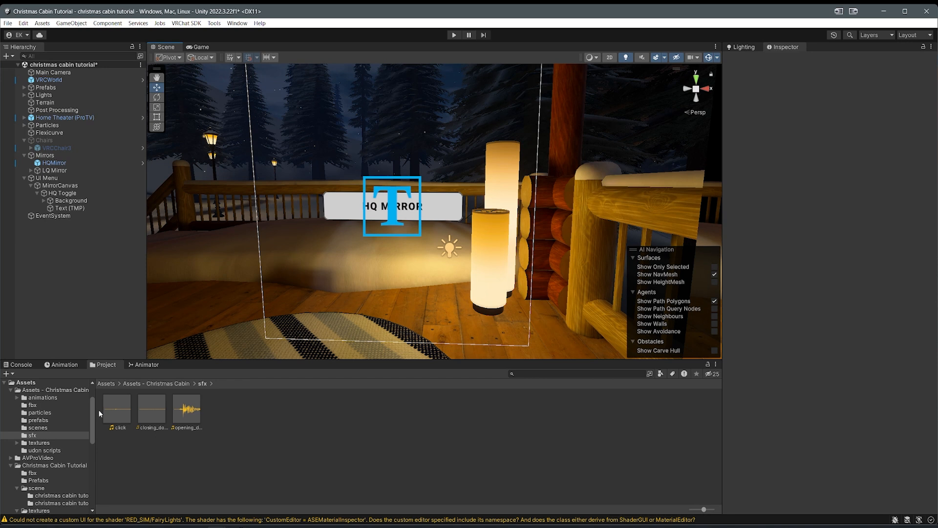
click(122, 424)
click(59, 193)
click(58, 185)
click(55, 193)
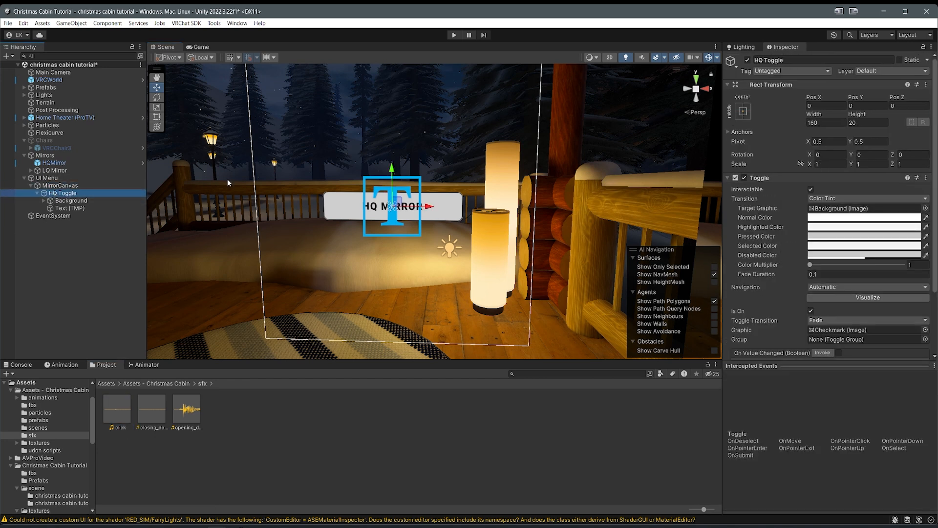
scroll(538, 230, down, 4)
scroll(742, 264, down, 3)
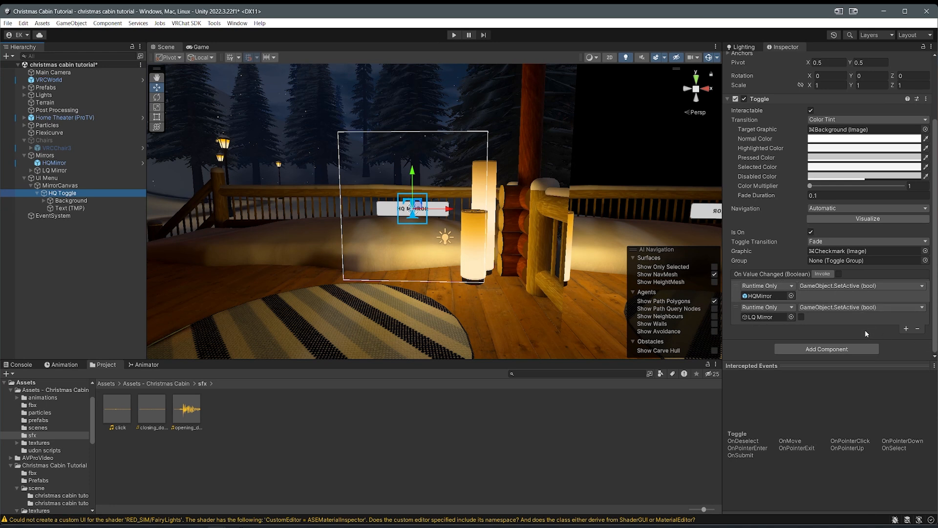
click(905, 329)
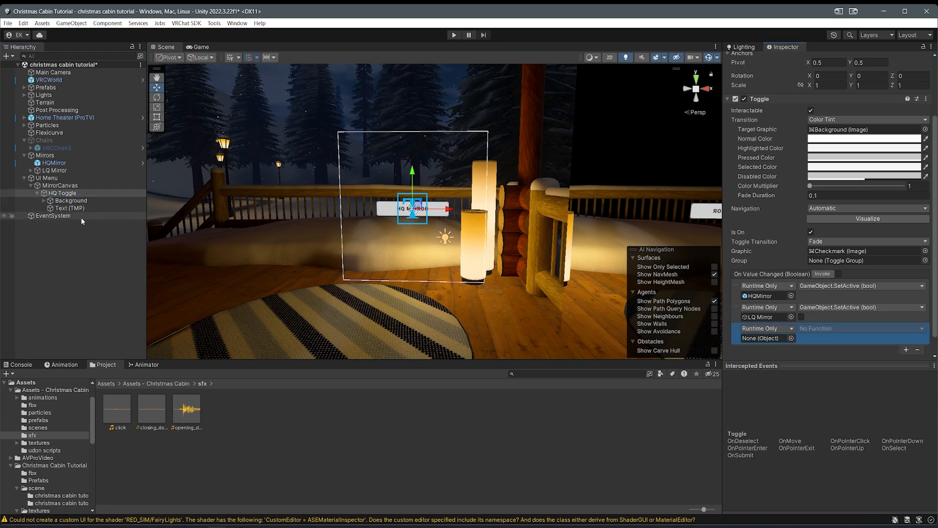
Step: Place the click sound in the scene as an audio source parented to UI Menu, and collapse MirrorCanvas
drag(81, 309, 66, 268)
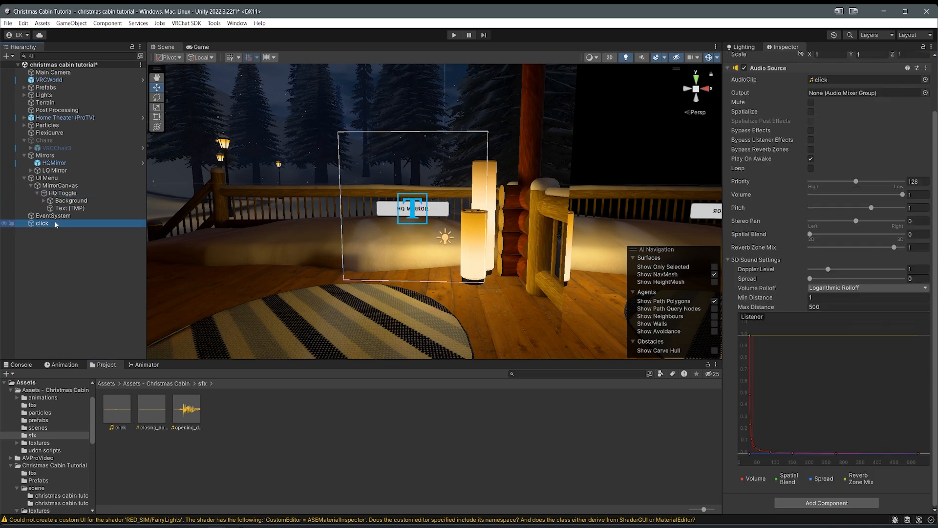
drag(42, 180, 42, 179)
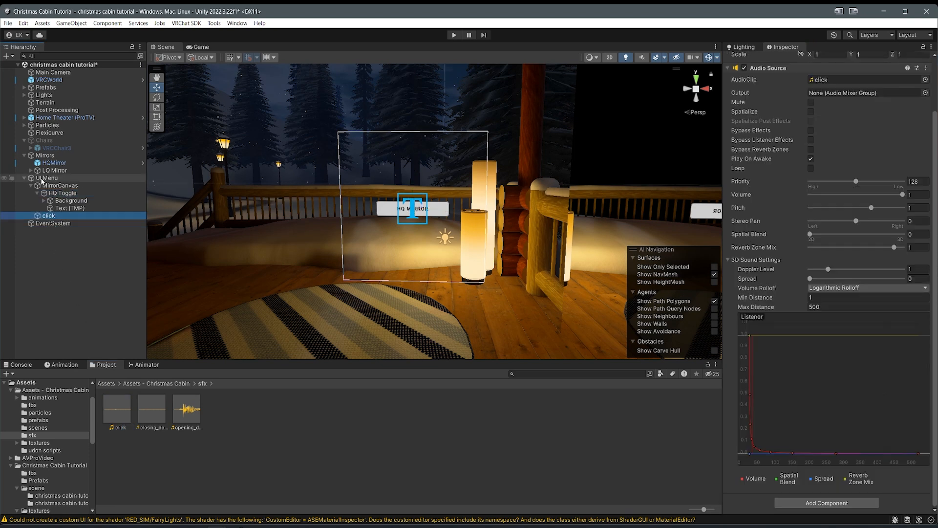
click(31, 186)
click(49, 194)
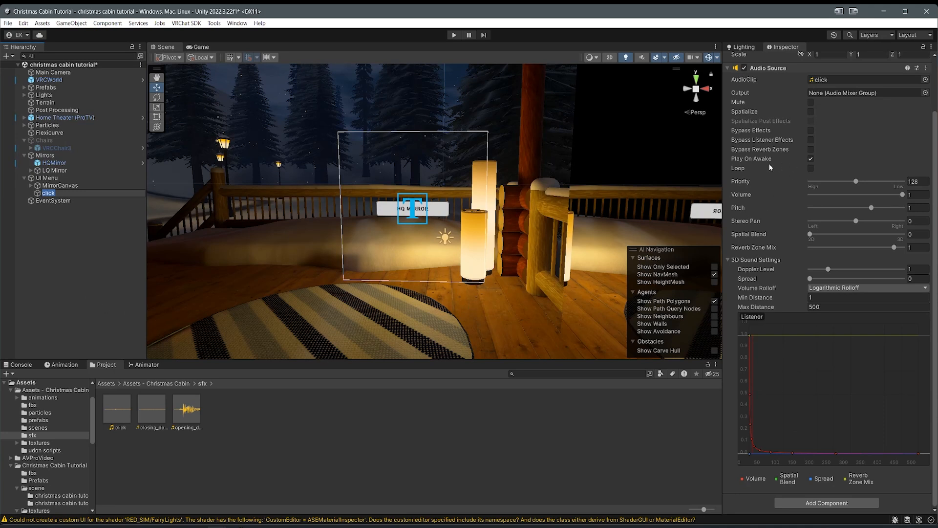
key(Return)
click(31, 194)
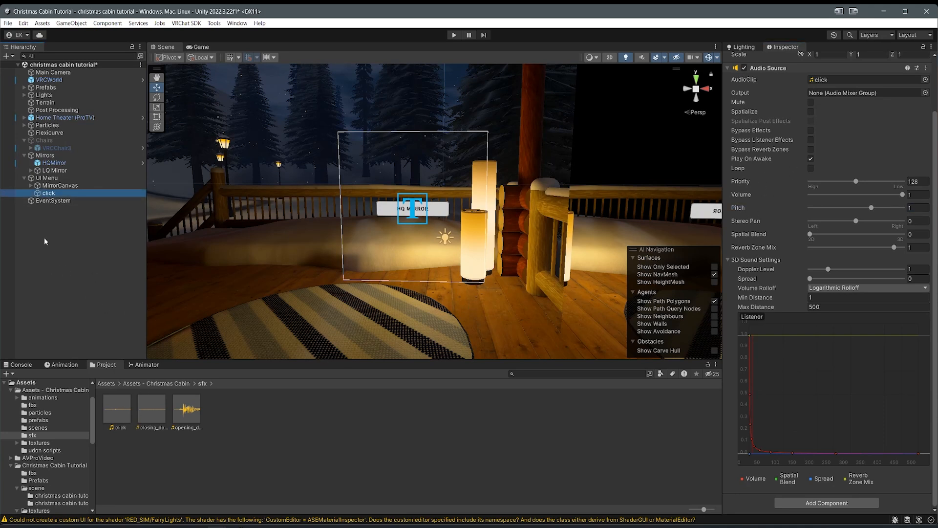
Step: Turn off Play On Awake for the click audio source and set its volume to 0.2
scroll(791, 221, up, 3)
scroll(879, 325, down, 3)
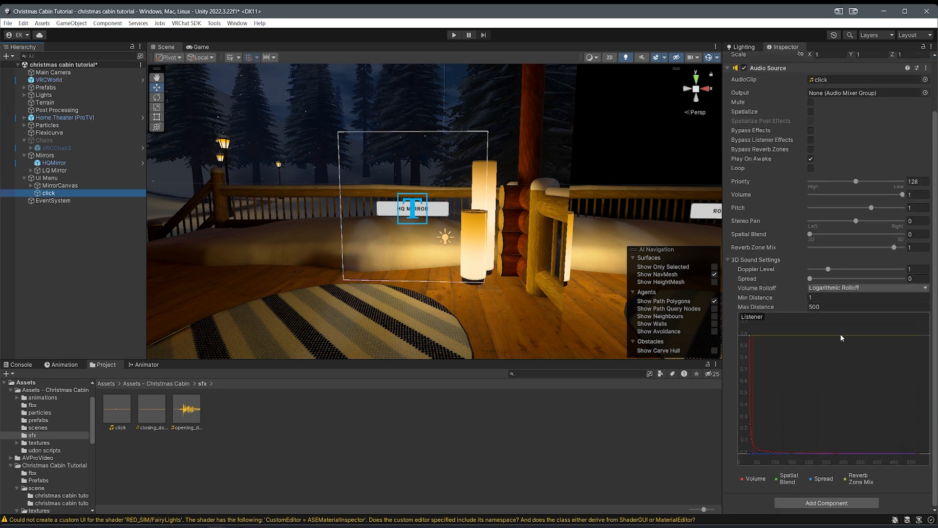
scroll(841, 334, up, 3)
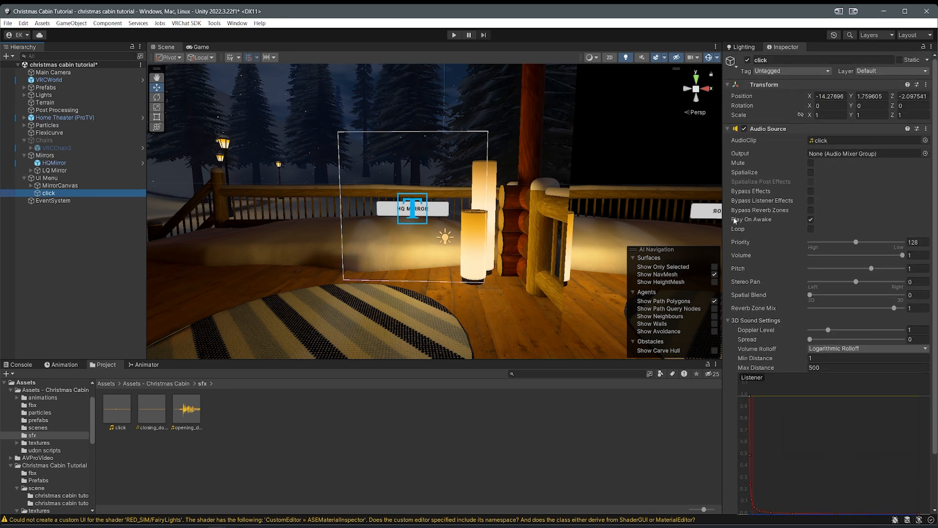
click(811, 220)
click(918, 256)
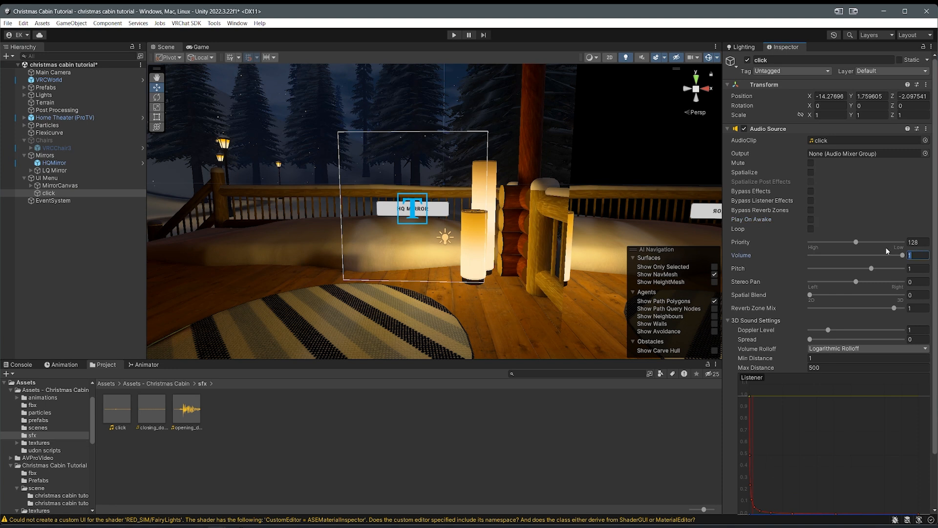
text(0.2)
scroll(772, 222, down, 1)
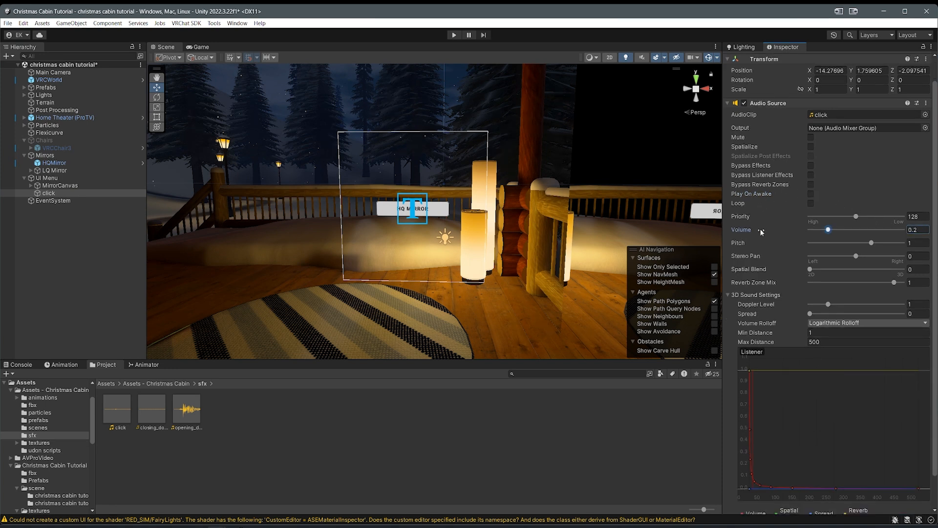
scroll(760, 229, down, 1)
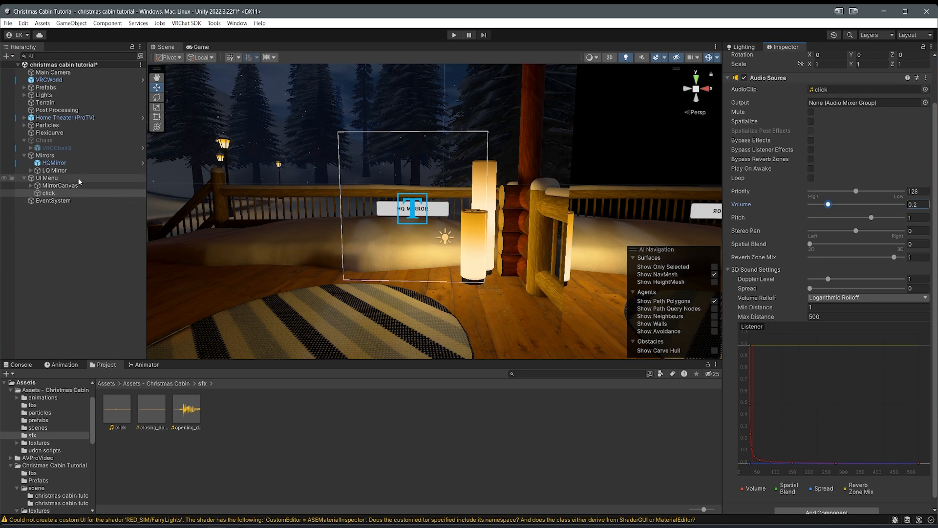
Step: Assign the click object to HQ Toggle's empty On Value Changed event and set its function to AudioSource.Play ()
click(61, 185)
click(31, 185)
click(52, 195)
scroll(860, 274, down, 5)
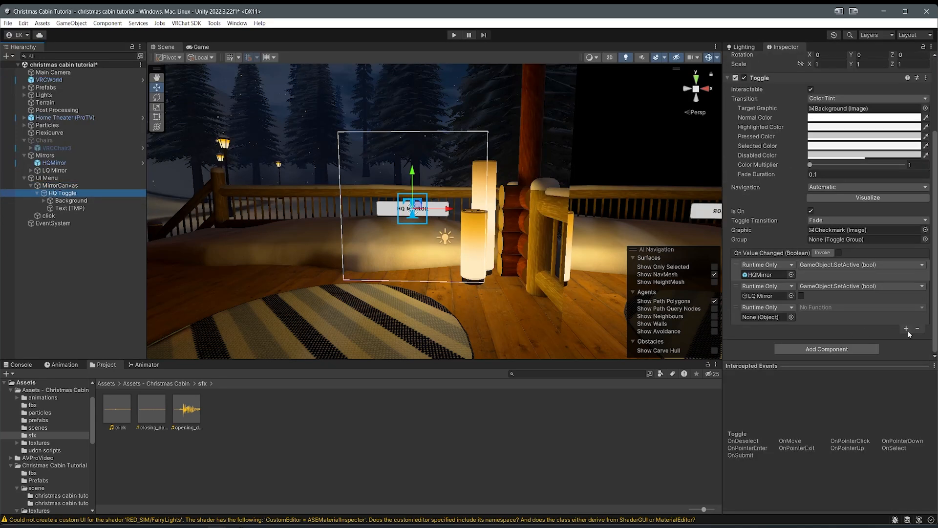
drag(48, 215, 767, 317)
click(829, 308)
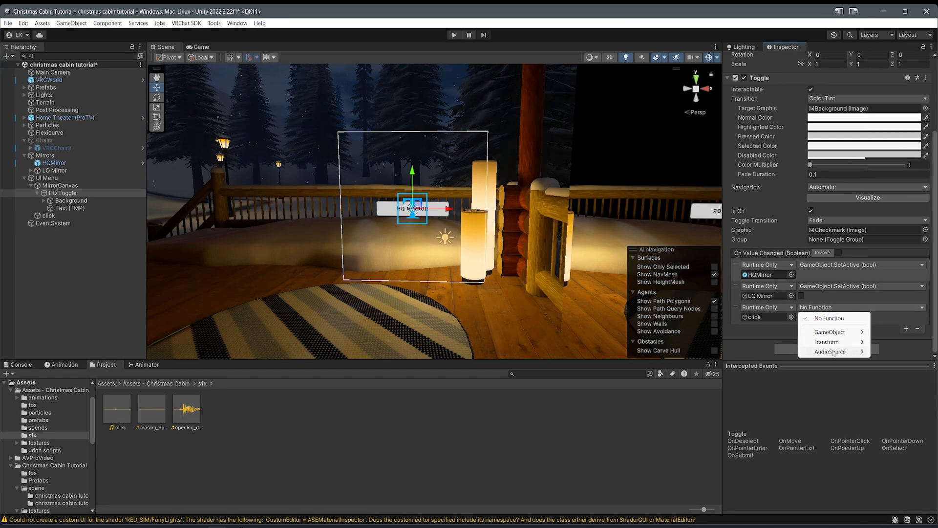
mouse_move(834, 352)
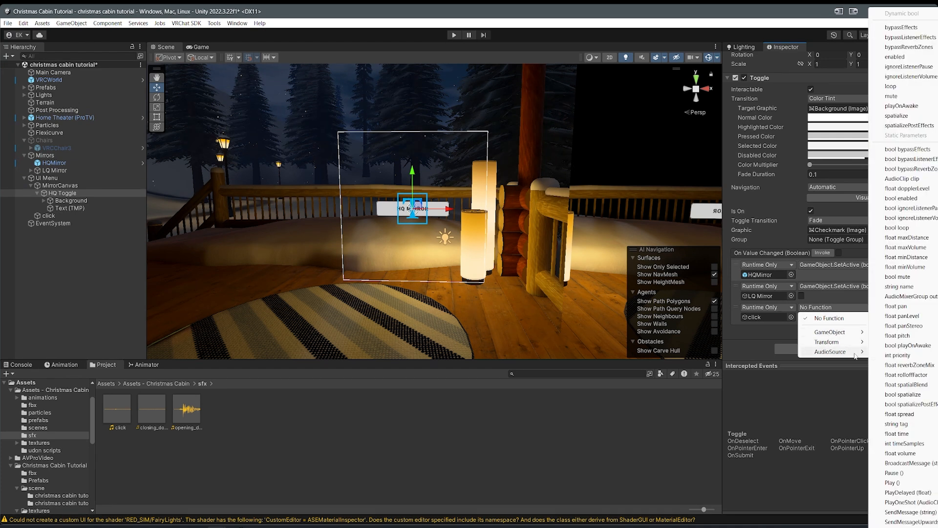
click(900, 483)
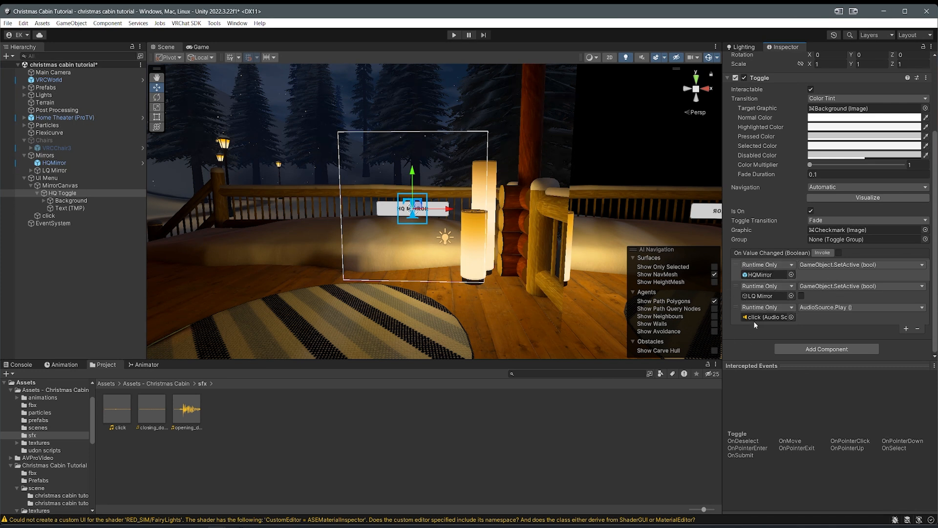
click(75, 214)
click(63, 193)
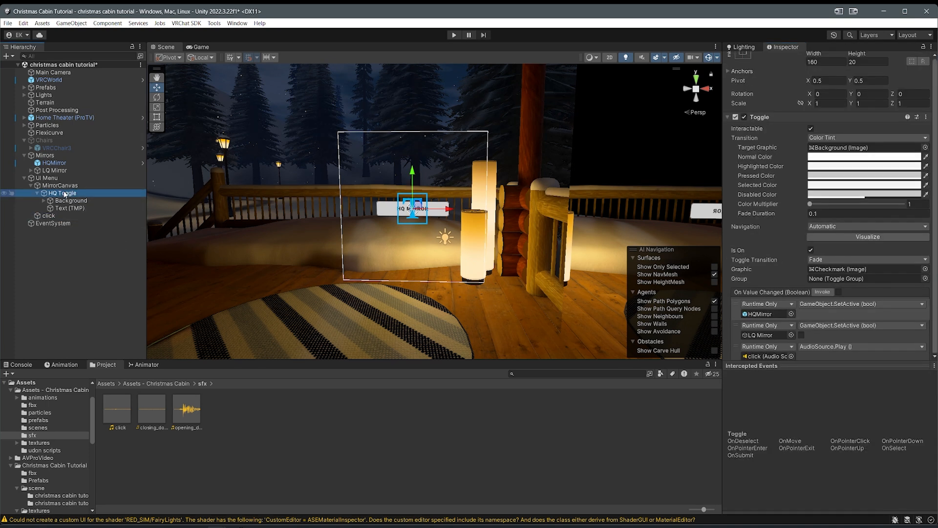
scroll(766, 327, down, 2)
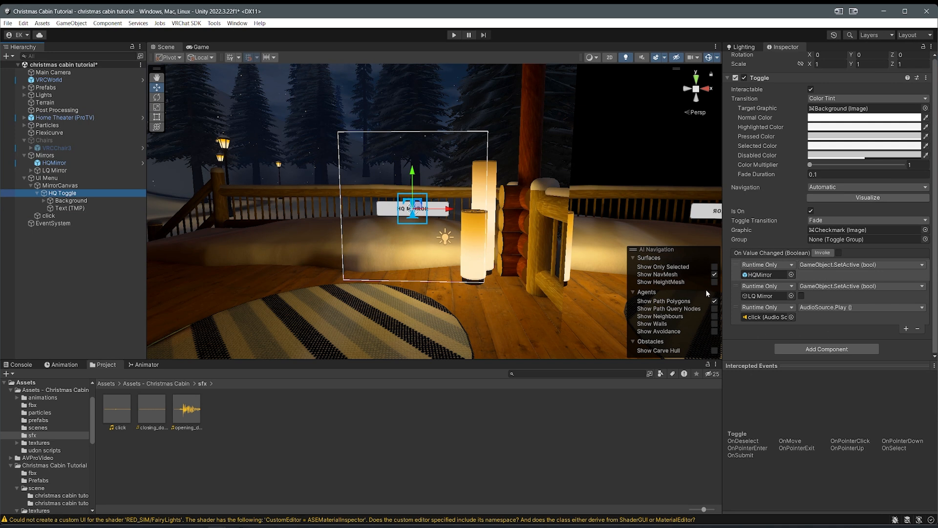
click(907, 329)
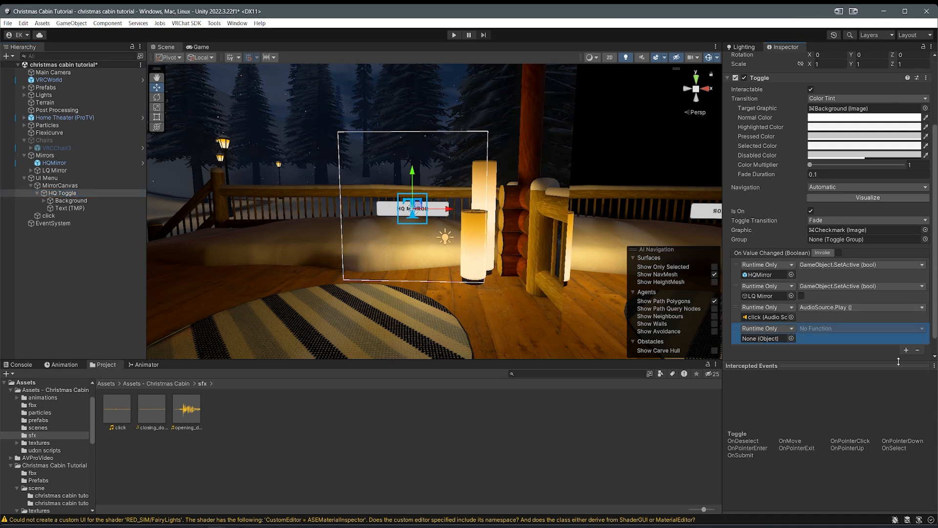
click(918, 350)
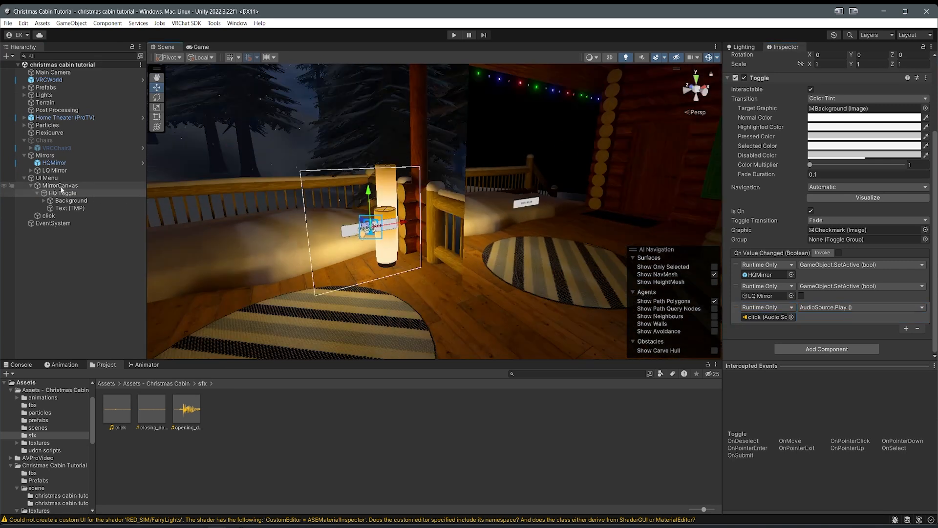
Step: Duplicate HQ Toggle and move the copy directly below the original, to Pos Y -127
click(62, 194)
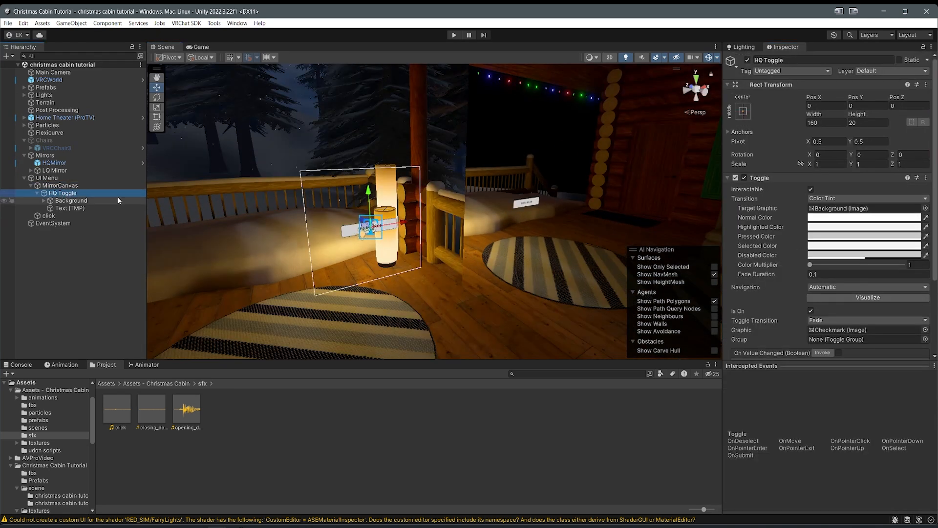
key(ctrl+d)
scroll(347, 229, up, 3)
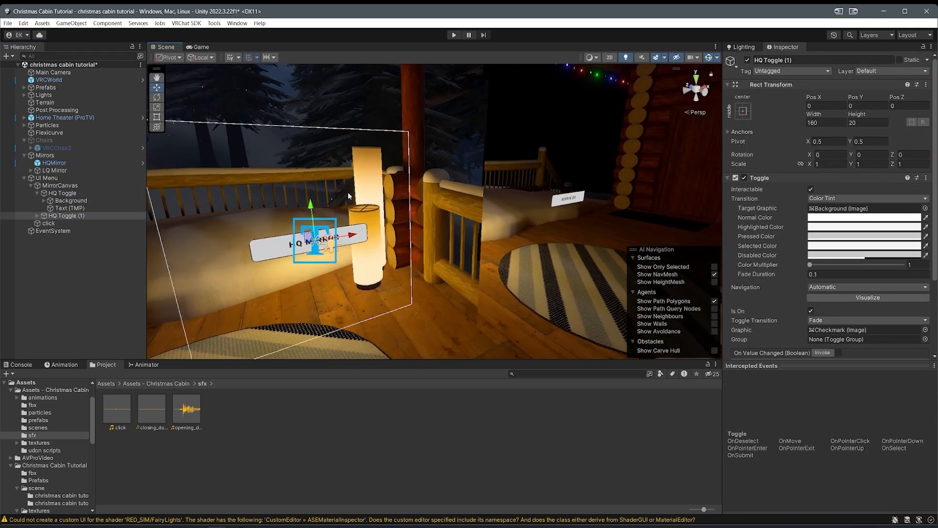
drag(310, 215, 314, 238)
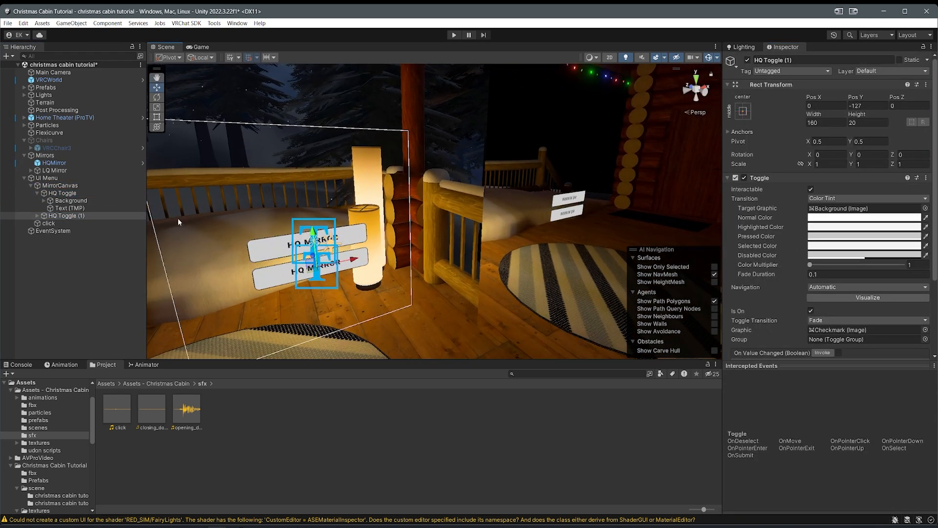
Step: Rename the duplicated toggle as LQ Toggle (1) and change its label text to LQ MIRROR
click(45, 217)
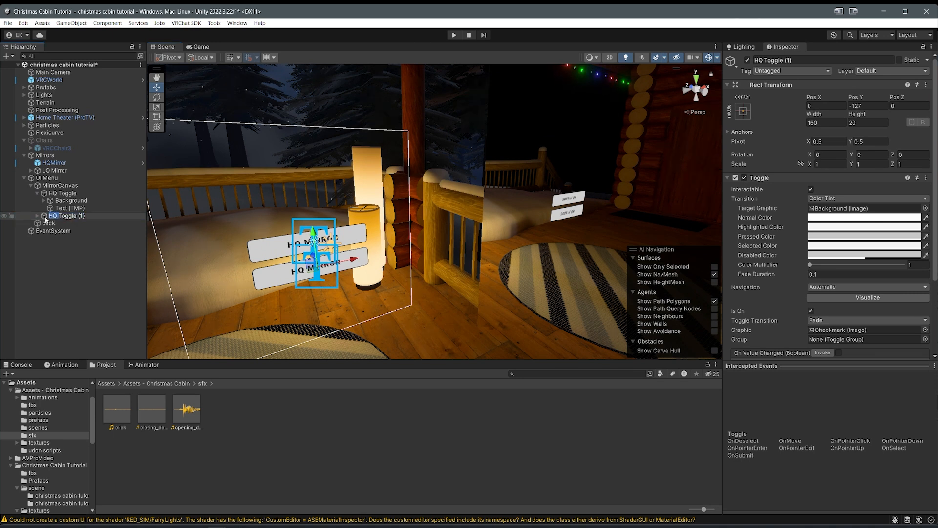
text(LQ)
click(58, 231)
click(37, 216)
click(51, 230)
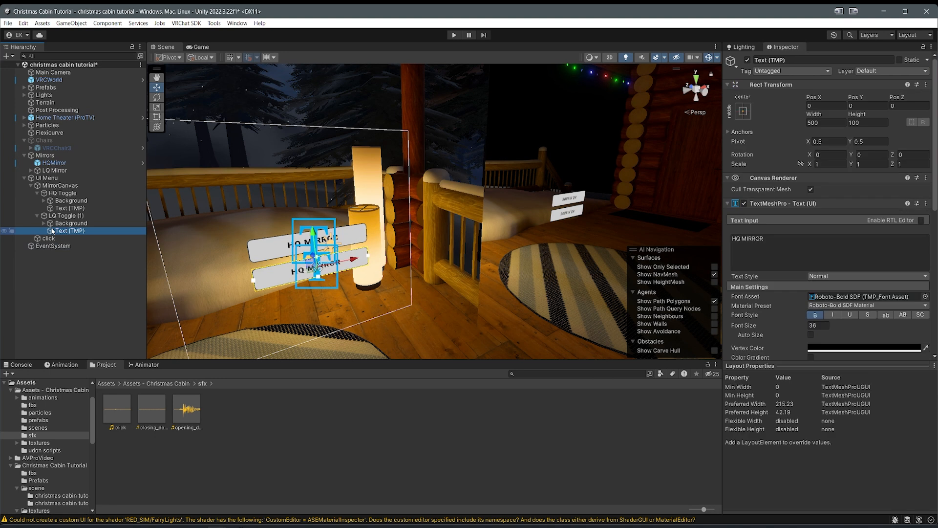
click(737, 239)
drag(737, 239, 729, 237)
text(L)
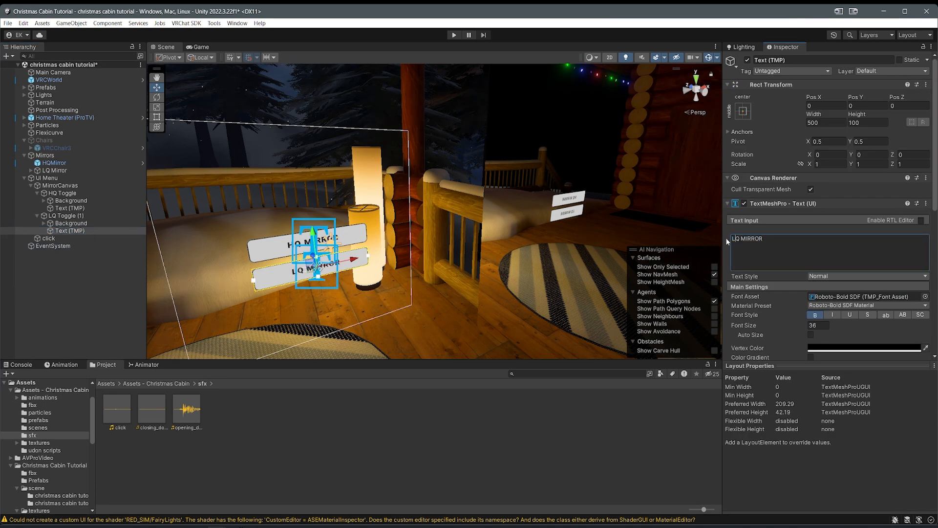
Step: Swap the mirrors in LQ Toggle (1)'s On Value Changed events, assigning LQ Mirror to the first and HQMirror to the second
click(62, 215)
scroll(755, 272, down, 4)
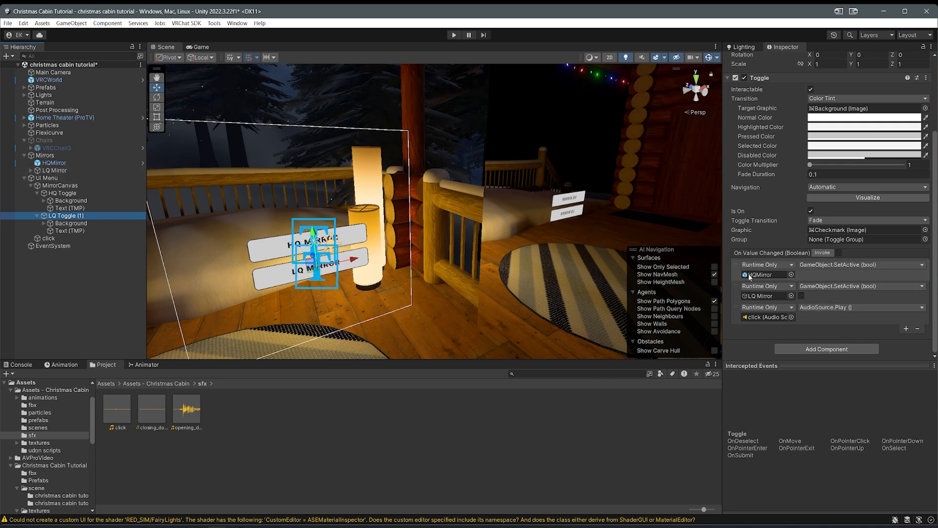
drag(48, 171, 774, 279)
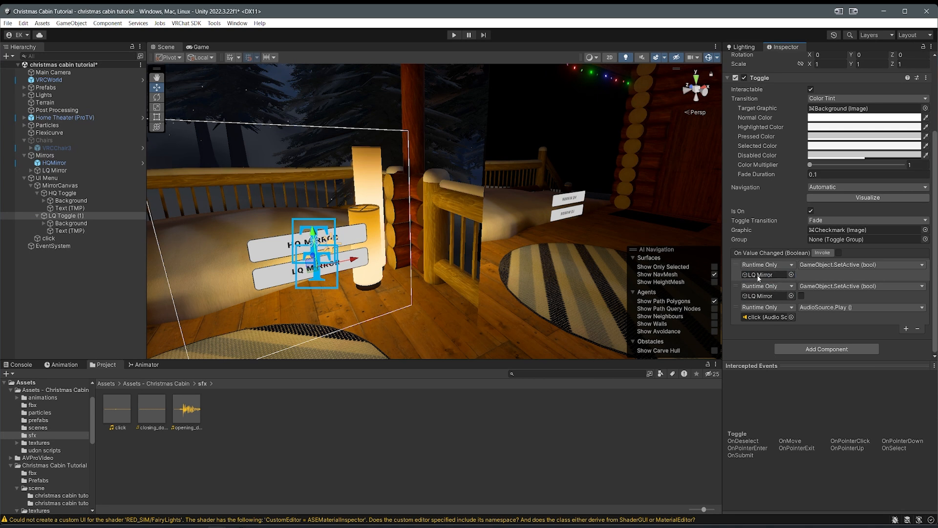
drag(53, 164, 757, 300)
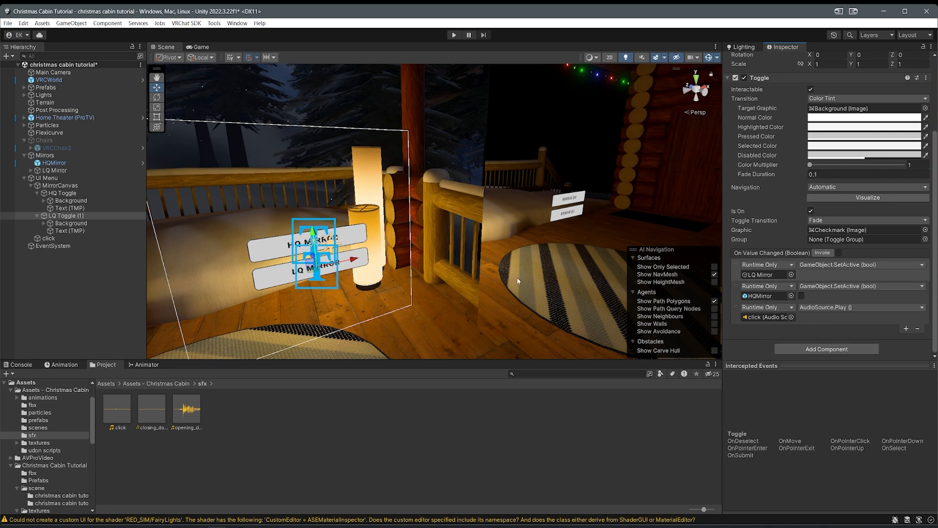
Step: Add a Toggle Group component to MirrorCanvas and enable Allow Switch Off
key(f)
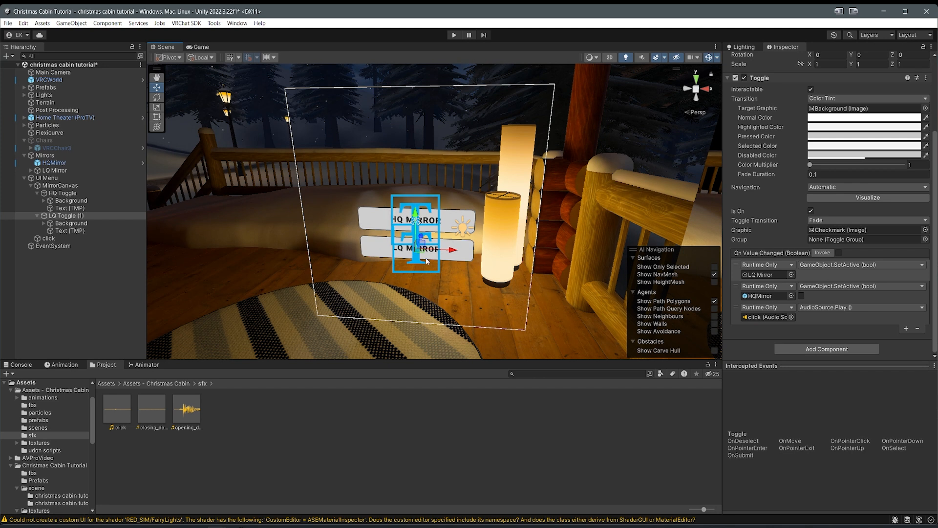
alt+drag(421, 246, 472, 216)
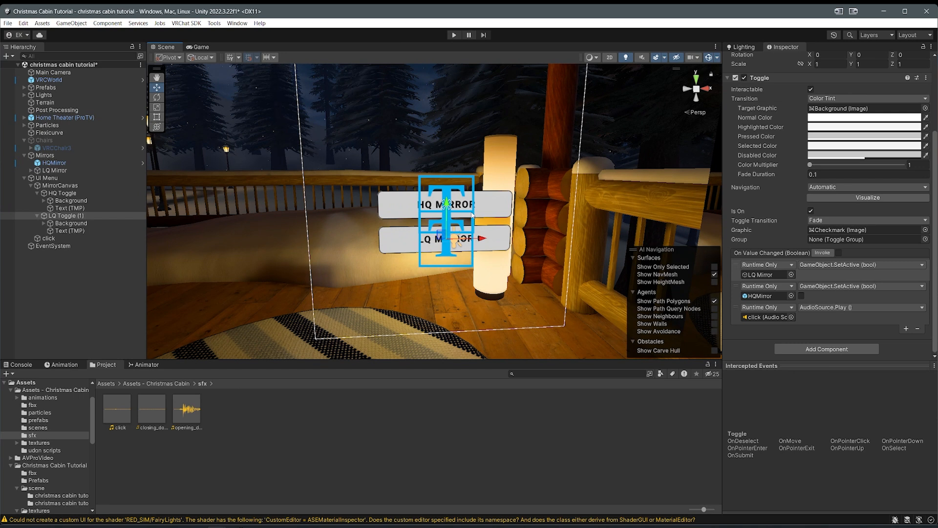
click(61, 194)
click(60, 186)
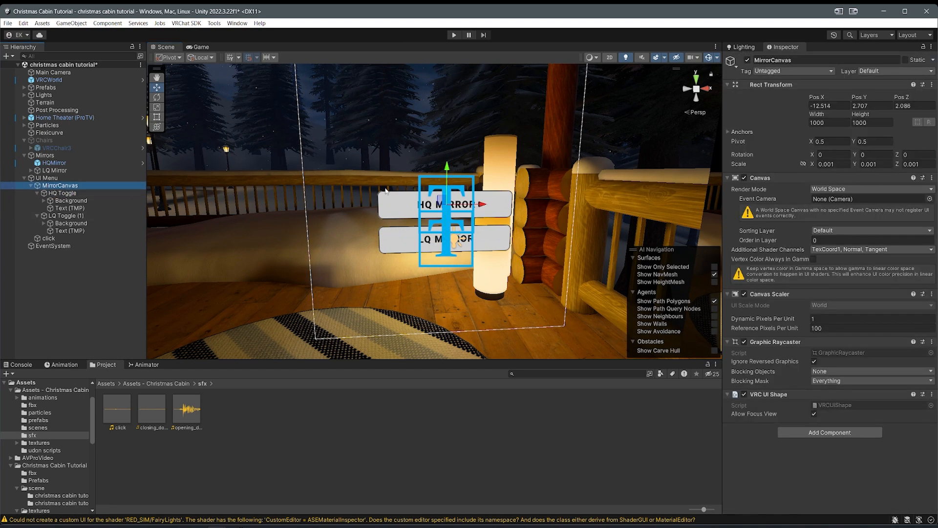
click(830, 432)
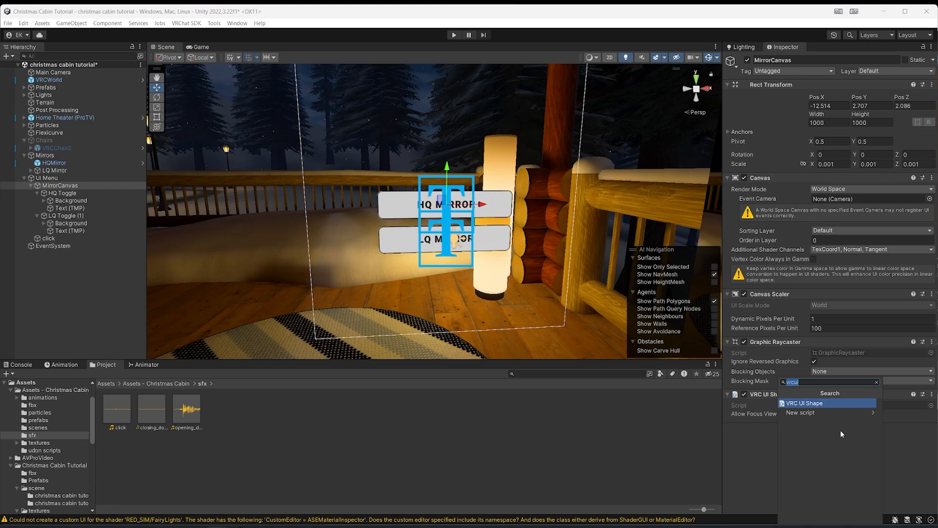
text(toggl)
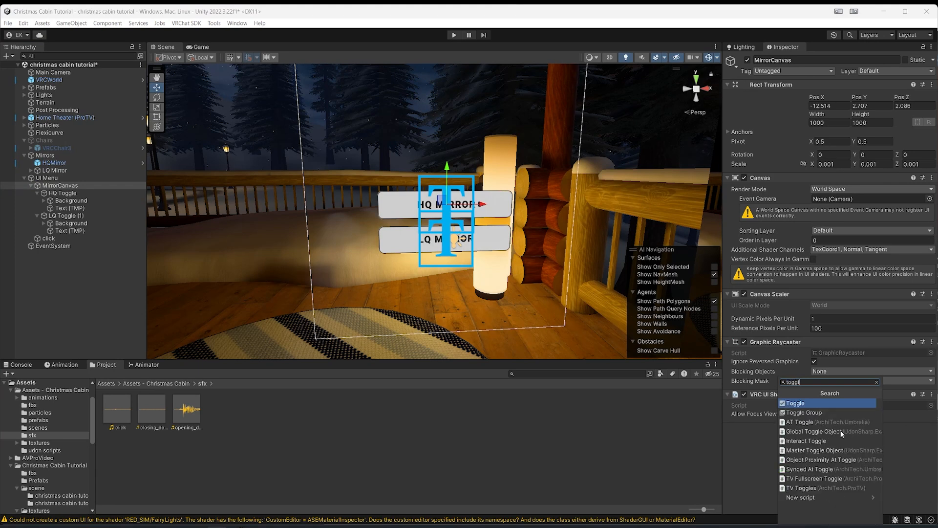
click(802, 414)
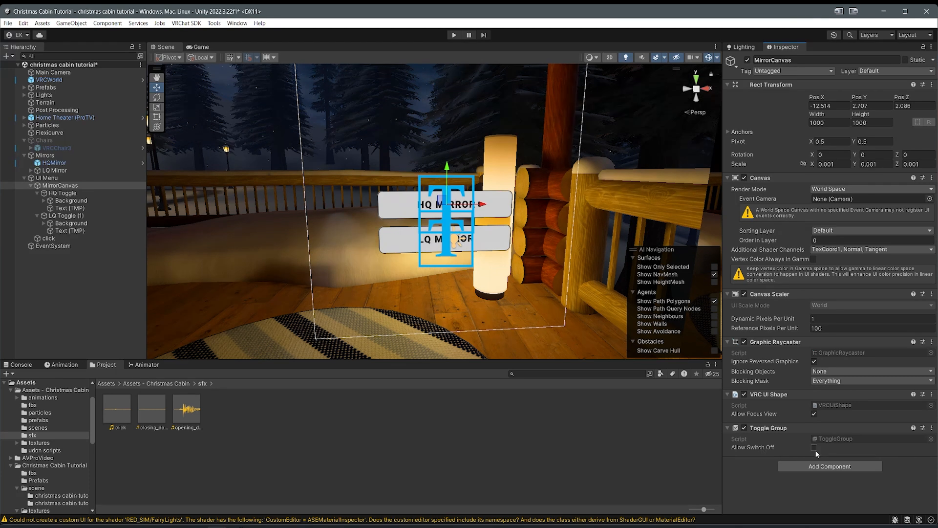
Step: Collapse both toggles in the hierarchy and assign MirrorCanvas as the Group of HQ Toggle and LQ Toggle (1)
click(53, 193)
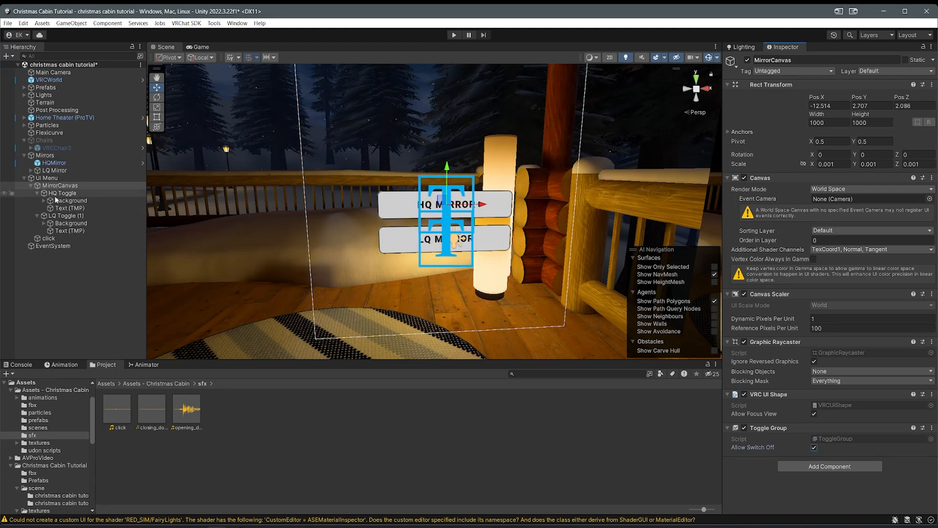
click(37, 193)
click(38, 200)
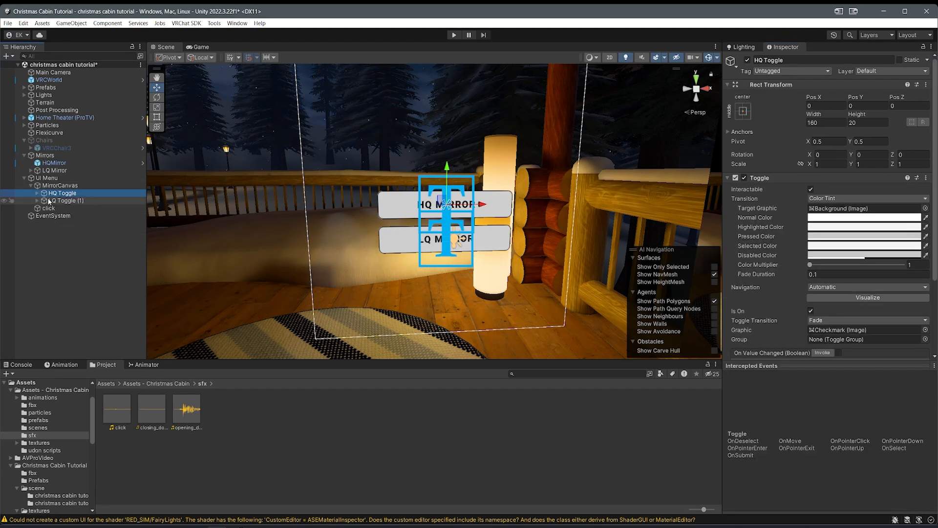
click(52, 186)
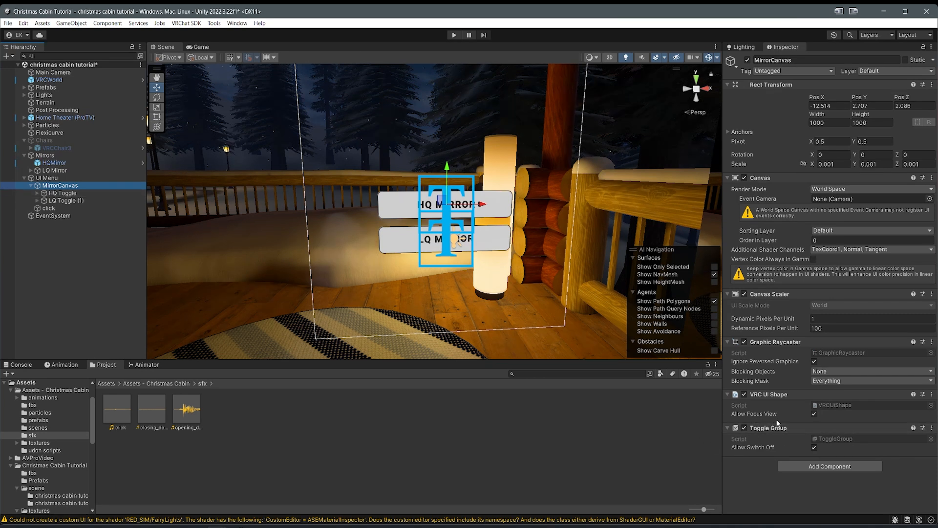
click(61, 193)
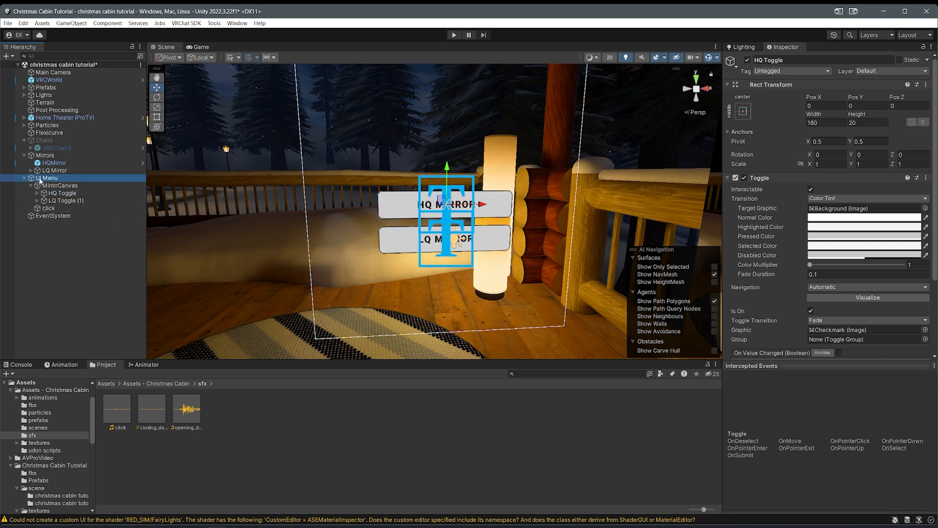
click(875, 346)
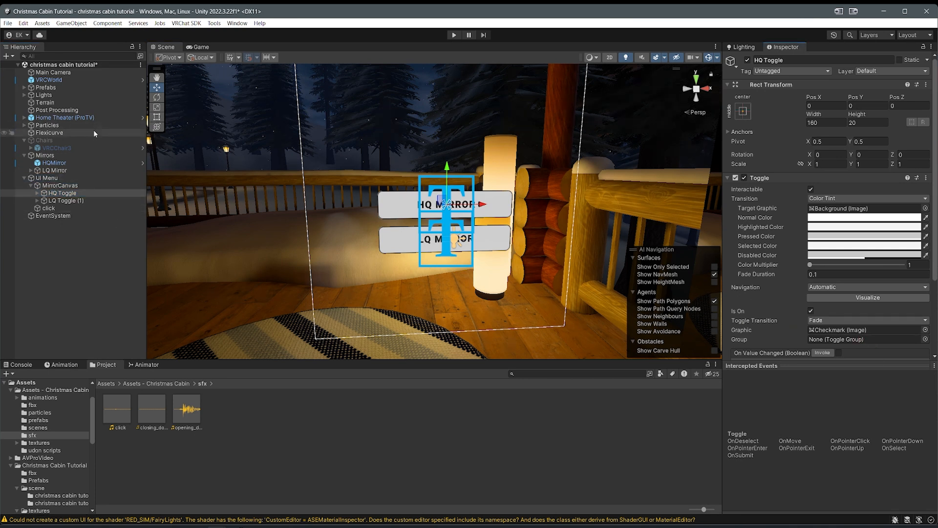
drag(57, 186, 837, 243)
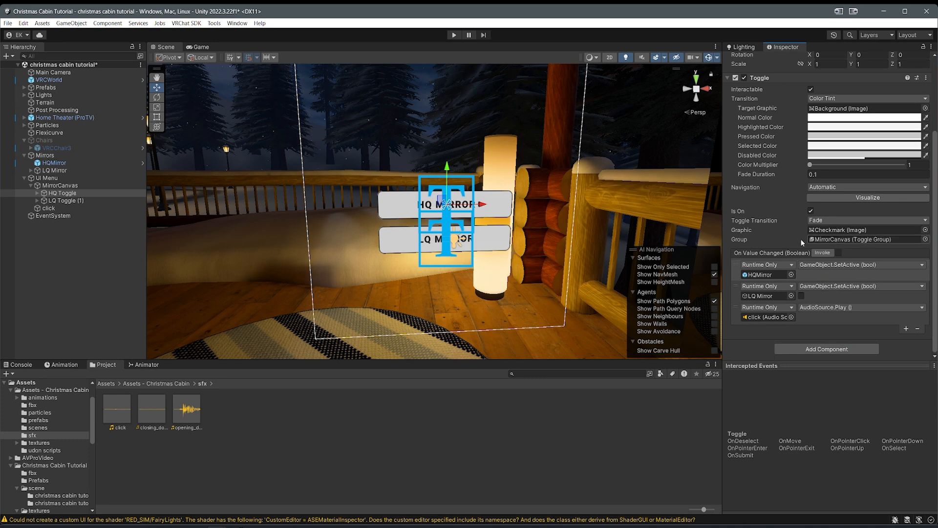
click(61, 200)
drag(58, 186, 826, 239)
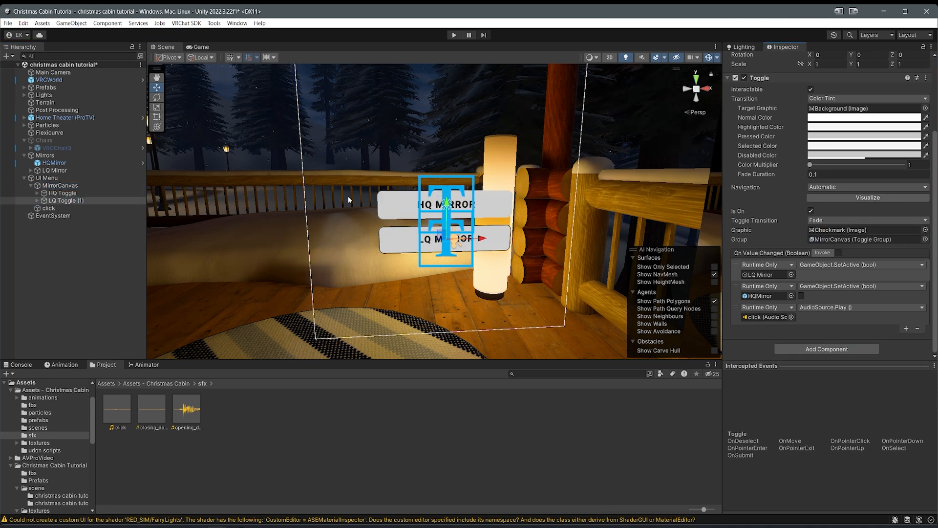
Step: Turn off Is On for LQ Toggle (1), and select both toggles to check their shared settings
click(811, 211)
right_drag(477, 188, 602, 207)
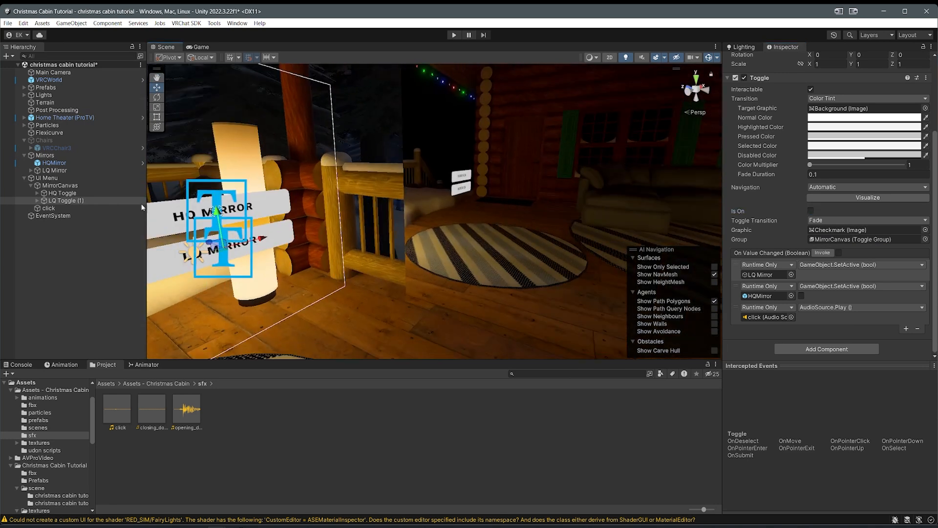
click(51, 193)
shift+click(48, 200)
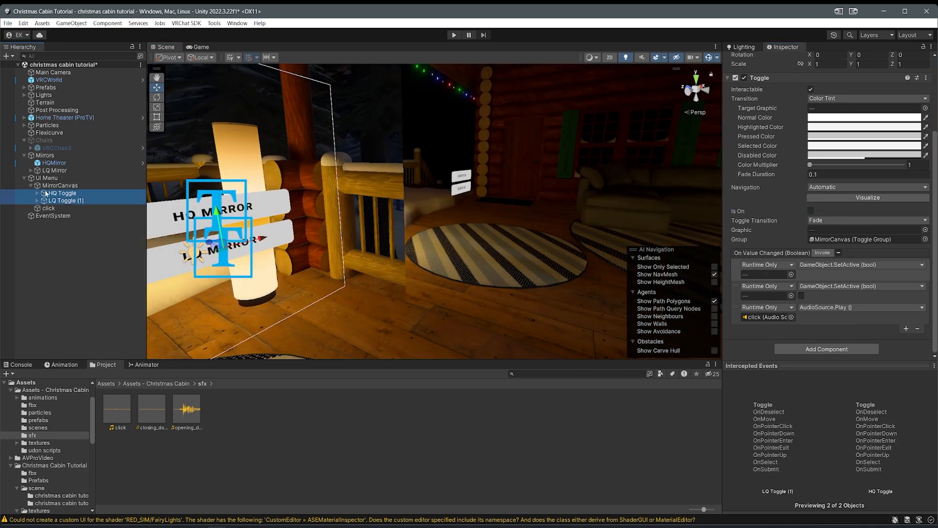
Step: Rotate MirrorCanvas to 90 degrees on Y and move it against the railing beside the mirror, at about X -11.584, Z 2.764
click(53, 185)
scroll(342, 235, down, 2)
middle_drag(391, 237, 489, 276)
key(e)
ctrl+drag(342, 264, 229, 281)
key(w)
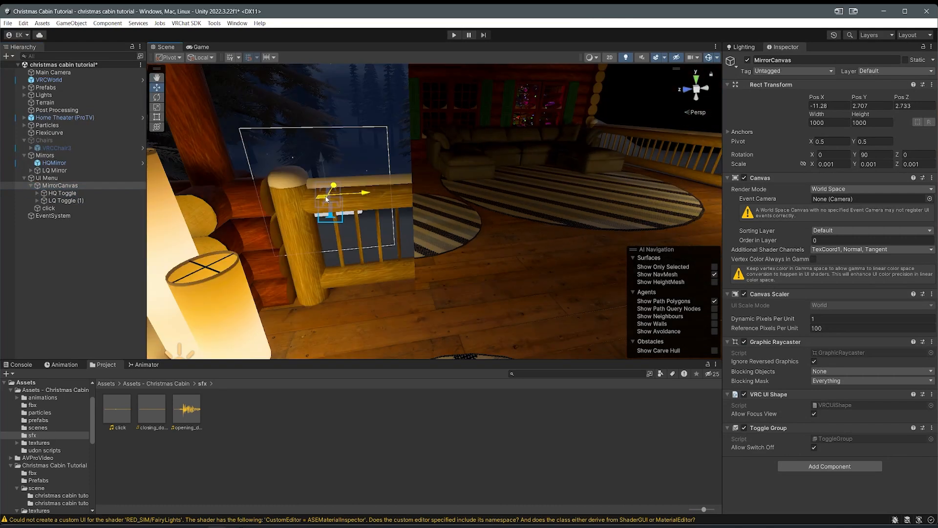
drag(330, 201, 469, 276)
alt+drag(385, 195, 422, 197)
alt+drag(421, 198, 515, 207)
right_drag(515, 207, 545, 160)
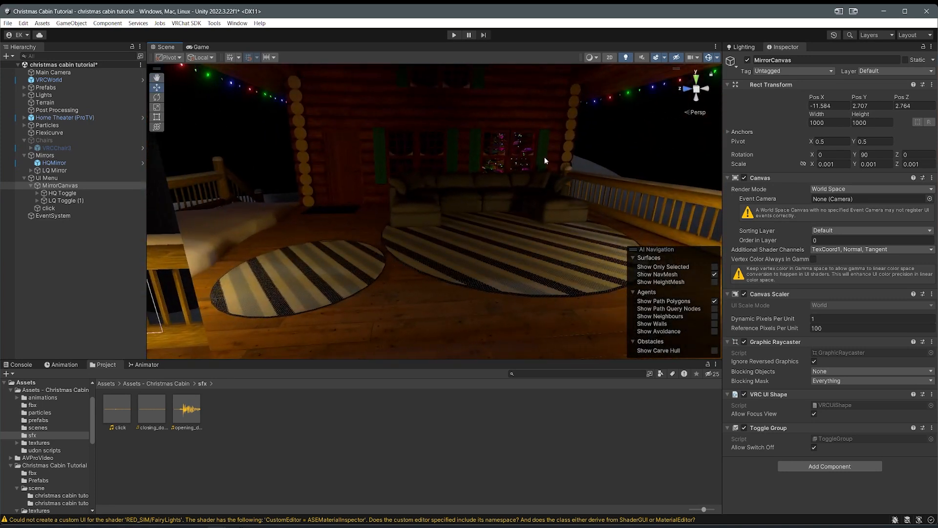
right_drag(612, 204, 494, 203)
middle_drag(494, 203, 457, 295)
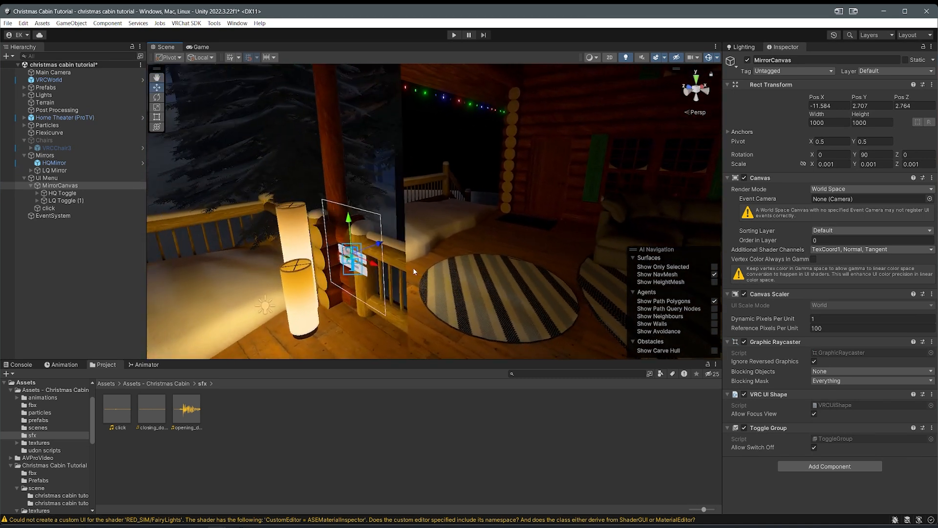
Step: Deactivate the HQMirror and LQ Mirror objects
click(73, 163)
right_drag(306, 181, 281, 201)
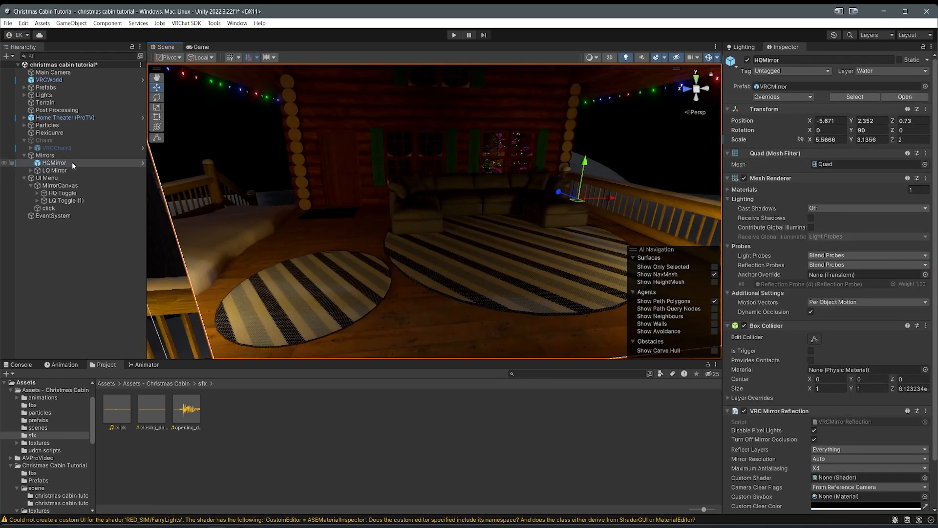
key(f)
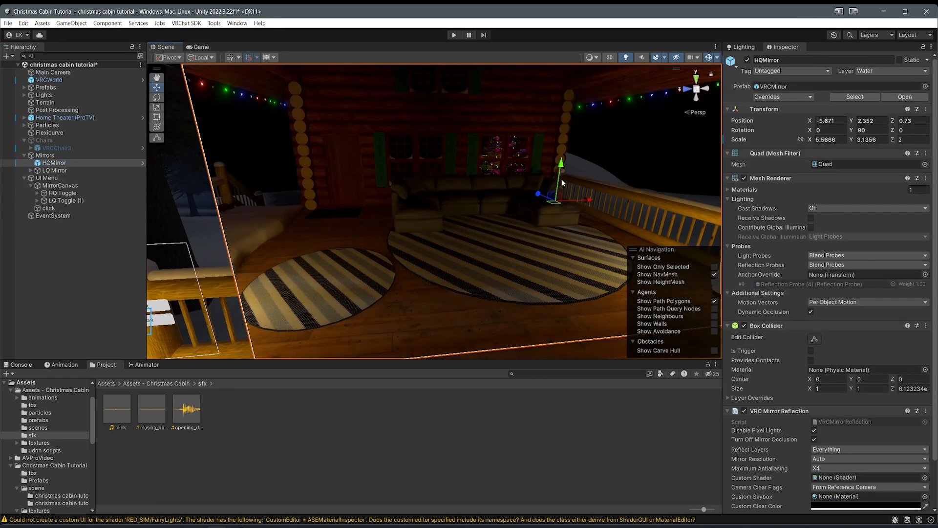
right_drag(380, 231, 518, 233)
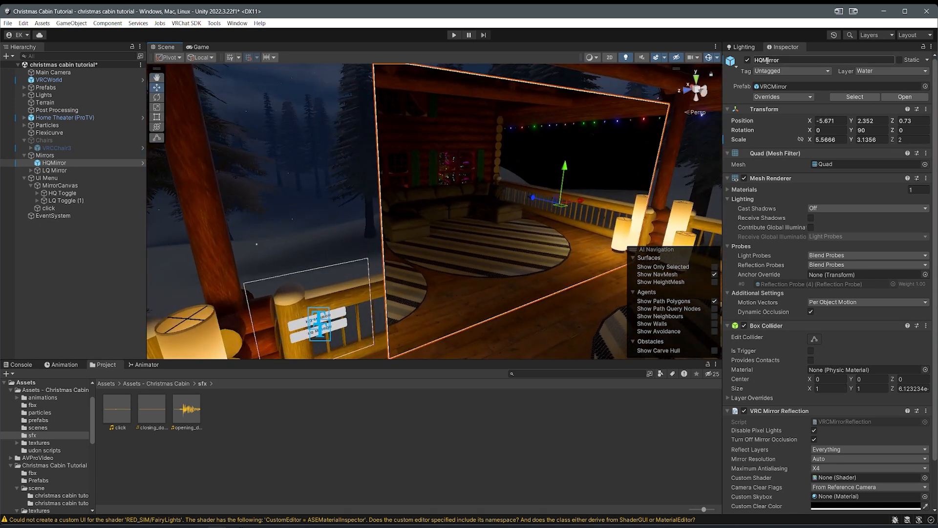
click(53, 170)
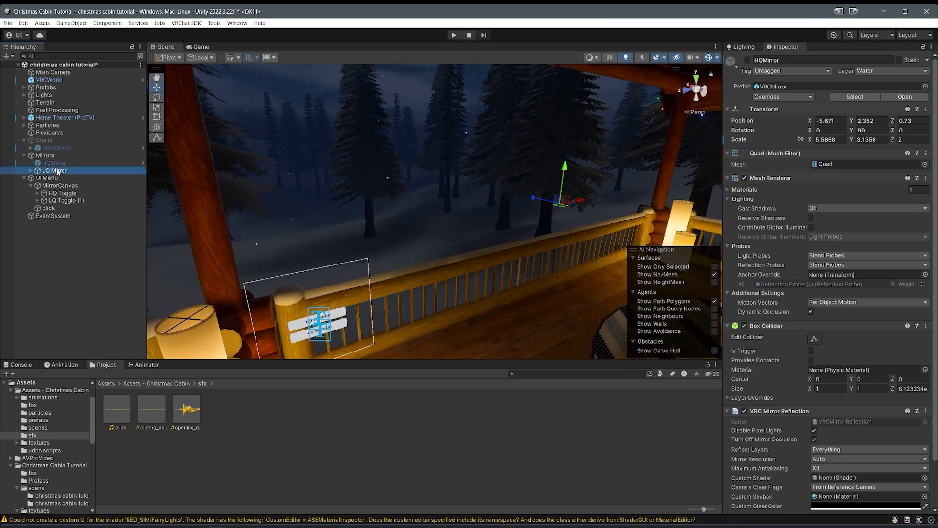
click(748, 60)
middle_drag(455, 220, 318, 192)
Step: Expand LQ Mirror and compare the Reflect Layers selections of LQ Mirror and HQMirror
click(54, 163)
click(35, 171)
click(31, 170)
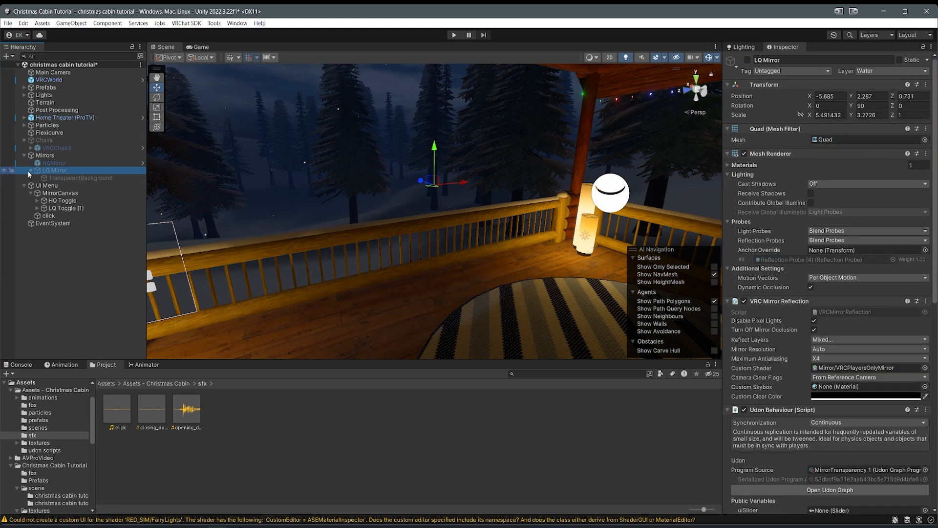
click(51, 177)
click(53, 170)
click(820, 341)
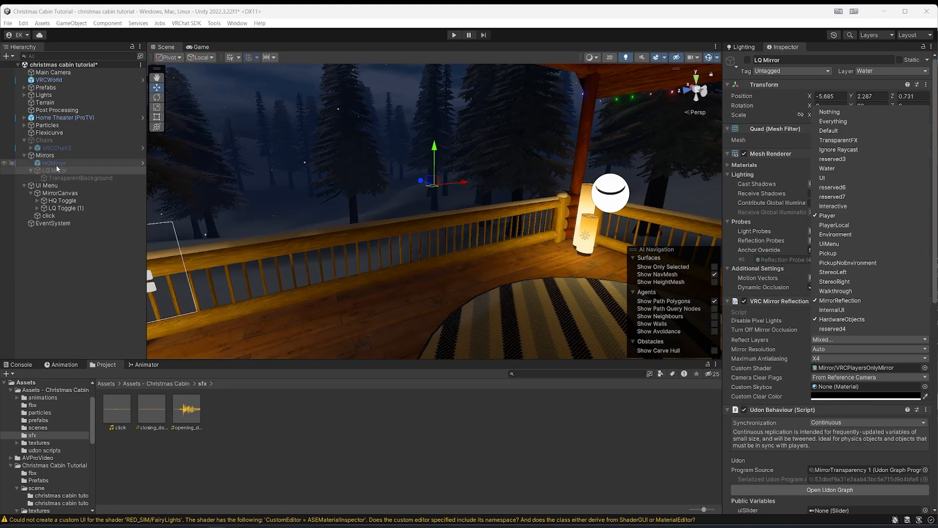
click(56, 163)
scroll(871, 378, down, 3)
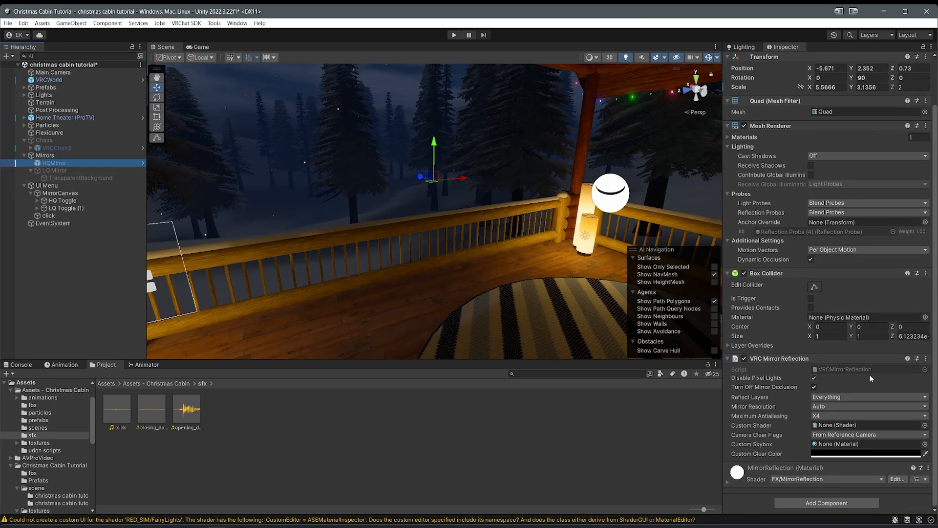
click(825, 399)
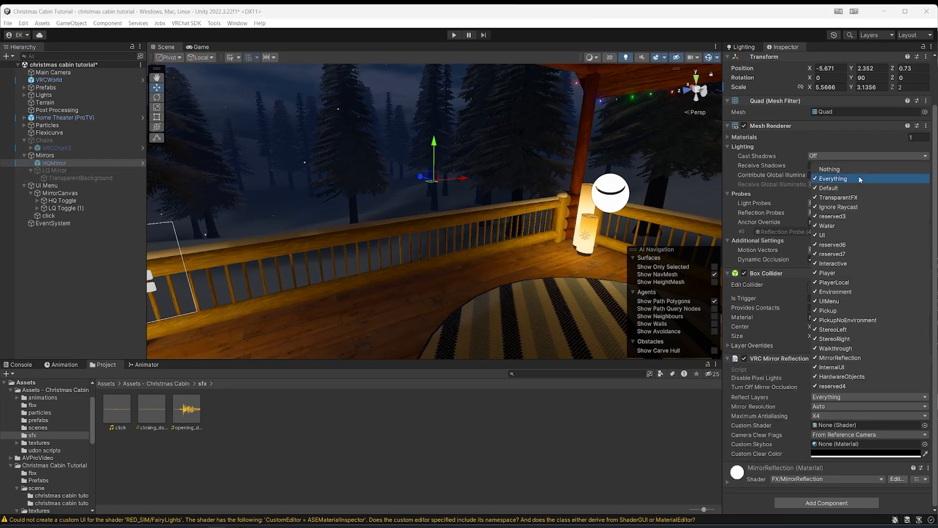
Step: Limit HQMirror's Reflect Layers to Default, Player, PlayerLocal, Pickup, PickupNoEnvironment and MirrorReflection, and save the scene
click(833, 171)
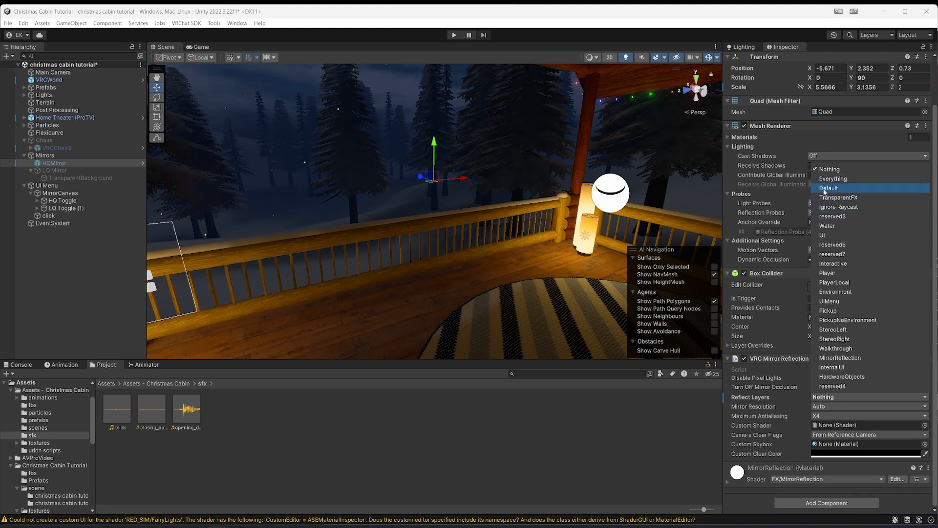
click(827, 191)
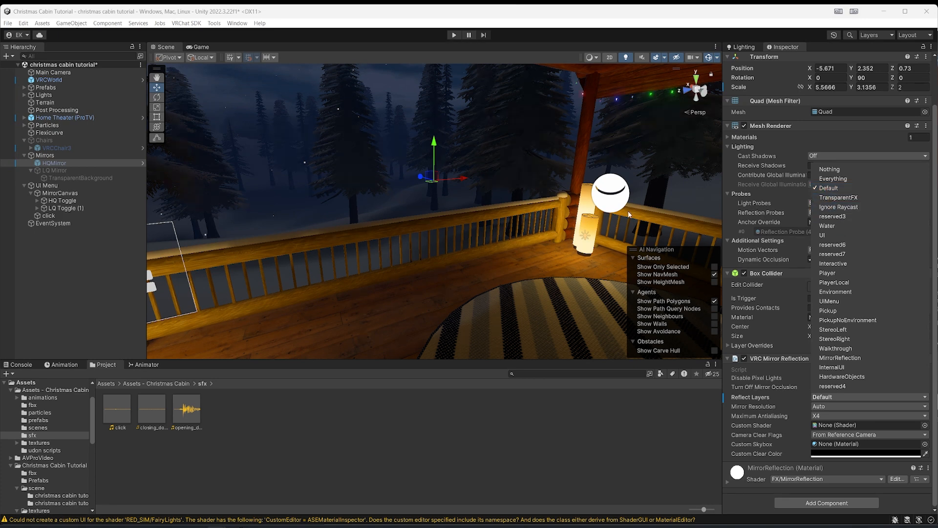
click(827, 273)
click(834, 283)
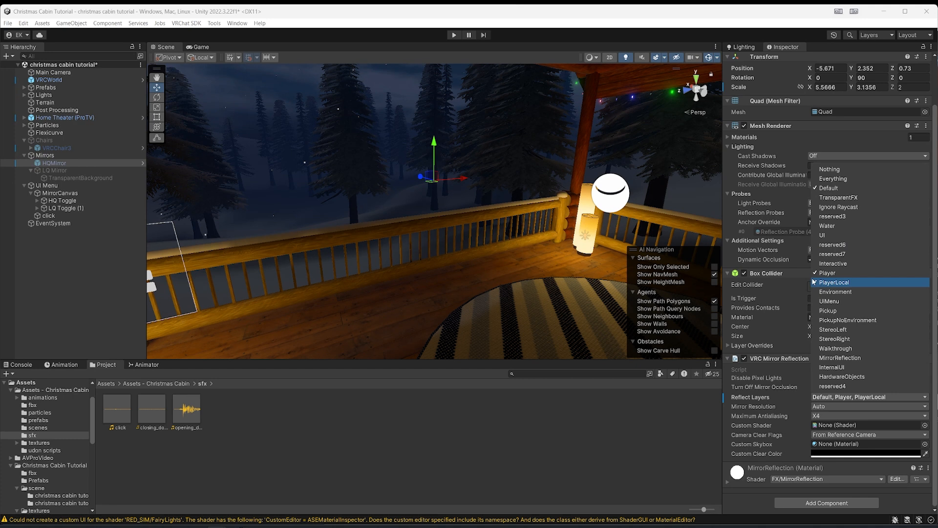
click(828, 311)
click(841, 320)
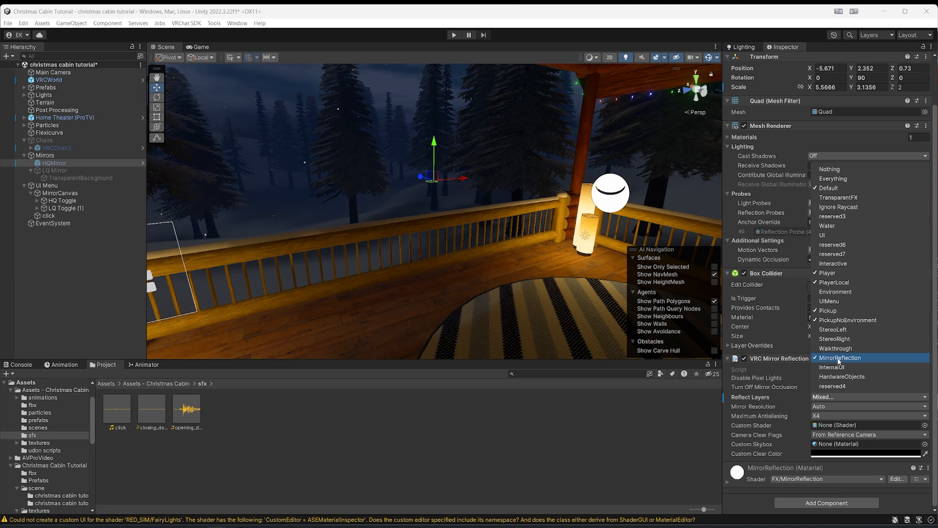
right_drag(527, 230, 409, 229)
key(ctrl+s)
Step: Run the world in play mode and test switching between the HQ Mirror and LQ Mirror buttons on the porch
right_drag(476, 197, 445, 259)
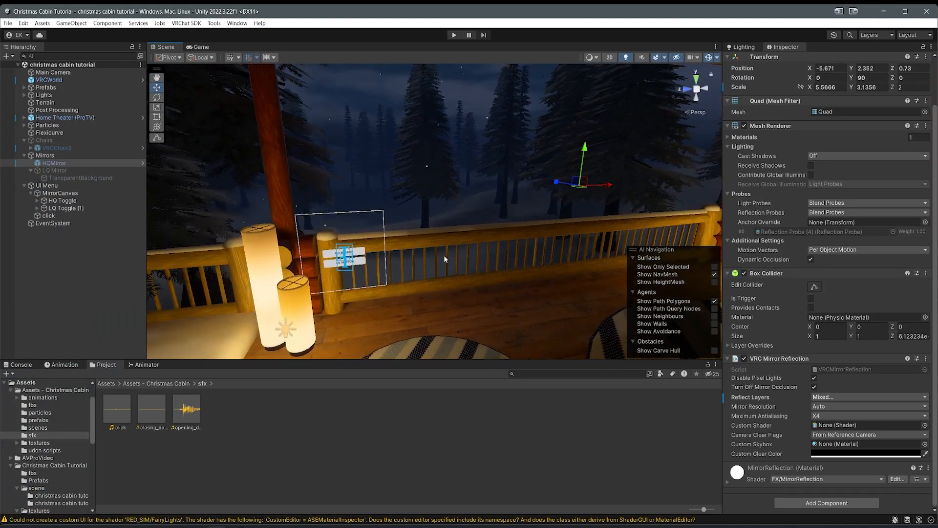
click(453, 34)
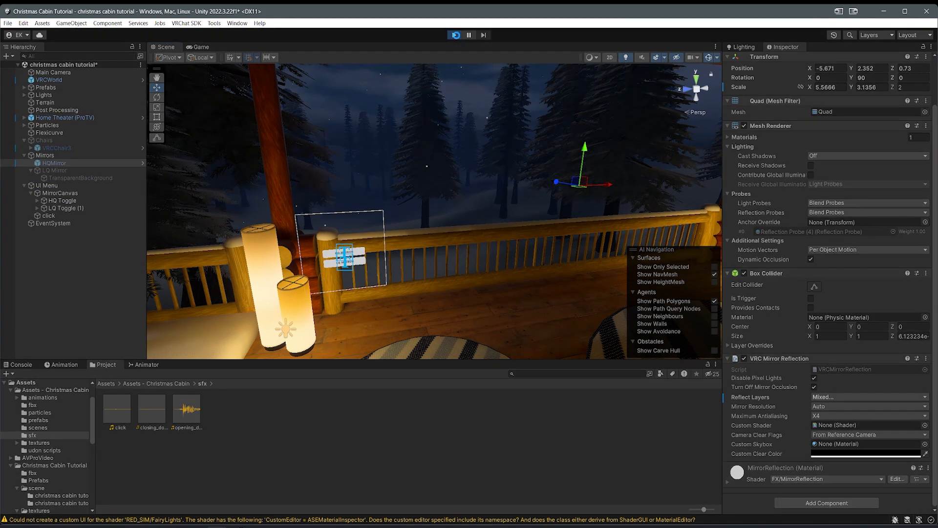
key(w)
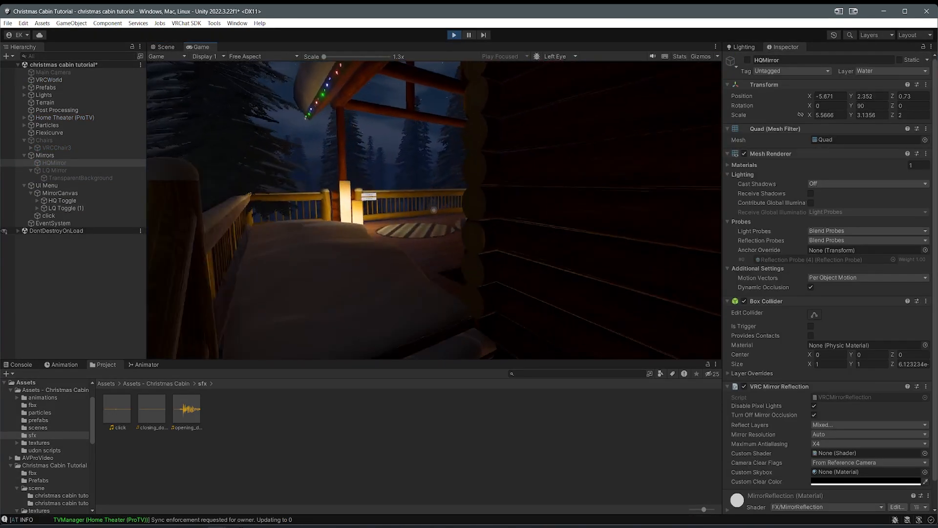
key(w)
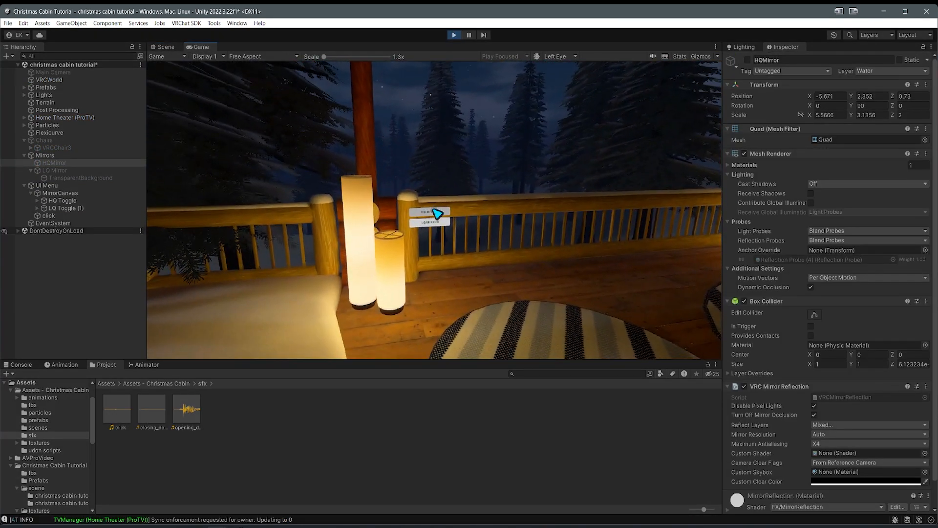
click(437, 214)
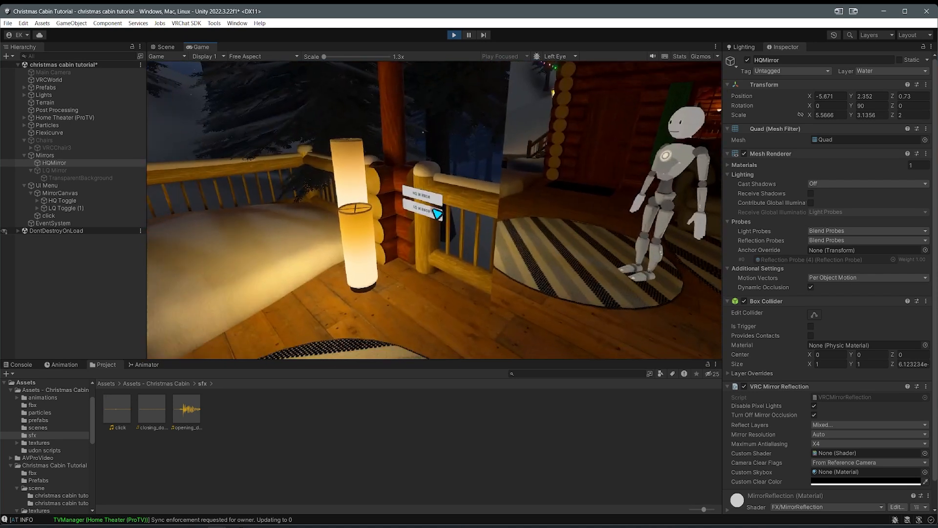
click(436, 213)
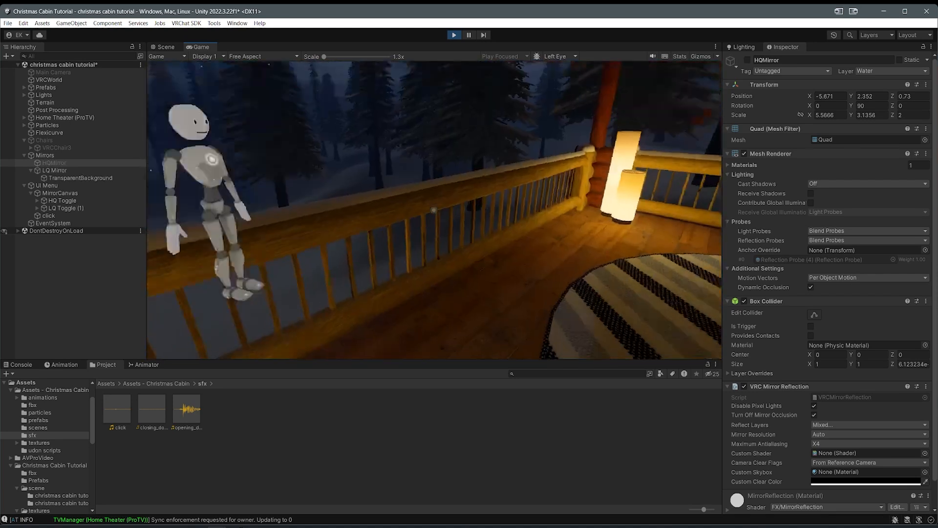
key(w)
click(434, 210)
key(w)
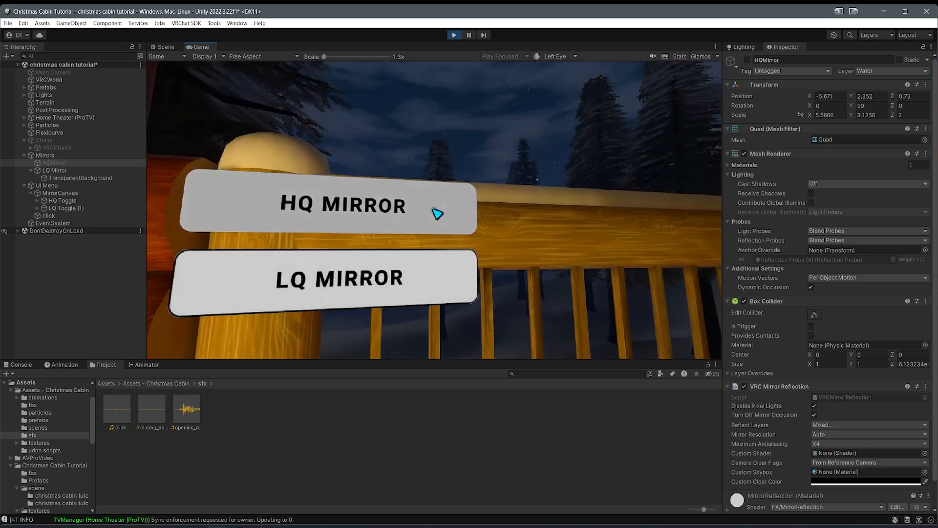
click(438, 214)
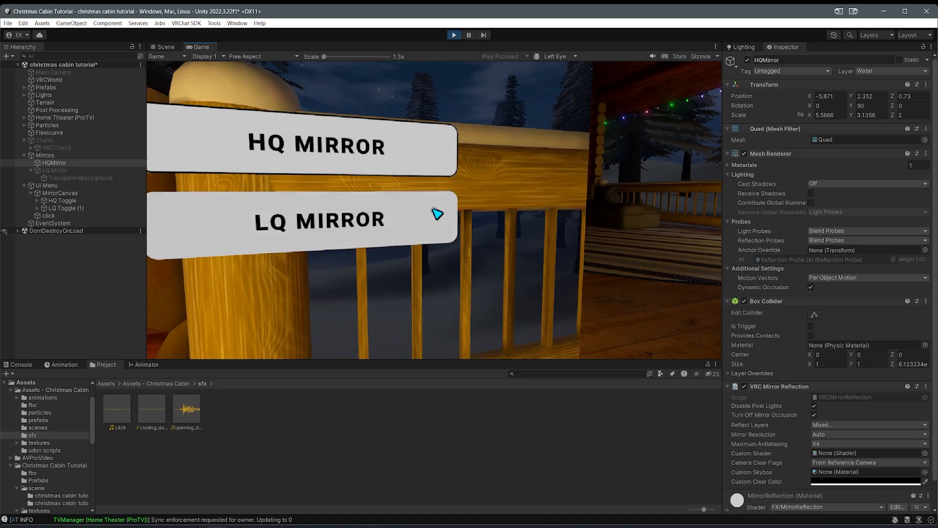
click(435, 211)
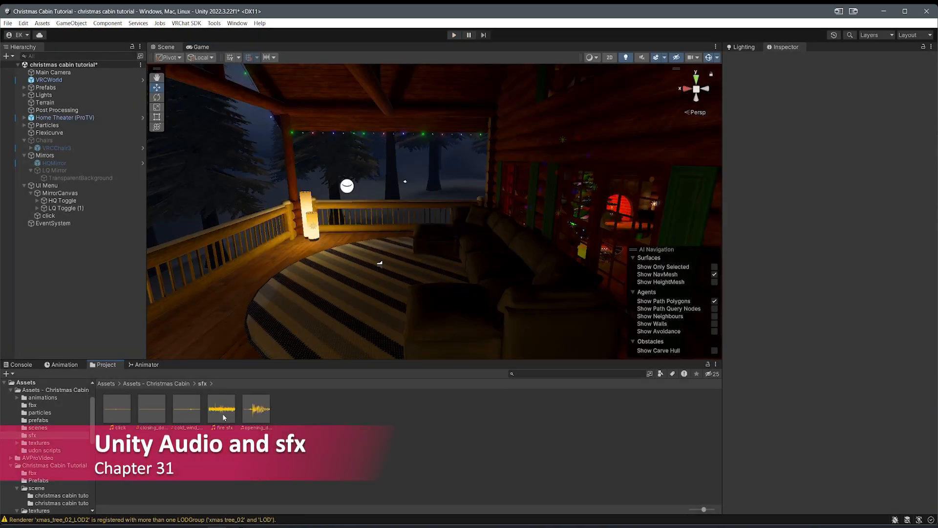
Step: Inspect the fire sfx and cold_wind_hiss audio clips in the sfx folder
right_drag(350, 286, 413, 285)
key(d)
right_drag(213, 396, 192, 399)
click(232, 413)
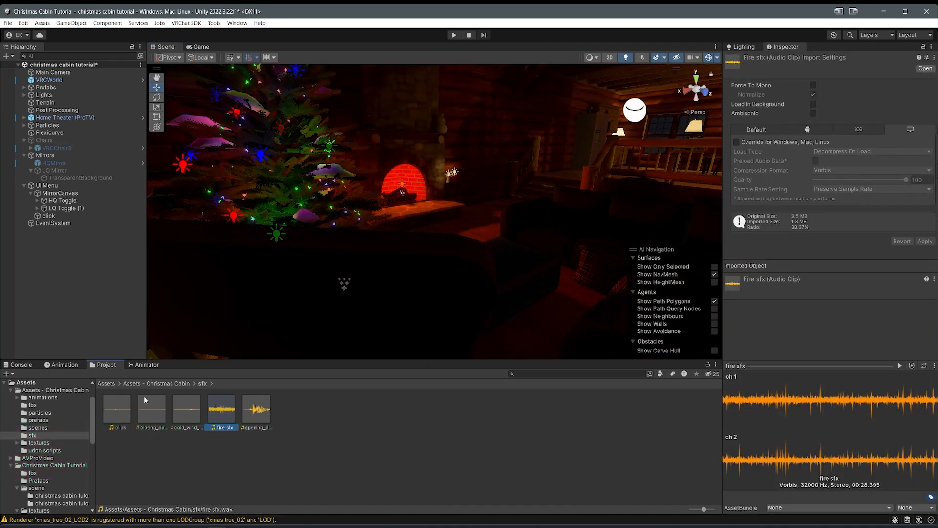
click(174, 412)
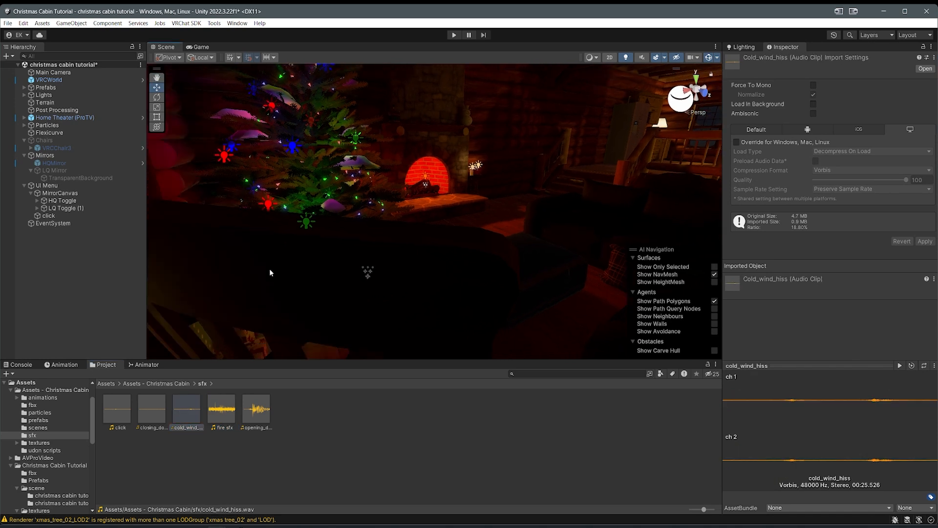
Step: Collapse the UI Menu and Mirrors groups, expand Particles, and create an empty root object named sfx
click(24, 185)
click(24, 155)
click(24, 125)
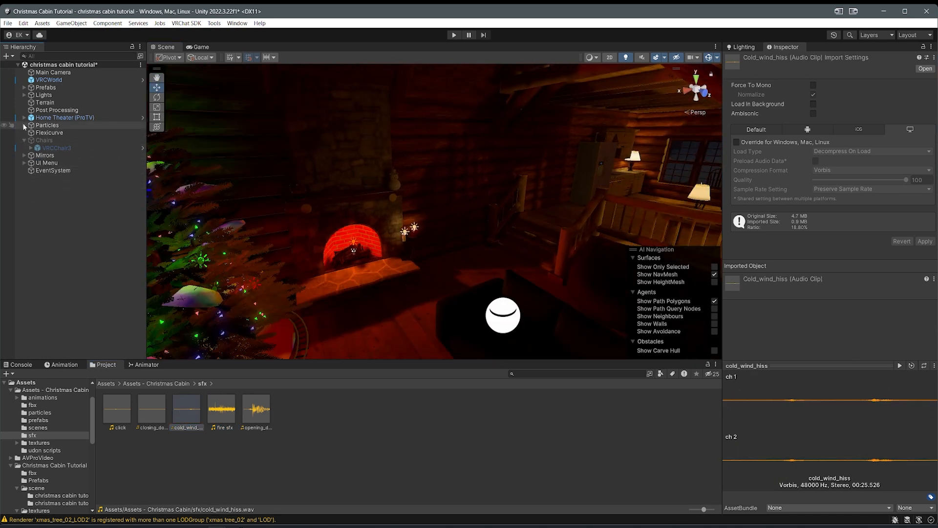
right_click(54, 249)
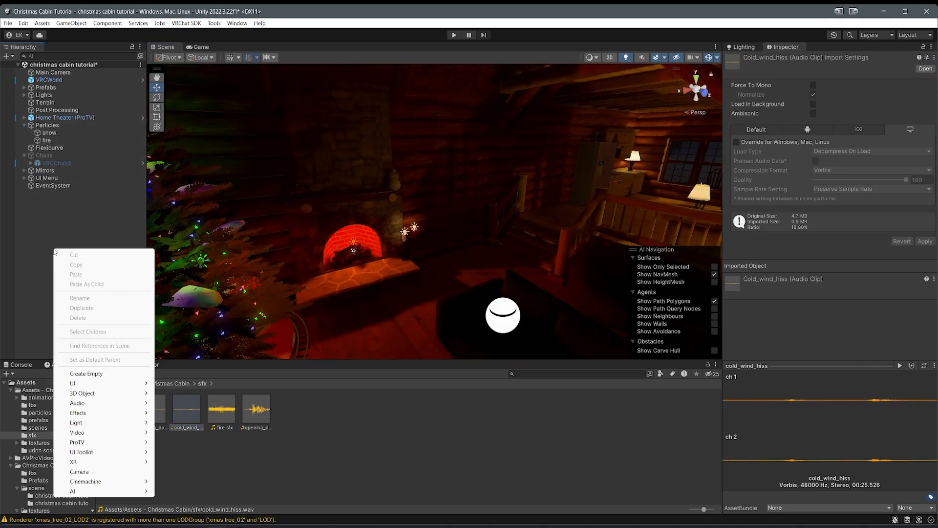
click(99, 374)
text(sfx)
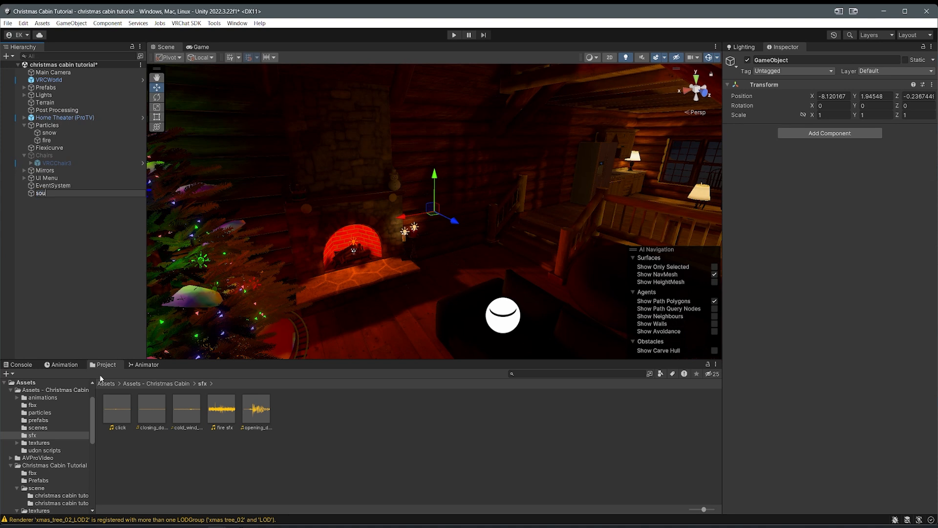
key(Return)
Step: Add the cold_wind_hiss clip to the scene as an audio source parented under sfx
right_drag(417, 268, 414, 268)
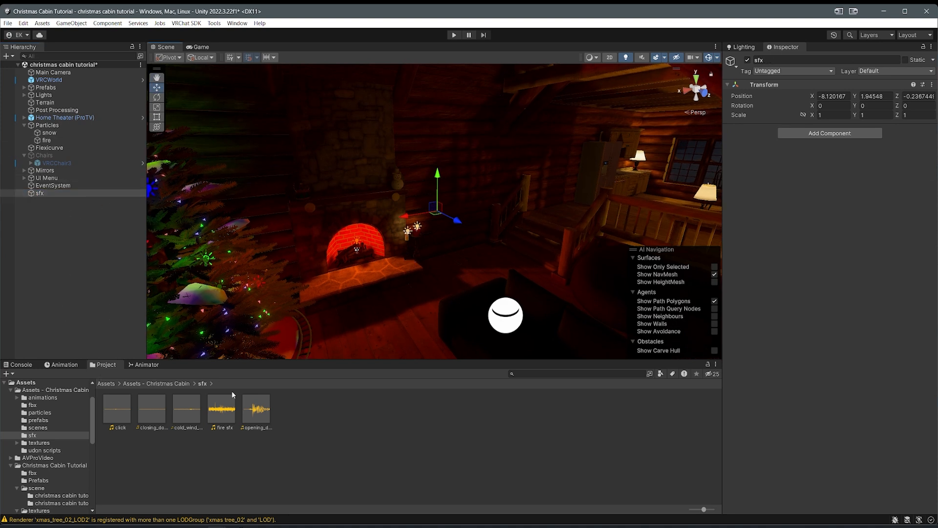
drag(175, 414, 54, 273)
drag(47, 204, 40, 194)
Step: Move cold_wind_hiss outside in front of the cabin, to about X -4.13, Z 10.28
right_drag(372, 264, 444, 268)
key(s)
key(s)
key(w)
drag(404, 259, 533, 319)
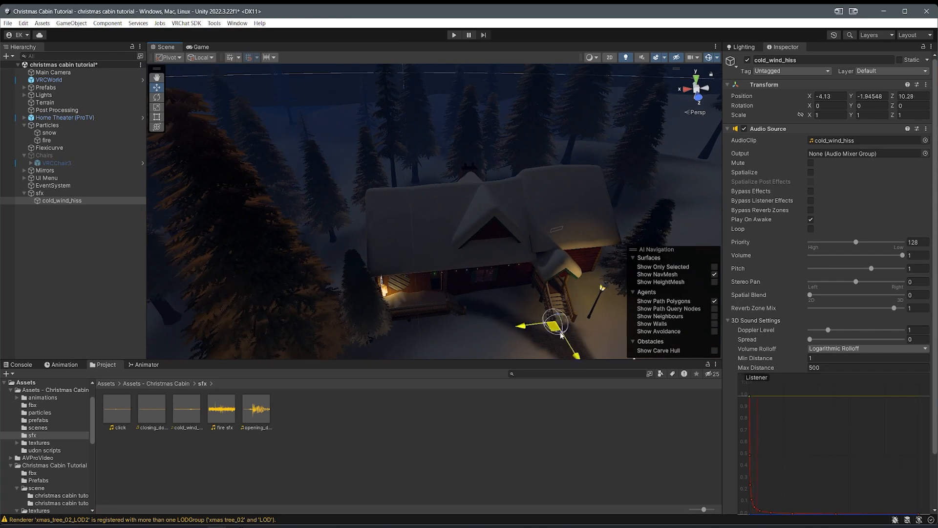
Step: Set cold_wind_hiss's Spatial Blend to 1 and move it into the forest, at about X -17.93, Y 4.21, Z 38.27
alt+drag(606, 257, 736, 276)
drag(816, 297, 903, 296)
alt+drag(579, 259, 578, 224)
right_drag(528, 233, 570, 198)
key(s)
drag(481, 232, 616, 230)
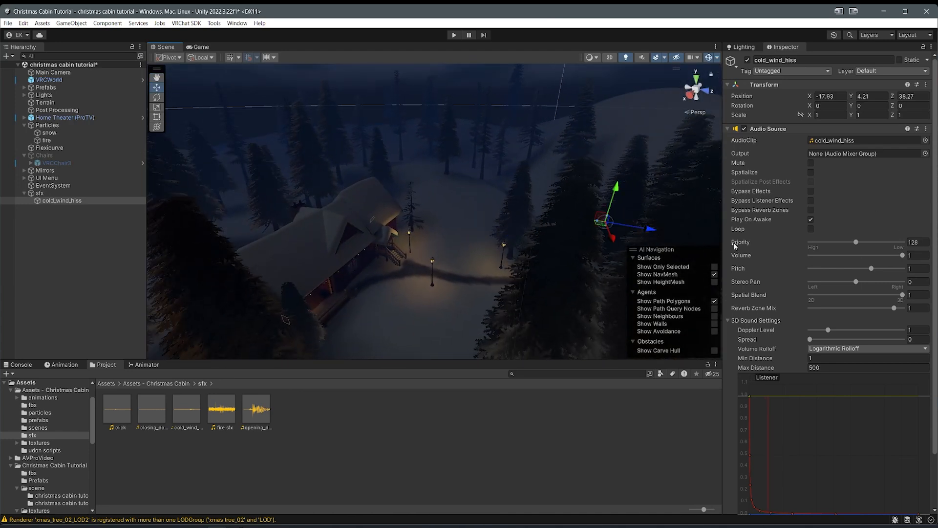
Step: Turn on audio in the Scene view and listen to cold_wind_hiss from close to its source
right_drag(606, 231, 647, 203)
key(w)
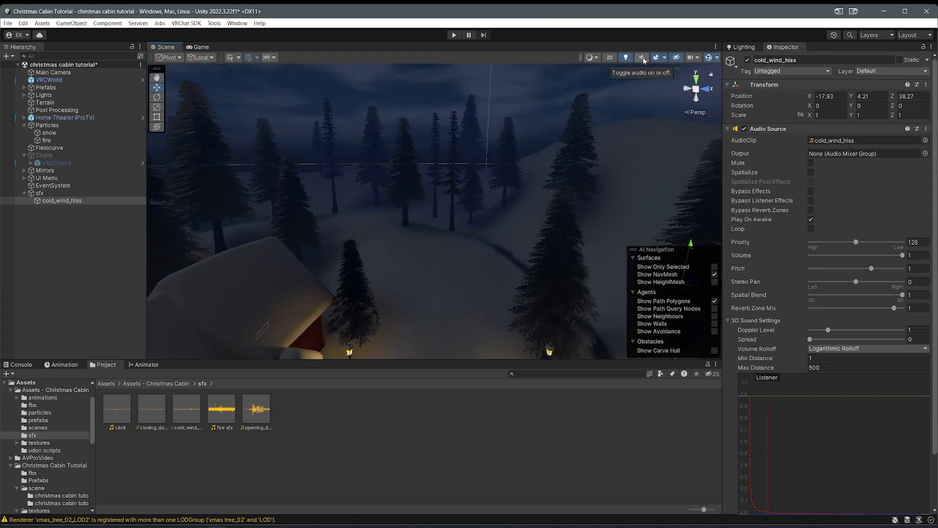
click(642, 58)
key(f)
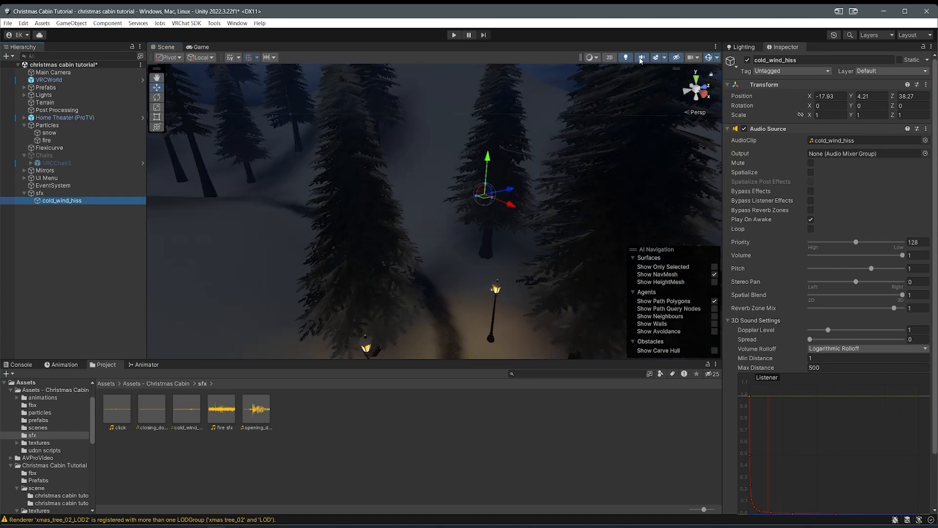
right_drag(507, 197, 531, 196)
key(w)
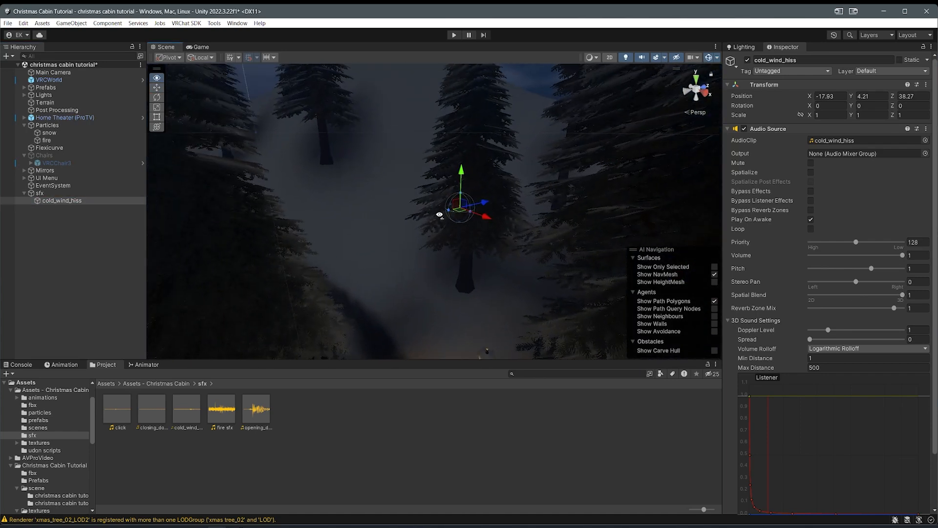
right_drag(455, 220, 430, 223)
key(w)
key(d)
key(w)
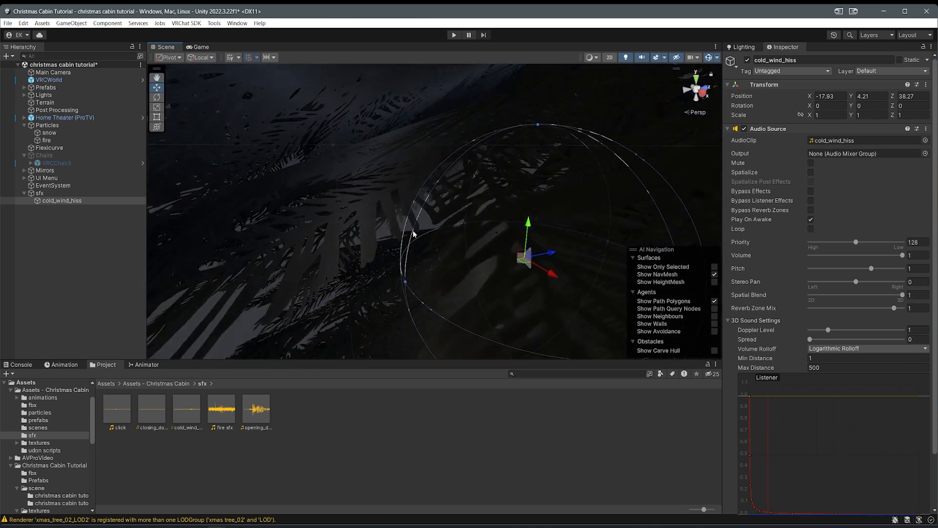
Step: Enable Loop on cold_wind_hiss and move it out of the tree towards the path, at about X -17.506, Z 35.28
middle_drag(416, 233, 477, 227)
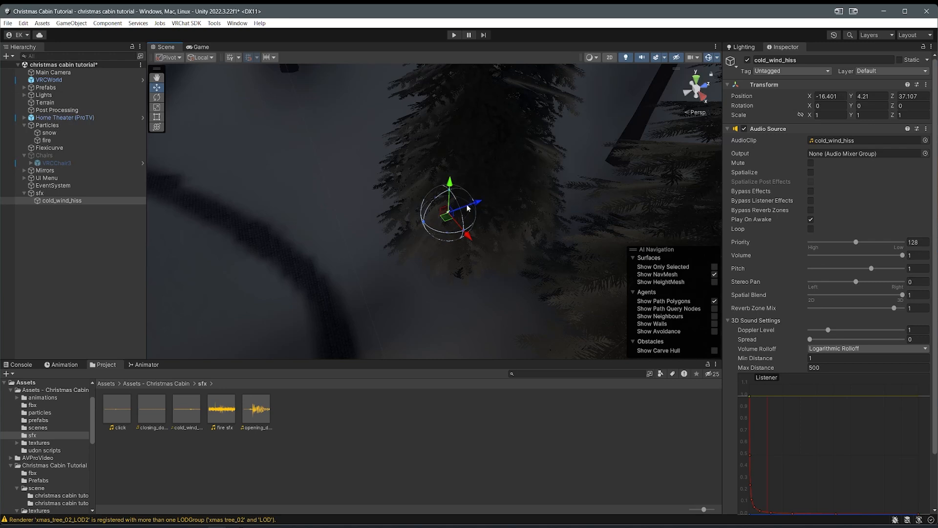
key(w)
mouse_move(472, 240)
right_down()
mouse_move(475, 232)
mouse_move(484, 244)
right_up()
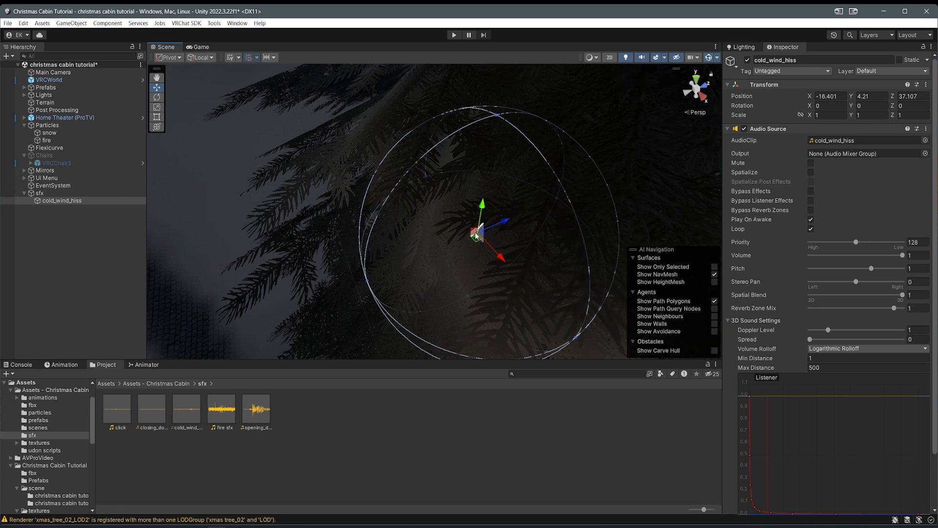
middle_drag(476, 236, 482, 253)
drag(481, 255, 247, 243)
right_drag(377, 241, 498, 218)
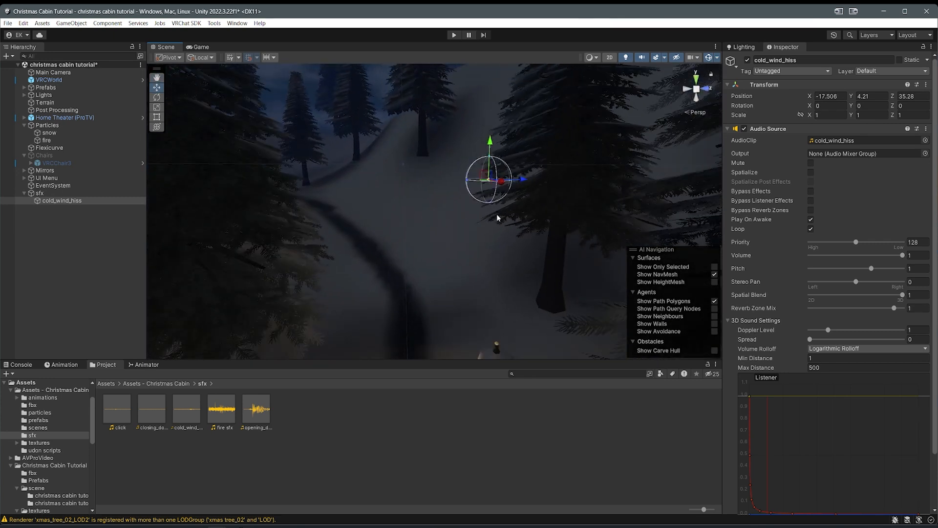
Step: Add a VRC Spatial Audio Source component to cold_wind_hiss and expand its Advanced Options
scroll(497, 215, down, 2)
right_drag(476, 227, 443, 291)
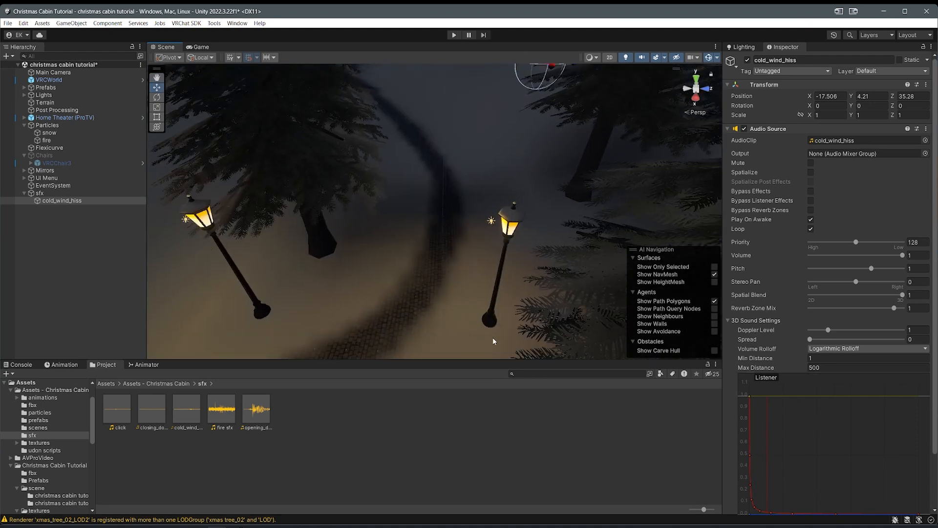
right_drag(456, 292, 432, 234)
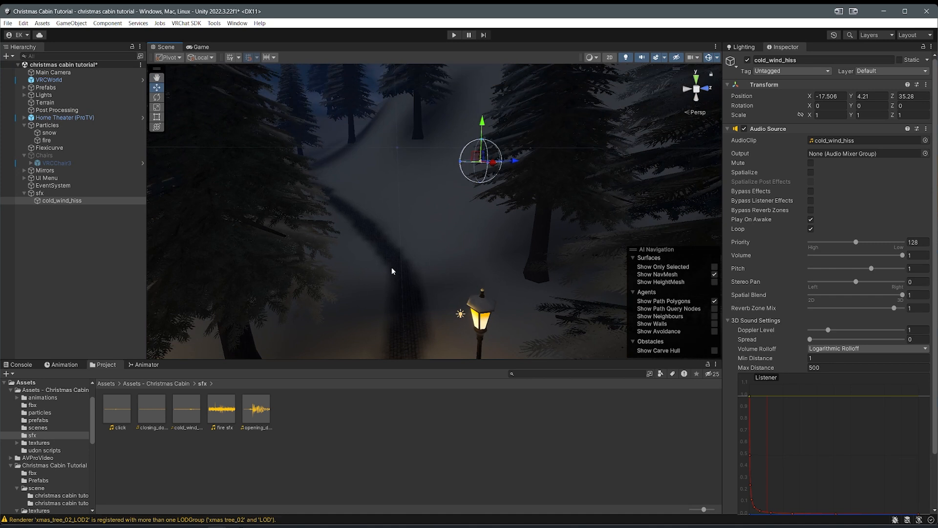
scroll(799, 469, down, 3)
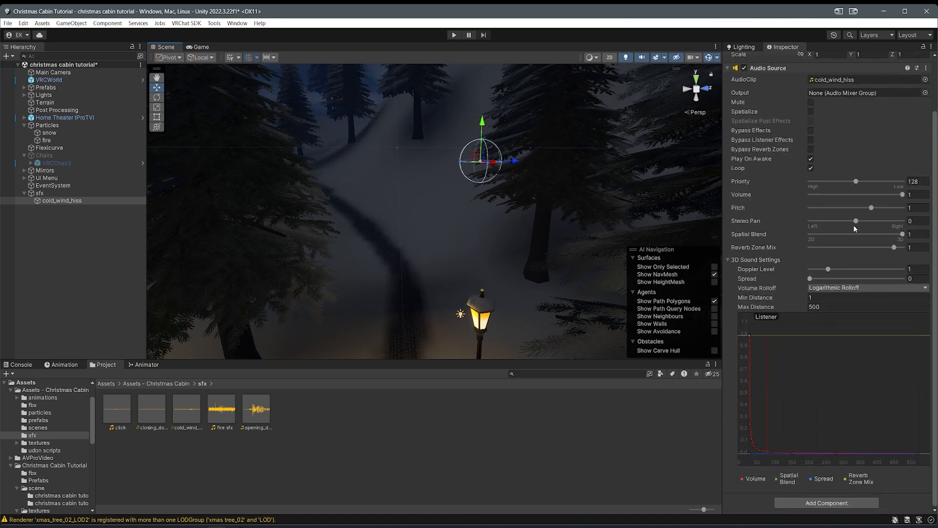
right_drag(539, 220, 443, 253)
click(826, 503)
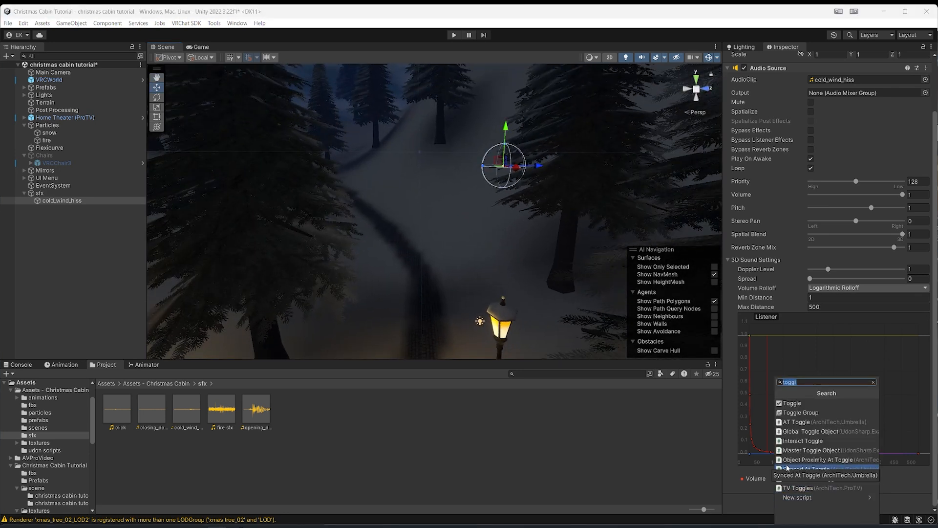
text(vrc audio)
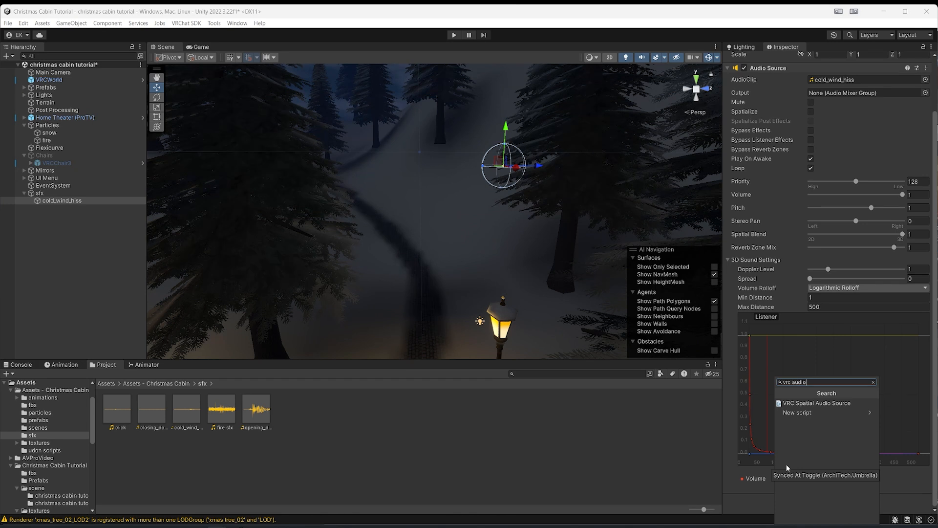
click(853, 403)
scroll(852, 400, down, 3)
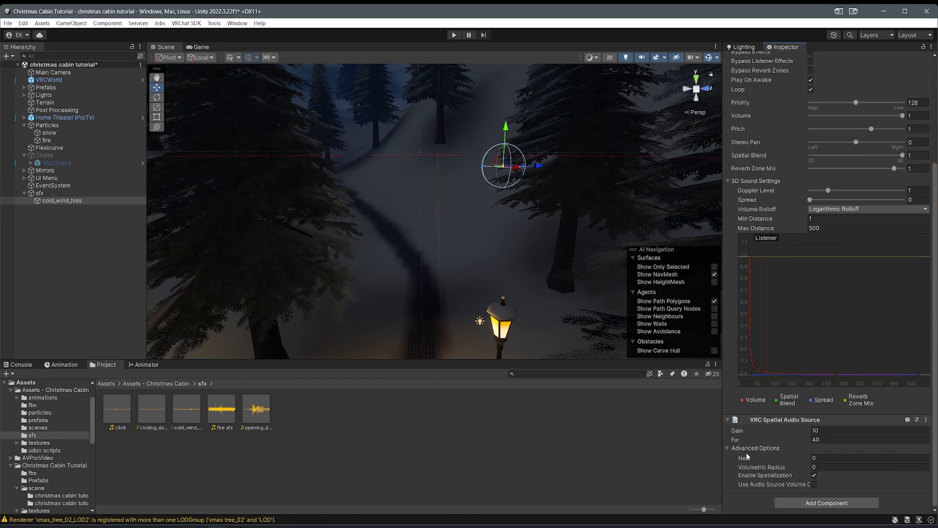
scroll(862, 227, up, 2)
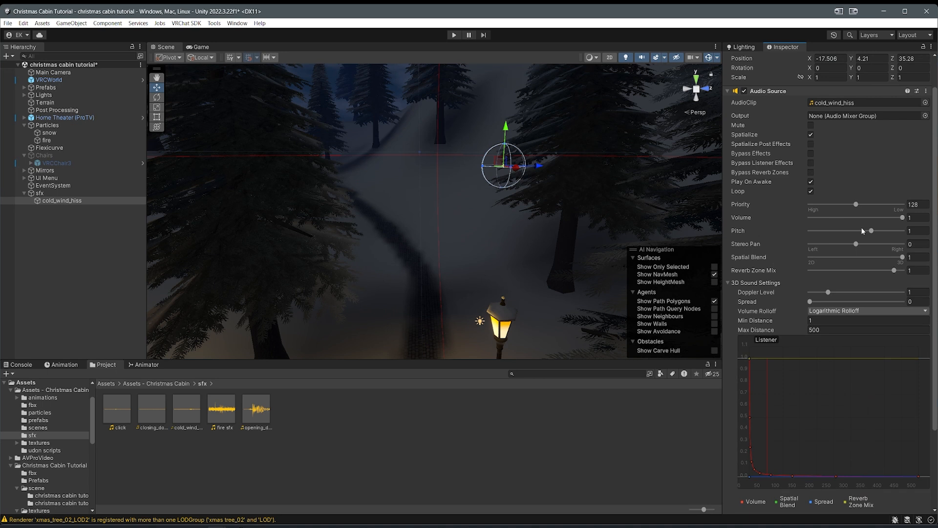
Step: Enable the Use Audio Source Volume Curve option on cold_wind_hiss's VRC Spatial Audio Source and collapse its Advanced Options
scroll(821, 419, down, 1)
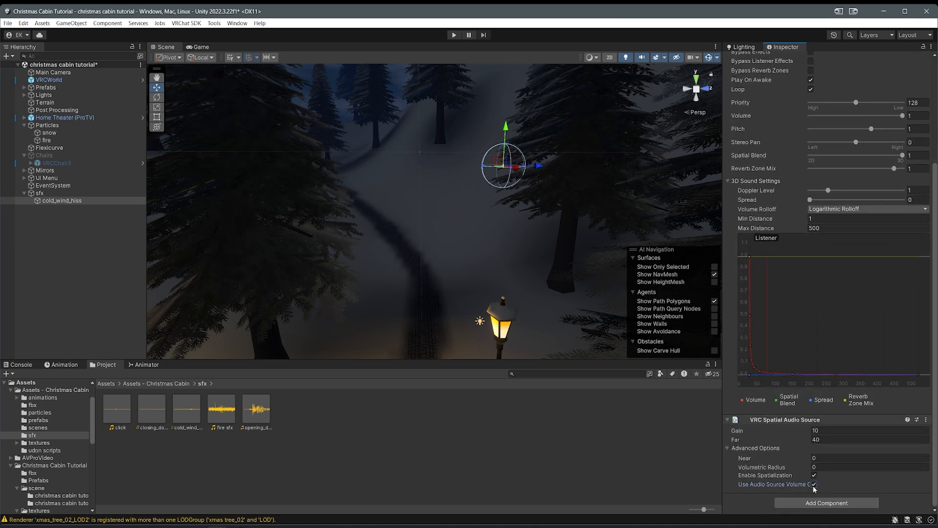
drag(723, 469, 747, 468)
click(770, 449)
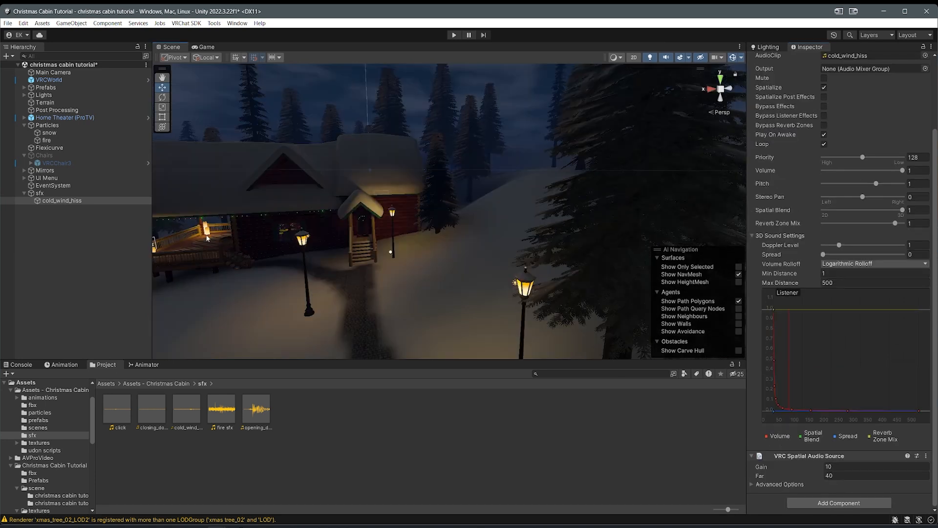
Step: Add the fire sfx clip to the scene as an audio source and place it by the cabin at about X -8.31, Z 1.42
right_drag(430, 245, 362, 232)
key(w)
drag(228, 406, 84, 295)
right_drag(461, 227, 484, 237)
drag(274, 248, 446, 250)
right_drag(458, 289, 459, 291)
scroll(784, 331, up, 2)
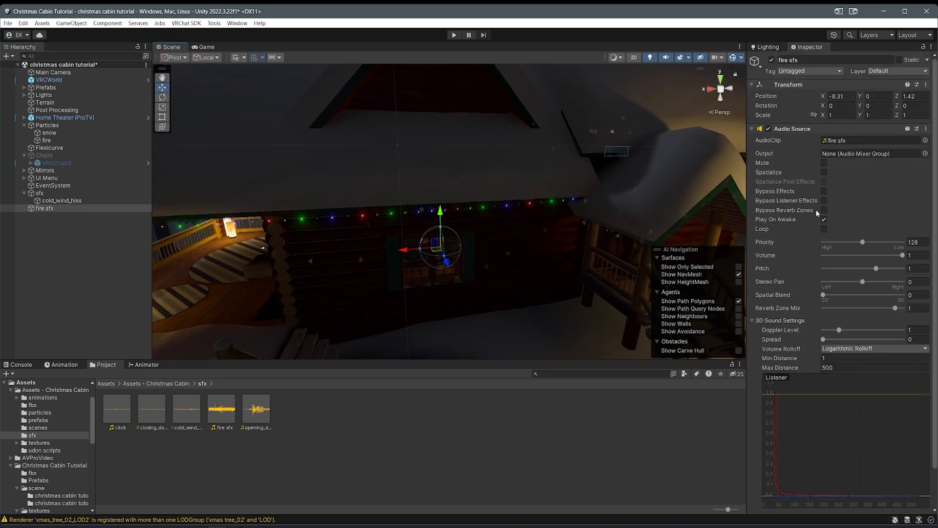
Step: Enable Loop on fire sfx and move it inside to the fireplace, at about X -7.67, Y 0.88, Z -2.26
click(824, 228)
right_drag(631, 268, 615, 275)
key(w)
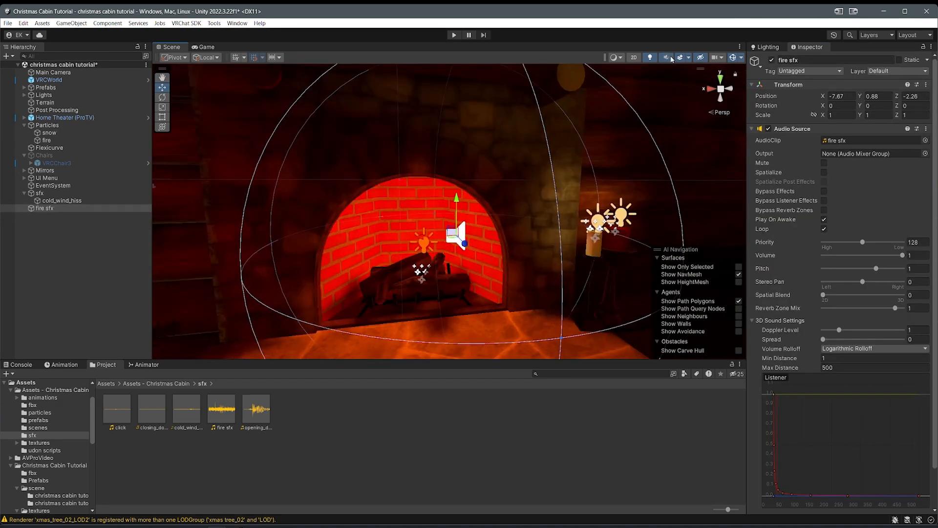
Step: Turn on audio in the Scene view and shift fire sfx slightly at the fireplace, to about X -7.516, Z -2.167
key(f)
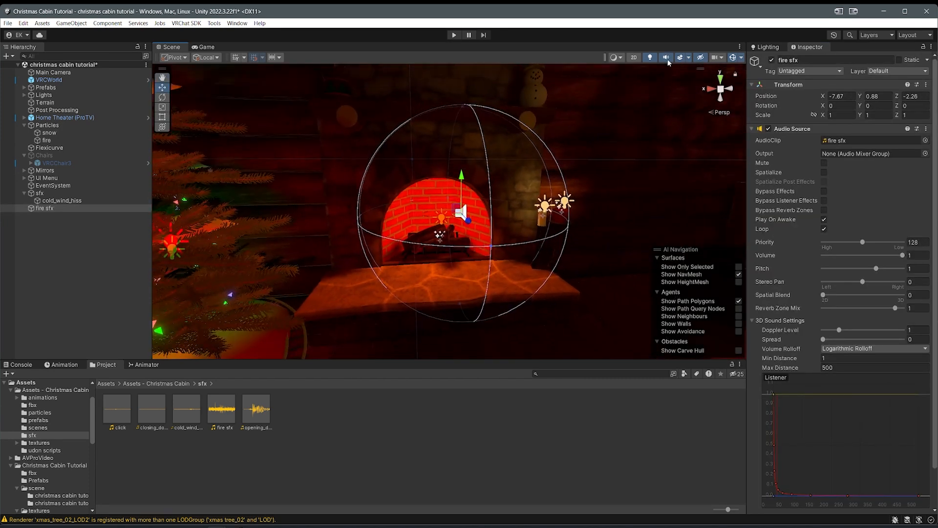
scroll(567, 220, down, 5)
right_drag(618, 229, 569, 258)
middle_drag(569, 257, 393, 278)
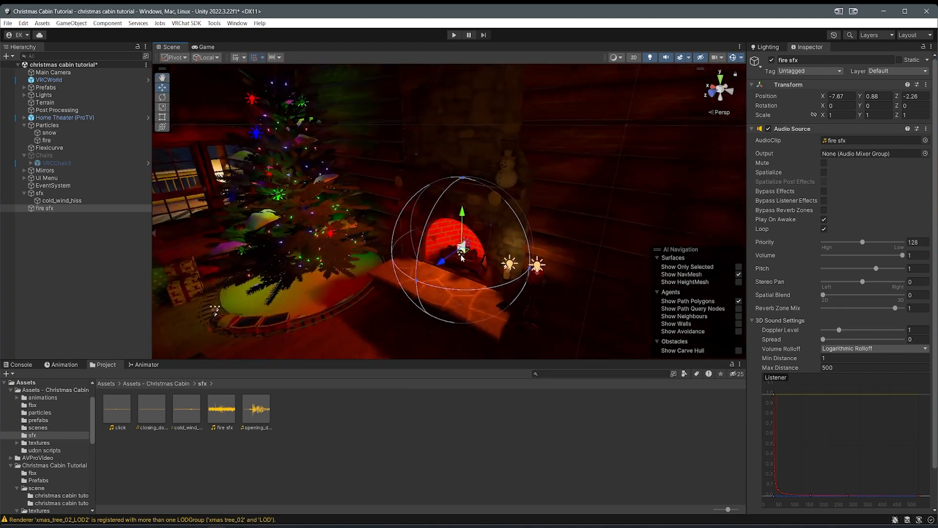
drag(462, 258, 449, 257)
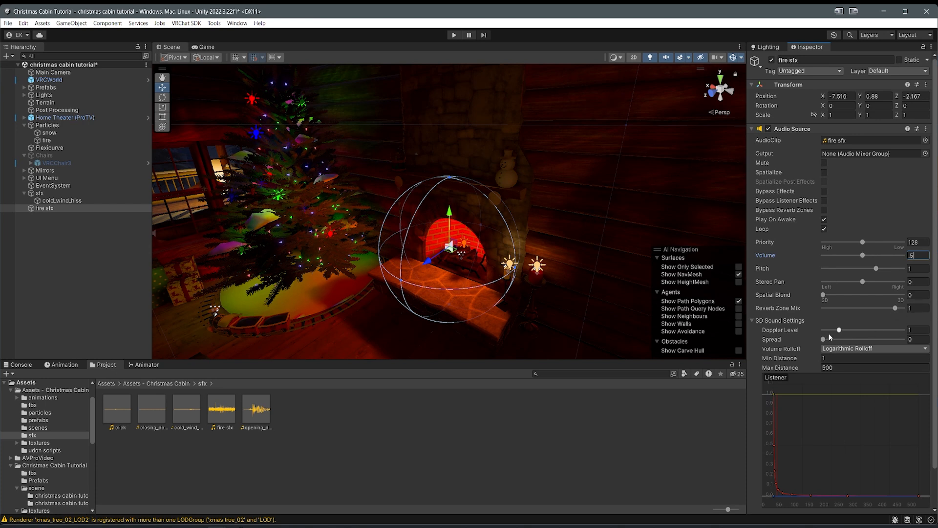
Step: Set fire sfx's Volume to 0.5 and its Max Distance to 4
click(831, 367)
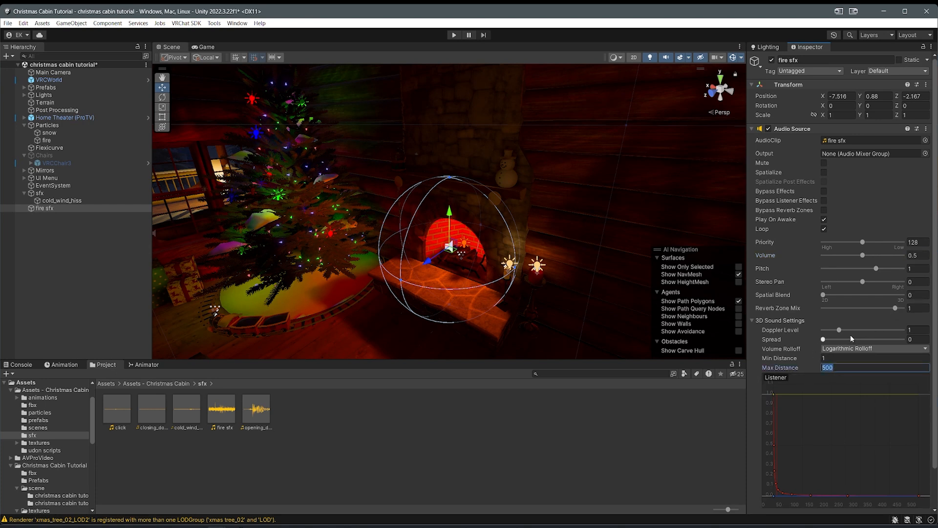
text(6)
key(Return)
key(f)
click(842, 366)
text(4)
right_drag(531, 255, 586, 240)
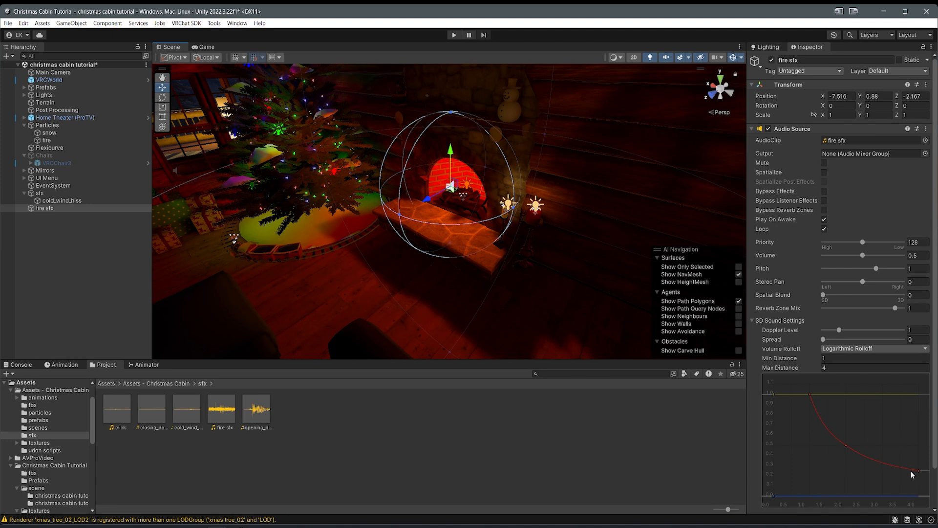
Step: Reshape fire sfx's volume rolloff curve with a new key near distance 2 at about 0.35, and lower the end key to 0
scroll(605, 312, down, 10)
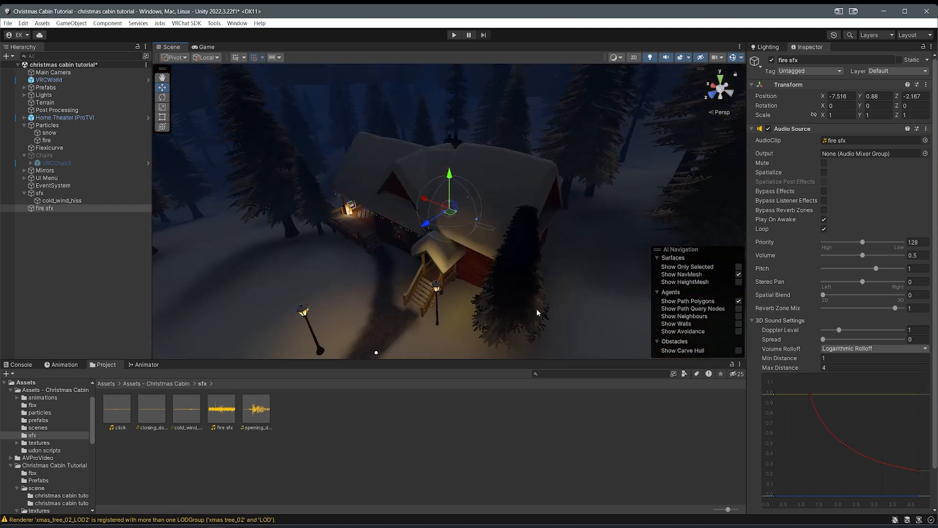
double_click(845, 445)
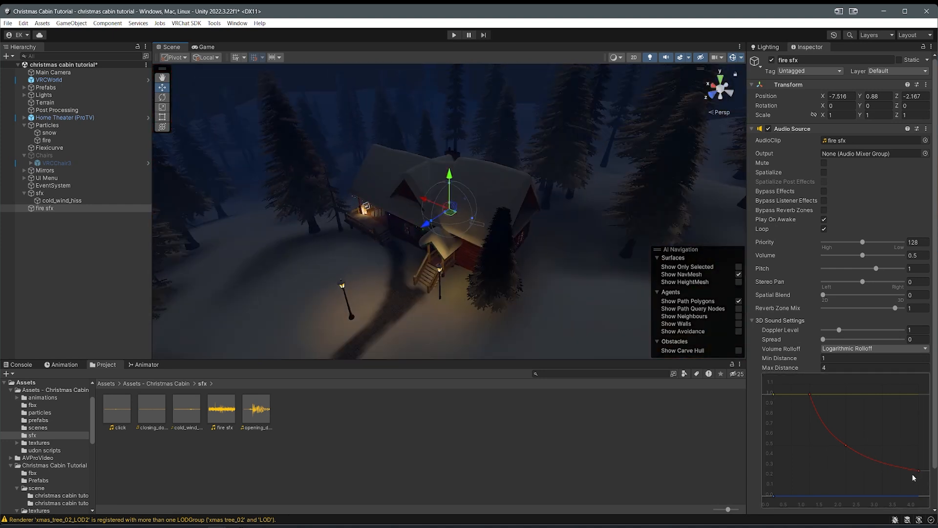
scroll(484, 273, up, 3)
drag(919, 470, 919, 496)
mouse_move(846, 446)
mouse_down()
mouse_move(873, 476)
mouse_move(848, 459)
mouse_up()
click(867, 468)
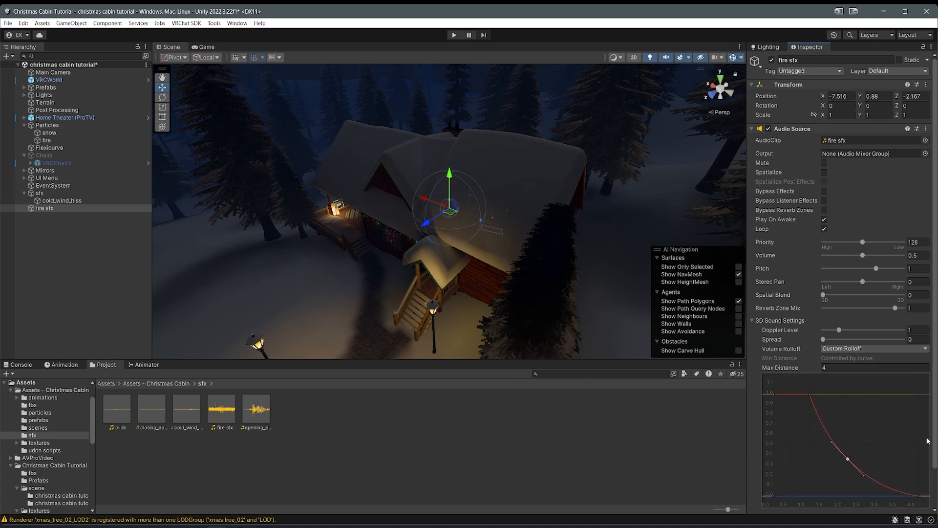
Step: Set the Spatial Blend of the fire sfx audio source to 1 for fully 3D sound
scroll(553, 294, up, 10)
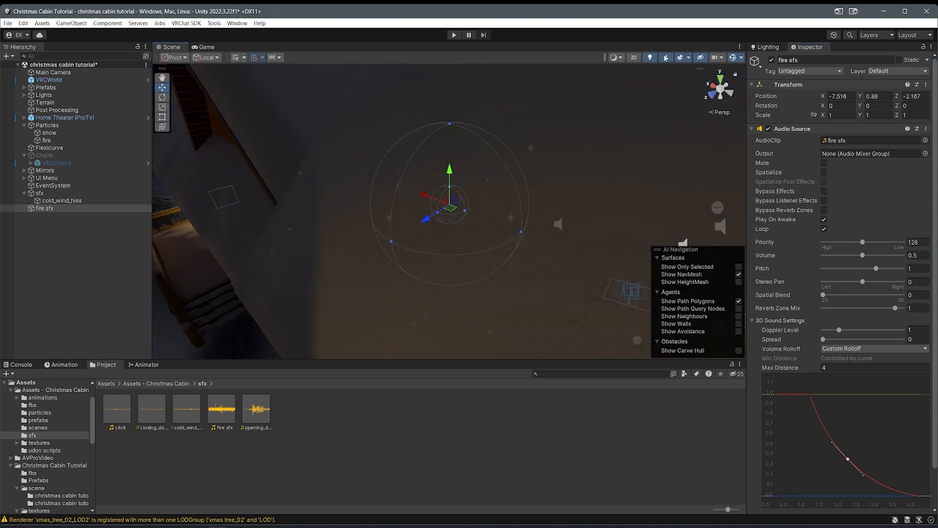
scroll(507, 237, up, 5)
scroll(494, 240, down, 8)
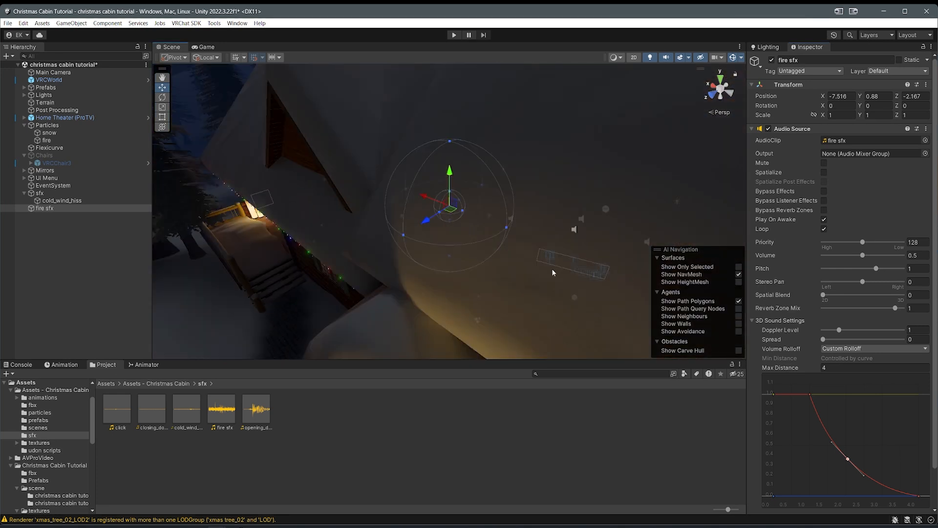
scroll(878, 240, down, 2)
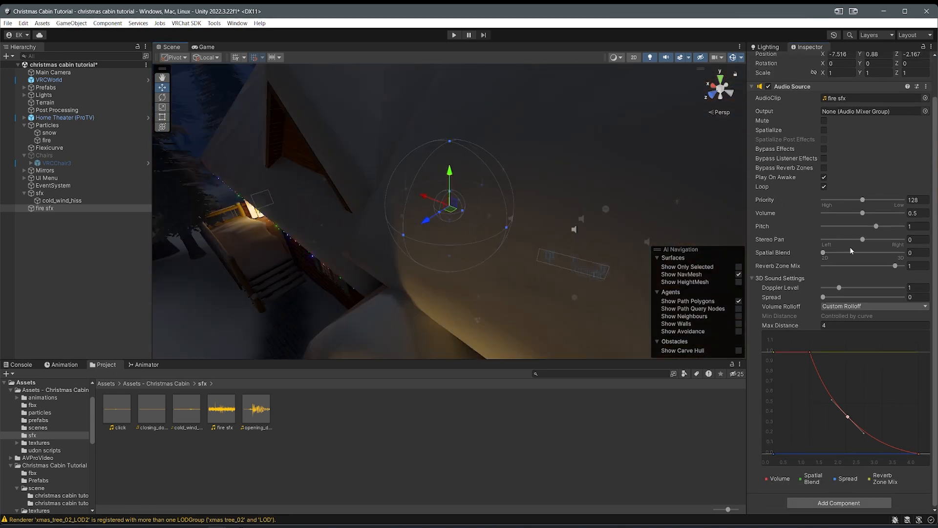
scroll(548, 228, up, 10)
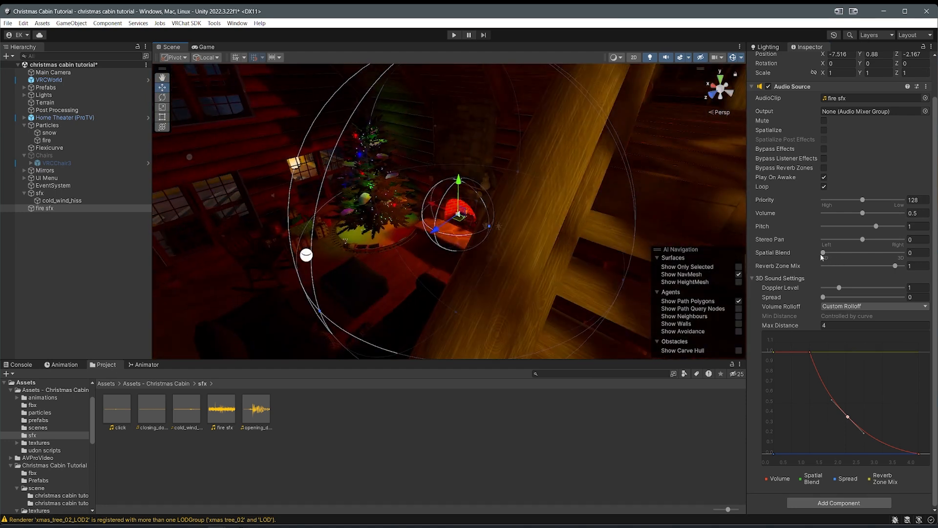
drag(825, 254, 905, 260)
scroll(583, 191, down, 7)
scroll(580, 213, up, 10)
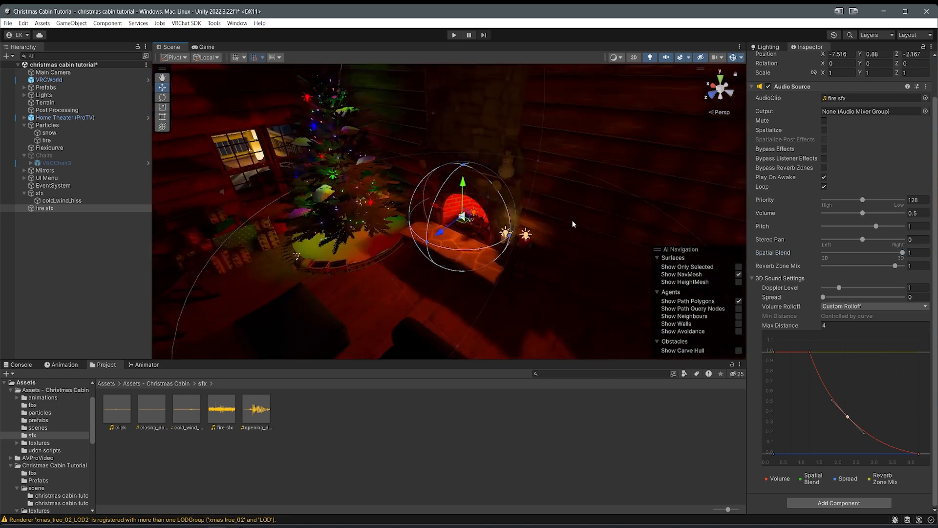
Step: Set the fire sfx volume to 0.35 and move the source inside the fireplace, to about X -7.43, Z -2.461
scroll(574, 227, up, 6)
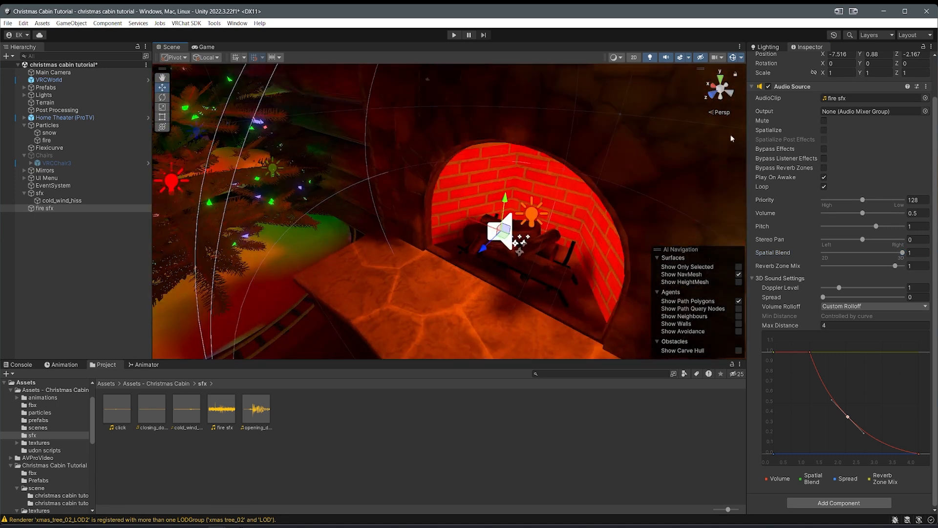
text(0.35)
key(Return)
scroll(563, 183, down, 3)
mouse_move(564, 183)
right_down()
mouse_move(557, 168)
mouse_move(526, 172)
mouse_move(666, 216)
mouse_move(567, 186)
right_up()
drag(534, 188, 465, 173)
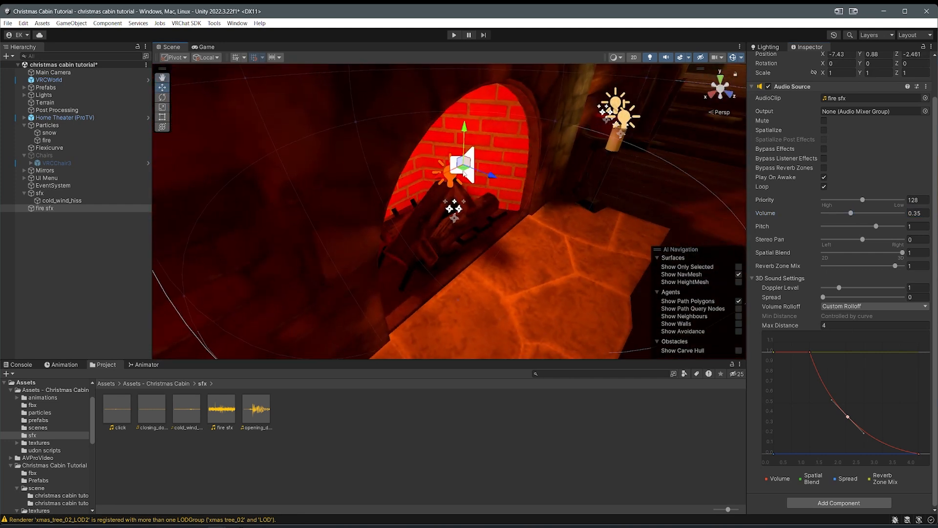
Step: Nest fire sfx under the sfx object and lower it onto the logs, to about X 0.663, Y -1.237, Z -2.421
click(92, 214)
drag(43, 209, 45, 194)
right_drag(397, 193, 433, 214)
drag(406, 204, 372, 193)
right_drag(371, 193, 255, 151)
drag(389, 196, 388, 235)
drag(357, 267, 364, 268)
right_drag(425, 260, 538, 255)
Step: Set the cold_wind_hiss max distance to 40 and bring the end of its volume rolloff curve down to zero
key(s)
click(58, 200)
right_drag(287, 207, 665, 195)
middle_drag(649, 203, 586, 214)
right_drag(586, 213, 542, 196)
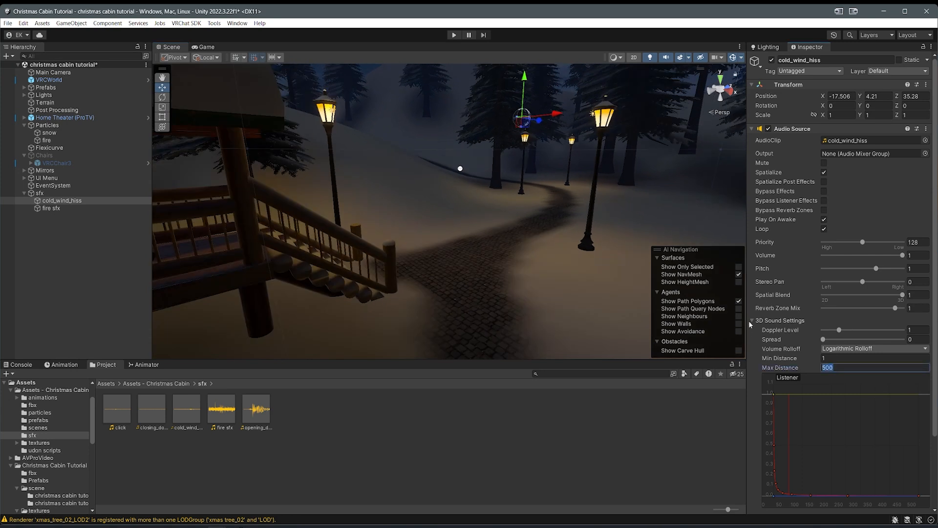
text(40)
key(Return)
drag(920, 496, 918, 497)
Step: Move cold_wind_hiss horizontally over the snowy path area, to about X -14.7, Z 34.9
right_drag(576, 328, 540, 222)
drag(511, 187, 529, 196)
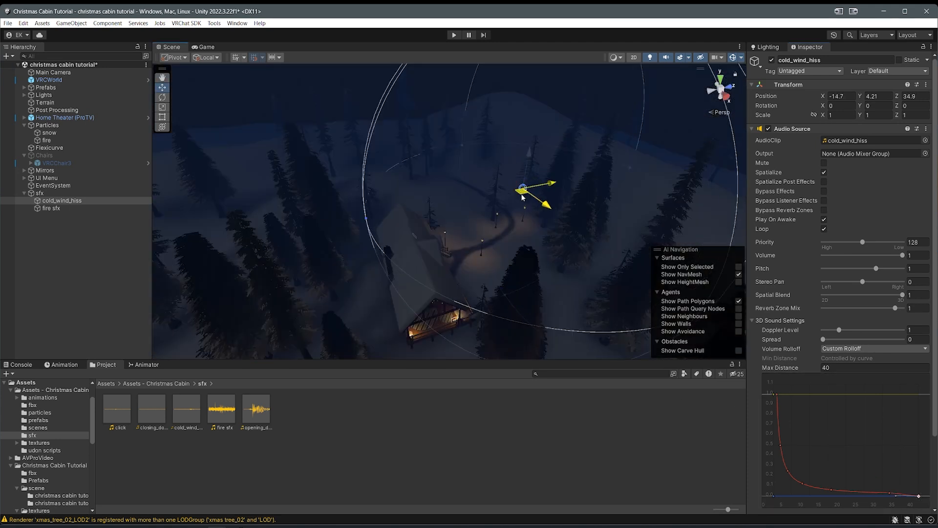
right_drag(524, 205, 520, 220)
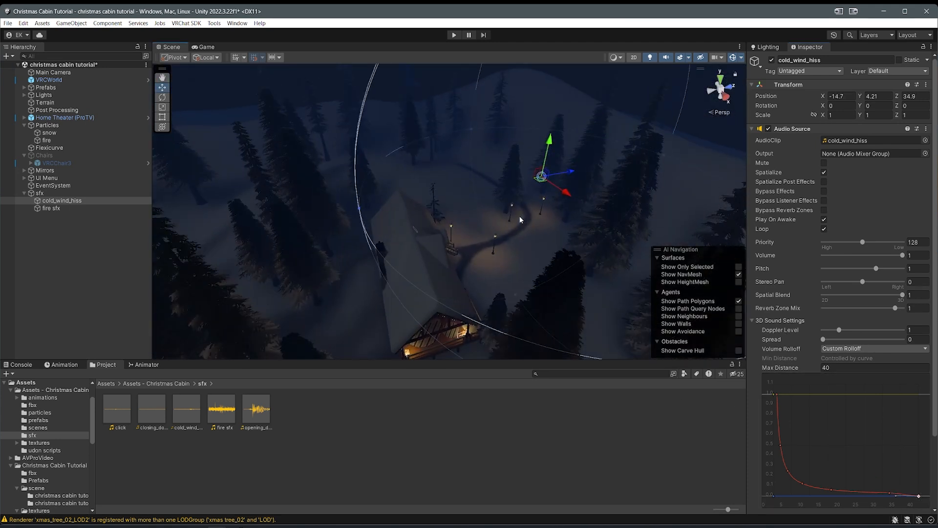
Step: Duplicate cold_wind_hiss and move the copy across to the opposite side of the cabin
scroll(552, 186, down, 3)
key(ctrl+d)
drag(526, 187, 359, 329)
scroll(410, 278, down, 3)
scroll(416, 264, down, 2)
drag(405, 279, 346, 351)
right_drag(458, 279, 414, 316)
drag(411, 260, 394, 299)
right_drag(402, 289, 391, 240)
Step: Add a VRC Spatial Audio Source to fire sfx and enable its use of the audio source volume curve
click(49, 216)
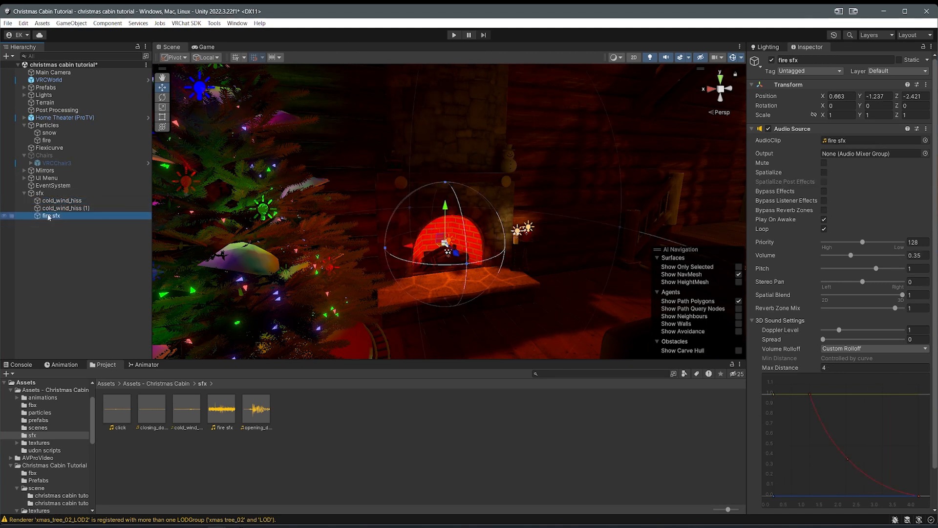
scroll(827, 320, down, 2)
click(819, 500)
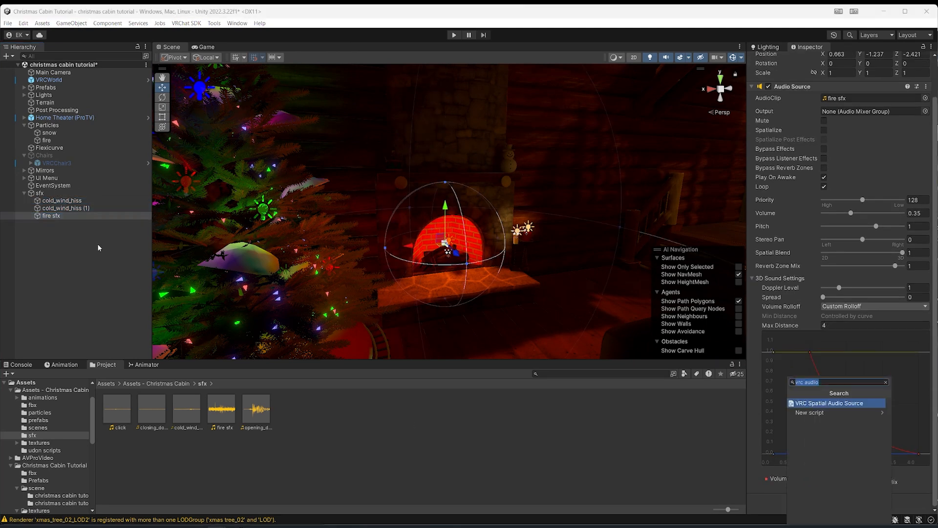
key(Return)
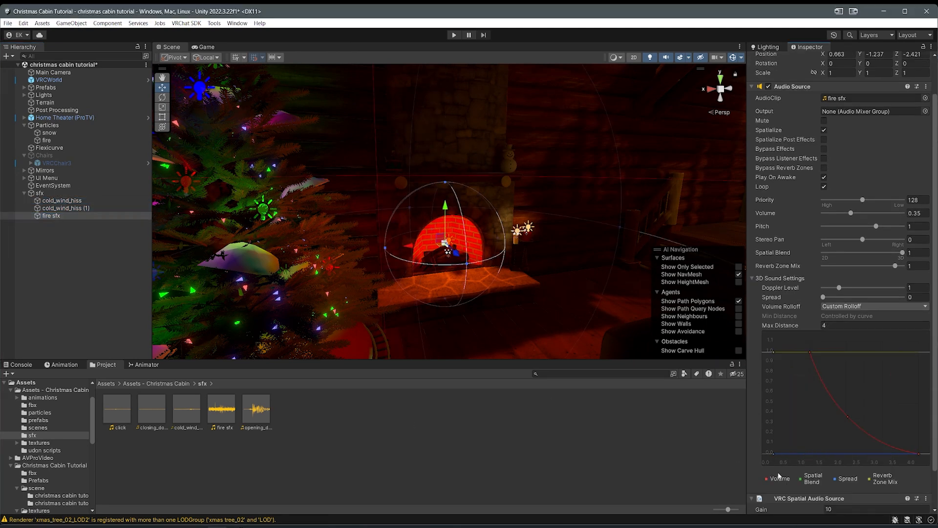
click(766, 485)
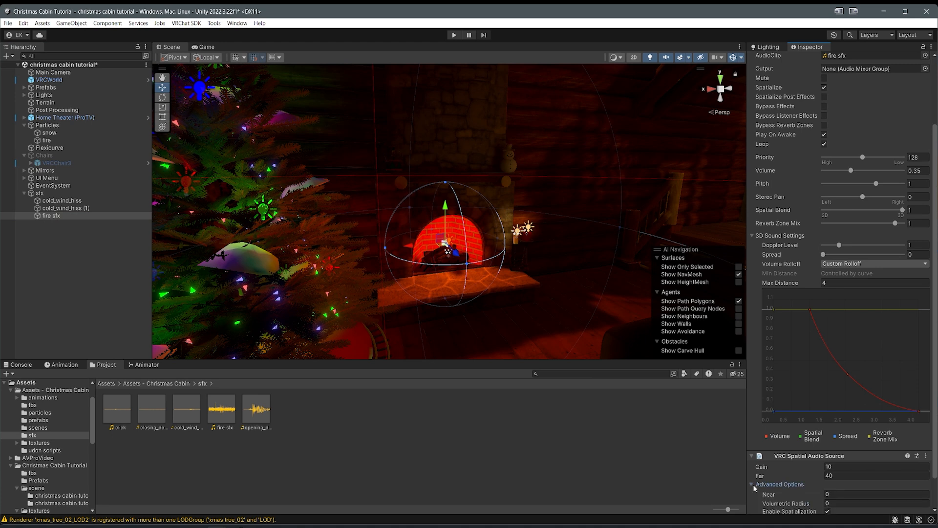
scroll(807, 486, down, 2)
click(828, 485)
Step: Save the scene and collapse the sfx object in the hierarchy
right_drag(564, 305, 318, 225)
key(ctrl+s)
click(24, 193)
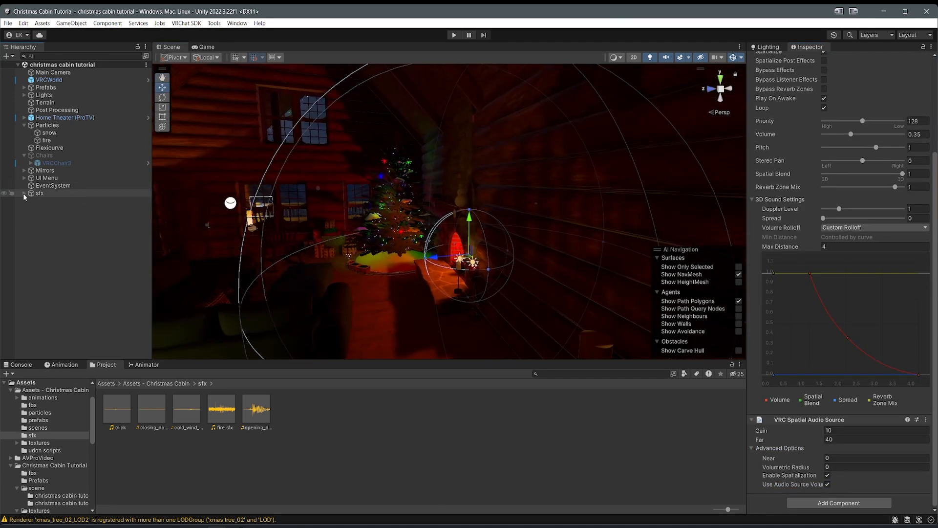
Step: Place the hot choco cup prefab from the Christmas Cabin prefabs folder on the round table in front of the gifts
click(133, 383)
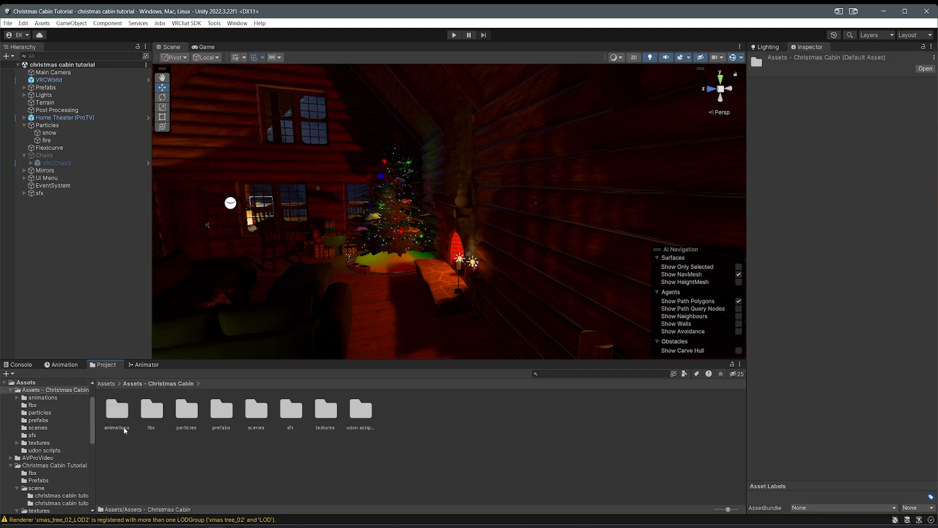
double_click(152, 408)
scroll(400, 443, down, 2)
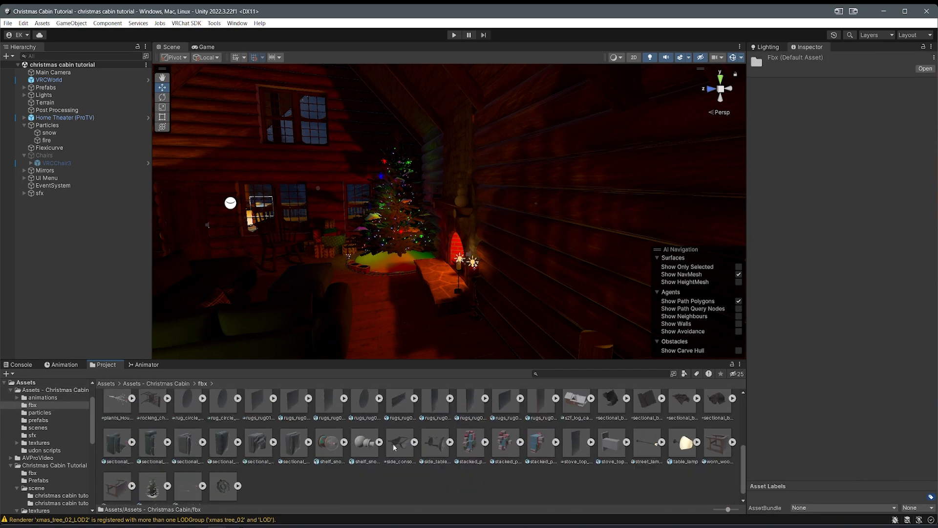
scroll(172, 404, up, 2)
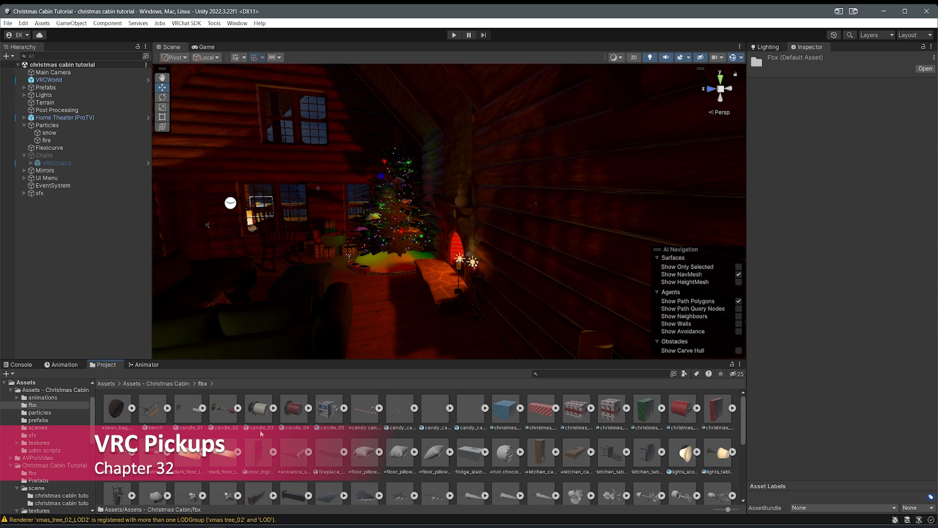
scroll(488, 450, down, 2)
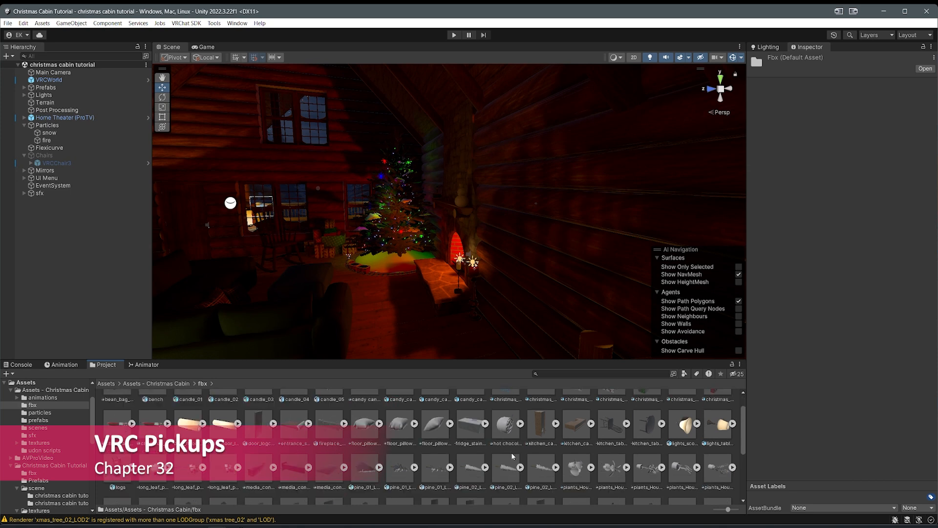
click(188, 383)
click(185, 415)
double_click(221, 411)
right_drag(342, 315, 550, 332)
key(w)
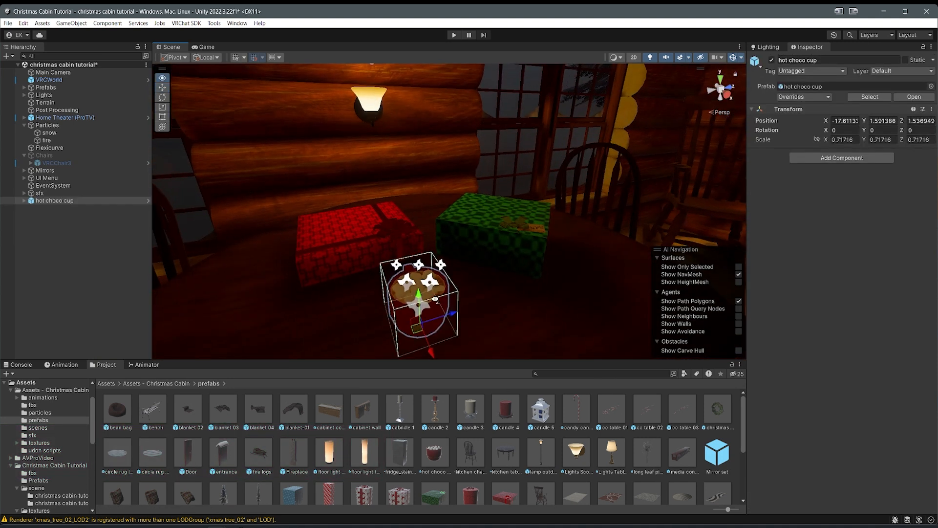
Step: Expand the hot choco cup's children and create an empty root object named PICKUPS
right_drag(435, 298, 212, 233)
key(s)
click(24, 201)
click(31, 209)
right_click(64, 293)
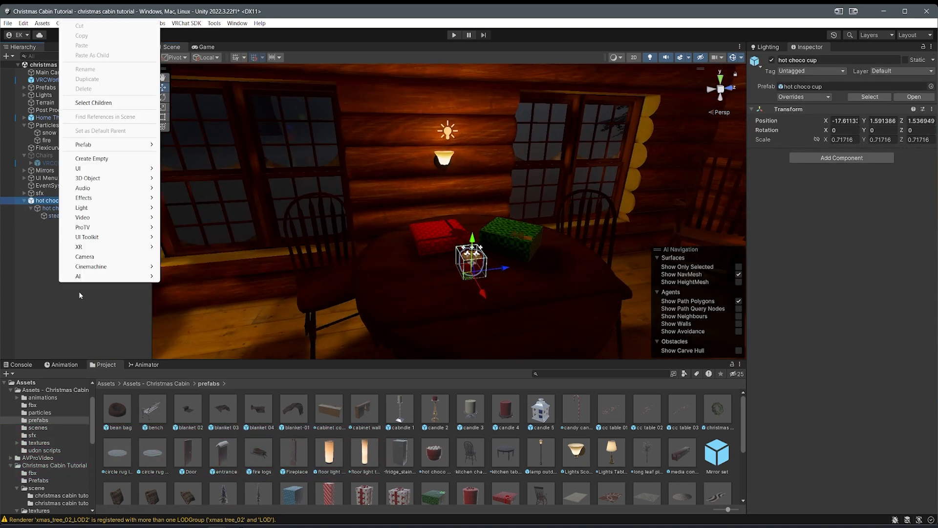
click(99, 160)
text(PICKUPS)
key(Return)
Step: Nest the hot choco cup under PICKUPS and slide it across the tabletop to about X 1.76, Z -0.267
drag(53, 200, 54, 224)
right_drag(414, 275, 452, 283)
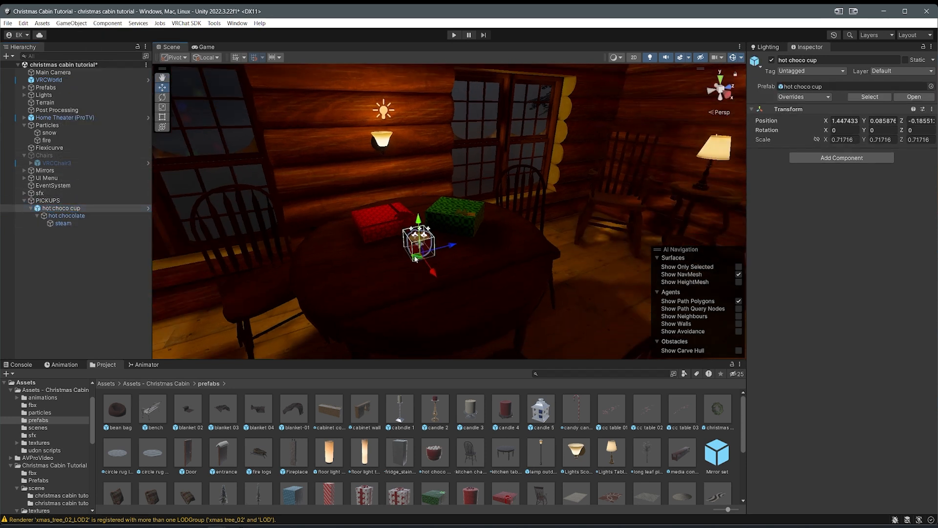
drag(415, 254, 418, 292)
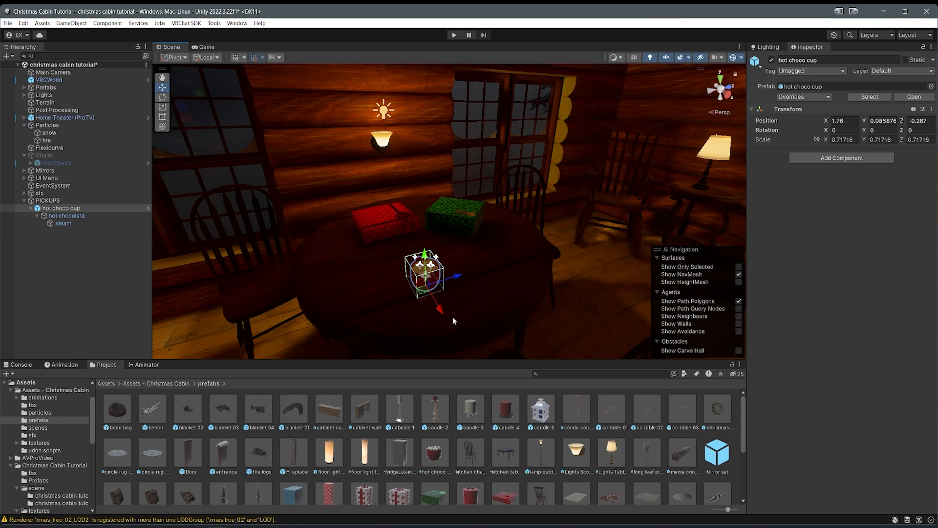
Step: Select the hot chocolate object and examine its Box Collider, Rigidbody, VRC Pickup and VRC Object Sync components
click(67, 216)
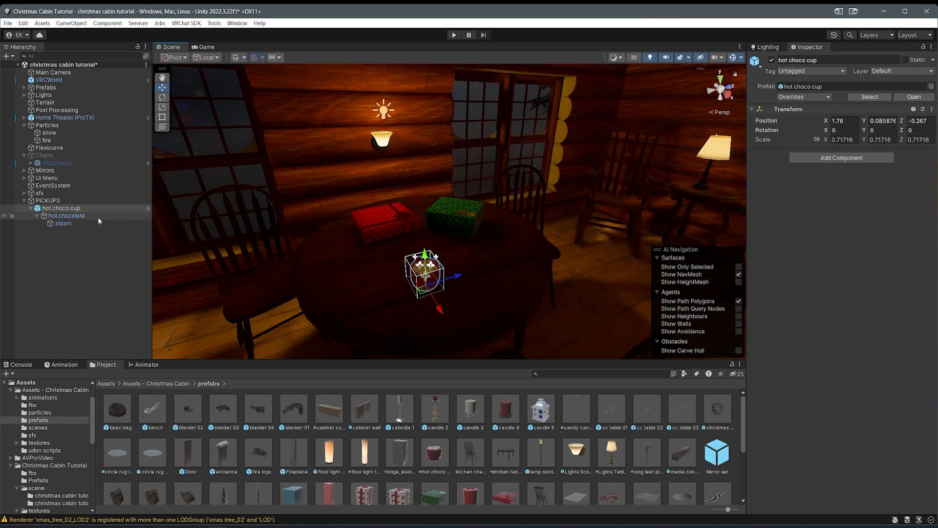
right_drag(443, 271, 427, 275)
scroll(832, 330, down, 1)
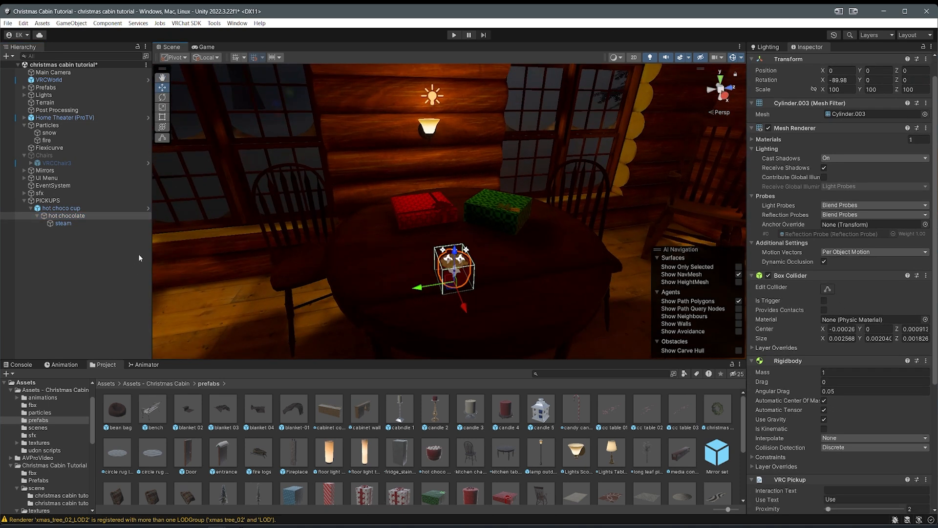
double_click(63, 215)
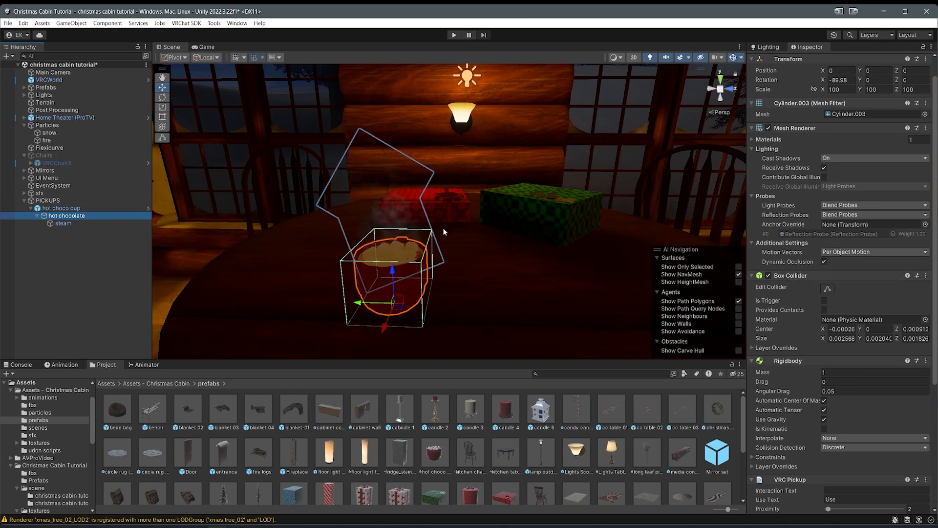
scroll(817, 287, down, 5)
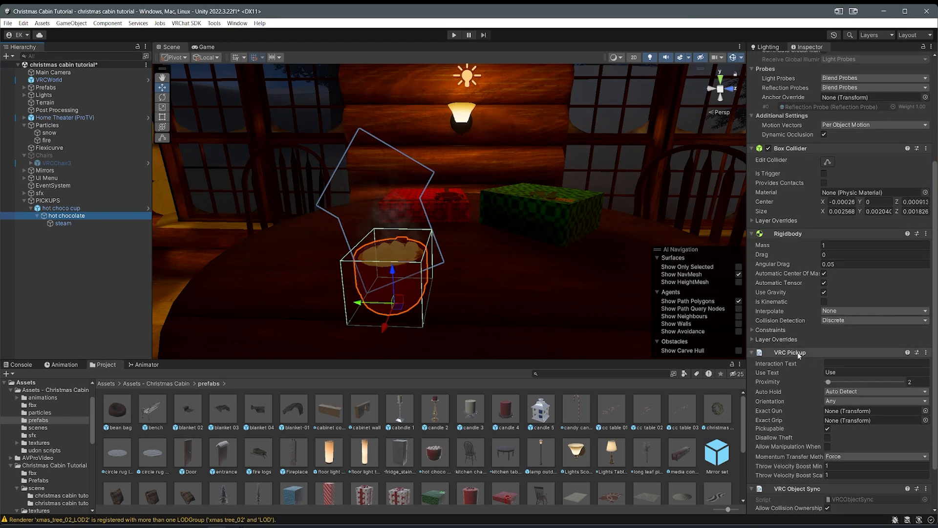
scroll(807, 361, down, 2)
Step: Search the addable components for "vrc pick" without adding one, keeping the Pickupable option enabled
click(820, 503)
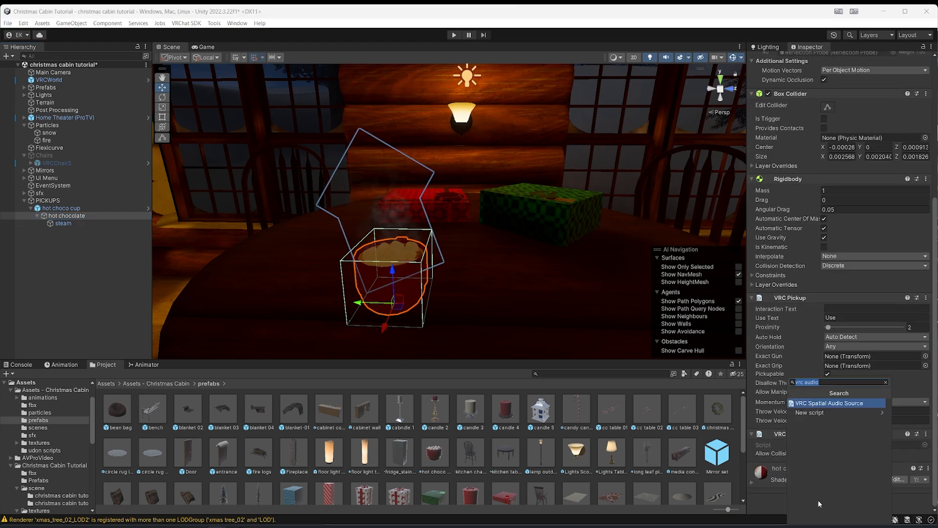
text(vrc pick)
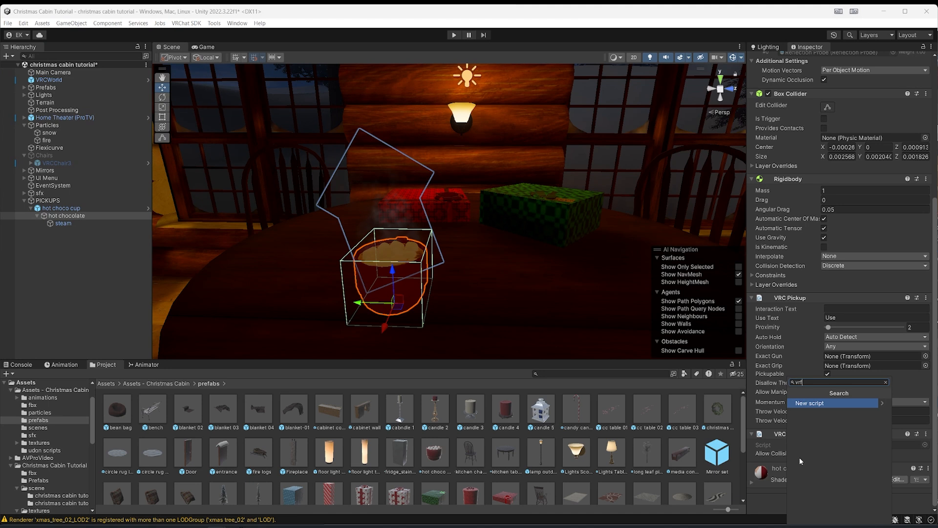
click(783, 395)
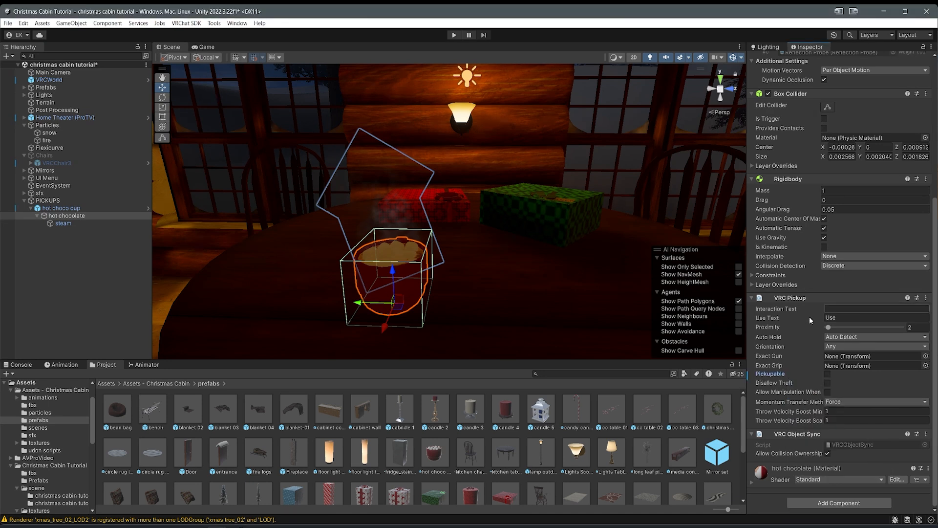
scroll(770, 372, up, 2)
click(828, 427)
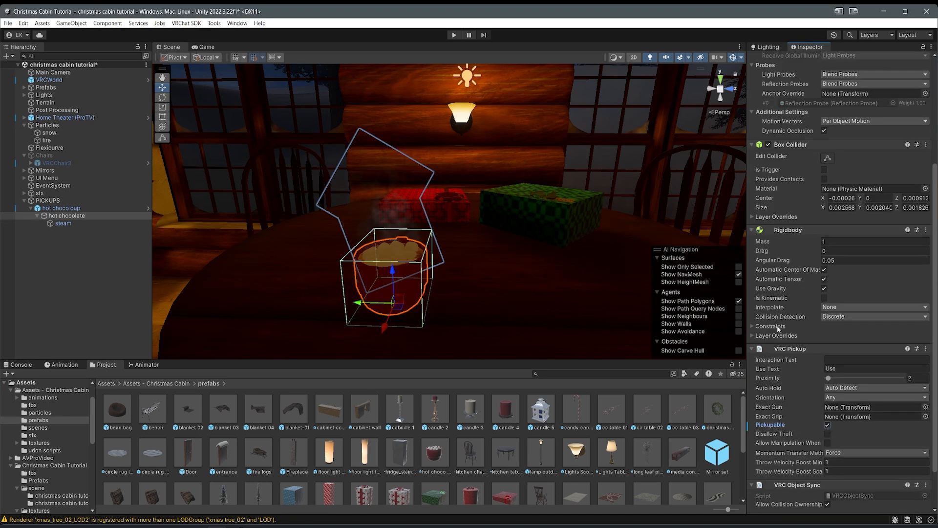
Step: Review the hot chocolate's pickup components and search its addable components for "vrc objec" to locate VRC Object Sync
scroll(821, 276, down, 2)
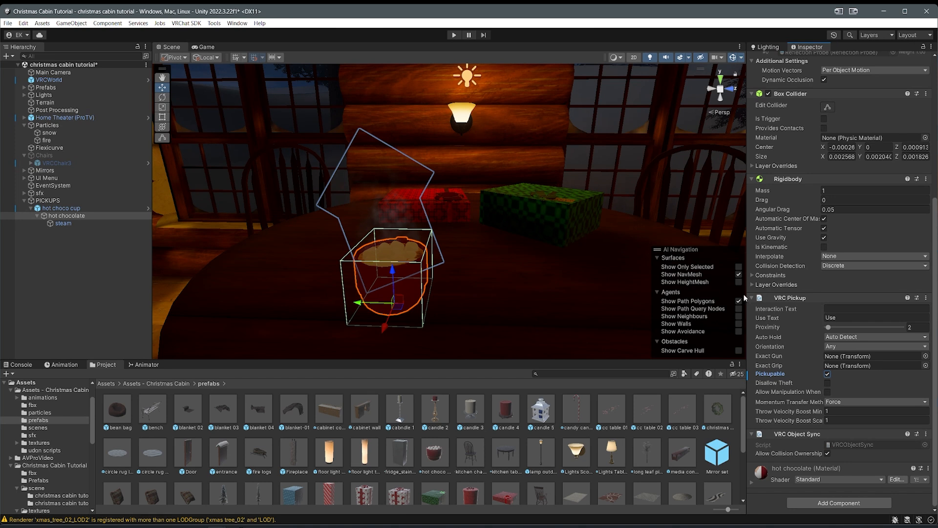
right_drag(381, 275, 533, 308)
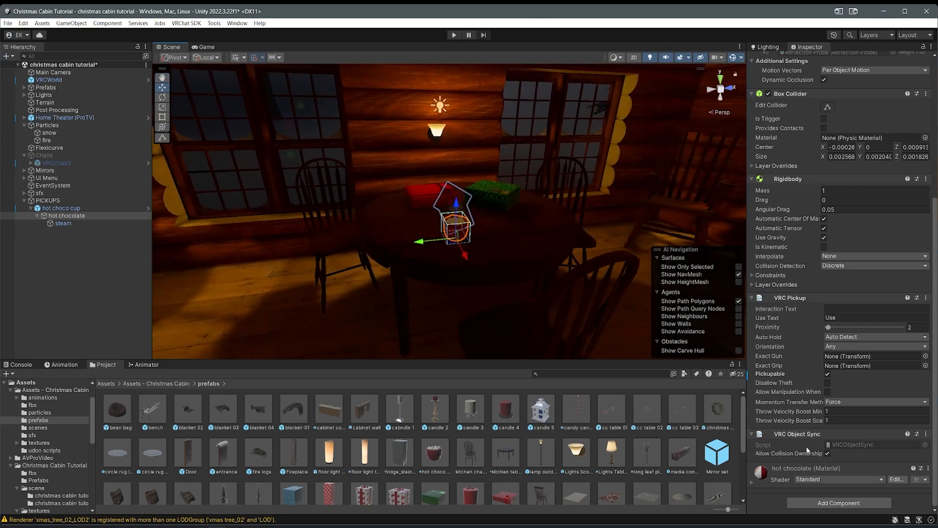
click(820, 504)
text(v)
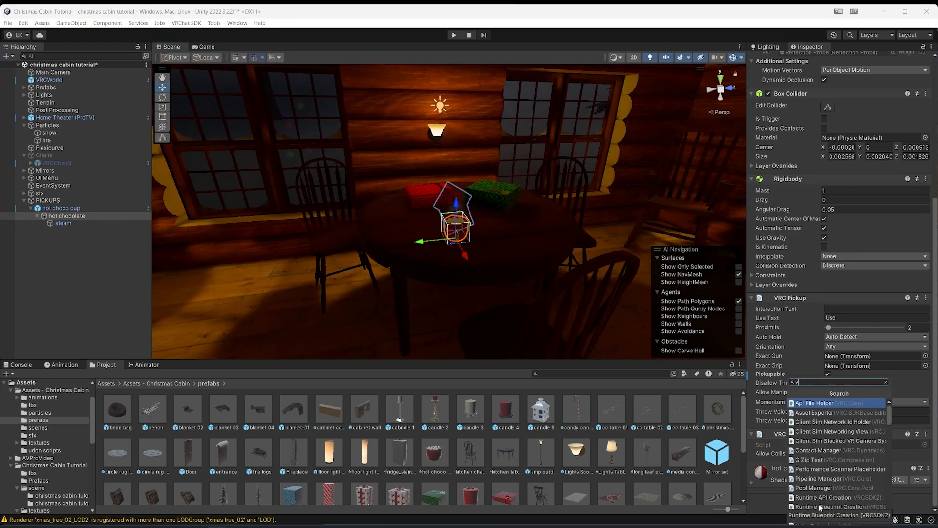
text(rc objec)
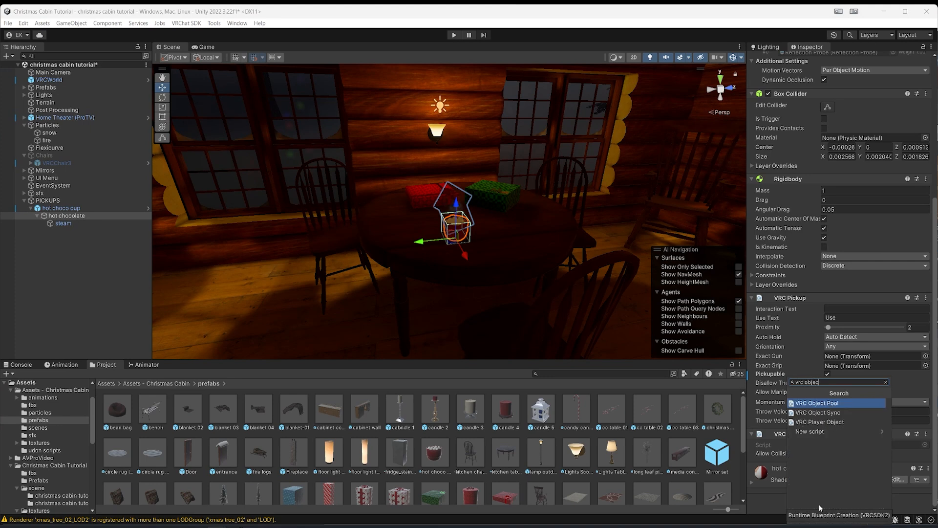
click(822, 414)
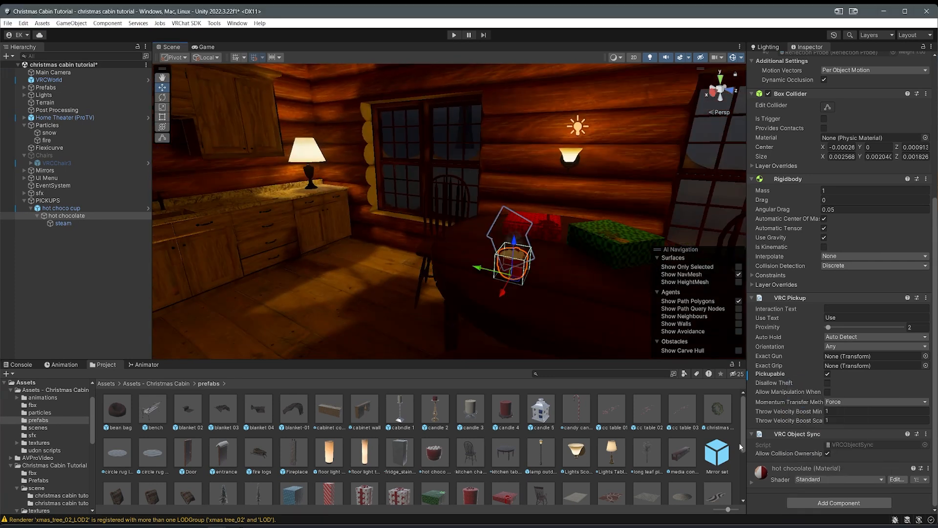
scroll(788, 231, up, 4)
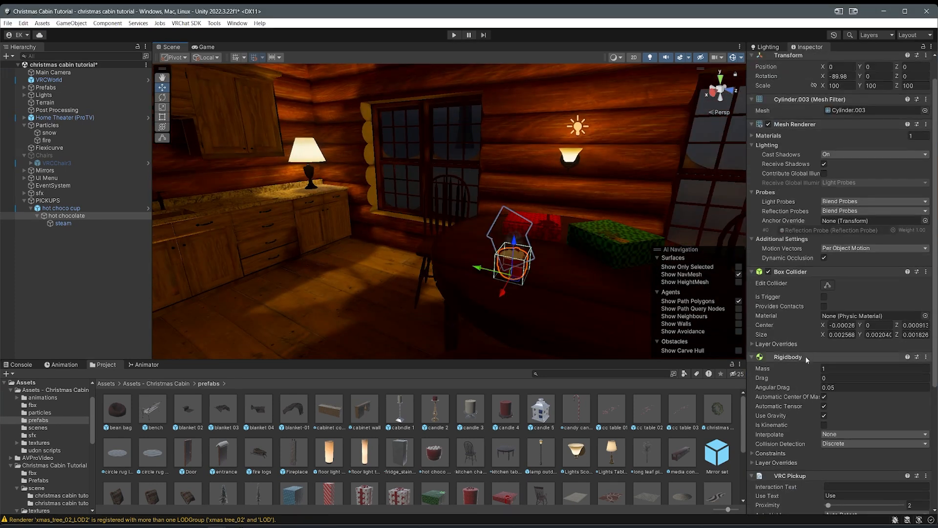
Step: Slide the hot choco cup across the tabletop to about X 1.699, Z -0.363, collapse PICKUPS and save the scene
alt+drag(508, 273, 497, 276)
right_drag(497, 277, 549, 309)
key(w)
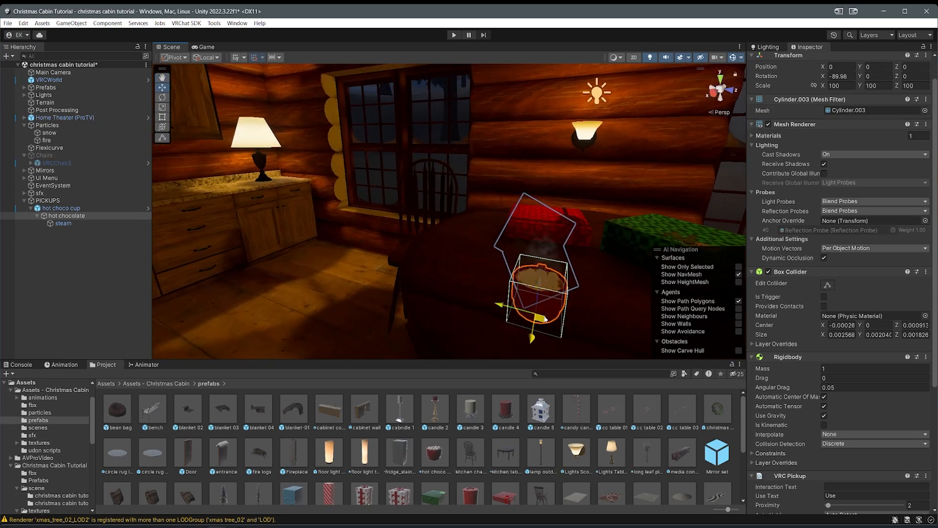
drag(508, 310, 525, 314)
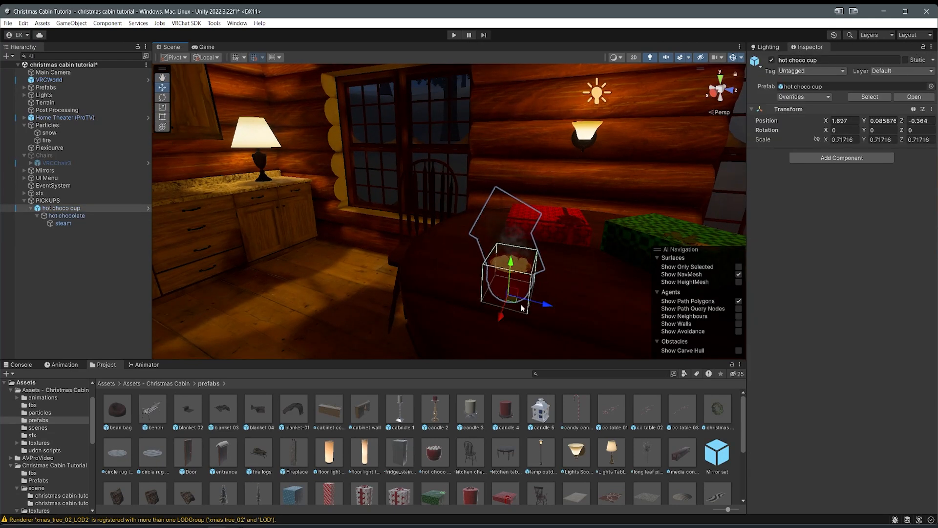
click(24, 200)
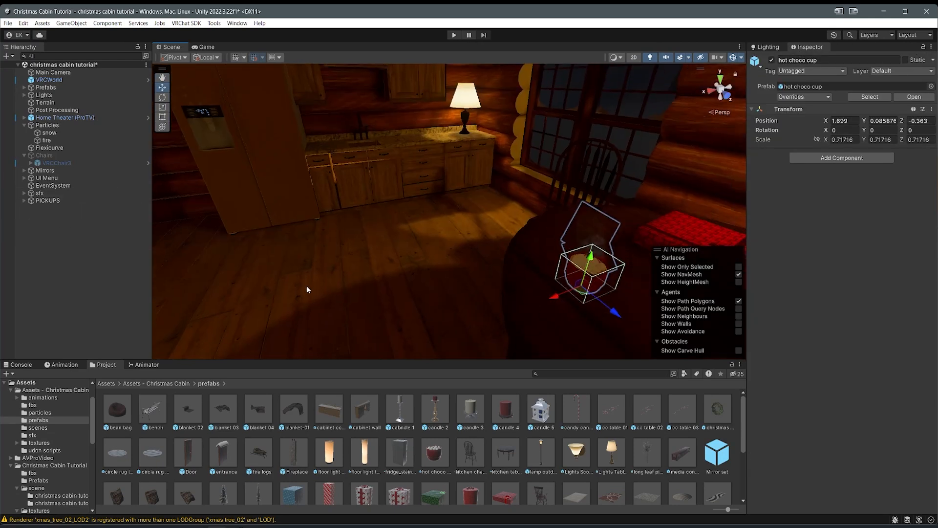
key(ctrl+s)
Step: Duplicate the porch railing's MirrorCanvas and move the copy away from it to about X -15.948, Z 3.801
right_drag(306, 289, 235, 218)
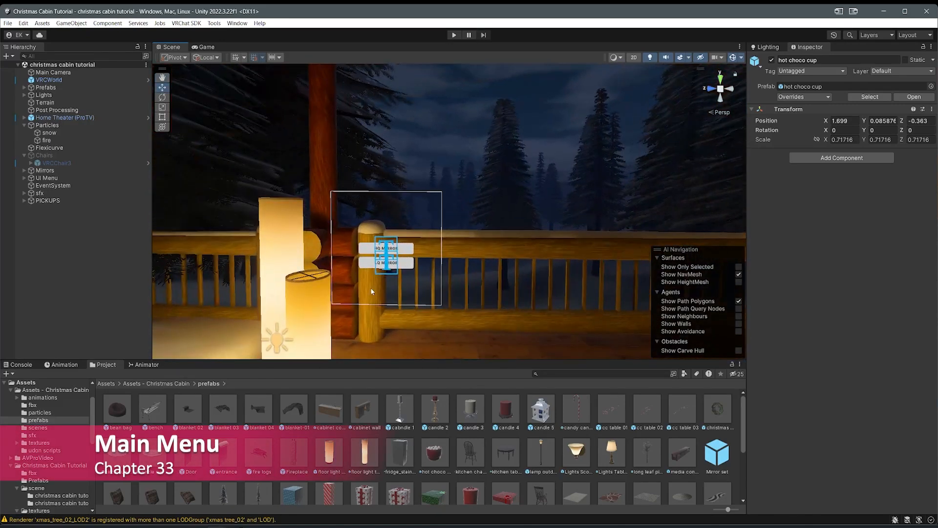
click(372, 292)
right_drag(371, 292, 219, 210)
key(w)
double_click(55, 187)
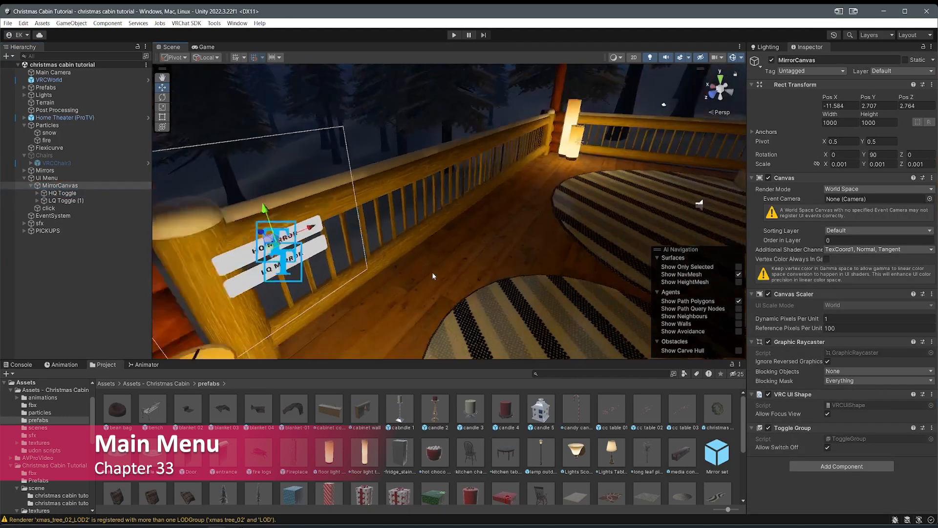
scroll(421, 248, down, 5)
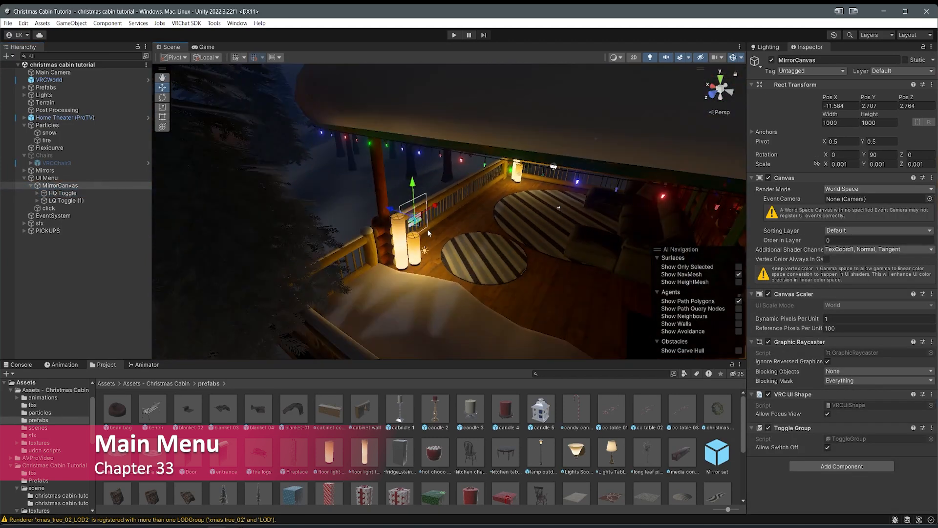
key(ctrl+d)
drag(417, 223, 605, 332)
Step: Place the duplicated canvas above MirrorCanvas inside UI Menu and rename it MenuCanvas
click(64, 210)
drag(64, 212, 46, 183)
click(46, 186)
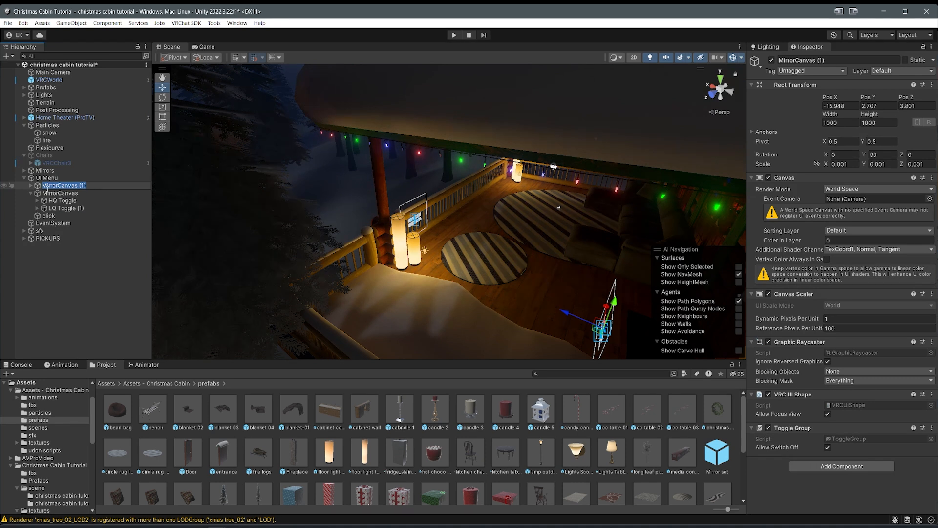
text(MenuCanvas)
key(Return)
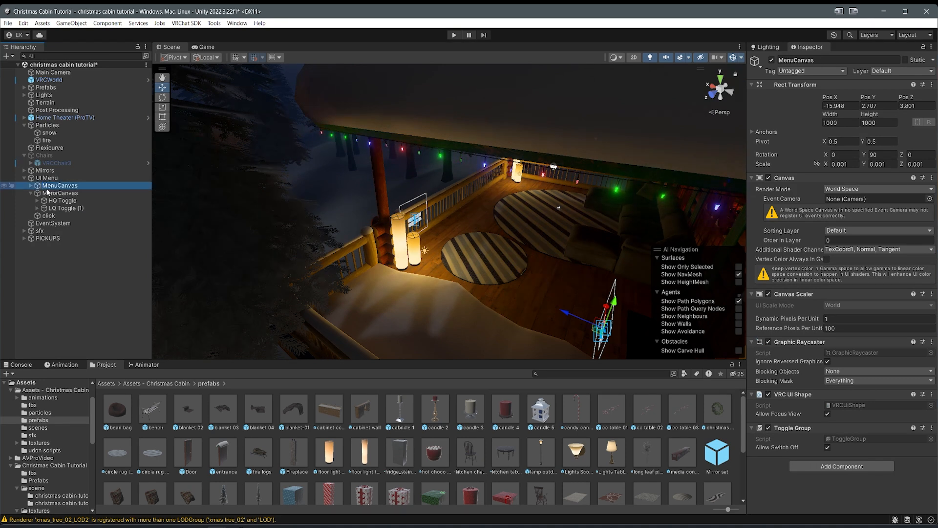
Step: Turn MenuCanvas to a Y rotation of 180 and place it against the cabin's log wall at about X -29.035, Y 3.521, Z 3.32
right_drag(236, 172, 371, 196)
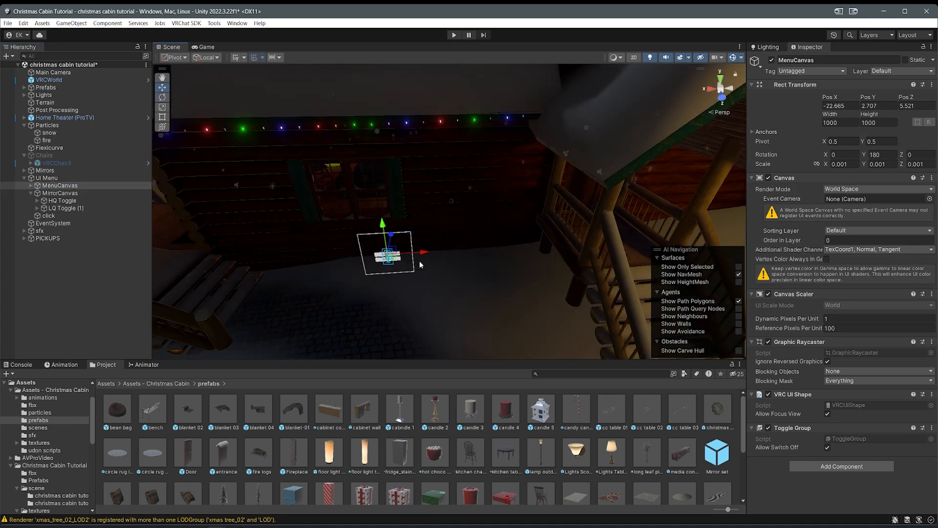
drag(392, 262, 558, 230)
right_drag(558, 230, 550, 199)
key(w)
drag(423, 208, 353, 157)
key(e)
key(w)
right_drag(336, 241, 304, 244)
drag(305, 246, 289, 188)
right_drag(377, 313, 424, 240)
key(w)
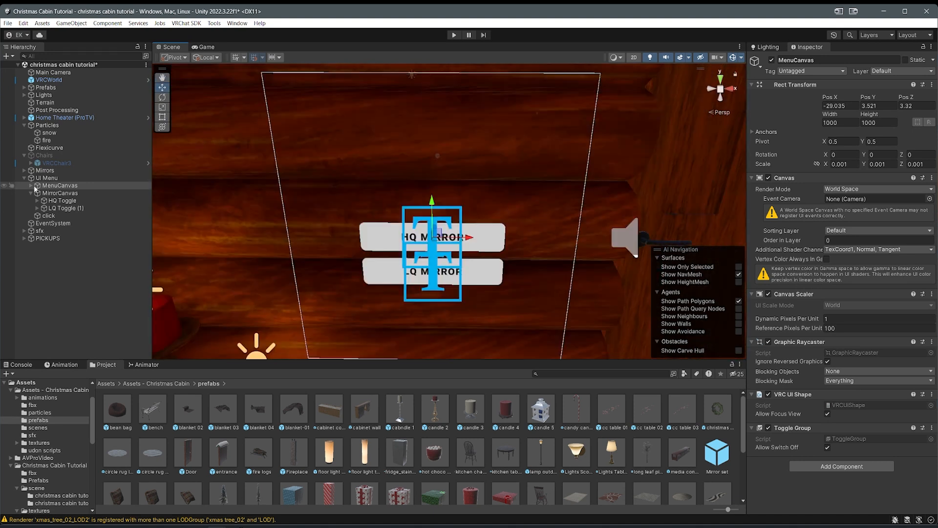
Step: Delete the LQ toggle from MenuCanvas and rename its remaining HQ Toggle as Toggle
click(31, 186)
click(66, 201)
key(Delete)
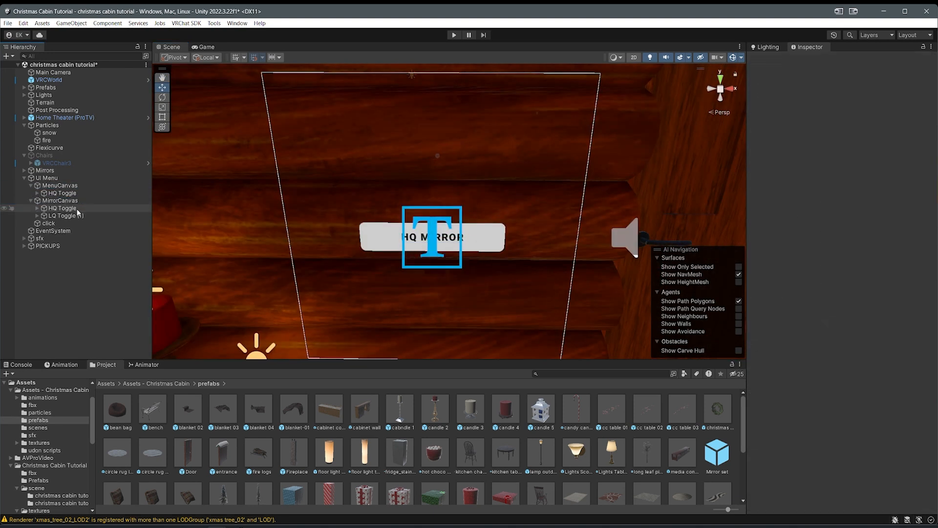
click(72, 194)
click(72, 193)
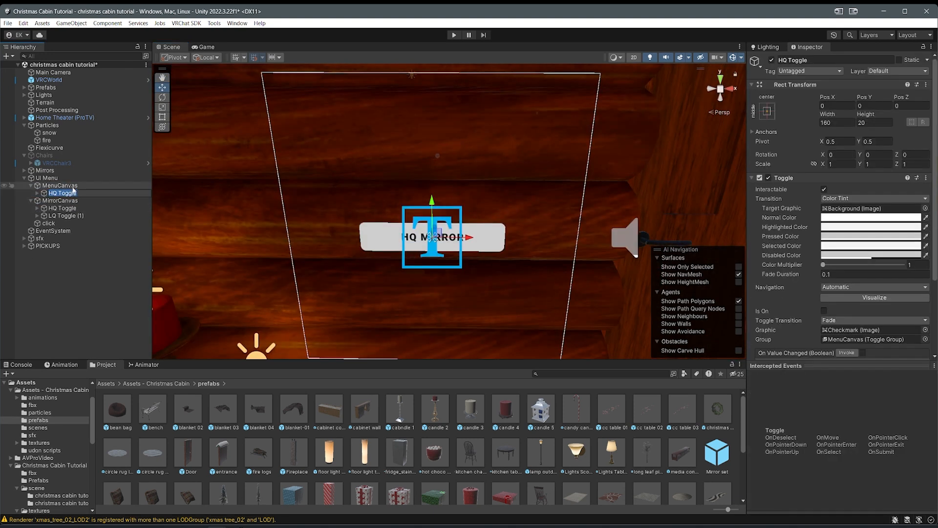
key(Return)
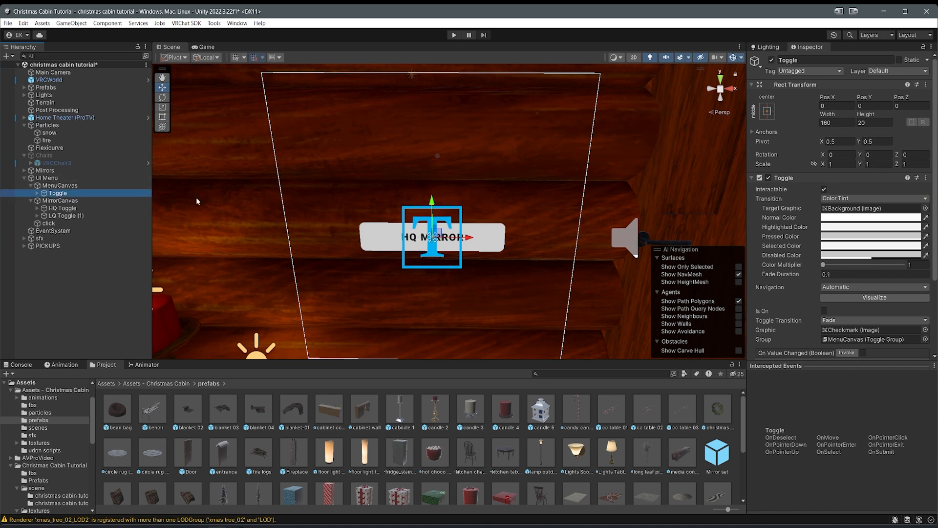
Step: Change the MenuCanvas toggle's label text to "Post Processing"
click(37, 193)
click(69, 209)
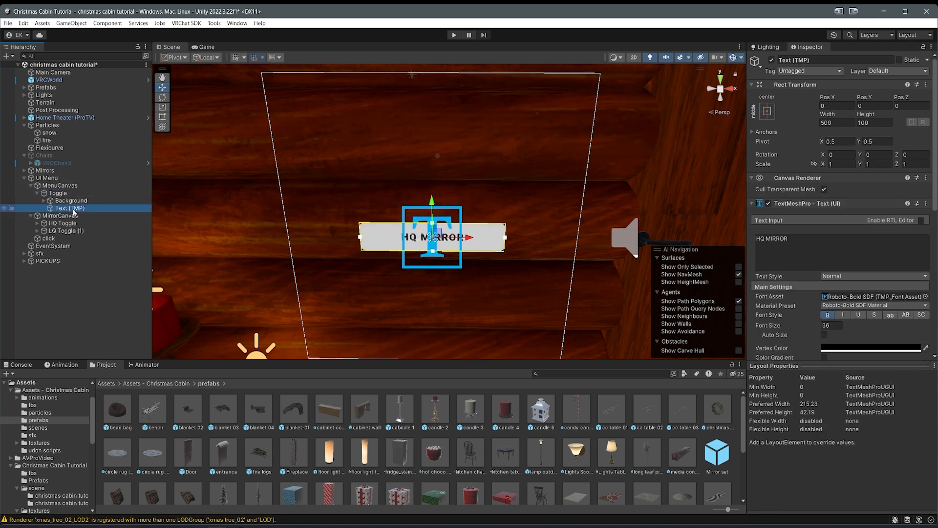
click(844, 261)
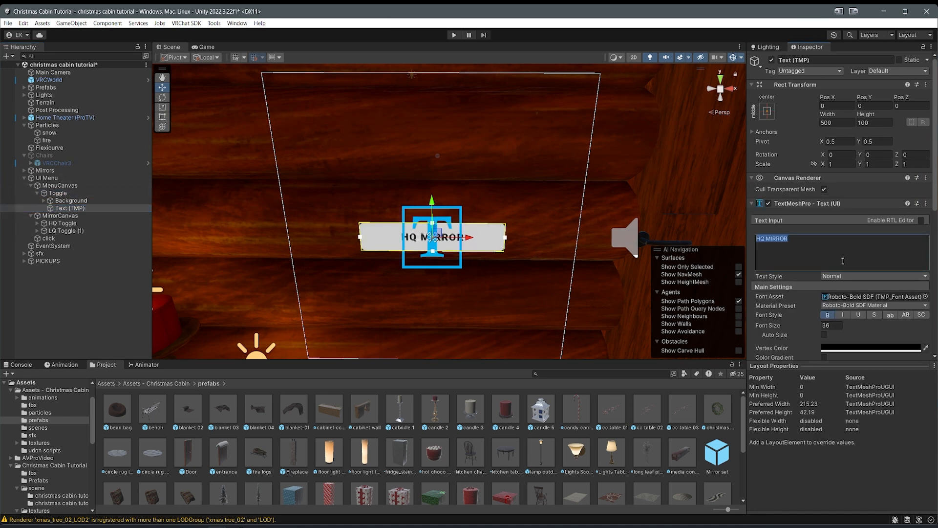
text(Post )
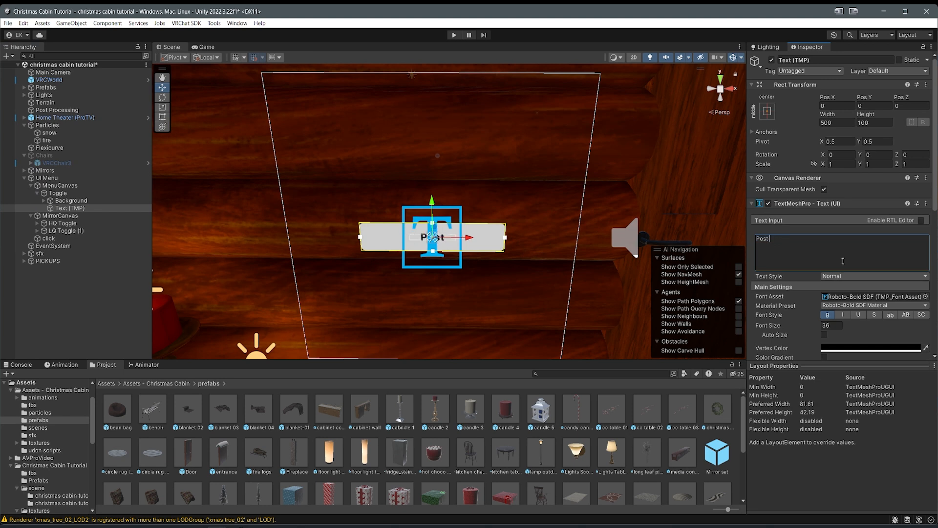
text(Processing)
Step: Remove the Toggle Group component from MenuCanvas and set the Post Processing toggle's Group to None
click(75, 188)
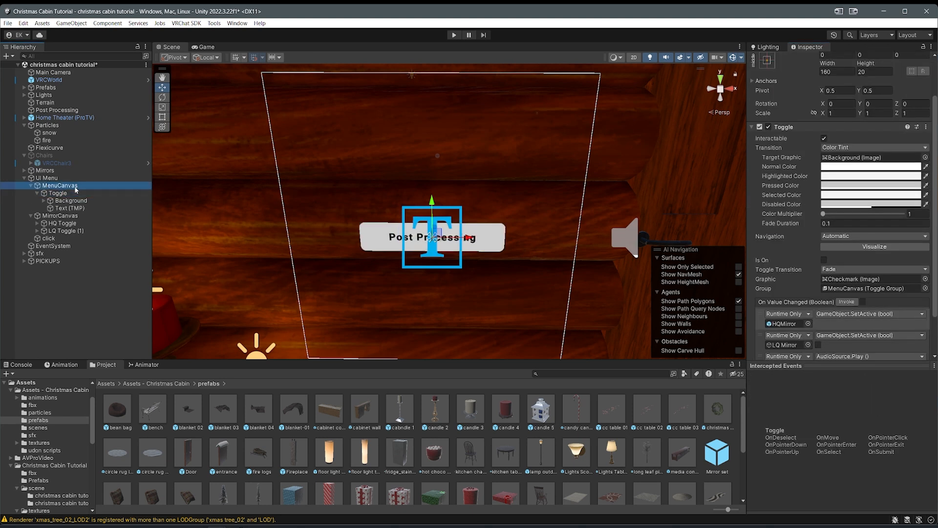
right_click(812, 430)
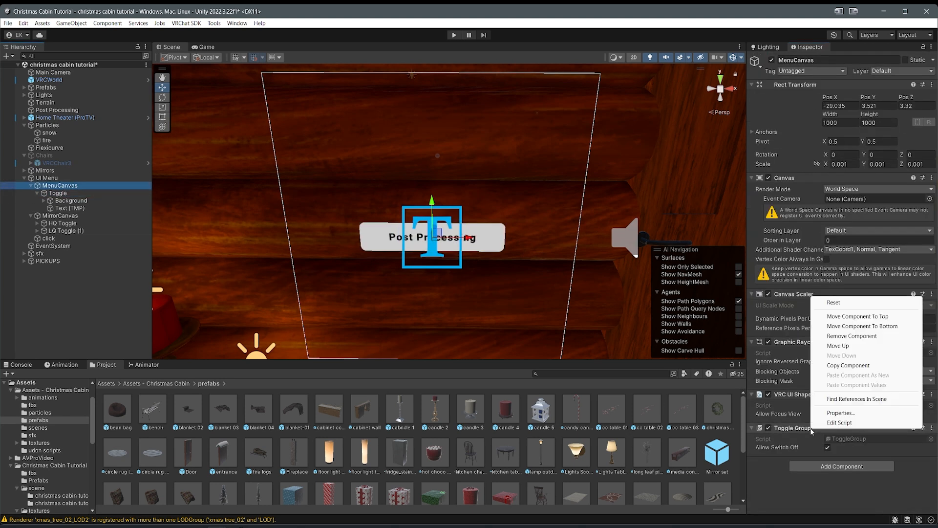
click(852, 336)
click(540, 243)
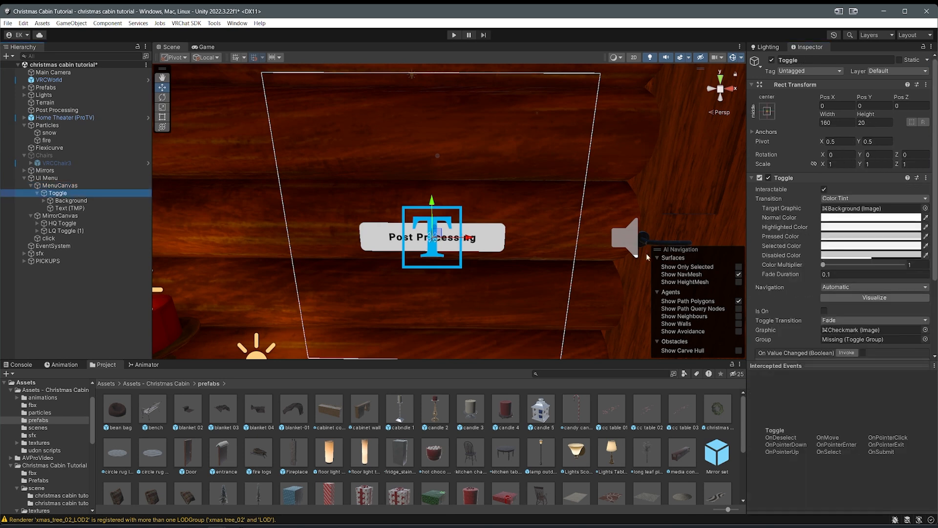
scroll(802, 293, down, 3)
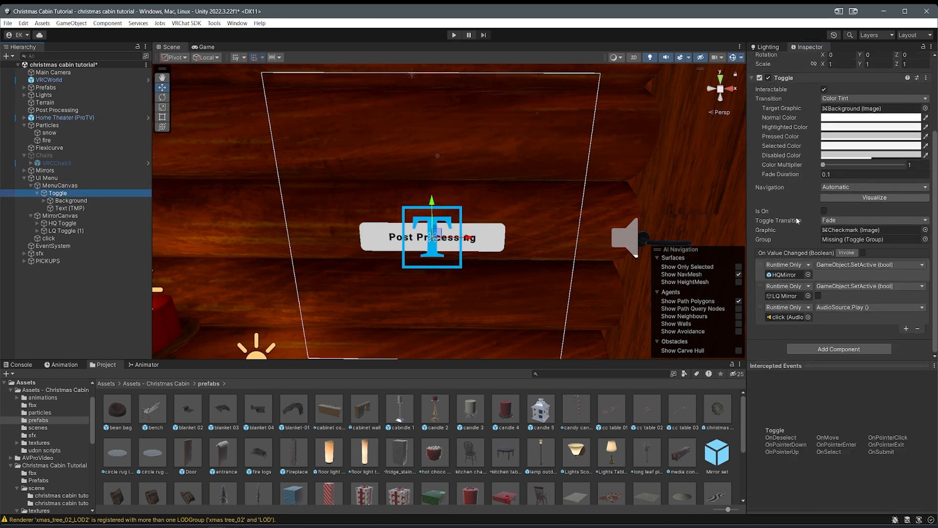
click(925, 240)
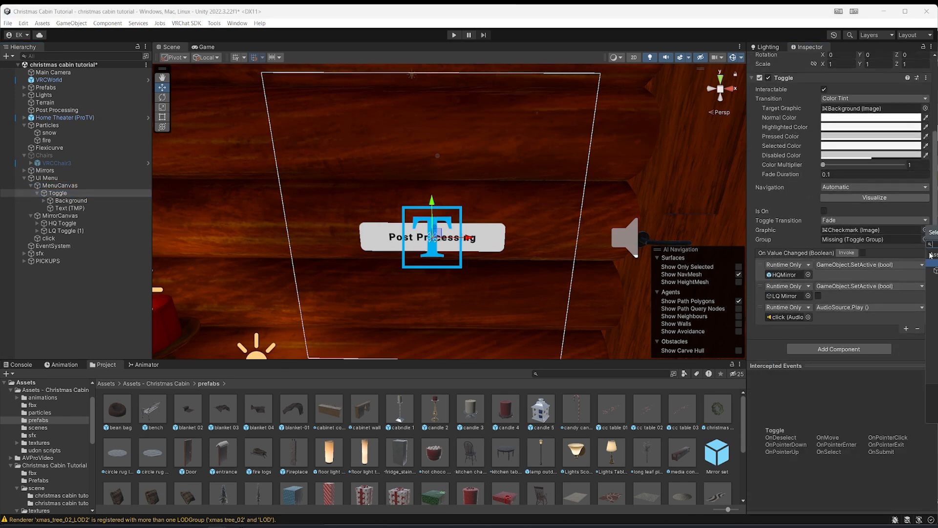
double_click(932, 263)
scroll(497, 266, down, 3)
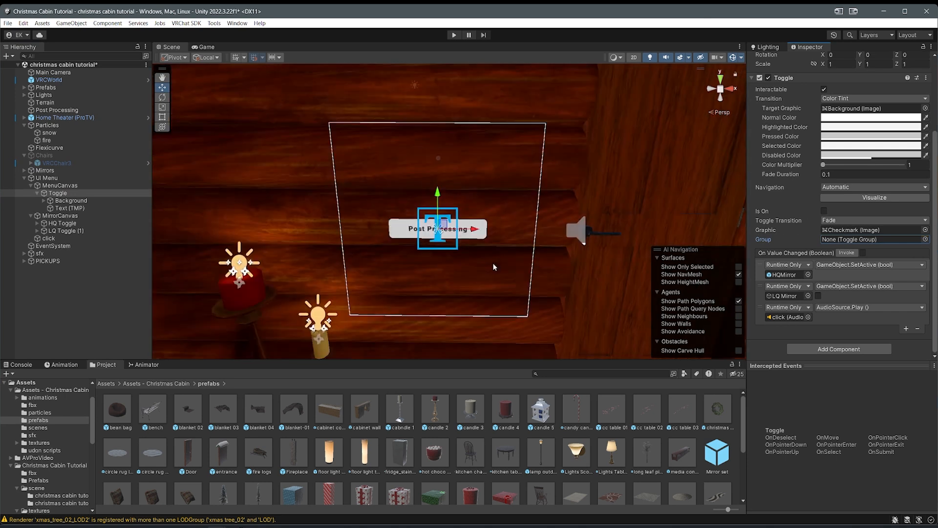
Step: Remove the LQ Mirror event from the toggle's On Value Changed list and assign Post Processing as the remaining SetActive event's target
click(764, 292)
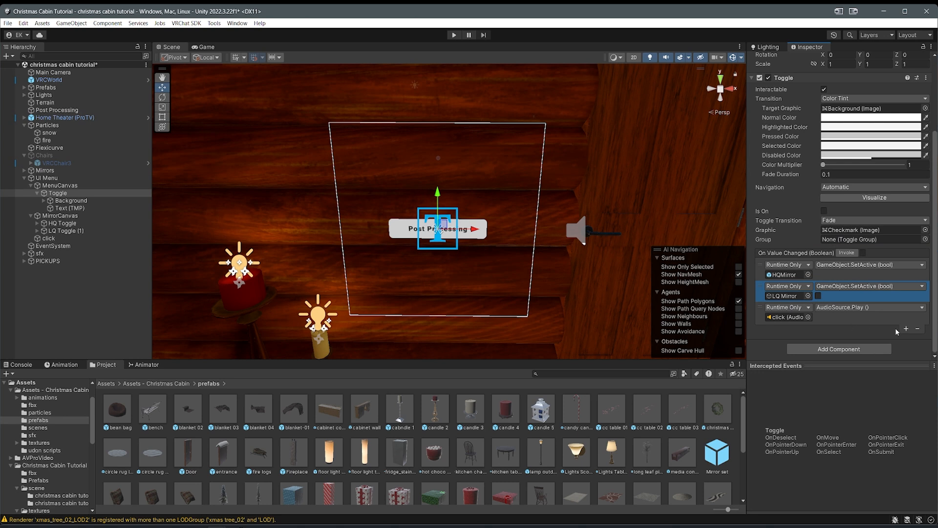
click(920, 330)
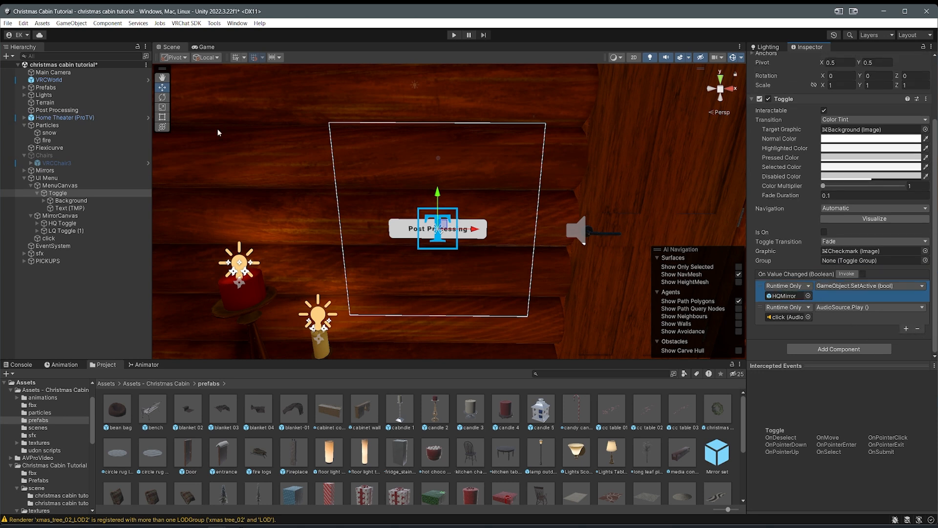
drag(122, 110, 783, 303)
Step: Duplicate the Post Processing toggle and place the copy directly below the original on MenuCanvas
key(ctrl+d)
drag(436, 192, 438, 218)
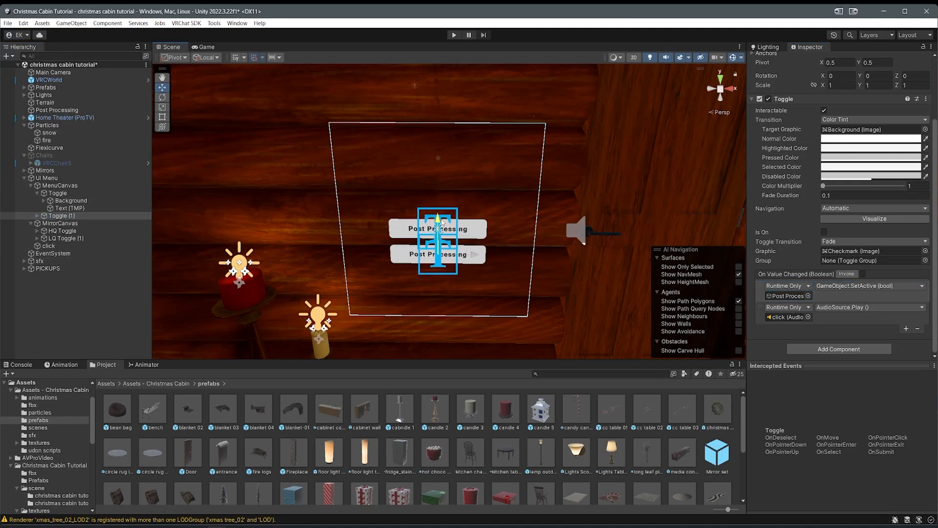
Step: Relabel the duplicated toggle for the sound effects and assign the sfx object as its SetActive event's target
click(38, 216)
click(58, 230)
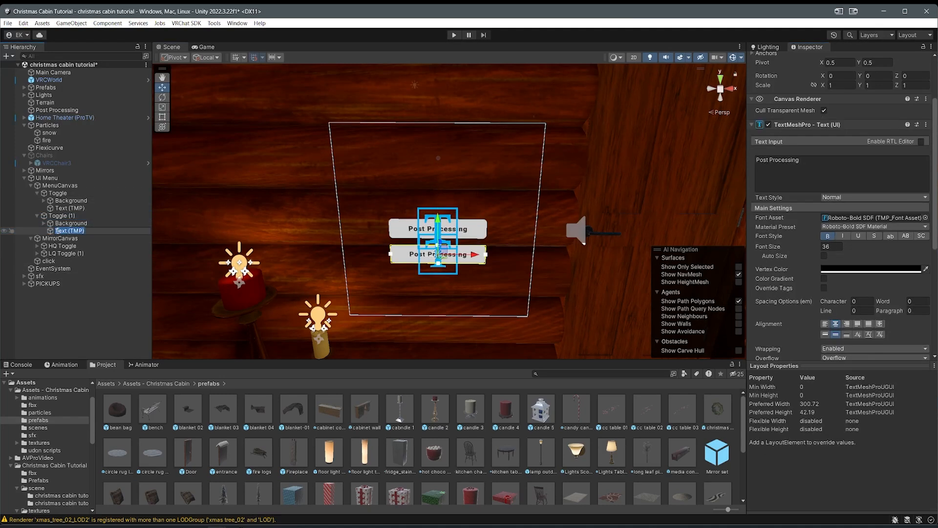
click(790, 169)
key(ctrl+a)
text(S)
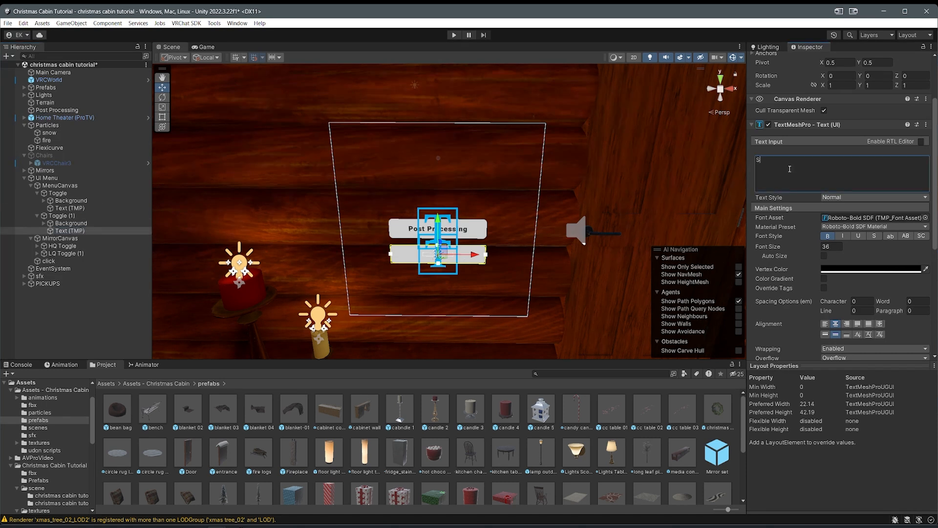
text(f)
click(58, 216)
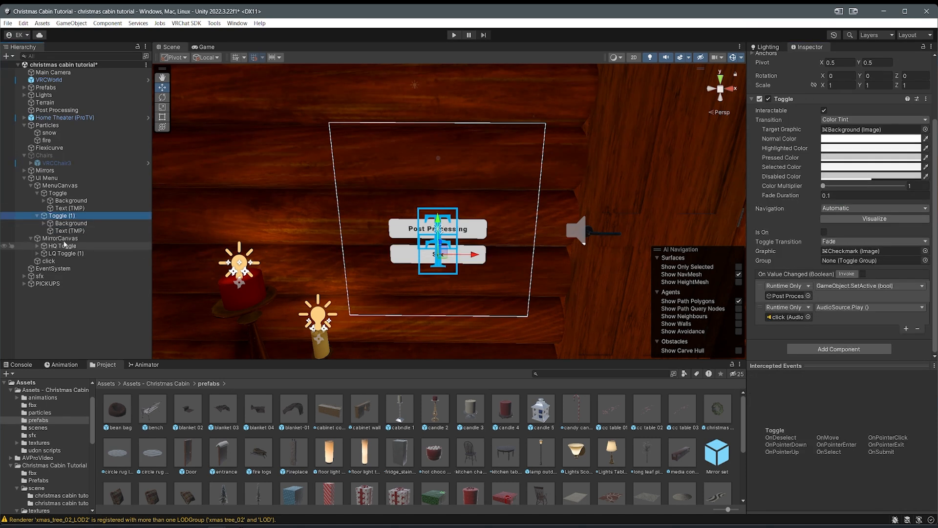
drag(45, 279, 780, 301)
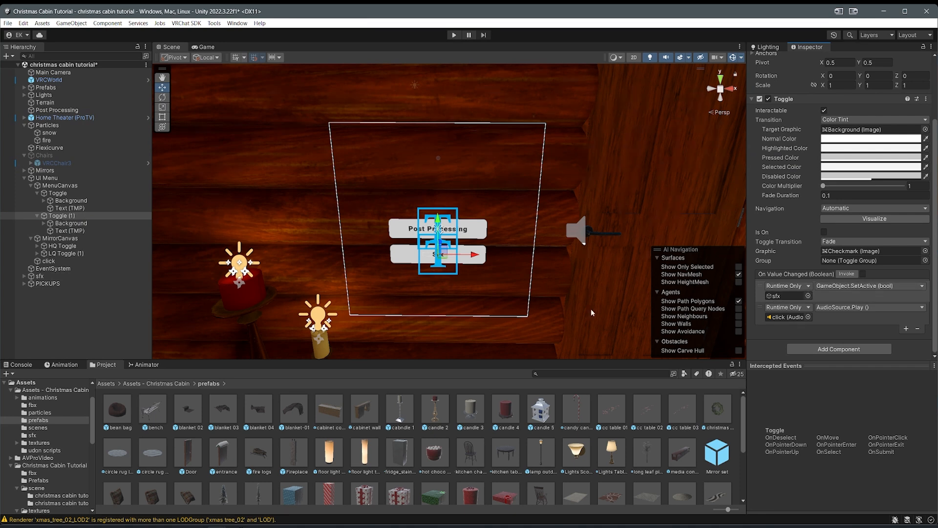
Step: Move the Post Processing and Sfx toggles up together, and duplicate the Sfx toggle directly below the original on MenuCanvas
ctrl+click(58, 193)
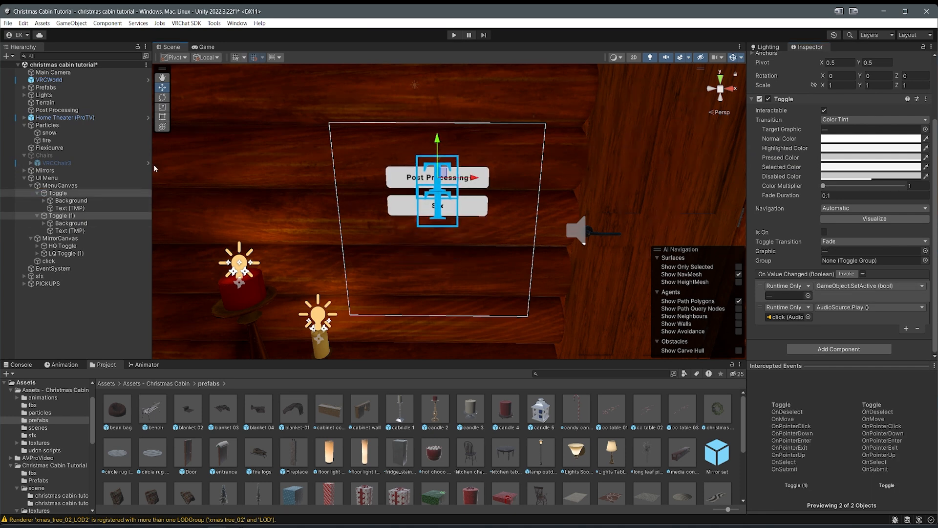
click(81, 216)
key(ctrl+d)
drag(441, 169, 442, 195)
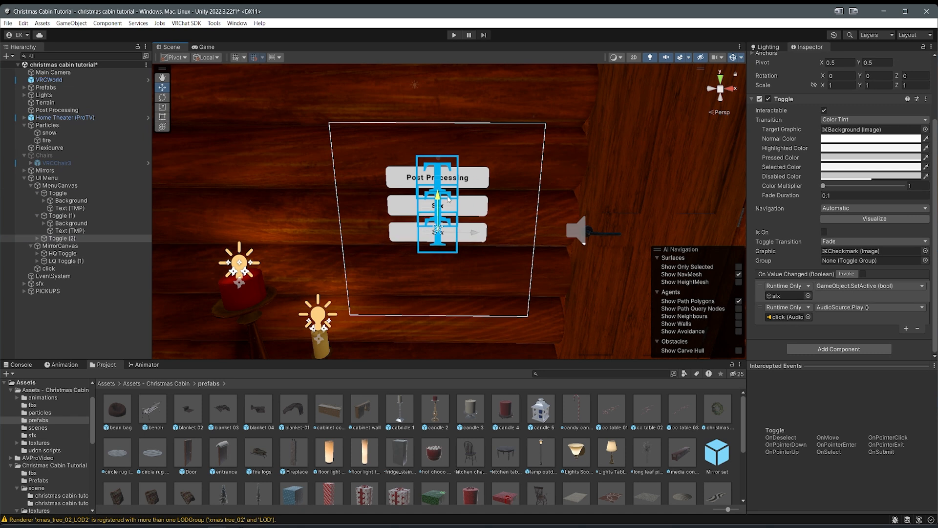
Step: Relabel the new third toggle on MenuCanvas as "Particles"
click(37, 238)
click(70, 253)
click(798, 243)
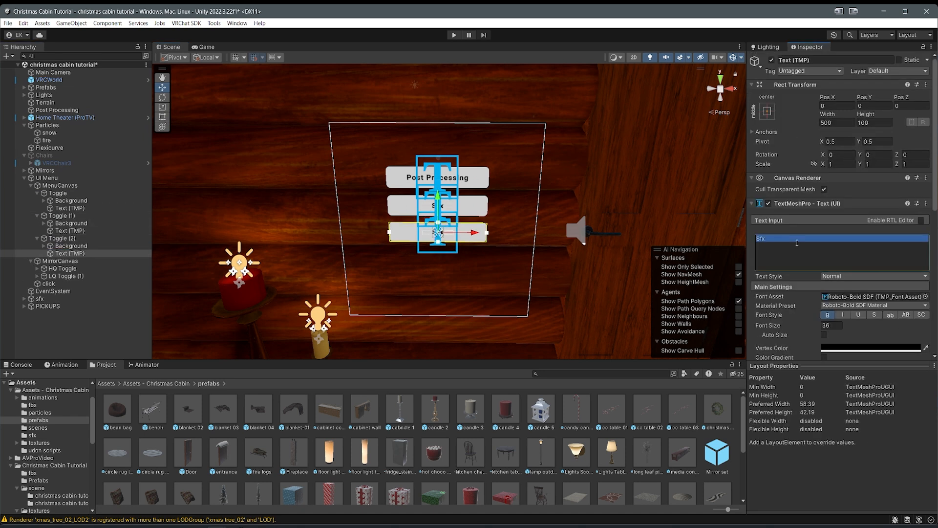
text(Particles)
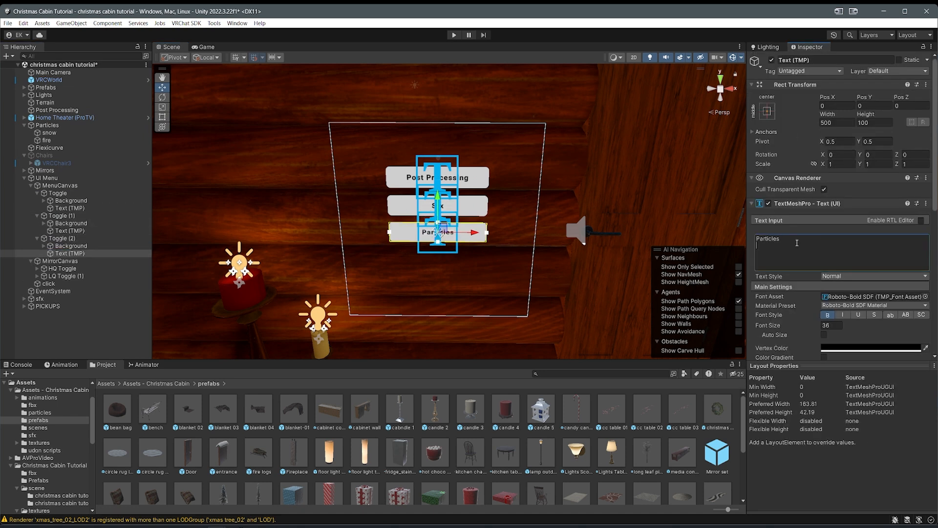
Step: Assign the Particles object as the Particles toggle's SetActive target, and duplicate that toggle directly below itself
click(58, 238)
drag(58, 126, 779, 302)
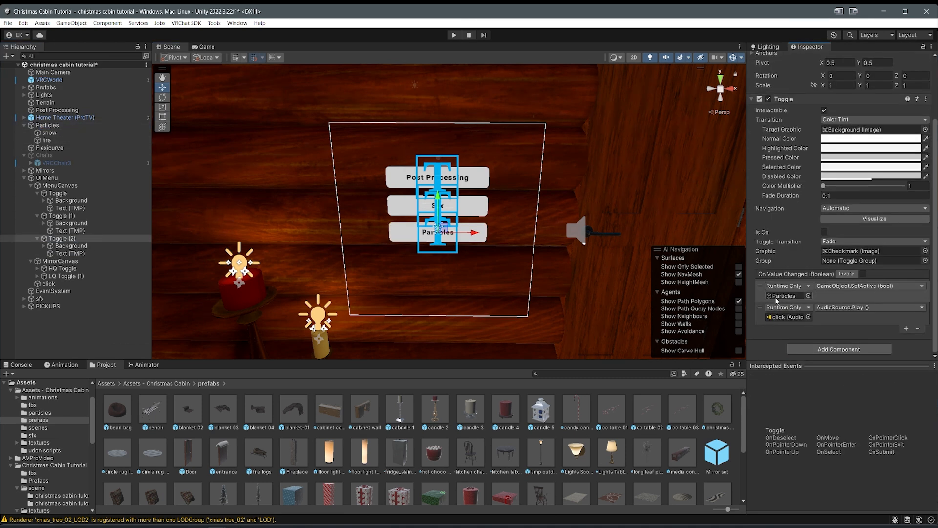
key(ctrl+d)
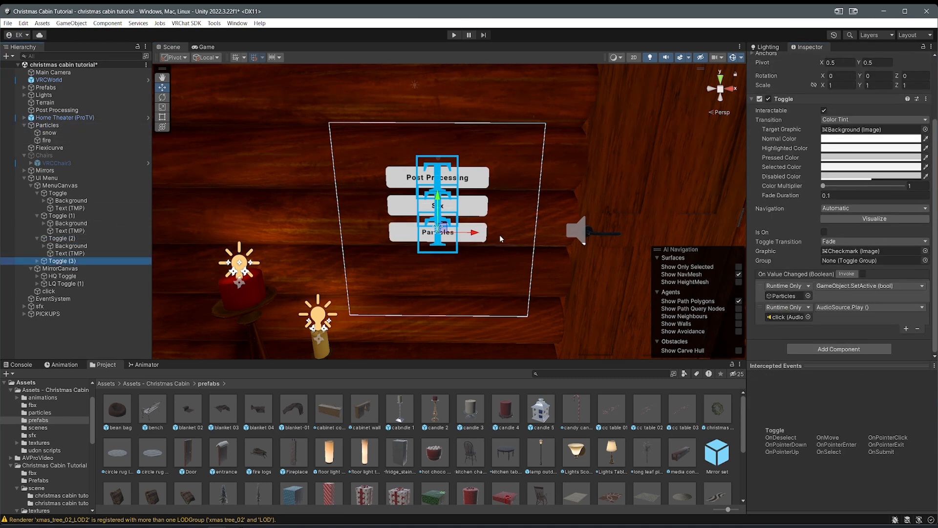
drag(426, 194, 426, 219)
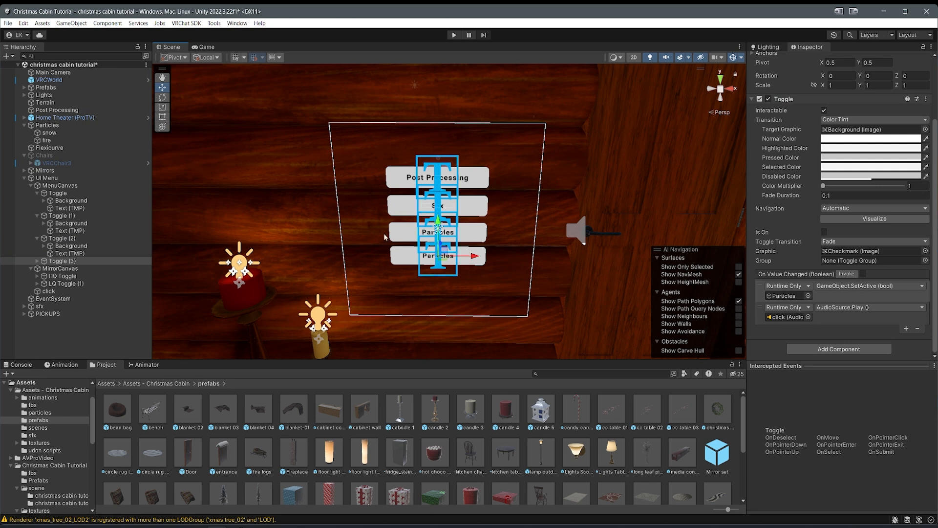
Step: Relabel the fourth toggle "Chairs" and assign the Chairs object as the target of its second On Value Changed event
click(38, 261)
click(83, 278)
click(807, 176)
text(Chairs)
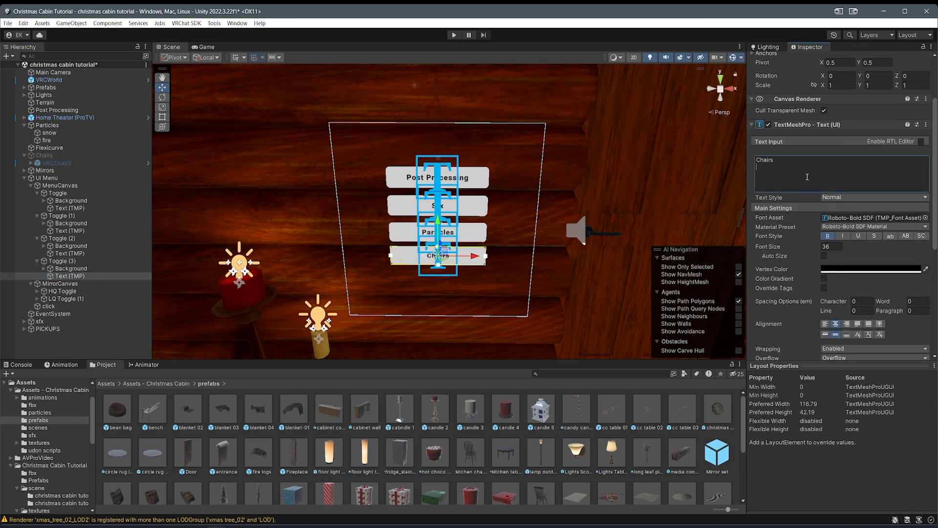
click(62, 262)
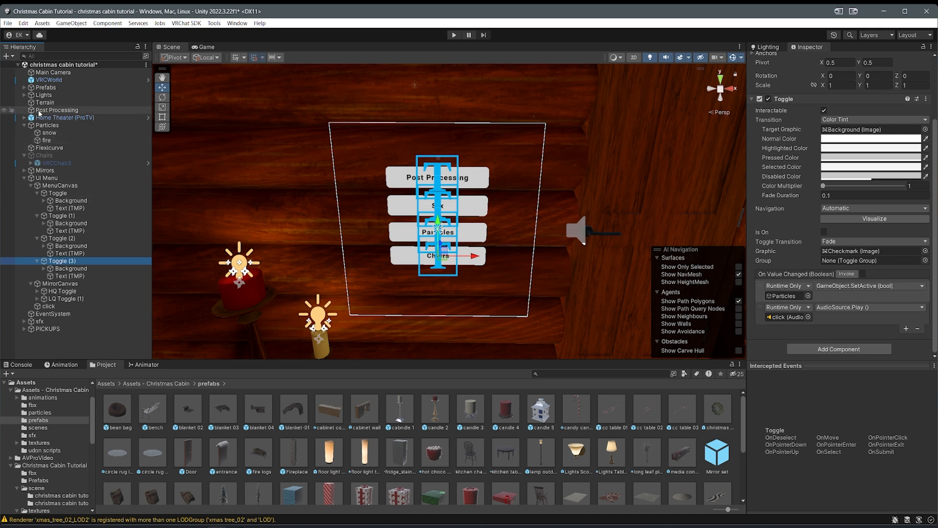
drag(44, 155, 788, 317)
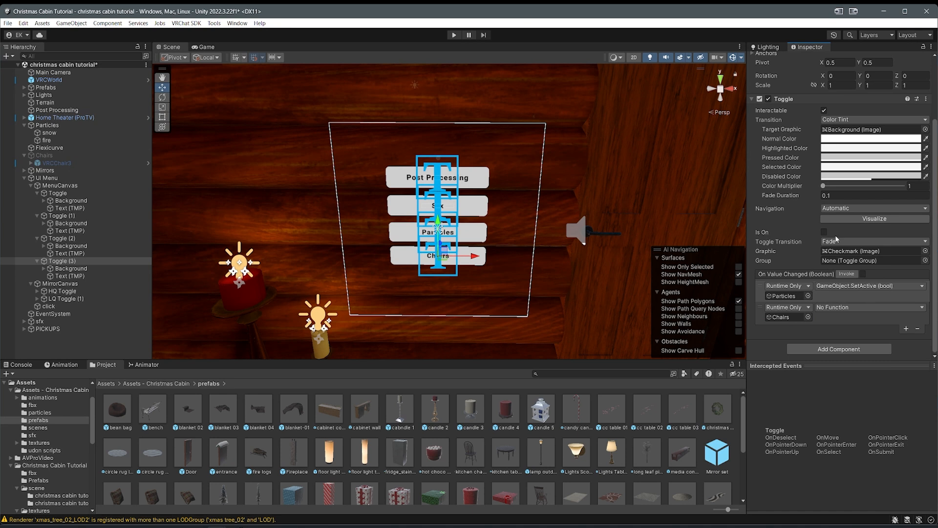
Step: Enable Is On for the Post Processing, Sfx and Particles toggles together
click(59, 238)
ctrl+click(58, 216)
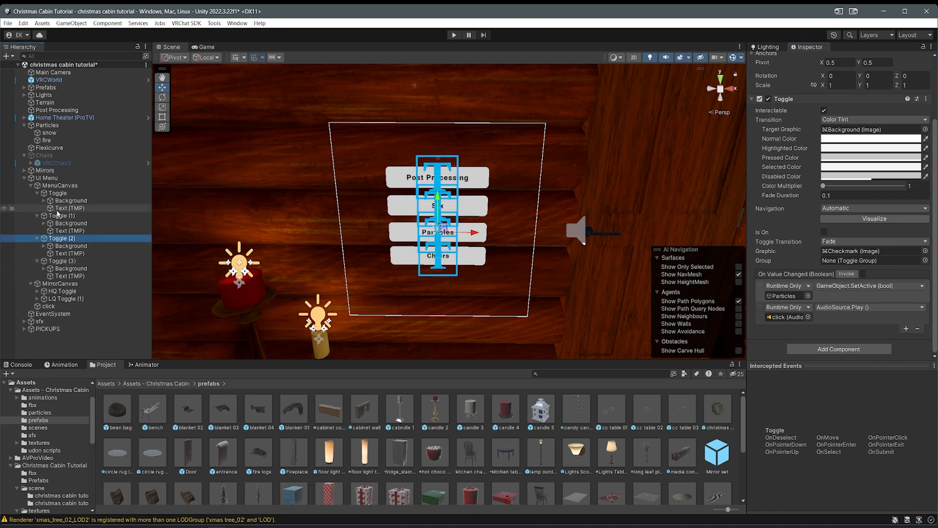
ctrl+click(56, 194)
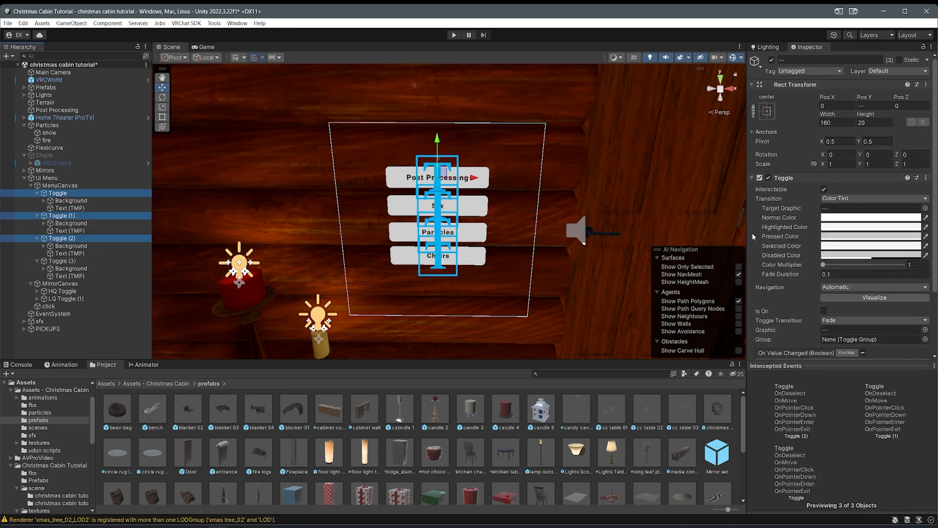
click(824, 311)
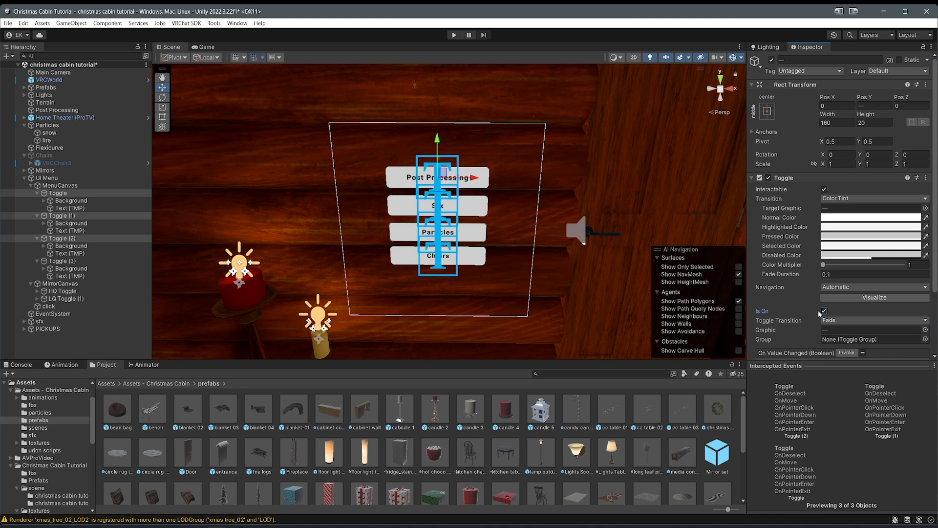
Step: Duplicate the Chairs toggle, place the copy directly below the original and relabel it "Pickup"
scroll(433, 179, up, 5)
right_drag(343, 237, 453, 245)
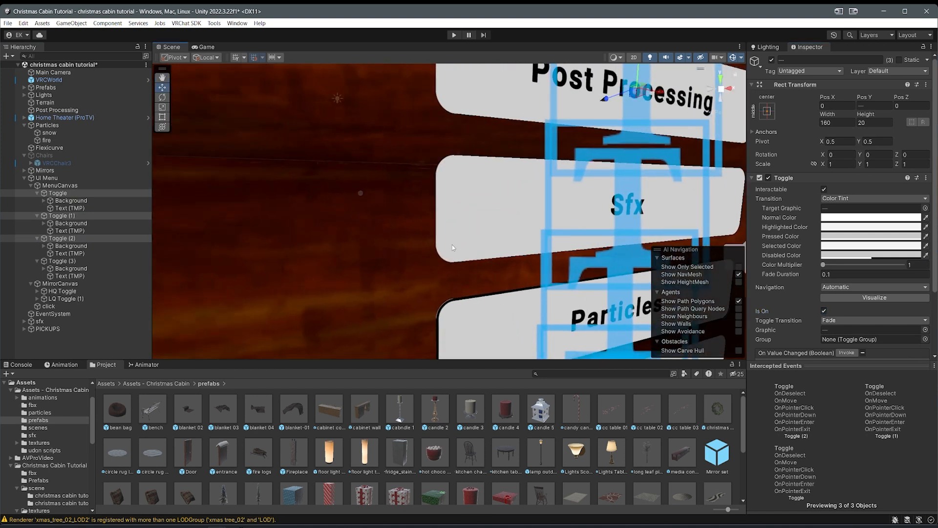
scroll(373, 207, down, 5)
click(62, 261)
key(ctrl+d)
drag(433, 224, 432, 251)
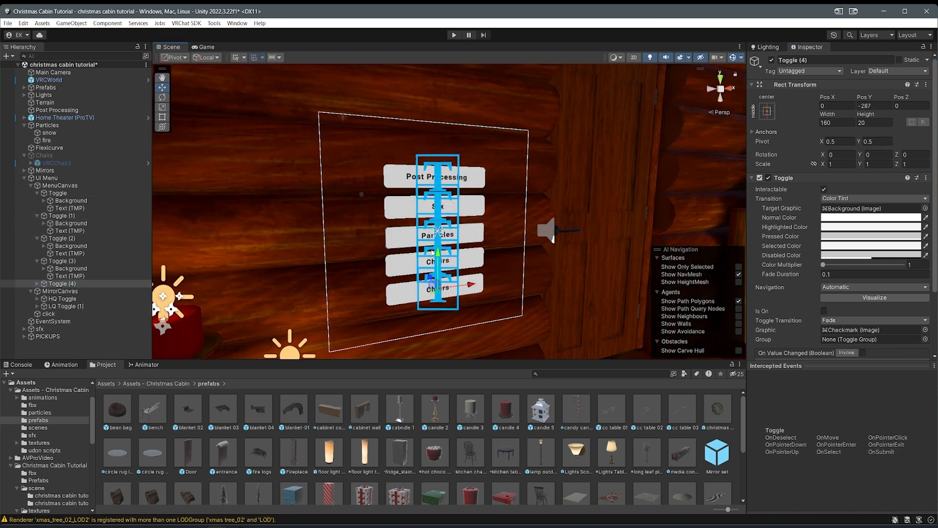
click(38, 283)
click(70, 299)
click(789, 250)
text(Pickup)
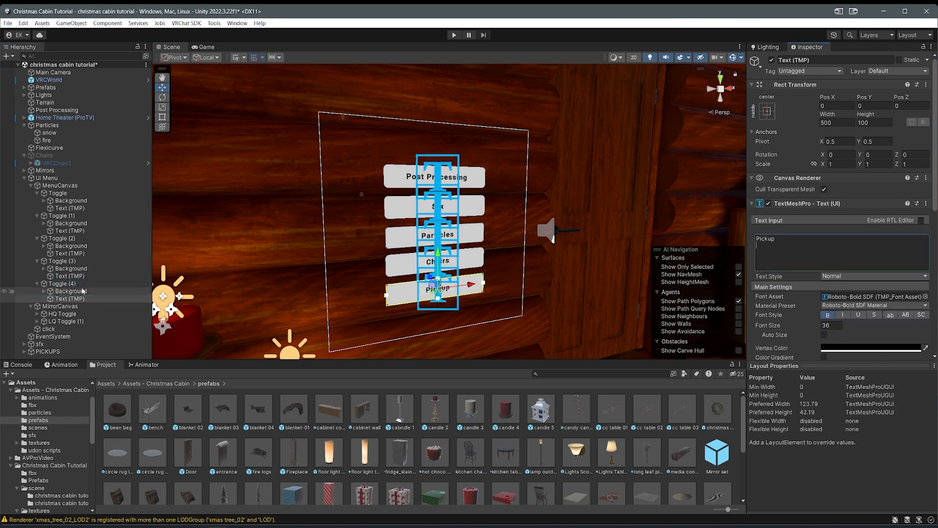
Step: Enable Is On for the Pickup toggle and assign the PICKUPS object as its SetActive event's target
click(76, 291)
click(87, 285)
scroll(833, 291, down, 2)
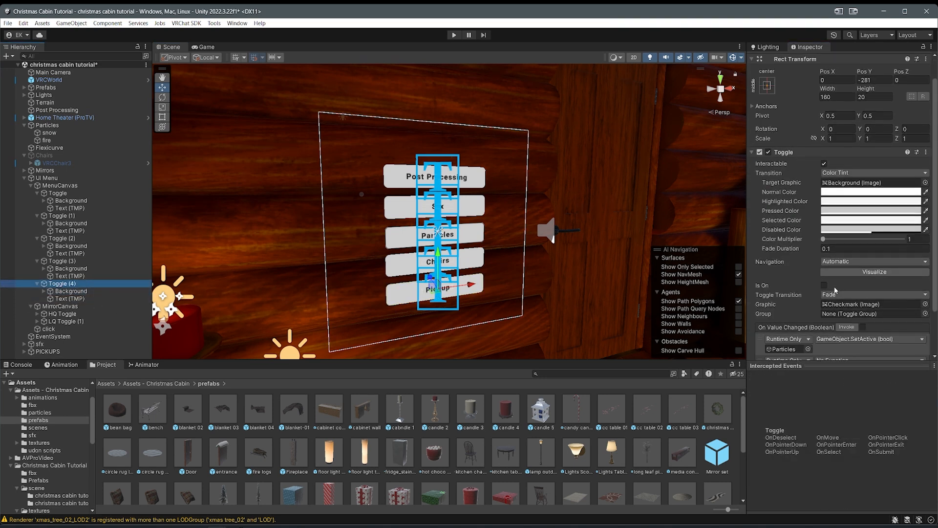
click(824, 260)
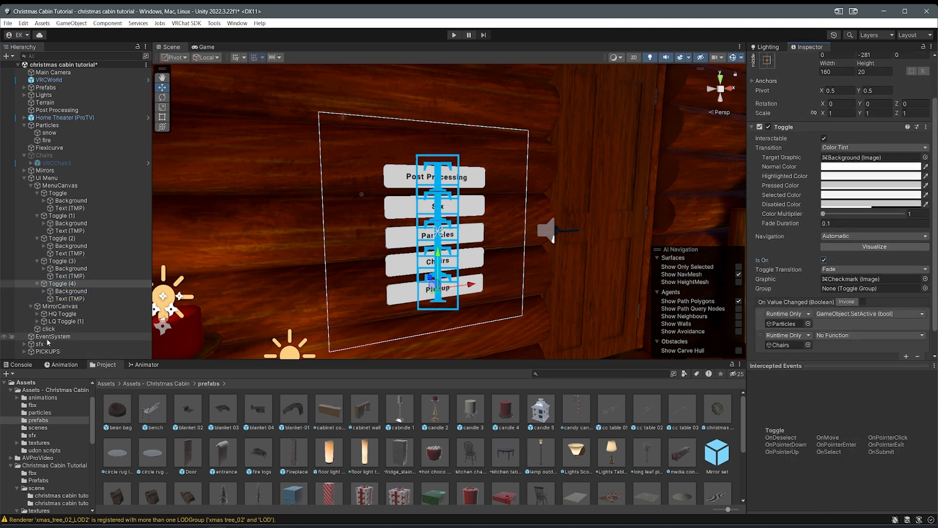
drag(180, 338, 784, 296)
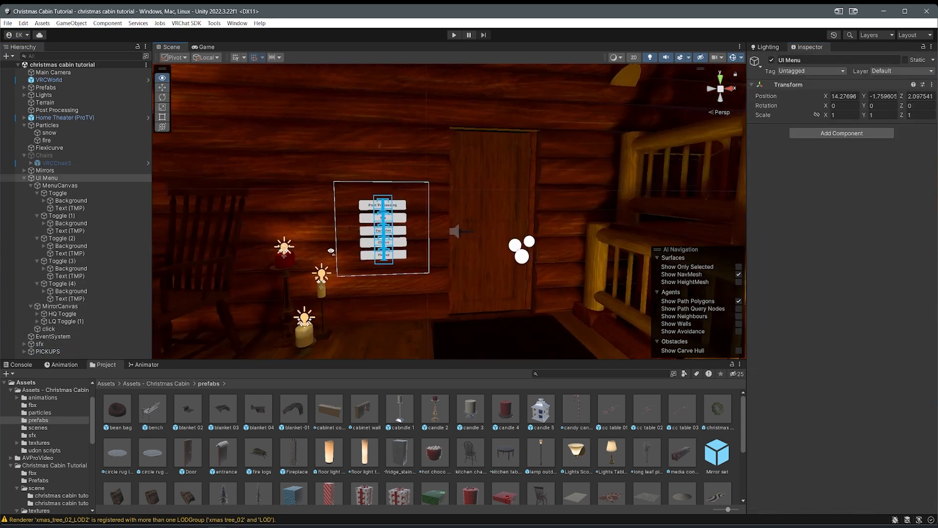
Step: Run the world in play mode and walk through the cabin's front door to the wall menu
right_drag(440, 244, 409, 315)
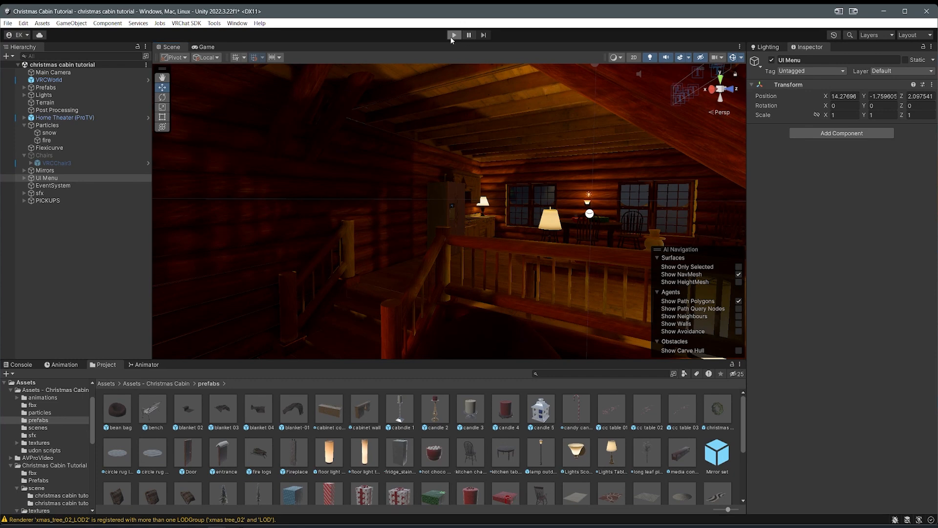
click(452, 37)
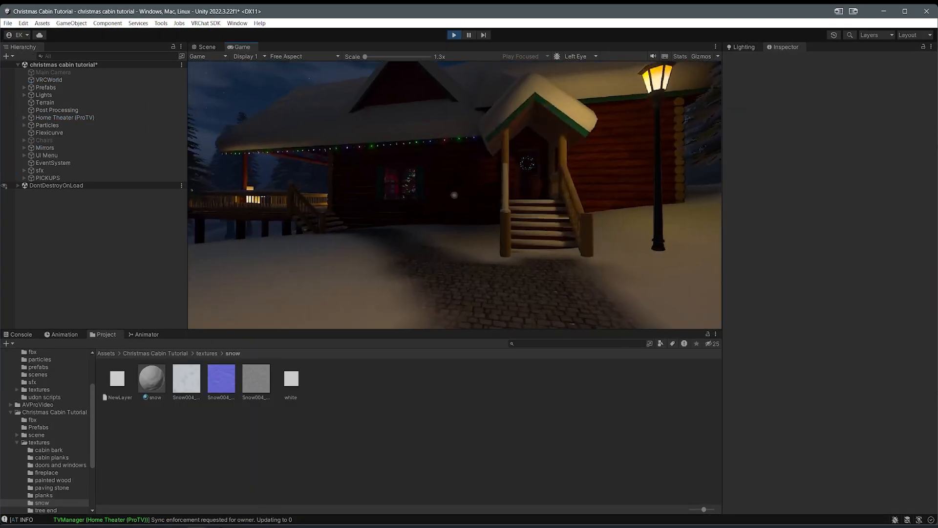
key(w)
key(w)
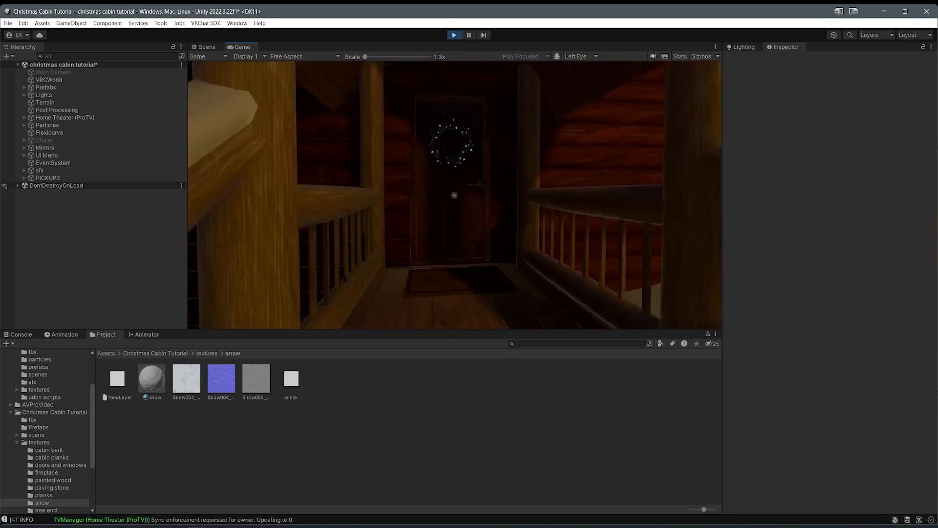
key(s)
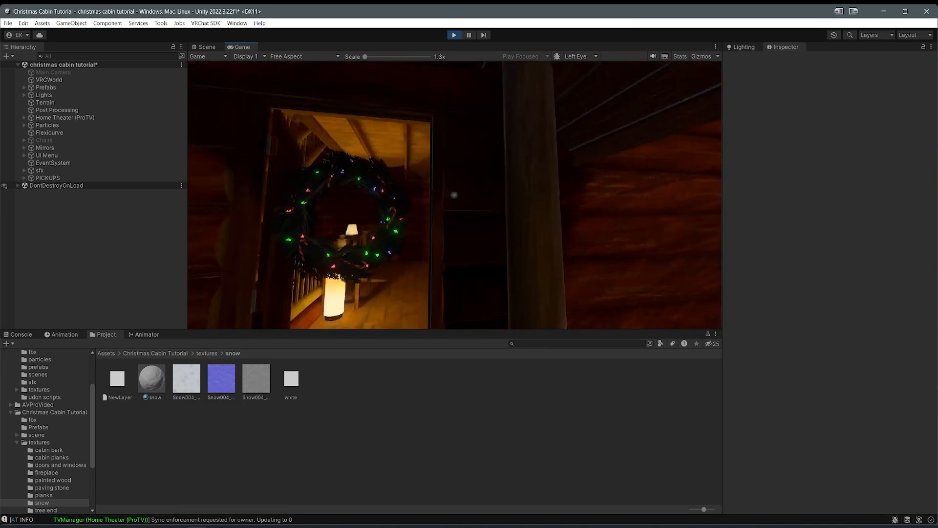
key(w)
key(w)
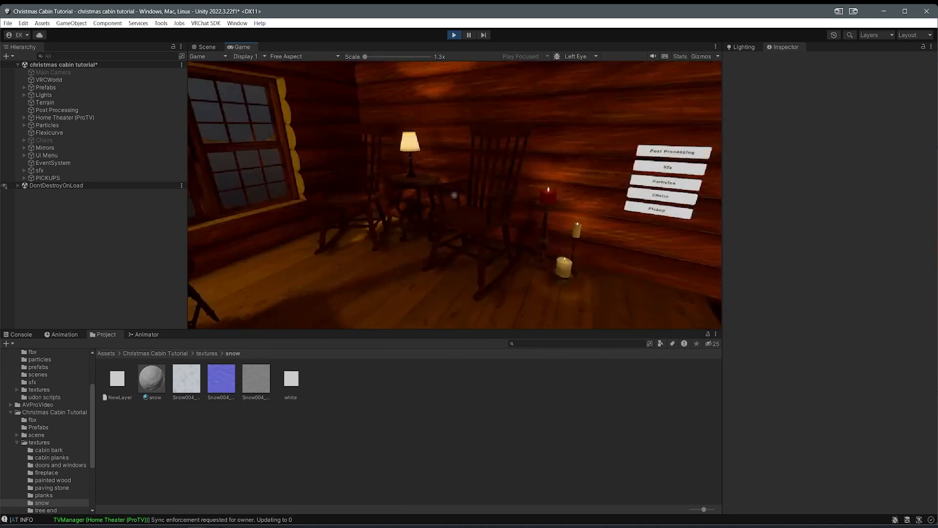
key(w)
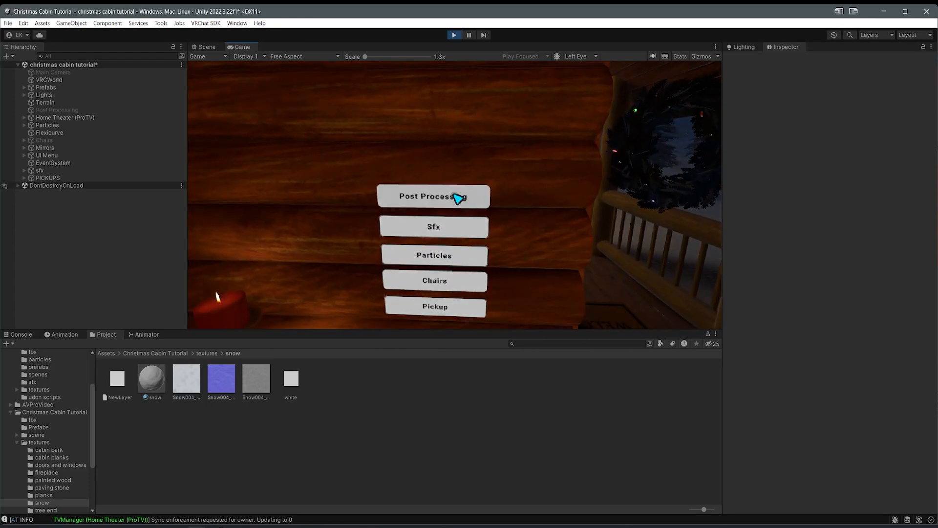
Step: Test the wall menu's toggles, including Post Processing and Sfx, and exit play mode
click(458, 197)
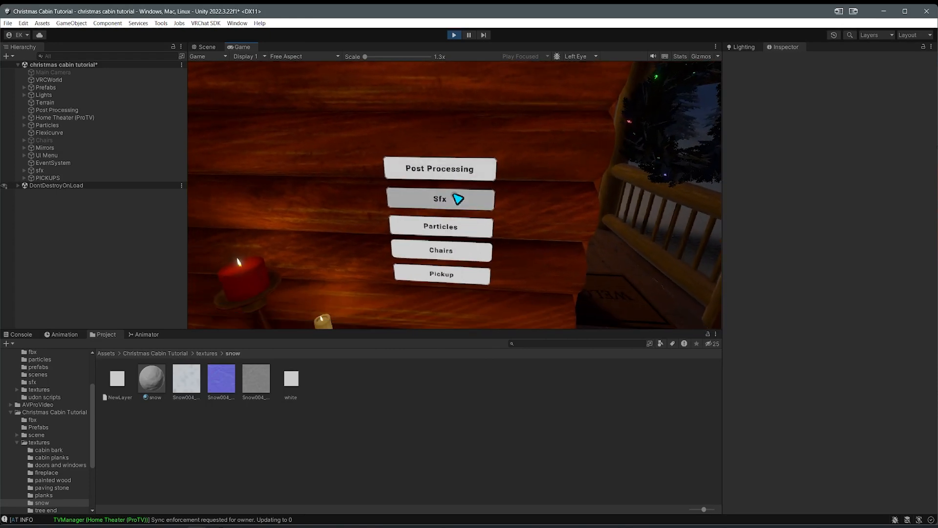
click(458, 197)
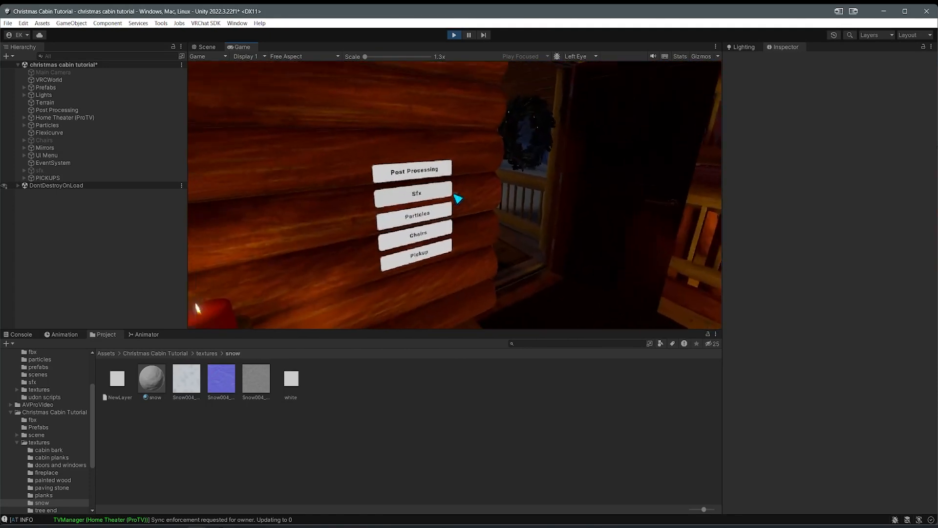
key(Escape)
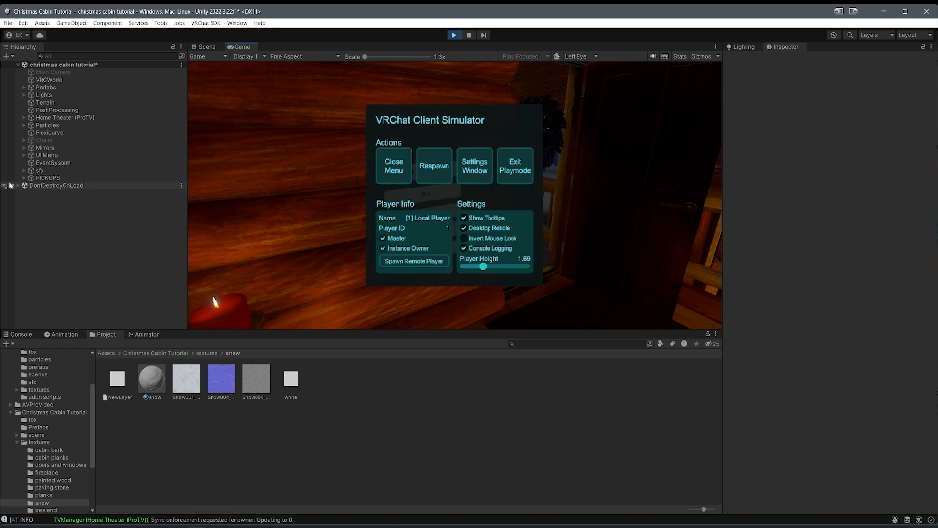
click(381, 169)
click(457, 198)
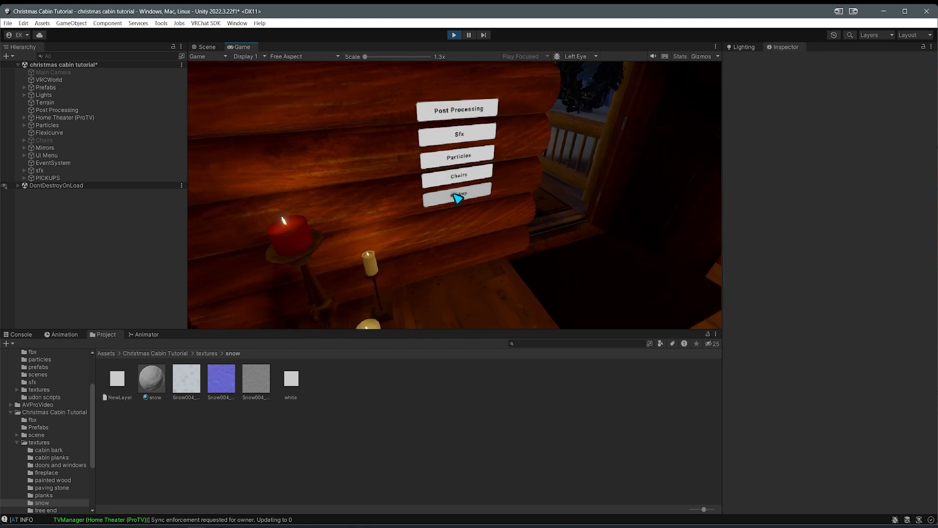
key(Escape)
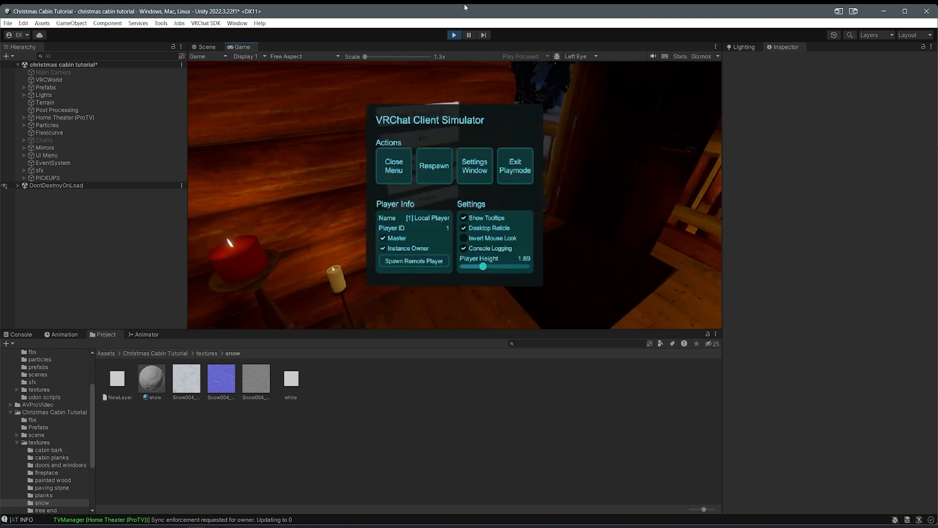
click(454, 35)
Step: Check the Pickup toggle's On Value Changed events and assign the Chairs object as the Chairs toggle's SetActive target
right_drag(430, 210, 396, 219)
click(396, 218)
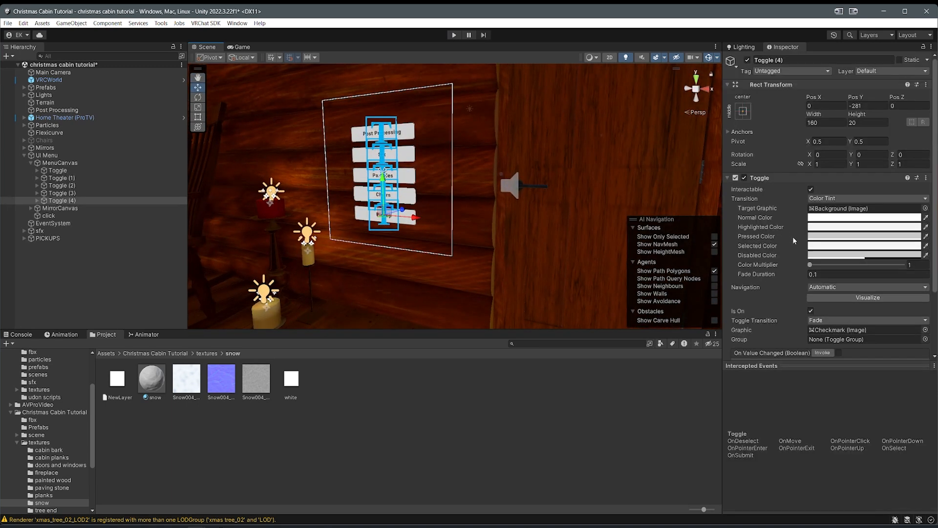
scroll(785, 233, down, 3)
scroll(446, 219, up, 6)
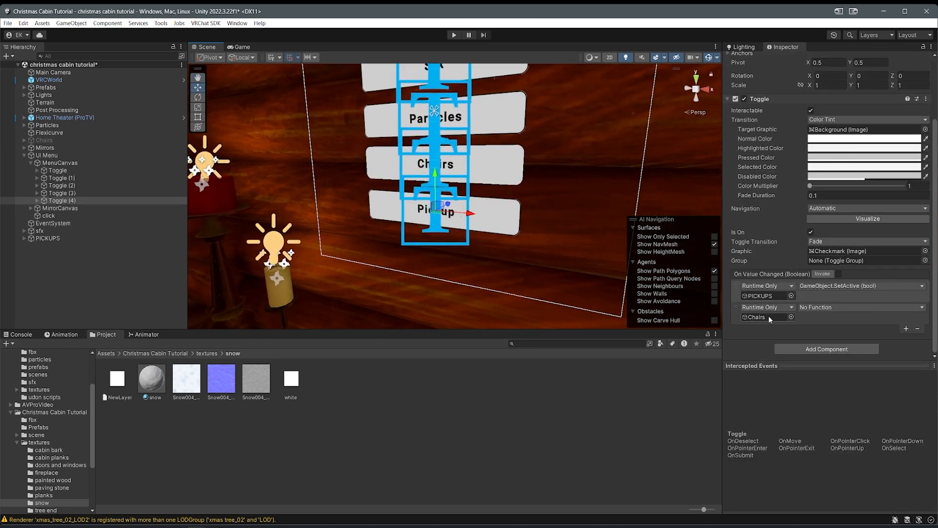
click(63, 193)
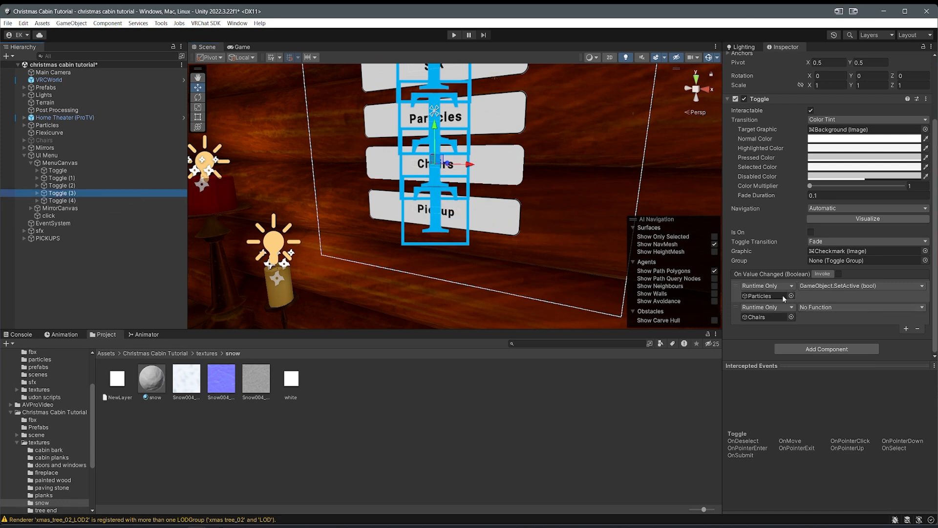
click(826, 307)
click(771, 331)
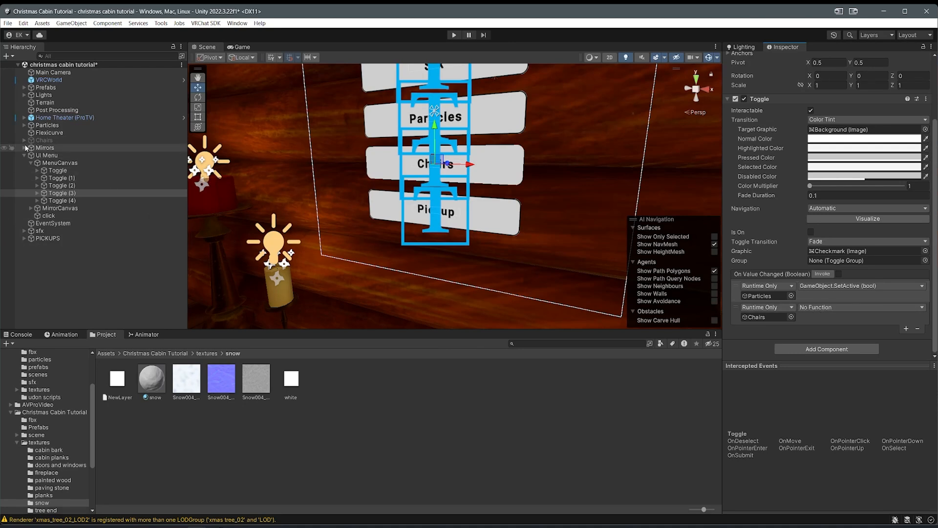
drag(44, 140, 728, 295)
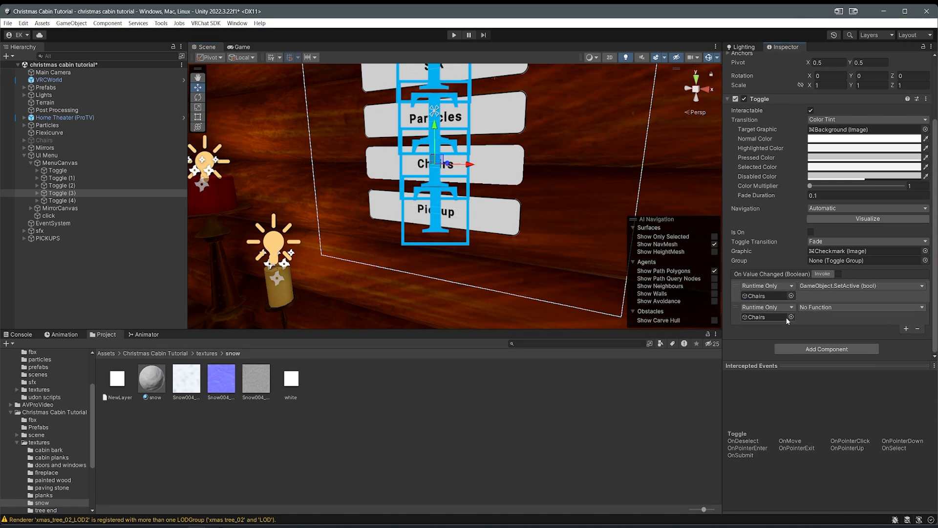
Step: Set the second On Value Changed event of the Chairs and Pickup toggles to AudioSource.Play on the click object, and save the scene
drag(49, 215, 766, 317)
click(815, 307)
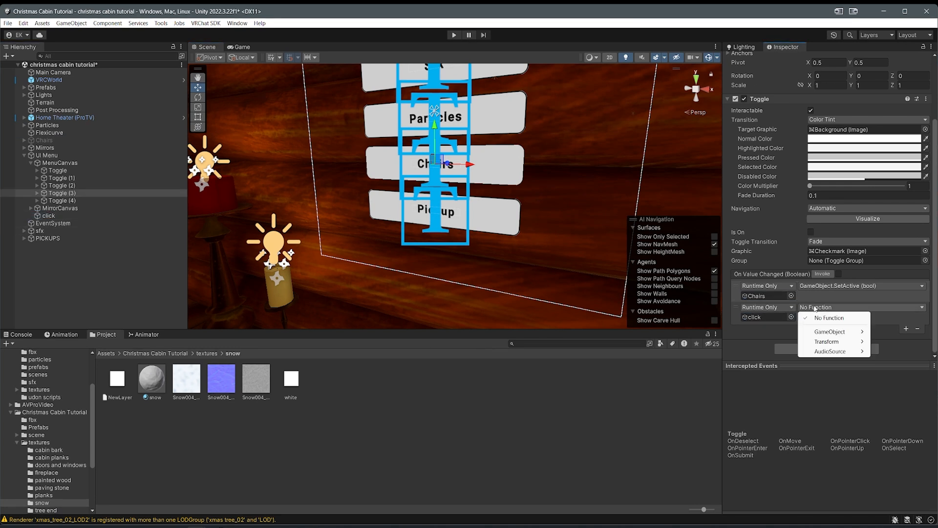
click(92, 200)
drag(49, 215, 766, 317)
click(815, 307)
mouse_move(847, 356)
click(896, 432)
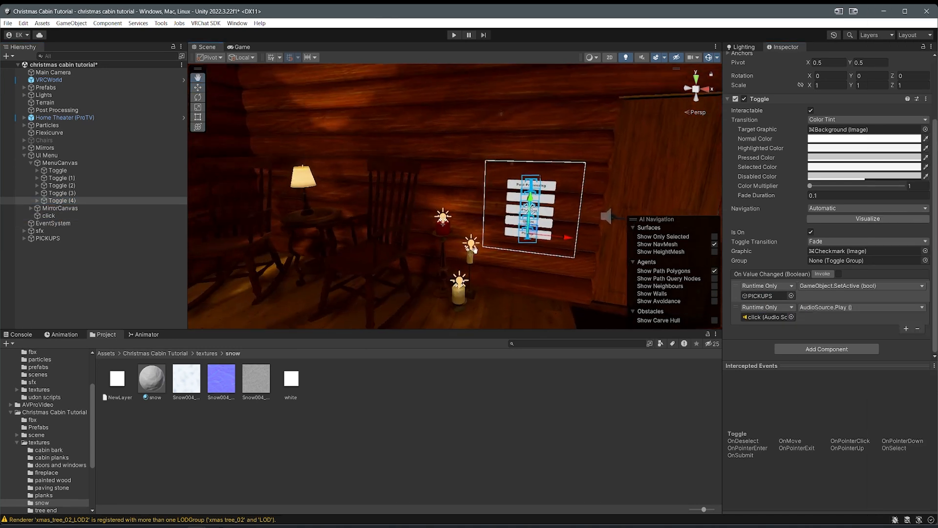
key(ctrl+s)
Step: Turn off the Static setting of the christmas wreath on the cabin's front door
right_drag(503, 268, 569, 272)
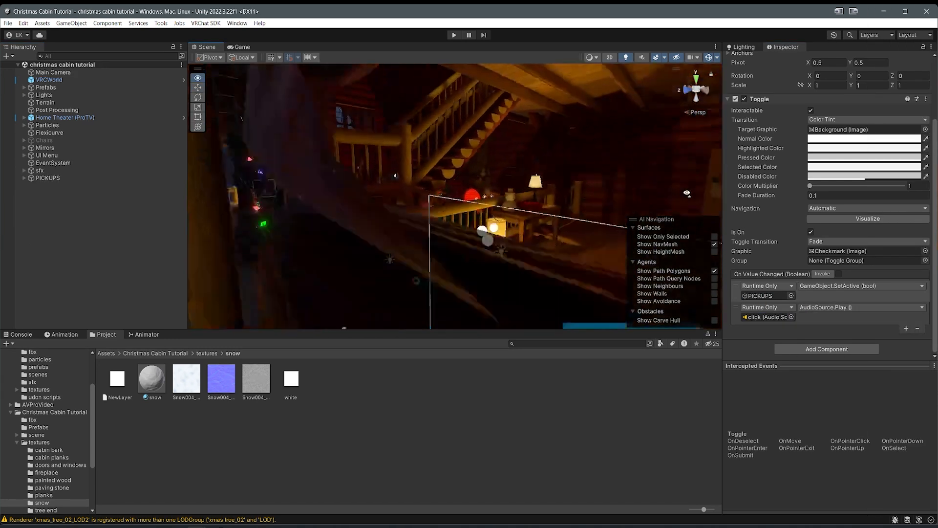
right_drag(488, 234, 371, 173)
click(371, 172)
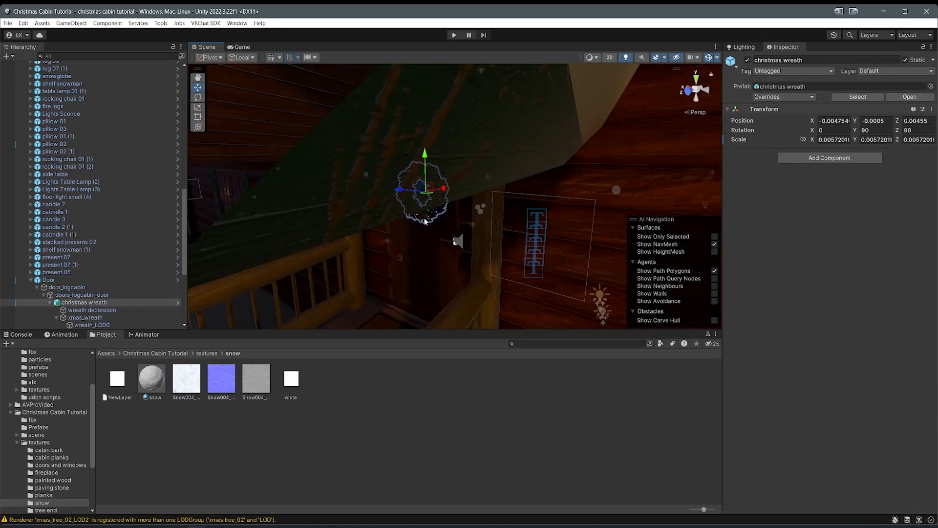
right_drag(425, 221, 576, 198)
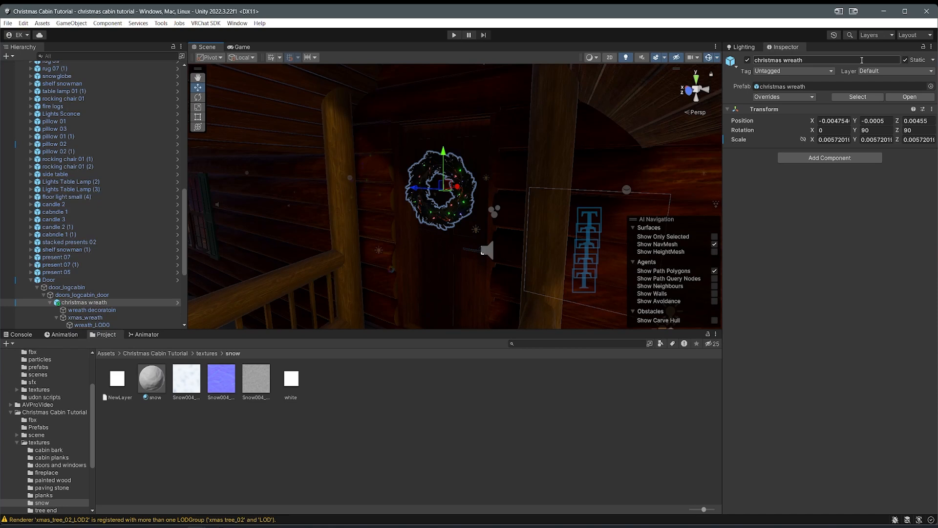
click(82, 295)
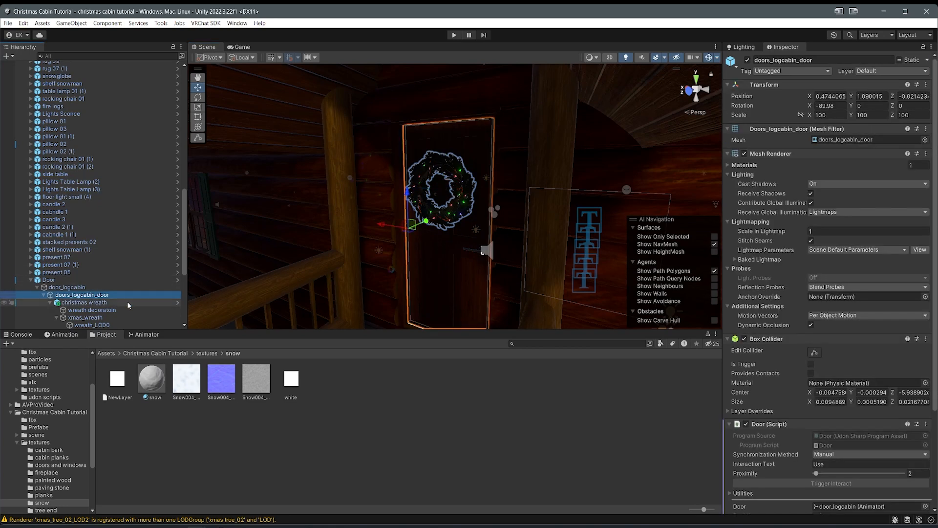
click(84, 303)
click(911, 60)
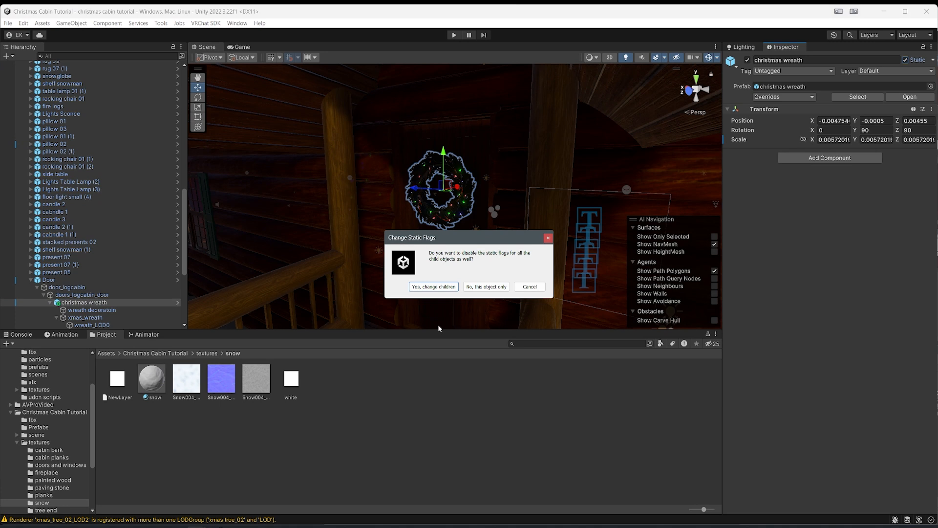
click(465, 288)
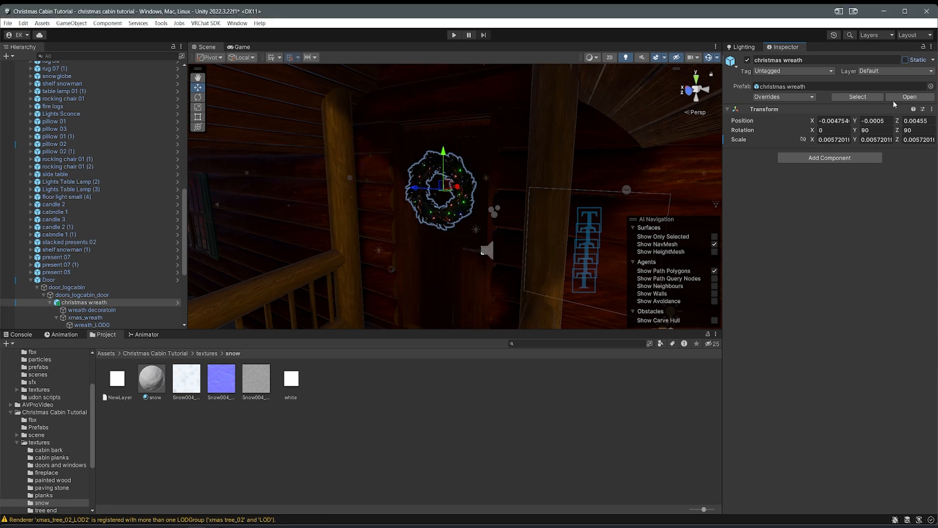
Step: Enable only the Lightmap Static flag for the christmas wreath and all its child objects
right_drag(503, 217, 482, 229)
key(w)
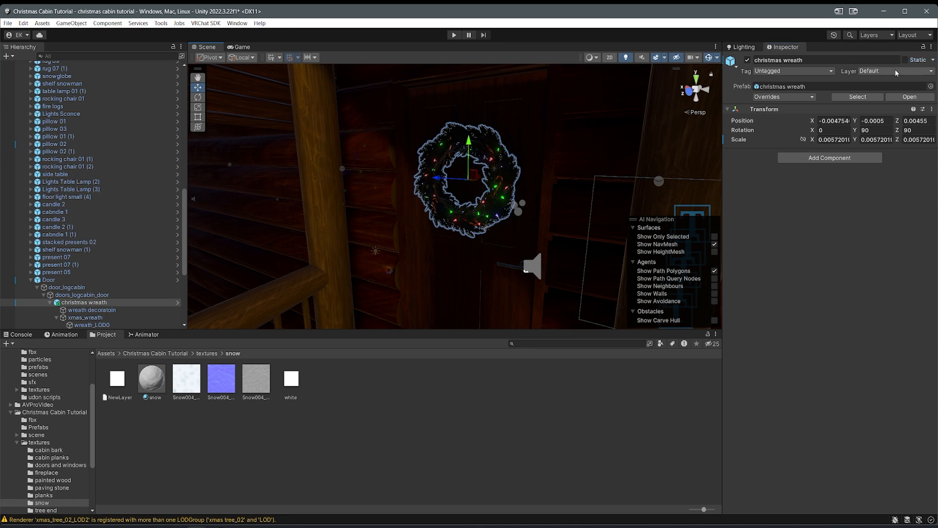
click(933, 60)
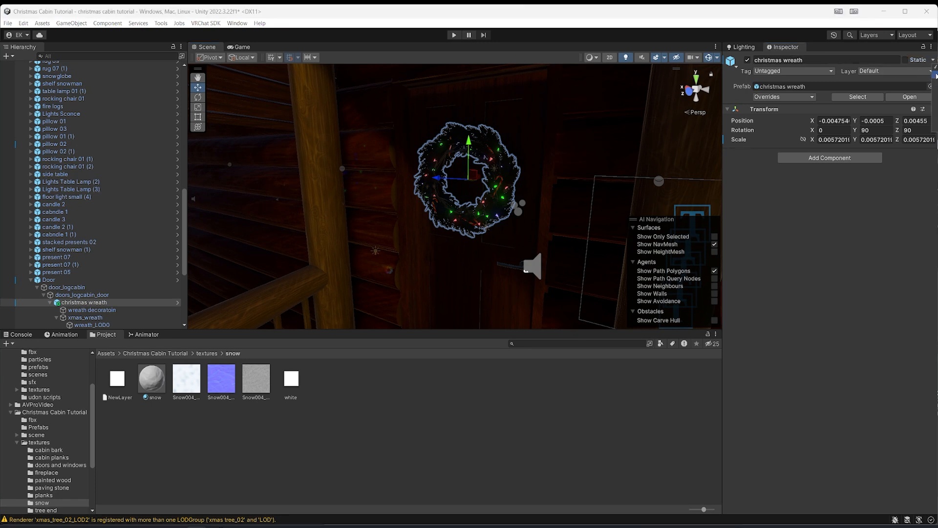
click(933, 88)
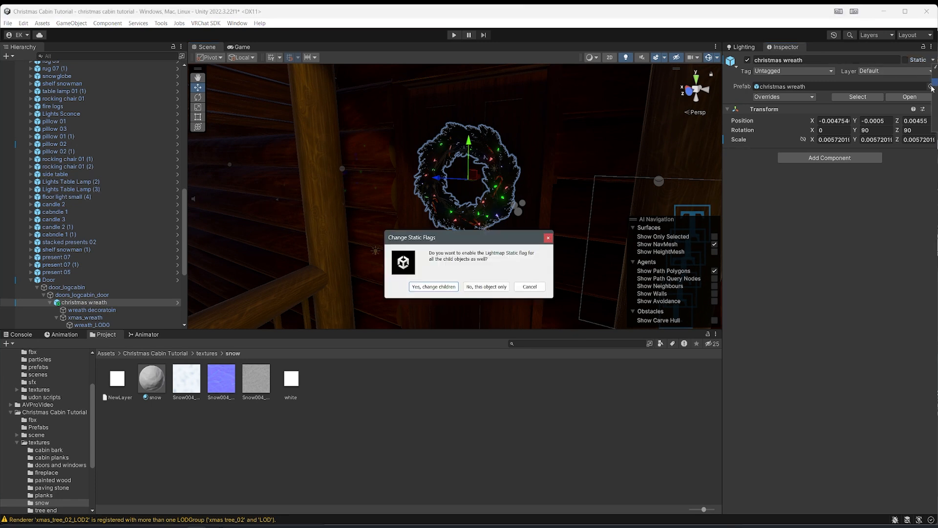
click(430, 285)
Step: Run the world in play mode, walk to the wall menu inside the cabin and test the Chairs toggle
alt+drag(430, 286, 503, 193)
scroll(517, 208, down, 4)
scroll(518, 197, down, 6)
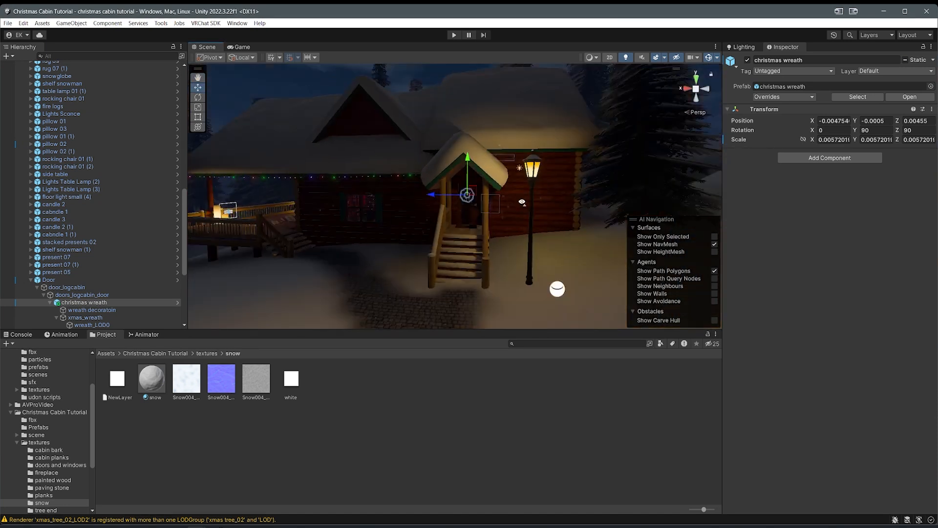
click(455, 36)
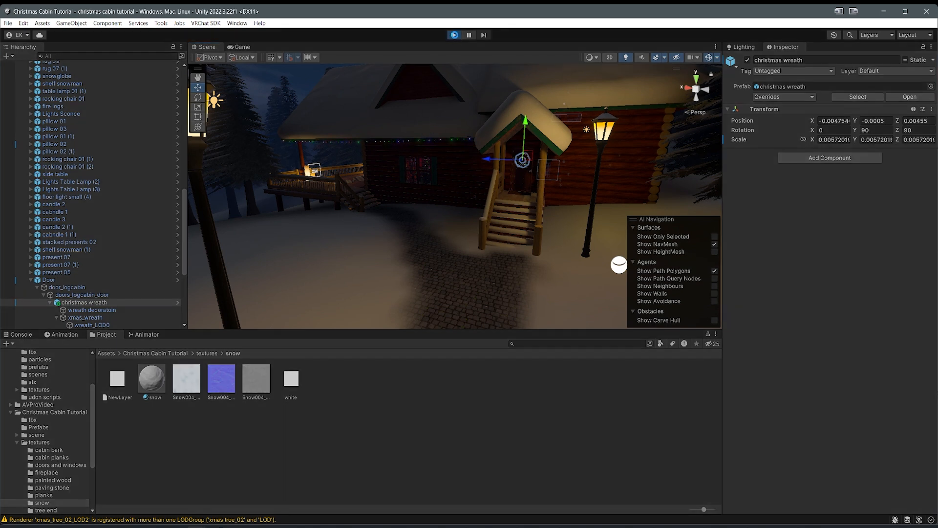
key(w)
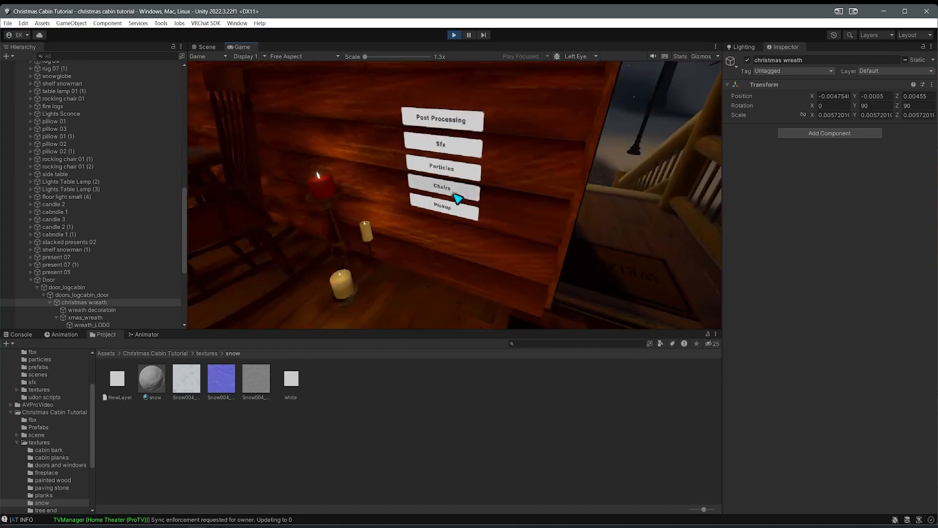
key(w)
click(455, 195)
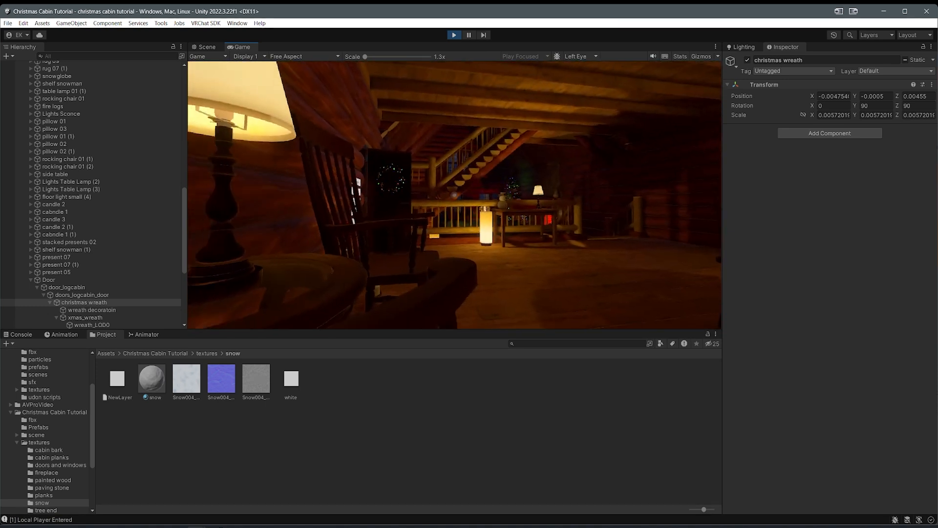
Step: Walk past the Christmas tree, staircase and kitchen to inspect the cabin interior, and leave play mode
key(w)
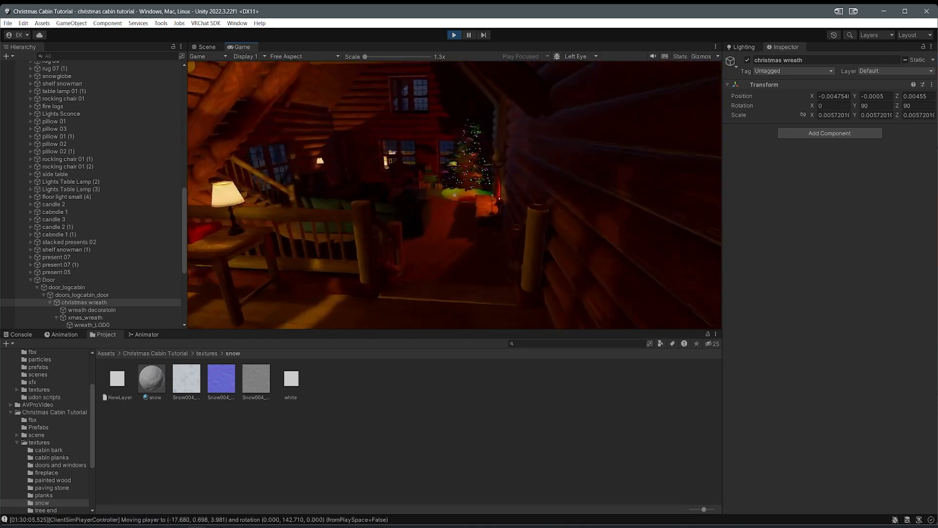
key(w)
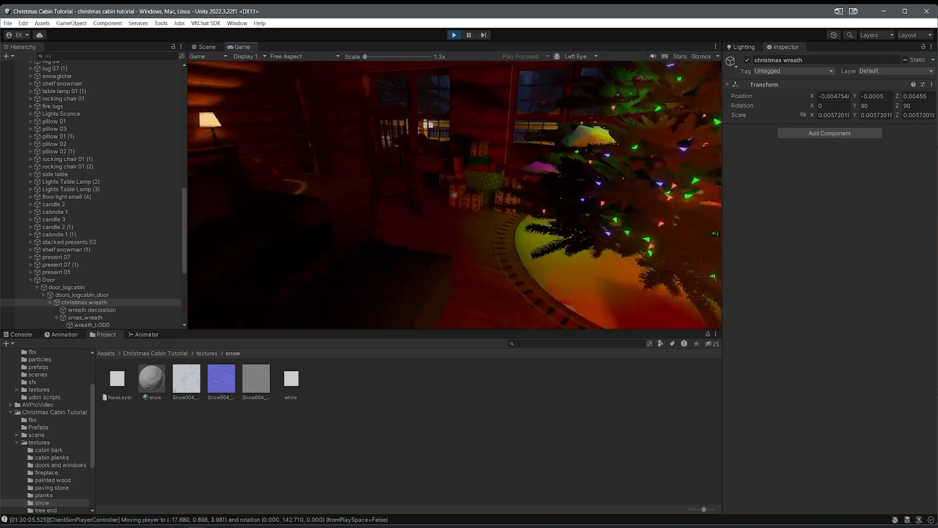
key(w)
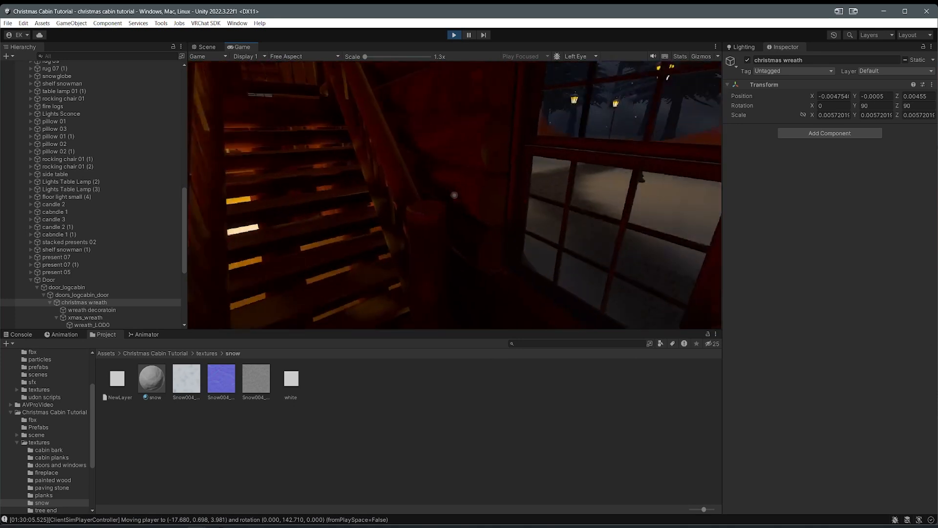
key(w)
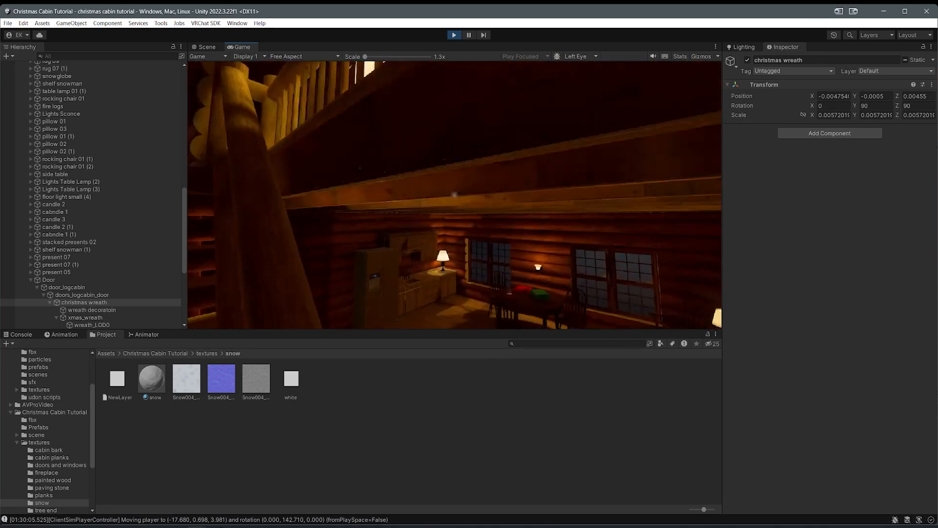
key(w)
key(Escape)
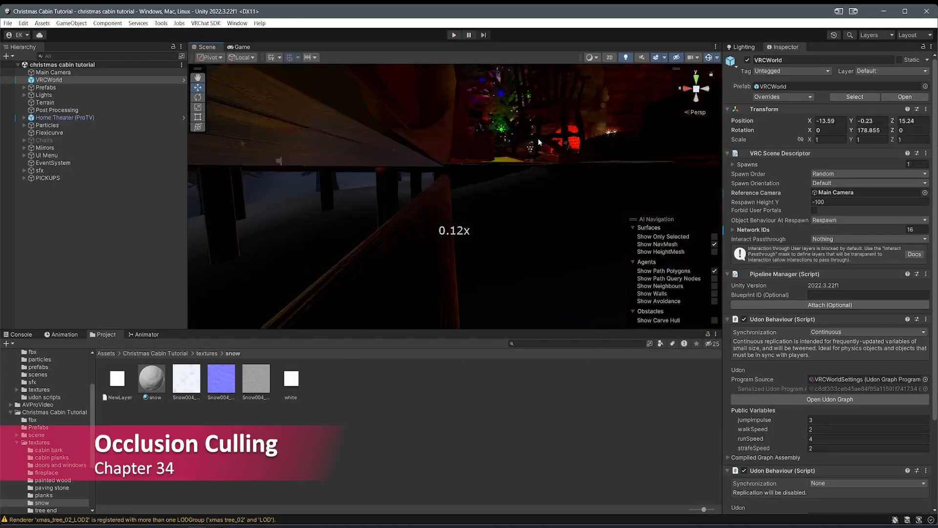
Step: Run the world in play mode with the rendering Statistics overlay shown, and close the client simulator menu
right_drag(562, 206, 607, 191)
middle_drag(607, 192, 475, 193)
scroll(441, 177, down, 6)
middle_drag(420, 179, 455, 240)
scroll(454, 215, up, 6)
click(454, 35)
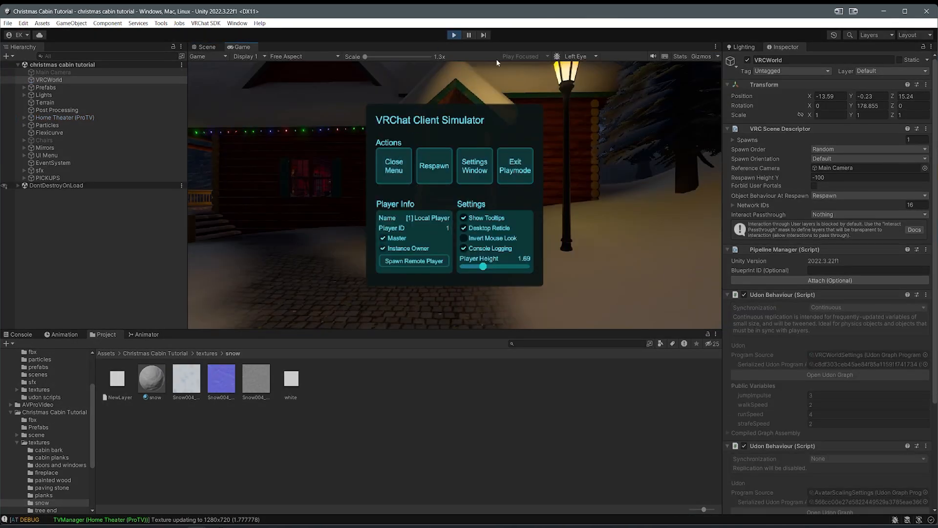
click(678, 57)
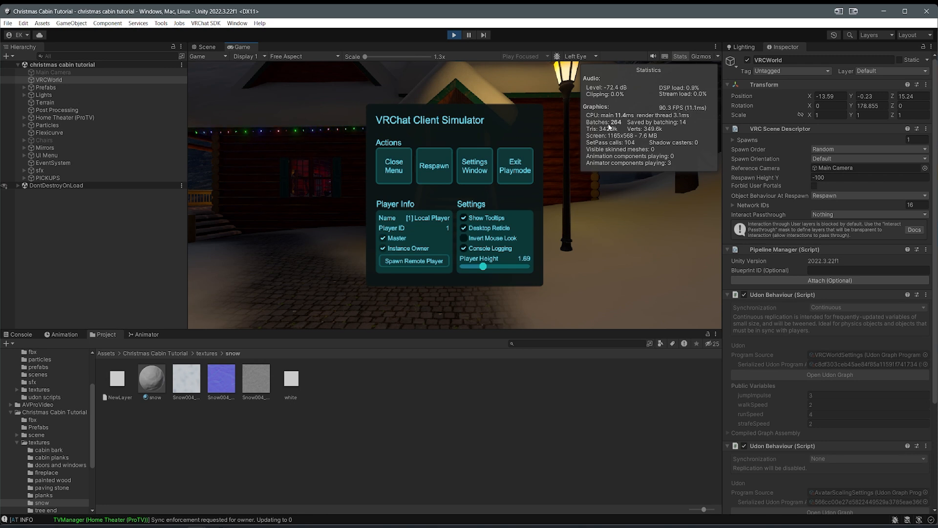
click(387, 172)
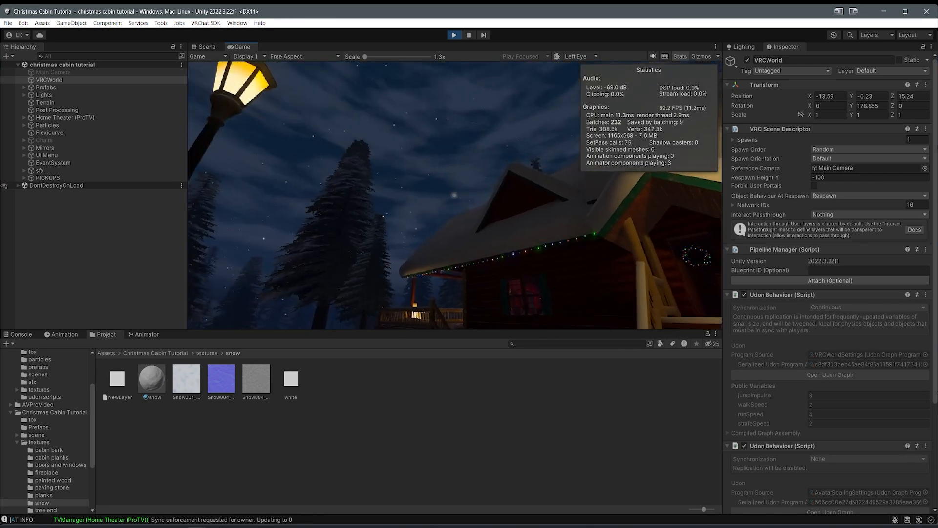
Step: Walk from the front yard into the cabin and around its rooms, examining the batches and triangle statistics
key(a)
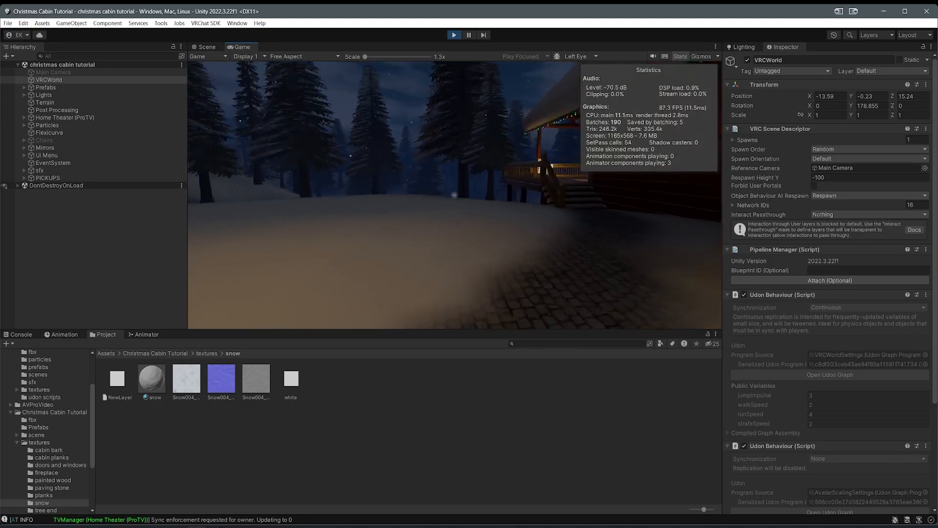
key(w)
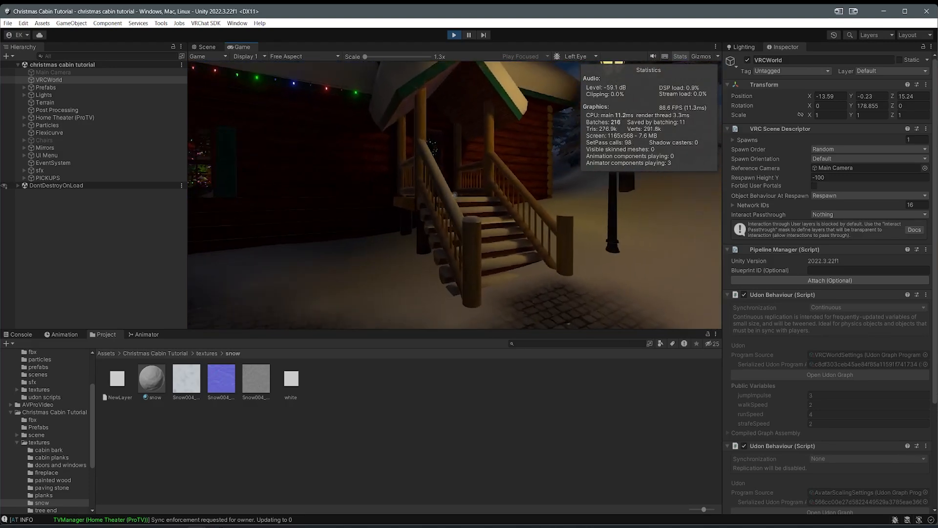
key(w)
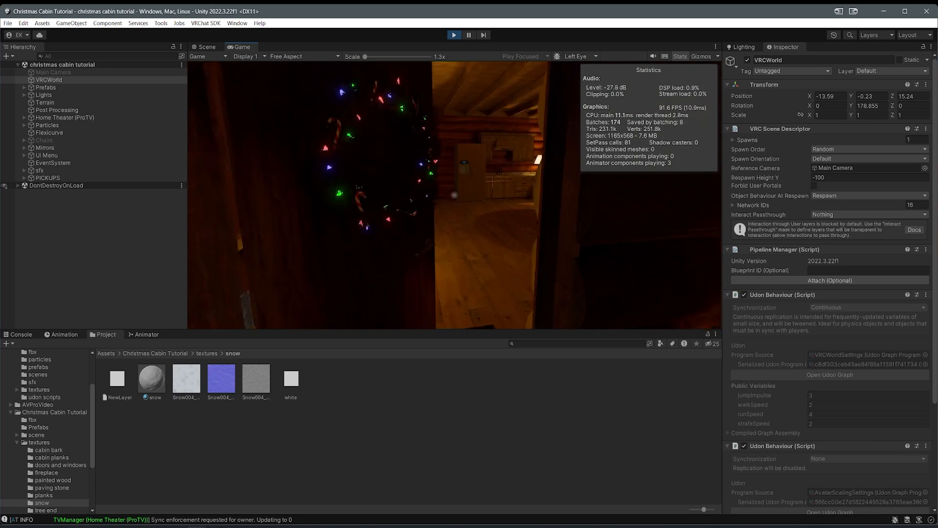
key(w)
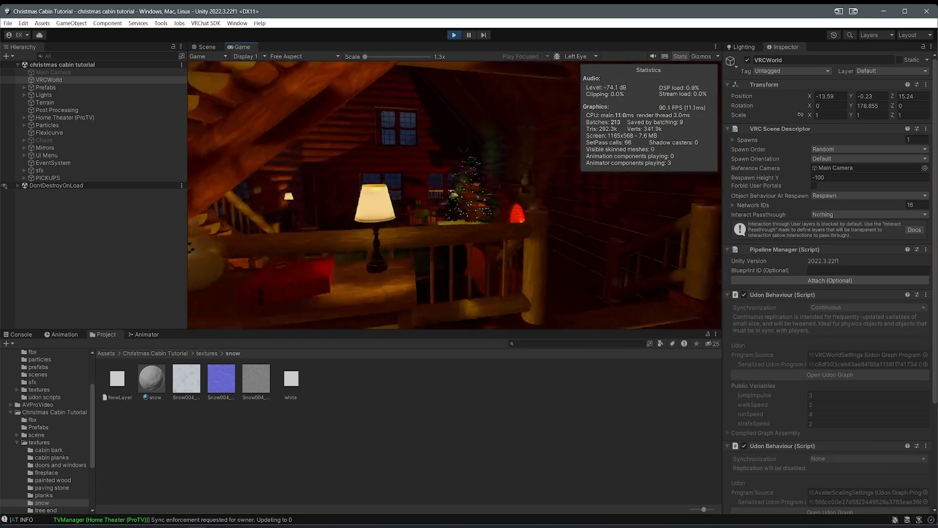
key(w)
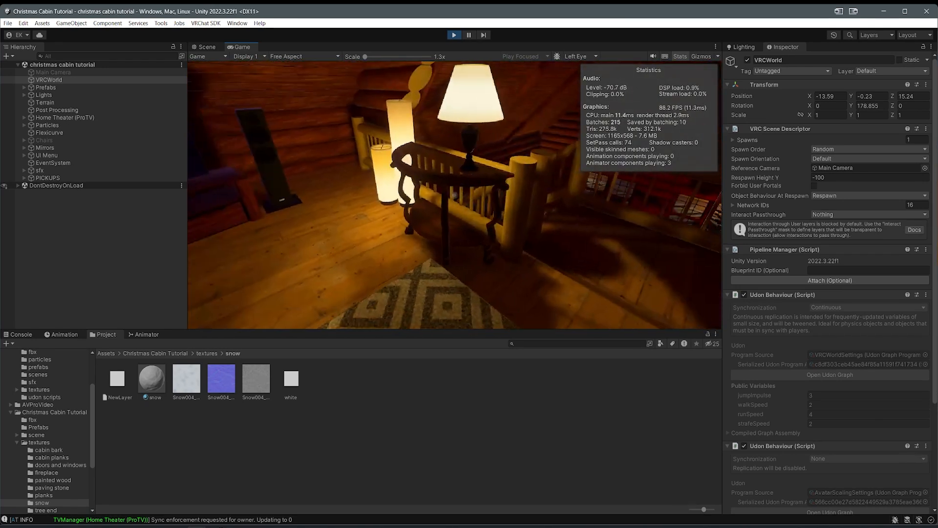
key(w)
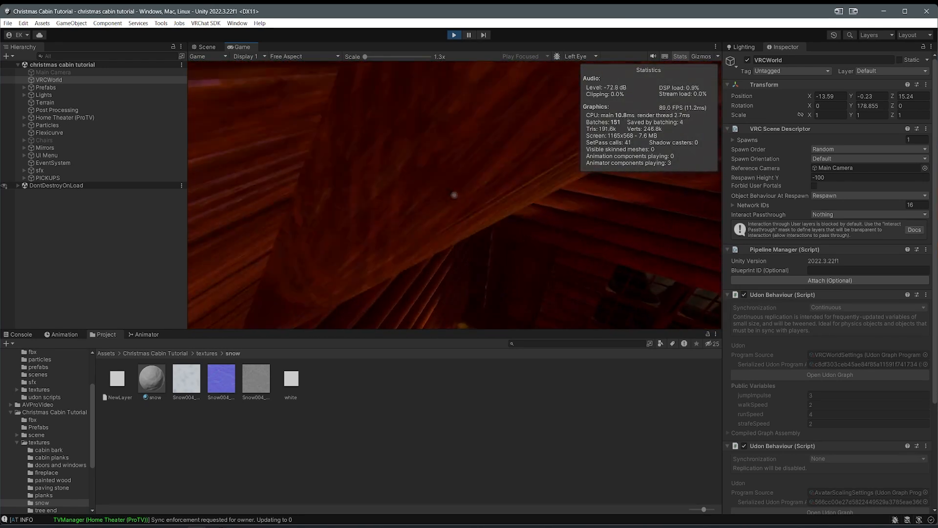
key(w)
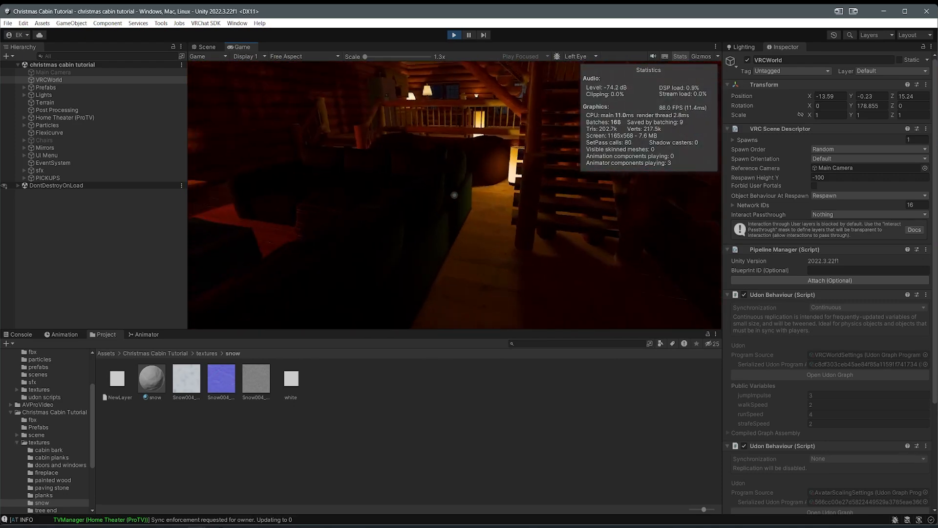
key(w)
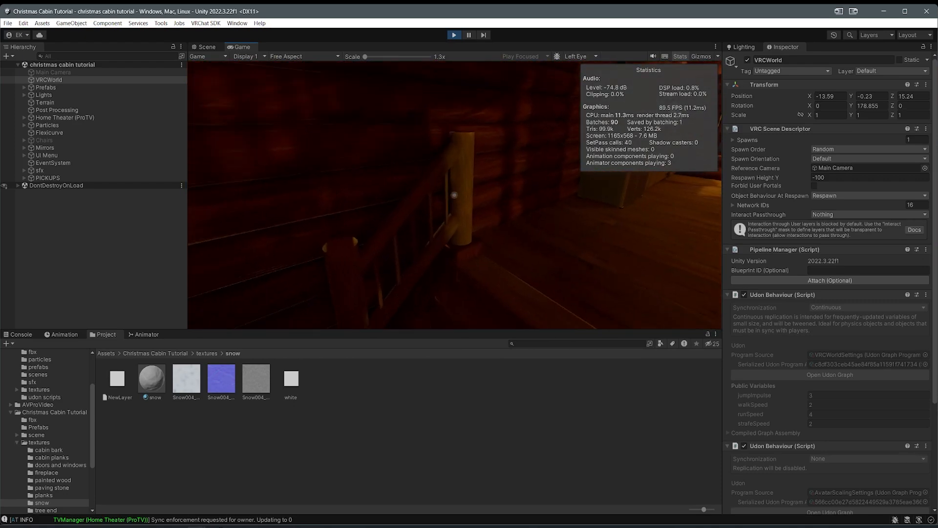
Step: Walk outside and up to the cabin's deck to compare the rendering statistics, and open the client simulator menu
key(w)
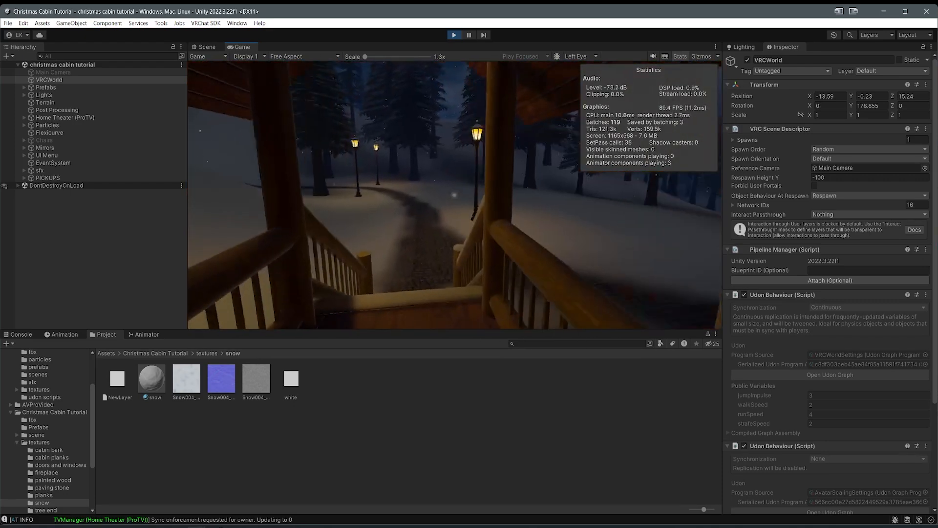
key(w)
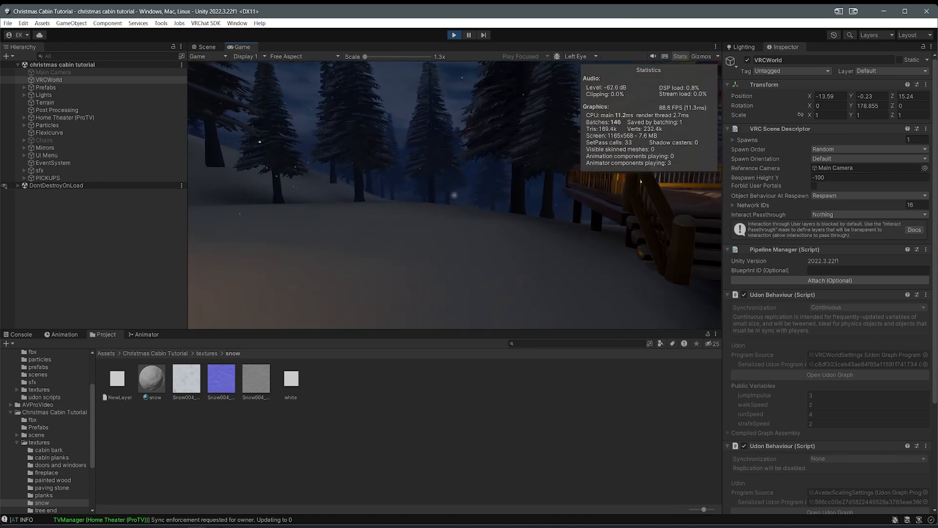
key(w)
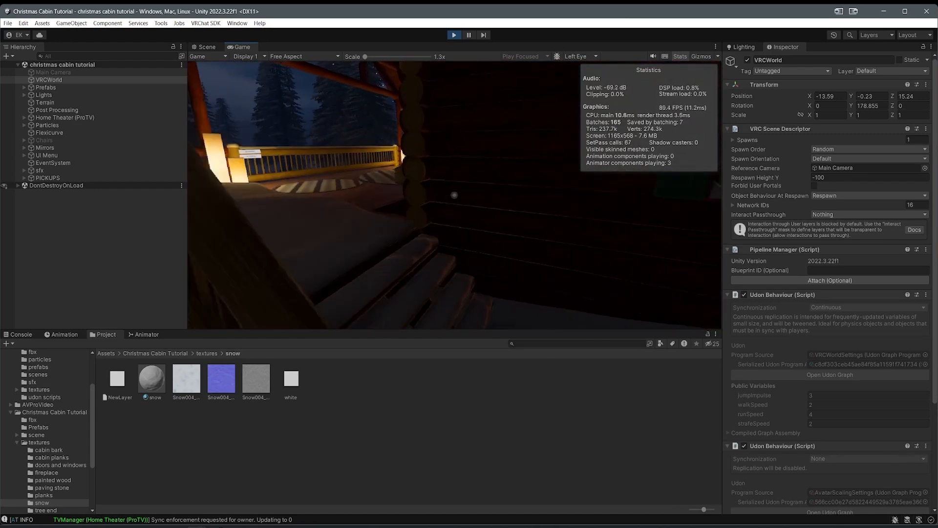
key(Escape)
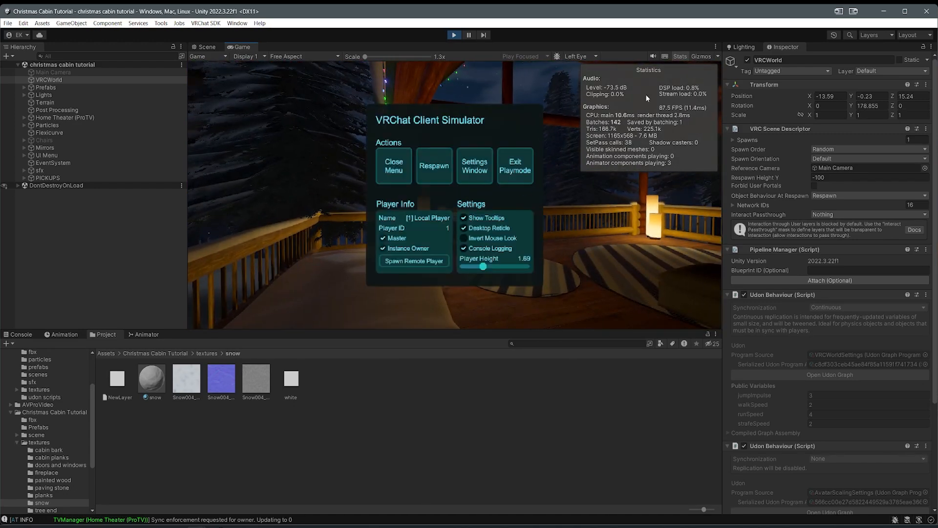
Step: Leave play mode and open the bake settings of the Occlusion Culling window
click(500, 174)
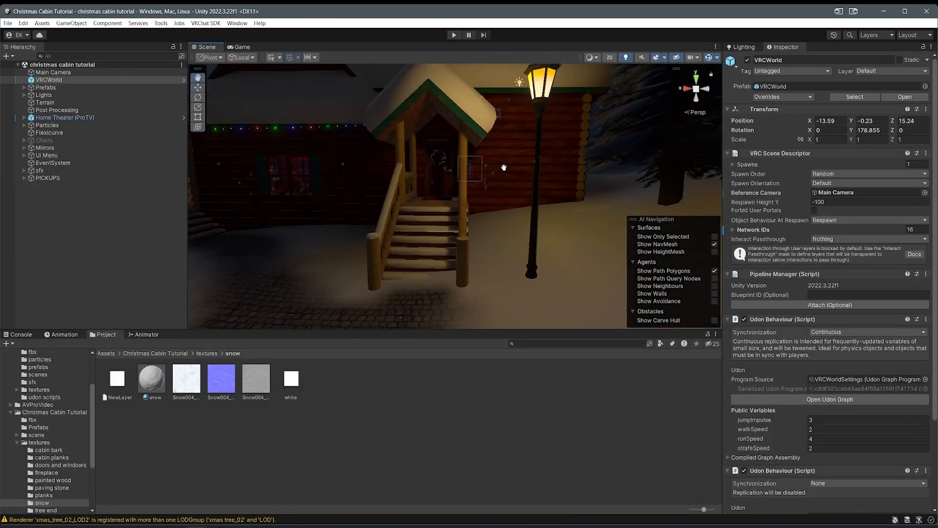
middle_drag(503, 166, 561, 196)
click(237, 24)
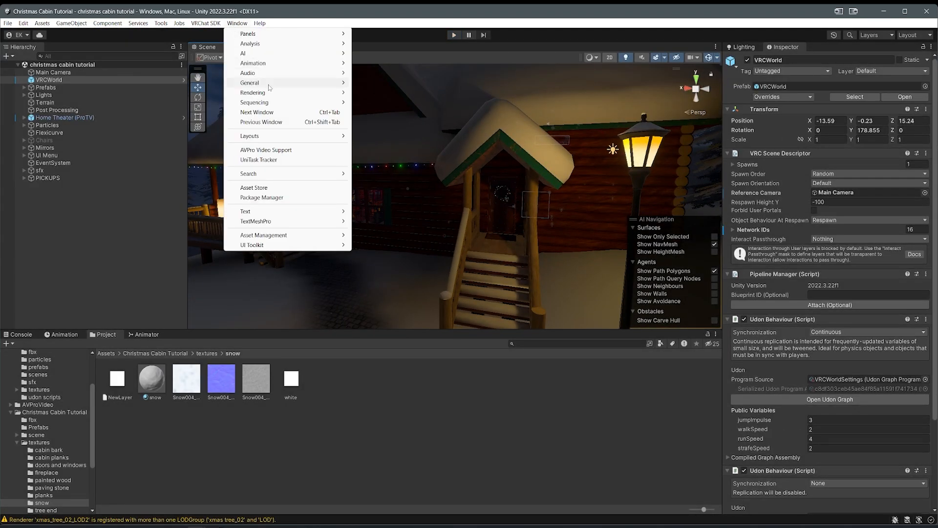
mouse_move(257, 93)
click(432, 120)
scroll(482, 136, down, 5)
middle_drag(482, 137, 406, 191)
mouse_move(406, 191)
right_down()
mouse_move(433, 207)
mouse_move(371, 208)
mouse_move(411, 203)
right_up()
scroll(434, 207, down, 2)
middle_drag(411, 203, 509, 151)
click(816, 61)
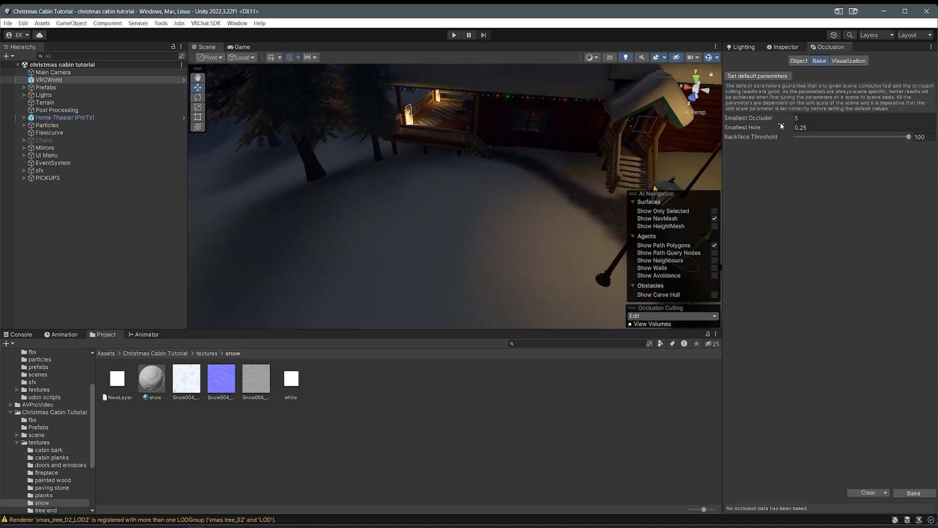
Step: Bake the scene's occlusion culling data with the default parameters
scroll(561, 132, down, 5)
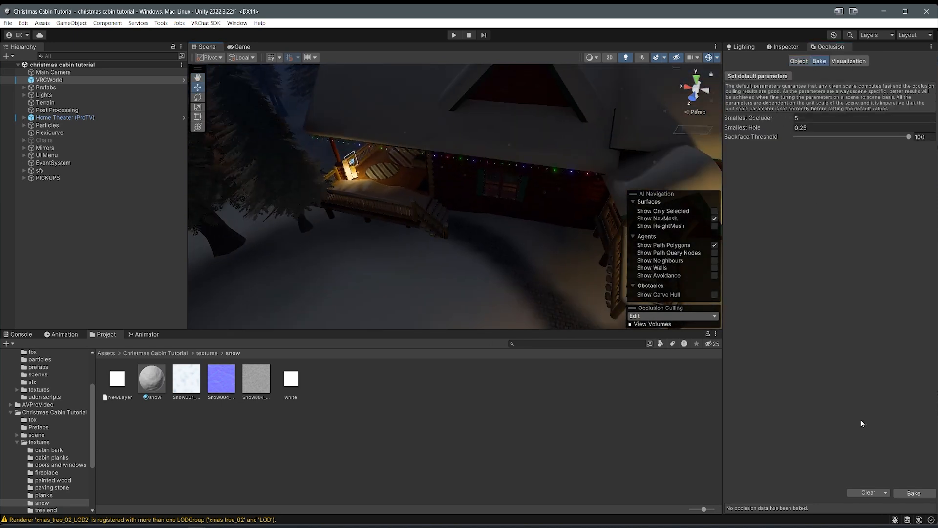
click(931, 494)
alt+drag(475, 262, 531, 228)
key(s)
scroll(536, 230, down, 1)
right_drag(530, 228, 513, 215)
Step: Select the Main Camera and move it inside the cabin's living area to visualize occlusion culling
click(86, 72)
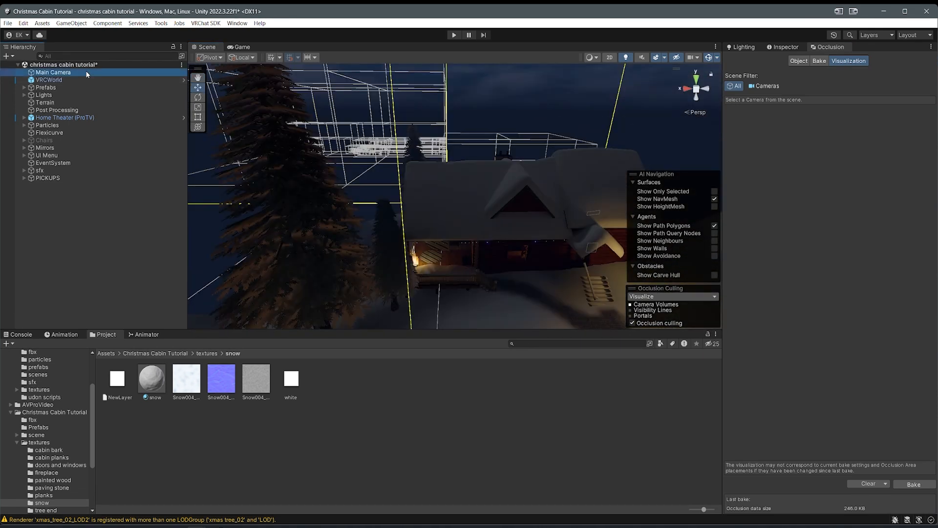
key(e)
right_drag(489, 122, 440, 203)
drag(434, 206, 430, 277)
key(w)
right_drag(452, 281, 593, 287)
key(s)
click(524, 200)
click(515, 223)
click(524, 190)
click(514, 223)
drag(514, 223, 480, 170)
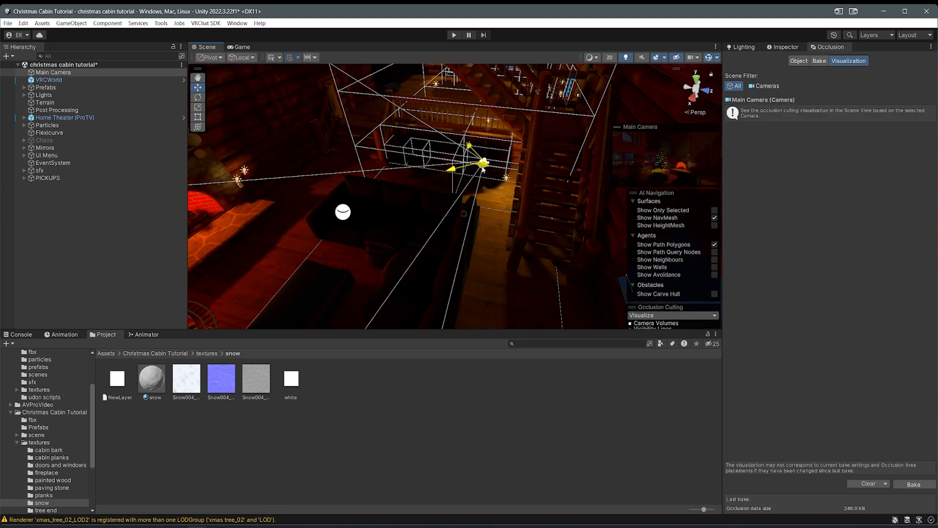
right_drag(487, 167, 590, 154)
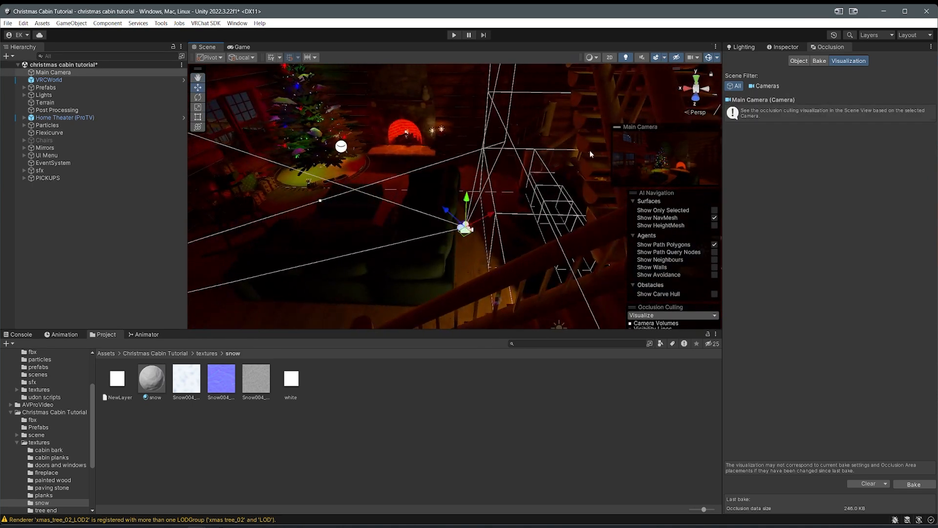
Step: Check the camera's game view, and rotate the Main Camera in the living area to preview the culling
click(241, 47)
click(205, 47)
drag(449, 251, 473, 277)
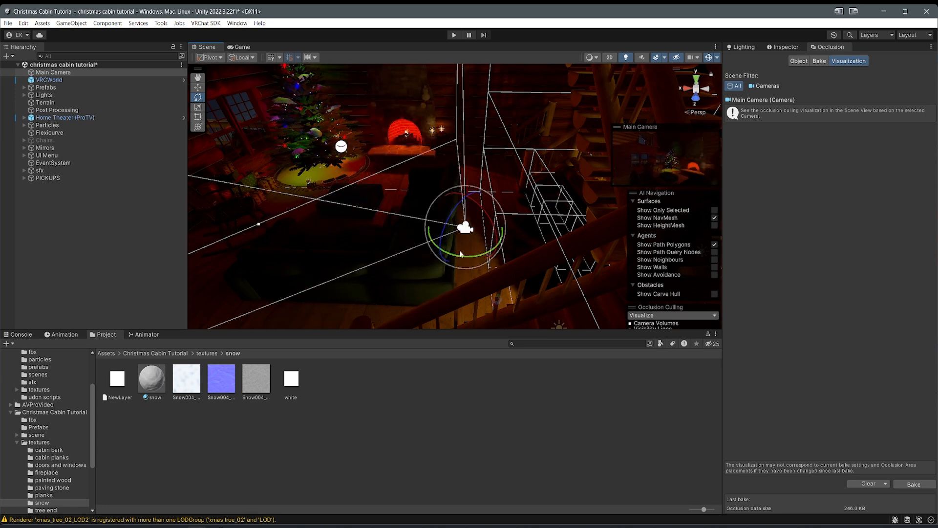
right_drag(605, 122, 312, 66)
key(w)
Step: Return to the occlusion bake settings, select the balcony mesh with its railings, and open its static flags
click(820, 61)
right_drag(481, 189, 578, 211)
click(452, 161)
key(w)
key(w)
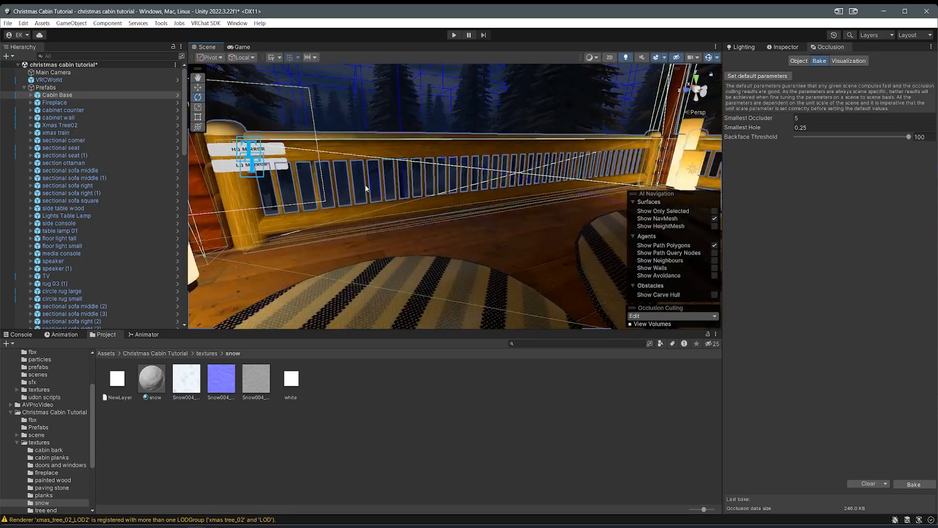
right_drag(367, 189, 482, 200)
right_drag(602, 155, 716, 157)
right_drag(630, 188, 620, 183)
middle_drag(620, 184, 598, 164)
click(344, 208)
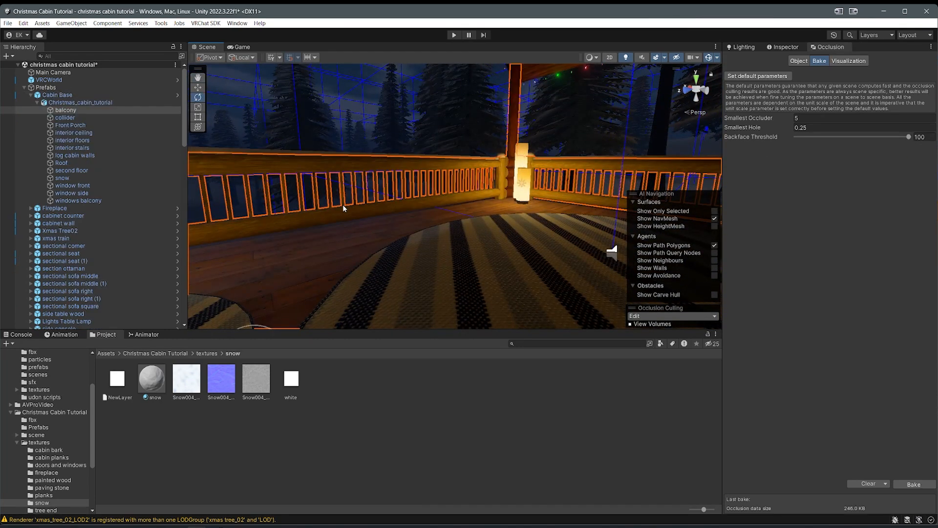
click(744, 47)
click(783, 47)
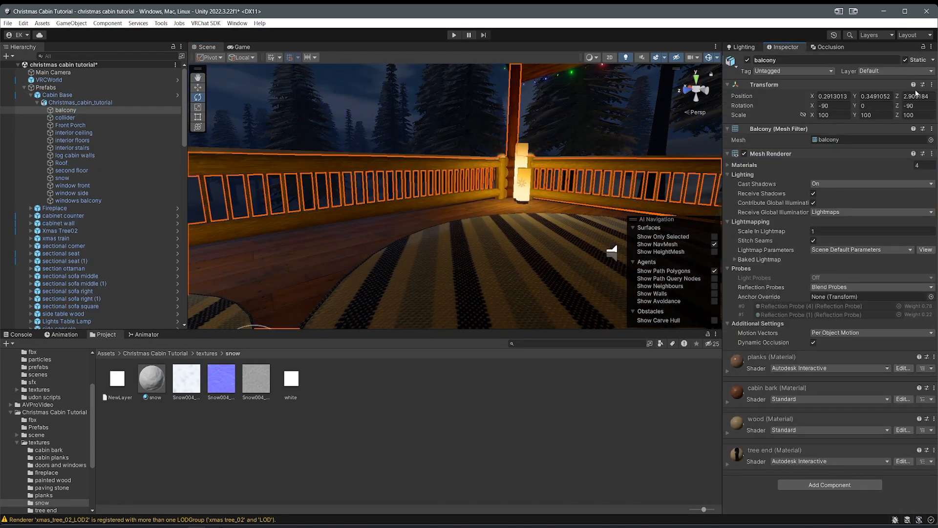
click(933, 60)
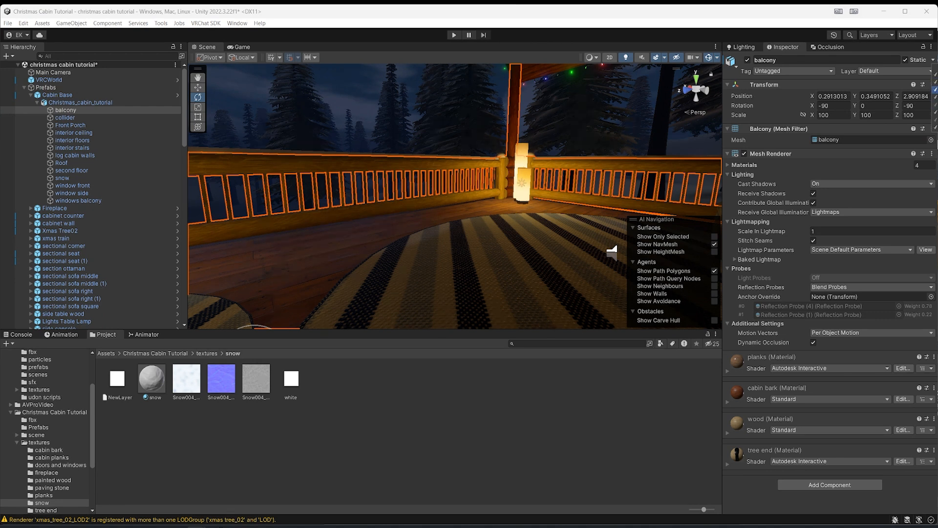
Step: Disable the Occluder Static flag on the Cabin Base object
right_drag(630, 98, 546, 194)
right_drag(467, 96, 619, 106)
click(485, 189)
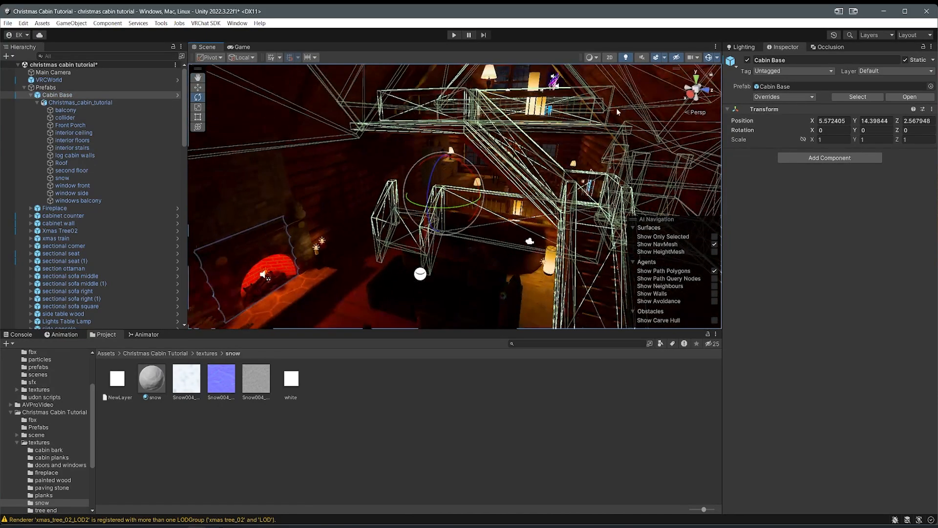
click(933, 60)
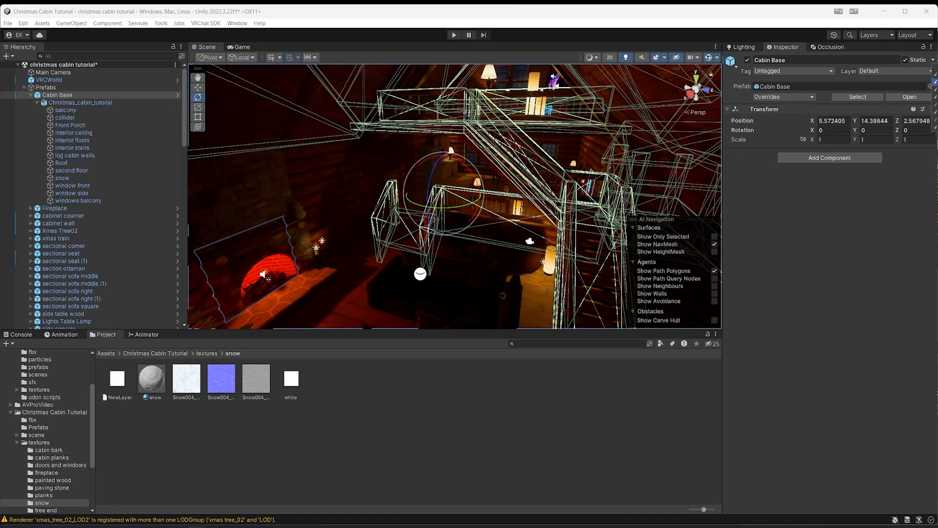
click(935, 89)
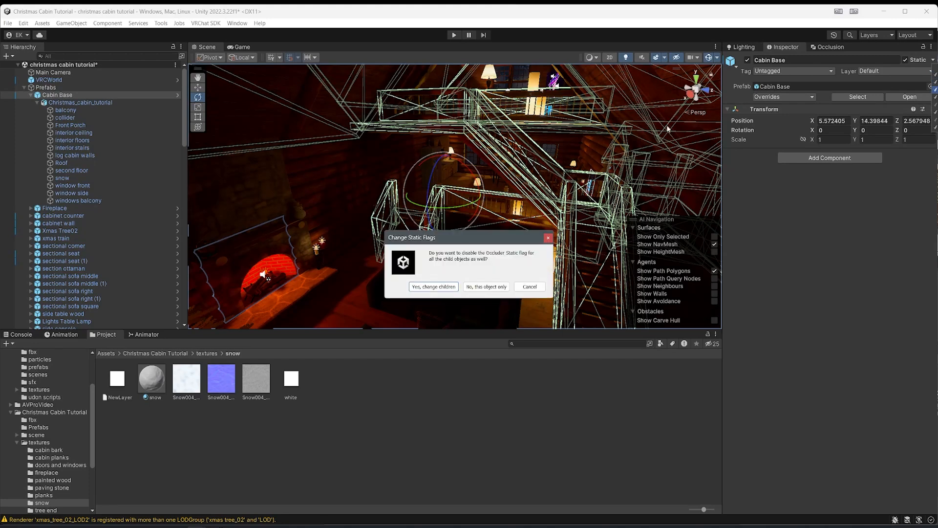
click(432, 286)
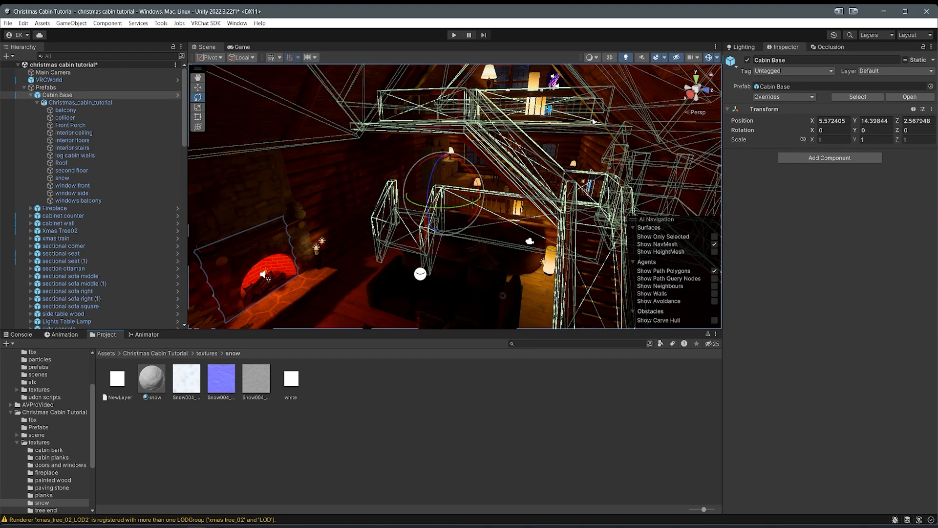
Step: Select the interior stairs mesh and open its static flags
click(518, 183)
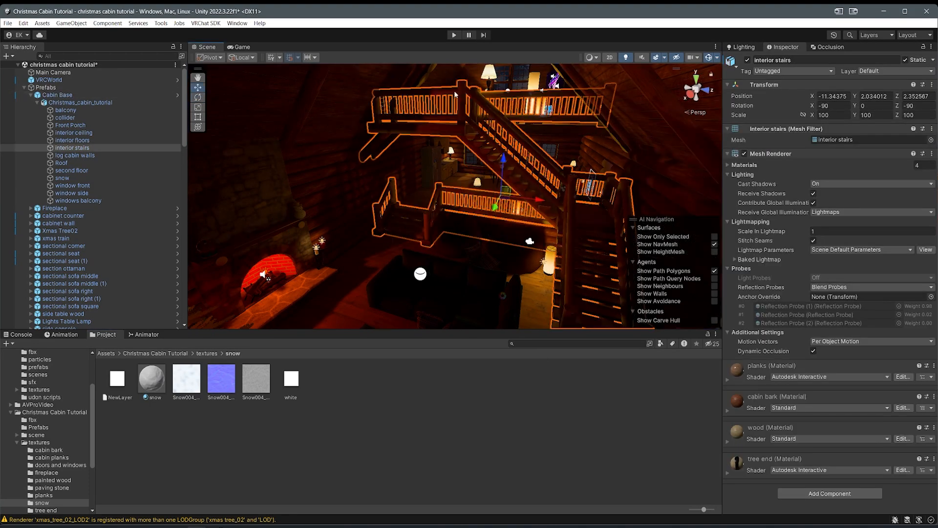
click(933, 60)
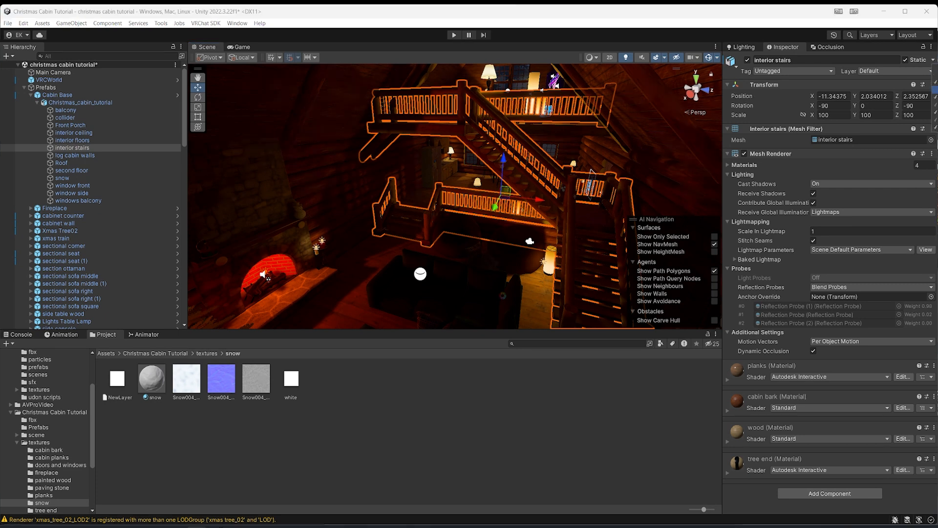
click(615, 363)
Step: Rebake the occlusion culling data and save the scene
click(820, 45)
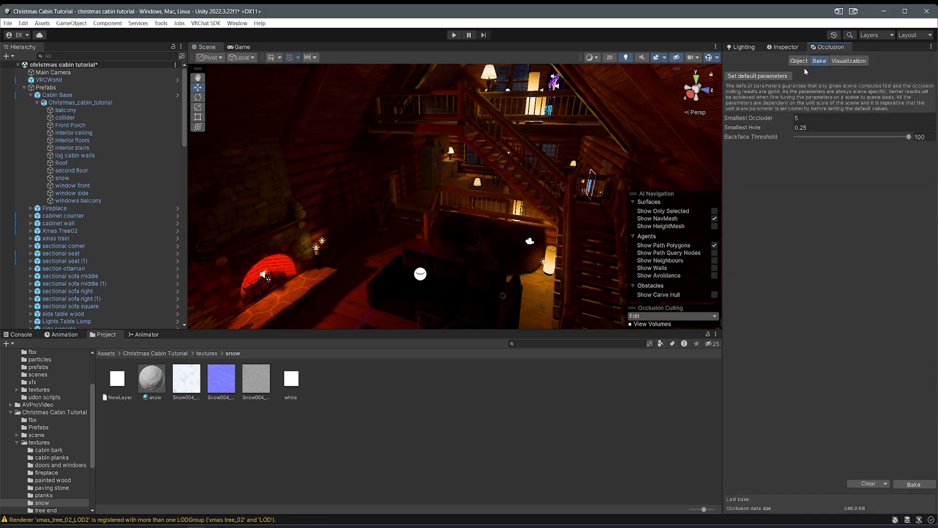
click(914, 485)
click(783, 47)
right_drag(587, 208, 528, 103)
key(ctrl+s)
scroll(553, 208, up, 5)
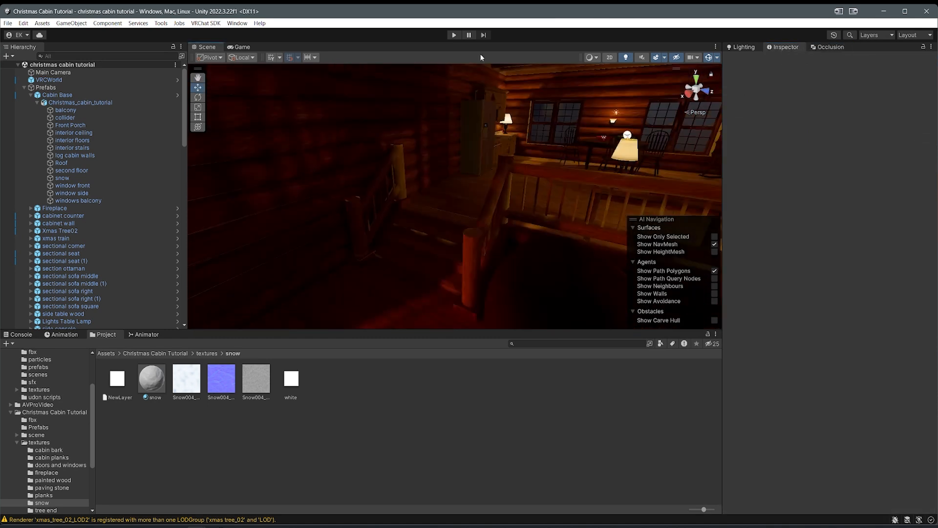
Step: Run the world and walk through the cabin rooms and onto the balcony to examine culling and rendering statistics, and leave play mode
click(455, 35)
key(w)
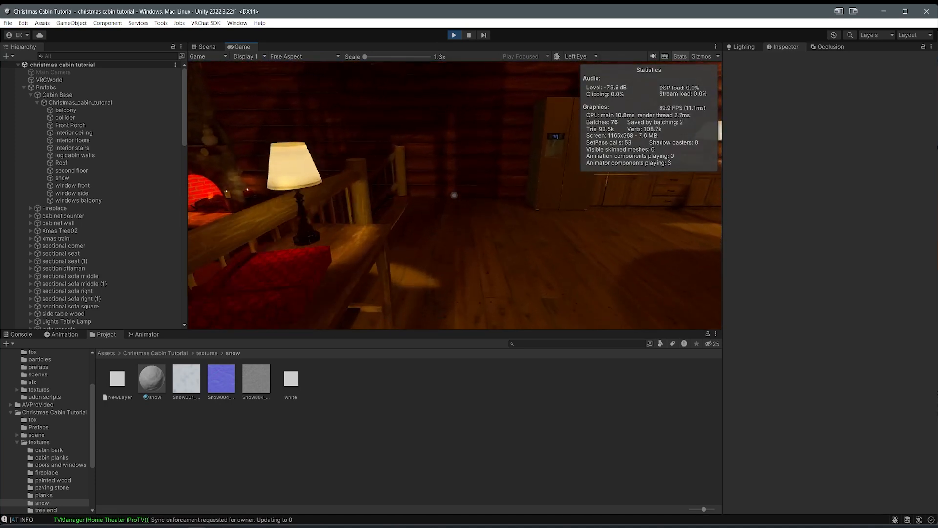
key(w)
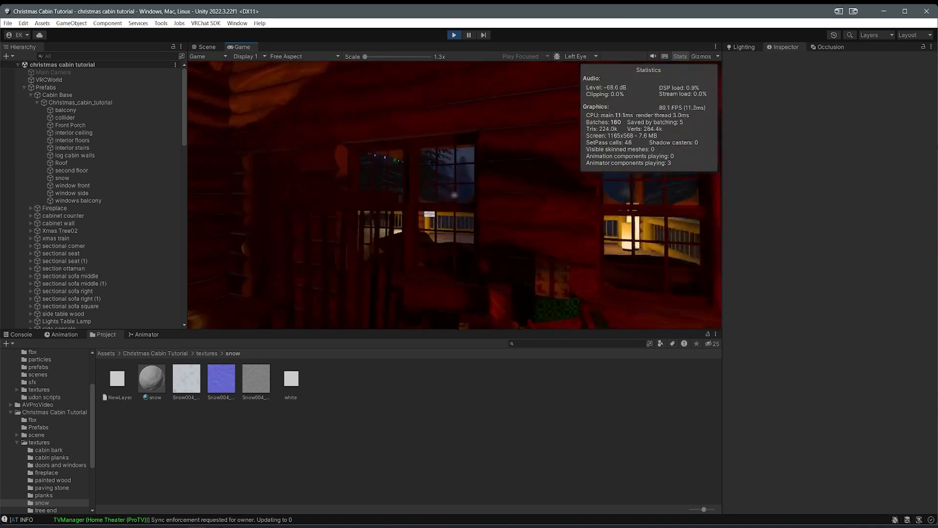
key(w)
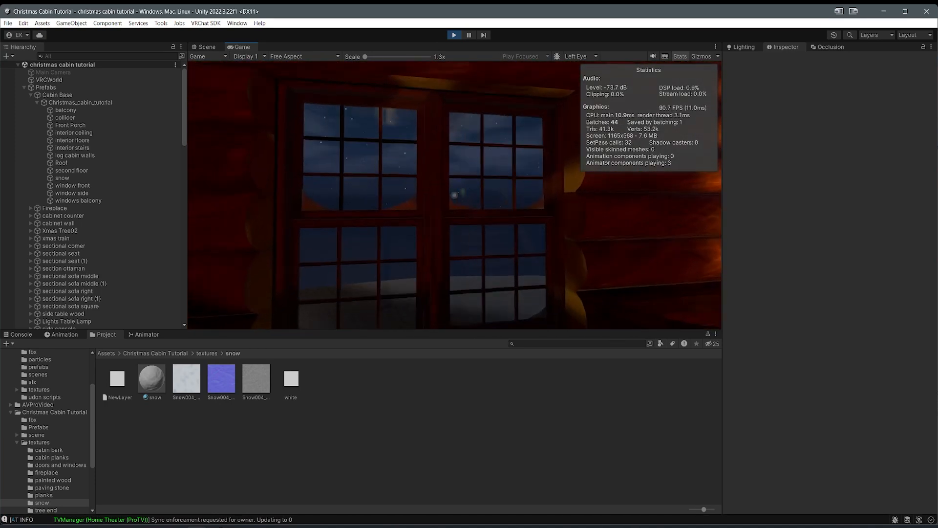
key(w)
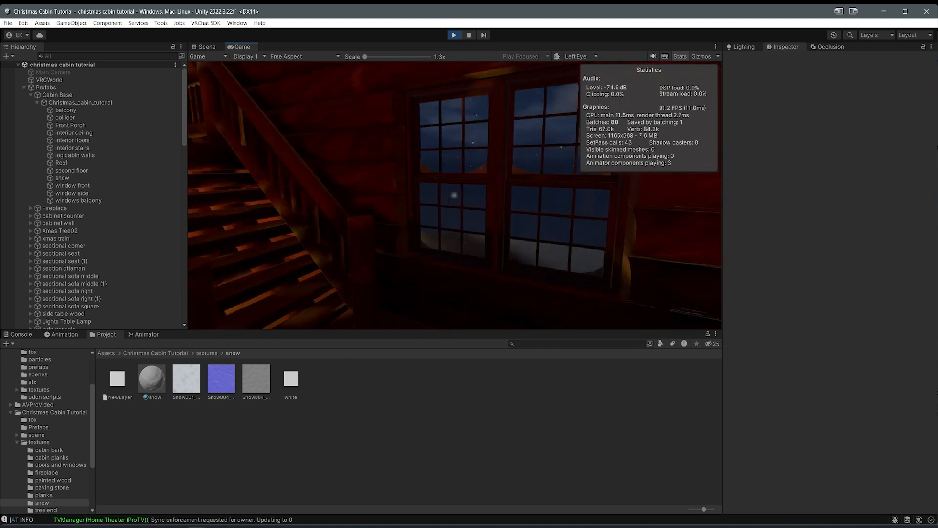
key(w)
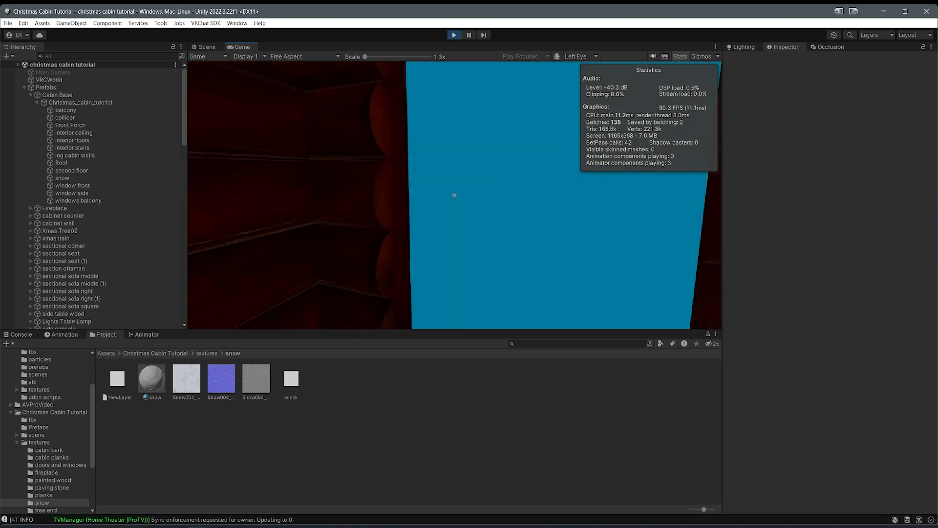
key(w)
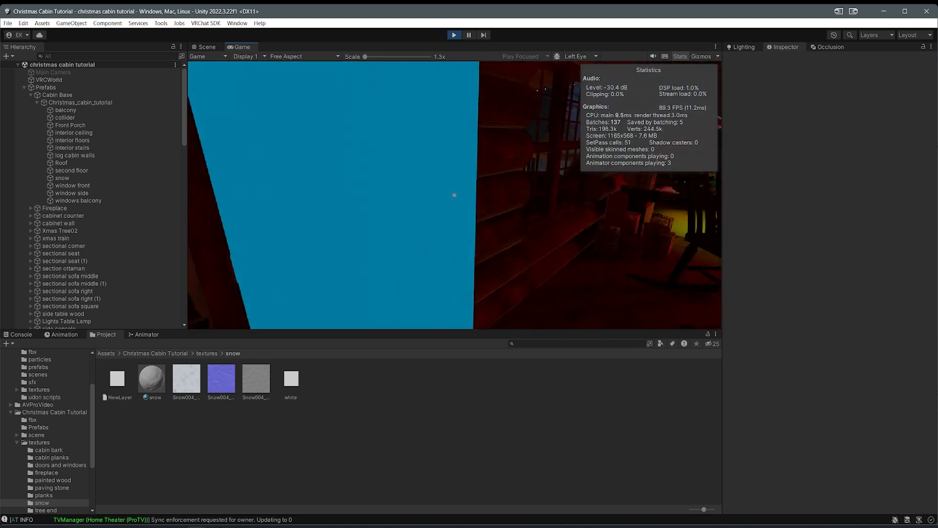
key(w)
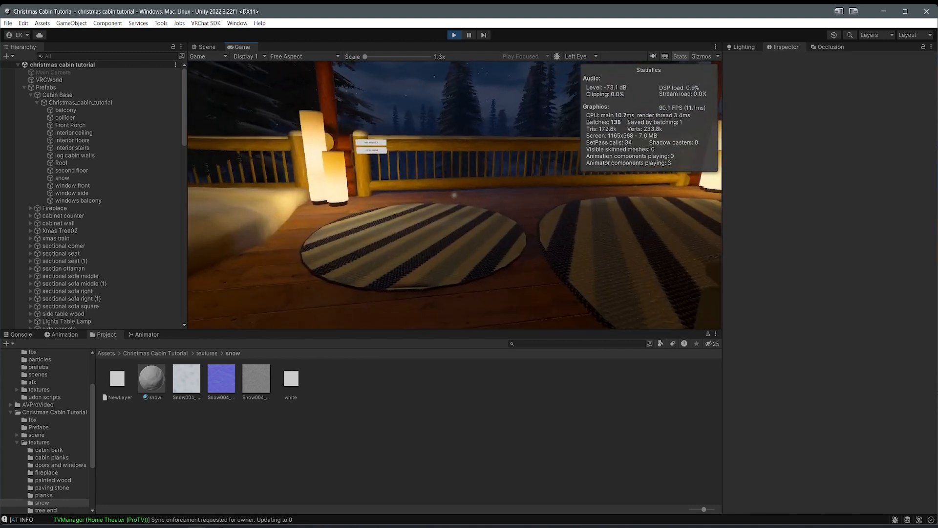
key(w)
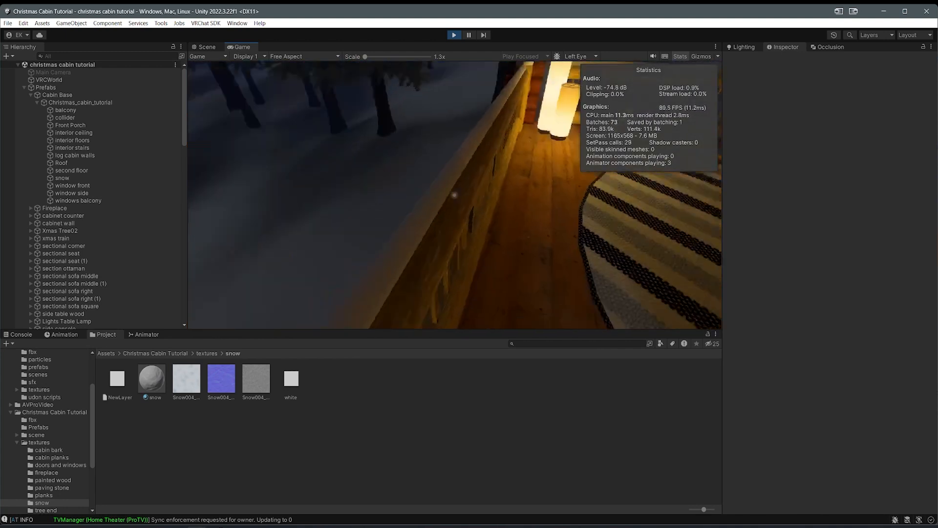
key(Escape)
click(452, 36)
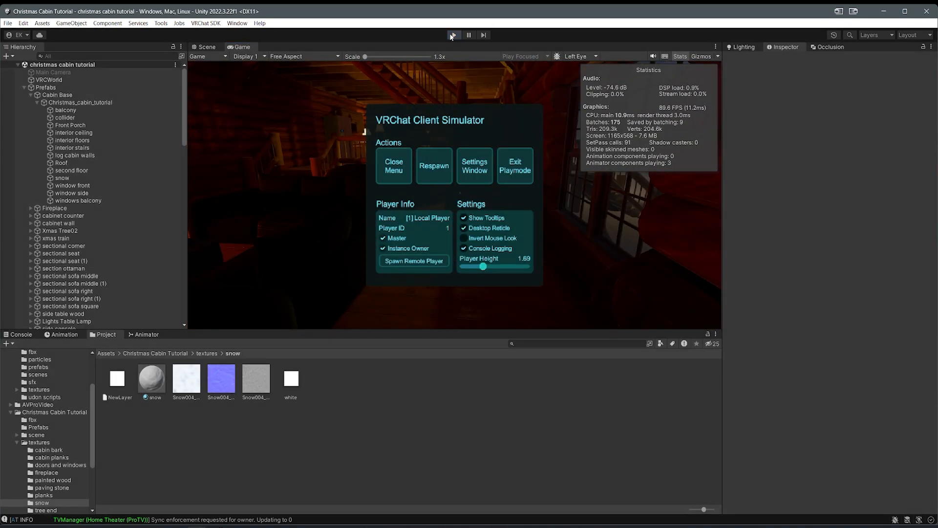
Step: Disable Occluder Static on the window side mesh
right_drag(457, 174, 369, 221)
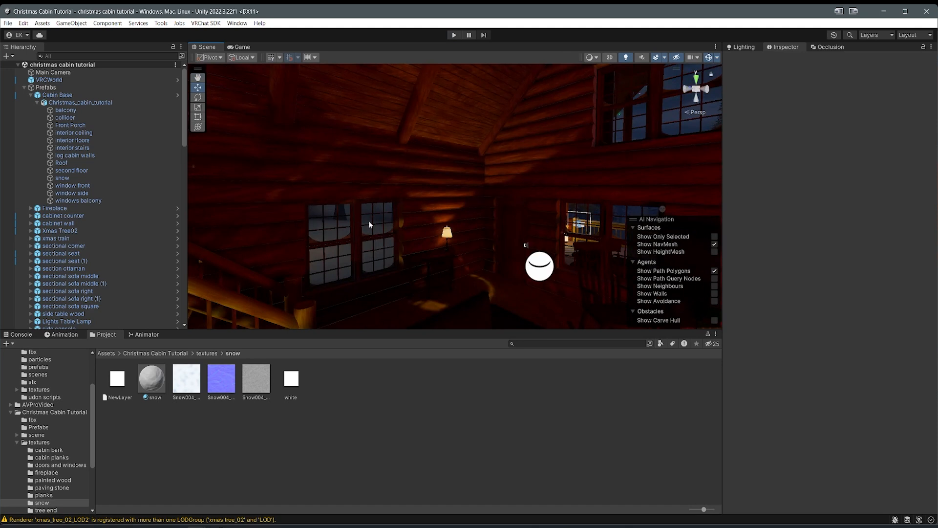
click(369, 221)
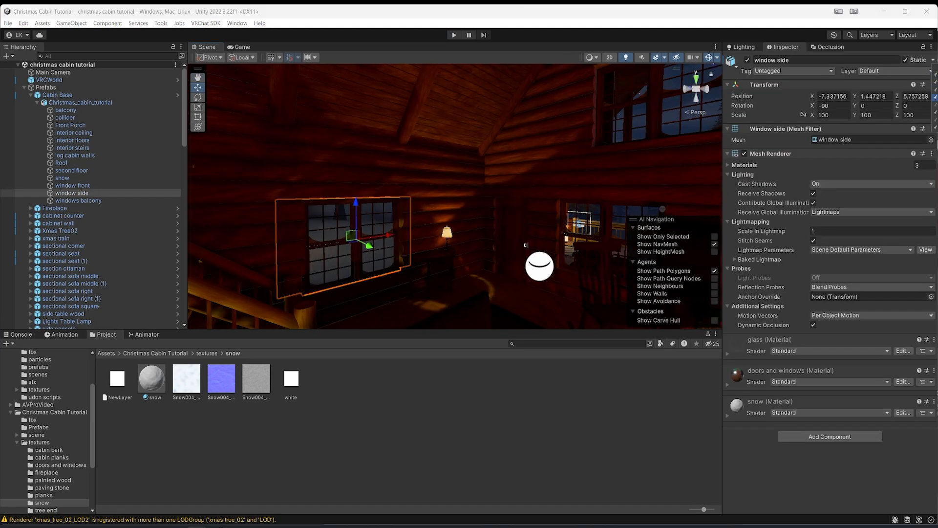
click(936, 89)
Step: Disable Occluder Static on the windows balcony mesh
right_drag(546, 211, 602, 240)
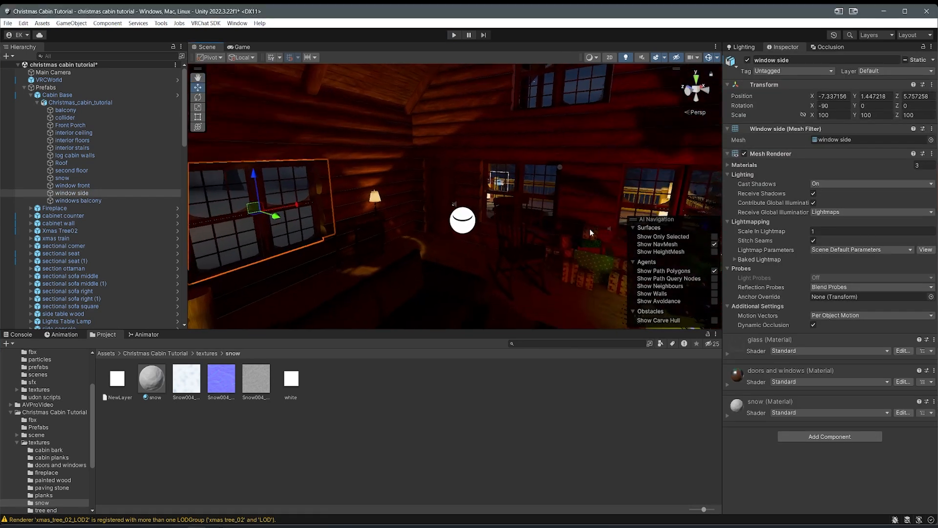
click(527, 182)
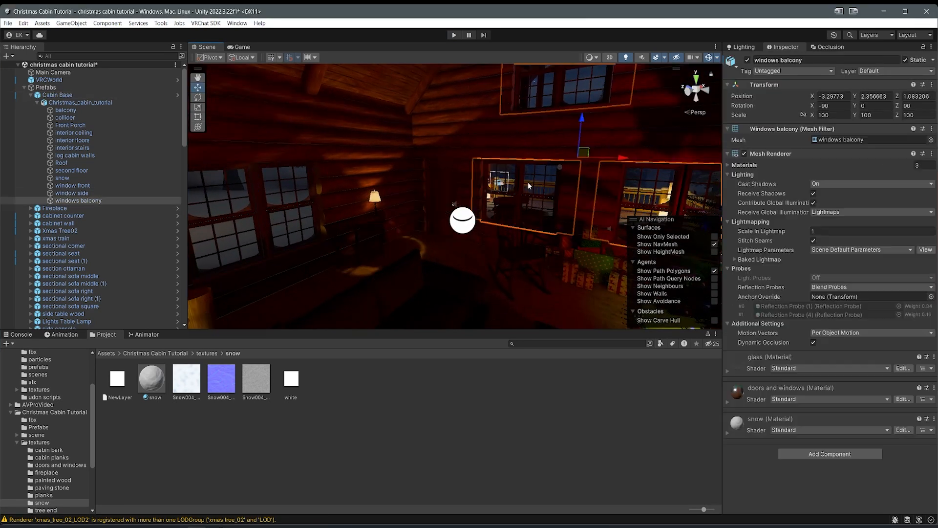
click(934, 60)
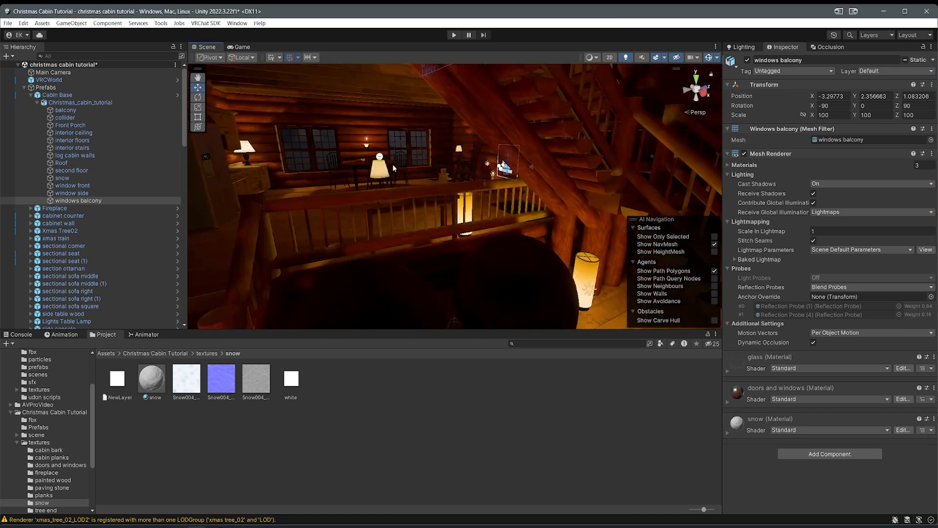
Step: Disable Occluder Static on the window front mesh and clear the selection
click(421, 149)
click(421, 149)
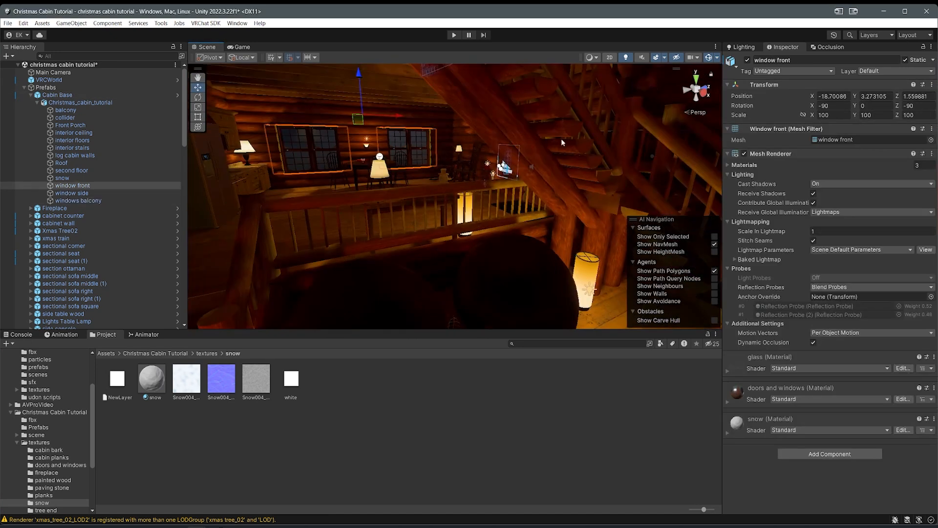
click(933, 61)
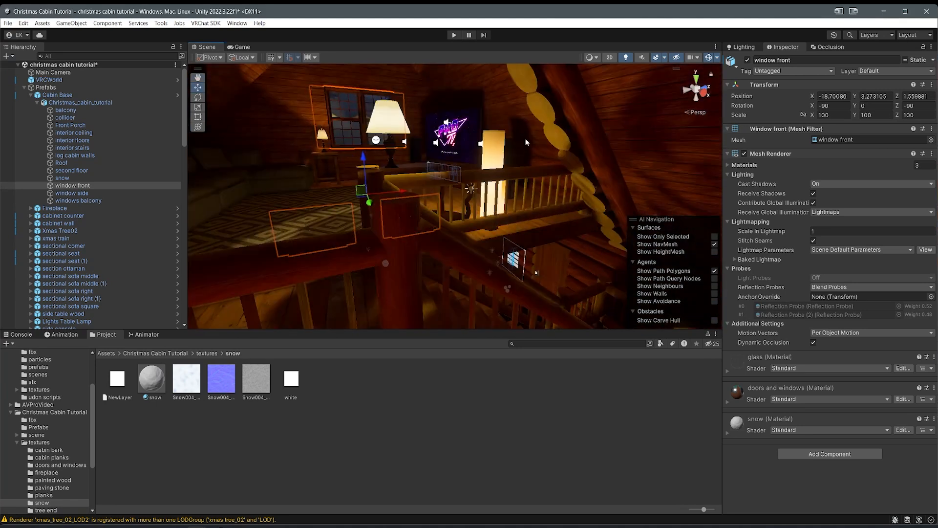
click(562, 382)
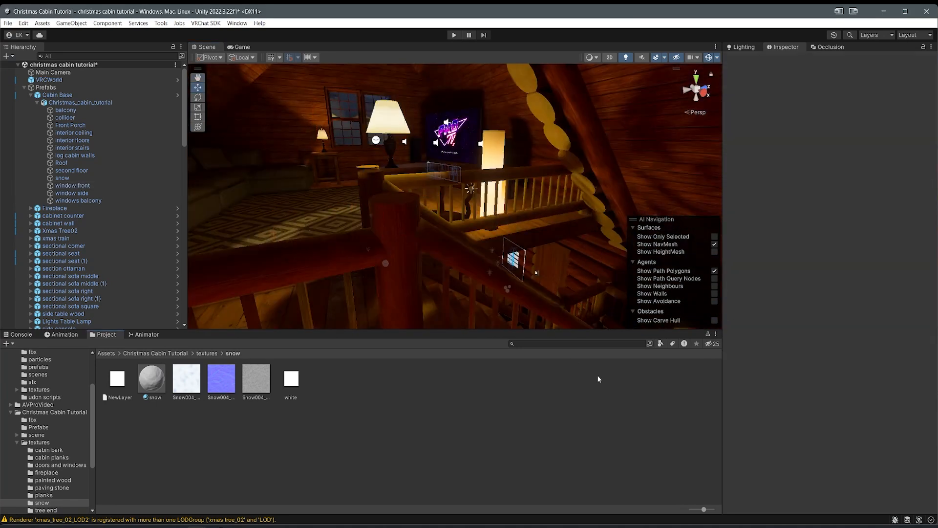
Step: Rebake the occlusion culling data with the updated window settings and save the scene
click(829, 47)
click(914, 483)
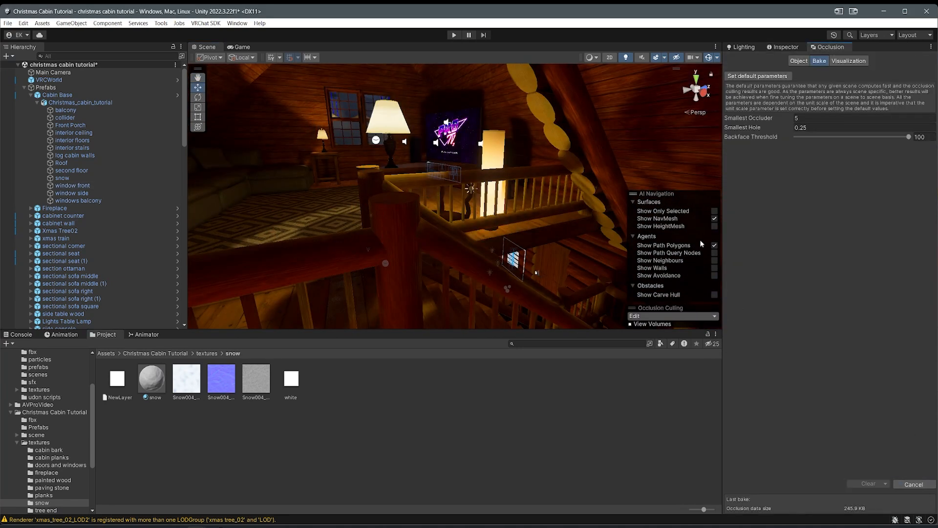
click(783, 47)
right_drag(533, 215, 488, 214)
key(ctrl+s)
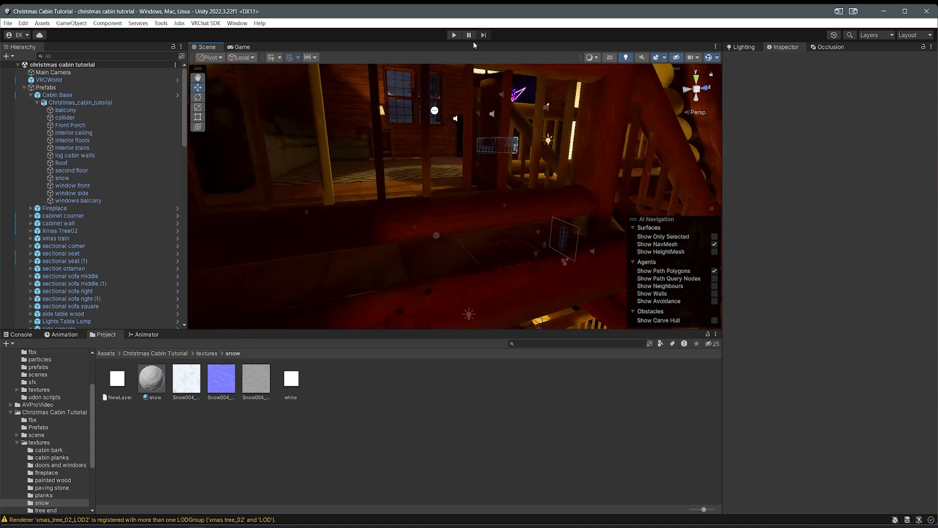
Step: Run the world, close the client simulator menu and enter the cabin through the wreath door
click(455, 34)
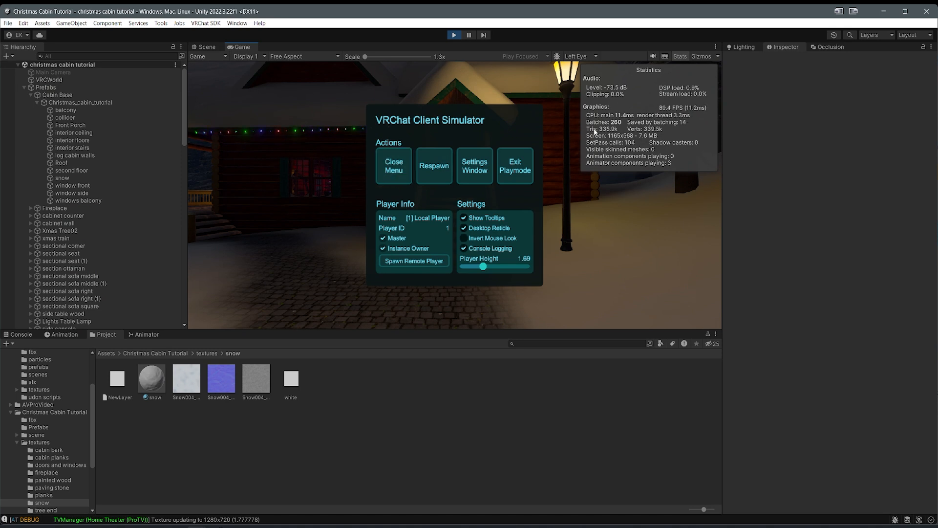
click(393, 165)
key(w)
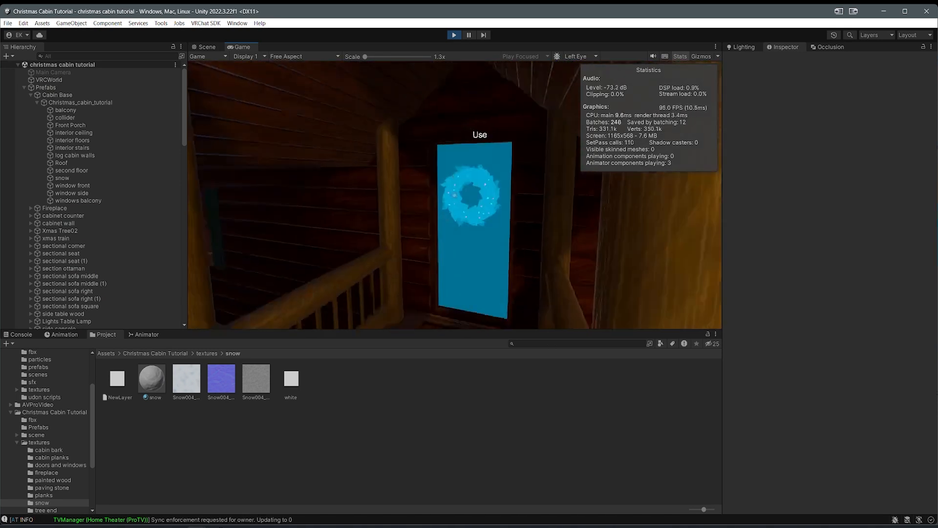
click(454, 195)
key(w)
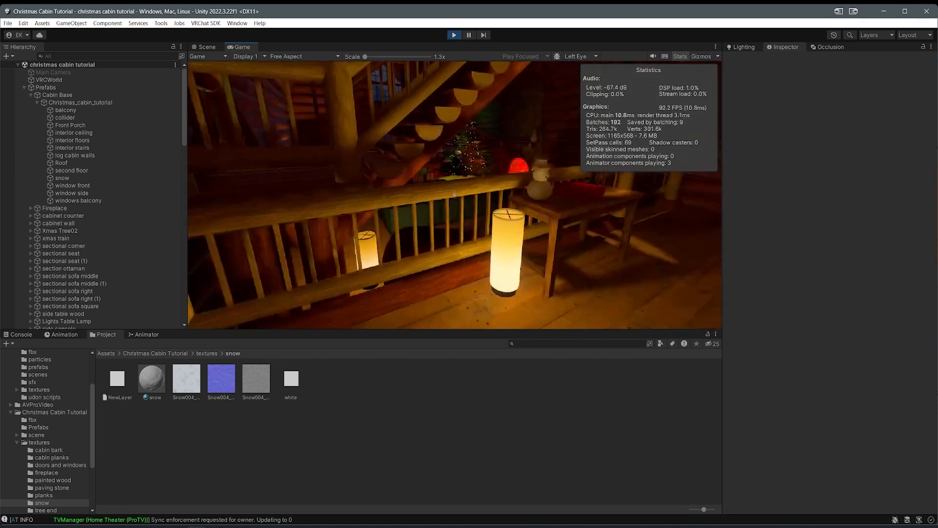
Step: Walk through the fireplace room, stairs, dining area and balcony to examine window culling and rendering statistics, and leave play mode
key(w)
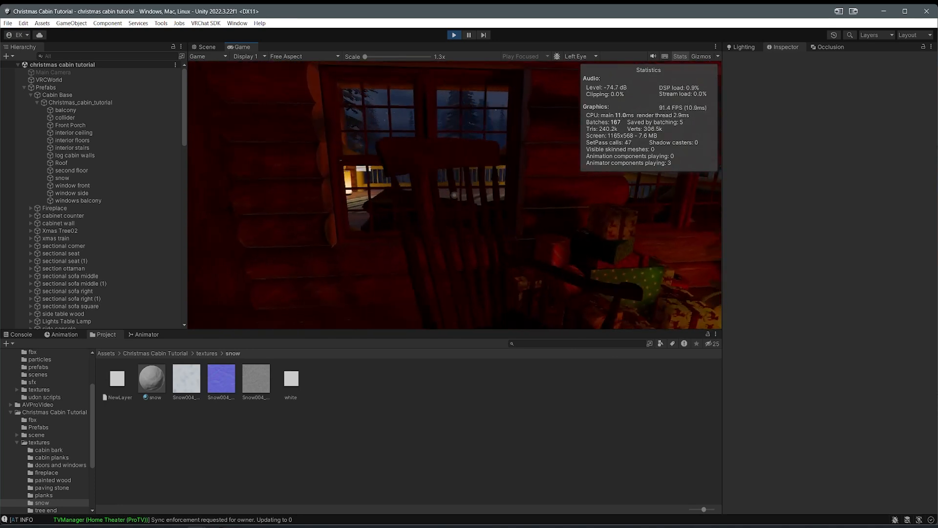
key(w)
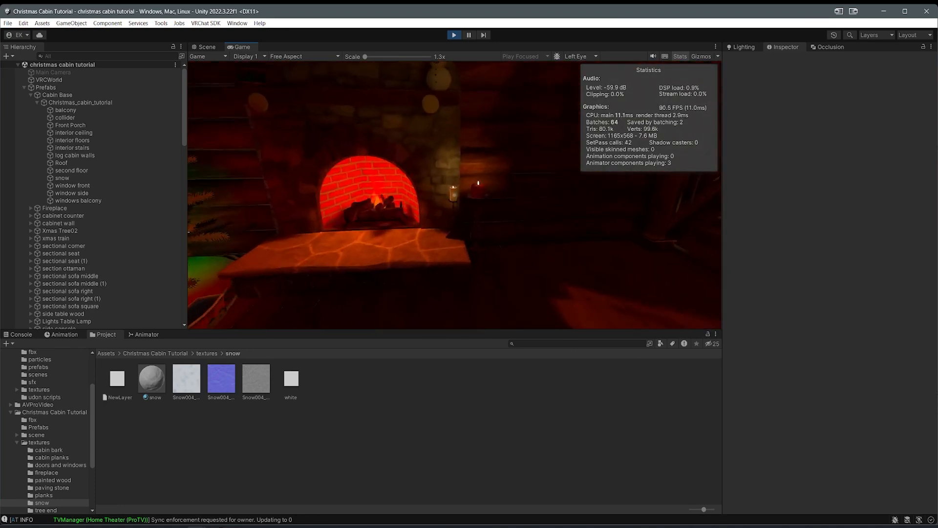
key(w)
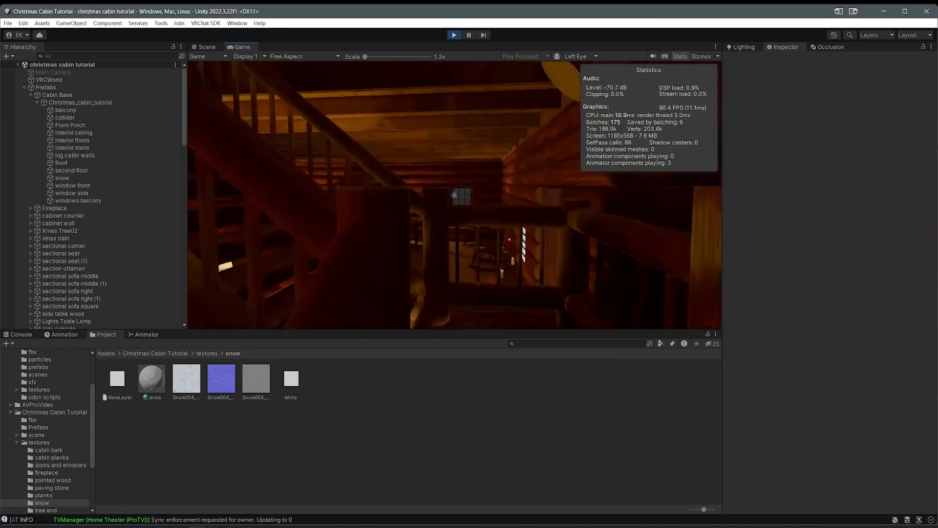
key(w)
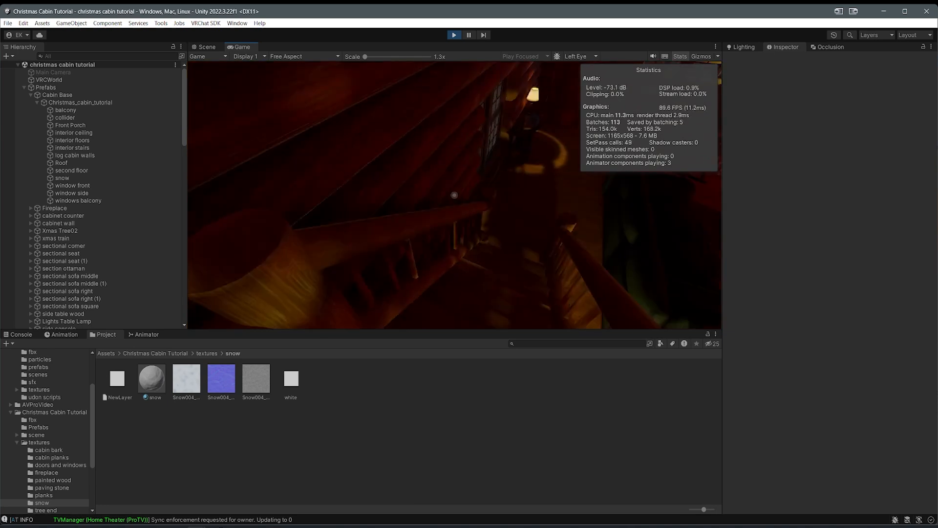
key(w)
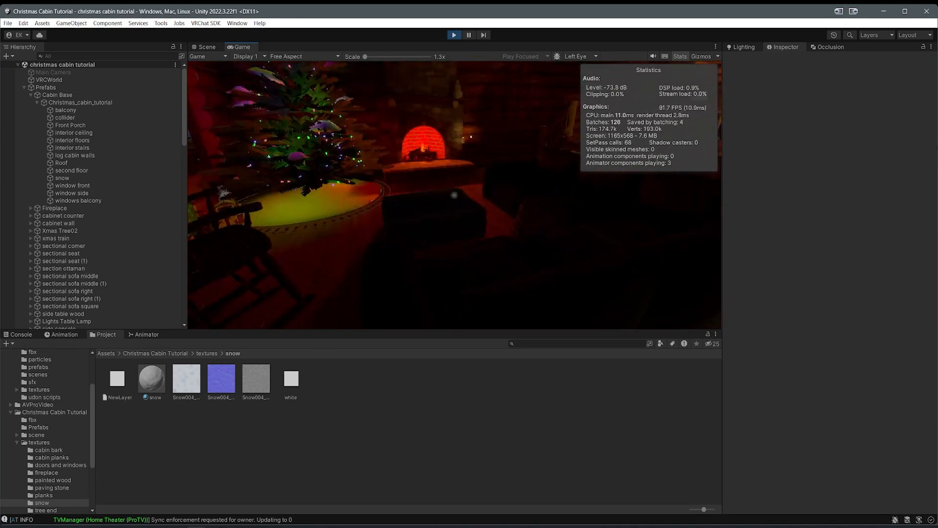
key(w)
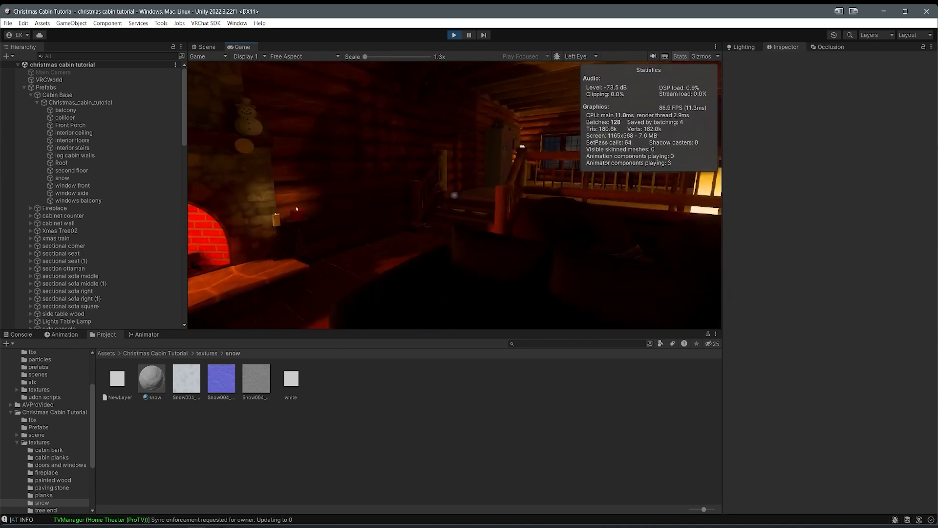
key(w)
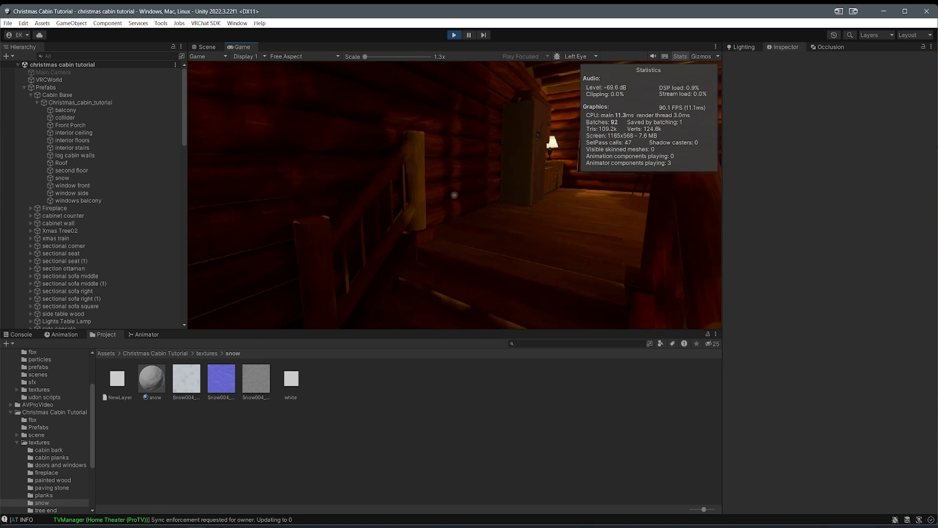
key(w)
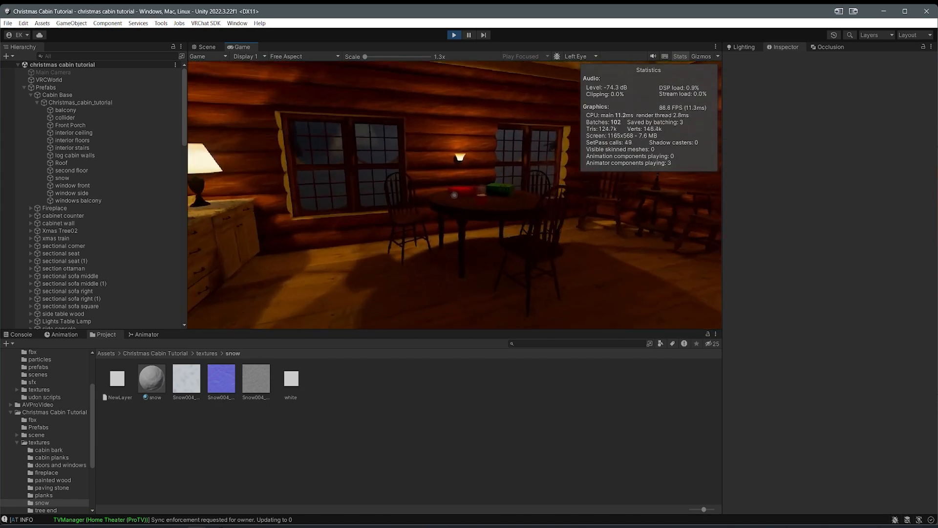
key(w)
key(w)
key(w)
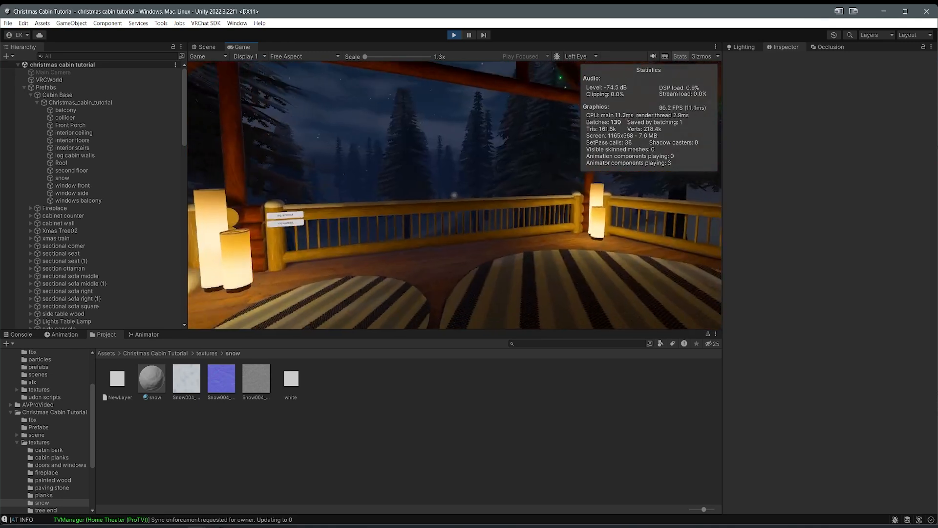
key(Escape)
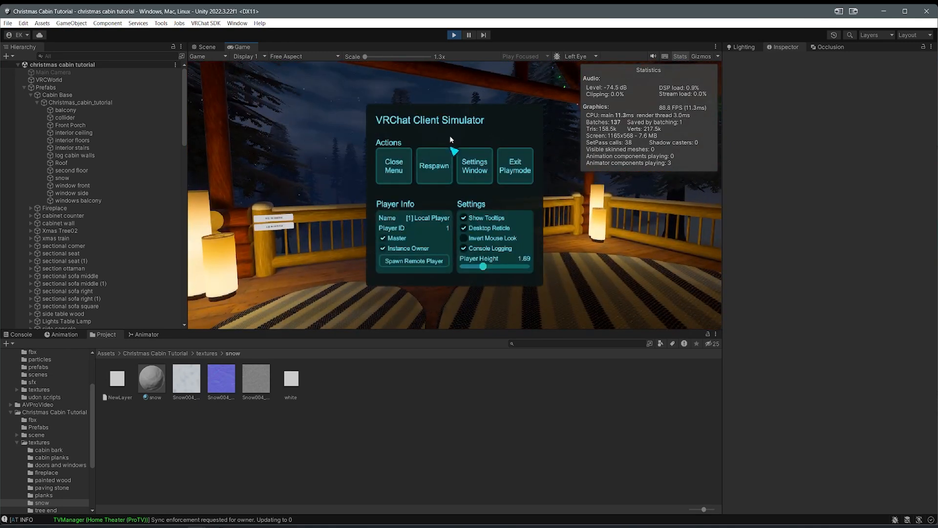
click(454, 35)
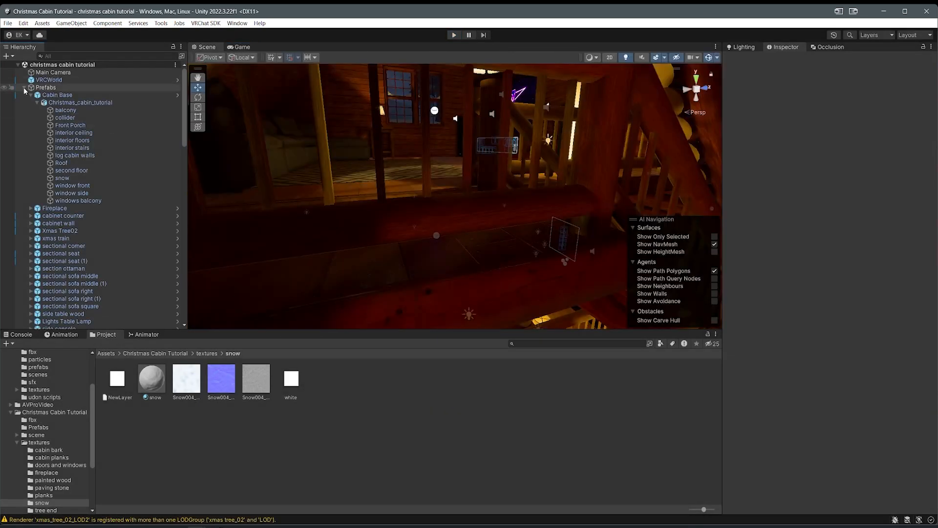
Step: Collapse the Prefabs group, focus on the VRCWorld object and review its scene descriptor and Udon settings
click(24, 87)
double_click(54, 80)
alt+drag(487, 185, 375, 208)
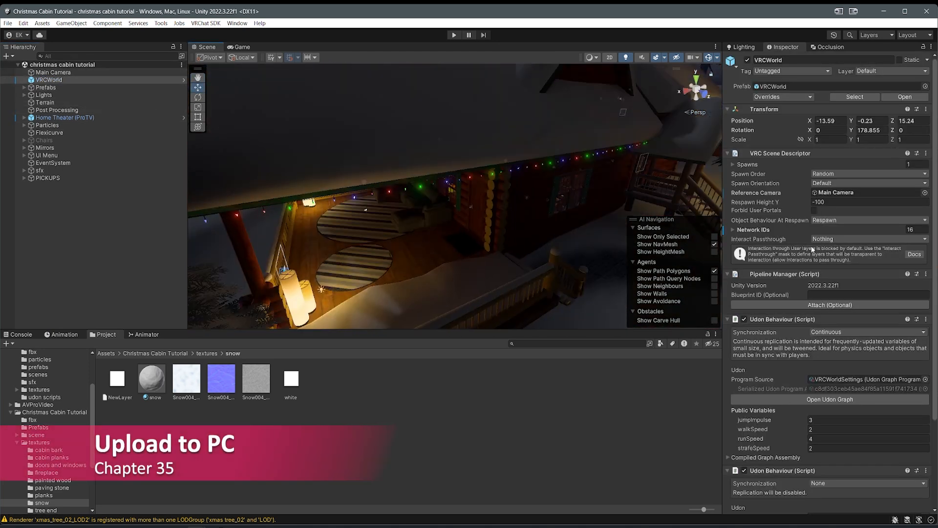
scroll(800, 402, down, 4)
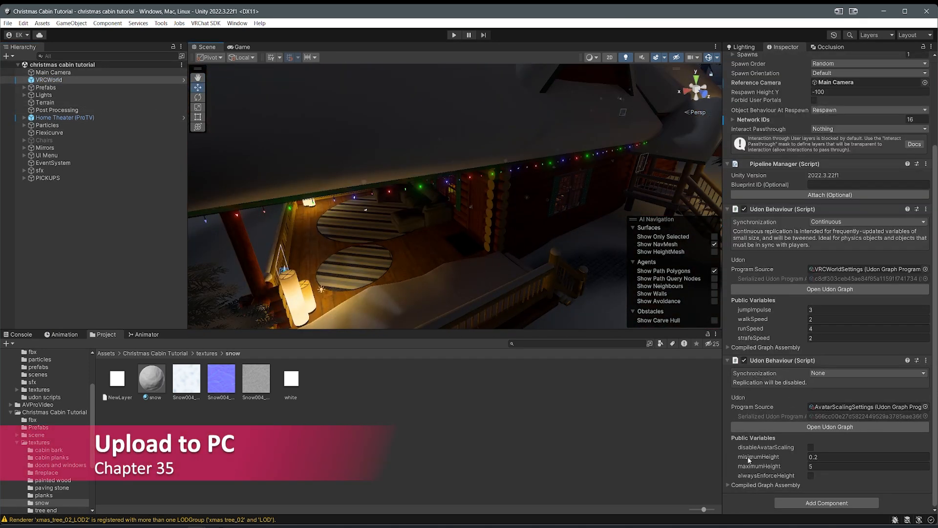
scroll(806, 342, up, 3)
right_drag(513, 191, 489, 245)
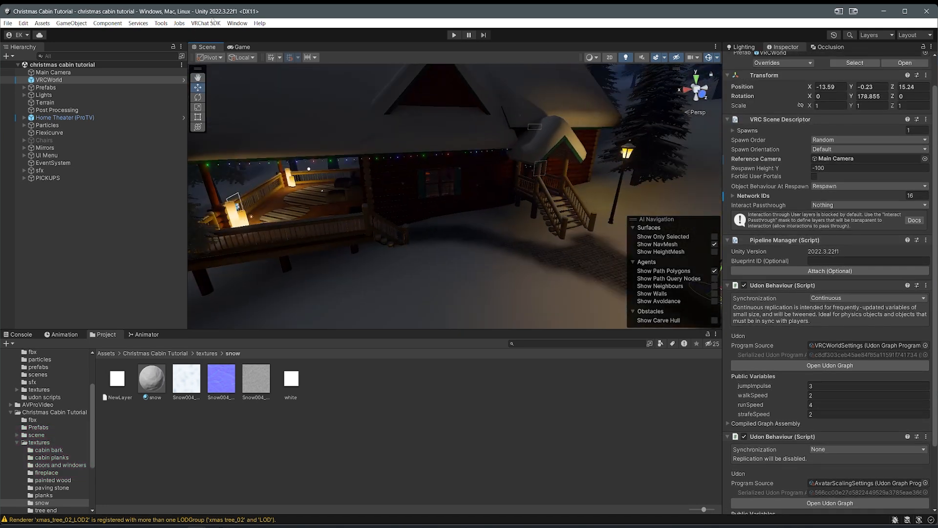
Step: Open the VRChat SDK builder and enter the world name "Christmas Cabin tutorial" and description "Tutorial world"
click(206, 23)
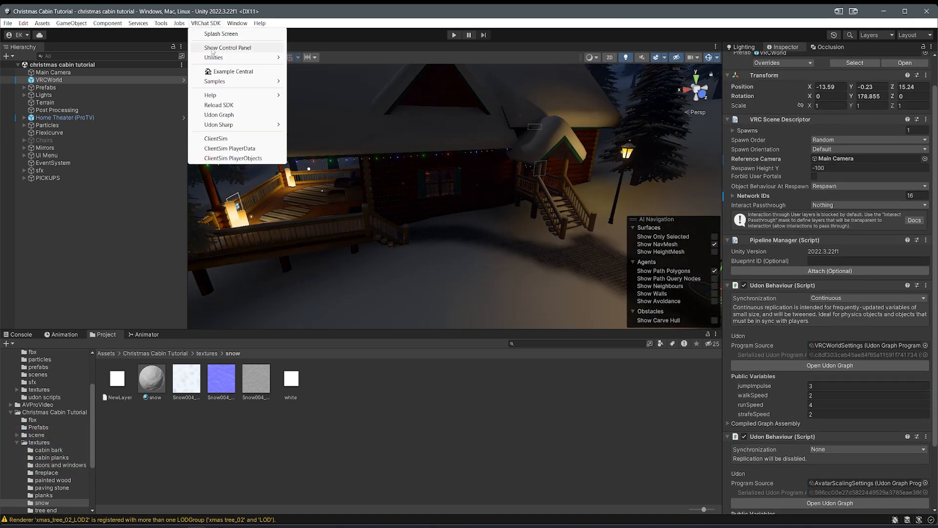
click(228, 48)
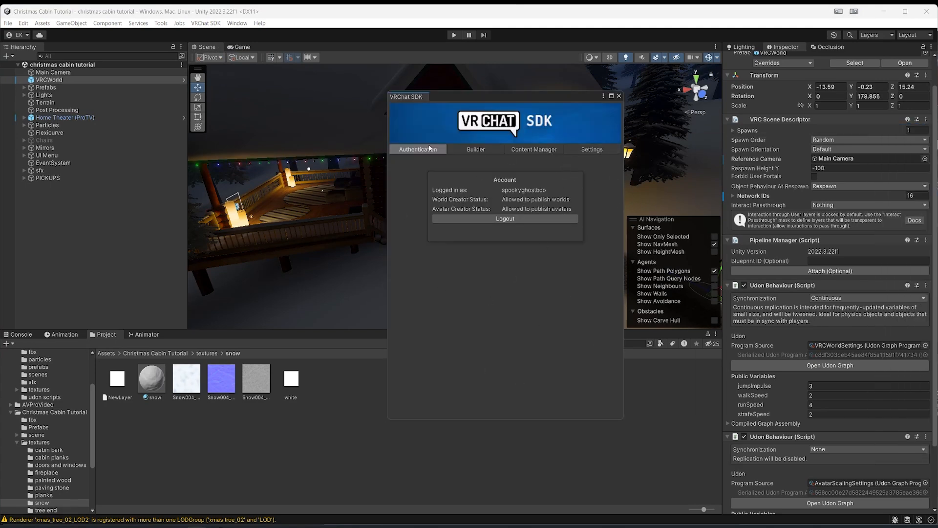
click(465, 147)
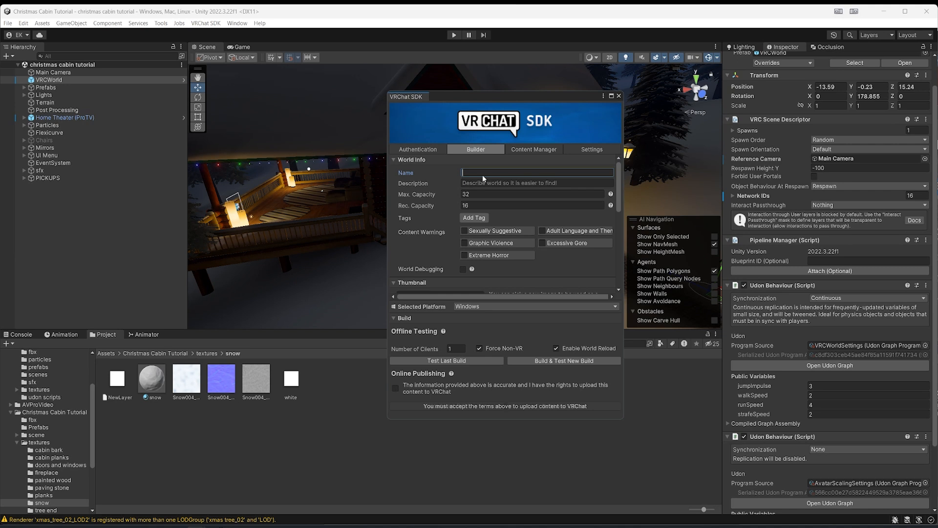
key(BackSpace)
key(BackSpace)
key(BackSpace)
key(BackSpace)
text(mas Cabin tutorial)
key(Tab)
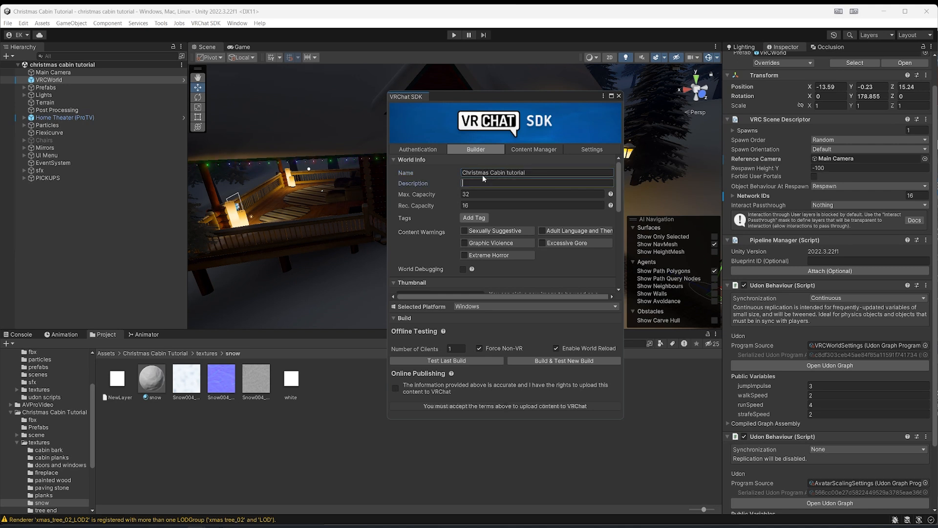
text(Tutorial world)
Step: Capture a world thumbnail from the scene, framing the cabin's lit balcony and gable with Use PostProcessing enabled
scroll(482, 175, down, 1)
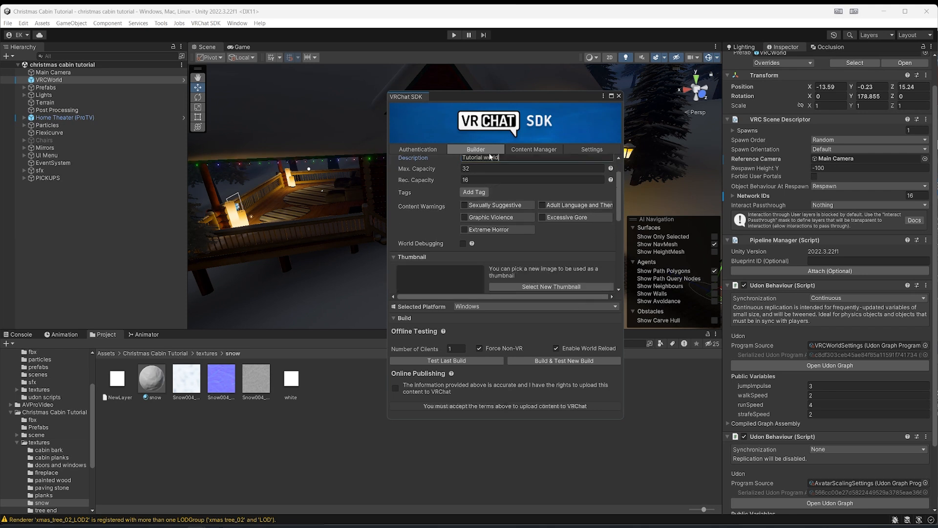
scroll(447, 262, down, 1)
scroll(447, 262, down, 3)
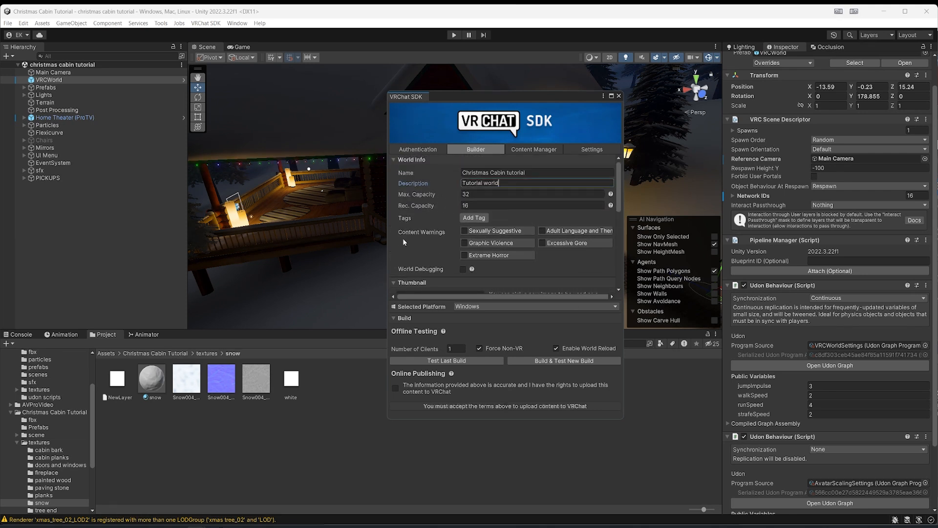
scroll(452, 230, up, 5)
scroll(498, 243, down, 6)
scroll(451, 233, up, 3)
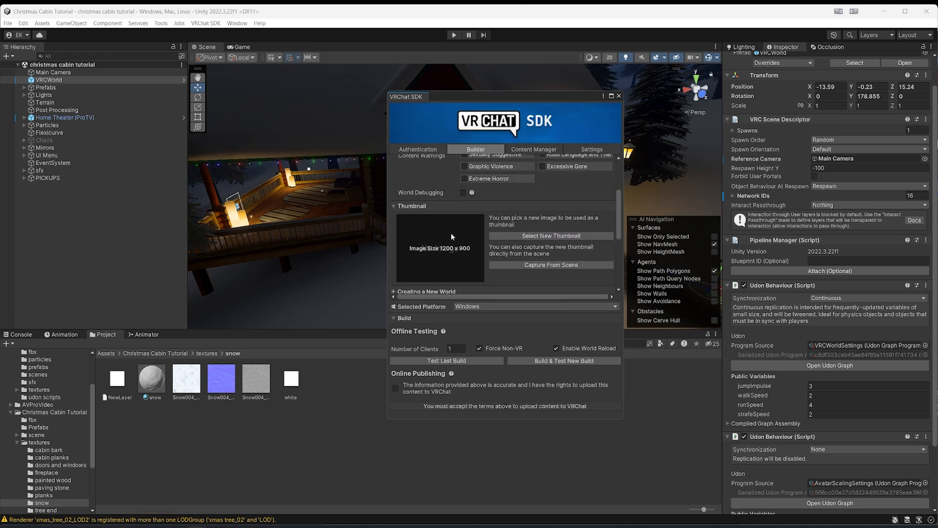
right_drag(293, 195, 363, 250)
click(552, 264)
drag(524, 97, 729, 107)
right_drag(393, 167, 423, 174)
middle_drag(424, 174, 472, 167)
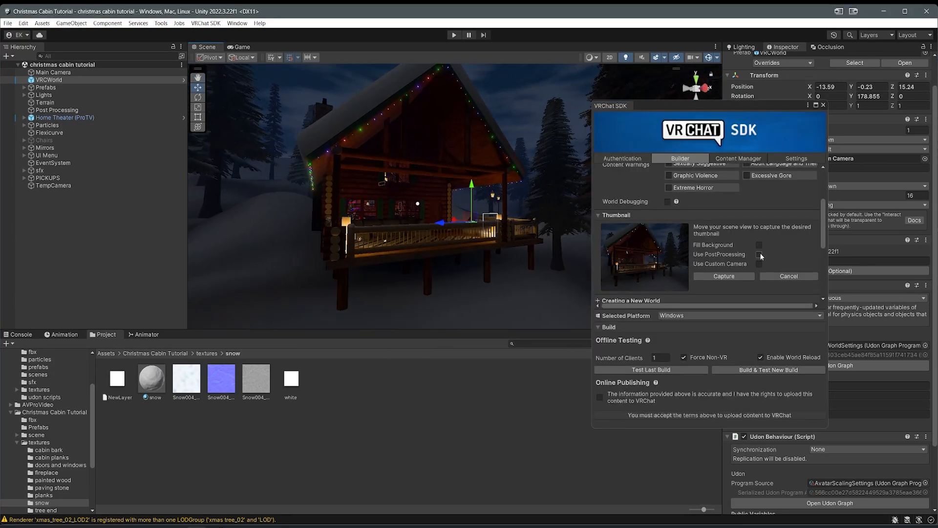
click(760, 254)
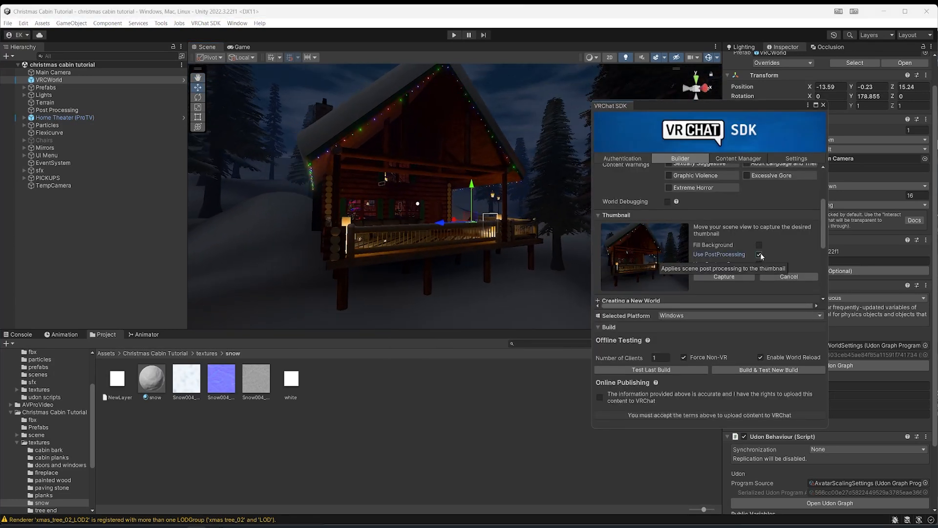
click(747, 278)
Step: Examine the builder's validation messages and select the HQ and LQ mirror toggles at the balcony railing
scroll(749, 281, down, 2)
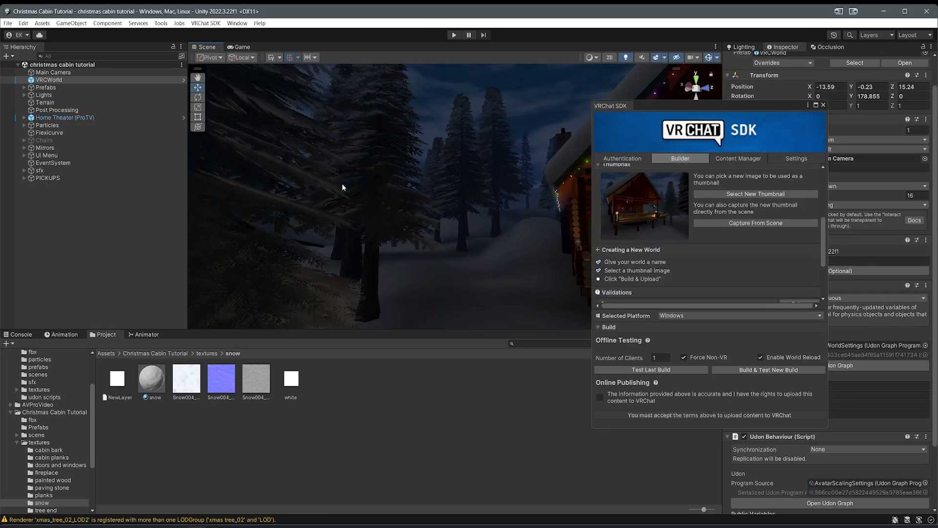
scroll(746, 280, down, 3)
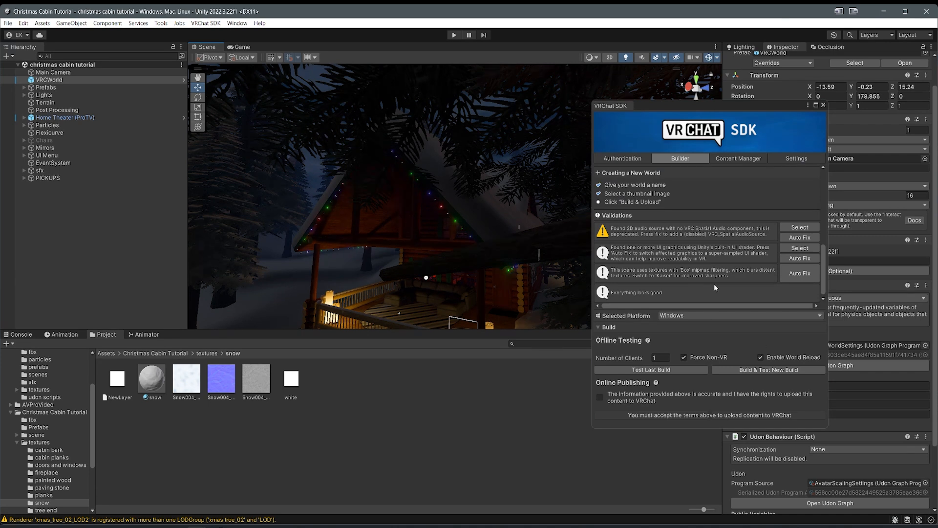
right_drag(547, 252, 370, 262)
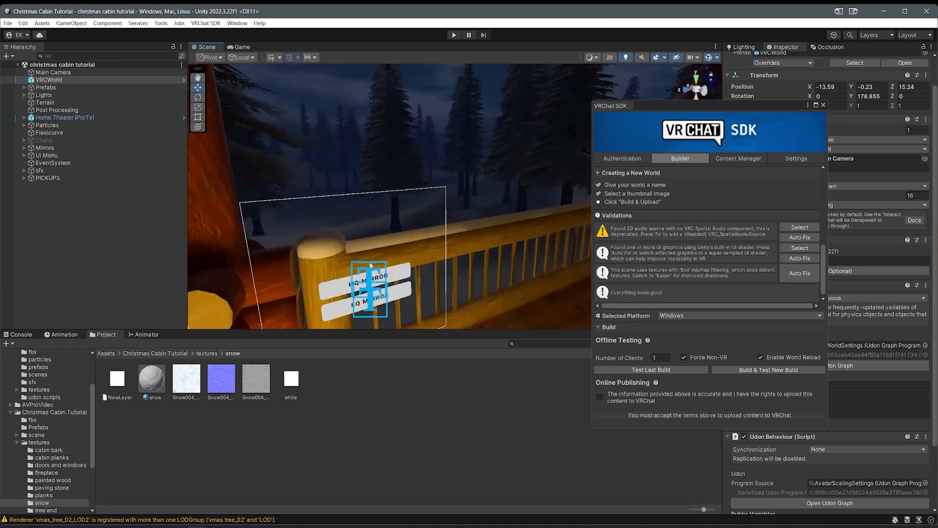
click(370, 264)
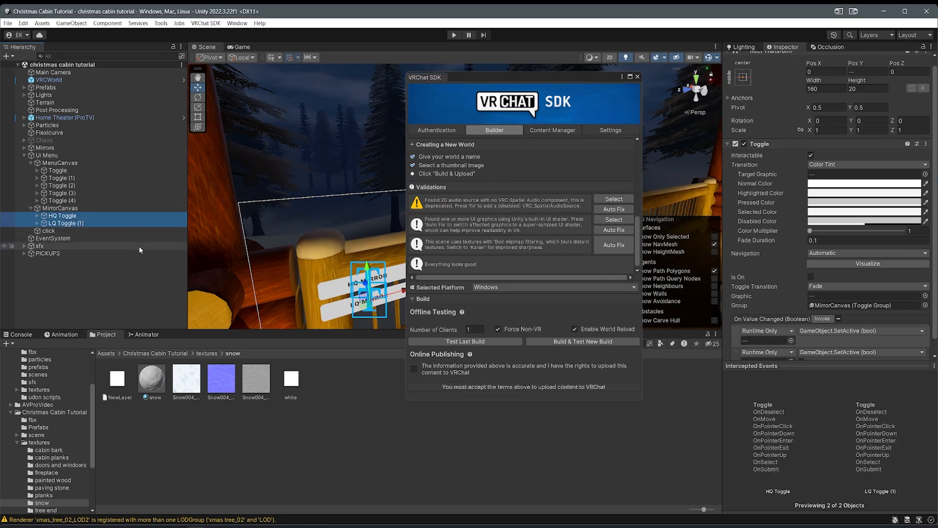
Step: Set Navigation to None on the HQ and LQ mirror toggles and on all five MenuCanvas toggles
click(824, 253)
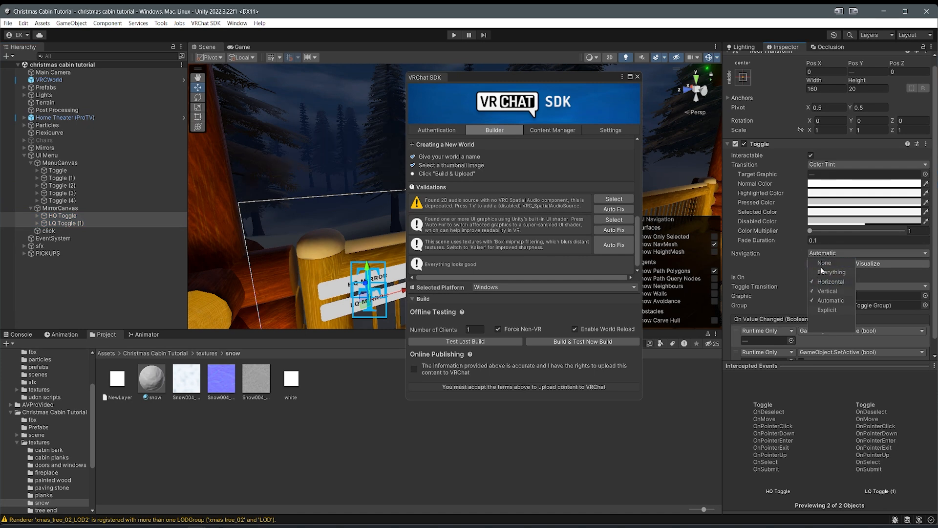
click(824, 264)
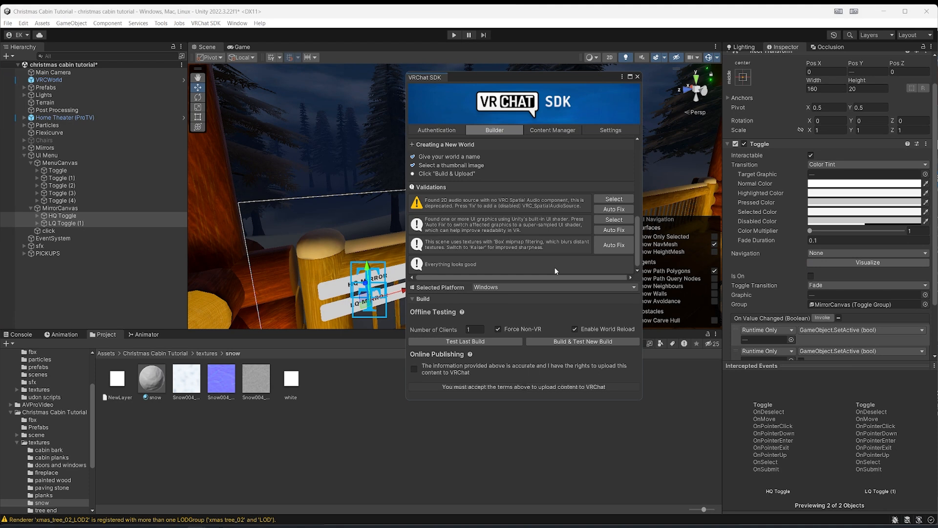
click(127, 202)
ctrl+click(76, 171)
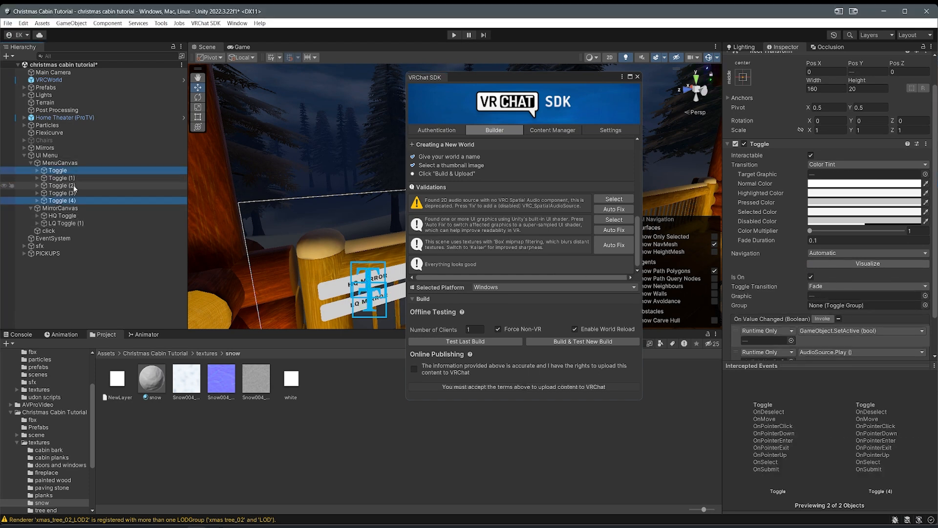
shift+click(66, 198)
click(837, 254)
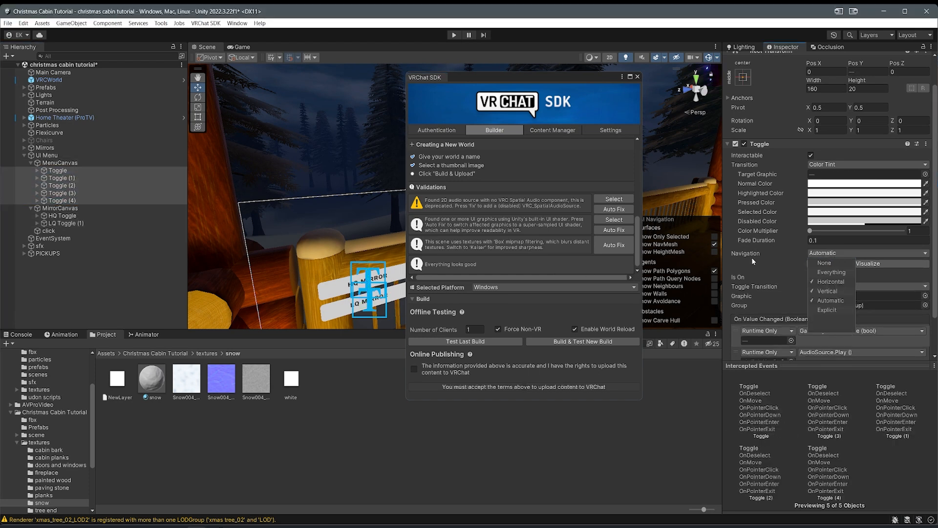
click(825, 264)
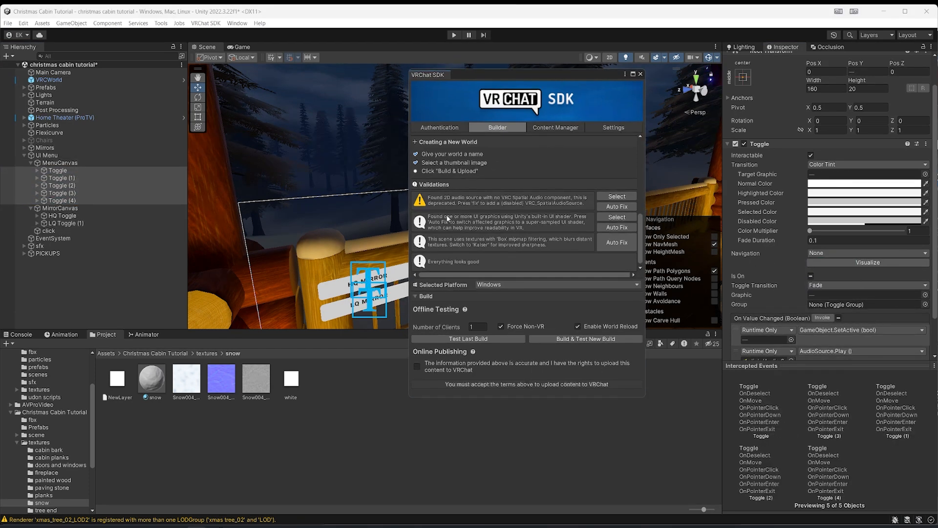
Step: Auto-fix the built-in UI shader and Box mipmap filtering validations, and review the click object's Audio Source settings
click(625, 229)
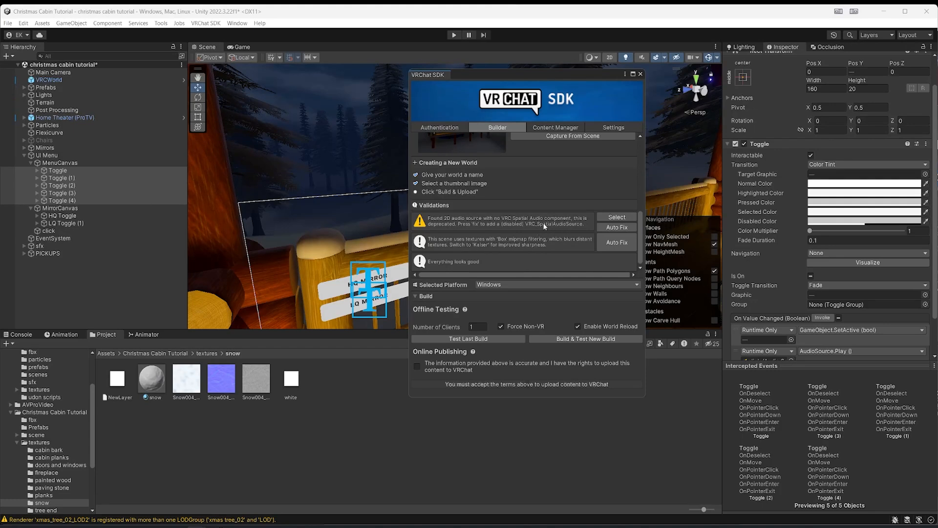
click(60, 208)
click(43, 231)
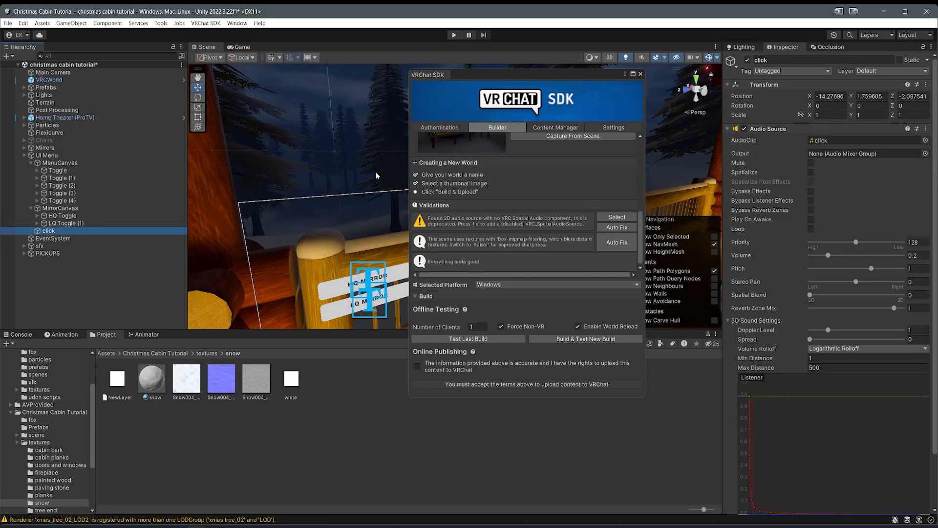
scroll(824, 301, down, 3)
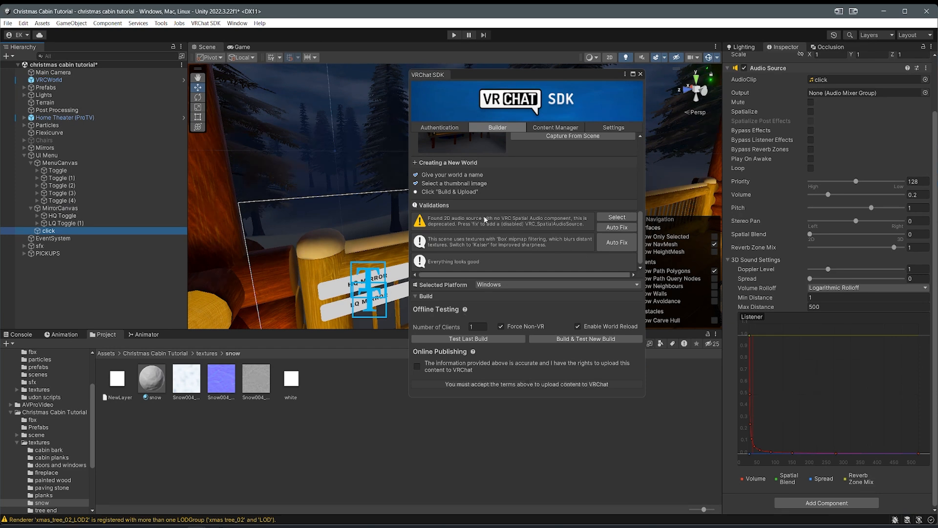
scroll(511, 230, up, 1)
scroll(511, 230, down, 1)
click(614, 244)
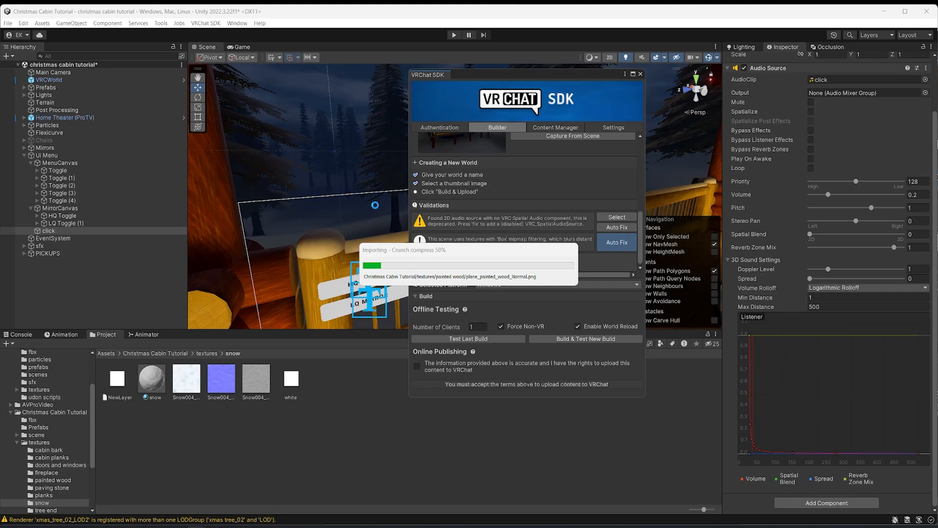
right_drag(344, 243, 293, 225)
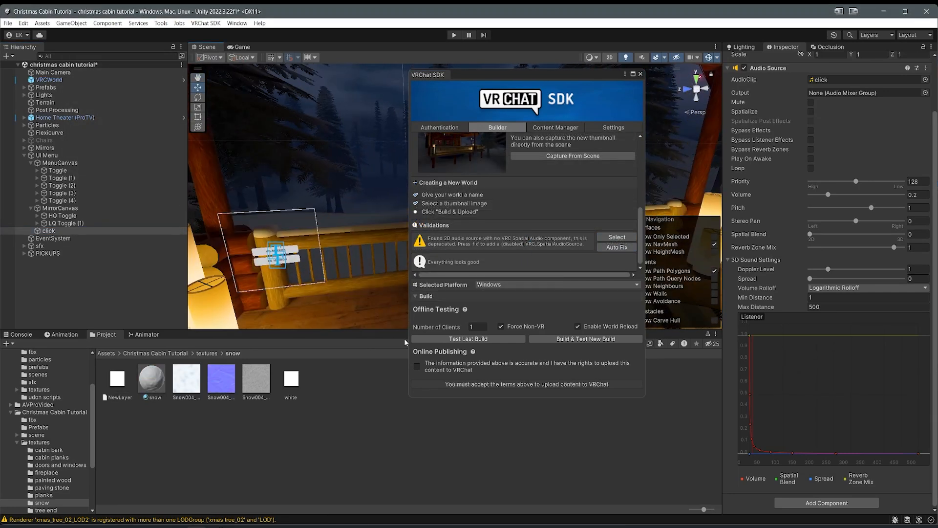
Step: Confirm the content rights statement, build and upload the Windows world, and dismiss the upload notice
click(418, 366)
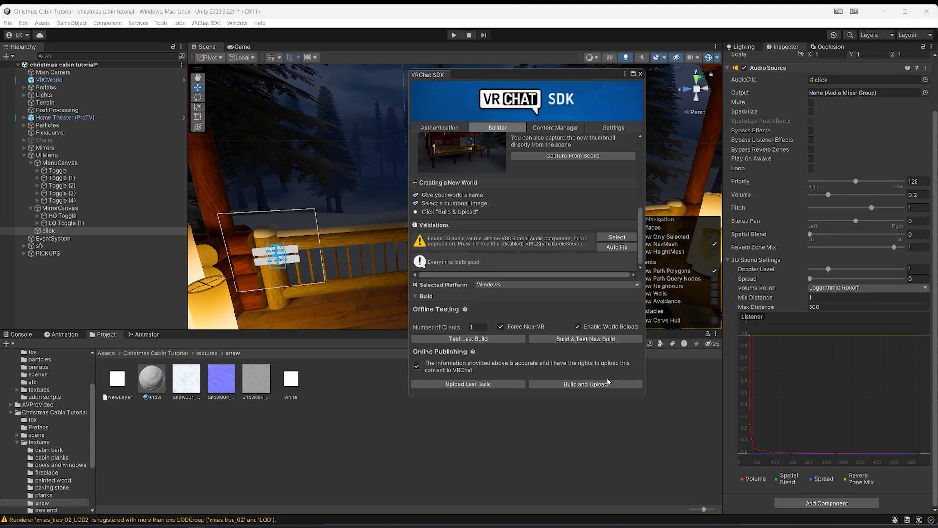
click(600, 385)
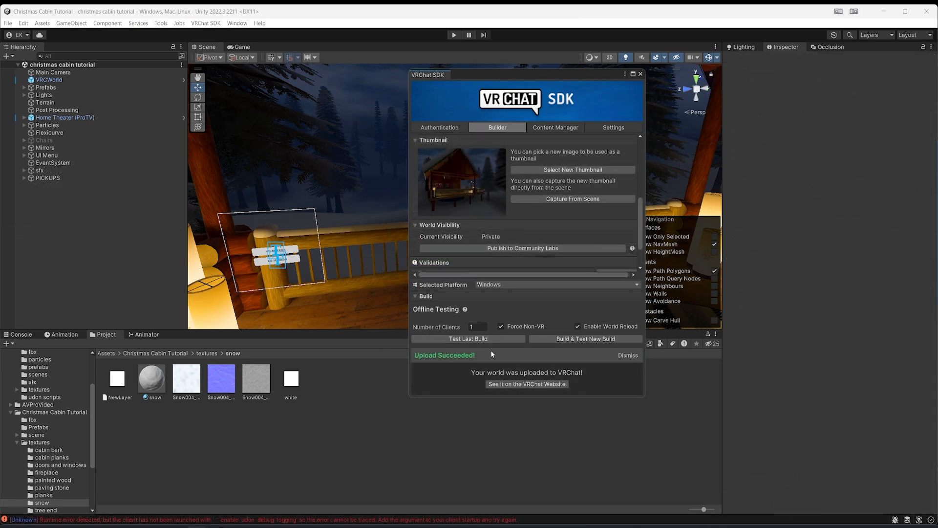
click(628, 355)
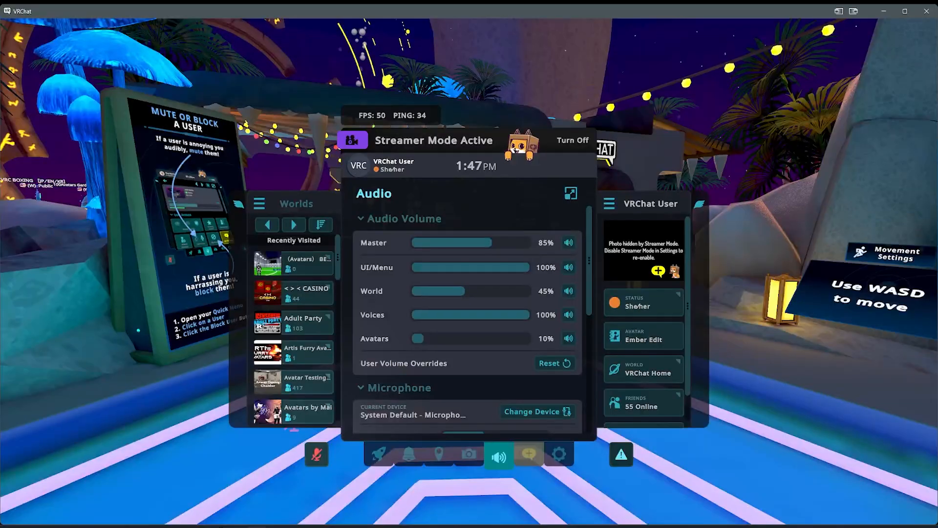
Step: Switch to VRChat and open the Christmas Cabin tutorial world from the uploaded worlds sorted by Last Updated
key(Escape)
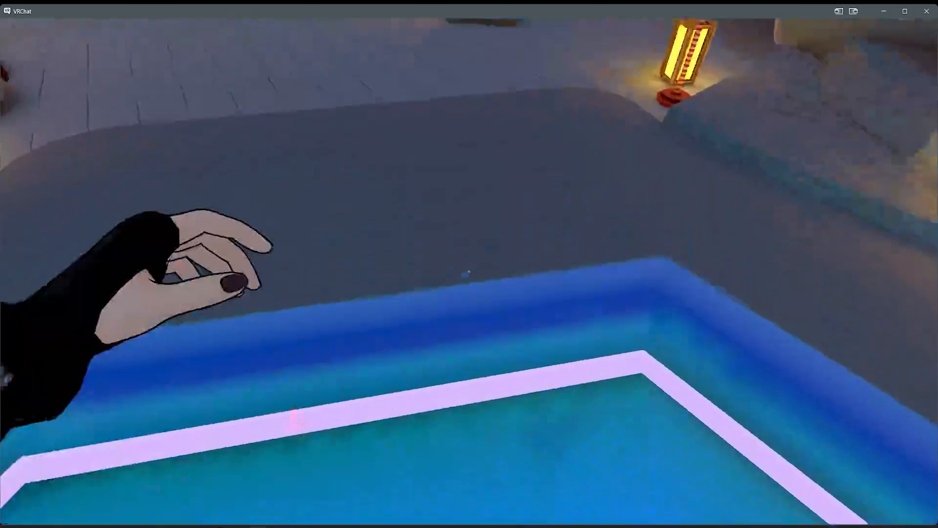
key(Escape)
click(382, 325)
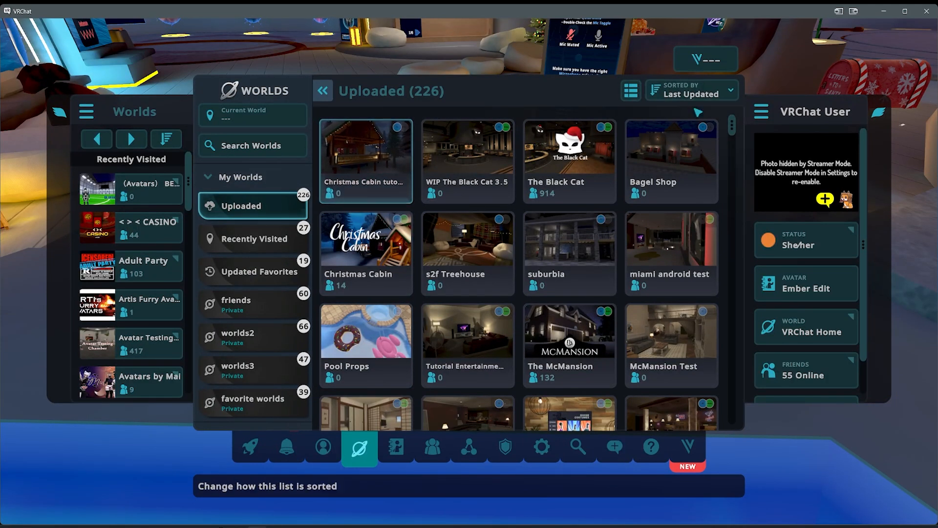
click(682, 98)
click(665, 95)
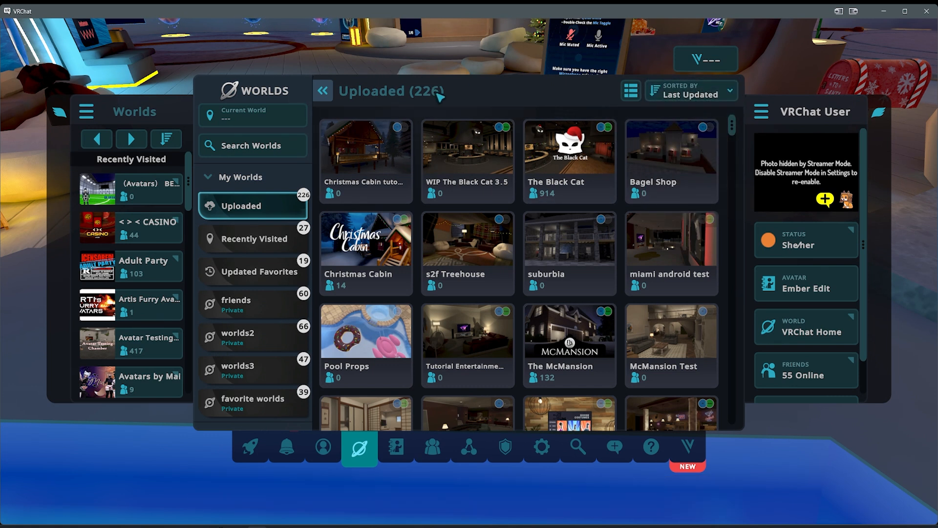
click(386, 151)
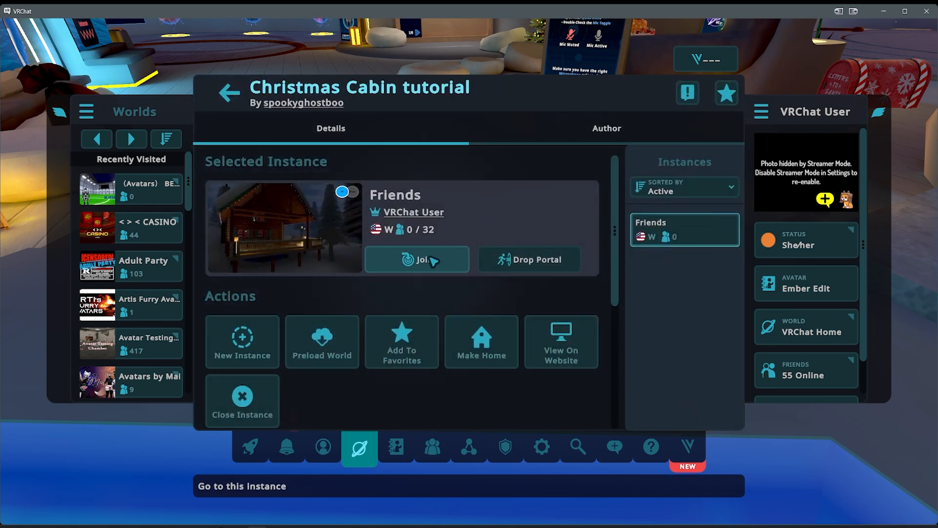
Step: Review the world's description and details, and join its Friends instance
scroll(435, 261, down, 5)
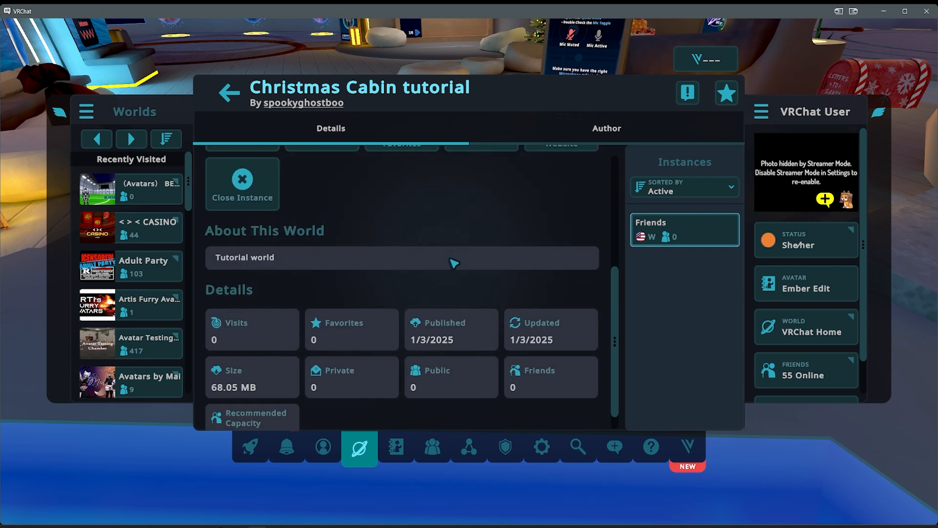
scroll(432, 279, up, 5)
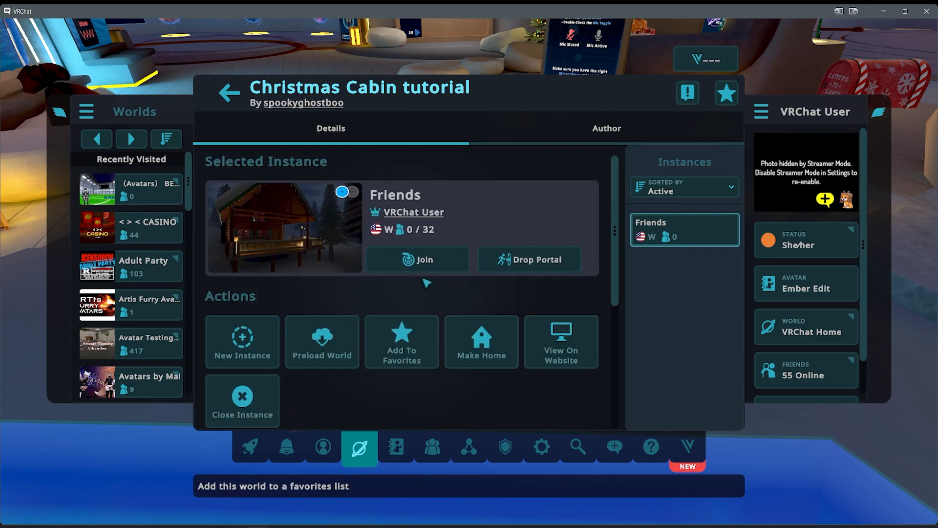
click(418, 259)
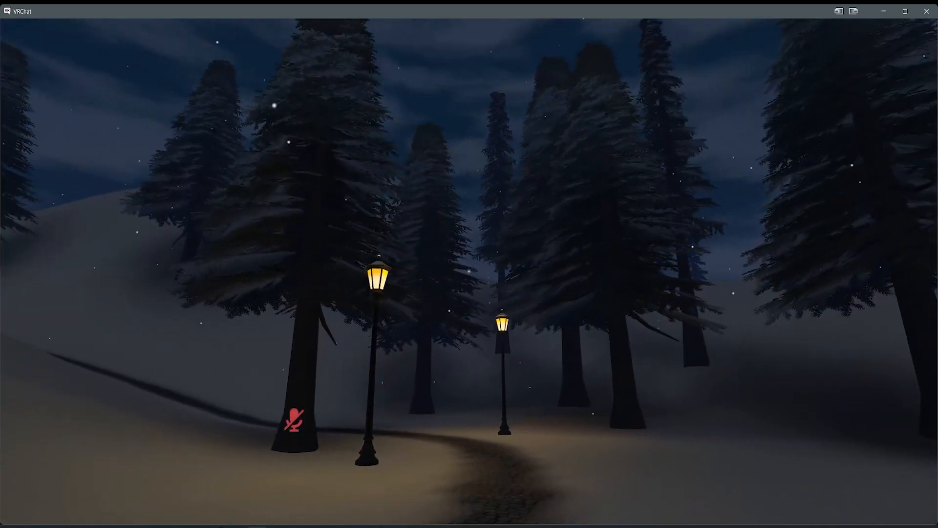
Step: Enter the cabin through the front door, check the wall toggle menu, and look in on the audio settings
key(w)
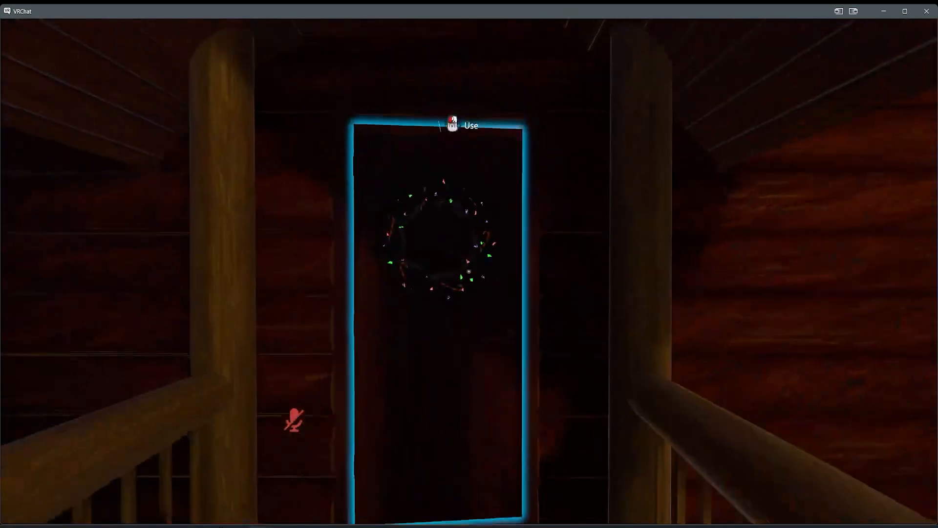
click(469, 271)
key(w)
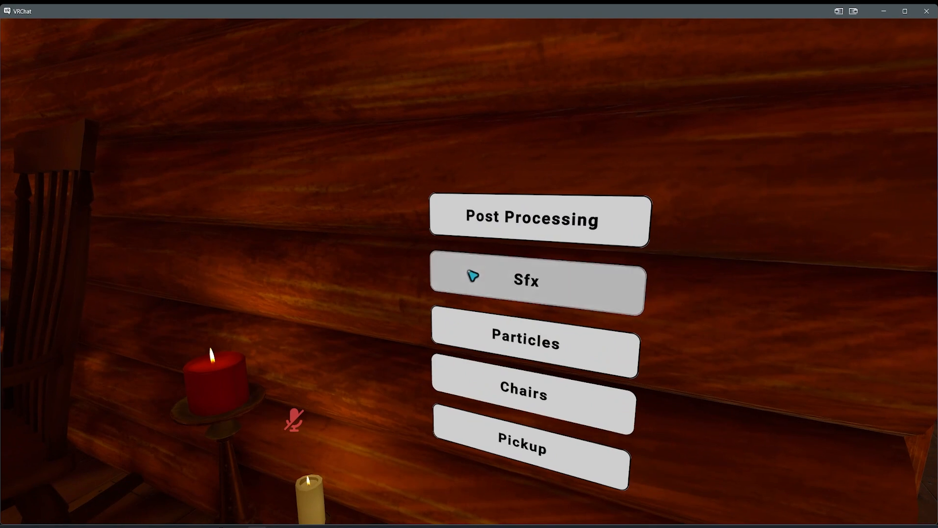
key(Escape)
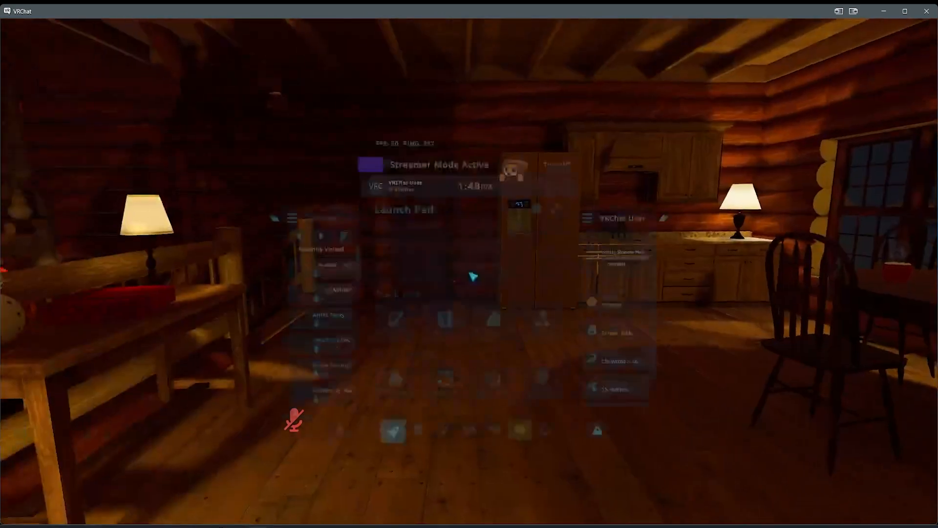
click(499, 454)
key(Escape)
Step: Walk around the cabin's ground floor to inspect the candles, fireplace, Christmas tree and windows in the uploaded world
key(w)
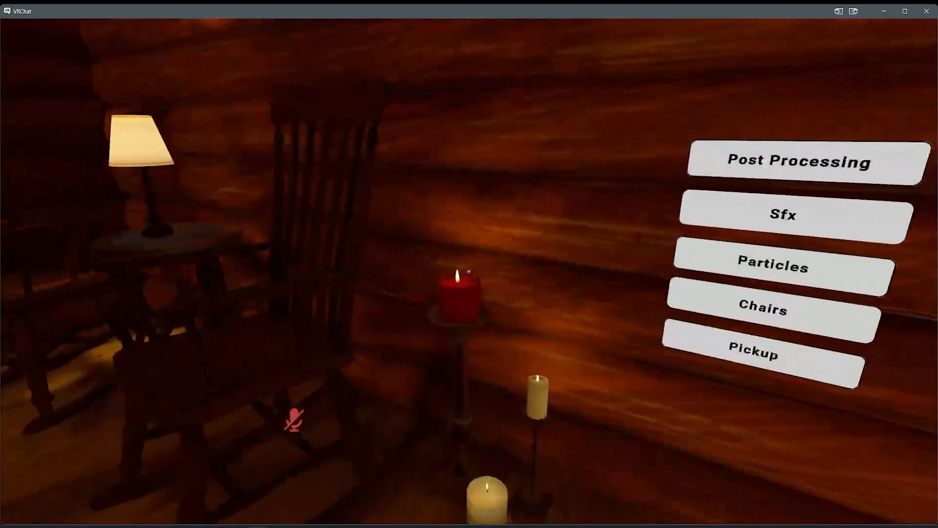
key(w)
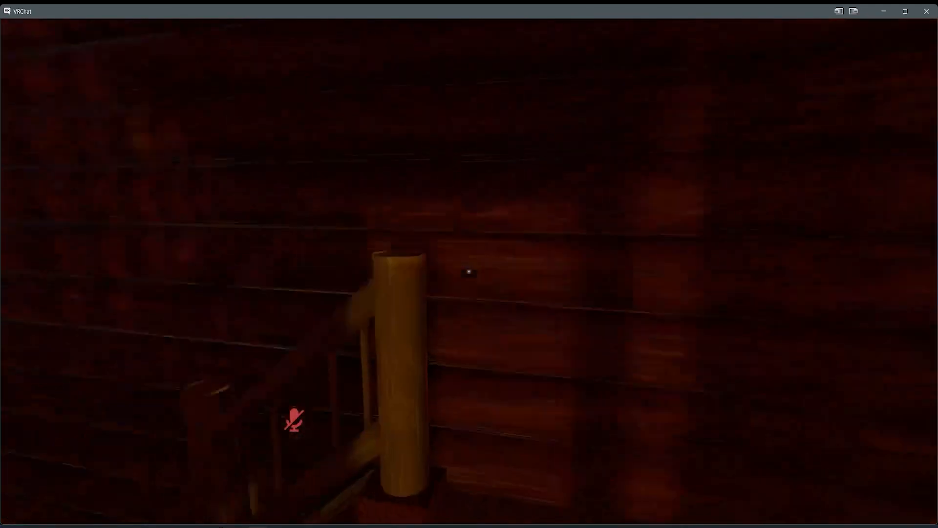
key(w)
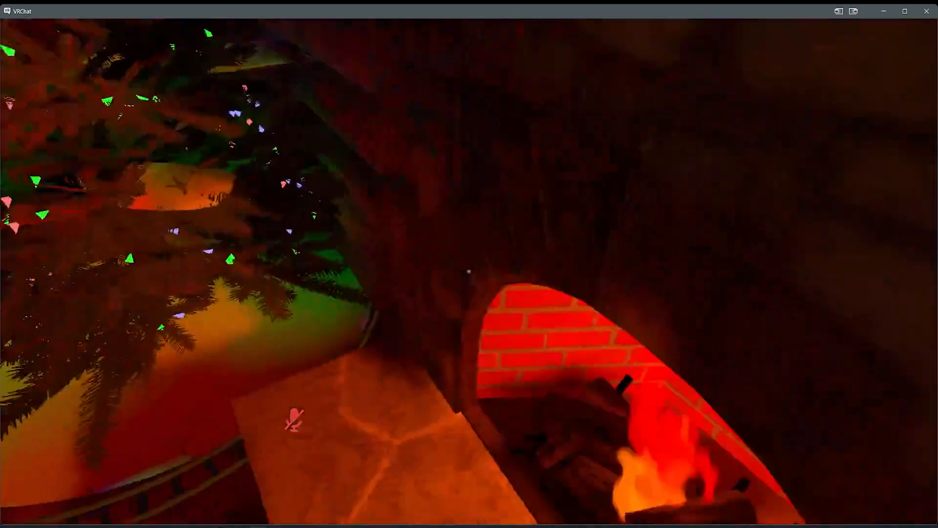
key(Escape)
key(Escape)
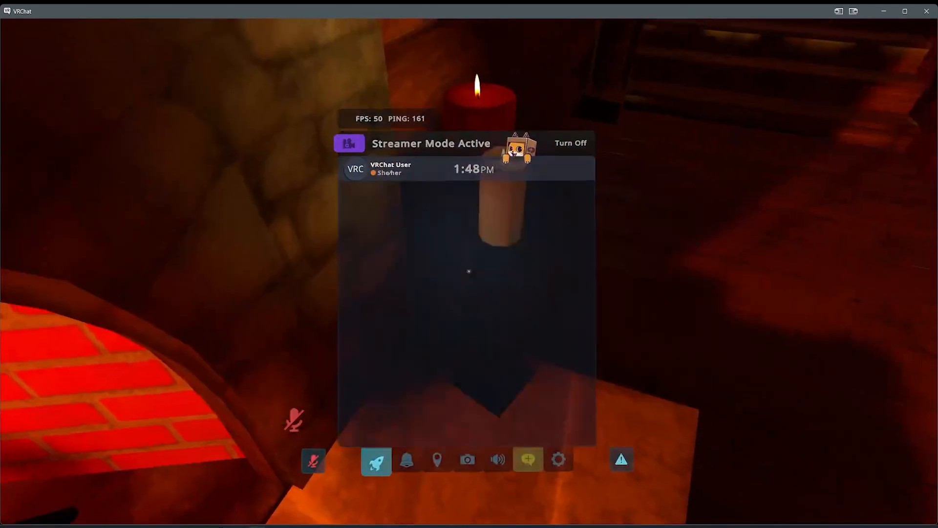
key(w)
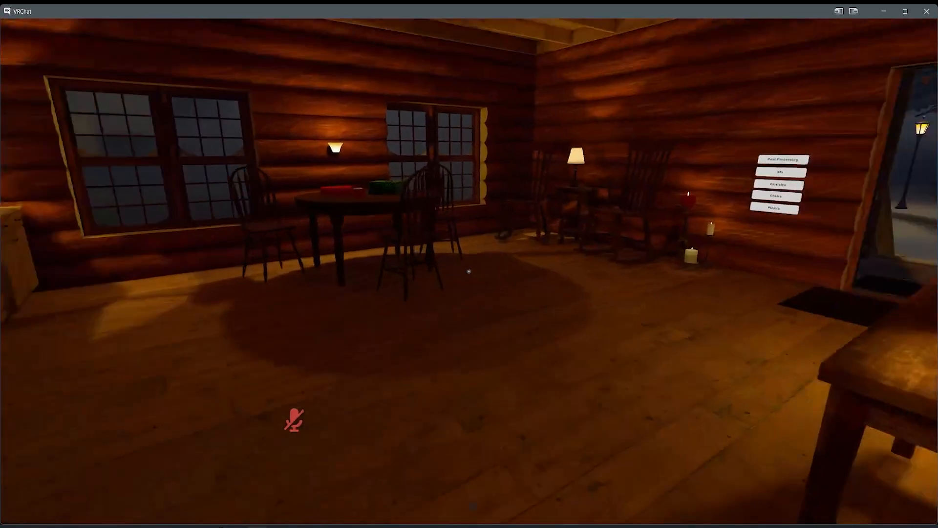
key(w)
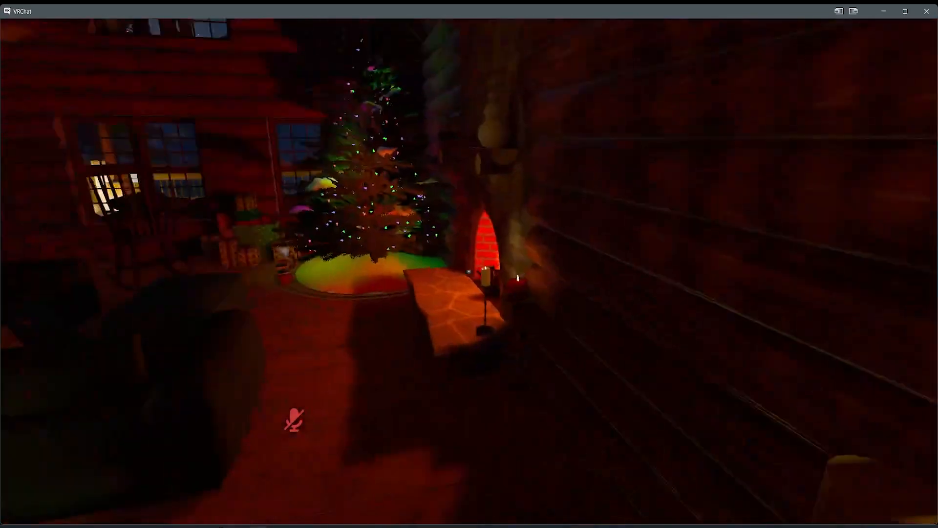
key(w)
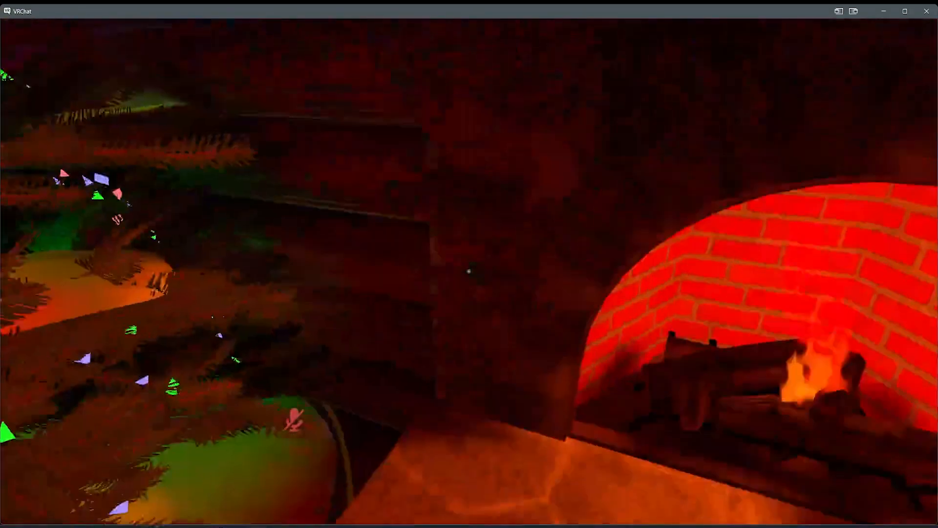
key(w)
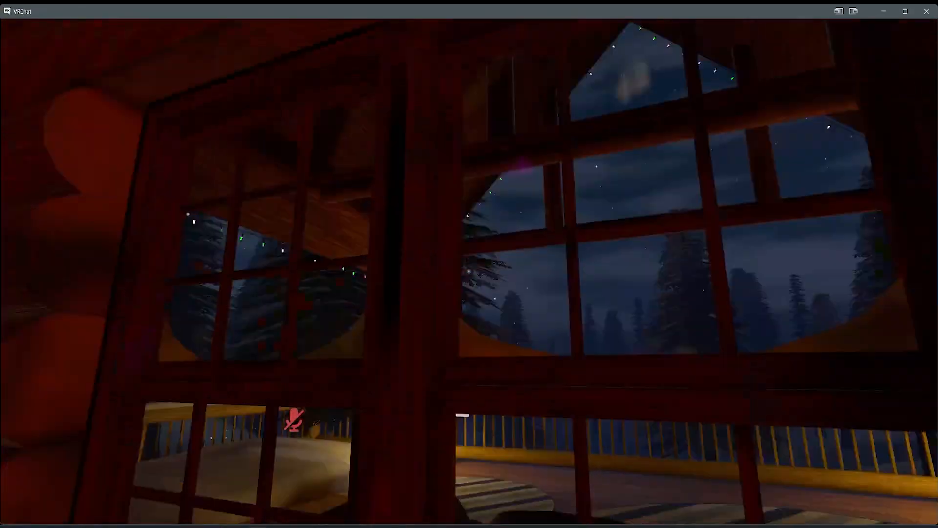
Step: Go up the stairs to the loft and inspect the lamps, ProTV screen and view over the ground floor
key(w)
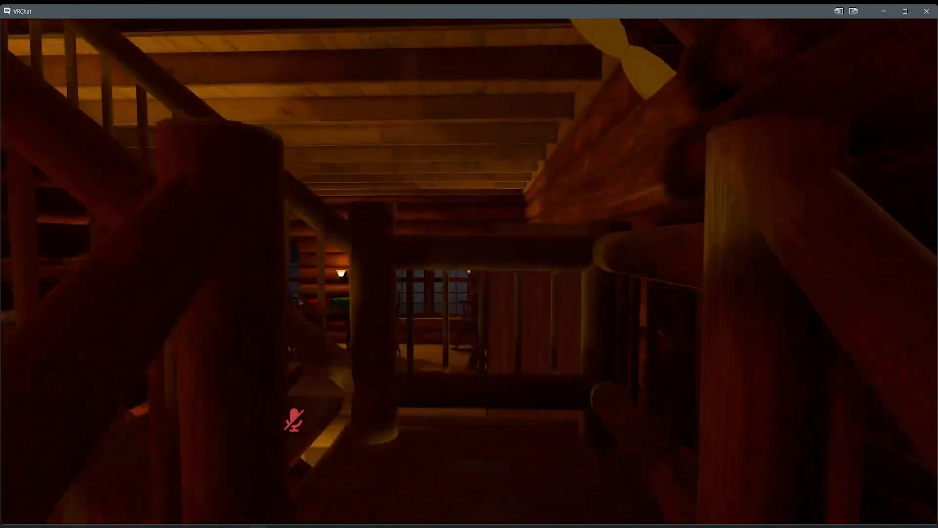
key(w)
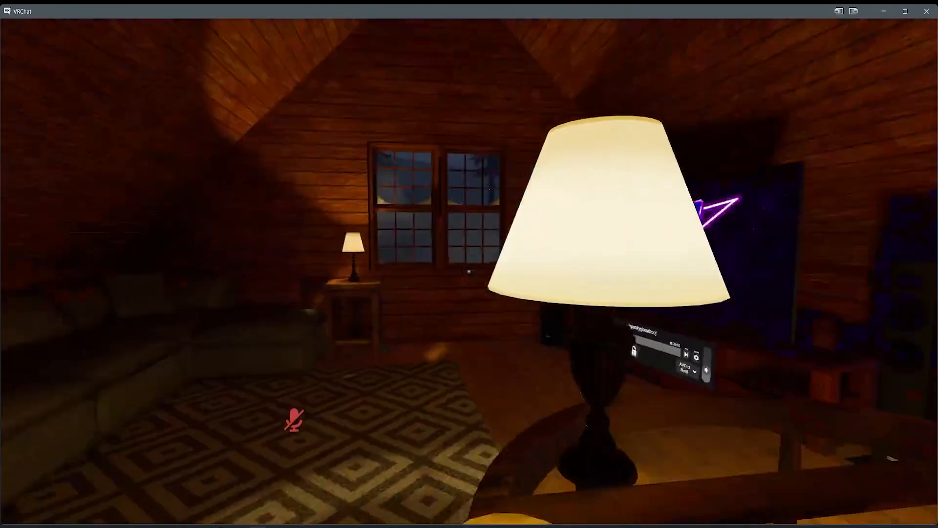
key(w)
key(s)
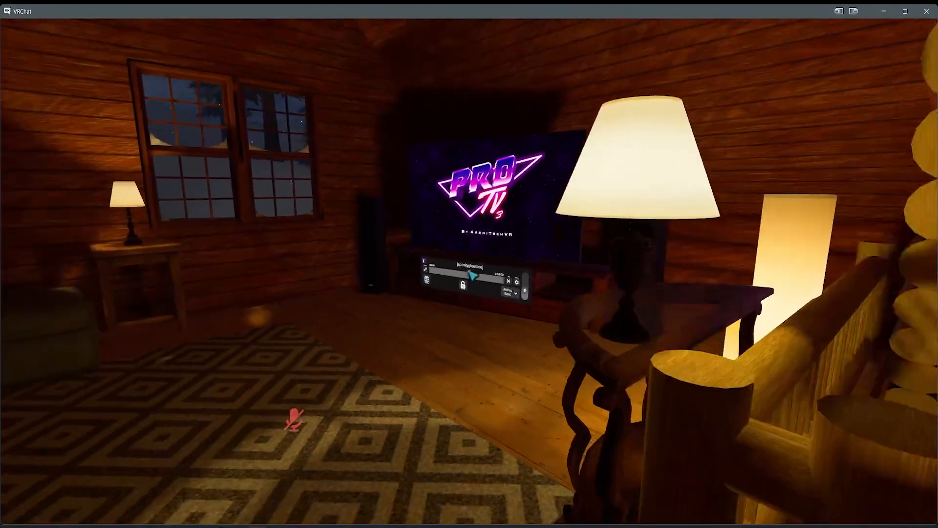
key(w)
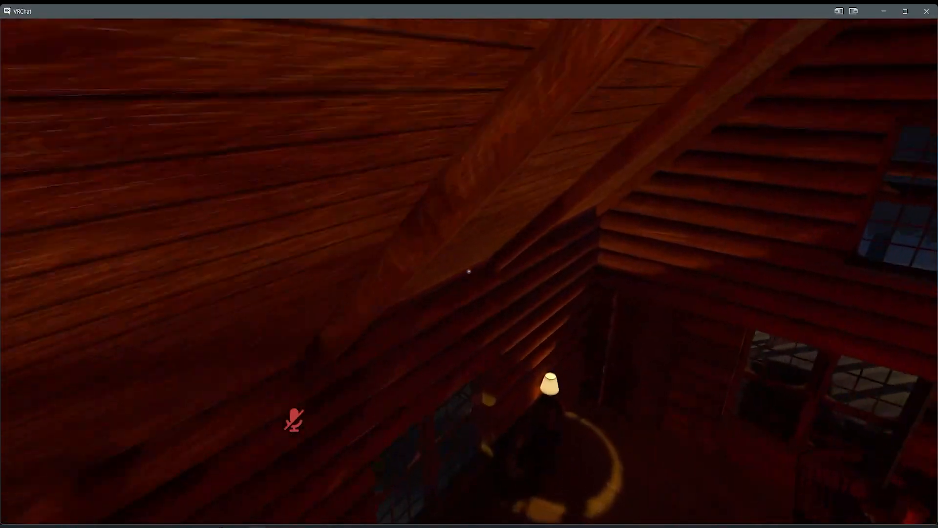
Step: Walk out to the deck and inspect the mirror, sofa, rugs, floor lights and snowy surroundings of the uploaded world
key(w)
click(468, 271)
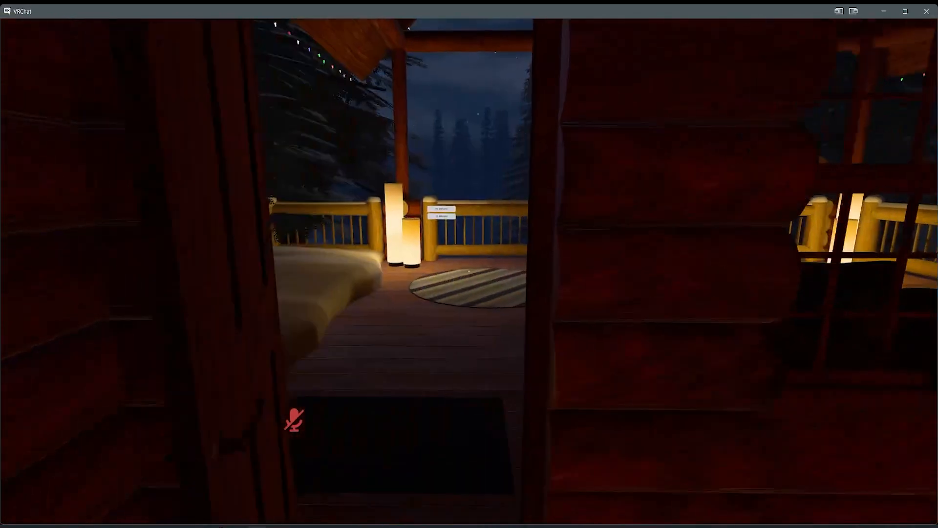
key(w)
click(469, 271)
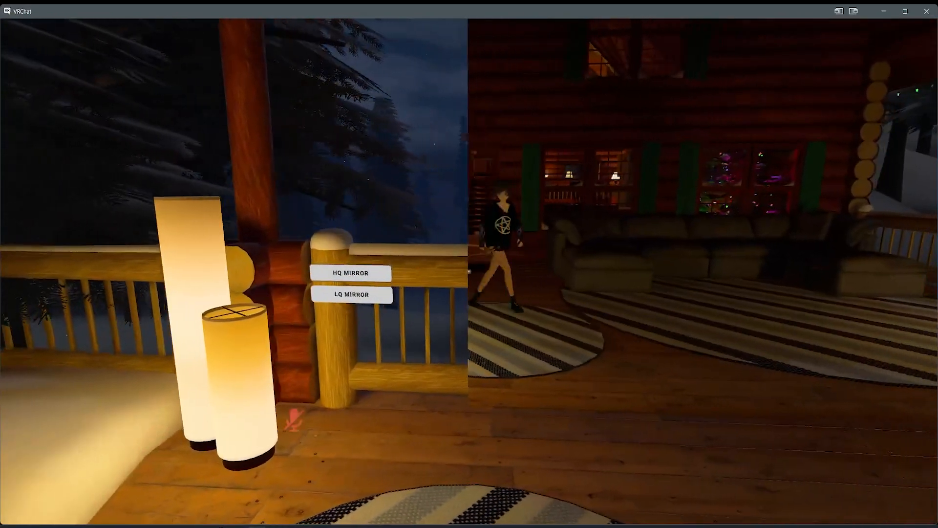
key(w)
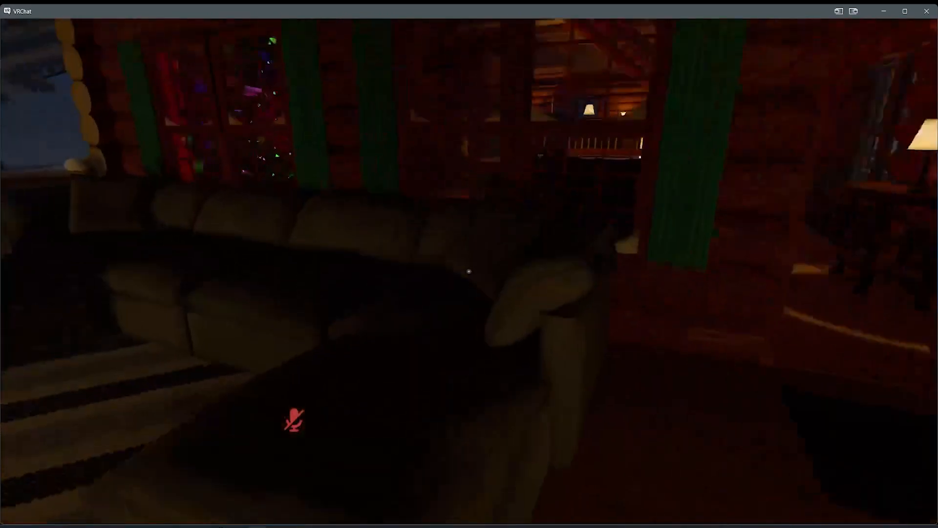
key(w)
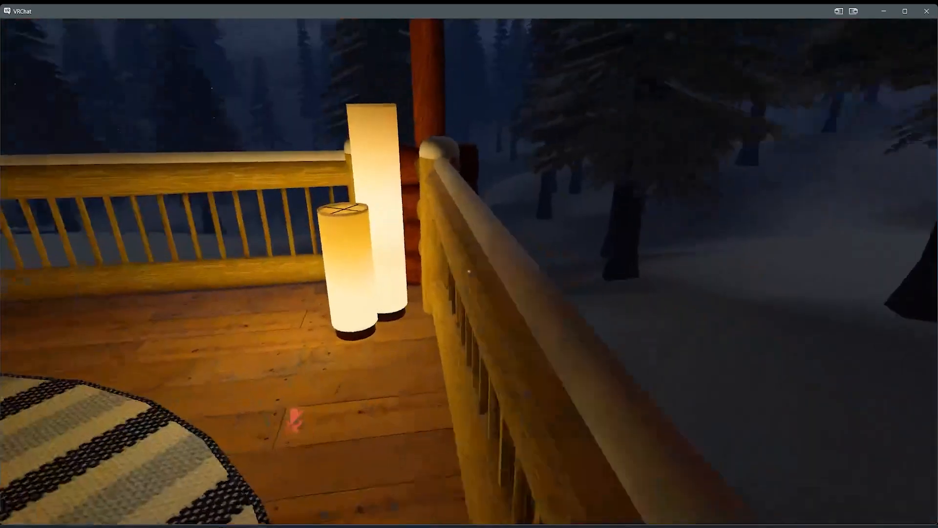
key(s)
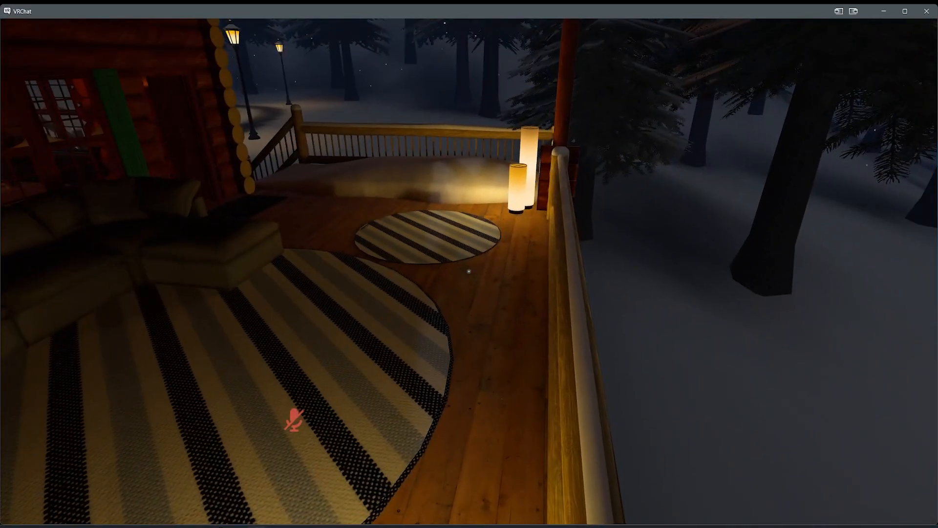
key(w)
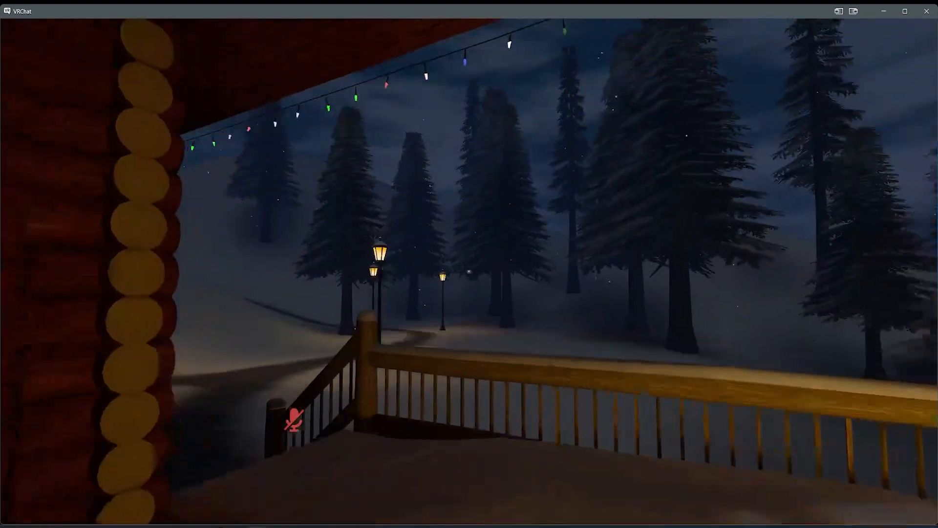
key(Escape)
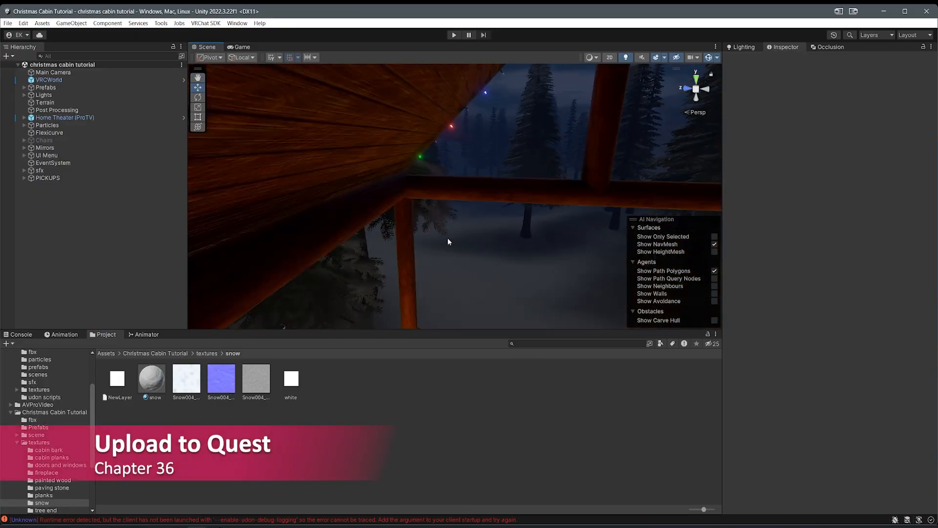
Step: Switch to Unity and change the project's build platform from Windows, Mac, Linux to Android
right_drag(202, 157, 309, 229)
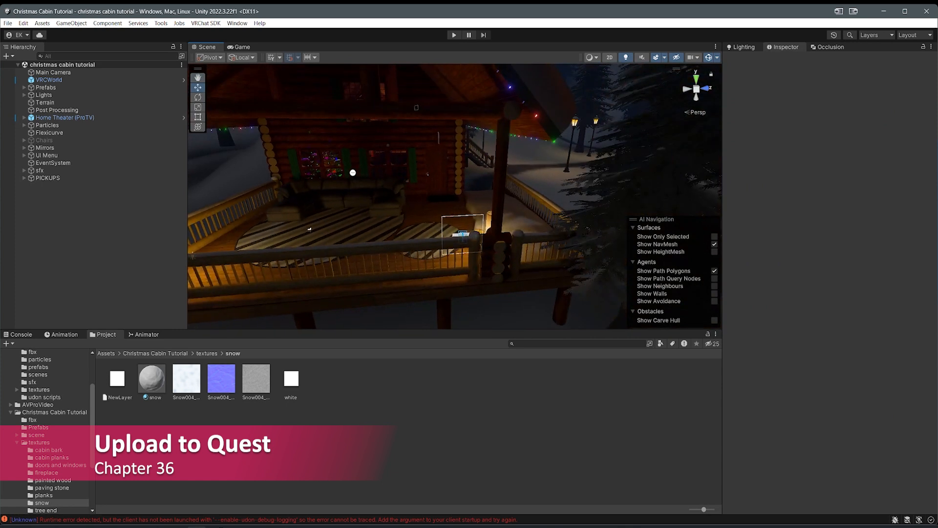
right_drag(499, 147, 438, 153)
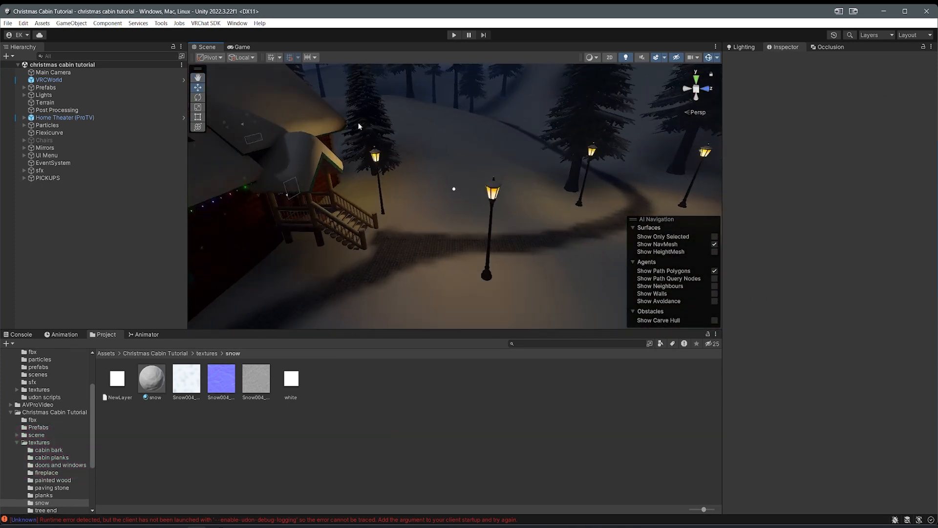
click(8, 24)
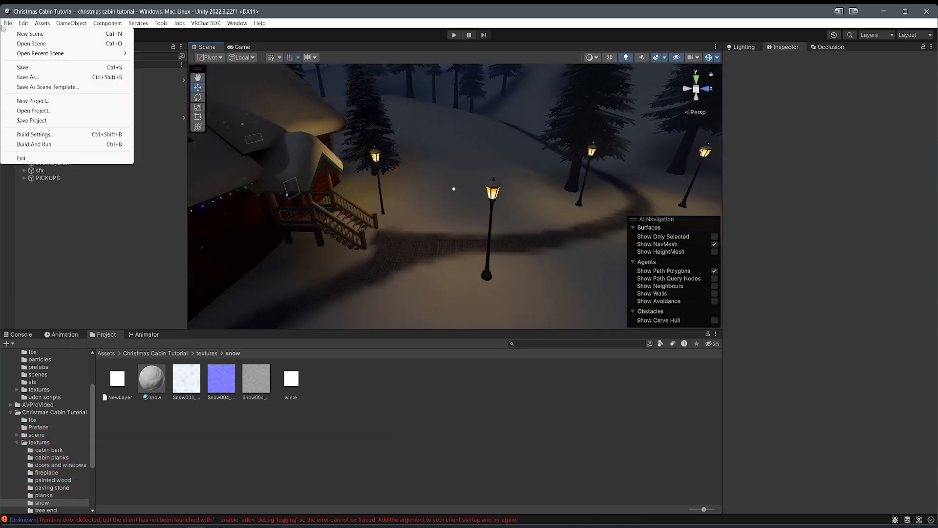
click(30, 135)
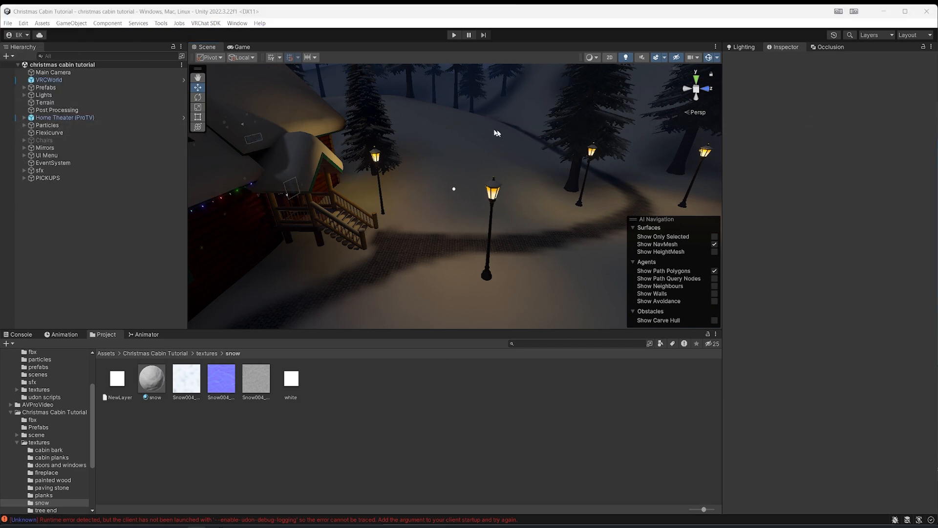
drag(748, 112, 471, 137)
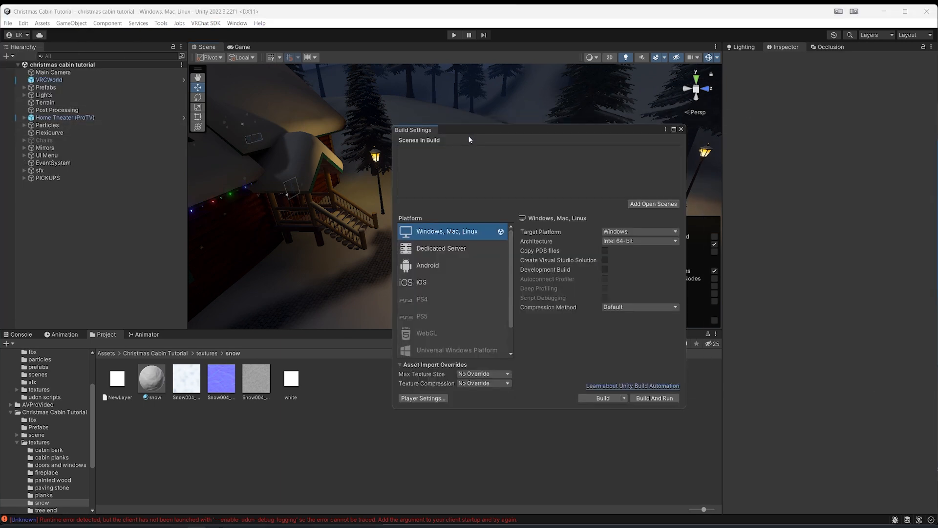
click(418, 266)
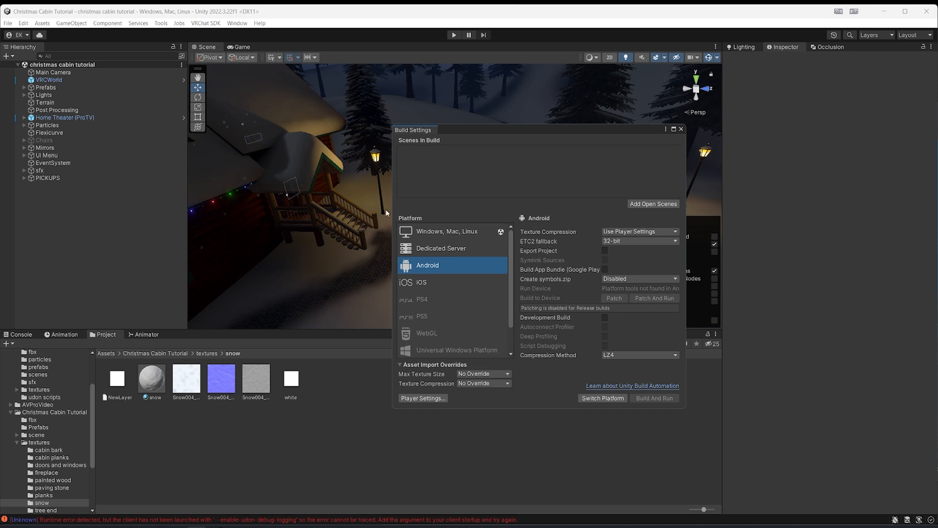
click(603, 399)
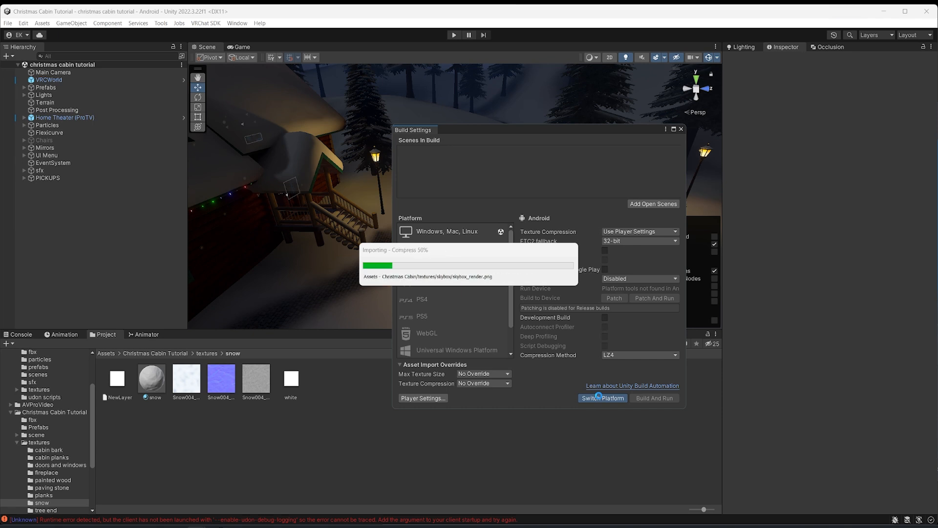
Step: Look over the cabin scene on the Android platform and open the scene's baked lighting folder, christmas cabin tutorial
right_drag(542, 199, 287, 288)
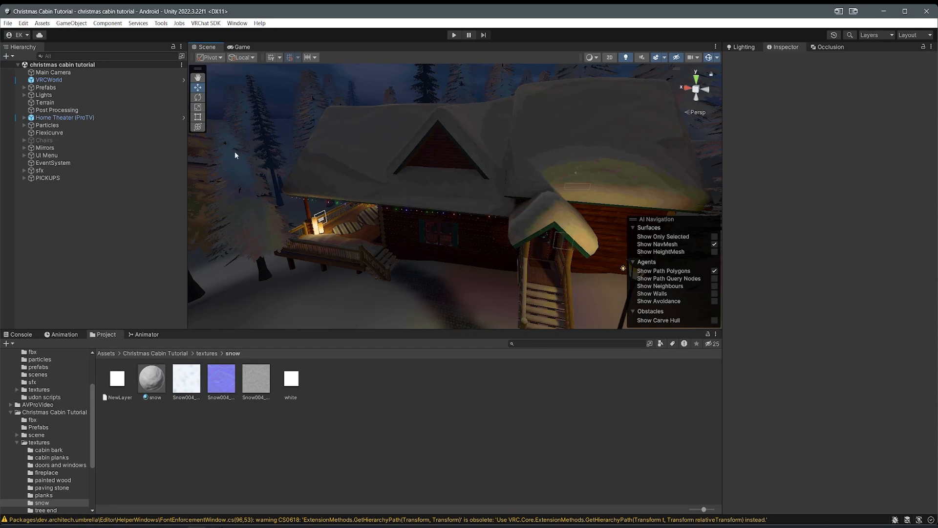
right_drag(328, 170, 367, 191)
right_drag(369, 117, 543, 166)
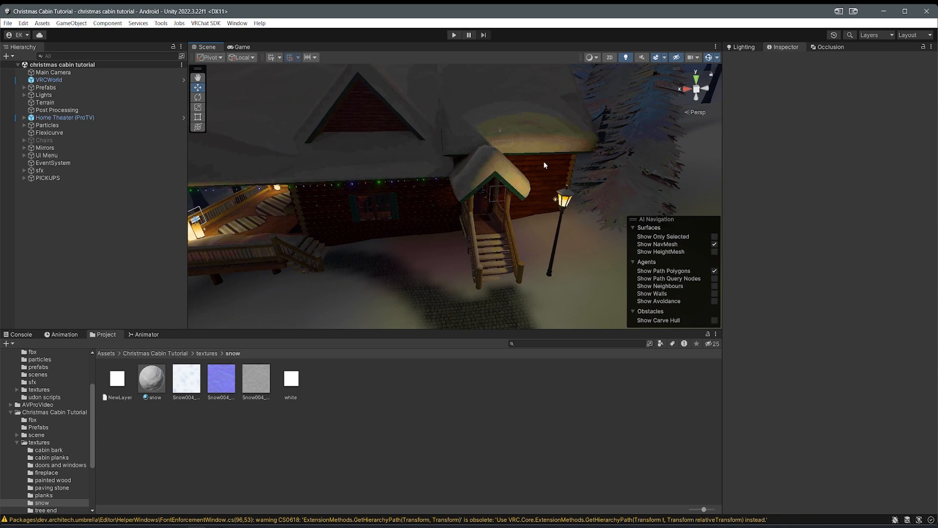
click(157, 354)
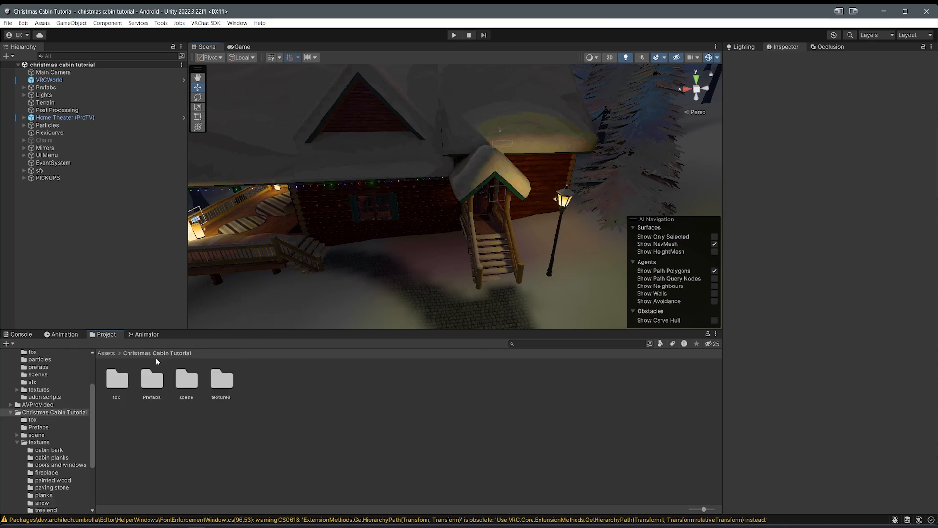
double_click(181, 381)
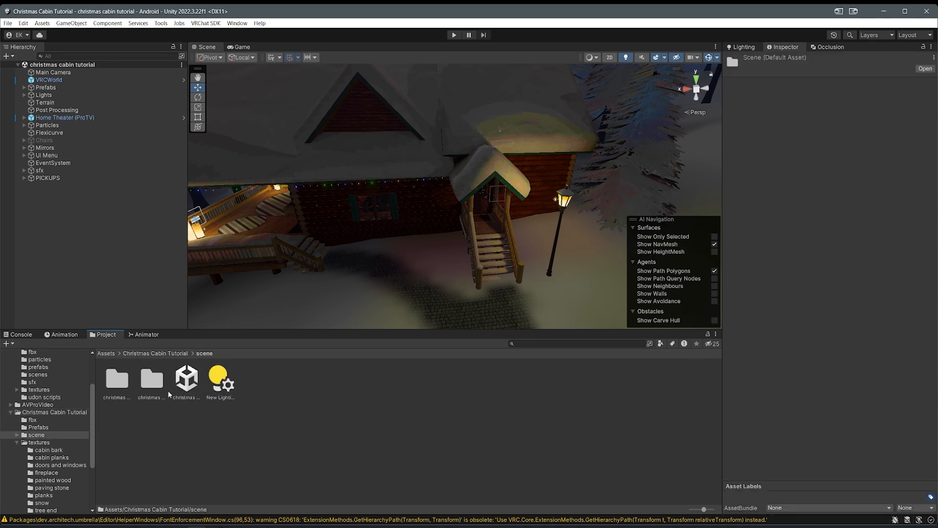
double_click(126, 396)
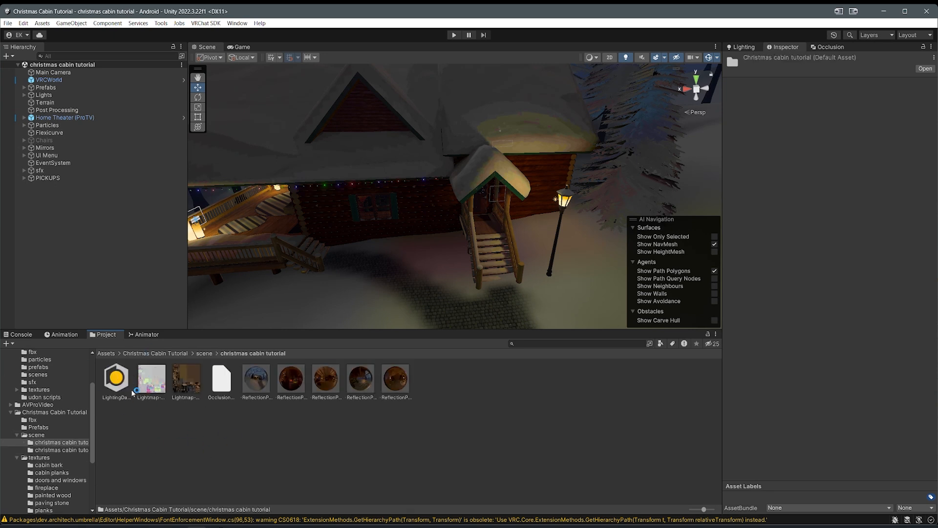
click(129, 407)
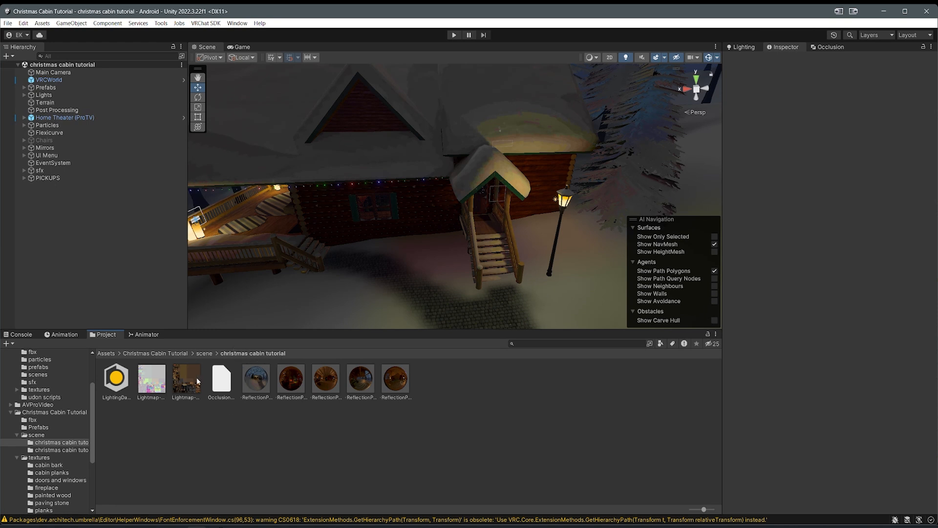
Step: Override both Lightmap-0 textures for Android with the RGB(A) Compressed ASTC 4x4 block format and apply the import settings
click(151, 378)
ctrl+click(183, 379)
mouse_move(308, 321)
alt+mouse_down()
mouse_move(411, 314)
mouse_move(361, 310)
mouse_move(321, 323)
alt+mouse_up()
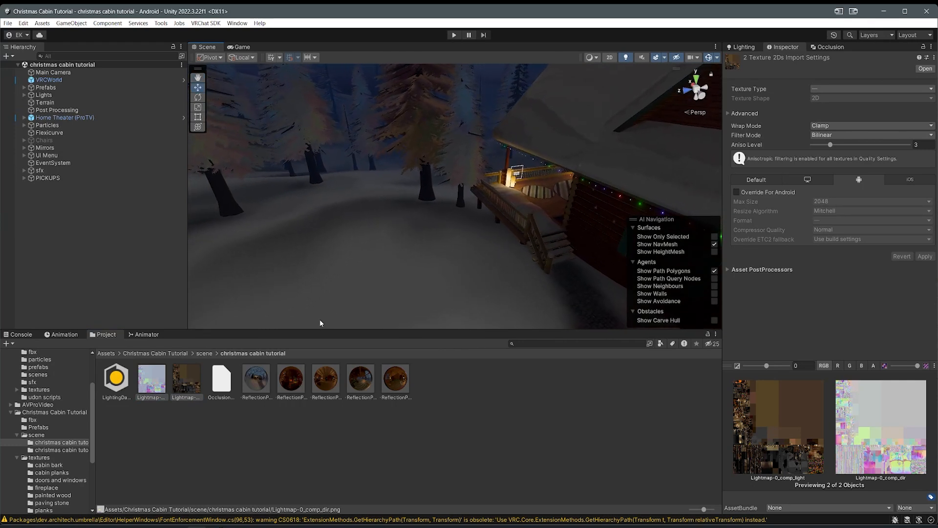
click(756, 179)
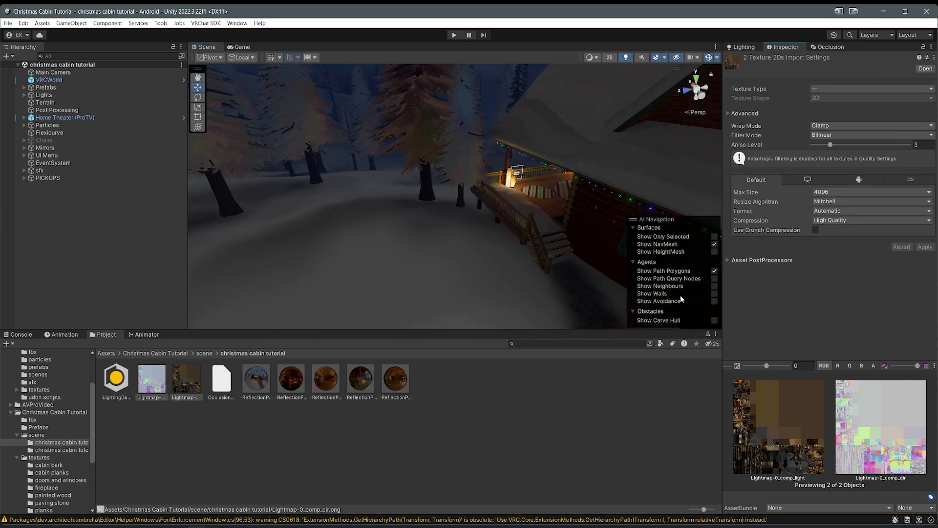
click(858, 179)
click(737, 192)
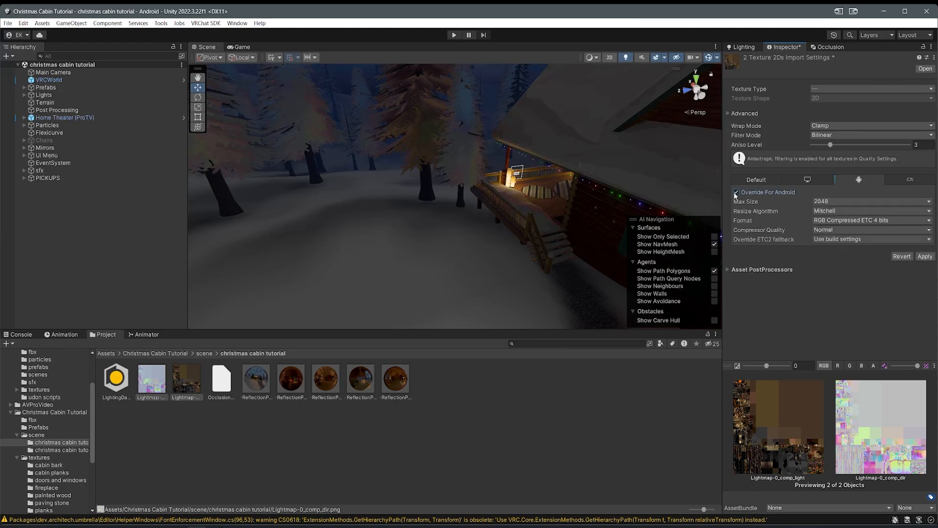
click(841, 221)
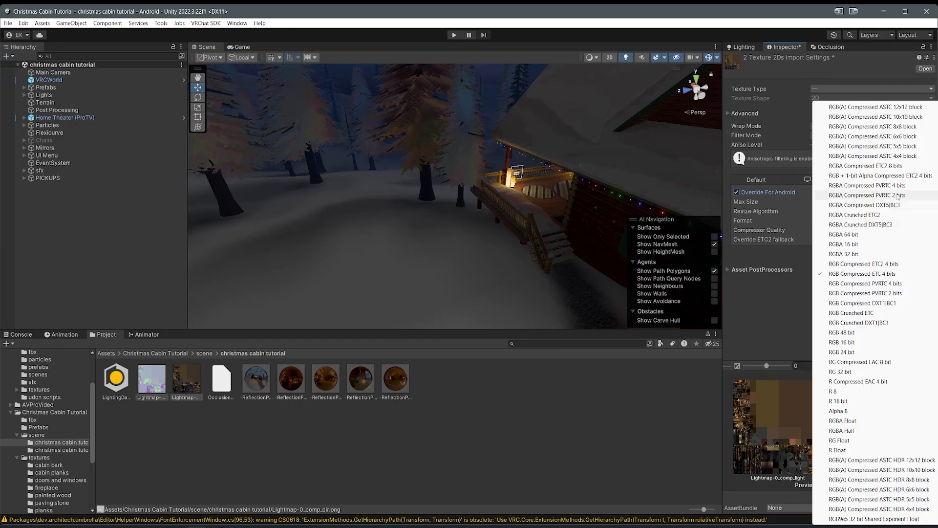
click(889, 157)
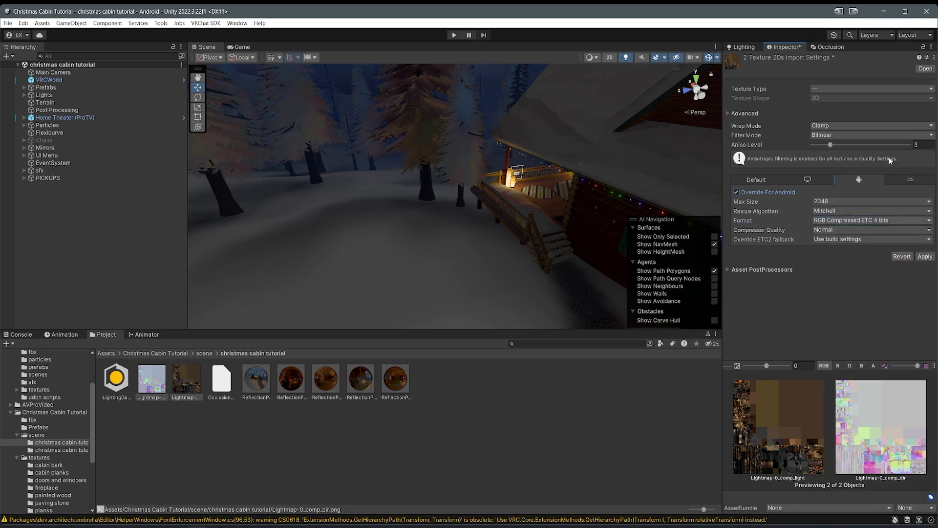
click(925, 257)
right_drag(480, 283, 215, 360)
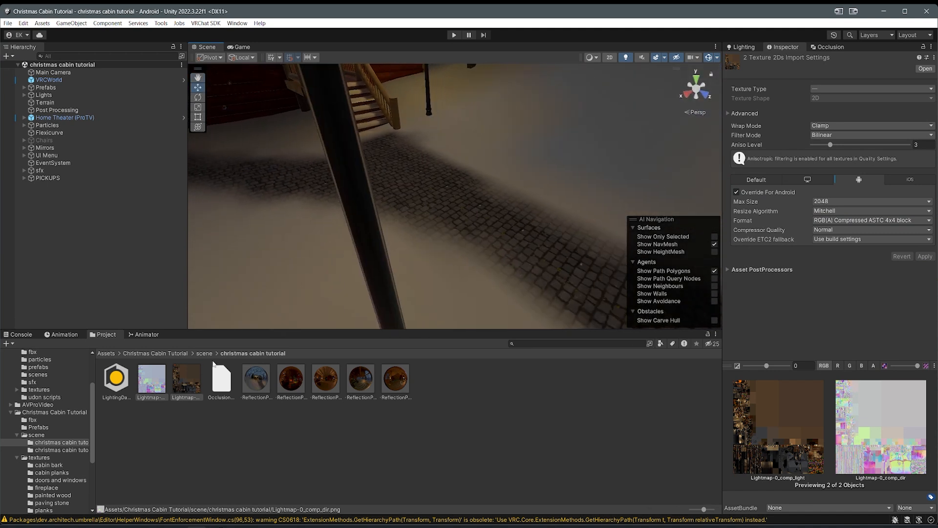
Step: Open the snow folder under the project's textures and check the white texture's import settings and format options
click(204, 353)
click(184, 354)
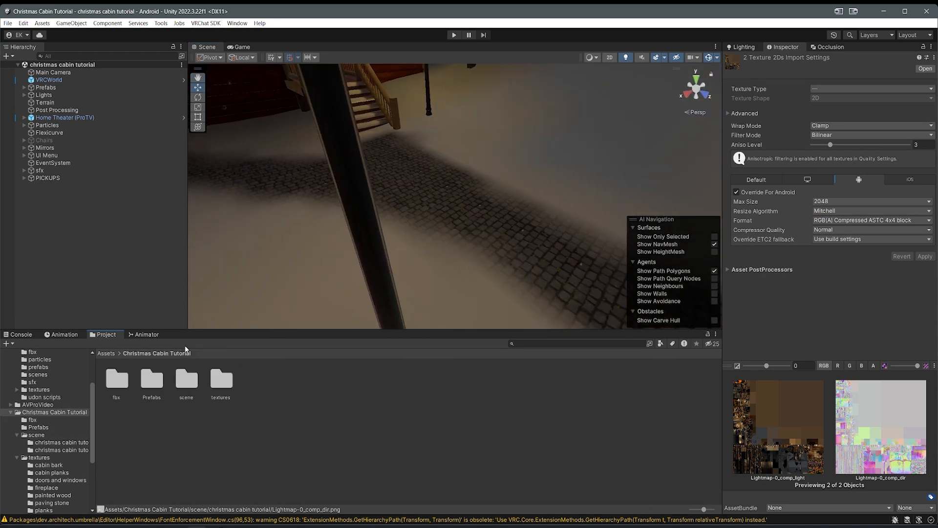
right_drag(233, 321, 206, 377)
double_click(219, 379)
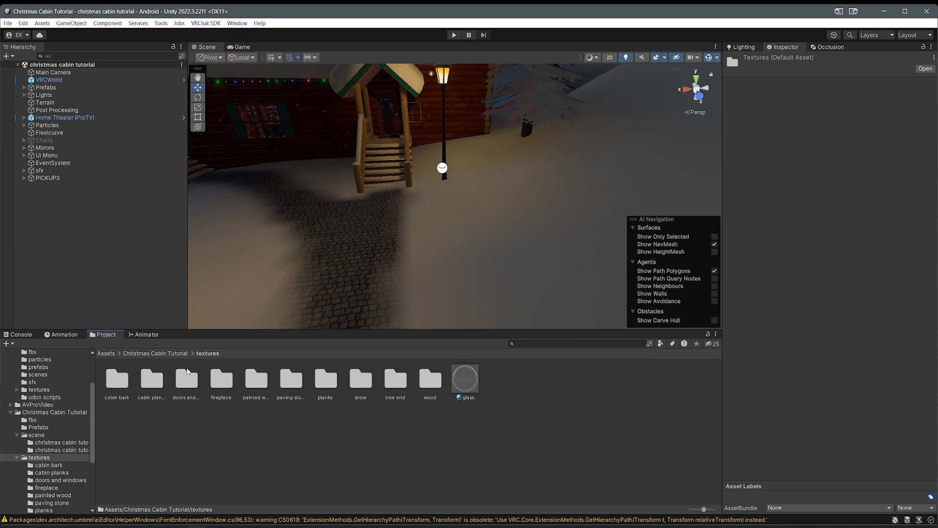
double_click(362, 379)
click(288, 377)
right_drag(517, 293, 320, 325)
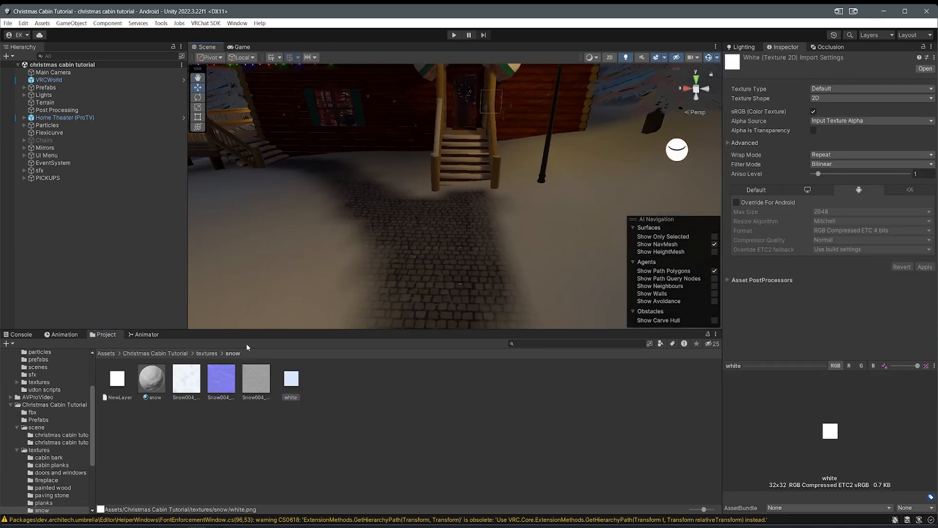
click(207, 353)
double_click(364, 376)
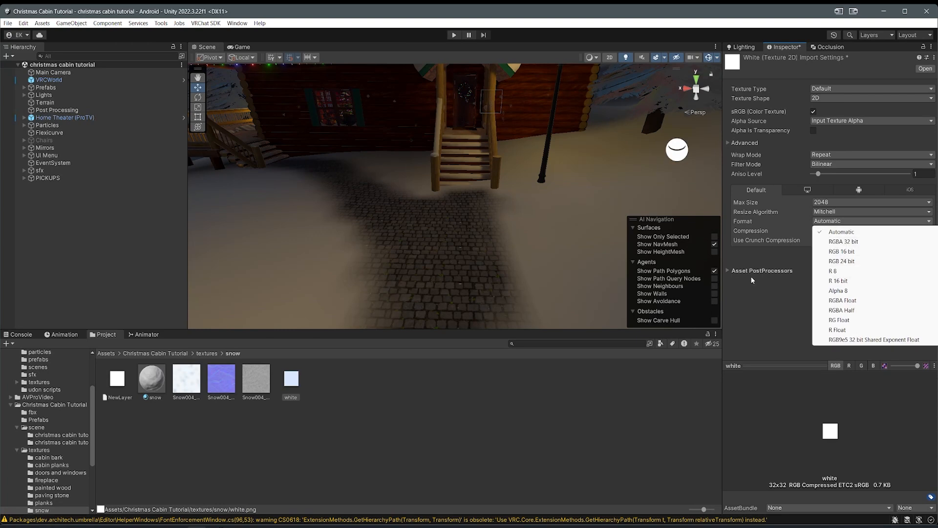
Step: Examine the cabin entrance, paved path, snow and surrounding pine trees in the scene for their look on Android
right_drag(381, 289, 331, 249)
scroll(441, 275, down, 2)
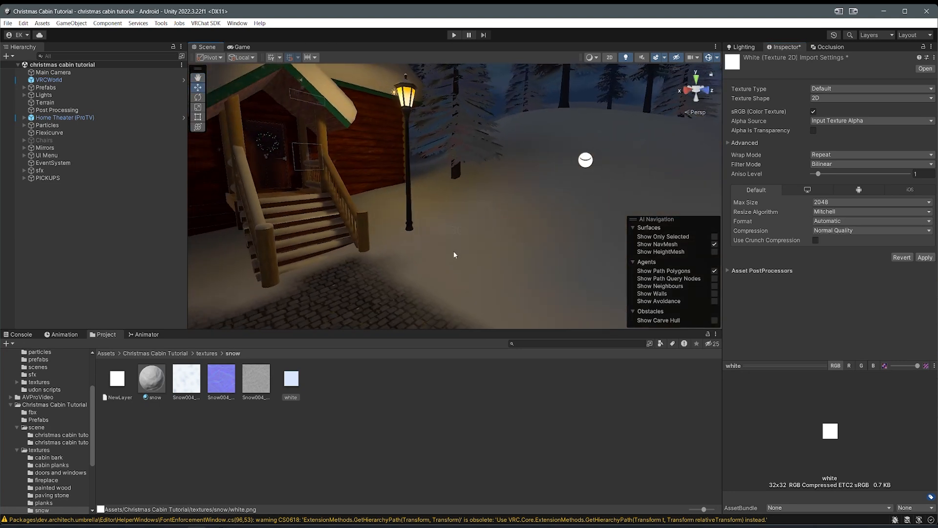
right_drag(453, 252, 335, 254)
scroll(336, 253, up, 2)
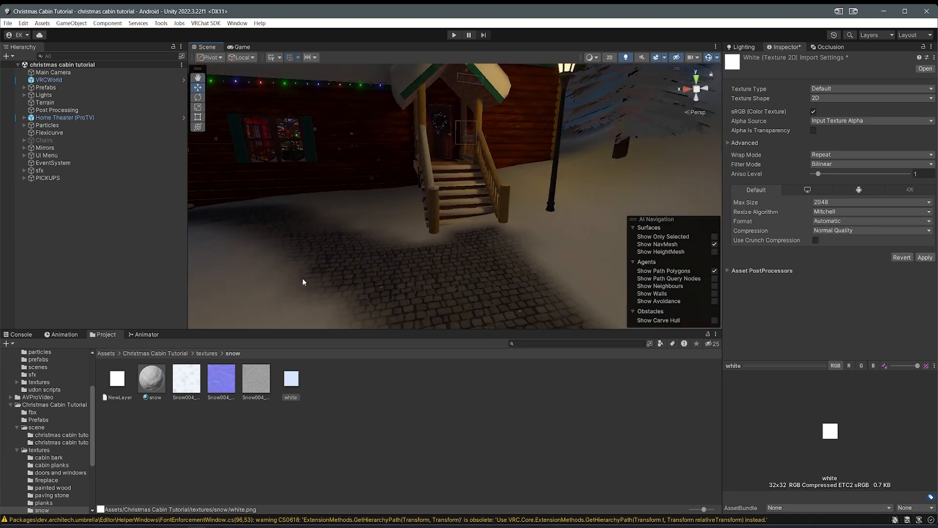
middle_drag(336, 257, 292, 302)
right_drag(293, 303, 231, 297)
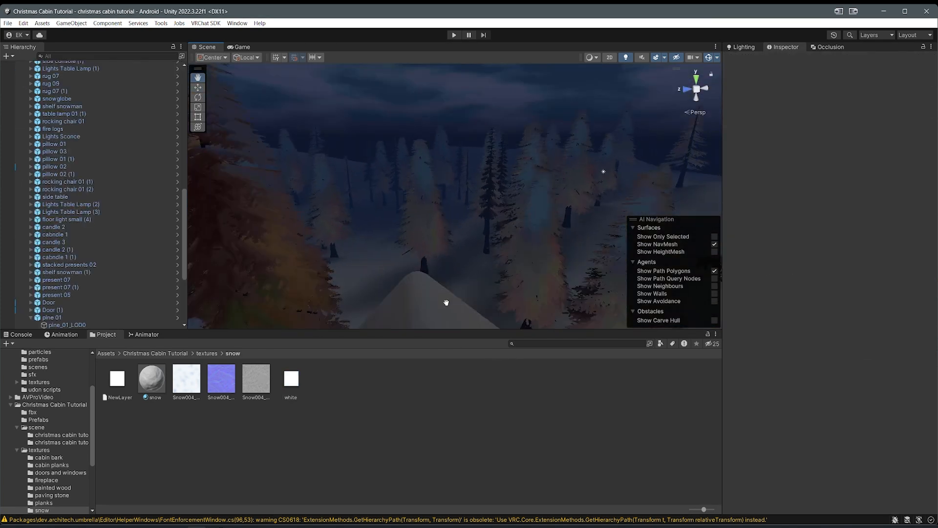
middle_drag(446, 303, 548, 210)
right_drag(433, 187, 206, 188)
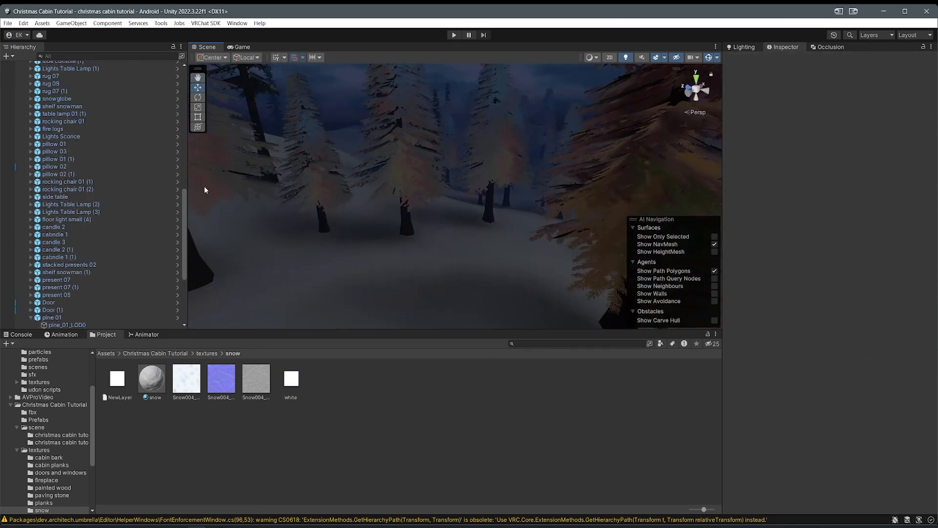
scroll(176, 171, up, 4)
scroll(174, 169, up, 5)
right_drag(313, 171, 219, 213)
key(w)
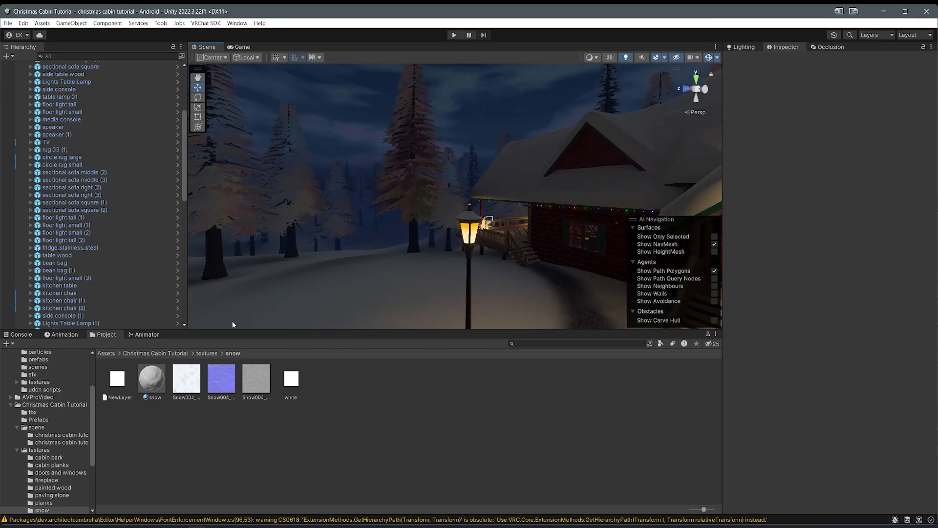
Step: Open the wood folder under the Christmas Cabin Tutorial textures and select the wood material
click(162, 354)
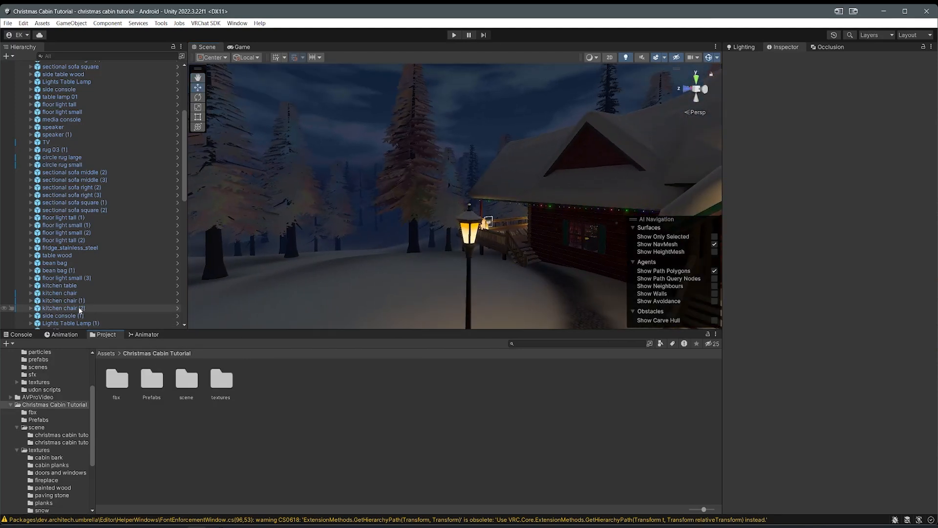
right_drag(338, 274, 420, 284)
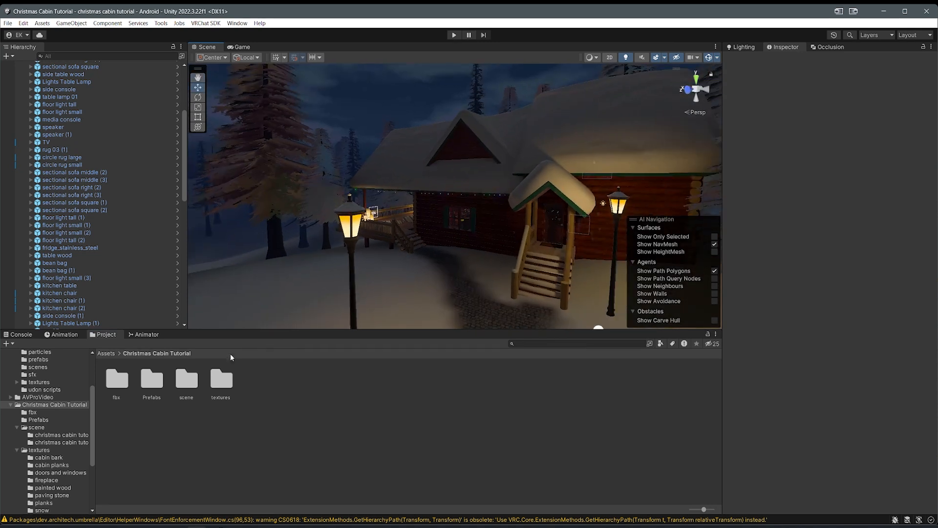
double_click(218, 378)
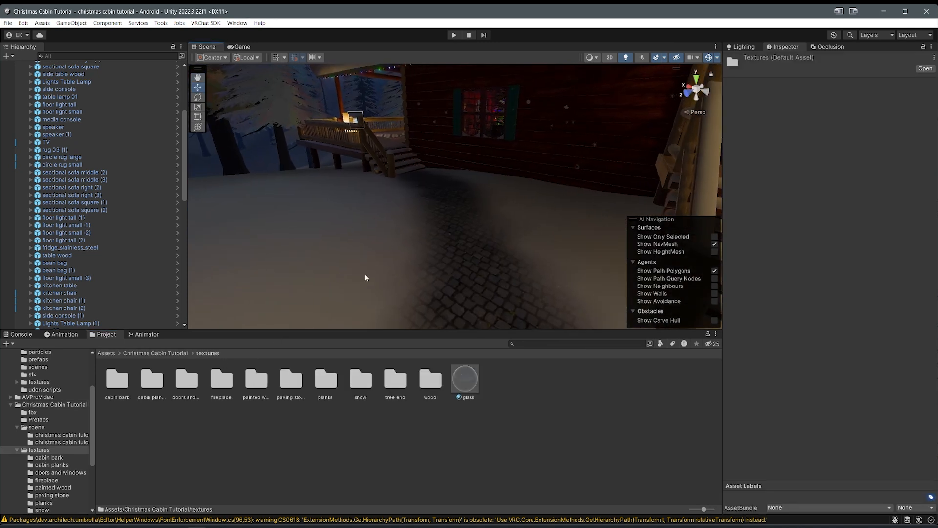
double_click(430, 380)
right_drag(248, 317, 271, 250)
key(w)
click(220, 380)
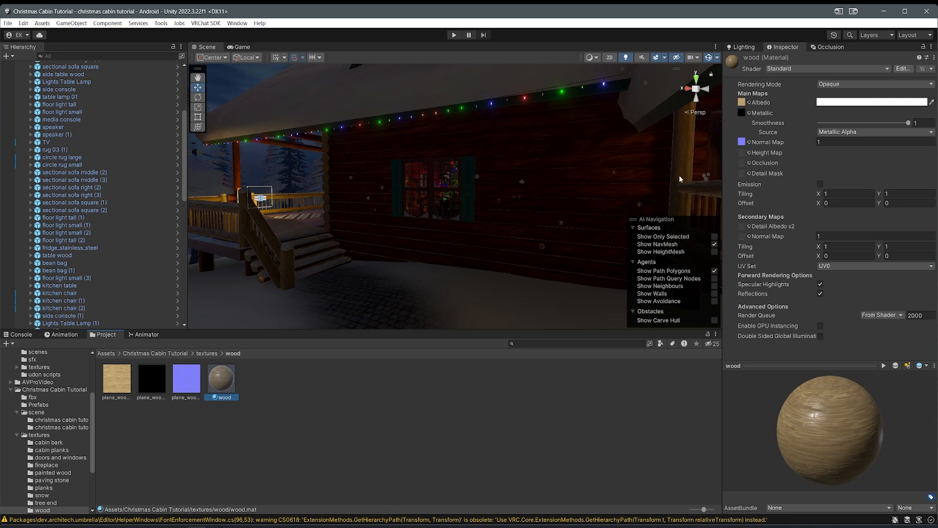
Step: Change the wood material's shader to VRChat/Mobile/Standard Lite
click(807, 69)
click(781, 236)
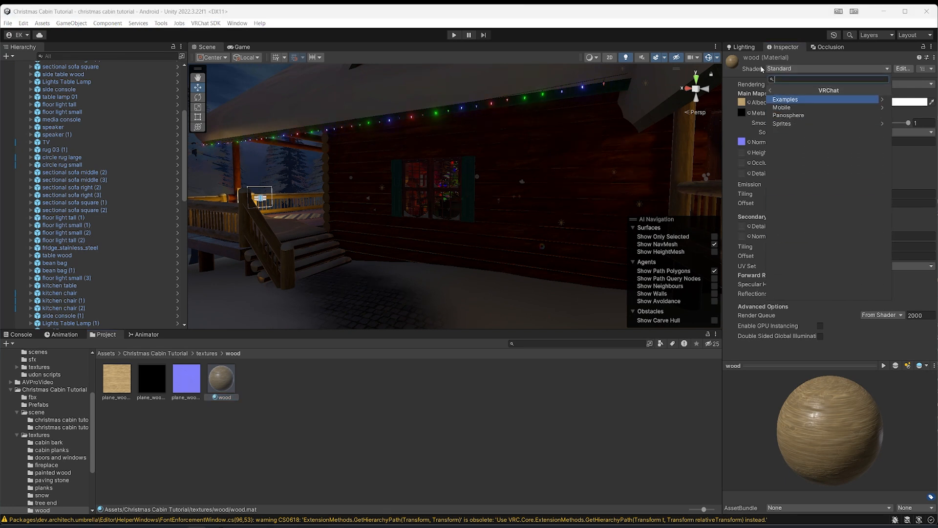
click(782, 109)
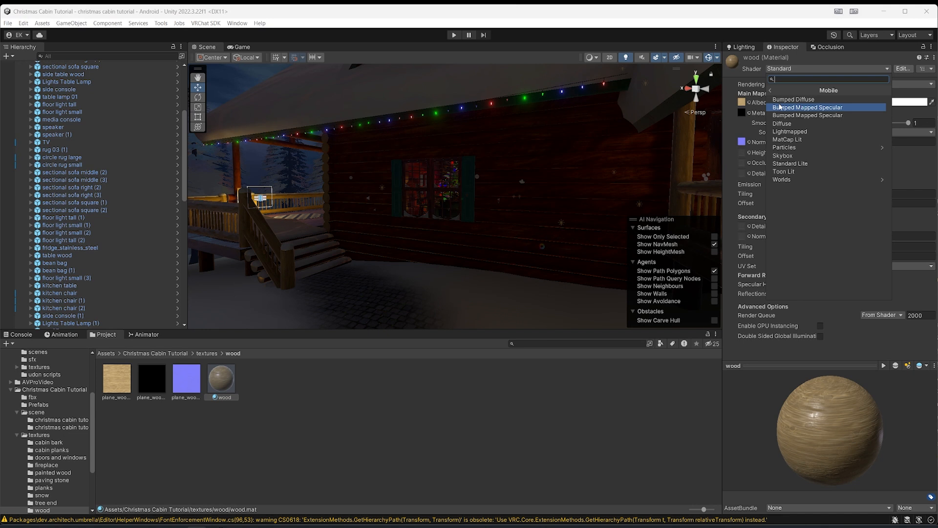
click(788, 166)
Step: Look over the cabin interior and the lamp-lit paving outside, and return to the textures folder
right_drag(530, 176, 487, 199)
key(w)
right_drag(264, 244, 439, 201)
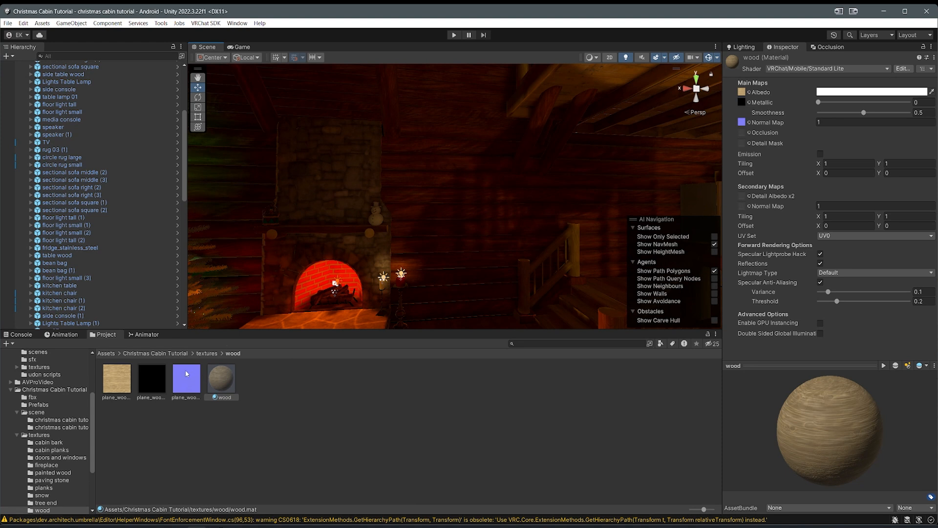
right_drag(416, 206, 213, 353)
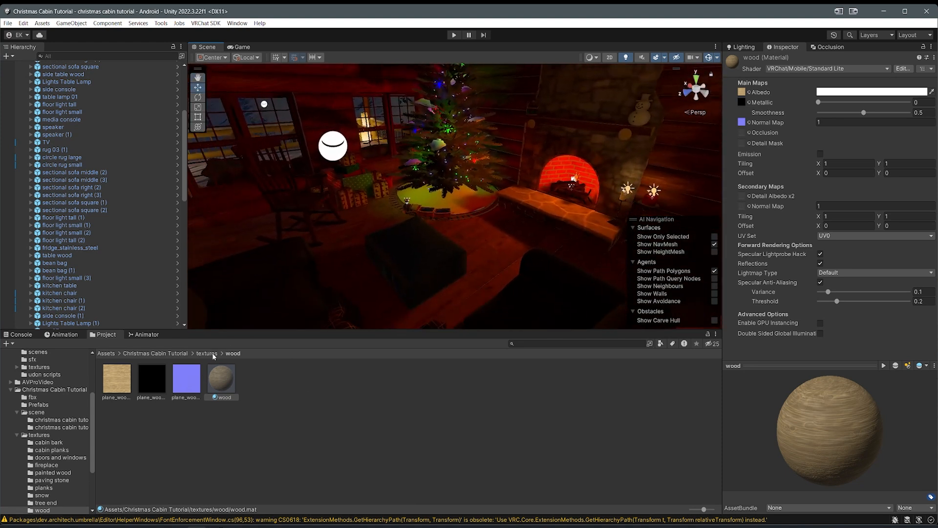
click(211, 354)
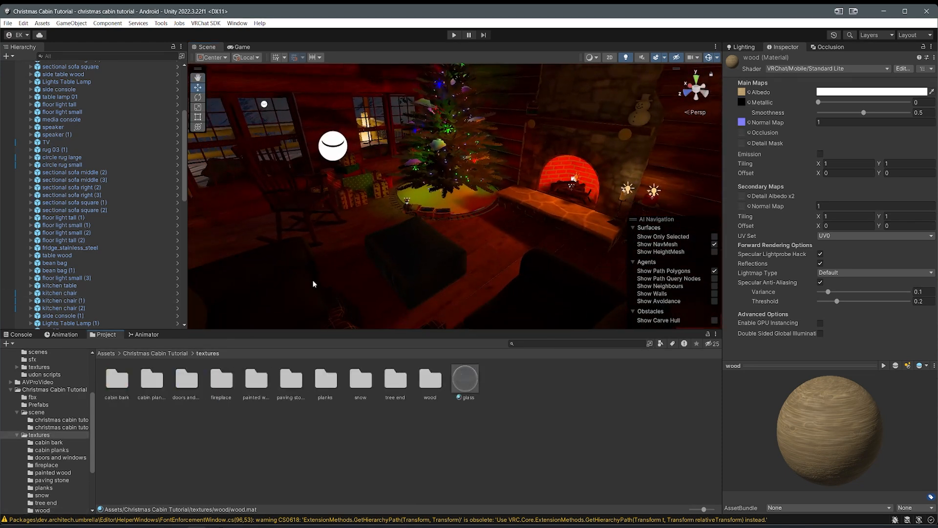
right_drag(283, 283, 182, 285)
middle_drag(193, 286, 424, 299)
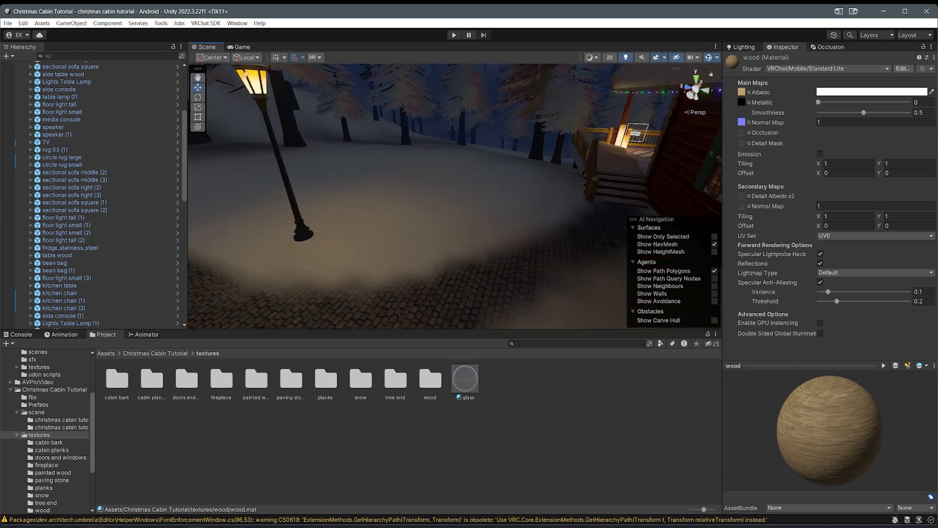
Step: Switch to VRChat Creator Companion, add EasyQuestSwitch version 1.4.0 to the Christmas Cabin Tutorial project, and return to Unity
key(alt+Tab)
click(778, 174)
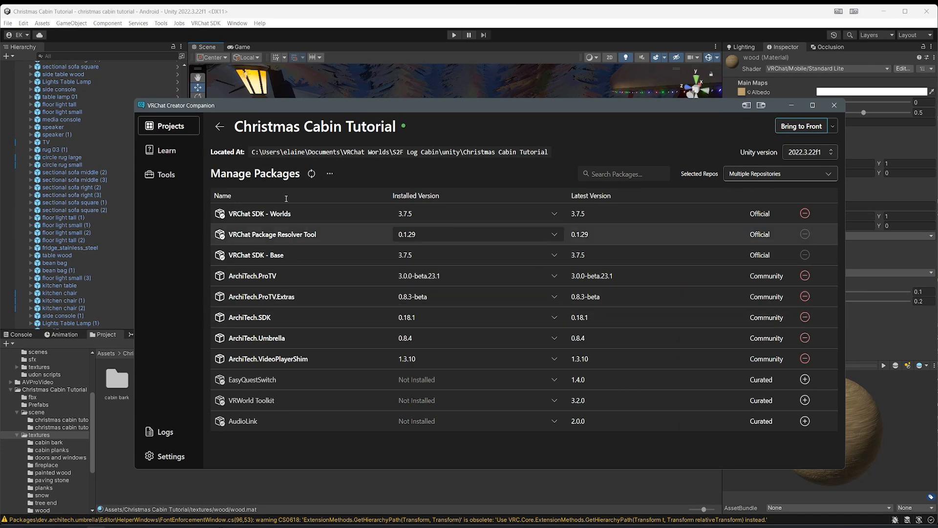
mouse_move(254, 388)
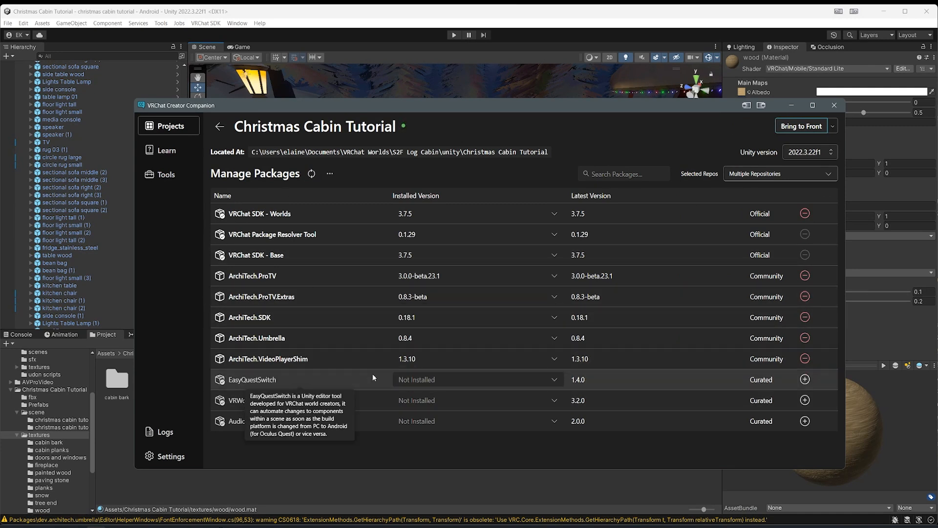
click(394, 384)
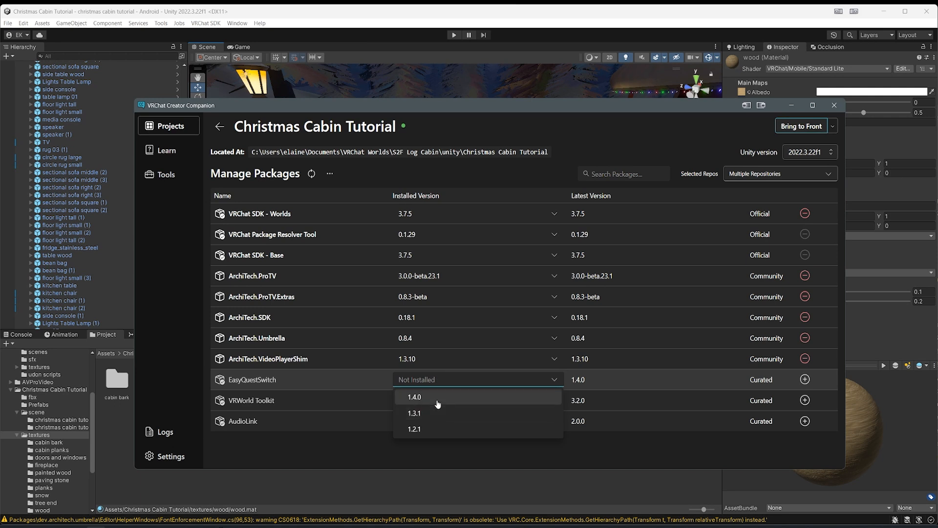
click(438, 402)
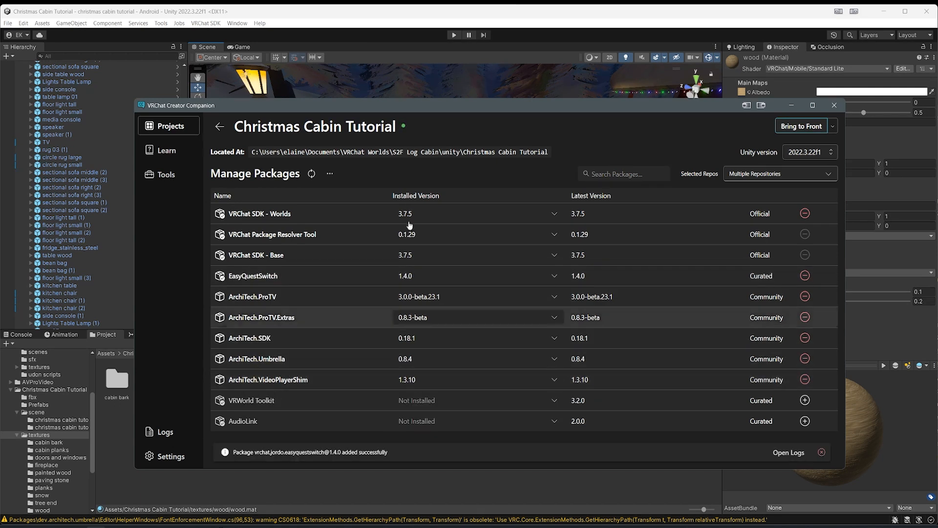
click(371, 27)
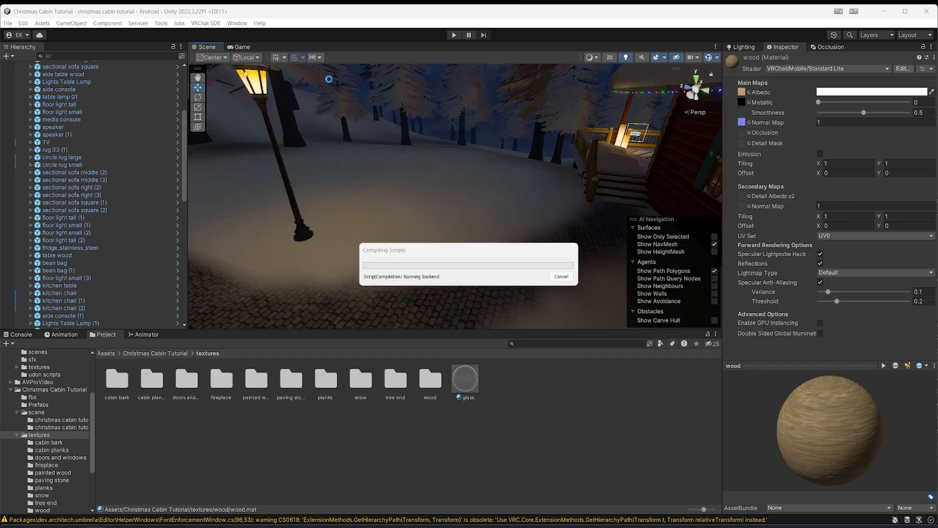
Step: Open Easy Quest Switch, set it up in the scene, and move its window clear of the project files
click(235, 23)
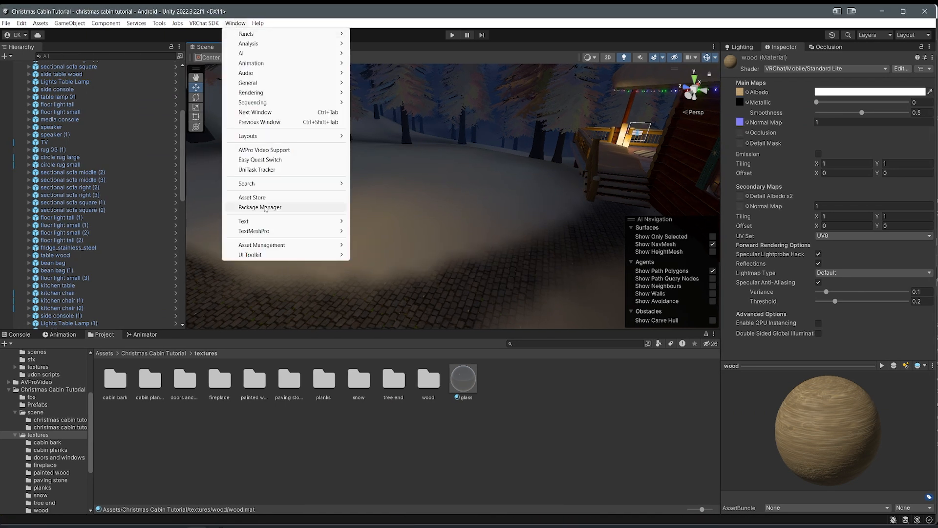
click(263, 162)
drag(367, 169, 390, 151)
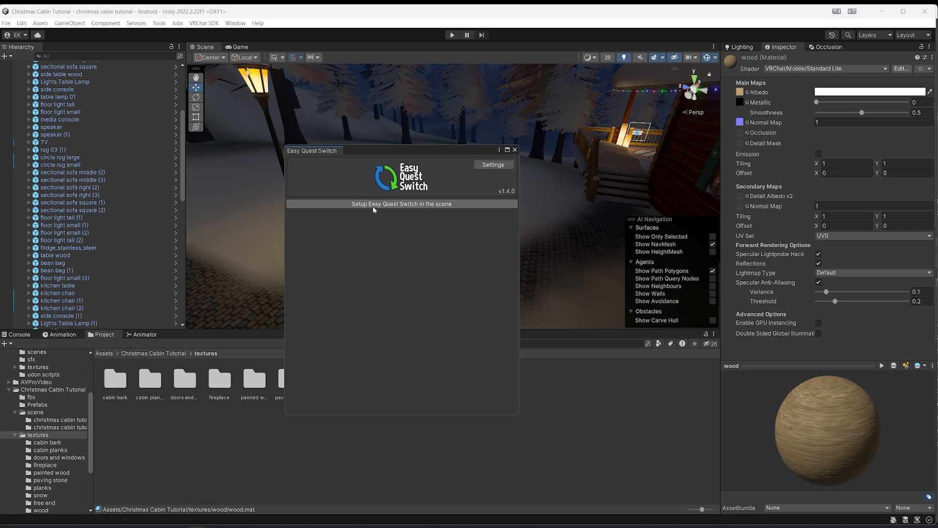
click(373, 205)
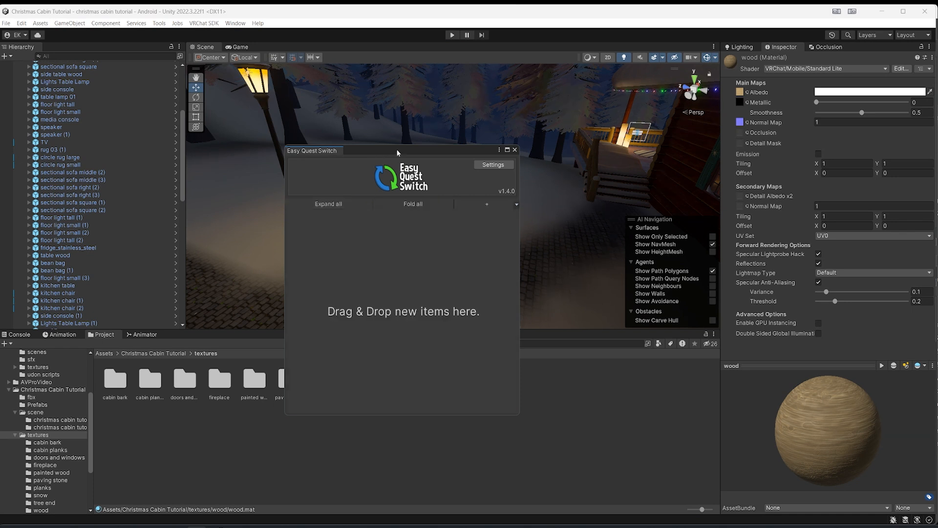
drag(397, 153, 720, 175)
Step: Show the contents of all texture subfolders from cabin bark through wood together in the project browser
scroll(27, 445, down, 2)
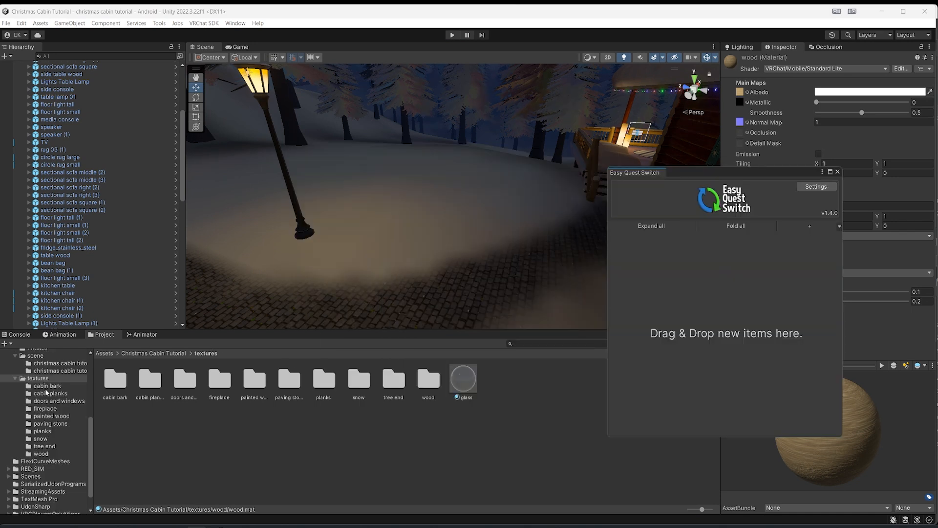
click(45, 386)
shift+click(49, 454)
drag(370, 424, 415, 421)
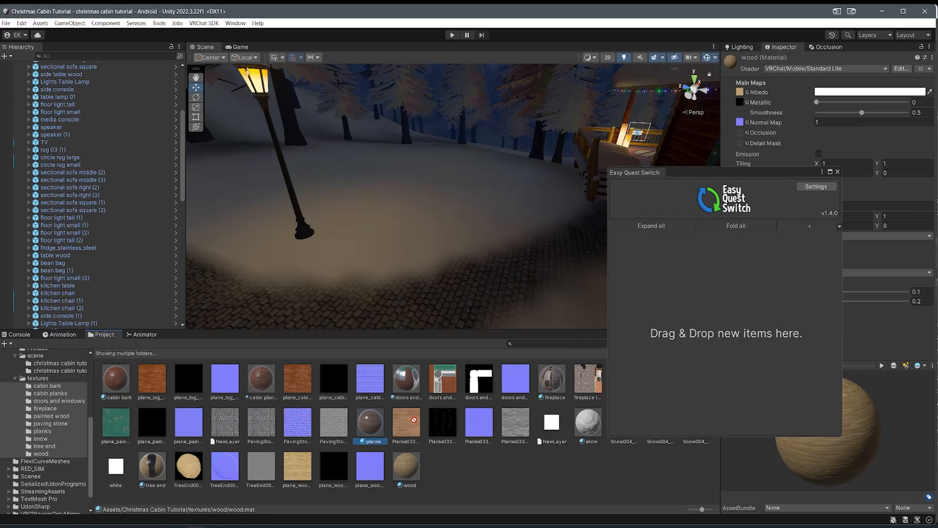
drag(407, 468, 311, 415)
Step: Select the nine cabin materials, including cabin bark, planks, fireplace, snow and painted wood, and add them to Easy Quest Switch
click(118, 378)
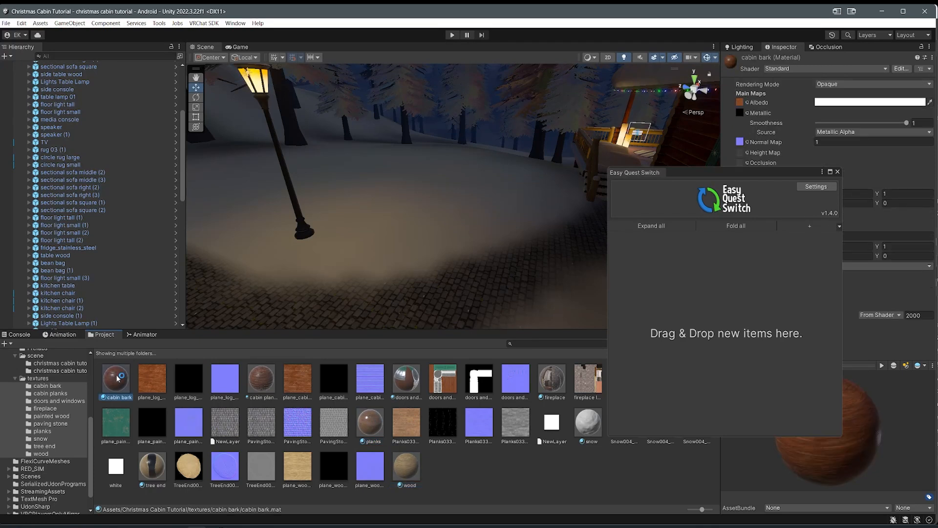
ctrl+click(267, 384)
ctrl+click(155, 471)
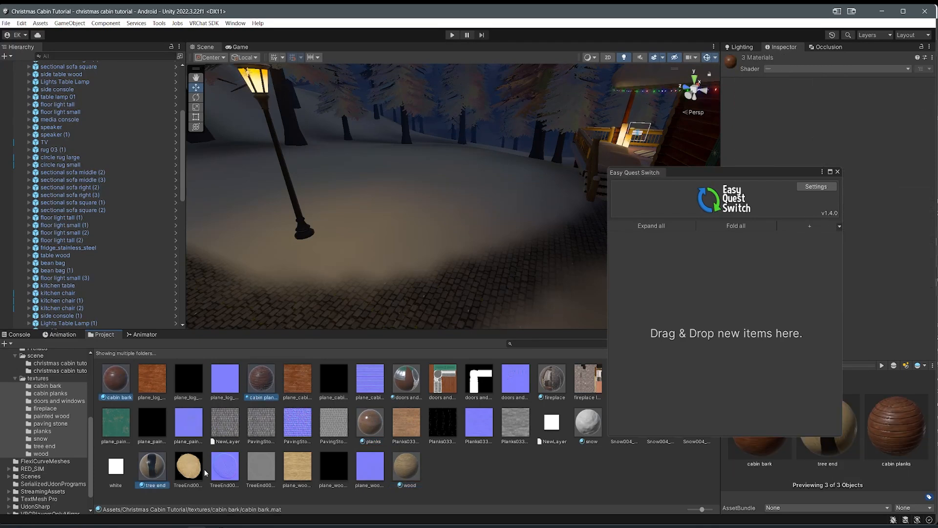
ctrl+click(379, 431)
ctrl+click(404, 386)
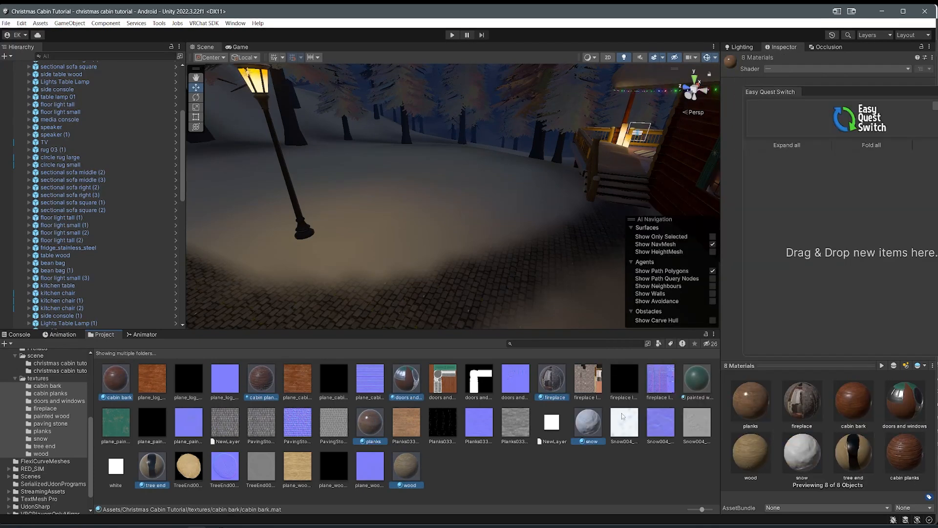
ctrl+click(688, 372)
drag(704, 384, 789, 256)
Step: Locate the VRChat/Mobile/Standard Lite shader asset in the project through the wood material's Quest shader entry
drag(820, 91, 569, 103)
scroll(562, 220, up, 5)
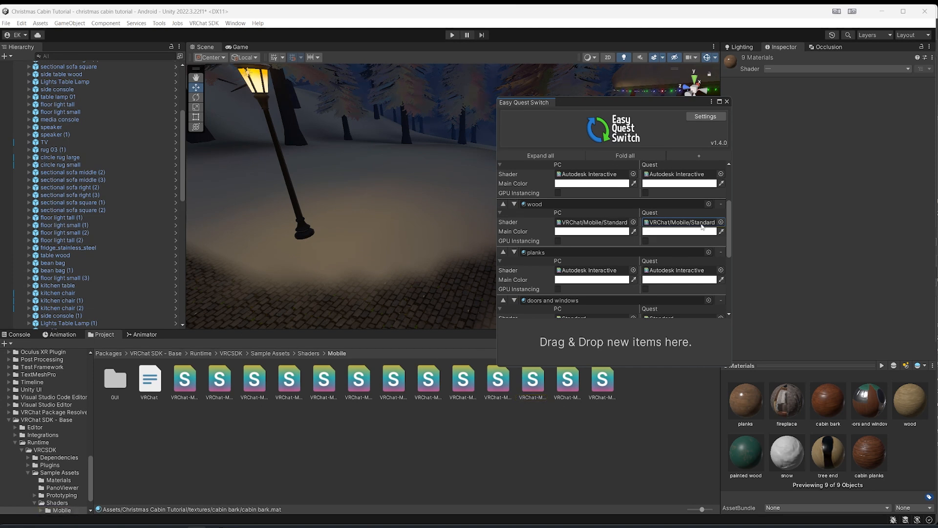
click(677, 223)
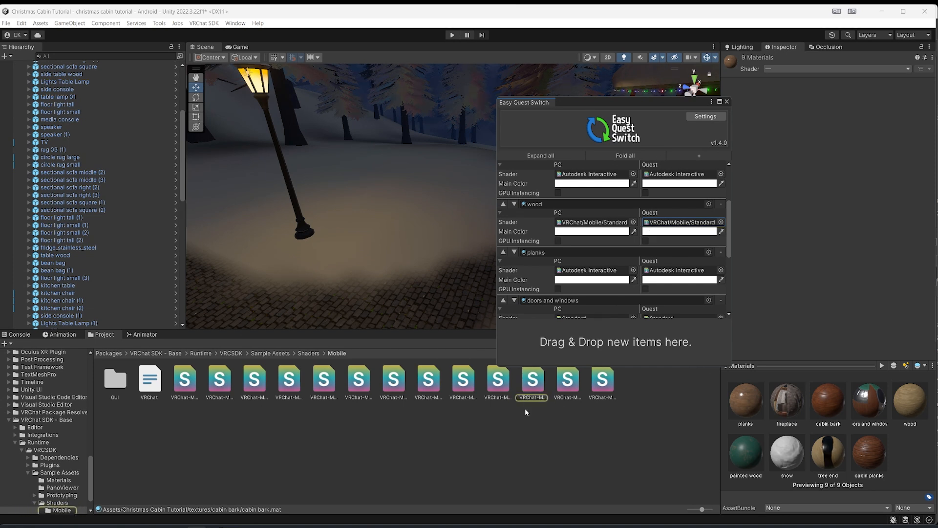
double_click(532, 386)
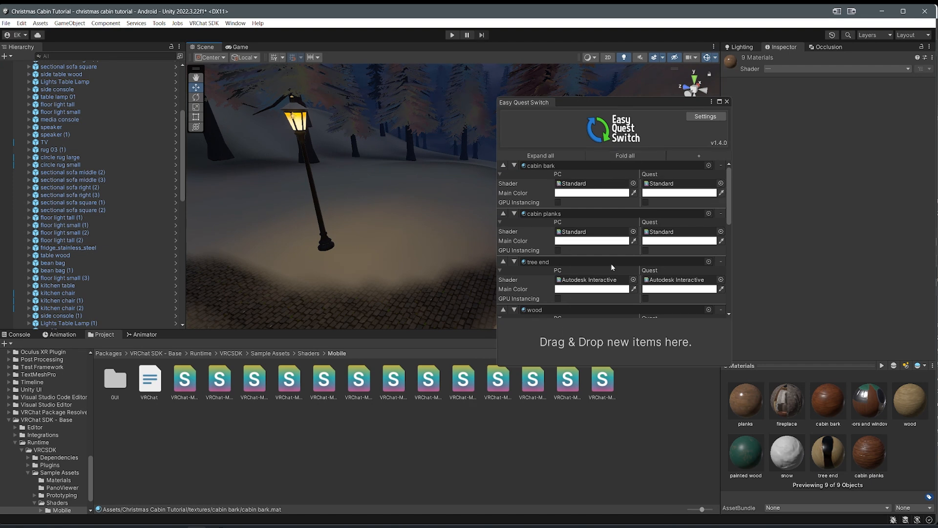
Step: Assign the VRChat/Mobile/Standard Lite shader as the Quest shader for the cabin bark and cabin planks materials
drag(531, 391, 671, 189)
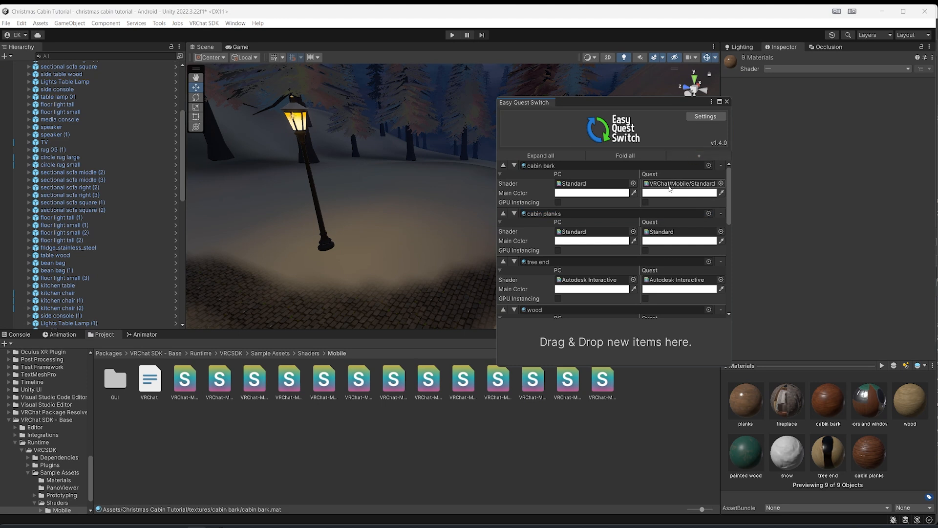
drag(533, 397, 641, 323)
drag(675, 225, 674, 232)
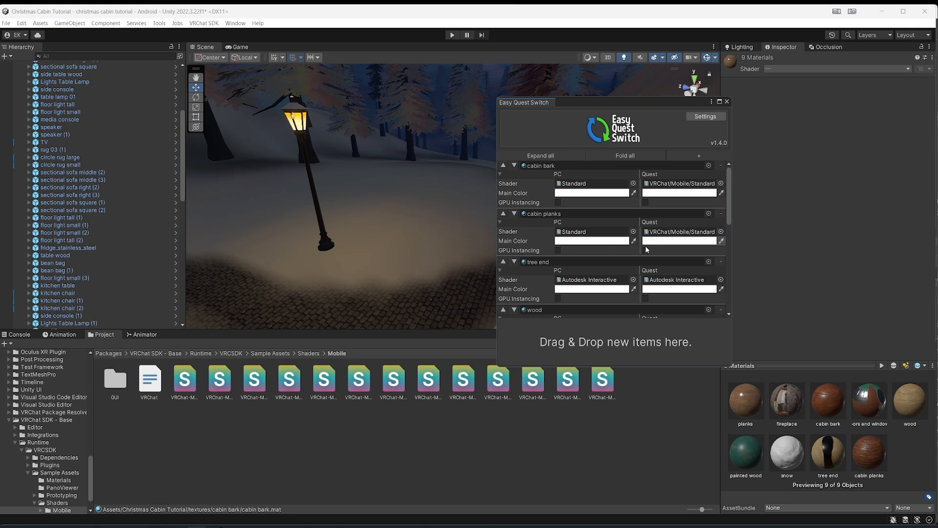
scroll(646, 255, down, 2)
drag(652, 292, 617, 296)
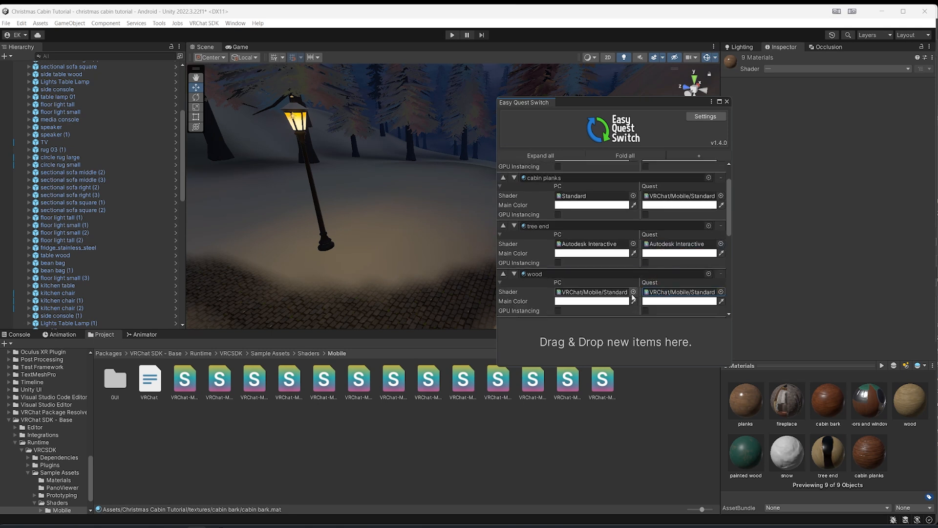
scroll(635, 292, down, 4)
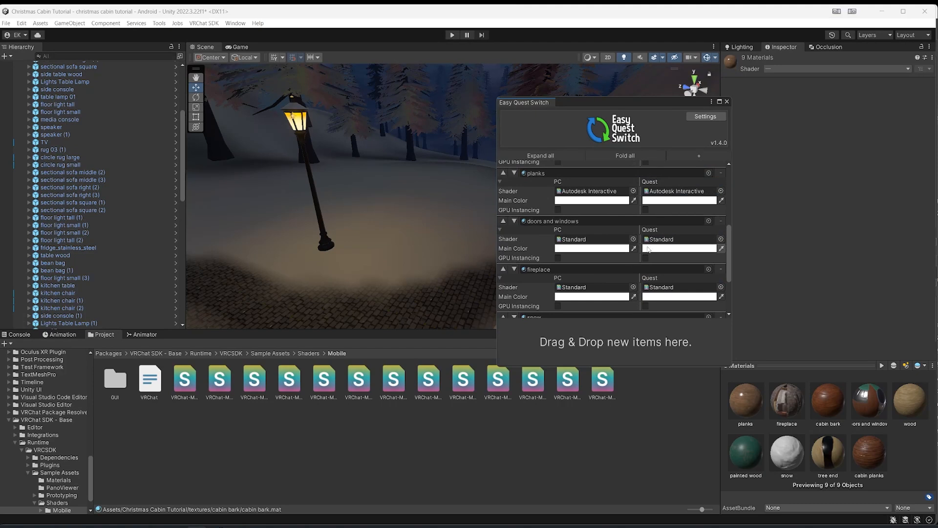
Step: Assign the VRChat/Mobile/Standard Lite shader as the Quest shader for doors and windows, fireplace, snow and painted wood
drag(562, 374, 688, 245)
drag(521, 396, 679, 280)
scroll(664, 293, down, 2)
mouse_move(525, 391)
mouse_down()
mouse_move(675, 239)
mouse_move(670, 272)
mouse_up()
scroll(670, 271, down, 2)
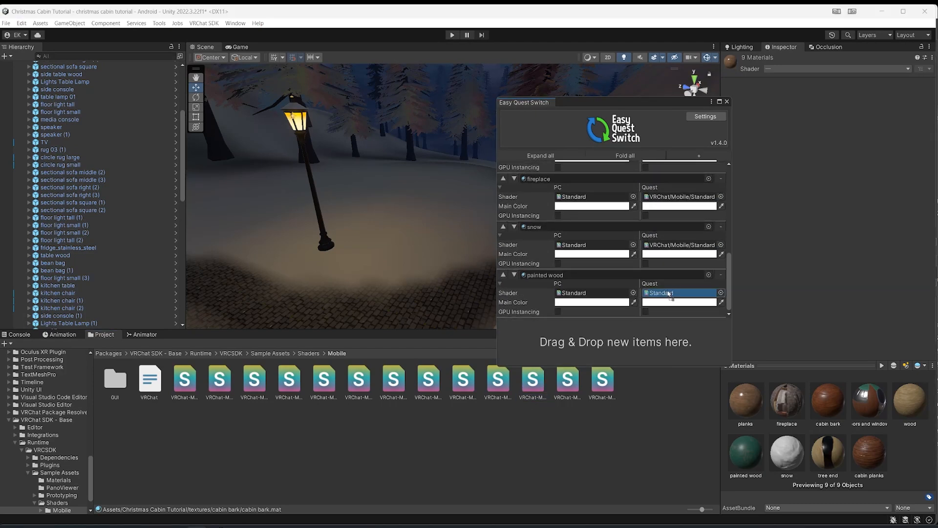
drag(667, 294, 668, 293)
mouse_move(533, 384)
mouse_down()
mouse_move(676, 307)
mouse_move(682, 295)
mouse_up()
Step: Review the Easy Quest Switch material list and apply its scene changes for the Android build target
scroll(646, 278, up, 4)
scroll(644, 277, up, 5)
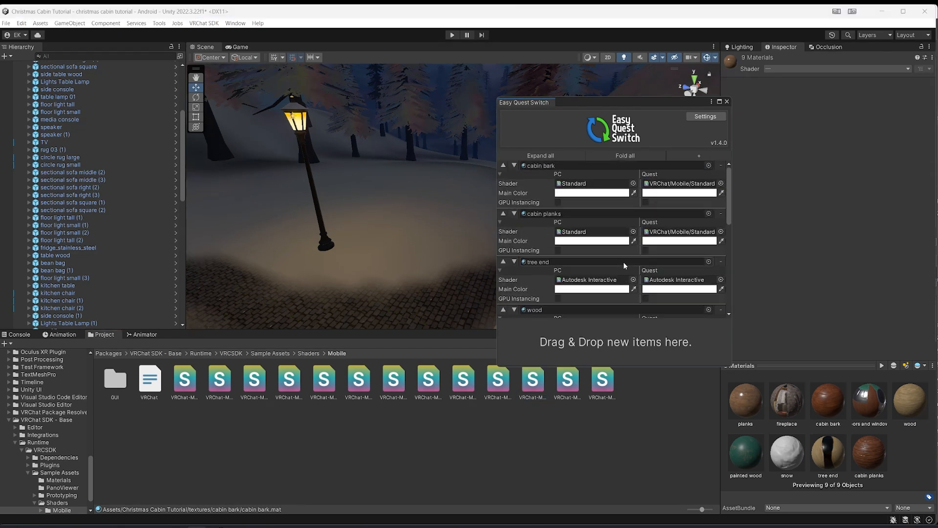
click(705, 116)
click(668, 170)
Step: Inspect the worn wooden table, the deck and the surrounding pine trees, and return to the start of the scene hierarchy
key(w)
right_drag(482, 177, 419, 210)
click(367, 218)
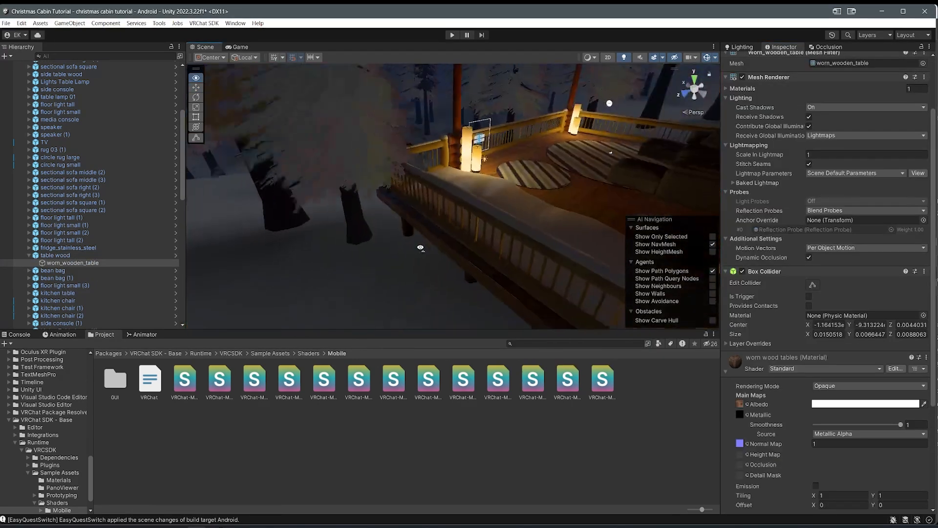
key(w)
right_drag(419, 247, 488, 228)
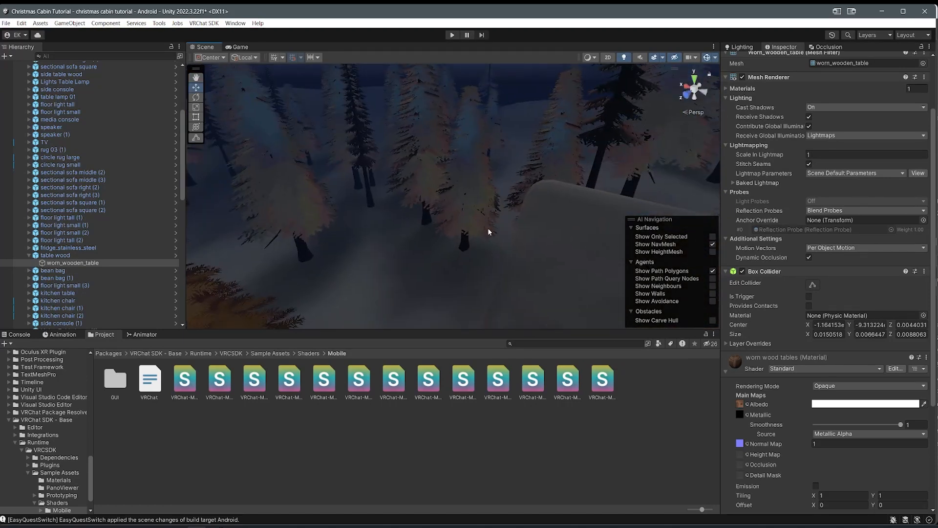
scroll(160, 158, up, 6)
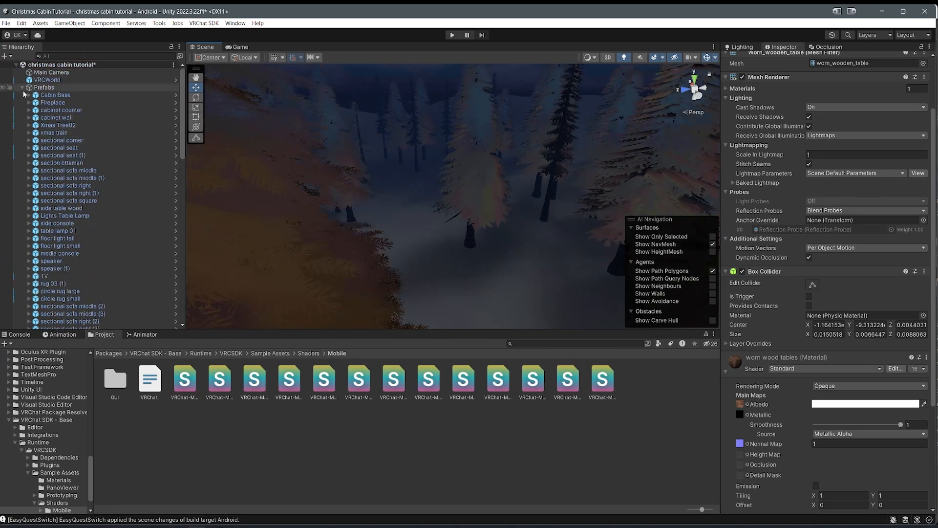
Step: Collapse the Prefabs group, duplicate the Terrain object and name the copy Terrain Quest
click(26, 87)
click(22, 87)
right_drag(415, 195, 363, 195)
middle_drag(363, 195, 439, 235)
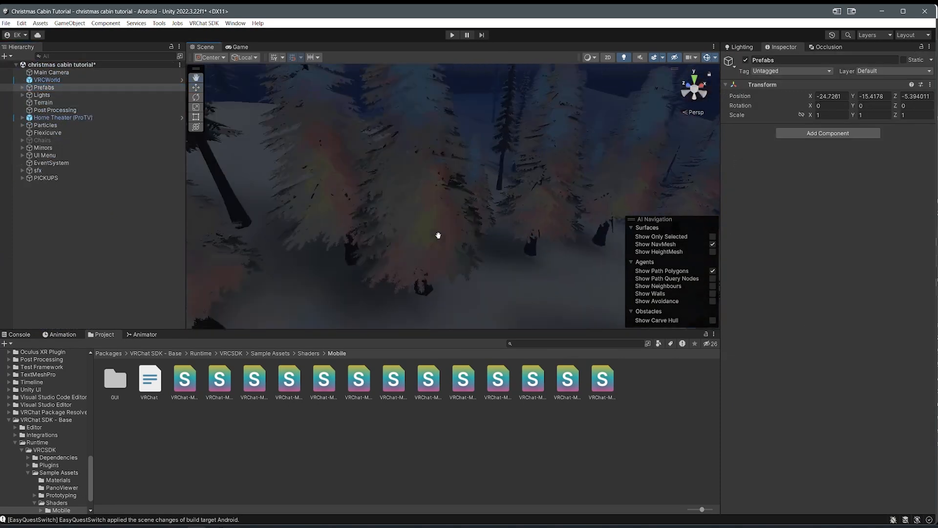
click(42, 103)
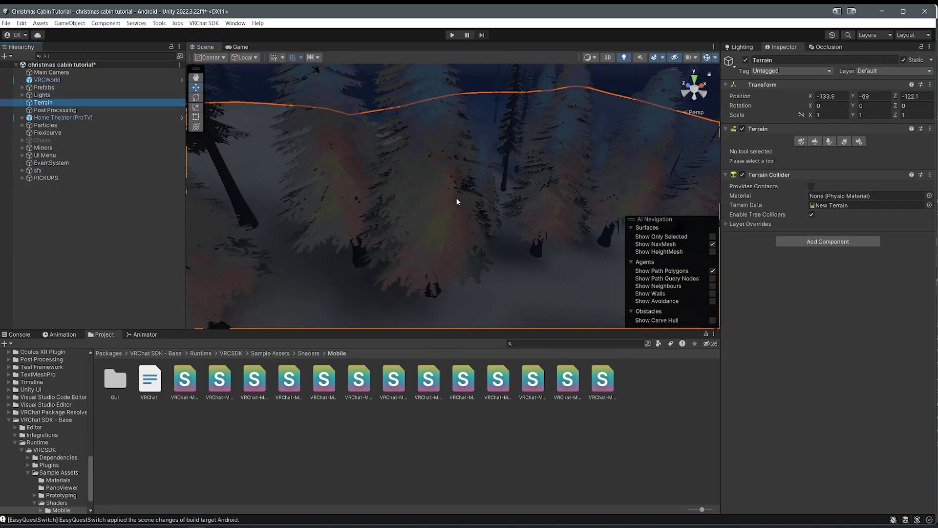
right_drag(457, 198, 583, 202)
middle_drag(582, 202, 488, 198)
right_drag(488, 198, 474, 179)
middle_drag(474, 179, 479, 152)
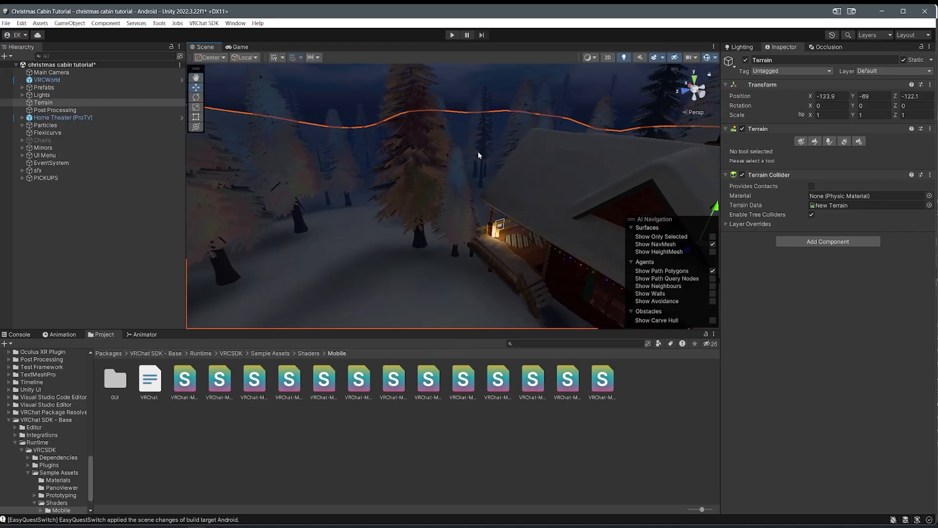
click(59, 103)
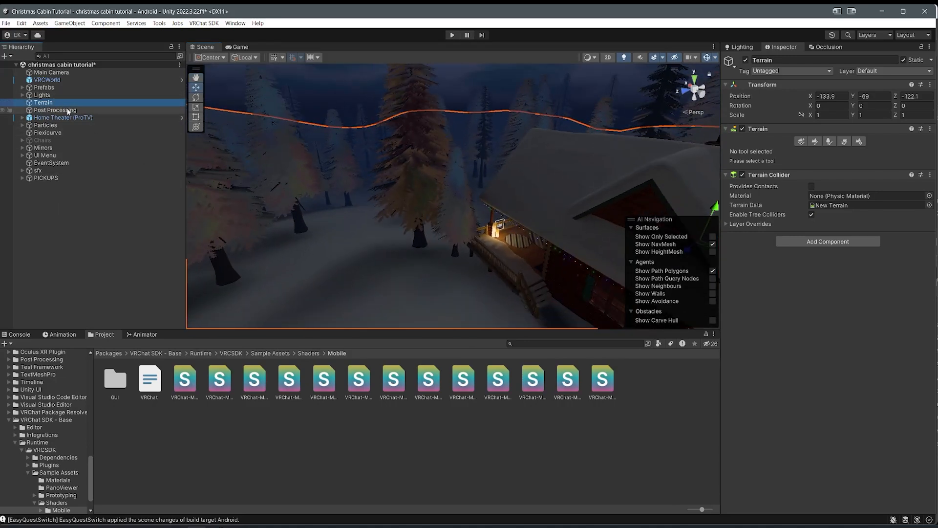
key(ctrl+d)
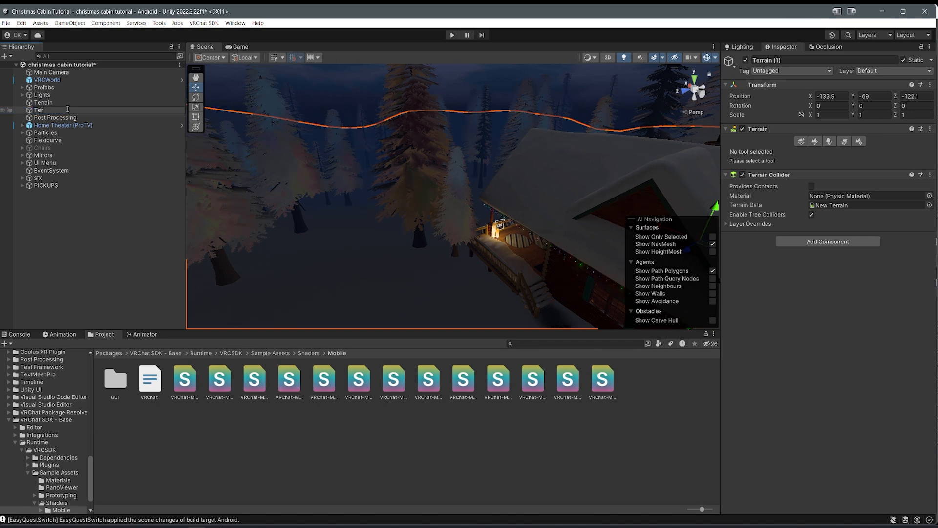
text(st)
key(Return)
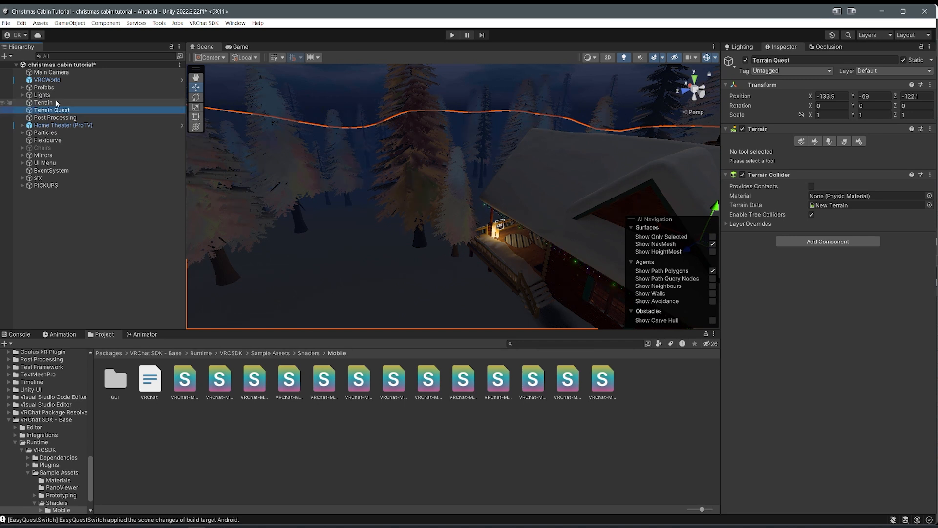
Step: Deactivate the original Terrain object and select Terrain Quest in the scene
click(55, 102)
click(745, 60)
right_drag(478, 218, 327, 179)
click(366, 212)
right_drag(488, 153, 426, 219)
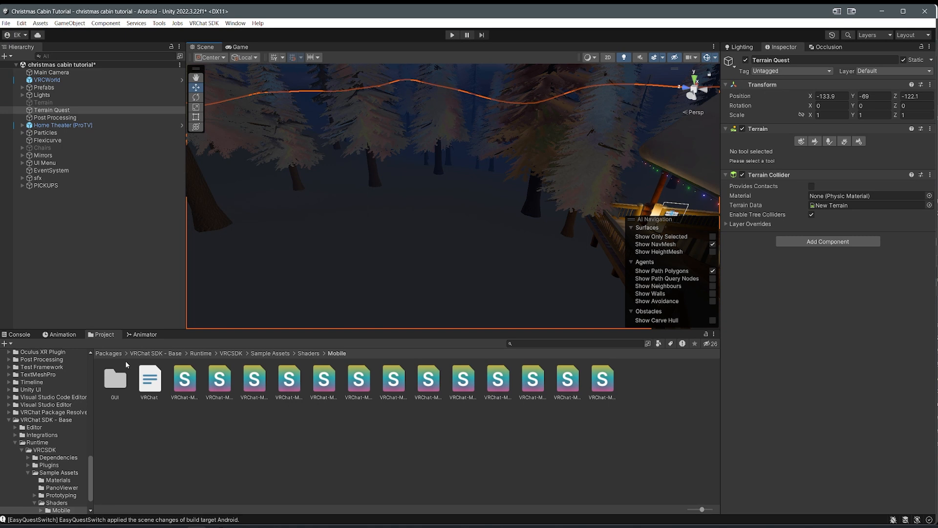
Step: Locate the original terrain's New Terrain data asset in the Assets folder, duplicate it and name the copy Quest
click(117, 355)
scroll(39, 430, up, 10)
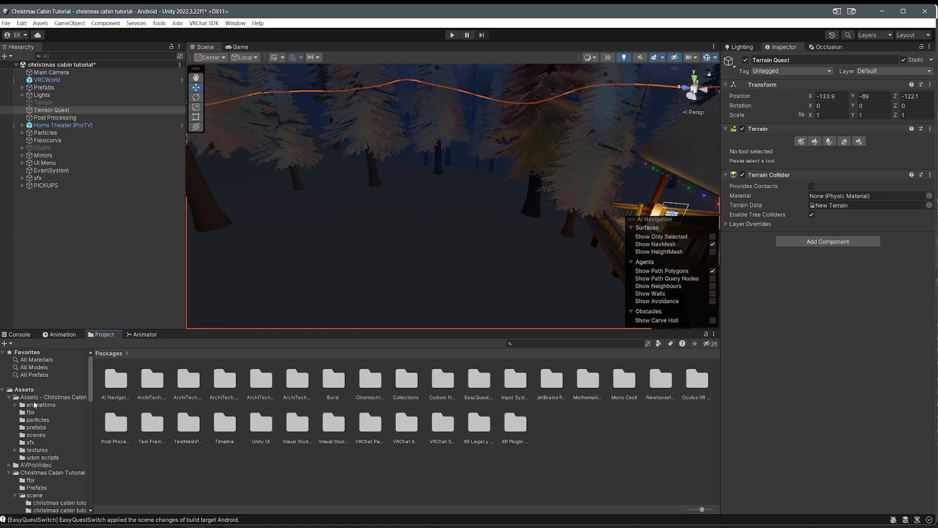
click(24, 390)
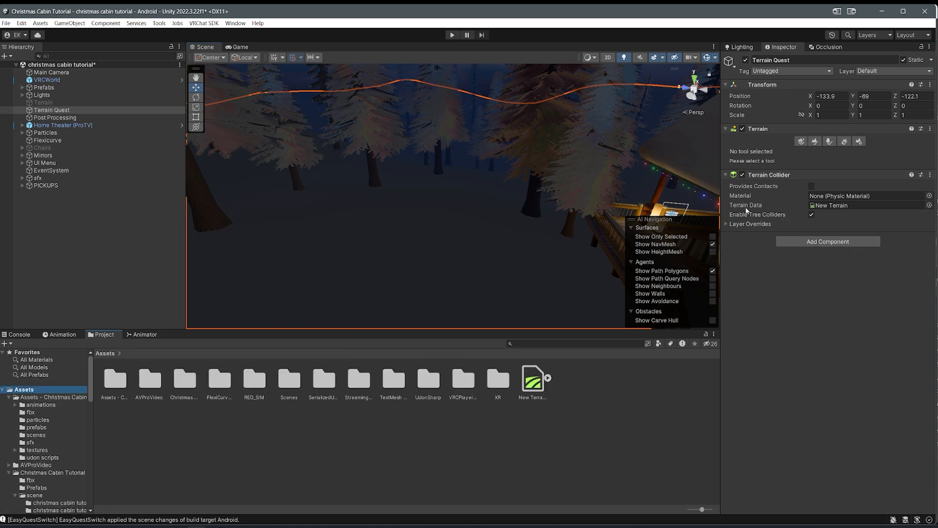
right_drag(449, 223, 538, 132)
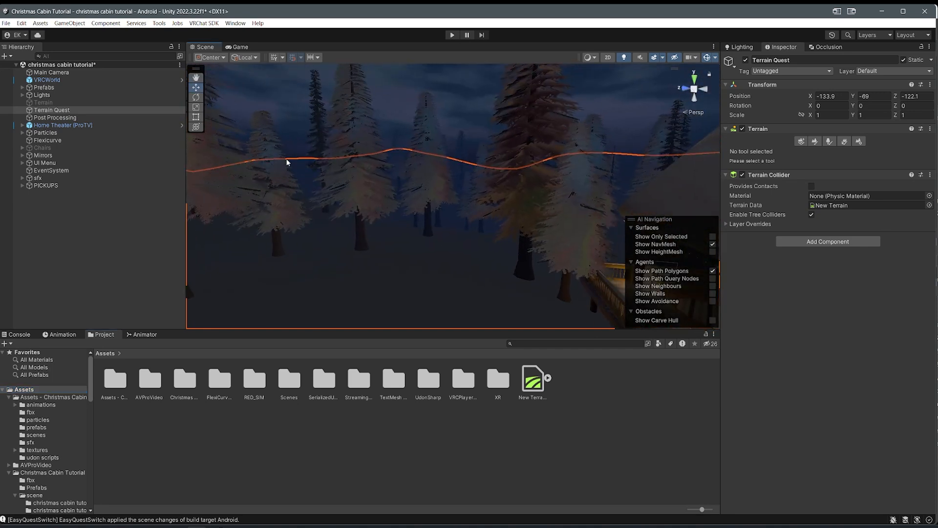
click(43, 102)
click(745, 60)
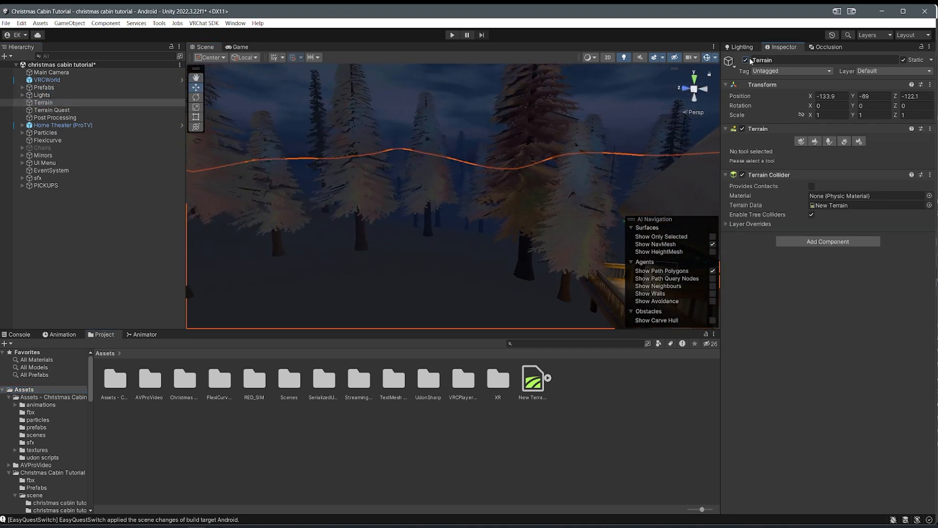
click(746, 59)
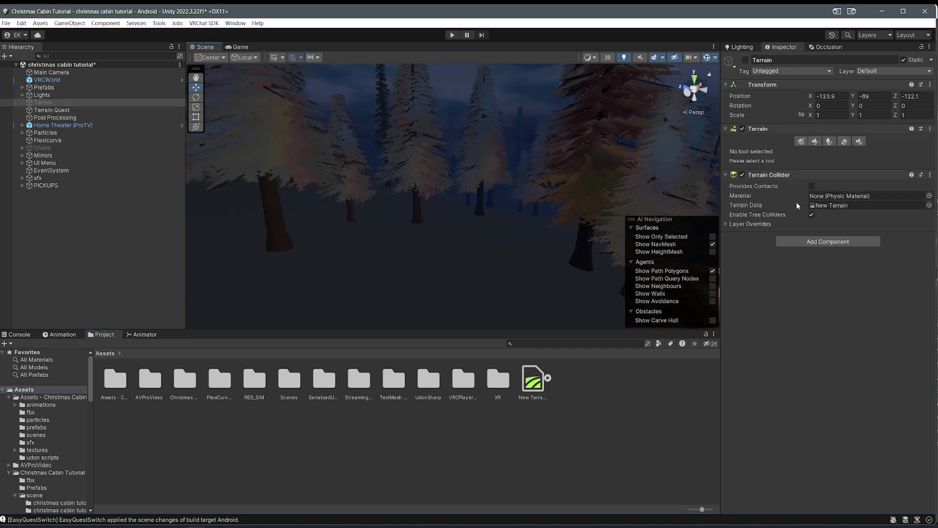
click(833, 206)
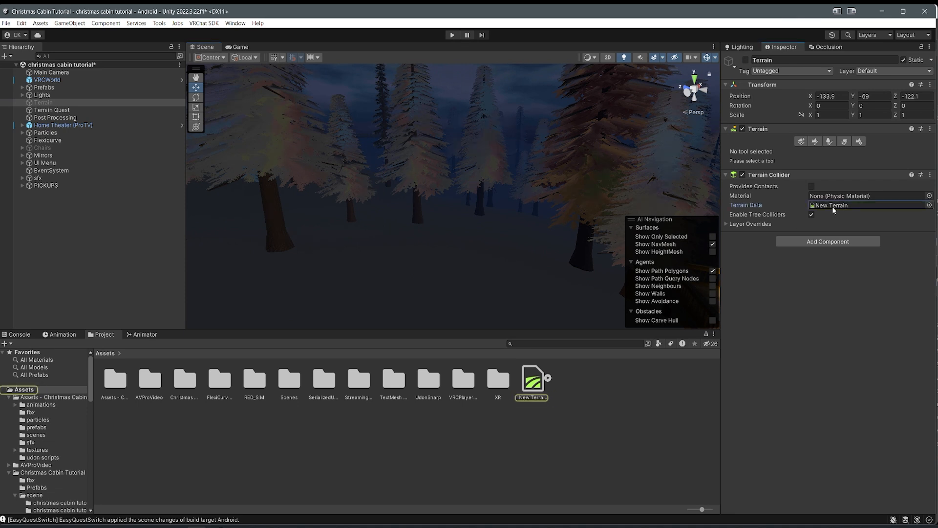
click(535, 391)
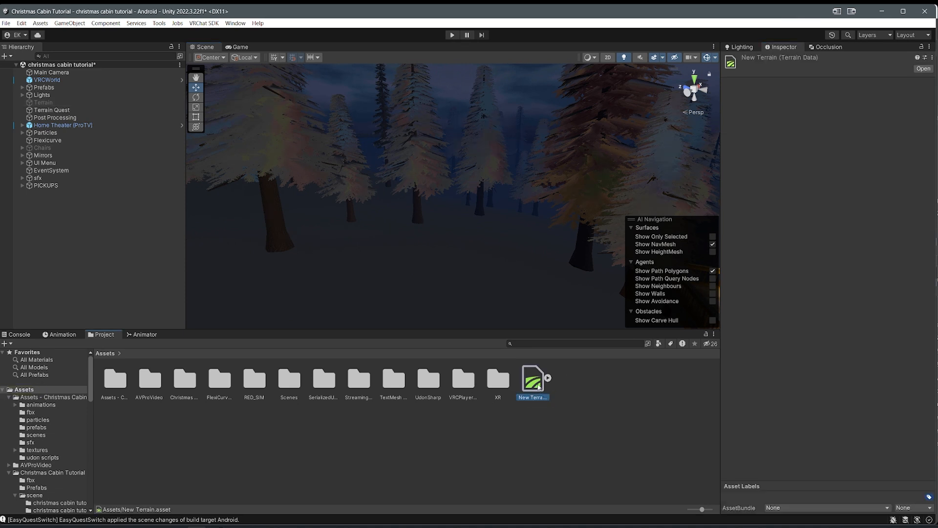
key(ctrl+d)
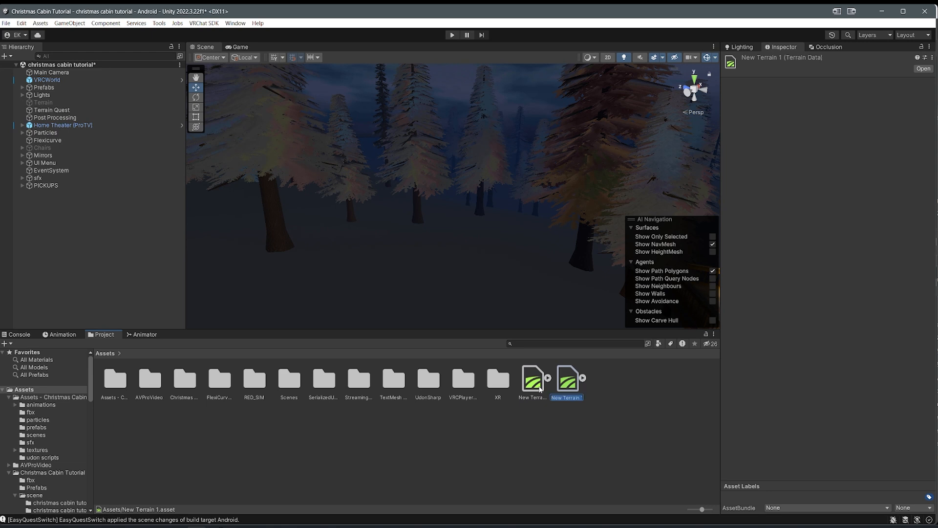
key(Return)
Step: Assign the Quest terrain data to the Terrain Collider of Terrain Quest
click(51, 110)
drag(570, 389, 742, 390)
drag(831, 198, 831, 206)
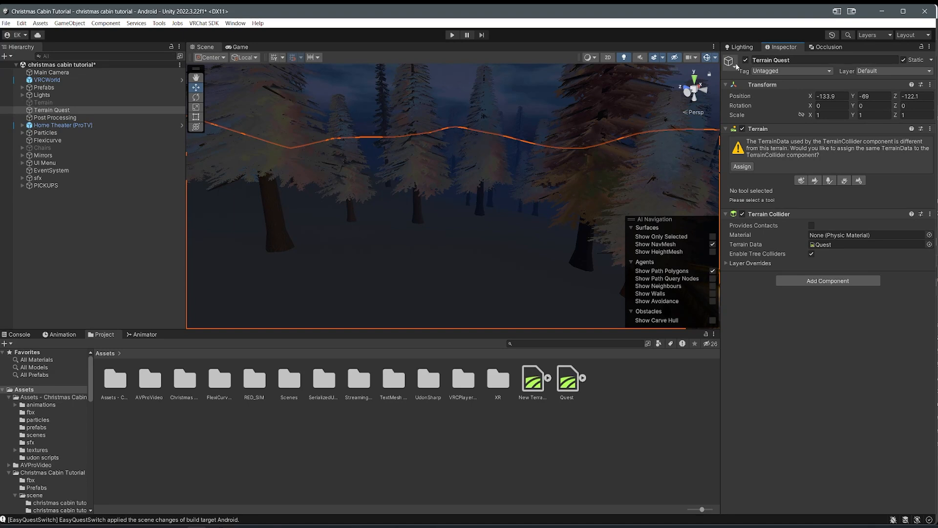
Step: Set the Terrain component's Terrain Data to Quest in the Debug inspector view, and return the inspector to Normal
right_click(788, 49)
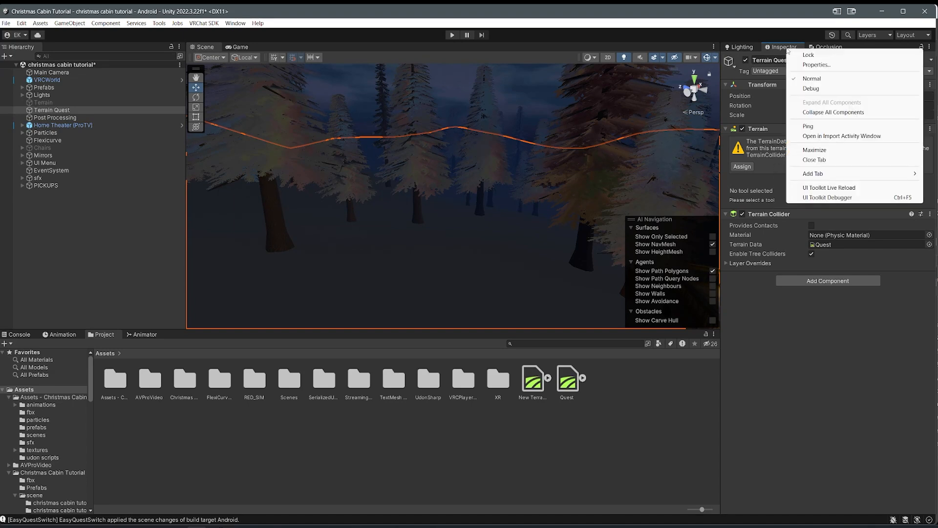
click(811, 89)
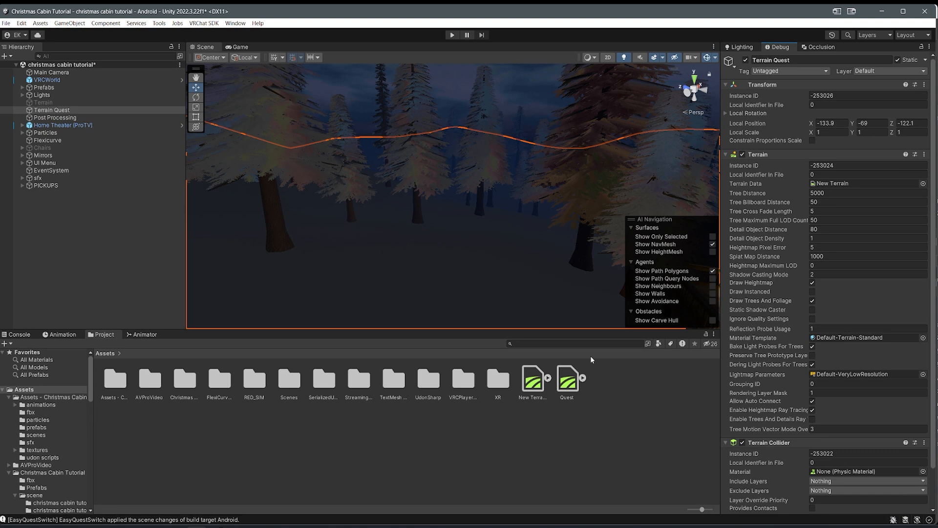
drag(572, 388, 828, 184)
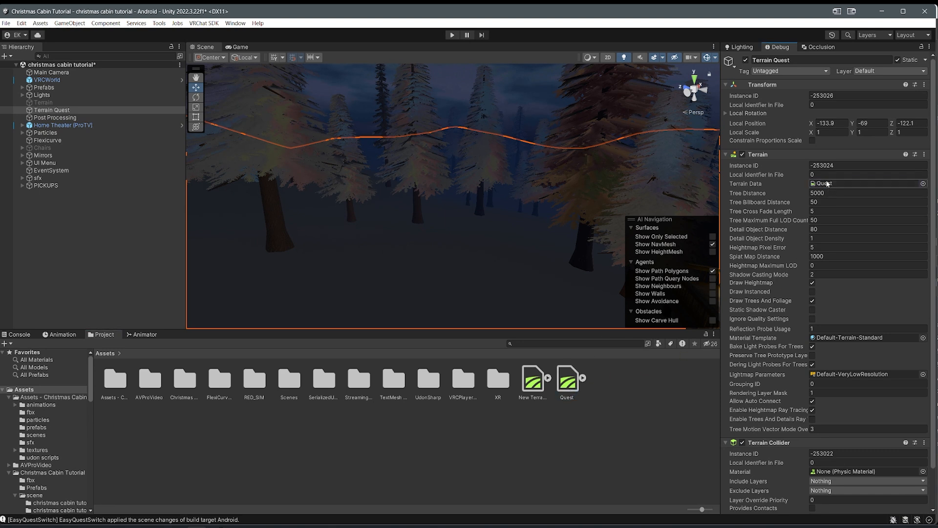
right_click(772, 46)
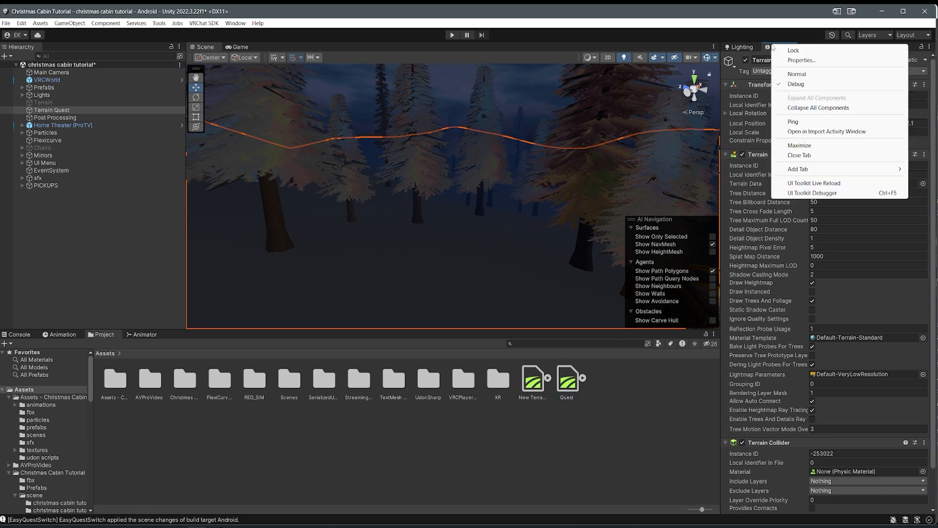
click(796, 75)
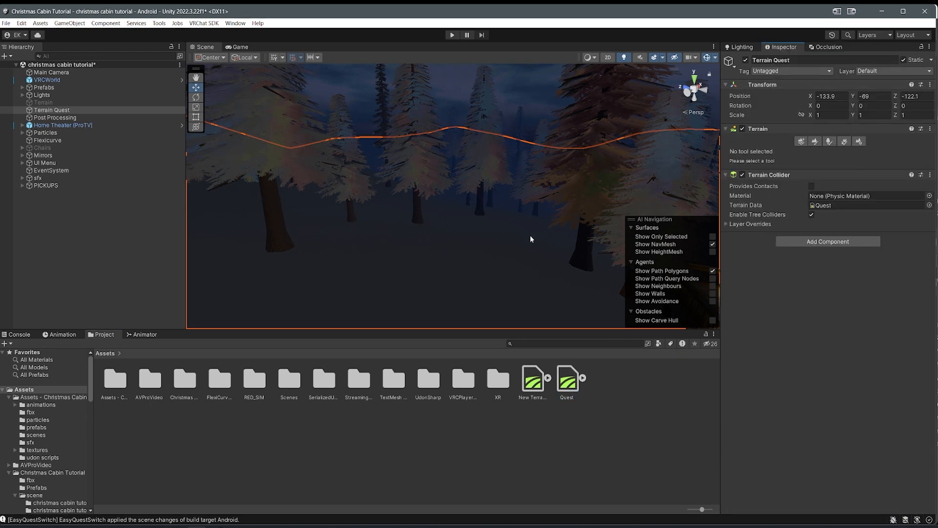
Step: Activate Paint Trees on Terrain Quest with a brush size of 4 and erase some pines in the forest near the cabin
alt+drag(549, 232, 499, 239)
click(829, 142)
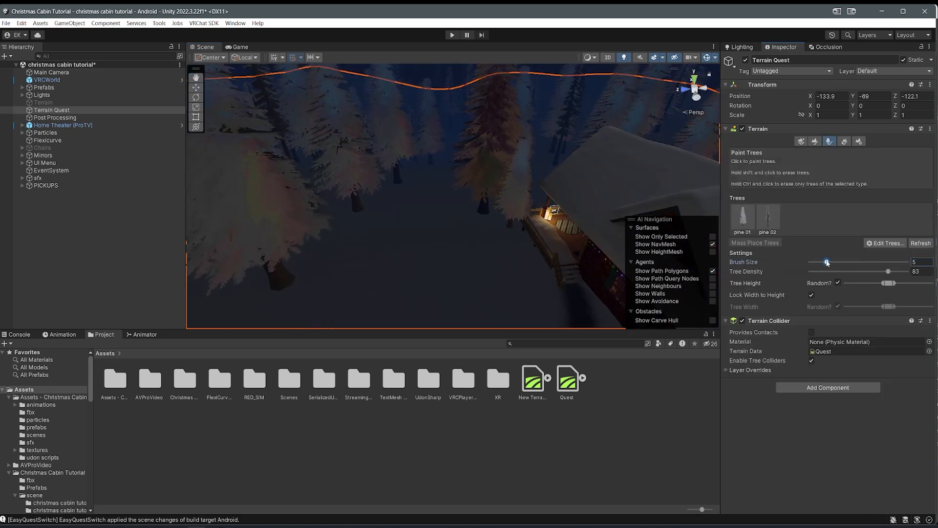
scroll(463, 252, down, 6)
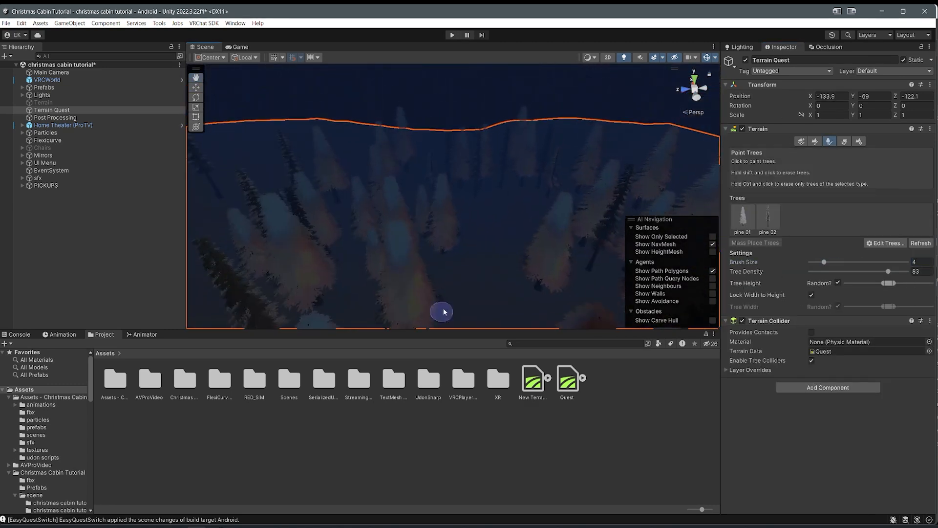
shift+click(444, 255)
mouse_move(331, 258)
shift+mouse_down()
mouse_move(313, 313)
mouse_move(298, 267)
mouse_move(278, 286)
shift+mouse_up()
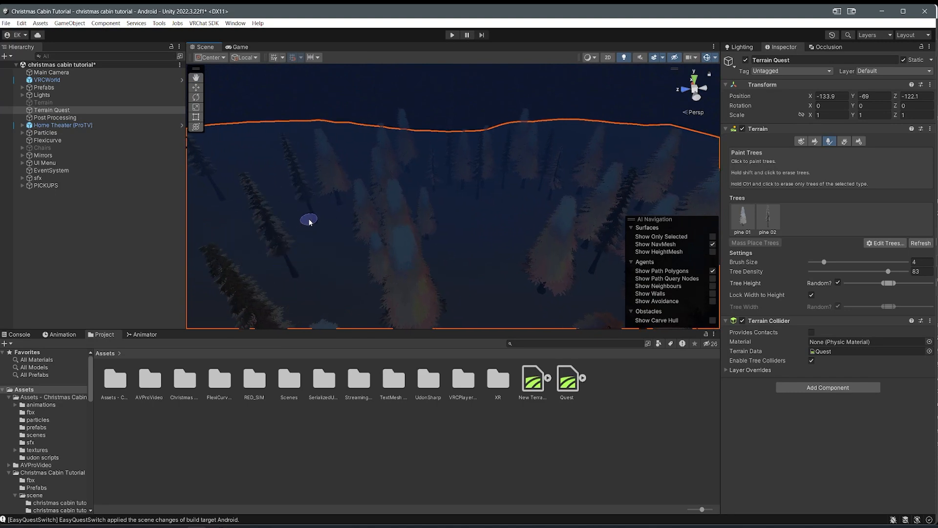
middle_drag(381, 232, 353, 244)
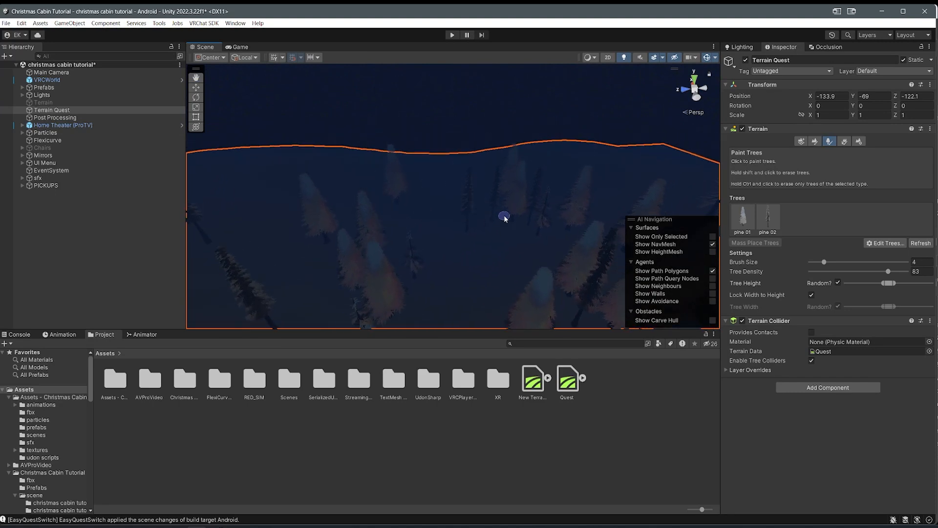
Step: Erase more scattered pines from Terrain Quest on the other sides of the cabin to thin out the forest
right_drag(460, 245, 510, 150)
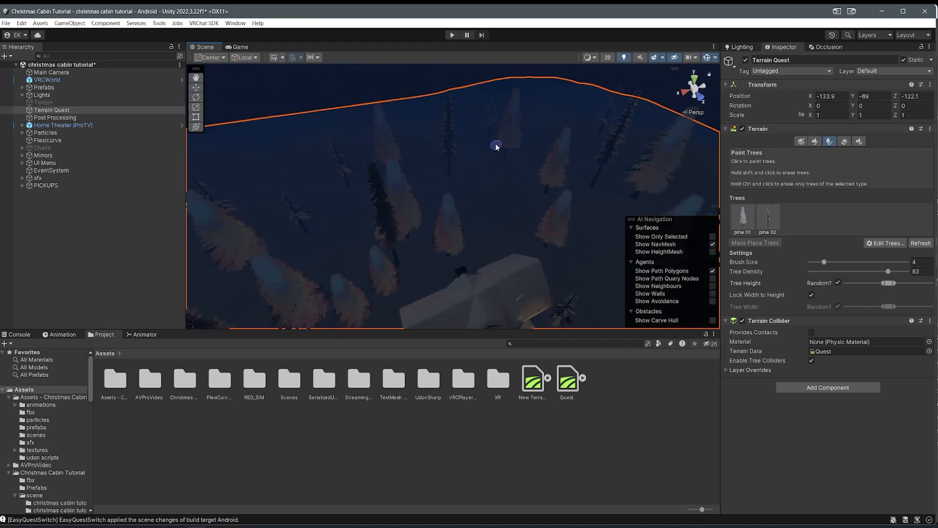
shift+click(596, 181)
middle_drag(594, 201, 489, 180)
shift+click(535, 237)
shift+click(556, 222)
right_drag(479, 214, 525, 199)
shift+click(444, 221)
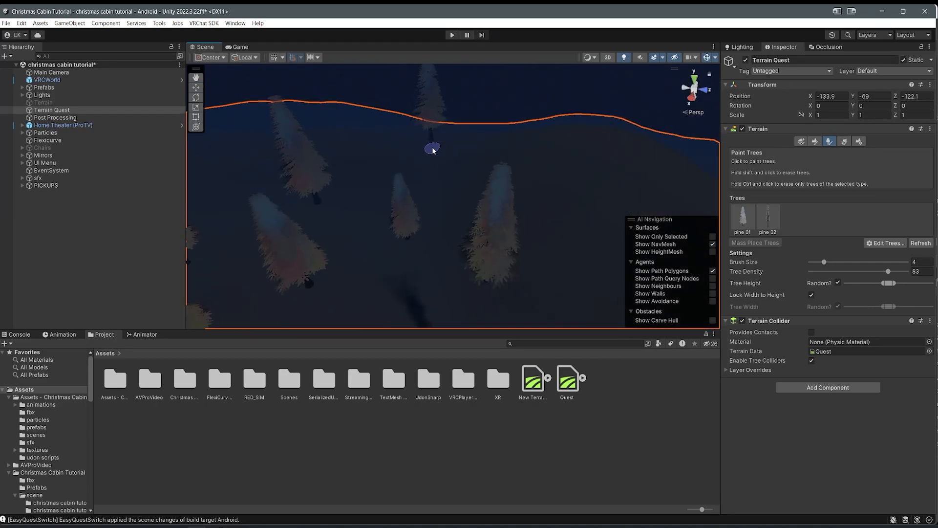
shift+click(432, 146)
shift+click(463, 259)
mouse_move(463, 260)
right_down()
mouse_move(326, 248)
mouse_move(383, 127)
mouse_move(416, 278)
mouse_move(346, 298)
mouse_move(368, 234)
right_up()
shift+click(329, 260)
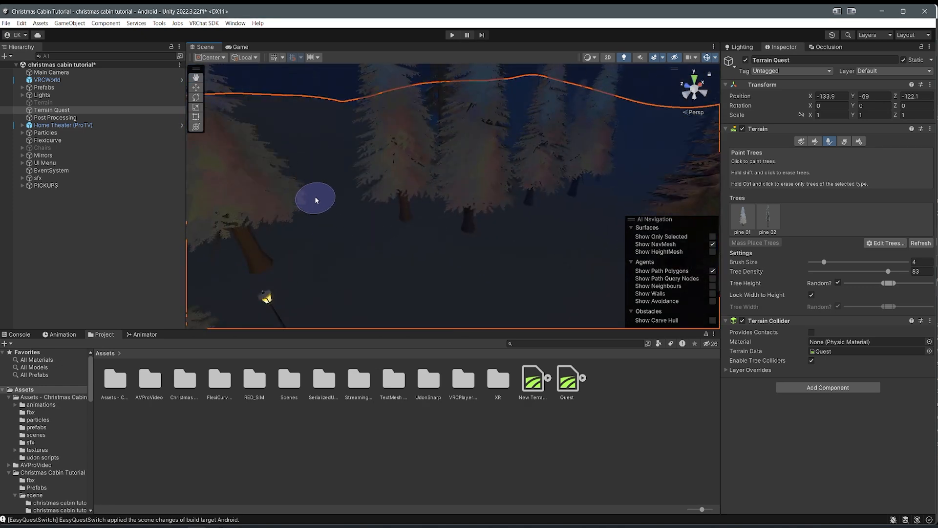
Step: Examine the thinned forest and the remaining pines around the cabin from several angles
mouse_move(317, 199)
middle_down()
mouse_move(366, 220)
mouse_move(373, 248)
middle_up()
alt+drag(373, 248, 452, 279)
scroll(453, 278, up, 5)
scroll(465, 271, down, 4)
scroll(458, 268, down, 2)
mouse_move(401, 277)
right_down()
mouse_move(379, 229)
mouse_move(390, 180)
mouse_move(247, 128)
mouse_move(360, 199)
mouse_move(354, 93)
mouse_move(508, 49)
mouse_move(297, 146)
mouse_move(333, 250)
mouse_move(410, 194)
mouse_move(488, 239)
right_up()
right_drag(403, 267, 283, 278)
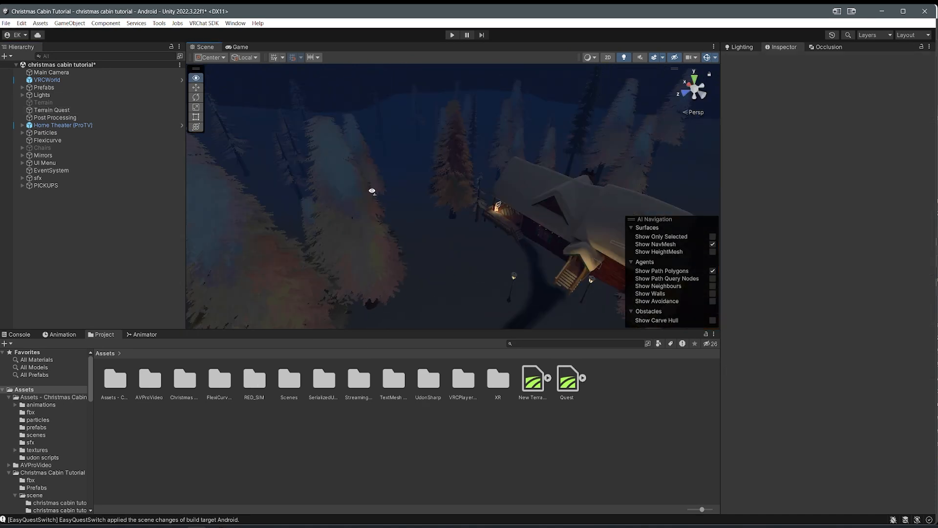
right_drag(513, 276, 337, 222)
Step: Set the Android format of the pine_needles texture used by the pine beside the cabin to RGB(A) Compressed ASTC 4x4 block
click(354, 219)
click(354, 219)
scroll(742, 400, down, 4)
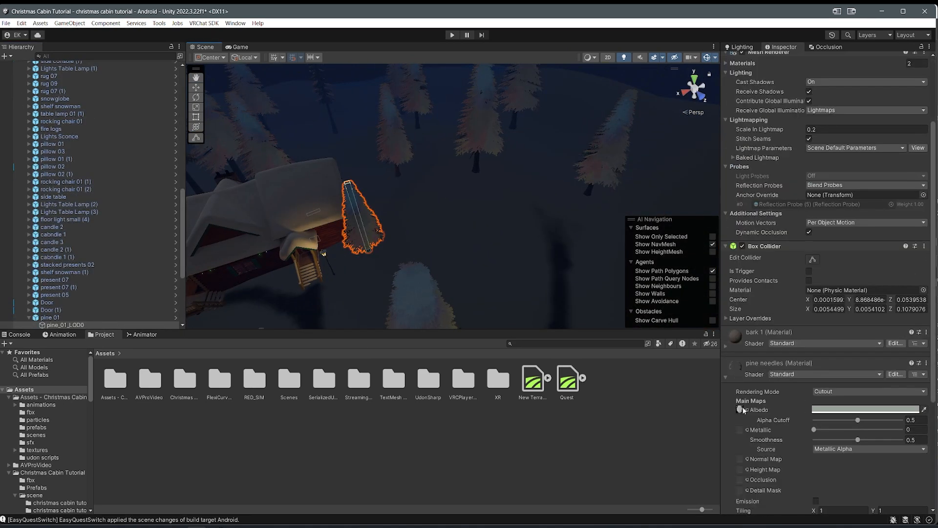
double_click(742, 403)
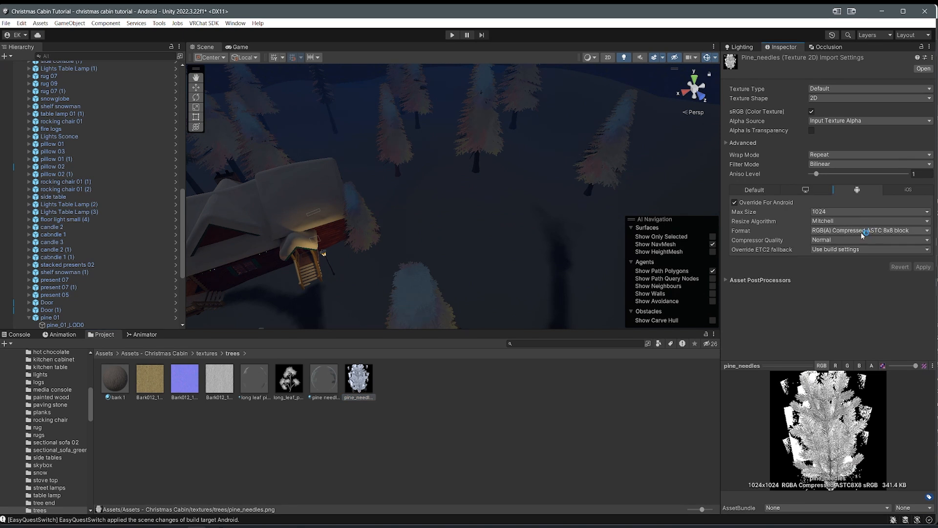
click(863, 231)
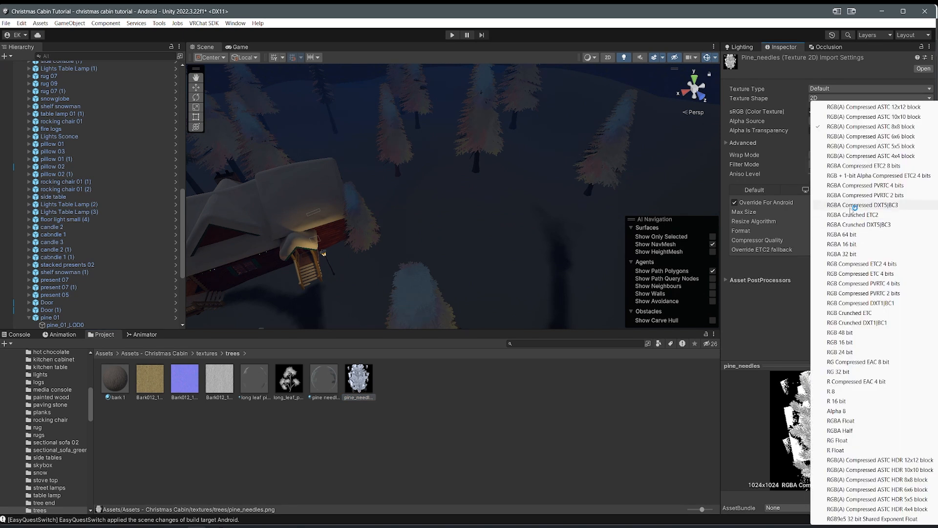
click(899, 157)
click(923, 267)
Step: Inspect the pine foliage and the Terrain Quest ground along the path to the cabin's entrance
right_drag(440, 215, 383, 203)
key(w)
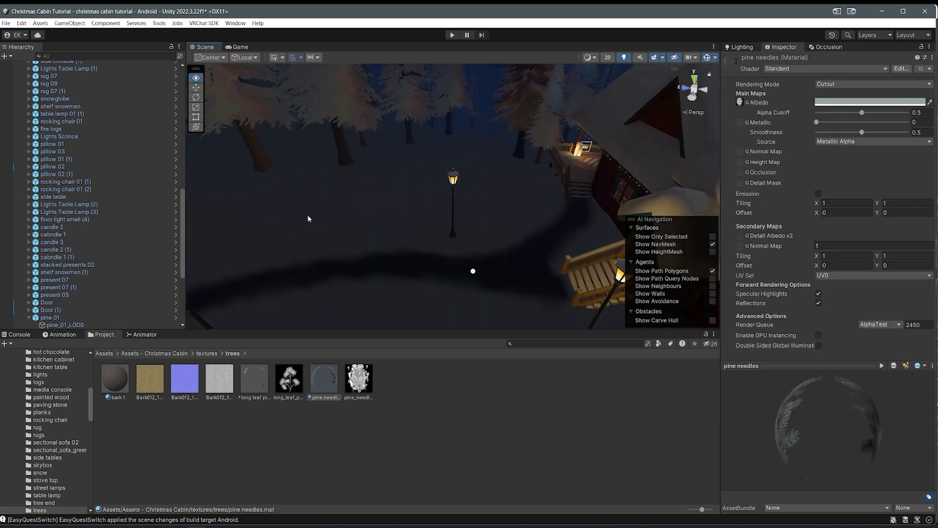
right_drag(308, 216, 462, 353)
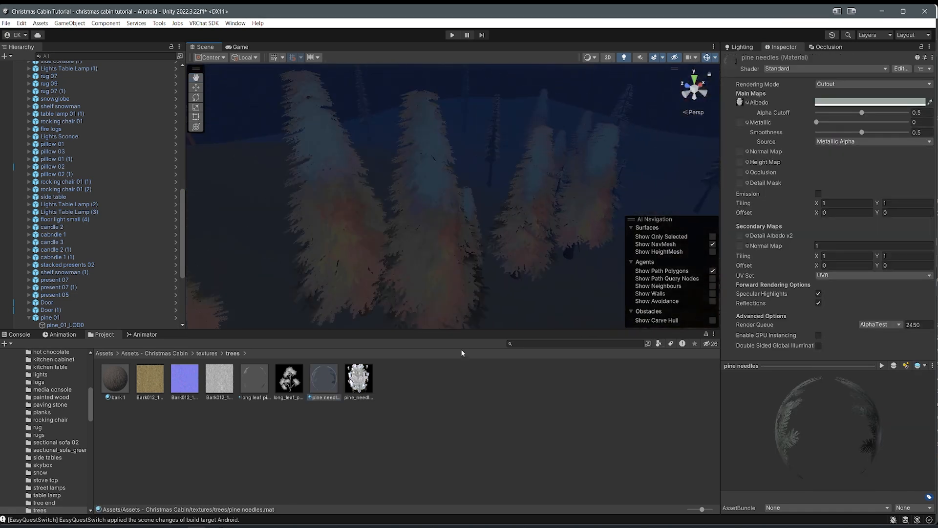
click(479, 295)
mouse_move(388, 209)
right_down()
mouse_move(609, 219)
mouse_move(348, 163)
mouse_move(371, 170)
right_up()
mouse_move(453, 179)
right_down()
mouse_move(557, 308)
mouse_move(371, 289)
mouse_move(429, 266)
mouse_move(410, 322)
mouse_move(289, 417)
mouse_move(532, 308)
mouse_move(303, 281)
mouse_move(369, 236)
right_up()
scroll(411, 321, down, 2)
key(w)
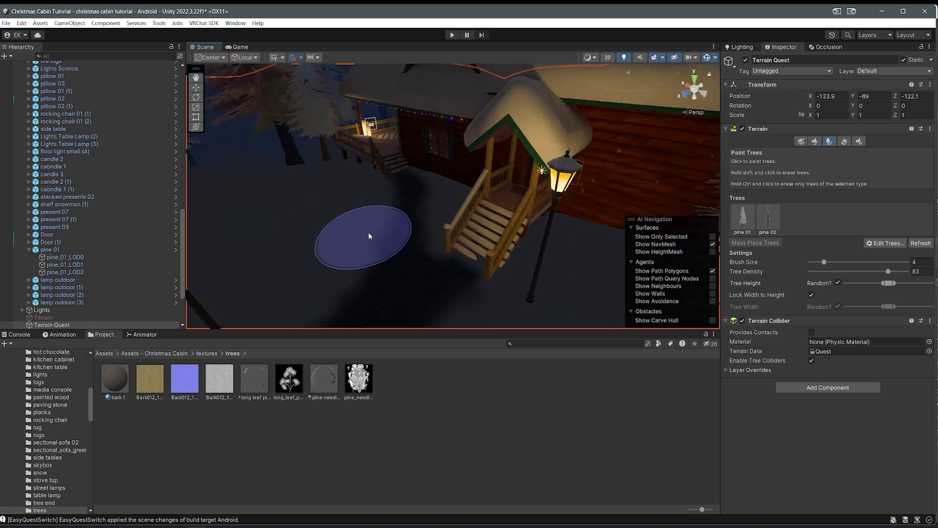
Step: Bake the scene's lighting with the current lightmapping settings
click(739, 47)
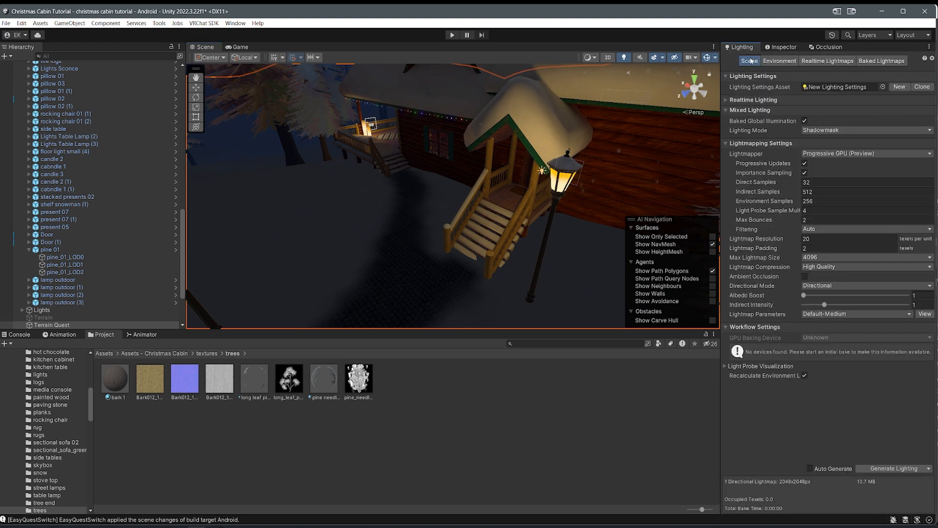
click(882, 469)
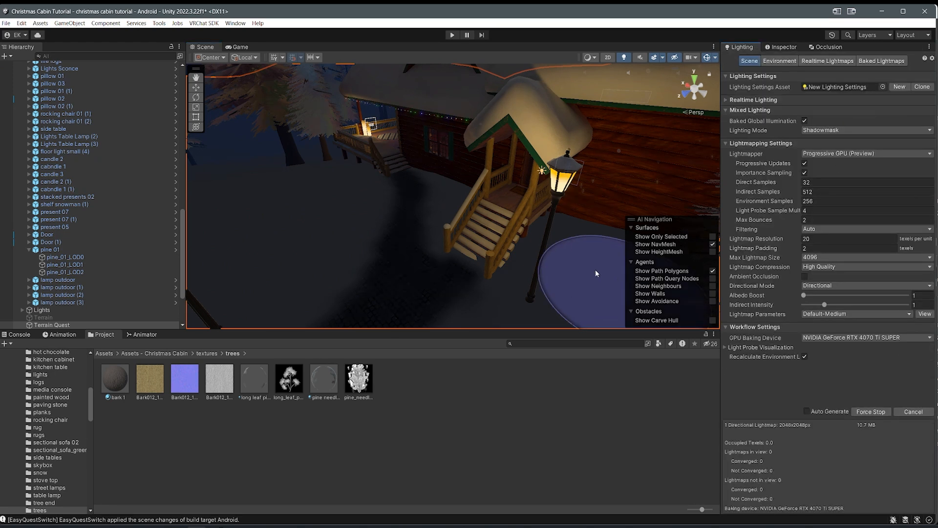
scroll(352, 229, down, 5)
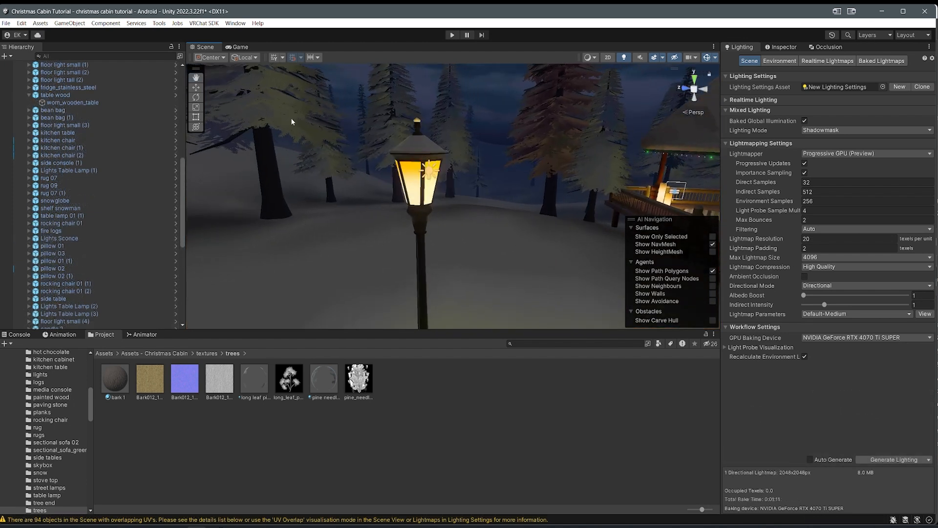
Step: Add Terrain Quest and Terrain to Easy Quest Switch, with Terrain Quest active only on Quest and Terrain active only on PC
click(235, 23)
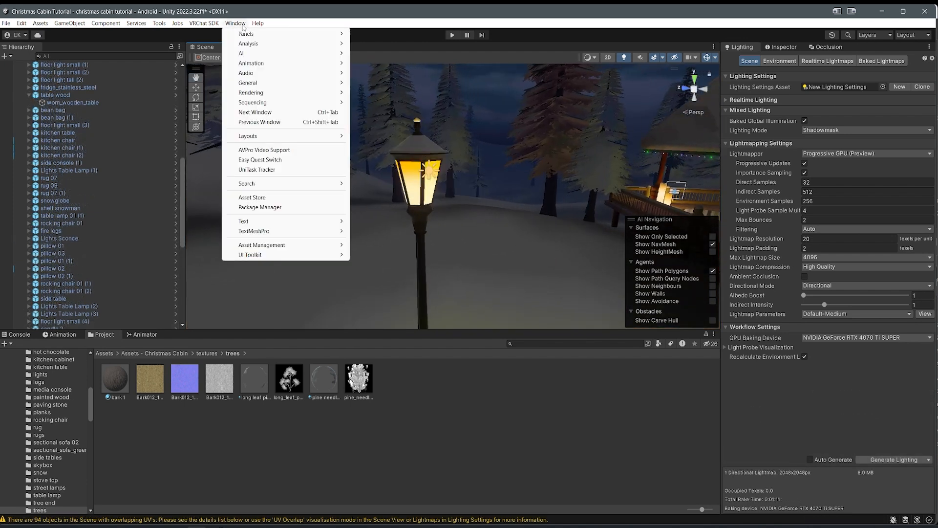
click(264, 160)
scroll(74, 171, up, 10)
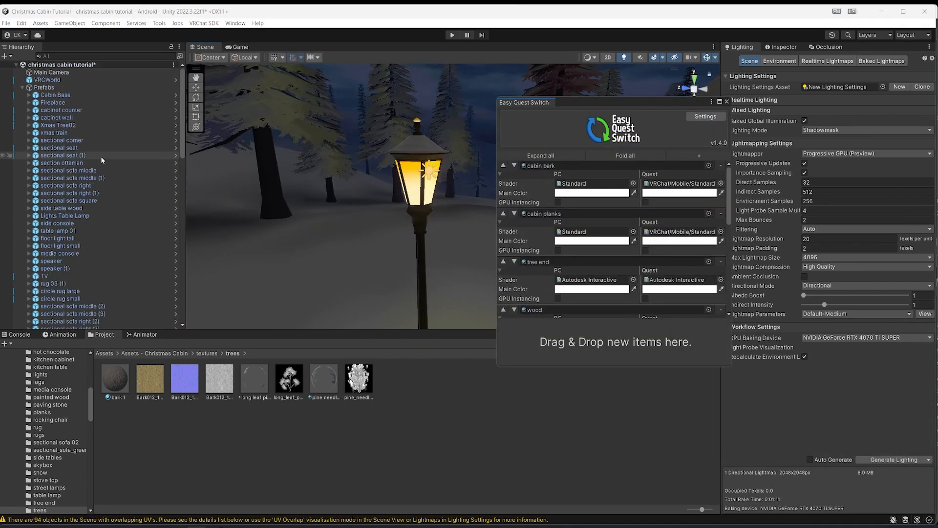
click(23, 88)
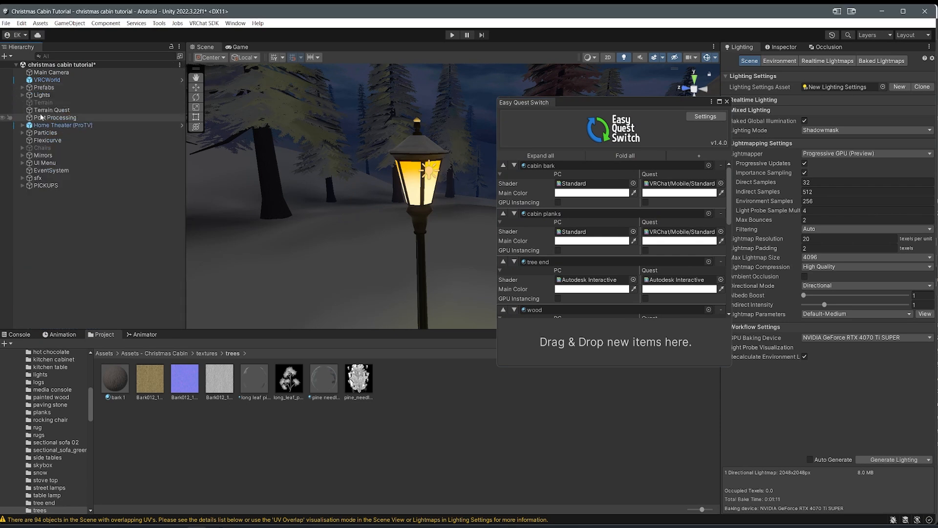
scroll(545, 338, down, 1)
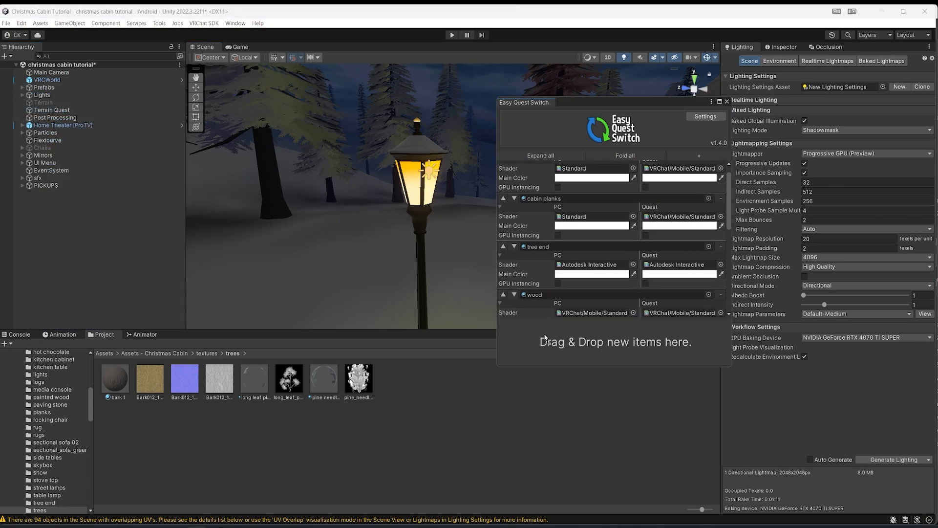
drag(545, 338, 545, 337)
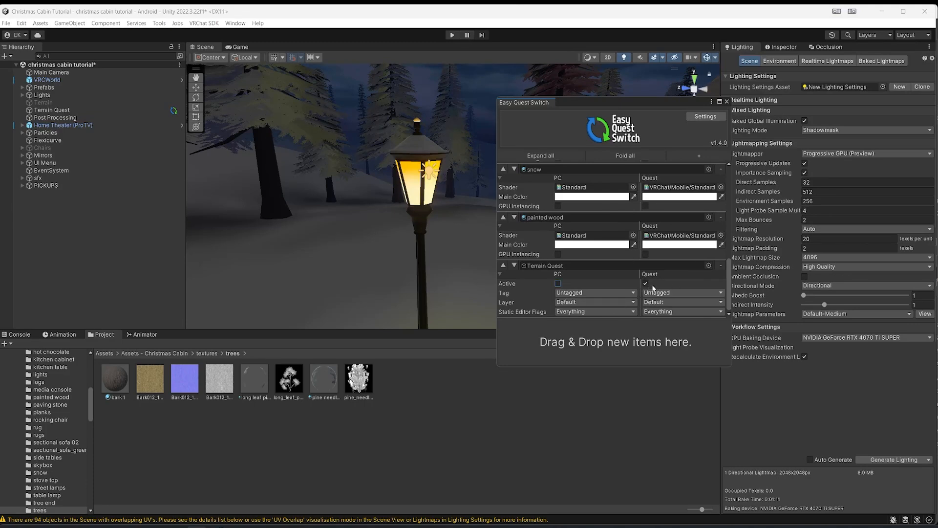
click(166, 102)
drag(167, 132, 549, 343)
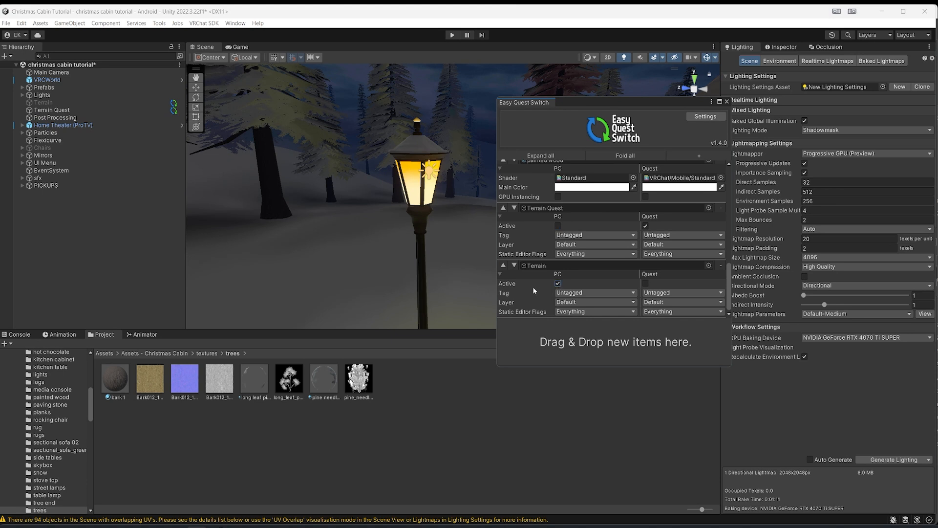
Step: Review the target platform in the Build Settings, leaving the build target and Easy Quest Switch entries as they are
click(6, 23)
click(22, 133)
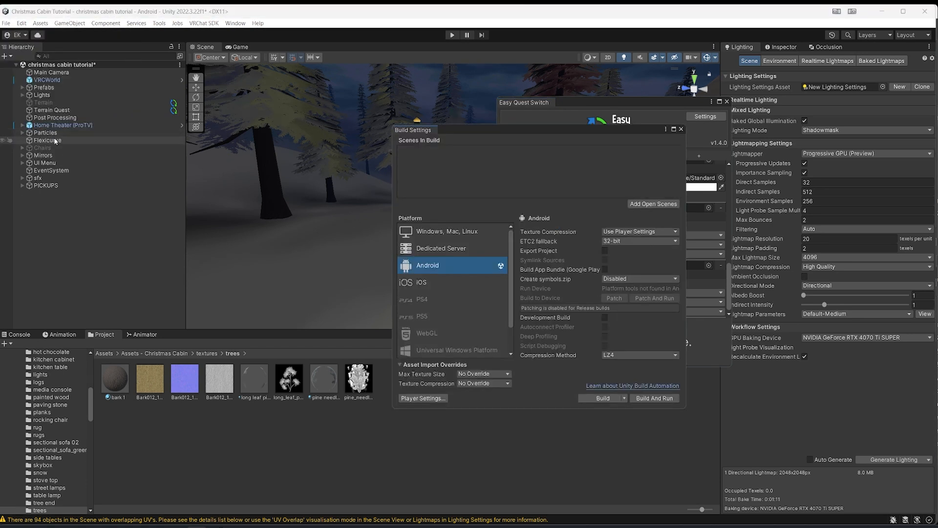
click(681, 130)
click(726, 101)
Step: Select both Lightmap-0 textures in the christmas cabin tutorial folder under Christmas Cabin Tutorial/scene
middle_drag(675, 205, 364, 254)
key(w)
right_drag(364, 253, 546, 200)
right_drag(564, 231, 438, 290)
click(156, 353)
right_drag(264, 274, 241, 297)
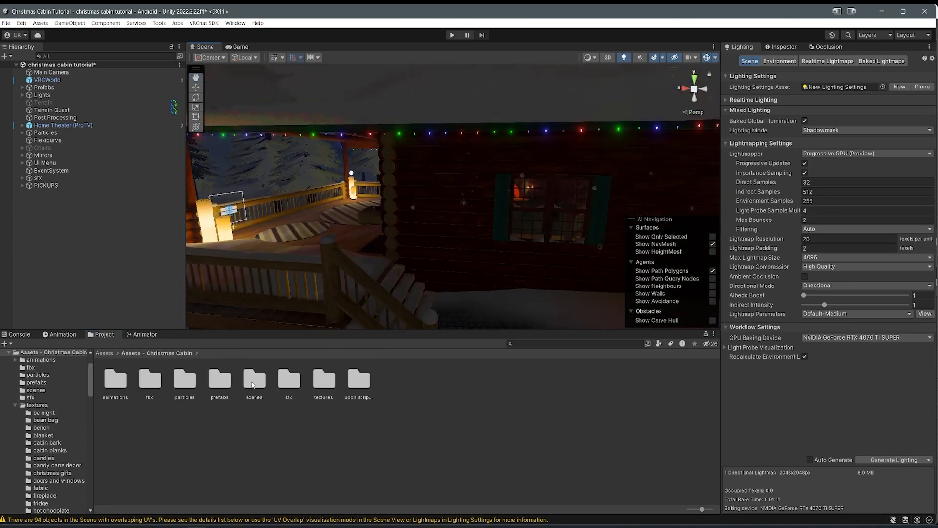
double_click(253, 384)
click(104, 353)
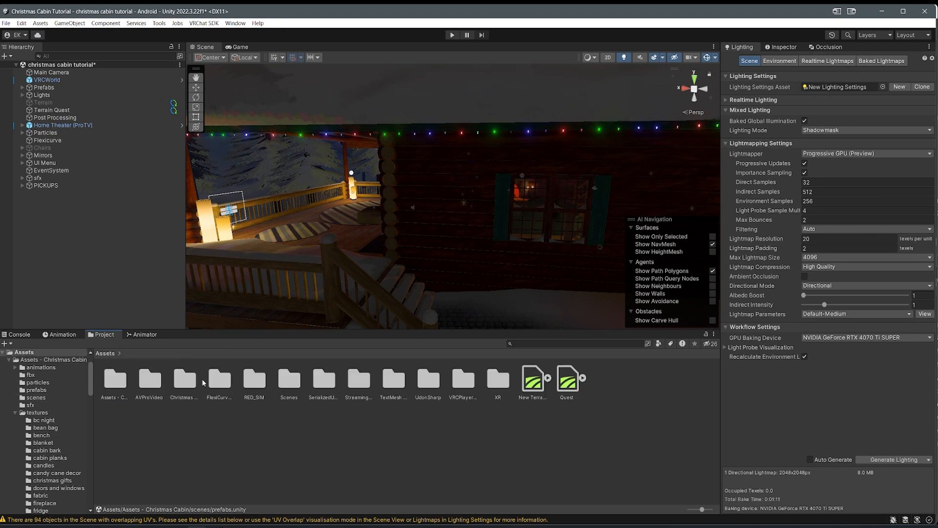
double_click(186, 381)
double_click(184, 382)
double_click(112, 378)
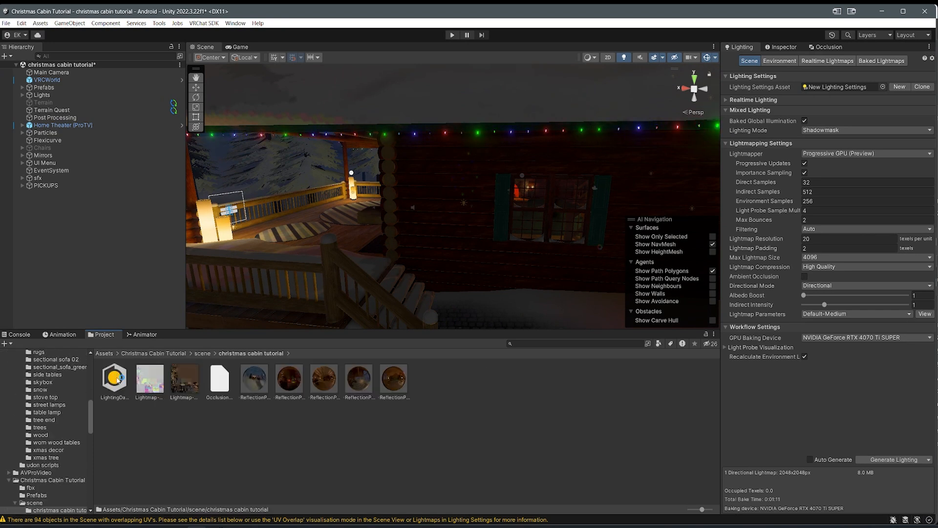
click(150, 379)
shift+click(185, 379)
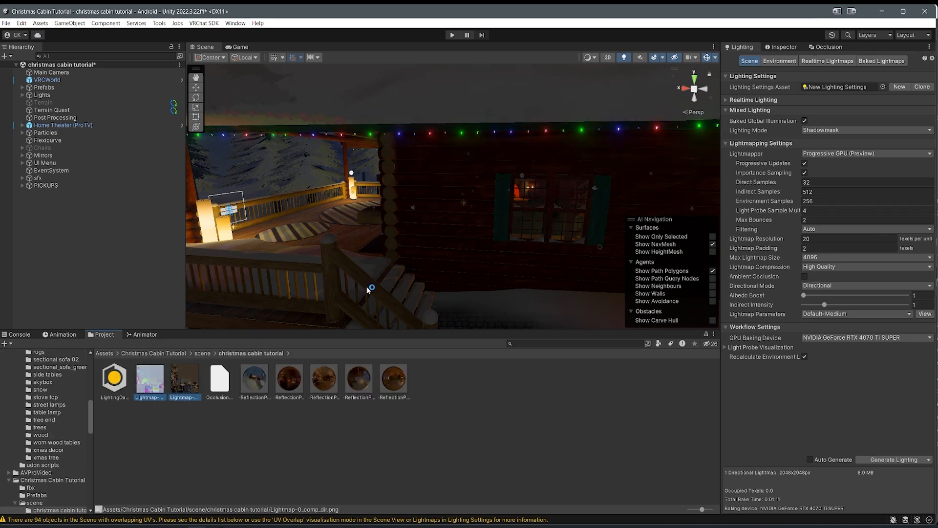
Step: Override both lightmaps for Android with the format RGB(A) Compressed ASTC 4x4 block and apply it
click(769, 46)
click(741, 47)
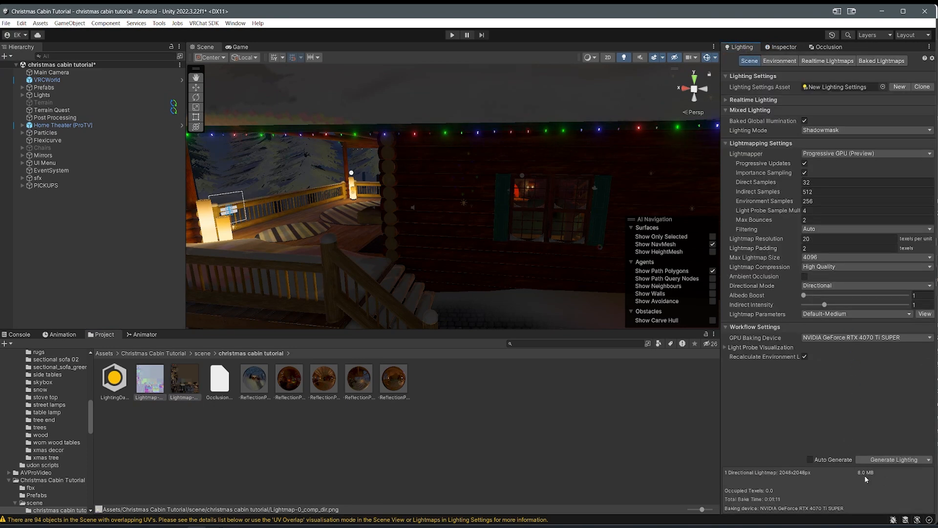
click(783, 47)
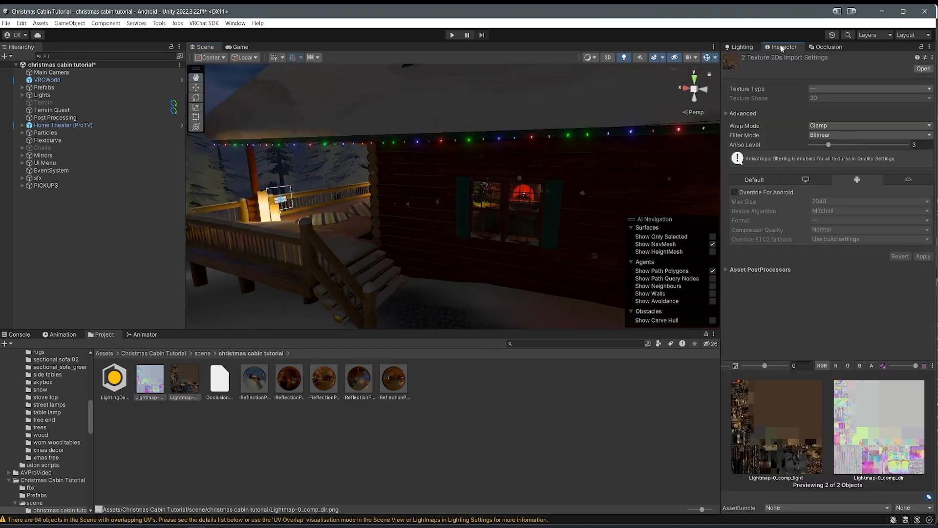
click(755, 193)
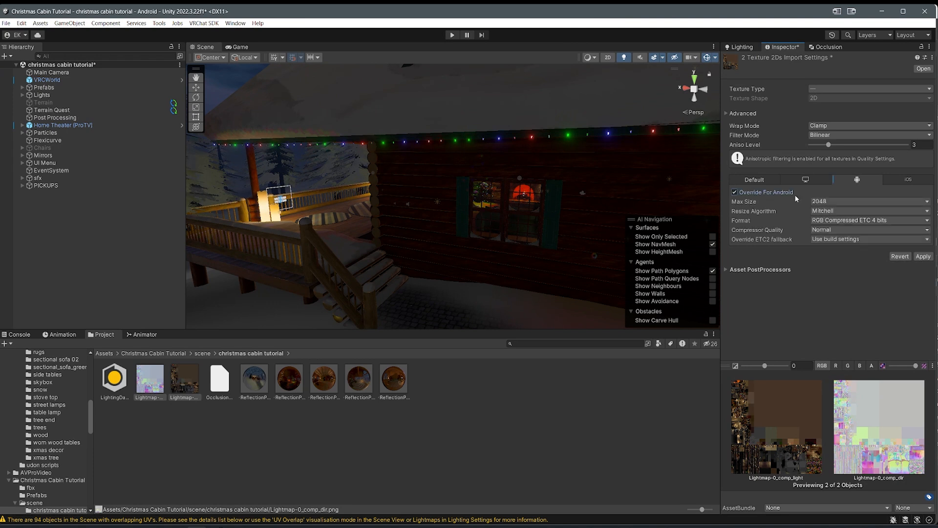
click(840, 221)
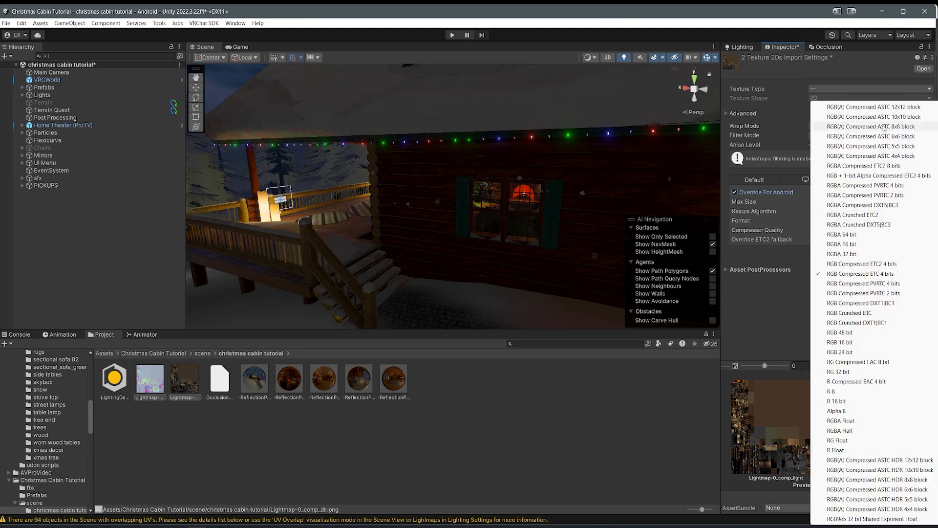
click(856, 159)
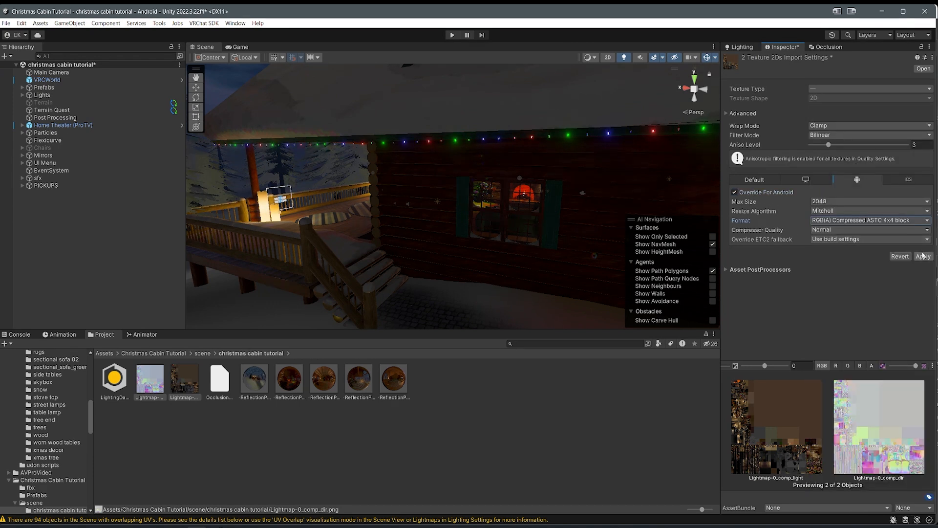
click(924, 257)
Step: Deactivate the Post Processing object in the scene
right_drag(401, 206, 754, 219)
key(w)
right_drag(635, 201, 401, 179)
key(w)
click(98, 133)
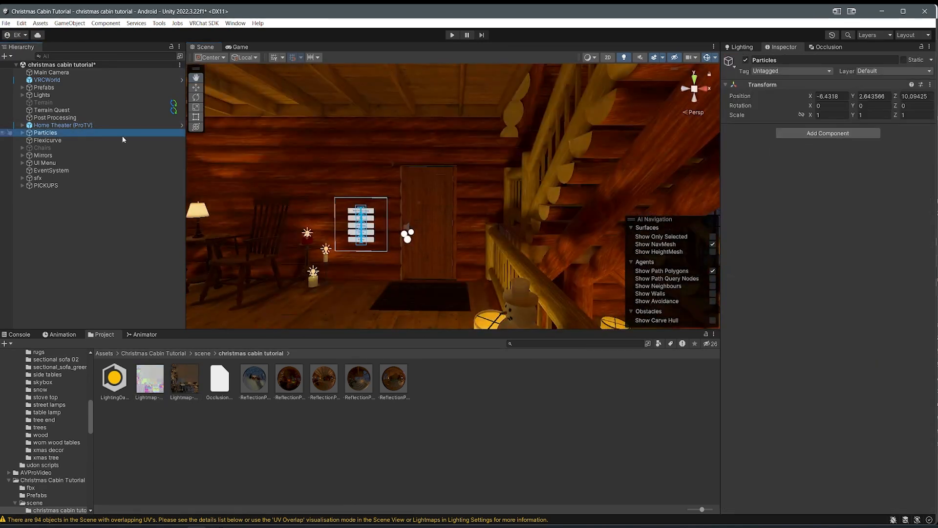
right_drag(501, 130, 379, 150)
click(71, 118)
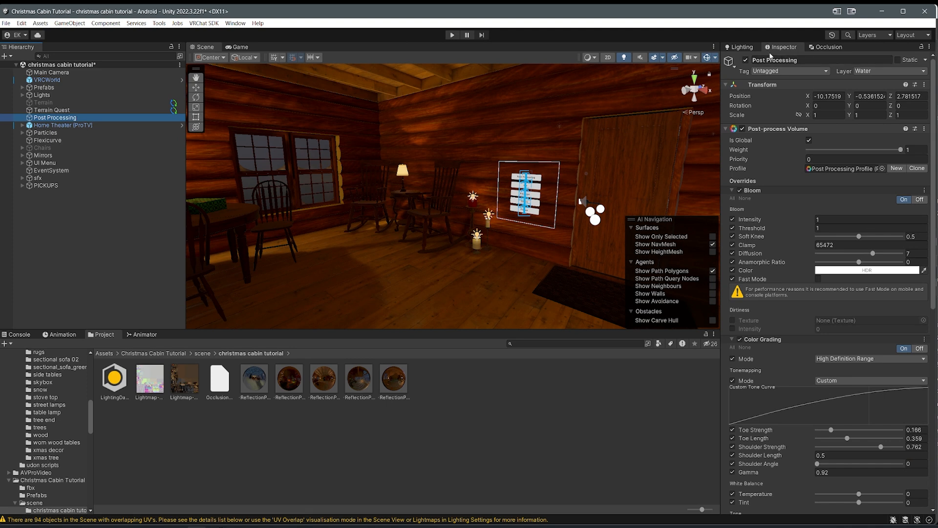
click(745, 61)
Step: Deactivate the Post Processing toggle on the MenuCanvas beside the cabin door
key(w)
right_drag(562, 90, 512, 145)
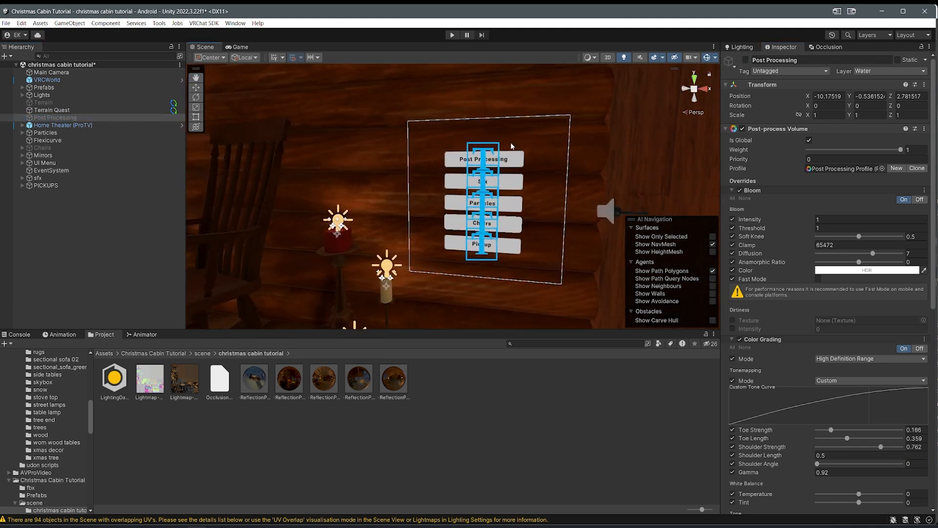
click(512, 164)
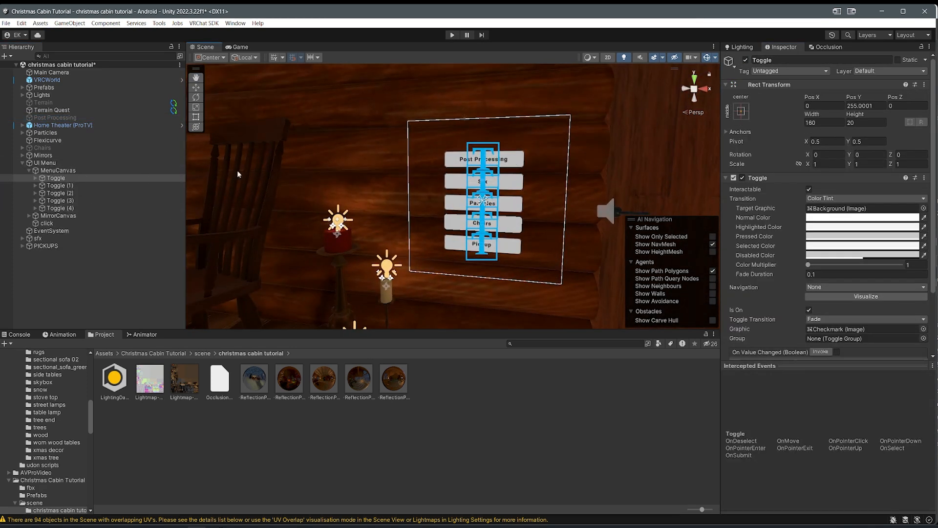
click(746, 60)
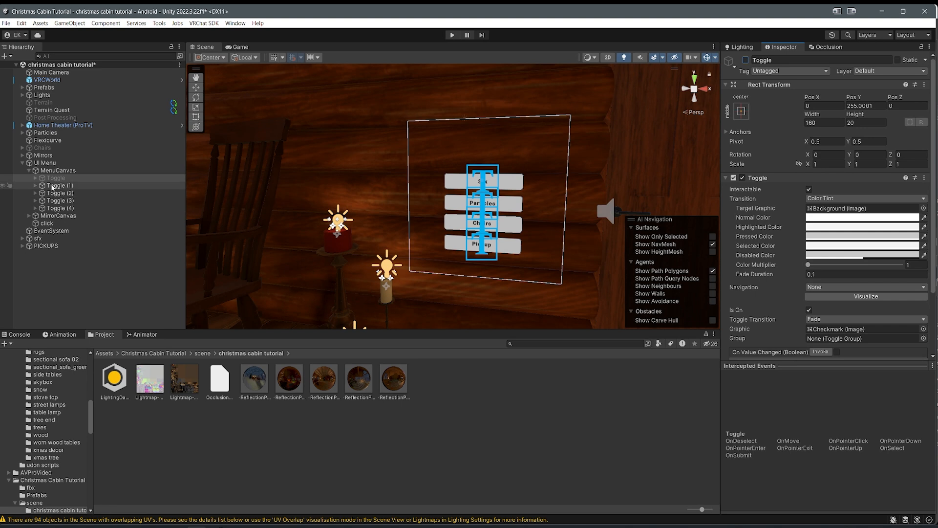
Step: Save the christmas cabin tutorial scene
right_drag(293, 178, 532, 172)
key(w)
key(s)
key(w)
key(s)
key(w)
key(w)
scroll(601, 222, up, 2)
key(ctrl+s)
Step: Inspect the baked lighting on the cabin's exterior and the Lightmap-0_comp_light texture's import settings
key(w)
scroll(533, 172, up, 1)
right_drag(343, 188, 323, 274)
key(w)
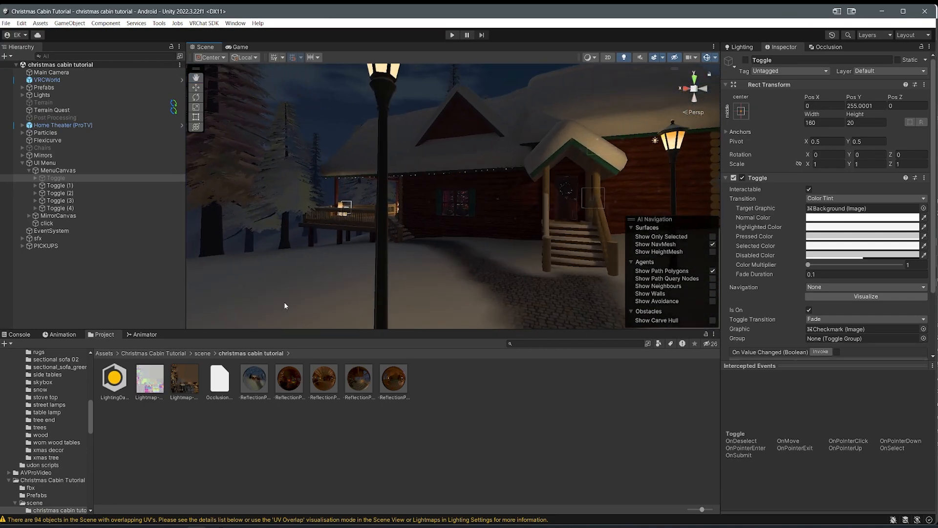
click(182, 394)
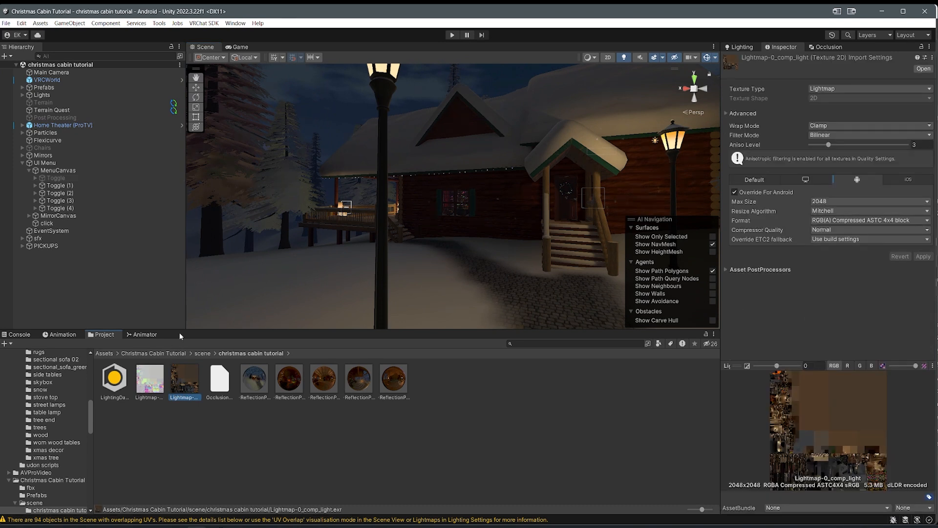
key(s)
right_drag(230, 298, 362, 236)
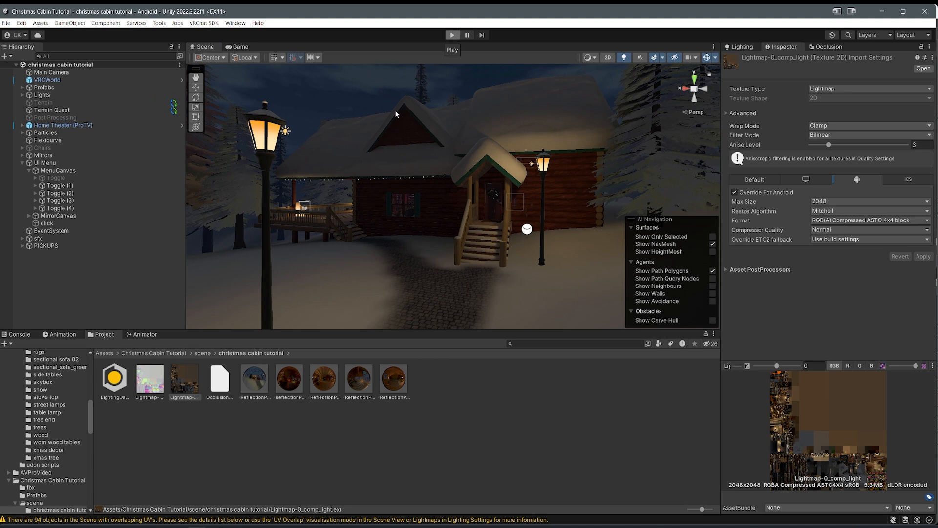
Step: Run the scene in play mode and check the performance statistics around the cabin's front steps and snowy surroundings
click(452, 35)
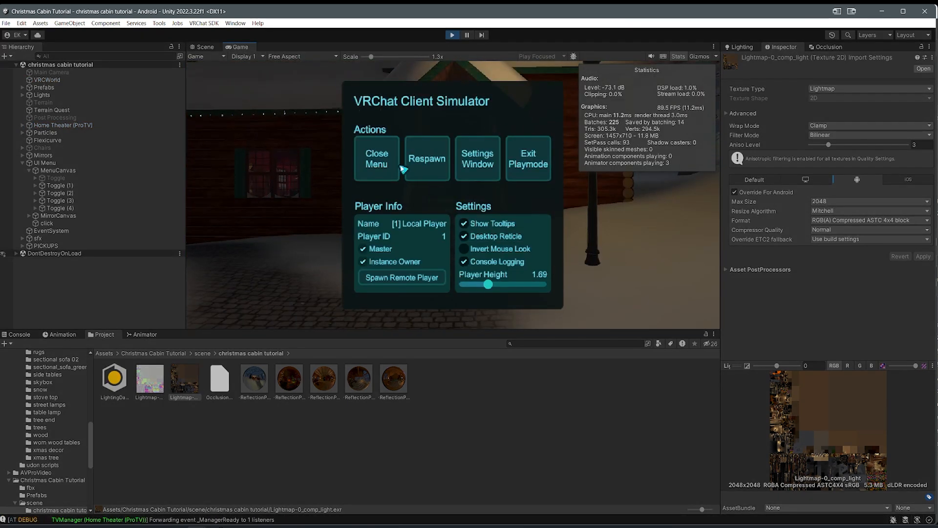
click(401, 166)
key(w)
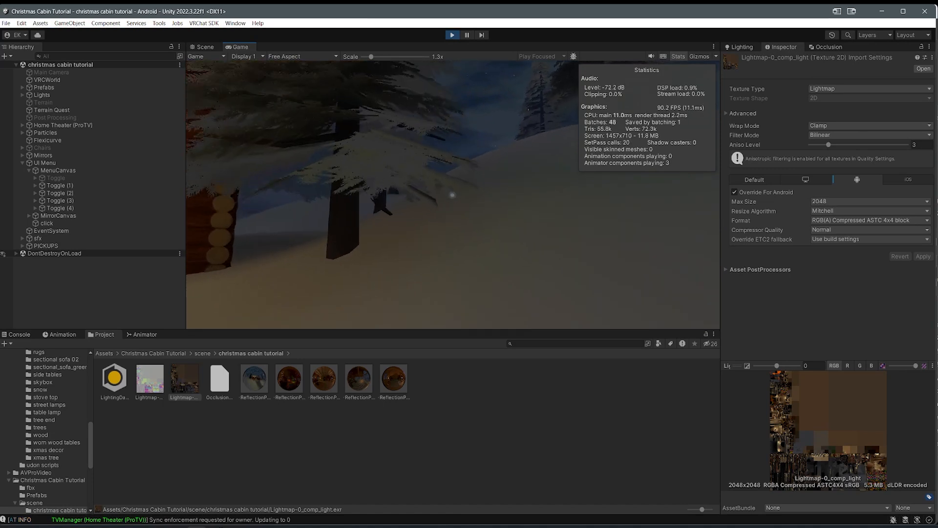
key(w)
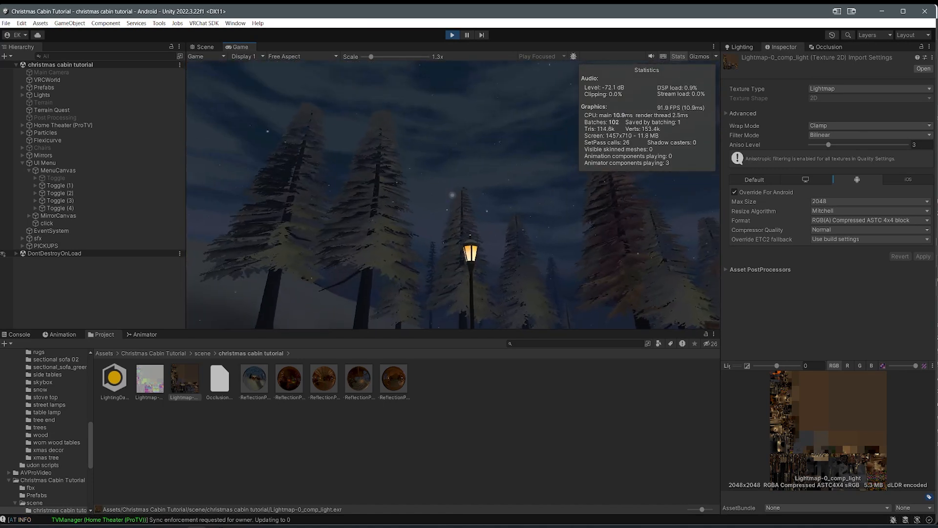
key(w)
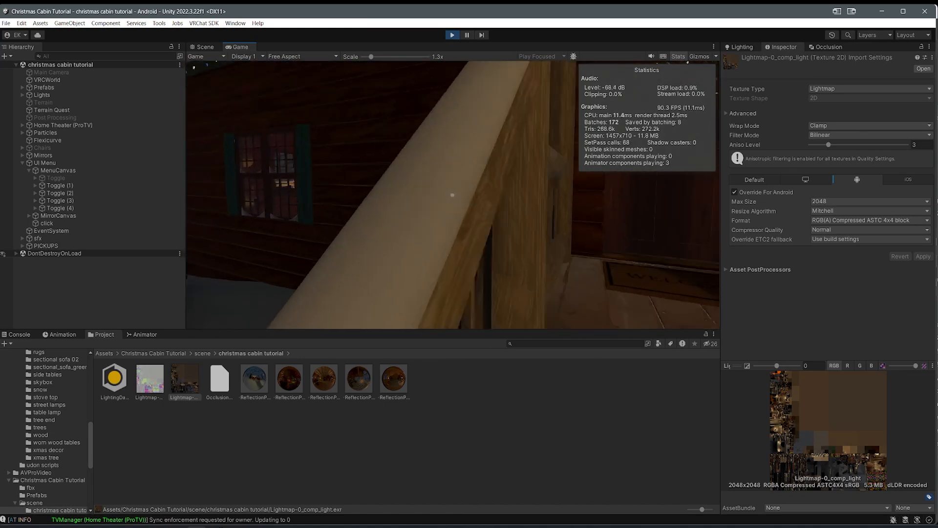
key(s)
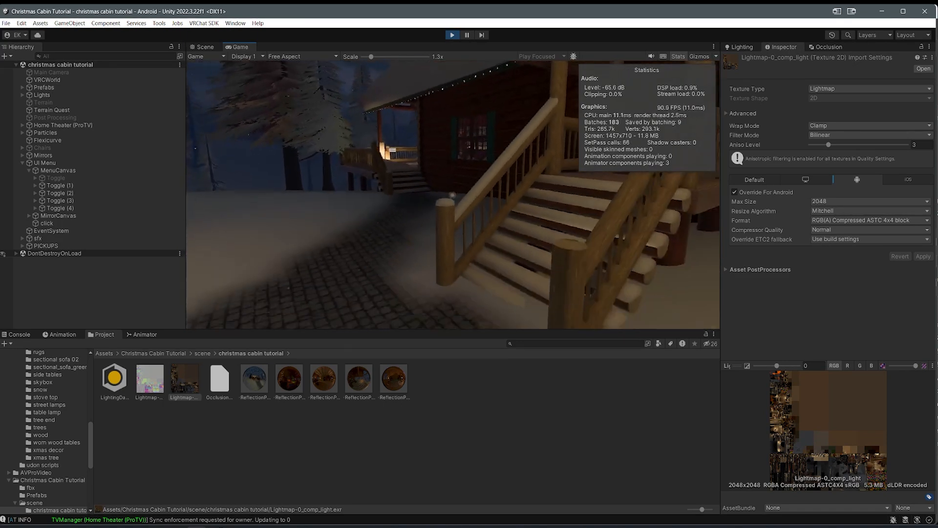
key(Escape)
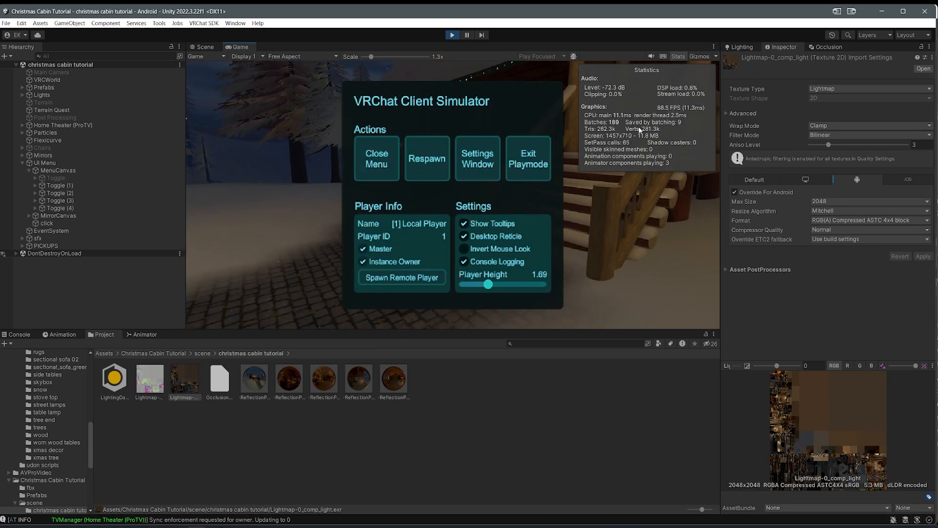
key(Escape)
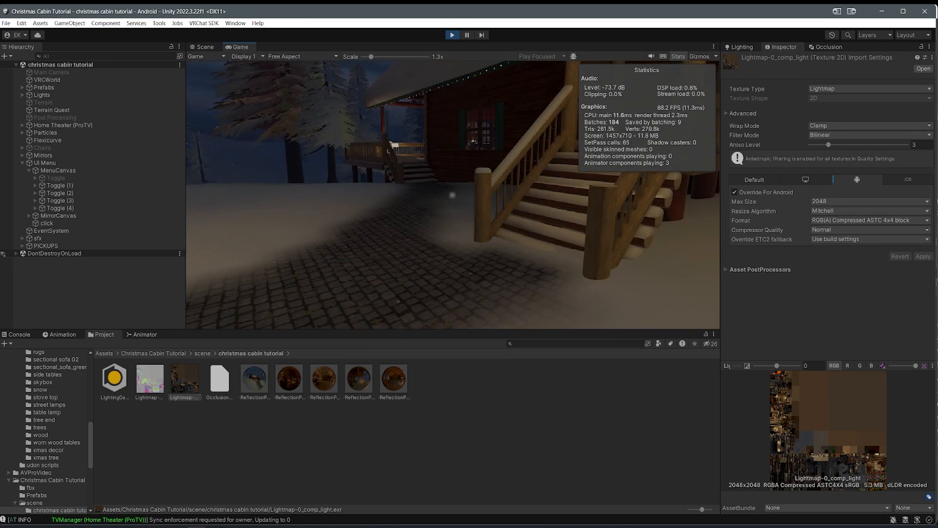
Step: Walk through the cabin's interior and porch to check the performance statistics there, and exit play mode
key(w)
key(w)
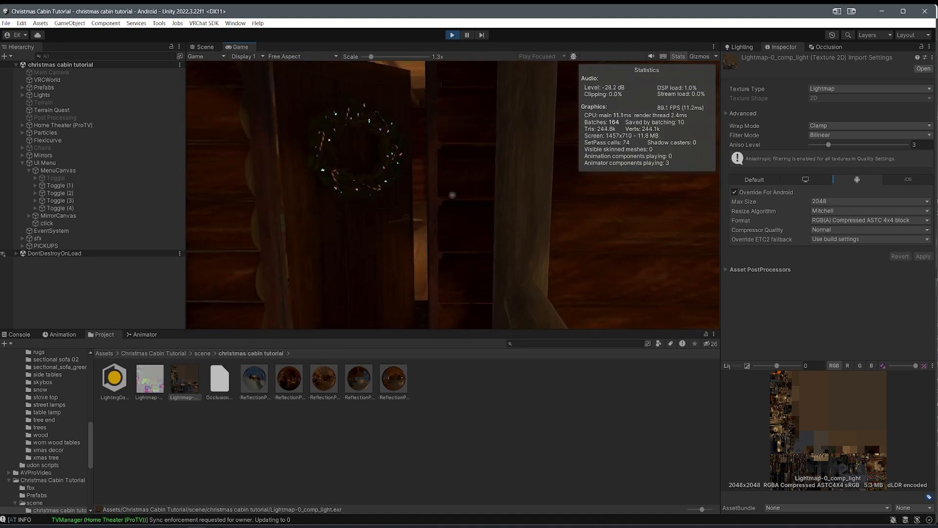
key(w)
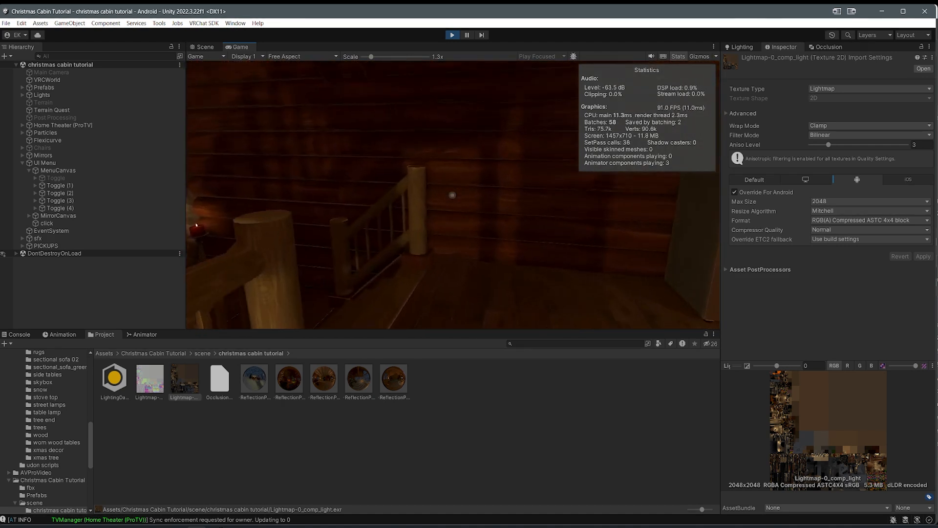
key(w)
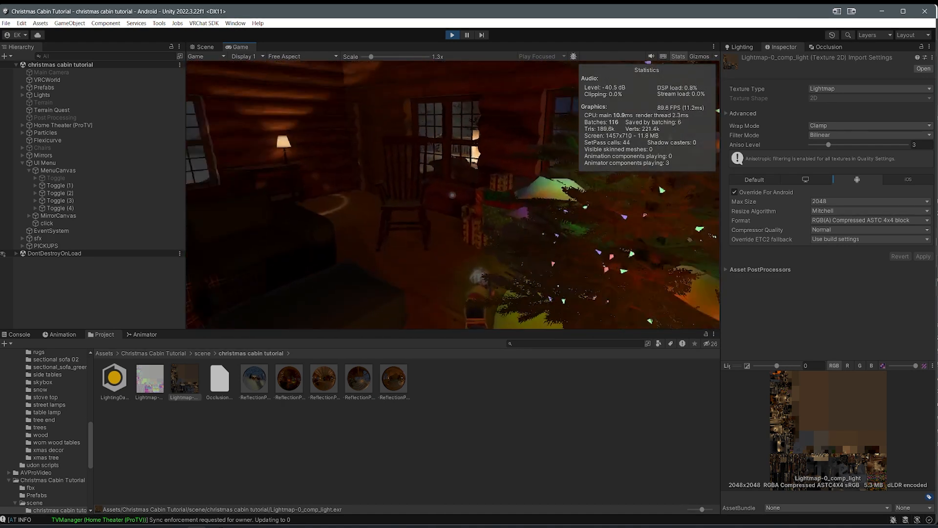
key(w)
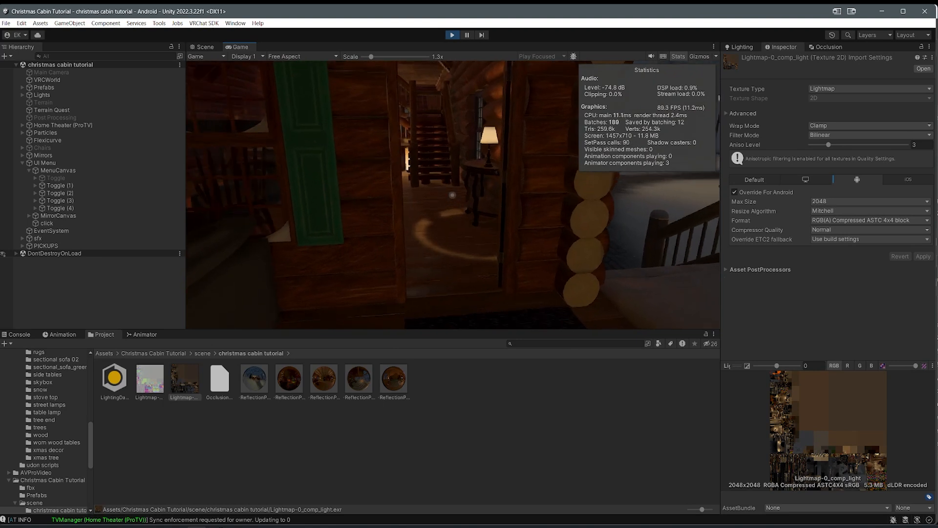
key(w)
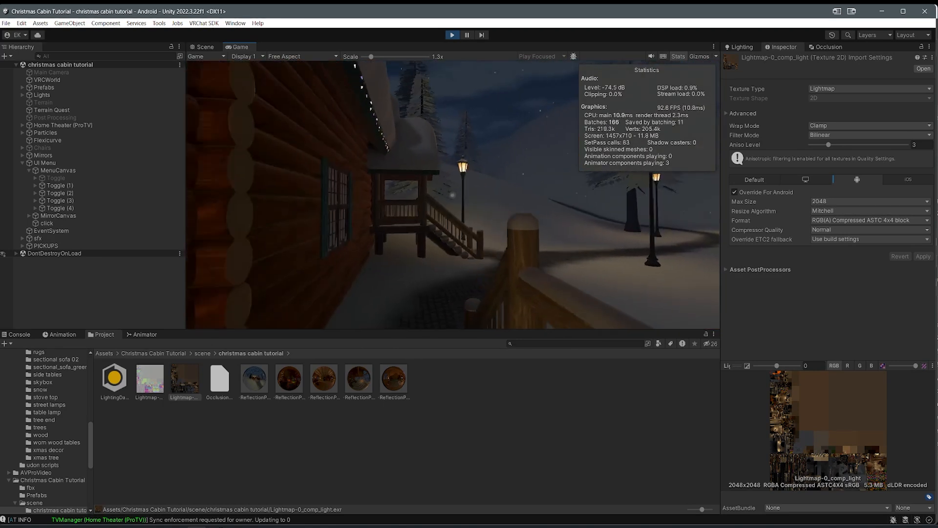
key(w)
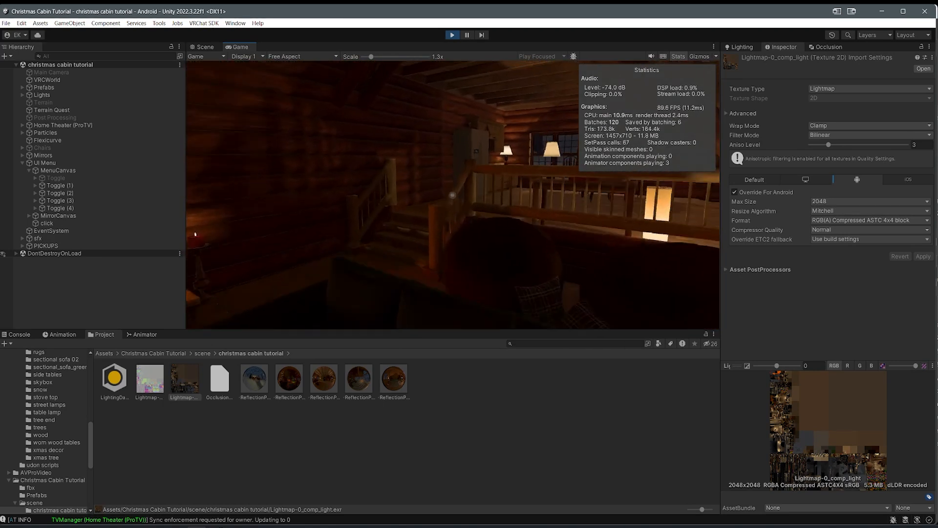
key(Escape)
click(544, 149)
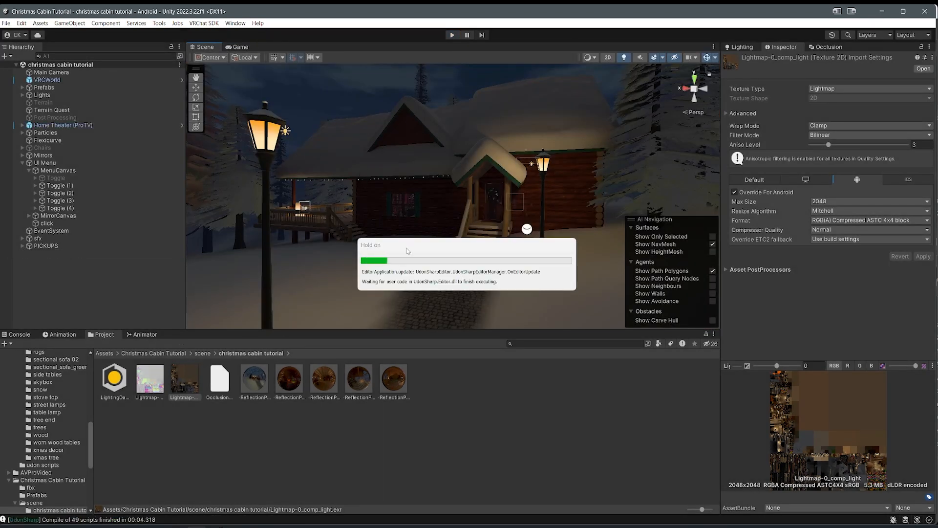
Step: Check the VRCWorld object's blueprint ID in its Pipeline Manager component
click(69, 81)
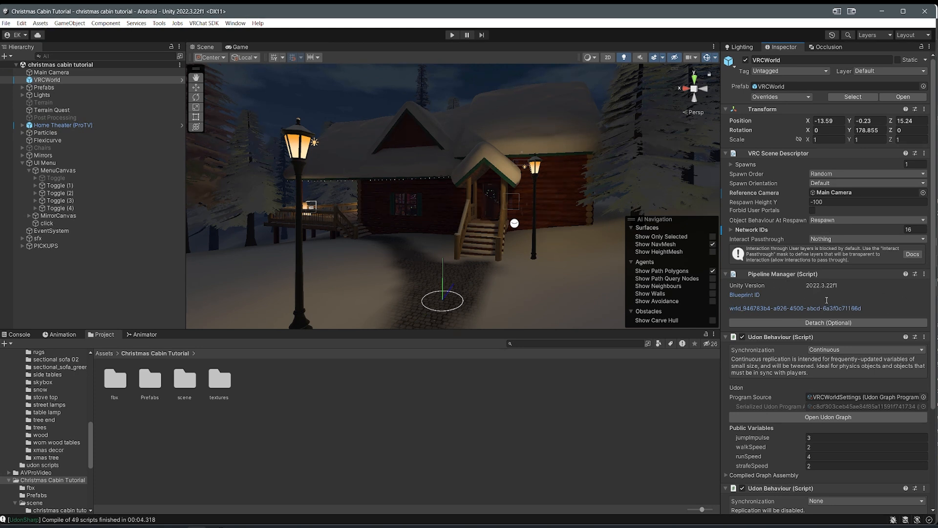
click(213, 22)
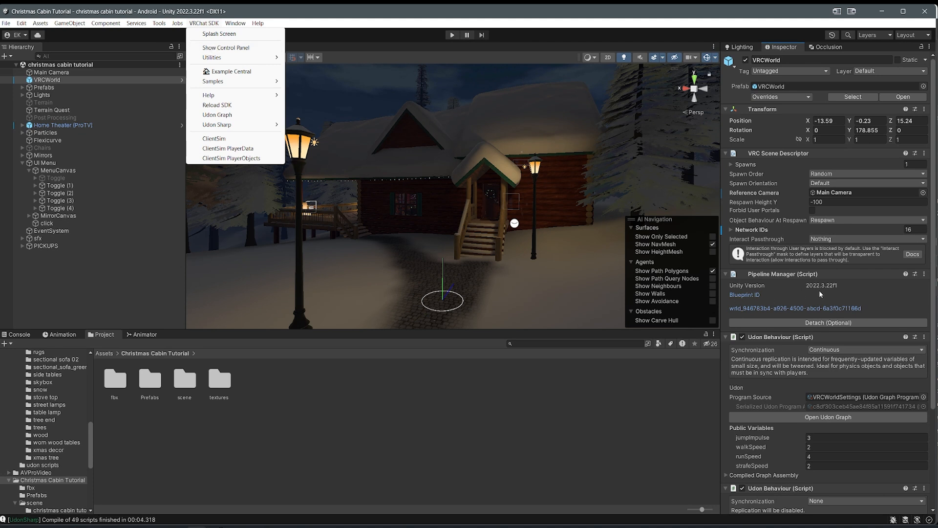
mouse_move(256, 80)
Step: Collapse the UI Menu group in the scene hierarchy and clear the selection
click(73, 231)
click(19, 163)
click(22, 163)
right_drag(391, 210, 190, 162)
key(w)
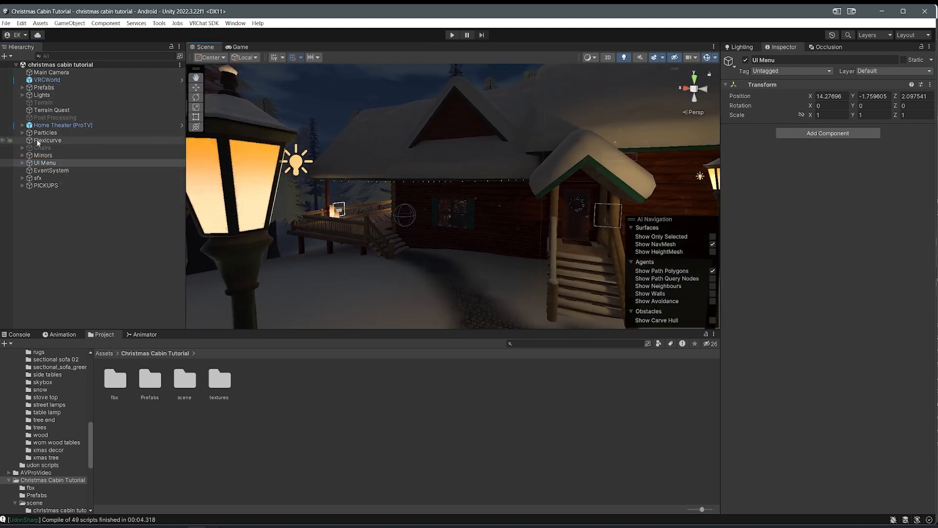
click(59, 192)
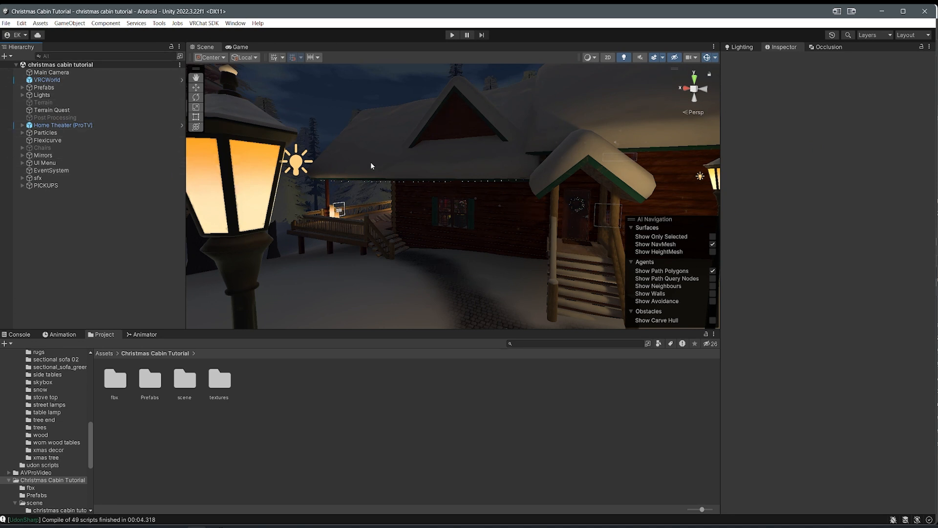
Step: Inspect the Terrain Quest object's settings and the terrain and trees around the cabin
middle_drag(371, 162, 211, 156)
click(68, 112)
right_drag(345, 146, 225, 186)
key(w)
right_drag(318, 229, 268, 206)
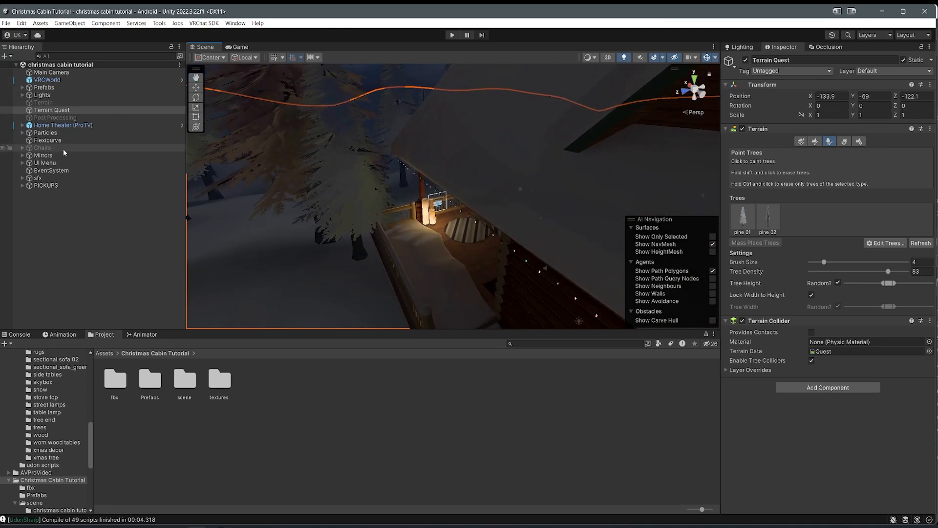
right_drag(382, 220, 435, 174)
Step: Open the VRChat SDK world builder, accept the online publishing terms and review the Android validation messages
click(204, 23)
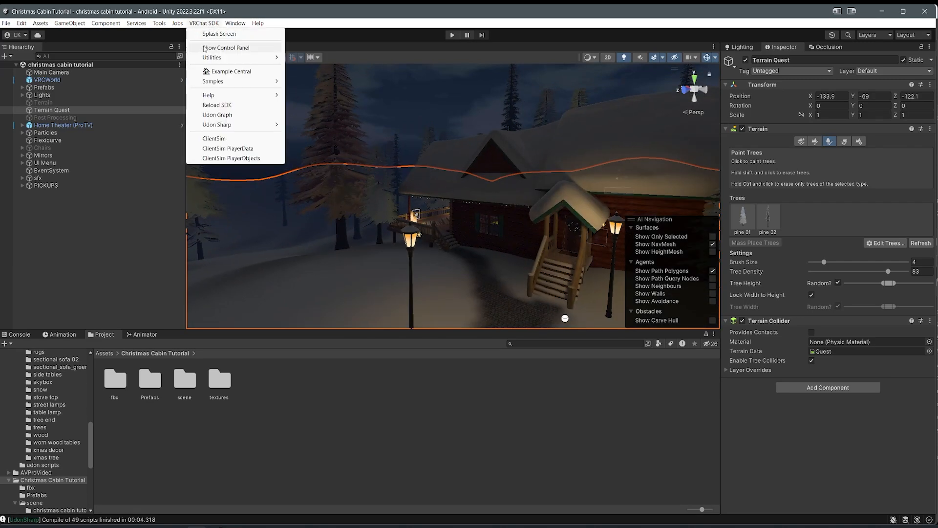
click(205, 47)
click(495, 128)
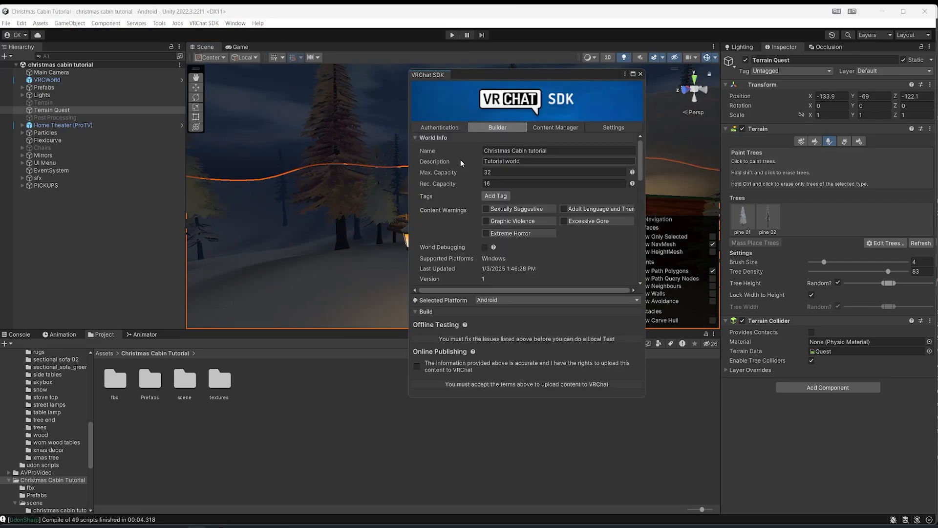
scroll(442, 206, down, 6)
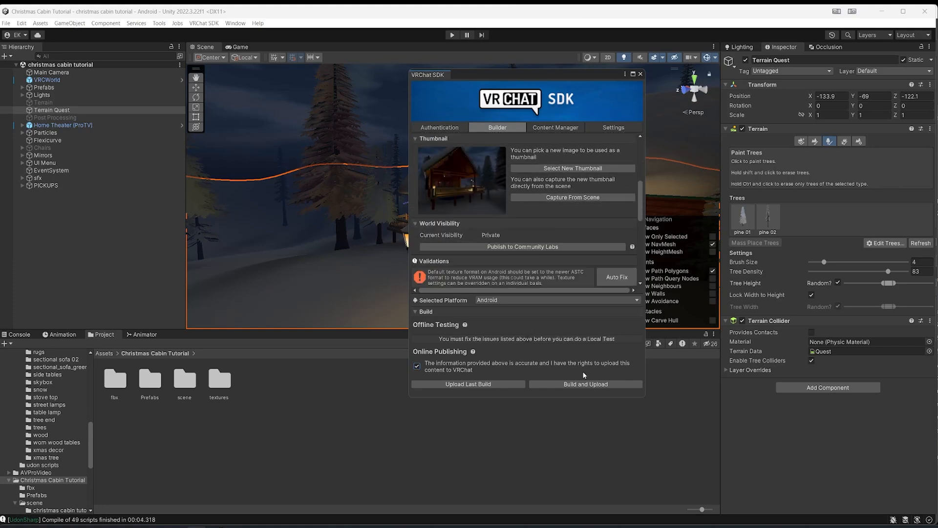
scroll(468, 222, down, 3)
scroll(548, 257, up, 2)
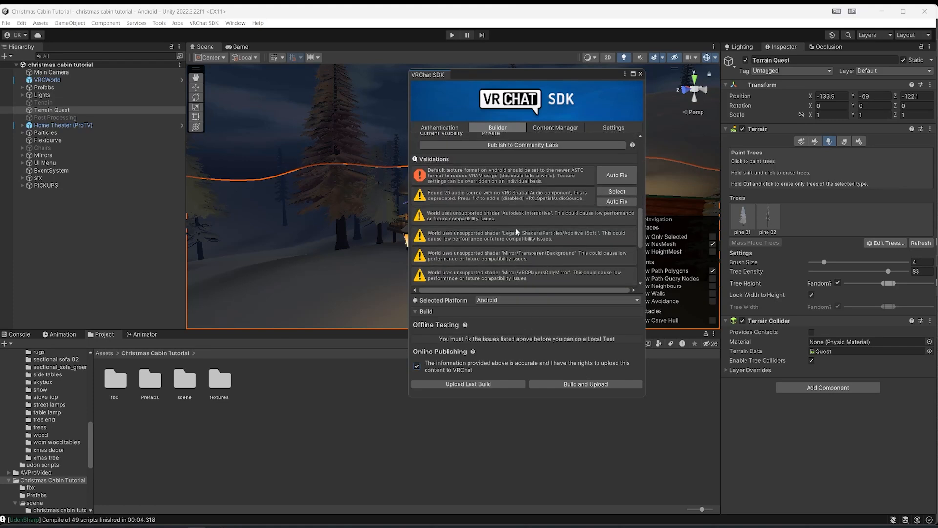
scroll(504, 252, down, 3)
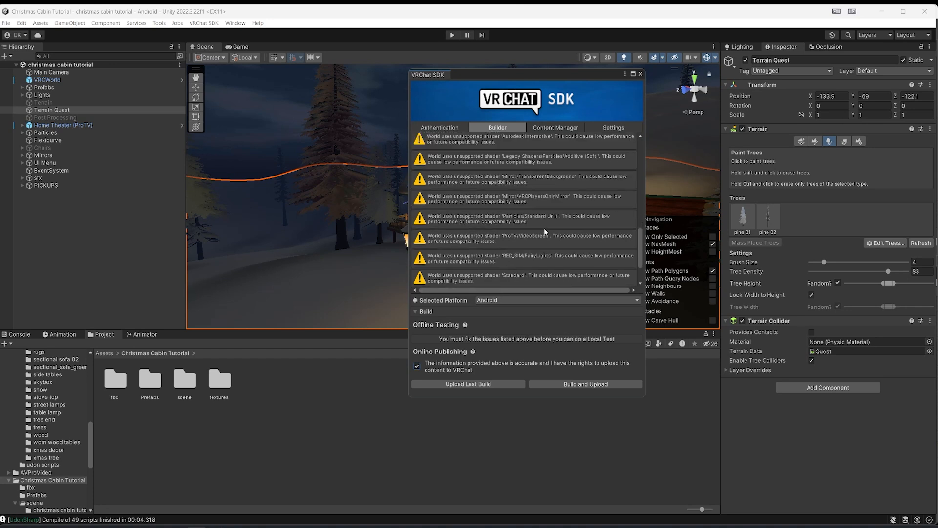
Step: Start the build and upload of the Christmas Cabin tutorial world for Android
key(w)
mouse_move(284, 241)
right_down()
mouse_move(353, 258)
mouse_move(300, 256)
mouse_move(326, 215)
mouse_move(274, 255)
mouse_move(335, 209)
mouse_move(296, 209)
mouse_move(386, 205)
mouse_move(475, 236)
mouse_move(509, 236)
mouse_move(287, 220)
mouse_move(318, 195)
mouse_move(360, 218)
mouse_move(322, 341)
right_up()
right_drag(345, 225, 313, 257)
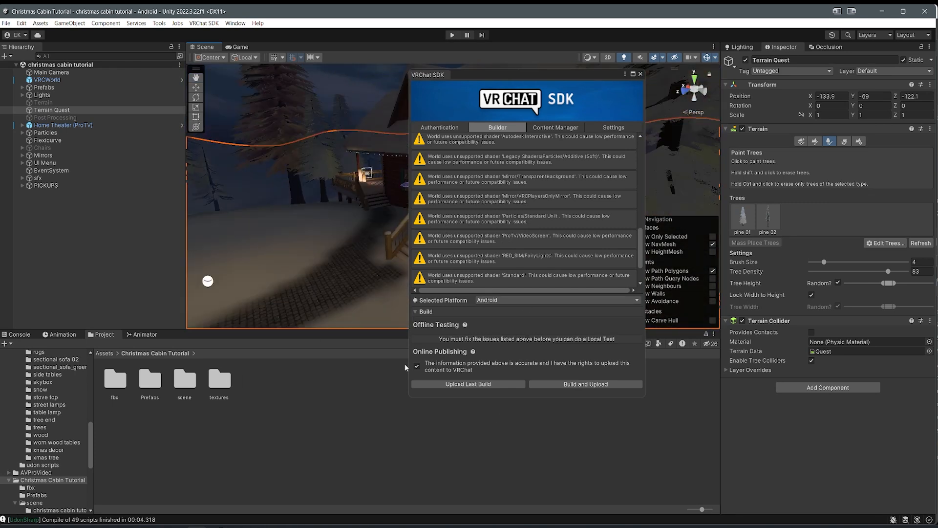
click(591, 385)
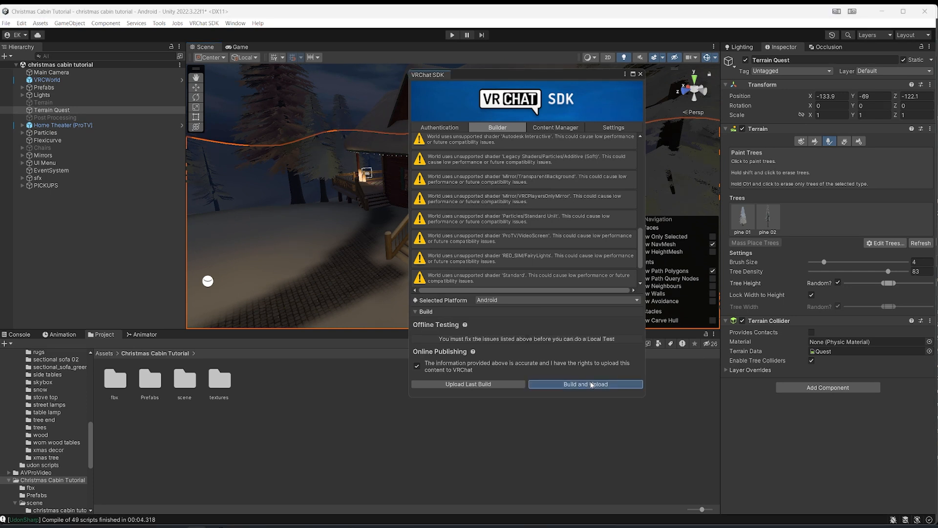